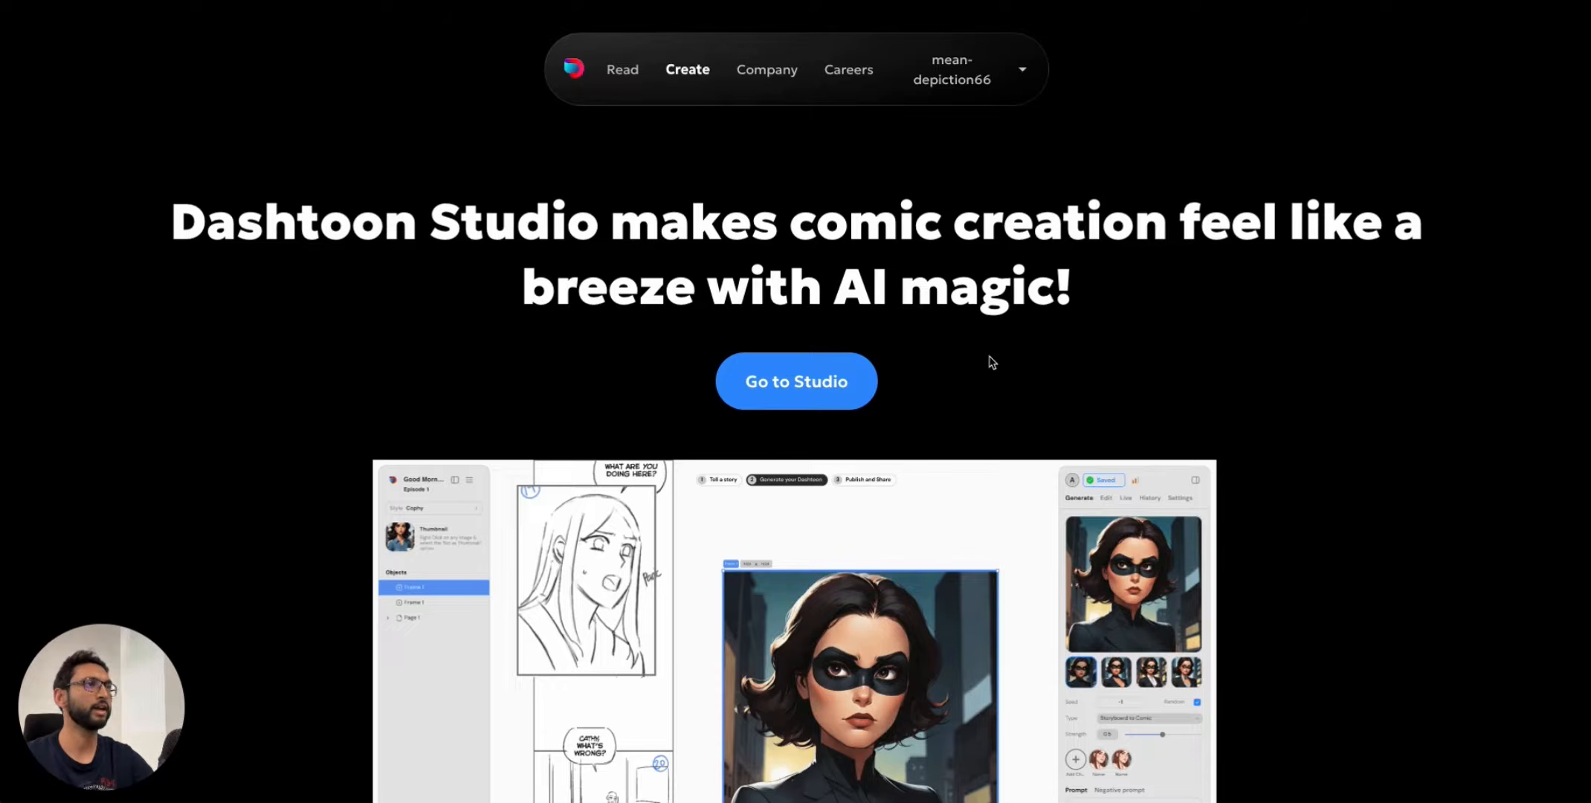
Create a new Dashtoon and generate its story from "a man is lost in a jungle and discovers an ancient lost city full of gold".
{"action": "left_click", "coordinate": [809, 406]}
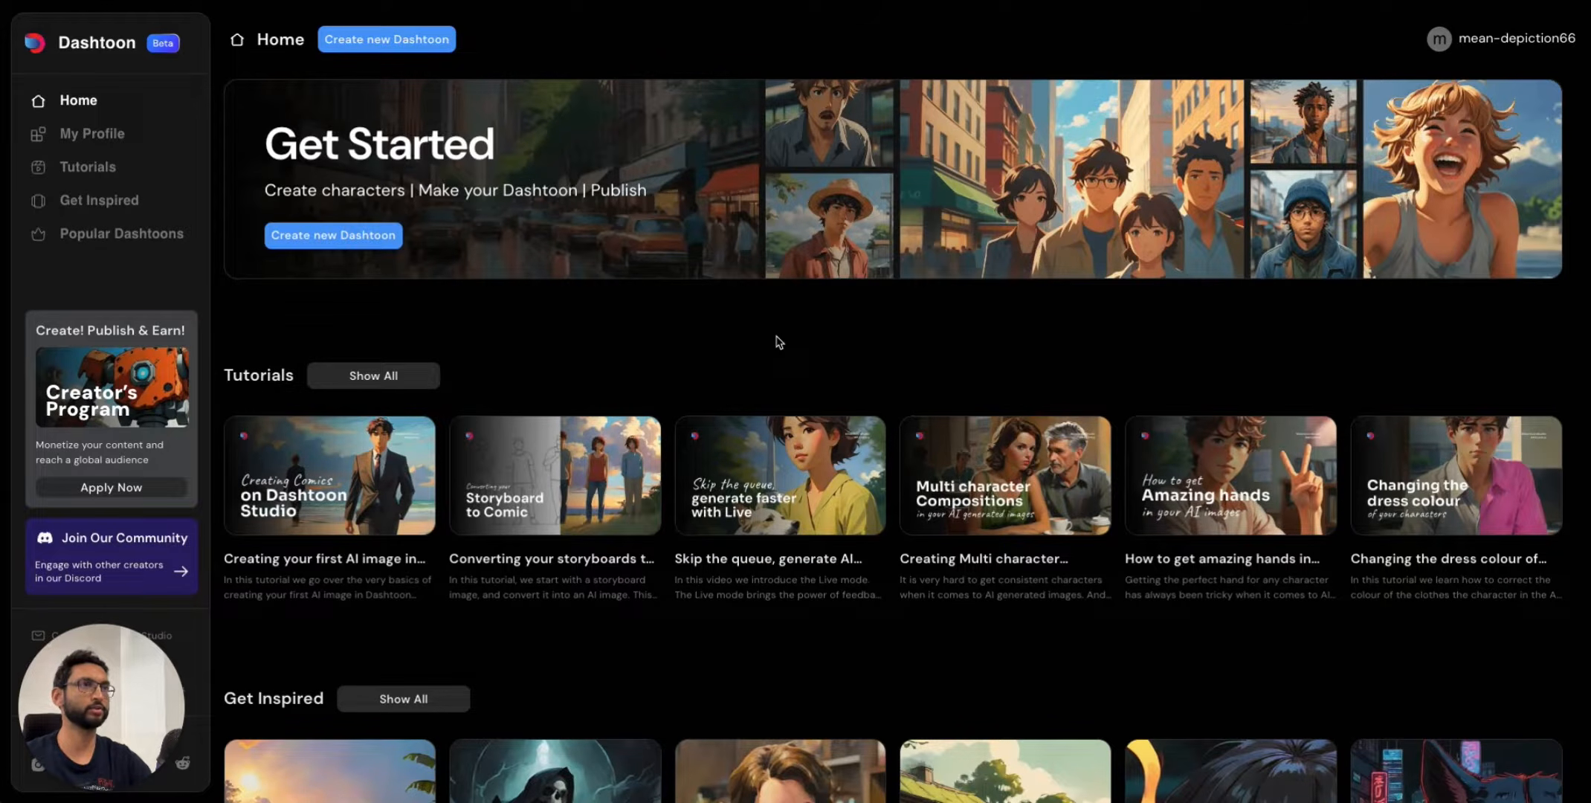
{"action": "left_click", "coordinate": [421, 47]}
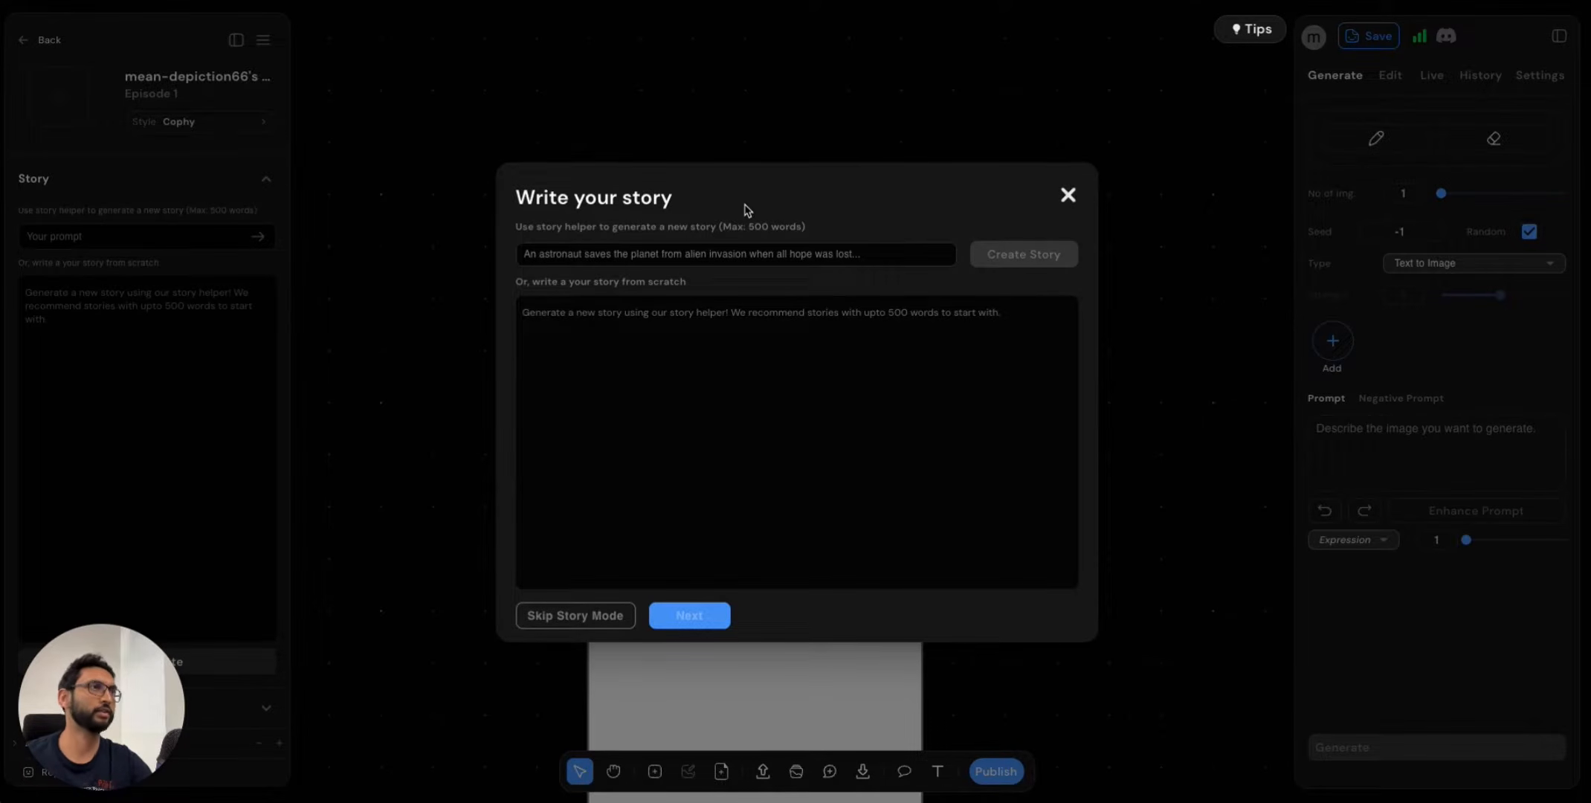
{"action": "left_click", "coordinate": [678, 357]}
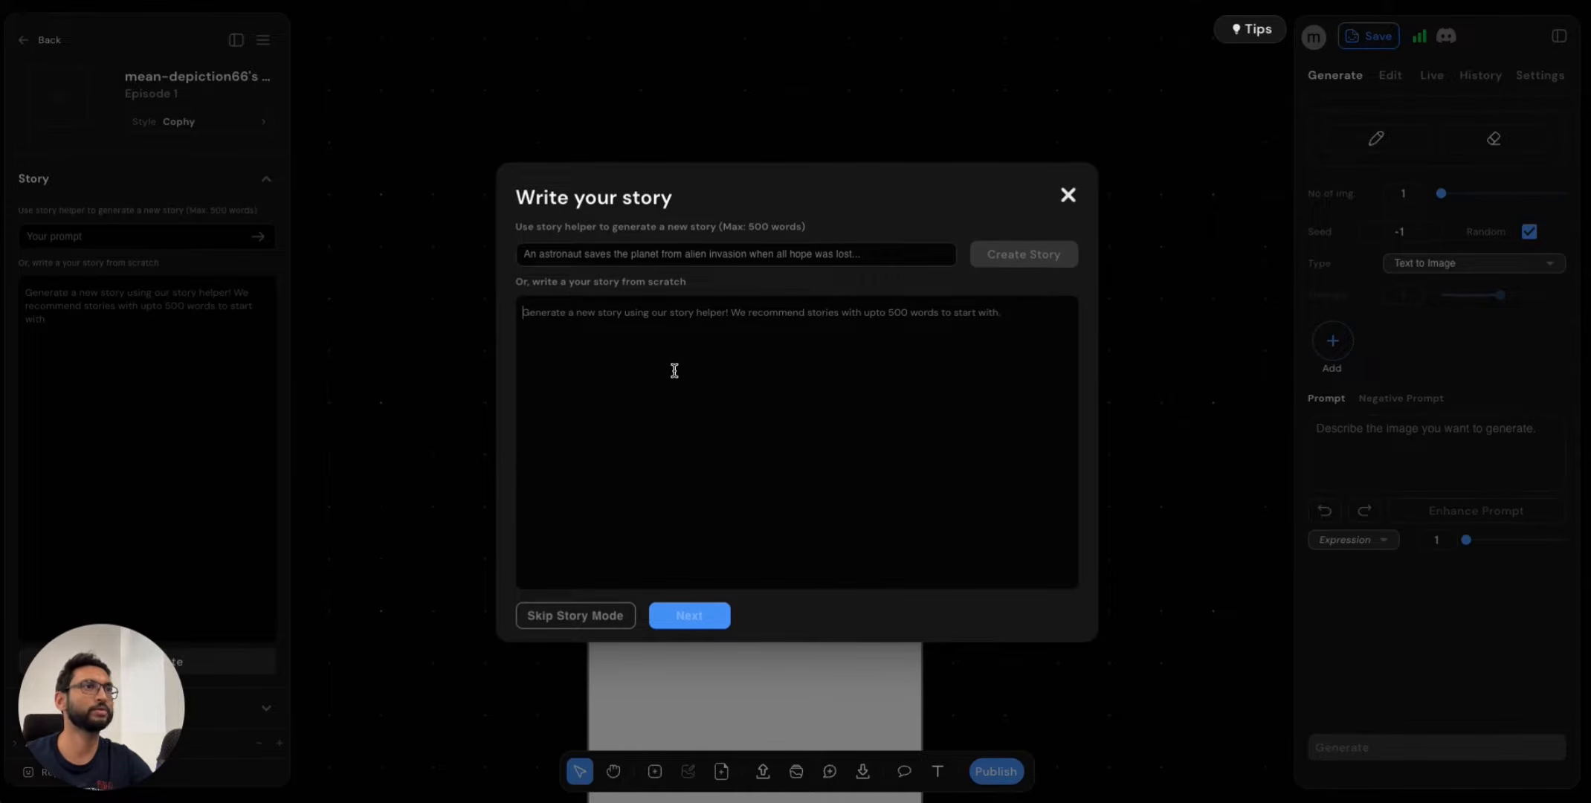
{"action": "left_click", "coordinate": [744, 255]}
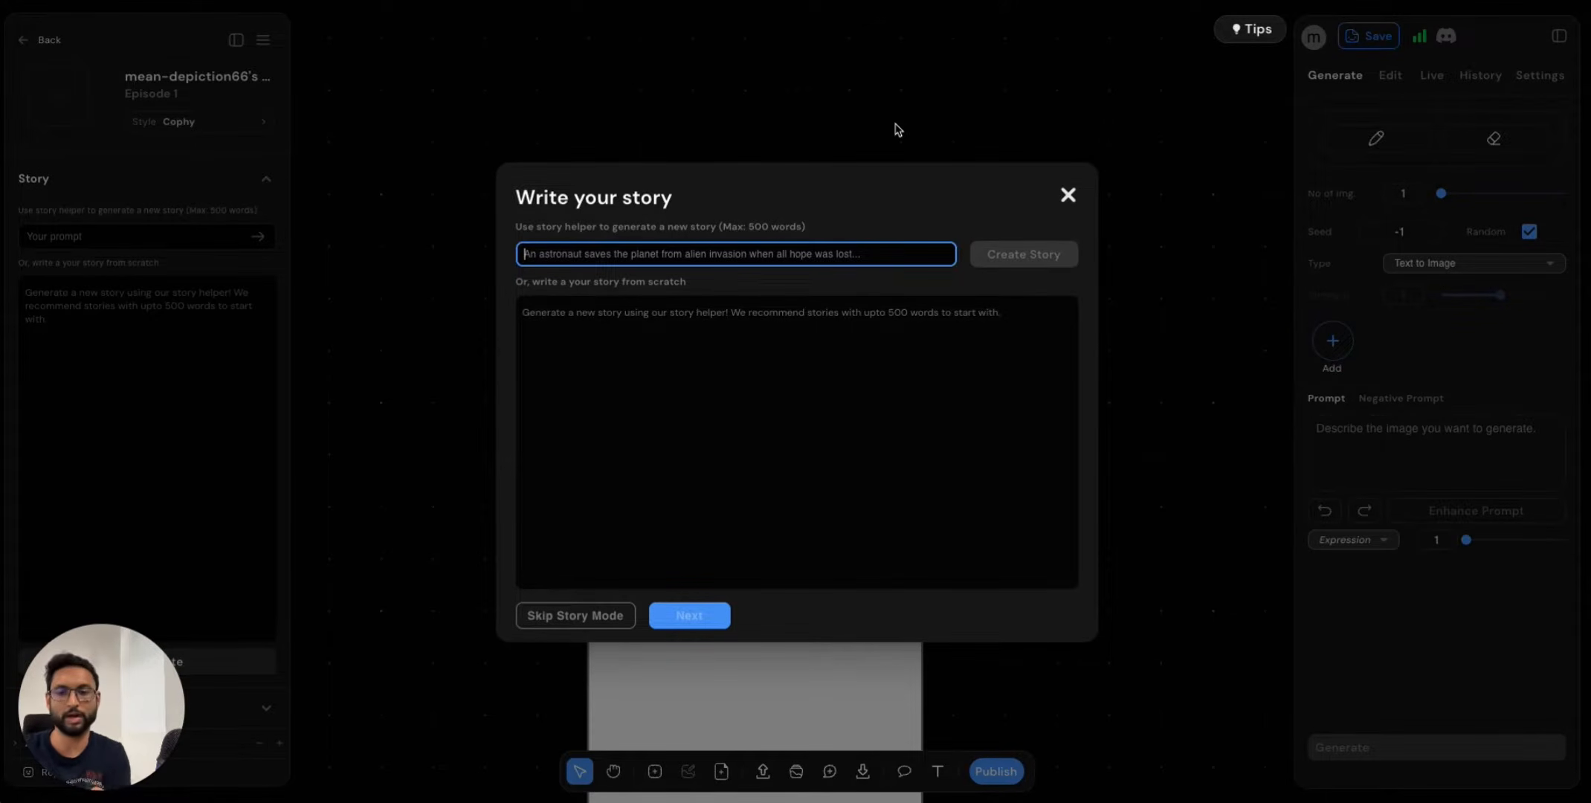
{"action": "type", "text": "a man is lost in a jungle and discovers an ancient lost city full of gold"}
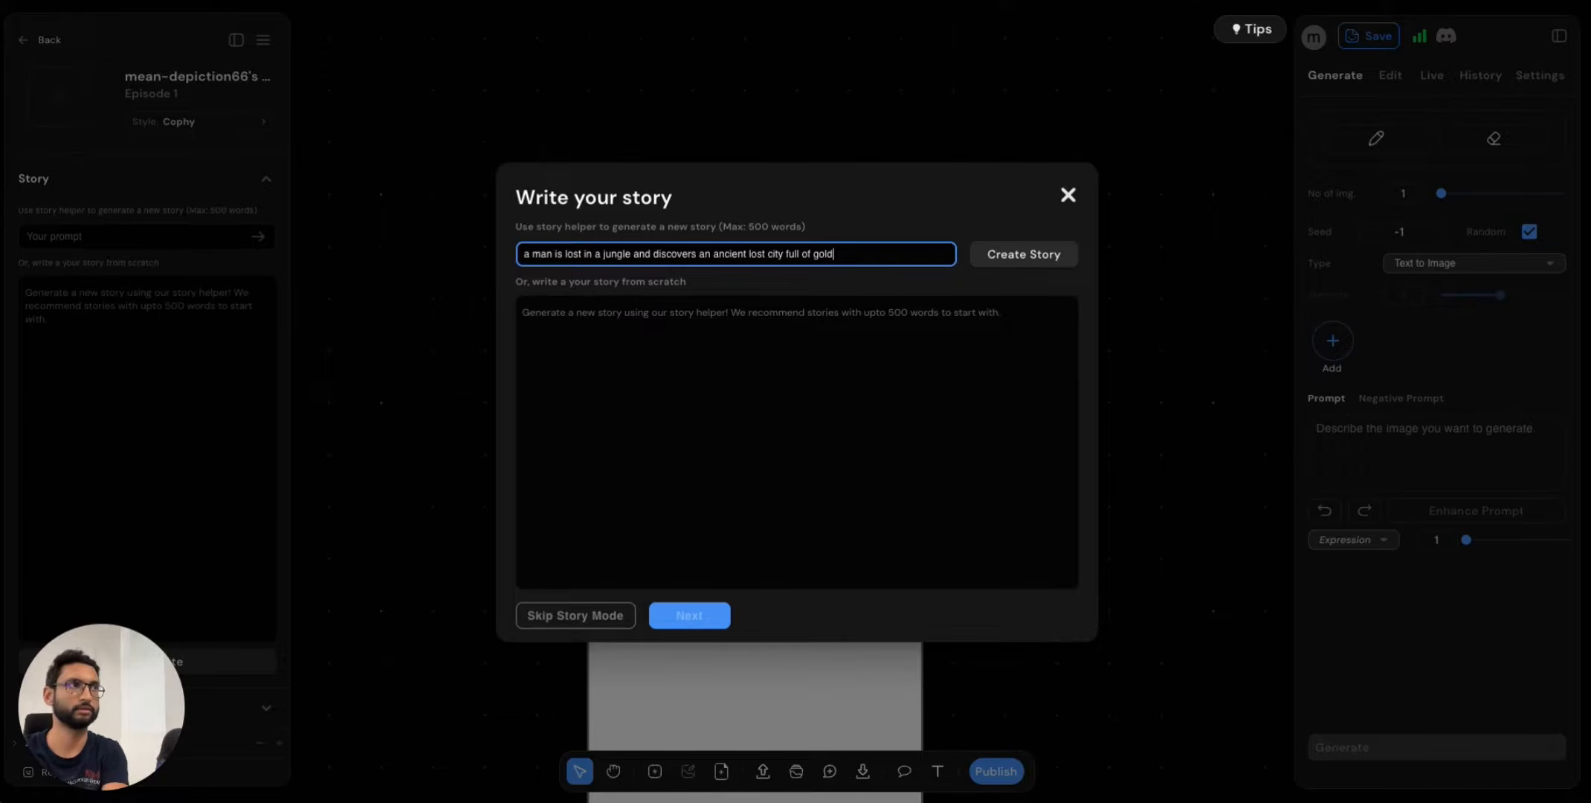
{"action": "left_click", "coordinate": [1018, 263]}
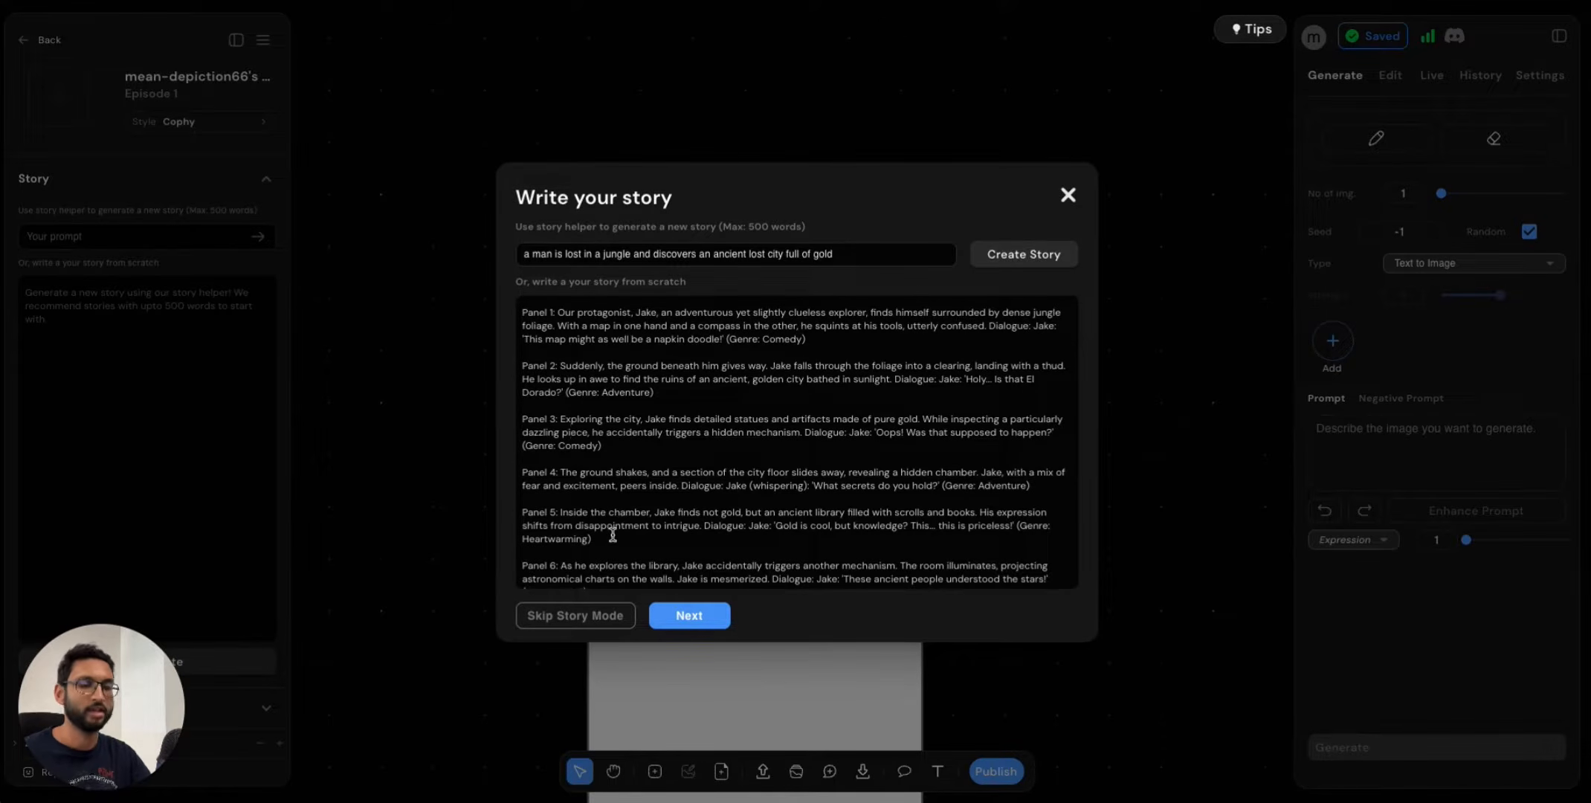
Review the generated panel story, accept it and keep Cophy as the image style.
{"action": "scroll", "coordinate": [626, 527], "scroll_direction": "down", "scroll_amount": 5}
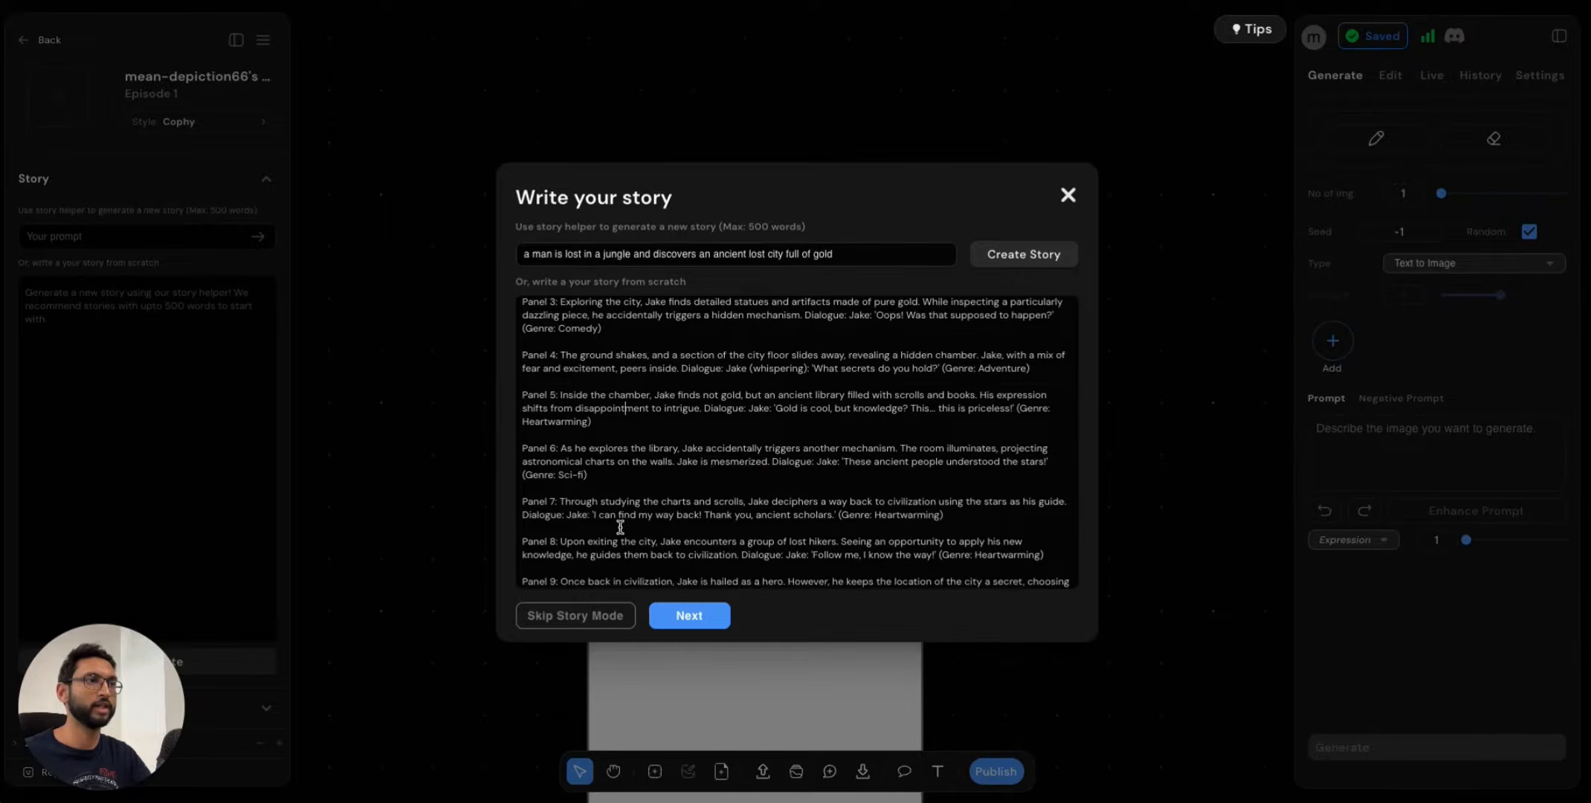
{"action": "left_click", "coordinate": [717, 623]}
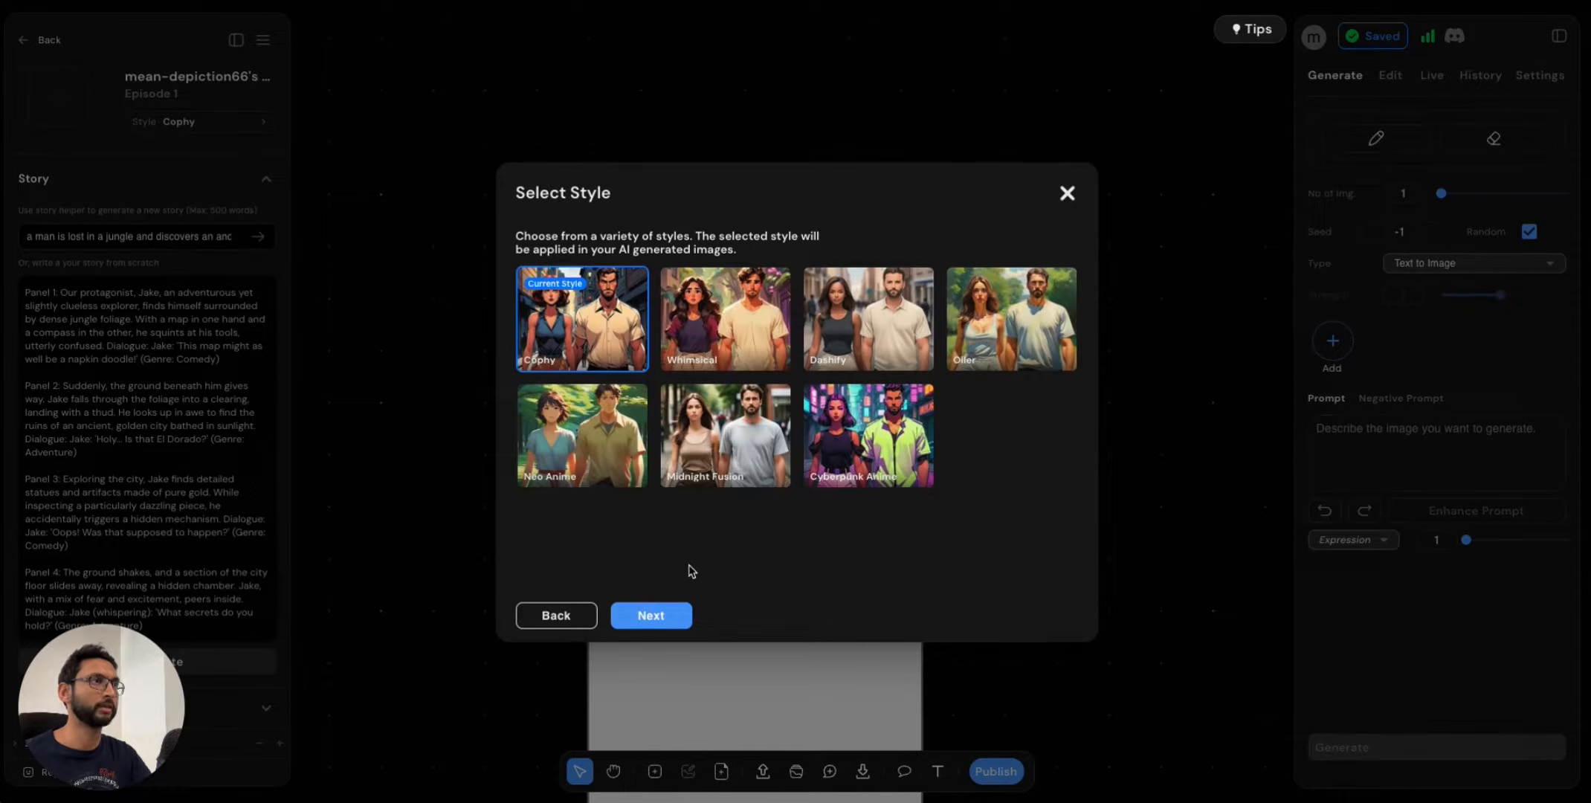
{"action": "mouse_move", "coordinate": [718, 331]}
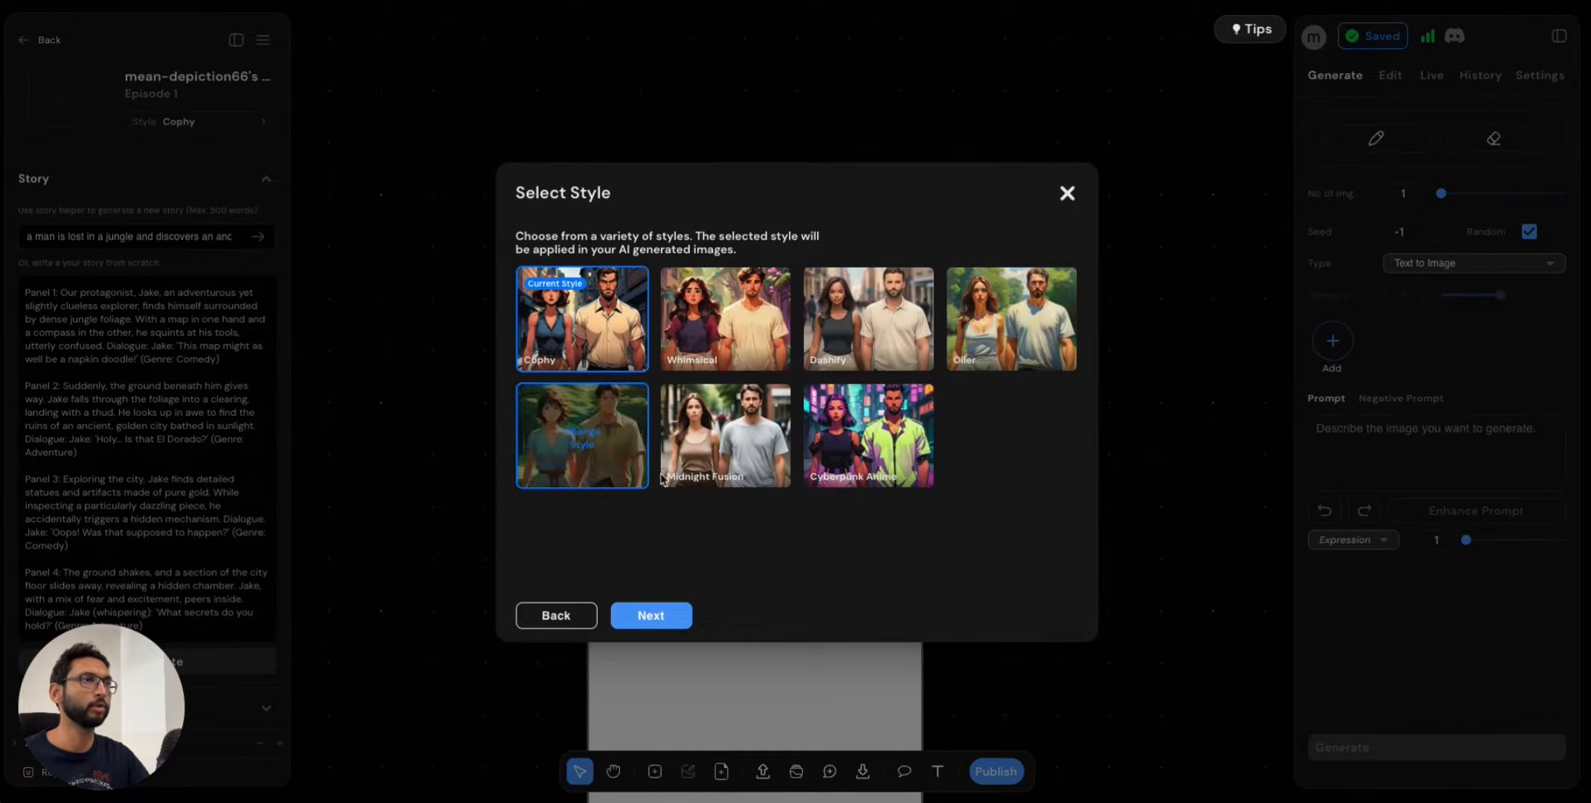
{"action": "left_click", "coordinate": [665, 616]}
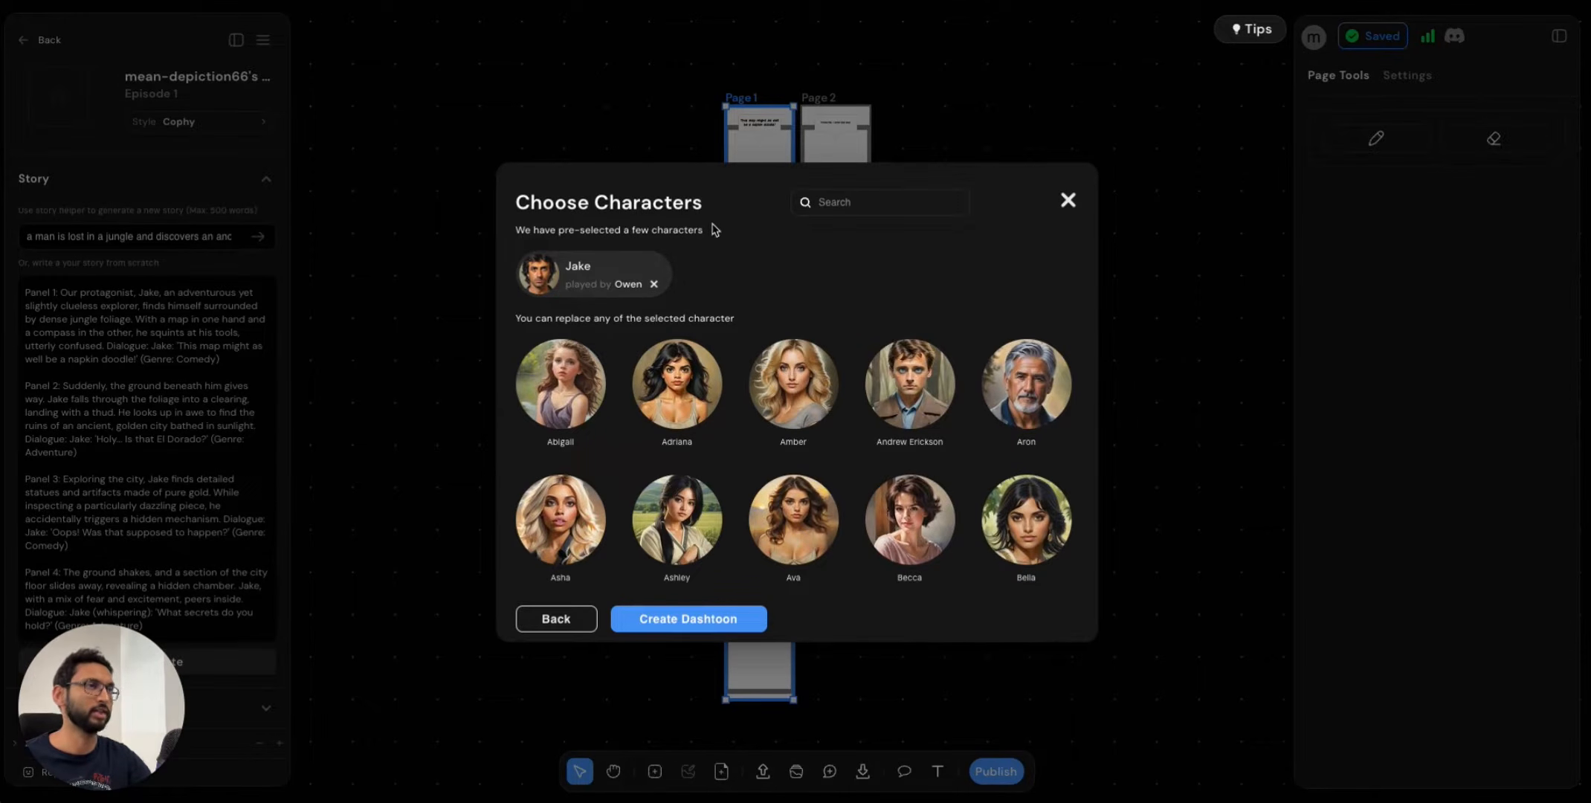
Keep Owen as the character playing Jake and create the Dashtoon.
{"action": "scroll", "coordinate": [740, 505], "scroll_direction": "down", "scroll_amount": 3}
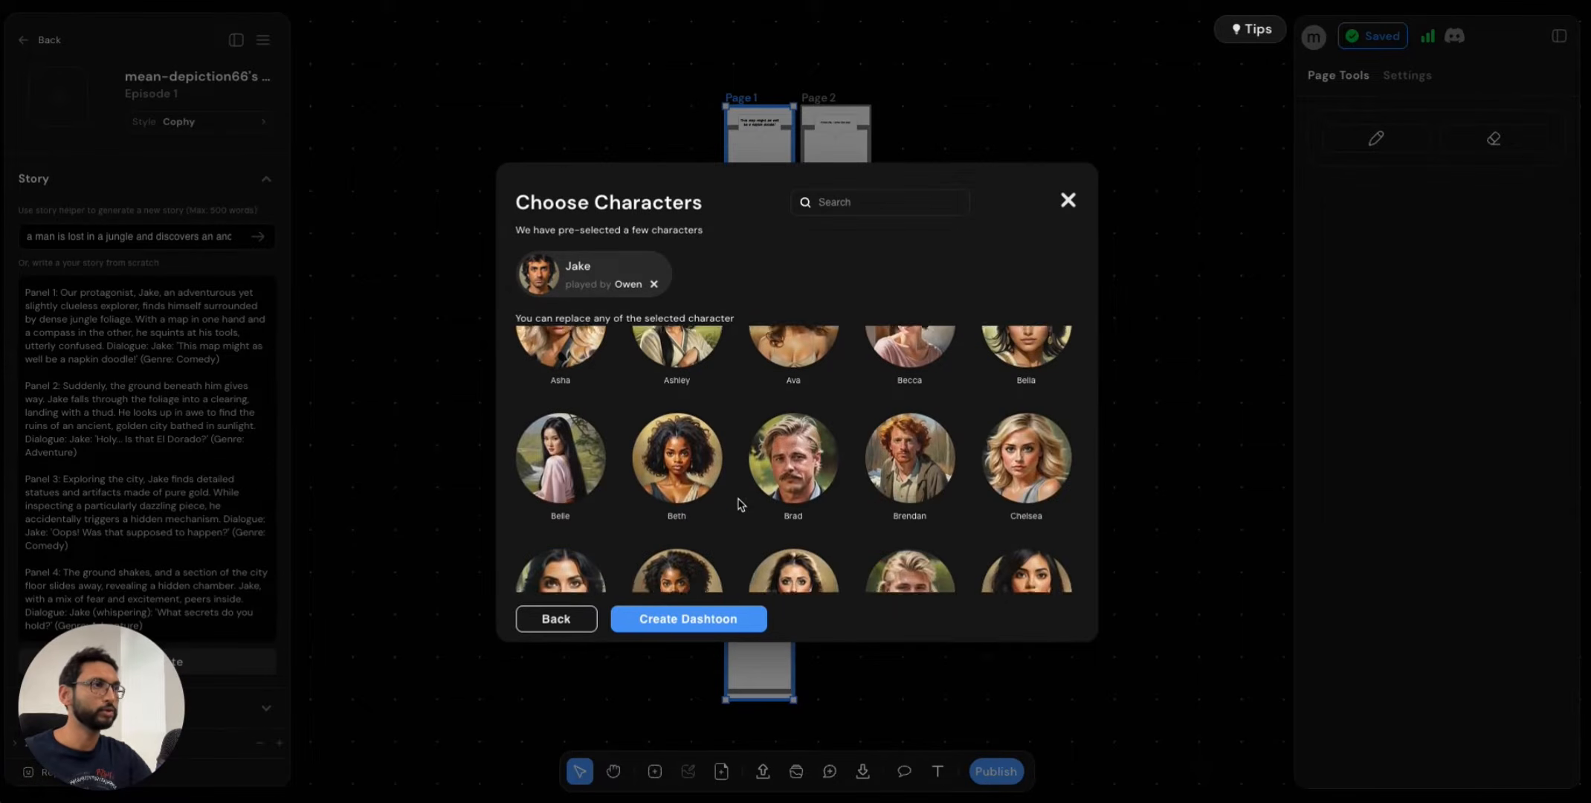
{"action": "scroll", "coordinate": [740, 505], "scroll_direction": "down", "scroll_amount": 10}
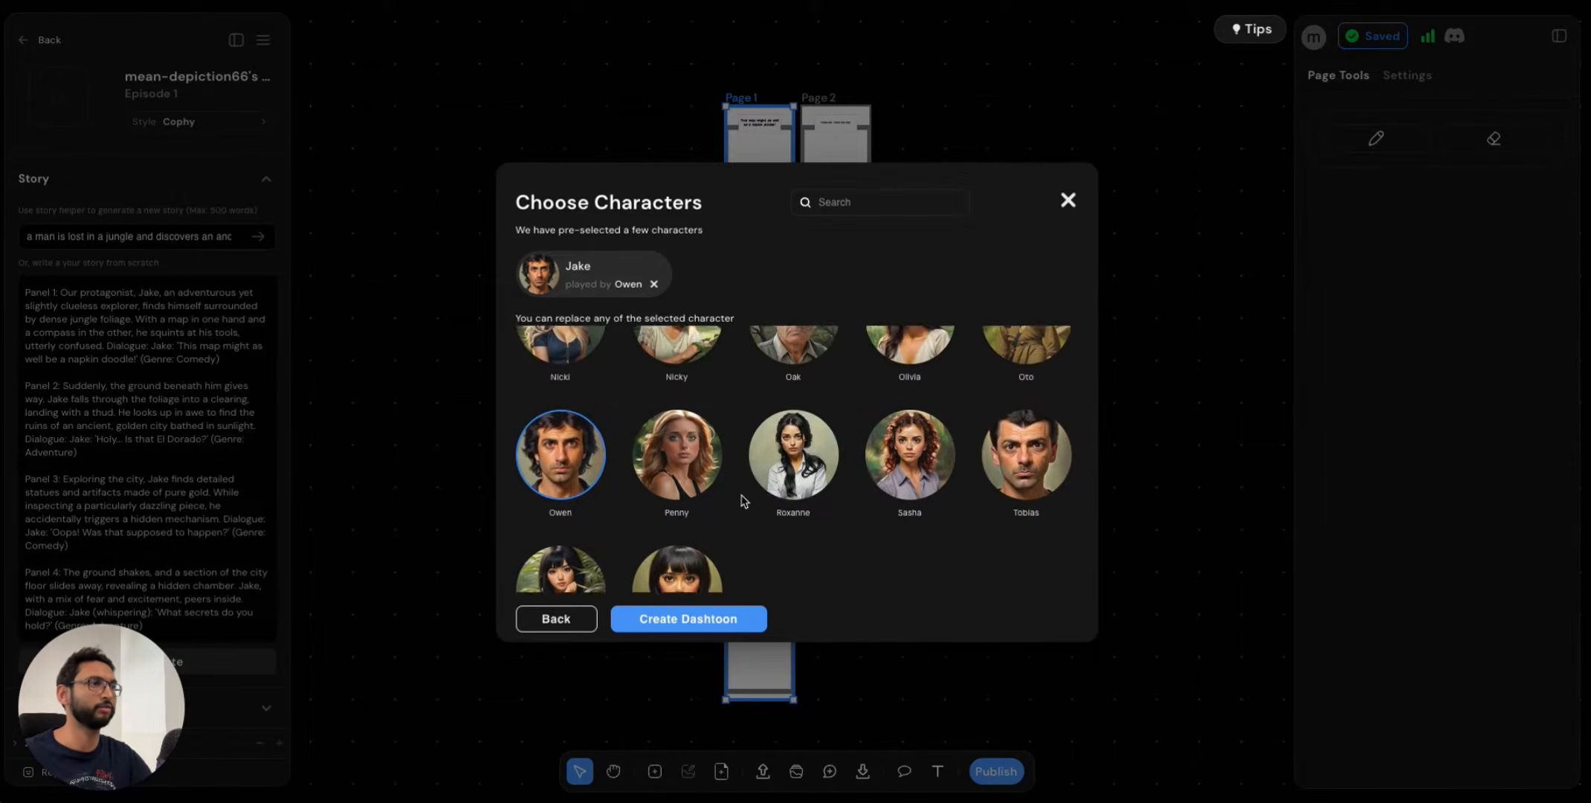
{"action": "scroll", "coordinate": [744, 504], "scroll_direction": "down", "scroll_amount": 1}
{"action": "scroll", "coordinate": [742, 507], "scroll_direction": "up", "scroll_amount": 14}
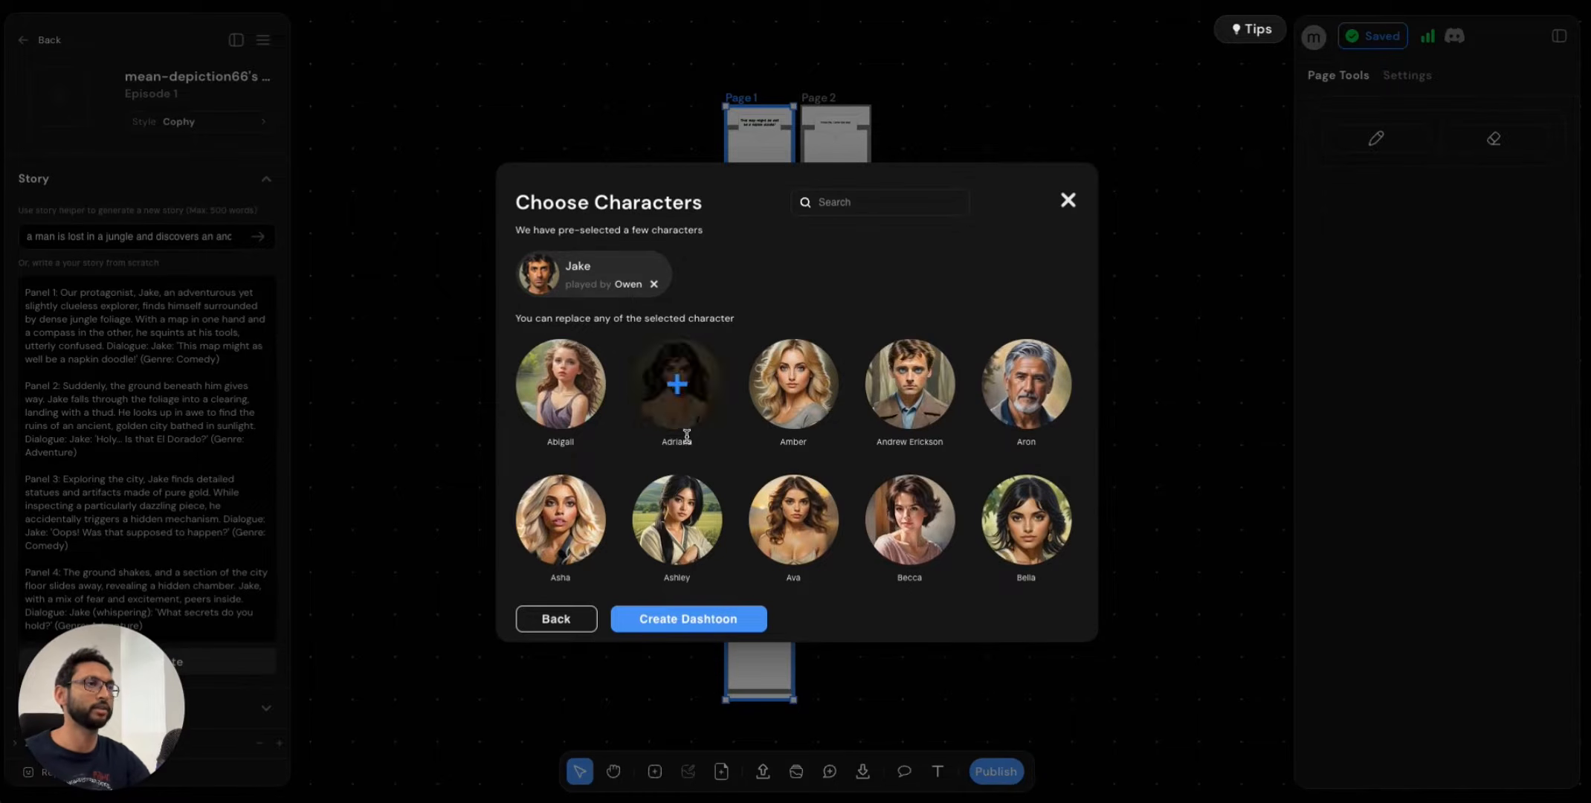
{"action": "scroll", "coordinate": [654, 372], "scroll_direction": "down", "scroll_amount": 10}
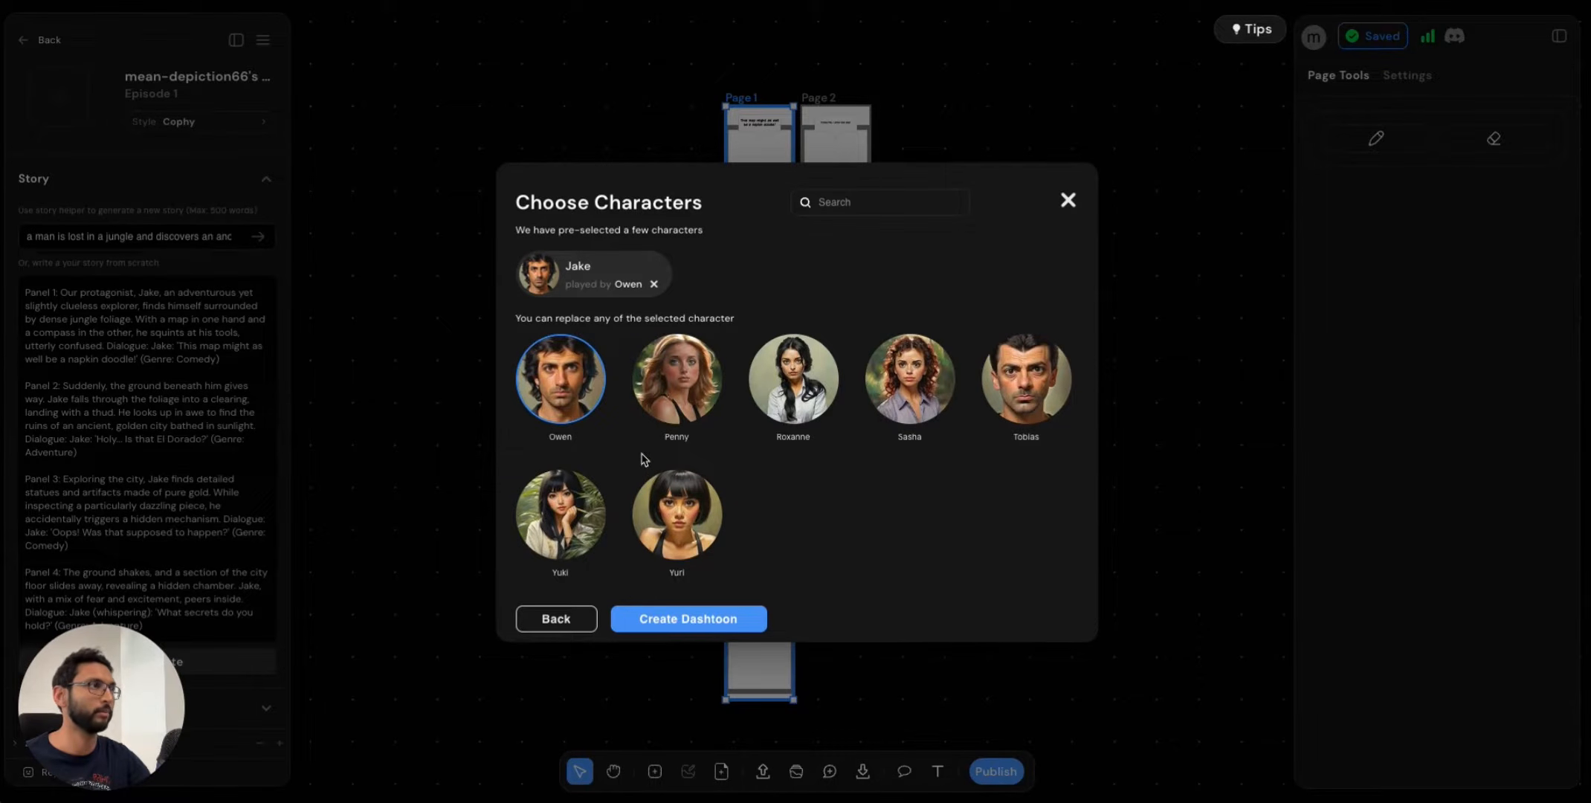
{"action": "left_click", "coordinate": [1025, 394]}
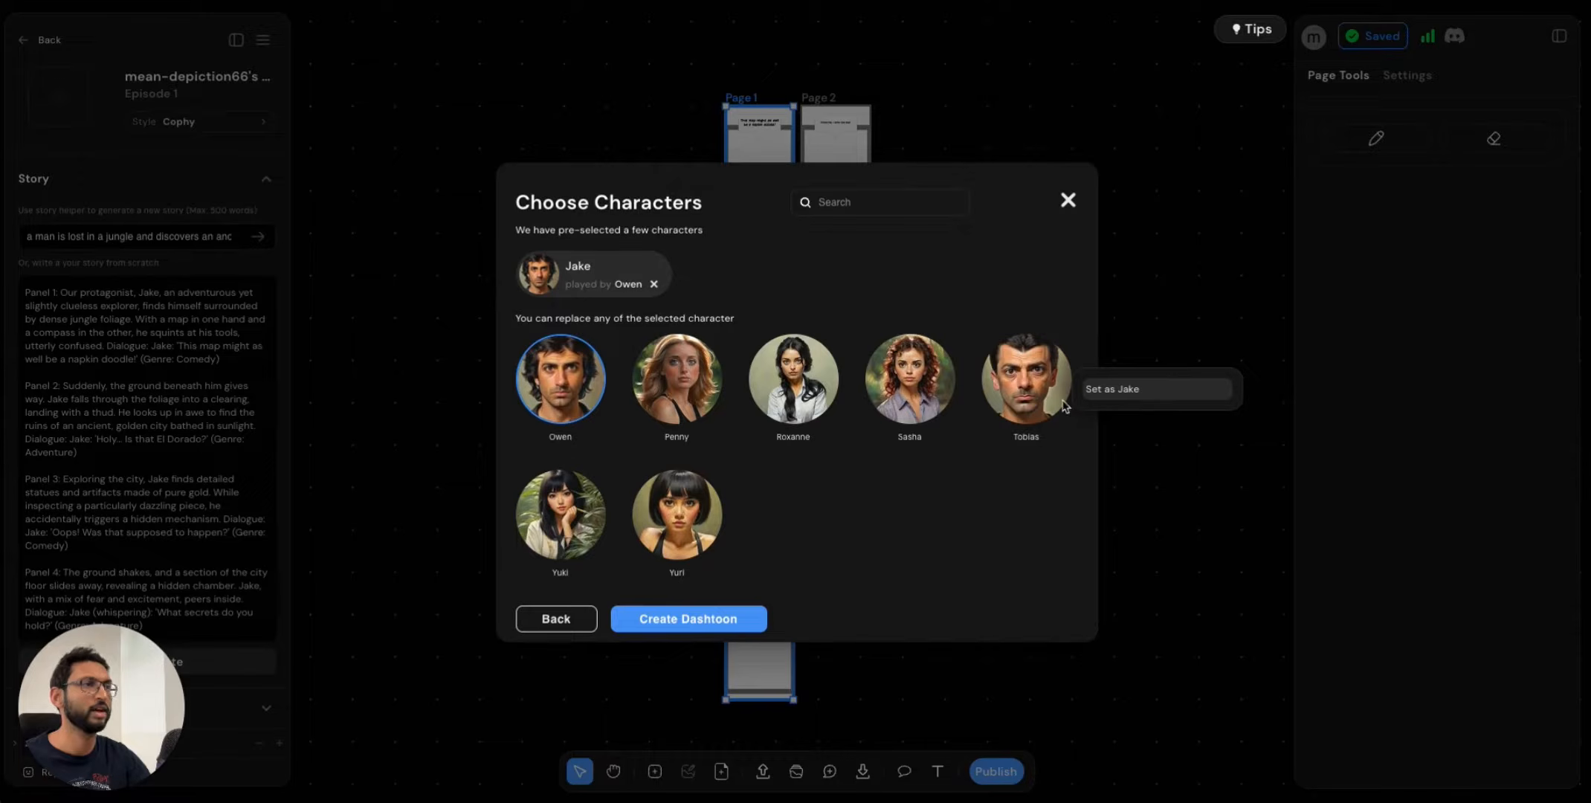
{"action": "left_click", "coordinate": [915, 515]}
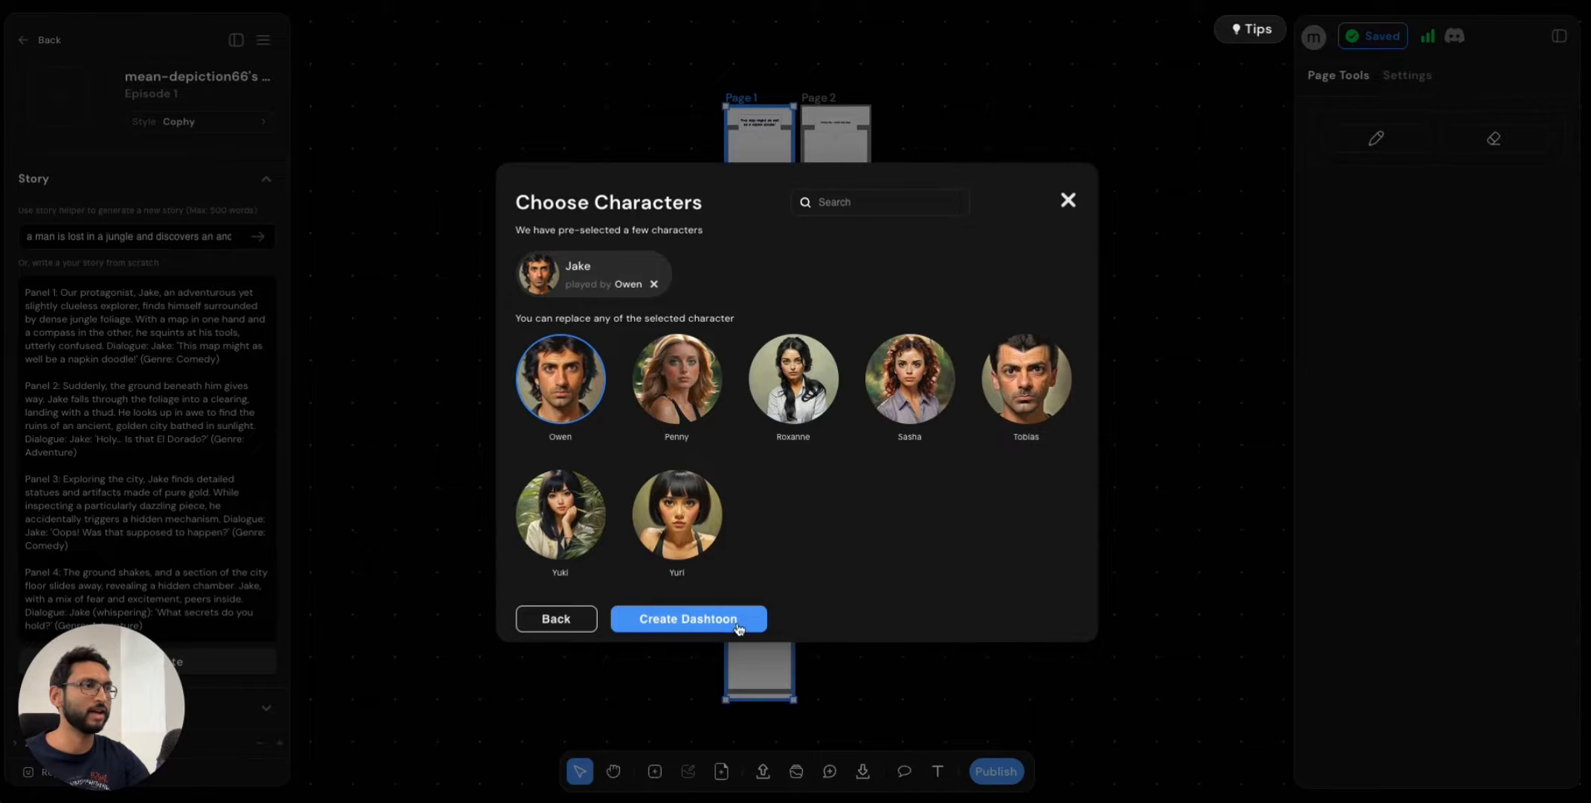
{"action": "left_click", "coordinate": [755, 622]}
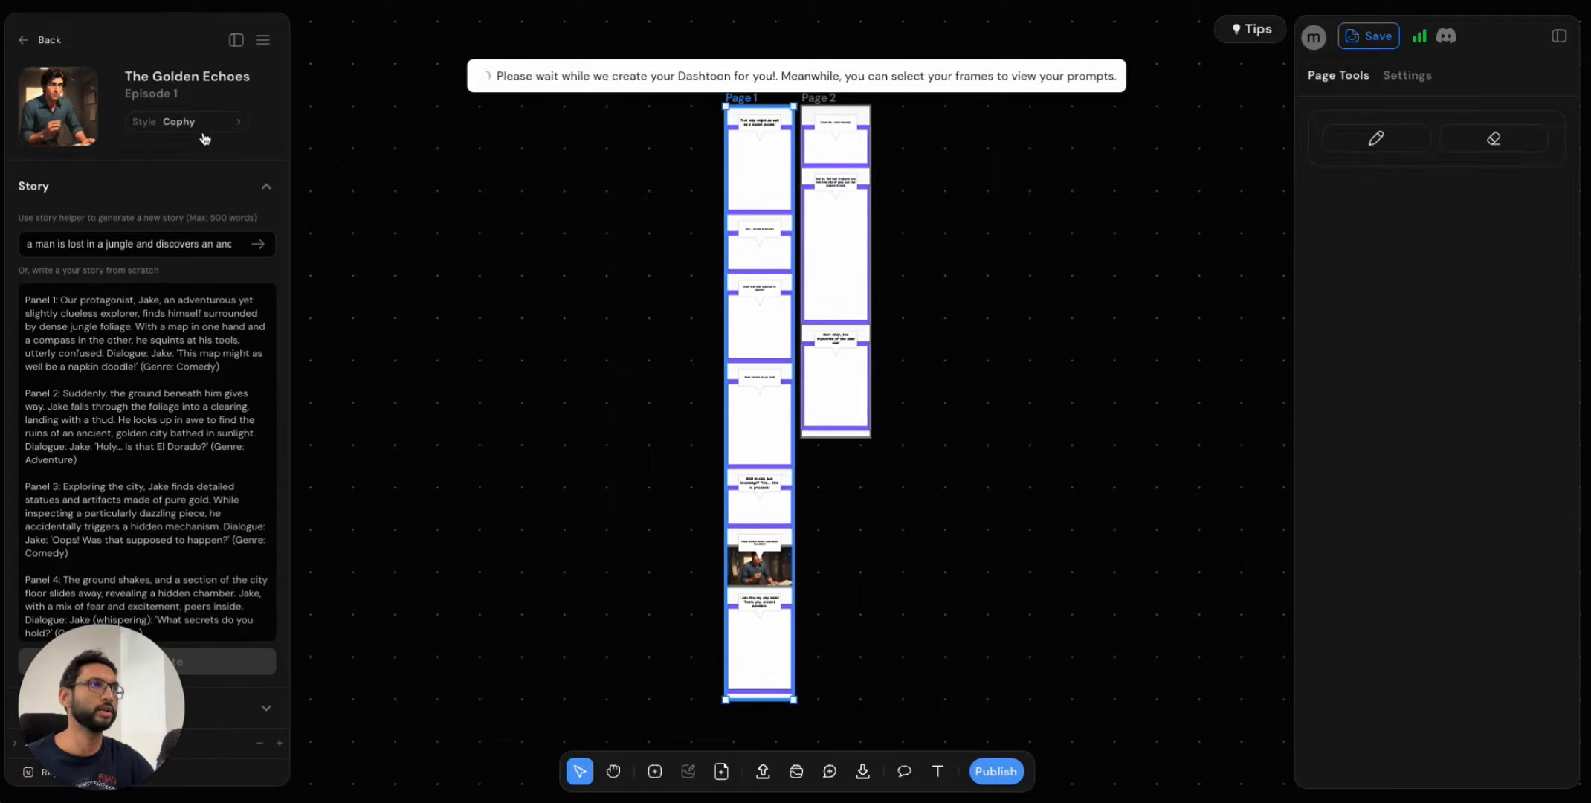
Examine the story prompt and panel text, and the list of objects contained in Page 1.
{"action": "left_click", "coordinate": [124, 244]}
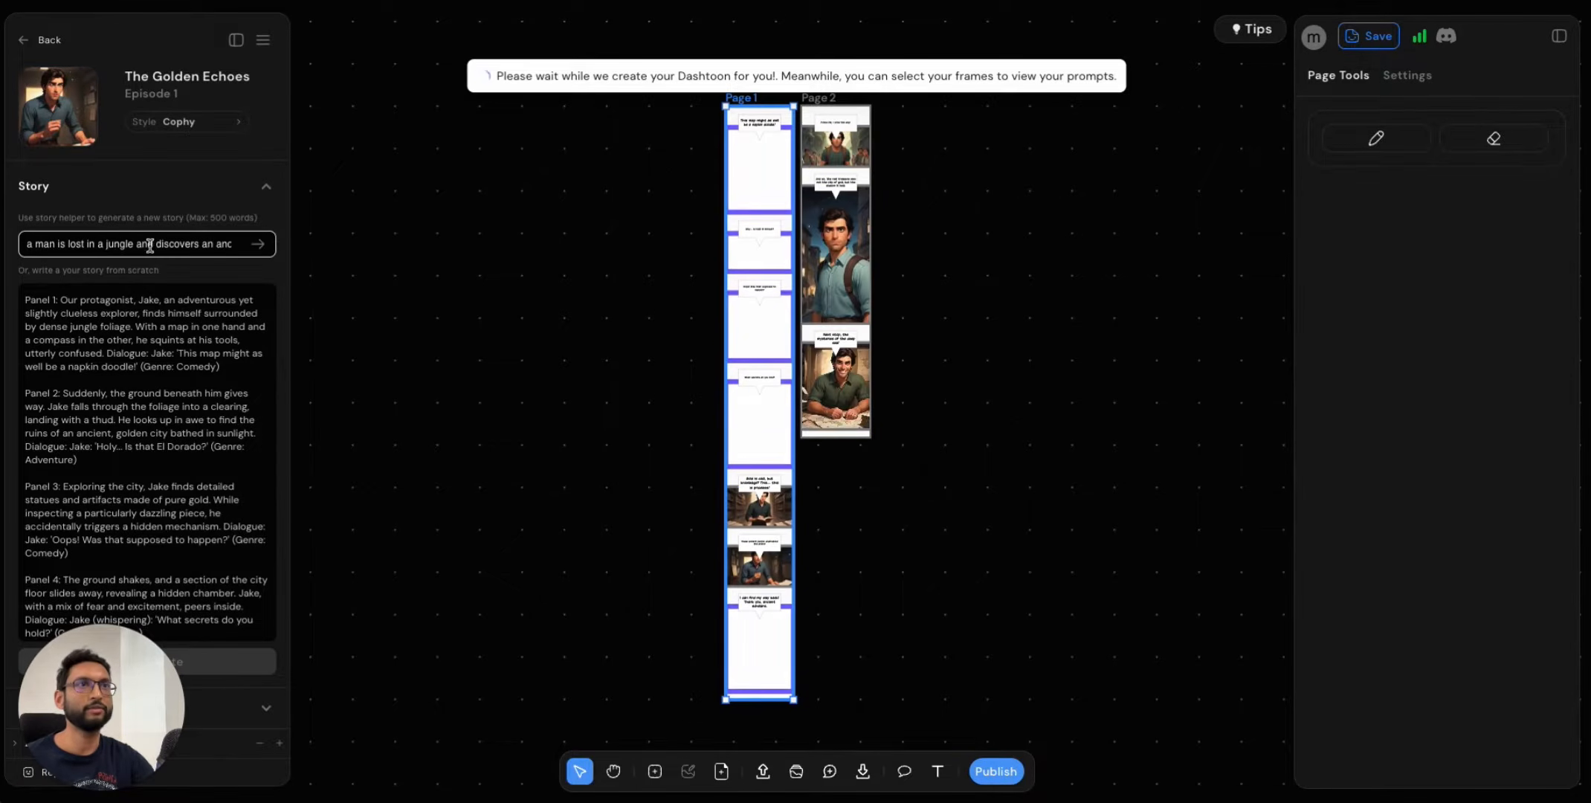
{"action": "left_click", "coordinate": [154, 244]}
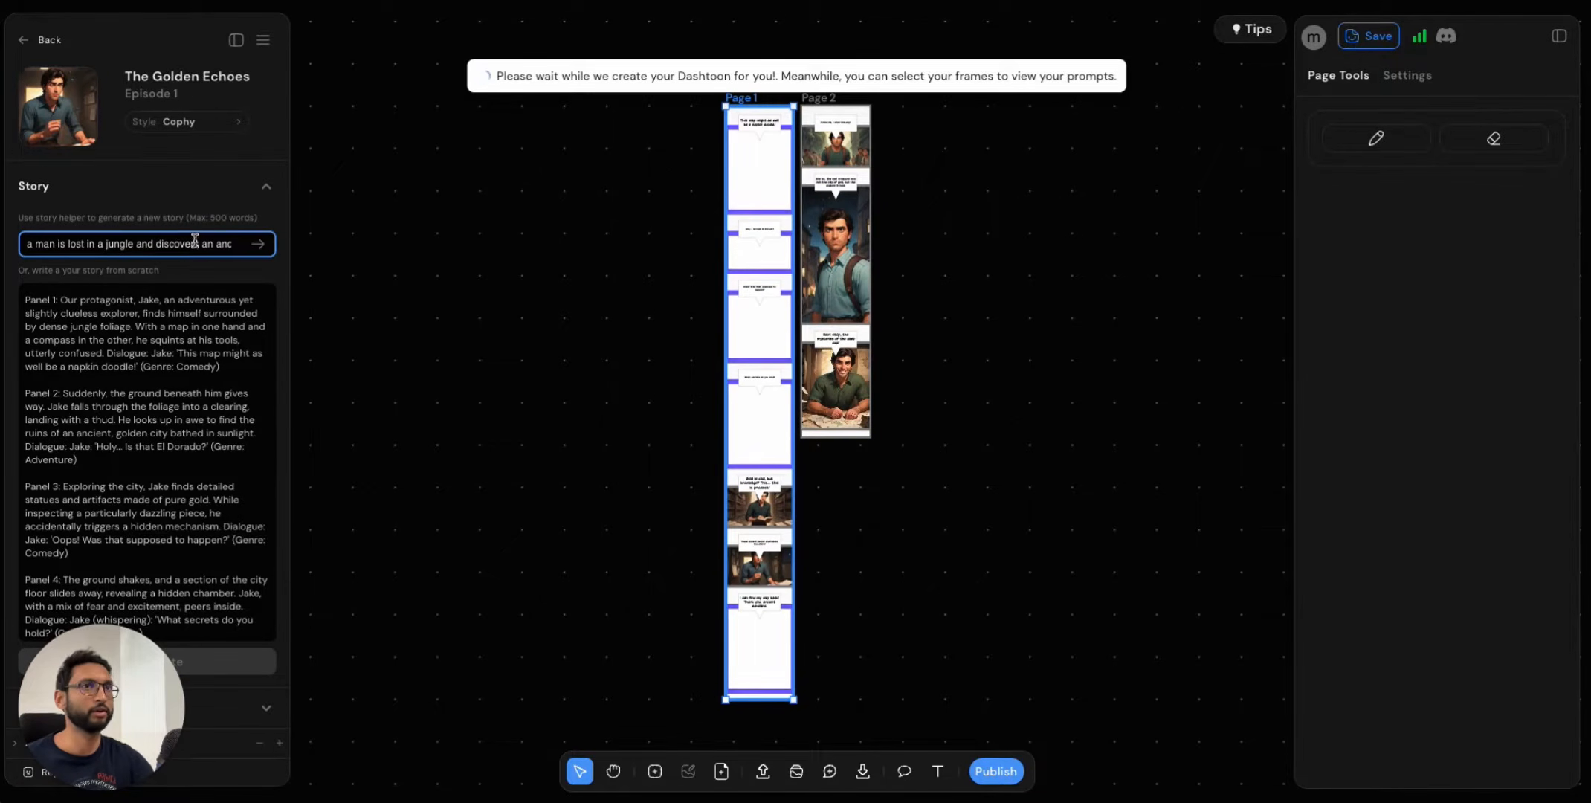
{"action": "left_click", "coordinate": [55, 345]}
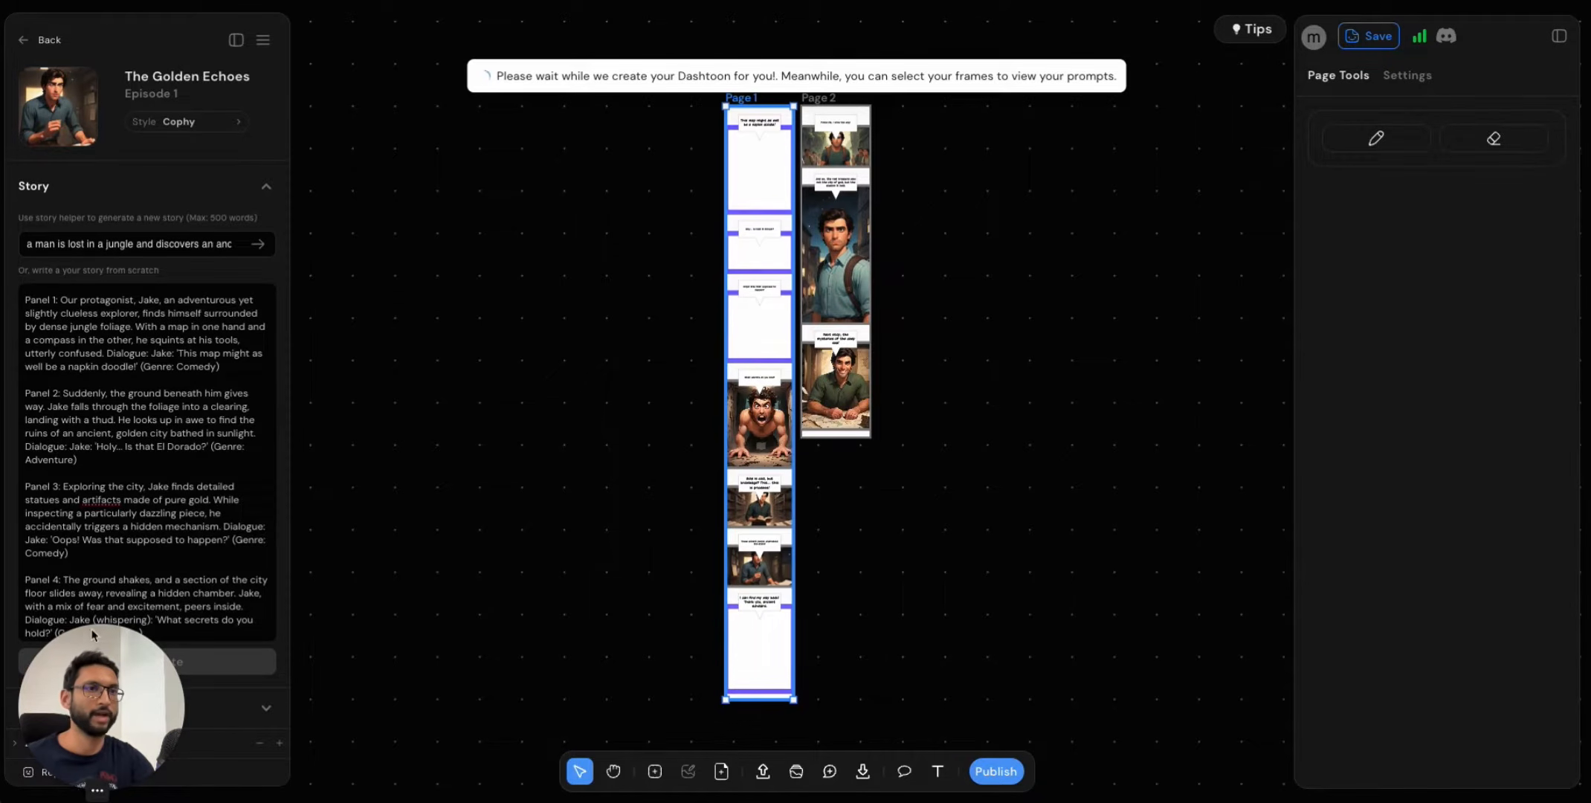
{"action": "left_click_drag", "start_coordinate": [106, 735], "coordinate": [153, 509]}
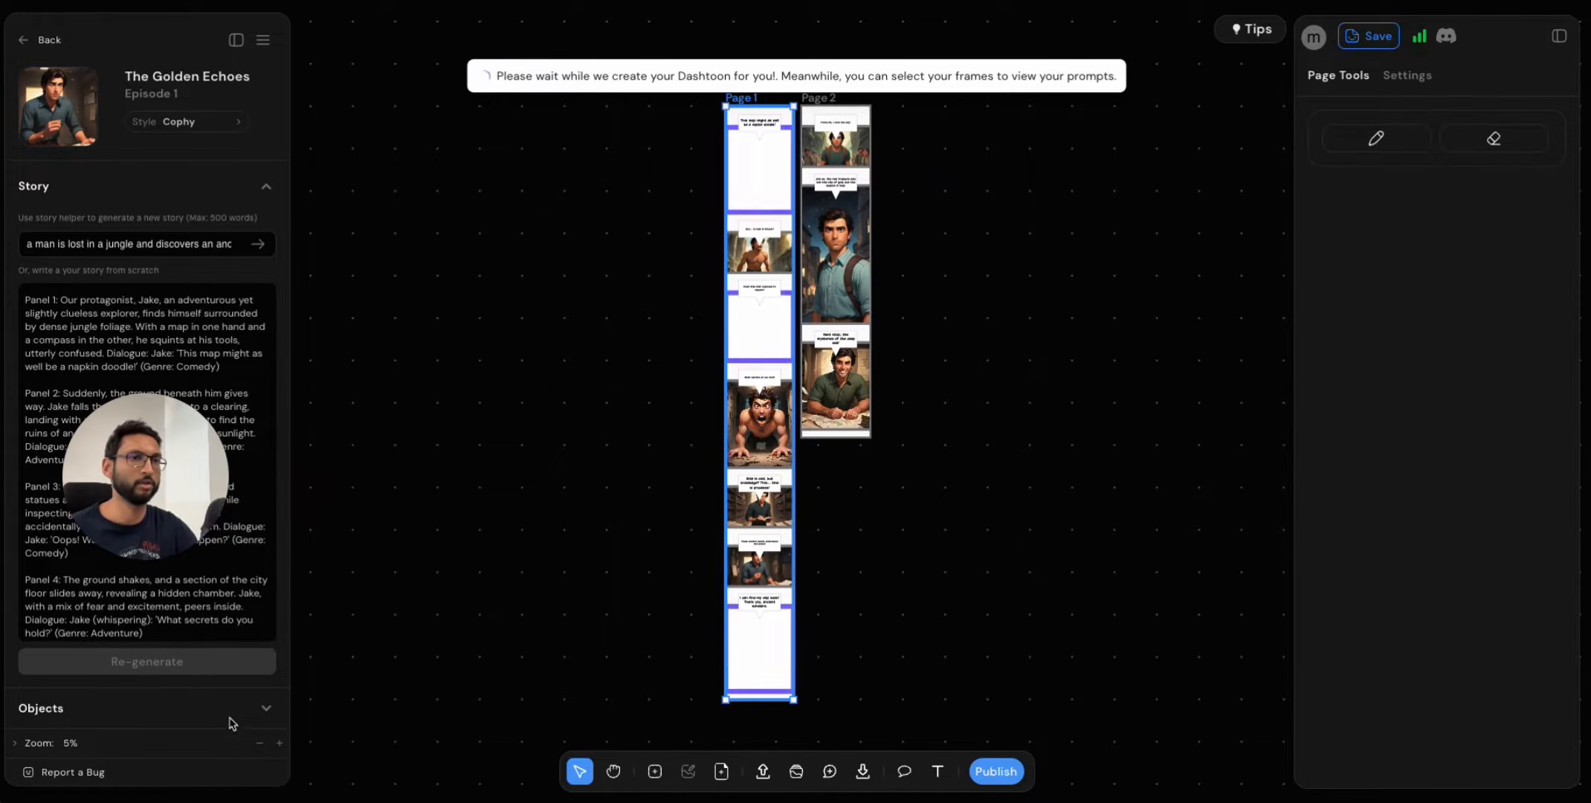
{"action": "left_click", "coordinate": [269, 713]}
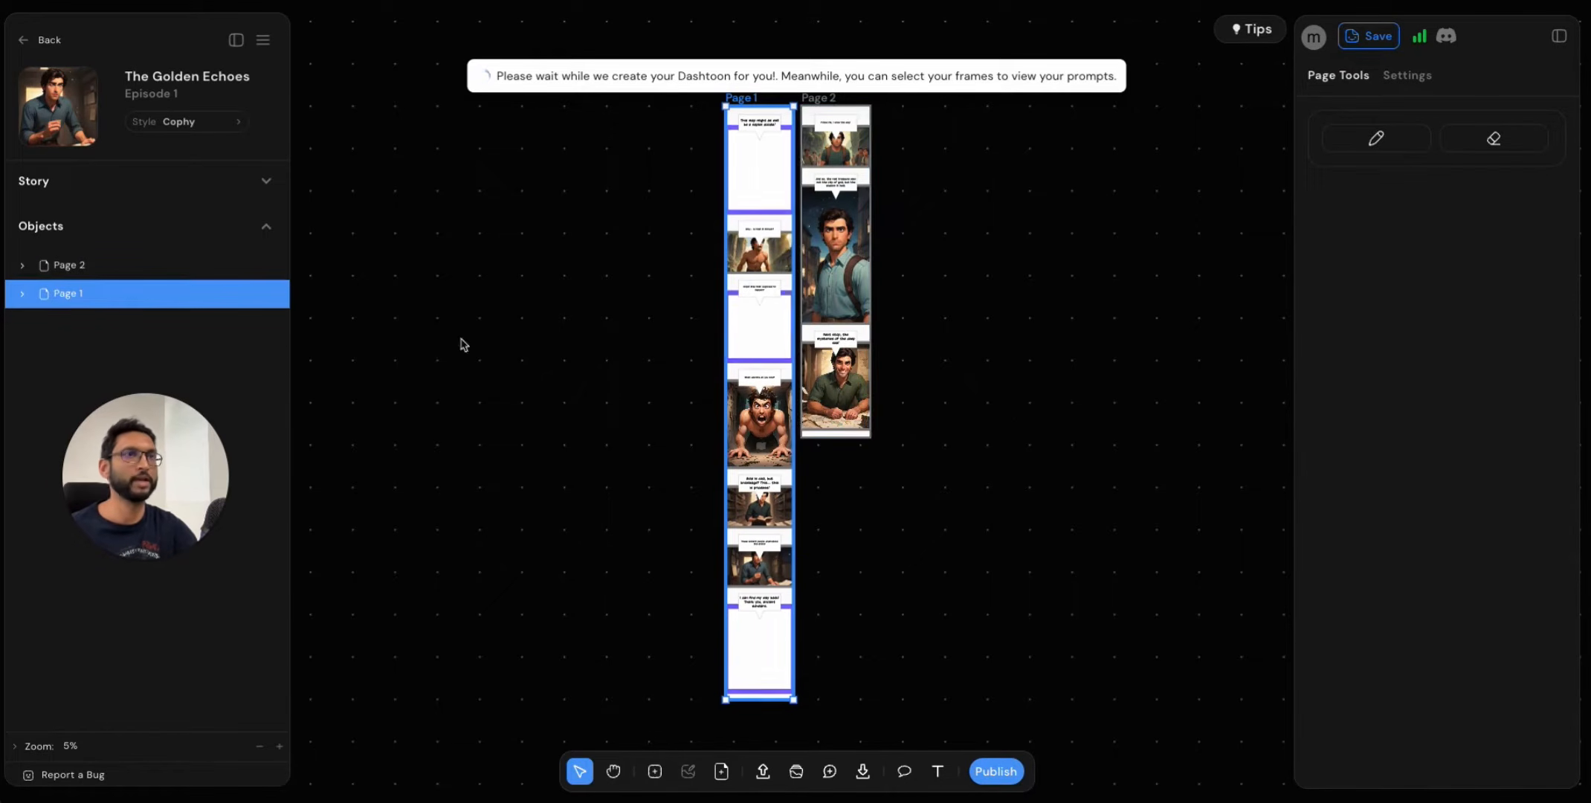
{"action": "left_click", "coordinate": [22, 294]}
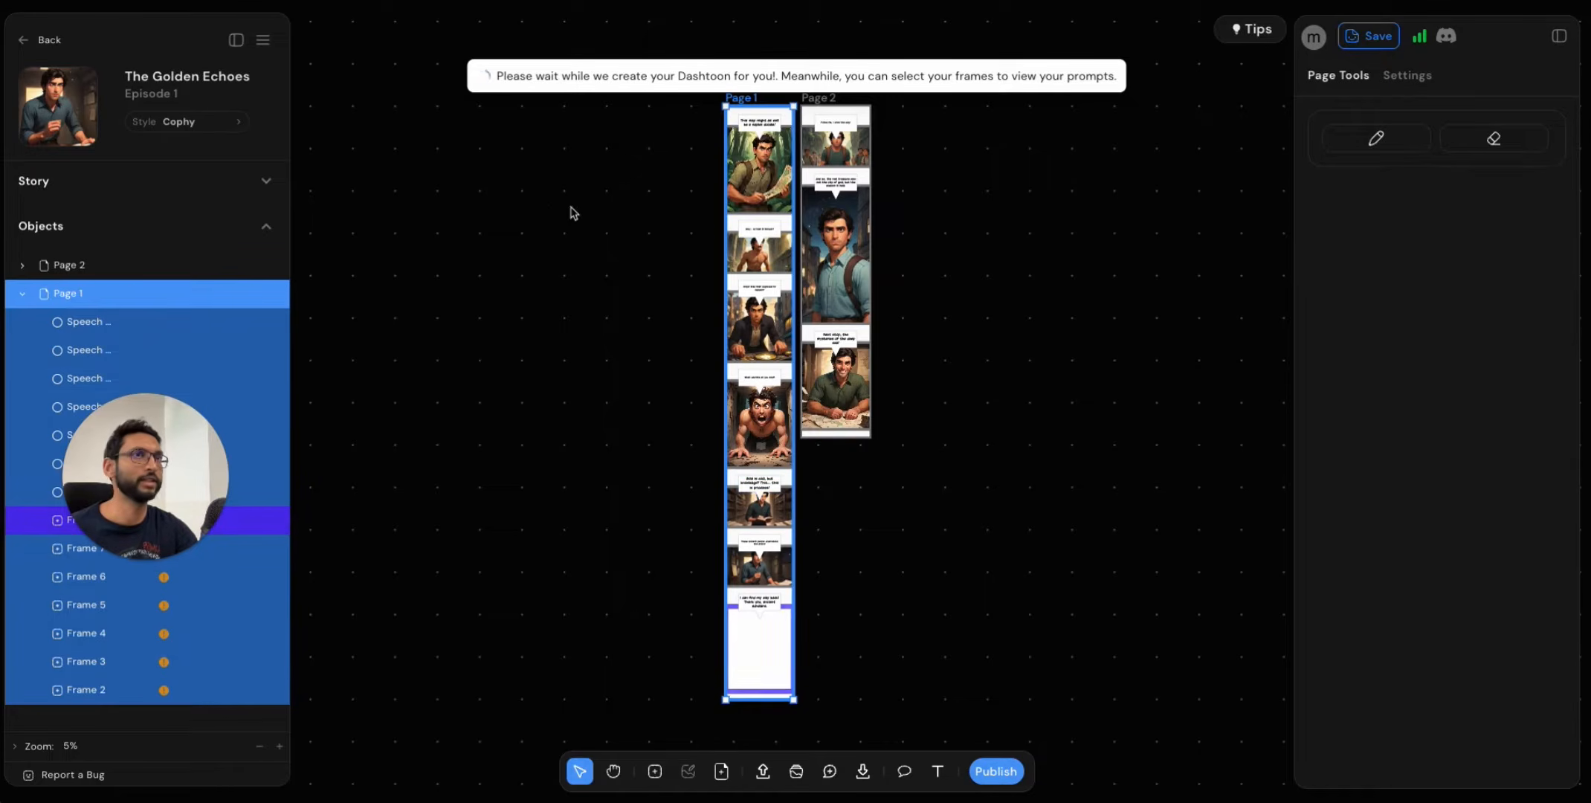
{"action": "left_click", "coordinate": [23, 294]}
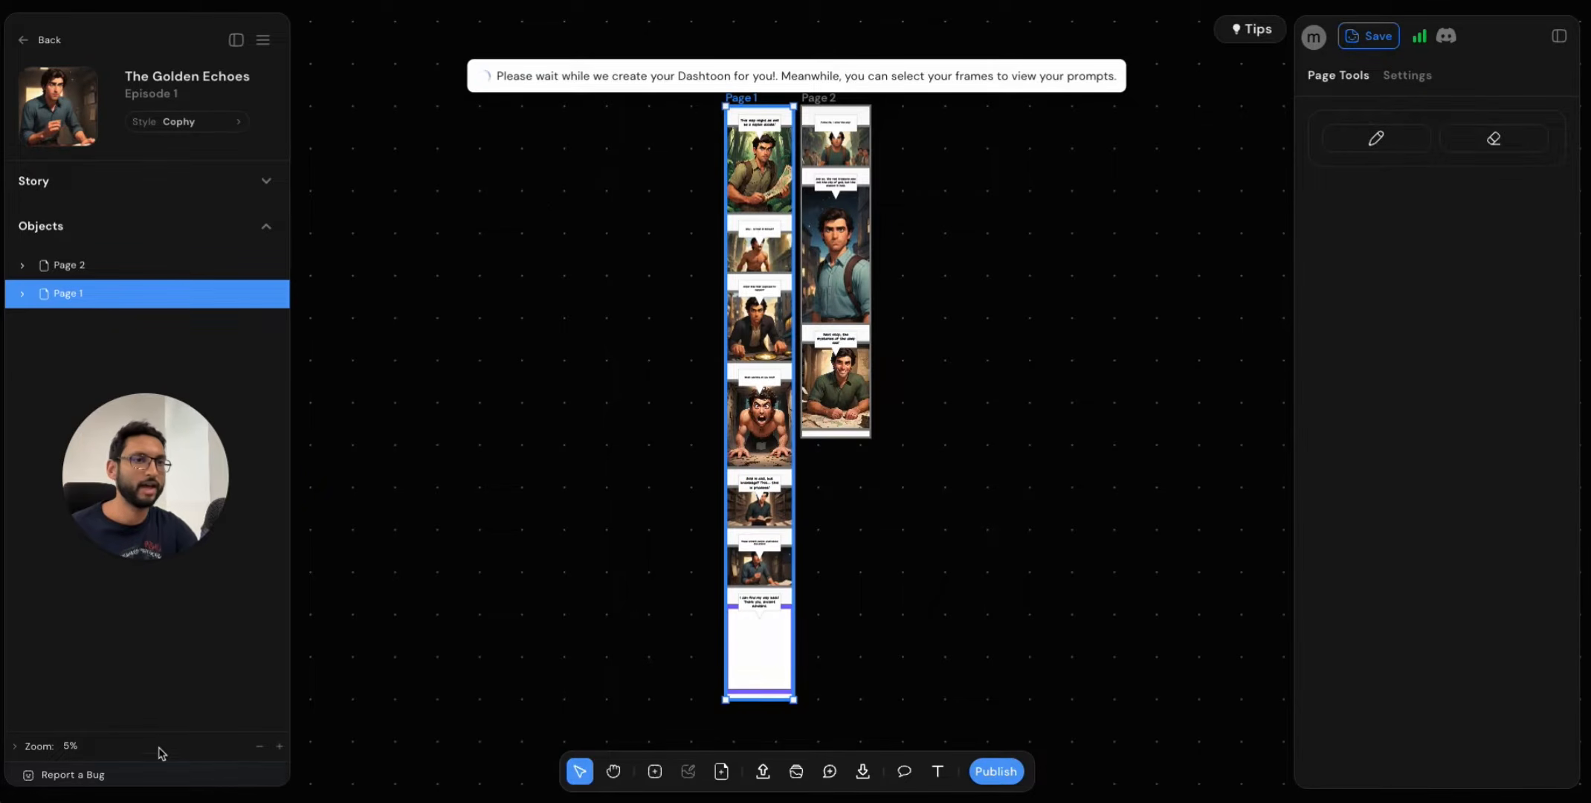
Examine the canvas layout of both pages with the minimap shown, then hide the minimap.
{"action": "left_click", "coordinate": [16, 756]}
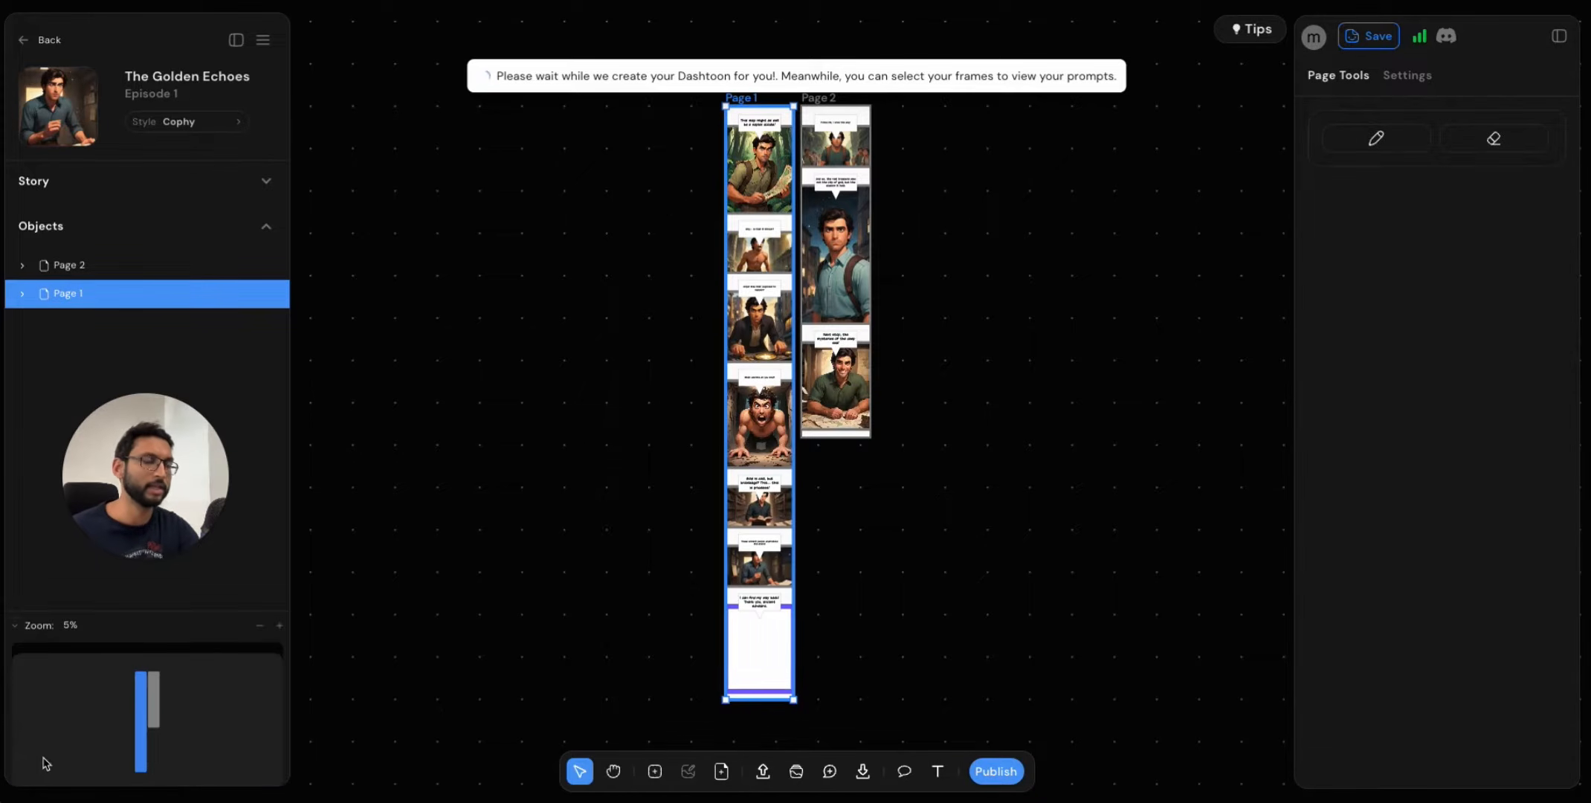
{"action": "scroll", "coordinate": [572, 487], "scroll_direction": "right", "scroll_amount": 5}
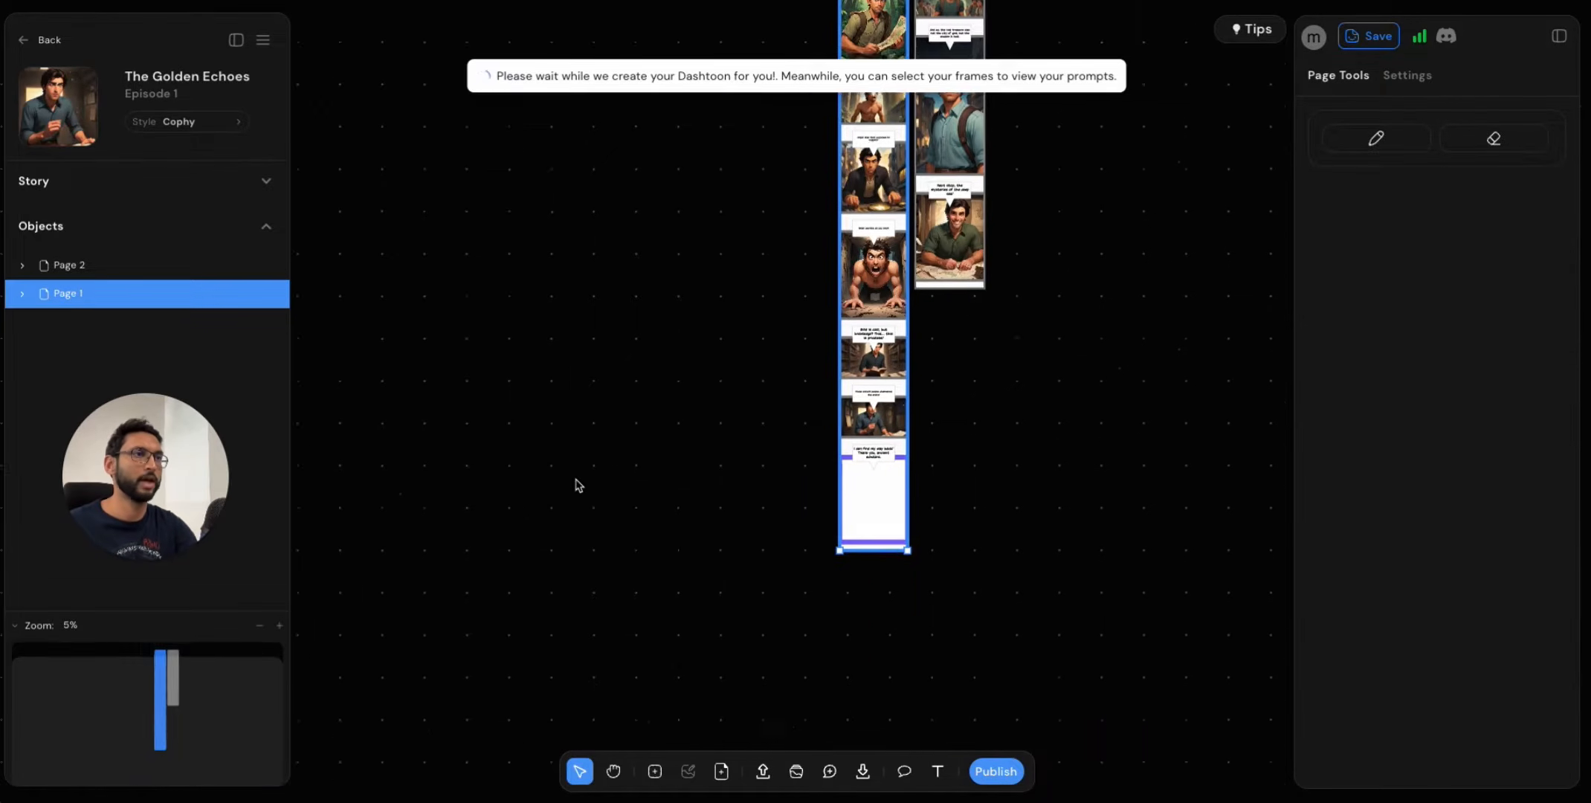
{"action": "scroll", "coordinate": [572, 488], "scroll_direction": "up", "scroll_amount": 4}
{"action": "scroll", "coordinate": [678, 441], "scroll_direction": "left", "scroll_amount": 3}
{"action": "scroll", "coordinate": [678, 441], "scroll_direction": "down", "scroll_amount": 1}
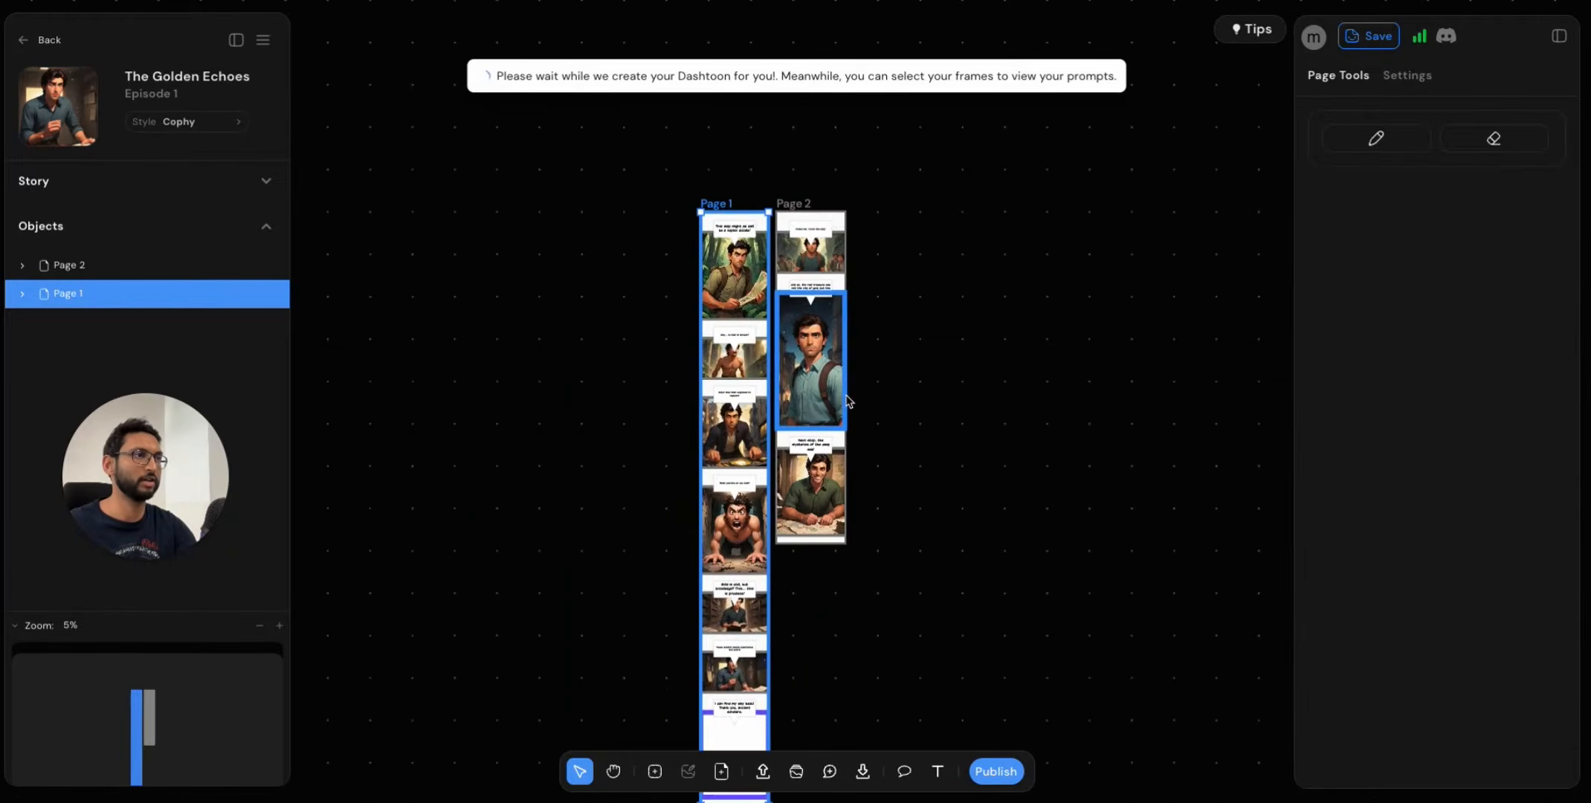
{"action": "scroll", "coordinate": [852, 387], "scroll_direction": "down", "scroll_amount": 5}
{"action": "scroll", "coordinate": [888, 372], "scroll_direction": "up", "scroll_amount": 6}
{"action": "scroll", "coordinate": [826, 375], "scroll_direction": "down", "scroll_amount": 5}
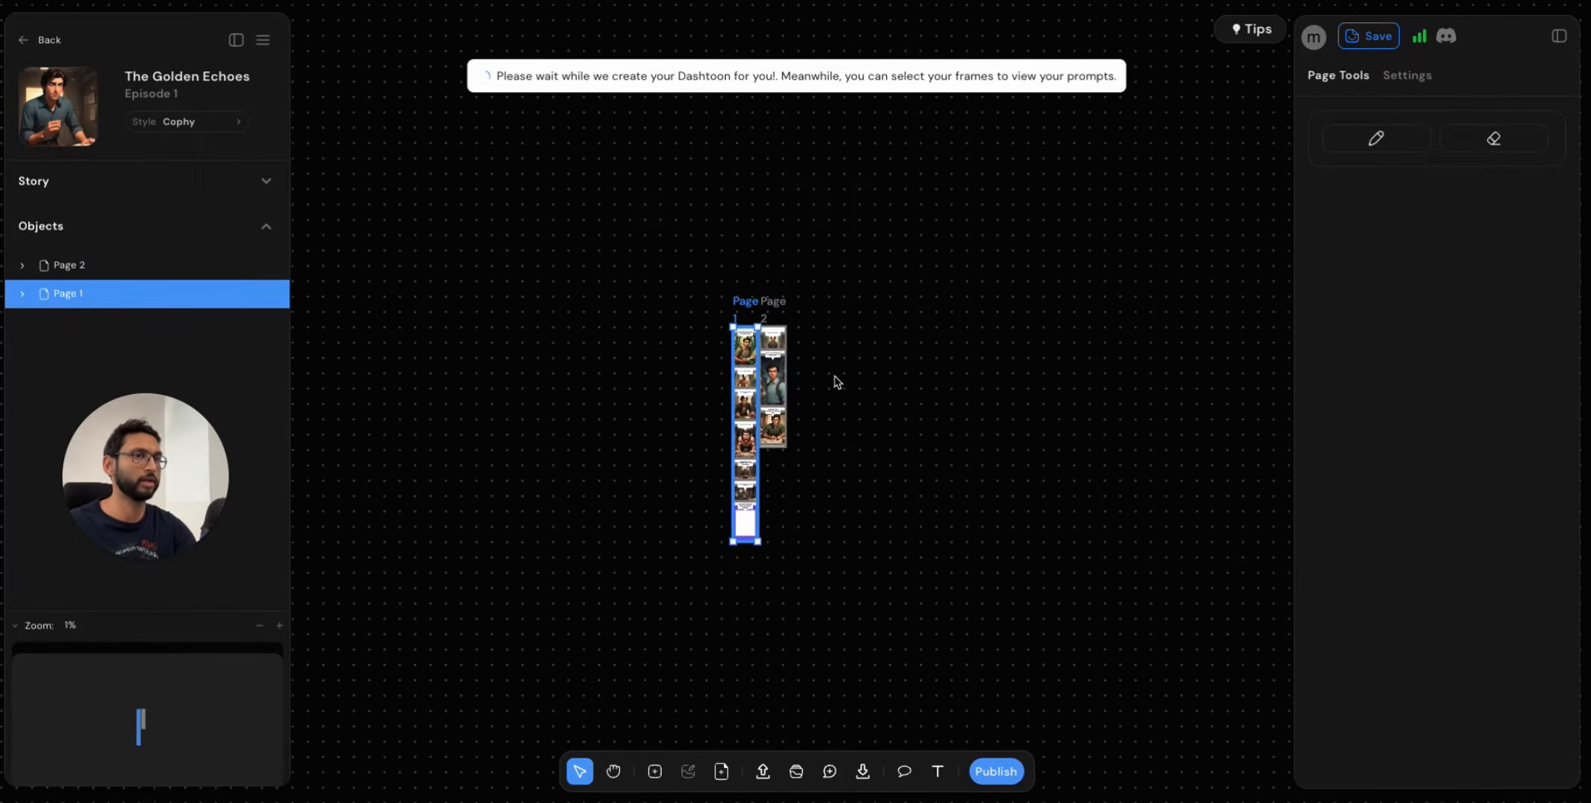
{"action": "scroll", "coordinate": [816, 373], "scroll_direction": "left", "scroll_amount": 5}
{"action": "scroll", "coordinate": [807, 380], "scroll_direction": "right", "scroll_amount": 3}
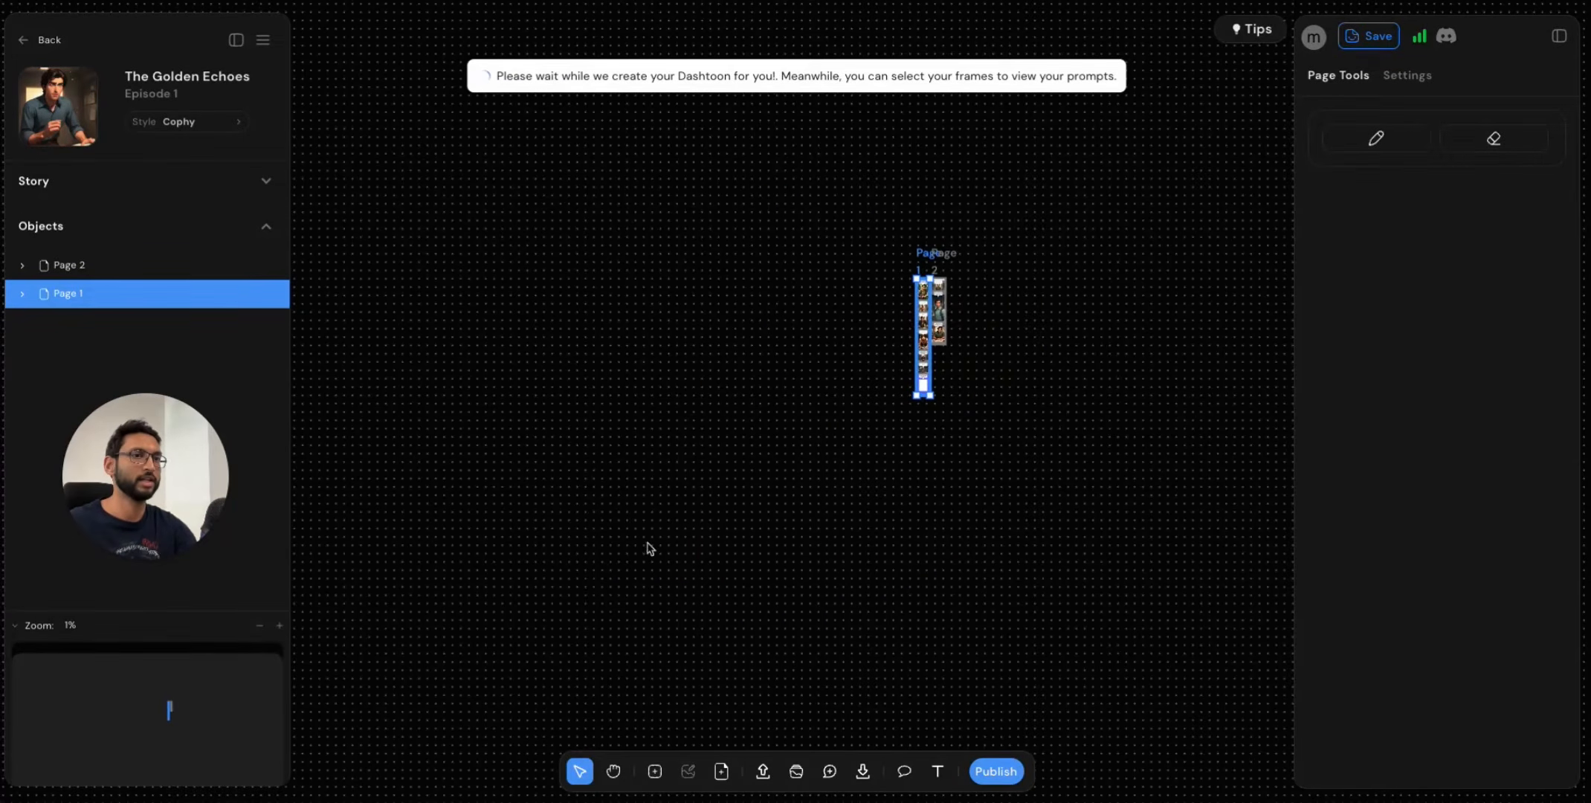
{"action": "scroll", "coordinate": [895, 358], "scroll_direction": "up", "scroll_amount": 1}
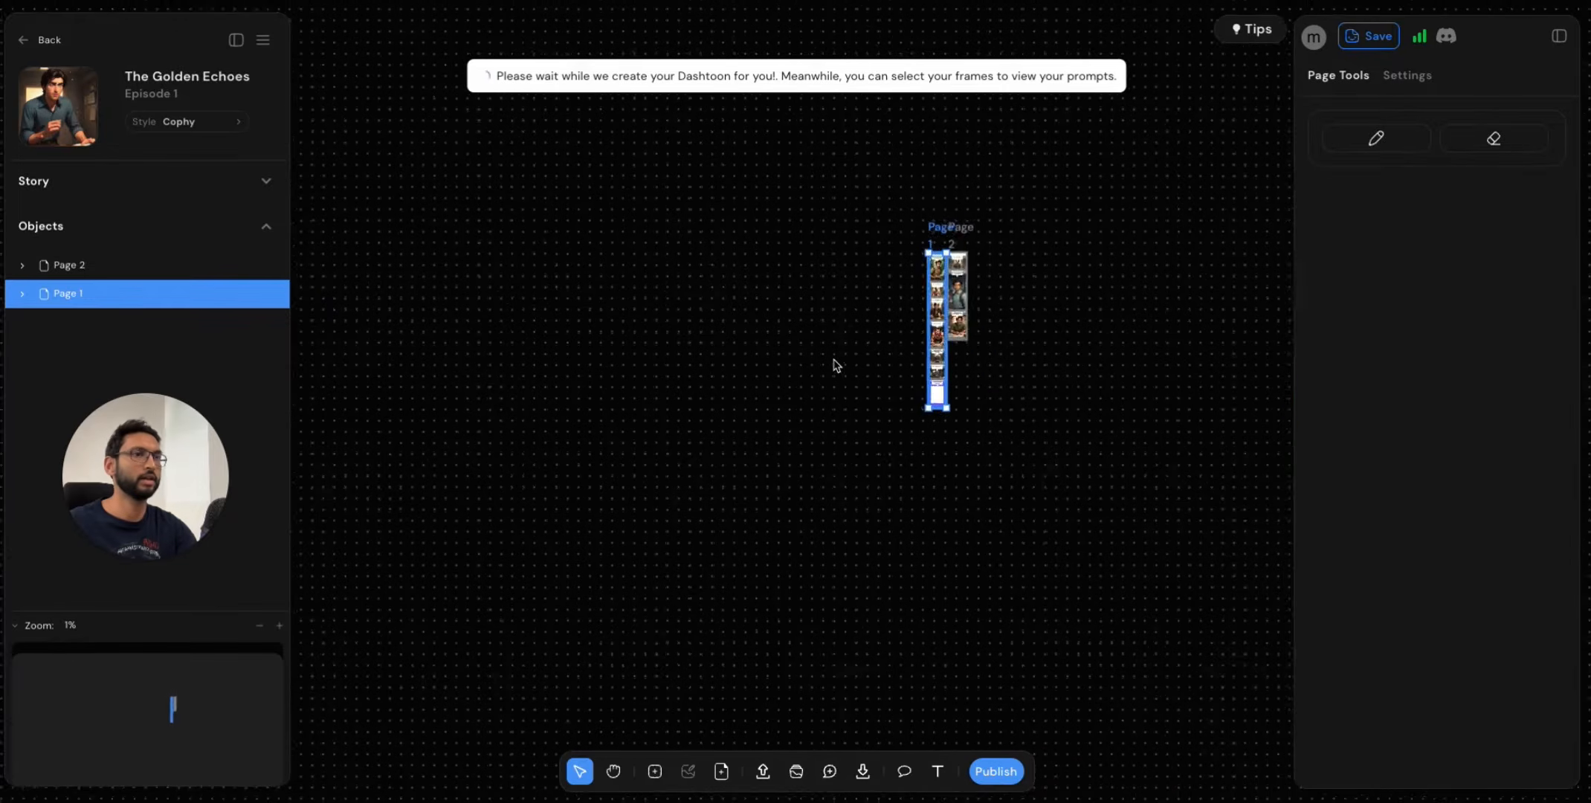
{"action": "scroll", "coordinate": [822, 370], "scroll_direction": "left", "scroll_amount": 5}
{"action": "scroll", "coordinate": [828, 370], "scroll_direction": "right", "scroll_amount": 8}
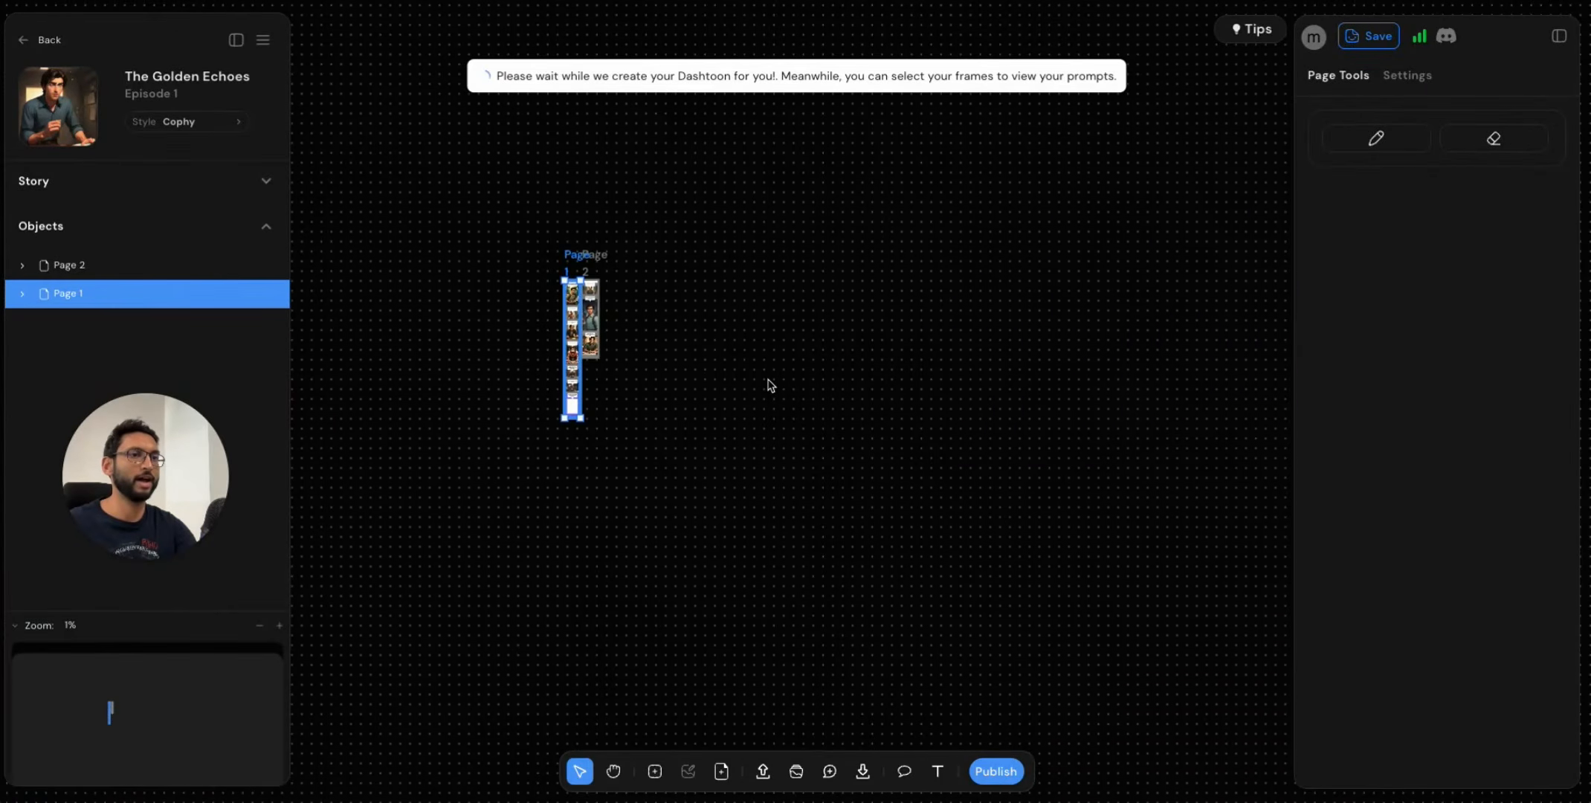
{"action": "scroll", "coordinate": [770, 386], "scroll_direction": "up", "scroll_amount": 5}
{"action": "scroll", "coordinate": [687, 406], "scroll_direction": "left", "scroll_amount": 7}
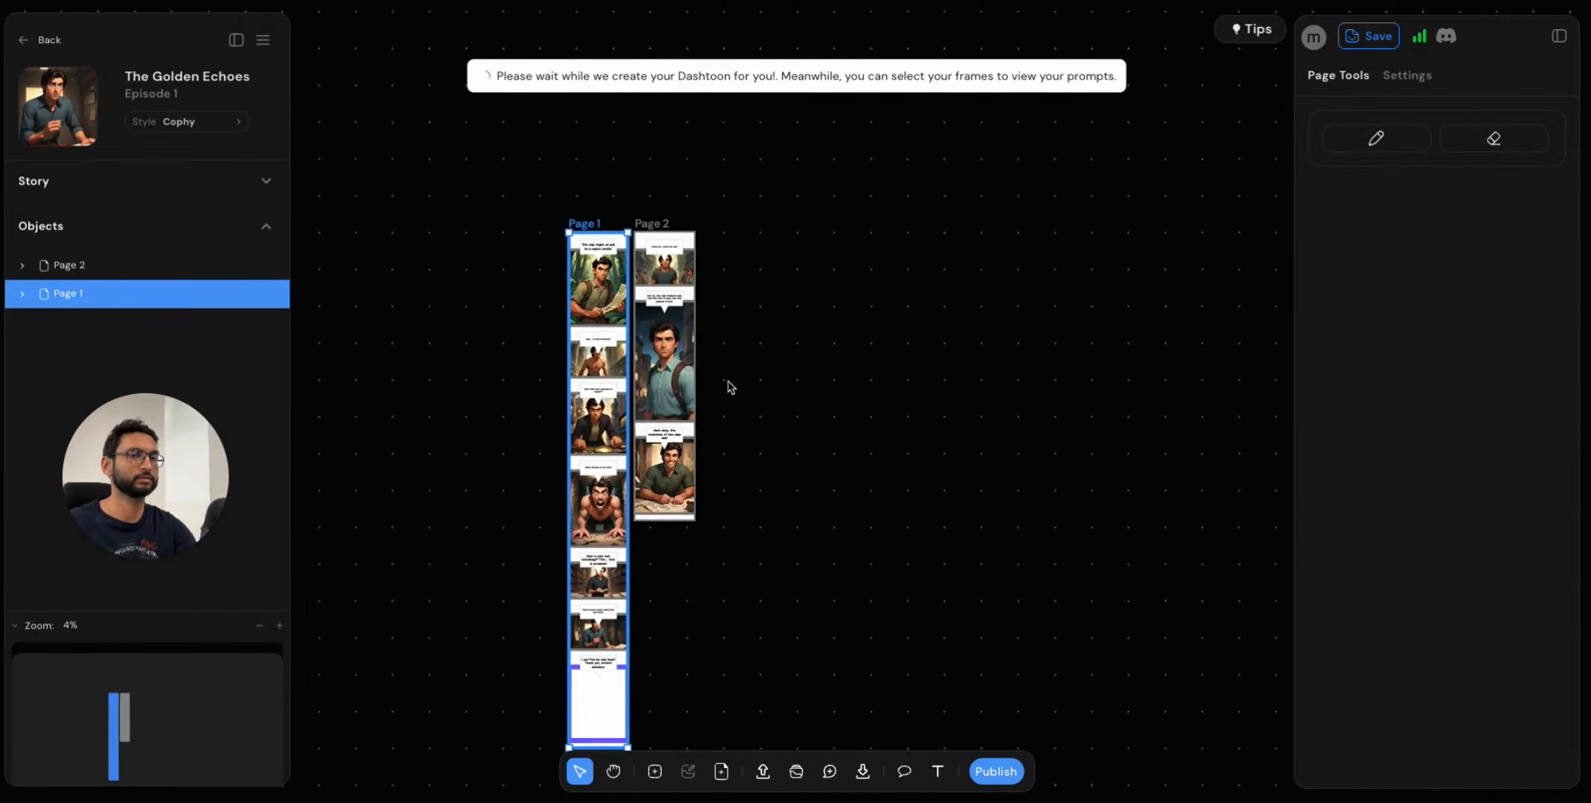
{"action": "scroll", "coordinate": [731, 387], "scroll_direction": "down", "scroll_amount": 1}
{"action": "left_click", "coordinate": [15, 629]}
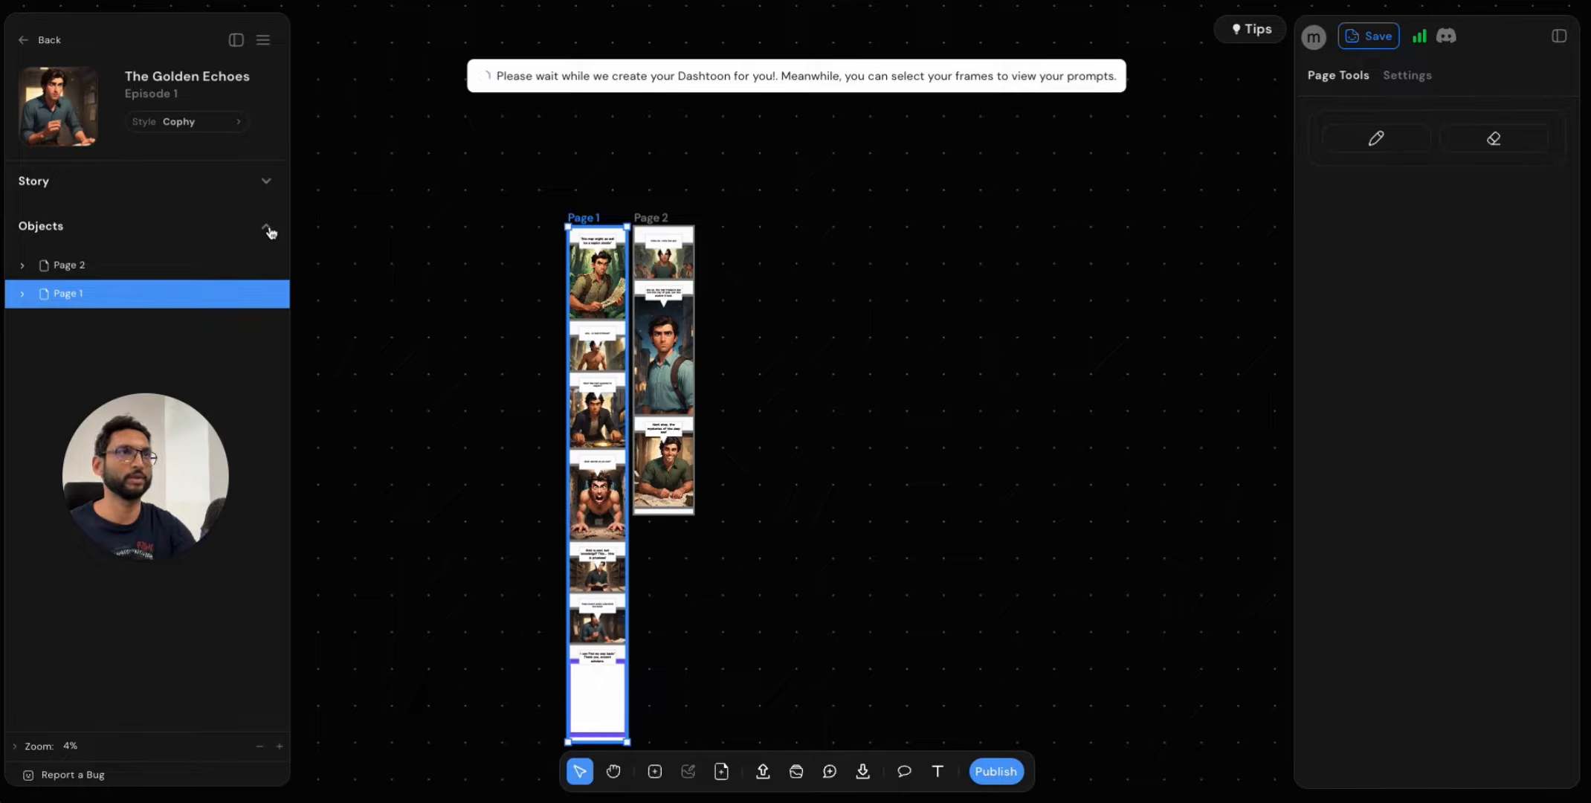
Show the story text again, deselect Page 1 and examine the opening panels of both pages up close.
{"action": "left_click", "coordinate": [265, 182]}
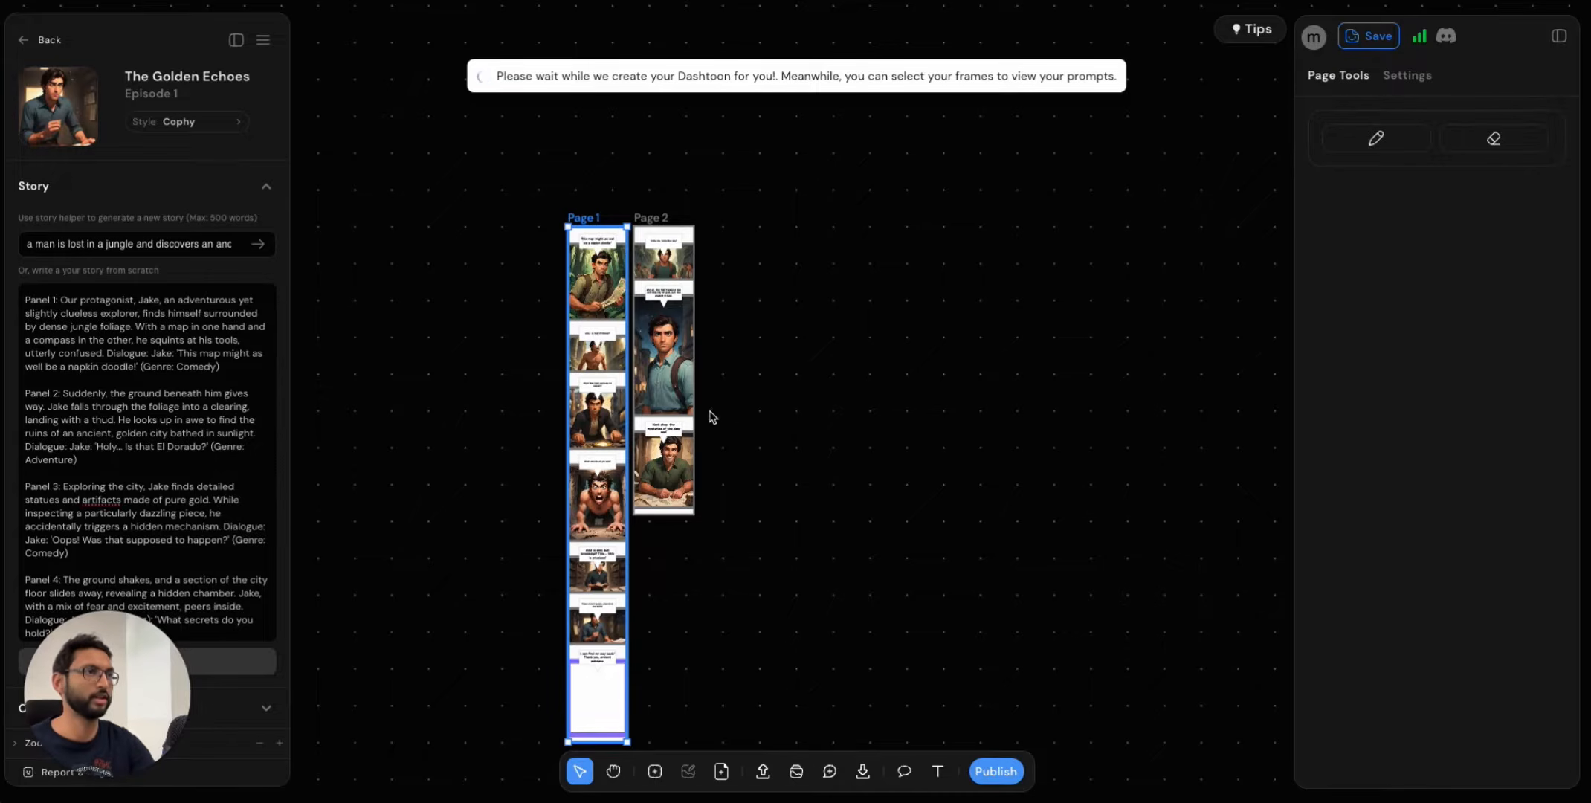
{"action": "left_click", "coordinate": [615, 195]}
{"action": "scroll", "coordinate": [614, 195], "scroll_direction": "up", "scroll_amount": 5}
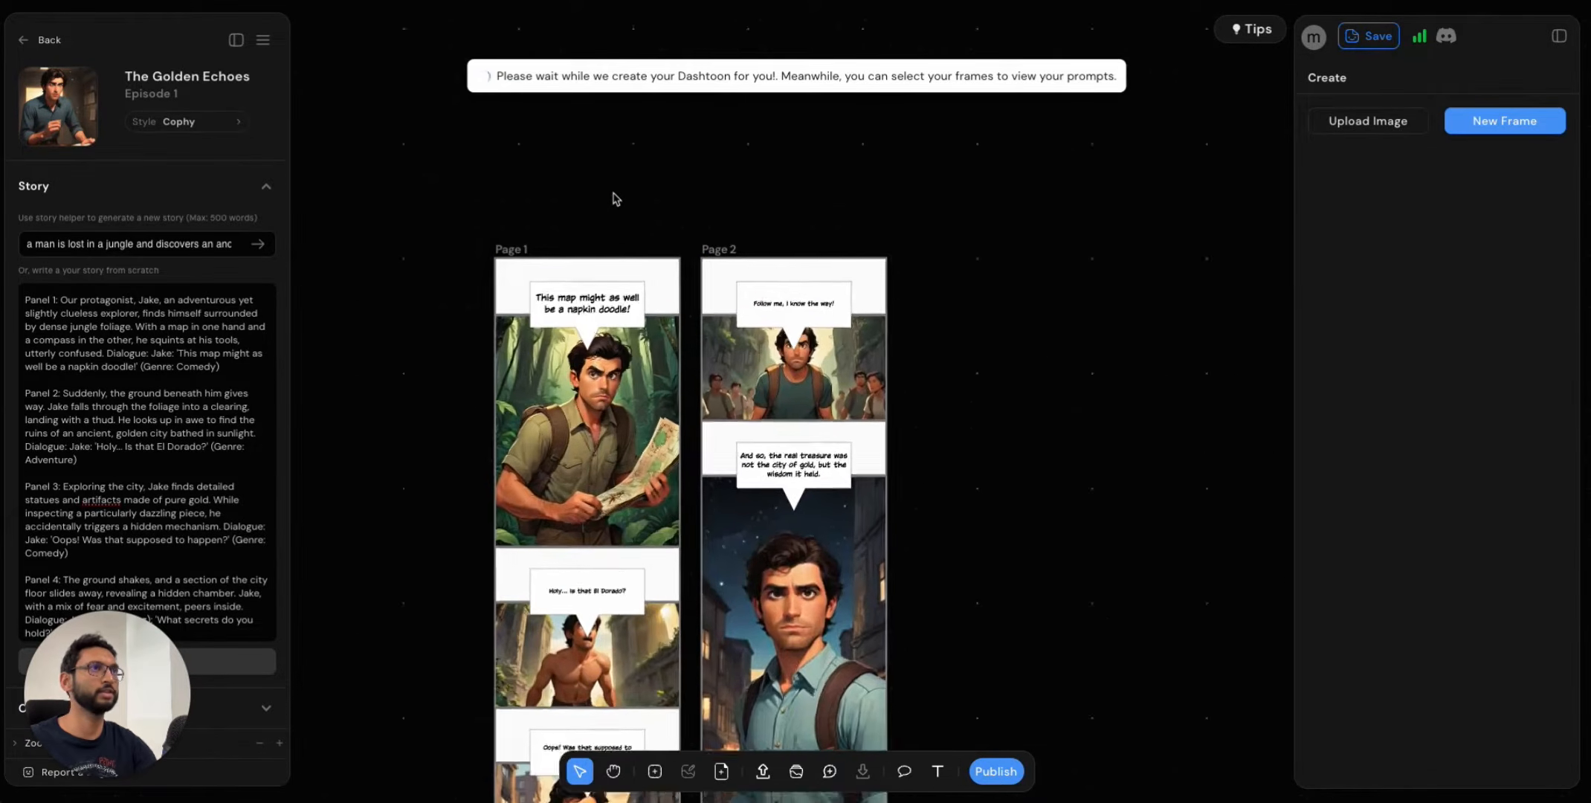
Examine the panels of Page 1 from the jungle map image down to the final ancient scholars panel.
{"action": "scroll", "coordinate": [591, 269], "scroll_direction": "up", "scroll_amount": 2}
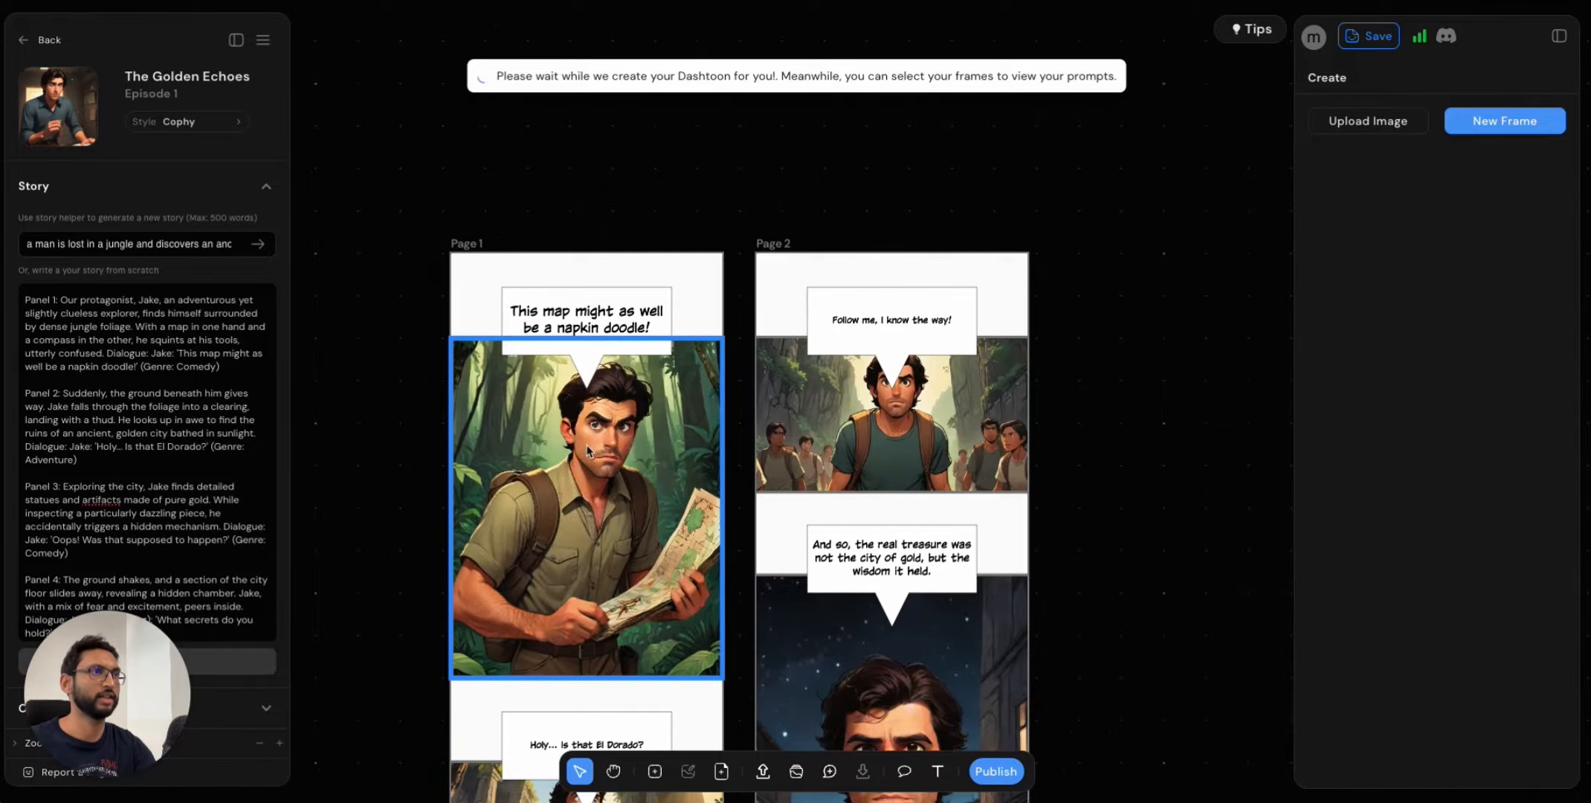
{"action": "scroll", "coordinate": [566, 513], "scroll_direction": "down", "scroll_amount": 5}
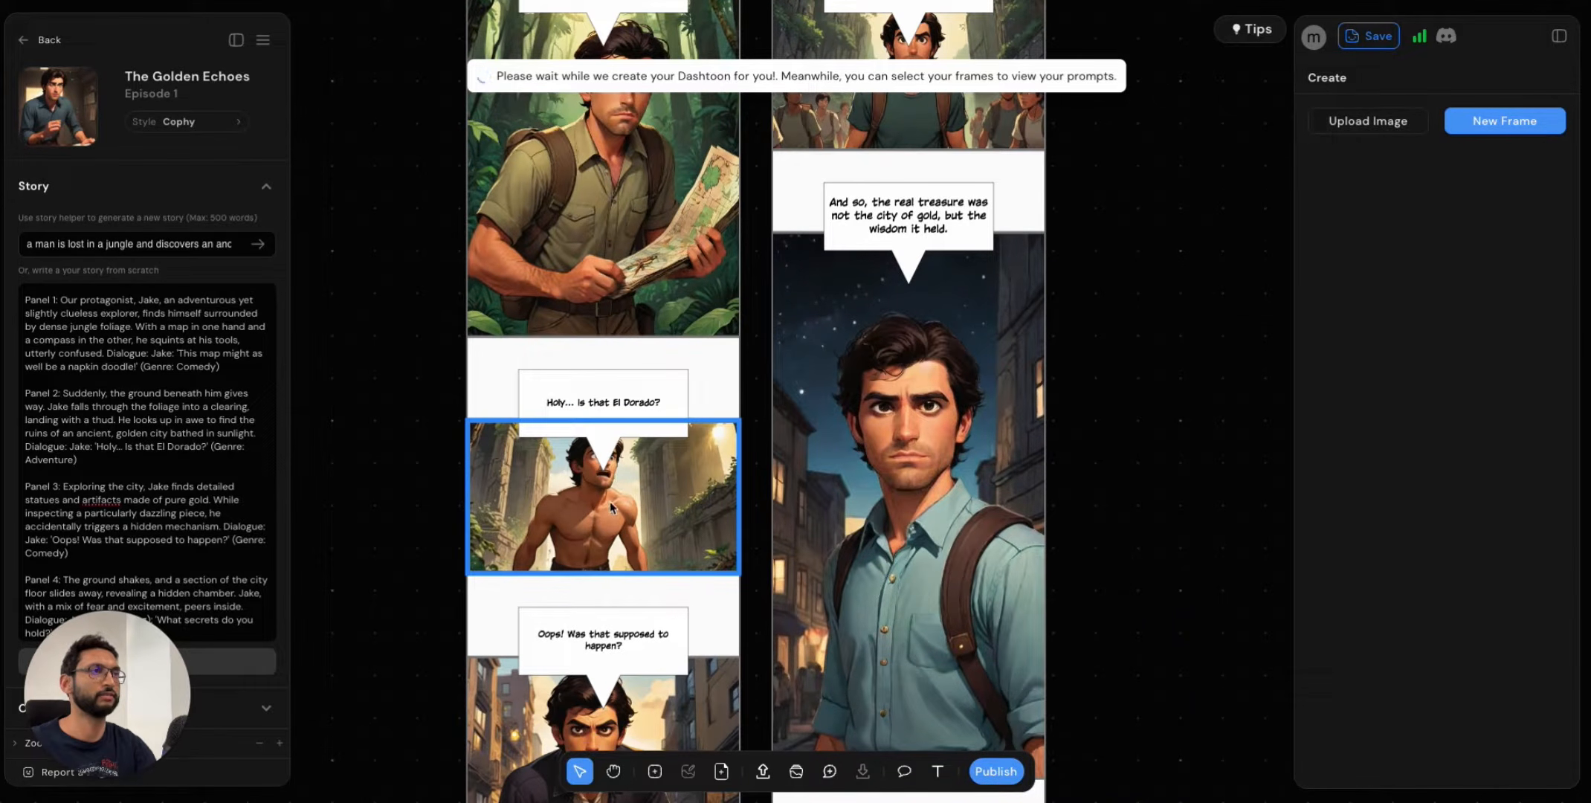
{"action": "scroll", "coordinate": [633, 512], "scroll_direction": "down", "scroll_amount": 3}
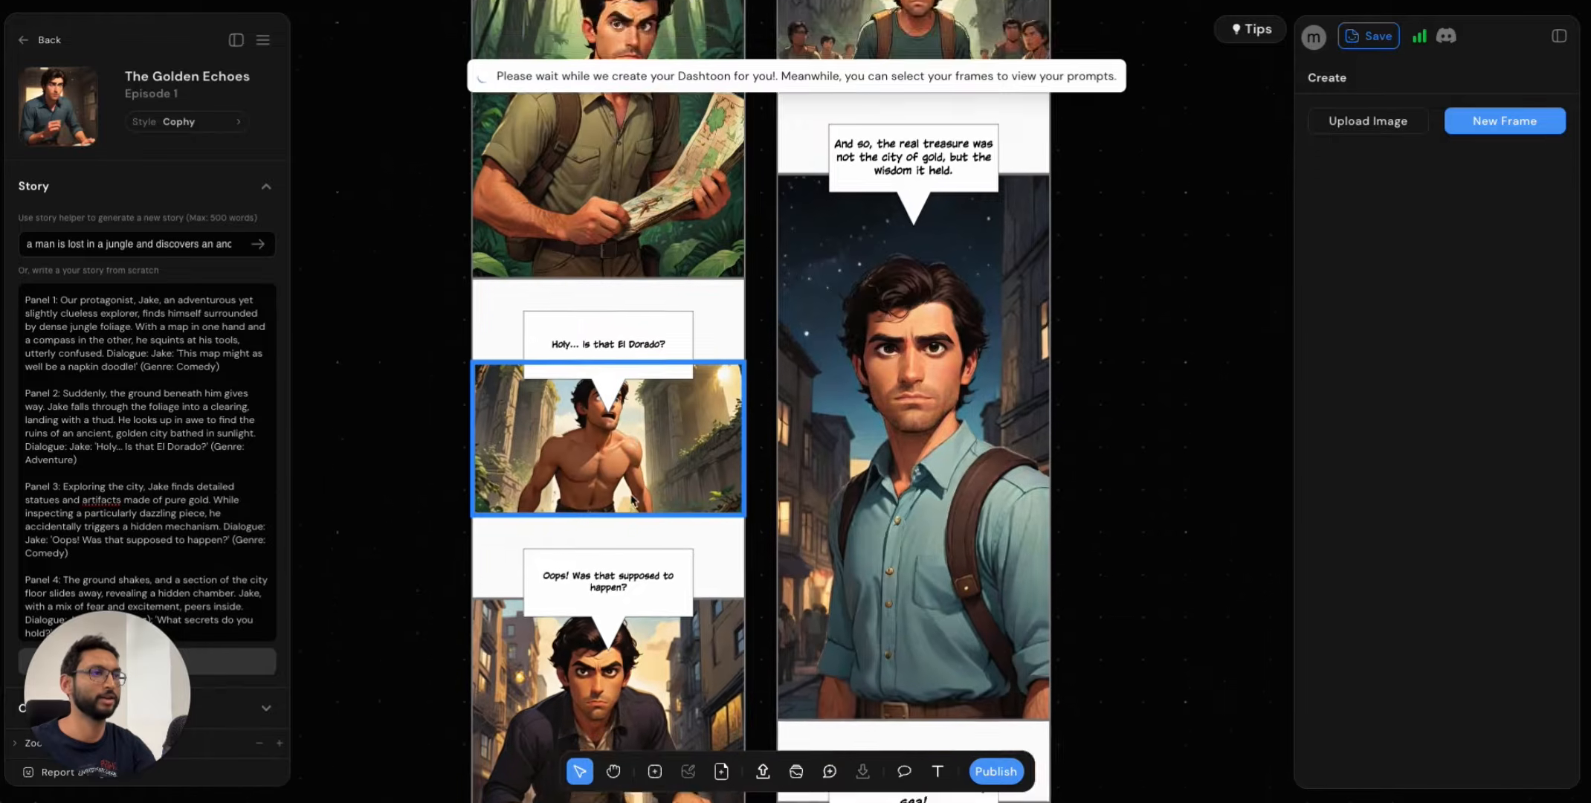
{"action": "scroll", "coordinate": [633, 511], "scroll_direction": "down", "scroll_amount": 1}
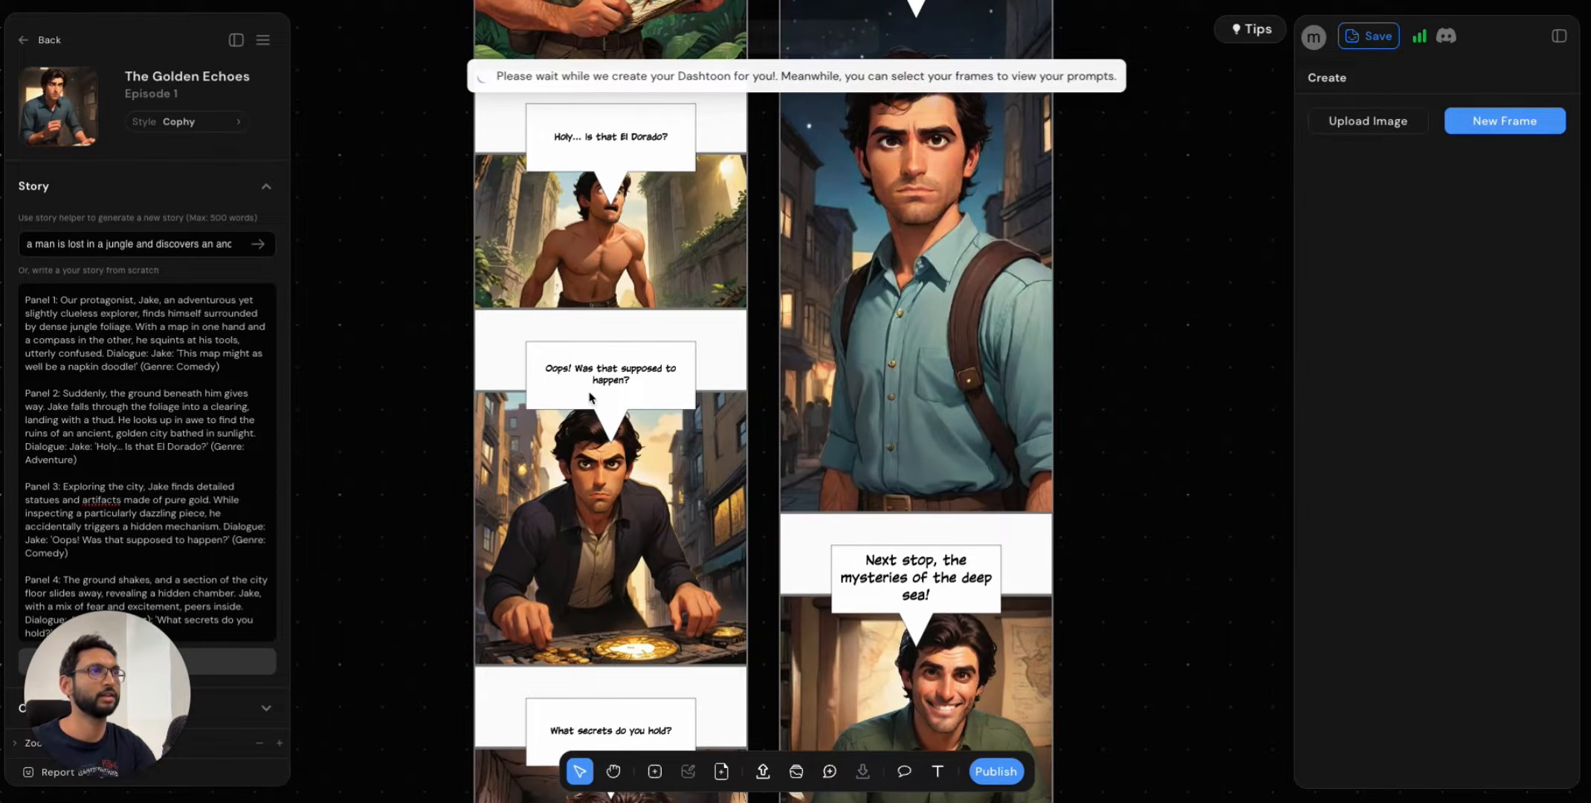
{"action": "scroll", "coordinate": [646, 574], "scroll_direction": "down", "scroll_amount": 5}
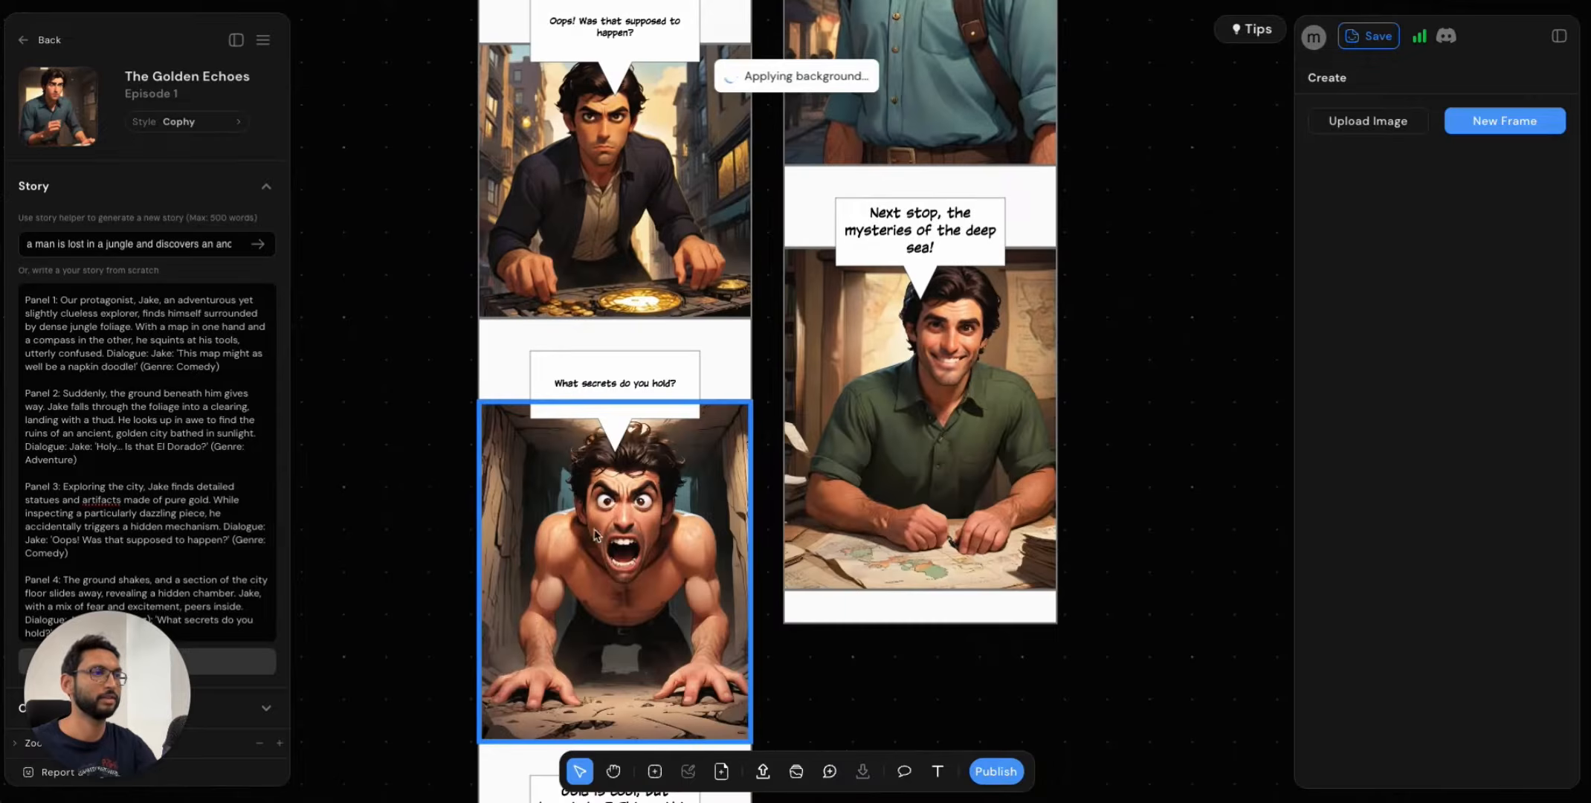
{"action": "scroll", "coordinate": [637, 499], "scroll_direction": "down", "scroll_amount": 3}
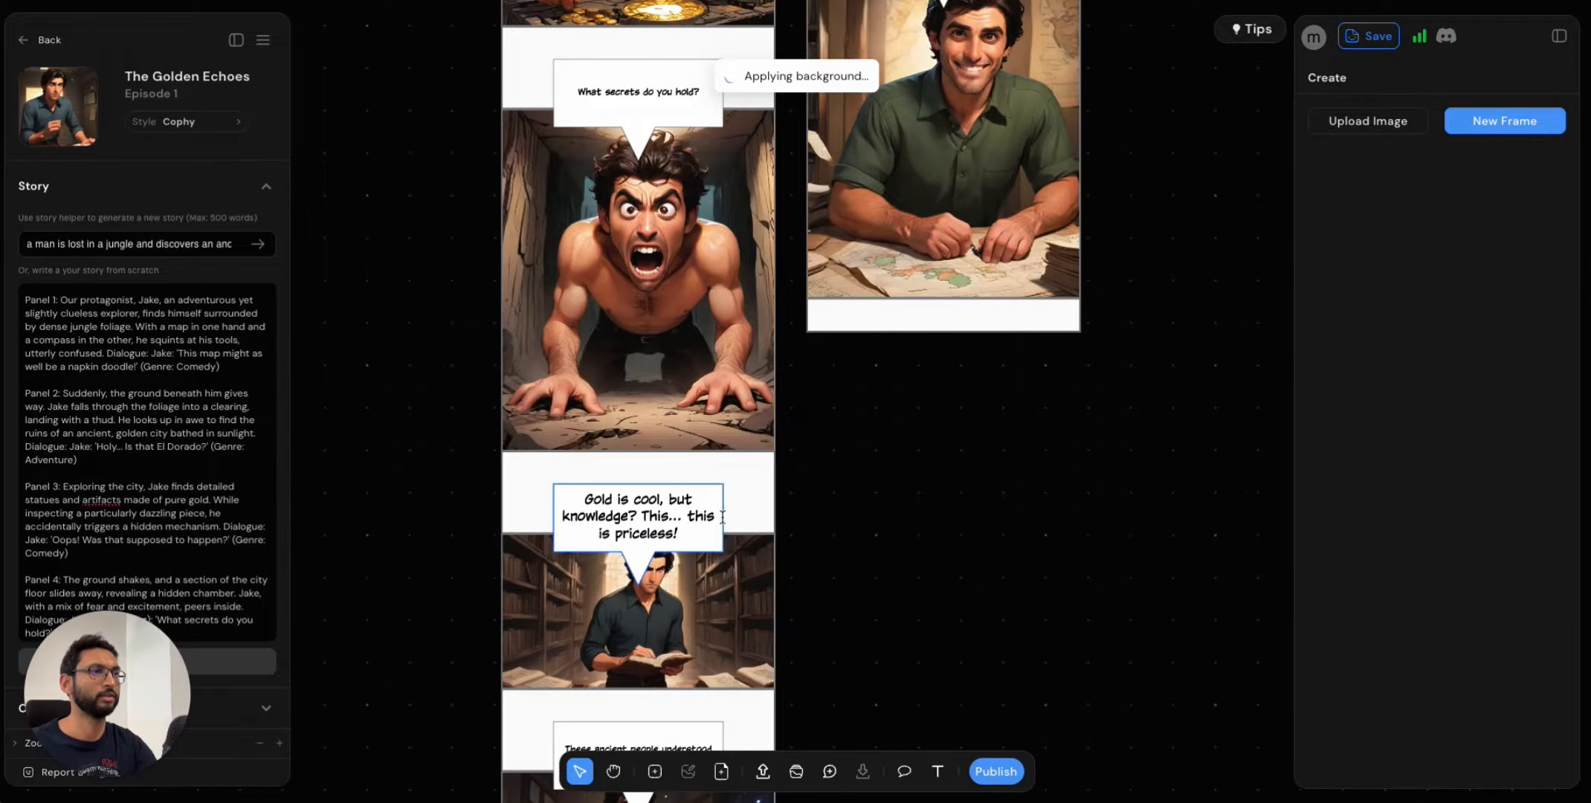
{"action": "scroll", "coordinate": [862, 551], "scroll_direction": "down", "scroll_amount": 3}
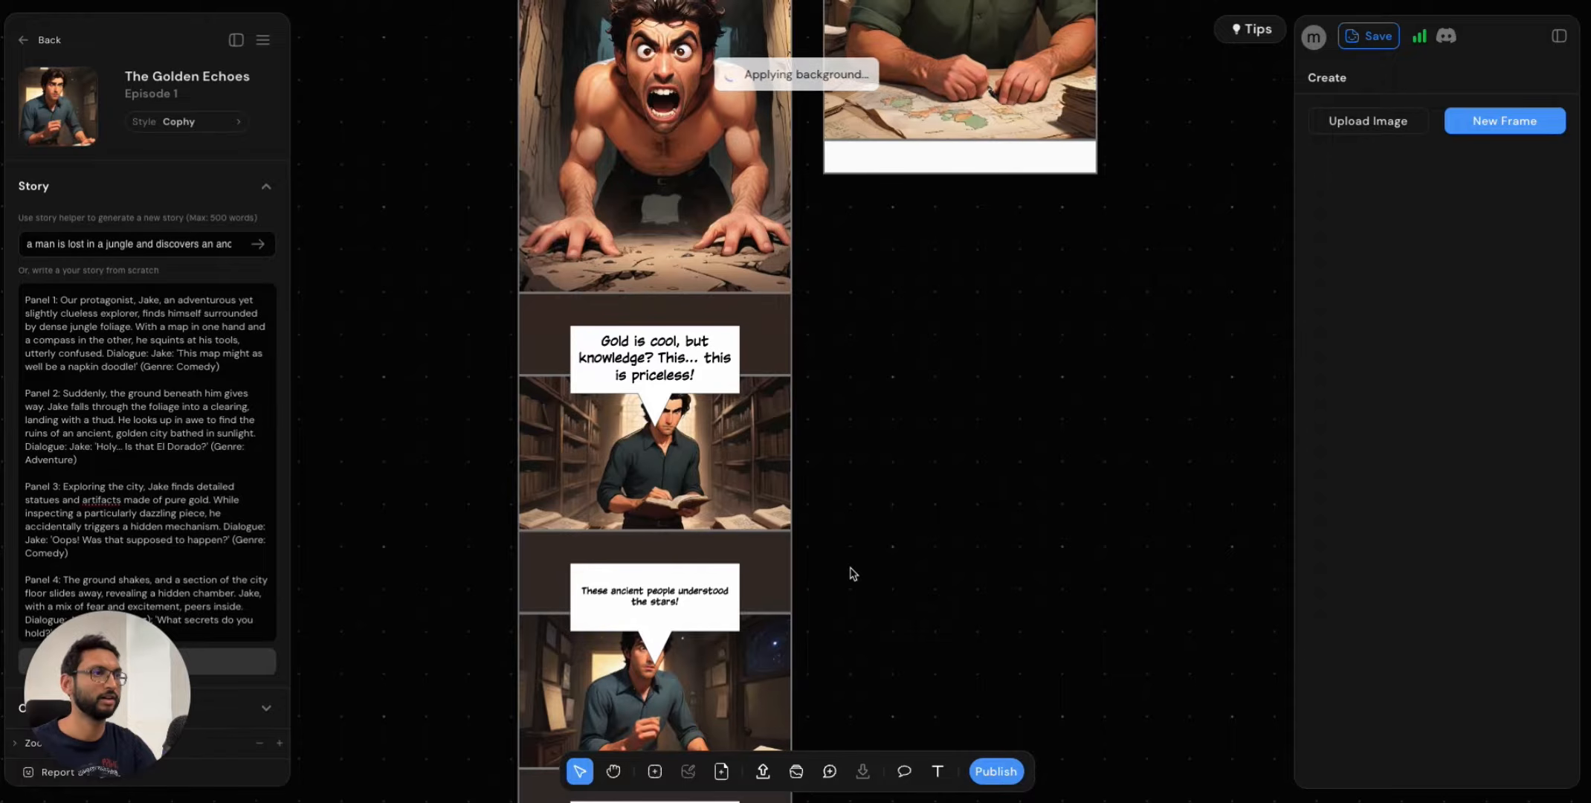
{"action": "scroll", "coordinate": [853, 571], "scroll_direction": "down", "scroll_amount": 1}
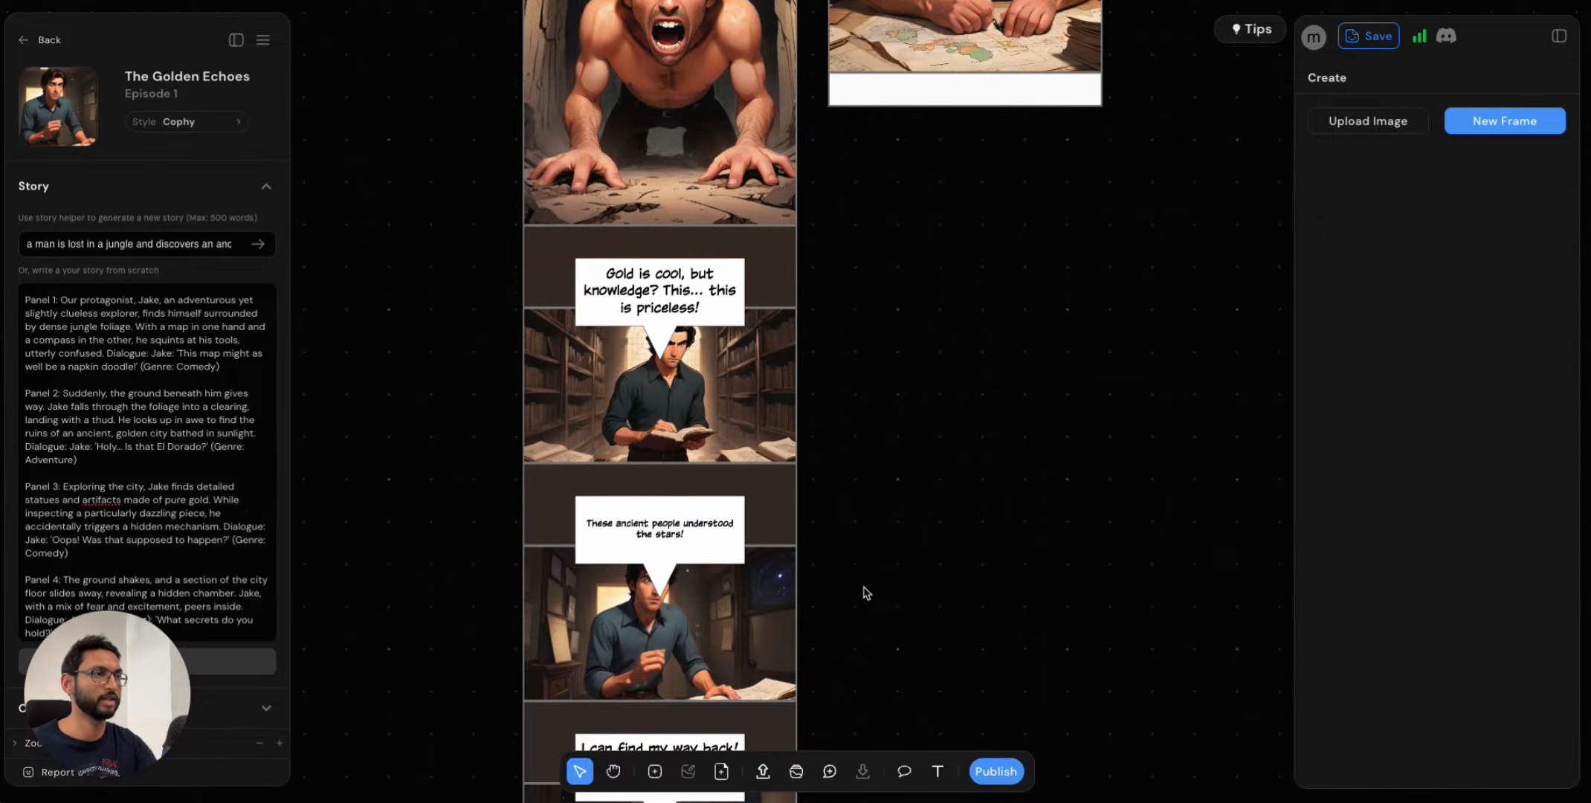
{"action": "scroll", "coordinate": [906, 595], "scroll_direction": "down", "scroll_amount": 3}
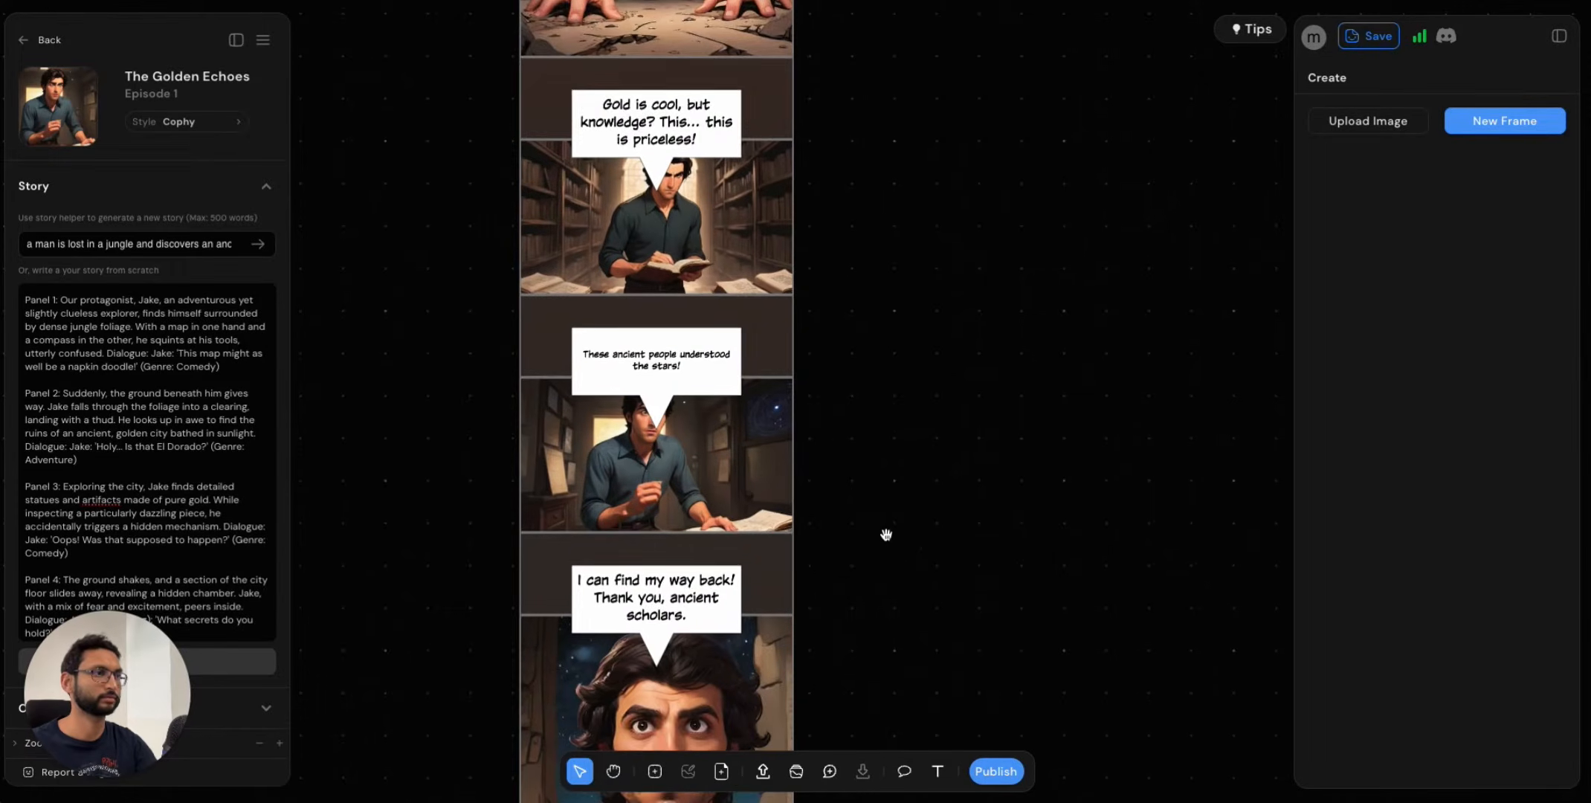
{"action": "scroll", "coordinate": [885, 483], "scroll_direction": "down", "scroll_amount": 3}
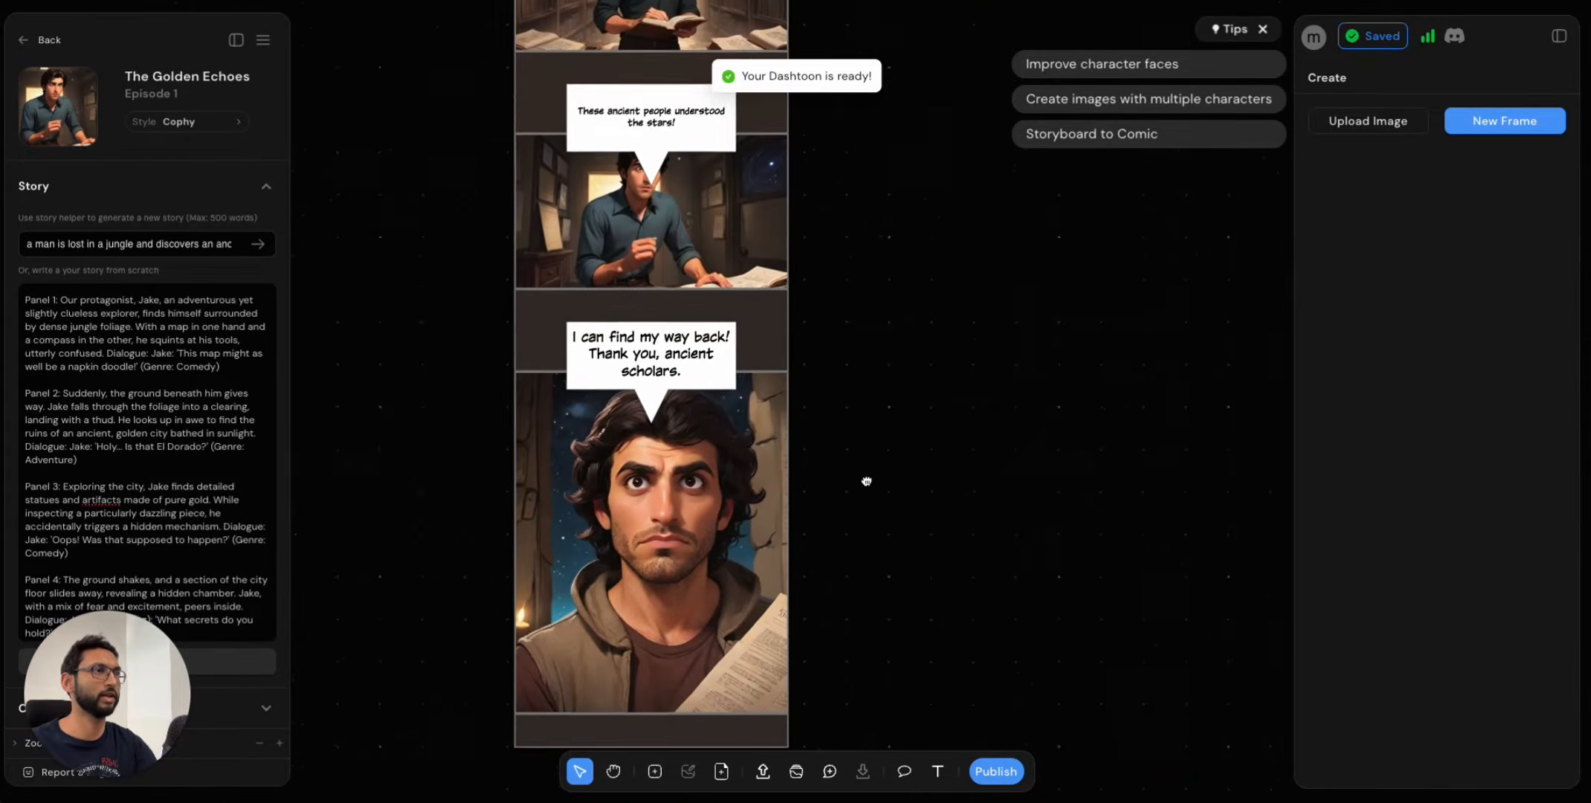
Examine the finished panels and coloured backgrounds of both pages, including Page 2 down to its deep sea panel.
{"action": "scroll", "coordinate": [885, 338], "scroll_direction": "up", "scroll_amount": 10}
{"action": "scroll", "coordinate": [884, 337], "scroll_direction": "right", "scroll_amount": 2}
{"action": "scroll", "coordinate": [892, 416], "scroll_direction": "up", "scroll_amount": 10}
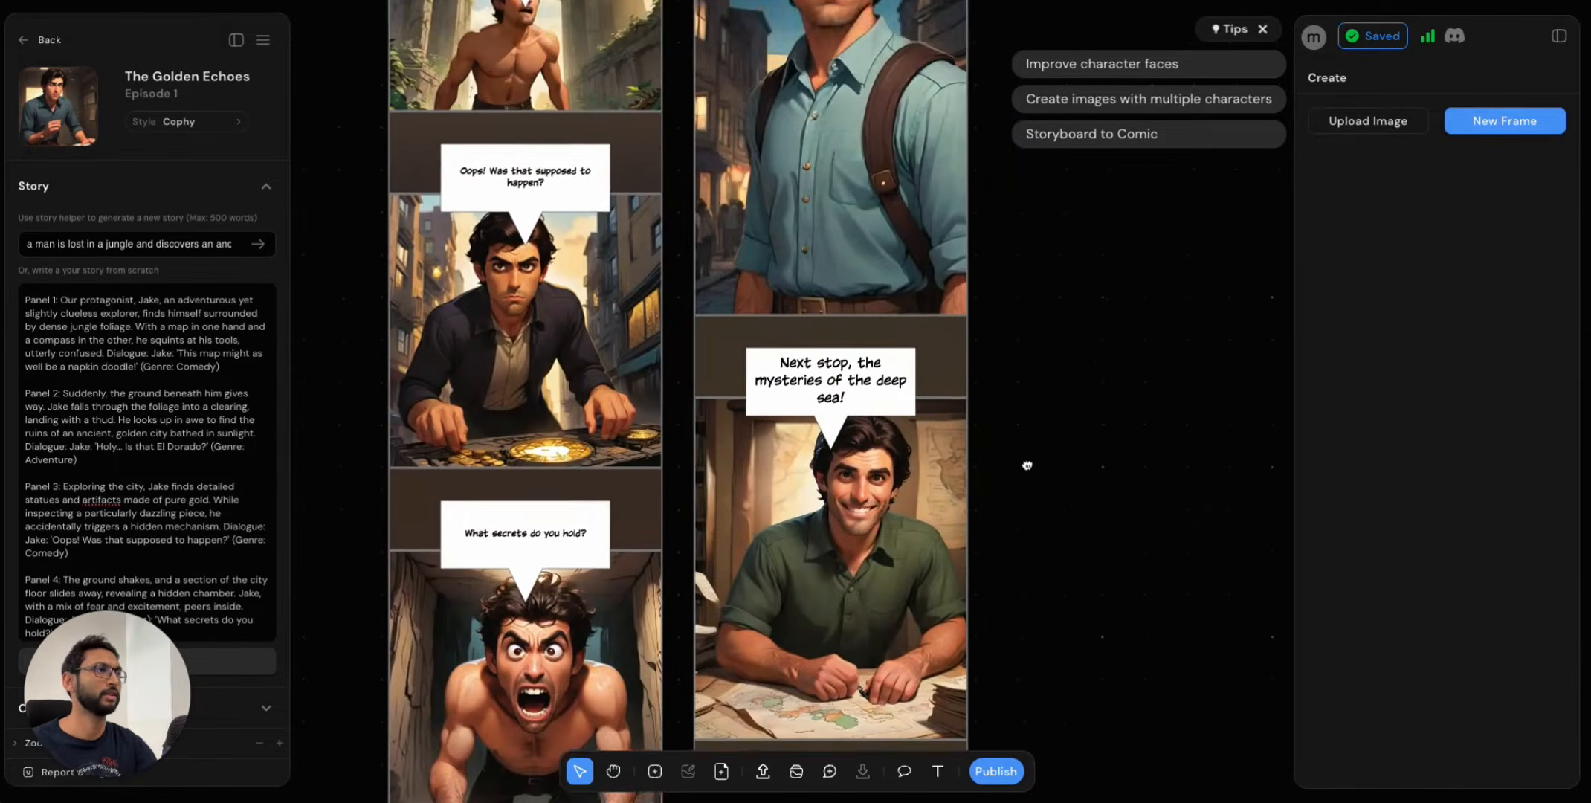
{"action": "scroll", "coordinate": [967, 394], "scroll_direction": "right", "scroll_amount": 2}
{"action": "scroll", "coordinate": [1000, 379], "scroll_direction": "up", "scroll_amount": 2}
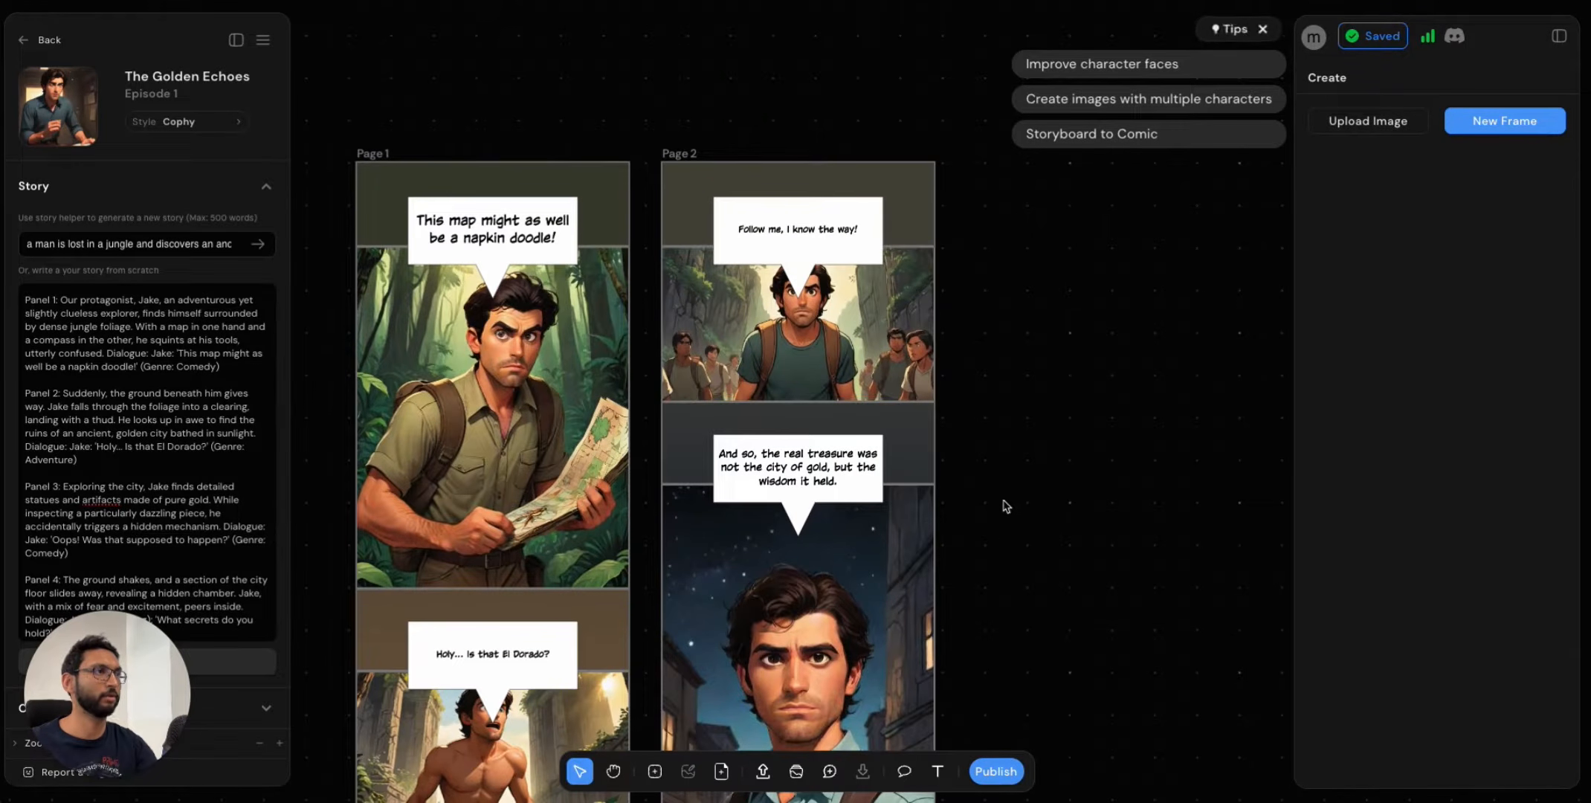
{"action": "scroll", "coordinate": [981, 434], "scroll_direction": "down", "scroll_amount": 2}
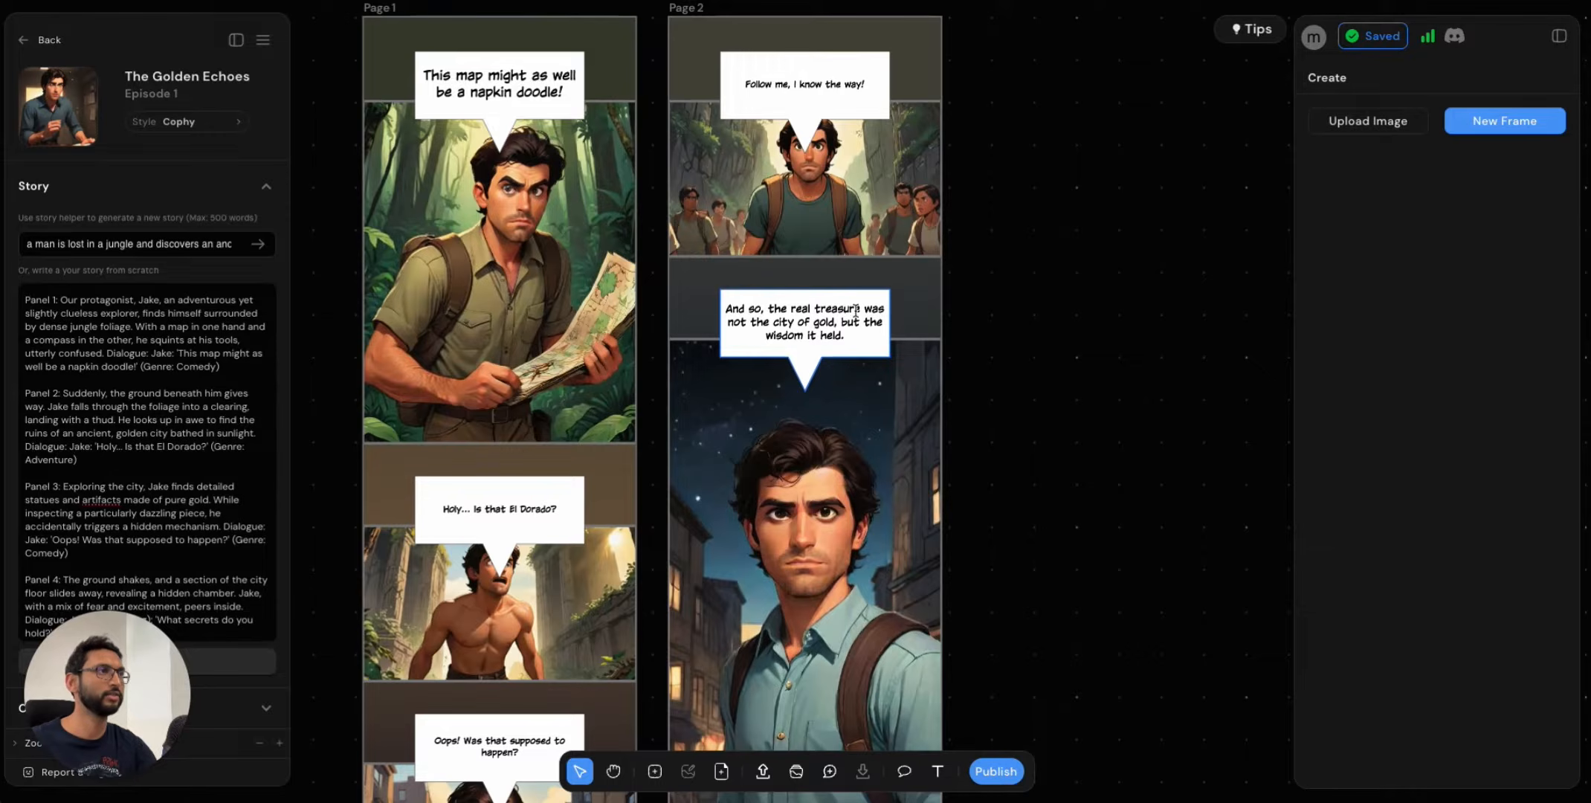
{"action": "scroll", "coordinate": [1030, 650], "scroll_direction": "down", "scroll_amount": 8}
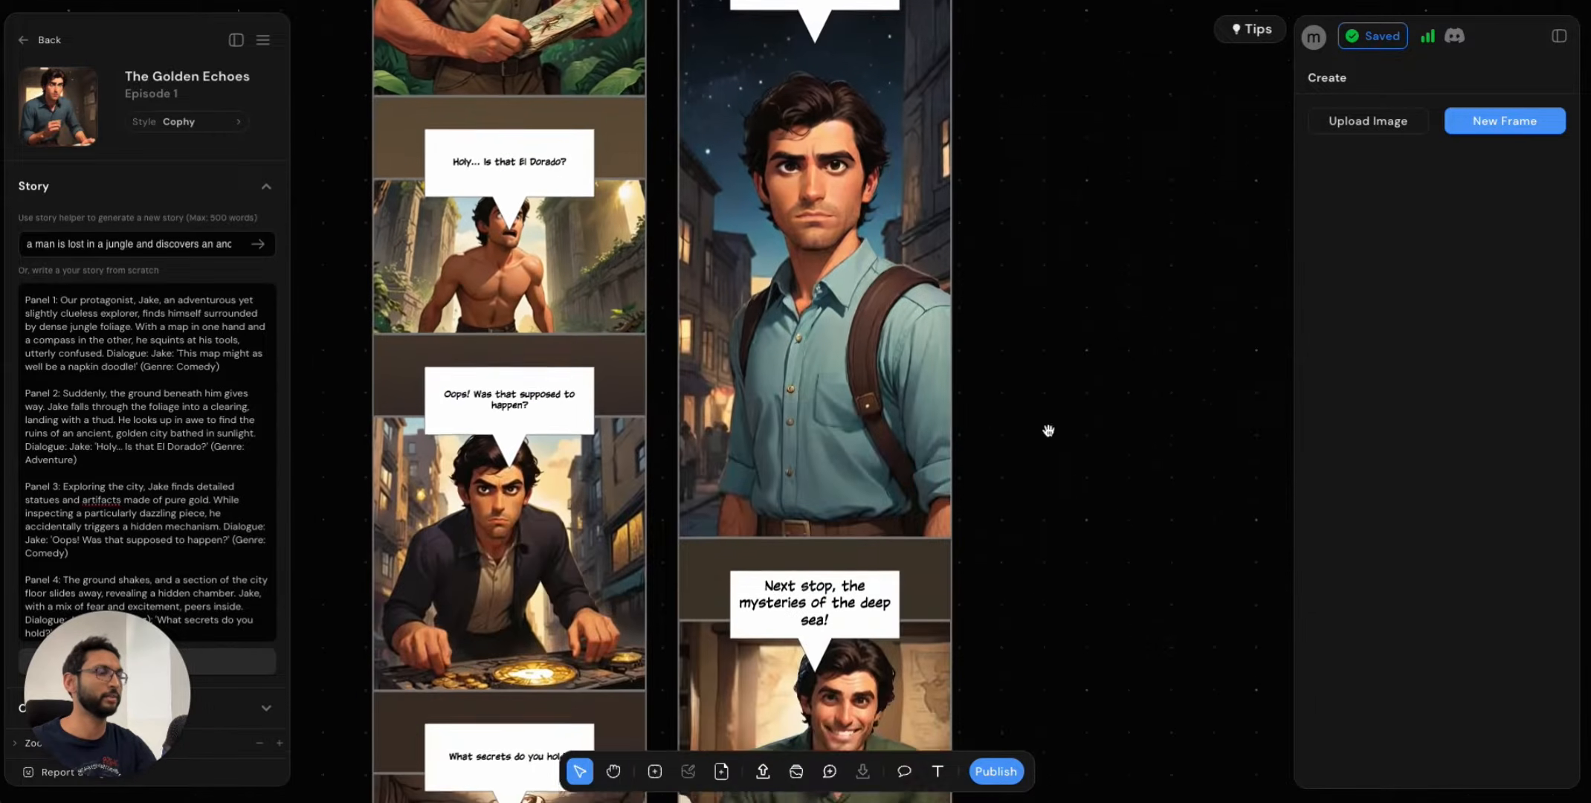
{"action": "left_click_drag", "start_coordinate": [1073, 349], "coordinate": [1067, 351]}
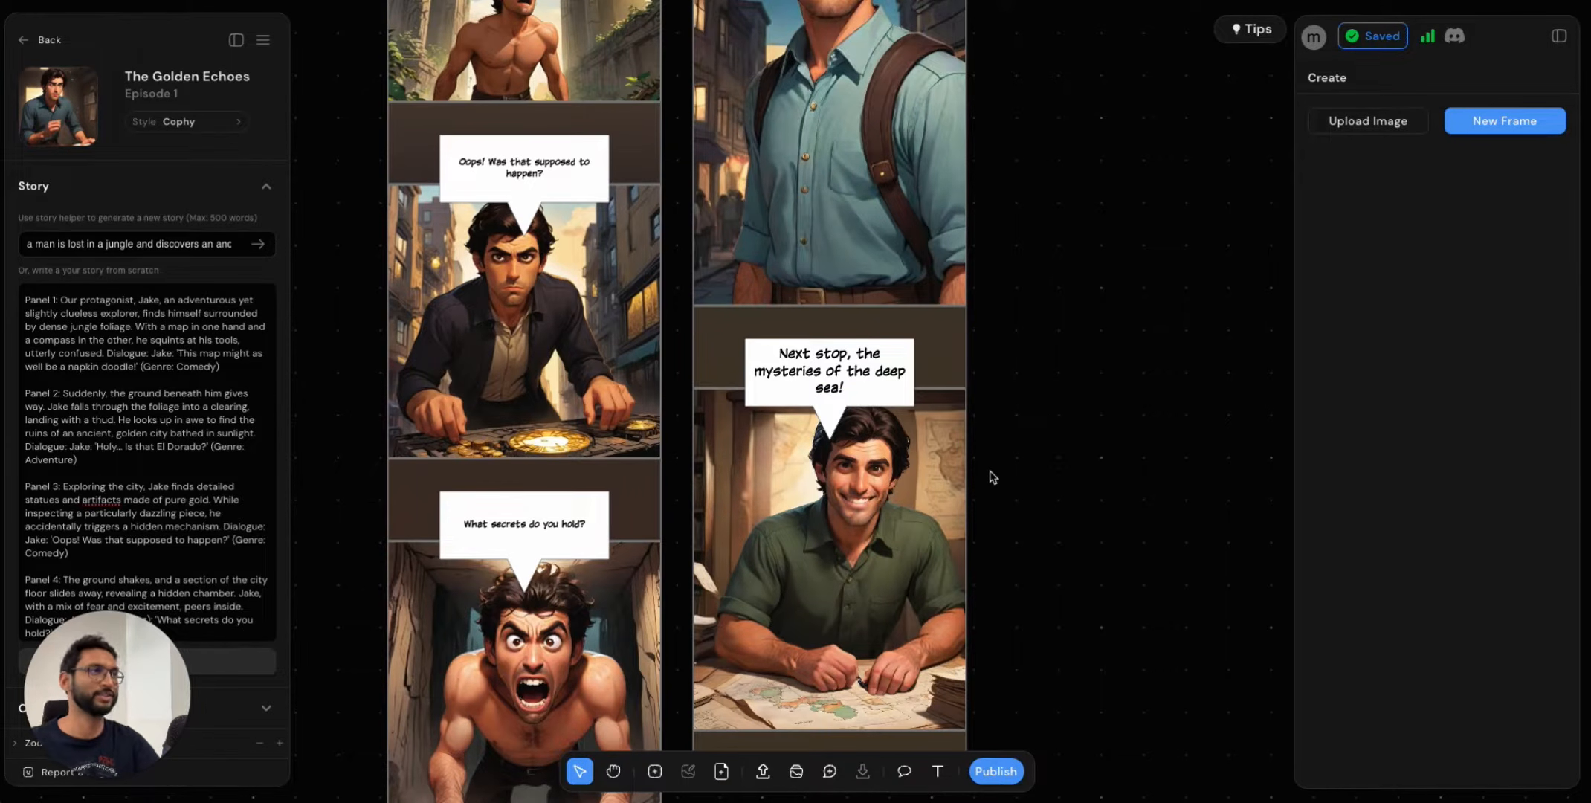
{"action": "left_click_drag", "start_coordinate": [1017, 310], "coordinate": [1015, 515]}
{"action": "left_click_drag", "start_coordinate": [1038, 351], "coordinate": [1019, 512]}
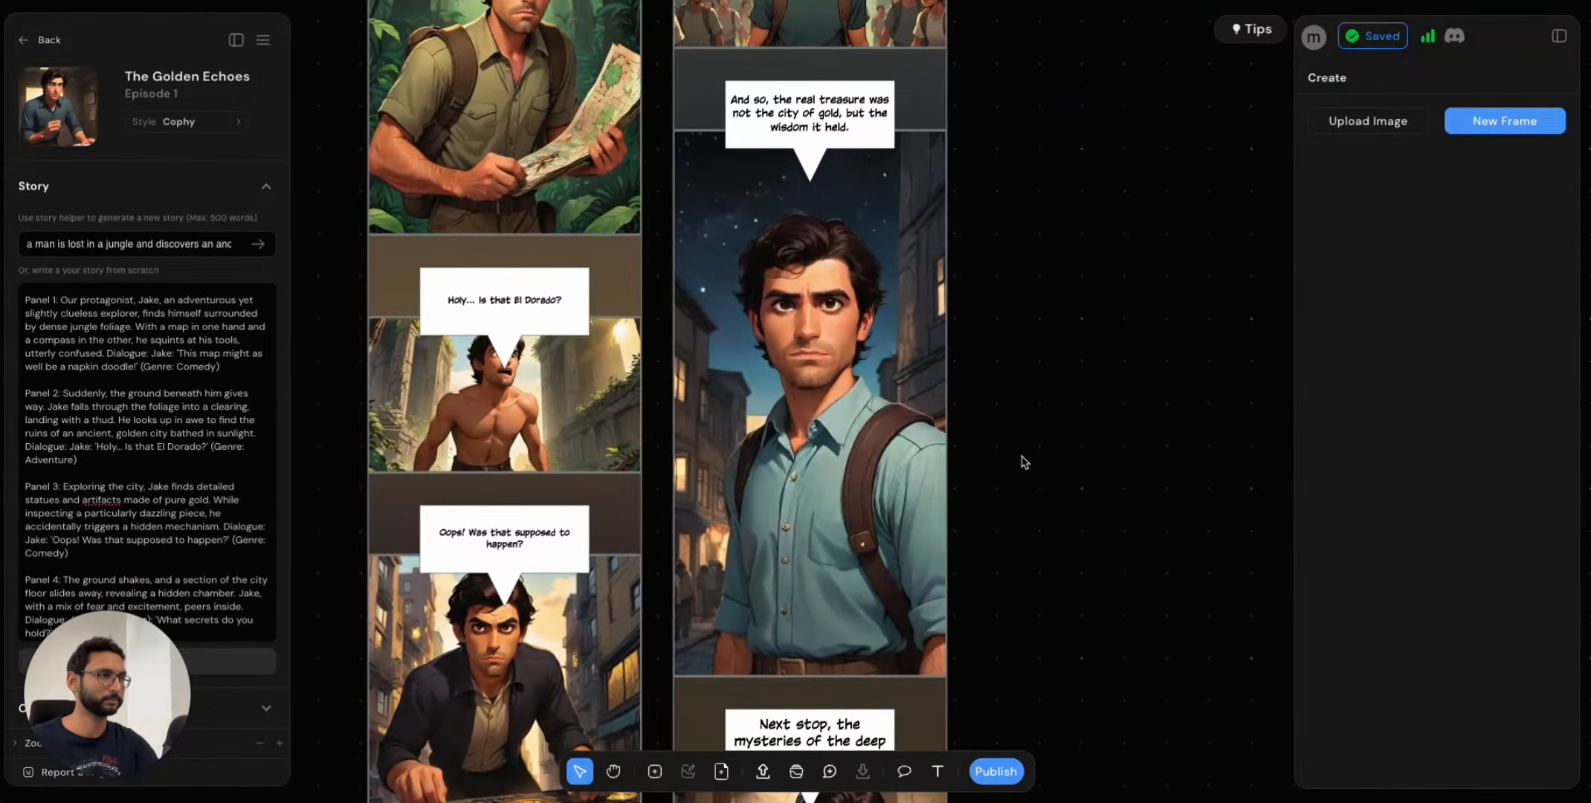
{"action": "scroll", "coordinate": [1026, 461], "scroll_direction": "down", "scroll_amount": 5}
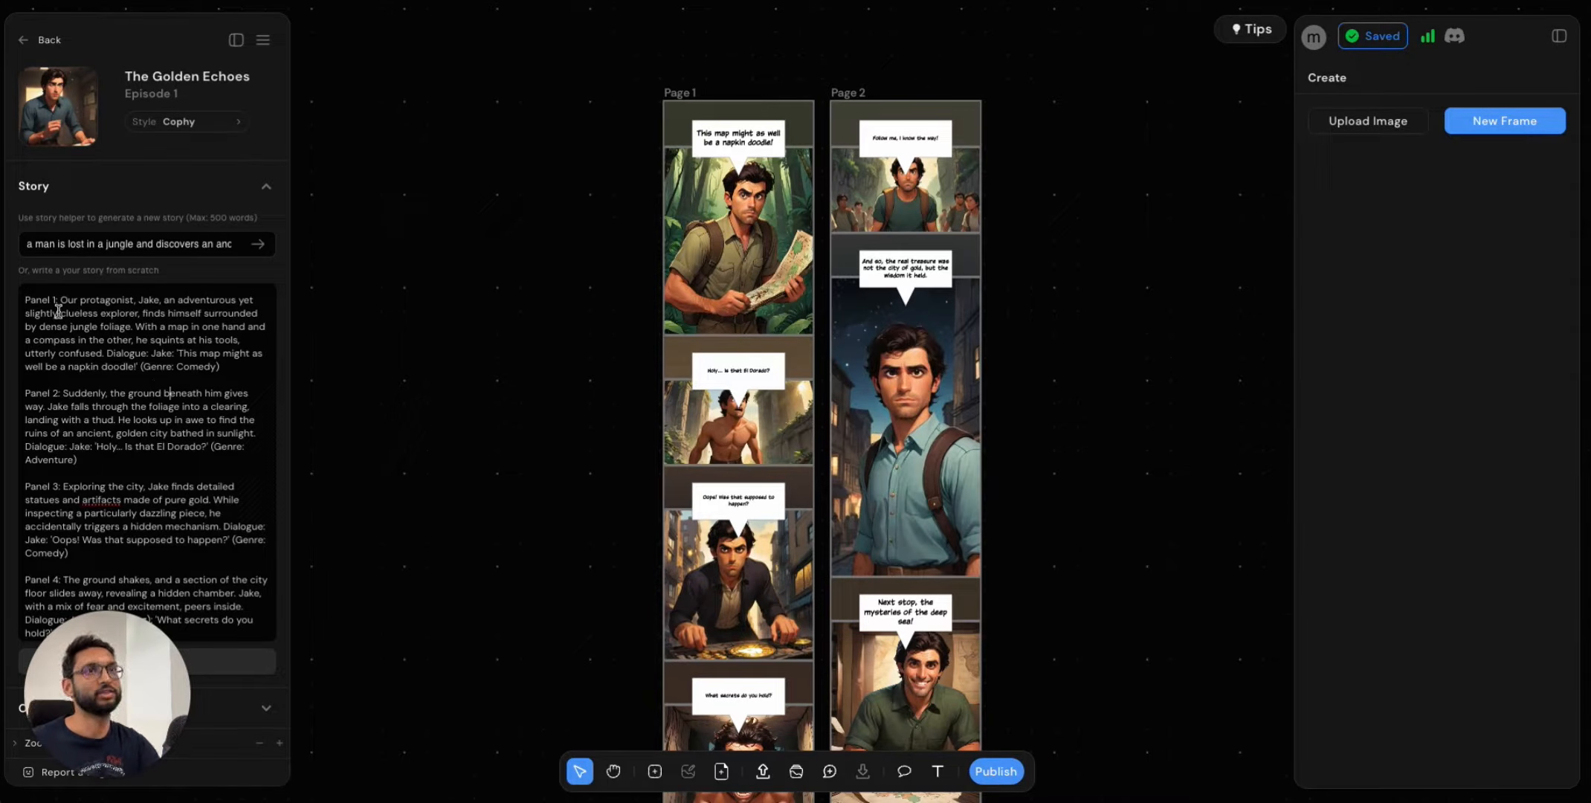
Read the story text through Panel 10, highlight the Panel 1 description and compare it with Page 1's first image frame.
{"action": "scroll", "coordinate": [88, 368], "scroll_direction": "down", "scroll_amount": 8}
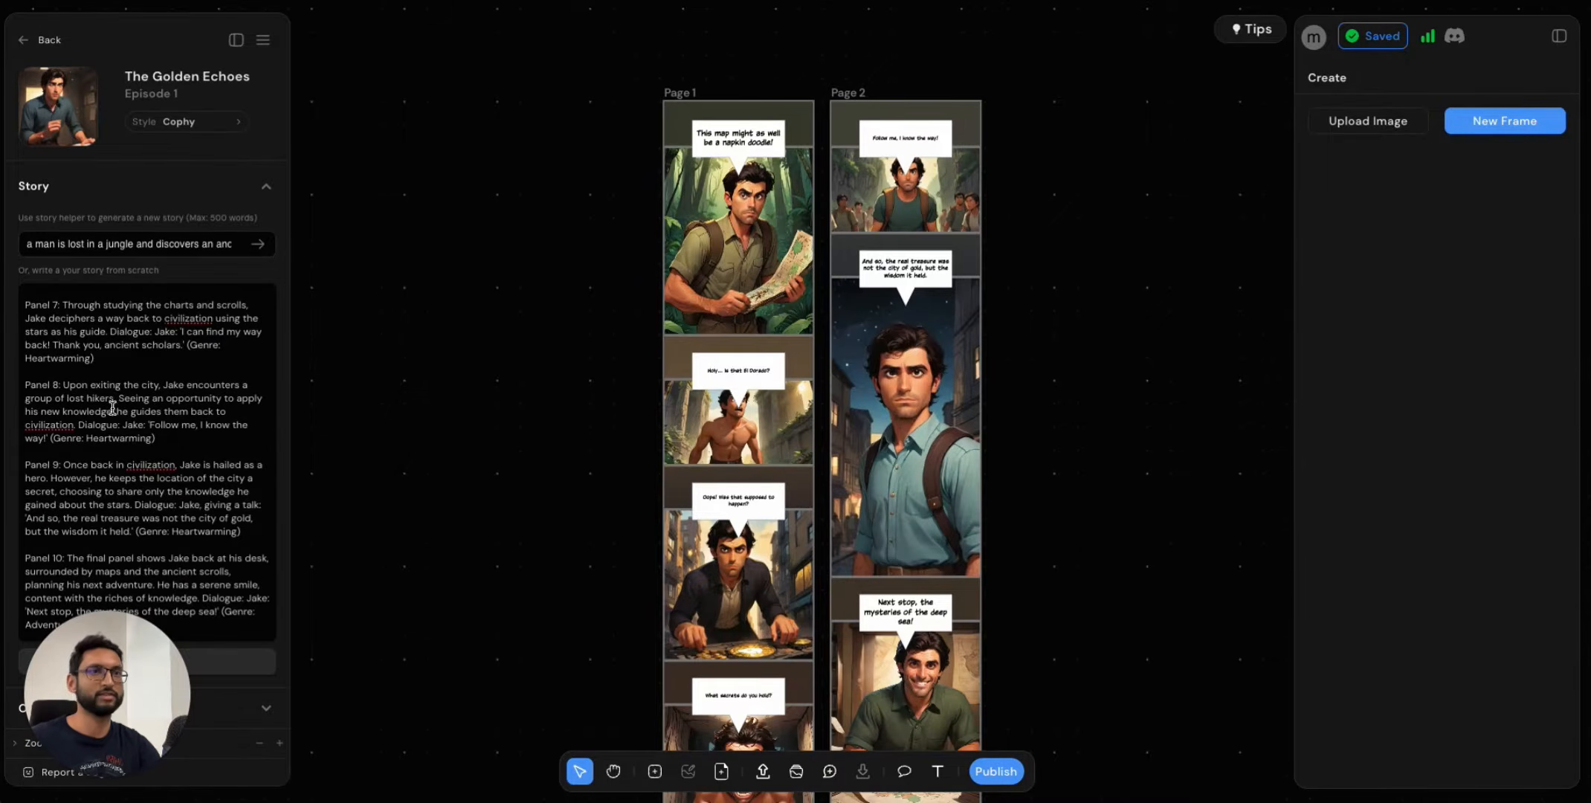
{"action": "scroll", "coordinate": [111, 408], "scroll_direction": "up", "scroll_amount": 8}
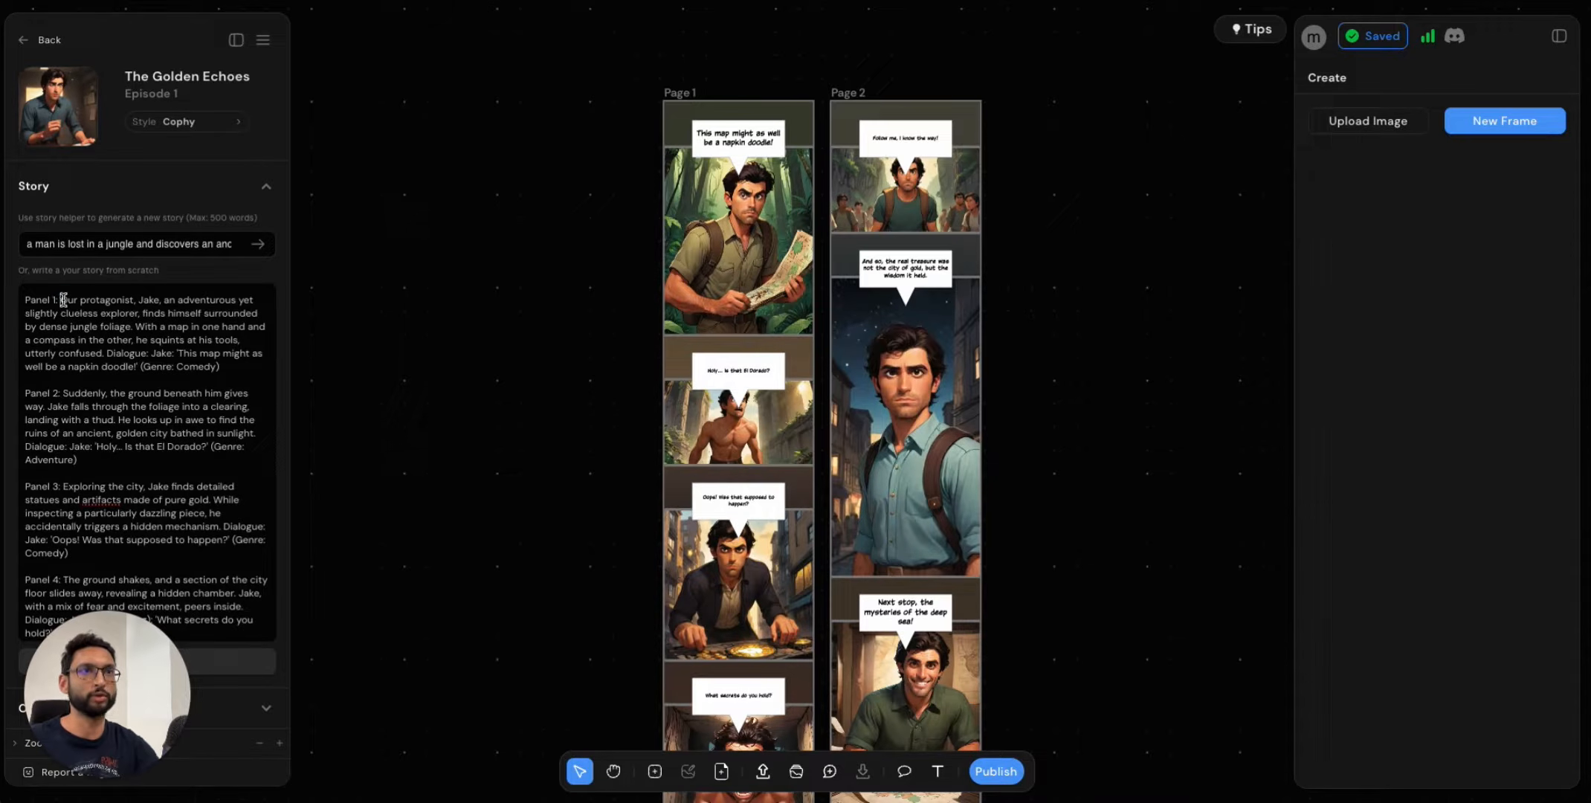
{"action": "left_click_drag", "start_coordinate": [63, 300], "coordinate": [237, 366]}
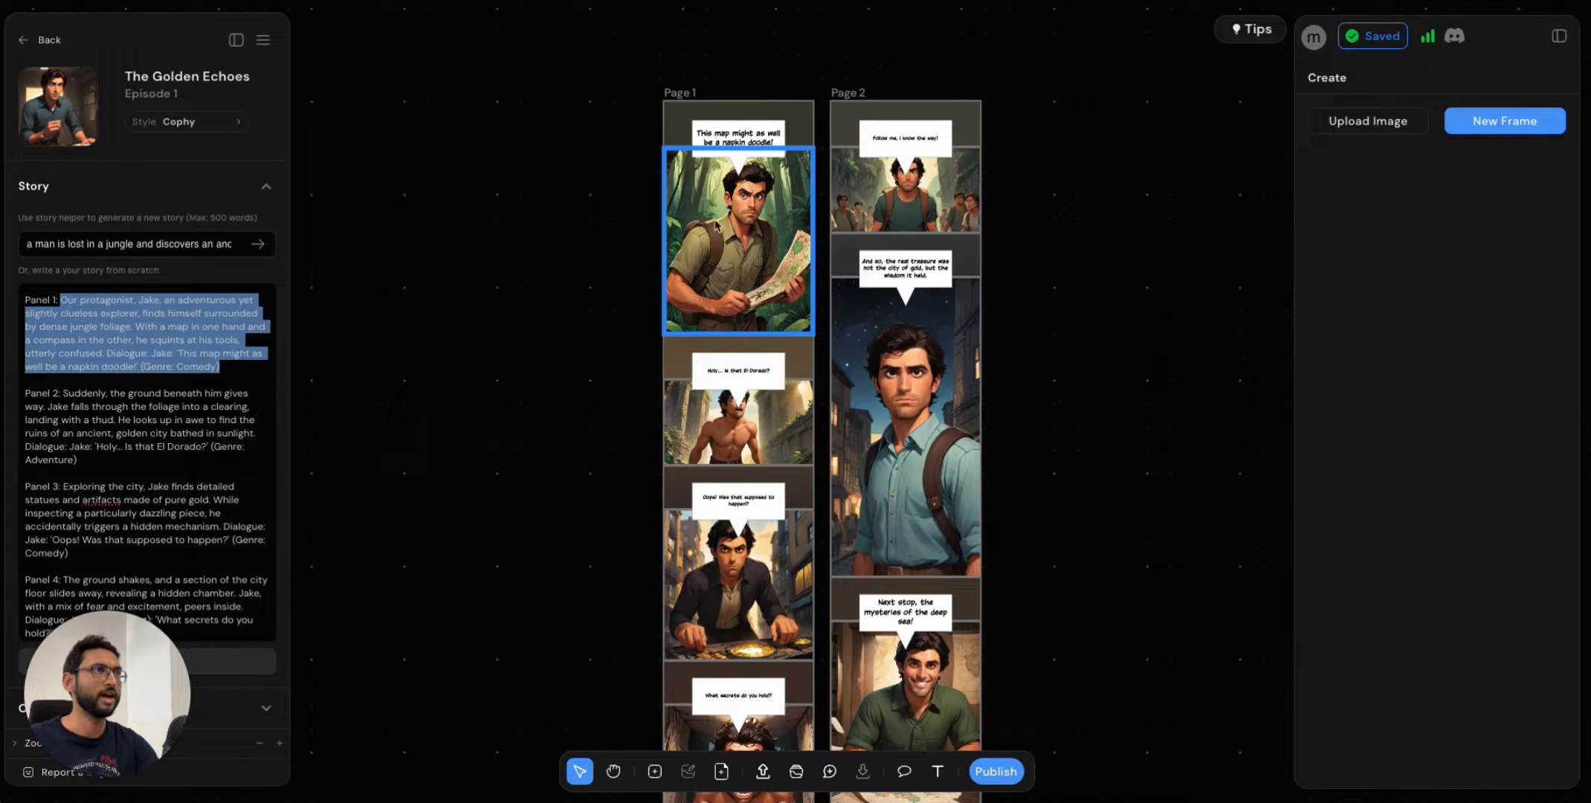
{"action": "left_click", "coordinate": [727, 231]}
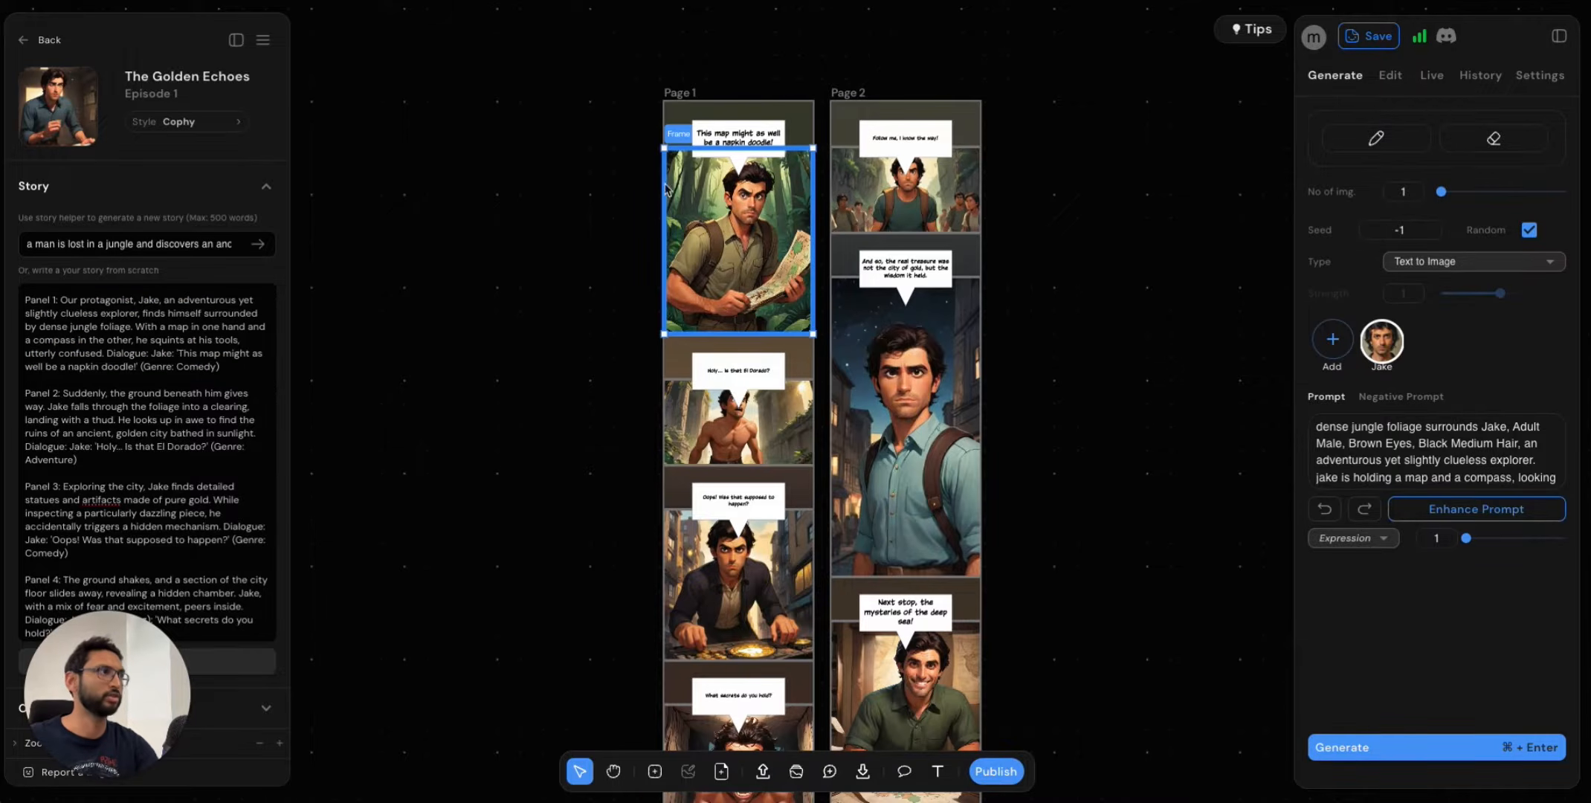
{"action": "left_click", "coordinate": [541, 305]}
{"action": "scroll", "coordinate": [770, 154], "scroll_direction": "up", "scroll_amount": 5}
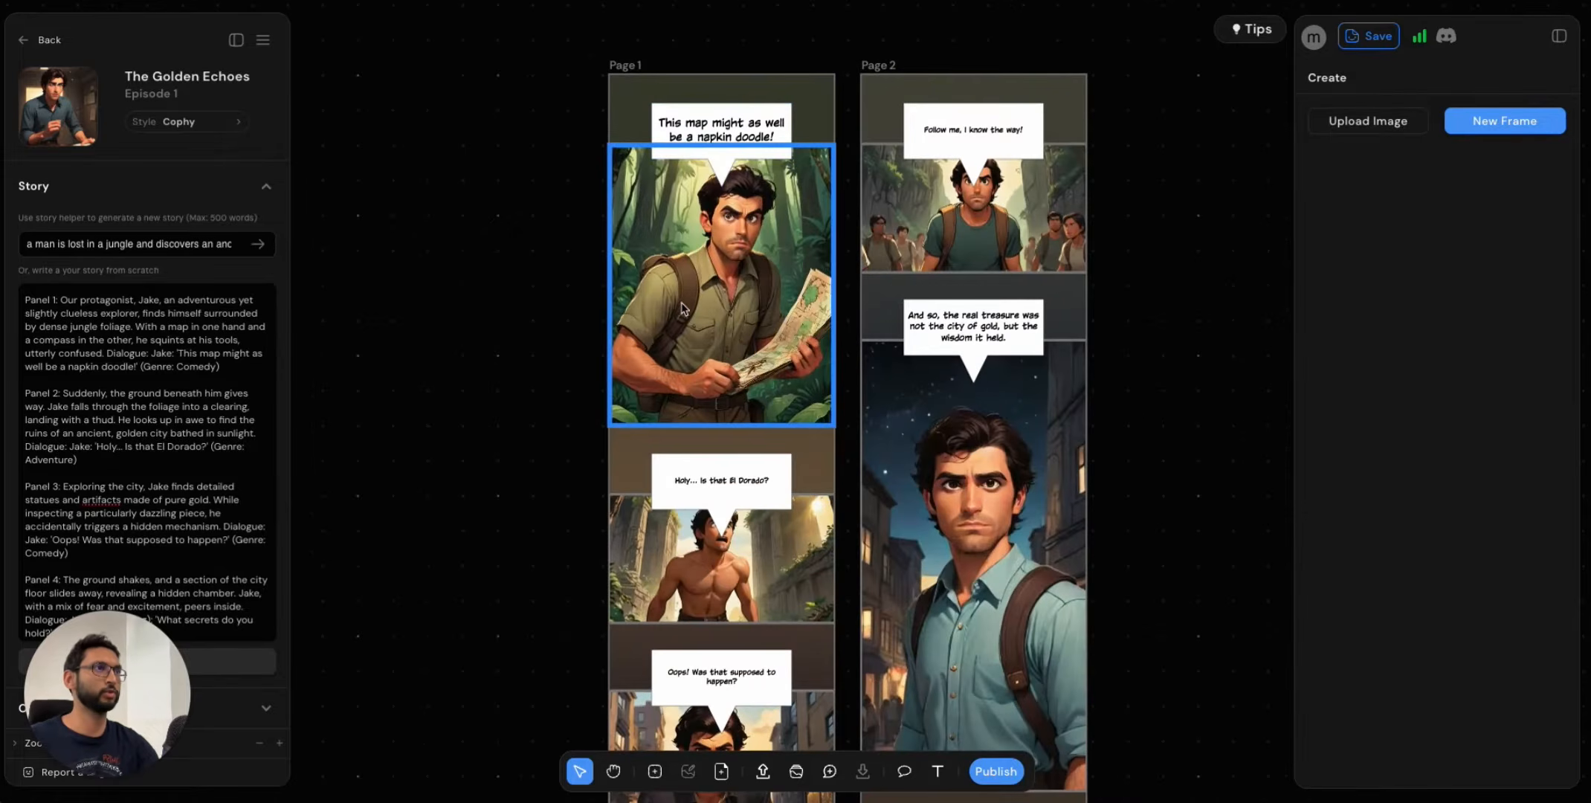
{"action": "scroll", "coordinate": [661, 292], "scroll_direction": "right", "scroll_amount": 2}
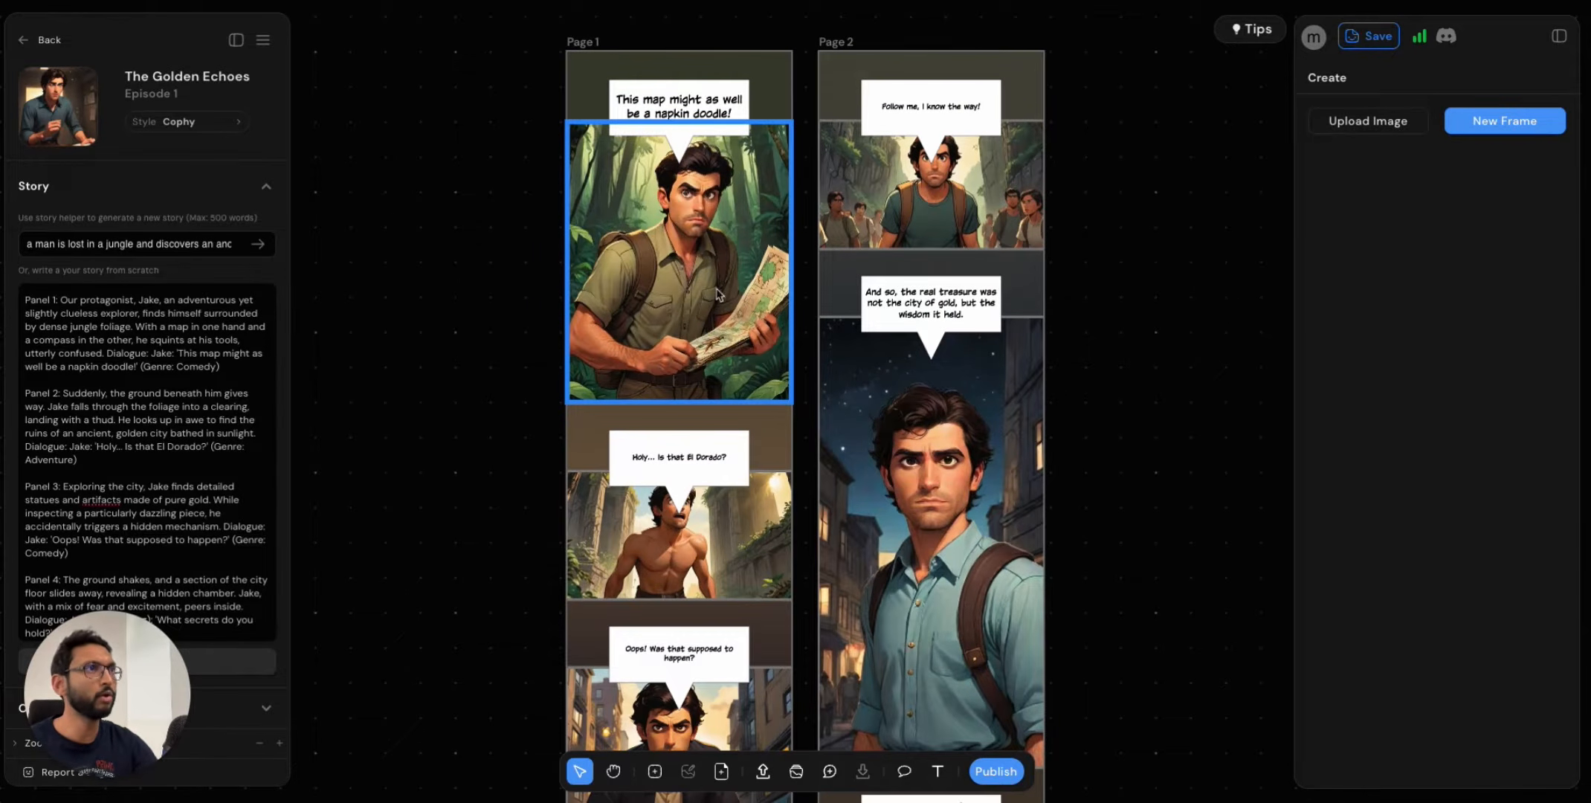
Select the jungle map image frame on Page 1 and read its full generation prompt against the picture.
{"action": "left_click", "coordinate": [629, 214]}
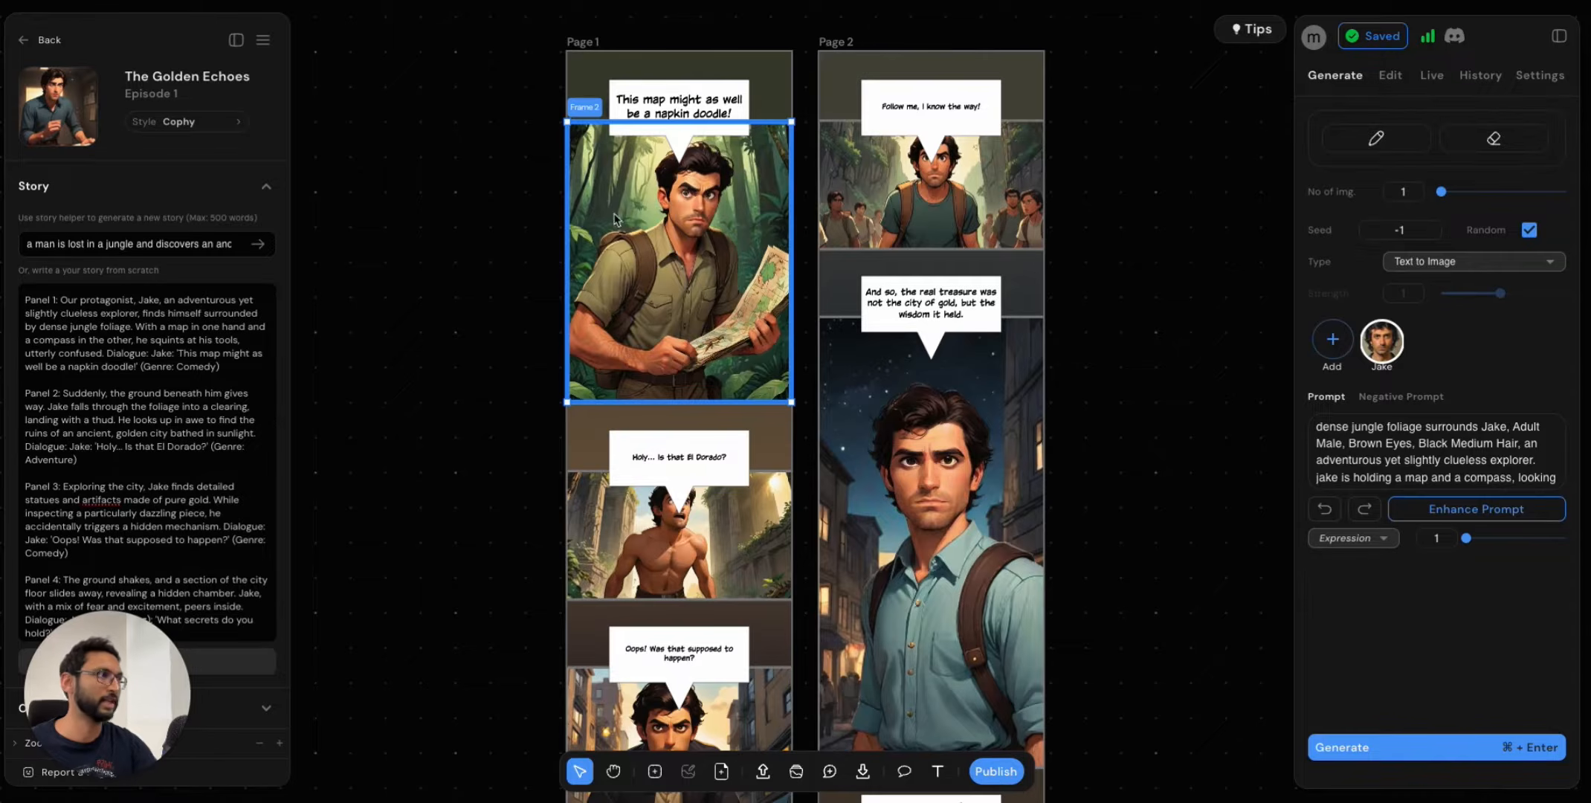
{"action": "left_click", "coordinate": [1369, 445]}
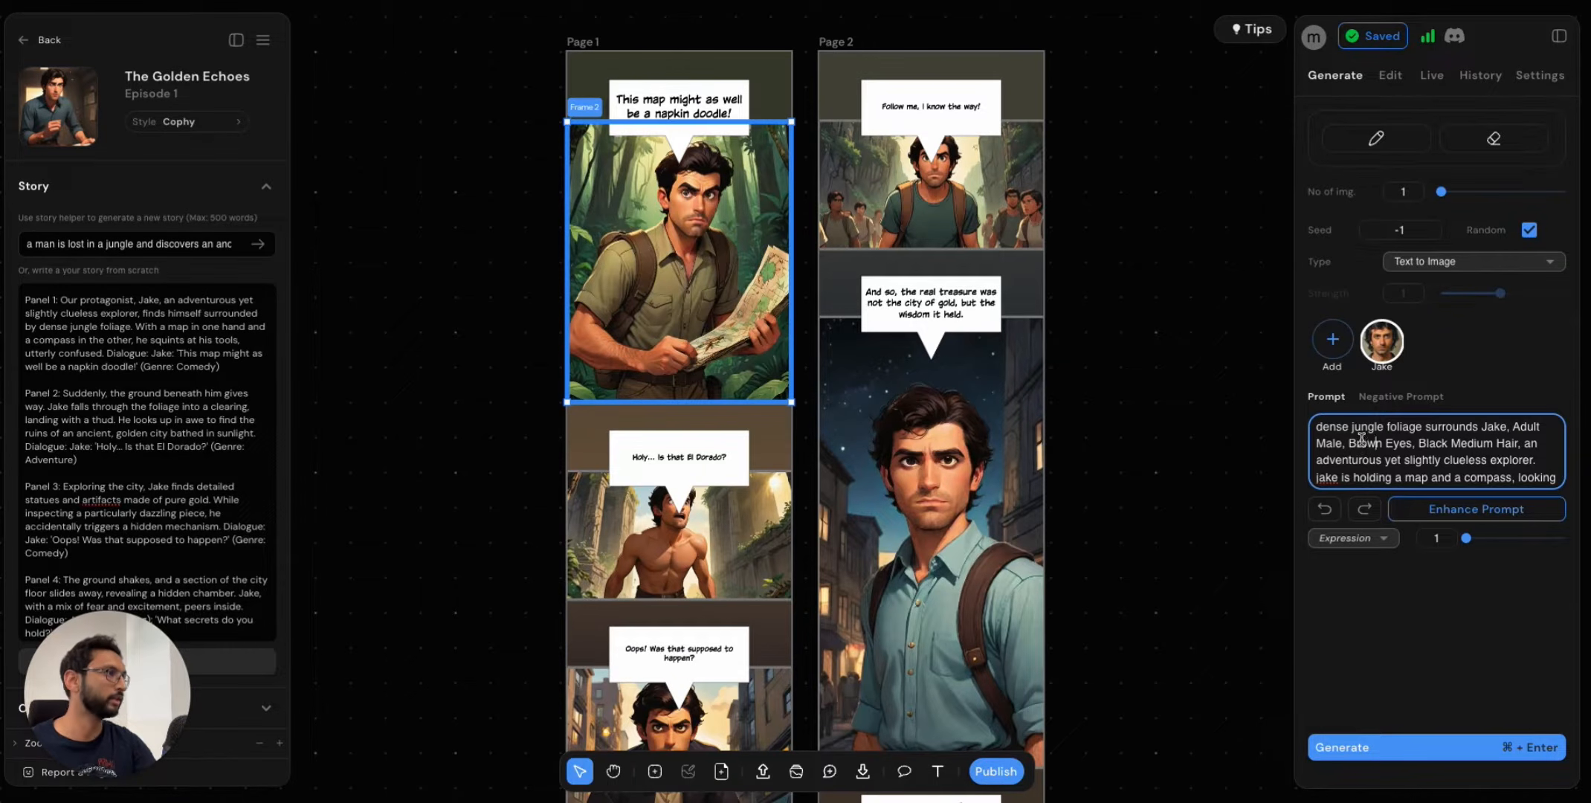
{"action": "scroll", "coordinate": [1375, 446], "scroll_direction": "down", "scroll_amount": 1}
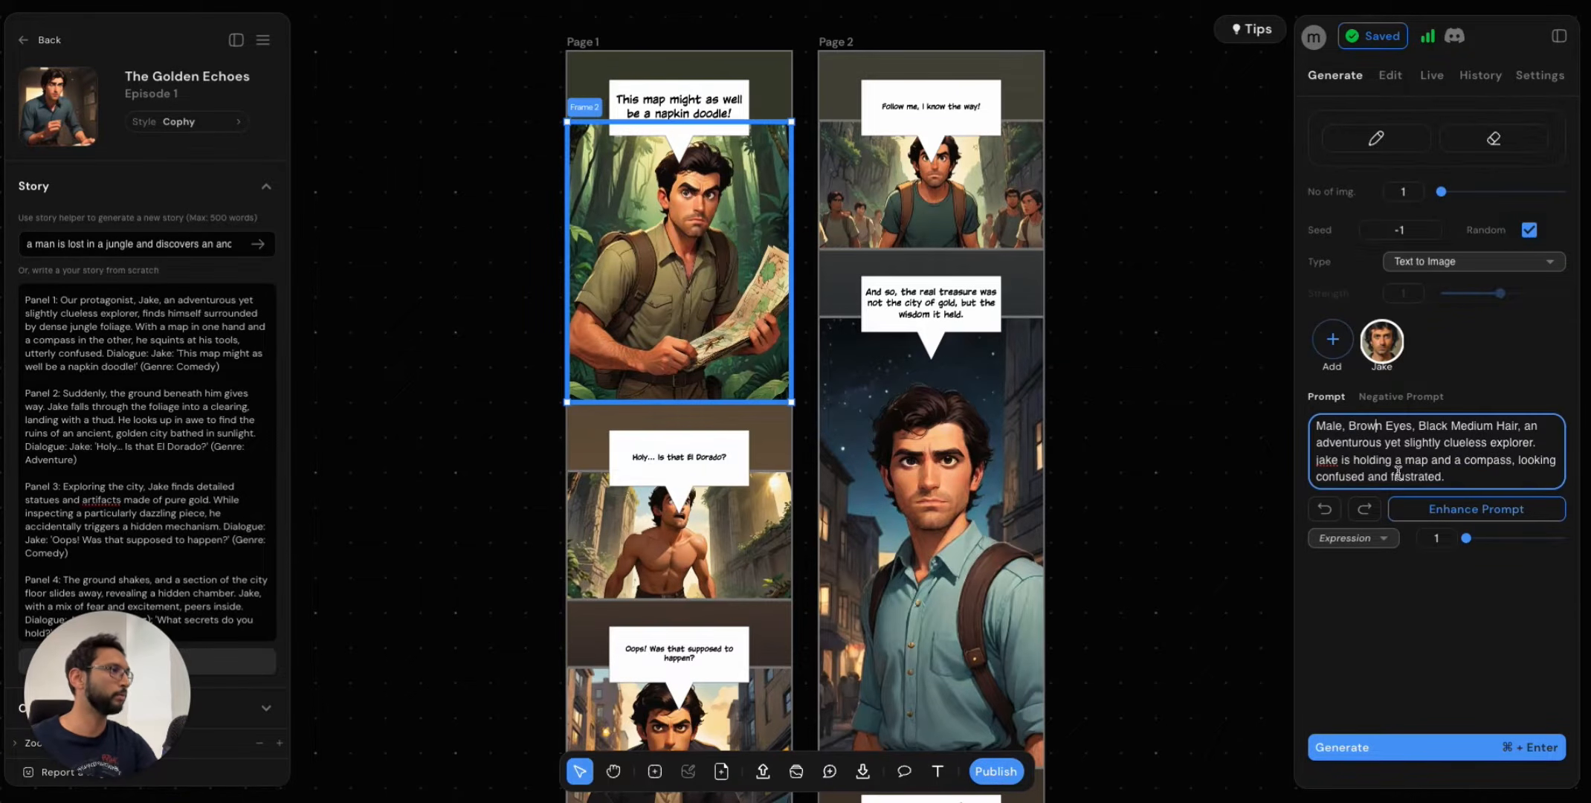
{"action": "scroll", "coordinate": [1378, 425], "scroll_direction": "up", "scroll_amount": 1}
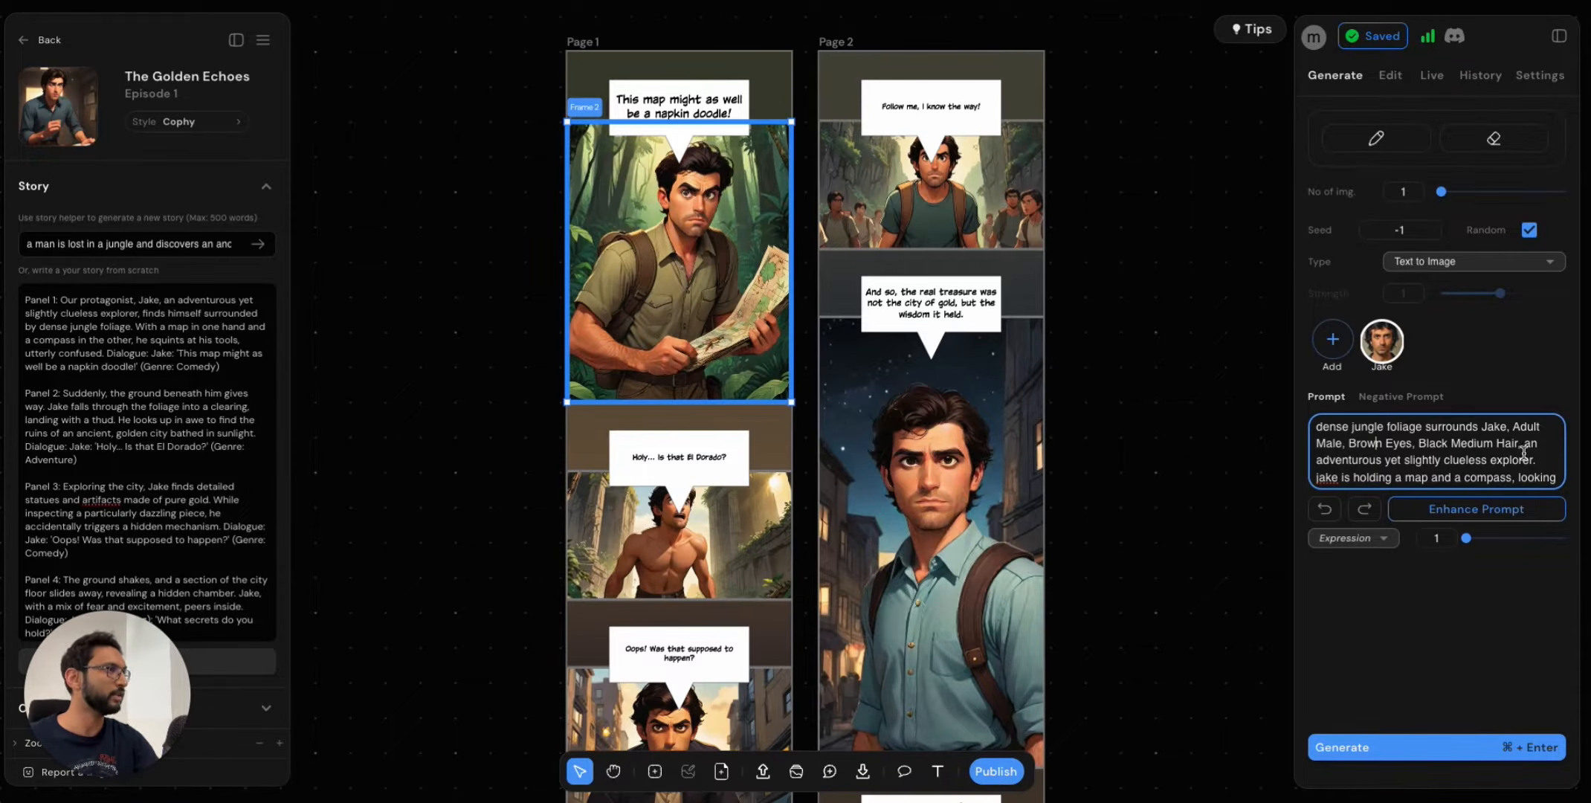
{"action": "scroll", "coordinate": [1417, 457], "scroll_direction": "down", "scroll_amount": 1}
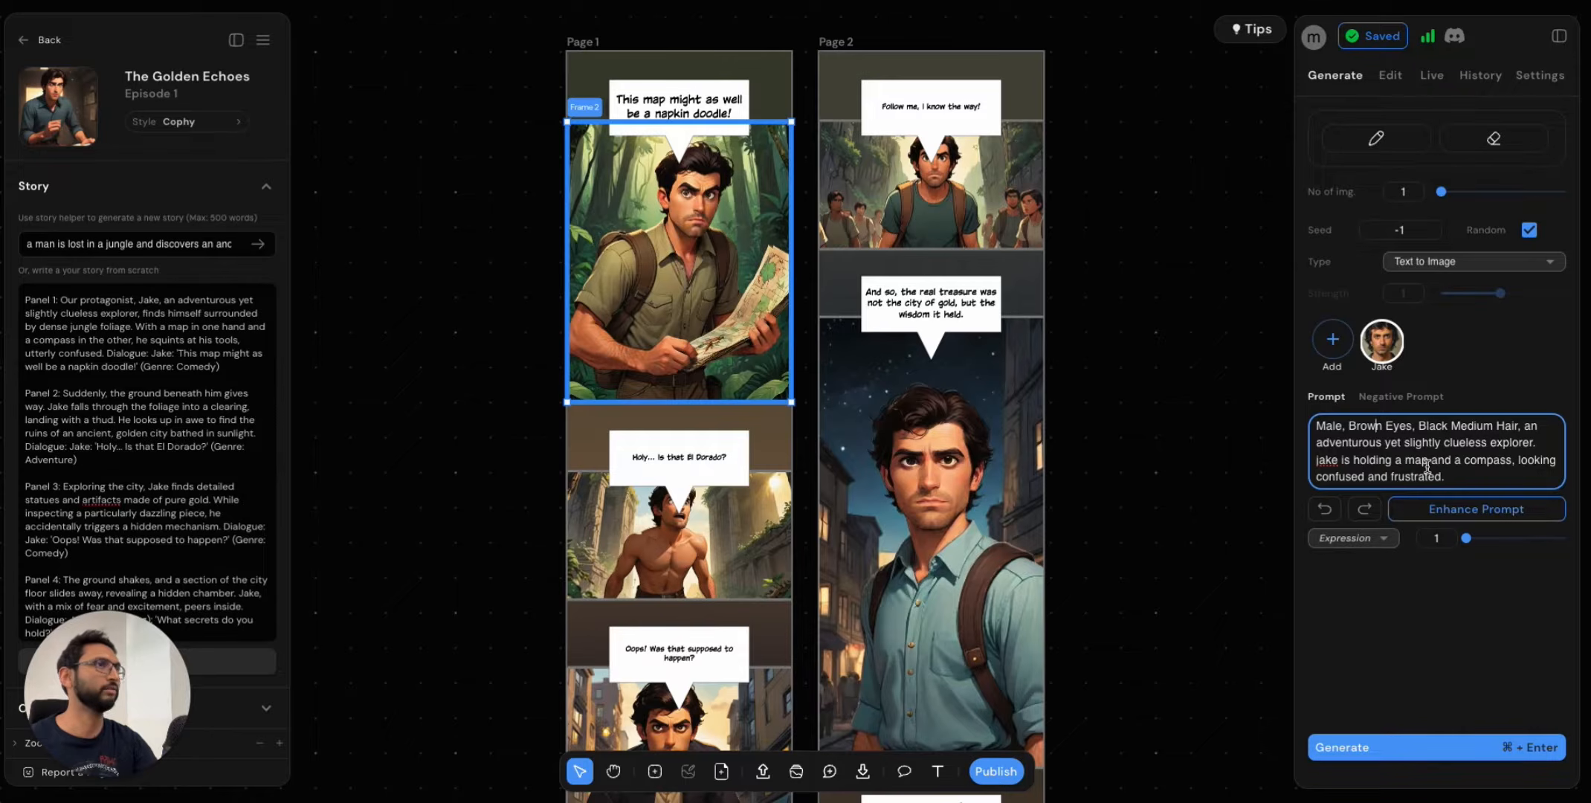
{"action": "scroll", "coordinate": [676, 230], "scroll_direction": "up", "scroll_amount": 5}
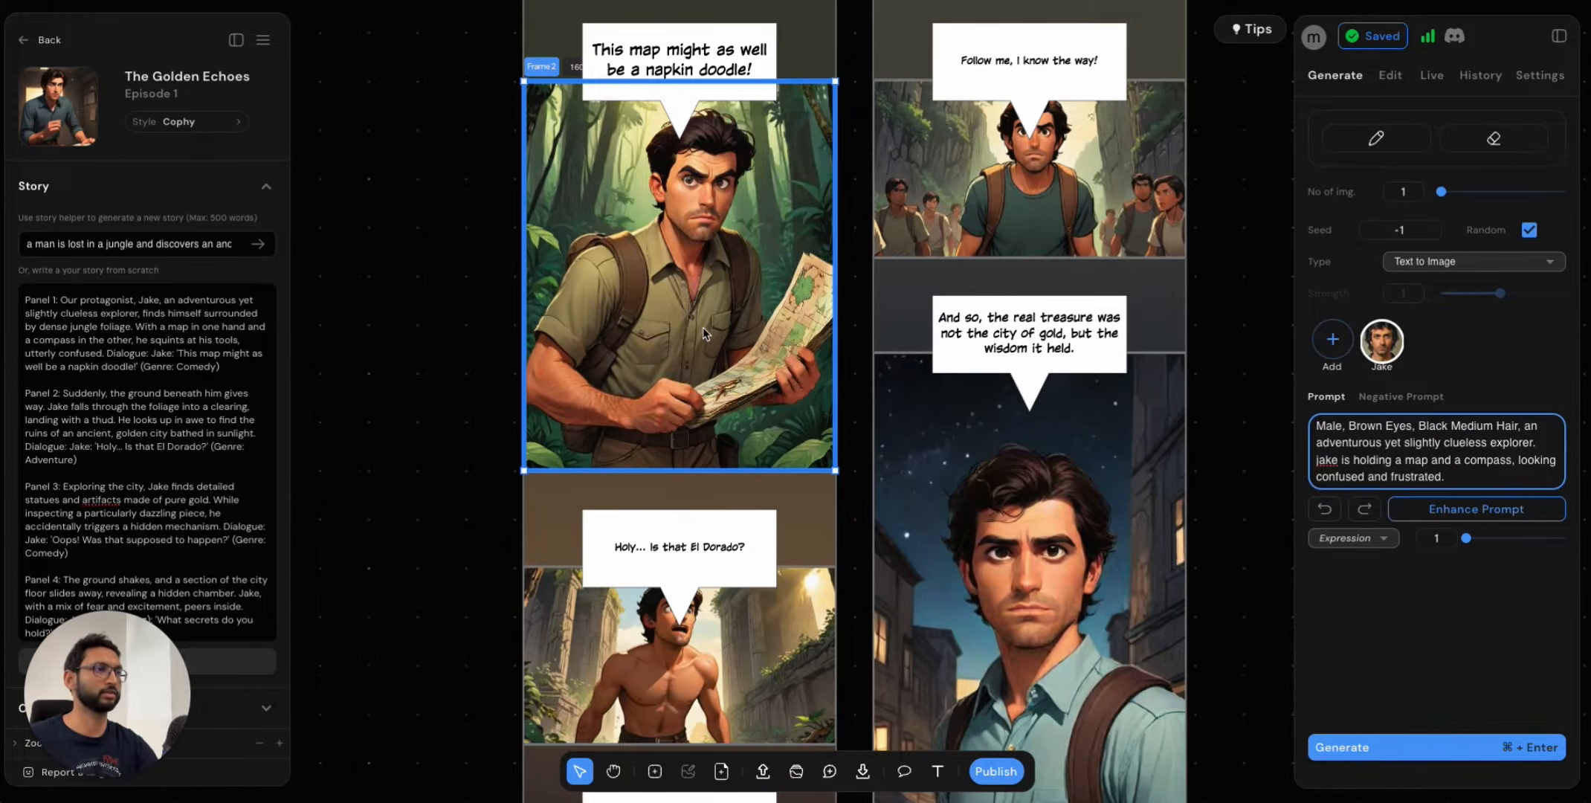
{"action": "scroll", "coordinate": [703, 327], "scroll_direction": "down", "scroll_amount": 3}
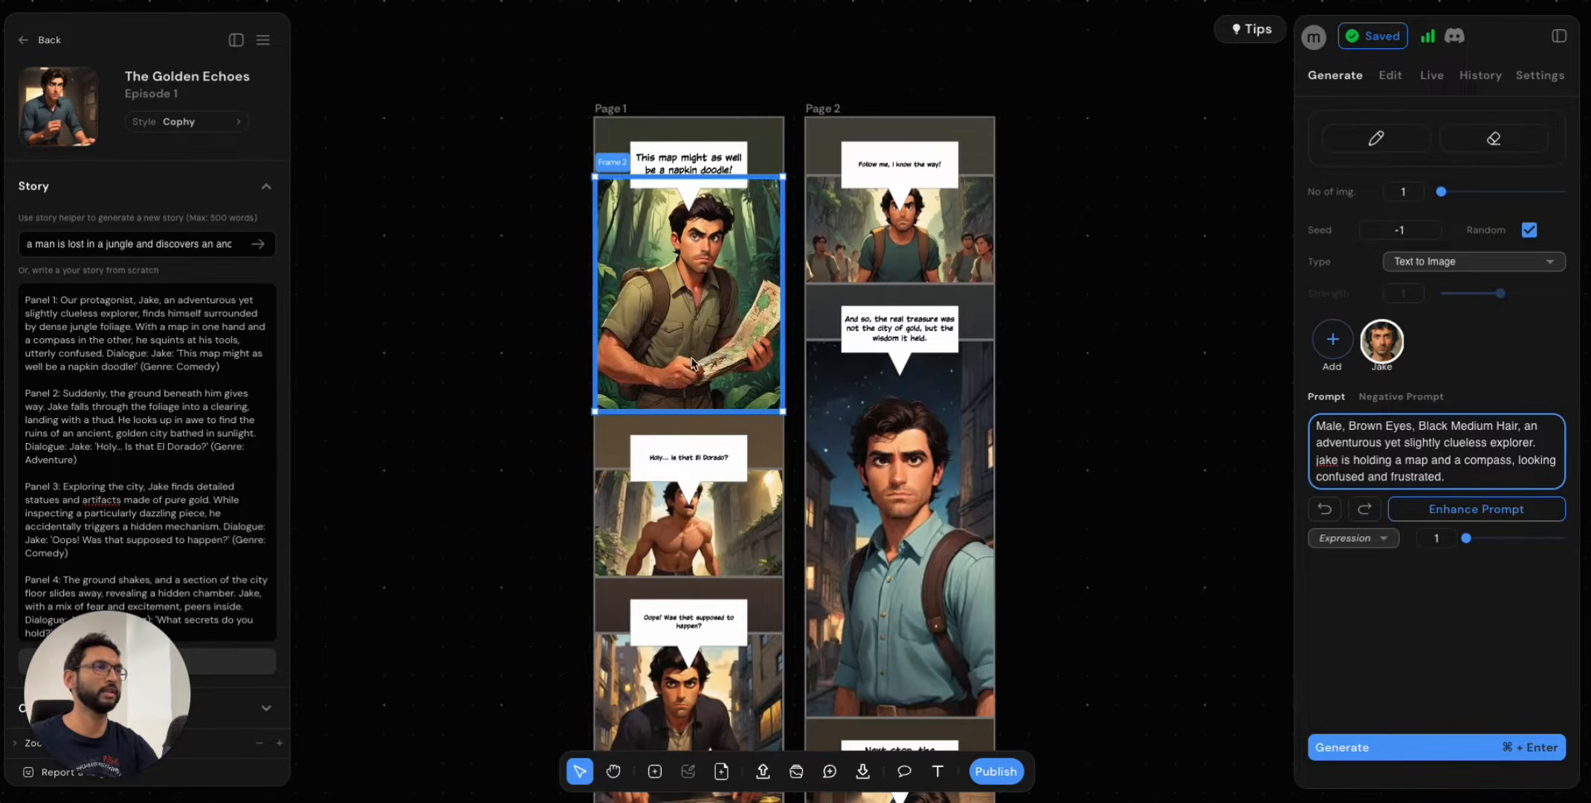
Inspect the generation prompts of Page 1's El Dorado image frame and its last image frame, and return to the start of both pages.
{"action": "left_click", "coordinate": [547, 446]}
{"action": "scroll", "coordinate": [669, 439], "scroll_direction": "down", "scroll_amount": 2}
{"action": "left_click", "coordinate": [645, 445]}
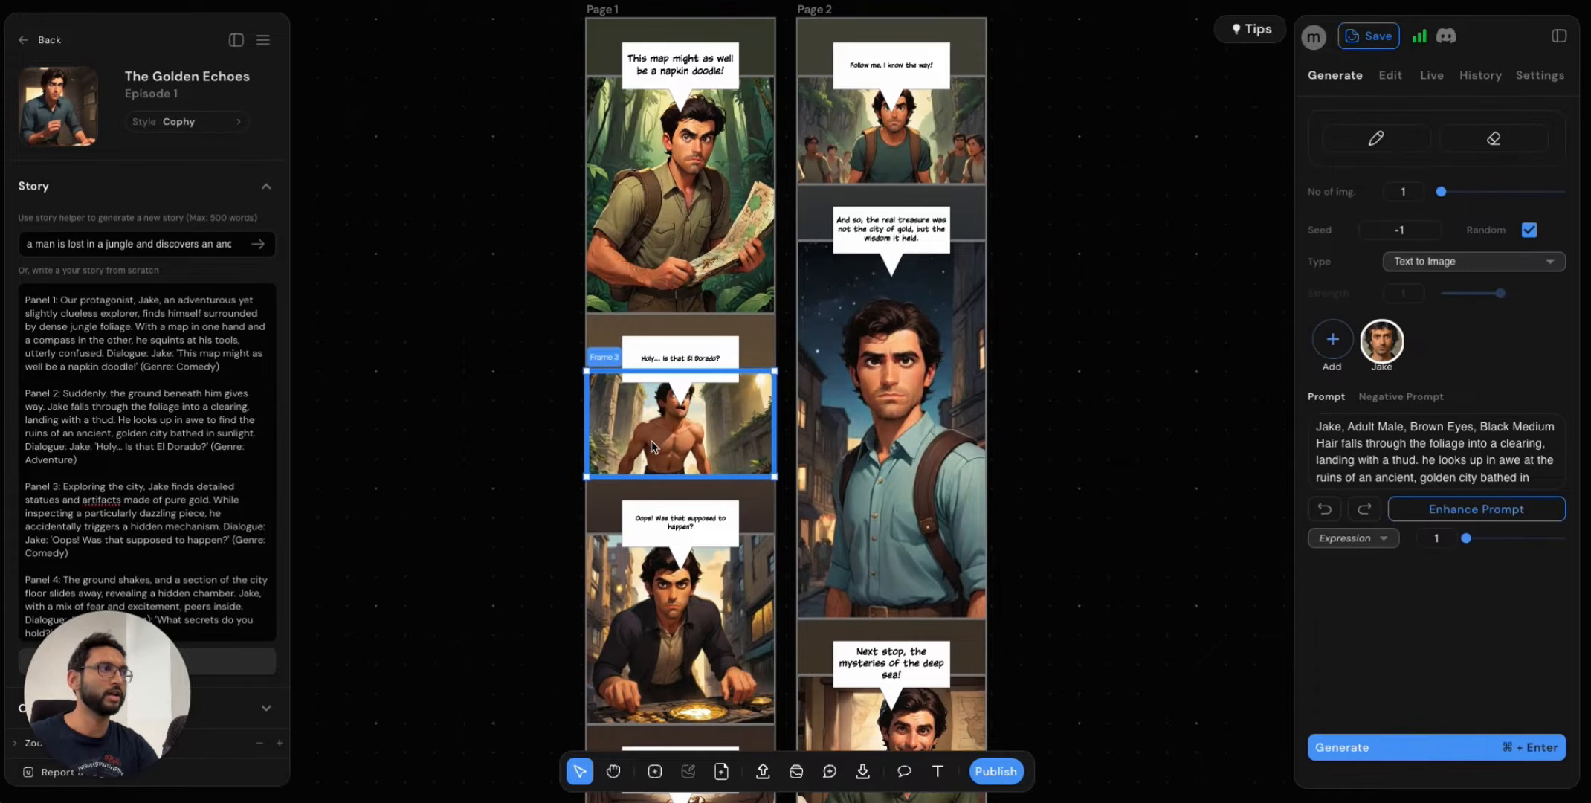
{"action": "scroll", "coordinate": [648, 443], "scroll_direction": "down", "scroll_amount": 5}
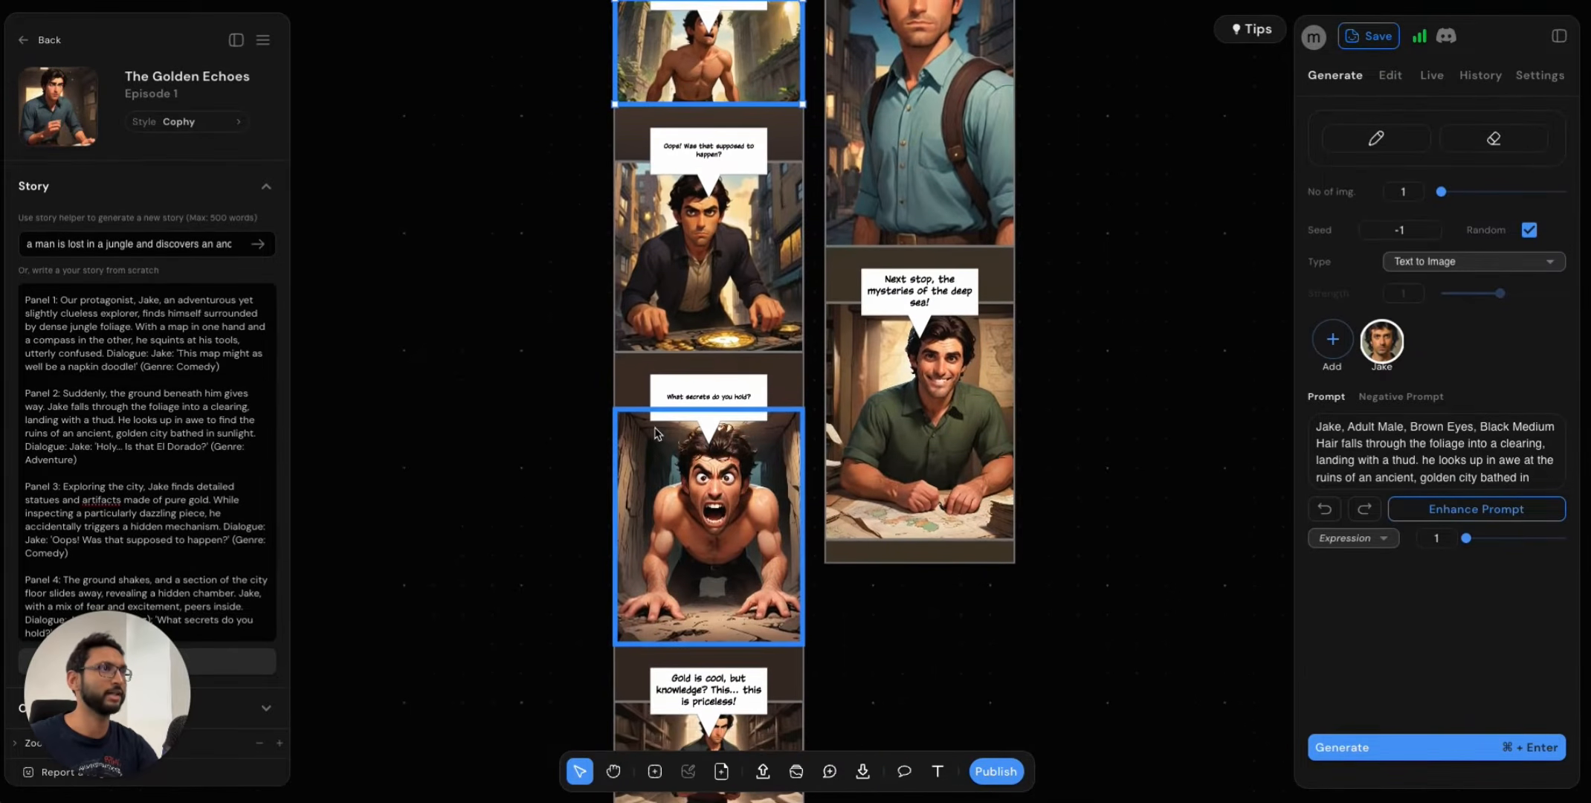
{"action": "scroll", "coordinate": [711, 438], "scroll_direction": "down", "scroll_amount": 4}
{"action": "scroll", "coordinate": [737, 505], "scroll_direction": "down", "scroll_amount": 4}
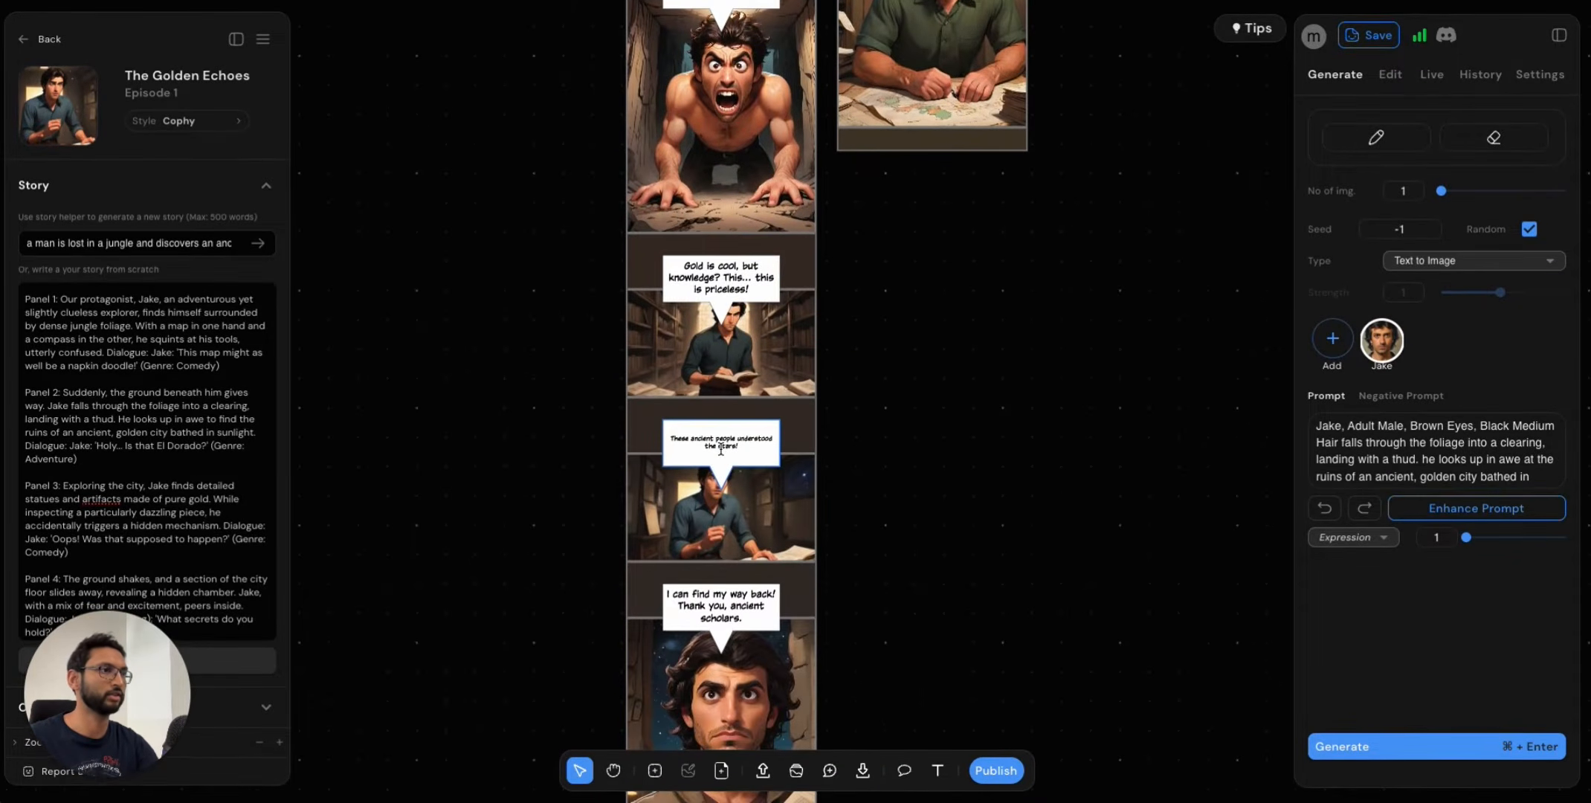
{"action": "left_click", "coordinate": [765, 576]}
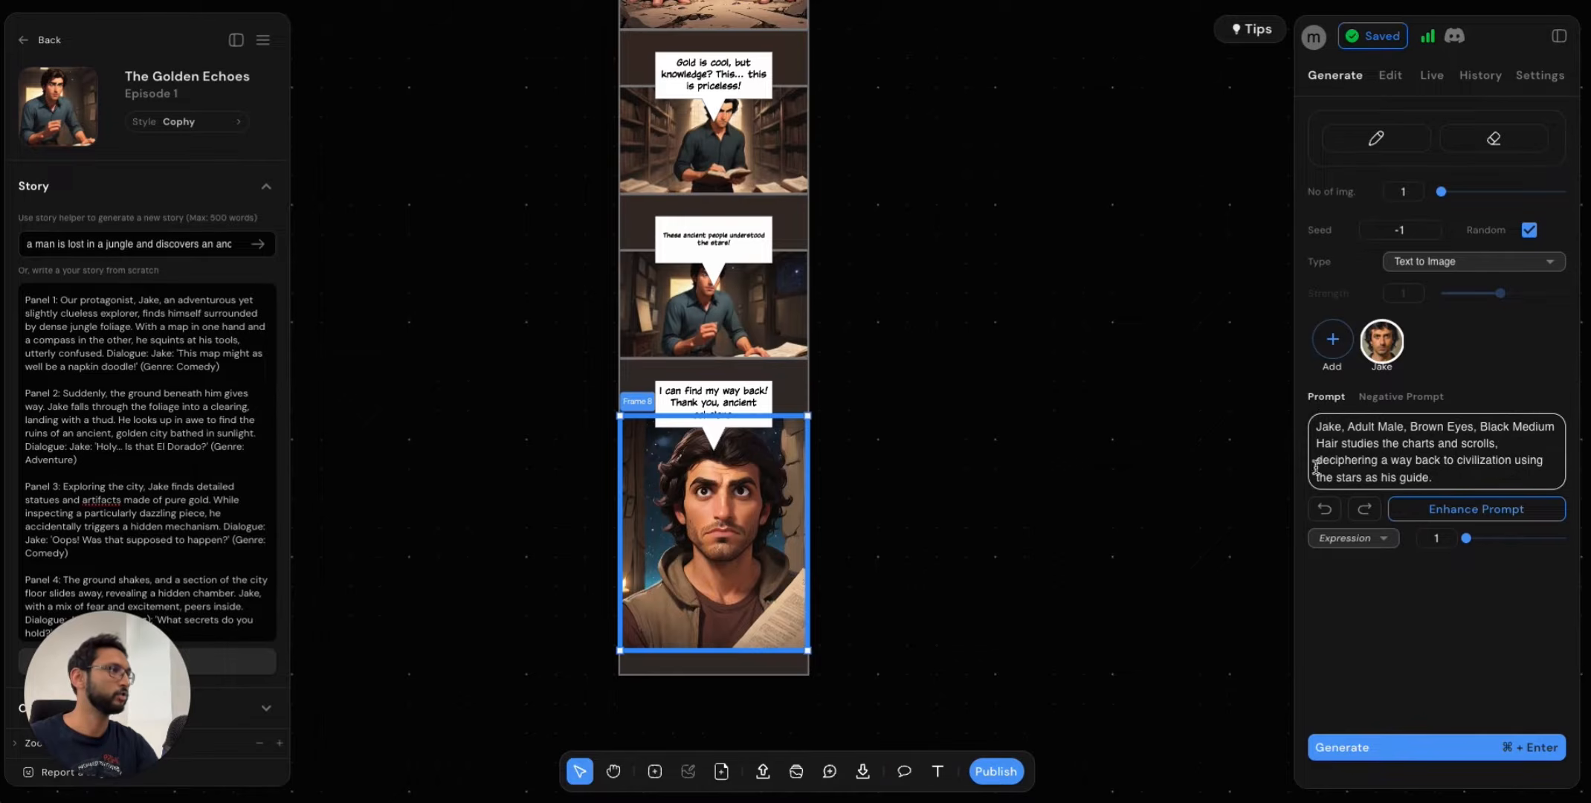
{"action": "scroll", "coordinate": [1004, 392], "scroll_direction": "up", "scroll_amount": 6}
{"action": "scroll", "coordinate": [1010, 388], "scroll_direction": "up", "scroll_amount": 9}
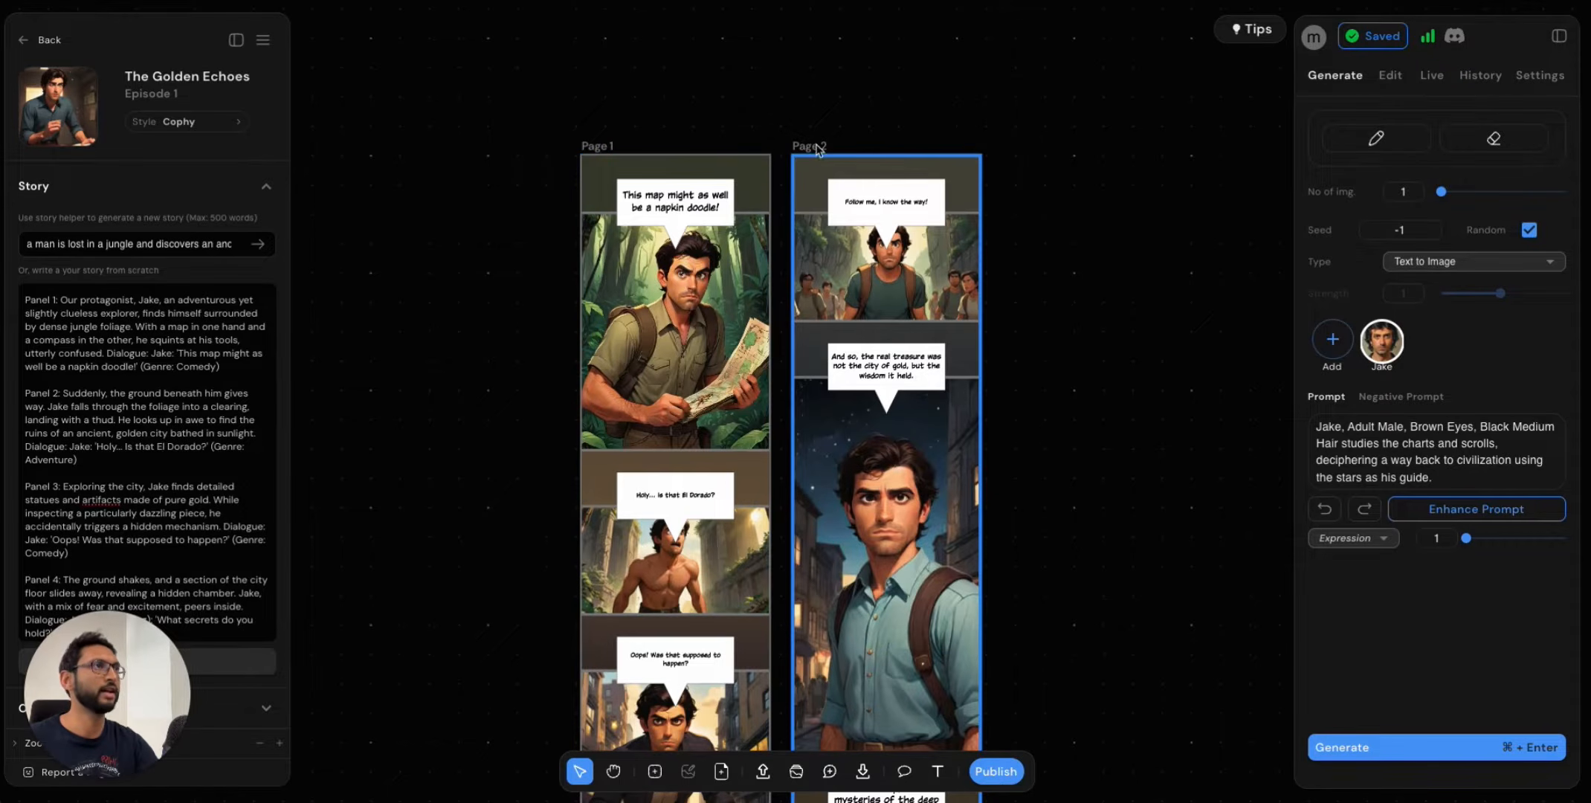
Inspect the generation prompts of Page 2's crowd and night city image frames, look over both pages and clear the selection.
{"action": "left_click", "coordinate": [890, 287]}
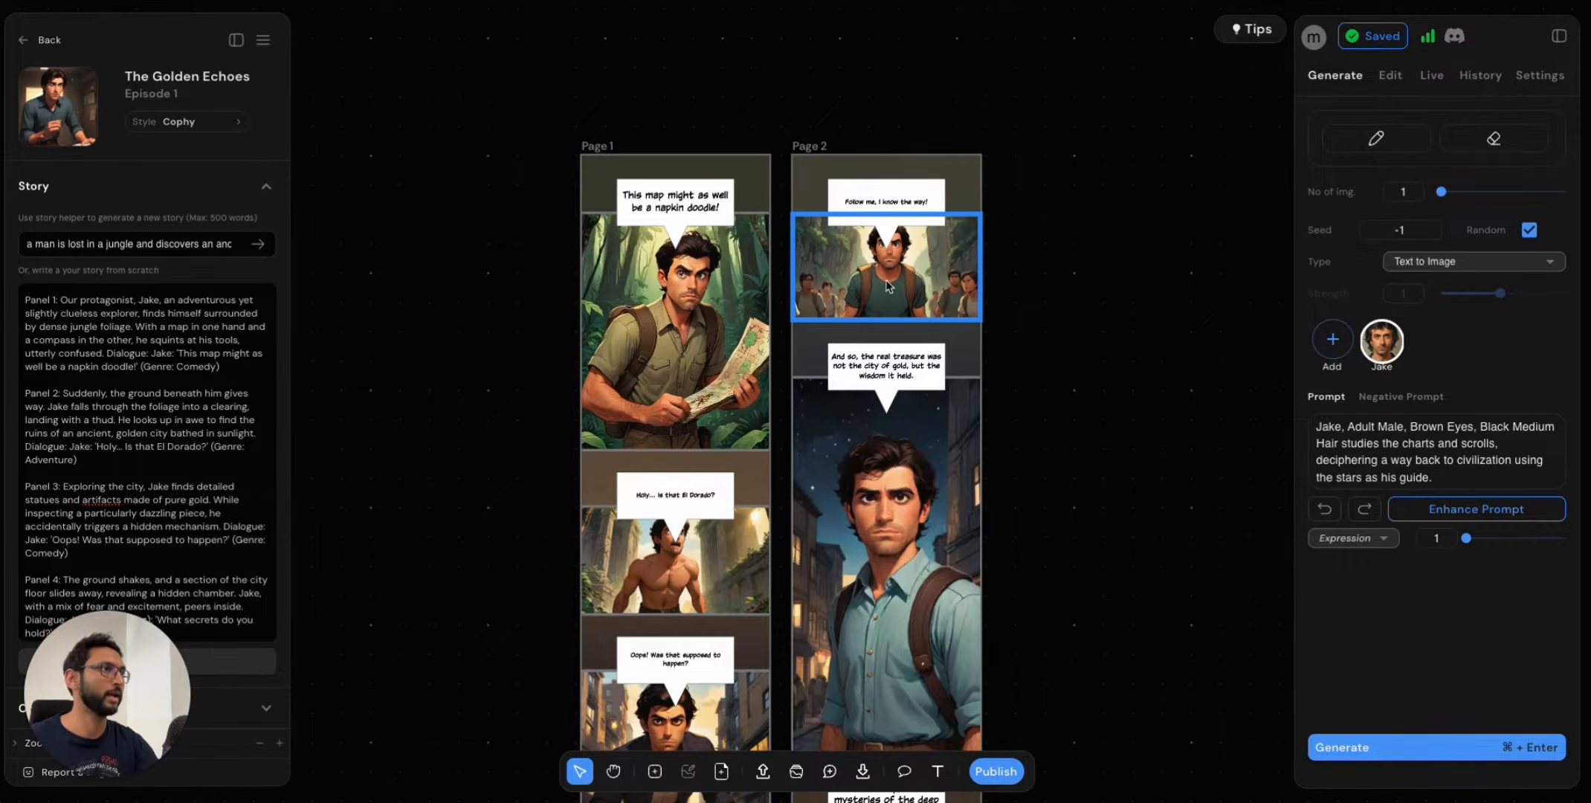
{"action": "left_click", "coordinate": [909, 548]}
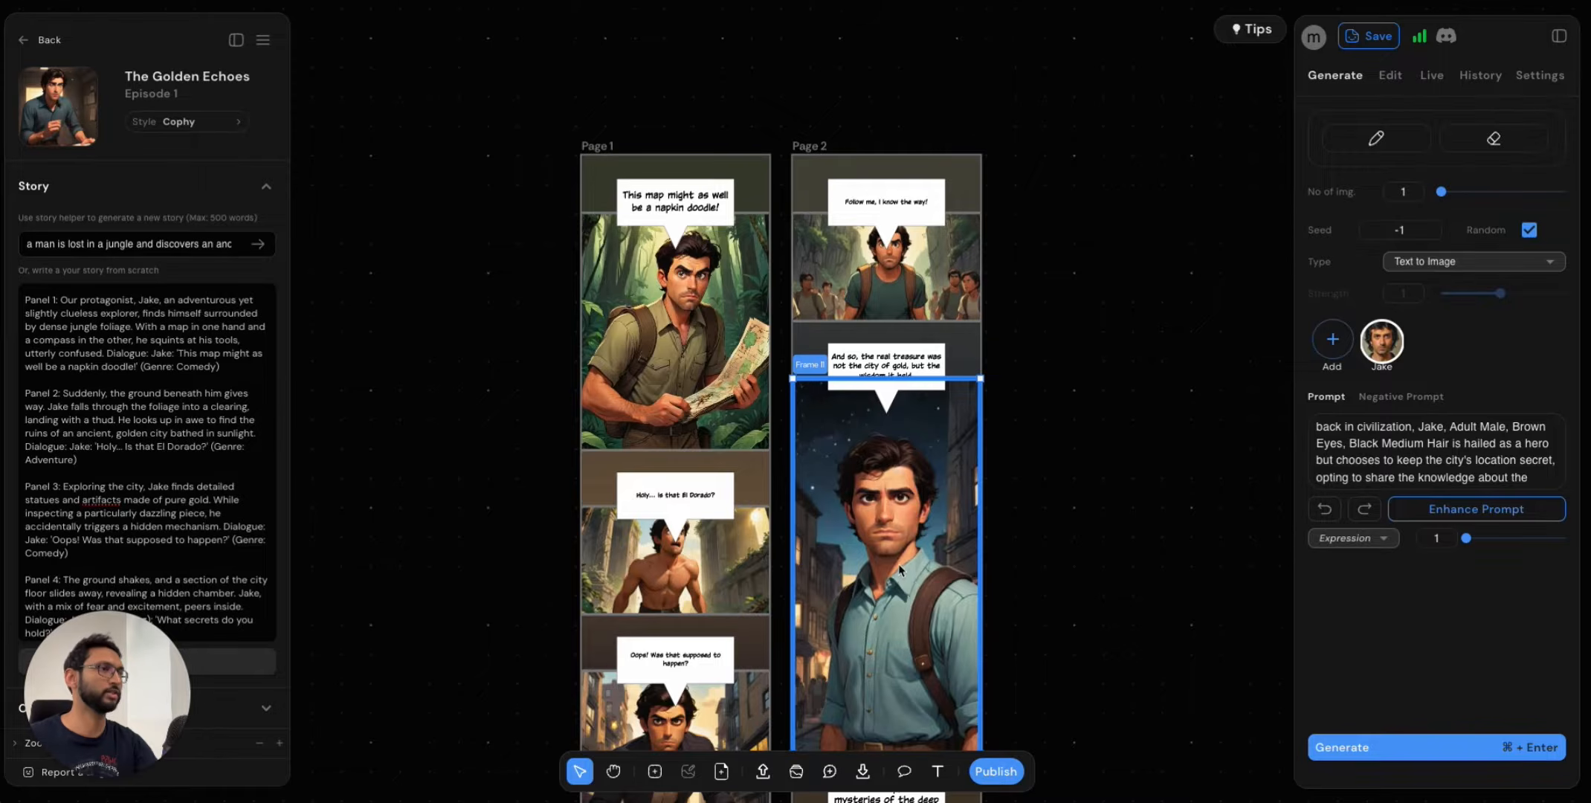
{"action": "scroll", "coordinate": [900, 570], "scroll_direction": "down", "scroll_amount": 3}
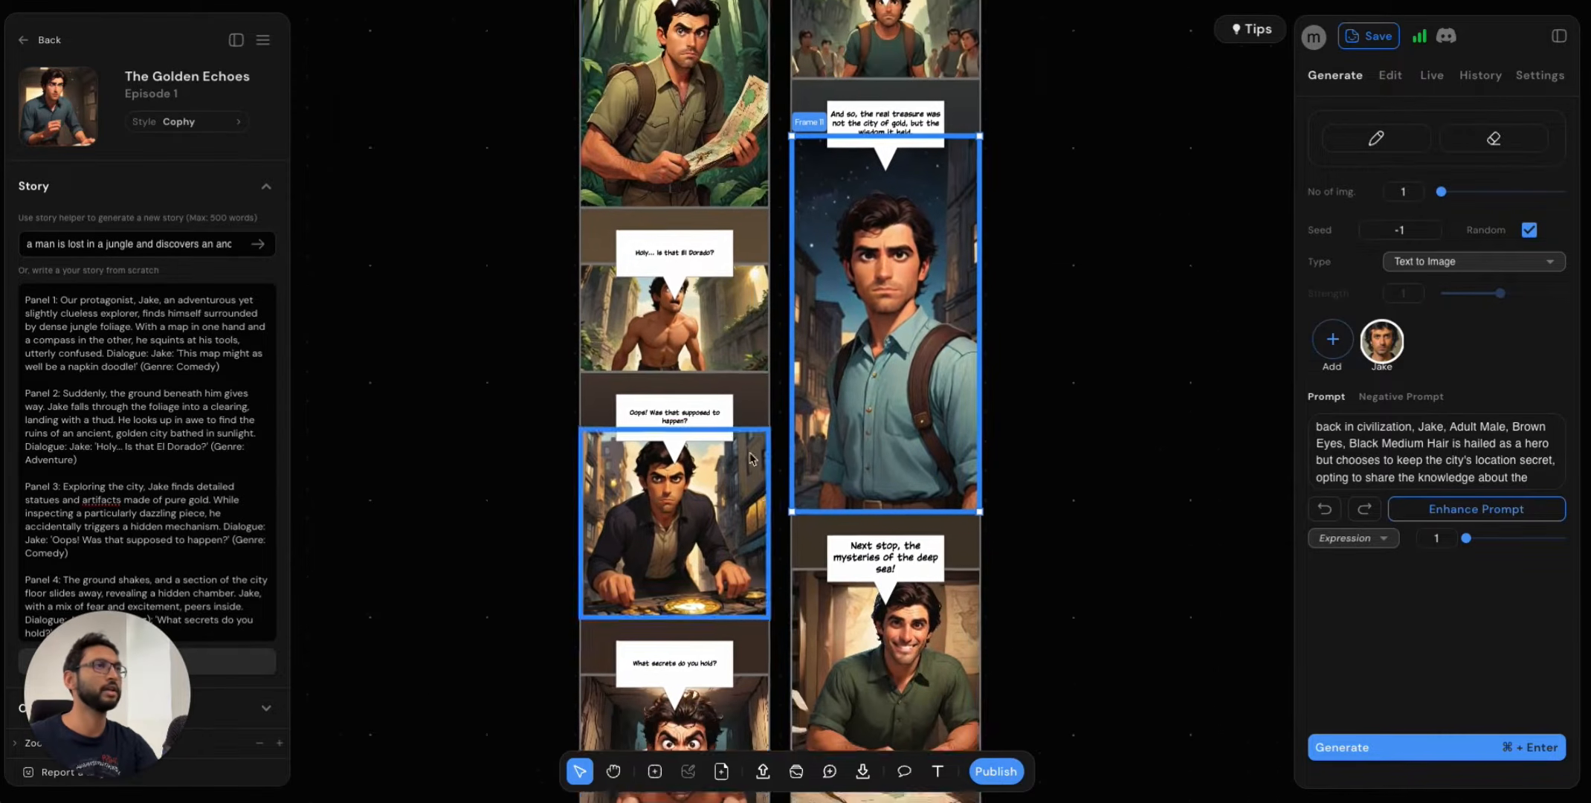
{"action": "scroll", "coordinate": [753, 459], "scroll_direction": "up", "scroll_amount": 3}
{"action": "scroll", "coordinate": [510, 311], "scroll_direction": "up", "scroll_amount": 2, "text": "ctrl"}
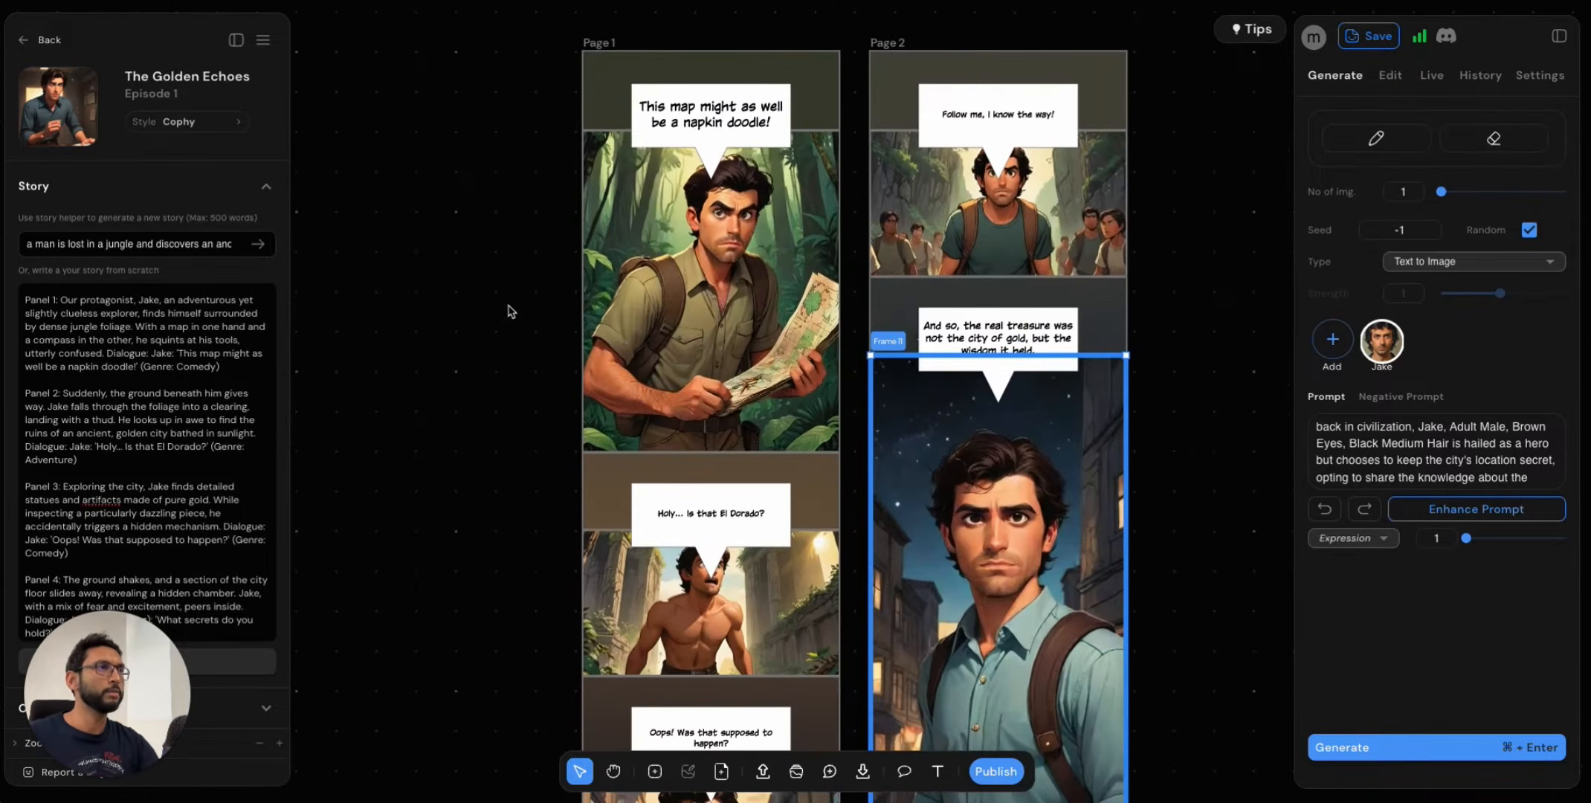
{"action": "scroll", "coordinate": [510, 312], "scroll_direction": "right", "scroll_amount": 1}
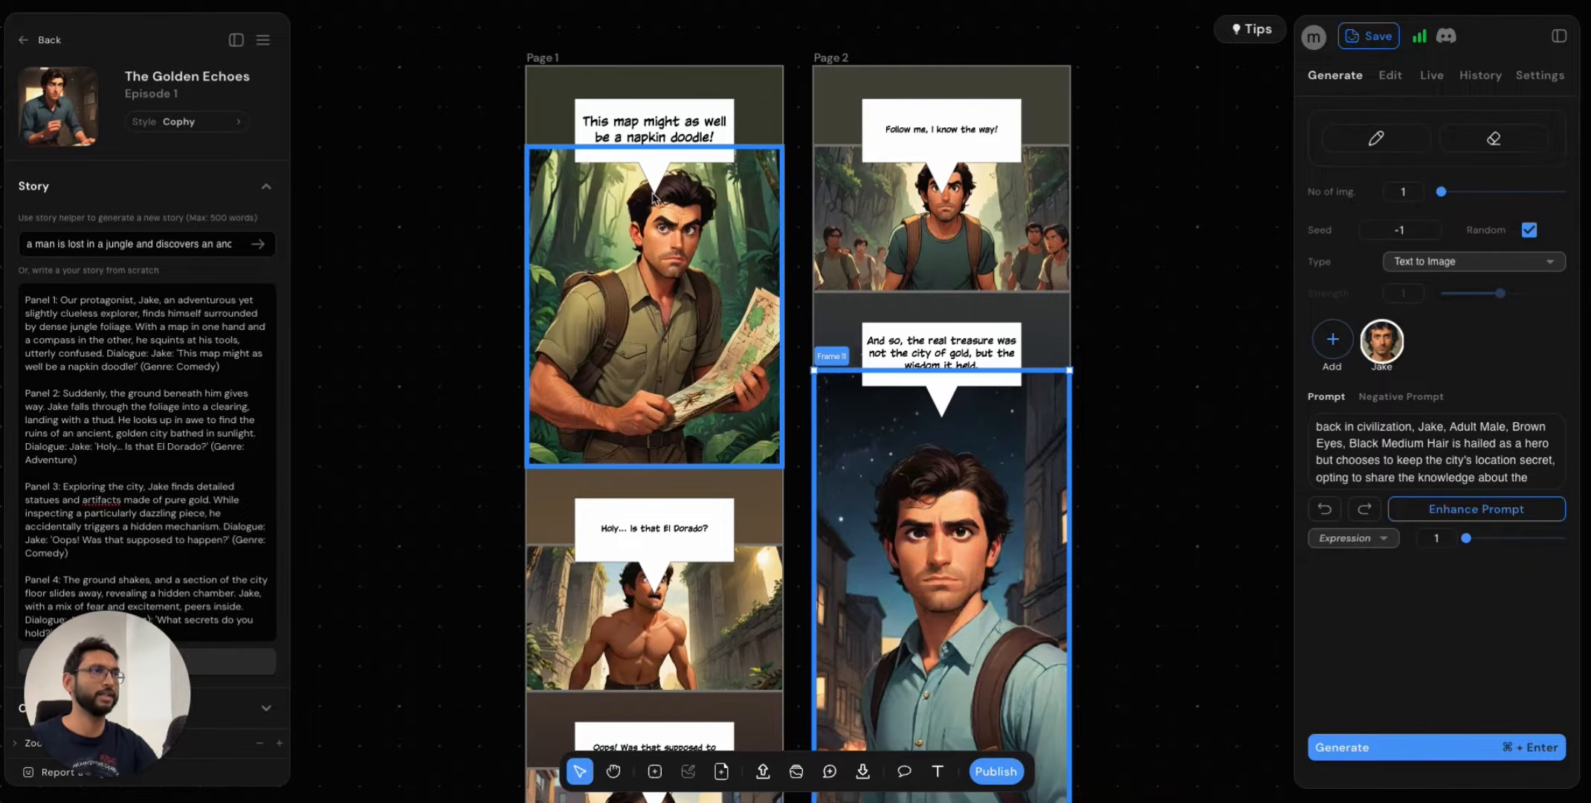
{"action": "left_click", "coordinate": [460, 382]}
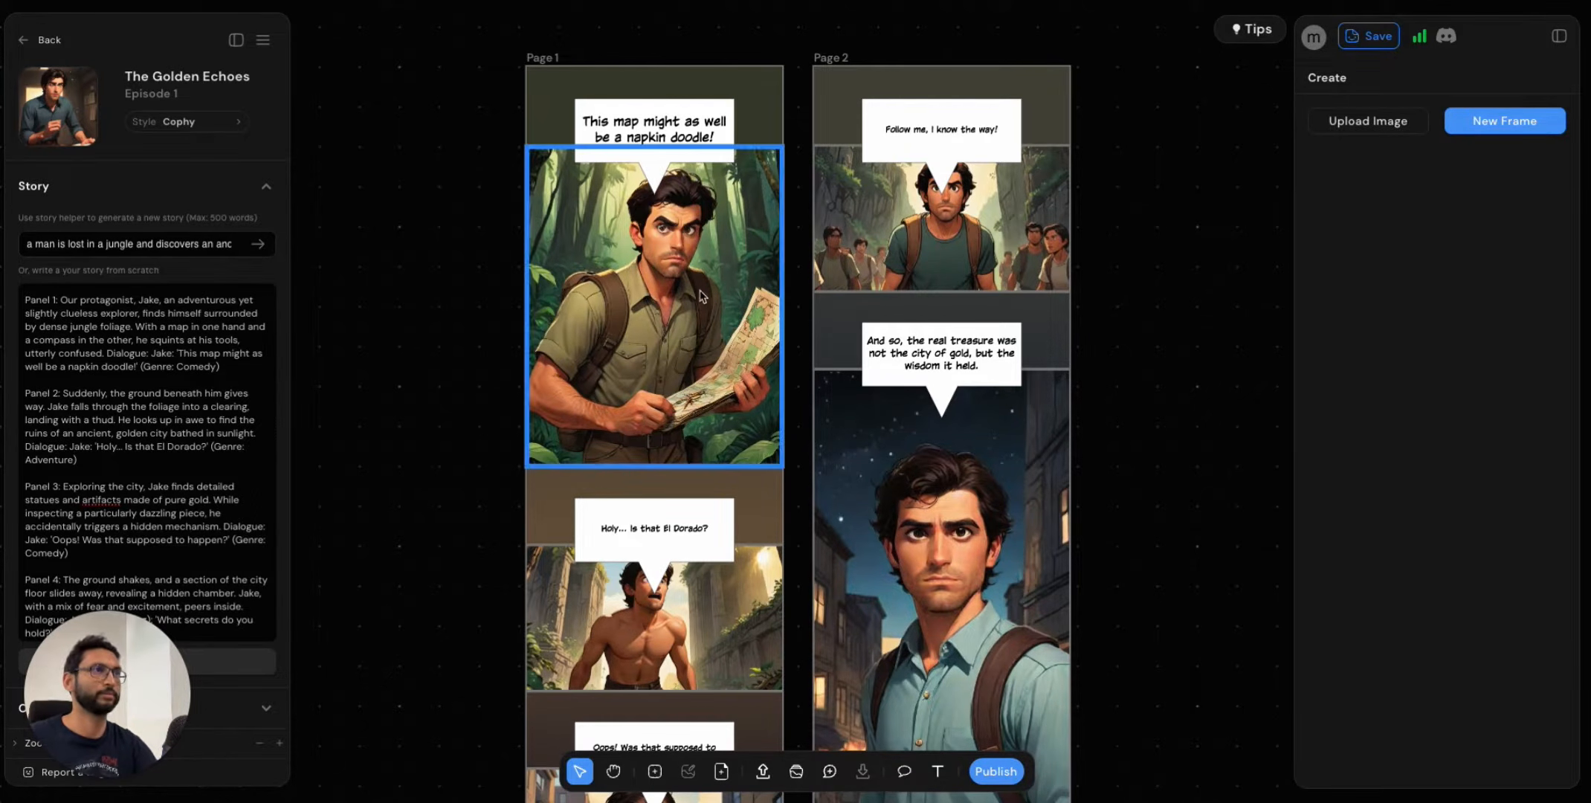
{"action": "scroll", "coordinate": [656, 315], "scroll_direction": "up", "scroll_amount": 1}
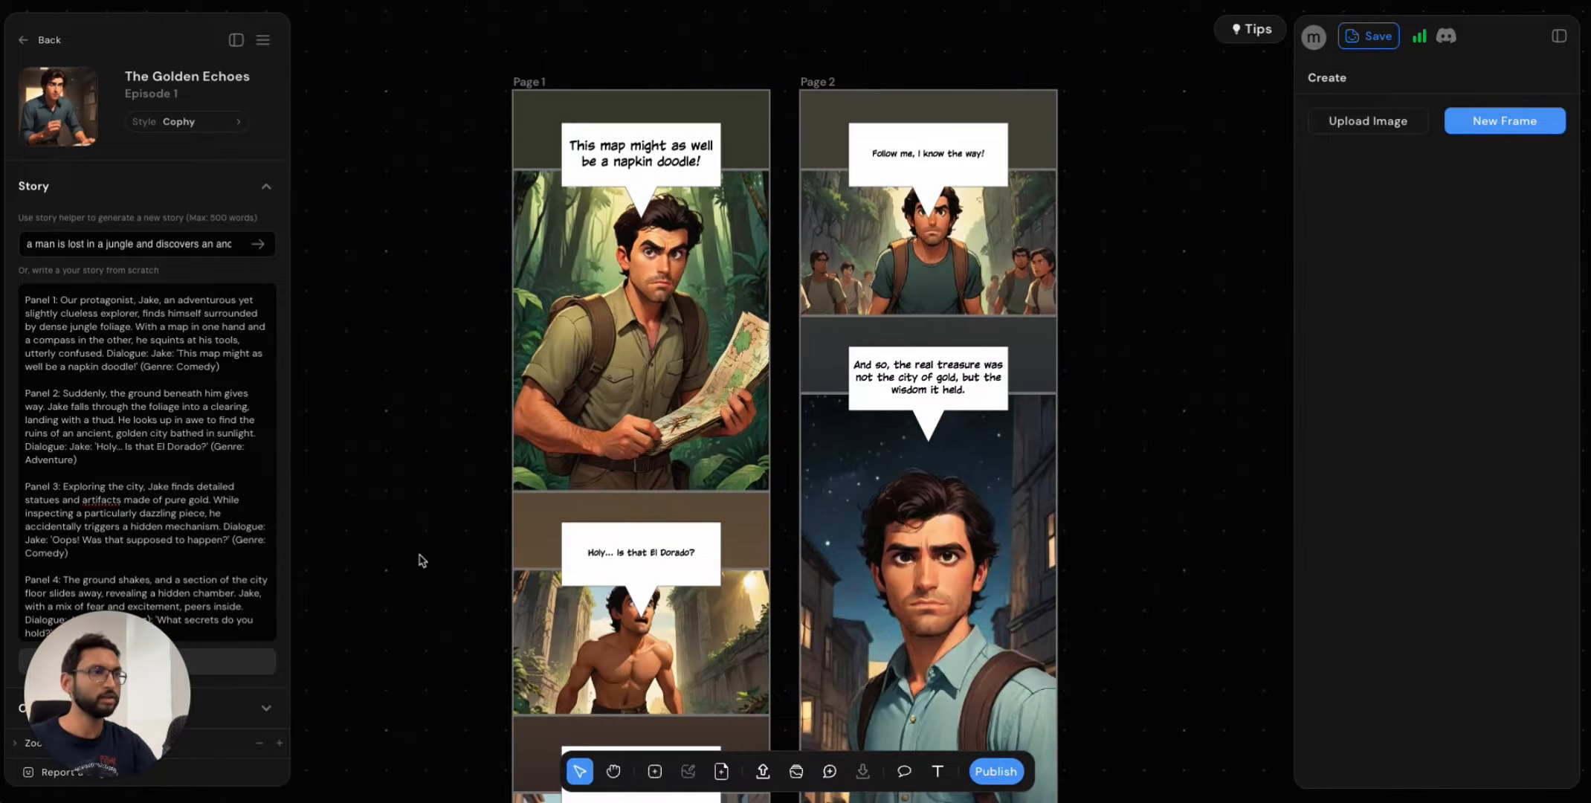
Place a default 1024 x 1024 generation frame on the empty canvas beside Page 1.
{"action": "scroll", "coordinate": [425, 571], "scroll_direction": "left", "scroll_amount": 5}
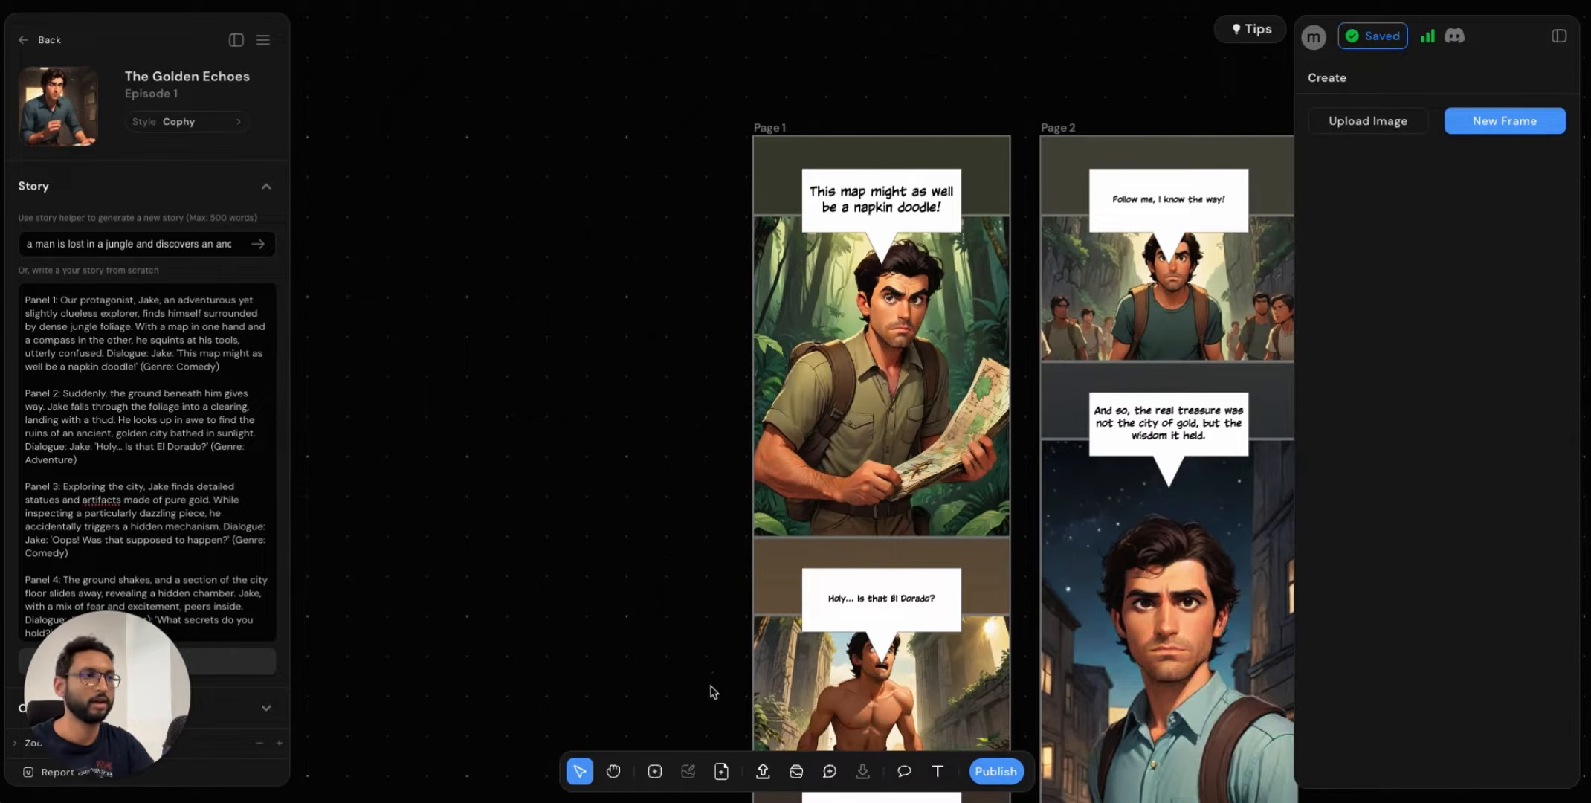
{"action": "left_click", "coordinate": [655, 773]}
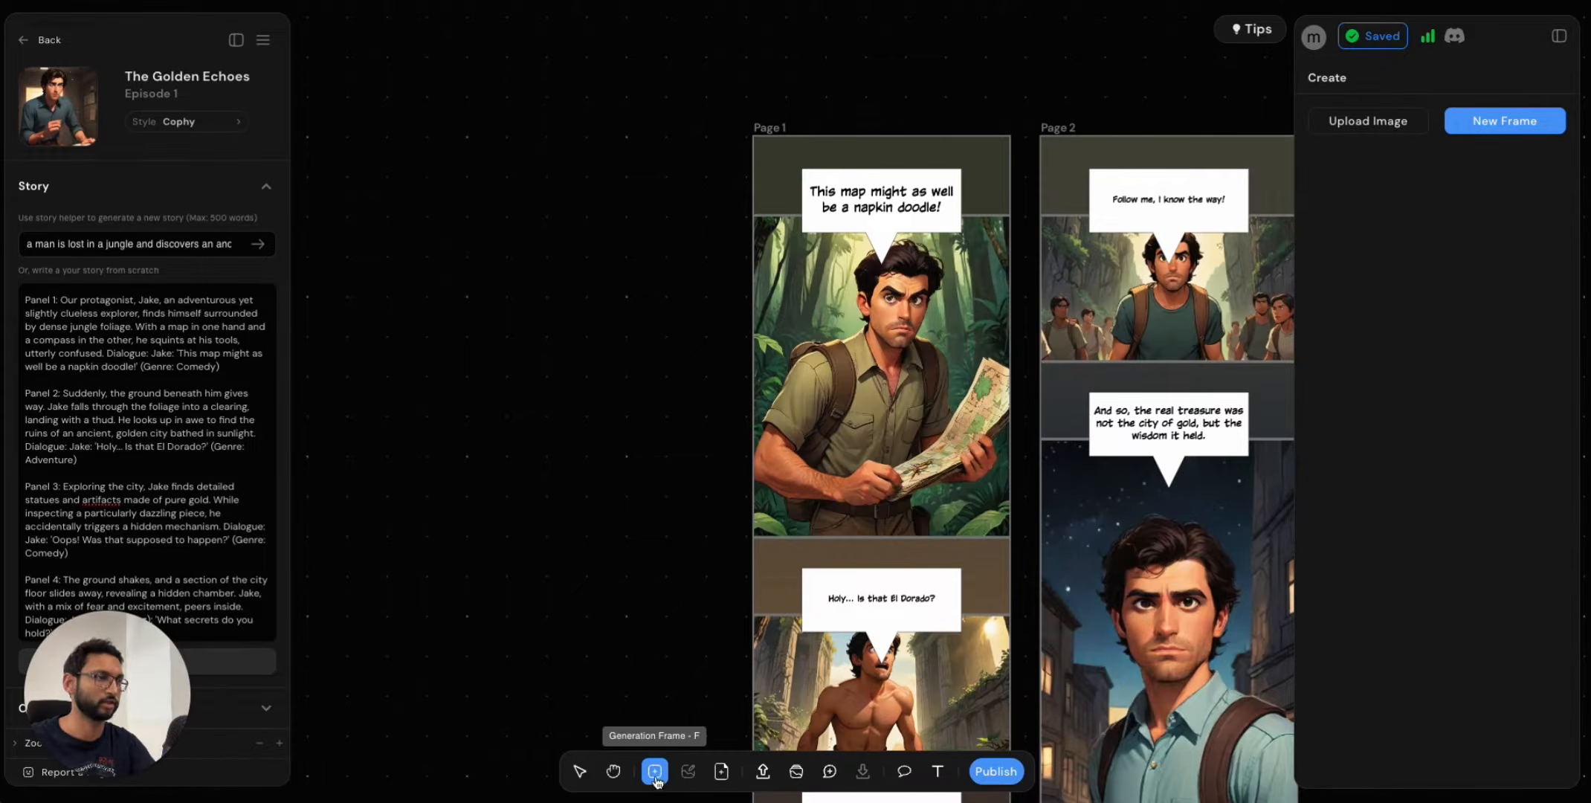
{"action": "key", "text": "v"}
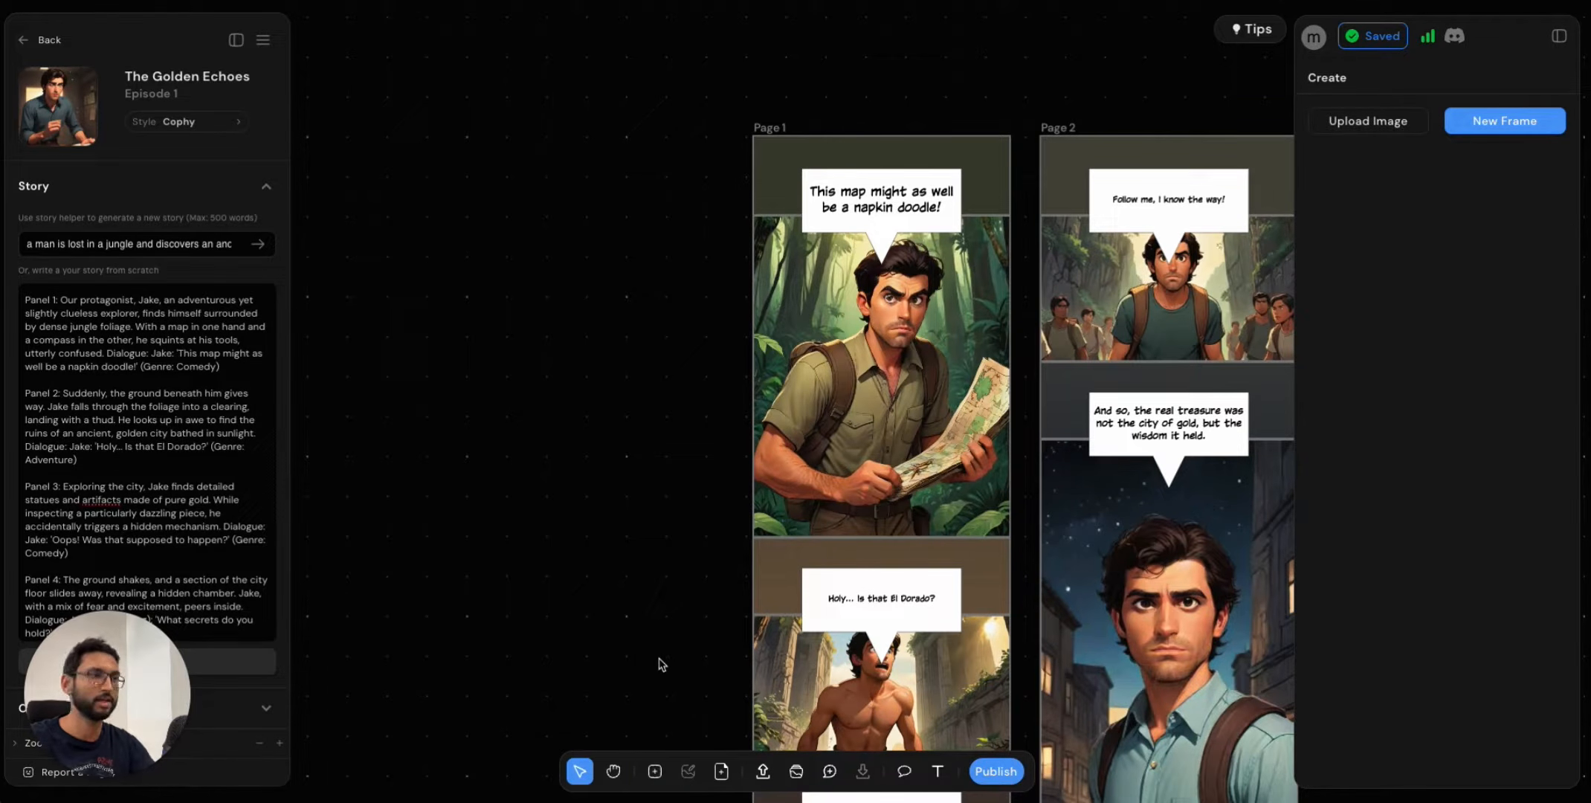
{"action": "key", "text": "f"}
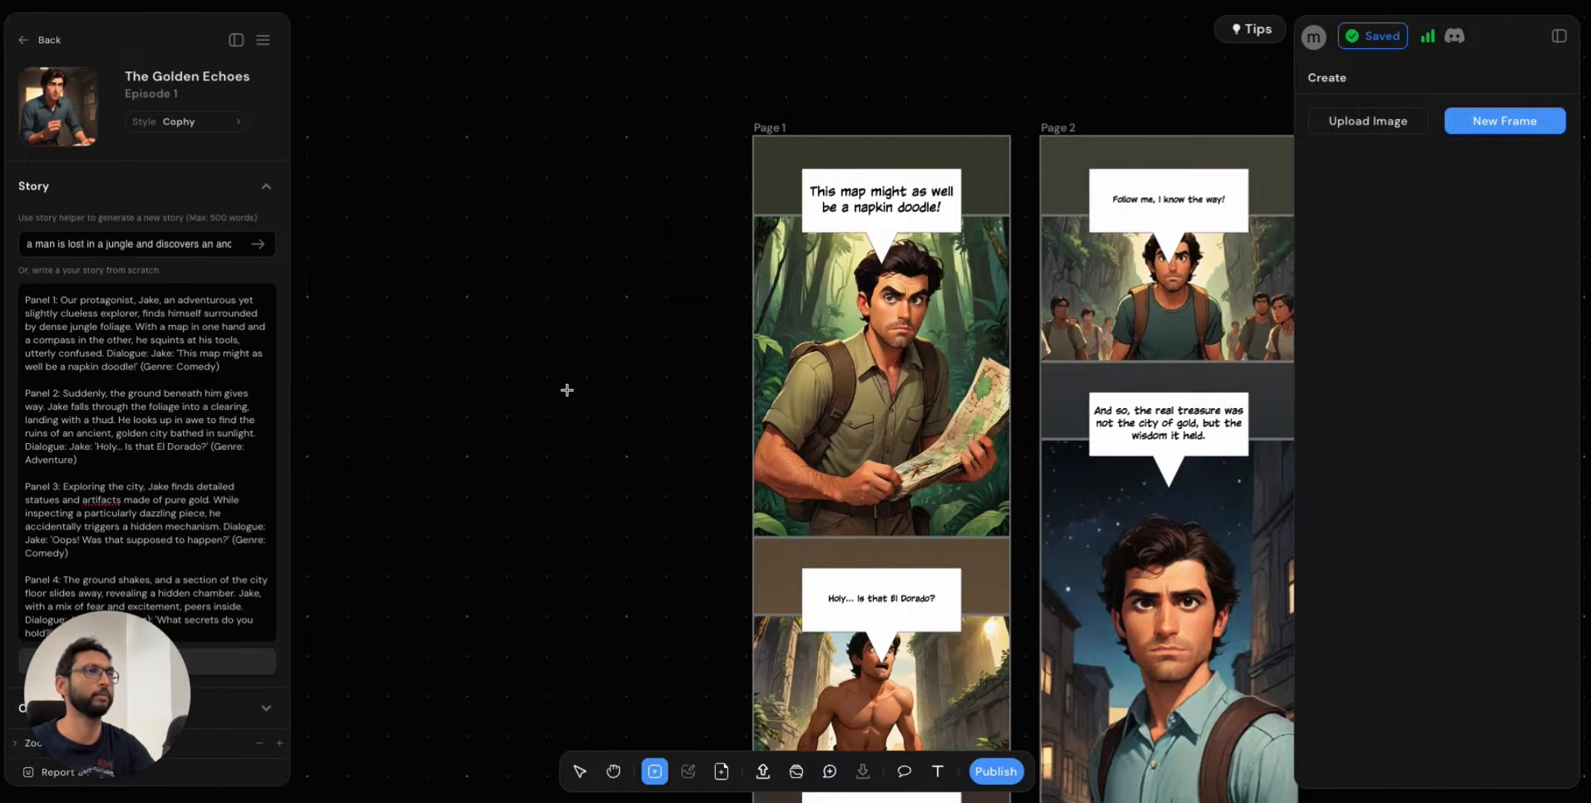
{"action": "left_click", "coordinate": [445, 253]}
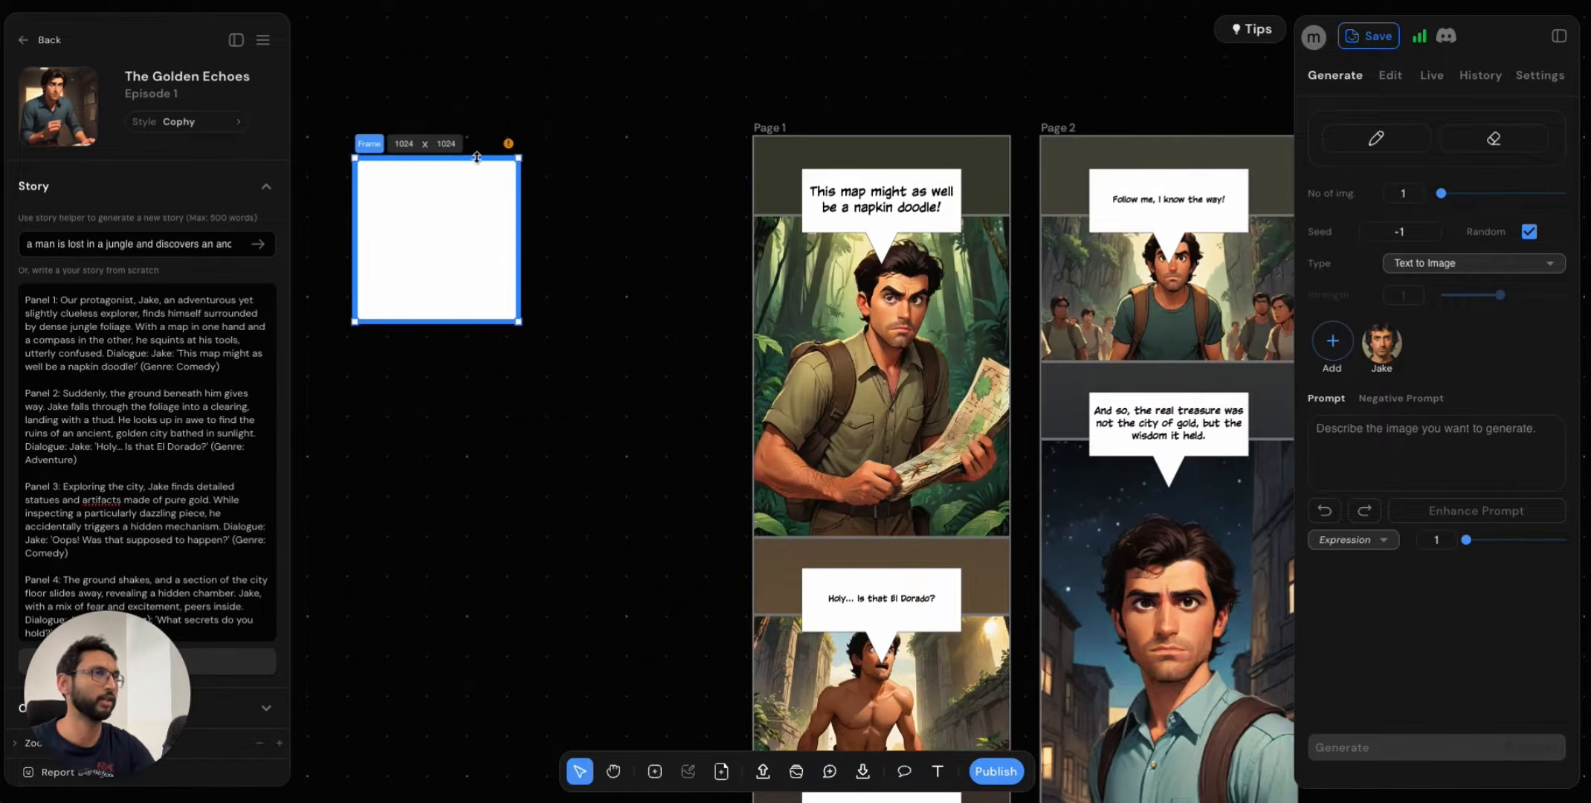
Draw a second, portrait generation frame below the square one and resize it to about 1173 x 1538.
{"action": "left_click", "coordinate": [655, 774]}
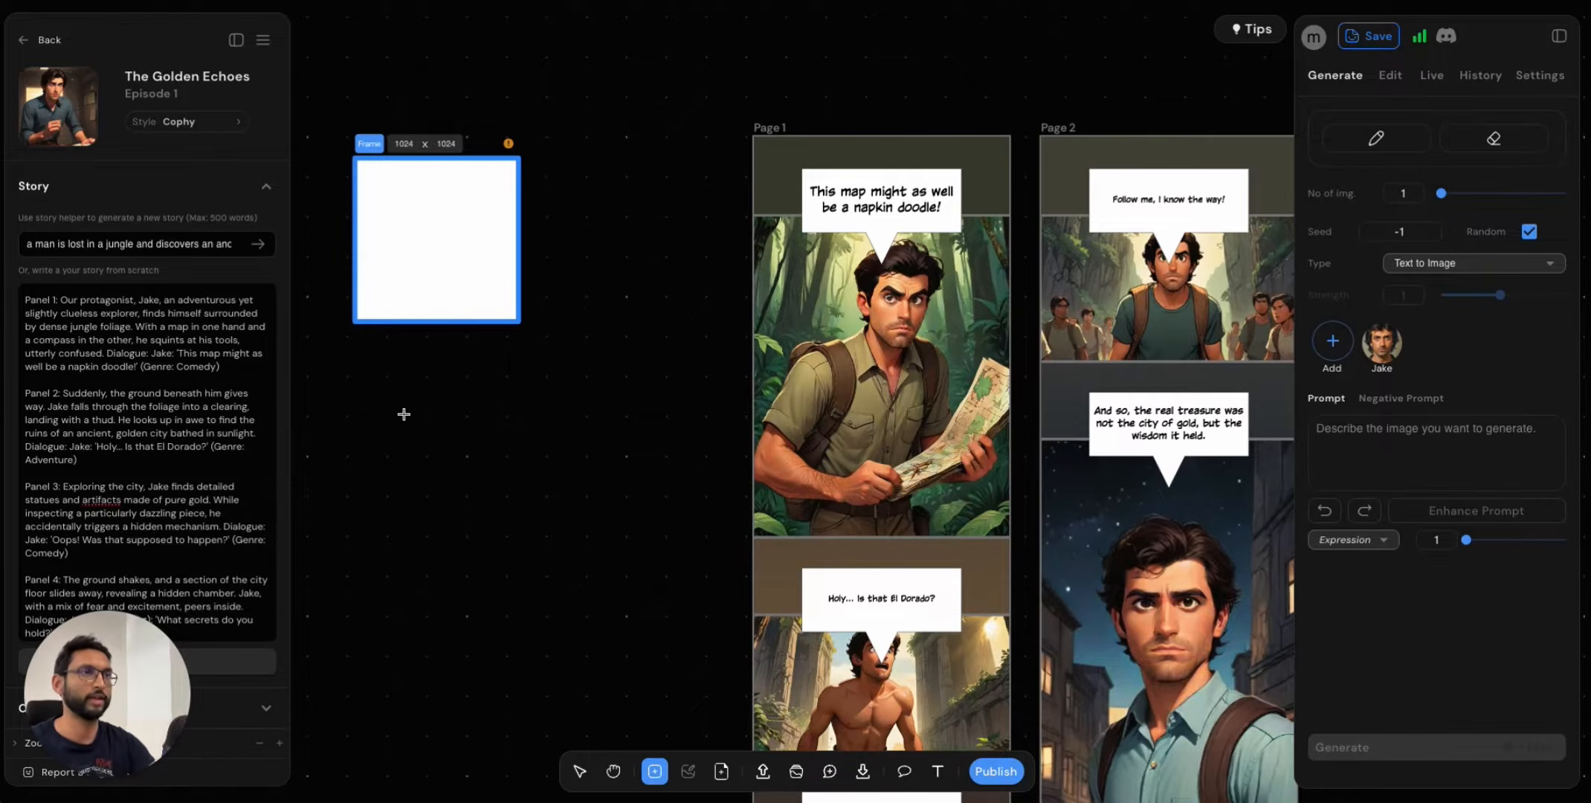
{"action": "mouse_move", "coordinate": [360, 373]}
{"action": "left_mouse_down"}
{"action": "mouse_move", "coordinate": [550, 550]}
{"action": "mouse_move", "coordinate": [559, 635]}
{"action": "left_mouse_up"}
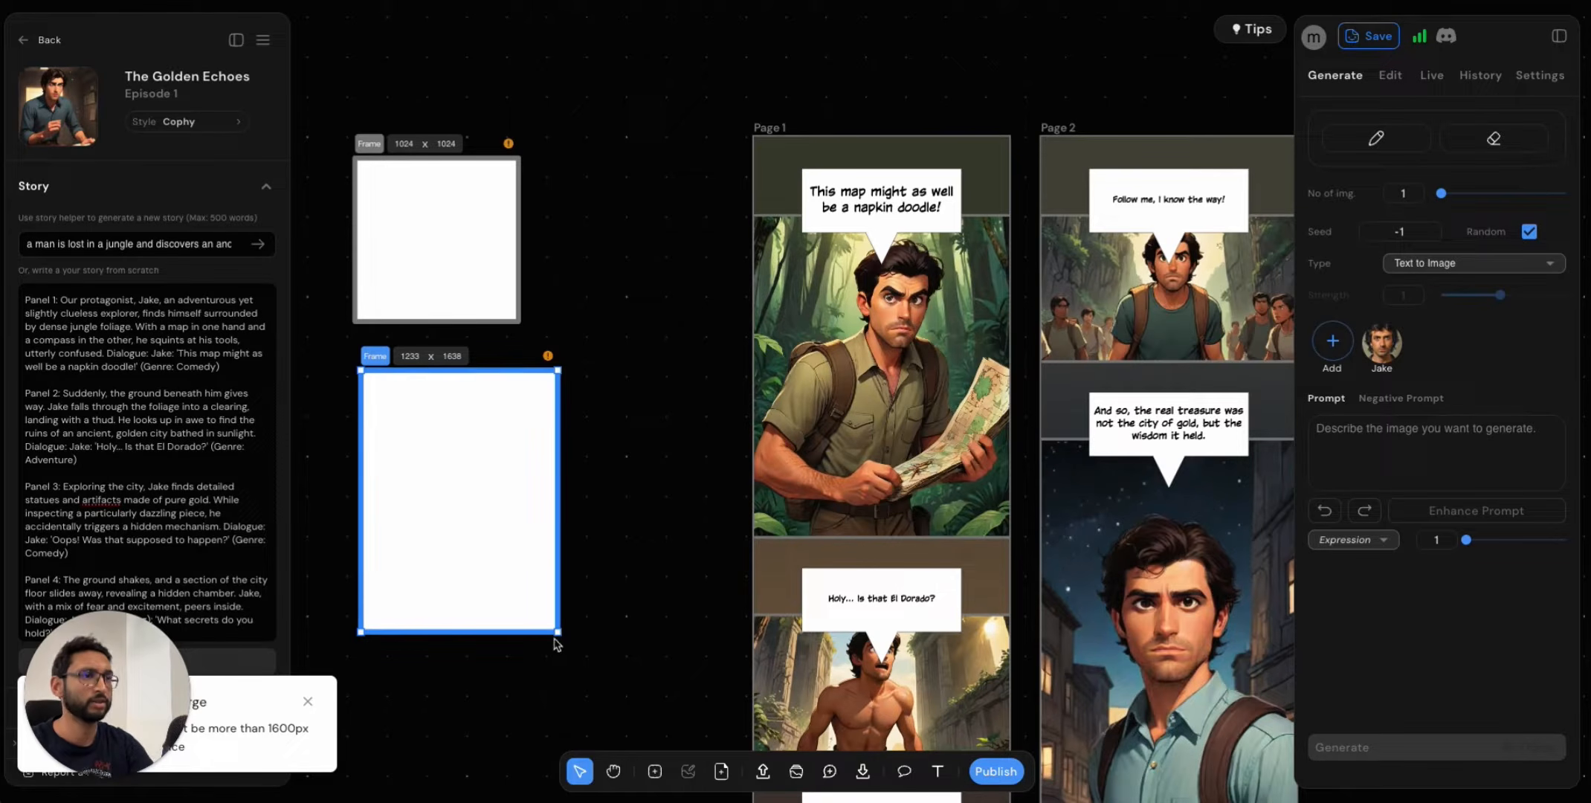
{"action": "mouse_move", "coordinate": [556, 633]}
{"action": "left_mouse_down"}
{"action": "mouse_move", "coordinate": [553, 599]}
{"action": "mouse_move", "coordinate": [549, 617]}
{"action": "left_mouse_up"}
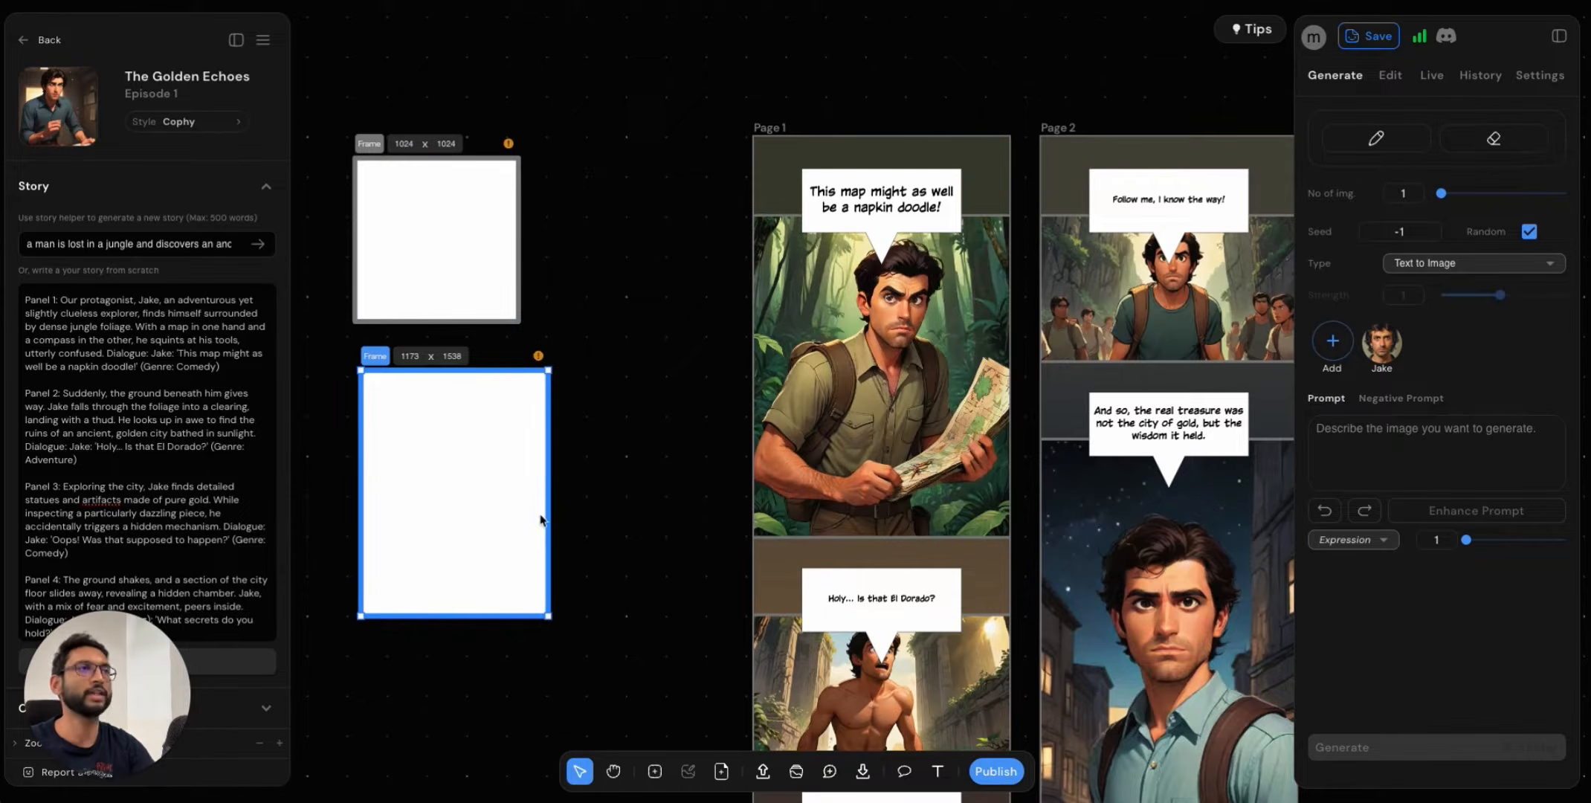
Generate one image for the square frame from the prompt "a cat sitting in a living room".
{"action": "left_click", "coordinate": [460, 262]}
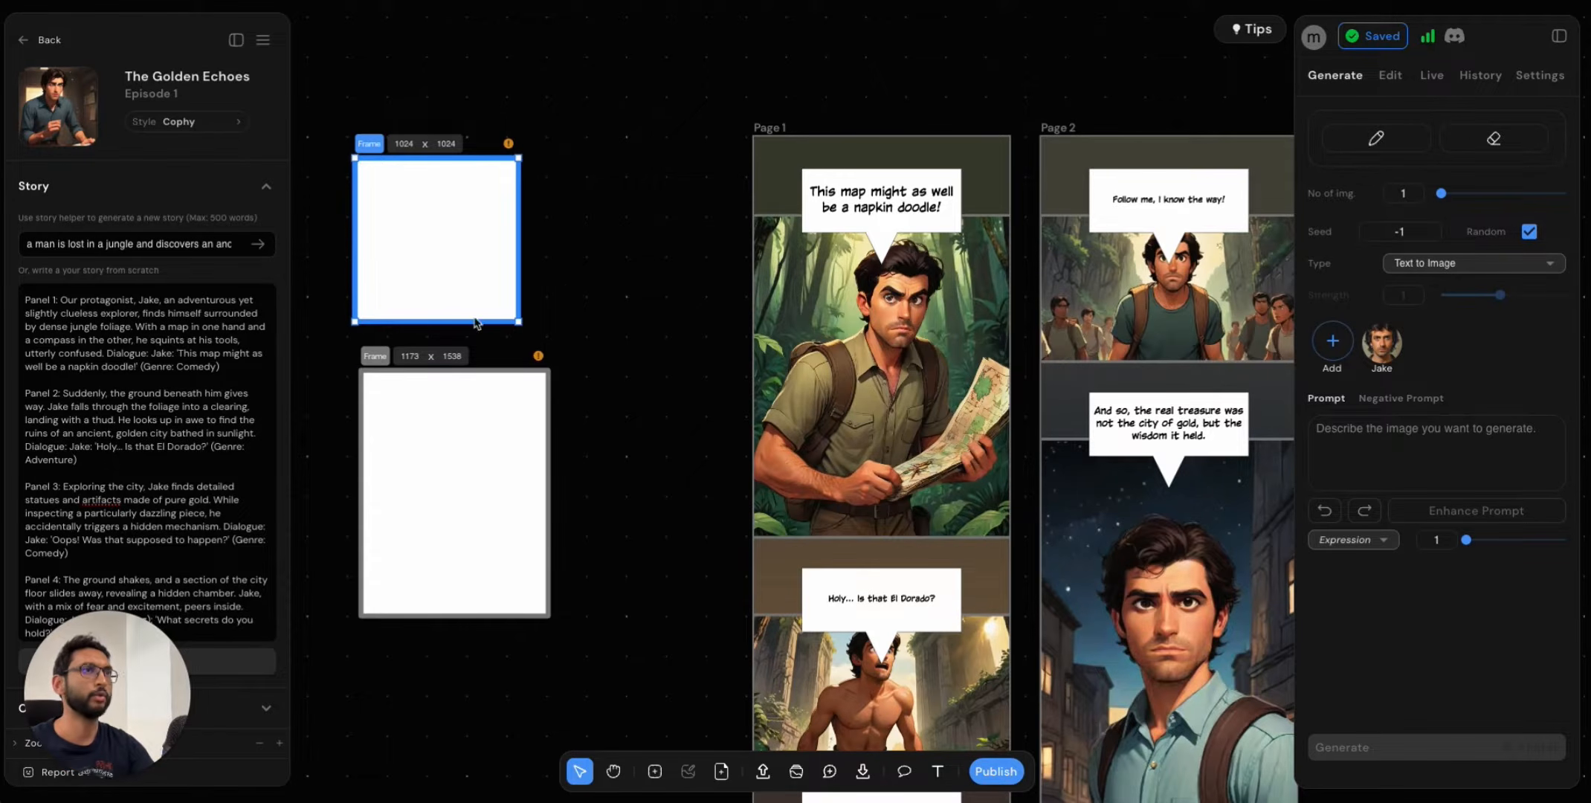
{"action": "left_click", "coordinate": [1347, 442]}
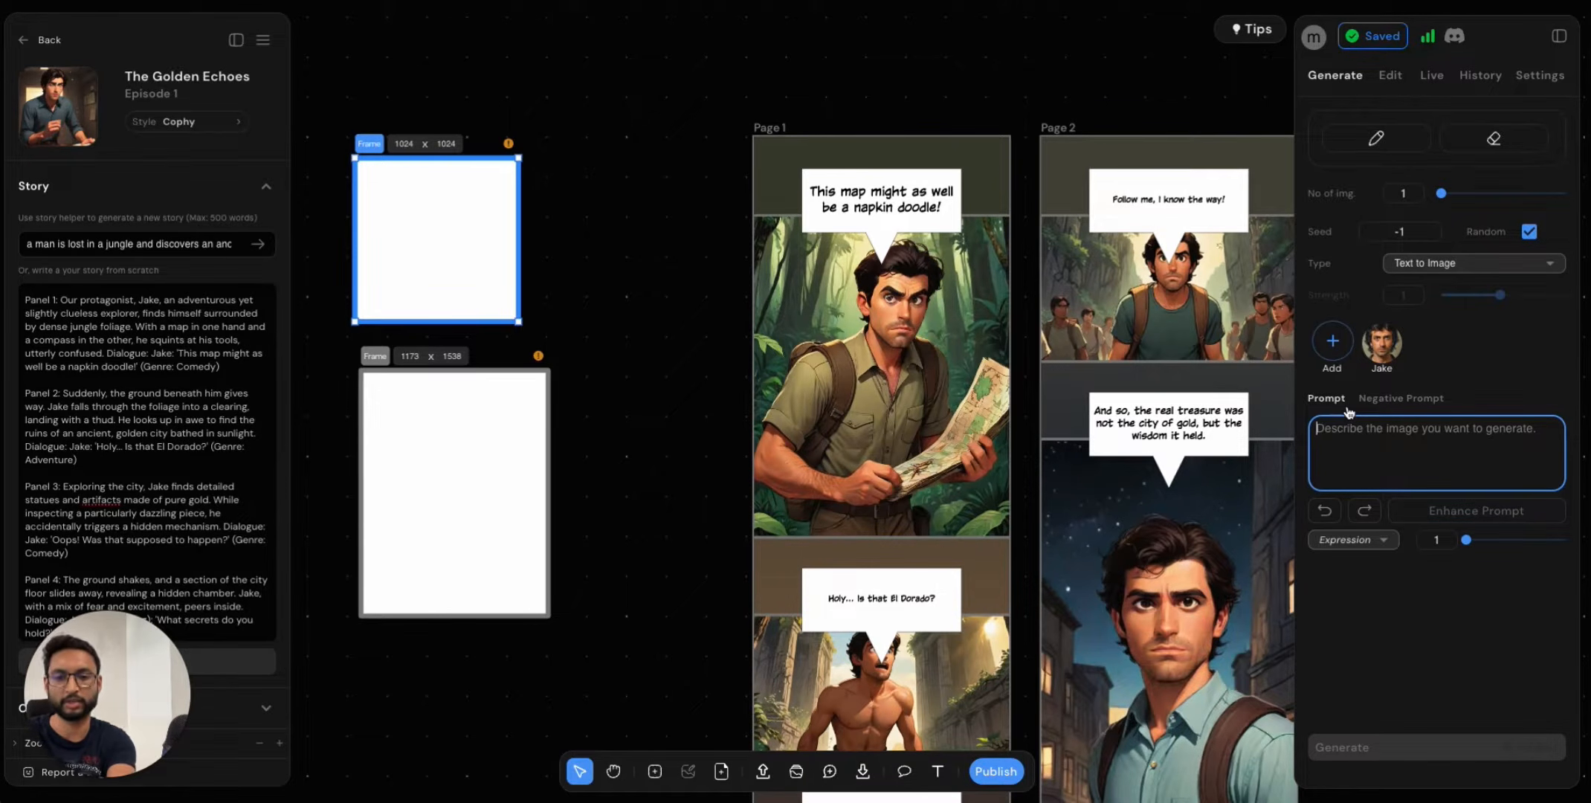
{"action": "type", "text": "a cat sitting in a living room"}
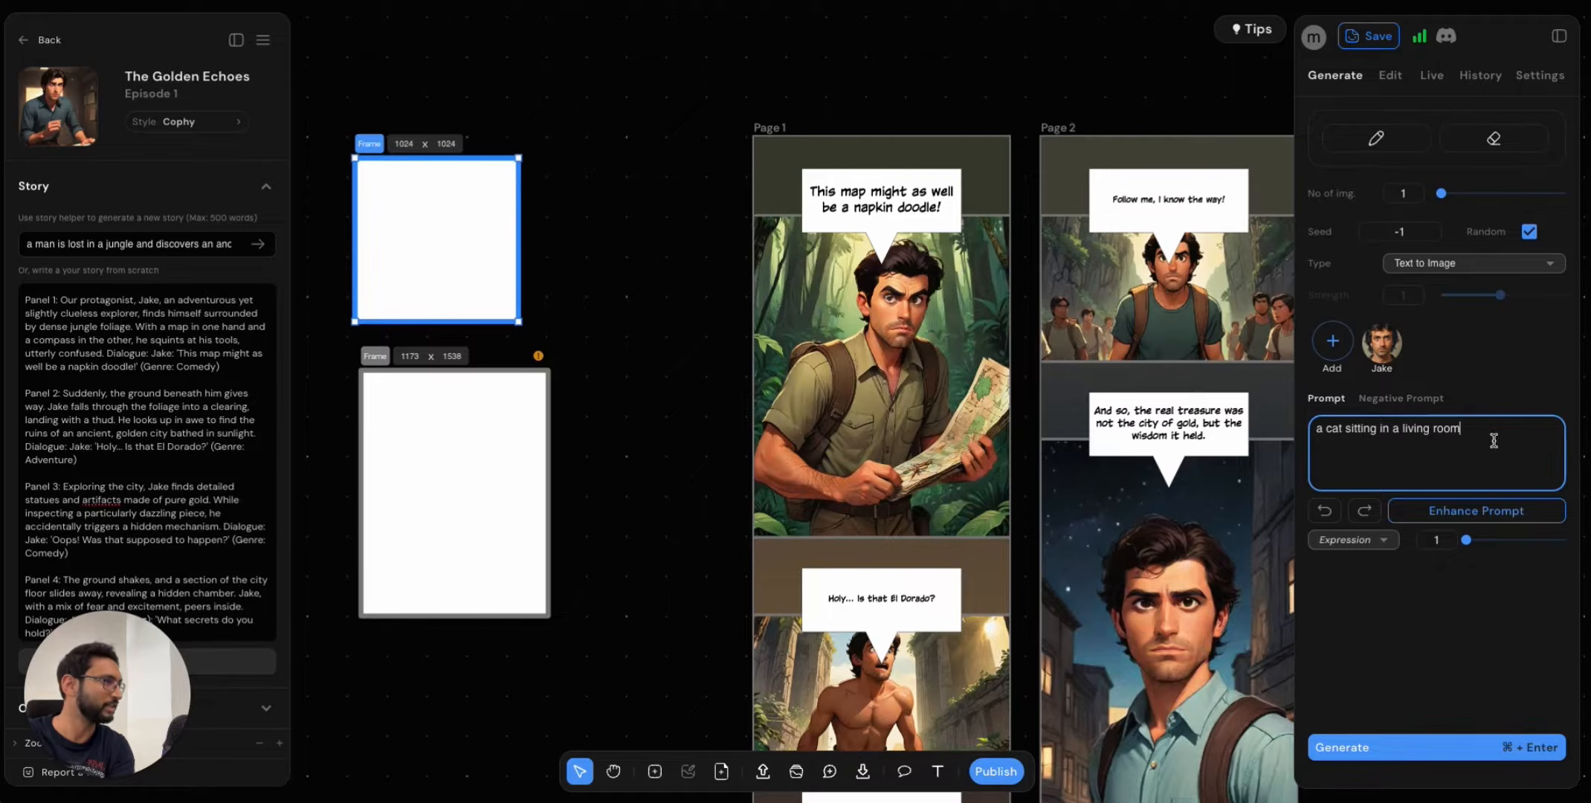
{"action": "left_click", "coordinate": [1412, 751]}
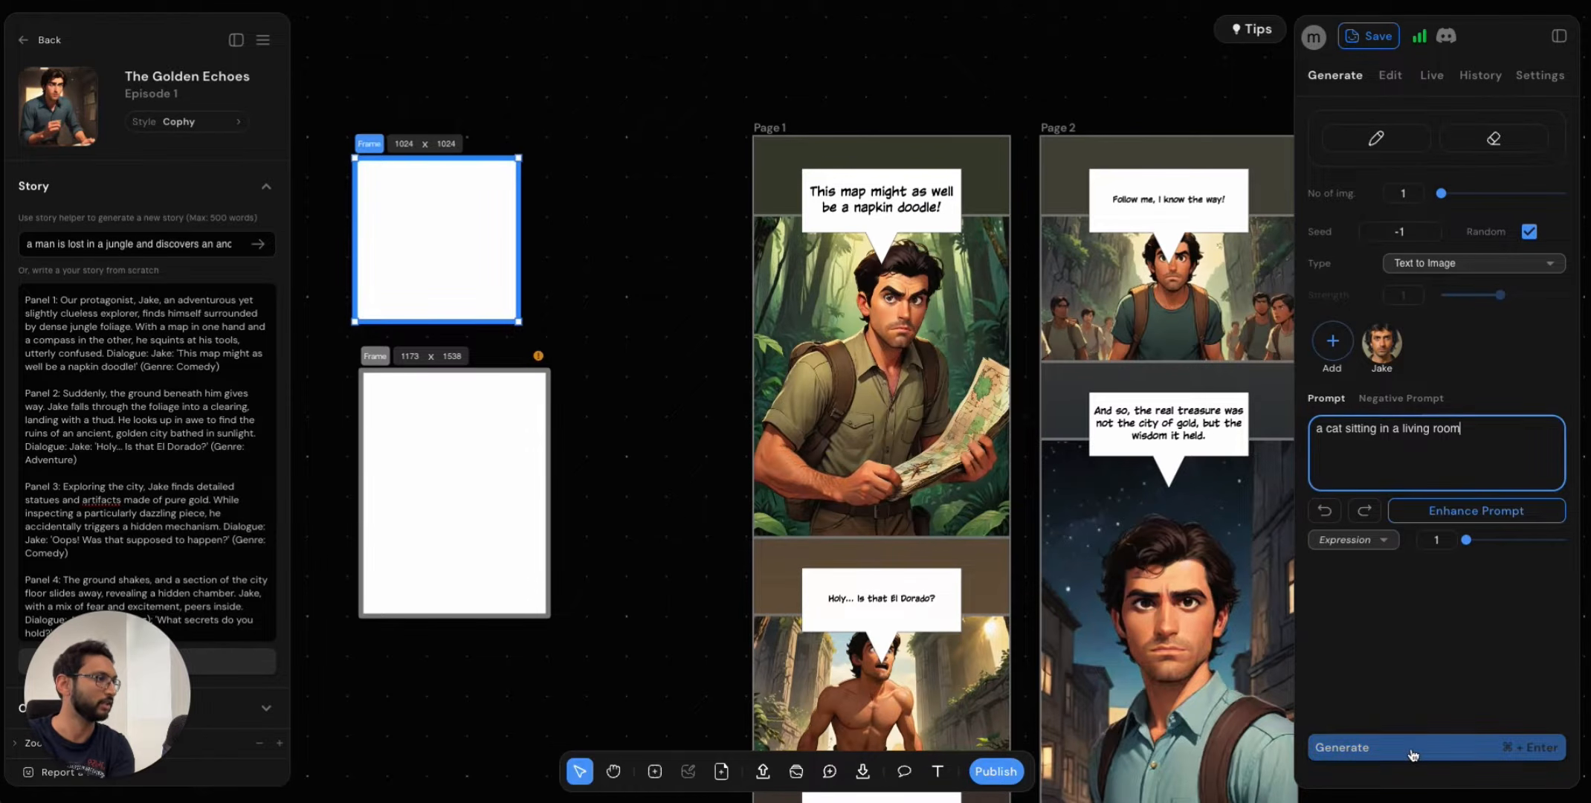
{"action": "left_click", "coordinate": [1413, 751]}
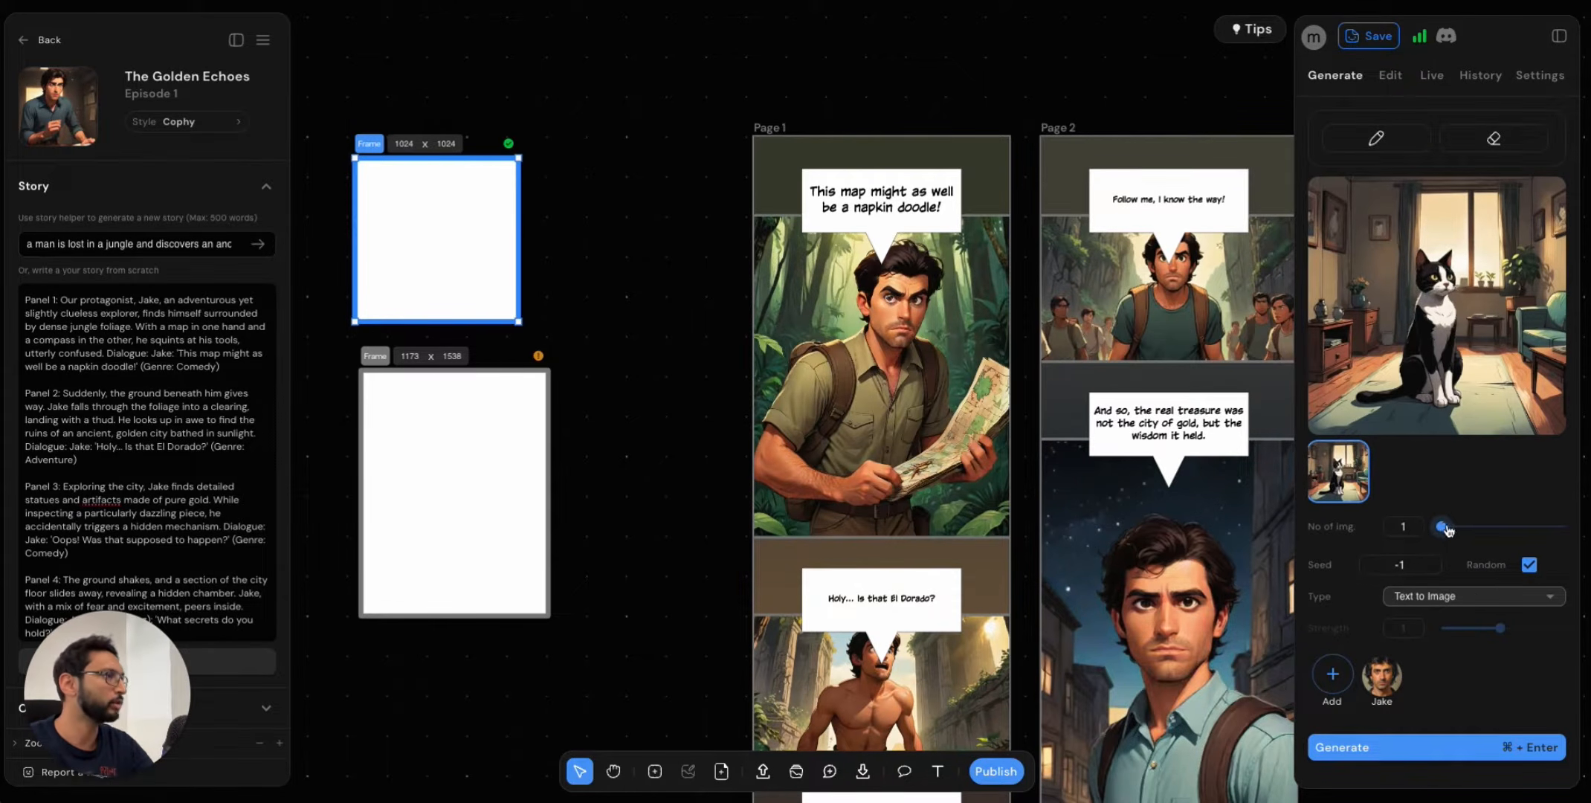
Set the number of images to 4 and generate again from the same cat prompt.
{"action": "left_click_drag", "start_coordinate": [1441, 526], "coordinate": [1562, 530]}
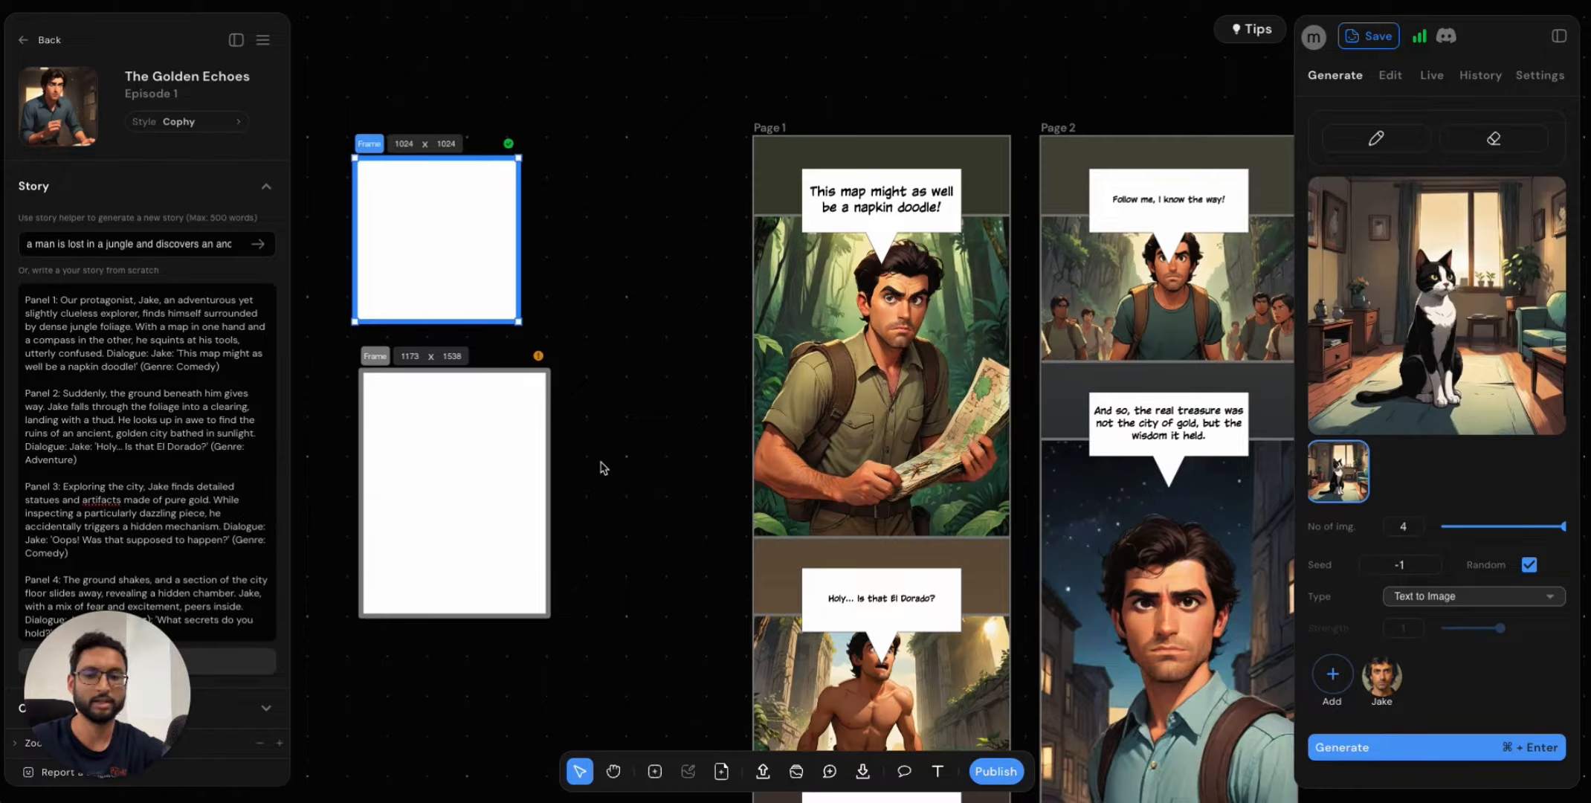
{"action": "key", "text": "super+Return"}
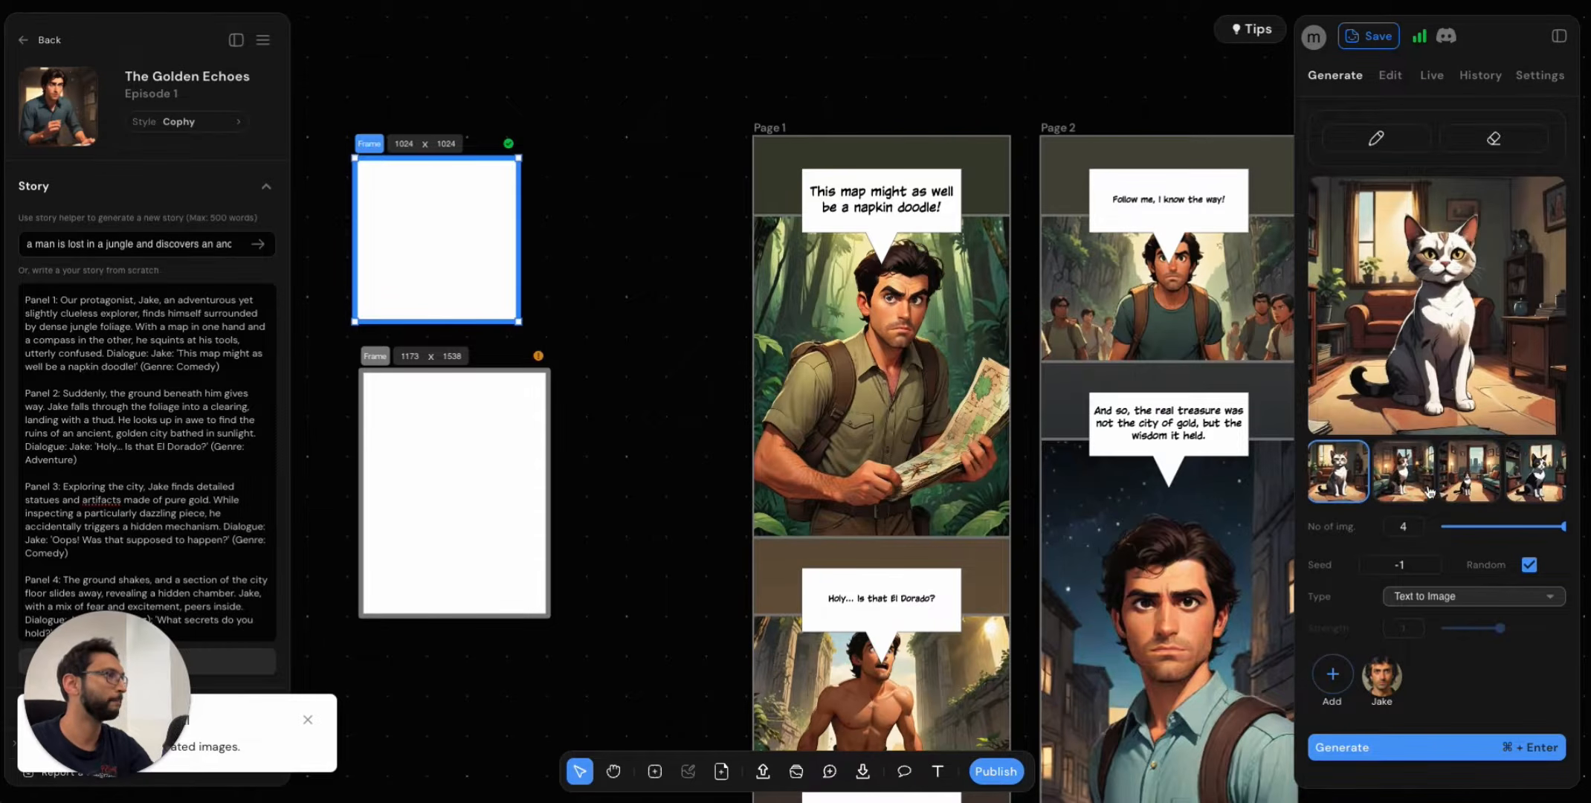
Preview the four generated cat images one after another, compare them and return to the third one.
{"action": "left_click", "coordinate": [1429, 491]}
{"action": "left_click", "coordinate": [1474, 484]}
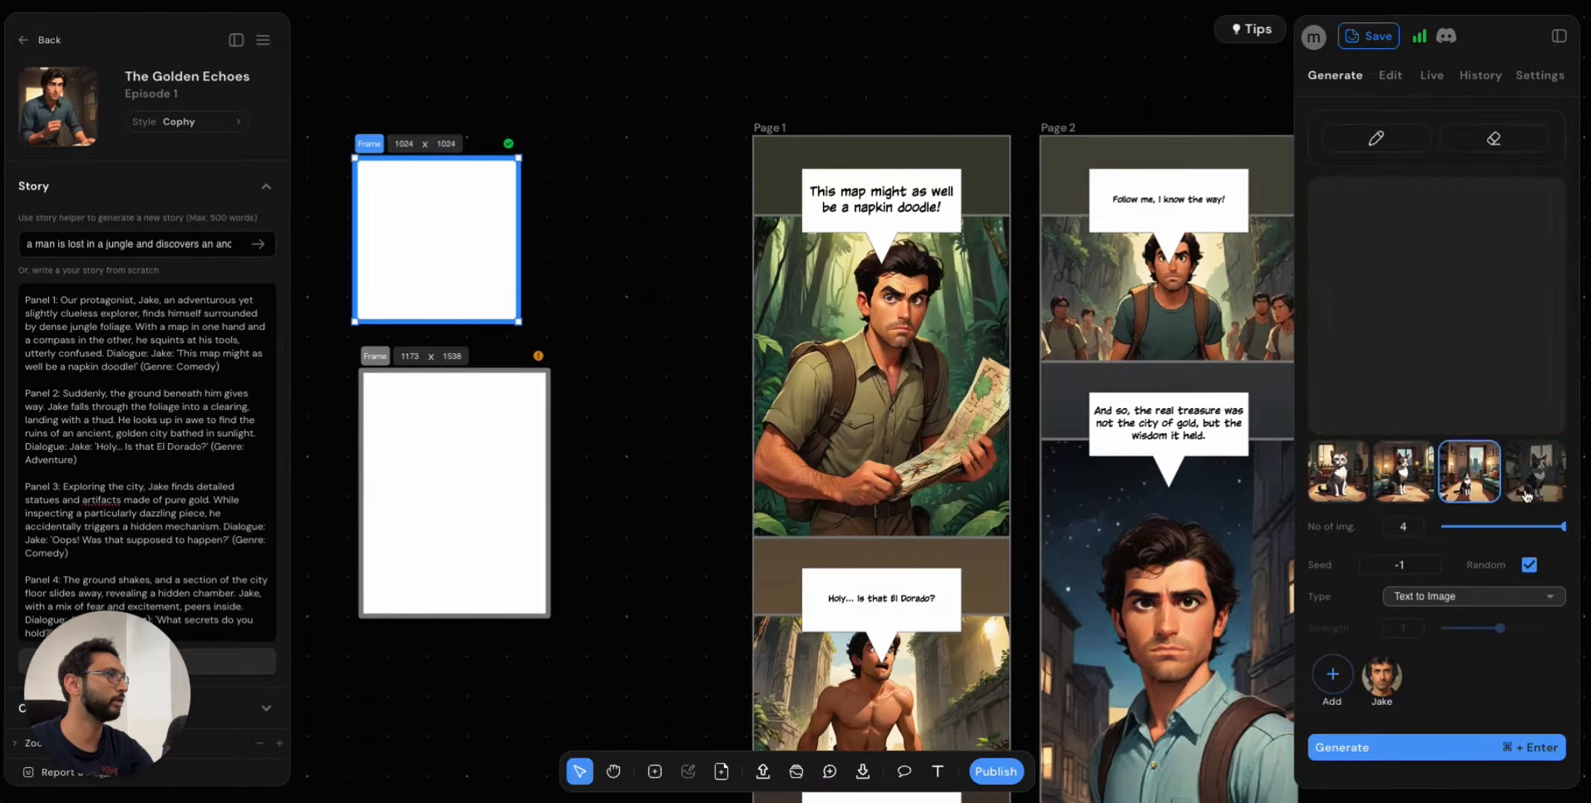
{"action": "left_click", "coordinate": [1531, 487]}
{"action": "left_click", "coordinate": [1484, 483]}
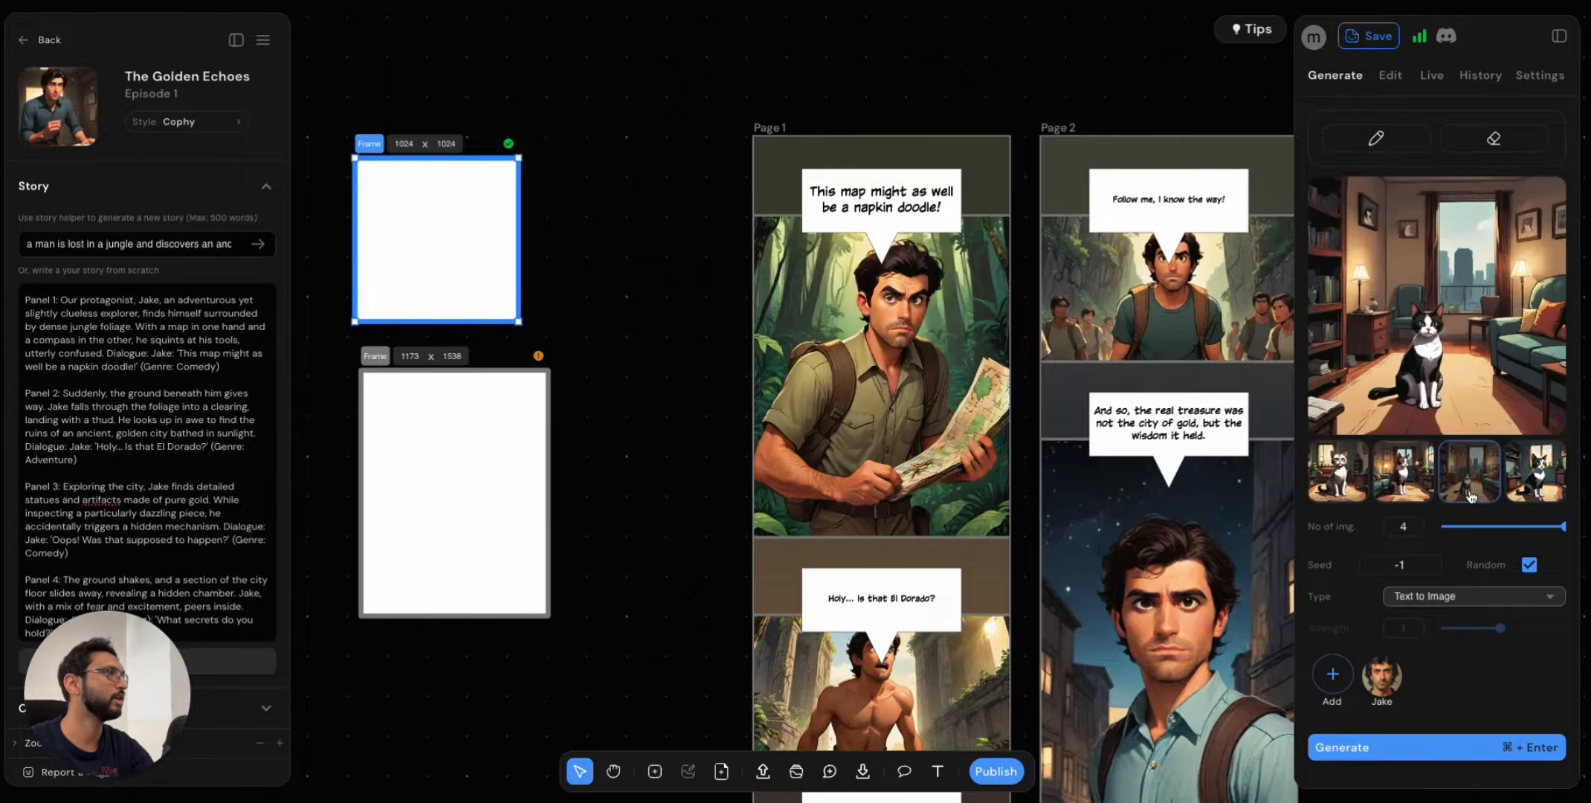
{"action": "left_click", "coordinate": [1400, 487]}
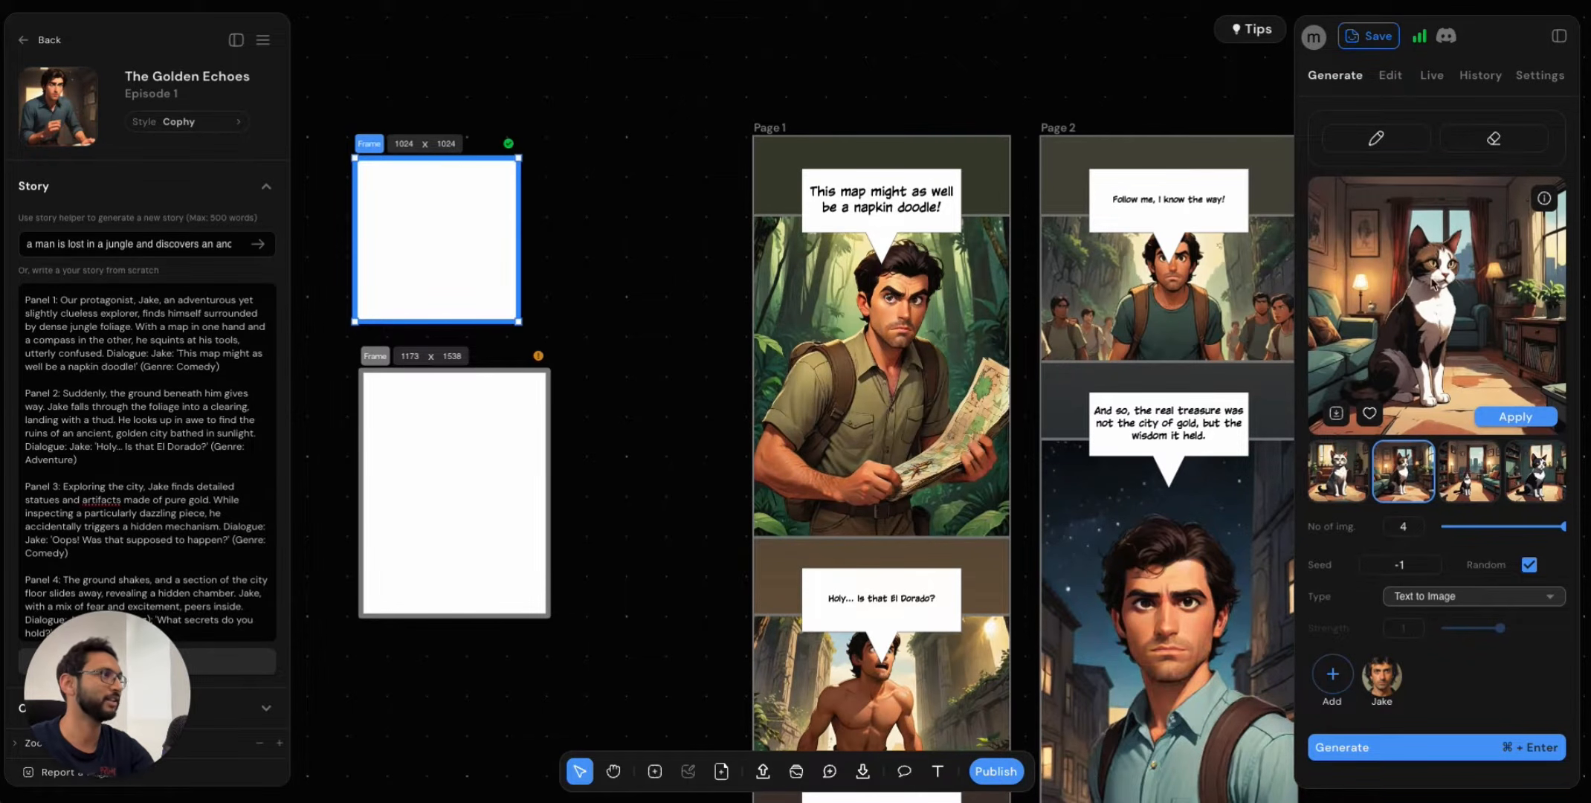
{"action": "left_click", "coordinate": [1451, 494]}
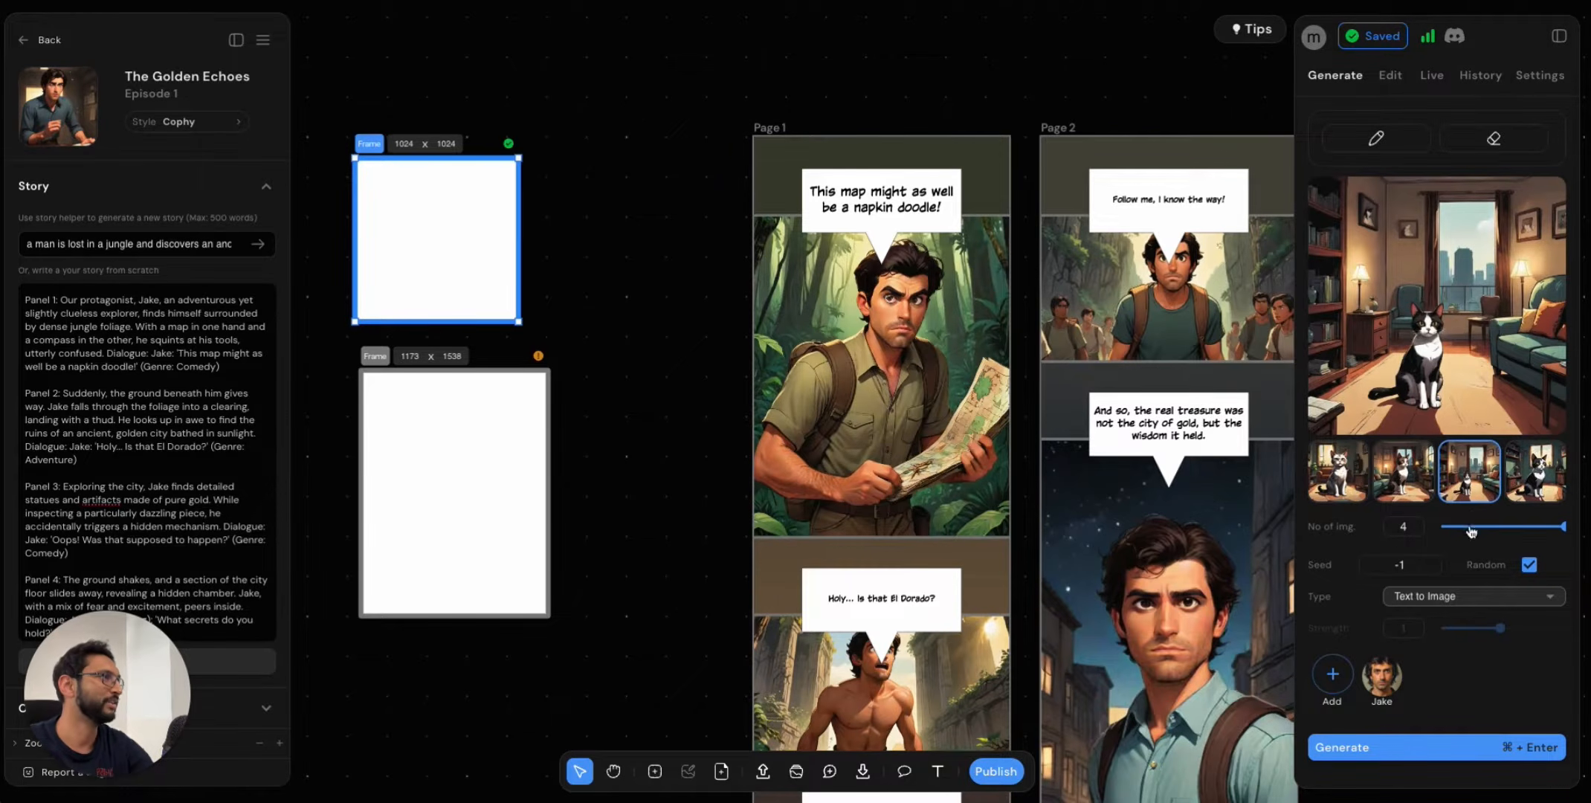
{"action": "mouse_move", "coordinate": [1464, 347]}
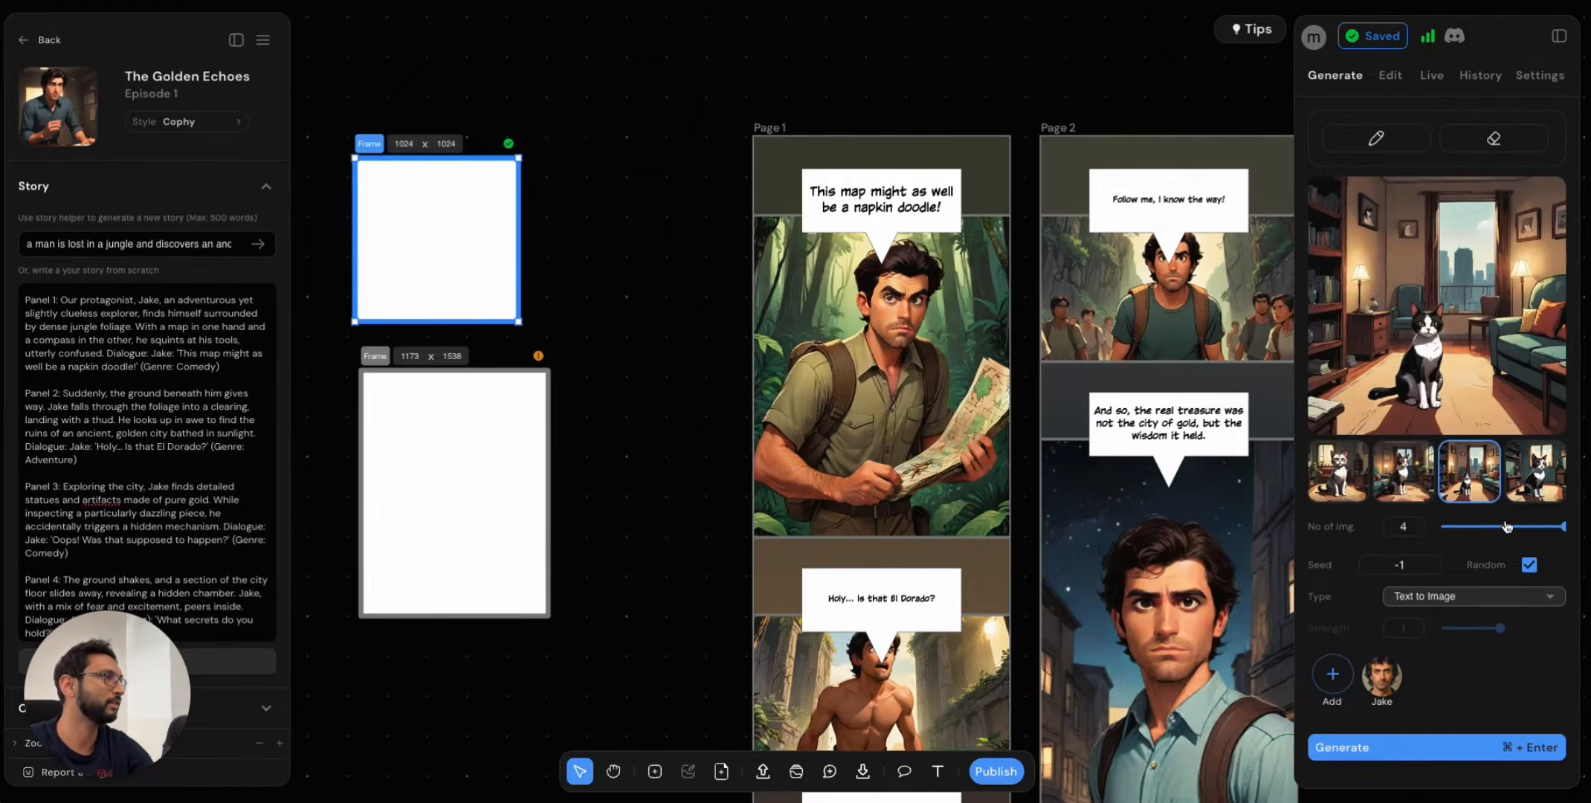
{"action": "left_click", "coordinate": [1403, 485]}
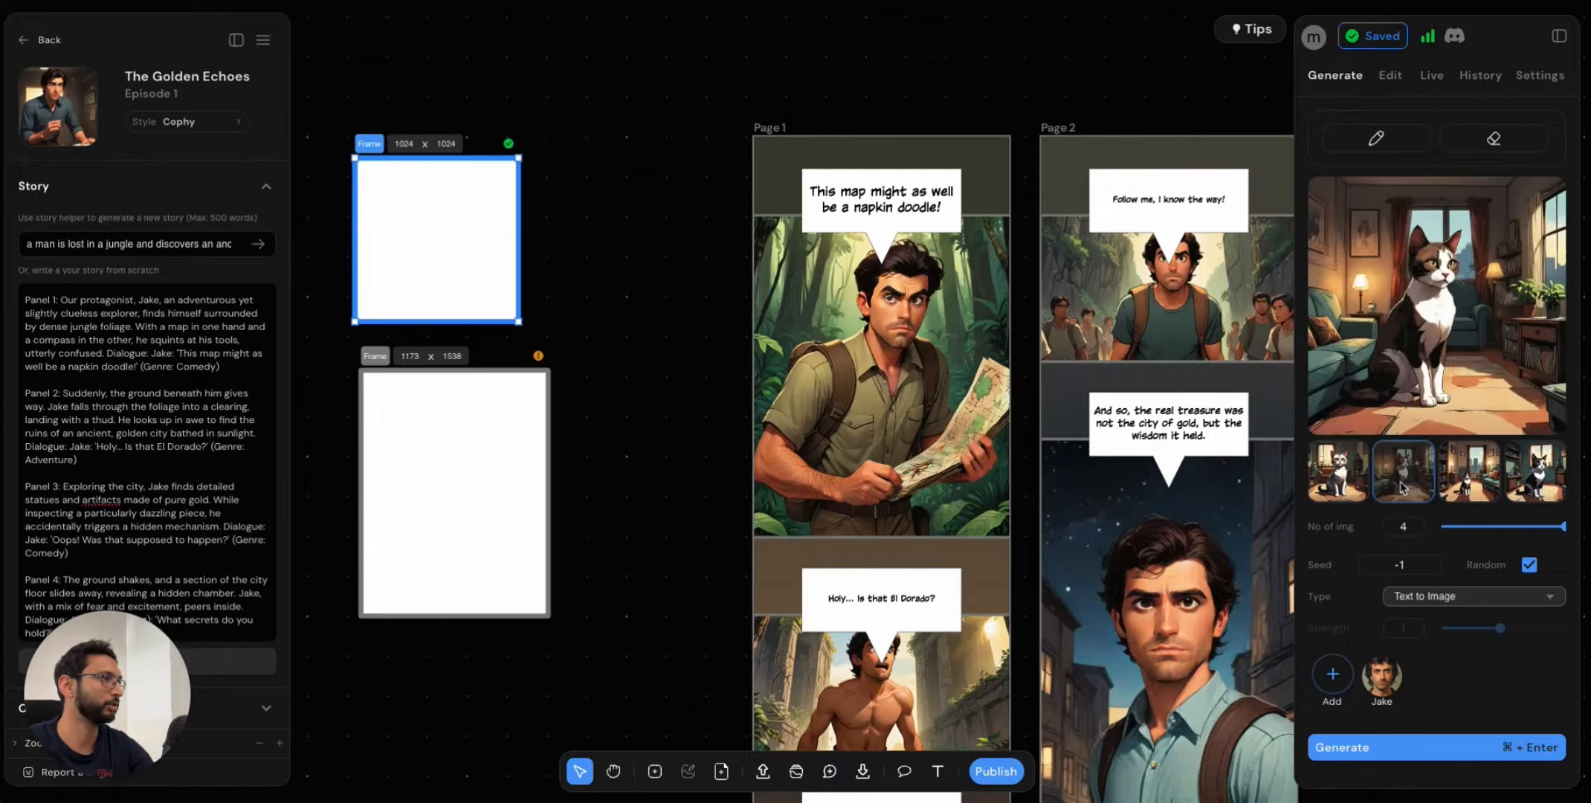
{"action": "left_click", "coordinate": [1348, 476]}
{"action": "left_click", "coordinate": [1417, 483]}
{"action": "left_click", "coordinate": [1470, 477]}
{"action": "left_click", "coordinate": [1535, 471]}
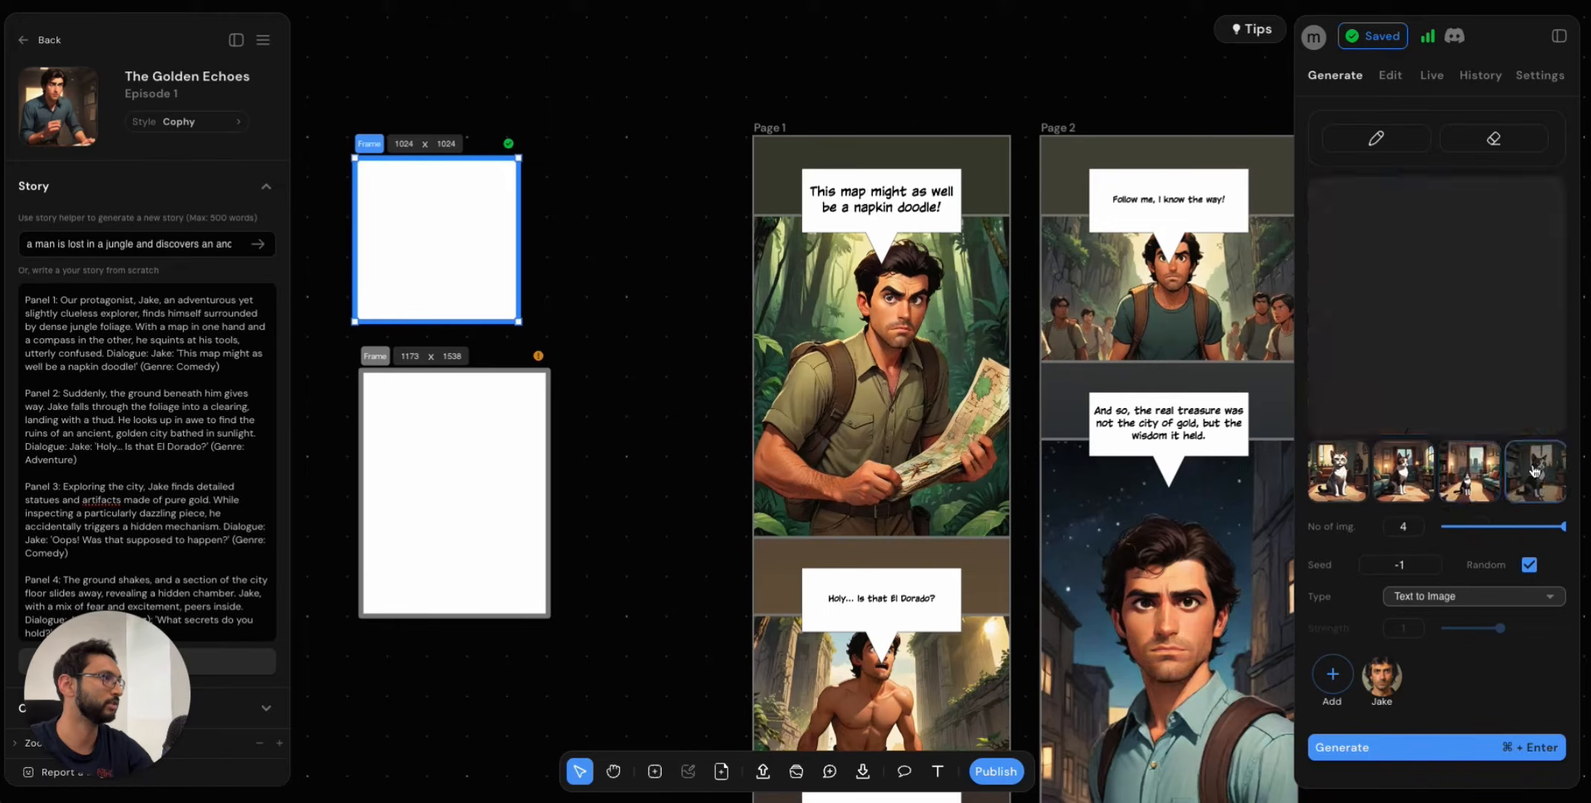
{"action": "left_click", "coordinate": [1471, 487]}
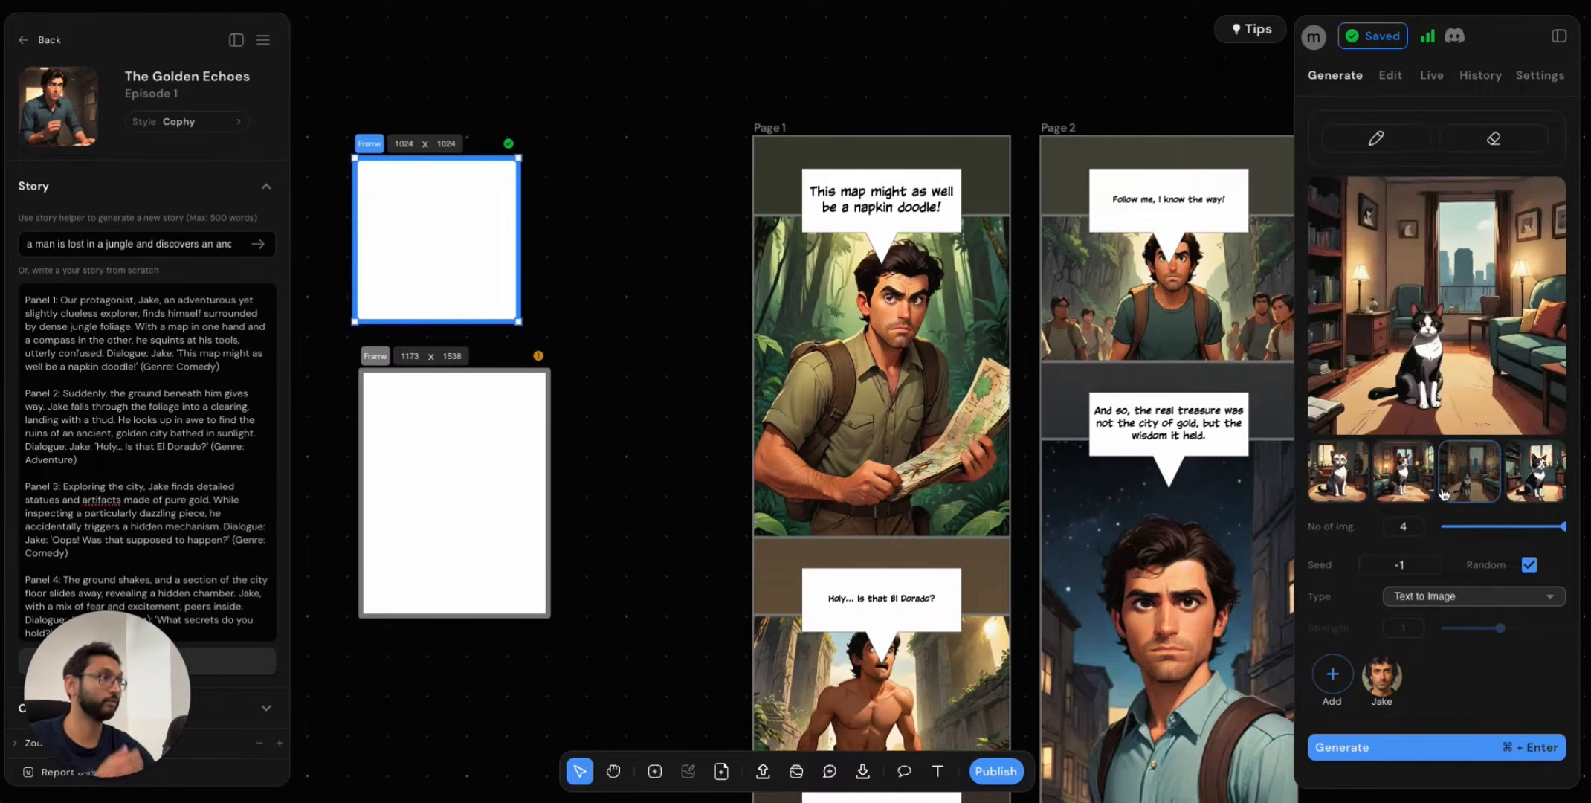
Examine the third cat image's preview up close, then at full size.
{"action": "mouse_move", "coordinate": [1437, 379]}
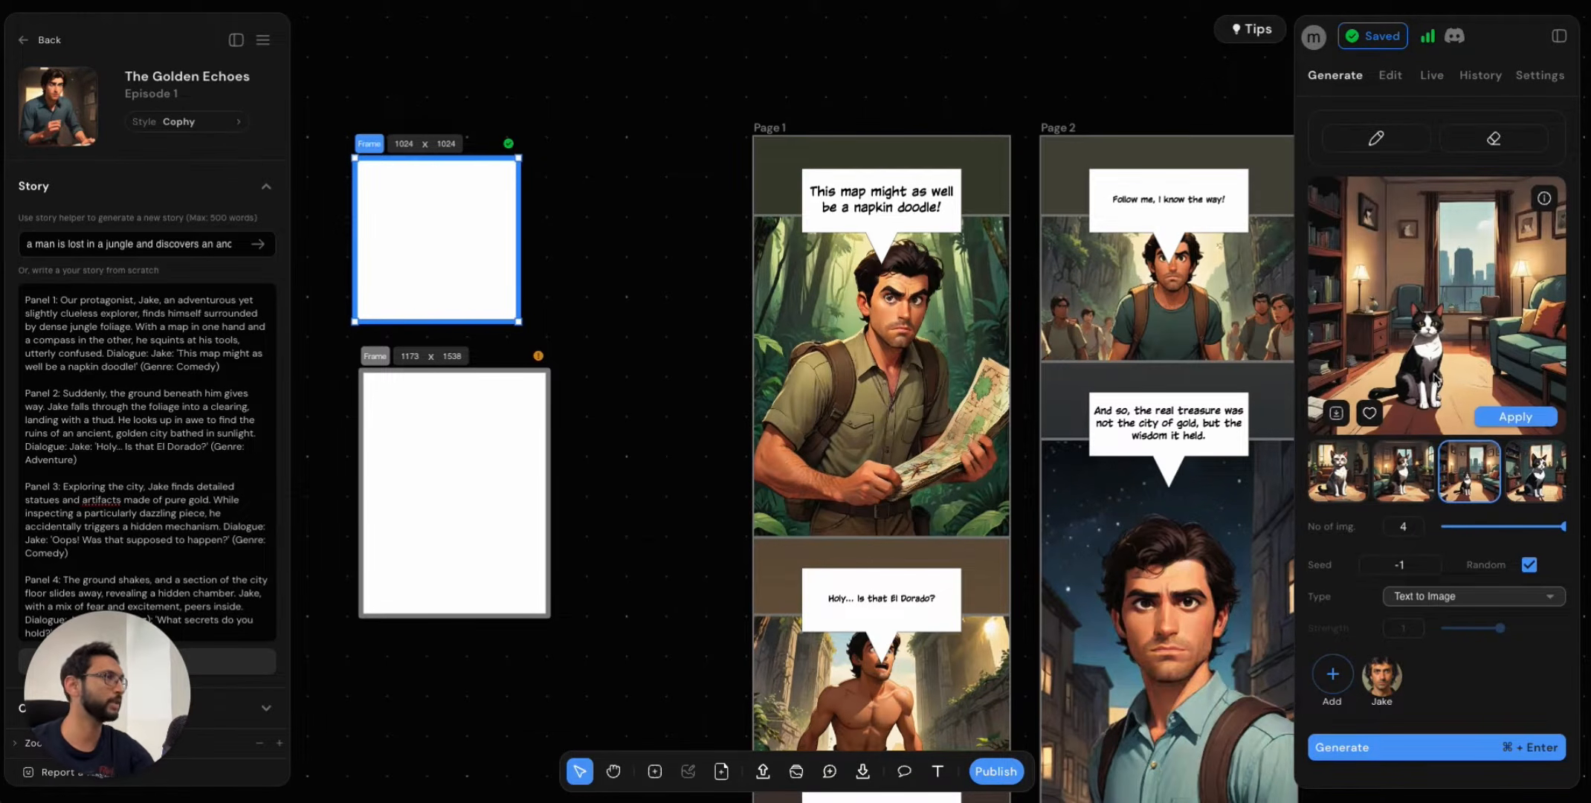
{"action": "scroll", "coordinate": [1434, 344], "scroll_direction": "up", "scroll_amount": 5}
{"action": "scroll", "coordinate": [1424, 339], "scroll_direction": "down", "scroll_amount": 5}
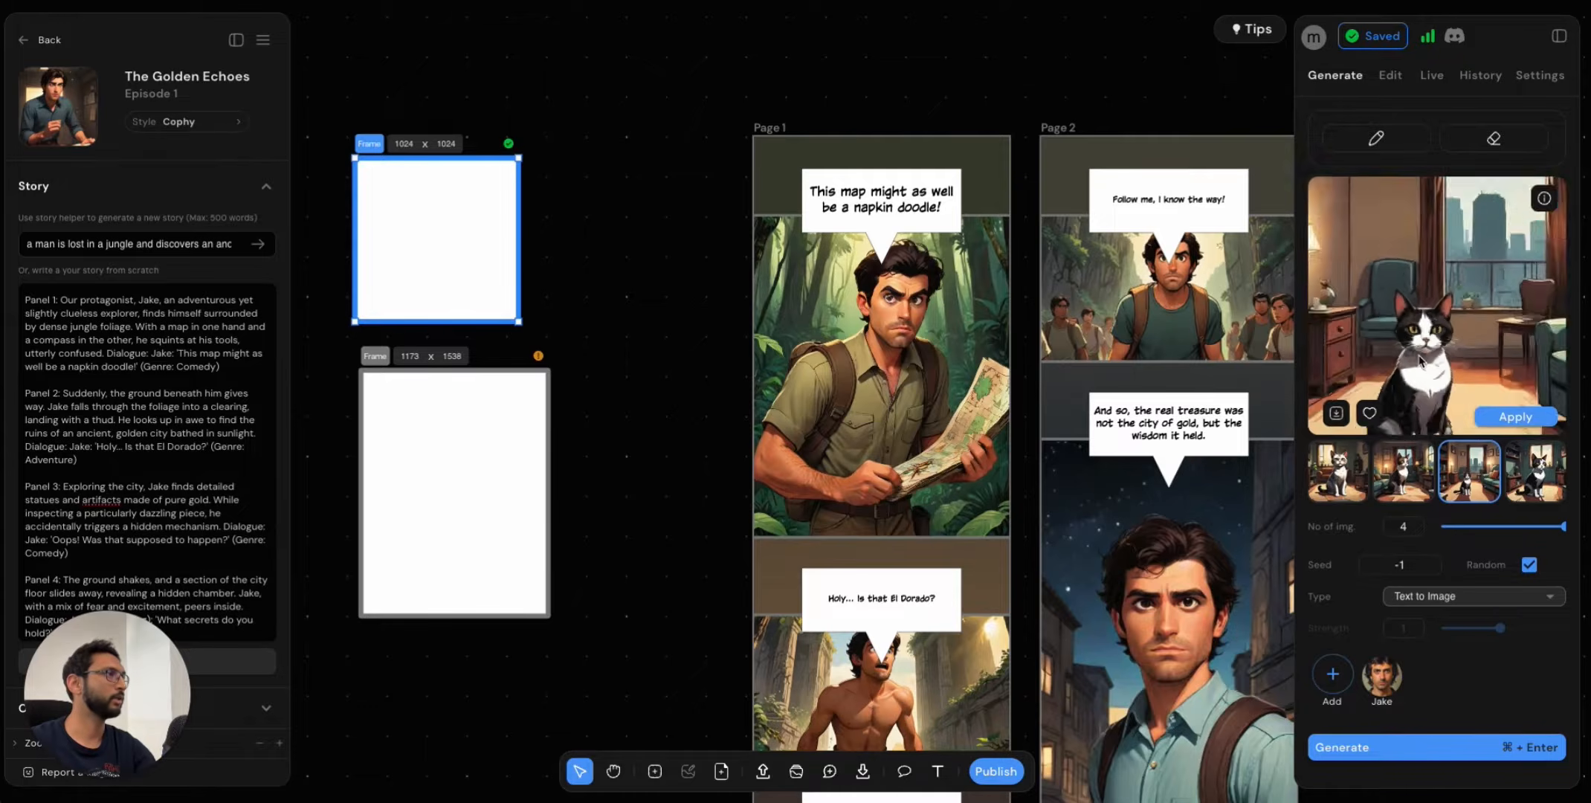
{"action": "scroll", "coordinate": [1412, 331], "scroll_direction": "up", "scroll_amount": 5}
{"action": "scroll", "coordinate": [1415, 329], "scroll_direction": "up", "scroll_amount": 3}
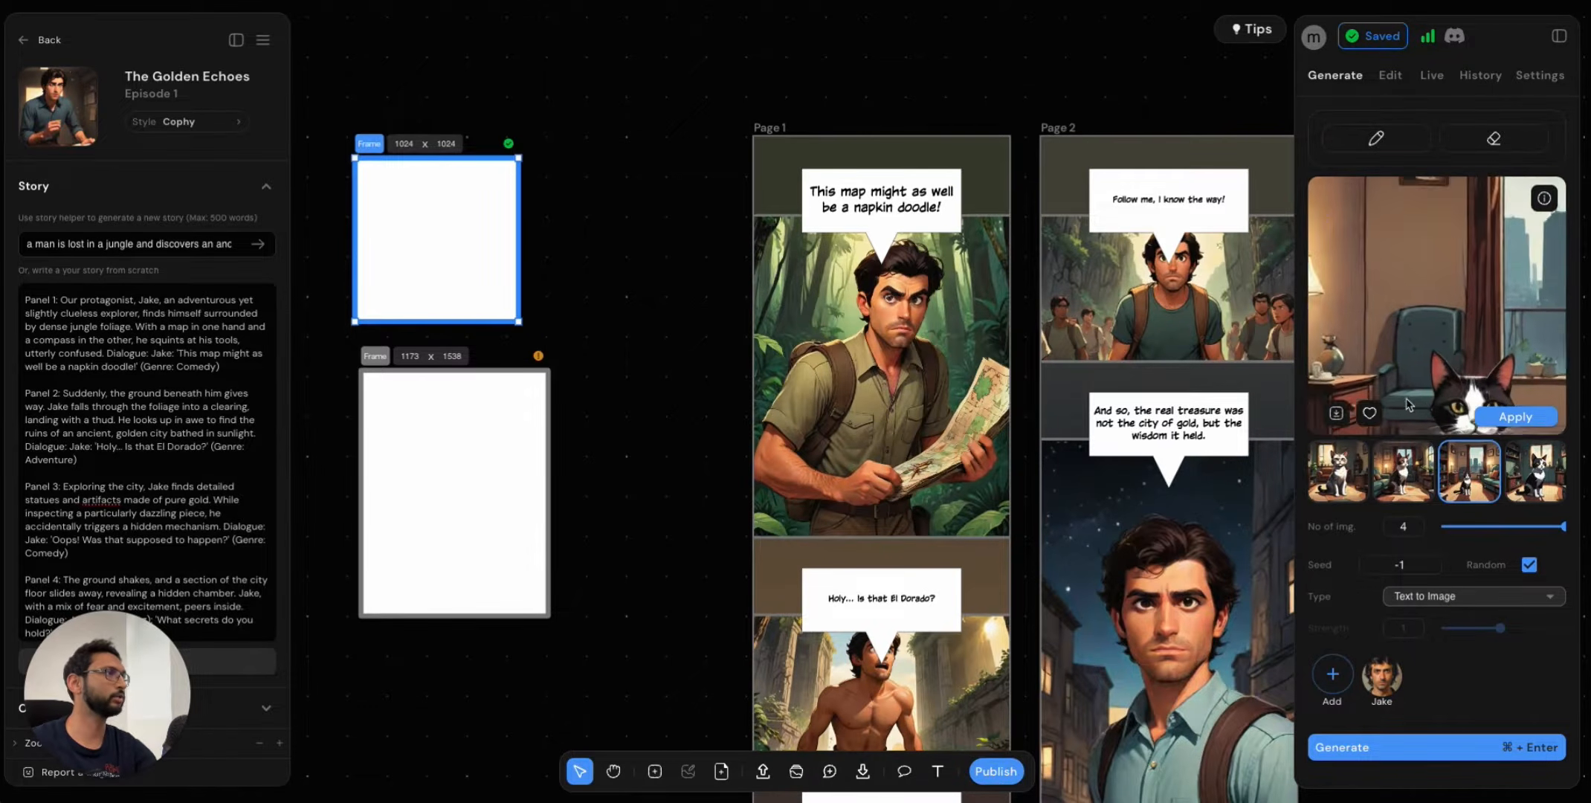
{"action": "scroll", "coordinate": [1420, 331], "scroll_direction": "down", "scroll_amount": 6}
{"action": "scroll", "coordinate": [1422, 331], "scroll_direction": "up", "scroll_amount": 2}
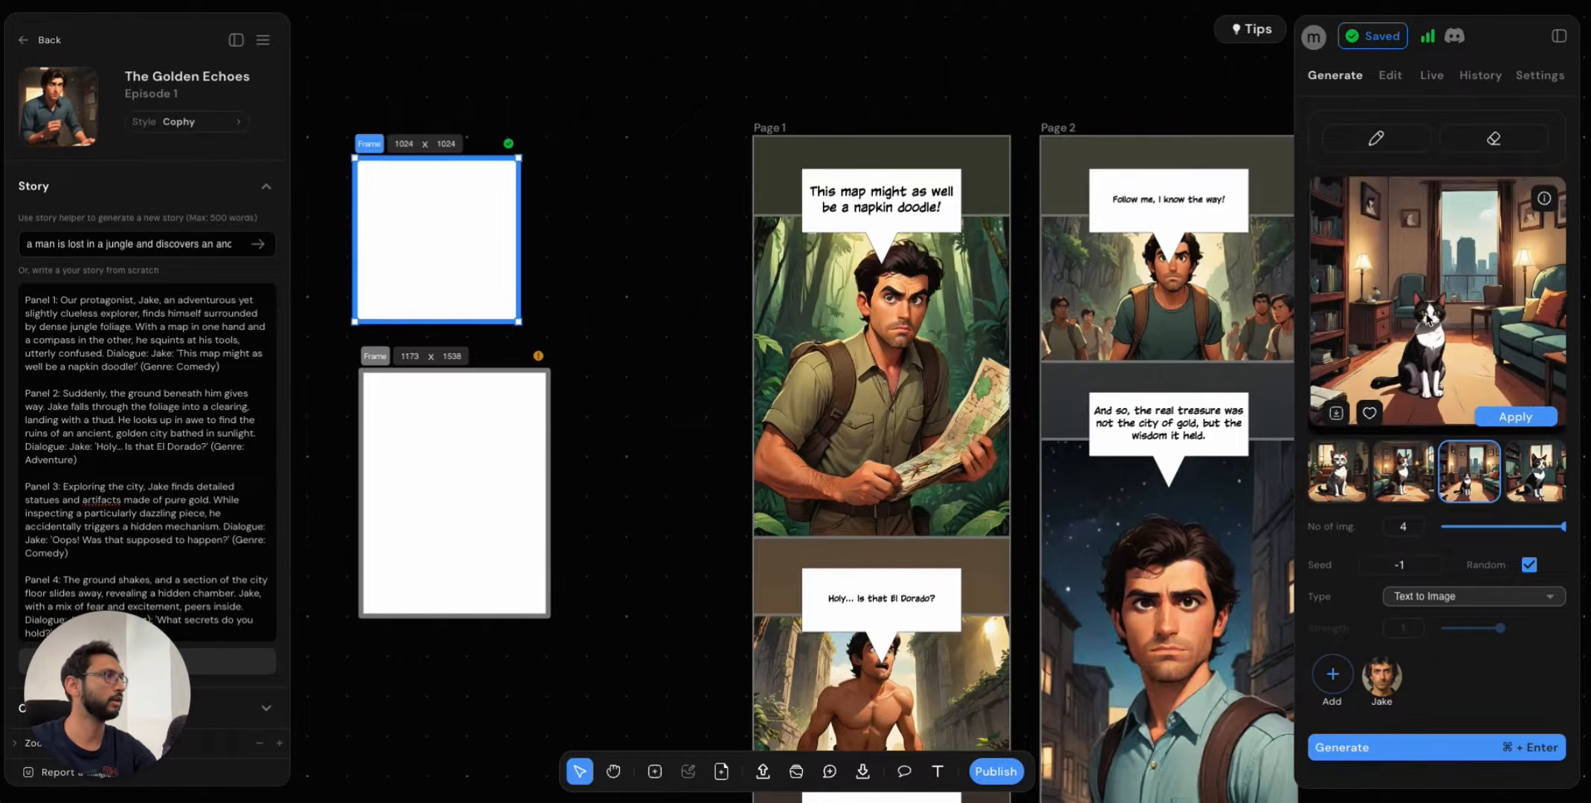
{"action": "scroll", "coordinate": [1429, 339], "scroll_direction": "down", "scroll_amount": 3}
{"action": "scroll", "coordinate": [1430, 328], "scroll_direction": "up", "scroll_amount": 3}
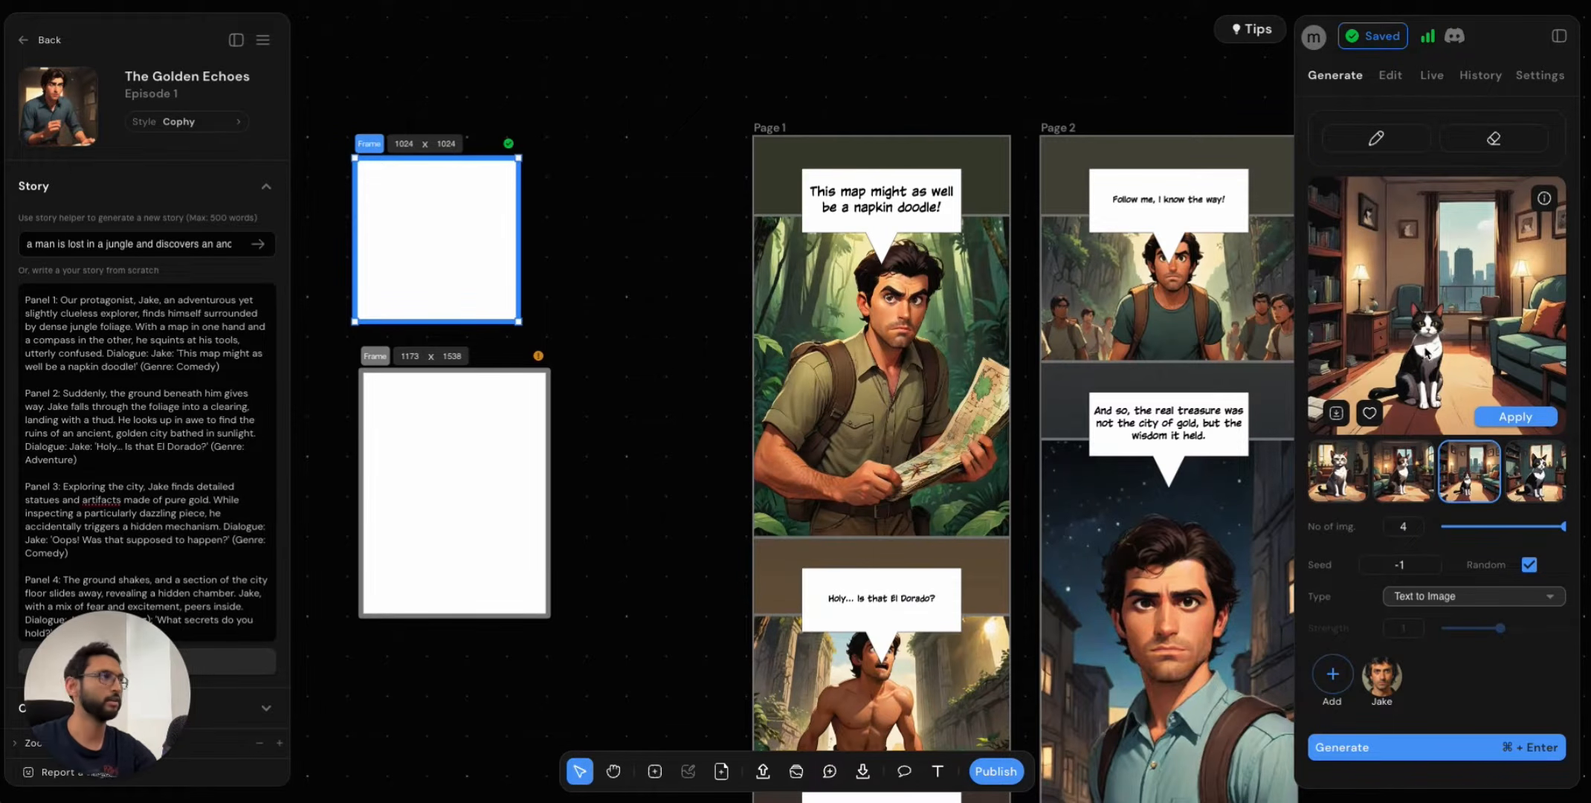
Check the third cat image's details up close in the preview and apply it to the square frame.
{"action": "scroll", "coordinate": [1425, 342], "scroll_direction": "up", "scroll_amount": 5}
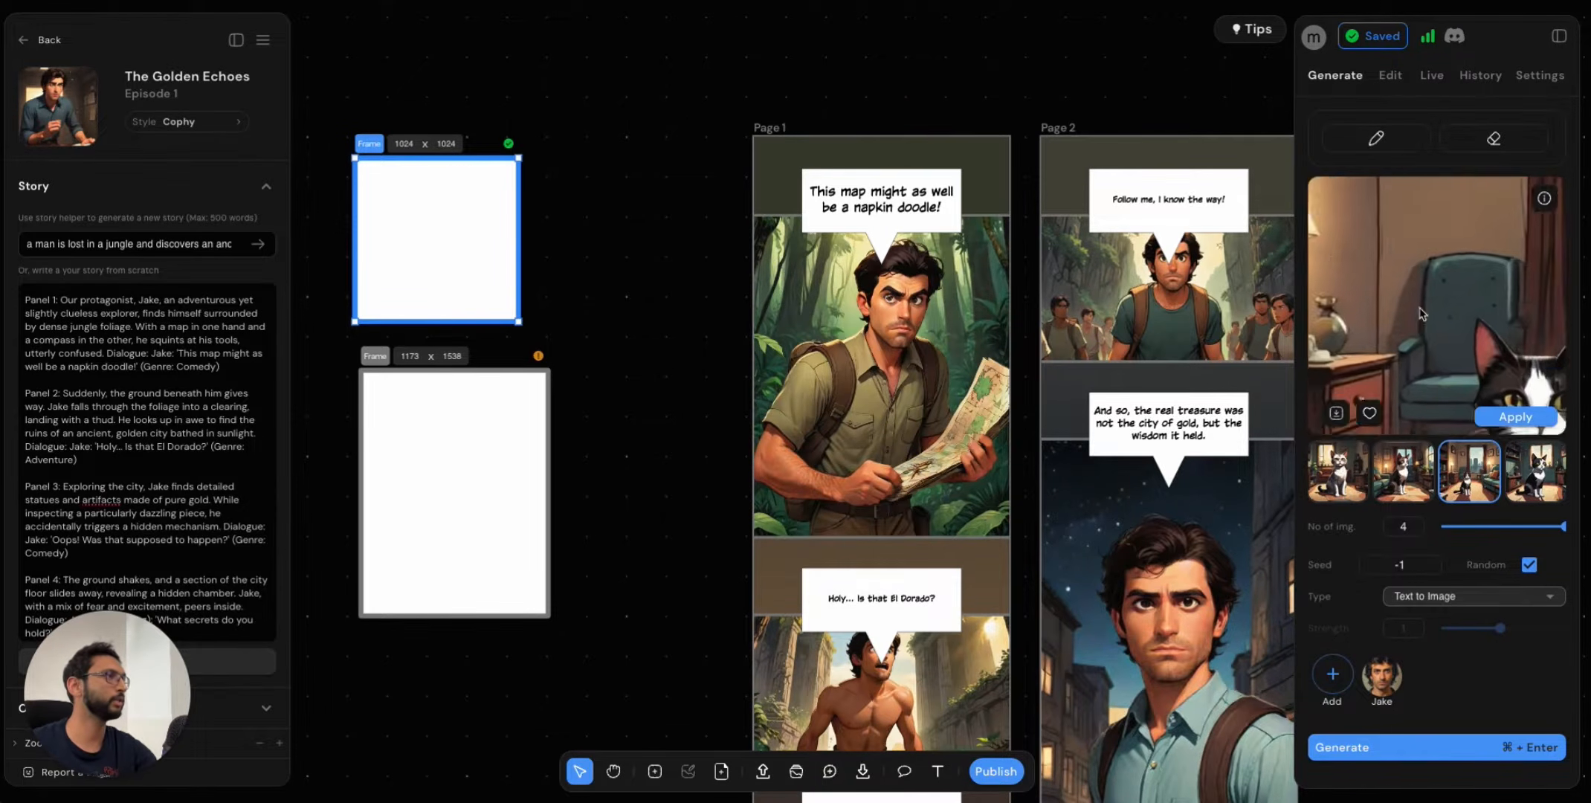
{"action": "mouse_move", "coordinate": [1420, 314]}
{"action": "left_mouse_down"}
{"action": "mouse_move", "coordinate": [1324, 350]}
{"action": "mouse_move", "coordinate": [1375, 328]}
{"action": "mouse_move", "coordinate": [1429, 348]}
{"action": "mouse_move", "coordinate": [1430, 300]}
{"action": "mouse_move", "coordinate": [1467, 297]}
{"action": "mouse_move", "coordinate": [1480, 335]}
{"action": "mouse_move", "coordinate": [1426, 318]}
{"action": "left_mouse_up"}
{"action": "scroll", "coordinate": [1435, 338], "scroll_direction": "down", "scroll_amount": 3}
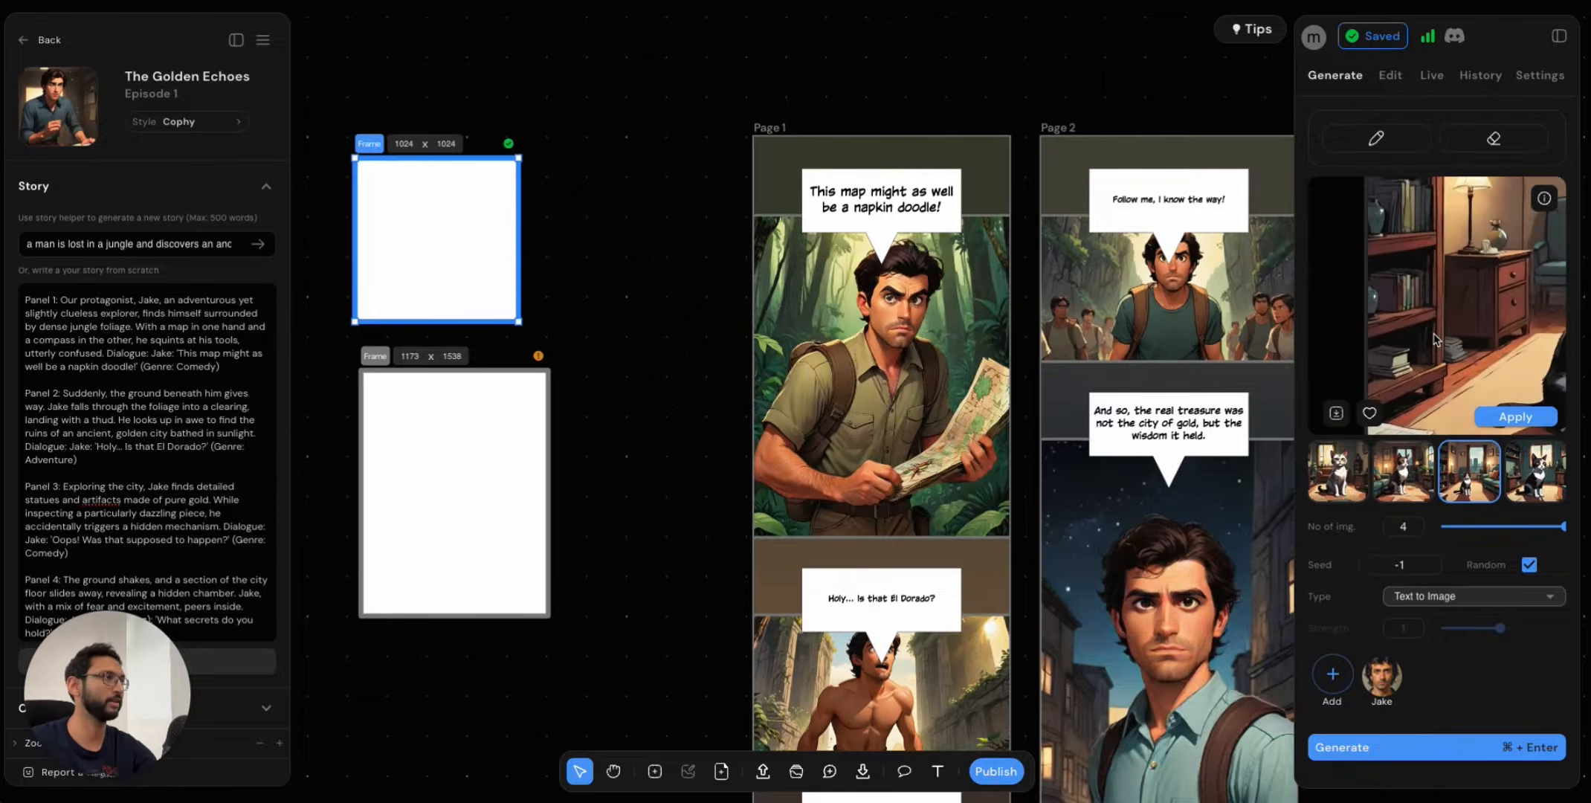
{"action": "scroll", "coordinate": [1456, 312], "scroll_direction": "down", "scroll_amount": 5}
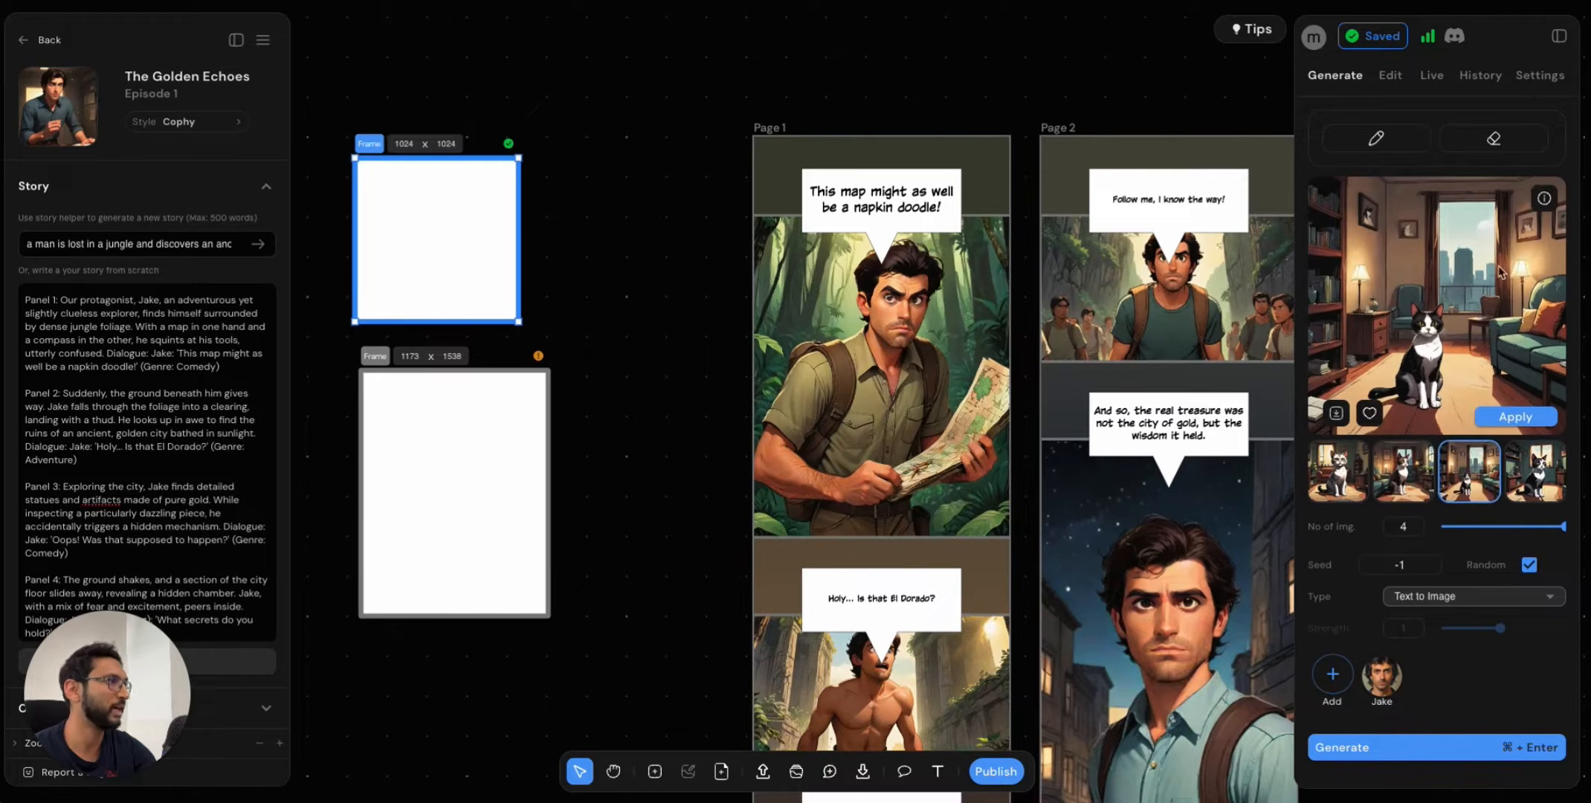
{"action": "left_click", "coordinate": [1539, 420]}
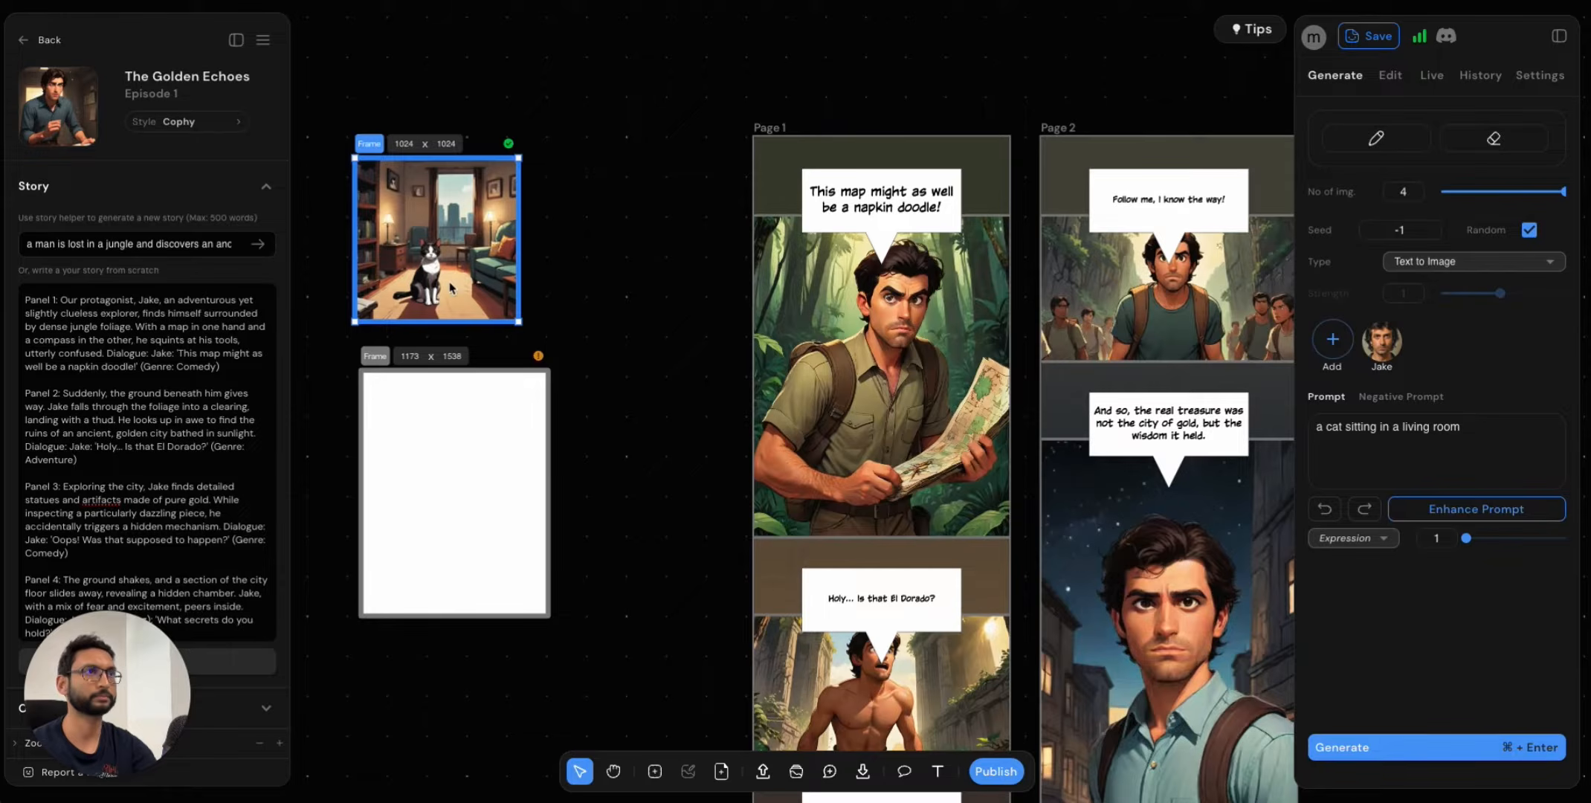
Examine the applied cat image in the square frame up close and alongside the comic pages.
{"action": "scroll", "coordinate": [448, 272], "scroll_direction": "up", "scroll_amount": 6}
{"action": "scroll", "coordinate": [497, 231], "scroll_direction": "left", "scroll_amount": 2}
{"action": "scroll", "coordinate": [498, 232], "scroll_direction": "up", "scroll_amount": 1}
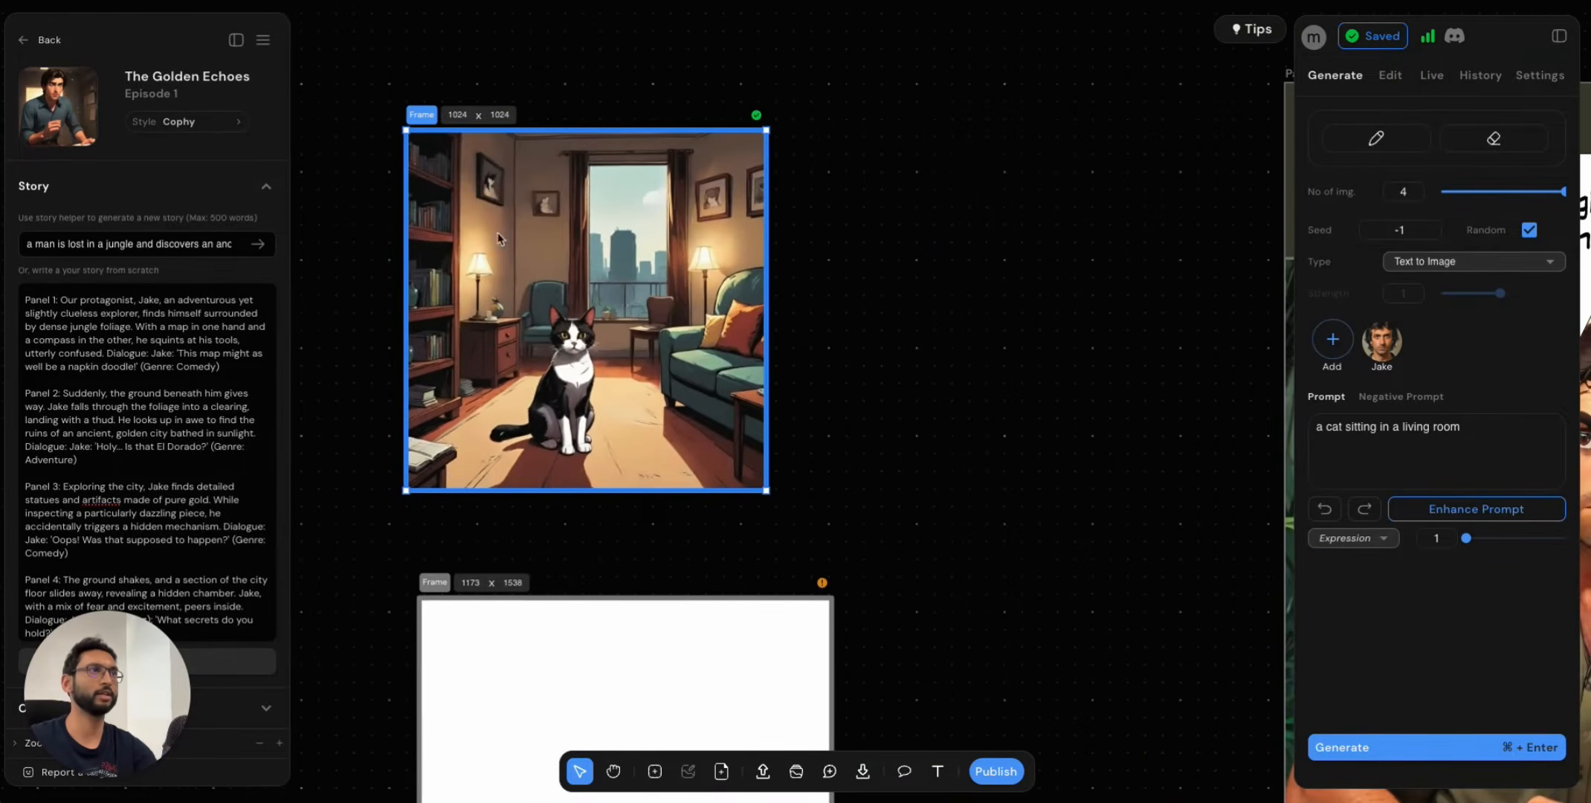
{"action": "scroll", "coordinate": [743, 172], "scroll_direction": "up", "scroll_amount": 3}
{"action": "scroll", "coordinate": [743, 172], "scroll_direction": "down", "scroll_amount": 5}
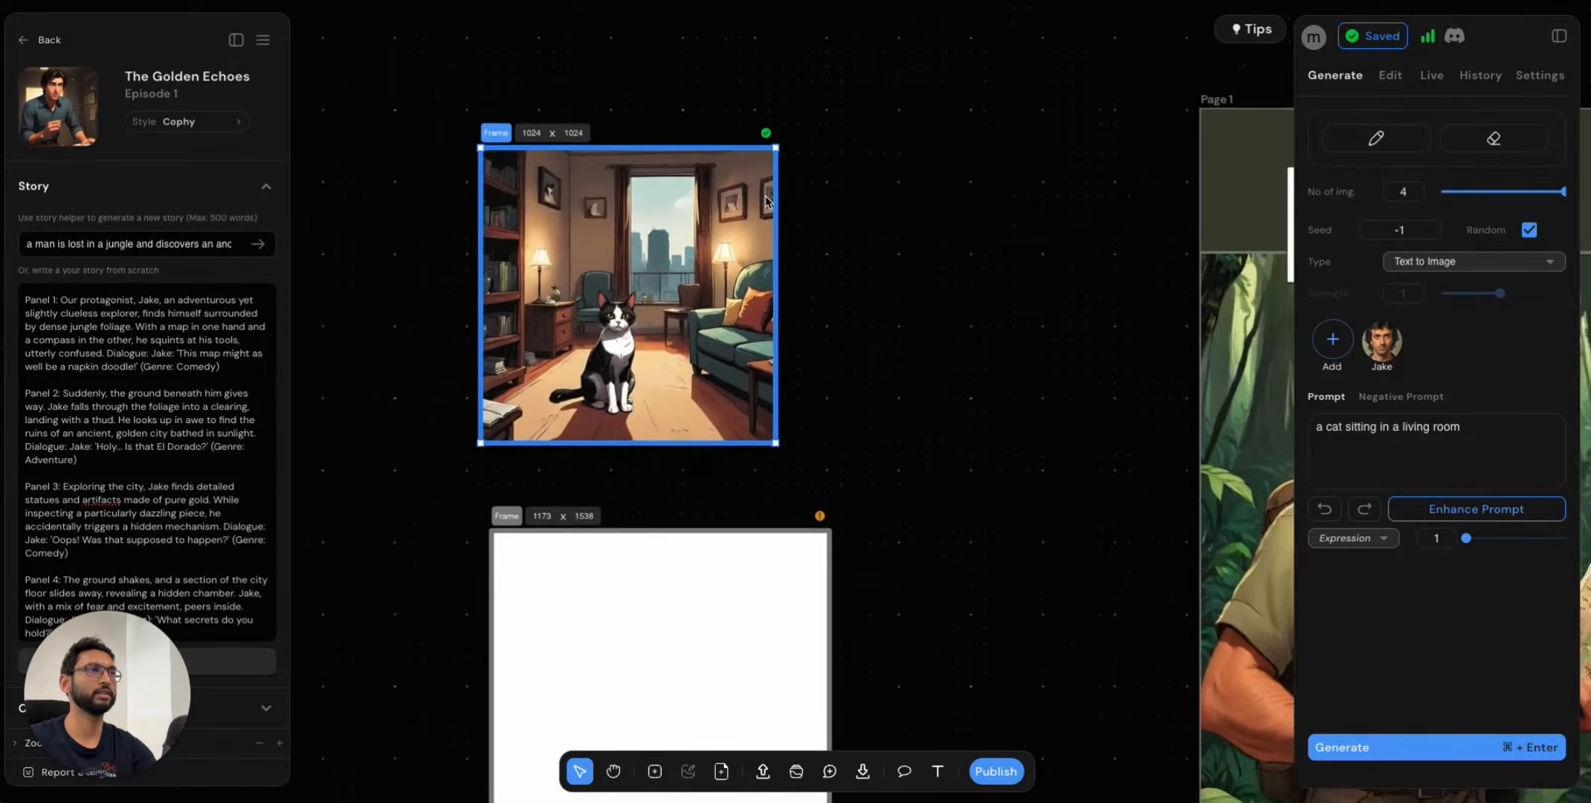
{"action": "scroll", "coordinate": [772, 208], "scroll_direction": "up", "scroll_amount": 4}
{"action": "scroll", "coordinate": [777, 210], "scroll_direction": "down", "scroll_amount": 5}
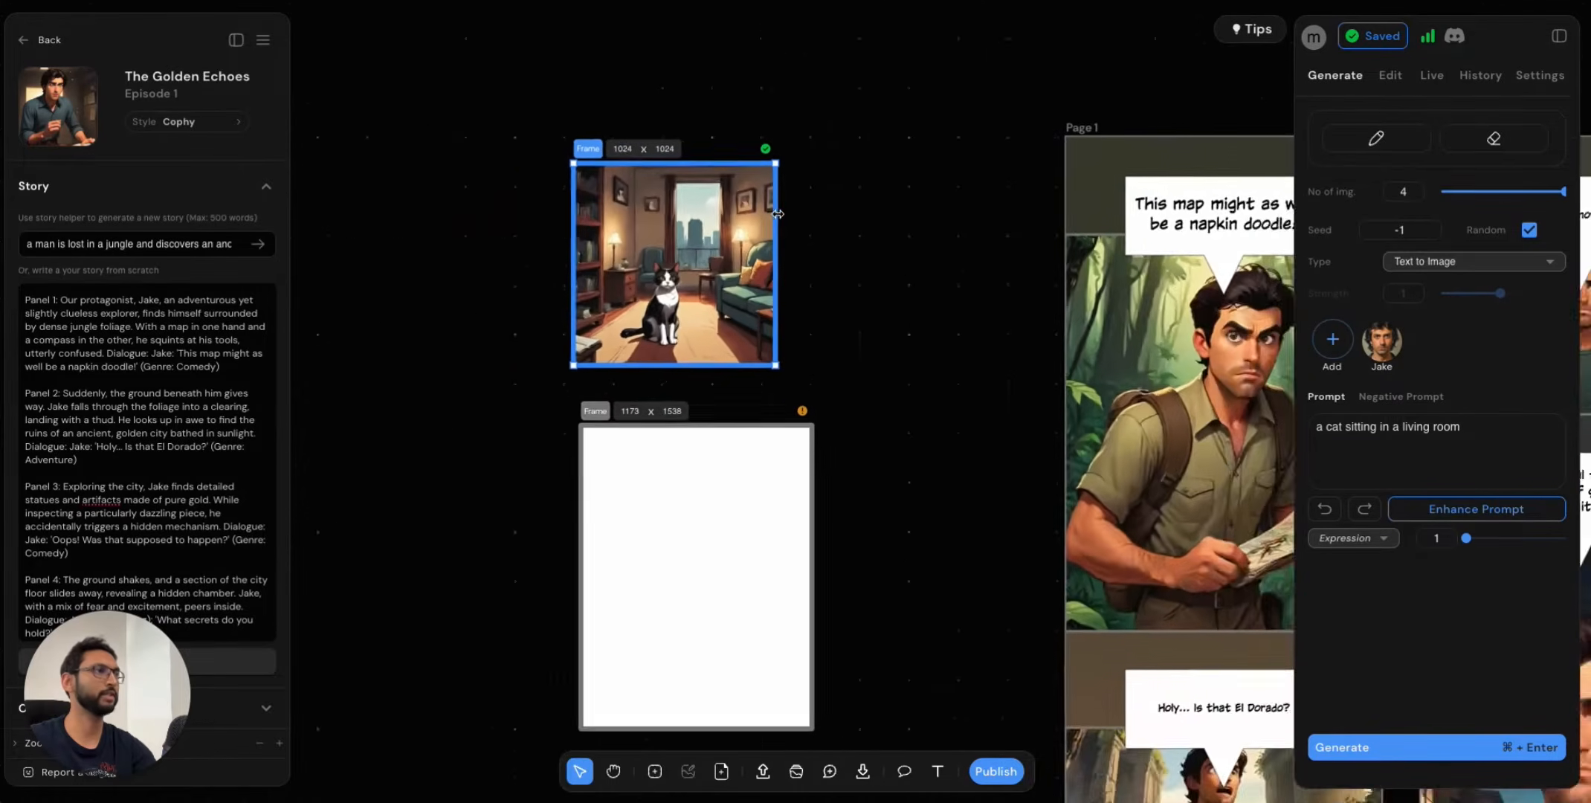
{"action": "scroll", "coordinate": [780, 210], "scroll_direction": "right", "scroll_amount": 6}
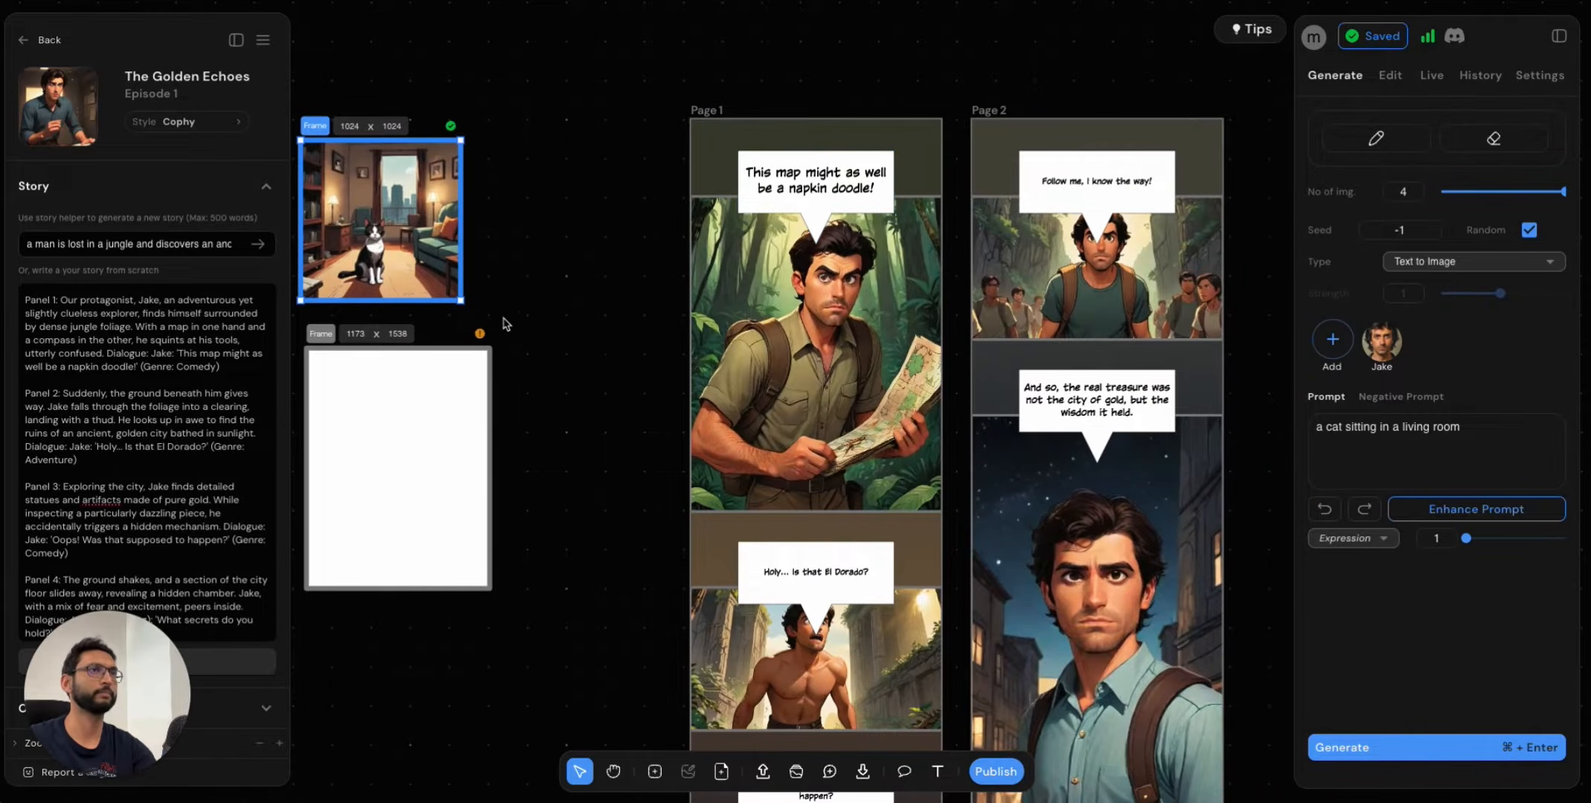
{"action": "scroll", "coordinate": [580, 259], "scroll_direction": "left", "scroll_amount": 2}
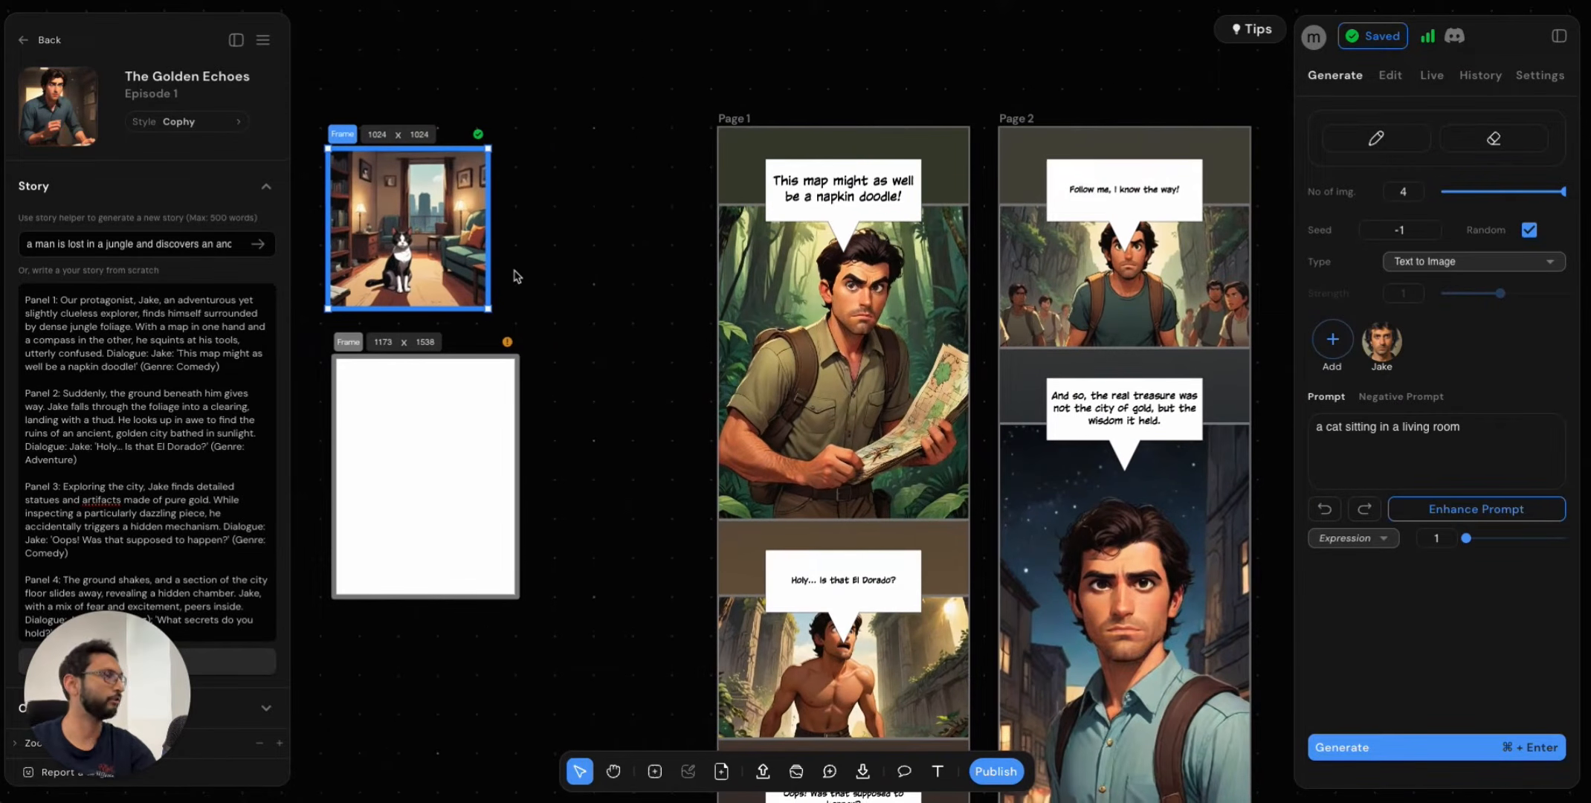
Extend the prompt to "a cat sitting in a living room in the morning" and enhance it with AI.
{"action": "left_click", "coordinate": [1351, 429]}
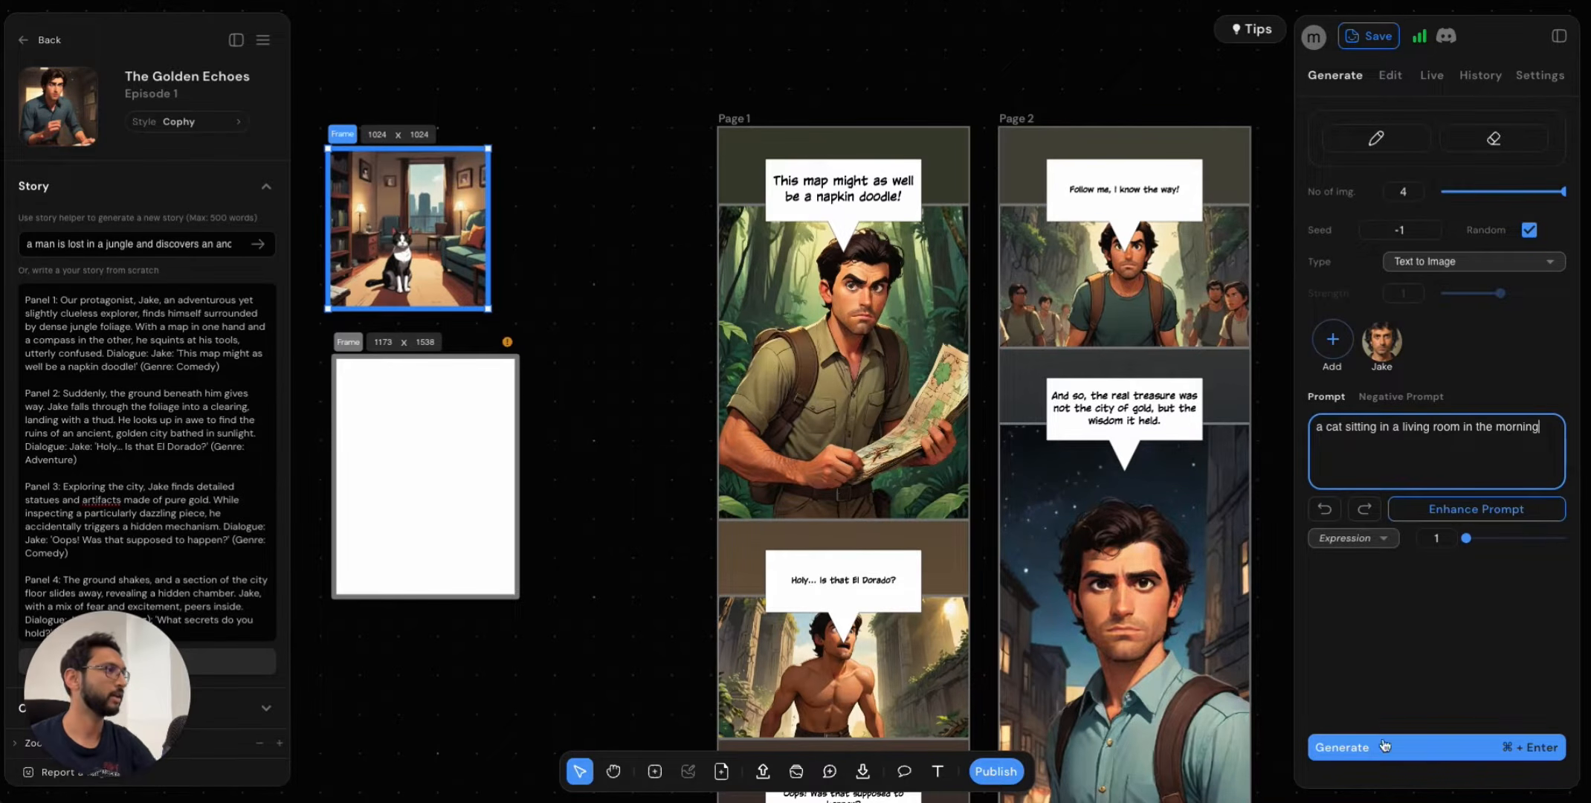
{"action": "left_click", "coordinate": [1487, 510]}
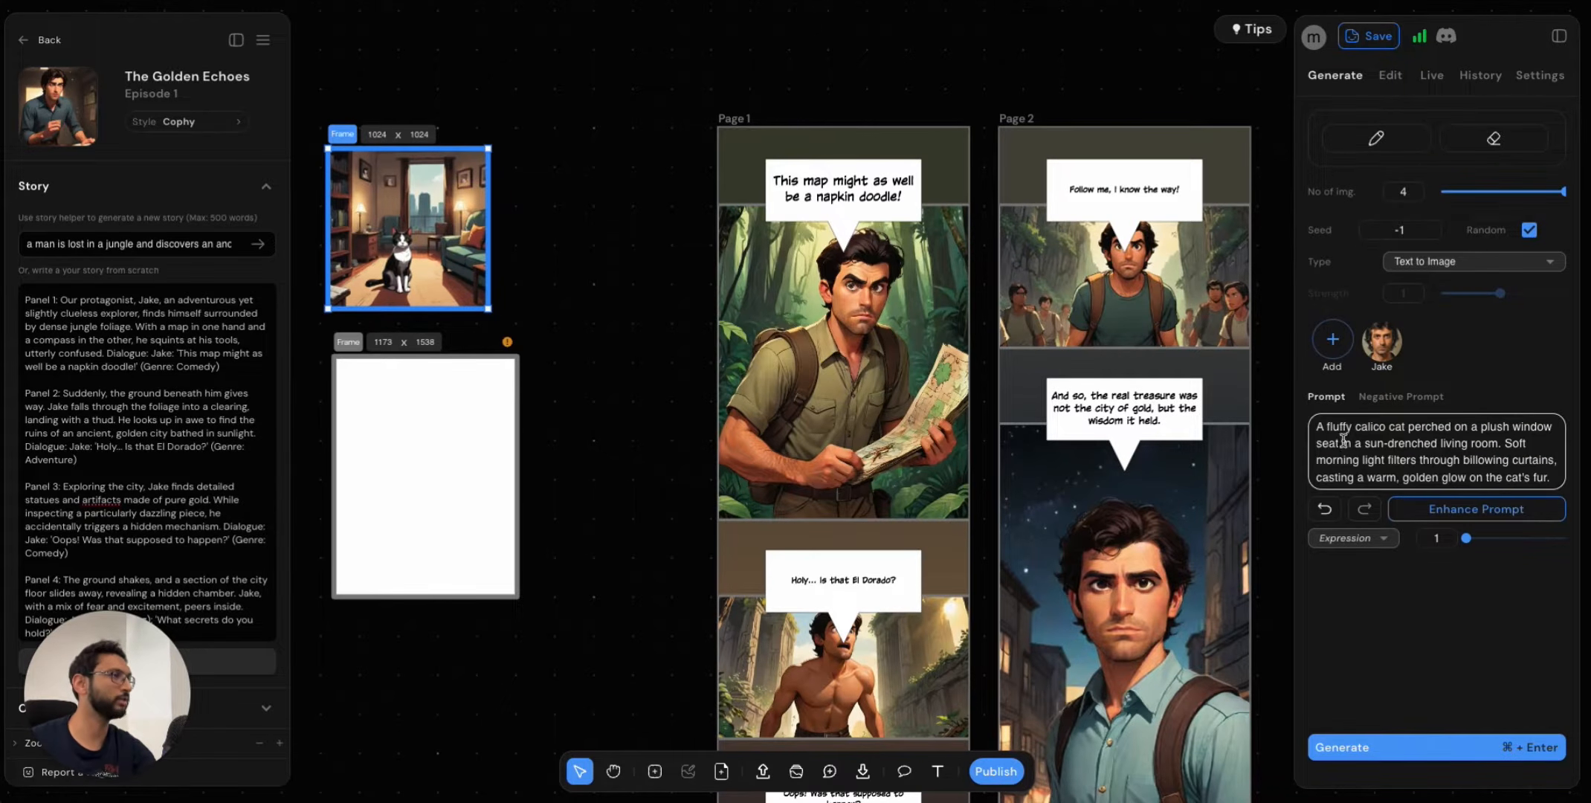
{"action": "scroll", "coordinate": [1372, 439], "scroll_direction": "down", "scroll_amount": 5}
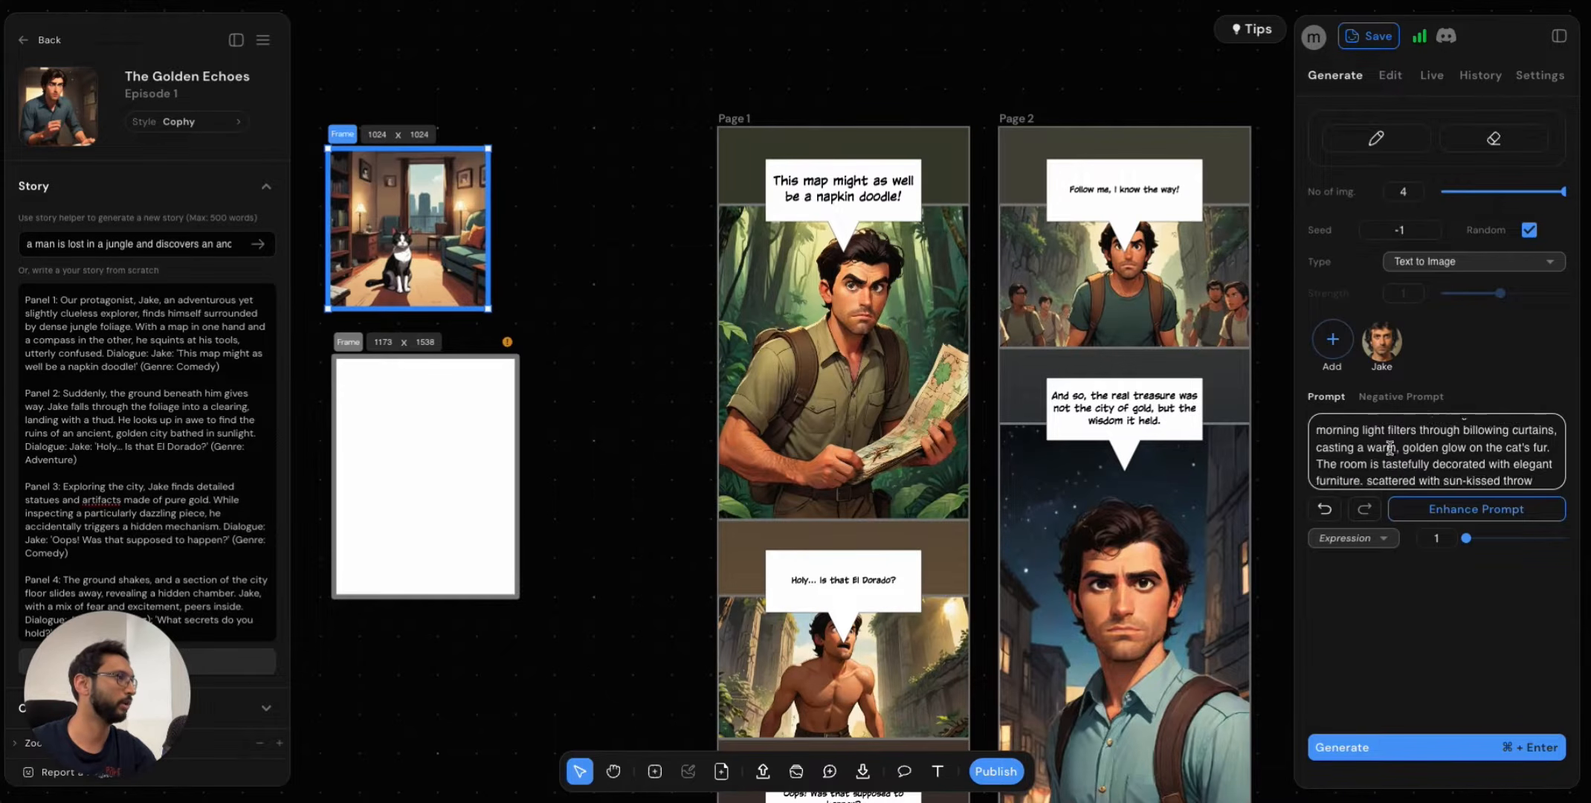
{"action": "scroll", "coordinate": [1457, 461], "scroll_direction": "up", "scroll_amount": 5}
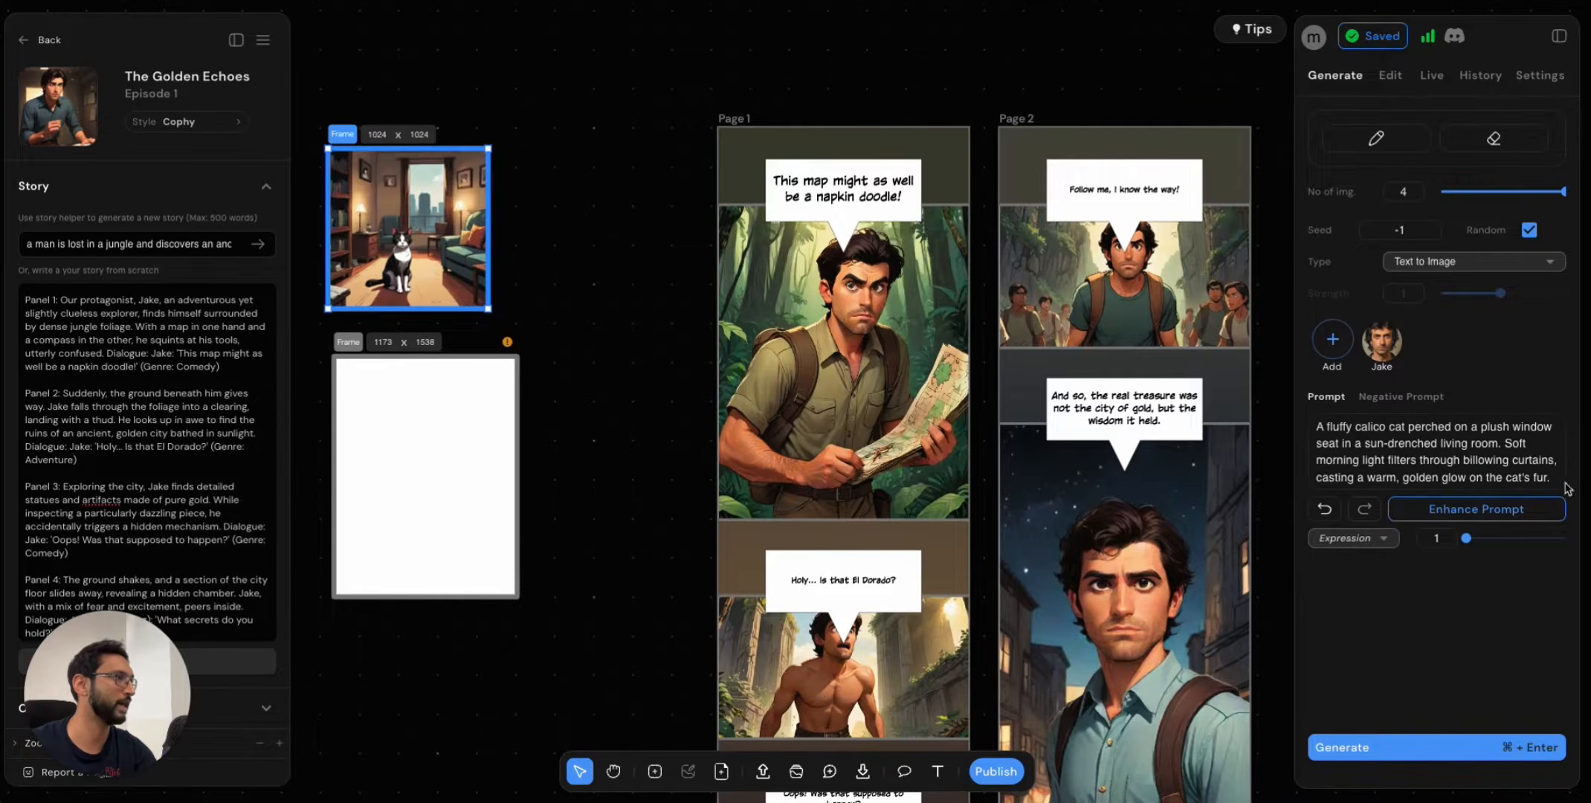
Read the enhanced cat prompt through to its end, checking the added scene details.
{"action": "scroll", "coordinate": [1517, 483], "scroll_direction": "right", "scroll_amount": 1}
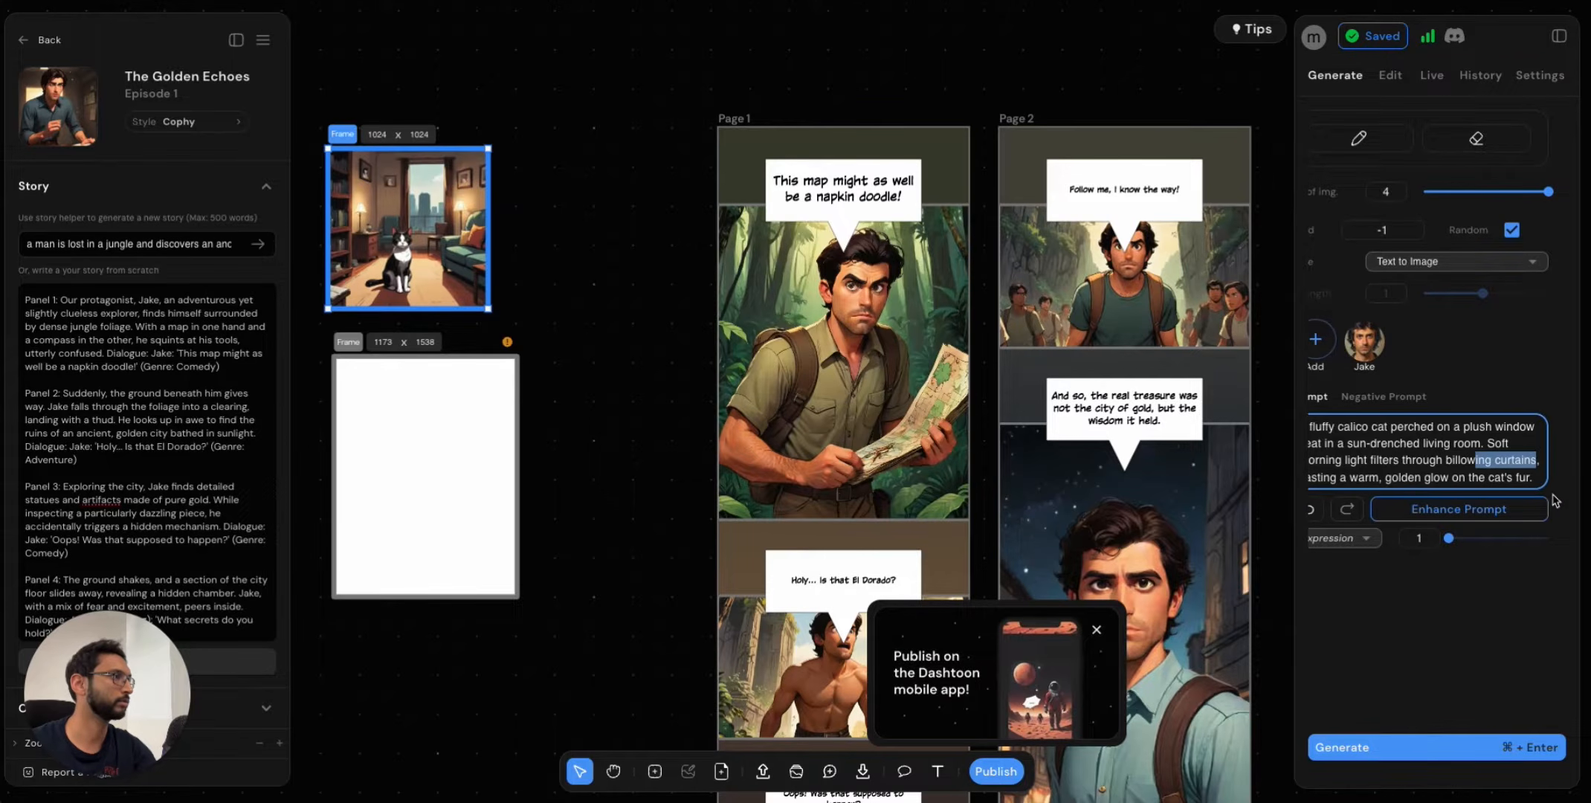
{"action": "scroll", "coordinate": [1412, 446], "scroll_direction": "left", "scroll_amount": 1}
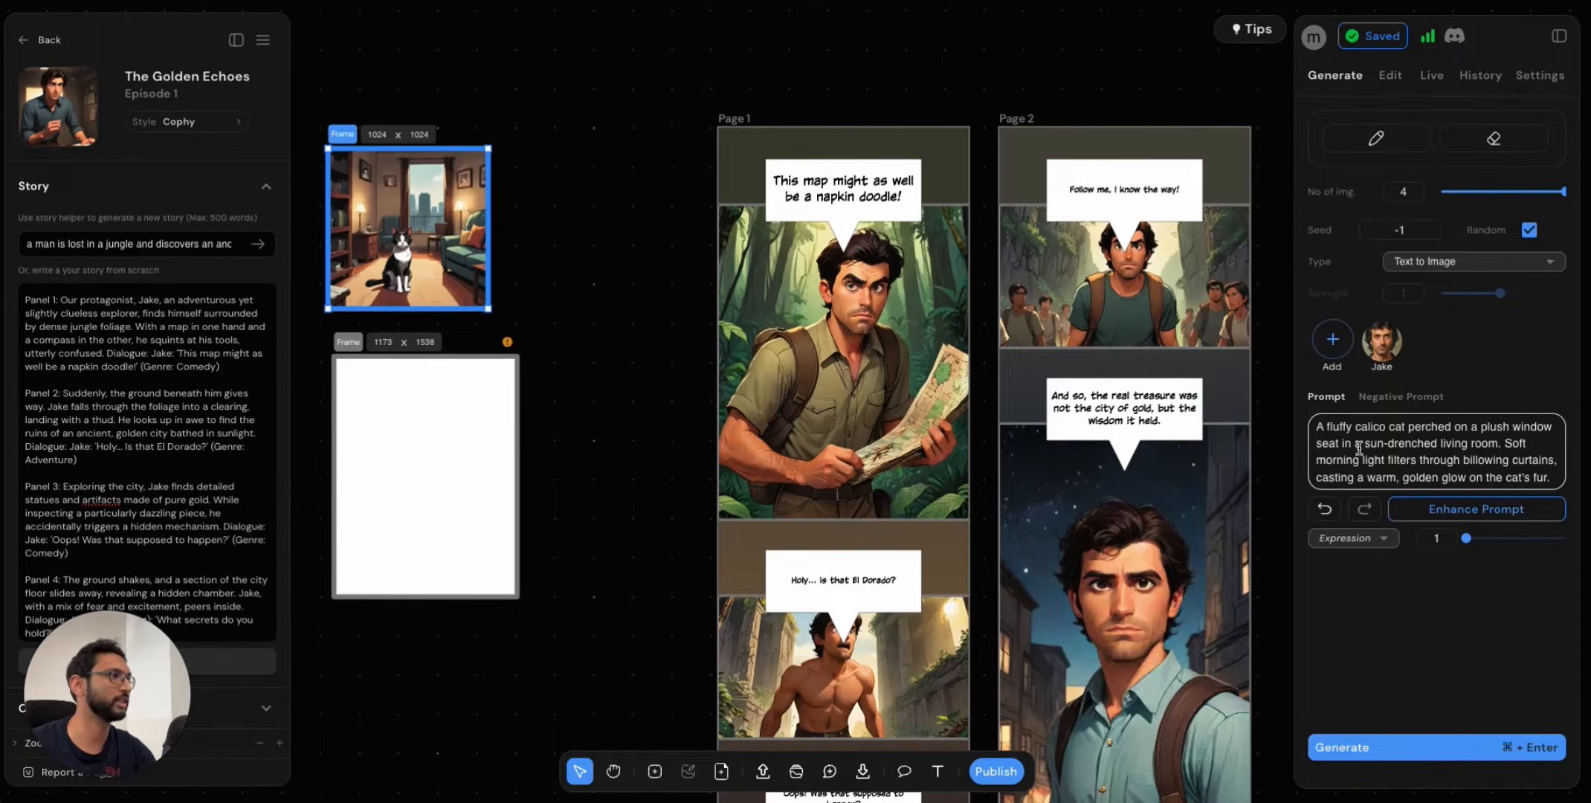
{"action": "scroll", "coordinate": [1359, 448], "scroll_direction": "down", "scroll_amount": 1}
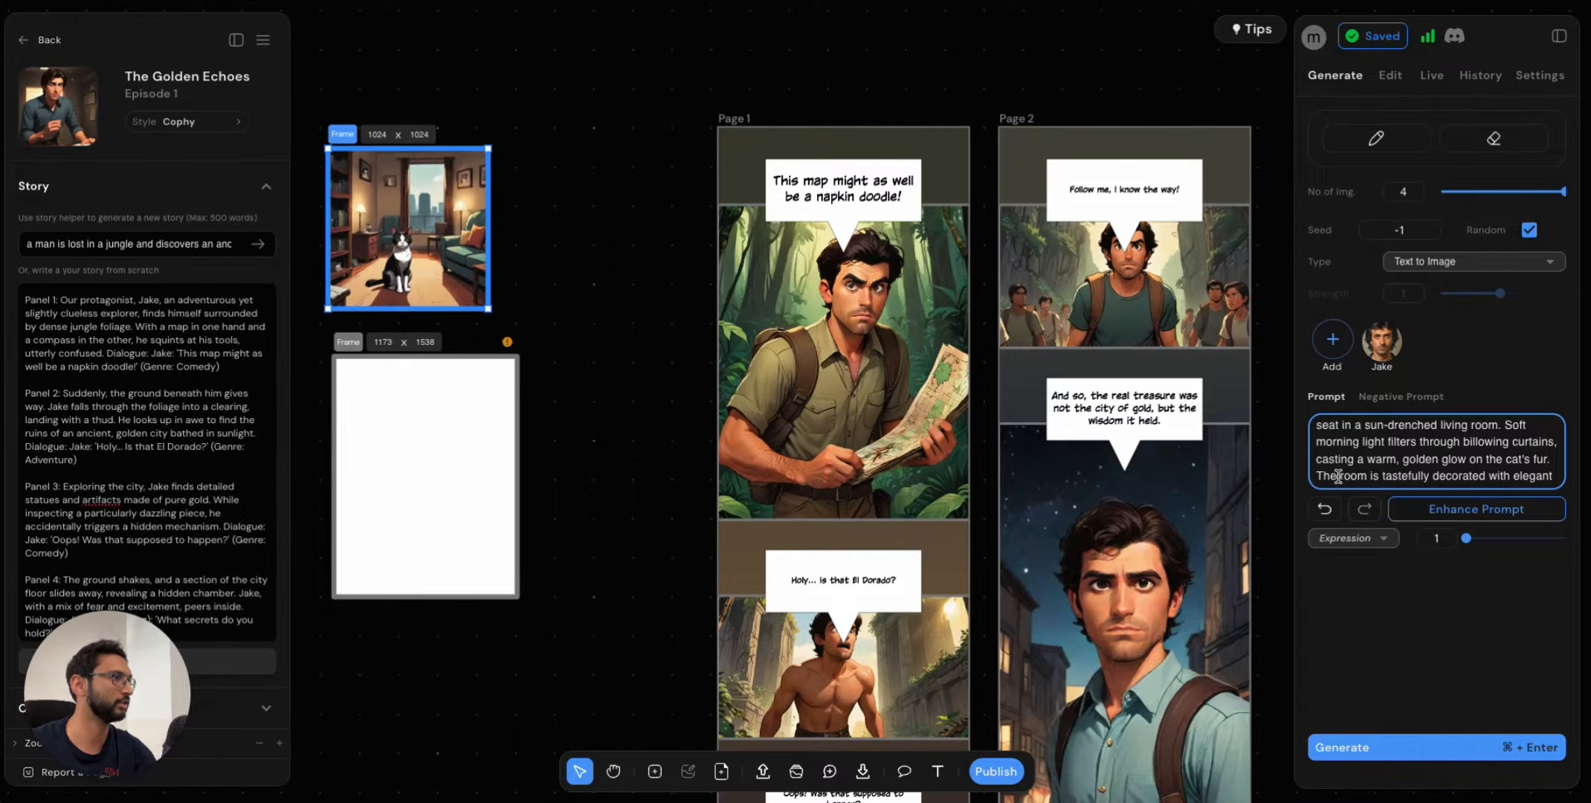
{"action": "scroll", "coordinate": [1439, 451], "scroll_direction": "down", "scroll_amount": 2}
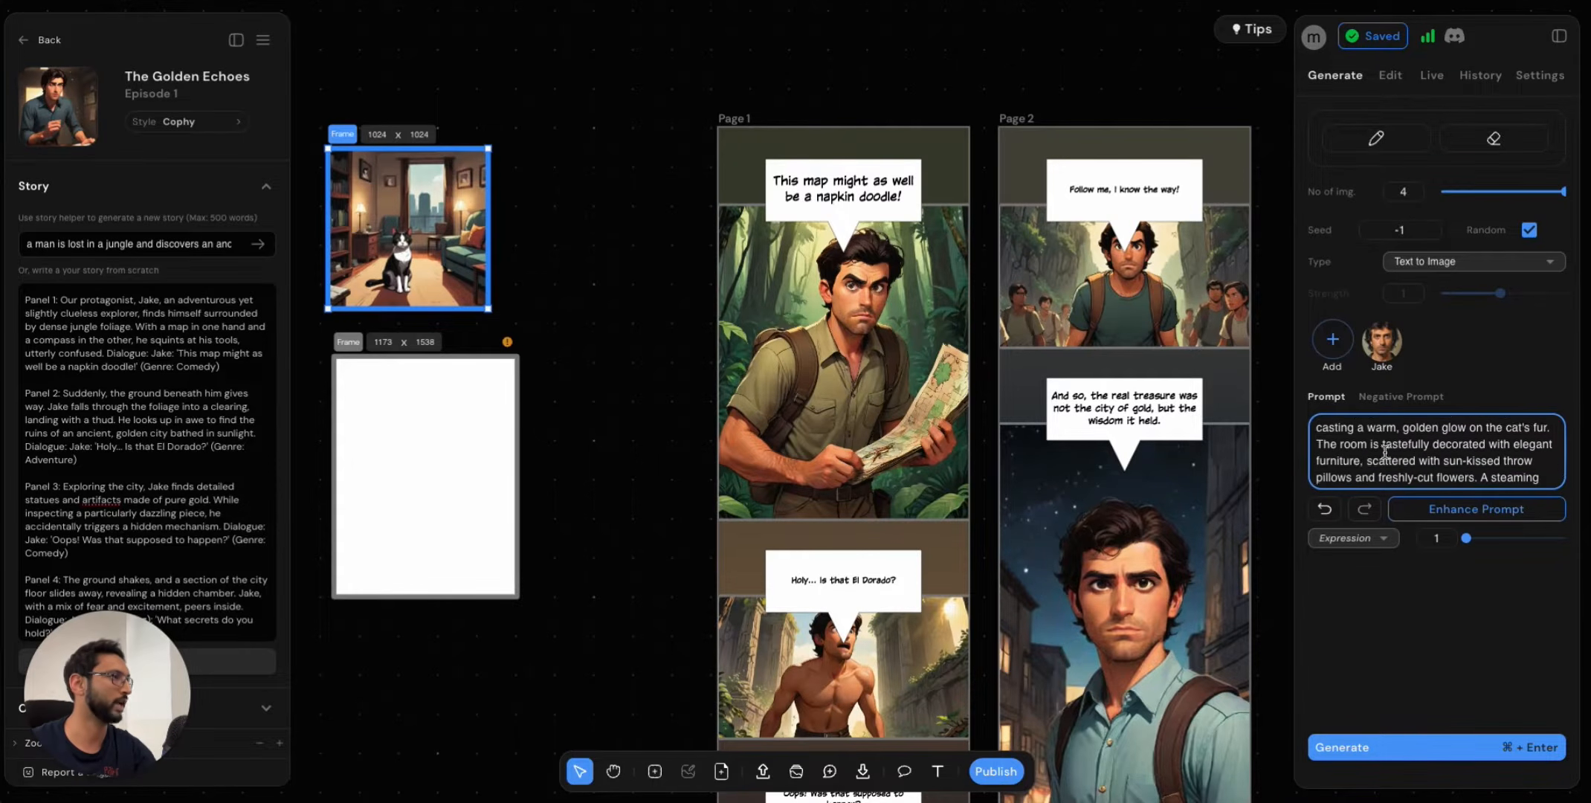
{"action": "scroll", "coordinate": [1385, 452], "scroll_direction": "down", "scroll_amount": 1}
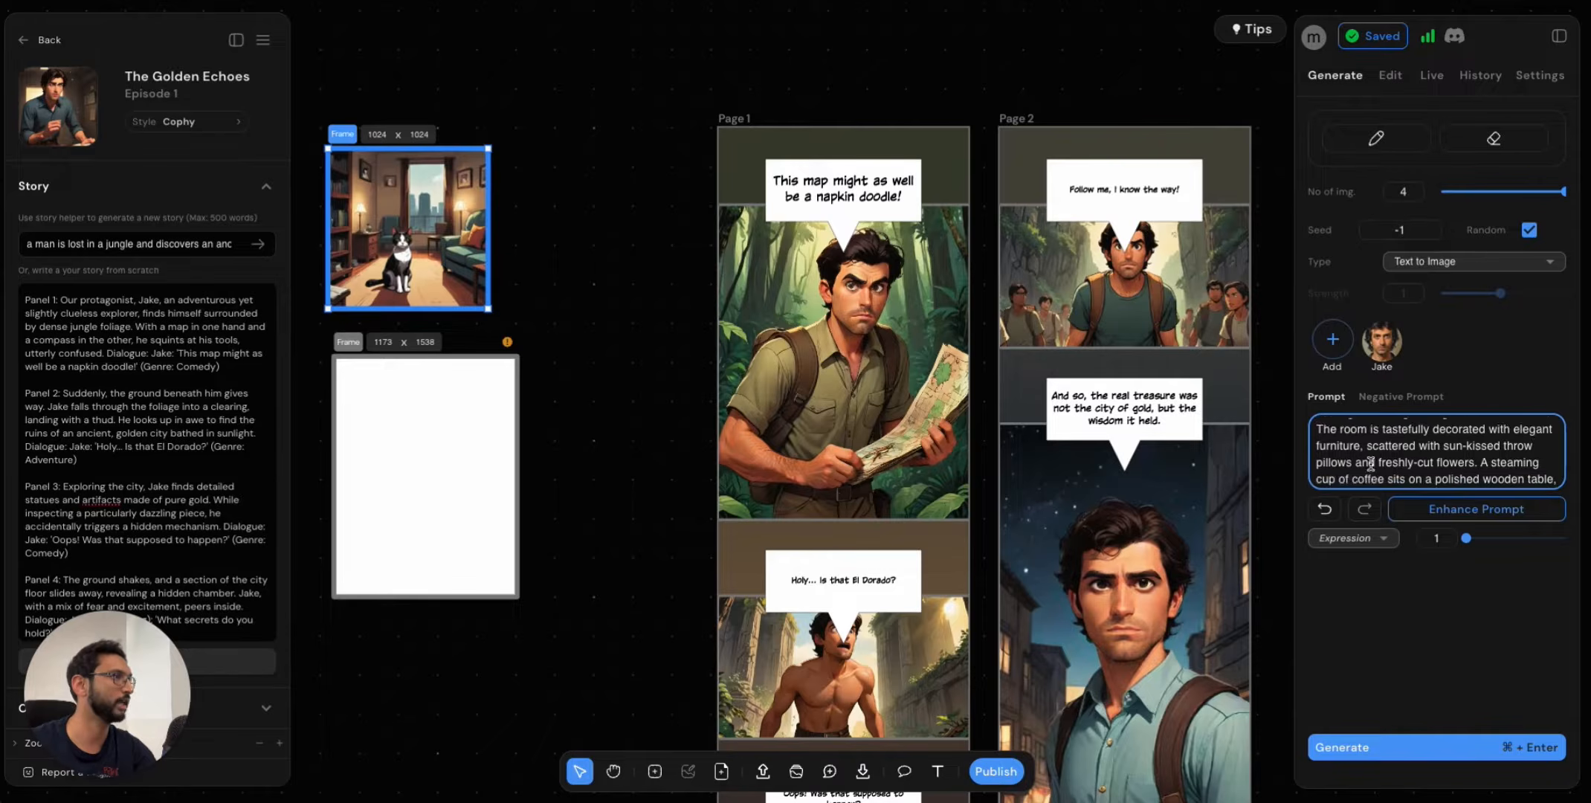
{"action": "scroll", "coordinate": [1371, 463], "scroll_direction": "down", "scroll_amount": 1}
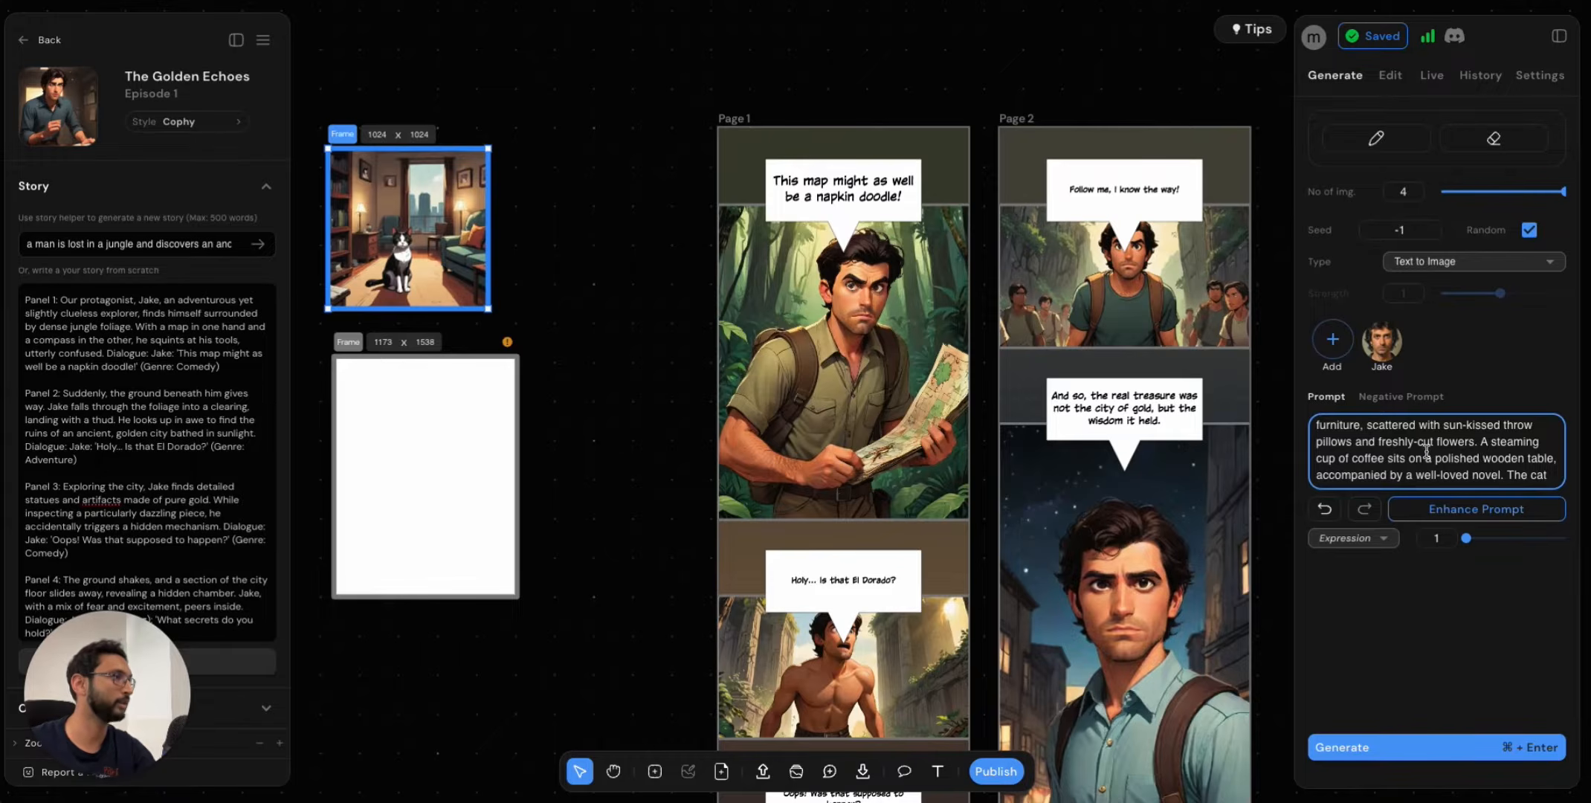
{"action": "scroll", "coordinate": [1426, 451], "scroll_direction": "down", "scroll_amount": 1}
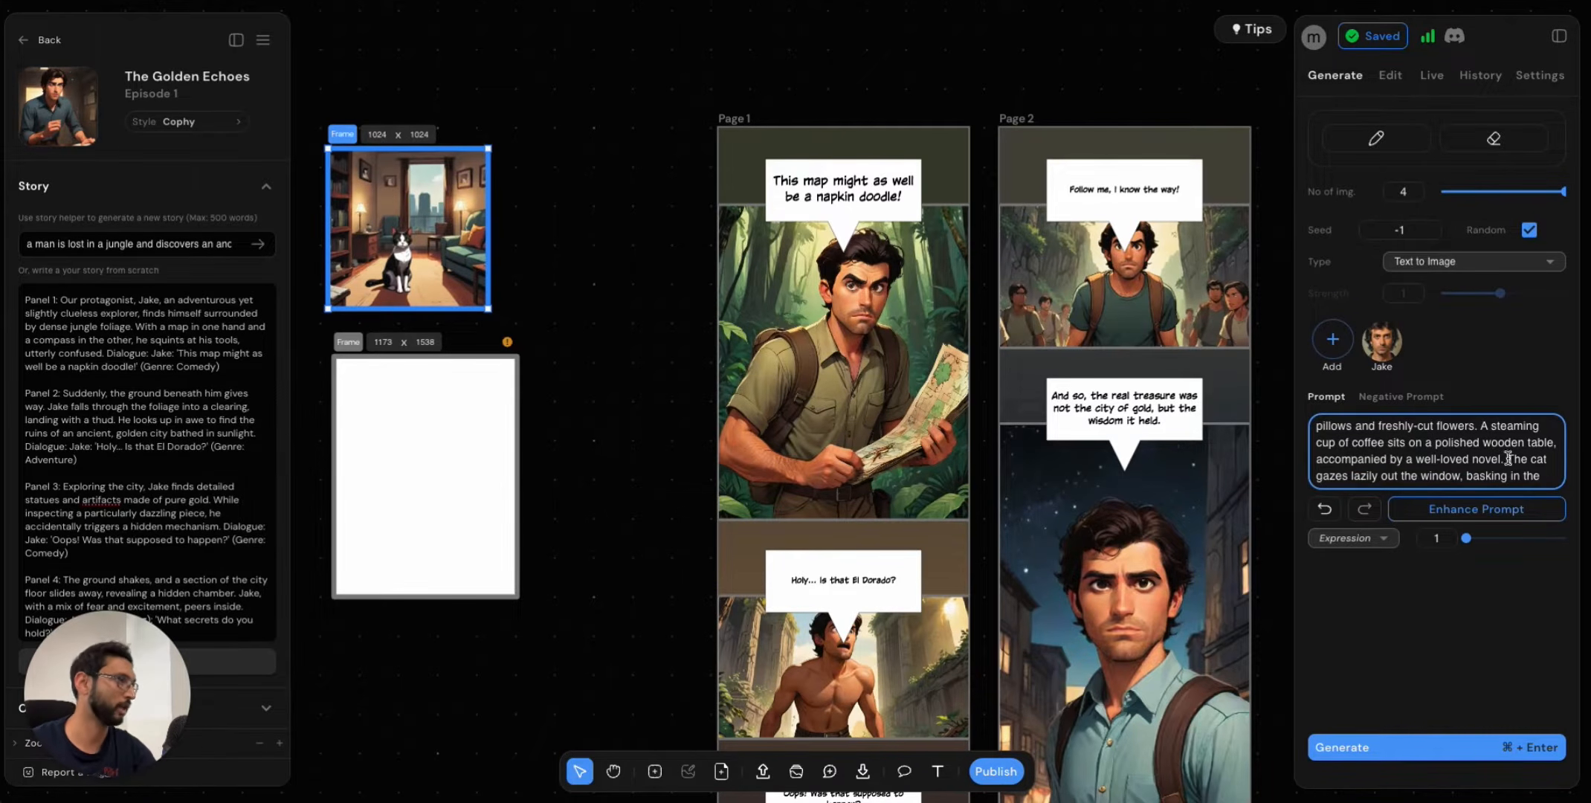
{"action": "scroll", "coordinate": [1501, 450], "scroll_direction": "down", "scroll_amount": 2}
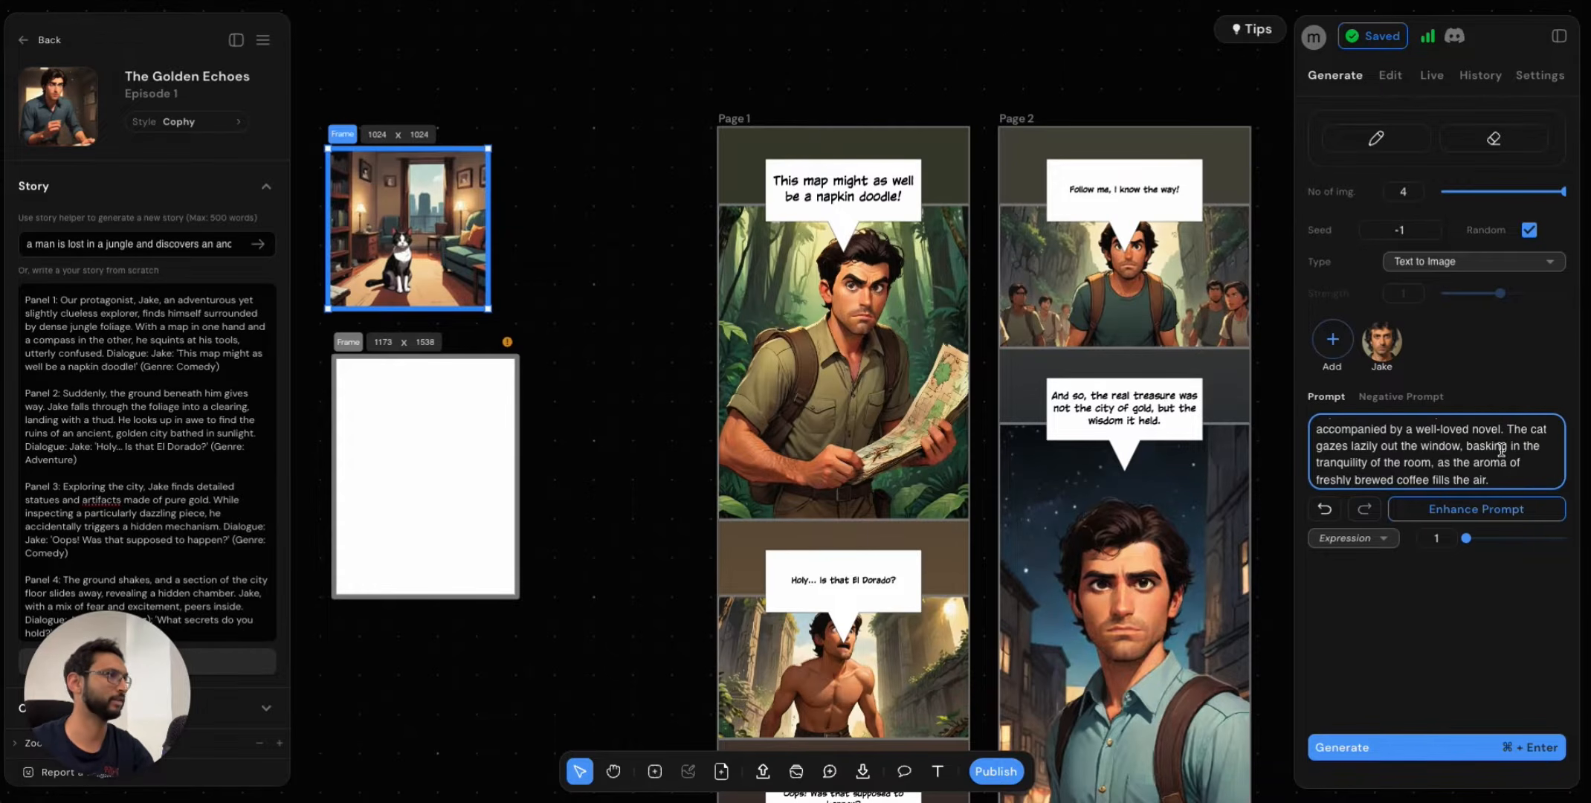
Delete the sentence "A steaming cup of coffee sits on a polished wooden table, accompanied by a well-loved novel." from the enhanced prompt.
{"action": "scroll", "coordinate": [1500, 449], "scroll_direction": "up", "scroll_amount": 3}
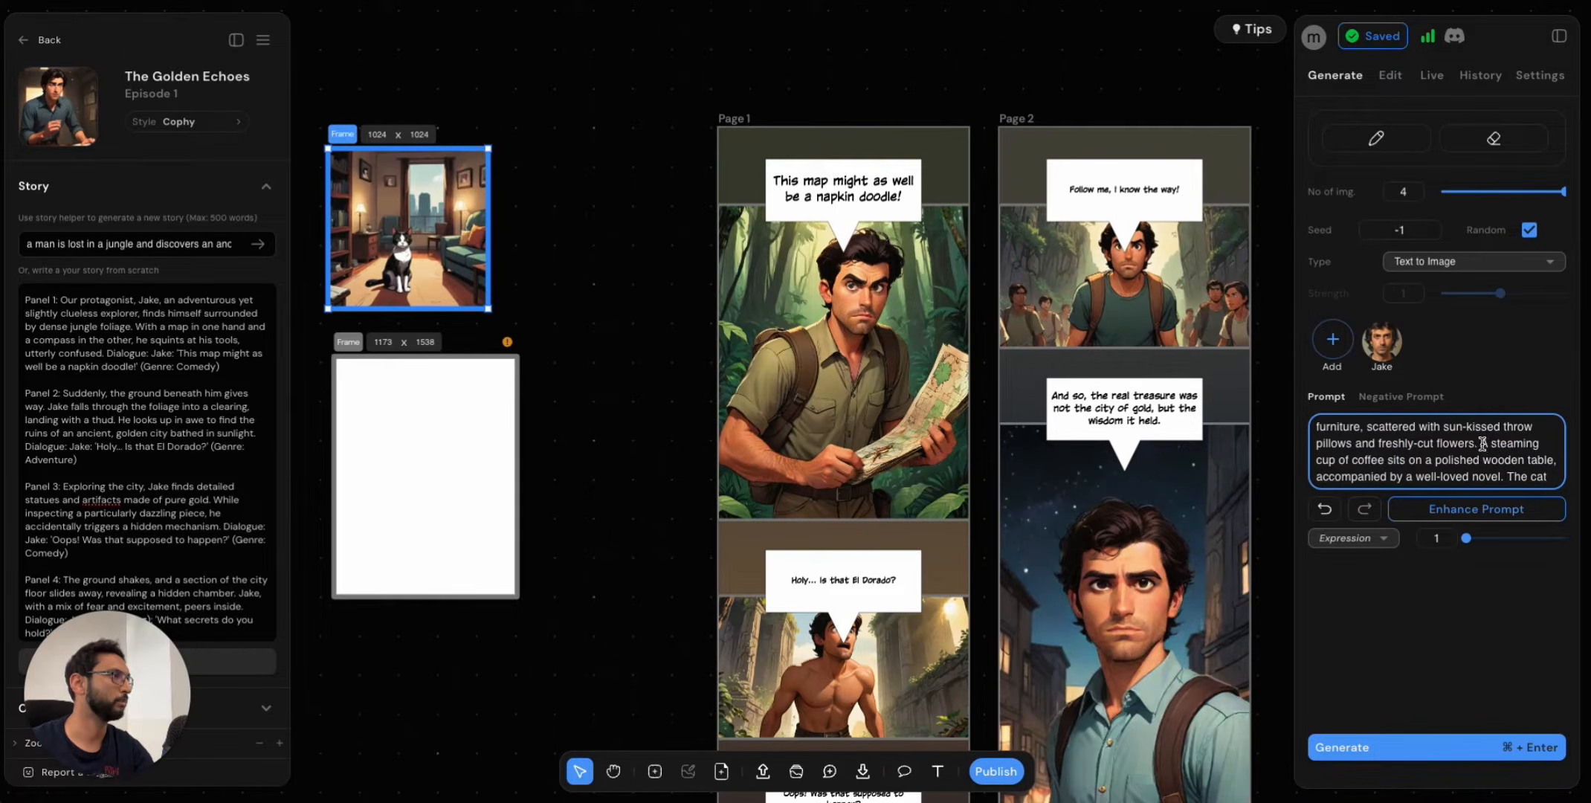
{"action": "mouse_move", "coordinate": [1487, 450]}
{"action": "left_mouse_down"}
{"action": "mouse_move", "coordinate": [1491, 491]}
{"action": "mouse_move", "coordinate": [1510, 469]}
{"action": "mouse_move", "coordinate": [1503, 426]}
{"action": "left_mouse_up"}
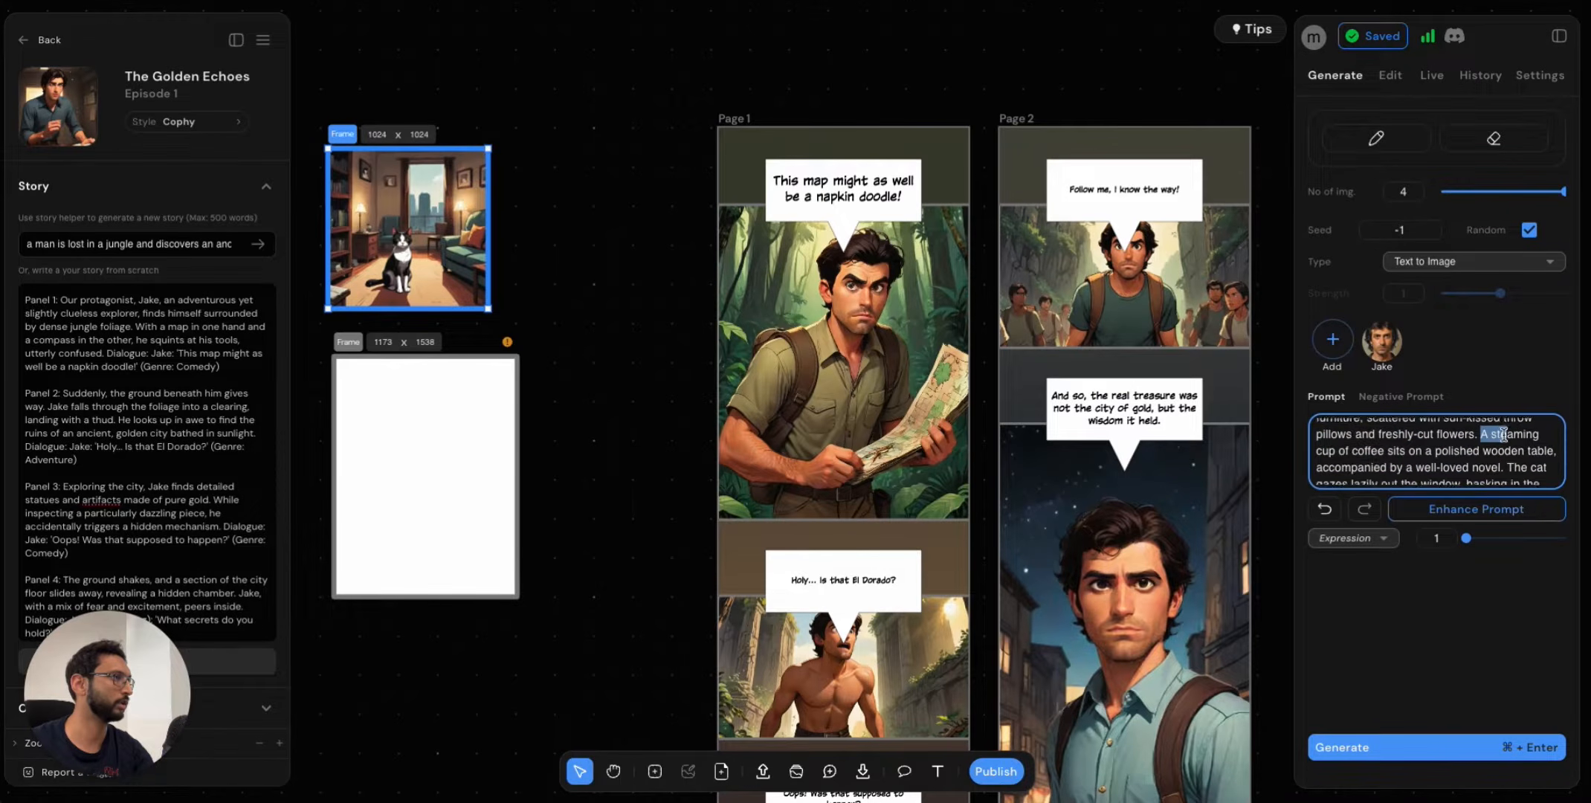
{"action": "left_click", "coordinate": [1492, 451]}
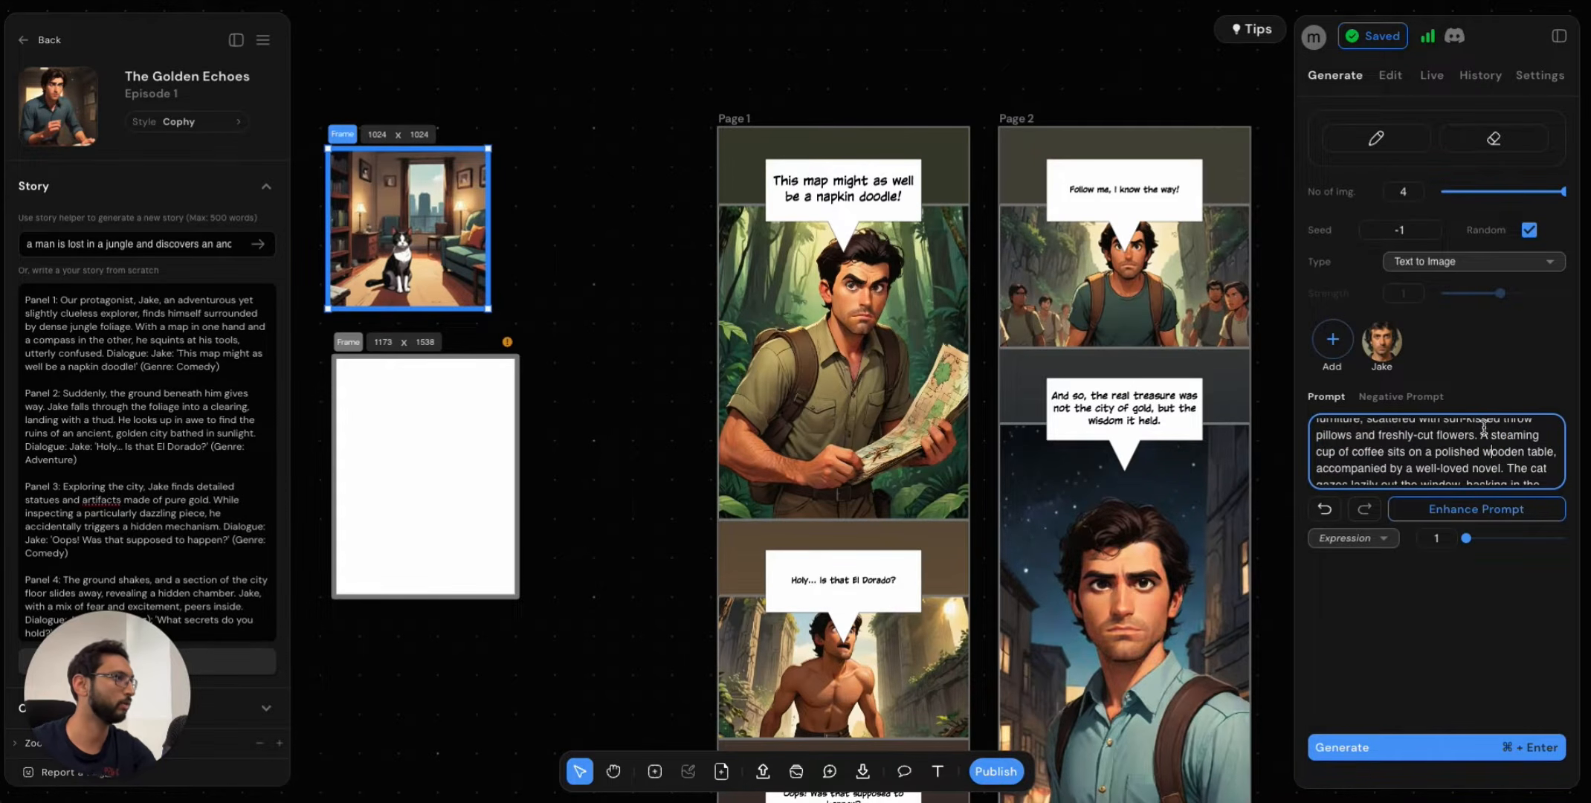
{"action": "left_click_drag", "start_coordinate": [1487, 439], "coordinate": [1502, 473]}
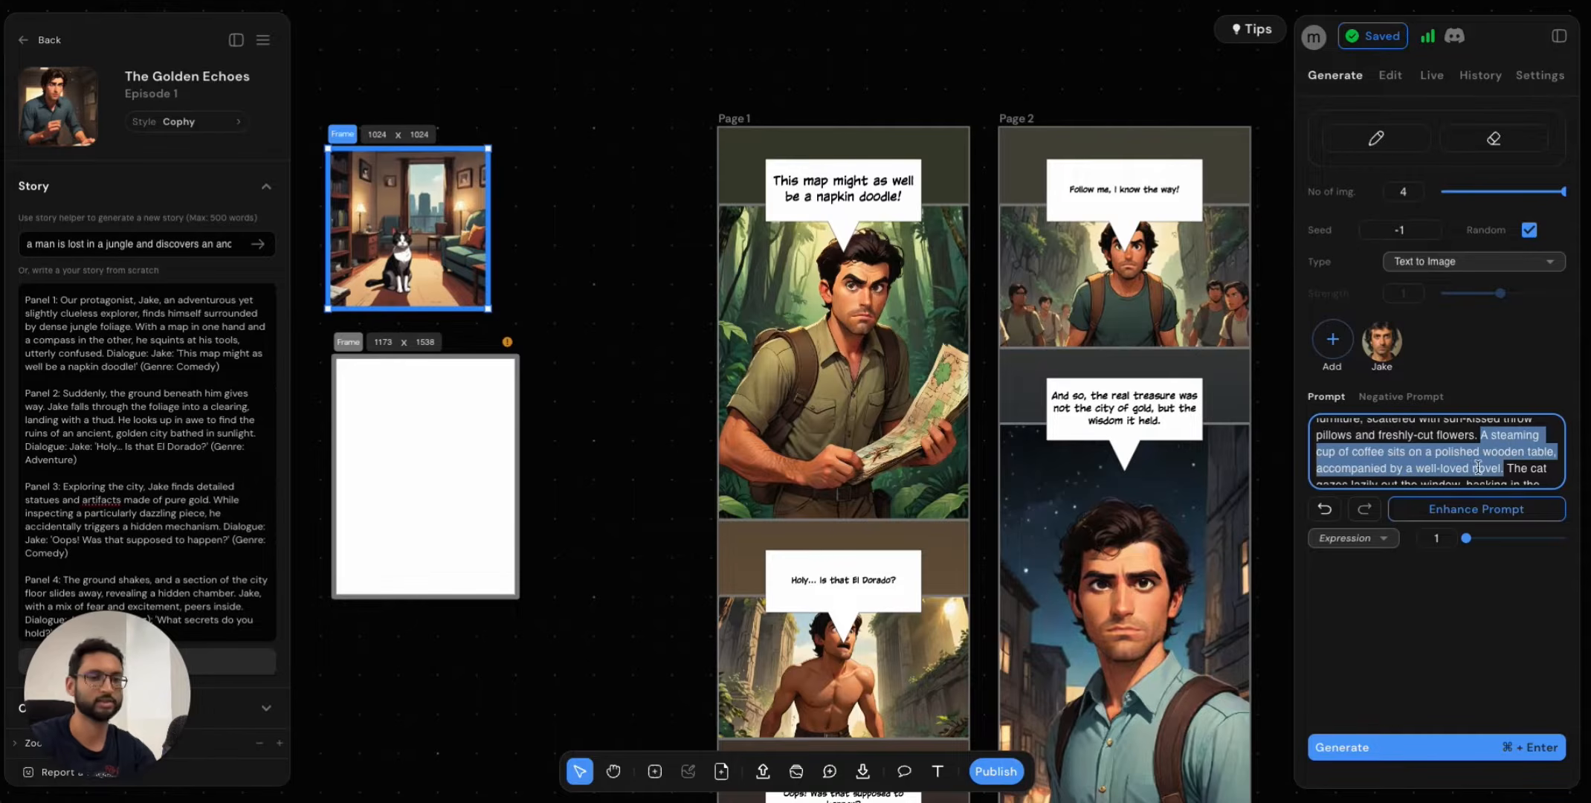
{"action": "key", "text": "BackSpace"}
{"action": "key", "text": "Delete"}
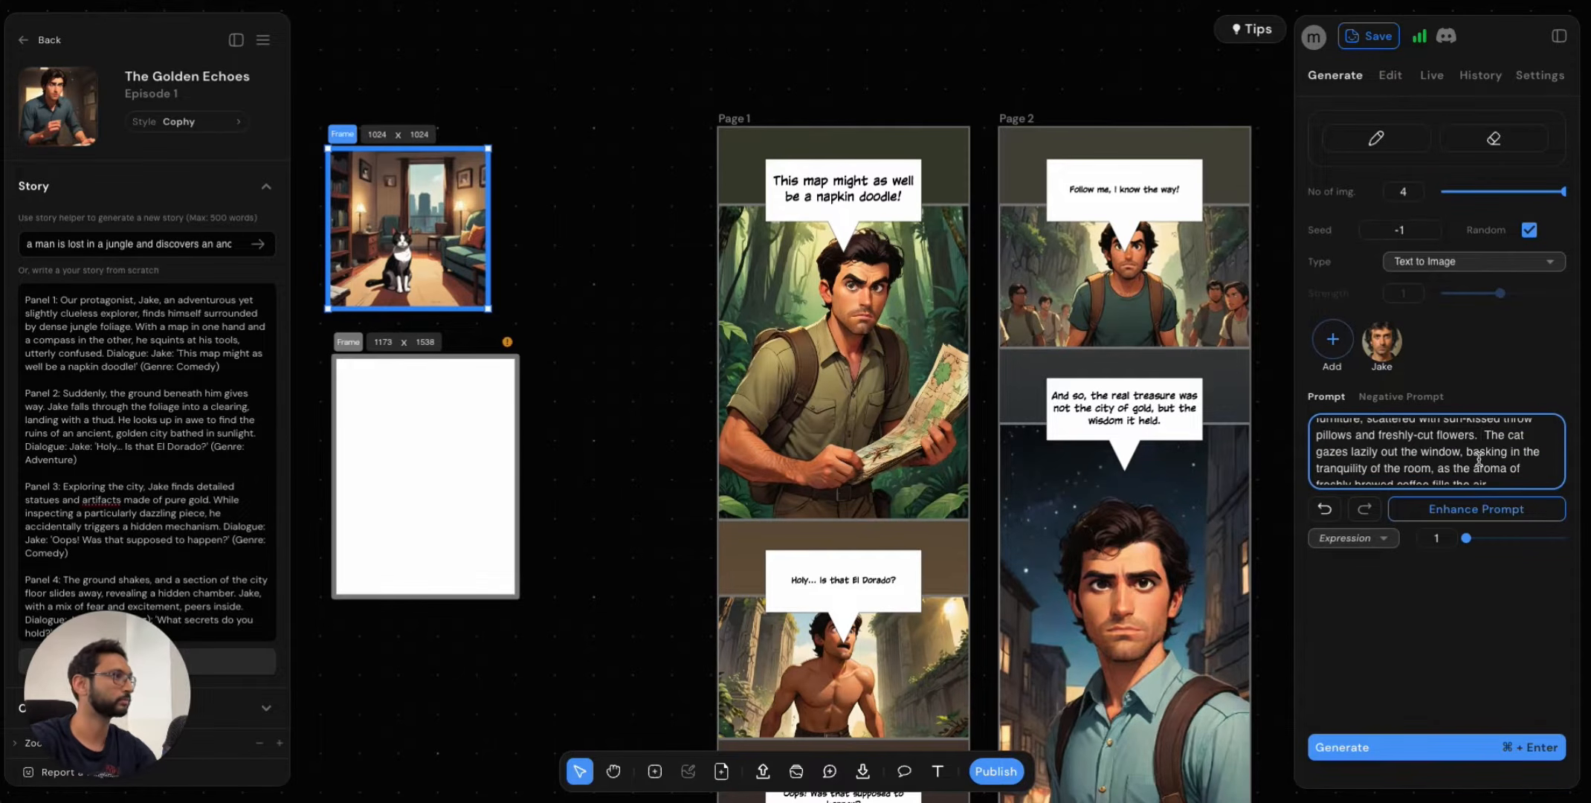
{"action": "key", "text": "Delete"}
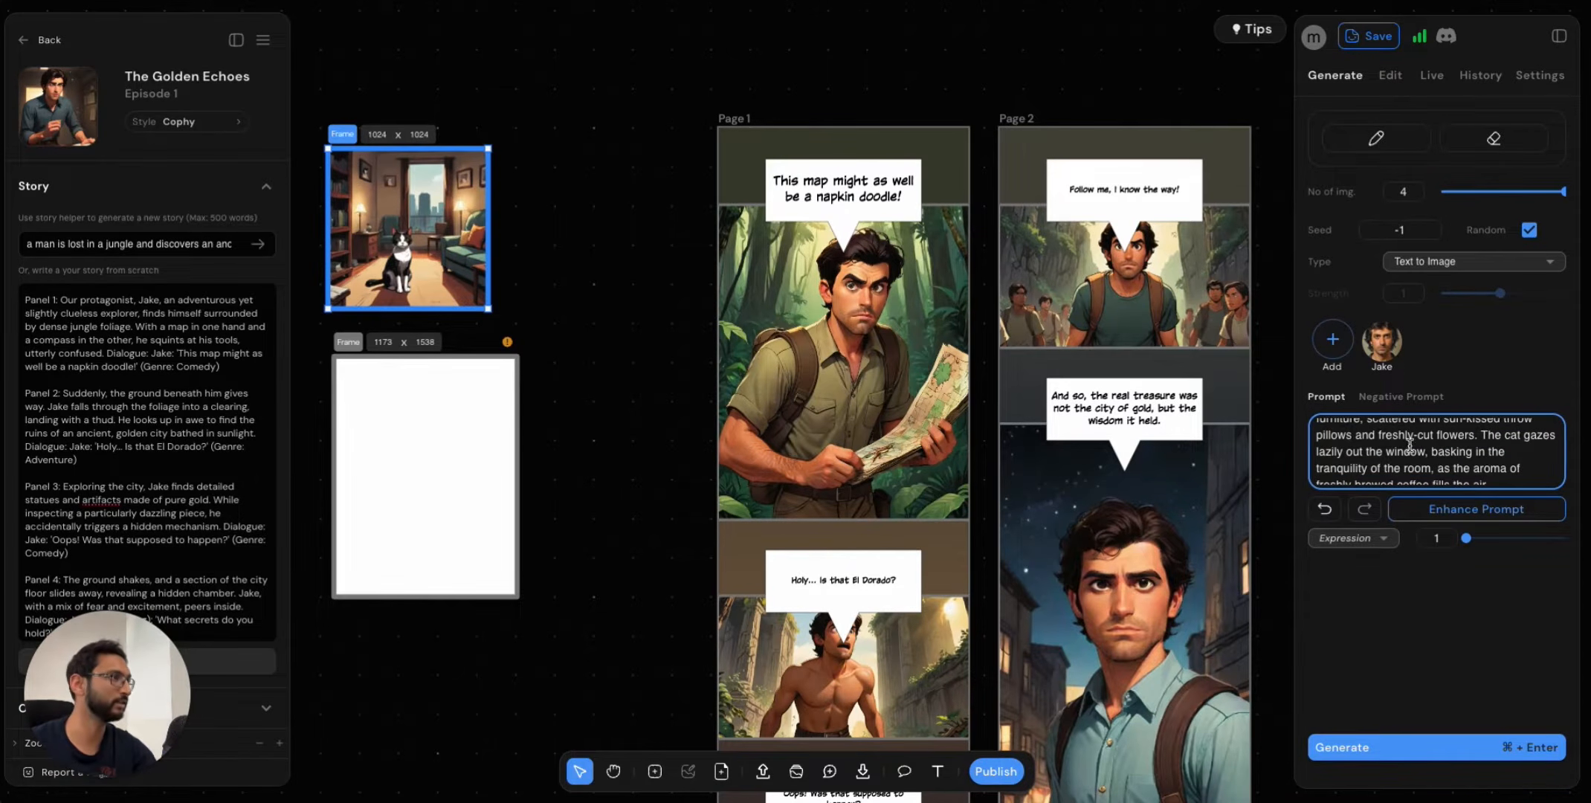
{"action": "left_click", "coordinate": [1376, 629]}
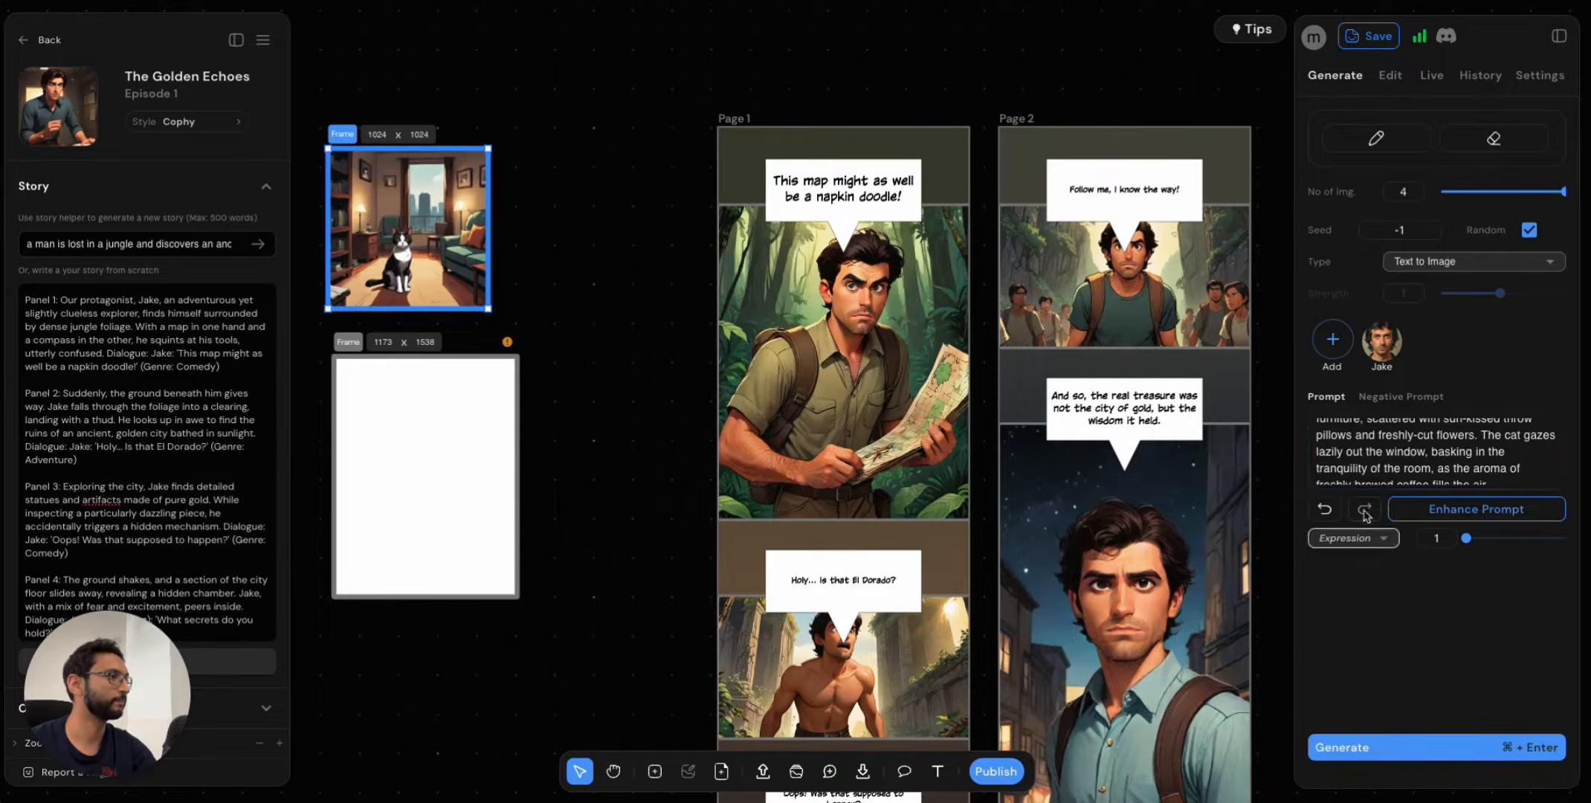
Revert the prompt to its short wording from before the enhancement and restore the edited enhanced version.
{"action": "left_click", "coordinate": [1326, 510]}
{"action": "left_click", "coordinate": [1371, 431]}
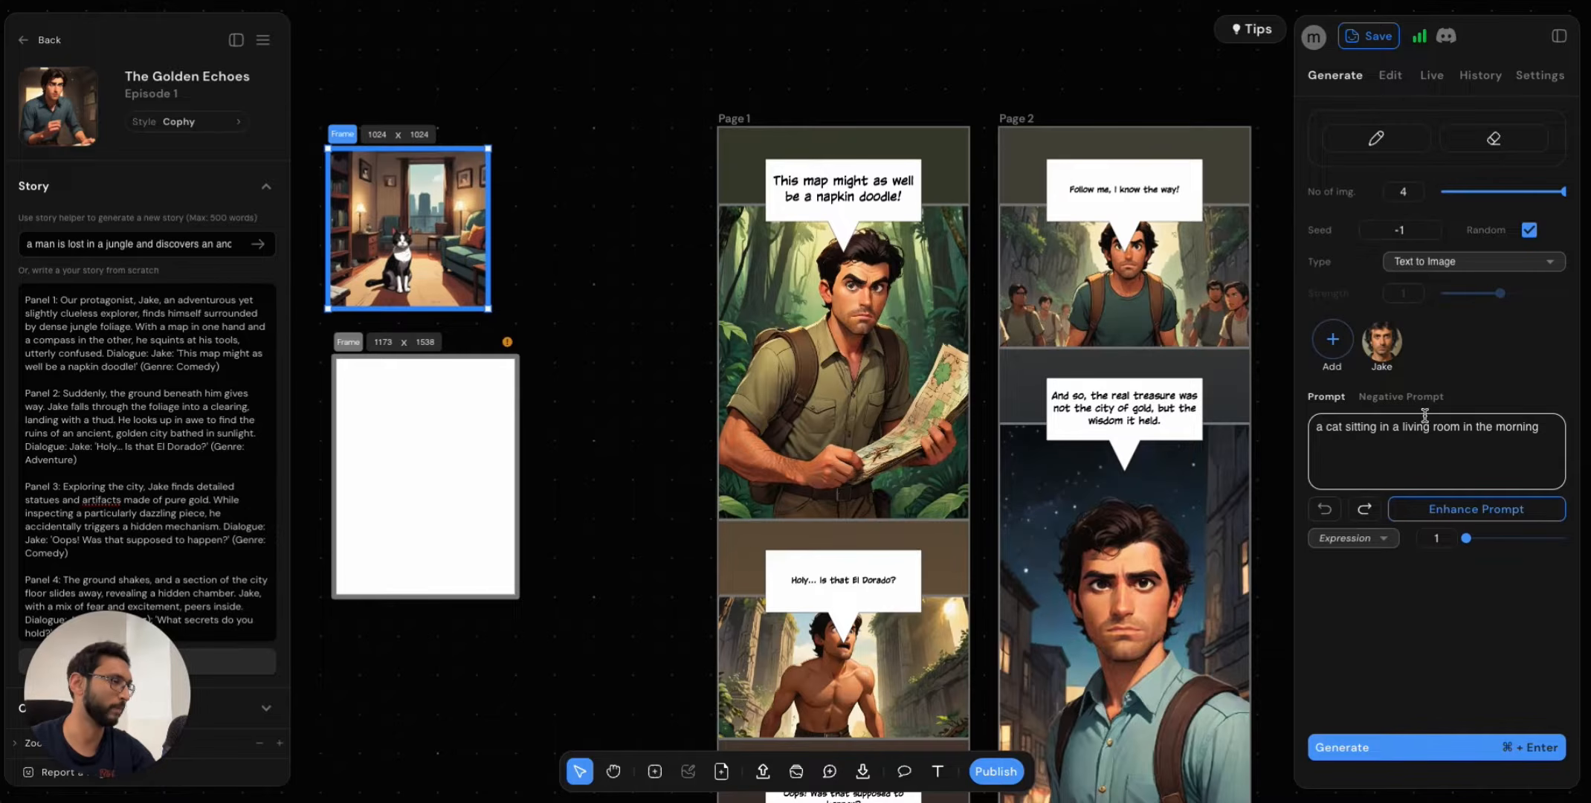
{"action": "left_click", "coordinate": [1460, 535]}
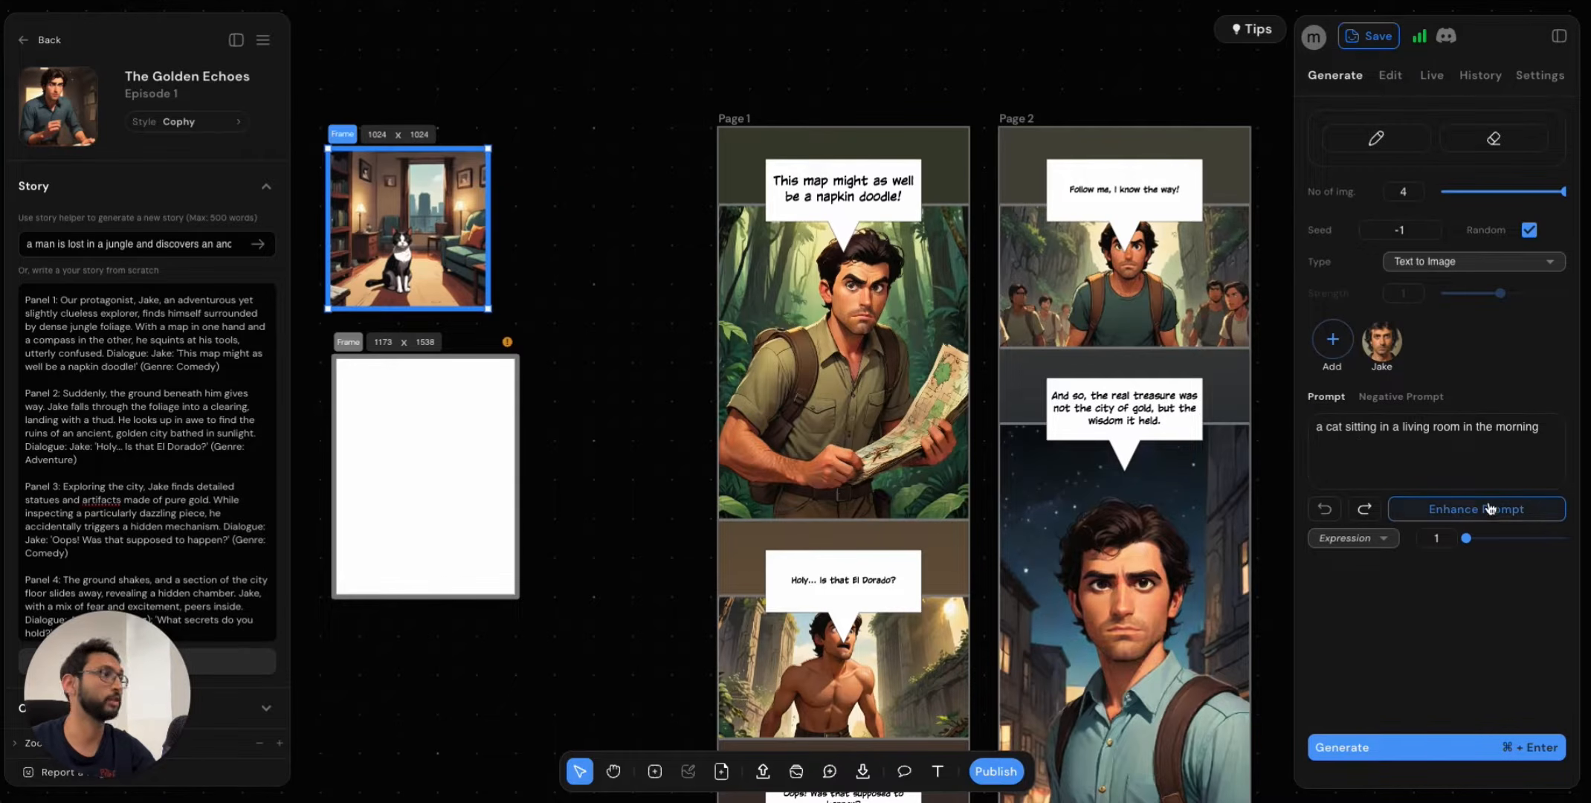
{"action": "left_click", "coordinate": [1474, 466]}
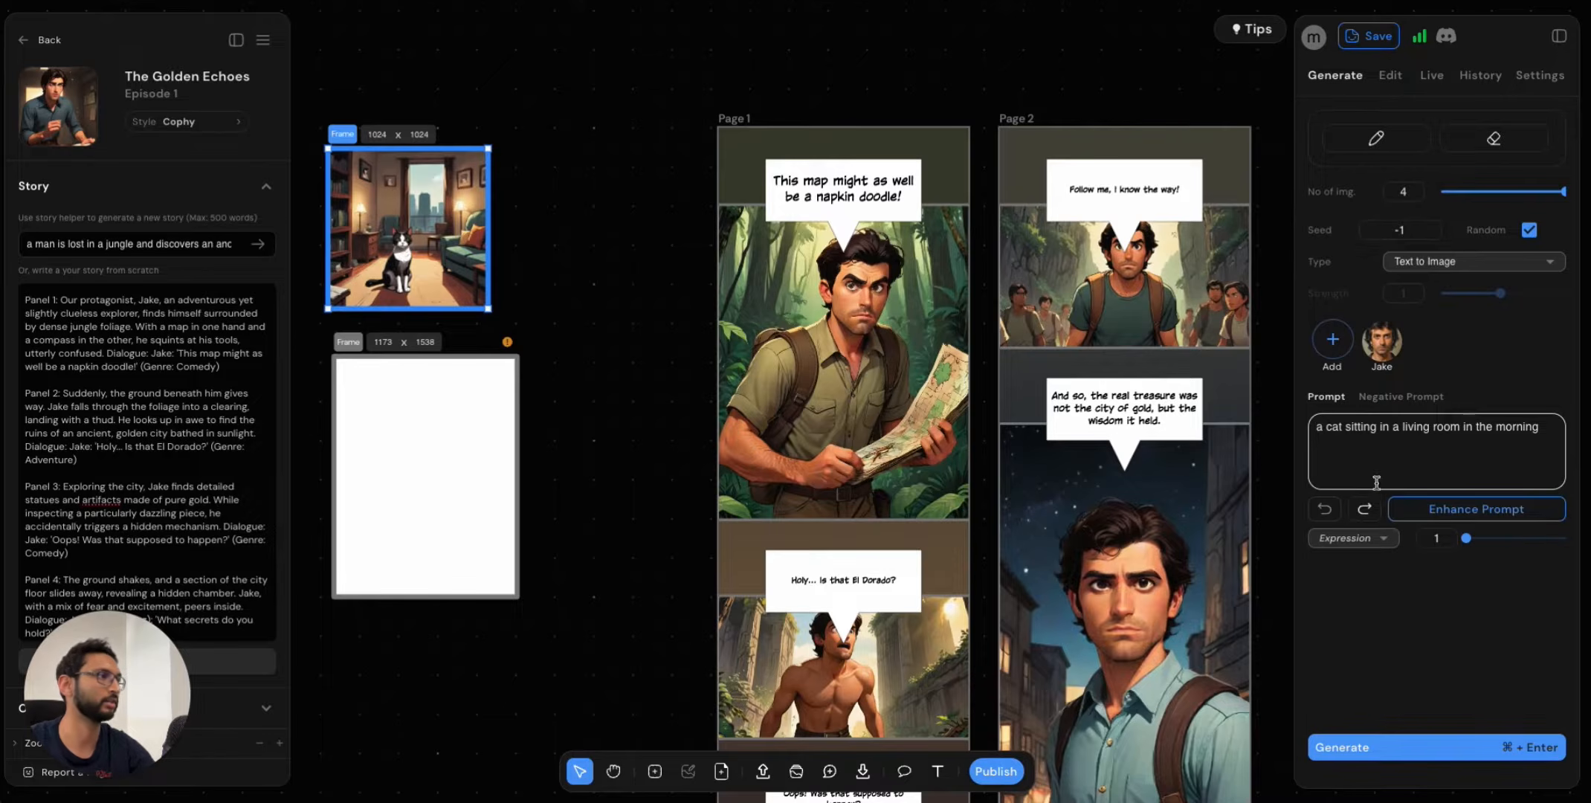
{"action": "left_click", "coordinate": [1363, 510]}
{"action": "left_click", "coordinate": [1363, 513]}
{"action": "left_click", "coordinate": [1396, 456]}
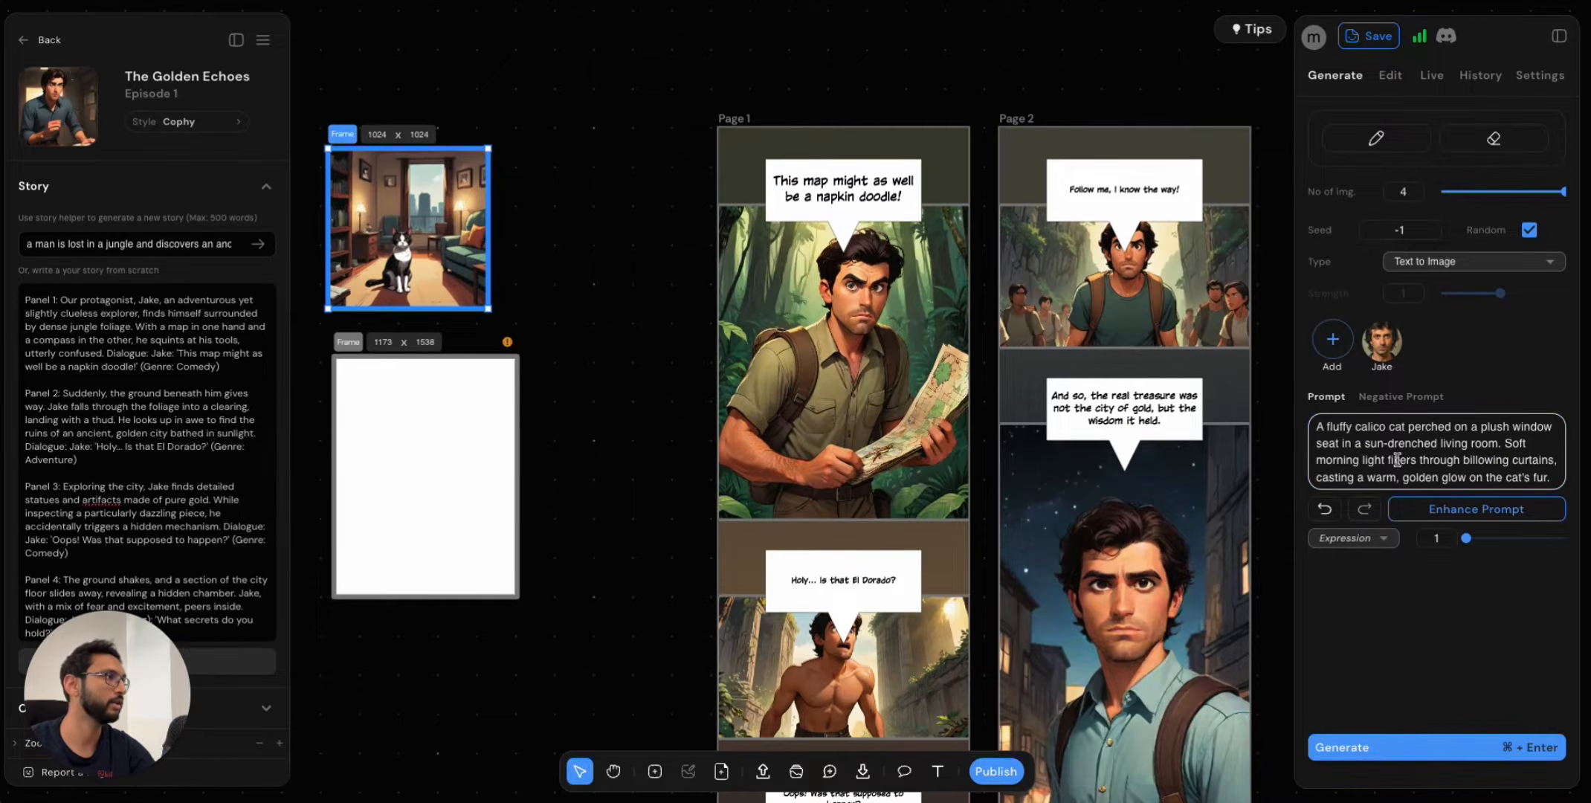
Check the rest of the enhanced prompt and generate four new images from it for the square frame.
{"action": "scroll", "coordinate": [1396, 462], "scroll_direction": "down", "scroll_amount": 1}
{"action": "scroll", "coordinate": [1396, 462], "scroll_direction": "down", "scroll_amount": 2}
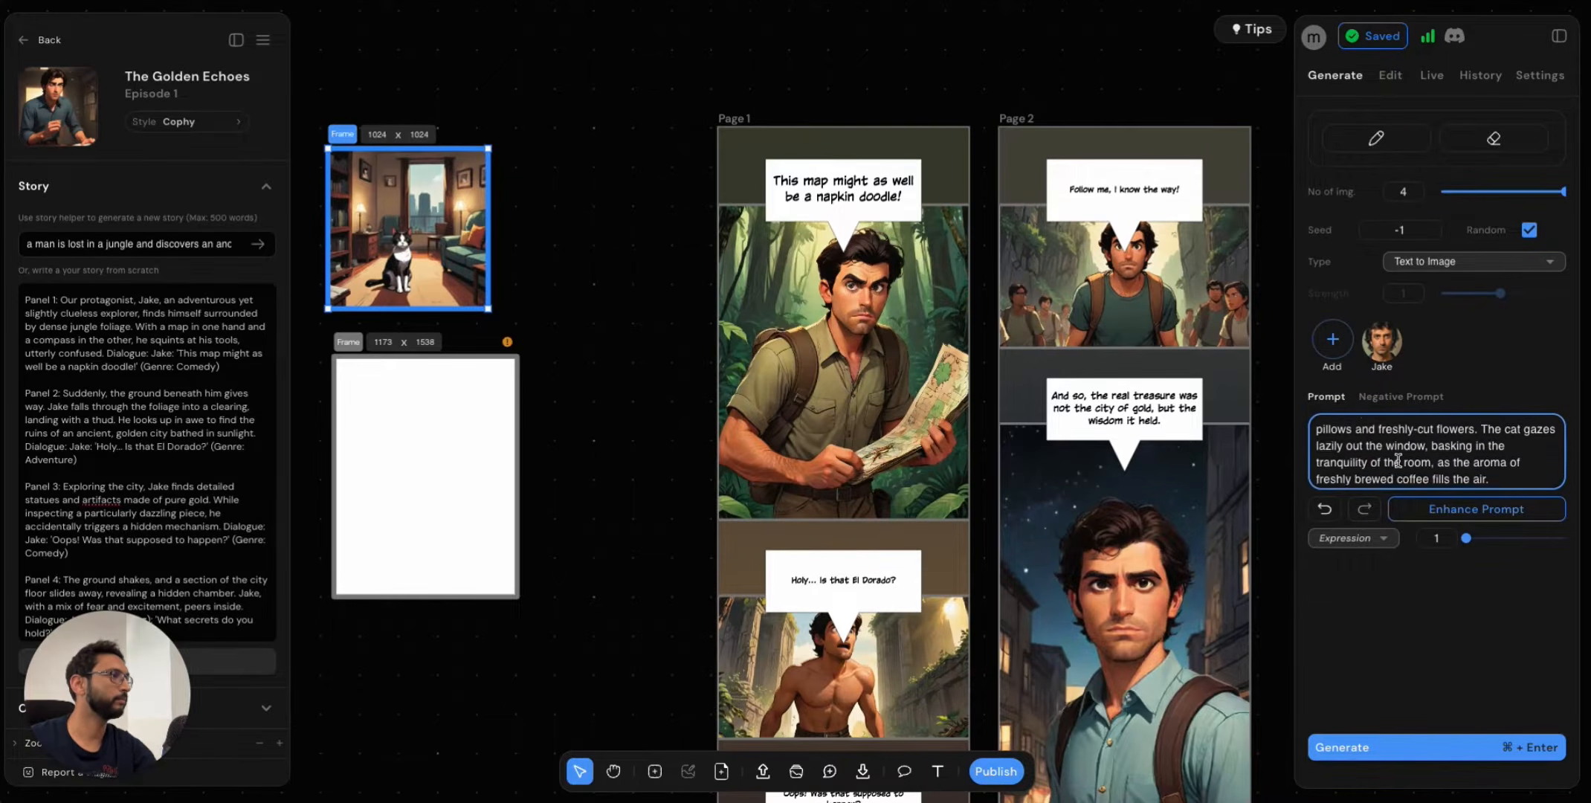
{"action": "scroll", "coordinate": [1398, 460], "scroll_direction": "up", "scroll_amount": 1}
{"action": "scroll", "coordinate": [1398, 459], "scroll_direction": "down", "scroll_amount": 1}
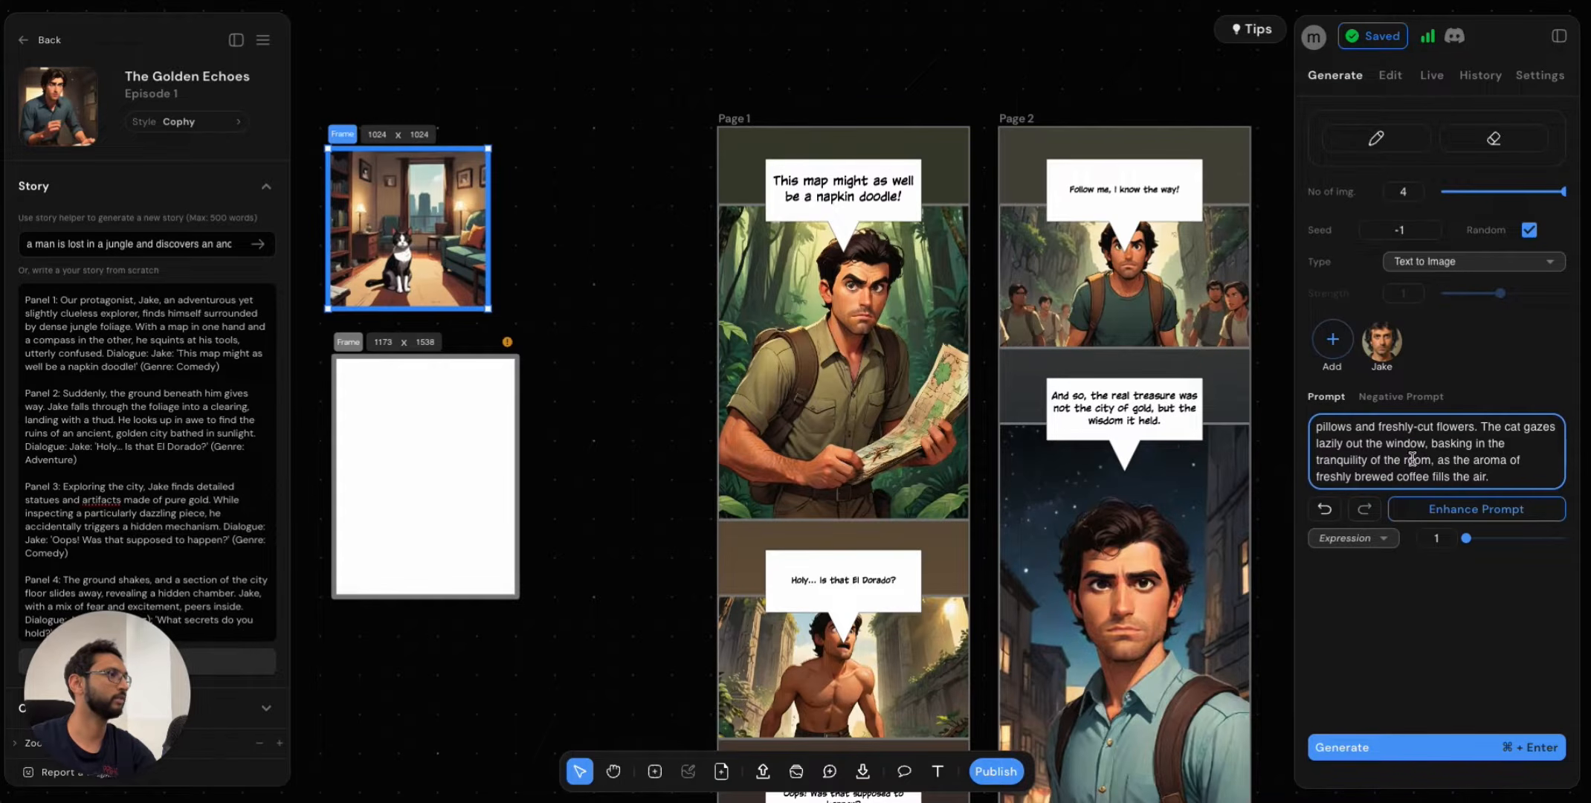
{"action": "left_click", "coordinate": [1412, 748]}
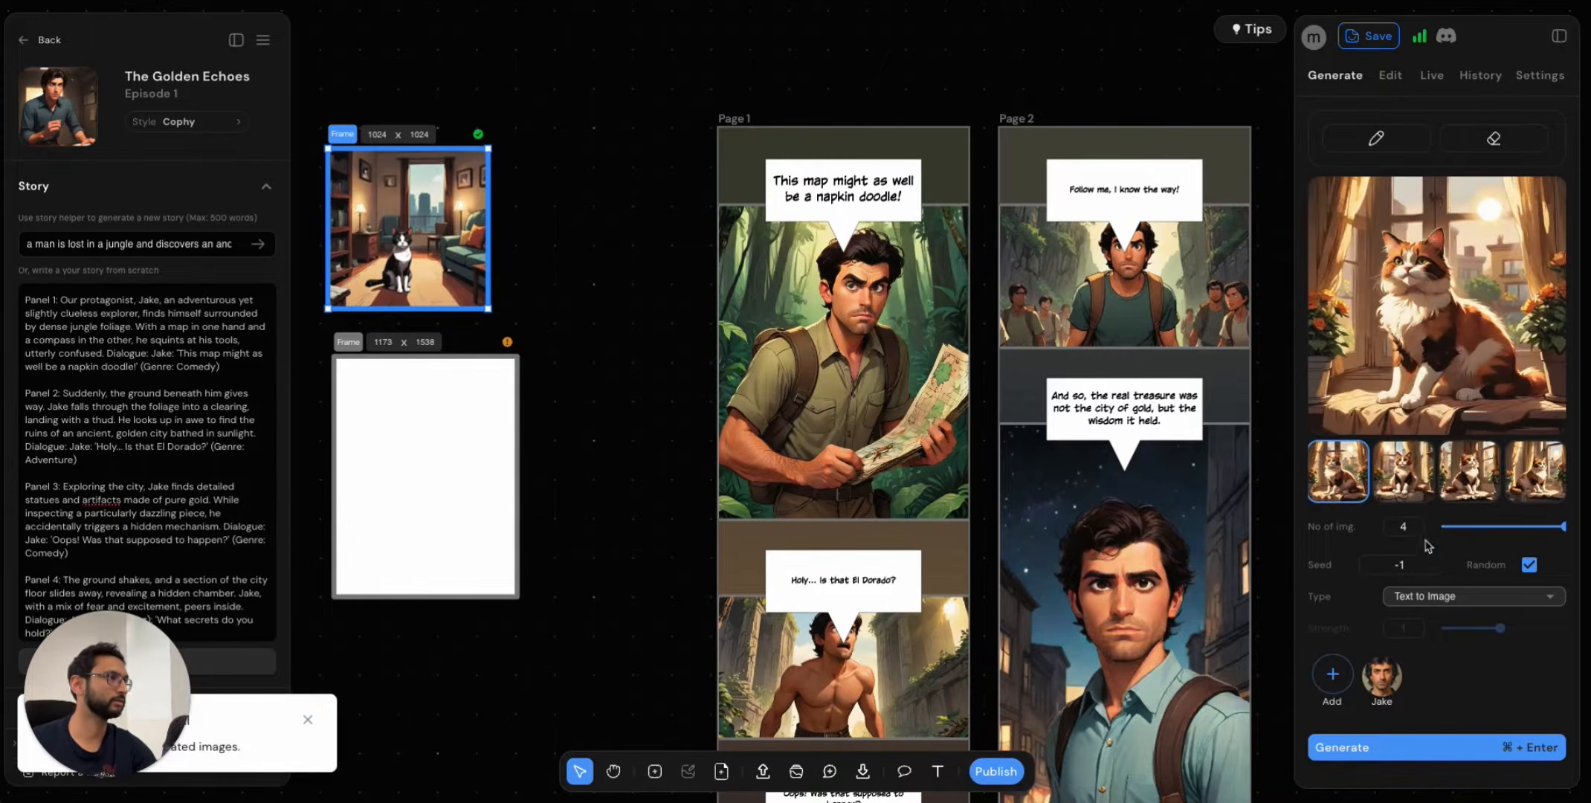
Turn off the random seed to inspect the fixed seed of the latest images, and switch the random seed back on.
{"action": "scroll", "coordinate": [1429, 565], "scroll_direction": "down", "scroll_amount": 2}
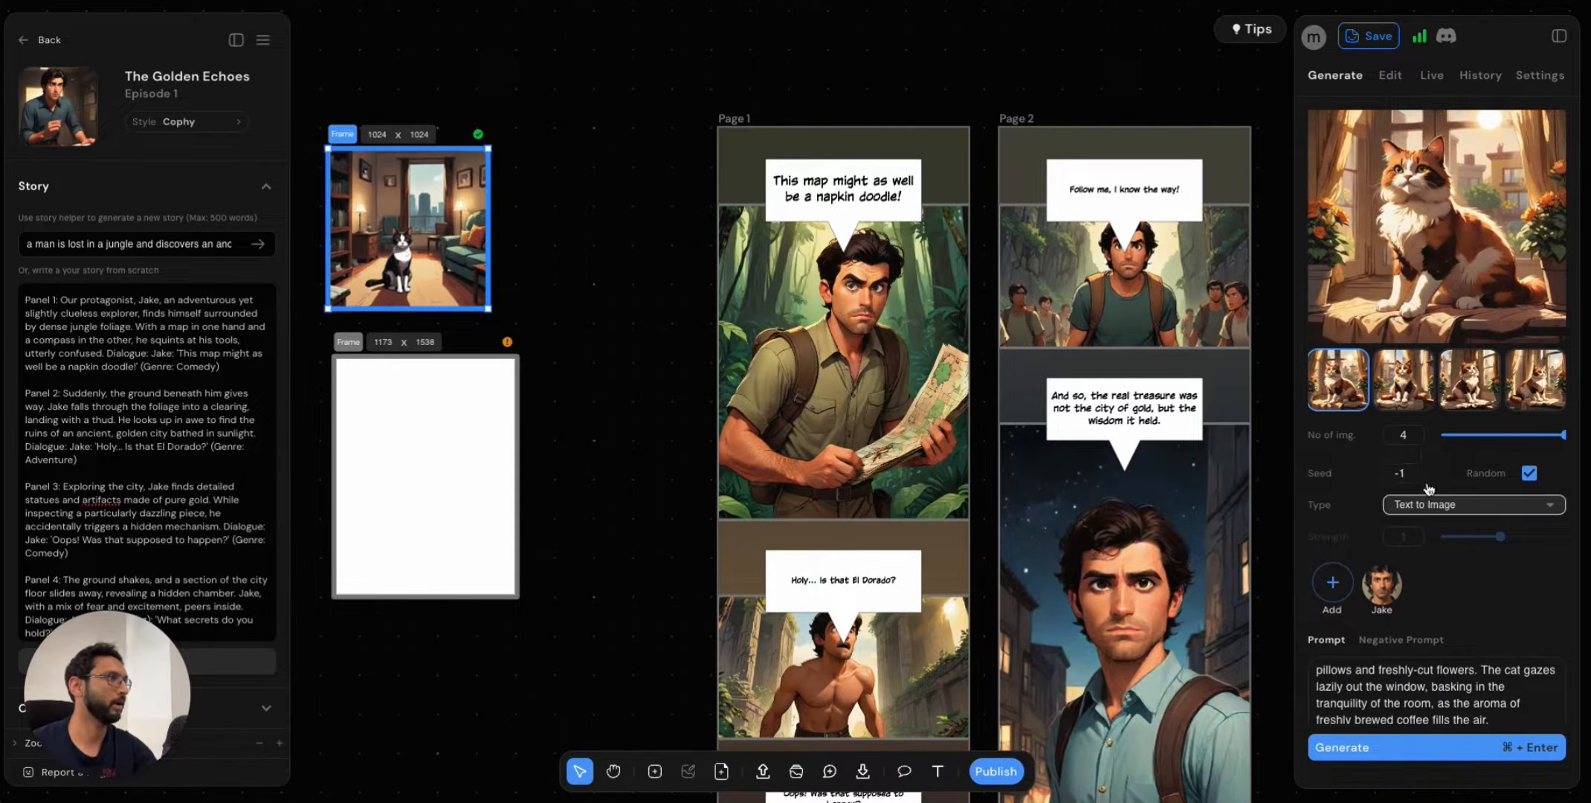
{"action": "left_click", "coordinate": [1529, 475]}
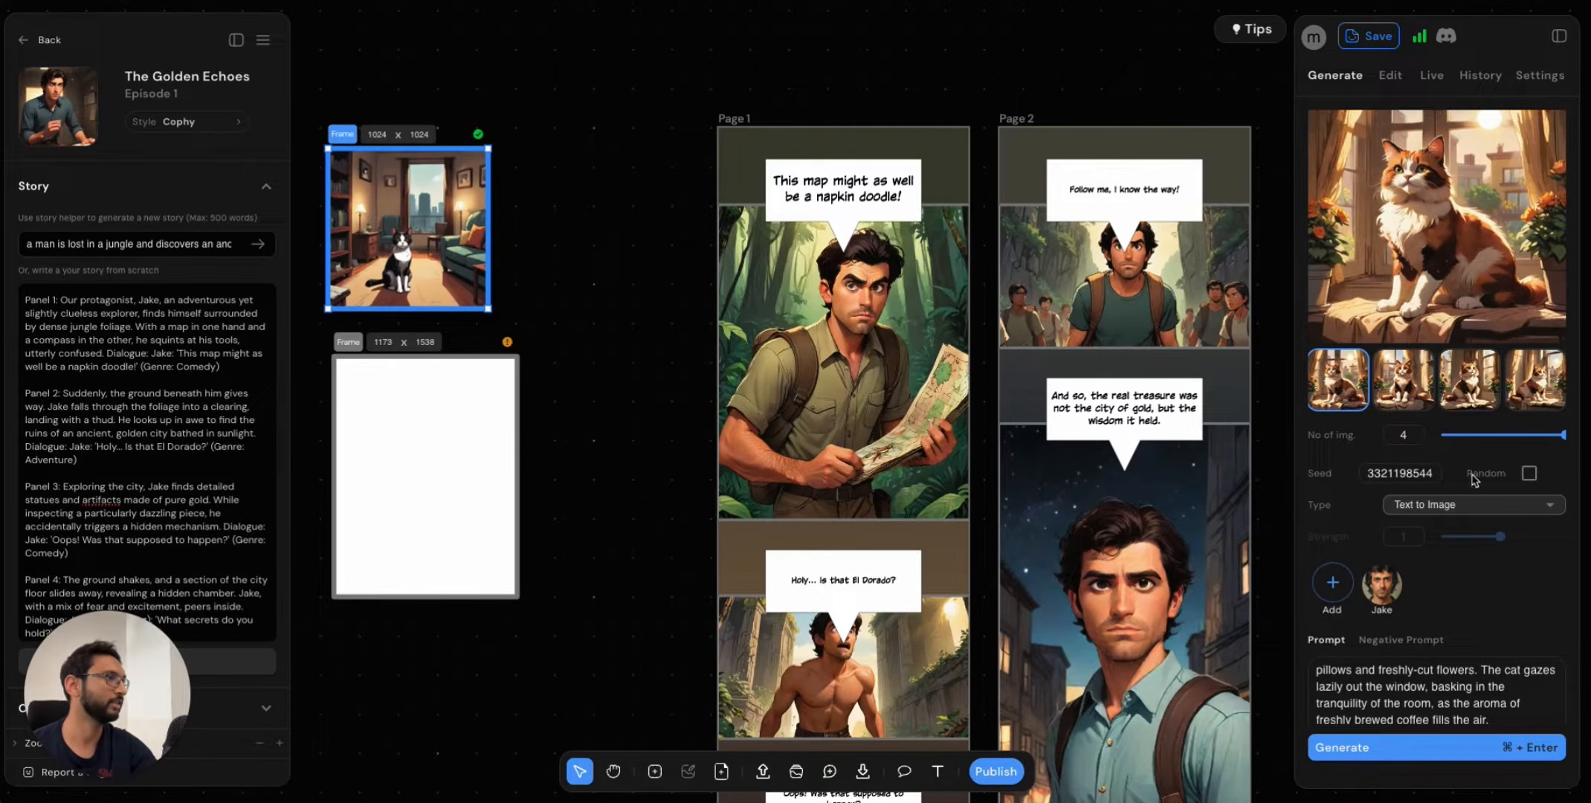
{"action": "left_click", "coordinate": [1403, 472]}
{"action": "double_click", "coordinate": [1402, 472]}
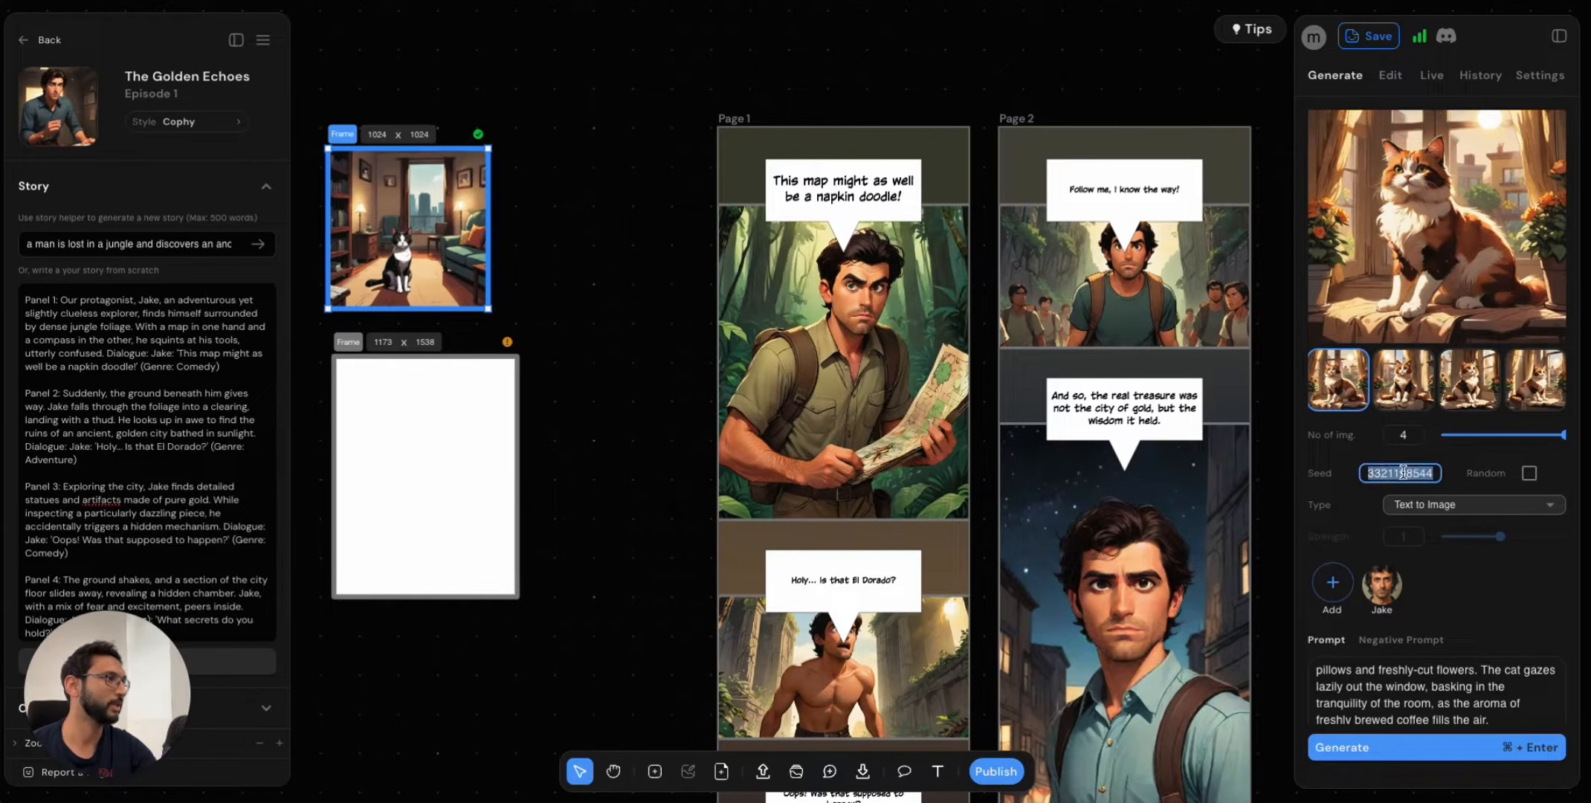
{"action": "left_click", "coordinate": [1456, 474]}
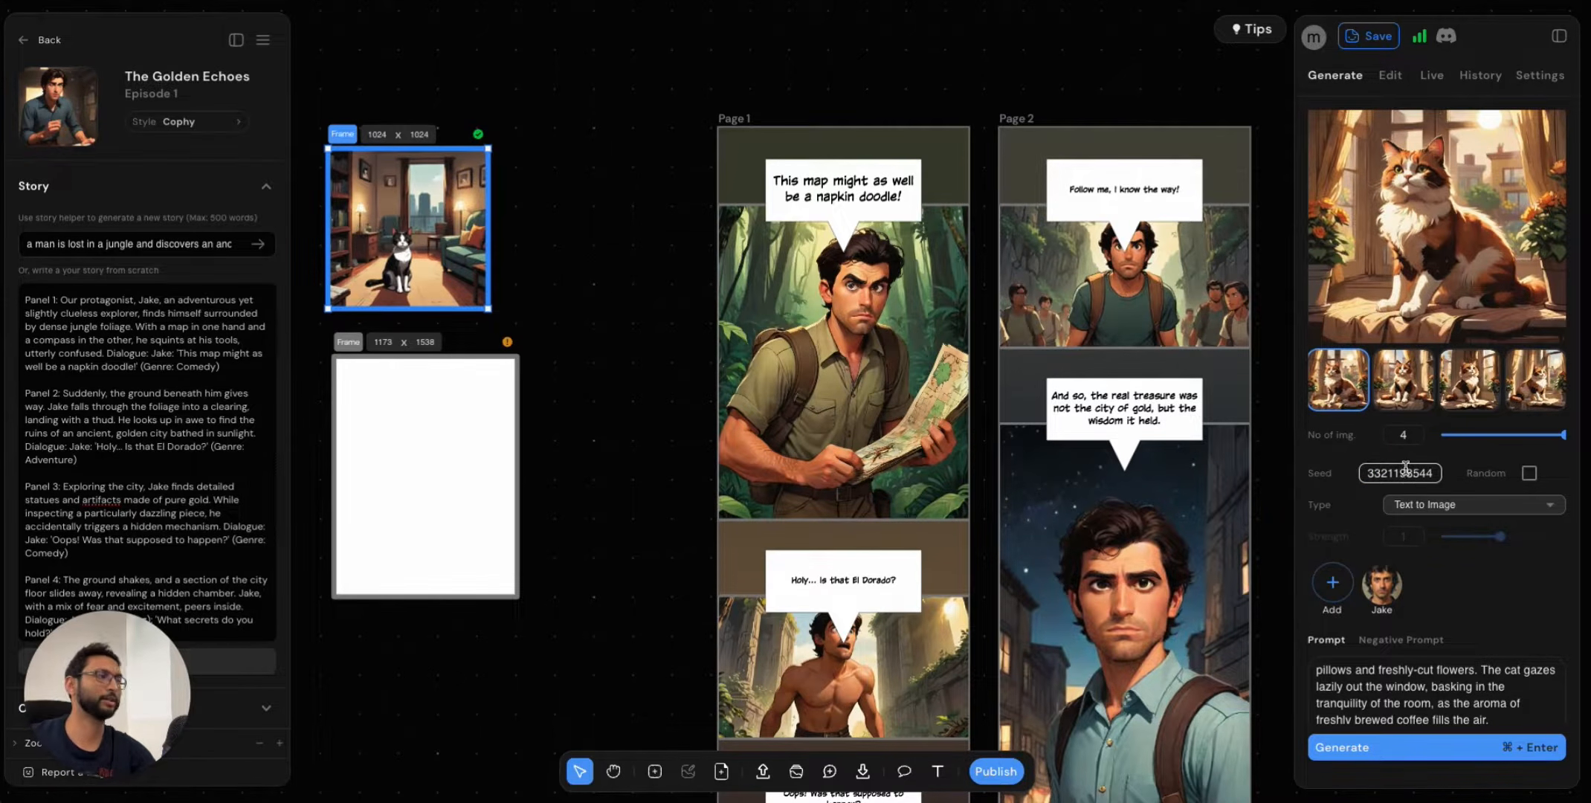
{"action": "left_click", "coordinate": [1529, 473]}
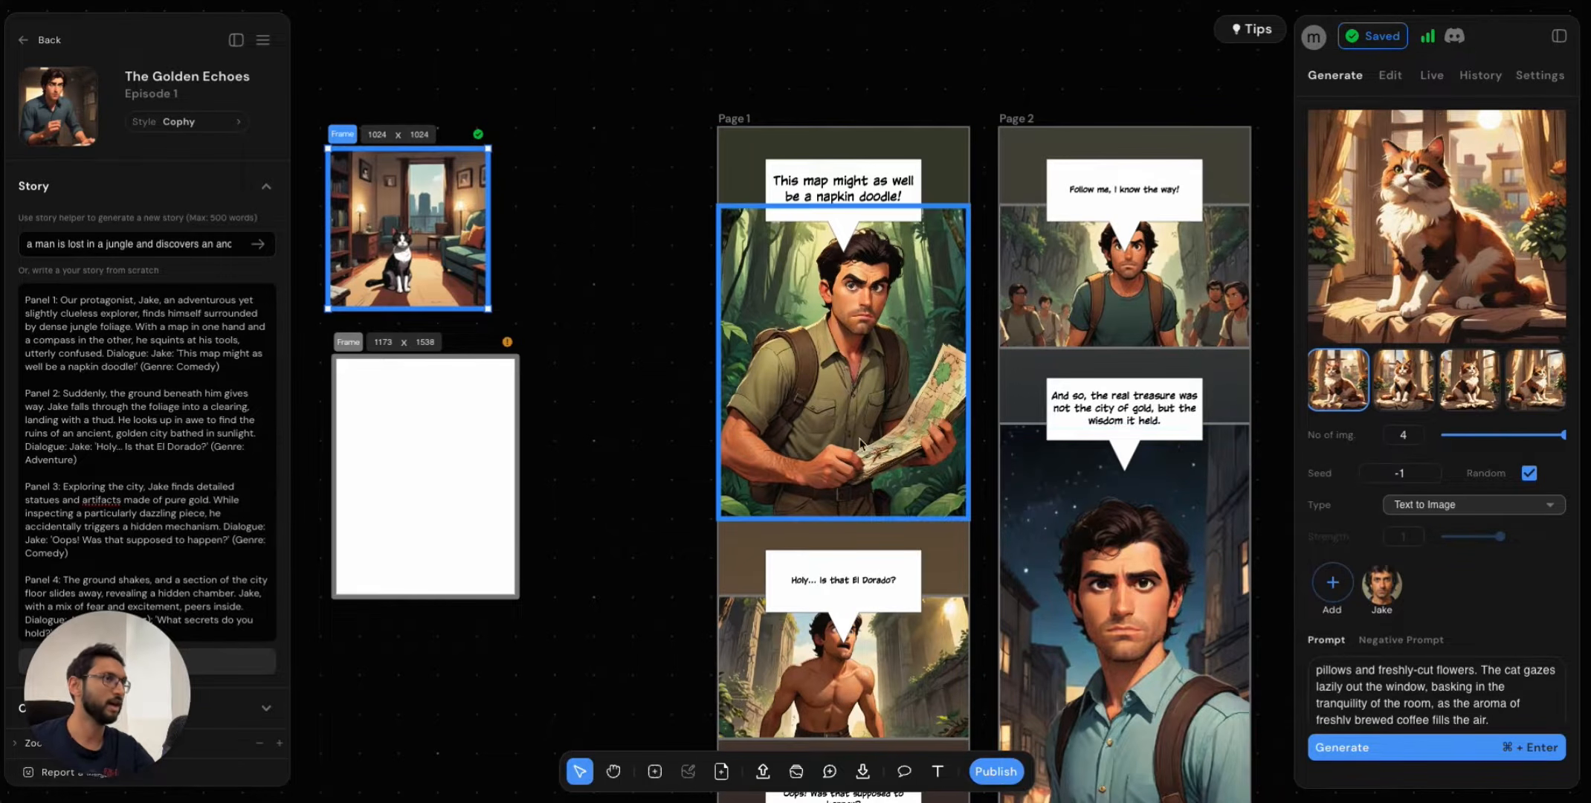
Generate four more cat images for the square frame from the same prompt with a random seed.
{"action": "left_click", "coordinate": [1366, 674]}
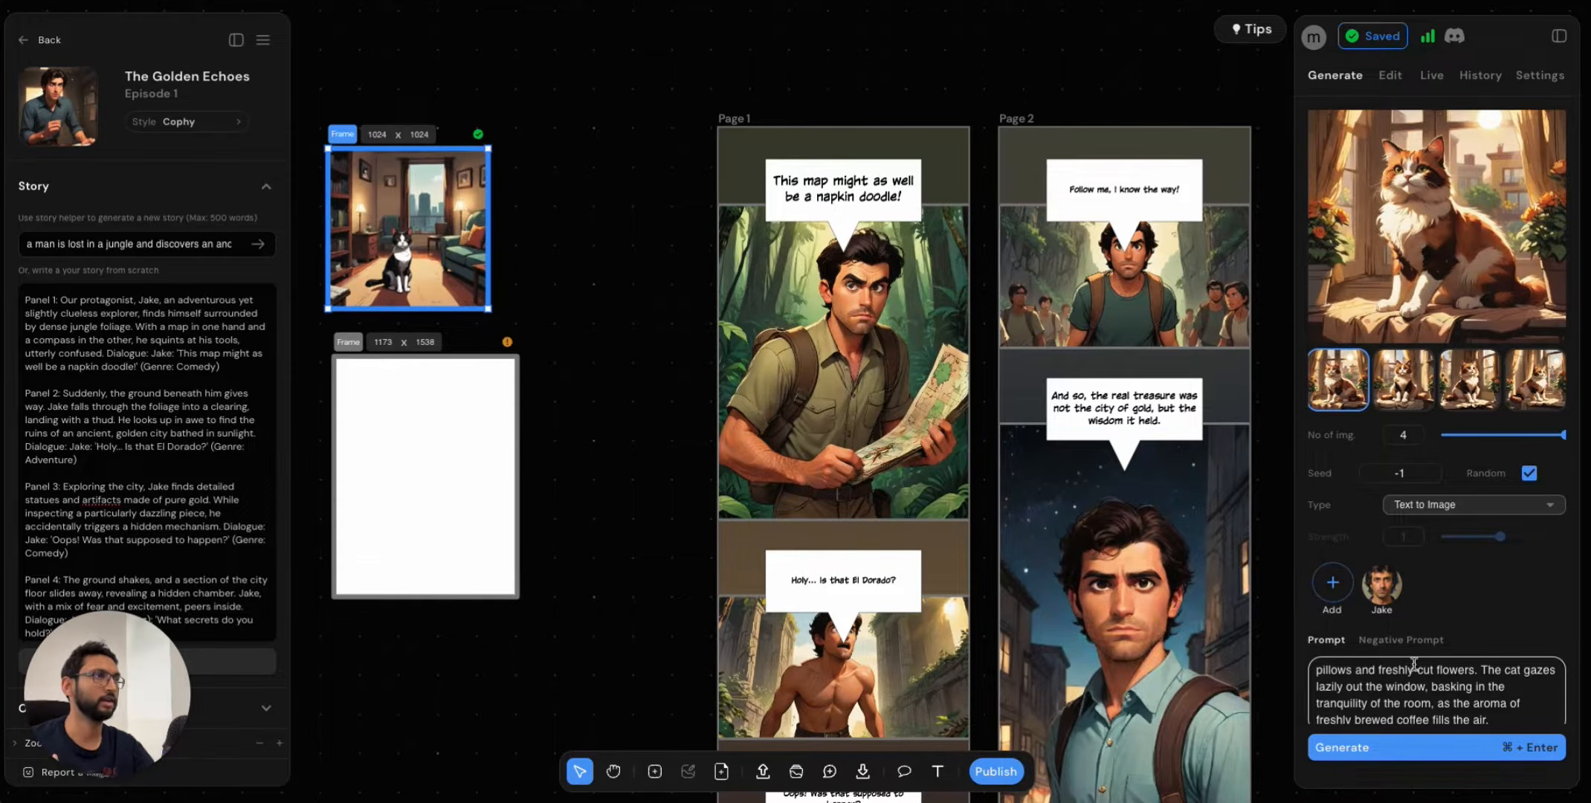
{"action": "left_click", "coordinate": [886, 357]}
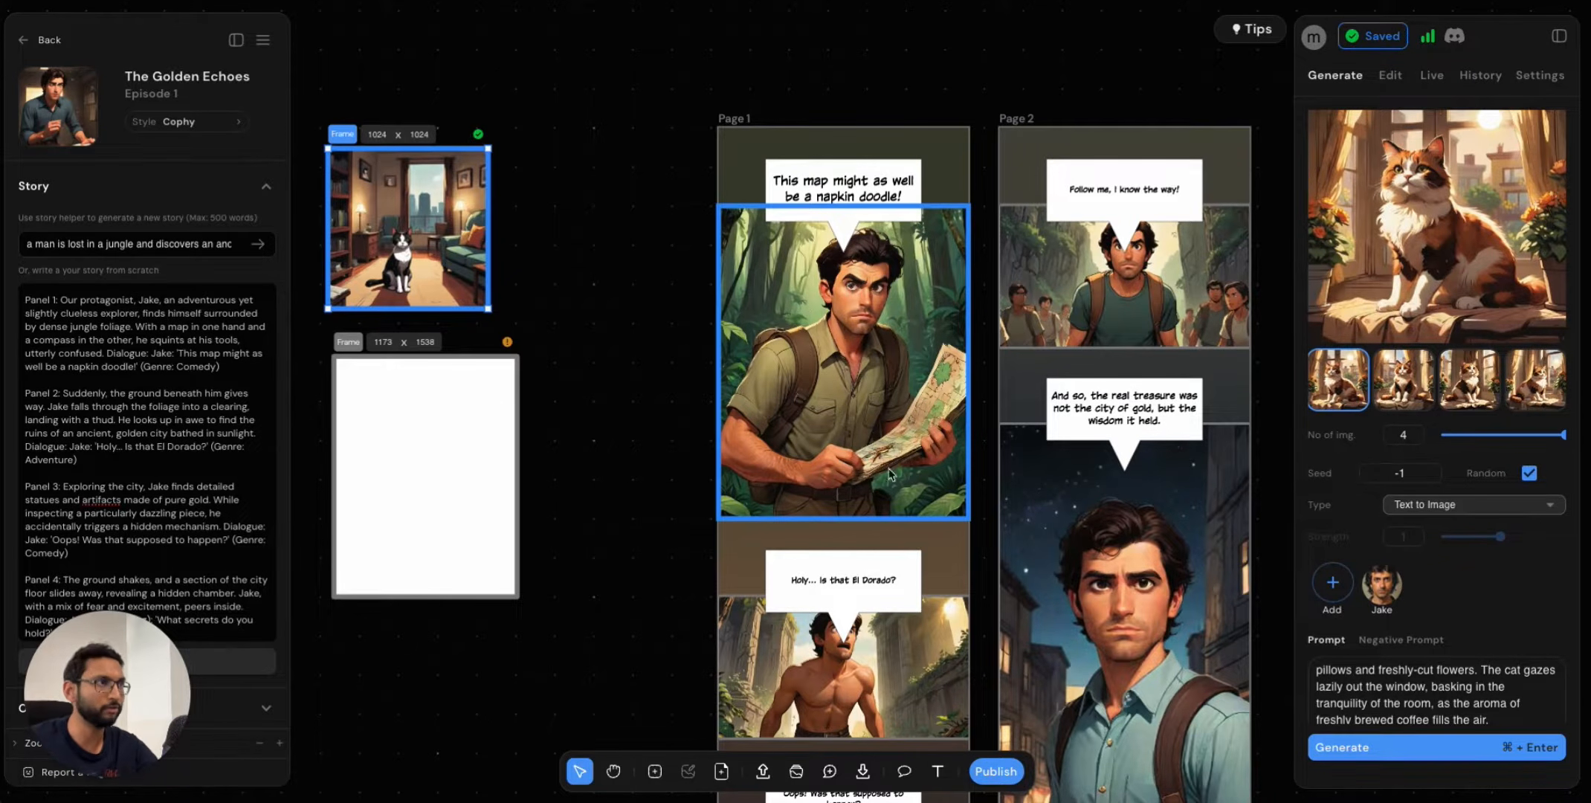
{"action": "left_click", "coordinate": [1385, 670]}
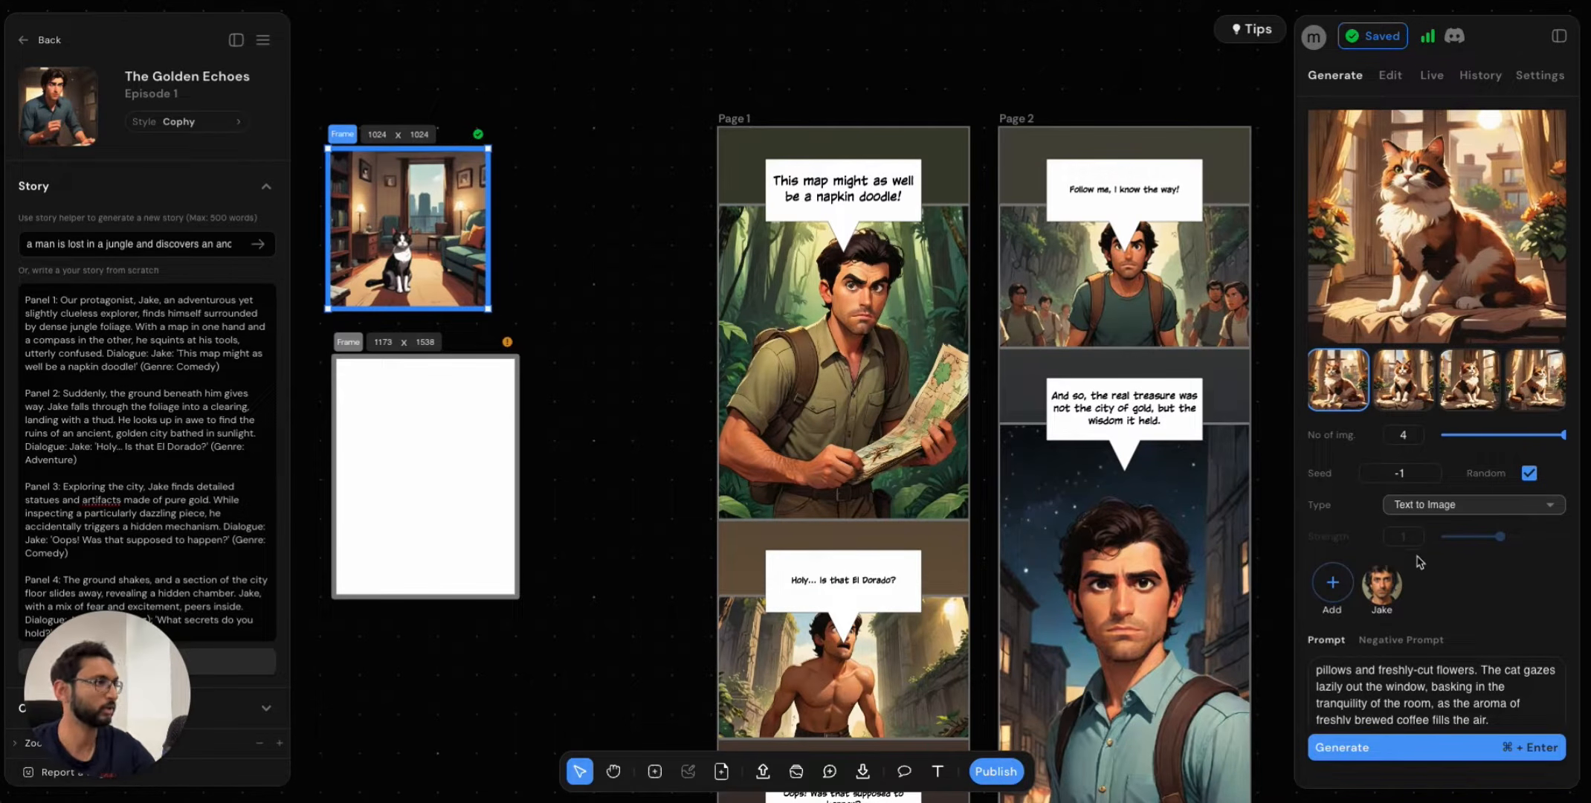
{"action": "left_click", "coordinate": [1401, 669]}
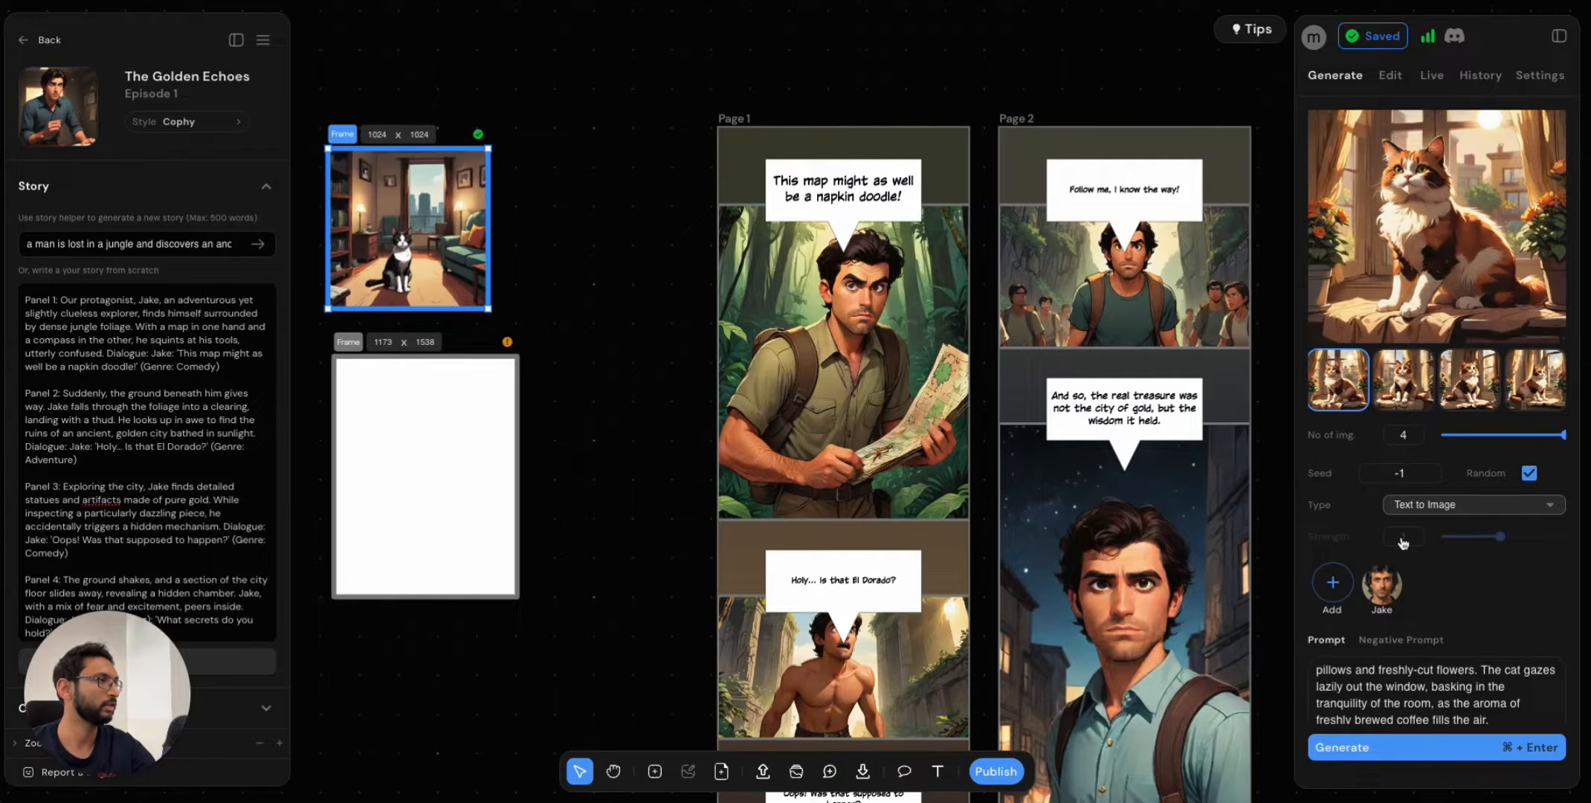
{"action": "left_click", "coordinate": [1424, 749]}
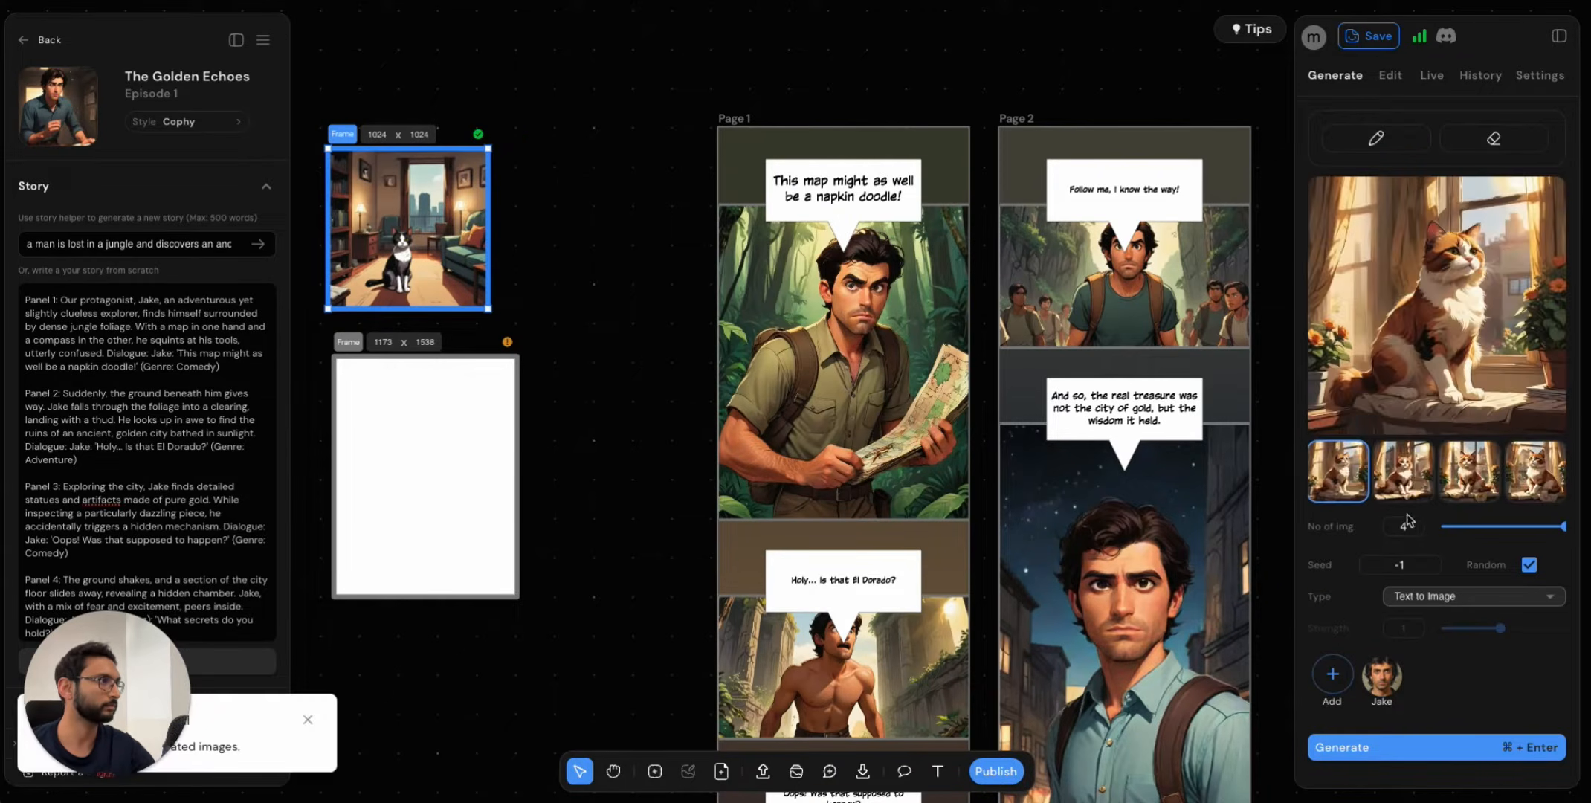
Preview each of the four newly generated cat images and reselect the first one.
{"action": "left_click", "coordinate": [1411, 482]}
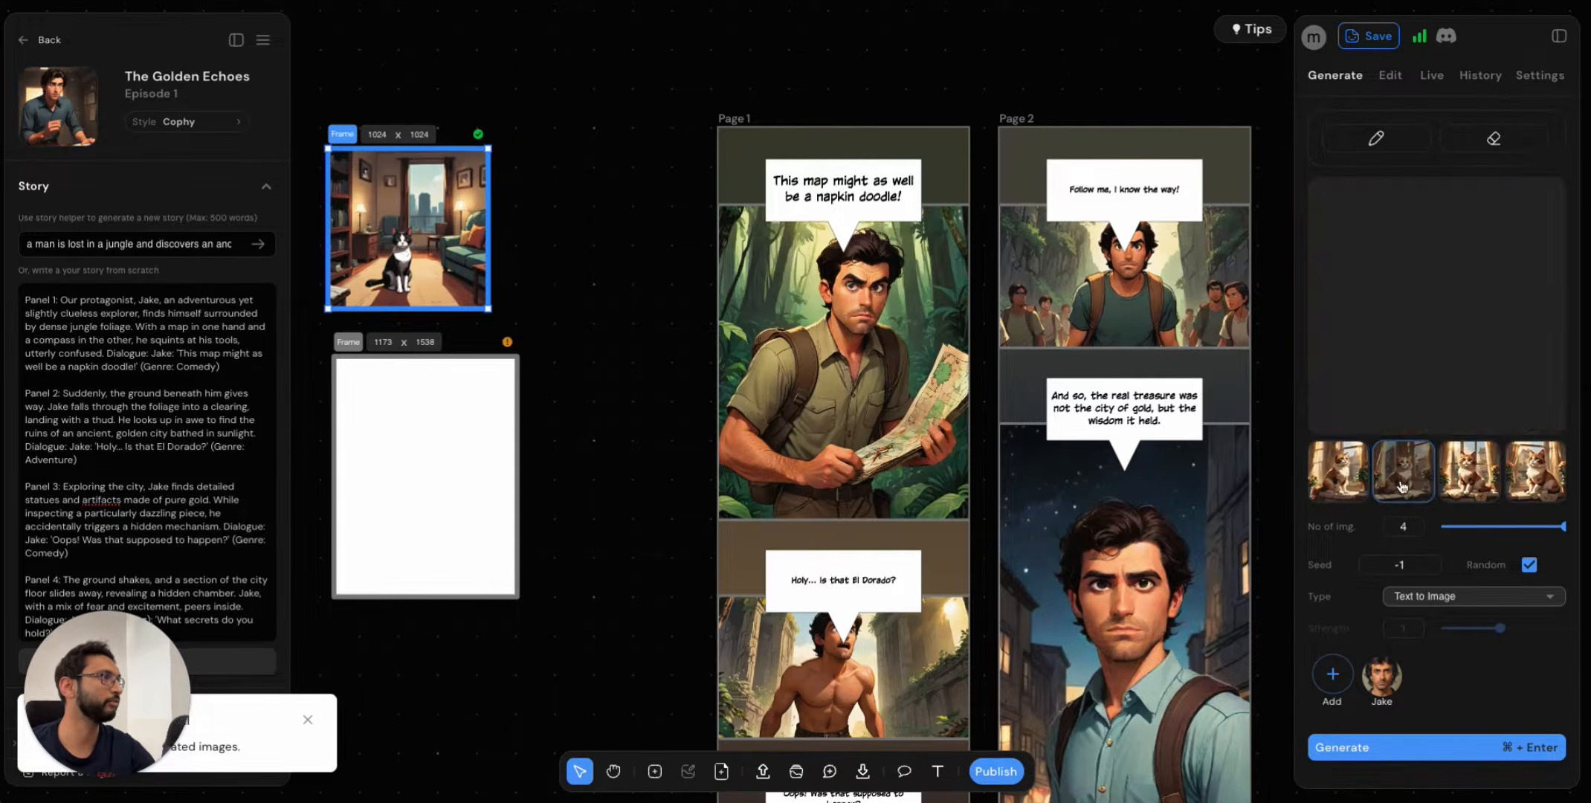
{"action": "left_click", "coordinate": [1472, 480]}
{"action": "left_click", "coordinate": [1537, 477]}
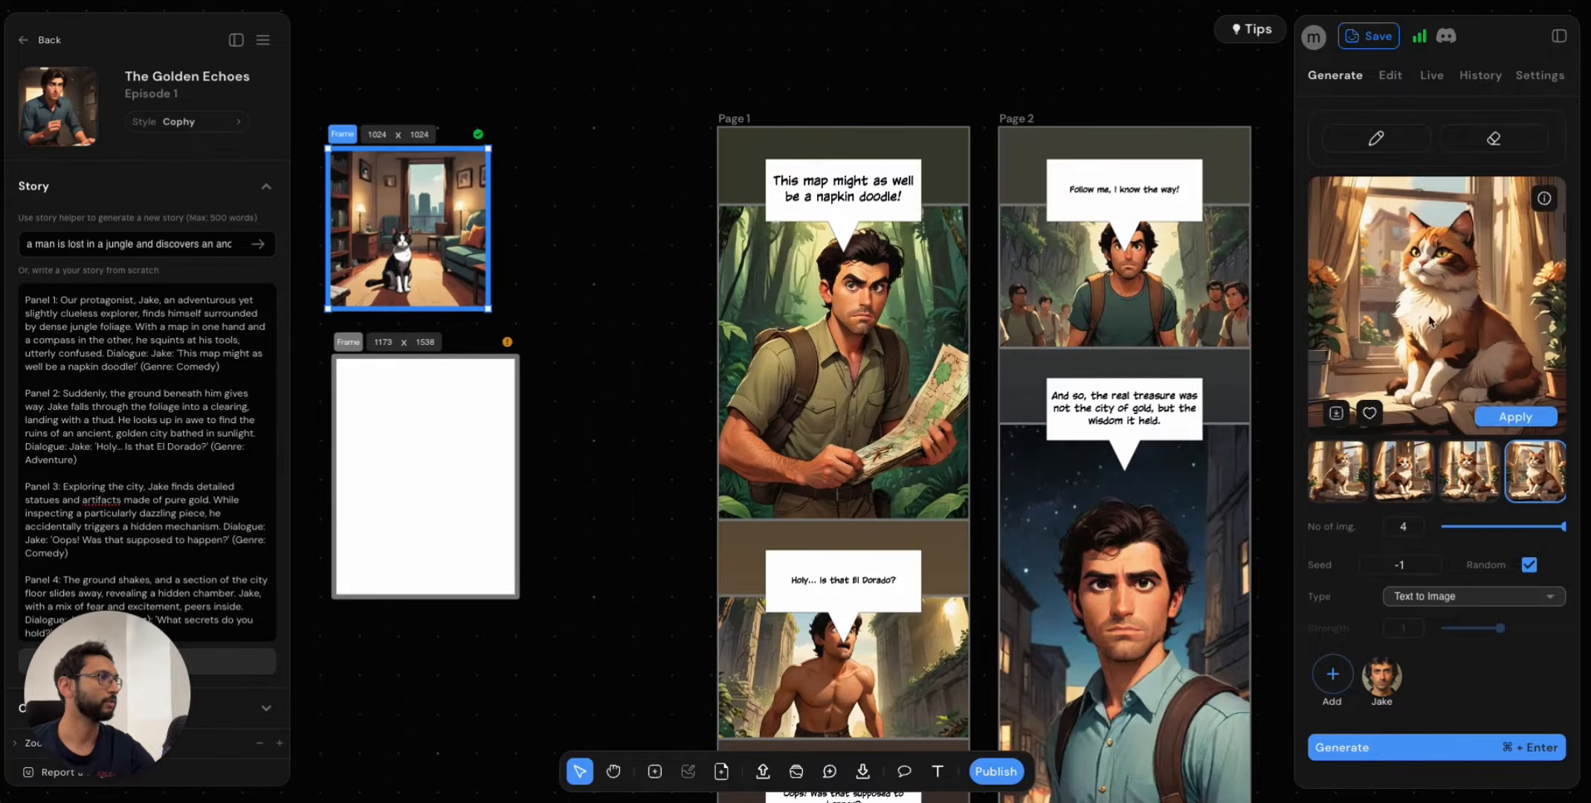
{"action": "left_click", "coordinate": [1339, 471]}
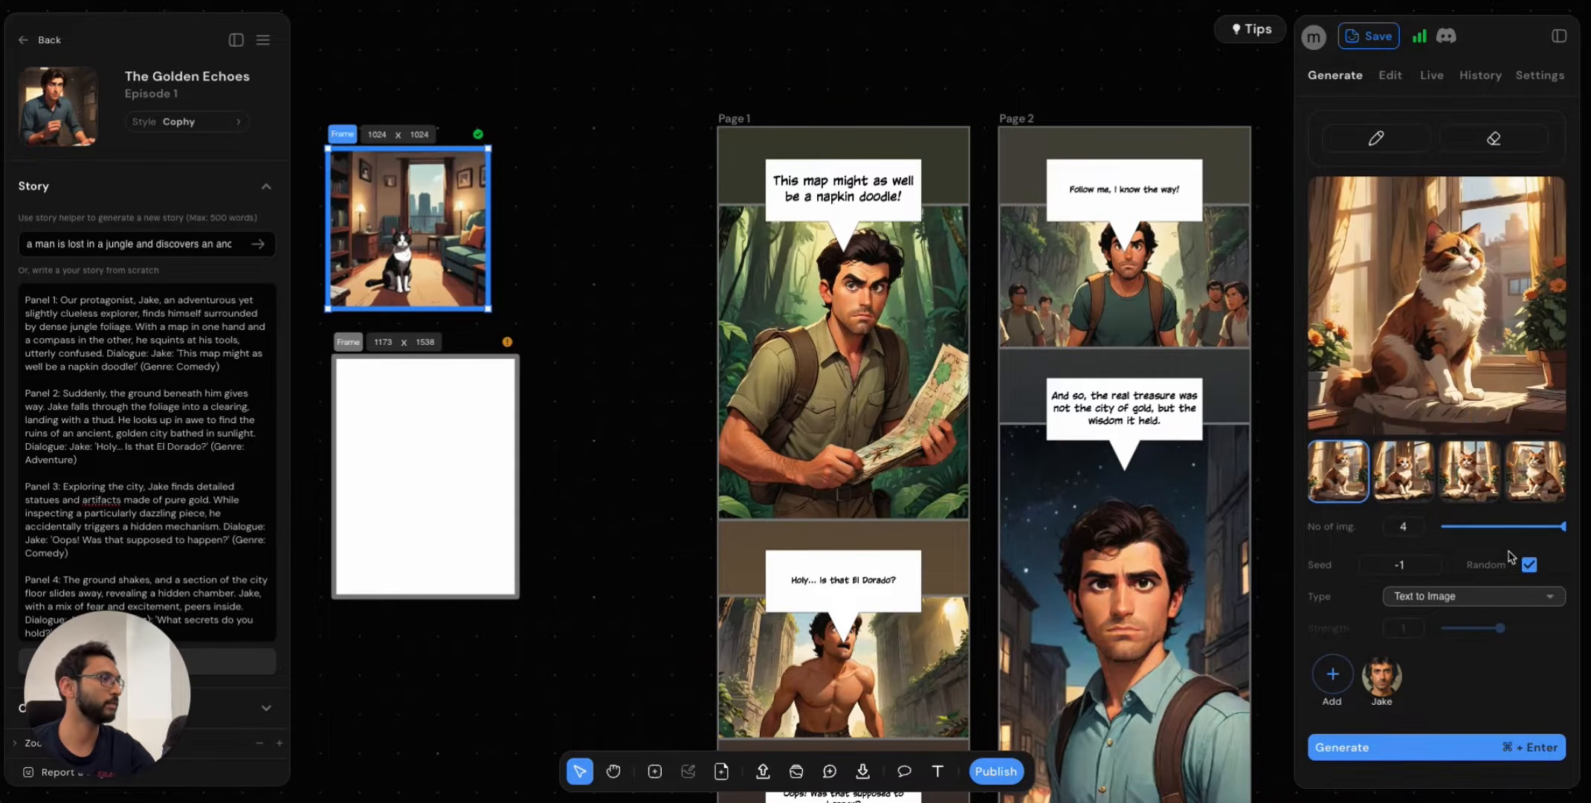
Fix the seed at 266323787 instead of a random one and generate the four cat images again.
{"action": "left_click", "coordinate": [1528, 567]}
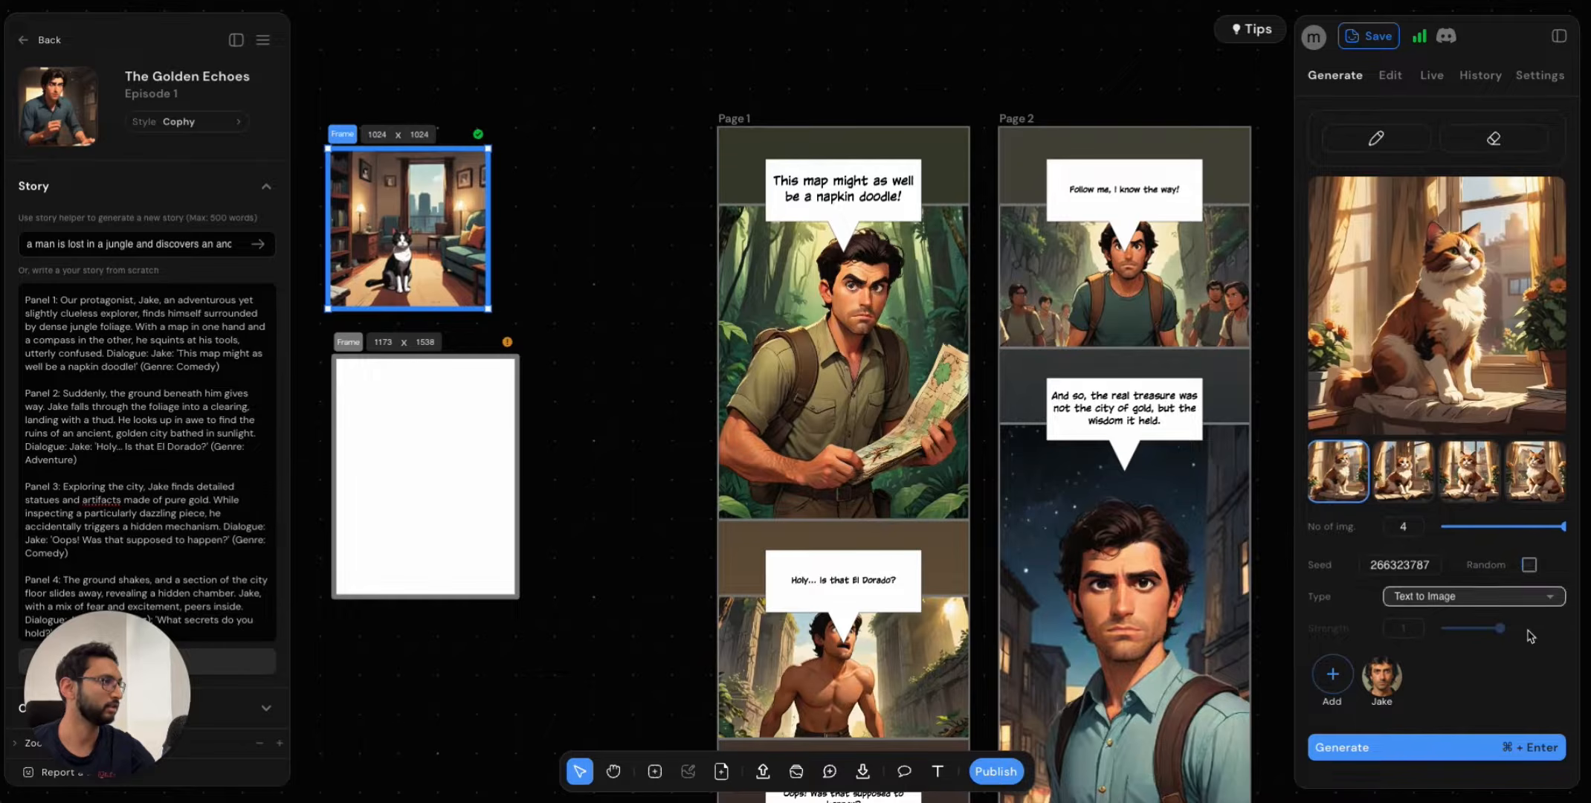
{"action": "left_click", "coordinate": [1427, 570]}
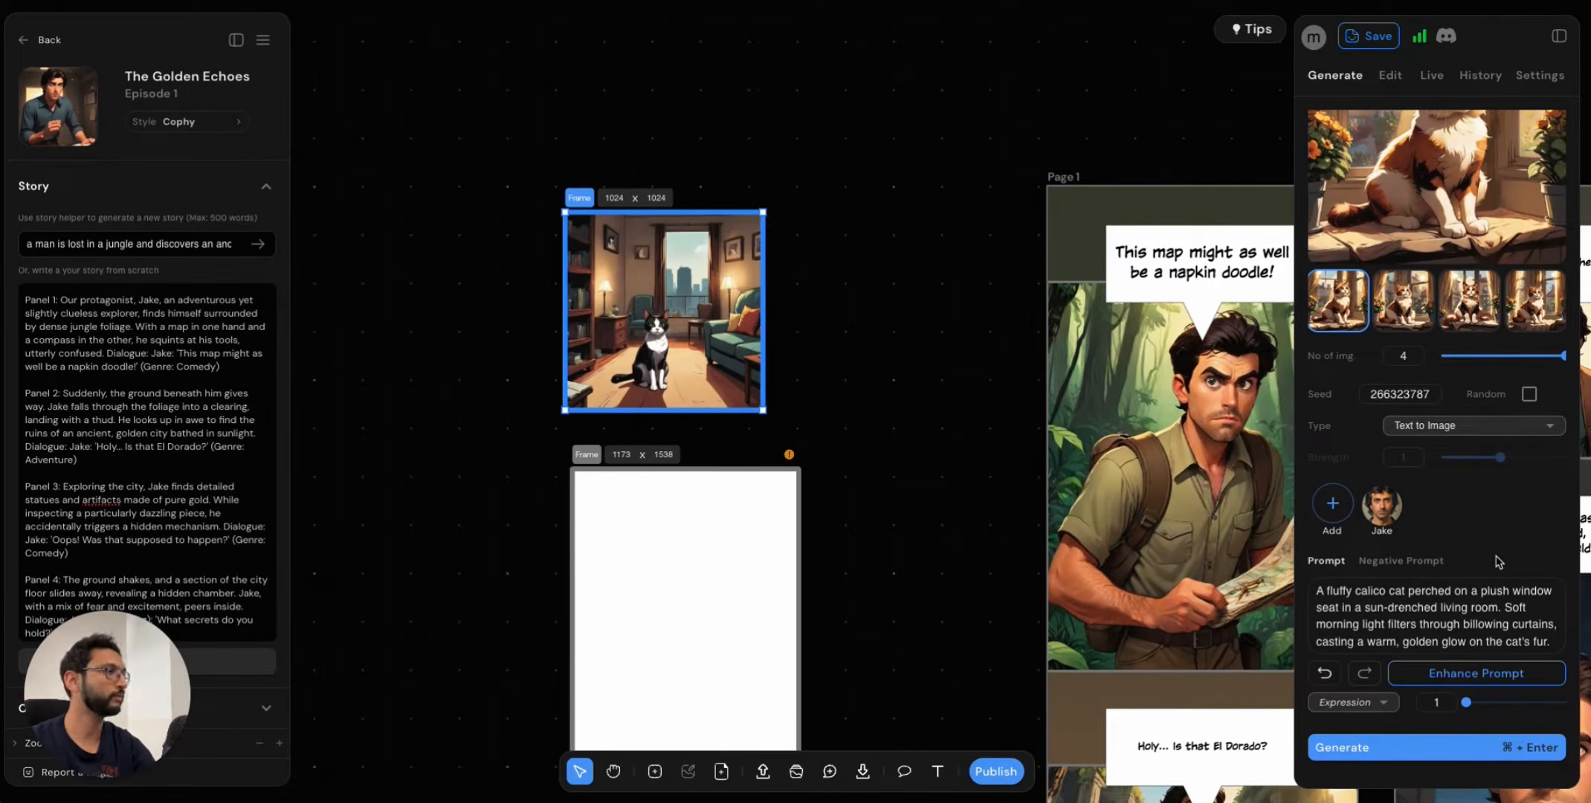
{"action": "left_click", "coordinate": [1393, 621]}
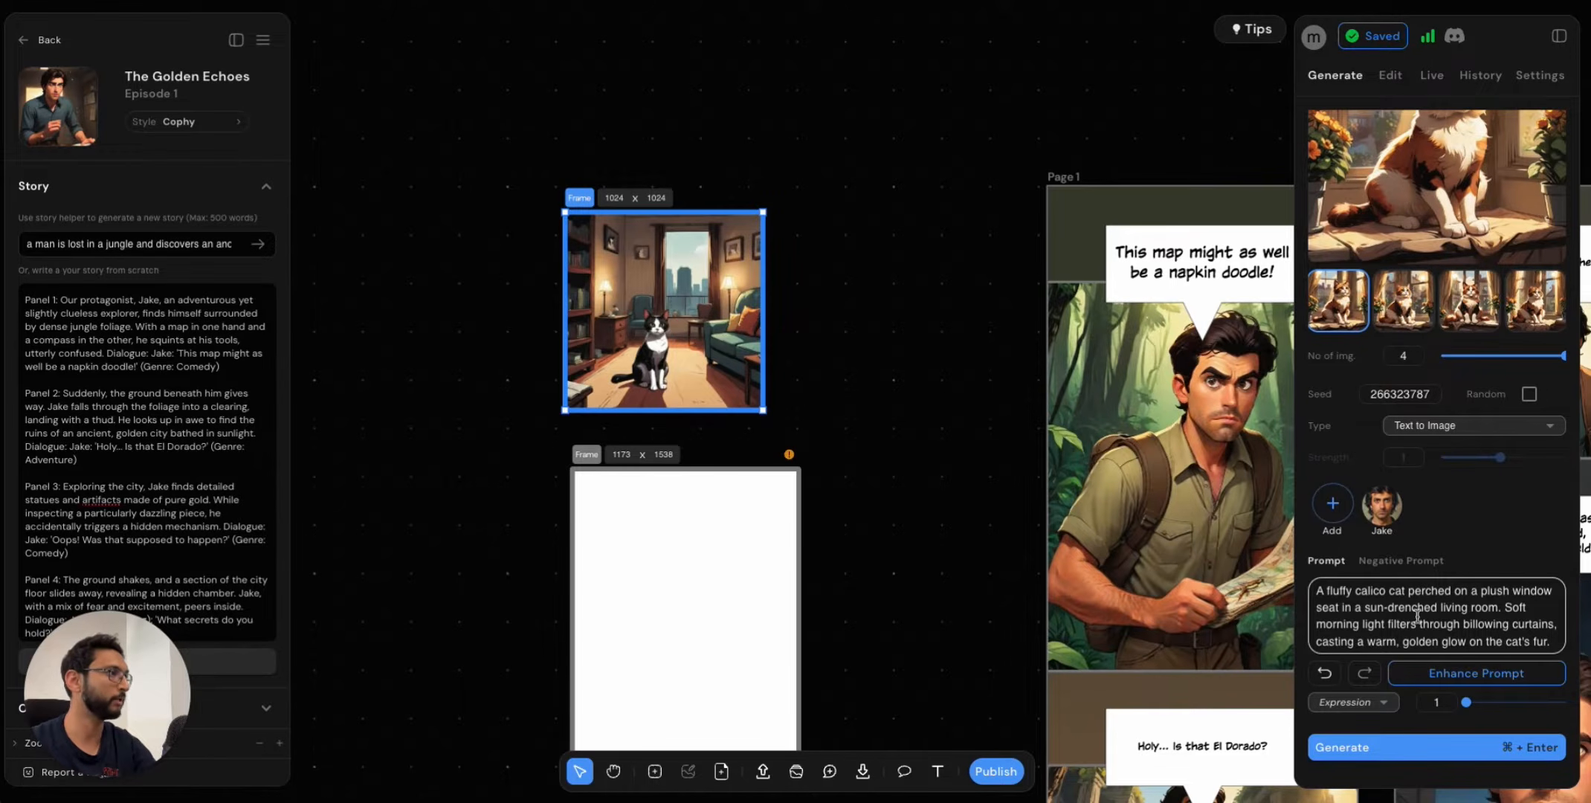
{"action": "left_click", "coordinate": [1440, 641]}
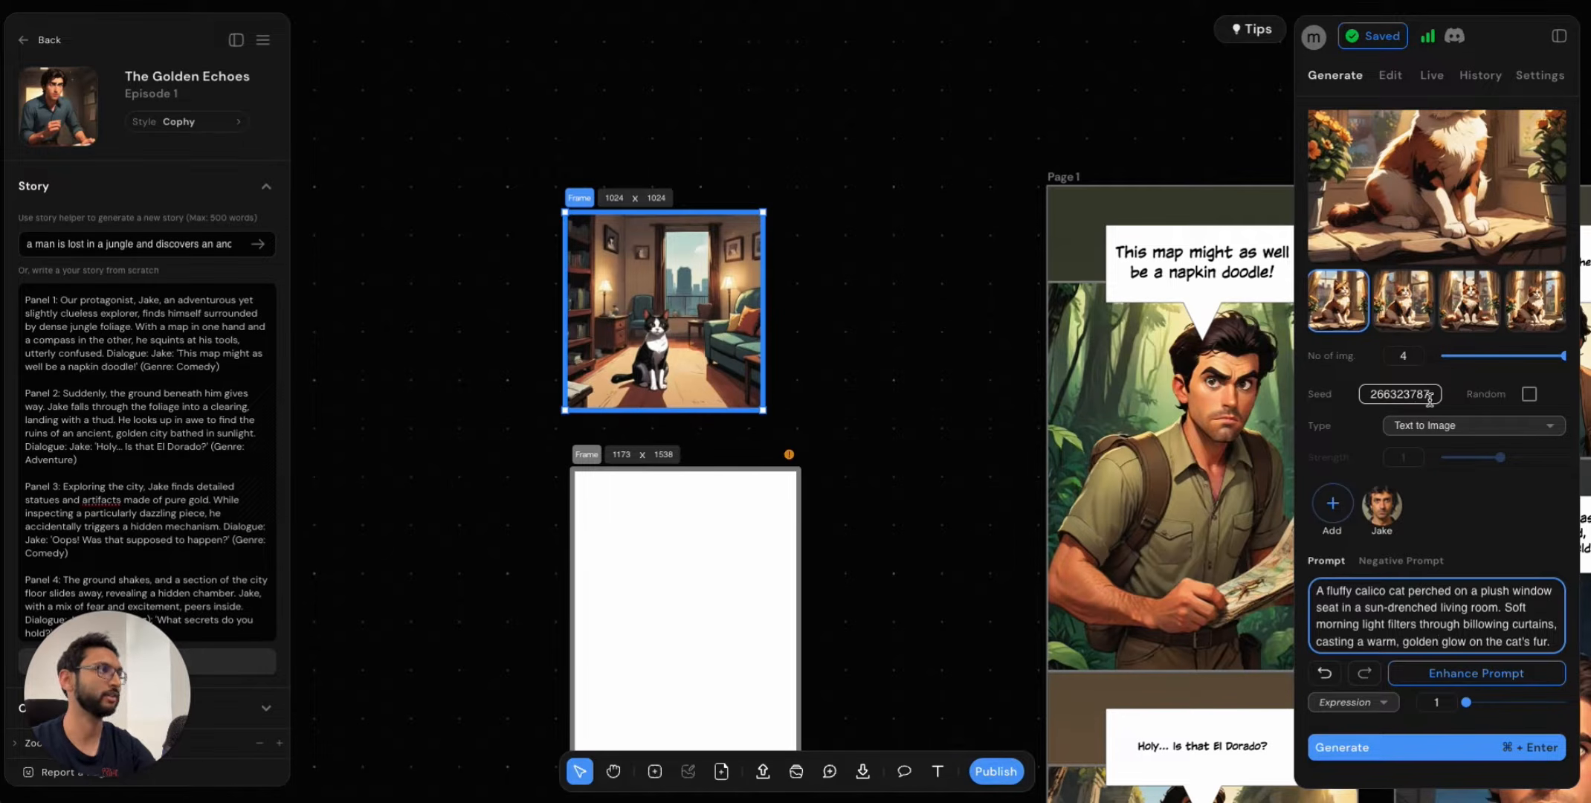
{"action": "scroll", "coordinate": [1472, 405], "scroll_direction": "up", "scroll_amount": 3}
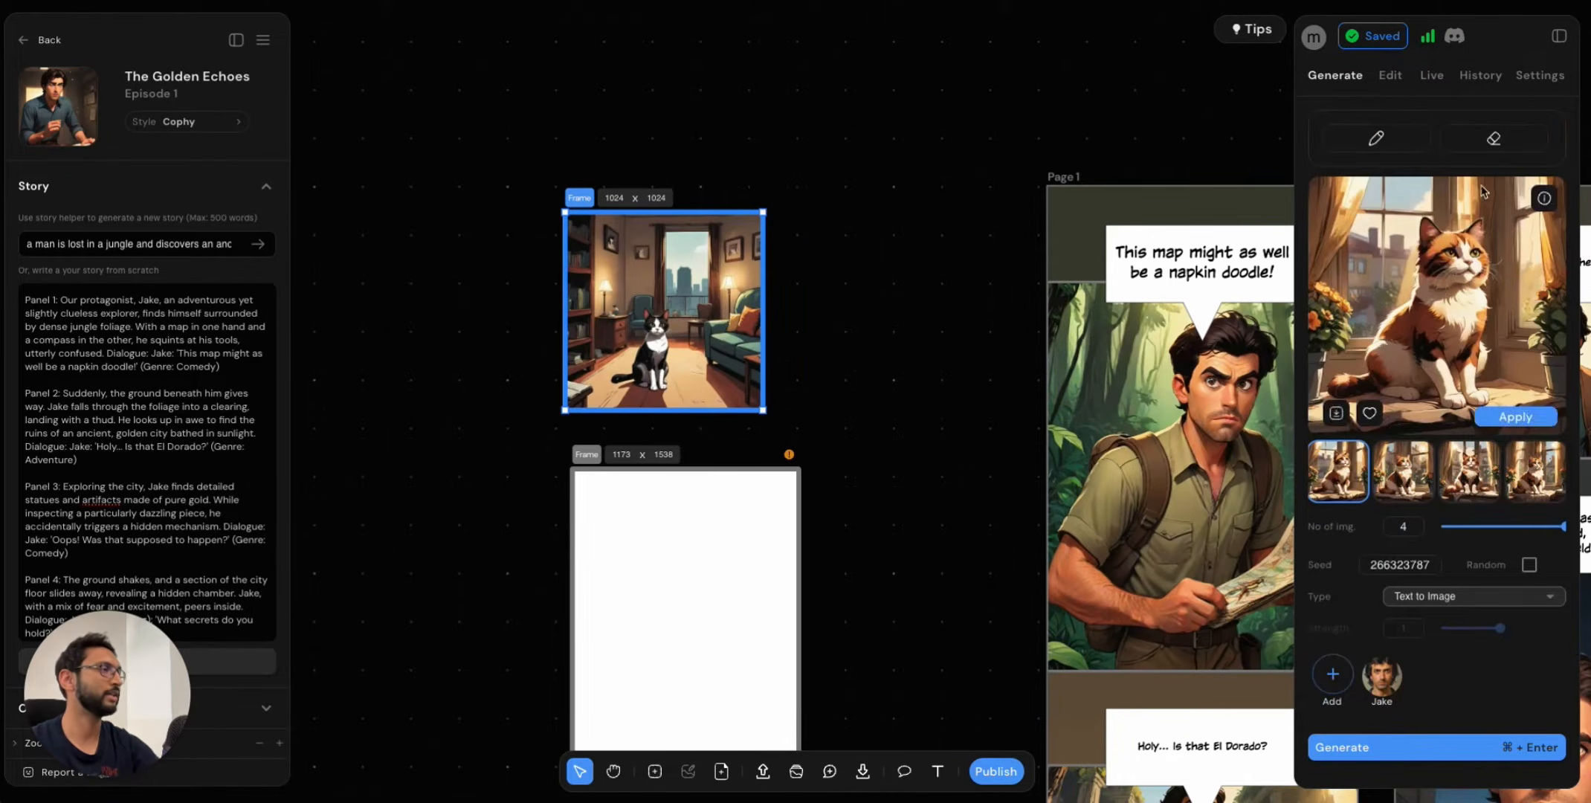
Place the first image of the newest batch from the generation history on the empty canvas above the square frame.
{"action": "left_click", "coordinate": [1478, 77]}
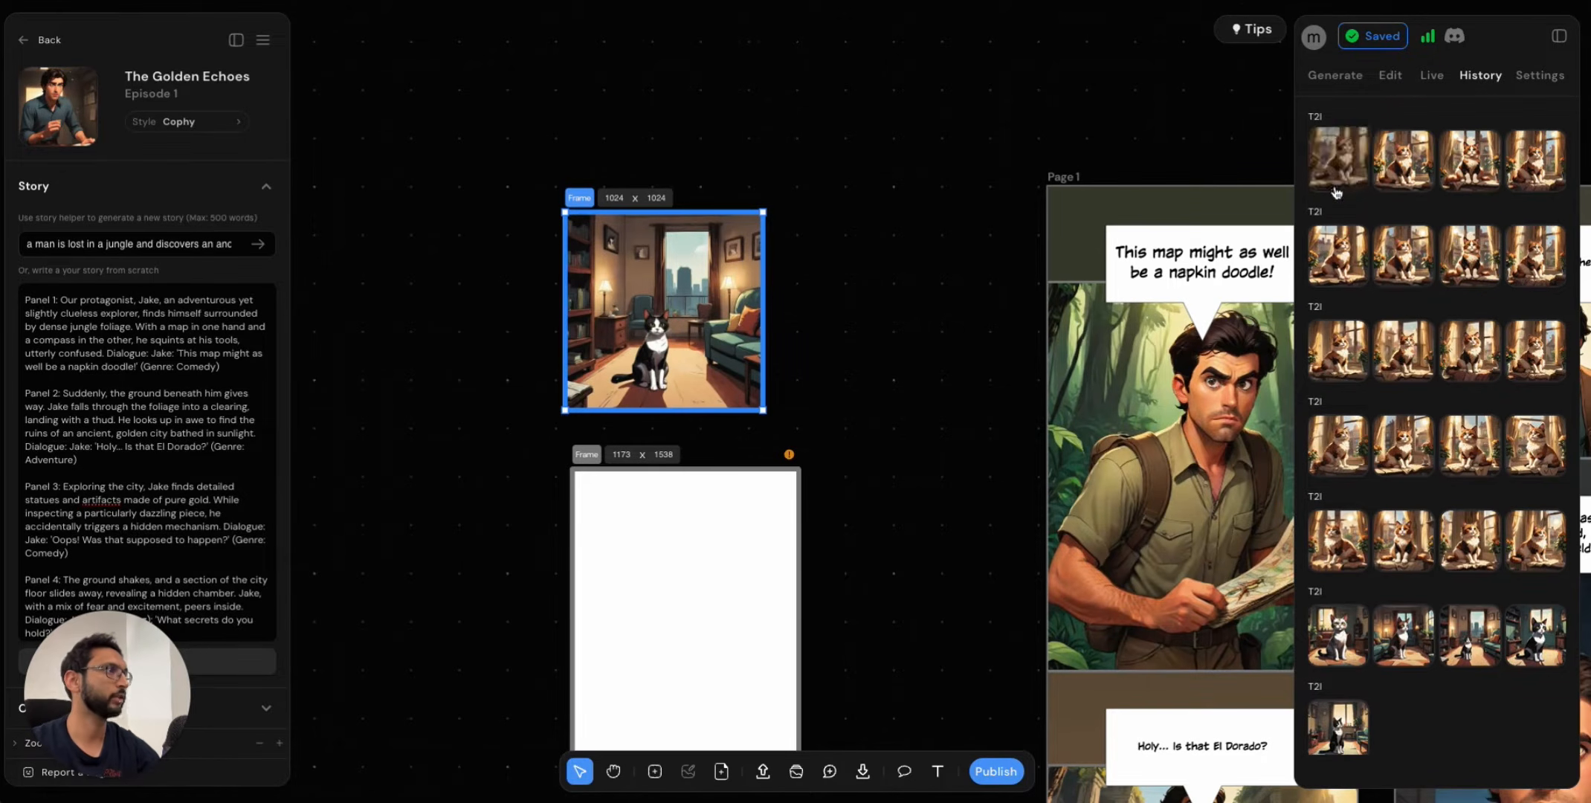
{"action": "left_click", "coordinate": [1340, 160]}
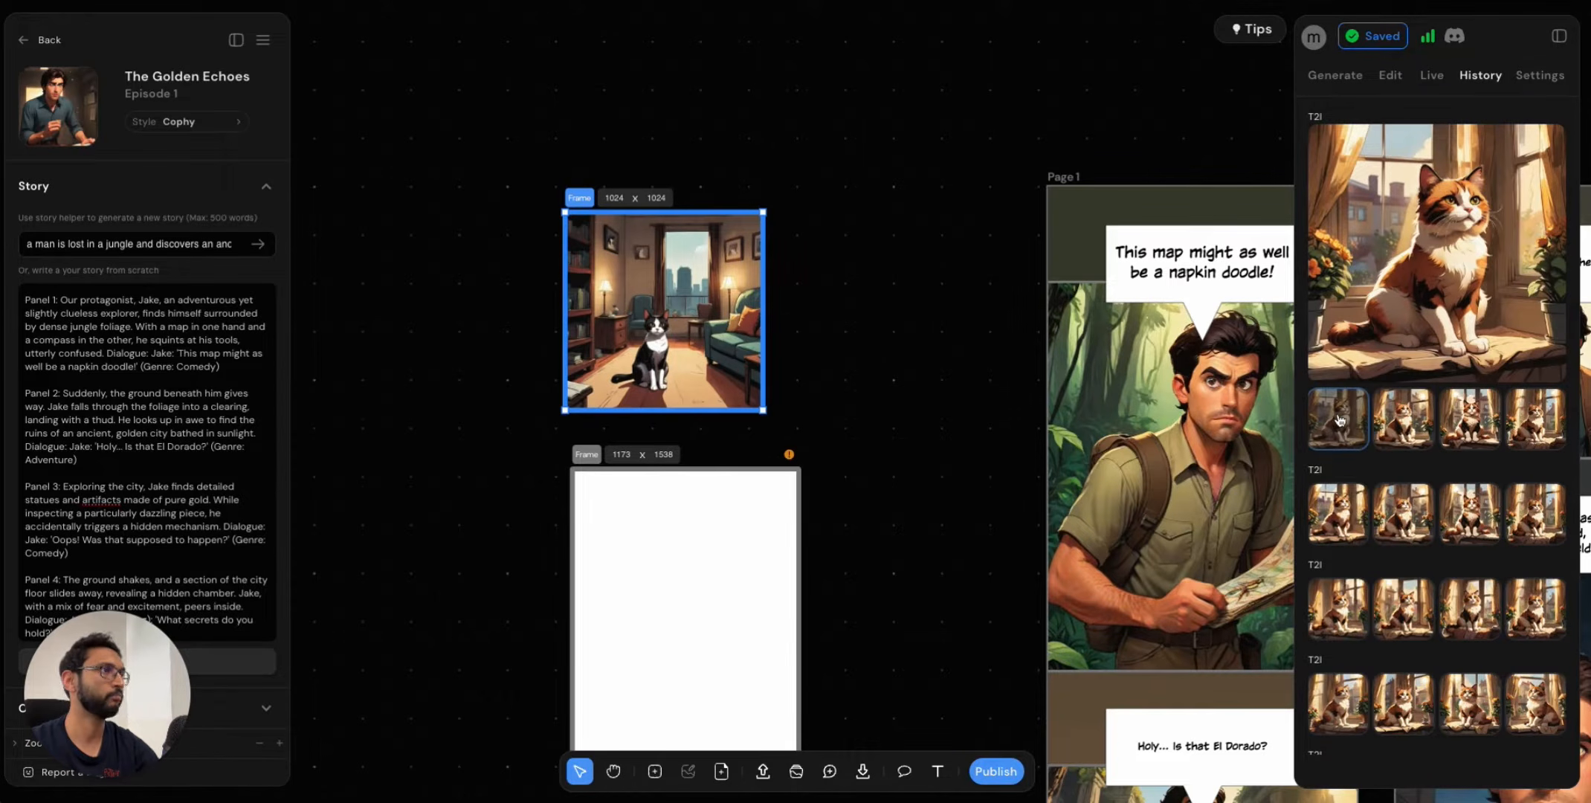
{"action": "left_click_drag", "start_coordinate": [1342, 428], "coordinate": [824, 124]}
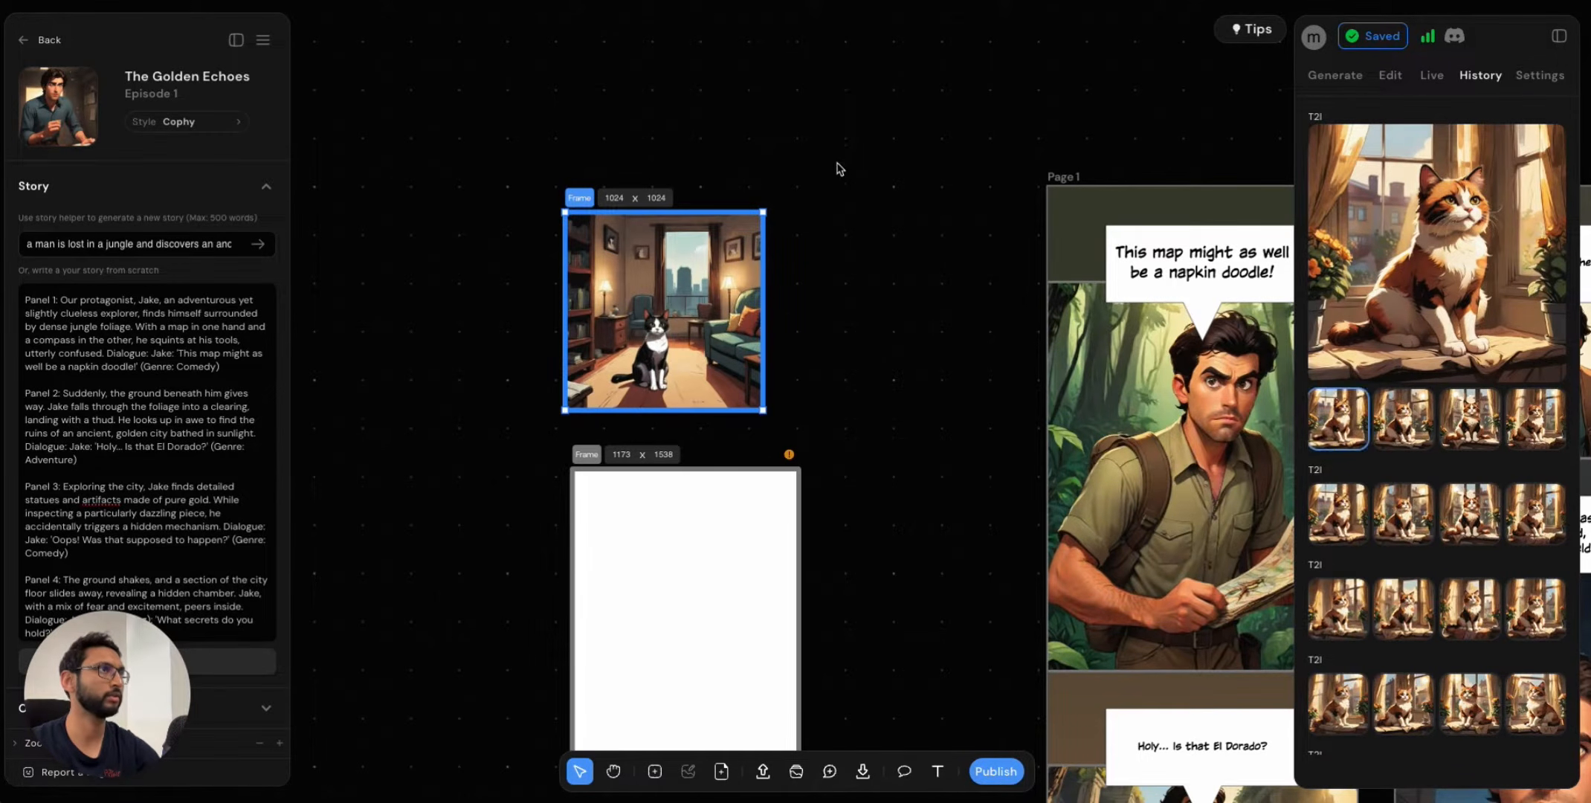
{"action": "scroll", "coordinate": [912, 239], "scroll_direction": "up", "scroll_amount": 4}
{"action": "left_click_drag", "start_coordinate": [819, 433], "coordinate": [778, 296]}
Reselect the square frame and place the first image of the second-newest history batch directly beside the cat image on the canvas.
{"action": "left_click", "coordinate": [690, 623]}
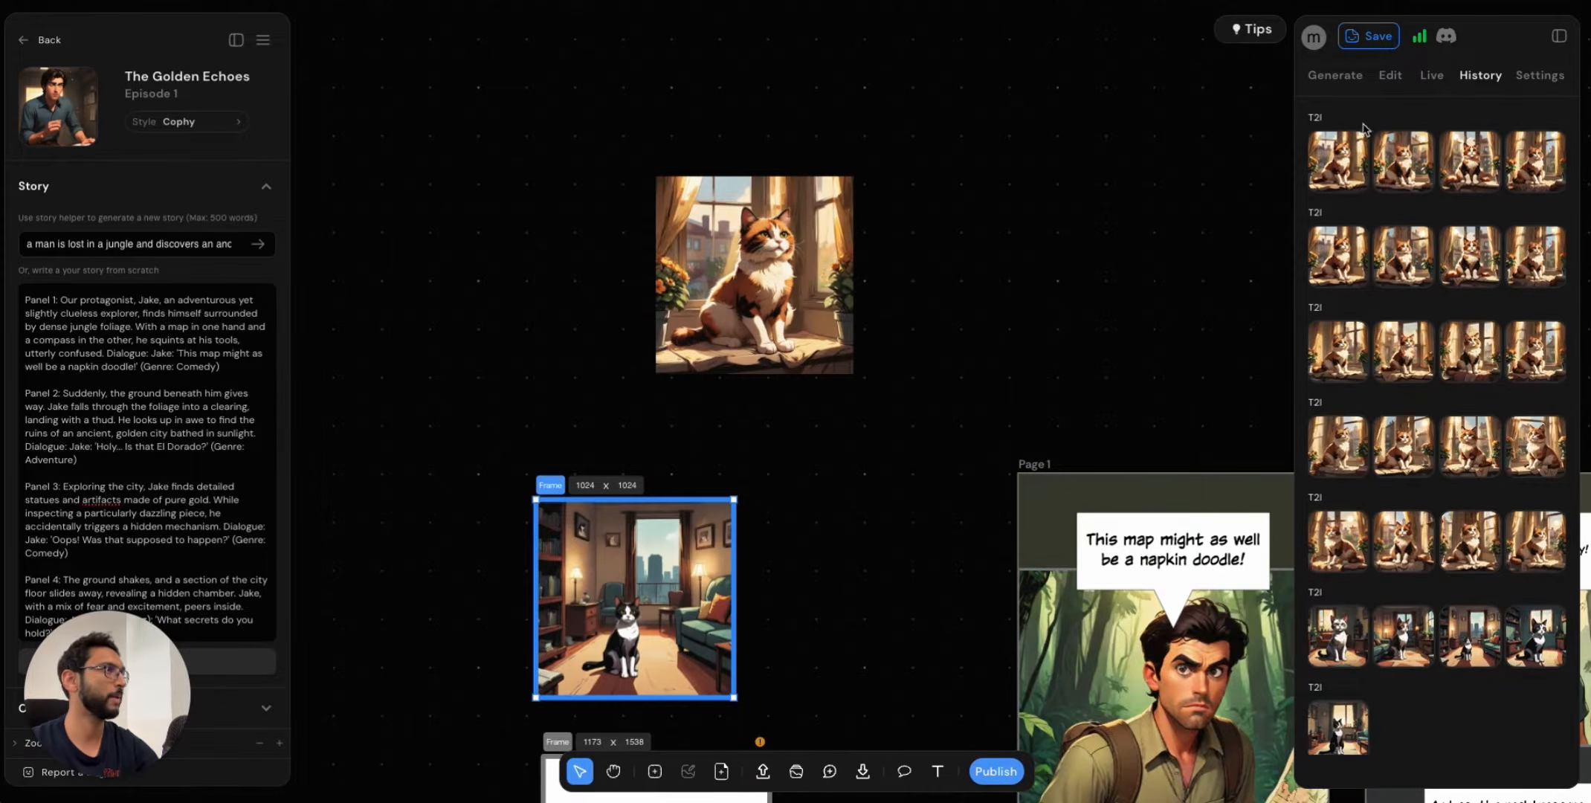
{"action": "left_click", "coordinate": [1343, 273]}
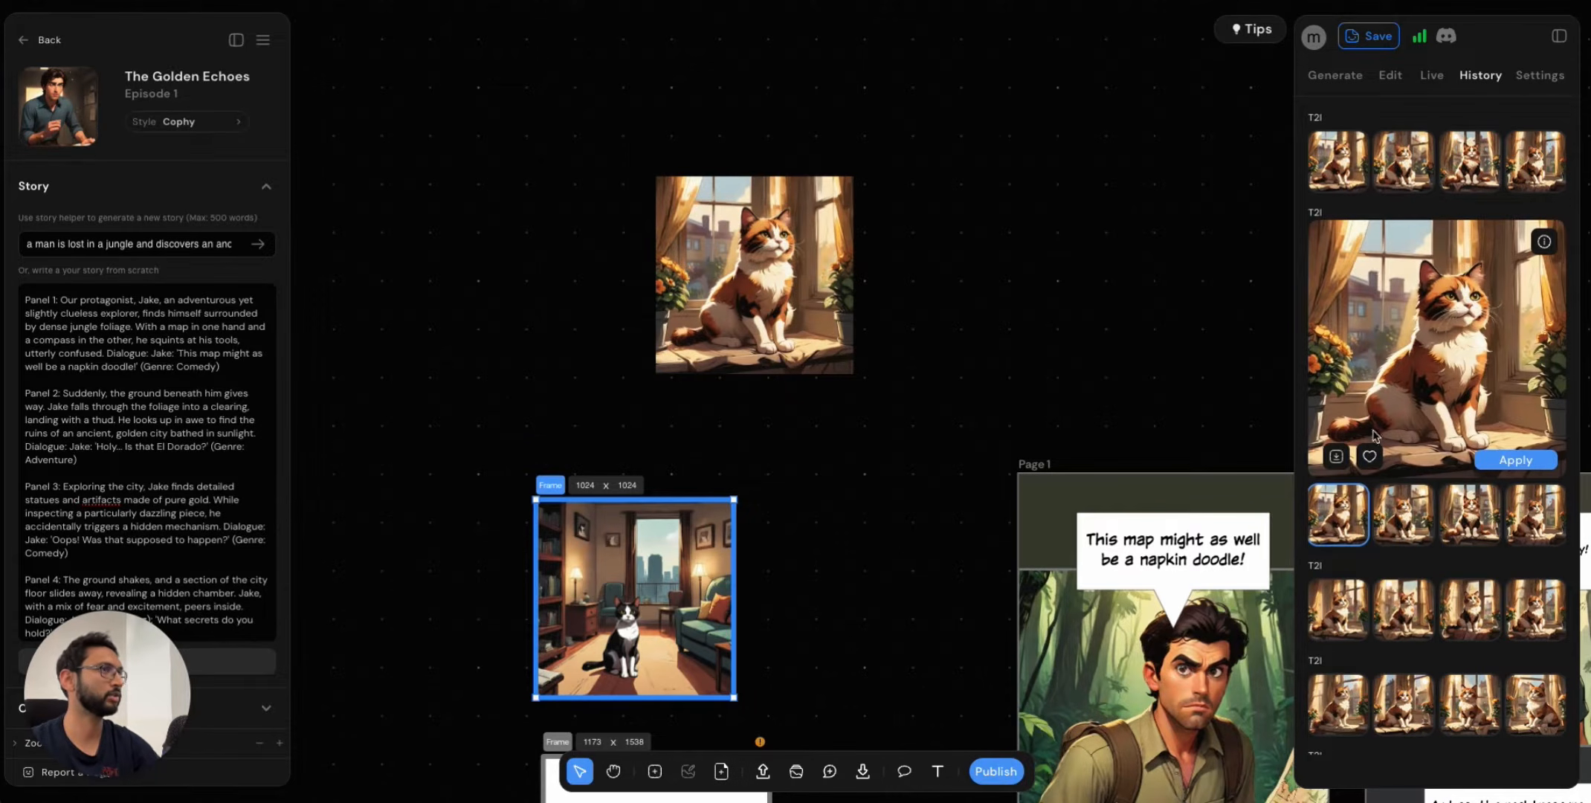
{"action": "left_click_drag", "start_coordinate": [1331, 506], "coordinate": [915, 278]}
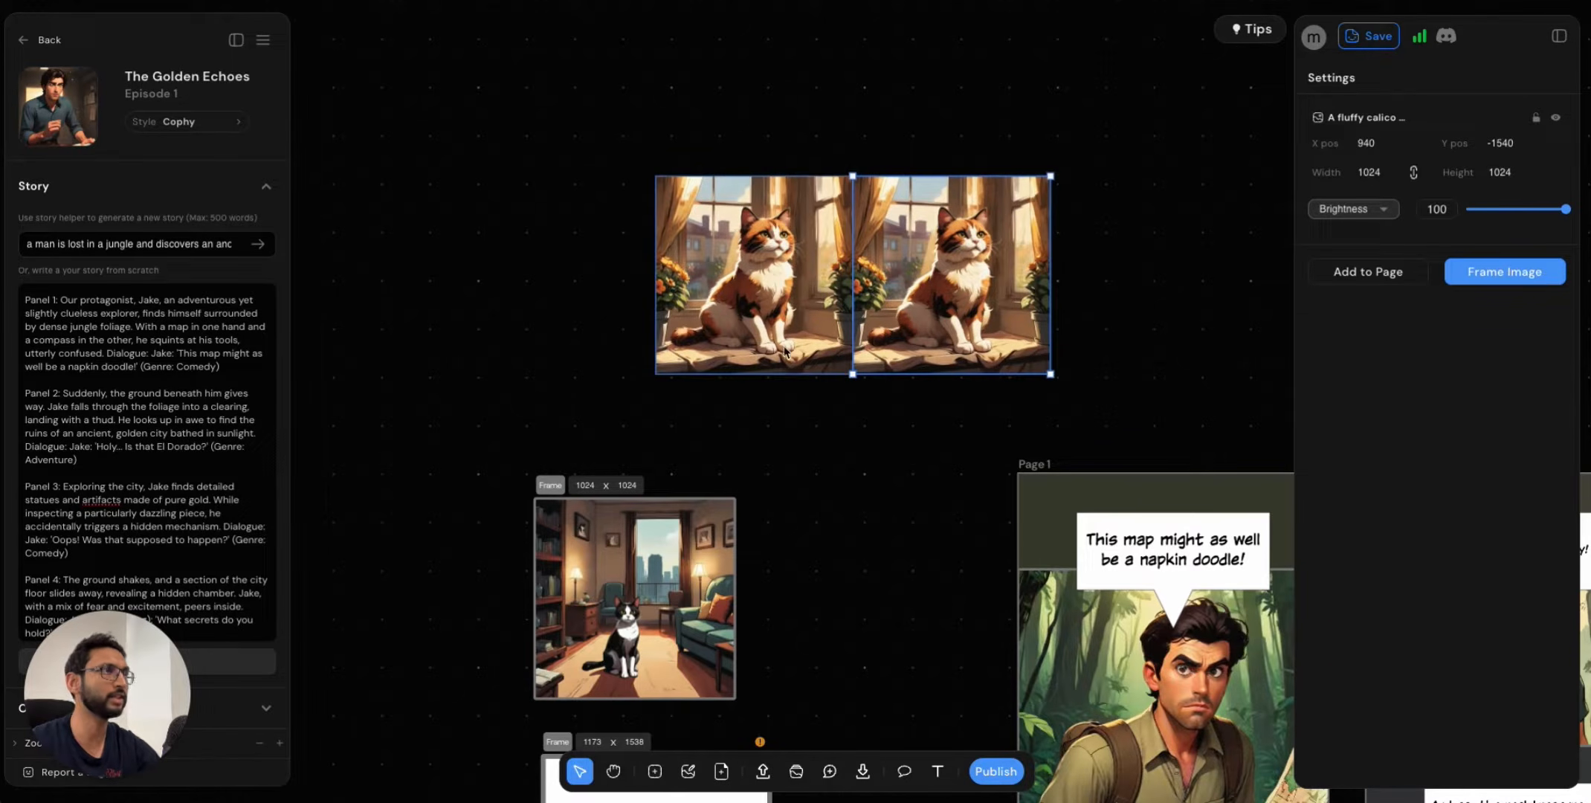
Compare the two adjoining cat images up close and move the second one slightly away to leave a gap.
{"action": "scroll", "coordinate": [888, 431], "scroll_direction": "up", "scroll_amount": 5}
{"action": "left_click", "coordinate": [895, 451]}
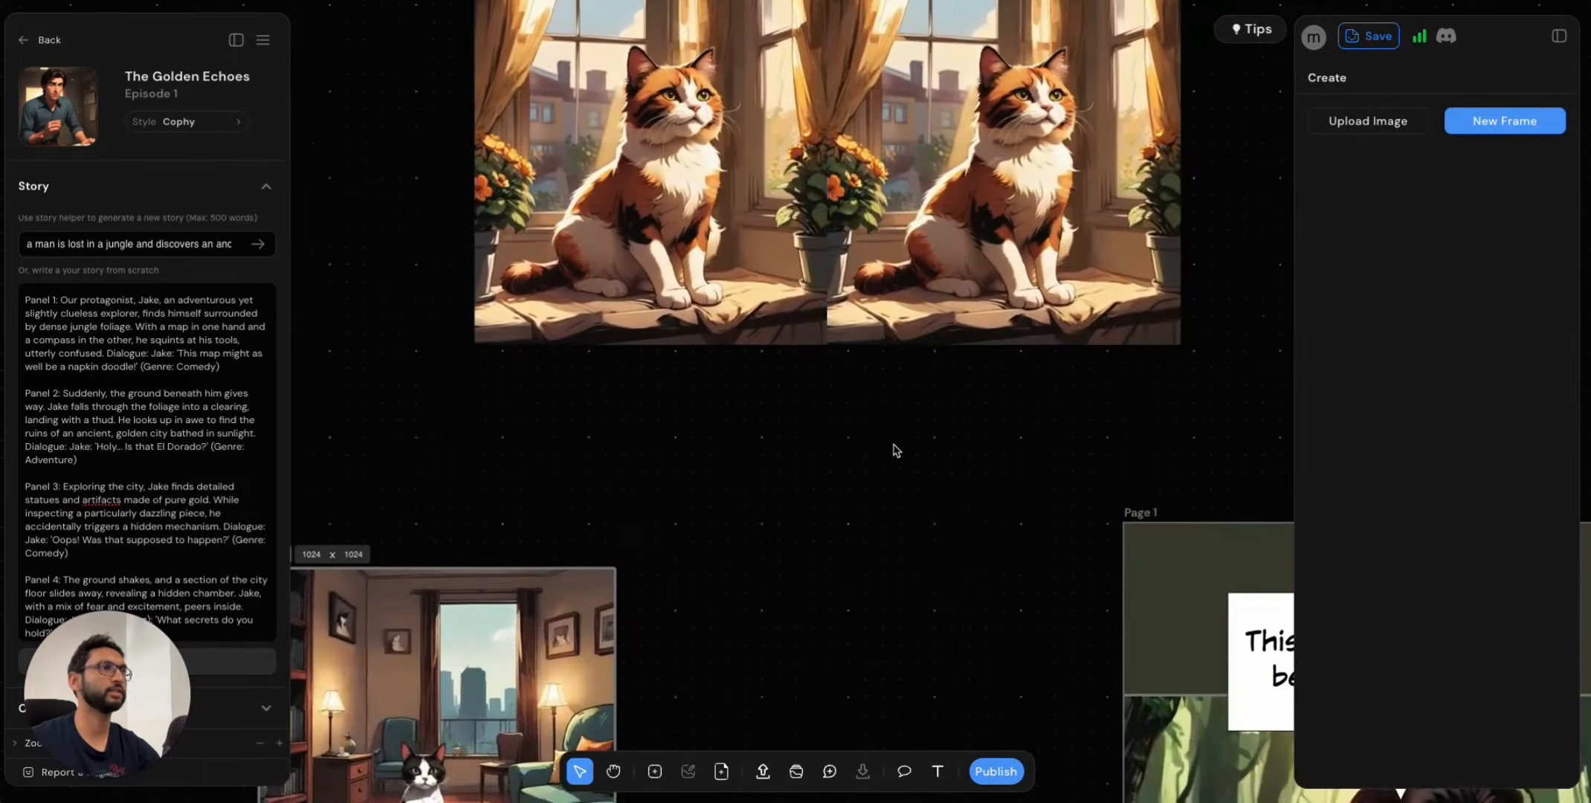
{"action": "scroll", "coordinate": [878, 439], "scroll_direction": "up", "scroll_amount": 2}
{"action": "scroll", "coordinate": [833, 396], "scroll_direction": "down", "scroll_amount": 1}
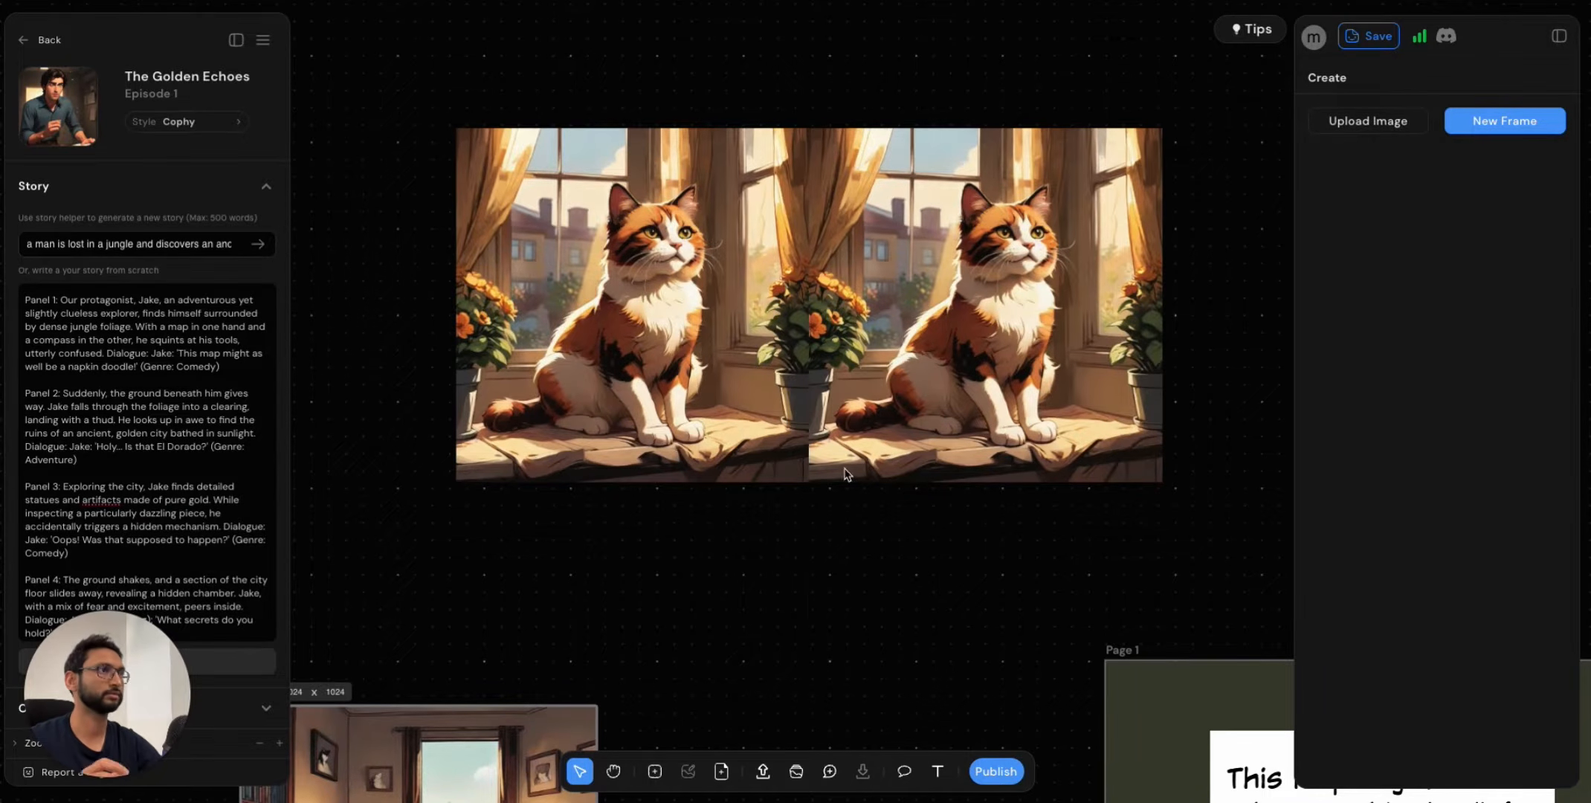
{"action": "left_click_drag", "start_coordinate": [919, 373], "coordinate": [934, 376]}
Compare the first images of the two newest batches in the square frame's generation history by alternating between them.
{"action": "scroll", "coordinate": [747, 635], "scroll_direction": "down", "scroll_amount": 5}
{"action": "left_click", "coordinate": [574, 600]}
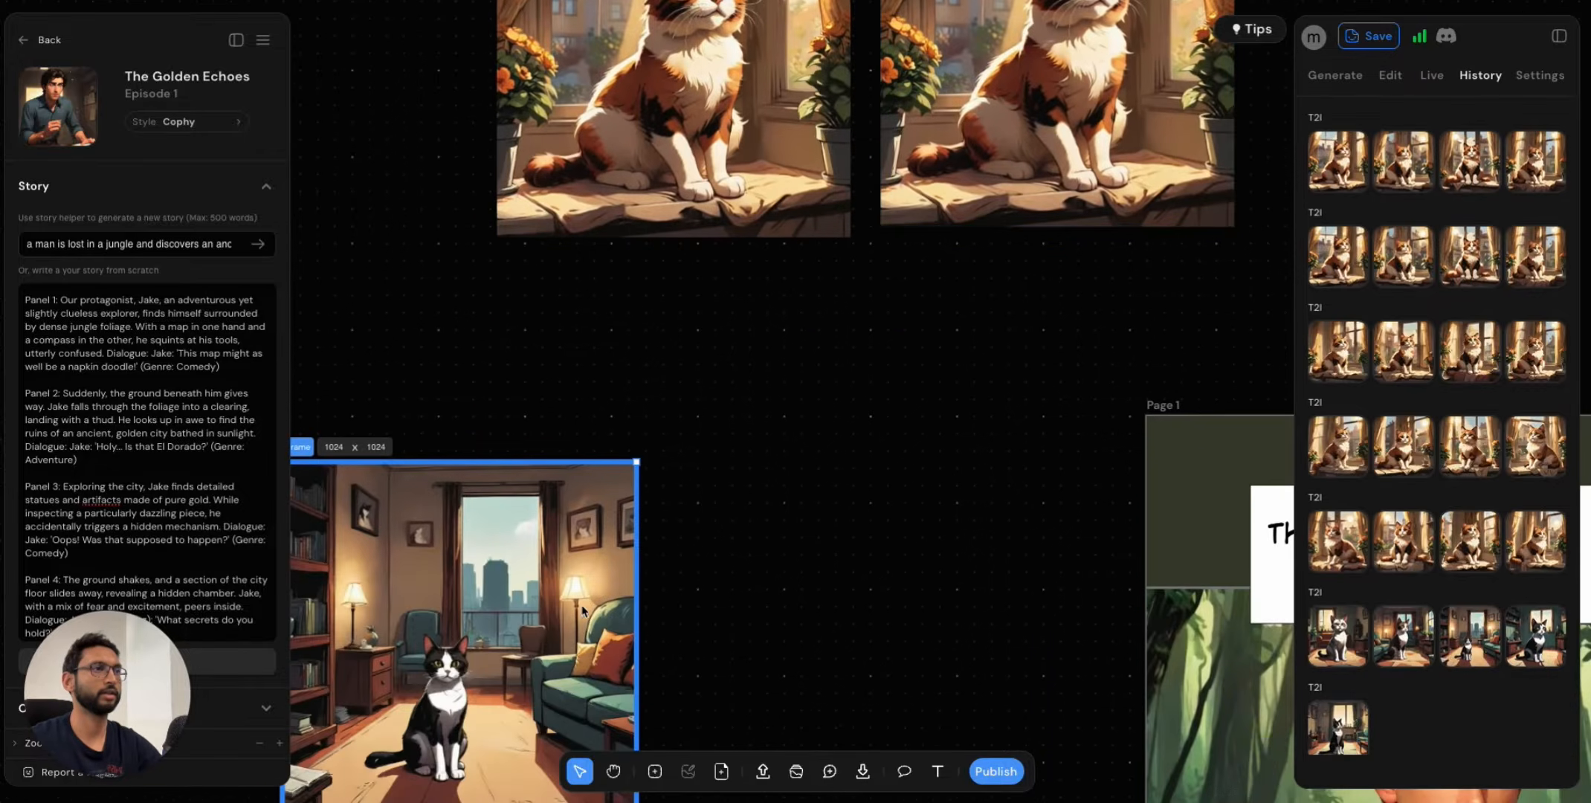
{"action": "left_click", "coordinate": [1341, 163]}
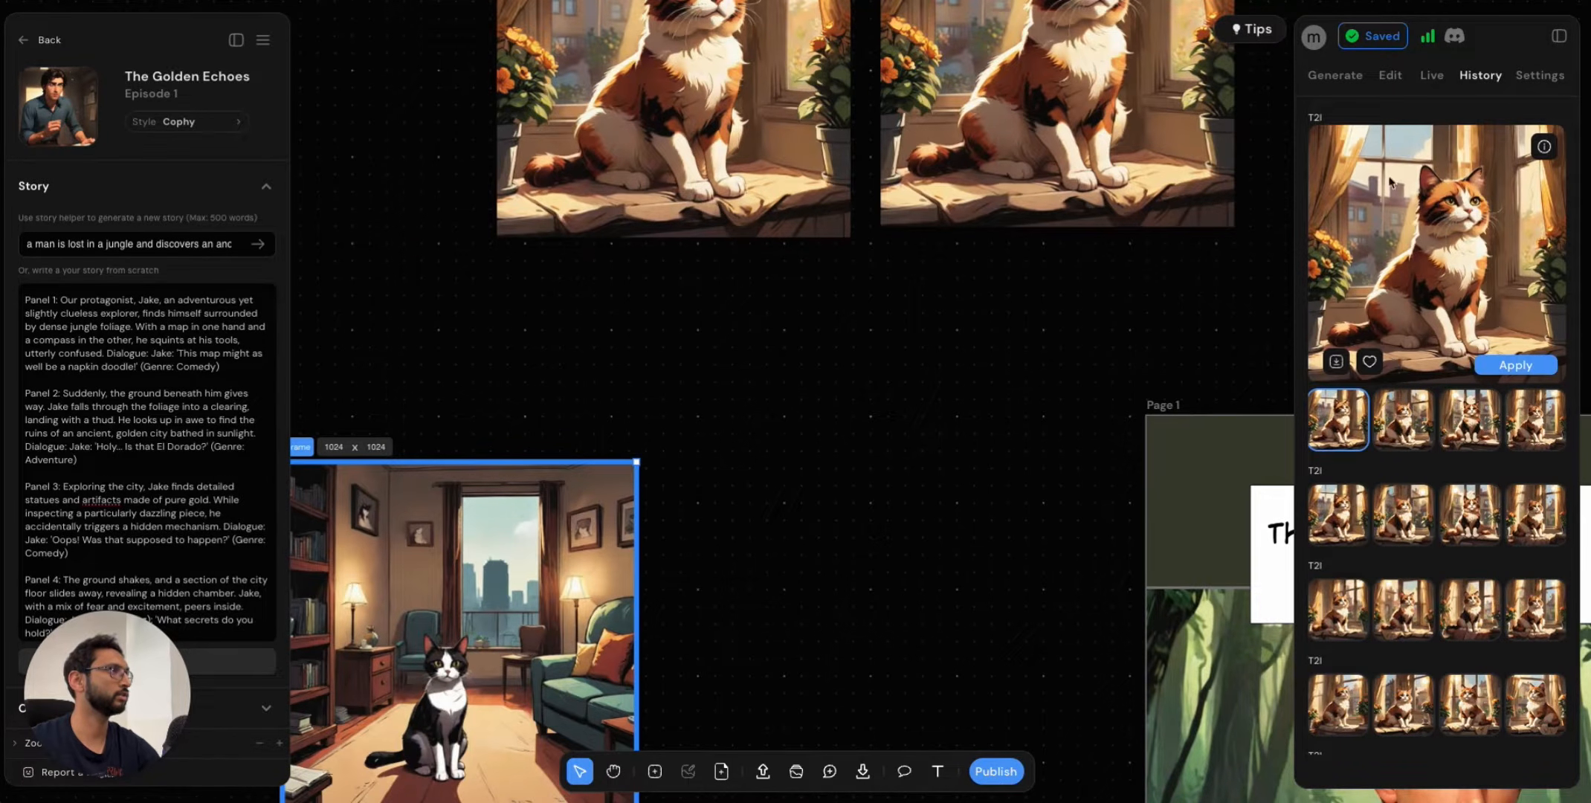
{"action": "left_click", "coordinate": [1339, 514]}
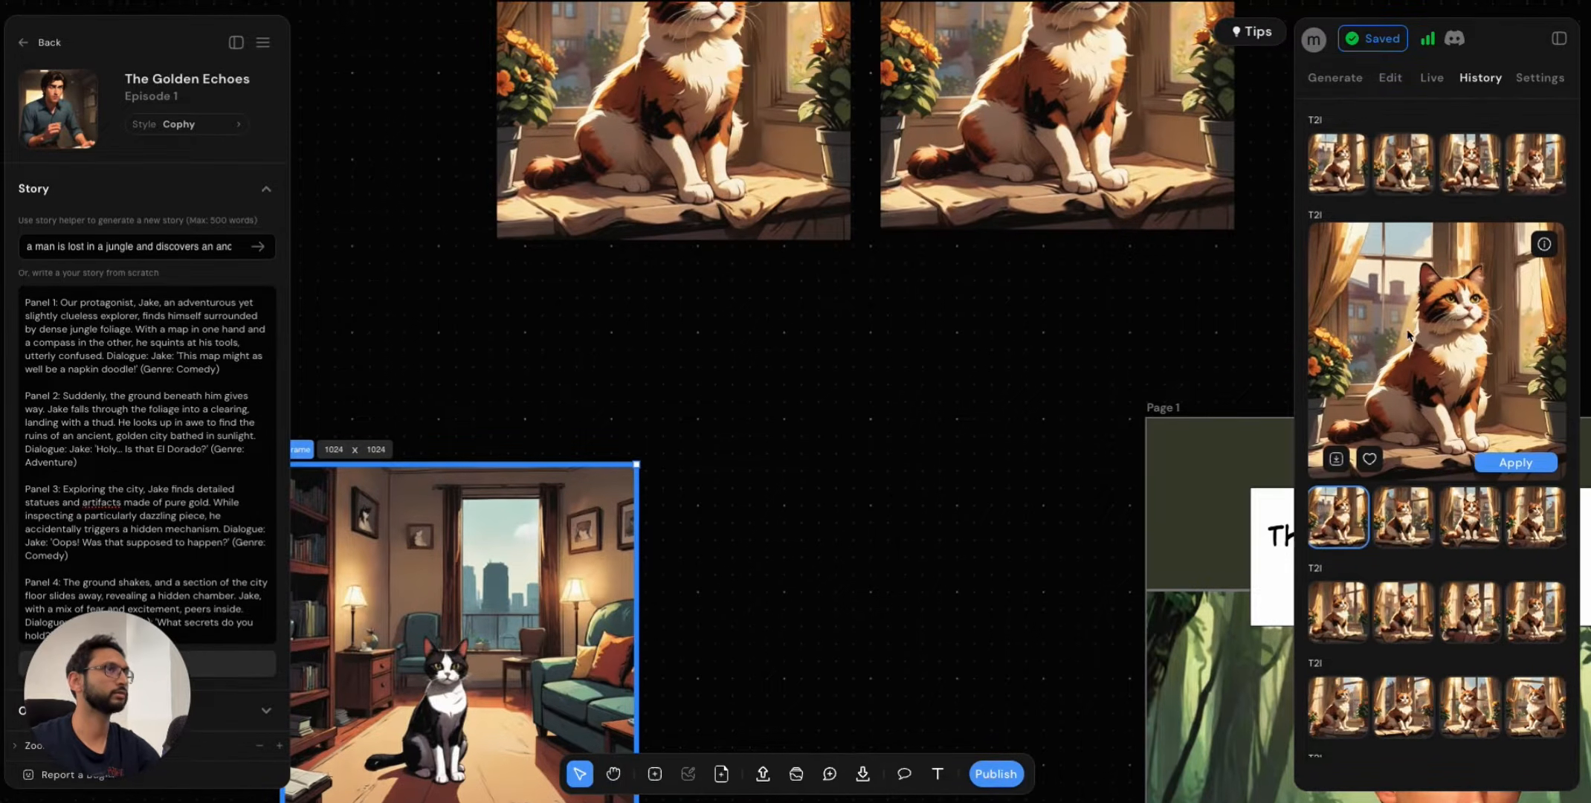
{"action": "scroll", "coordinate": [1422, 275], "scroll_direction": "down", "scroll_amount": 1}
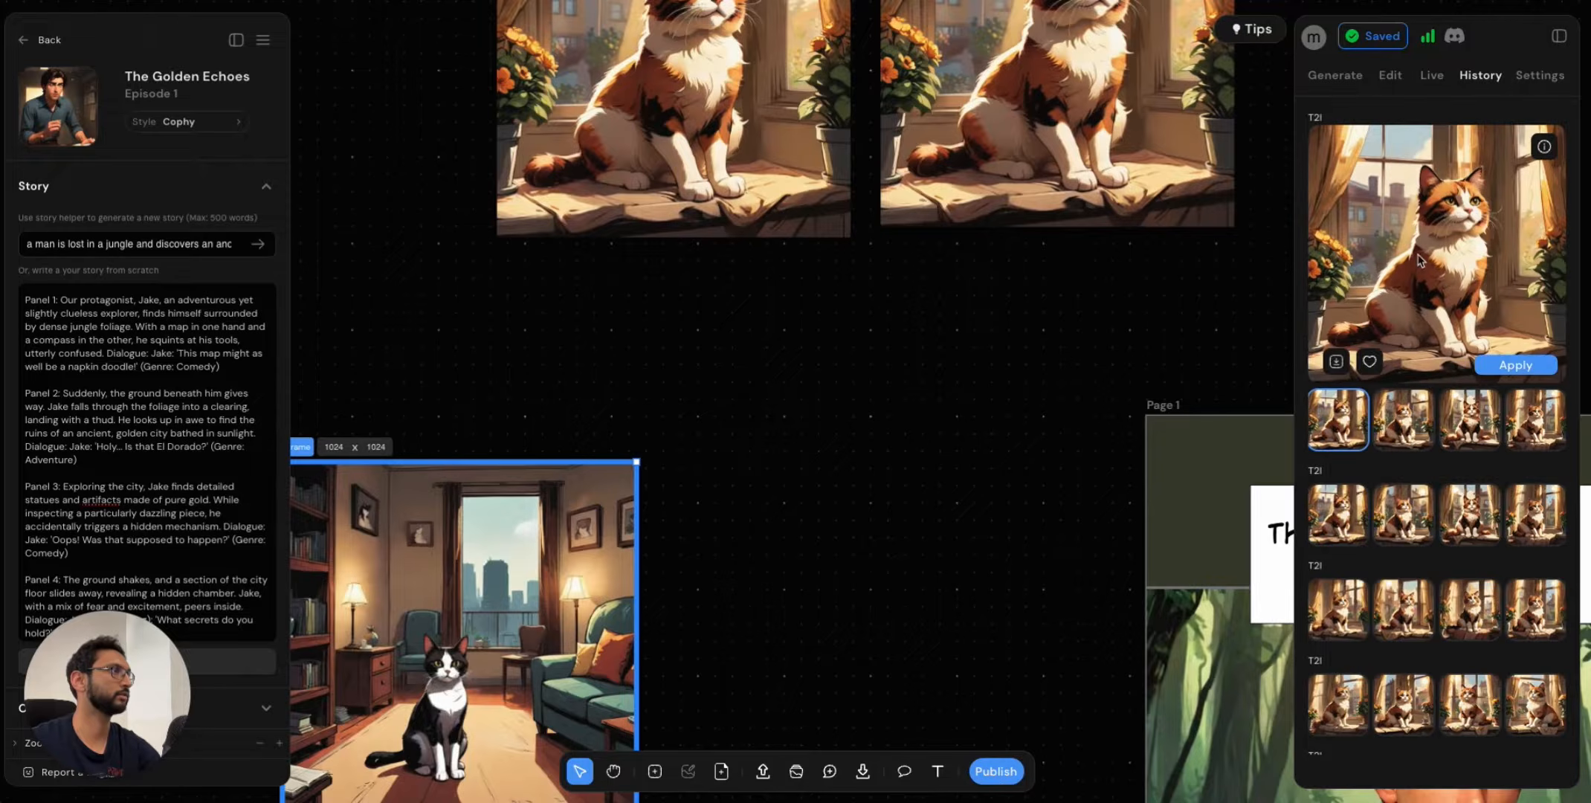
{"action": "left_click", "coordinate": [1341, 524]}
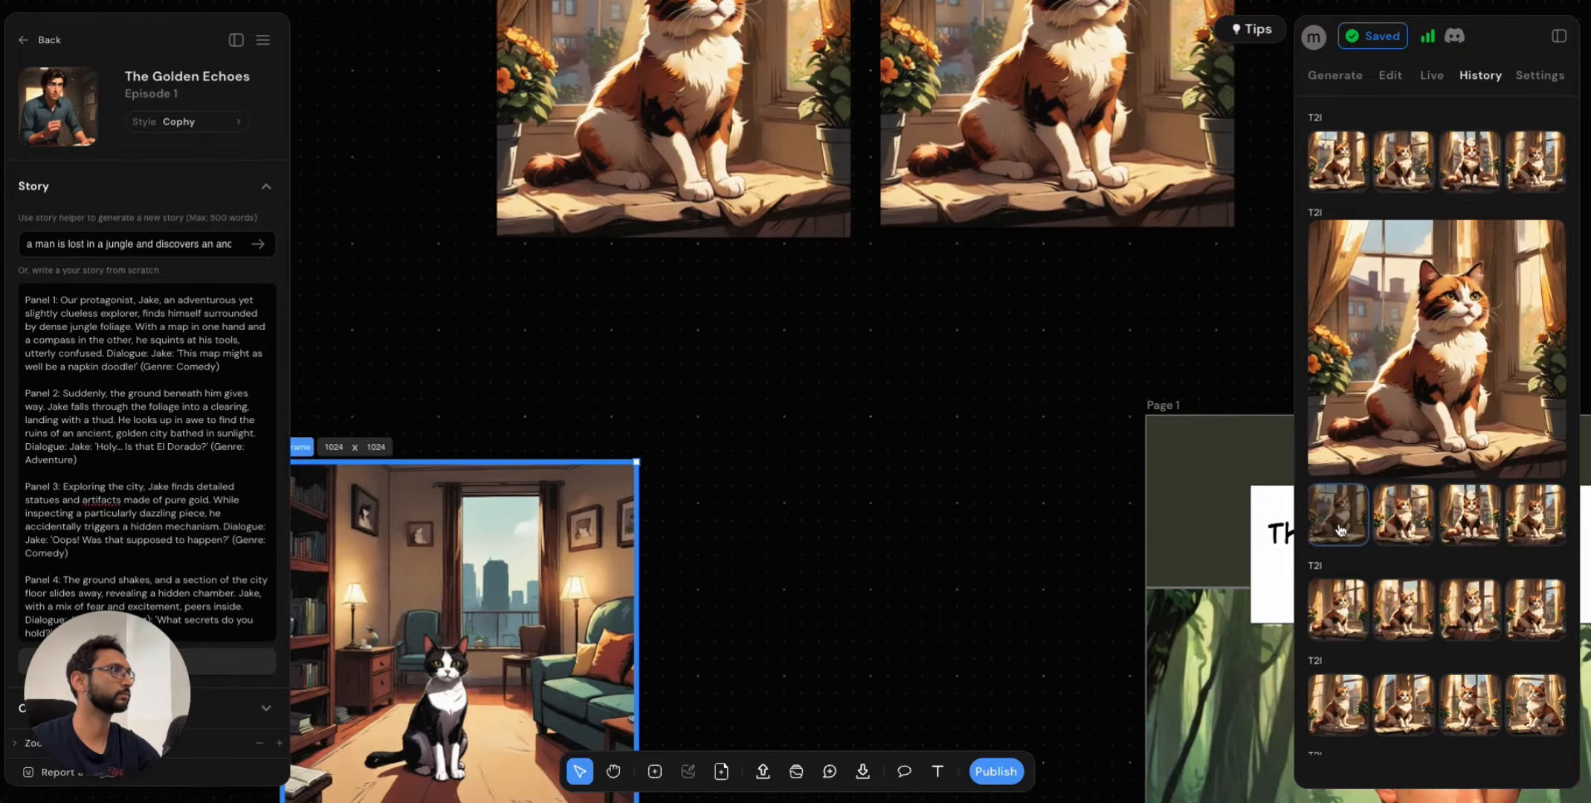
{"action": "left_click", "coordinate": [1347, 184]}
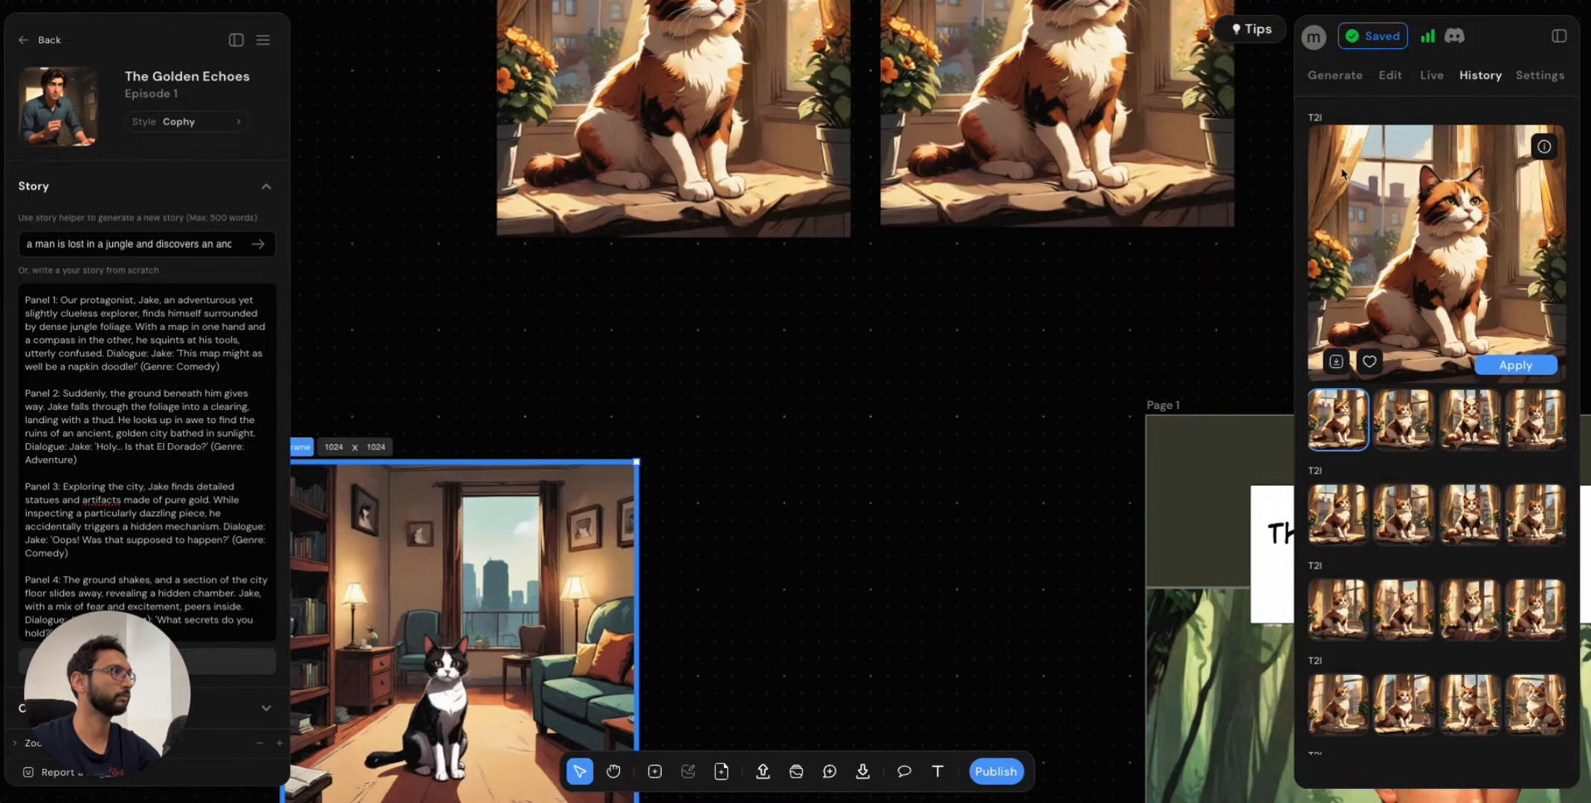
Examine the two separated cat images on the canvas once more and reselect the square frame.
{"action": "left_click", "coordinate": [989, 437]}
{"action": "scroll", "coordinate": [973, 354], "scroll_direction": "up", "scroll_amount": 3}
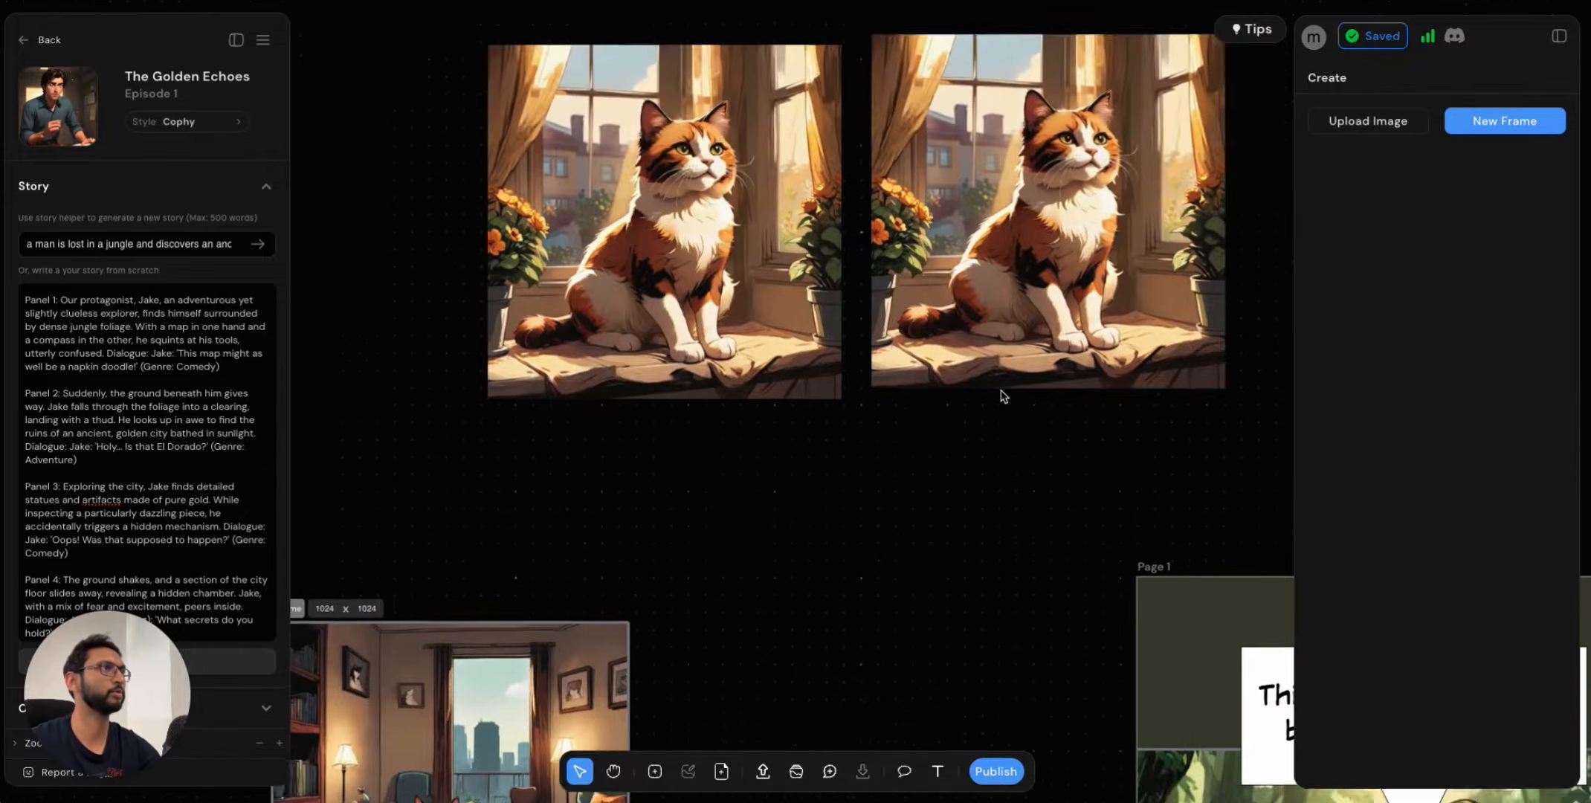
{"action": "scroll", "coordinate": [1009, 545], "scroll_direction": "down", "scroll_amount": 2}
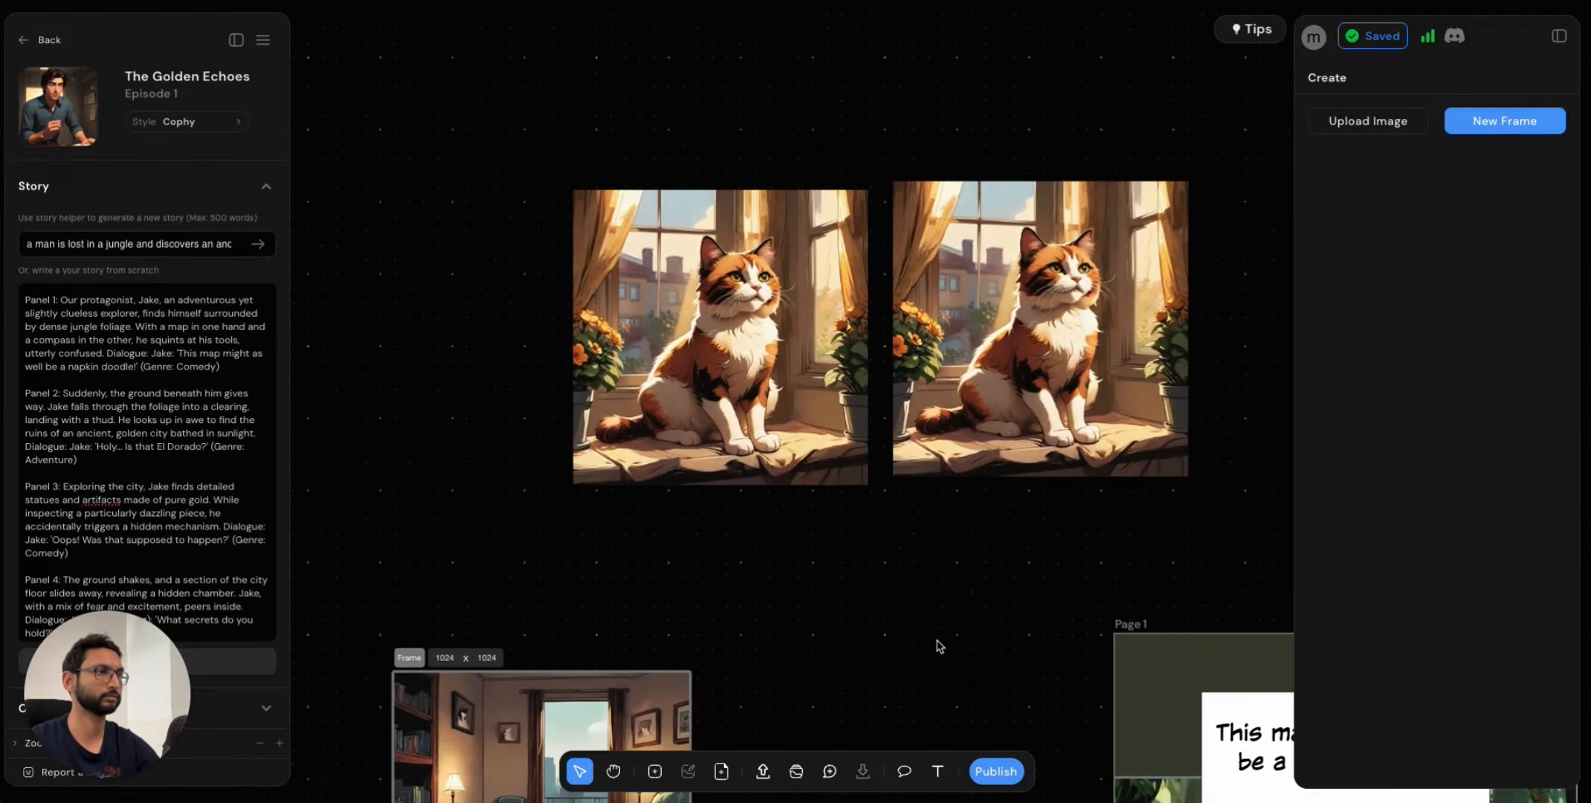
{"action": "scroll", "coordinate": [938, 647], "scroll_direction": "down", "scroll_amount": 4}
{"action": "scroll", "coordinate": [906, 692], "scroll_direction": "down", "scroll_amount": 3}
{"action": "left_click", "coordinate": [732, 547]}
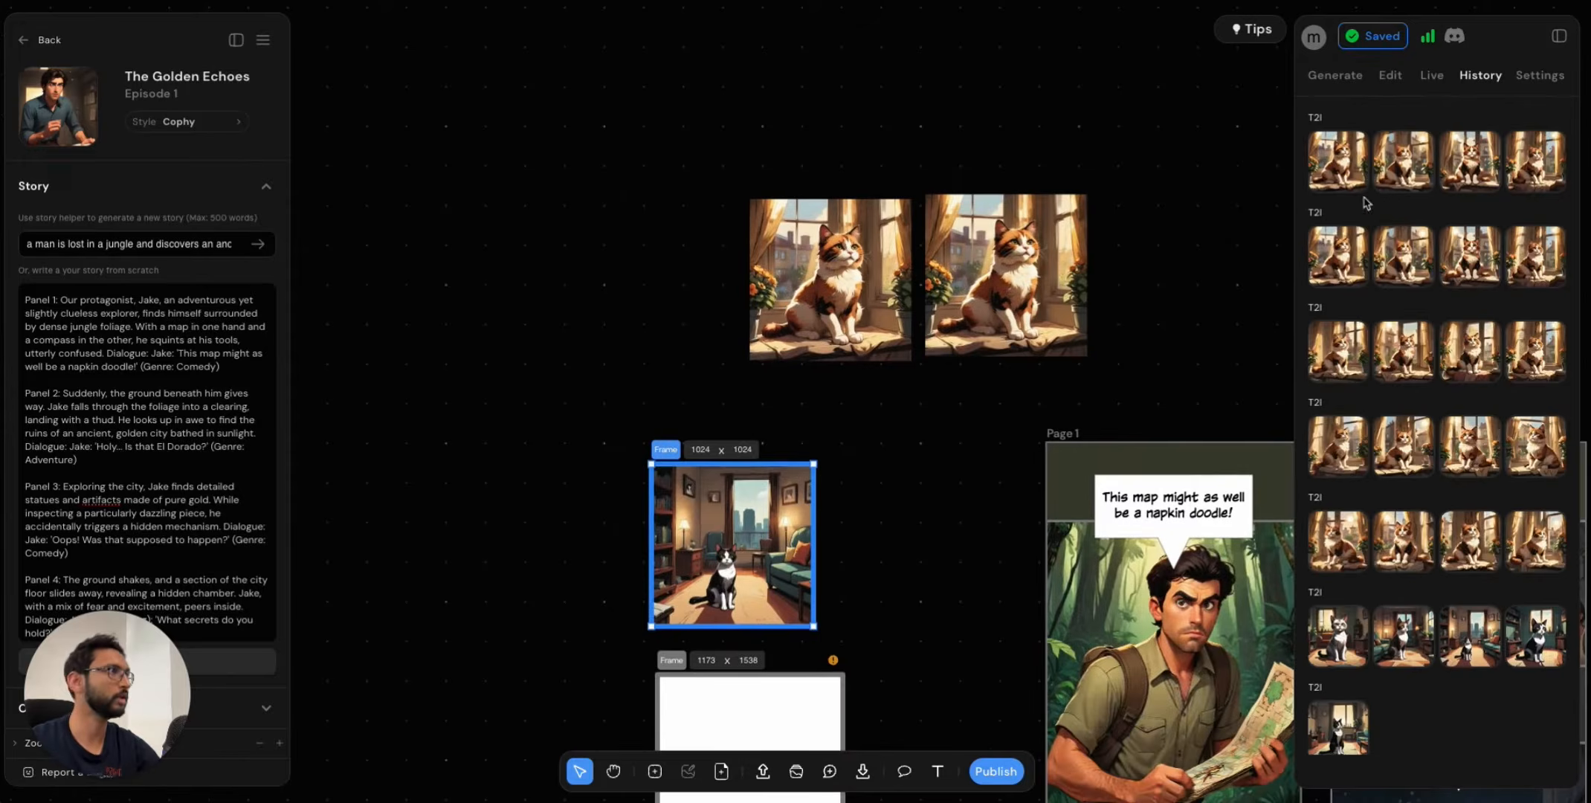
Compare the first two images of the newest history batch and apply the first one to the square frame.
{"action": "left_click", "coordinate": [1338, 162]}
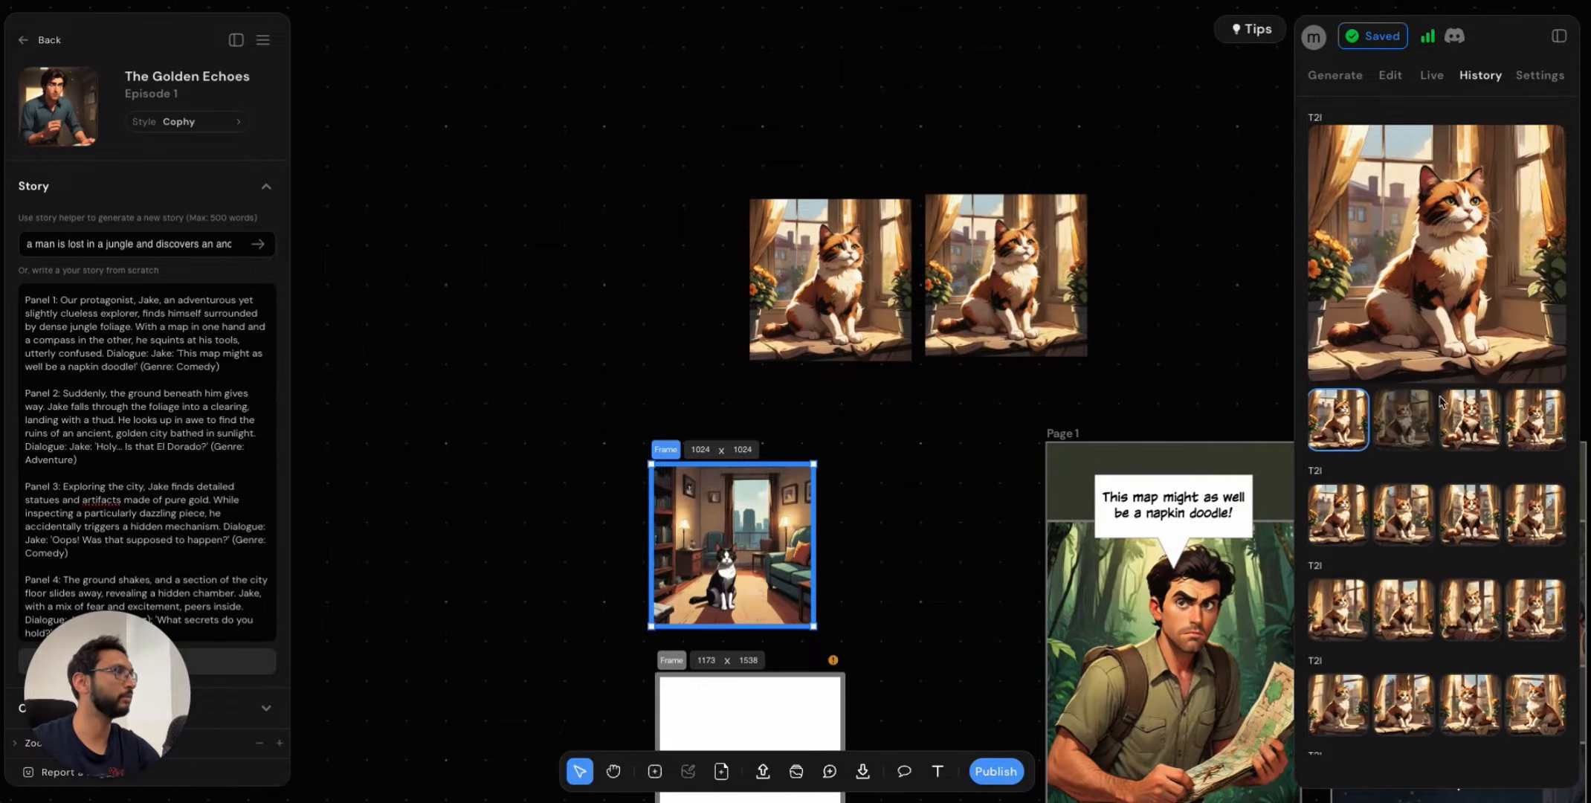
{"action": "left_click", "coordinate": [1401, 435]}
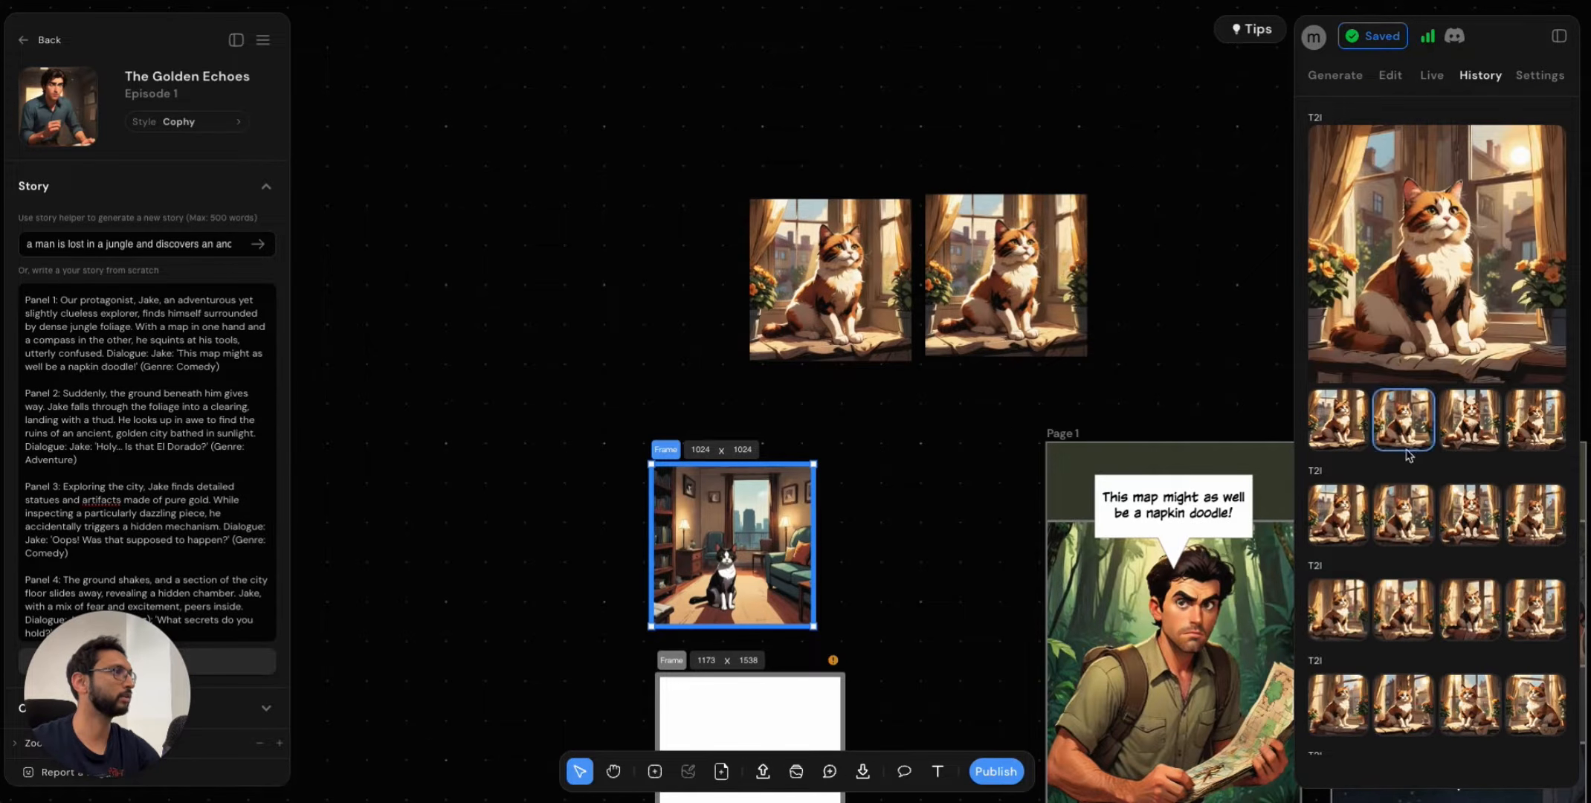
{"action": "left_click", "coordinate": [1339, 419]}
{"action": "left_click", "coordinate": [1517, 365]}
{"action": "left_click", "coordinate": [940, 594]}
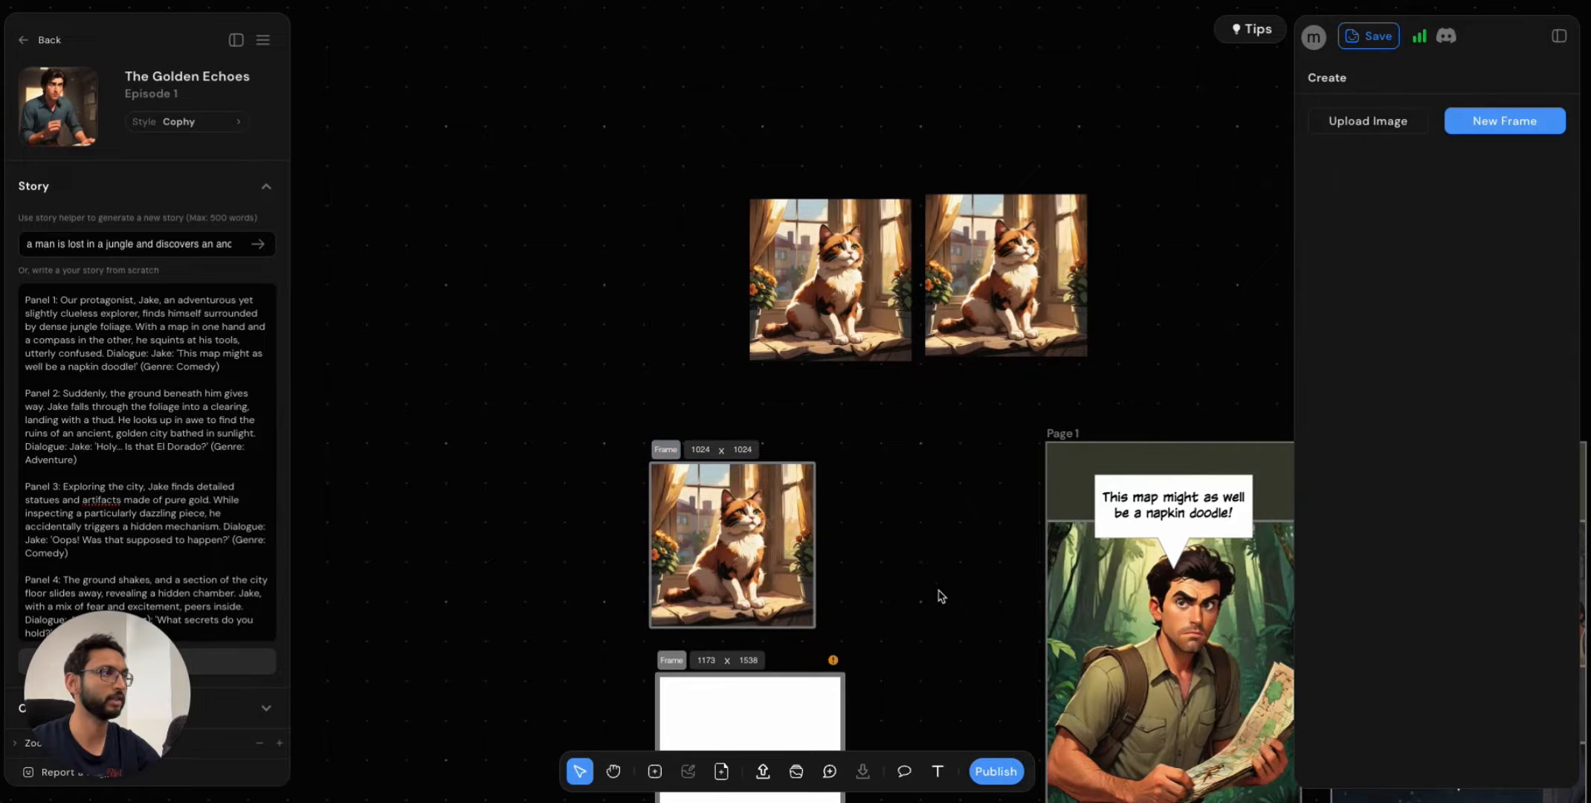
Select the blank portrait frame below the cat frame and add the character Jake to its prompt.
{"action": "scroll", "coordinate": [944, 595], "scroll_direction": "down", "scroll_amount": 5}
{"action": "scroll", "coordinate": [935, 562], "scroll_direction": "up", "scroll_amount": 1}
{"action": "left_click", "coordinate": [822, 607]}
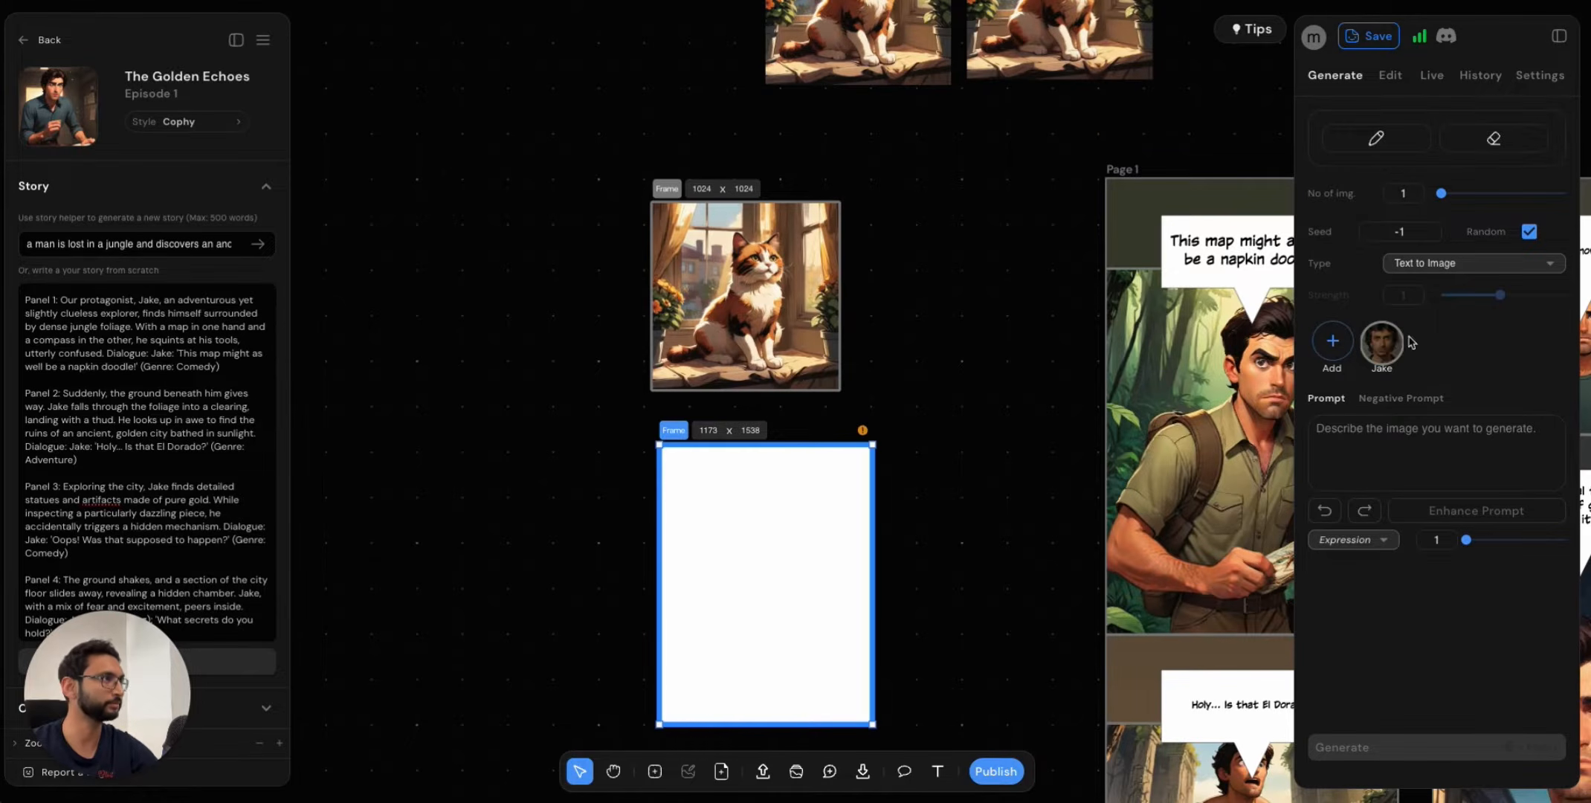
{"action": "left_click", "coordinate": [1386, 359]}
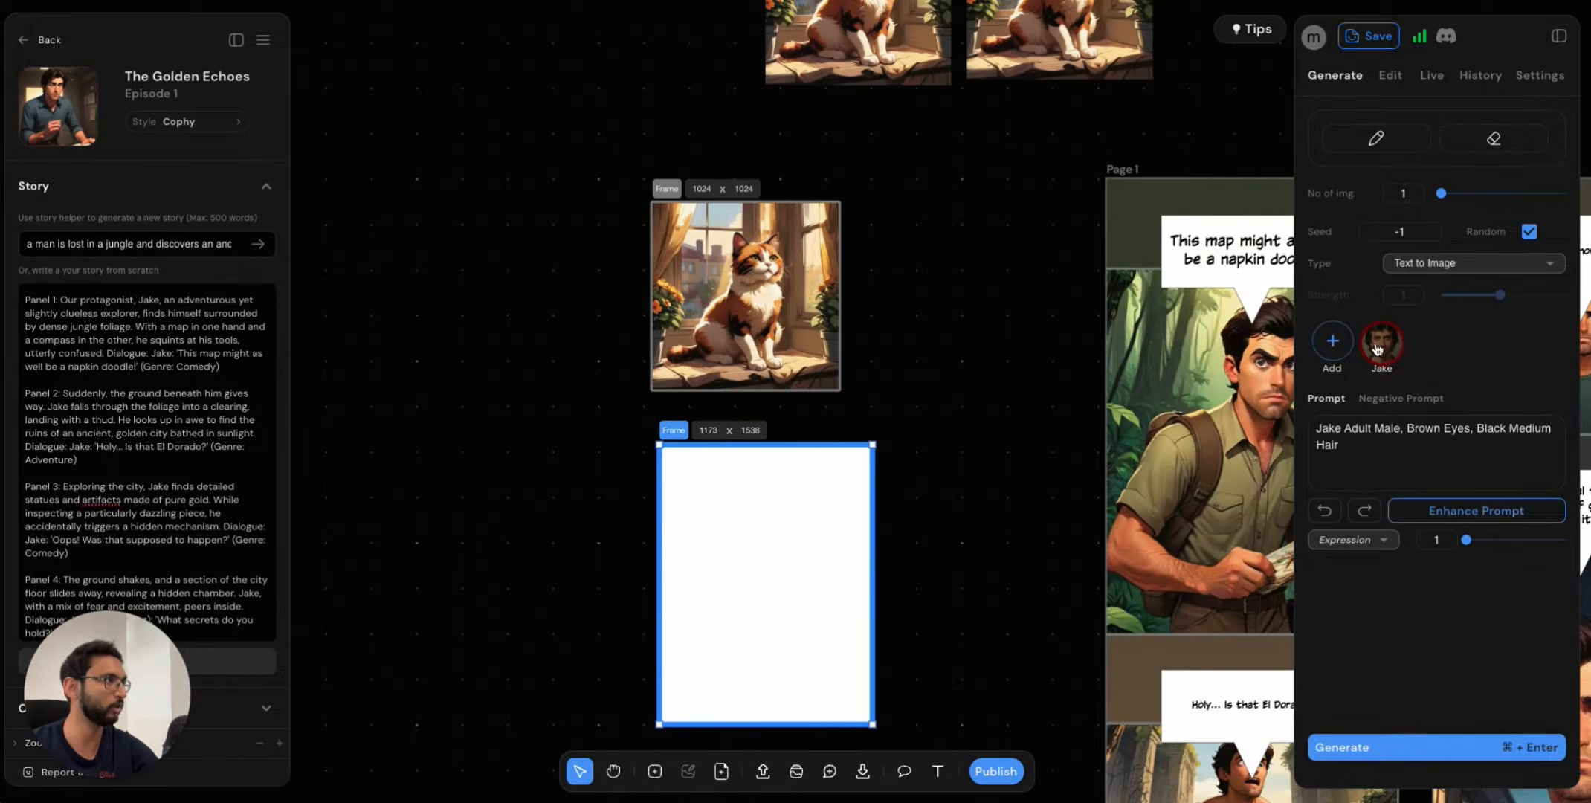
Examine the character description inserted after Jake's name in the portrait frame's prompt.
{"action": "left_click", "coordinate": [1314, 450]}
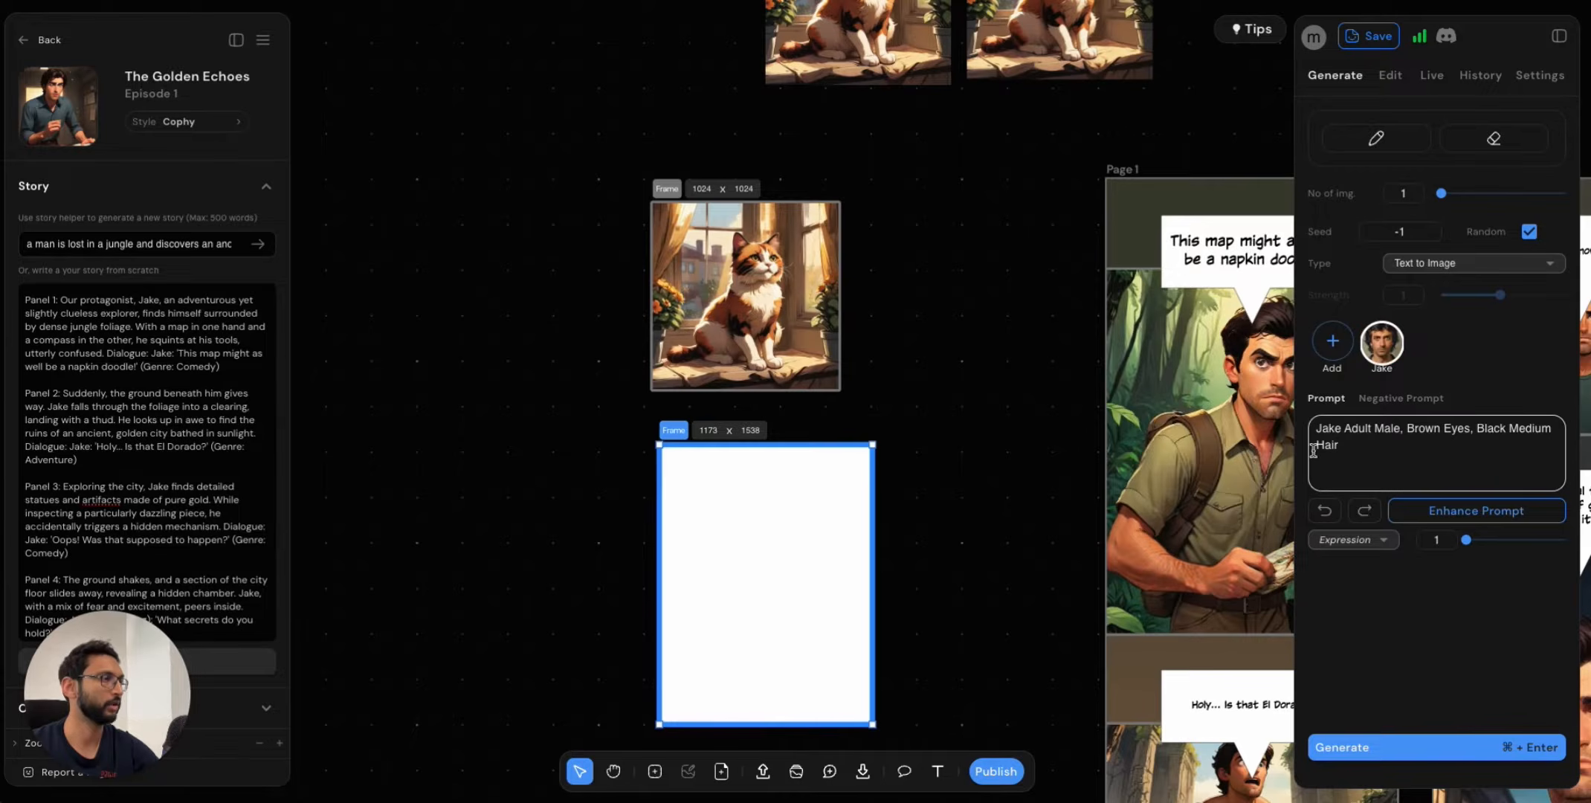
{"action": "left_click", "coordinate": [1364, 446]}
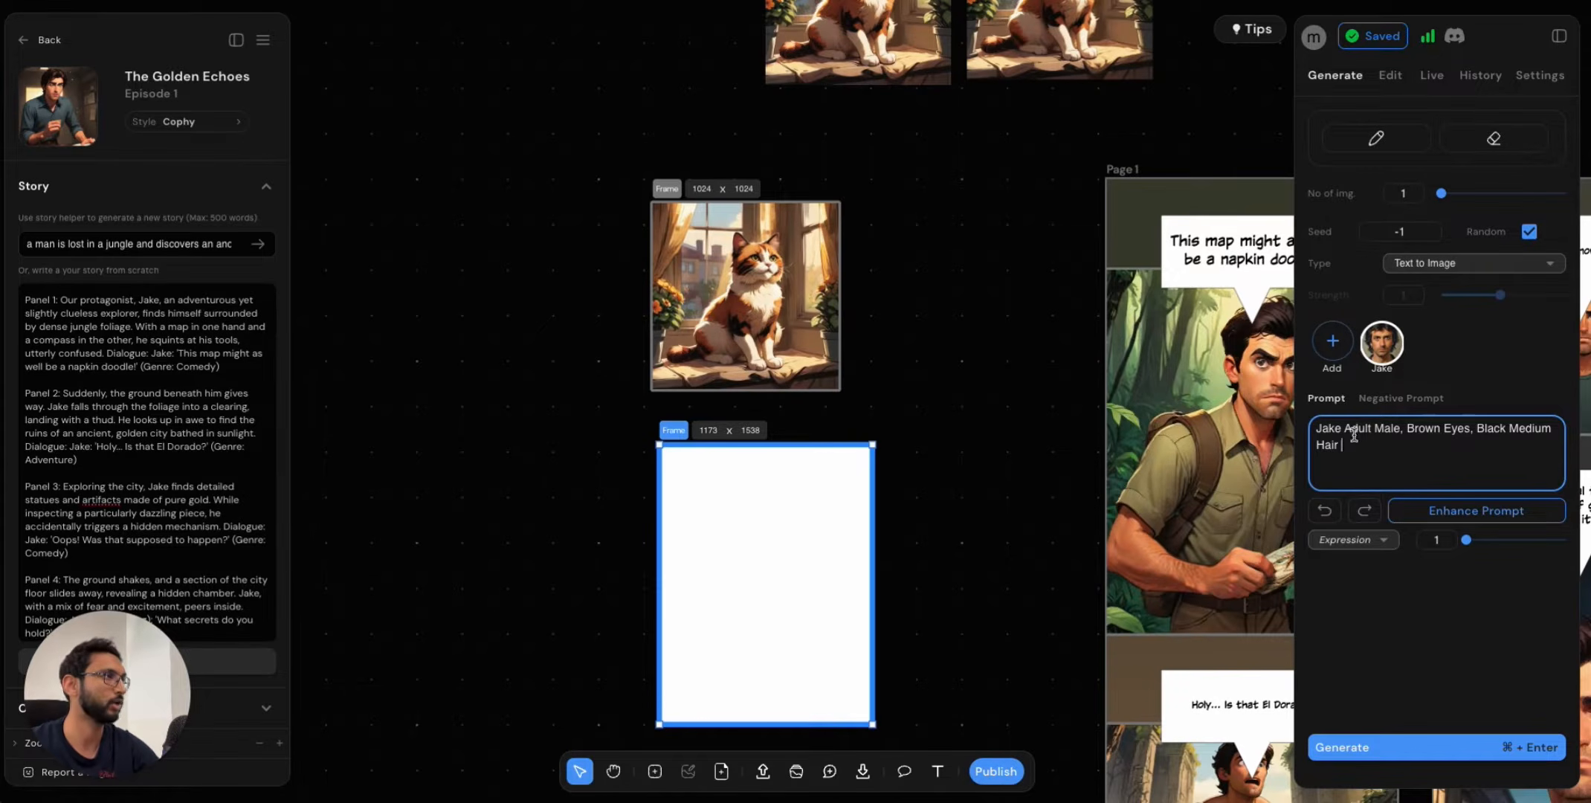
{"action": "left_click", "coordinate": [1337, 452]}
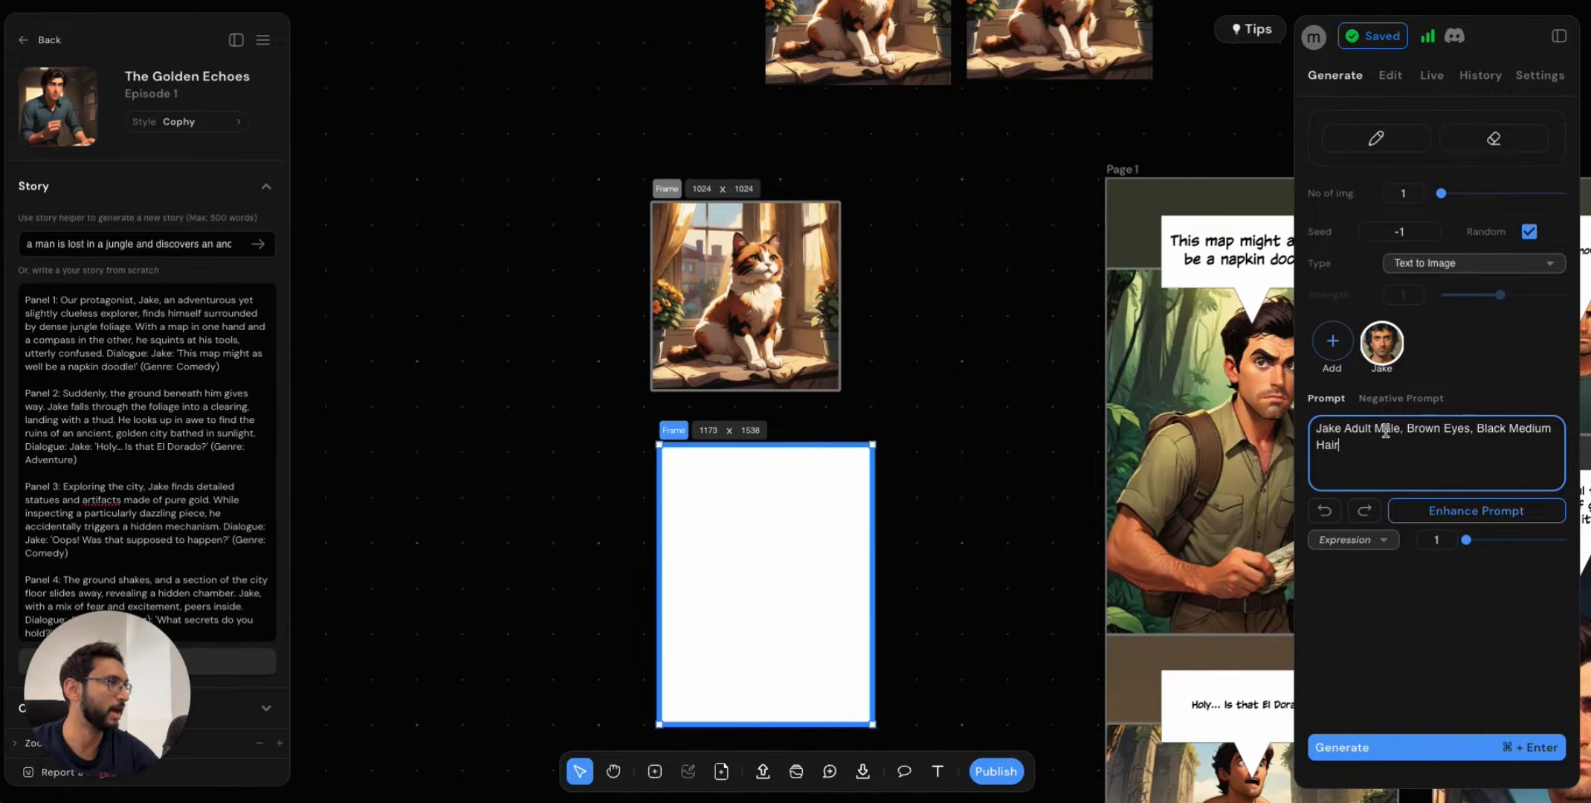
{"action": "left_click_drag", "start_coordinate": [1385, 431], "coordinate": [1401, 461]}
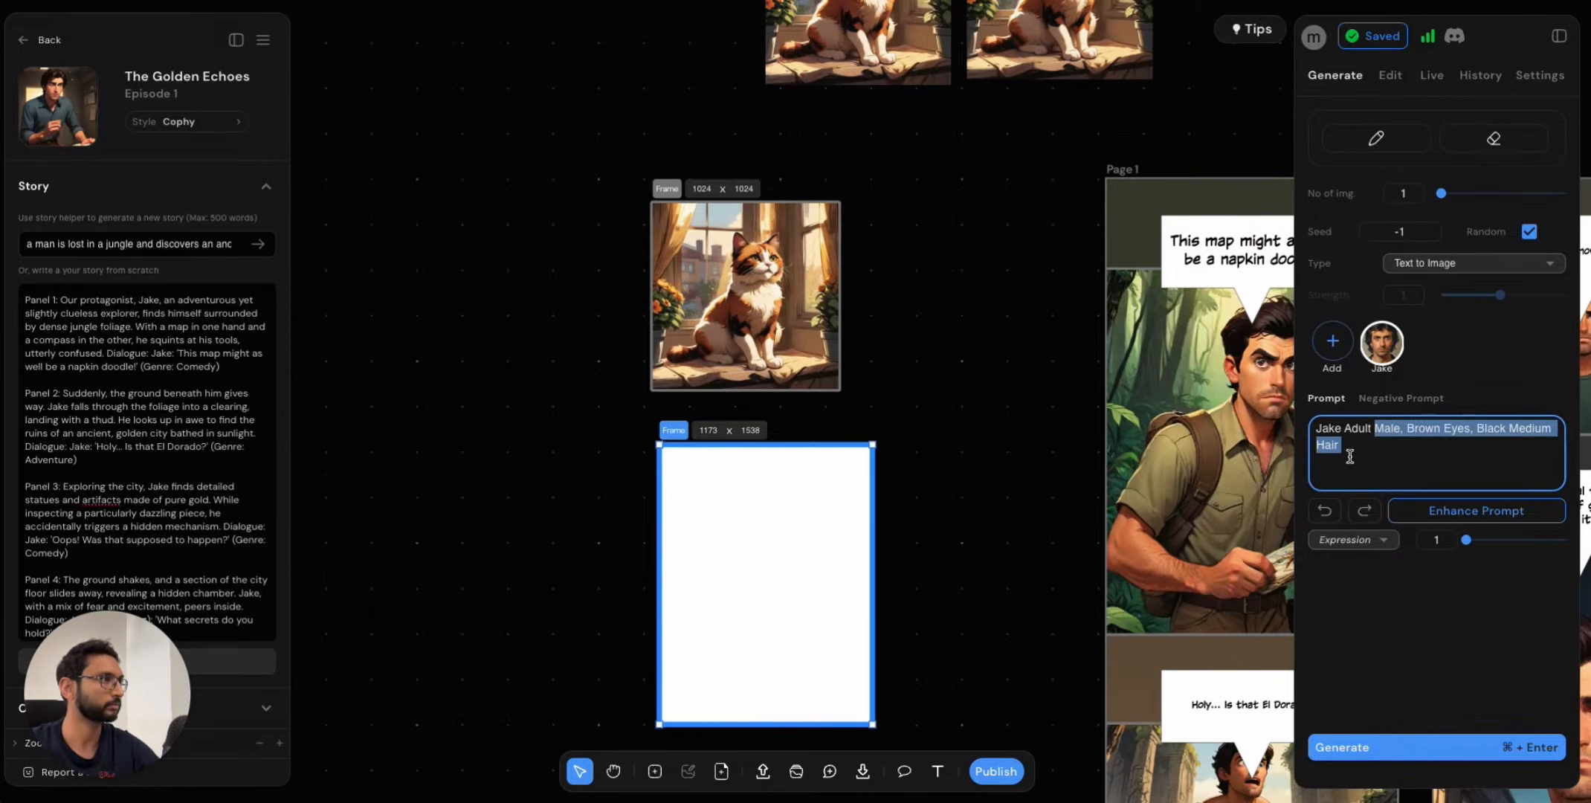
{"action": "left_click", "coordinate": [1350, 456]}
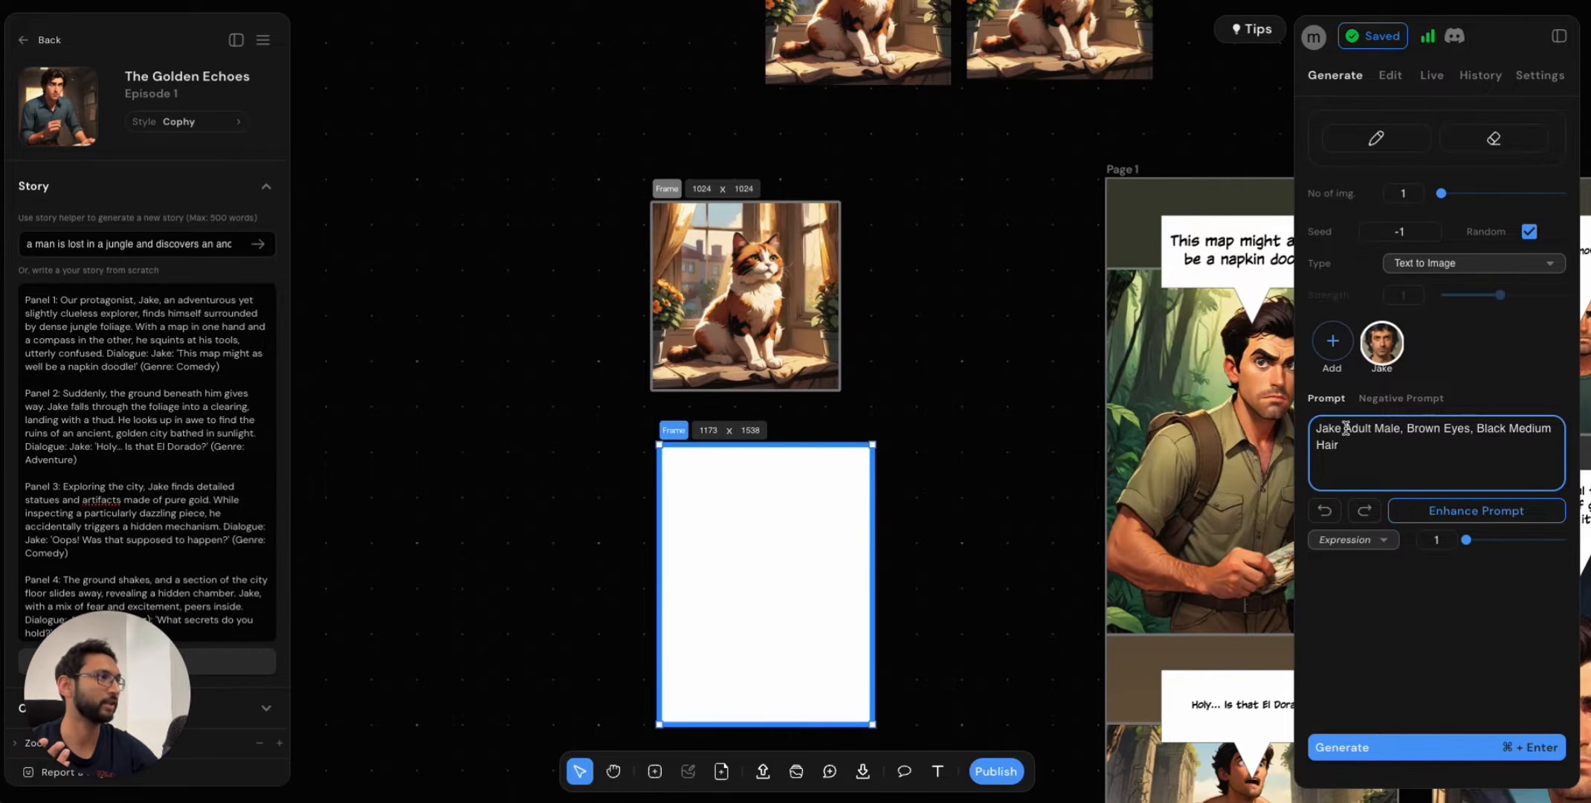
{"action": "left_click_drag", "start_coordinate": [1344, 429], "coordinate": [1361, 456]}
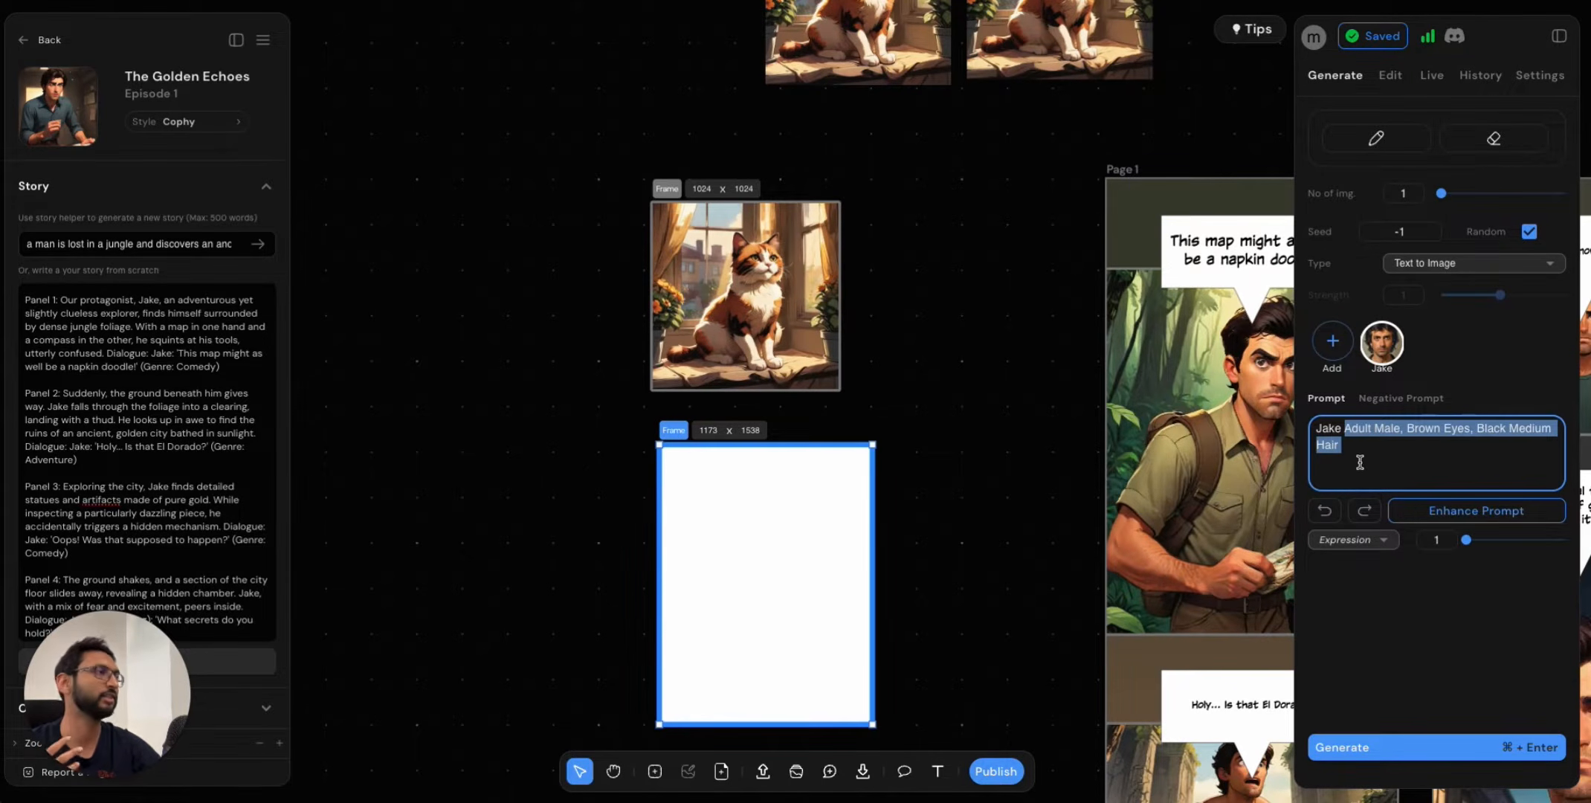
{"action": "left_click", "coordinate": [1356, 459]}
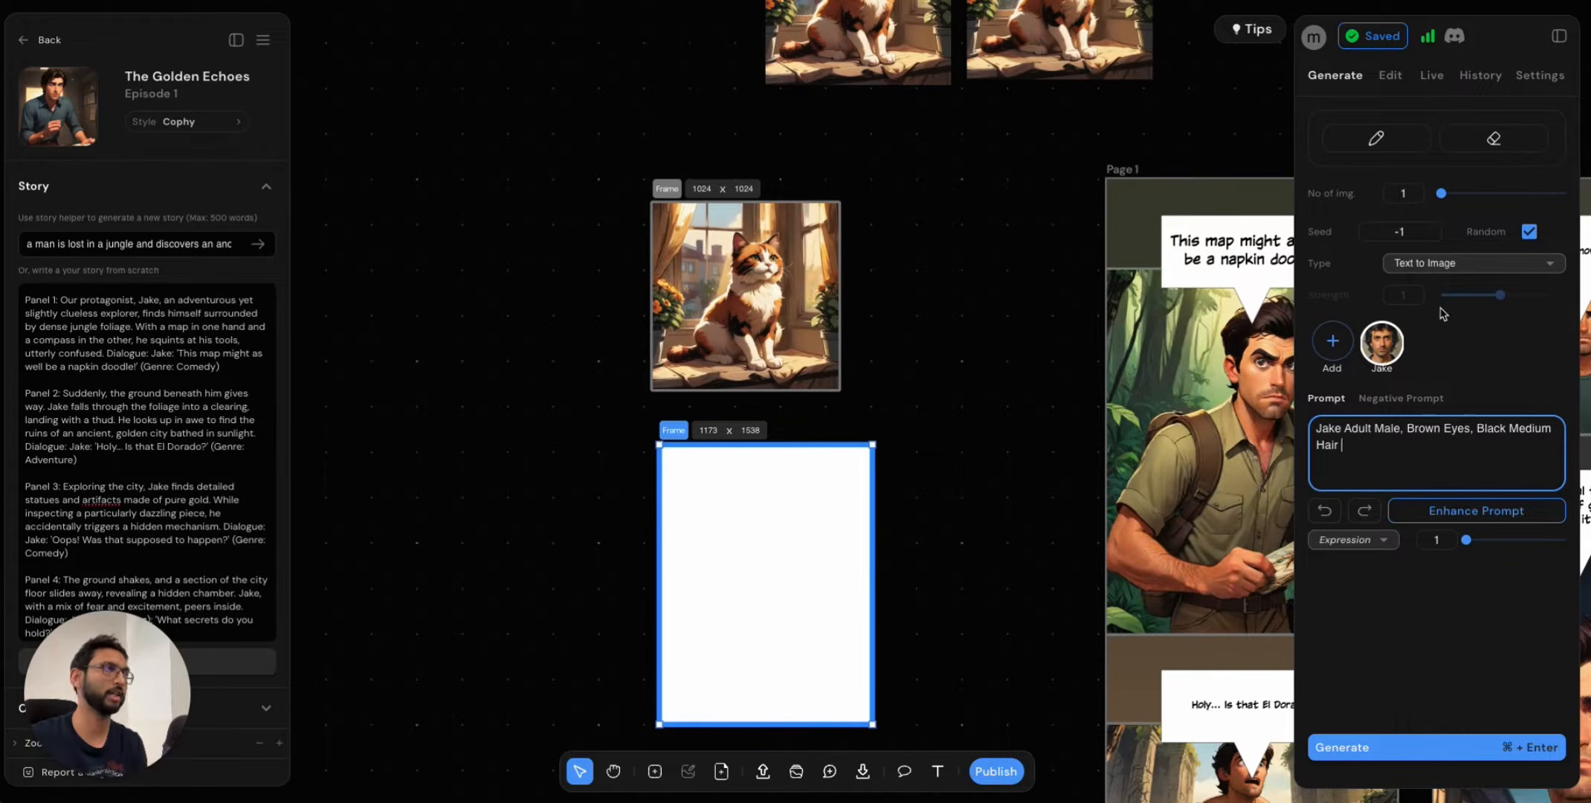
Append "sitting on a park bench" to Jake's prompt, generate the image and apply it to the portrait frame.
{"action": "type", "text": "sitting on a park bench"}
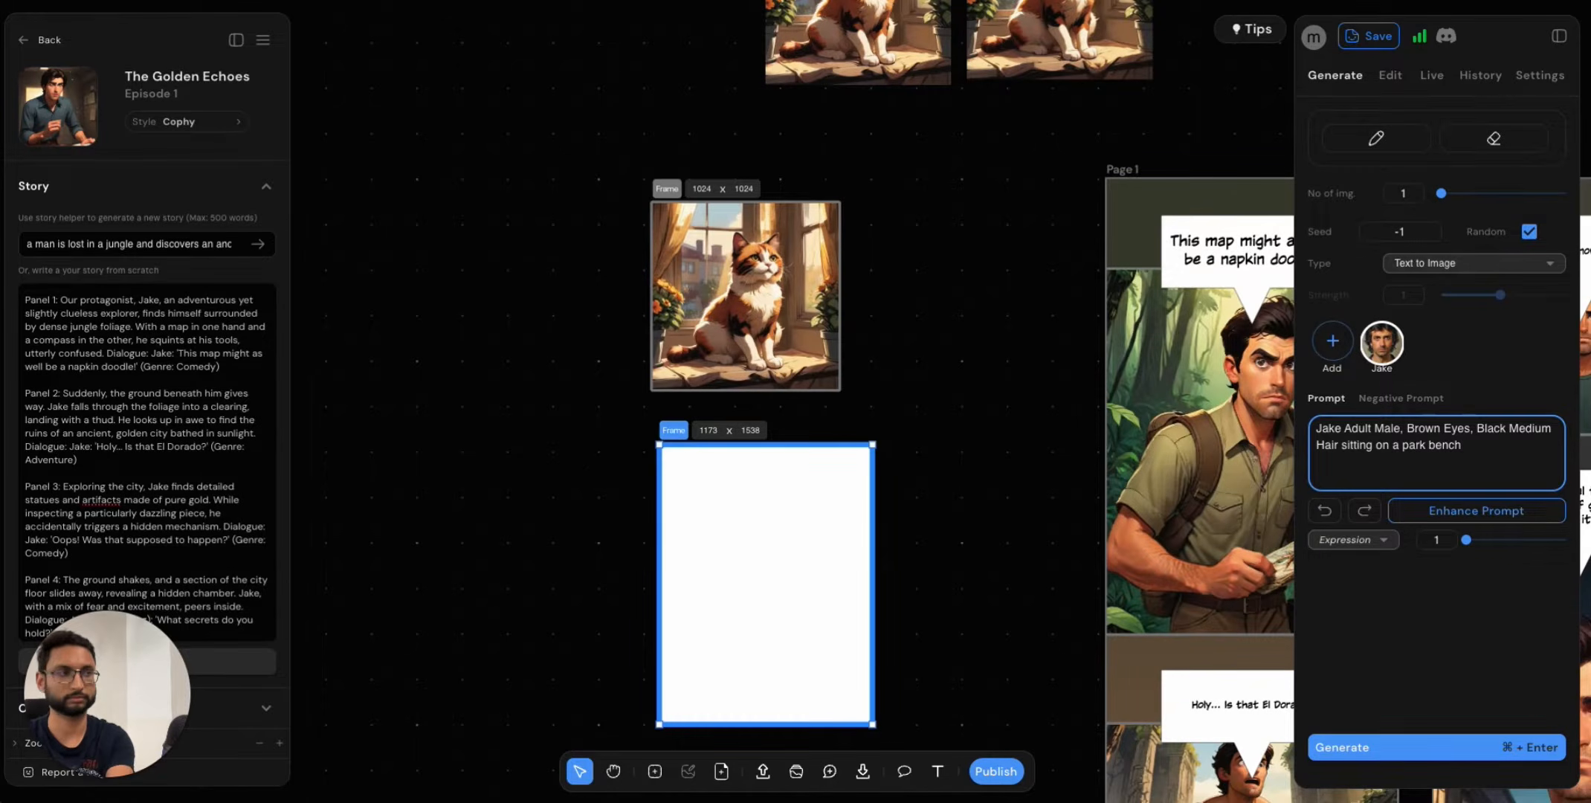
{"action": "key", "text": "super+Return"}
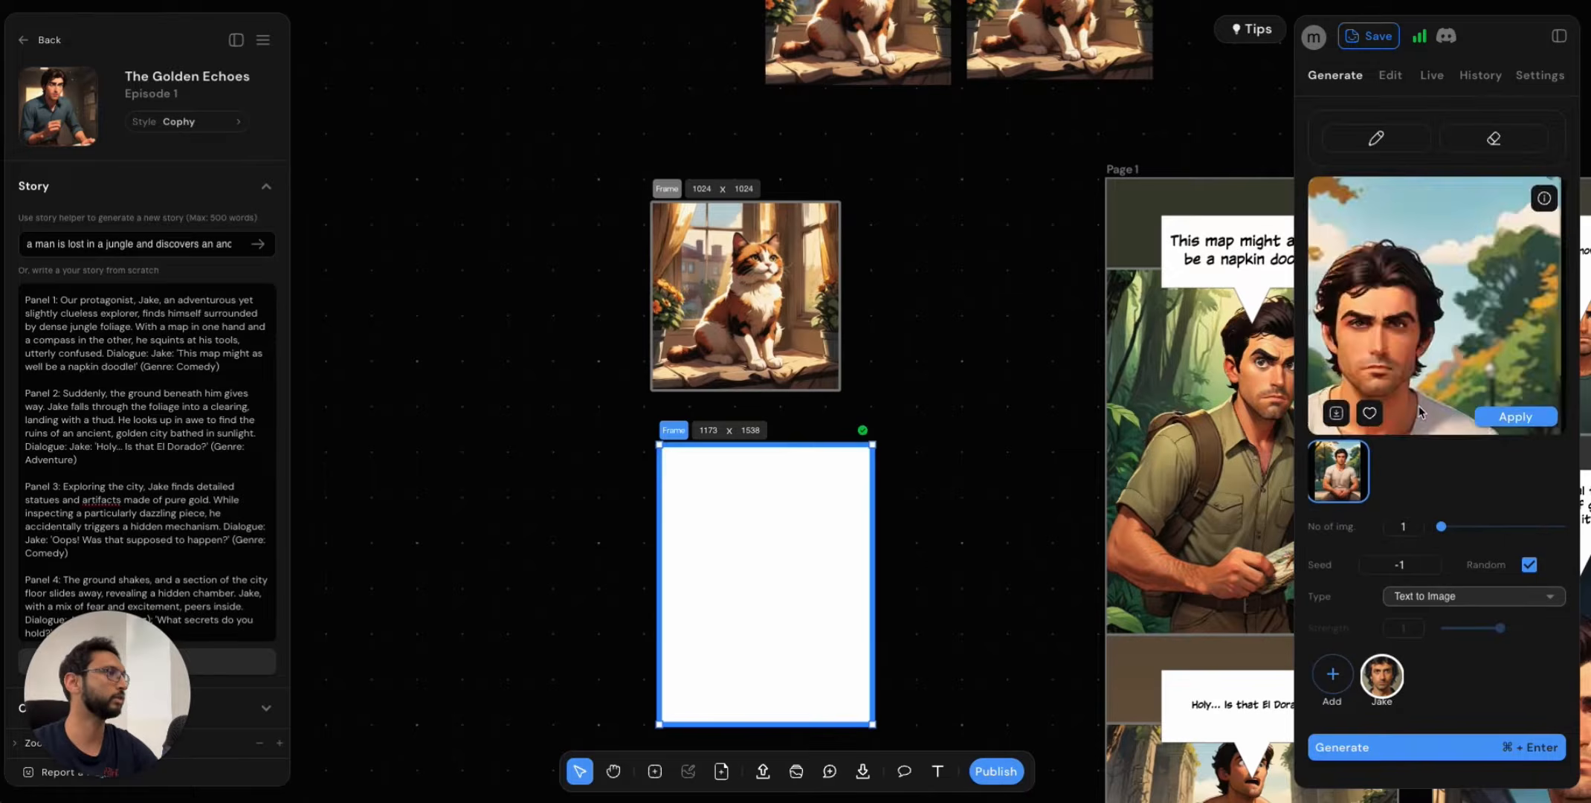
{"action": "left_click", "coordinate": [1516, 417]}
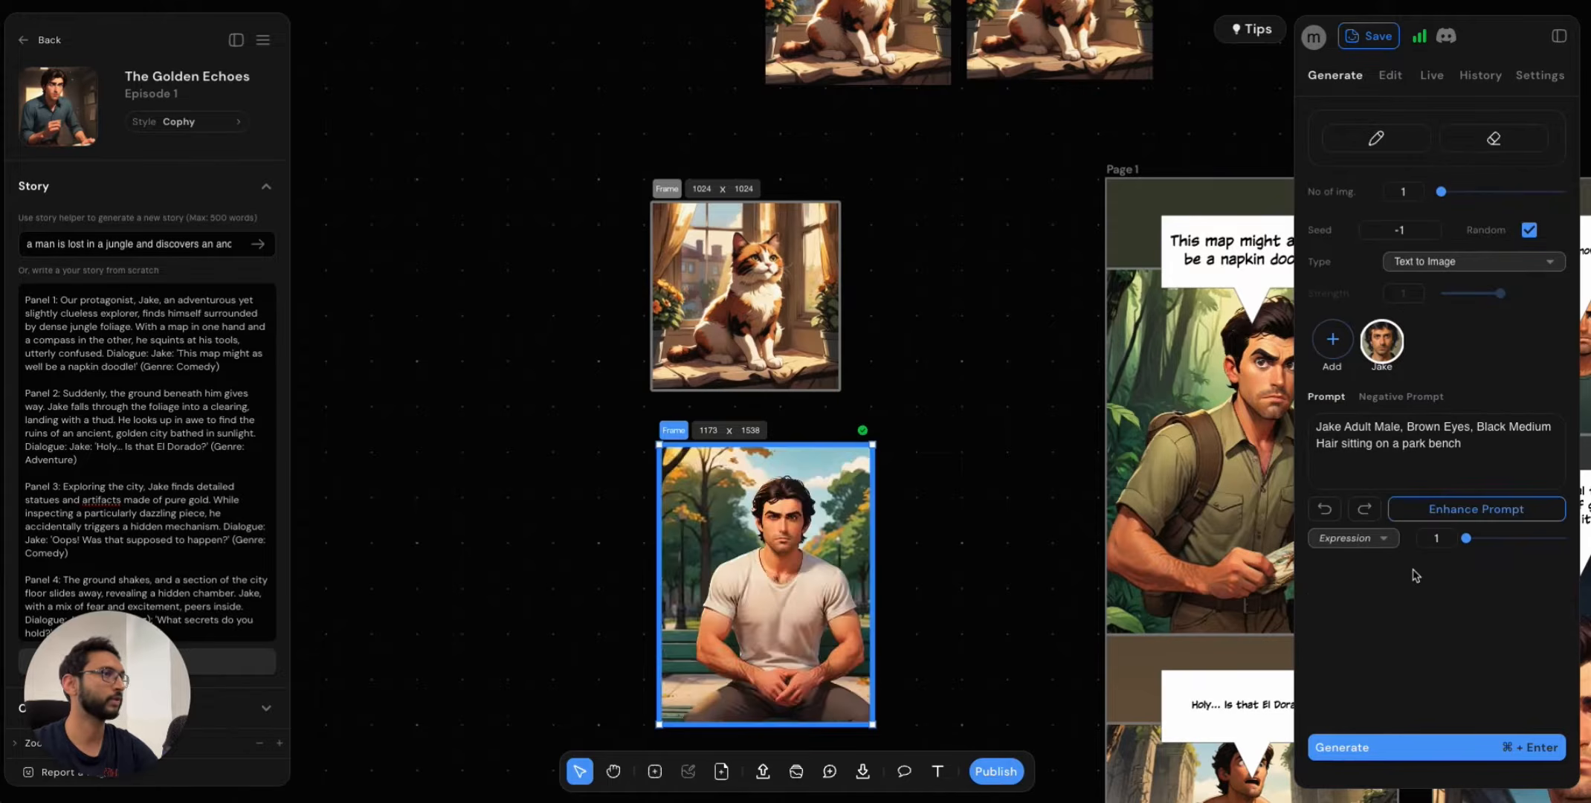
{"action": "left_click", "coordinate": [957, 677]}
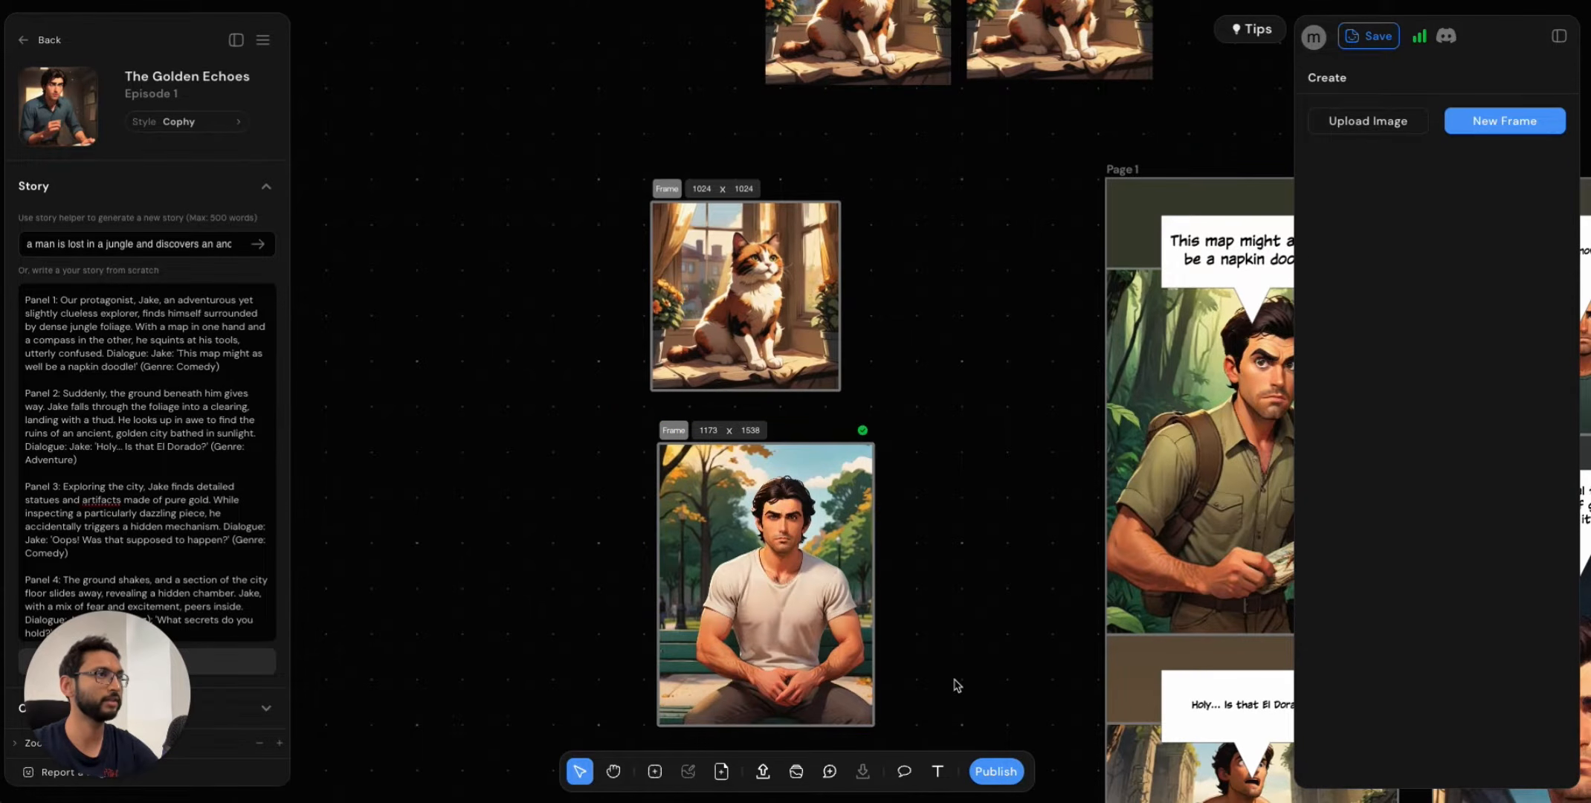
Draw a frame of about 1174 x 1140 beside the park bench image and add the character Jake to its prompt.
{"action": "scroll", "coordinate": [957, 685], "scroll_direction": "left", "scroll_amount": 5}
{"action": "scroll", "coordinate": [957, 684], "scroll_direction": "down", "scroll_amount": 2}
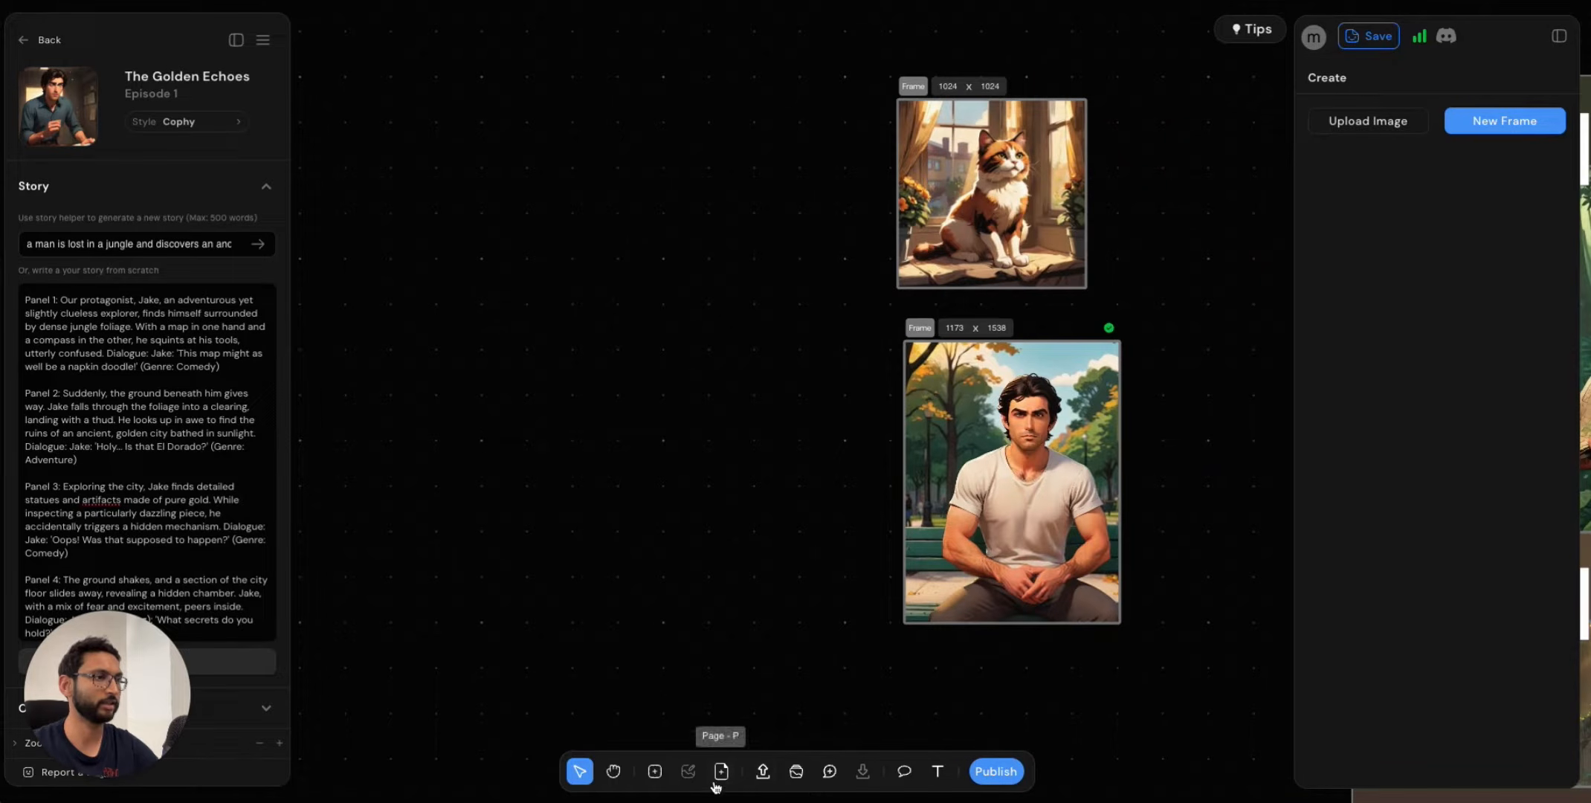
{"action": "left_click", "coordinate": [655, 775]}
{"action": "left_click_drag", "start_coordinate": [655, 360], "coordinate": [867, 567]}
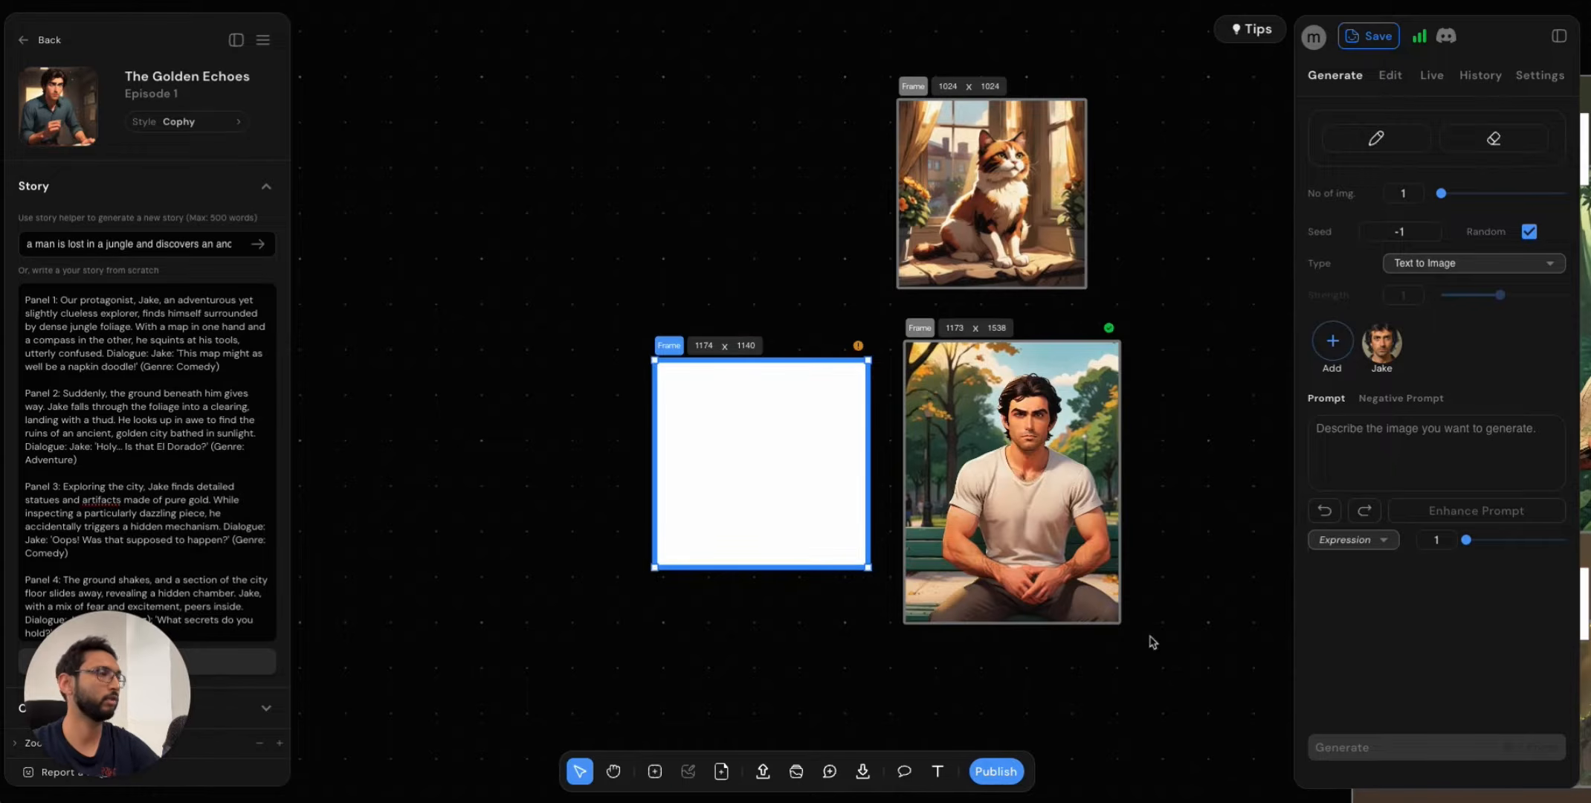
{"action": "left_click", "coordinate": [1380, 350]}
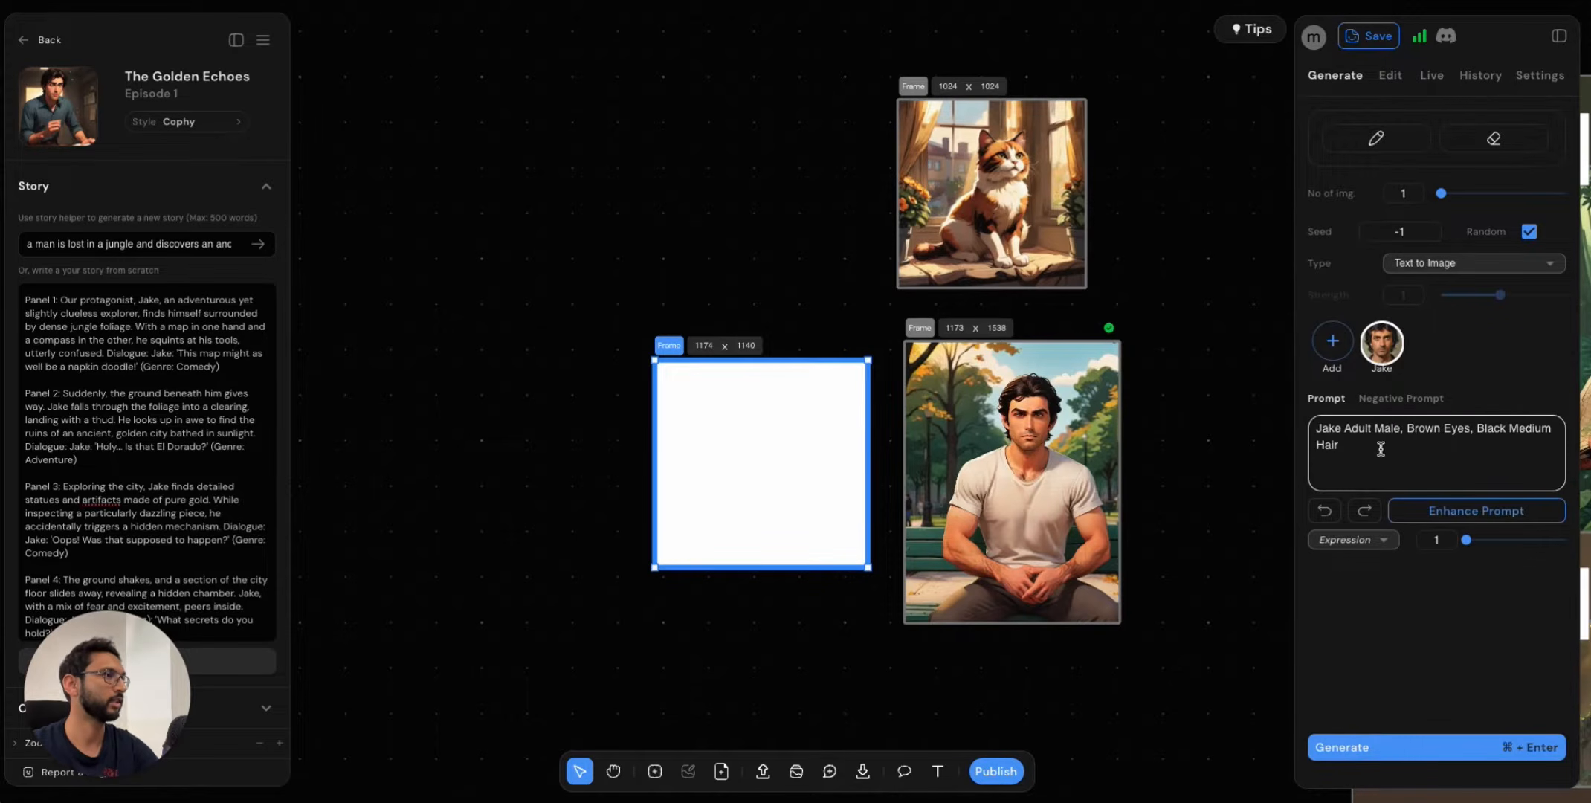
Extend the new frame's prompt with "sitting on a park bench" as in the portrait frame, generate the image and apply it.
{"action": "left_click", "coordinate": [978, 505]}
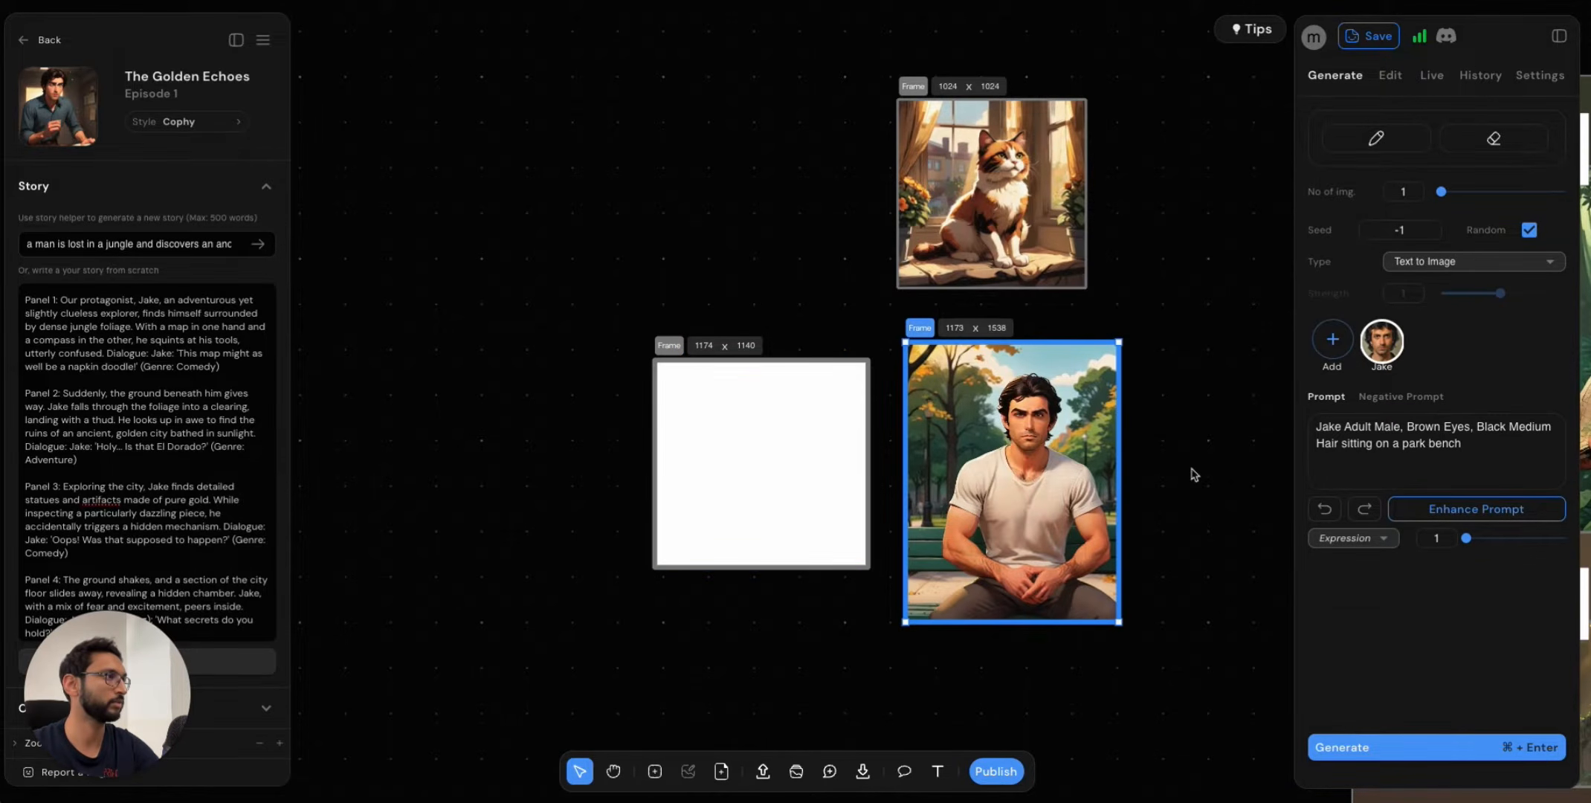
{"action": "left_click", "coordinate": [782, 476]}
{"action": "left_click", "coordinate": [1401, 445]}
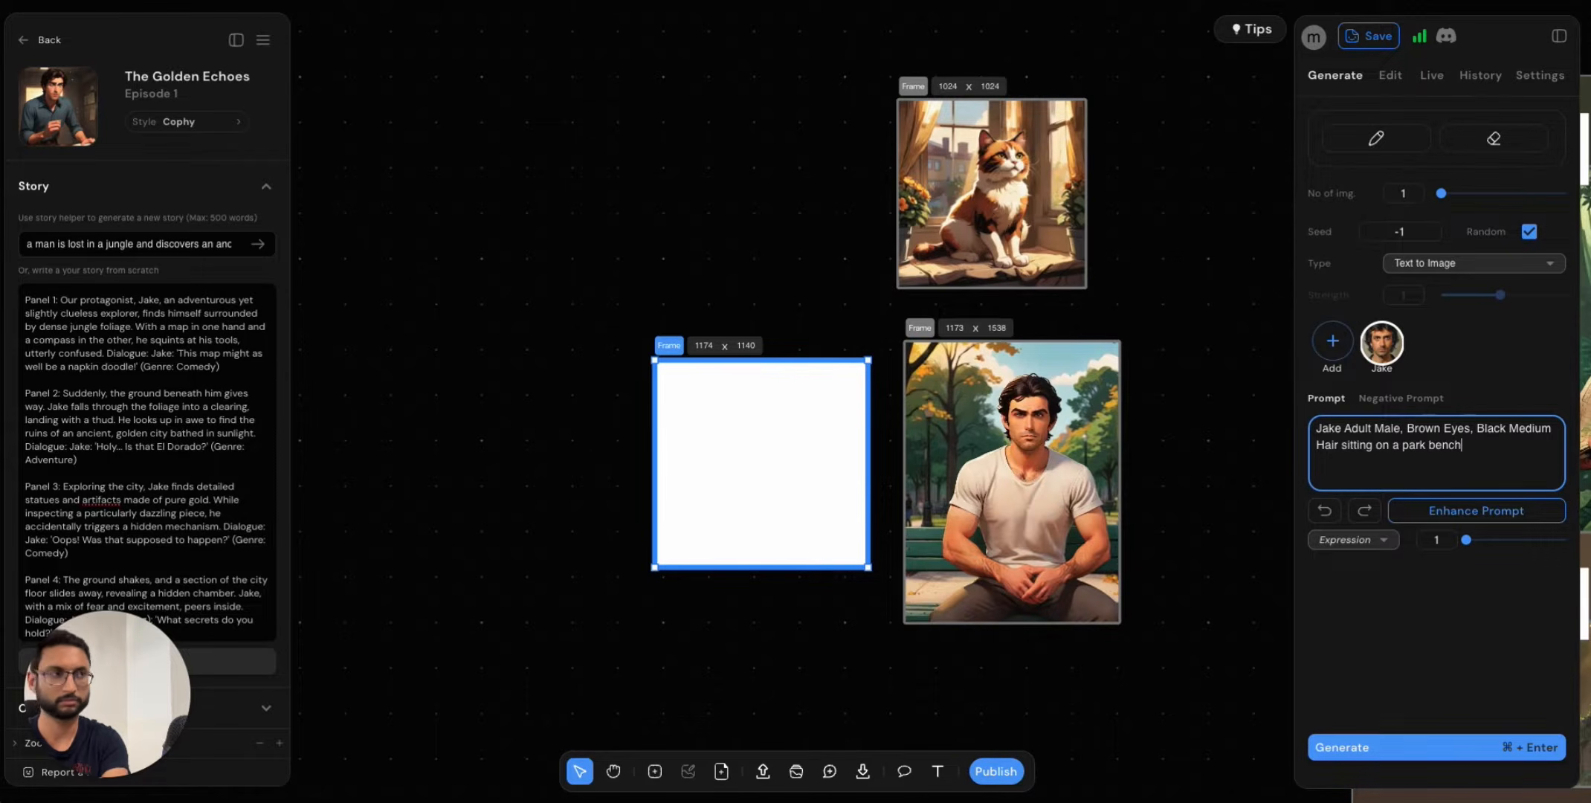
{"action": "left_click", "coordinate": [1415, 750]}
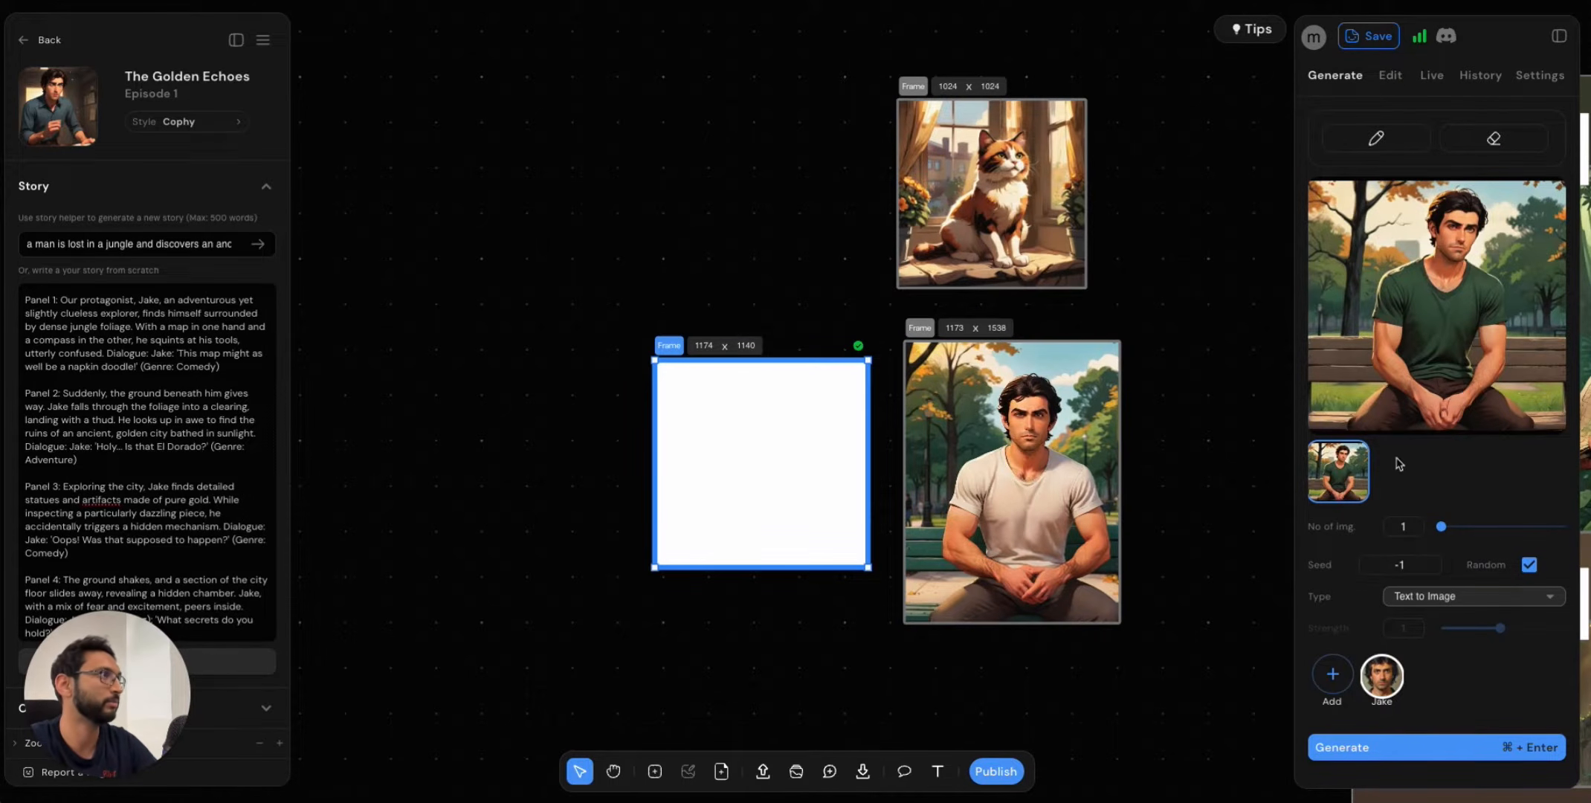
{"action": "left_click", "coordinate": [1506, 417]}
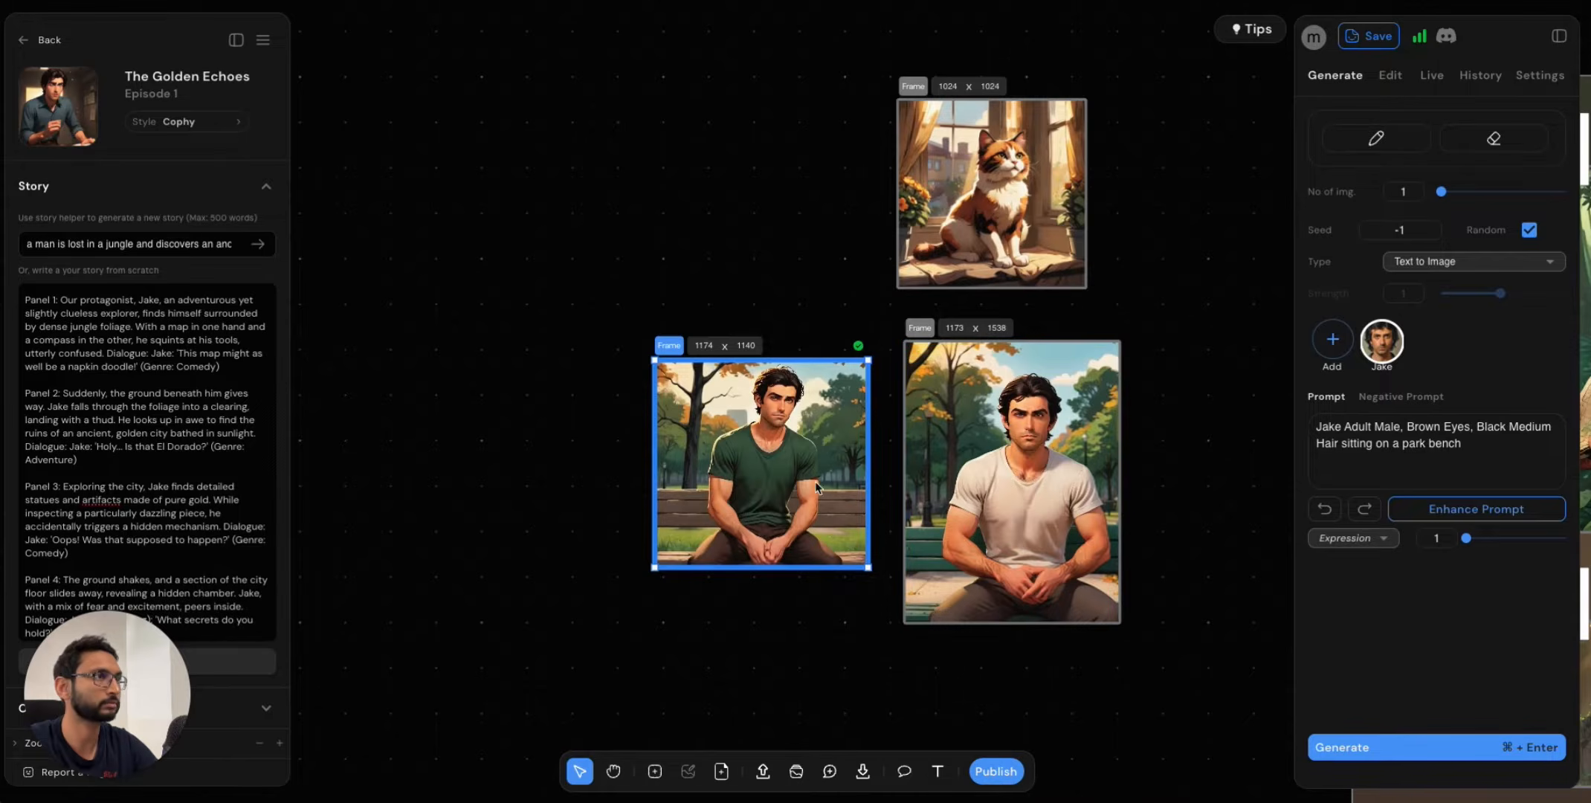
{"action": "scroll", "coordinate": [814, 447], "scroll_direction": "up", "scroll_amount": 2}
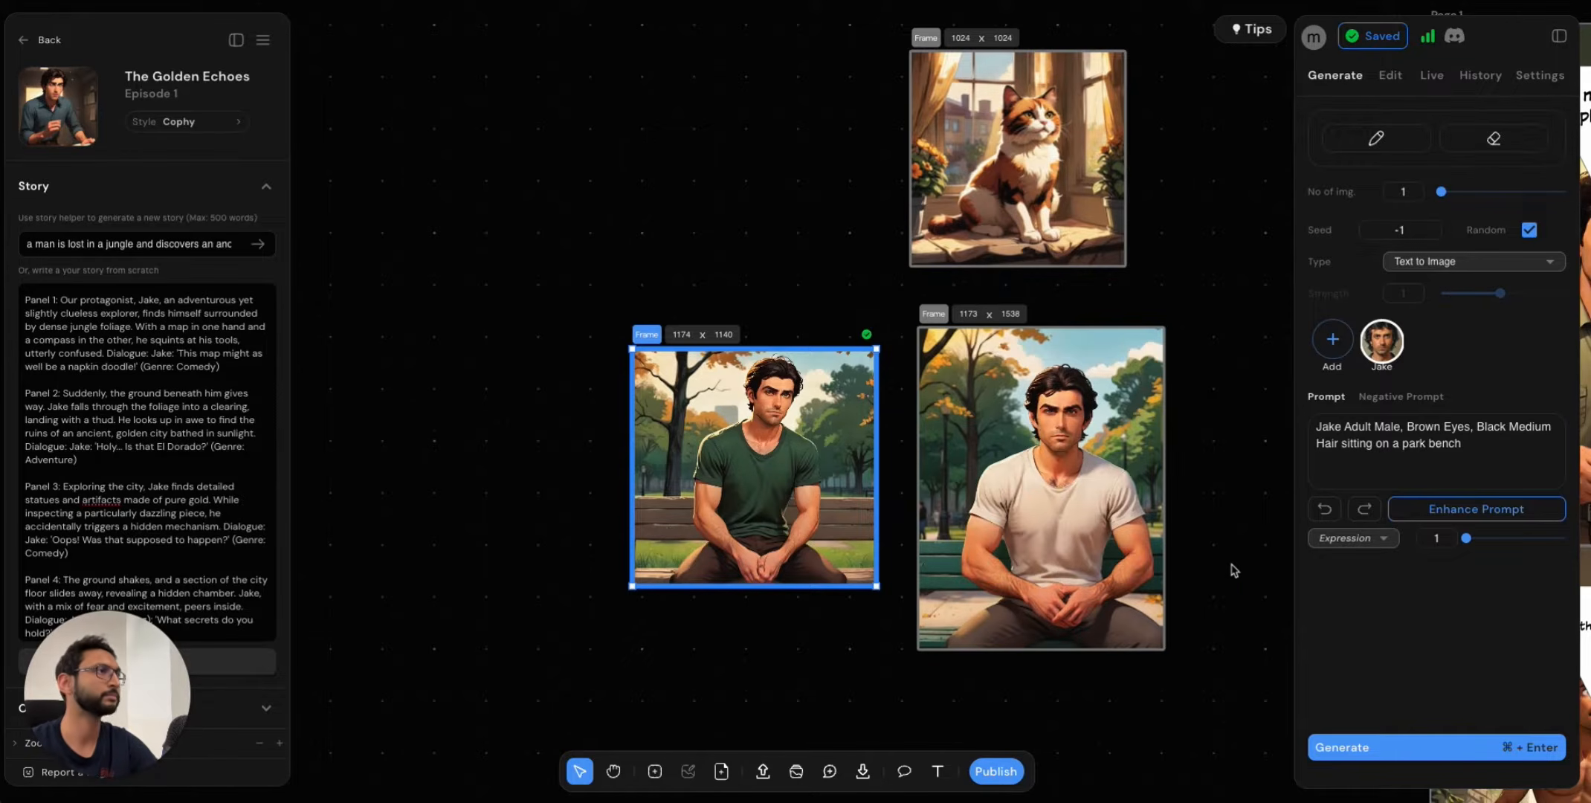
Select the jungle panel on Page 1 for editing and paint a mask over Jake's whole head.
{"action": "scroll", "coordinate": [1196, 520], "scroll_direction": "down", "scroll_amount": 3}
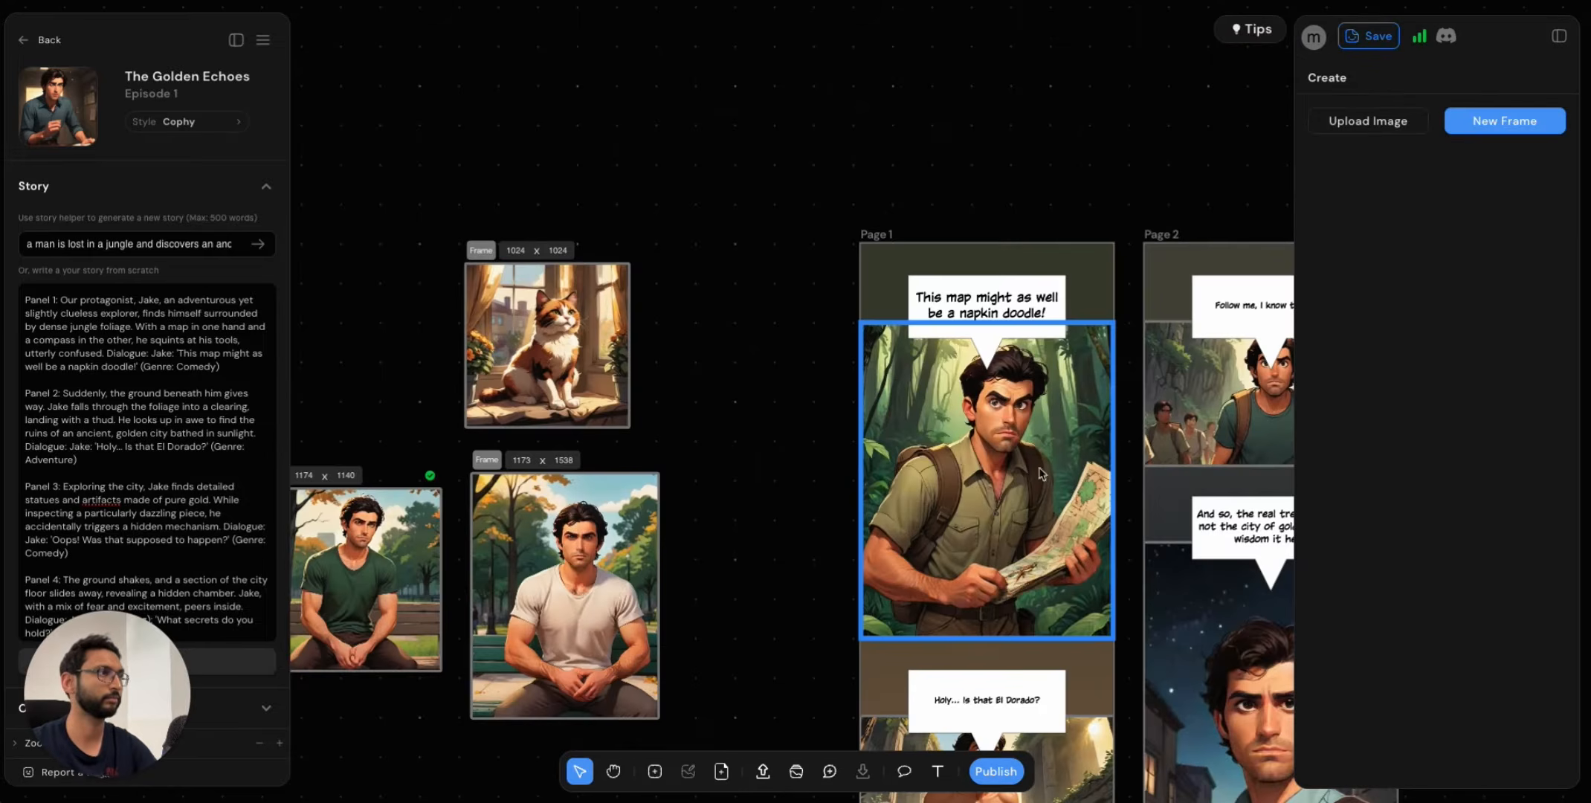
{"action": "left_click", "coordinate": [1003, 497]}
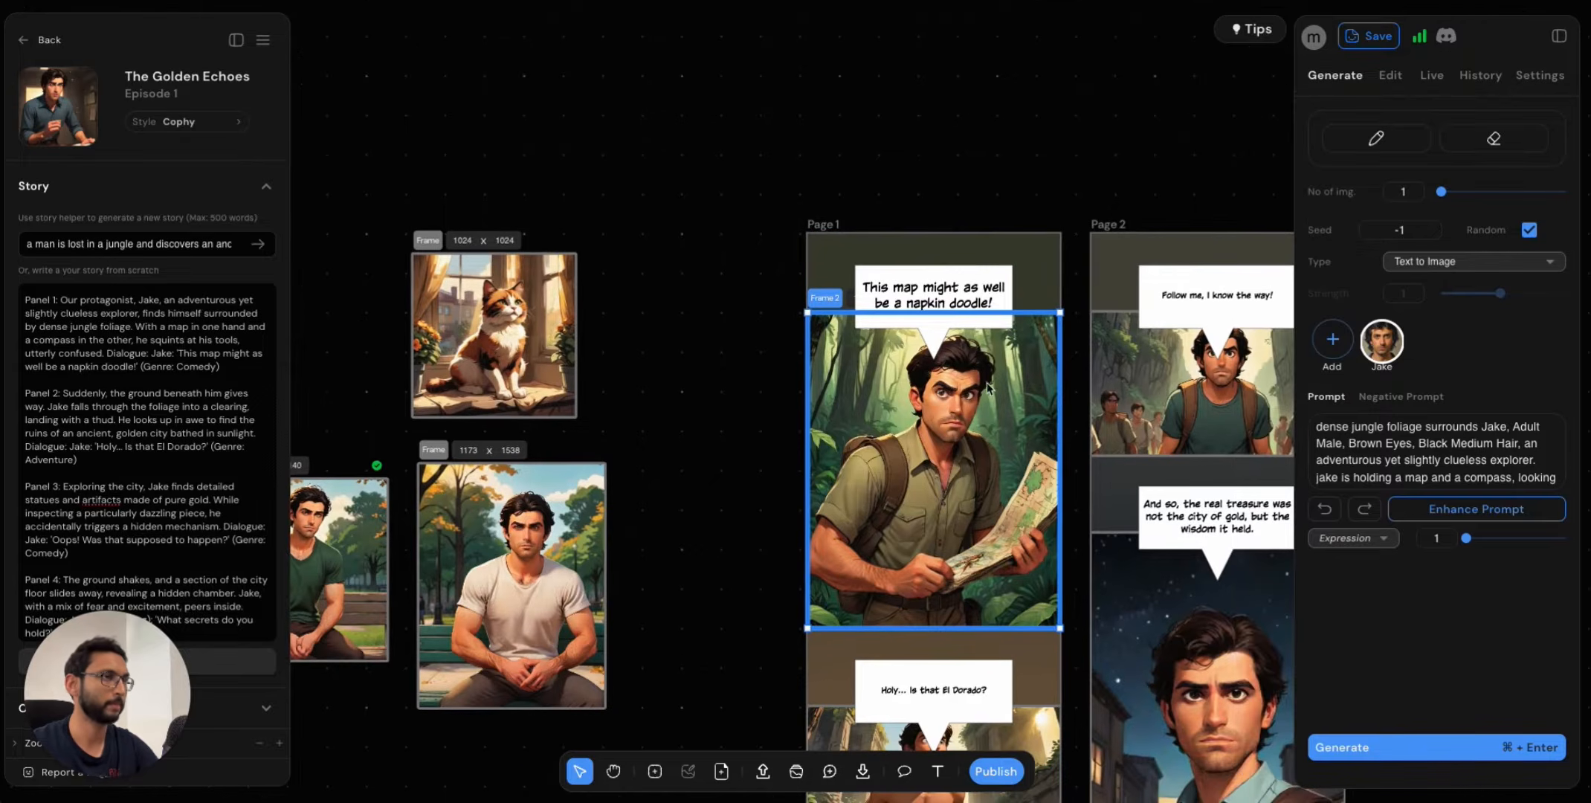
{"action": "left_click_drag", "start_coordinate": [969, 400], "coordinate": [932, 414]}
{"action": "scroll", "coordinate": [937, 414], "scroll_direction": "up", "scroll_amount": 5}
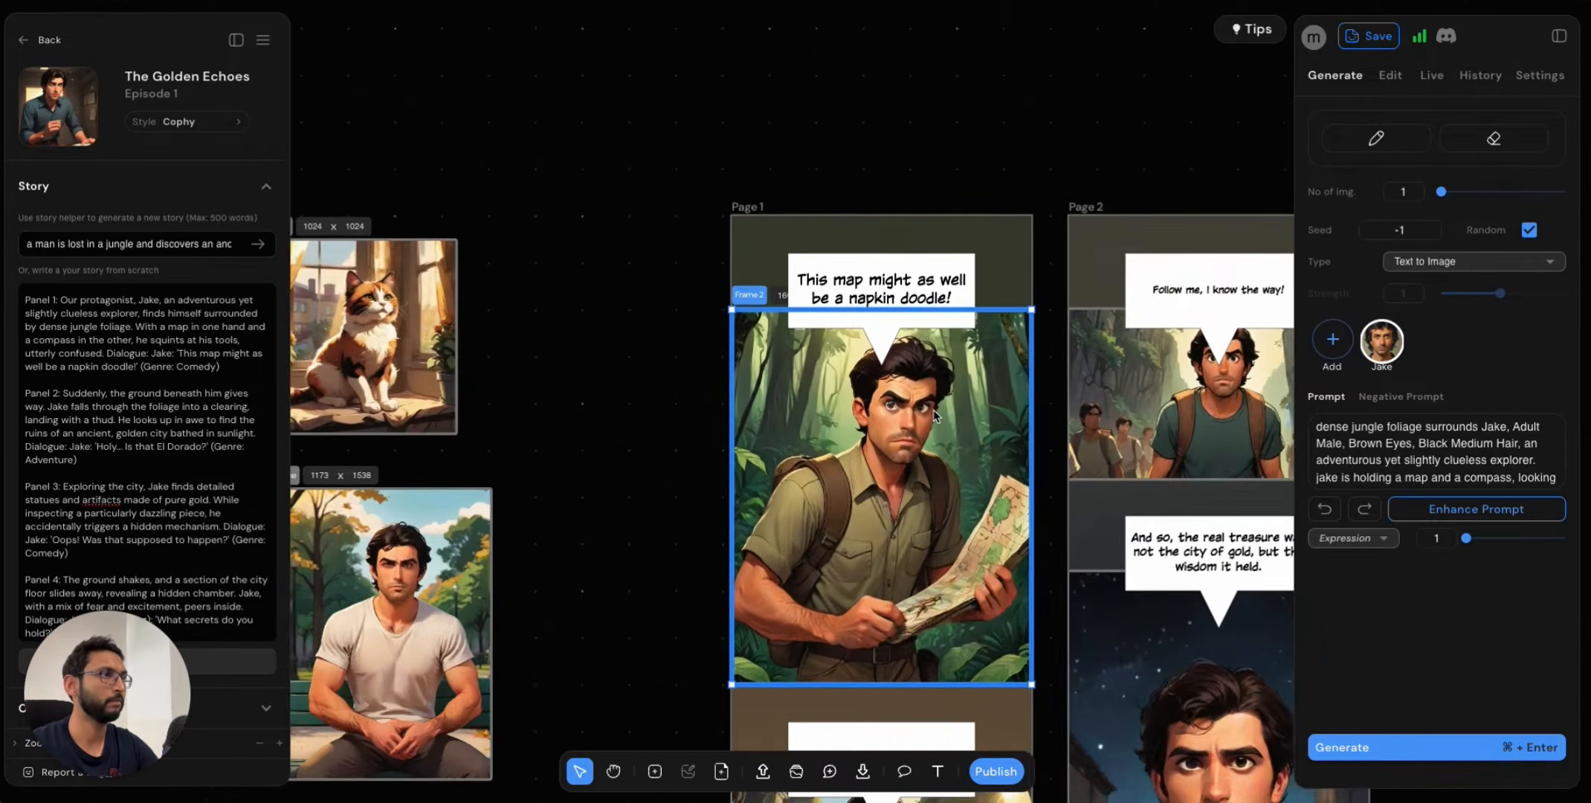
{"action": "scroll", "coordinate": [962, 532], "scroll_direction": "down", "scroll_amount": 1}
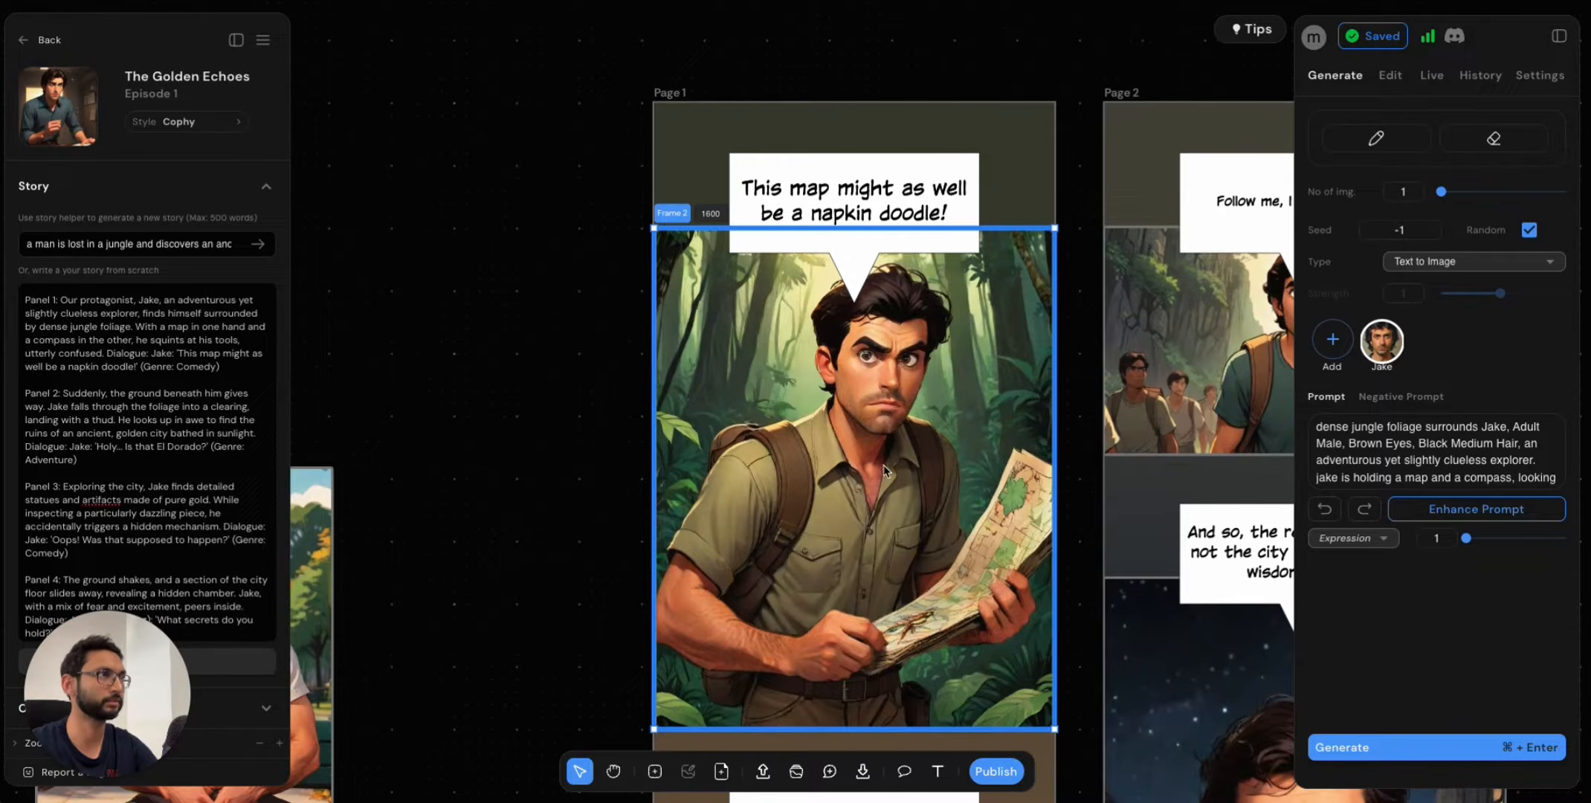
{"action": "left_click", "coordinate": [1391, 76]}
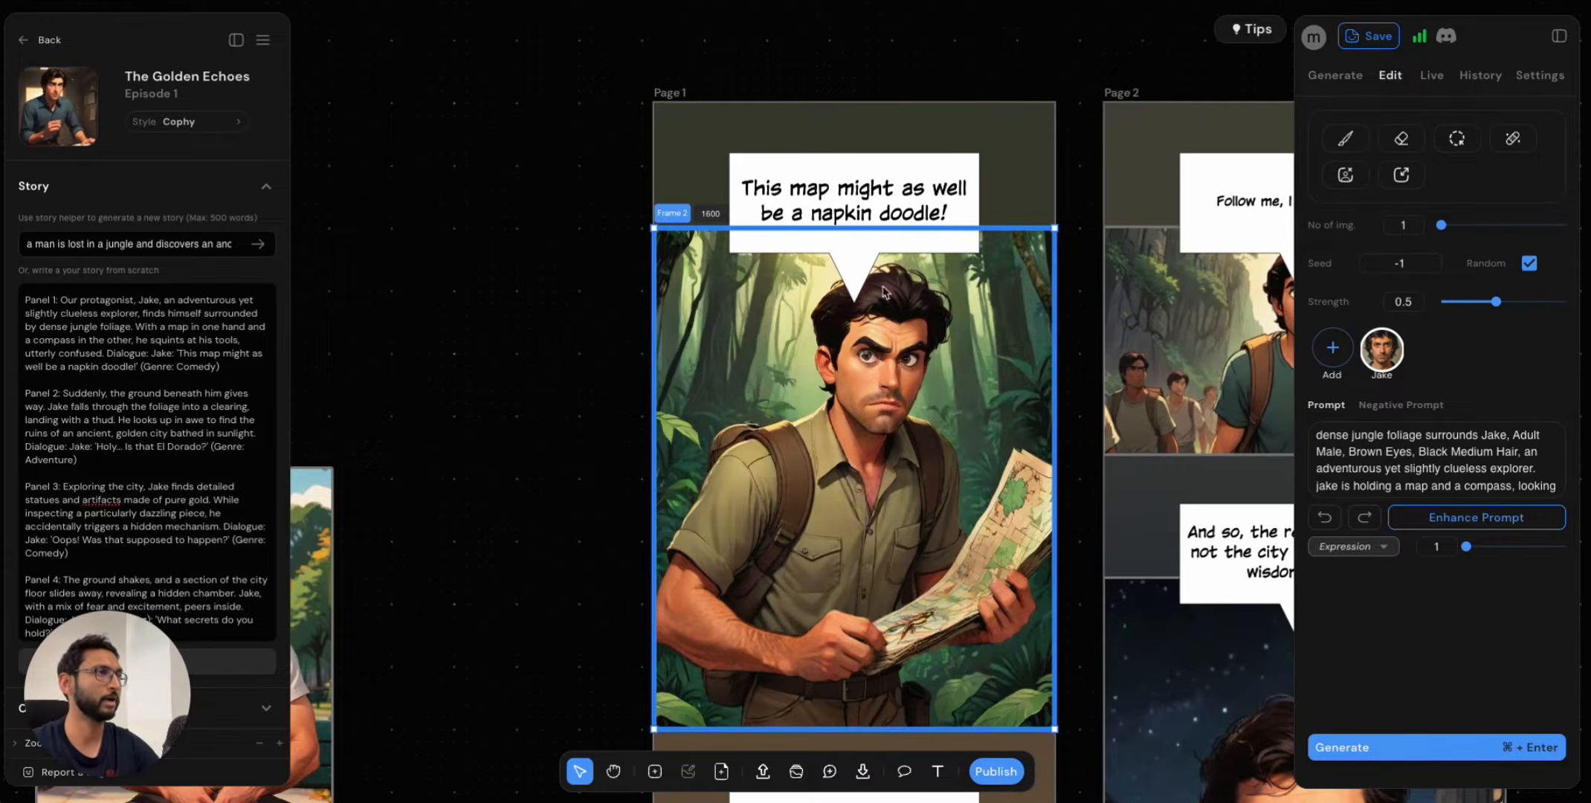
{"action": "left_click", "coordinate": [1457, 142]}
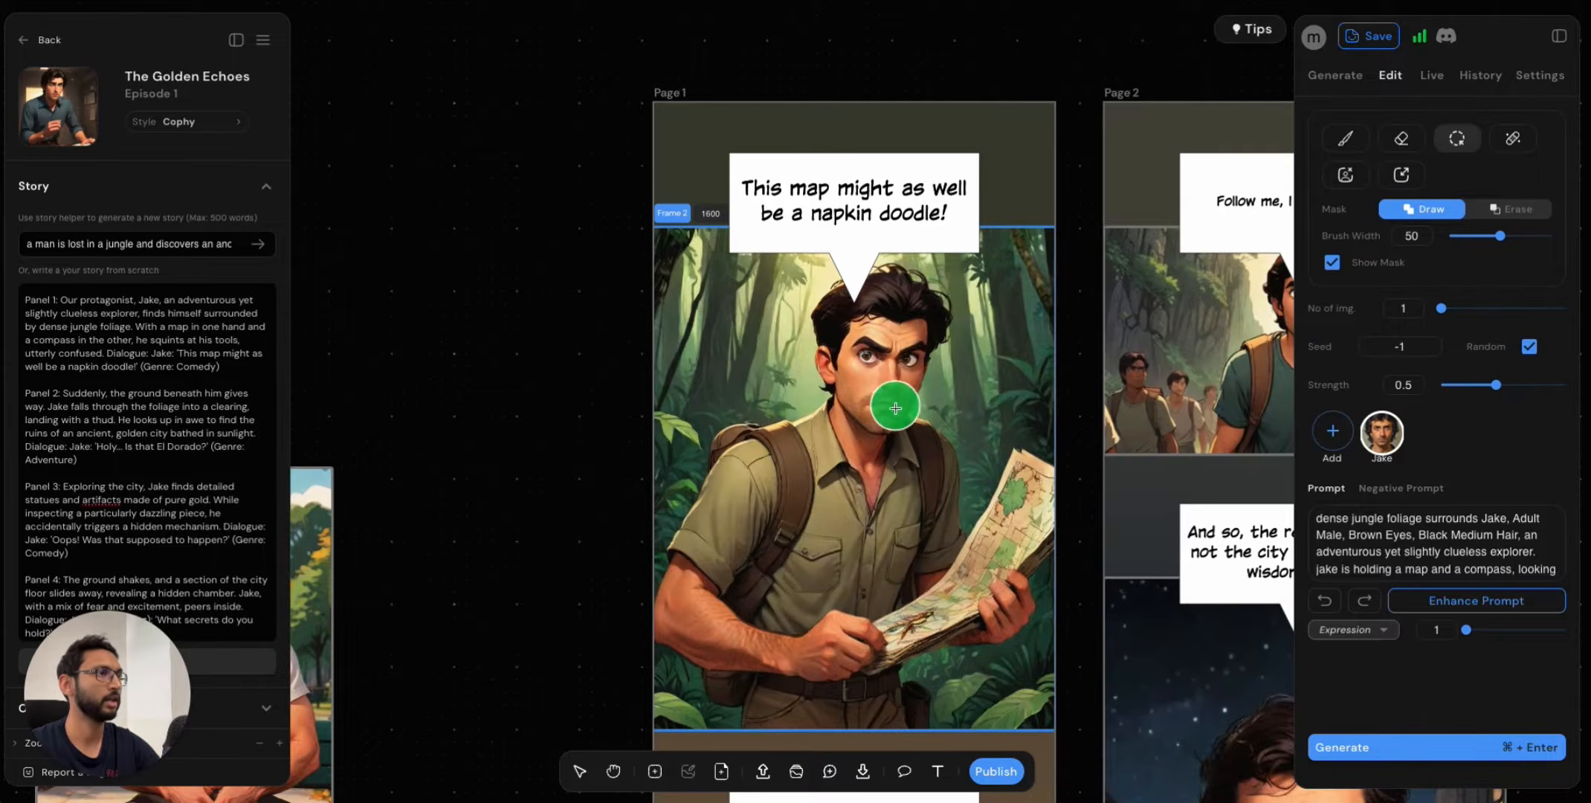
{"action": "mouse_move", "coordinate": [895, 408]}
{"action": "left_mouse_down"}
{"action": "mouse_move", "coordinate": [870, 416]}
{"action": "mouse_move", "coordinate": [830, 338]}
{"action": "mouse_move", "coordinate": [855, 303]}
{"action": "mouse_move", "coordinate": [896, 294]}
{"action": "mouse_move", "coordinate": [922, 331]}
{"action": "mouse_move", "coordinate": [910, 375]}
{"action": "mouse_move", "coordinate": [876, 365]}
{"action": "mouse_move", "coordinate": [902, 339]}
{"action": "left_mouse_up"}
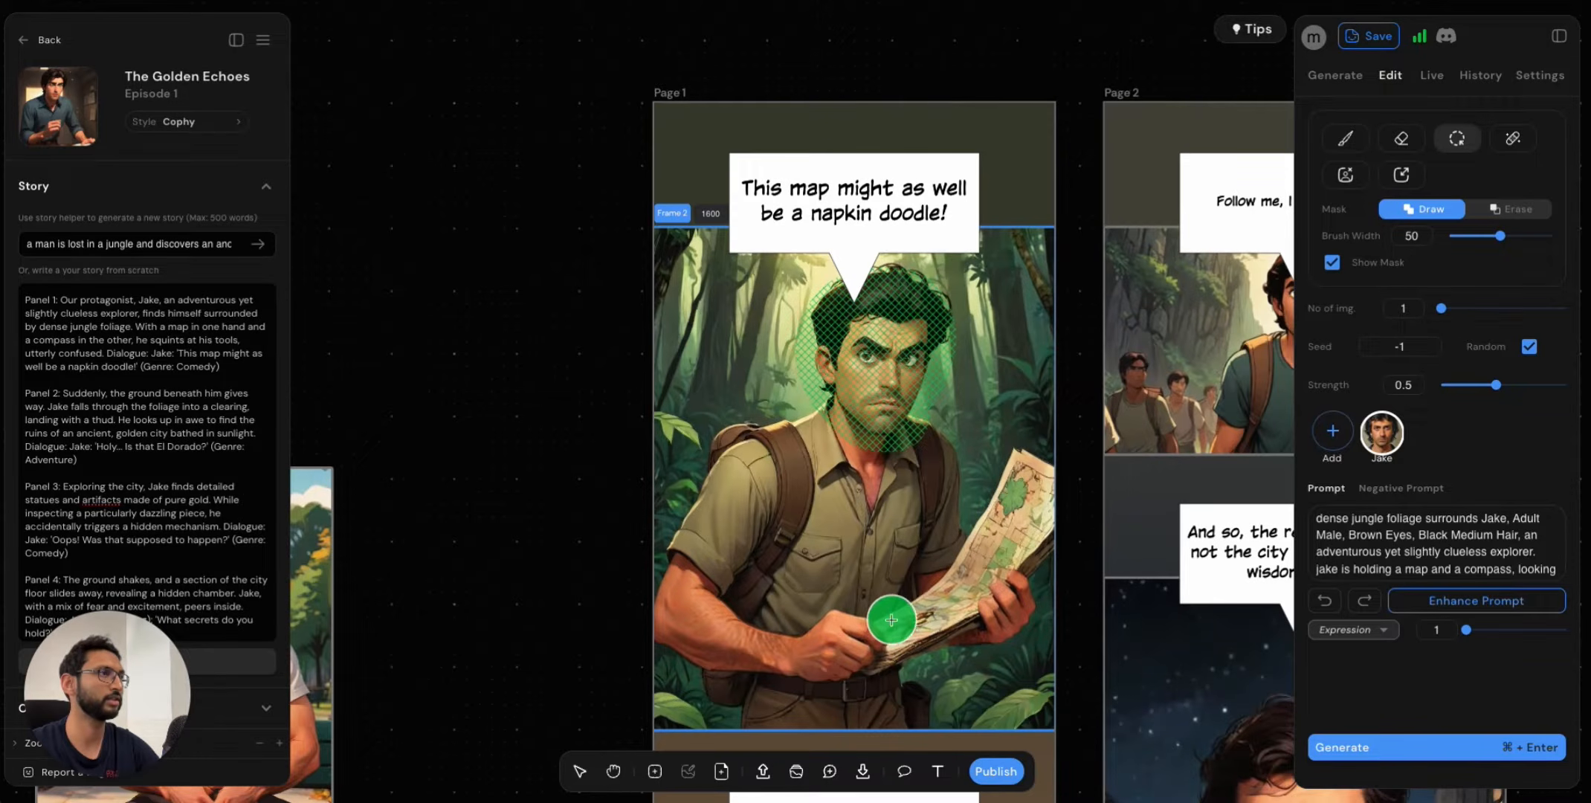
Delete "jake is holding a map and a compass," from the masked jungle panel's edit prompt, keeping "looking confused and frustrated.".
{"action": "left_click", "coordinate": [1408, 552]}
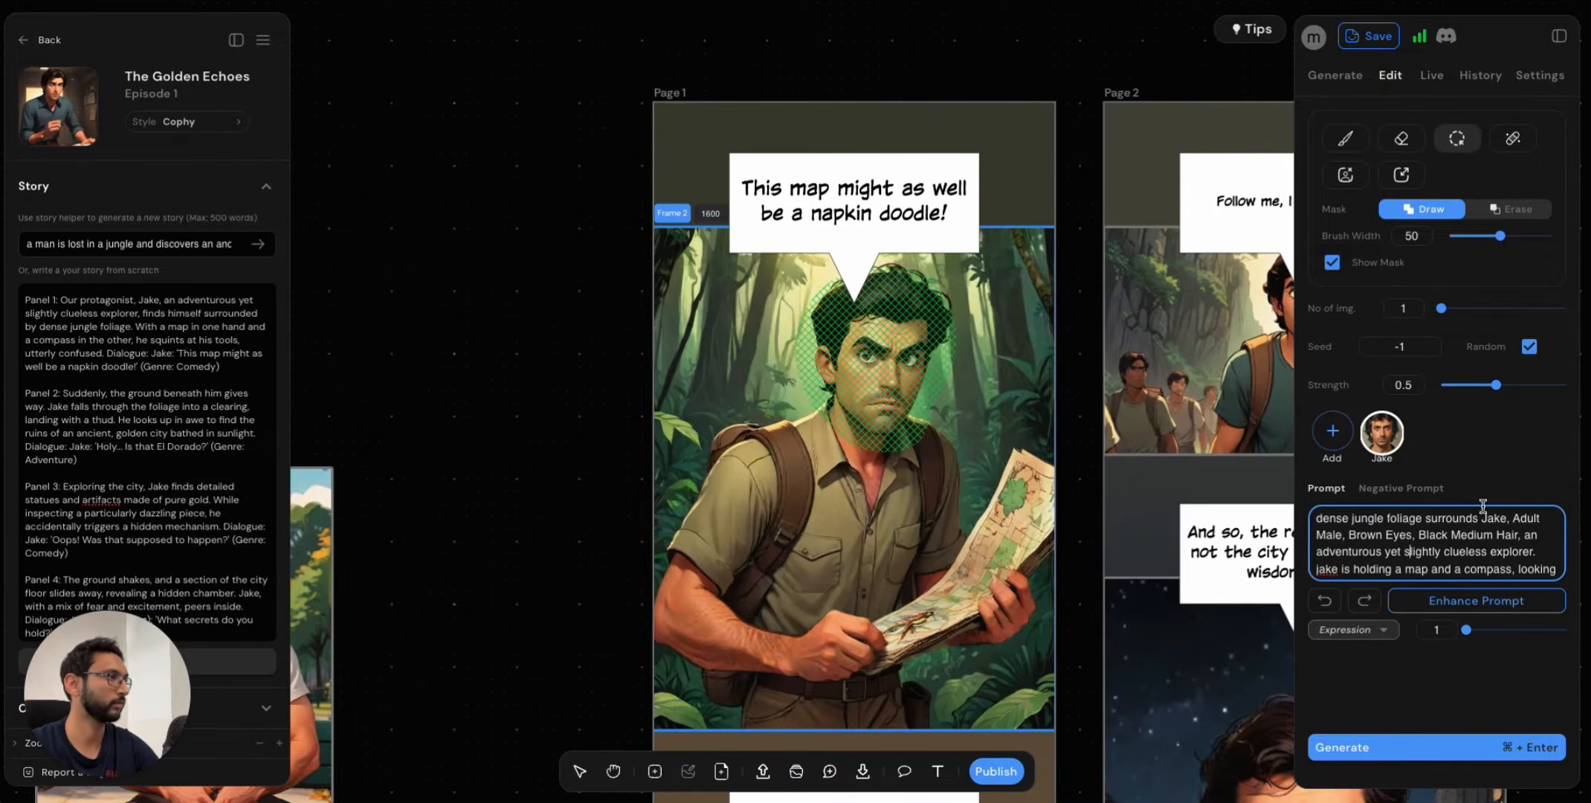
{"action": "left_click_drag", "start_coordinate": [1474, 521], "coordinate": [1464, 515]}
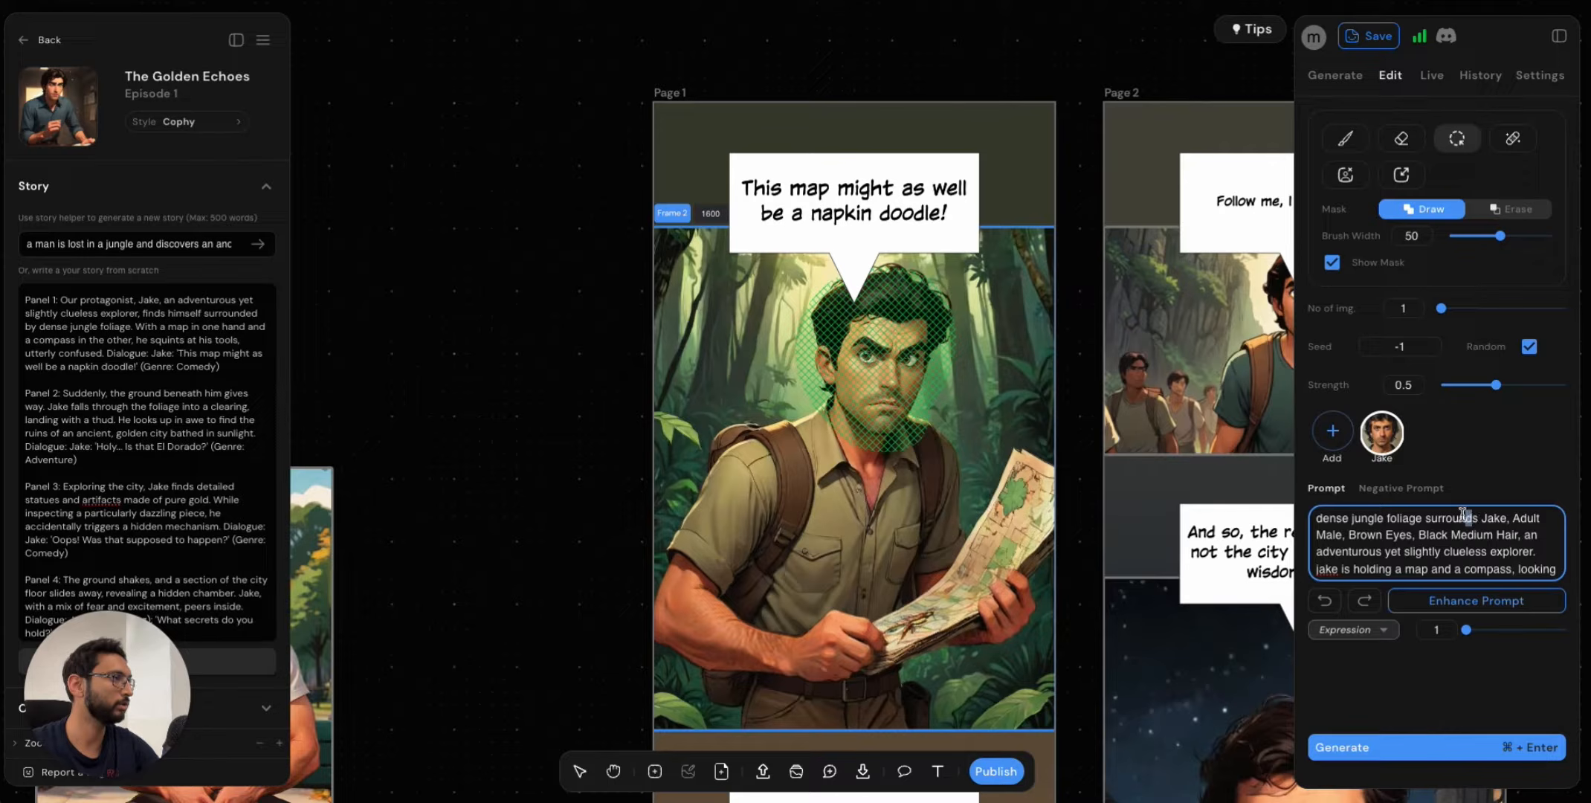
{"action": "left_click", "coordinate": [1439, 554]}
{"action": "scroll", "coordinate": [1462, 565], "scroll_direction": "down", "scroll_amount": 1}
{"action": "scroll", "coordinate": [1450, 560], "scroll_direction": "up", "scroll_amount": 1}
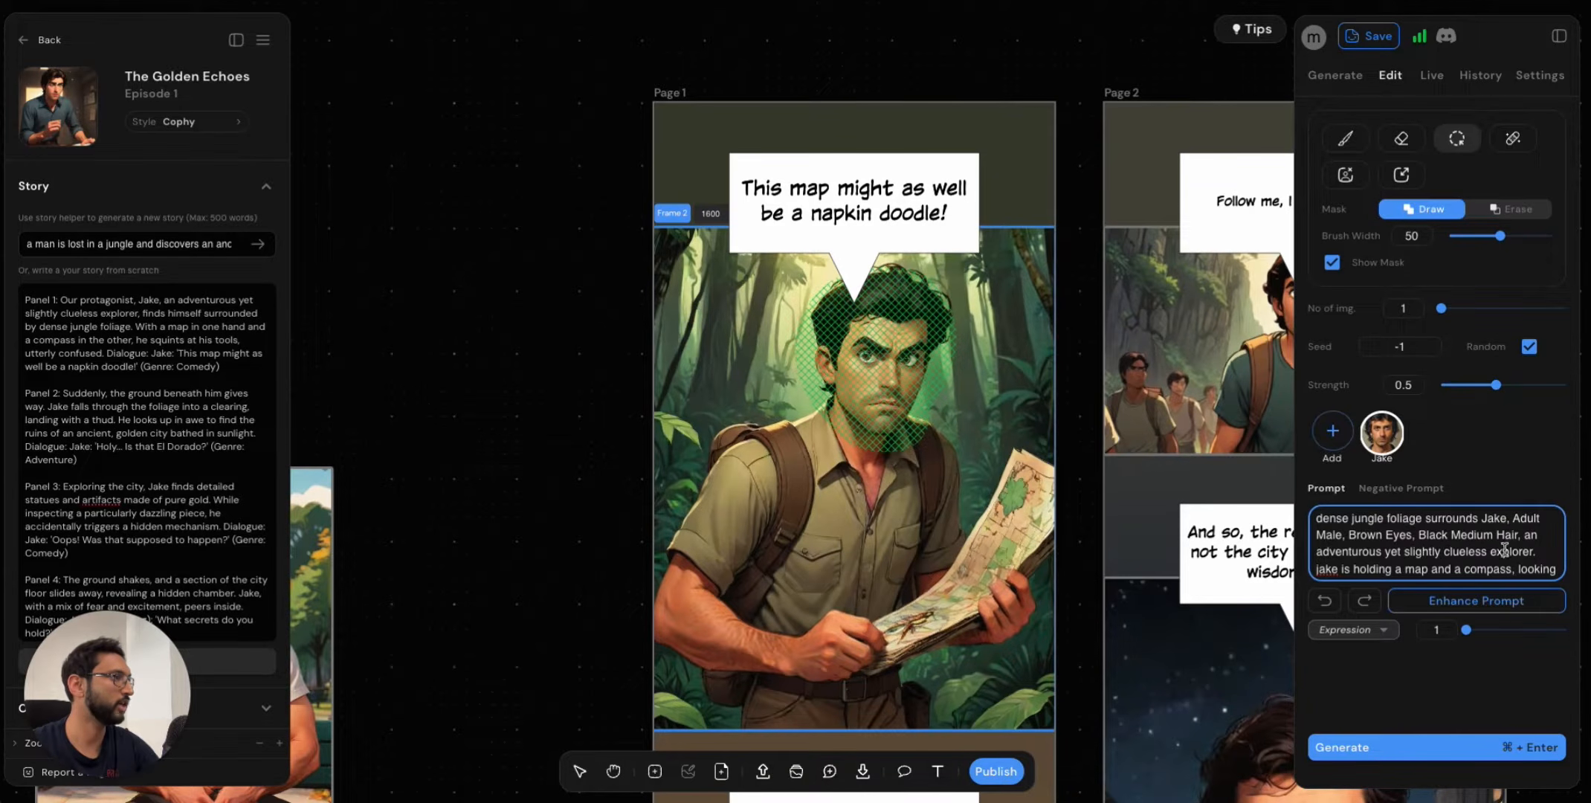
{"action": "scroll", "coordinate": [1505, 550], "scroll_direction": "down", "scroll_amount": 1}
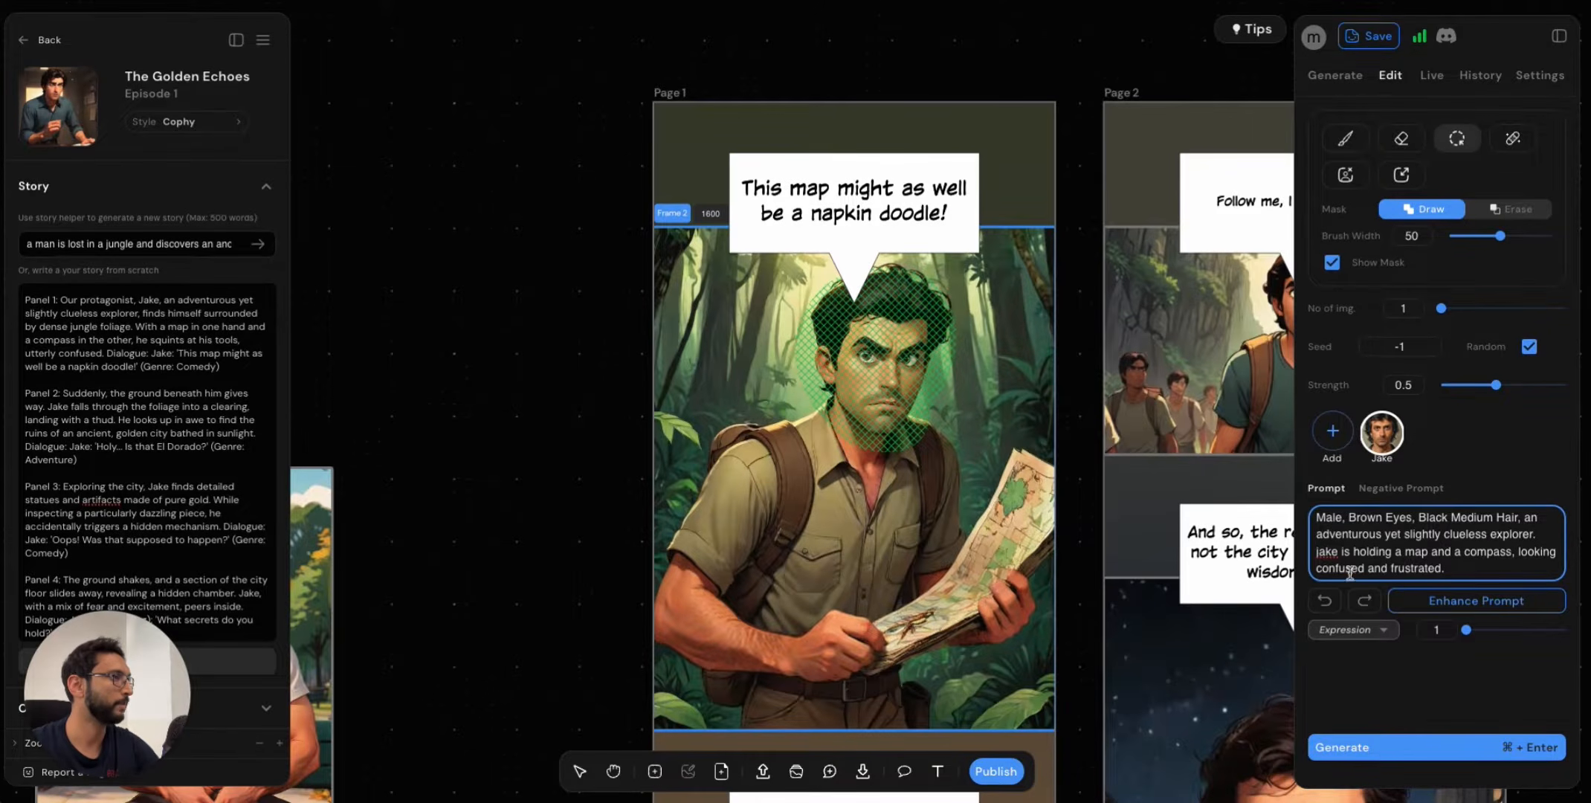
{"action": "left_click_drag", "start_coordinate": [1517, 552], "coordinate": [1294, 552]}
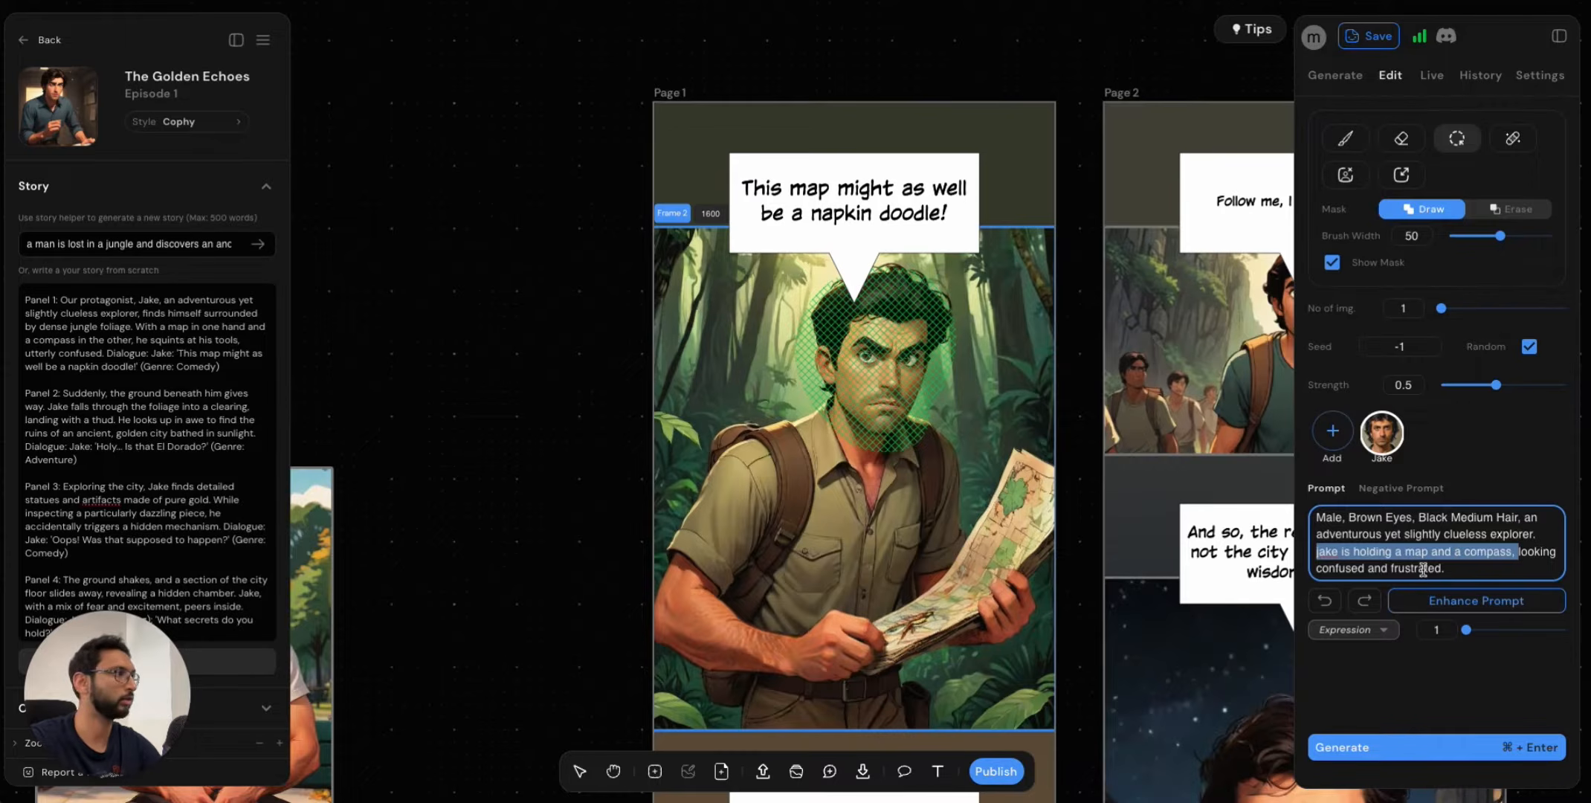
{"action": "key", "text": "BackSpace"}
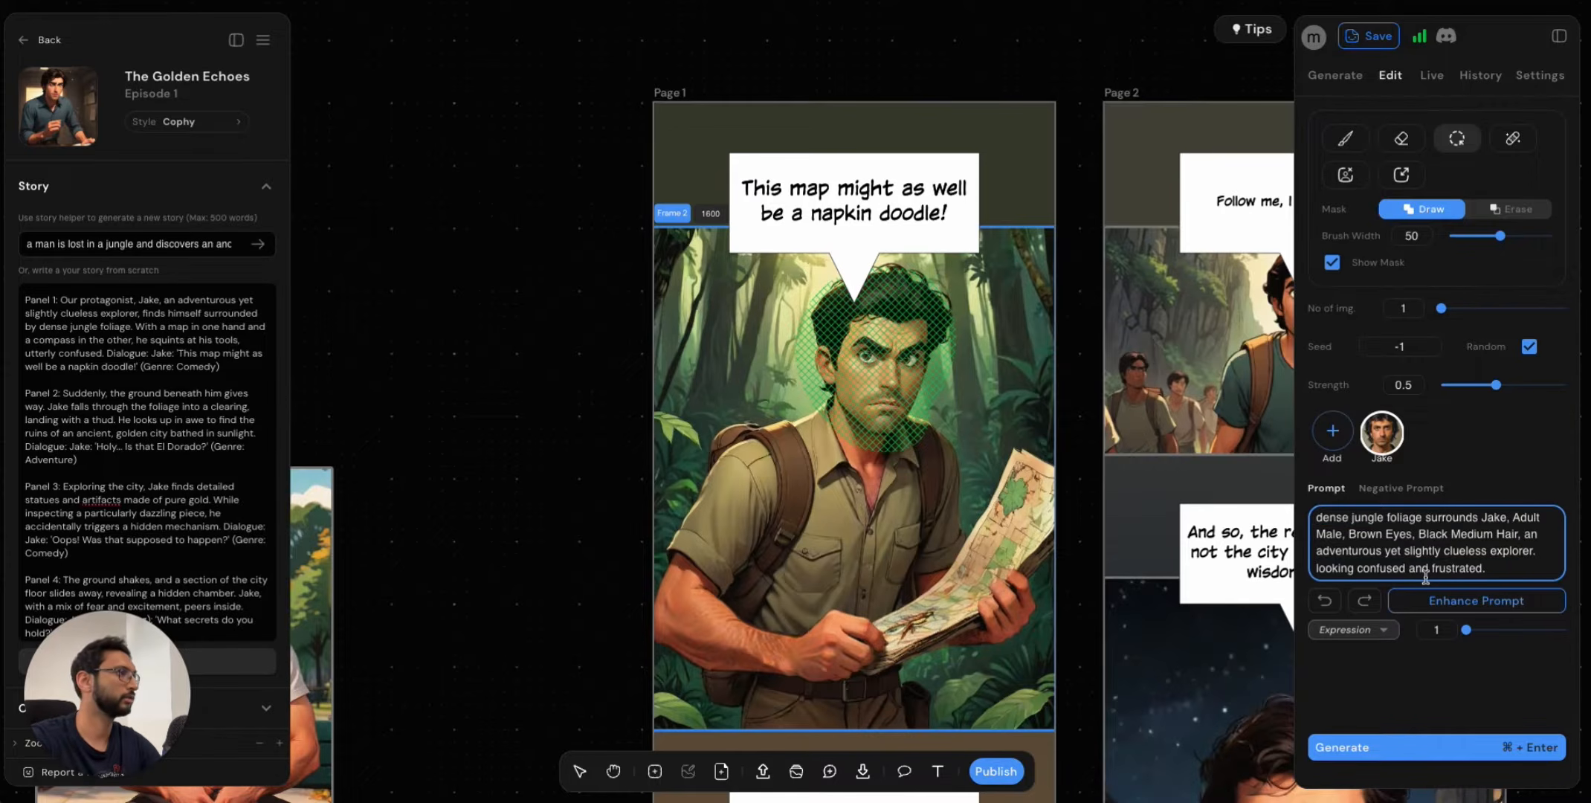
{"action": "key", "text": "BackSpace"}
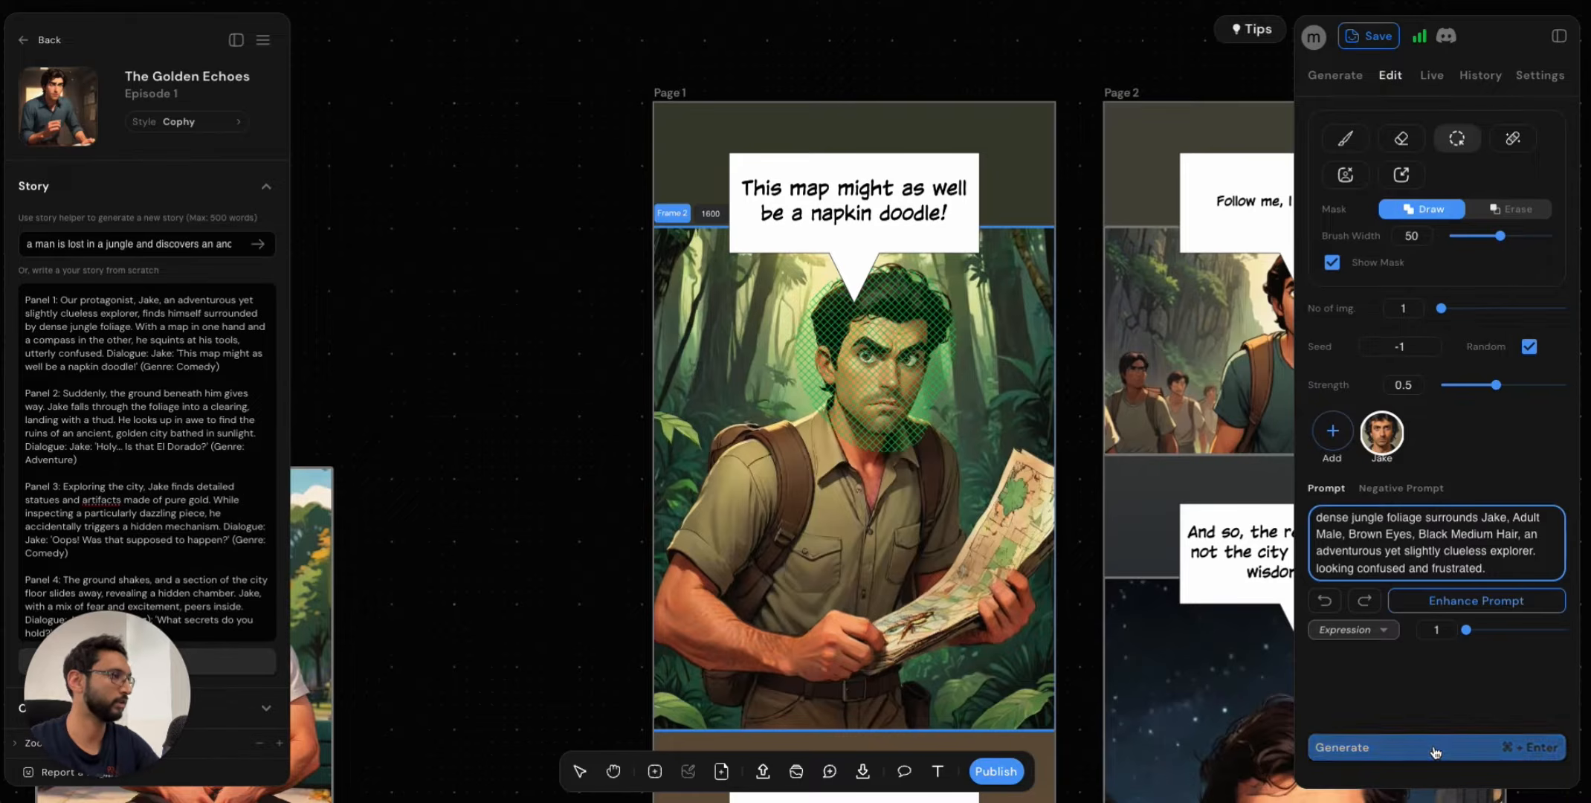
Set the number of images to 4 and generate new versions of Jake's masked head.
{"action": "left_click", "coordinate": [1484, 308]}
{"action": "left_click", "coordinate": [1563, 308]}
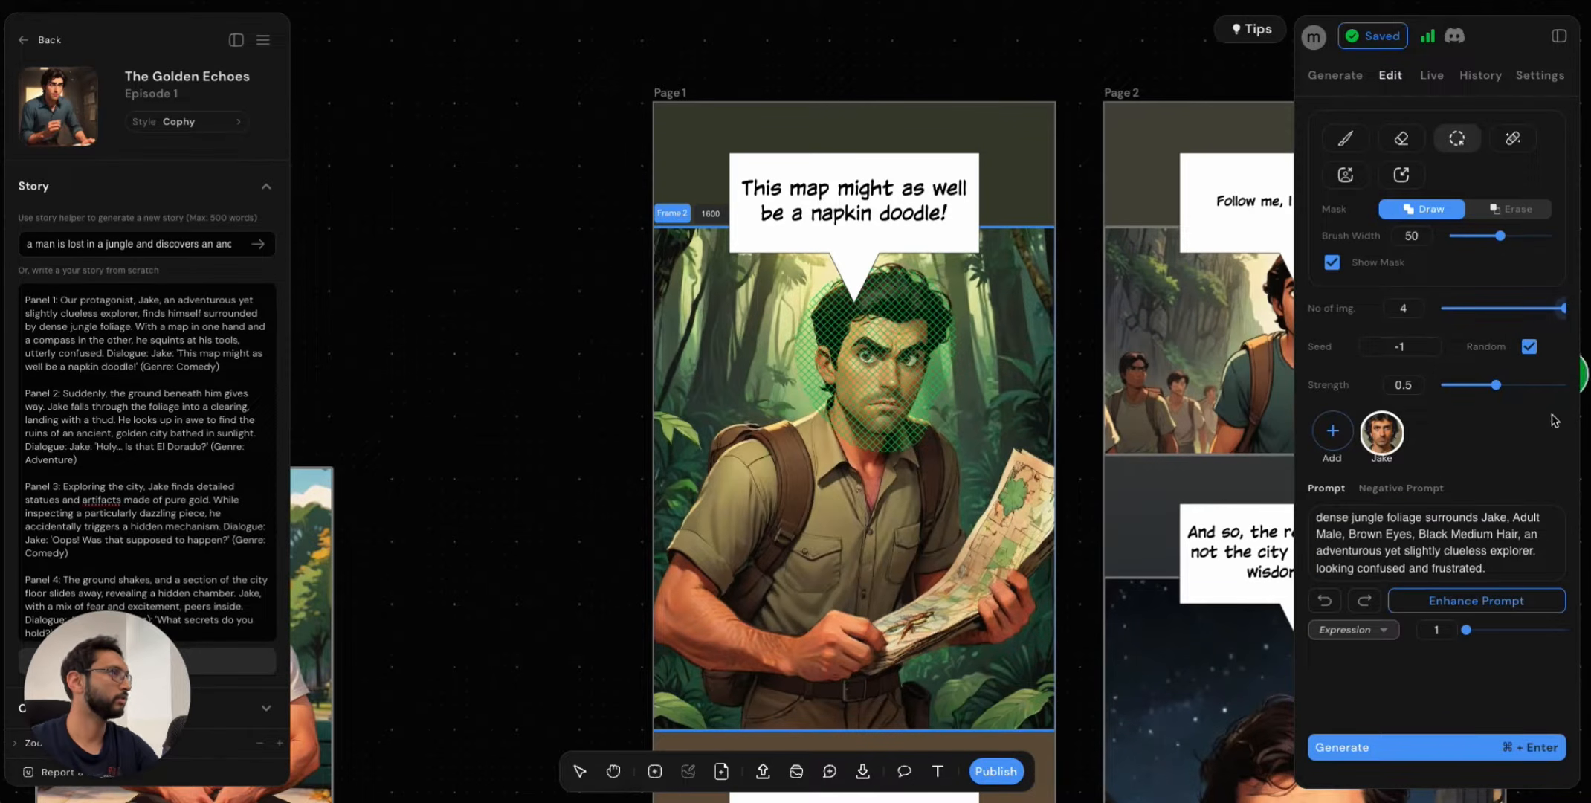
{"action": "left_click", "coordinate": [1436, 747]}
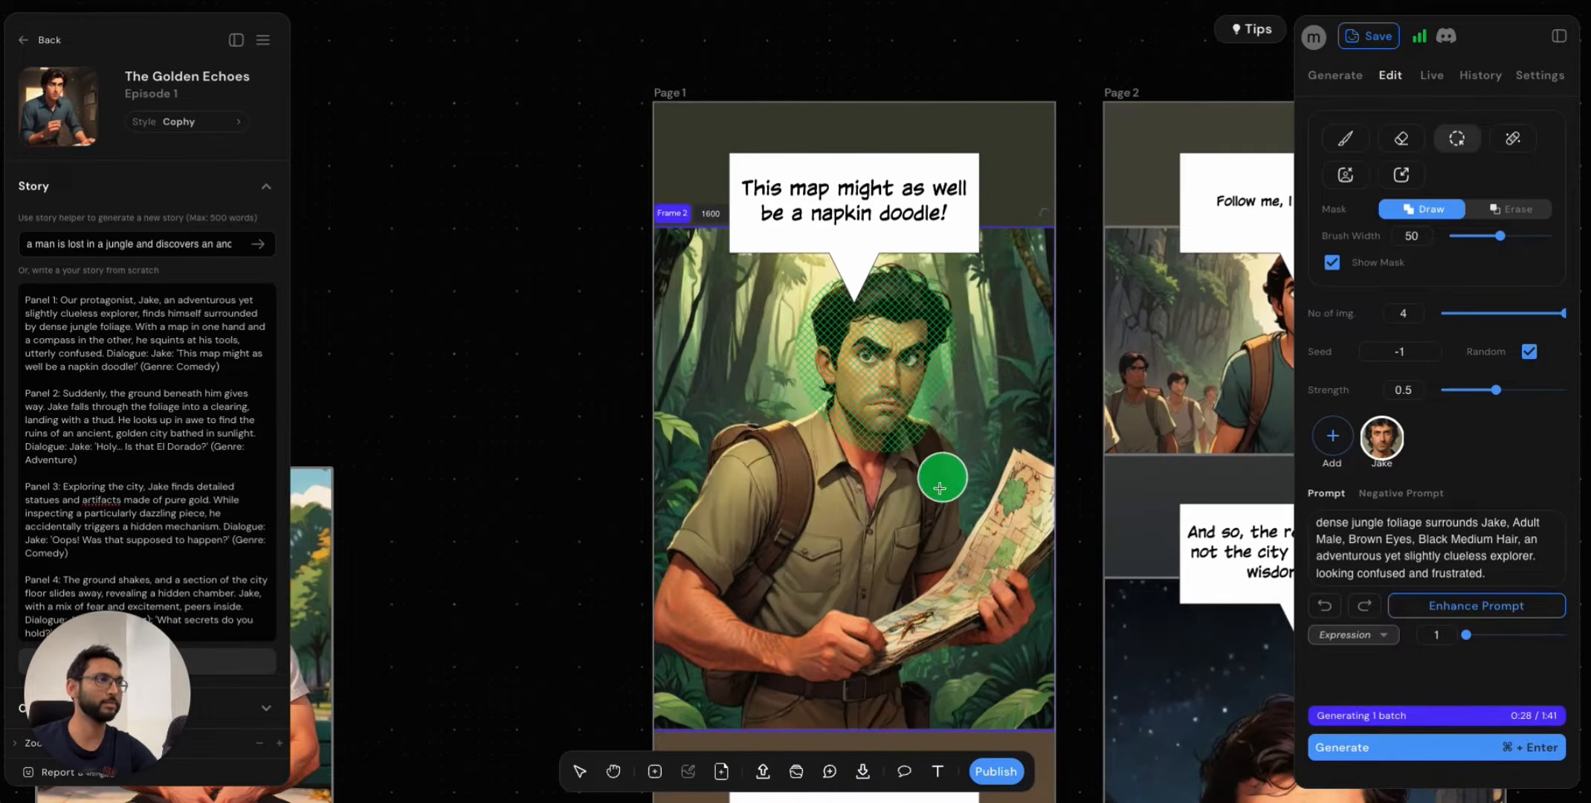
{"action": "left_click", "coordinate": [1401, 556]}
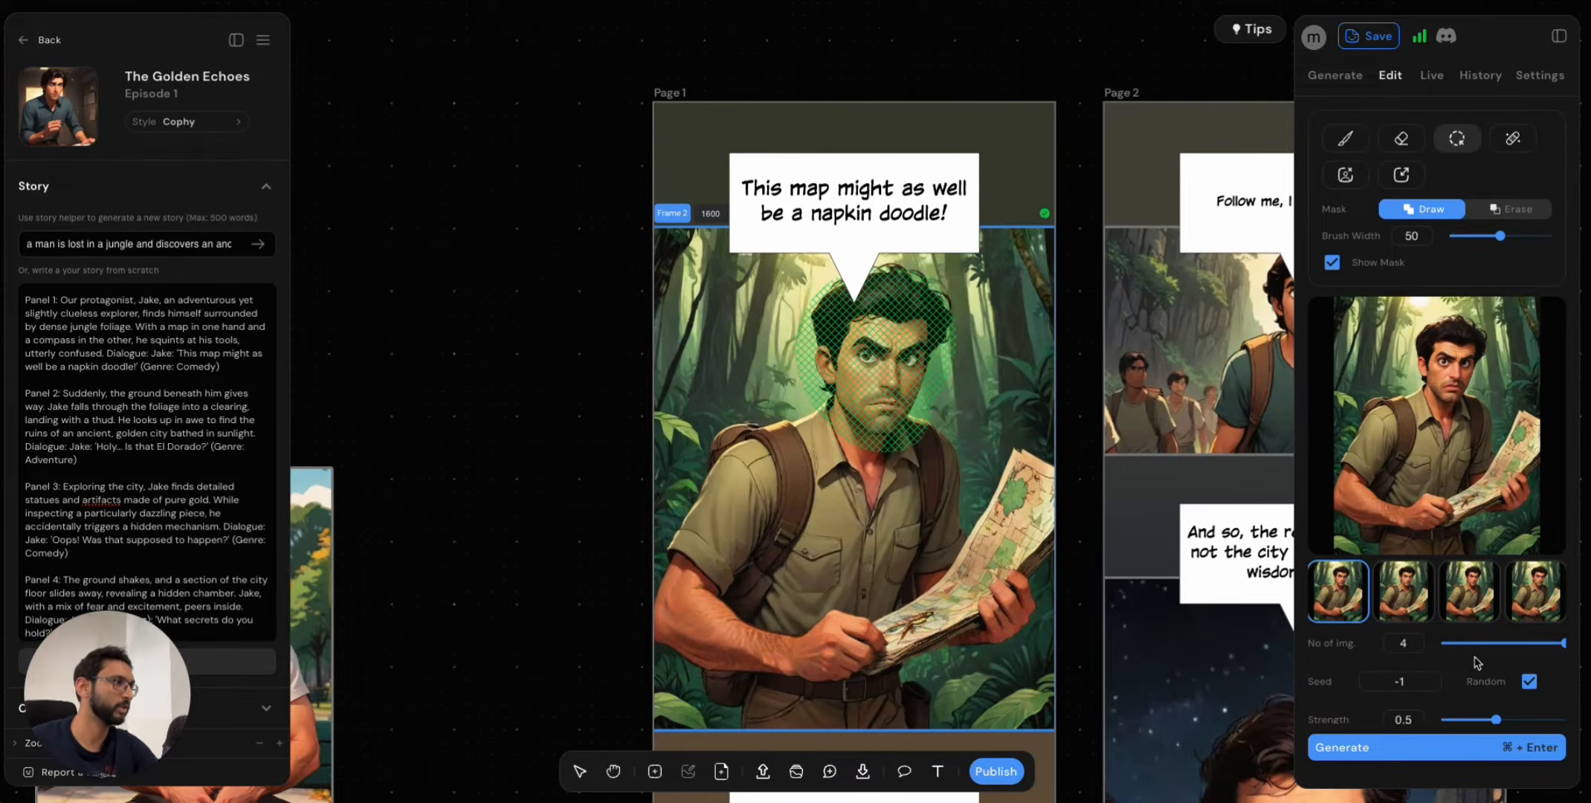
Set the edit strength to 1 for the jungle panel's masked head.
{"action": "scroll", "coordinate": [1499, 608], "scroll_direction": "down", "scroll_amount": 2}
{"action": "left_click_drag", "start_coordinate": [1497, 629], "coordinate": [1569, 632]}
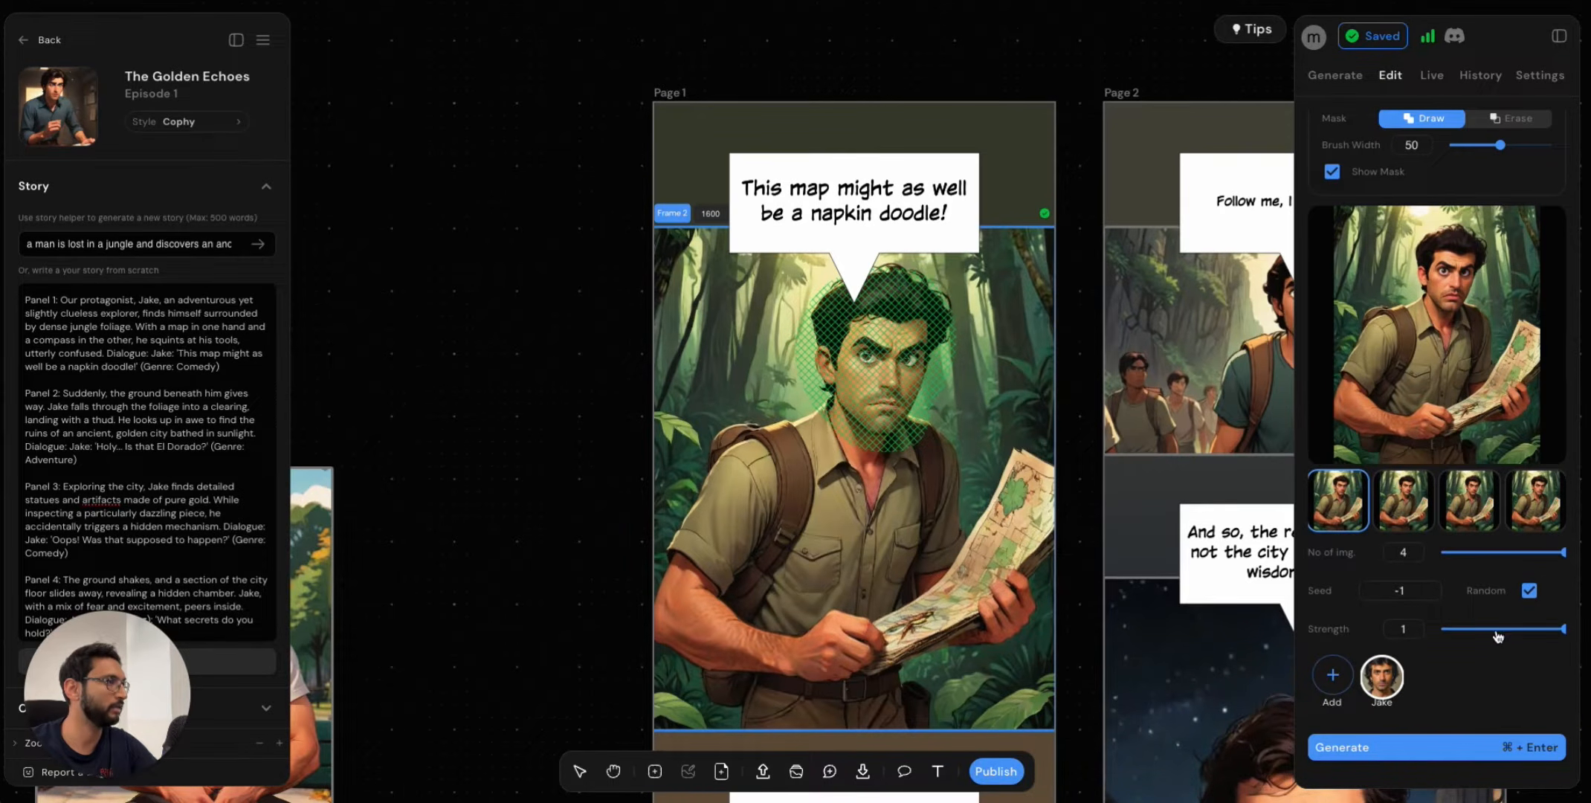
{"action": "left_click_drag", "start_coordinate": [1497, 637], "coordinate": [1441, 631]}
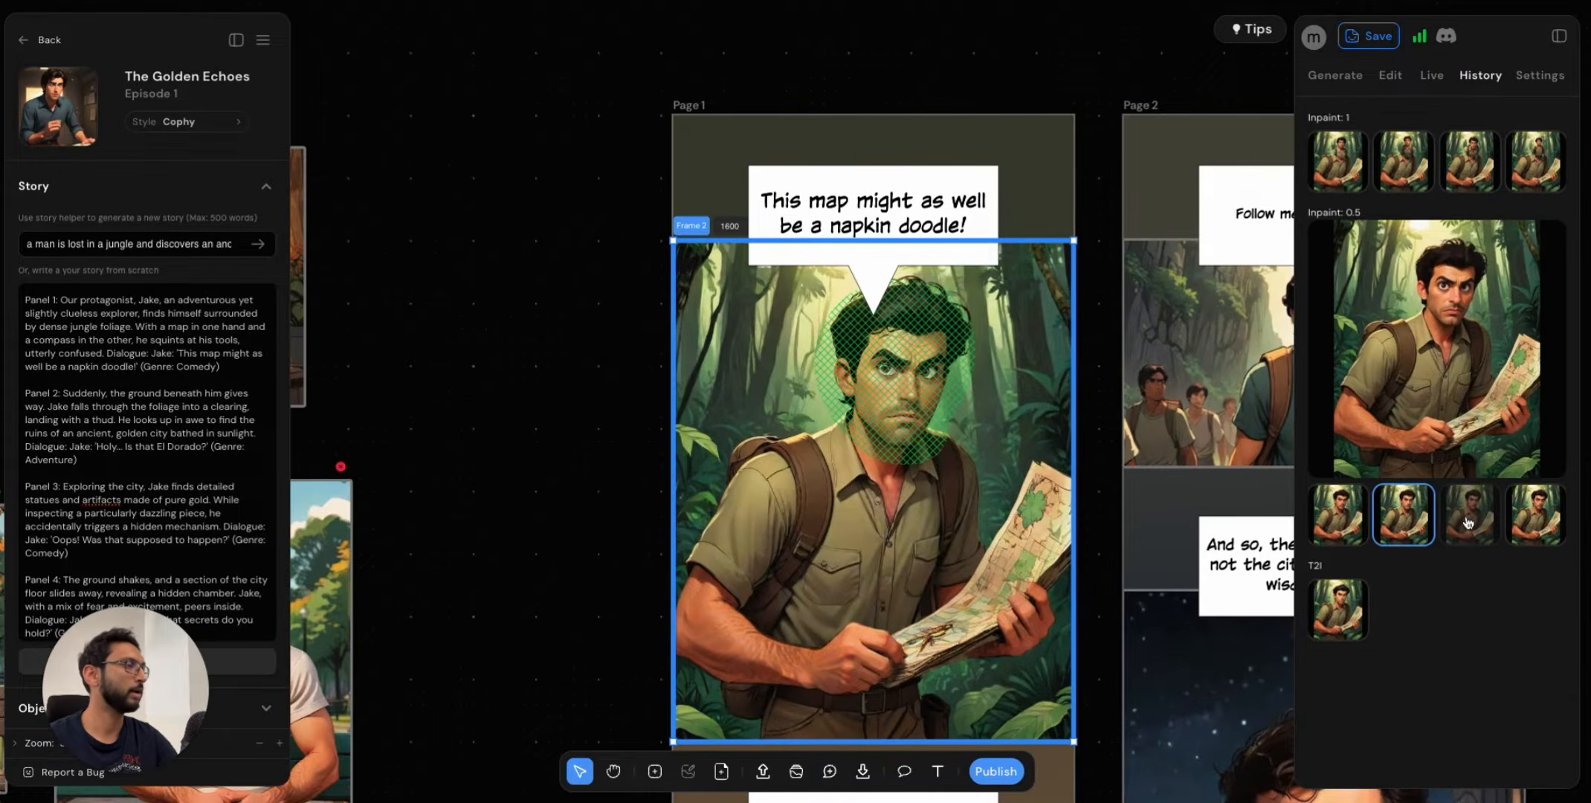
Compare the head variations generated at strength 0.5 and apply the second one to the jungle panel.
{"action": "left_click", "coordinate": [1469, 523]}
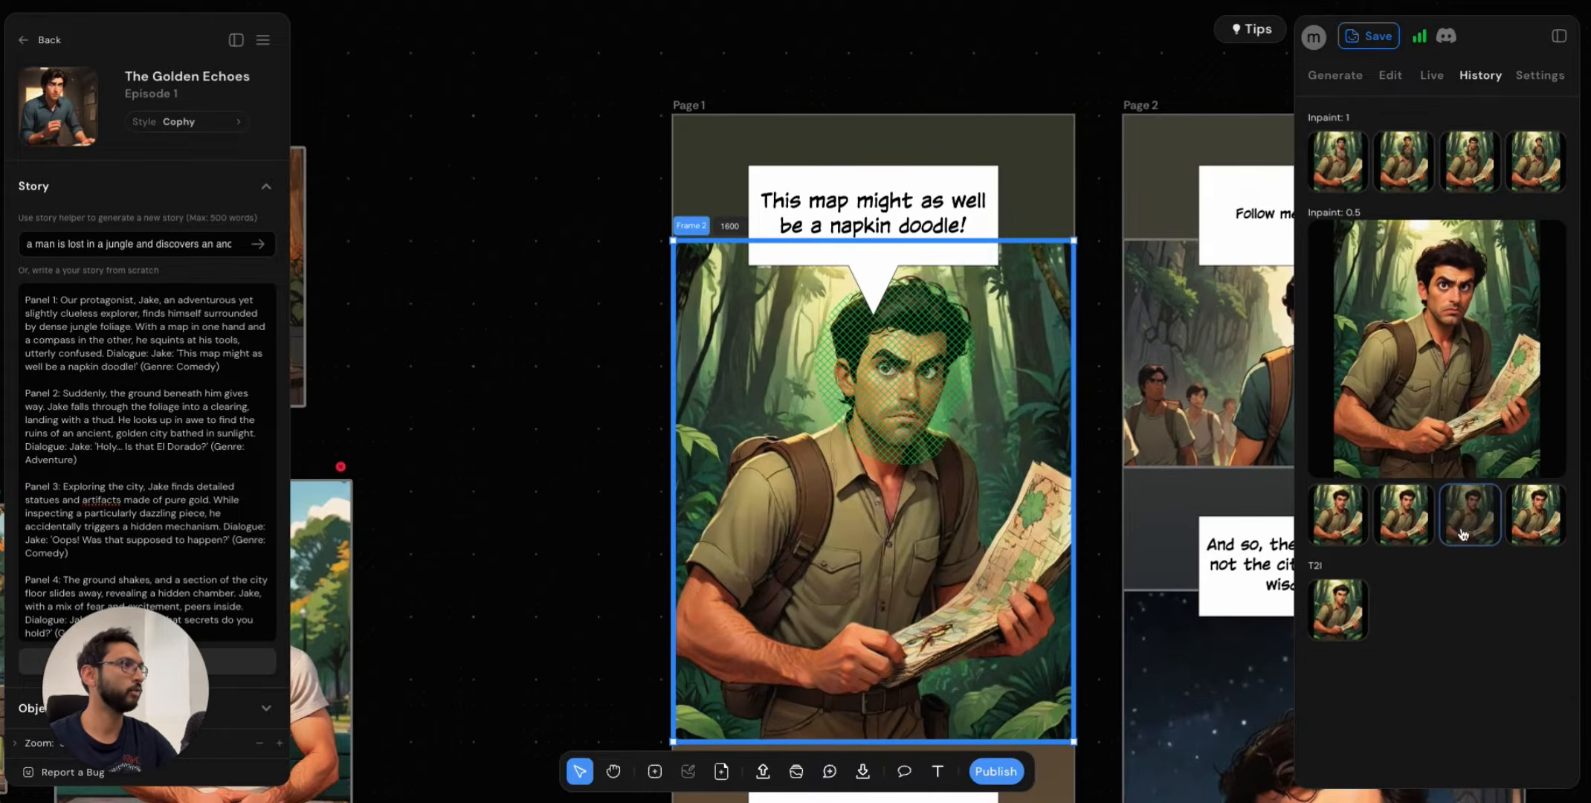
{"action": "left_click", "coordinate": [1526, 525]}
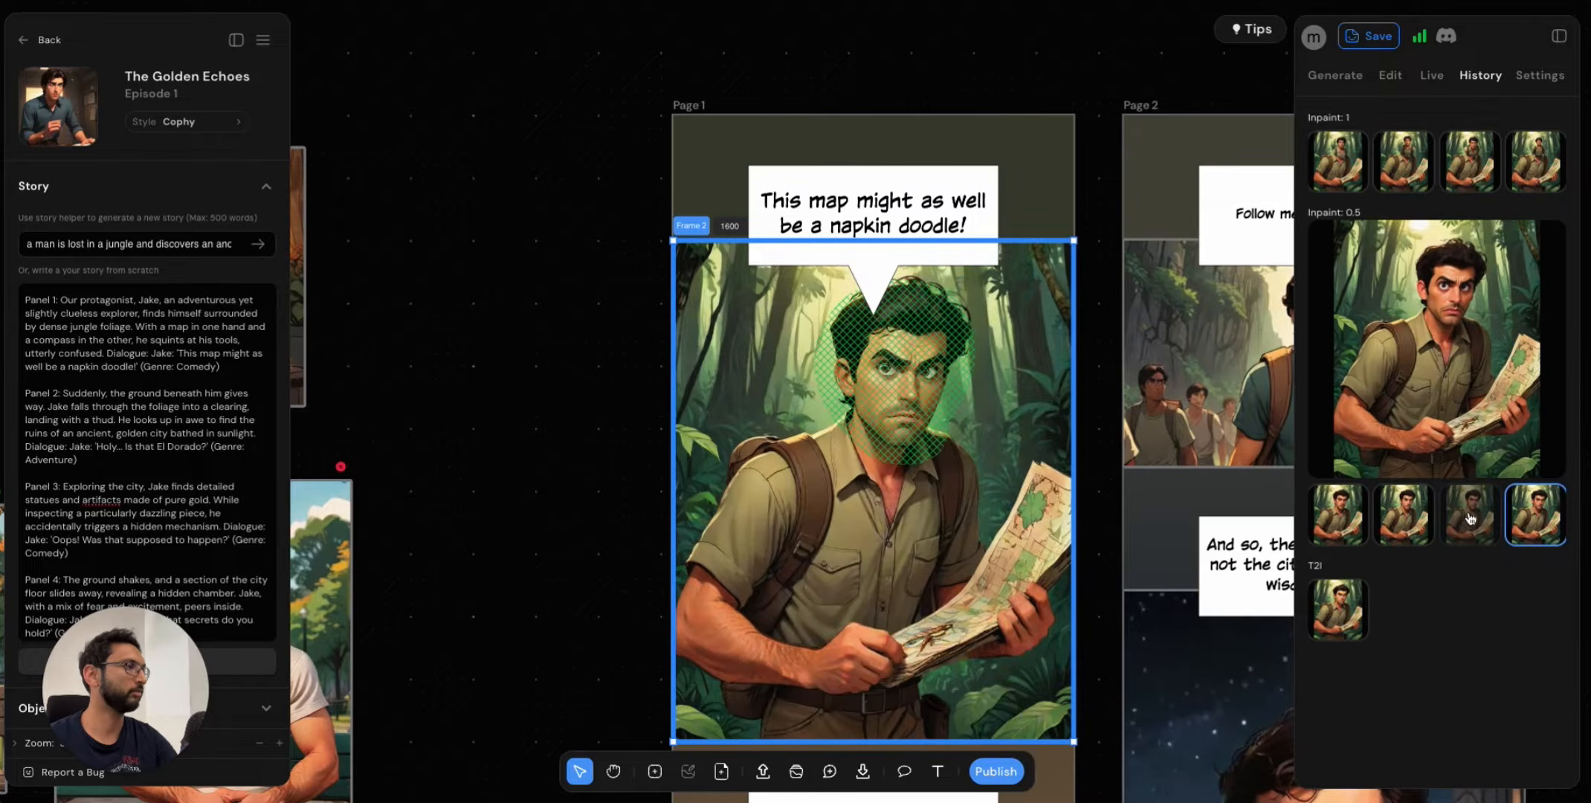
{"action": "left_click", "coordinate": [1470, 518]}
{"action": "left_click", "coordinate": [1404, 525]}
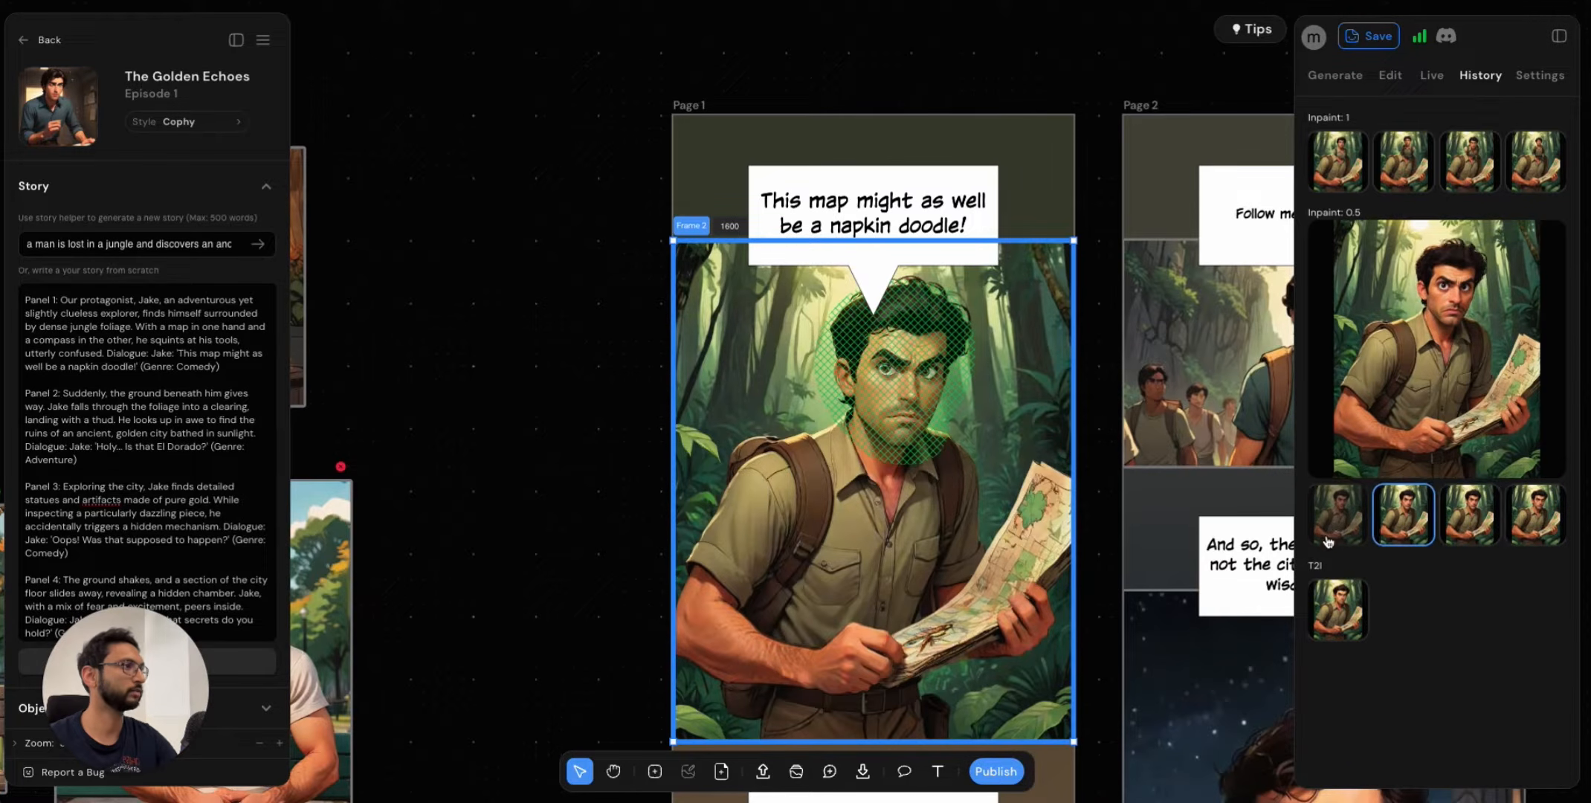
{"action": "left_click", "coordinate": [1510, 461]}
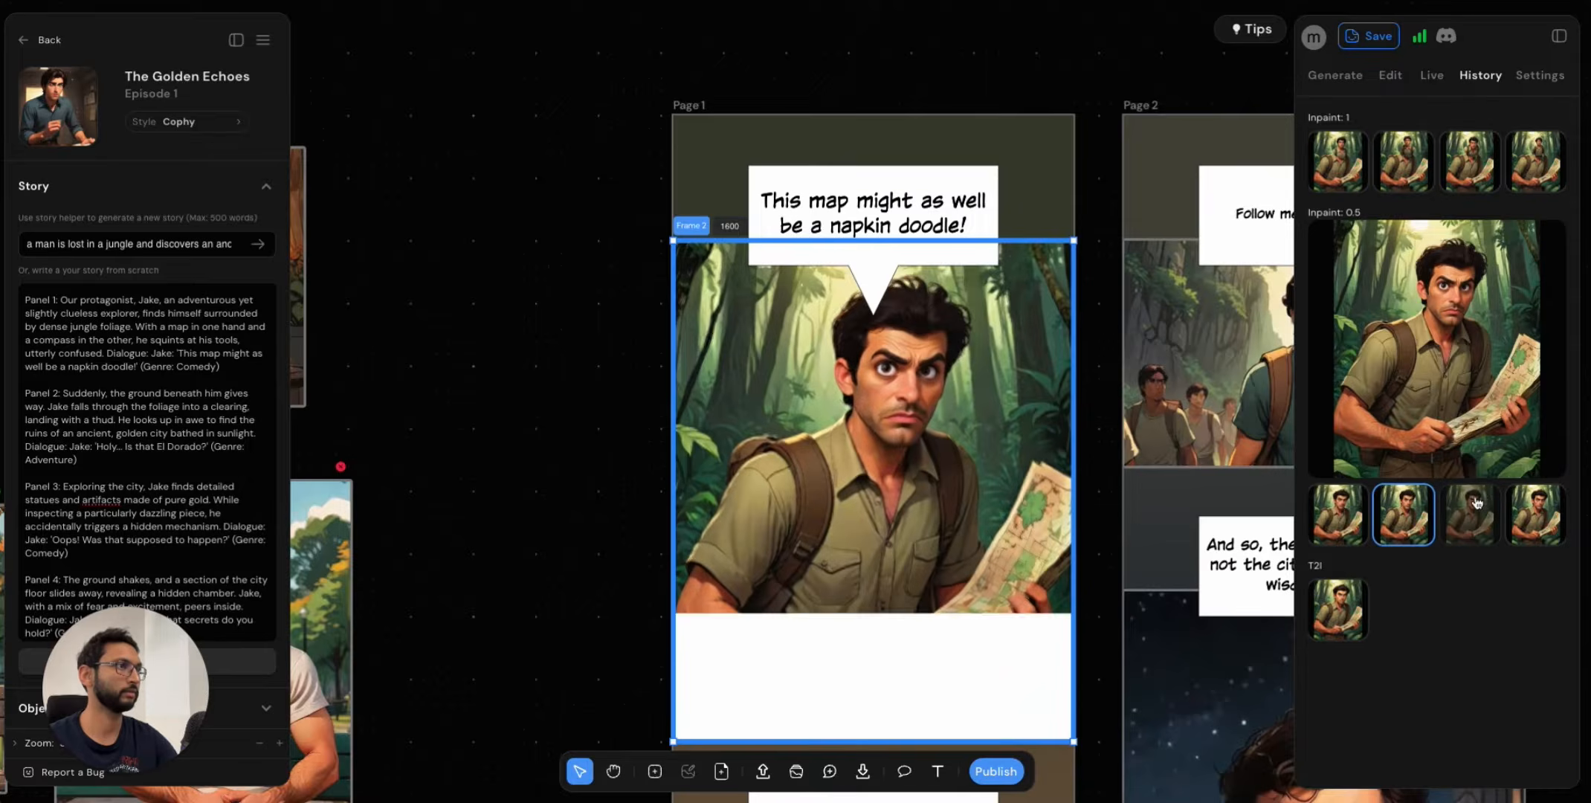
{"action": "left_click", "coordinate": [1100, 513]}
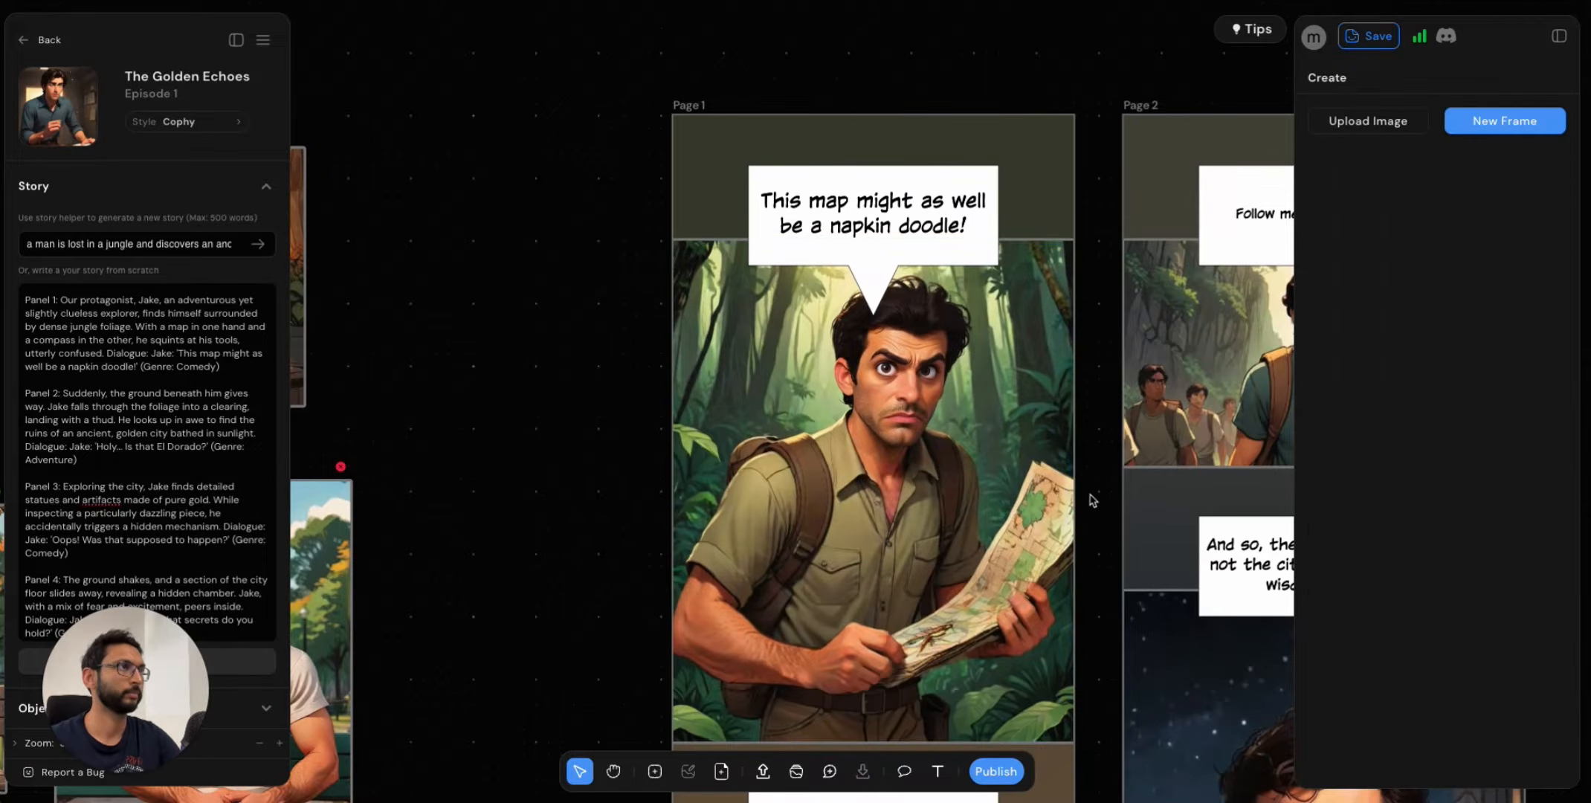
Move the napkin doodle speech bubble inside the jungle panel beside Jake's head, narrow it and aim its tail at his face.
{"action": "scroll", "coordinate": [874, 301], "scroll_direction": "up", "scroll_amount": 1}
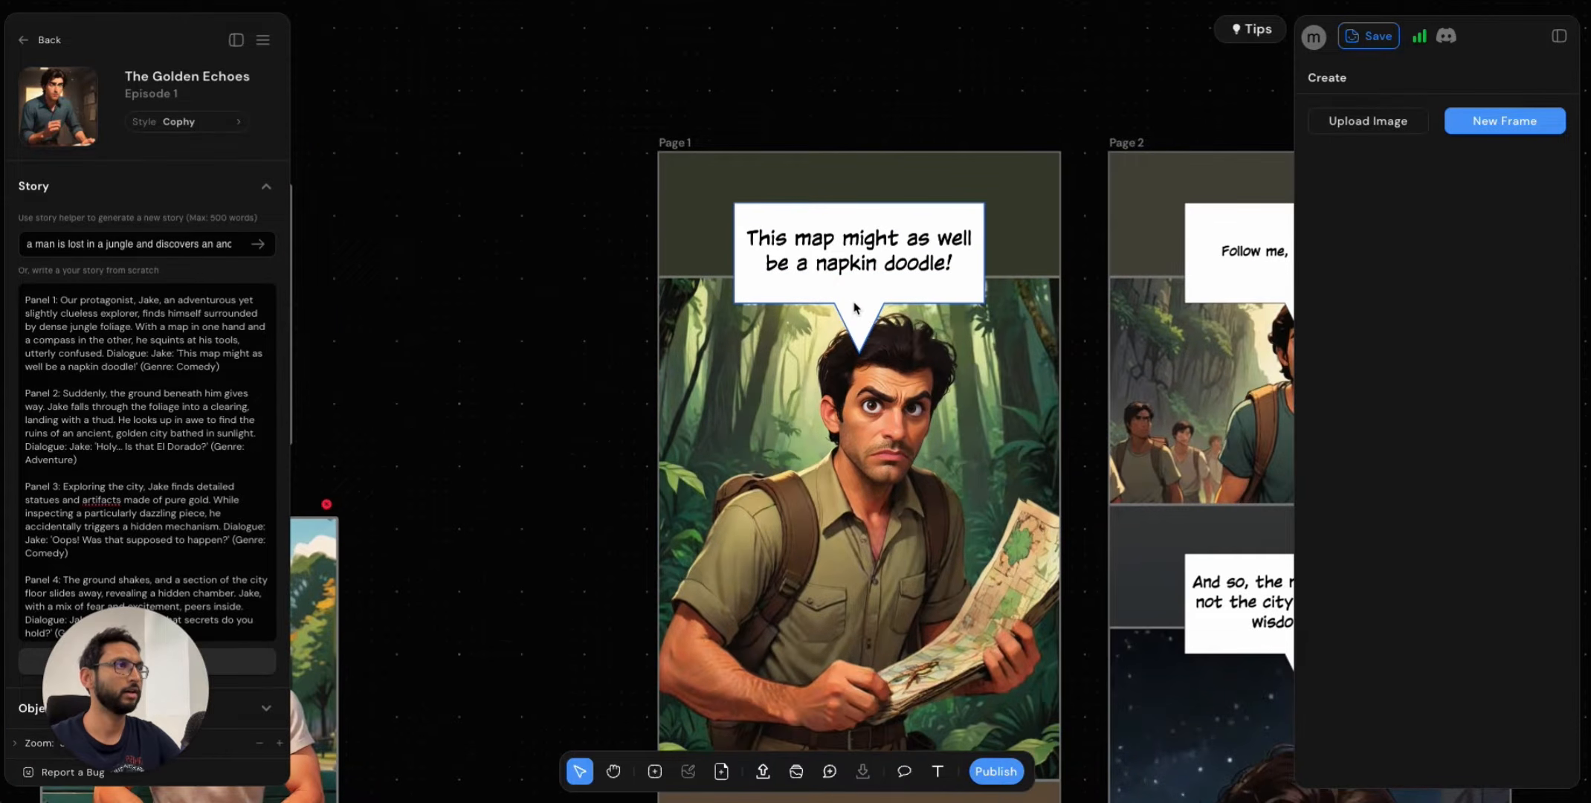
{"action": "left_click_drag", "start_coordinate": [855, 307], "coordinate": [797, 408]}
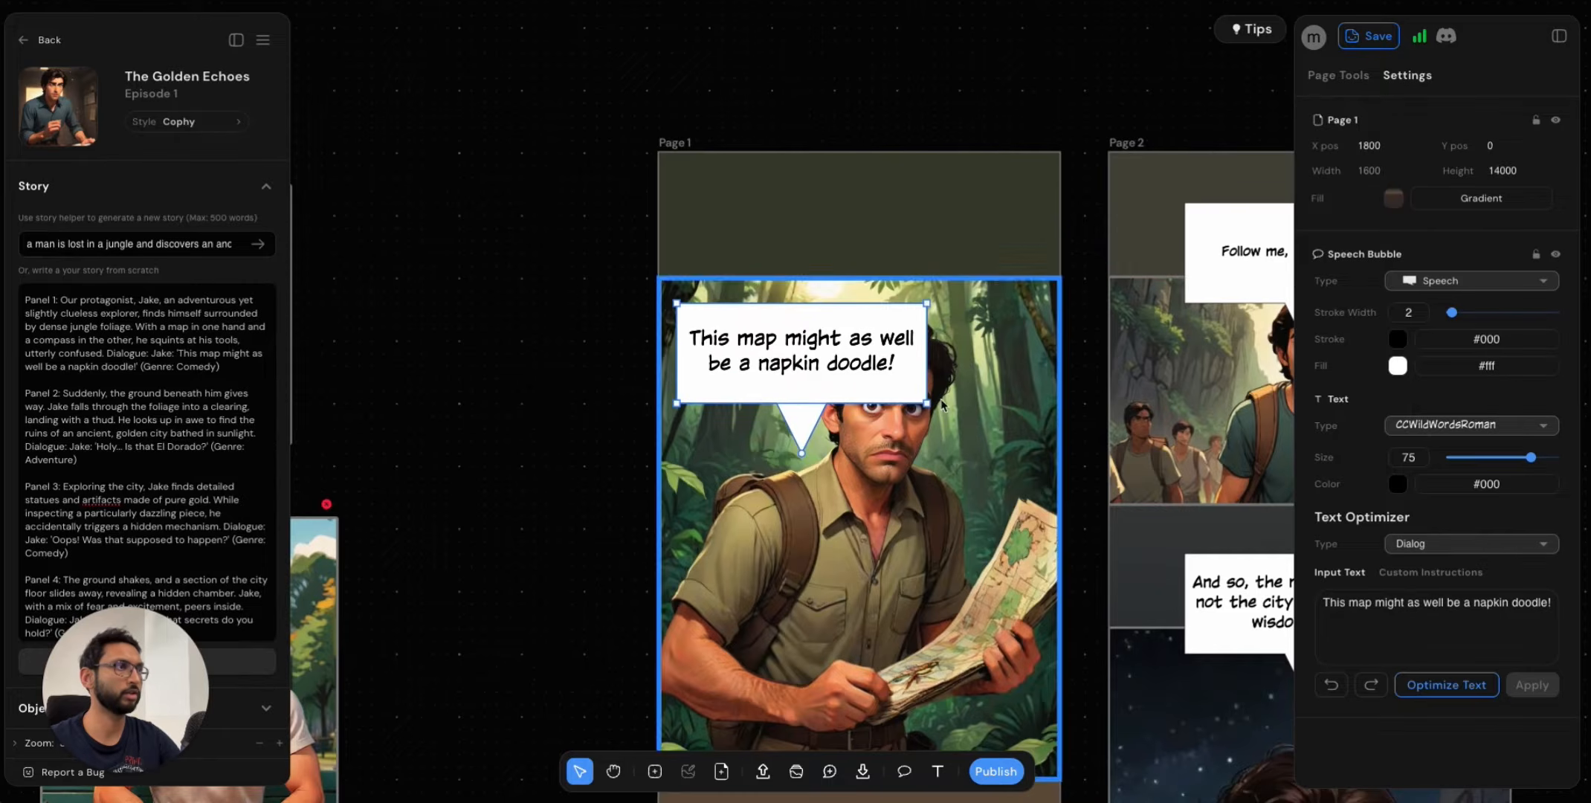
{"action": "left_click_drag", "start_coordinate": [926, 403], "coordinate": [812, 415]}
{"action": "left_click_drag", "start_coordinate": [744, 492], "coordinate": [828, 438]}
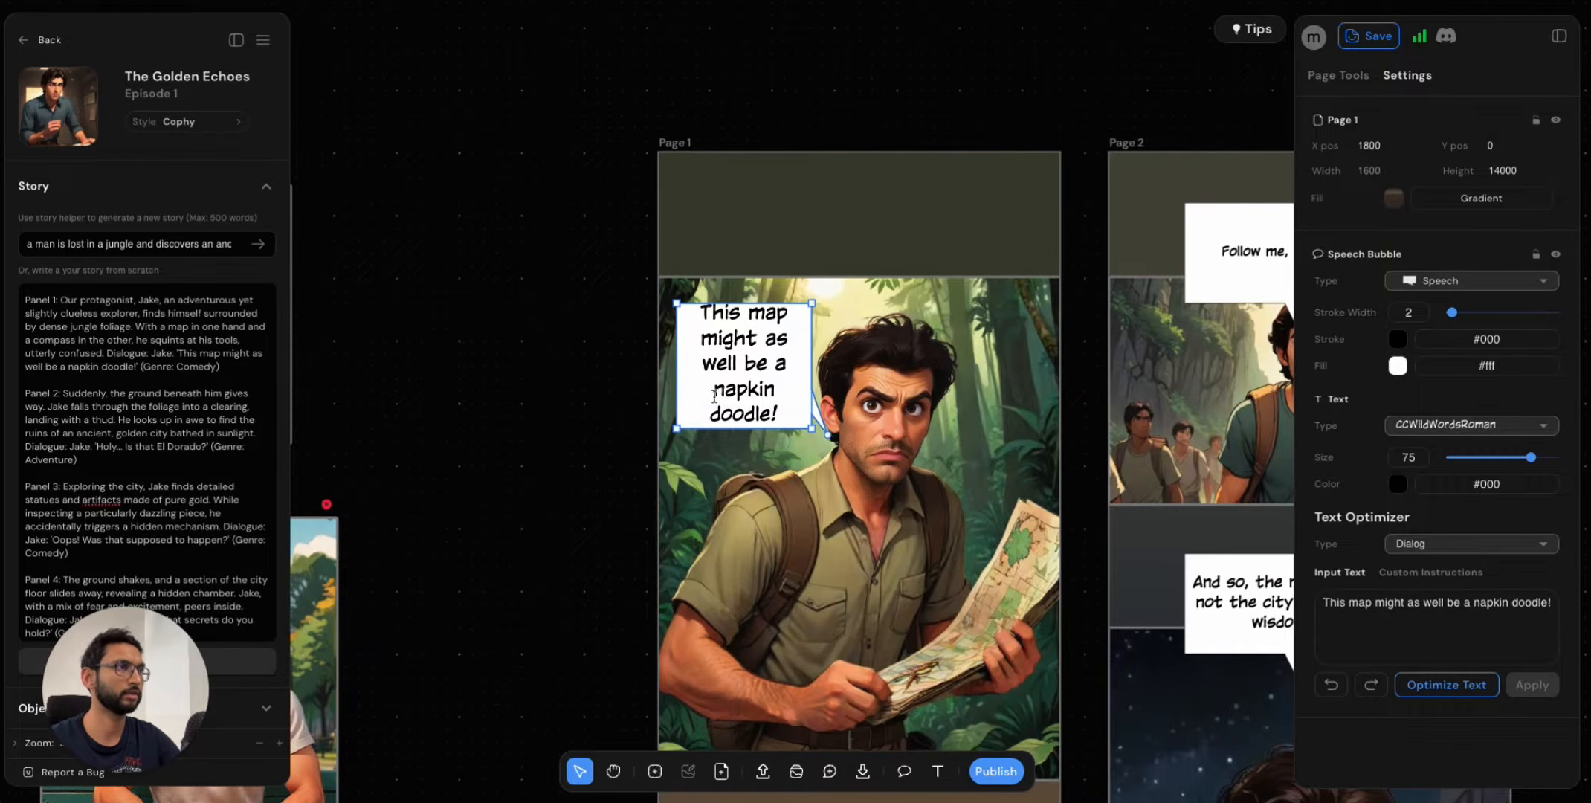
{"action": "left_click_drag", "start_coordinate": [700, 411], "coordinate": [698, 436]}
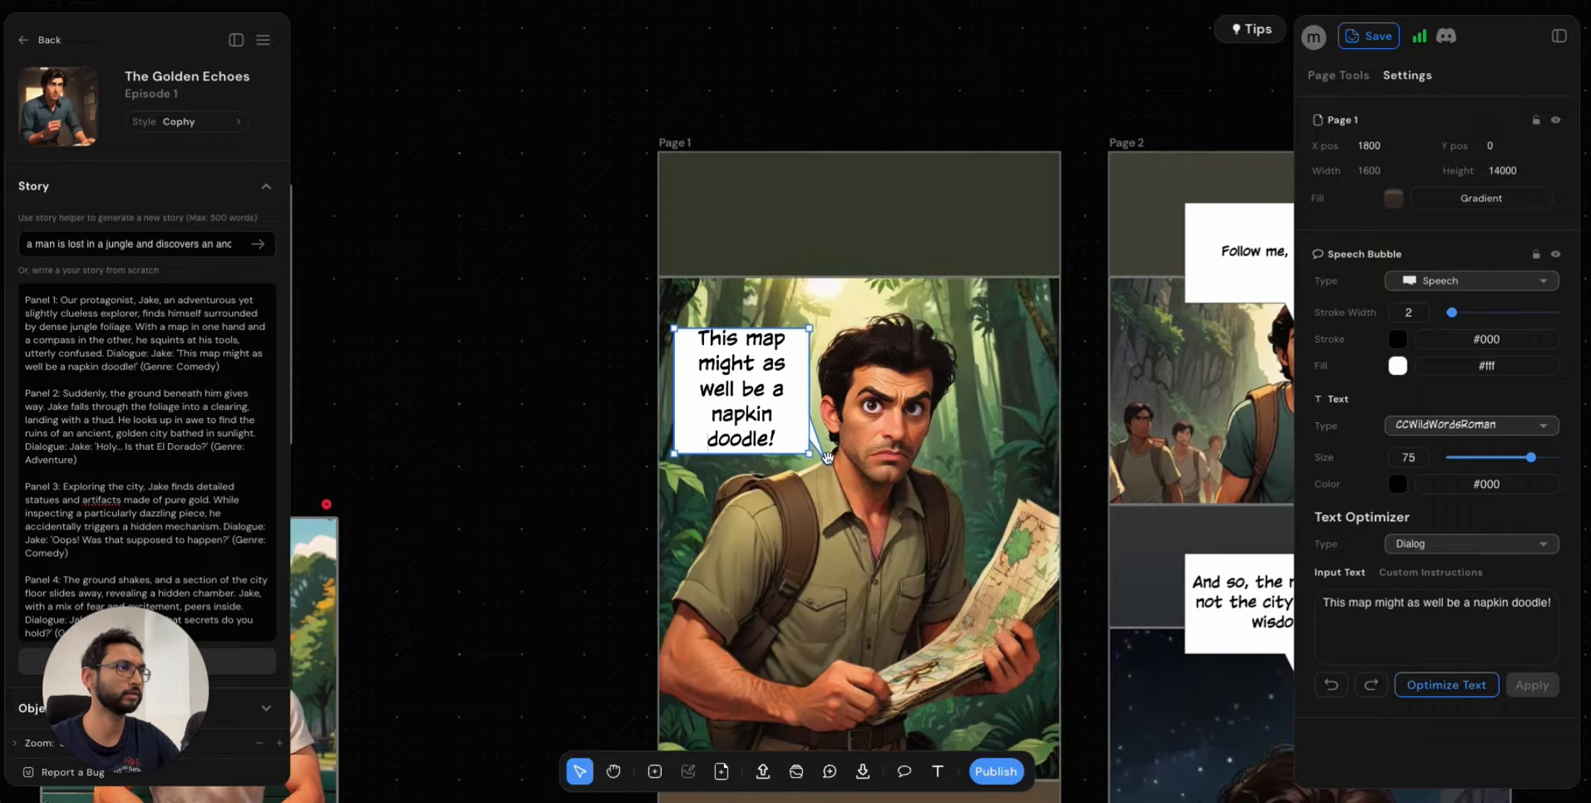
{"action": "left_click_drag", "start_coordinate": [825, 461], "coordinate": [831, 437]}
Set the napkin doodle bubble's text size to 56, shorten the bubble to fit the text and adjust its tail toward Jake.
{"action": "double_click", "coordinate": [736, 409]}
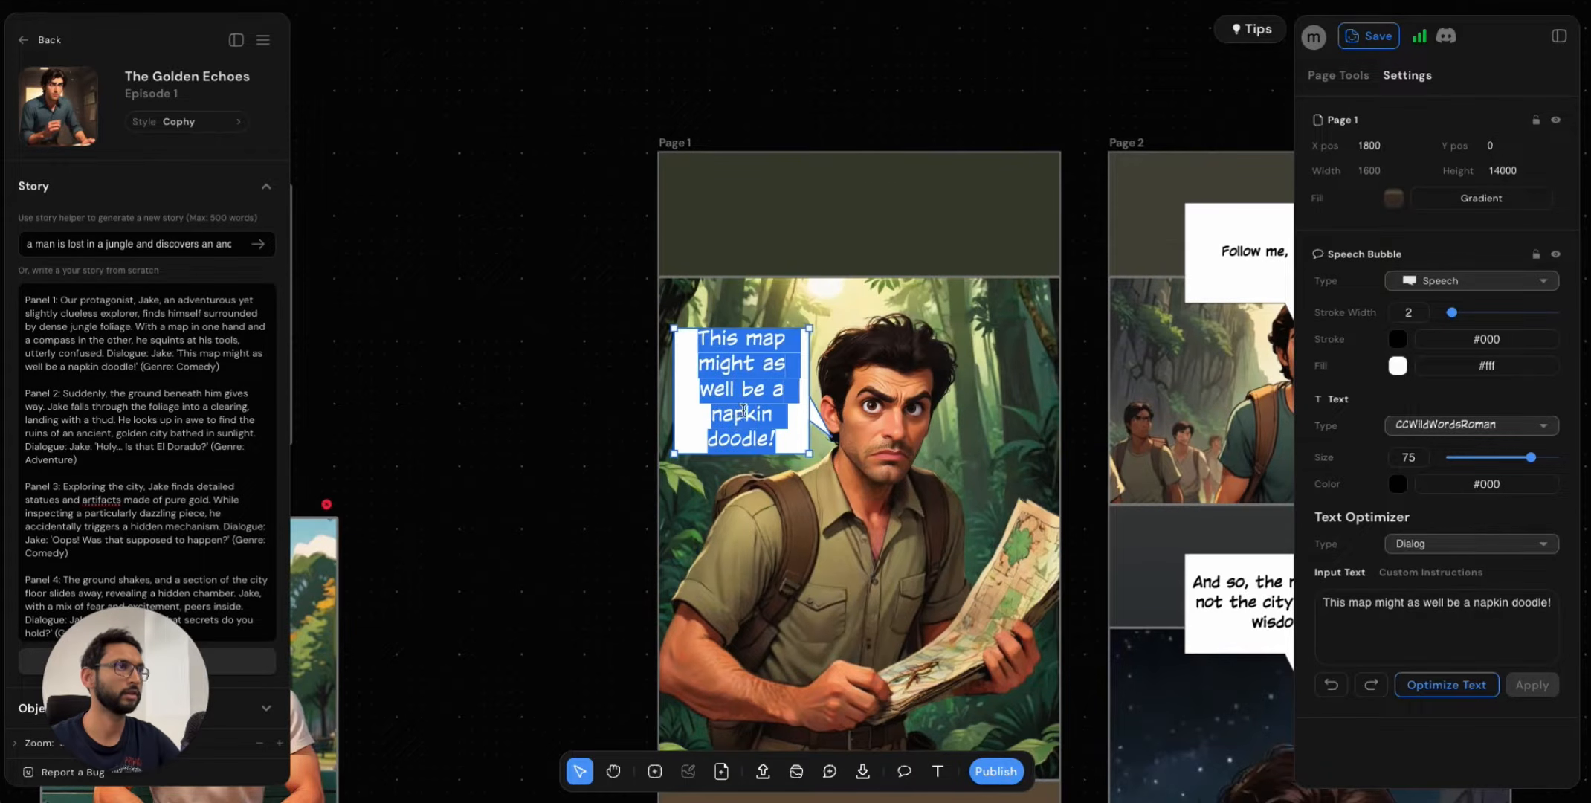
{"action": "left_click_drag", "start_coordinate": [1532, 458], "coordinate": [1509, 458]}
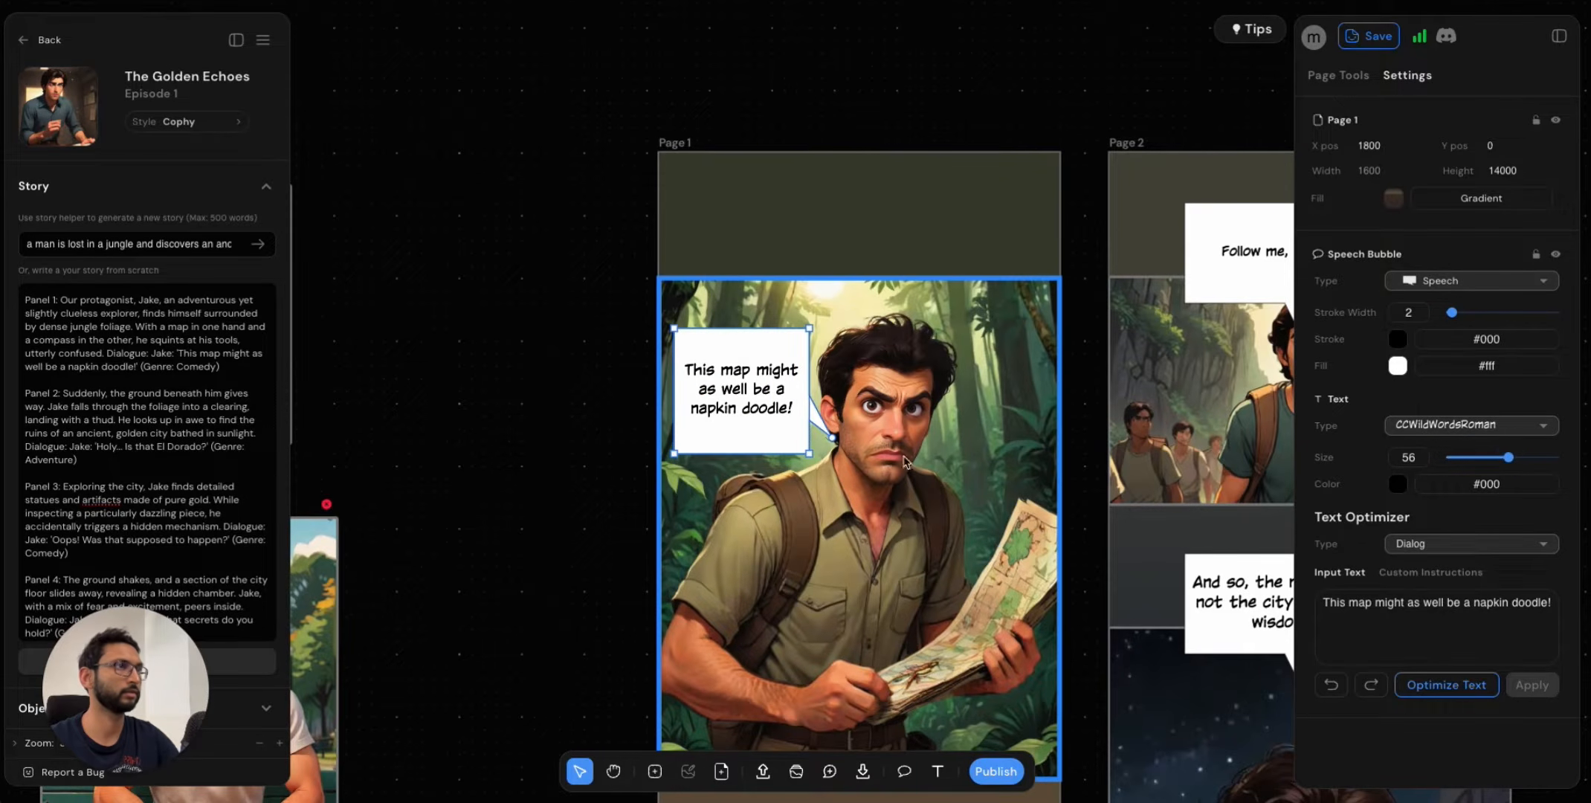
{"action": "left_click_drag", "start_coordinate": [774, 448], "coordinate": [832, 446]}
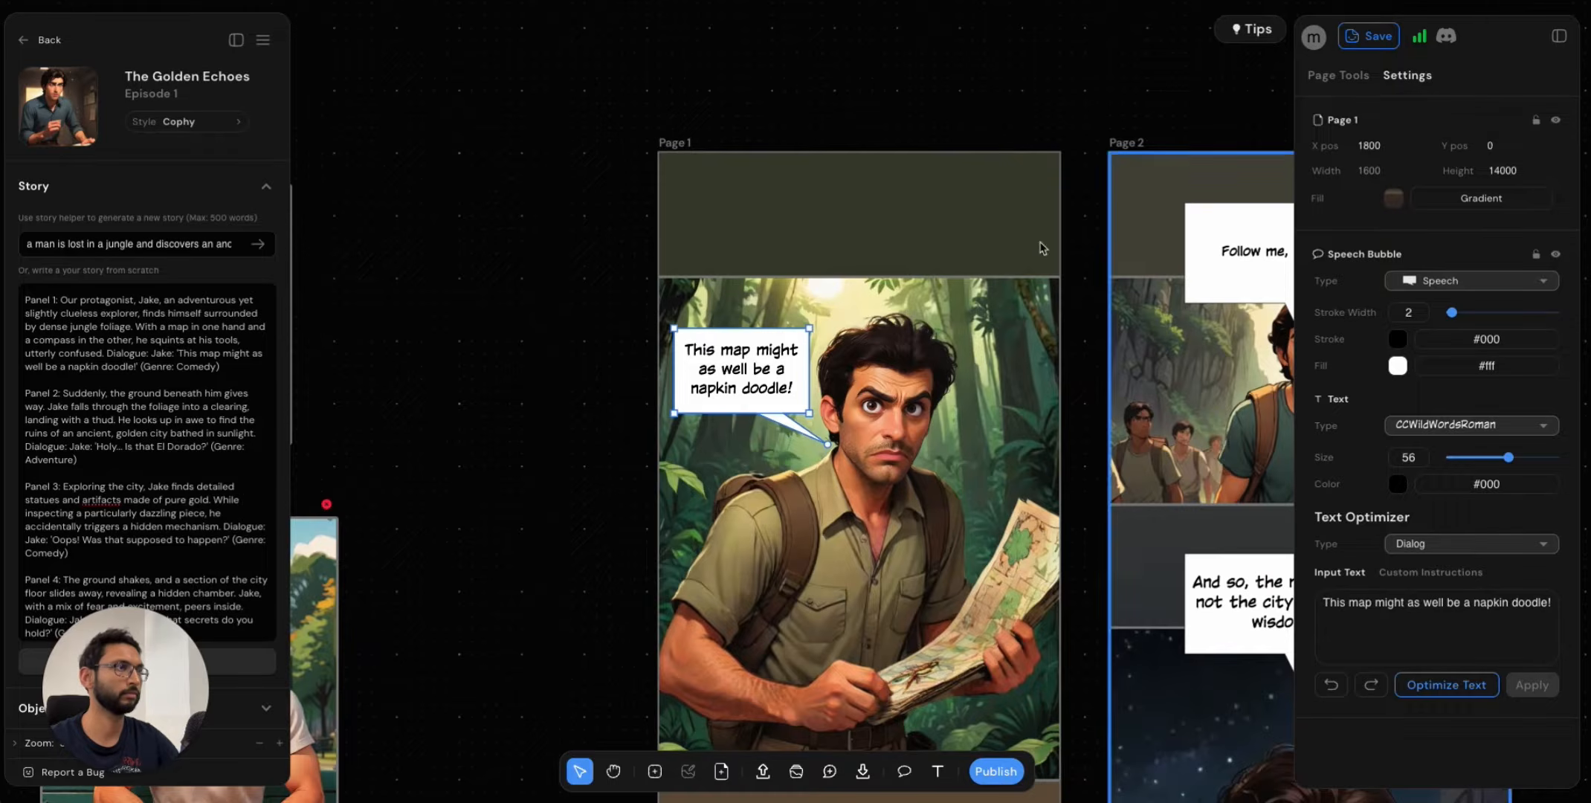
{"action": "left_click", "coordinate": [1008, 126]}
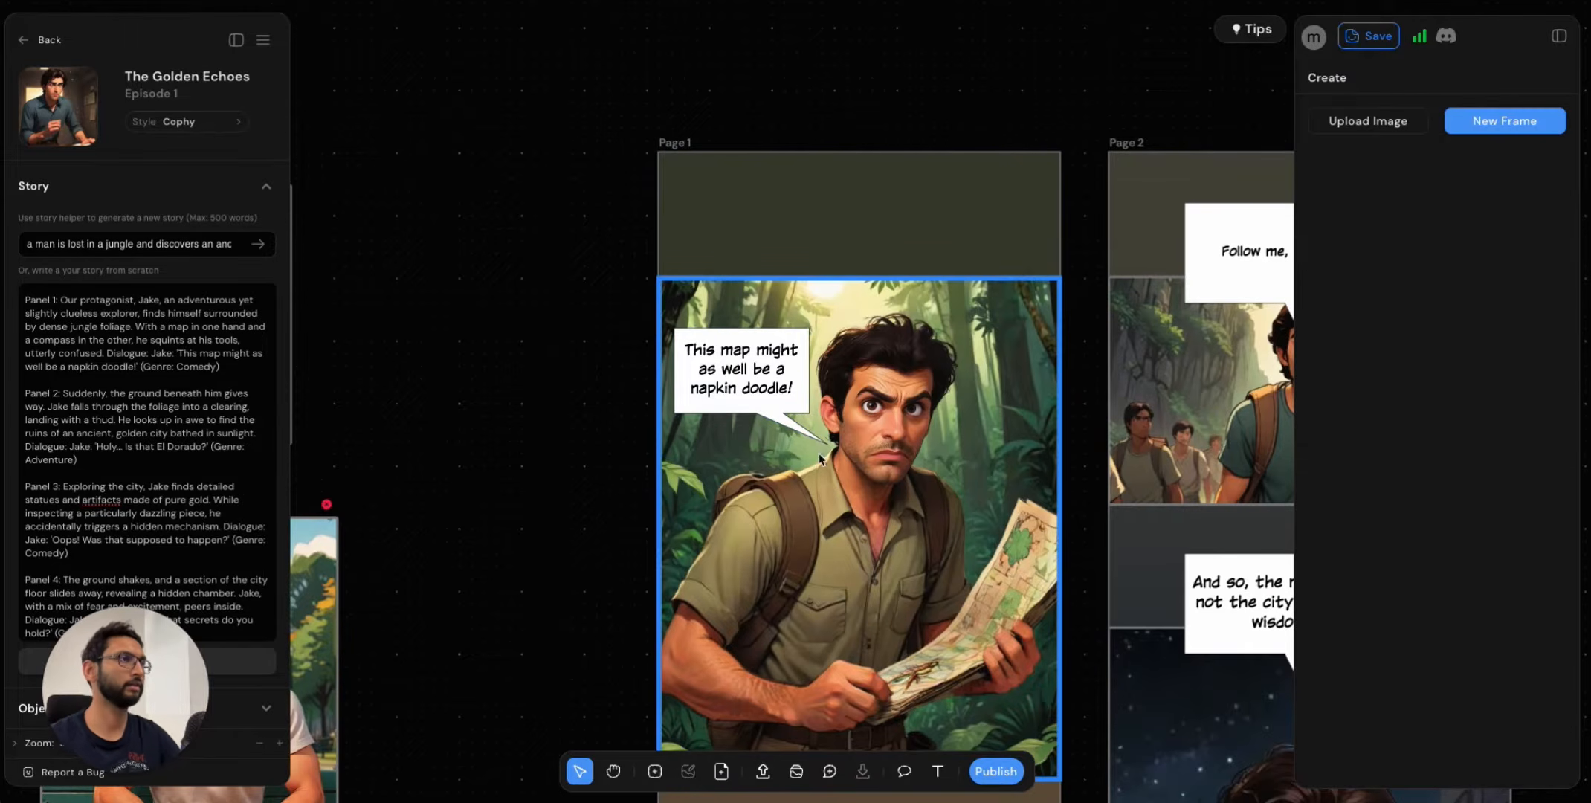
Move the "Holy... Is that El Dorado?" speech bubble up so it no longer covers Jake's face.
{"action": "scroll", "coordinate": [865, 531], "scroll_direction": "down", "scroll_amount": 10}
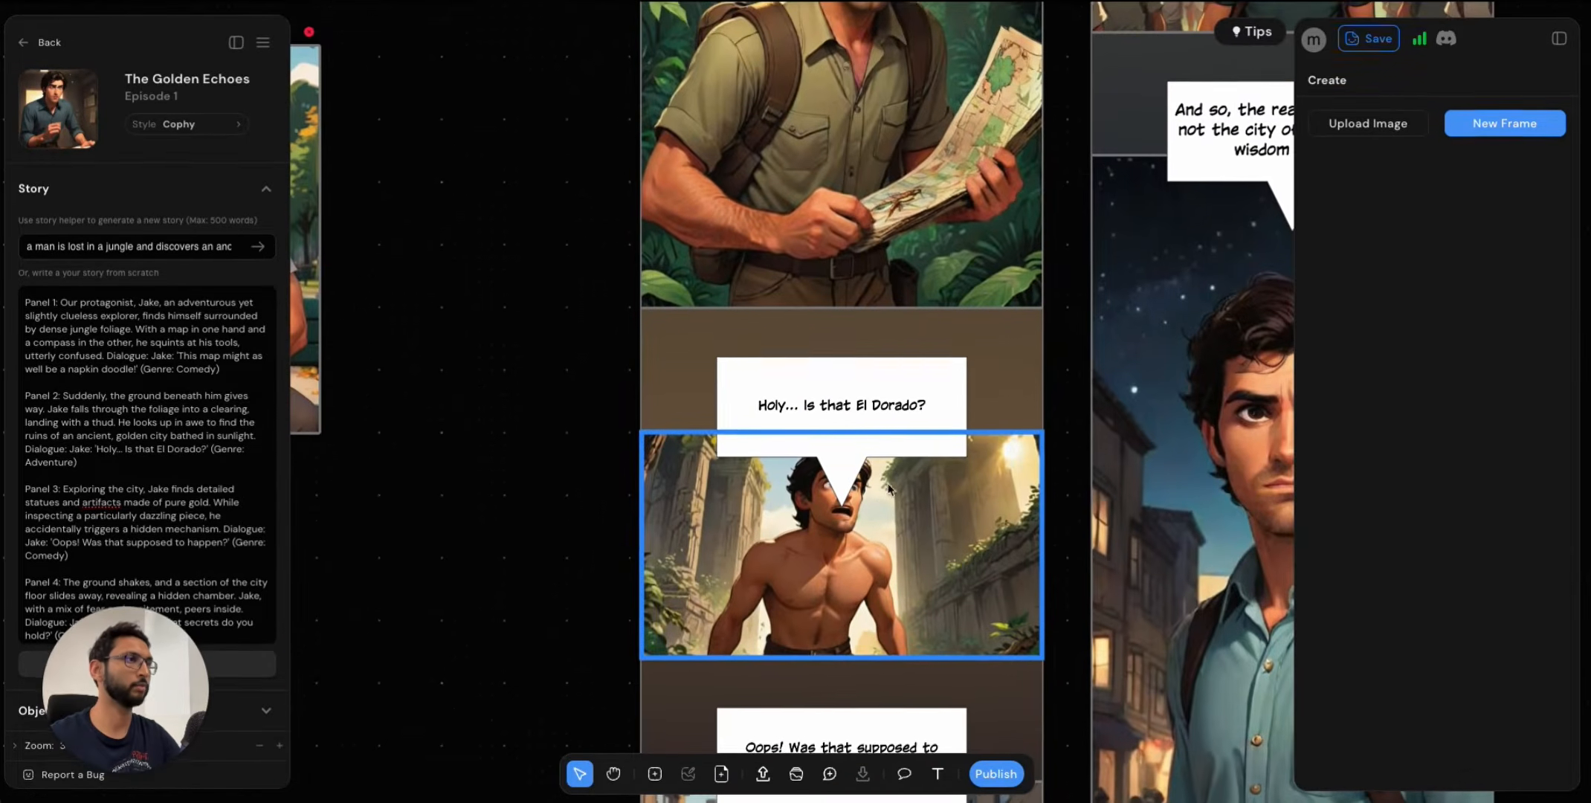
{"action": "scroll", "coordinate": [913, 446], "scroll_direction": "up", "scroll_amount": 1}
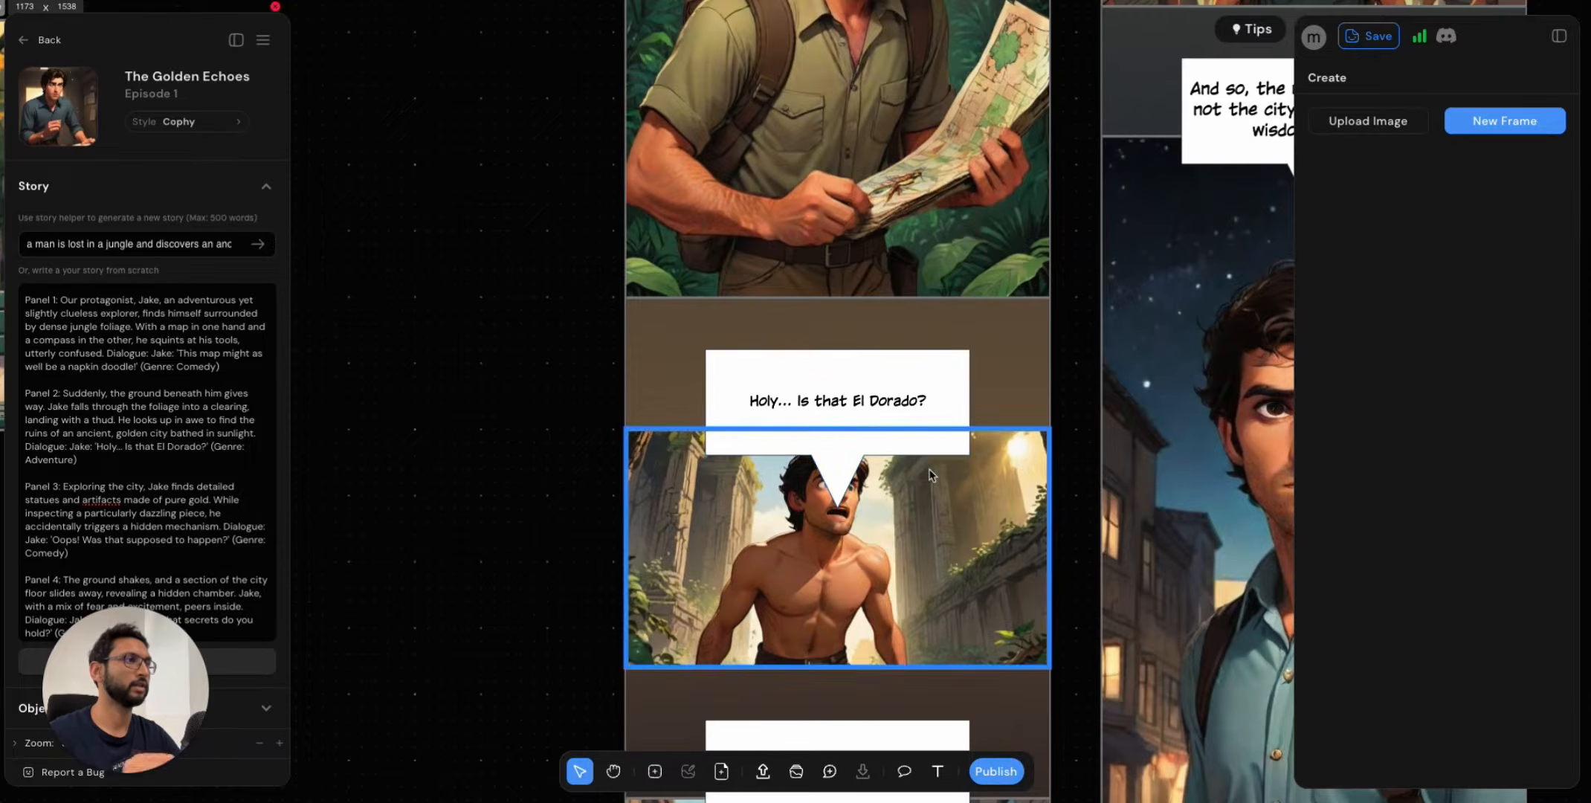
{"action": "left_click_drag", "start_coordinate": [953, 377], "coordinate": [994, 331]}
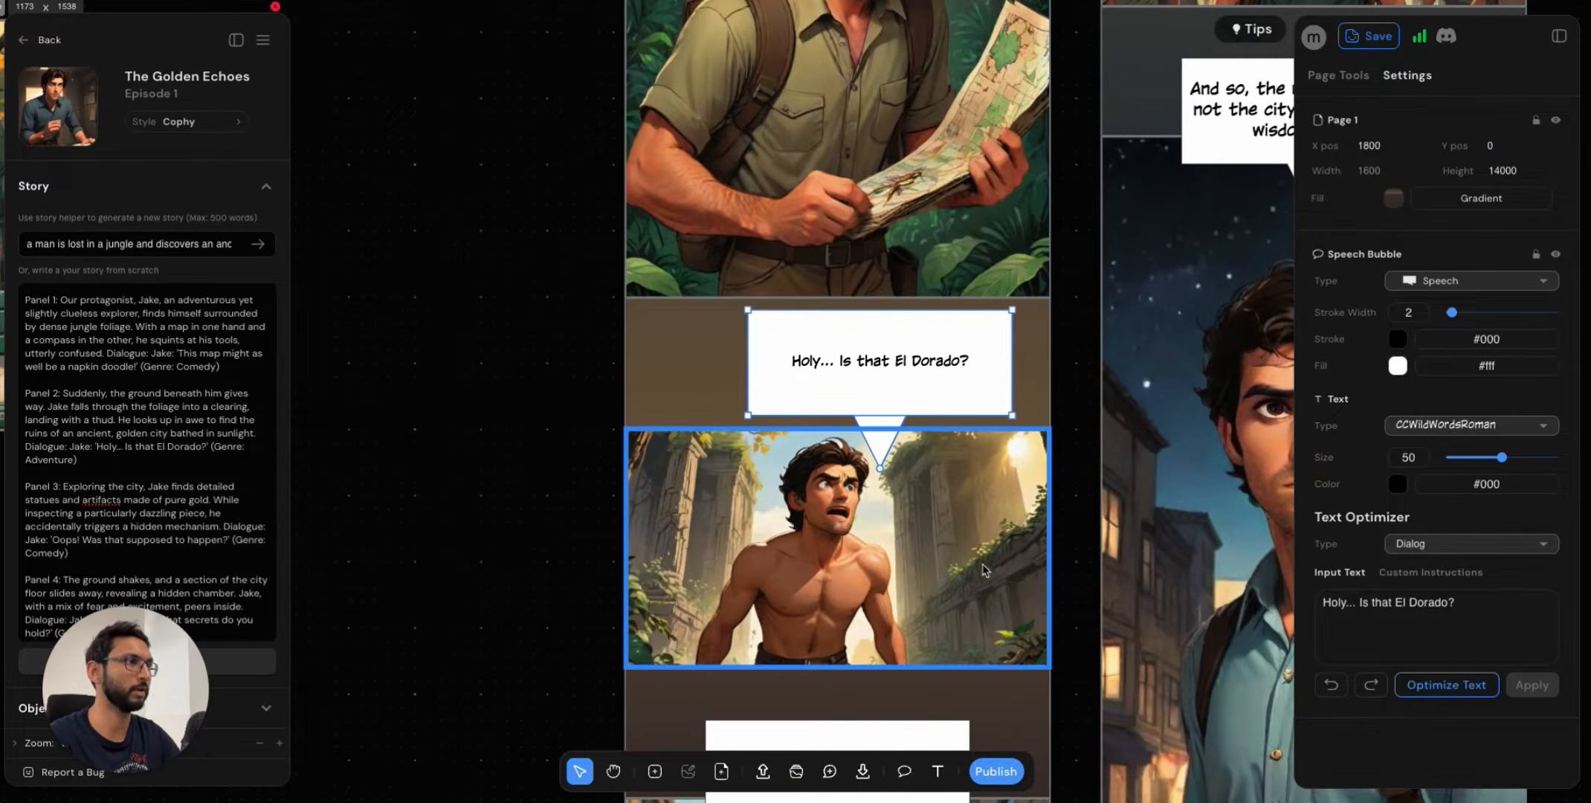
Select the ruins panel with shirtless Jake and review its full prompt and the neighbouring panels.
{"action": "left_click", "coordinate": [964, 586]}
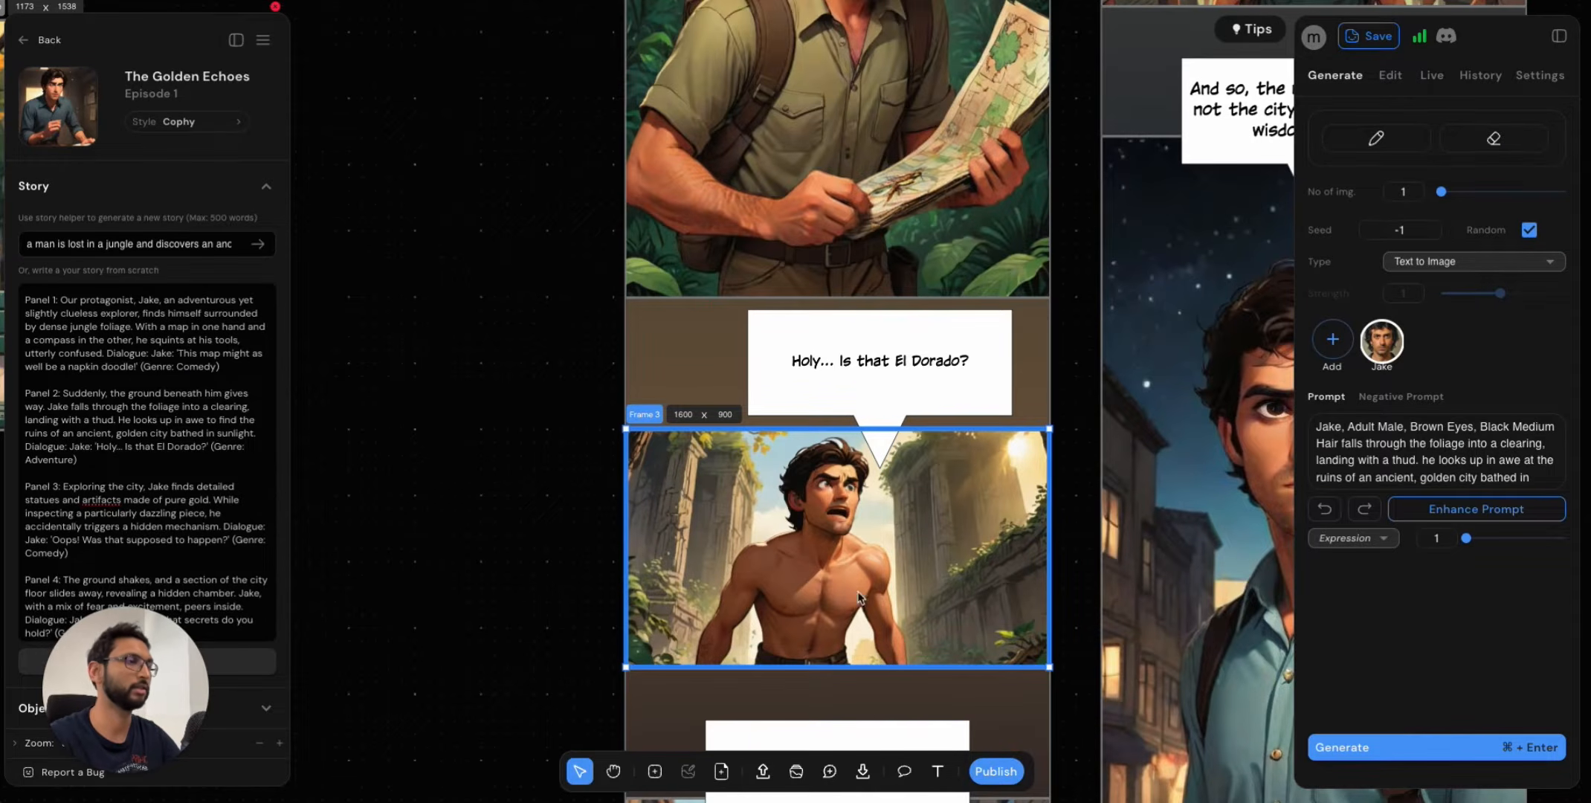
{"action": "scroll", "coordinate": [882, 586], "scroll_direction": "down", "scroll_amount": 3}
{"action": "scroll", "coordinate": [884, 569], "scroll_direction": "down", "scroll_amount": 4}
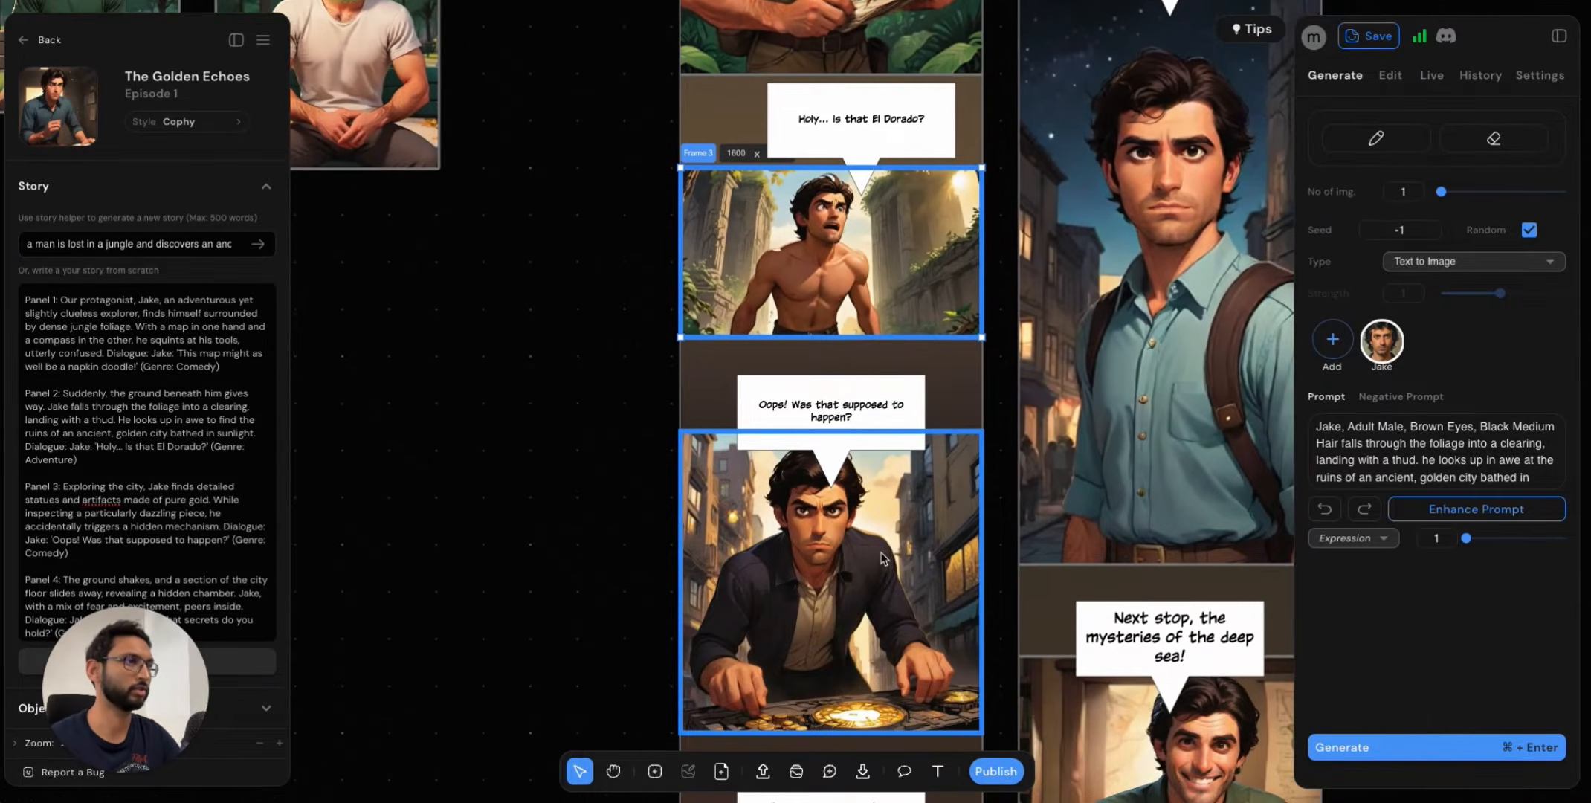
{"action": "scroll", "coordinate": [884, 572], "scroll_direction": "up", "scroll_amount": 3}
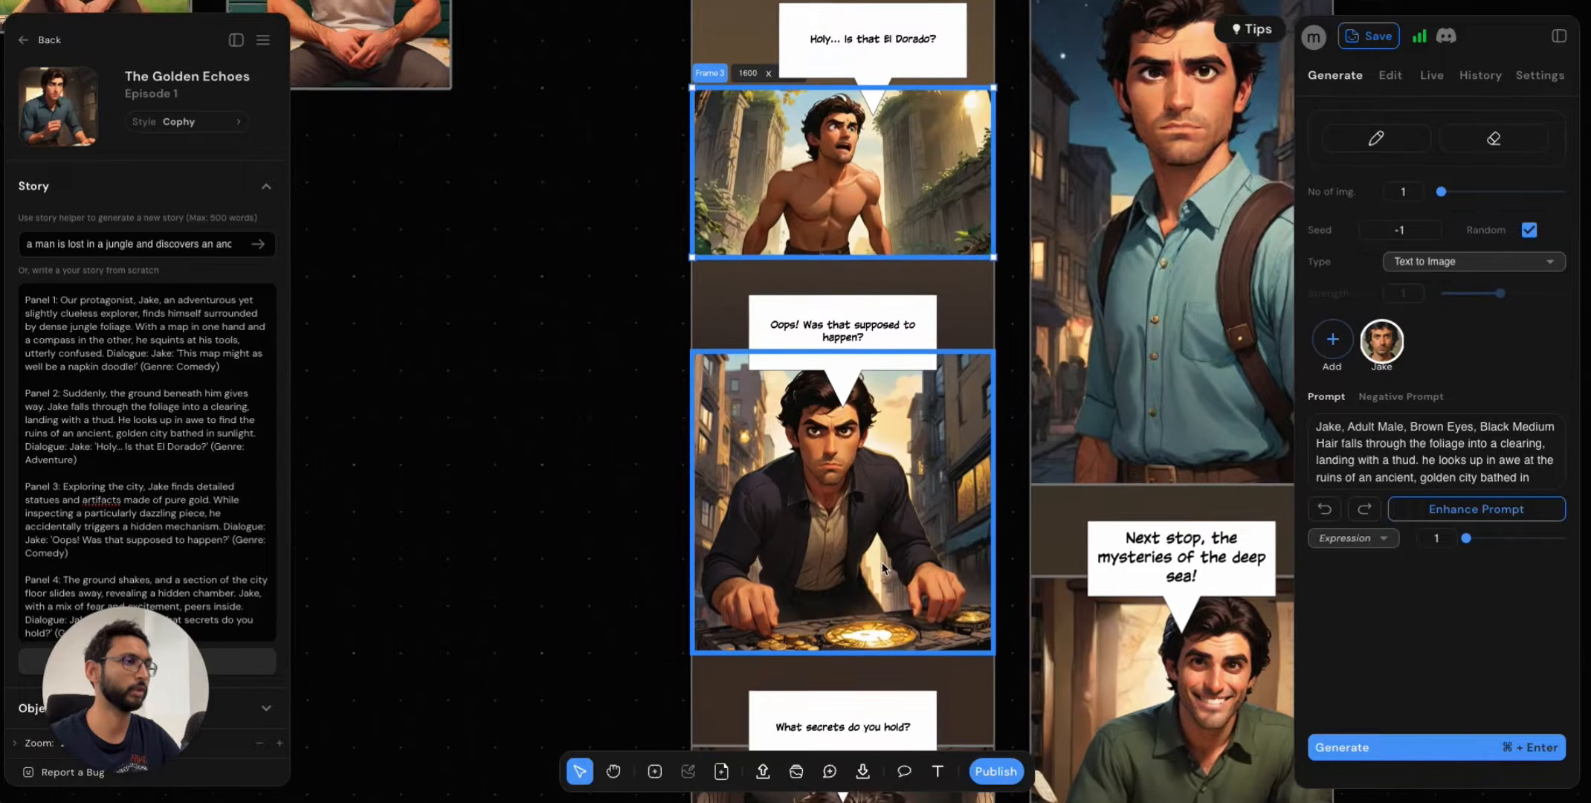
{"action": "scroll", "coordinate": [883, 563], "scroll_direction": "up", "scroll_amount": 3}
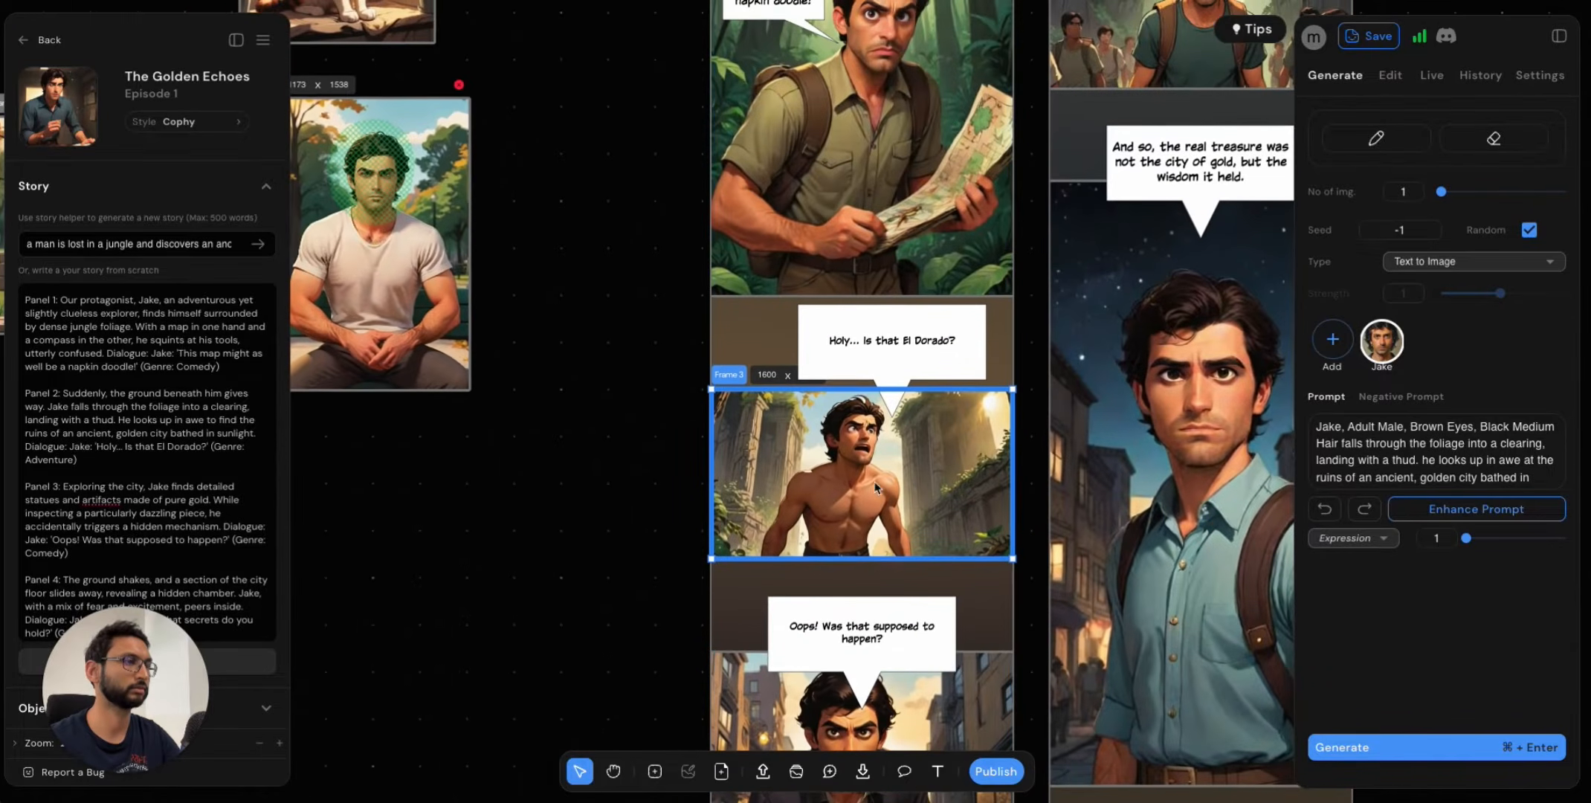
{"action": "scroll", "coordinate": [919, 484], "scroll_direction": "up", "scroll_amount": 3}
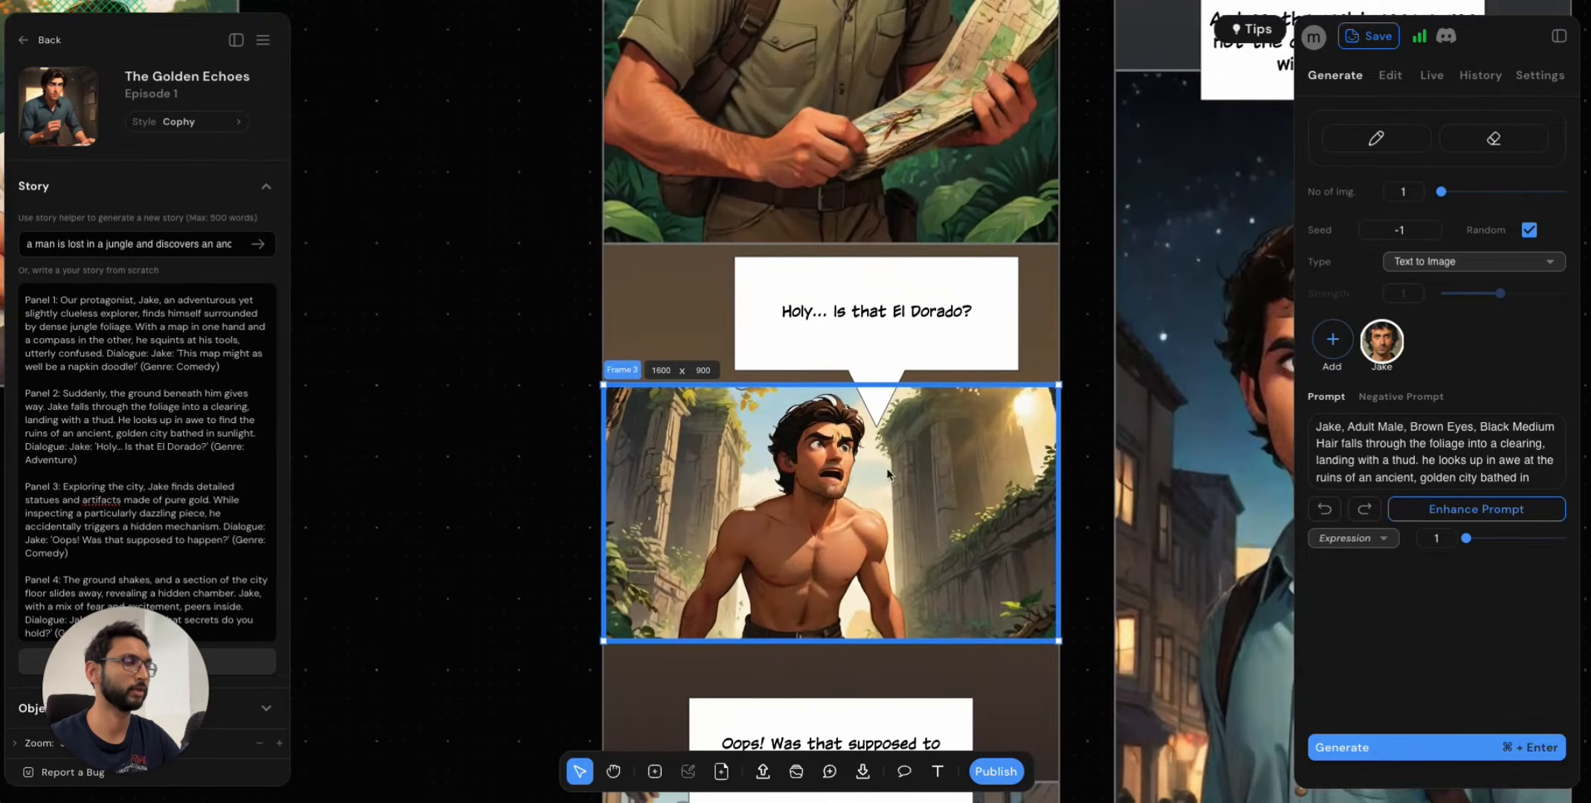
{"action": "left_click", "coordinate": [1343, 433]}
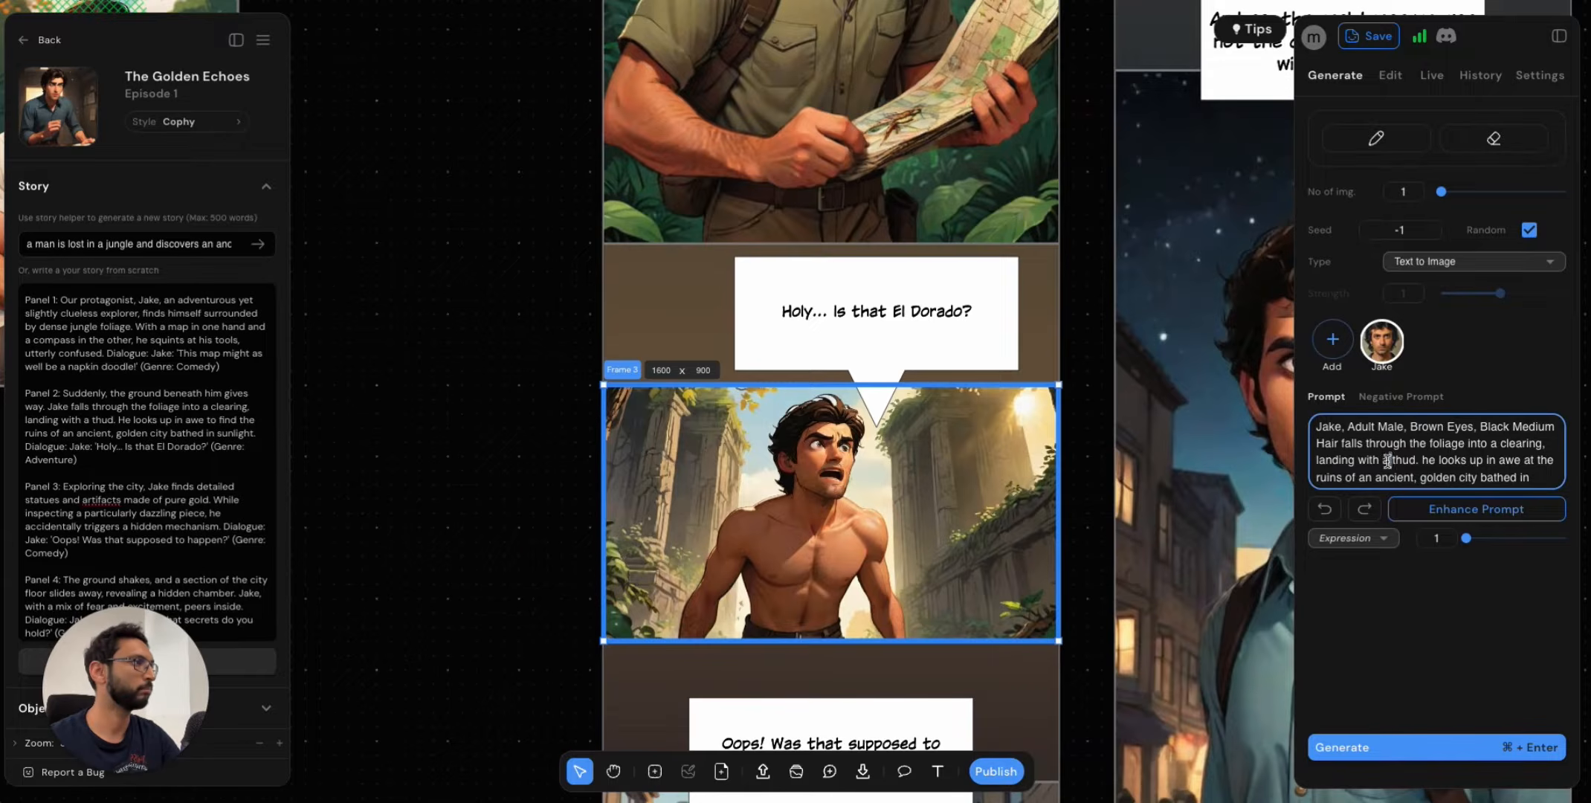
{"action": "key", "text": "super+a"}
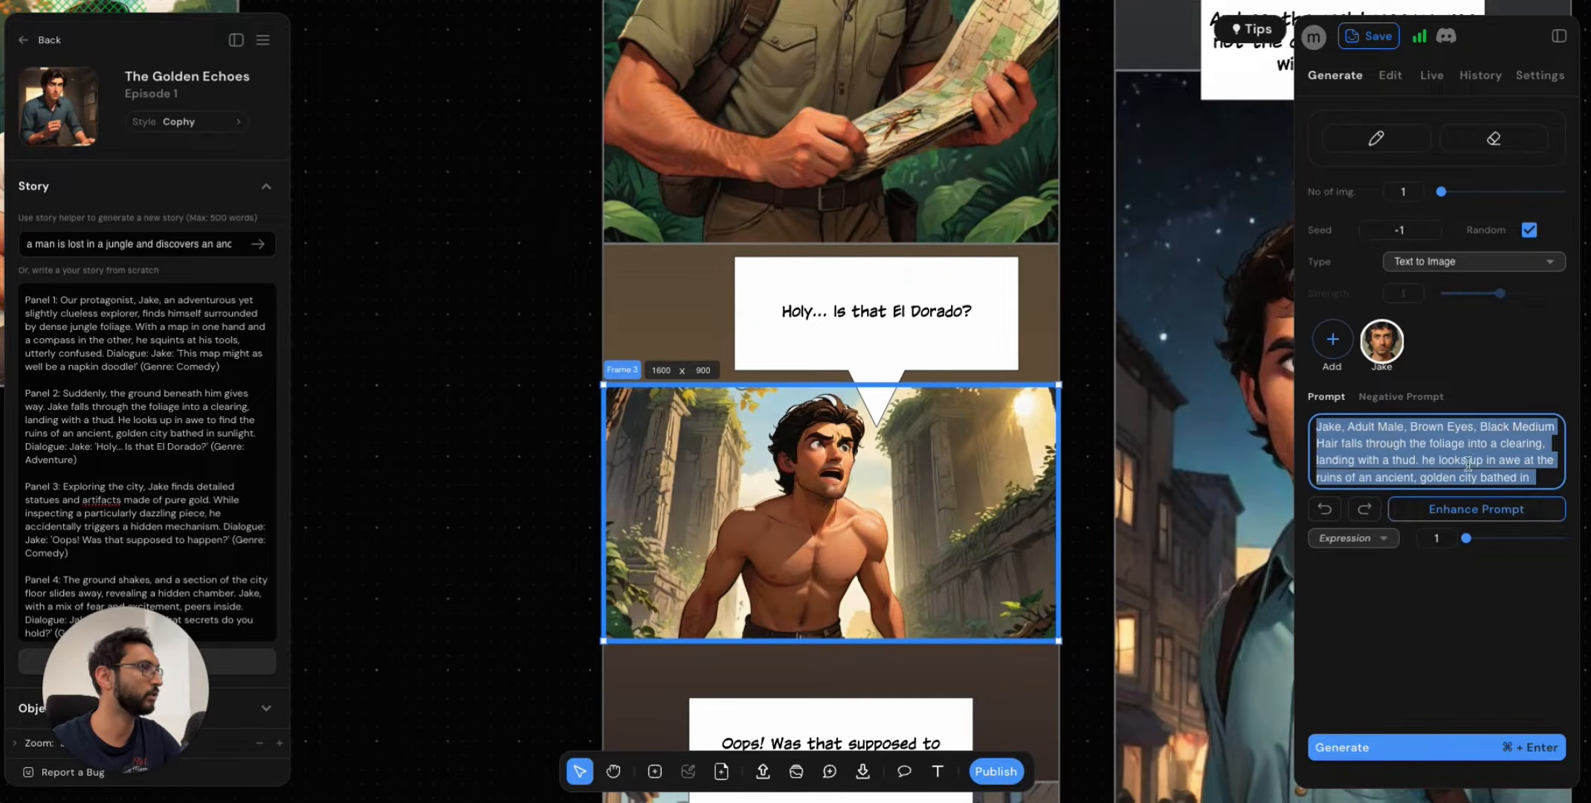
{"action": "scroll", "coordinate": [1415, 468], "scroll_direction": "down", "scroll_amount": 1}
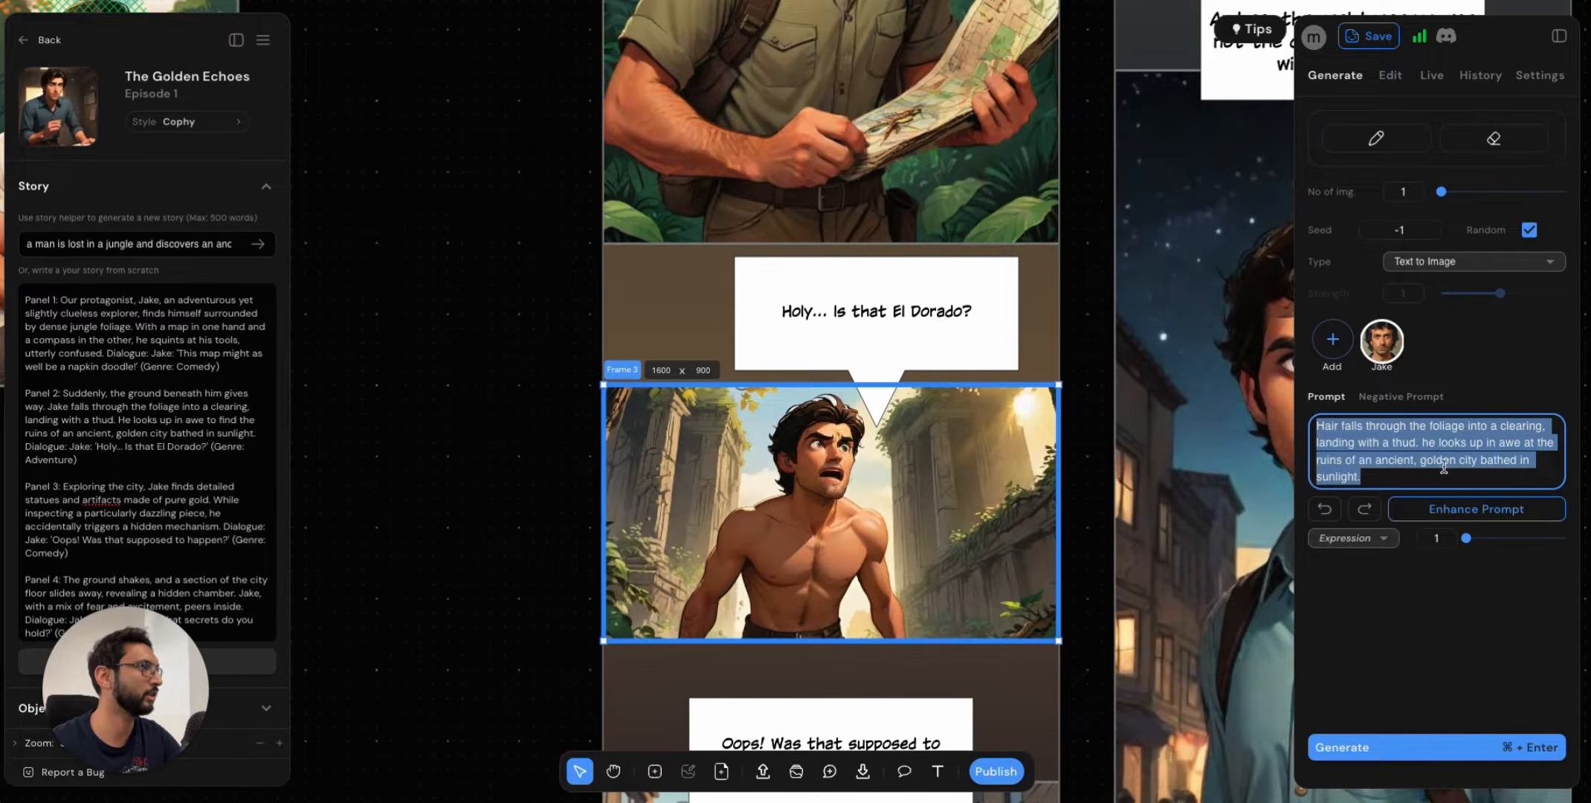
{"action": "left_click", "coordinate": [1372, 473]}
{"action": "scroll", "coordinate": [1375, 459], "scroll_direction": "up", "scroll_amount": 1}
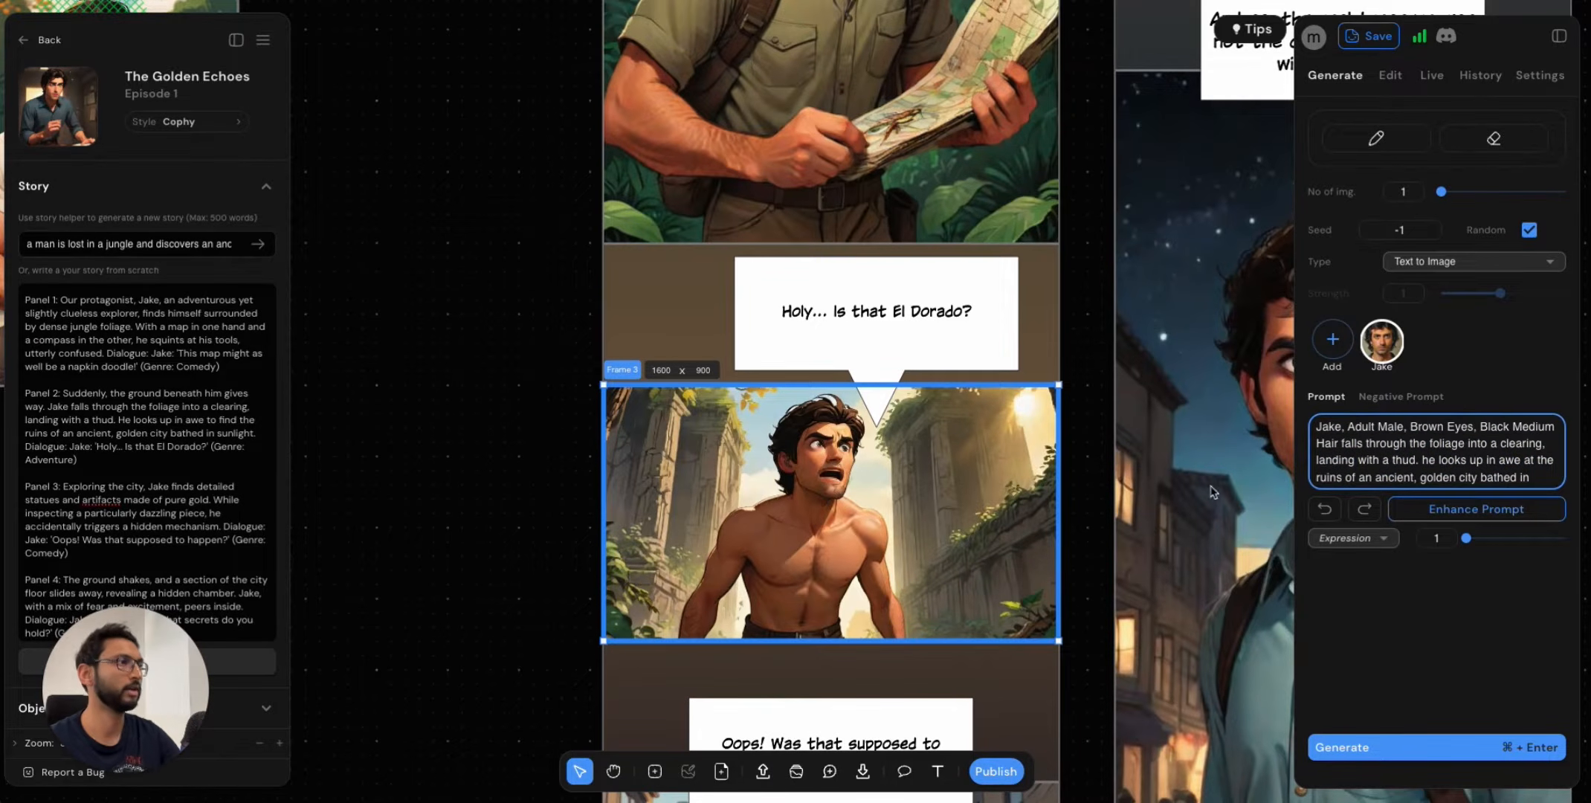
{"action": "scroll", "coordinate": [1083, 535], "scroll_direction": "down", "scroll_amount": 2}
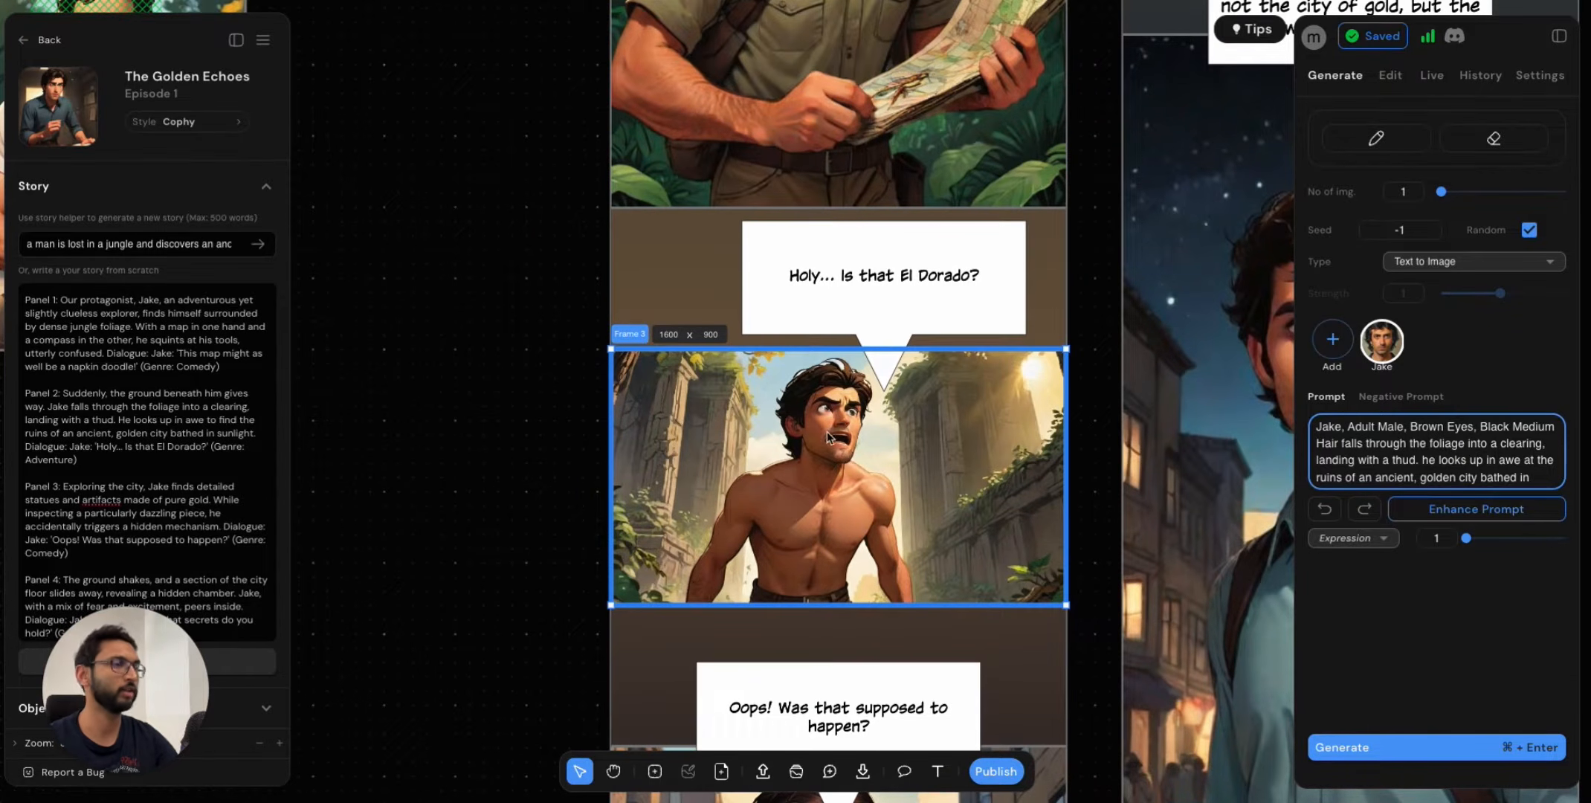
{"action": "scroll", "coordinate": [805, 530], "scroll_direction": "down", "scroll_amount": 5}
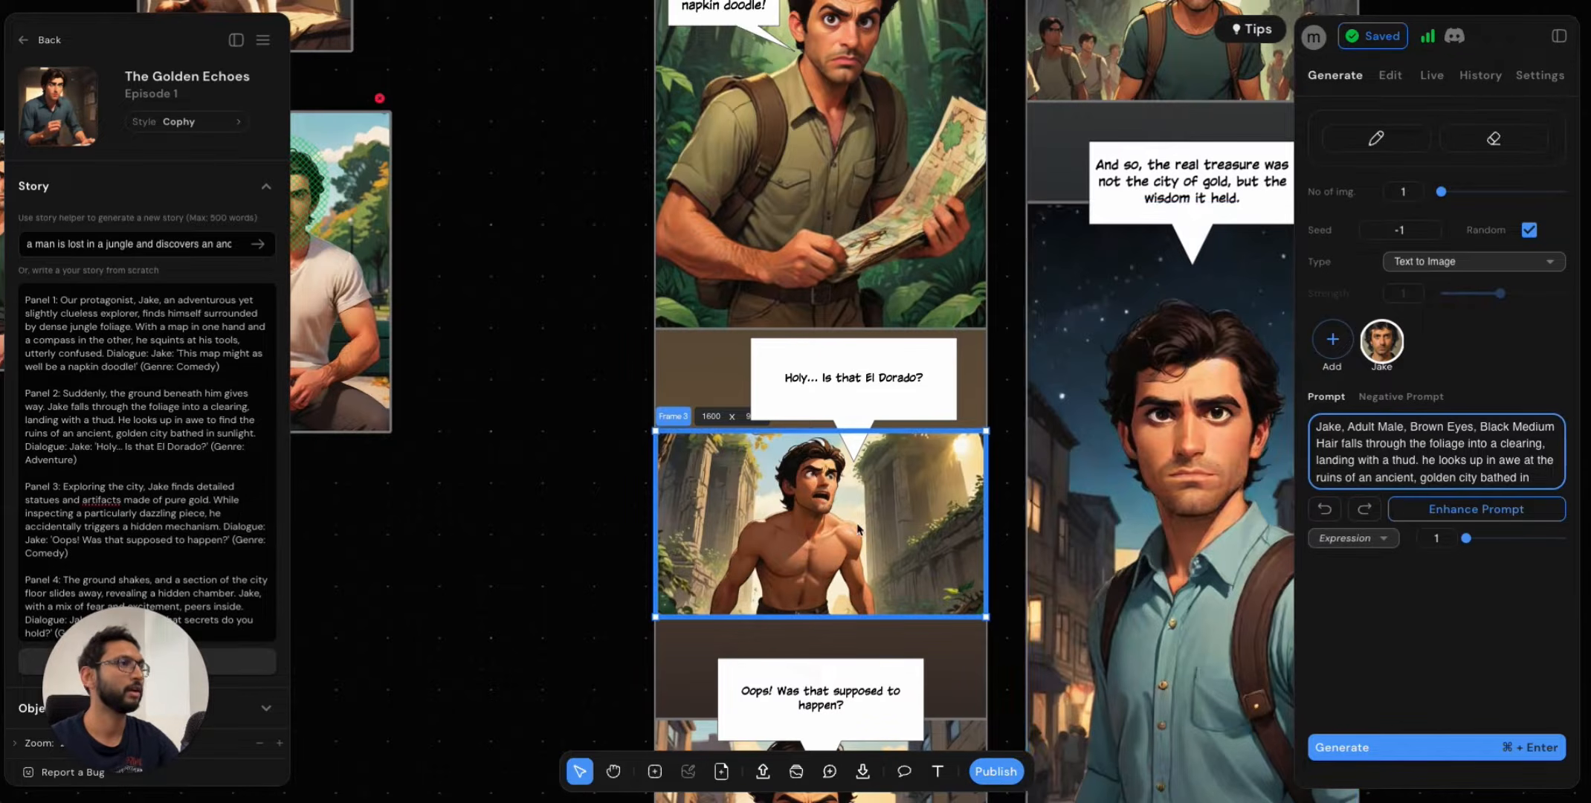
Activate the Brush for the ruins panel and sample the khaki colour #a89461 from Jake's shirt in the jungle panel.
{"action": "left_click", "coordinate": [1391, 75]}
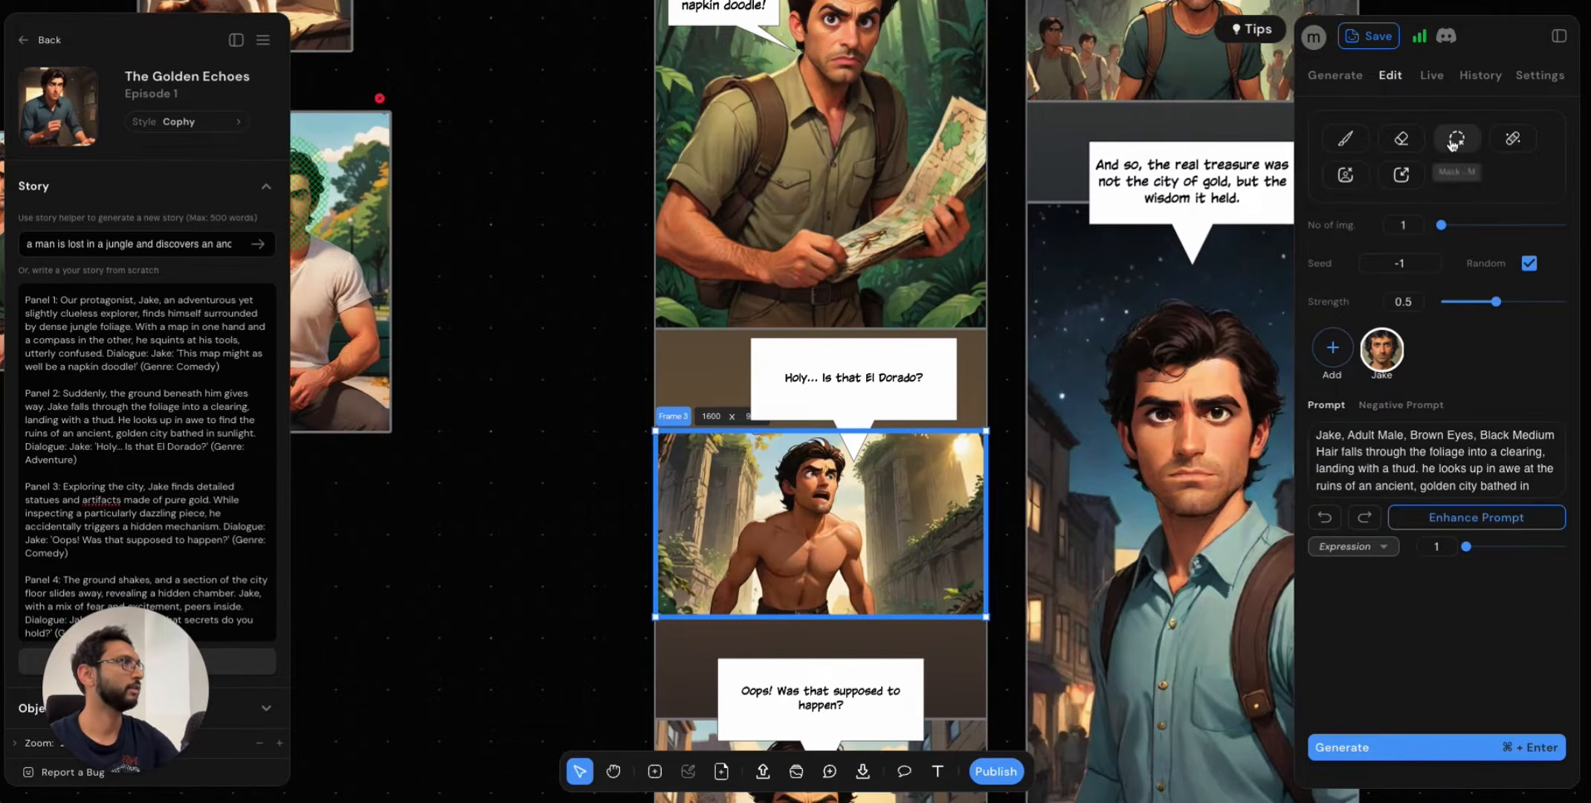
{"action": "left_click", "coordinate": [1346, 138]}
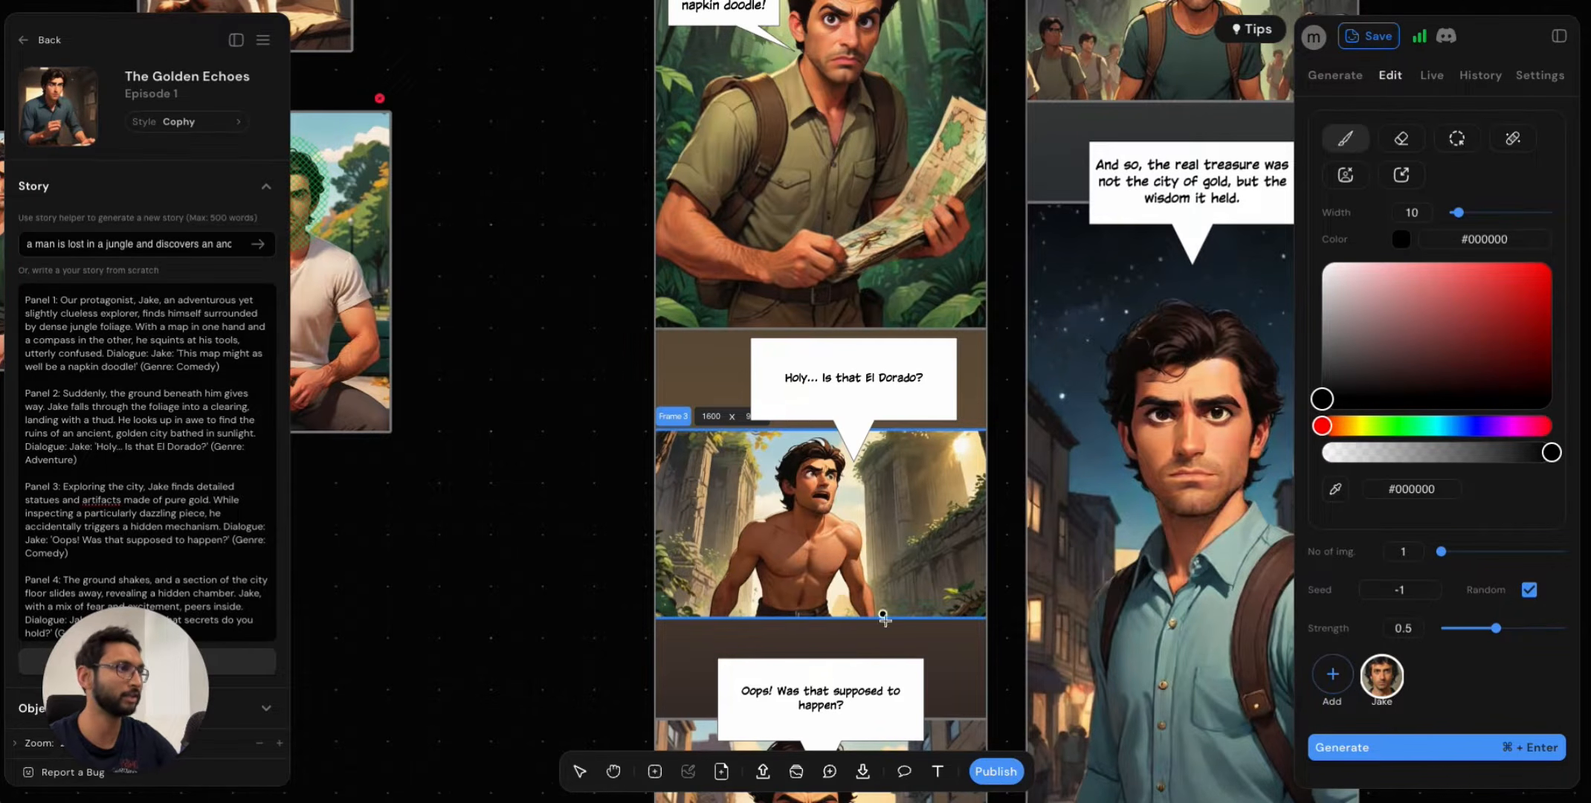
{"action": "left_click", "coordinate": [1336, 491]}
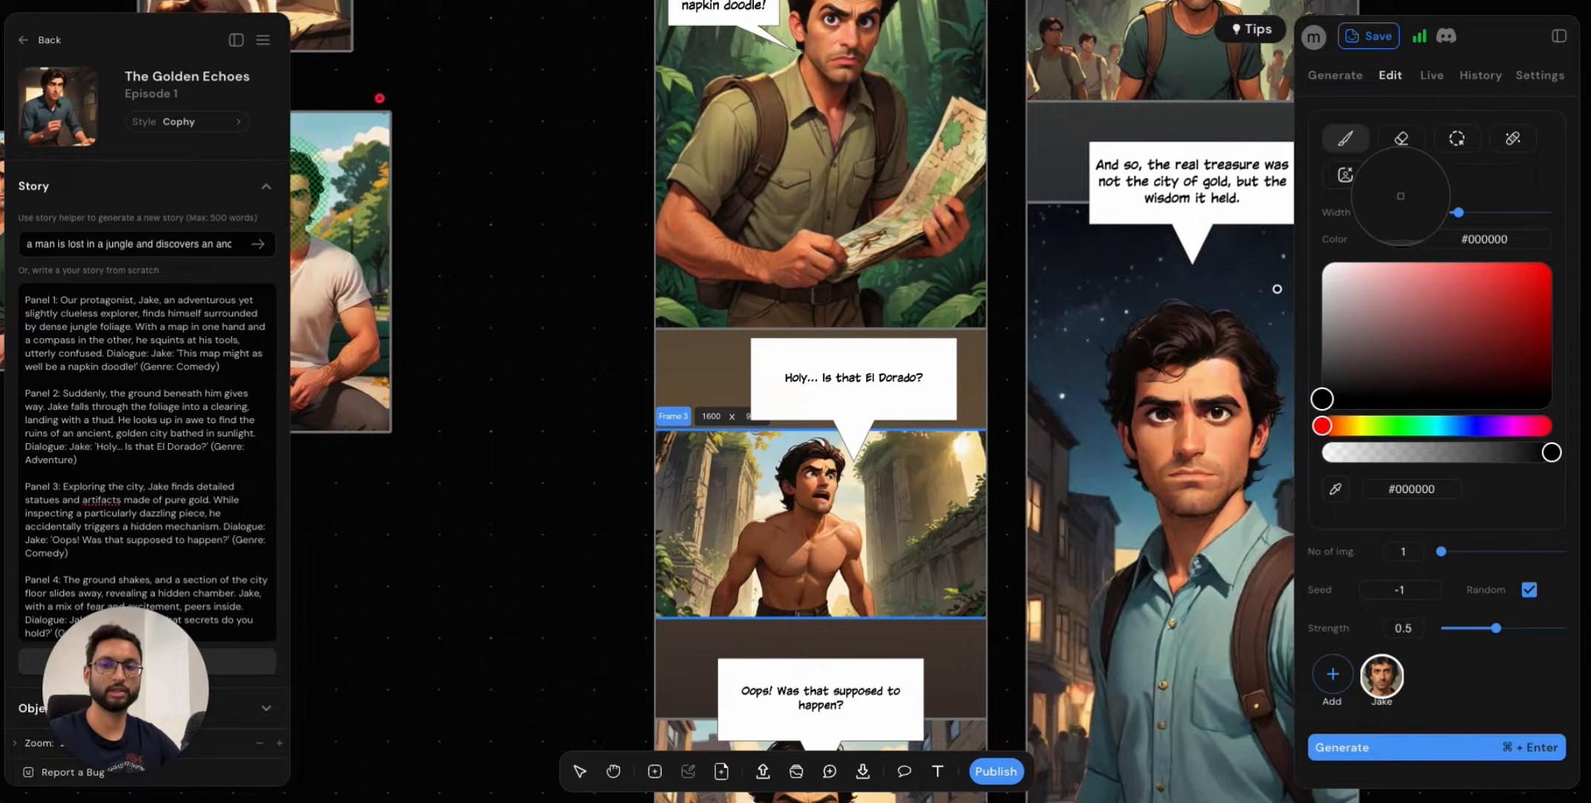
{"action": "key", "text": "Escape"}
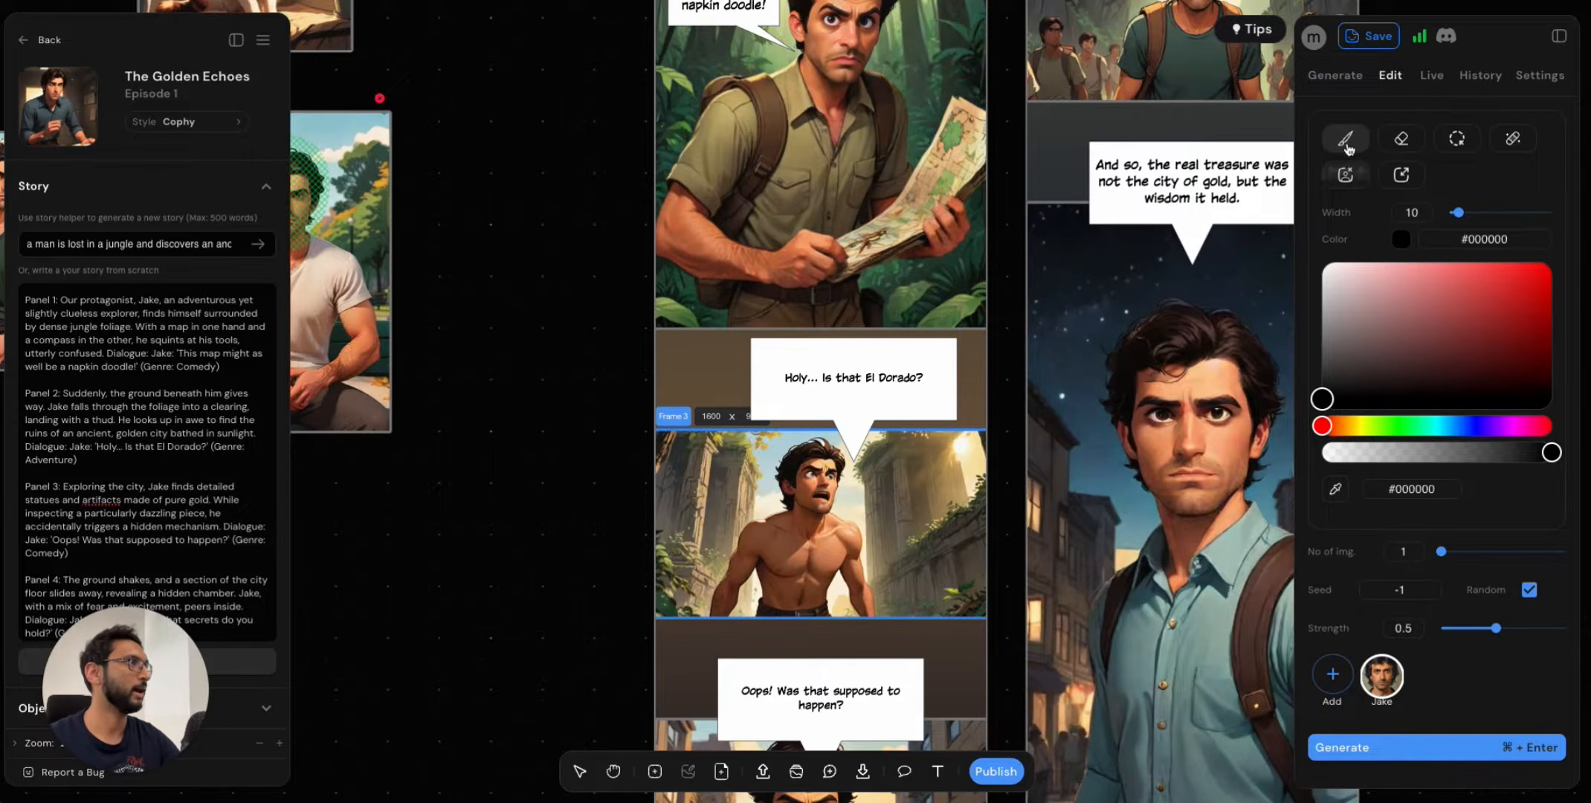
{"action": "left_click", "coordinate": [1336, 493]}
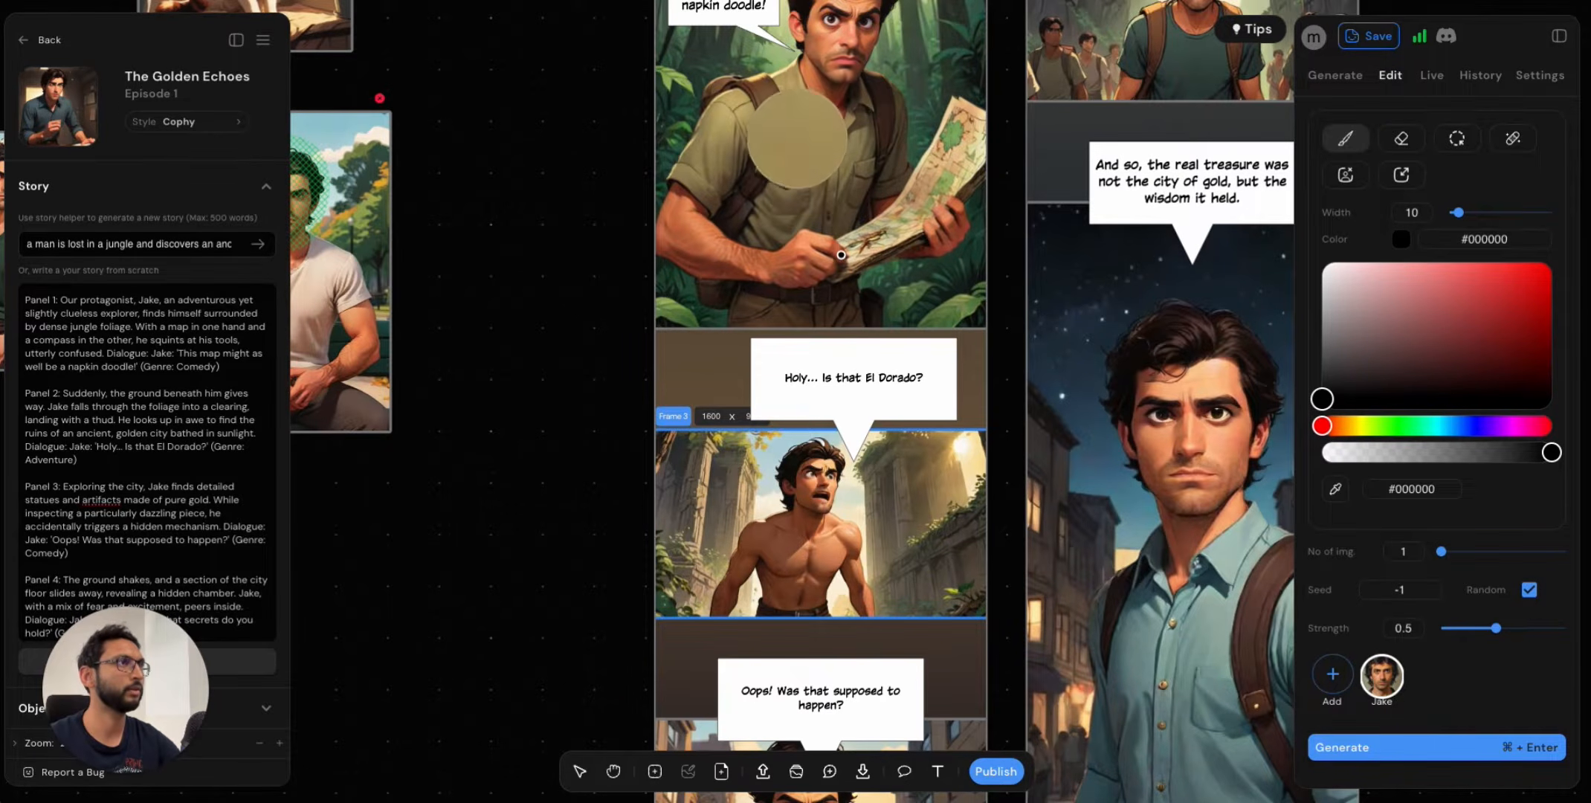
{"action": "left_click", "coordinate": [851, 215]}
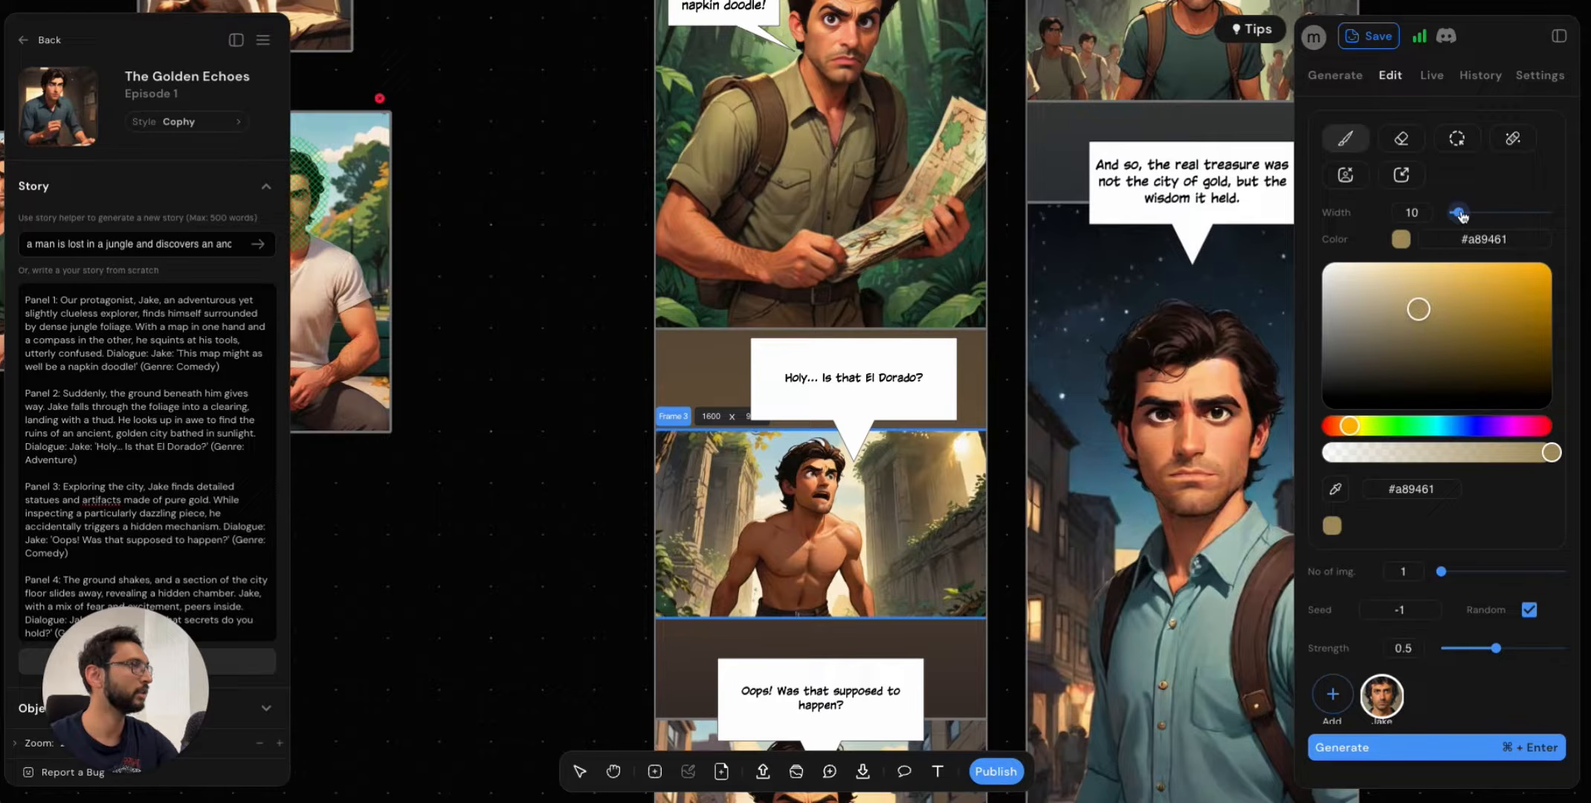
Set the brush width to 24, lower the colour's opacity to #a89462cf and paint the first part of the shirt over Jake's chest.
{"action": "left_click_drag", "start_coordinate": [1461, 217], "coordinate": [1471, 215]}
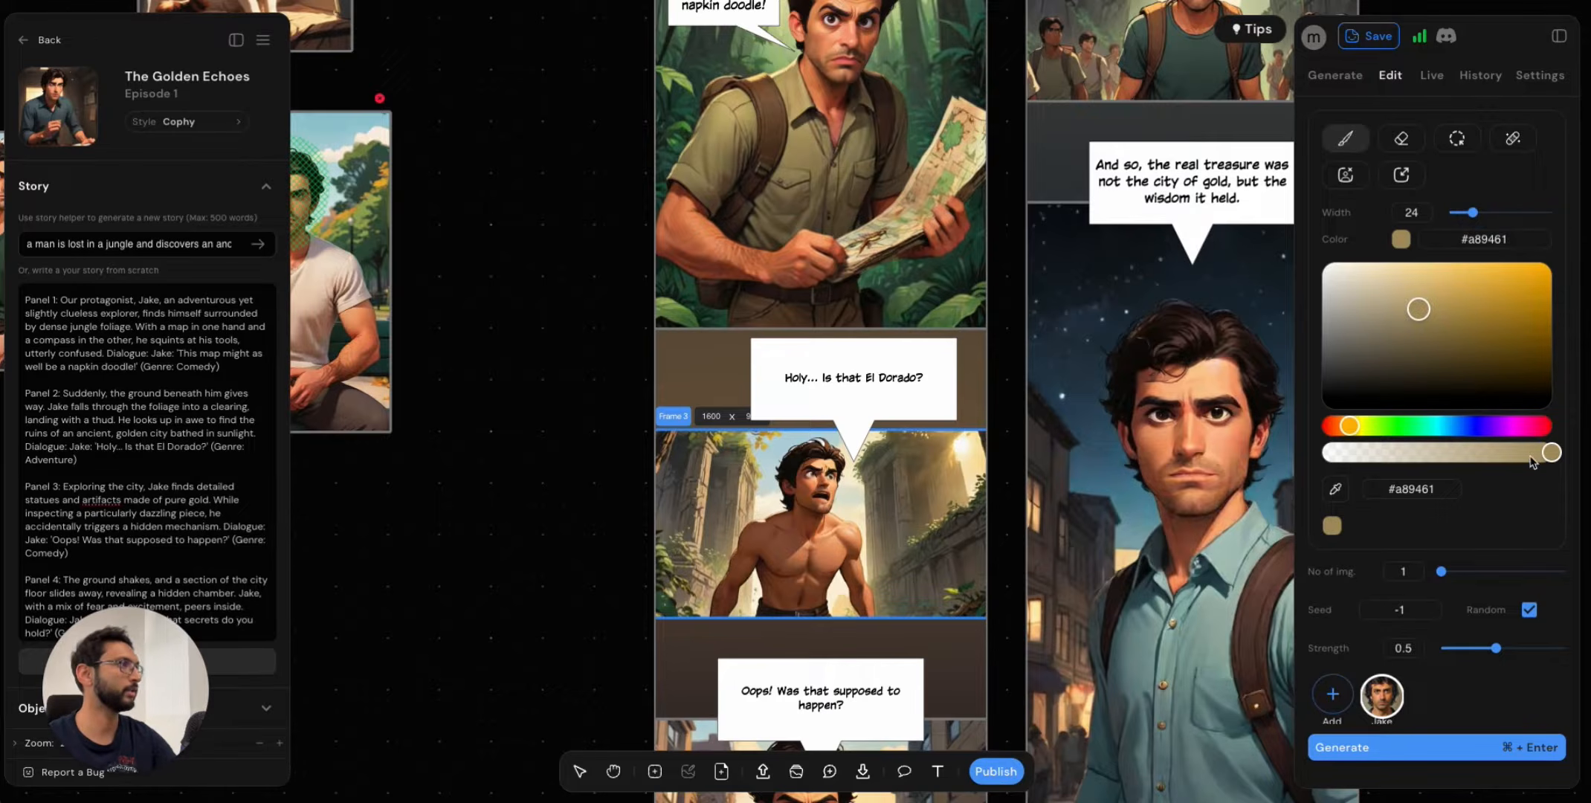
{"action": "left_click_drag", "start_coordinate": [1551, 453], "coordinate": [1508, 452]}
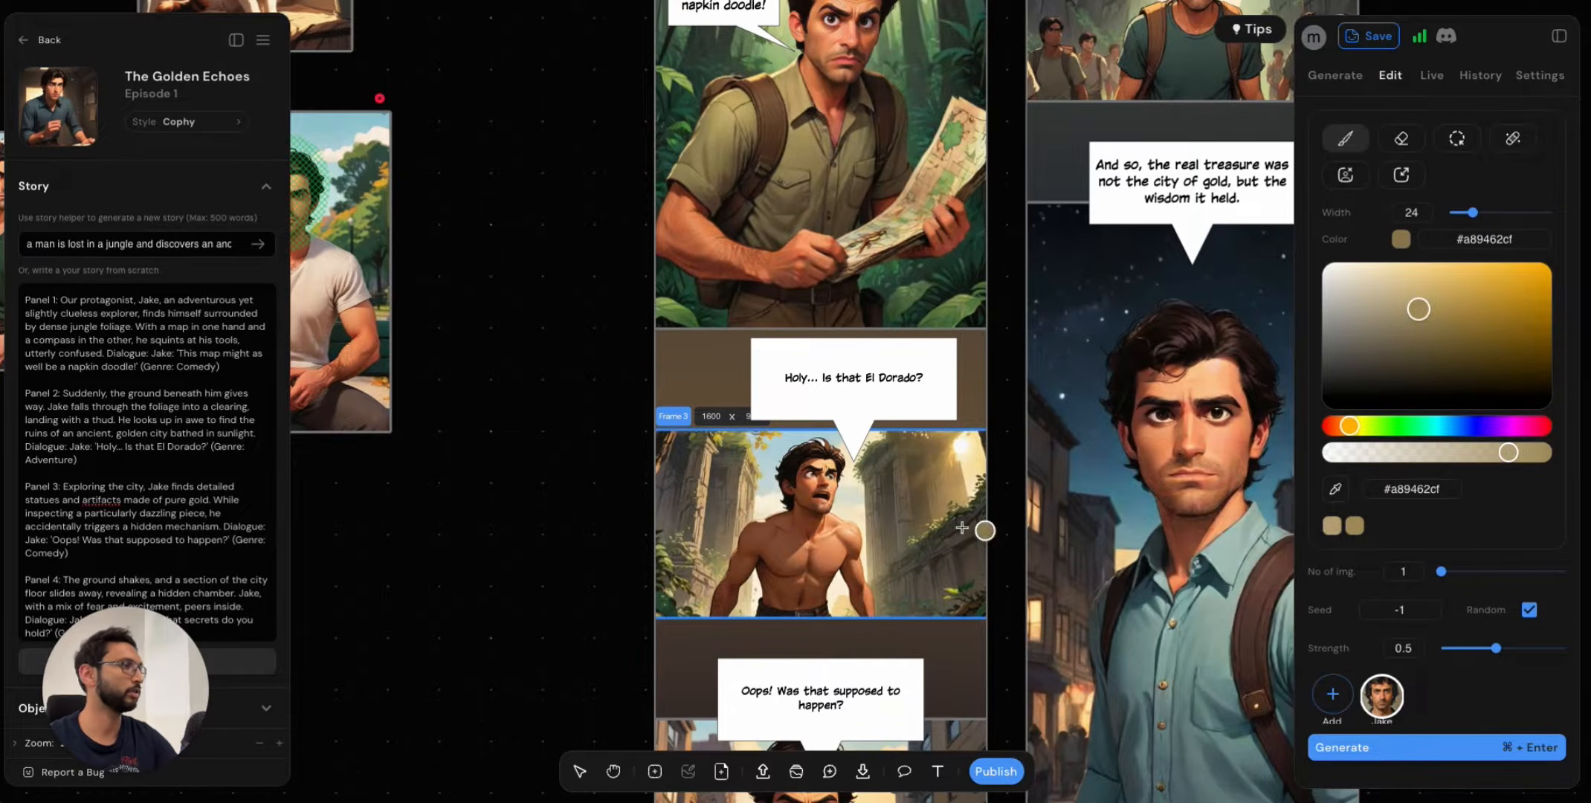
{"action": "mouse_move", "coordinate": [764, 537]}
{"action": "left_mouse_down"}
{"action": "mouse_move", "coordinate": [769, 582]}
{"action": "mouse_move", "coordinate": [803, 584]}
{"action": "mouse_move", "coordinate": [791, 537]}
{"action": "left_mouse_up"}
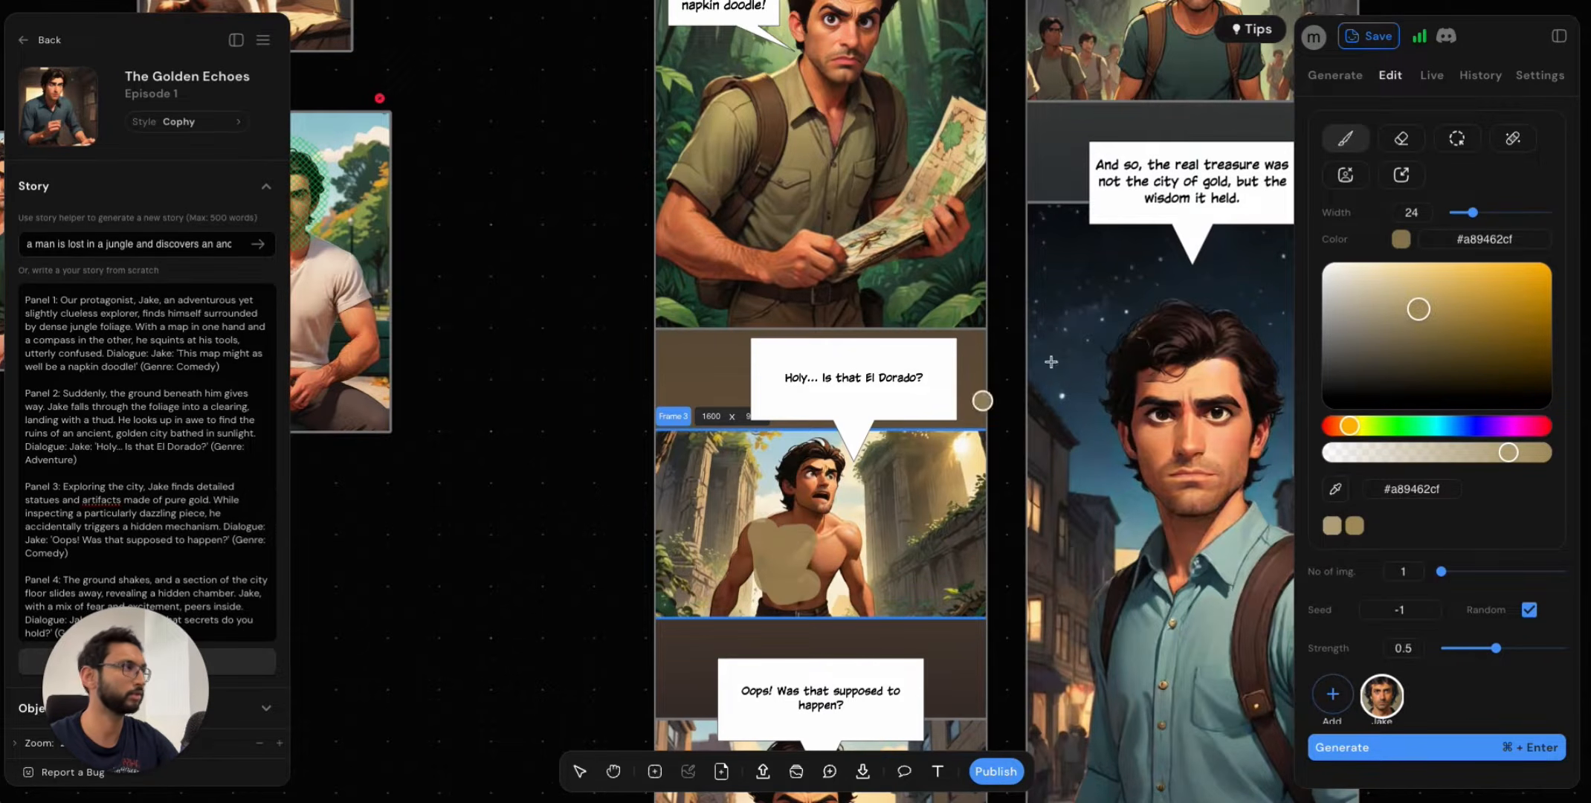
Reduce the brush width to 12 and paint the rest of the khaki shirt over Jake's torso, shoulders and upper arms.
{"action": "left_click", "coordinate": [1461, 216]}
{"action": "scroll", "coordinate": [824, 543], "scroll_direction": "up", "scroll_amount": 5}
{"action": "scroll", "coordinate": [670, 501], "scroll_direction": "up", "scroll_amount": 1}
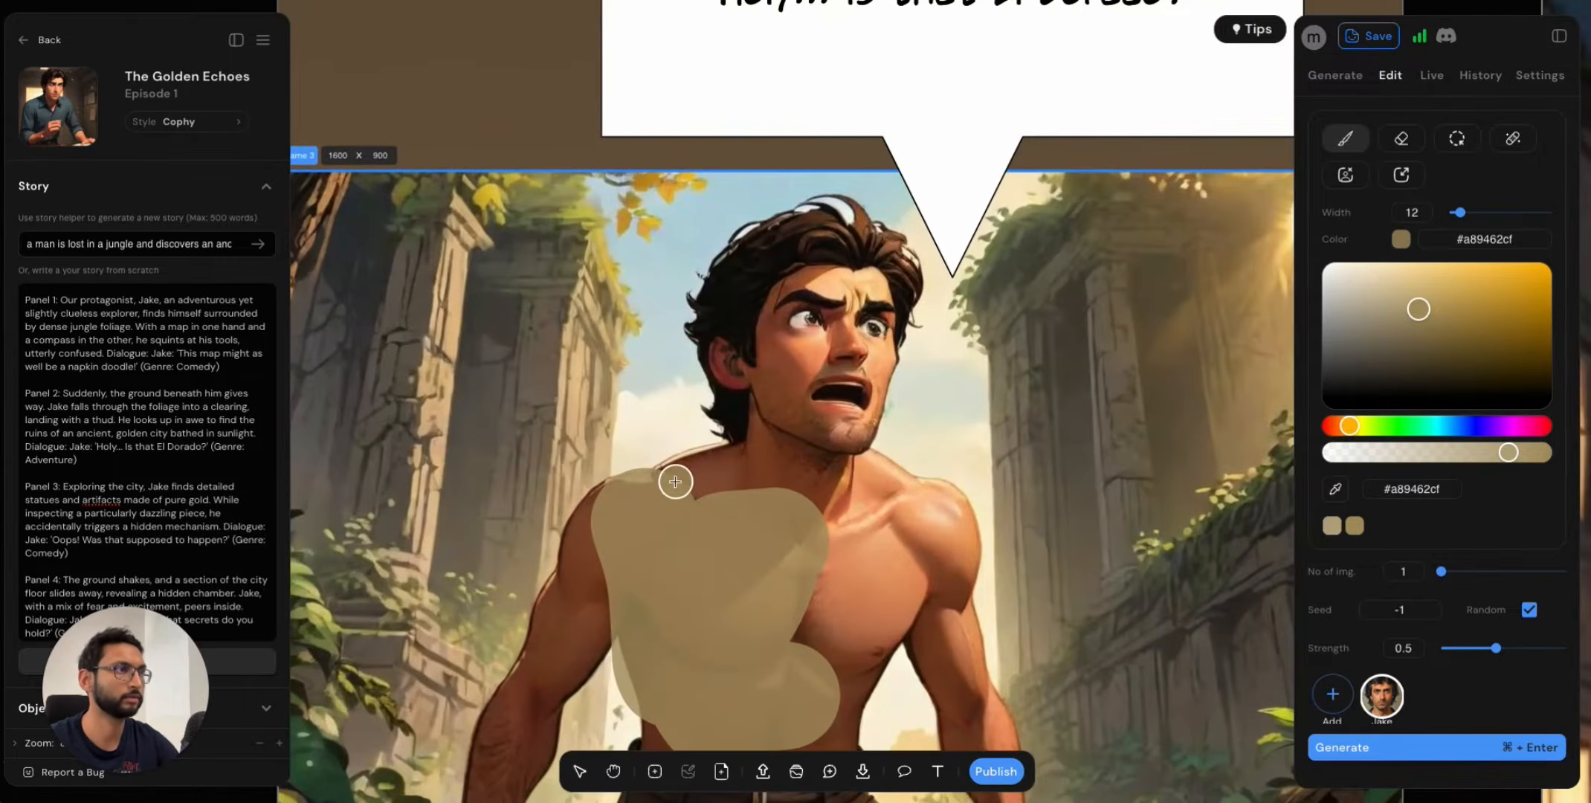
{"action": "mouse_move", "coordinate": [674, 478]}
{"action": "left_mouse_down"}
{"action": "mouse_move", "coordinate": [871, 477]}
{"action": "mouse_move", "coordinate": [944, 514]}
{"action": "mouse_move", "coordinate": [962, 695]}
{"action": "mouse_move", "coordinate": [932, 628]}
{"action": "mouse_move", "coordinate": [934, 556]}
{"action": "mouse_move", "coordinate": [851, 519]}
{"action": "mouse_move", "coordinate": [732, 520]}
{"action": "mouse_move", "coordinate": [697, 499]}
{"action": "mouse_move", "coordinate": [825, 590]}
{"action": "mouse_move", "coordinate": [827, 645]}
{"action": "mouse_move", "coordinate": [828, 586]}
{"action": "mouse_move", "coordinate": [850, 640]}
{"action": "mouse_move", "coordinate": [888, 597]}
{"action": "left_mouse_up"}
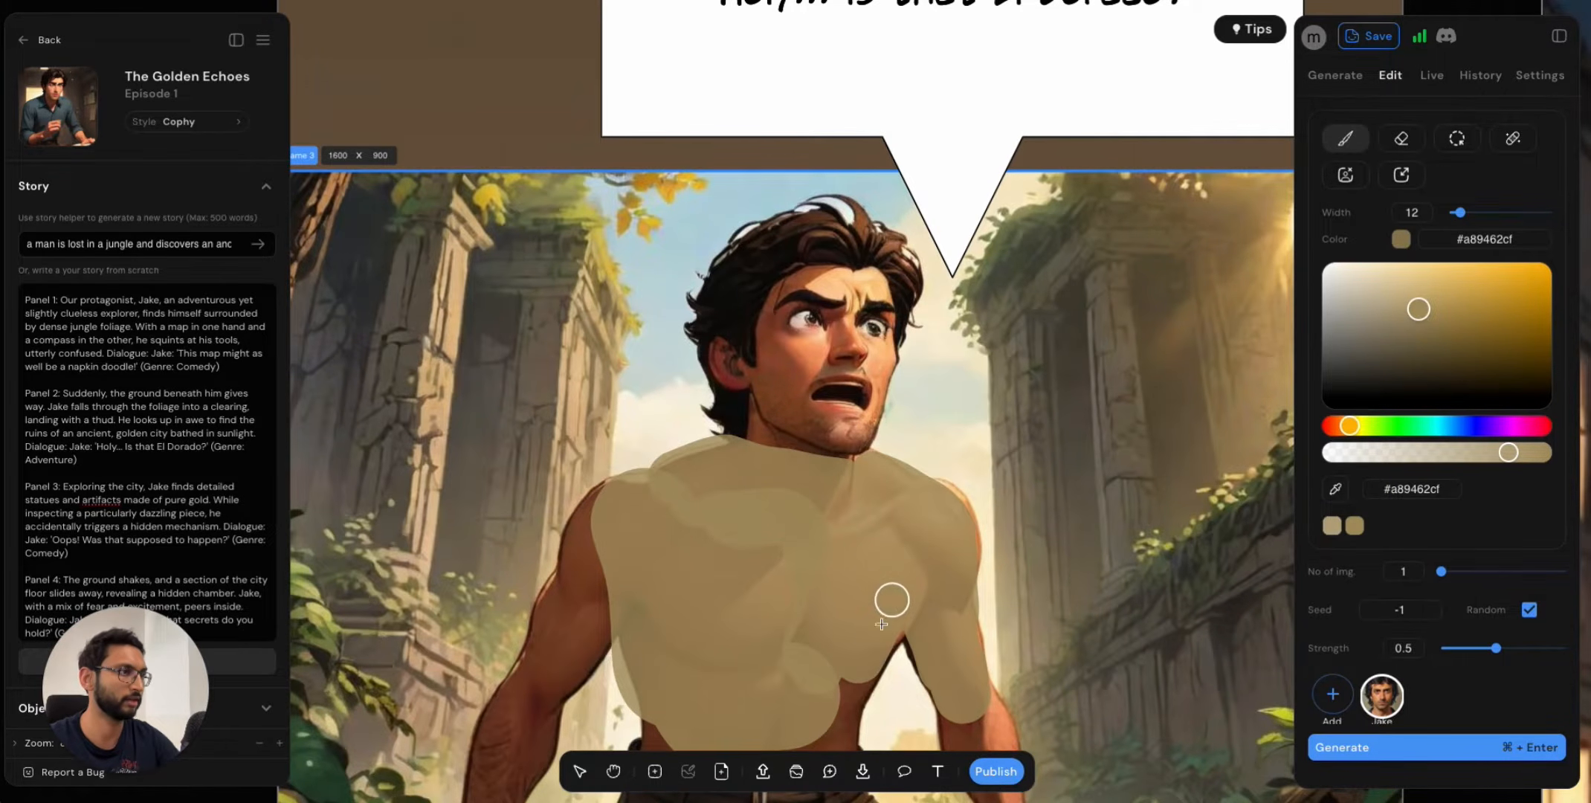
{"action": "scroll", "coordinate": [1272, 406], "scroll_direction": "down", "scroll_amount": 3}
{"action": "scroll", "coordinate": [948, 377], "scroll_direction": "up", "scroll_amount": 1}
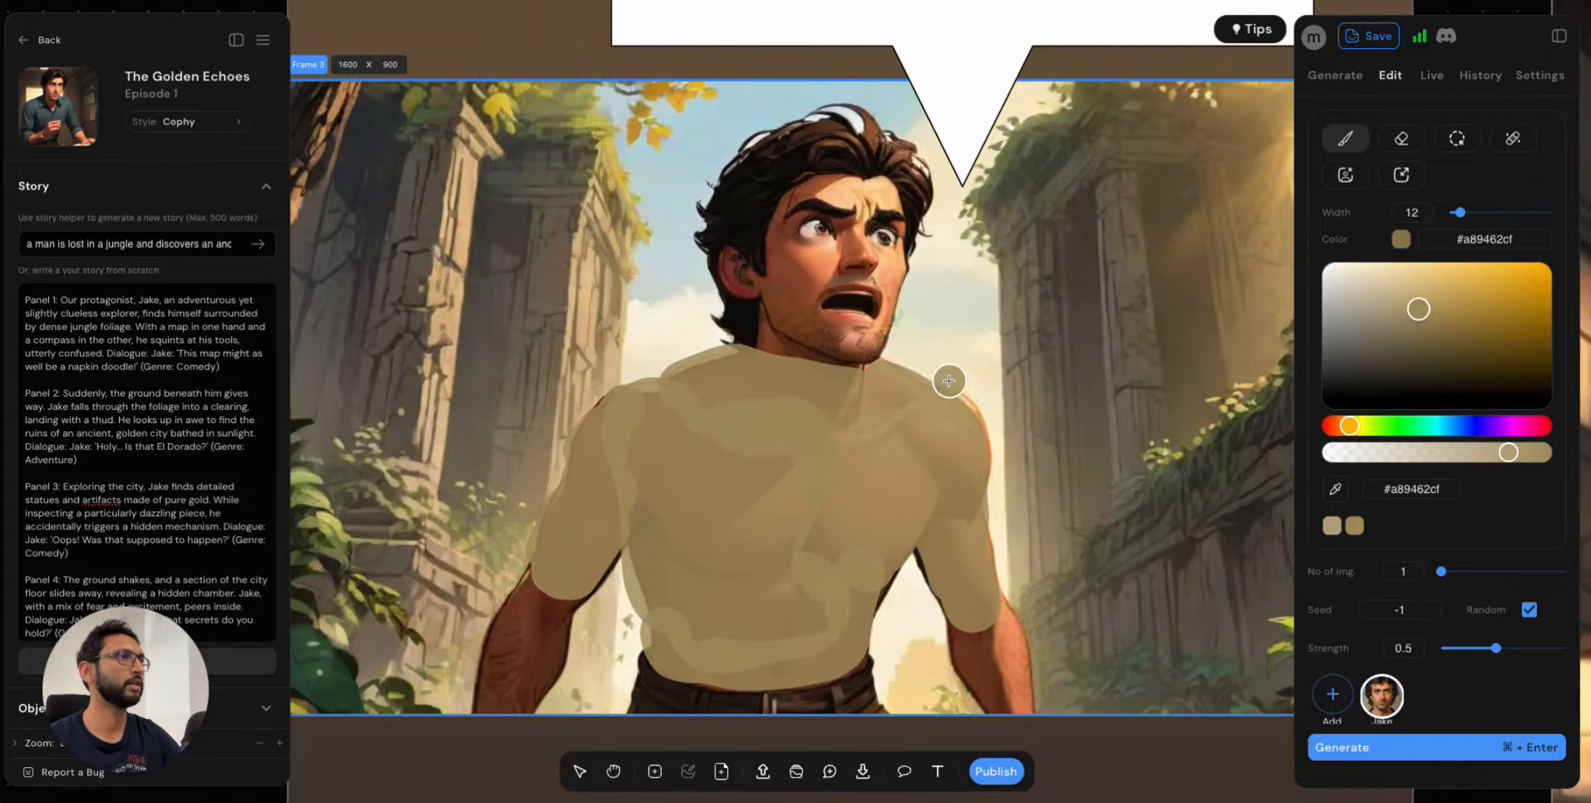
Erase the paint below Jake's neck at width 10 to shape a V-shaped neckline in the shirt.
{"action": "scroll", "coordinate": [948, 383], "scroll_direction": "down", "scroll_amount": 5}
{"action": "scroll", "coordinate": [945, 391], "scroll_direction": "up", "scroll_amount": 7}
{"action": "scroll", "coordinate": [945, 391], "scroll_direction": "down", "scroll_amount": 7}
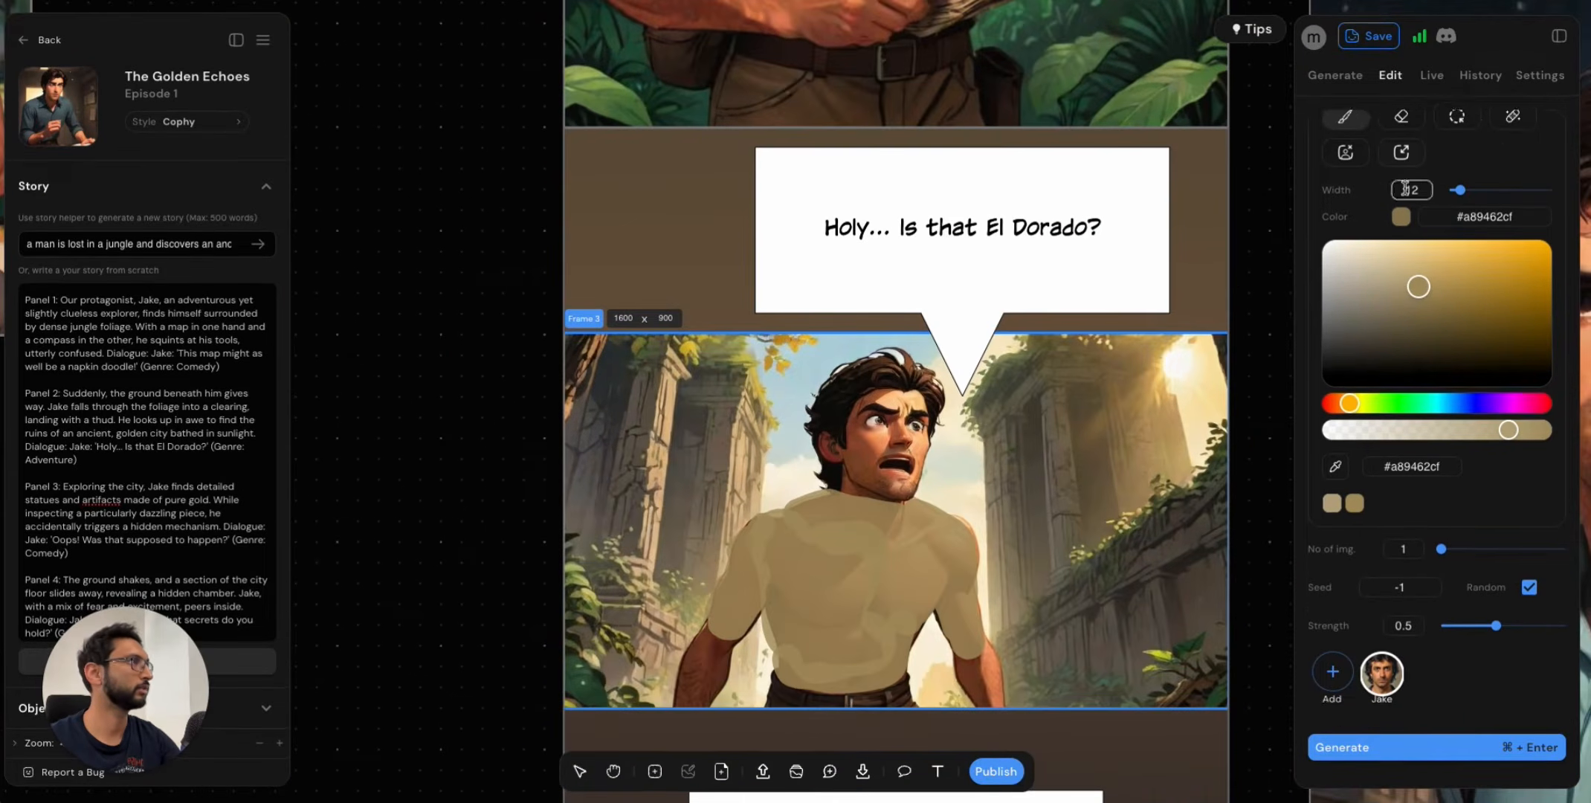
{"action": "left_click", "coordinate": [1401, 141]}
{"action": "scroll", "coordinate": [874, 510], "scroll_direction": "up", "scroll_amount": 2}
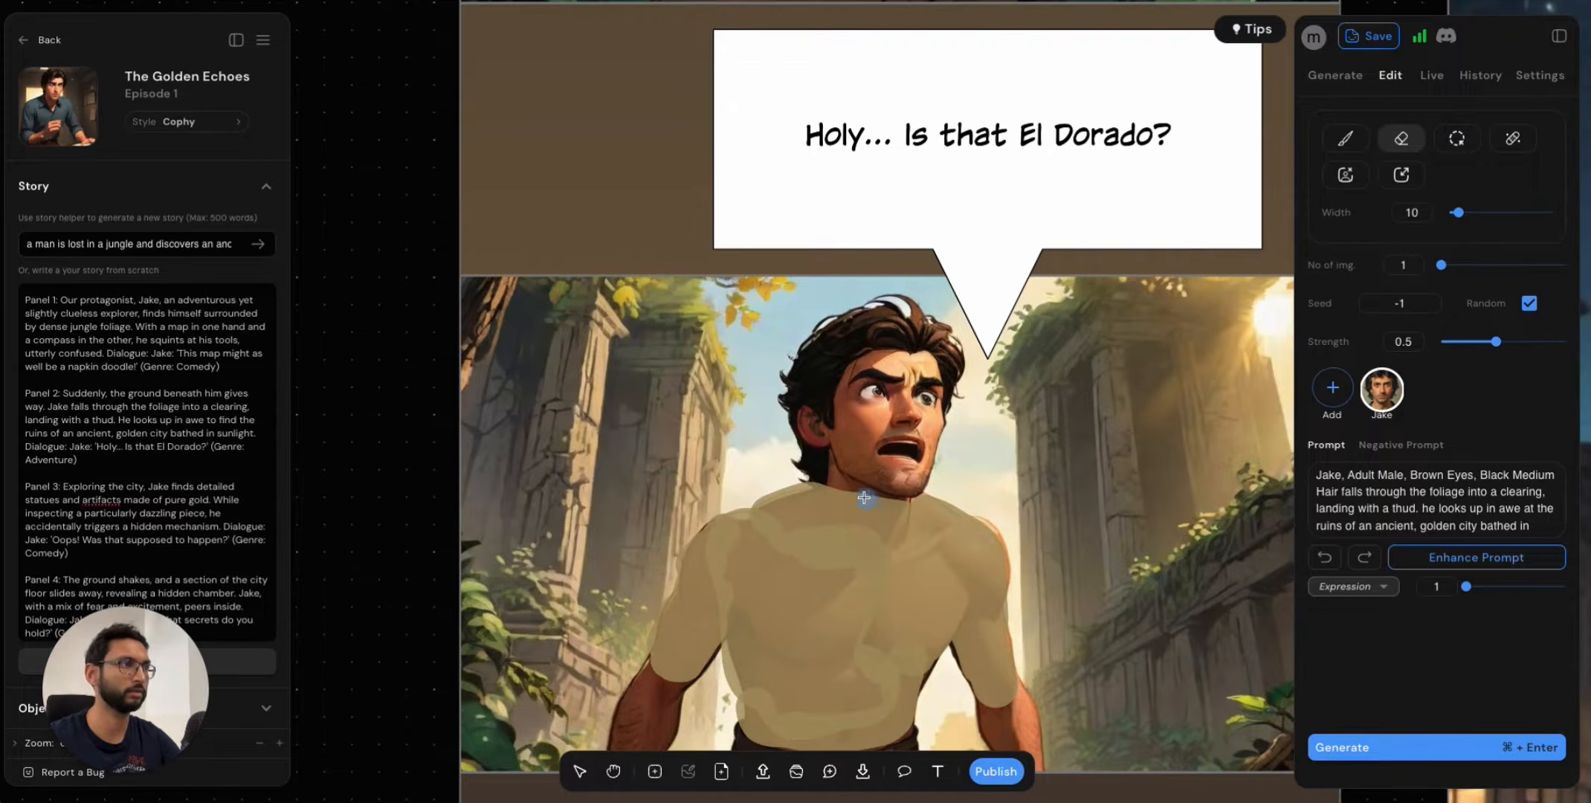
{"action": "mouse_move", "coordinate": [864, 498]}
{"action": "left_mouse_down"}
{"action": "mouse_move", "coordinate": [885, 547]}
{"action": "mouse_move", "coordinate": [883, 527]}
{"action": "left_mouse_up"}
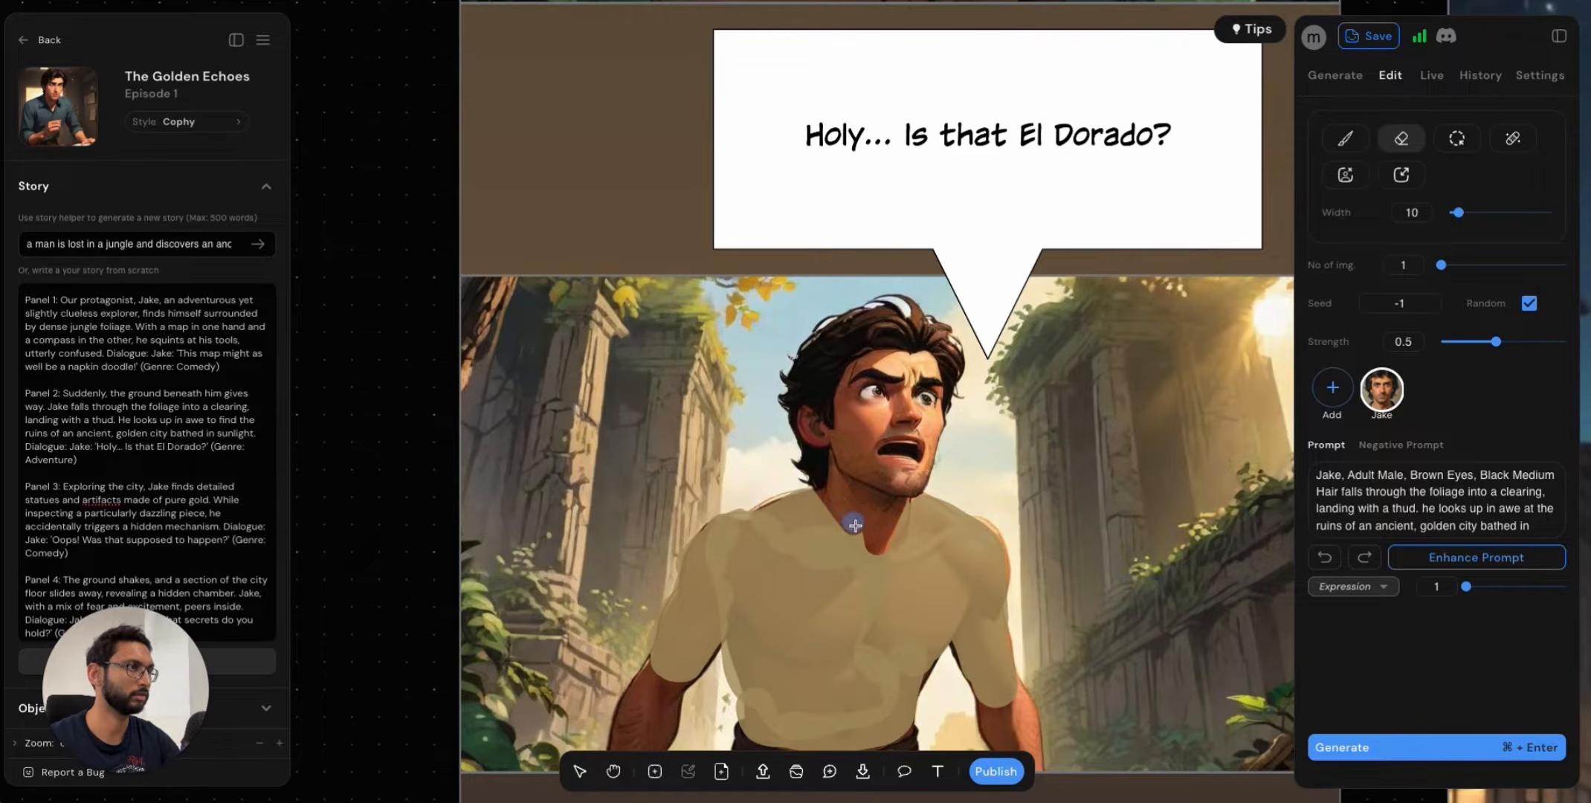
{"action": "mouse_move", "coordinate": [855, 526]}
{"action": "left_mouse_down"}
{"action": "mouse_move", "coordinate": [874, 549]}
{"action": "mouse_move", "coordinate": [900, 507]}
{"action": "left_mouse_up"}
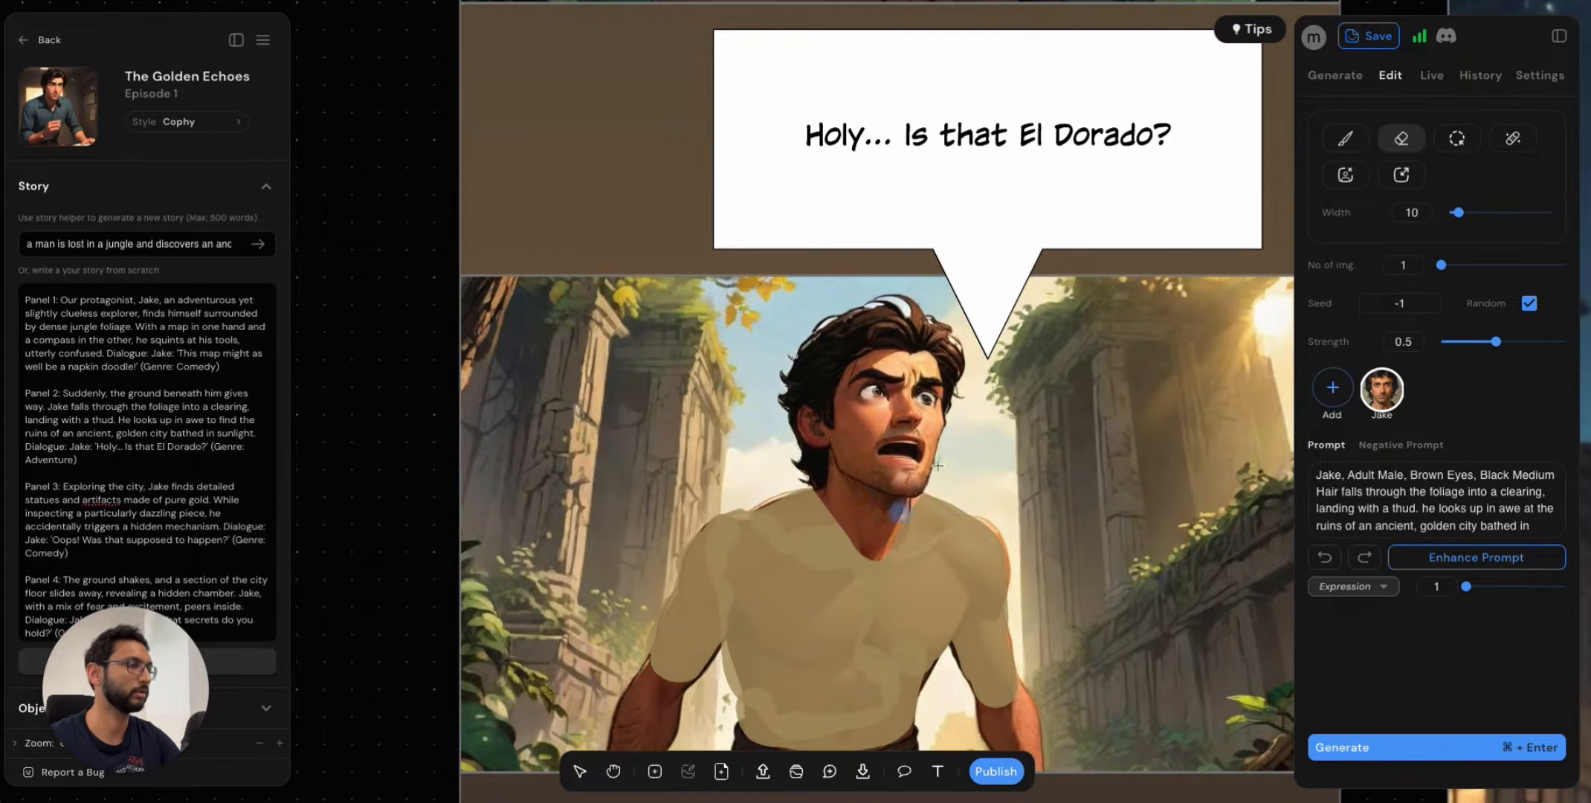
Return to the Brush and sample the brown colour #64492b from the backpack strap in the jungle panel.
{"action": "left_click", "coordinate": [1350, 138]}
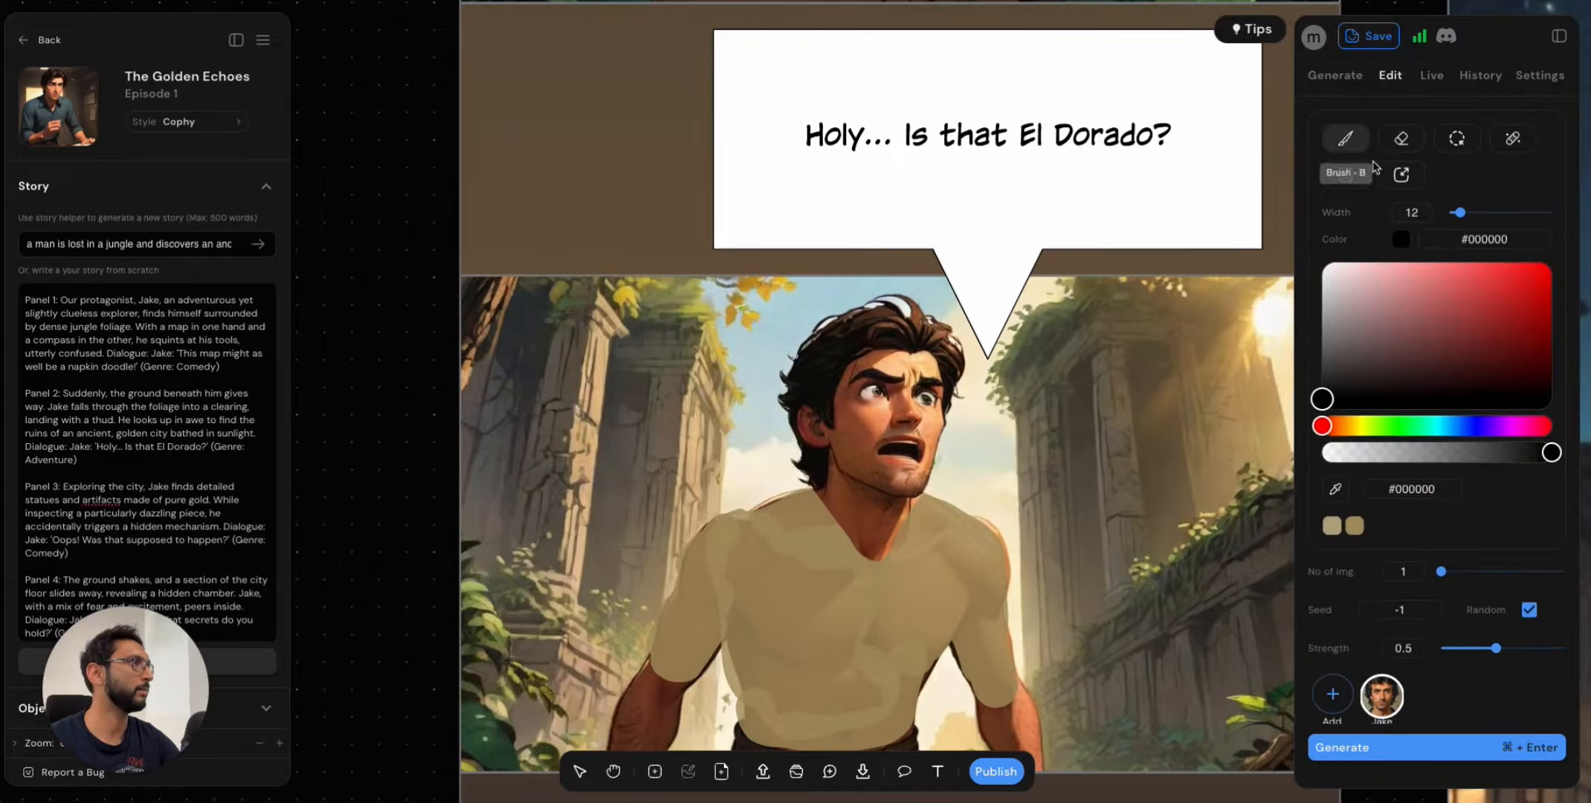
{"action": "scroll", "coordinate": [970, 440], "scroll_direction": "up", "scroll_amount": 3}
{"action": "scroll", "coordinate": [977, 439], "scroll_direction": "down", "scroll_amount": 5}
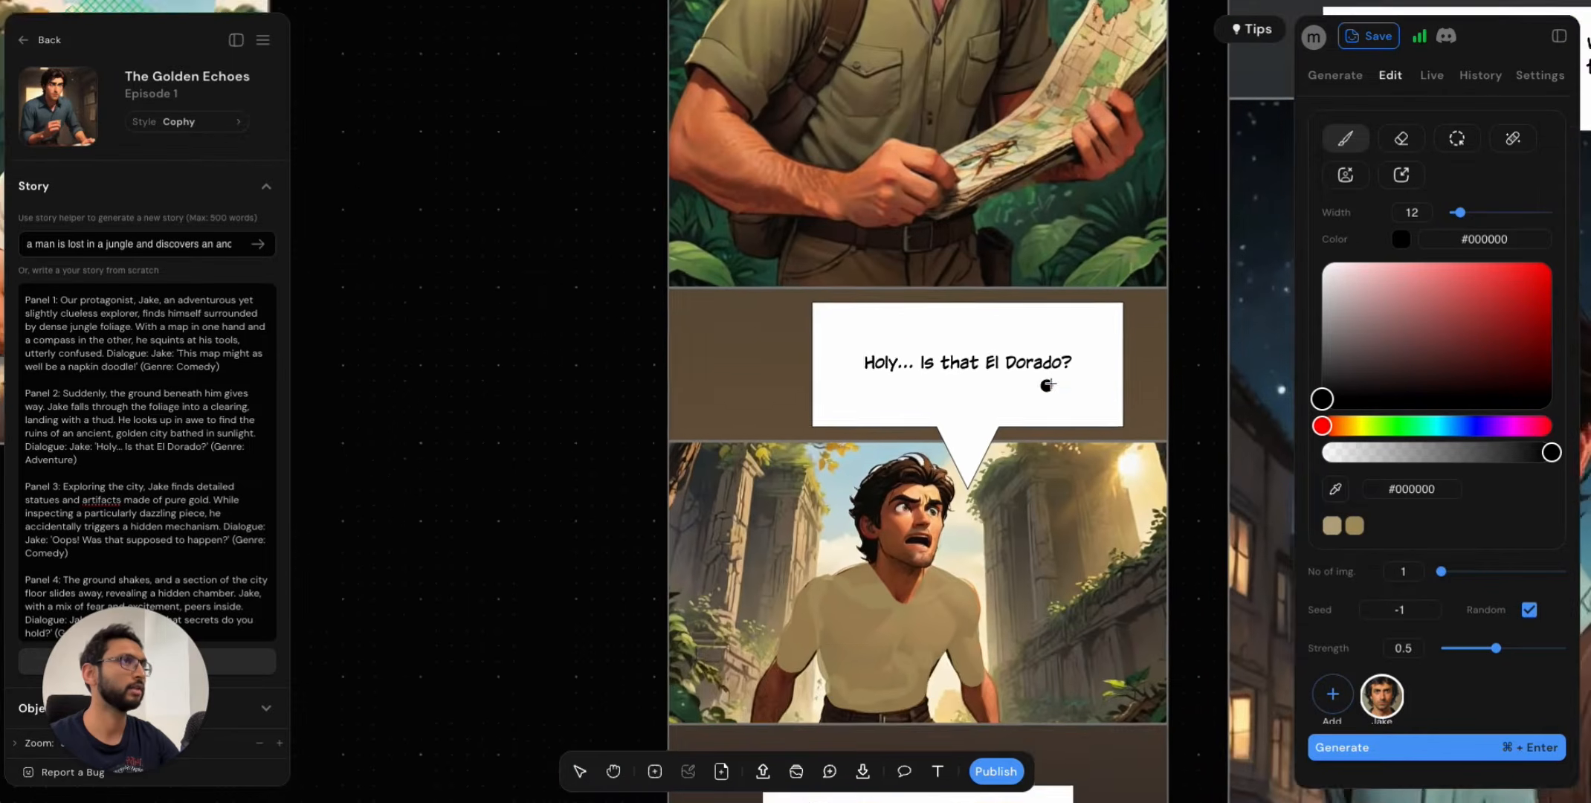
{"action": "scroll", "coordinate": [1044, 384], "scroll_direction": "up", "scroll_amount": 2}
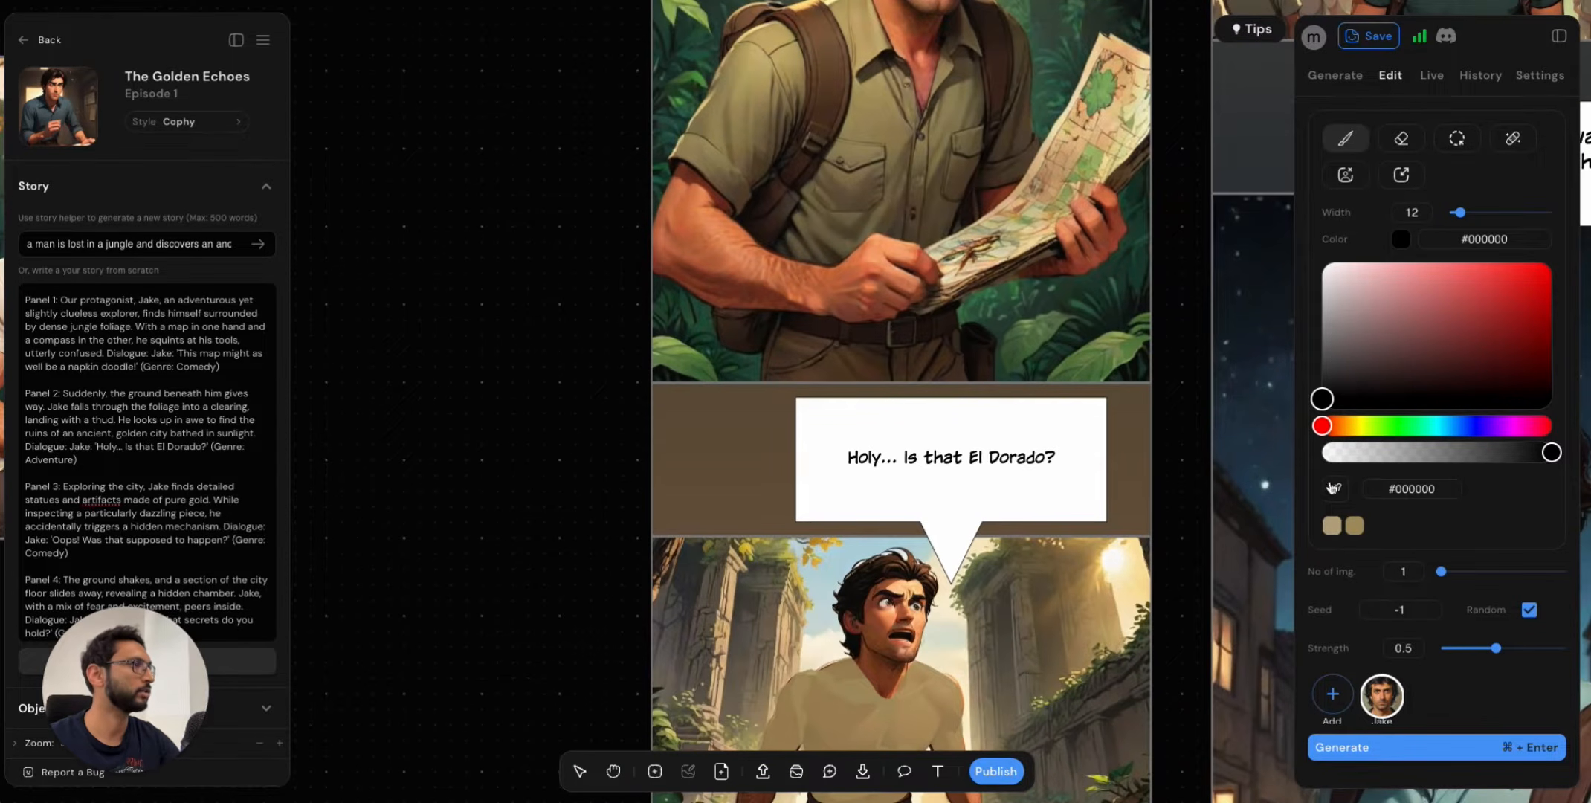
{"action": "left_click", "coordinate": [819, 72]}
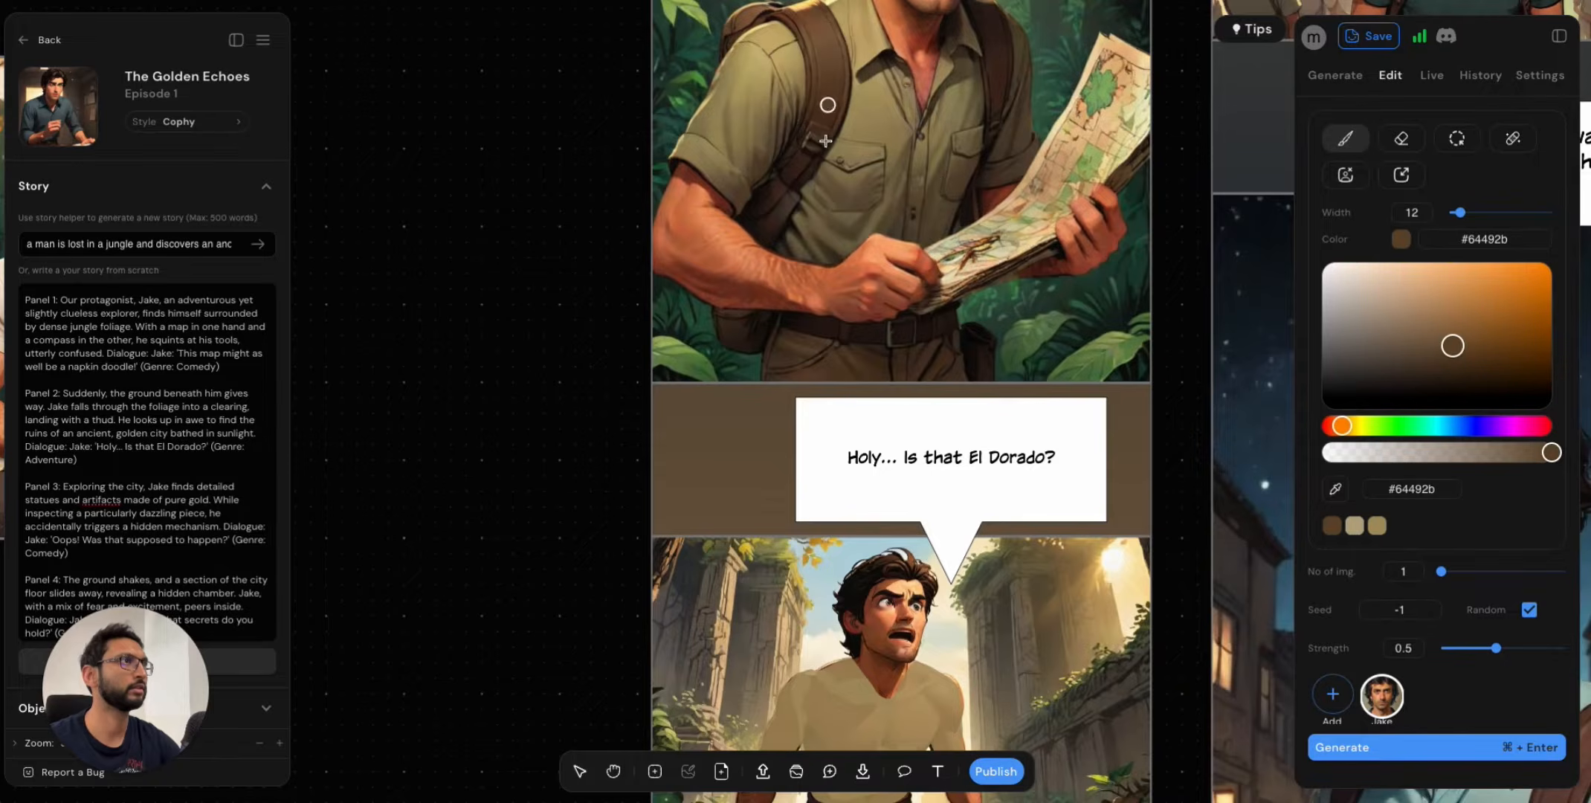
Paint a brown backpack strap at width 12 from Jake's shoulder down to his waist, curving it toward his side.
{"action": "scroll", "coordinate": [823, 598], "scroll_direction": "down", "scroll_amount": 5}
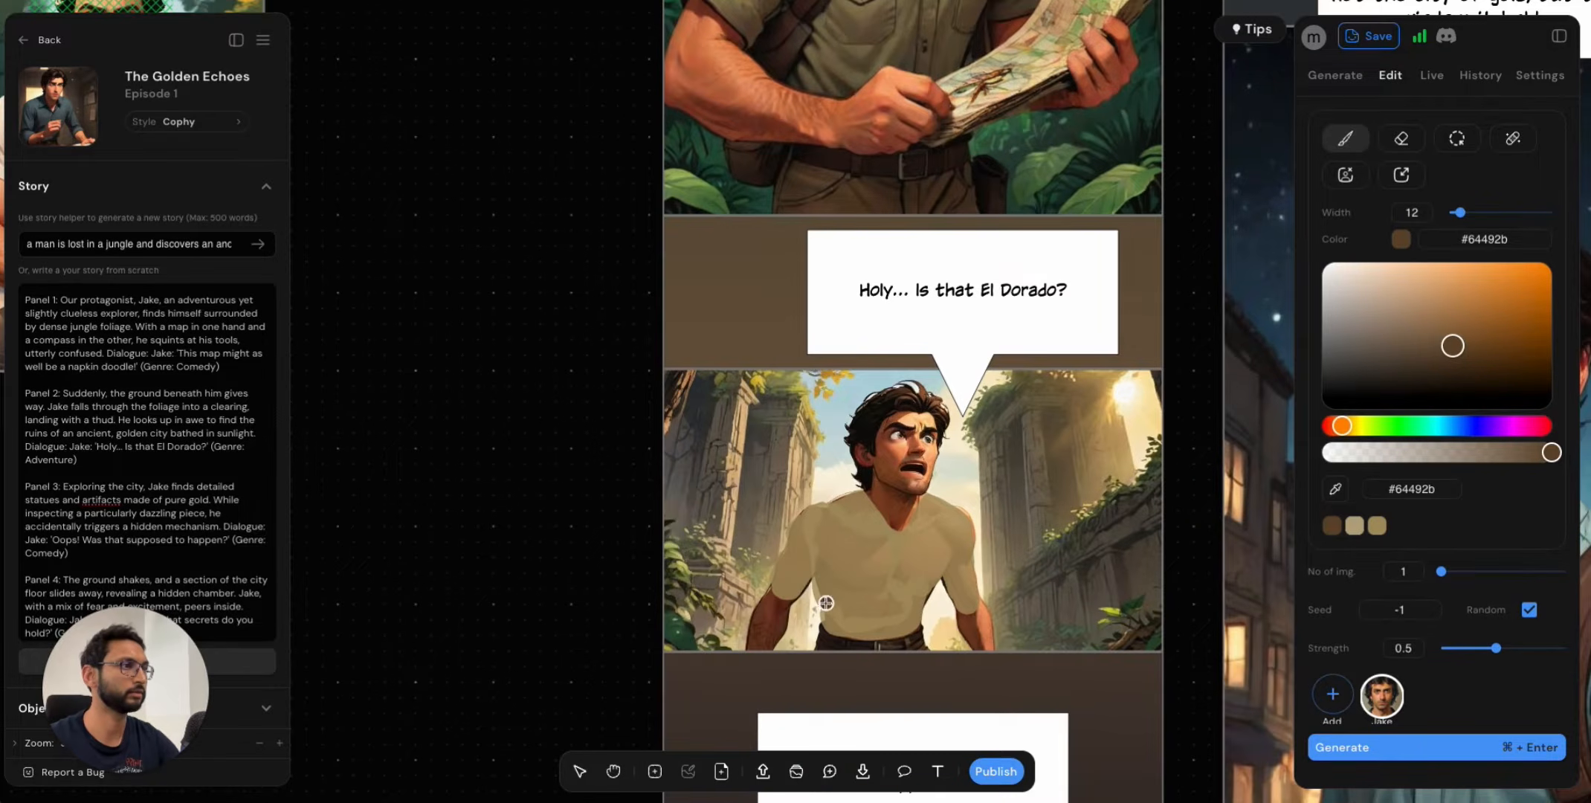
{"action": "left_click_drag", "start_coordinate": [826, 607], "coordinate": [835, 532]}
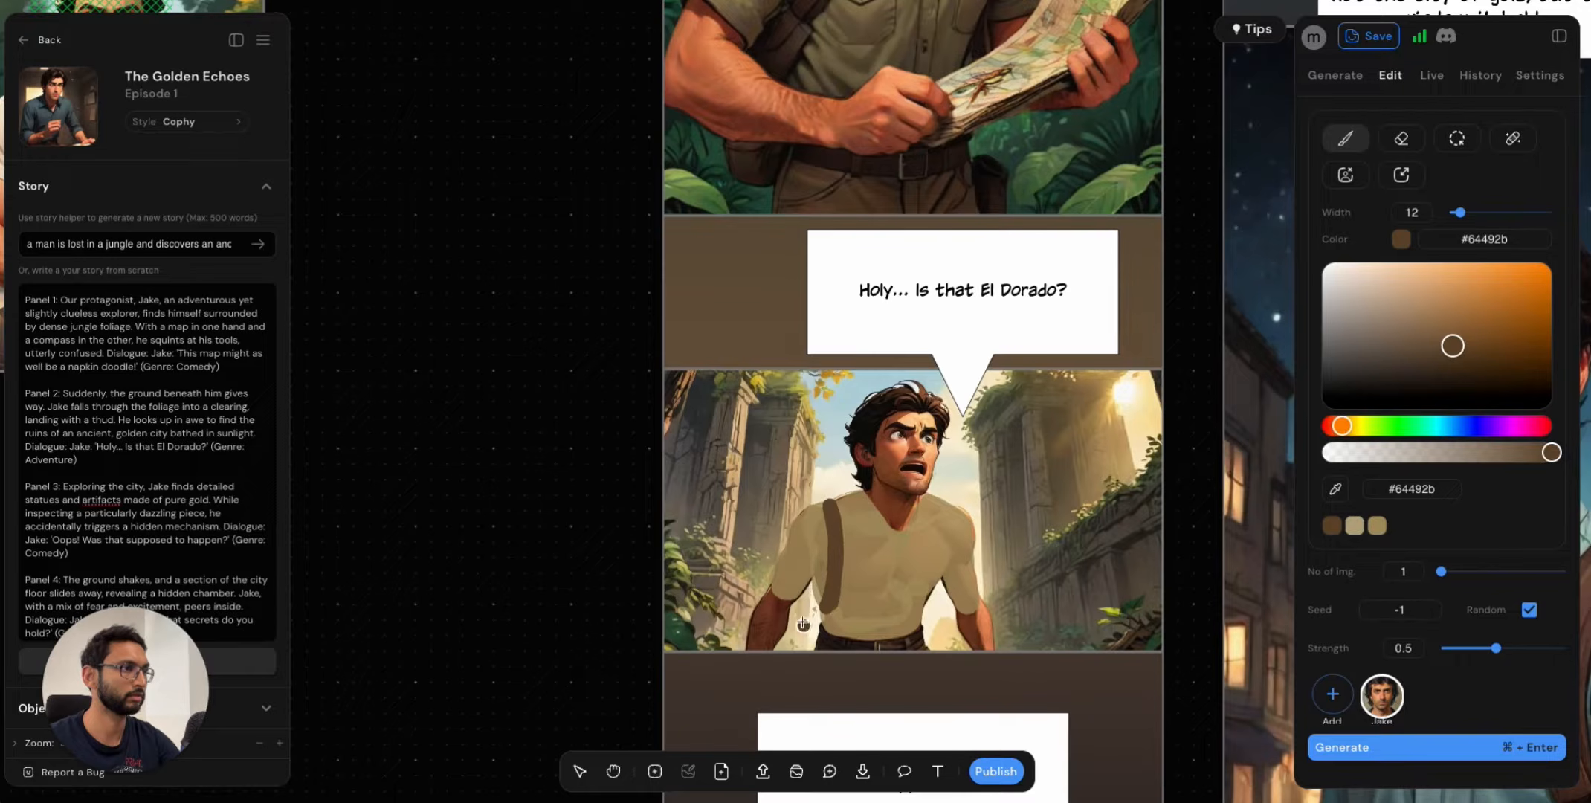
{"action": "scroll", "coordinate": [807, 597], "scroll_direction": "up", "scroll_amount": 3}
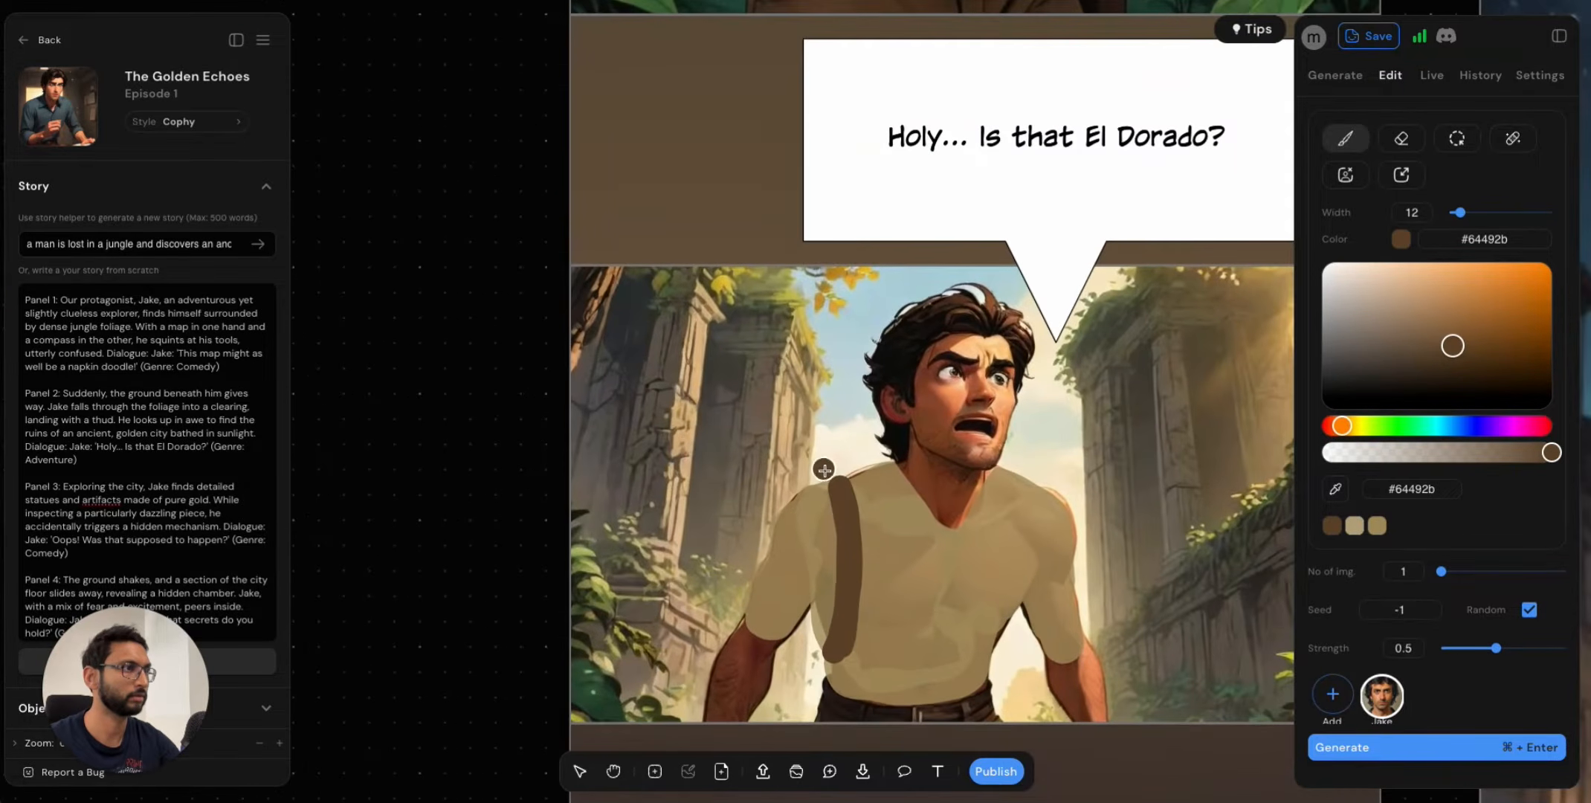
{"action": "left_click_drag", "start_coordinate": [805, 669], "coordinate": [807, 635]}
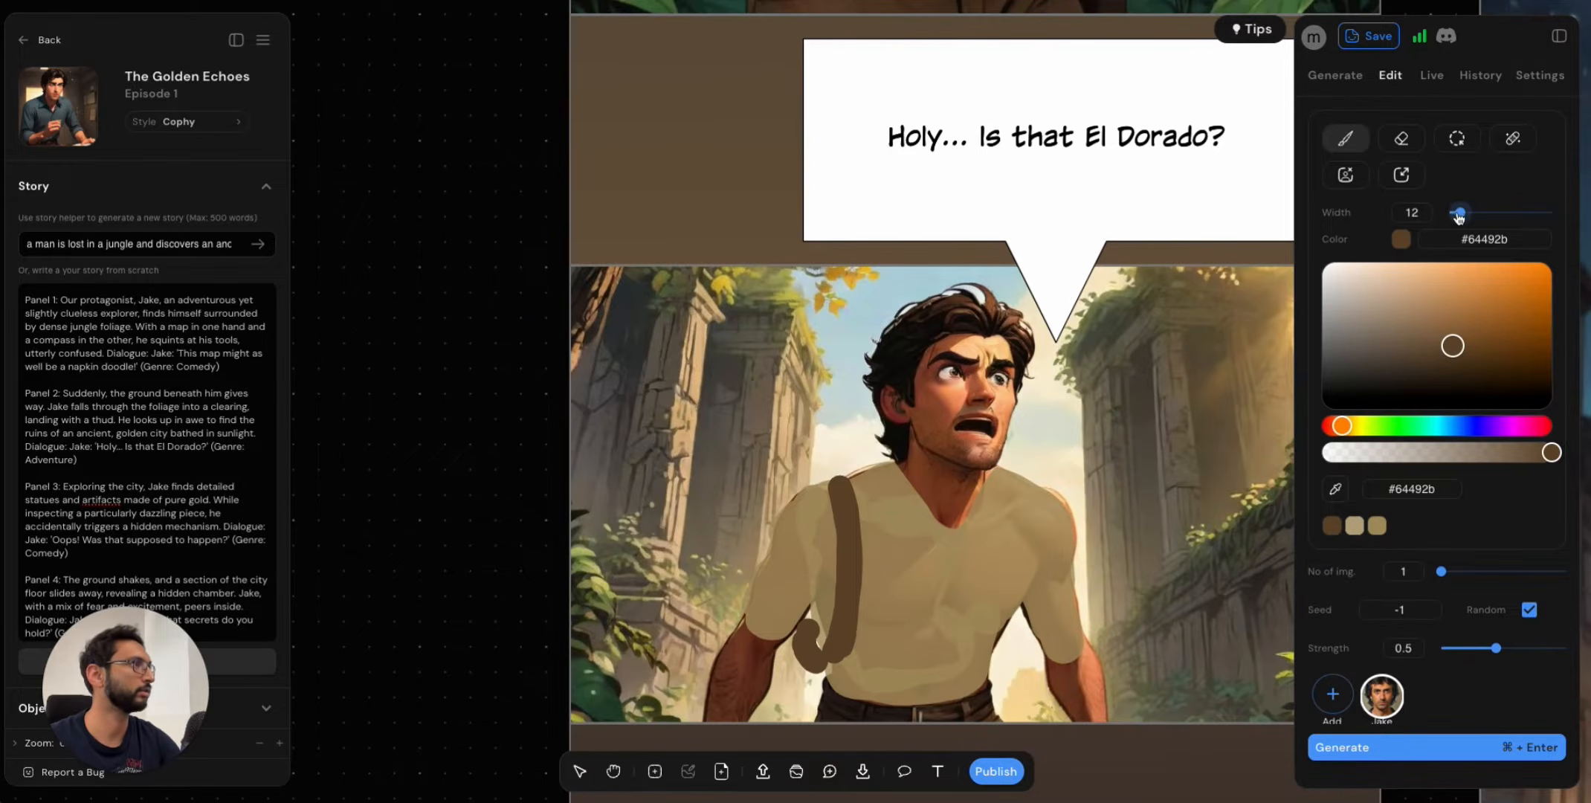
Reduce the brush width to 3 and paint the brown backpack's edge beside Jake's waist and behind his shoulder.
{"action": "left_click_drag", "start_coordinate": [1460, 213], "coordinate": [1450, 215]}
{"action": "scroll", "coordinate": [752, 600], "scroll_direction": "up", "scroll_amount": 5}
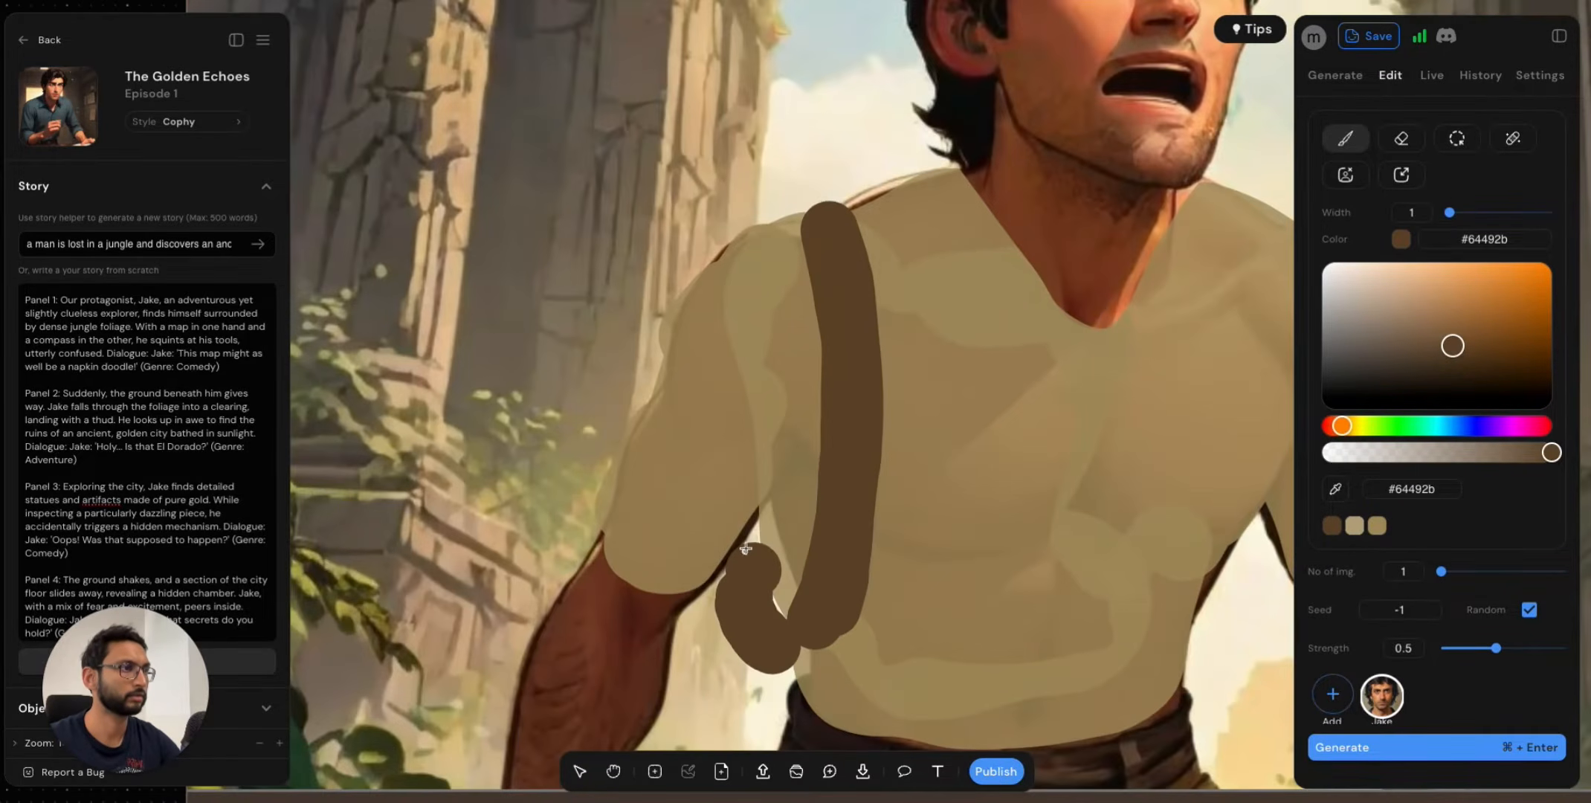
{"action": "left_click_drag", "start_coordinate": [746, 549], "coordinate": [762, 524]}
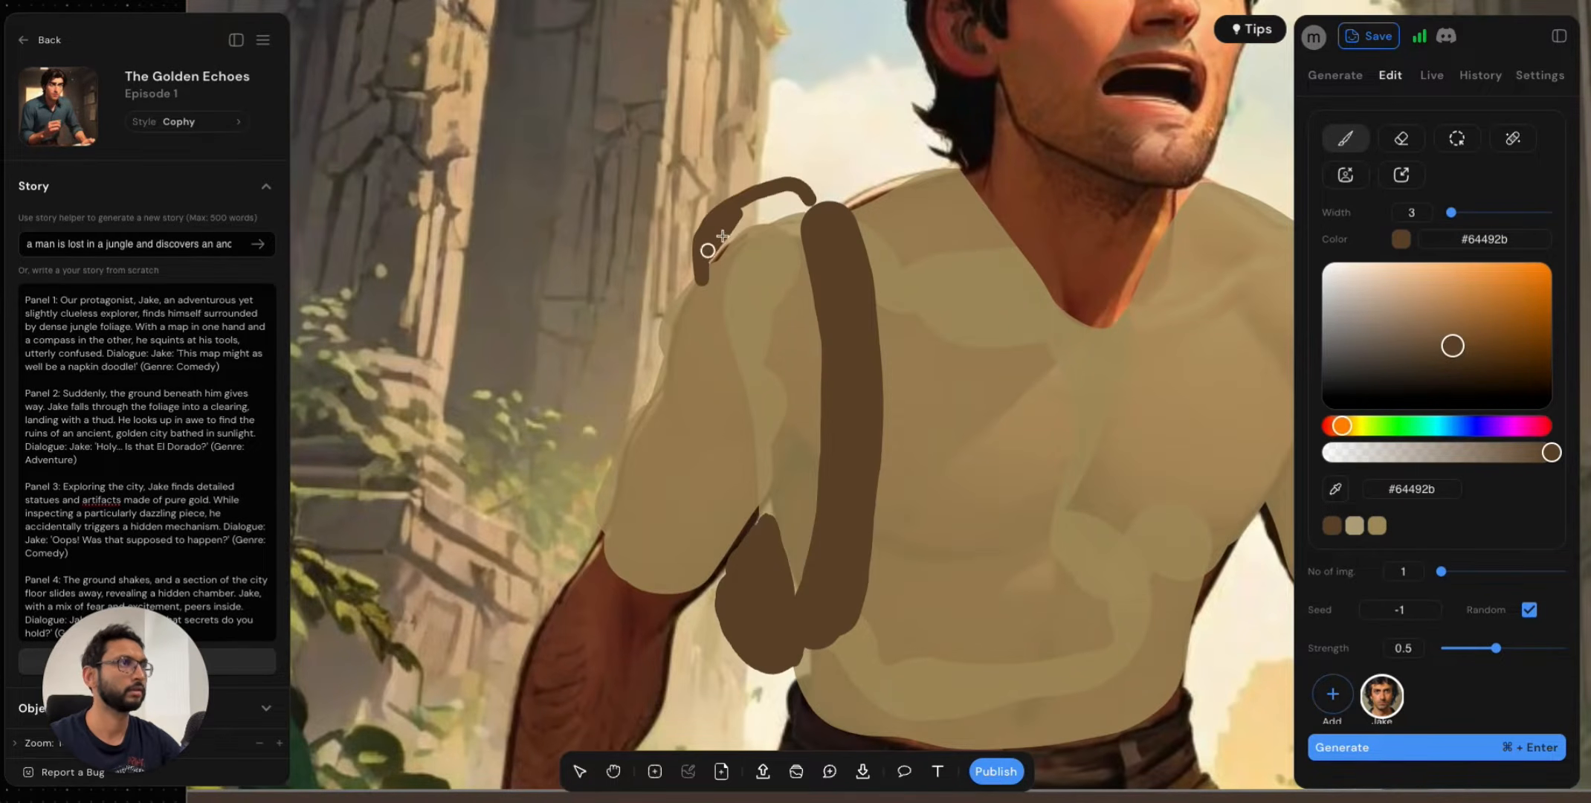
{"action": "mouse_move", "coordinate": [711, 251]}
{"action": "left_mouse_down"}
{"action": "mouse_move", "coordinate": [792, 197]}
{"action": "mouse_move", "coordinate": [800, 207]}
{"action": "mouse_move", "coordinate": [746, 218]}
{"action": "mouse_move", "coordinate": [787, 189]}
{"action": "mouse_move", "coordinate": [710, 253]}
{"action": "mouse_move", "coordinate": [778, 200]}
{"action": "mouse_move", "coordinate": [772, 210]}
{"action": "mouse_move", "coordinate": [752, 222]}
{"action": "mouse_move", "coordinate": [778, 178]}
{"action": "left_mouse_up"}
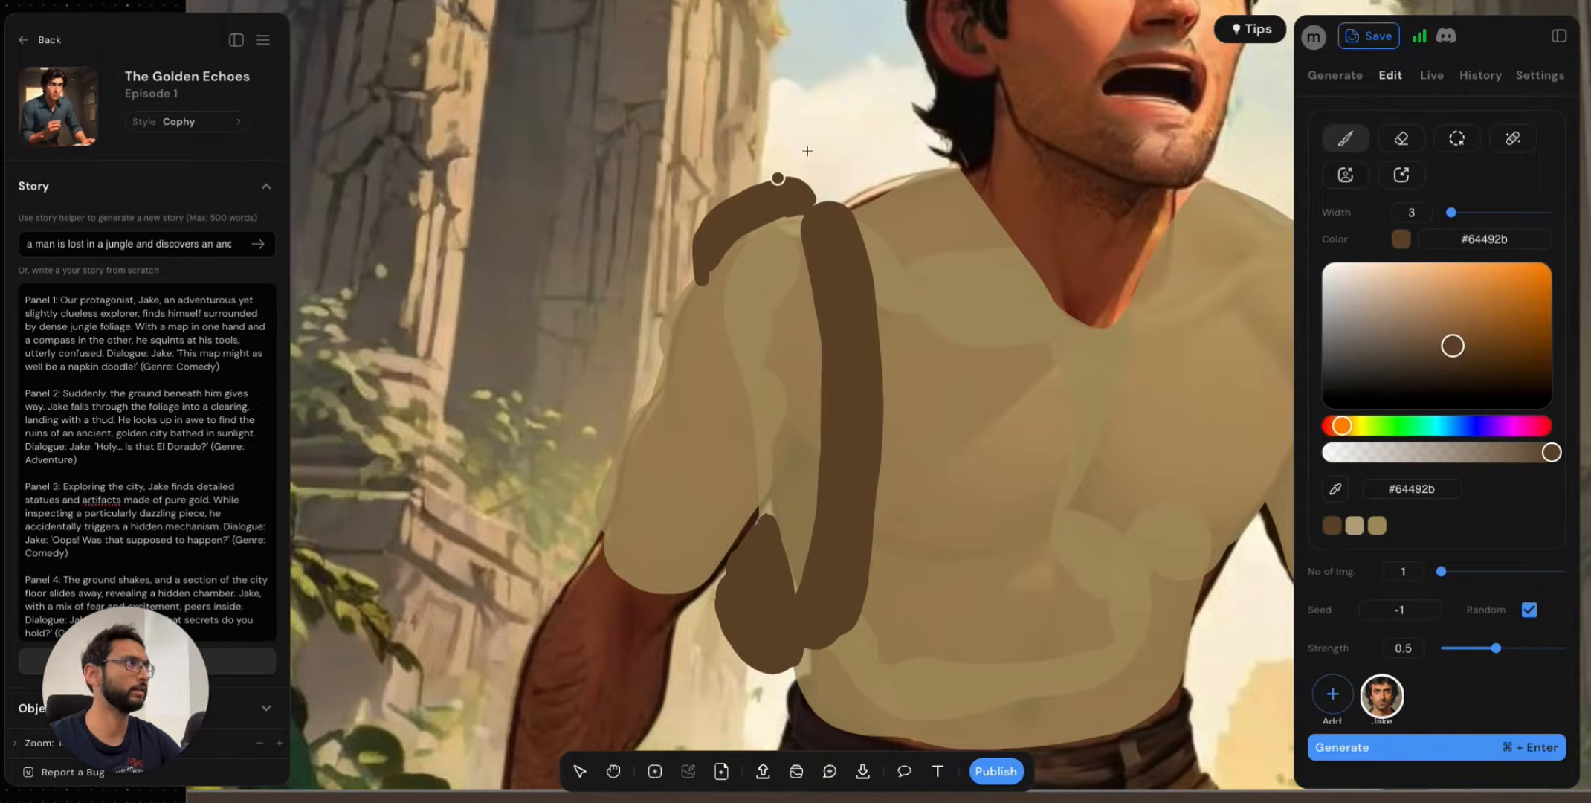
Erase the excess khaki paint along the outer edge of Jake's backpack-side sleeve at width 5.
{"action": "left_click", "coordinate": [1401, 139]}
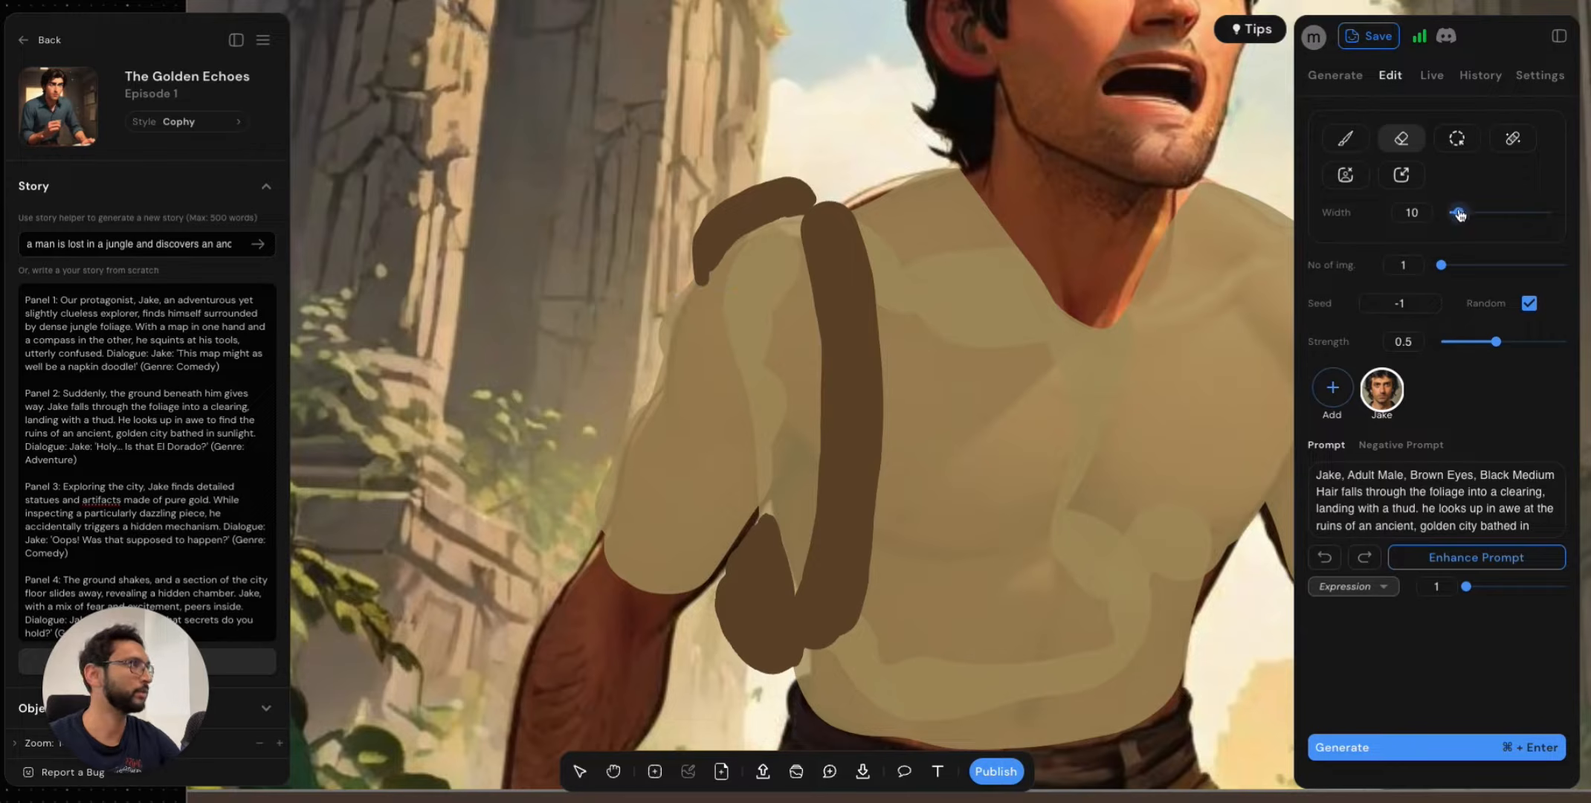
{"action": "left_click_drag", "start_coordinate": [1460, 215], "coordinate": [1453, 213]}
{"action": "mouse_move", "coordinate": [679, 293]}
{"action": "left_mouse_down"}
{"action": "mouse_move", "coordinate": [652, 352]}
{"action": "mouse_move", "coordinate": [671, 300]}
{"action": "left_mouse_up"}
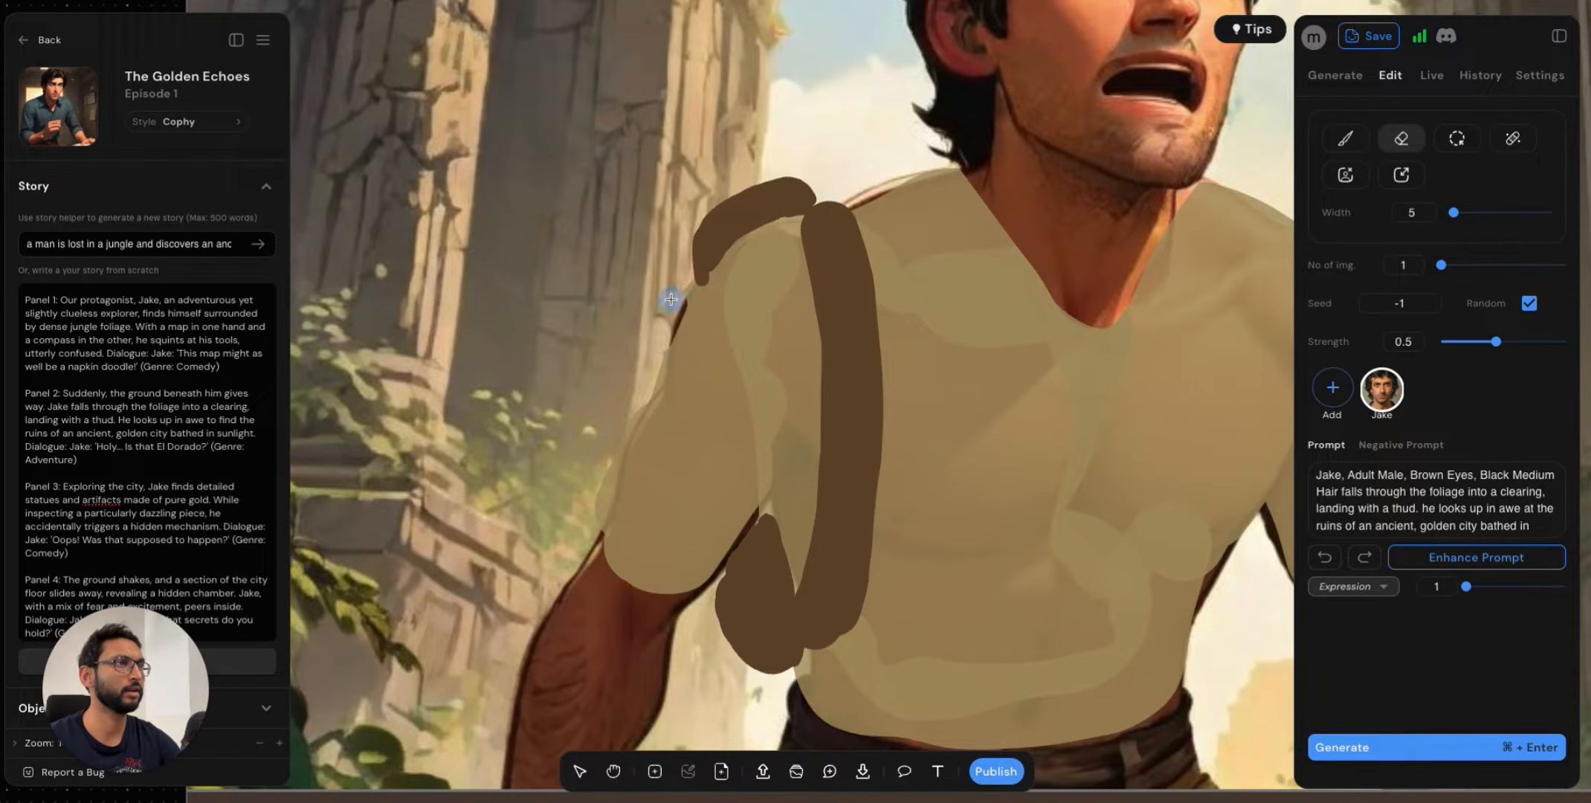
{"action": "left_click_drag", "start_coordinate": [599, 484], "coordinate": [606, 476]}
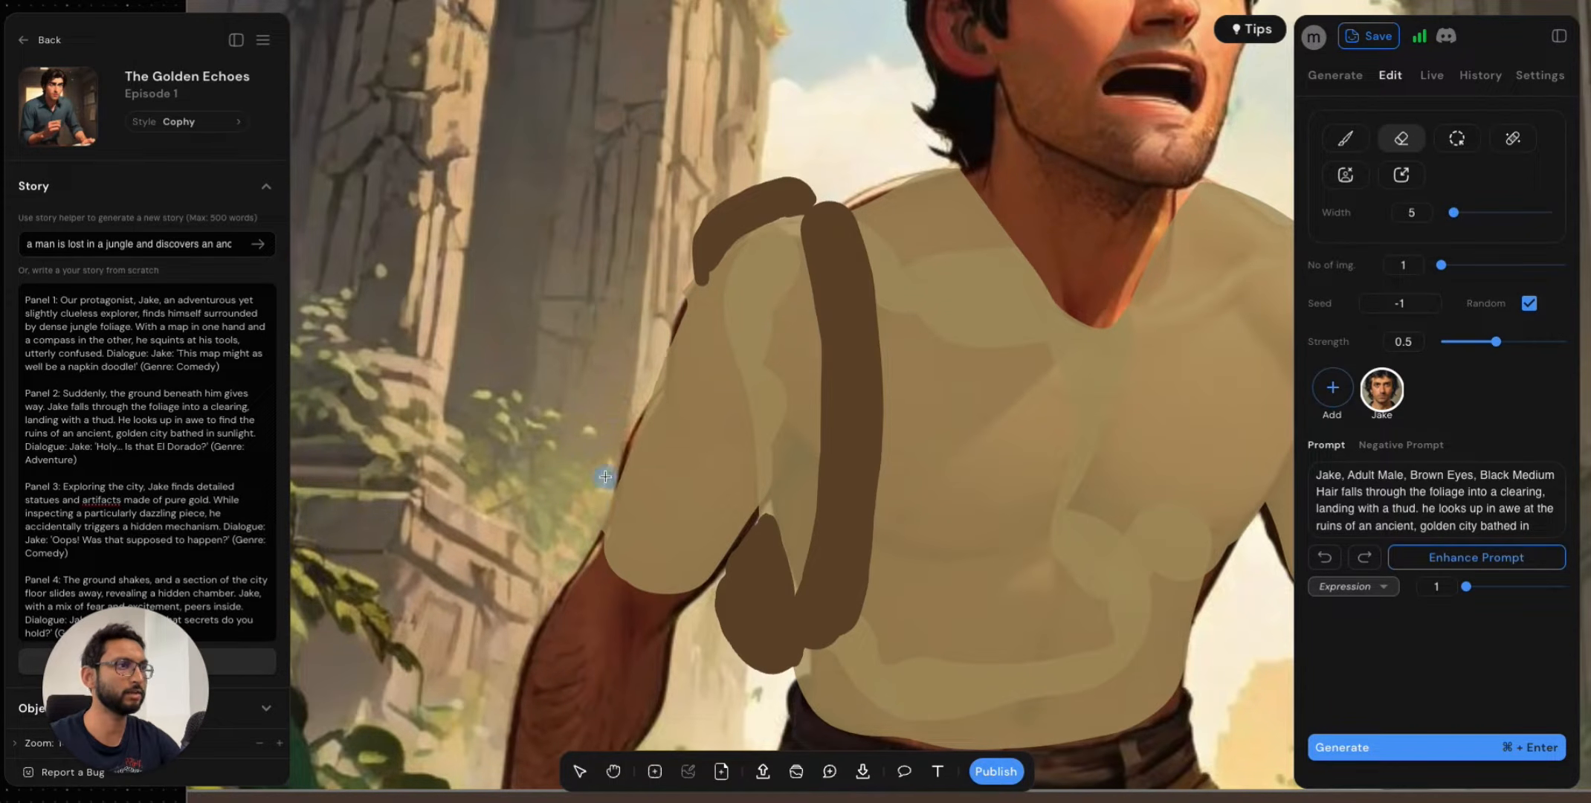
Draw a mask at brush width 50 over Jake's head, torso, arms and backpack in the ruins panel.
{"action": "scroll", "coordinate": [952, 431], "scroll_direction": "down", "scroll_amount": 5}
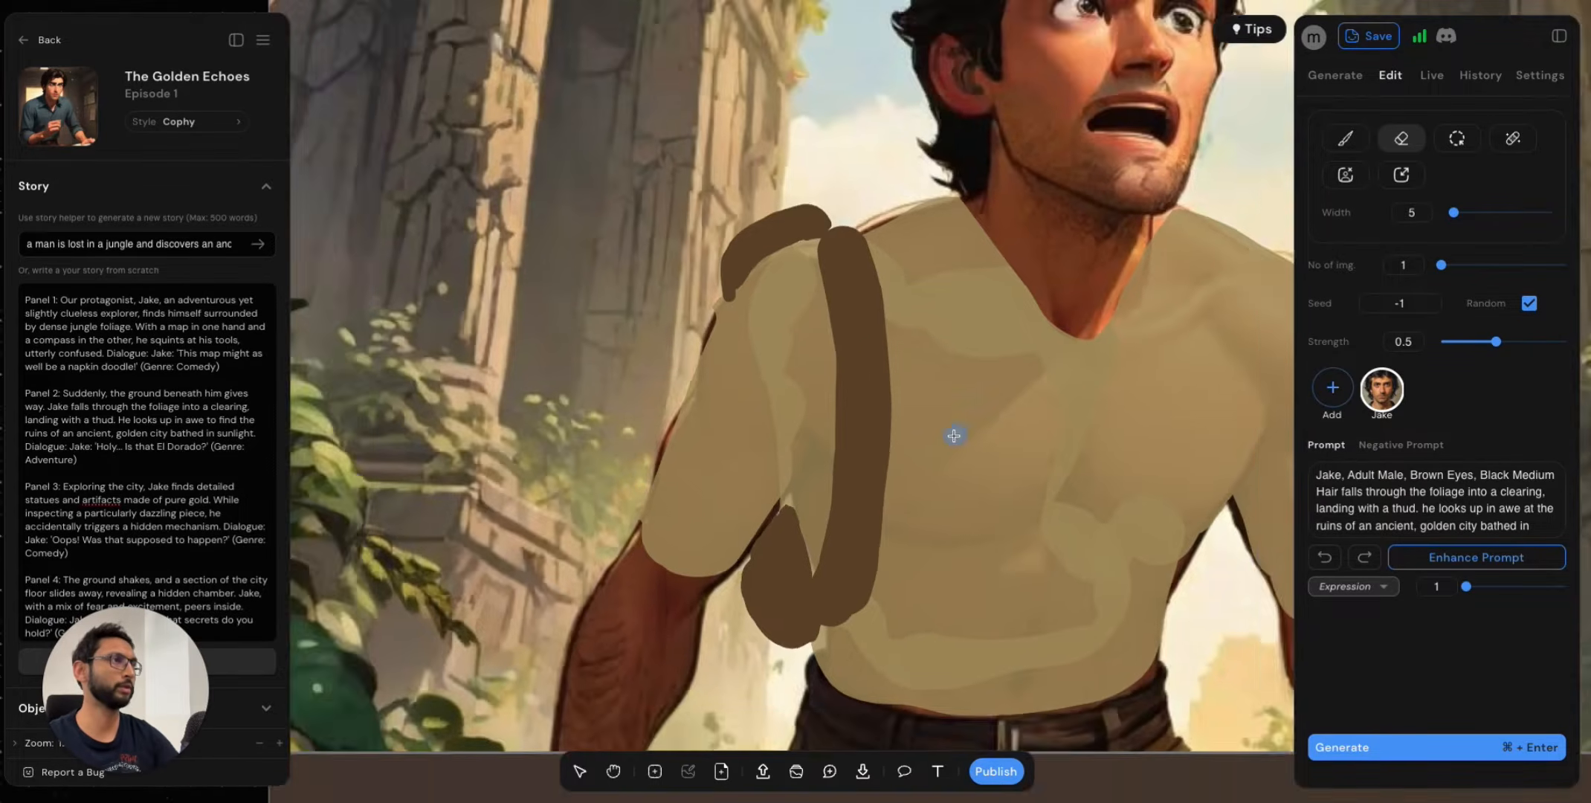
{"action": "scroll", "coordinate": [1101, 377], "scroll_direction": "right", "scroll_amount": 1}
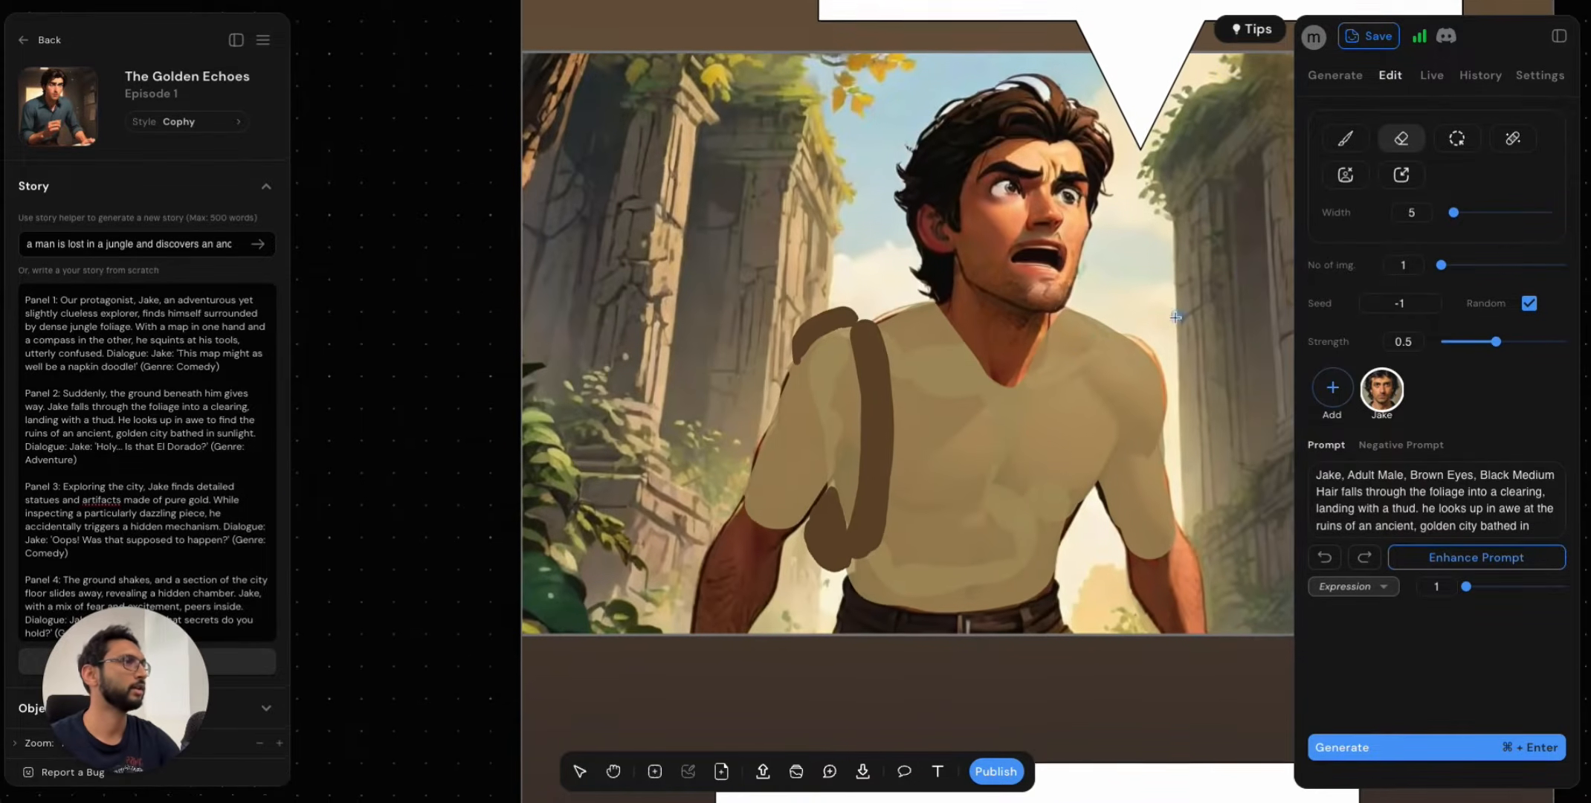
{"action": "scroll", "coordinate": [1101, 377], "scroll_direction": "down", "scroll_amount": 2}
{"action": "left_click", "coordinate": [1460, 138]}
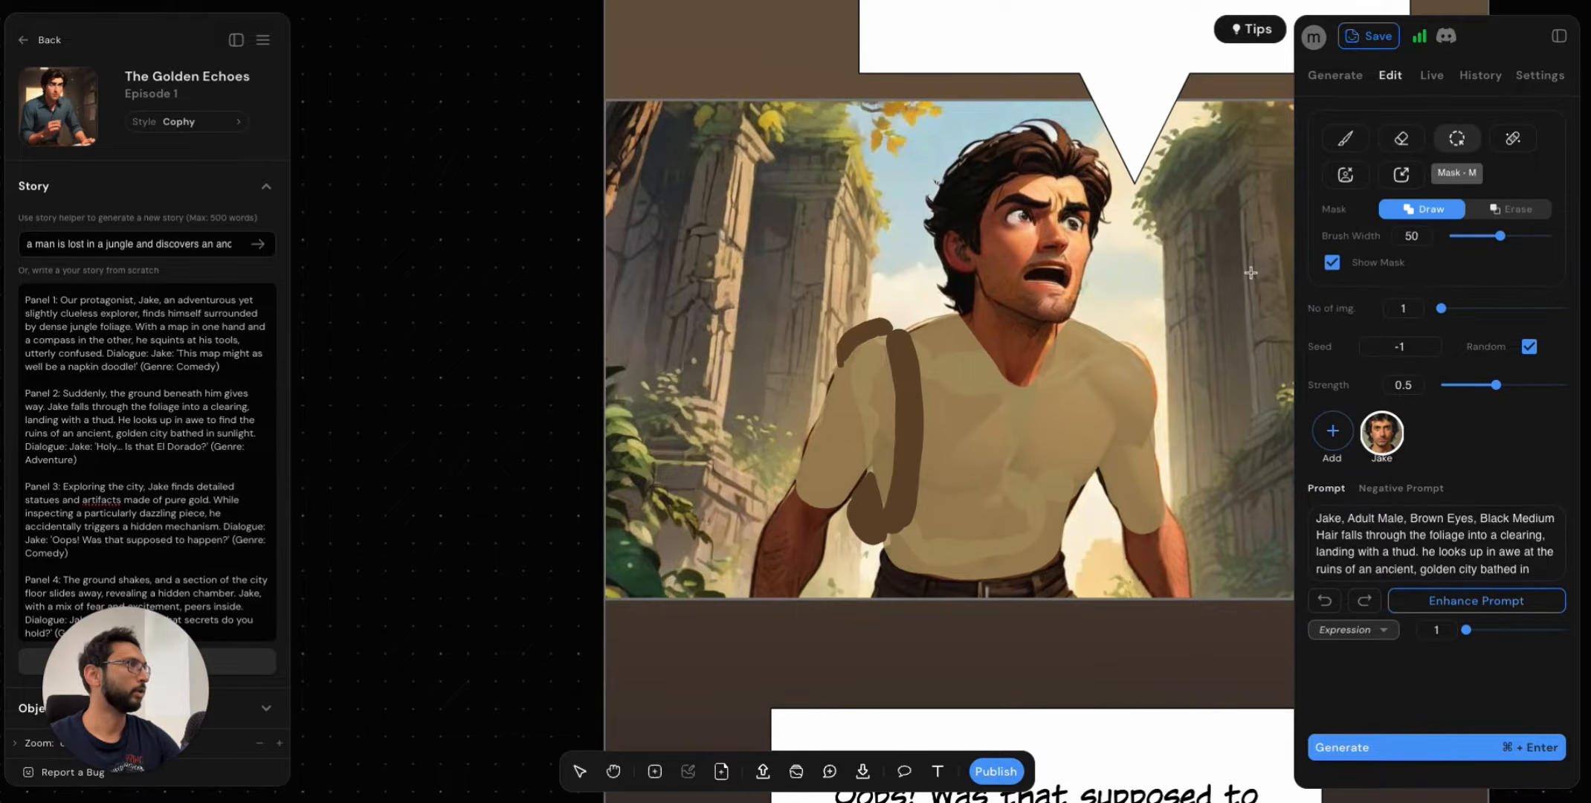
{"action": "scroll", "coordinate": [1041, 446], "scroll_direction": "right", "scroll_amount": 2}
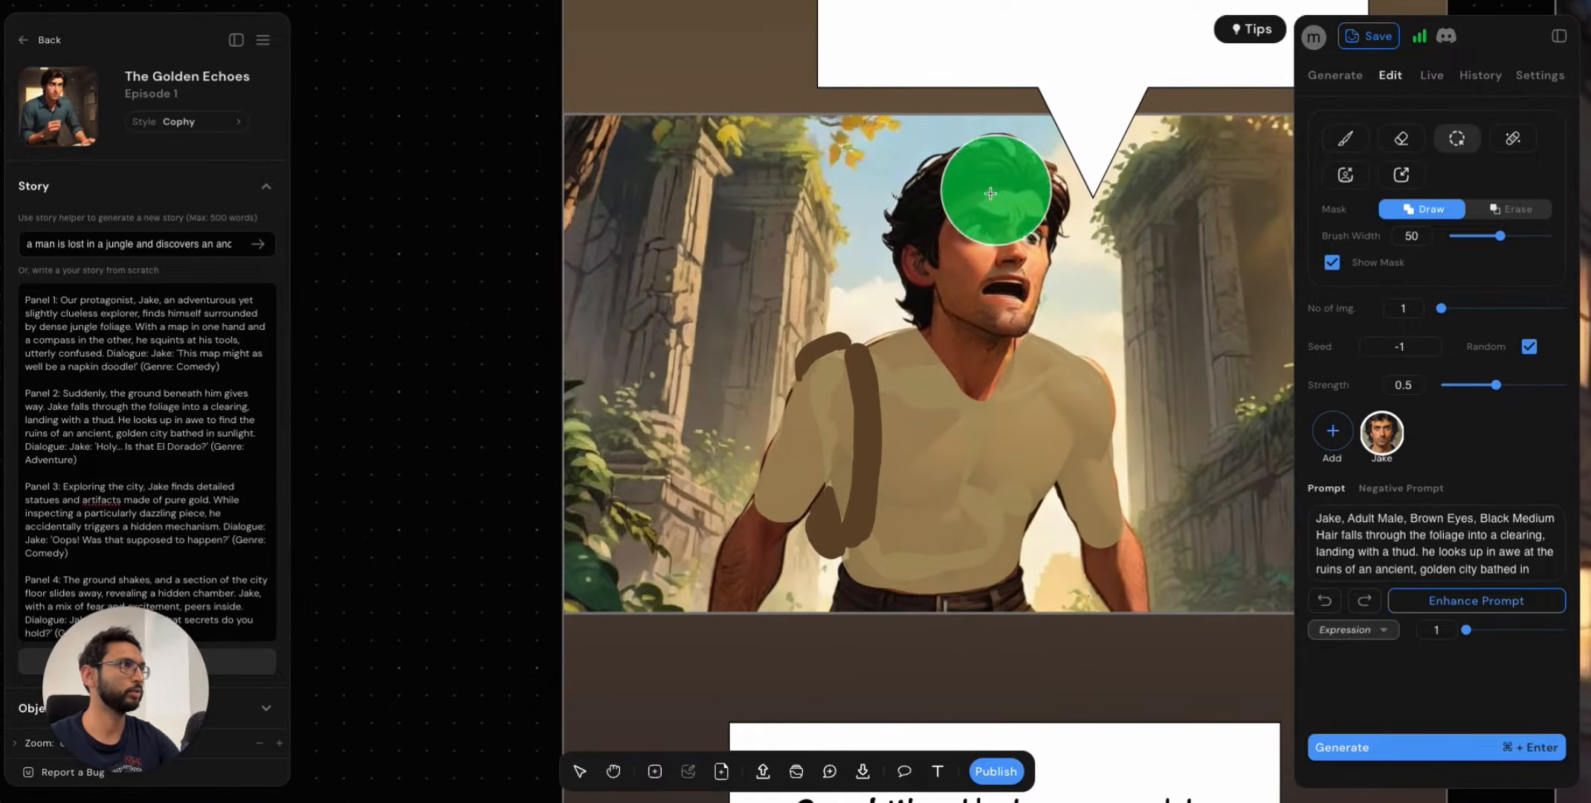
{"action": "mouse_move", "coordinate": [998, 178]}
{"action": "left_mouse_down"}
{"action": "mouse_move", "coordinate": [940, 212]}
{"action": "mouse_move", "coordinate": [888, 351]}
{"action": "mouse_move", "coordinate": [842, 370]}
{"action": "mouse_move", "coordinate": [794, 425]}
{"action": "mouse_move", "coordinate": [744, 609]}
{"action": "mouse_move", "coordinate": [808, 591]}
{"action": "mouse_move", "coordinate": [1116, 602]}
{"action": "mouse_move", "coordinate": [1087, 421]}
{"action": "mouse_move", "coordinate": [1063, 378]}
{"action": "mouse_move", "coordinate": [977, 342]}
{"action": "mouse_move", "coordinate": [1036, 206]}
{"action": "mouse_move", "coordinate": [918, 523]}
{"action": "mouse_move", "coordinate": [974, 582]}
{"action": "mouse_move", "coordinate": [942, 381]}
{"action": "mouse_move", "coordinate": [998, 474]}
{"action": "mouse_move", "coordinate": [879, 419]}
{"action": "mouse_move", "coordinate": [877, 515]}
{"action": "mouse_move", "coordinate": [870, 443]}
{"action": "mouse_move", "coordinate": [947, 619]}
{"action": "mouse_move", "coordinate": [1012, 480]}
{"action": "mouse_move", "coordinate": [1051, 512]}
{"action": "mouse_move", "coordinate": [940, 374]}
{"action": "mouse_move", "coordinate": [939, 437]}
{"action": "mouse_move", "coordinate": [1009, 557]}
{"action": "left_mouse_up"}
Replace the prompt text after "Black Medium Hair" with "explorer wearing a khaki shirt and backpack".
{"action": "left_click", "coordinate": [1483, 558]}
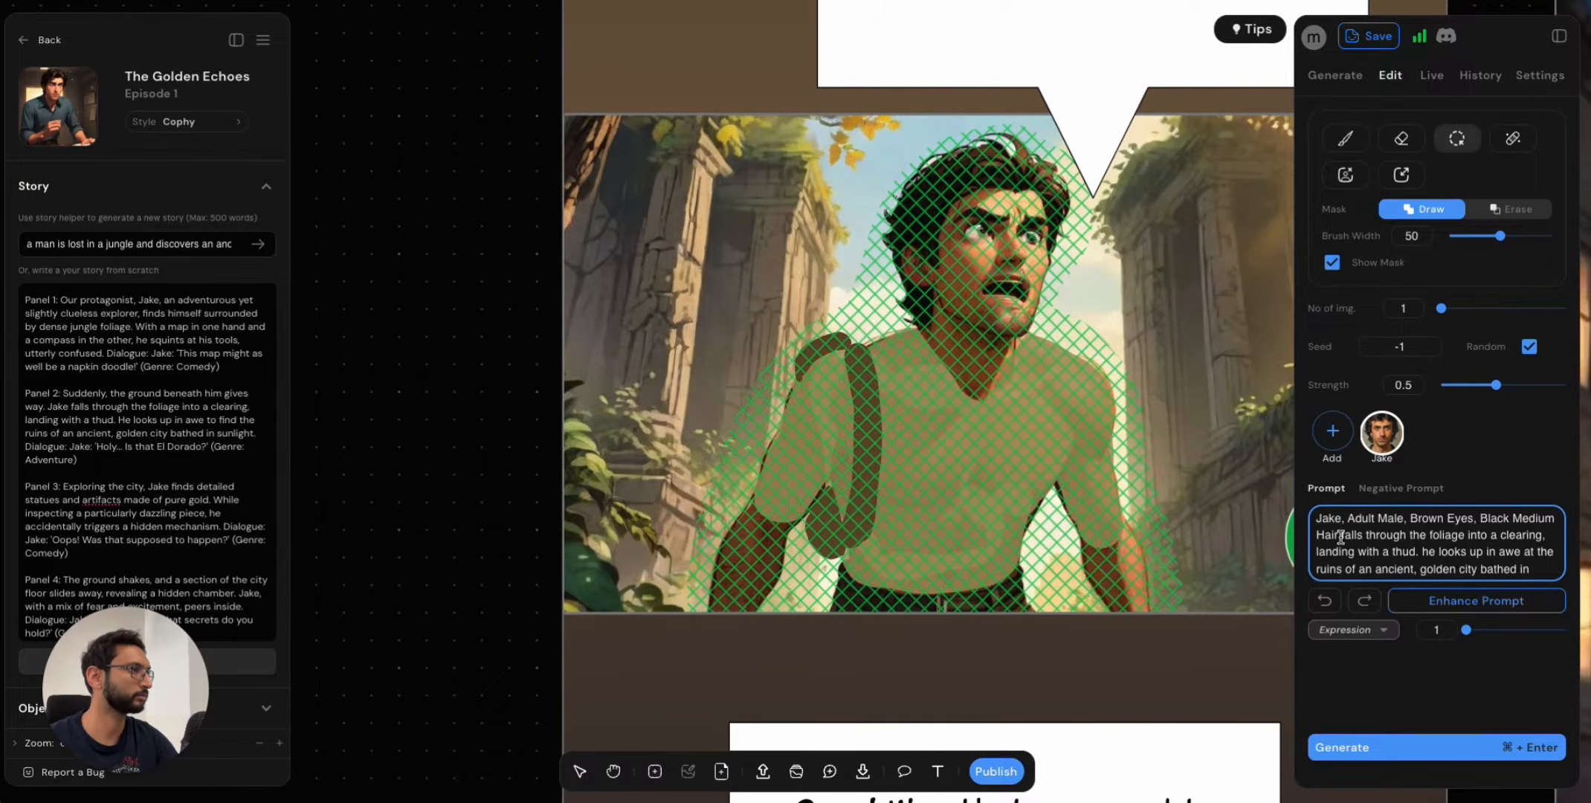
{"action": "left_click_drag", "start_coordinate": [1343, 535], "coordinate": [1564, 612]}
{"action": "key", "text": "BackSpace"}
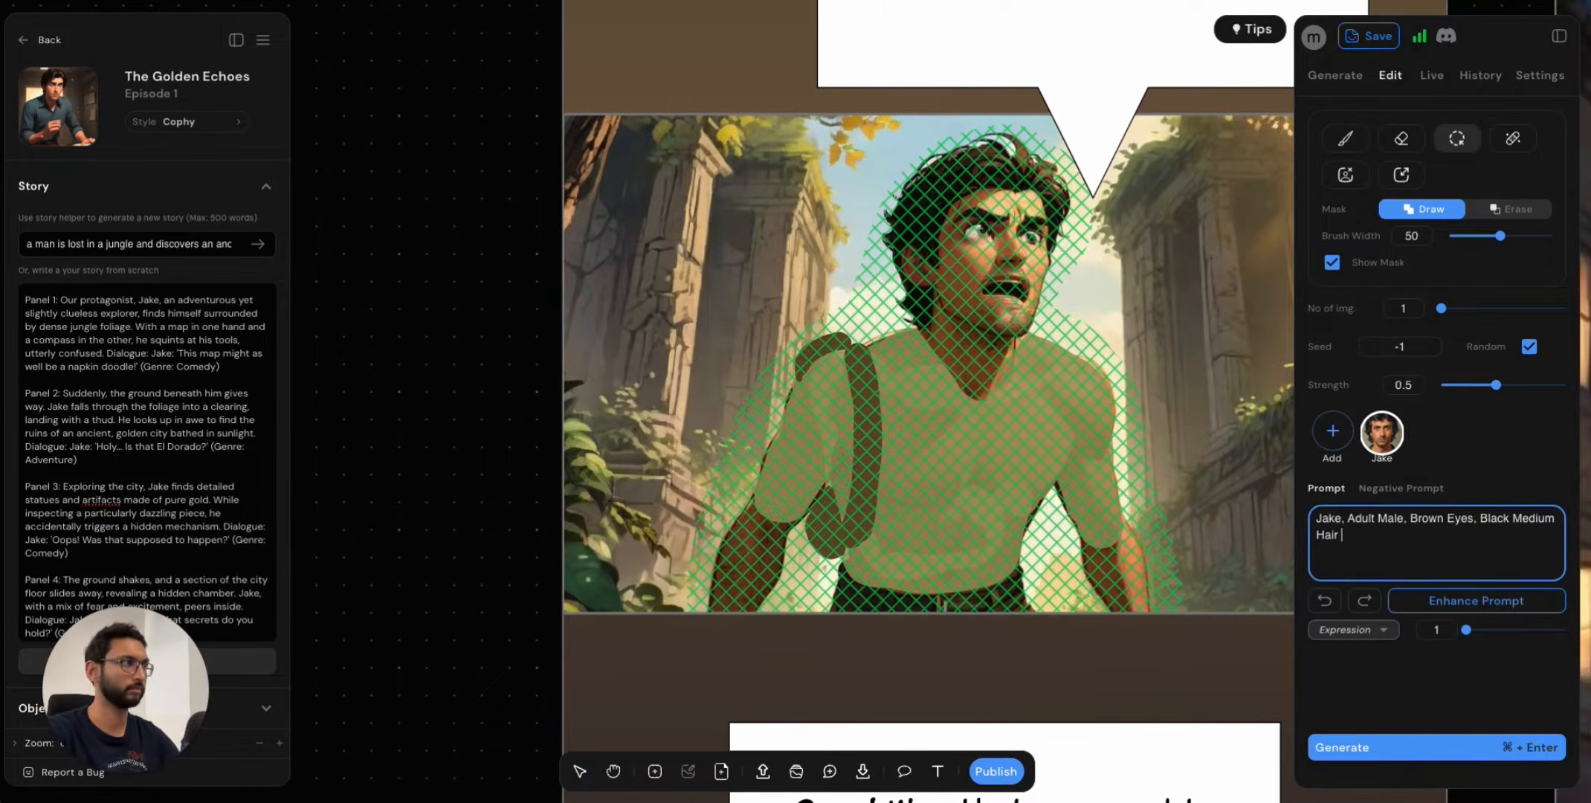
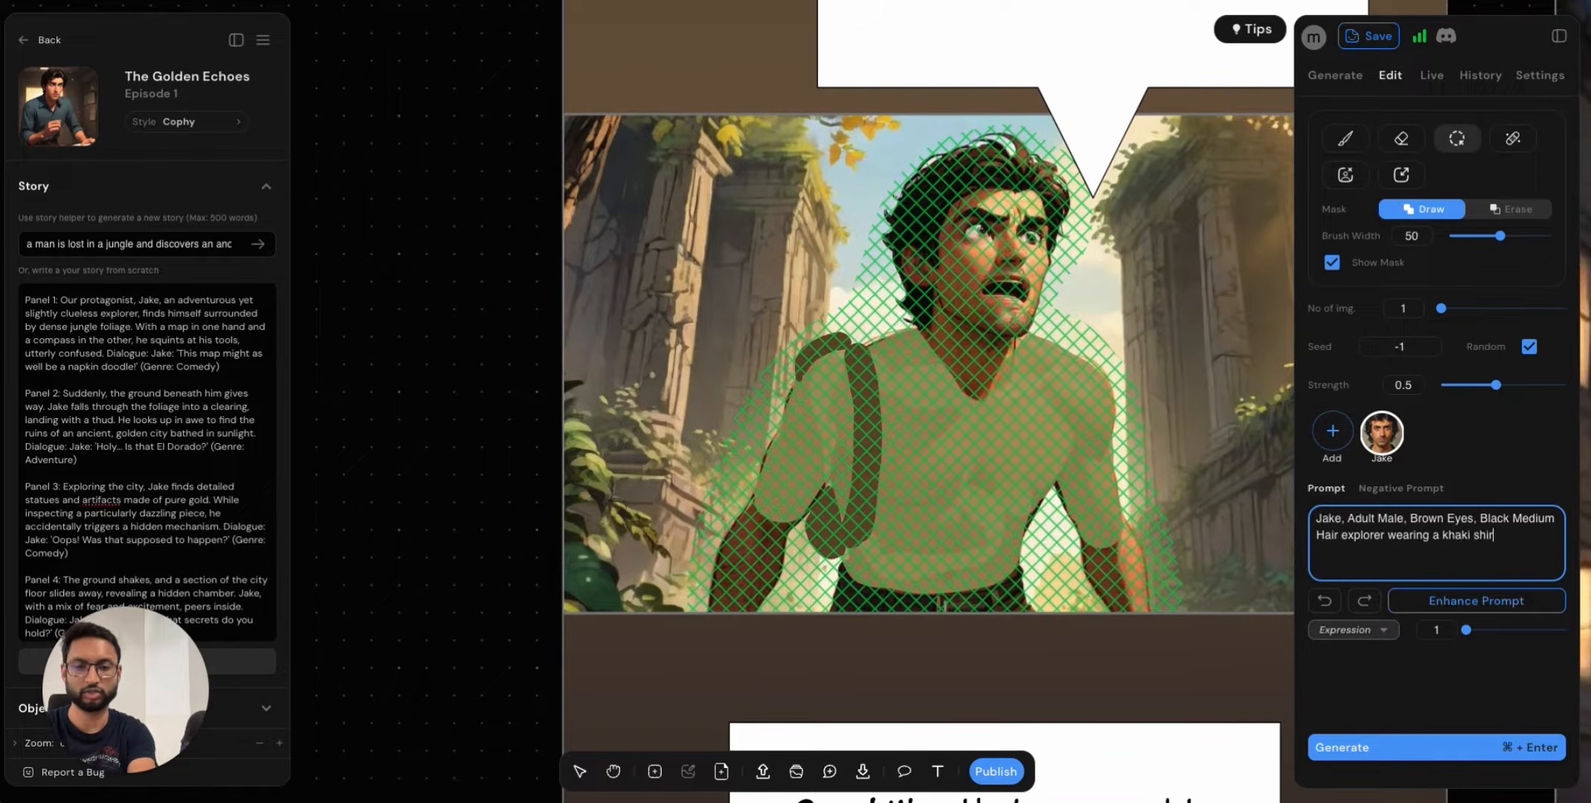
{"action": "type", "text": "pack"}
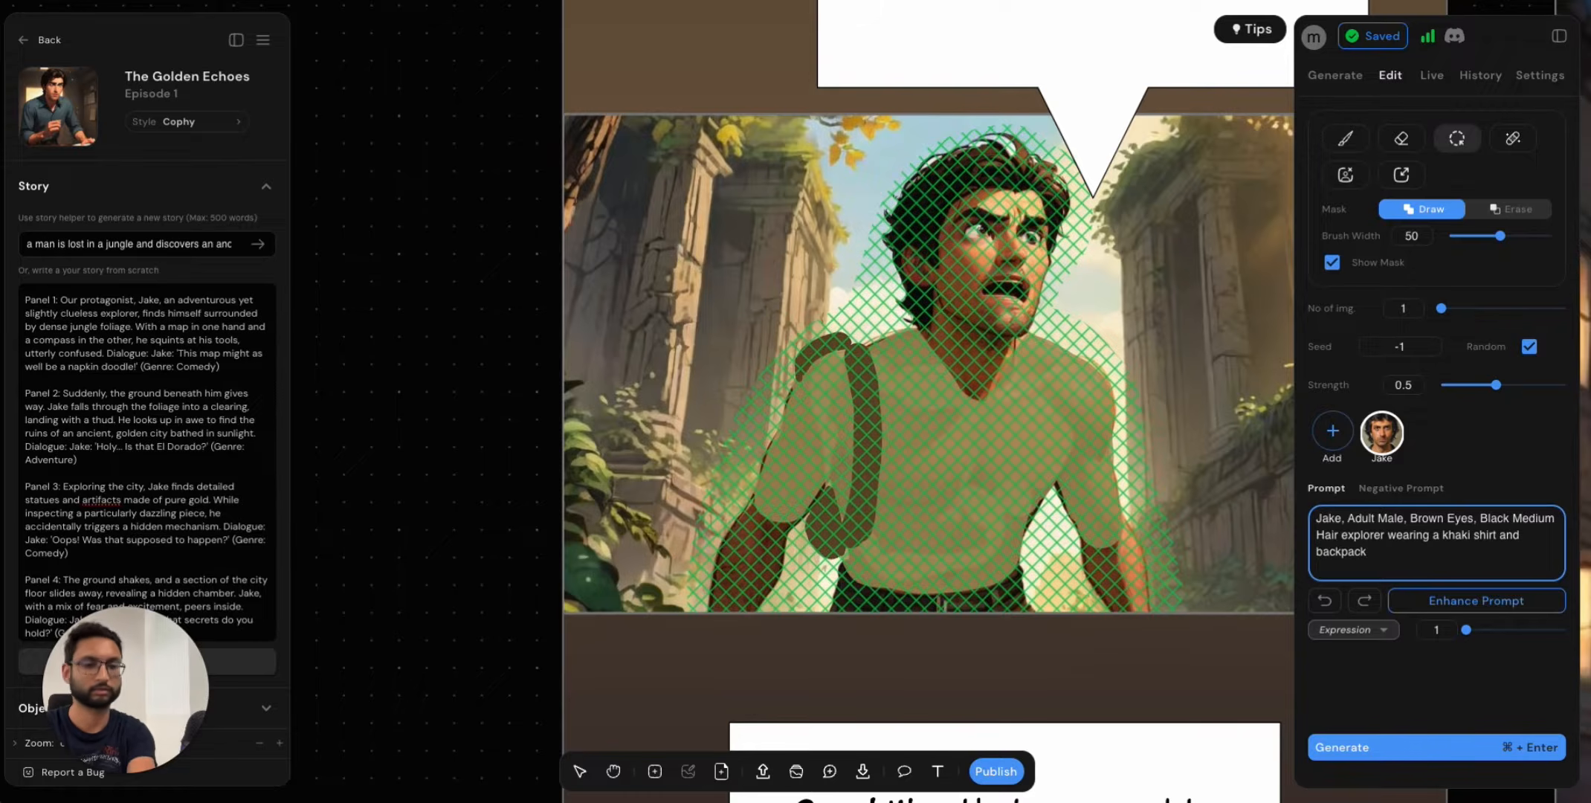
{"action": "type", "text": ","}
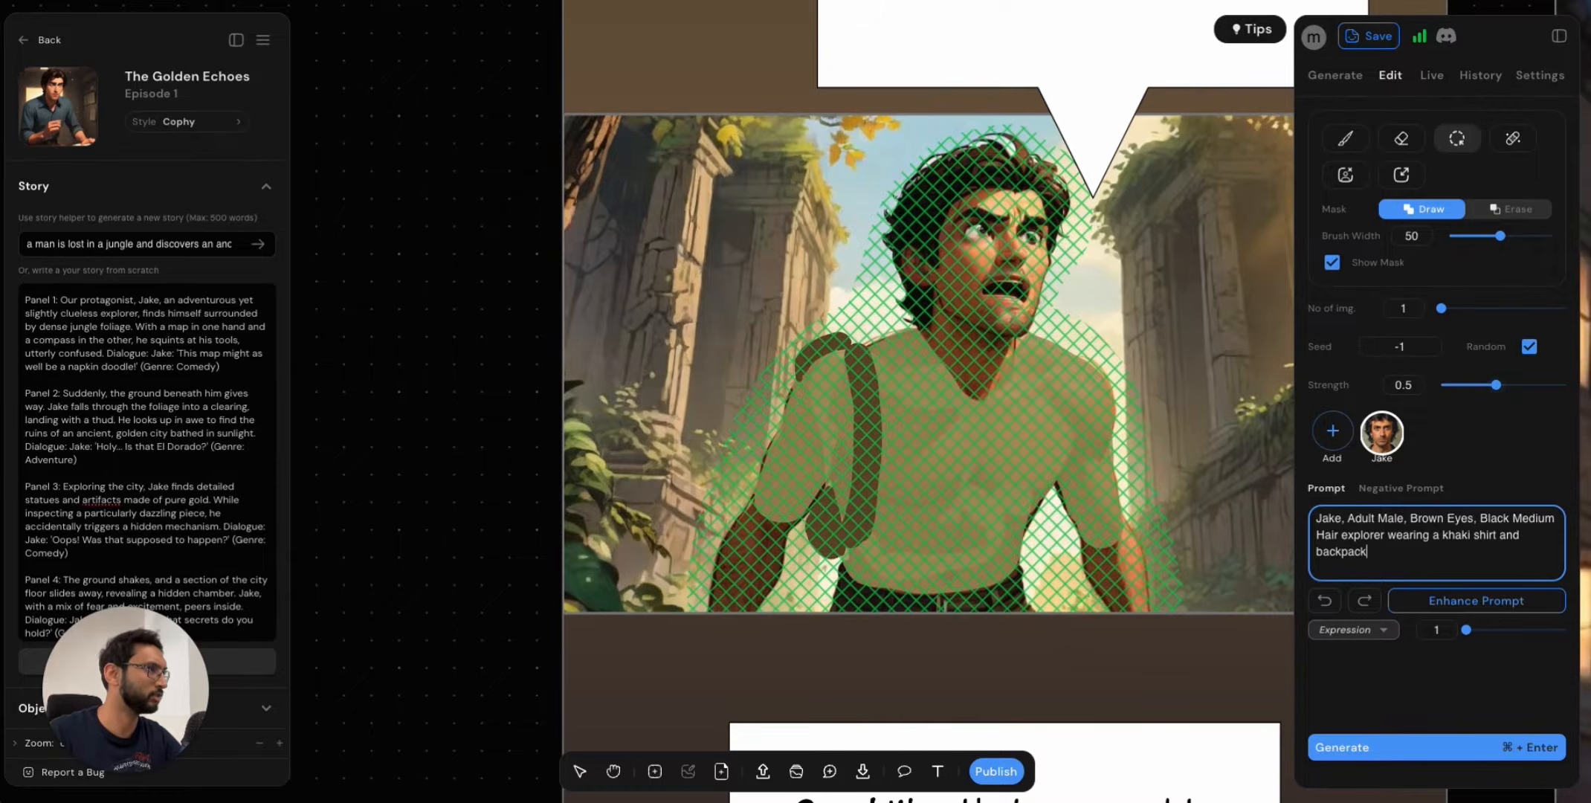
Set the number of images to 4 and generate variations of the masked area.
{"action": "left_click", "coordinate": [1419, 747]}
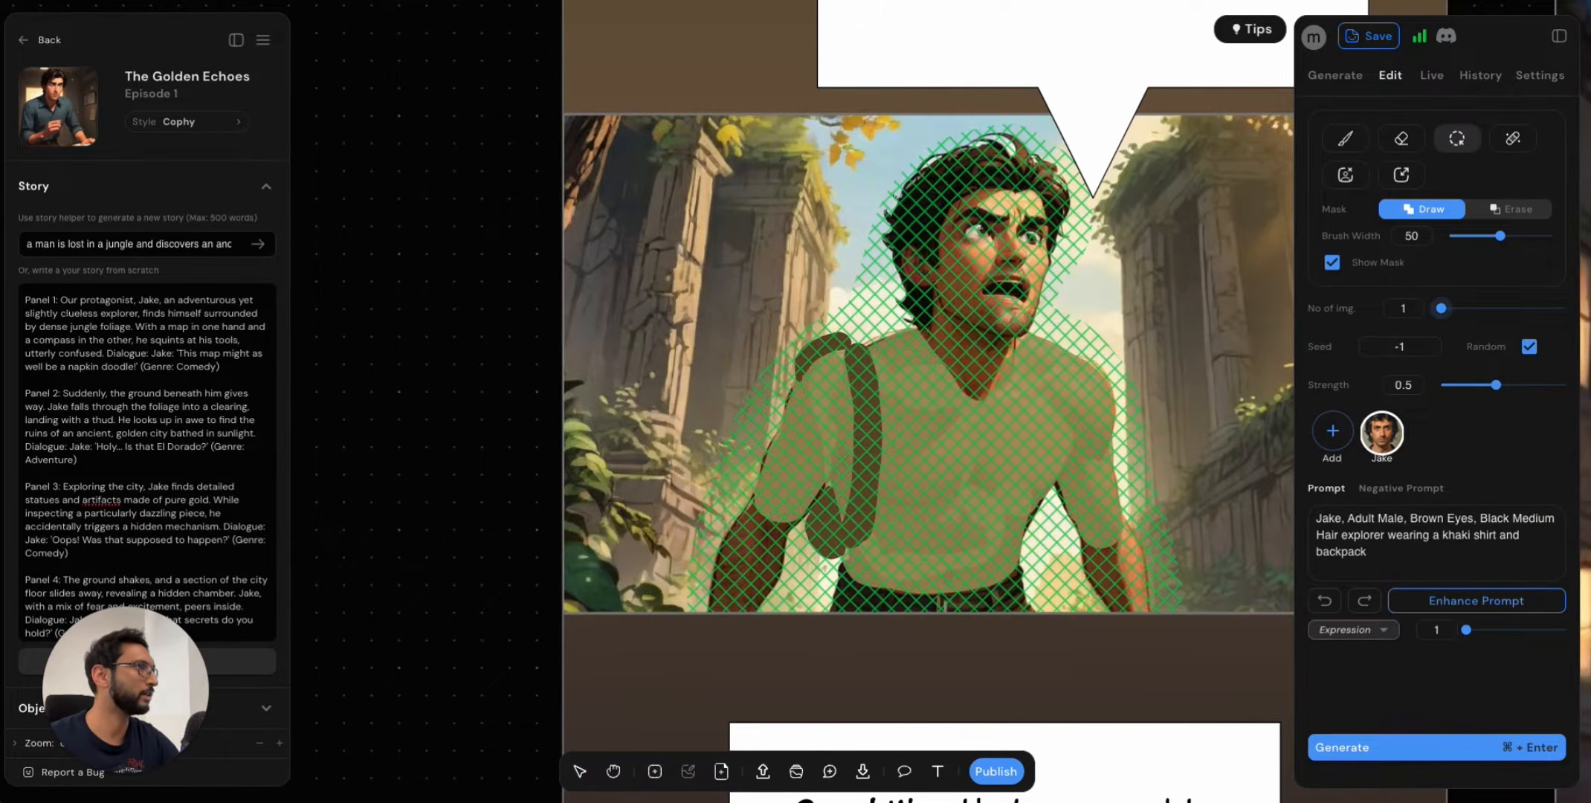
{"action": "left_click_drag", "start_coordinate": [1441, 308], "coordinate": [1566, 308]}
{"action": "left_click", "coordinate": [1451, 747]}
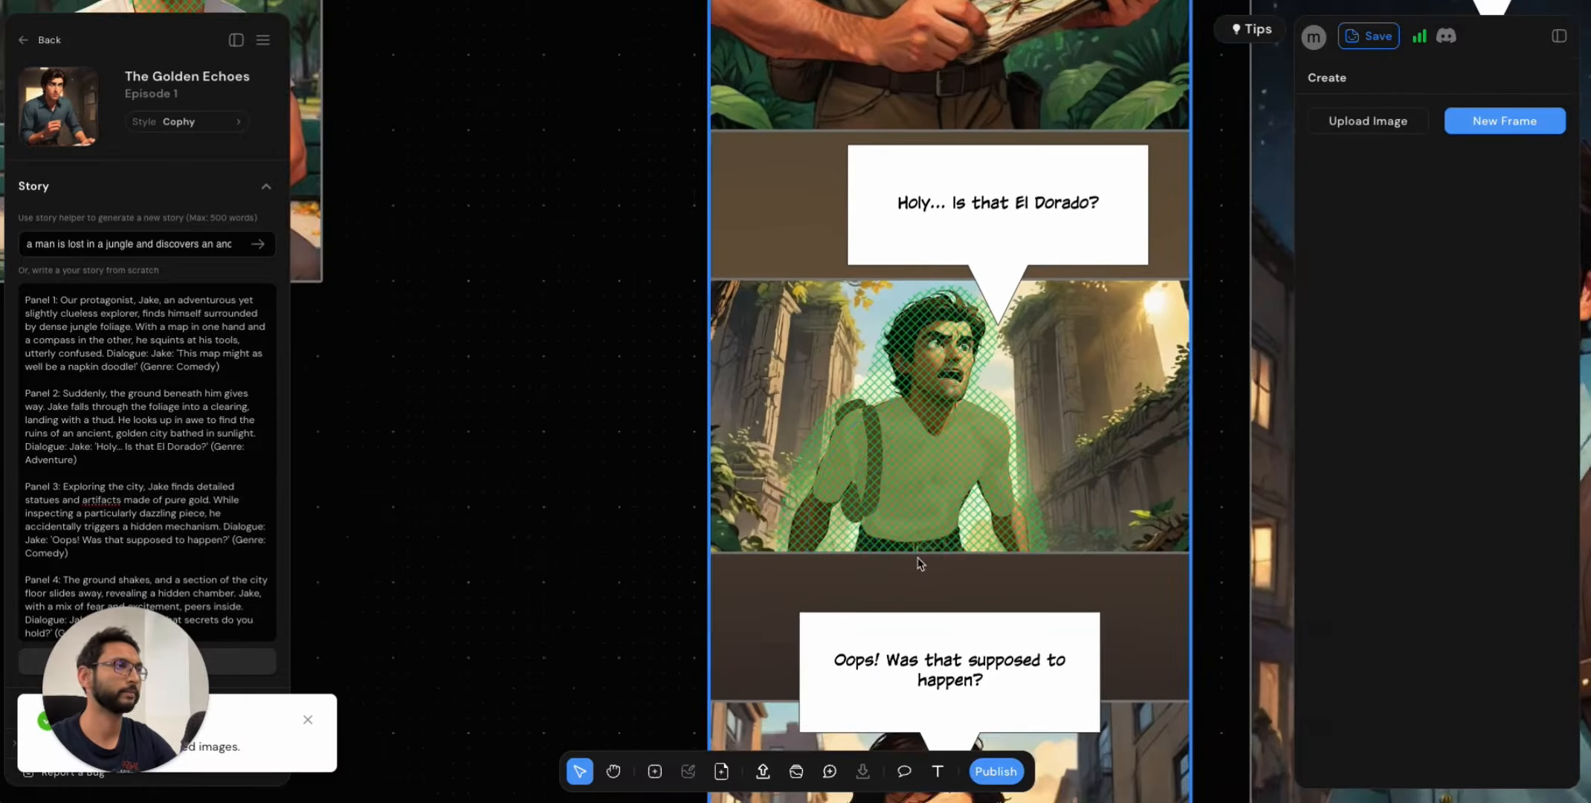
Select the ruins frame and compare its four generated variations of Jake.
{"action": "scroll", "coordinate": [919, 561], "scroll_direction": "up", "scroll_amount": 1}
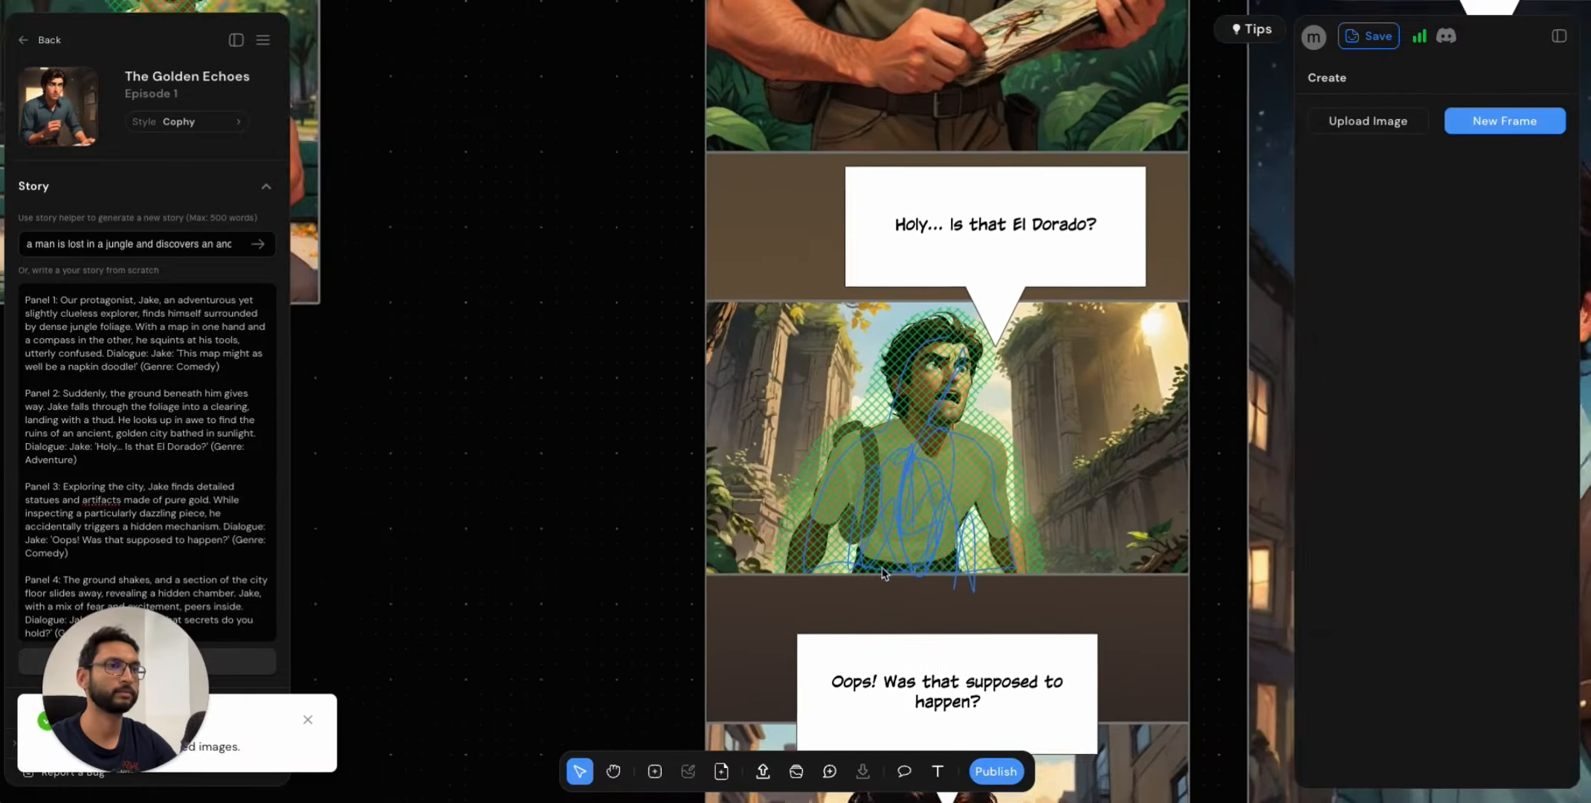
{"action": "left_click", "coordinate": [1146, 439]}
{"action": "scroll", "coordinate": [1110, 455], "scroll_direction": "up", "scroll_amount": 3}
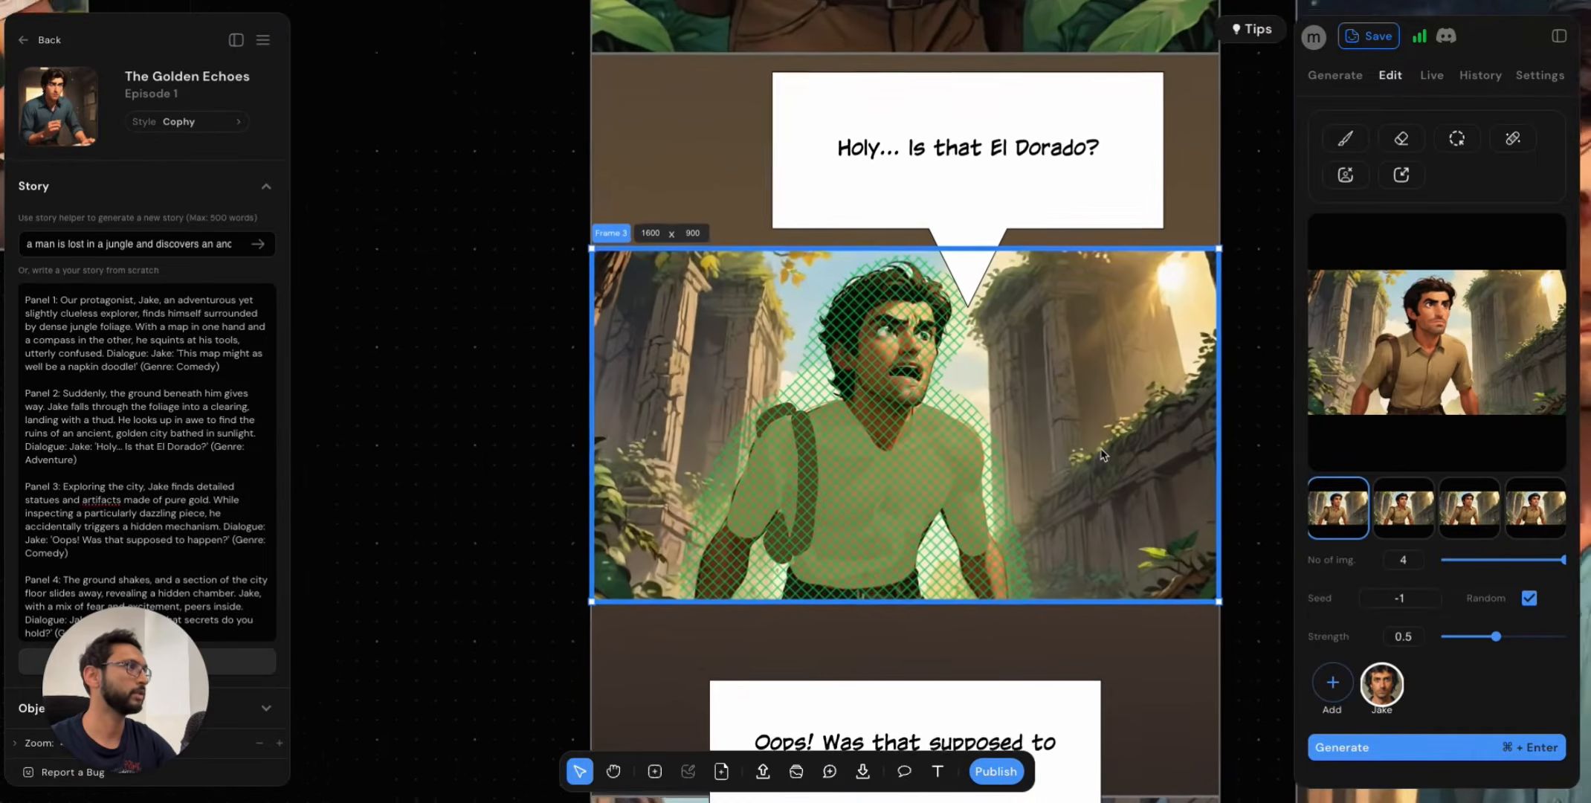
{"action": "left_click", "coordinate": [1409, 513]}
{"action": "left_click", "coordinate": [1469, 524]}
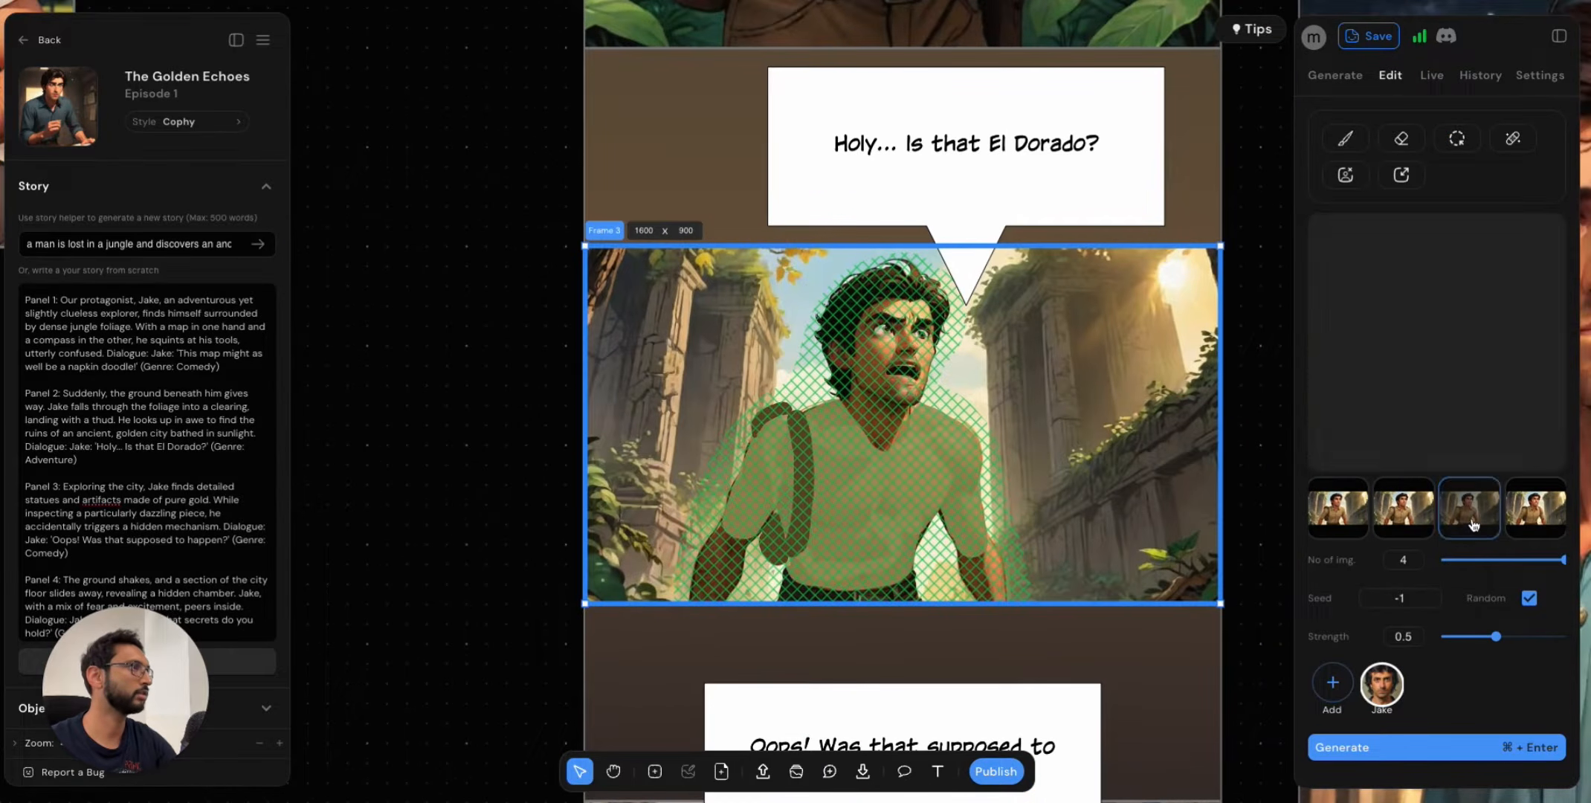
{"action": "left_click", "coordinate": [1536, 518]}
{"action": "mouse_move", "coordinate": [1450, 383]}
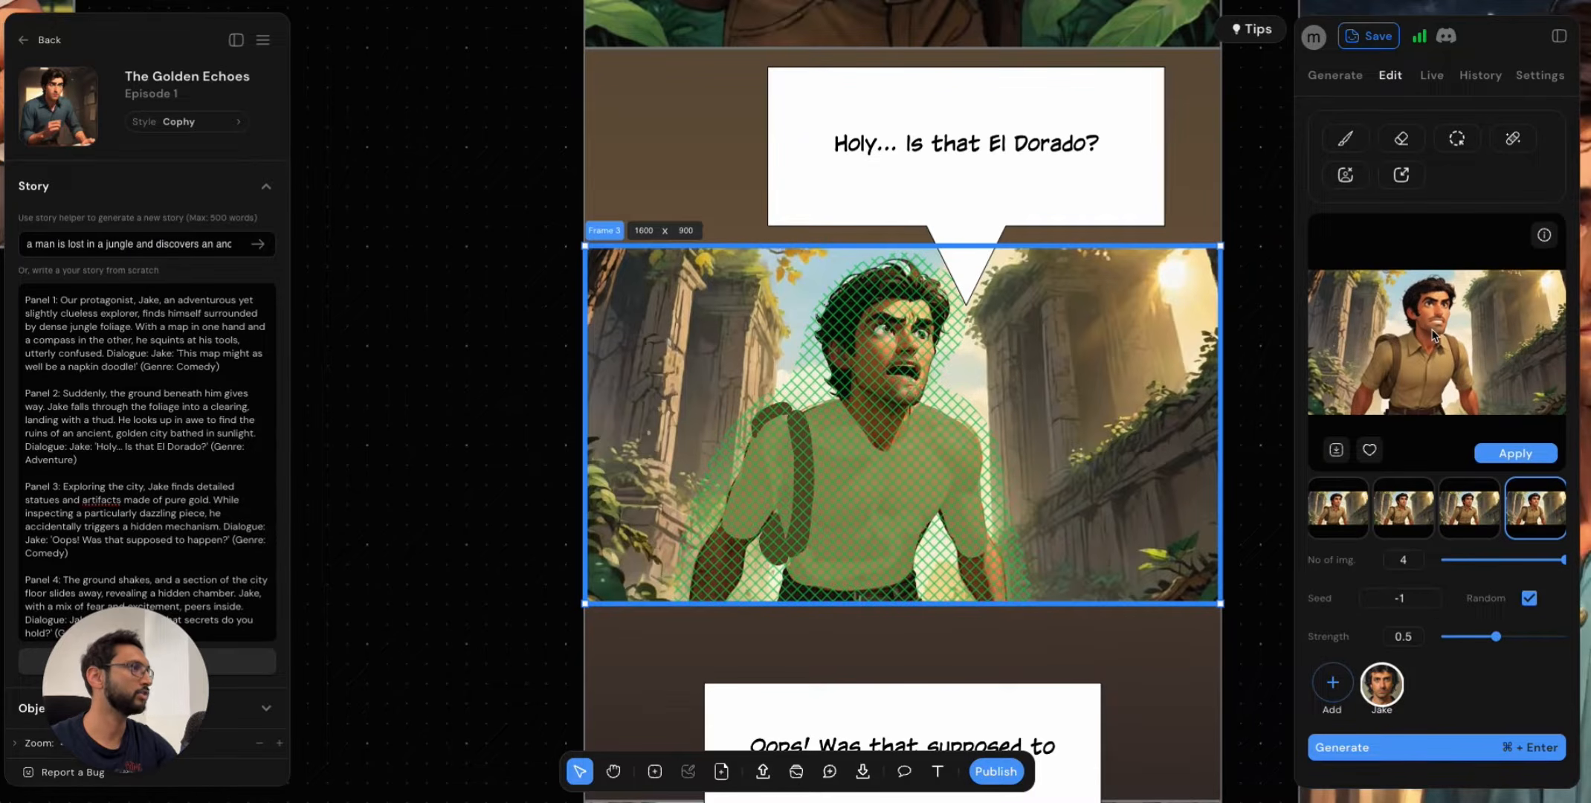
Choose the Shocked expression, lower the strength to 0.45 and generate four new variations of the ruins panel.
{"action": "scroll", "coordinate": [1461, 603], "scroll_direction": "down", "scroll_amount": 3}
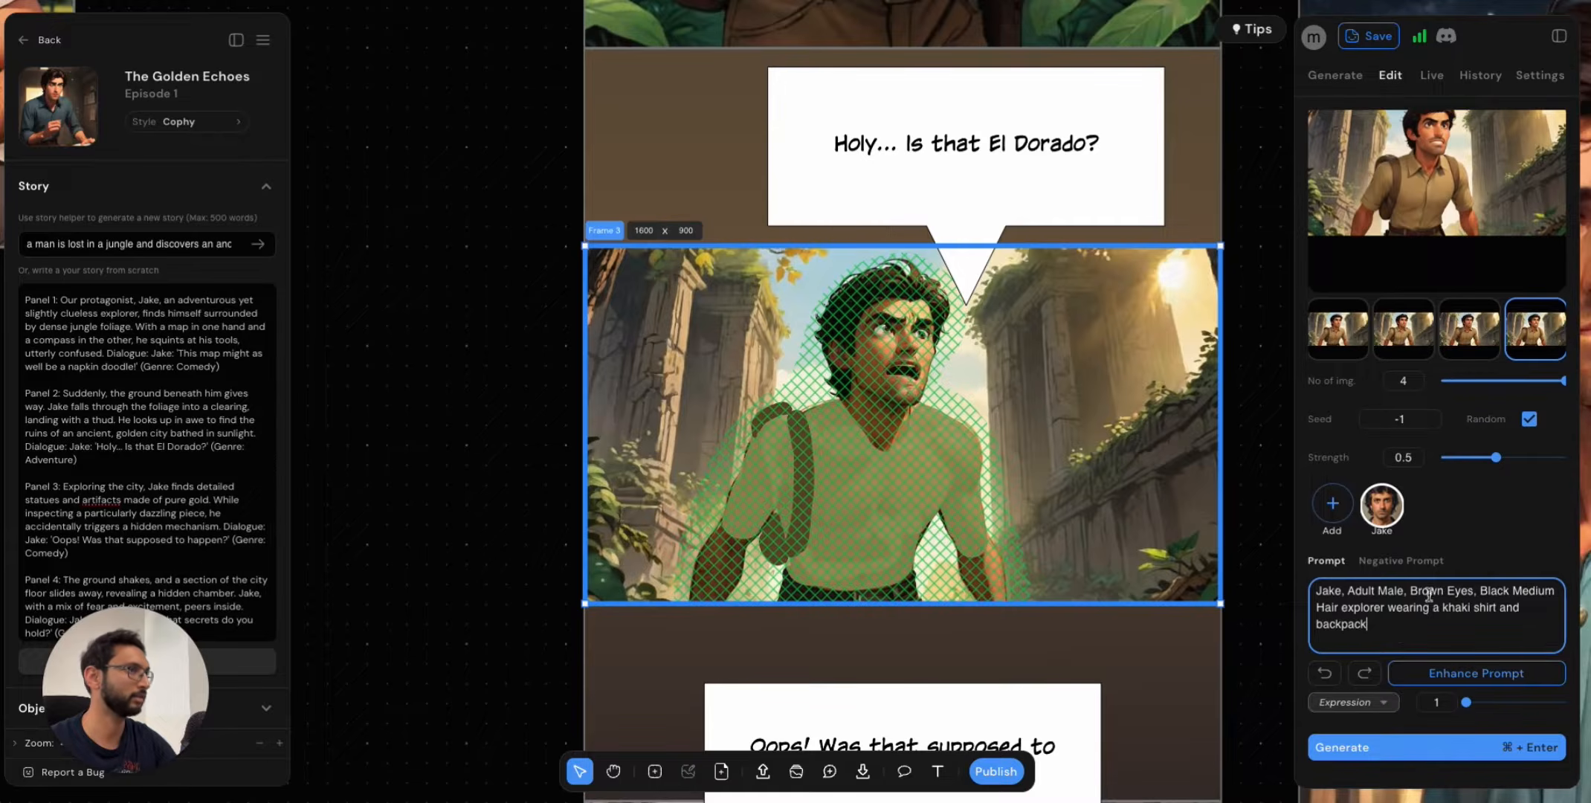
{"action": "left_click", "coordinate": [1391, 707]}
{"action": "scroll", "coordinate": [1367, 747], "scroll_direction": "down", "scroll_amount": 3}
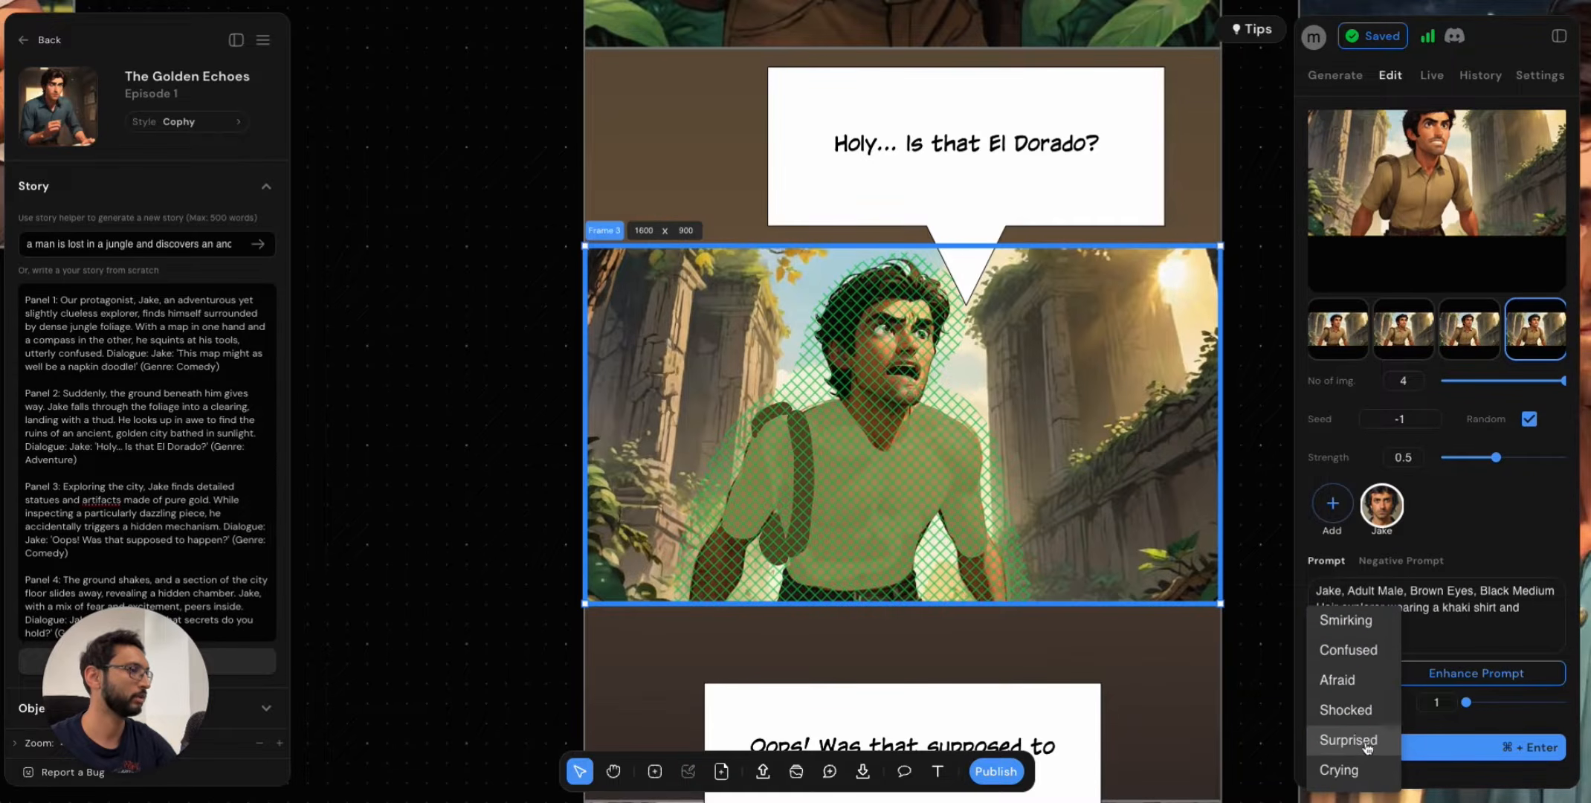
{"action": "left_click", "coordinate": [1379, 701]}
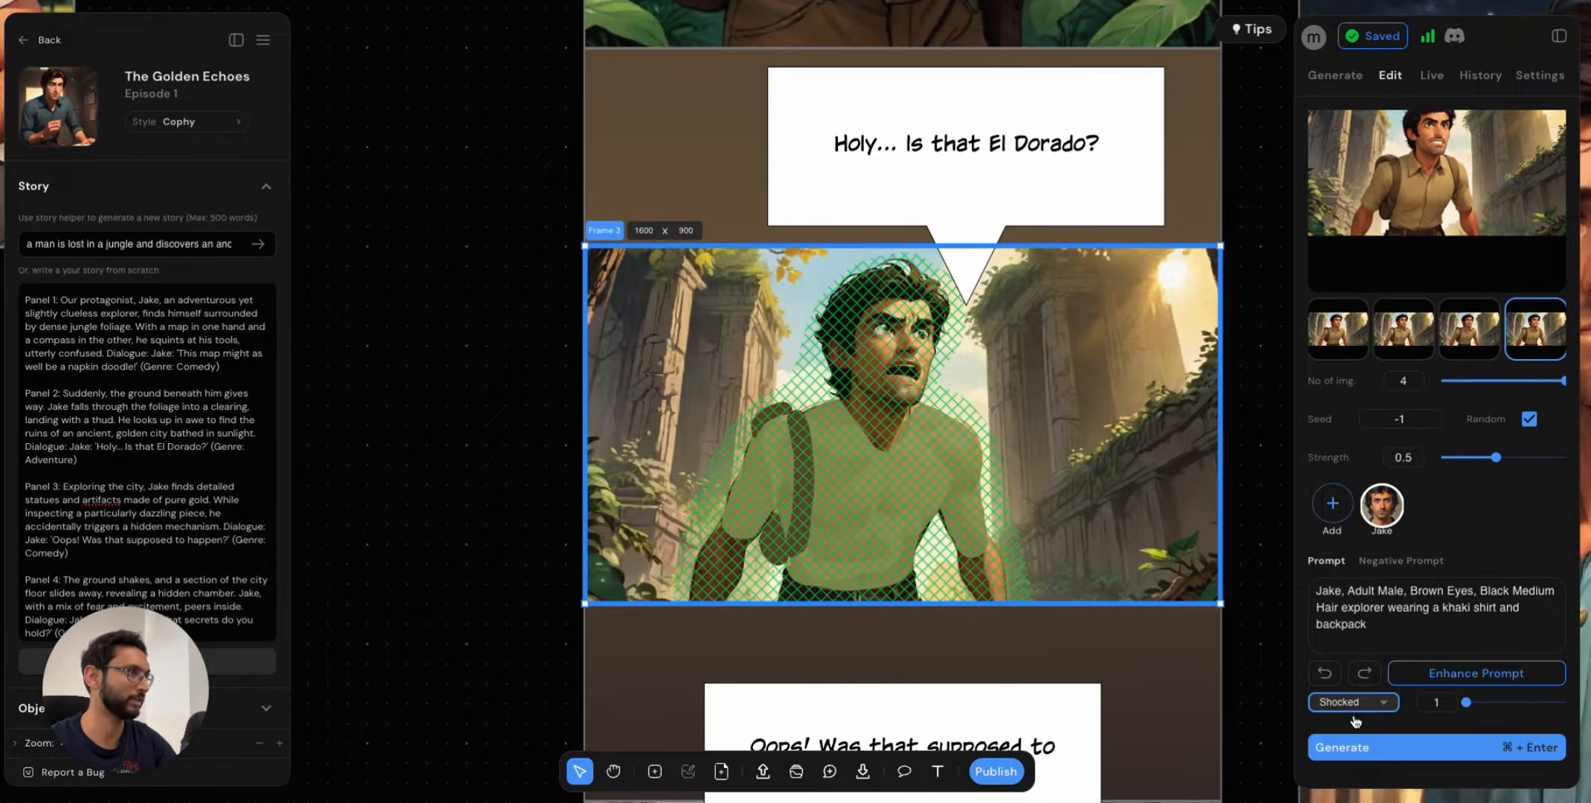
{"action": "scroll", "coordinate": [1470, 523], "scroll_direction": "up", "scroll_amount": 2}
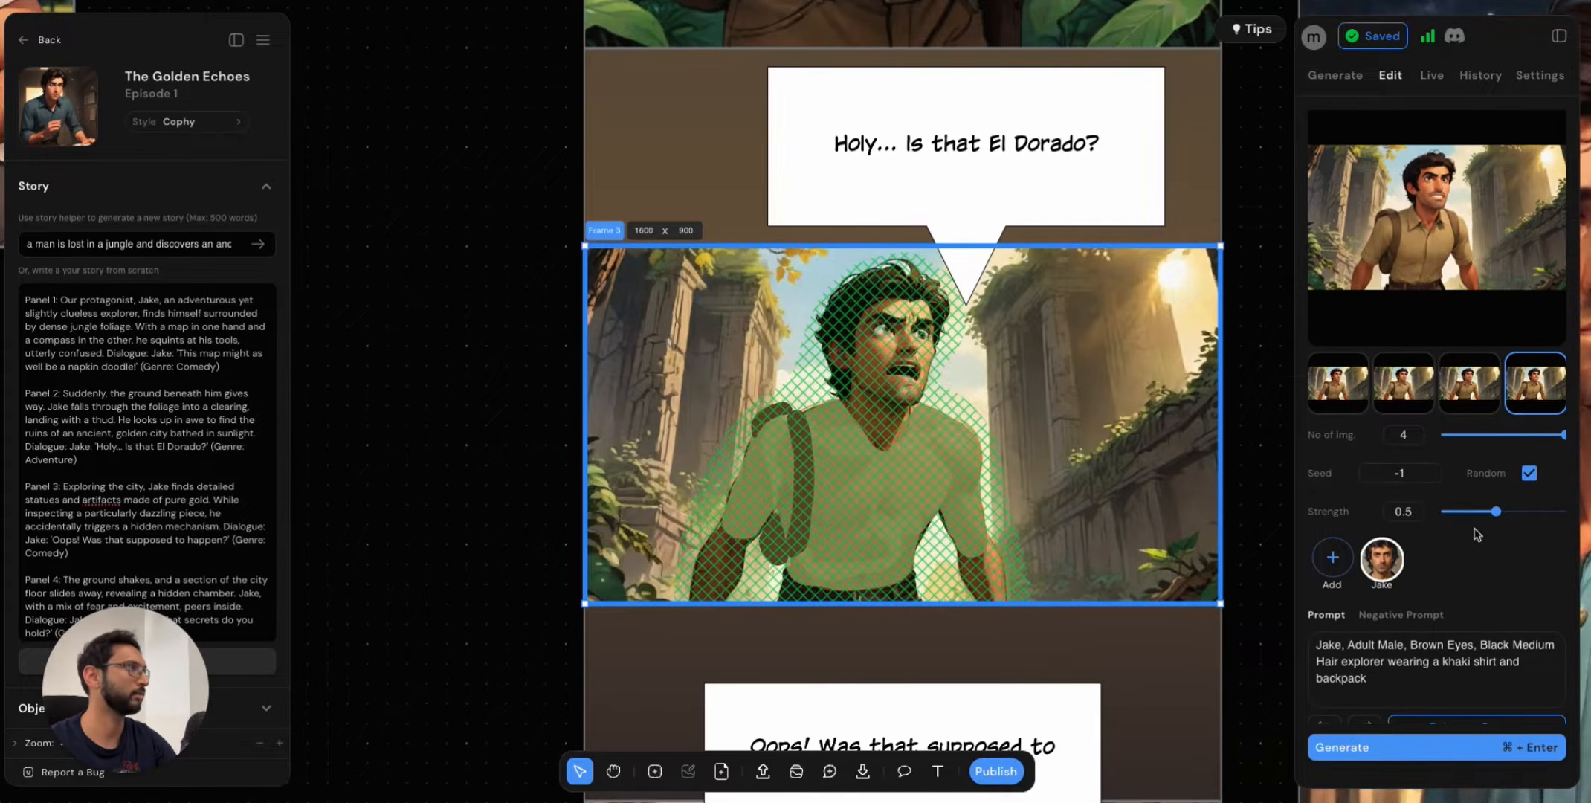
{"action": "left_click_drag", "start_coordinate": [1498, 528], "coordinate": [1490, 531]}
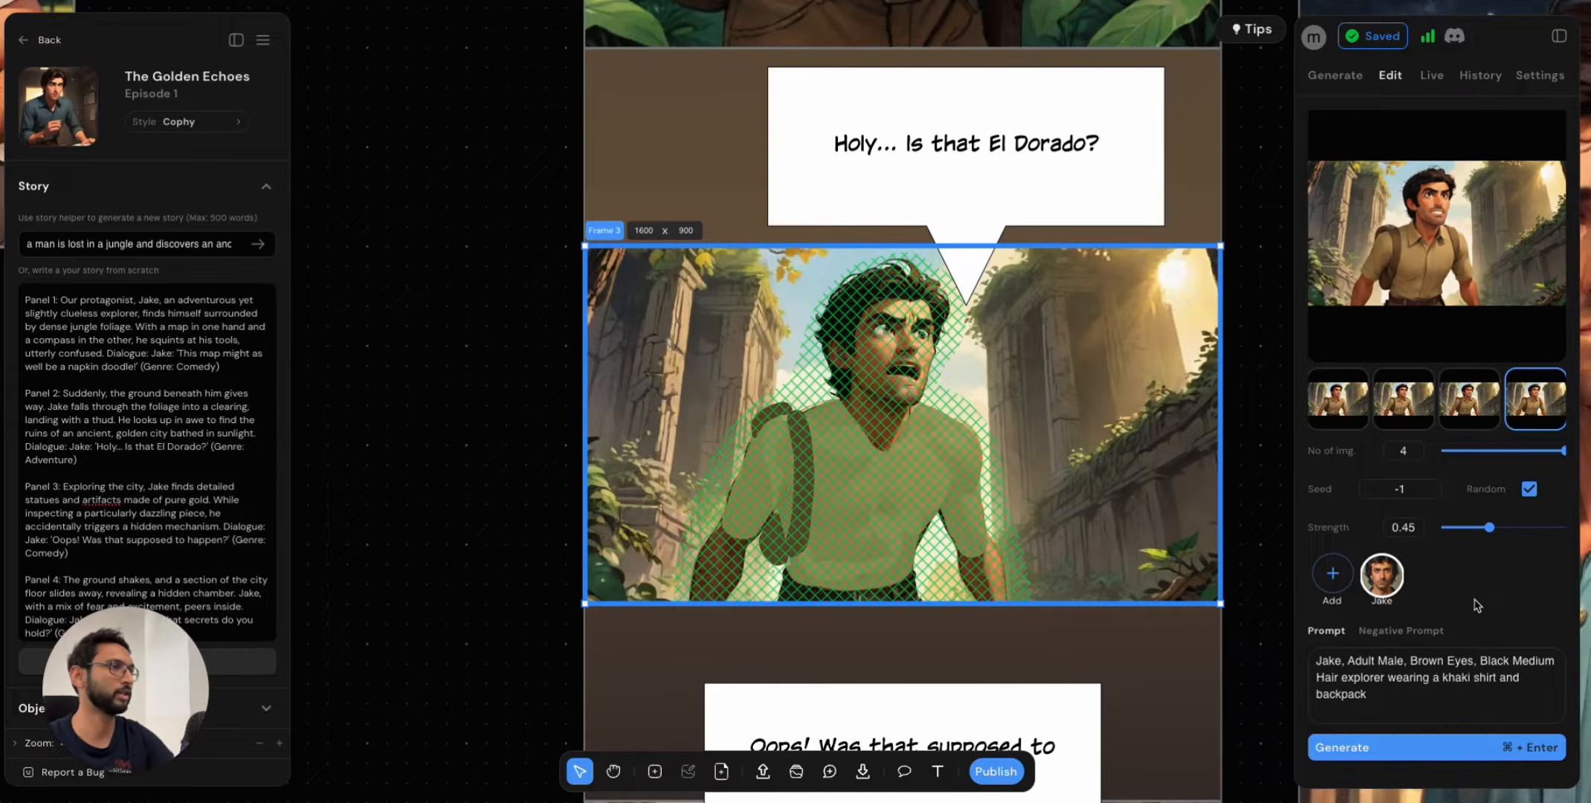
{"action": "left_click", "coordinate": [1446, 751]}
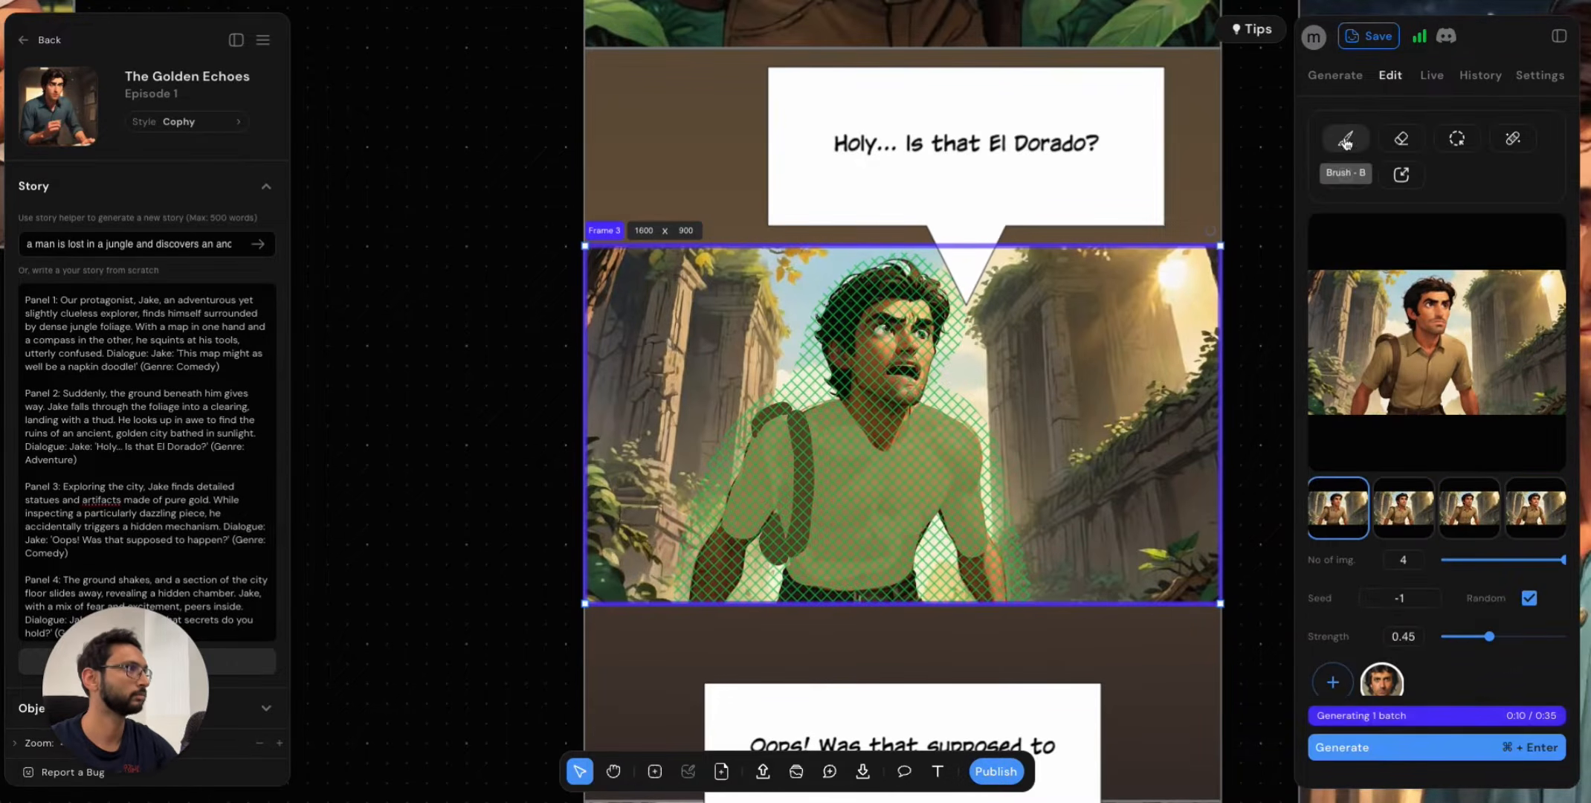
Sample the colour #437433 and paint the backpack's top behind Jake's shoulder and a second strap down his chest at width 3.
{"action": "left_click", "coordinate": [1351, 146]}
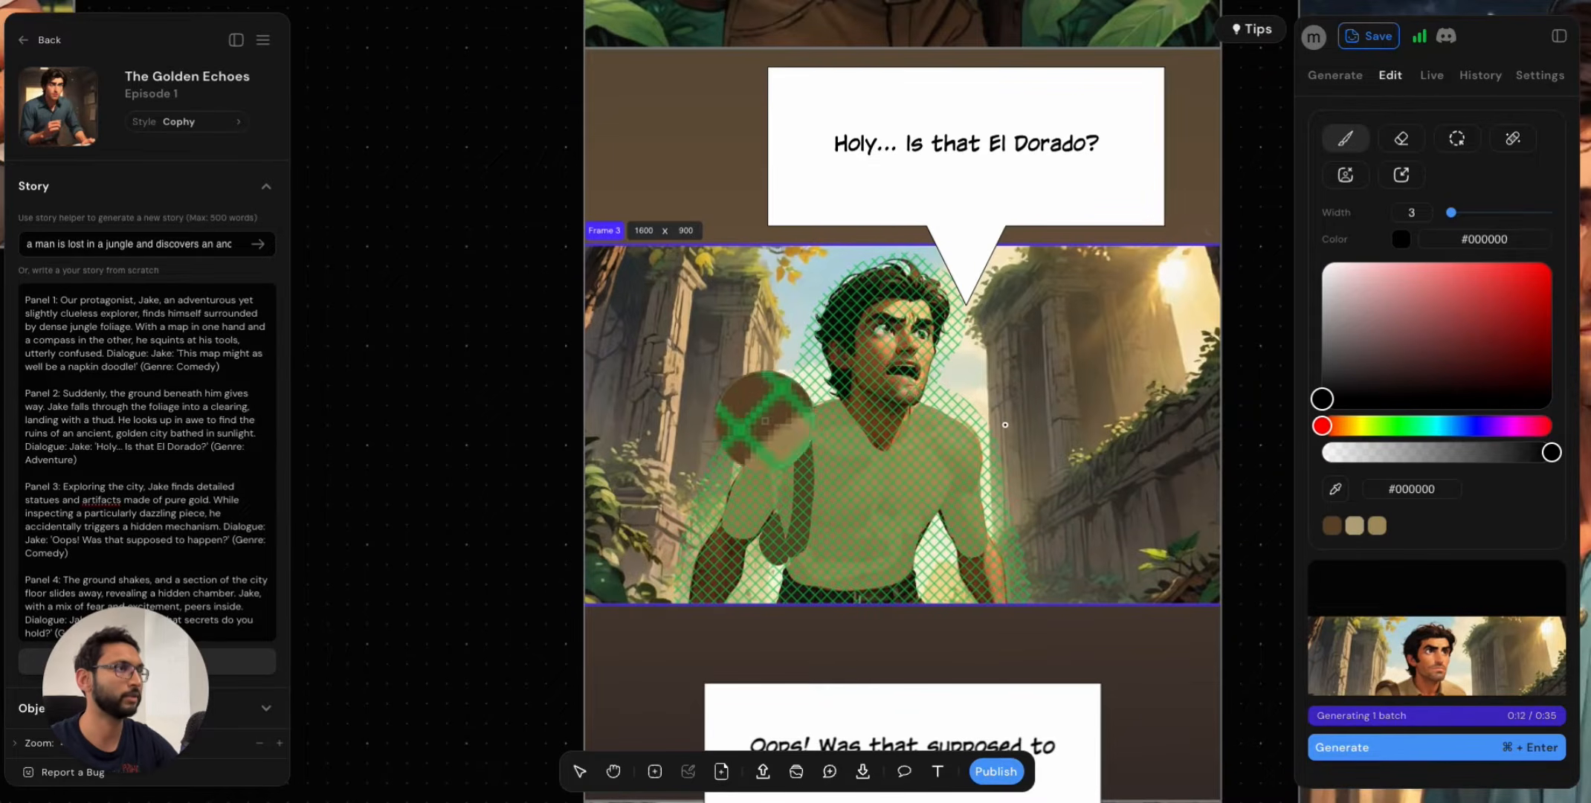
{"action": "left_click", "coordinate": [777, 411]}
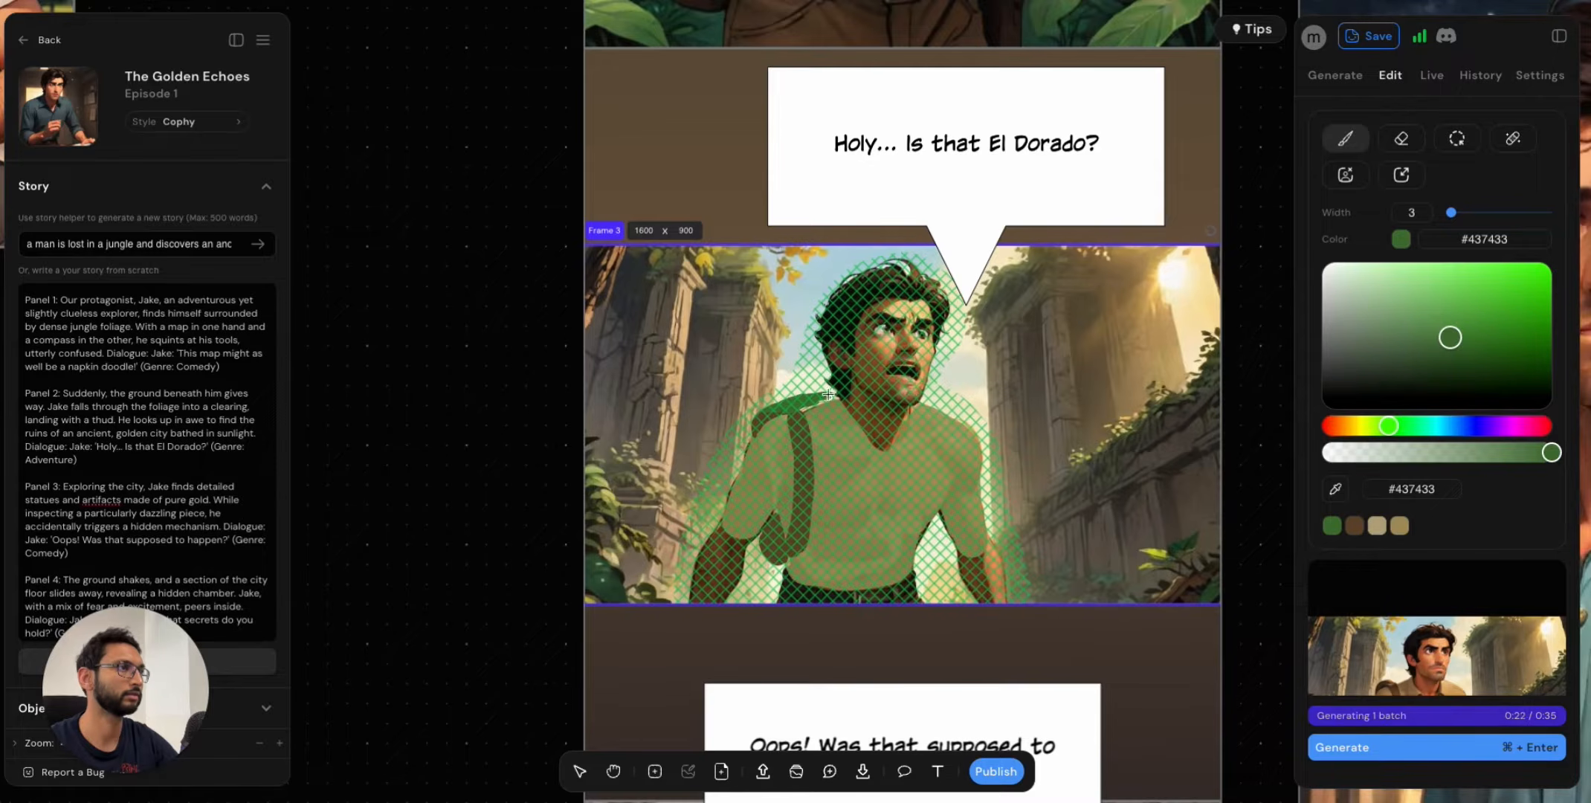
{"action": "left_click_drag", "start_coordinate": [925, 411], "coordinate": [916, 500]}
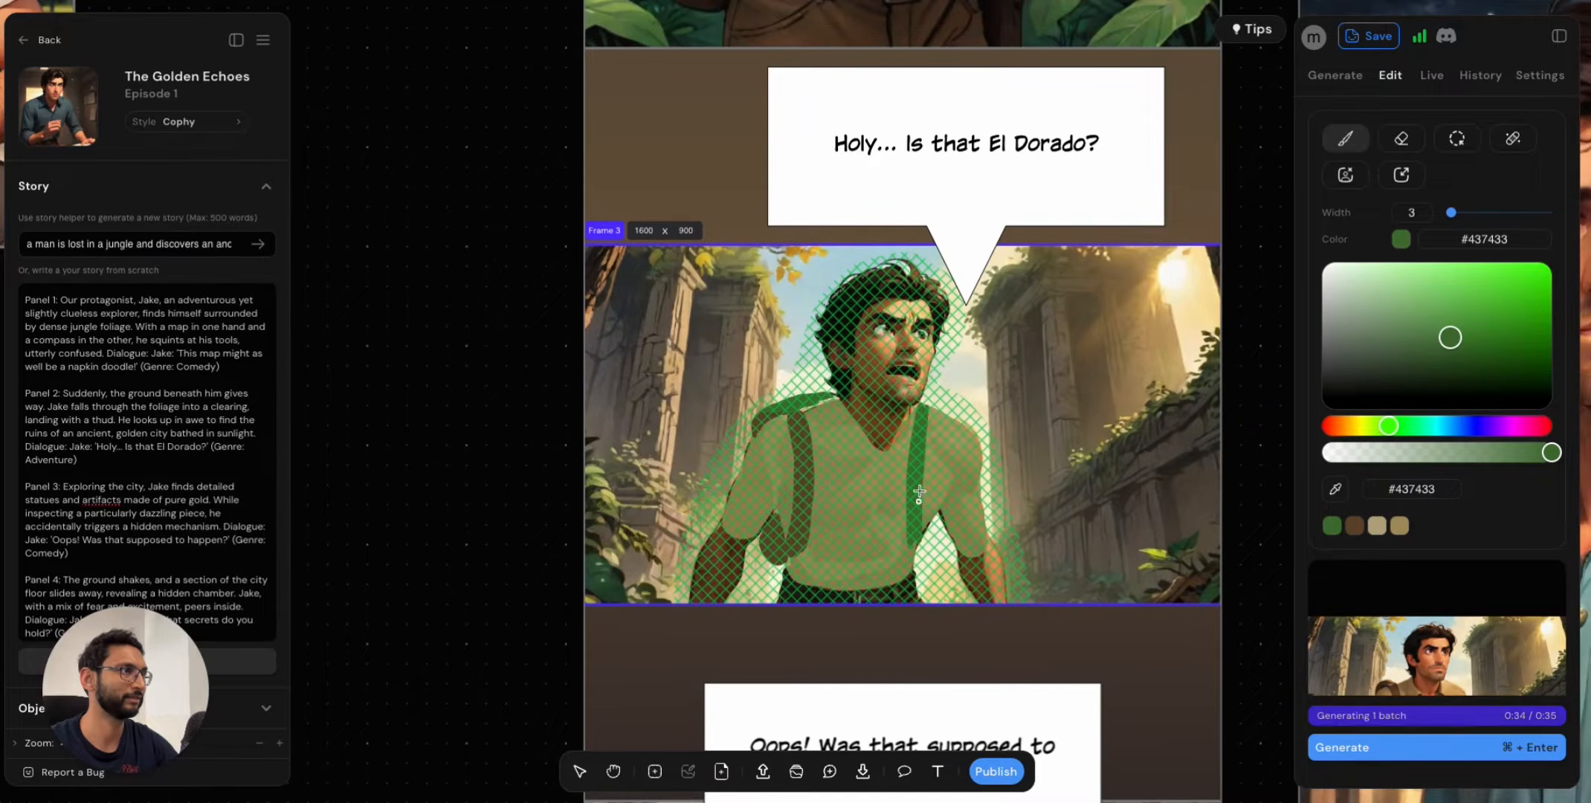
{"action": "scroll", "coordinate": [1460, 509], "scroll_direction": "down", "scroll_amount": 5}
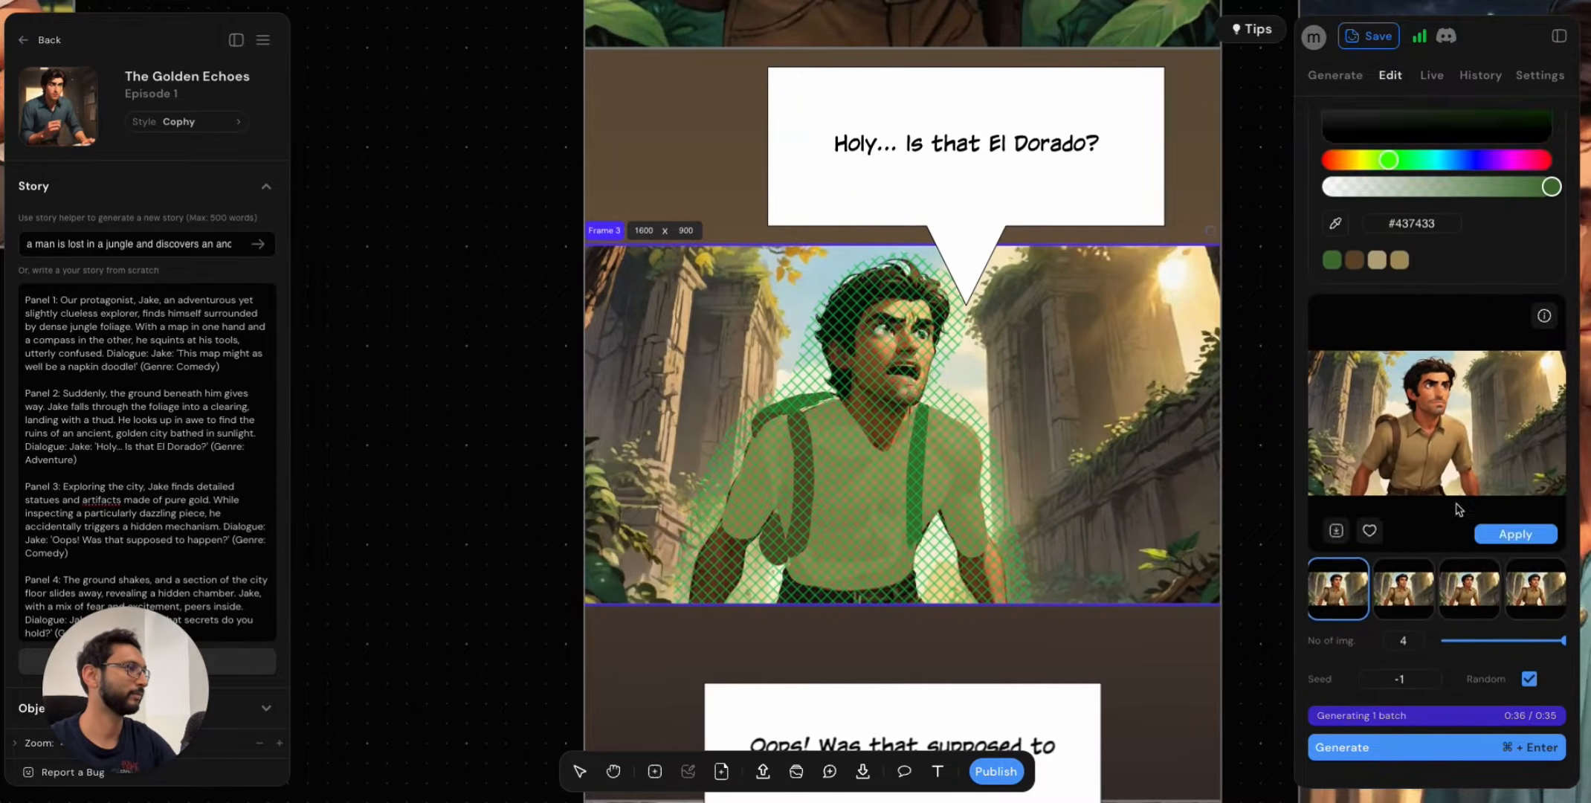
{"action": "scroll", "coordinate": [1459, 509], "scroll_direction": "up", "scroll_amount": 5}
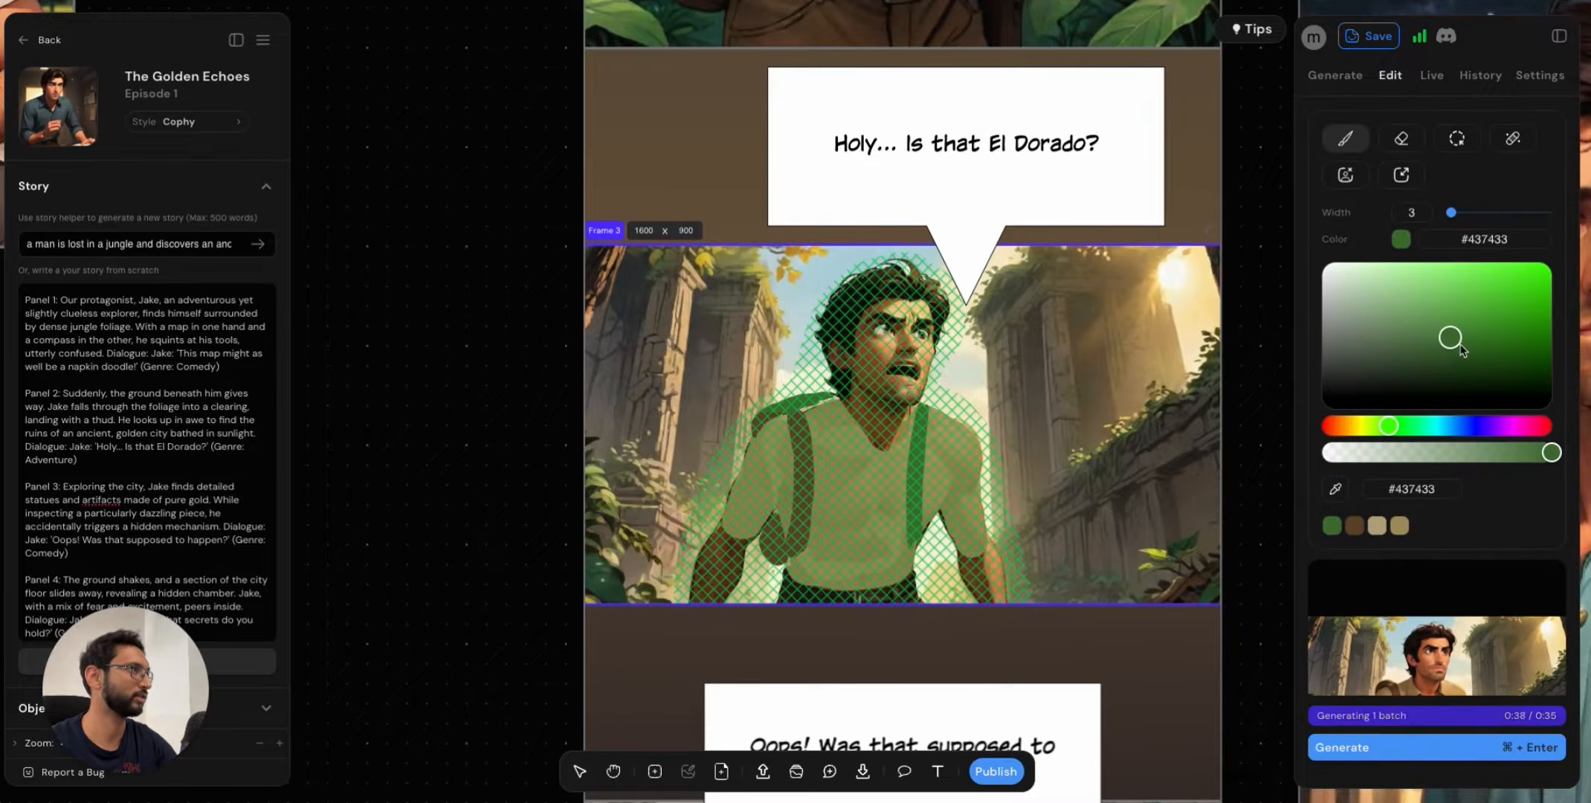
Hide the mask overlay on the ruins panel to expose the painted straps.
{"action": "left_click", "coordinate": [1449, 149]}
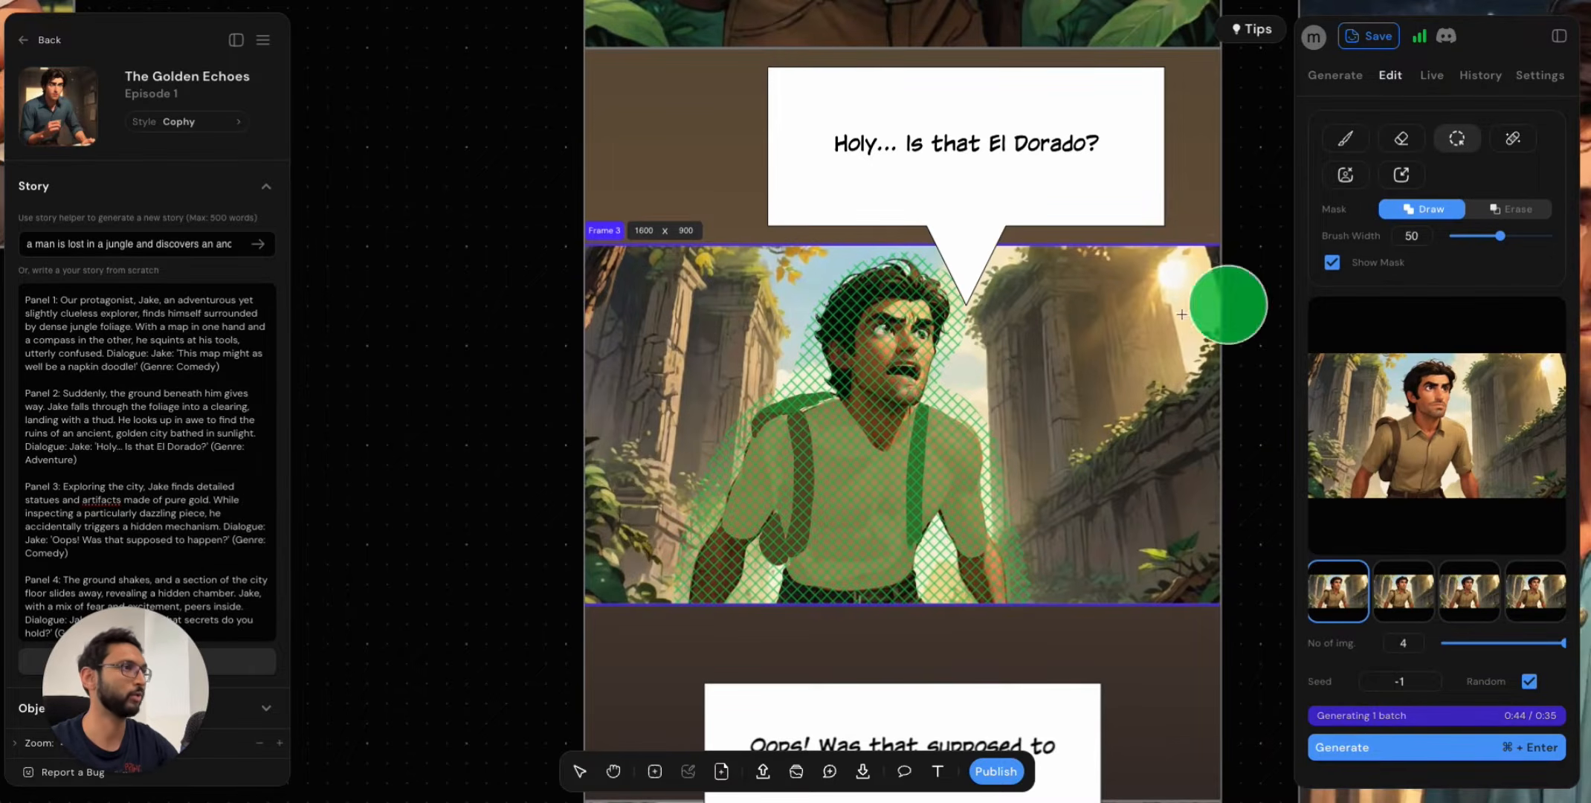
{"action": "left_click", "coordinate": [1332, 263]}
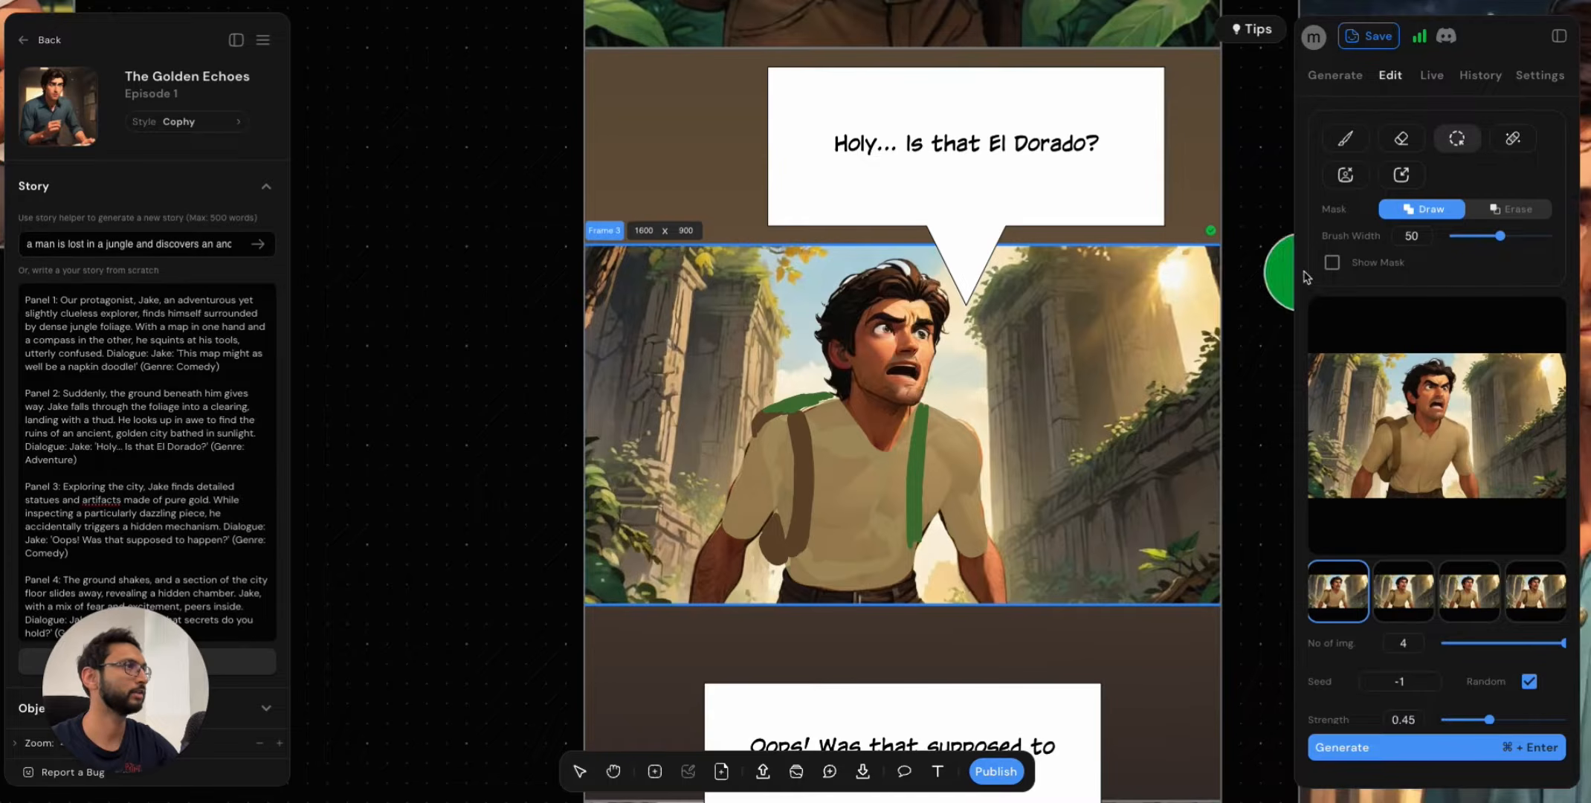
{"action": "left_click", "coordinate": [1332, 263]}
{"action": "left_click", "coordinate": [1333, 263]}
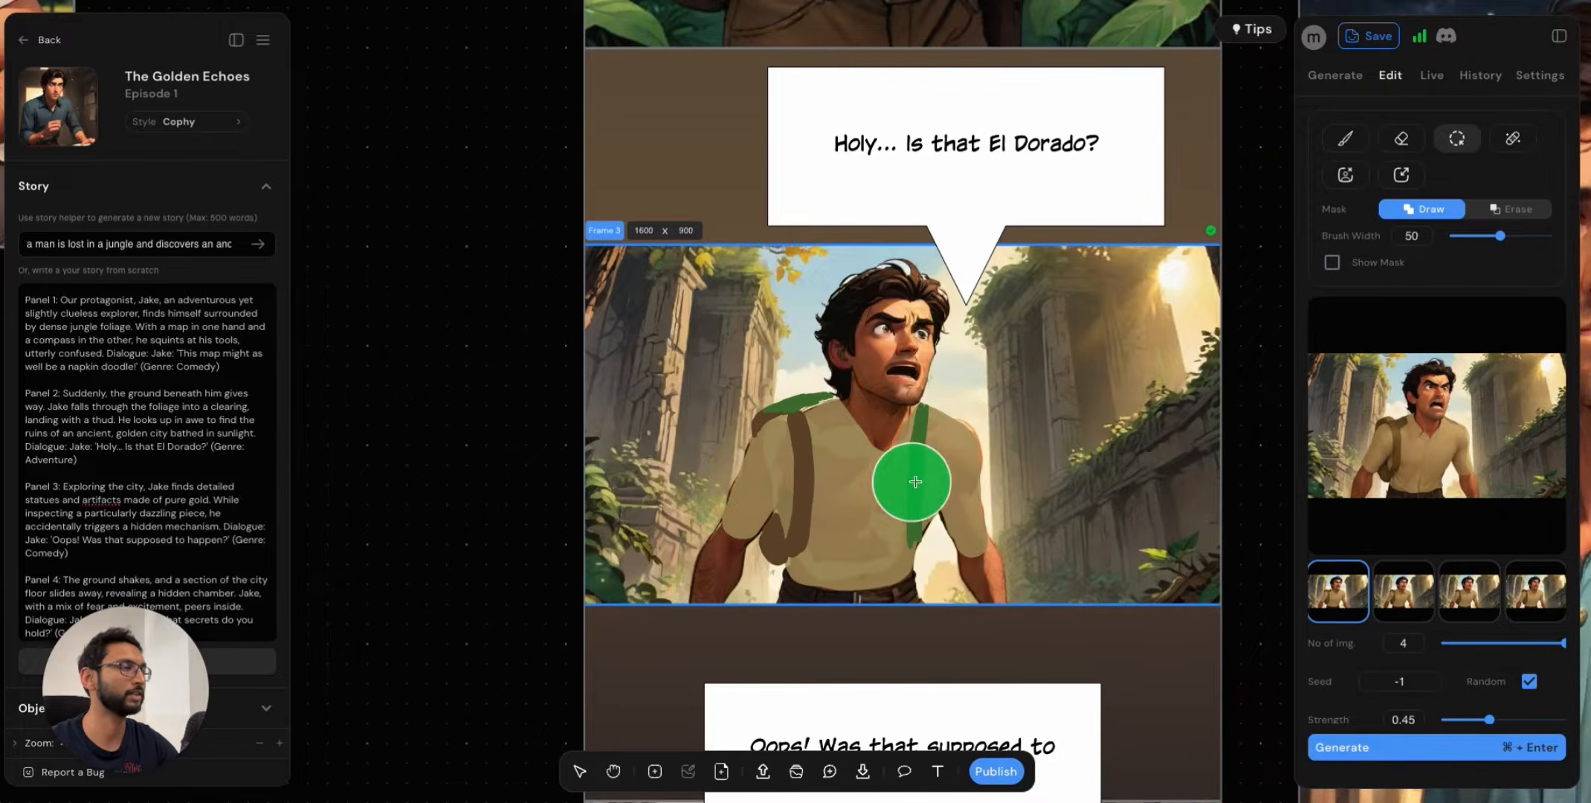
Return to the Brush for the ruins panel.
{"action": "left_click", "coordinate": [1345, 138]}
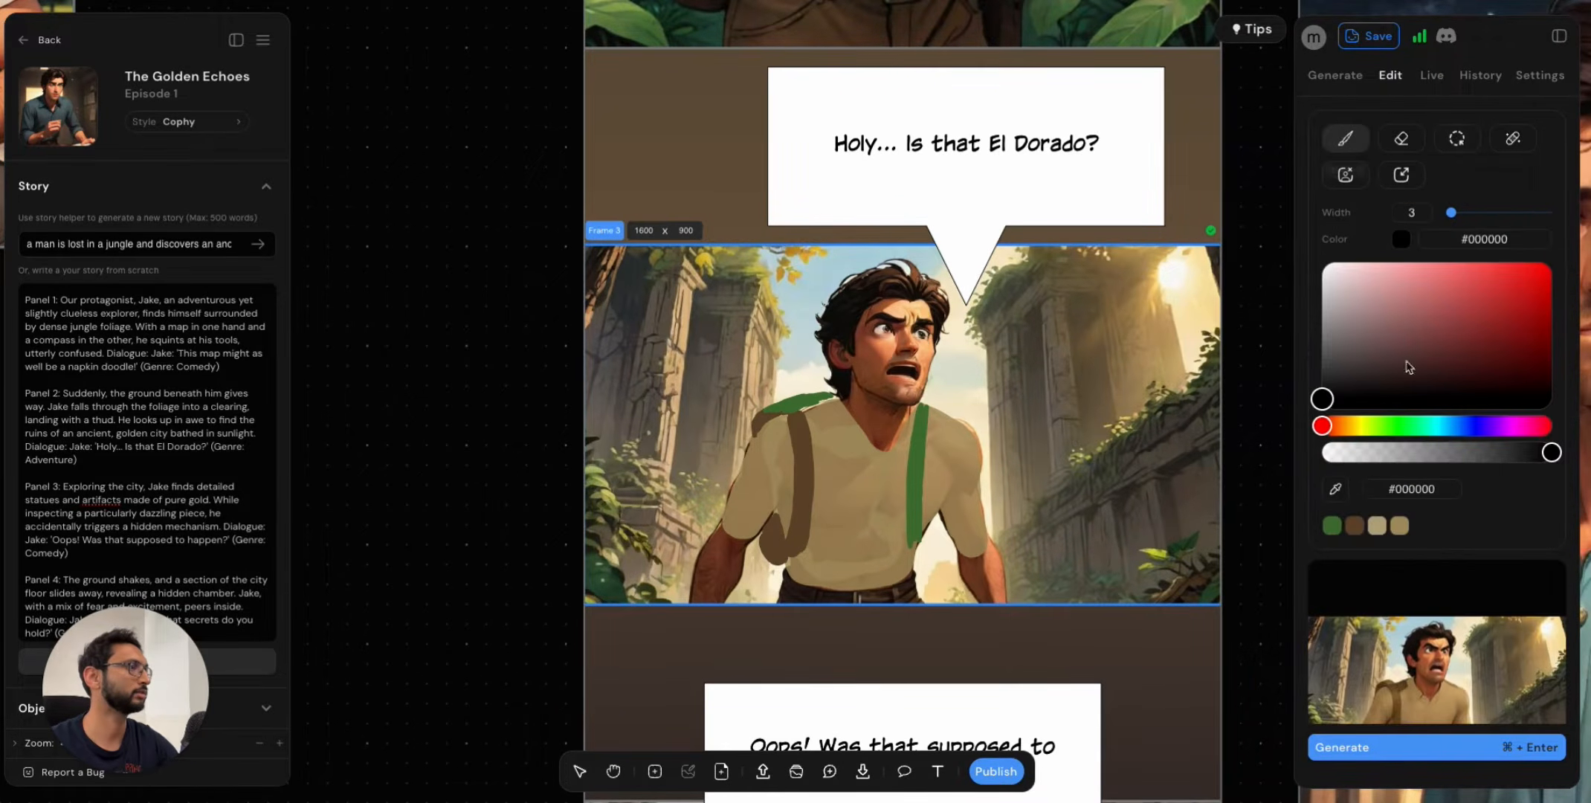
{"action": "left_click", "coordinate": [1336, 491]}
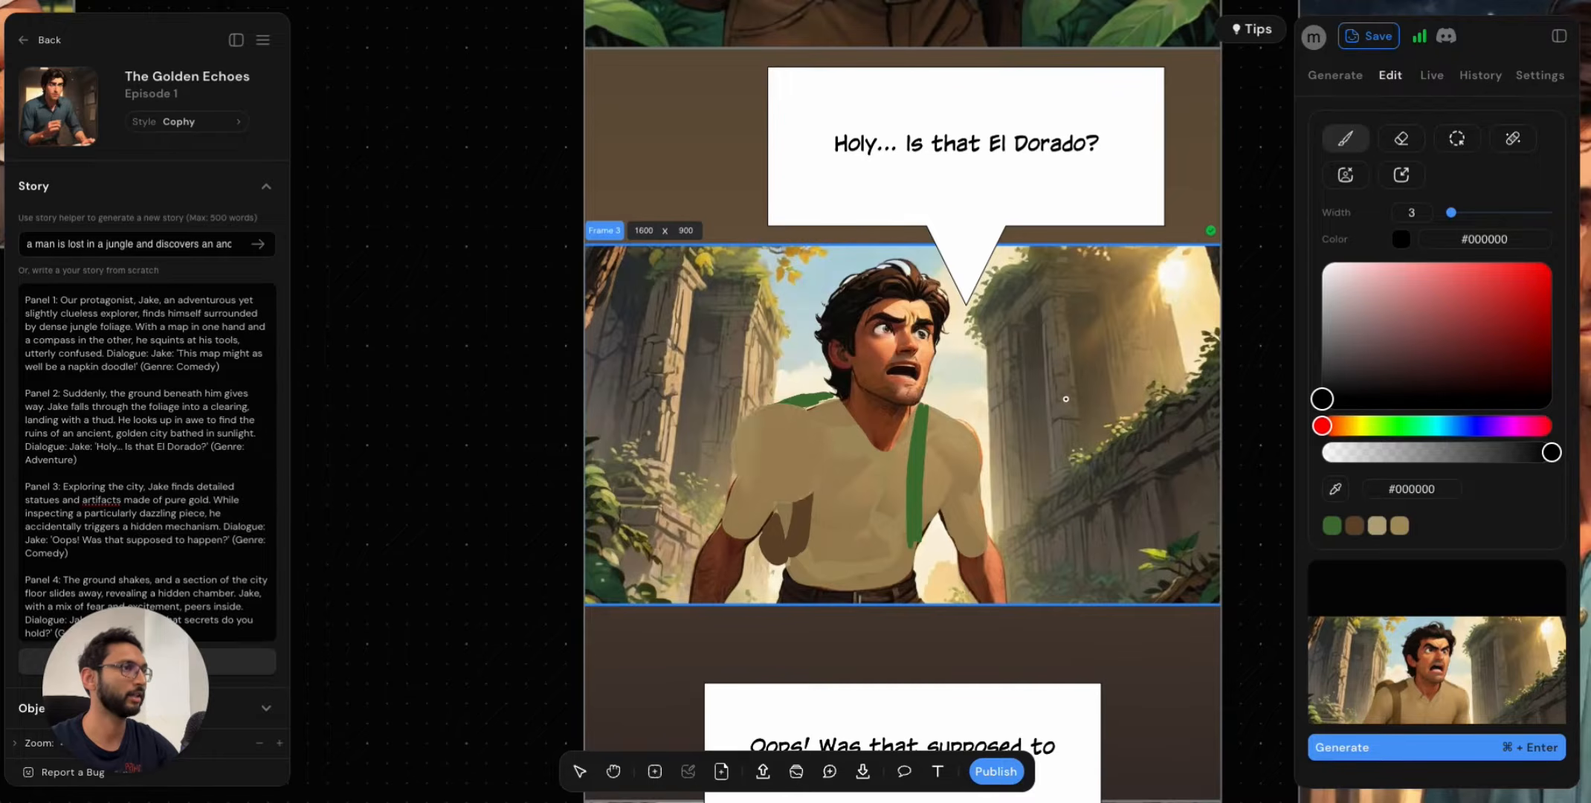
{"action": "left_click", "coordinate": [798, 462]}
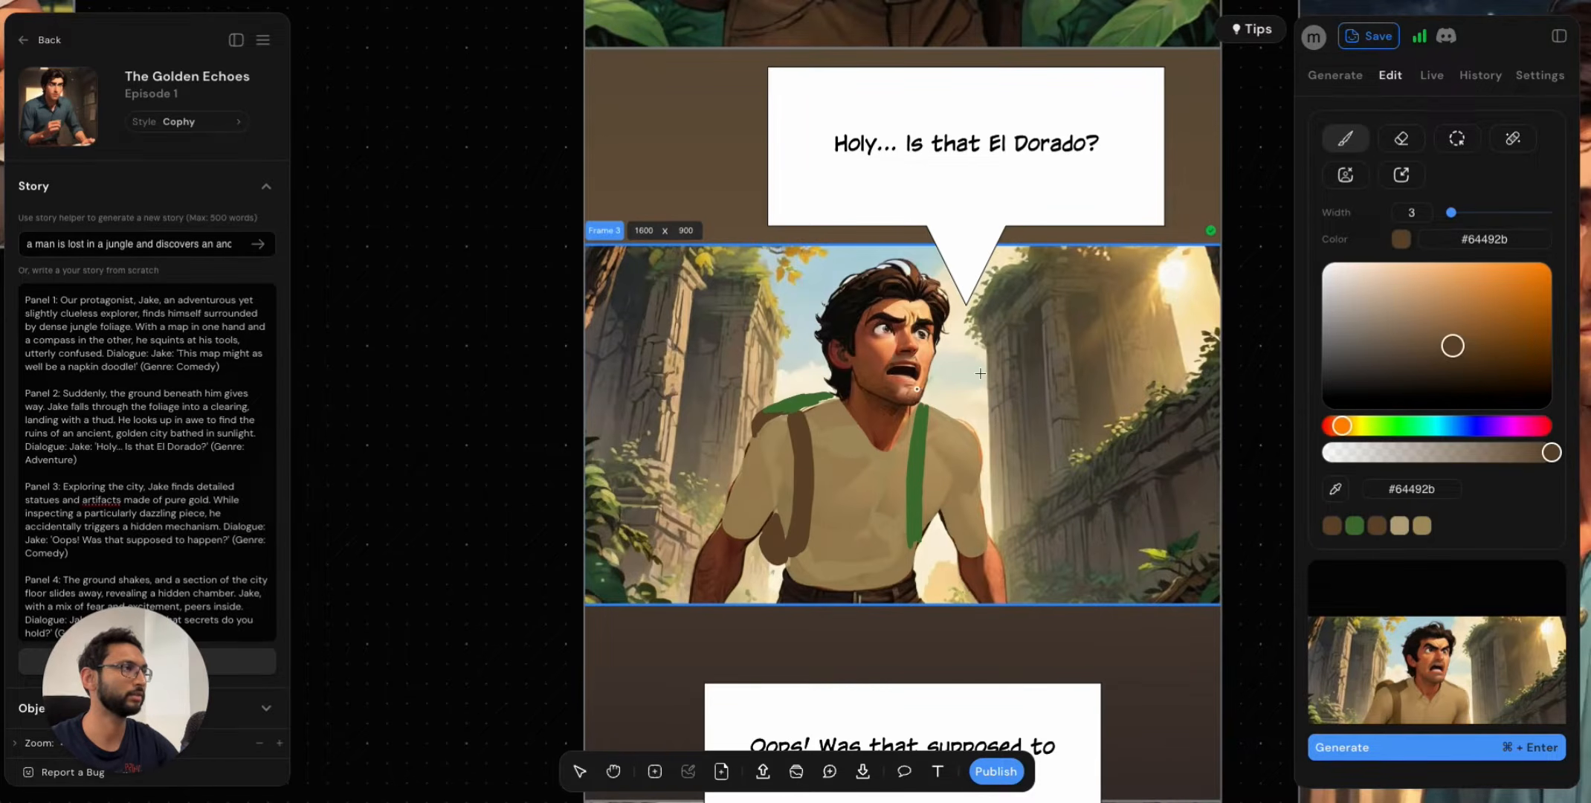
{"action": "left_click", "coordinate": [1458, 138]}
{"action": "left_click", "coordinate": [1333, 263]}
{"action": "left_click", "coordinate": [1333, 262]}
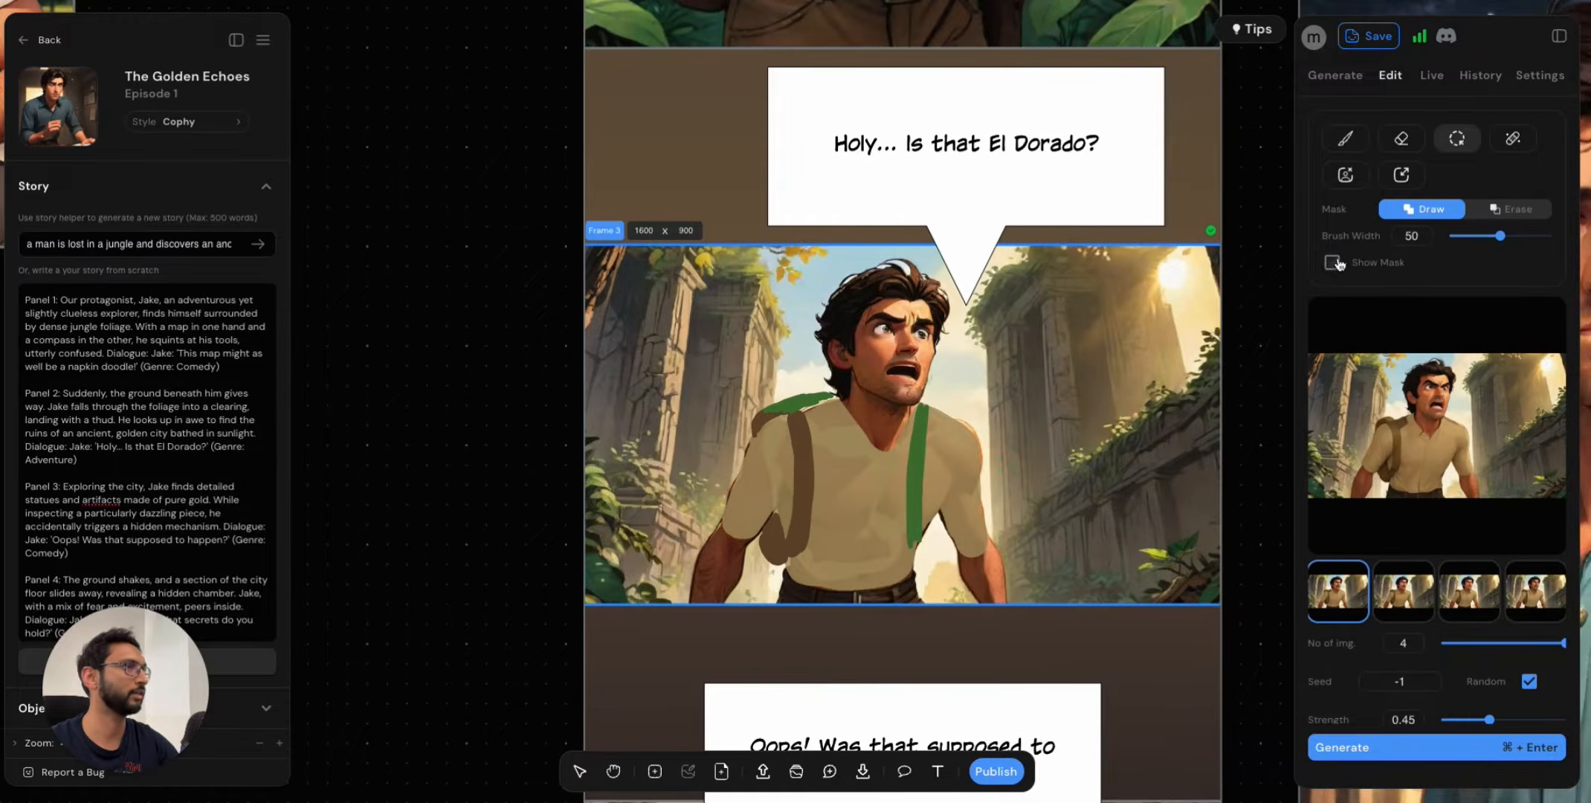
{"action": "left_click", "coordinate": [1333, 262]}
{"action": "left_click", "coordinate": [1333, 262]}
{"action": "left_click", "coordinate": [1332, 262]}
{"action": "left_click", "coordinate": [1332, 262]}
Sample the brown #64492b from the backpack strap and paint over the green strap and backpack edge at brush width 7.
{"action": "left_click", "coordinate": [1345, 139]}
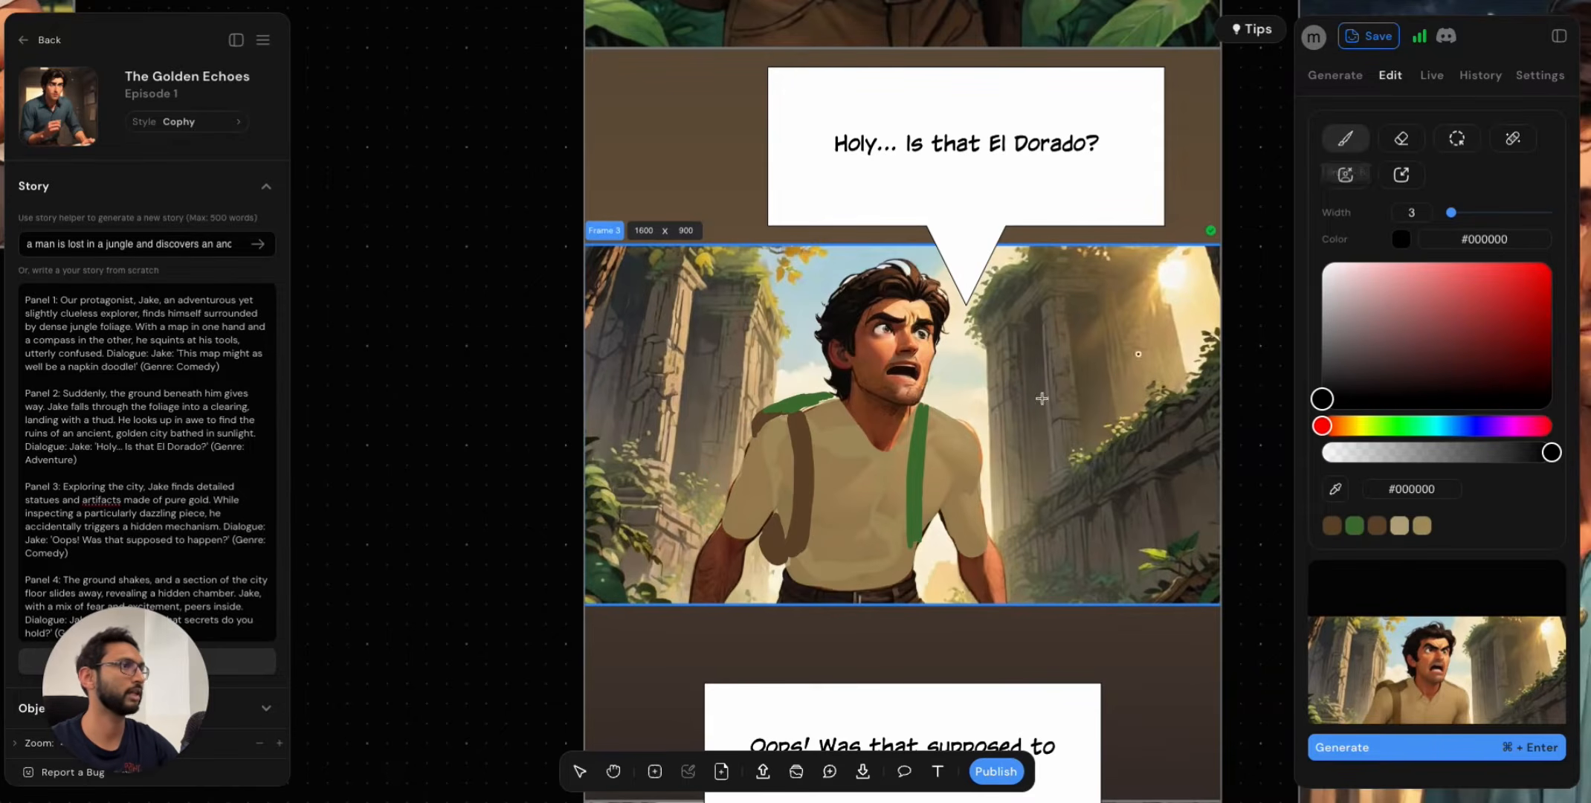
{"action": "left_click", "coordinate": [1344, 493]}
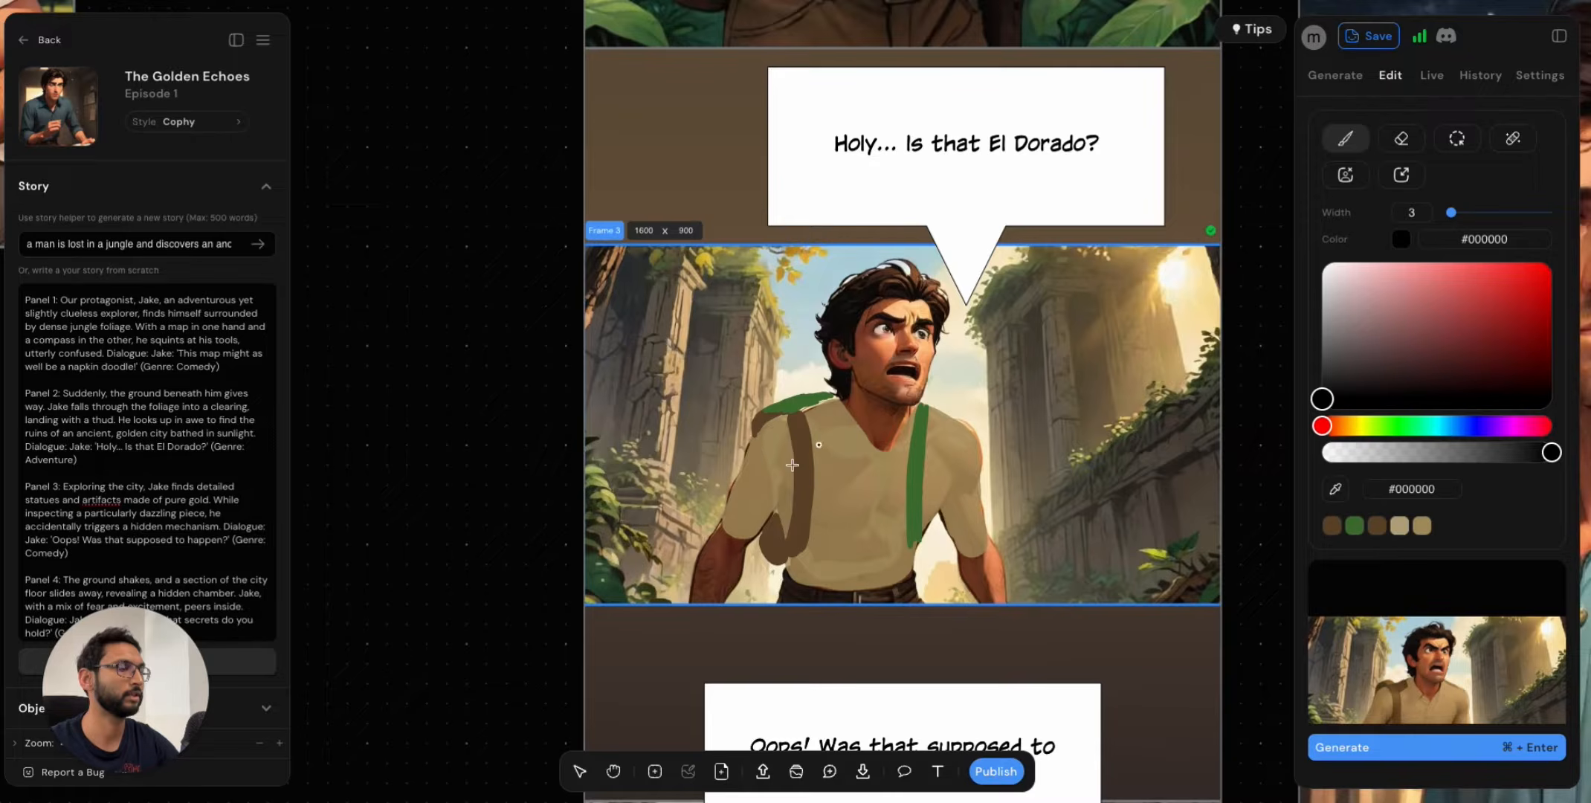
{"action": "left_click", "coordinate": [774, 412]}
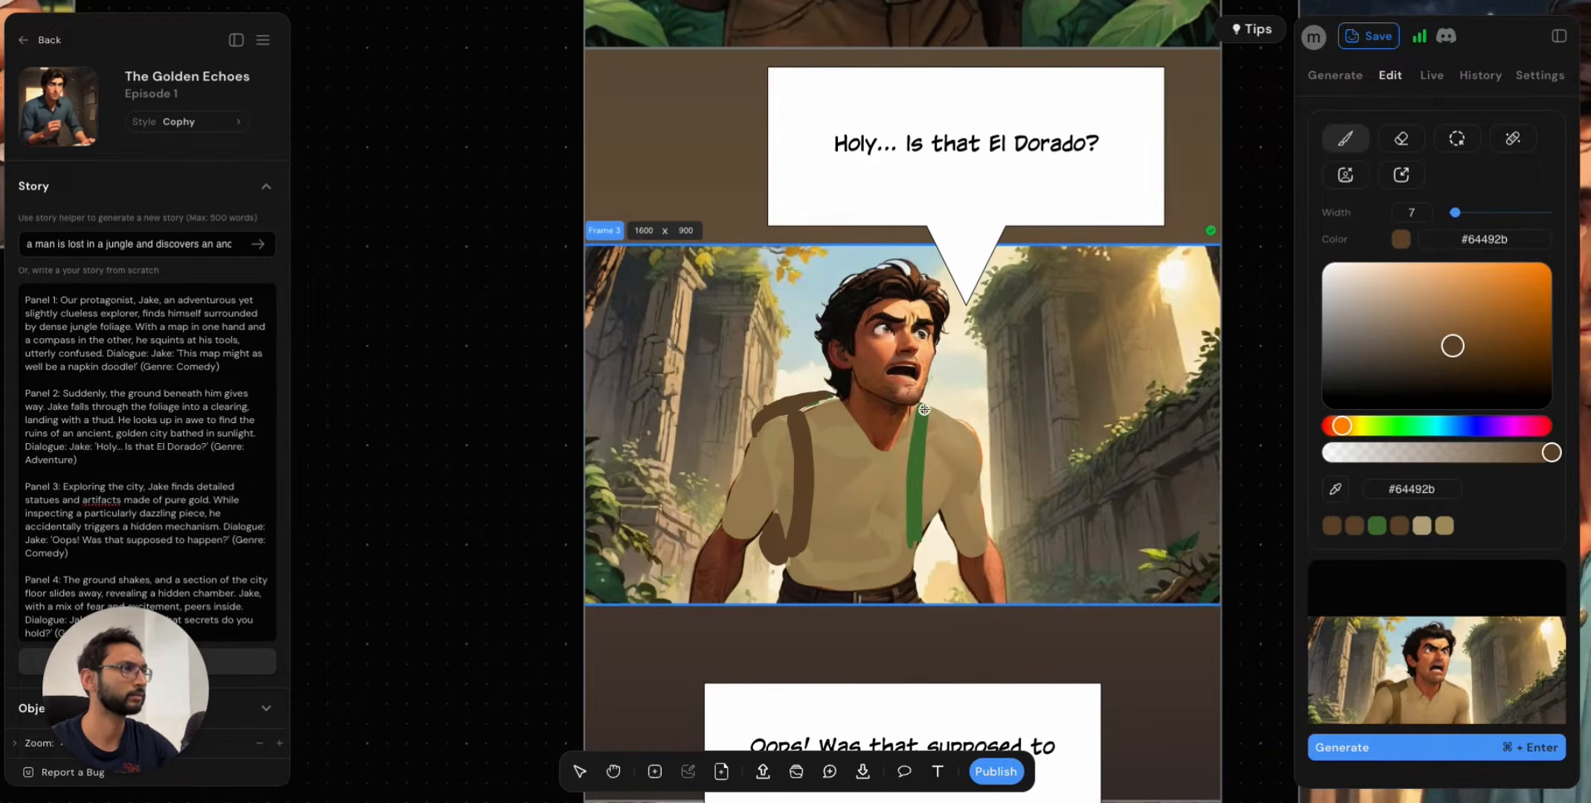
{"action": "mouse_move", "coordinate": [914, 446]}
{"action": "left_mouse_down"}
{"action": "mouse_move", "coordinate": [911, 543]}
{"action": "mouse_move", "coordinate": [929, 412]}
{"action": "left_mouse_up"}
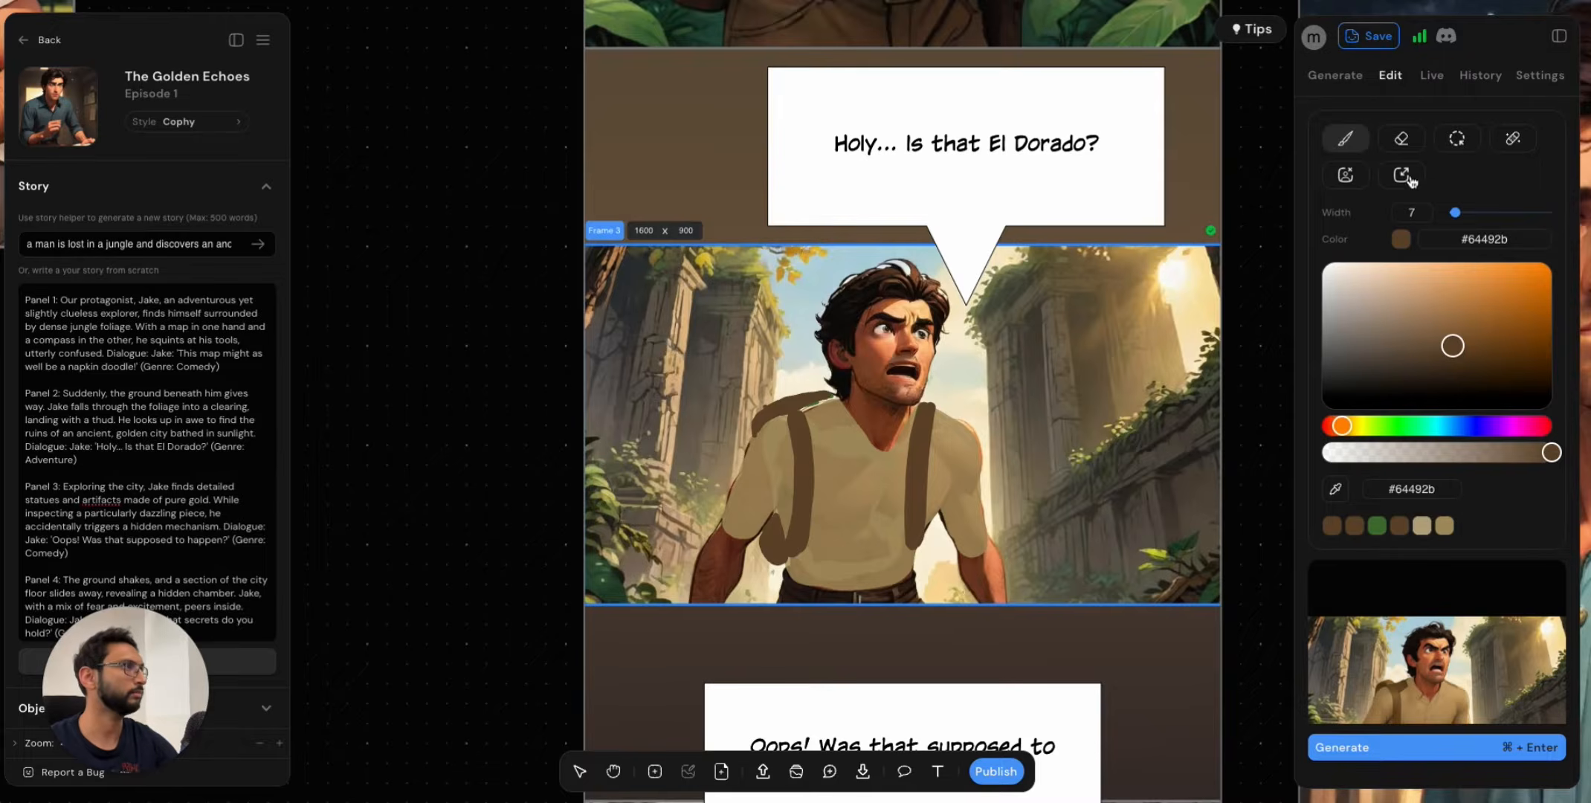
Show Frame 3's mask, compare the existing variants and generate four new images of the masked explorer at strength 0.45.
{"action": "left_click", "coordinate": [1456, 138]}
{"action": "left_click", "coordinate": [1333, 264]}
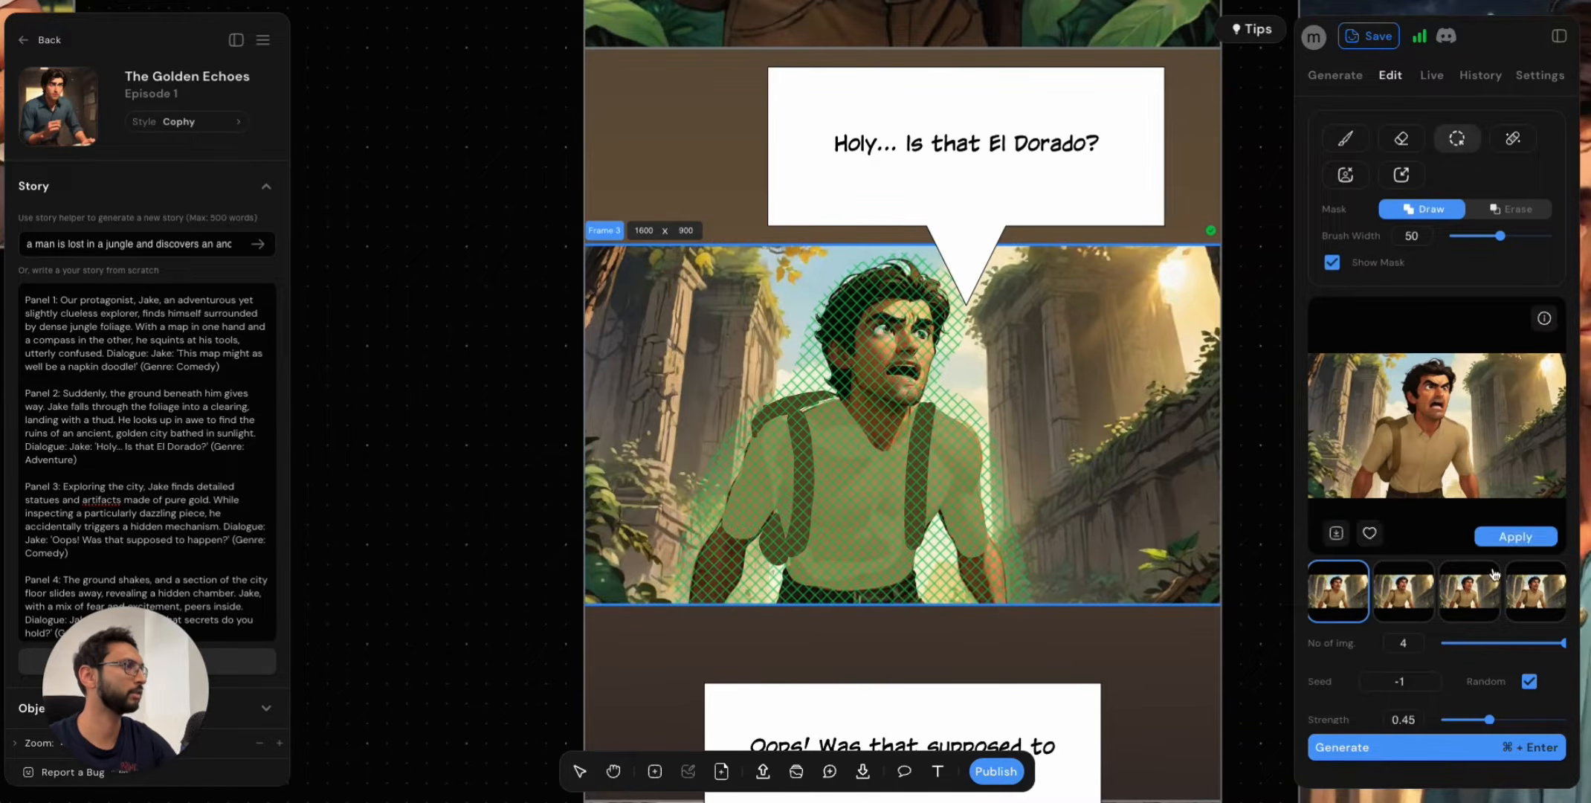
{"action": "left_click", "coordinate": [1415, 595]}
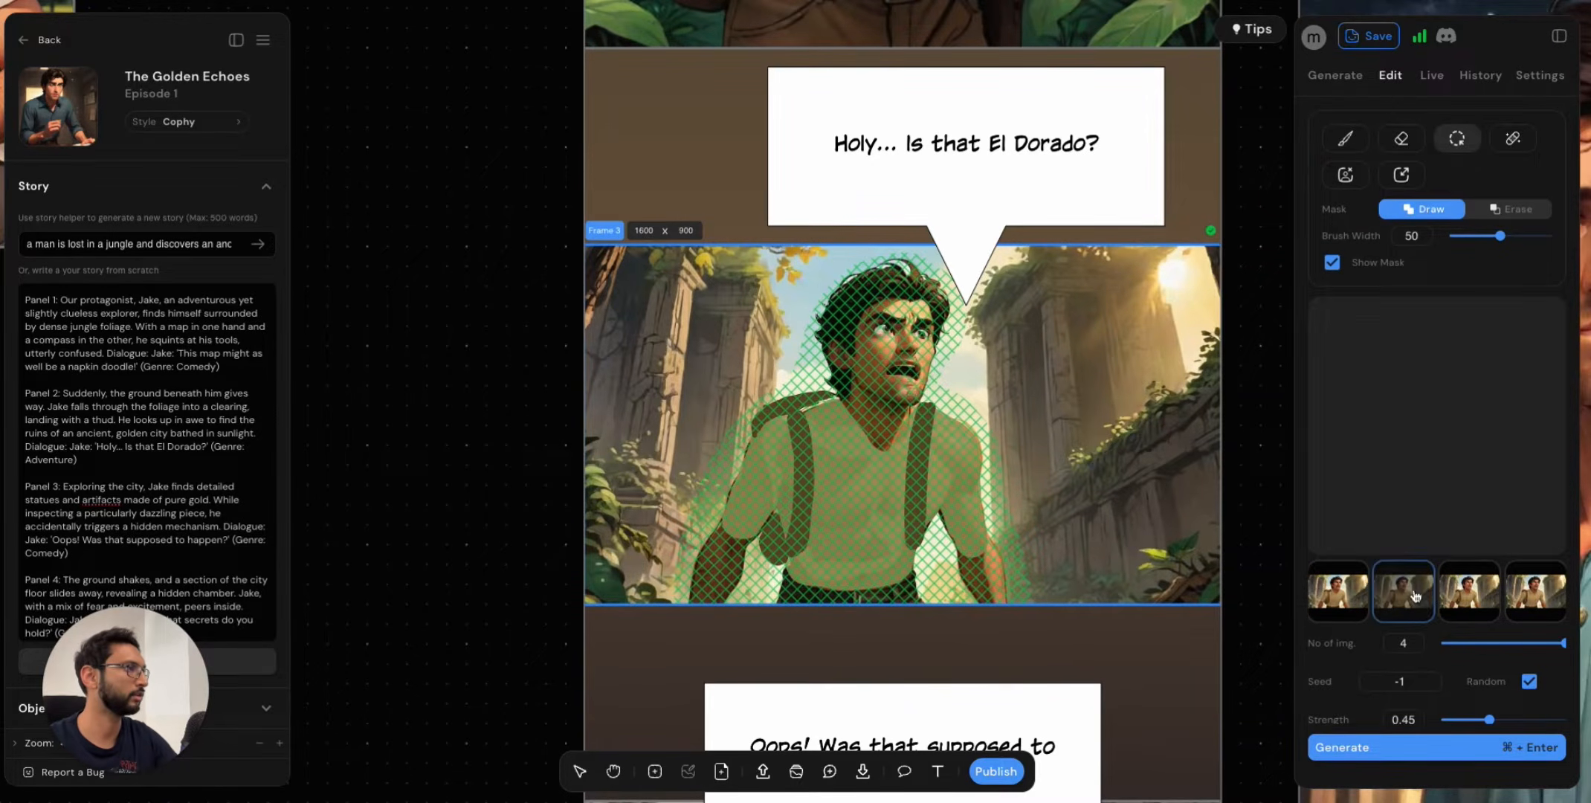
{"action": "left_click", "coordinate": [1464, 601]}
{"action": "left_click", "coordinate": [1534, 604]}
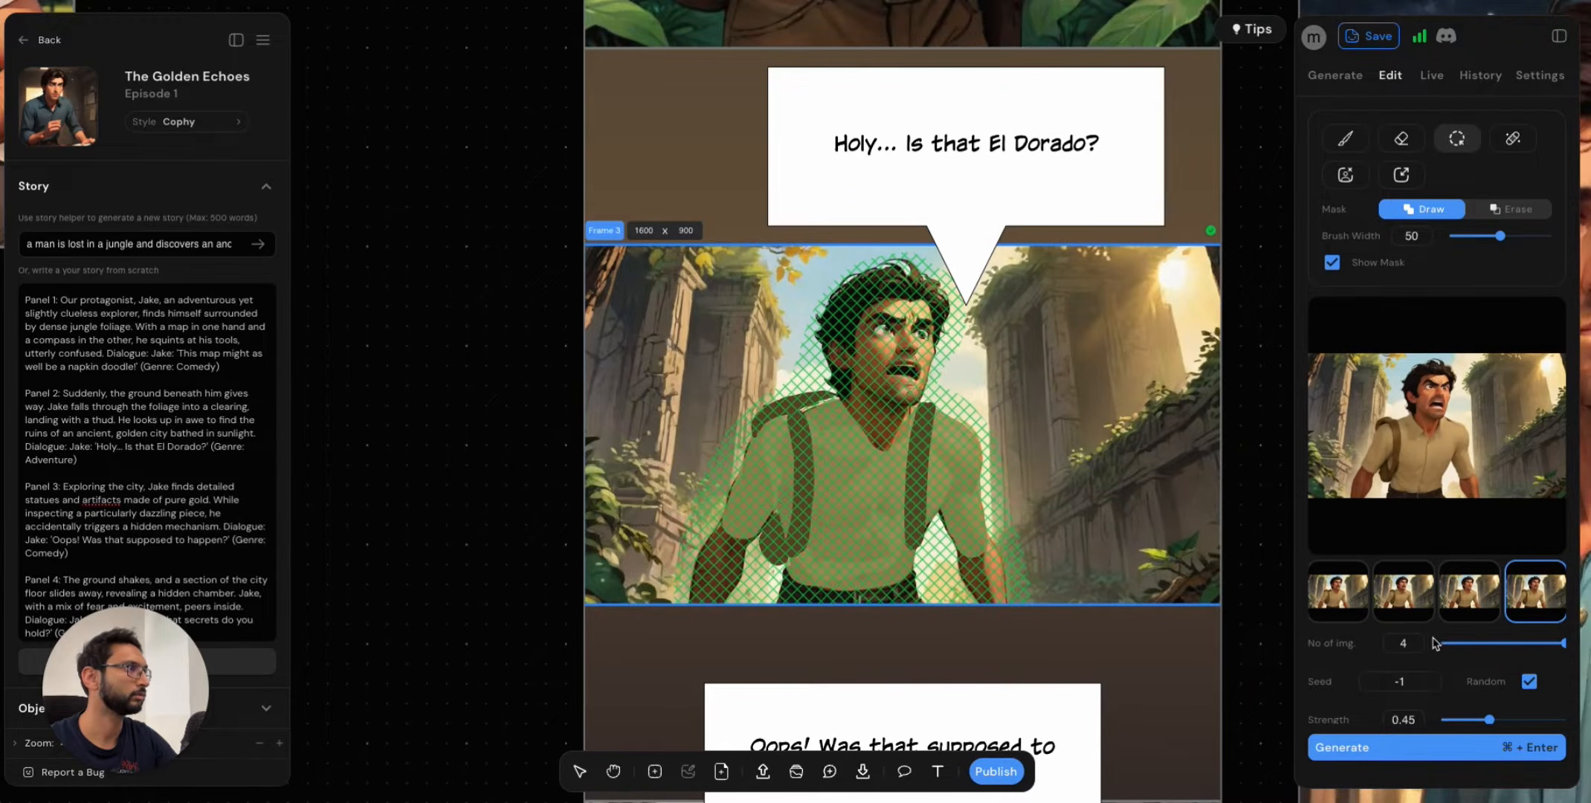
{"action": "left_click", "coordinate": [1439, 747]}
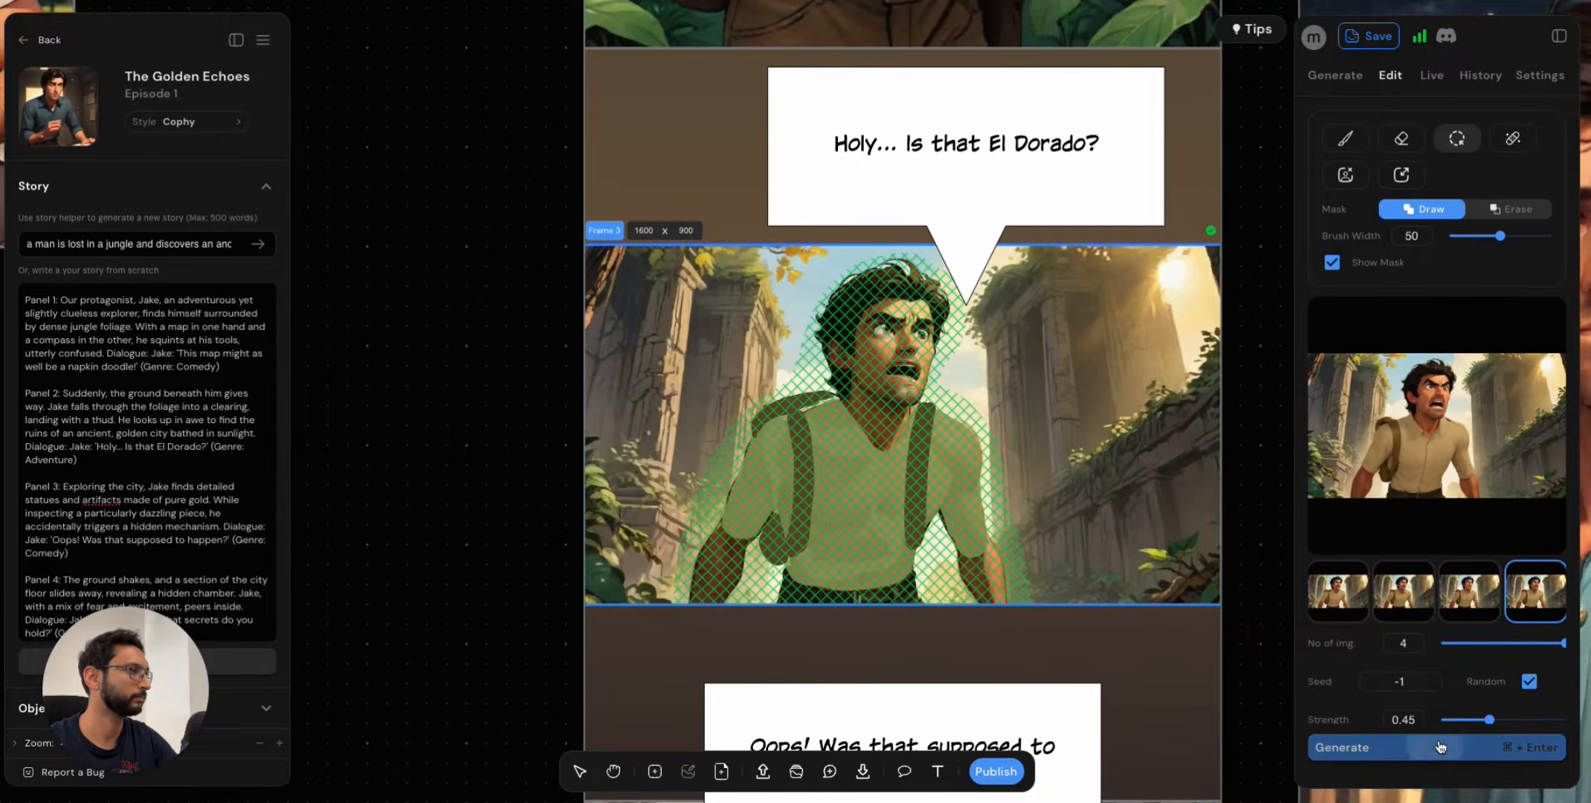
{"action": "mouse_move", "coordinate": [1473, 426]}
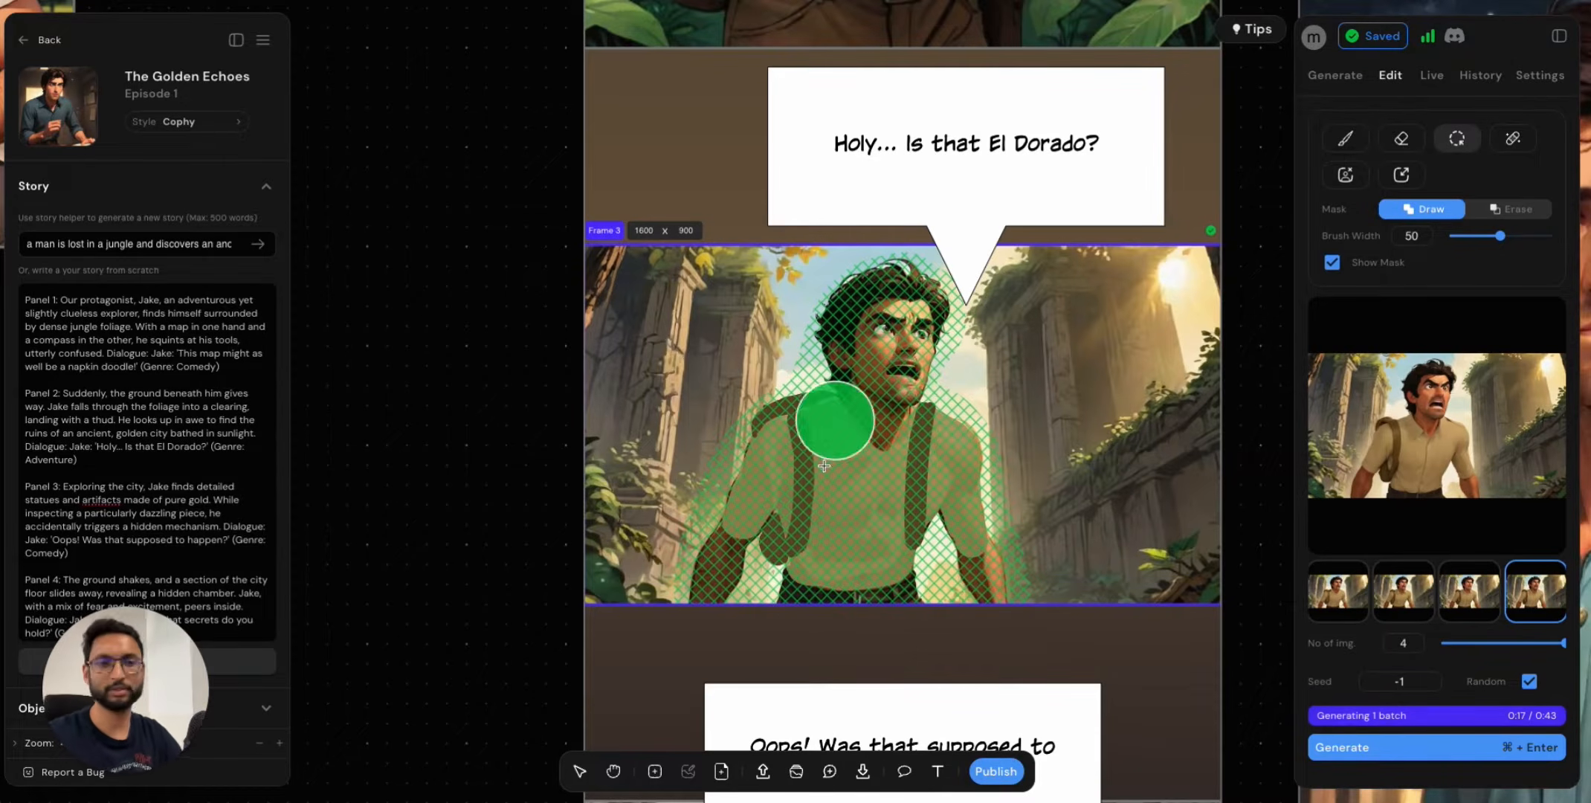
Change the speech bubble above Frame 3 to read "Holy... Is this the lost city of El Dorado!?".
{"action": "left_click", "coordinate": [583, 778]}
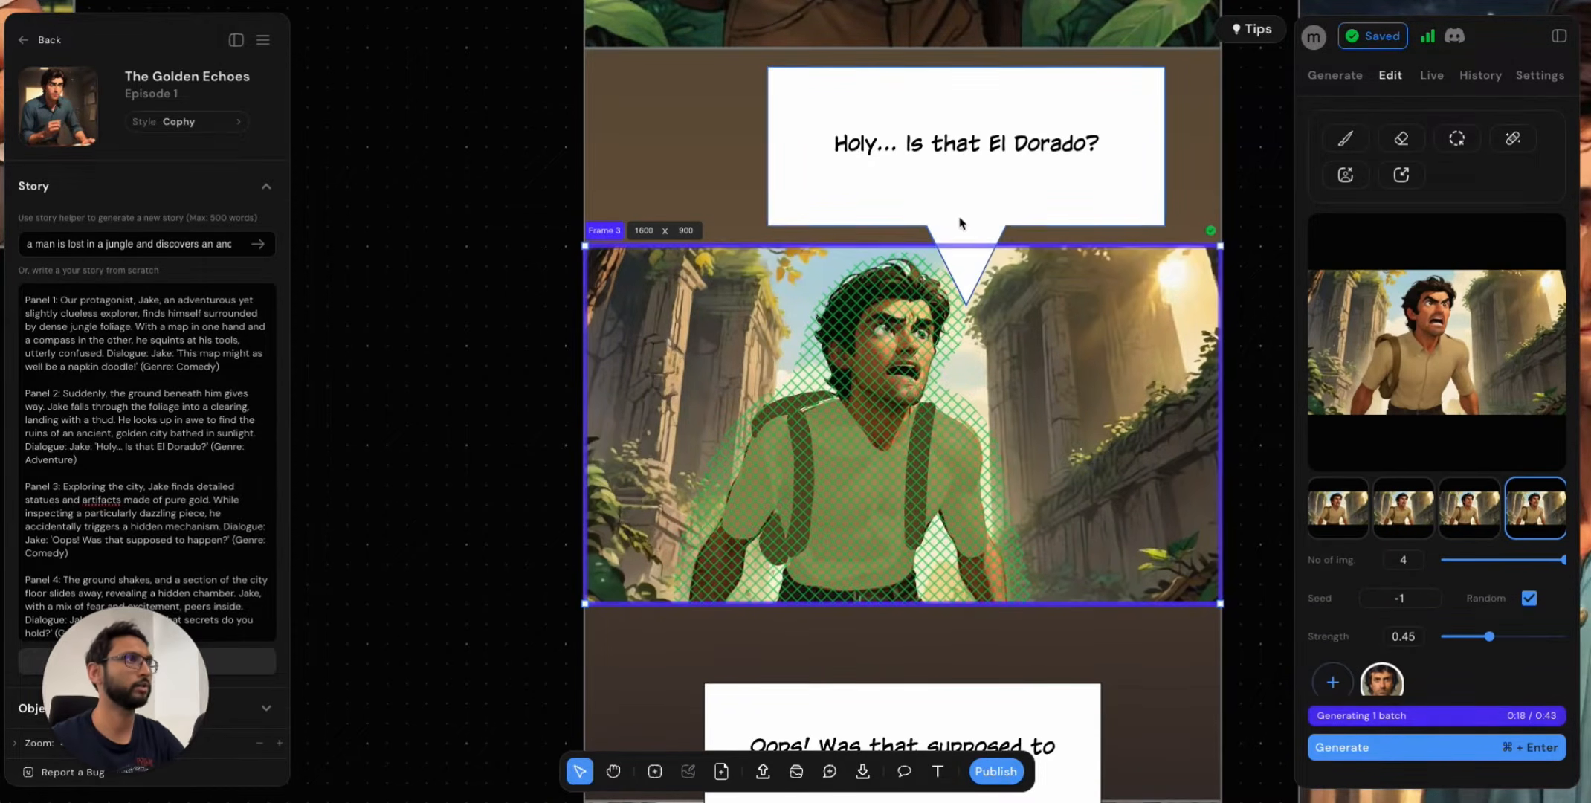
{"action": "left_click", "coordinate": [981, 170]}
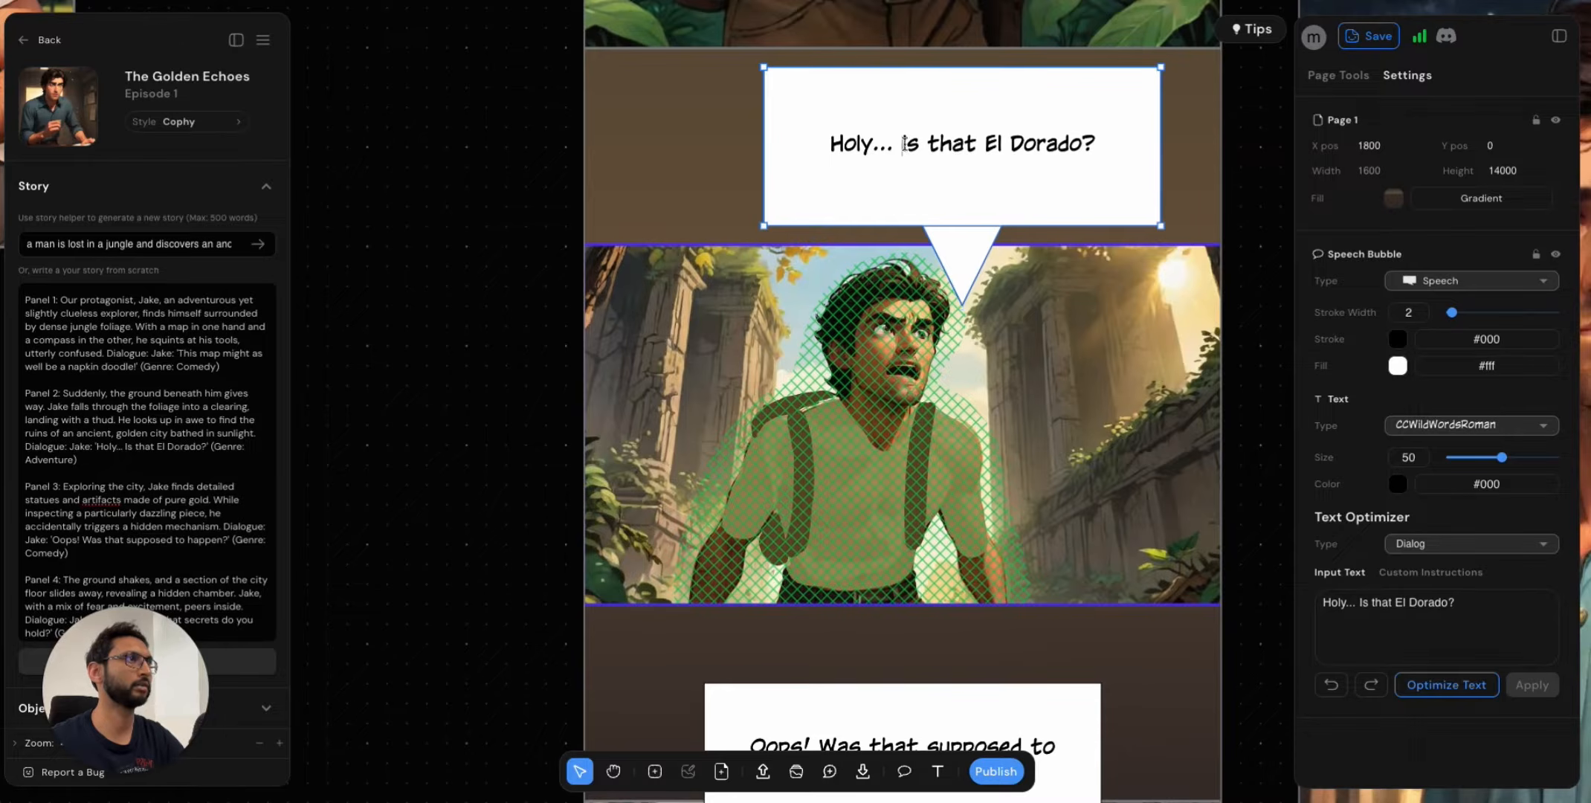
{"action": "double_click", "coordinate": [953, 144]}
{"action": "type", "text": "this t"}
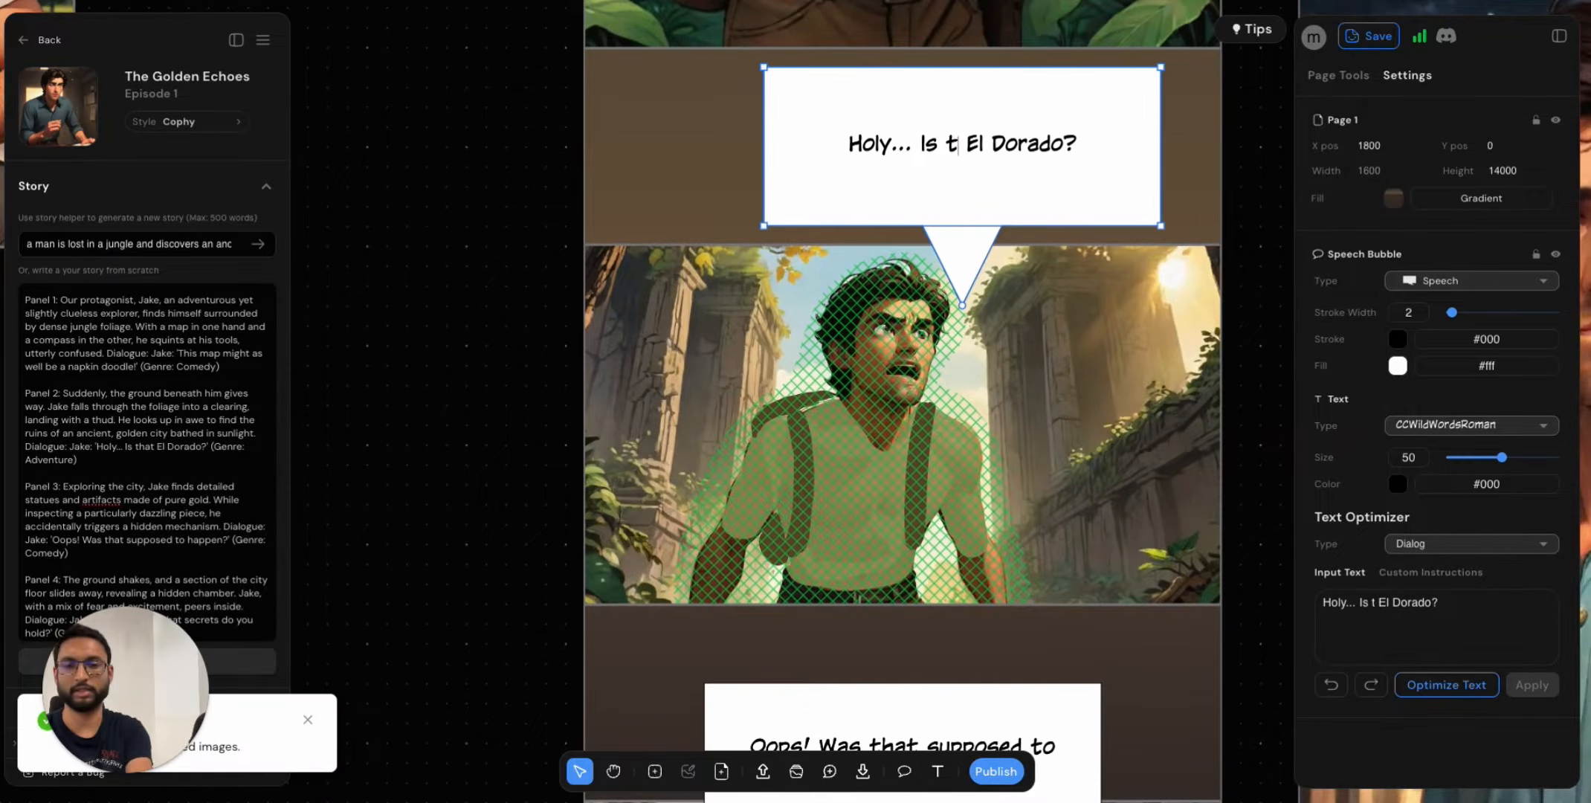
{"action": "type", "text": "he lost ci"}
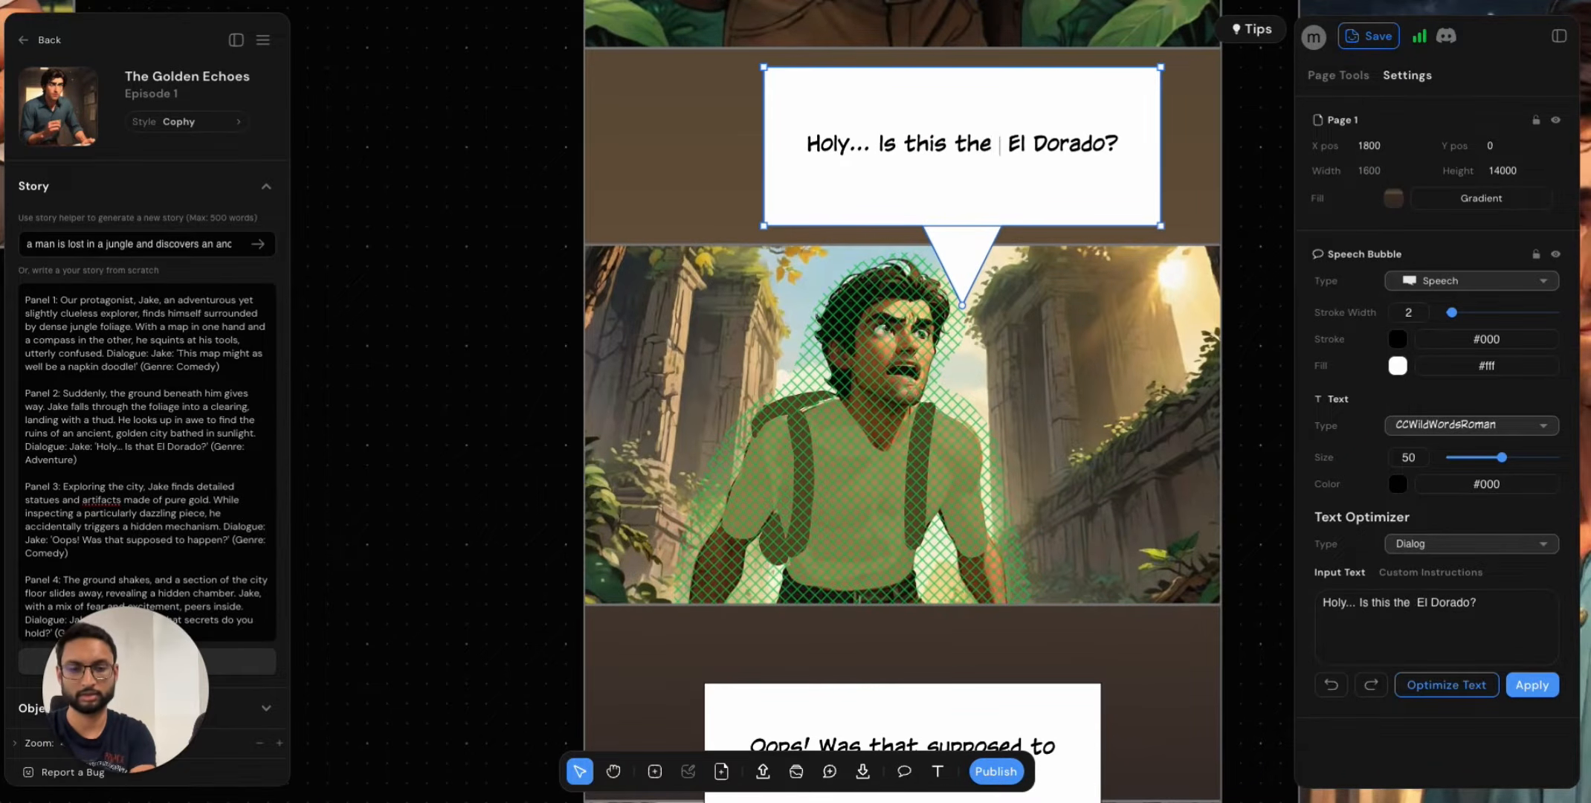
{"action": "type", "text": "ty"}
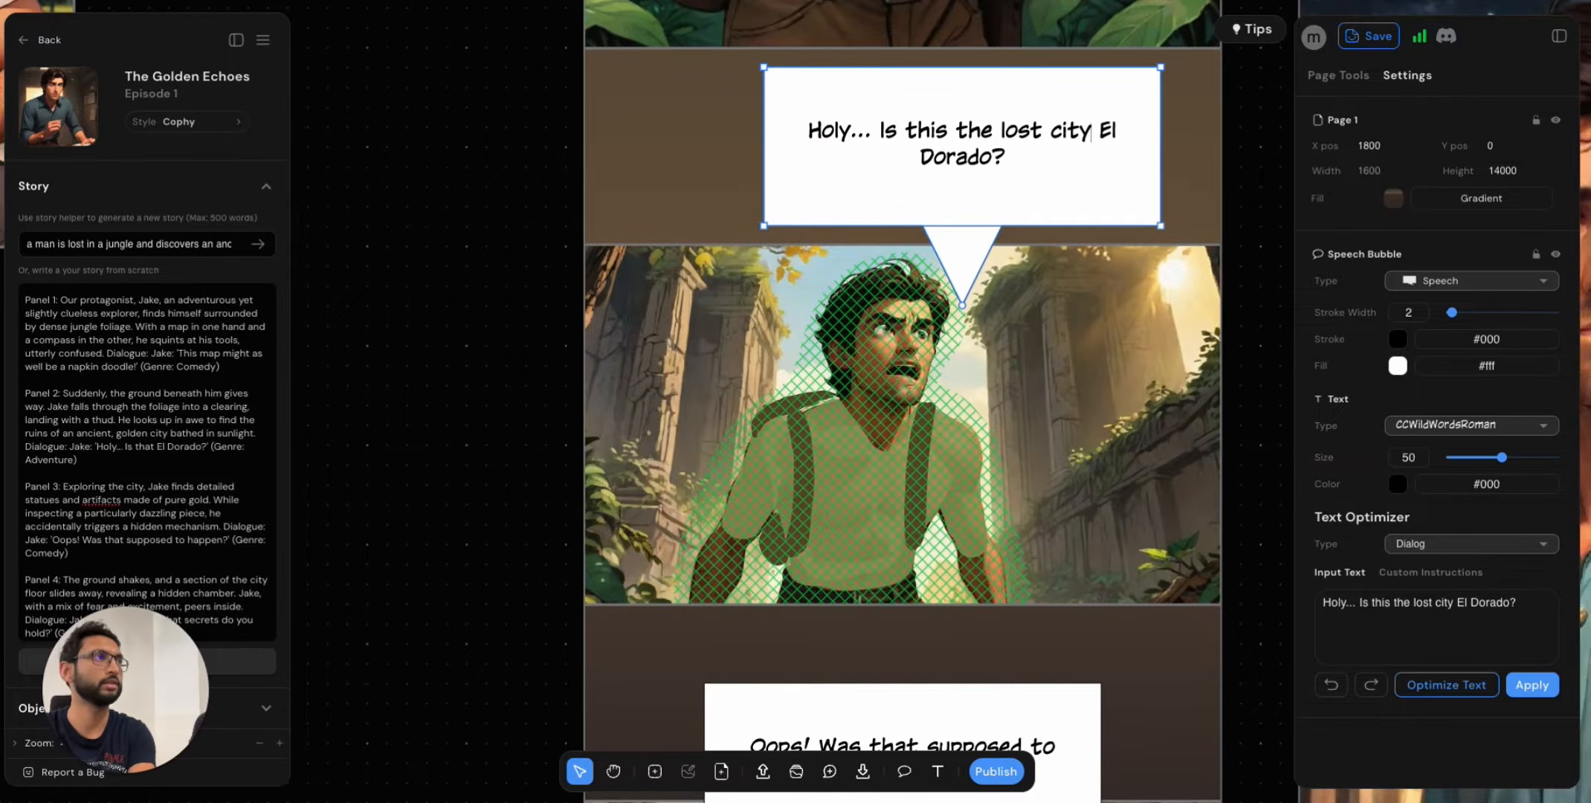
{"action": "type", "text": " of El Dorado"}
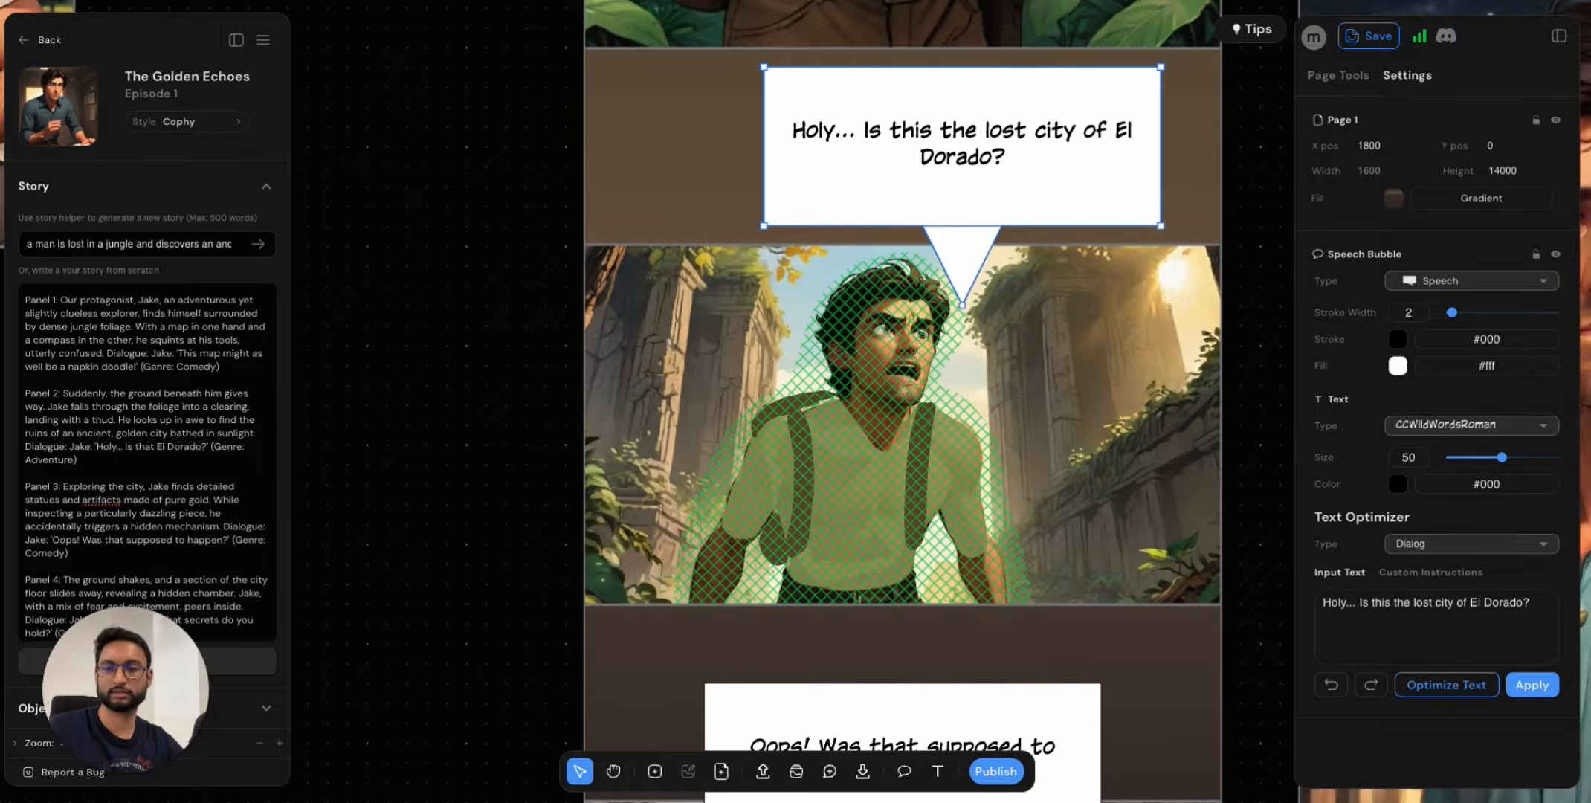
{"action": "type", "text": "!"}
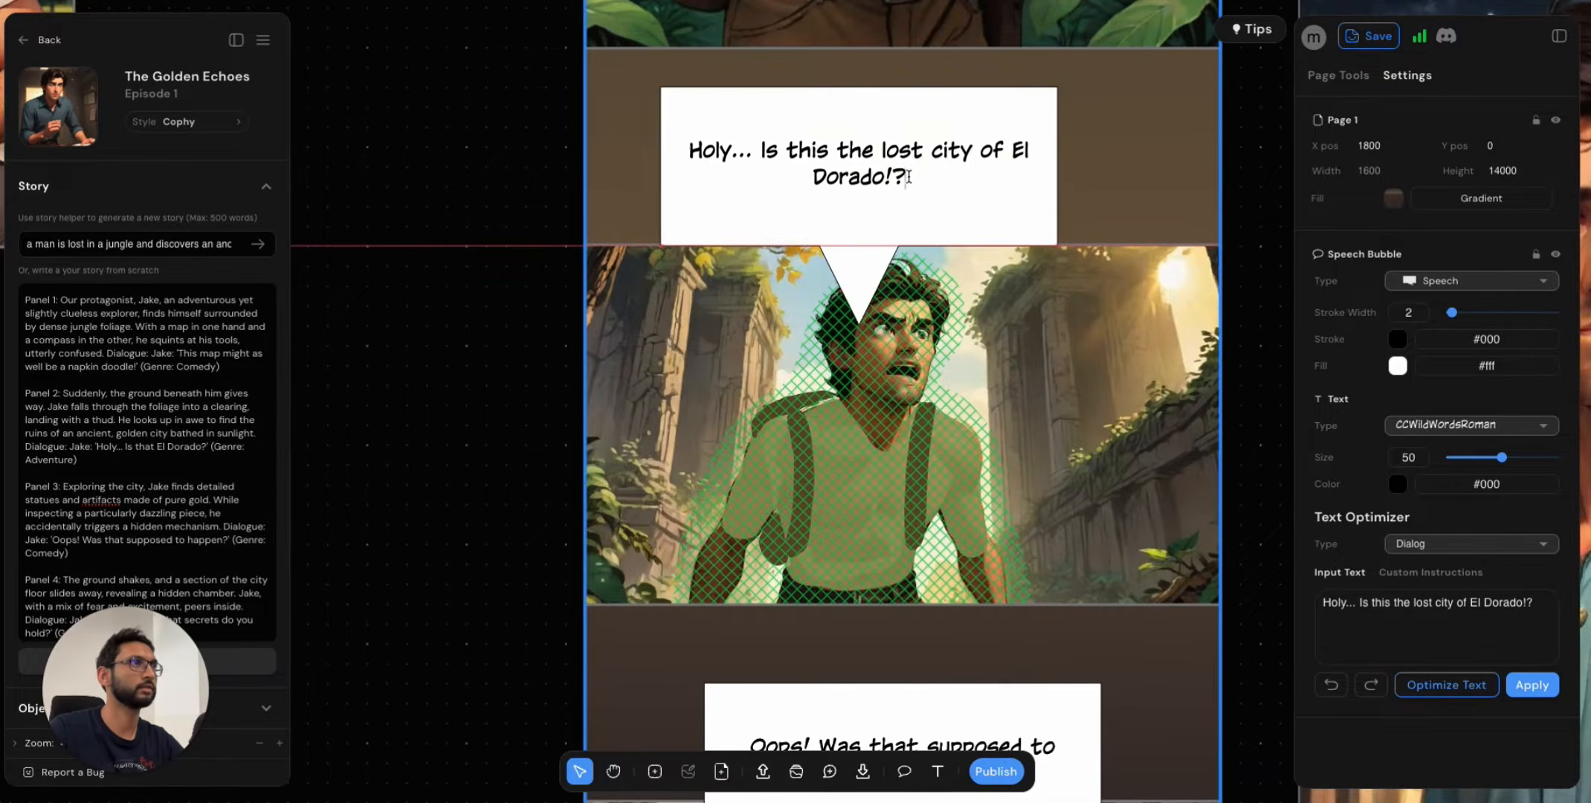
Move the El Dorado speech bubble to the page's left side above Frame 3 and shrink it around its two lines of text.
{"action": "left_click_drag", "start_coordinate": [888, 197], "coordinate": [852, 190]}
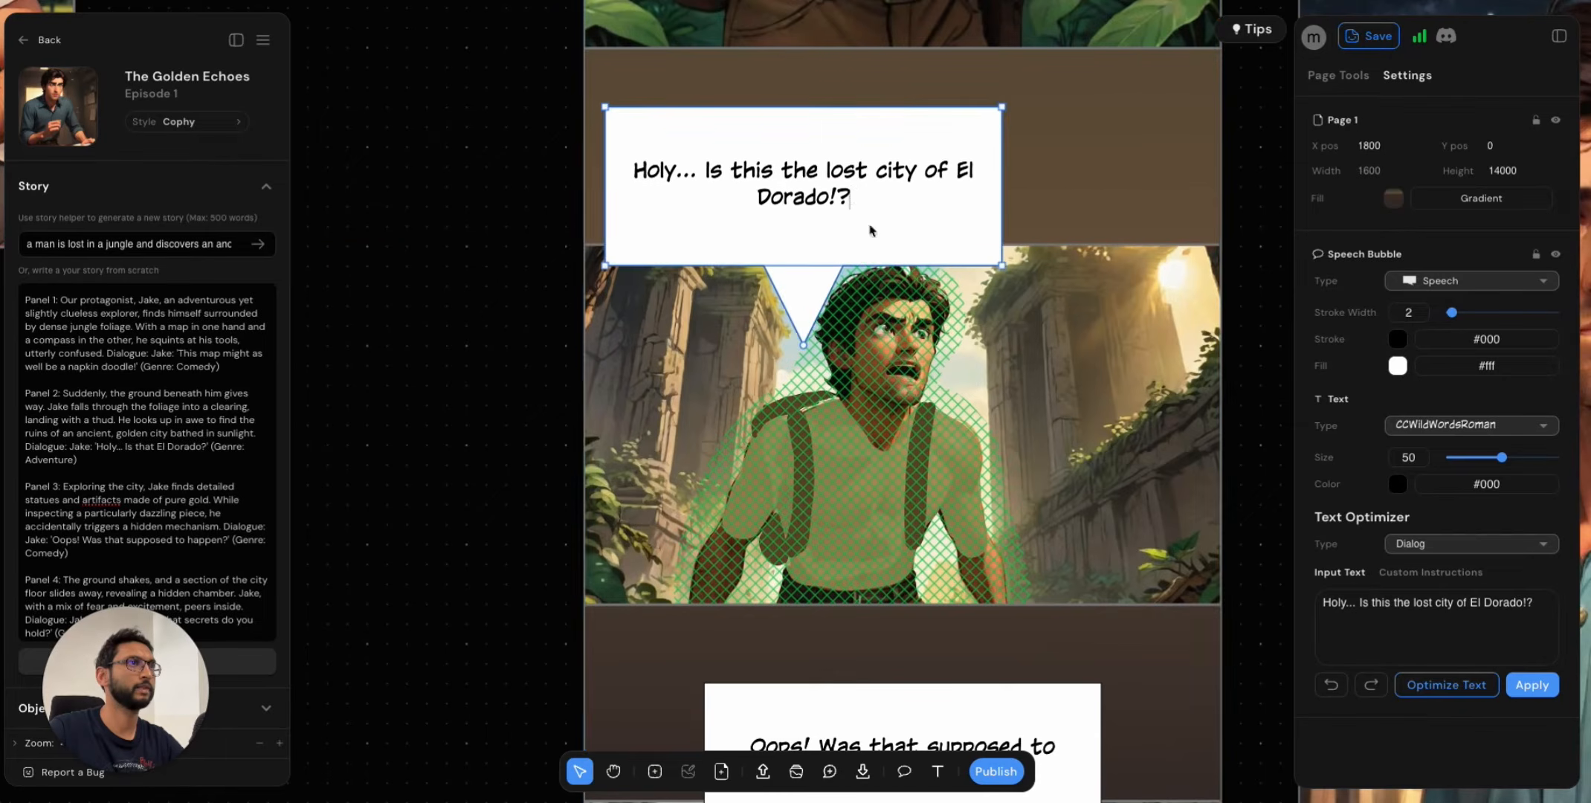
{"action": "left_click_drag", "start_coordinate": [803, 345], "coordinate": [842, 325]}
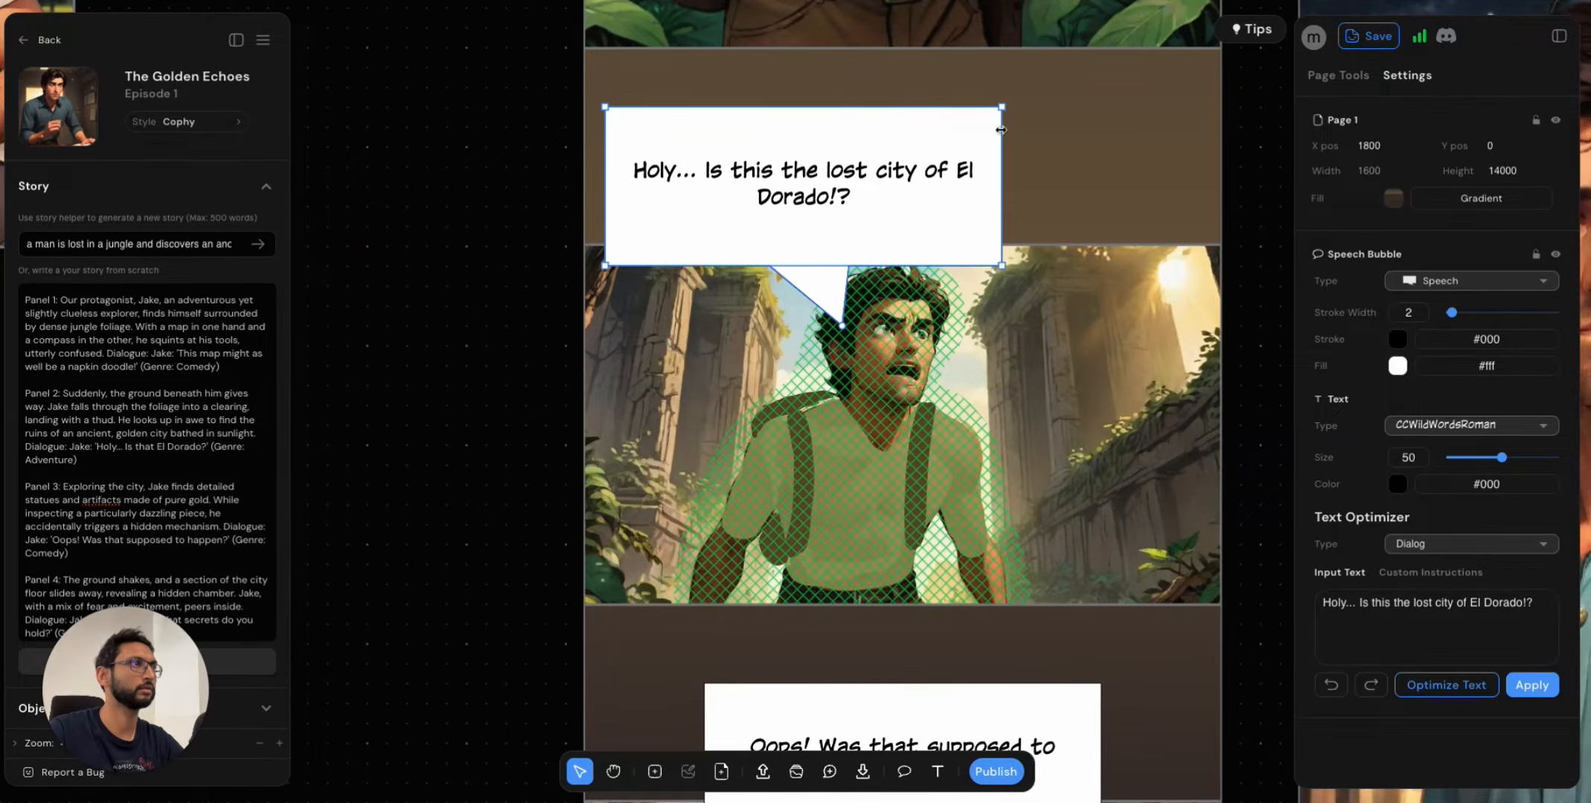
{"action": "left_click_drag", "start_coordinate": [1001, 107], "coordinate": [902, 216]}
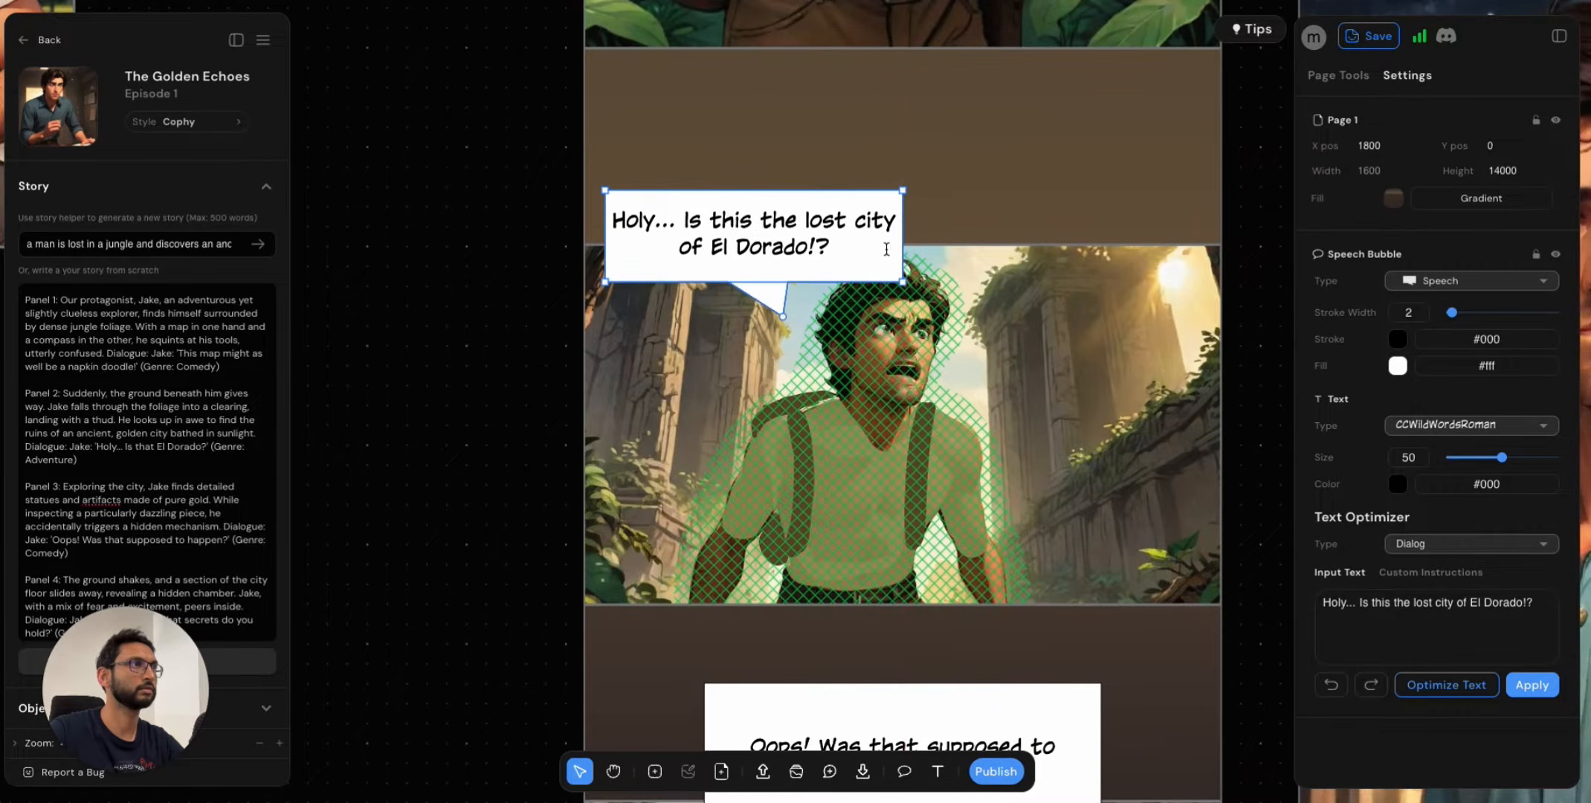
{"action": "left_click_drag", "start_coordinate": [875, 276], "coordinate": [878, 207]}
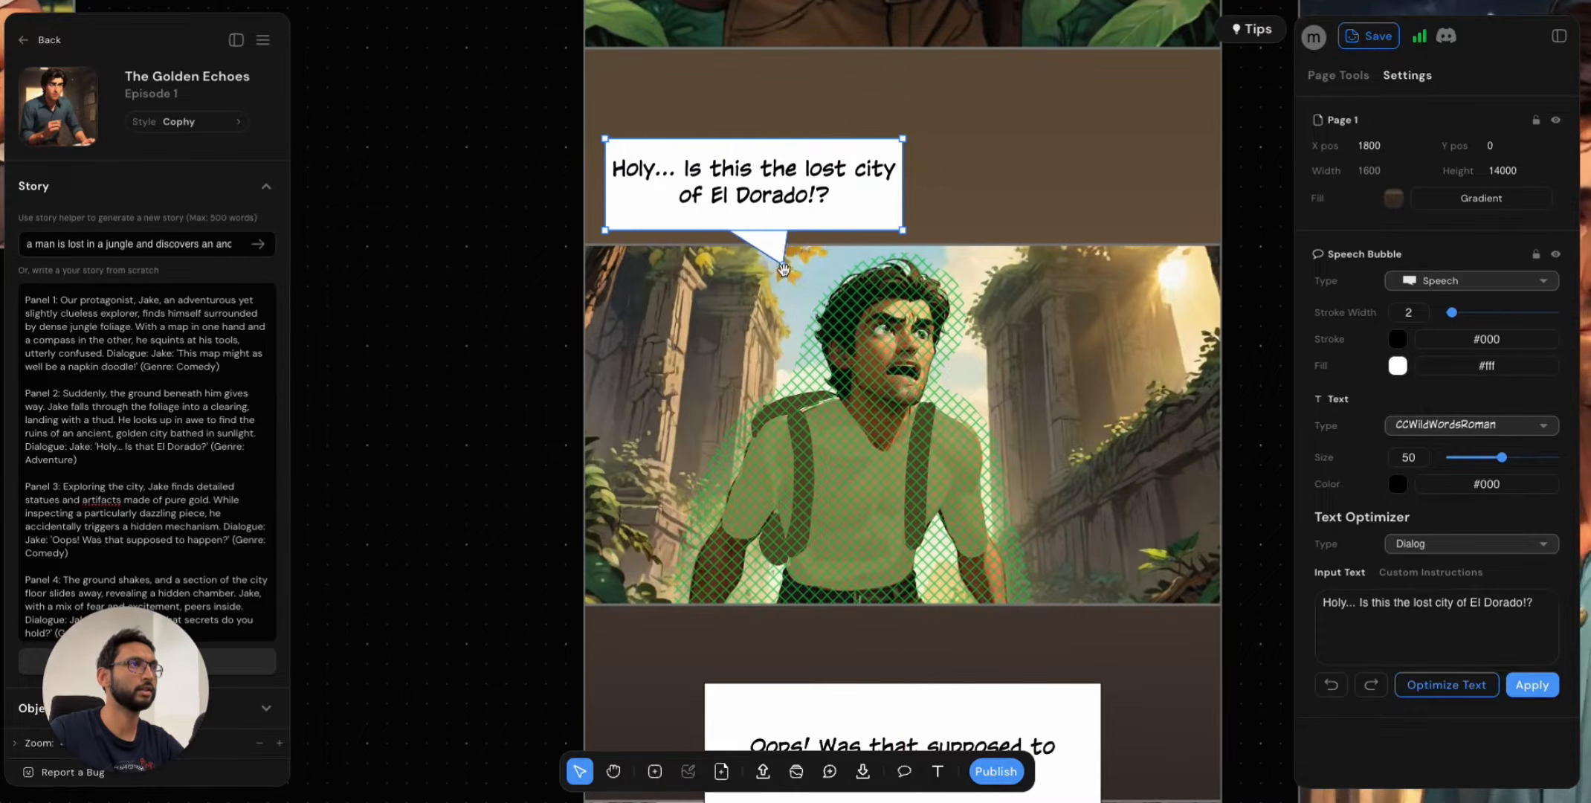
Extend the El Dorado bubble's tail down to the explorer's head and widen the bubble slightly.
{"action": "left_click_drag", "start_coordinate": [784, 272], "coordinate": [815, 331]}
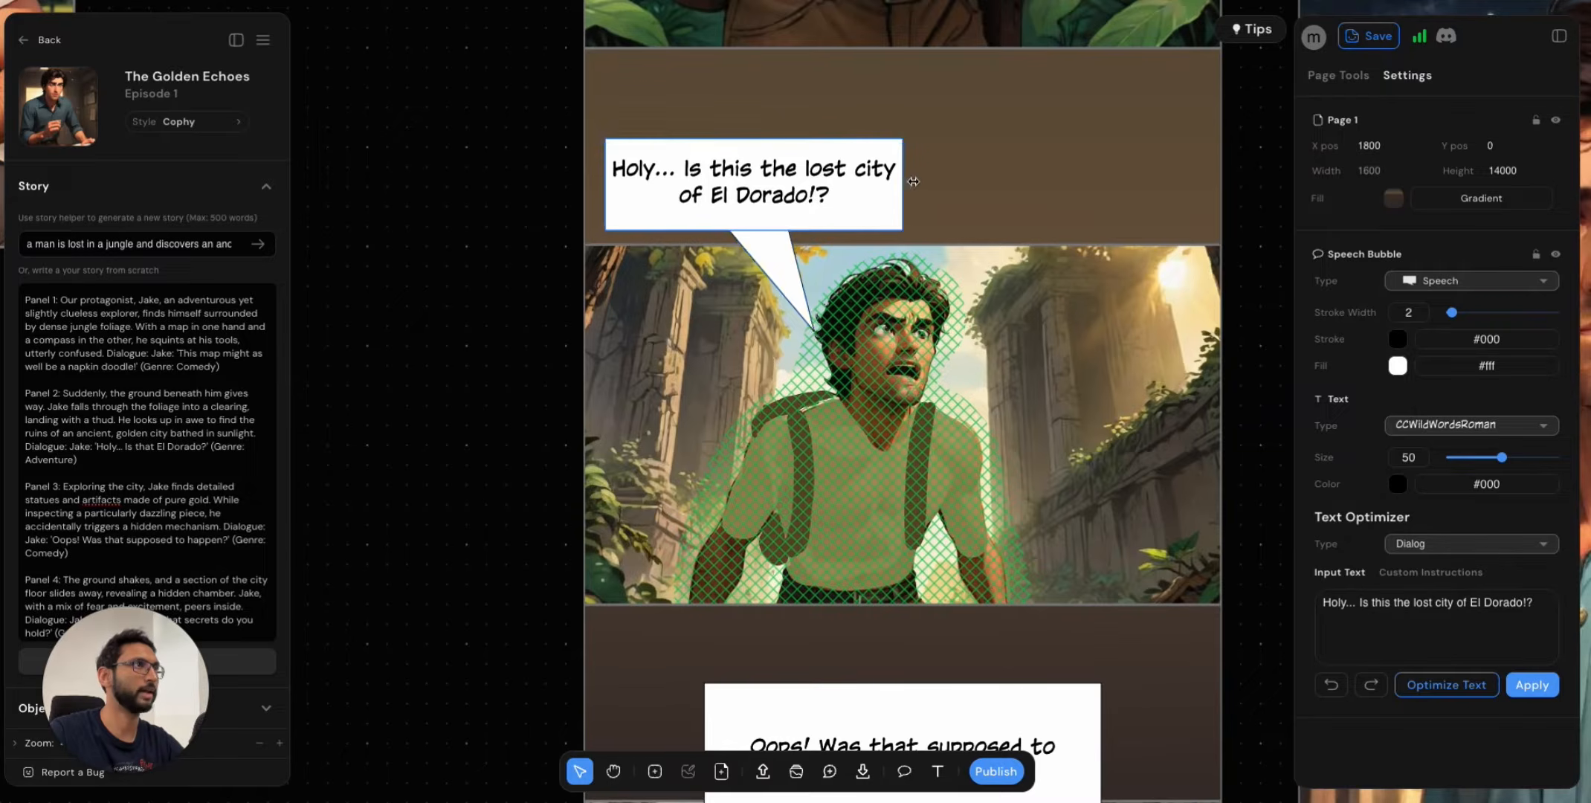
{"action": "left_click_drag", "start_coordinate": [902, 181], "coordinate": [920, 182]}
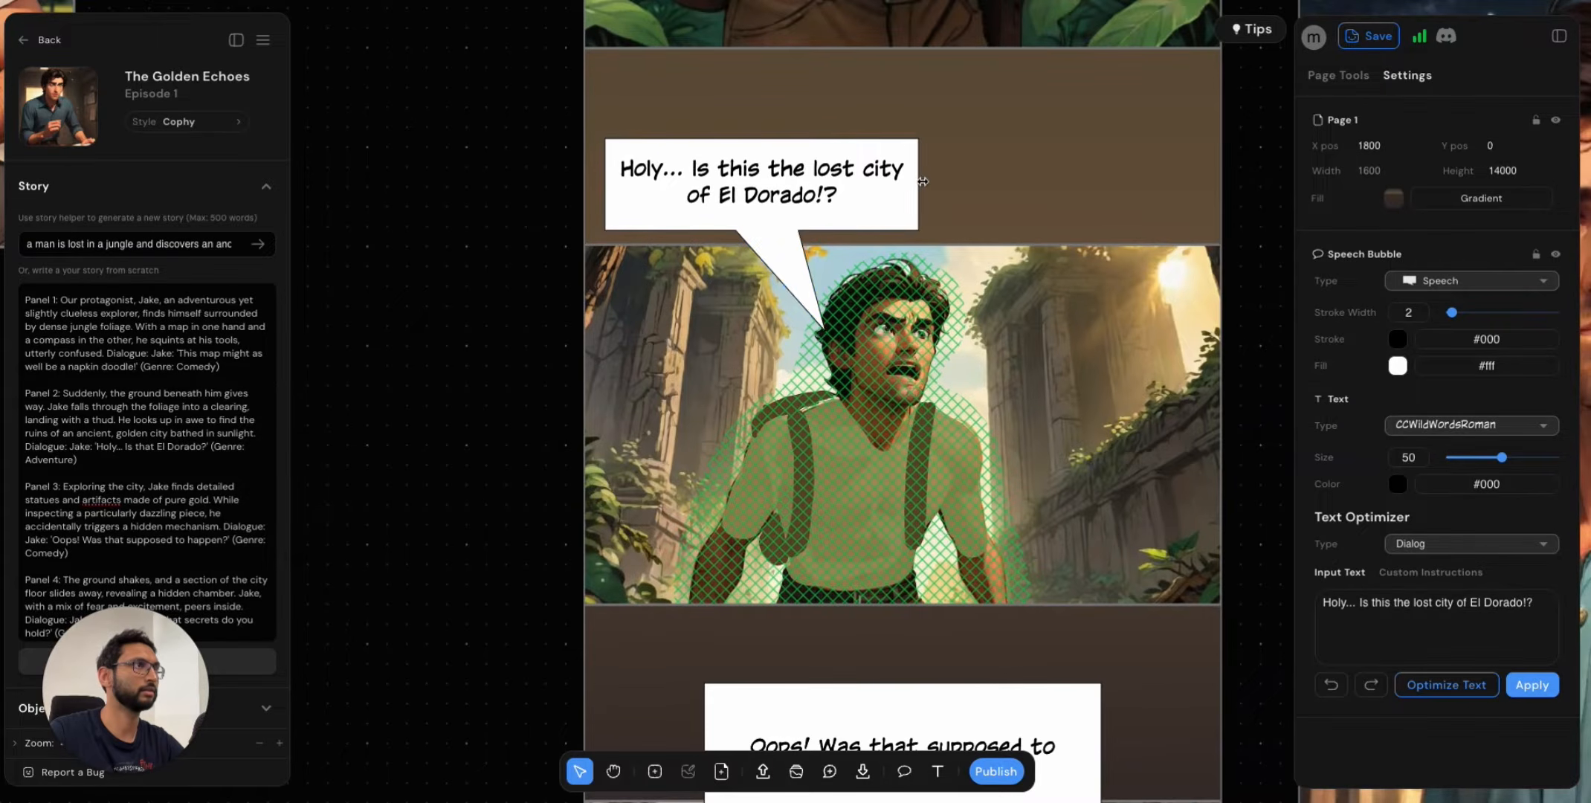
{"action": "left_click", "coordinate": [1106, 184]}
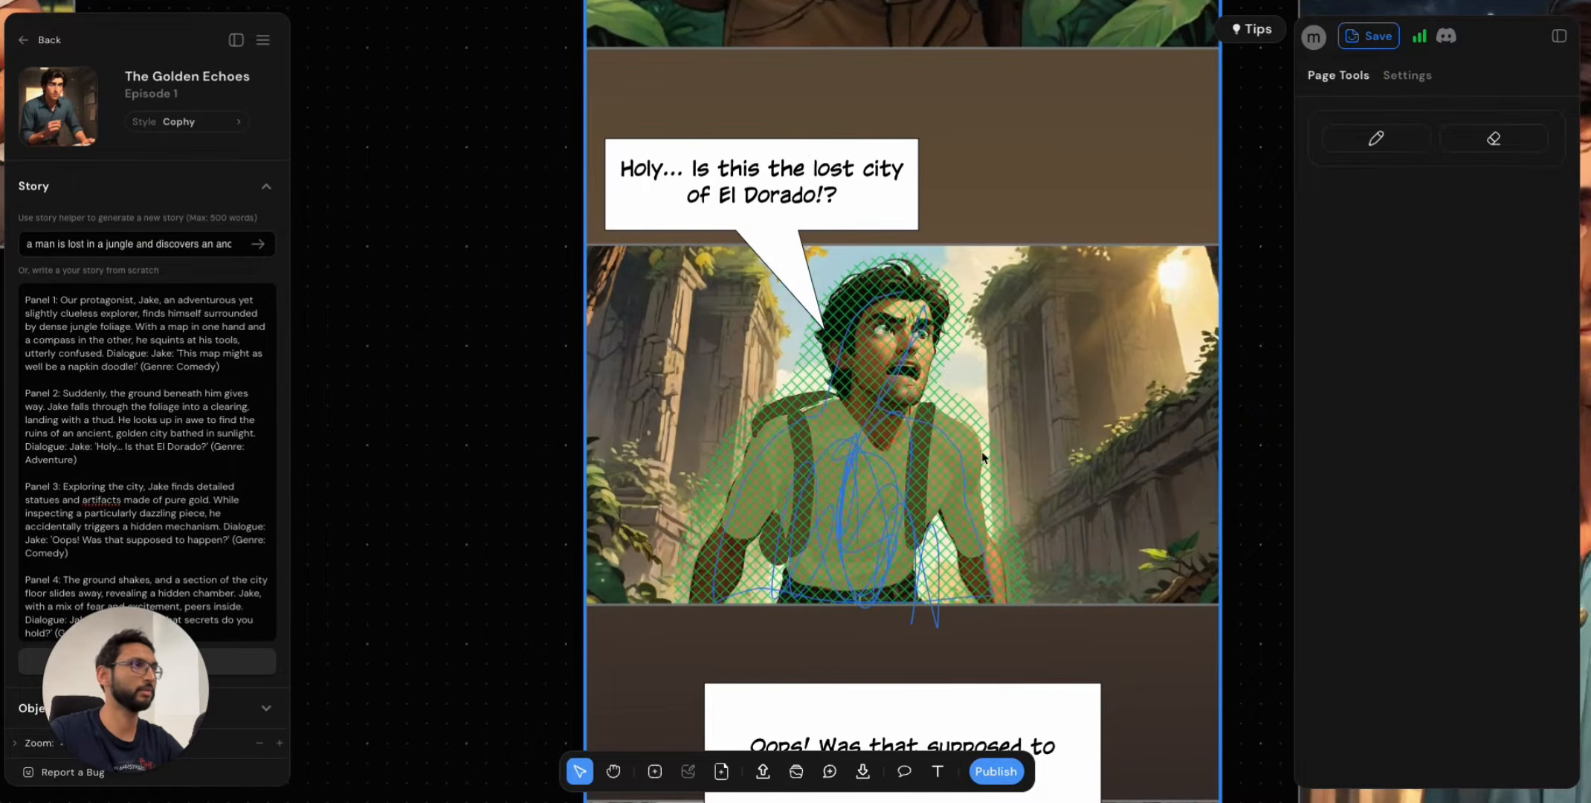
Compare Frame 3's four generated variants, set the strength to 0.5 and generate another batch of four images.
{"action": "left_click", "coordinate": [1073, 426]}
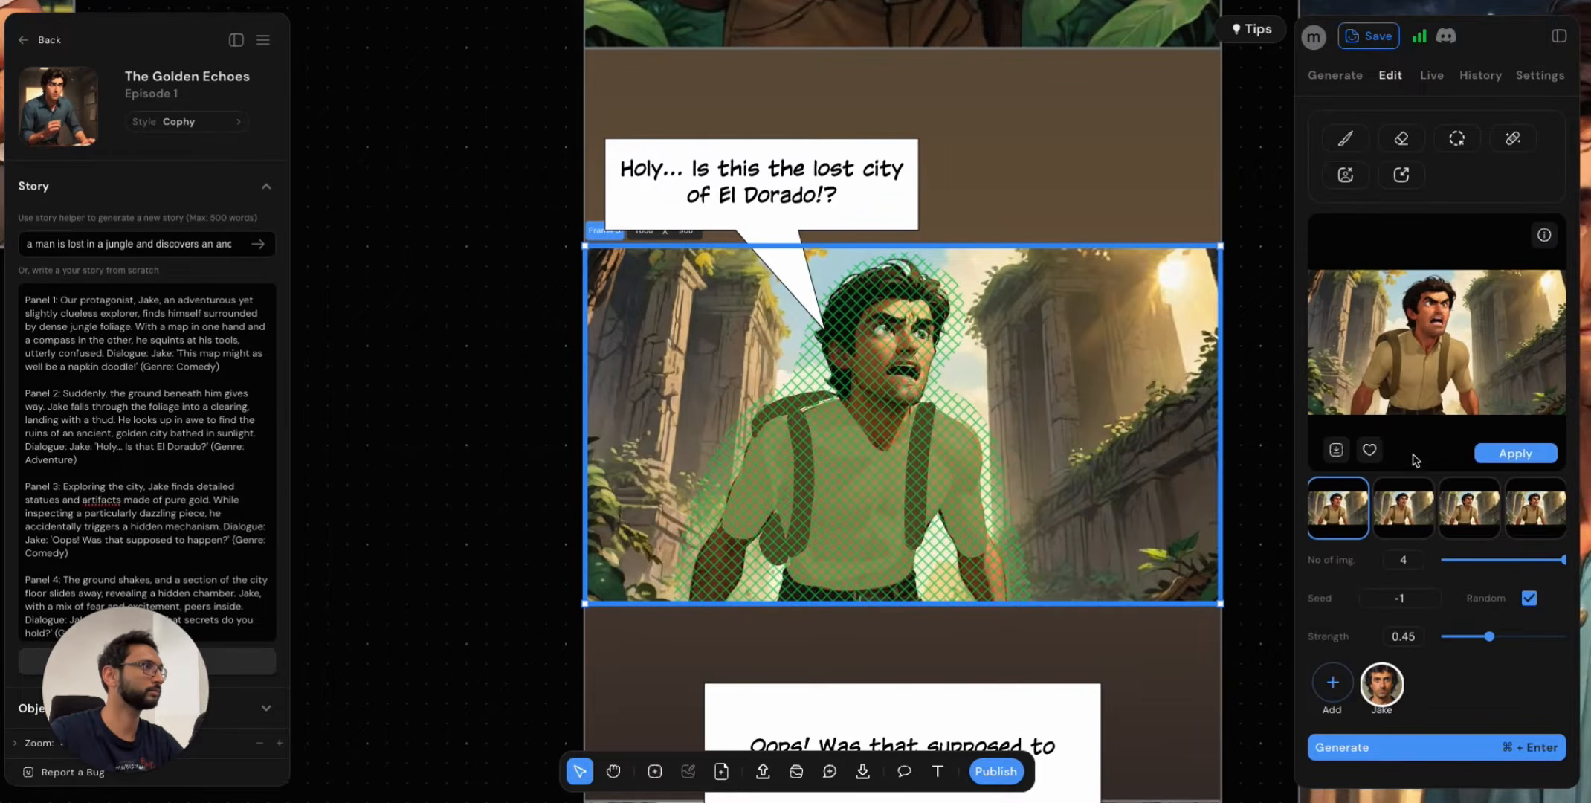
{"action": "left_click", "coordinate": [1405, 507]}
{"action": "left_click", "coordinate": [1478, 524]}
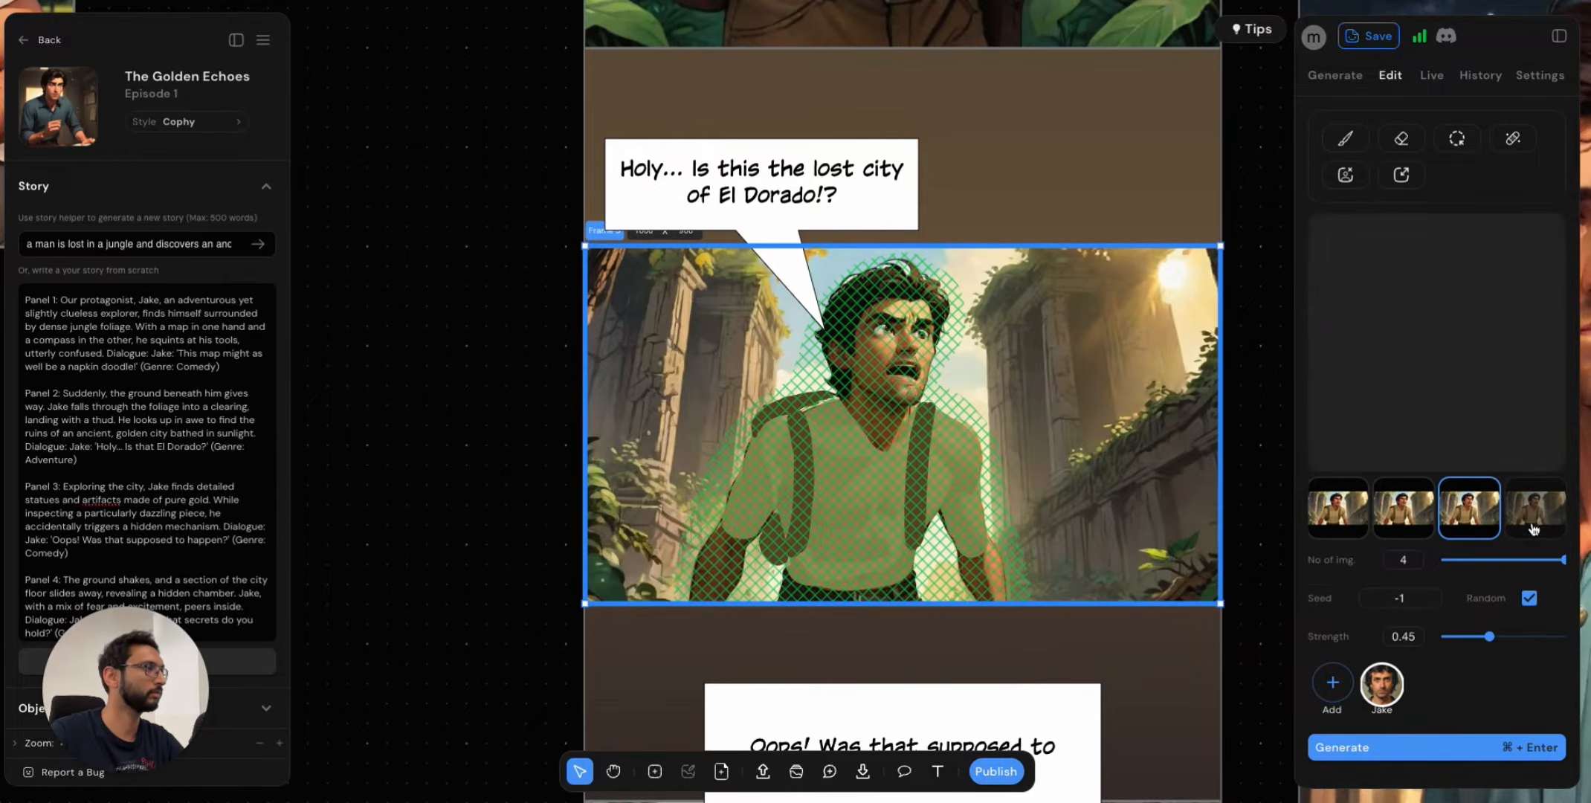
{"action": "left_click", "coordinate": [1534, 524]}
{"action": "left_click_drag", "start_coordinate": [1492, 638], "coordinate": [1496, 637]}
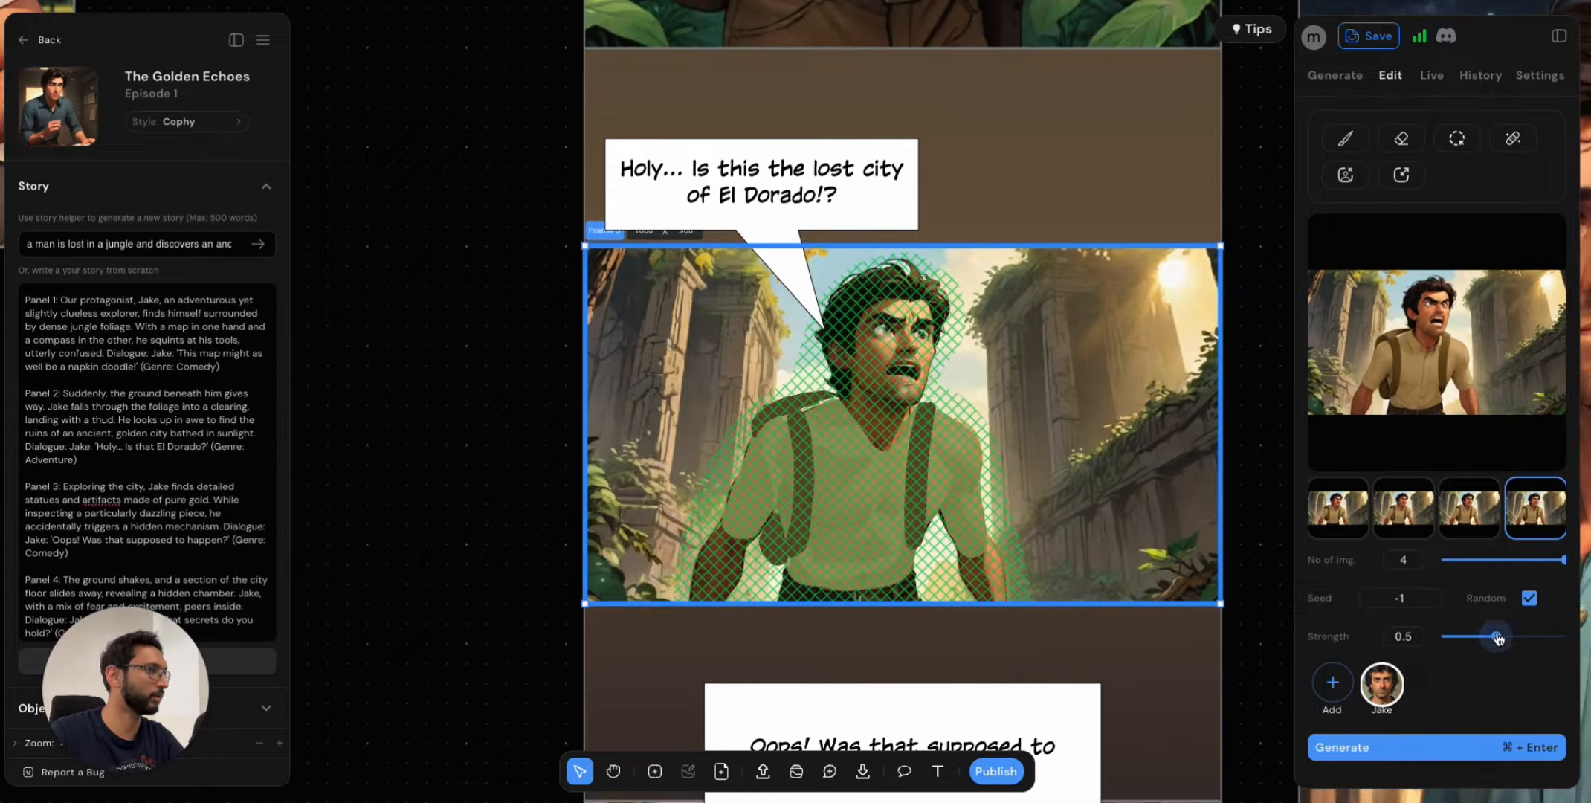
{"action": "left_click", "coordinate": [1478, 740]}
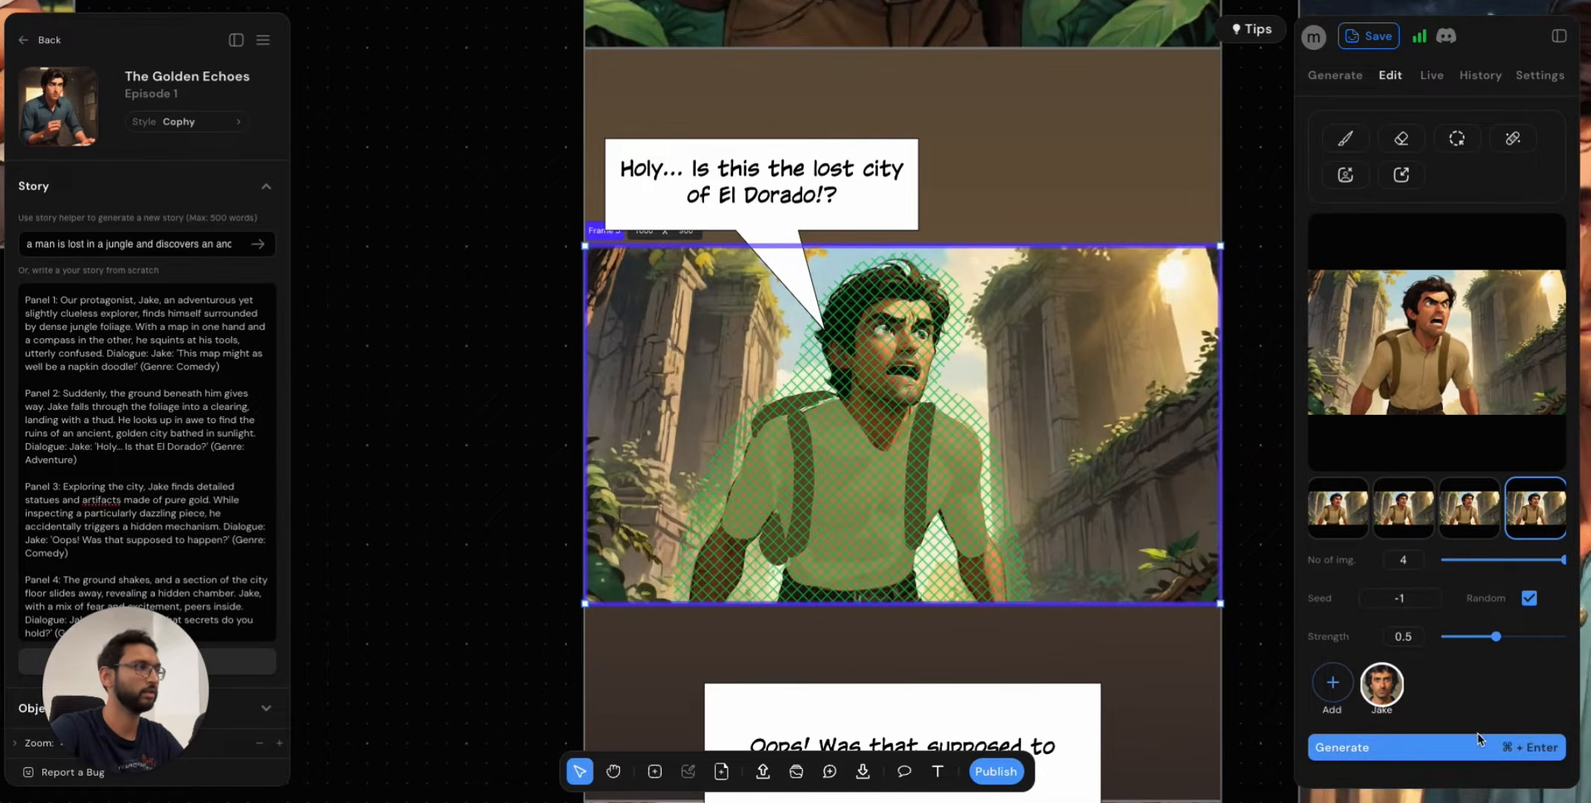
Compare Frame 3's newly generated explorer variants in close-up and apply the first one to the frame.
{"action": "left_click", "coordinate": [1427, 351]}
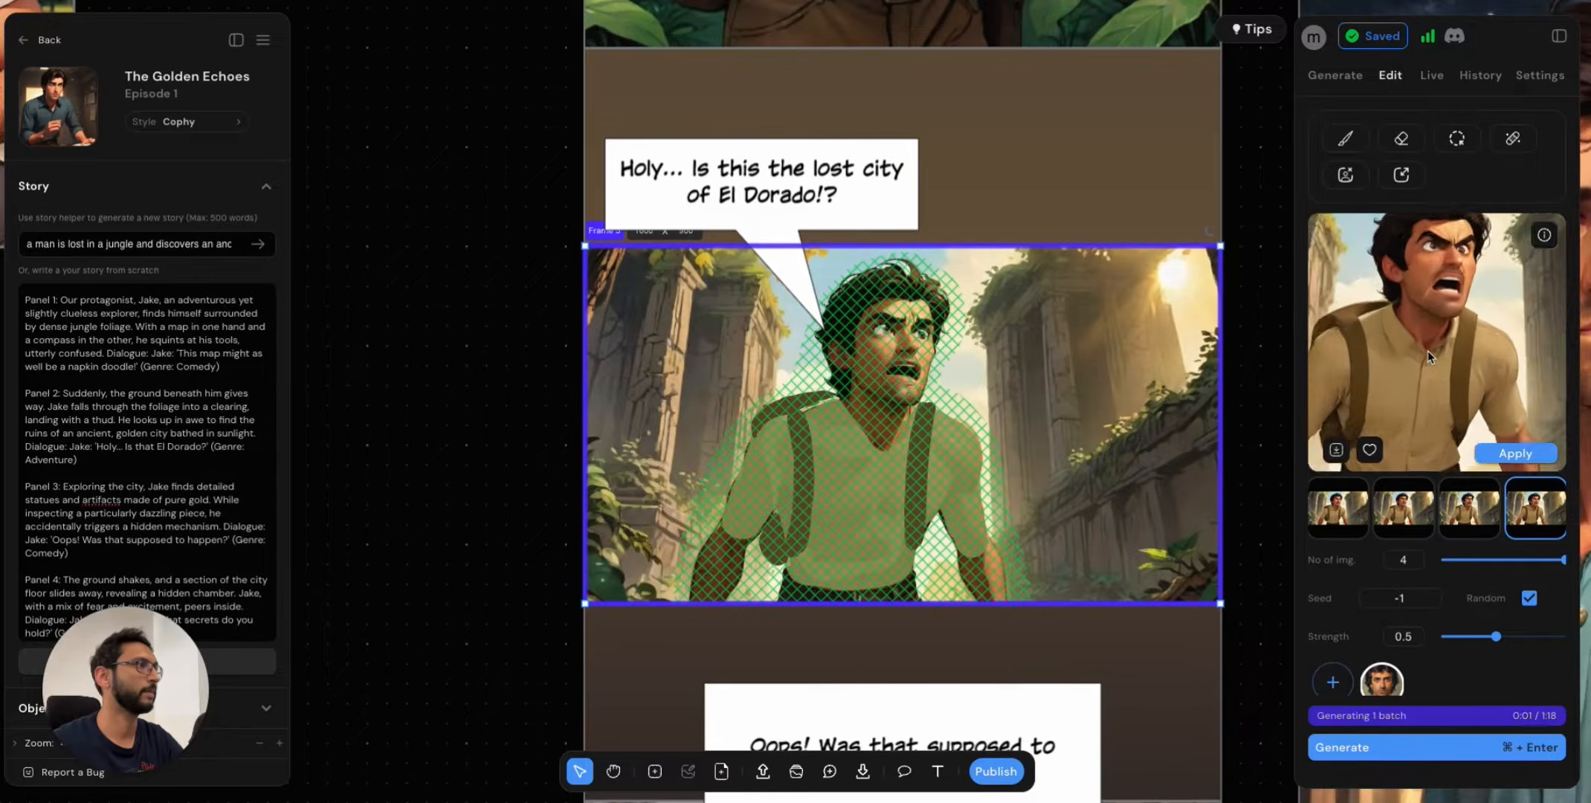
{"action": "left_click", "coordinate": [1459, 398]}
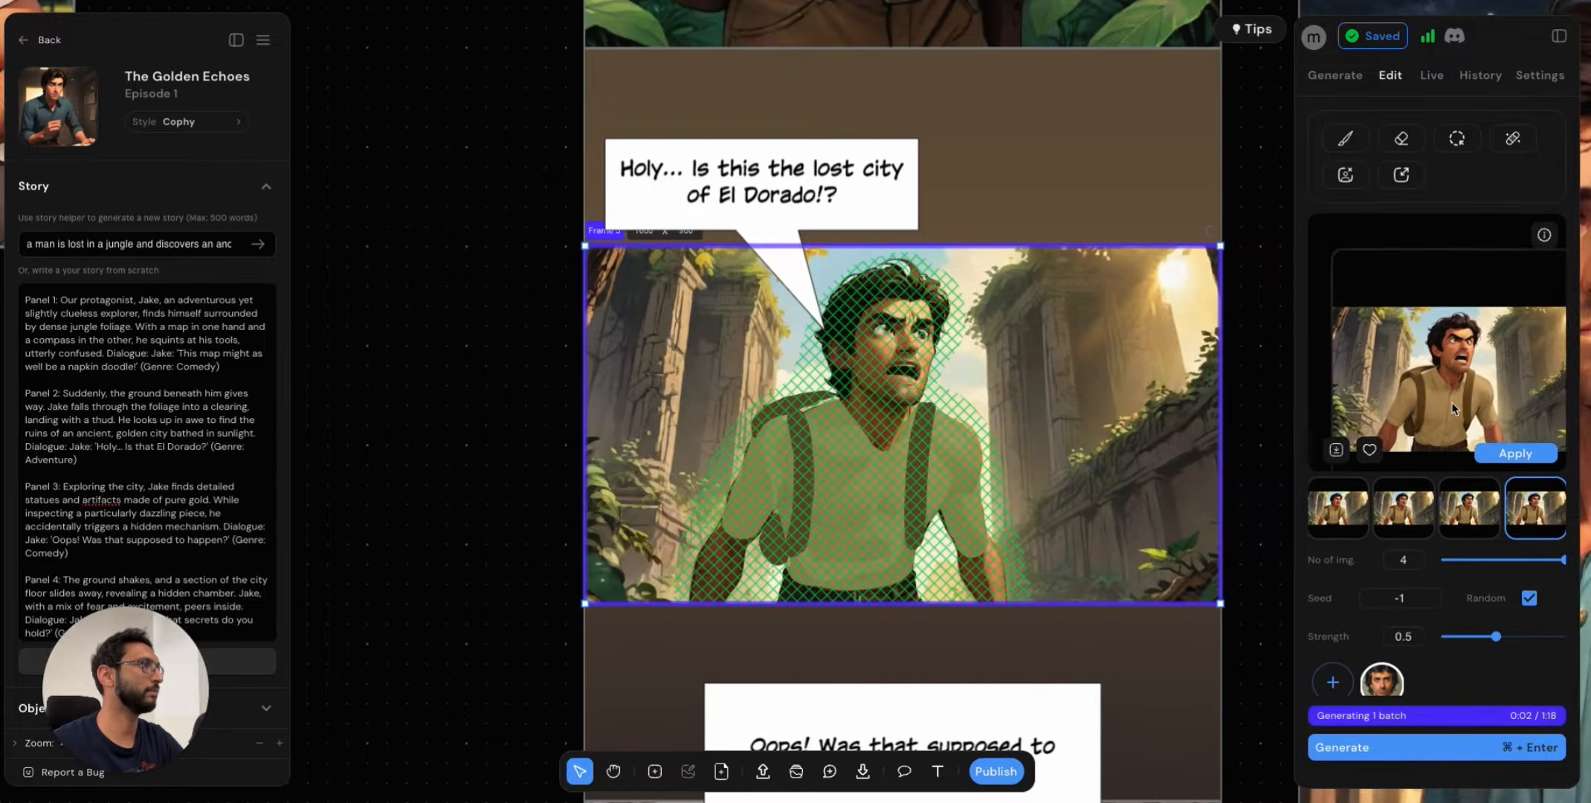
{"action": "left_click", "coordinate": [1453, 365]}
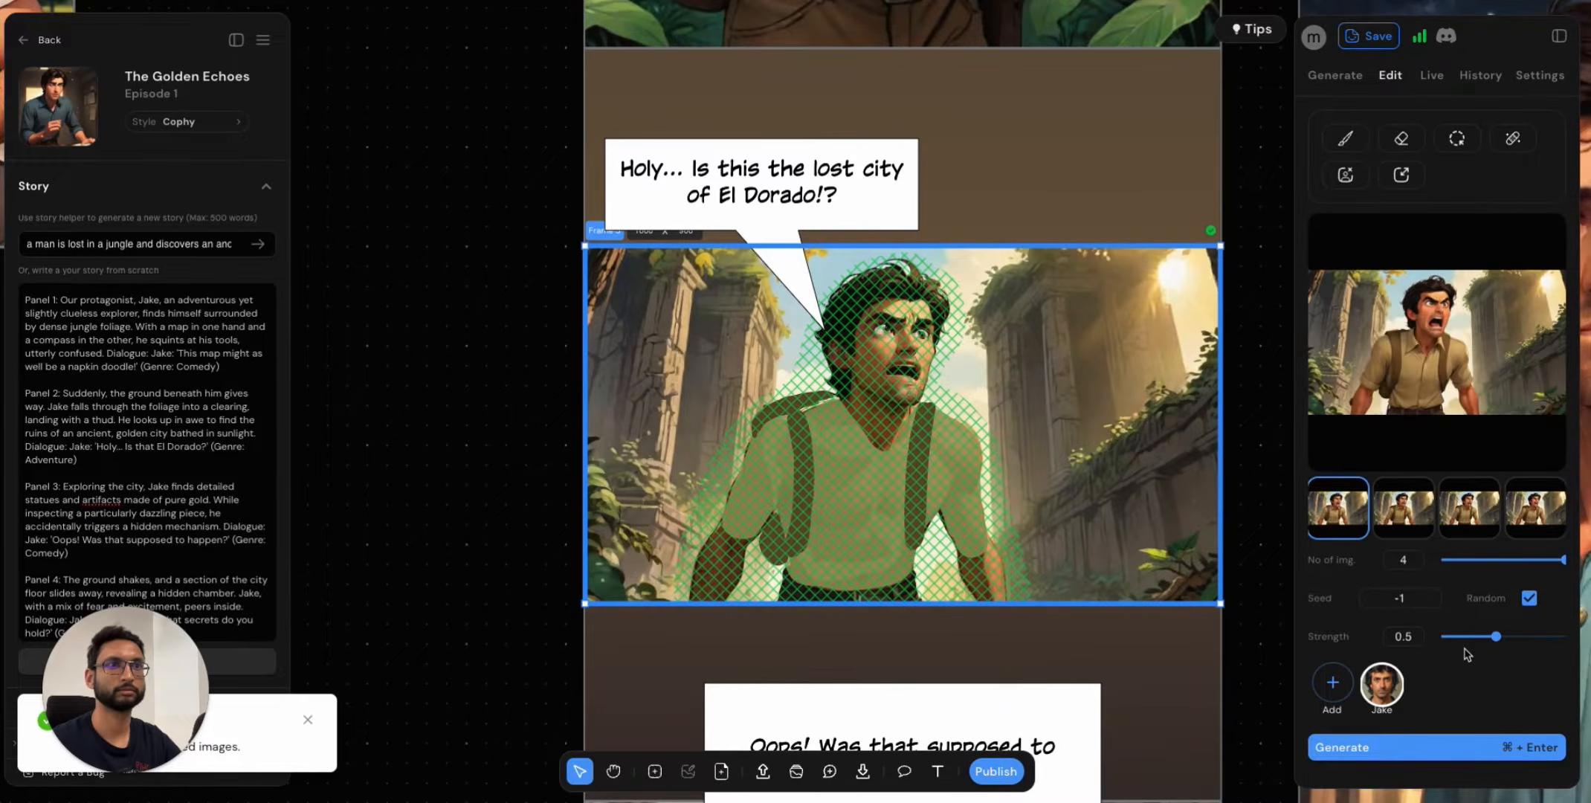
{"action": "left_click", "coordinate": [1428, 354]}
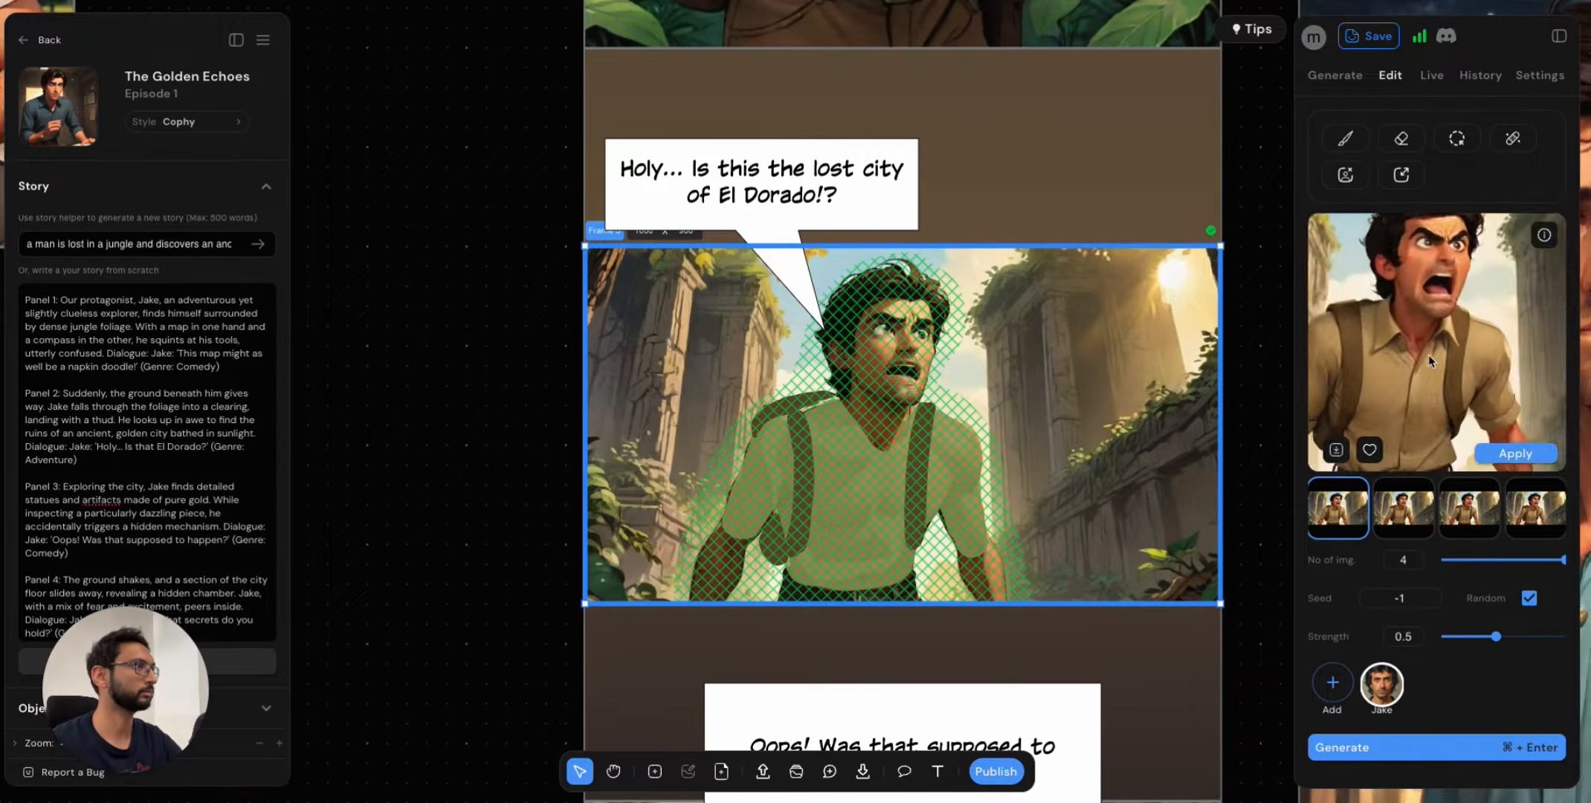
{"action": "left_click", "coordinate": [1417, 517]}
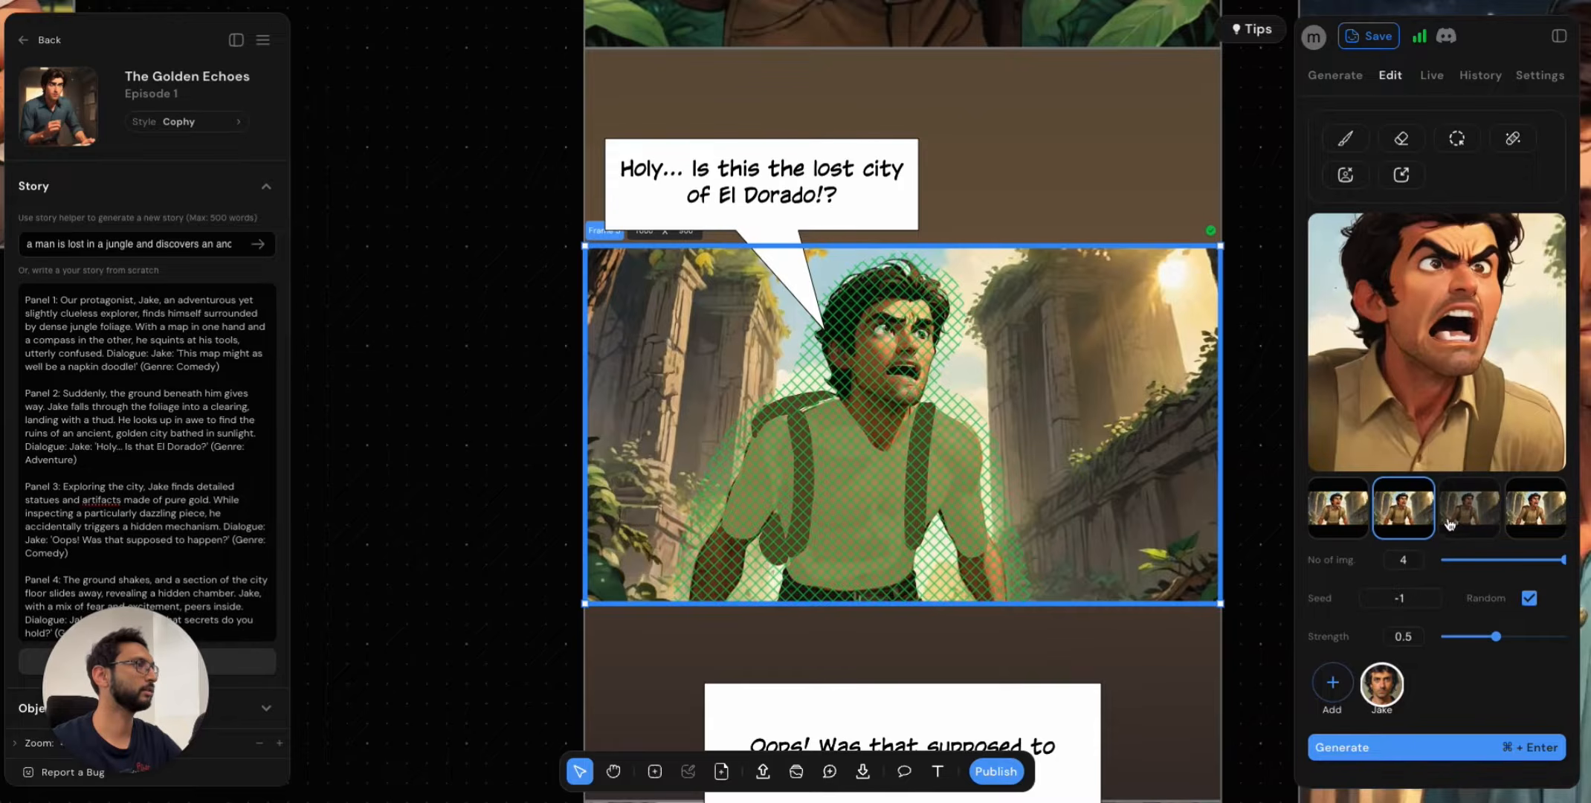
{"action": "left_click", "coordinate": [1461, 517]}
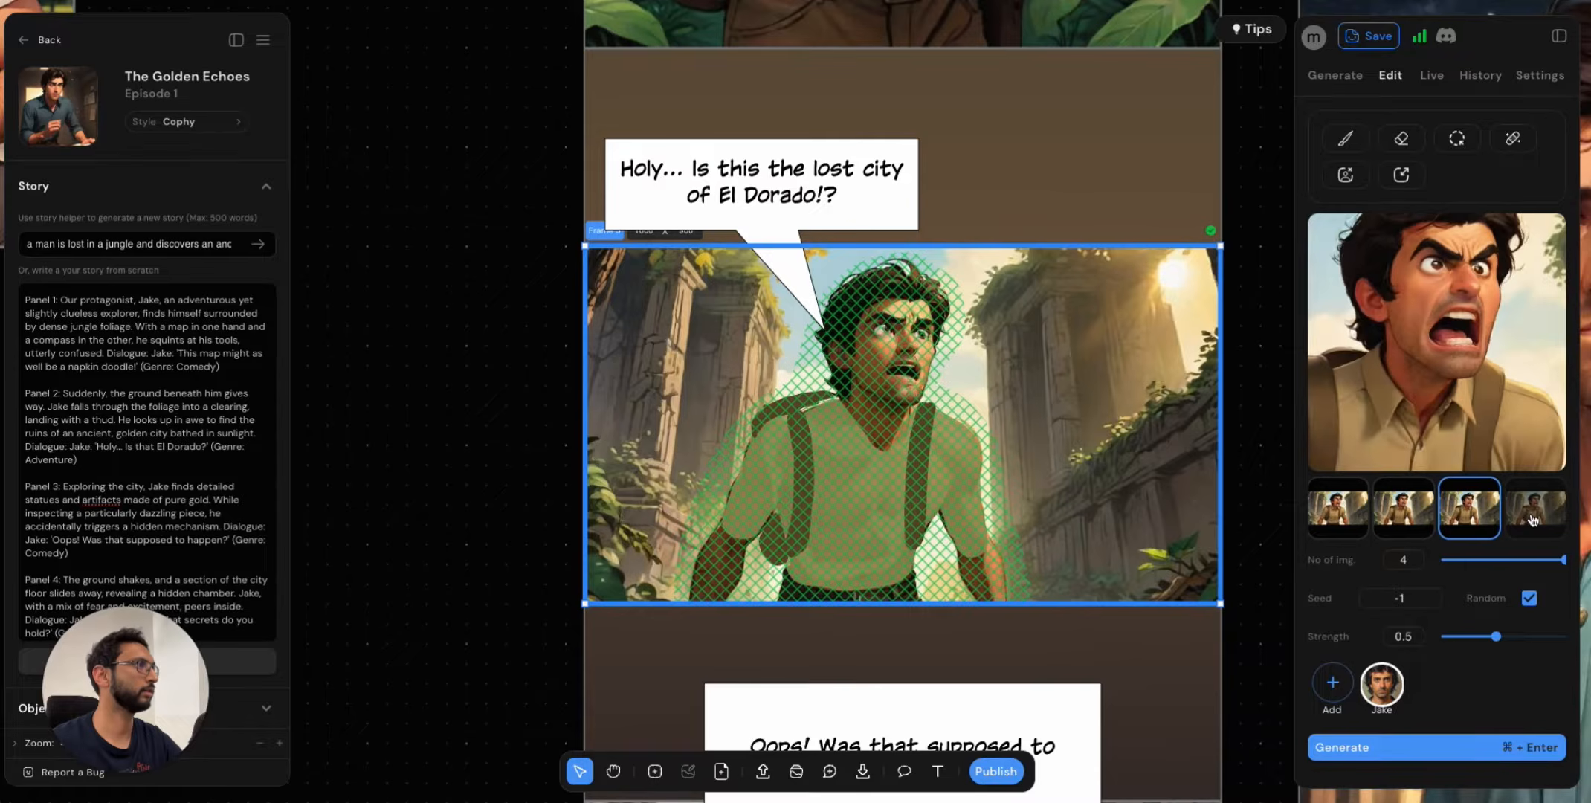
{"action": "left_click", "coordinate": [1528, 515]}
{"action": "left_click", "coordinate": [1338, 511]}
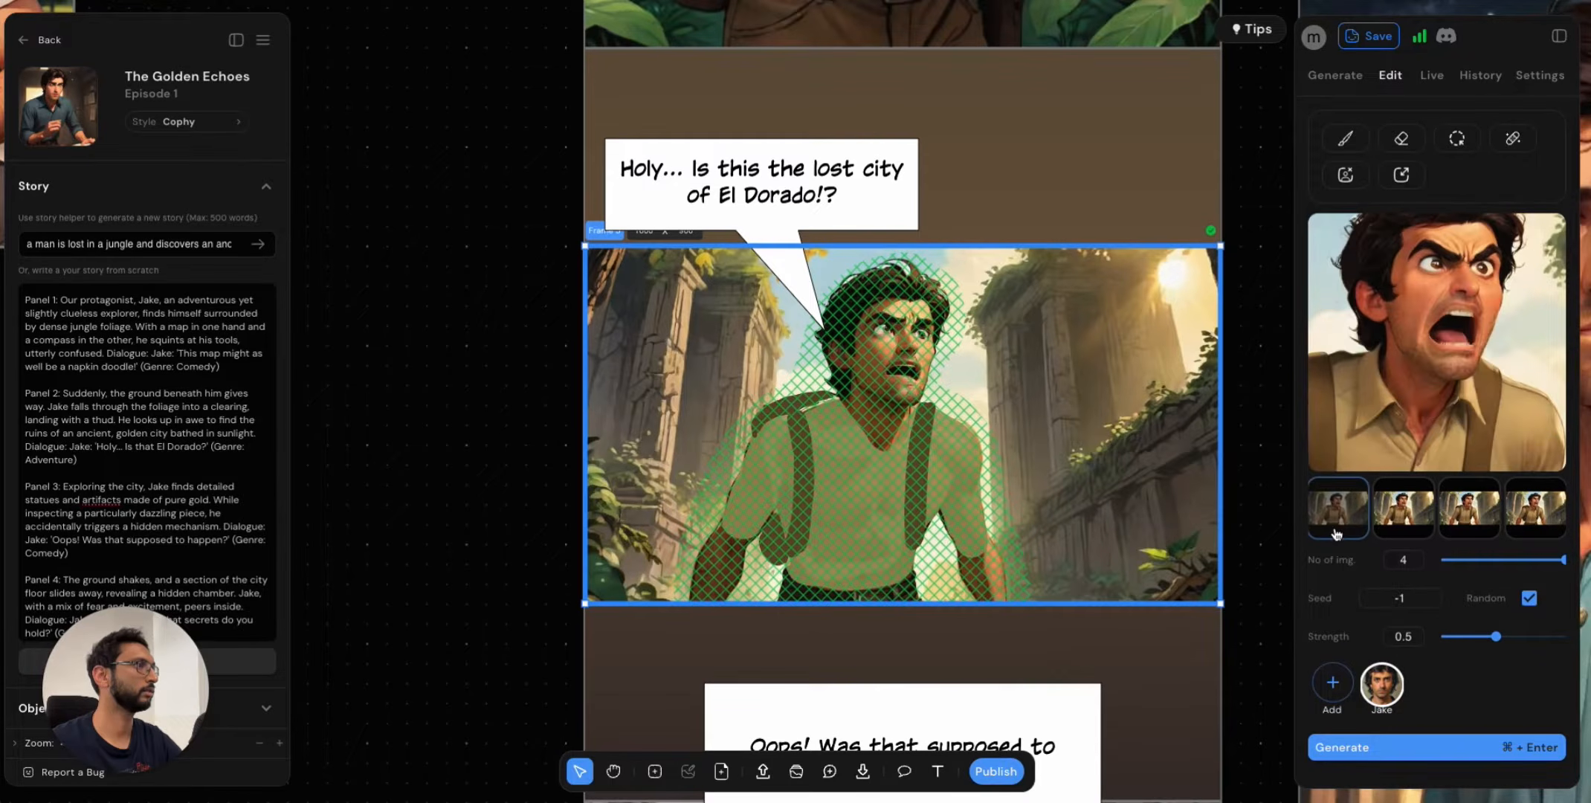
{"action": "mouse_move", "coordinate": [1431, 405]}
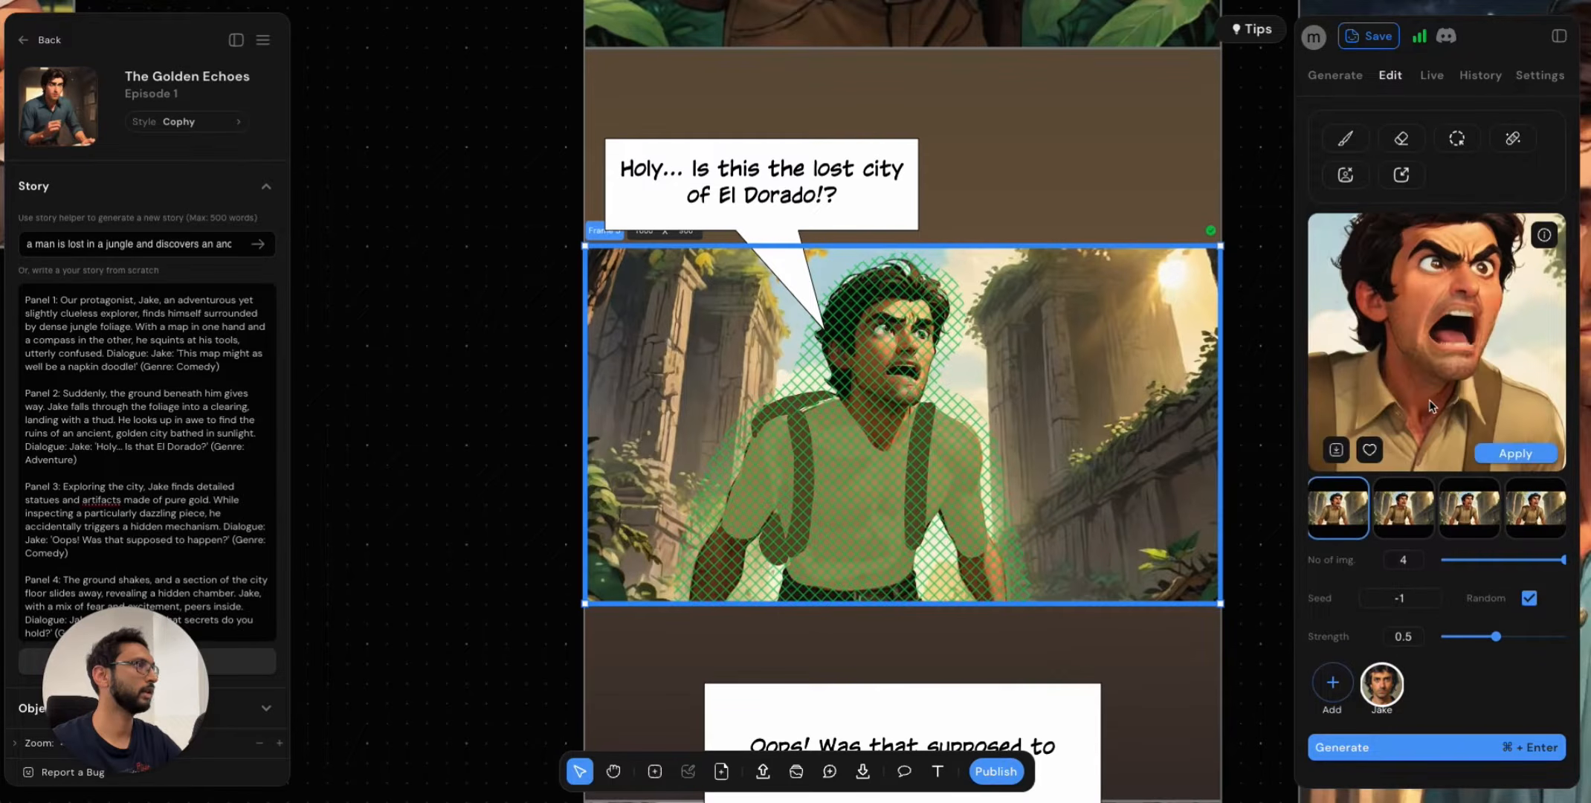
{"action": "left_click", "coordinate": [1517, 455]}
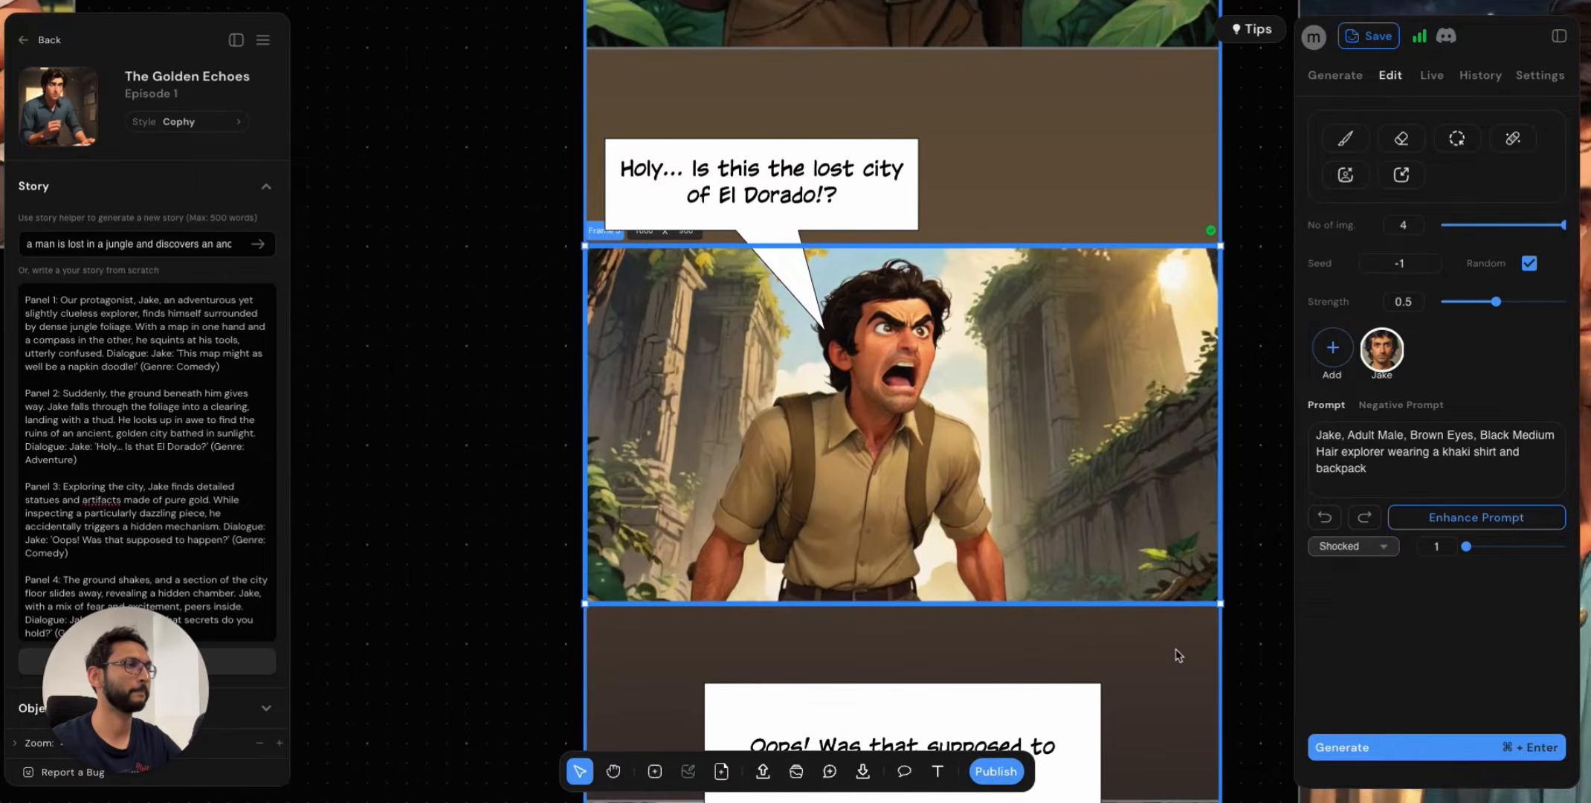
Examine the panel below Frame 3 and compare it with the Panel 3 description in the story text.
{"action": "scroll", "coordinate": [1164, 658], "scroll_direction": "down", "scroll_amount": 3}
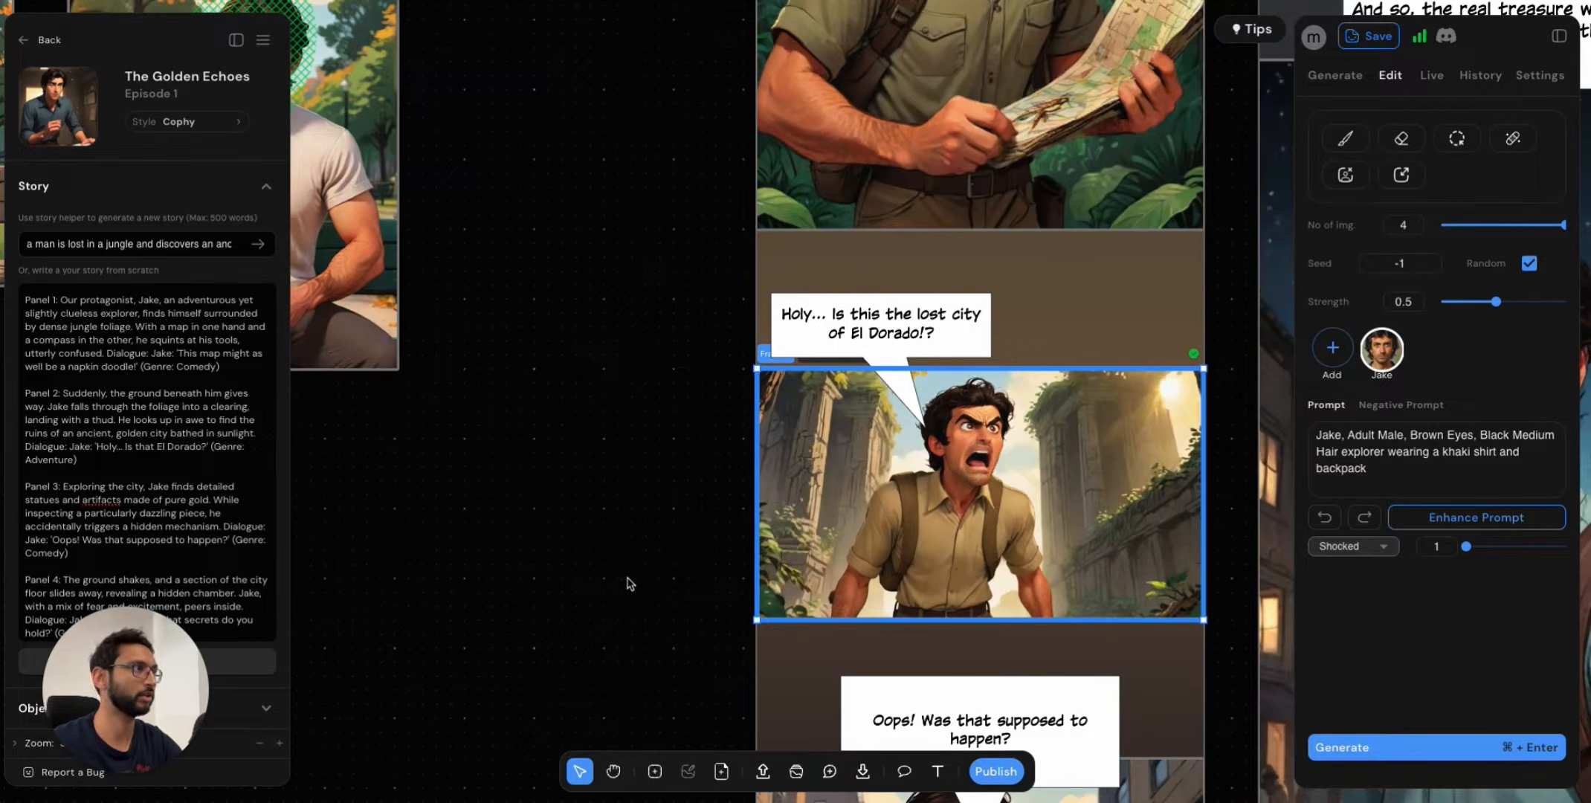
{"action": "scroll", "coordinate": [631, 598], "scroll_direction": "down", "scroll_amount": 5}
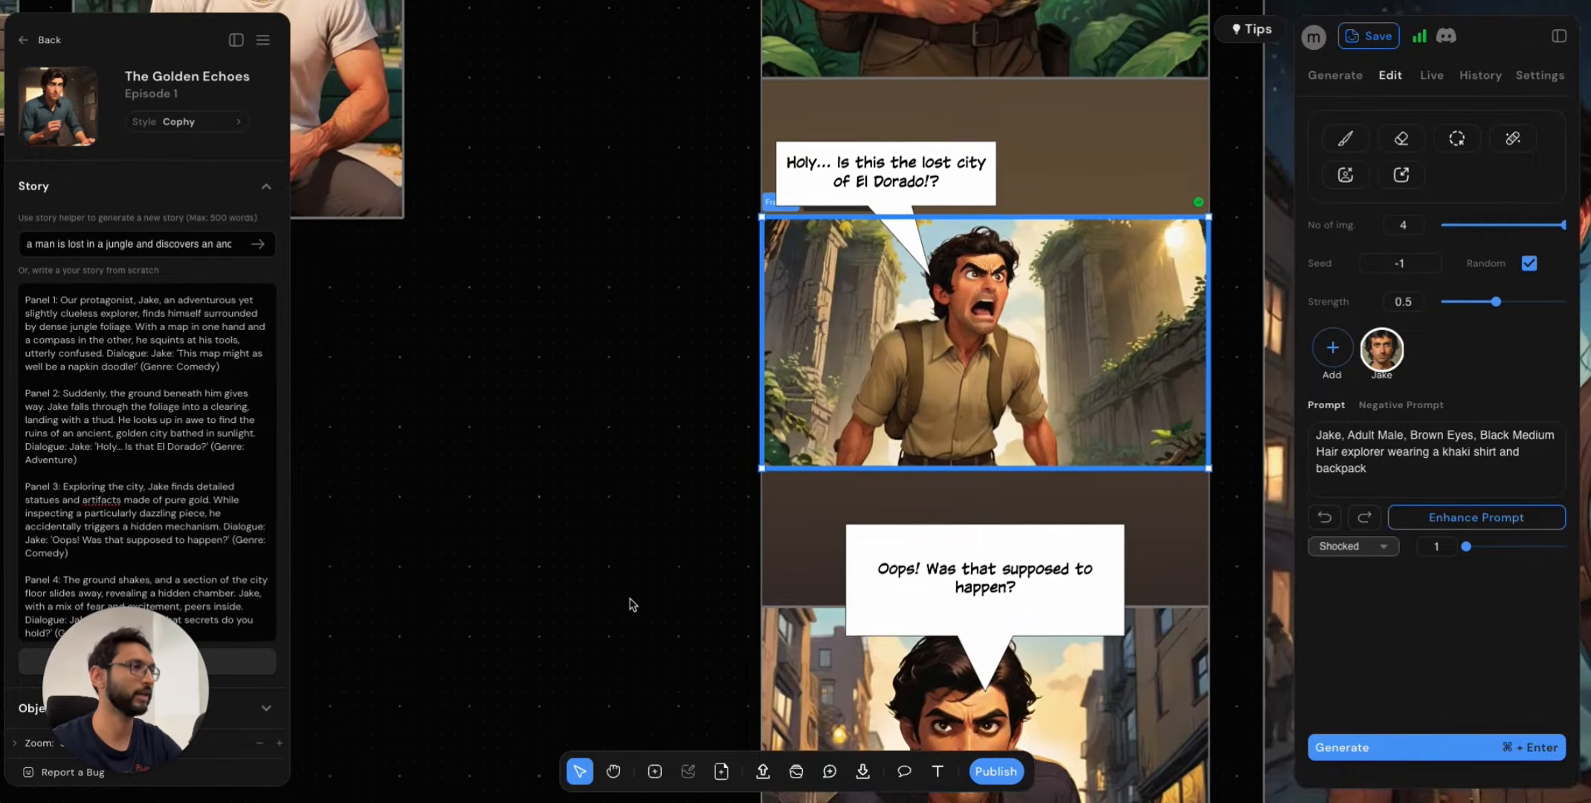
{"action": "scroll", "coordinate": [624, 604], "scroll_direction": "down", "scroll_amount": 1}
{"action": "scroll", "coordinate": [623, 606], "scroll_direction": "down", "scroll_amount": 5}
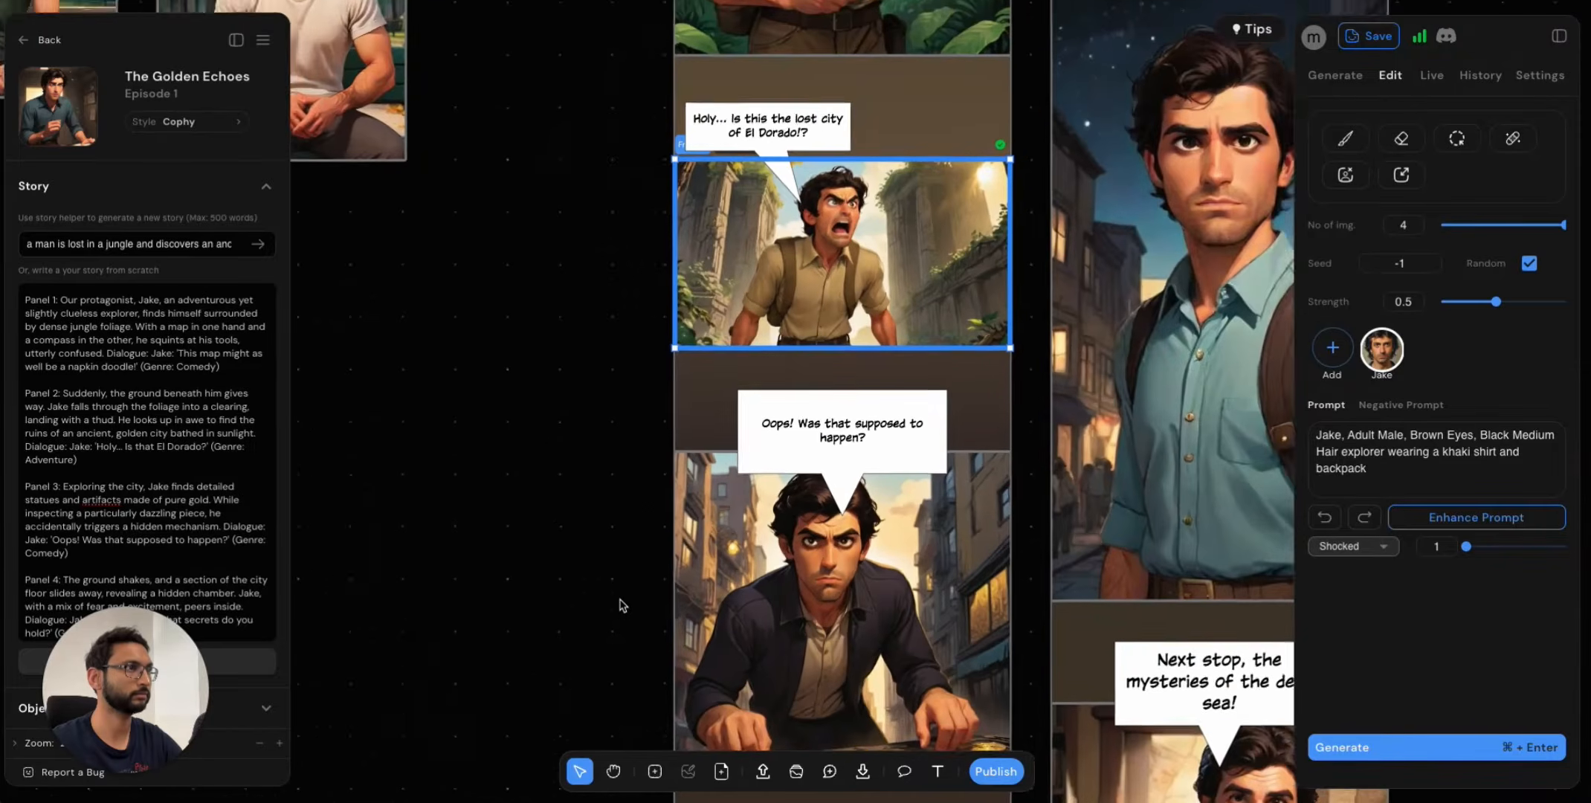
{"action": "scroll", "coordinate": [615, 609], "scroll_direction": "down", "scroll_amount": 1}
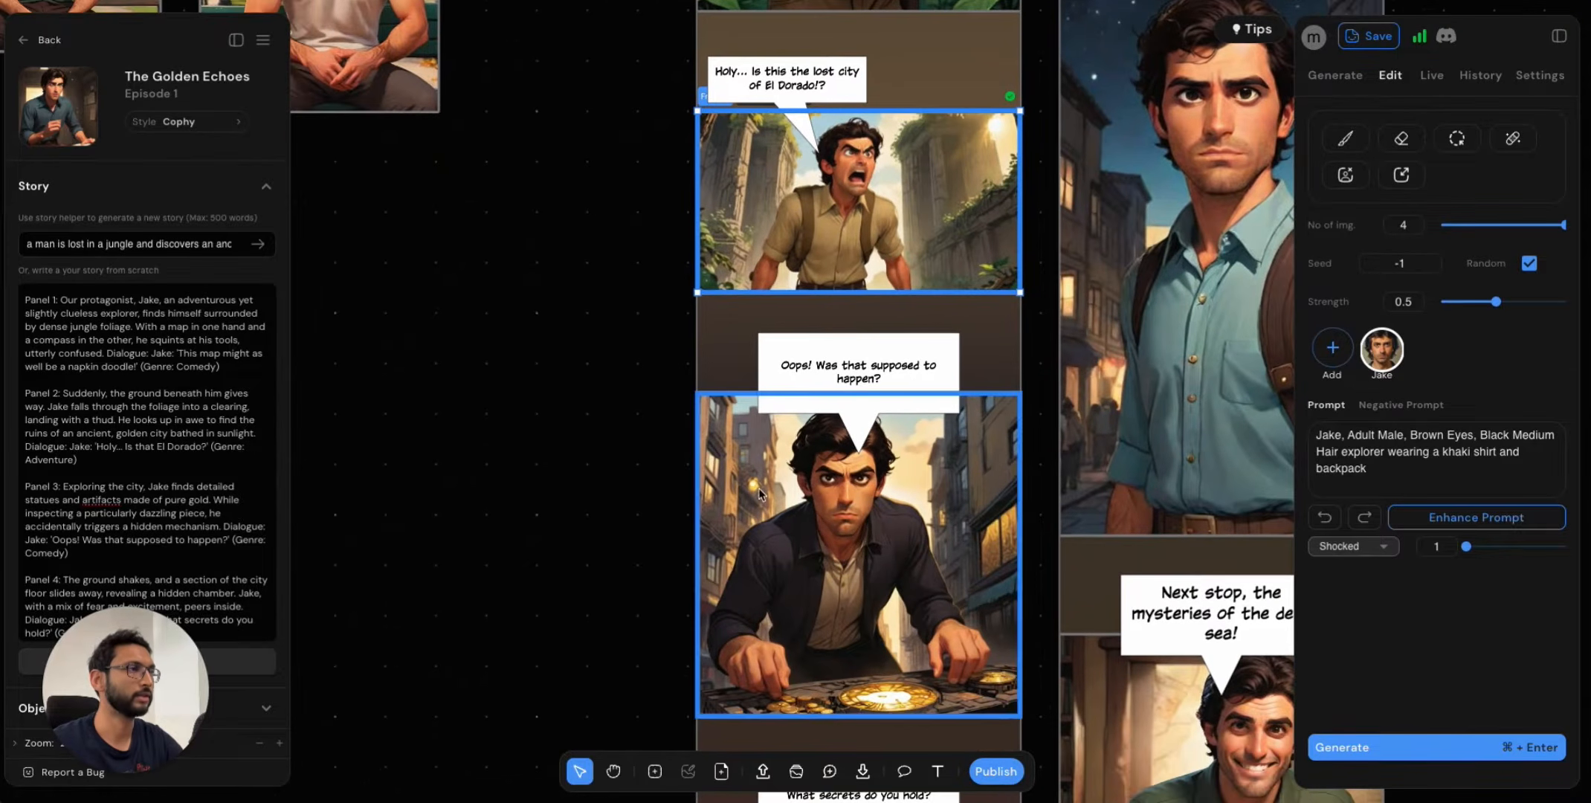
{"action": "scroll", "coordinate": [800, 435], "scroll_direction": "up", "scroll_amount": 1}
{"action": "scroll", "coordinate": [802, 435], "scroll_direction": "down", "scroll_amount": 1}
{"action": "left_click", "coordinate": [578, 569]}
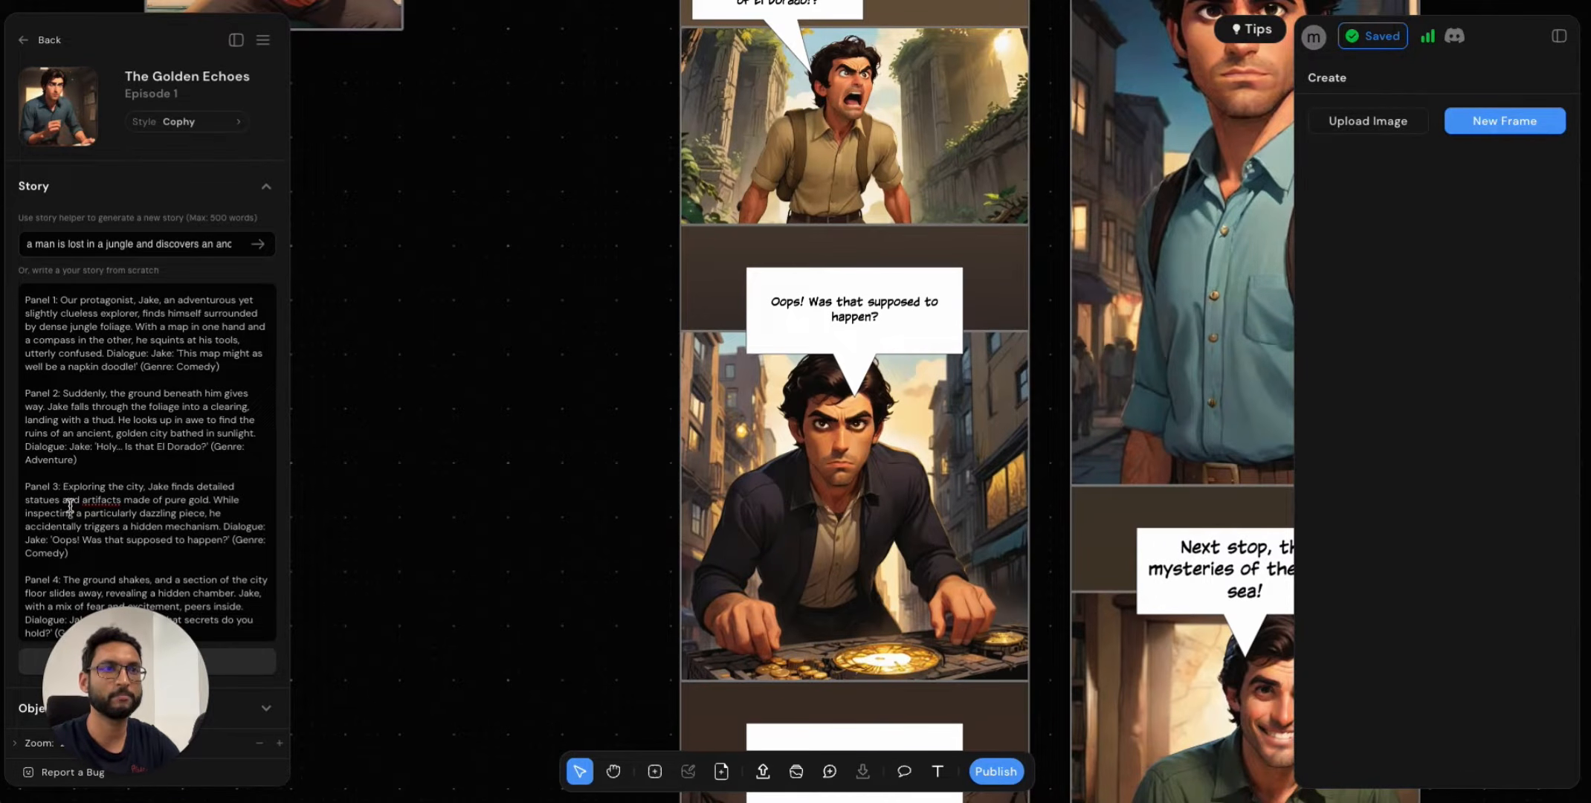
{"action": "left_click_drag", "start_coordinate": [72, 492], "coordinate": [70, 553]}
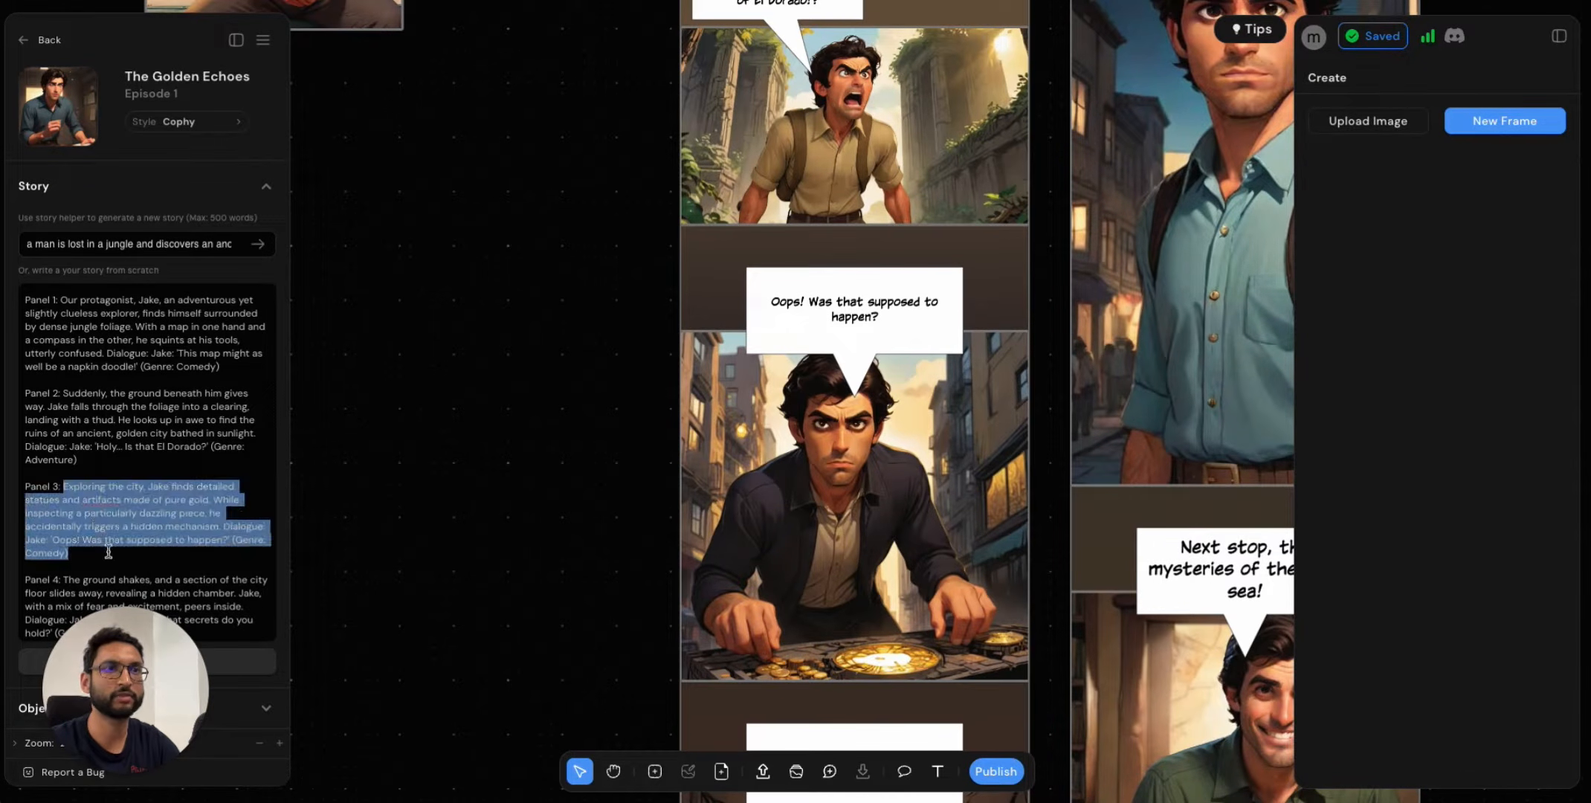
{"action": "left_click", "coordinate": [148, 538]}
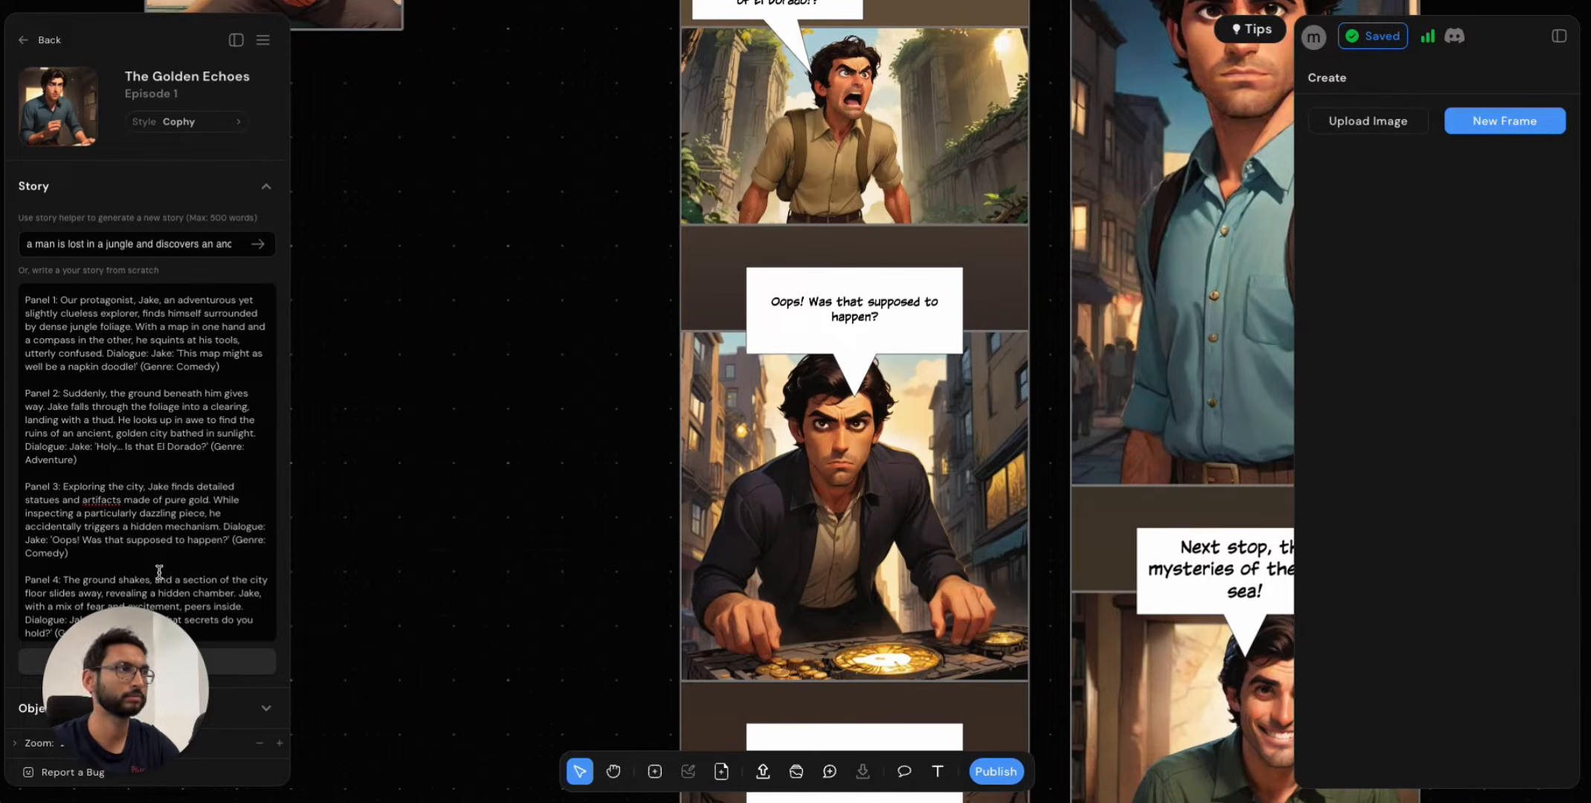
{"action": "left_click", "coordinate": [785, 464]}
{"action": "scroll", "coordinate": [862, 569], "scroll_direction": "down", "scroll_amount": 2}
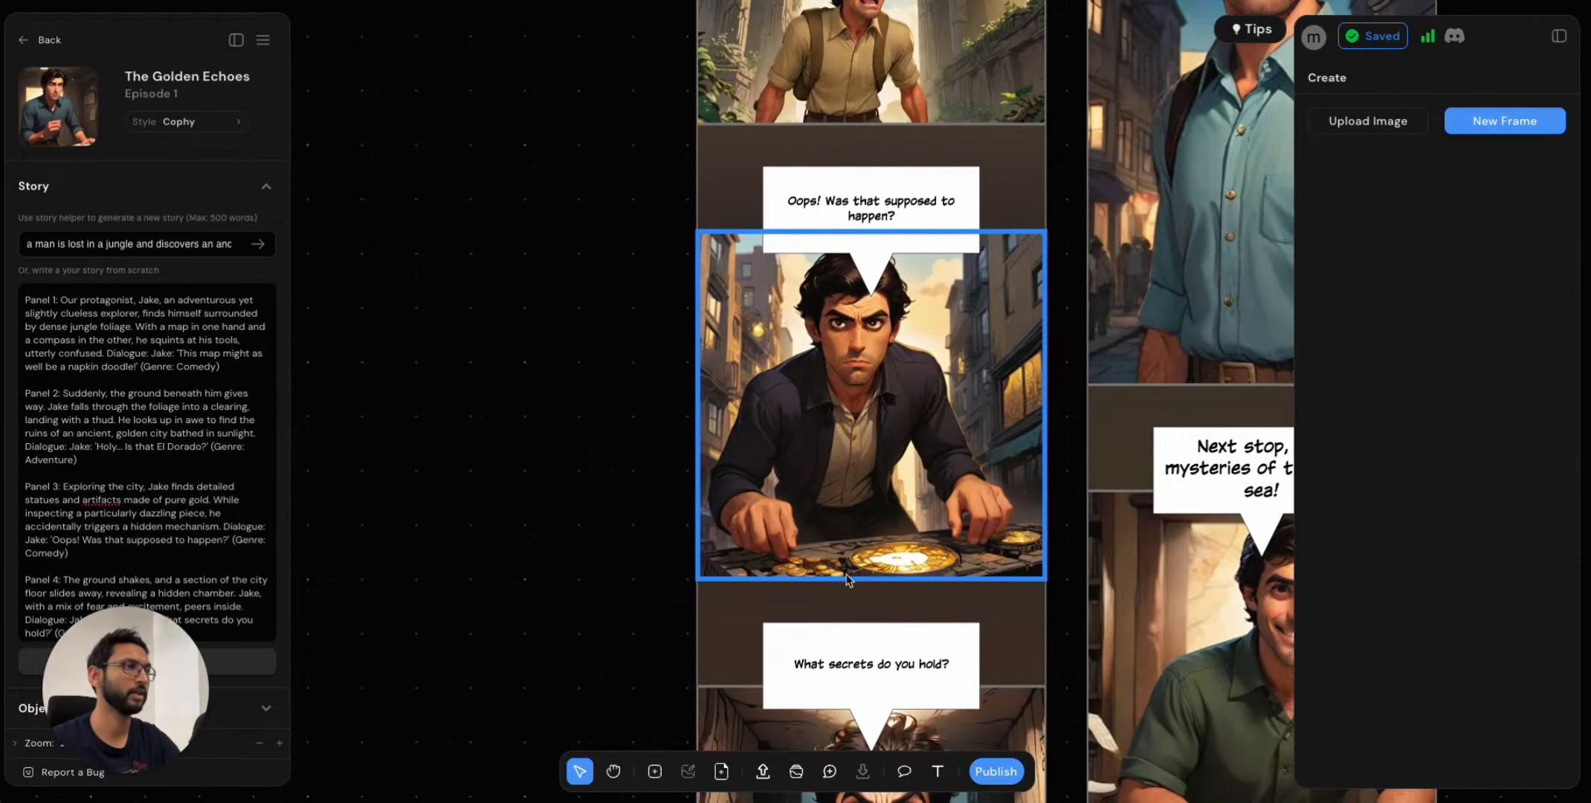
Move the "Oops! Was that supposed to happen?" speech bubble off the page onto the empty canvas beside the panel.
{"action": "left_click", "coordinate": [687, 357]}
{"action": "scroll", "coordinate": [875, 323], "scroll_direction": "up", "scroll_amount": 2}
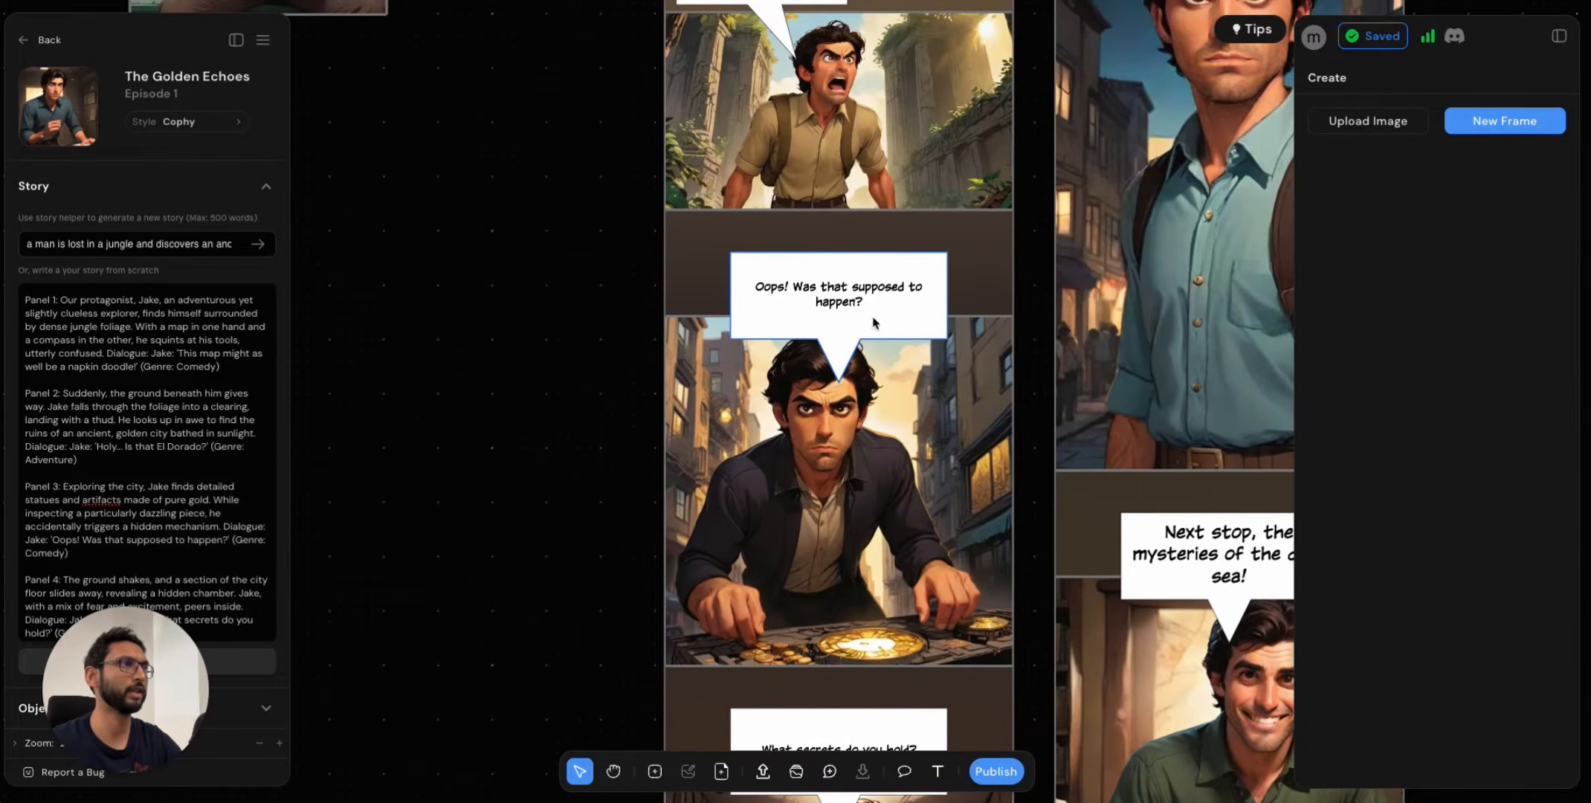
{"action": "left_click_drag", "start_coordinate": [922, 330], "coordinate": [561, 473]}
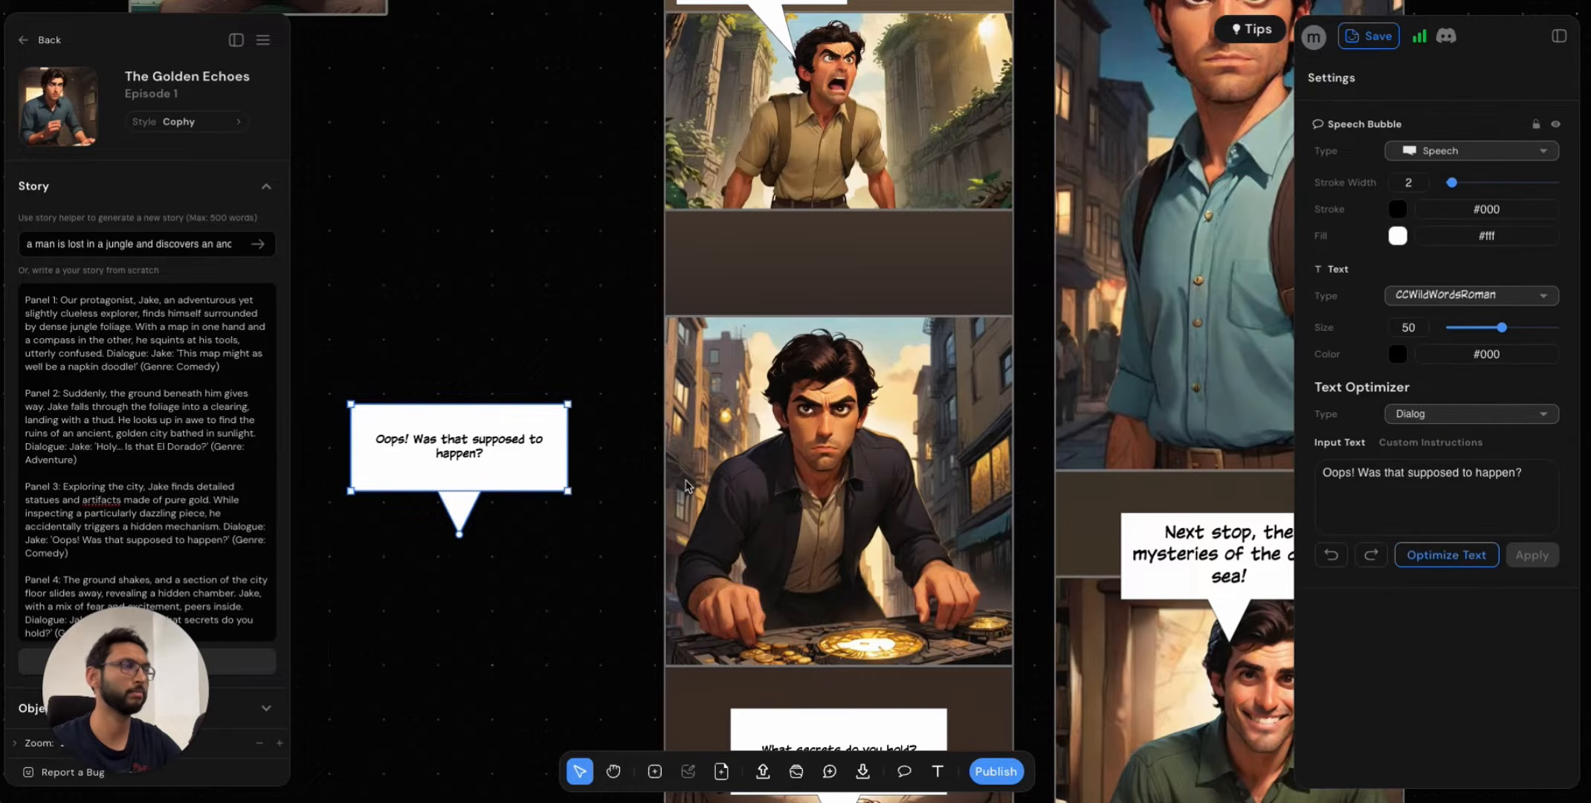
{"action": "left_click", "coordinate": [606, 362]}
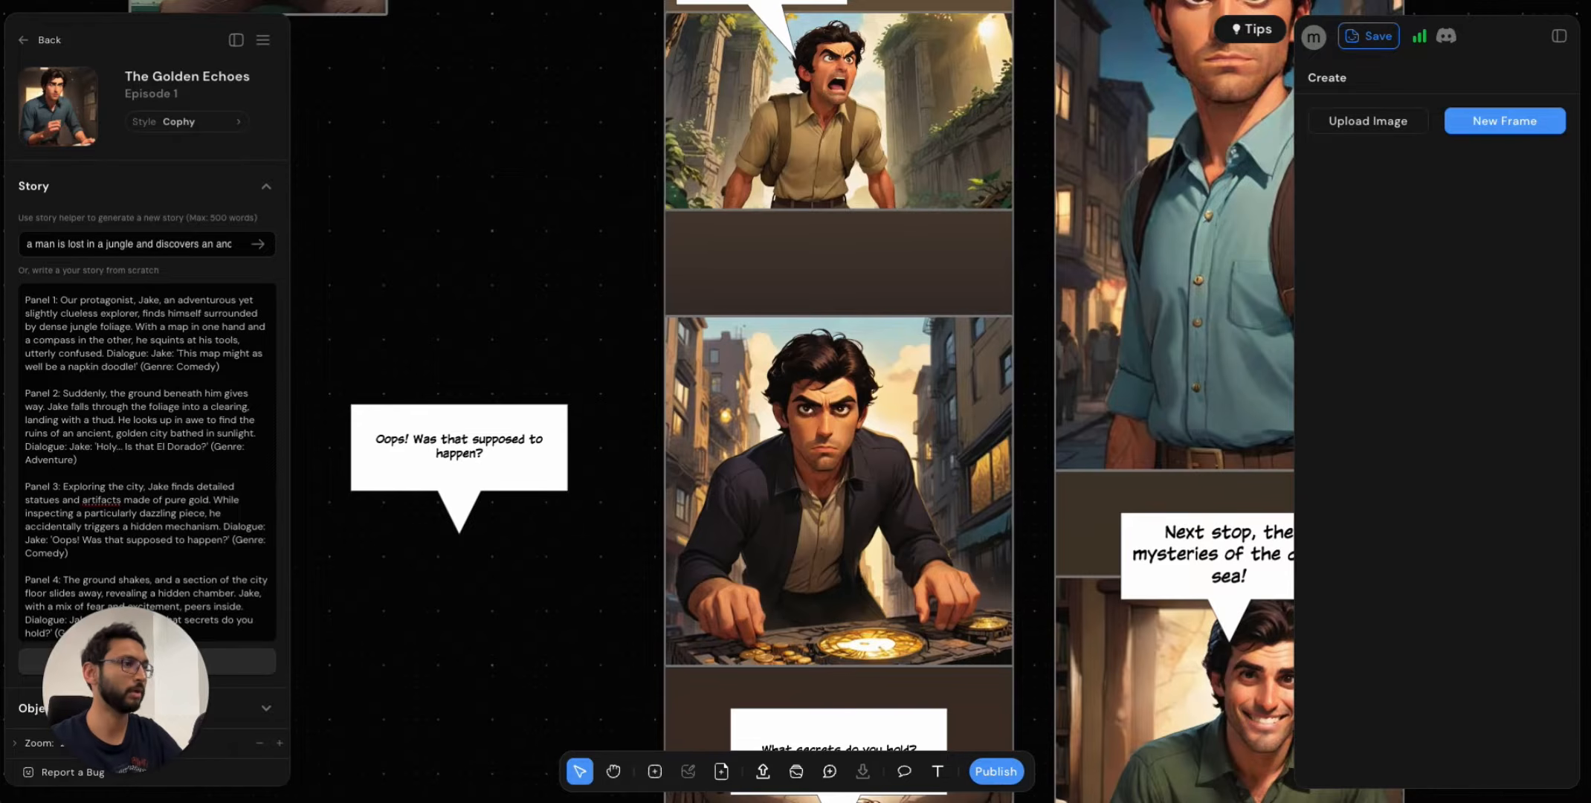
Draw a Narration smart bubble across the top edge of the panel with the man leaning over gold coins.
{"action": "left_click", "coordinate": [904, 773]}
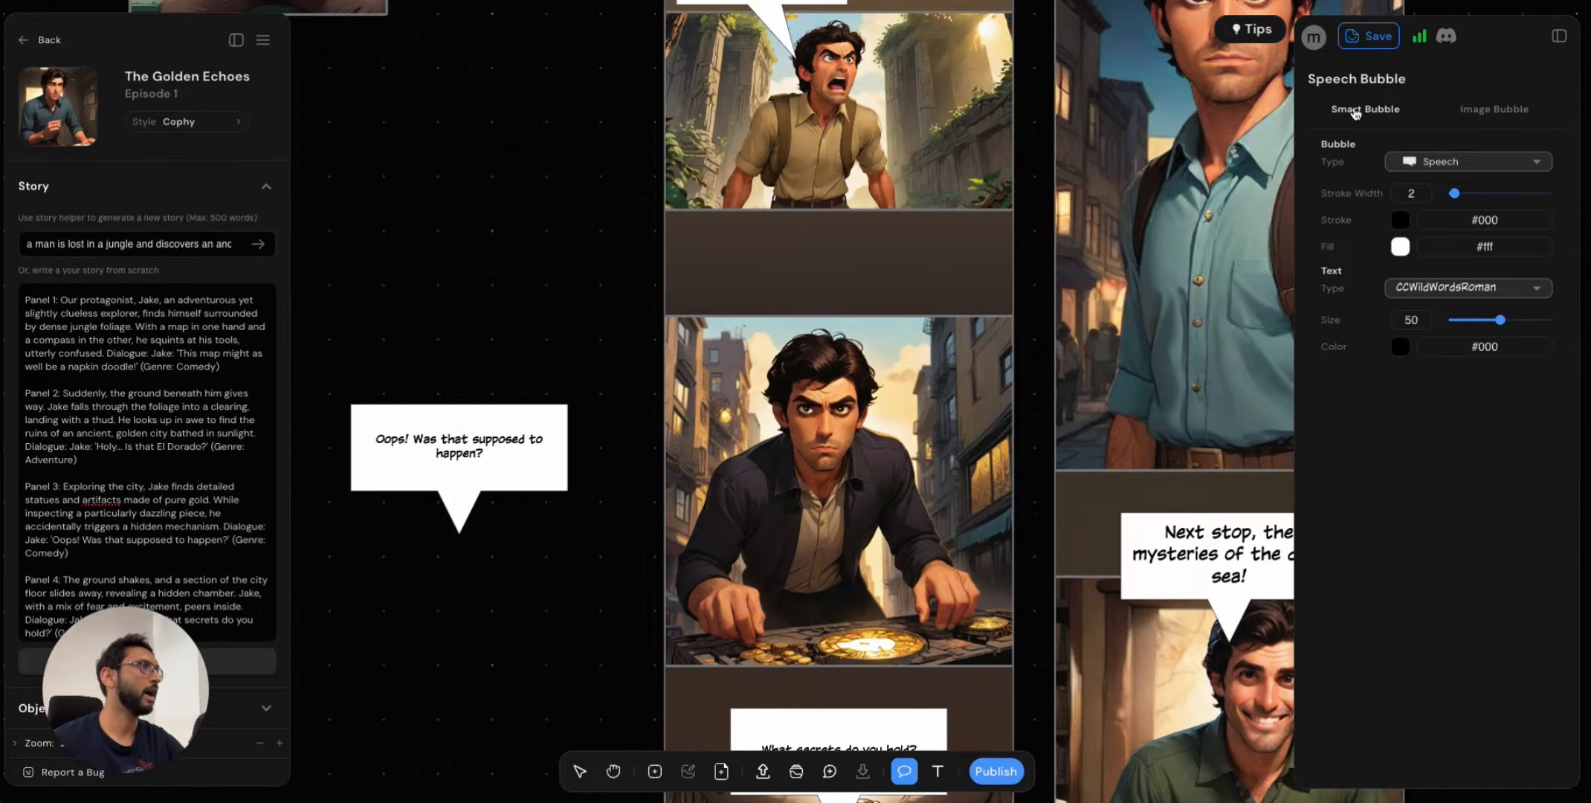
{"action": "left_click", "coordinate": [1461, 161]}
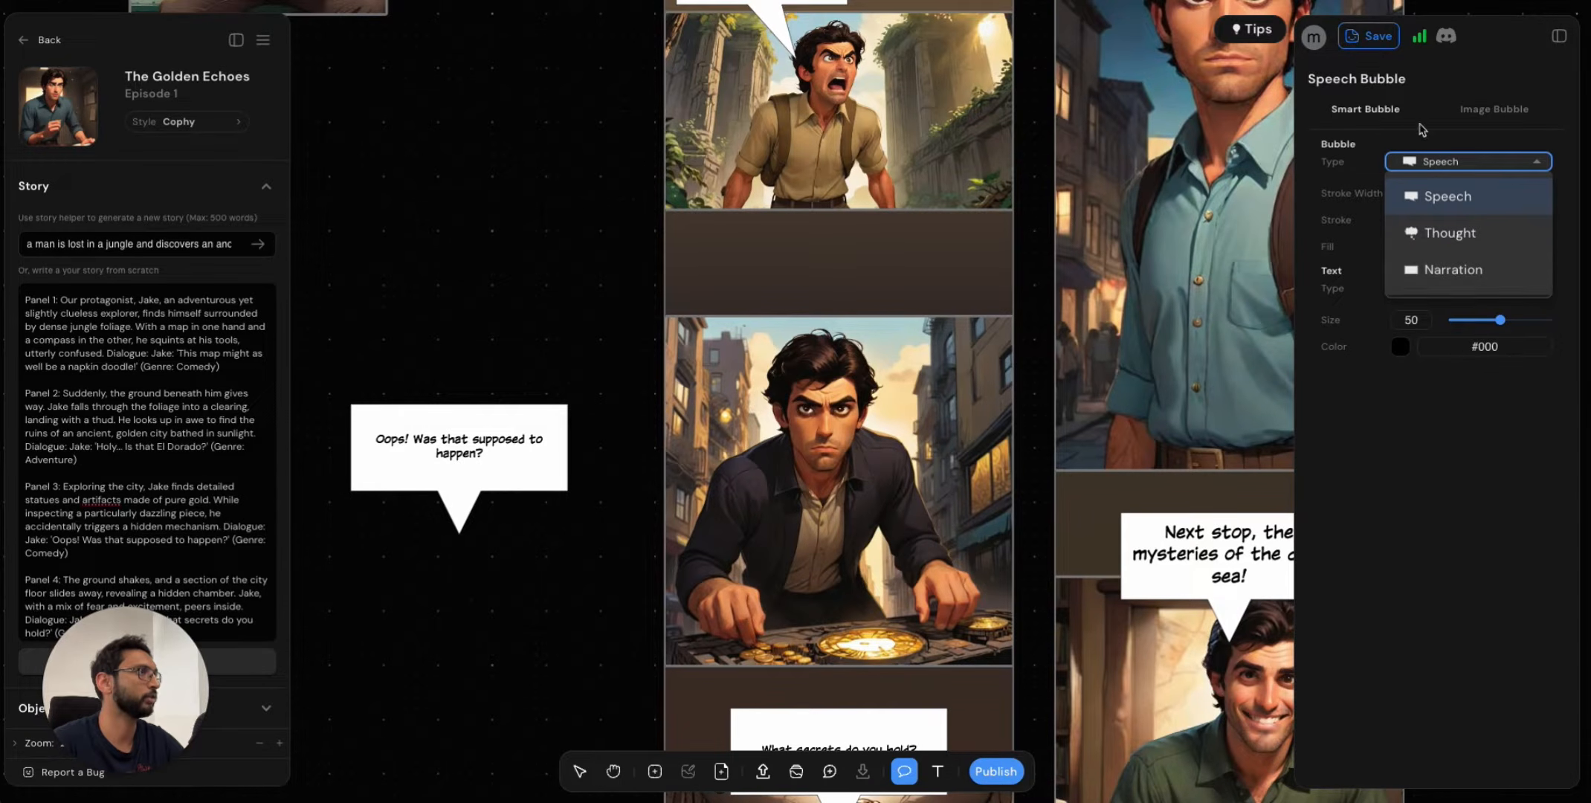
{"action": "left_click", "coordinate": [1449, 277]}
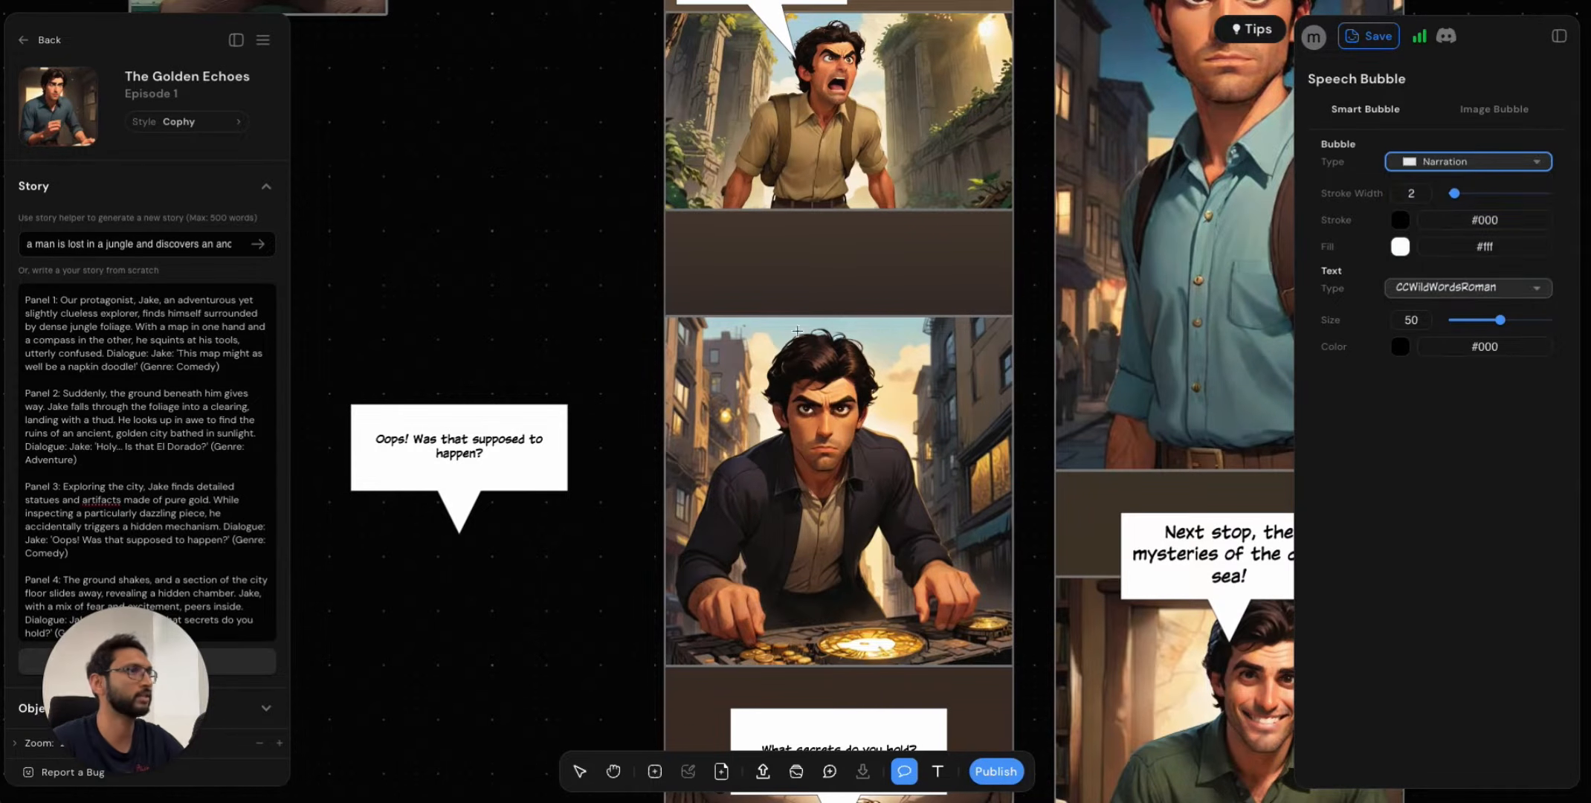
{"action": "left_click_drag", "start_coordinate": [696, 261], "coordinate": [928, 335]}
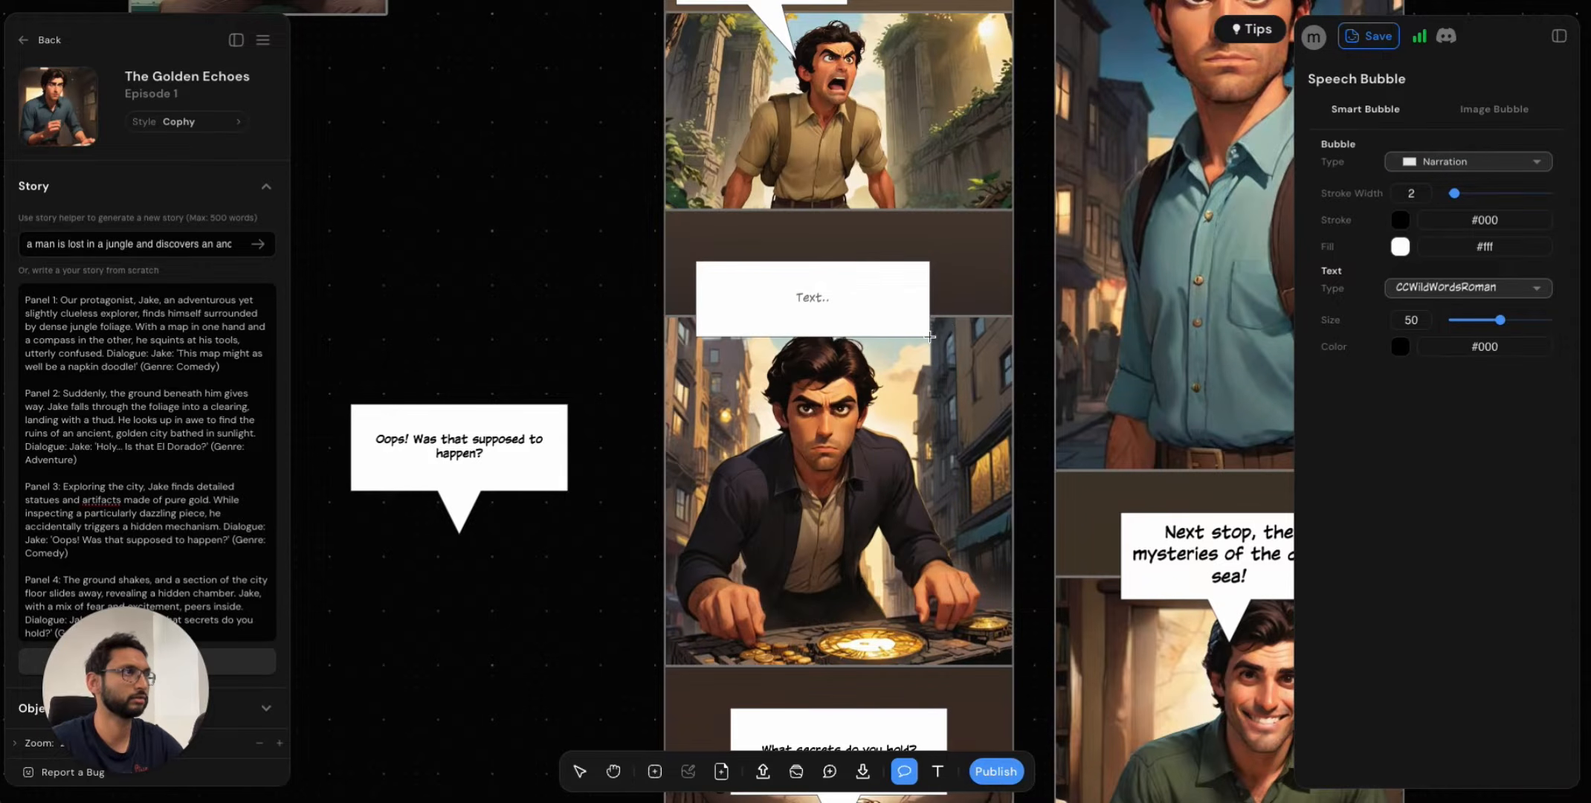
Try the Speech type on the new bubble with its tail extended to the man's face, then return it to Narration.
{"action": "left_click", "coordinate": [1439, 281]}
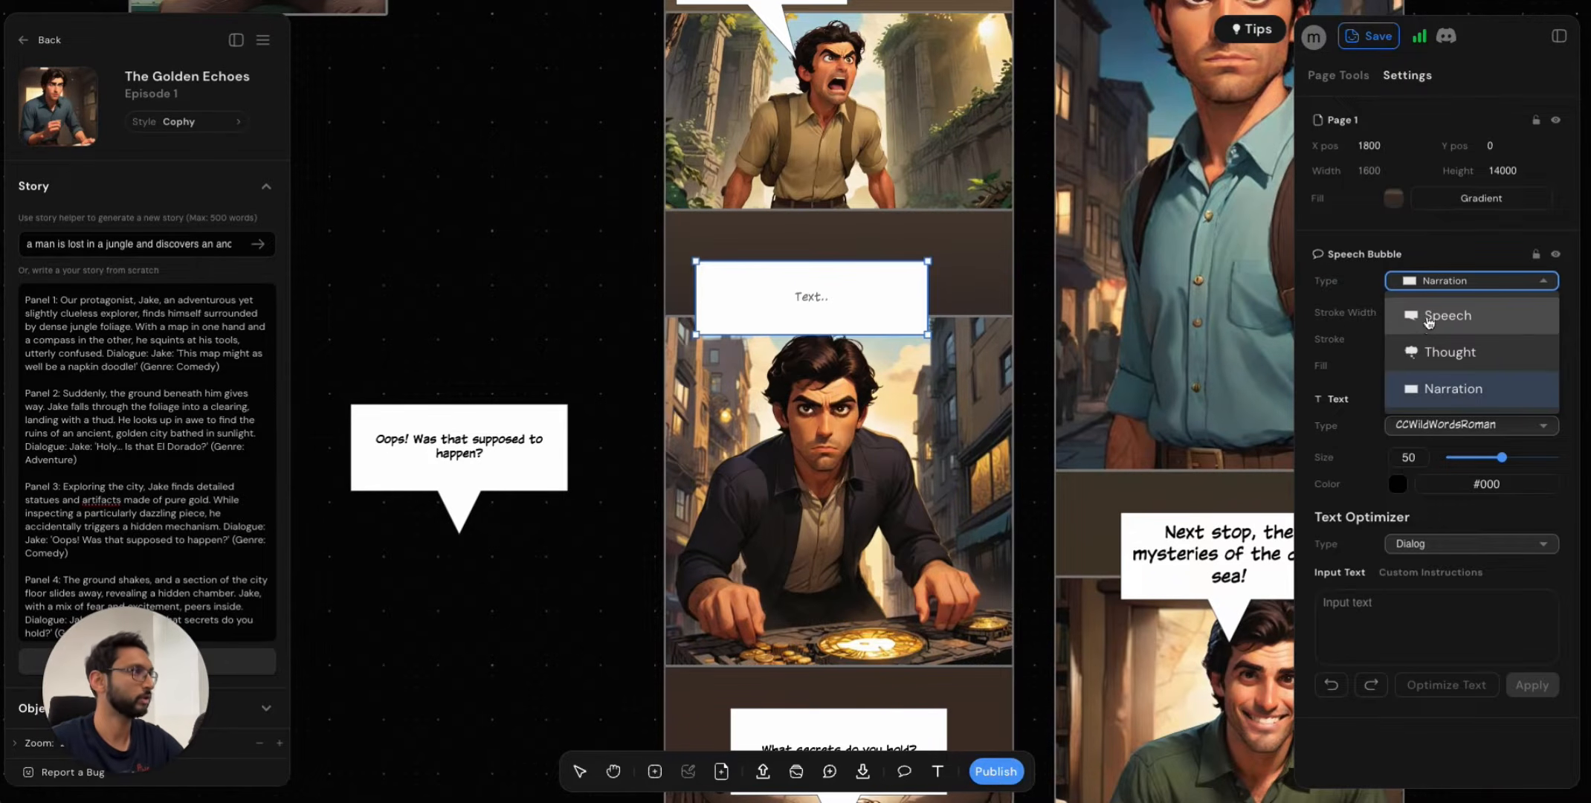
{"action": "left_click", "coordinate": [1429, 321]}
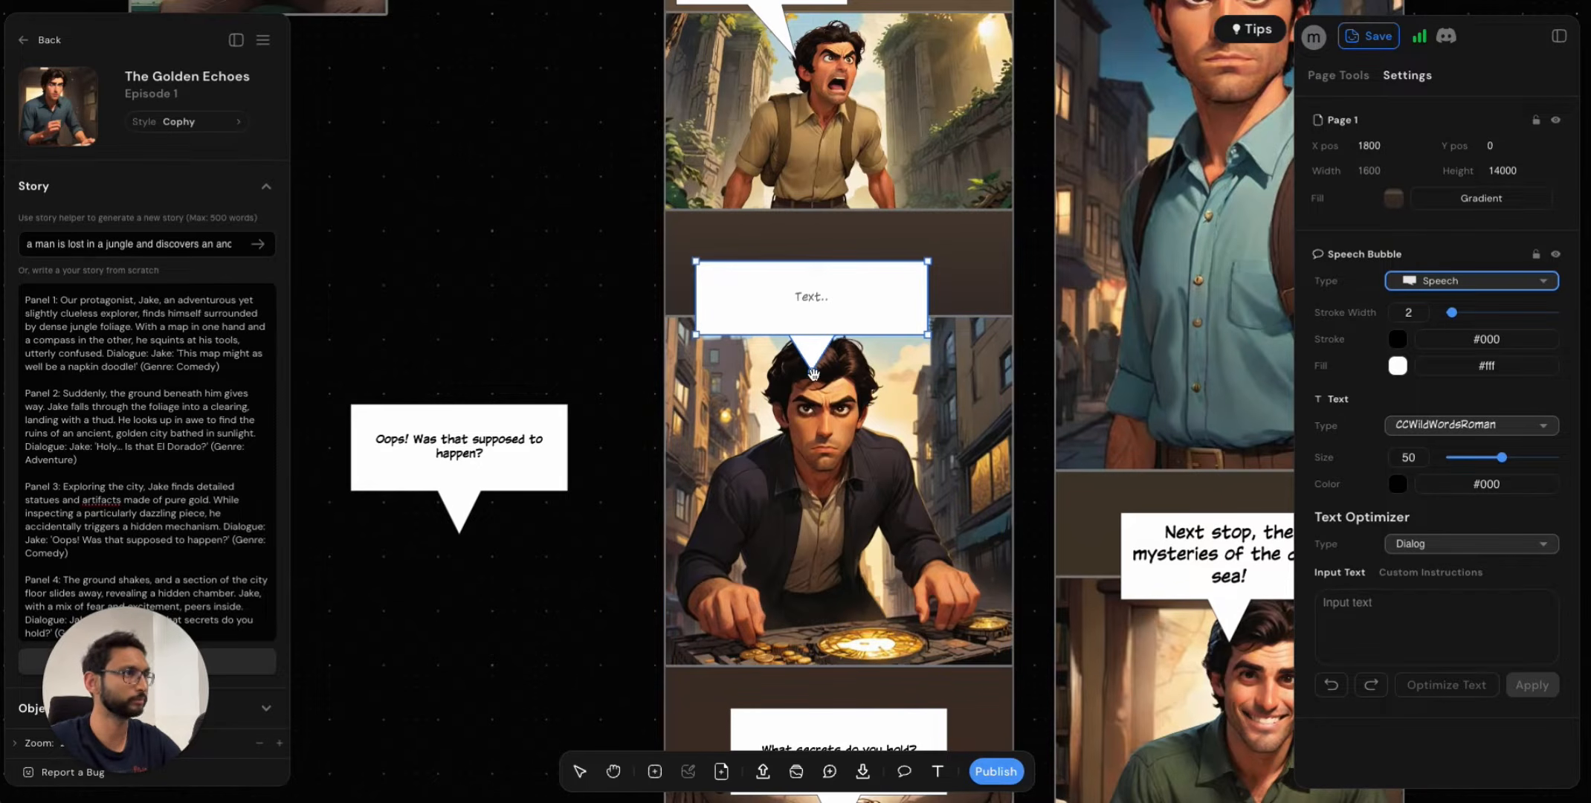
{"action": "left_click", "coordinate": [1446, 277]}
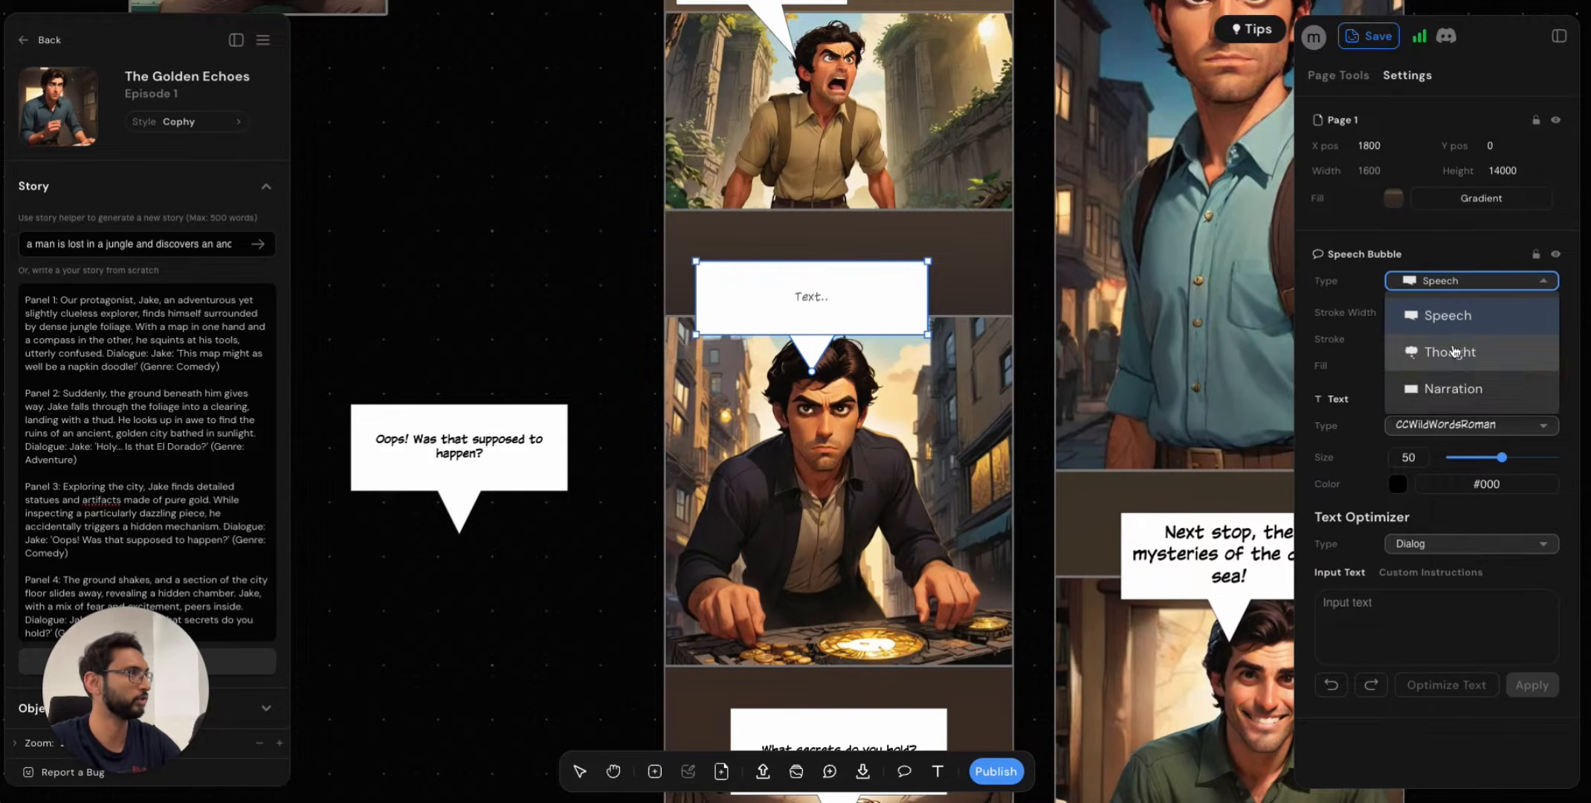
{"action": "left_click", "coordinate": [1454, 388]}
{"action": "left_click", "coordinate": [1463, 280]}
{"action": "left_click", "coordinate": [1451, 318]}
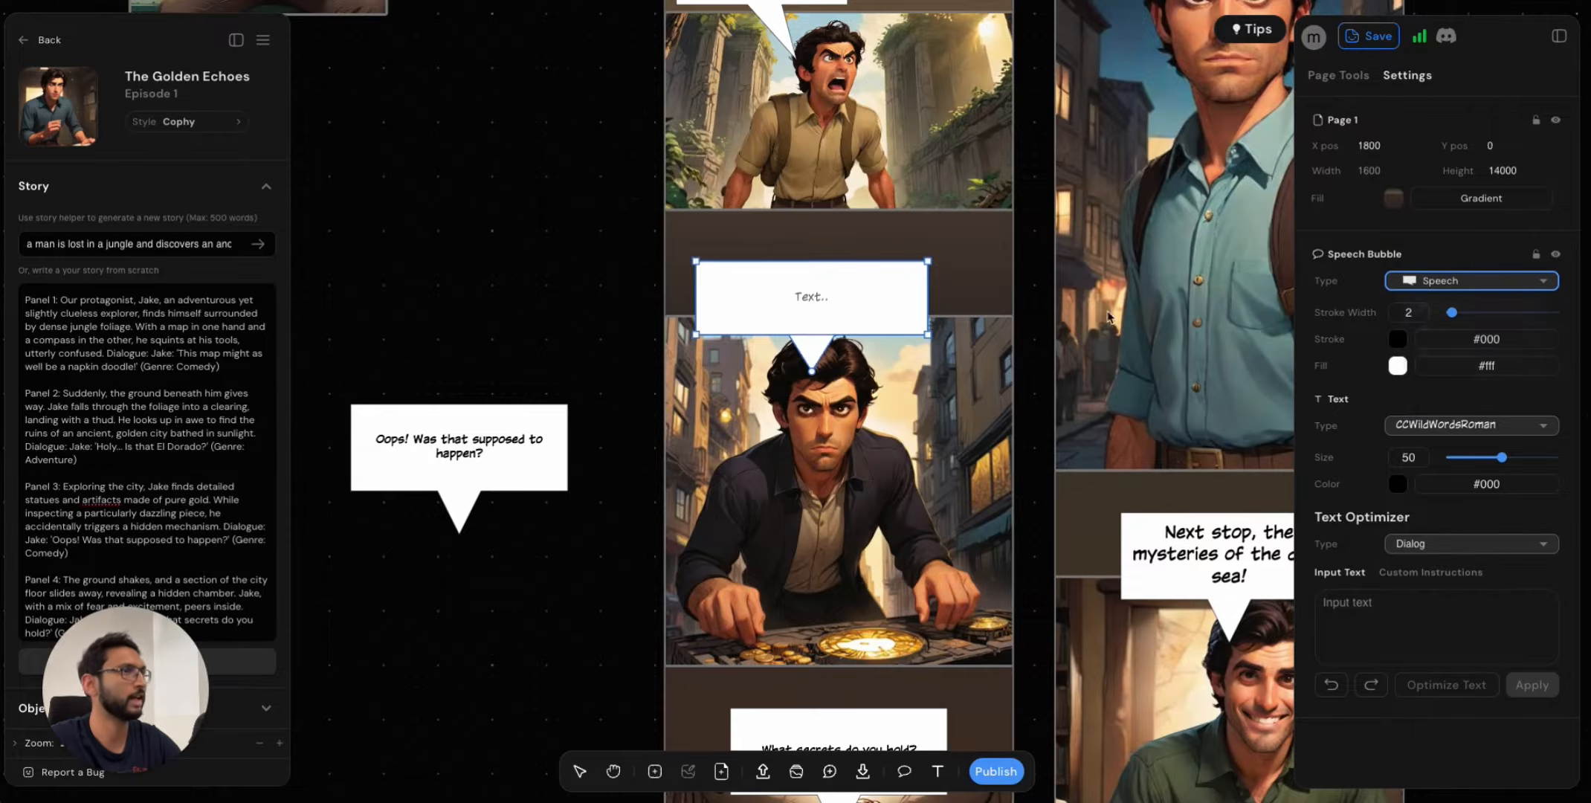
{"action": "left_click_drag", "start_coordinate": [810, 369], "coordinate": [828, 420]}
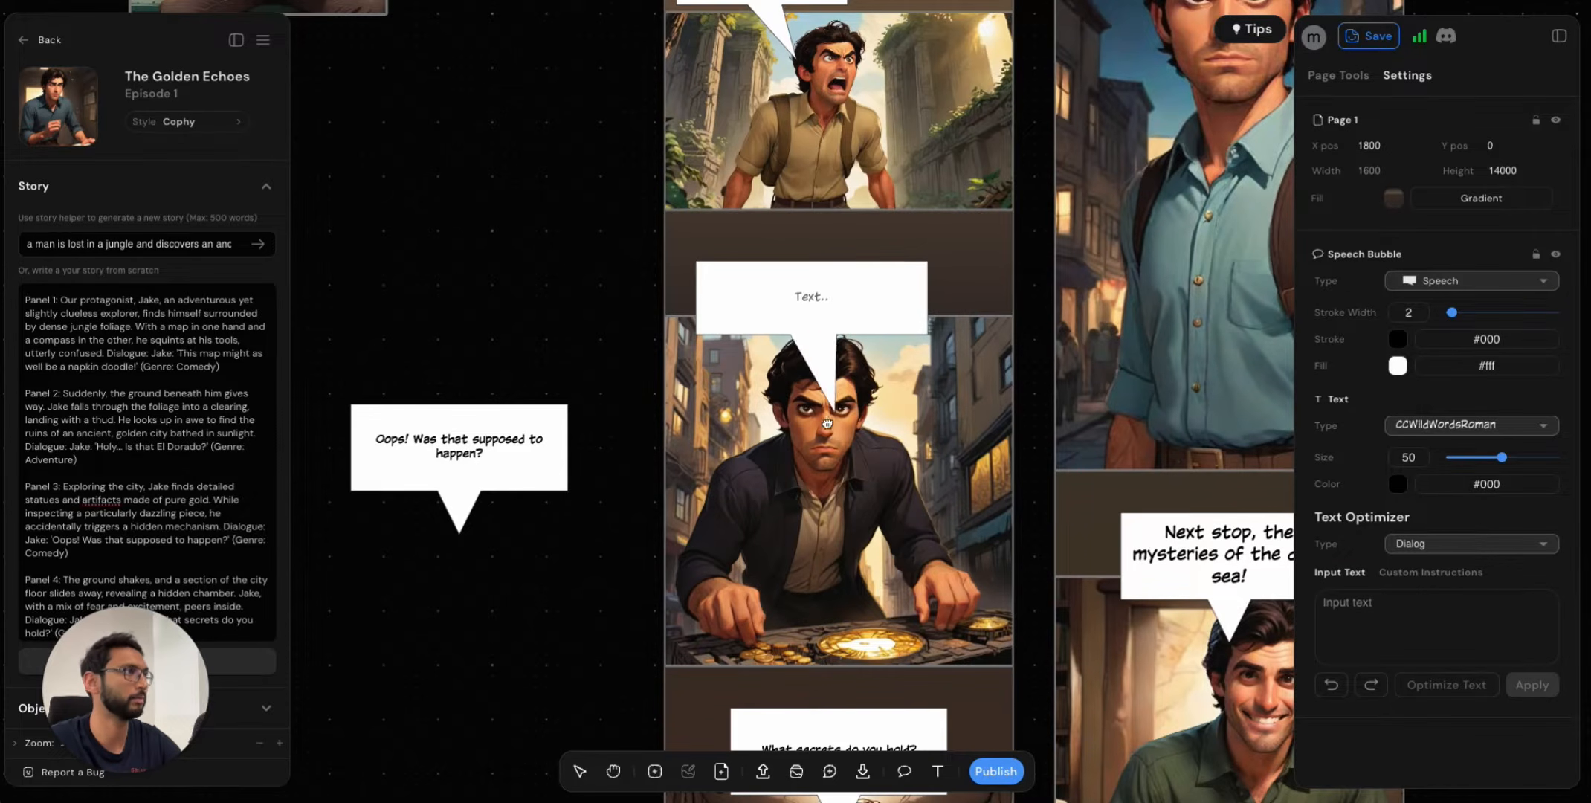
{"action": "left_click", "coordinate": [1471, 280]}
{"action": "left_click", "coordinate": [1442, 401]}
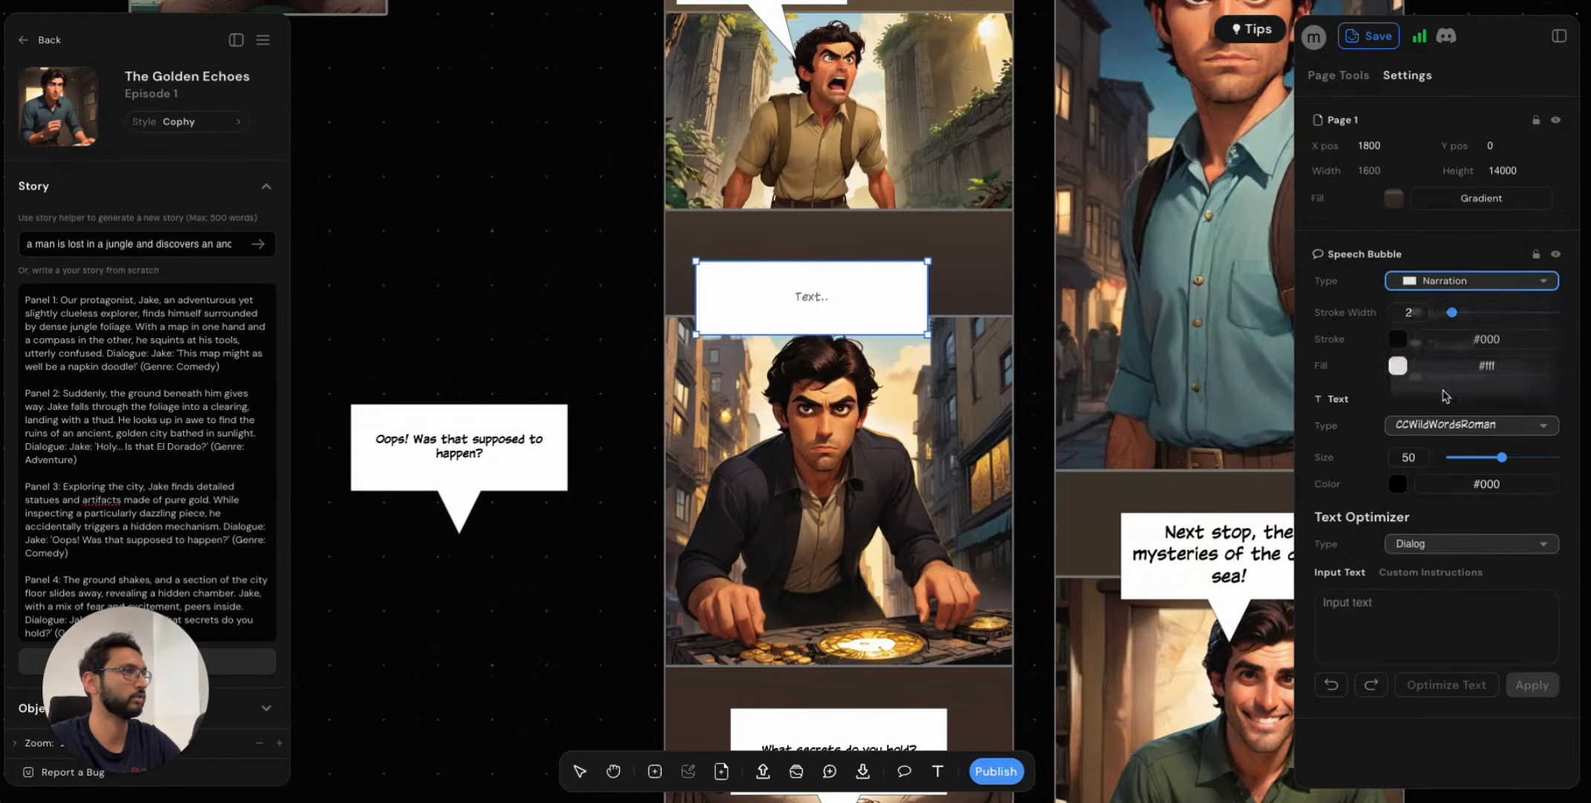
Try the Thought type on the new bubble with its trail of circles running to the man's chest, then restore Narration.
{"action": "left_click", "coordinate": [1450, 282]}
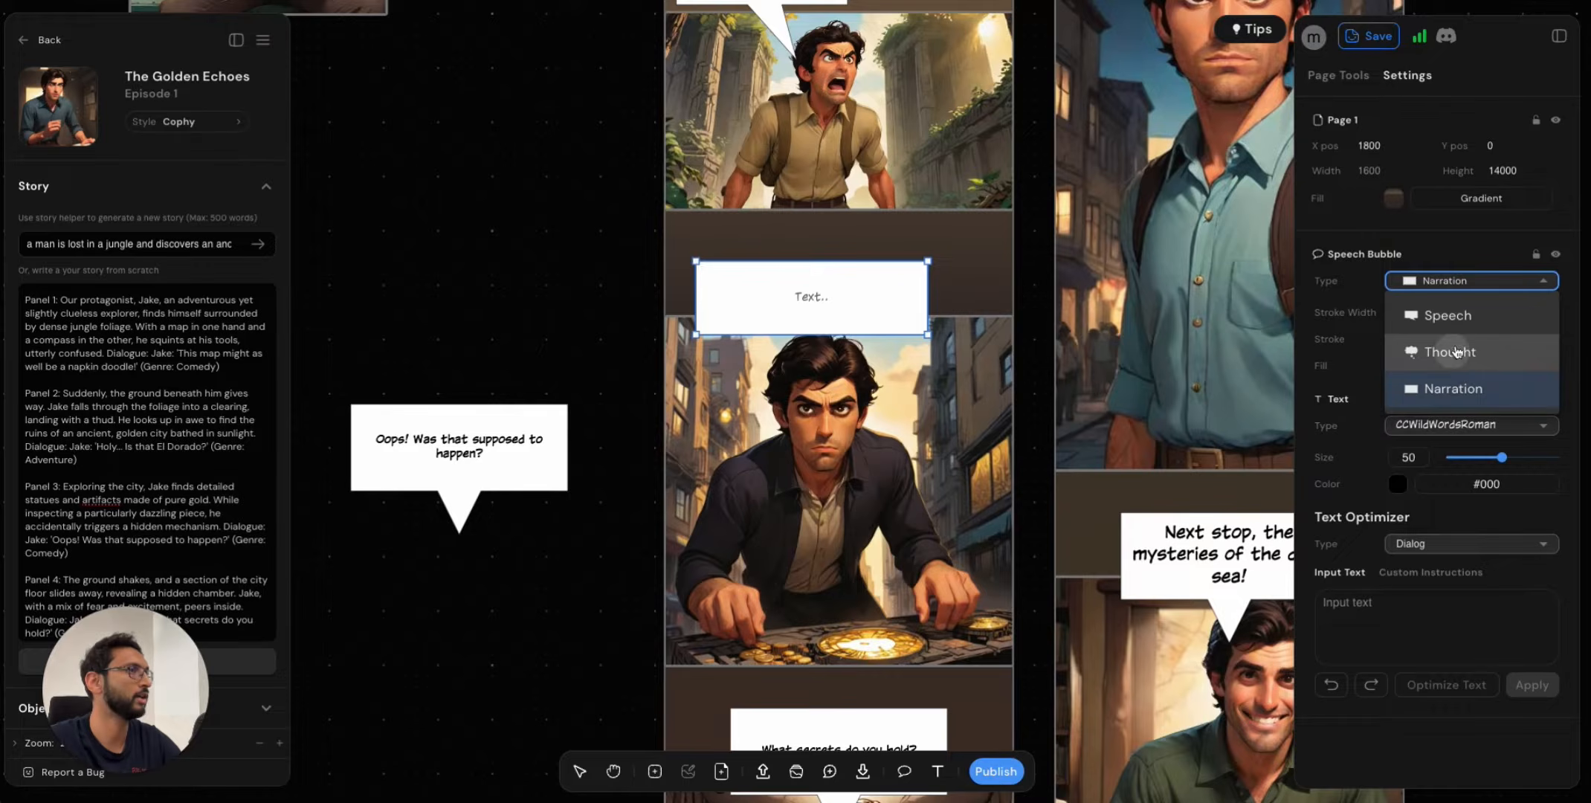
{"action": "left_click", "coordinate": [1454, 355]}
{"action": "left_click_drag", "start_coordinate": [824, 432], "coordinate": [590, 448]}
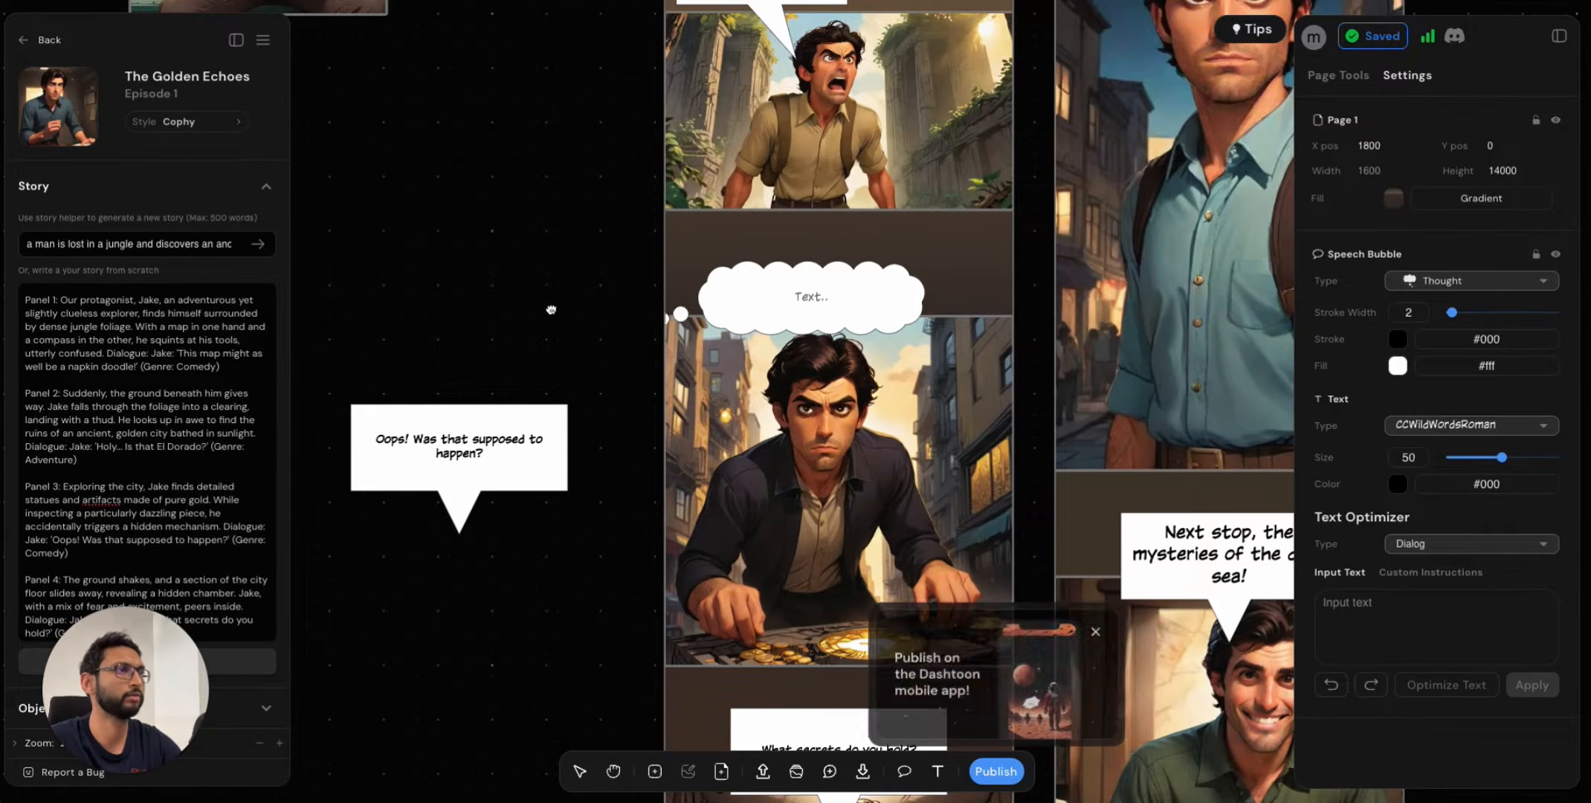
{"action": "left_click_drag", "start_coordinate": [925, 667], "coordinate": [860, 483]}
{"action": "left_click", "coordinate": [1097, 631]}
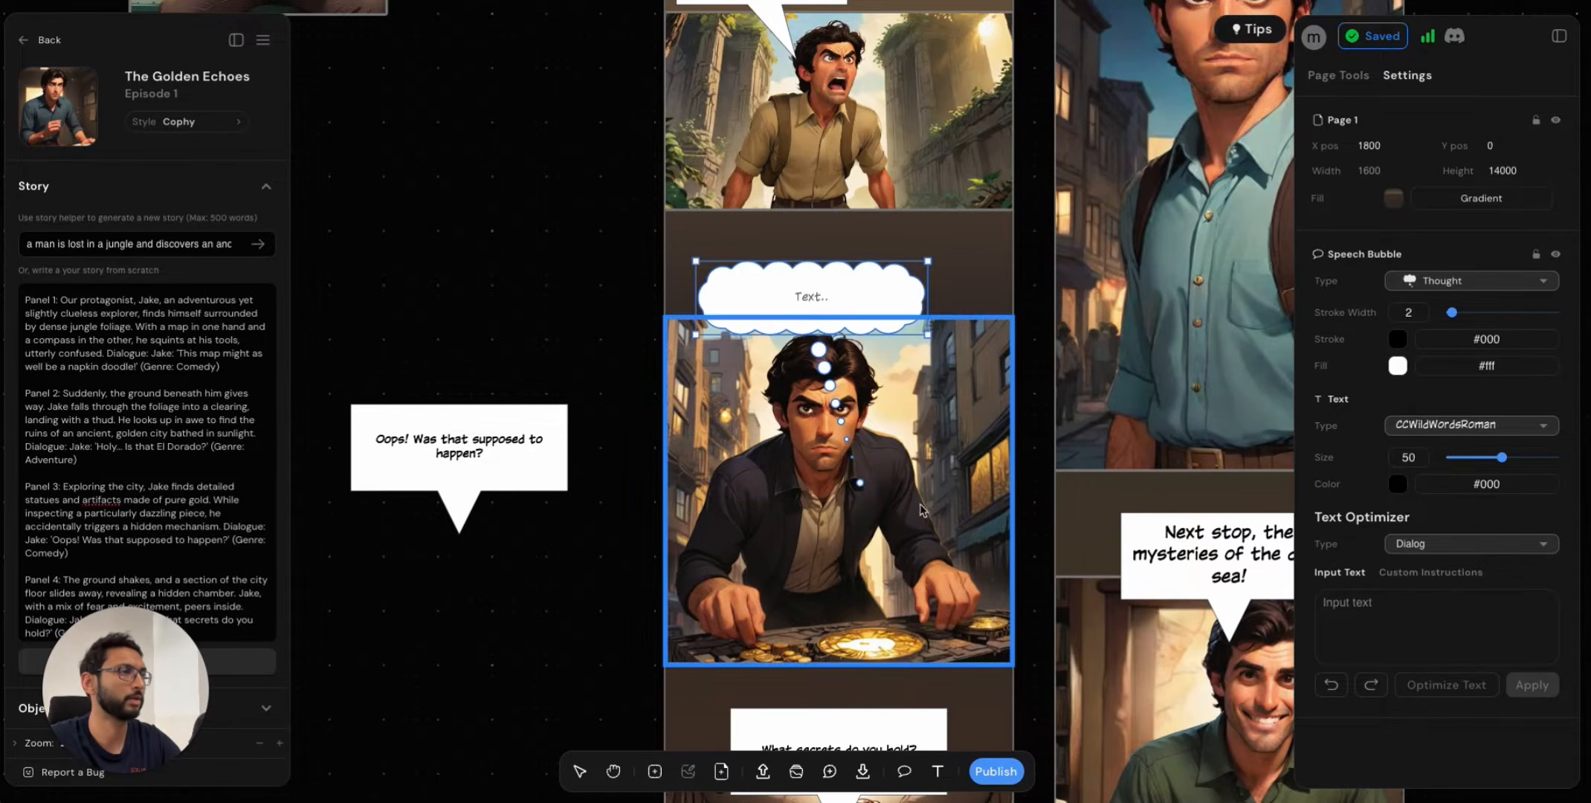
{"action": "left_click", "coordinate": [1478, 284]}
{"action": "left_click", "coordinate": [1454, 385]}
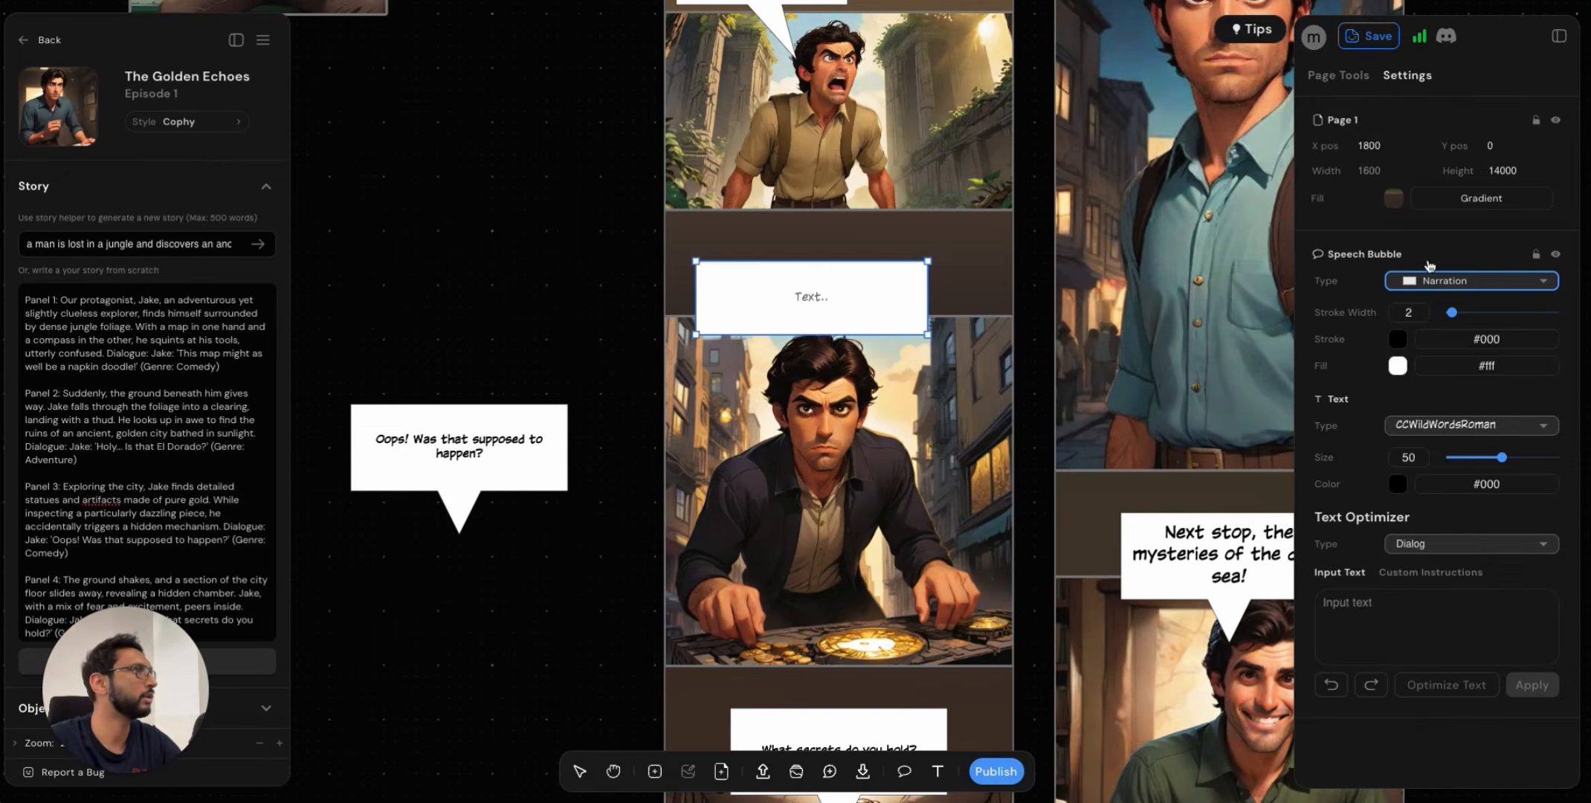
Try a Narration smart bubble on the empty canvas below the "Oops! Was that supposed to happen?" bubble, then delete it.
{"action": "left_click", "coordinate": [902, 776]}
{"action": "left_click", "coordinate": [903, 775]}
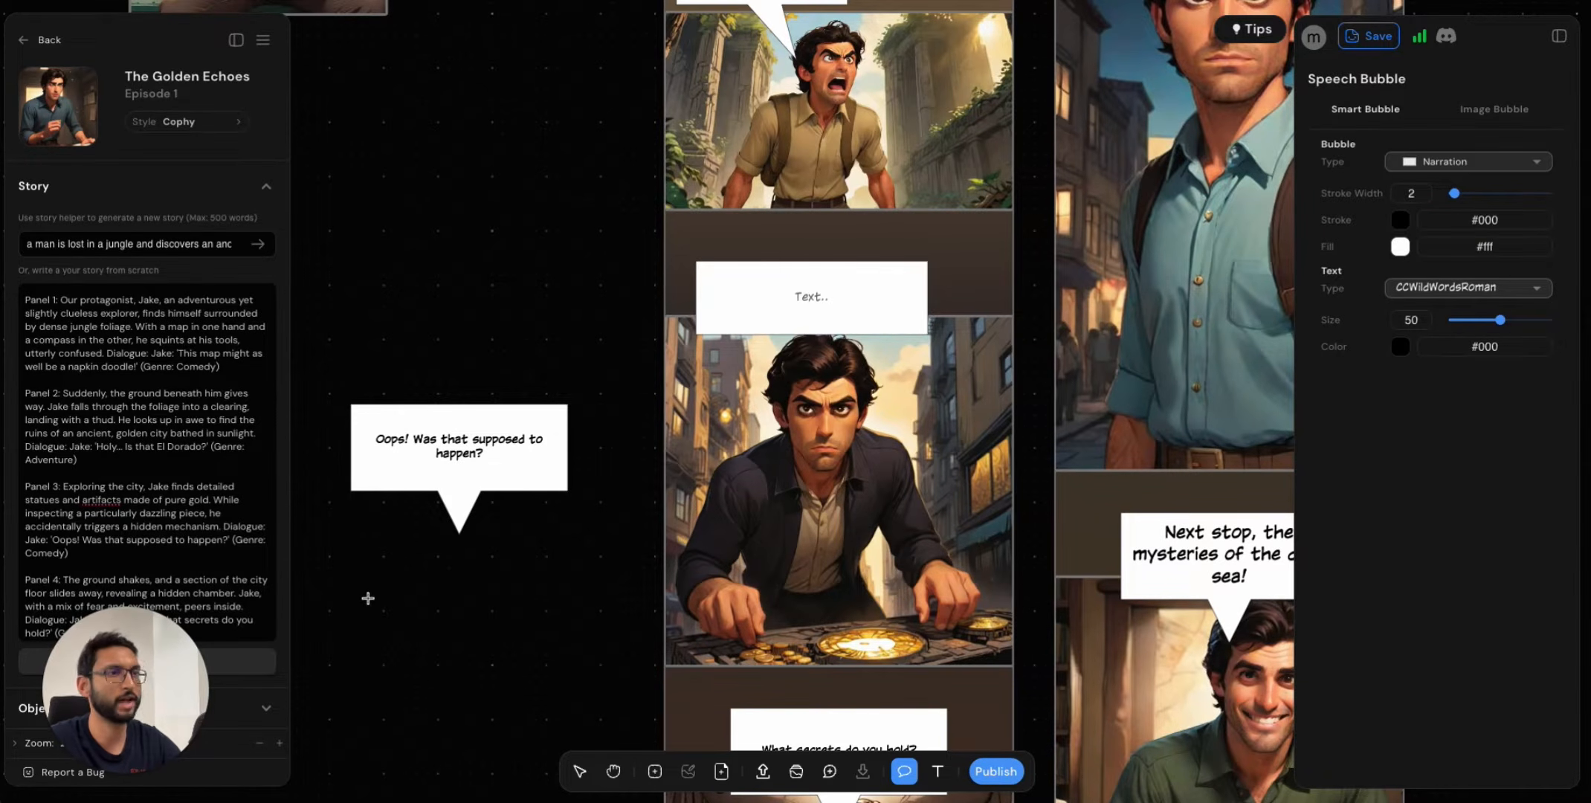
{"action": "left_click_drag", "start_coordinate": [368, 597], "coordinate": [547, 729]}
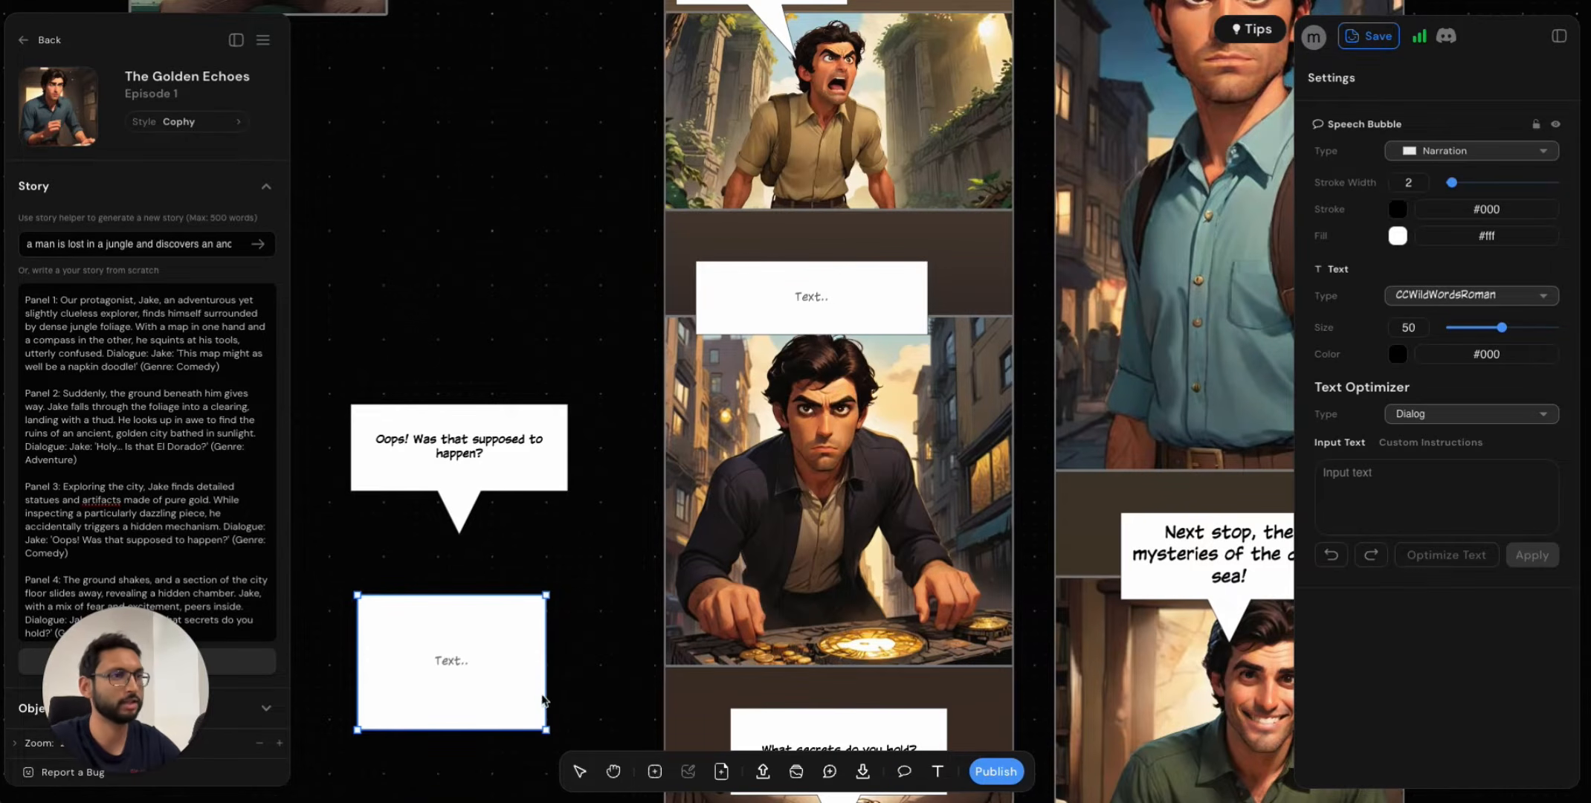
{"action": "key", "text": "Delete"}
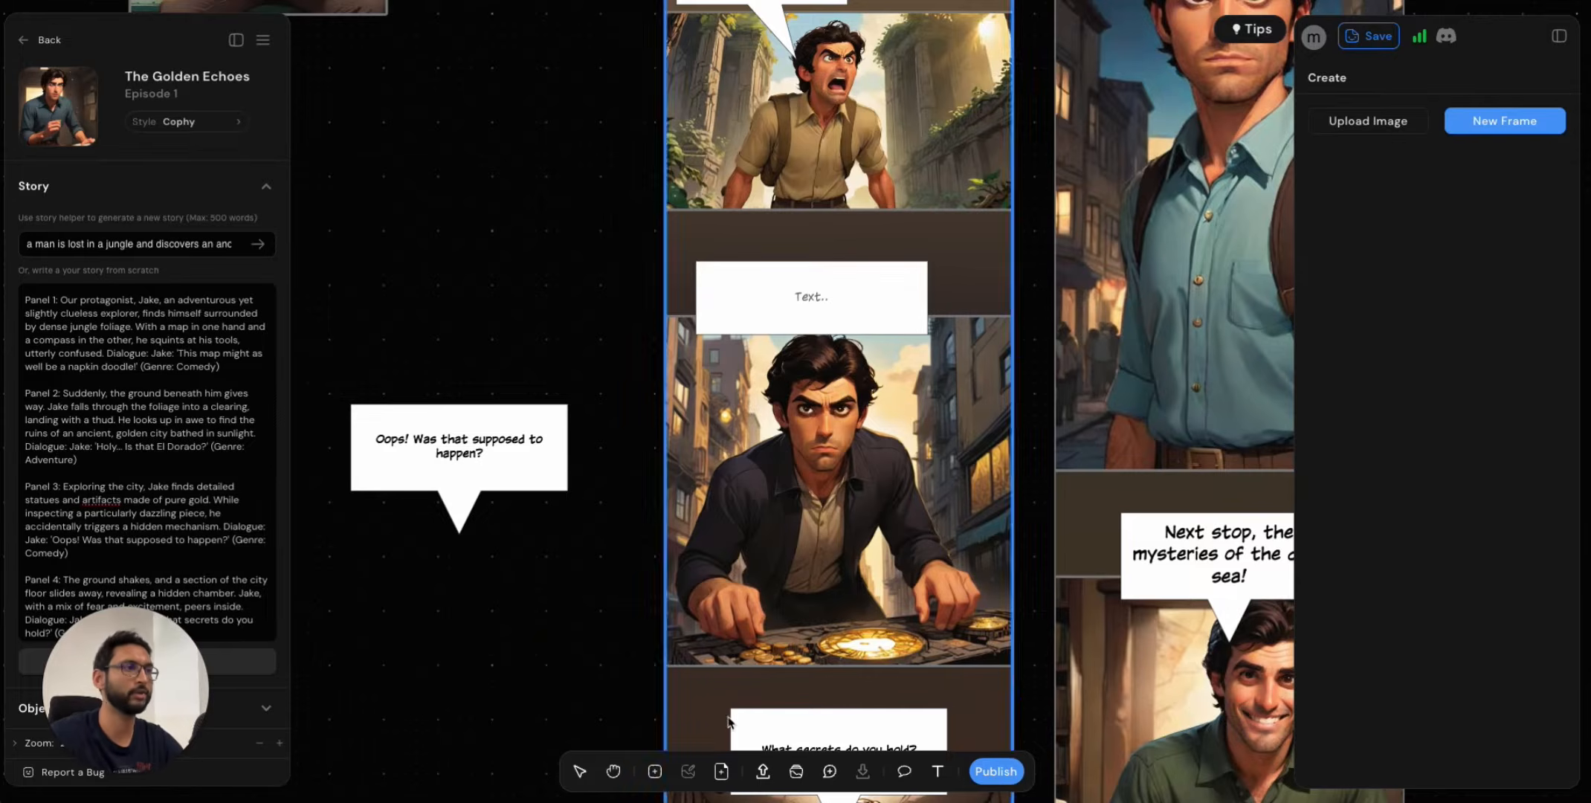
Try a double-cloud image bubble on the empty canvas, enlarged to about 969 × 909, then delete it.
{"action": "left_click", "coordinate": [905, 771]}
{"action": "left_click", "coordinate": [1489, 118]}
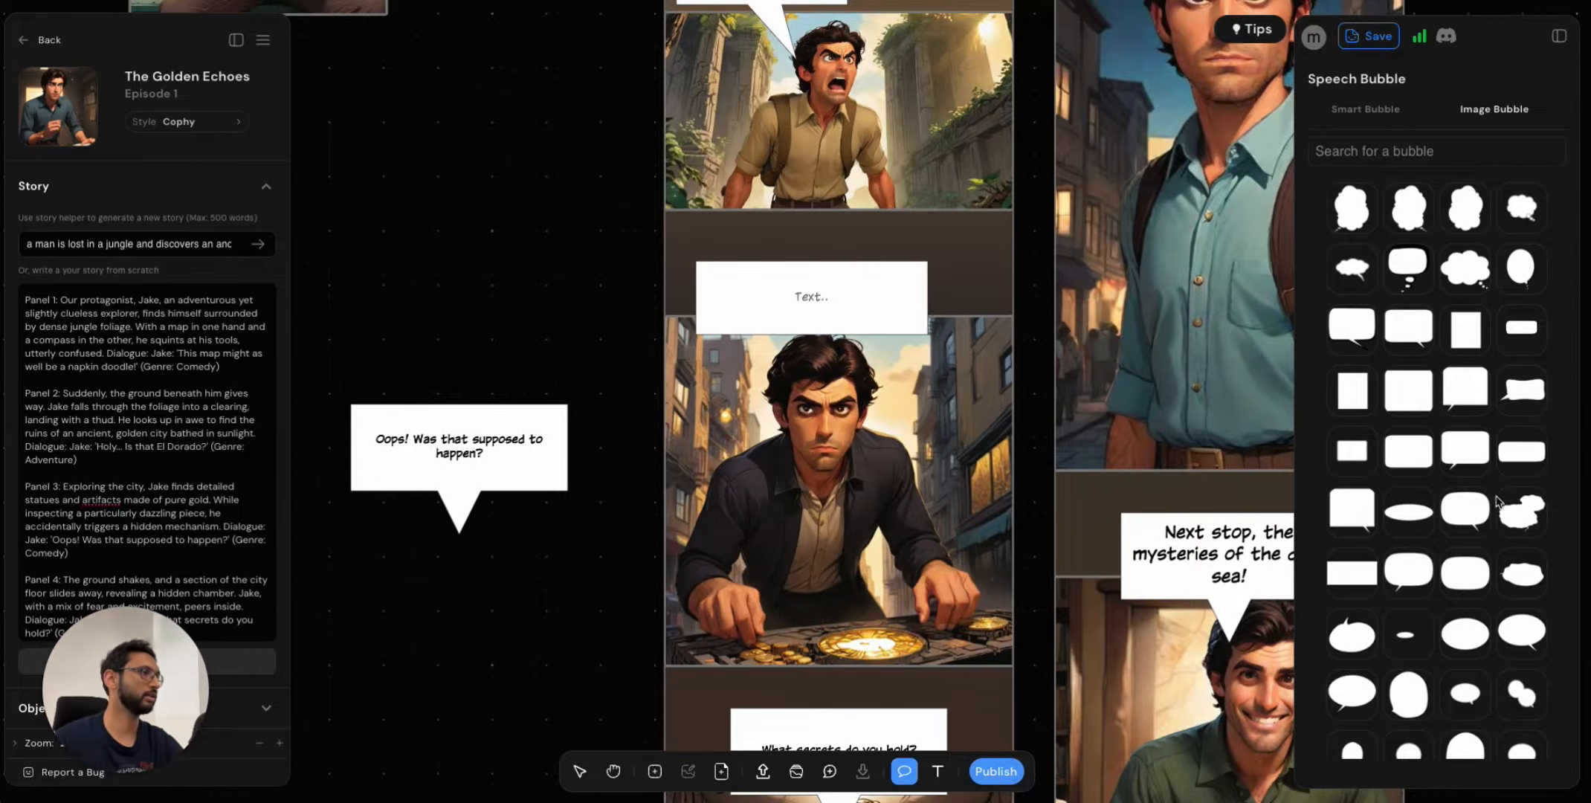
{"action": "scroll", "coordinate": [1462, 588], "scroll_direction": "down", "scroll_amount": 3}
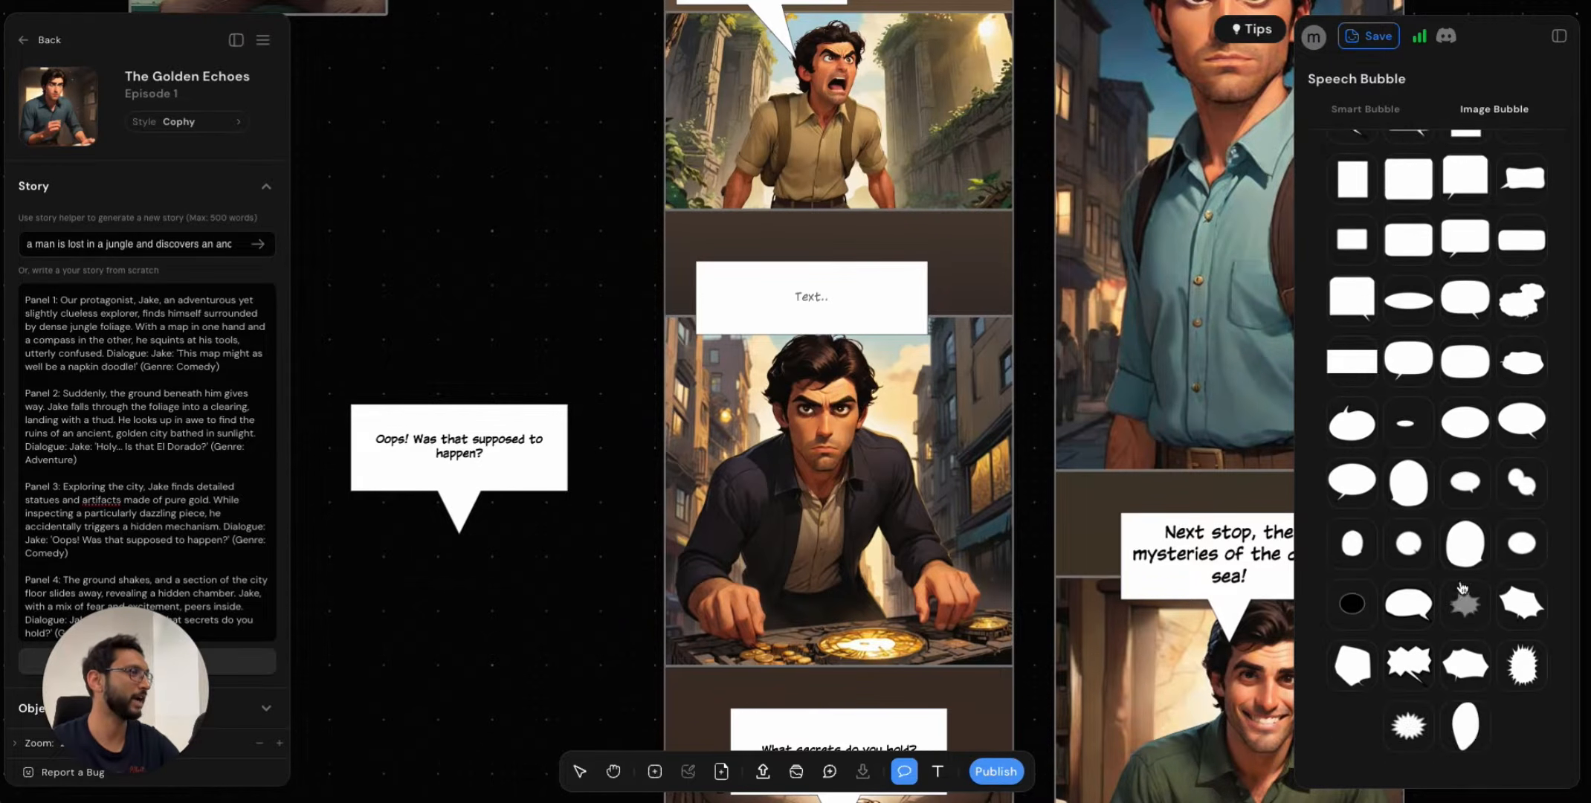
{"action": "scroll", "coordinate": [1461, 588], "scroll_direction": "up", "scroll_amount": 1}
{"action": "left_click_drag", "start_coordinate": [1522, 353], "coordinate": [430, 684]}
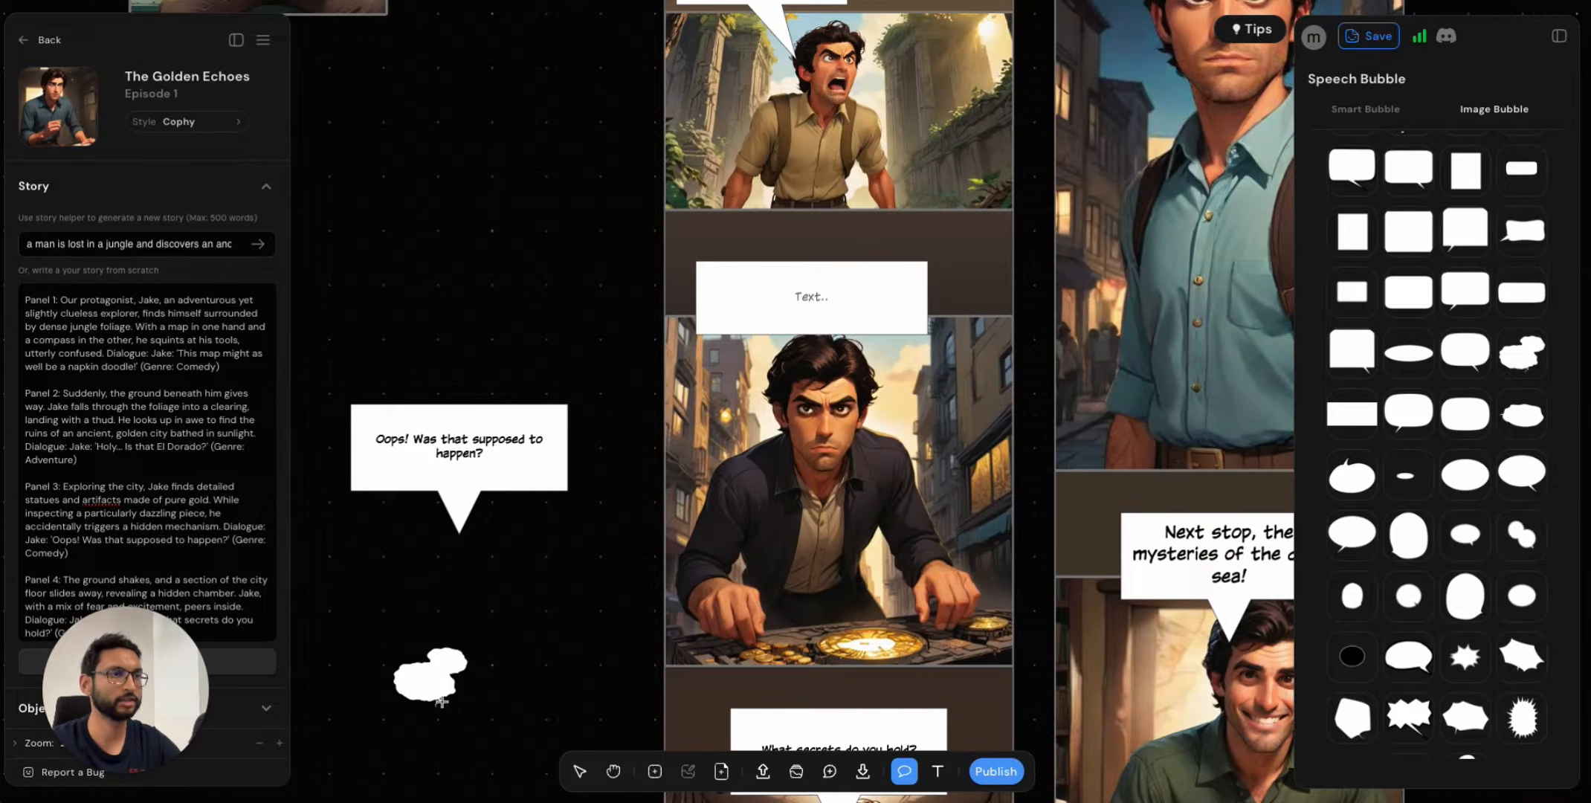
{"action": "left_click", "coordinate": [574, 771]}
{"action": "left_click", "coordinate": [461, 658]}
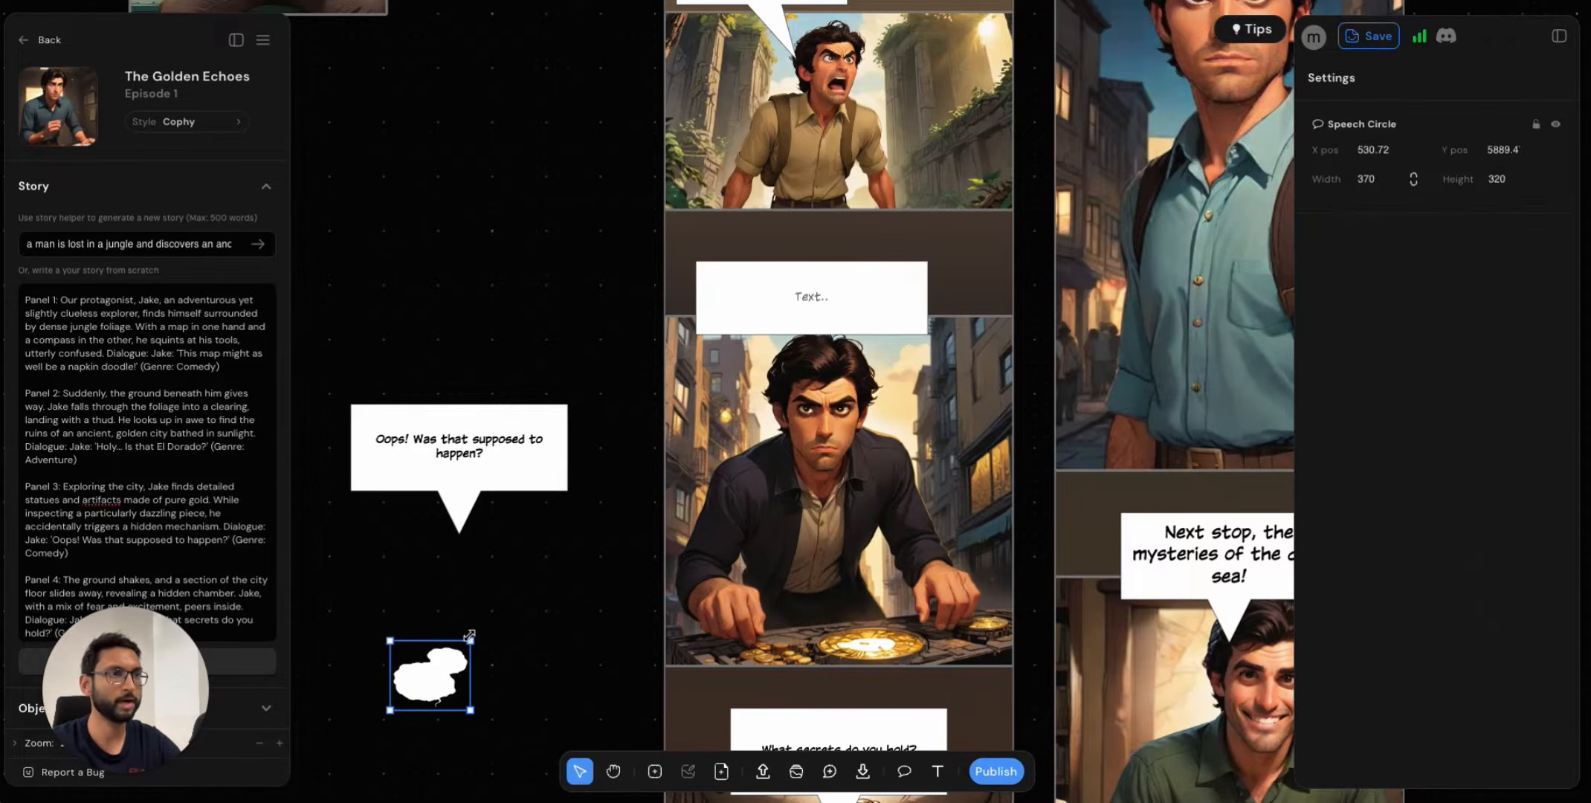
{"action": "left_click_drag", "start_coordinate": [470, 640], "coordinate": [601, 512]}
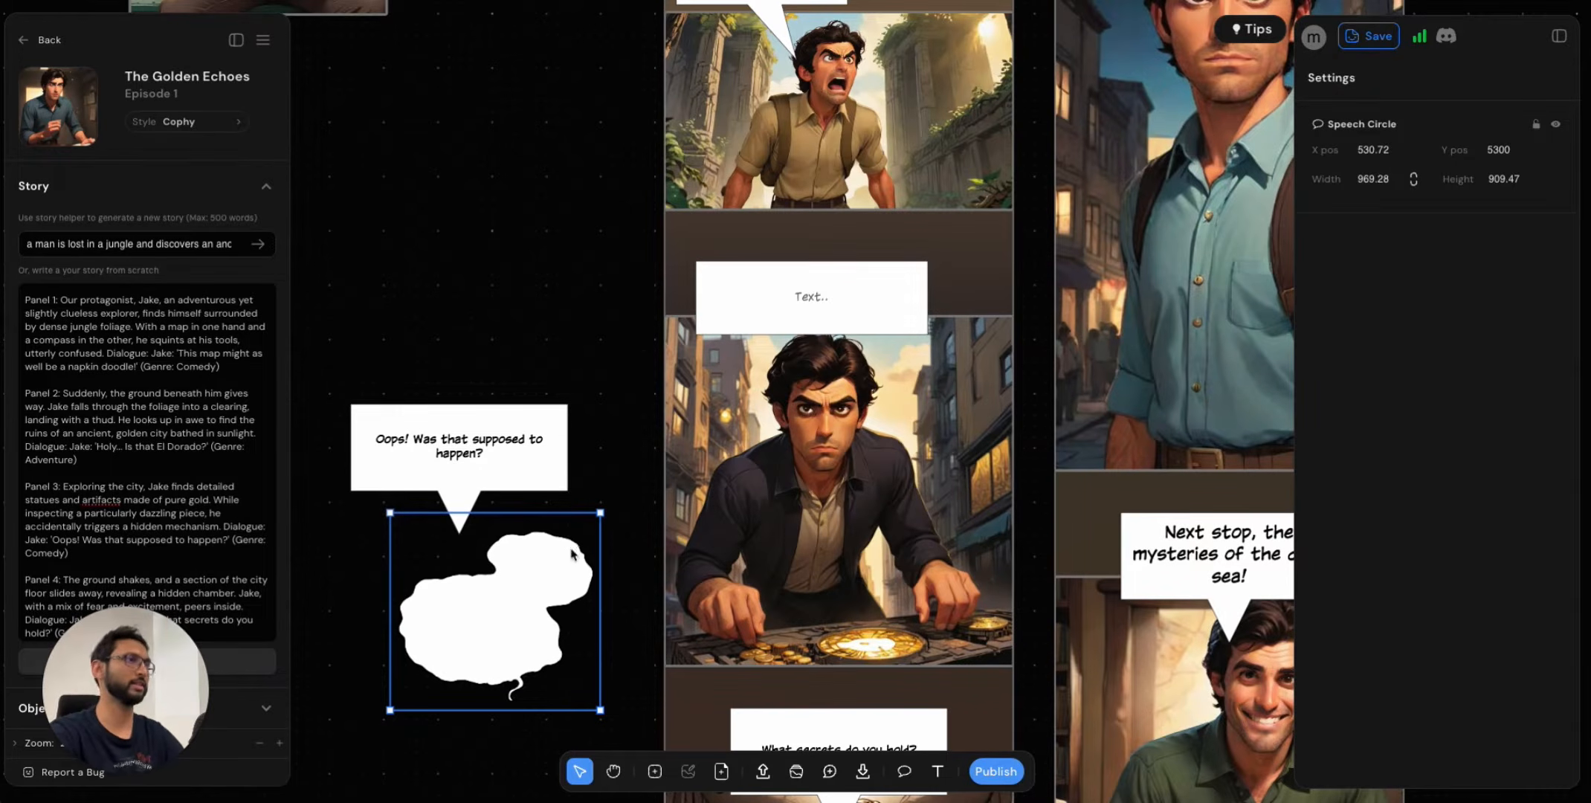
{"action": "key", "text": "Delete"}
Move the empty Narration bubble up into the brown gap above the panel with the man leaning over gold coins.
{"action": "left_click", "coordinate": [893, 326]}
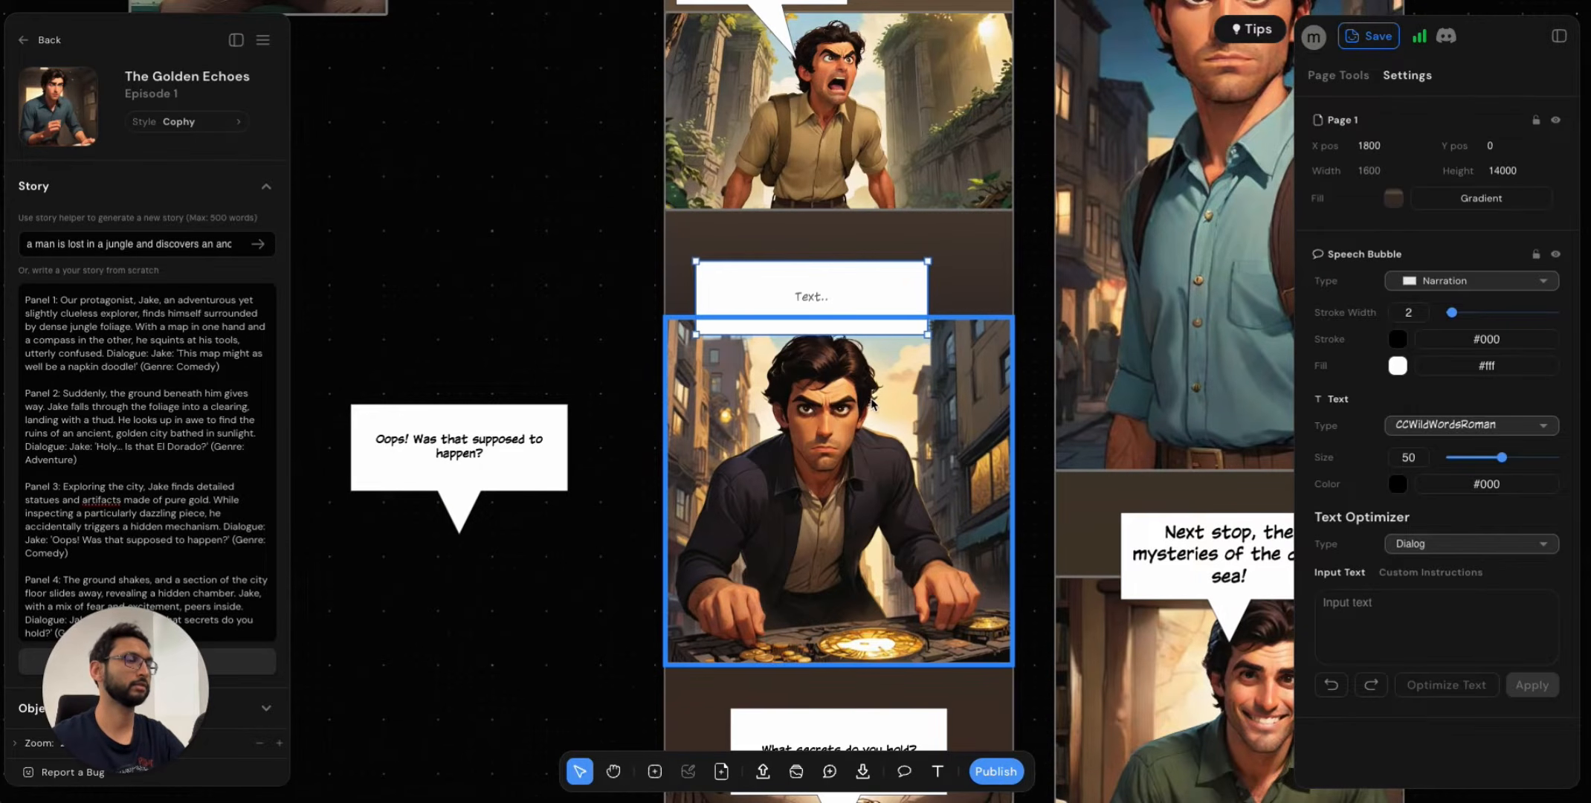
{"action": "scroll", "coordinate": [878, 406], "scroll_direction": "down", "scroll_amount": 2}
{"action": "left_click", "coordinate": [896, 416]}
{"action": "scroll", "coordinate": [878, 394], "scroll_direction": "up", "scroll_amount": 3}
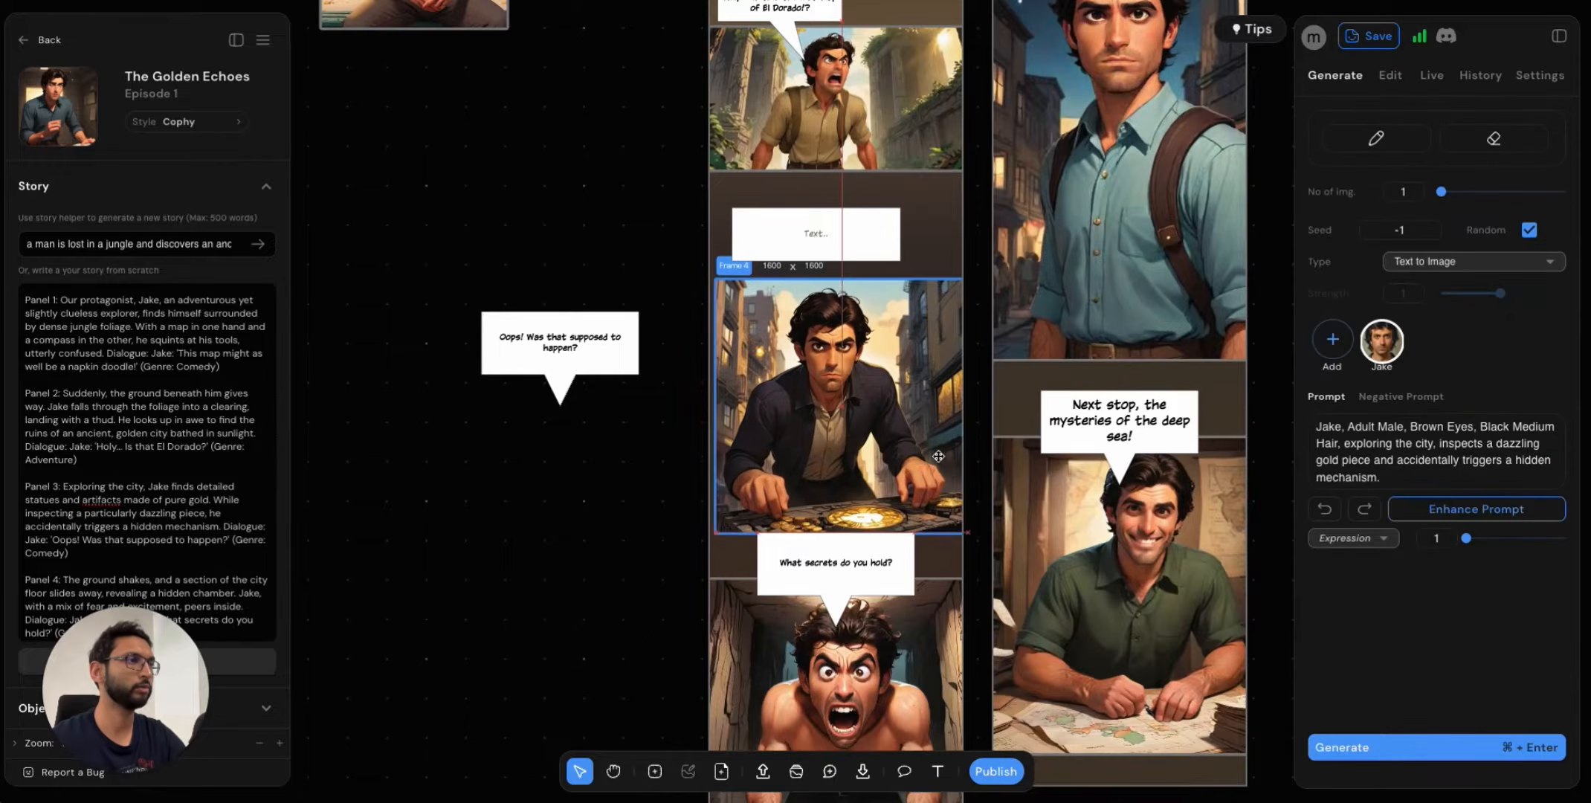
{"action": "scroll", "coordinate": [840, 372], "scroll_direction": "up", "scroll_amount": 3}
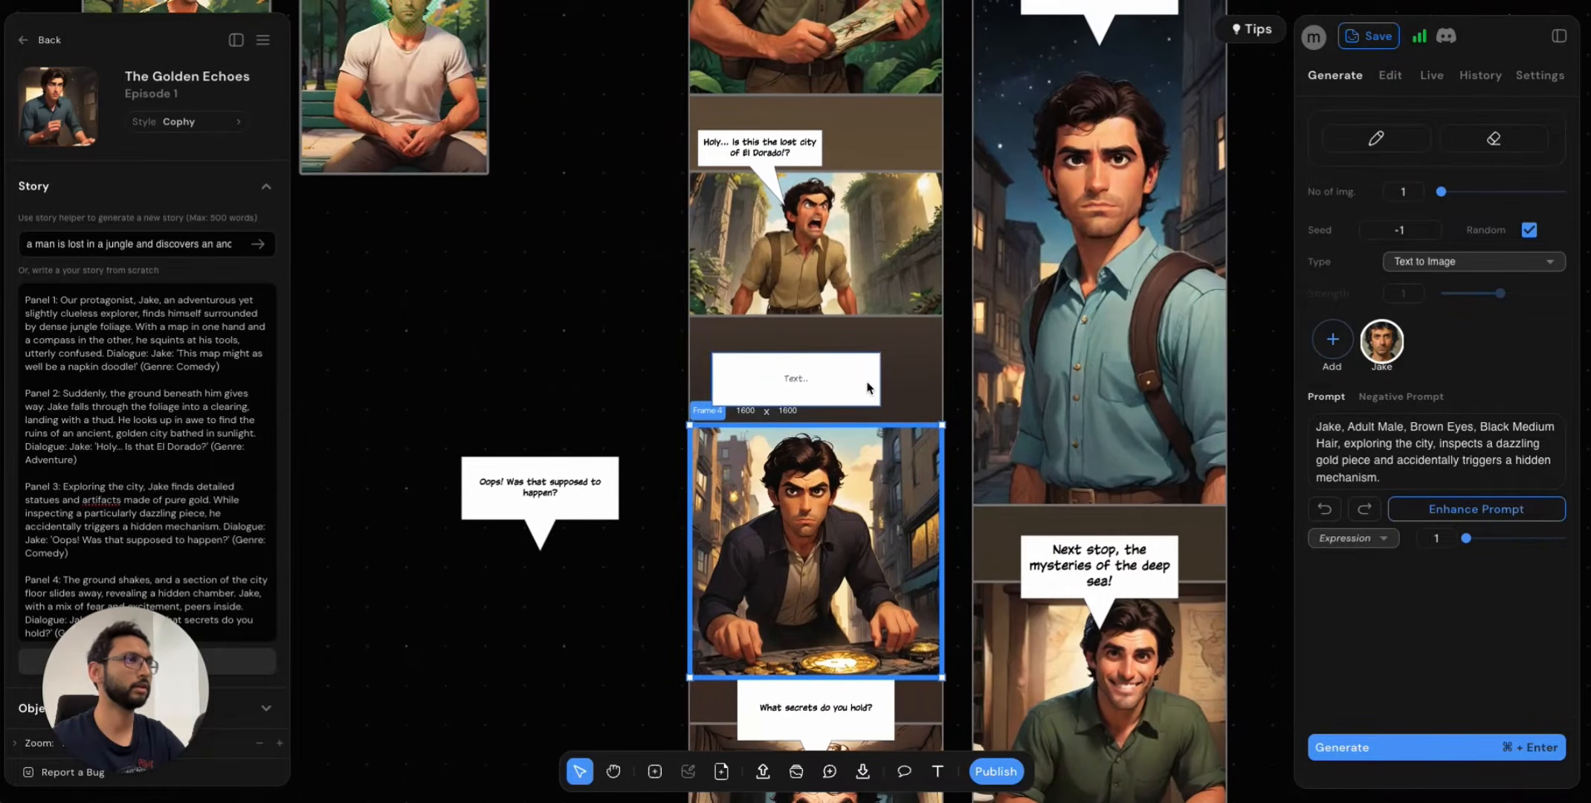
{"action": "left_click_drag", "start_coordinate": [871, 387], "coordinate": [856, 377]}
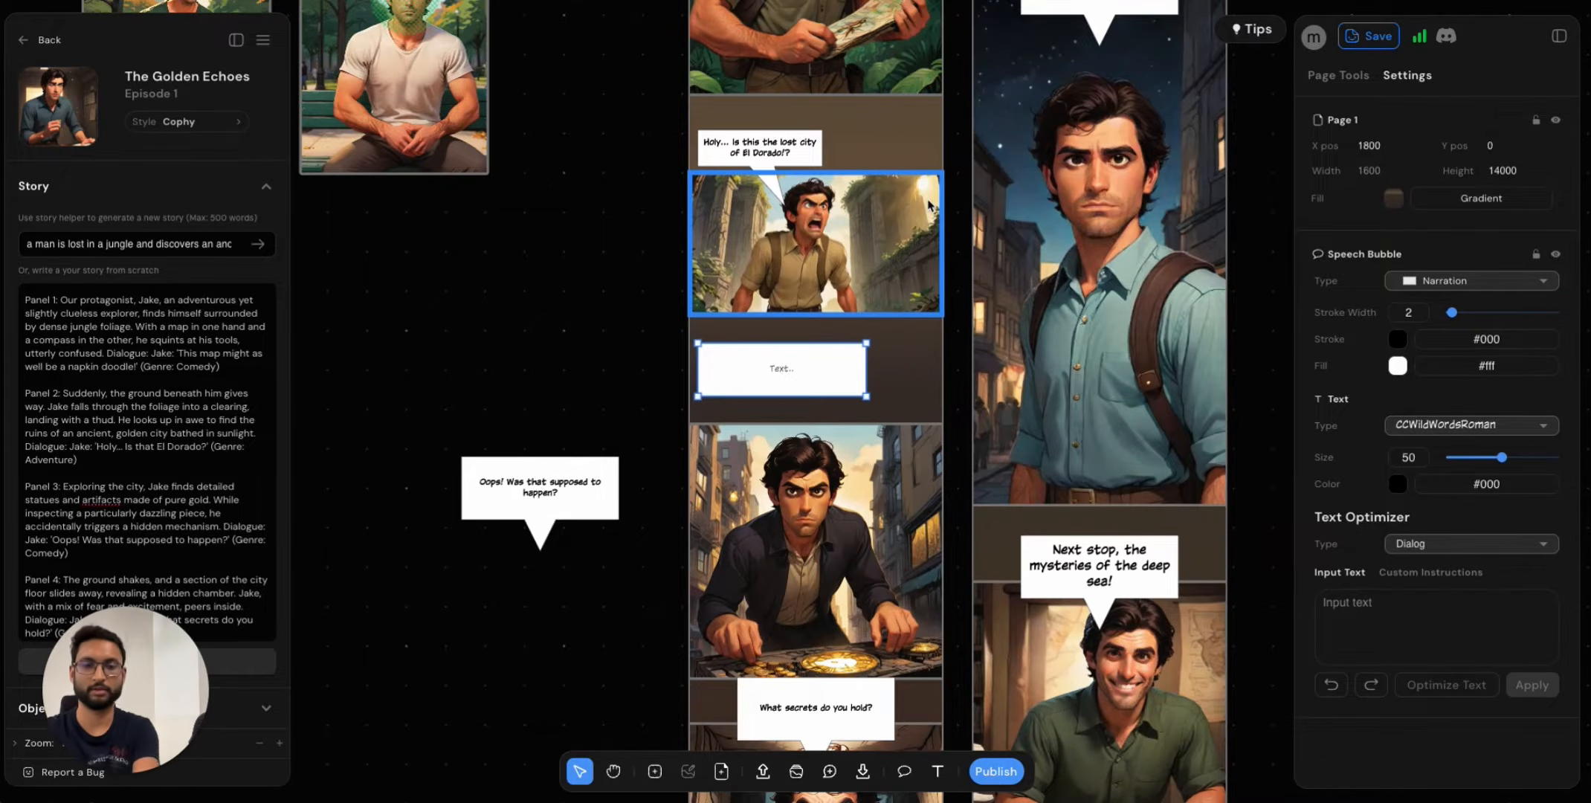
Enter "While exploring the city, Jake stumbles upon a mysterious artifact" as the Narration bubble's text.
{"action": "type", "text": "While e"}
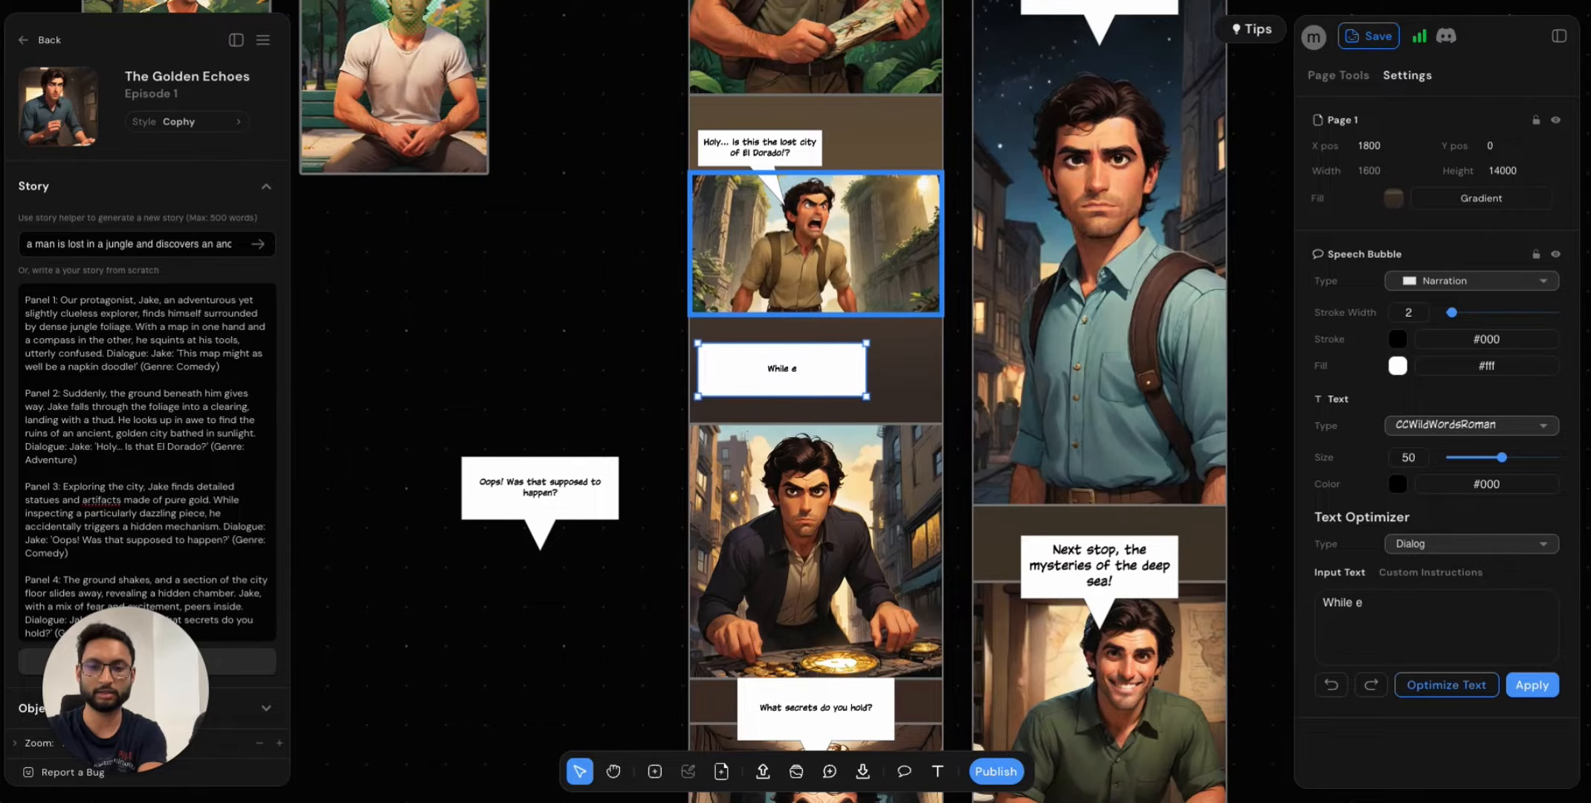
{"action": "type", "text": "xploring the"}
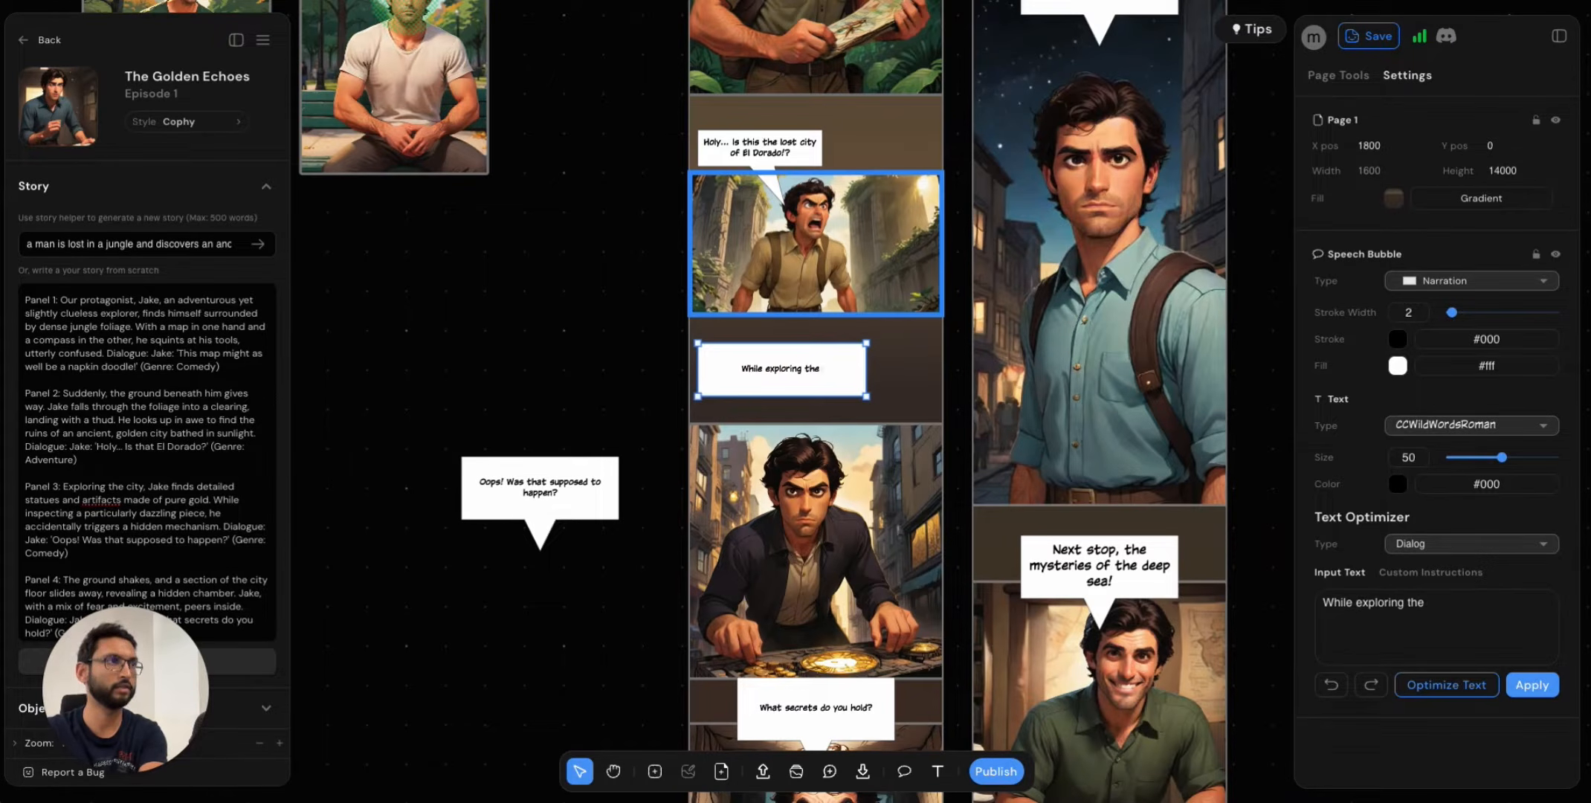
{"action": "type", "text": " city, Jake"}
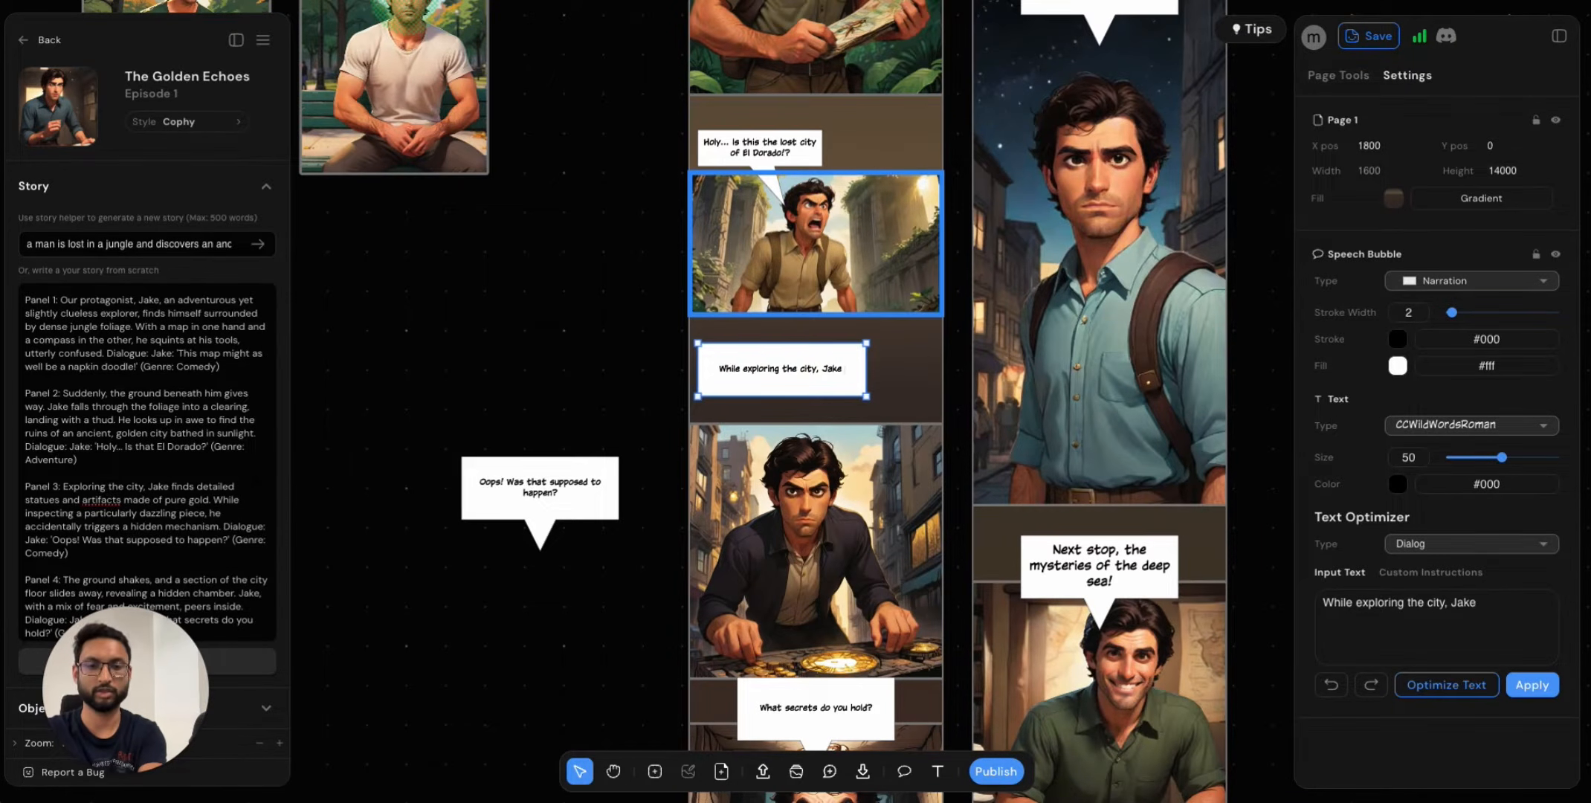
{"action": "type", "text": " stumb"}
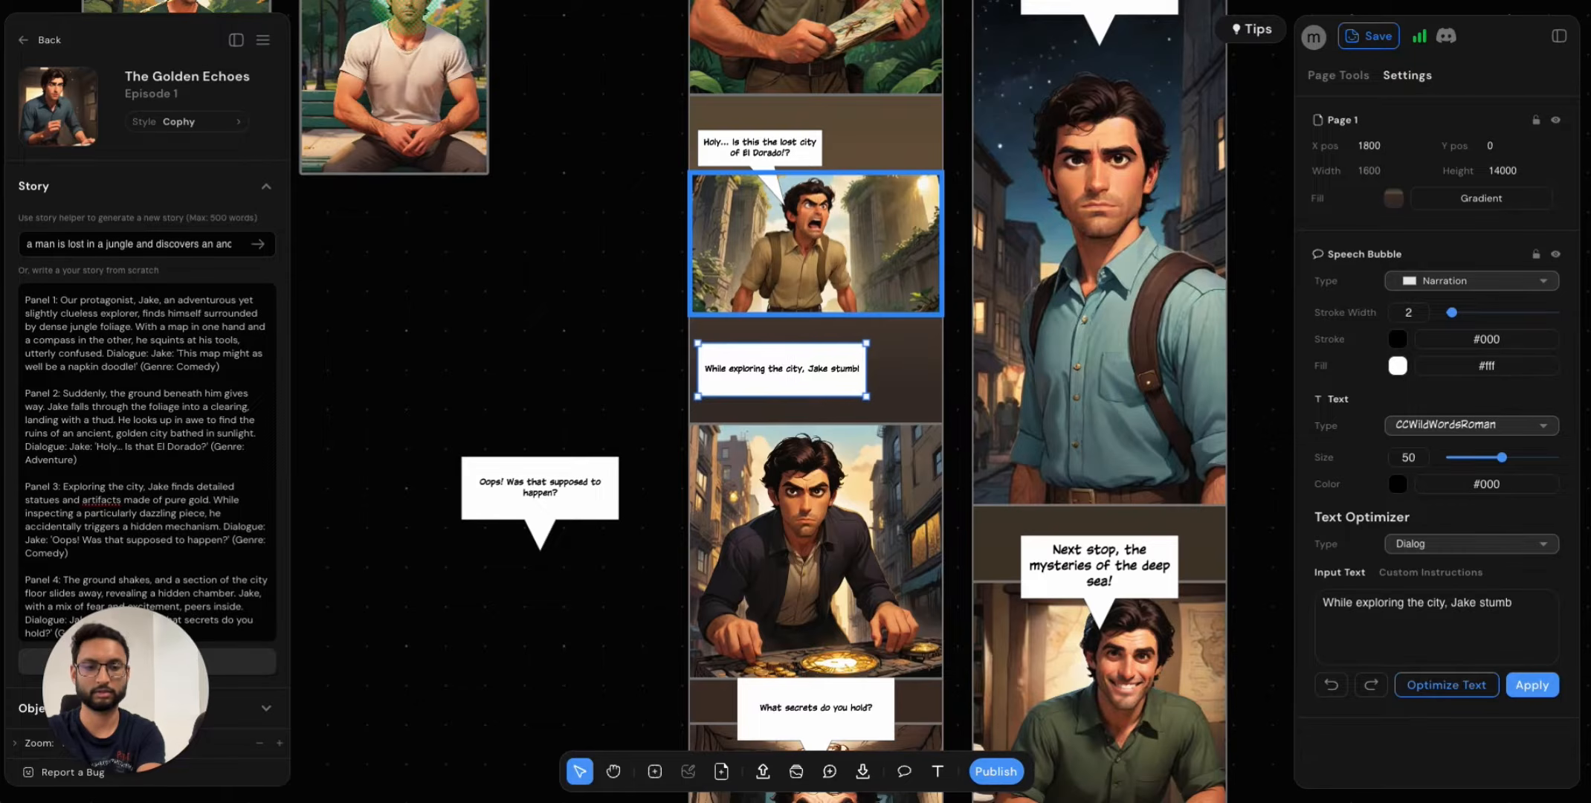
{"action": "type", "text": "les upon a mysterious artica"}
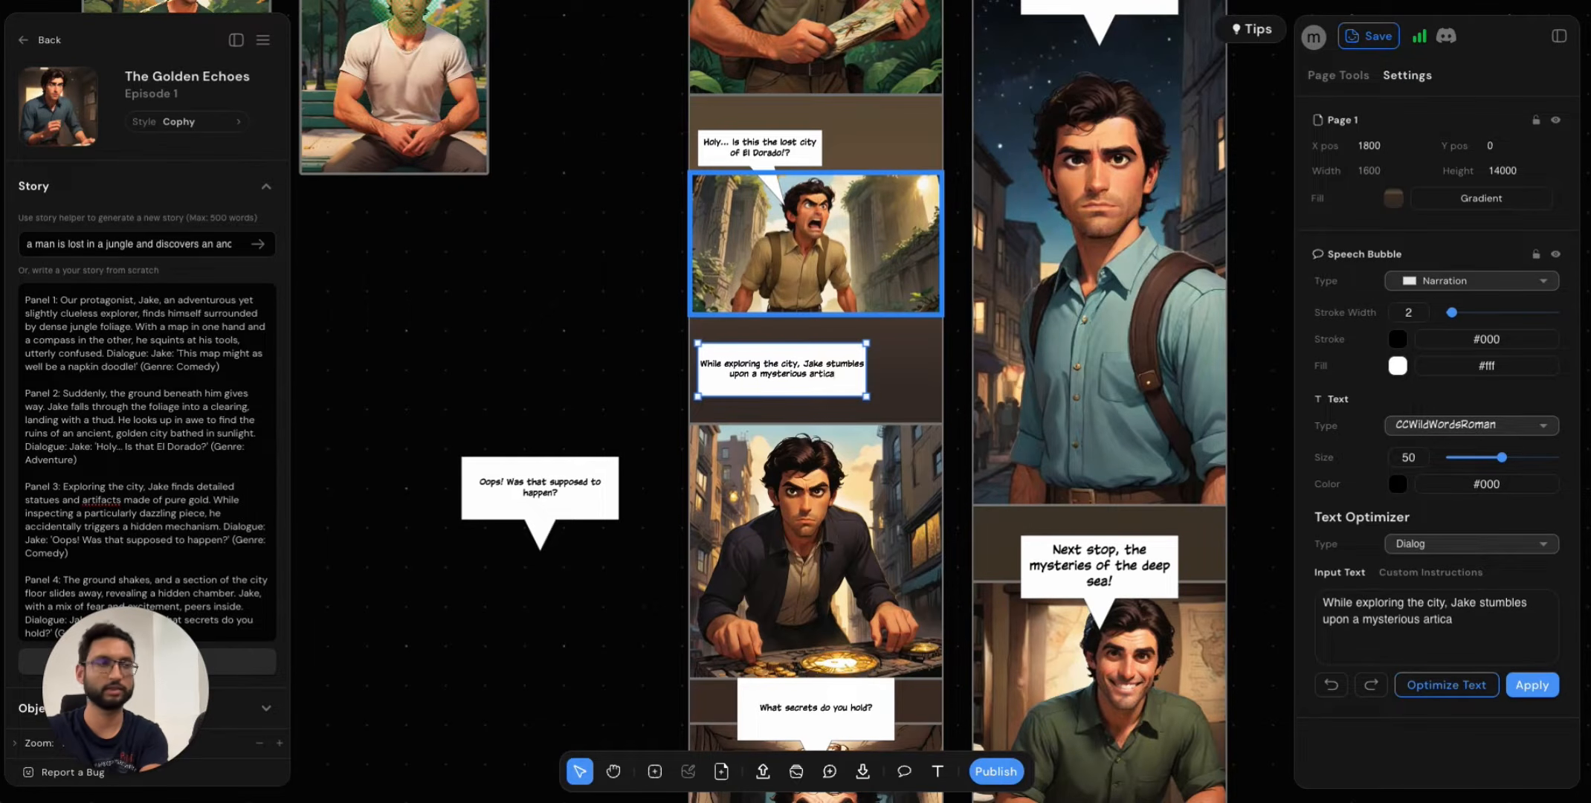
{"action": "key", "text": "BackSpace"}
{"action": "key", "text": "BackSpace"}
{"action": "type", "text": "fact"}
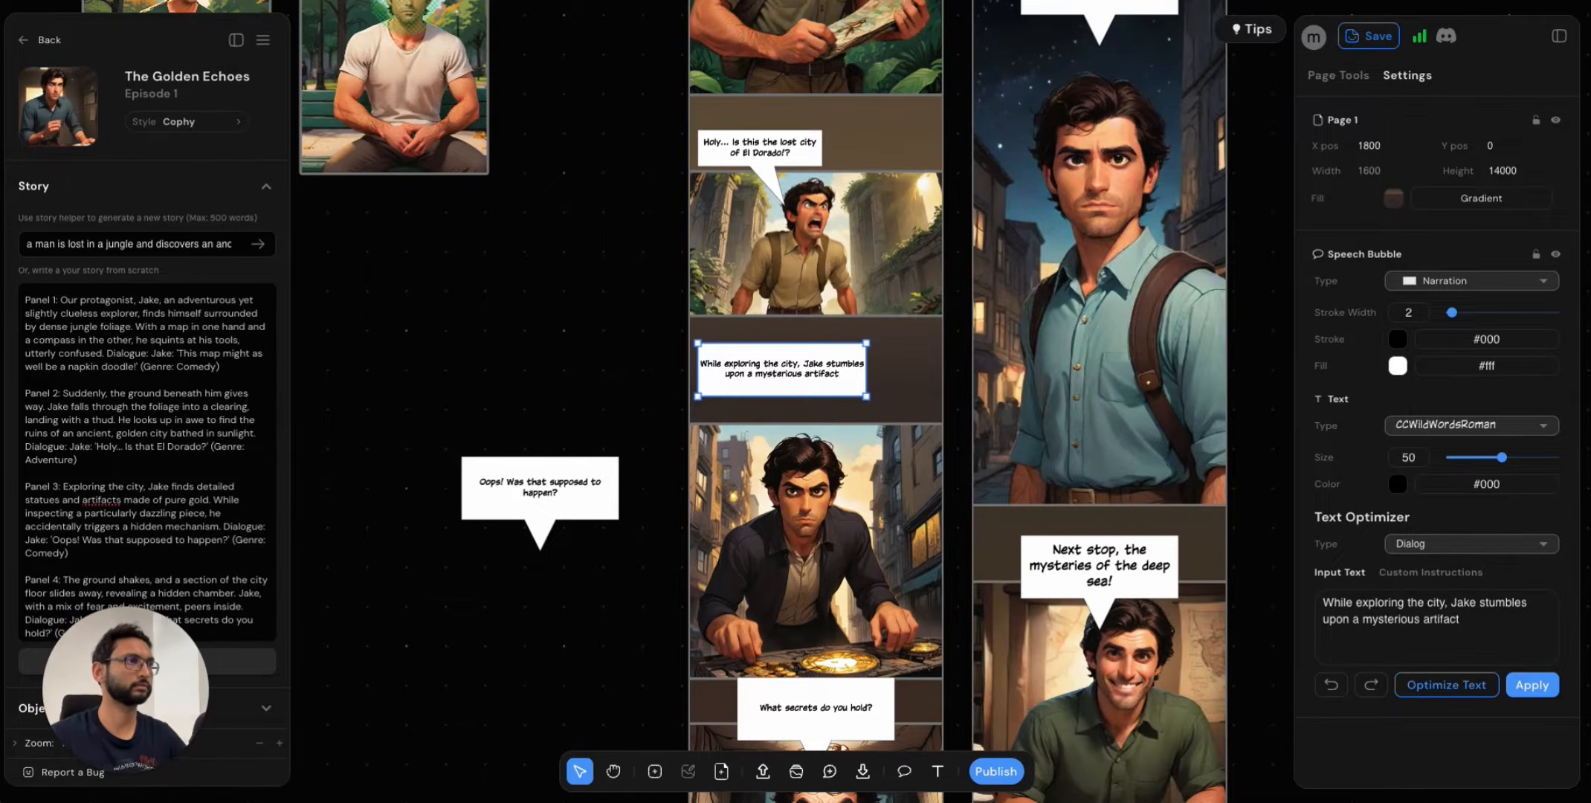
Widen the narration bubble and lower it to sit just above the gold-coins panel.
{"action": "scroll", "coordinate": [950, 399], "scroll_direction": "up", "scroll_amount": 3}
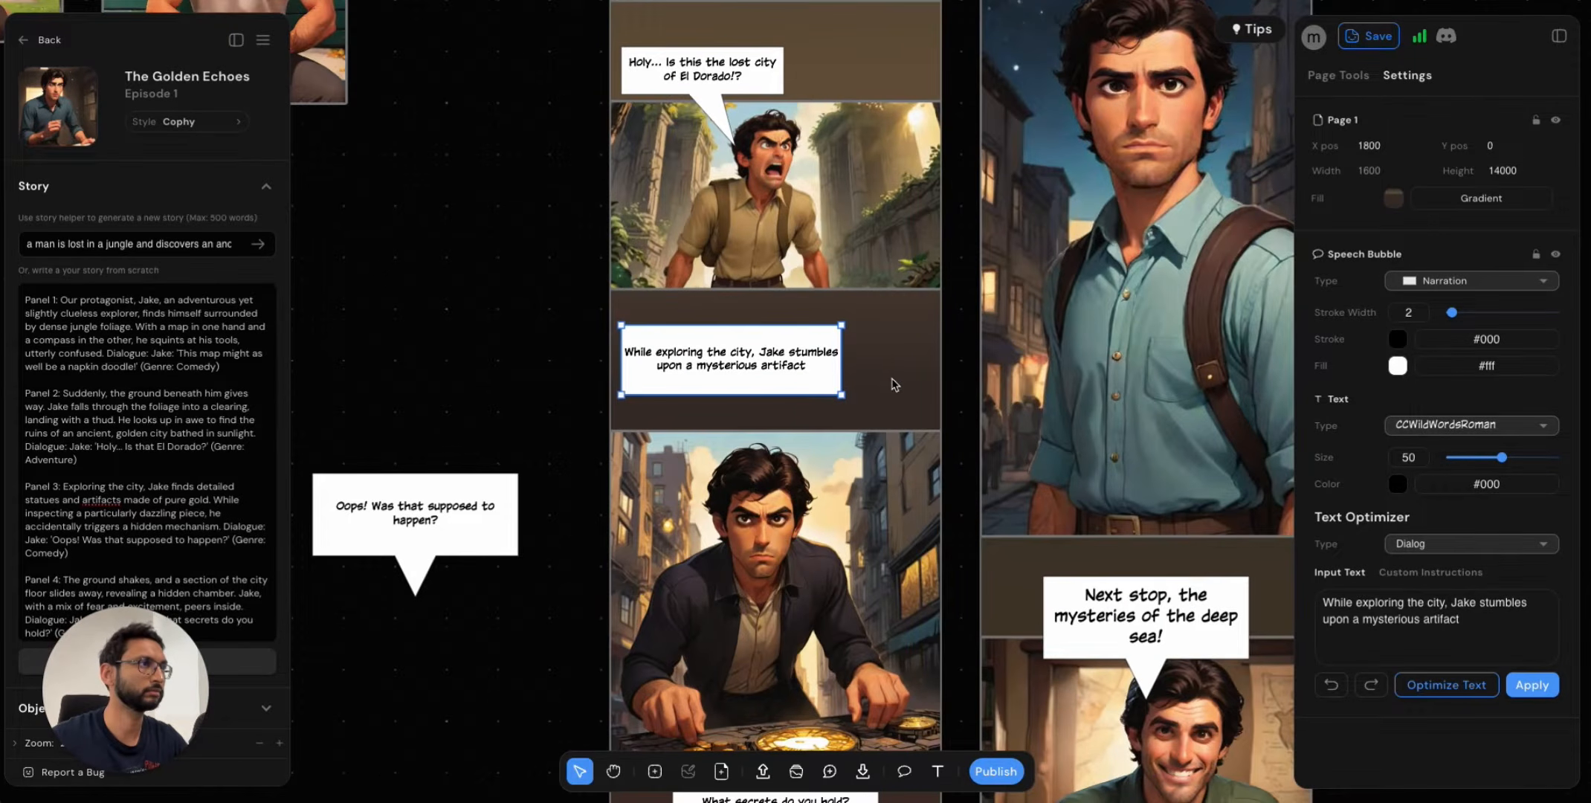
{"action": "left_click_drag", "start_coordinate": [843, 366], "coordinate": [861, 413]}
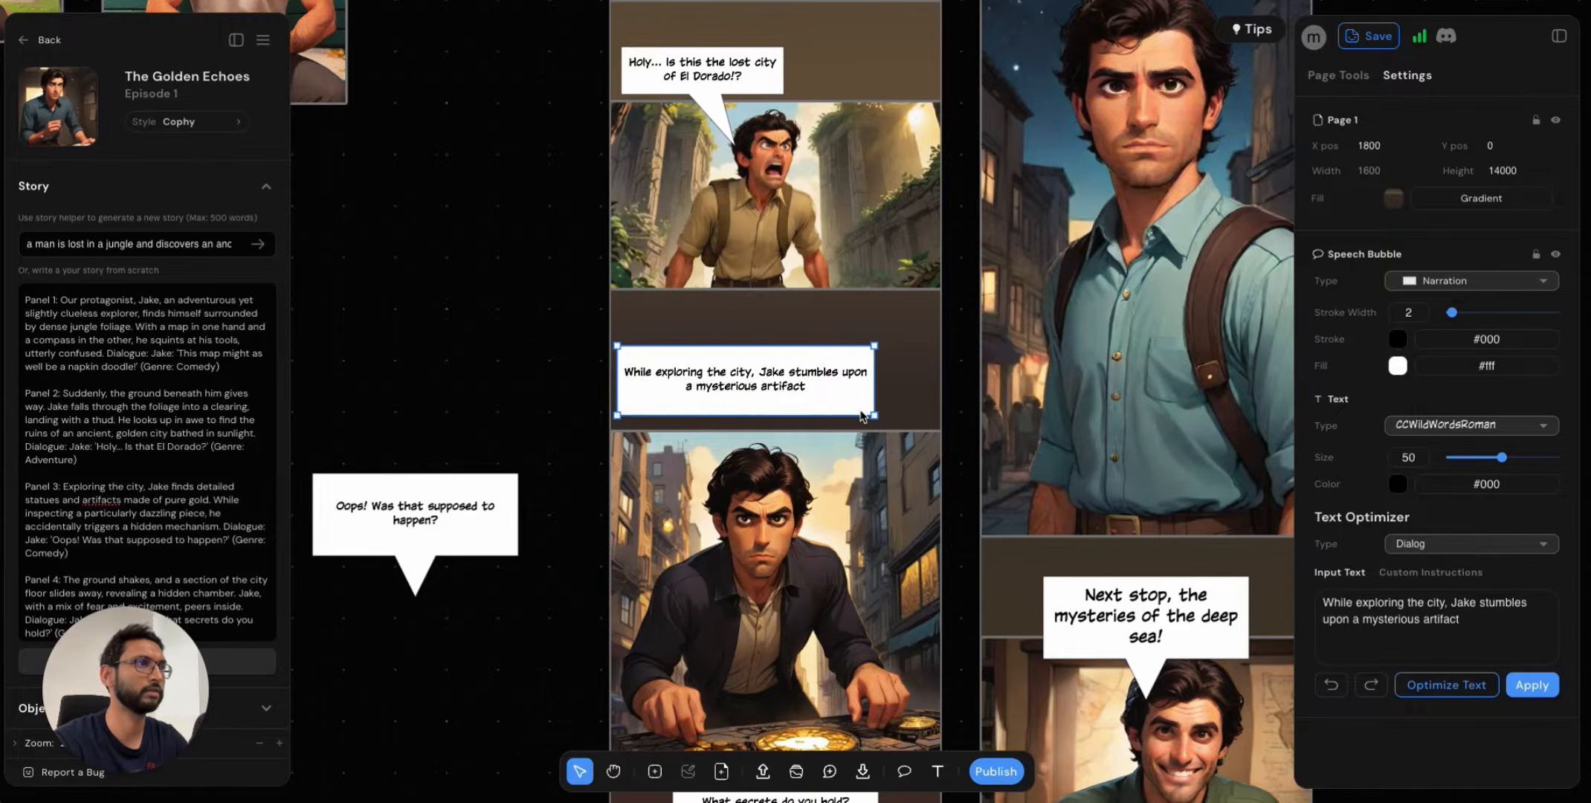
{"action": "left_click", "coordinate": [576, 635]}
{"action": "scroll", "coordinate": [645, 653], "scroll_direction": "down", "scroll_amount": 3}
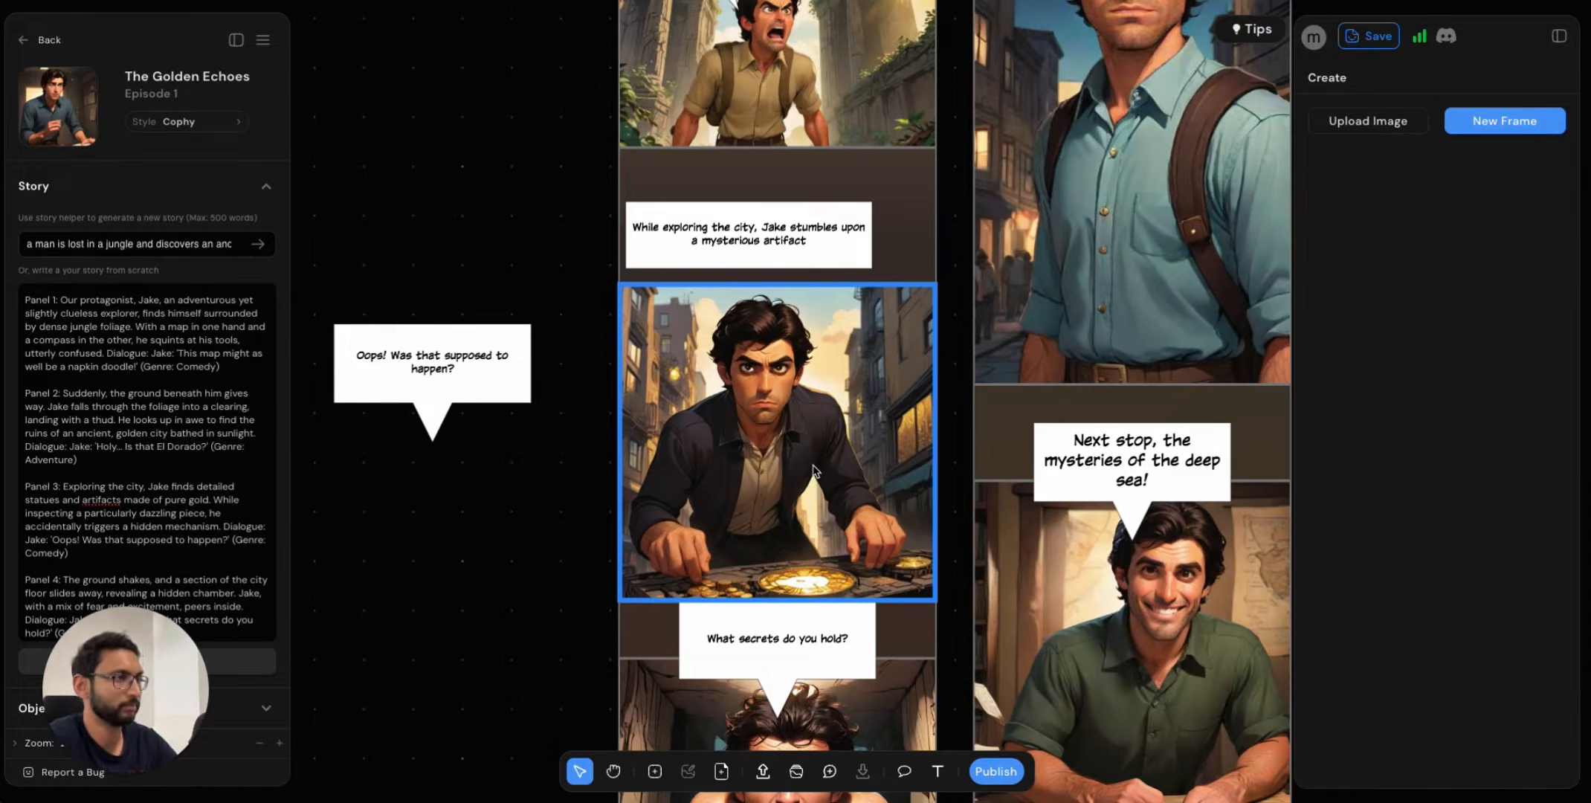
Review the generation prompt of the gold-coins panel.
{"action": "left_click", "coordinate": [816, 496]}
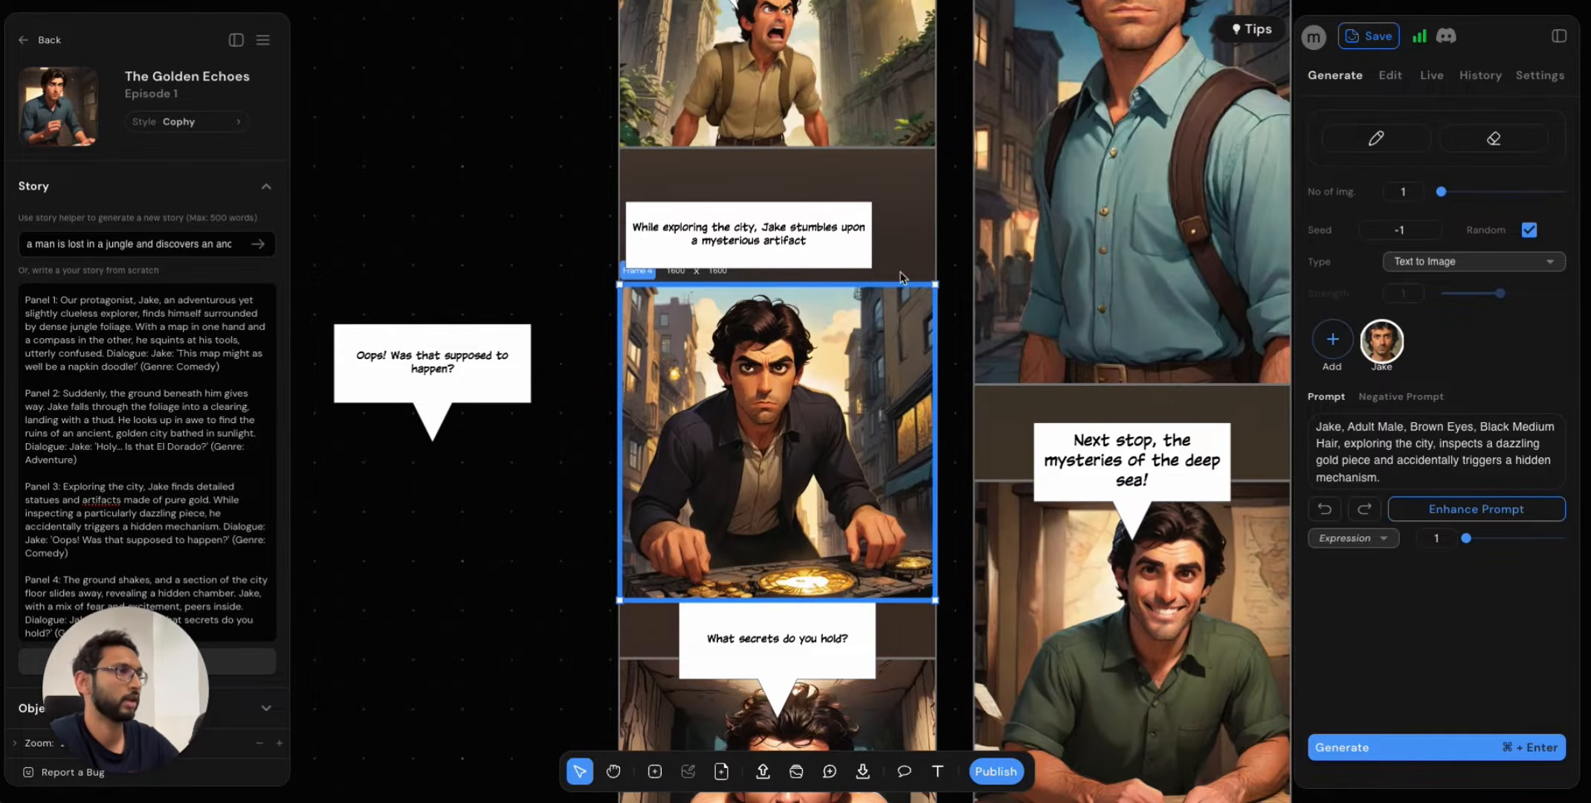
{"action": "left_click", "coordinate": [1401, 460]}
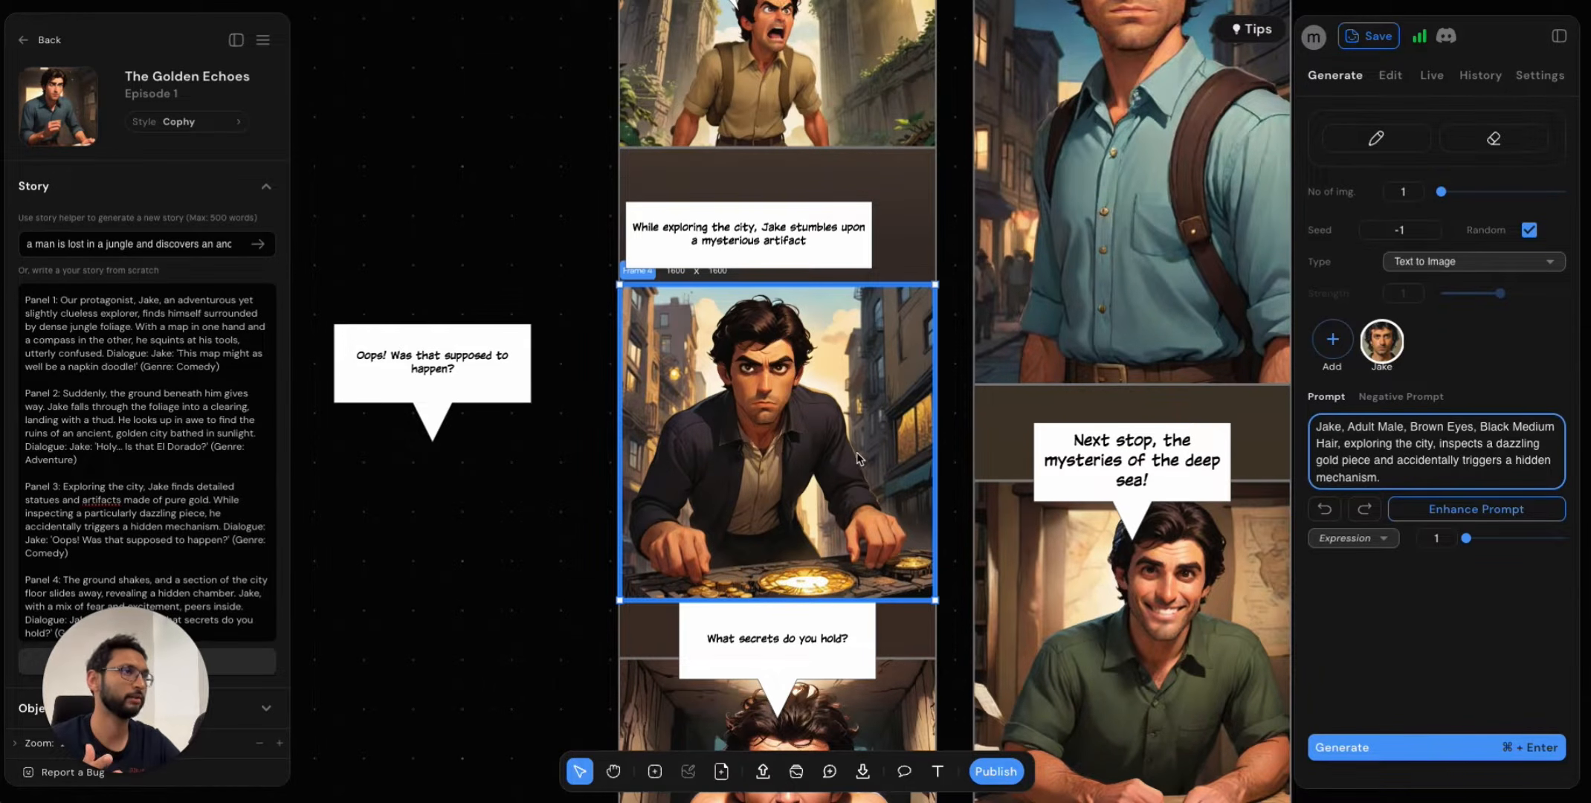
{"action": "left_click", "coordinate": [540, 580]}
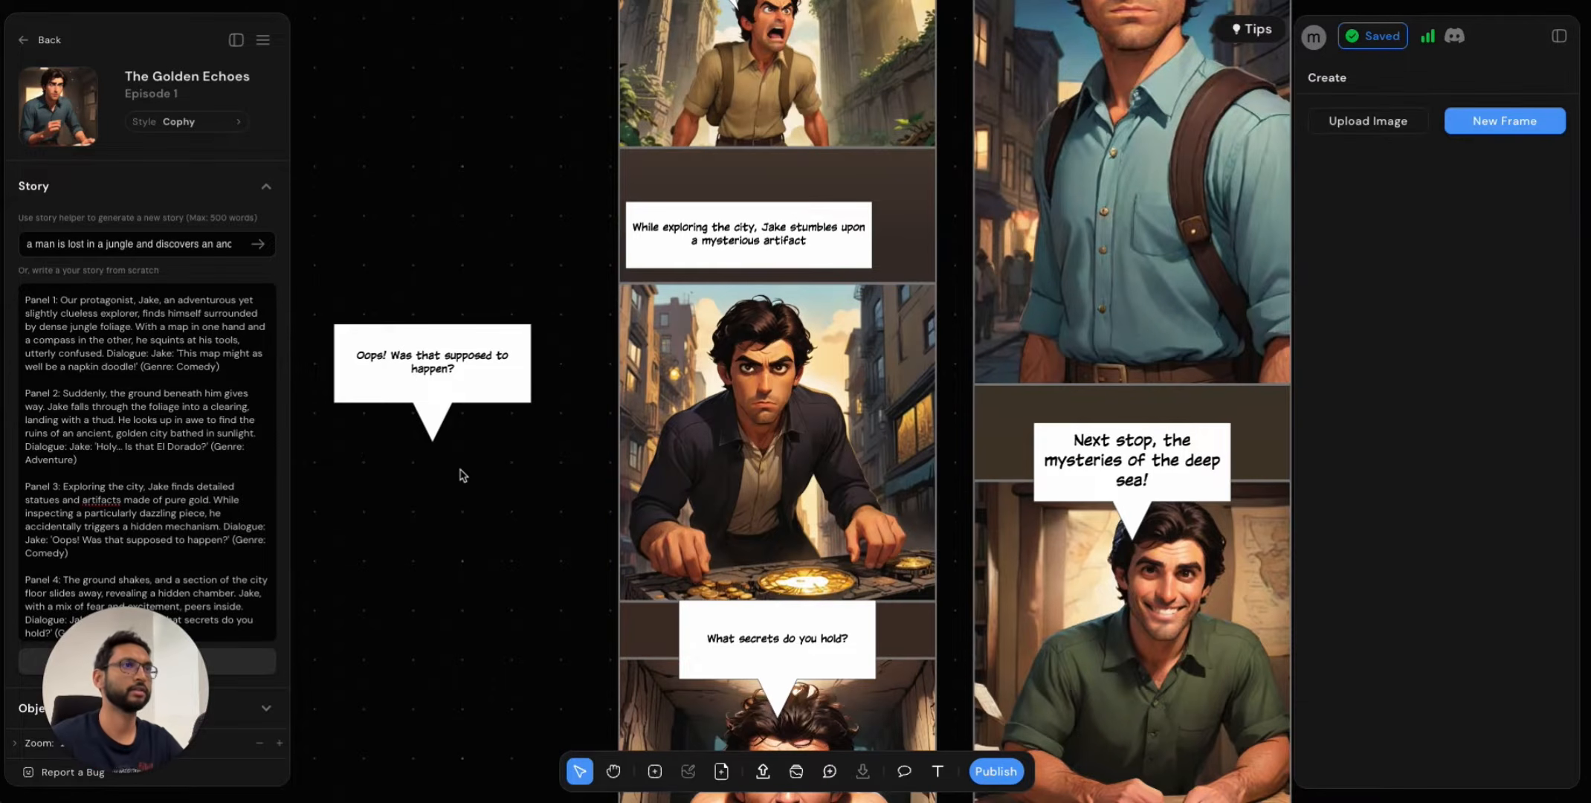
Move the "Oops!" bubble higher on the empty canvas and place a duplicate of the gold-coins frame beneath it.
{"action": "left_click_drag", "start_coordinate": [498, 398], "coordinate": [559, 196]}
{"action": "scroll", "coordinate": [634, 439], "scroll_direction": "left", "scroll_amount": 1}
{"action": "left_click", "coordinate": [838, 500]}
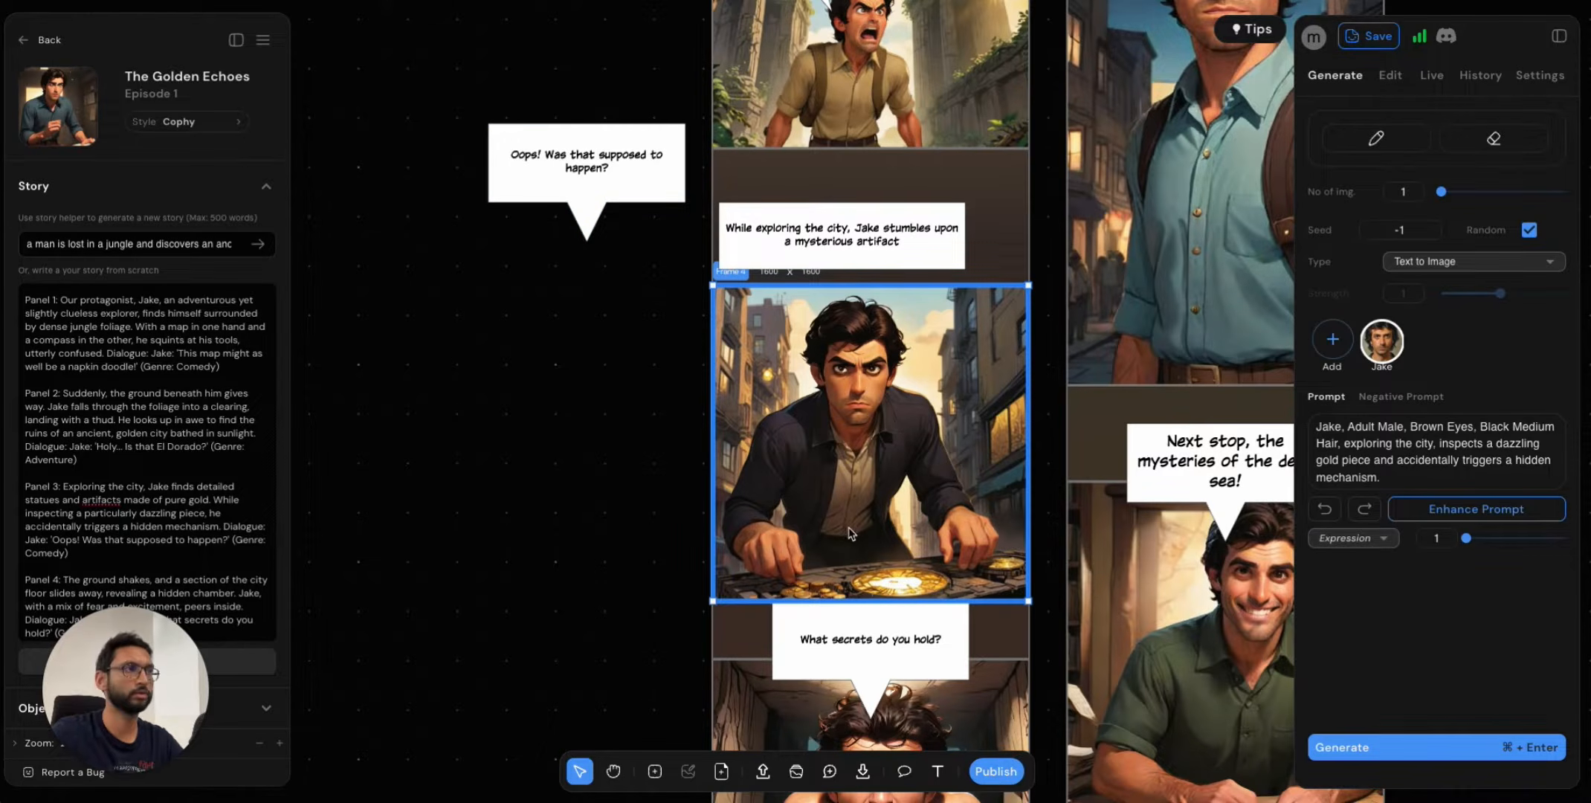
{"action": "key", "text": "super+d"}
{"action": "left_click_drag", "start_coordinate": [890, 707], "coordinate": [534, 390]}
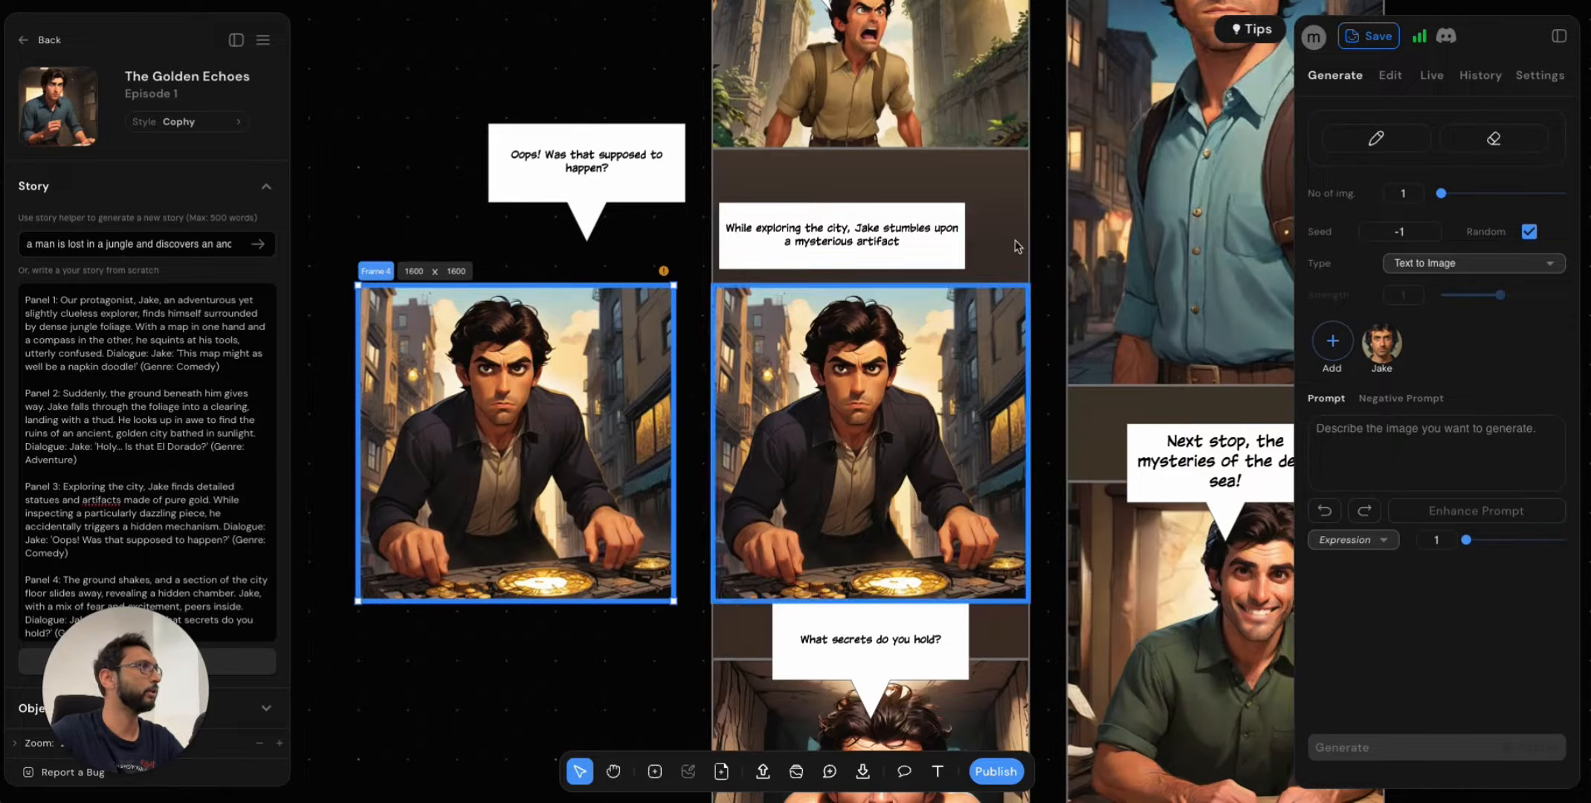
Delete the image inside the duplicated gold-coins frame while keeping the frame itself.
{"action": "left_click", "coordinate": [1387, 76]}
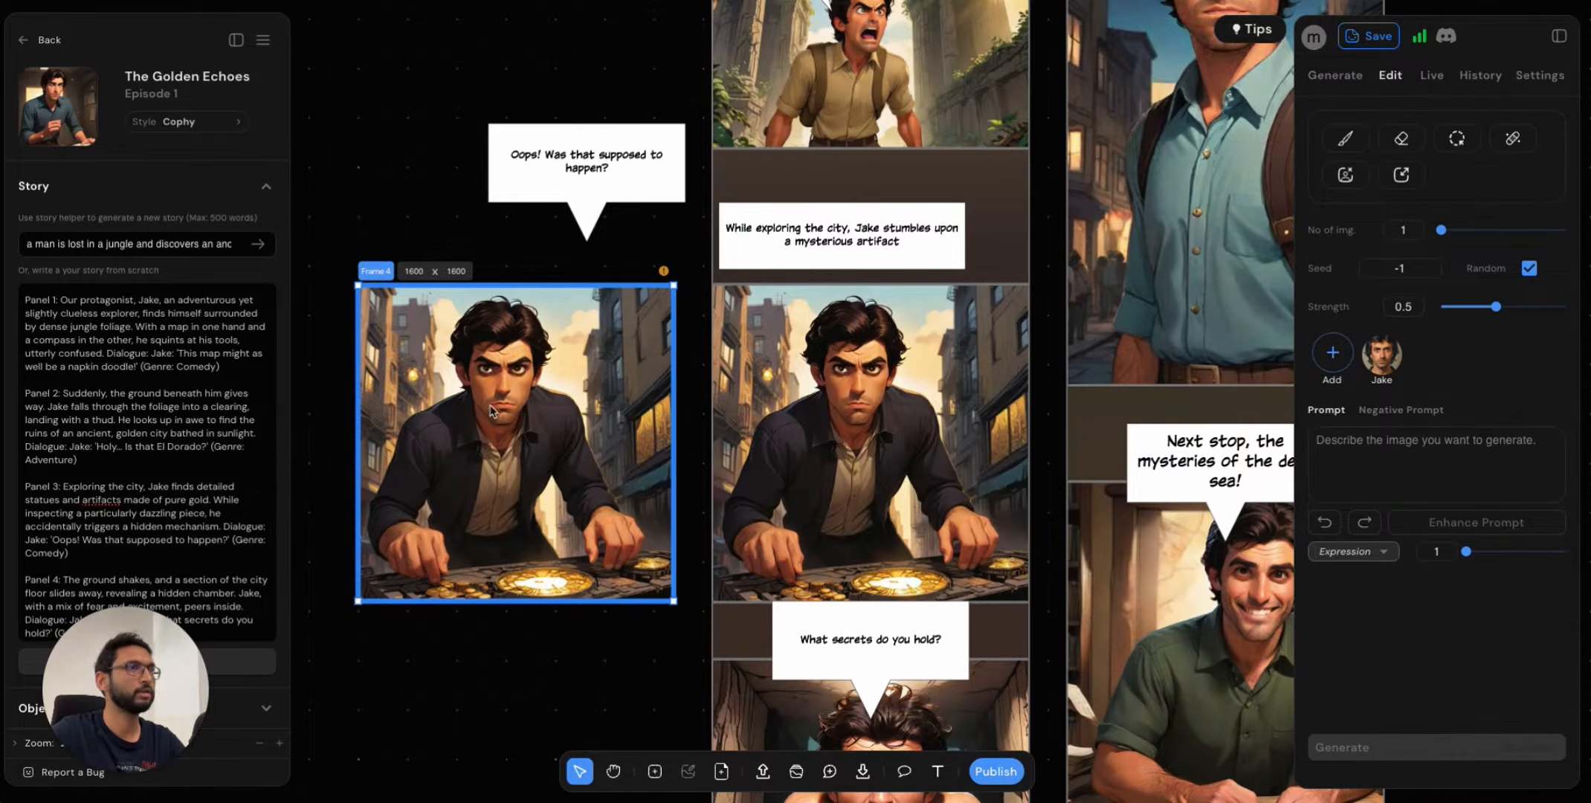
{"action": "left_click", "coordinate": [517, 515]}
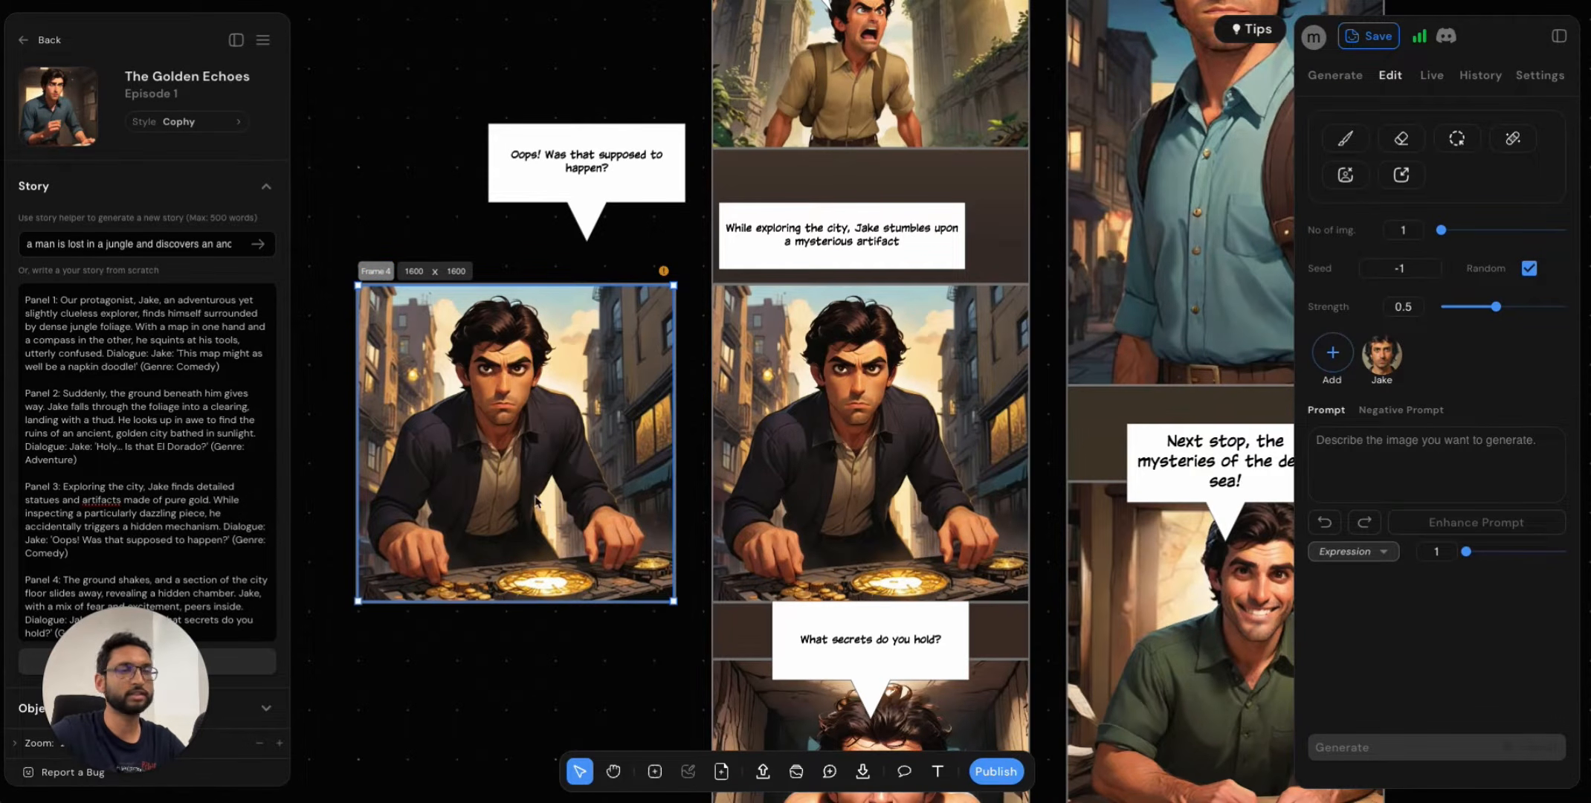
{"action": "left_click", "coordinate": [476, 480]}
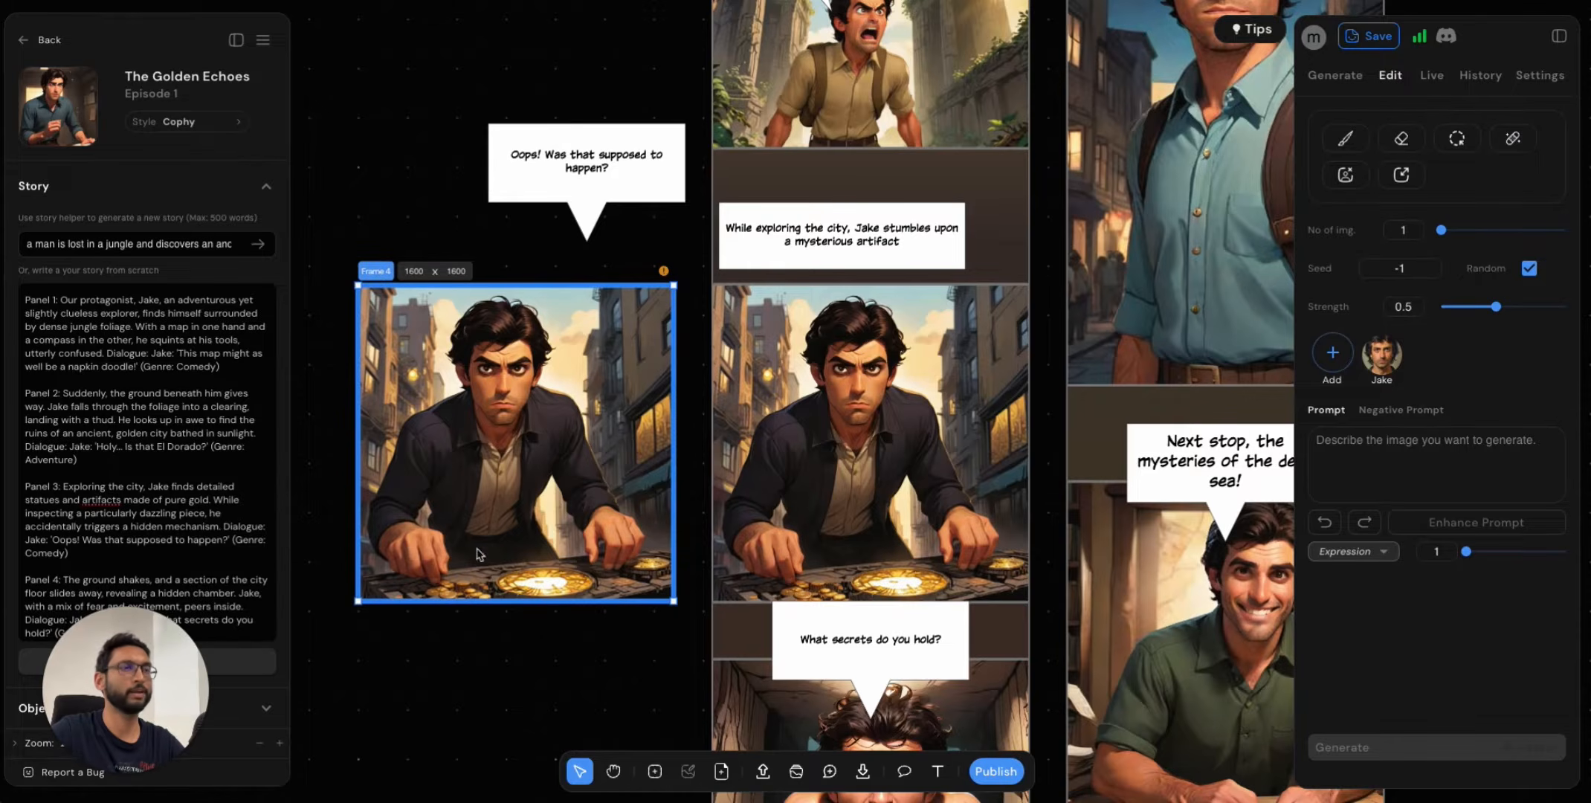
{"action": "left_click", "coordinate": [484, 520]}
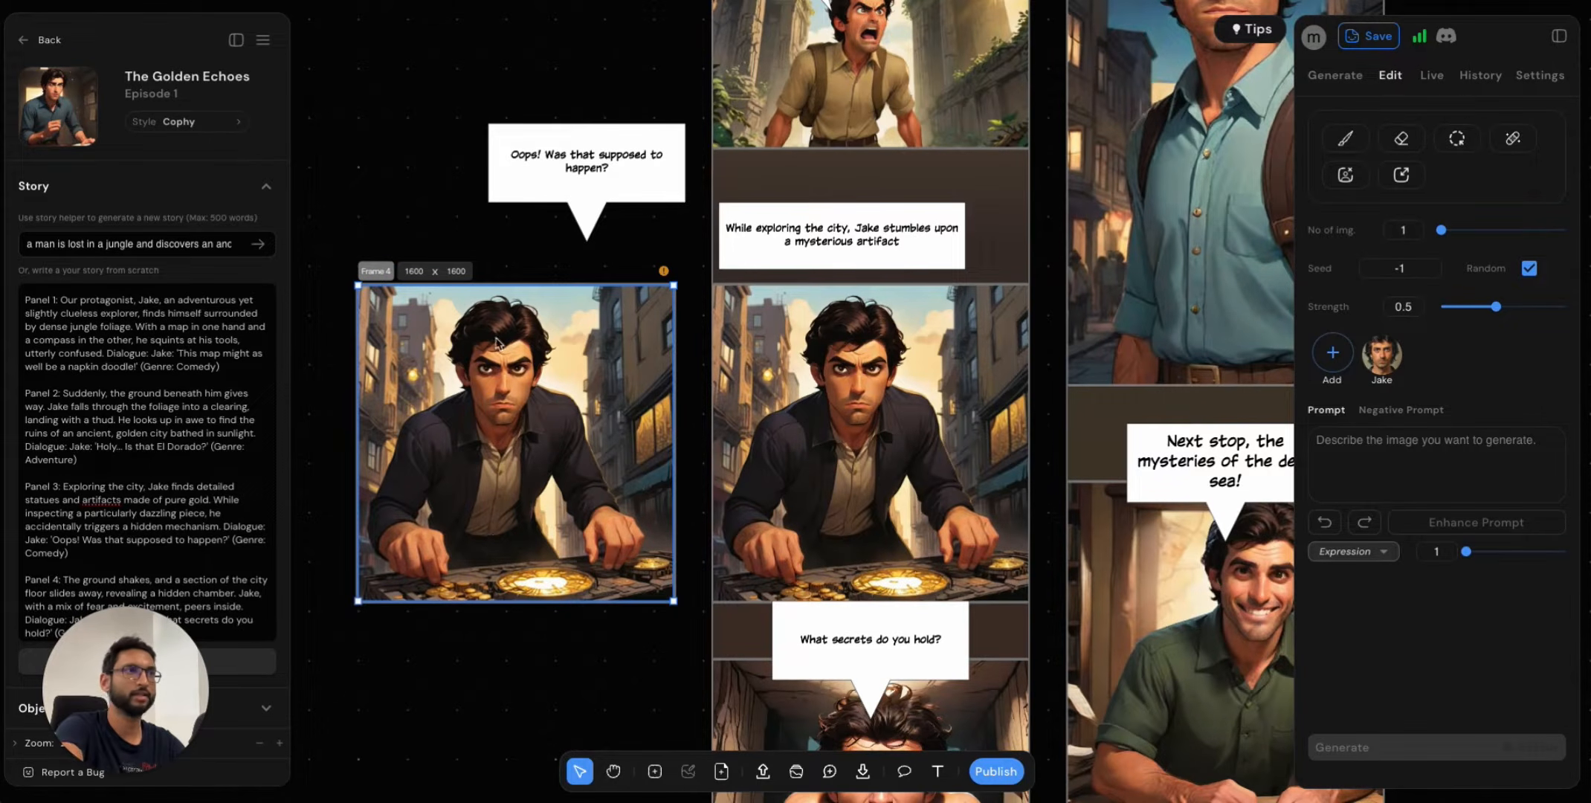
{"action": "left_click_drag", "start_coordinate": [477, 435], "coordinate": [487, 480]}
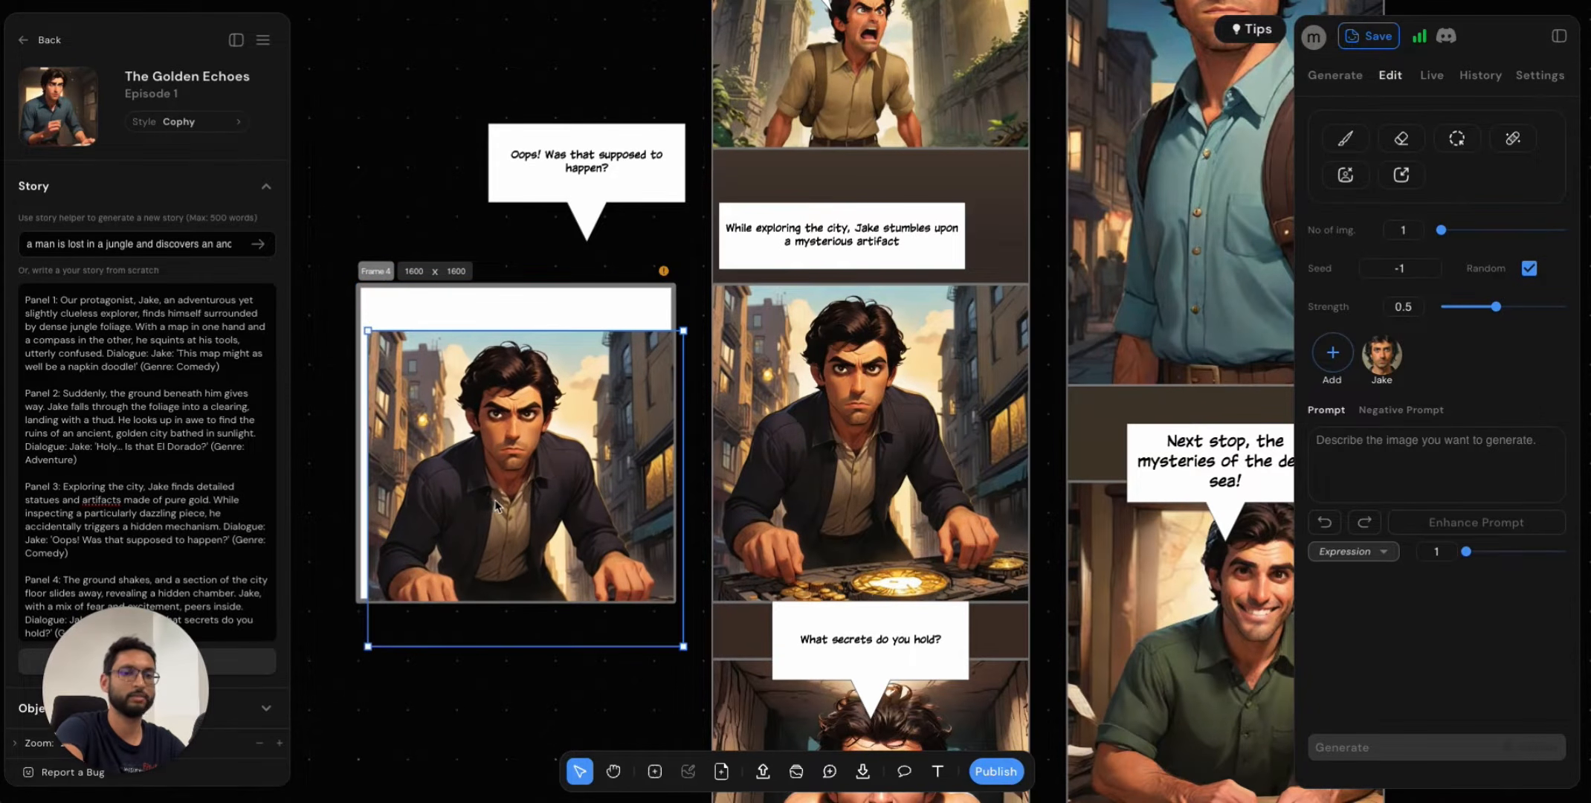
{"action": "key", "text": "Delete"}
{"action": "left_click", "coordinate": [509, 732]}
Select the blank duplicate frame and activate the brush in Live mode.
{"action": "left_click", "coordinate": [506, 550]}
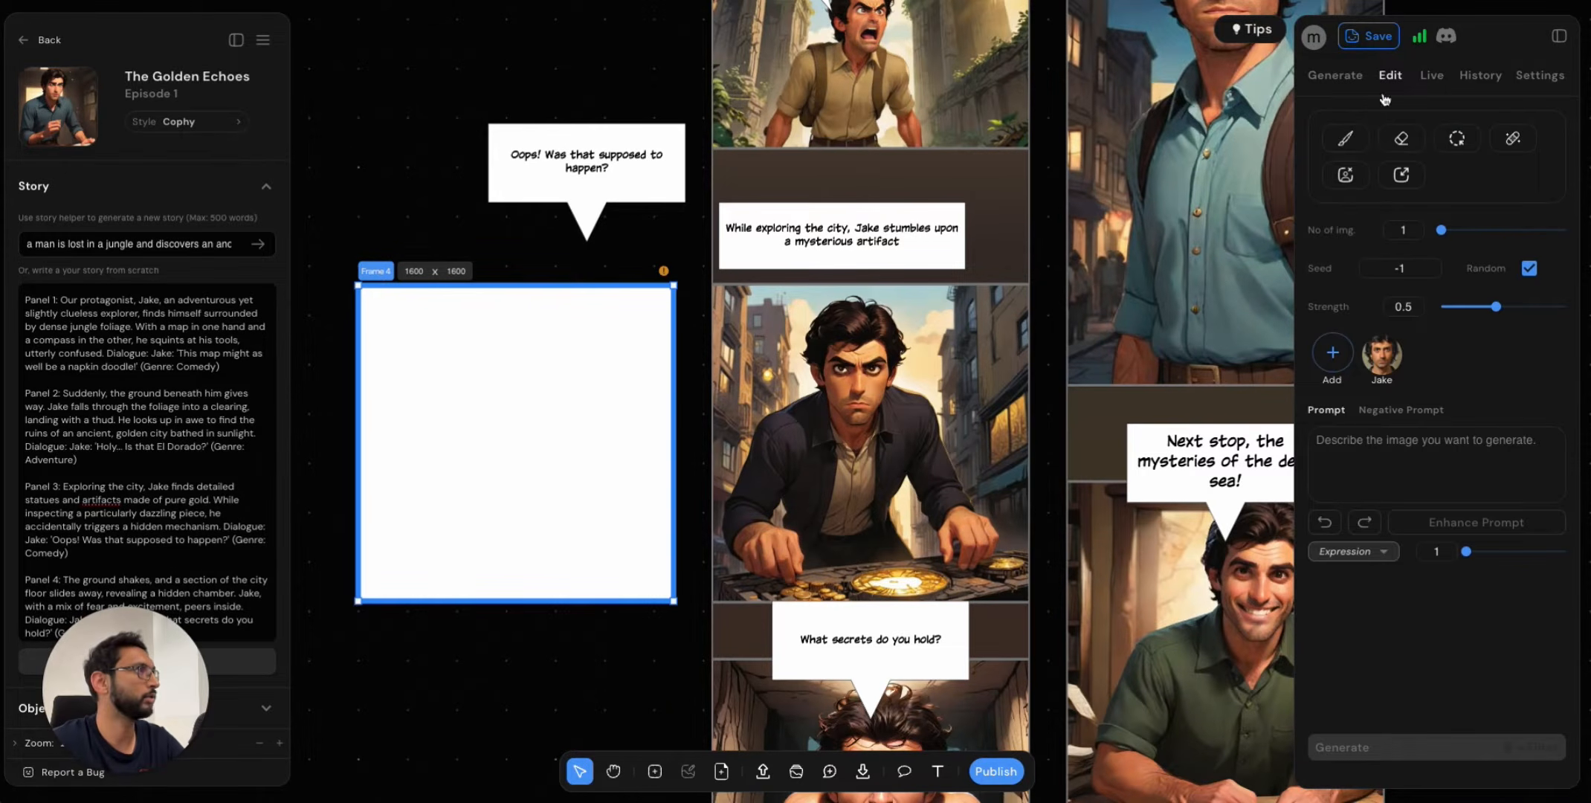
{"action": "left_click", "coordinate": [1345, 138]}
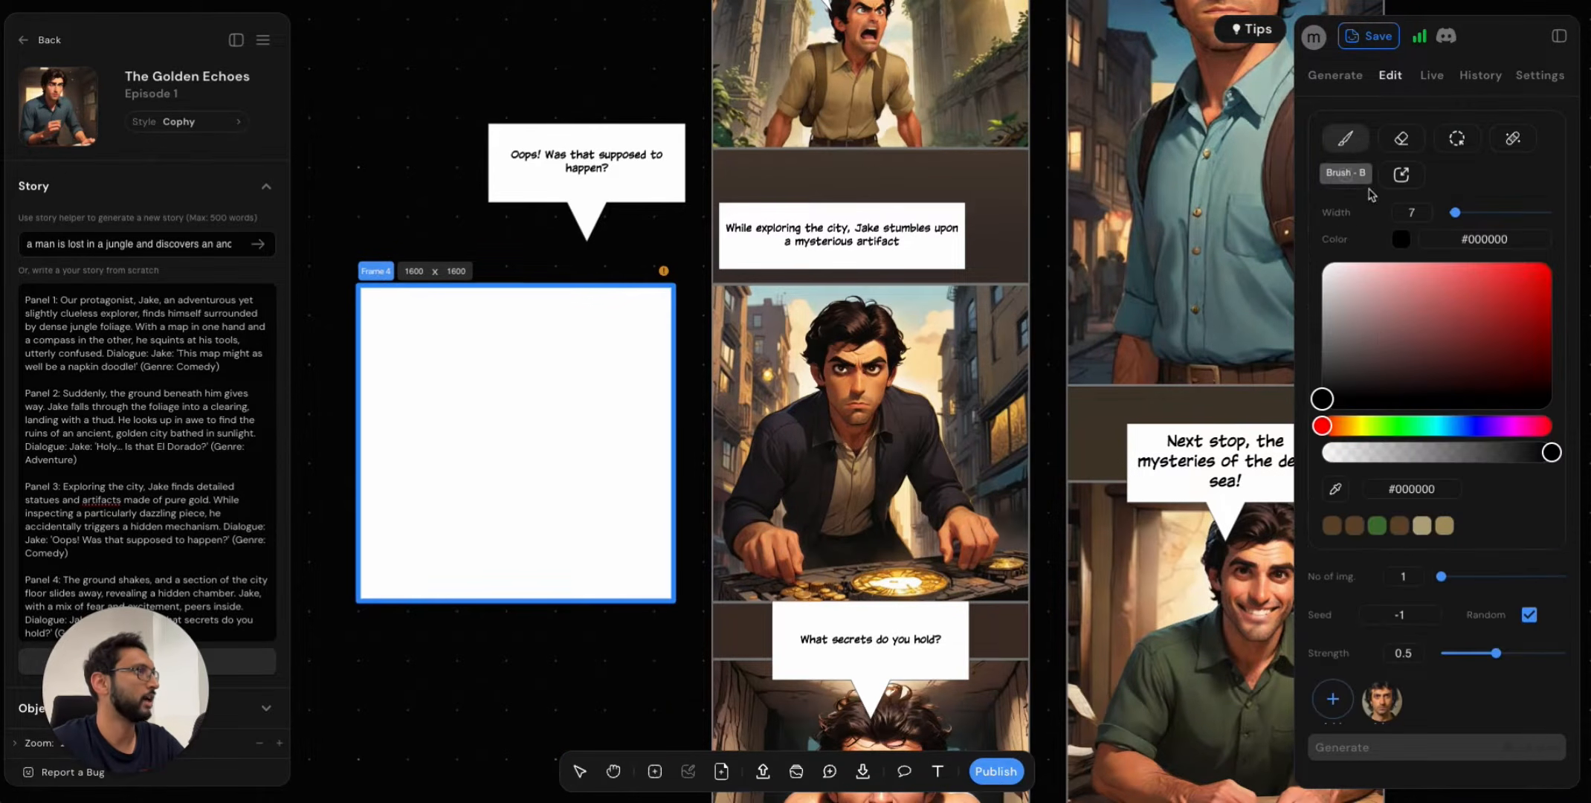
{"action": "left_click", "coordinate": [1440, 81]}
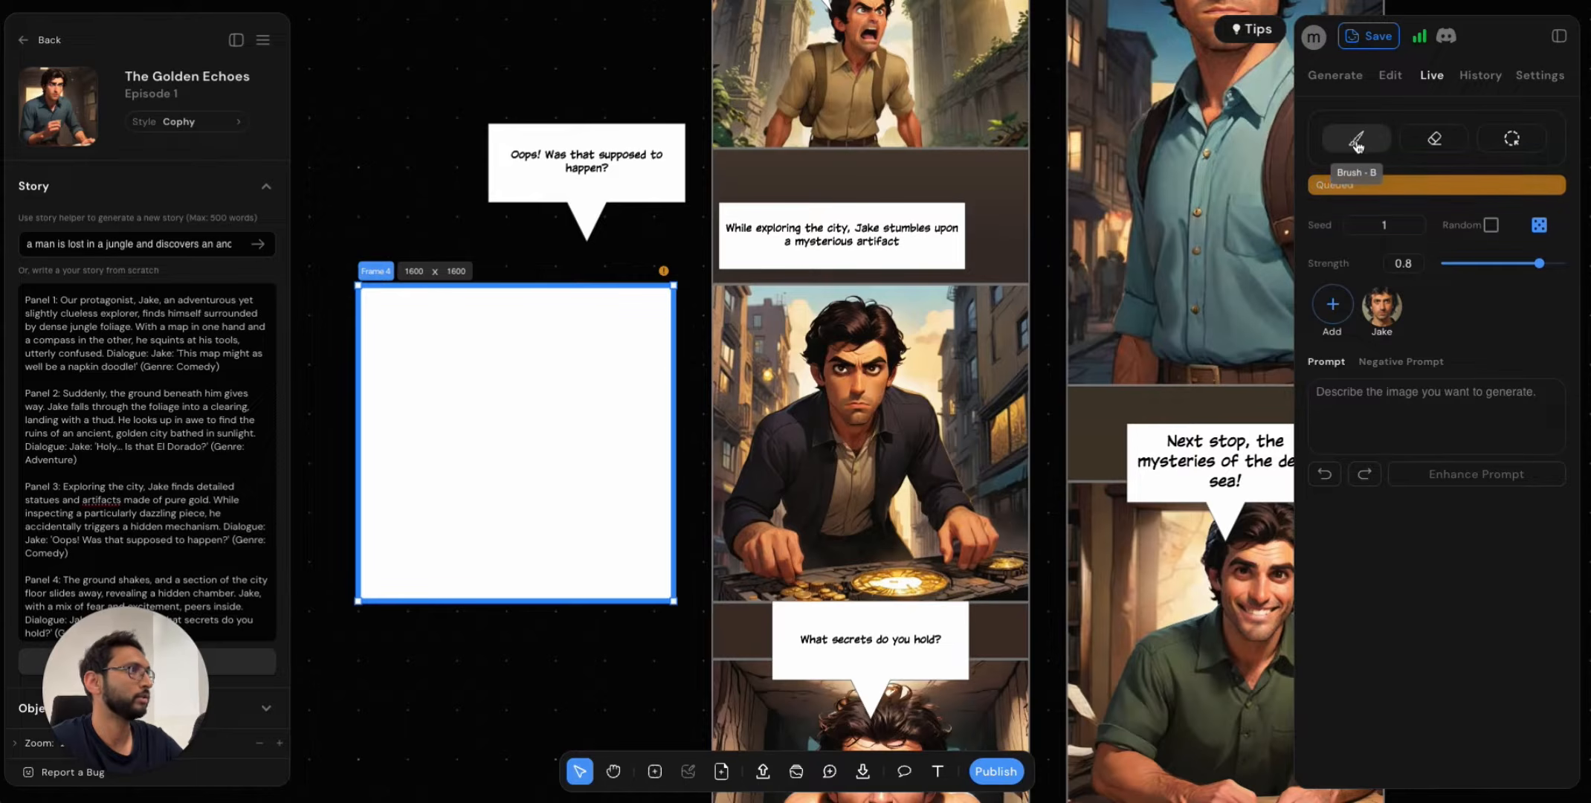
{"action": "left_click", "coordinate": [1361, 143]}
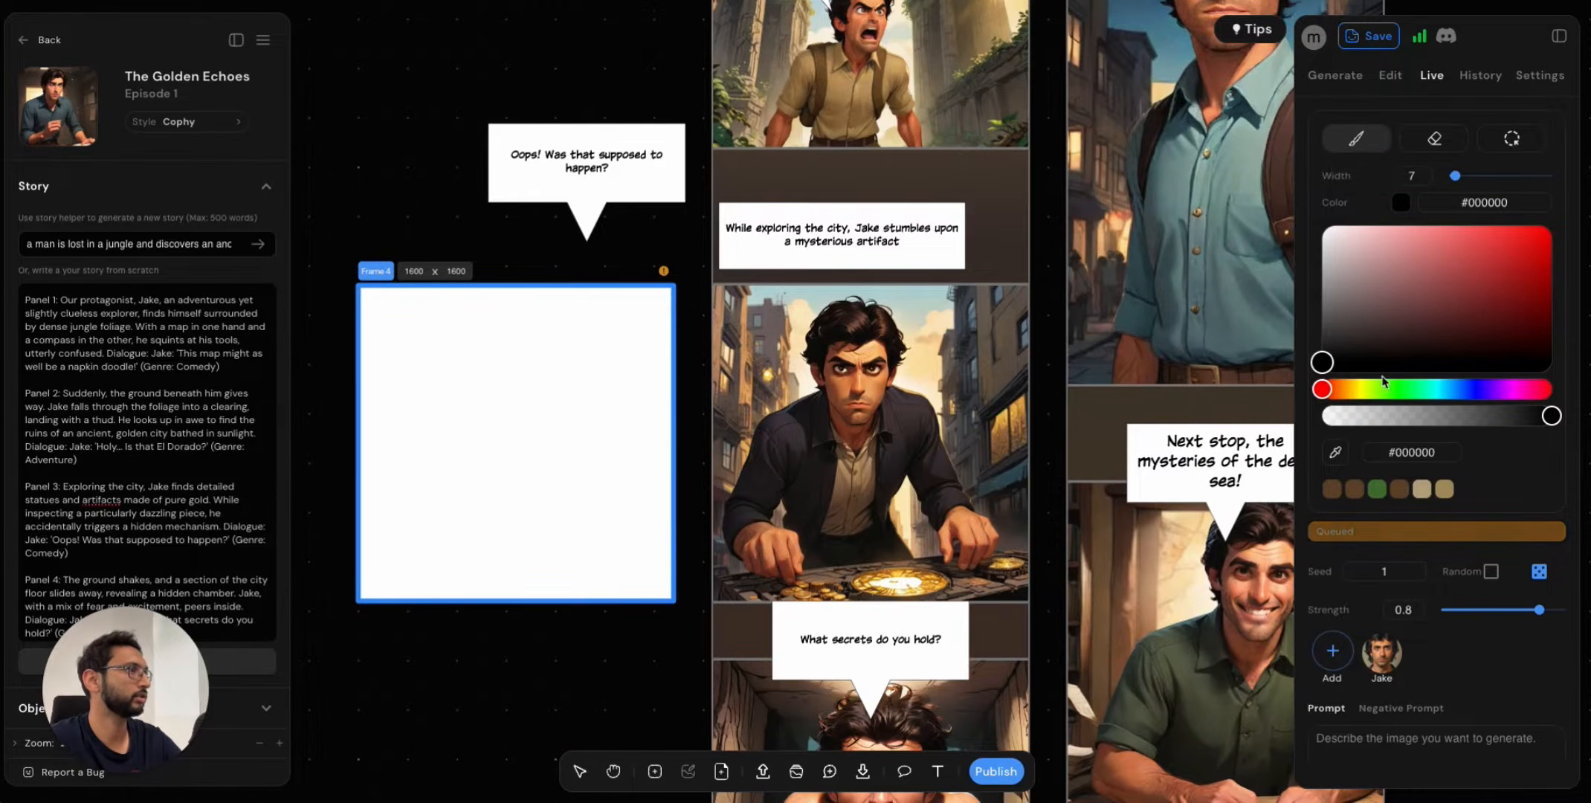
Set the Live brush to the green #437433 with a width of 23.
{"action": "left_click", "coordinate": [1352, 355]}
{"action": "left_click", "coordinate": [1399, 389]}
{"action": "left_click_drag", "start_coordinate": [1400, 394], "coordinate": [1389, 390]}
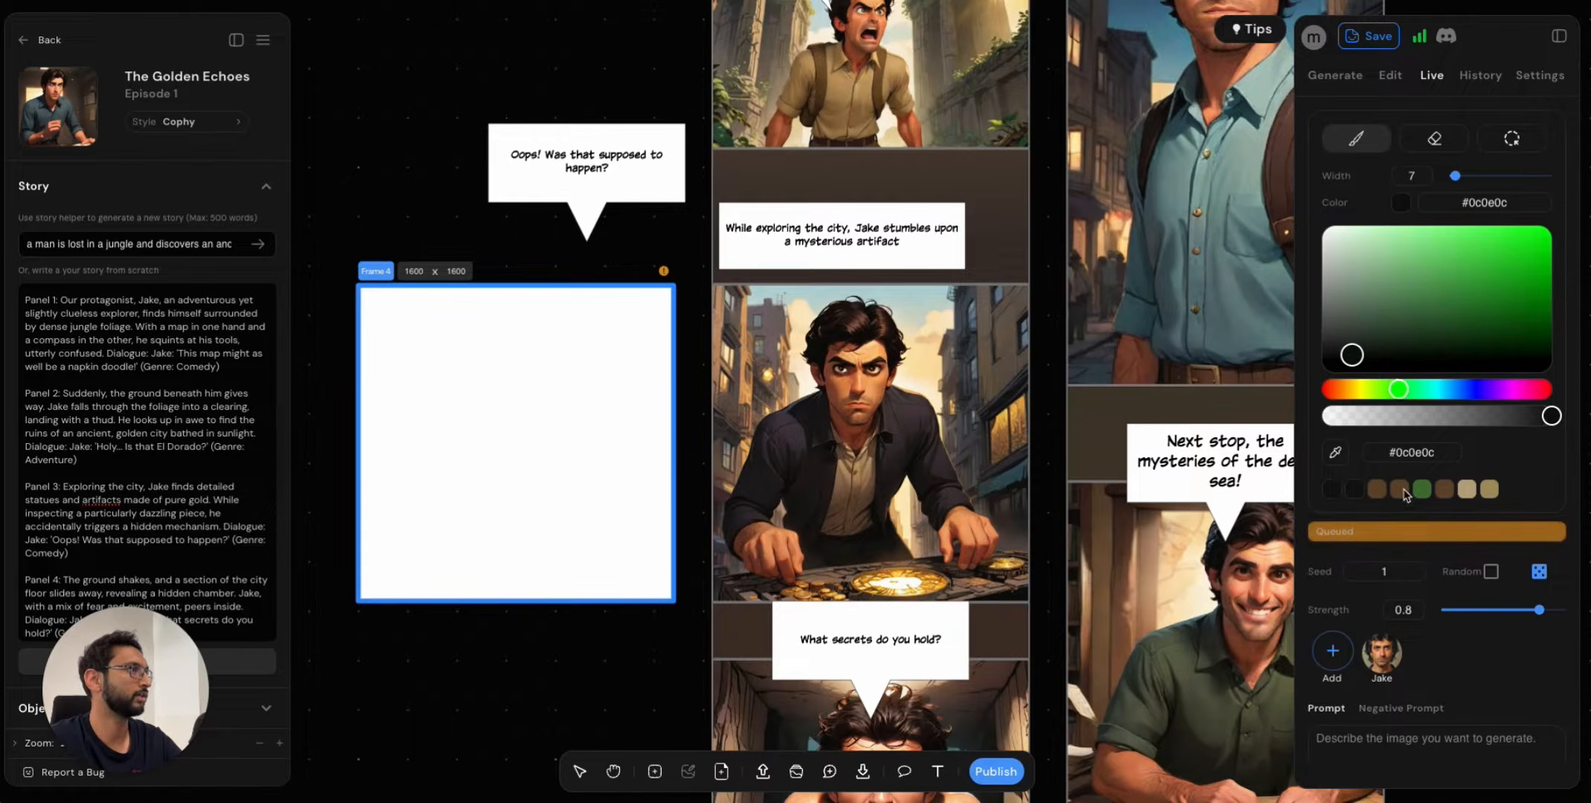
{"action": "left_click", "coordinate": [1450, 300]}
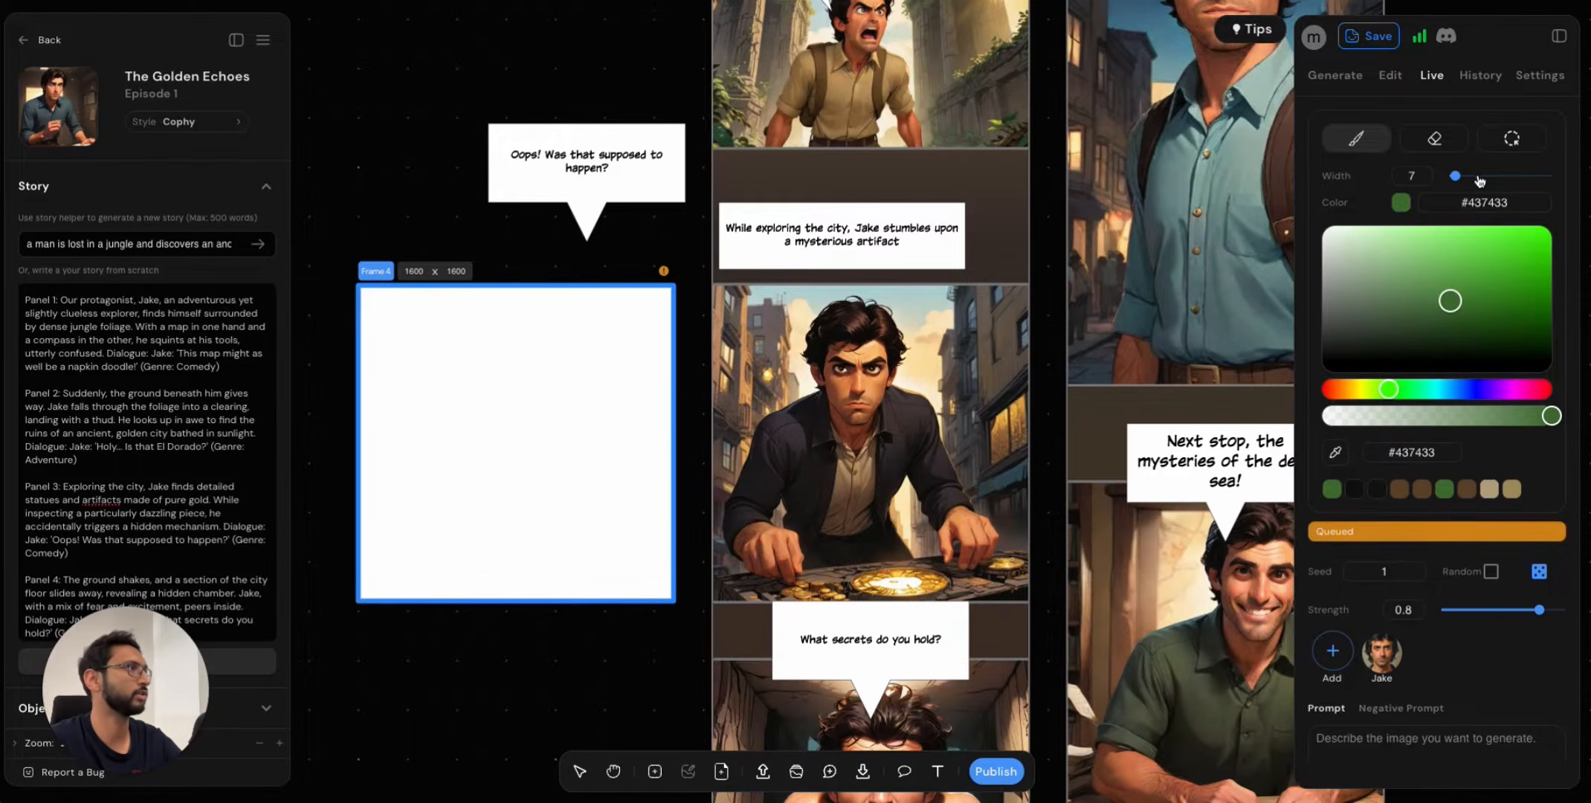
{"action": "left_click_drag", "start_coordinate": [1455, 176], "coordinate": [1471, 175]}
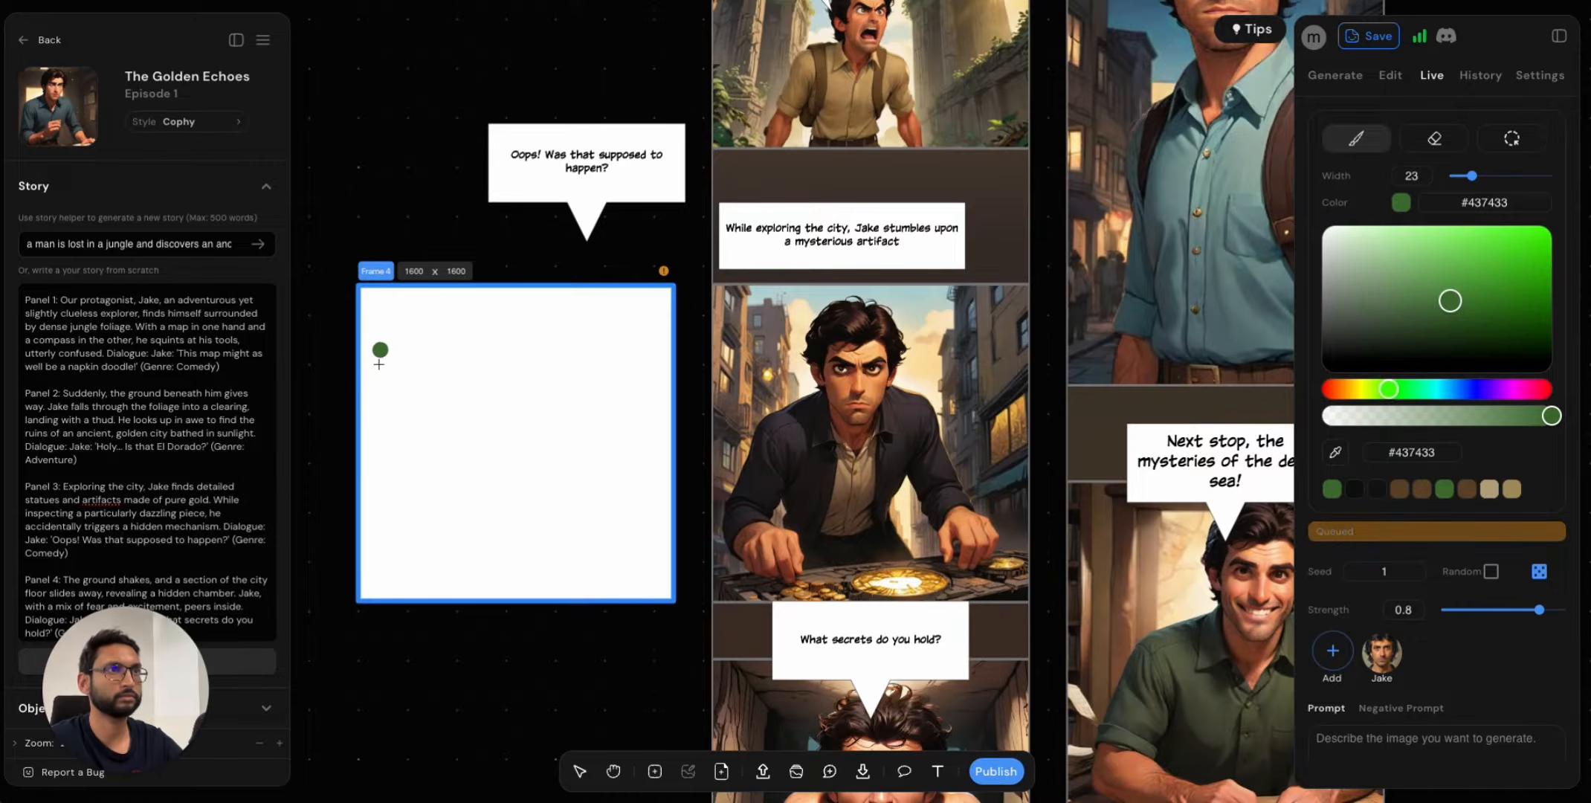
Paint the whole blank frame green, enlarging the brush to a width of 91 to cover the remaining area.
{"action": "mouse_move", "coordinate": [373, 344]}
{"action": "left_mouse_down"}
{"action": "mouse_move", "coordinate": [384, 443]}
{"action": "mouse_move", "coordinate": [372, 297]}
{"action": "mouse_move", "coordinate": [381, 315]}
{"action": "left_mouse_up"}
{"action": "mouse_move", "coordinate": [382, 411]}
{"action": "left_mouse_down"}
{"action": "mouse_move", "coordinate": [401, 426]}
{"action": "mouse_move", "coordinate": [420, 391]}
{"action": "mouse_move", "coordinate": [438, 416]}
{"action": "left_mouse_up"}
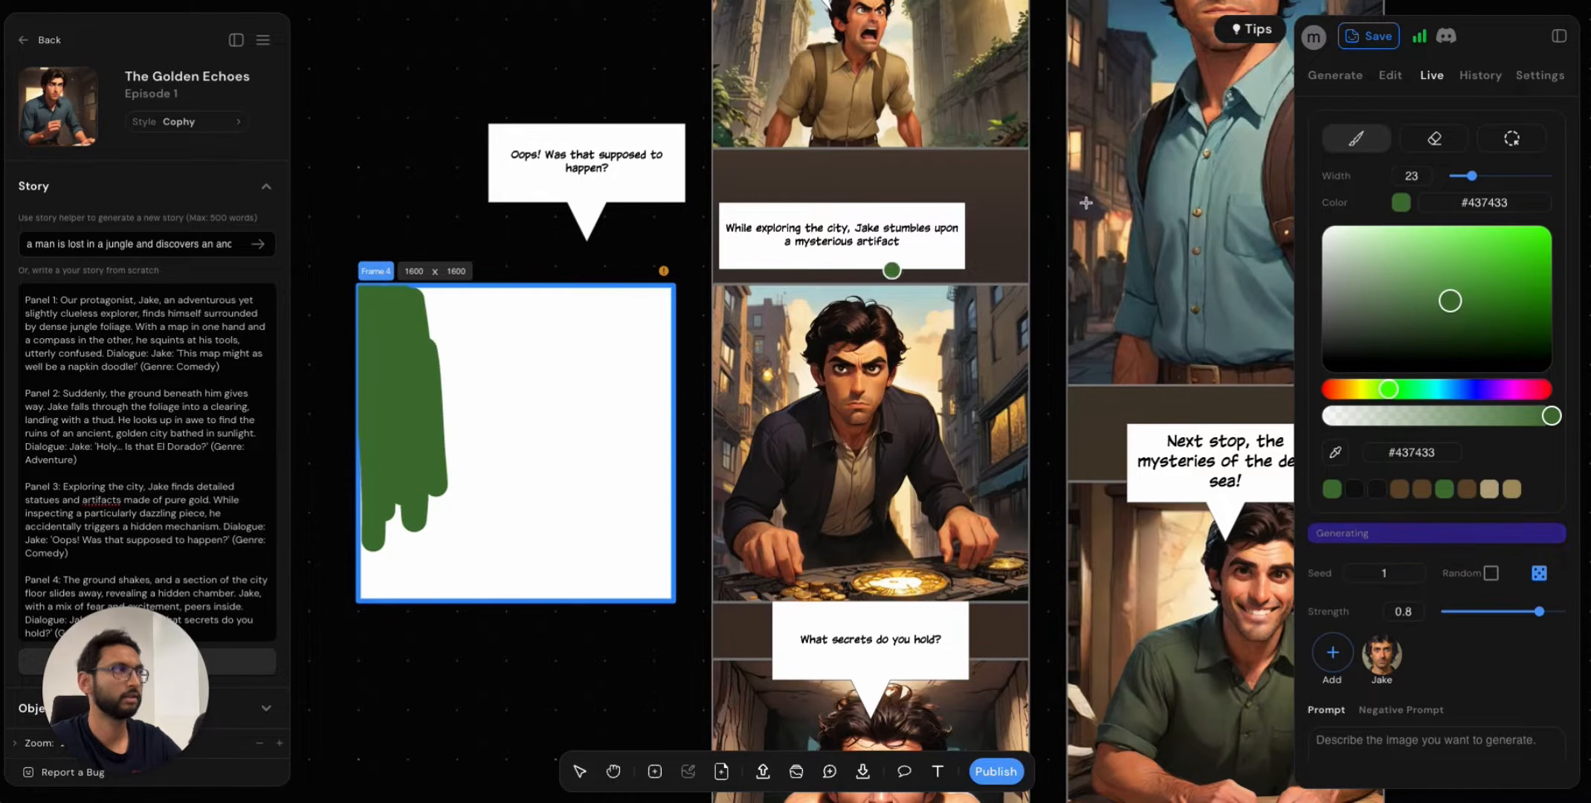
{"action": "left_click", "coordinate": [1486, 176]}
{"action": "left_click", "coordinate": [1543, 176]}
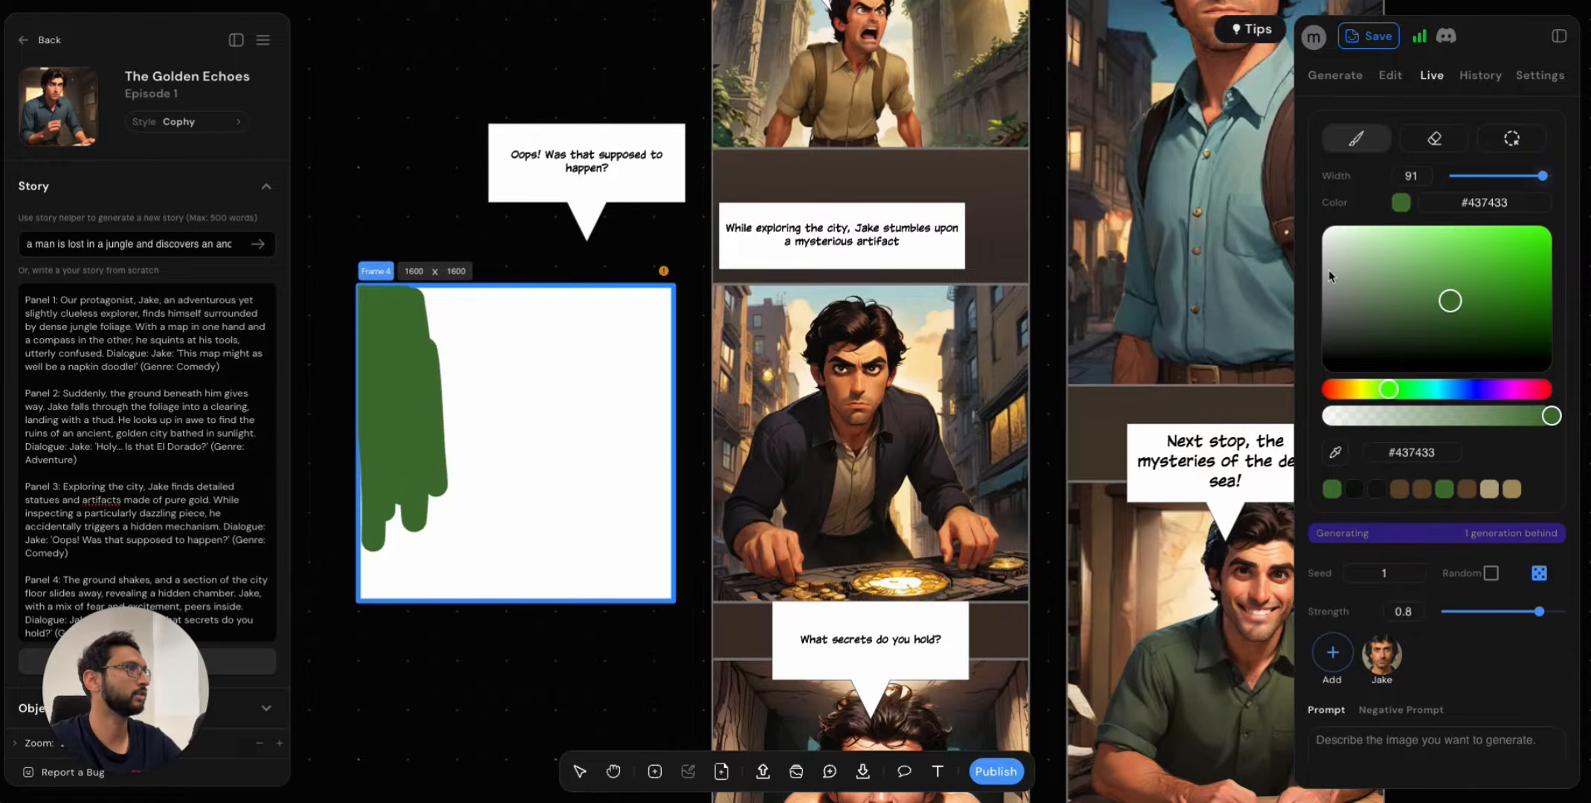
{"action": "mouse_move", "coordinate": [493, 396]}
{"action": "left_mouse_down"}
{"action": "mouse_move", "coordinate": [402, 320]}
{"action": "mouse_move", "coordinate": [644, 328]}
{"action": "mouse_move", "coordinate": [433, 594]}
{"action": "mouse_move", "coordinate": [657, 533]}
{"action": "mouse_move", "coordinate": [585, 700]}
{"action": "left_mouse_up"}
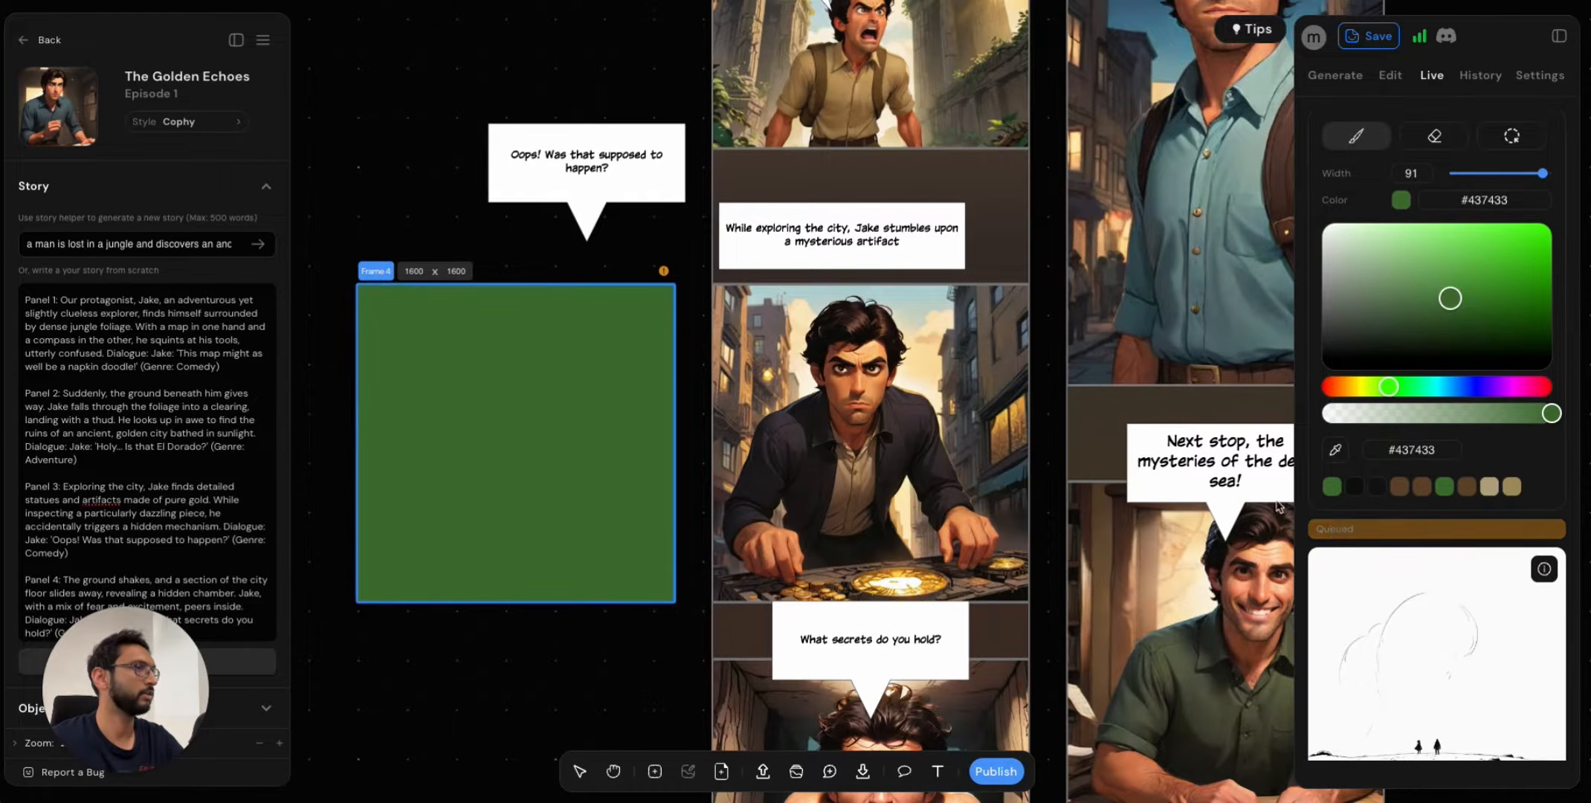
{"action": "scroll", "coordinate": [1423, 569], "scroll_direction": "down", "scroll_amount": 1}
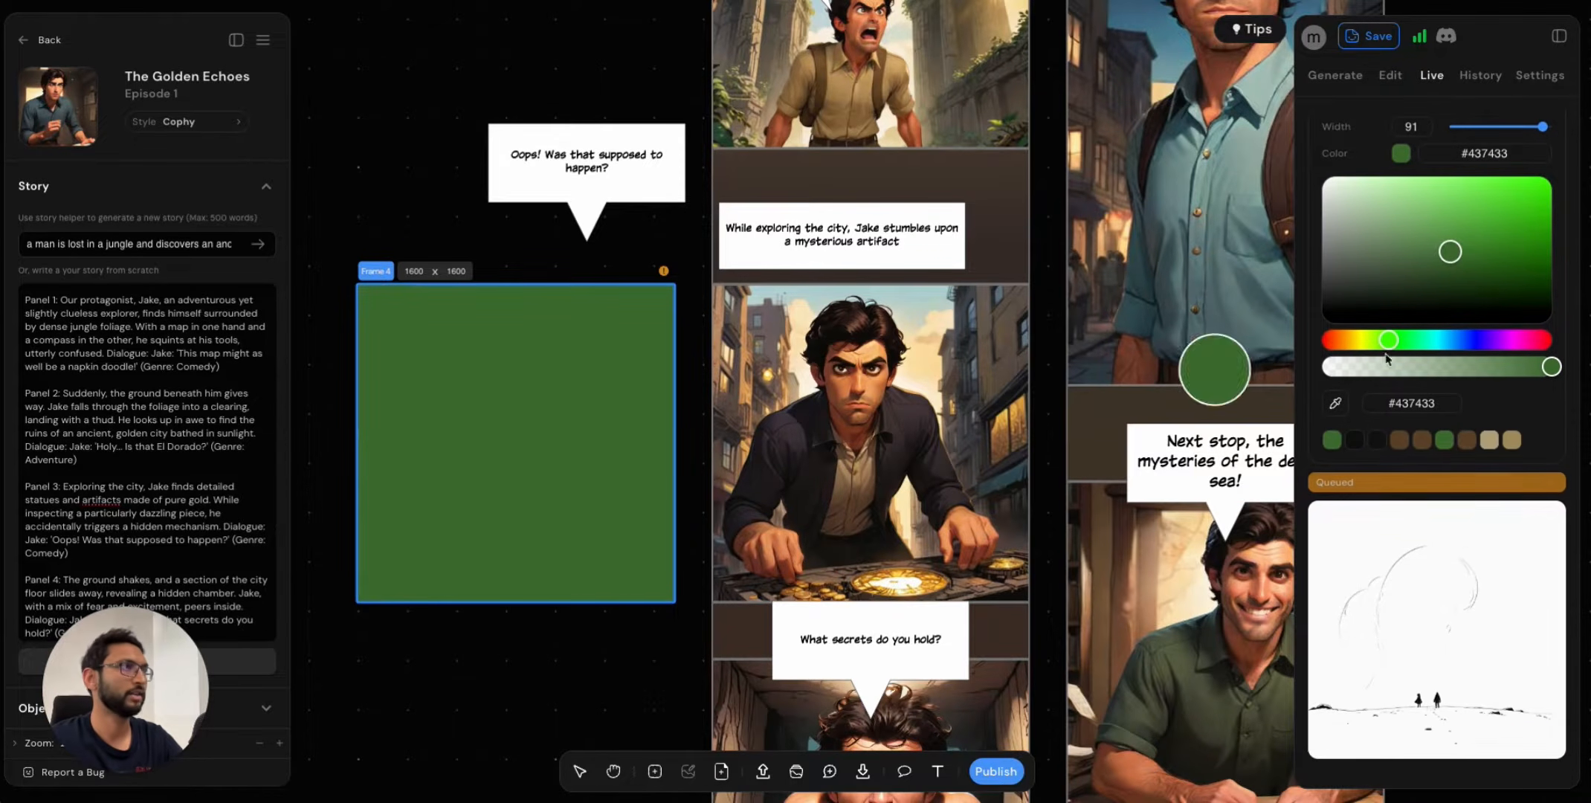
{"action": "scroll", "coordinate": [1422, 372], "scroll_direction": "down", "scroll_amount": 1}
{"action": "scroll", "coordinate": [1423, 372], "scroll_direction": "up", "scroll_amount": 1}
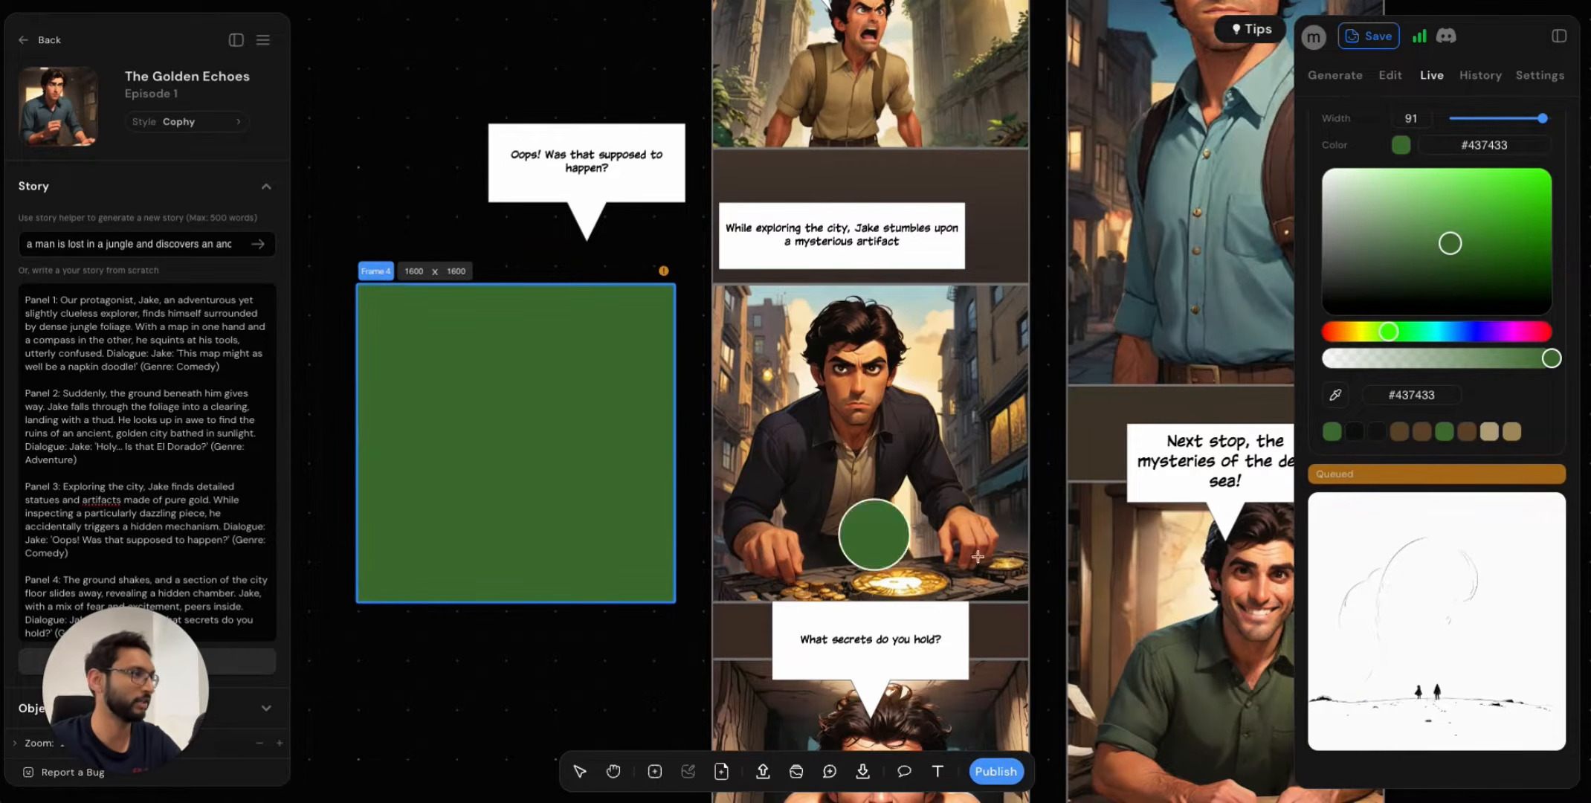
{"action": "scroll", "coordinate": [1449, 492], "scroll_direction": "down", "scroll_amount": 3}
{"action": "scroll", "coordinate": [1448, 492], "scroll_direction": "up", "scroll_amount": 4}
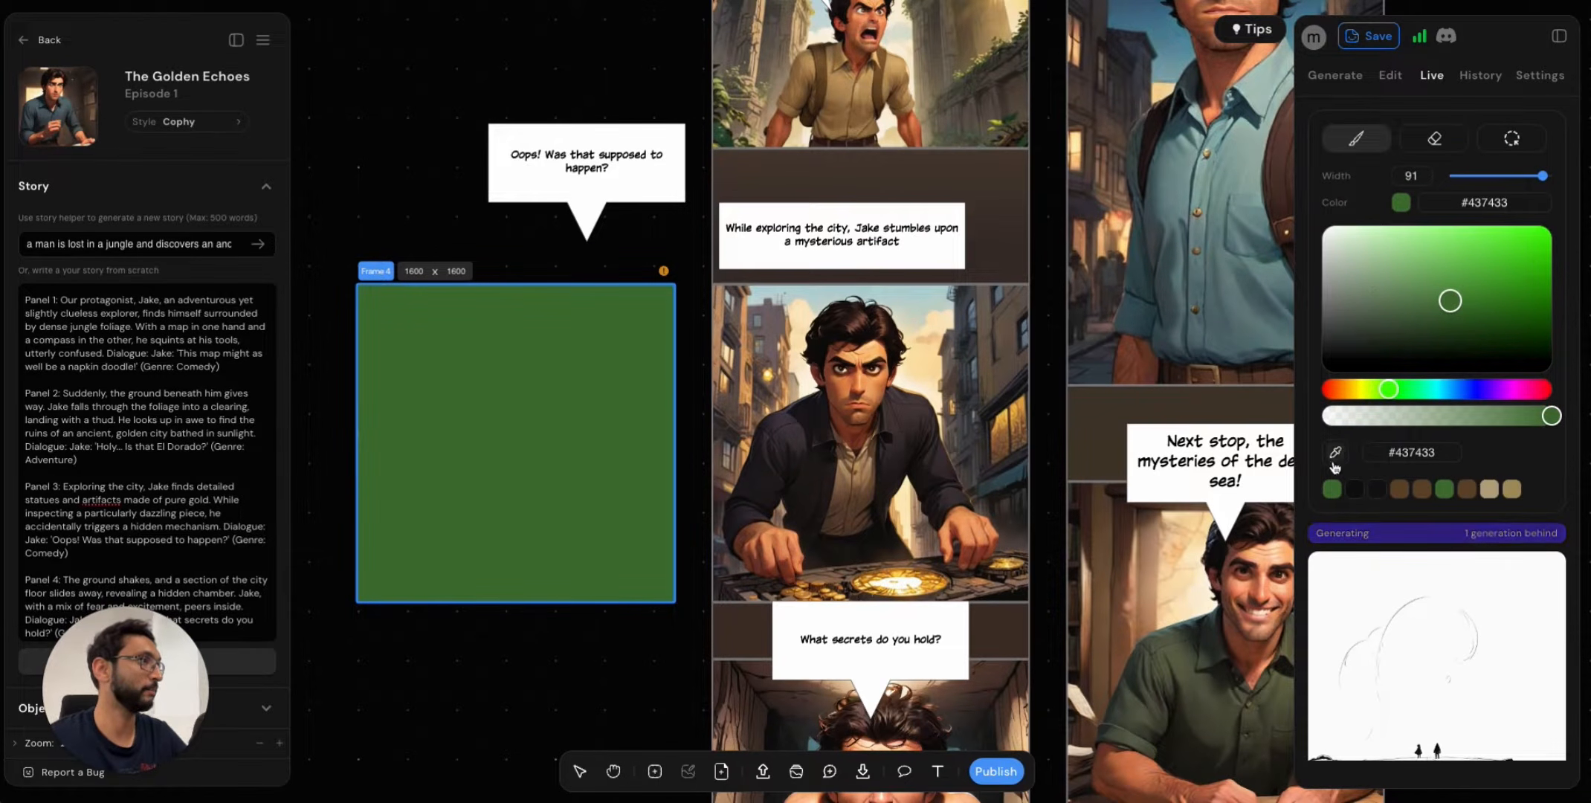
{"action": "left_click", "coordinate": [1512, 489]}
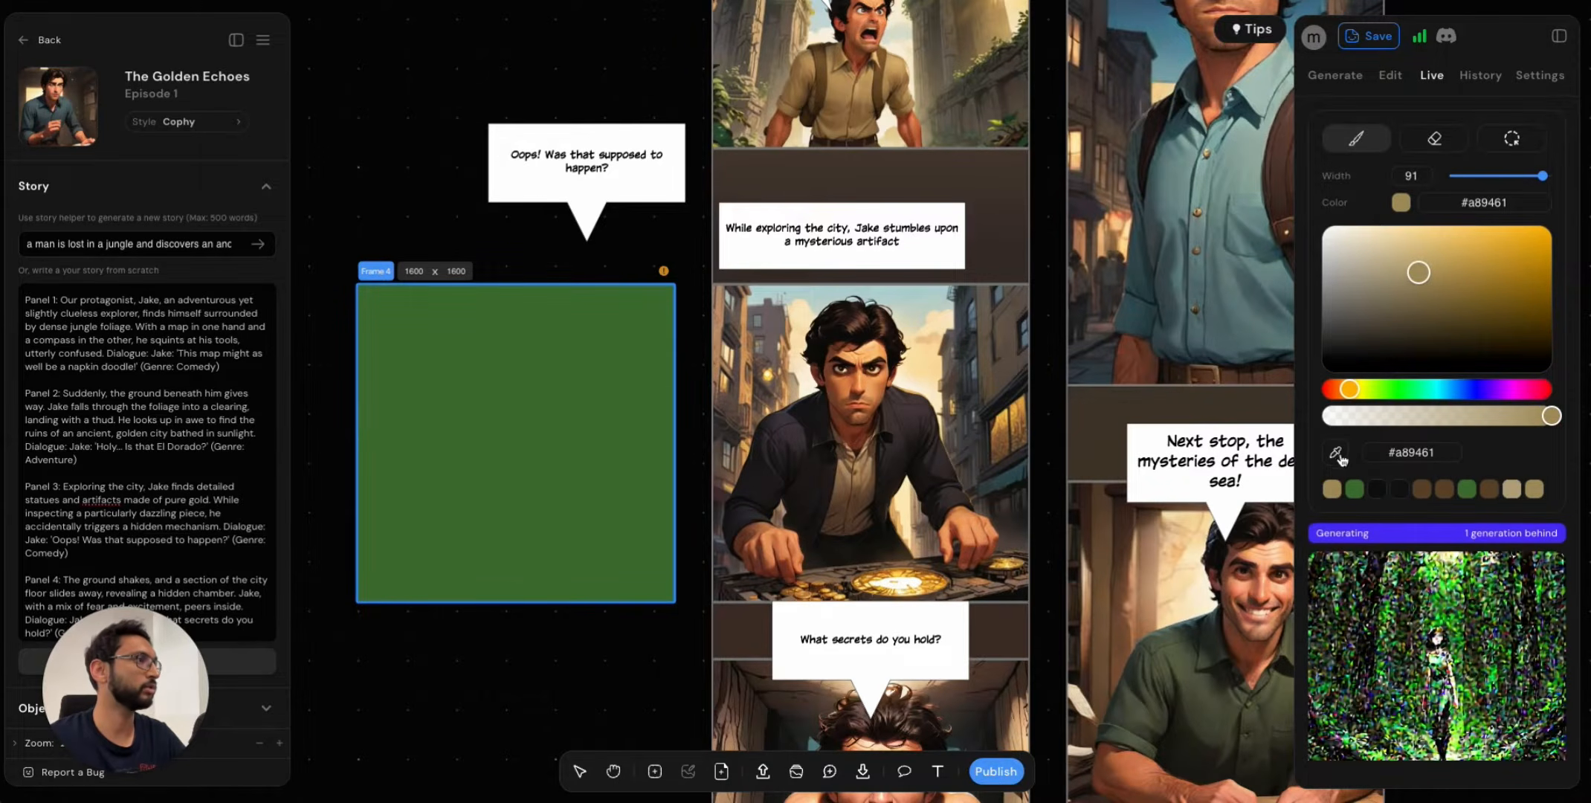
{"action": "left_click", "coordinate": [857, 445]}
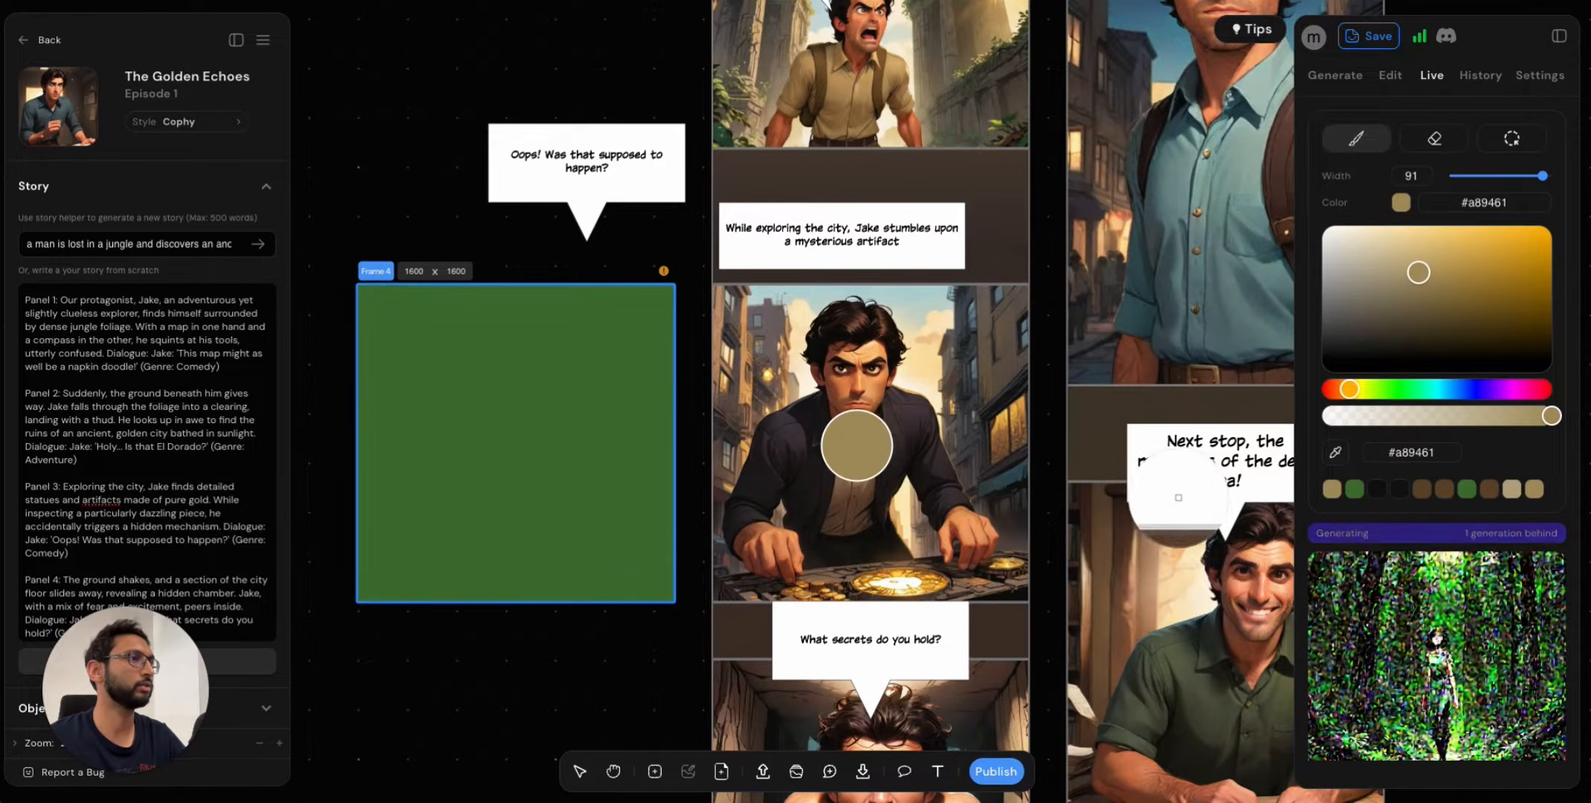
{"action": "key", "text": "Escape"}
Sample the beige #d7b585 from the ruins behind Jake in the El Dorado panel as the brush color.
{"action": "scroll", "coordinate": [899, 461], "scroll_direction": "up", "scroll_amount": 1}
{"action": "scroll", "coordinate": [900, 461], "scroll_direction": "up", "scroll_amount": 10}
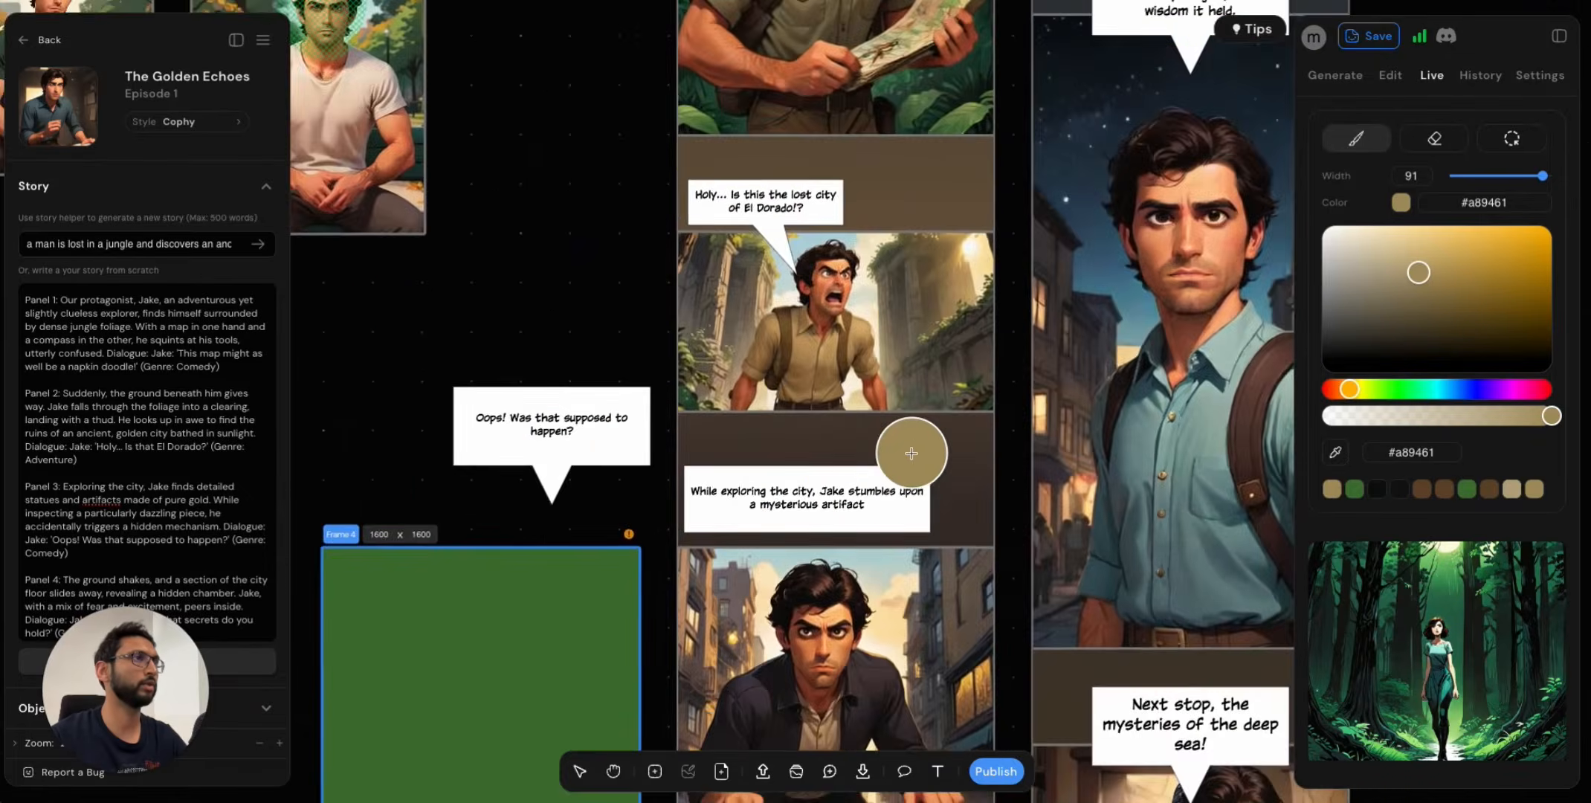
{"action": "scroll", "coordinate": [911, 452], "scroll_direction": "down", "scroll_amount": 2}
{"action": "scroll", "coordinate": [911, 453], "scroll_direction": "left", "scroll_amount": 2}
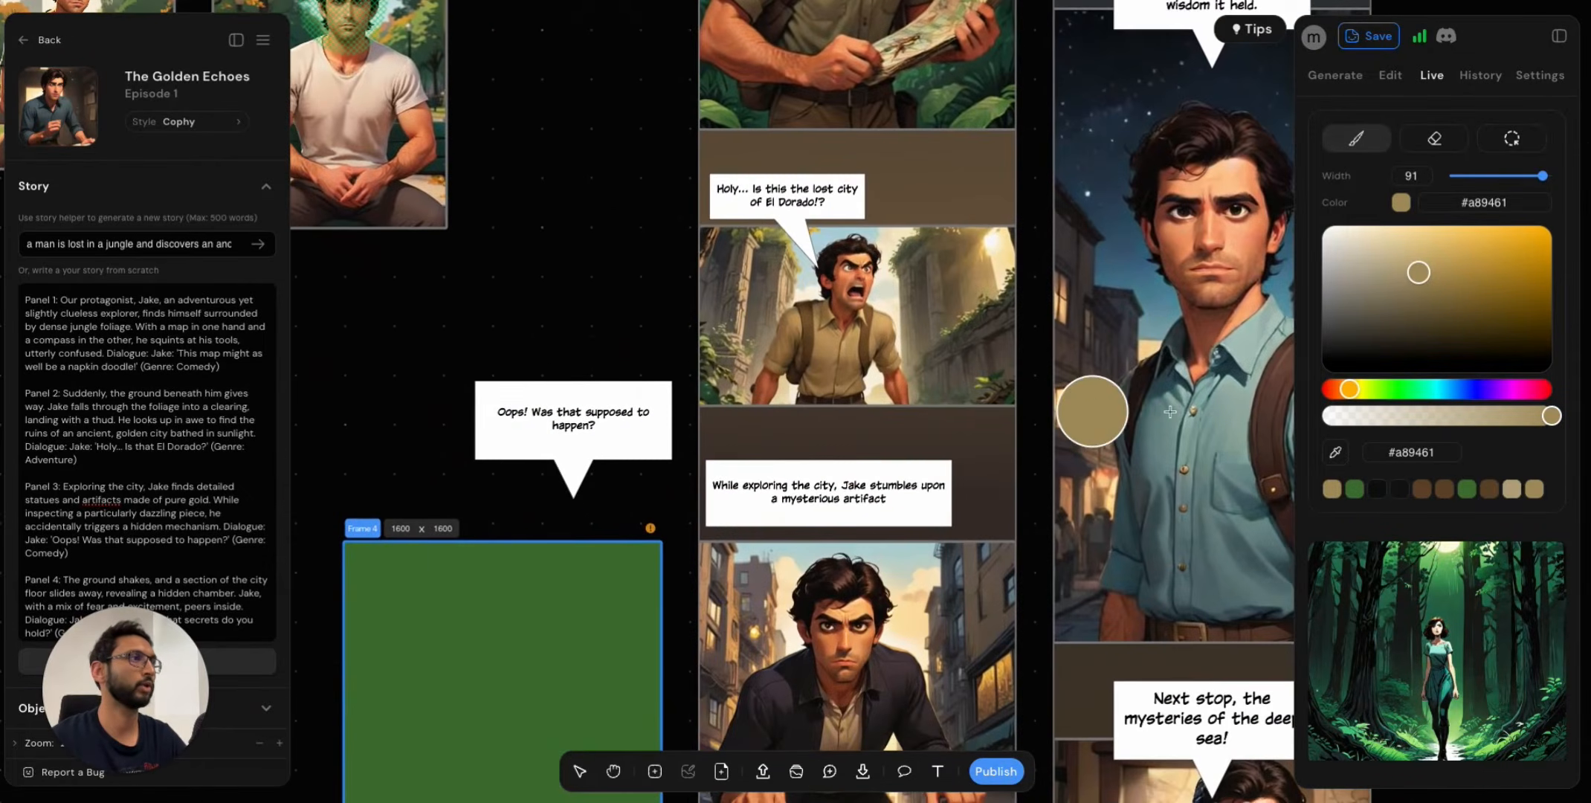
{"action": "scroll", "coordinate": [1337, 444], "scroll_direction": "down", "scroll_amount": 1}
{"action": "left_click", "coordinate": [1337, 424]}
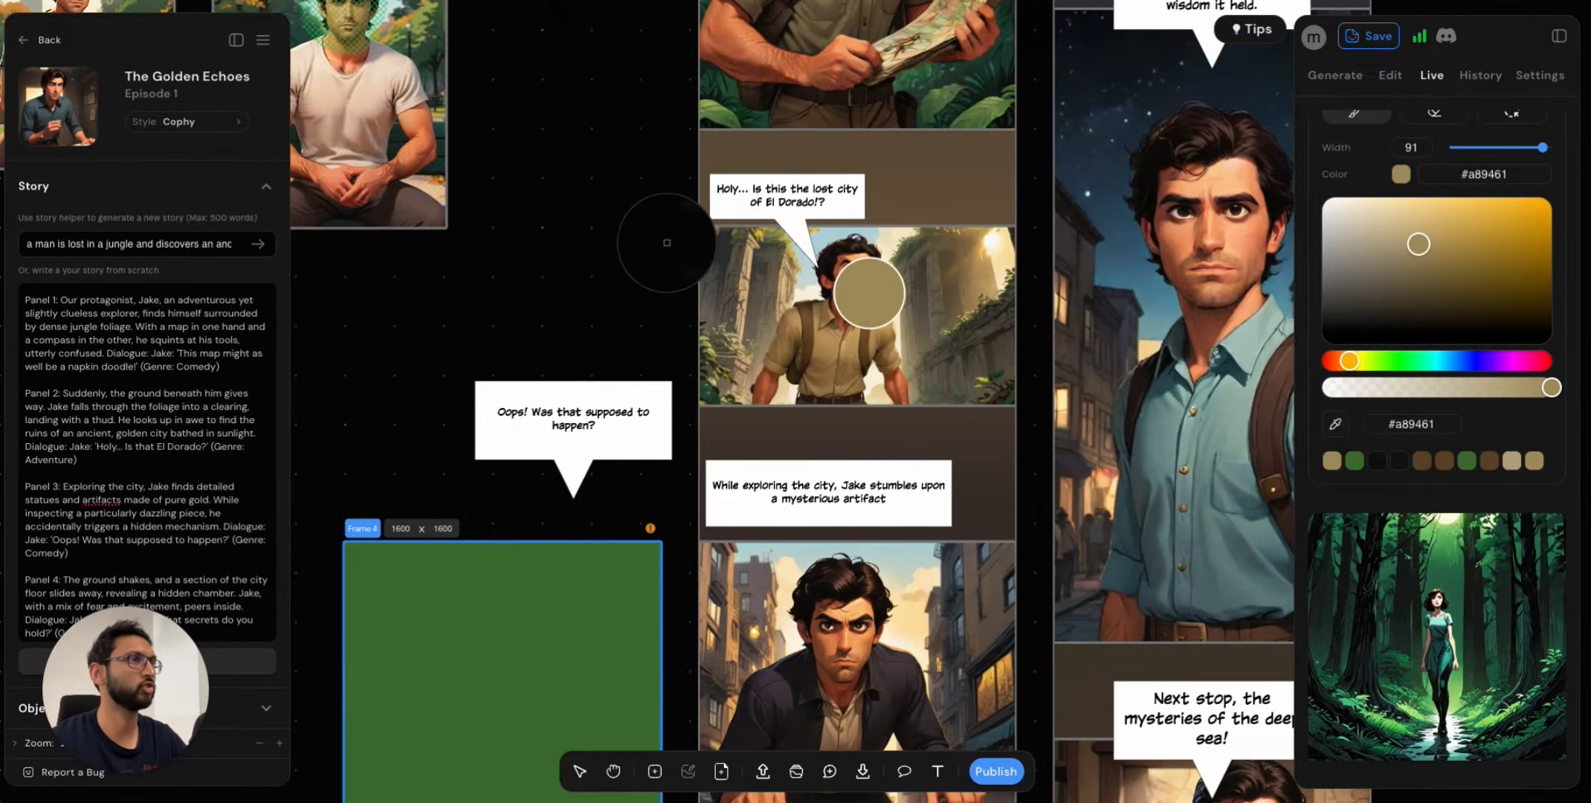
{"action": "left_click", "coordinate": [751, 259]}
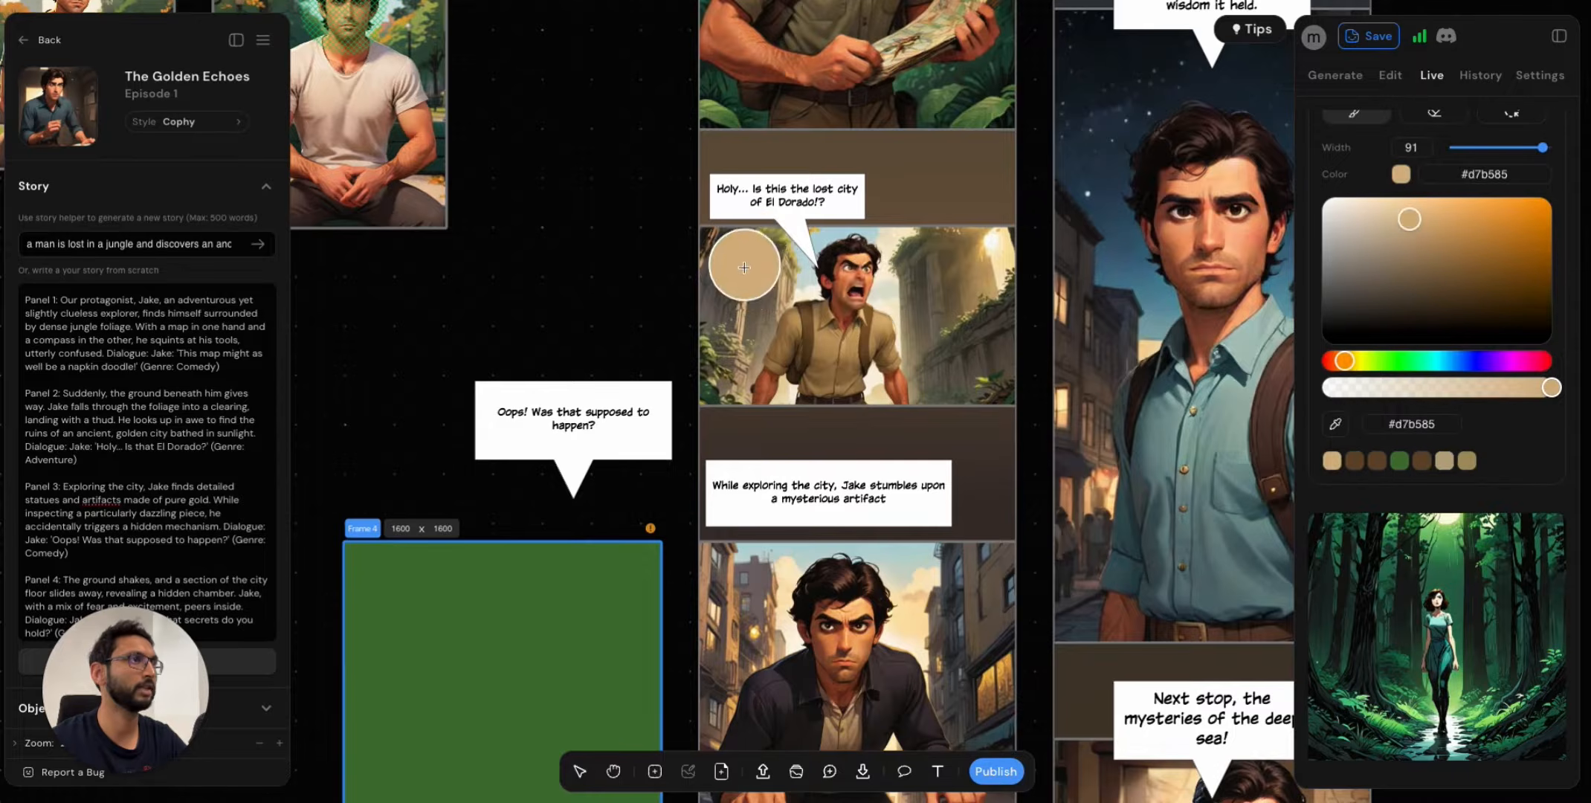
Paint a tall beige ruin block on the right side of the green frame with a brush width of 15.
{"action": "scroll", "coordinate": [743, 521], "scroll_direction": "down", "scroll_amount": 8}
{"action": "scroll", "coordinate": [744, 520], "scroll_direction": "left", "scroll_amount": 1}
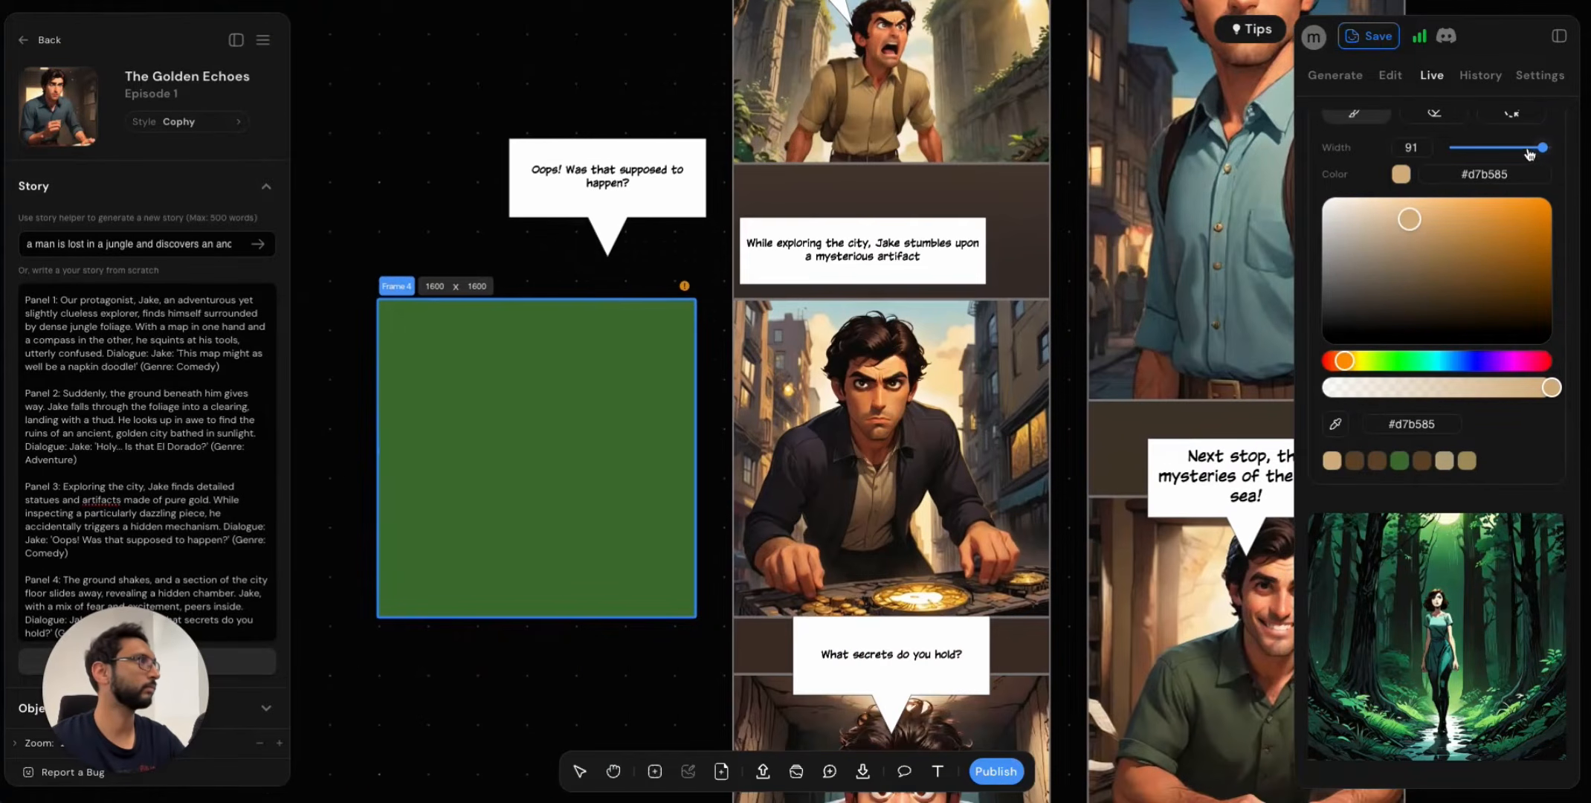
{"action": "left_click_drag", "start_coordinate": [1543, 147], "coordinate": [1465, 148]}
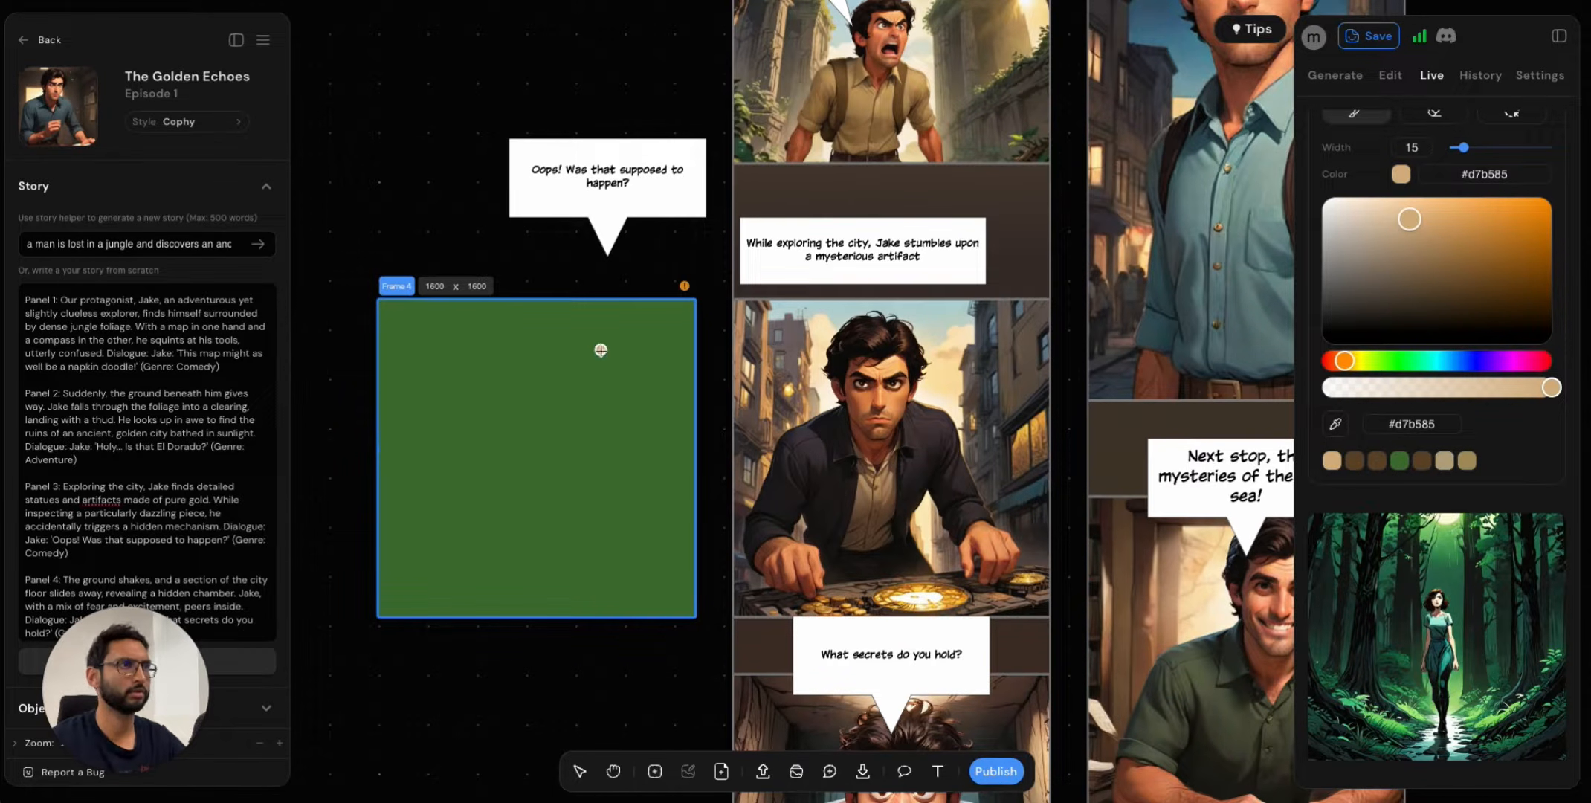
{"action": "mouse_move", "coordinate": [601, 350]}
{"action": "left_mouse_down"}
{"action": "mouse_move", "coordinate": [602, 499]}
{"action": "mouse_move", "coordinate": [600, 356]}
{"action": "mouse_move", "coordinate": [654, 348]}
{"action": "mouse_move", "coordinate": [664, 371]}
{"action": "mouse_move", "coordinate": [632, 517]}
{"action": "mouse_move", "coordinate": [614, 363]}
{"action": "mouse_move", "coordinate": [627, 503]}
{"action": "mouse_move", "coordinate": [654, 357]}
{"action": "mouse_move", "coordinate": [662, 464]}
{"action": "mouse_move", "coordinate": [632, 518]}
{"action": "mouse_move", "coordinate": [605, 500]}
{"action": "mouse_move", "coordinate": [614, 446]}
{"action": "mouse_move", "coordinate": [651, 438]}
{"action": "mouse_move", "coordinate": [640, 372]}
{"action": "mouse_move", "coordinate": [641, 497]}
{"action": "left_mouse_up"}
{"action": "mouse_move", "coordinate": [597, 349]}
{"action": "left_mouse_down"}
{"action": "mouse_move", "coordinate": [606, 365]}
{"action": "mouse_move", "coordinate": [659, 331]}
{"action": "left_mouse_up"}
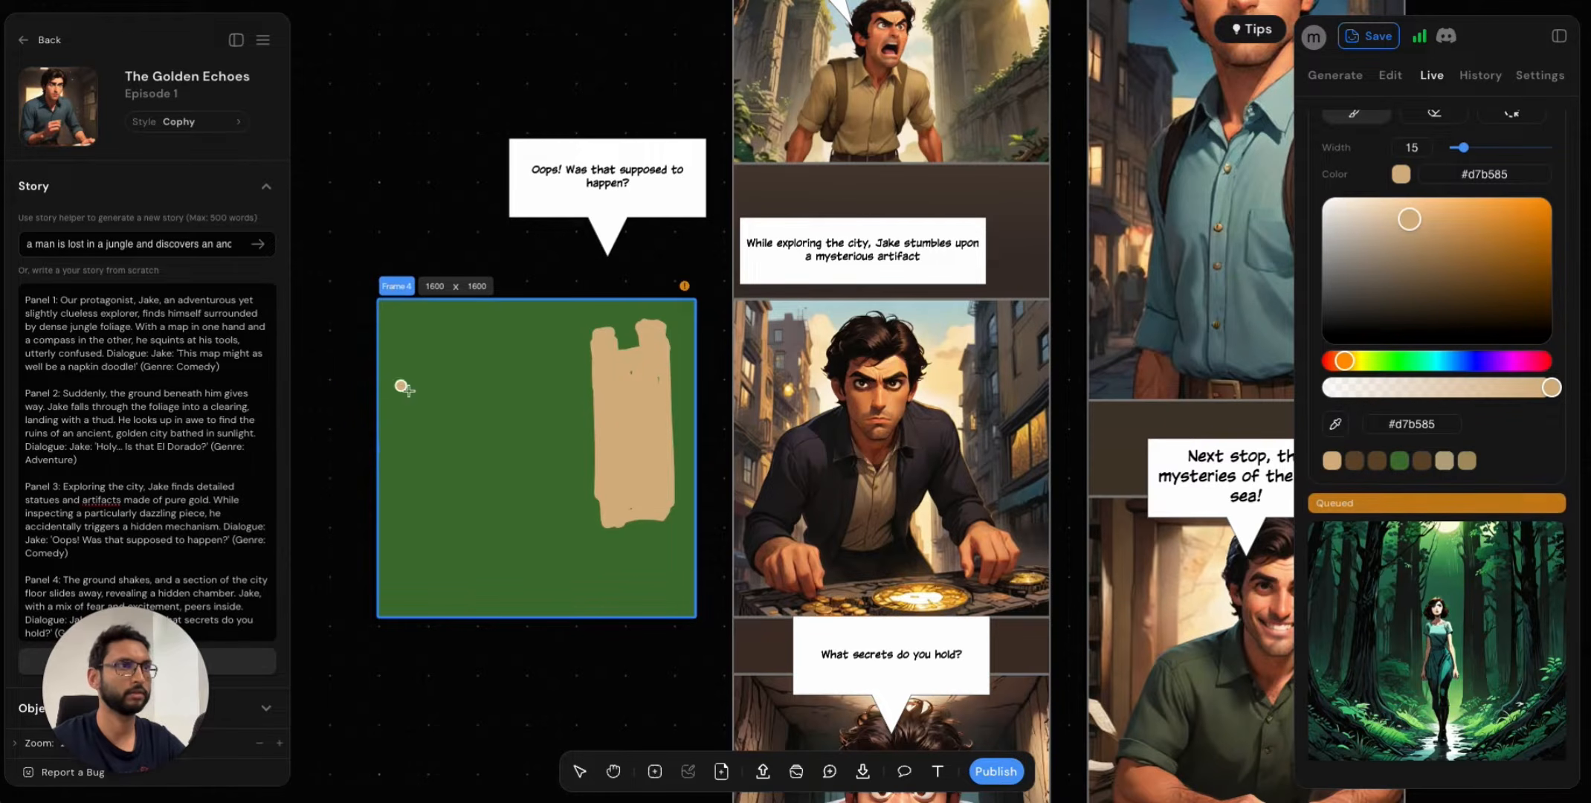
Paint beige ruin shapes down the left side of the green frame, widening the brush to 26 after the first block.
{"action": "mouse_move", "coordinate": [401, 393]}
{"action": "left_mouse_down"}
{"action": "mouse_move", "coordinate": [407, 449]}
{"action": "mouse_move", "coordinate": [445, 441]}
{"action": "mouse_move", "coordinate": [416, 438]}
{"action": "mouse_move", "coordinate": [435, 409]}
{"action": "mouse_move", "coordinate": [420, 432]}
{"action": "mouse_move", "coordinate": [427, 420]}
{"action": "left_mouse_up"}
{"action": "left_click_drag", "start_coordinate": [1462, 147], "coordinate": [1475, 147]}
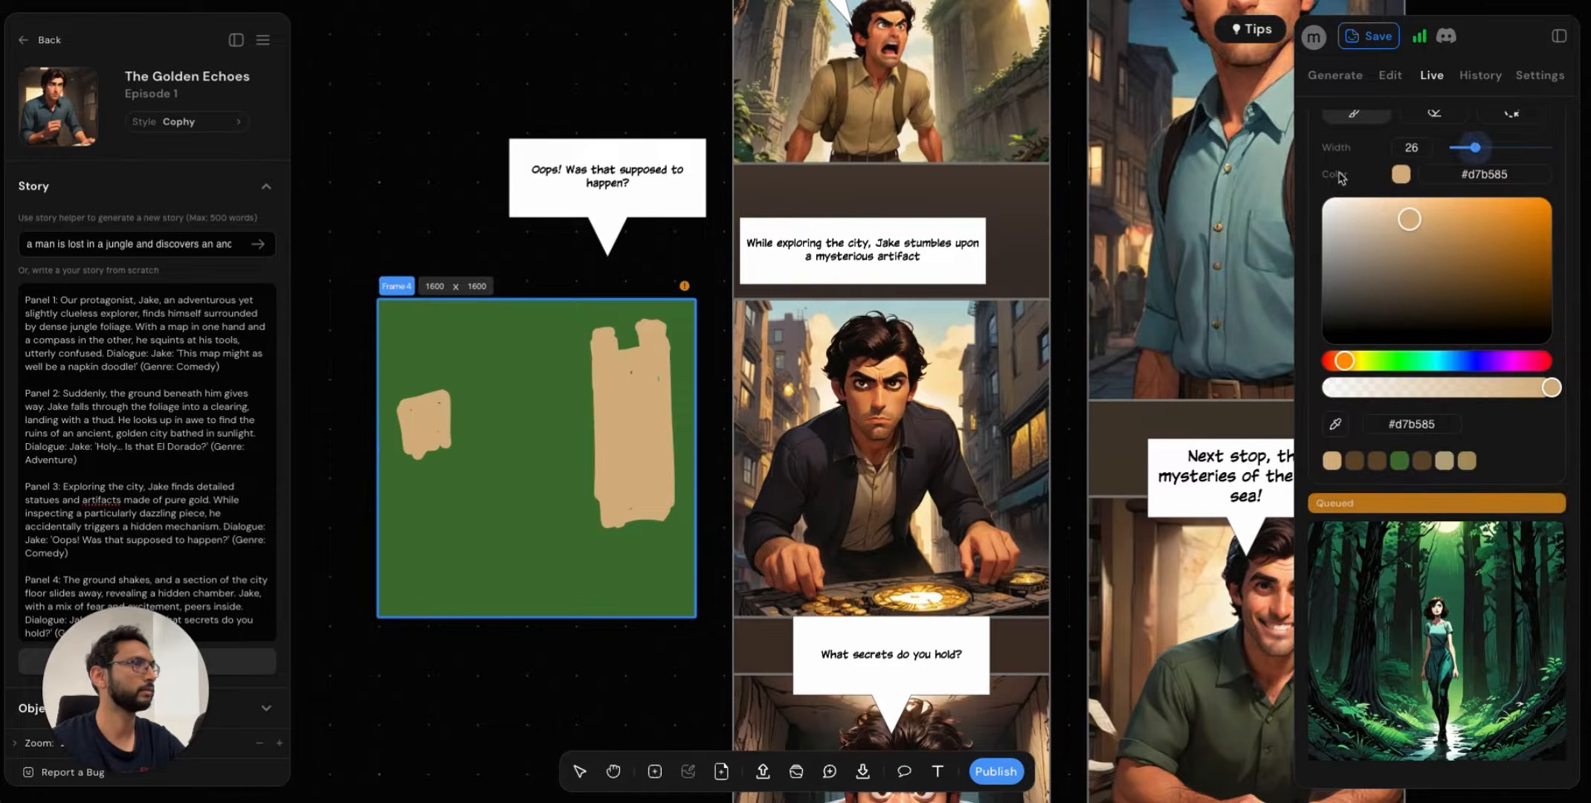
{"action": "mouse_move", "coordinate": [411, 354]}
{"action": "left_mouse_down"}
{"action": "mouse_move", "coordinate": [443, 388]}
{"action": "mouse_move", "coordinate": [437, 409]}
{"action": "left_mouse_up"}
{"action": "mouse_move", "coordinate": [397, 520]}
{"action": "left_mouse_down"}
{"action": "mouse_move", "coordinate": [400, 567]}
{"action": "mouse_move", "coordinate": [446, 480]}
{"action": "mouse_move", "coordinate": [438, 561]}
{"action": "mouse_move", "coordinate": [408, 519]}
{"action": "mouse_move", "coordinate": [424, 550]}
{"action": "left_mouse_up"}
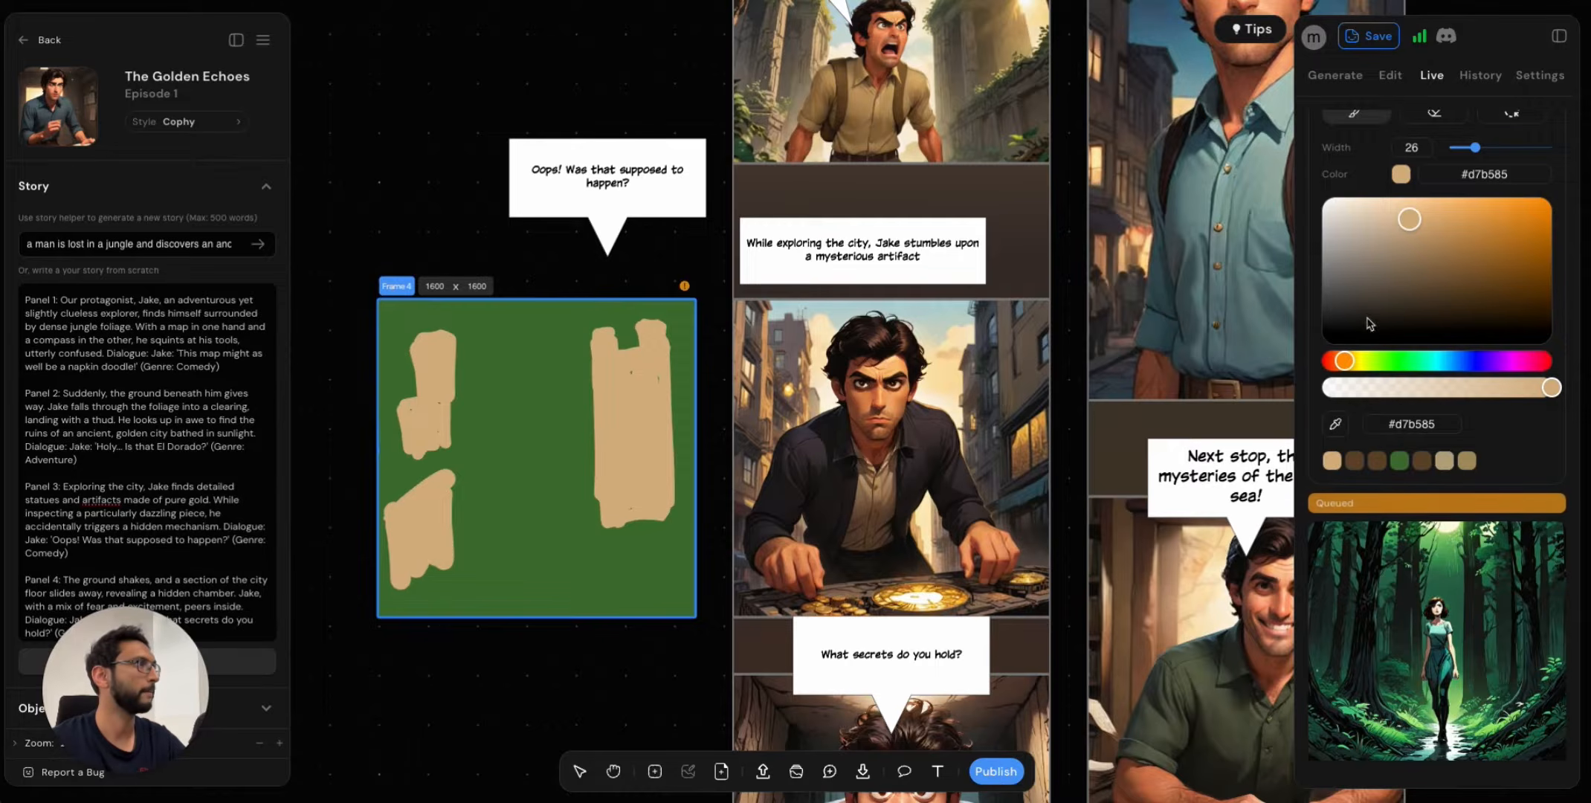
Draw two vertical lines inside the tall right ruin block in near-black #0d0d0d with a brush width of 4.
{"action": "left_click_drag", "start_coordinate": [1371, 324], "coordinate": [1323, 327]}
{"action": "left_click_drag", "start_coordinate": [1476, 148], "coordinate": [1451, 147]}
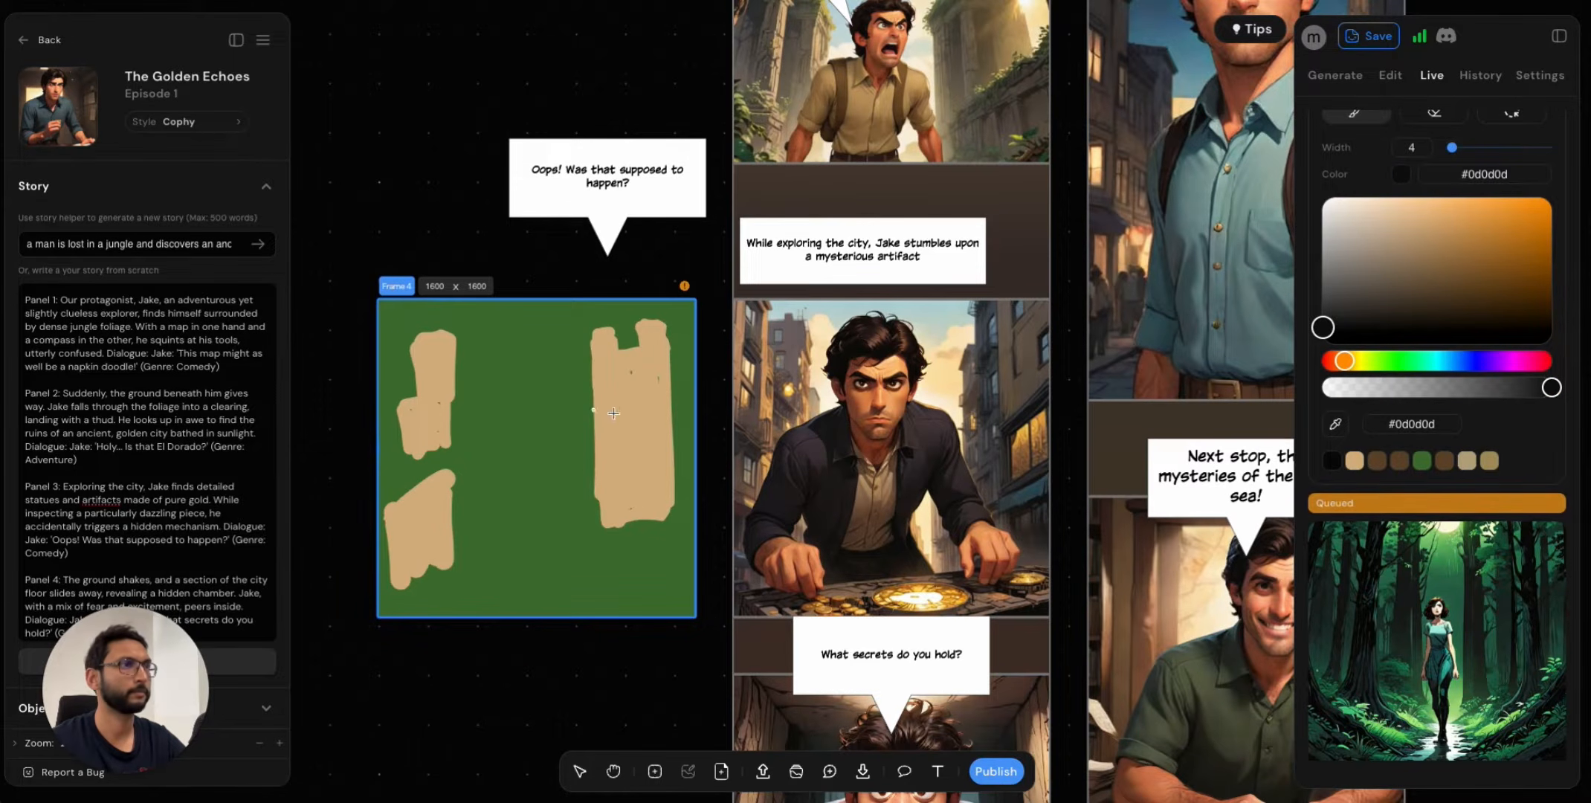
{"action": "left_click_drag", "start_coordinate": [620, 433], "coordinate": [619, 510]}
{"action": "left_click_drag", "start_coordinate": [642, 370], "coordinate": [650, 487]}
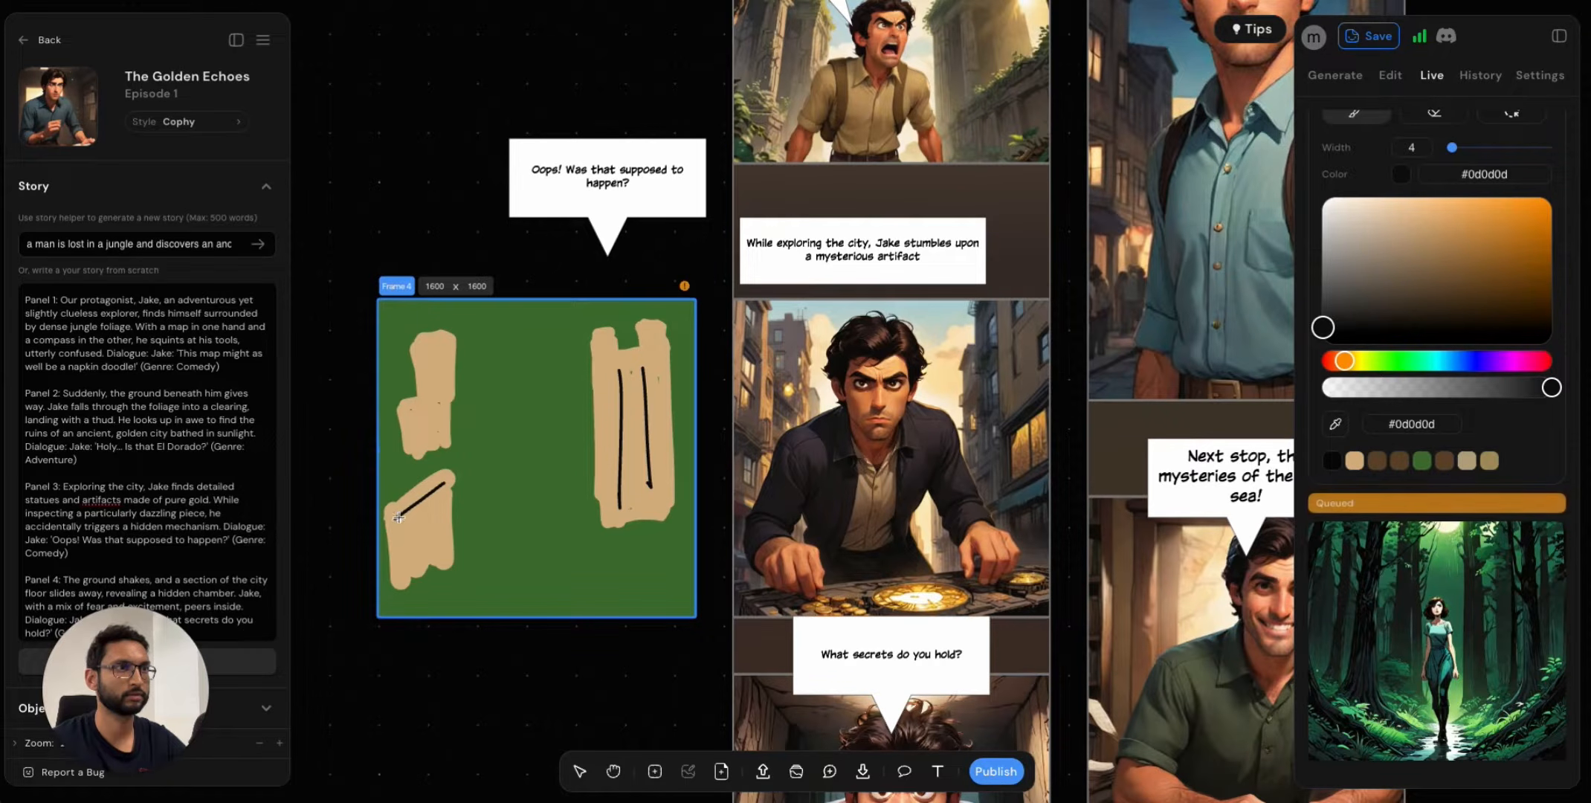
Add near-black vertical detail lines and outlines to the beige ruin shapes on the left side of the frame.
{"action": "left_click_drag", "start_coordinate": [399, 517], "coordinate": [406, 578]}
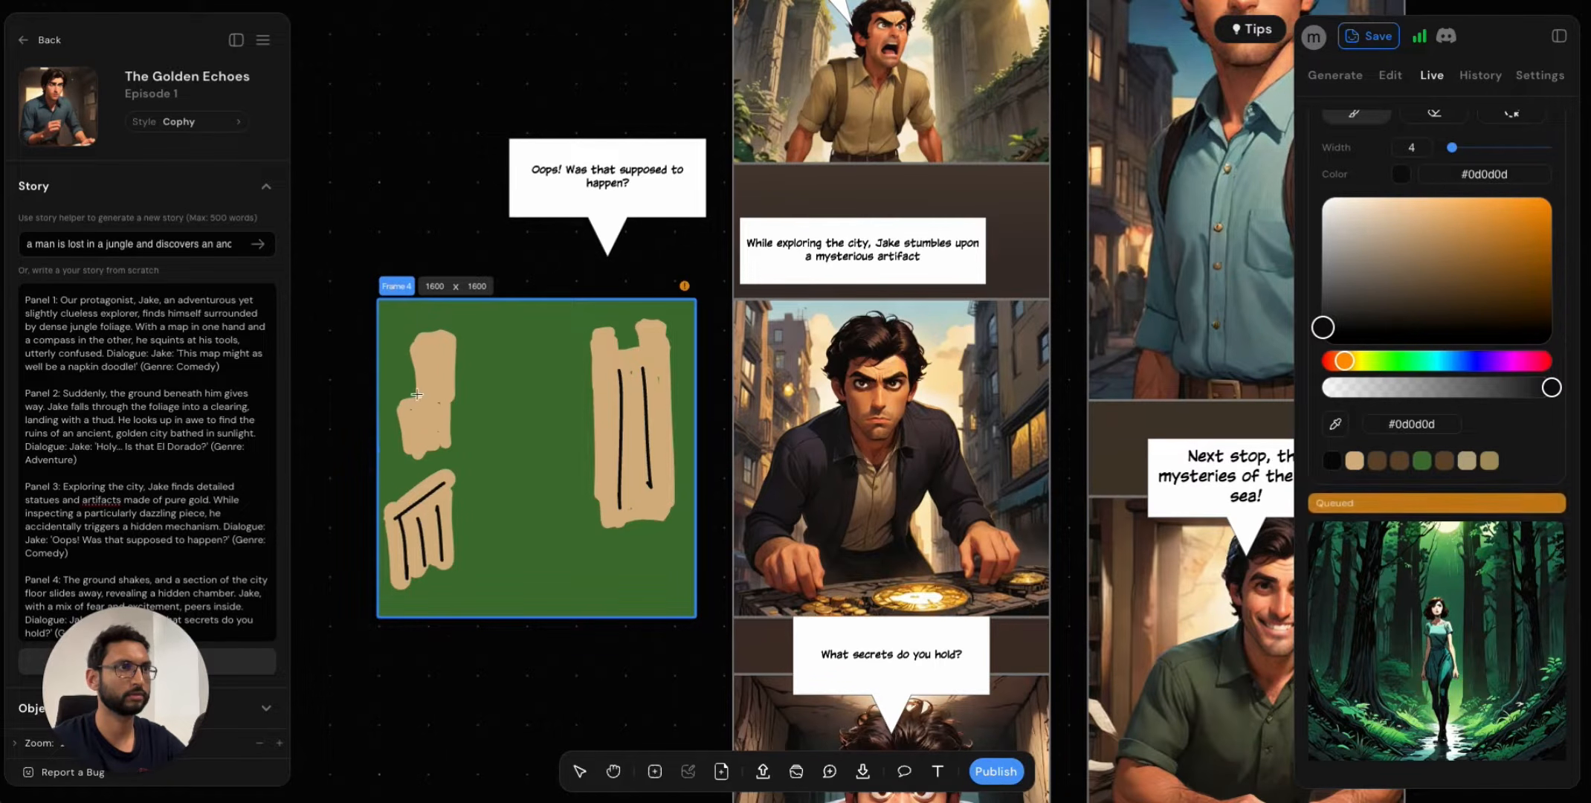
{"action": "mouse_move", "coordinate": [454, 334]}
{"action": "left_mouse_down"}
{"action": "mouse_move", "coordinate": [459, 414]}
{"action": "mouse_move", "coordinate": [429, 470]}
{"action": "left_mouse_up"}
{"action": "left_click_drag", "start_coordinate": [403, 405], "coordinate": [406, 470]}
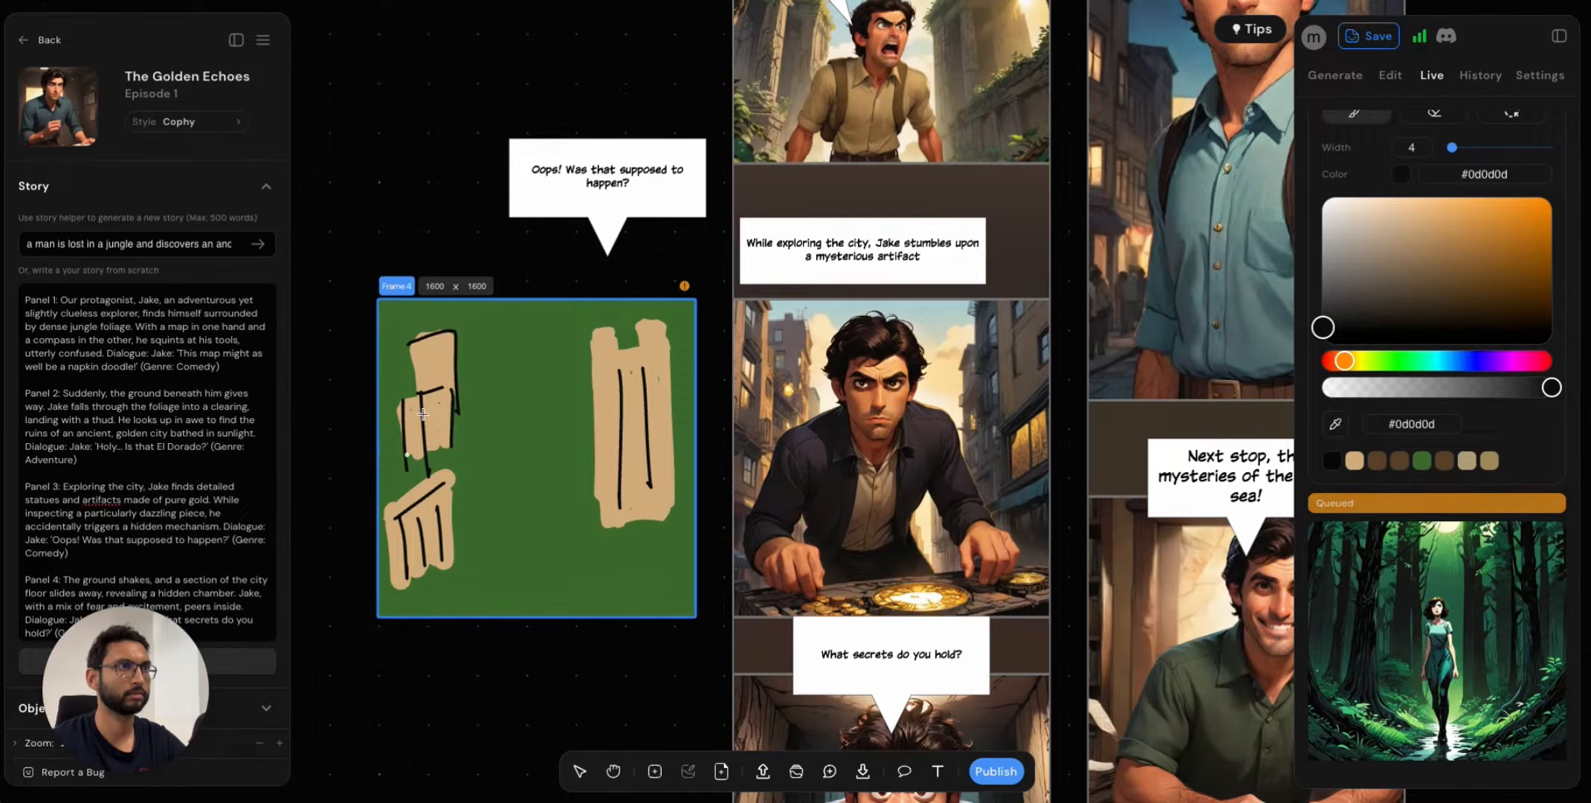
{"action": "left_click_drag", "start_coordinate": [455, 369], "coordinate": [456, 461]}
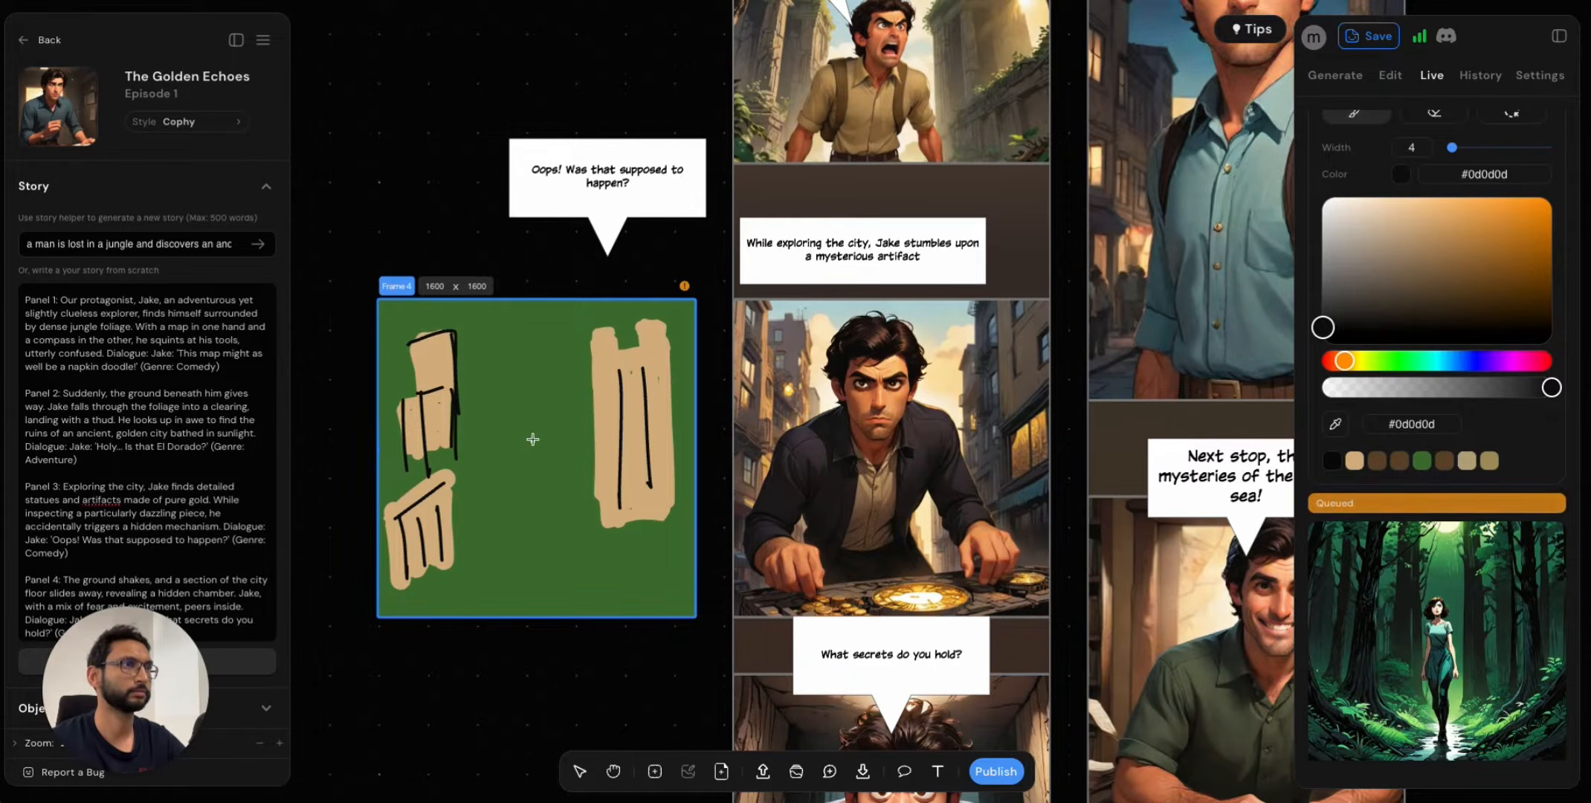
Paint a beige #d7b585 block in the upper middle of the frame with a brush width of 13.
{"action": "left_click", "coordinate": [1354, 461]}
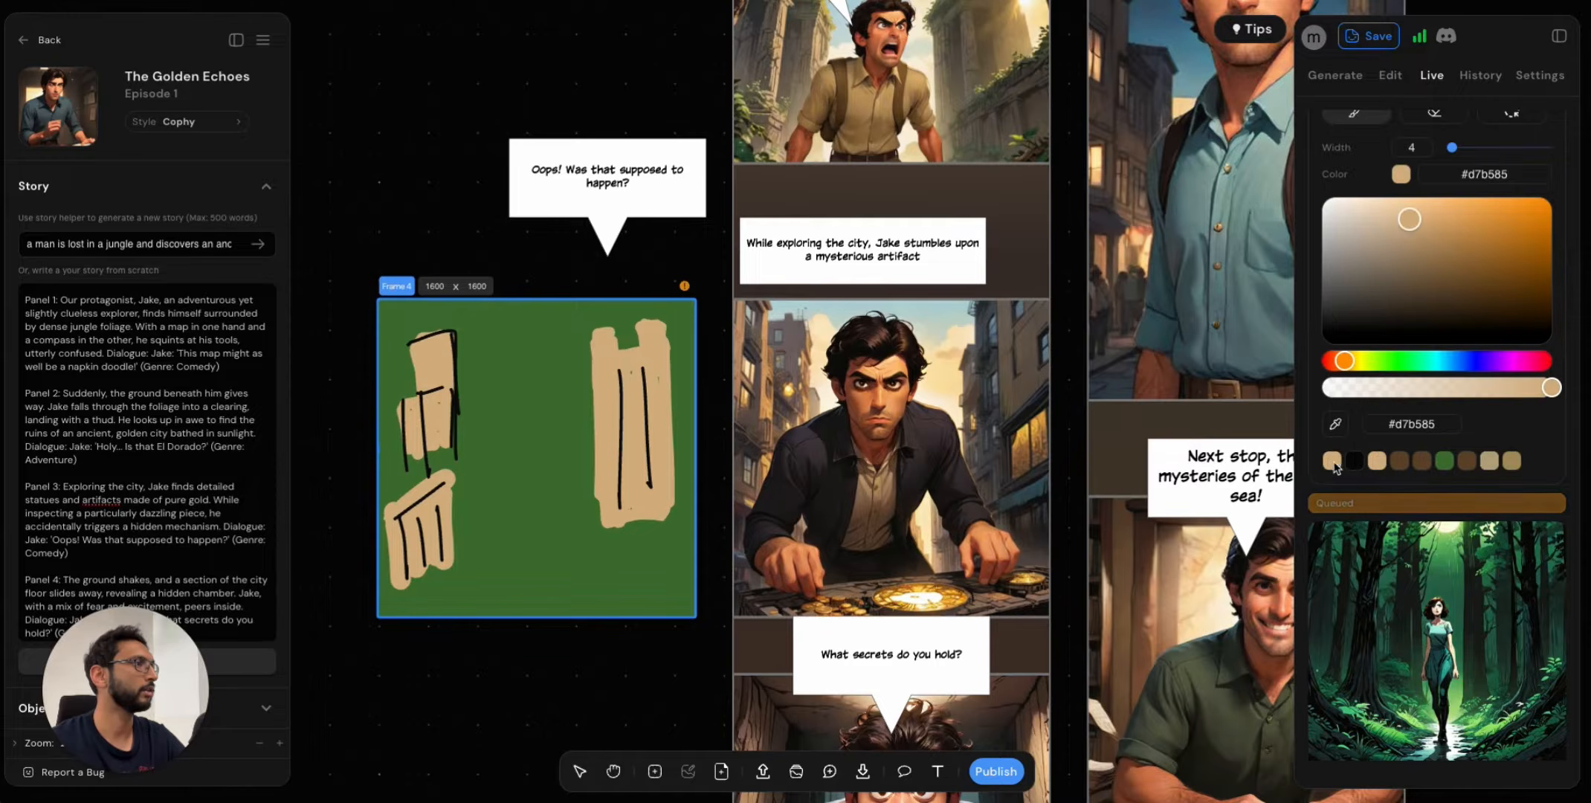
{"action": "left_click_drag", "start_coordinate": [1452, 147], "coordinate": [1462, 148]}
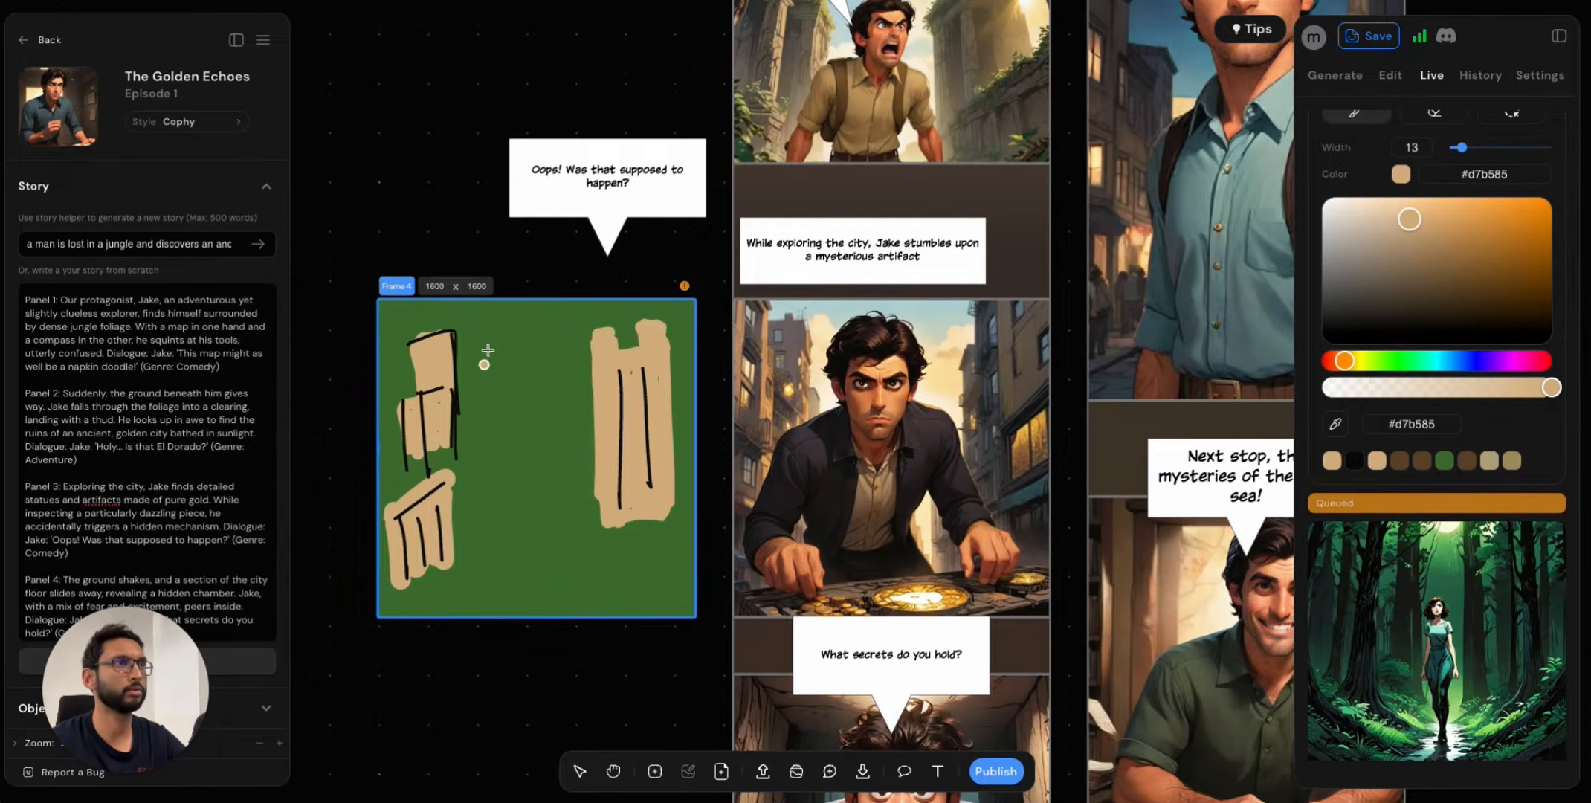
{"action": "mouse_move", "coordinate": [482, 334]}
{"action": "left_mouse_down"}
{"action": "mouse_move", "coordinate": [556, 323]}
{"action": "mouse_move", "coordinate": [556, 399]}
{"action": "mouse_move", "coordinate": [494, 405]}
{"action": "mouse_move", "coordinate": [509, 410]}
{"action": "mouse_move", "coordinate": [502, 386]}
{"action": "mouse_move", "coordinate": [547, 351]}
{"action": "mouse_move", "coordinate": [520, 379]}
{"action": "mouse_move", "coordinate": [506, 342]}
{"action": "mouse_move", "coordinate": [533, 334]}
{"action": "mouse_move", "coordinate": [539, 387]}
{"action": "mouse_move", "coordinate": [538, 347]}
{"action": "mouse_move", "coordinate": [543, 364]}
{"action": "mouse_move", "coordinate": [494, 365]}
{"action": "left_mouse_up"}
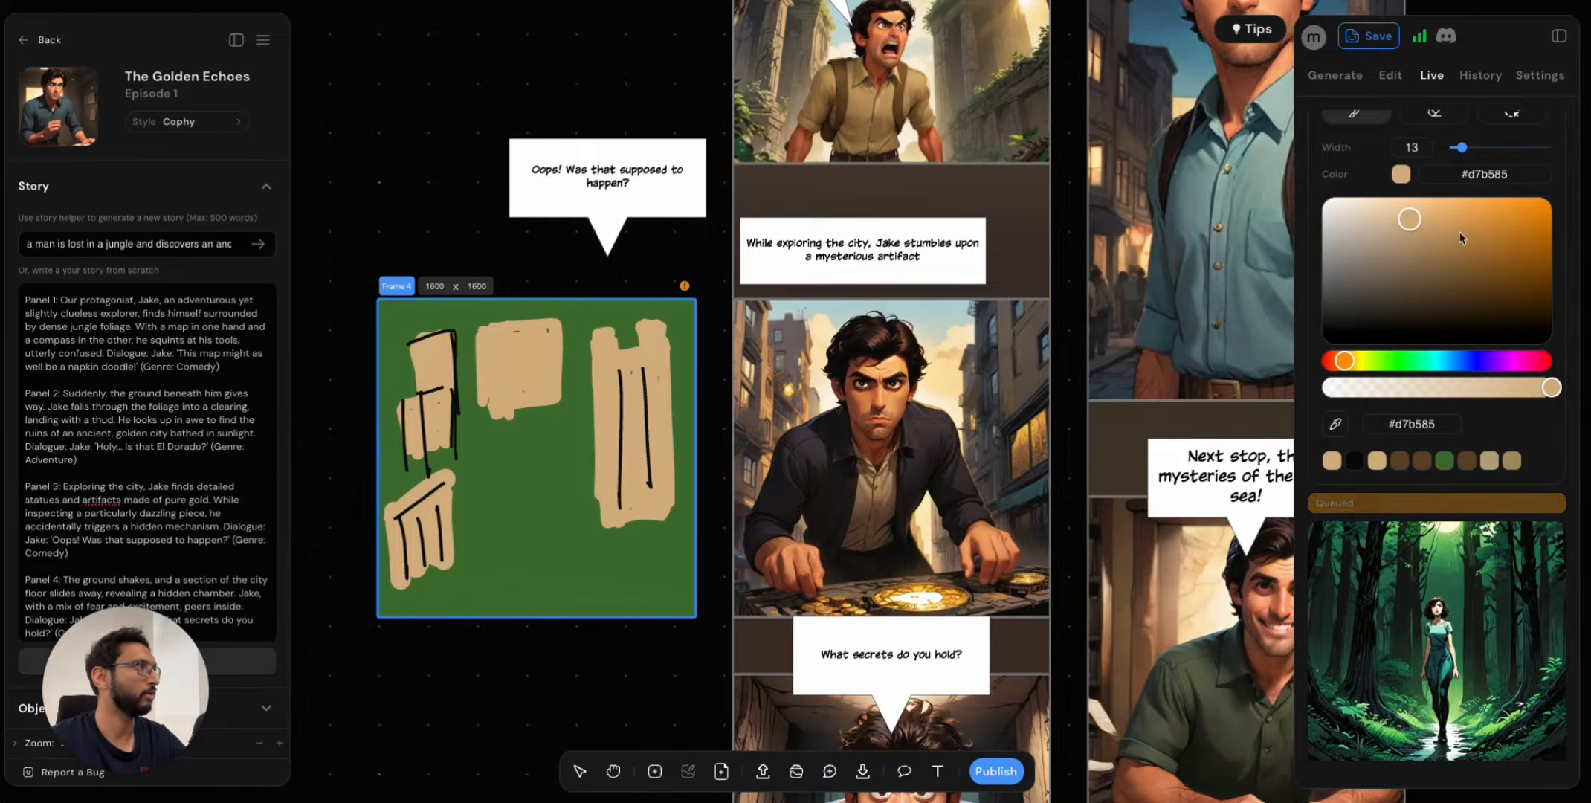
Paint a tan #a89461 shape in the lower middle of the frame and a small yellow #ffb701 oval over its lower part.
{"action": "left_click", "coordinate": [1511, 461]}
{"action": "mouse_move", "coordinate": [519, 485]}
{"action": "left_mouse_down"}
{"action": "mouse_move", "coordinate": [499, 530]}
{"action": "mouse_move", "coordinate": [520, 567]}
{"action": "mouse_move", "coordinate": [536, 501]}
{"action": "mouse_move", "coordinate": [509, 481]}
{"action": "mouse_move", "coordinate": [519, 564]}
{"action": "left_mouse_up"}
{"action": "mouse_move", "coordinate": [531, 506]}
{"action": "left_mouse_down"}
{"action": "mouse_move", "coordinate": [512, 559]}
{"action": "mouse_move", "coordinate": [509, 493]}
{"action": "mouse_move", "coordinate": [547, 522]}
{"action": "mouse_move", "coordinate": [528, 517]}
{"action": "mouse_move", "coordinate": [554, 478]}
{"action": "mouse_move", "coordinate": [540, 520]}
{"action": "left_mouse_up"}
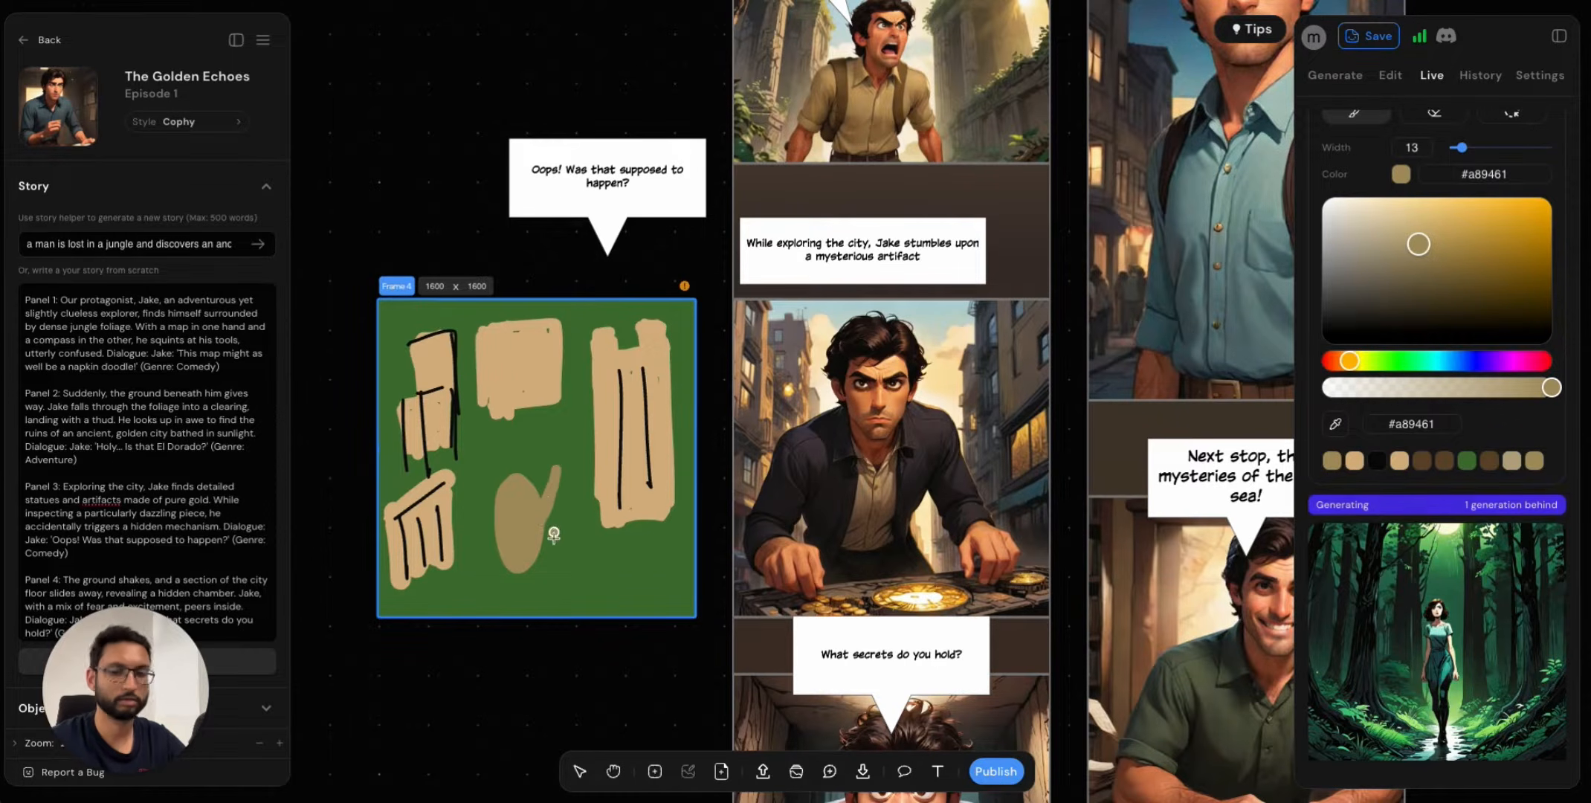
{"action": "key", "text": "ctrl+z"}
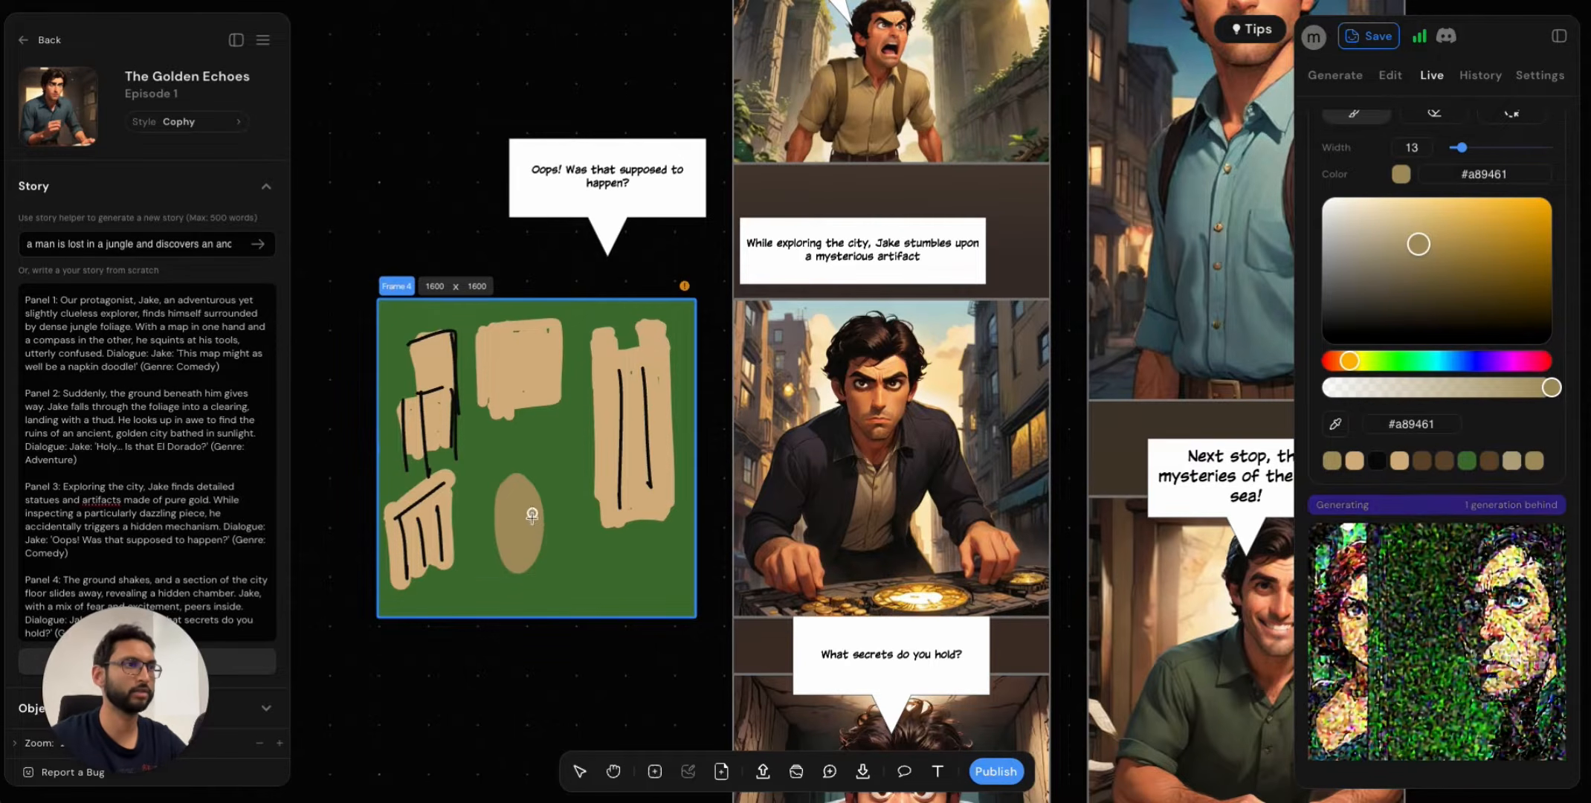
{"action": "mouse_move", "coordinate": [536, 525]}
{"action": "left_mouse_down"}
{"action": "mouse_move", "coordinate": [555, 571]}
{"action": "mouse_move", "coordinate": [497, 532]}
{"action": "mouse_move", "coordinate": [530, 571]}
{"action": "mouse_move", "coordinate": [543, 552]}
{"action": "mouse_move", "coordinate": [537, 580]}
{"action": "mouse_move", "coordinate": [543, 547]}
{"action": "left_mouse_up"}
{"action": "left_click", "coordinate": [1550, 197]}
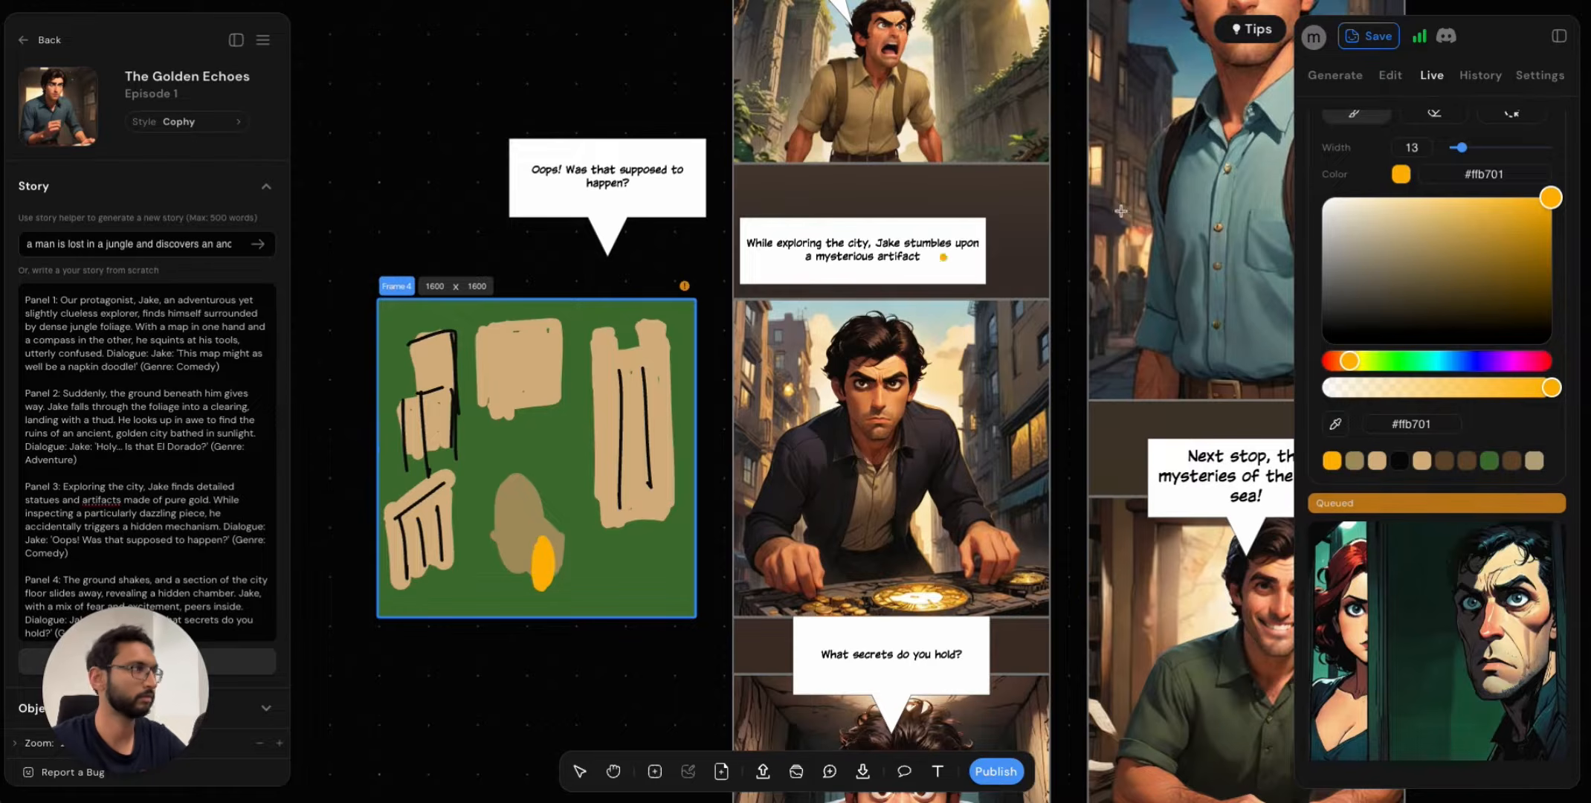
{"action": "left_click_drag", "start_coordinate": [1427, 221], "coordinate": [1393, 200]}
{"action": "left_click_drag", "start_coordinate": [1350, 353], "coordinate": [1322, 361]}
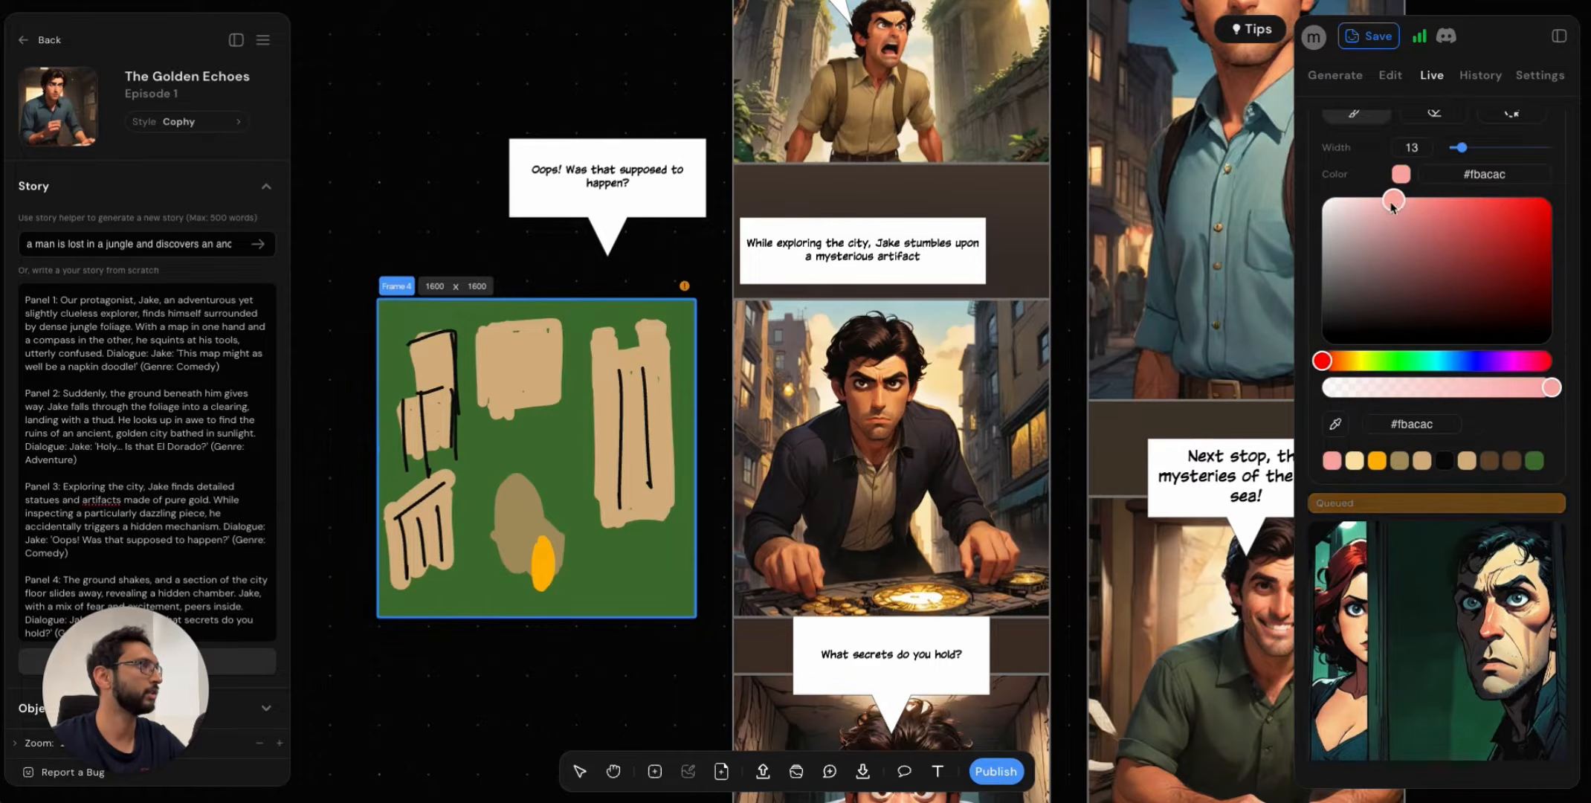
{"action": "left_click_drag", "start_coordinate": [1393, 200], "coordinate": [1365, 196]}
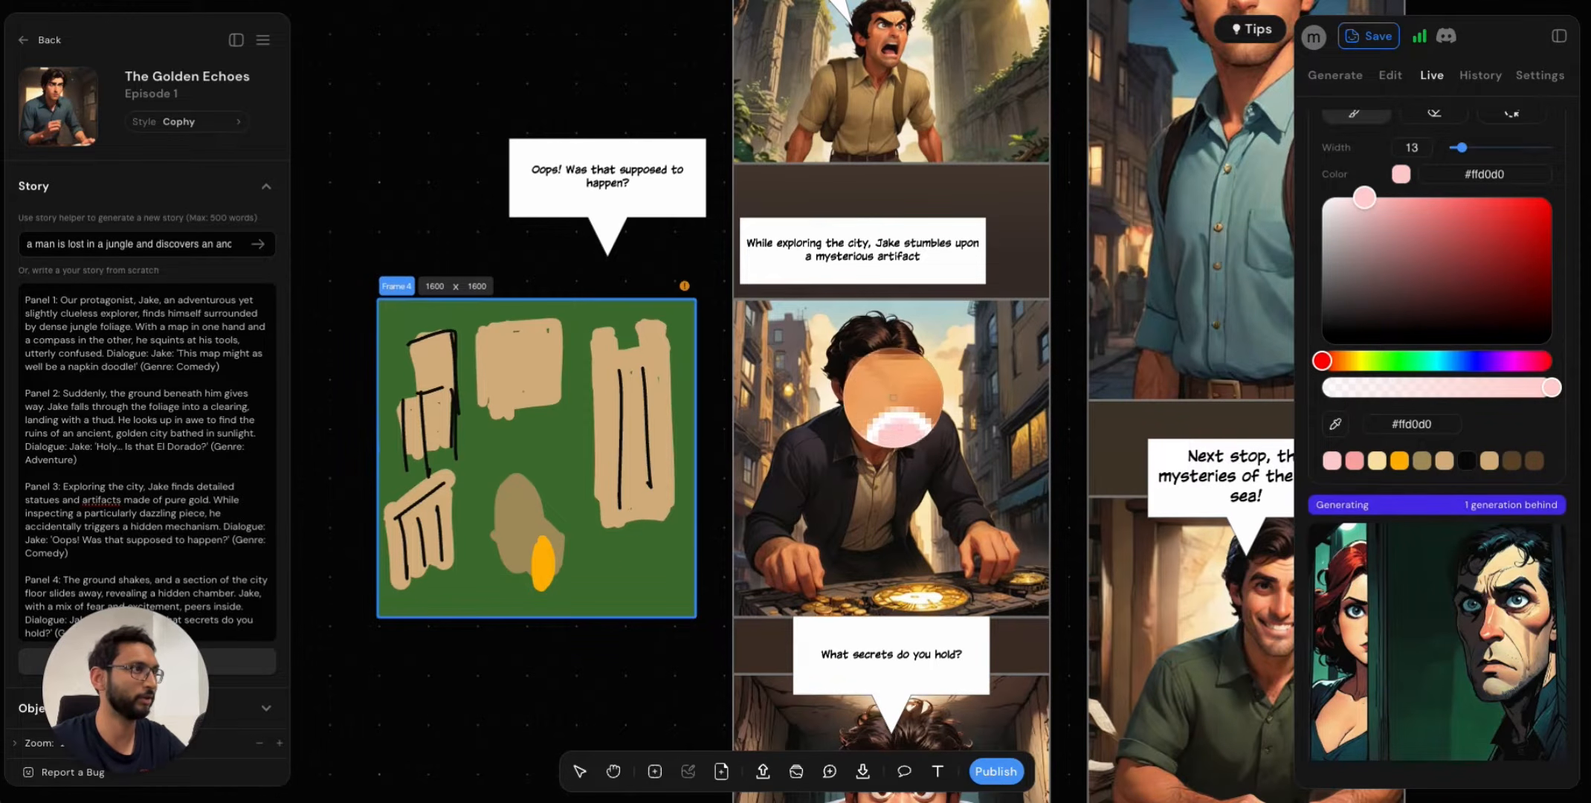
Paint an orange head above the tan body with a skin tone sampled from the neighbouring frame, and dark brown #372718 legs beneath the body.
{"action": "left_click", "coordinate": [830, 433]}
{"action": "mouse_move", "coordinate": [512, 470]}
{"action": "left_mouse_down"}
{"action": "mouse_move", "coordinate": [510, 445]}
{"action": "mouse_move", "coordinate": [512, 463]}
{"action": "left_mouse_up"}
{"action": "left_click_drag", "start_coordinate": [1413, 305], "coordinate": [1450, 304]}
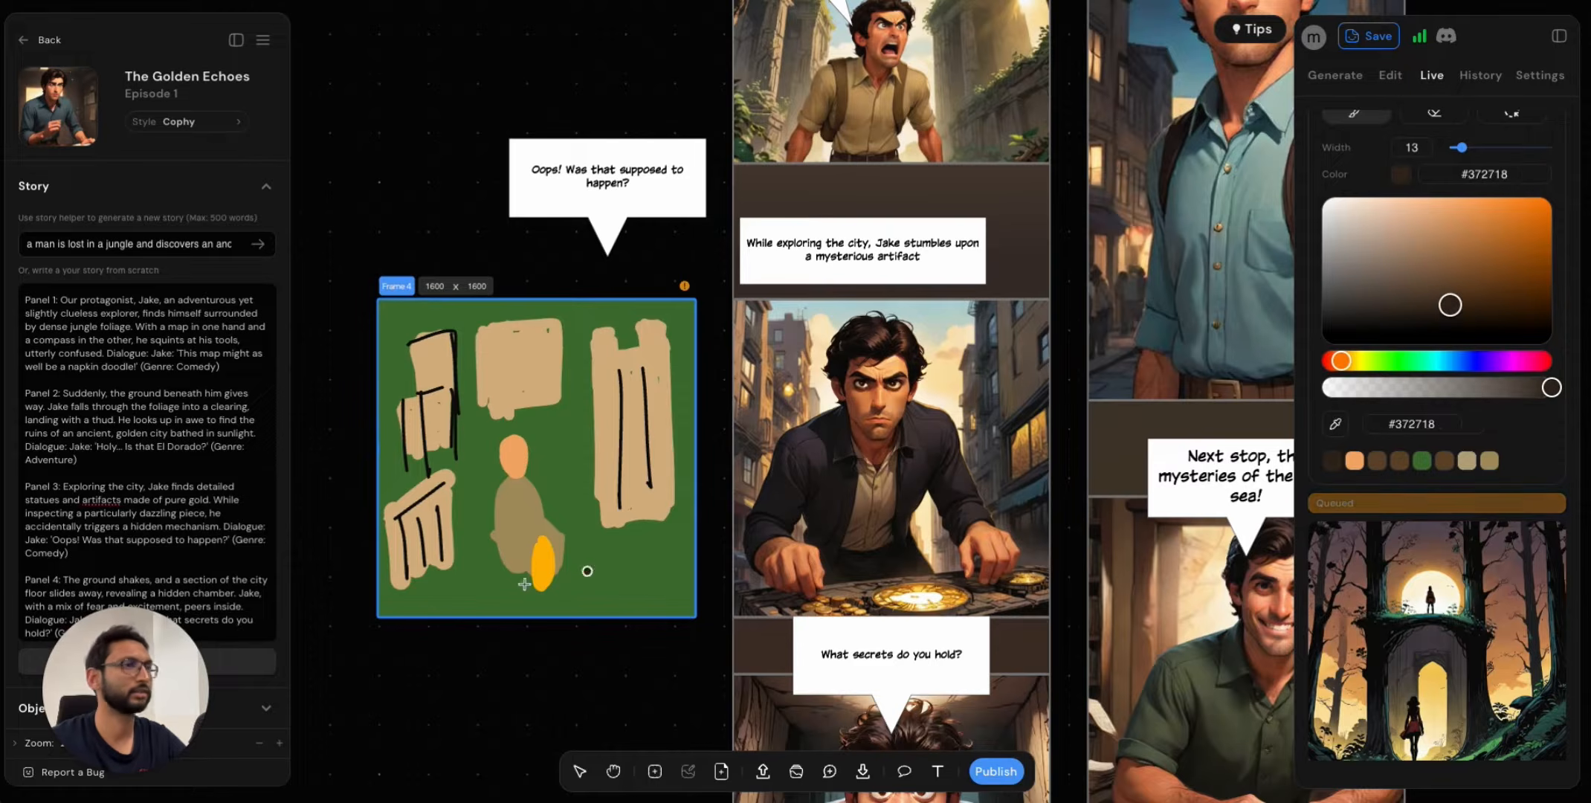
{"action": "mouse_move", "coordinate": [506, 586]}
{"action": "left_mouse_down"}
{"action": "mouse_move", "coordinate": [508, 574]}
{"action": "mouse_move", "coordinate": [513, 608]}
{"action": "mouse_move", "coordinate": [521, 576]}
{"action": "mouse_move", "coordinate": [544, 614]}
{"action": "mouse_move", "coordinate": [535, 584]}
{"action": "left_mouse_up"}
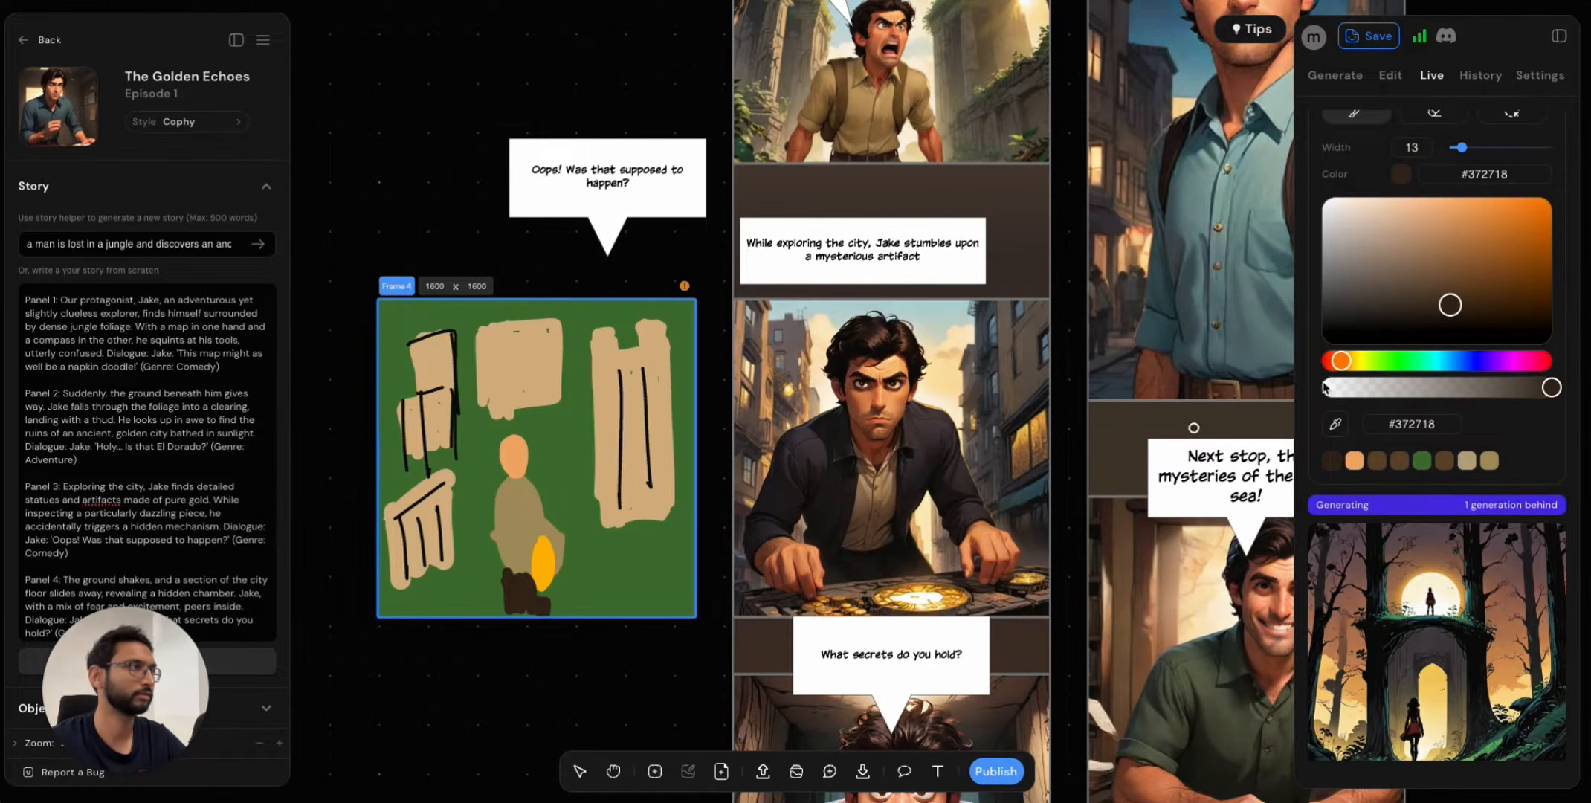
Enter the Live prompt "a man holding an ancient golden artifact in an ancient ruined city in the jungle".
{"action": "scroll", "coordinate": [1437, 612], "scroll_direction": "down", "scroll_amount": 5}
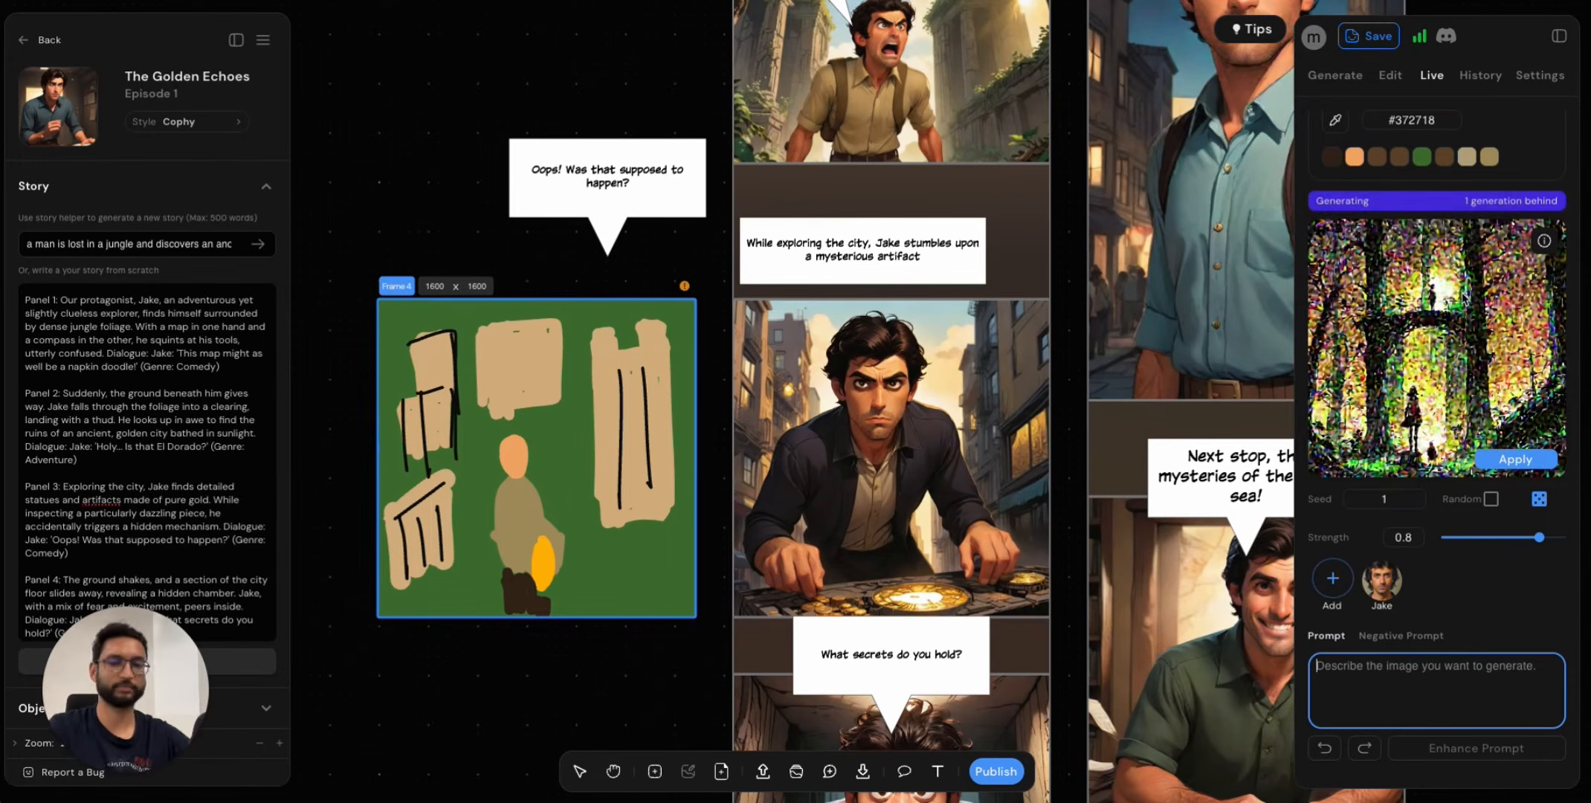
{"action": "type", "text": "a man"}
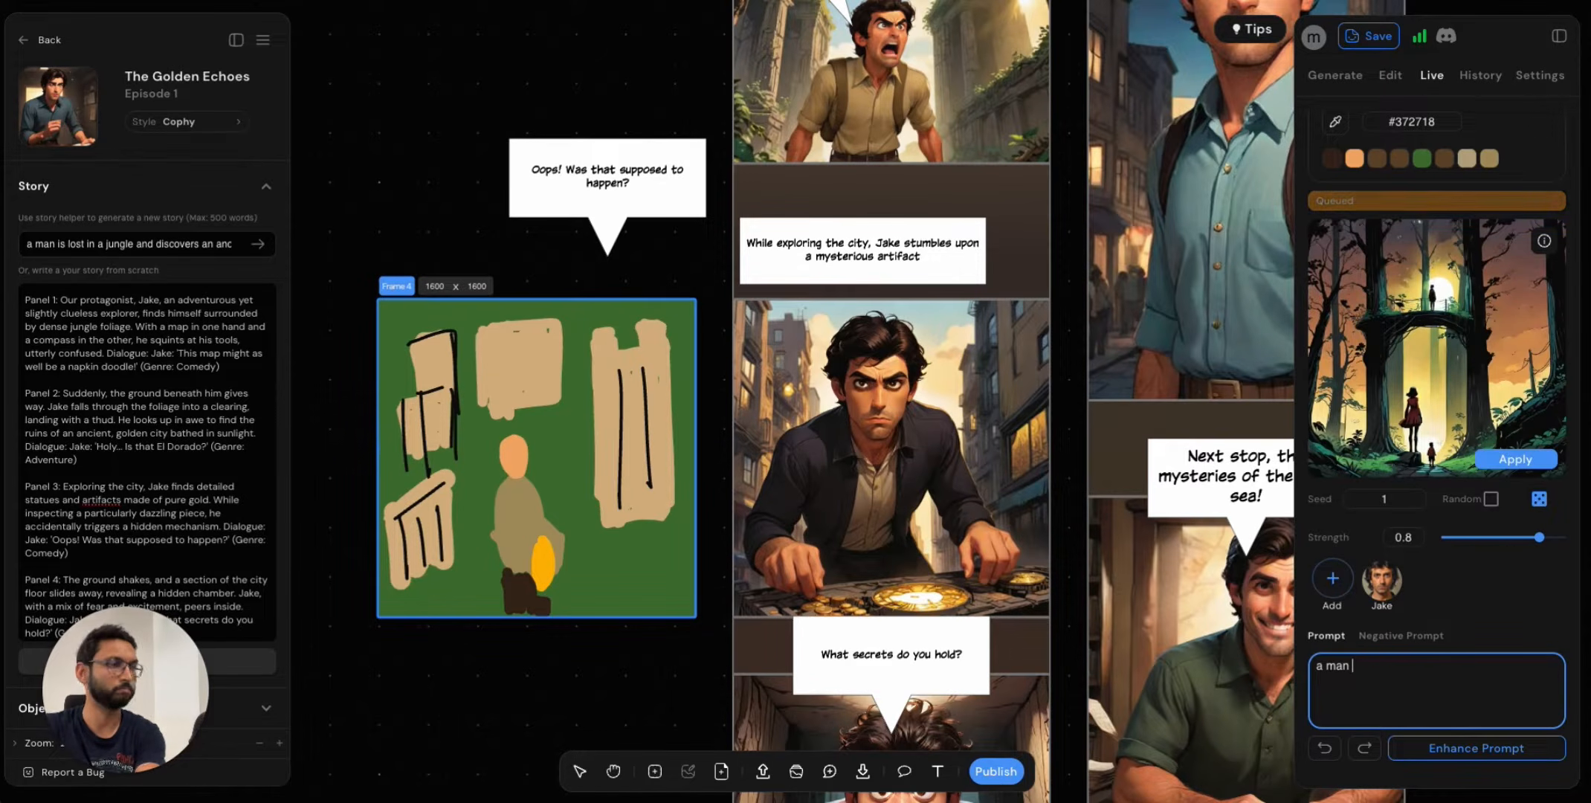
{"action": "type", "text": " staing "}
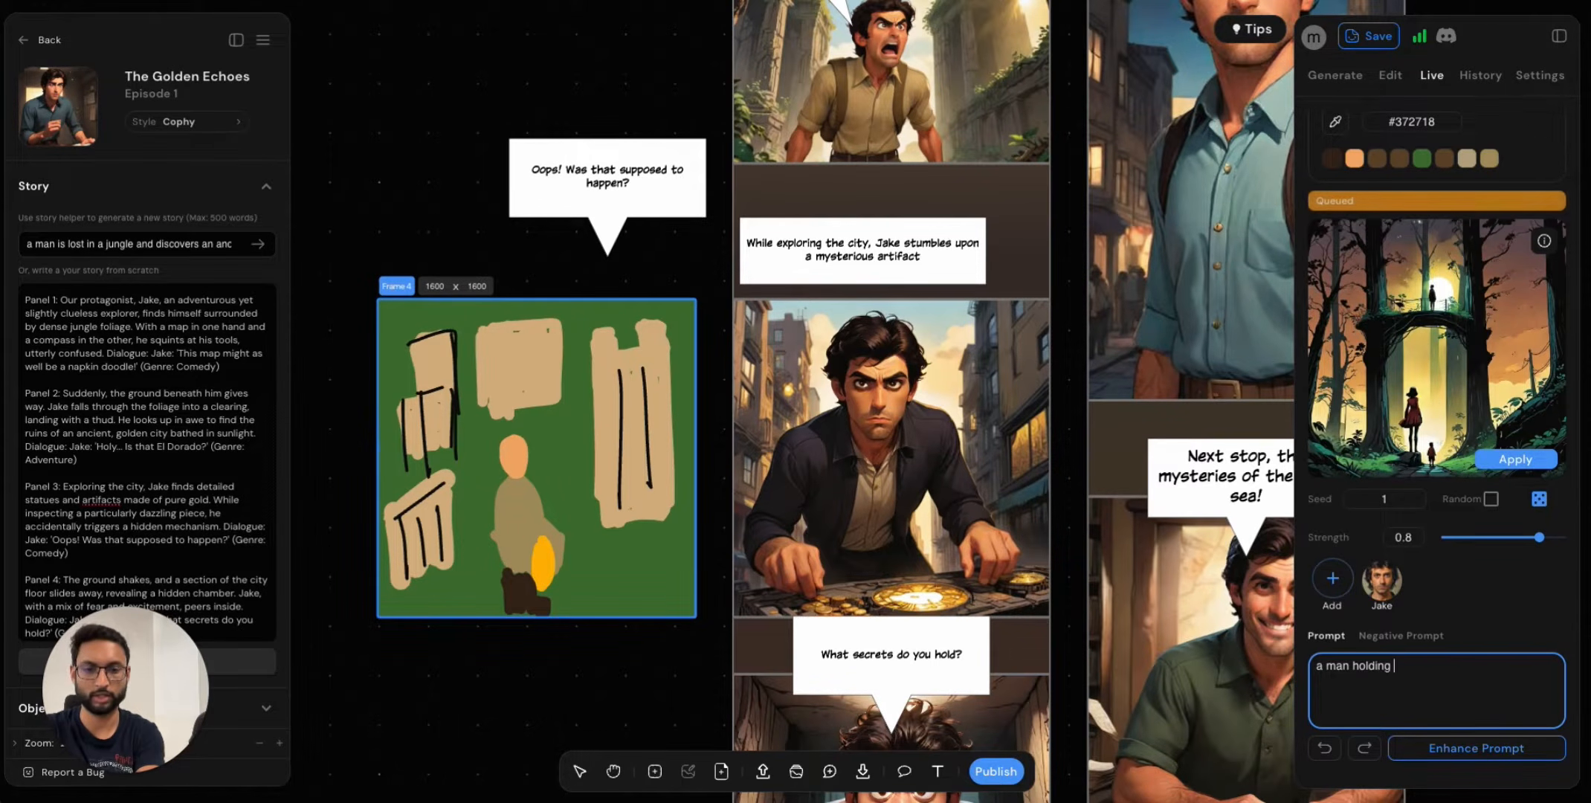
{"action": "type", "text": "an ancient golden ar"}
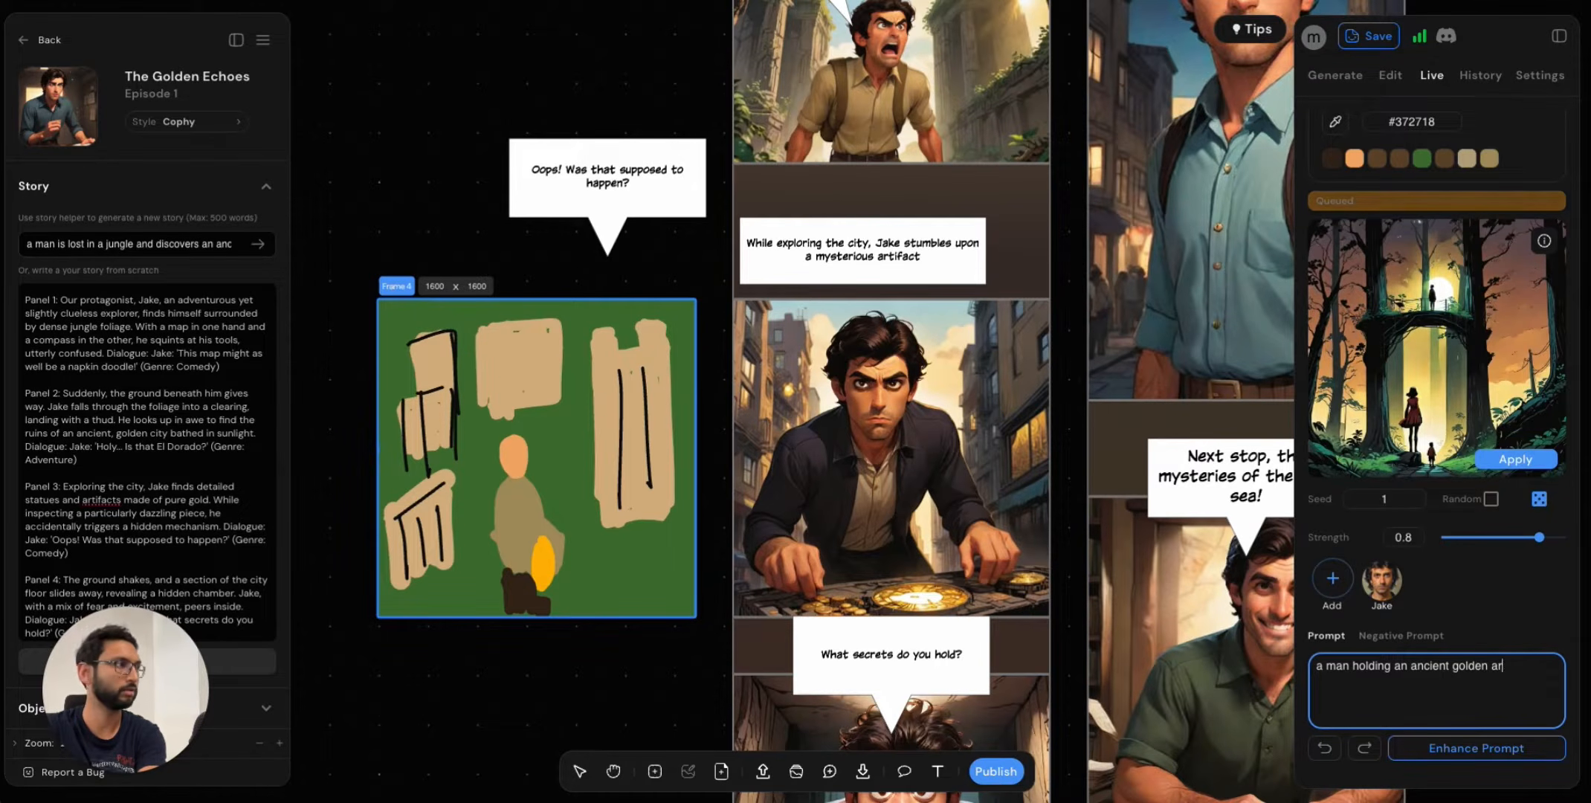
{"action": "type", "text": "tifact in"}
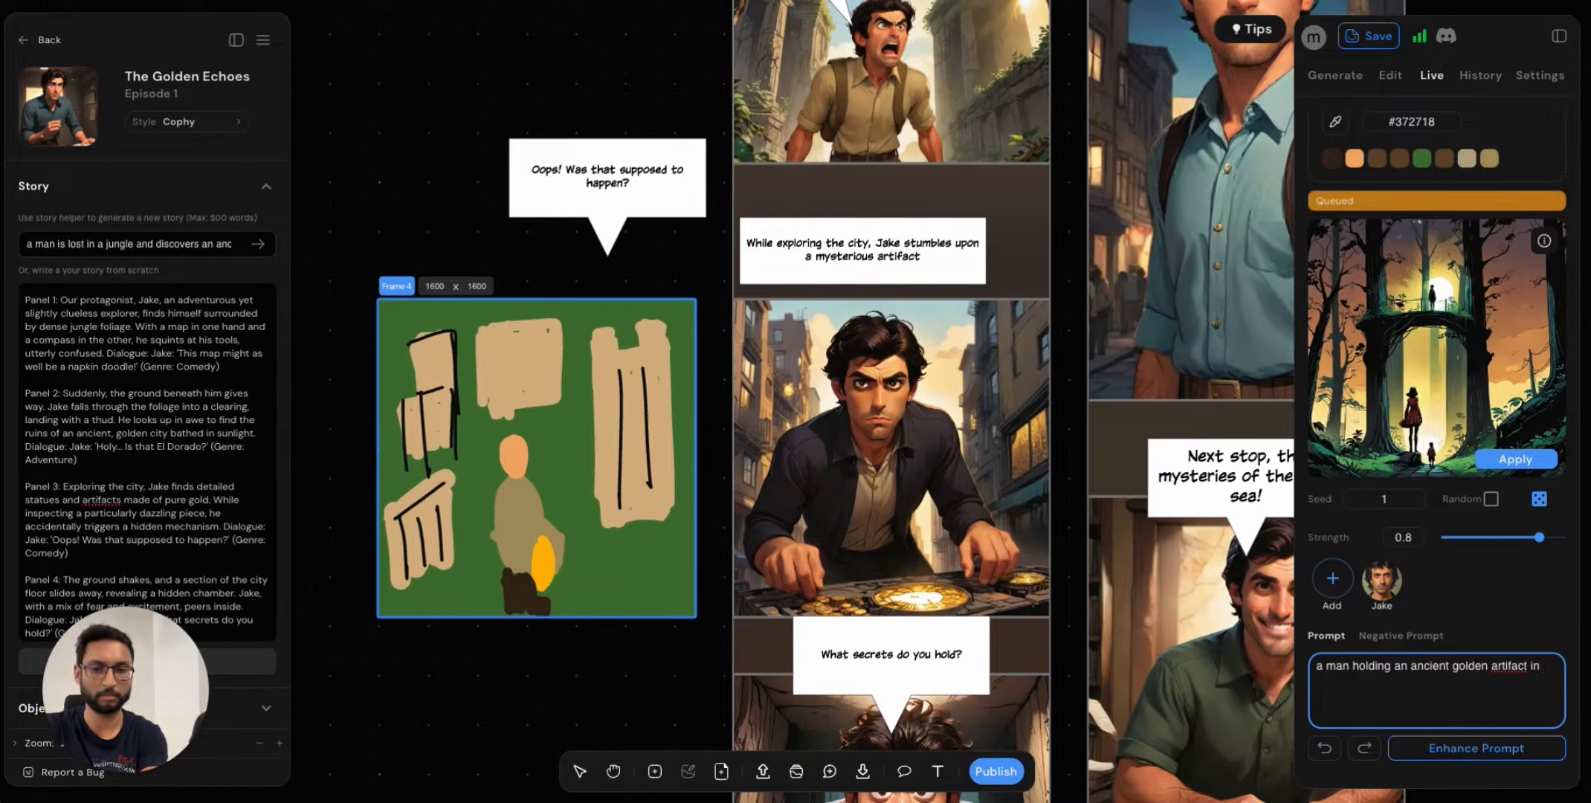
{"action": "type", "text": " an ancie"}
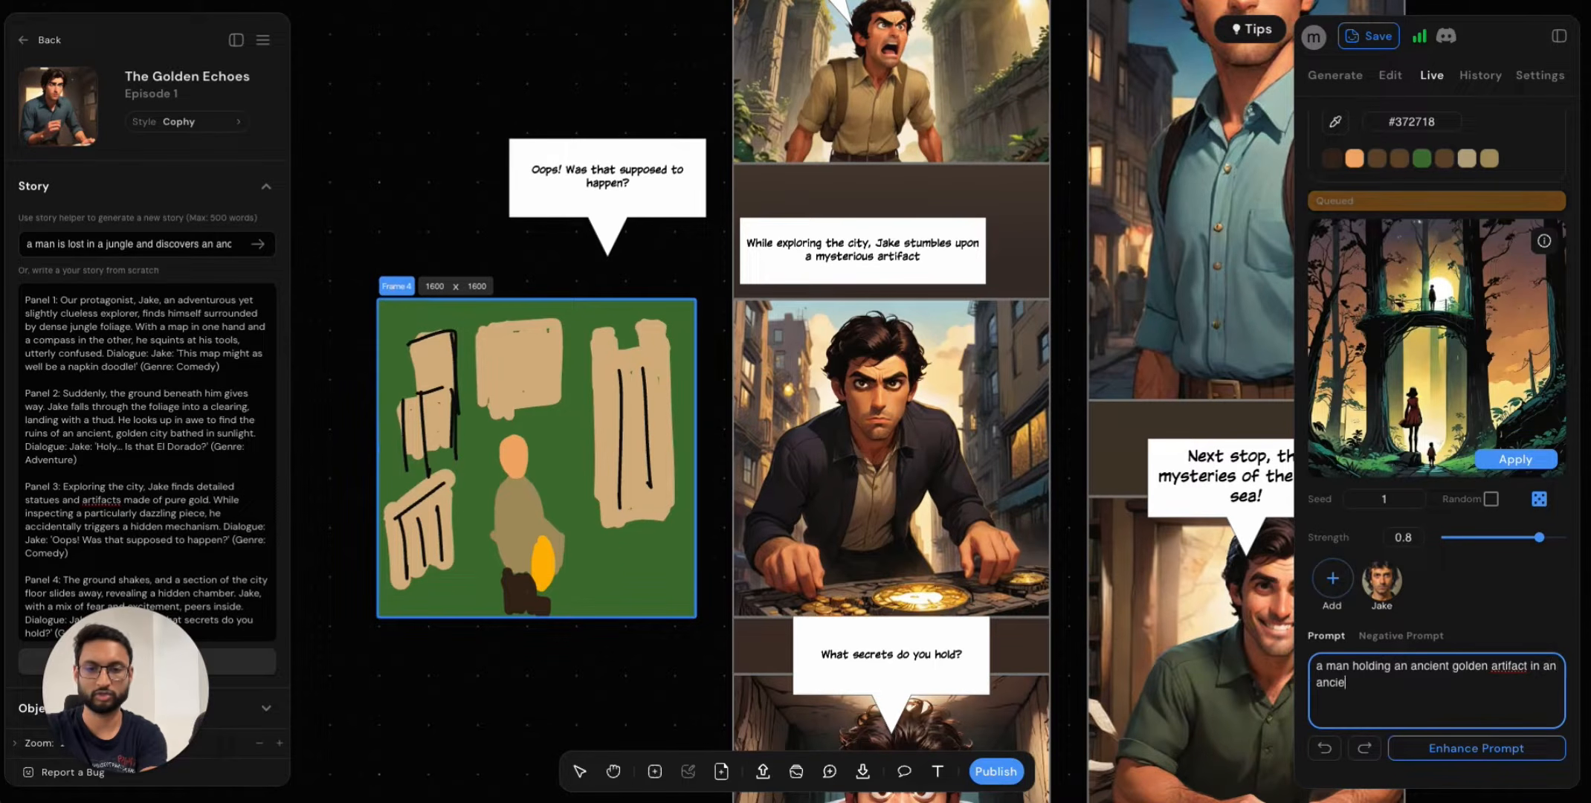
{"action": "type", "text": "nt ruined city in the jungle"}
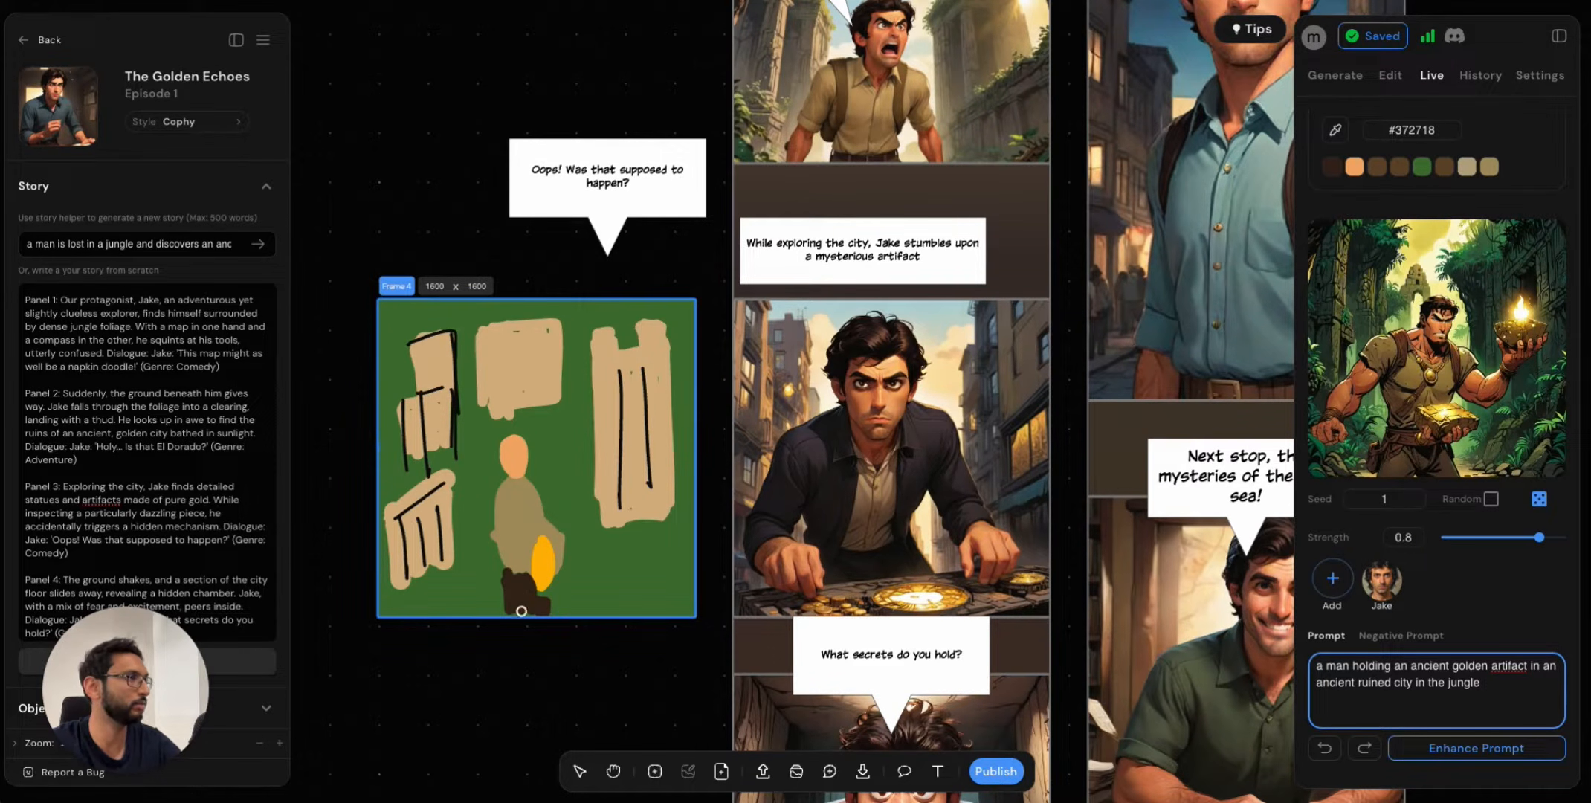
Randomize the Live seed twice and apply the resulting image of the man holding the glowing artifact to the frame.
{"action": "mouse_move", "coordinate": [1443, 350]}
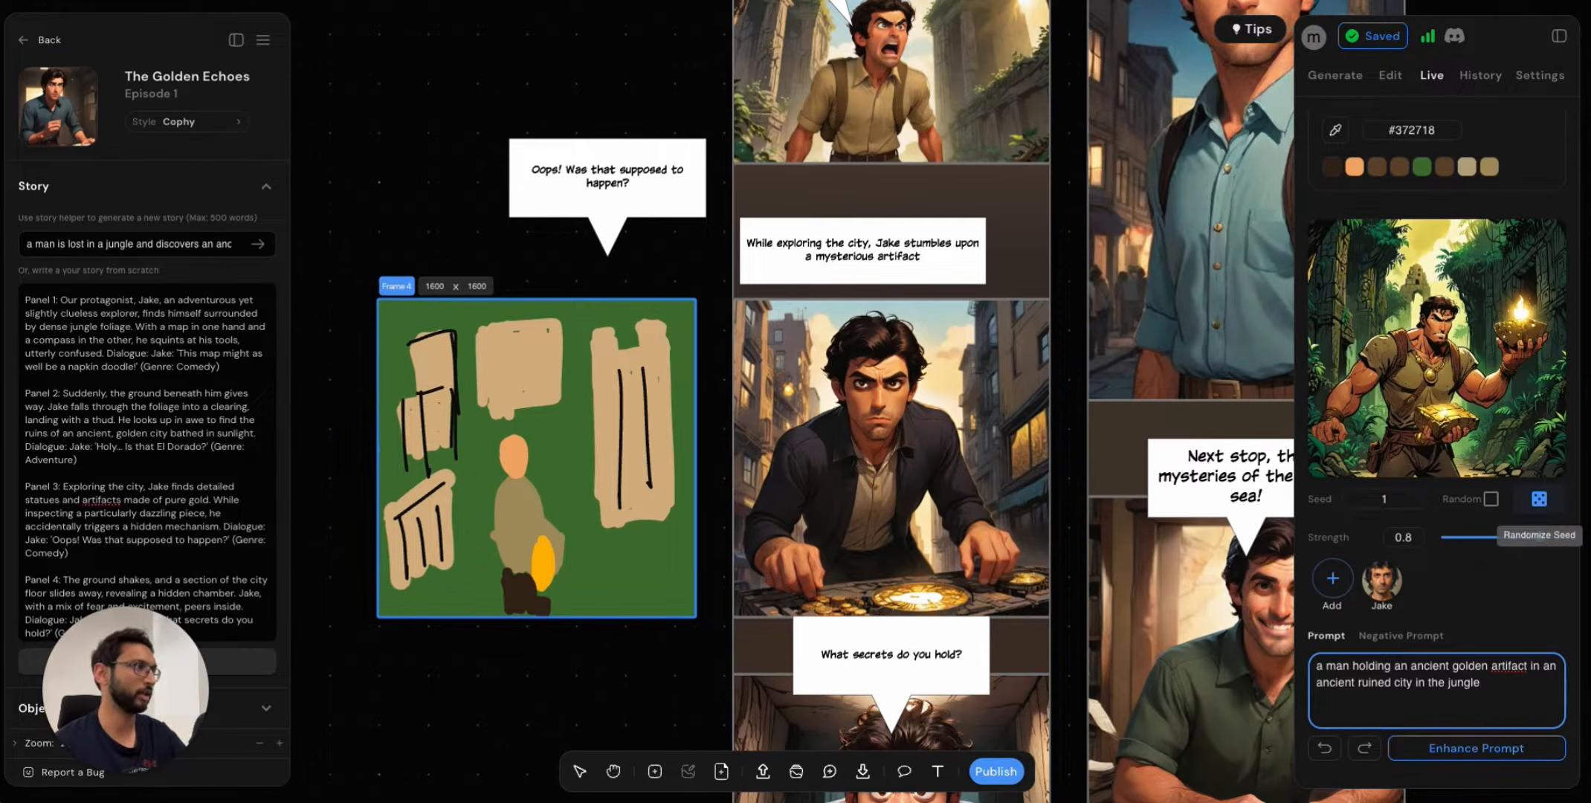
{"action": "left_click", "coordinate": [1539, 499]}
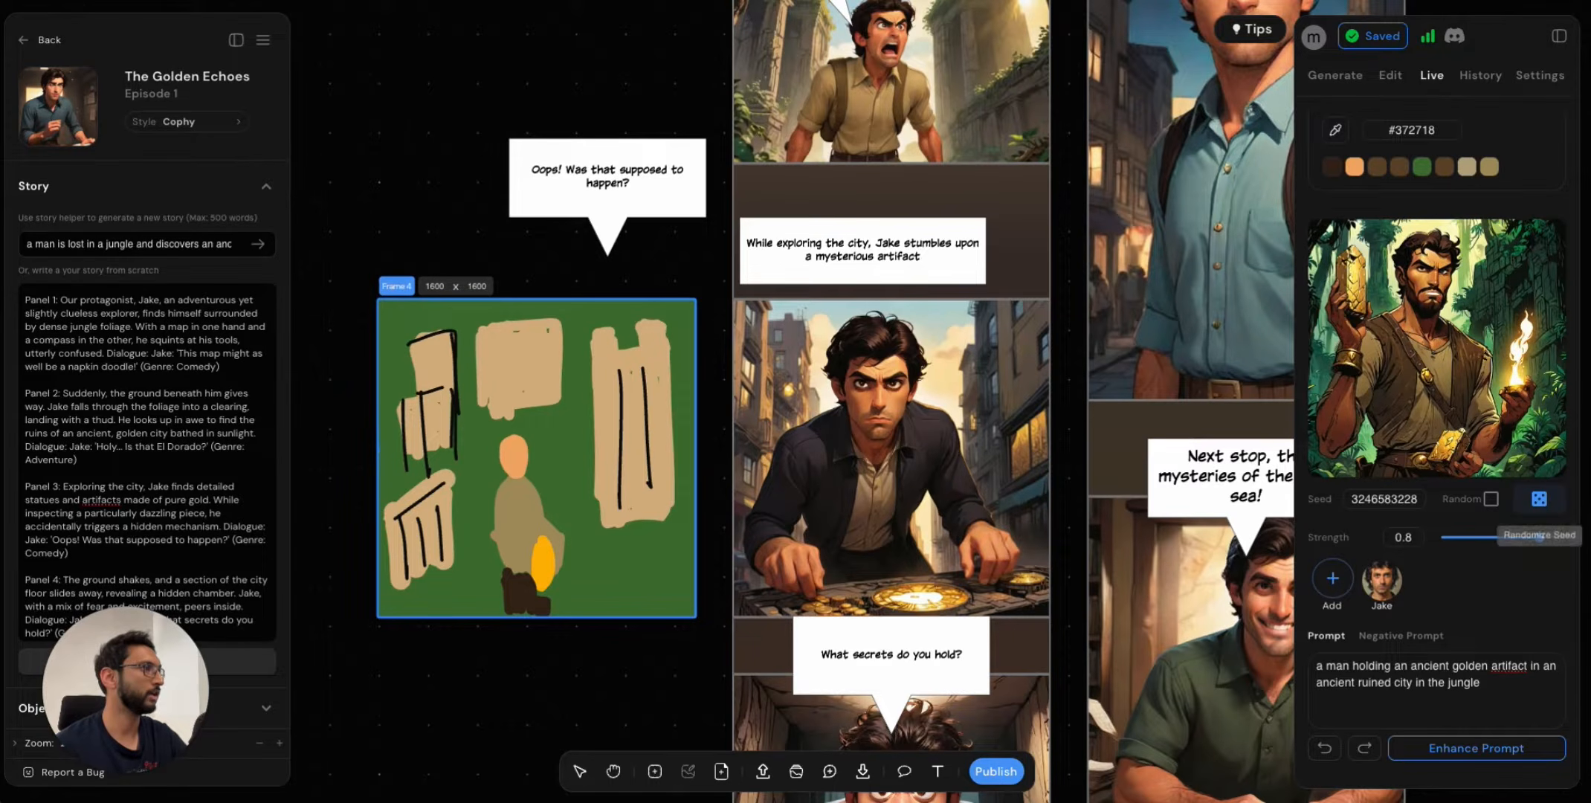
{"action": "left_click", "coordinate": [1539, 498]}
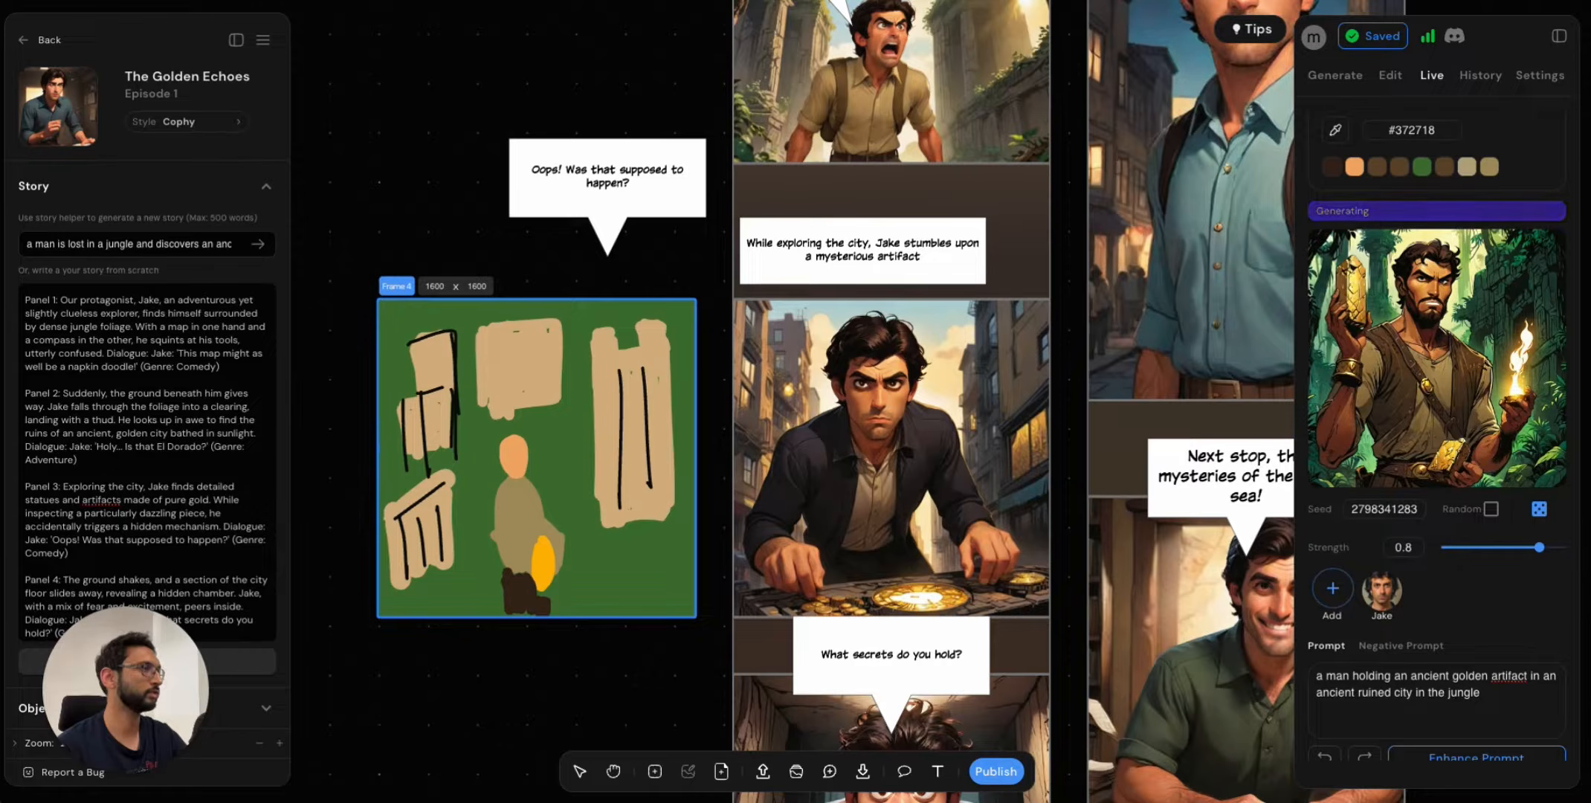
{"action": "mouse_move", "coordinate": [1458, 386]}
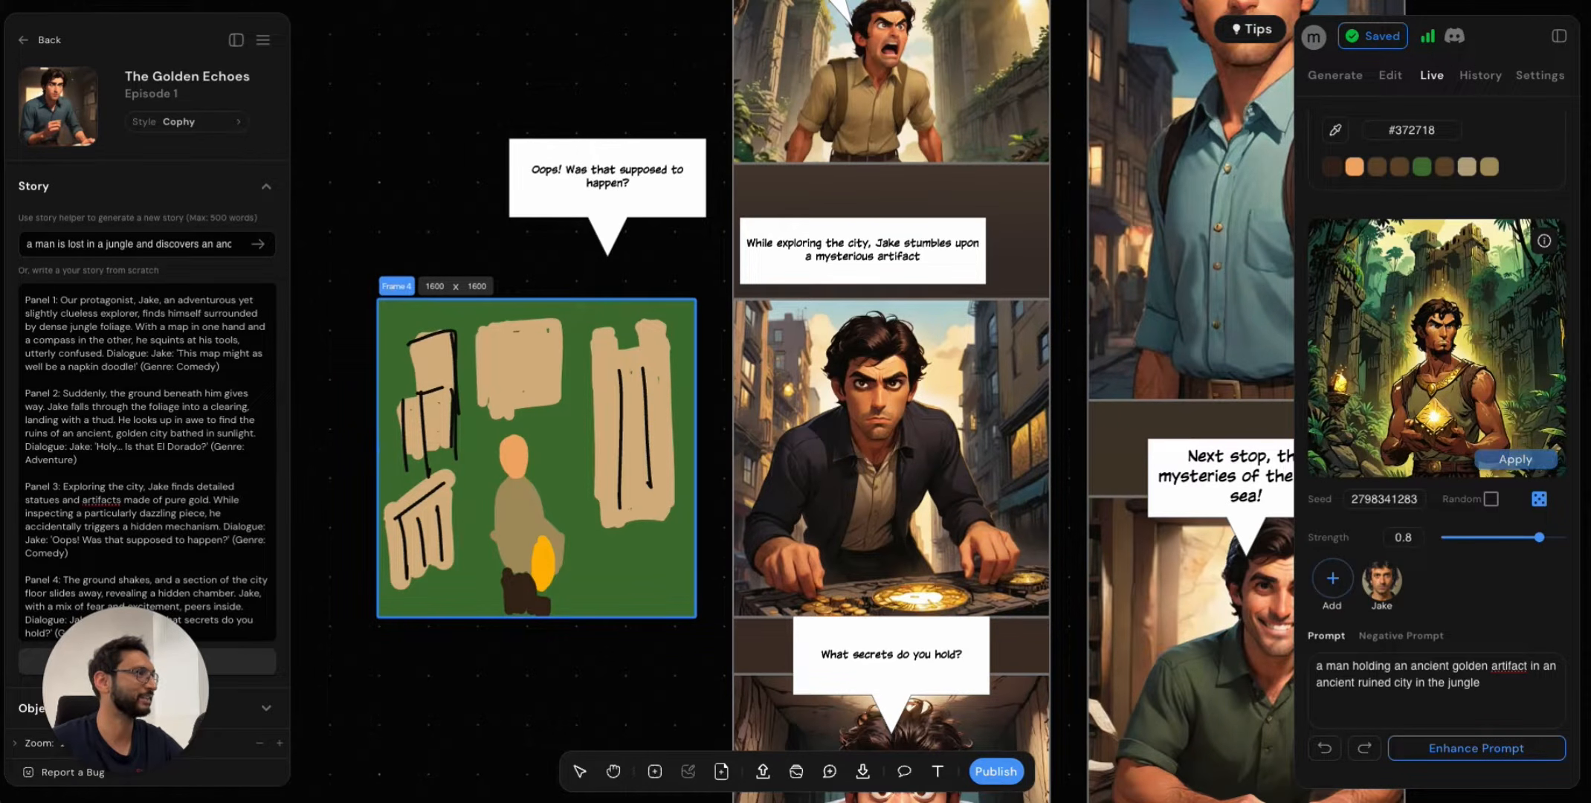
{"action": "left_click", "coordinate": [1515, 459]}
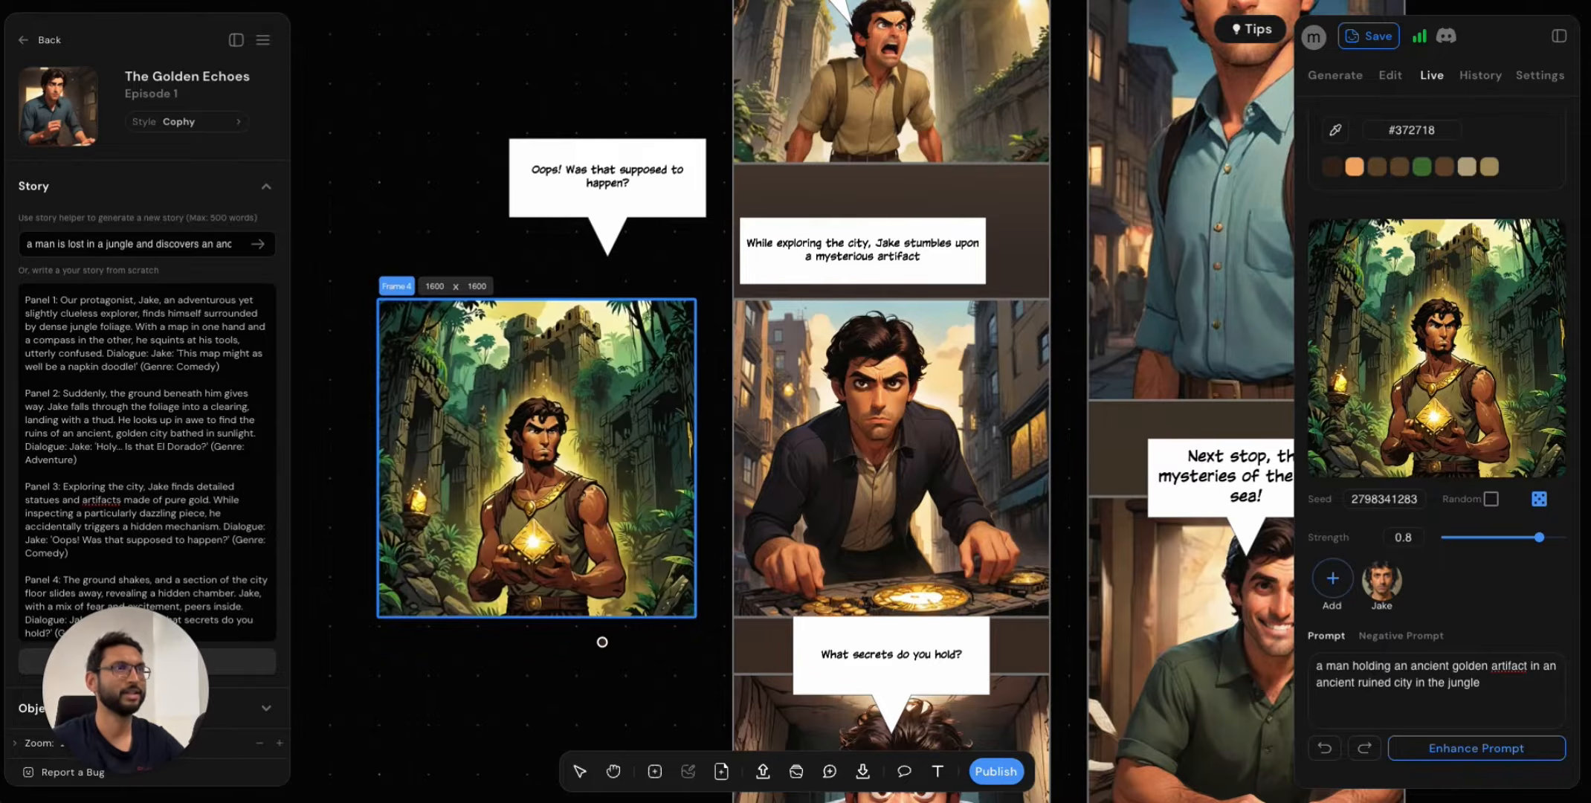
{"action": "scroll", "coordinate": [602, 642], "scroll_direction": "up", "scroll_amount": 2}
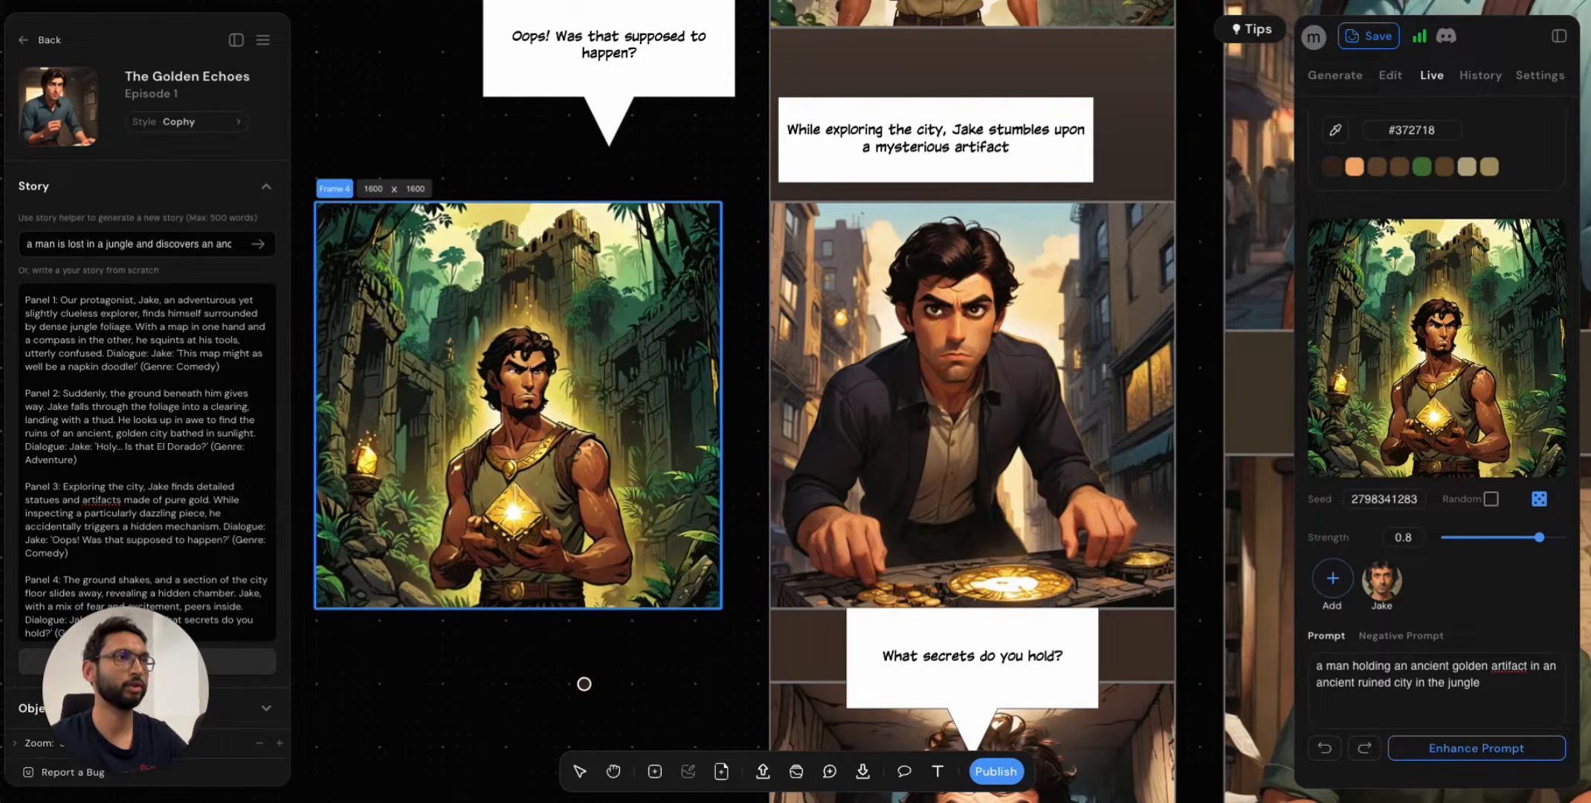
Switch the frame to Edit mode and carry over the full Live prompt as its prompt text.
{"action": "mouse_move", "coordinate": [1457, 432]}
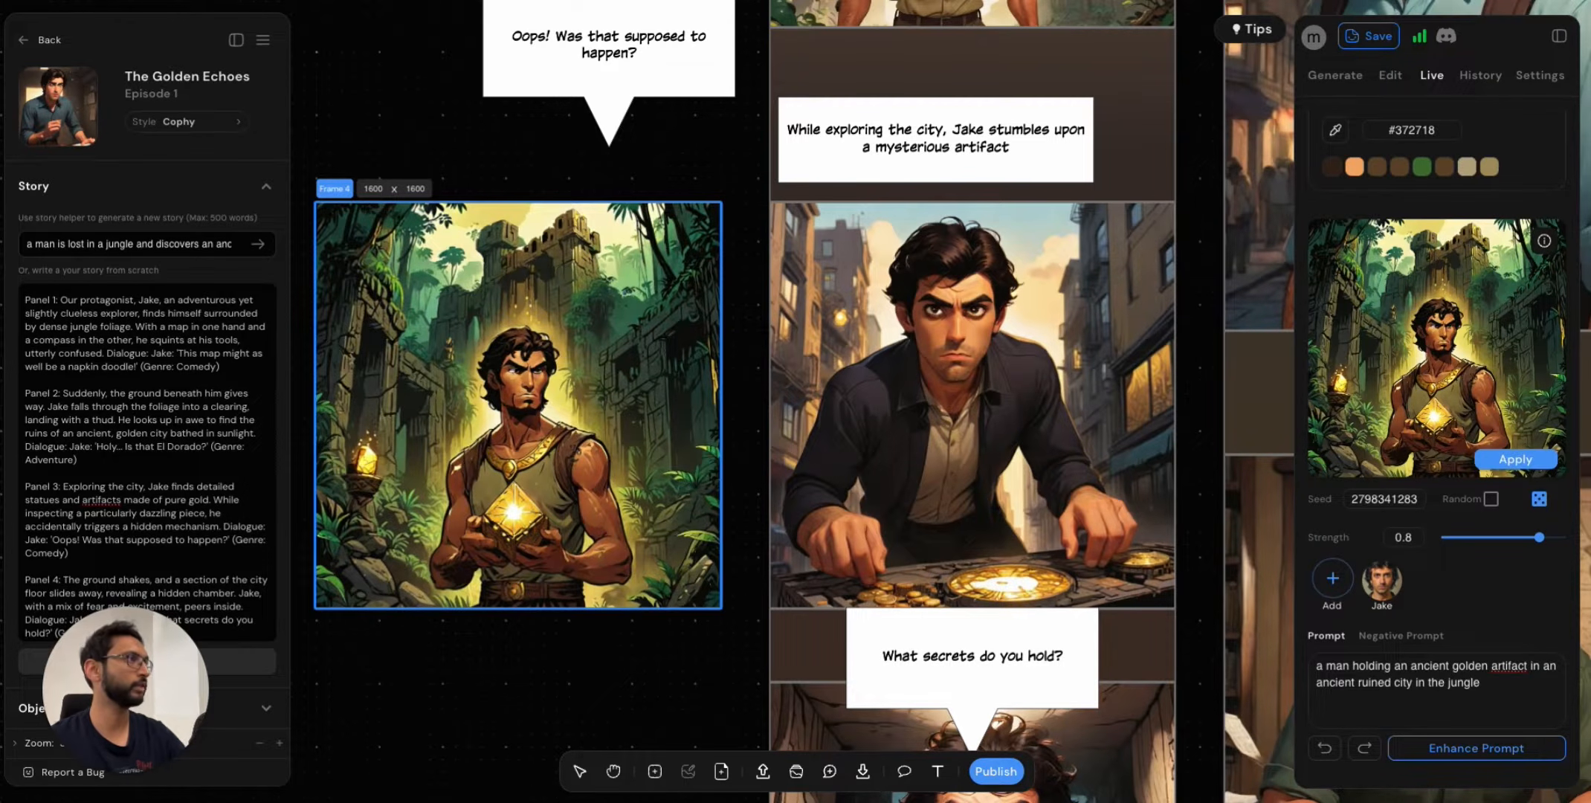
{"action": "scroll", "coordinate": [1446, 416], "scroll_direction": "up", "scroll_amount": 6}
{"action": "left_click", "coordinate": [1391, 75]}
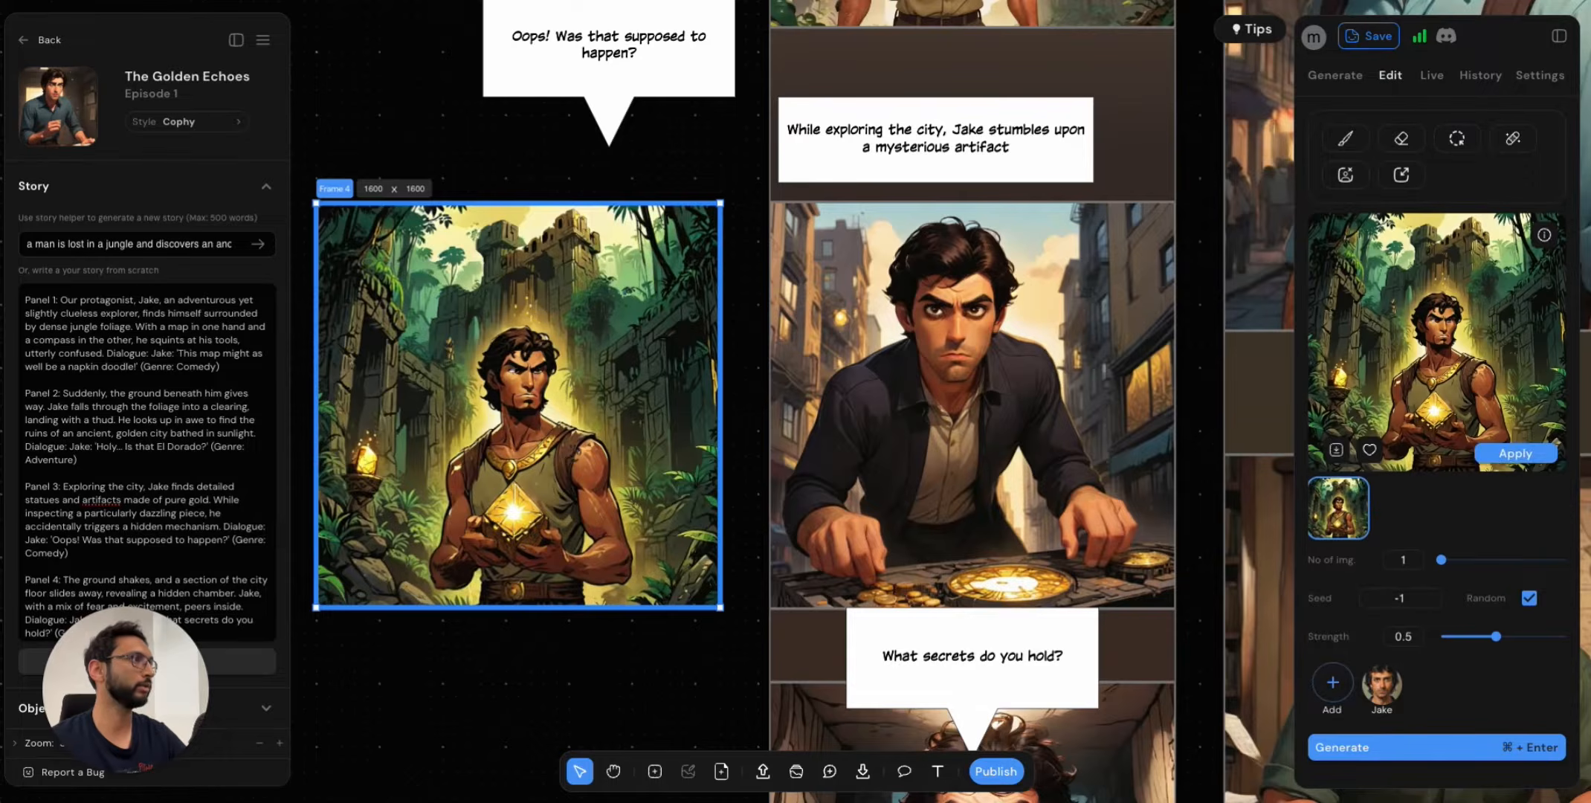
{"action": "scroll", "coordinate": [1437, 416], "scroll_direction": "down", "scroll_amount": 1}
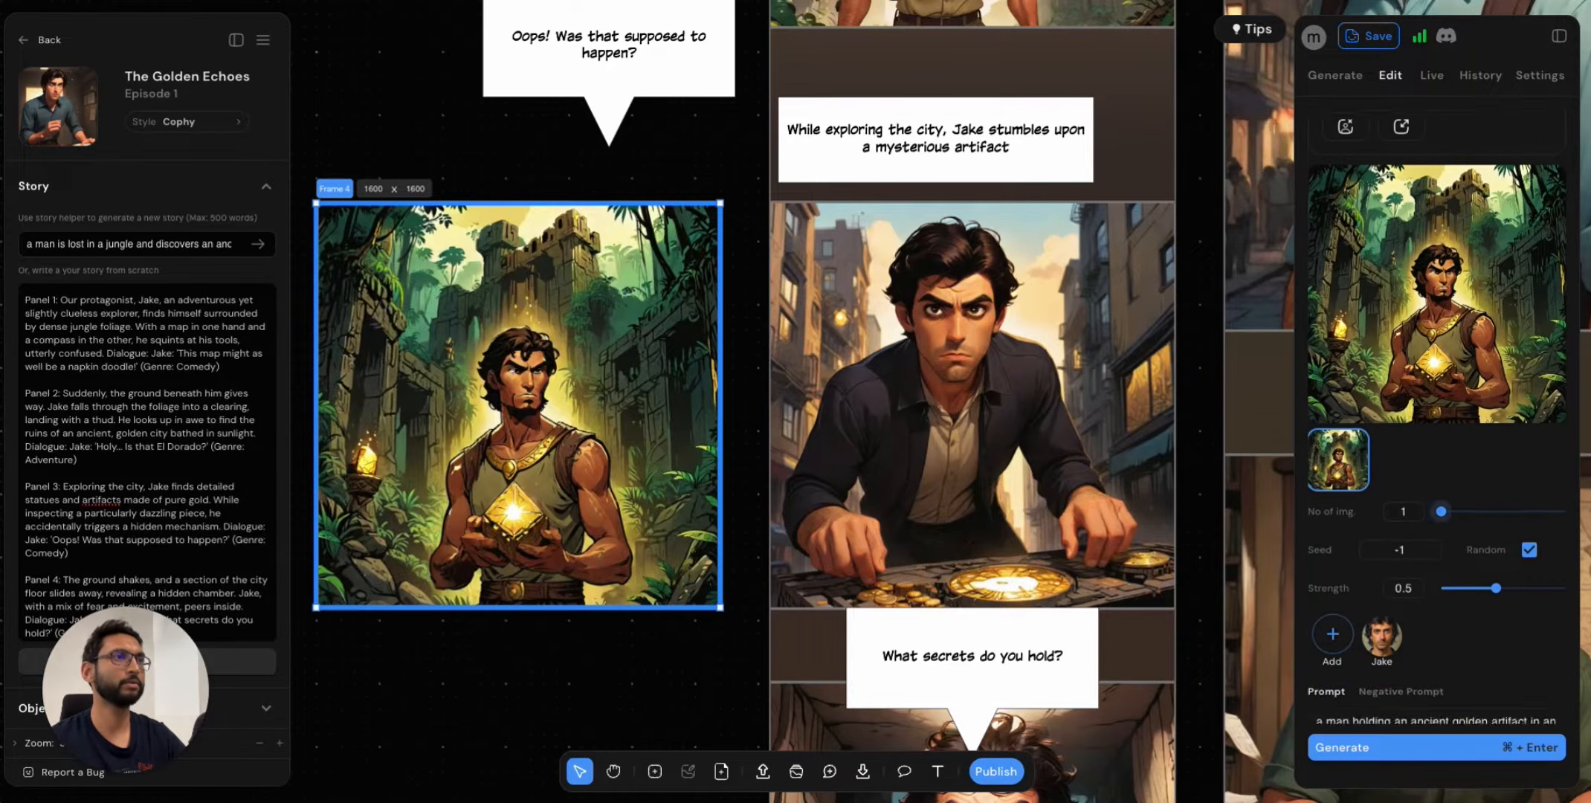
{"action": "scroll", "coordinate": [1437, 417], "scroll_direction": "up", "scroll_amount": 1}
{"action": "scroll", "coordinate": [1437, 416], "scroll_direction": "down", "scroll_amount": 1}
{"action": "scroll", "coordinate": [1437, 416], "scroll_direction": "up", "scroll_amount": 1}
{"action": "left_click", "coordinate": [1432, 75]}
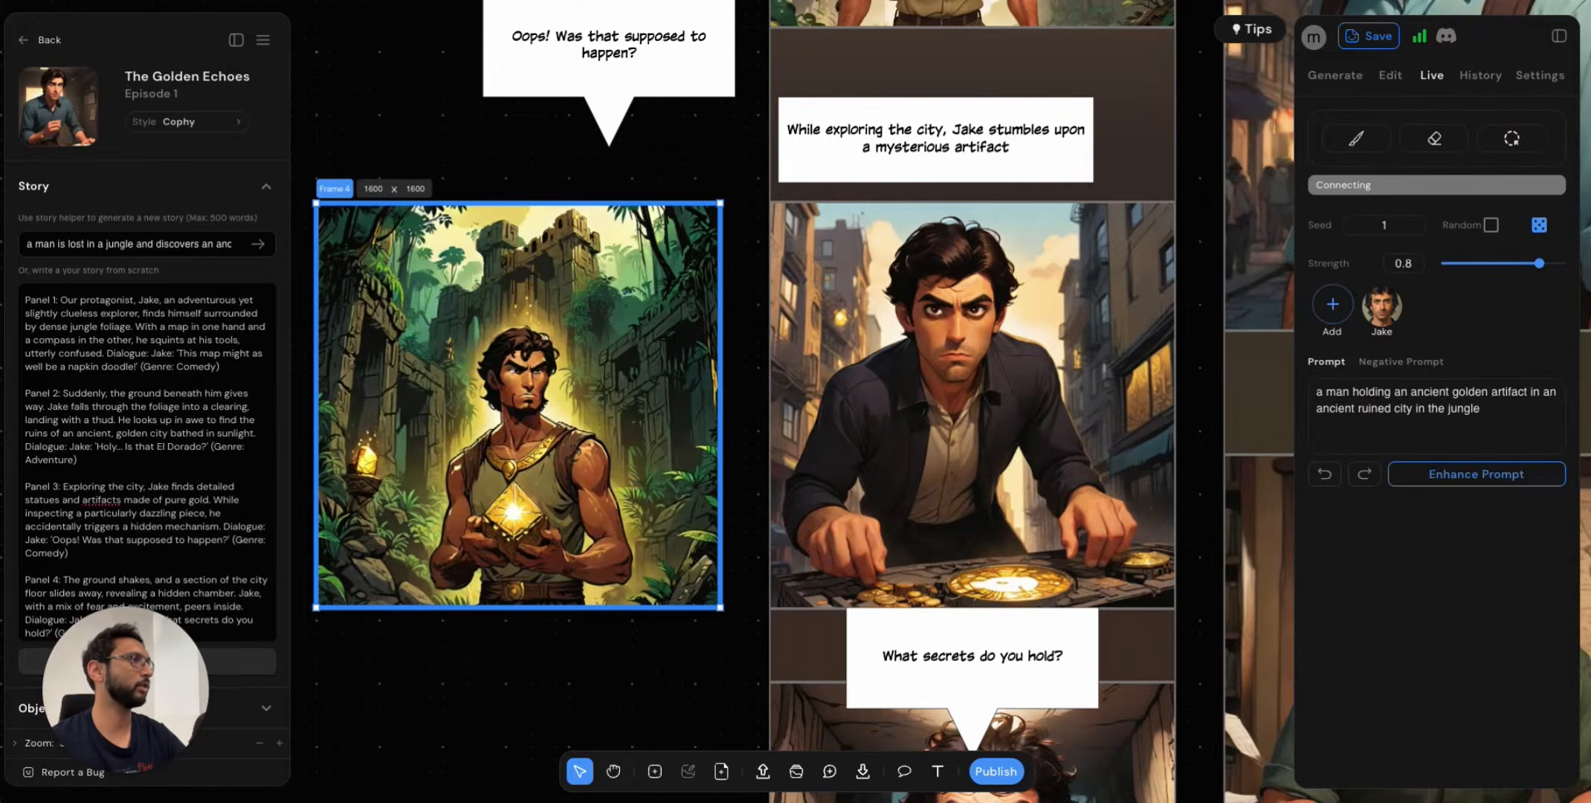
{"action": "left_click", "coordinate": [1436, 405]}
{"action": "key", "text": "super+a"}
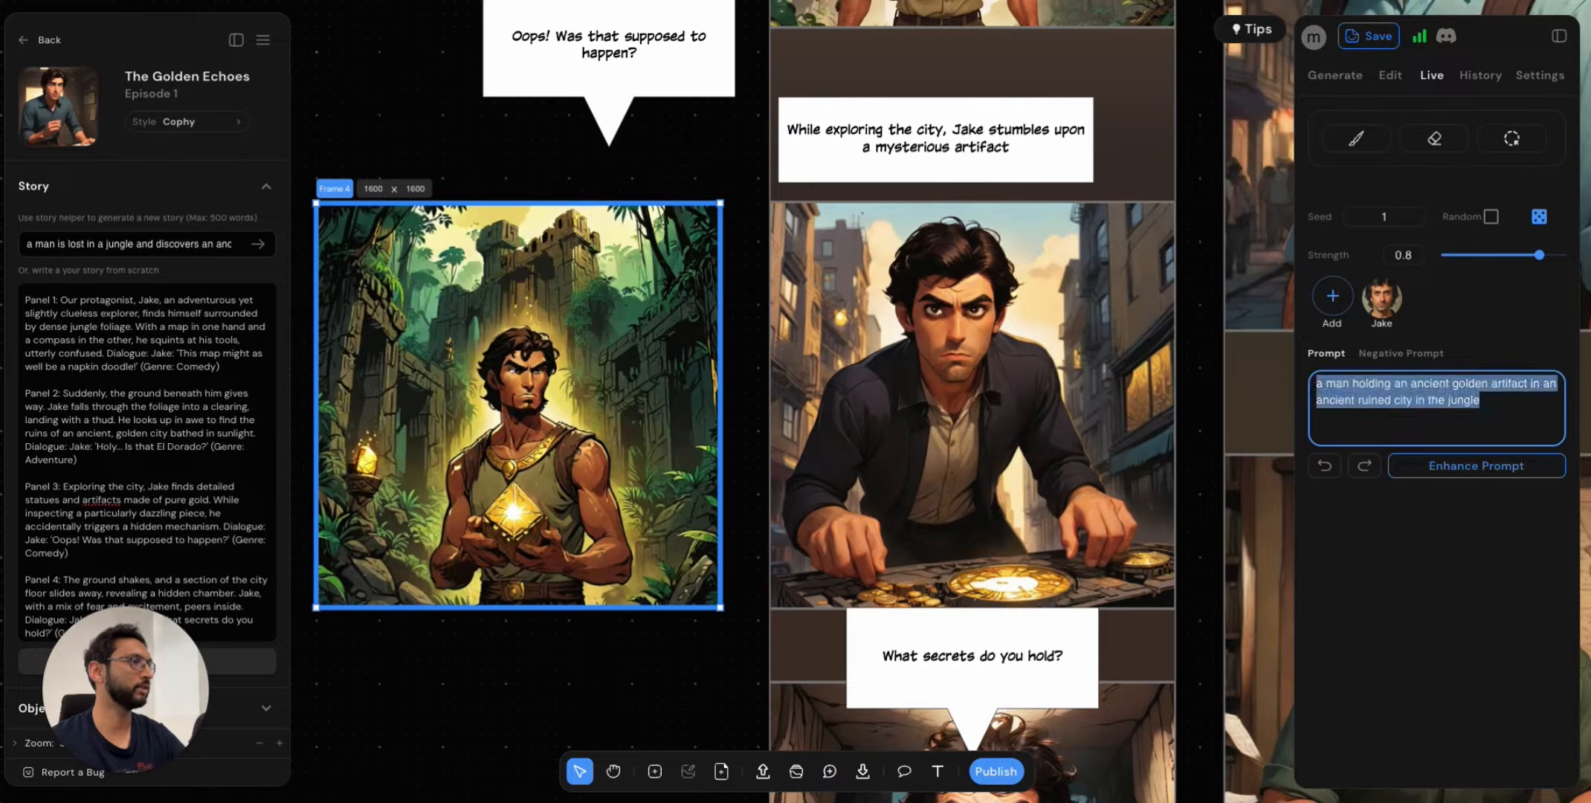
{"action": "left_click", "coordinate": [1391, 75]}
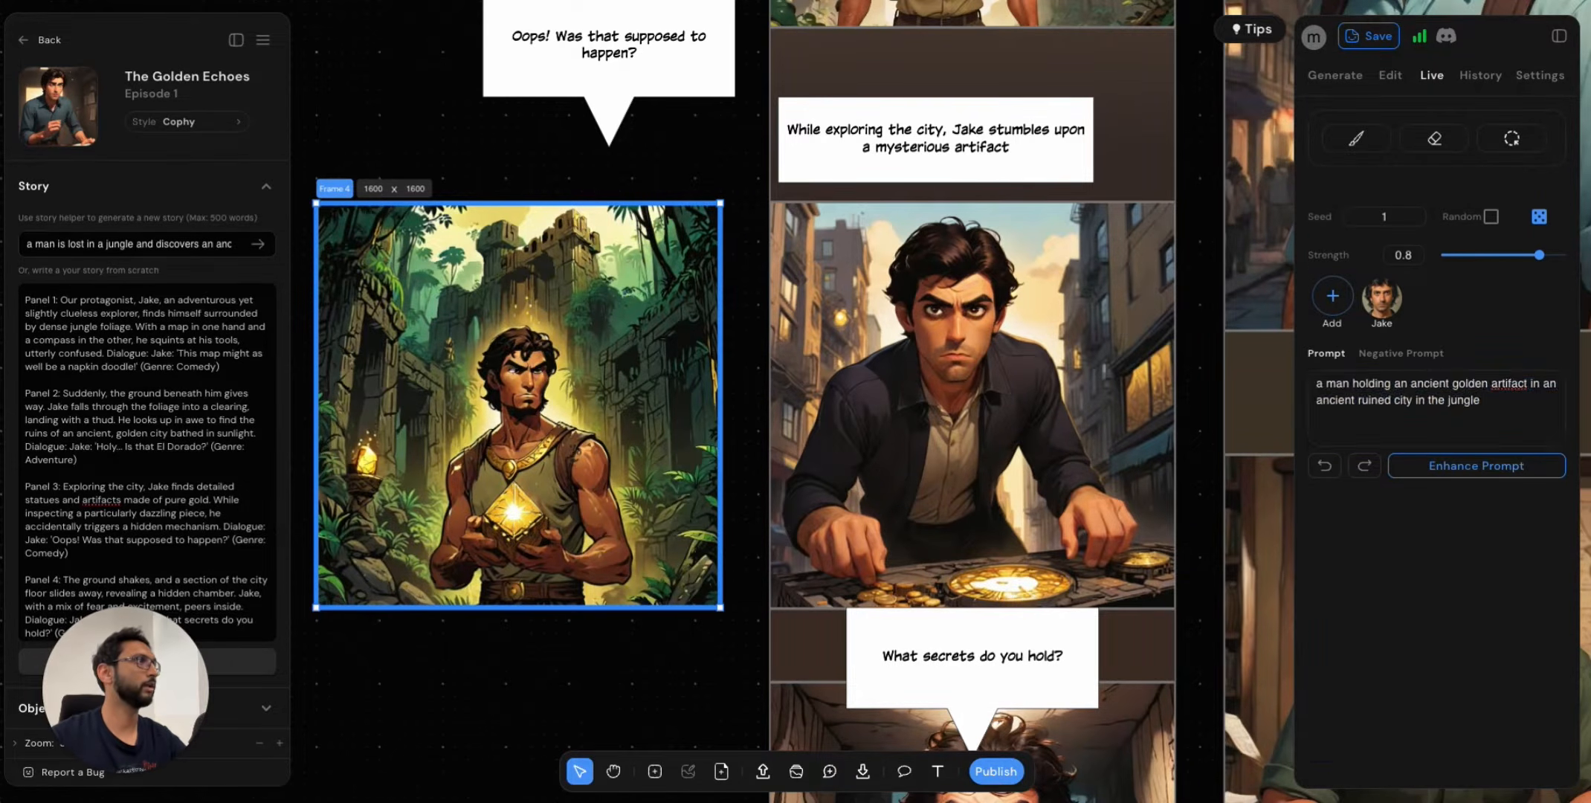
{"action": "scroll", "coordinate": [1436, 461], "scroll_direction": "down", "scroll_amount": 3}
{"action": "left_click", "coordinate": [1436, 615]}
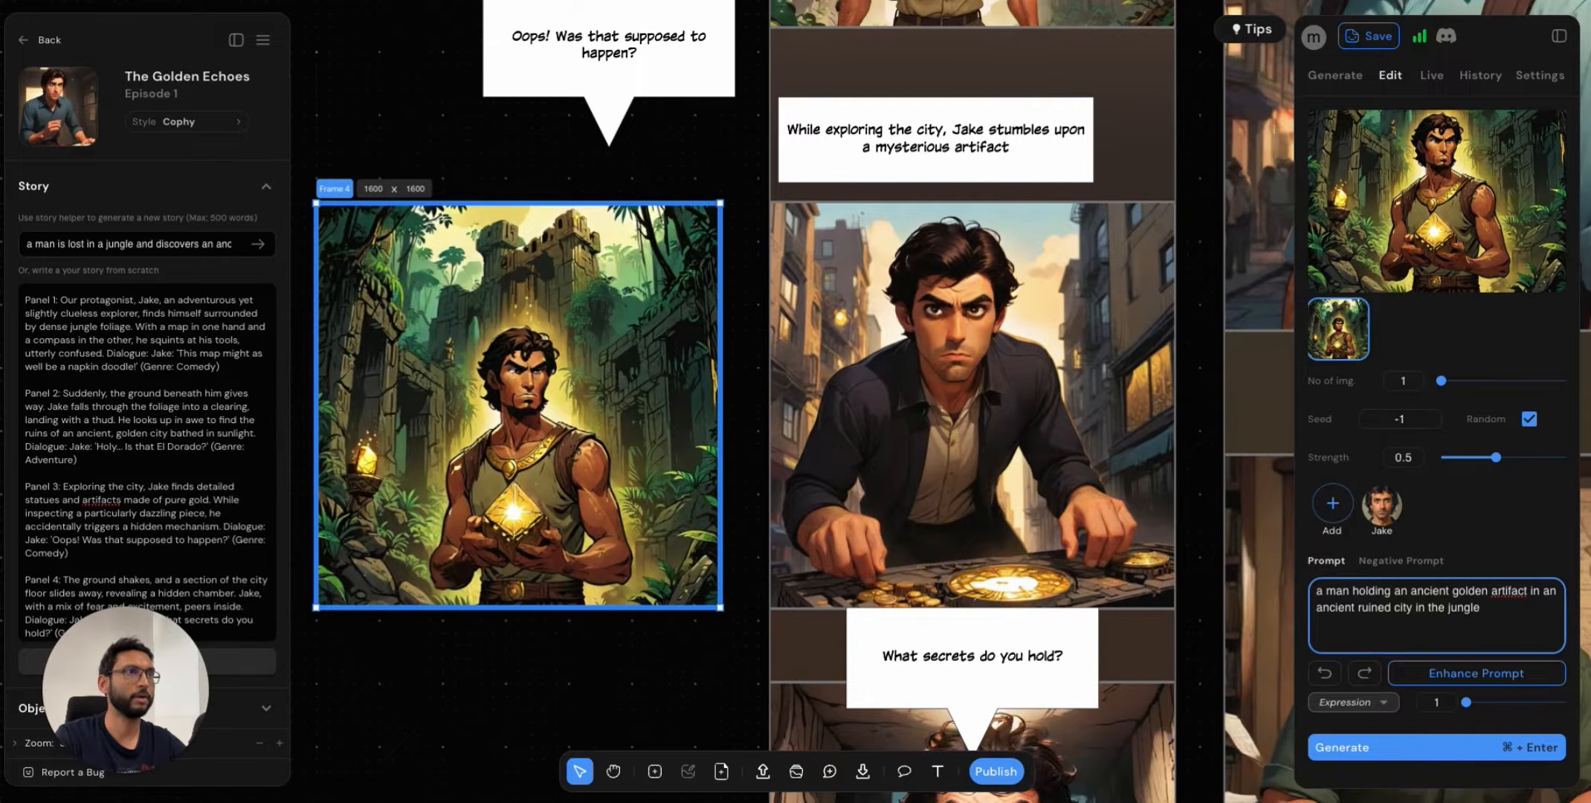
{"action": "scroll", "coordinate": [945, 401], "scroll_direction": "up", "scroll_amount": 2}
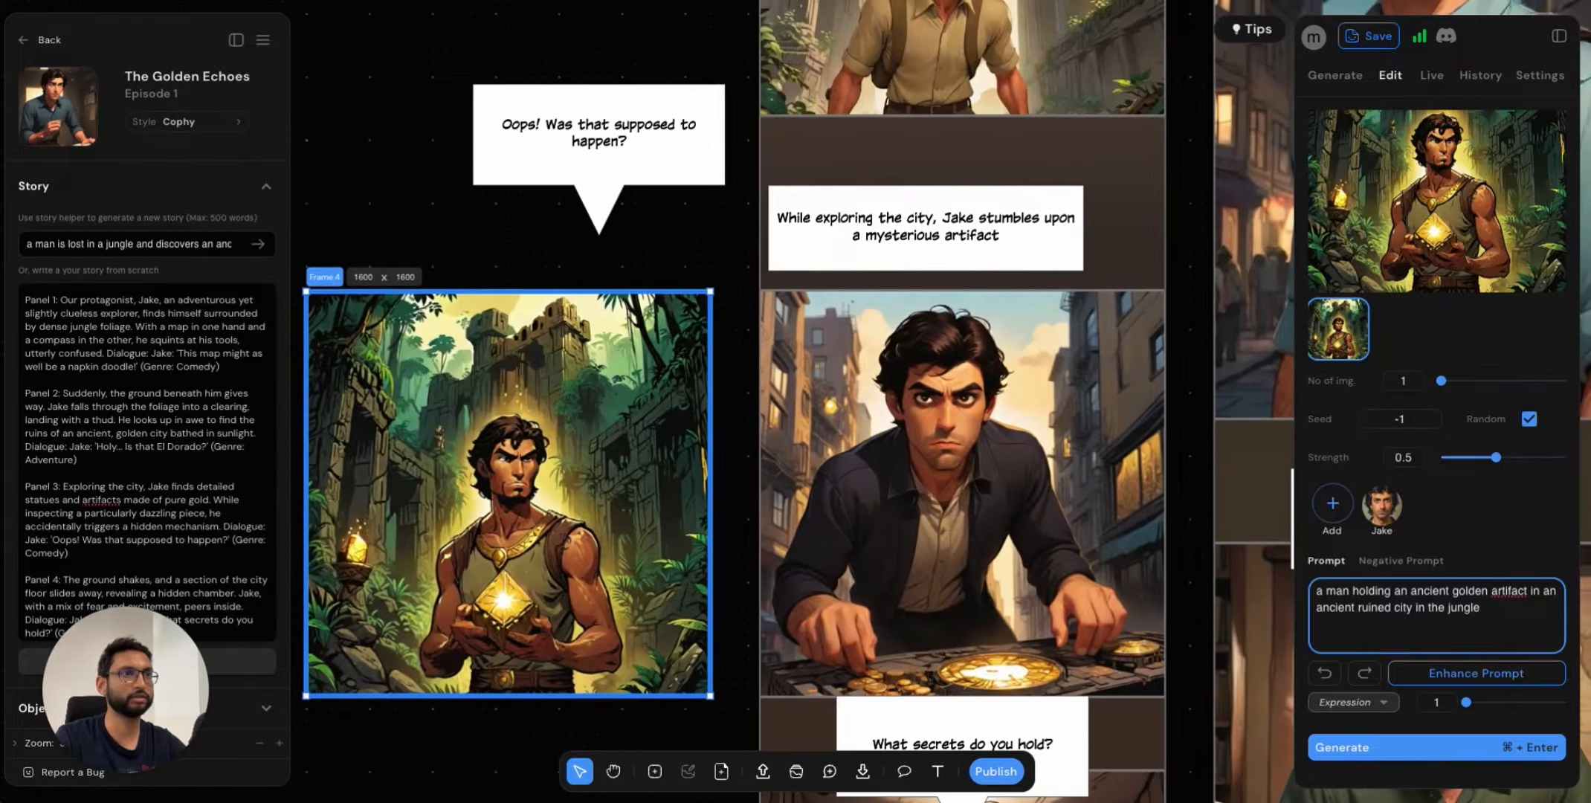
{"action": "scroll", "coordinate": [793, 402], "scroll_direction": "down", "scroll_amount": 1}
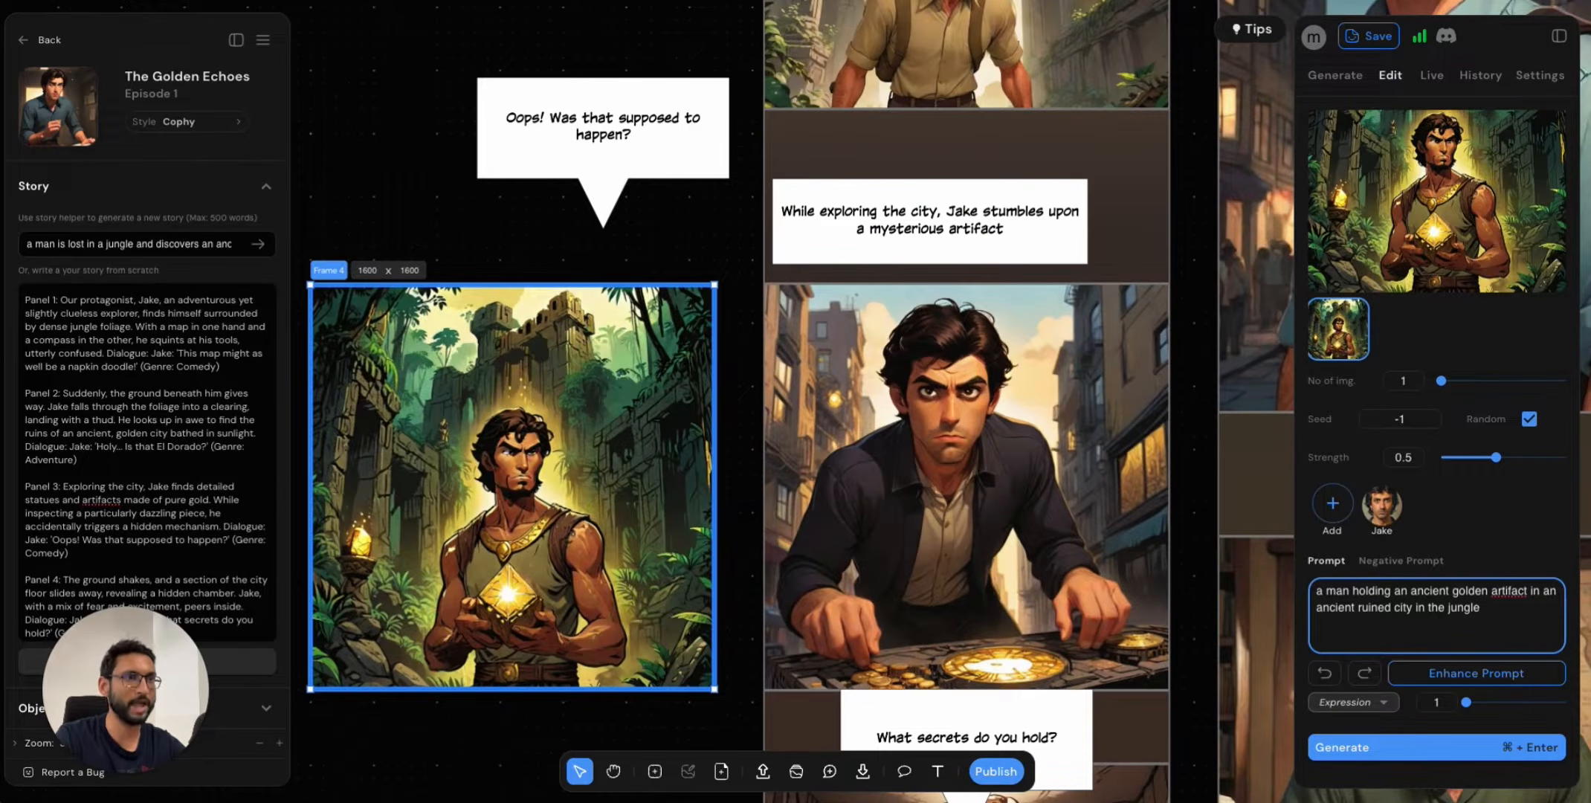
{"action": "scroll", "coordinate": [744, 402], "scroll_direction": "down", "scroll_amount": 1}
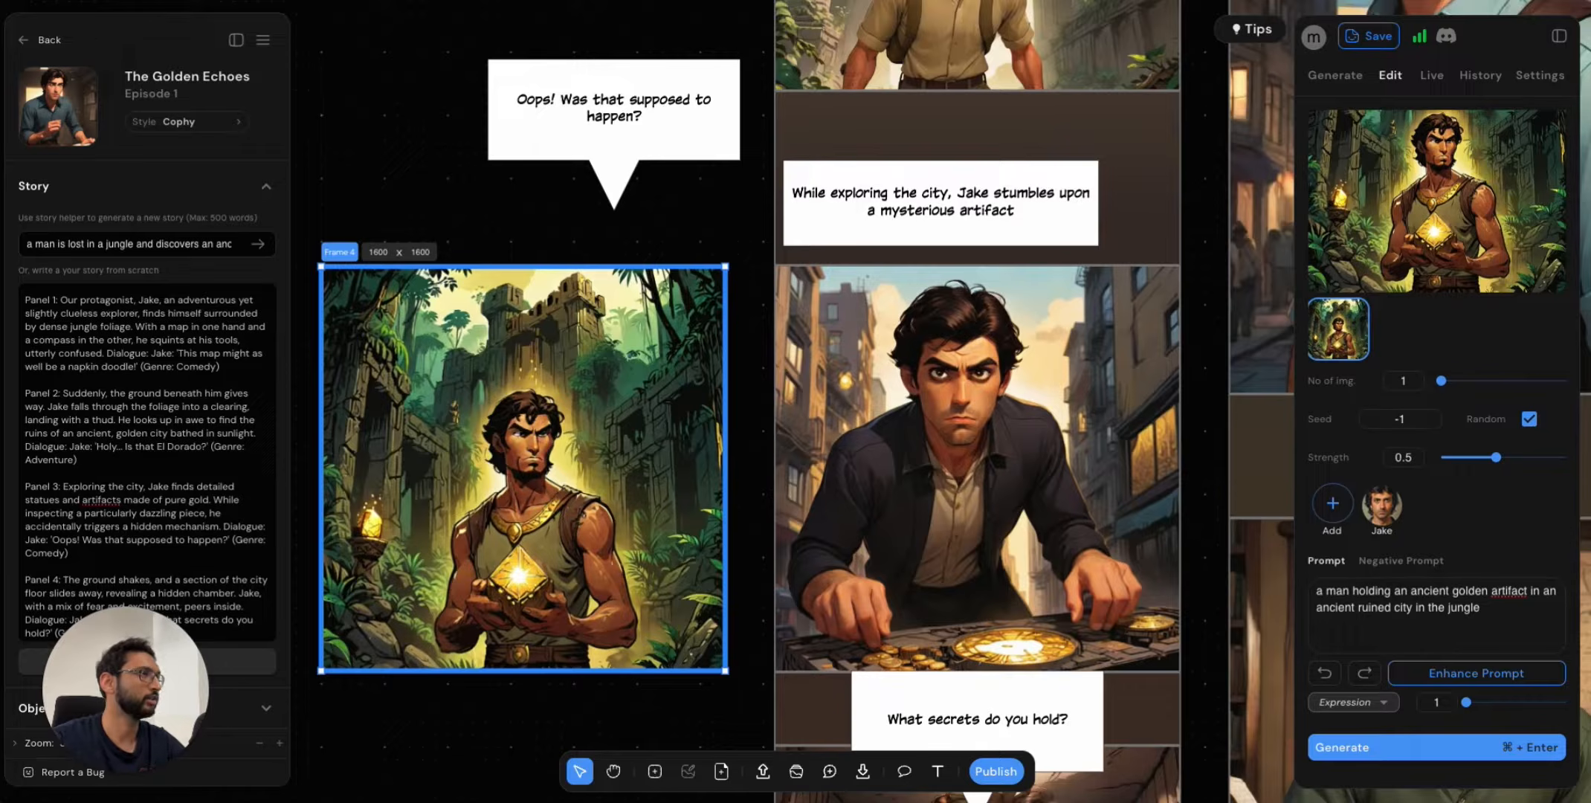
{"action": "scroll", "coordinate": [1436, 253], "scroll_direction": "up", "scroll_amount": 3}
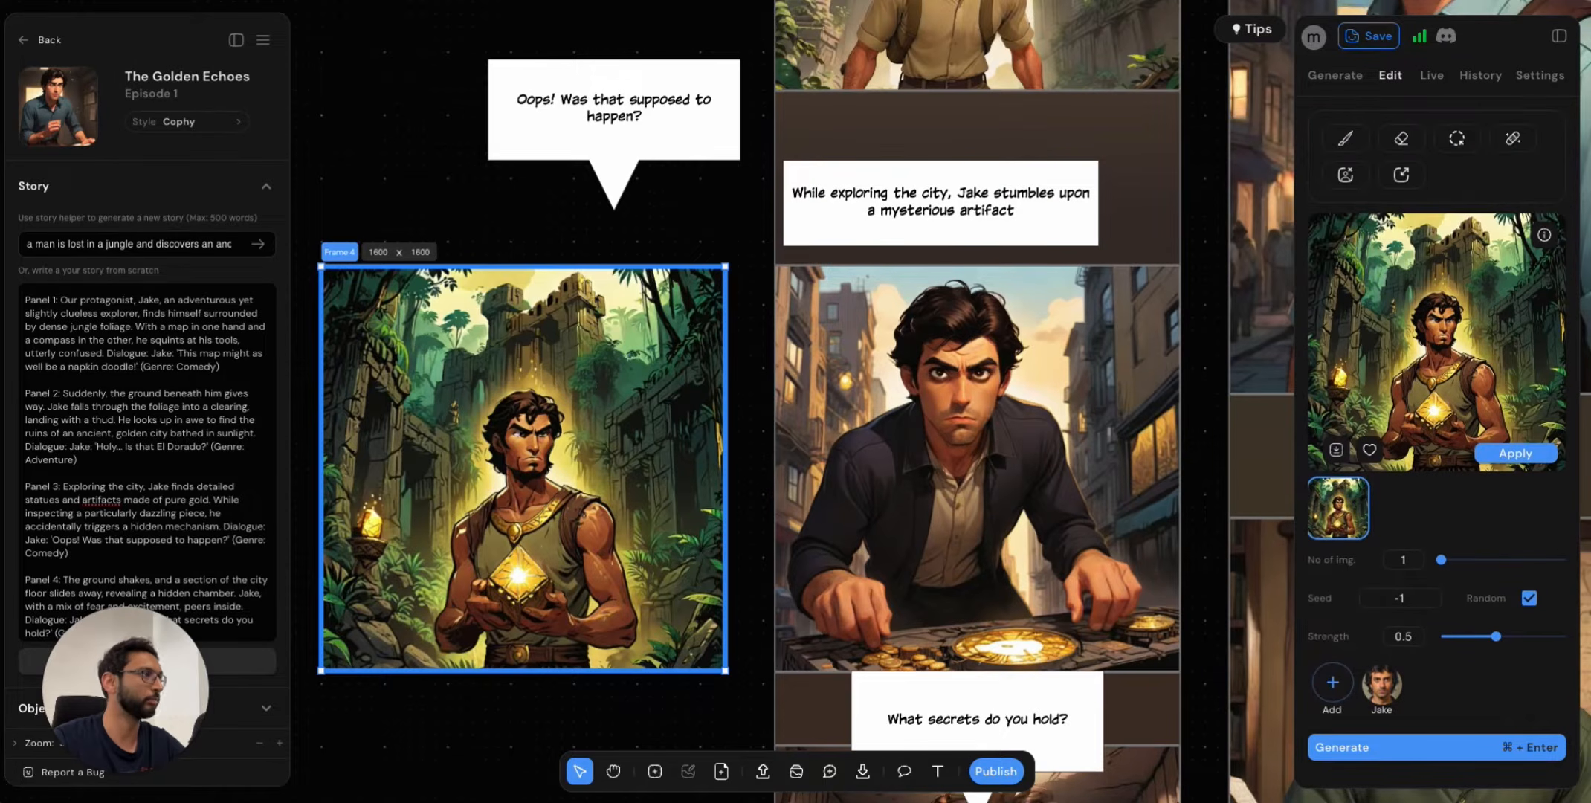
{"action": "scroll", "coordinate": [1436, 372], "scroll_direction": "down", "scroll_amount": 3}
{"action": "scroll", "coordinate": [1437, 372], "scroll_direction": "up", "scroll_amount": 3}
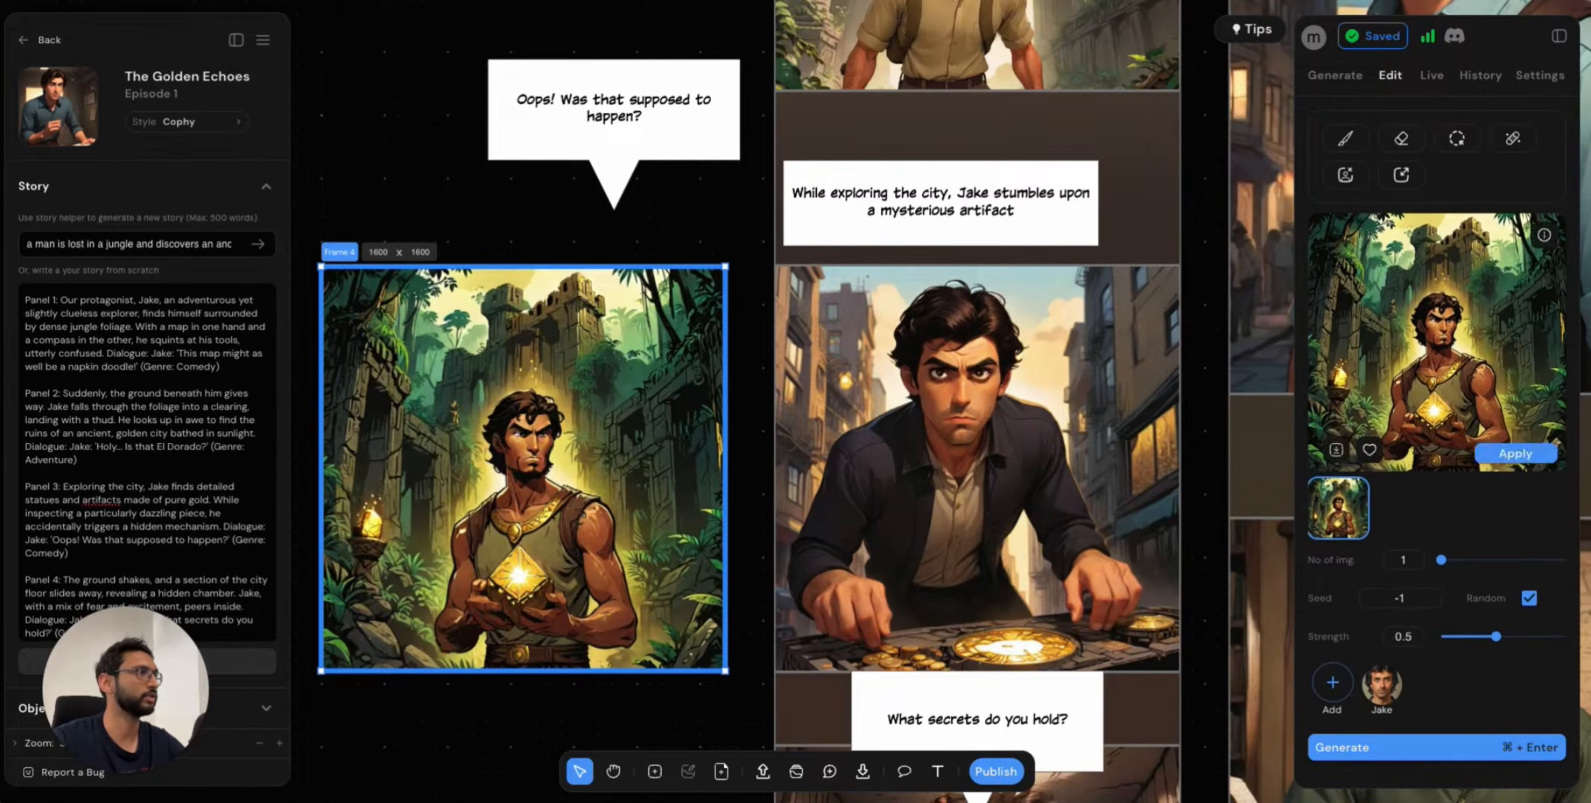
Set the edit strength to 0.4 and replace "a man" in the prompt with the saved Jake character.
{"action": "scroll", "coordinate": [1436, 372], "scroll_direction": "down", "scroll_amount": 3}
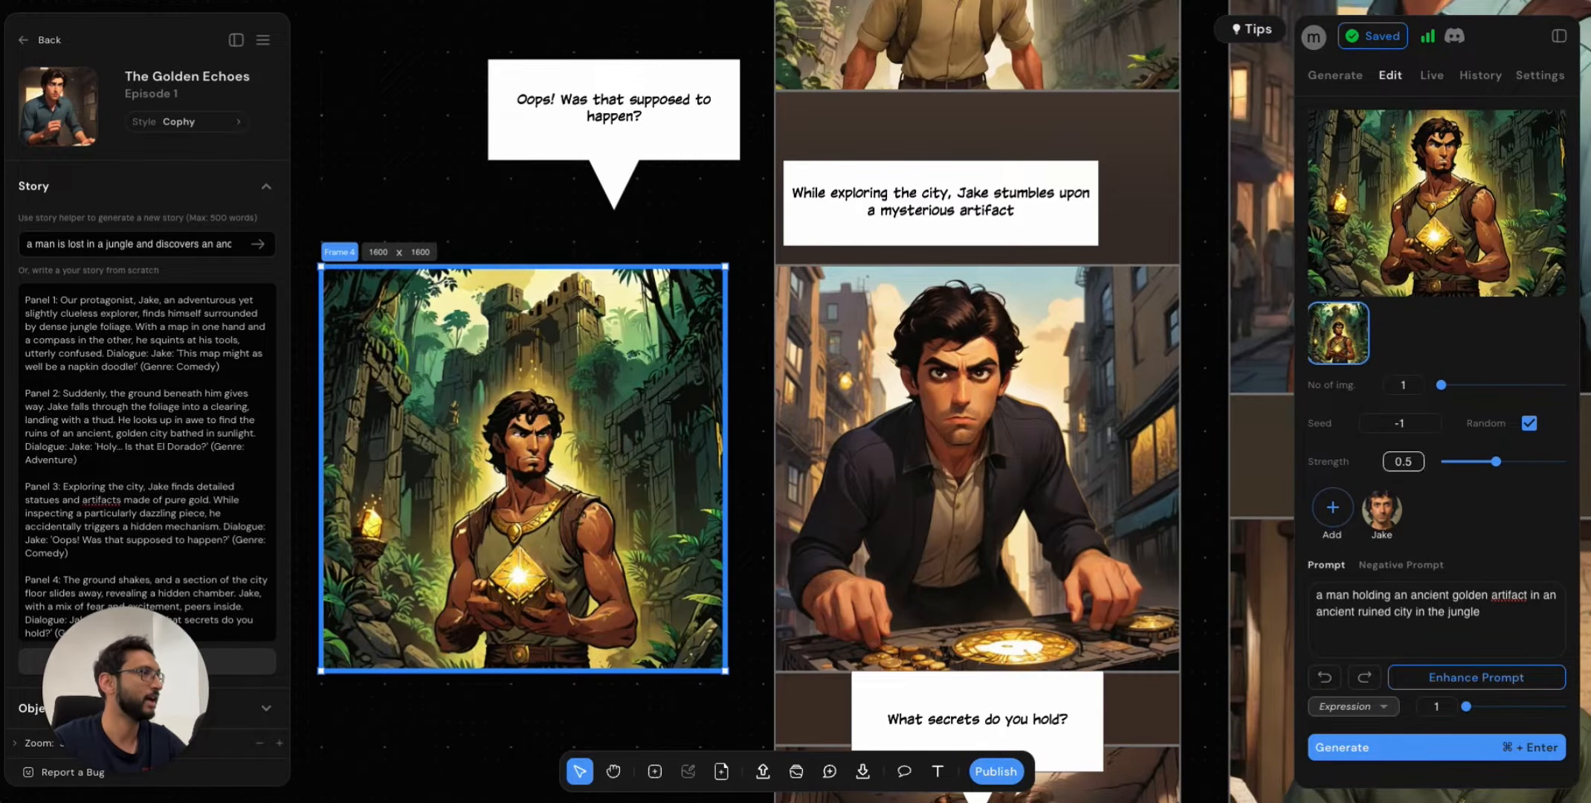
{"action": "left_click_drag", "start_coordinate": [1496, 461], "coordinate": [1483, 461]}
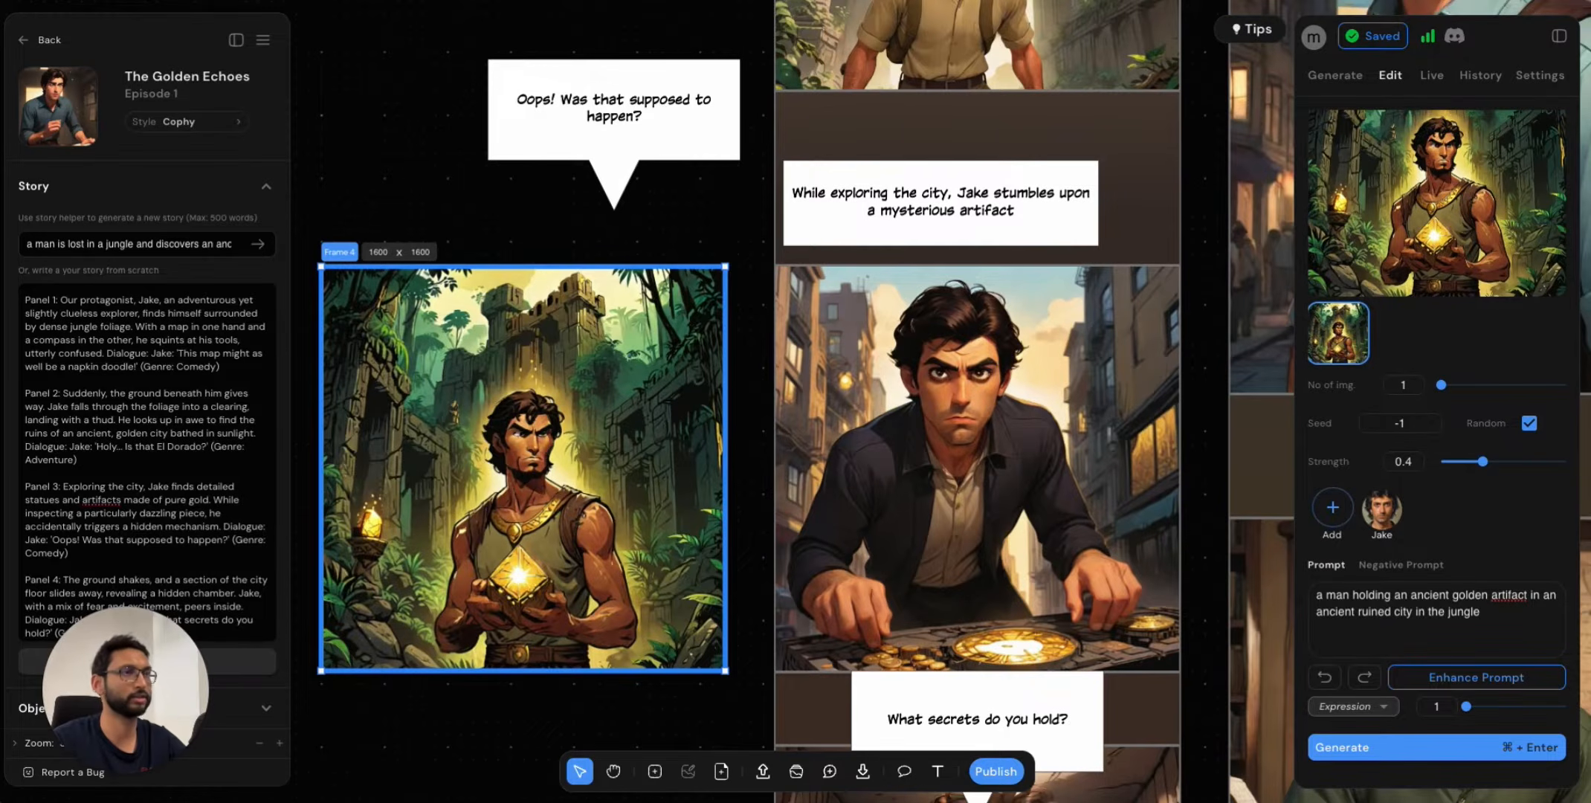
{"action": "left_click", "coordinate": [1481, 612]}
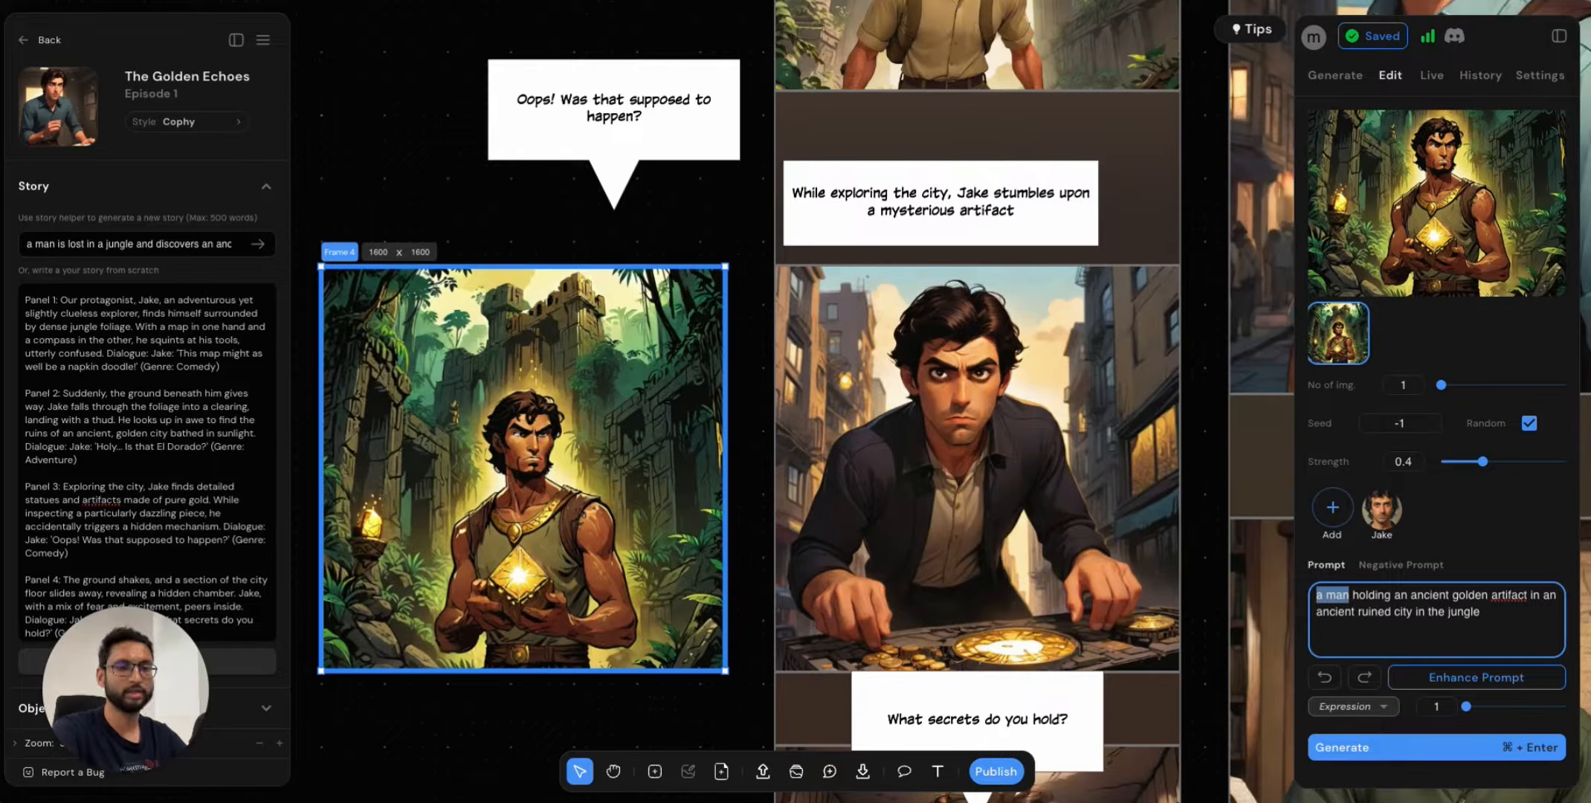
{"action": "key", "text": "BackSpace"}
{"action": "left_click", "coordinate": [1382, 512]}
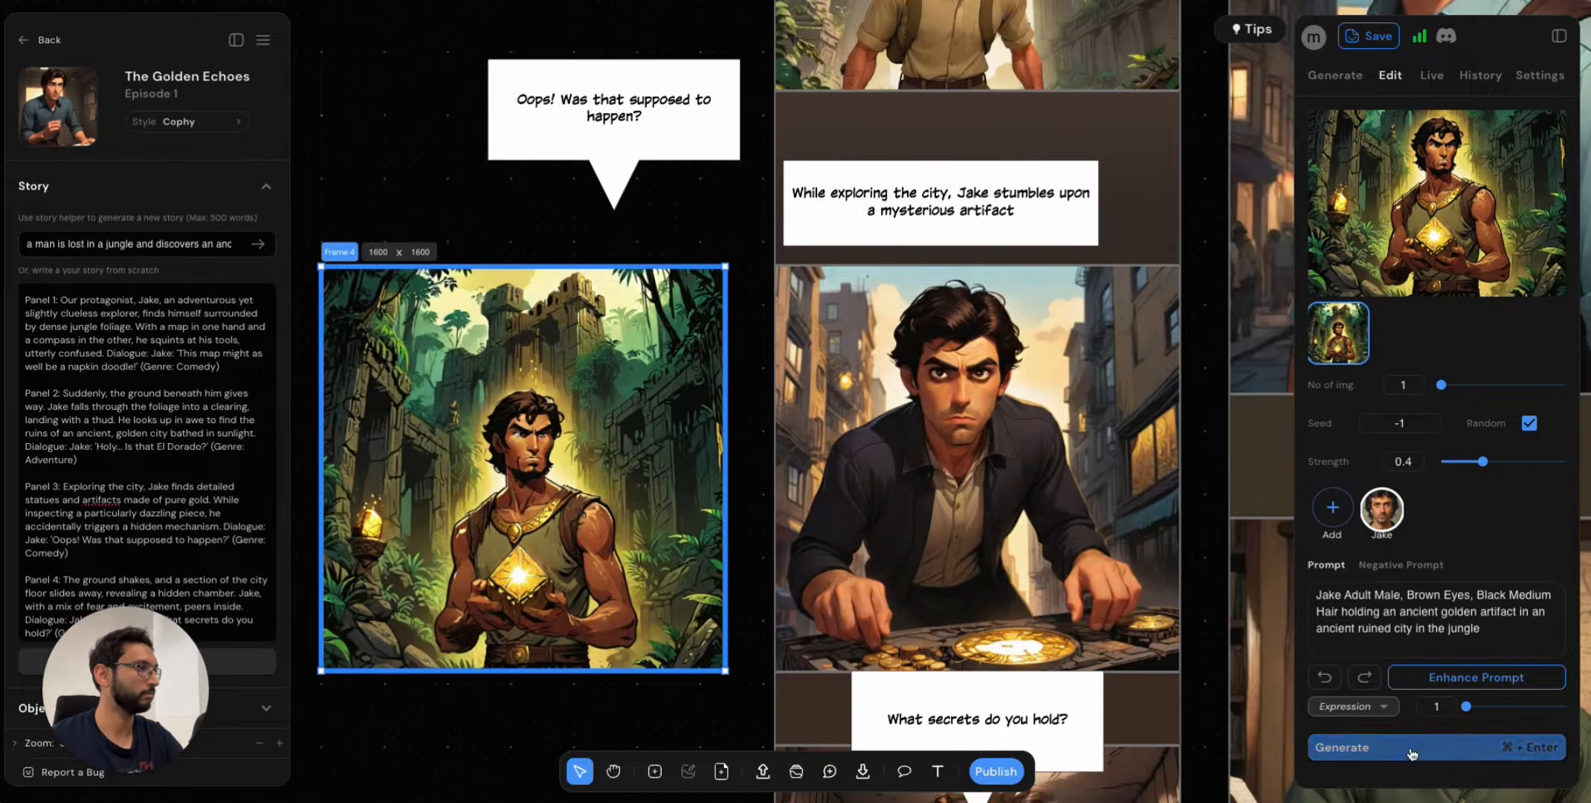
Set the number of images to 4 and generate the edited variations of the frame.
{"action": "left_click", "coordinate": [1558, 385]}
{"action": "left_click", "coordinate": [1476, 747]}
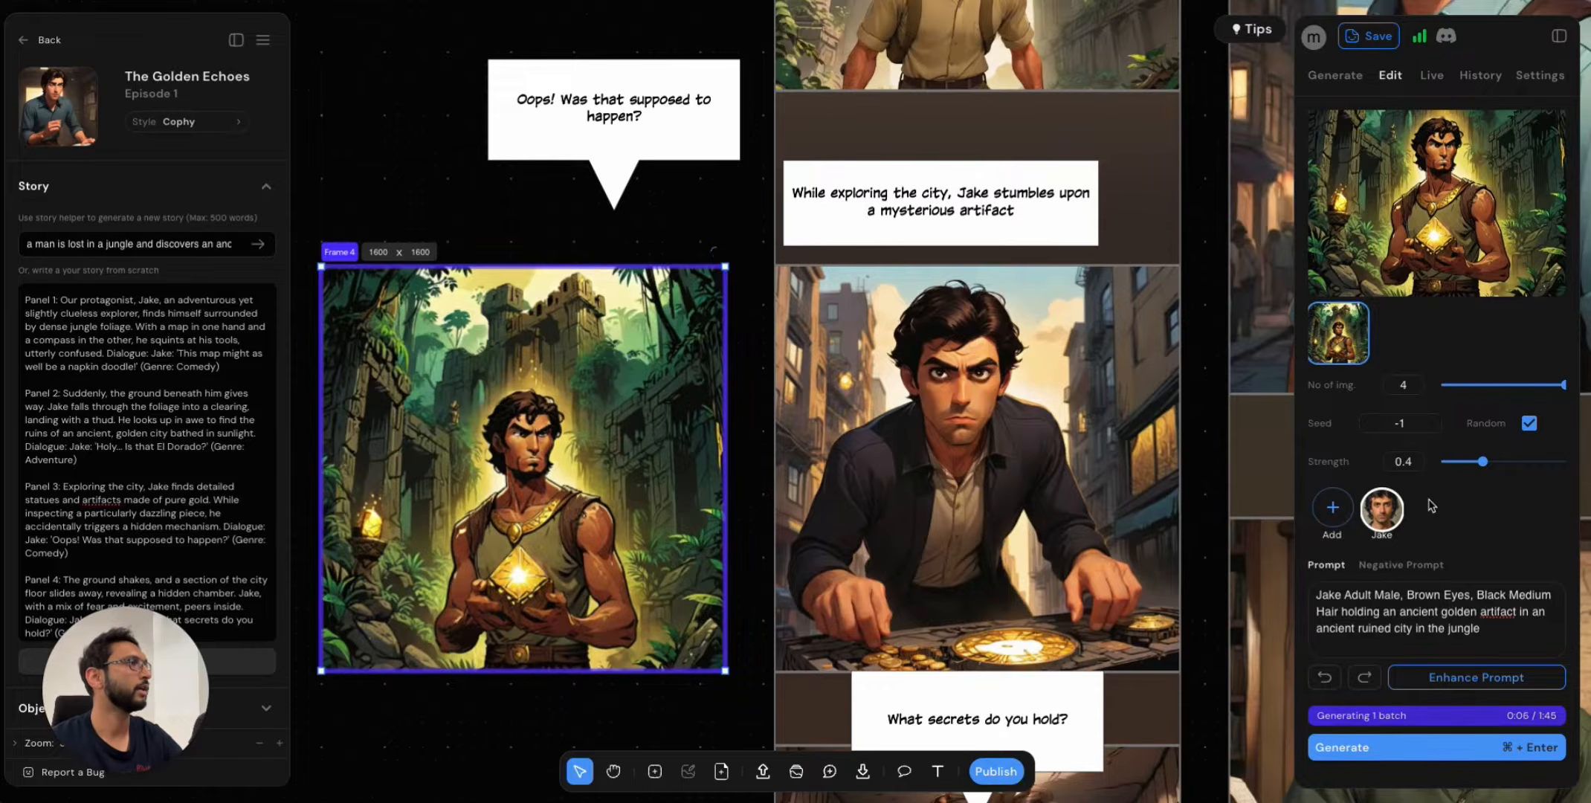
{"action": "scroll", "coordinate": [1432, 506], "scroll_direction": "up", "scroll_amount": 3}
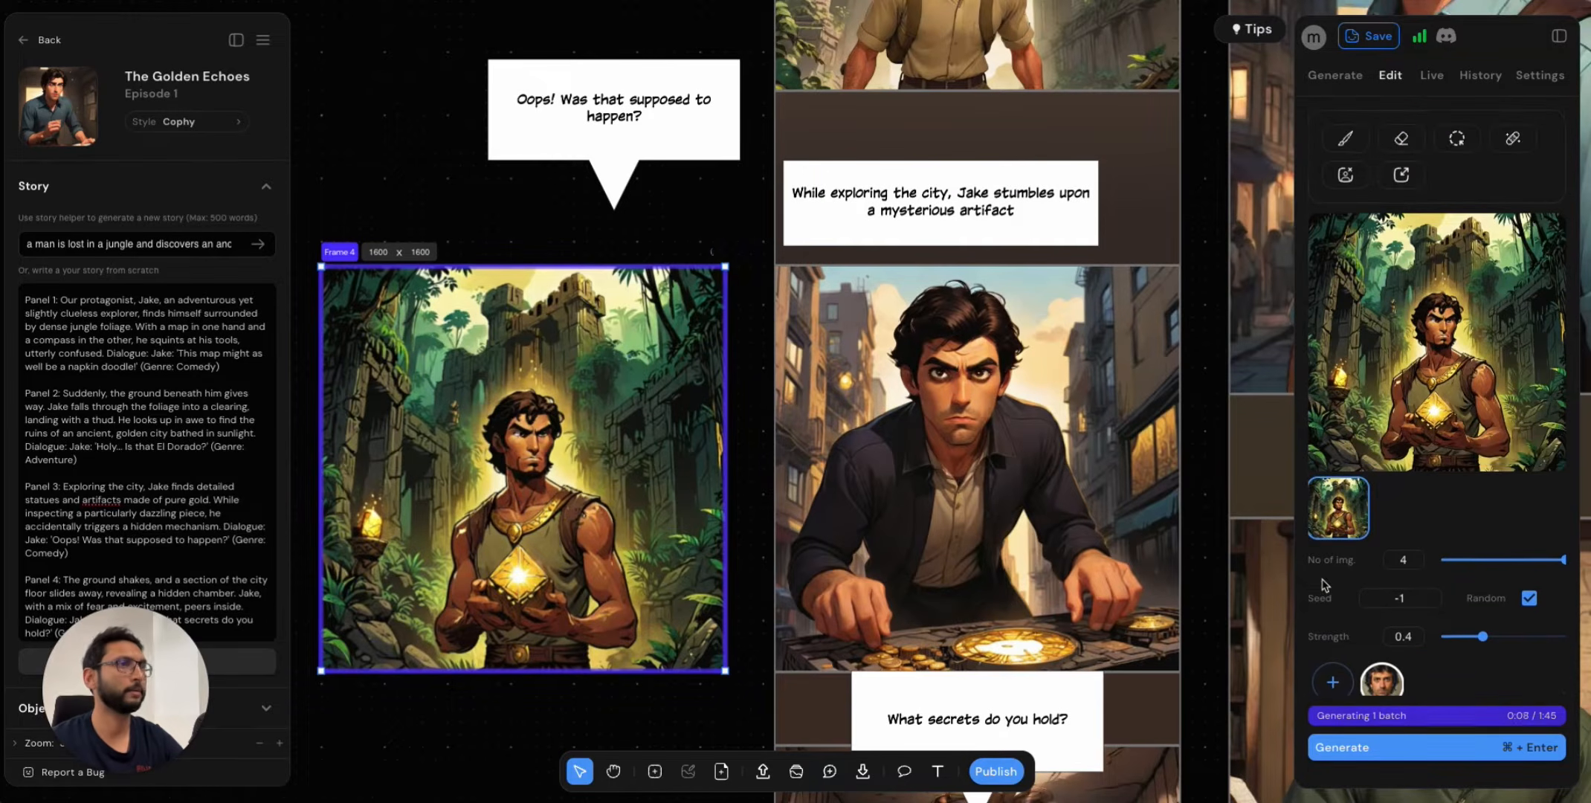
{"action": "scroll", "coordinate": [736, 706], "scroll_direction": "down", "scroll_amount": 5}
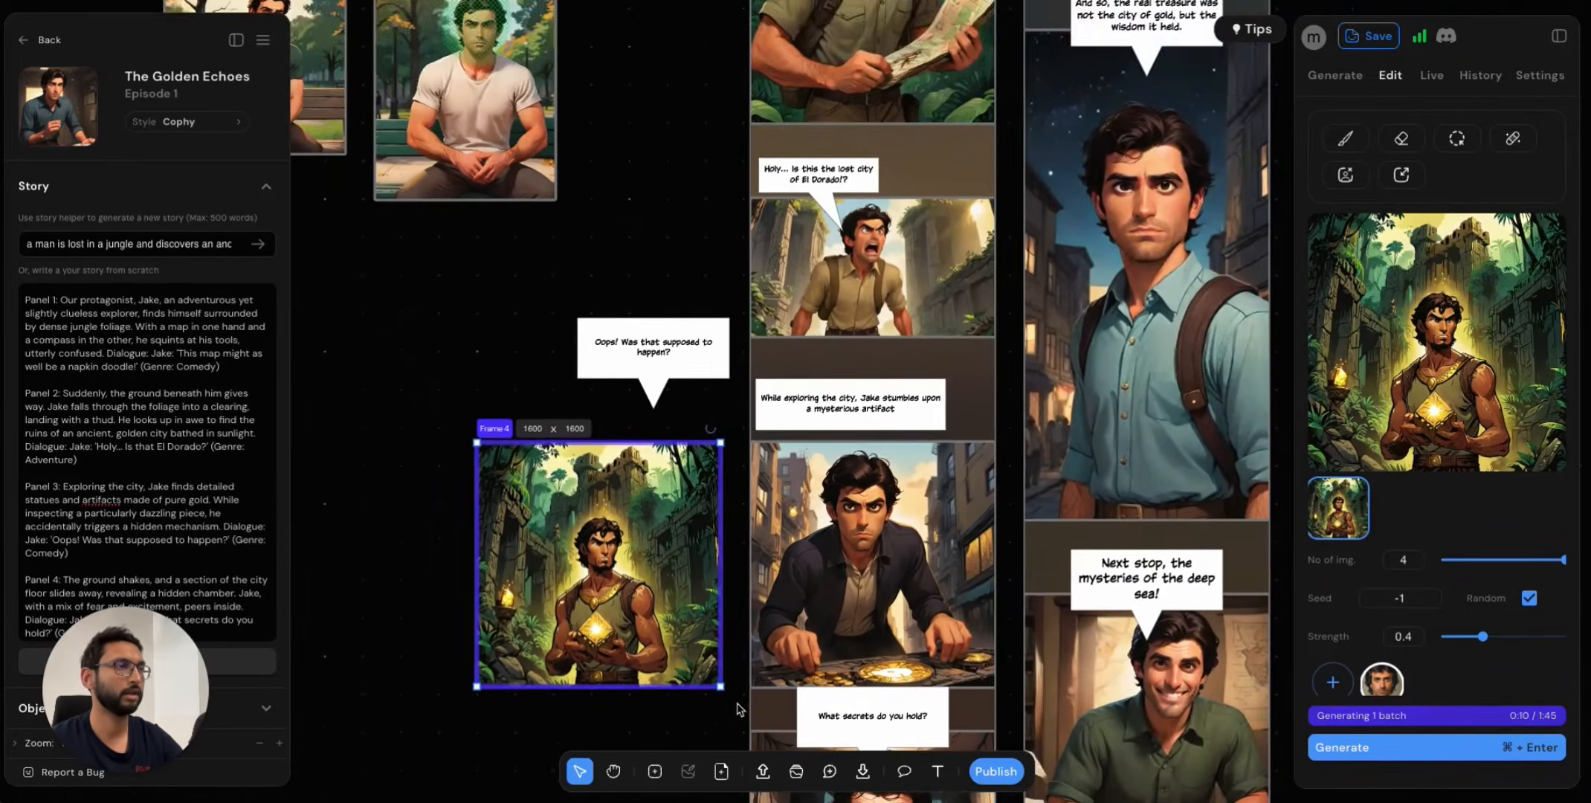
{"action": "scroll", "coordinate": [740, 708], "scroll_direction": "down", "scroll_amount": 1}
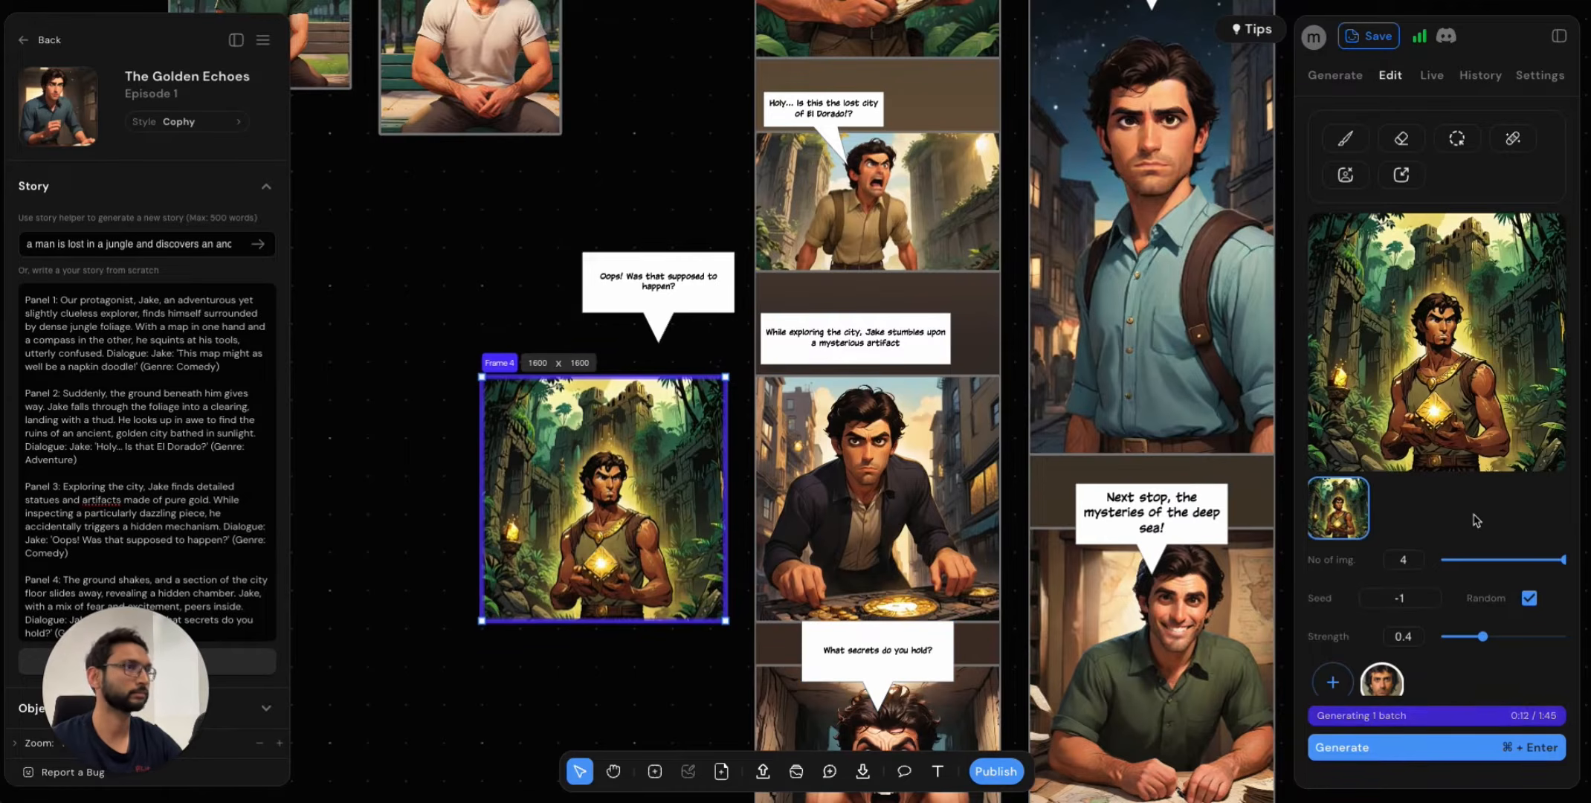
{"action": "scroll", "coordinate": [611, 519], "scroll_direction": "up", "scroll_amount": 3}
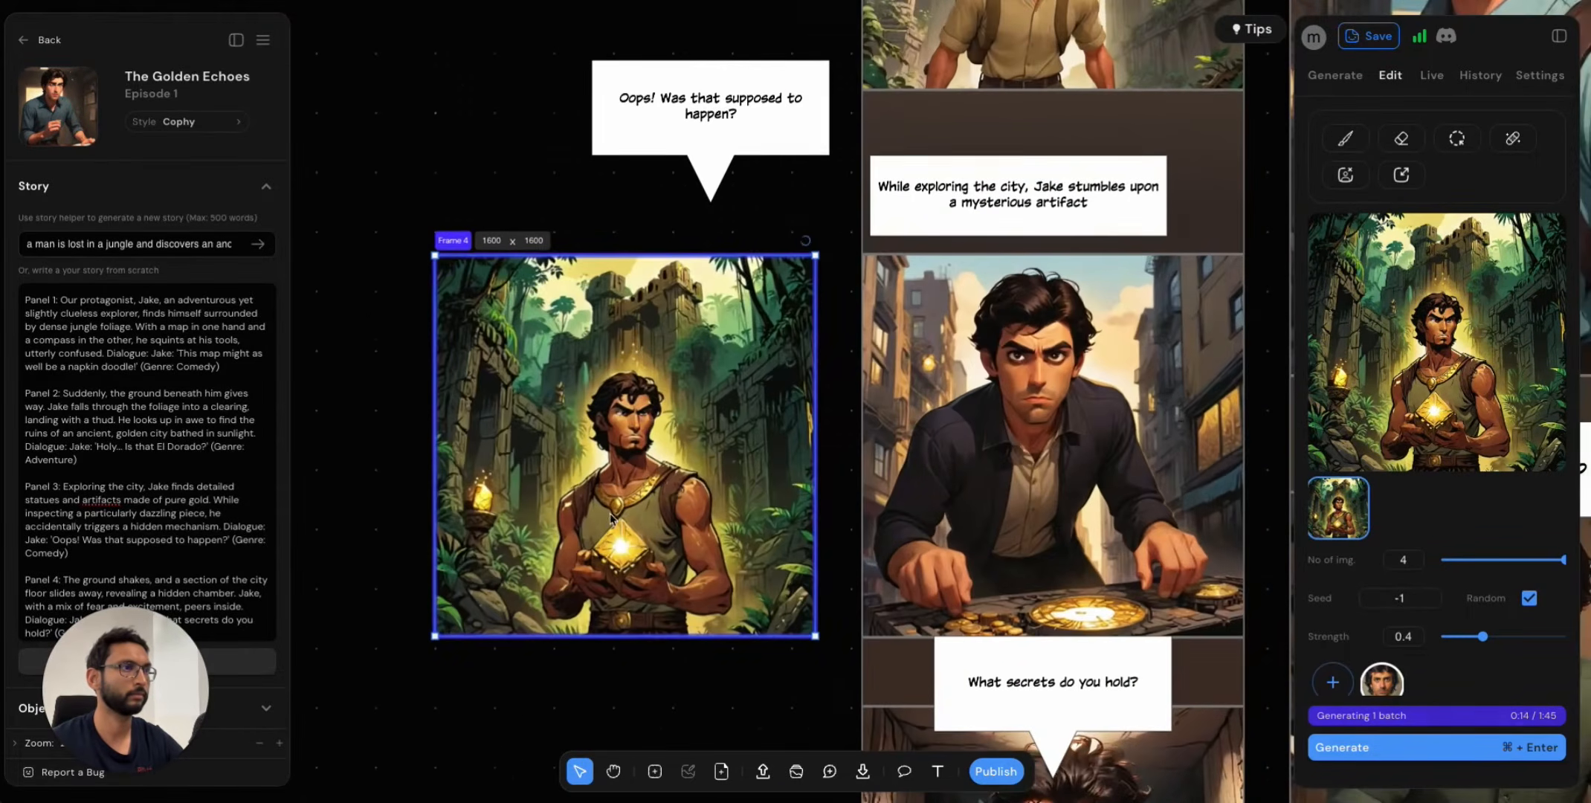
{"action": "scroll", "coordinate": [611, 519], "scroll_direction": "up", "scroll_amount": 2}
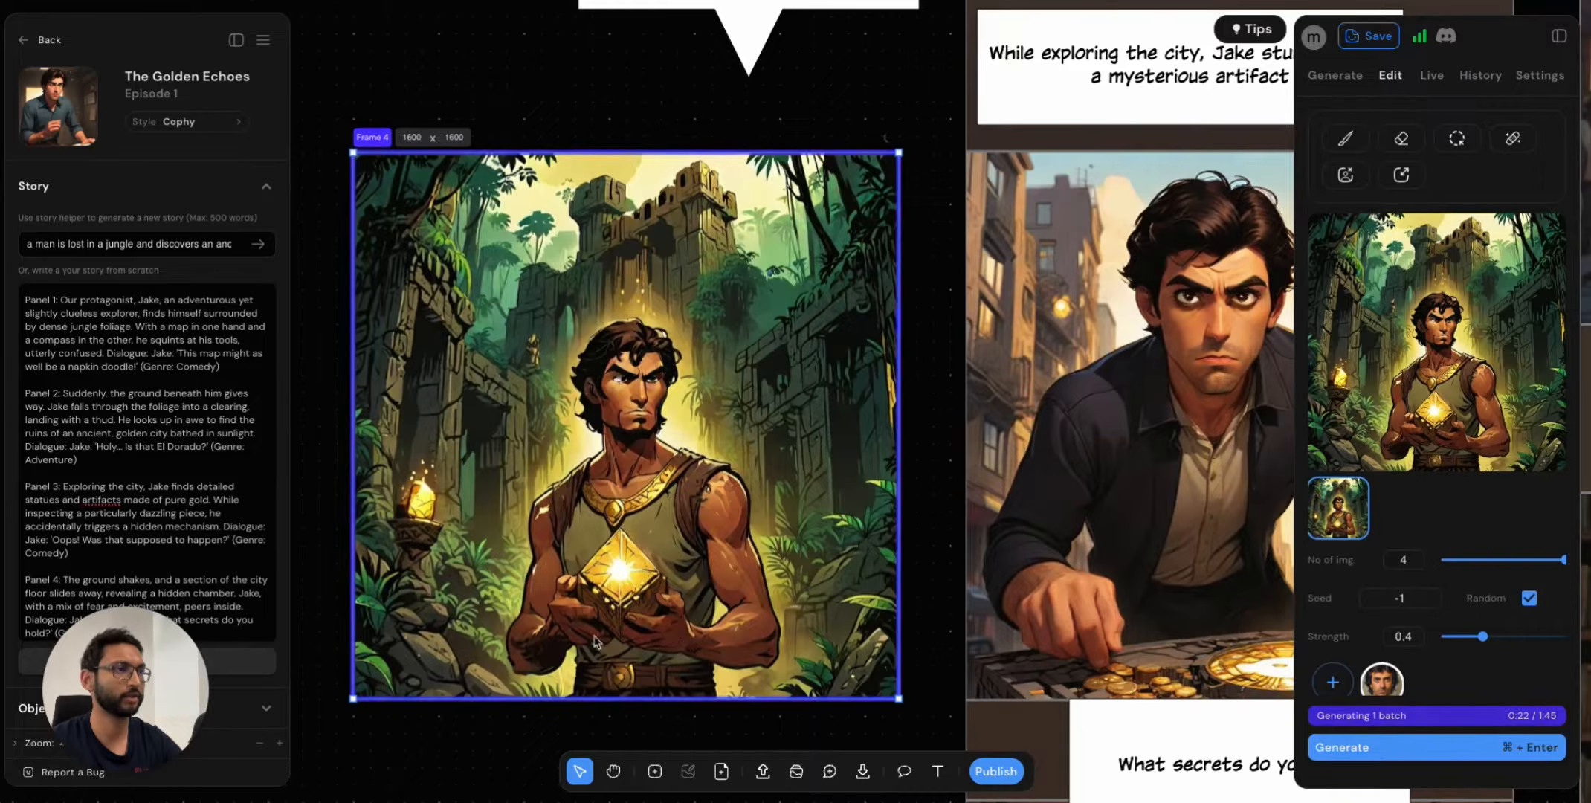
{"action": "scroll", "coordinate": [595, 641], "scroll_direction": "down", "scroll_amount": 3}
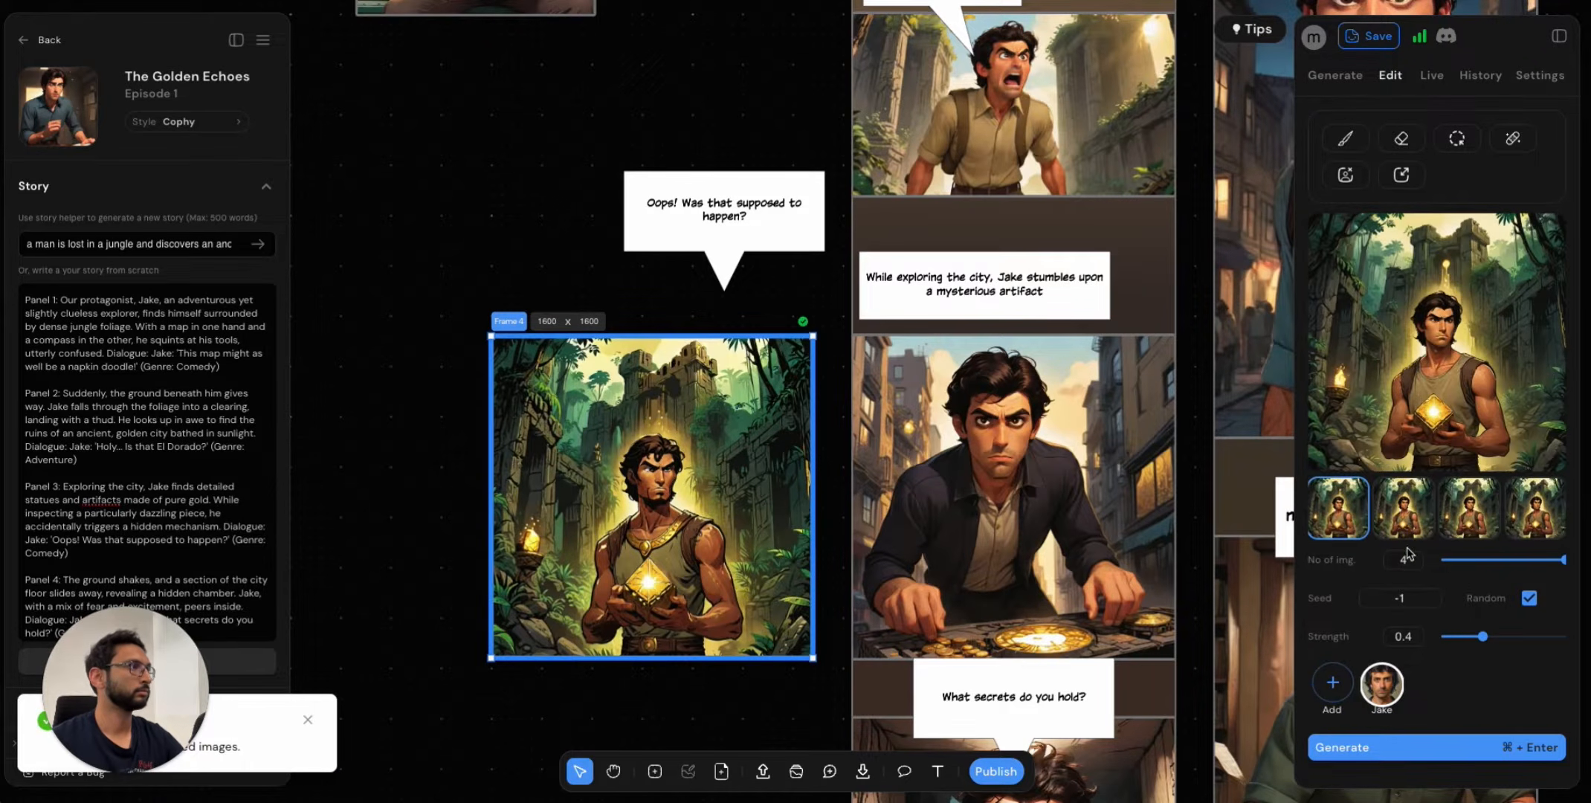
Look through the generated variations and inspect the face and artifact in the fourth one up close.
{"action": "left_click", "coordinate": [1405, 517]}
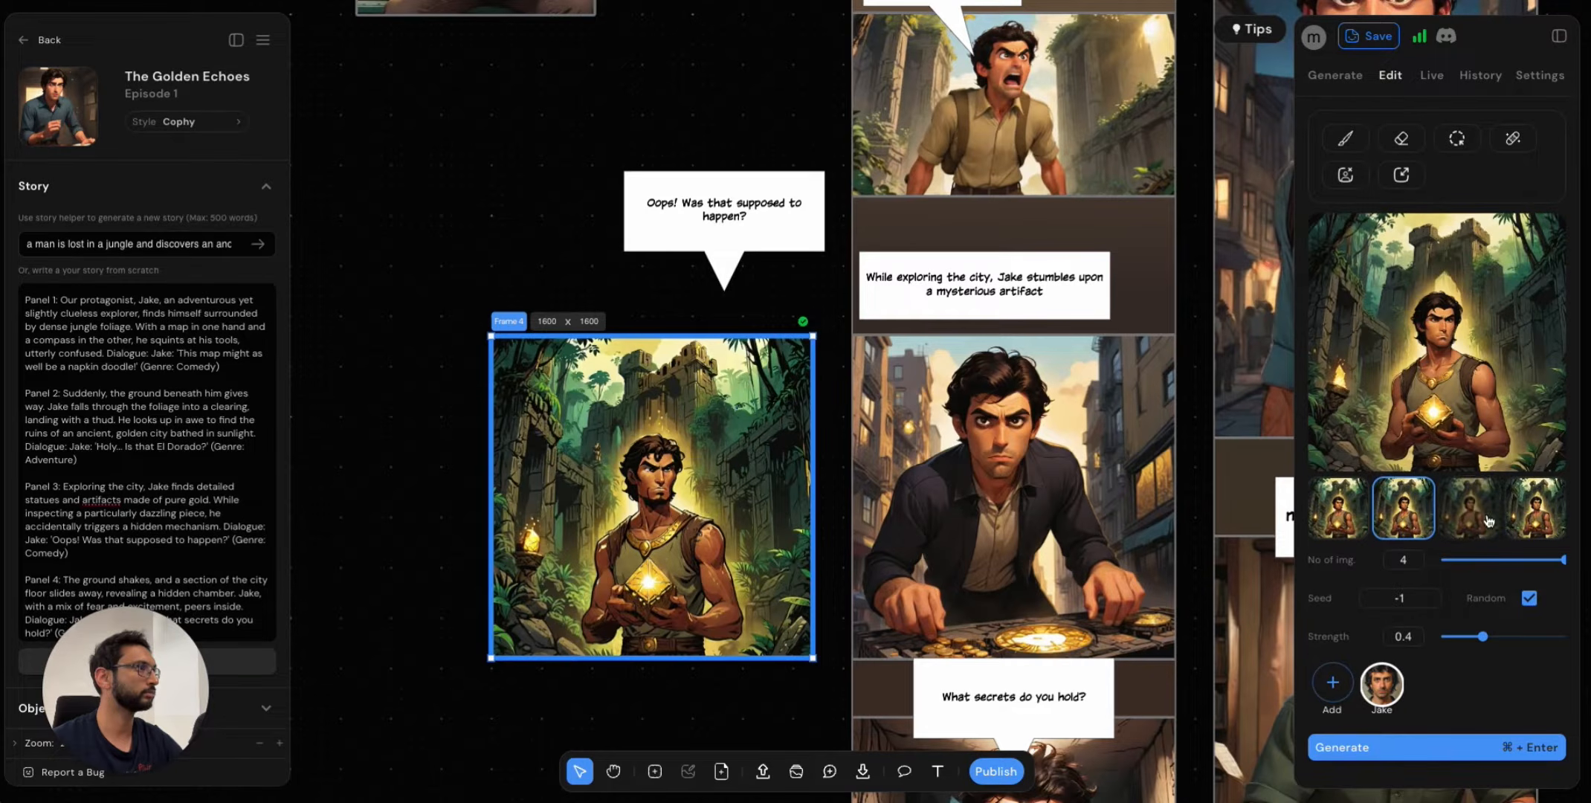
{"action": "left_click", "coordinate": [1485, 527]}
{"action": "left_click", "coordinate": [1536, 513]}
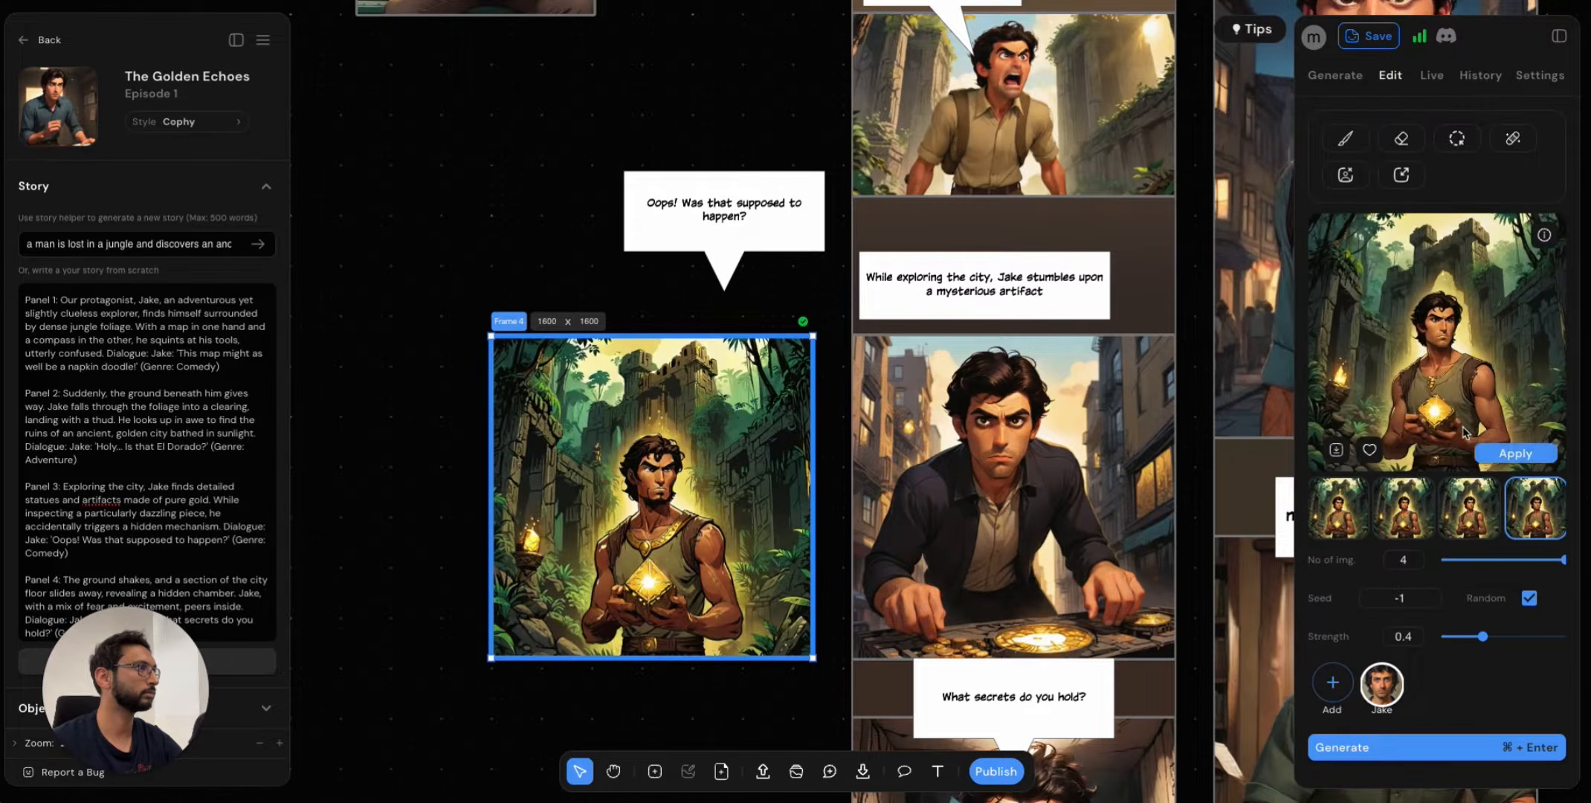
{"action": "scroll", "coordinate": [1423, 420], "scroll_direction": "up", "scroll_amount": 3}
{"action": "left_click_drag", "start_coordinate": [1422, 420], "coordinate": [1455, 356]}
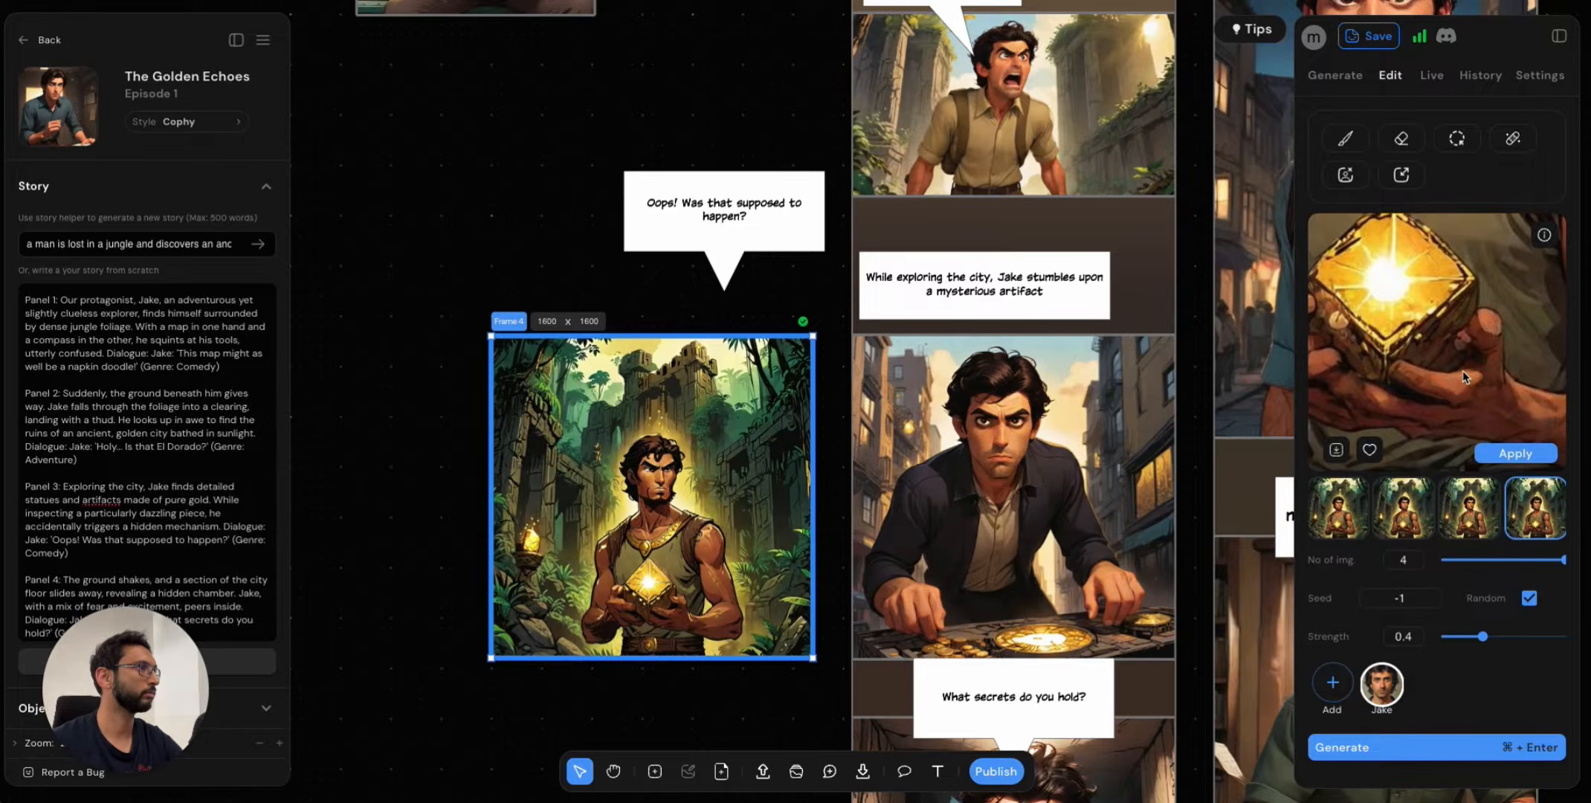
{"action": "scroll", "coordinate": [1462, 373], "scroll_direction": "down", "scroll_amount": 3}
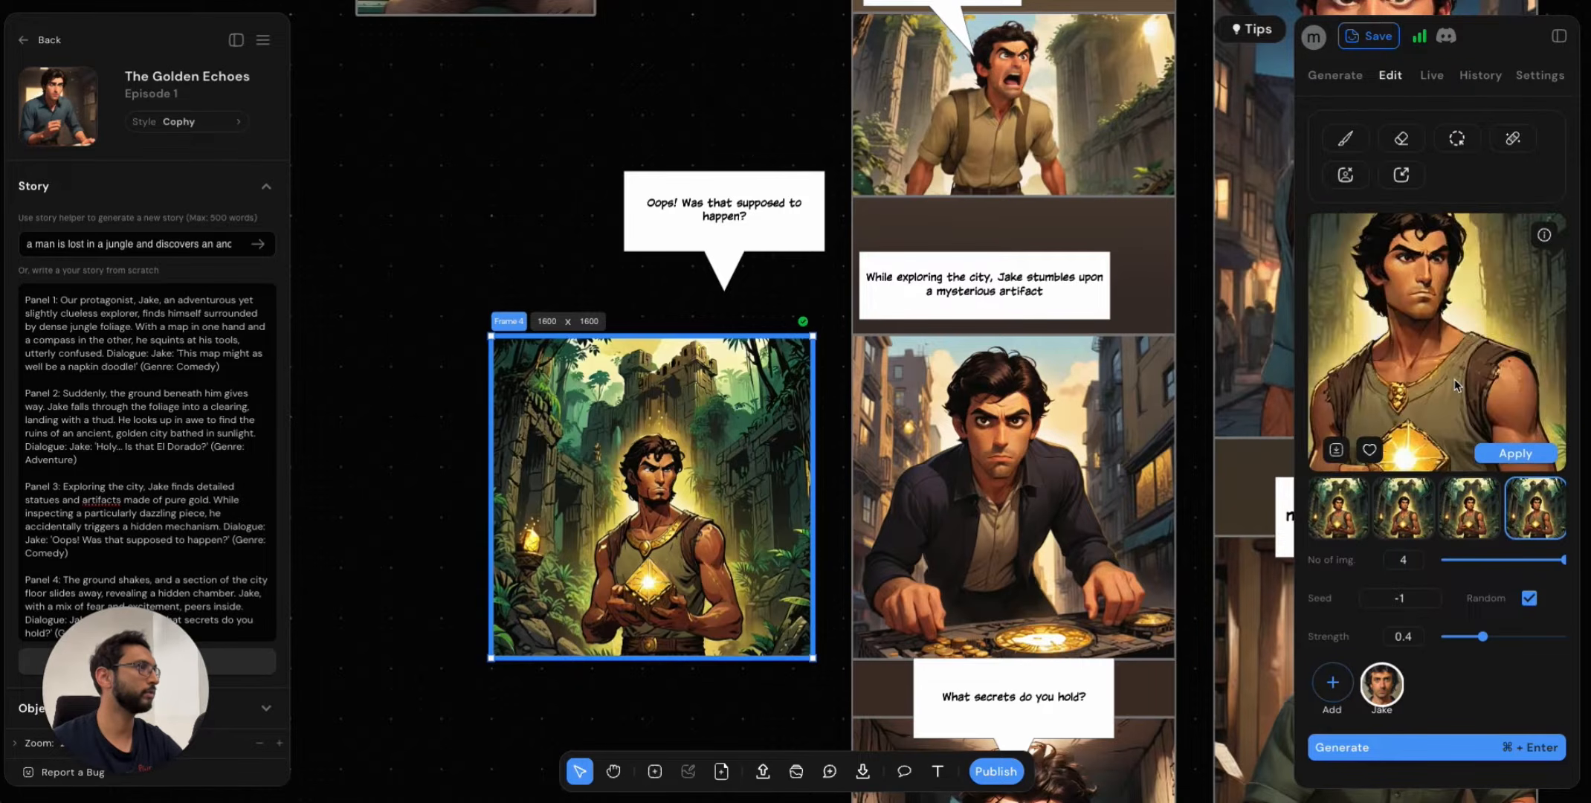
{"action": "scroll", "coordinate": [1460, 383], "scroll_direction": "down", "scroll_amount": 2}
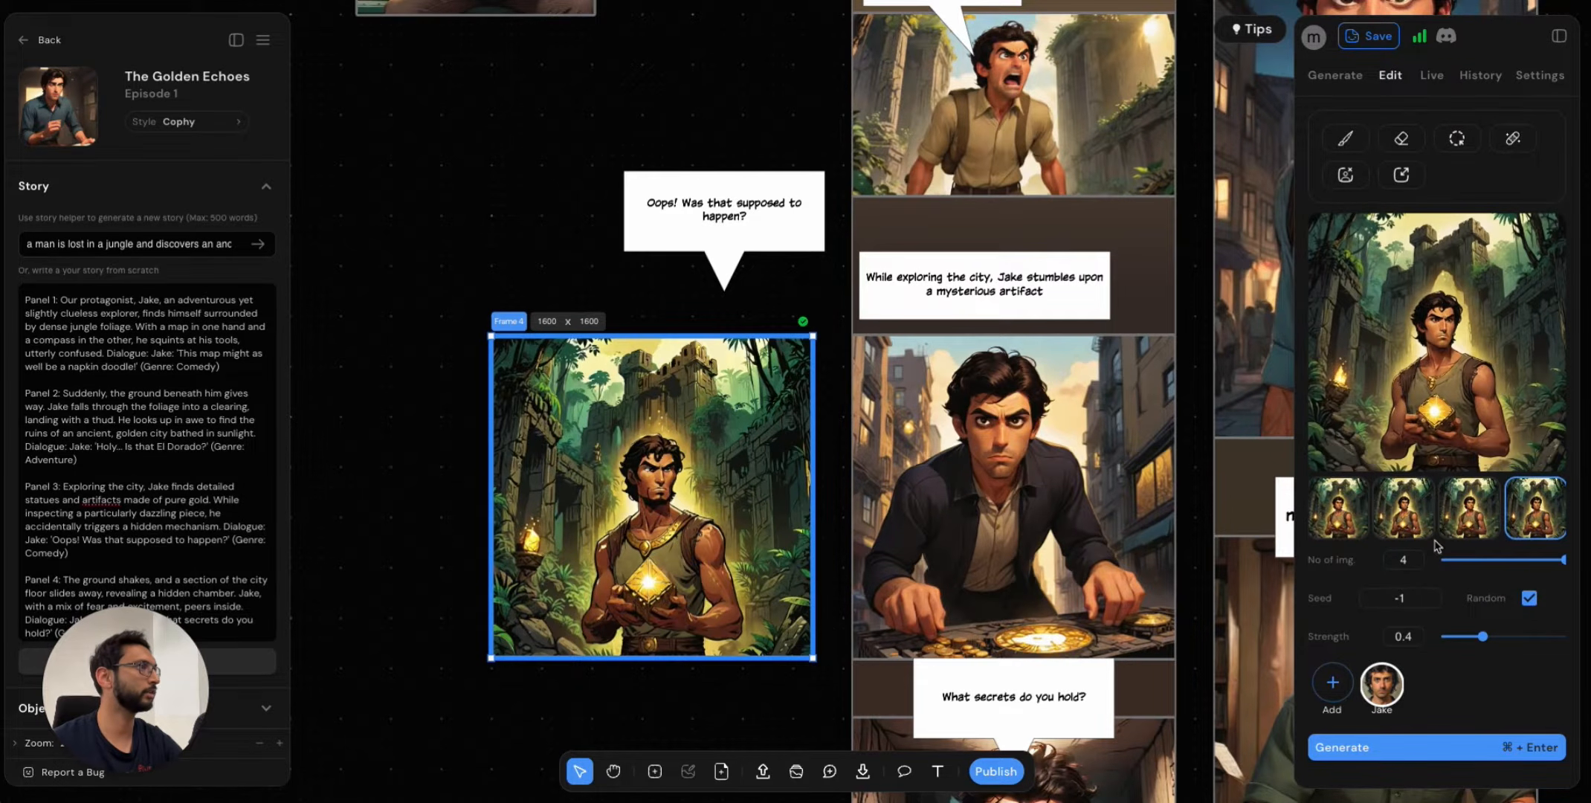
Compare the four variations again and apply the third one to the frame.
{"action": "left_click", "coordinate": [1347, 517]}
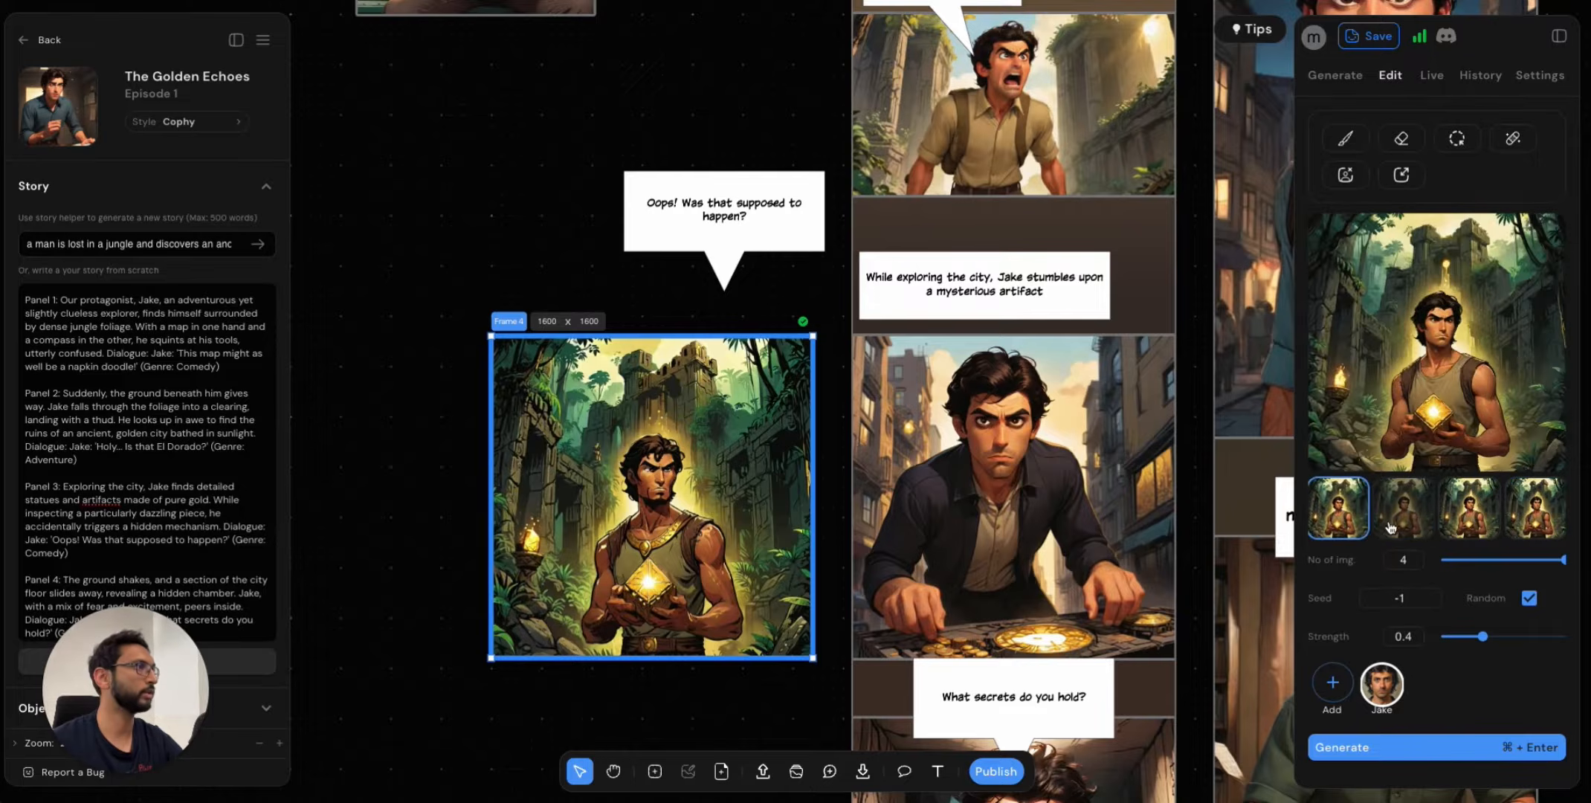
{"action": "left_click", "coordinate": [1413, 512]}
{"action": "left_click", "coordinate": [1474, 517]}
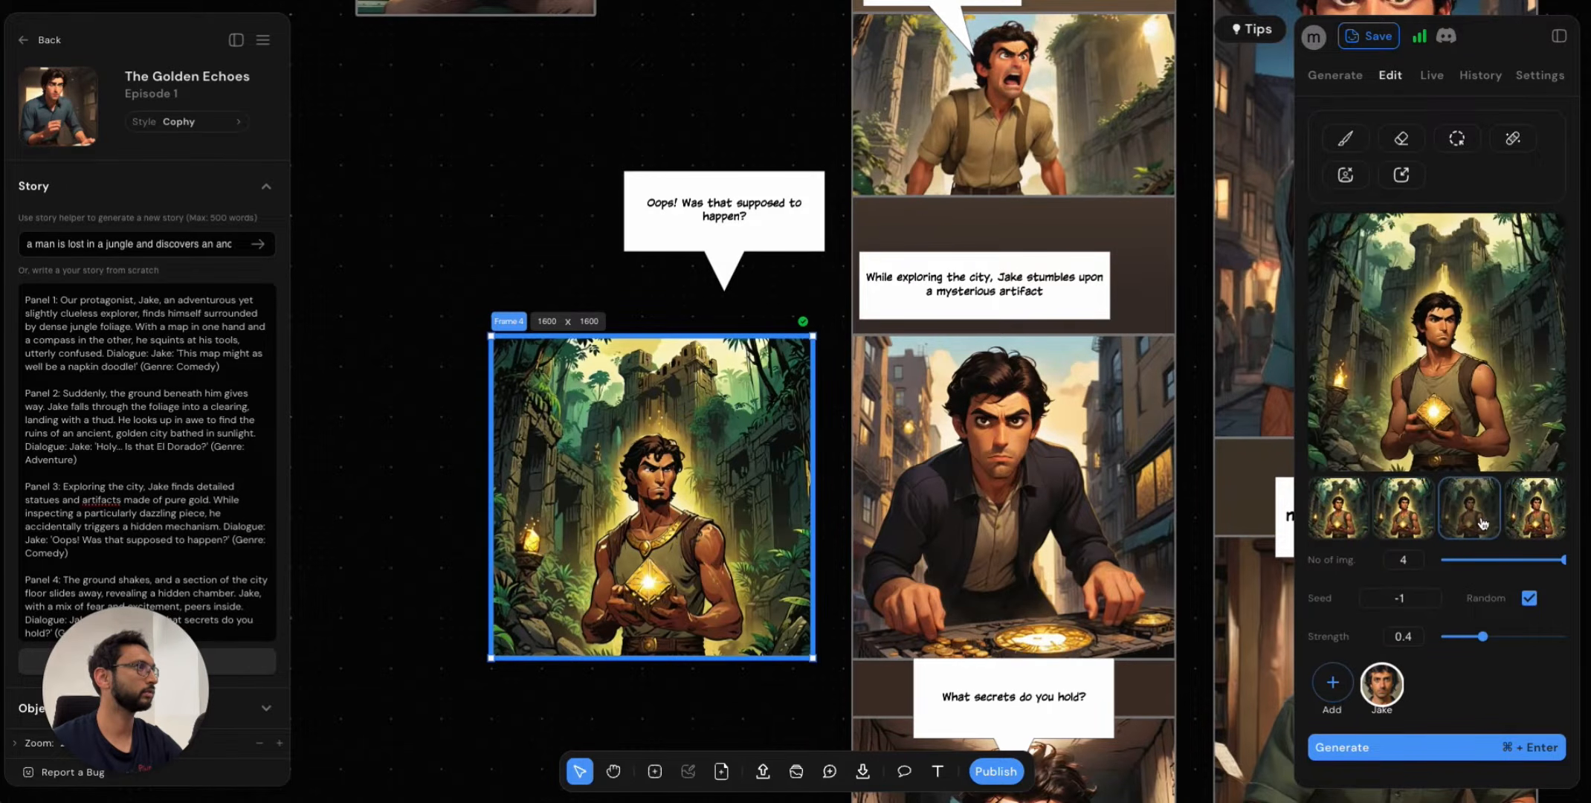
{"action": "left_click", "coordinate": [1521, 515]}
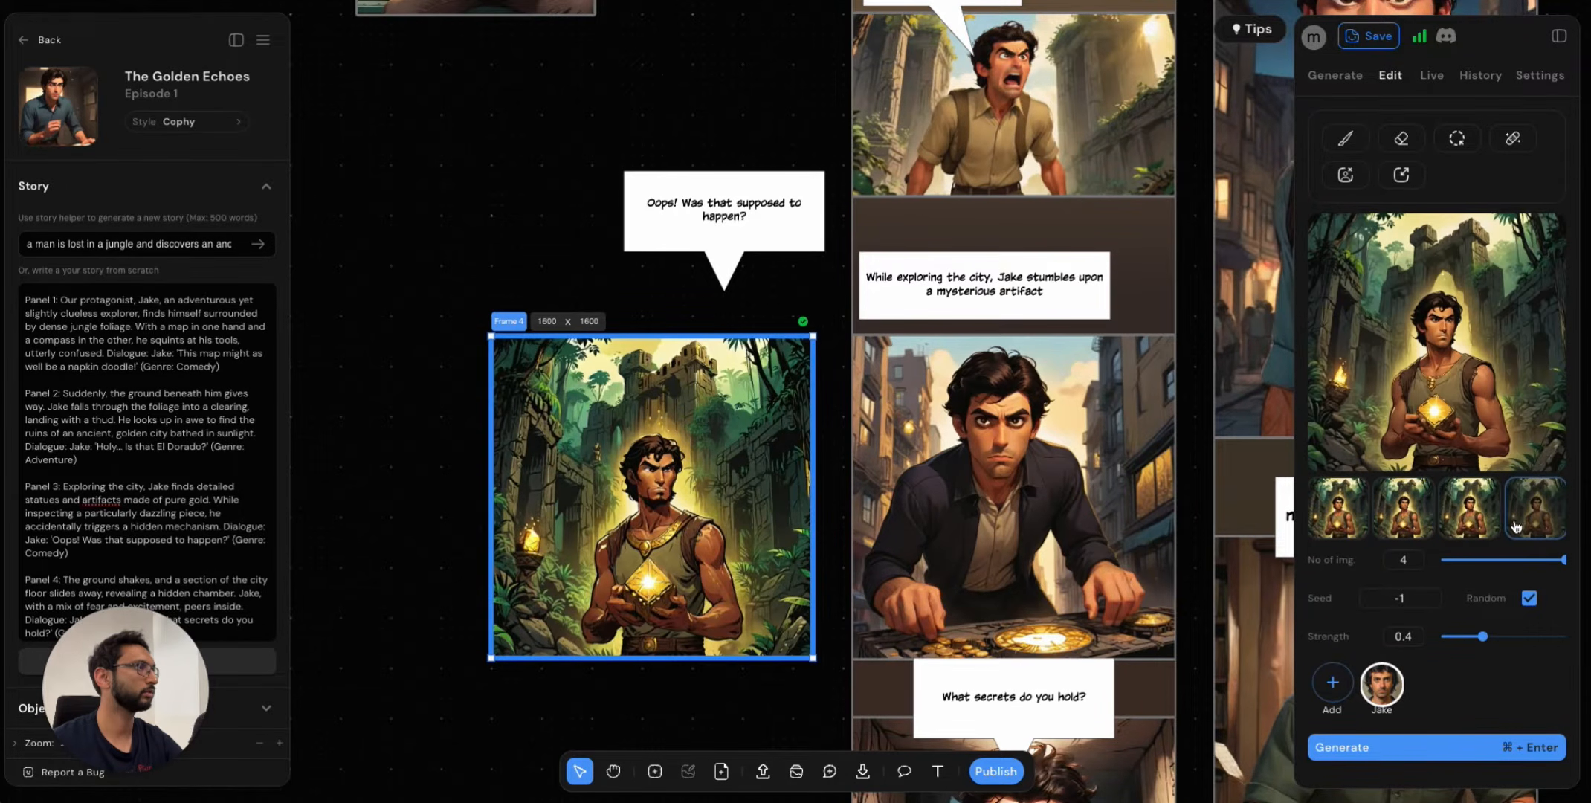
{"action": "left_click", "coordinate": [1468, 517]}
{"action": "mouse_move", "coordinate": [1514, 462]}
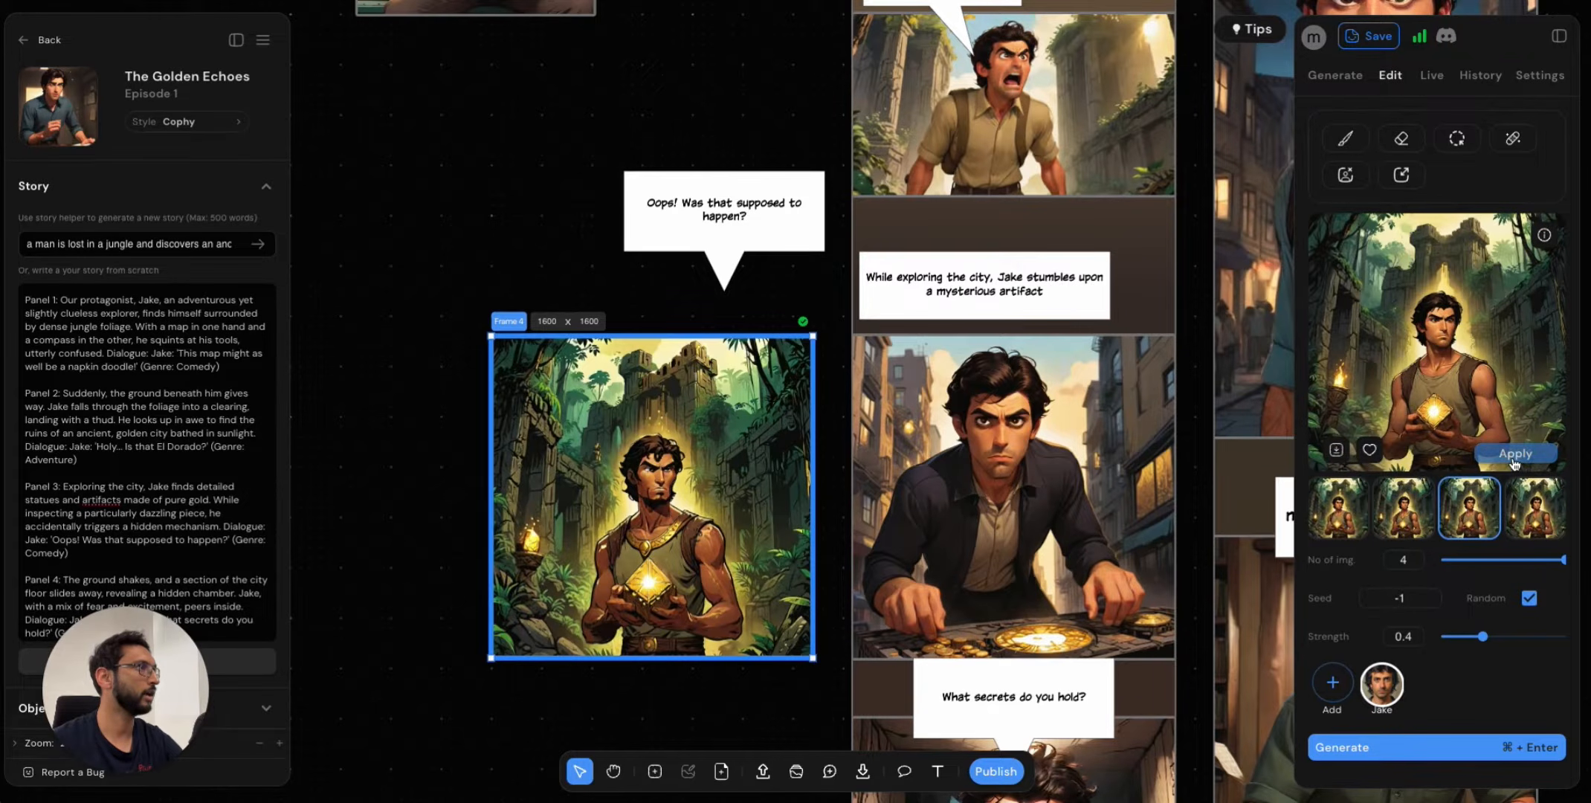
{"action": "scroll", "coordinate": [1434, 447], "scroll_direction": "up", "scroll_amount": 5}
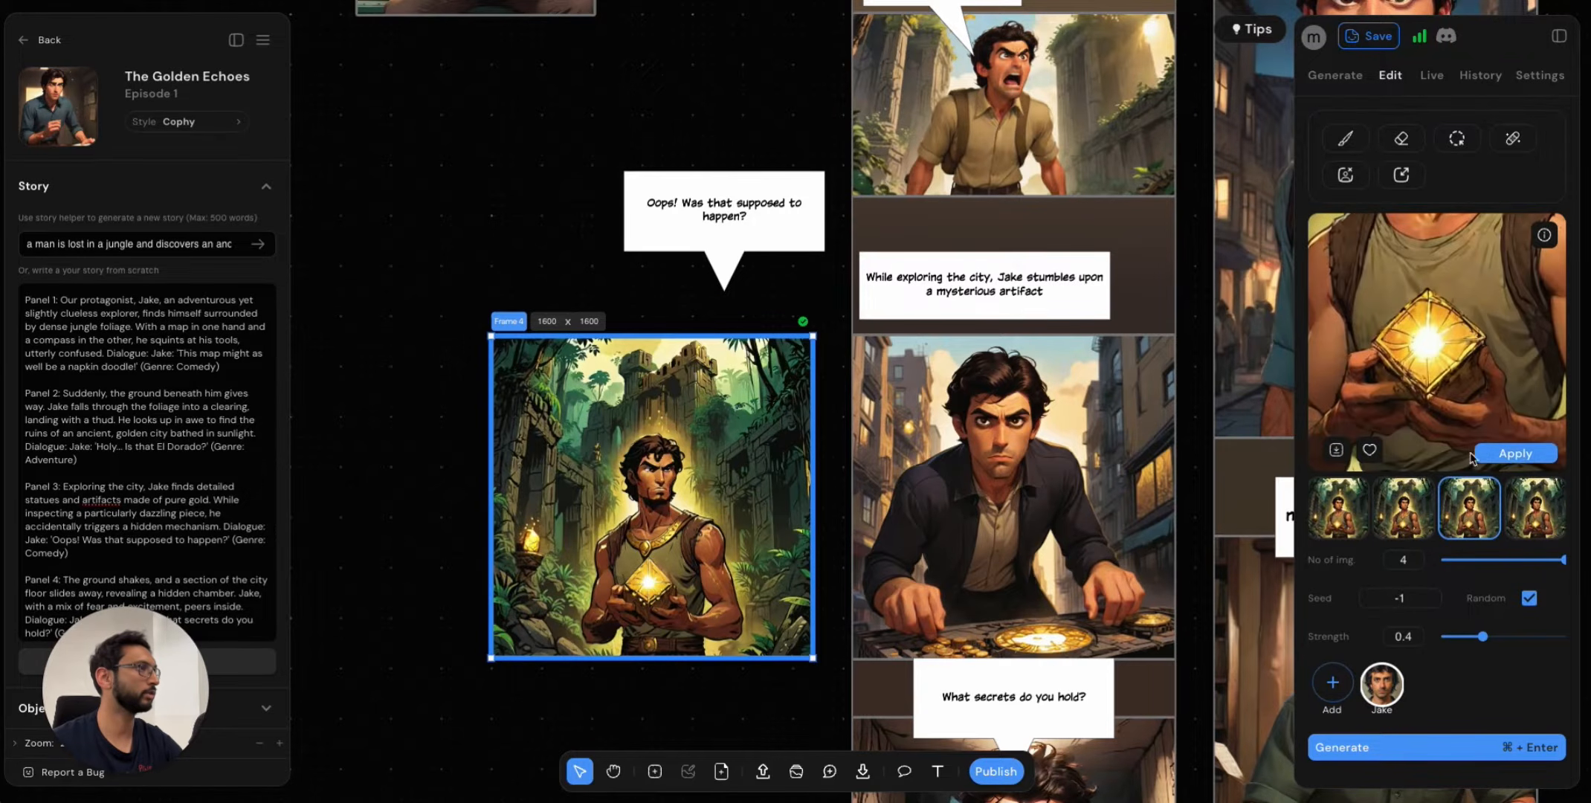
{"action": "left_click", "coordinate": [1514, 454]}
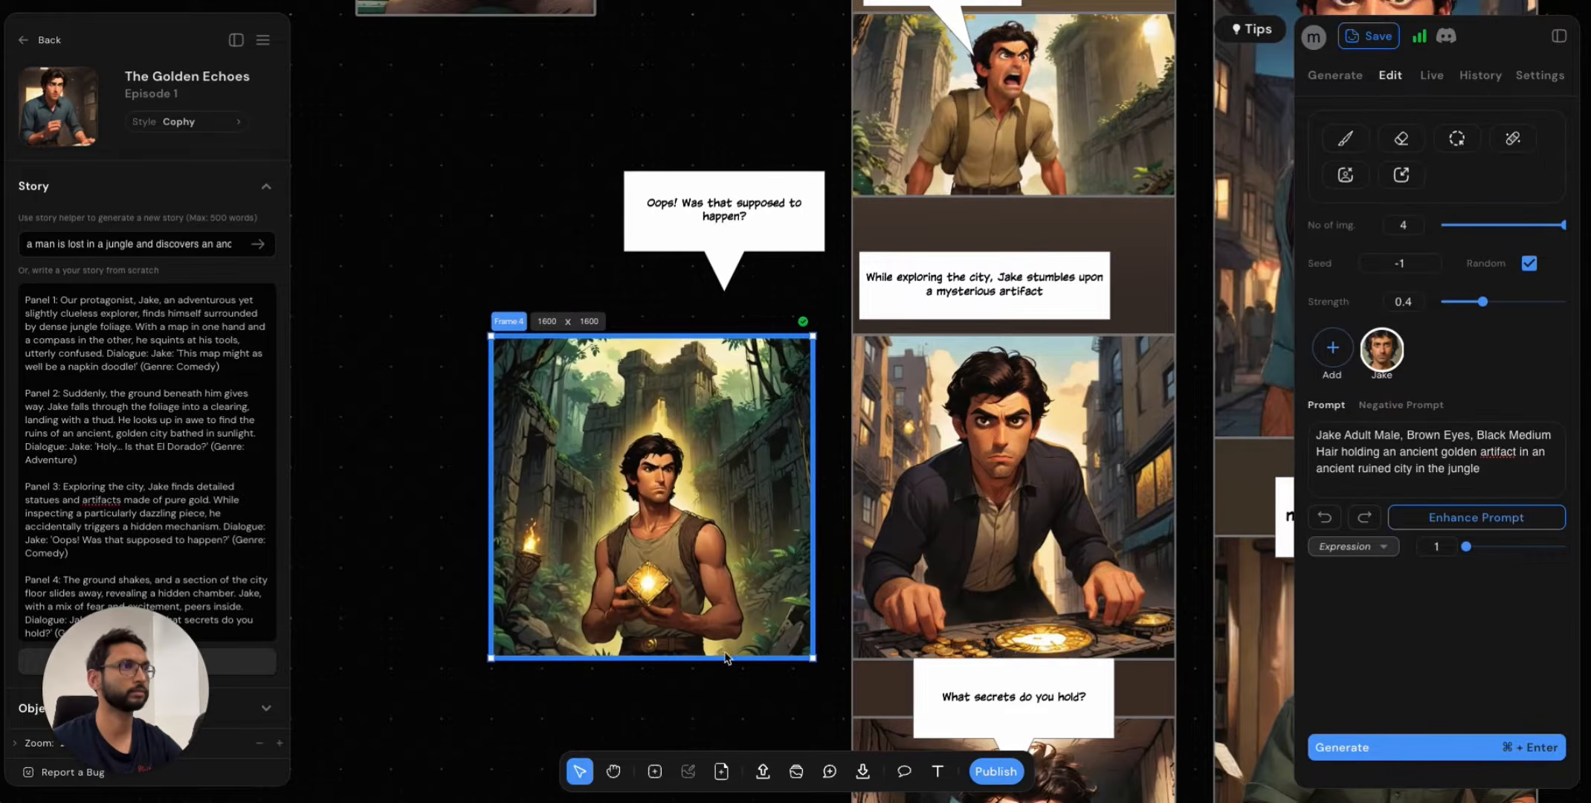
Remove the golden light streak above Jake's head with Magic Erase, using a brush width of 10.
{"action": "scroll", "coordinate": [726, 657], "scroll_direction": "up", "scroll_amount": 5}
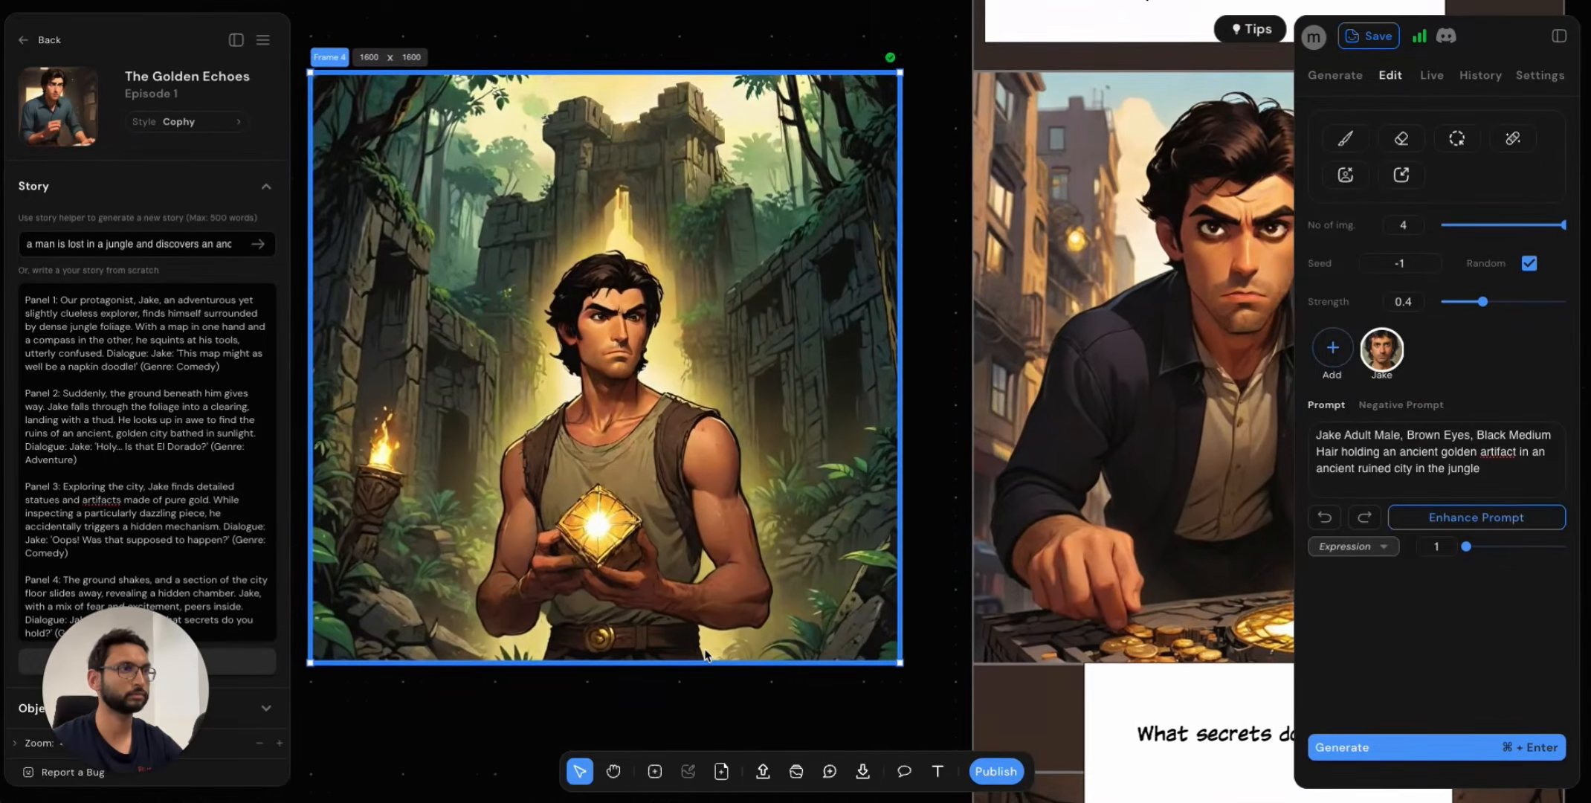
{"action": "scroll", "coordinate": [703, 657], "scroll_direction": "down", "scroll_amount": 1}
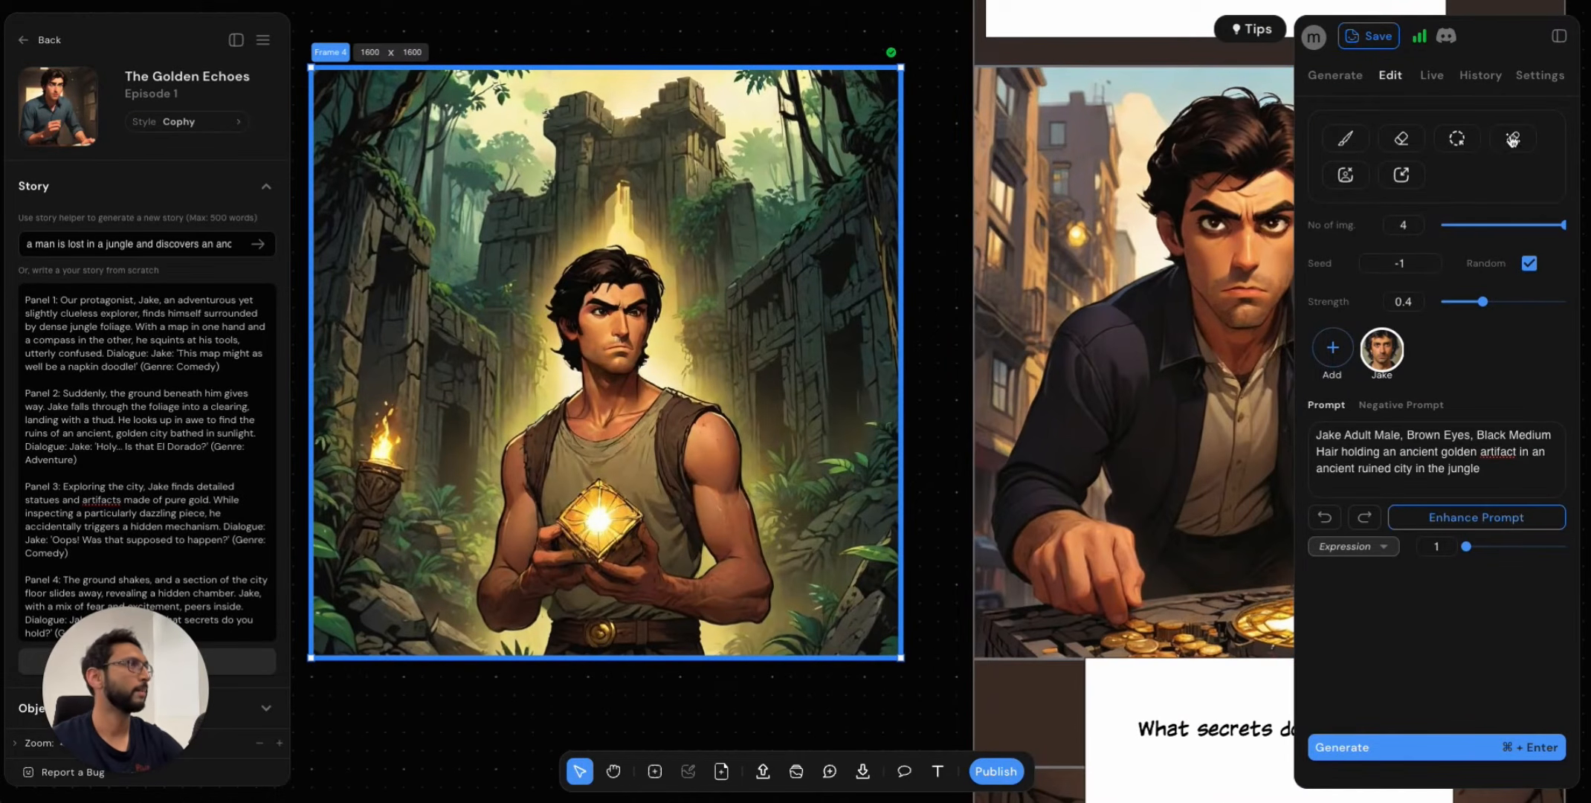
{"action": "left_click", "coordinate": [1513, 138]}
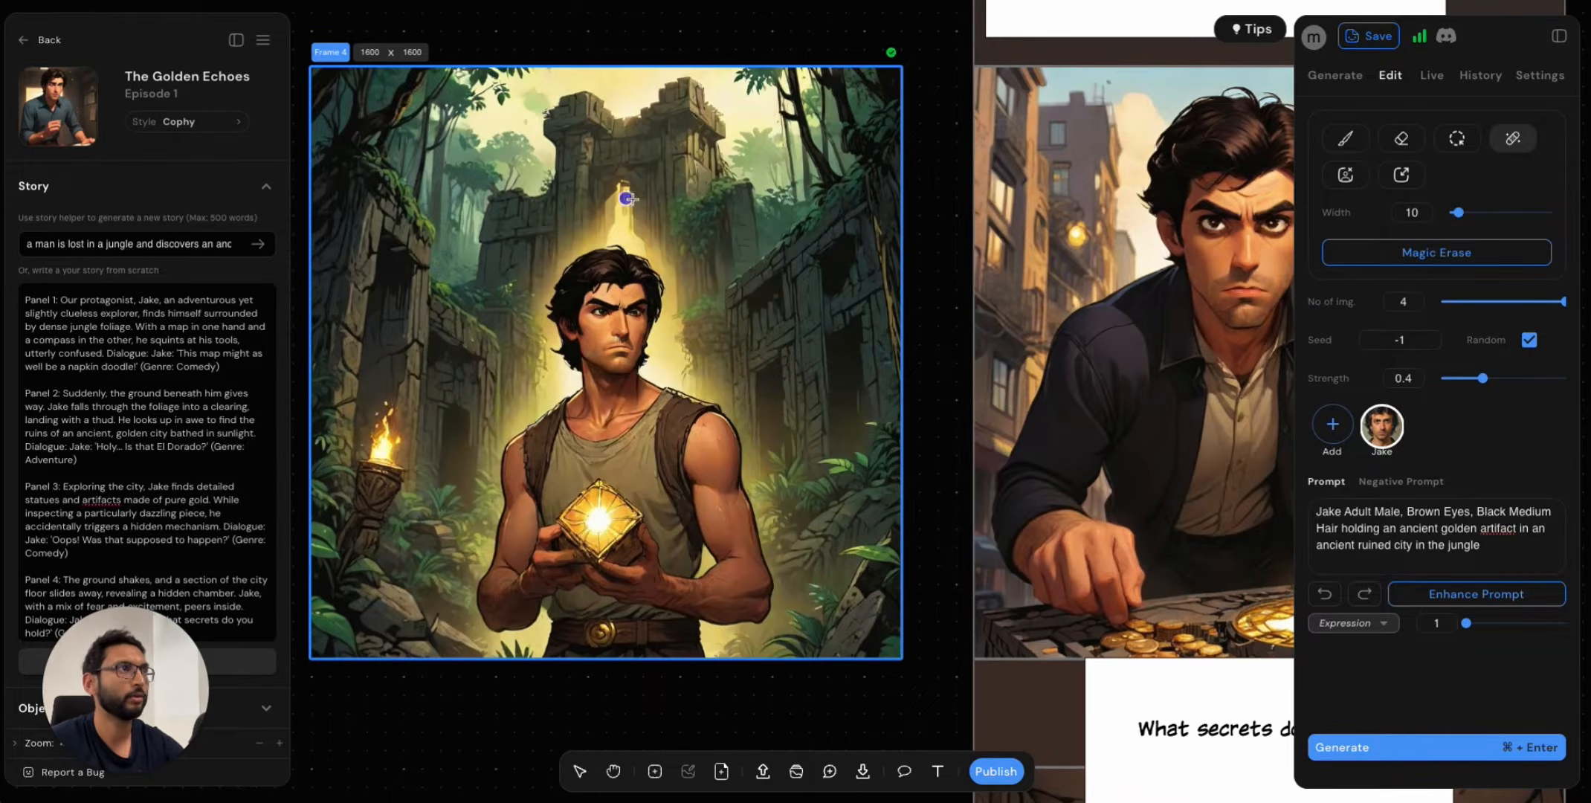
{"action": "left_click_drag", "start_coordinate": [622, 201], "coordinate": [615, 214]}
{"action": "key", "text": "super+z"}
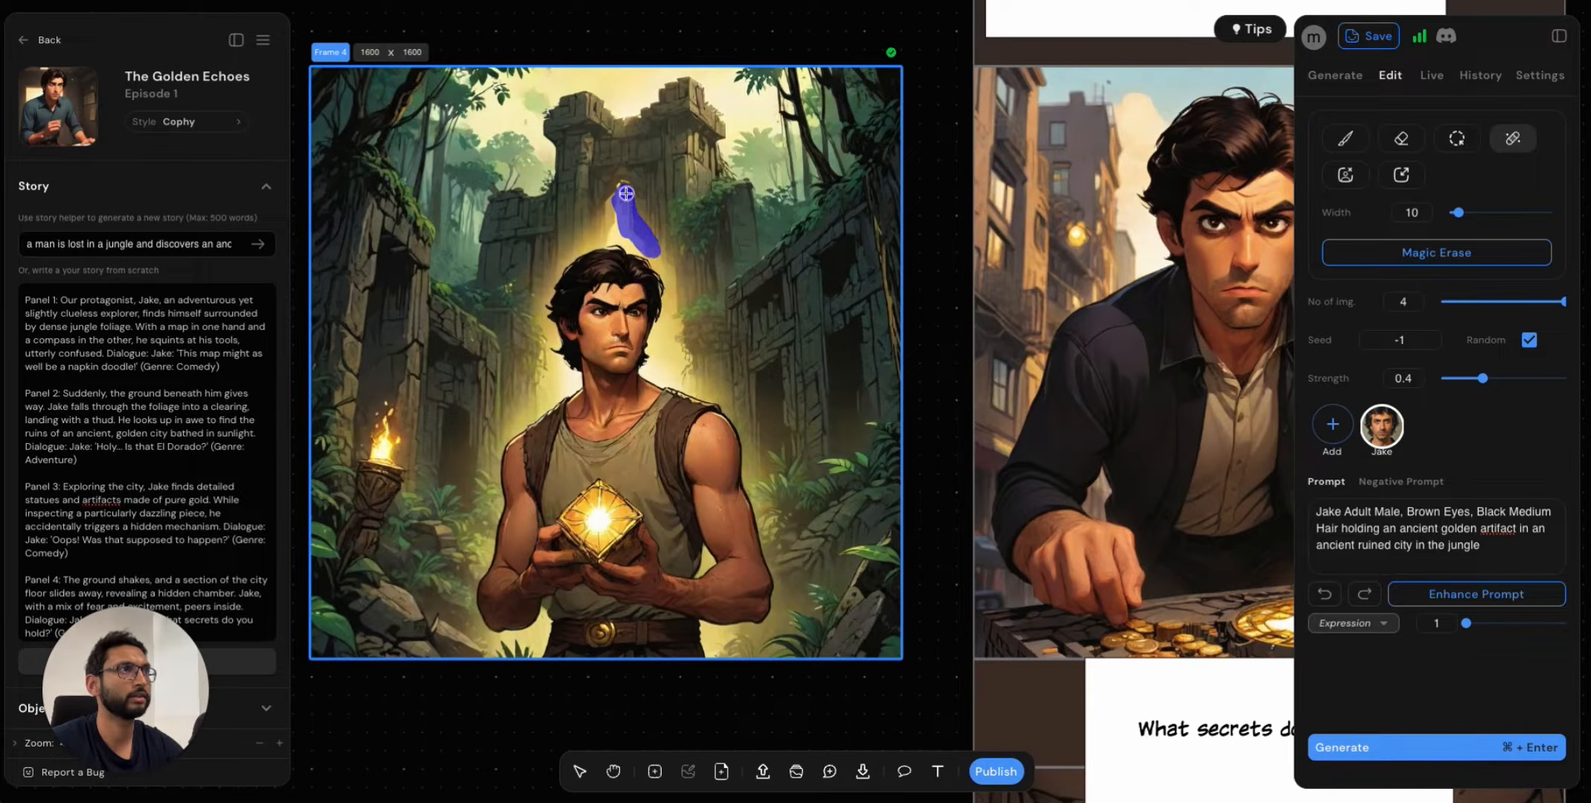
{"action": "left_click", "coordinate": [1435, 257]}
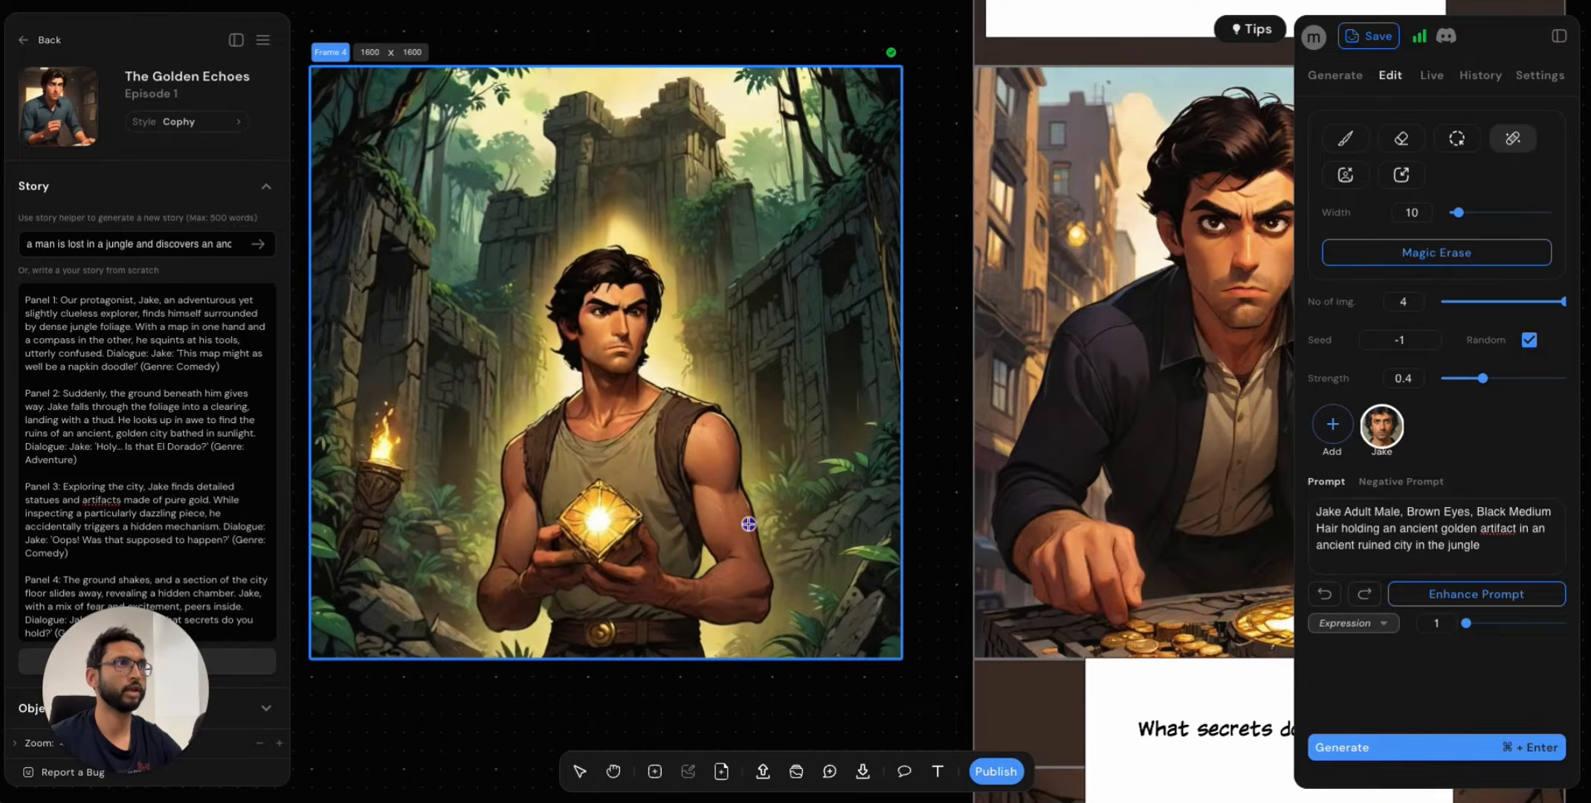
Switch the frame to Live mode and sample the shirt's tan #9f8457 as the brush colour.
{"action": "scroll", "coordinate": [747, 536], "scroll_direction": "up", "scroll_amount": 1}
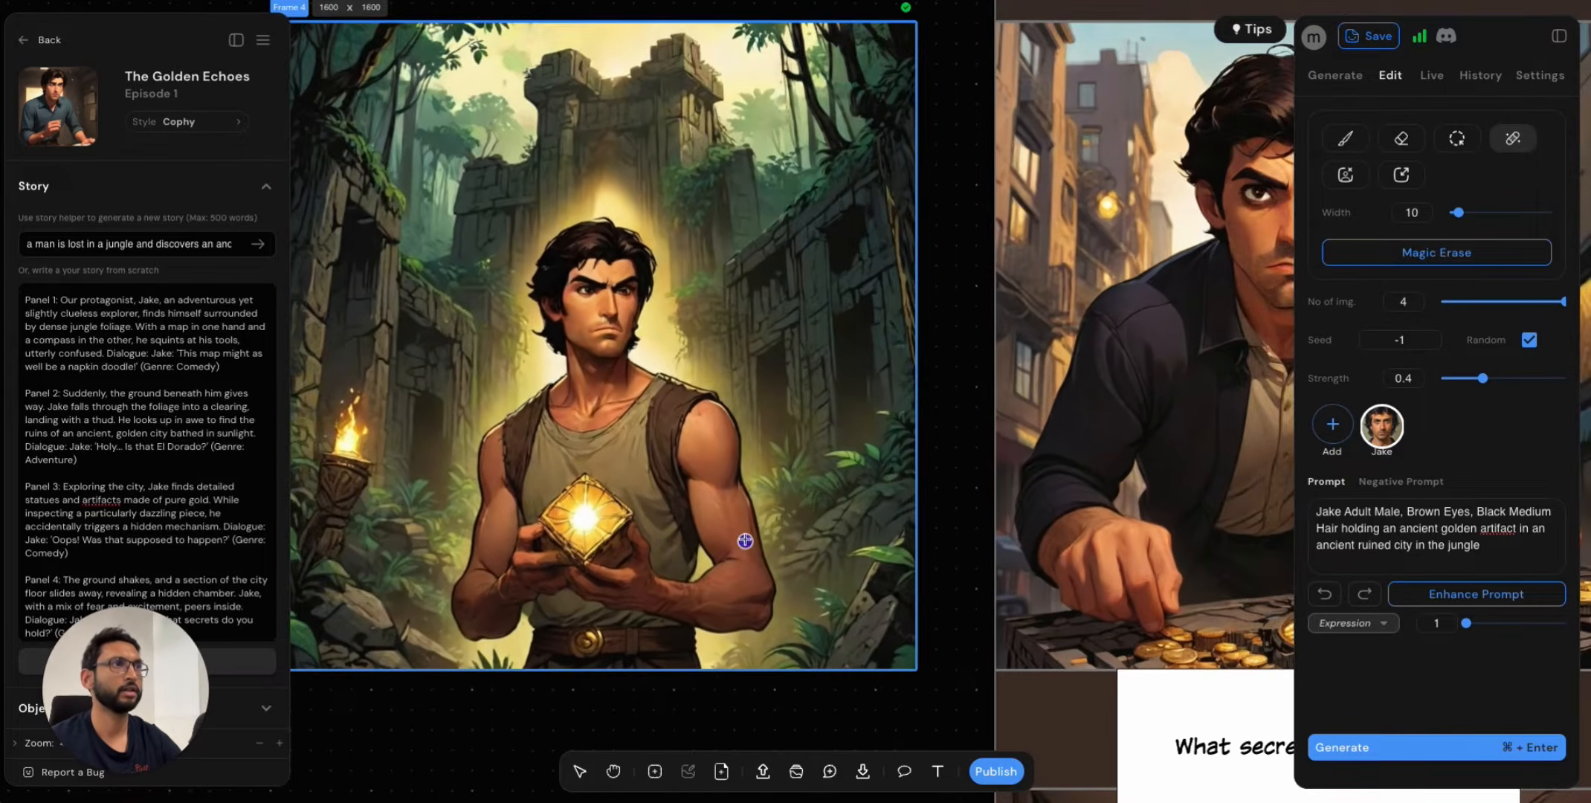
{"action": "scroll", "coordinate": [745, 540], "scroll_direction": "up", "scroll_amount": 1}
{"action": "scroll", "coordinate": [743, 537], "scroll_direction": "down", "scroll_amount": 1}
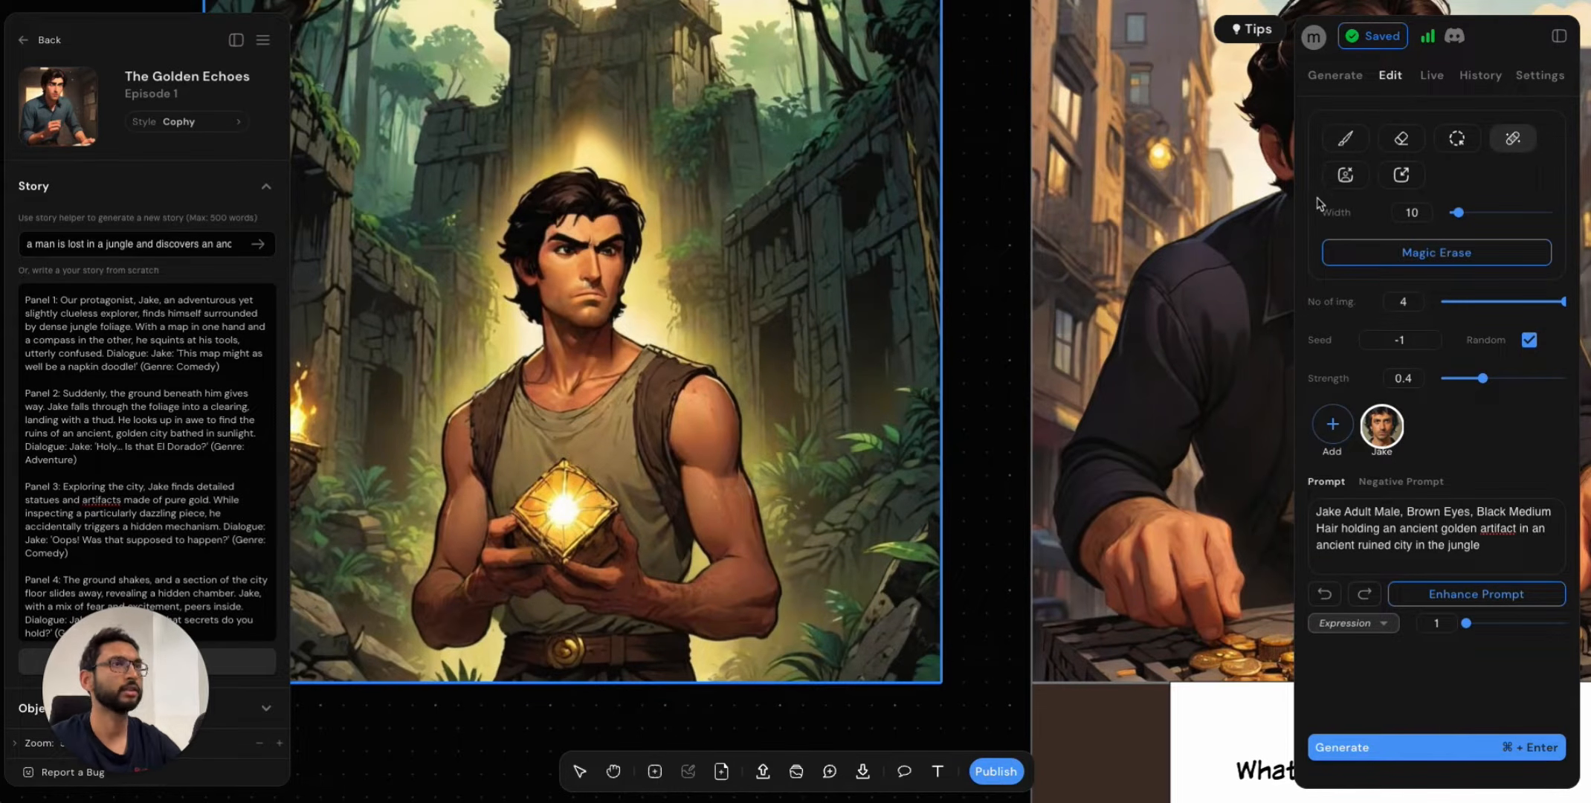
{"action": "left_click", "coordinate": [1431, 80]}
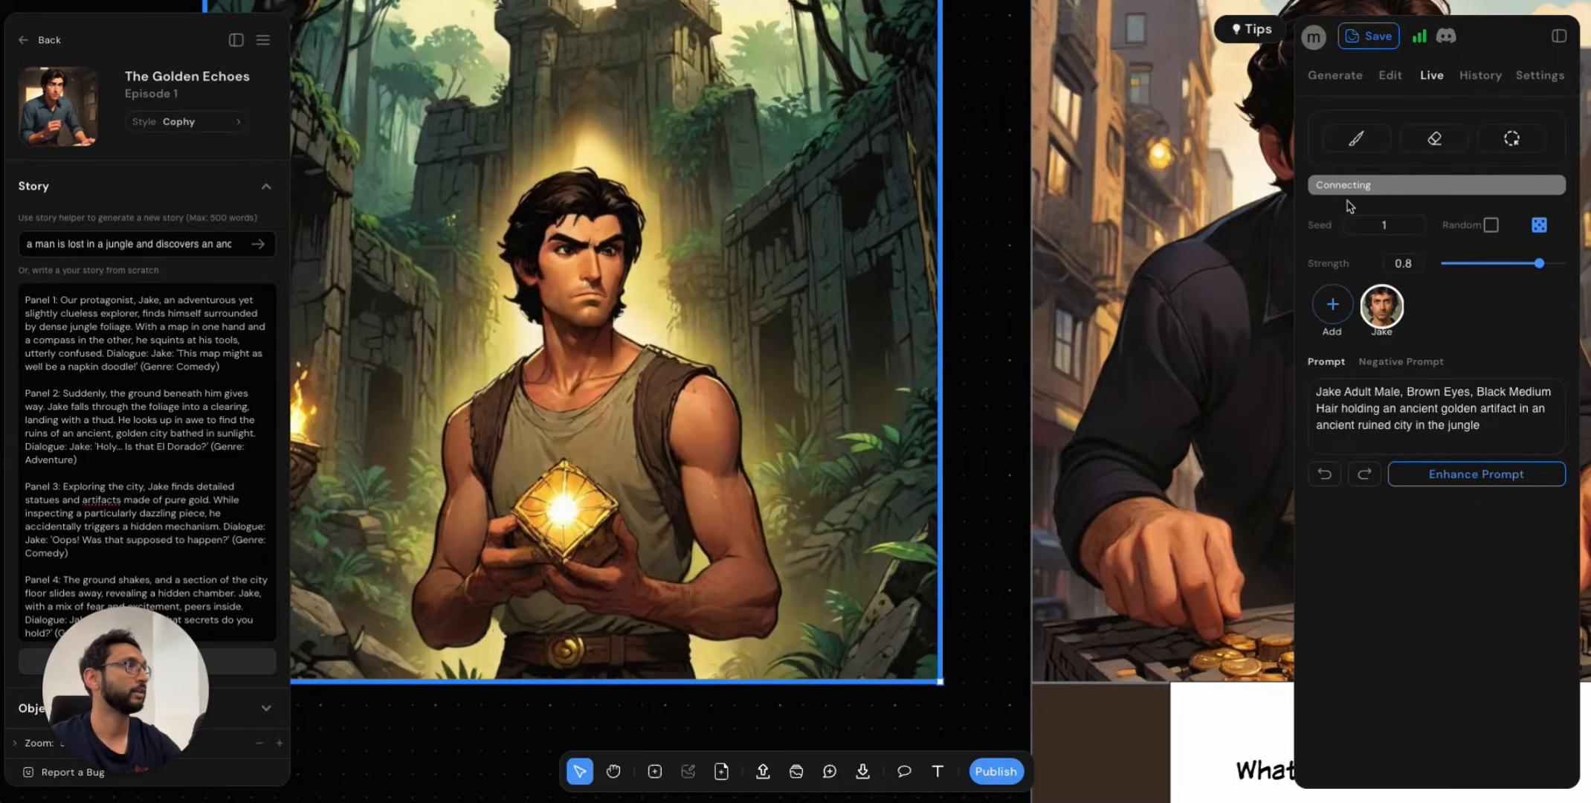
{"action": "left_click", "coordinate": [1356, 138]}
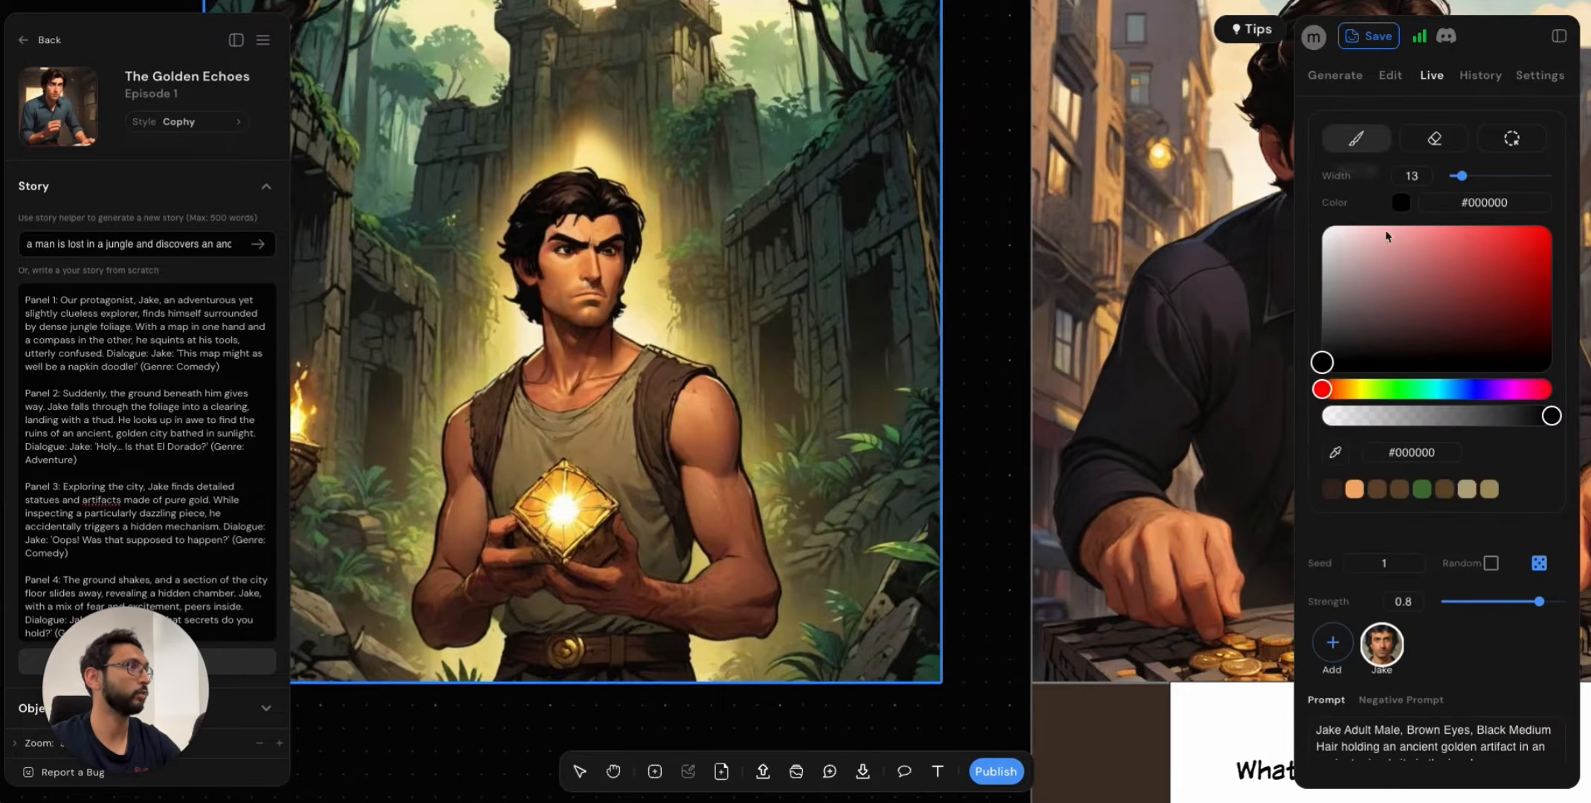
{"action": "left_click", "coordinate": [1337, 453]}
{"action": "left_click", "coordinate": [479, 443]}
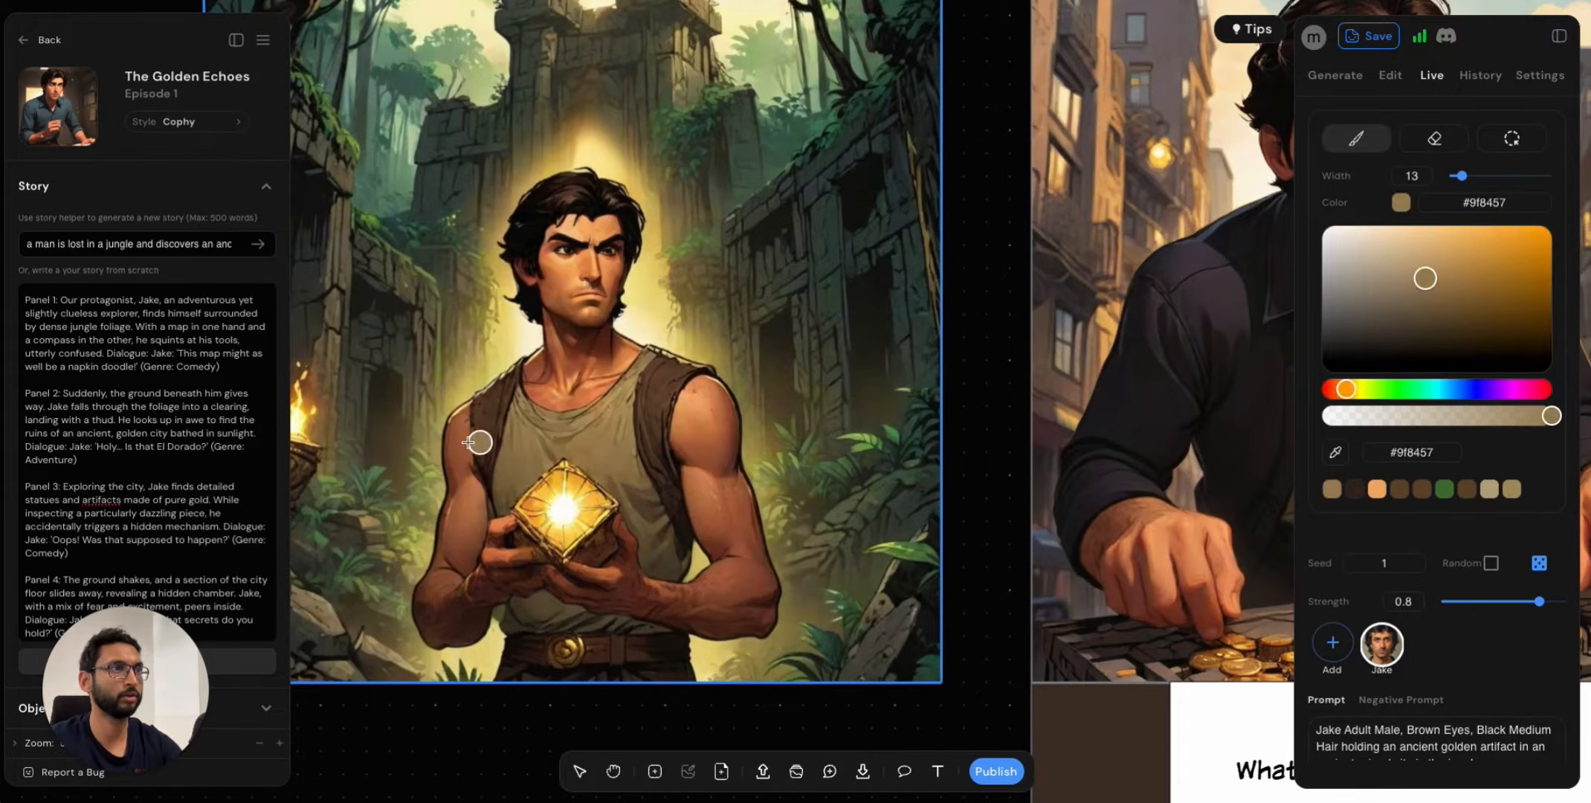
Paint tan sleeves over both of Jake's upper arms with a semi-transparent brush, using #9e8457d1 on one arm and #9e8457c2 on the other.
{"action": "left_click_drag", "start_coordinate": [1546, 415], "coordinate": [1510, 415]}
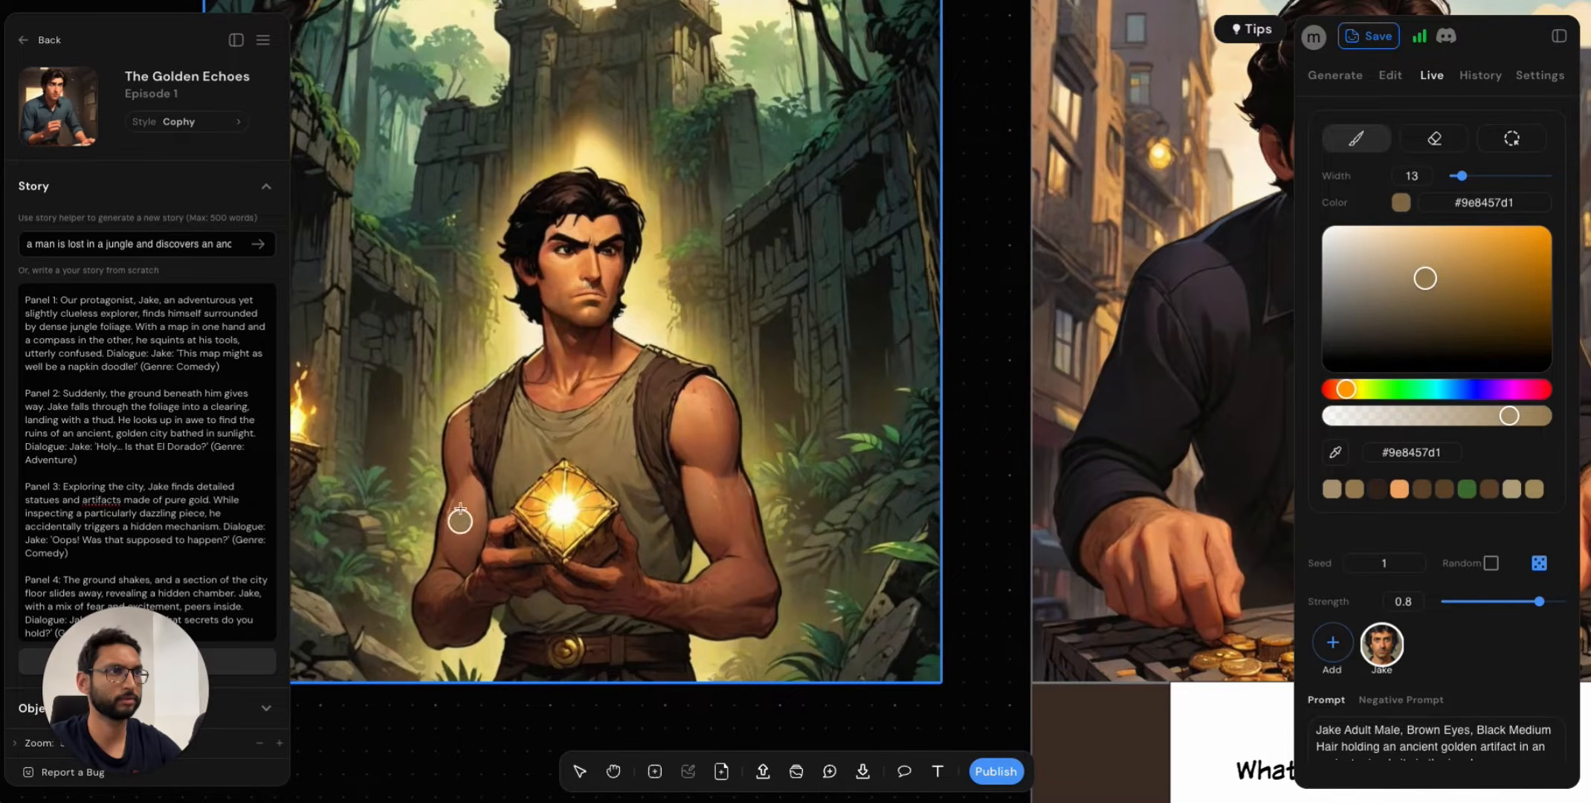
{"action": "mouse_move", "coordinate": [460, 525]}
{"action": "left_mouse_down"}
{"action": "mouse_move", "coordinate": [459, 417]}
{"action": "mouse_move", "coordinate": [452, 521]}
{"action": "mouse_move", "coordinate": [471, 529]}
{"action": "mouse_move", "coordinate": [476, 485]}
{"action": "left_mouse_up"}
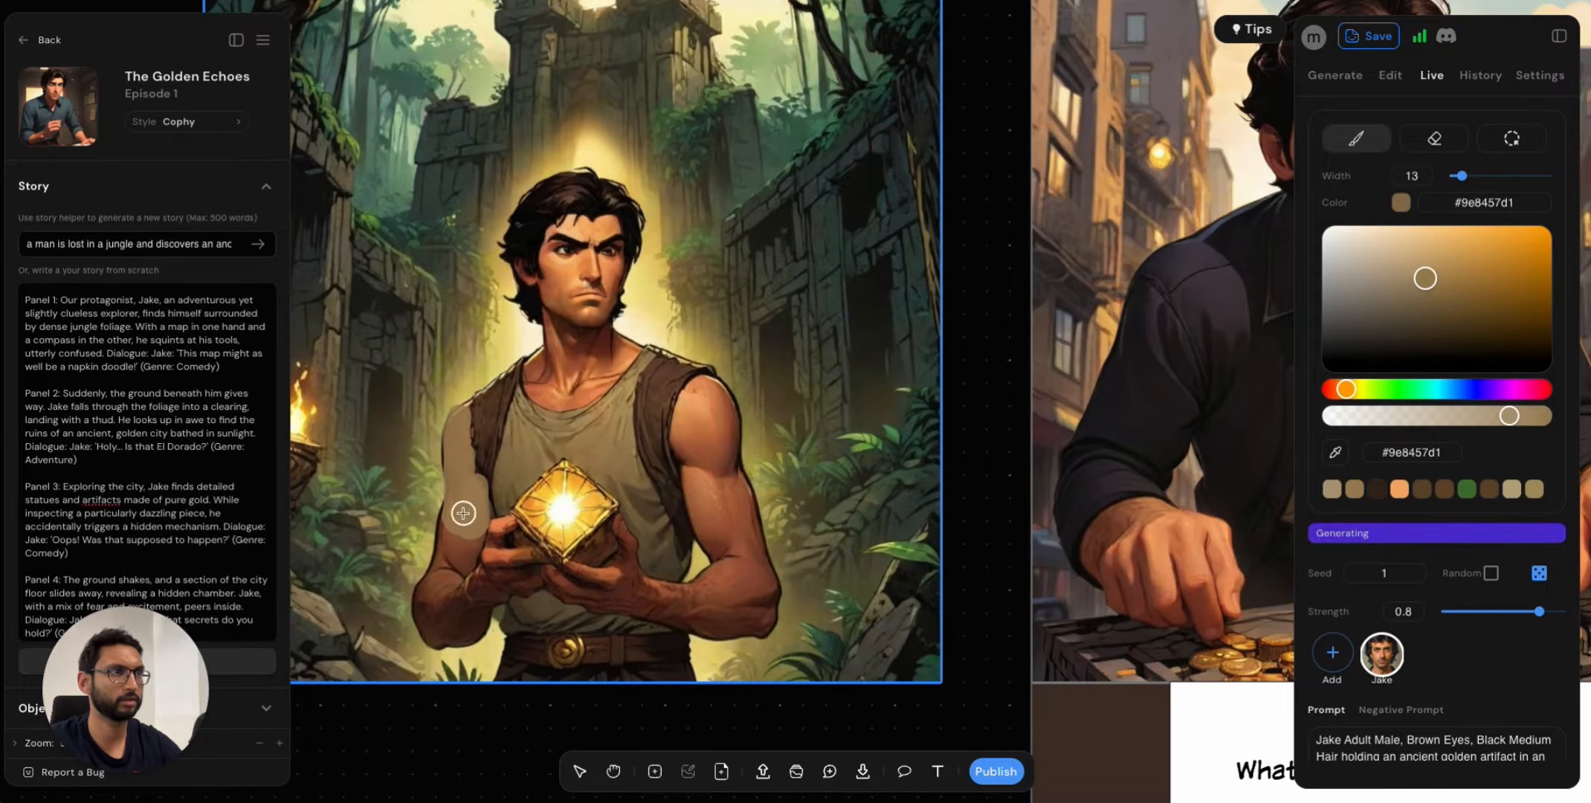
{"action": "left_click_drag", "start_coordinate": [1509, 416], "coordinate": [1497, 416]}
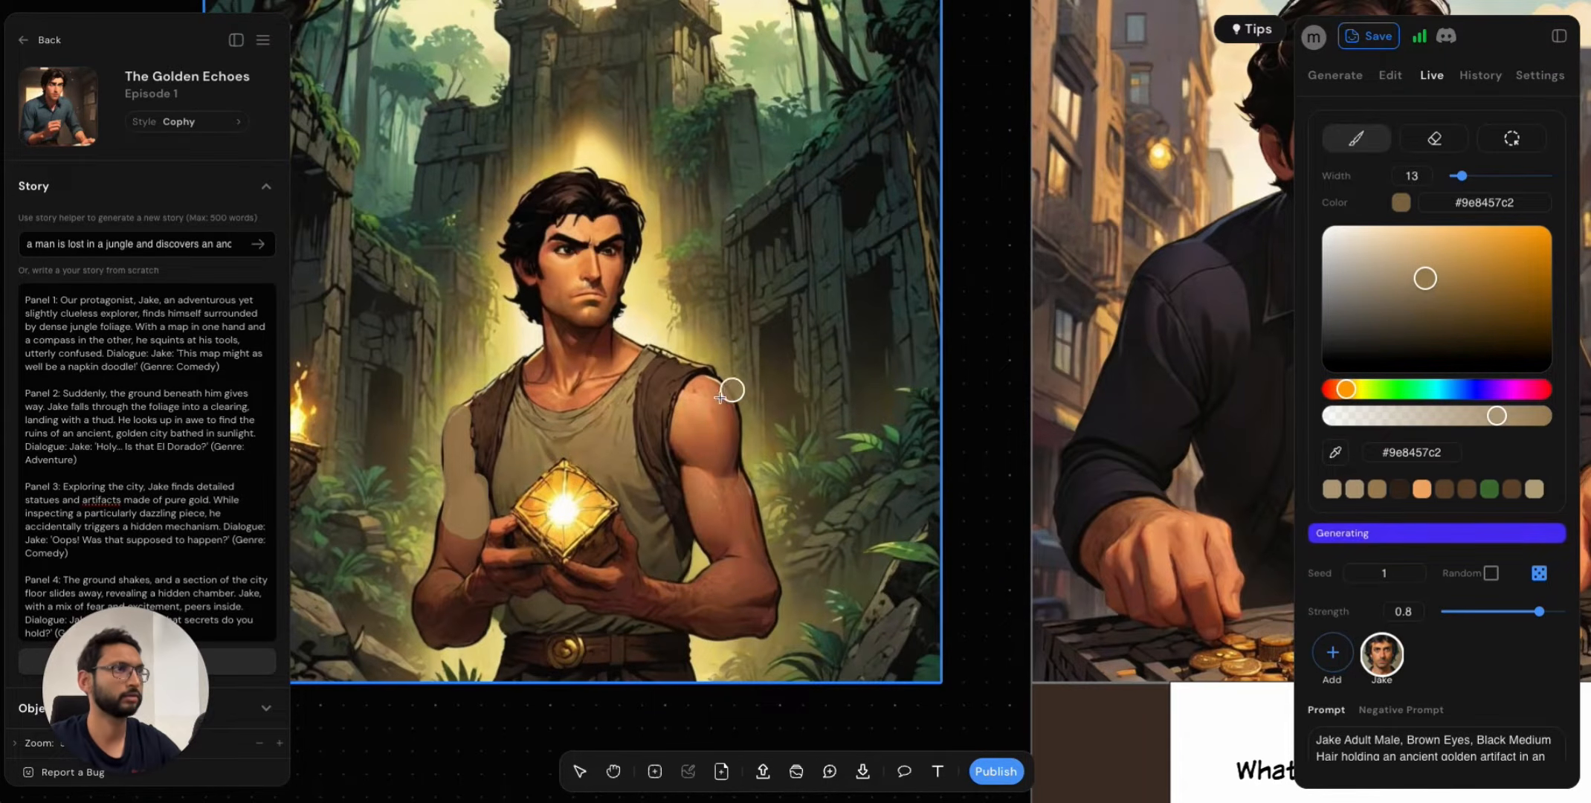
{"action": "mouse_move", "coordinate": [721, 384]}
{"action": "left_mouse_down"}
{"action": "mouse_move", "coordinate": [680, 427]}
{"action": "mouse_move", "coordinate": [693, 486]}
{"action": "mouse_move", "coordinate": [728, 488]}
{"action": "mouse_move", "coordinate": [723, 413]}
{"action": "mouse_move", "coordinate": [726, 439]}
{"action": "mouse_move", "coordinate": [700, 390]}
{"action": "mouse_move", "coordinate": [689, 422]}
{"action": "mouse_move", "coordinate": [705, 433]}
{"action": "mouse_move", "coordinate": [686, 406]}
{"action": "mouse_move", "coordinate": [703, 505]}
{"action": "mouse_move", "coordinate": [720, 422]}
{"action": "mouse_move", "coordinate": [722, 460]}
{"action": "left_mouse_up"}
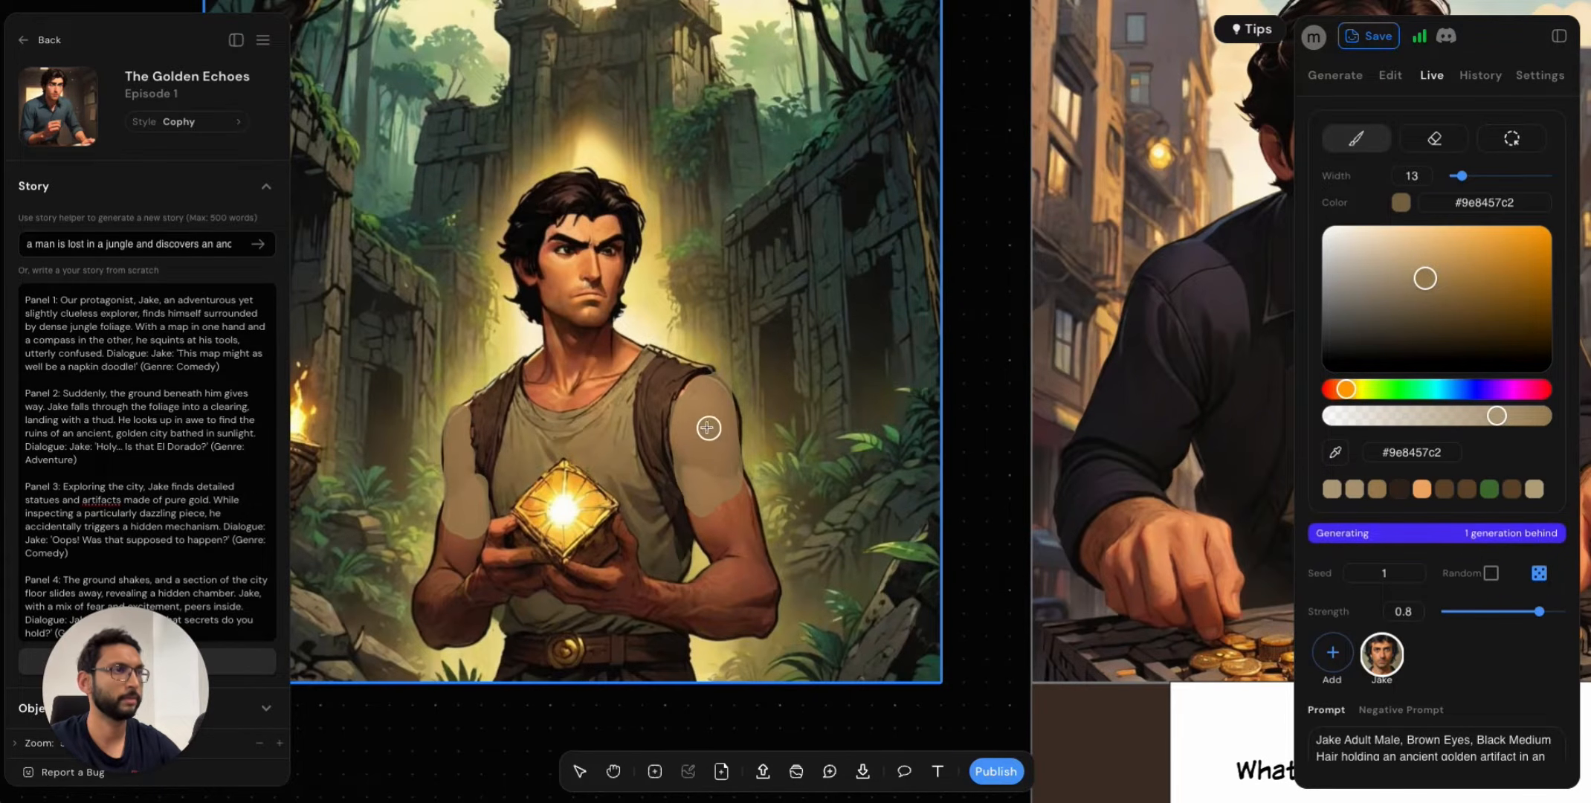
Set the brush to width 1 and dark brown #4e412acf, and outline a collar at the shirt's neckline.
{"action": "left_click_drag", "start_coordinate": [1499, 416], "coordinate": [1508, 416]}
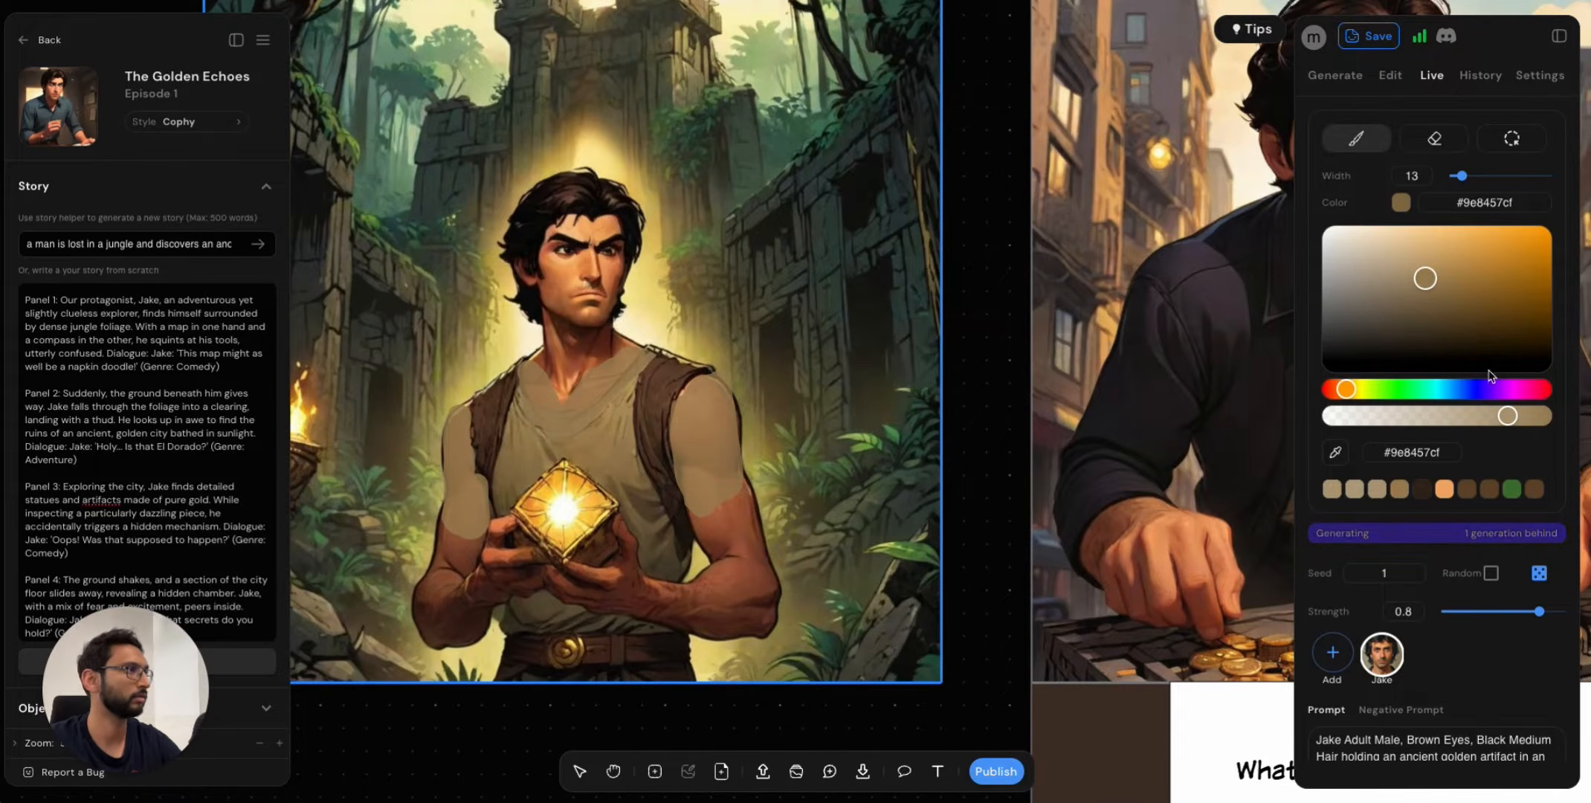
{"action": "left_click", "coordinate": [1346, 332]}
{"action": "left_click_drag", "start_coordinate": [1462, 176], "coordinate": [1449, 175]}
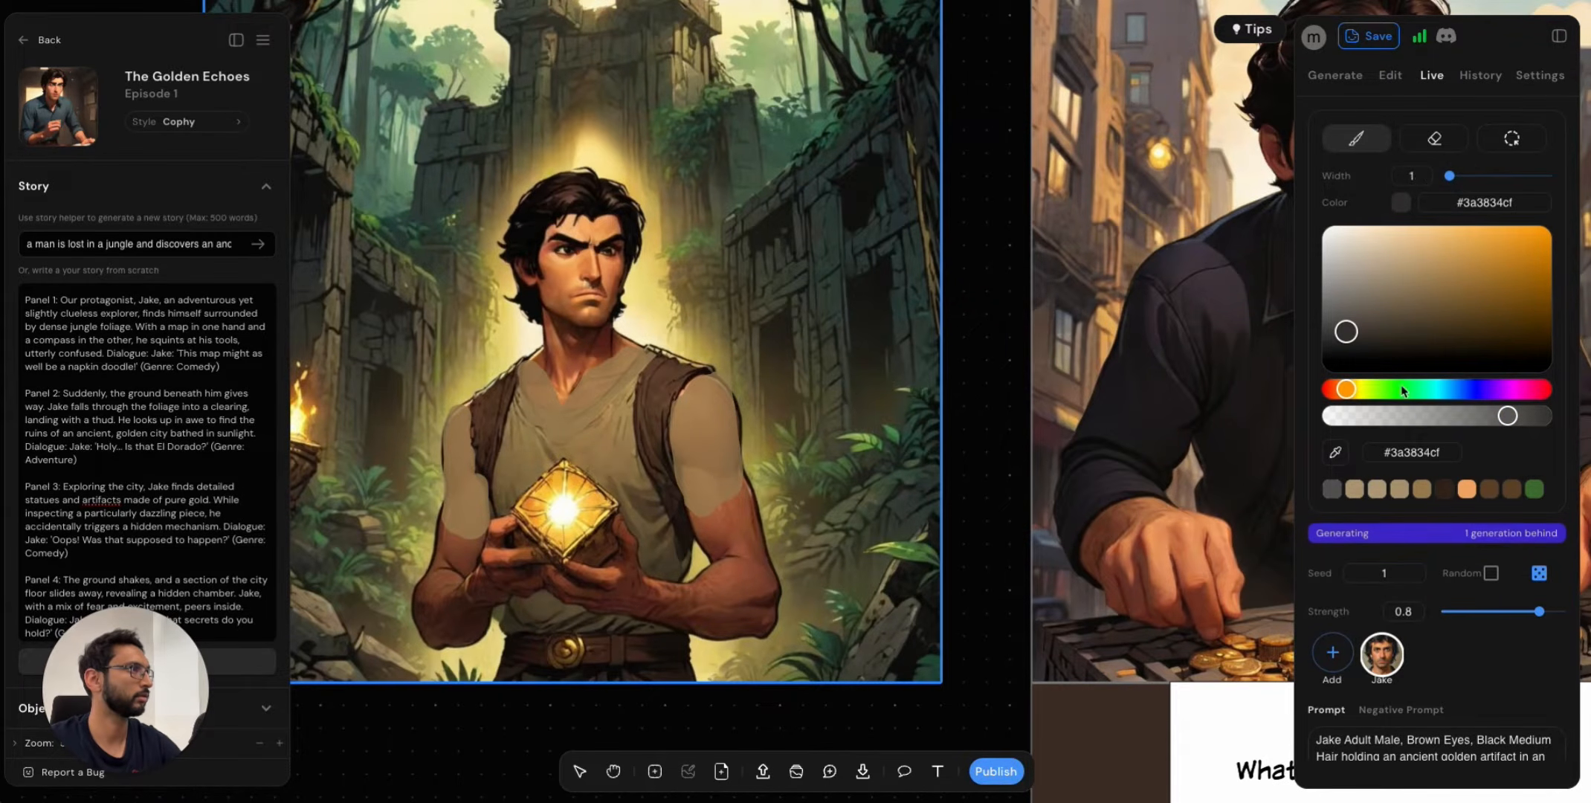
{"action": "left_click", "coordinate": [1353, 492]}
{"action": "left_click_drag", "start_coordinate": [1435, 282], "coordinate": [1430, 325]}
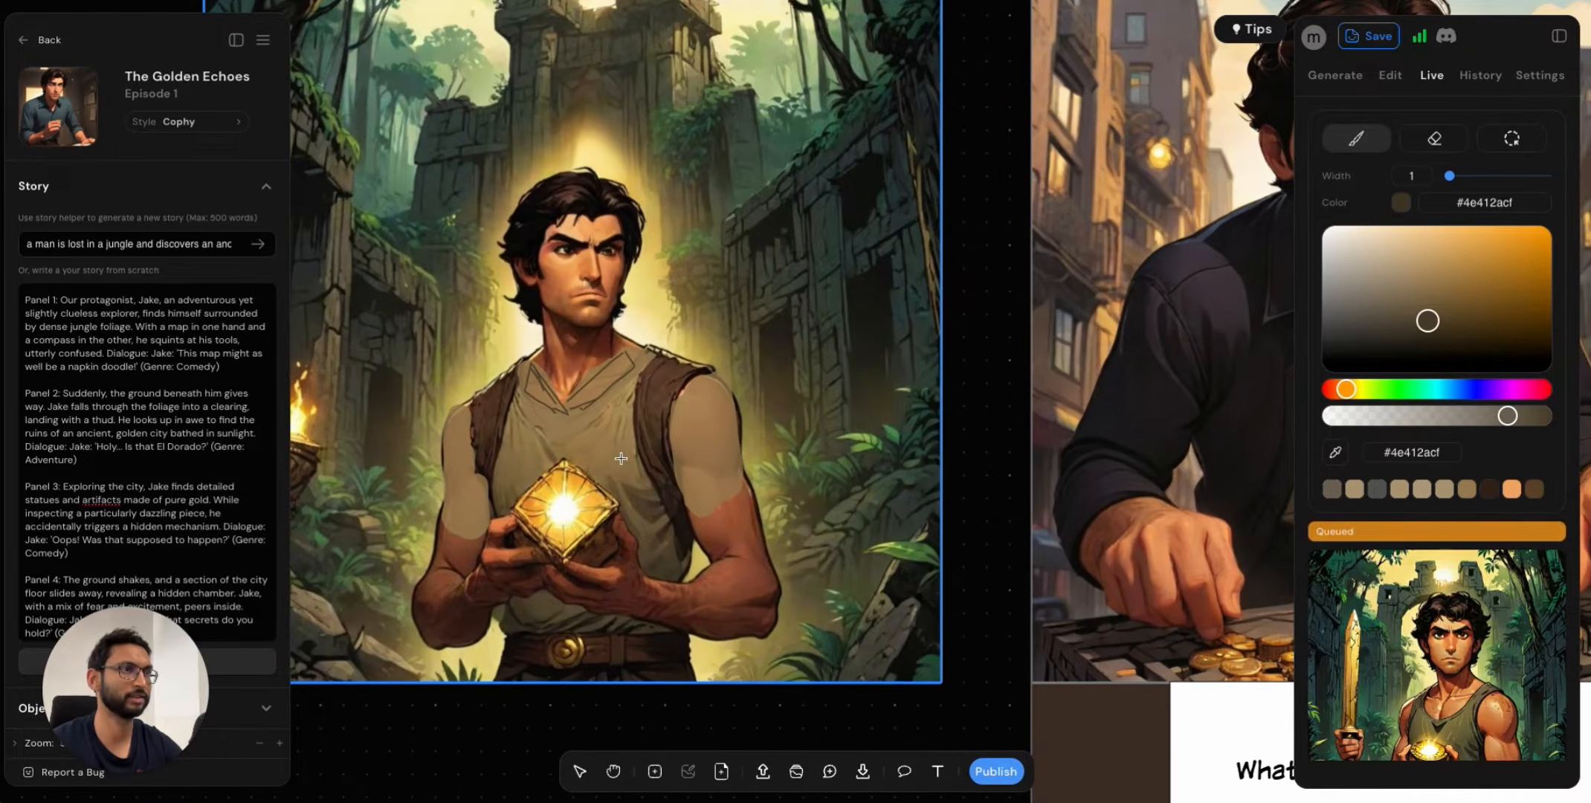
Sample the skin tone #de824e from Jake's hand and paint over the fingers below the artifact with a width 6 brush.
{"action": "scroll", "coordinate": [621, 464], "scroll_direction": "down", "scroll_amount": 1}
{"action": "scroll", "coordinate": [625, 464], "scroll_direction": "down", "scroll_amount": 1}
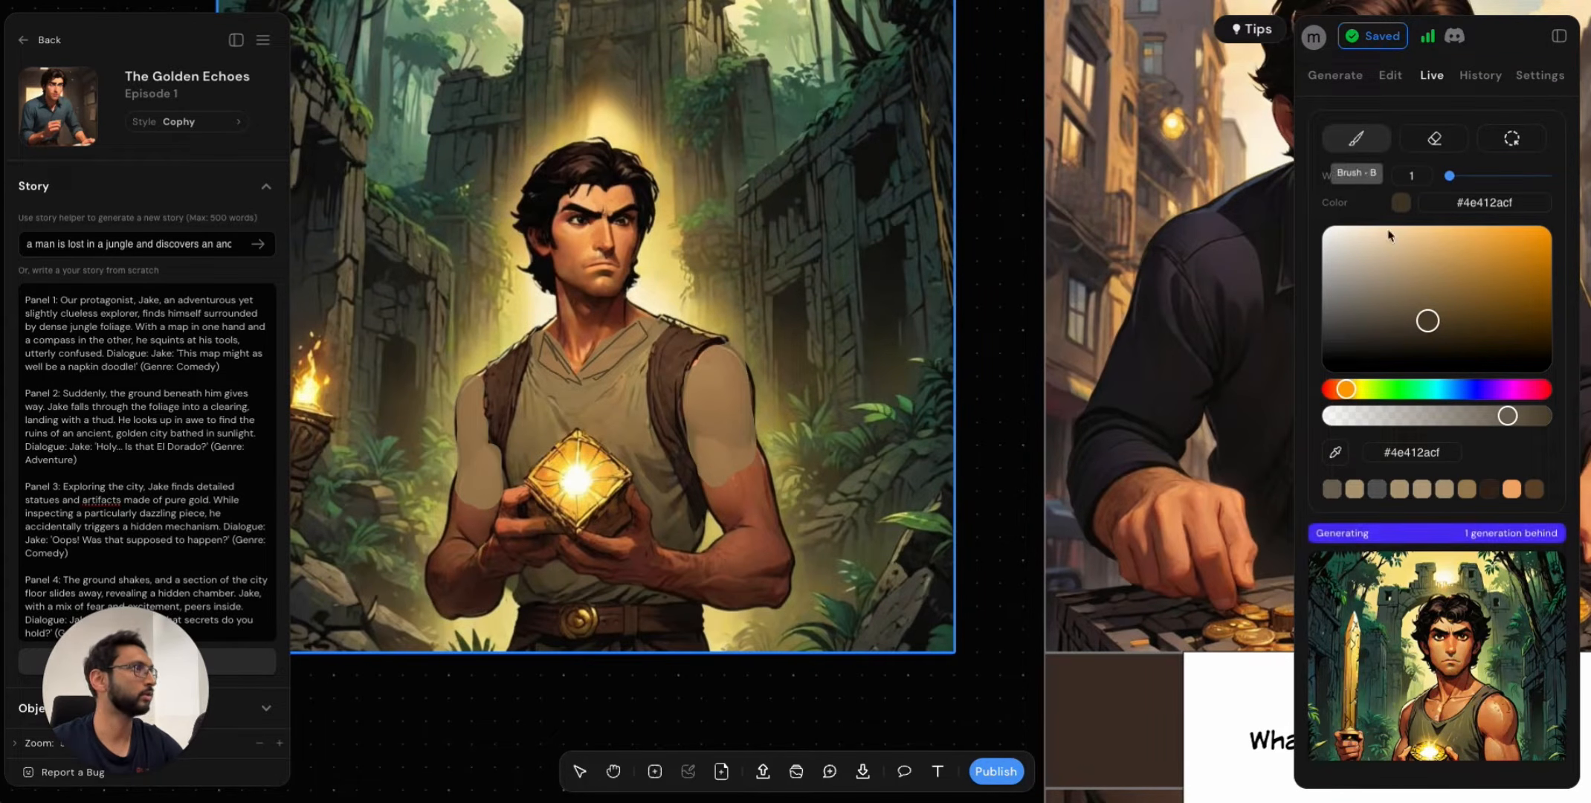
{"action": "left_click", "coordinate": [1336, 453]}
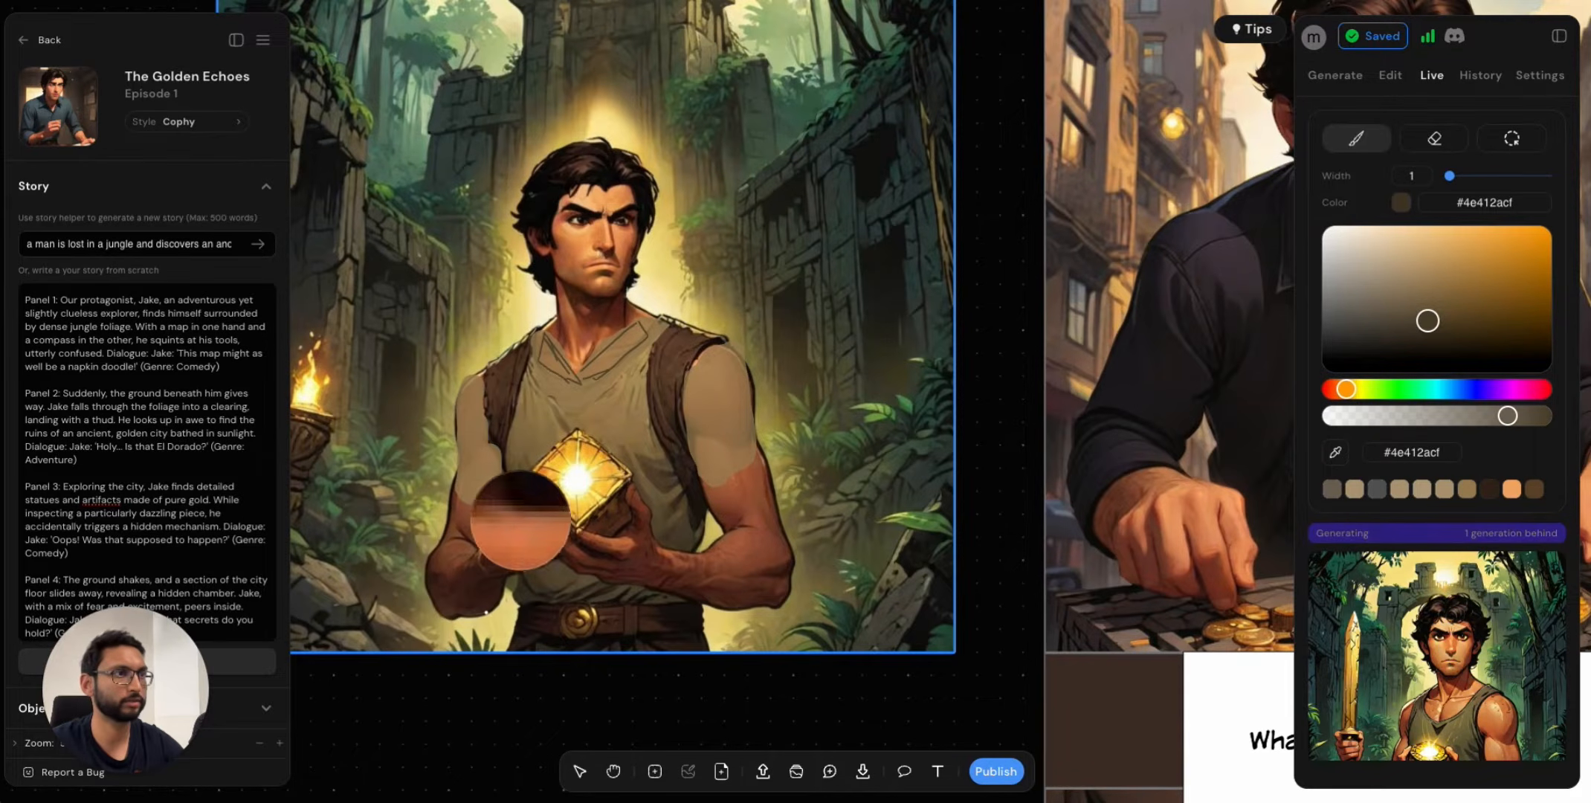
{"action": "left_click", "coordinate": [521, 523]}
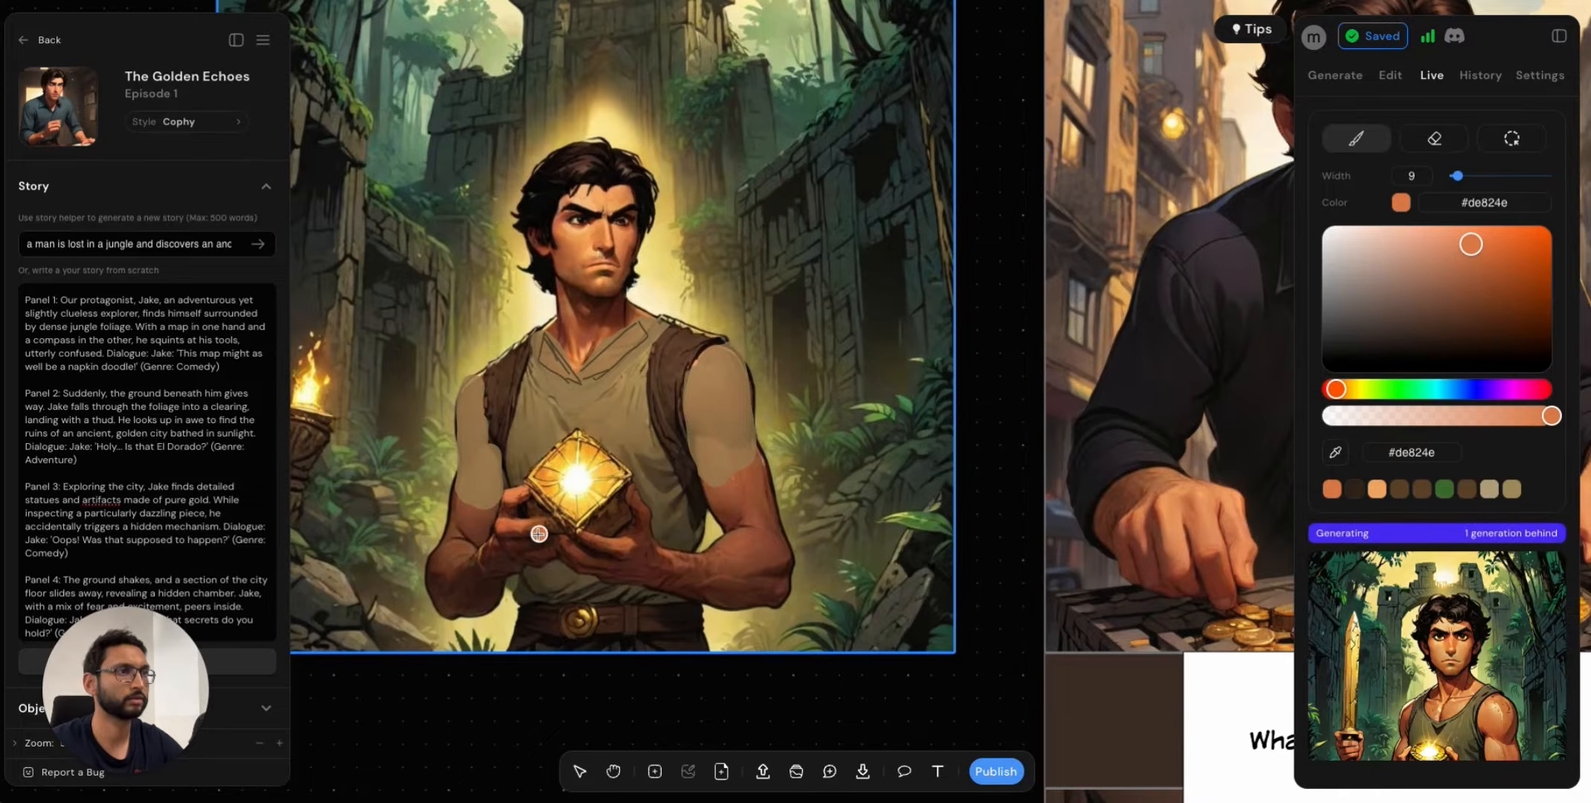
{"action": "scroll", "coordinate": [625, 462], "scroll_direction": "up", "scroll_amount": 1}
{"action": "scroll", "coordinate": [624, 461], "scroll_direction": "up", "scroll_amount": 2}
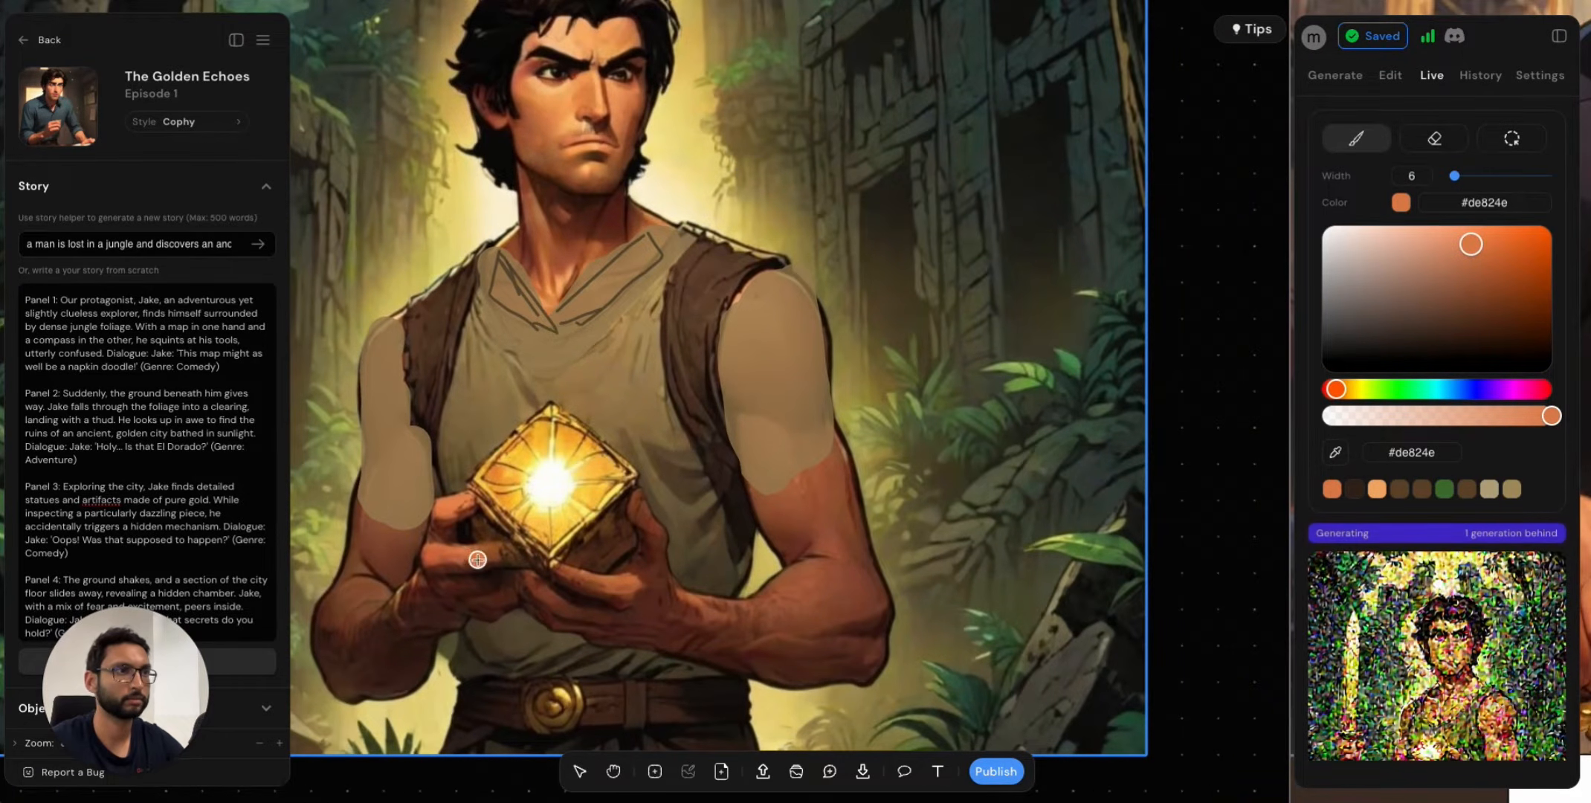
{"action": "mouse_move", "coordinate": [479, 558]}
{"action": "left_mouse_down"}
{"action": "mouse_move", "coordinate": [500, 557]}
{"action": "mouse_move", "coordinate": [485, 582]}
{"action": "mouse_move", "coordinate": [511, 598]}
{"action": "left_mouse_up"}
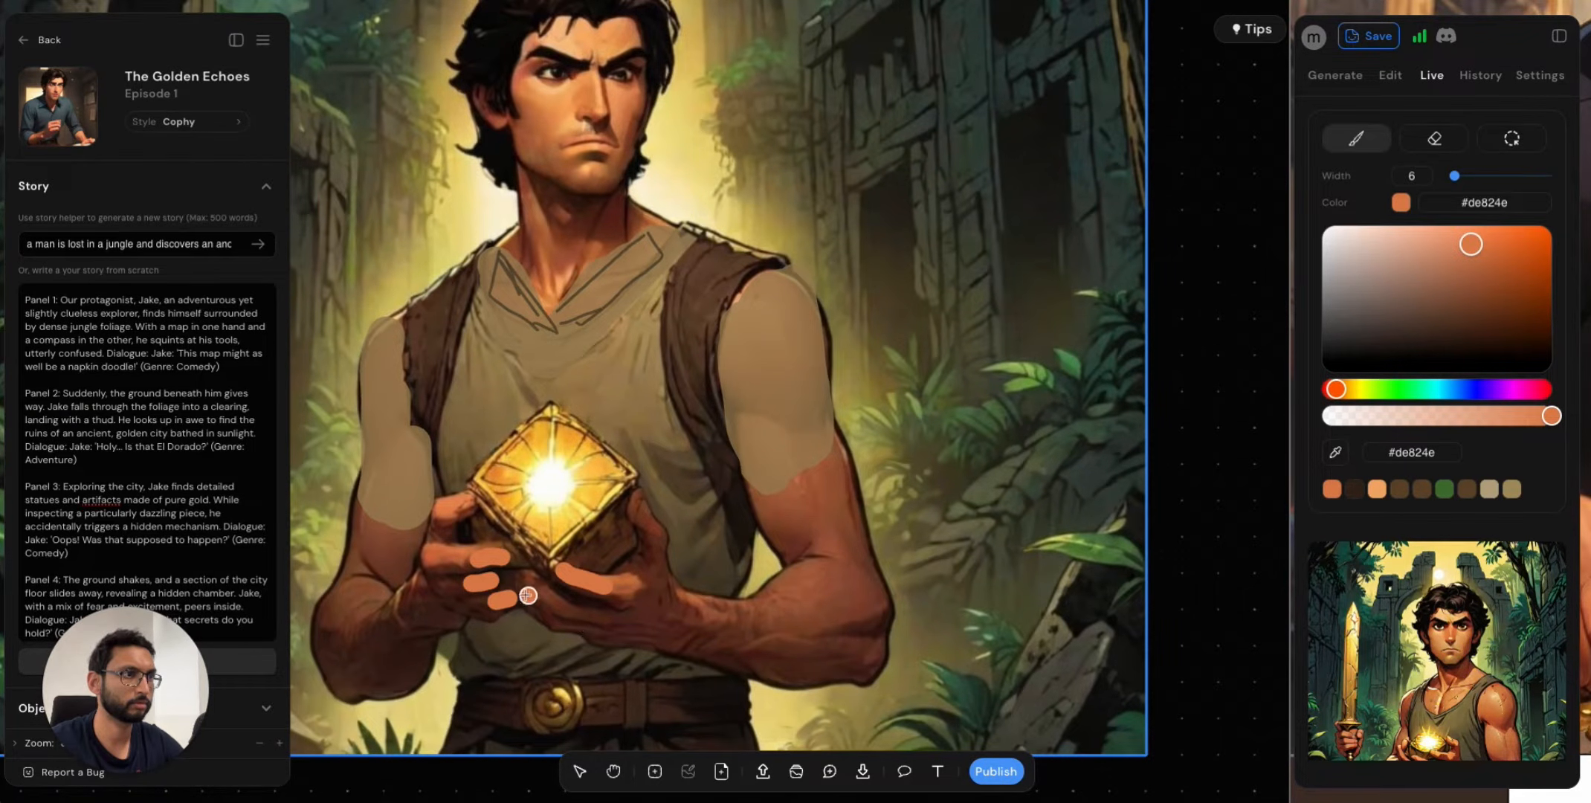
{"action": "mouse_move", "coordinate": [493, 582]}
{"action": "left_mouse_down"}
{"action": "mouse_move", "coordinate": [526, 582]}
{"action": "mouse_move", "coordinate": [560, 614]}
{"action": "left_mouse_up"}
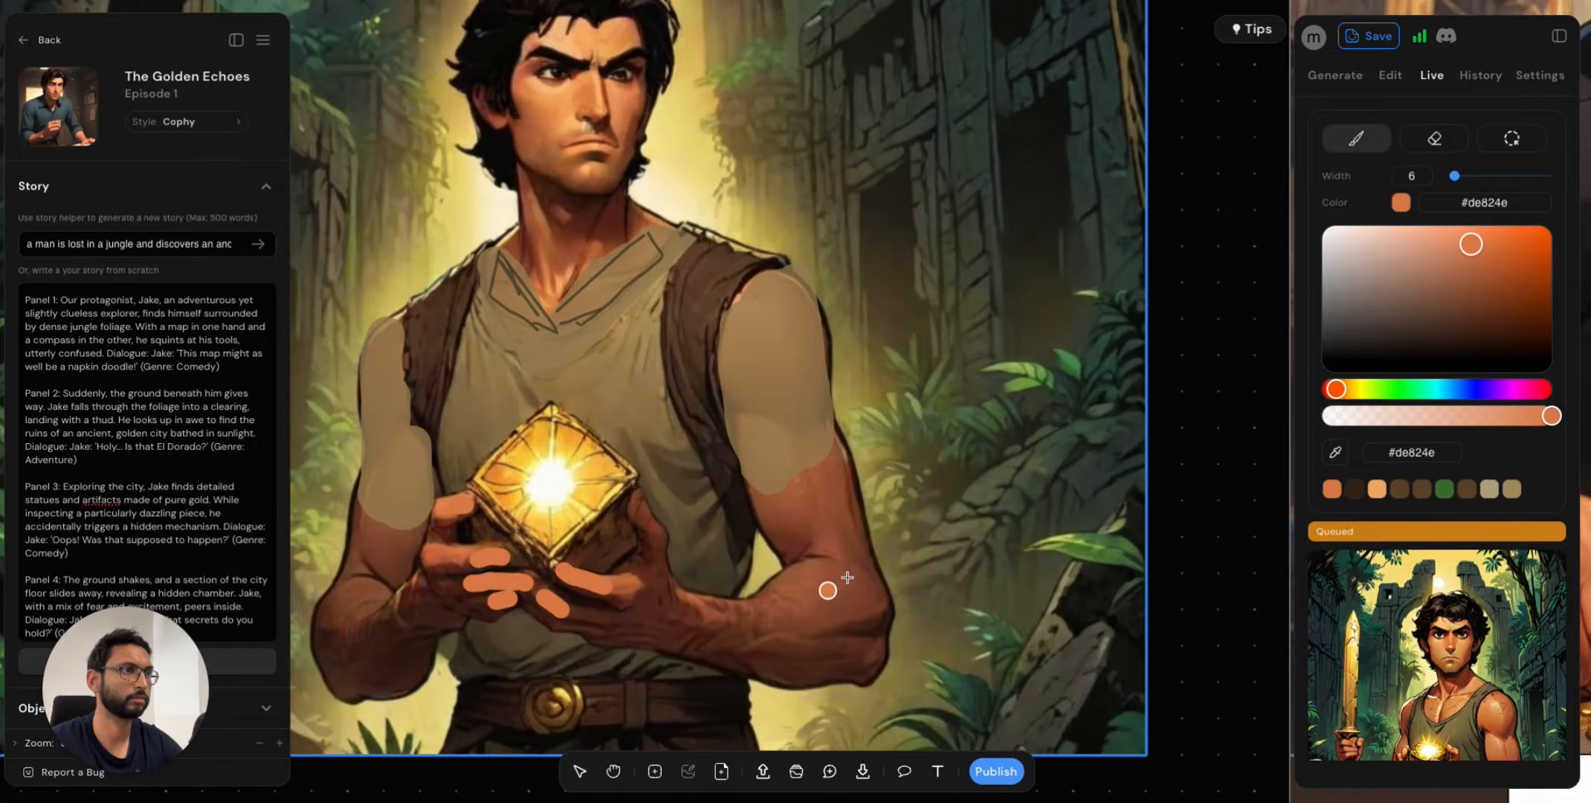
Mask Jake's whole figure and the artifact with a mask brush width of 50, and set the Live strength to 0.53.
{"action": "scroll", "coordinate": [864, 547], "scroll_direction": "down", "scroll_amount": 3}
{"action": "left_click", "coordinate": [1511, 139]}
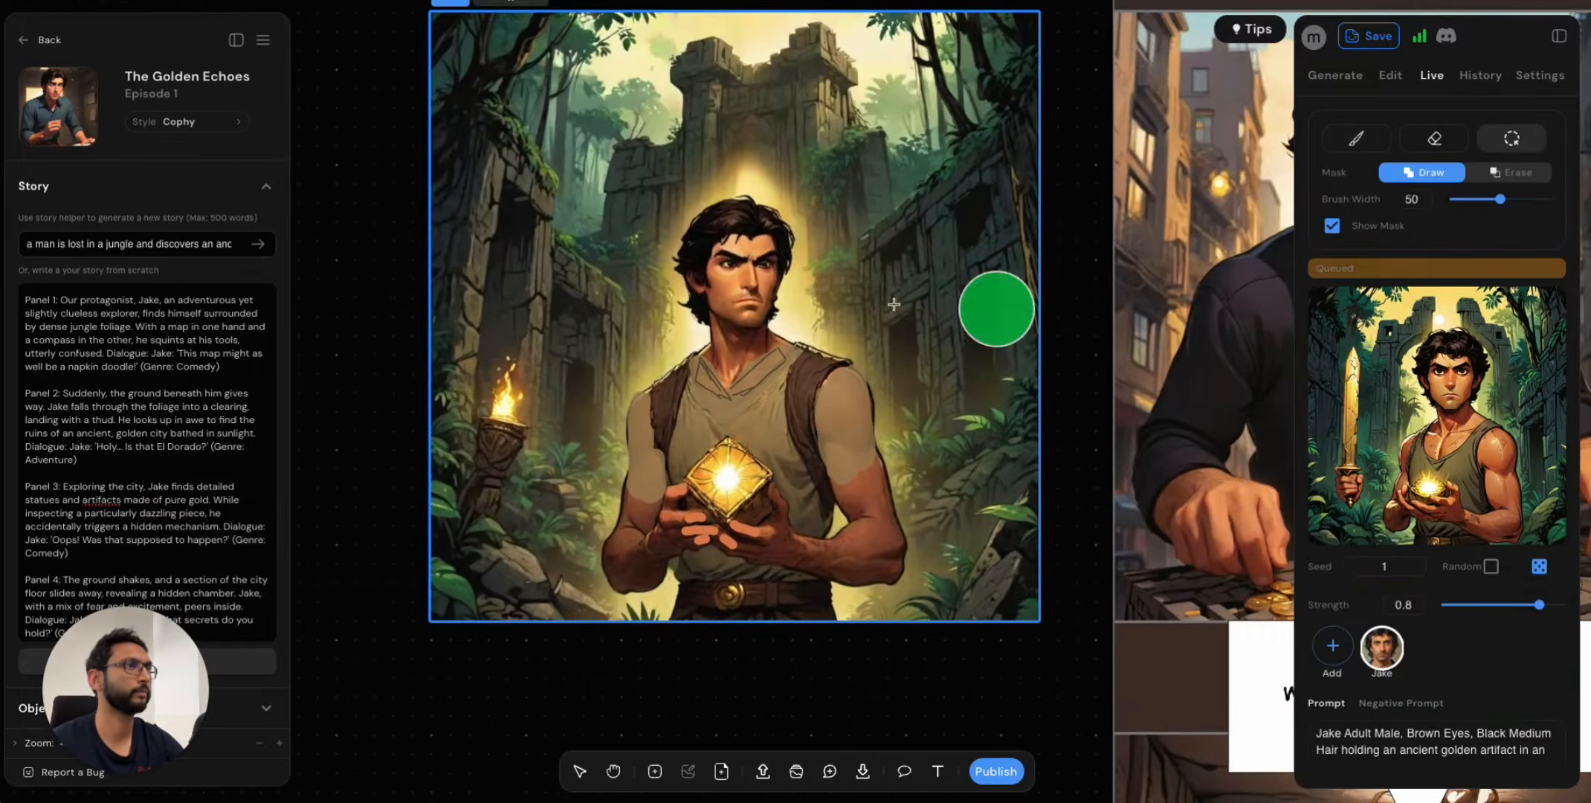
{"action": "mouse_move", "coordinate": [758, 212]}
{"action": "left_mouse_down"}
{"action": "mouse_move", "coordinate": [708, 249]}
{"action": "mouse_move", "coordinate": [717, 346]}
{"action": "mouse_move", "coordinate": [650, 458]}
{"action": "mouse_move", "coordinate": [637, 569]}
{"action": "mouse_move", "coordinate": [709, 600]}
{"action": "mouse_move", "coordinate": [791, 601]}
{"action": "mouse_move", "coordinate": [864, 574]}
{"action": "mouse_move", "coordinate": [879, 542]}
{"action": "mouse_move", "coordinate": [825, 369]}
{"action": "mouse_move", "coordinate": [753, 363]}
{"action": "mouse_move", "coordinate": [713, 517]}
{"action": "mouse_move", "coordinate": [688, 504]}
{"action": "mouse_move", "coordinate": [758, 622]}
{"action": "mouse_move", "coordinate": [808, 522]}
{"action": "mouse_move", "coordinate": [804, 574]}
{"action": "mouse_move", "coordinate": [735, 483]}
{"action": "left_mouse_up"}
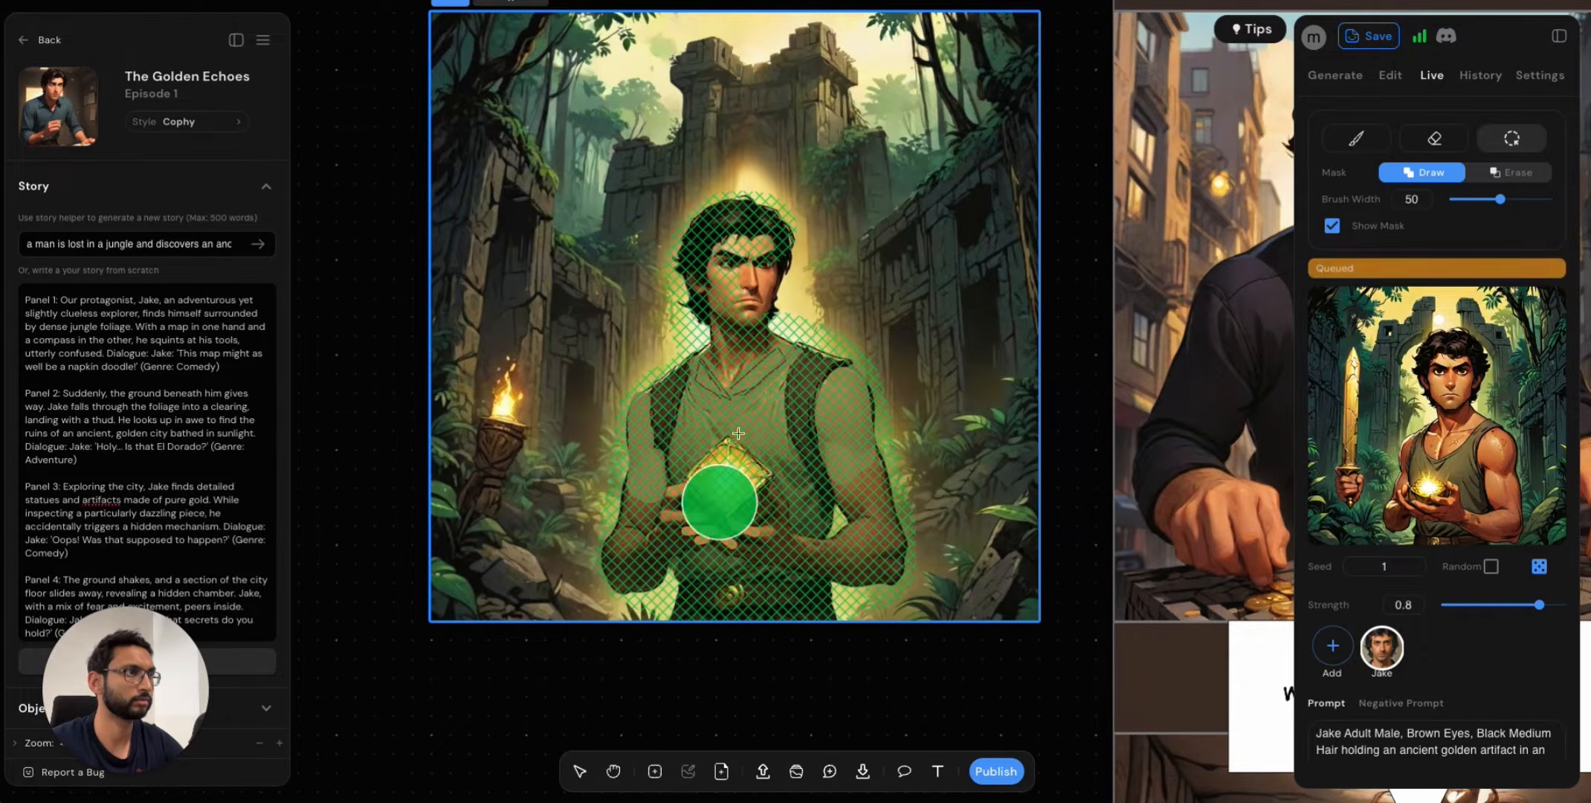
{"action": "scroll", "coordinate": [1435, 446], "scroll_direction": "down", "scroll_amount": 1}
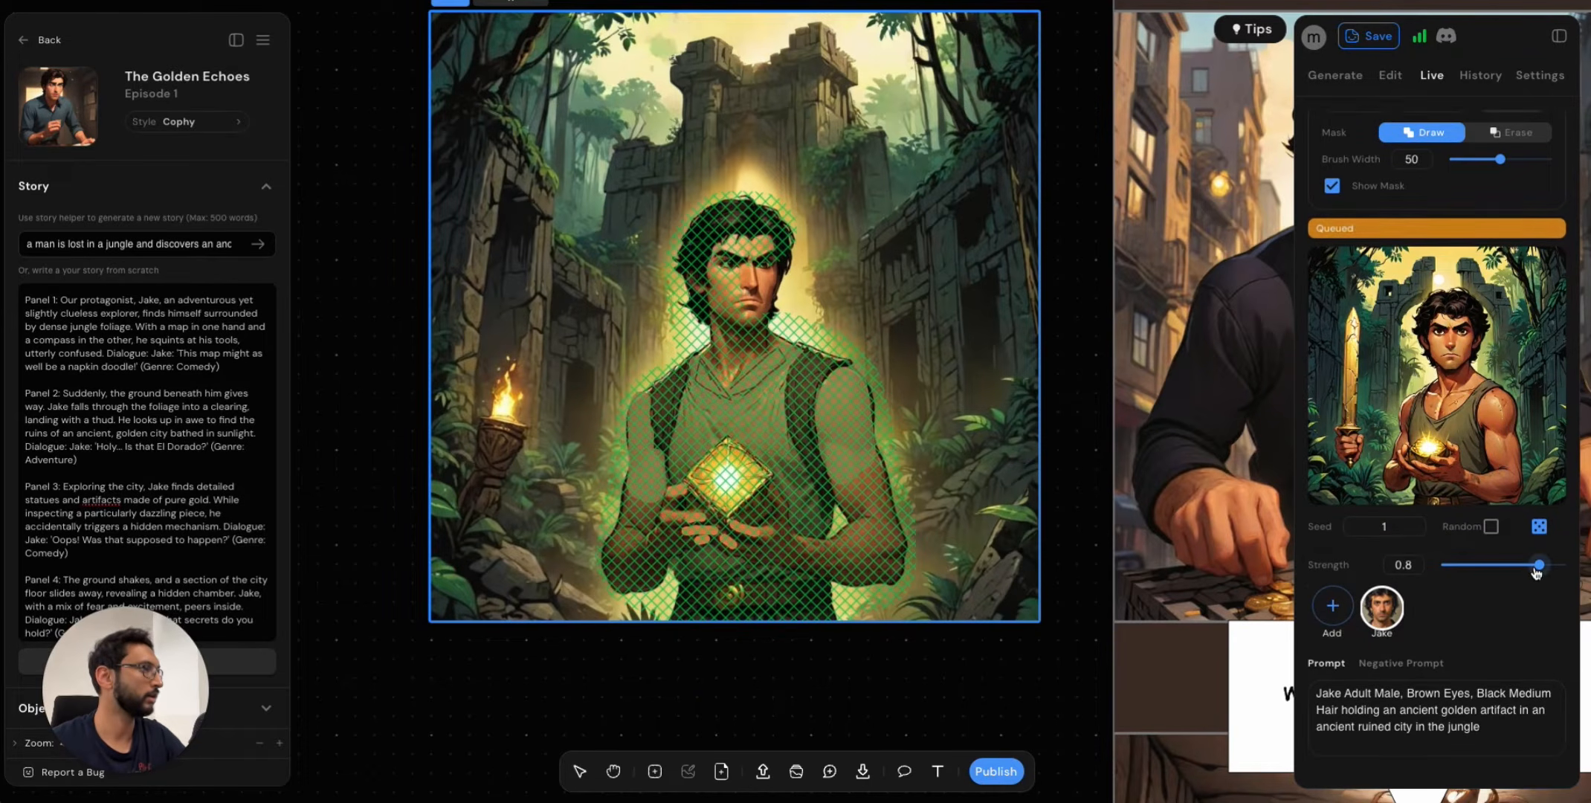
{"action": "left_click_drag", "start_coordinate": [1541, 565], "coordinate": [1507, 569]}
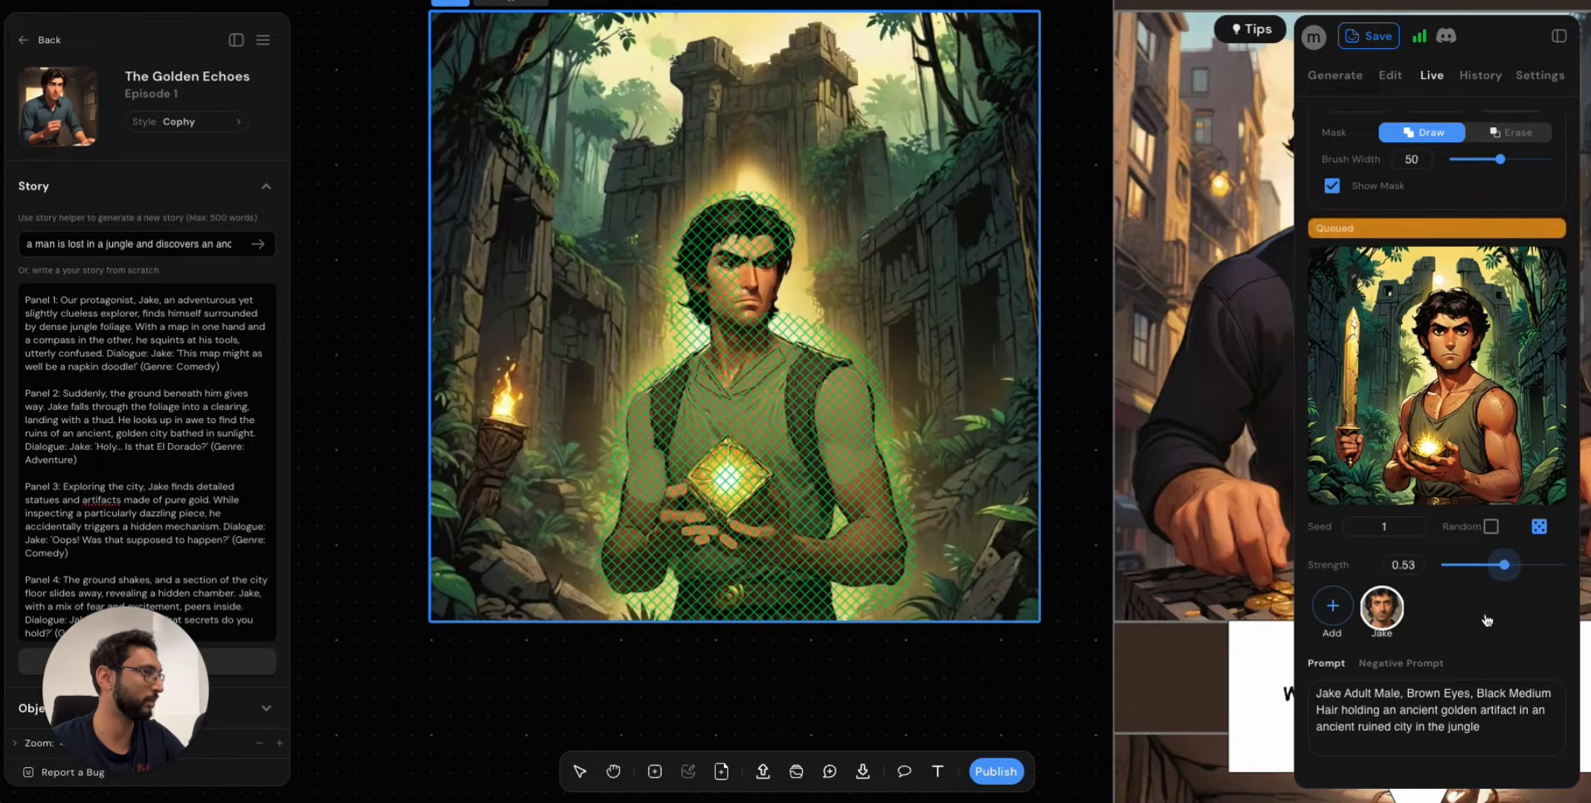
Insert "wearing a khaki shirt and backpack" after "Black Medium Hair" in the prompt.
{"action": "scroll", "coordinate": [1483, 627], "scroll_direction": "down", "scroll_amount": 1}
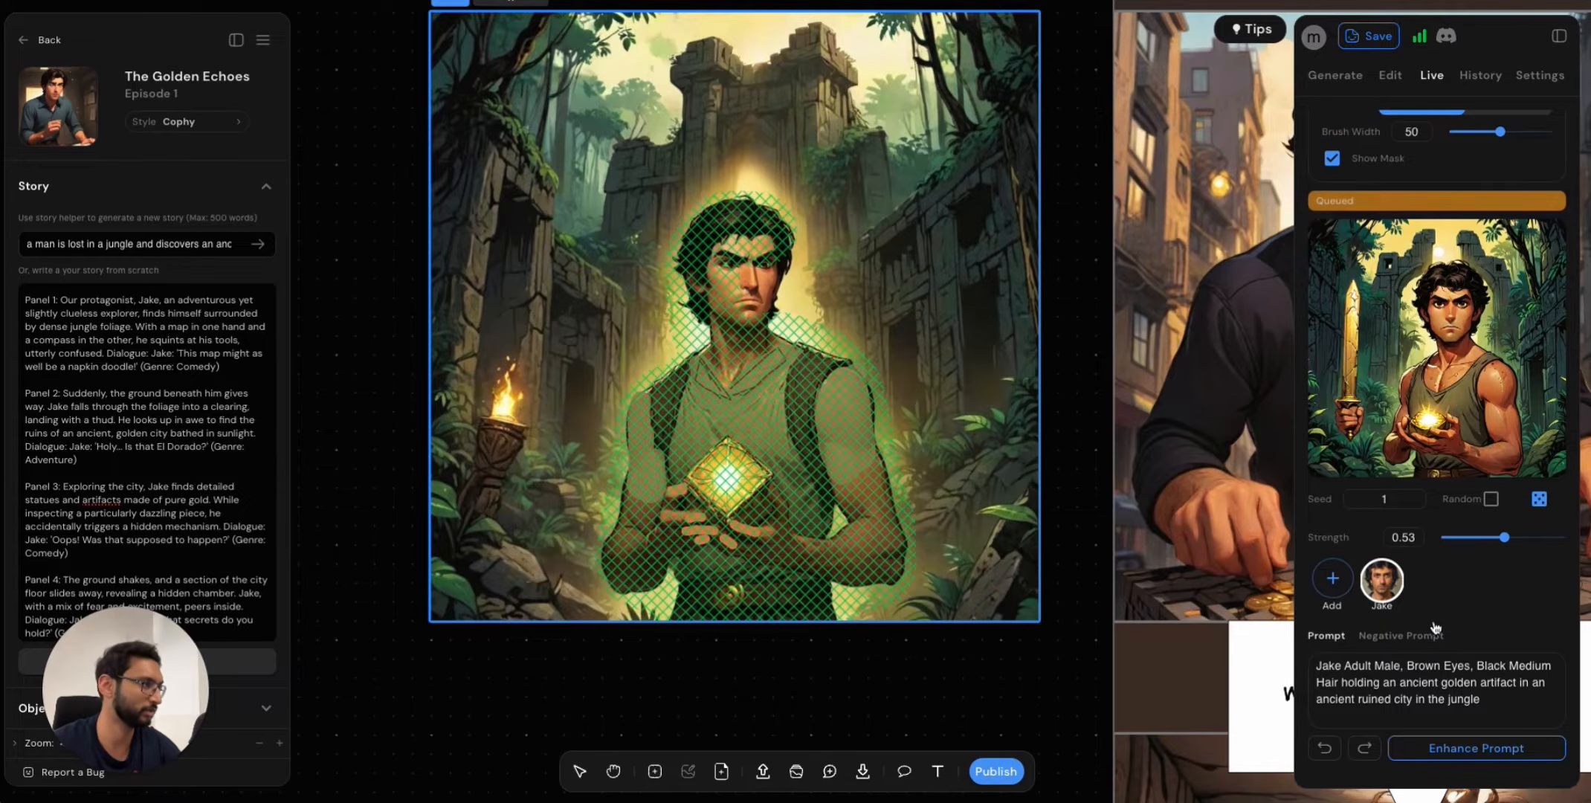
{"action": "left_click", "coordinate": [1480, 699]}
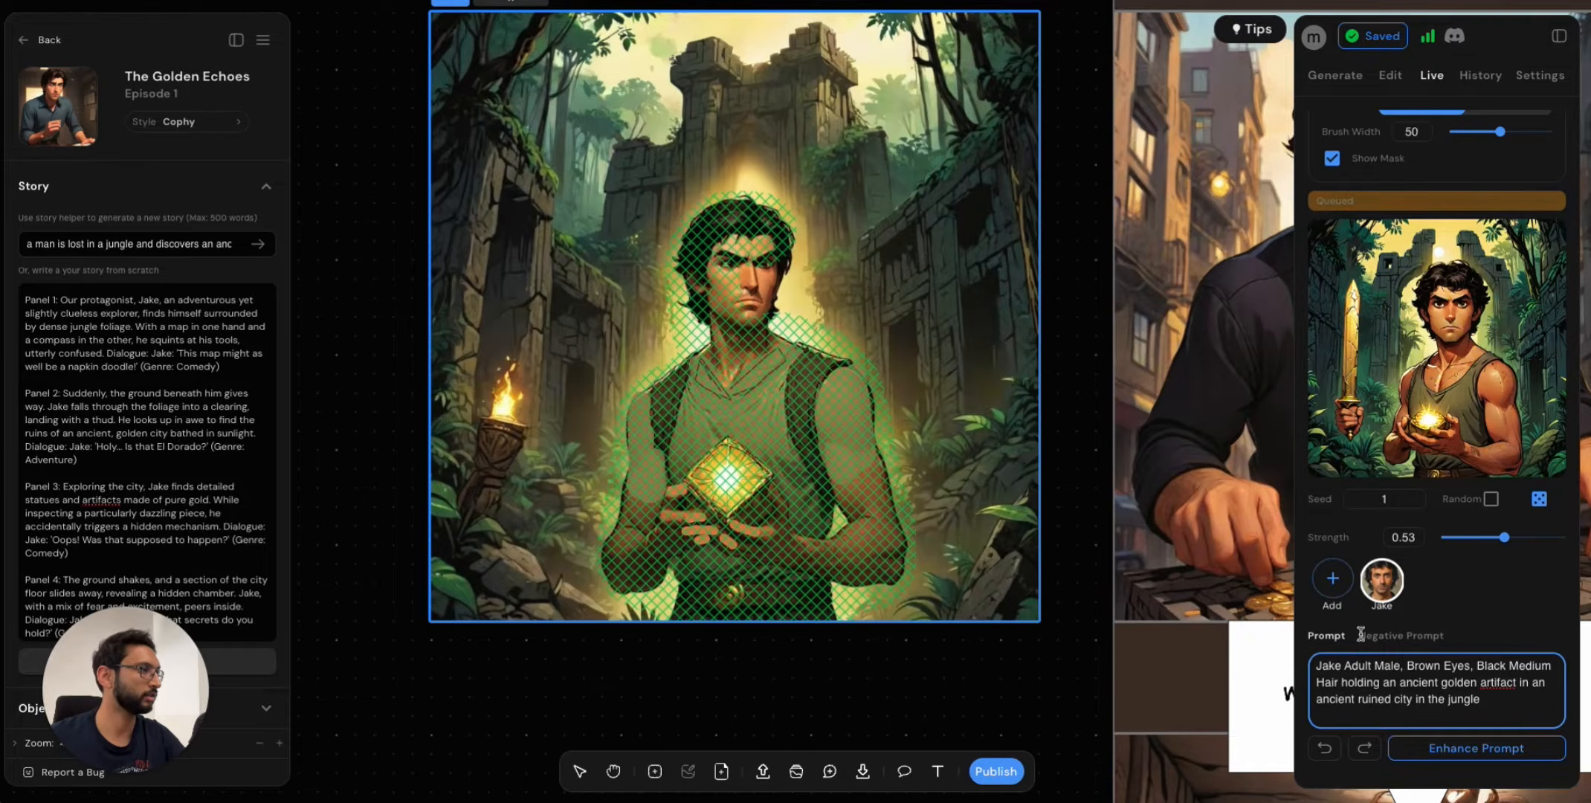
{"action": "mouse_move", "coordinate": [1404, 444]}
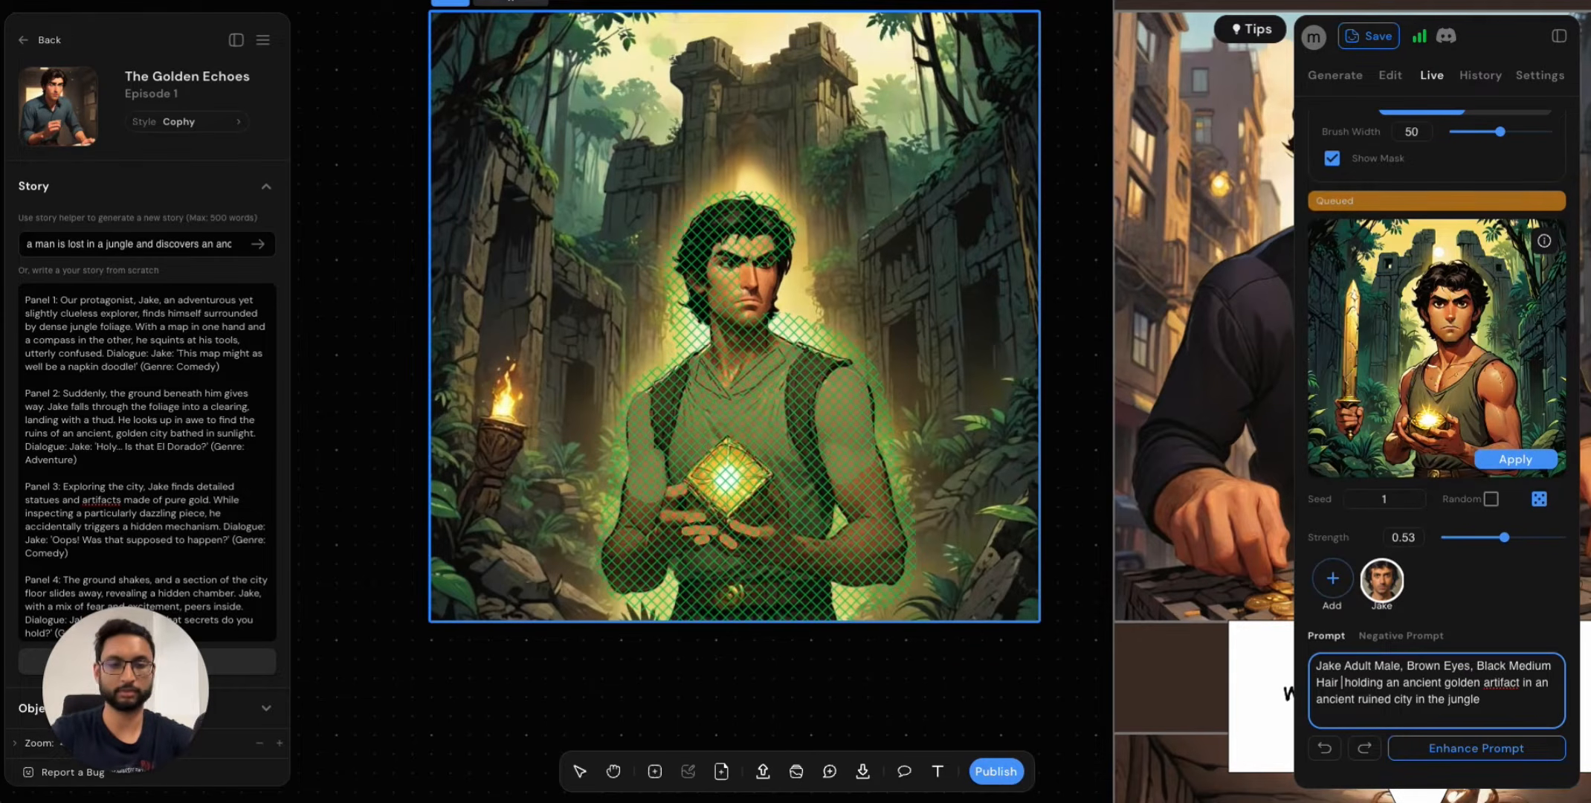
{"action": "type", "text": "wearing a"}
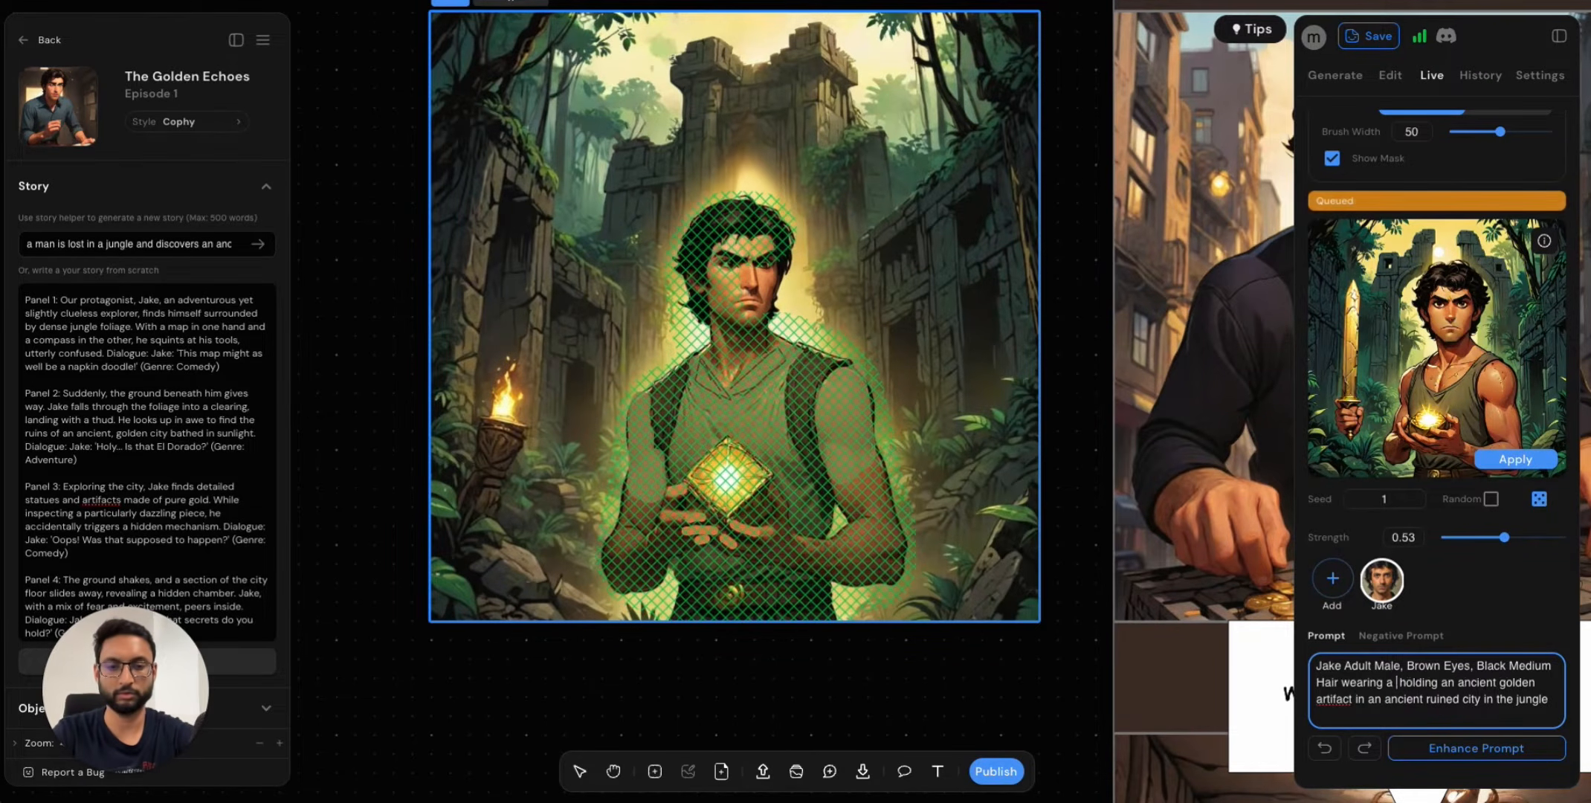
{"action": "type", "text": " khaki shirt"}
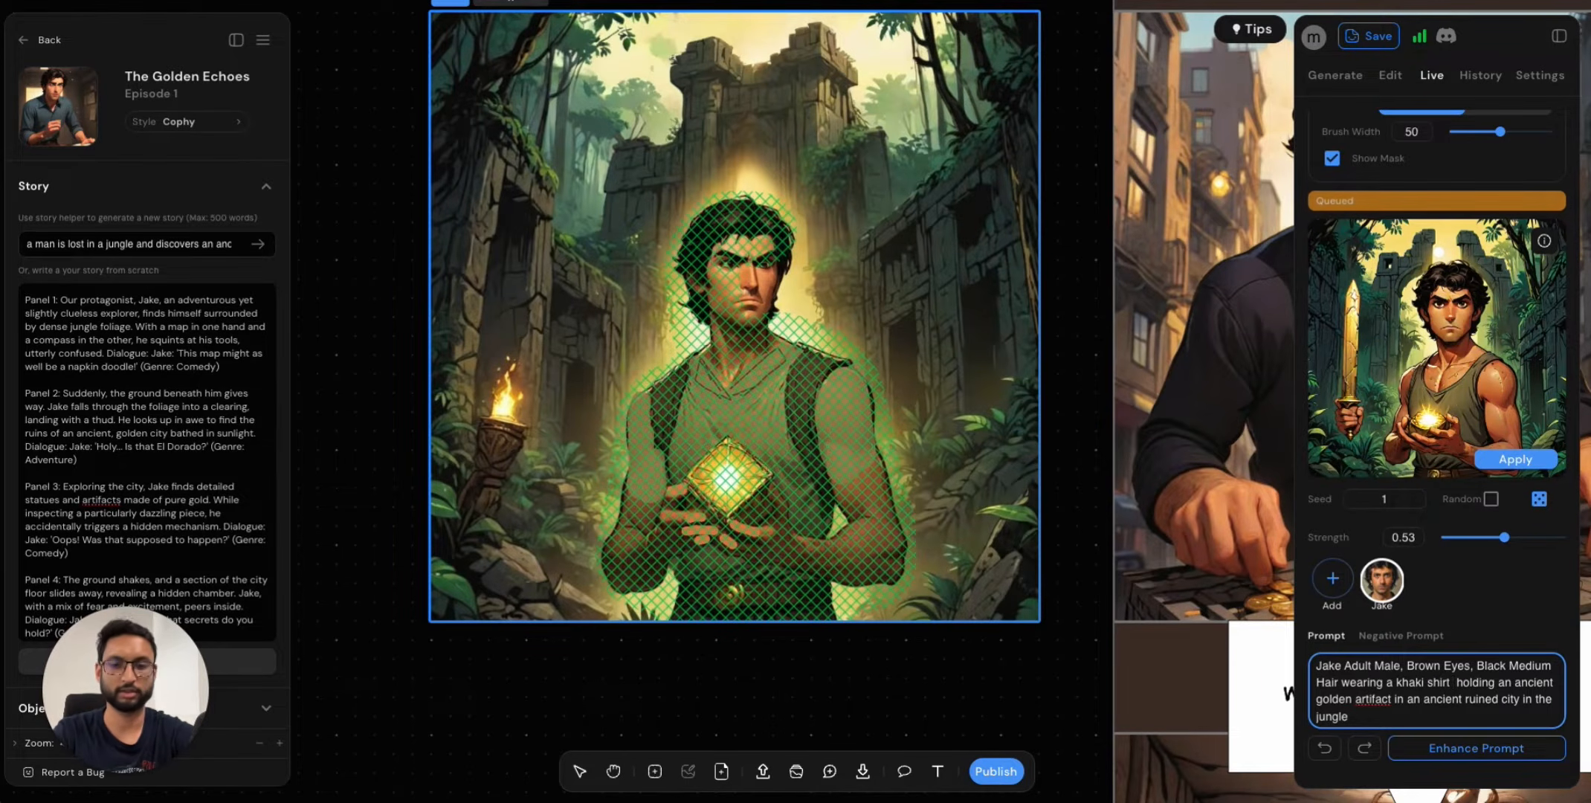
{"action": "type", "text": " and "}
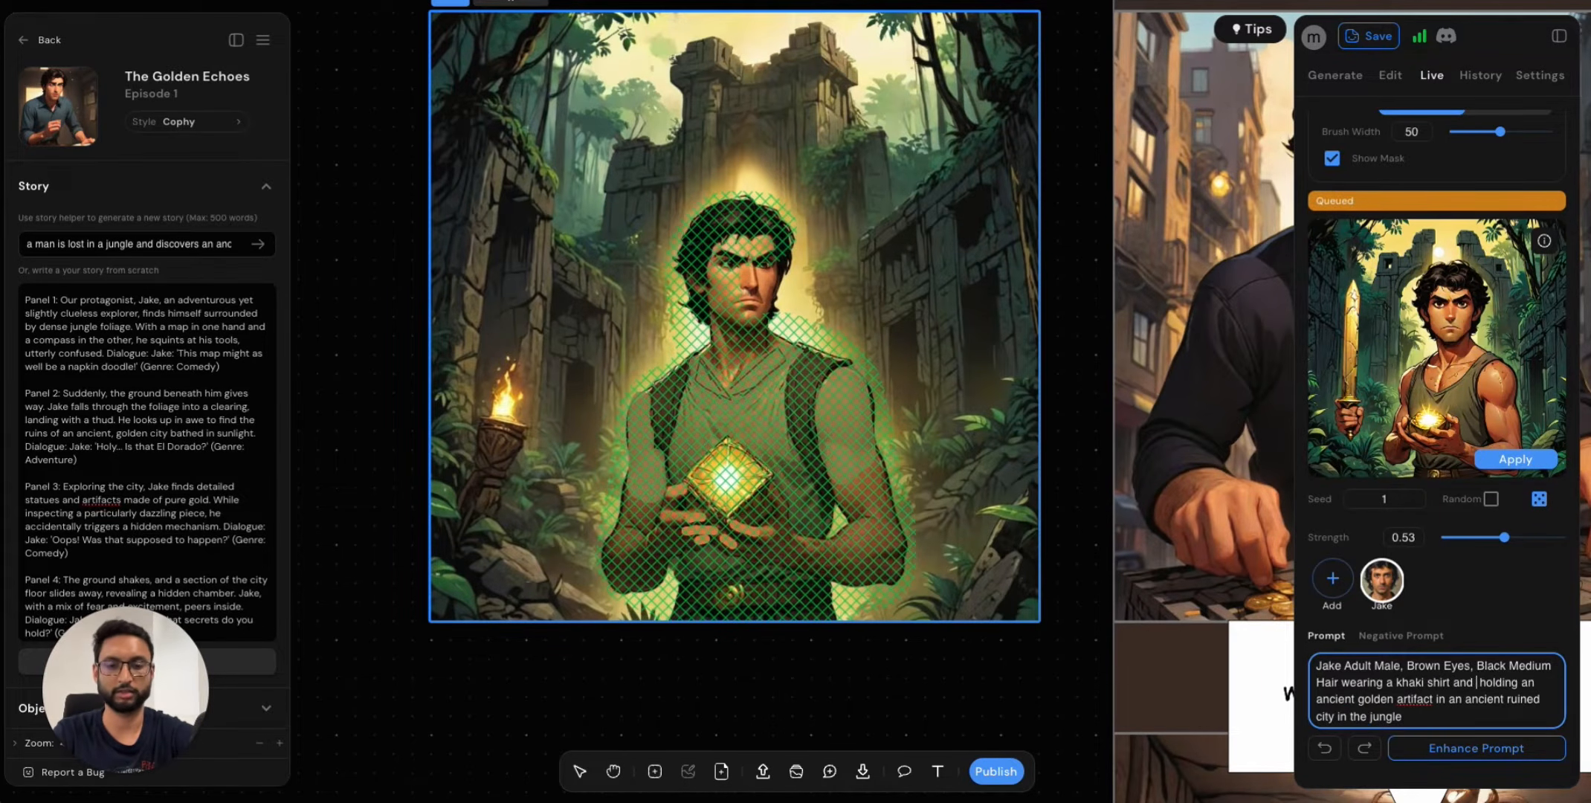
{"action": "type", "text": "backpack"}
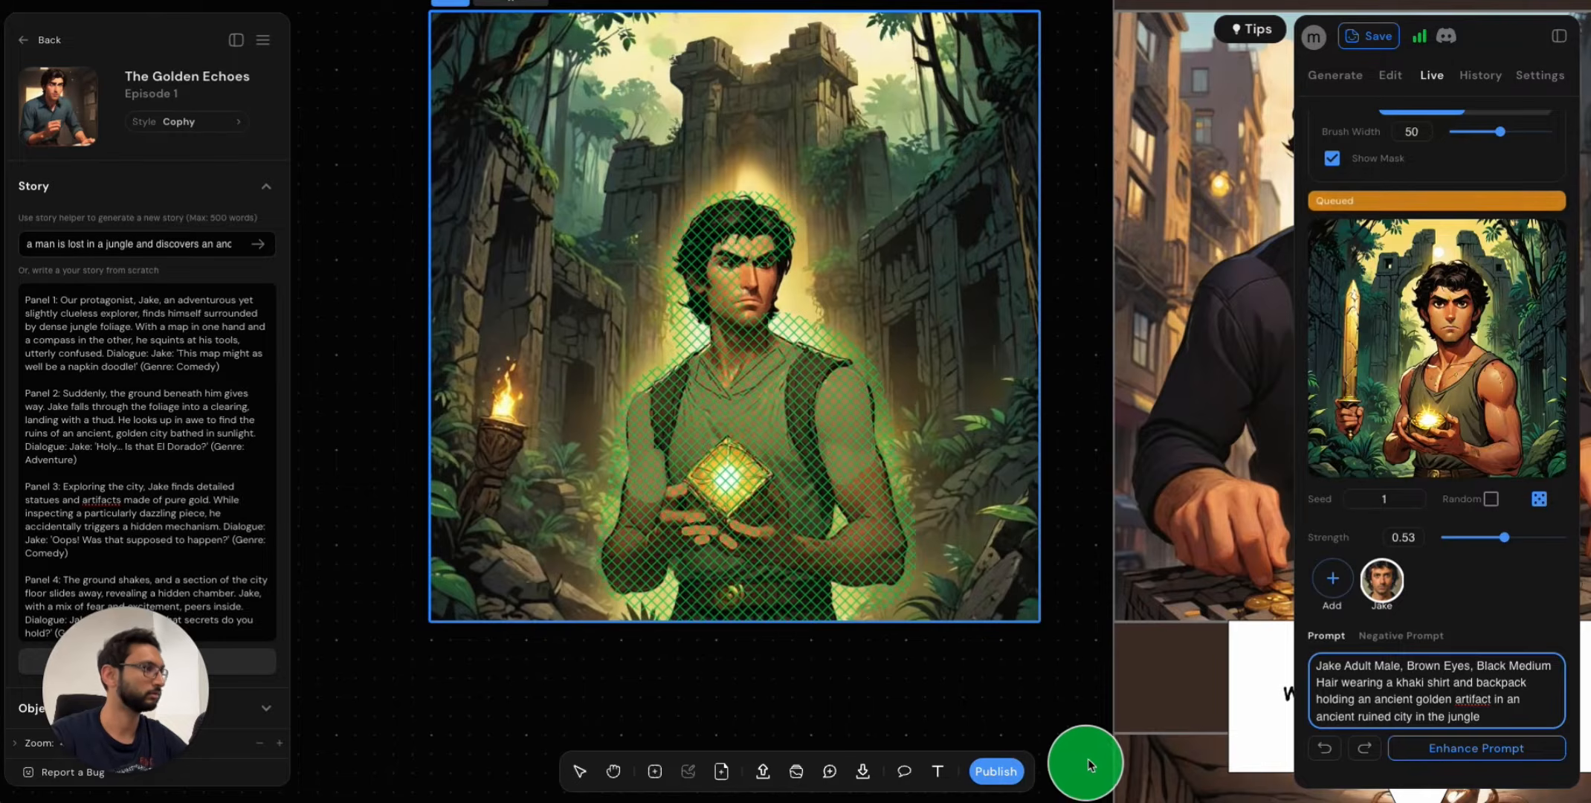
Switch the frame to Edit mode and generate four variations of the masked area at strength 0.4.
{"action": "left_click", "coordinate": [1458, 81]}
{"action": "left_click", "coordinate": [1390, 76]}
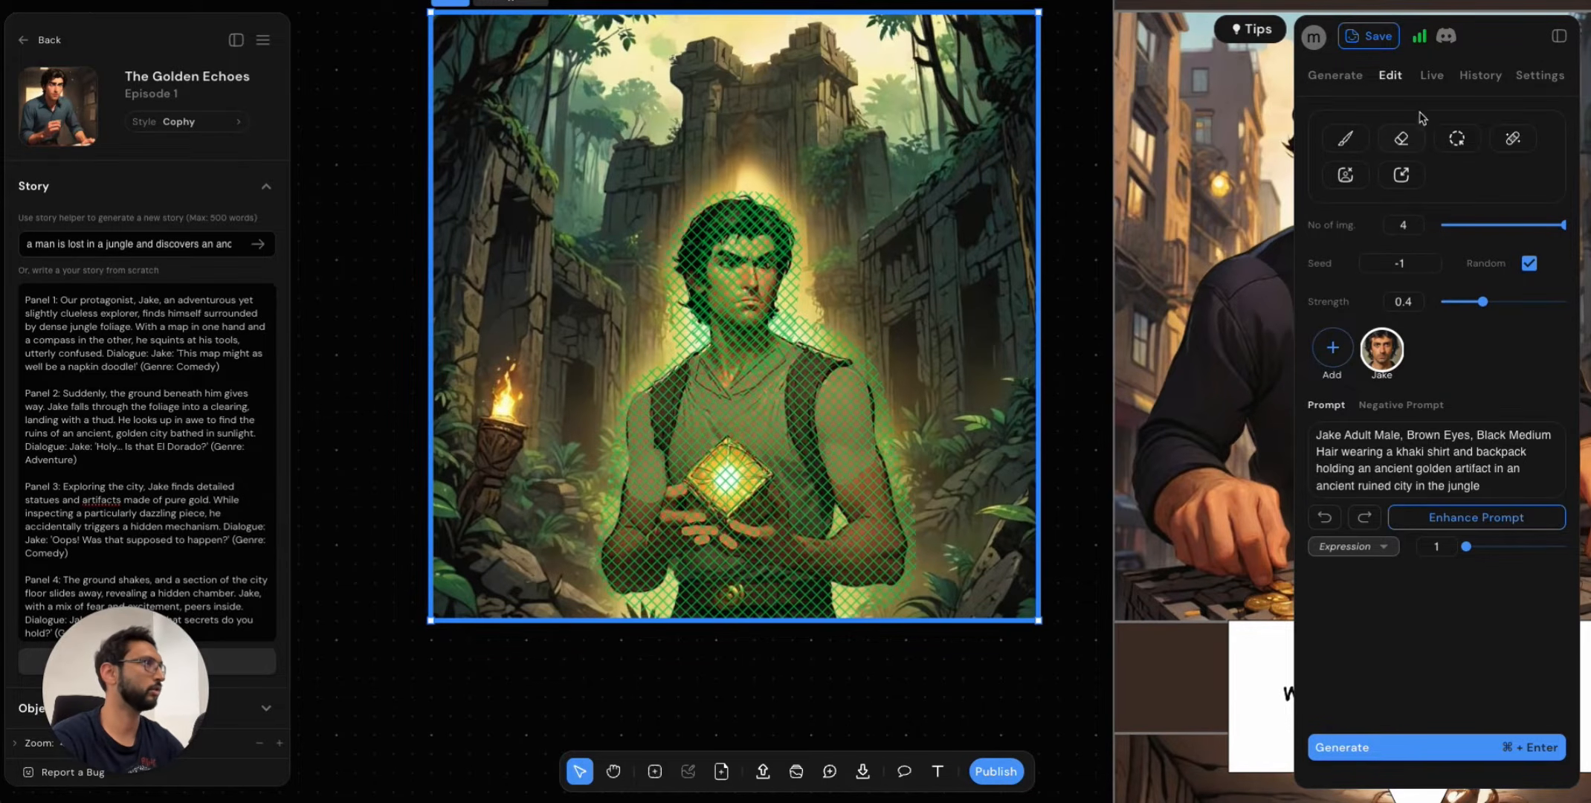
{"action": "left_click", "coordinate": [1396, 751]}
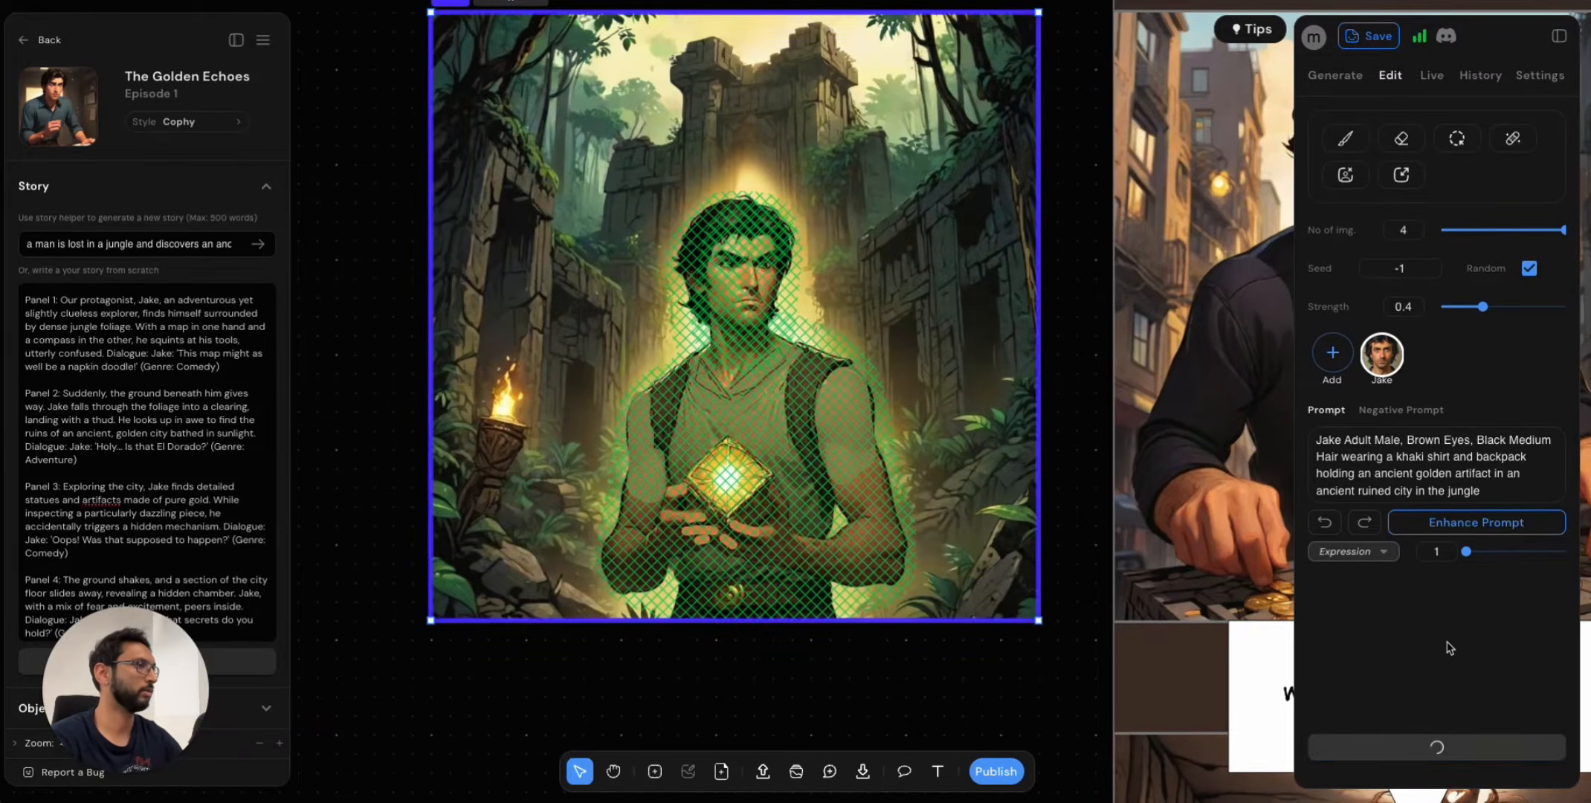
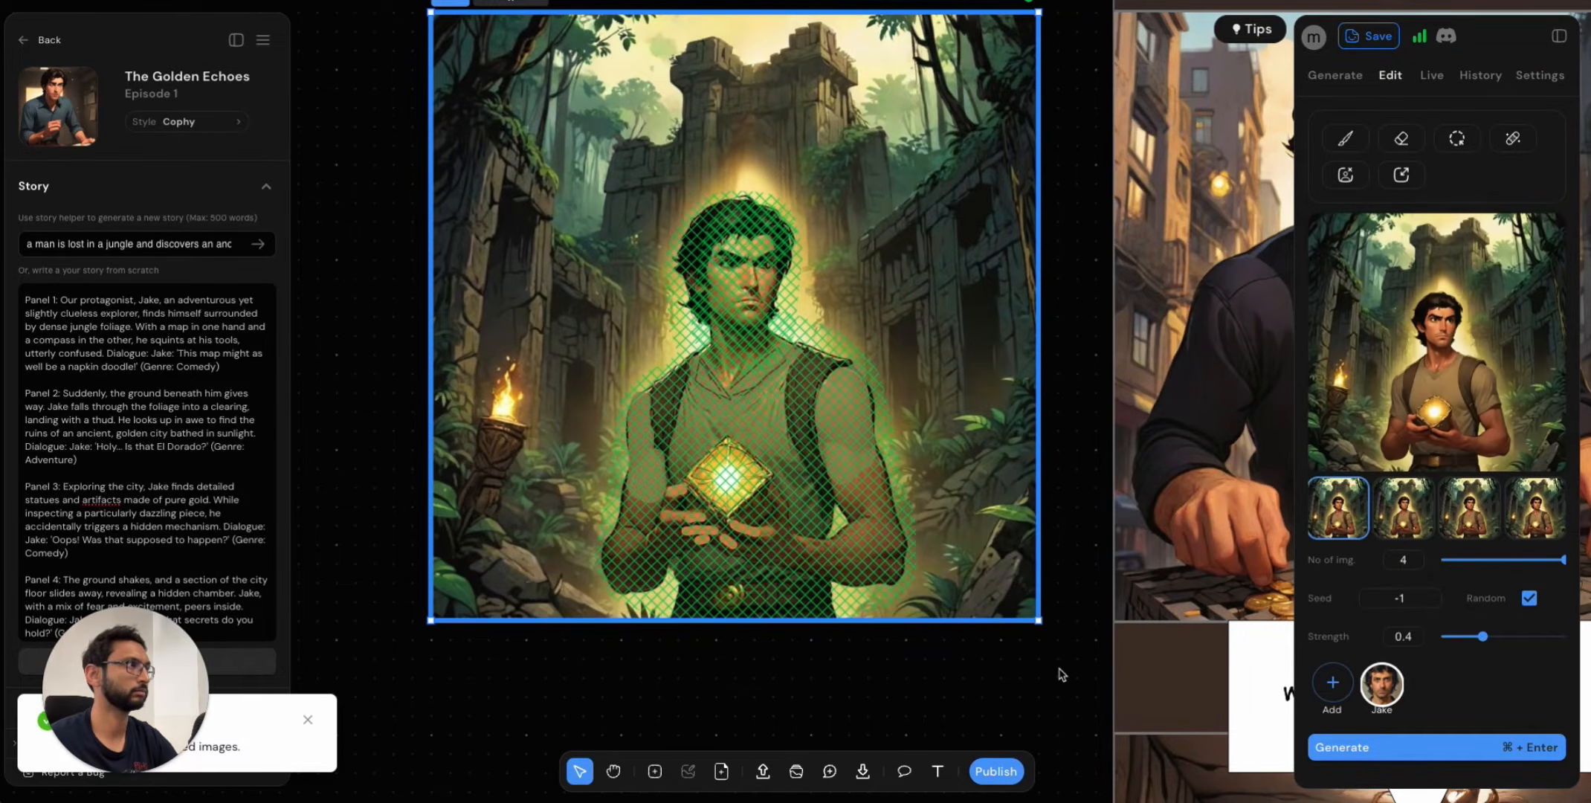
Compare the four generated variations of Jake and apply the fourth one to the frame.
{"action": "mouse_move", "coordinate": [1410, 455]}
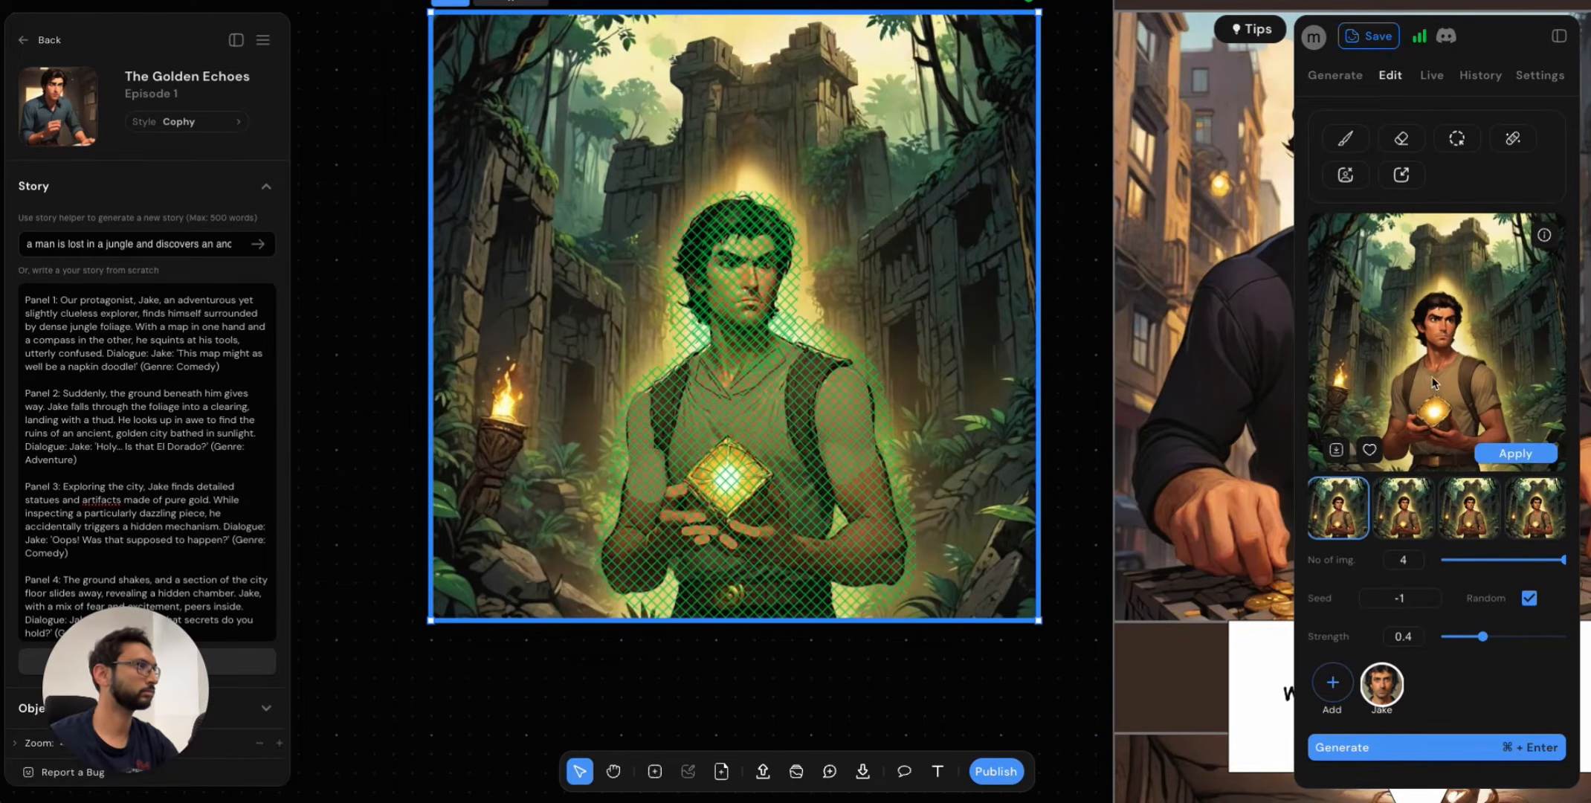
{"action": "scroll", "coordinate": [1434, 383], "scroll_direction": "up", "scroll_amount": 5}
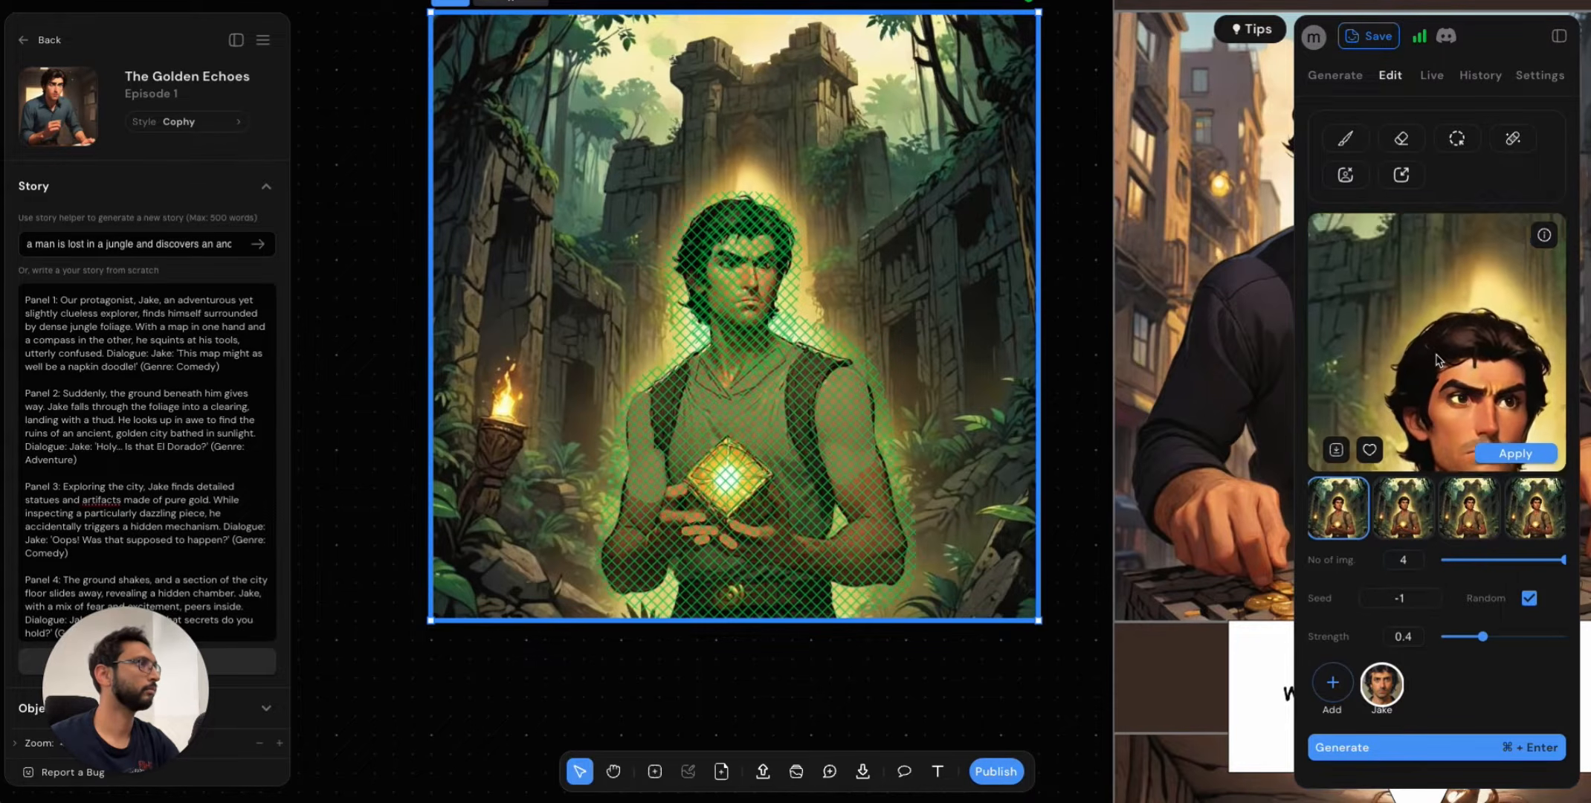
{"action": "scroll", "coordinate": [1436, 360], "scroll_direction": "down", "scroll_amount": 5}
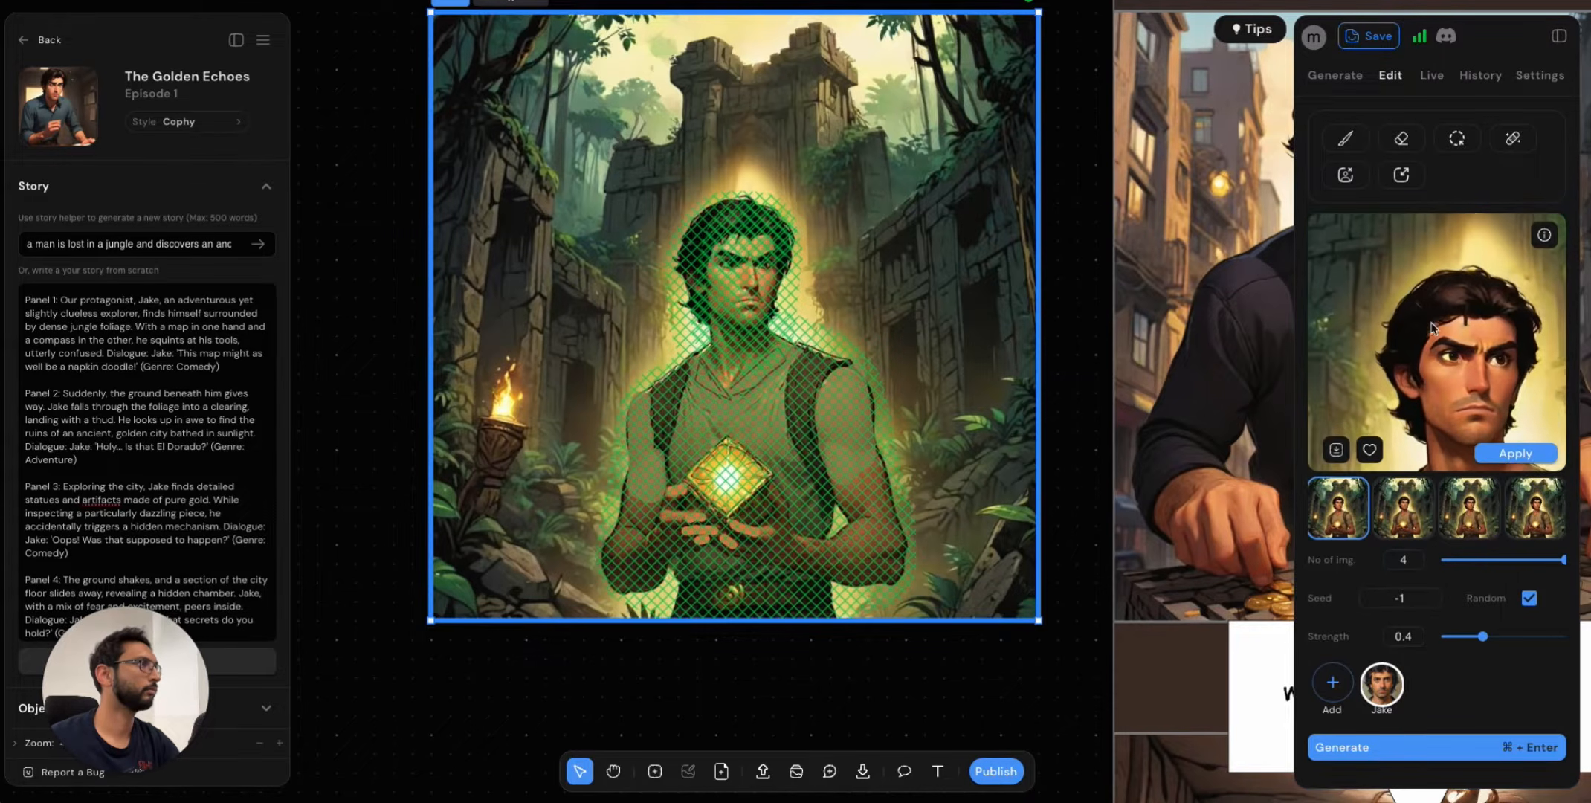
{"action": "left_click", "coordinate": [1422, 489]}
{"action": "mouse_move", "coordinate": [1464, 436]}
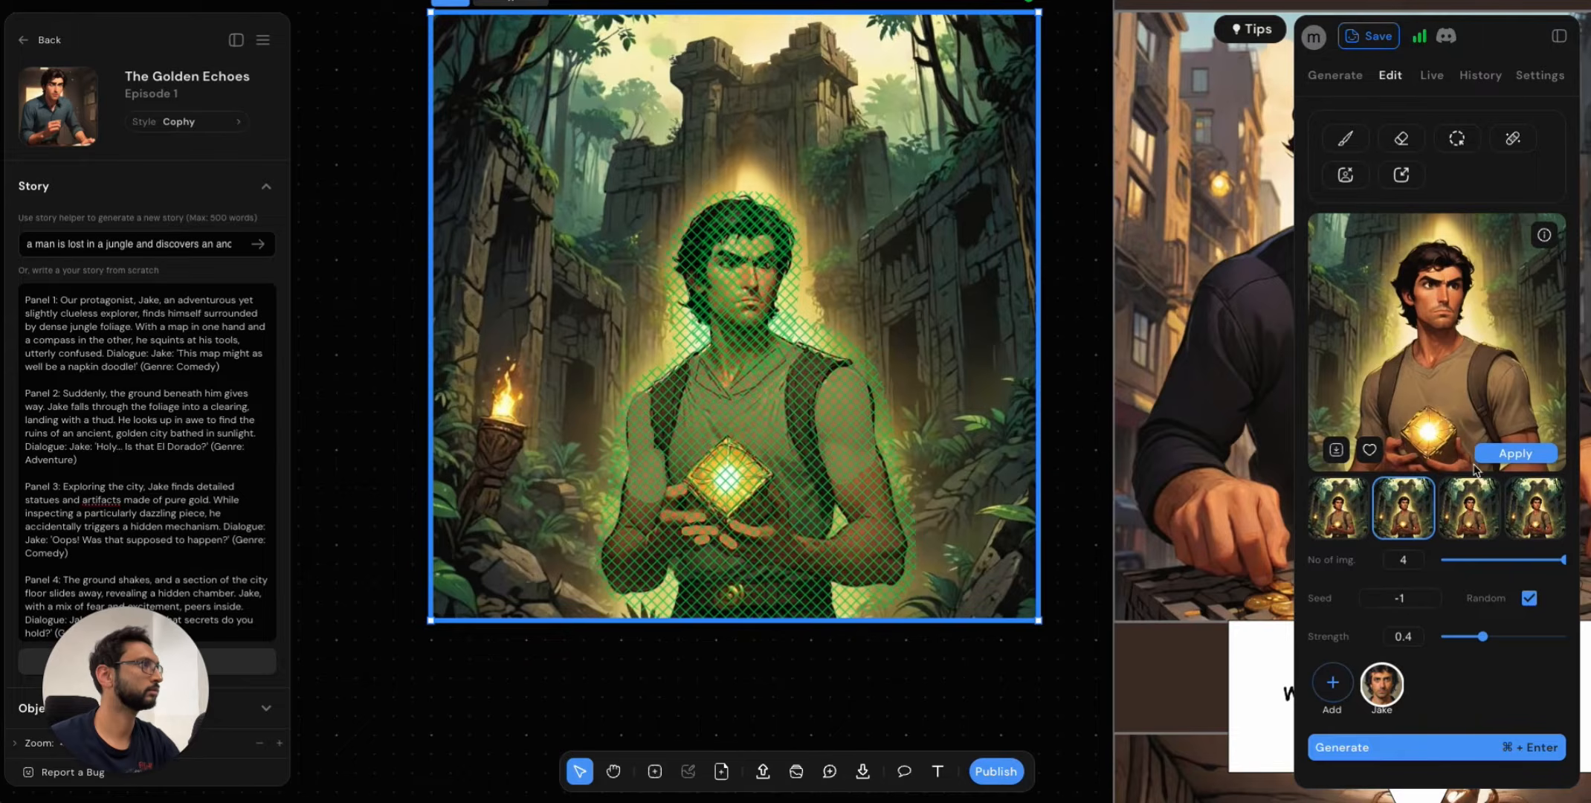
{"action": "left_click", "coordinate": [1472, 520]}
{"action": "left_click", "coordinate": [1532, 524]}
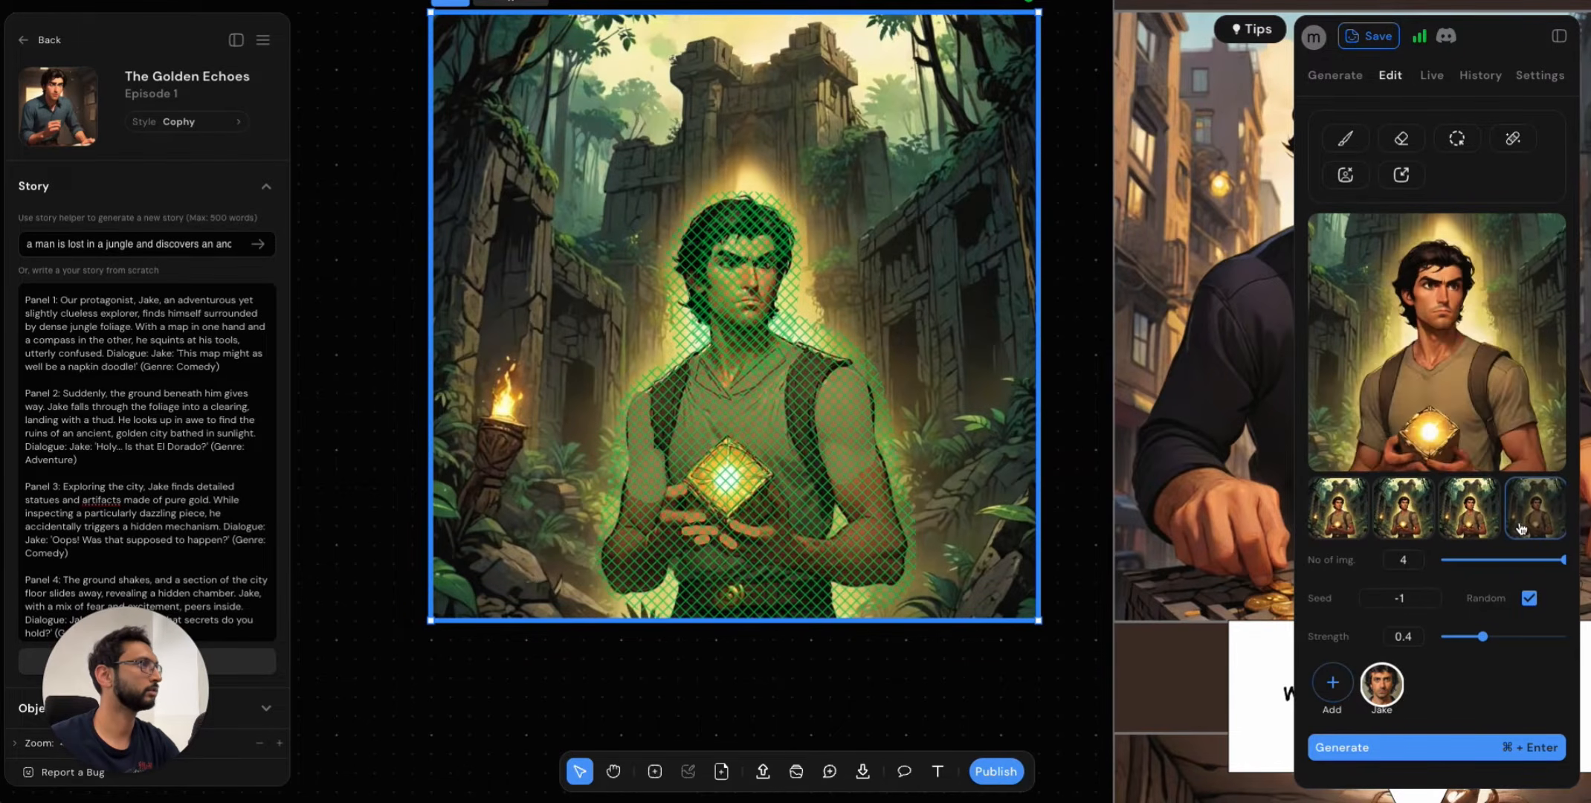
{"action": "mouse_move", "coordinate": [1464, 402]}
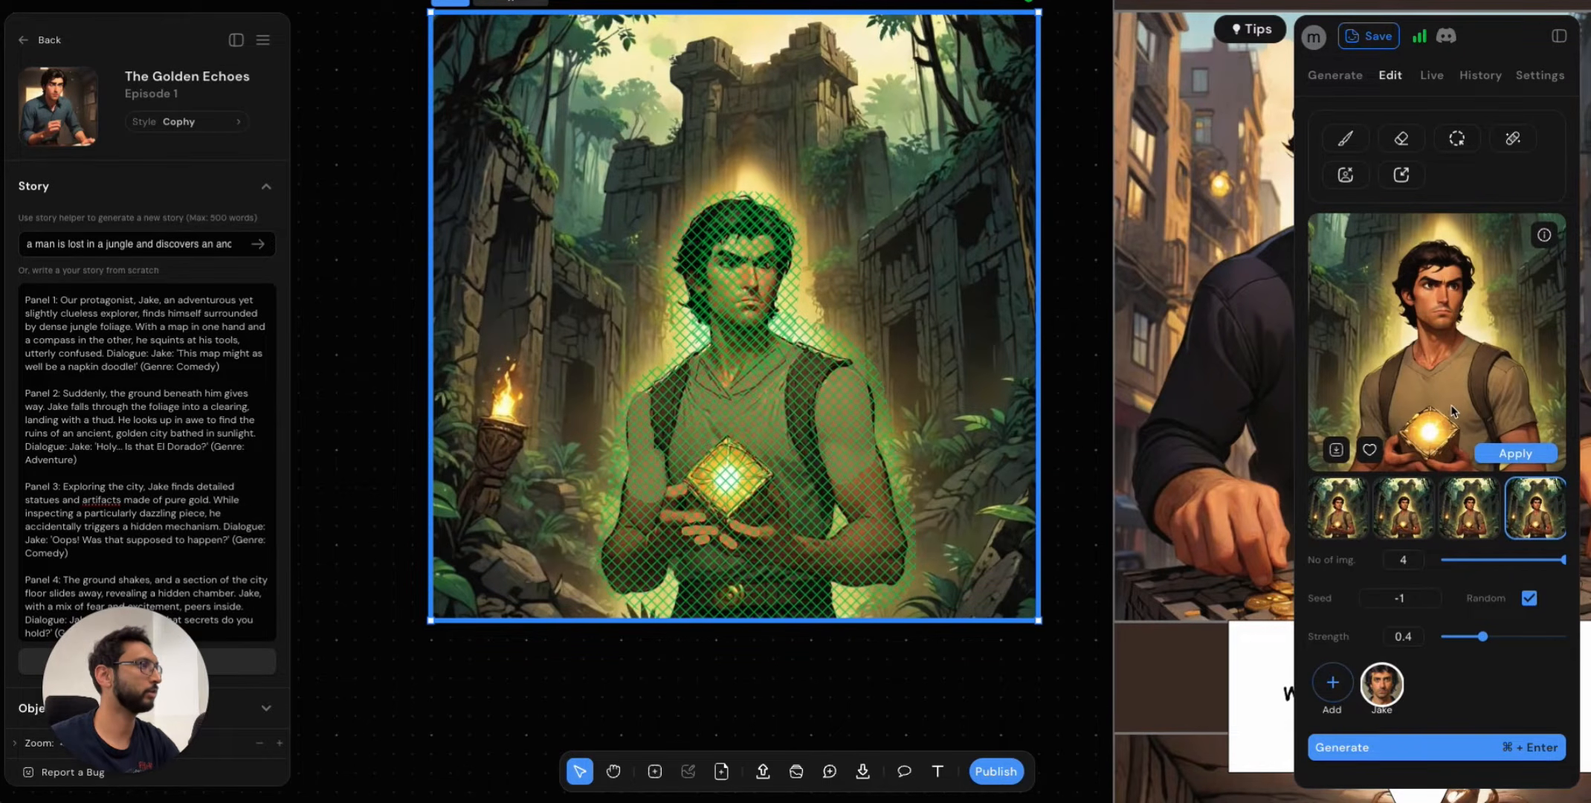
{"action": "left_click", "coordinate": [1347, 510]}
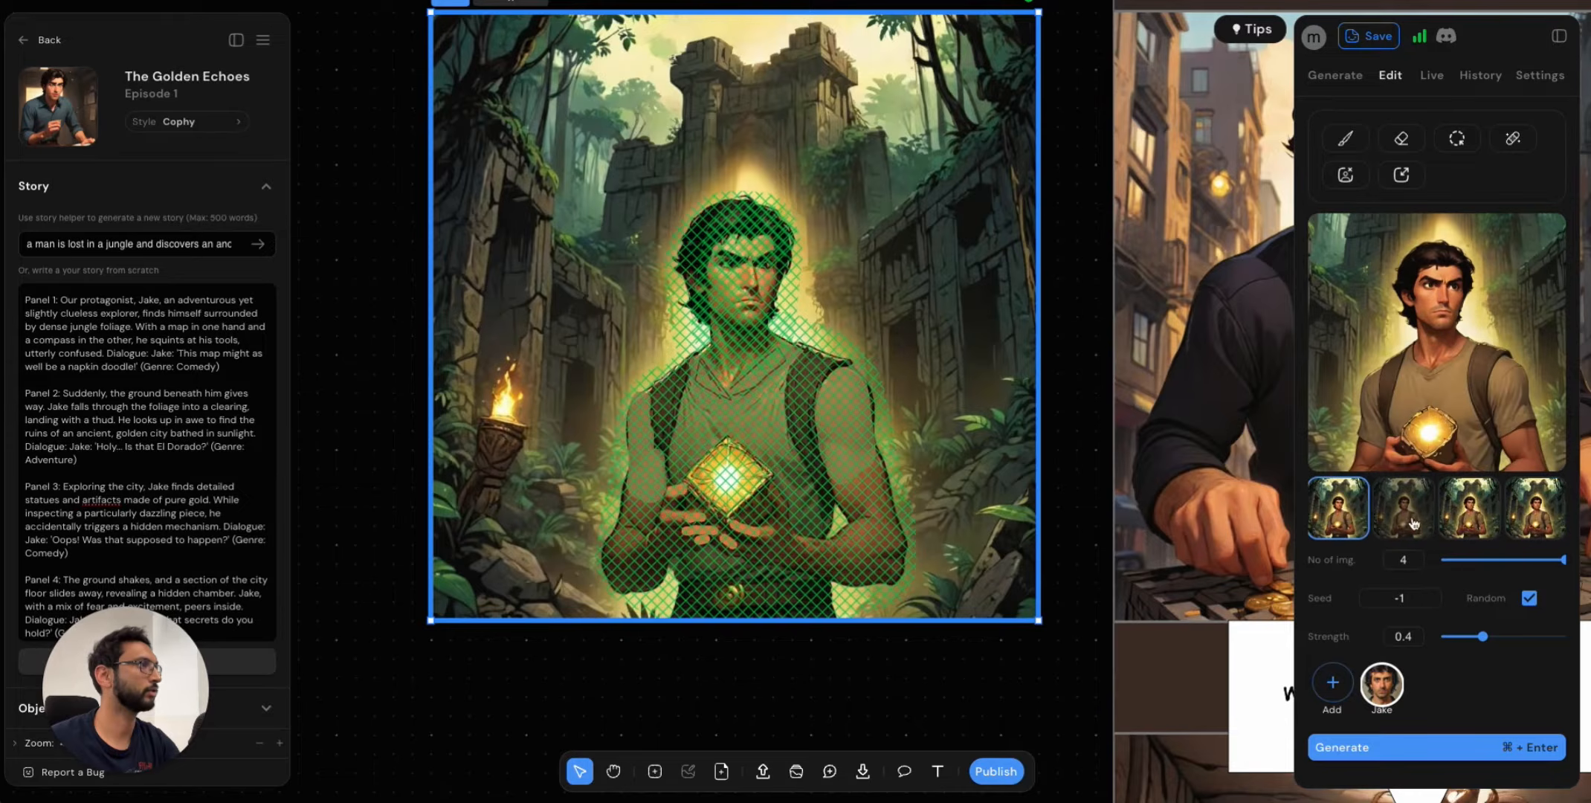
{"action": "left_click", "coordinate": [1529, 516]}
{"action": "left_click", "coordinate": [1519, 458]}
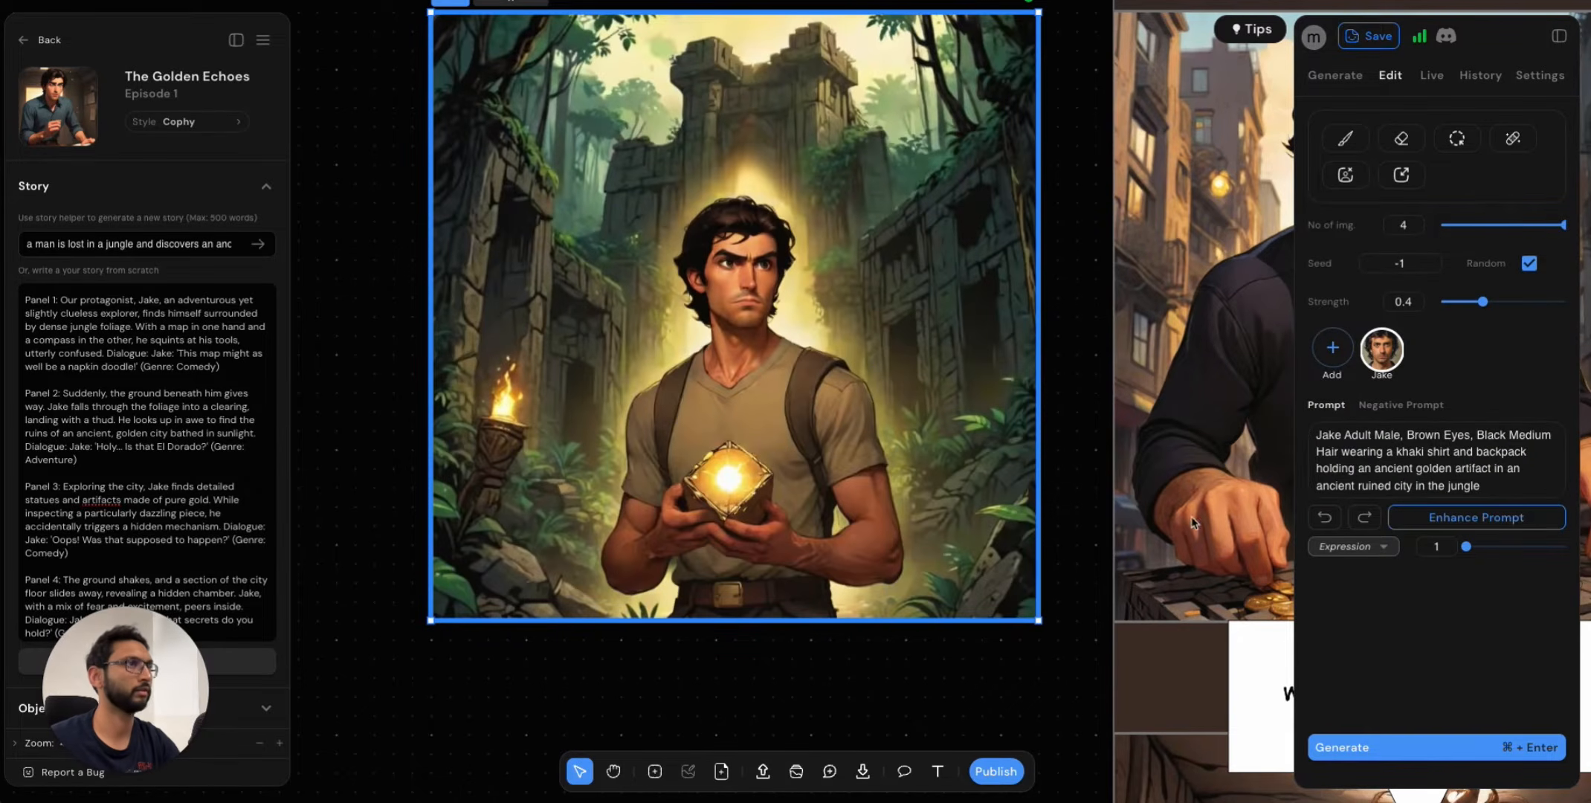
Delete the dark-jacket city panel from Page 1 and move the finished artifact frame into its place below the "mysterious artifact" caption.
{"action": "scroll", "coordinate": [1063, 556], "scroll_direction": "down", "scroll_amount": 5}
{"action": "scroll", "coordinate": [1065, 547], "scroll_direction": "right", "scroll_amount": 3}
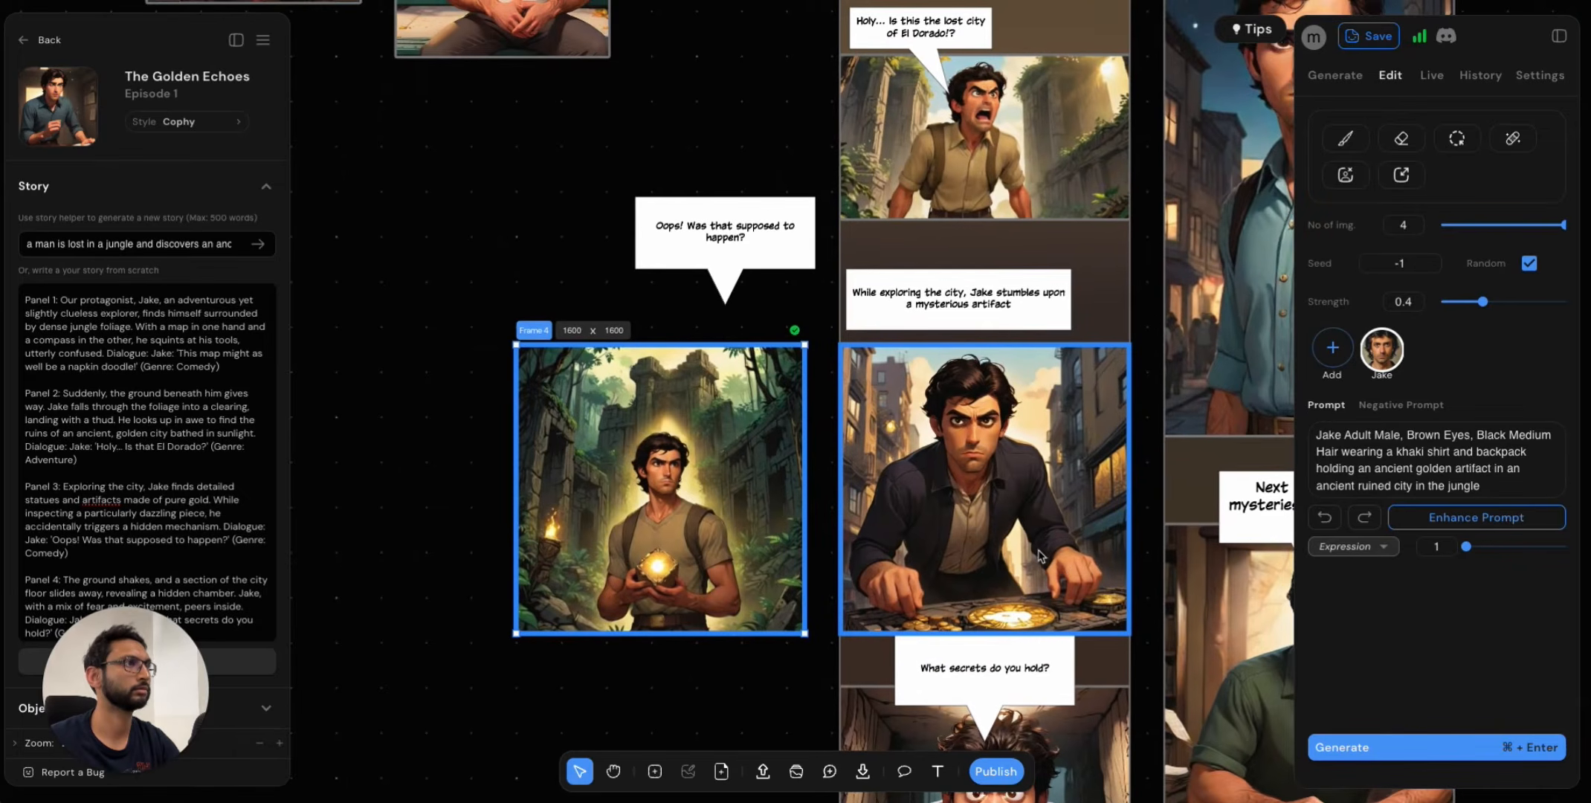
{"action": "left_click", "coordinate": [1050, 551]}
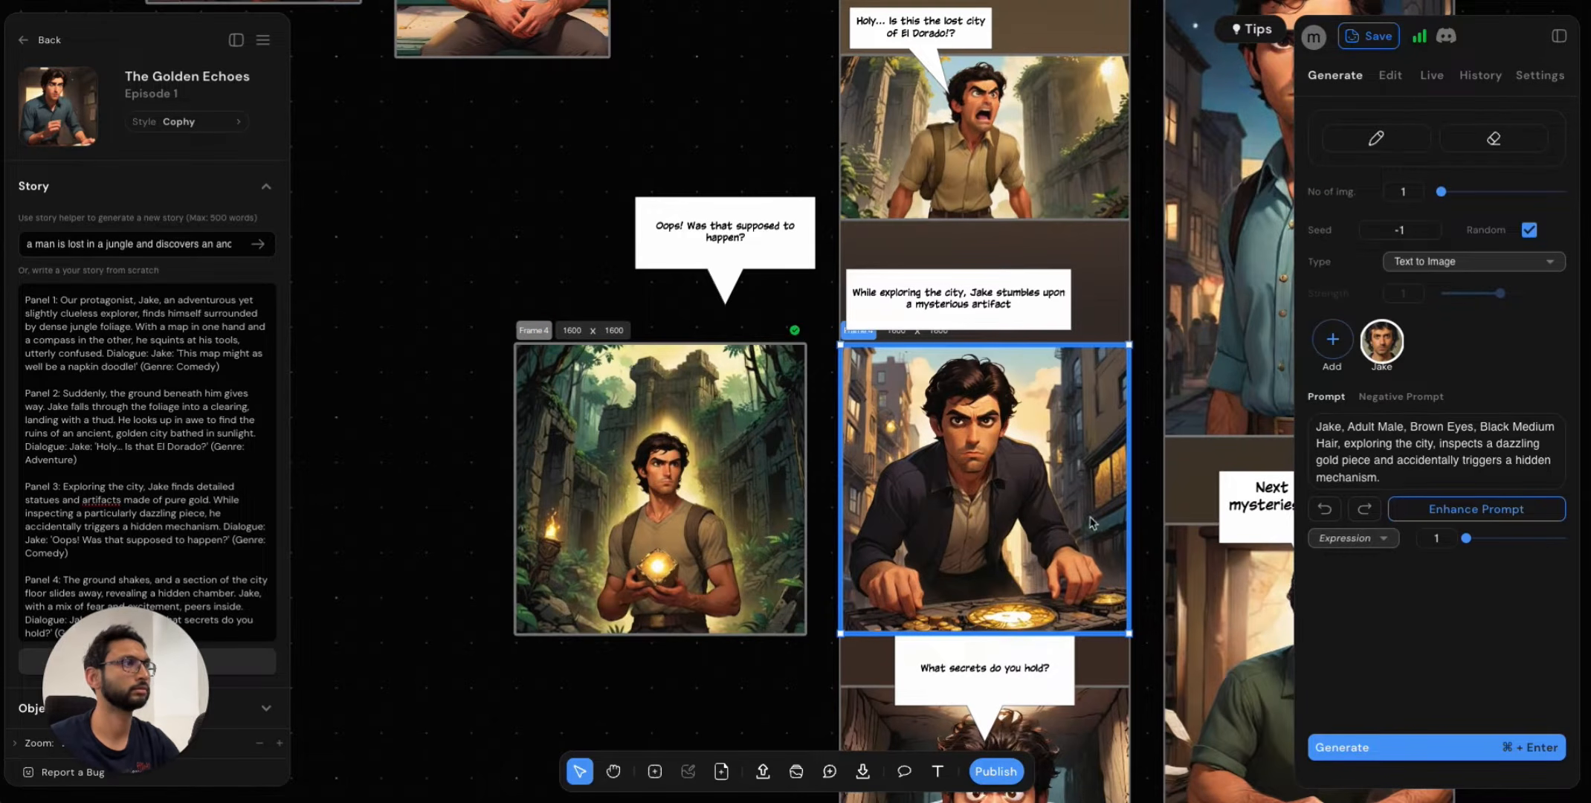
{"action": "key", "text": "Delete"}
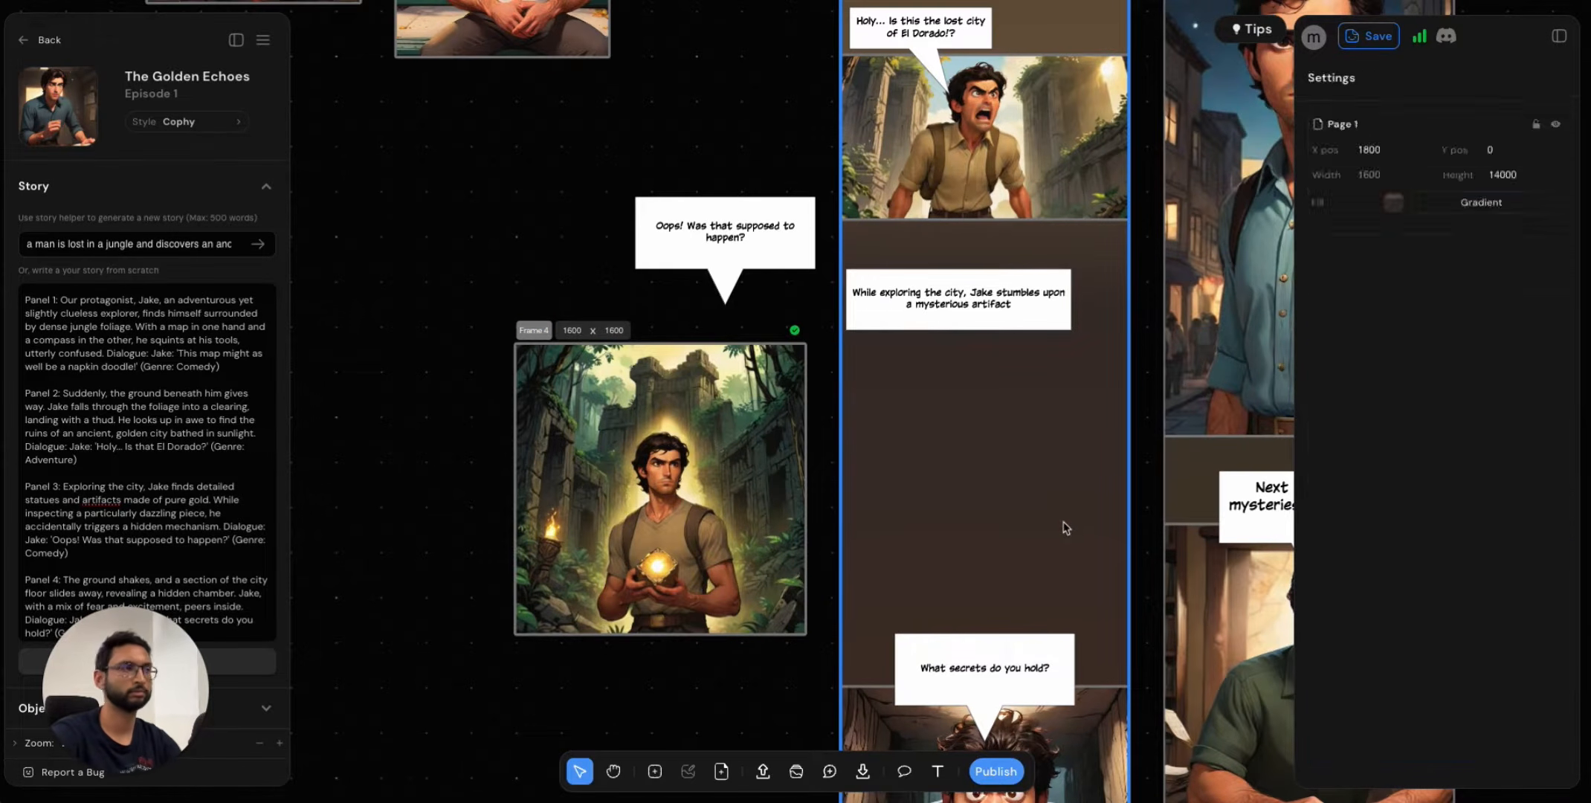
{"action": "left_click", "coordinate": [426, 481]}
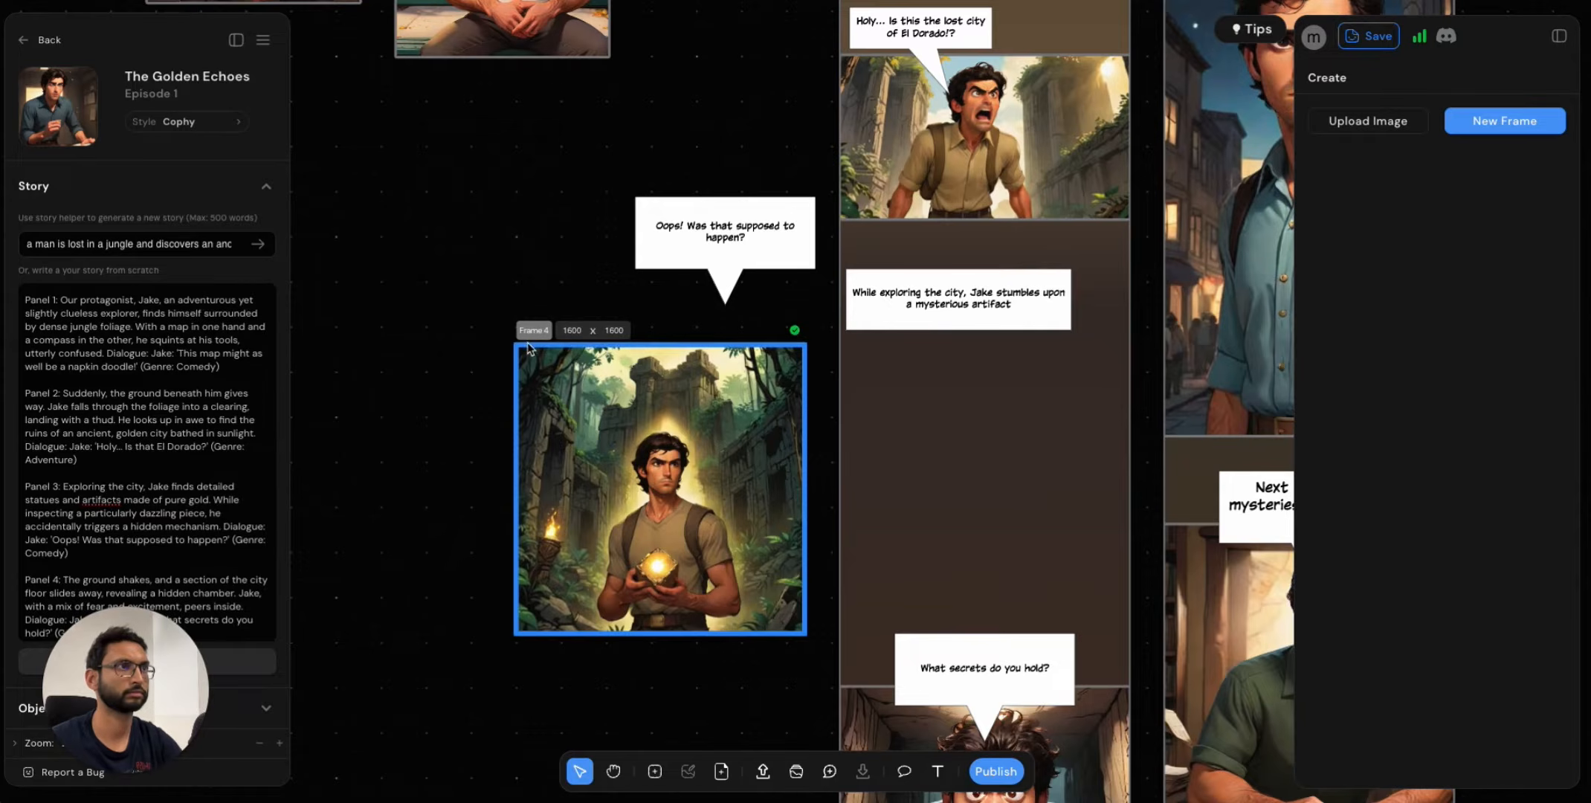
{"action": "left_click_drag", "start_coordinate": [528, 355], "coordinate": [853, 350]}
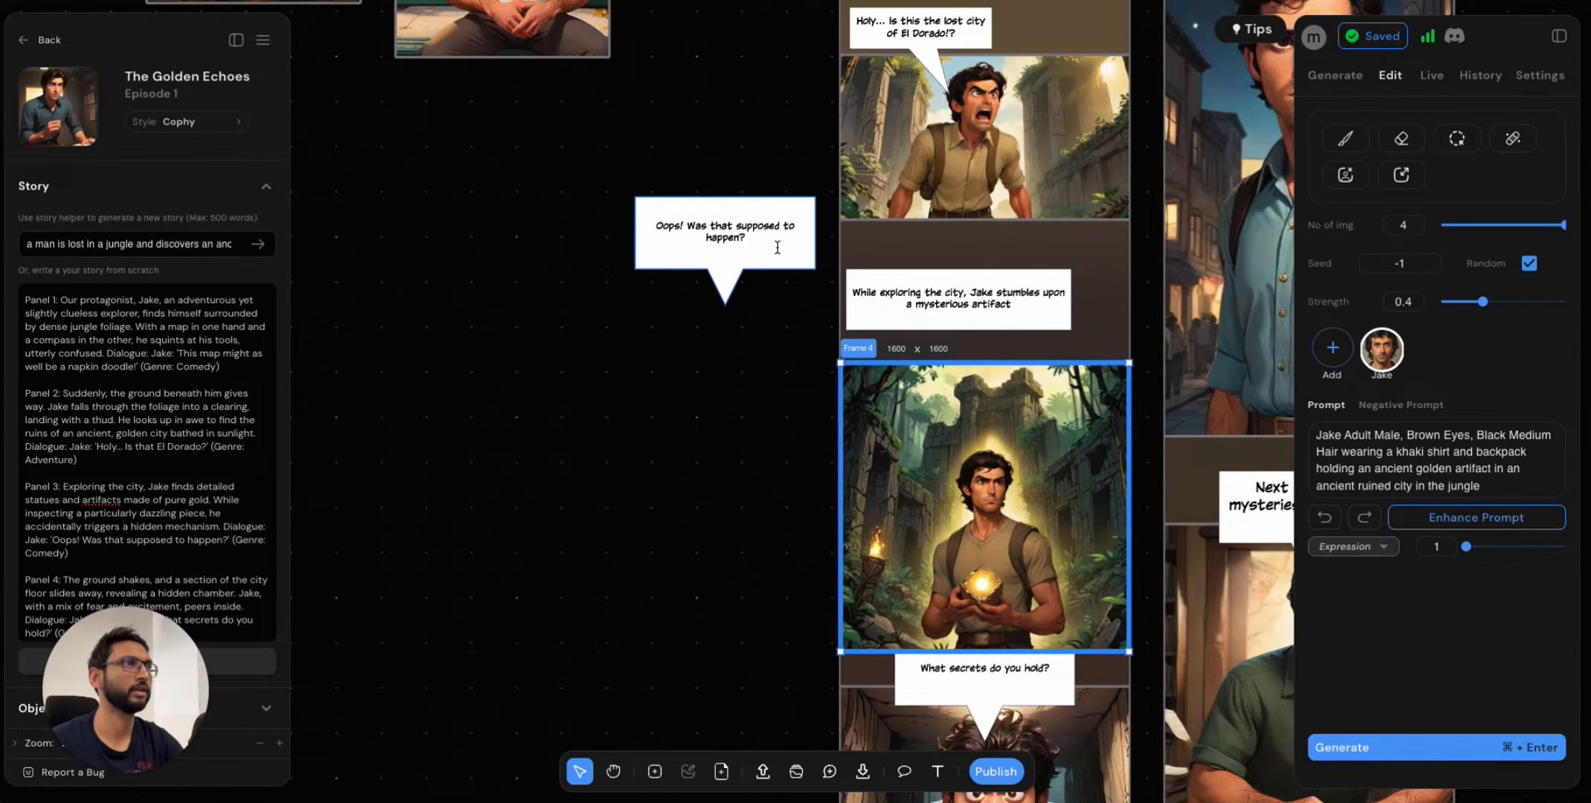
{"action": "left_click", "coordinate": [656, 402]}
Move the "Oops! Was that supposed to happen?" speech bubble onto the artifact panel, with its tail pointing at Jake's head.
{"action": "left_click_drag", "start_coordinate": [774, 245], "coordinate": [1060, 444]}
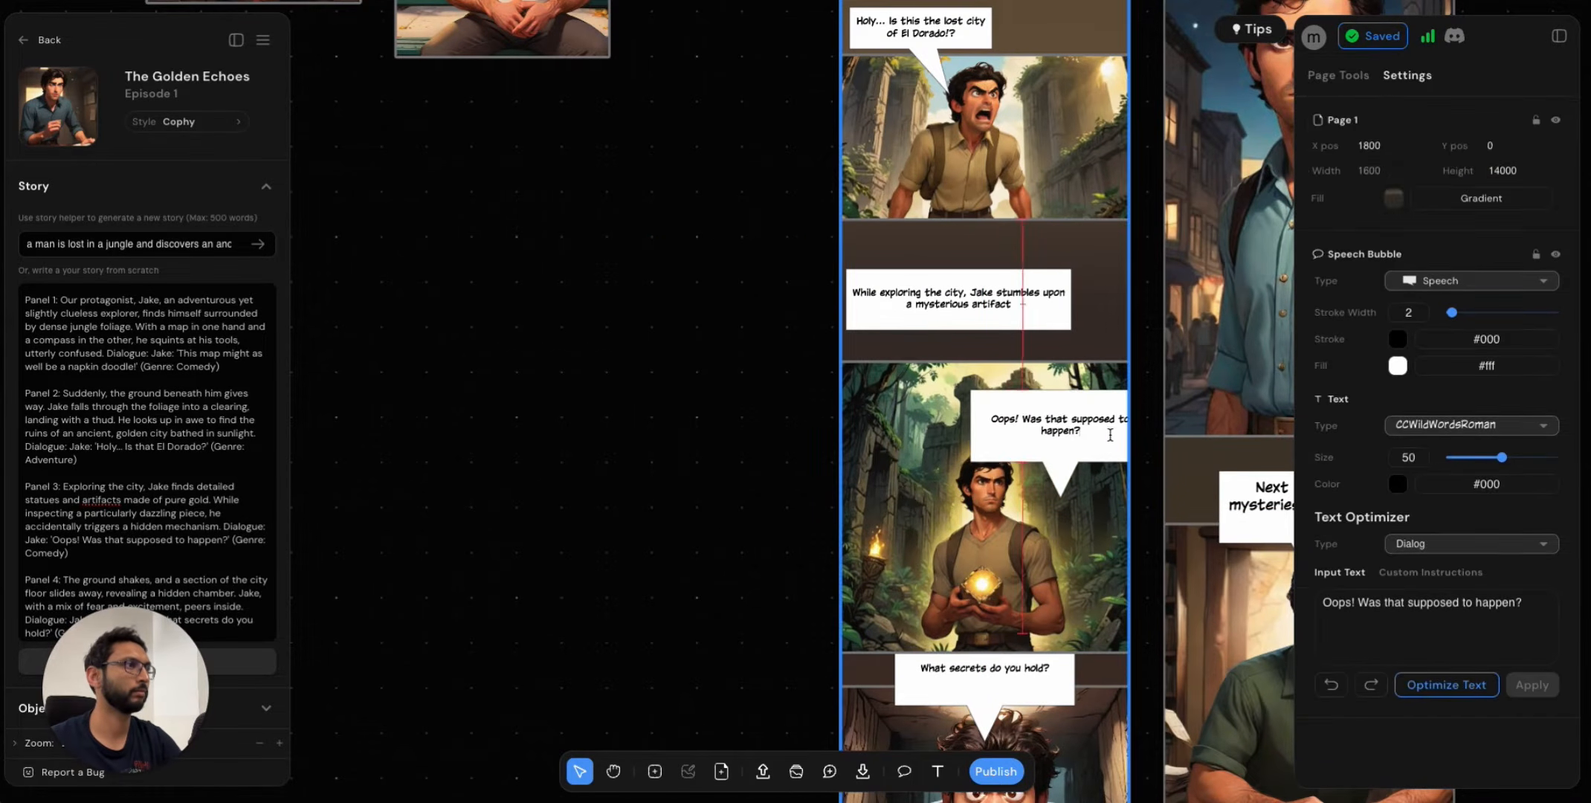
{"action": "scroll", "coordinate": [1059, 446], "scroll_direction": "up", "scroll_amount": 1}
{"action": "scroll", "coordinate": [1060, 444], "scroll_direction": "up", "scroll_amount": 5}
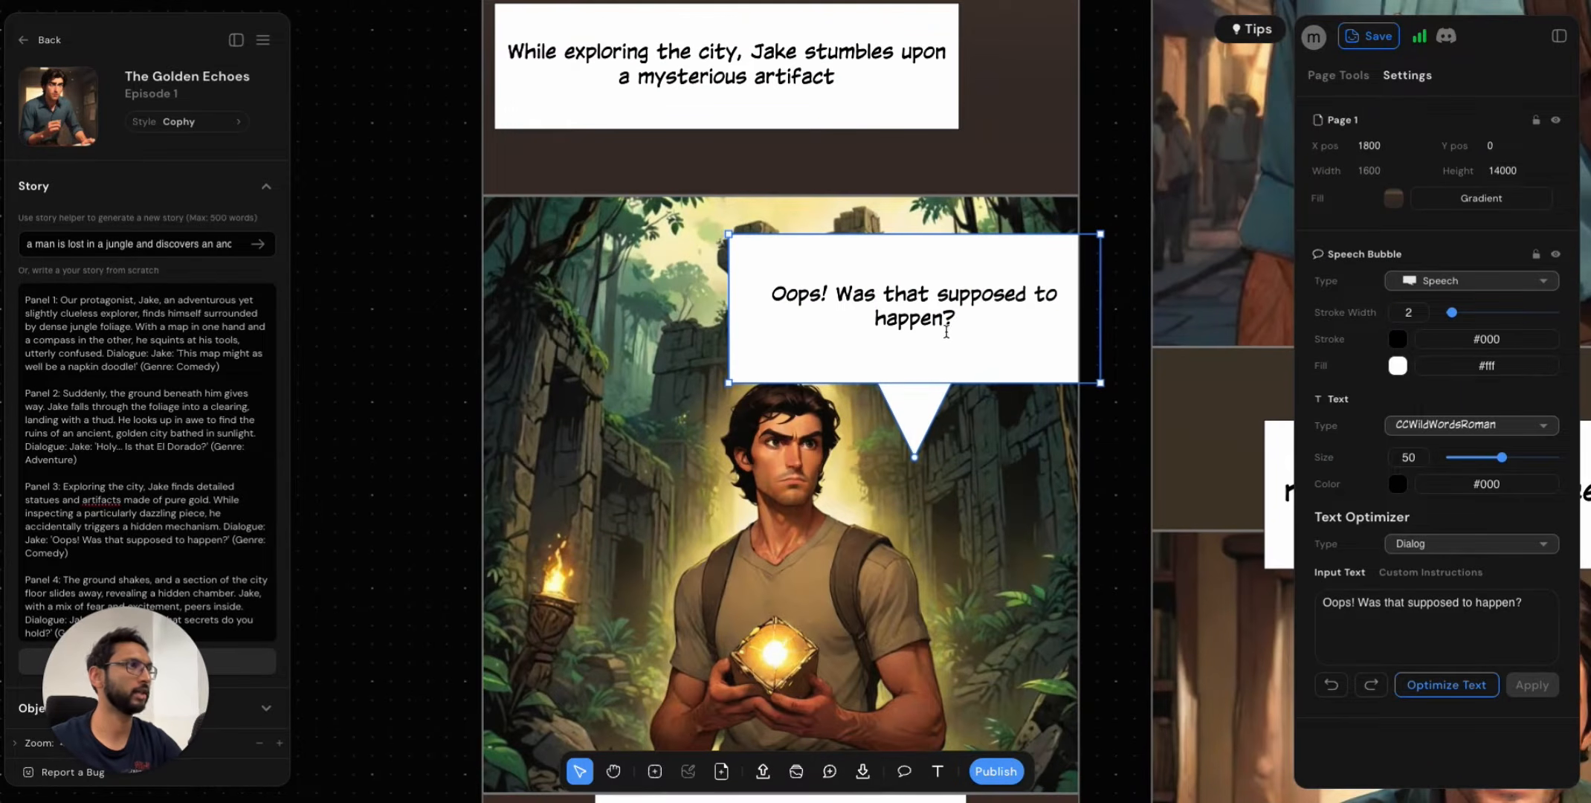
Replace the text of the speech bubble on the artifact panel with "I wonder what this artifact does!".
{"action": "left_click_drag", "start_coordinate": [949, 324], "coordinate": [1068, 217]}
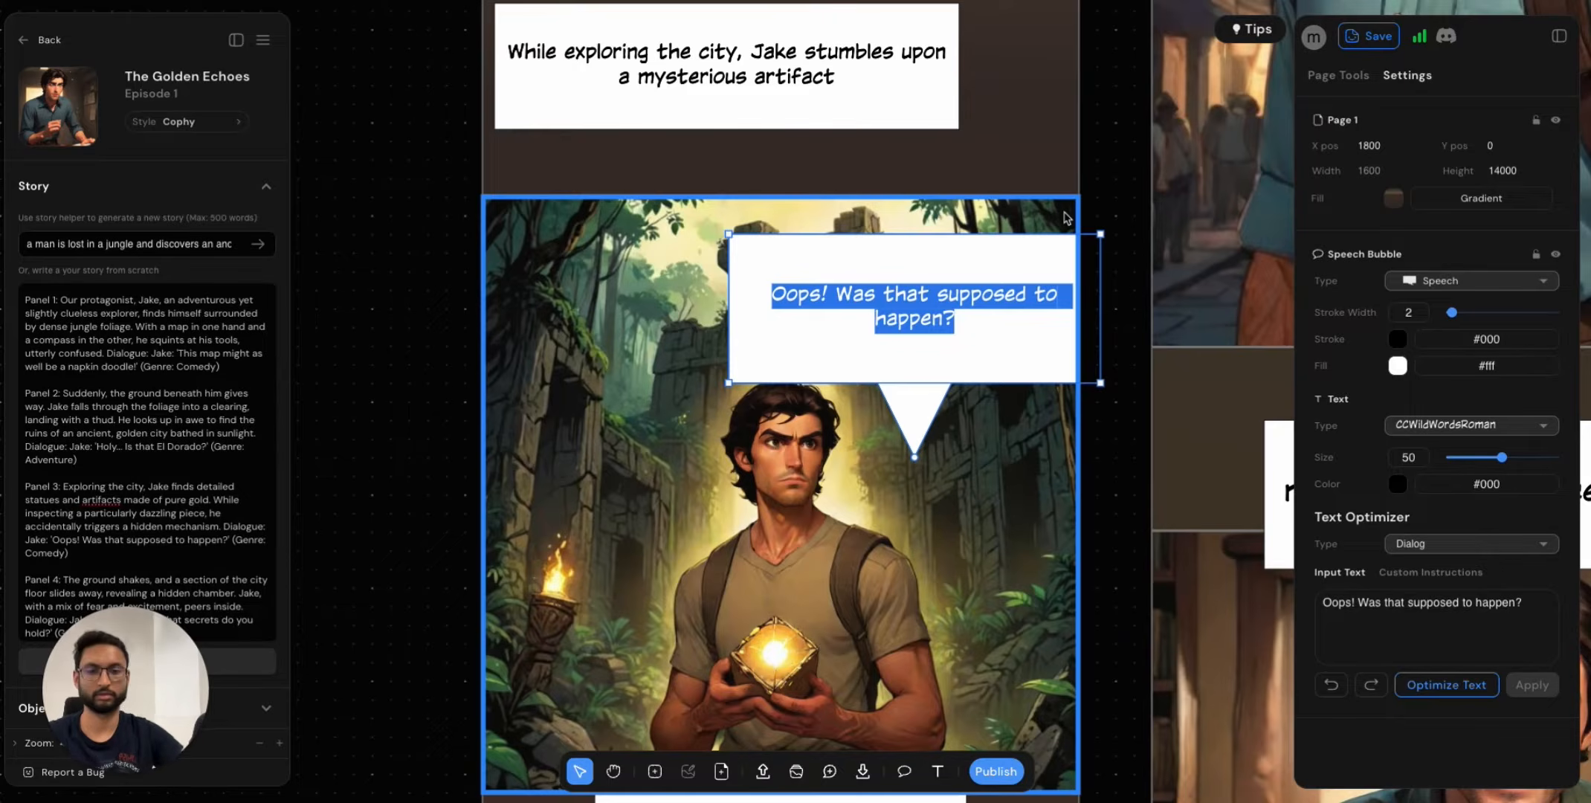
{"action": "key", "text": "BackSpace"}
{"action": "type", "text": "I wonder "}
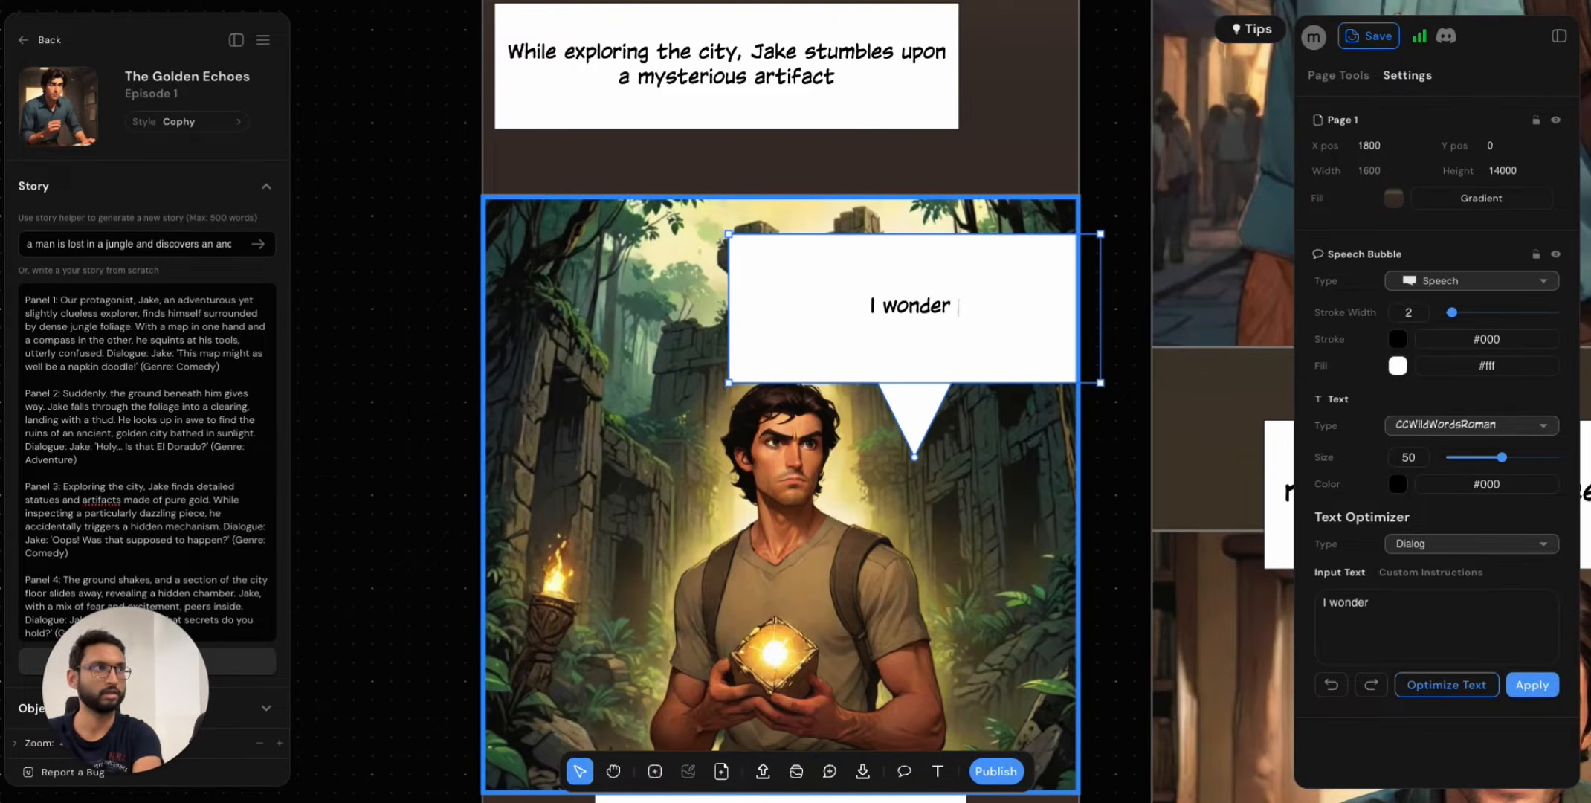
{"action": "type", "text": "what this "}
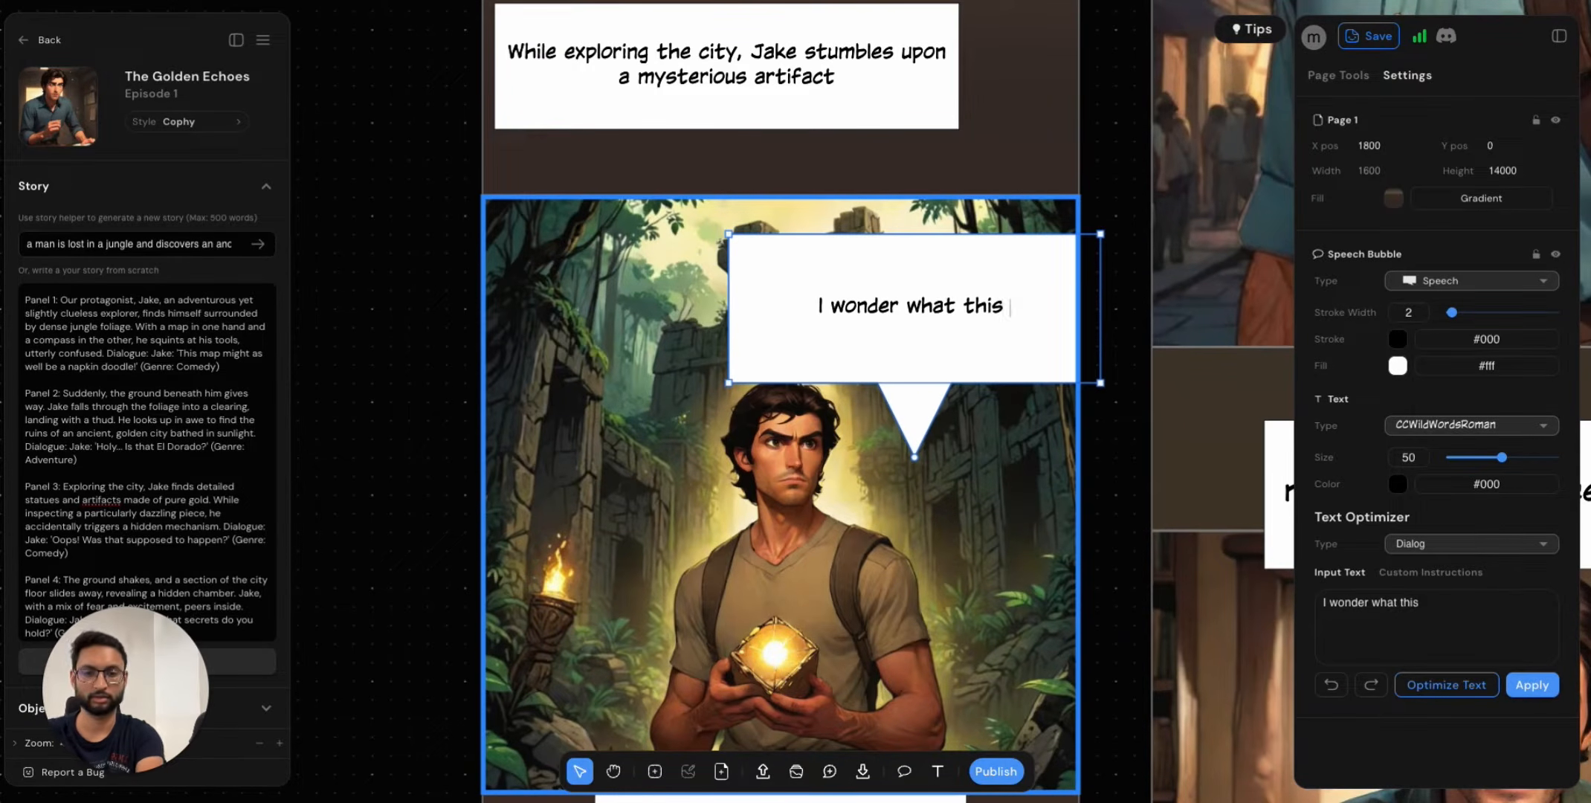
{"action": "type", "text": "artifact does"}
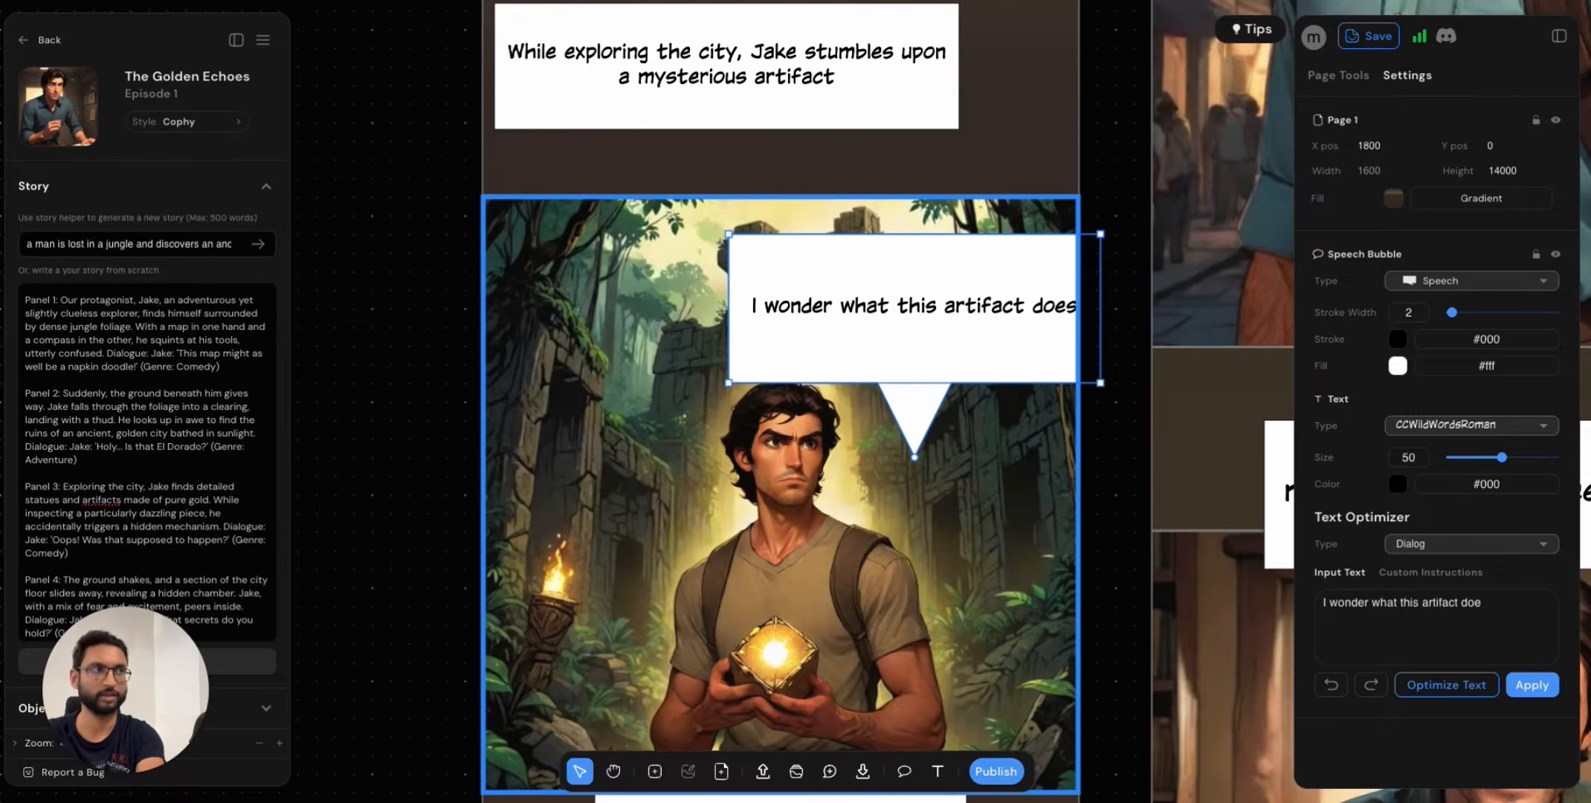
{"action": "type", "text": "!"}
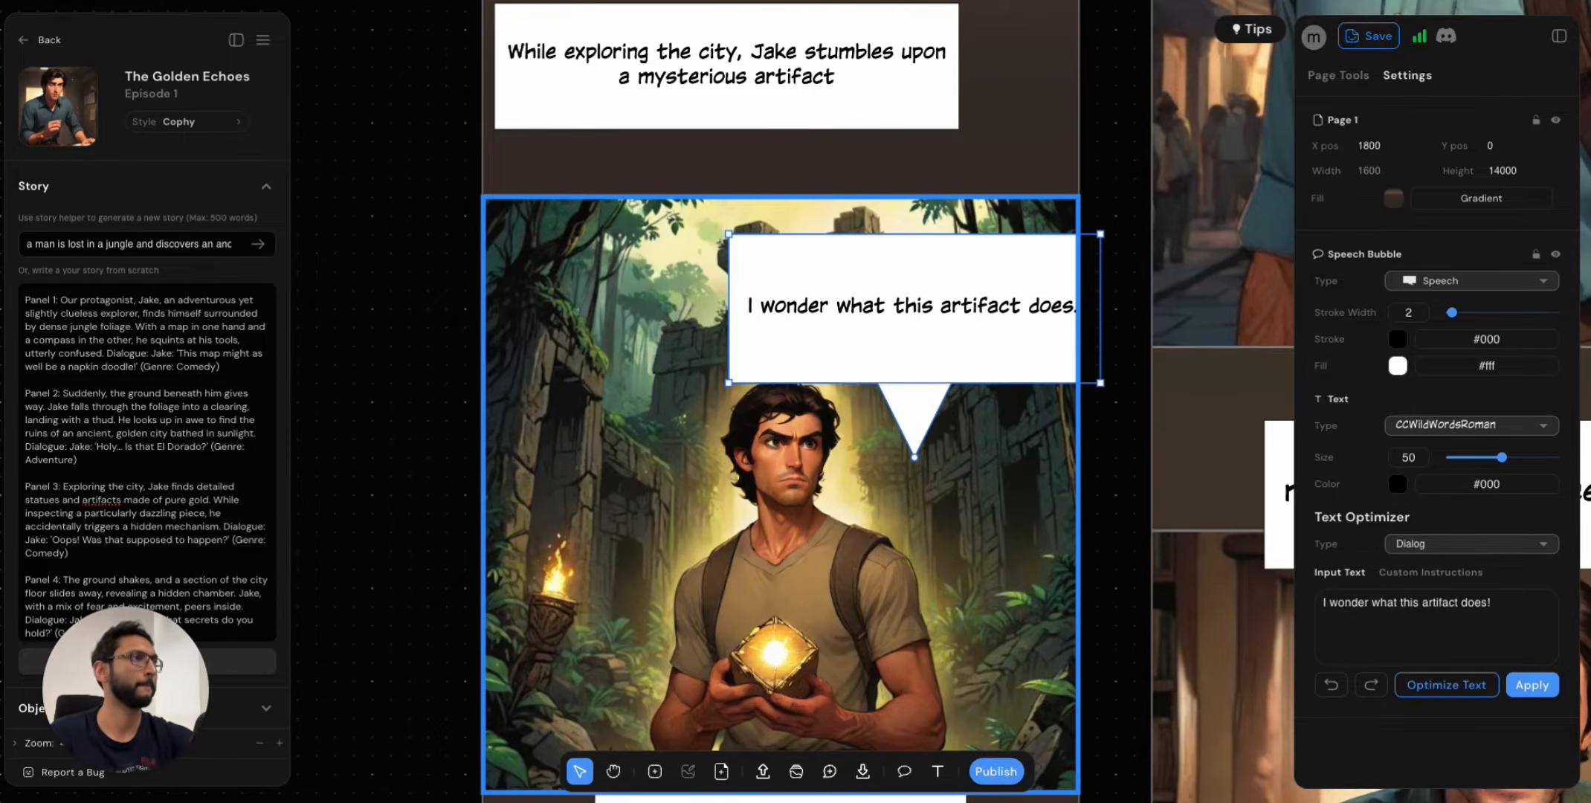
{"action": "left_click", "coordinate": [406, 320]}
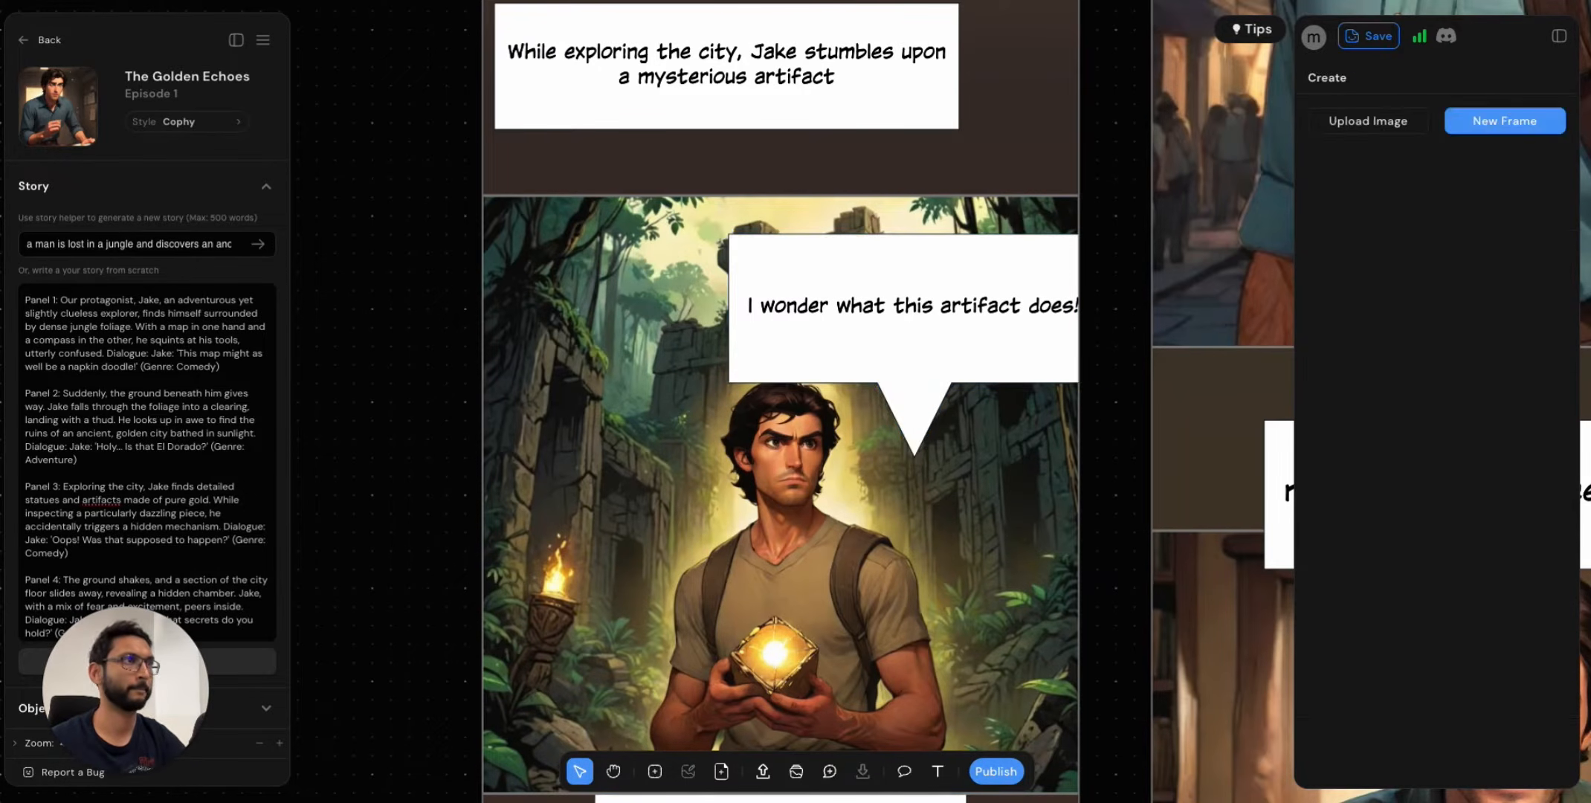
Change the artifact panel's bubble type to Thought and aim its trail at Jake's head.
{"action": "left_click", "coordinate": [885, 316]}
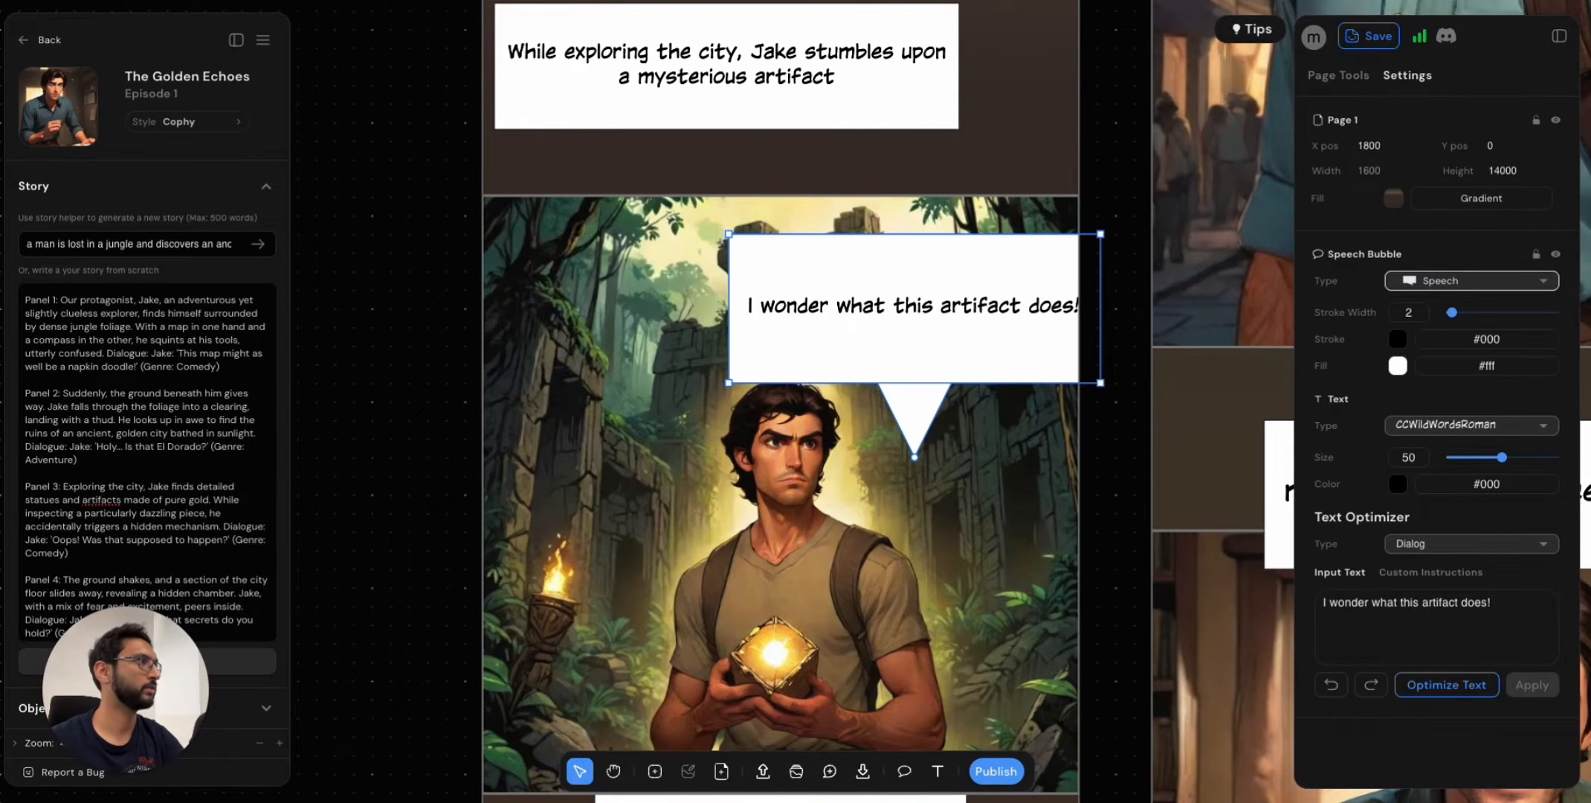
{"action": "left_click", "coordinate": [1471, 281]}
{"action": "left_click", "coordinate": [1455, 351]}
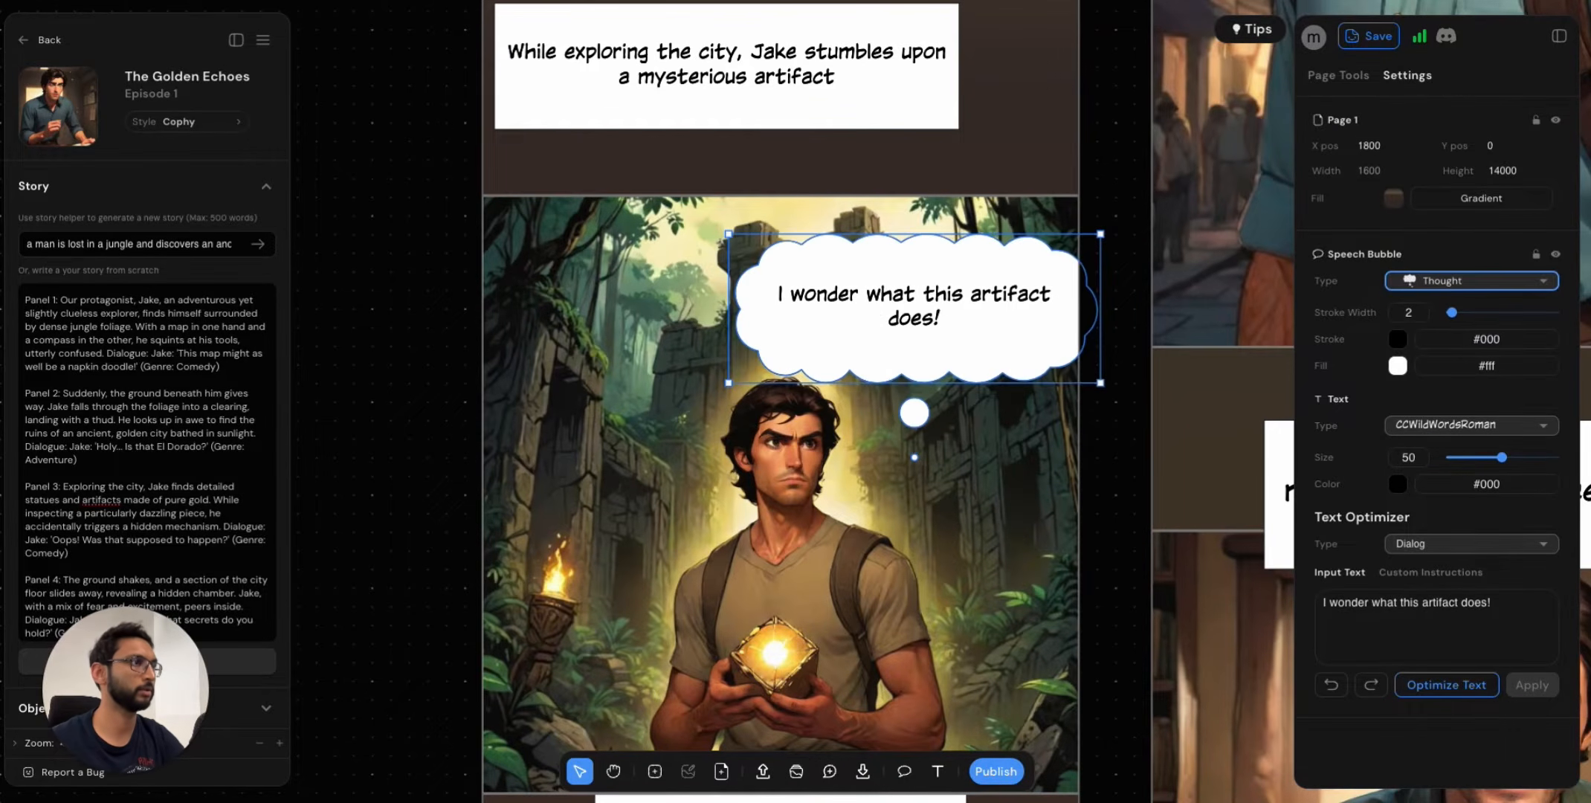
{"action": "left_click_drag", "start_coordinate": [915, 458], "coordinate": [788, 460]}
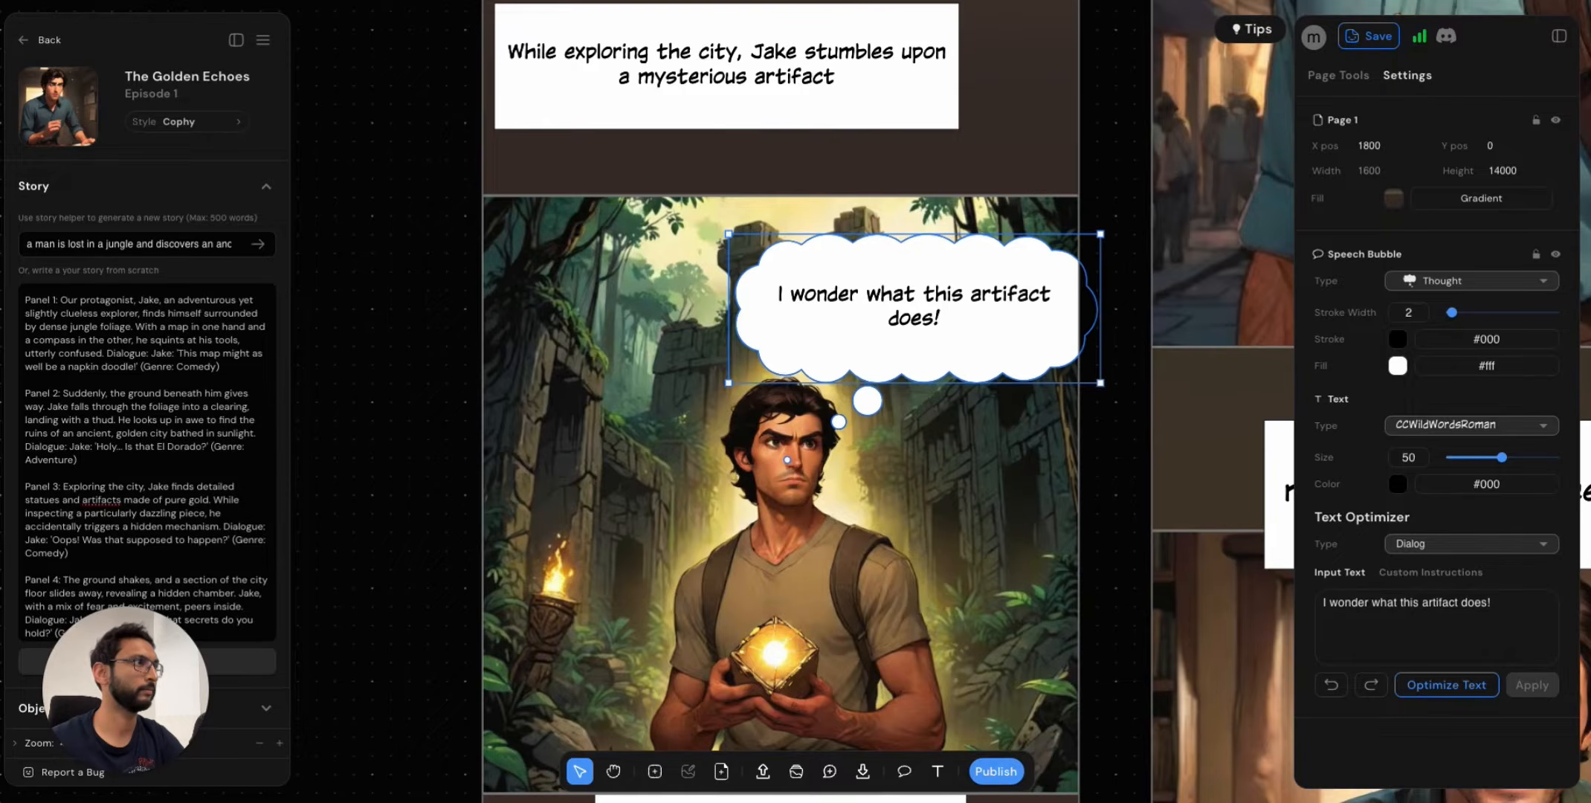
Narrow the thought bubble from both sides to fit inside the artifact panel and re-aim its trail at Jake's head.
{"action": "left_click_drag", "start_coordinate": [1101, 308], "coordinate": [1052, 309]}
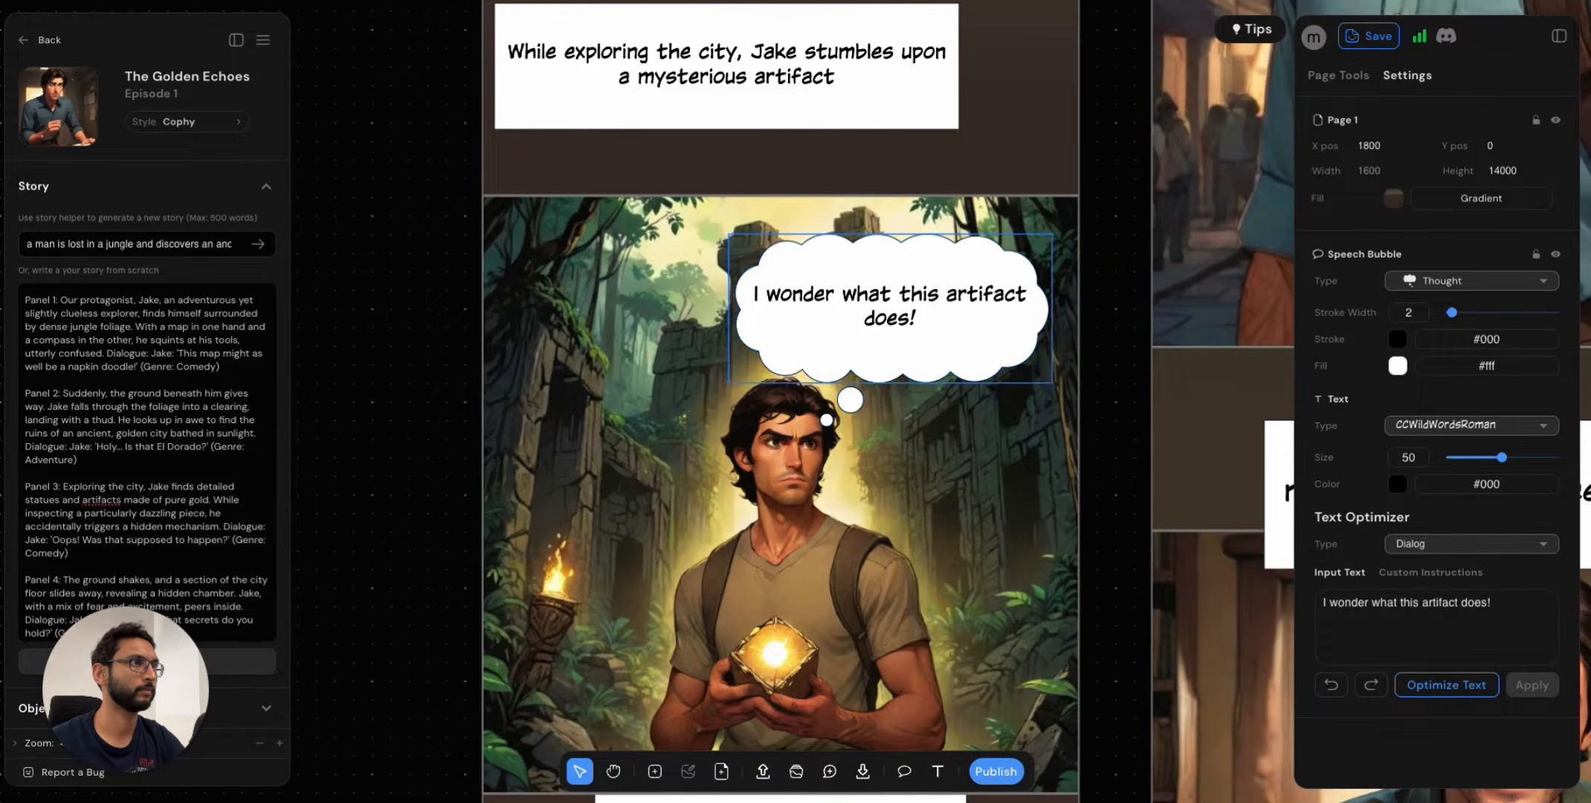
{"action": "left_click_drag", "start_coordinate": [729, 308], "coordinate": [789, 308]}
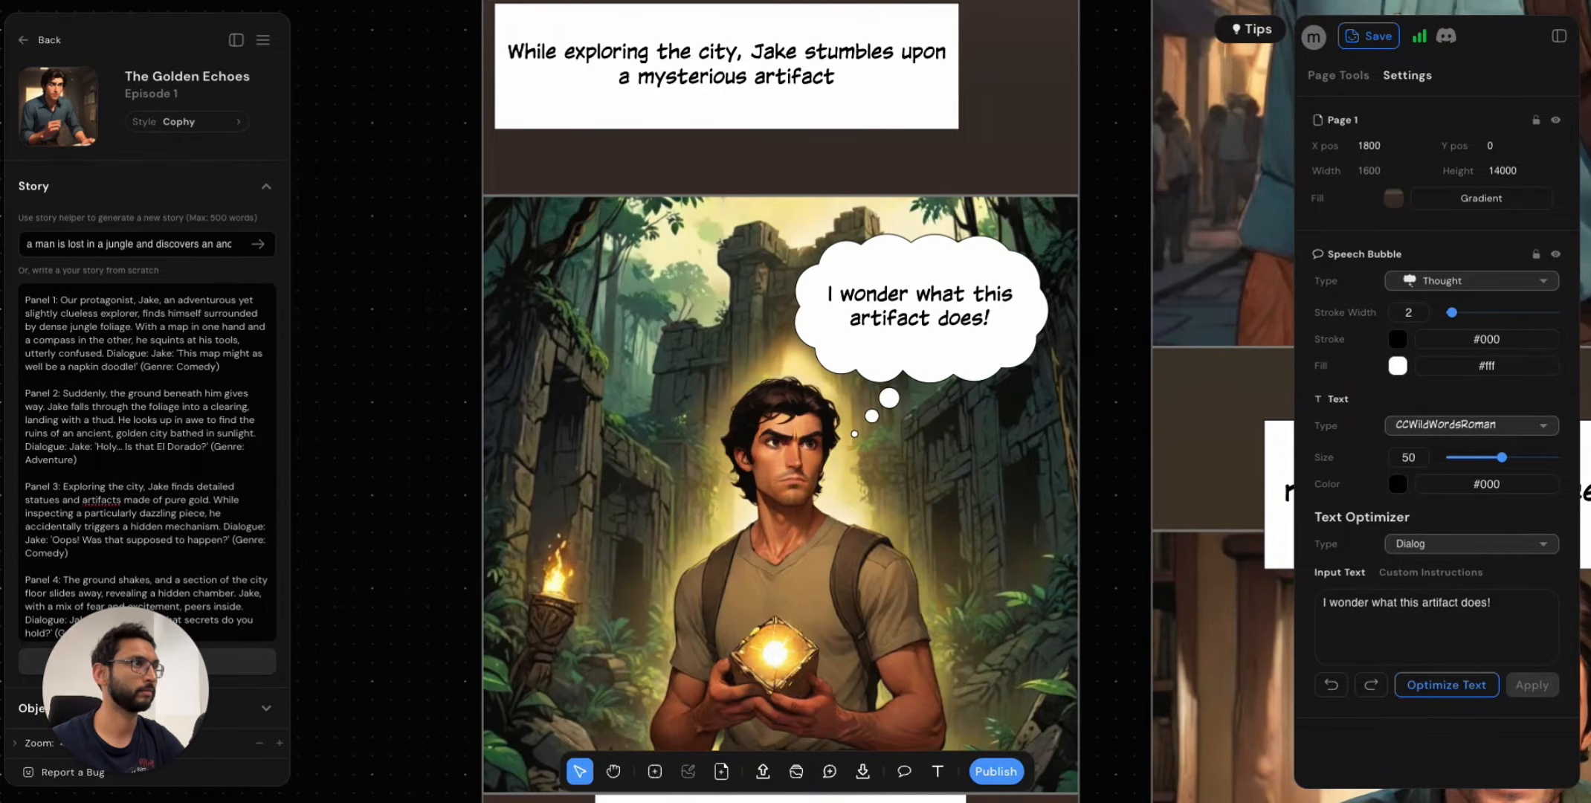
{"action": "left_click_drag", "start_coordinate": [831, 458], "coordinate": [800, 435]}
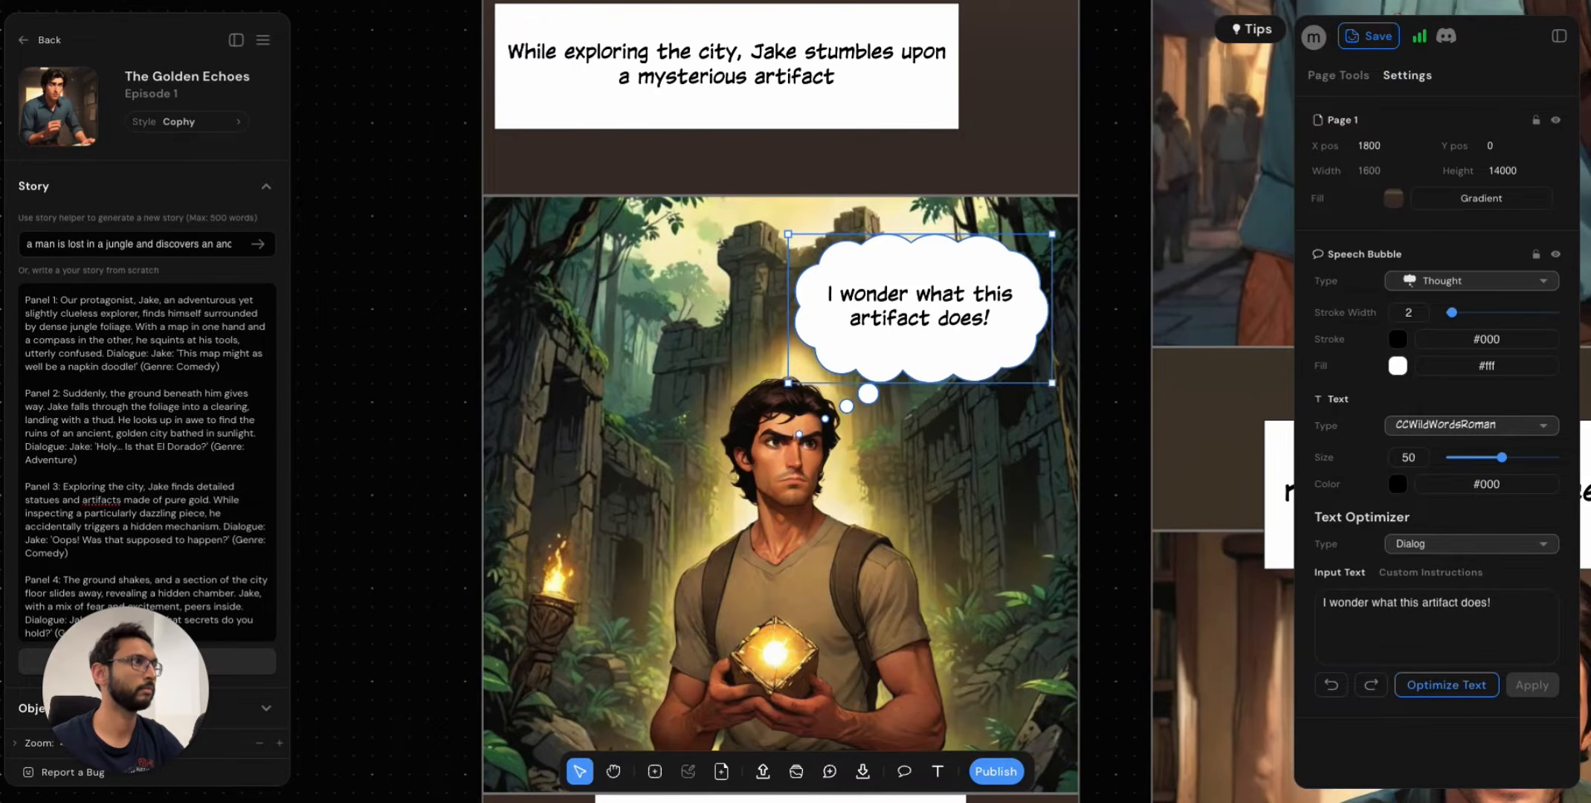
{"action": "left_click", "coordinate": [1116, 506]}
Move the "mysterious artifact" caption down to overlap the artifact panel's upper edge, slightly inset from the page's left edge.
{"action": "scroll", "coordinate": [987, 531], "scroll_direction": "down", "scroll_amount": 3}
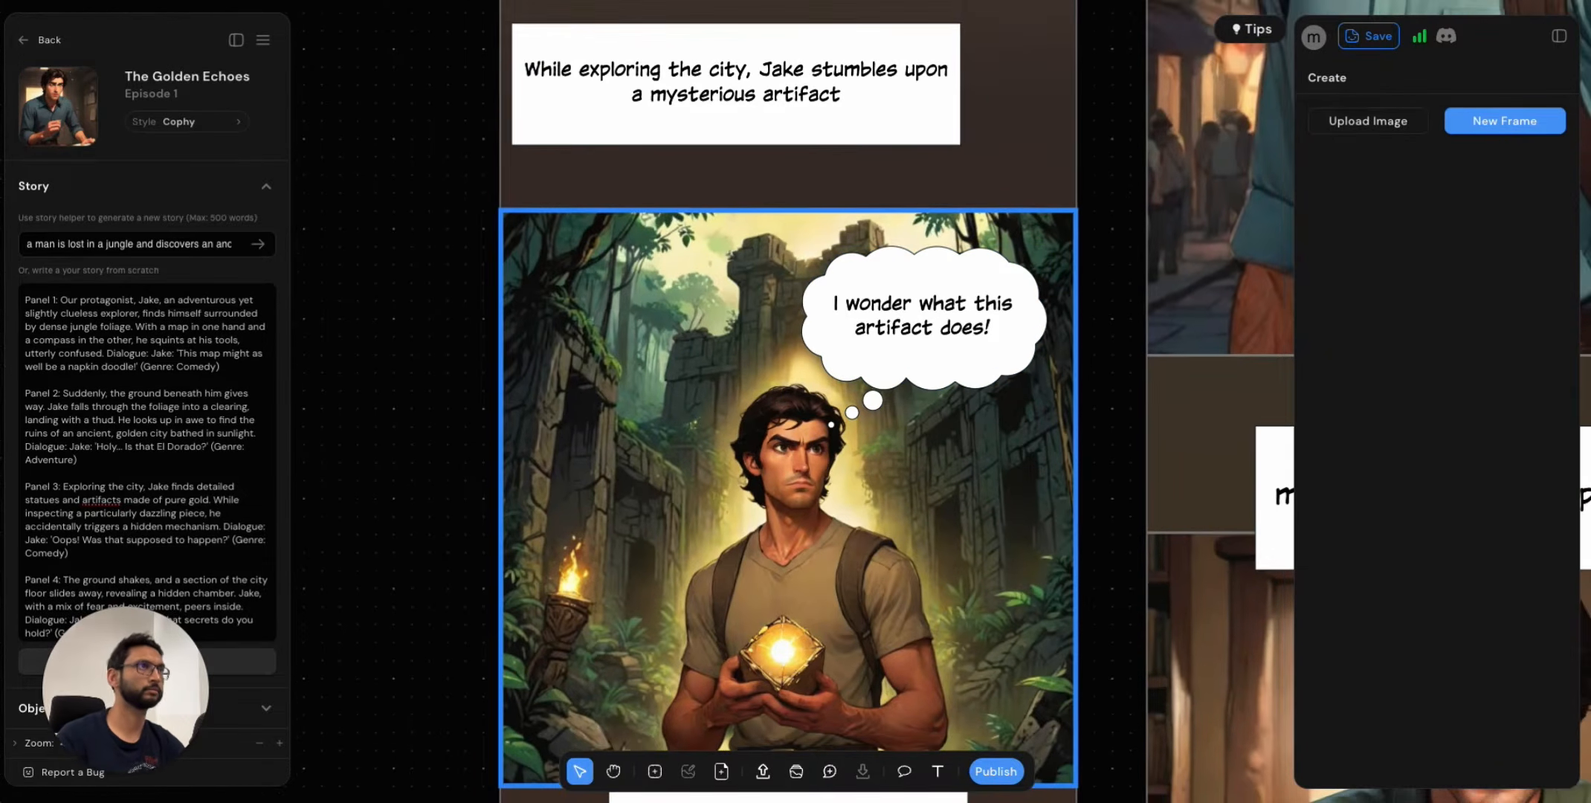
{"action": "scroll", "coordinate": [885, 260], "scroll_direction": "up", "scroll_amount": 1}
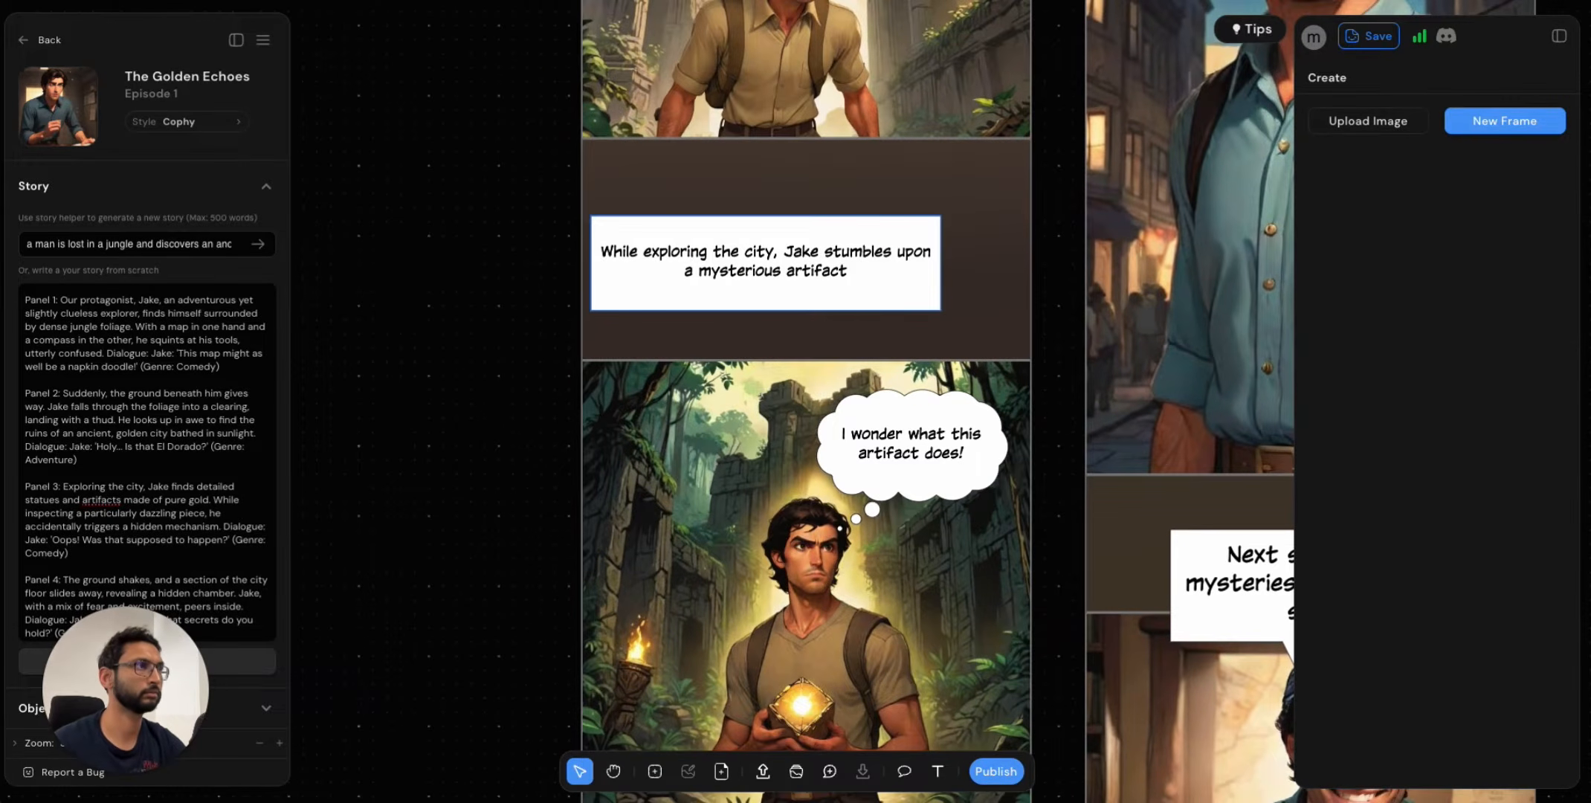
{"action": "left_click_drag", "start_coordinate": [773, 265], "coordinate": [764, 333]}
{"action": "left_click", "coordinate": [974, 276]}
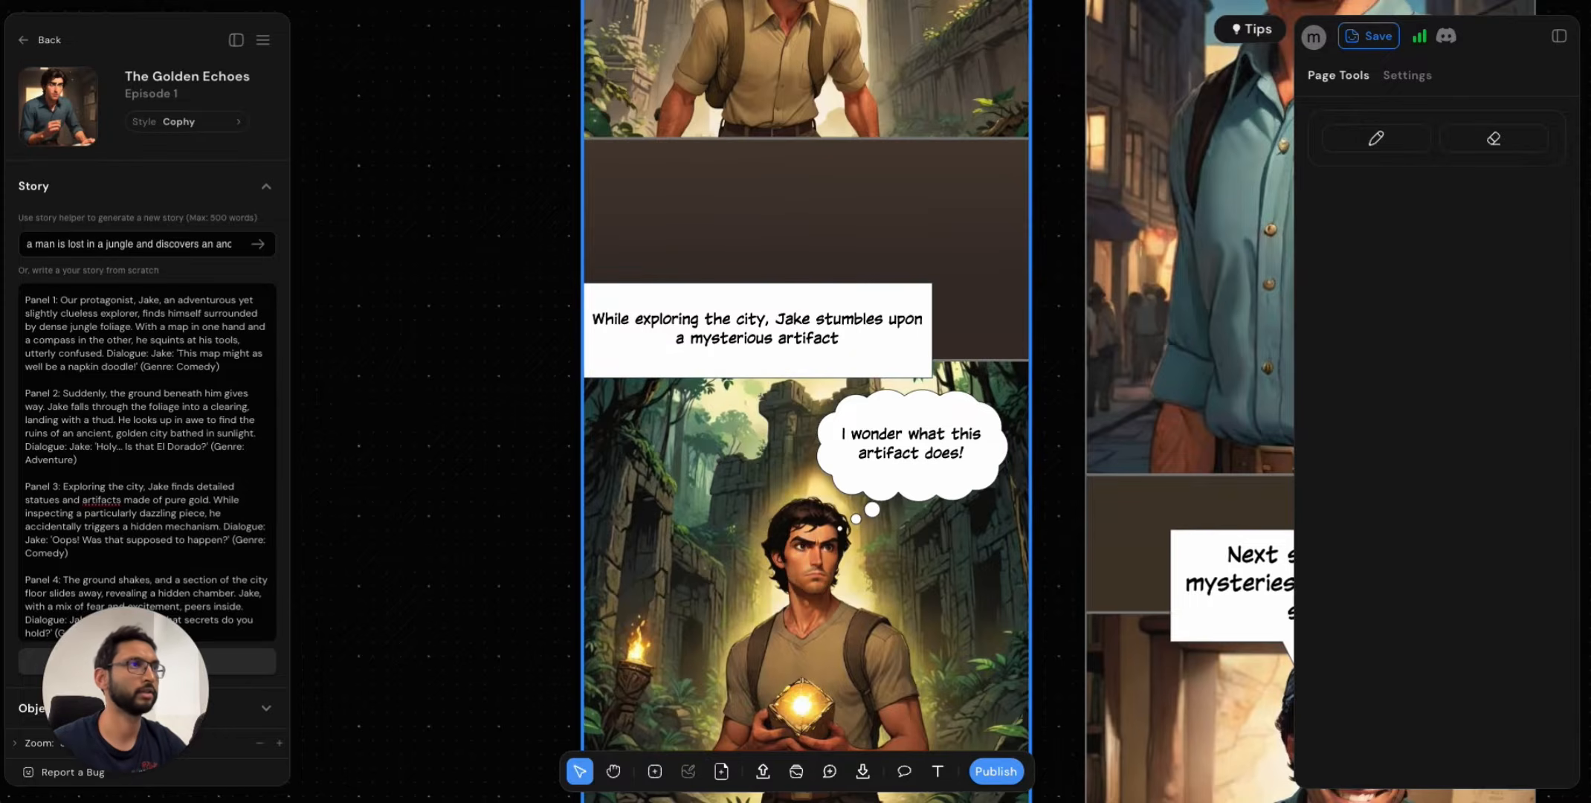
{"action": "scroll", "coordinate": [818, 331], "scroll_direction": "up", "scroll_amount": 1}
{"action": "left_click_drag", "start_coordinate": [818, 331], "coordinate": [844, 331]}
{"action": "left_click", "coordinate": [830, 331]}
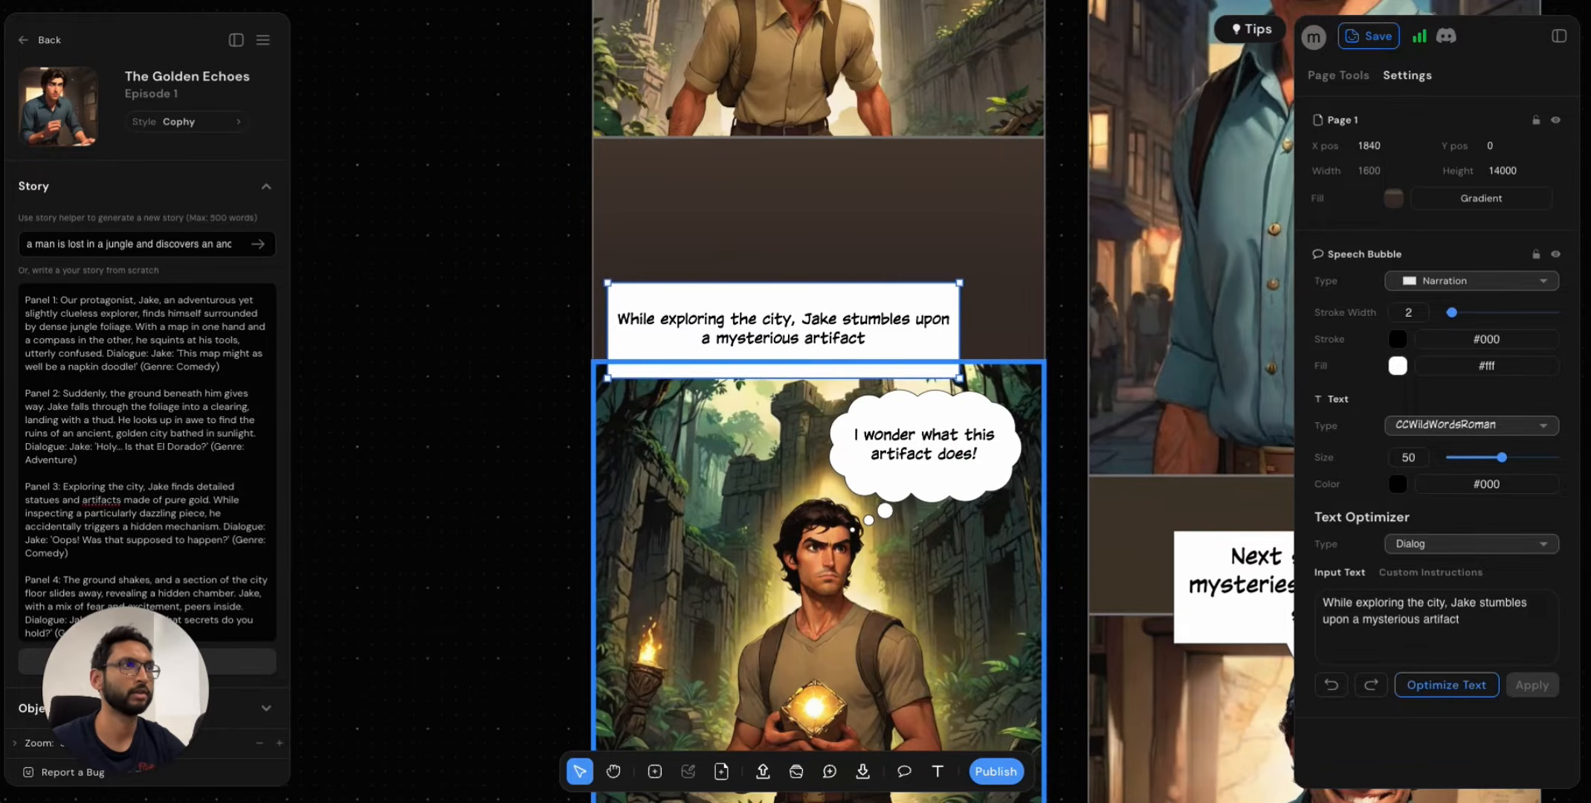
{"action": "left_click", "coordinate": [773, 453]}
{"action": "left_click", "coordinate": [788, 331]}
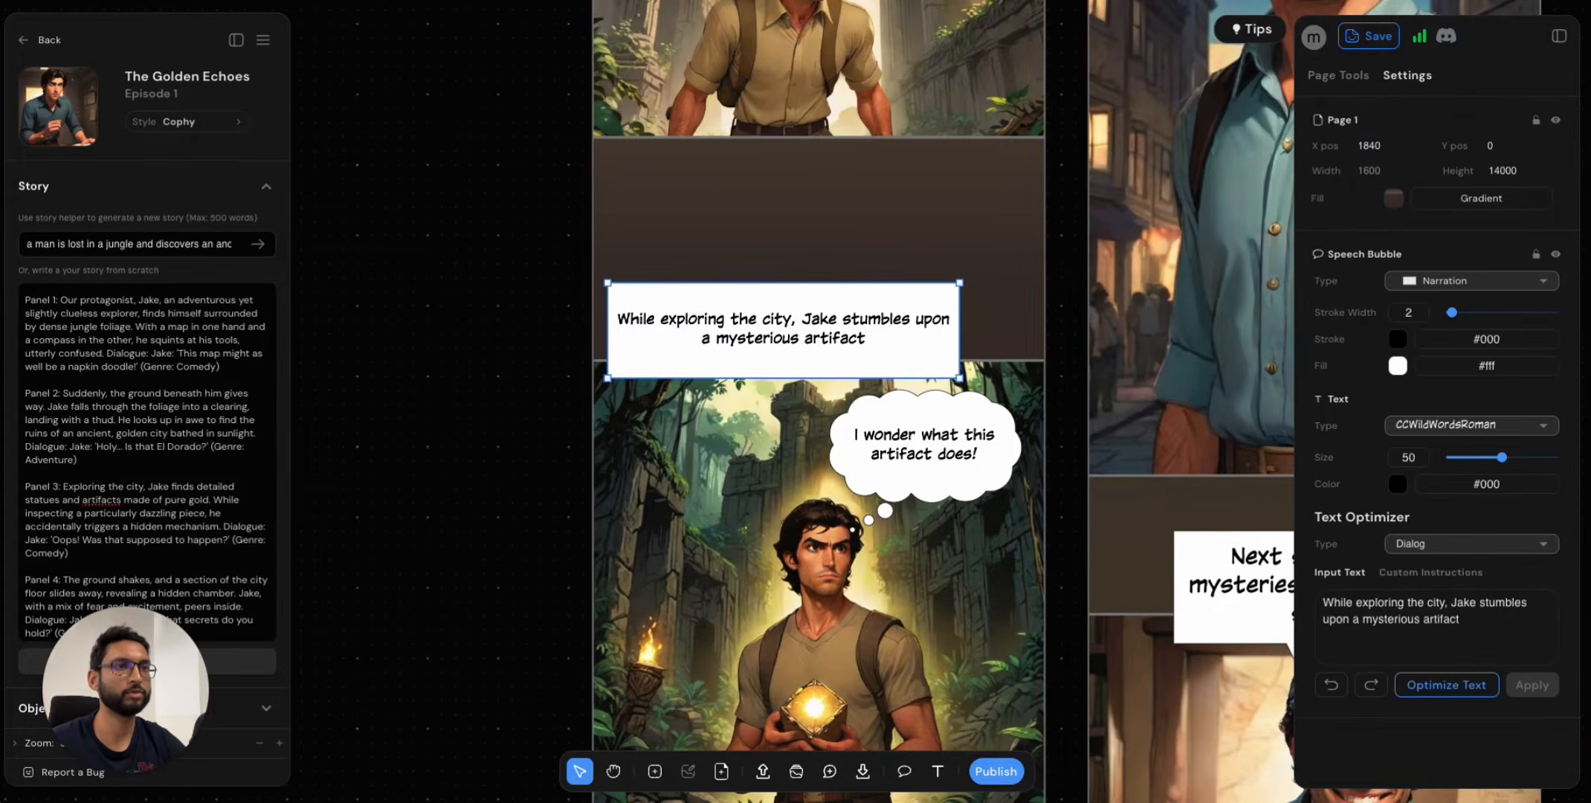
Show the layer order of Page 1's objects.
{"action": "left_click", "coordinate": [265, 707]}
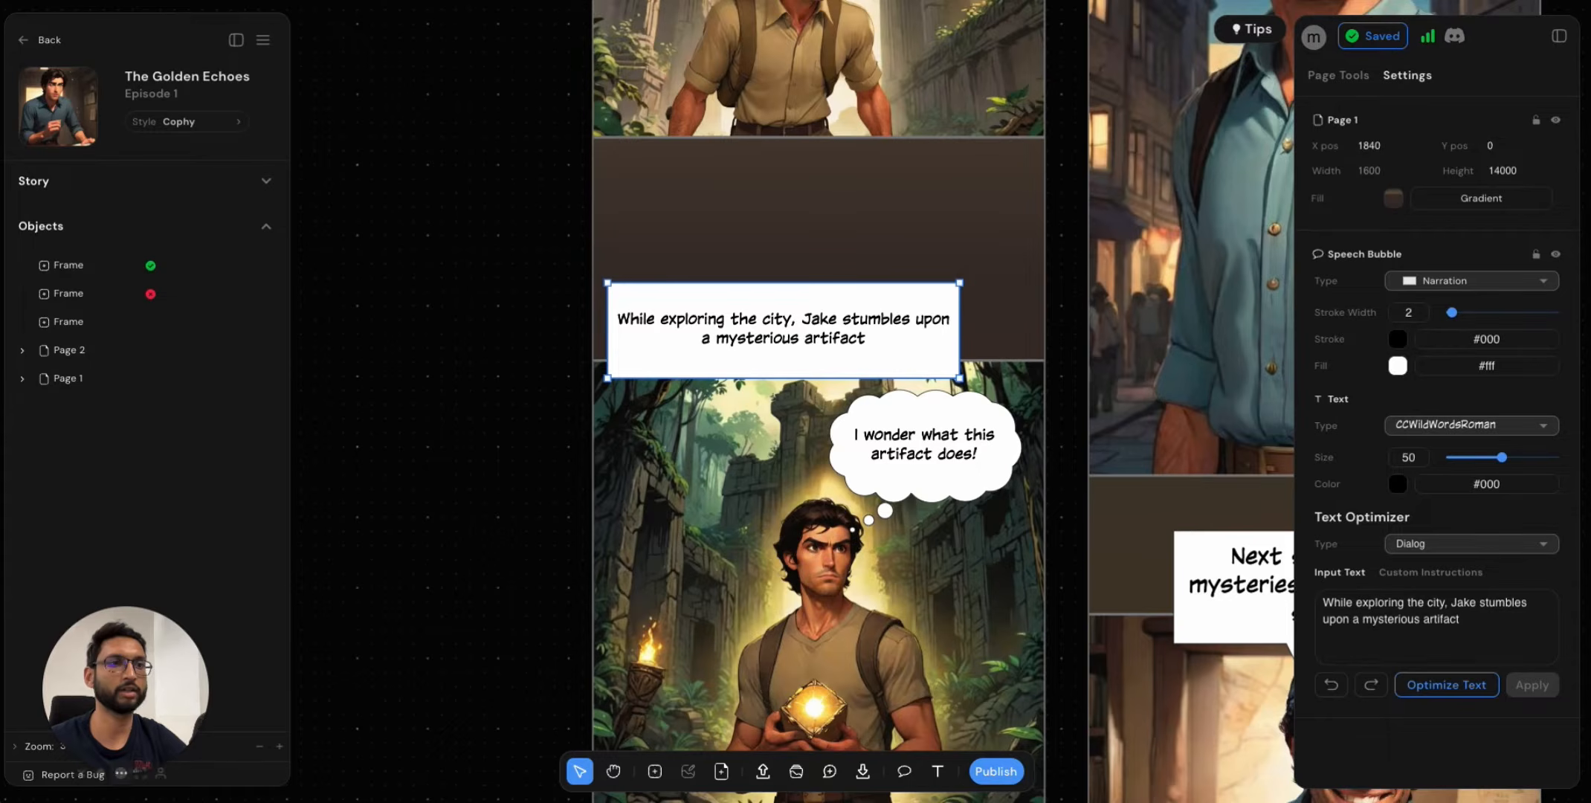
{"action": "left_click_drag", "start_coordinate": [125, 691], "coordinate": [414, 314]}
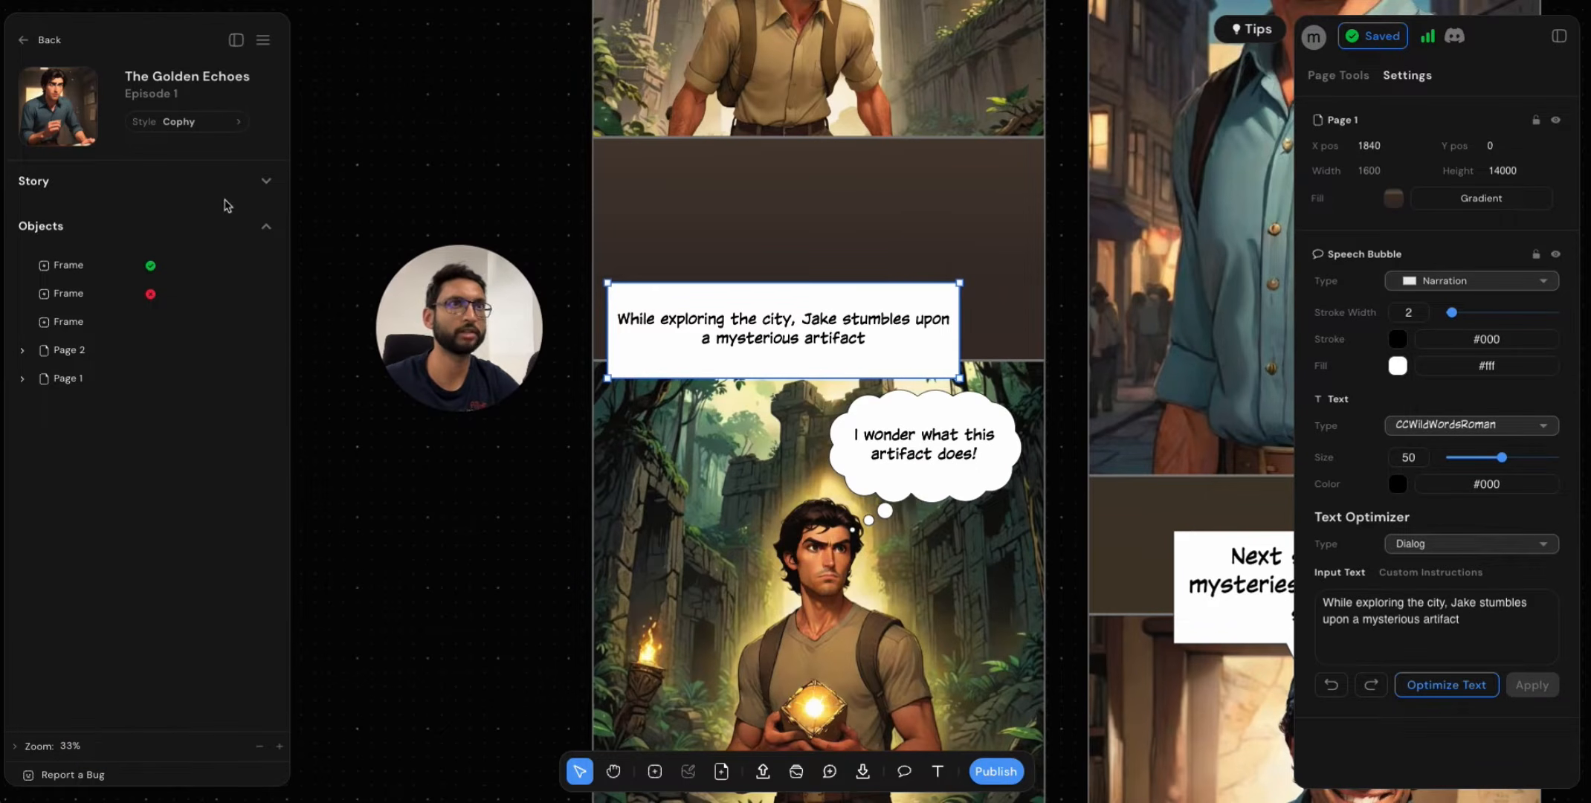
{"action": "left_click", "coordinate": [267, 182]}
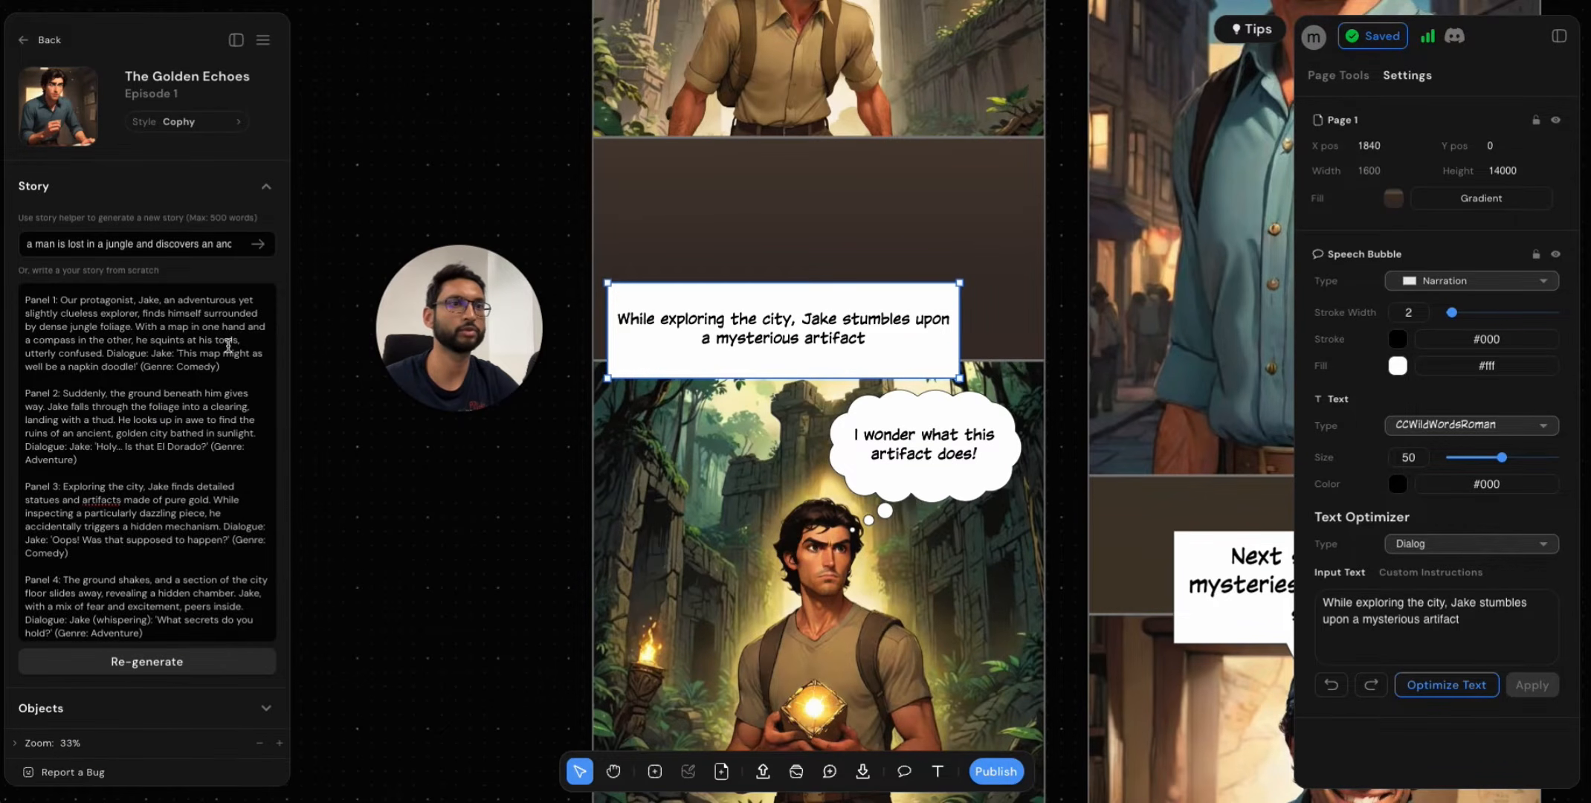
{"action": "left_click", "coordinate": [267, 710]}
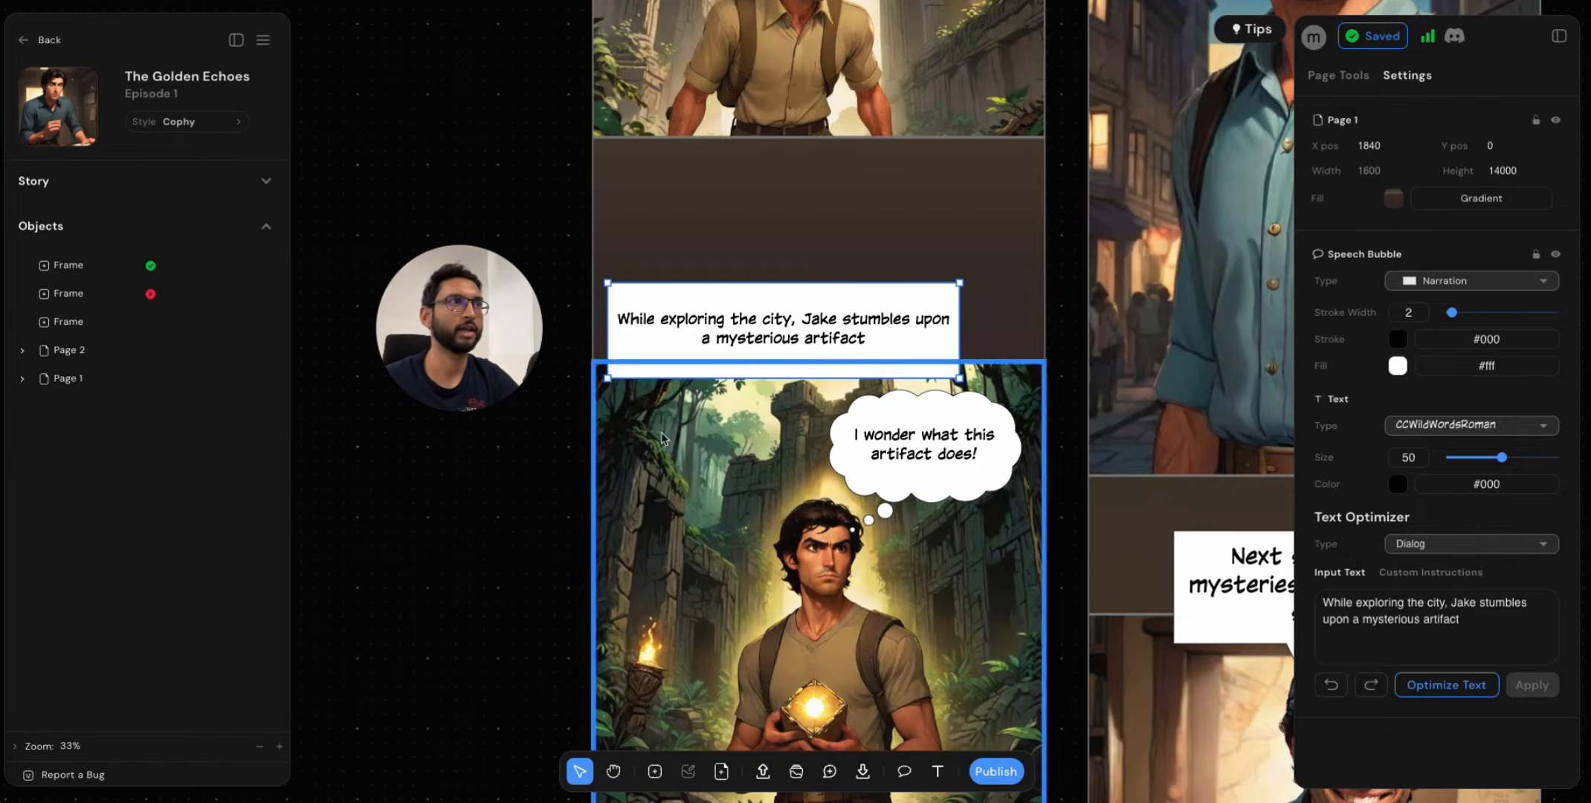
{"action": "left_click", "coordinate": [757, 186]}
{"action": "left_click", "coordinate": [23, 381]}
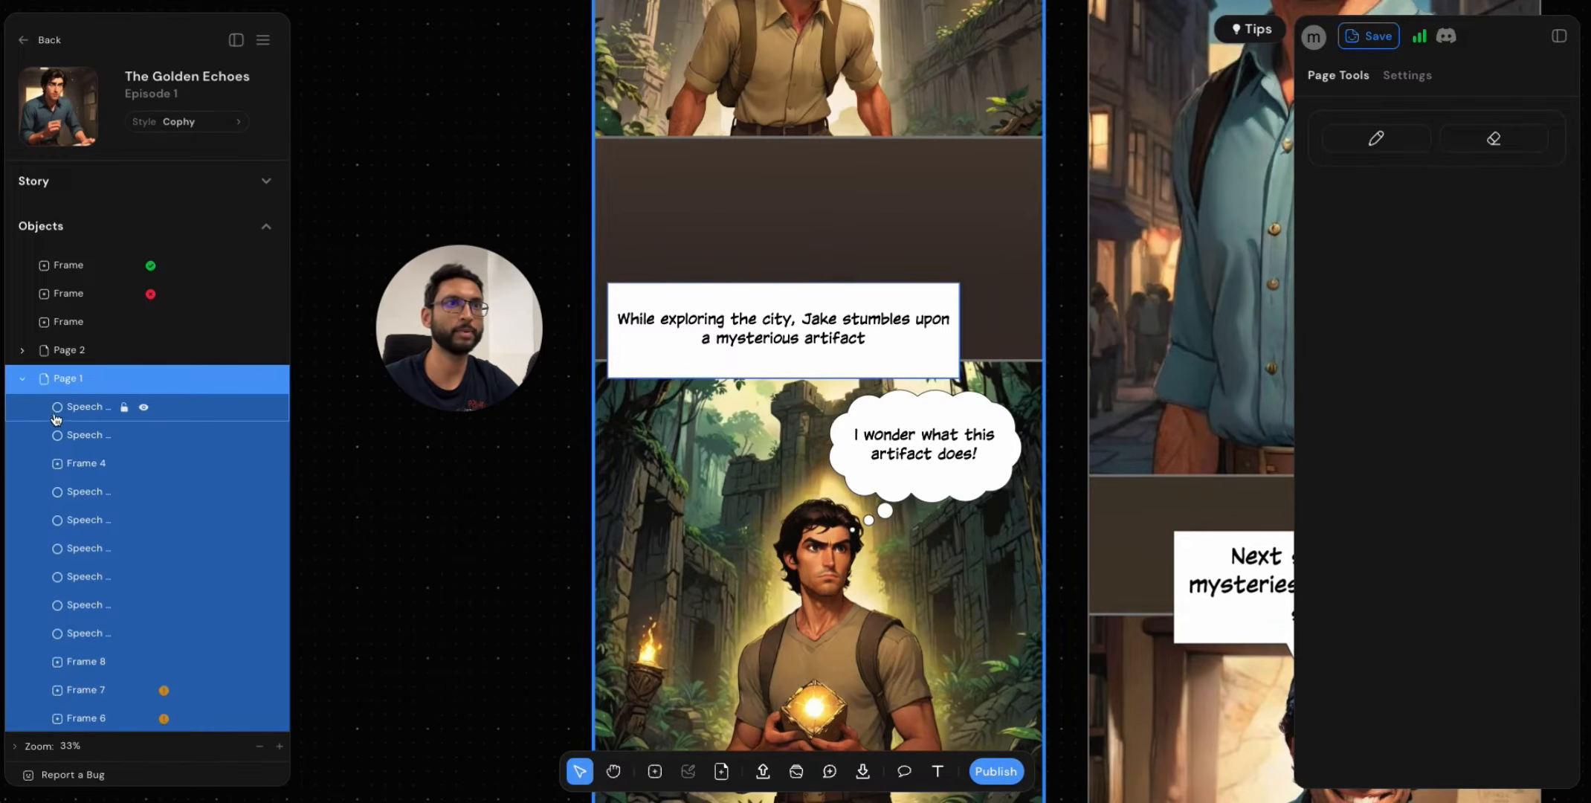
Send the "mysterious artifact" caption behind Frame 4 in the layer order, bring it back to the front, and return to the story text.
{"action": "left_click", "coordinate": [90, 407]}
{"action": "left_click", "coordinate": [88, 466]}
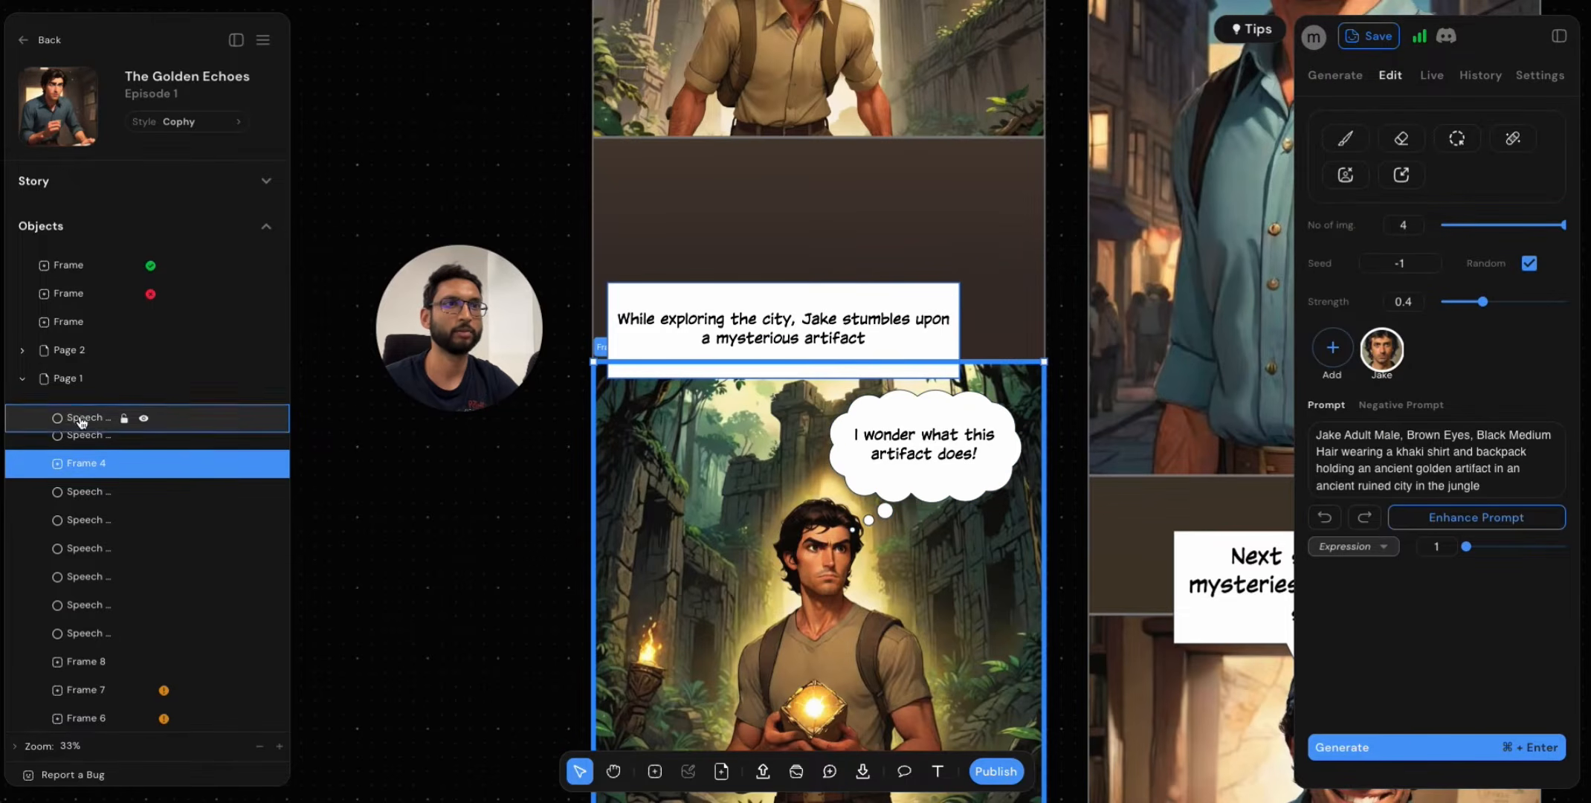
{"action": "left_click_drag", "start_coordinate": [86, 435], "coordinate": [89, 468]}
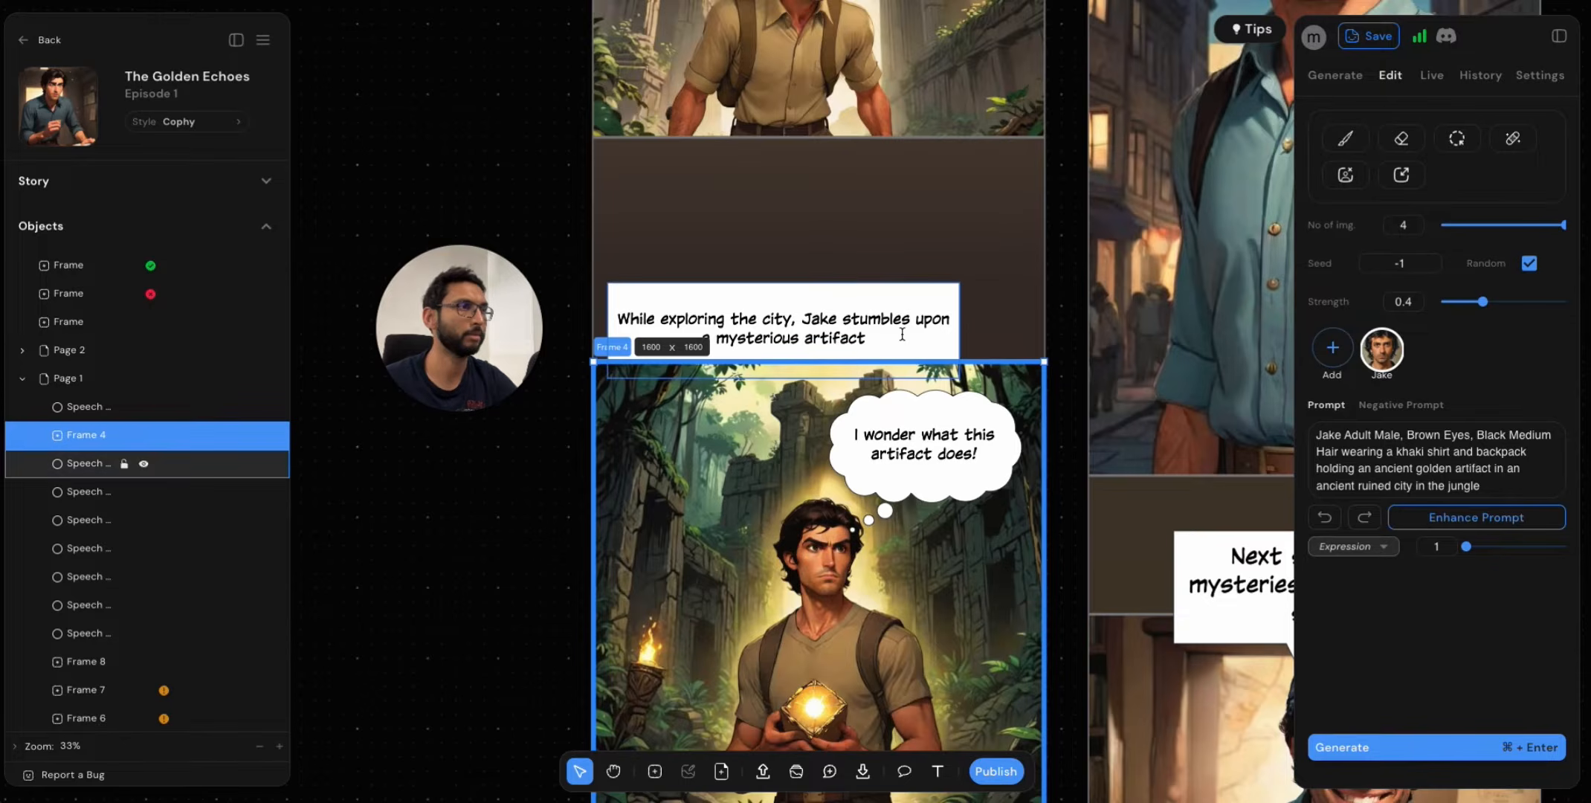
{"action": "left_click_drag", "start_coordinate": [74, 466], "coordinate": [87, 405]}
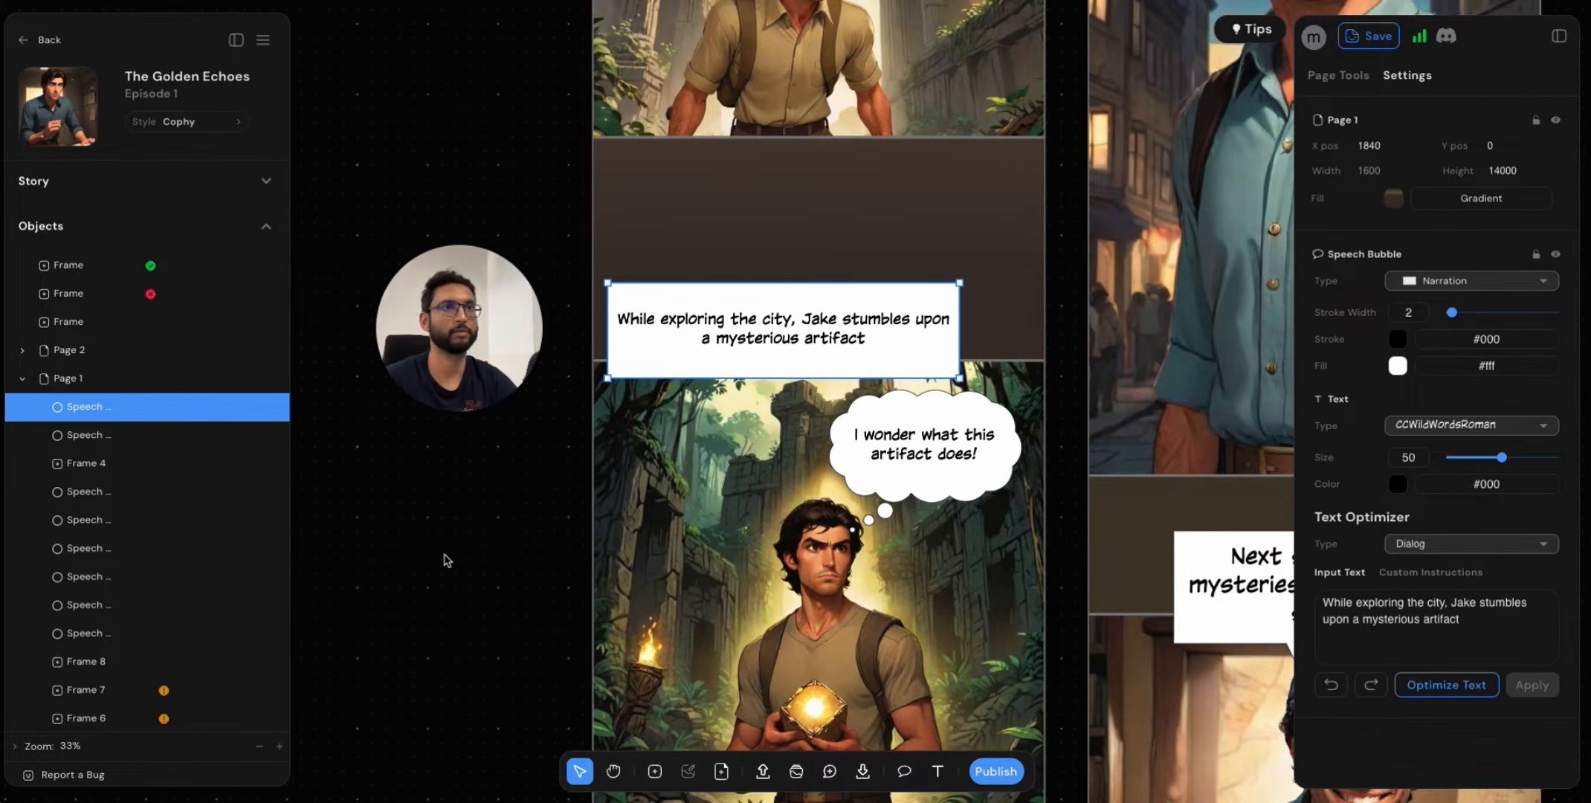
{"action": "left_click", "coordinate": [446, 559]}
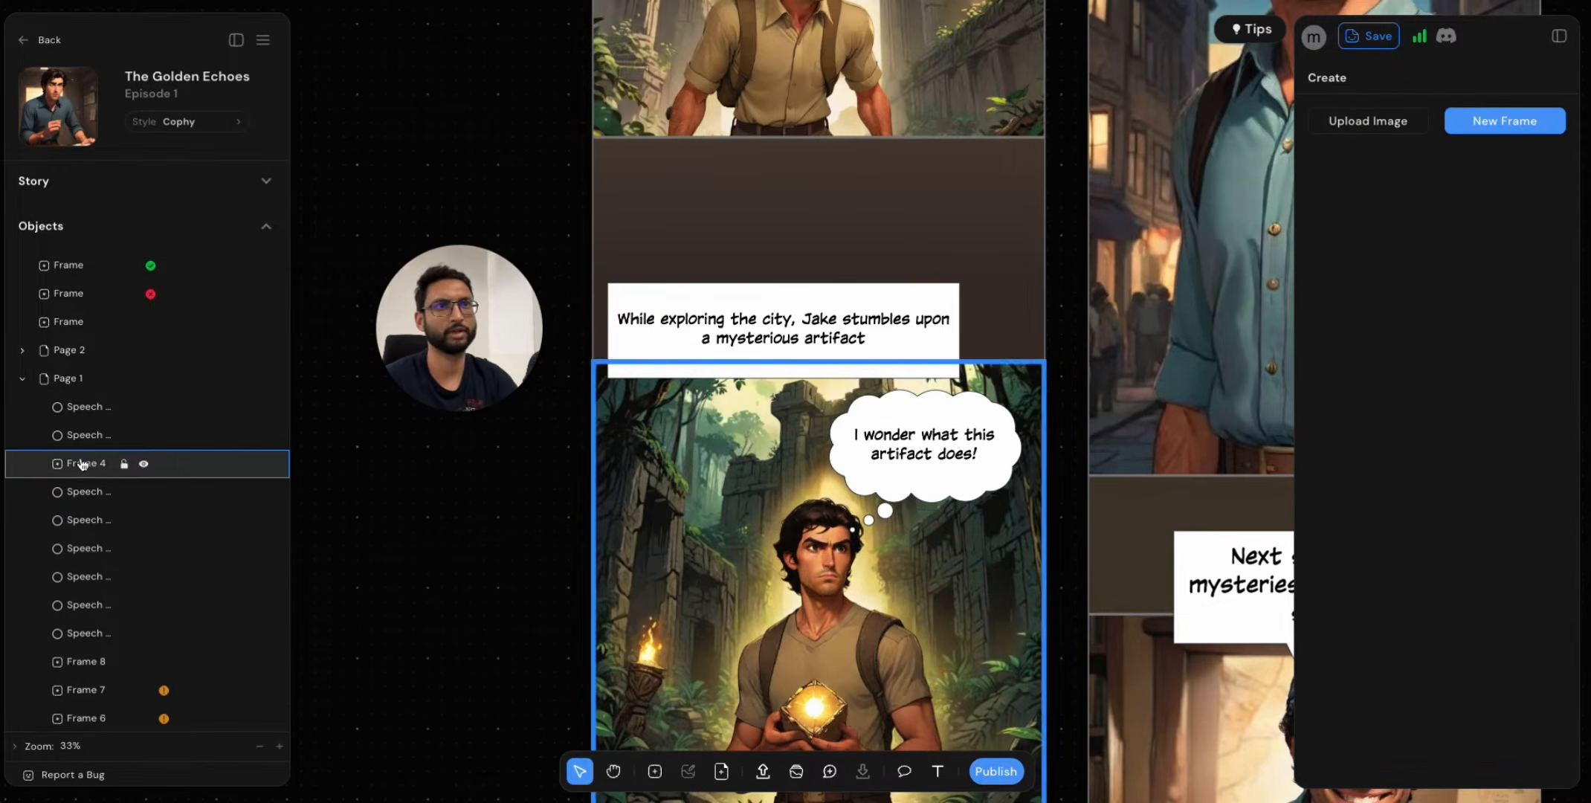
{"action": "left_click", "coordinate": [22, 384]}
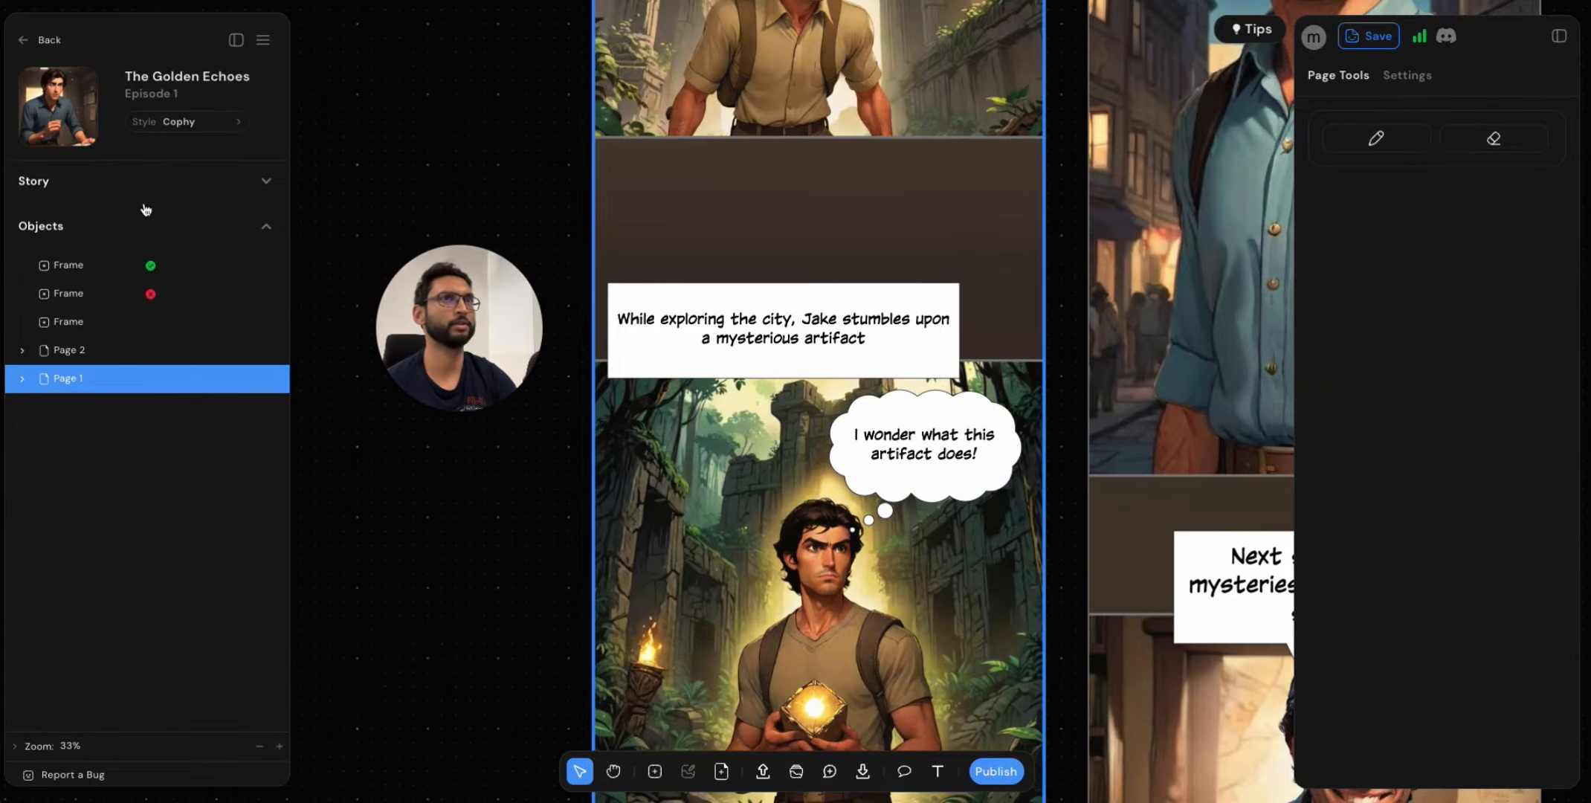
{"action": "left_click", "coordinate": [159, 184]}
{"action": "left_click", "coordinate": [424, 644]}
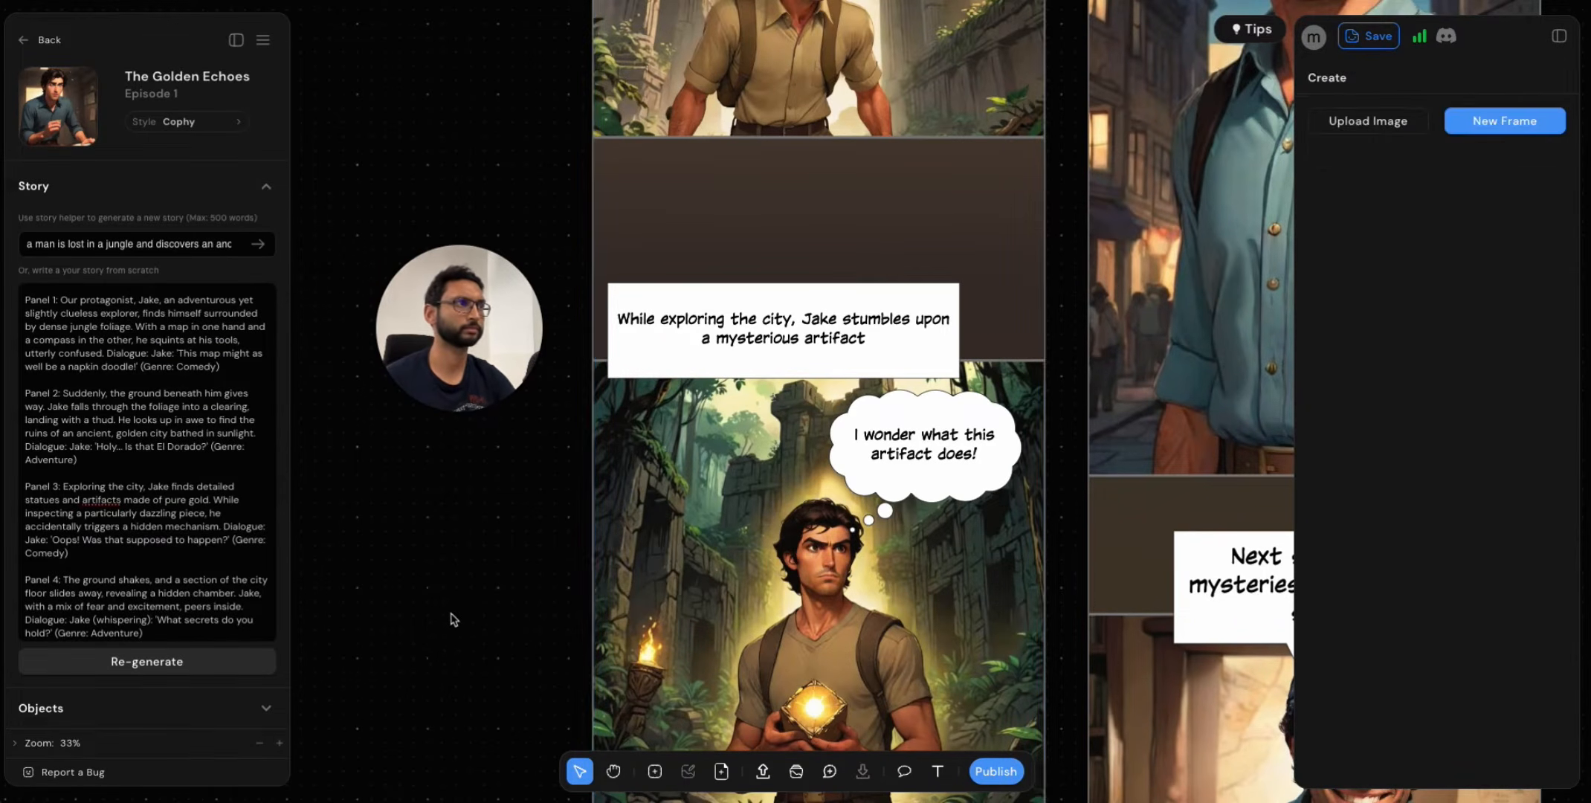
Reduce the height of the "mysterious artifact" caption to fit its two lines and position it overlapping the artifact panel's upper edge.
{"action": "double_click", "coordinate": [943, 344]}
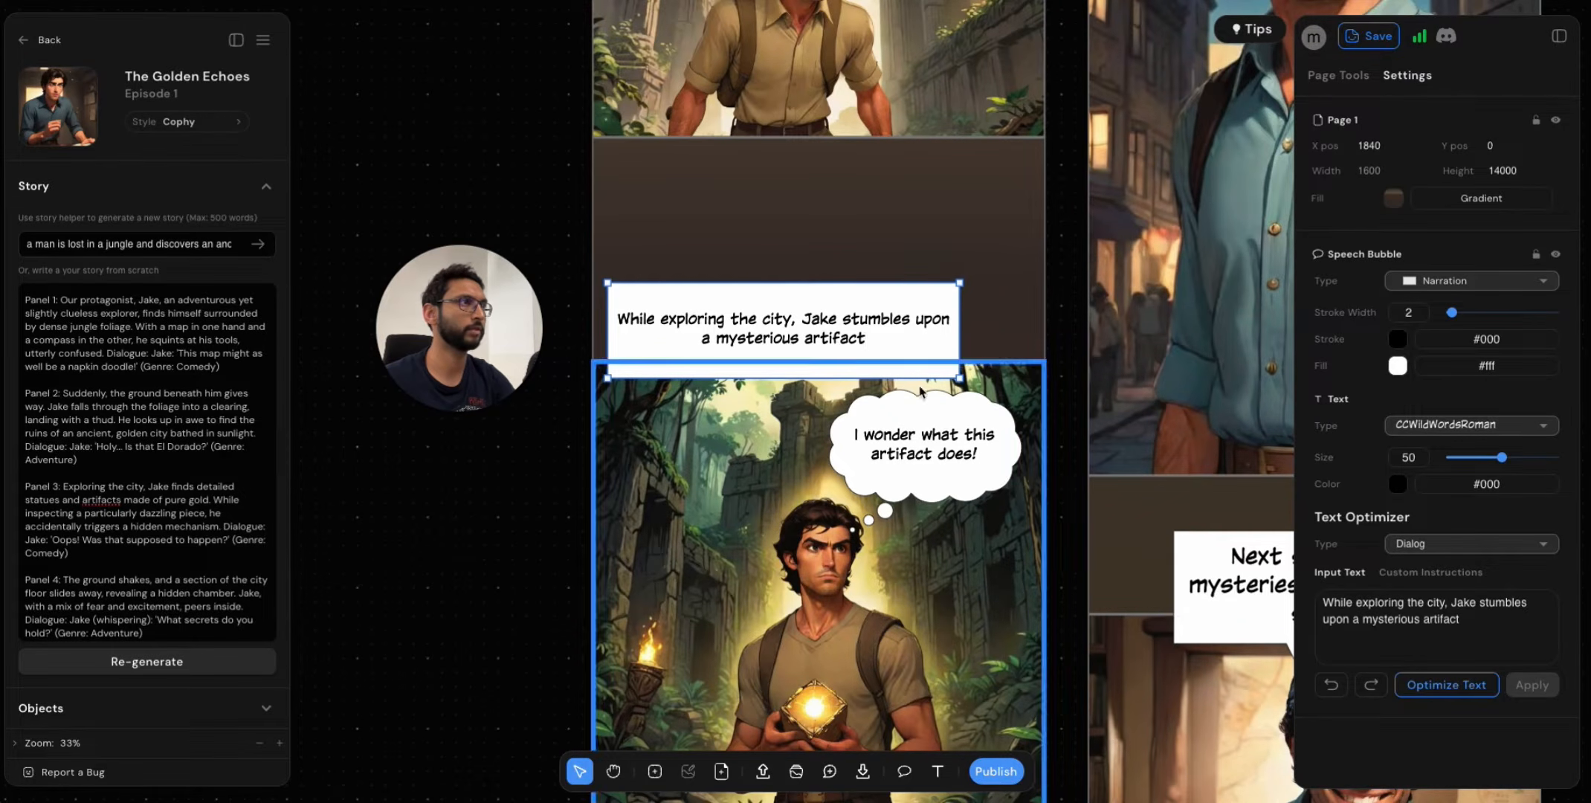
{"action": "left_click_drag", "start_coordinate": [920, 377], "coordinate": [921, 362]}
{"action": "left_click_drag", "start_coordinate": [922, 350], "coordinate": [923, 344]}
{"action": "left_click", "coordinate": [997, 333]}
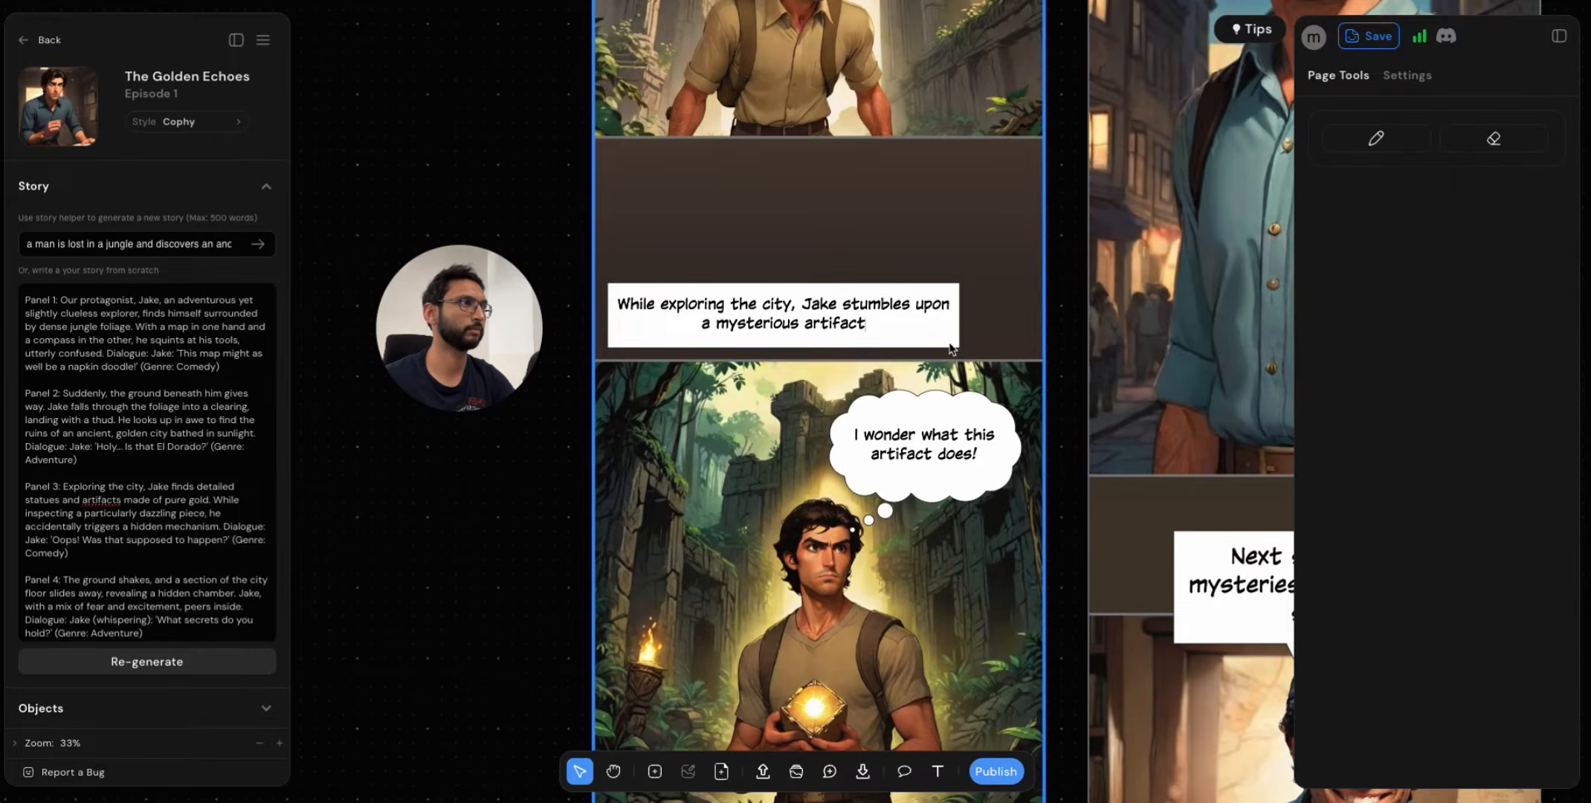
{"action": "left_click", "coordinate": [940, 349]}
{"action": "left_click_drag", "start_coordinate": [939, 357], "coordinate": [939, 385]}
{"action": "left_click", "coordinate": [439, 619]}
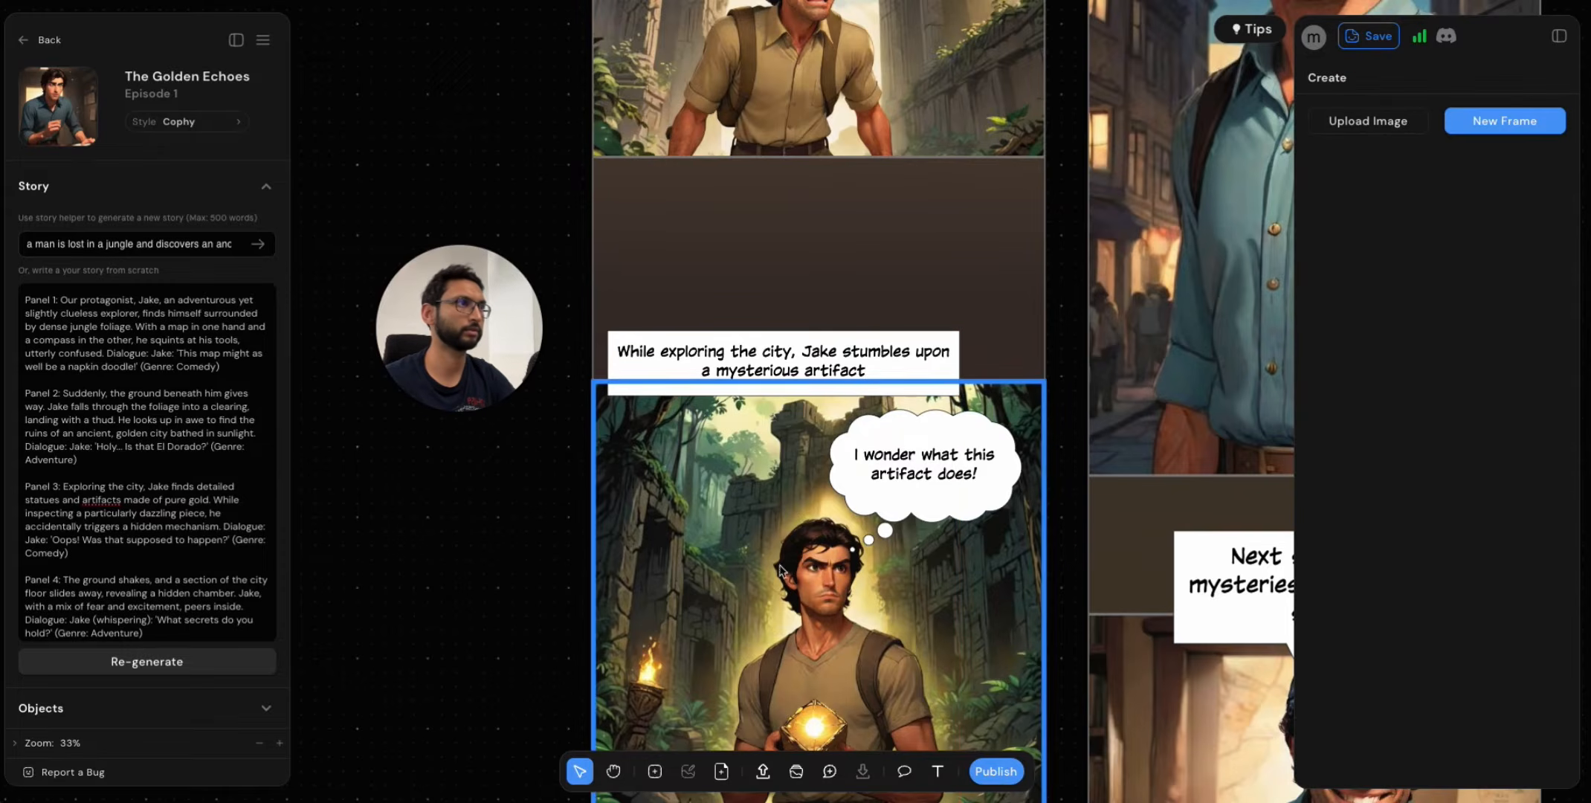
Examine the "What secrets do you hold?" panel of screaming Jake and the prompt used to generate it.
{"action": "scroll", "coordinate": [803, 566], "scroll_direction": "down", "scroll_amount": 5}
{"action": "scroll", "coordinate": [799, 571], "scroll_direction": "down", "scroll_amount": 3}
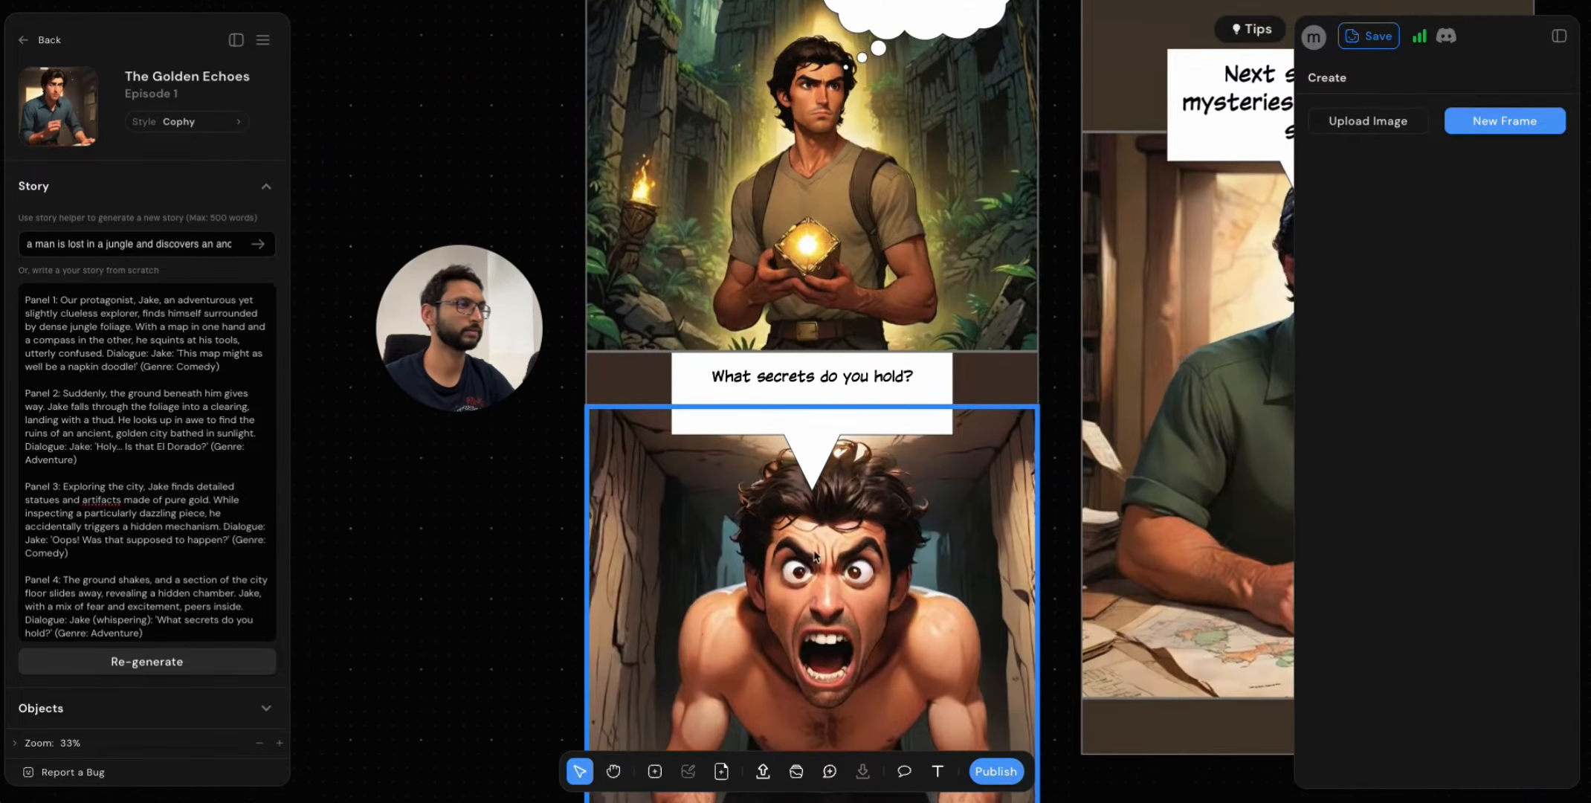
{"action": "scroll", "coordinate": [953, 630], "scroll_direction": "down", "scroll_amount": 3}
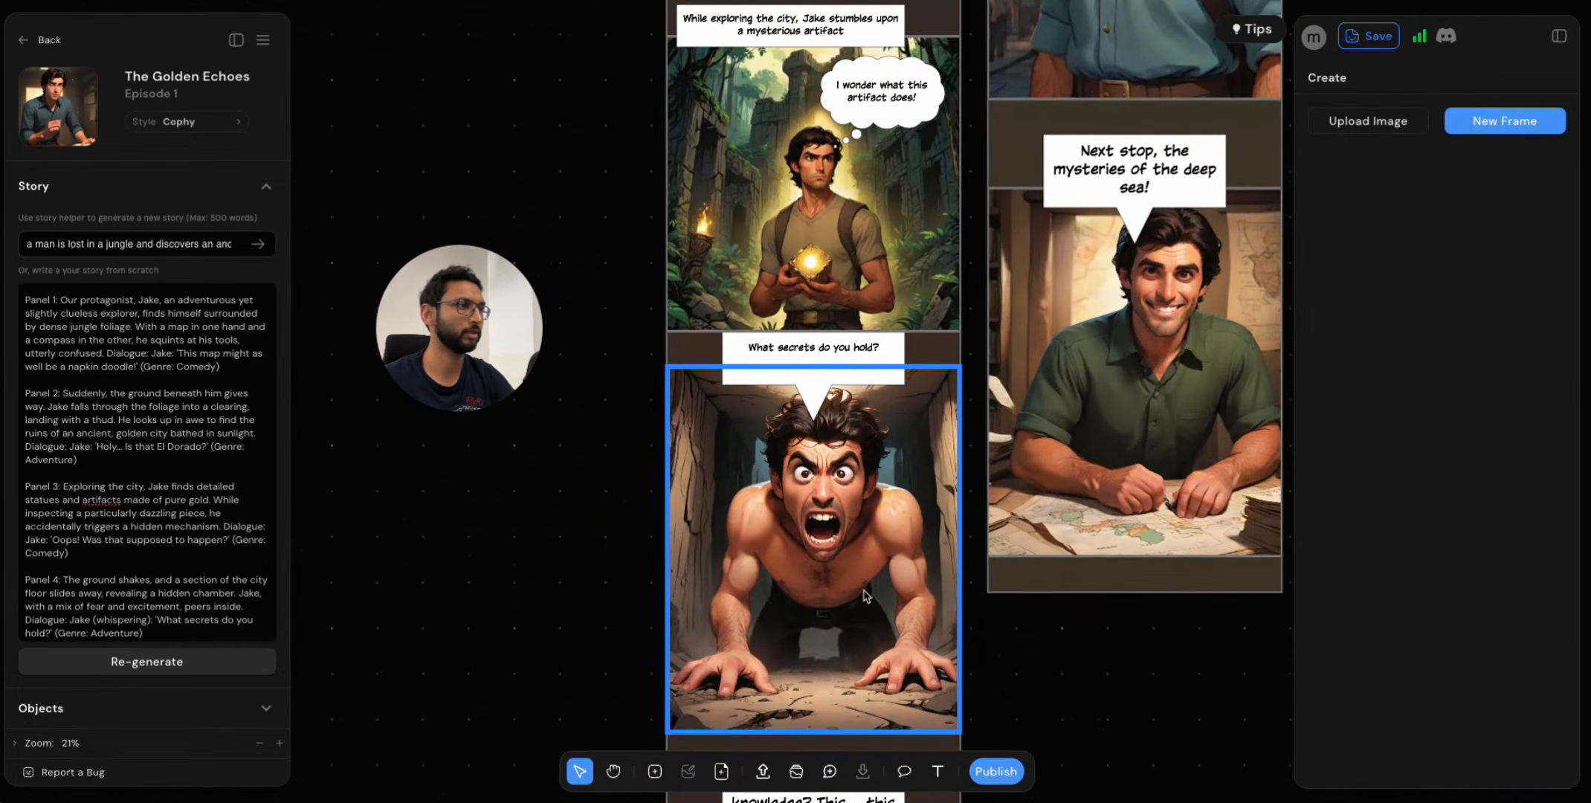
{"action": "left_click", "coordinate": [953, 631]}
{"action": "left_click", "coordinate": [1395, 460]}
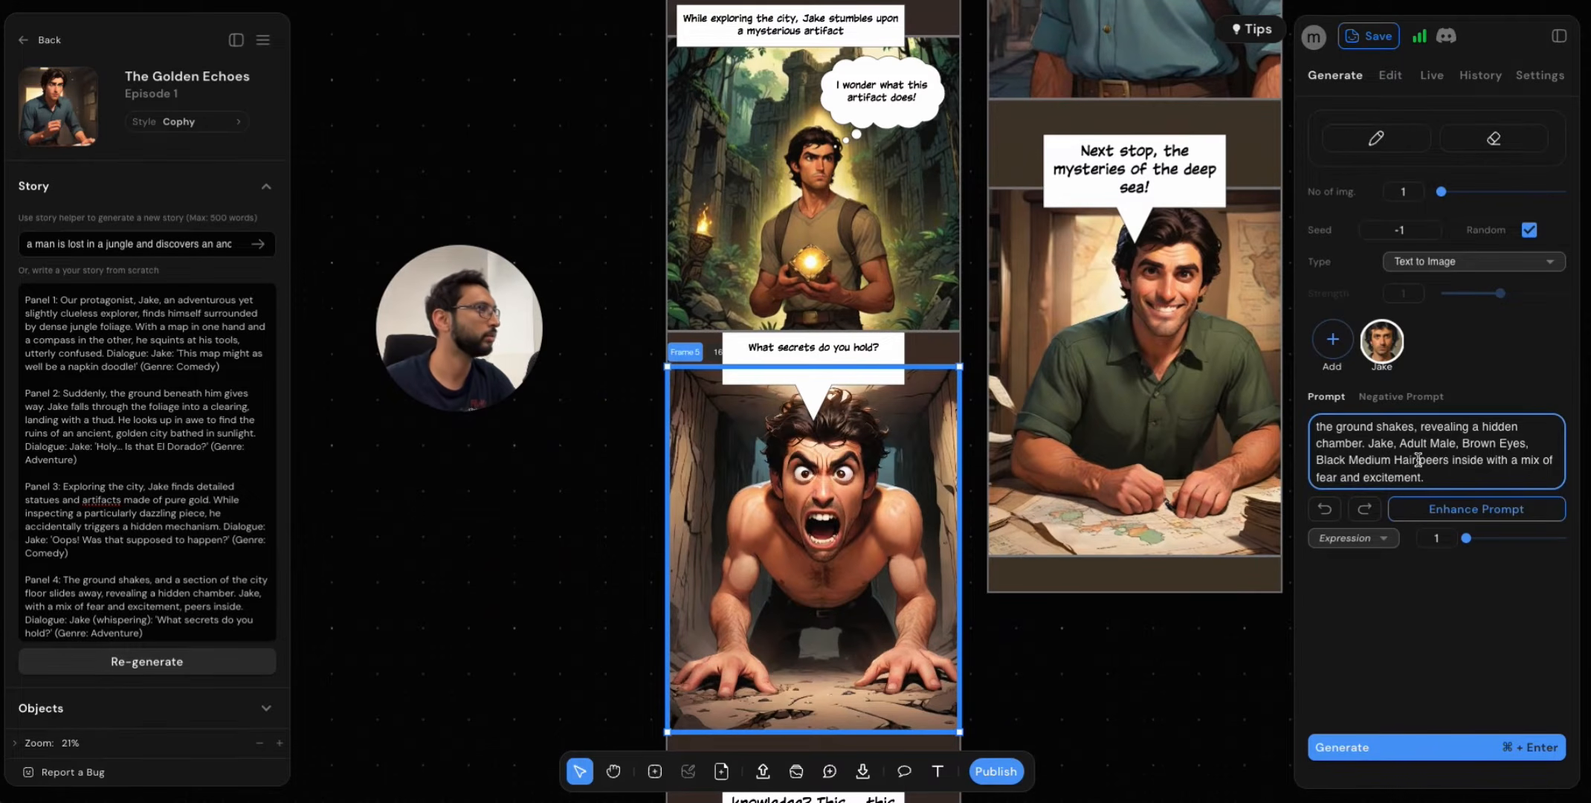
{"action": "left_click", "coordinate": [989, 617]}
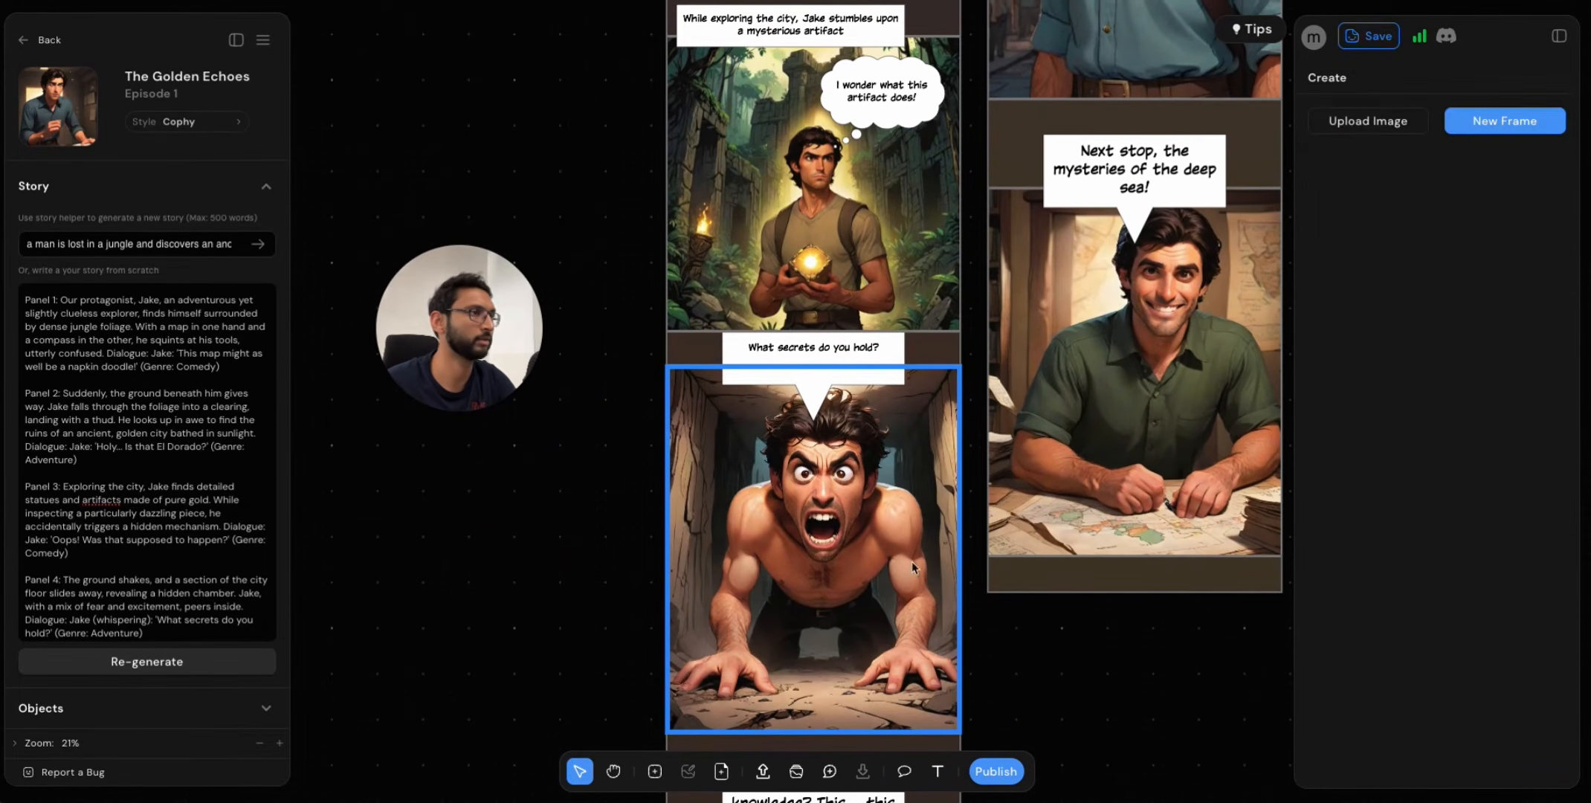
Delete the panel of screaming Jake and its "What secrets do you hold?" speech bubble.
{"action": "left_click", "coordinate": [898, 573]}
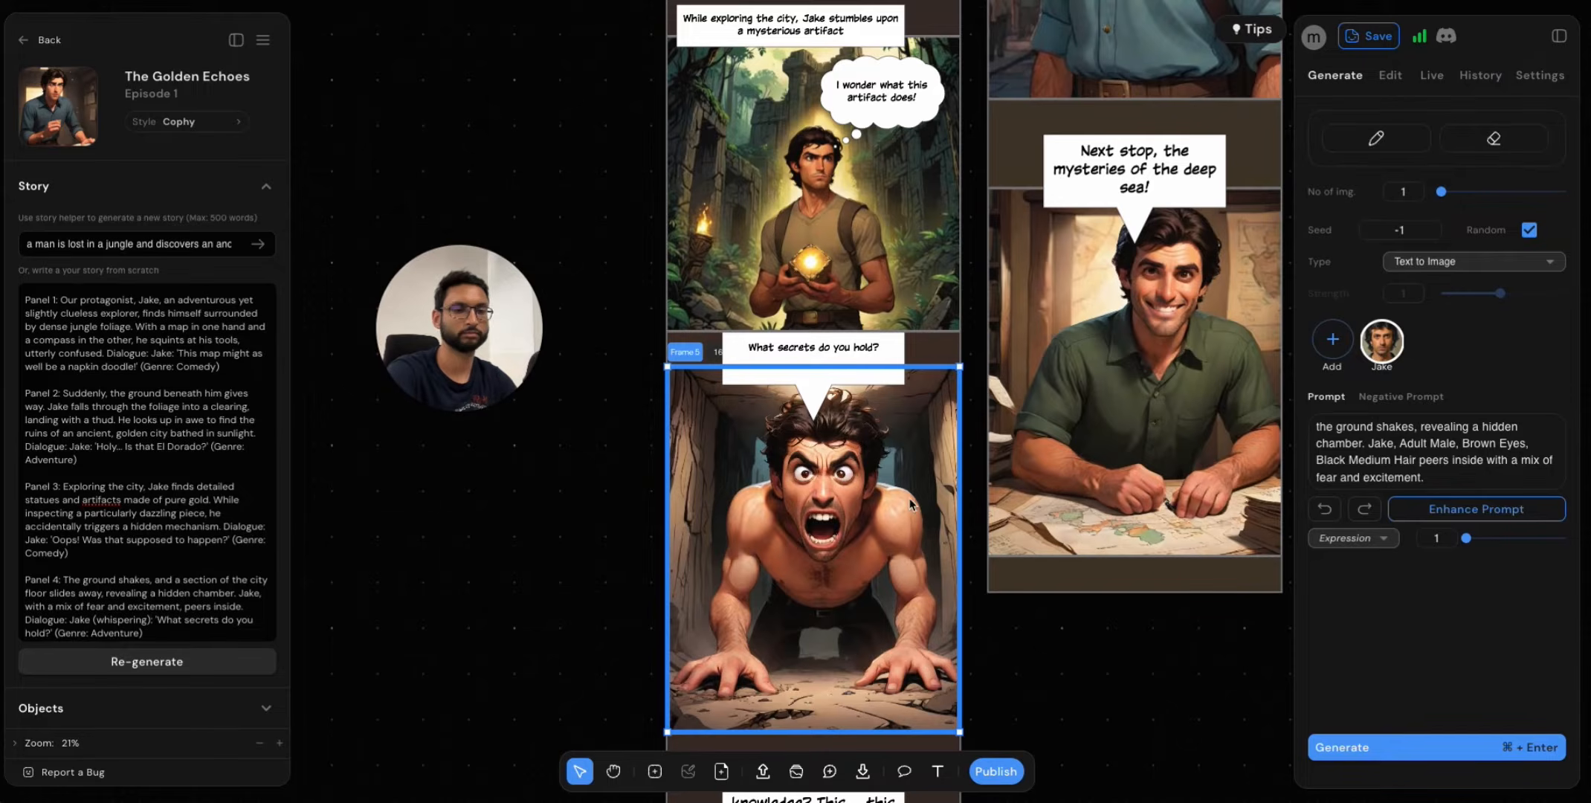
{"action": "key", "text": "Delete"}
{"action": "left_click", "coordinate": [891, 385]}
{"action": "key", "text": "Delete"}
Insert "secrets" and "this" into the artifact panel's thought bubble so it reads "I wonder what secrets this artifact does!".
{"action": "left_click", "coordinate": [907, 161]}
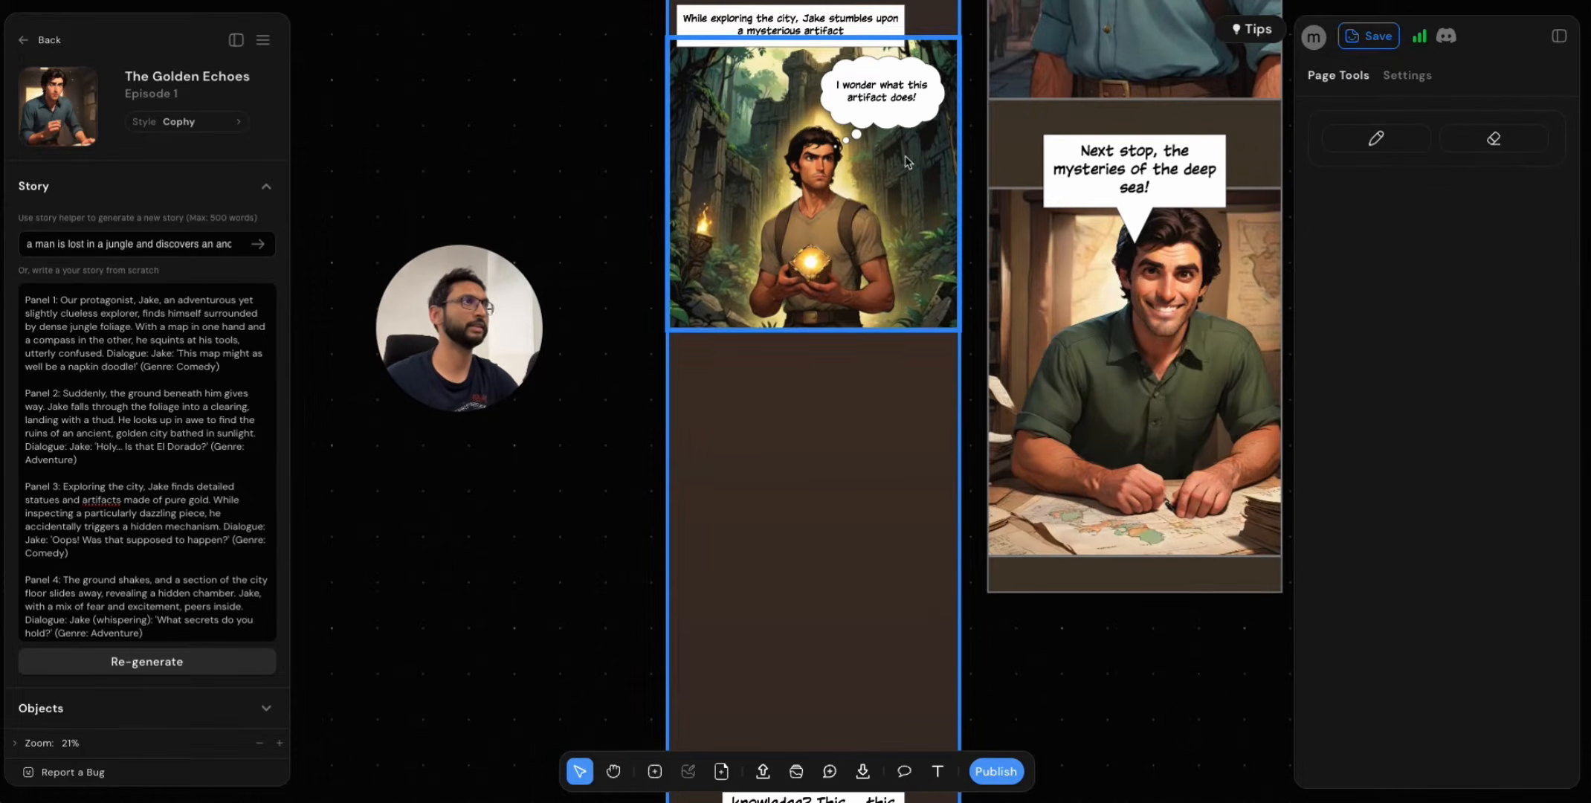
{"action": "scroll", "coordinate": [907, 162], "scroll_direction": "up", "scroll_amount": 2}
{"action": "left_click", "coordinate": [907, 177]}
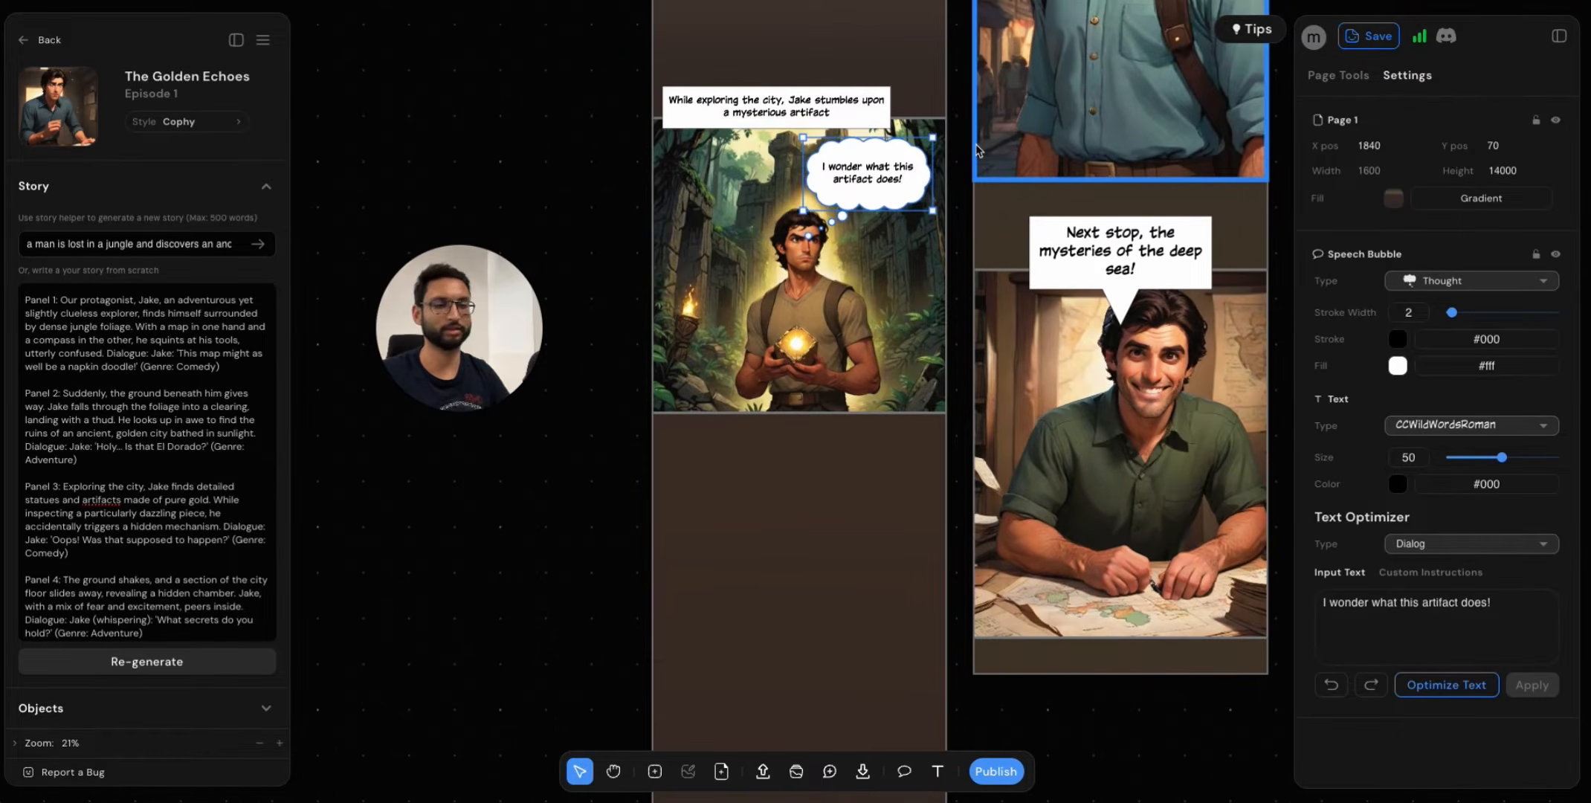
{"action": "double_click", "coordinate": [902, 163]}
{"action": "type", "text": "secrets"}
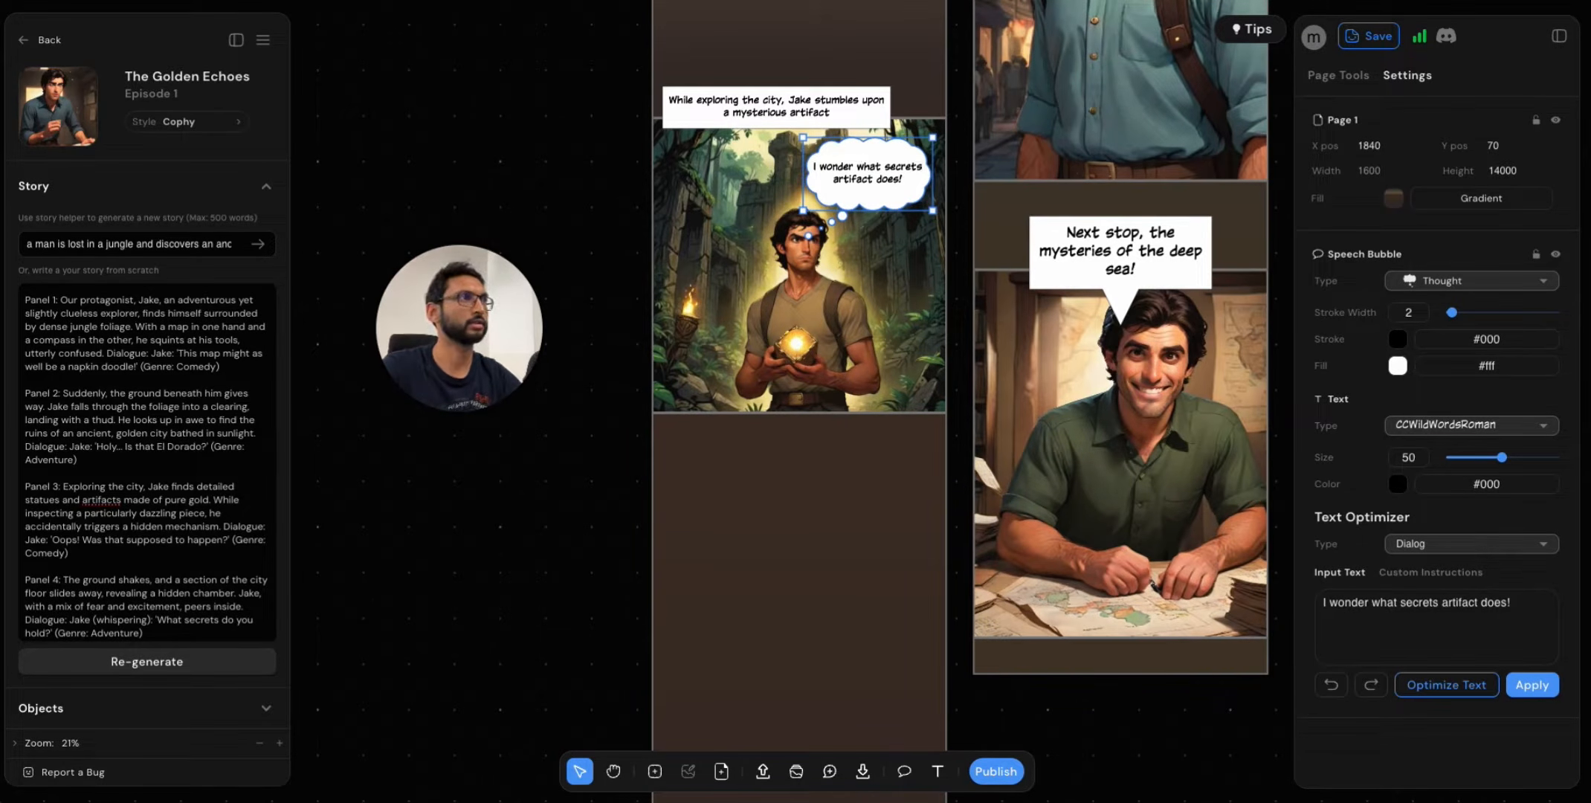
{"action": "type", "text": " yhis"}
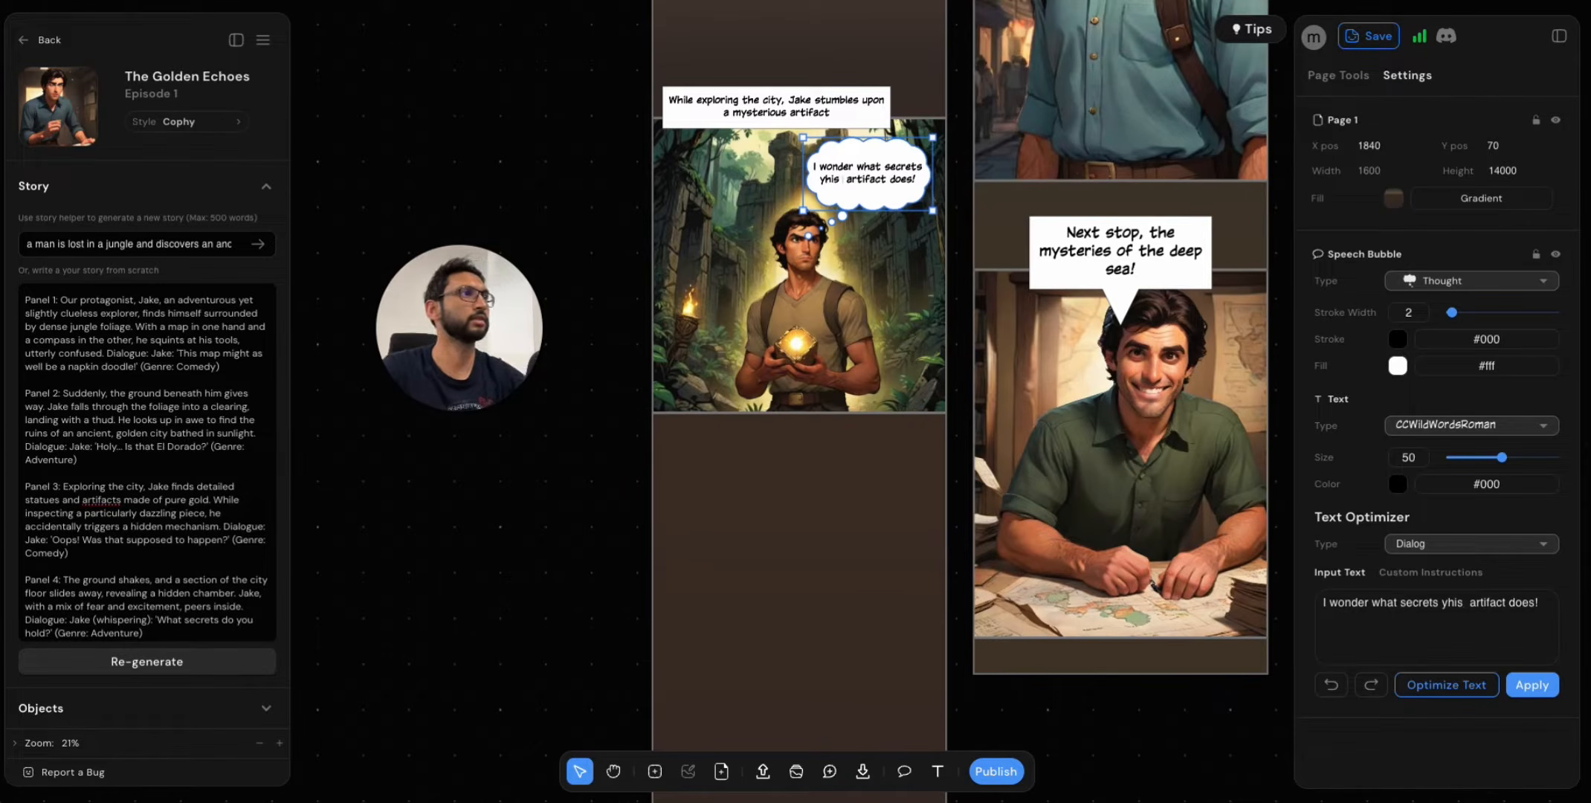
{"action": "key", "text": "BackSpace"}
{"action": "key", "text": "BackSpace"}
{"action": "key", "text": "BackSpace"}
{"action": "key", "text": "BackSpace"}
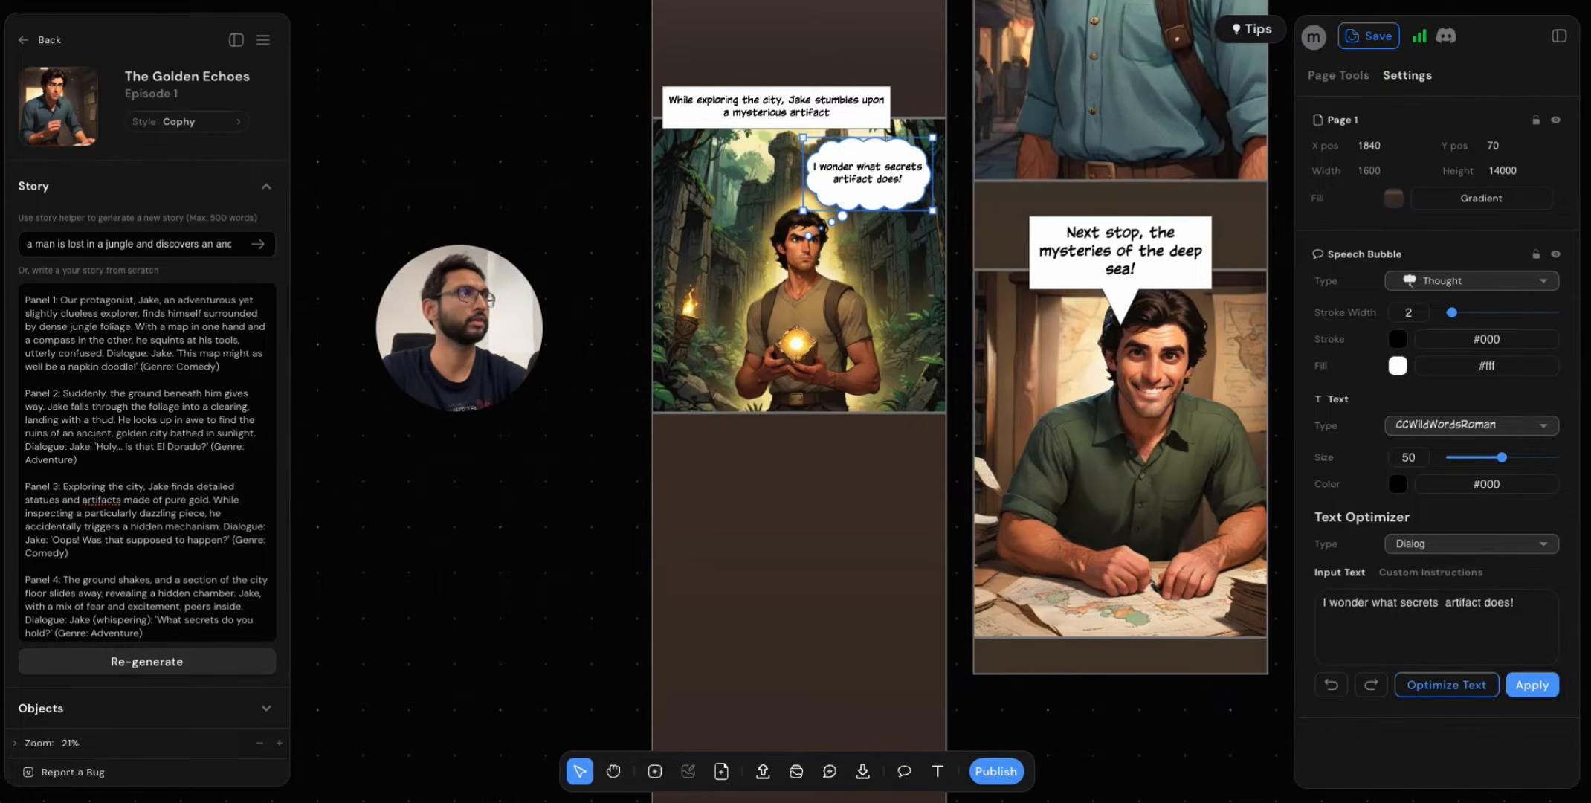
{"action": "type", "text": "this"}
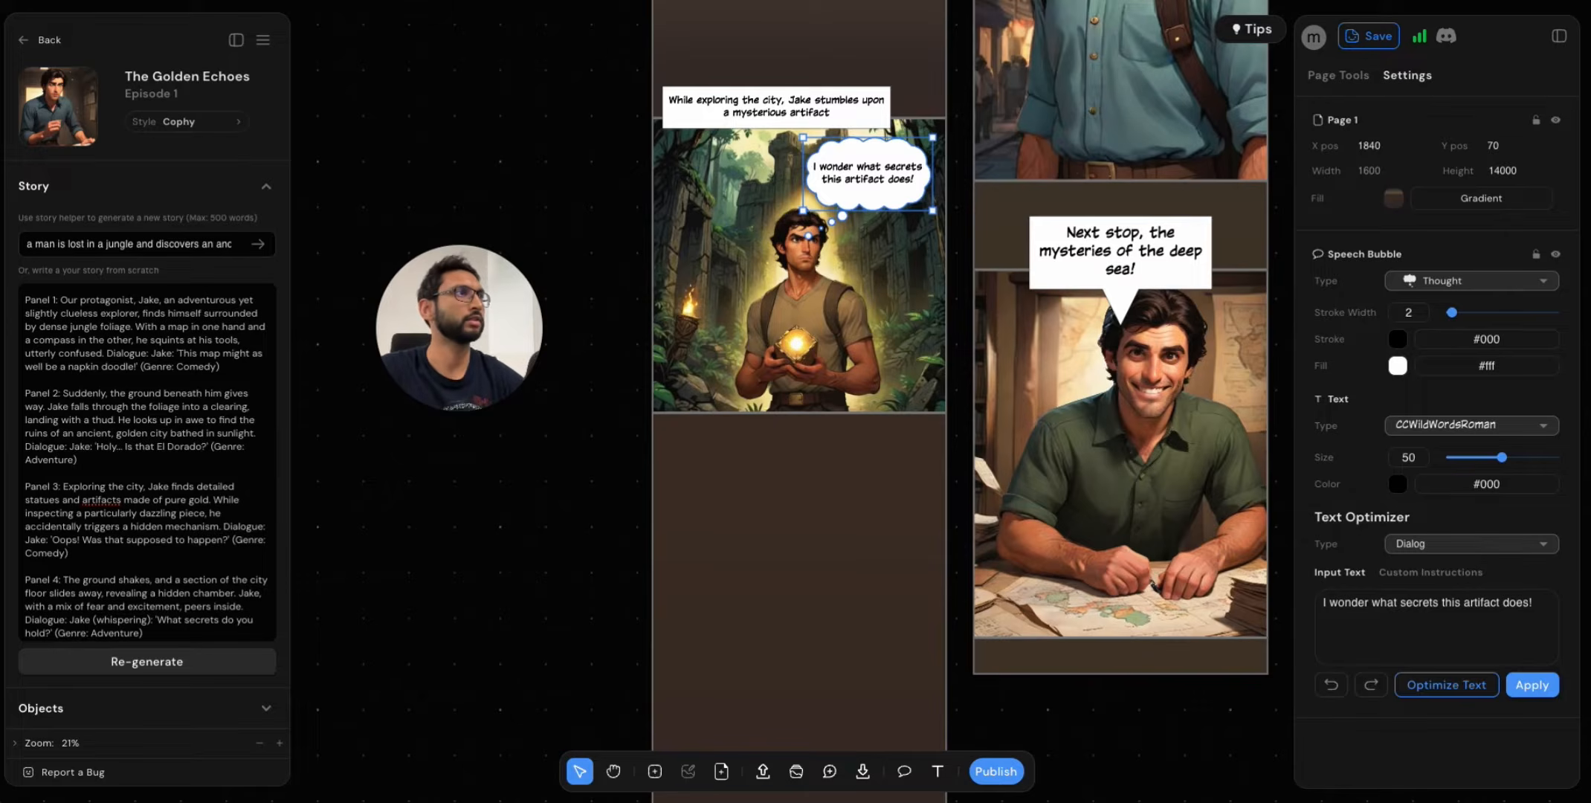
Replace the word "does" with "holds" in the artifact panel's thought bubble and finish editing the text.
{"action": "double_click", "coordinate": [899, 180]}
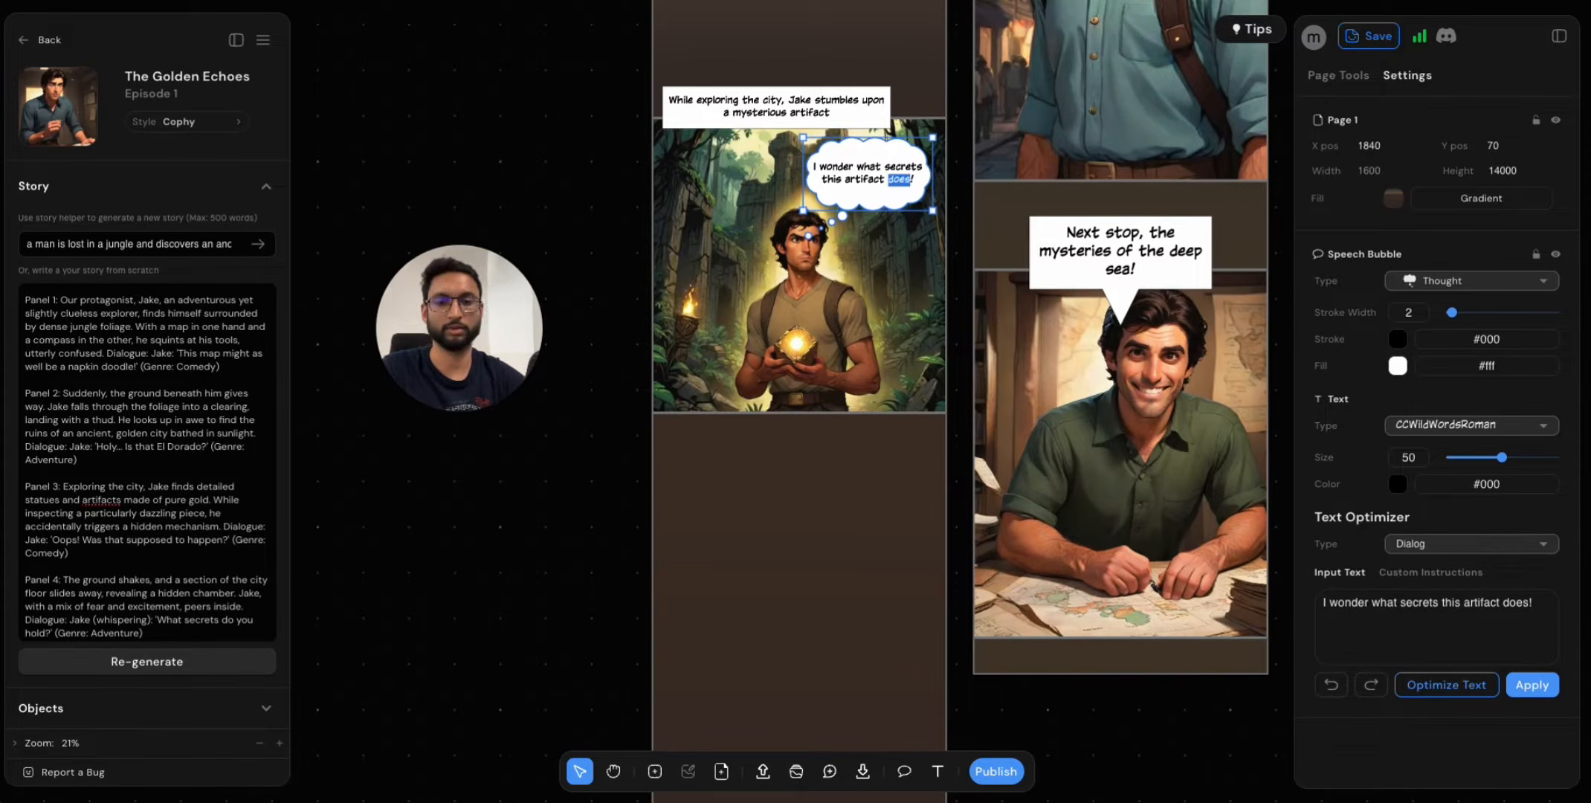
{"action": "type", "text": "holds"}
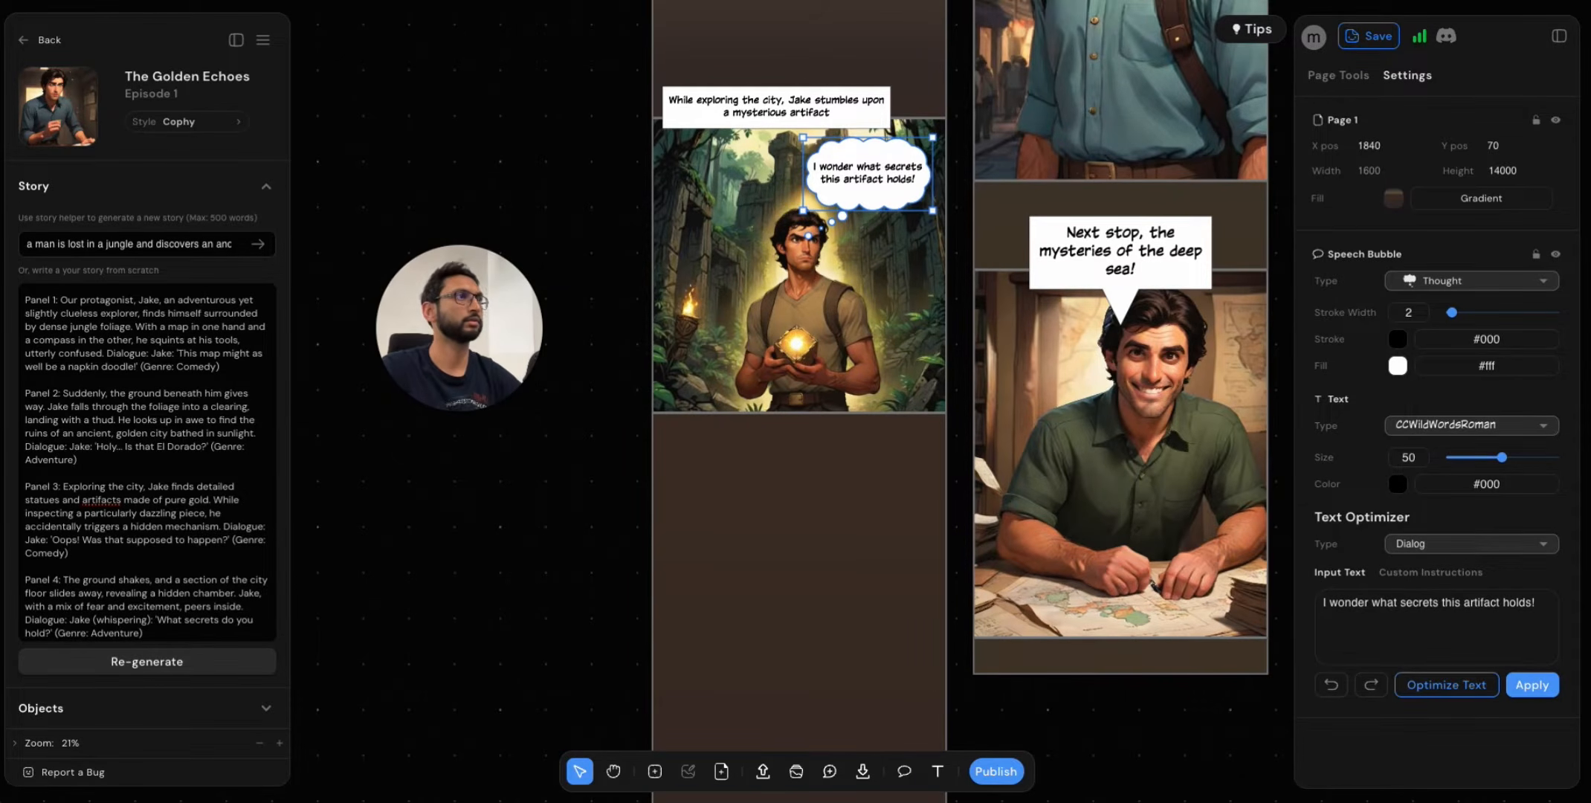
{"action": "left_click", "coordinate": [556, 617]}
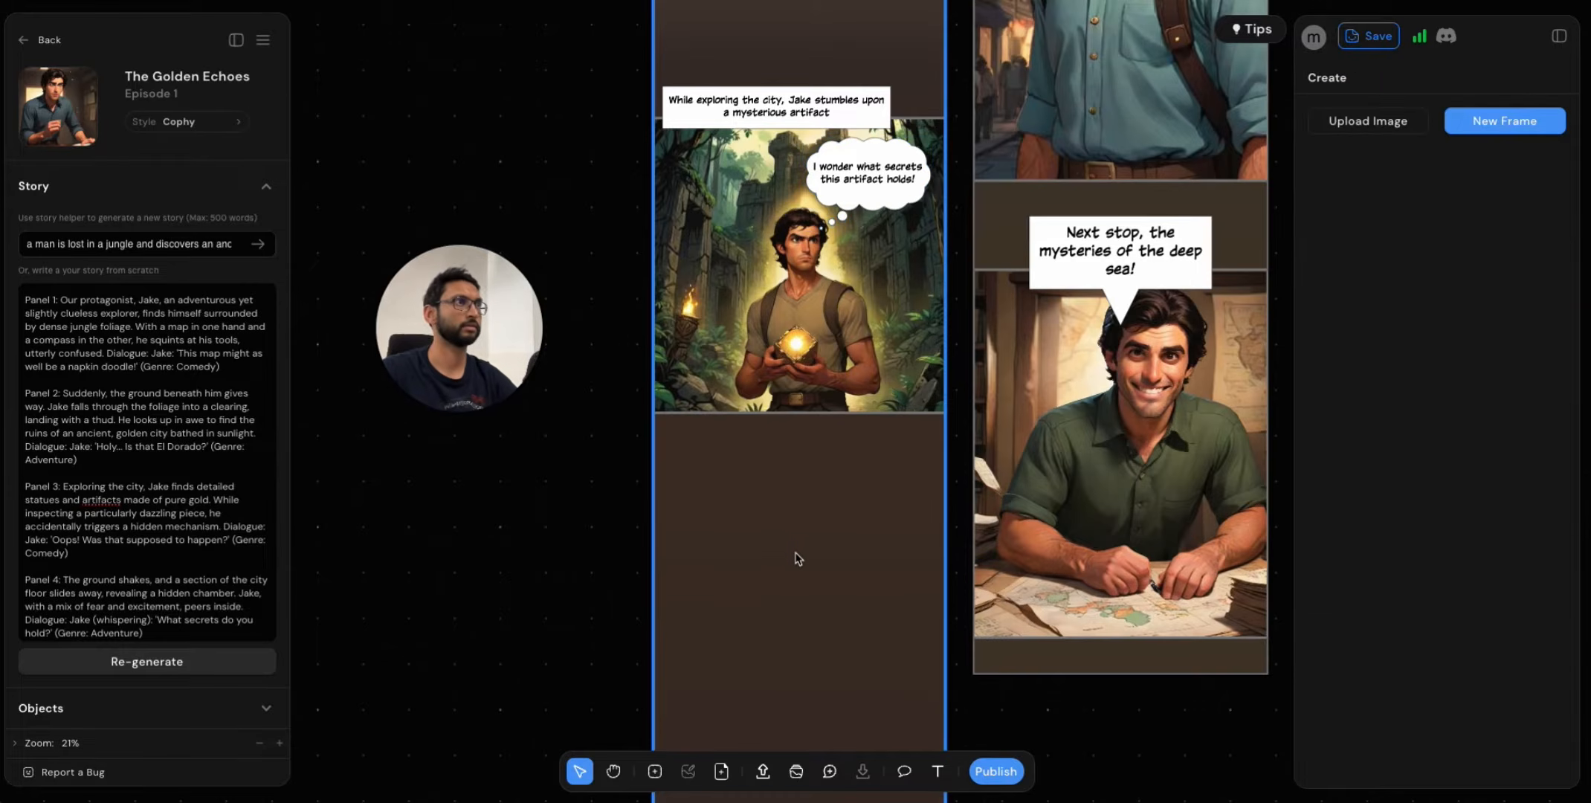
Examine the empty space between the artifact panel and the "Gold is cool" library panel, along with both neighbouring panels.
{"action": "scroll", "coordinate": [793, 542], "scroll_direction": "down", "scroll_amount": 5}
{"action": "scroll", "coordinate": [790, 532], "scroll_direction": "down", "scroll_amount": 2}
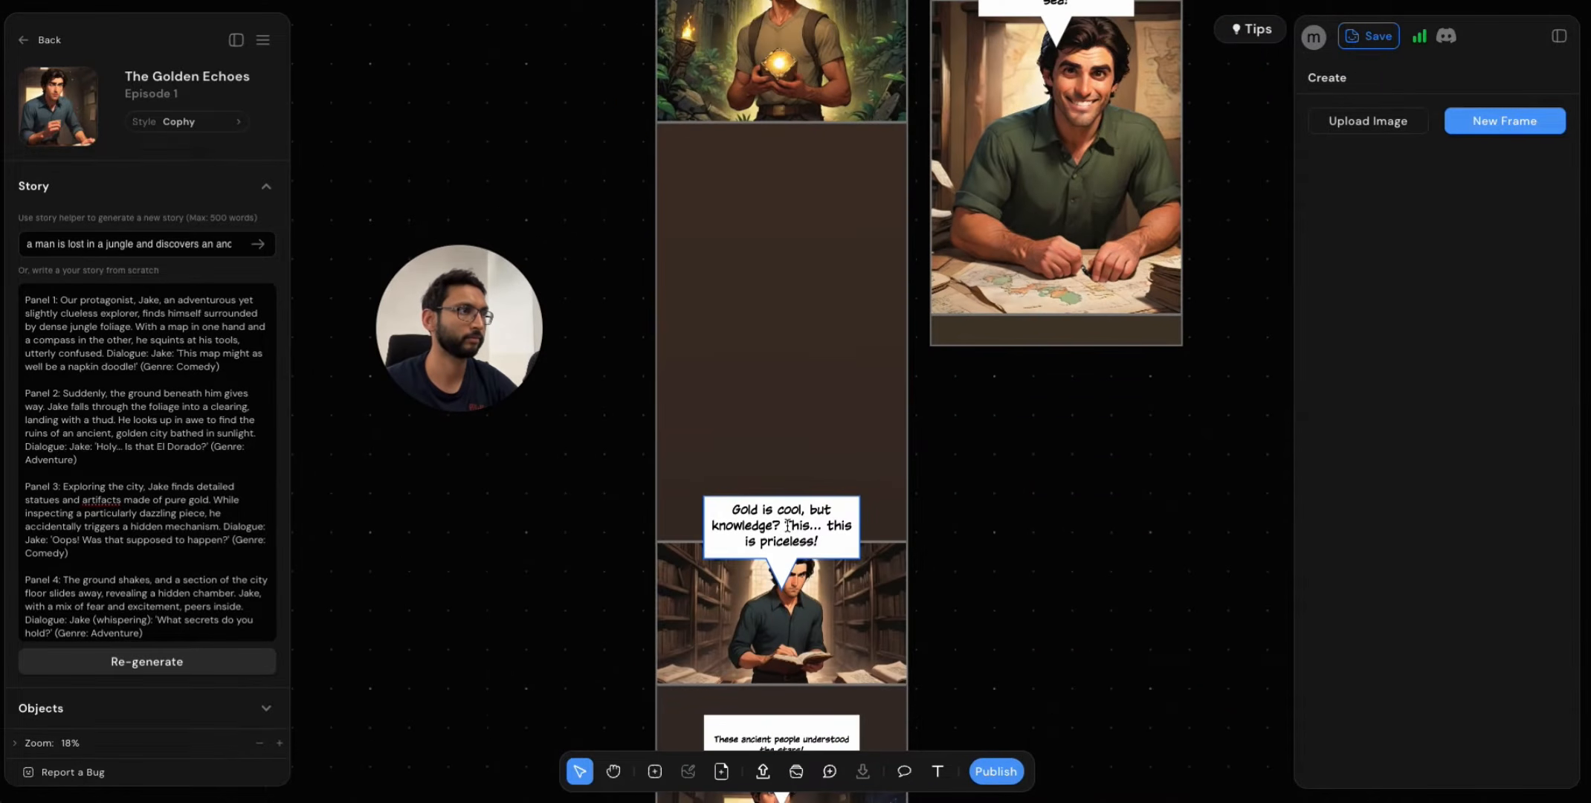
{"action": "scroll", "coordinate": [959, 528], "scroll_direction": "up", "scroll_amount": 4}
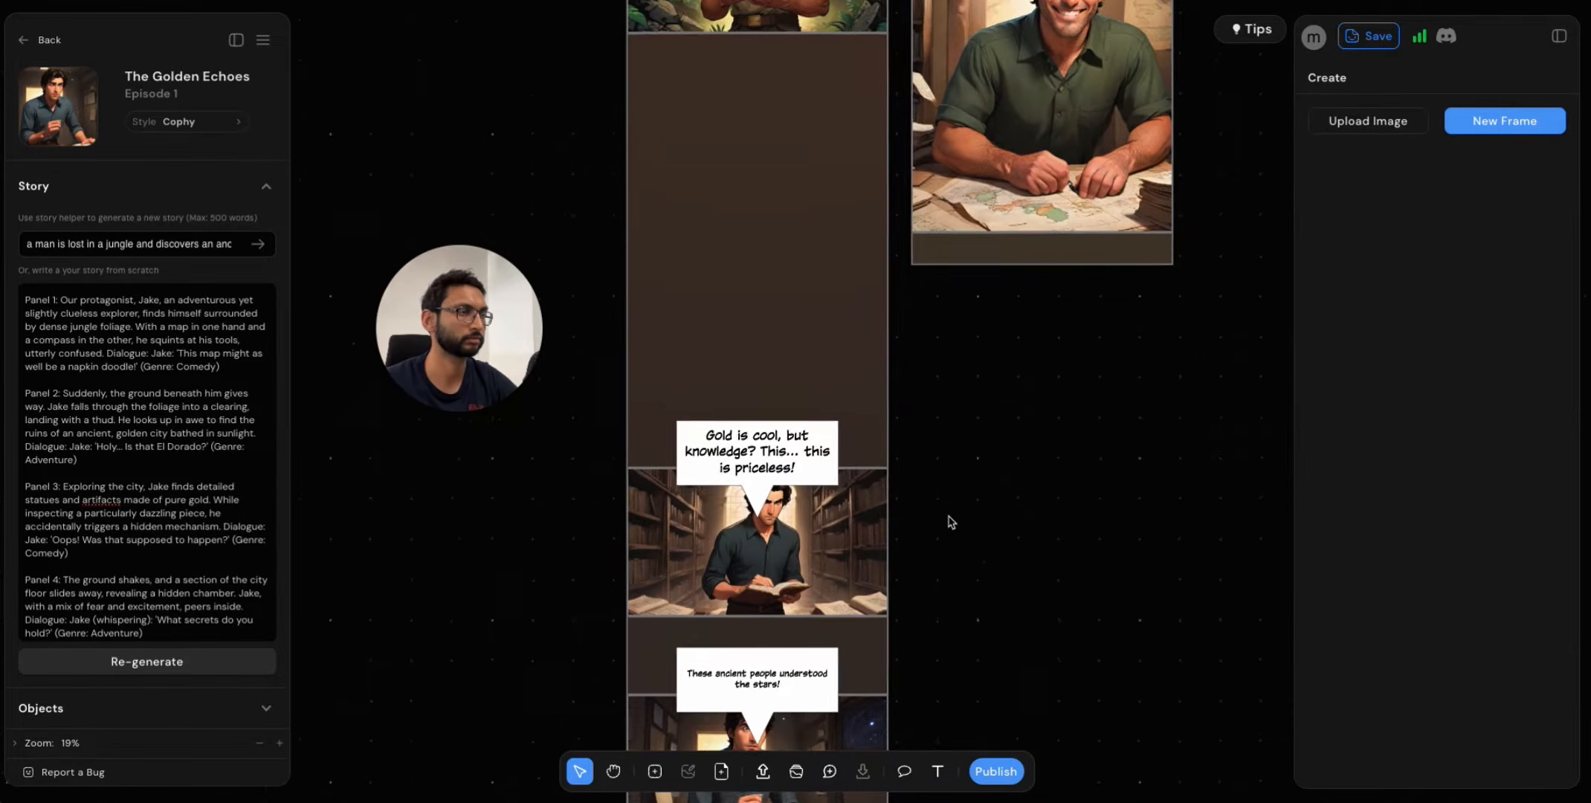
{"action": "scroll", "coordinate": [941, 526], "scroll_direction": "up", "scroll_amount": 5}
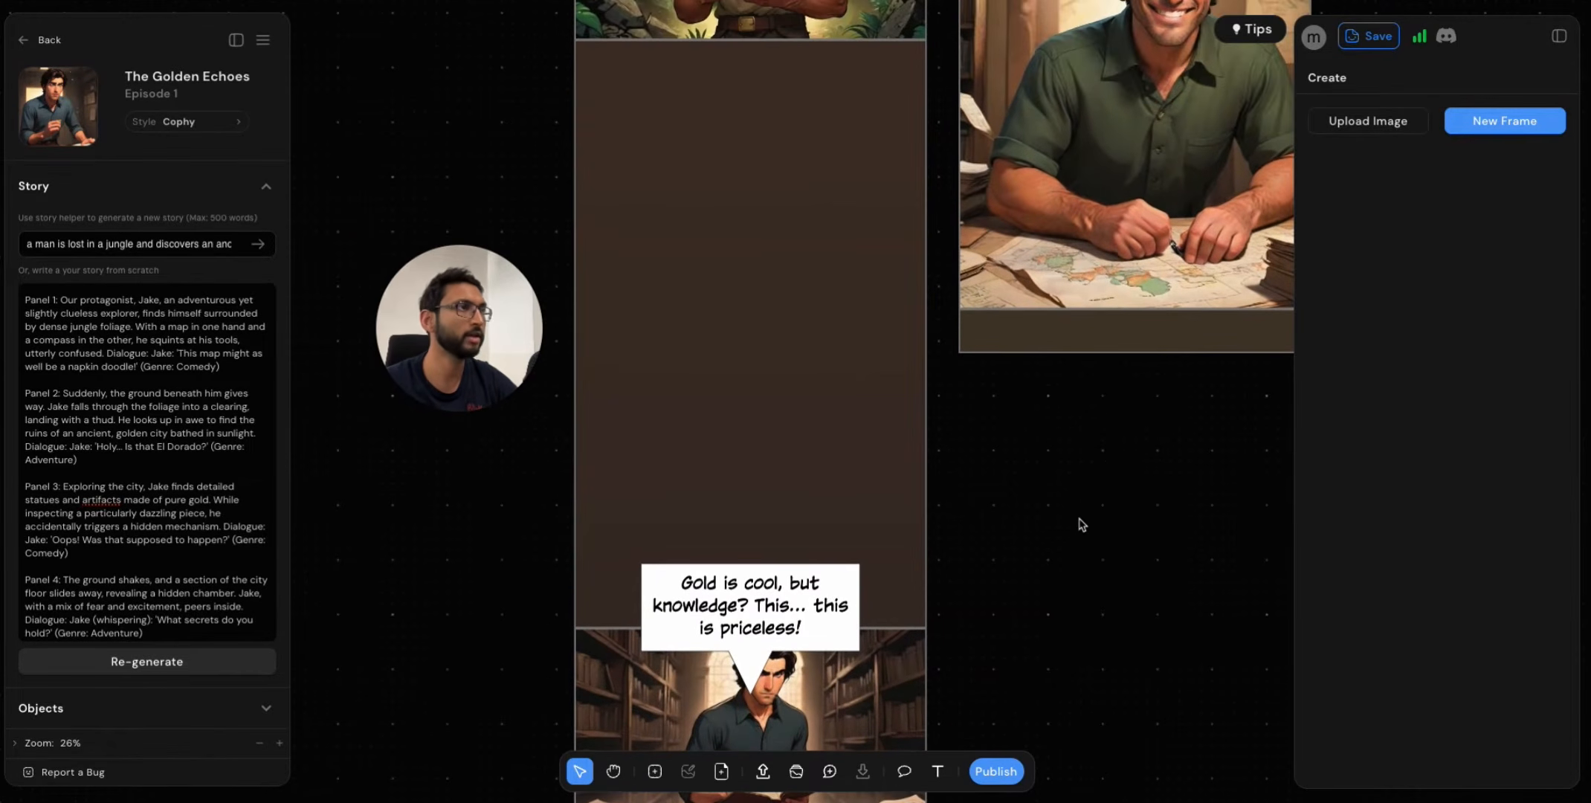
{"action": "scroll", "coordinate": [797, 529], "scroll_direction": "down", "scroll_amount": 4}
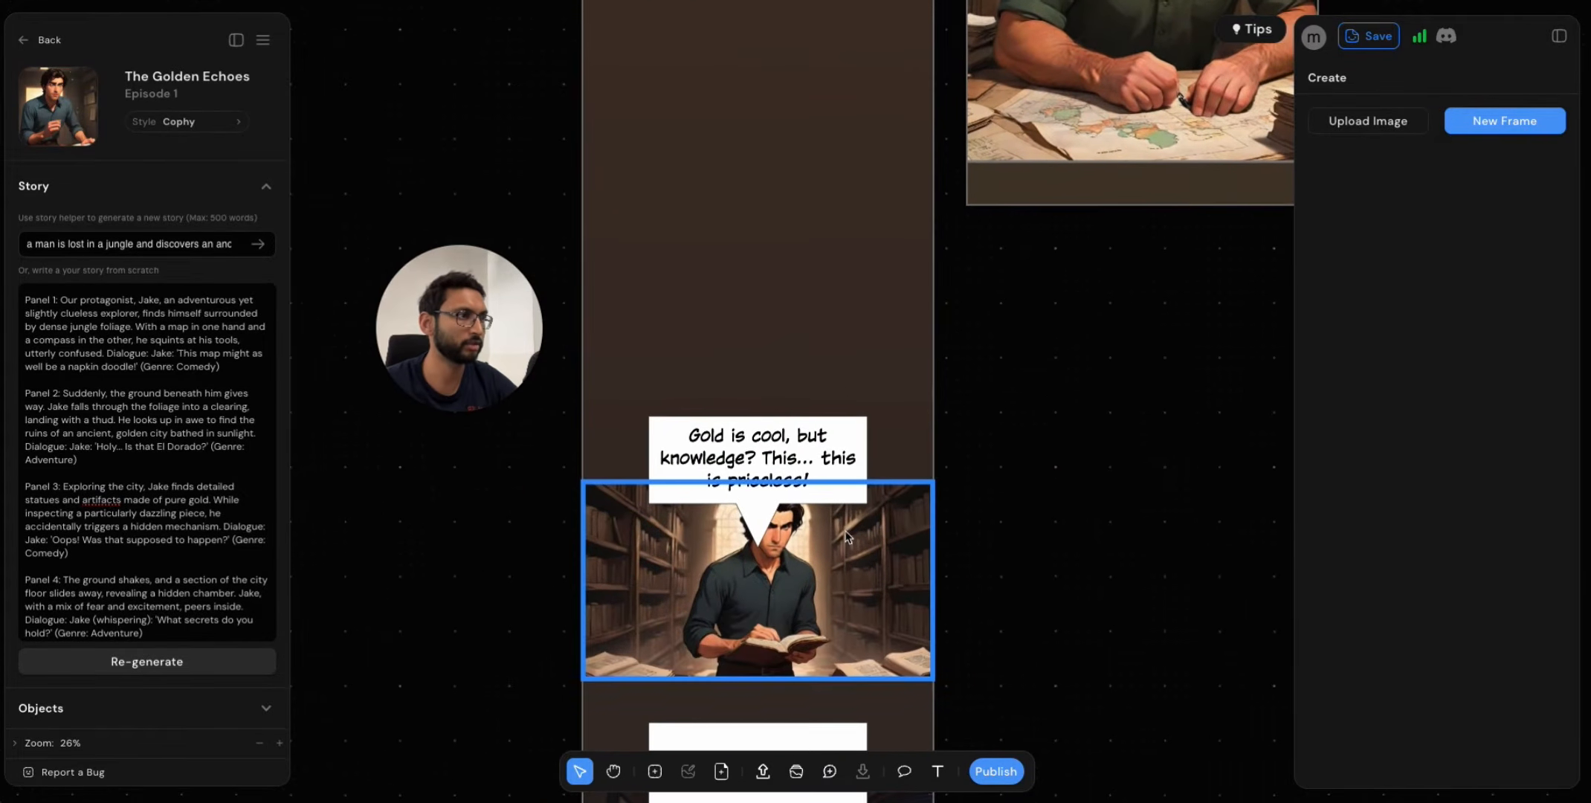
{"action": "scroll", "coordinate": [844, 261], "scroll_direction": "up", "scroll_amount": 3}
{"action": "scroll", "coordinate": [706, 207], "scroll_direction": "up", "scroll_amount": 5}
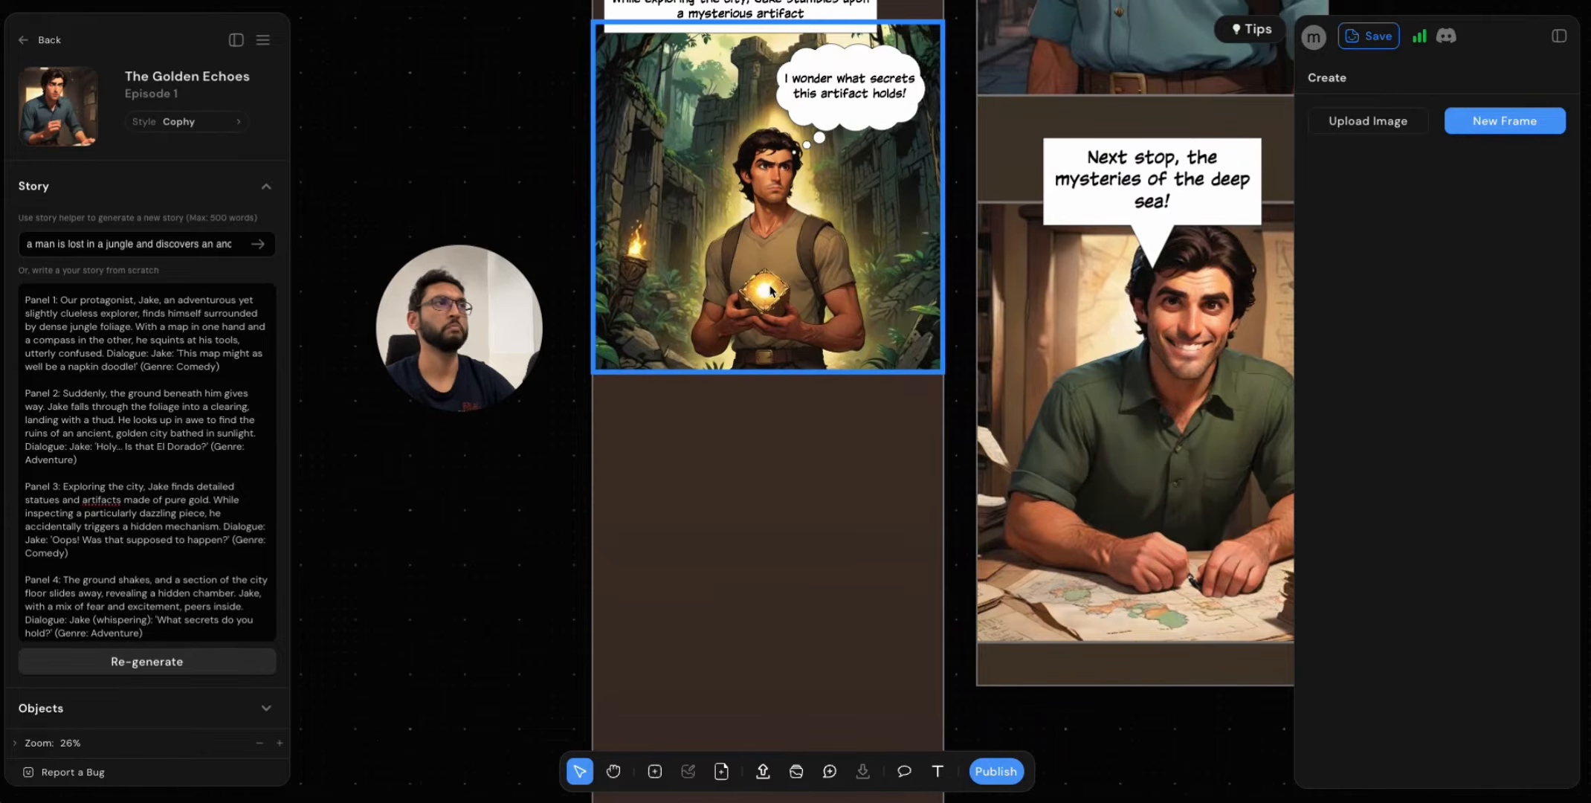
{"action": "scroll", "coordinate": [824, 453], "scroll_direction": "down", "scroll_amount": 8}
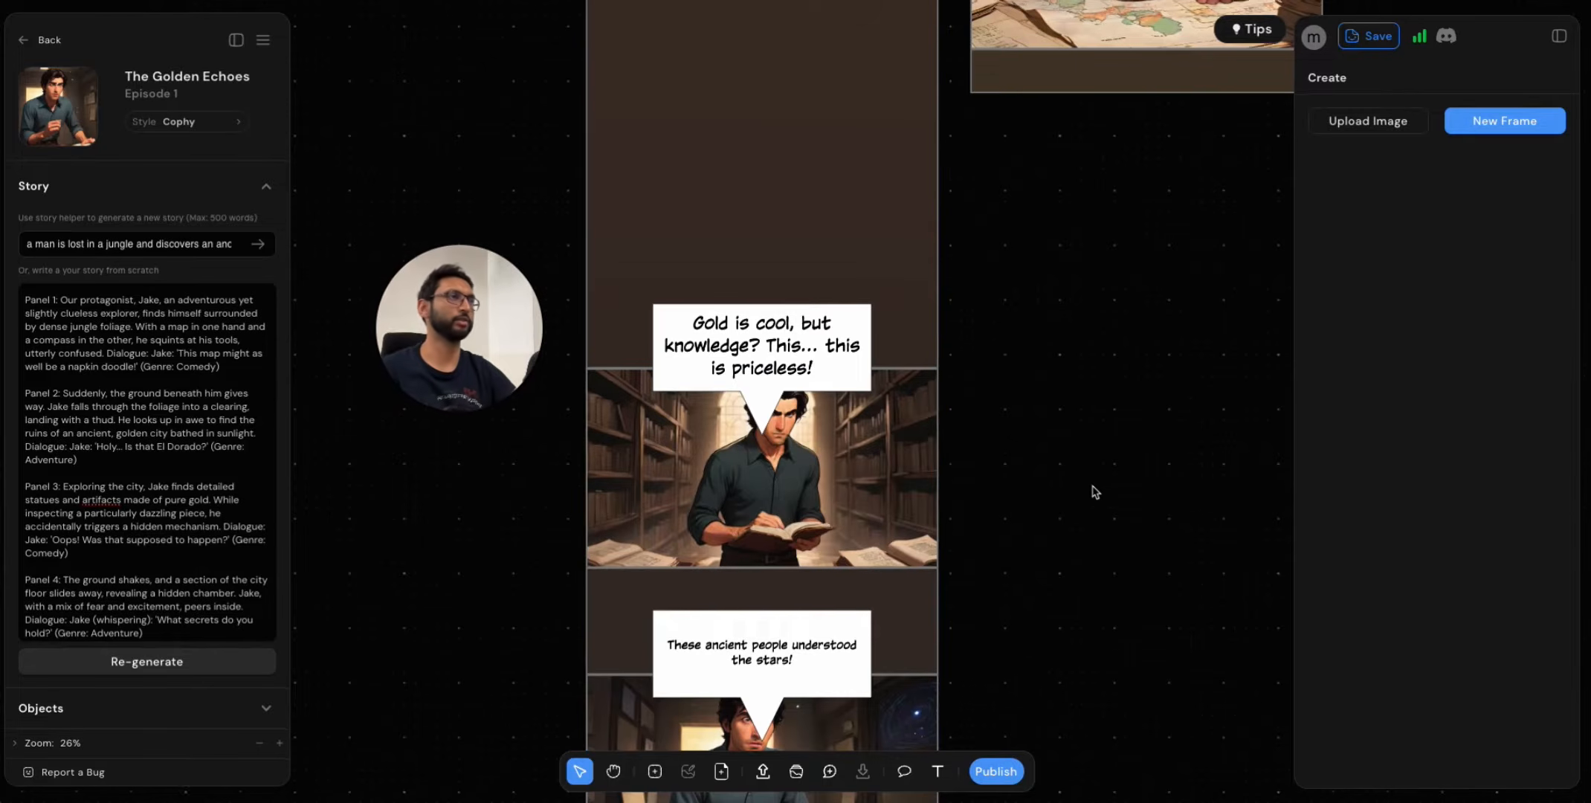
{"action": "scroll", "coordinate": [938, 623], "scroll_direction": "up", "scroll_amount": 7}
{"action": "left_click", "coordinate": [1093, 527]}
{"action": "key", "text": "Escape"}
{"action": "scroll", "coordinate": [661, 571], "scroll_direction": "down", "scroll_amount": 2}
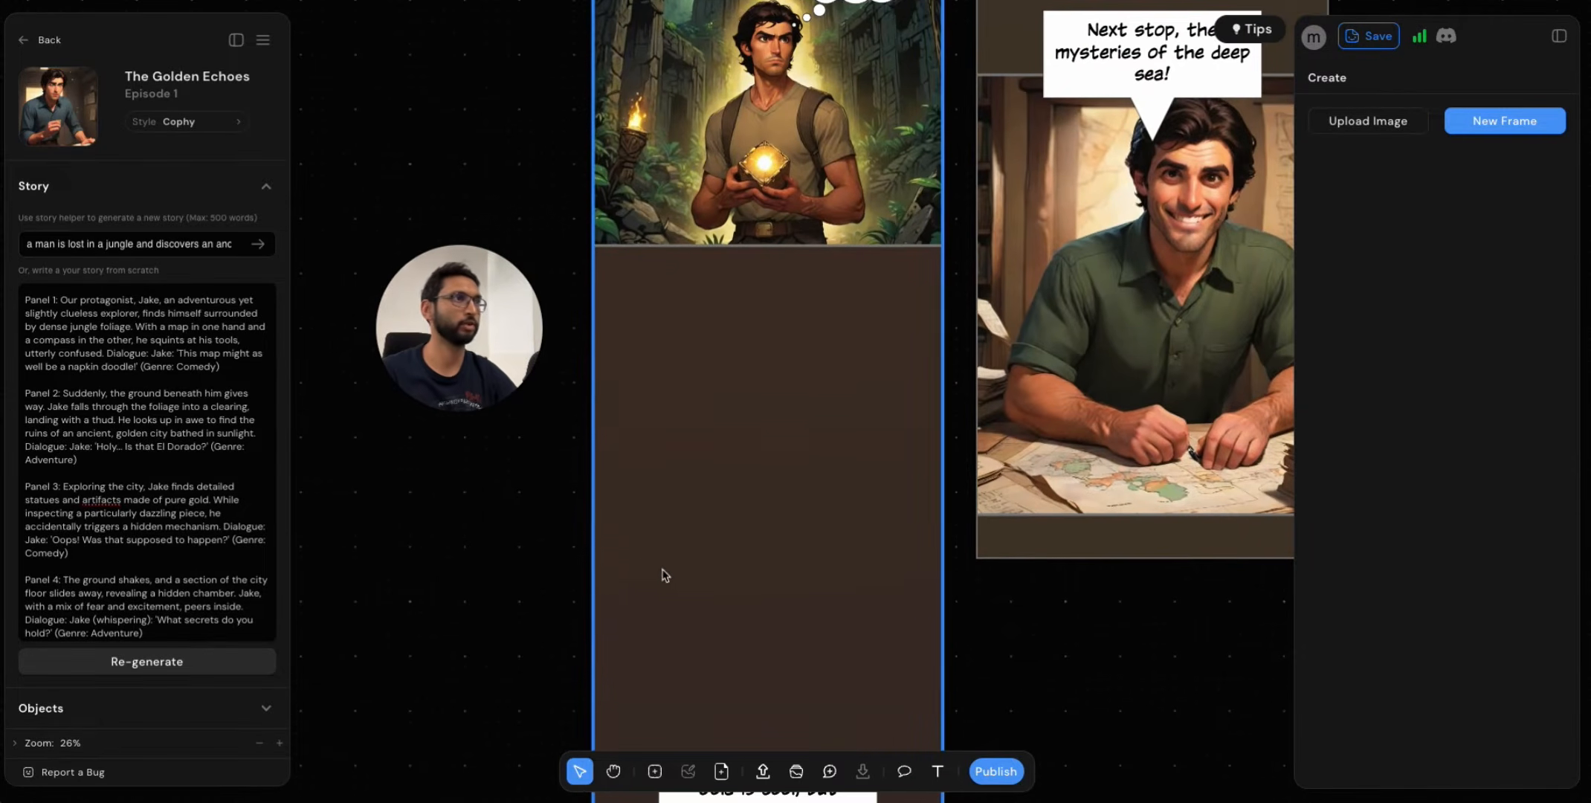
{"action": "scroll", "coordinate": [440, 572], "scroll_direction": "down", "scroll_amount": 3}
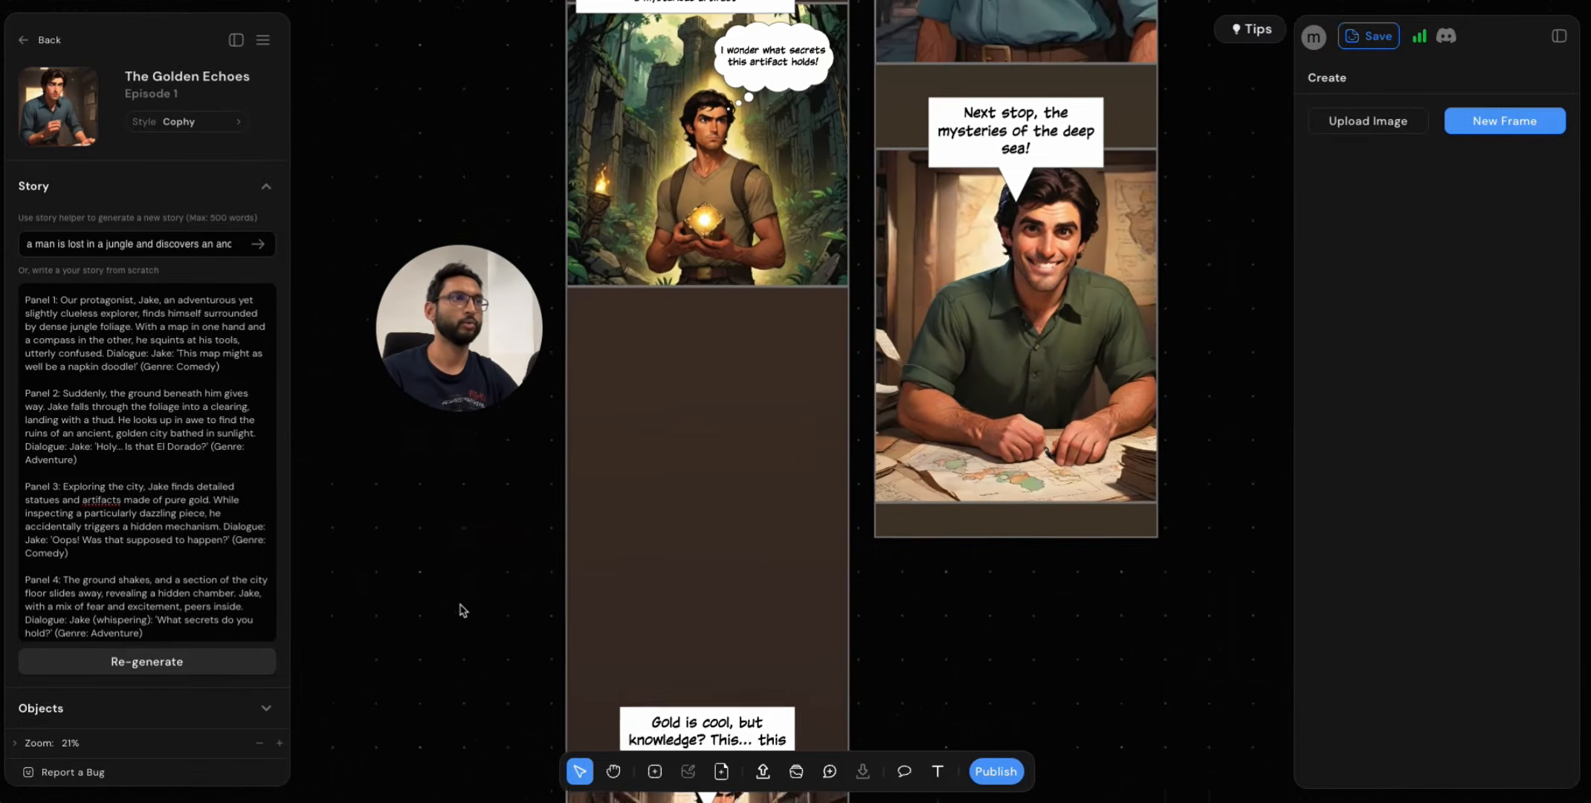
Draw a new frame of about 1591 x 1865 across Page 1 below the artifact panel and adjust its position in the gap.
{"action": "left_click", "coordinate": [658, 773]}
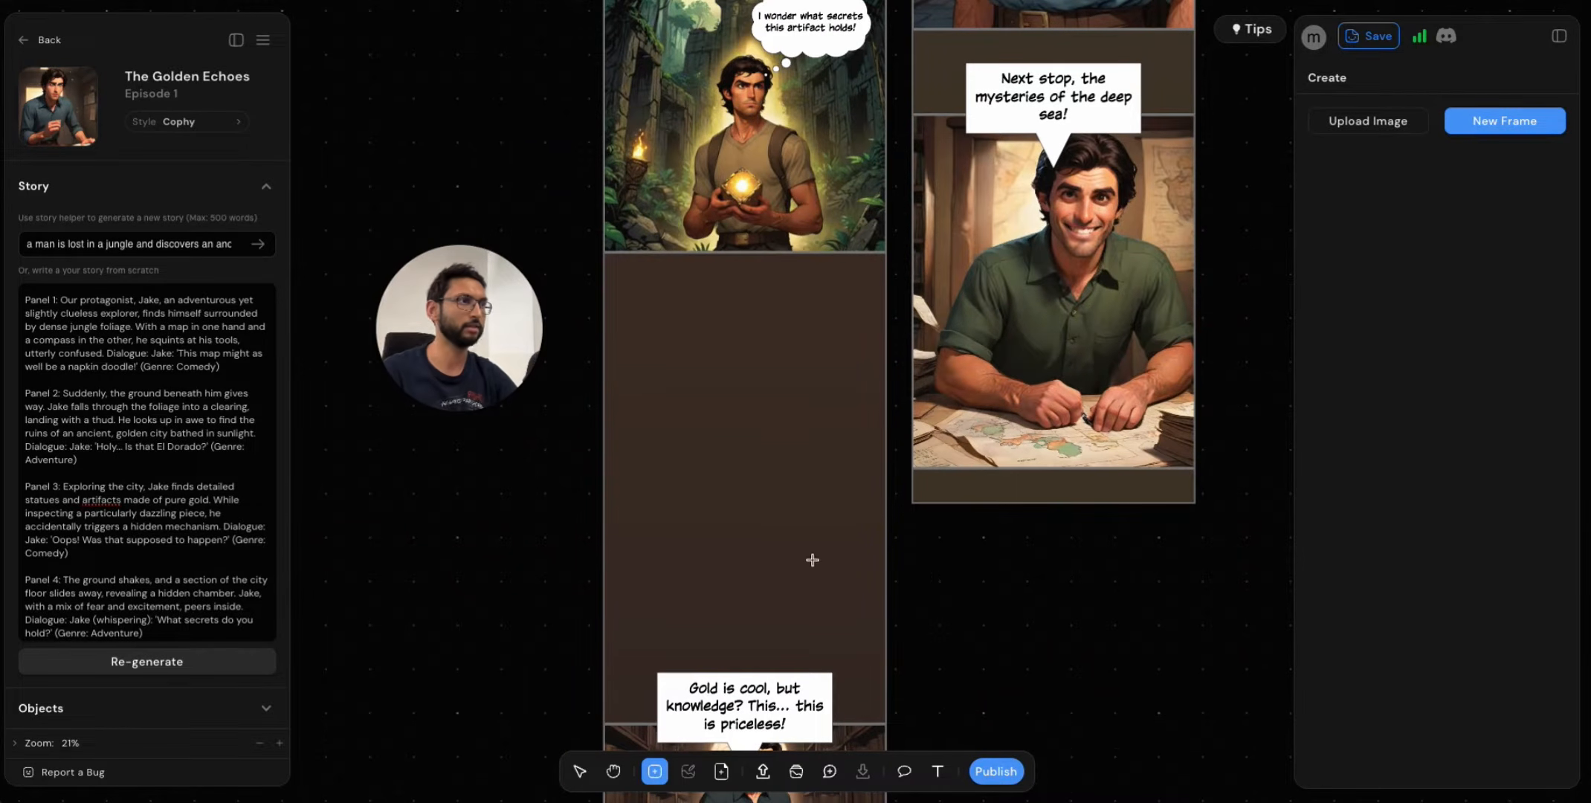
{"action": "left_click_drag", "start_coordinate": [605, 345], "coordinate": [884, 667]}
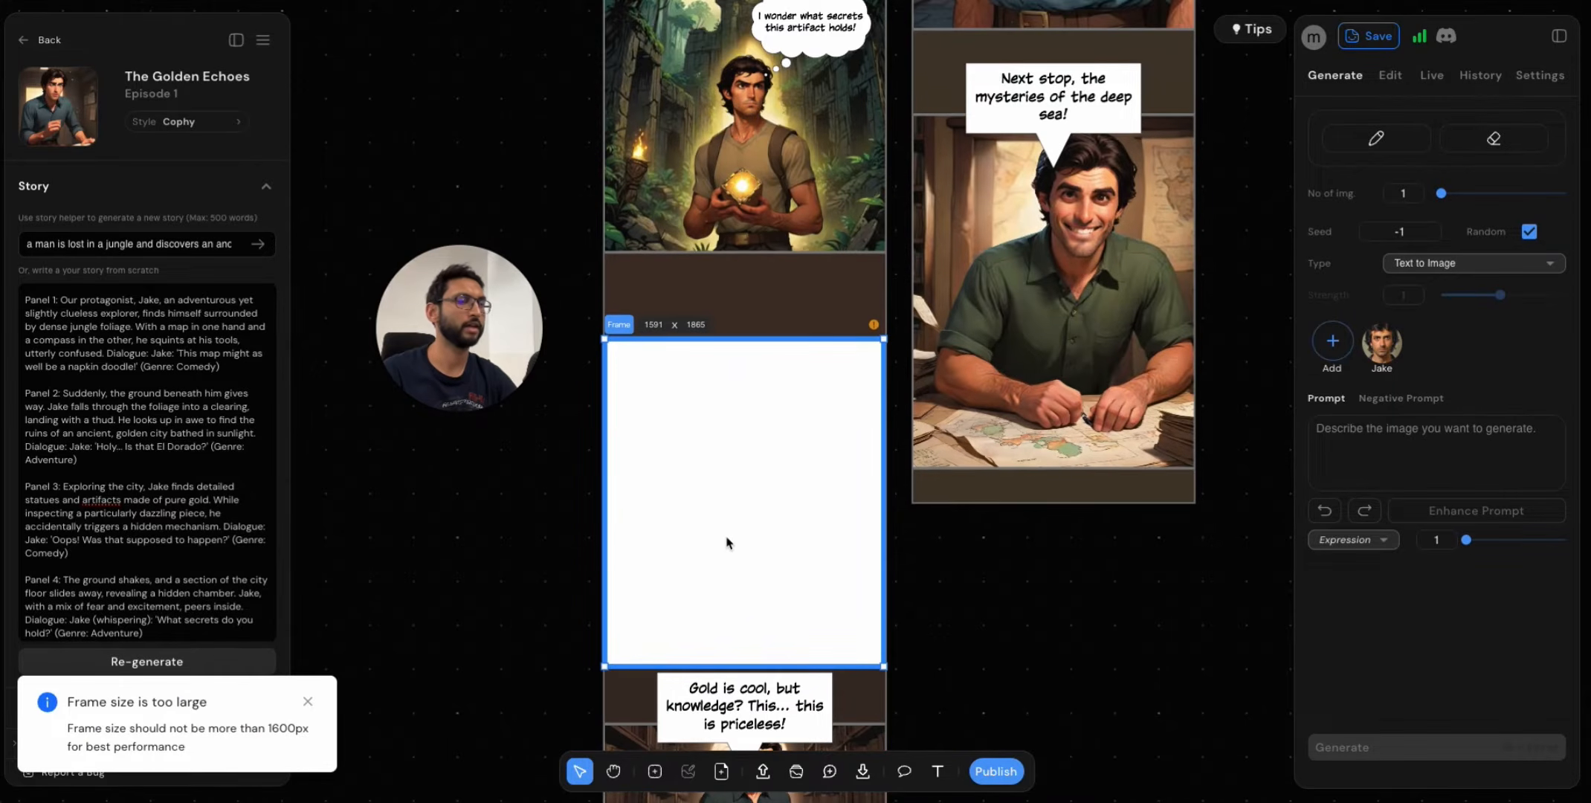
{"action": "scroll", "coordinate": [727, 546], "scroll_direction": "down", "scroll_amount": 1}
{"action": "left_click_drag", "start_coordinate": [622, 289], "coordinate": [627, 269]}
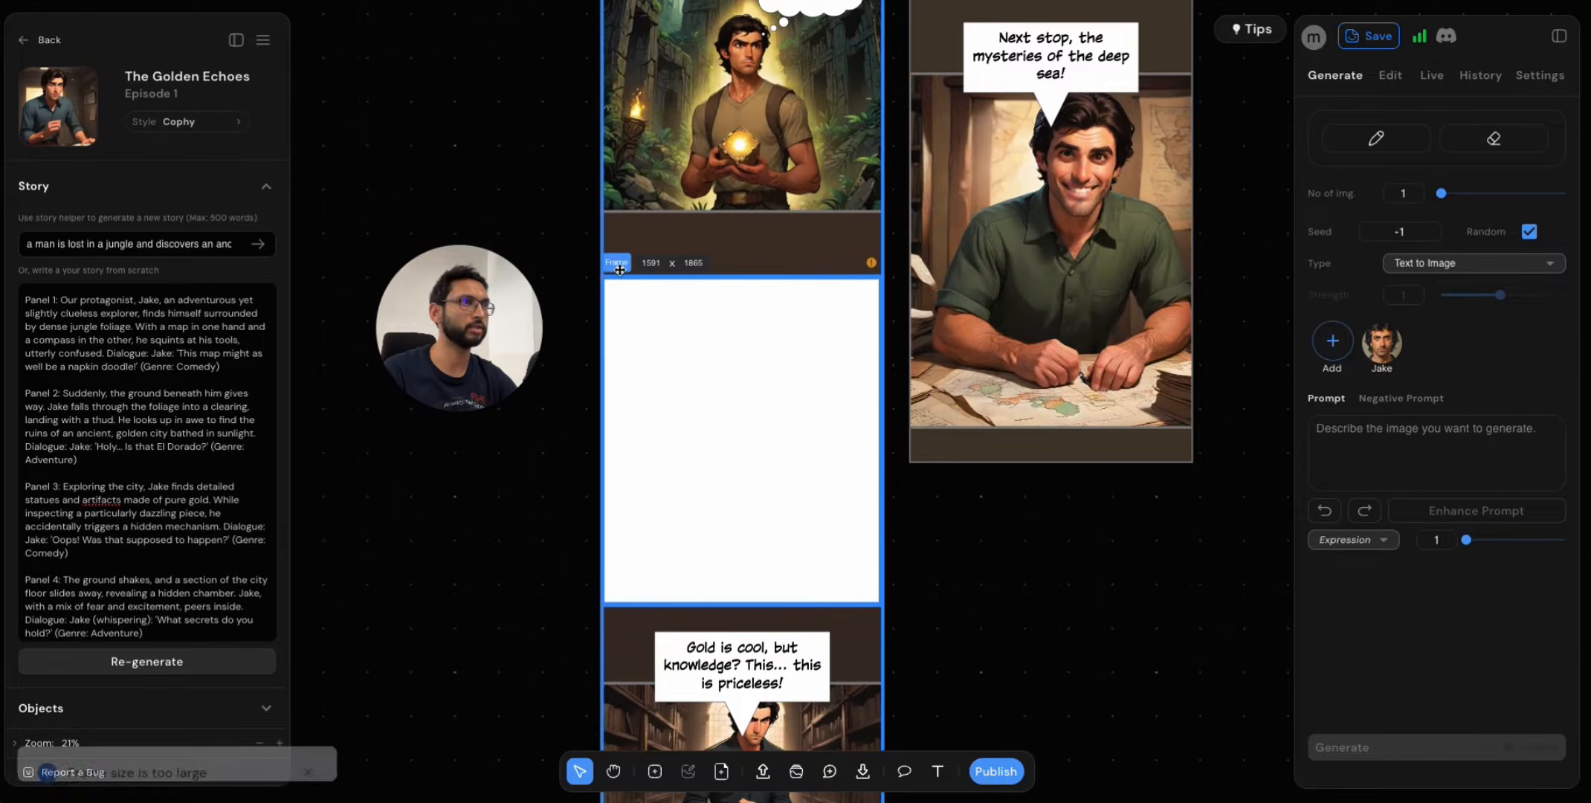
{"action": "left_click", "coordinate": [1270, 395]}
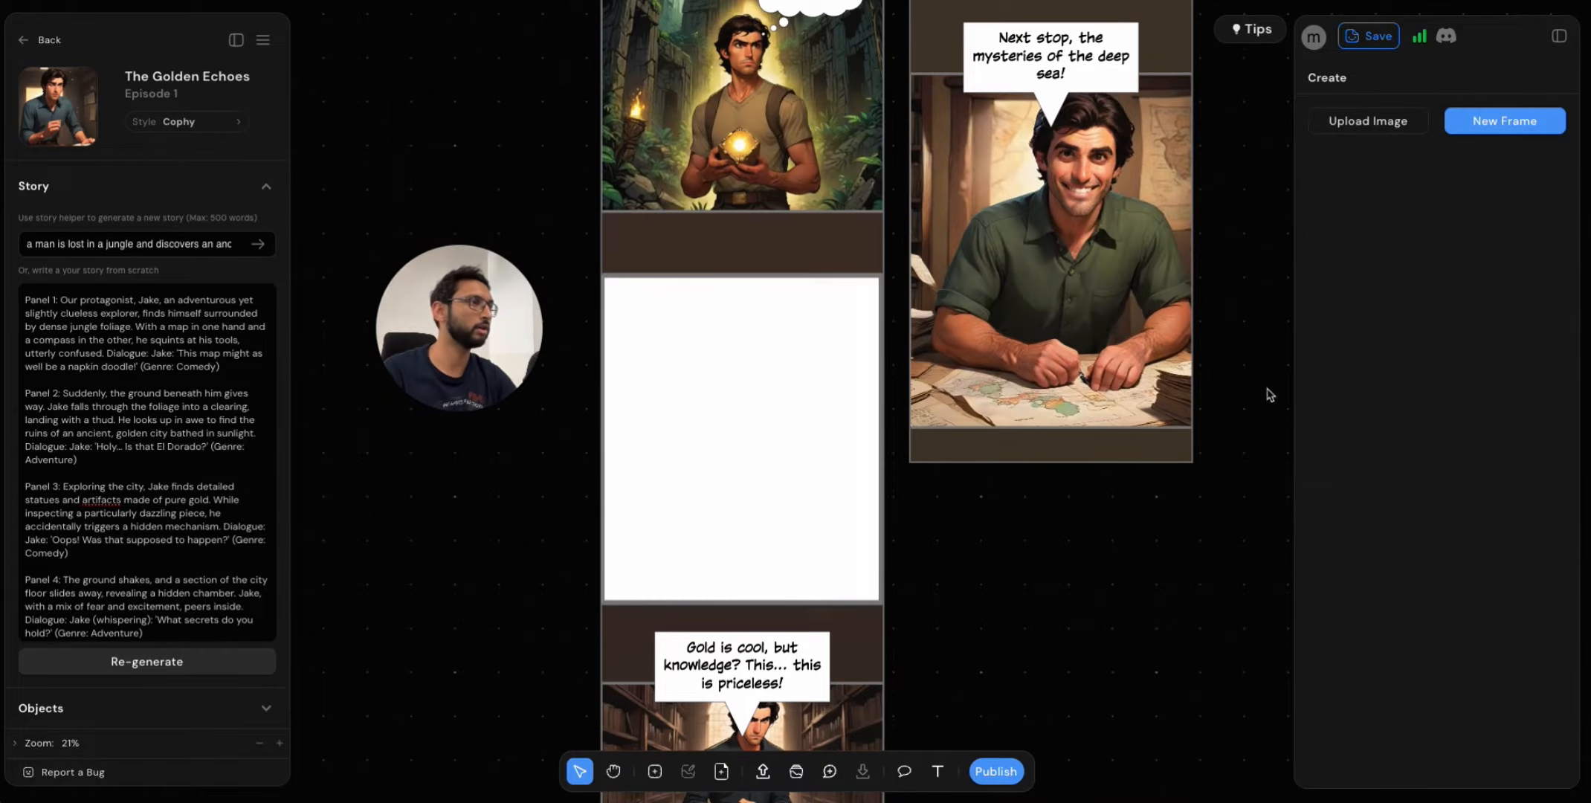
{"action": "left_click", "coordinate": [763, 459]}
{"action": "left_click_drag", "start_coordinate": [756, 479], "coordinate": [756, 483]}
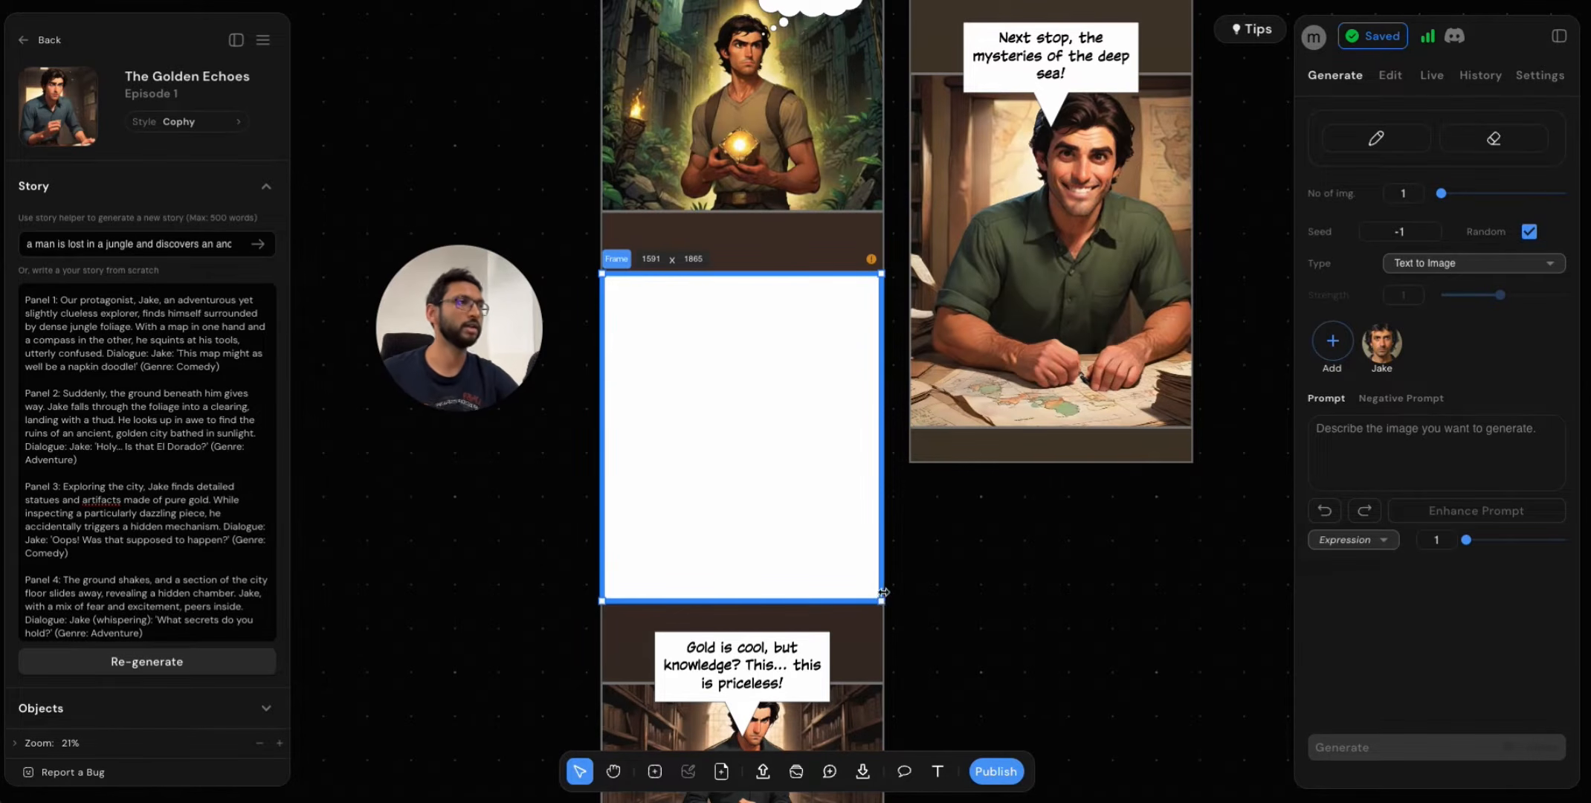
Sketch a castle front with battlements, towers, windows and a central arched doorway in the empty frame using the pencil.
{"action": "left_click", "coordinate": [1384, 141]}
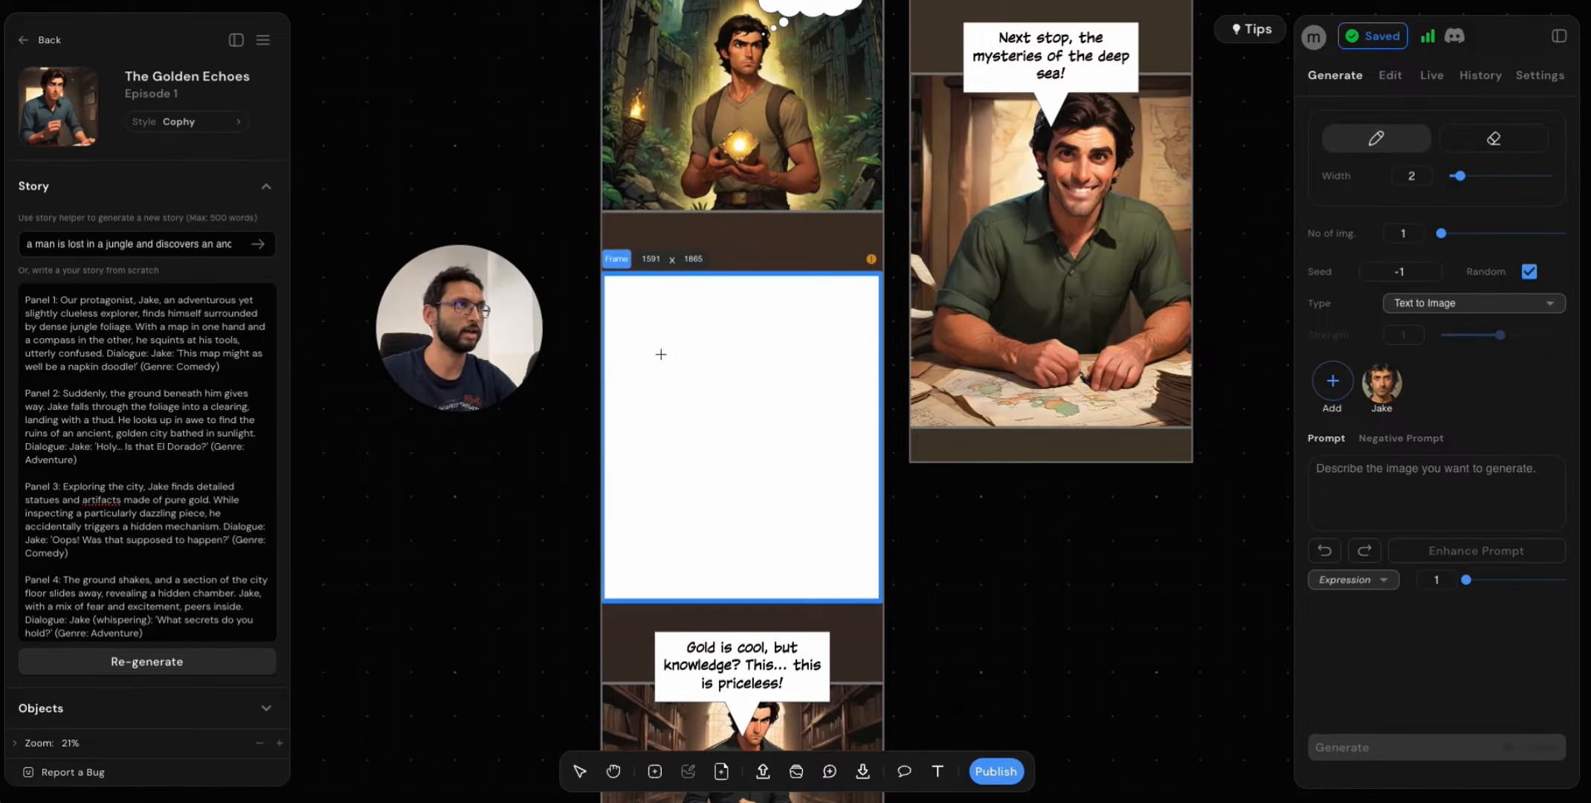
{"action": "mouse_move", "coordinate": [608, 352]}
{"action": "left_mouse_down"}
{"action": "mouse_move", "coordinate": [662, 336]}
{"action": "mouse_move", "coordinate": [677, 358]}
{"action": "mouse_move", "coordinate": [696, 333]}
{"action": "mouse_move", "coordinate": [716, 498]}
{"action": "left_mouse_up"}
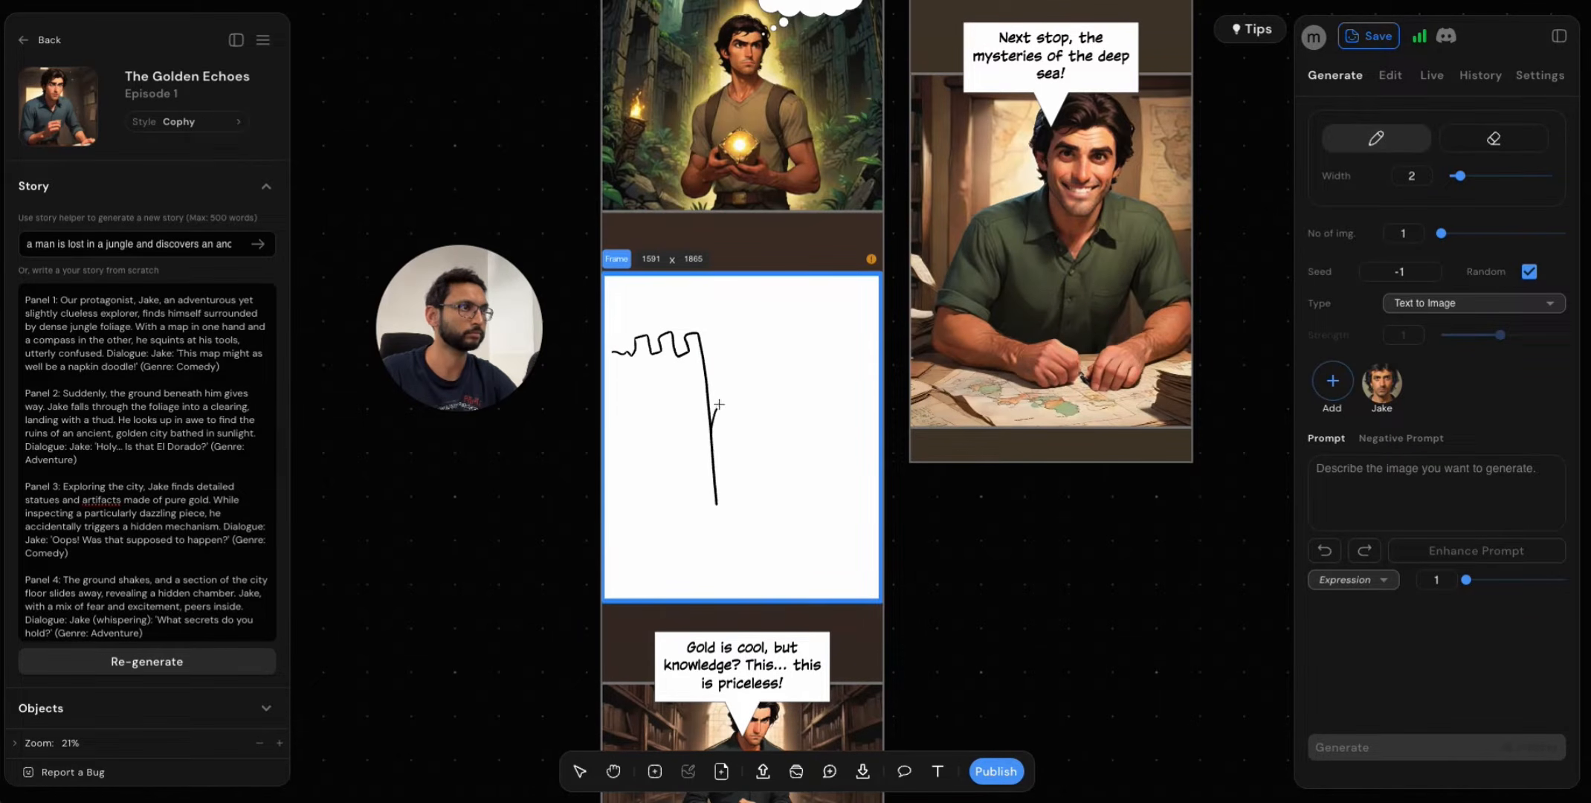
{"action": "mouse_move", "coordinate": [757, 401]}
{"action": "left_mouse_down"}
{"action": "mouse_move", "coordinate": [787, 454]}
{"action": "mouse_move", "coordinate": [788, 504]}
{"action": "left_mouse_up"}
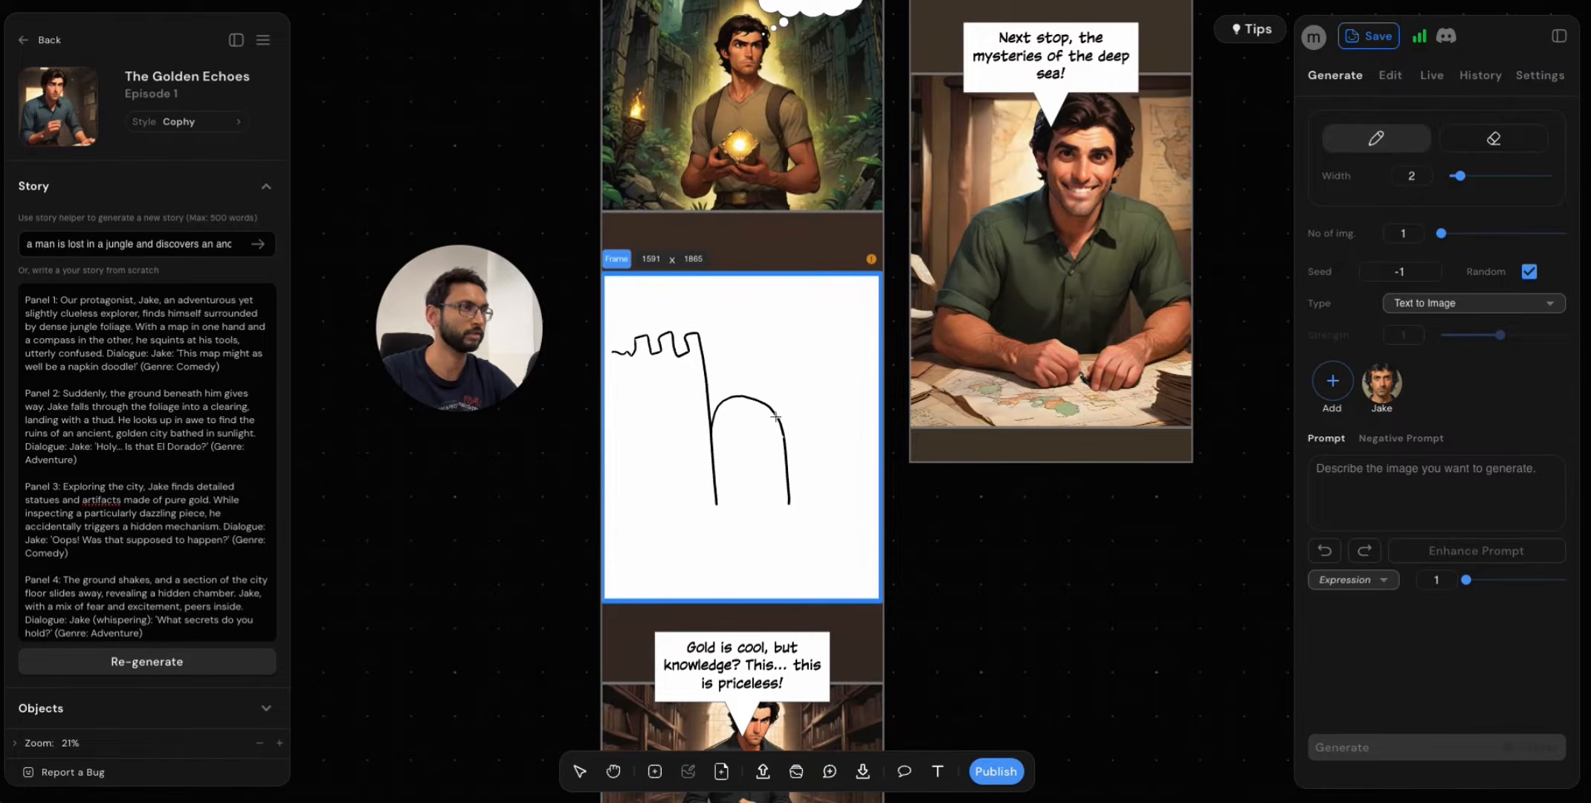
{"action": "left_click_drag", "start_coordinate": [780, 426], "coordinate": [780, 339]}
{"action": "mouse_move", "coordinate": [782, 288]}
{"action": "left_mouse_down"}
{"action": "mouse_move", "coordinate": [803, 313]}
{"action": "mouse_move", "coordinate": [817, 294]}
{"action": "mouse_move", "coordinate": [827, 318]}
{"action": "mouse_move", "coordinate": [863, 301]}
{"action": "left_mouse_up"}
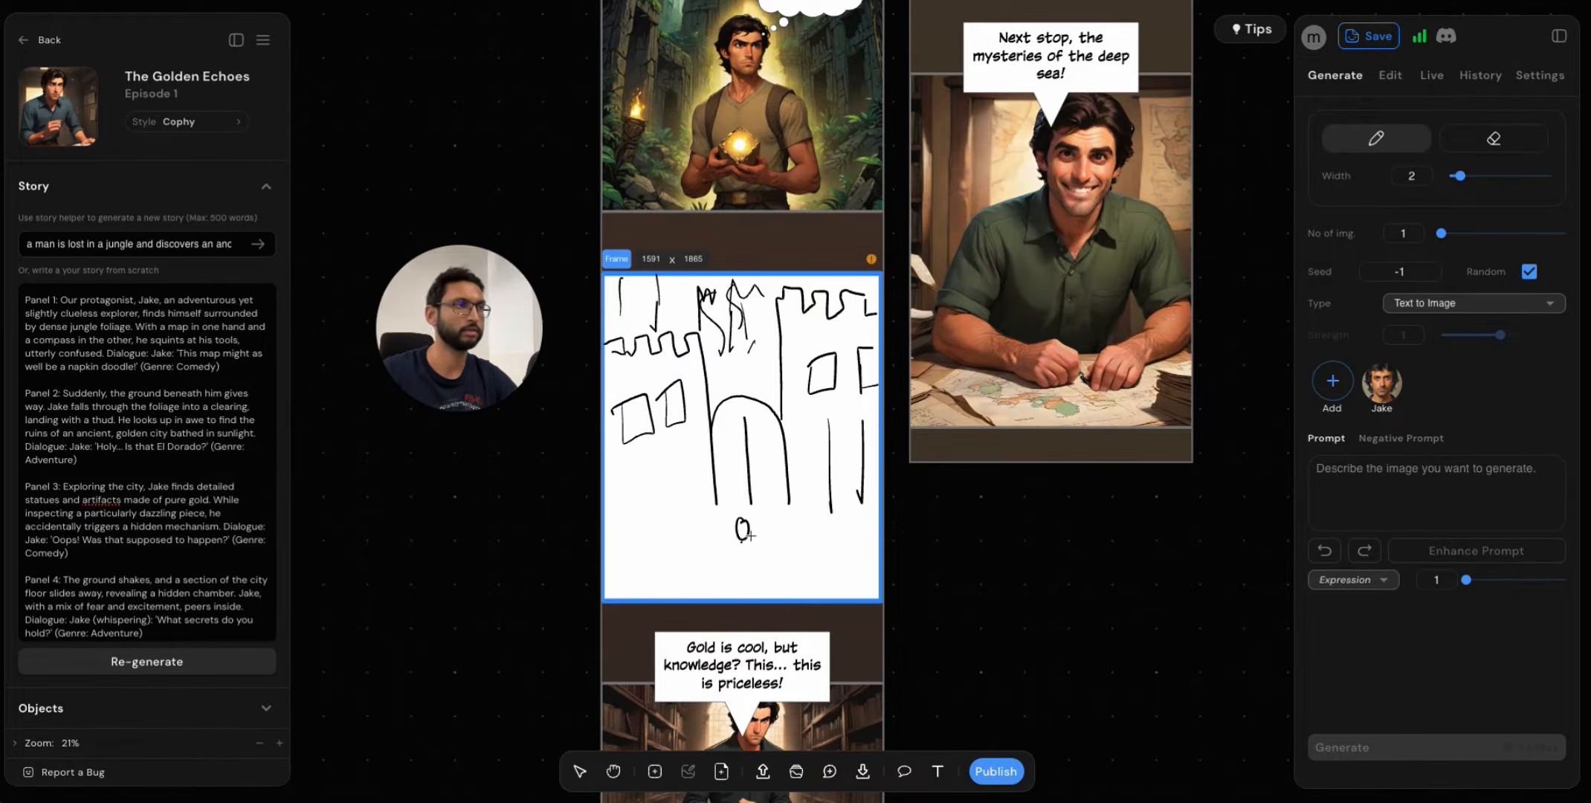
Add a stroke to the small figure below the doorway, then undo the figure and the doorway's centre line.
{"action": "left_click_drag", "start_coordinate": [747, 541], "coordinate": [749, 551]}
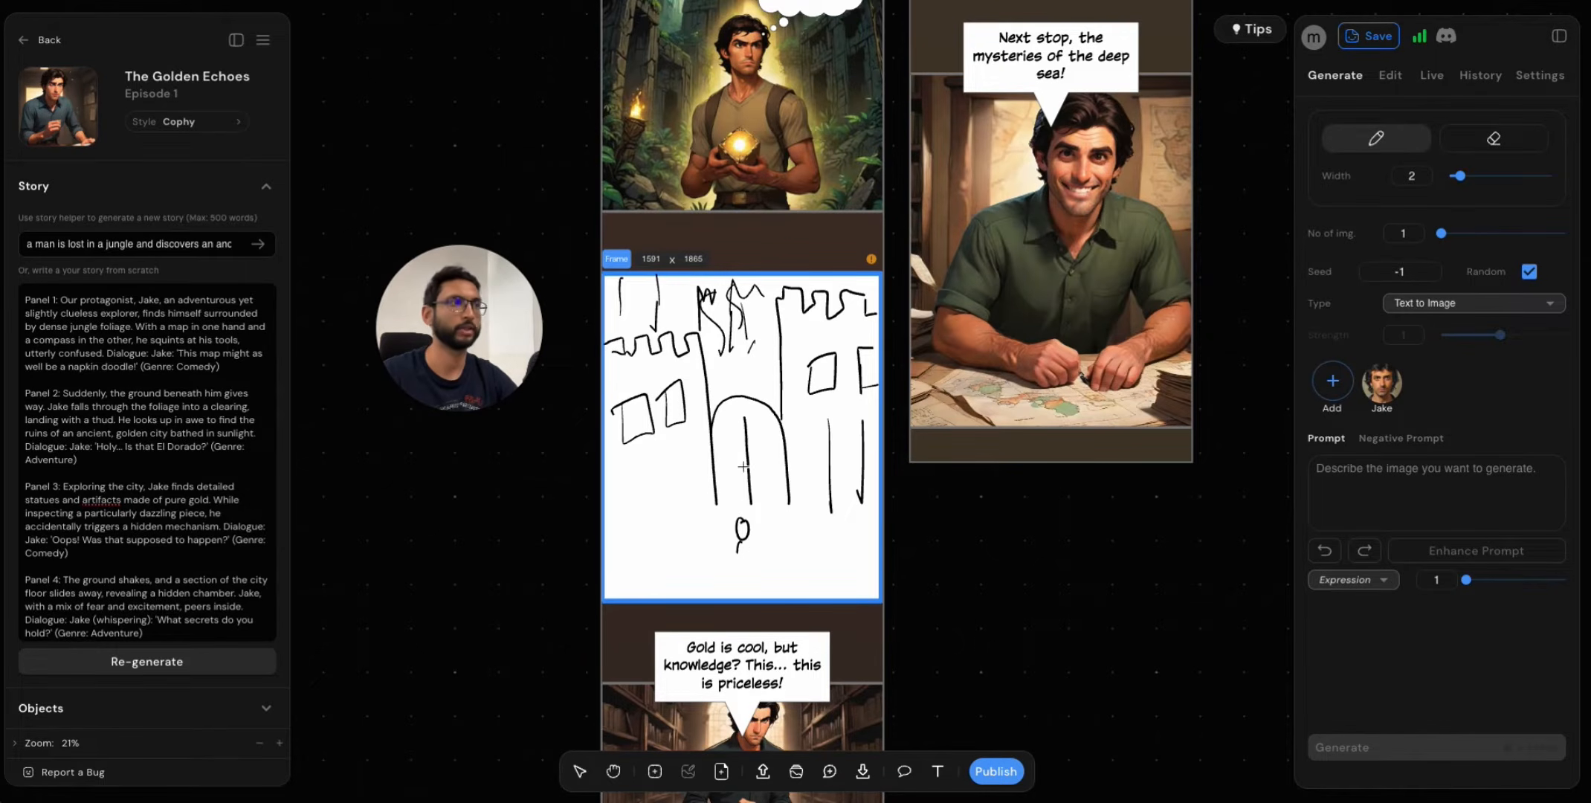
{"action": "key", "text": "ctrl+z"}
{"action": "key", "text": "ctrl+z"}
{"action": "key", "text": "ctrl+z"}
{"action": "key", "text": "ctrl+z"}
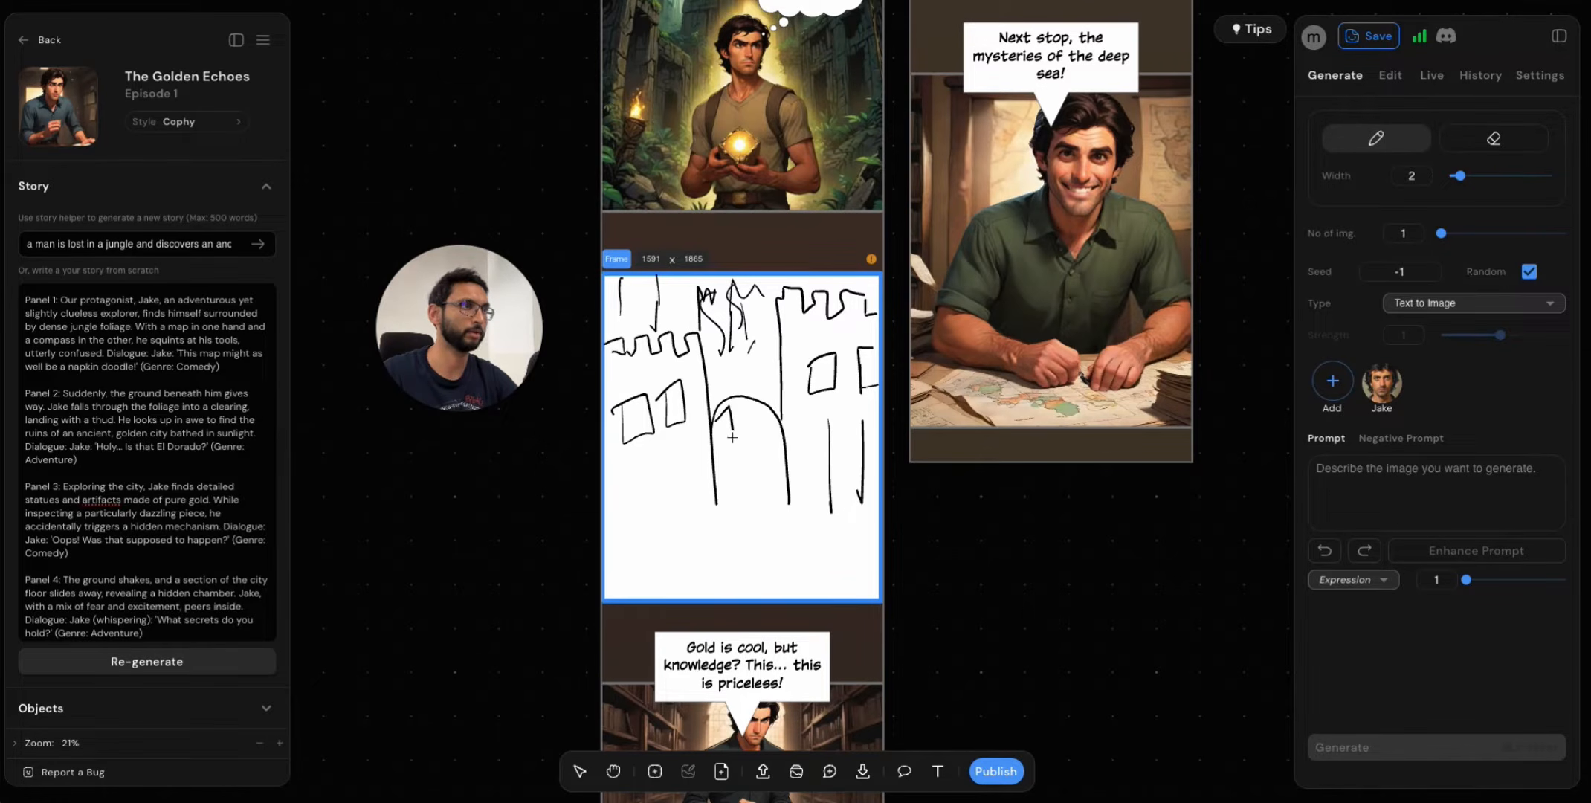
Draw two open door leaves inside the arch and a small standing figure with arms and legs in front of it.
{"action": "left_click_drag", "start_coordinate": [733, 437], "coordinate": [736, 499]}
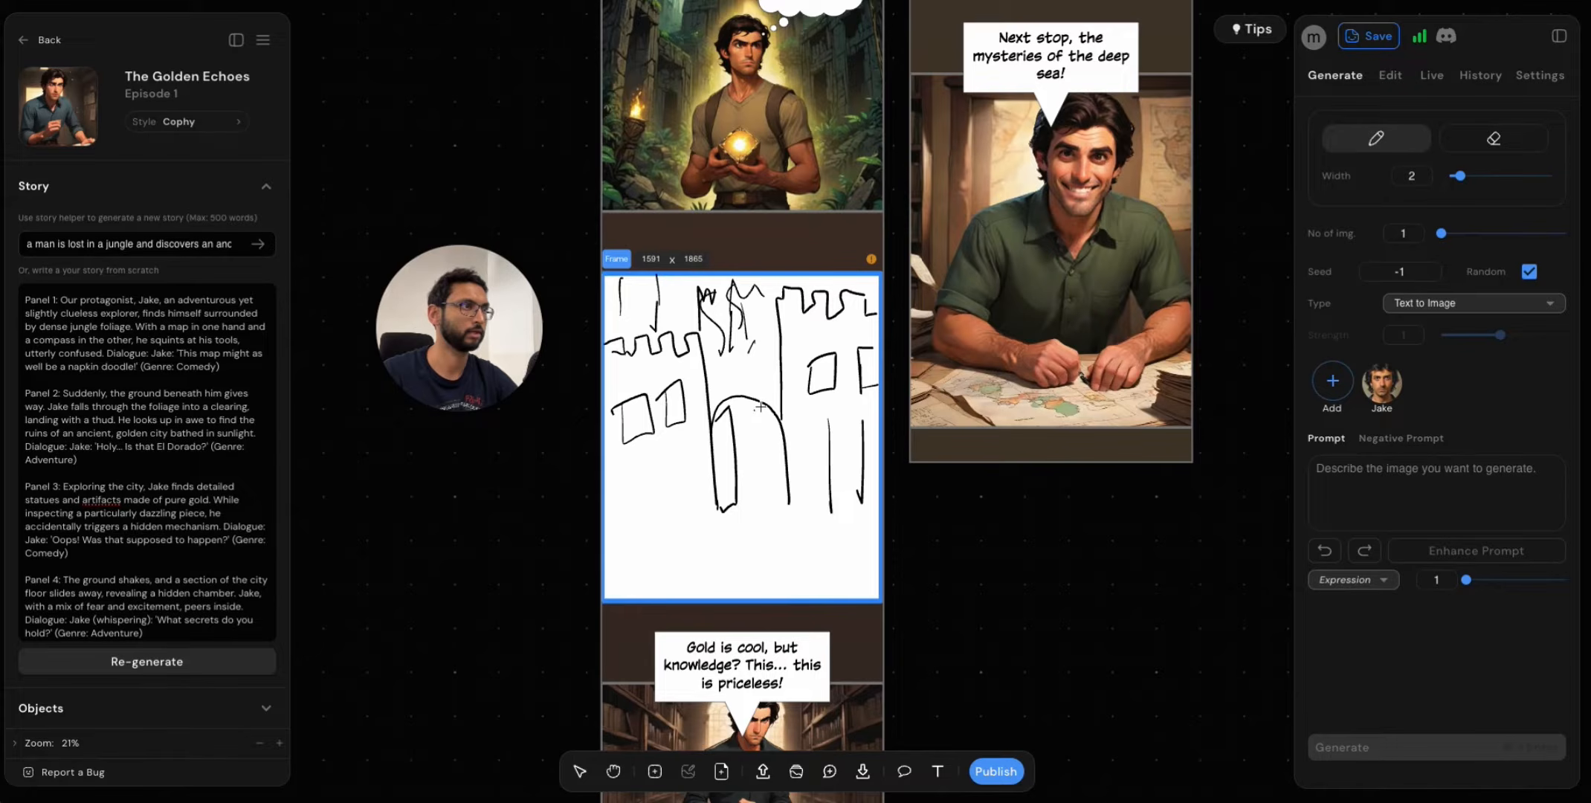
{"action": "mouse_move", "coordinate": [760, 407]}
{"action": "left_mouse_down"}
{"action": "mouse_move", "coordinate": [777, 424]}
{"action": "mouse_move", "coordinate": [751, 556]}
{"action": "left_mouse_up"}
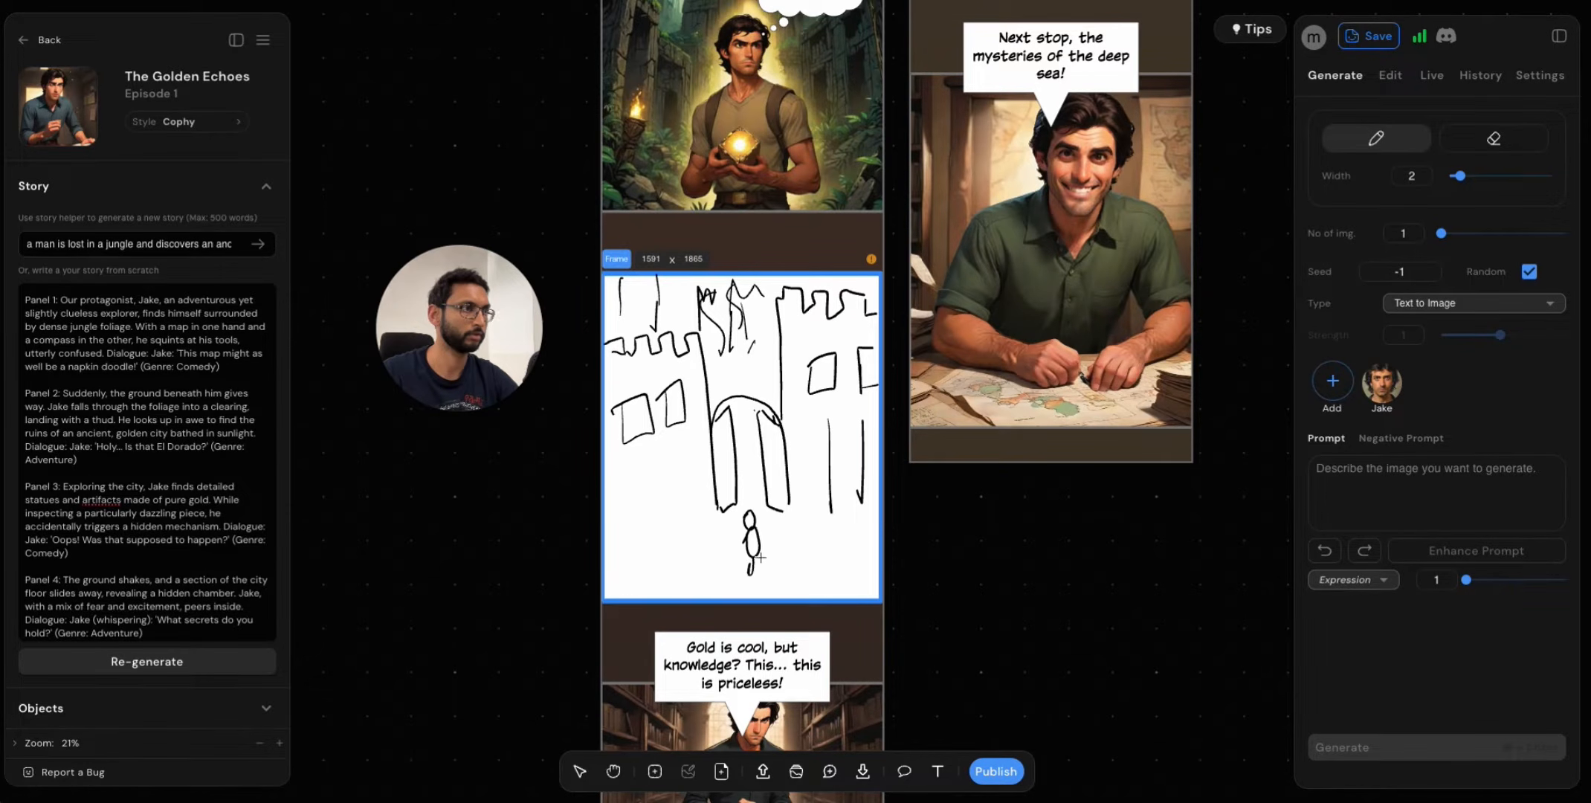
{"action": "scroll", "coordinate": [754, 559], "scroll_direction": "up", "scroll_amount": 5}
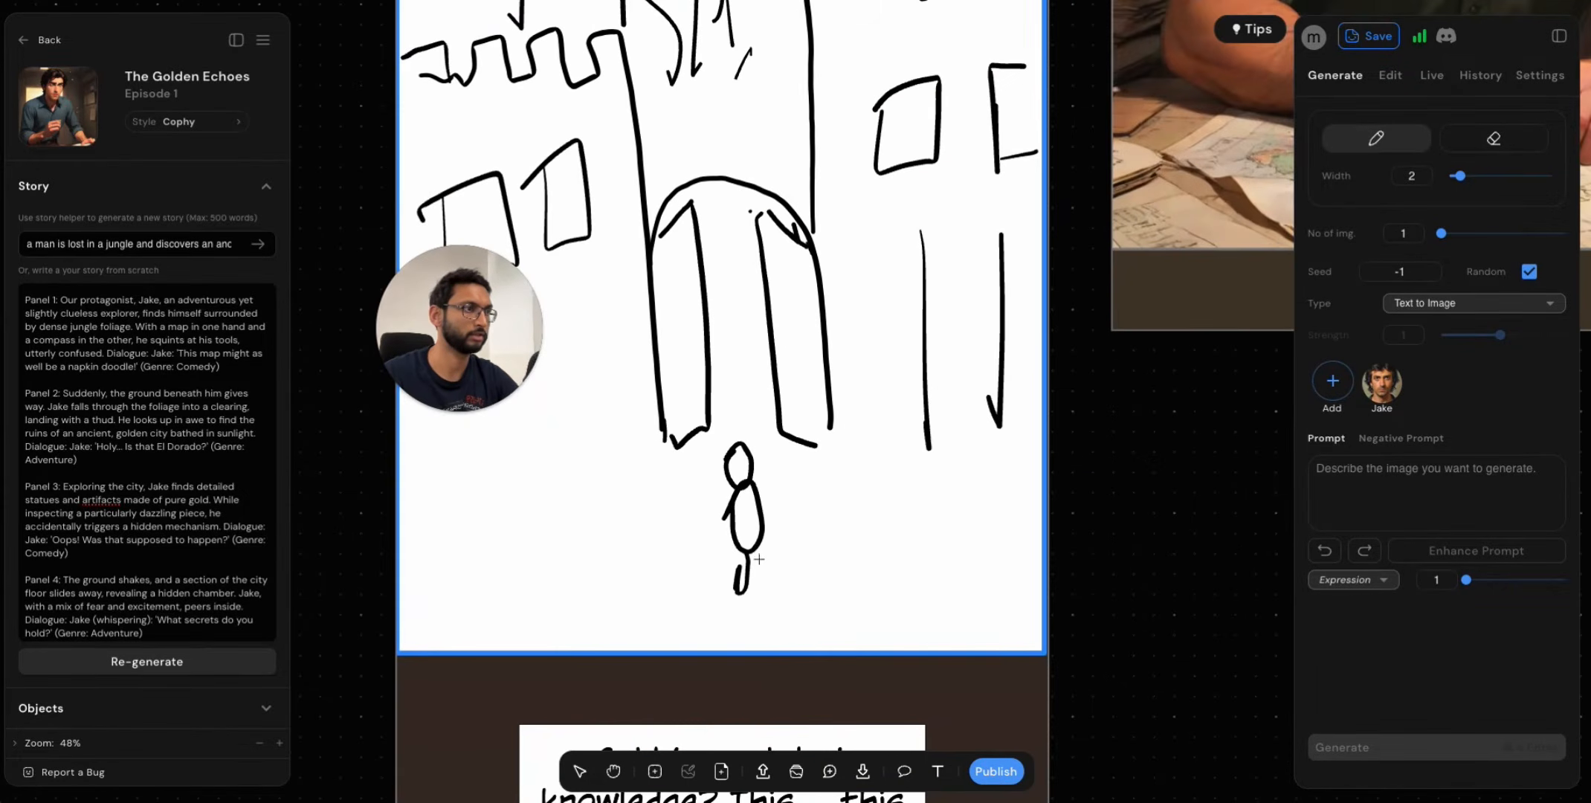
{"action": "mouse_move", "coordinate": [762, 541]}
{"action": "left_mouse_down"}
{"action": "mouse_move", "coordinate": [763, 569]}
{"action": "mouse_move", "coordinate": [763, 541]}
{"action": "mouse_move", "coordinate": [737, 591]}
{"action": "left_mouse_up"}
{"action": "mouse_move", "coordinate": [755, 501]}
{"action": "left_mouse_down"}
{"action": "mouse_move", "coordinate": [764, 484]}
{"action": "mouse_move", "coordinate": [764, 503]}
{"action": "mouse_move", "coordinate": [746, 488]}
{"action": "left_mouse_up"}
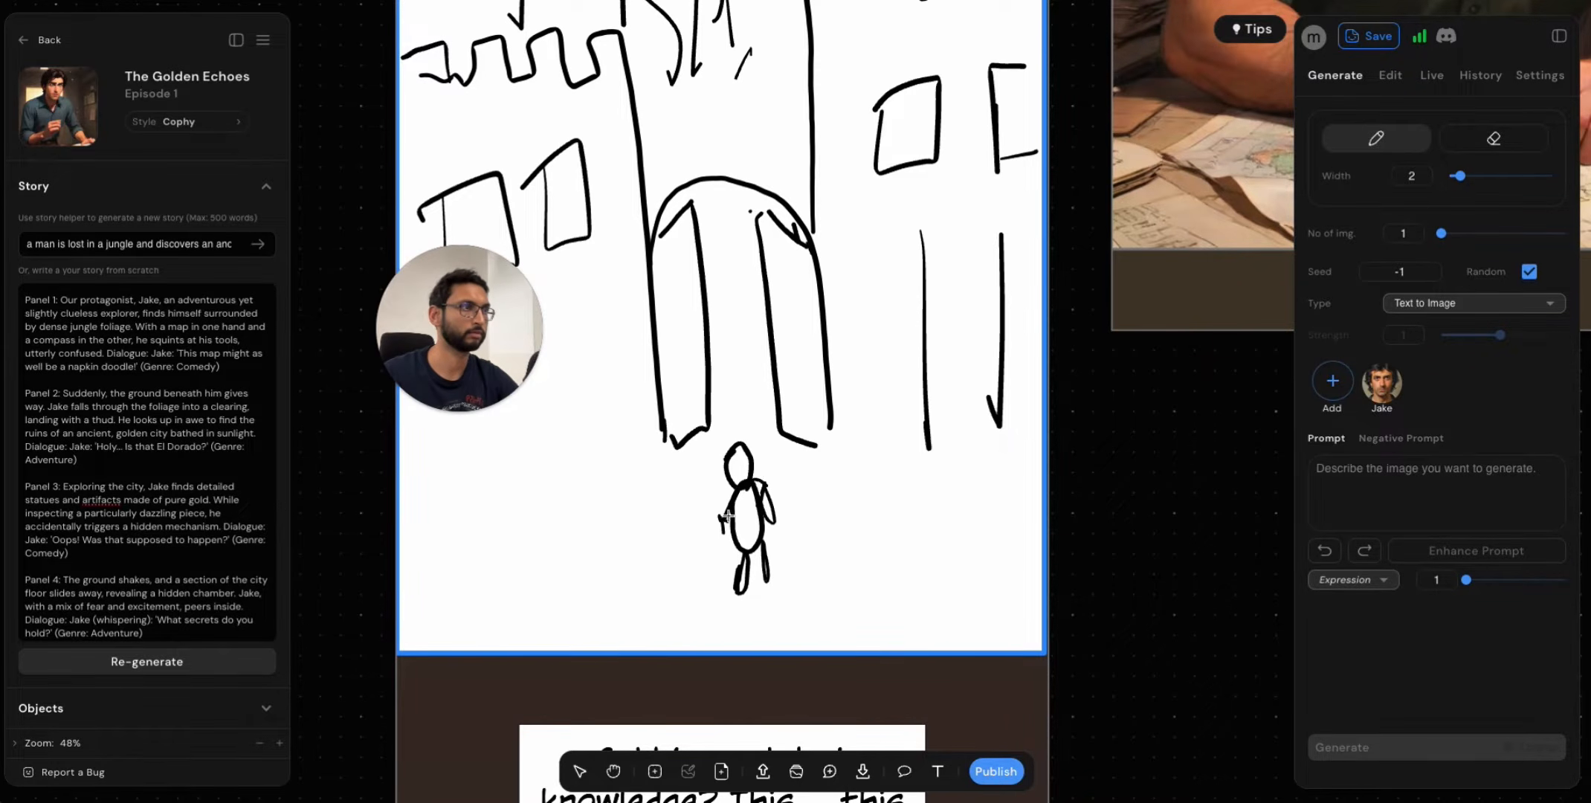
Set the sketched frame's generation type to Storyboard 2 Comic.
{"action": "scroll", "coordinate": [736, 562], "scroll_direction": "down", "scroll_amount": 3}
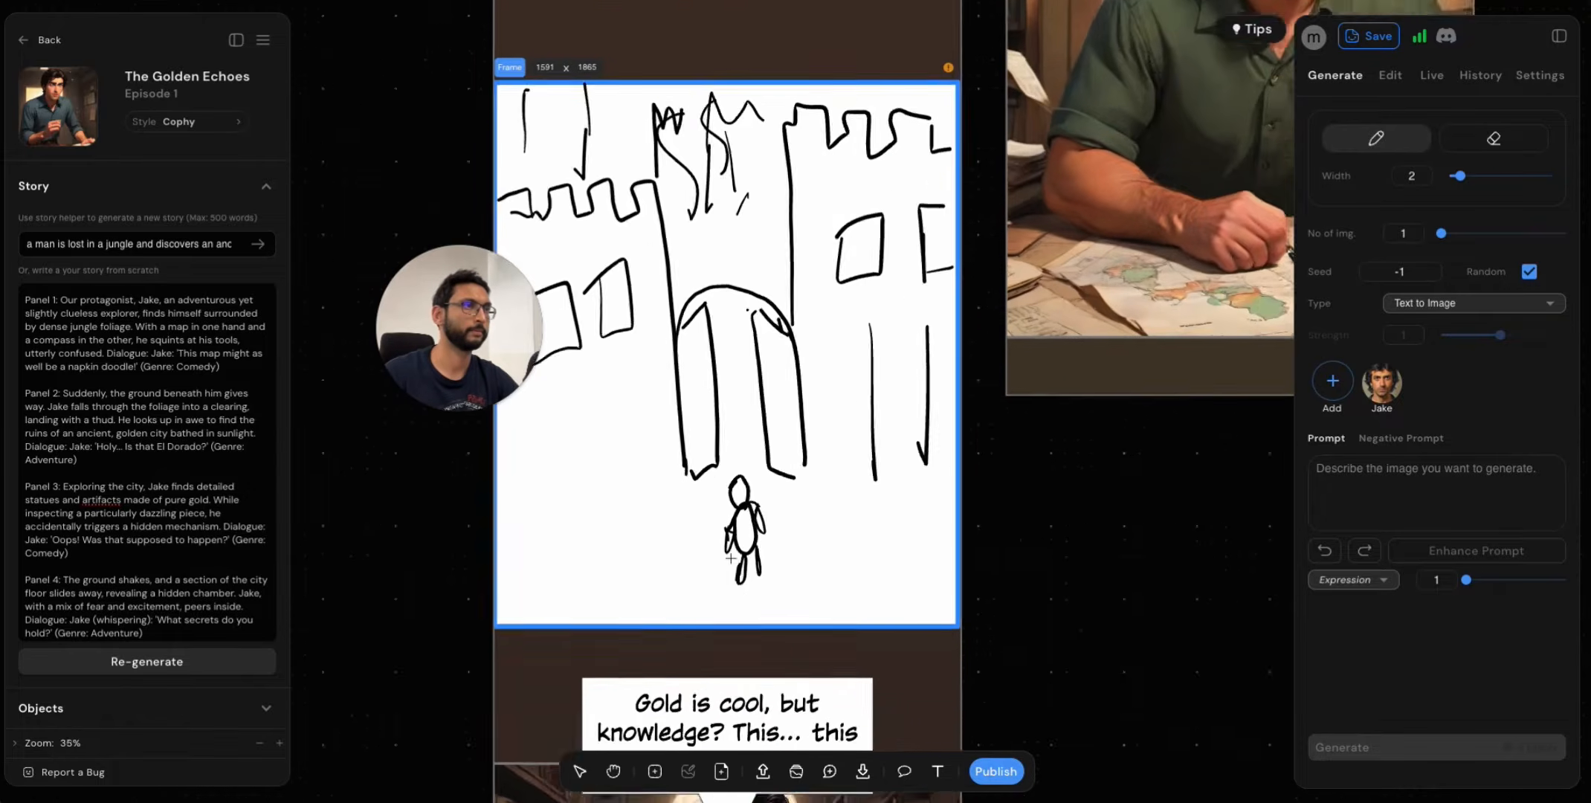
{"action": "scroll", "coordinate": [679, 488], "scroll_direction": "down", "scroll_amount": 4}
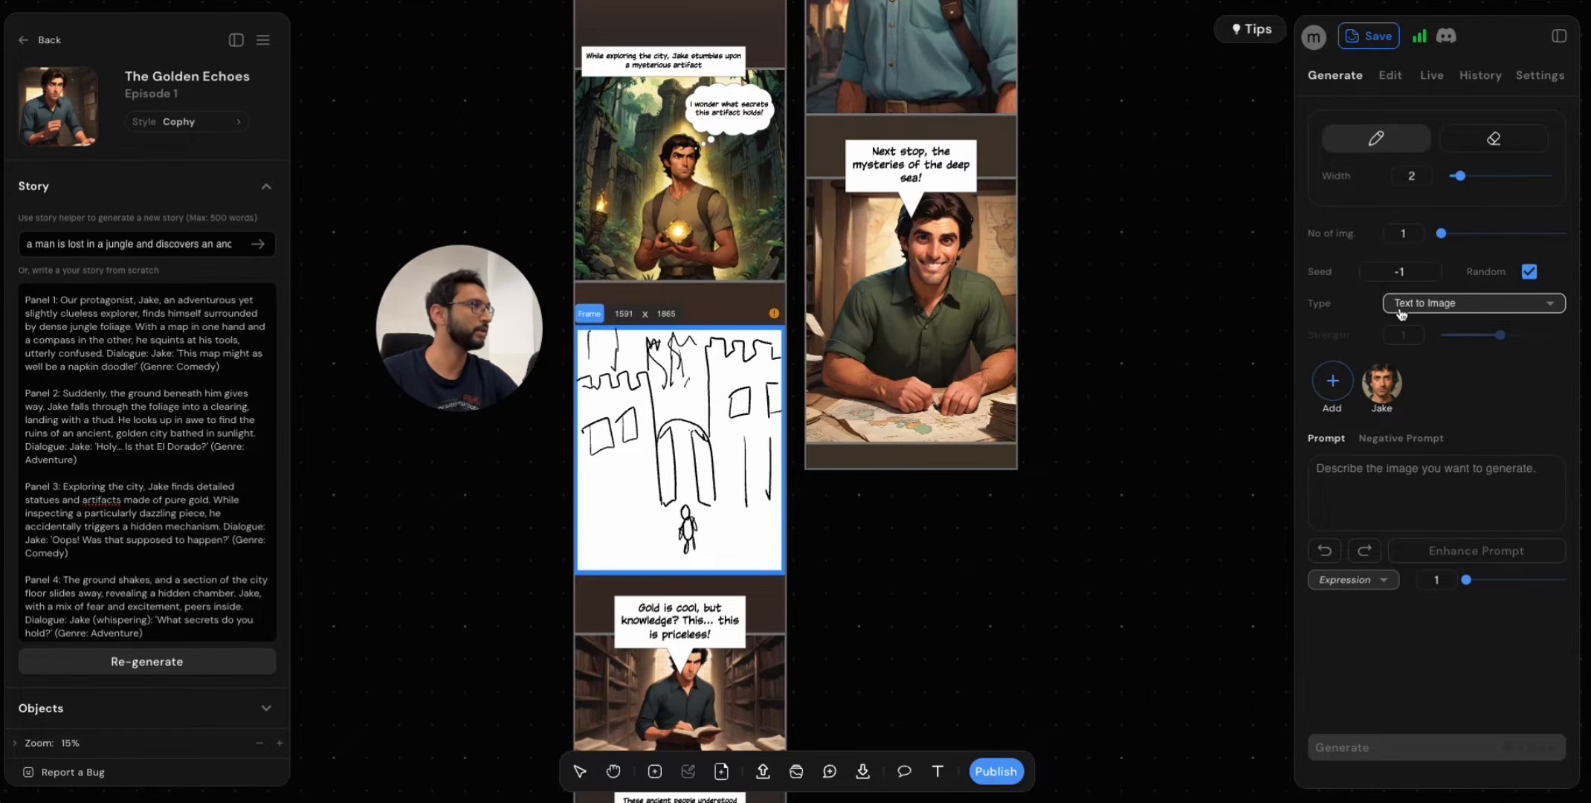
{"action": "left_click", "coordinate": [1438, 308]}
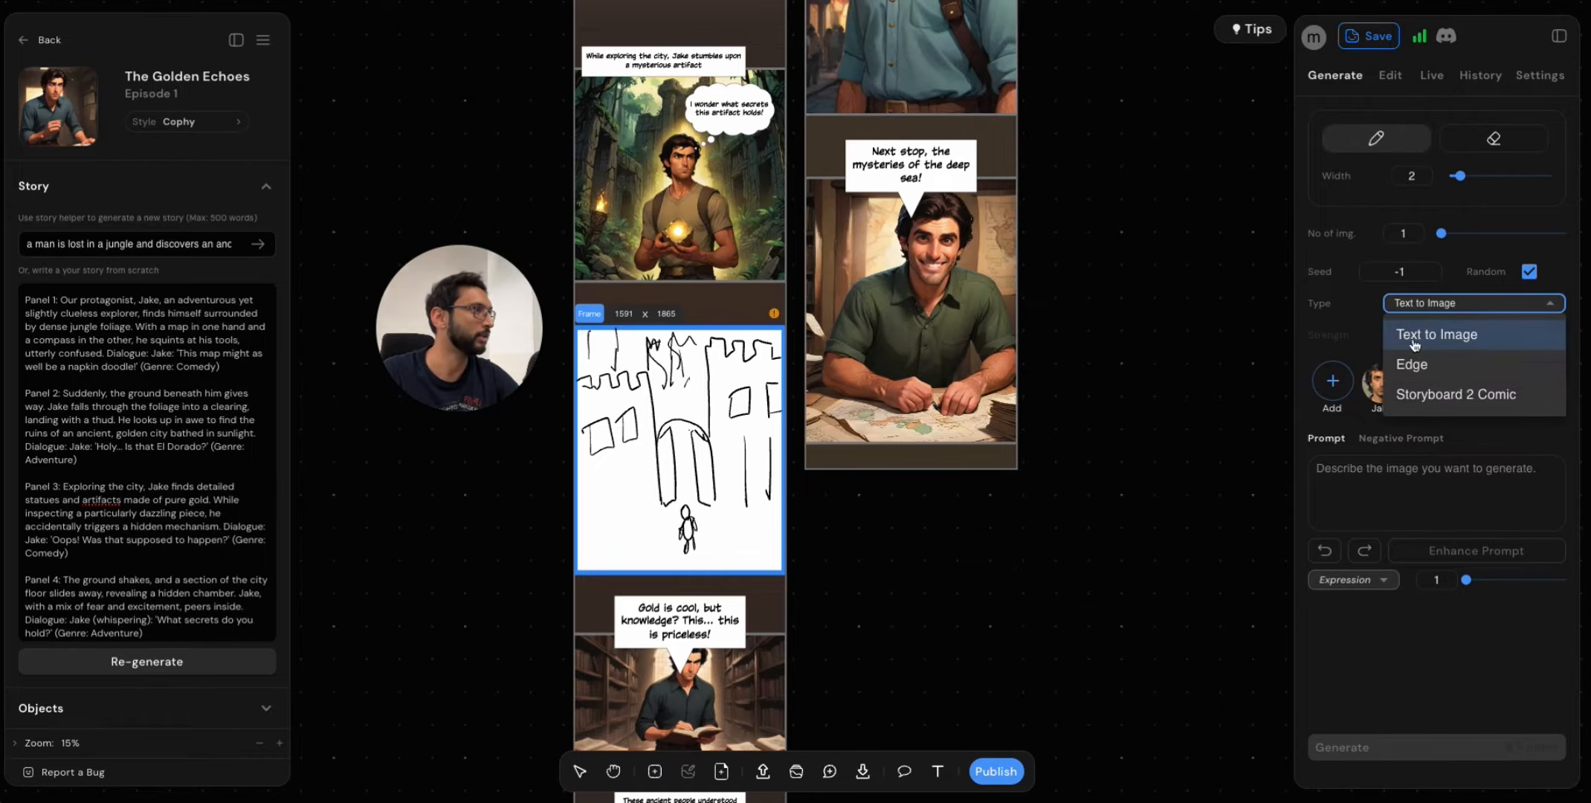
{"action": "left_click", "coordinate": [1452, 394]}
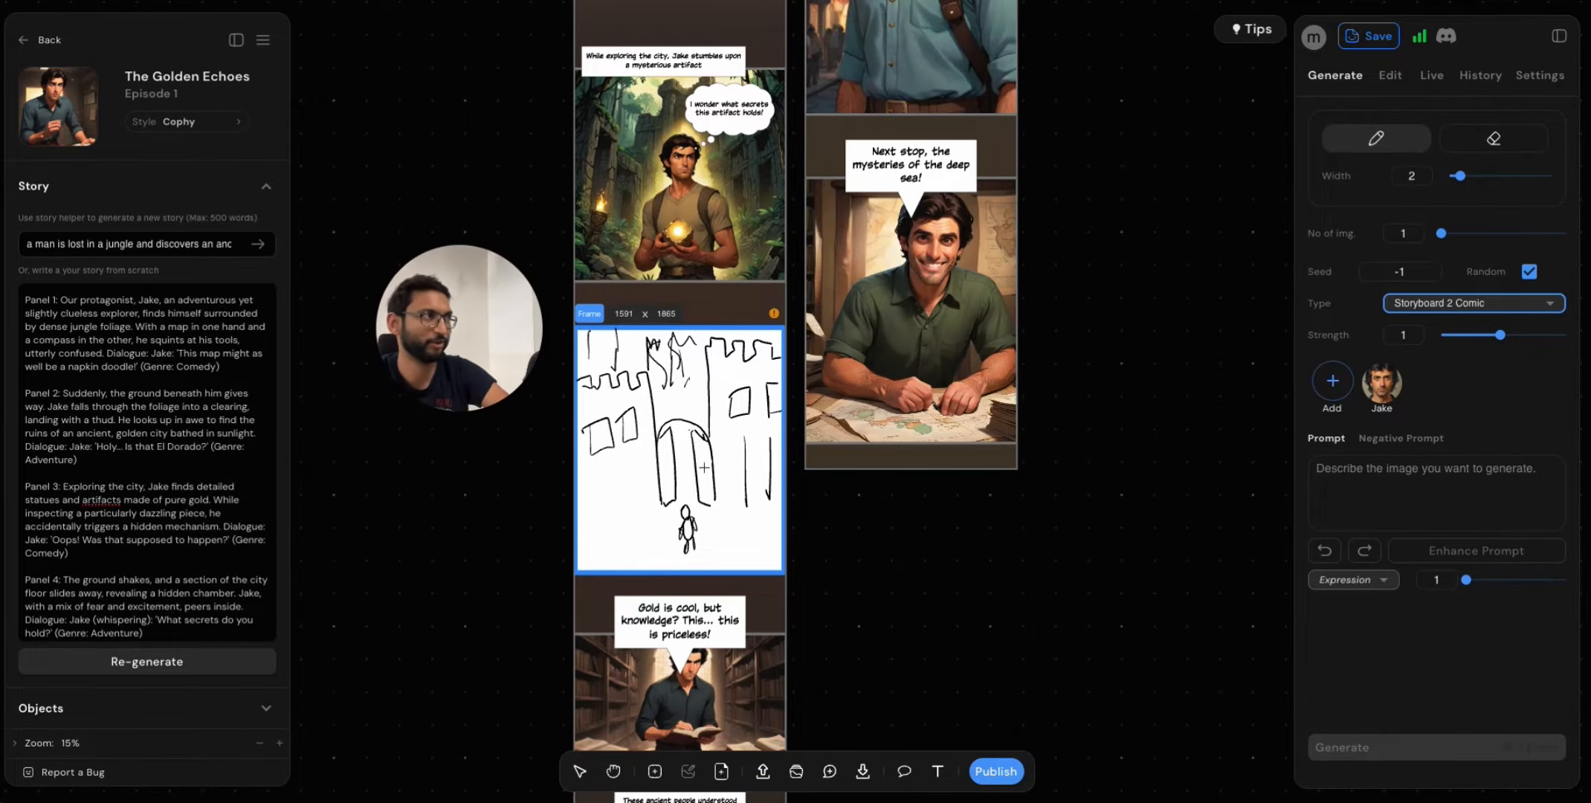
Set strength to 0.5 and prompt for "an explorer standing in front of huge doors of an ancient lost city in the dense jungle".
{"action": "mouse_move", "coordinate": [1499, 340]}
{"action": "left_mouse_down"}
{"action": "mouse_move", "coordinate": [1474, 342]}
{"action": "mouse_move", "coordinate": [1498, 345]}
{"action": "left_mouse_up"}
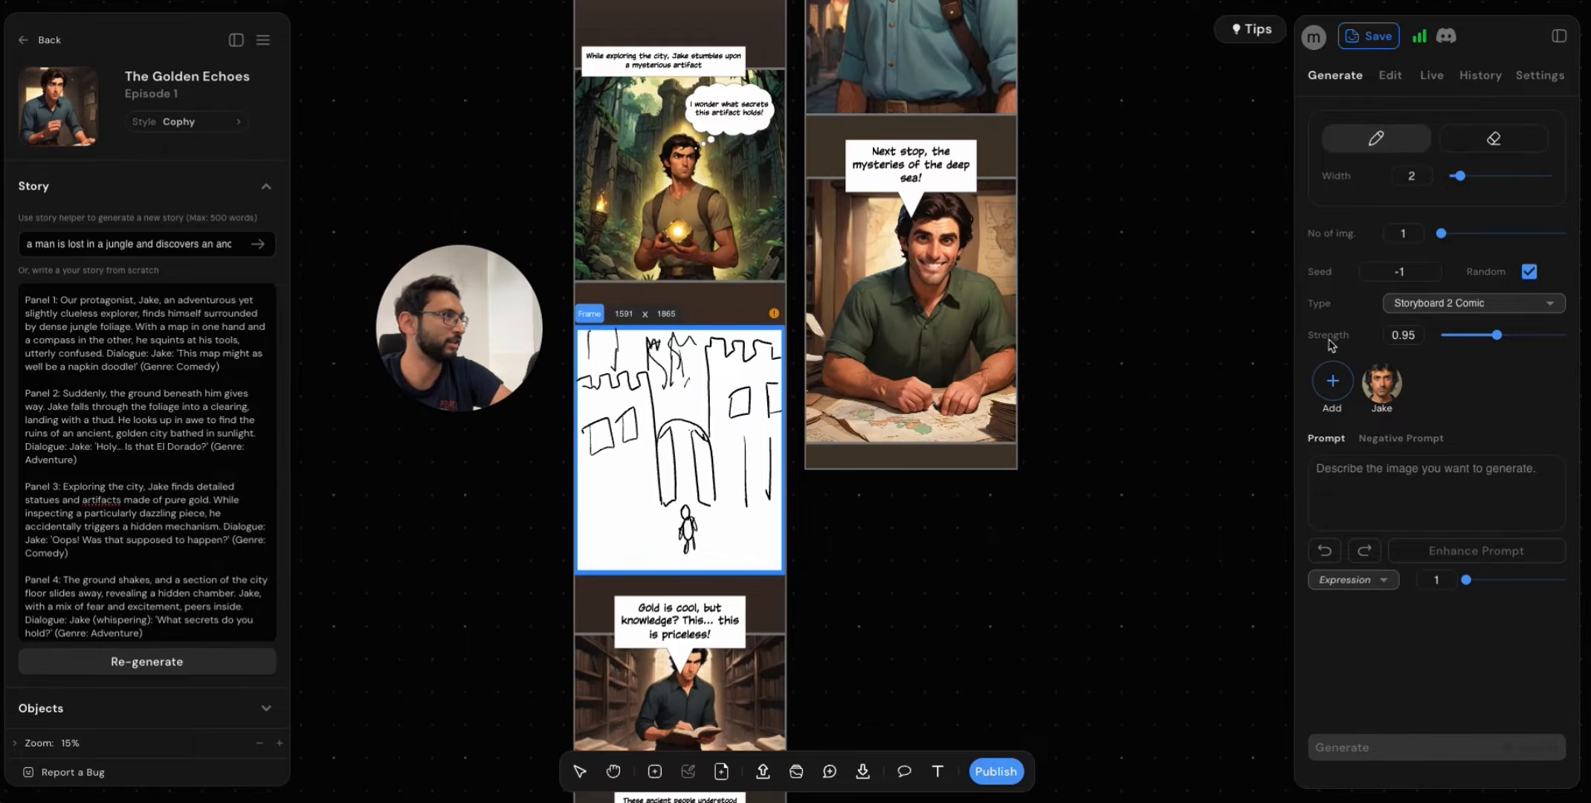
{"action": "left_click_drag", "start_coordinate": [1495, 340], "coordinate": [1469, 340]}
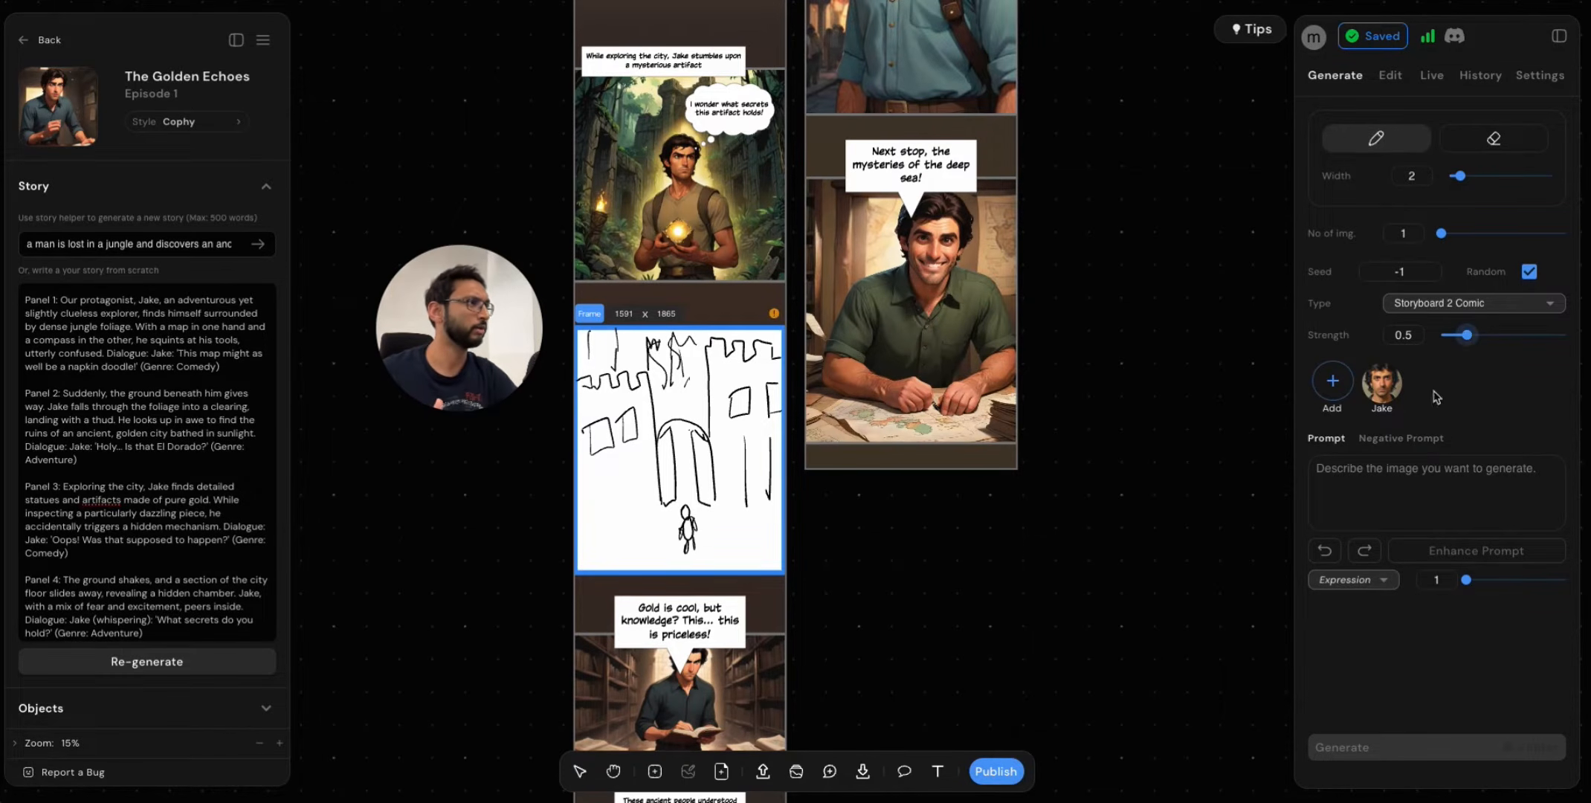
{"action": "left_click", "coordinate": [1372, 489]}
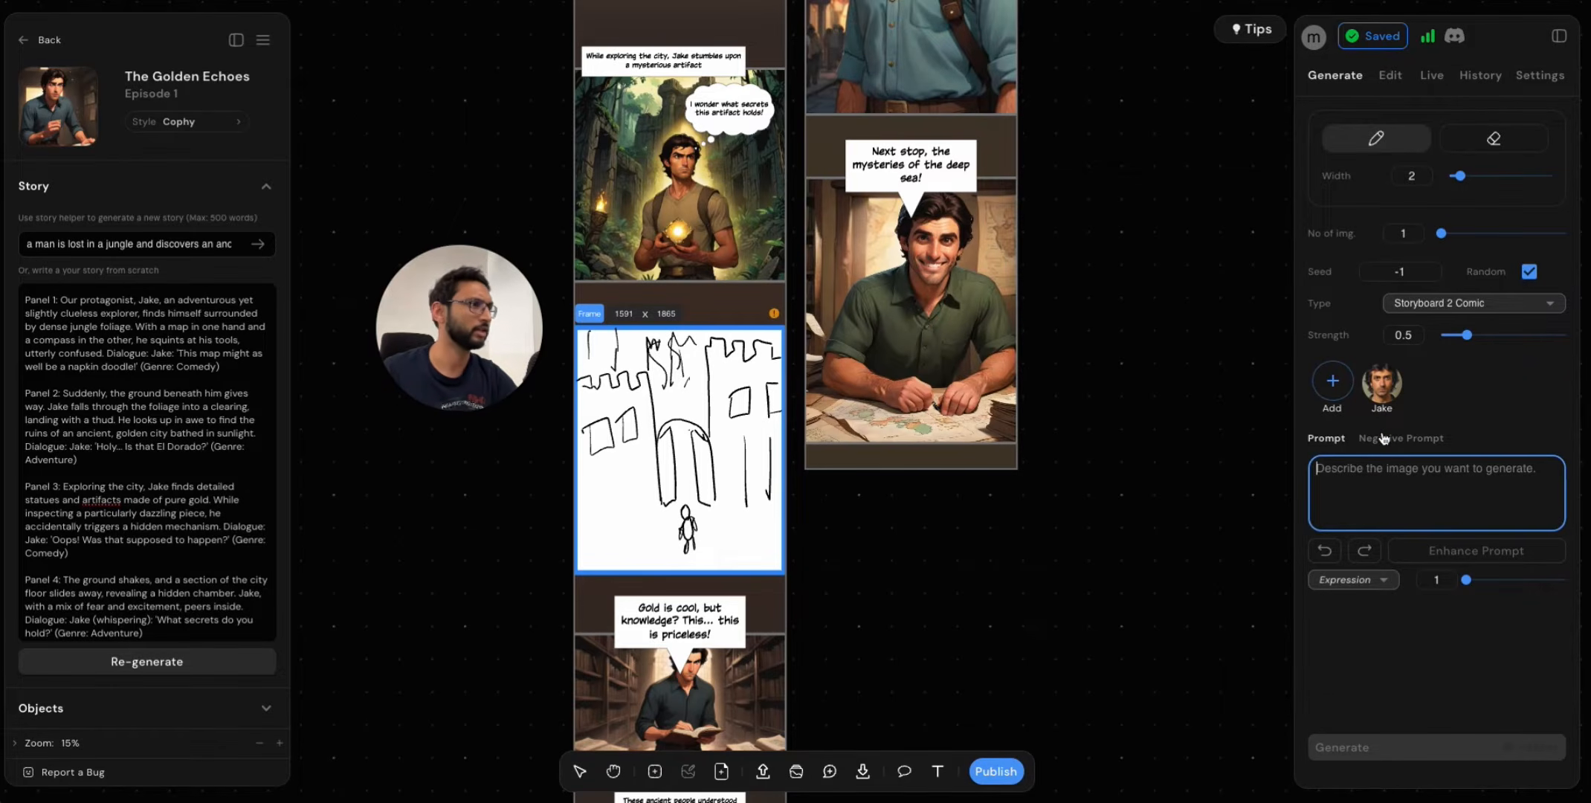
{"action": "type", "text": "a"}
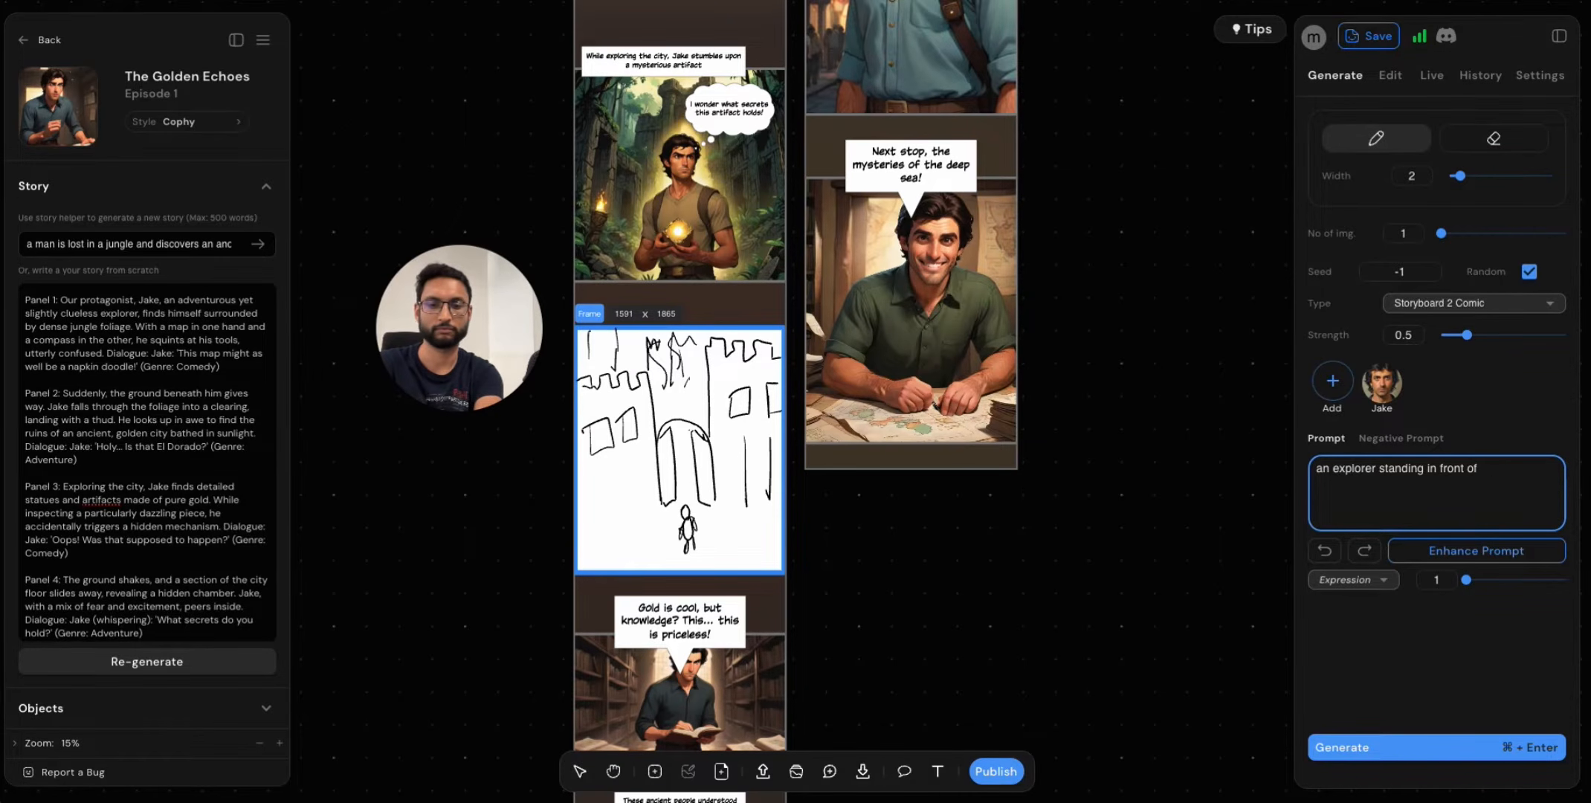
{"action": "type", "text": "huge doors of an ancient lost city in the dense jungle"}
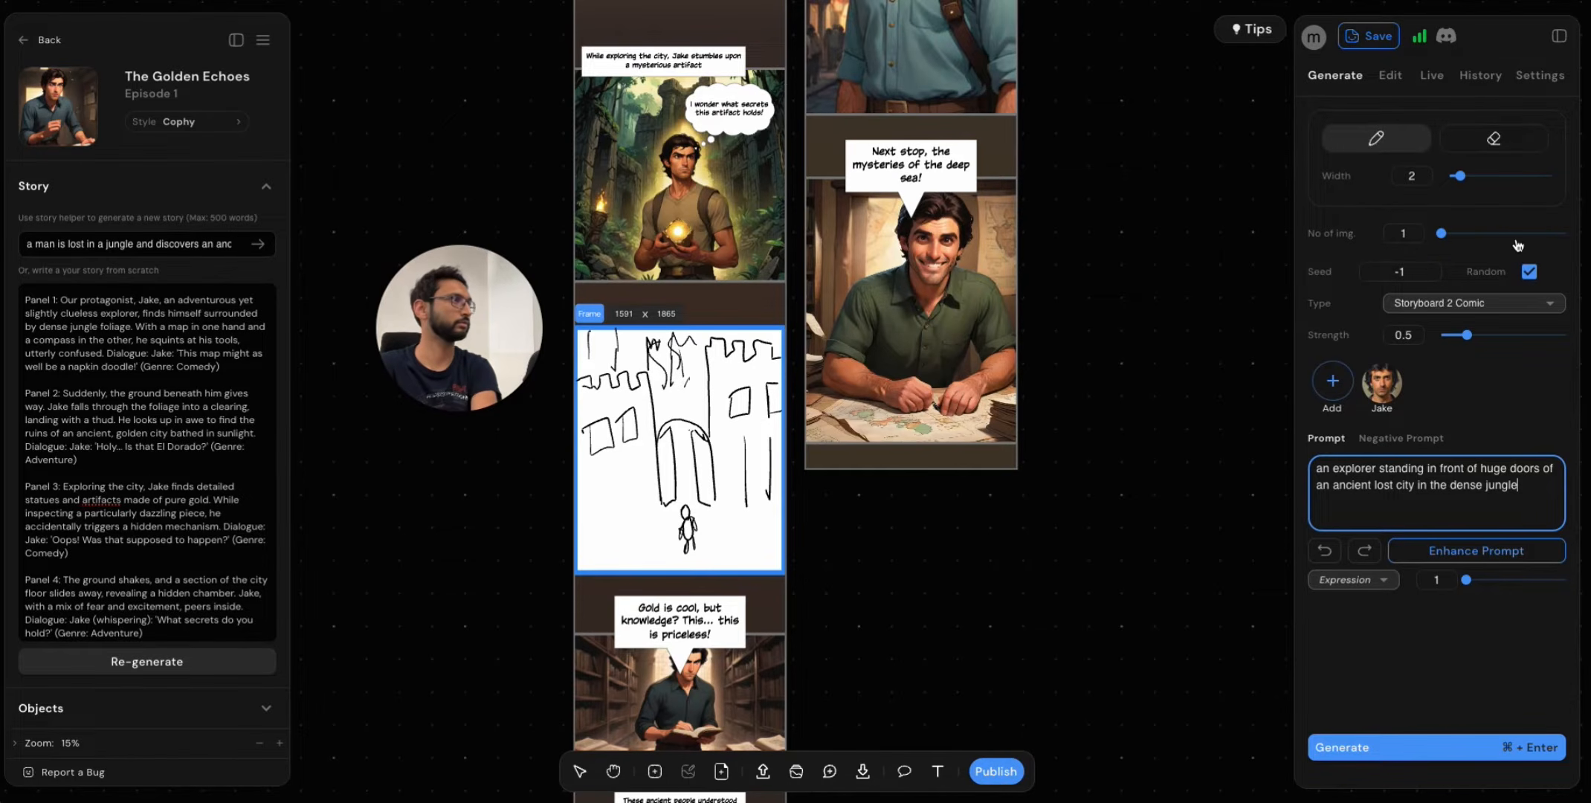
Set the number of images to 4 and generate comic images from the castle sketch in the frame.
{"action": "left_click_drag", "start_coordinate": [1519, 236], "coordinate": [1560, 234]}
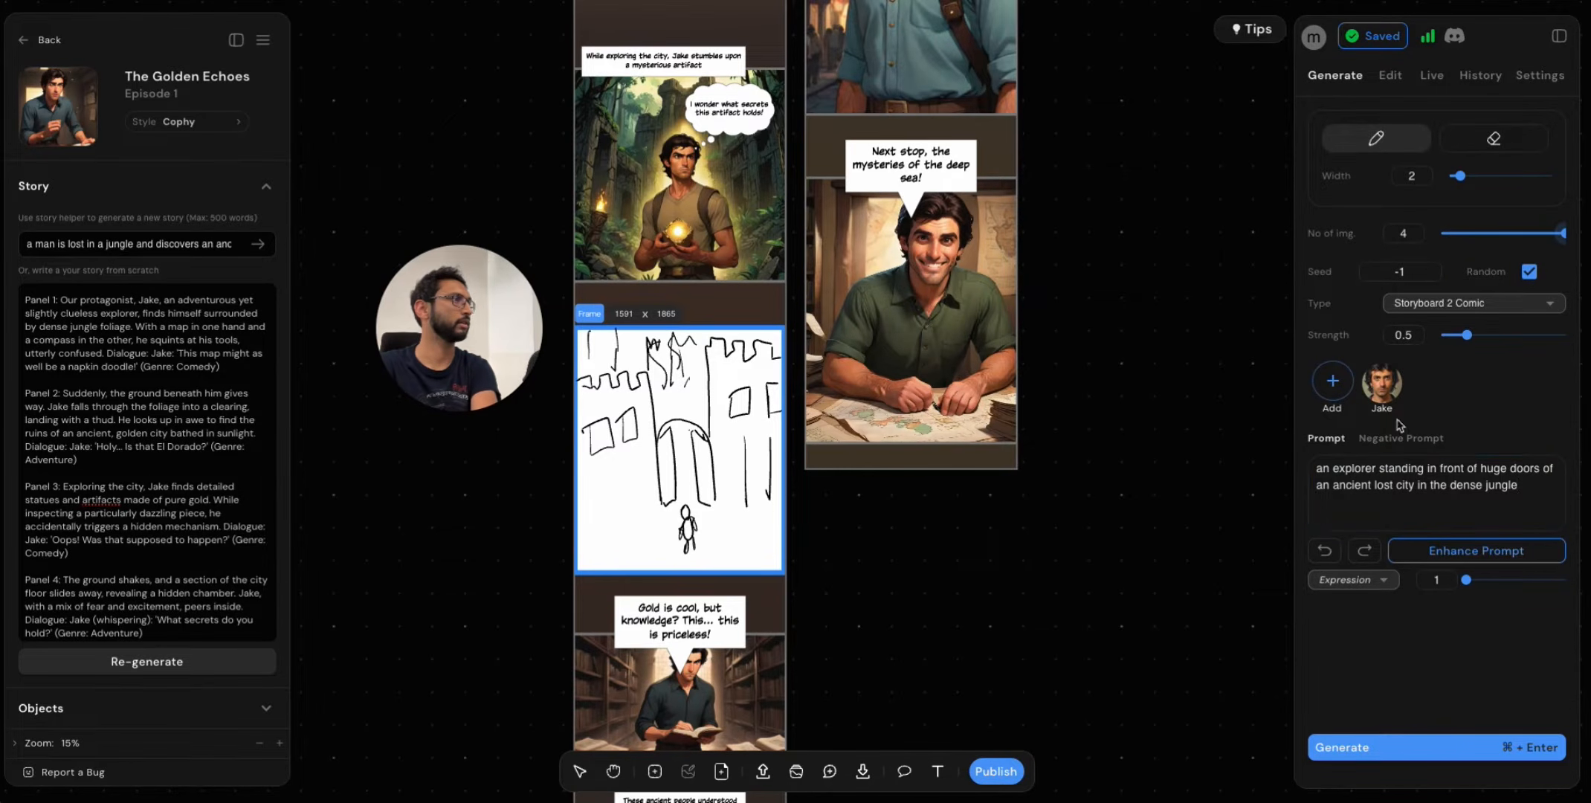
{"action": "left_click", "coordinate": [1426, 763]}
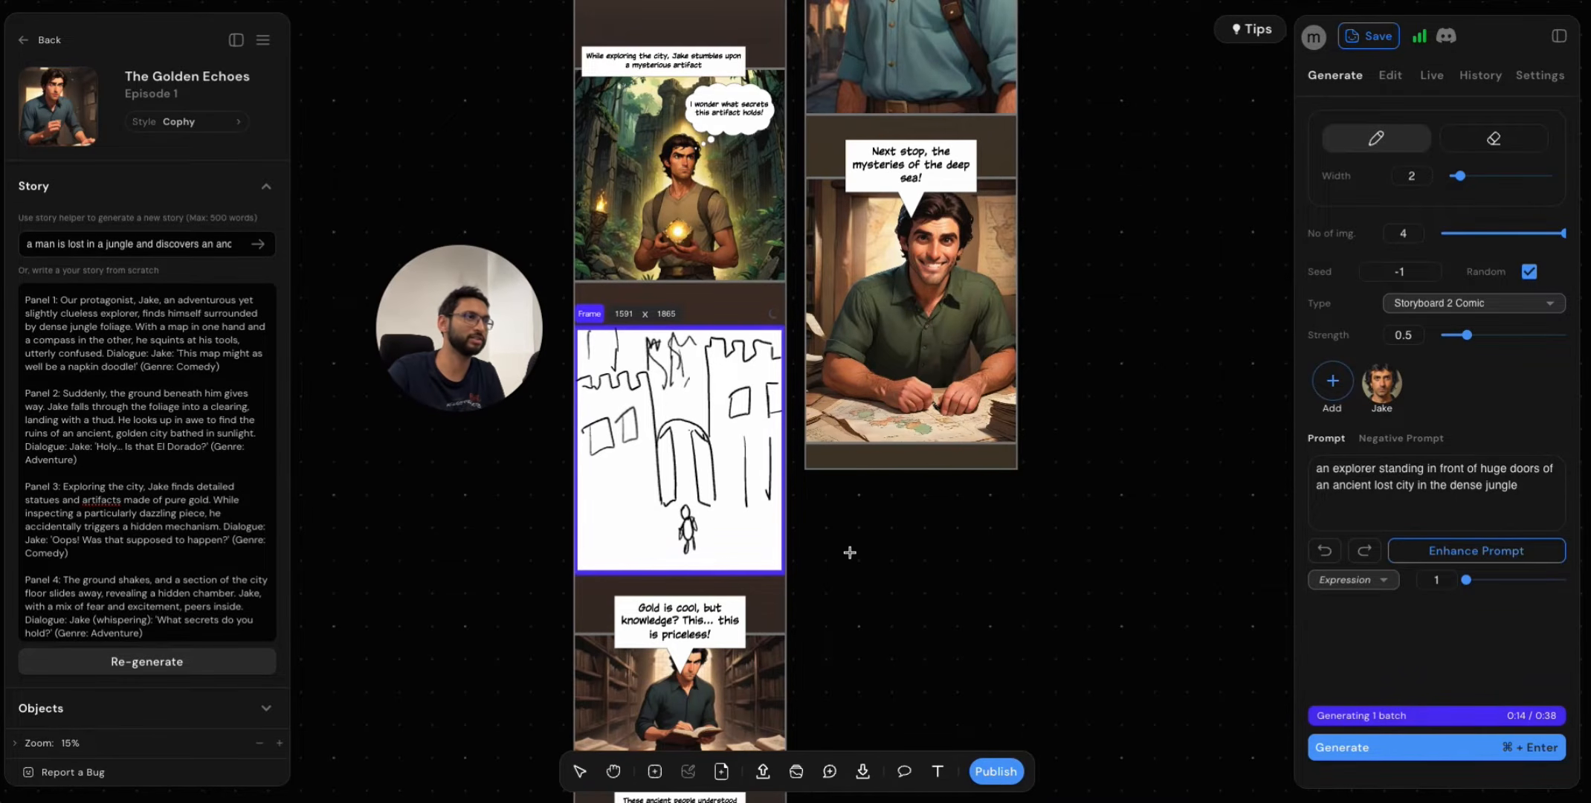
{"action": "key", "text": "Escape"}
{"action": "scroll", "coordinate": [853, 558], "scroll_direction": "up", "scroll_amount": 5}
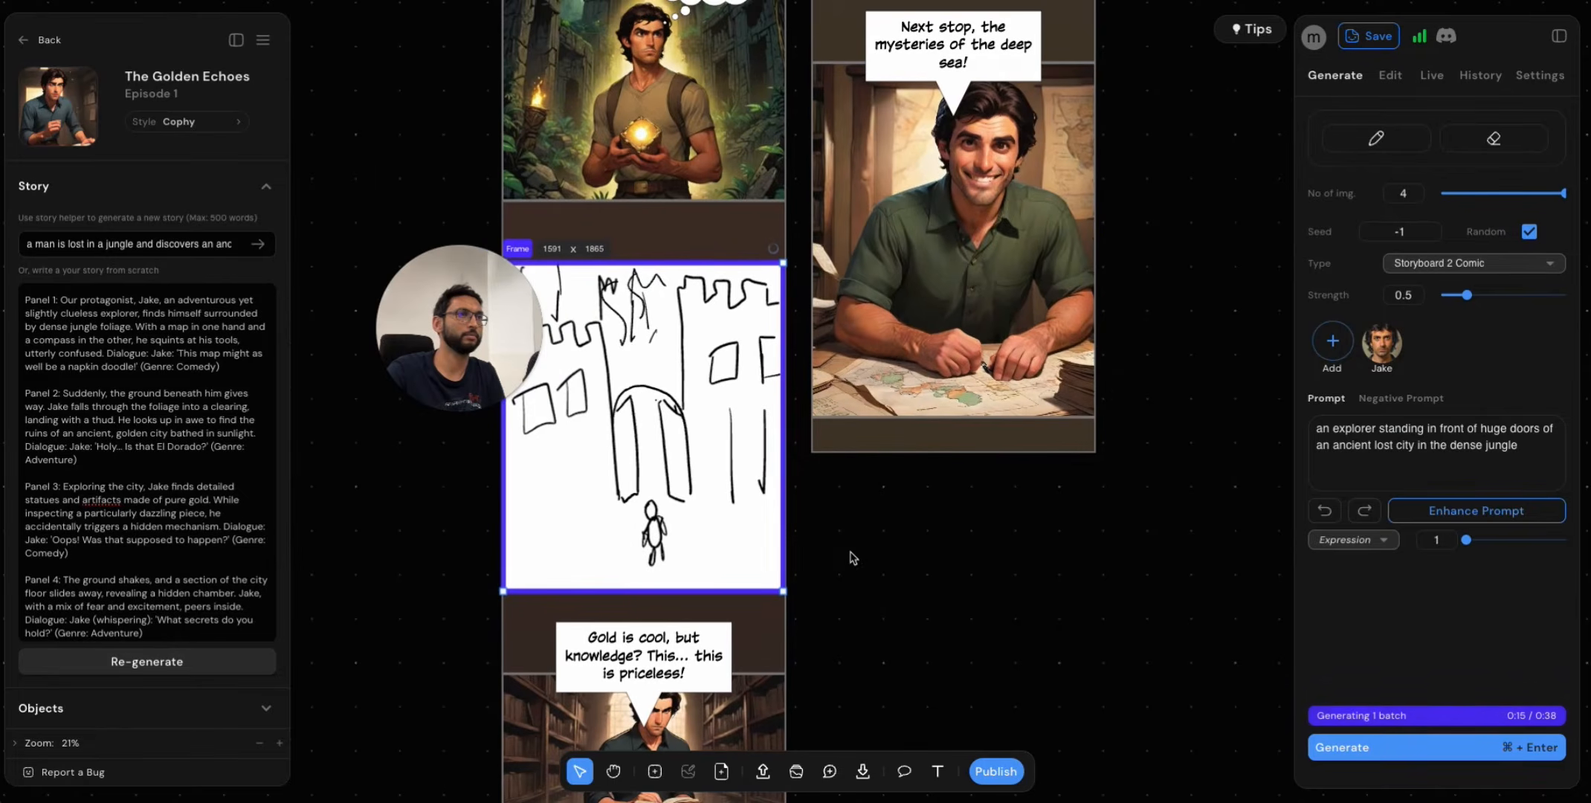
{"action": "scroll", "coordinate": [846, 552], "scroll_direction": "left", "scroll_amount": 5}
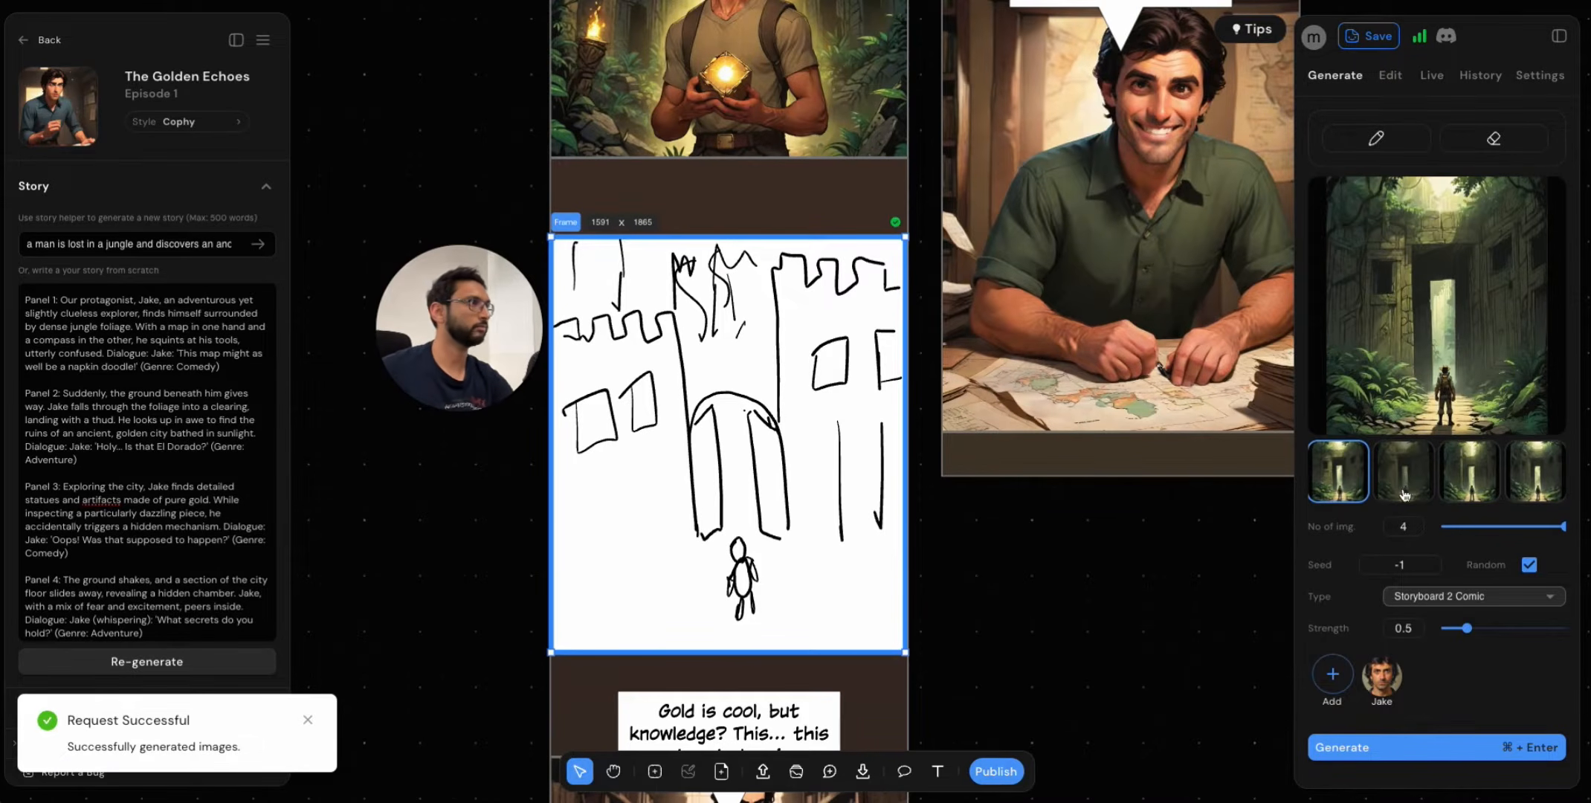
Compare the generated variations and apply the fourth one to the frame in place of the sketch.
{"action": "left_click", "coordinate": [1404, 489]}
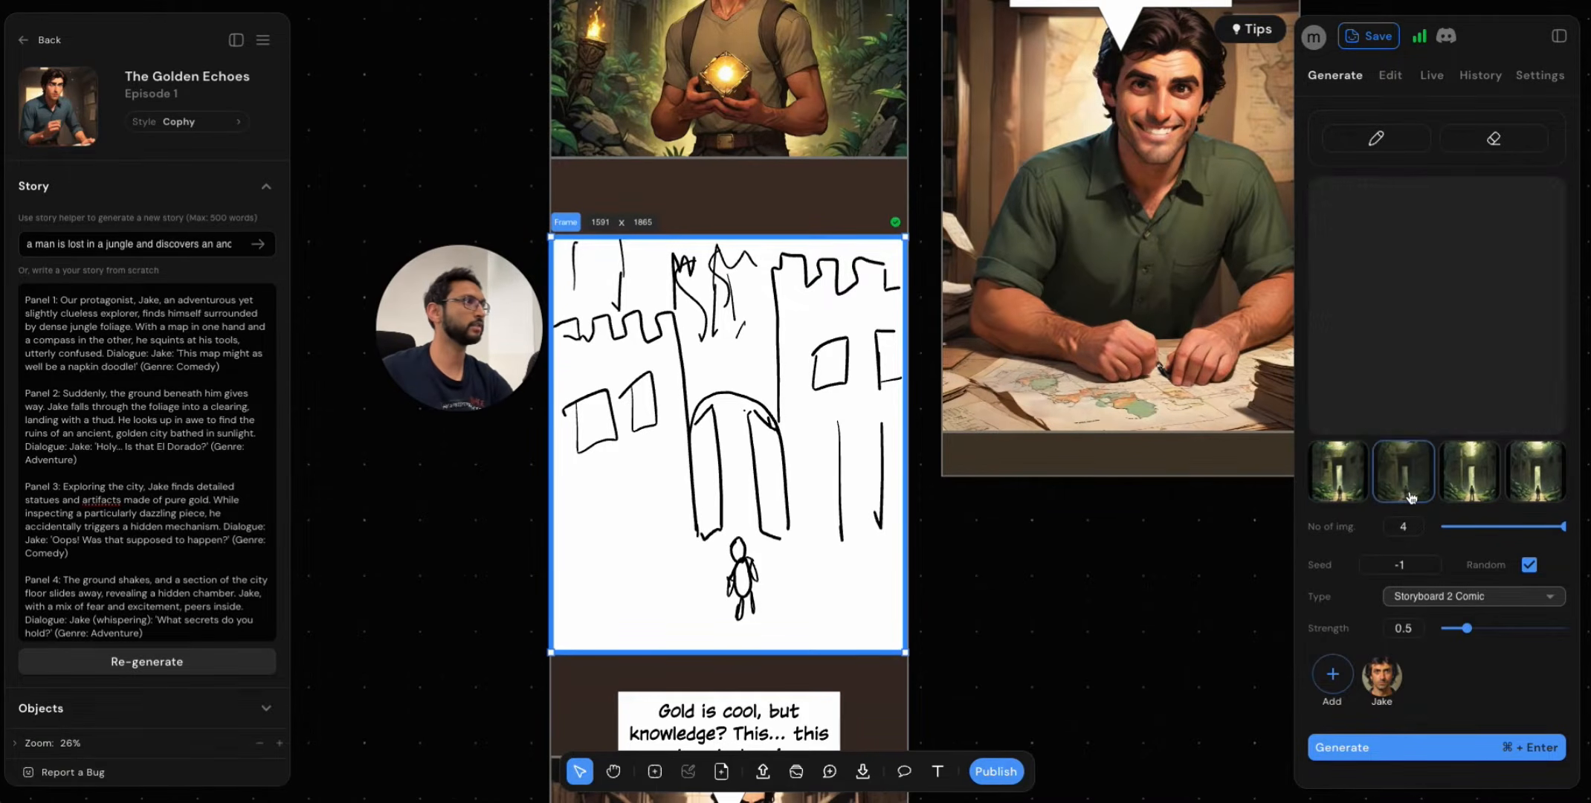
{"action": "left_click", "coordinate": [1462, 488]}
{"action": "left_click", "coordinate": [1535, 476]}
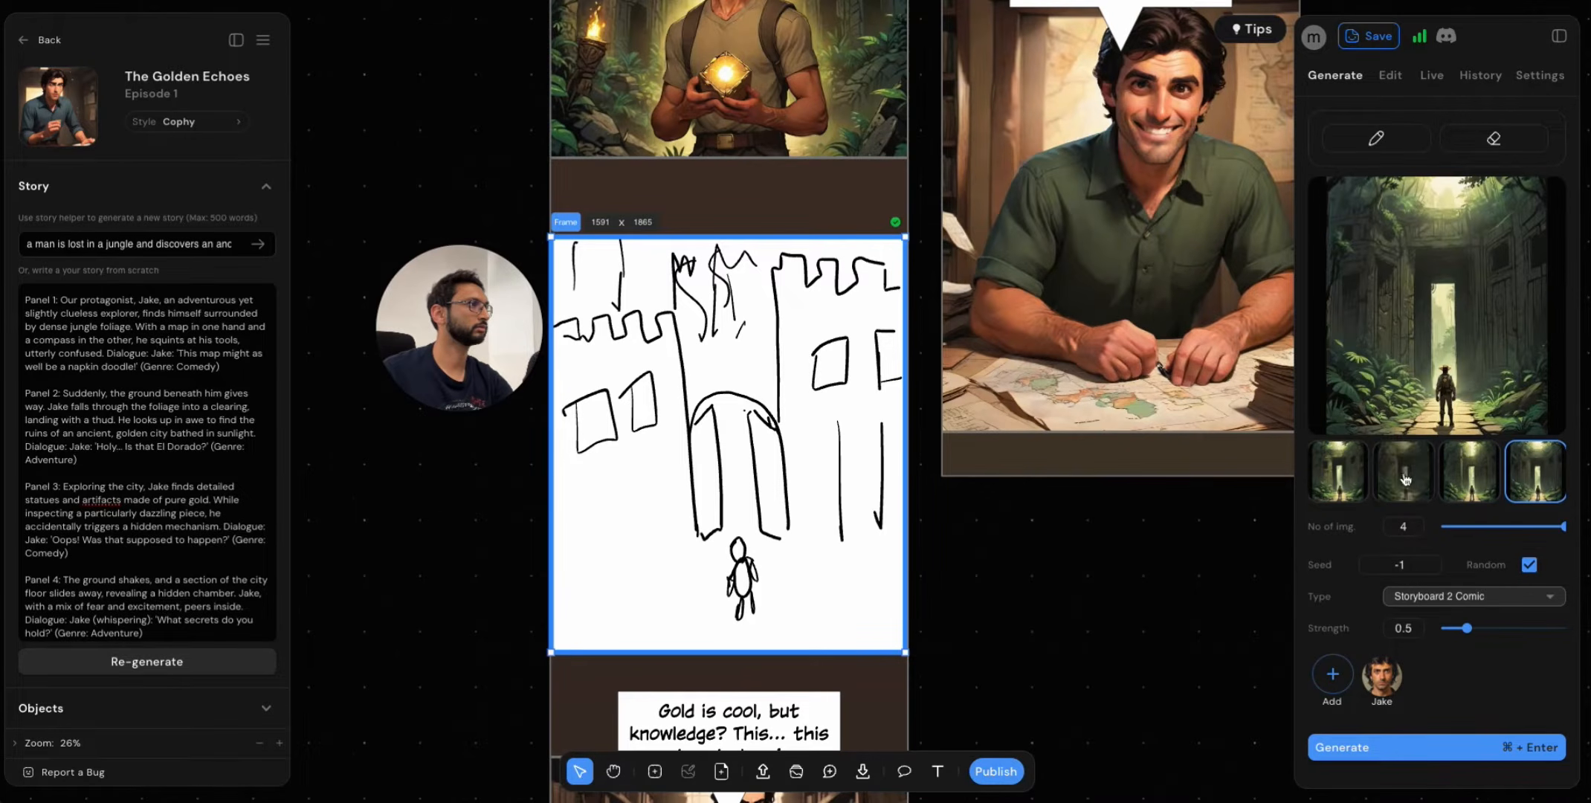
{"action": "mouse_move", "coordinate": [1490, 377]}
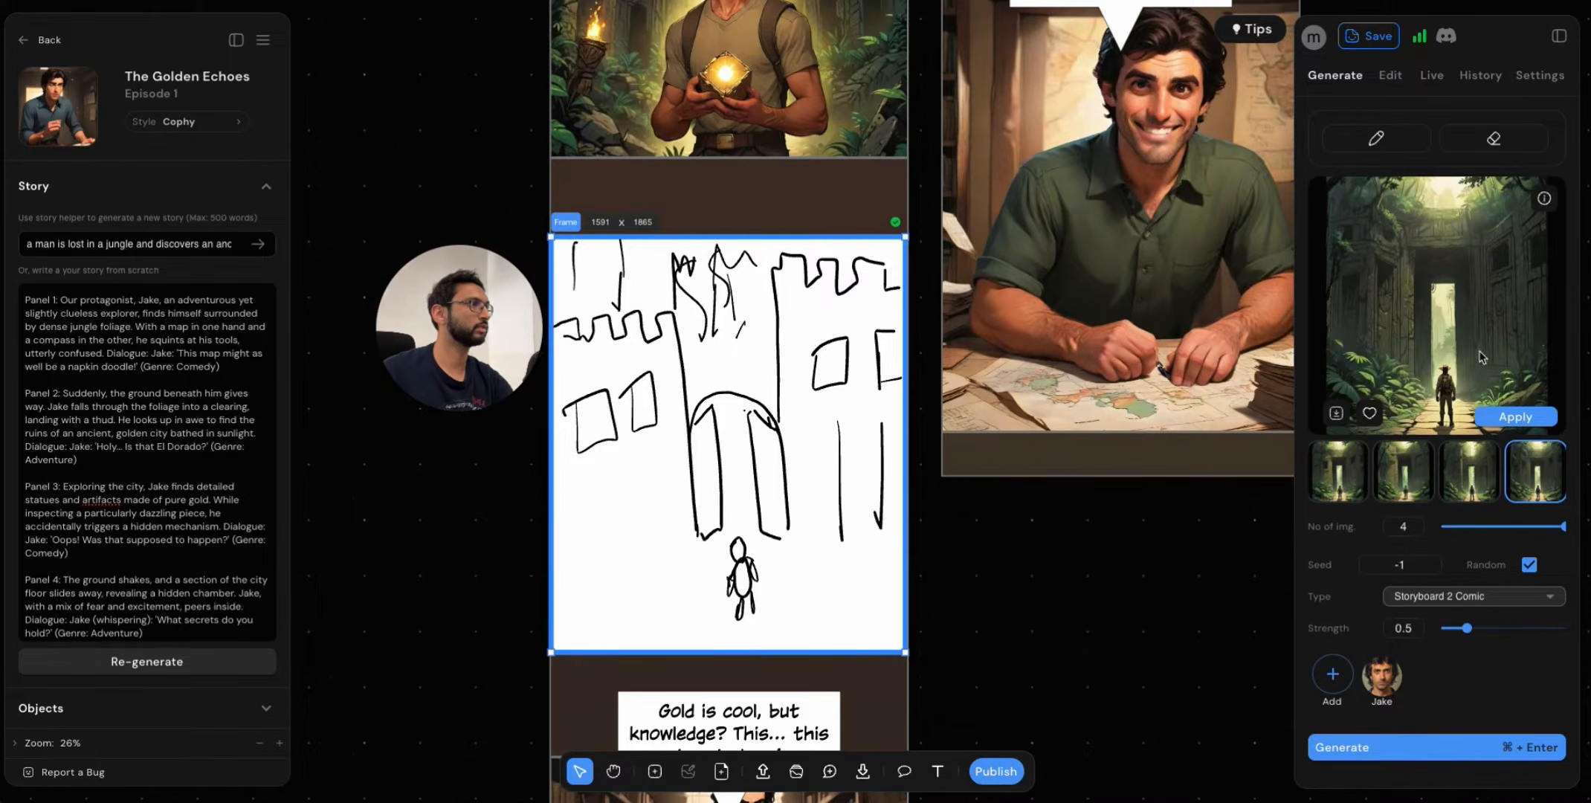
{"action": "left_click", "coordinate": [1509, 418]}
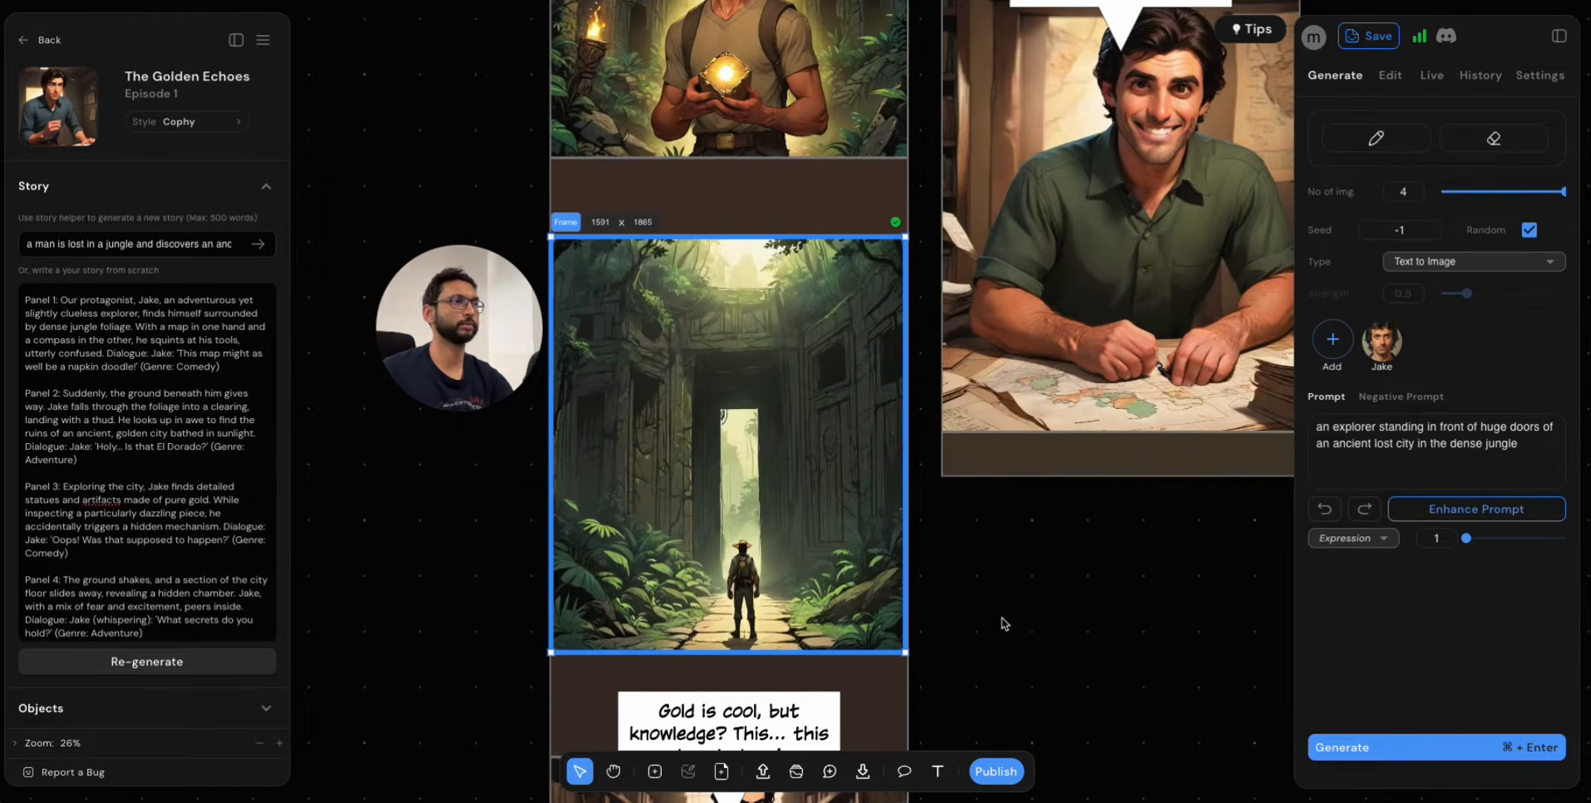
Mark one end of the explorer's hat brim for Magic Erase with a brush width of 9.
{"action": "scroll", "coordinate": [786, 587], "scroll_direction": "up", "scroll_amount": 1}
{"action": "scroll", "coordinate": [785, 586], "scroll_direction": "up", "scroll_amount": 10}
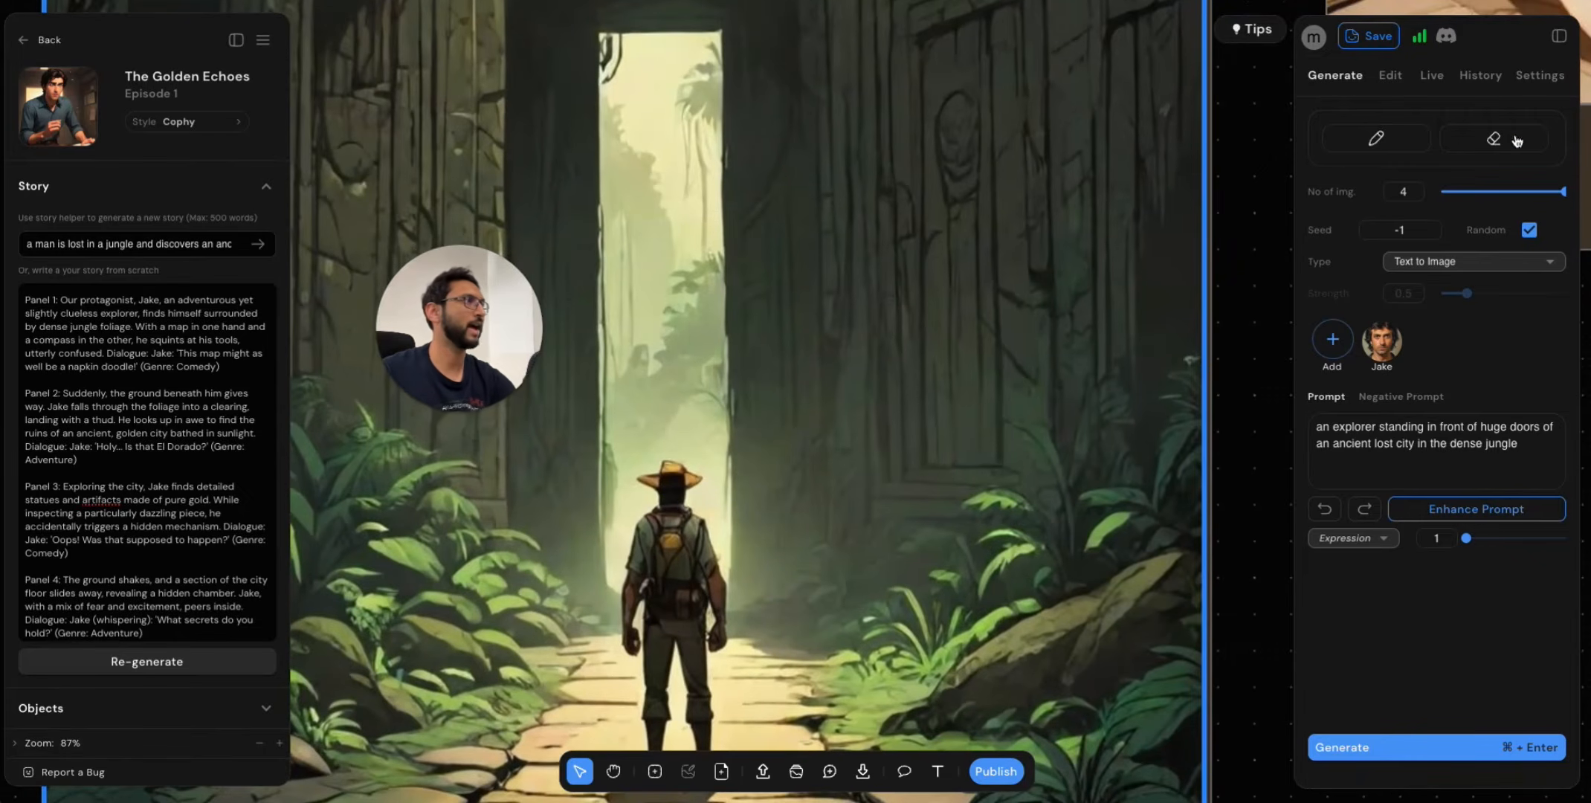
{"action": "left_click", "coordinate": [1390, 77]}
{"action": "left_click", "coordinate": [1513, 138]}
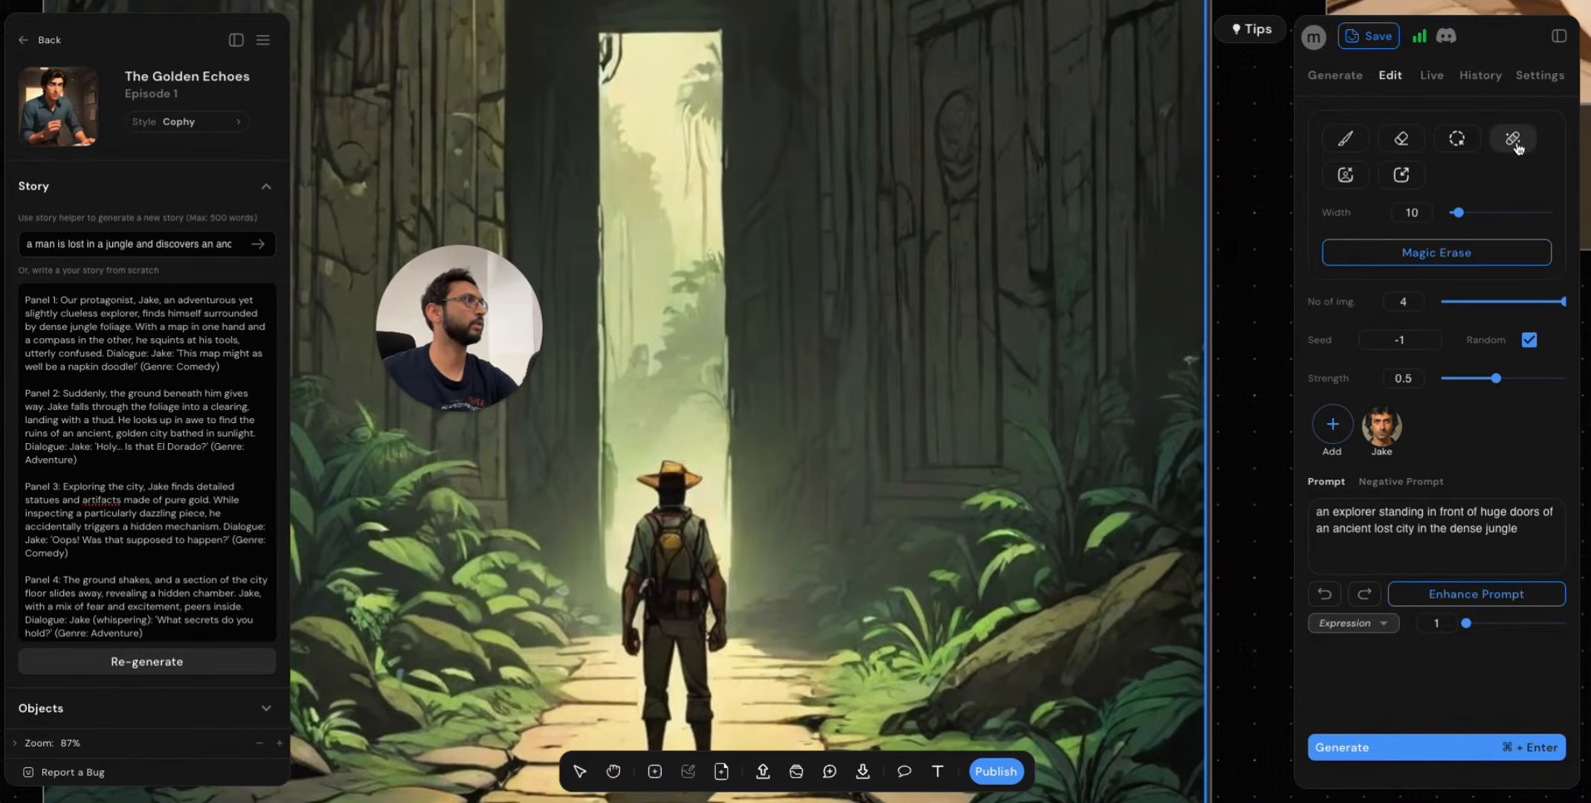
{"action": "left_click_drag", "start_coordinate": [1458, 214], "coordinate": [1456, 213]}
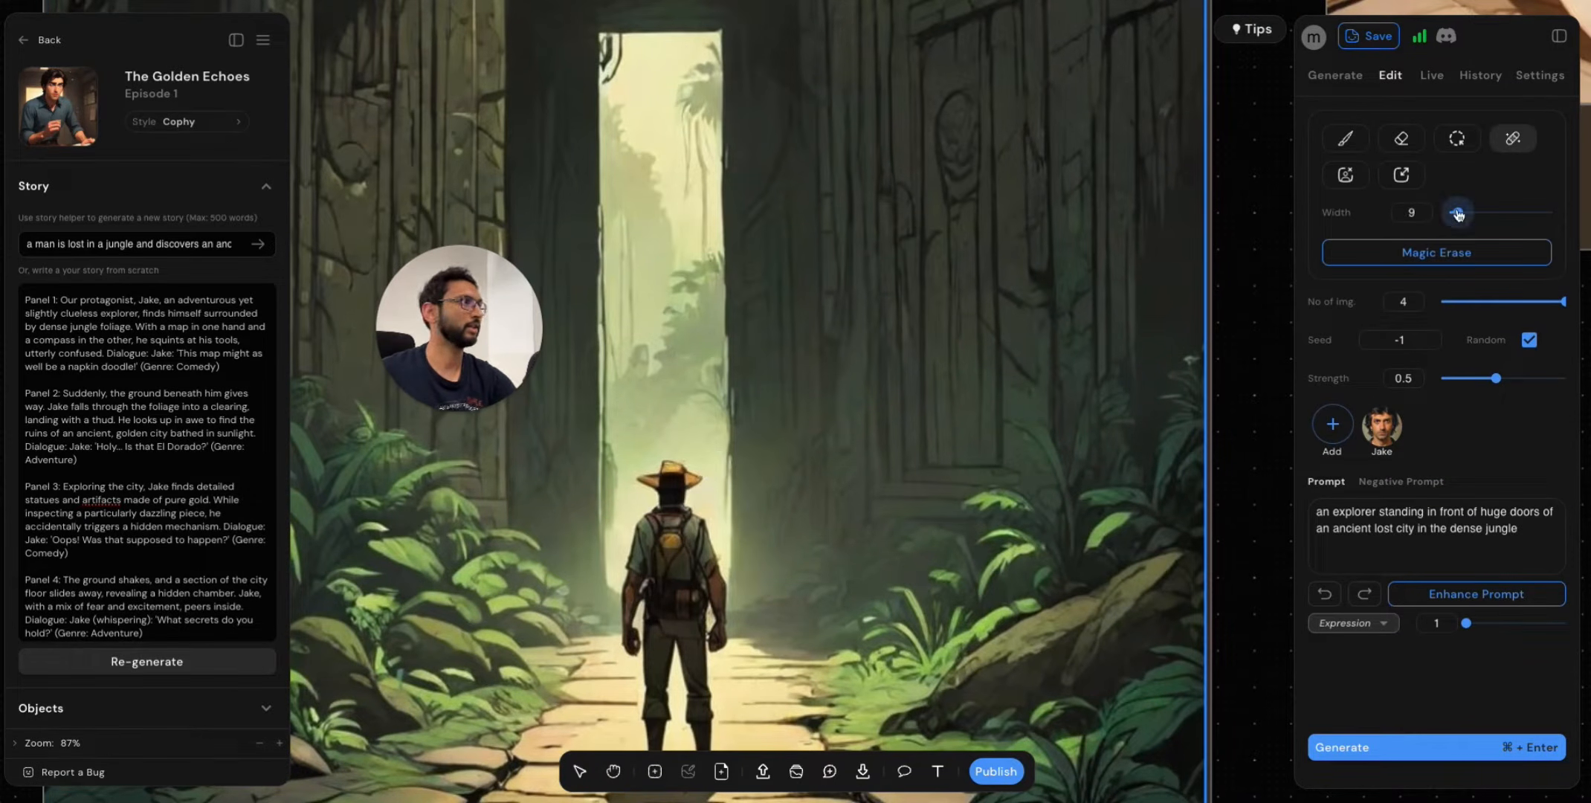
{"action": "scroll", "coordinate": [707, 487], "scroll_direction": "up", "scroll_amount": 5}
{"action": "left_click_drag", "start_coordinate": [692, 476], "coordinate": [714, 441]}
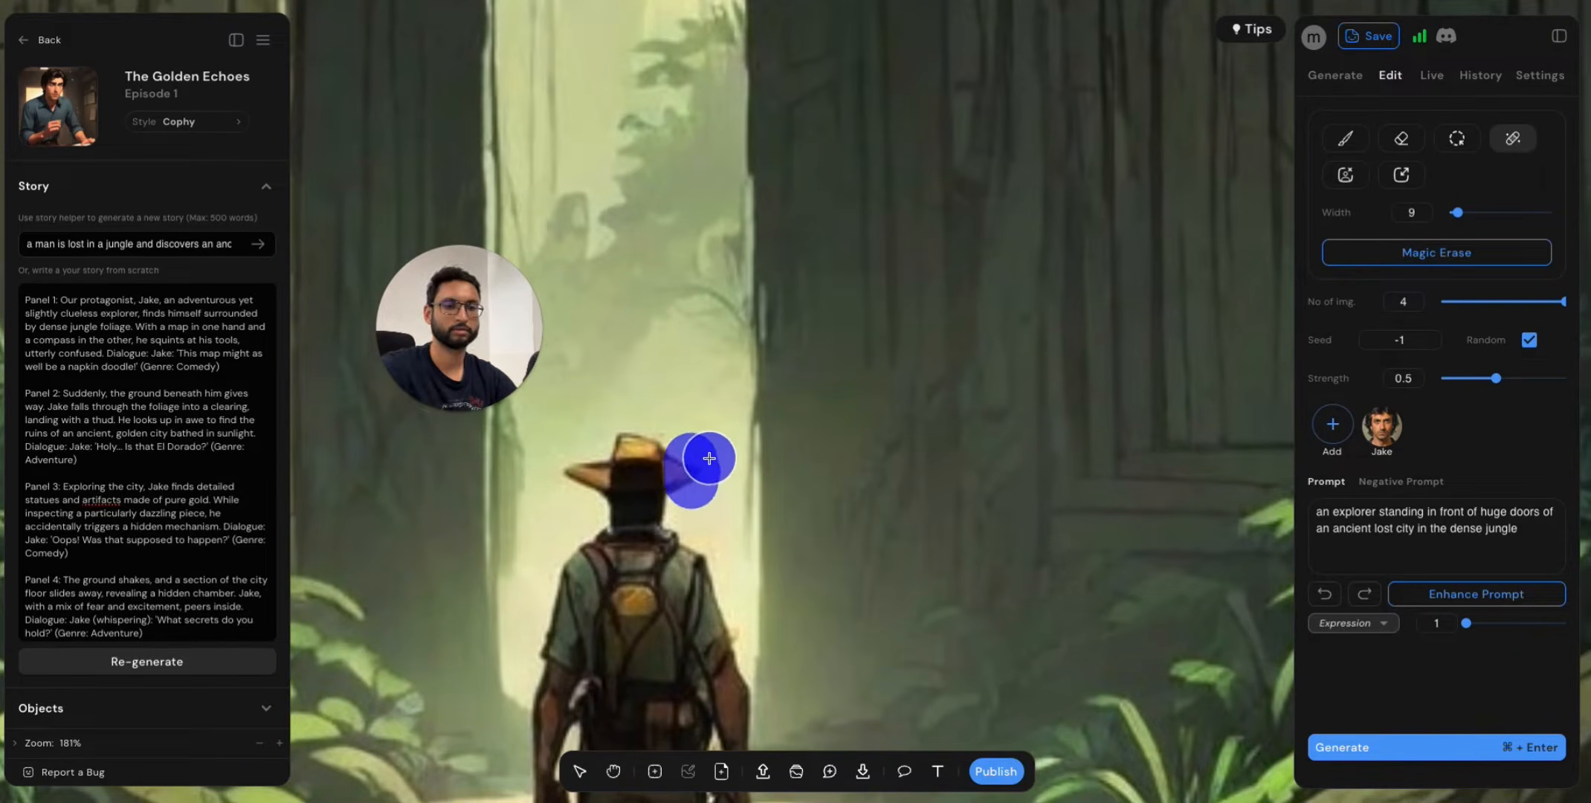
Reduce the brush width to 2, paint over the rest of the explorer's hat and run Magic Erase.
{"action": "key", "text": "bracketleft"}
{"action": "key", "text": "bracketleft"}
{"action": "key", "text": "bracketleft"}
{"action": "key", "text": "bracketleft"}
{"action": "key", "text": "bracketleft"}
{"action": "key", "text": "bracketleft"}
{"action": "key", "text": "bracketleft"}
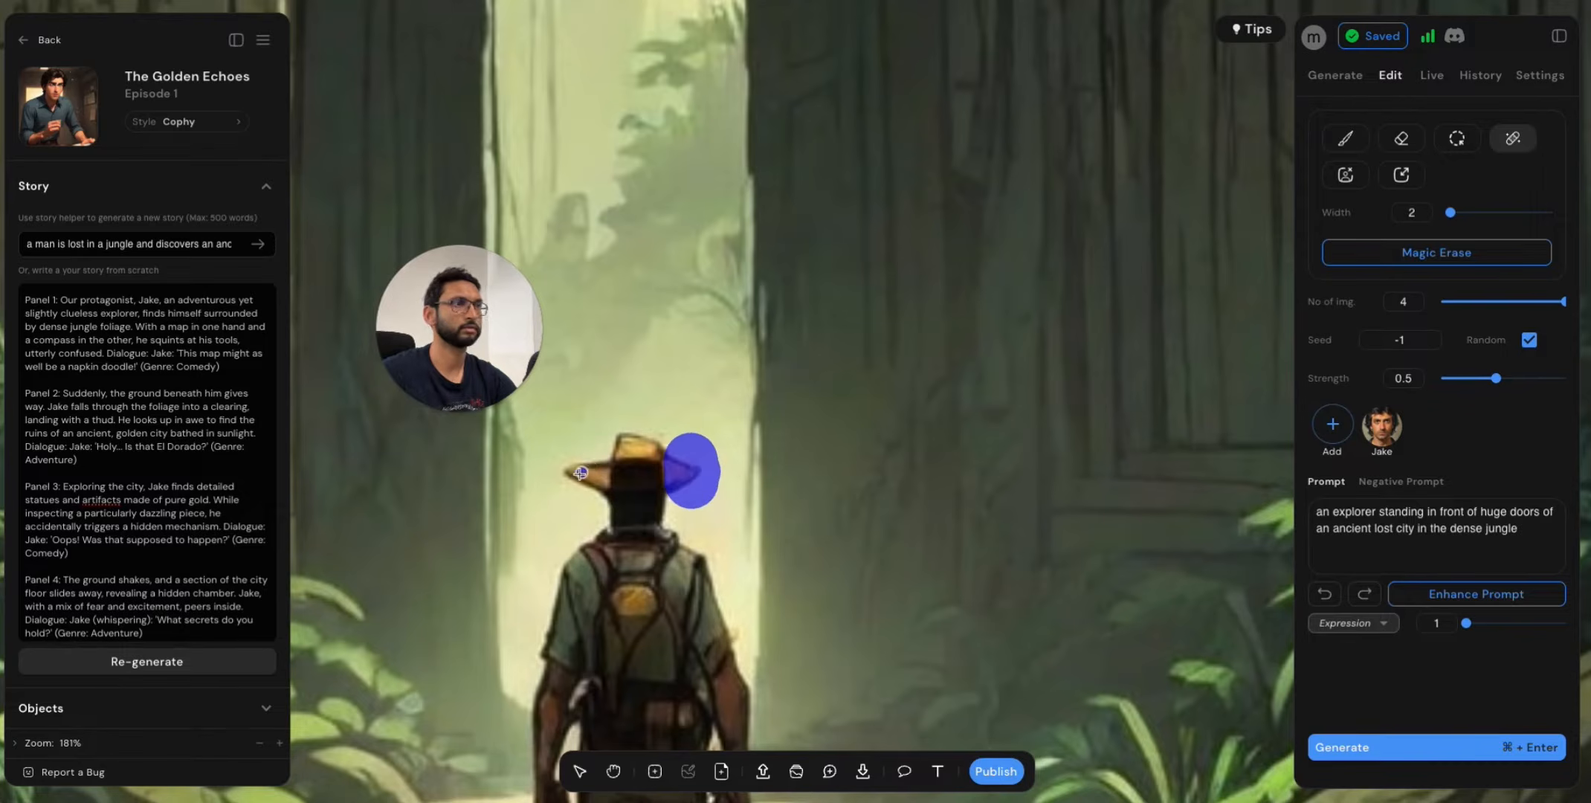
{"action": "mouse_move", "coordinate": [574, 476]}
{"action": "left_mouse_down"}
{"action": "mouse_move", "coordinate": [568, 460]}
{"action": "mouse_move", "coordinate": [581, 491]}
{"action": "mouse_move", "coordinate": [608, 450]}
{"action": "mouse_move", "coordinate": [668, 452]}
{"action": "left_mouse_up"}
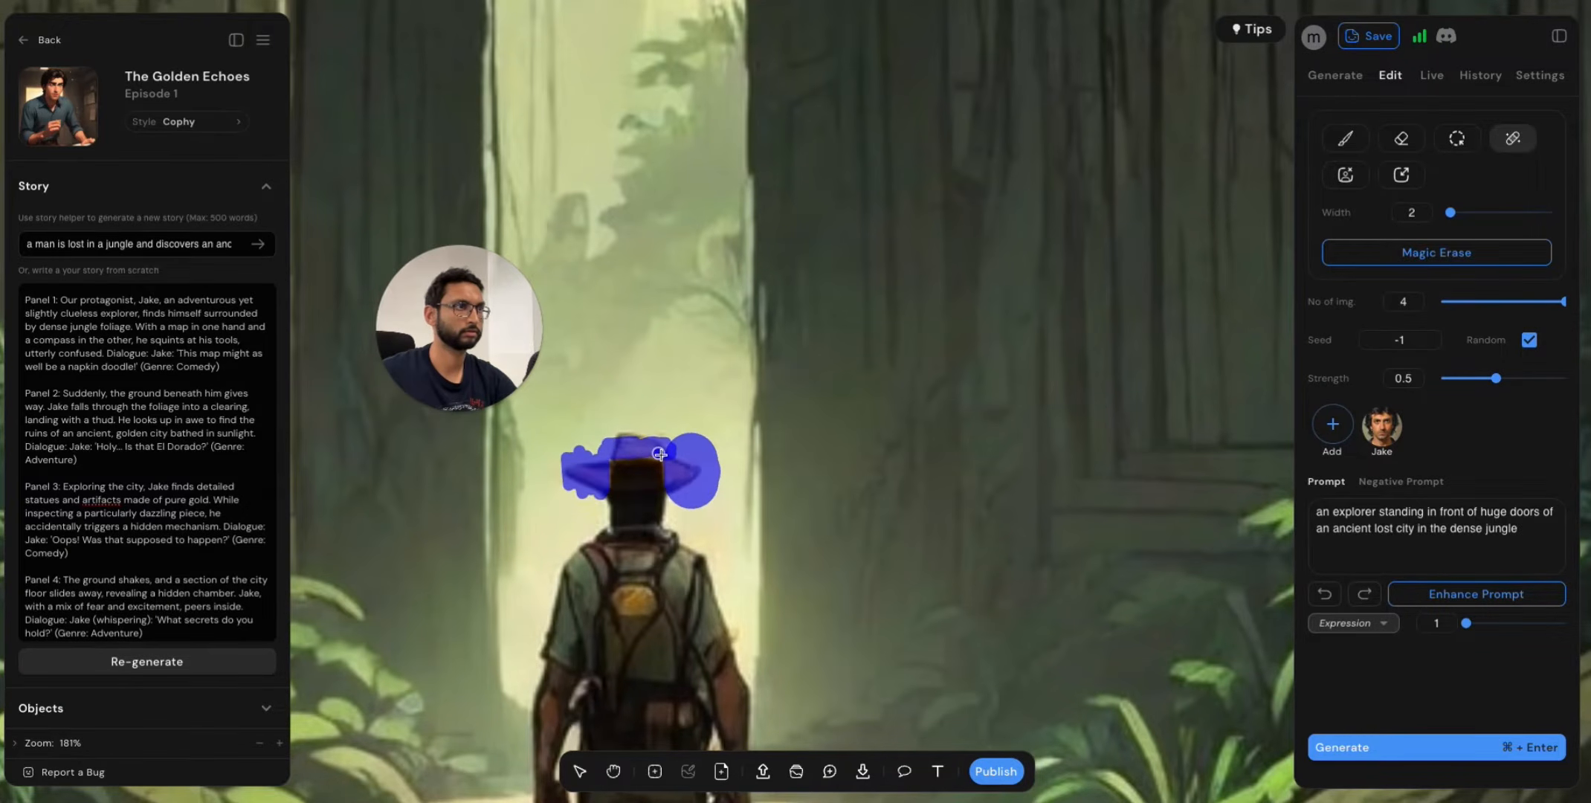
Replace the prompt with "an explorer with his back to the viewer, wearing a khaki shirt and backpack".
{"action": "left_click", "coordinate": [1389, 532]}
{"action": "key", "text": "ctrl+a"}
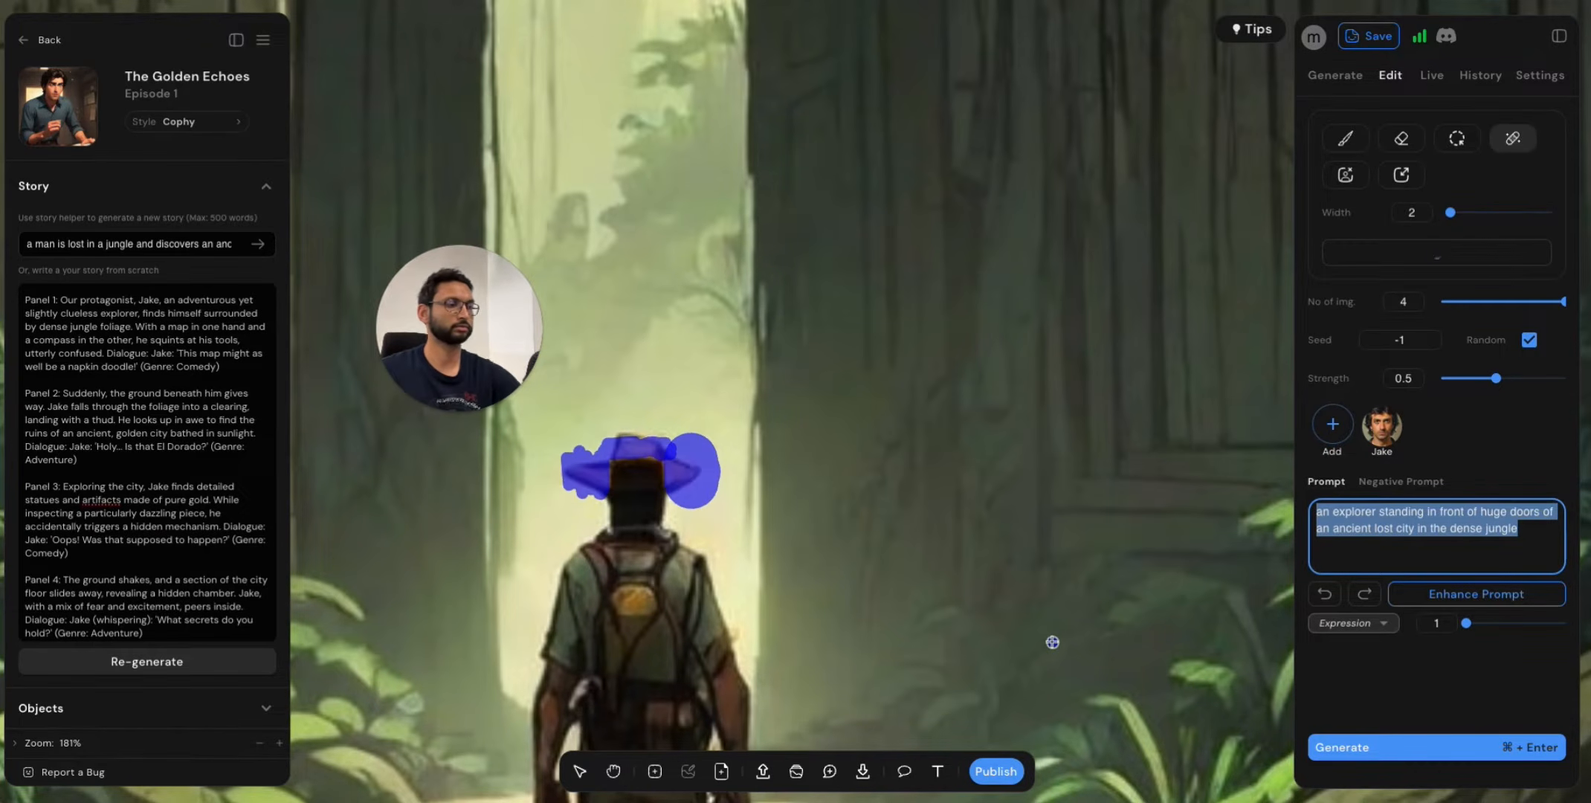
{"action": "type", "text": "an explorer"}
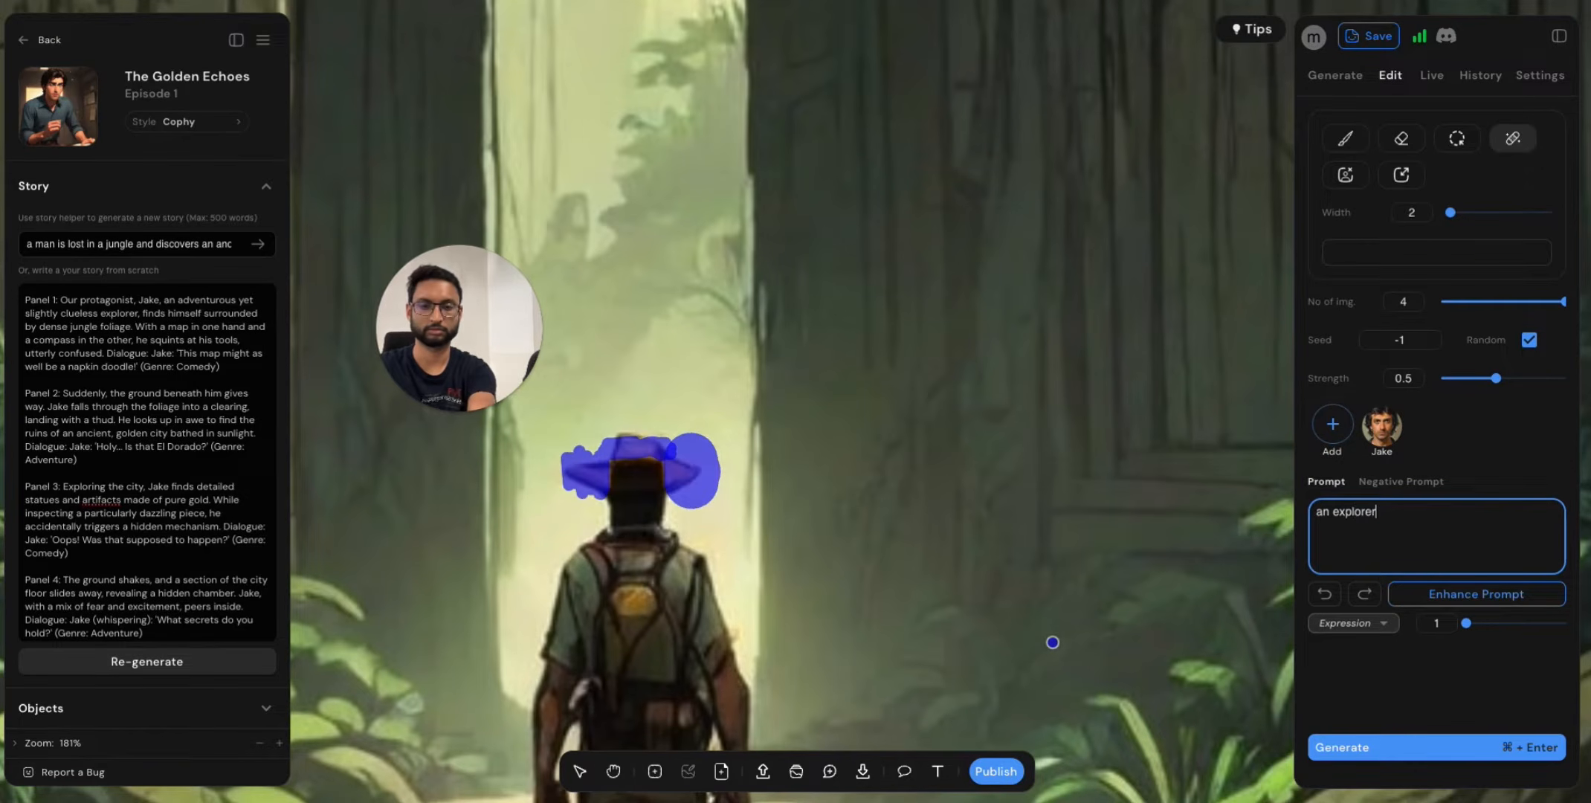
{"action": "type", "text": " with his back to the viewer, wear"}
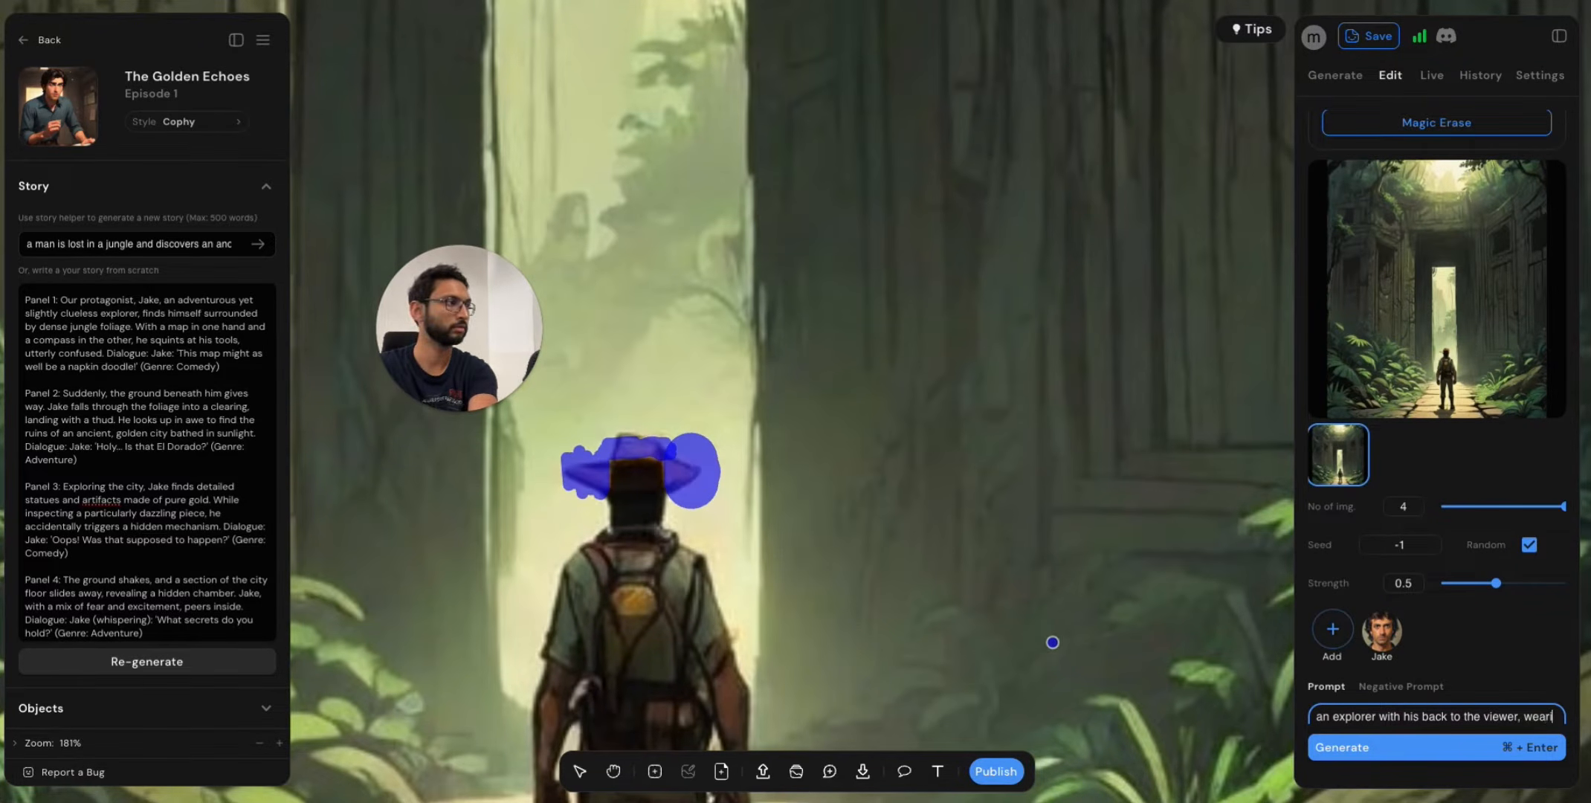
{"action": "type", "text": "ing a khaki shirt and backpack"}
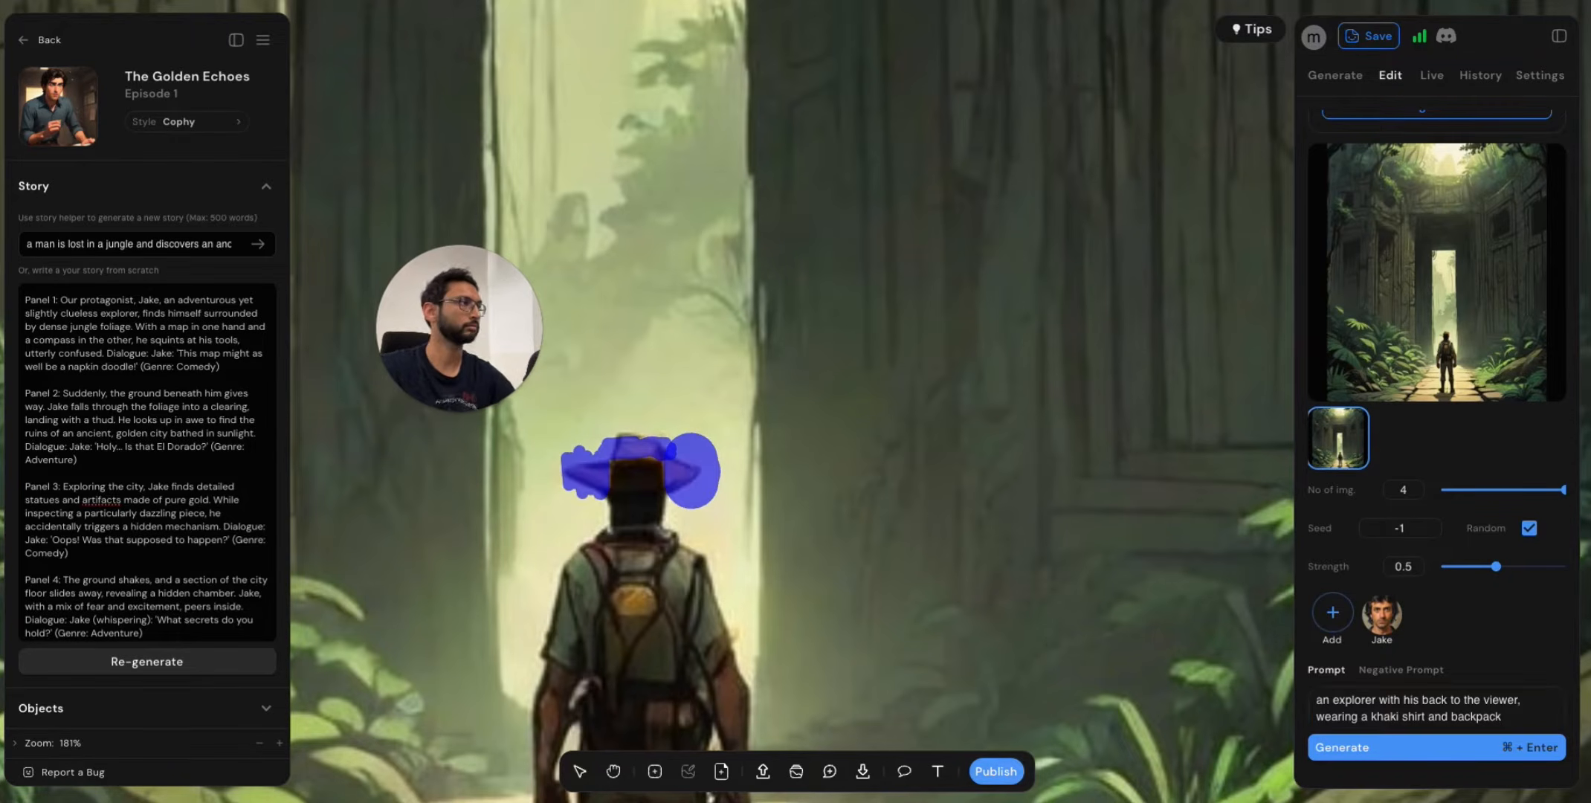
Apply the Magic Erase result without the hat to the jungle doorway frame.
{"action": "left_click", "coordinate": [1517, 384]}
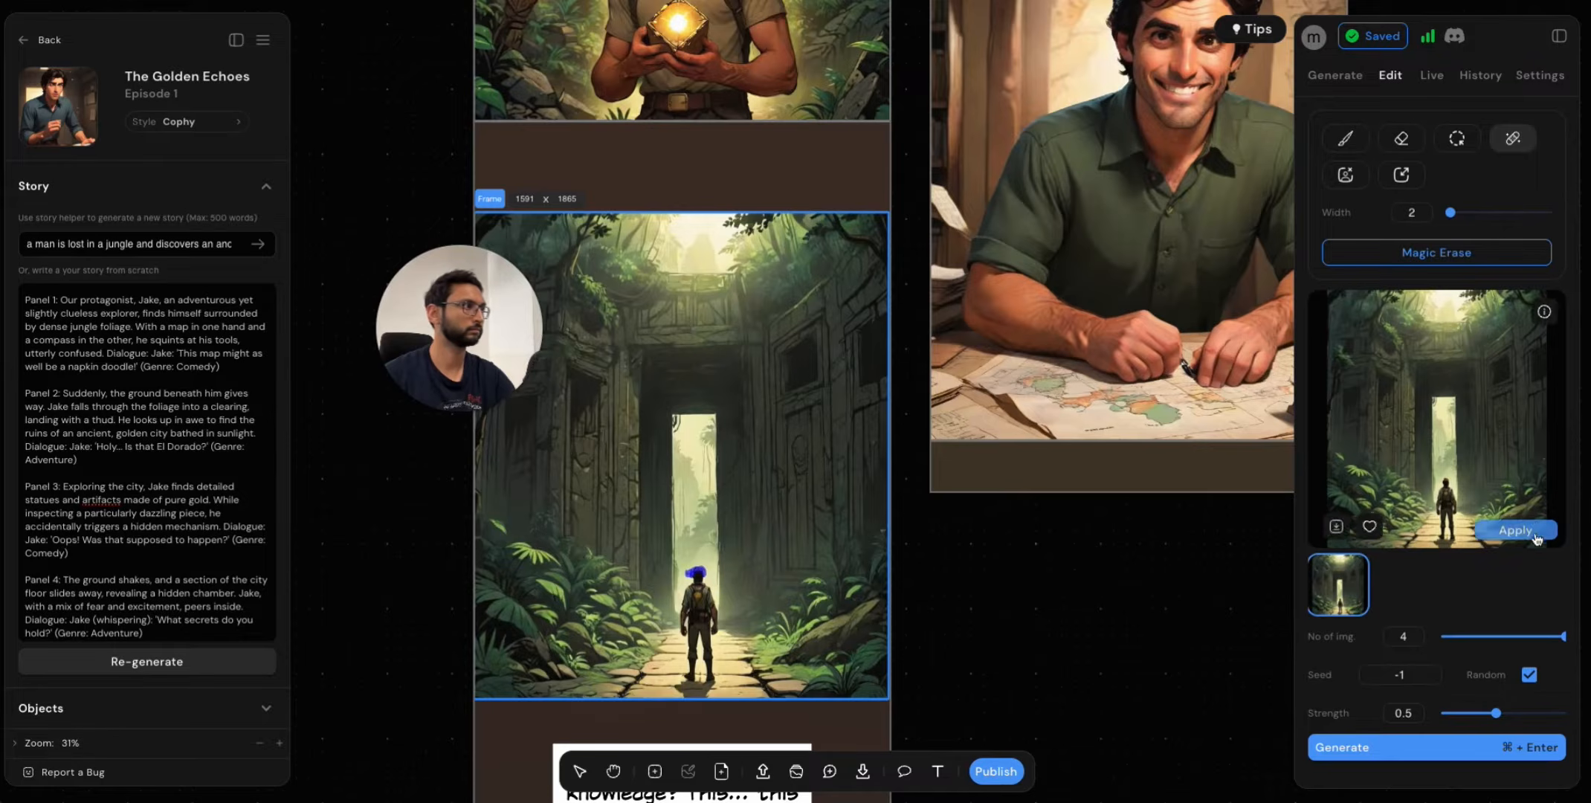
{"action": "left_click", "coordinate": [1520, 530]}
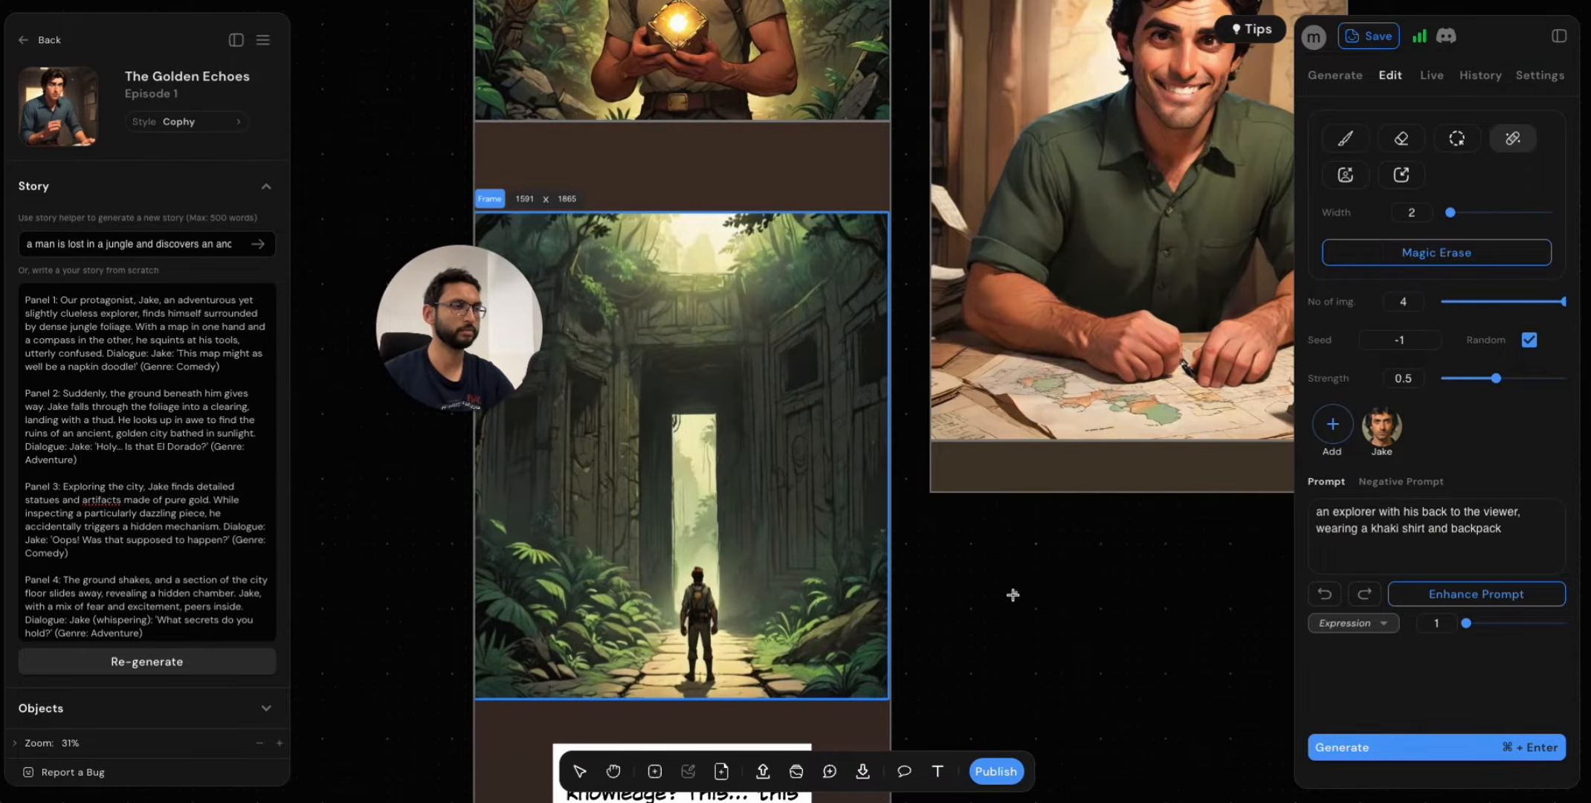
{"action": "scroll", "coordinate": [949, 632], "scroll_direction": "down", "scroll_amount": 3}
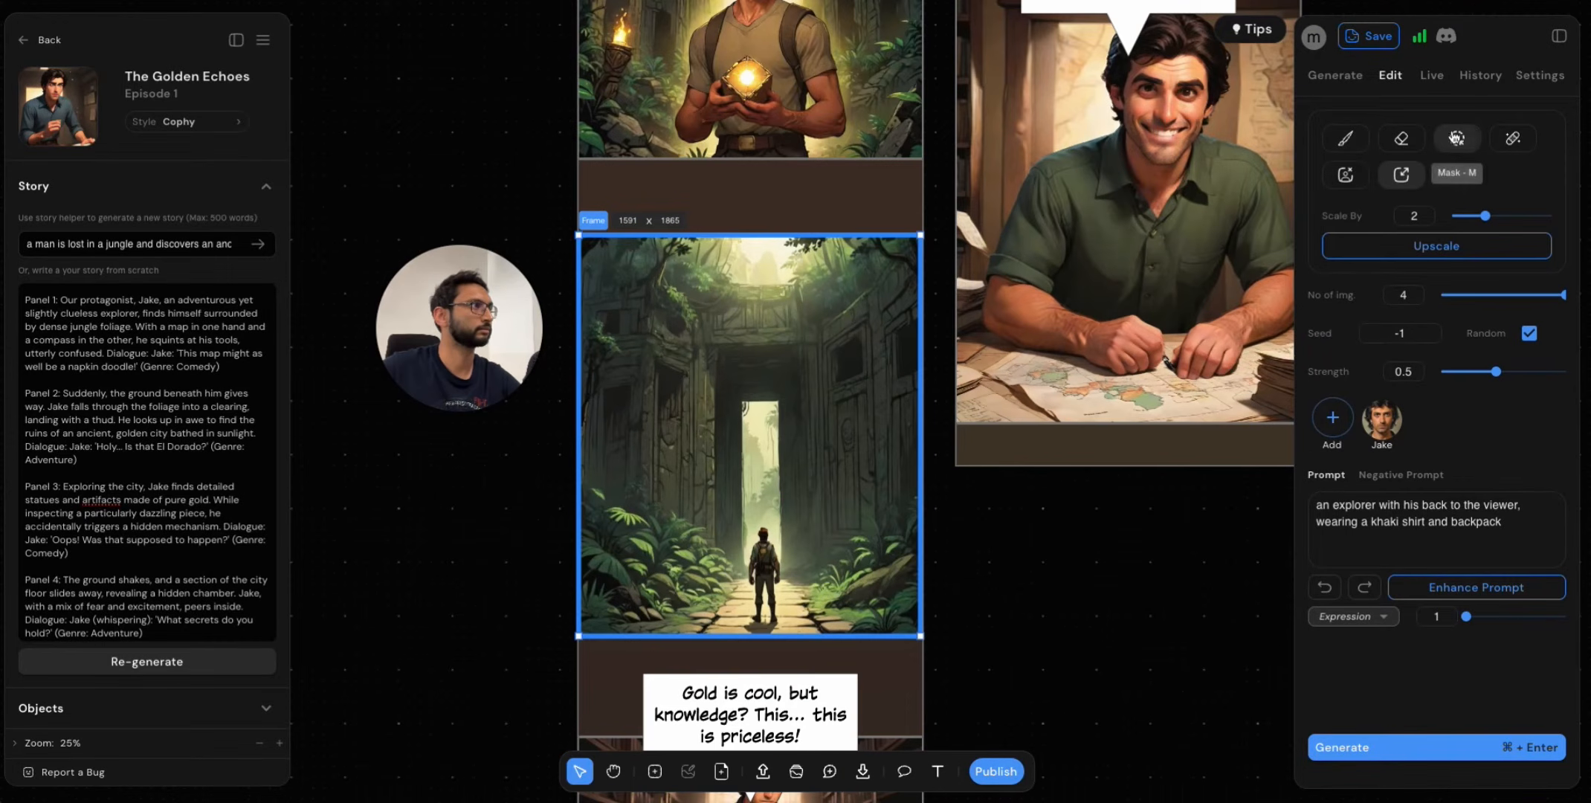
Paint over the top of the explorer's head in black (#000000) with a brush width of 6.
{"action": "left_click", "coordinate": [1456, 138]}
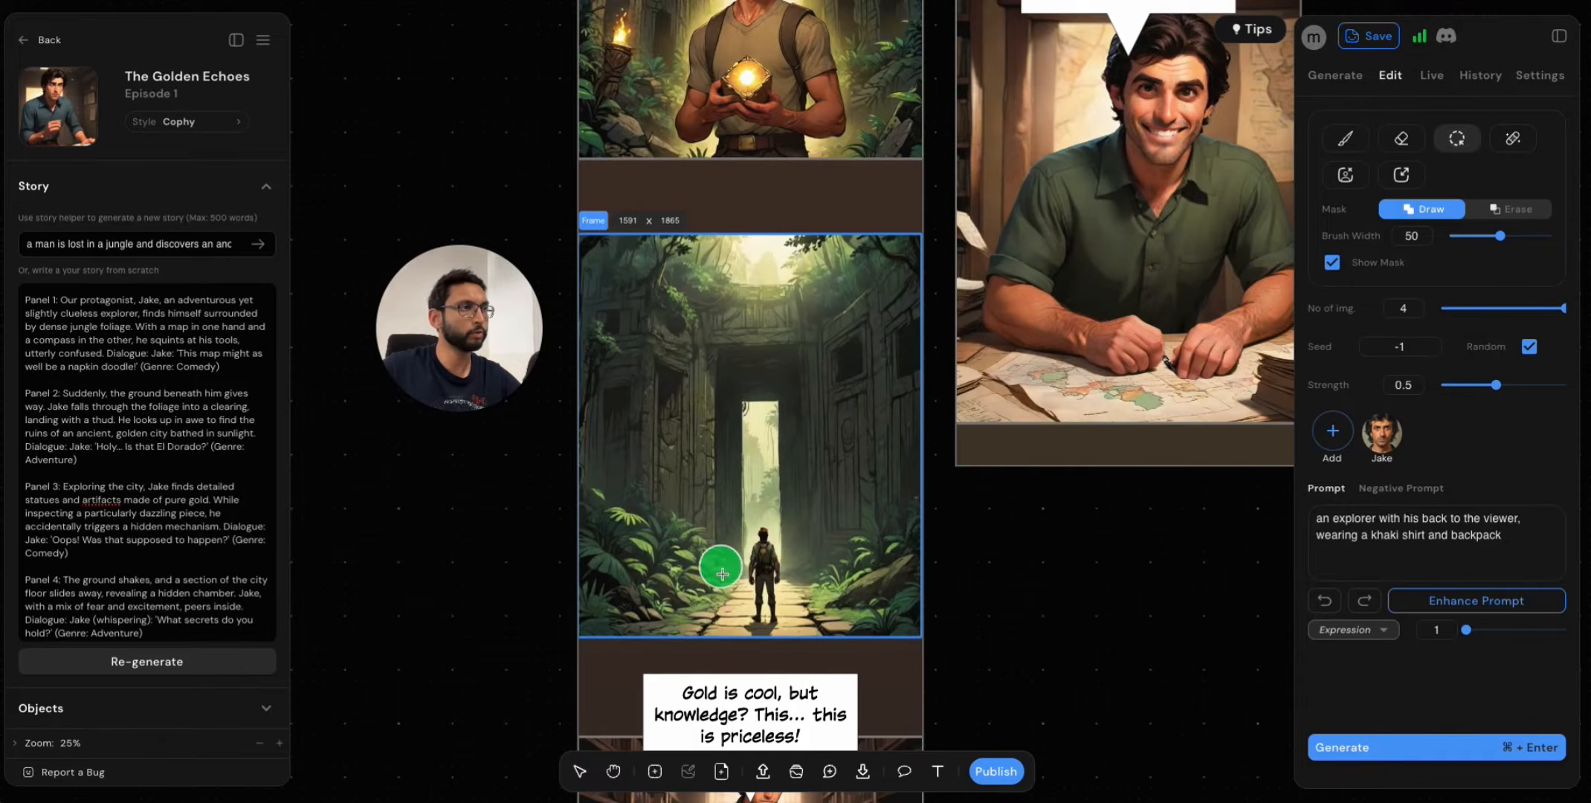
{"action": "scroll", "coordinate": [760, 588], "scroll_direction": "up", "scroll_amount": 3}
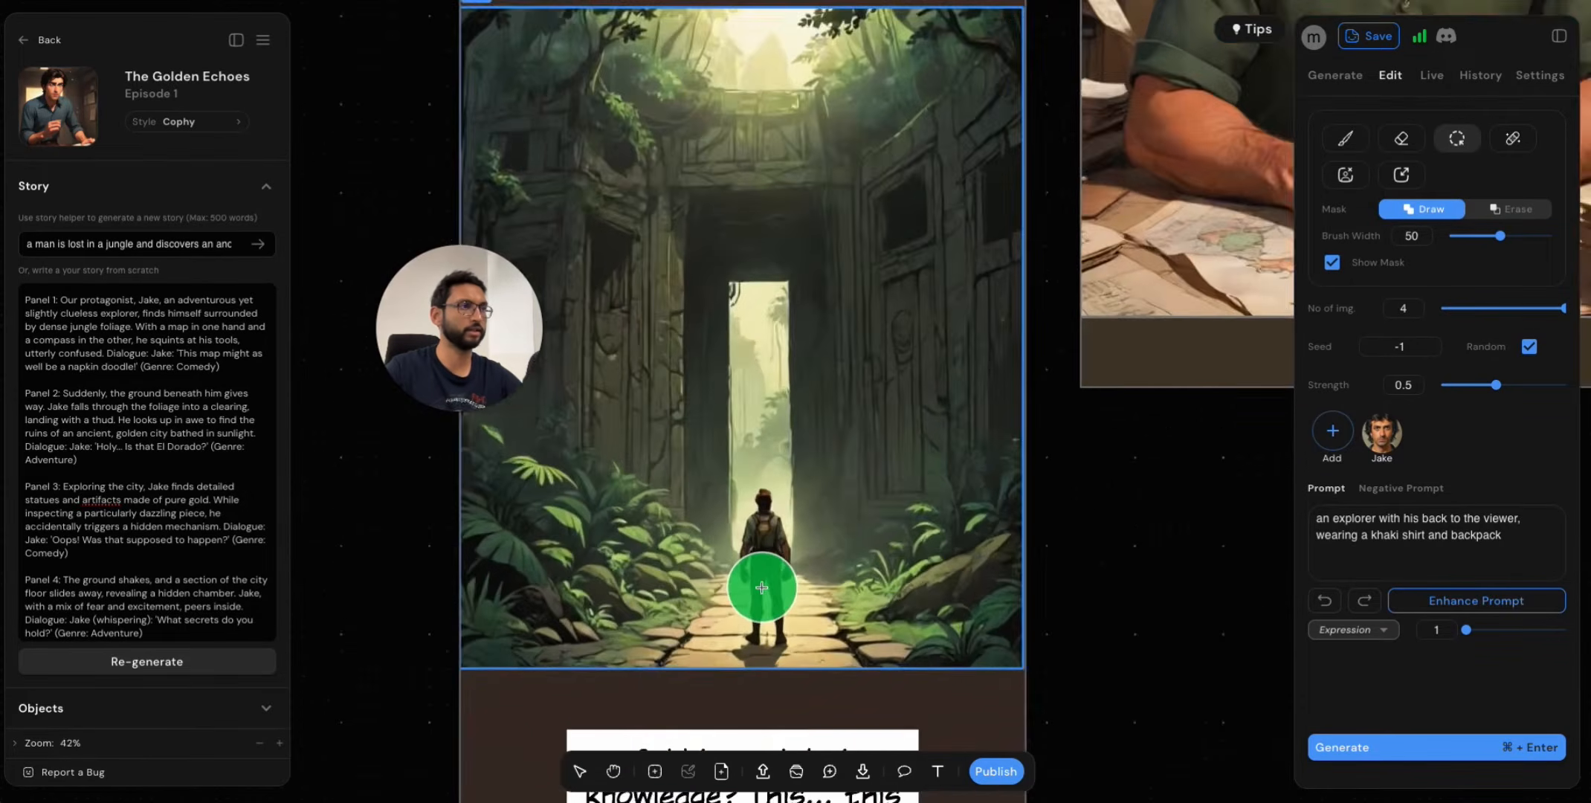
{"action": "scroll", "coordinate": [762, 588], "scroll_direction": "up", "scroll_amount": 2}
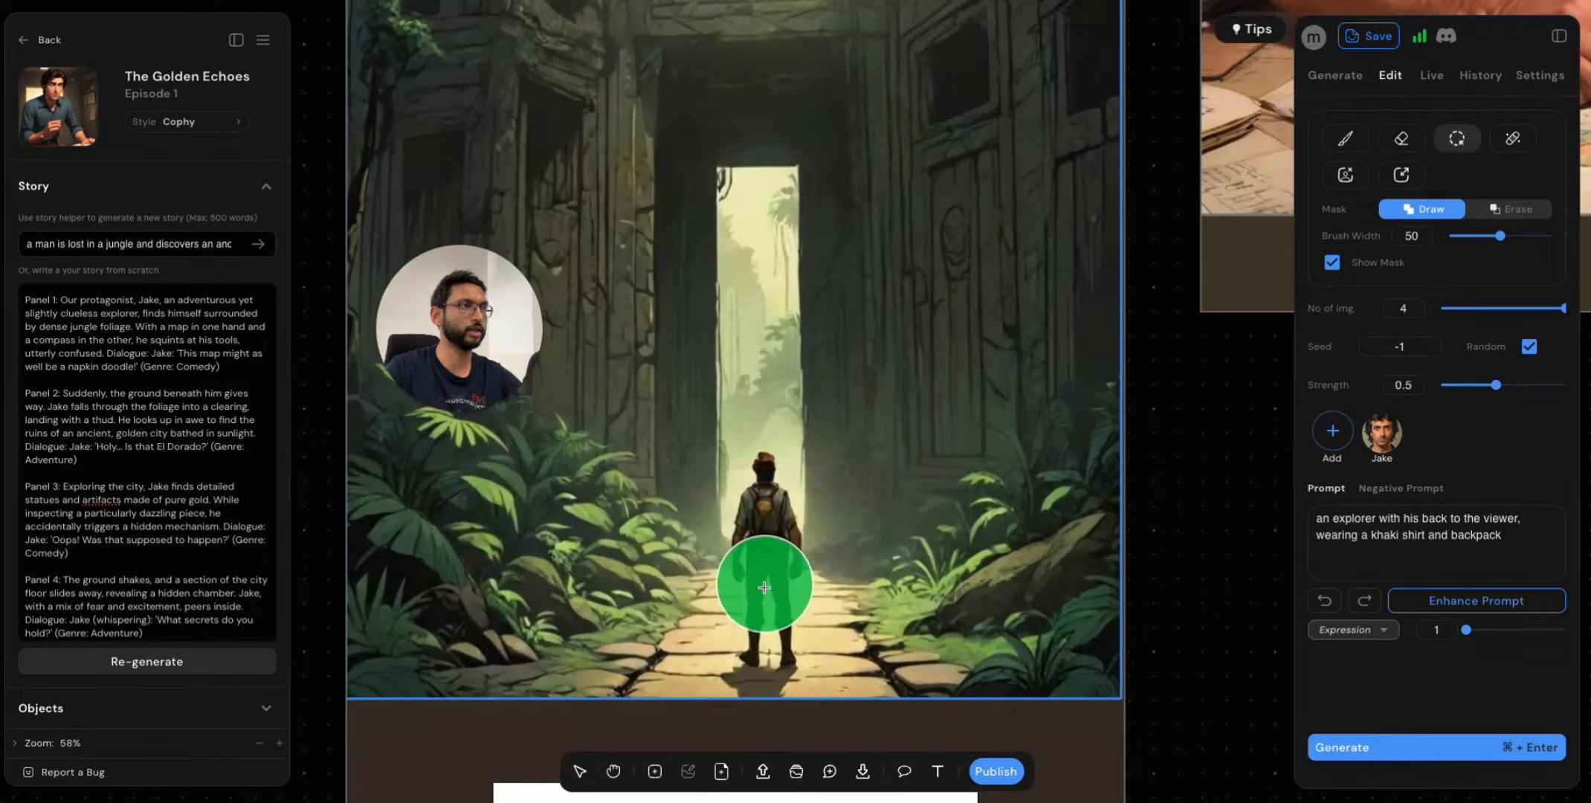
{"action": "left_click", "coordinate": [1349, 138]}
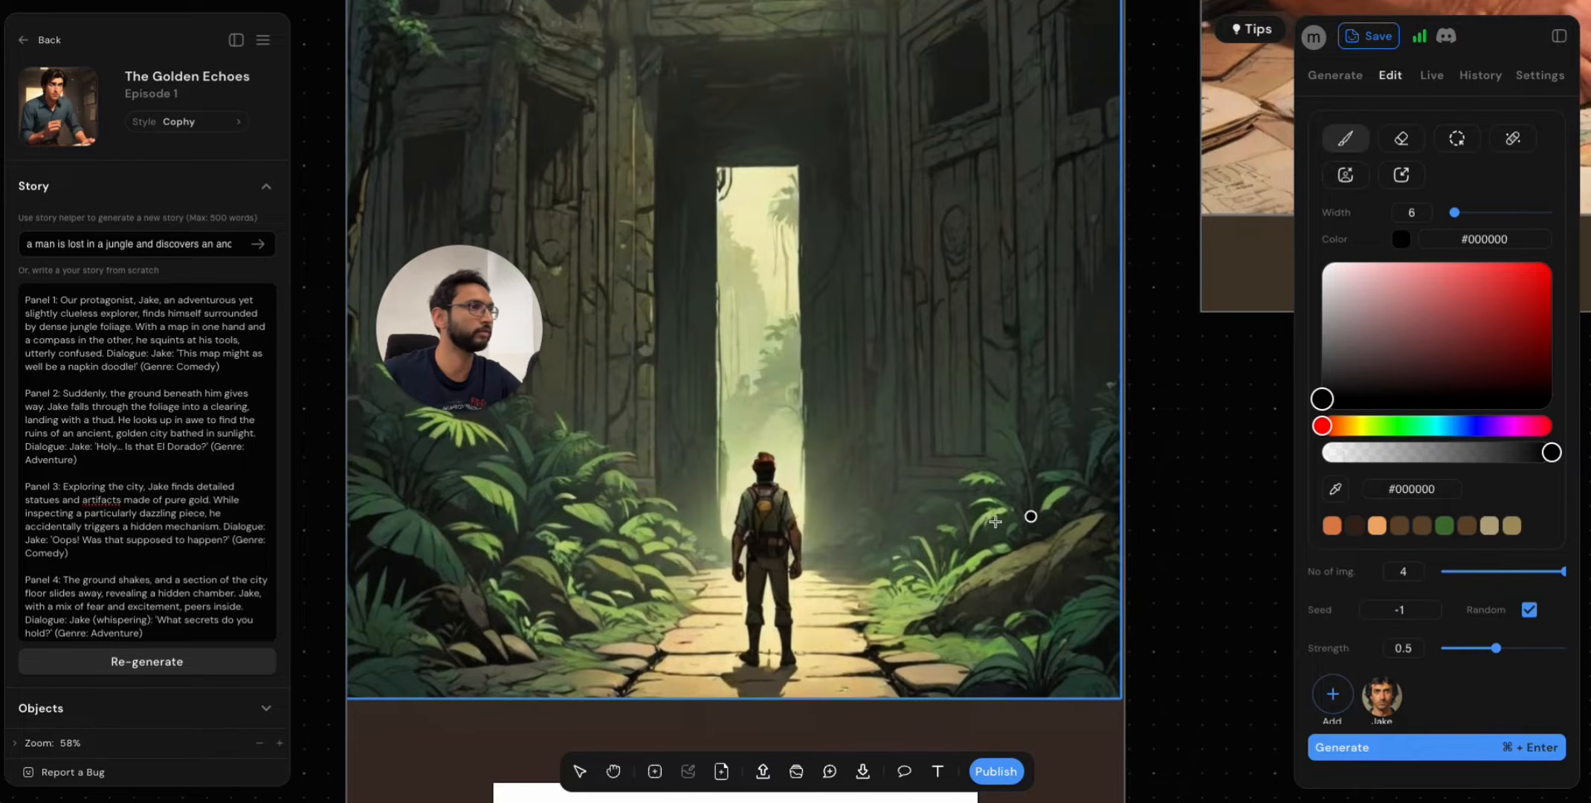
{"action": "left_click", "coordinate": [768, 461]}
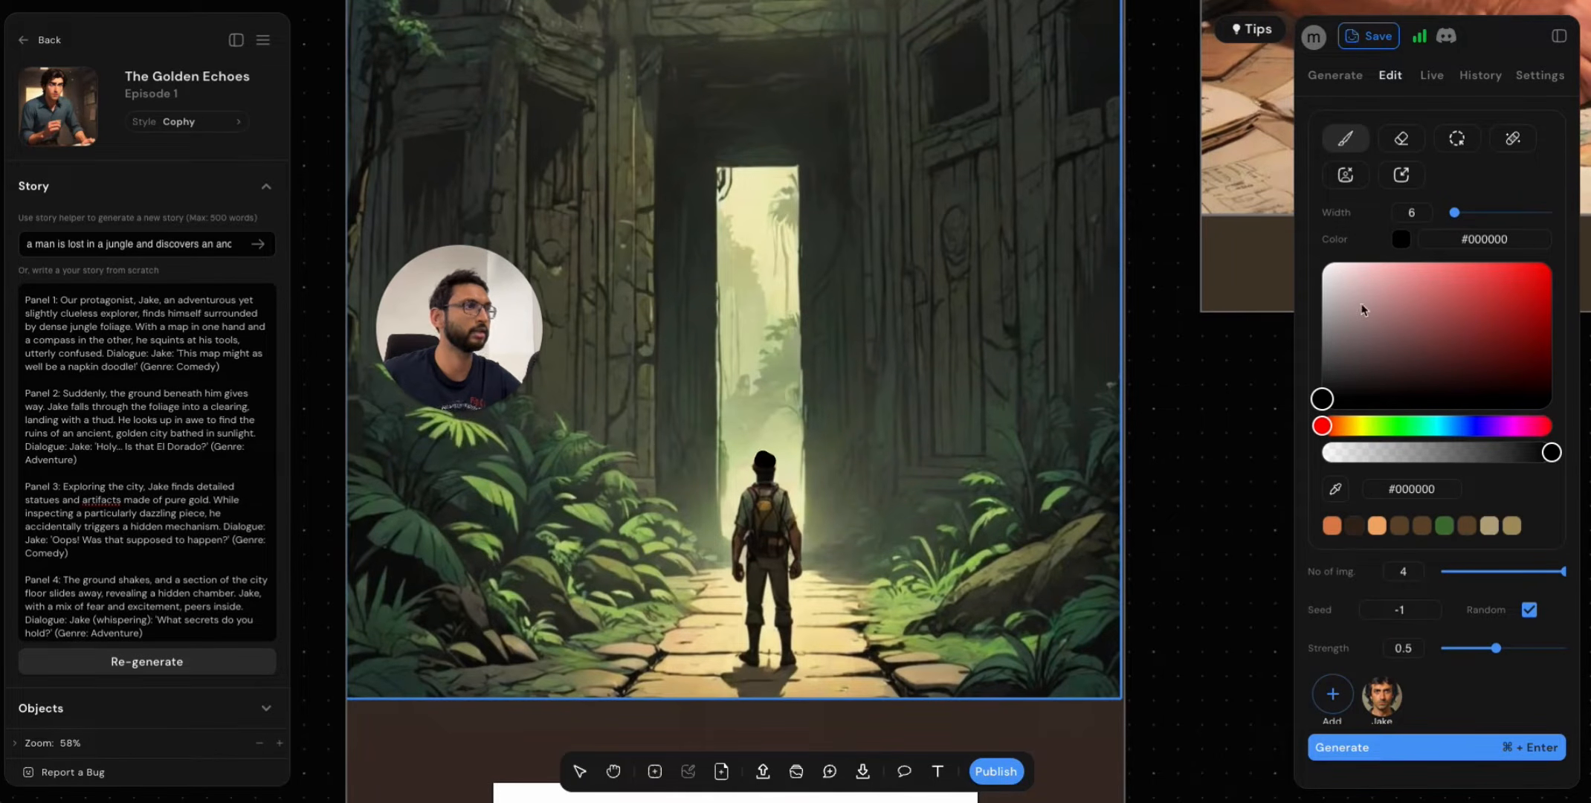
Set the mask brush width to 9 and mask the explorer's whole figure from head to feet.
{"action": "left_click", "coordinate": [1457, 137]}
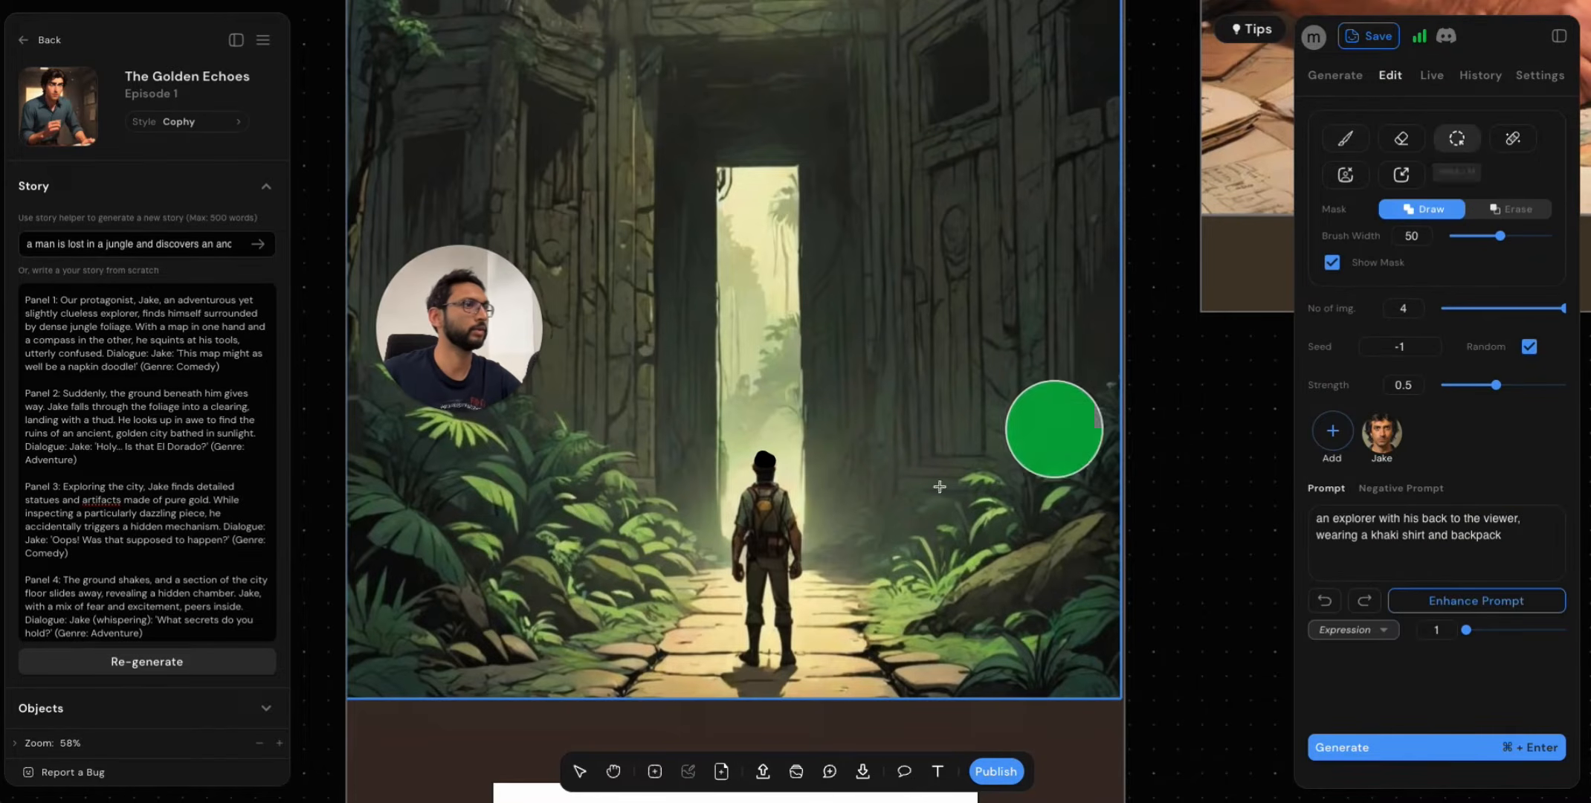
{"action": "mouse_move", "coordinate": [769, 475]}
{"action": "left_mouse_down"}
{"action": "mouse_move", "coordinate": [760, 597]}
{"action": "mouse_move", "coordinate": [796, 533]}
{"action": "mouse_move", "coordinate": [811, 638]}
{"action": "left_mouse_up"}
{"action": "key", "text": "super+z"}
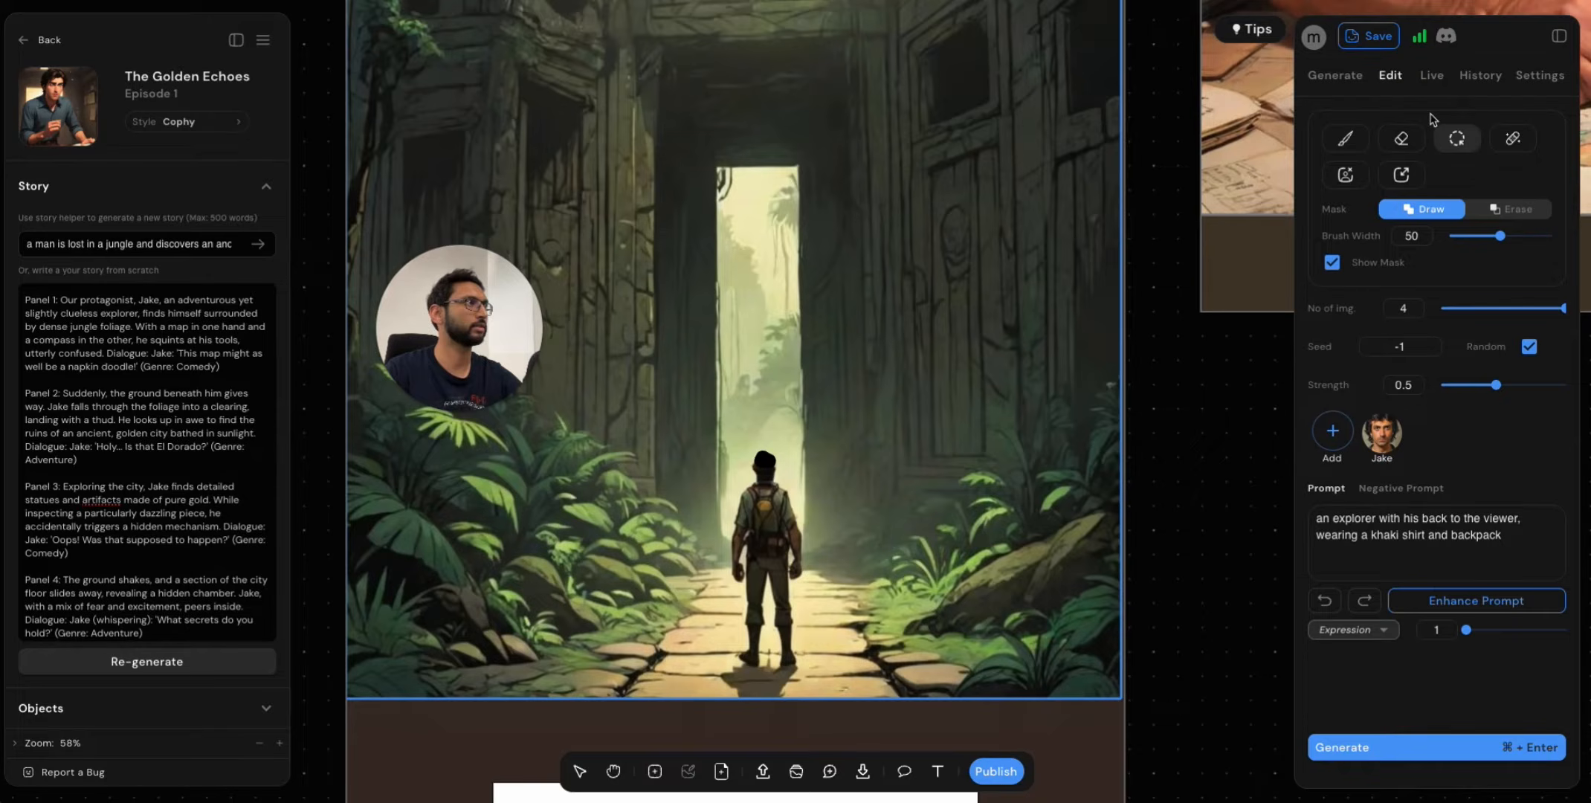
{"action": "left_click", "coordinate": [1458, 236]}
{"action": "mouse_move", "coordinate": [766, 447]}
{"action": "left_mouse_down"}
{"action": "mouse_move", "coordinate": [736, 583]}
{"action": "mouse_move", "coordinate": [743, 650]}
{"action": "mouse_move", "coordinate": [785, 659]}
{"action": "mouse_move", "coordinate": [797, 528]}
{"action": "mouse_move", "coordinate": [774, 477]}
{"action": "mouse_move", "coordinate": [764, 648]}
{"action": "mouse_move", "coordinate": [766, 608]}
{"action": "left_mouse_up"}
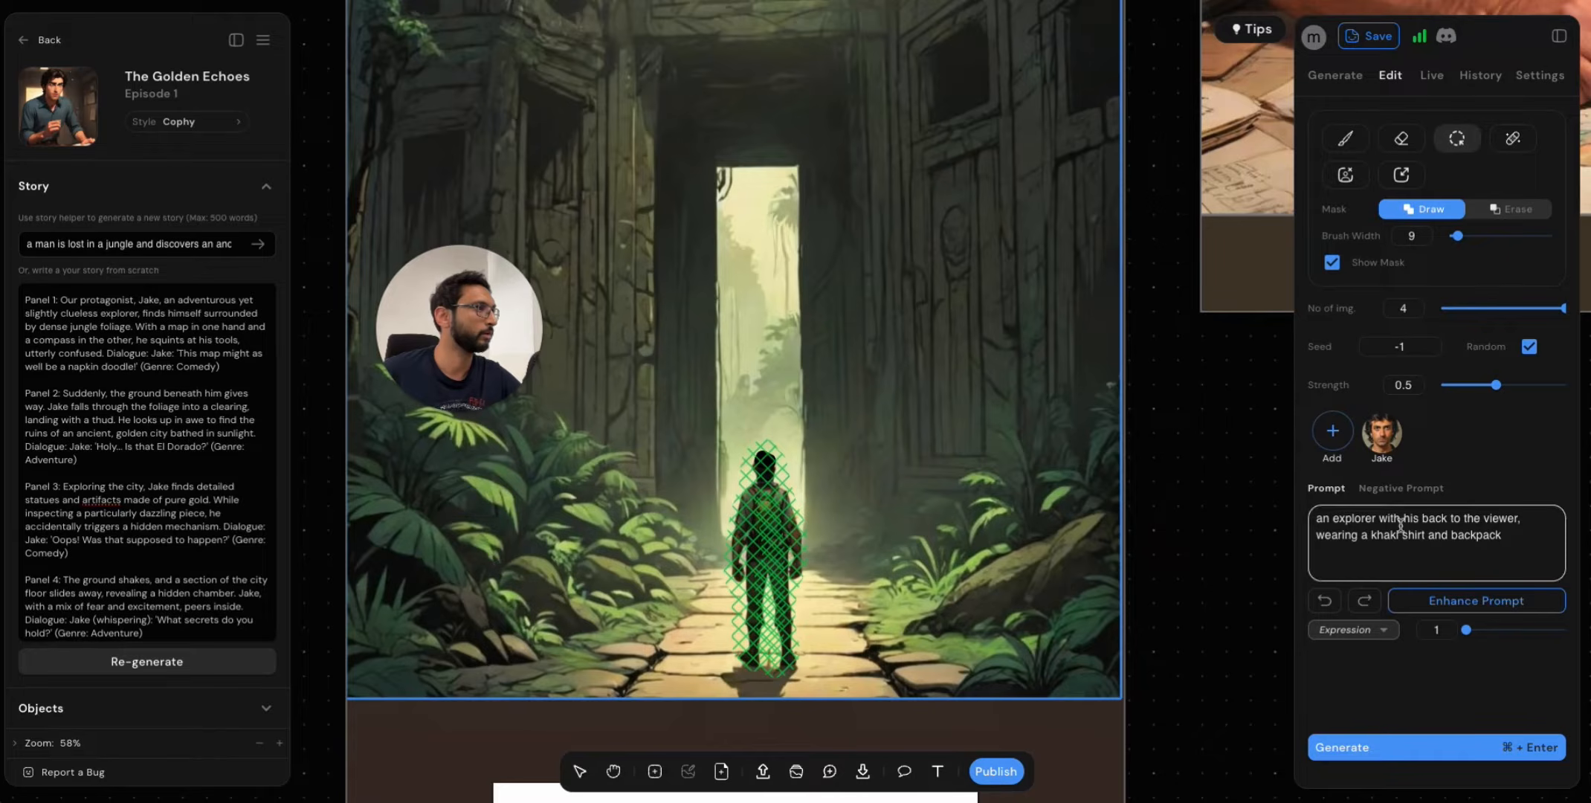
Set the strength to 0.4 and generate four new versions of the masked explorer from the existing prompt.
{"action": "left_click", "coordinate": [1516, 541]}
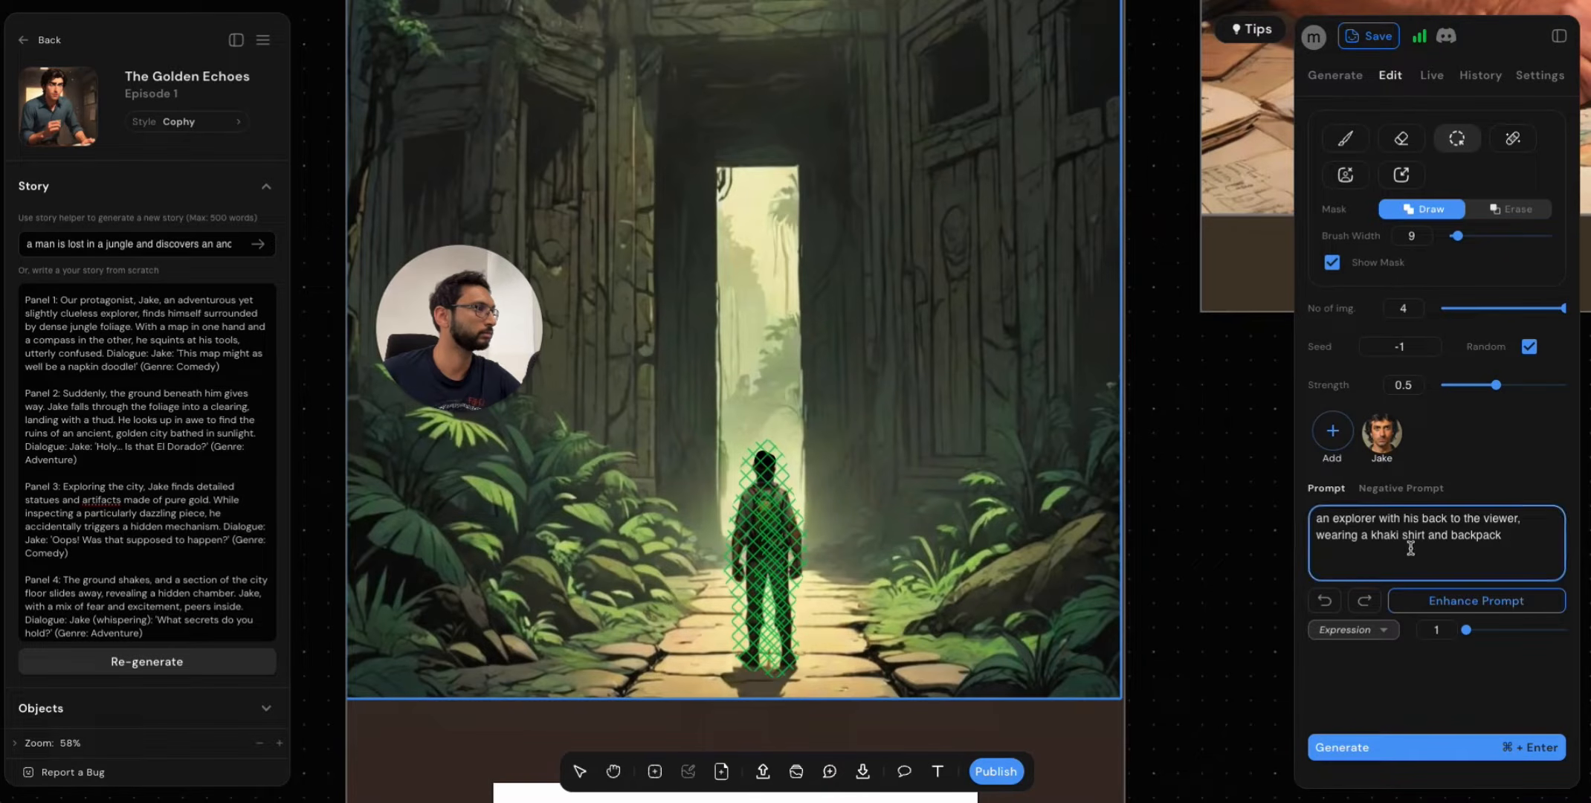
{"action": "left_click", "coordinate": [1476, 386]}
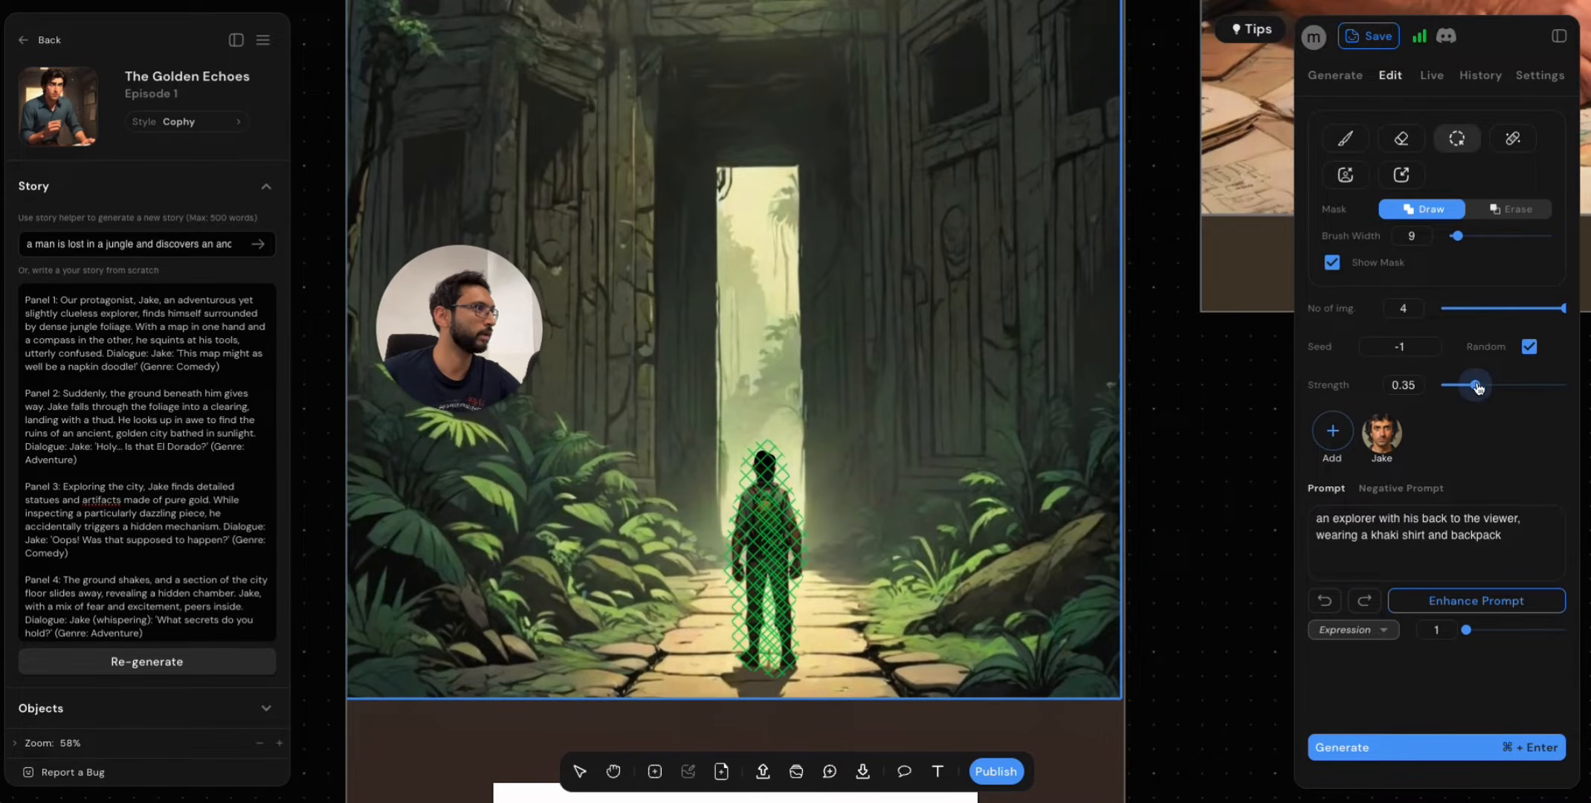
{"action": "left_click", "coordinate": [1482, 385]}
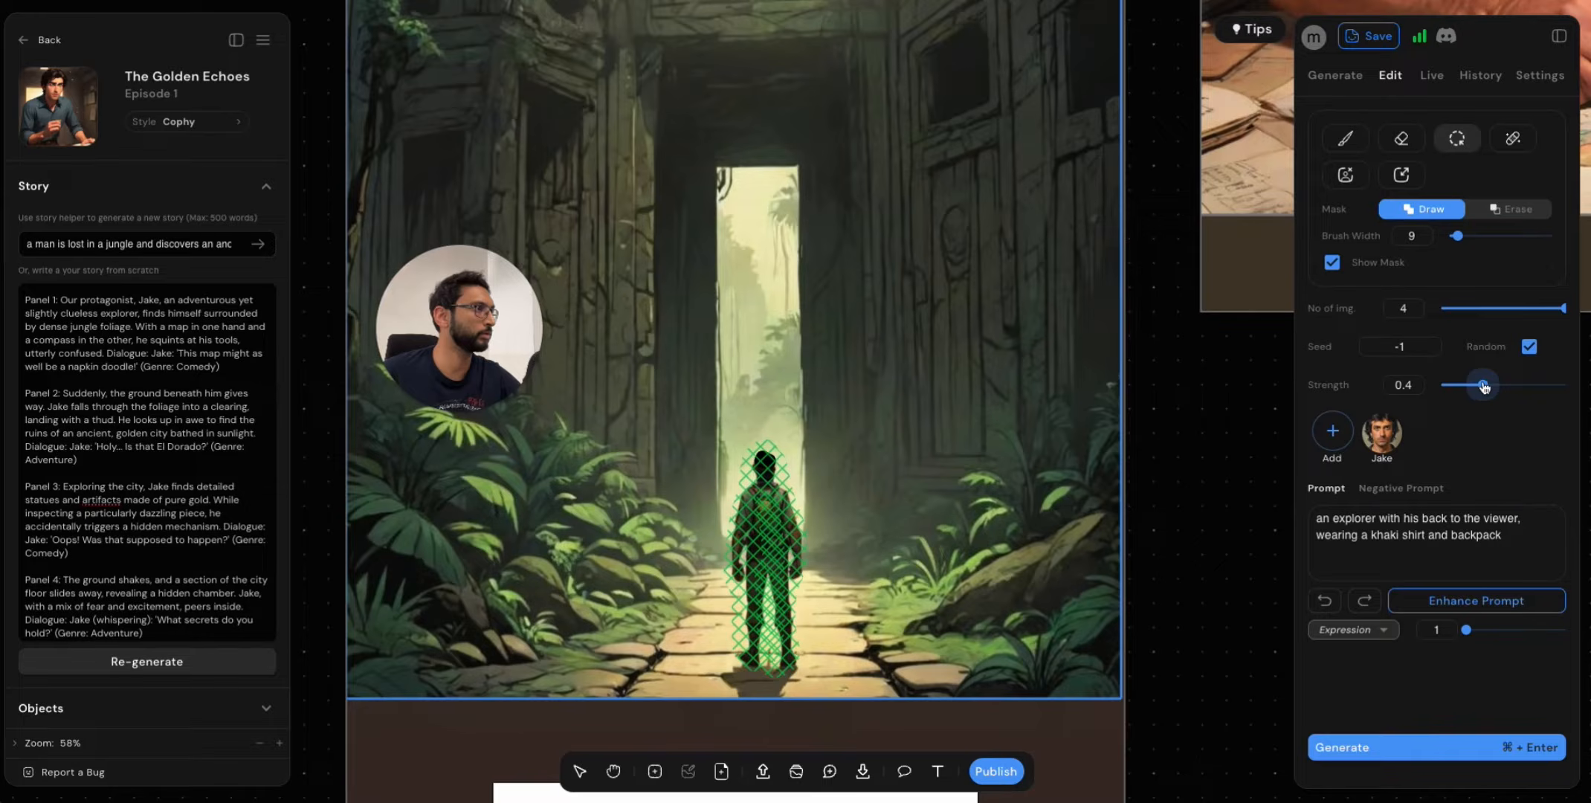
{"action": "left_click", "coordinate": [1426, 750]}
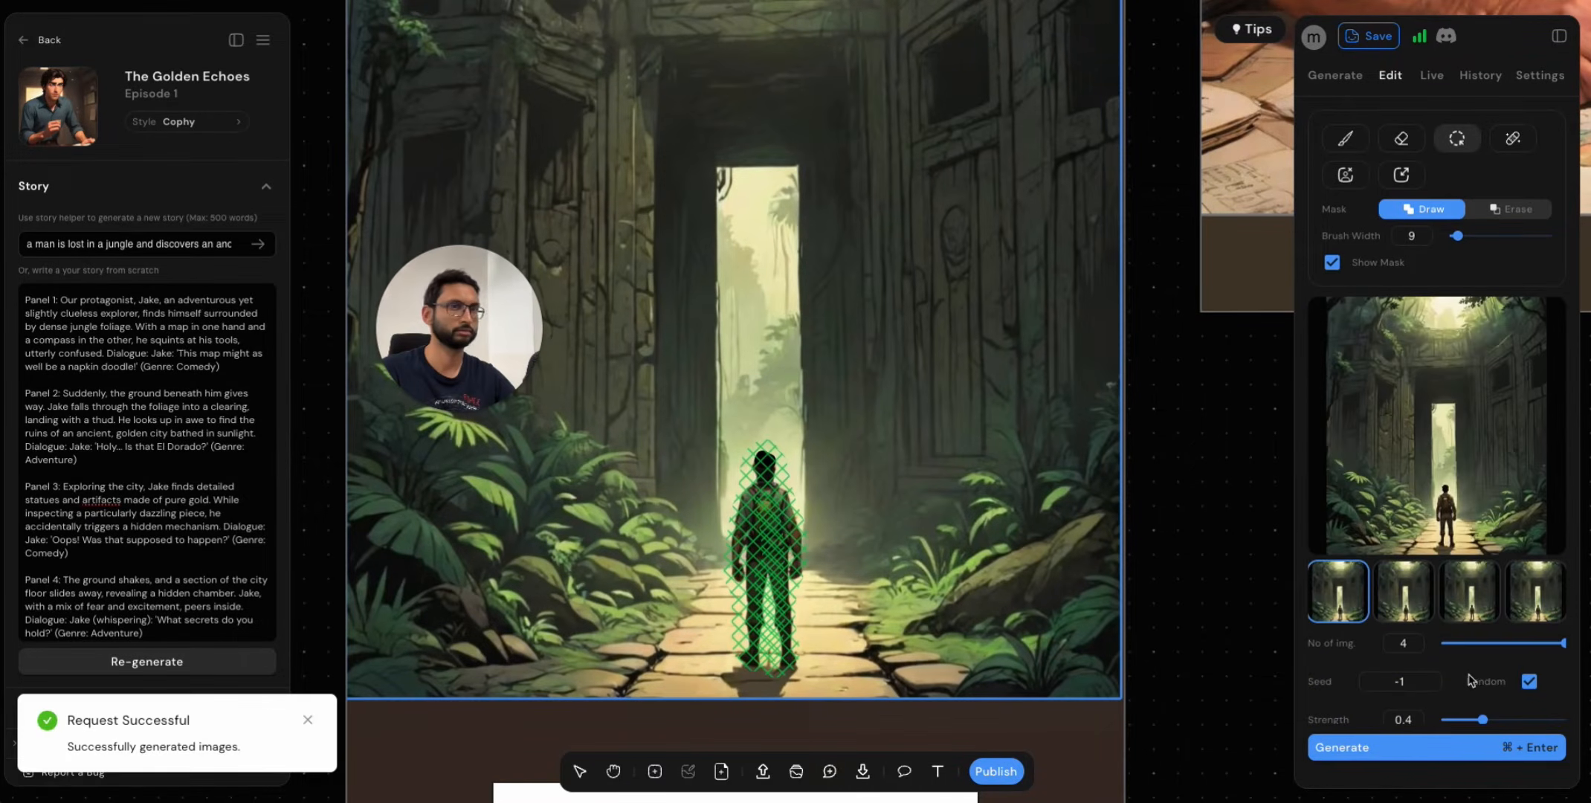
Compare the generated explorer variants and apply the third one to the jungle doorway frame.
{"action": "left_click", "coordinate": [1396, 602]}
{"action": "mouse_move", "coordinate": [1450, 513]}
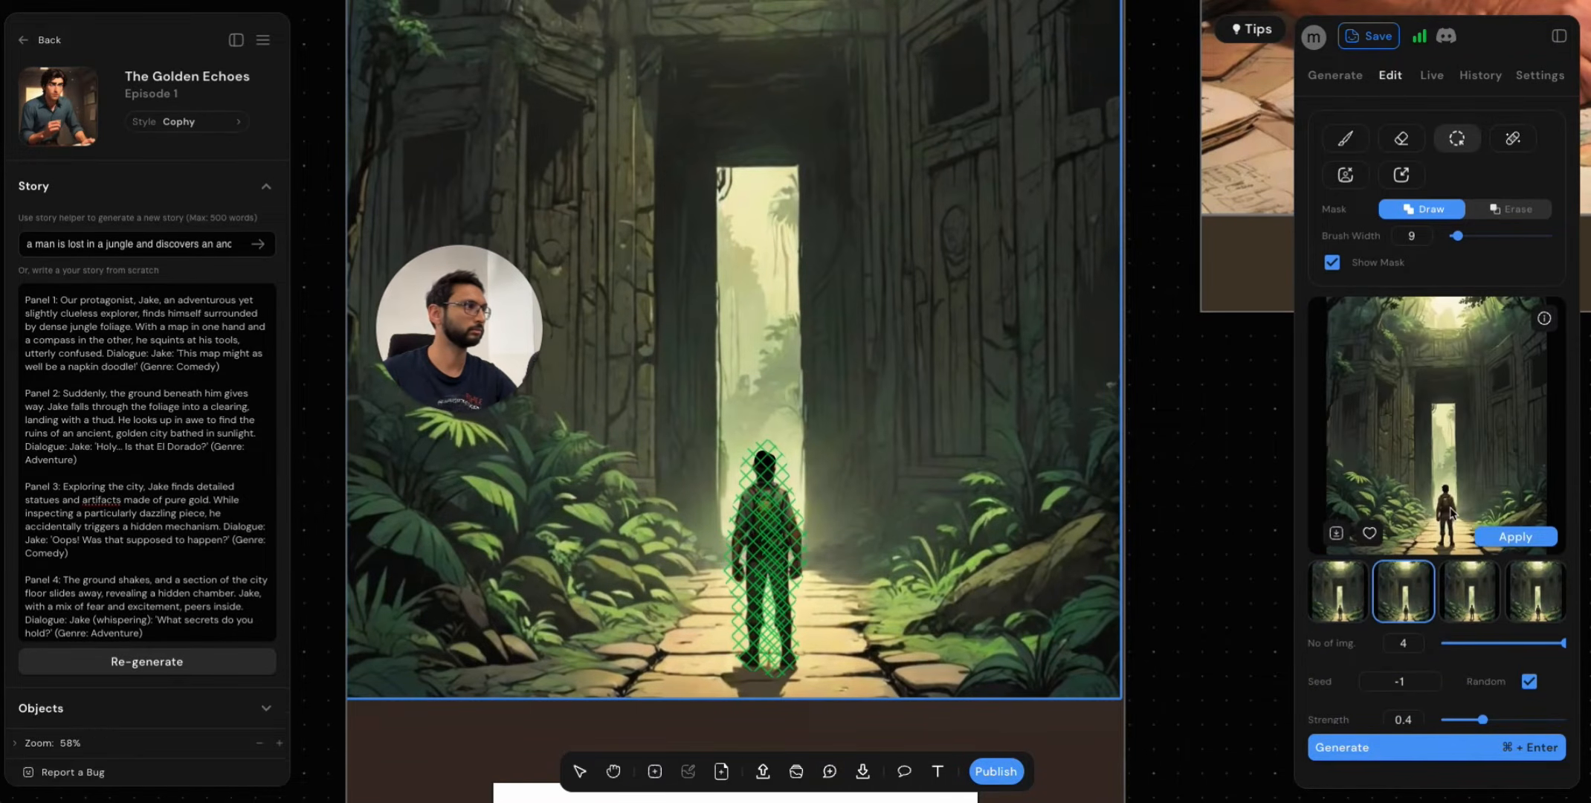
{"action": "scroll", "coordinate": [1446, 518], "scroll_direction": "up", "scroll_amount": 5}
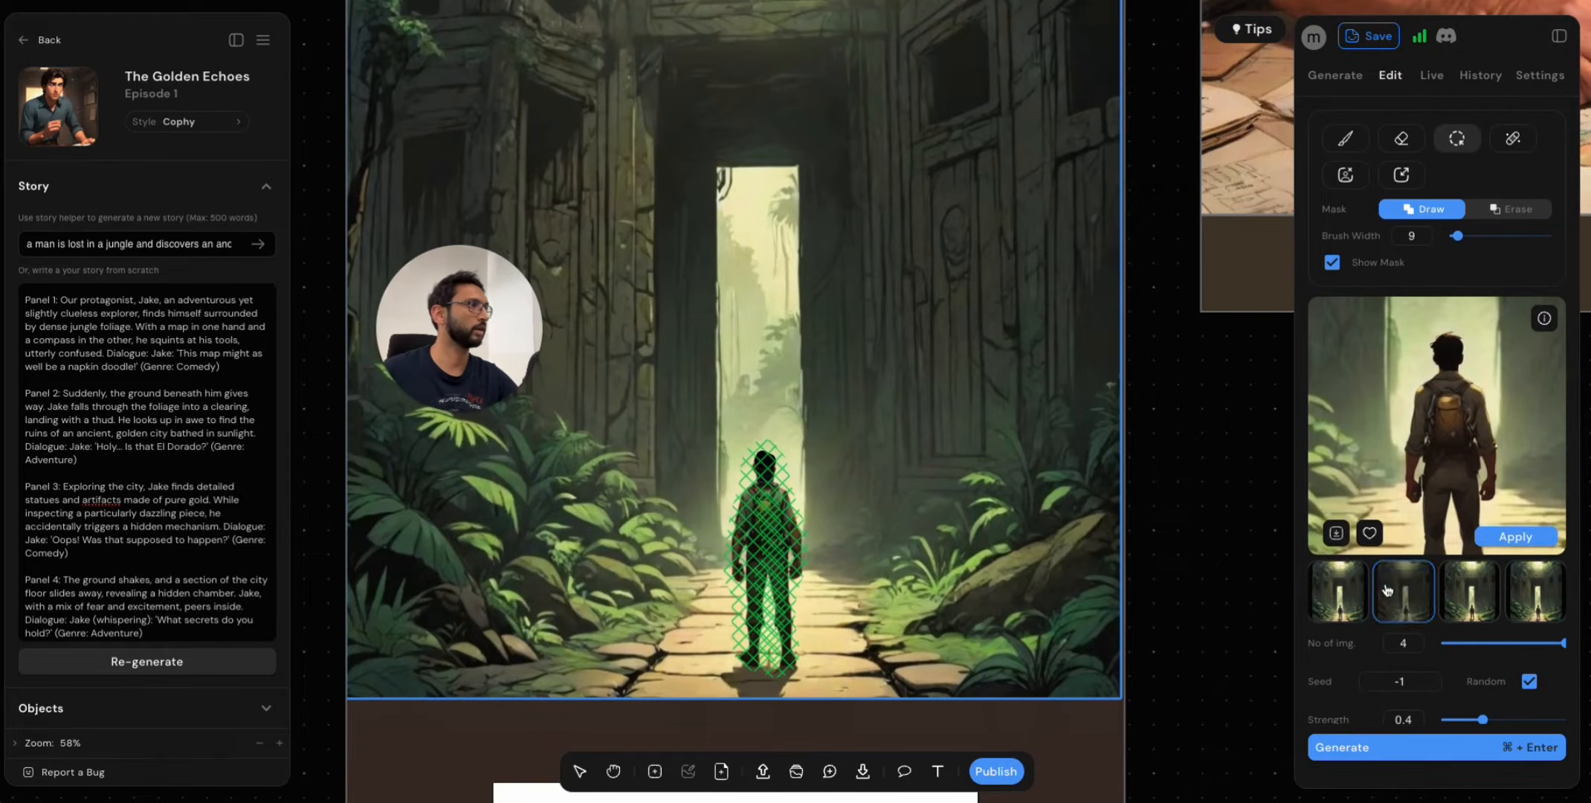
{"action": "left_click", "coordinate": [1357, 597]}
{"action": "left_click", "coordinate": [1408, 602]}
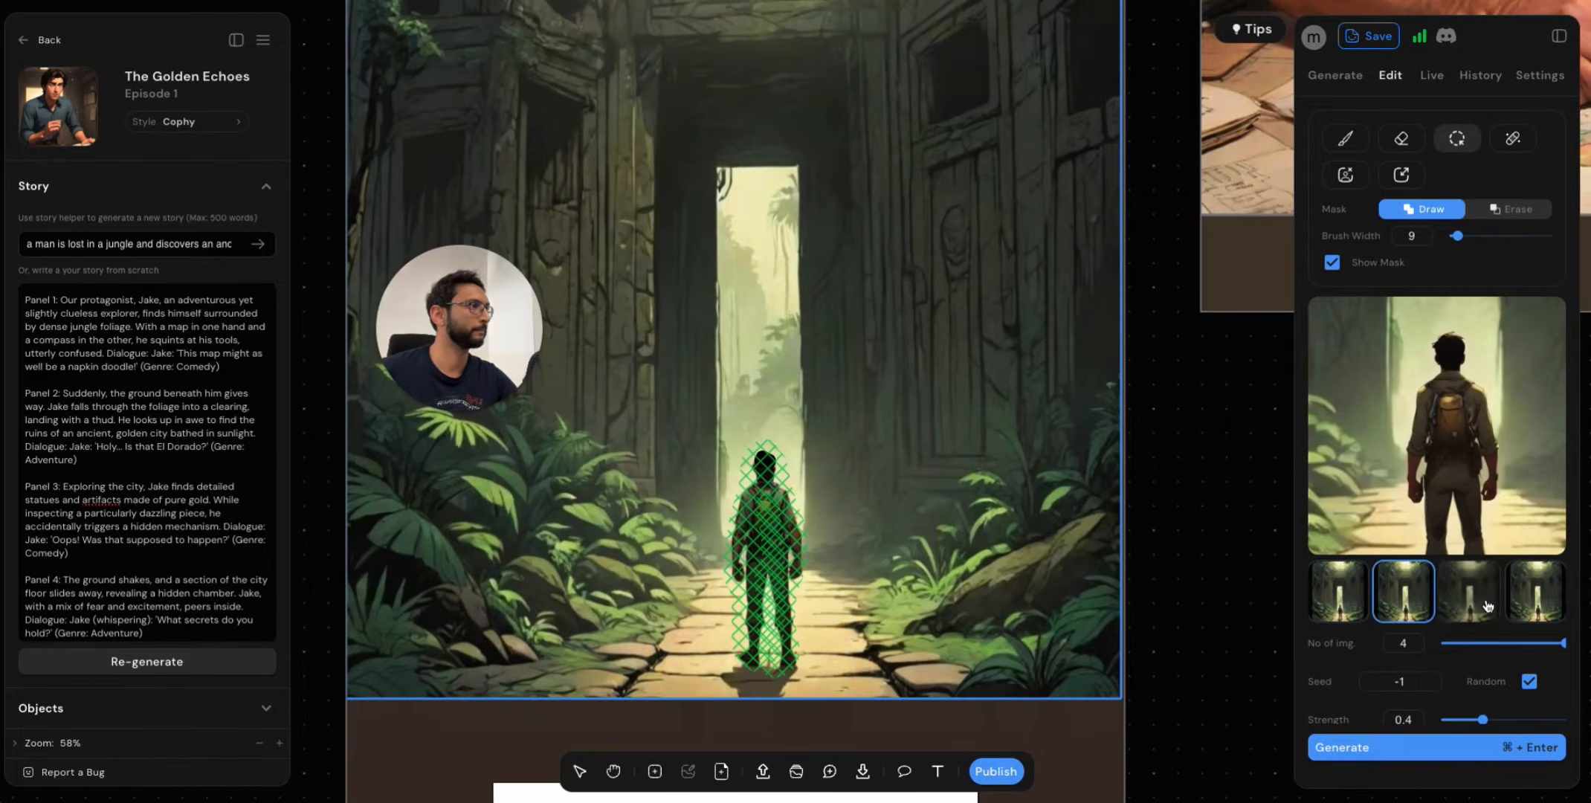
{"action": "left_click", "coordinate": [1489, 601]}
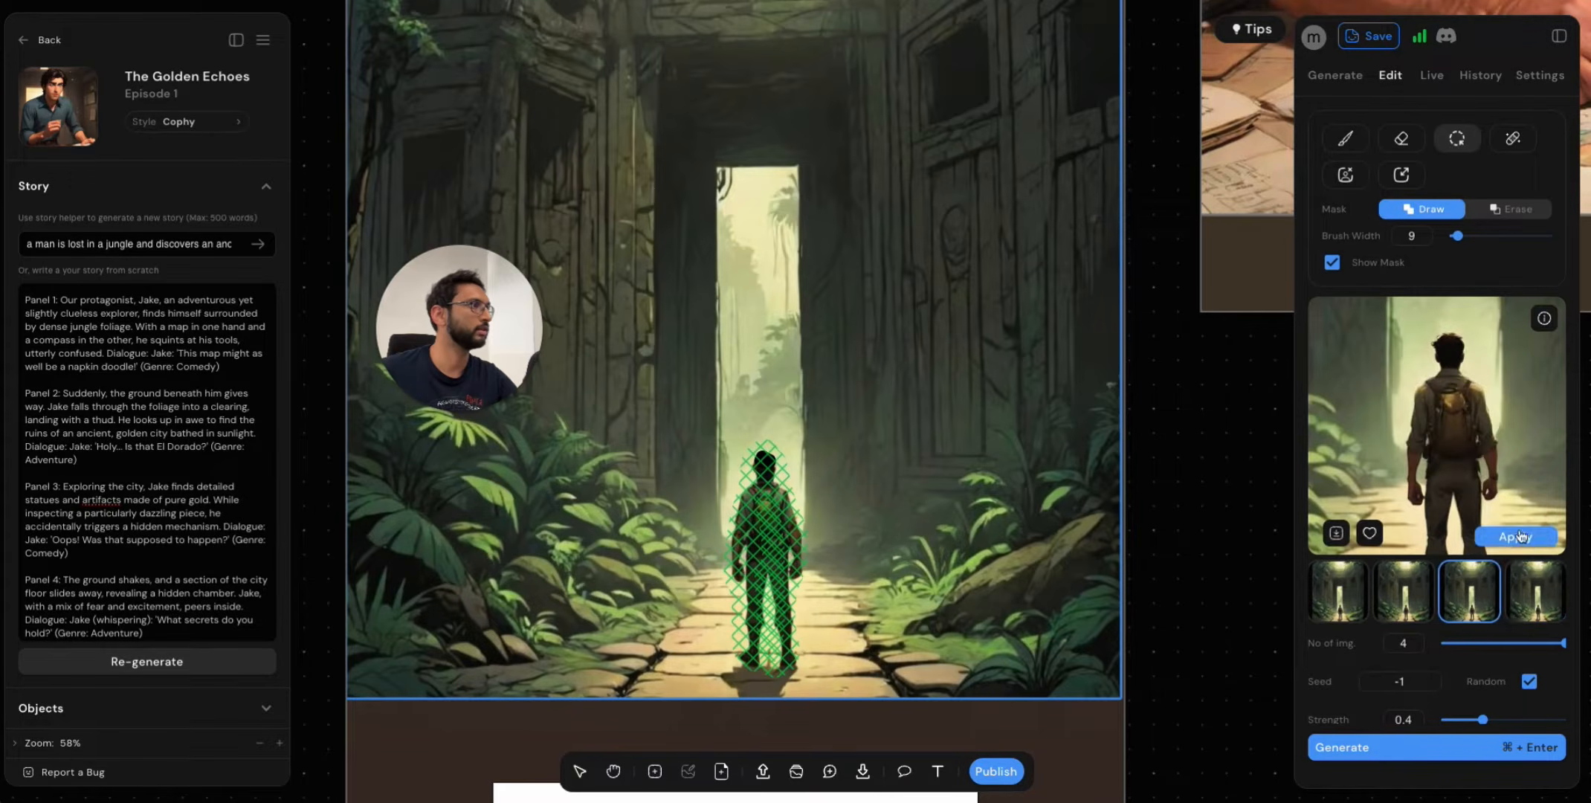
{"action": "left_click", "coordinate": [1517, 537]}
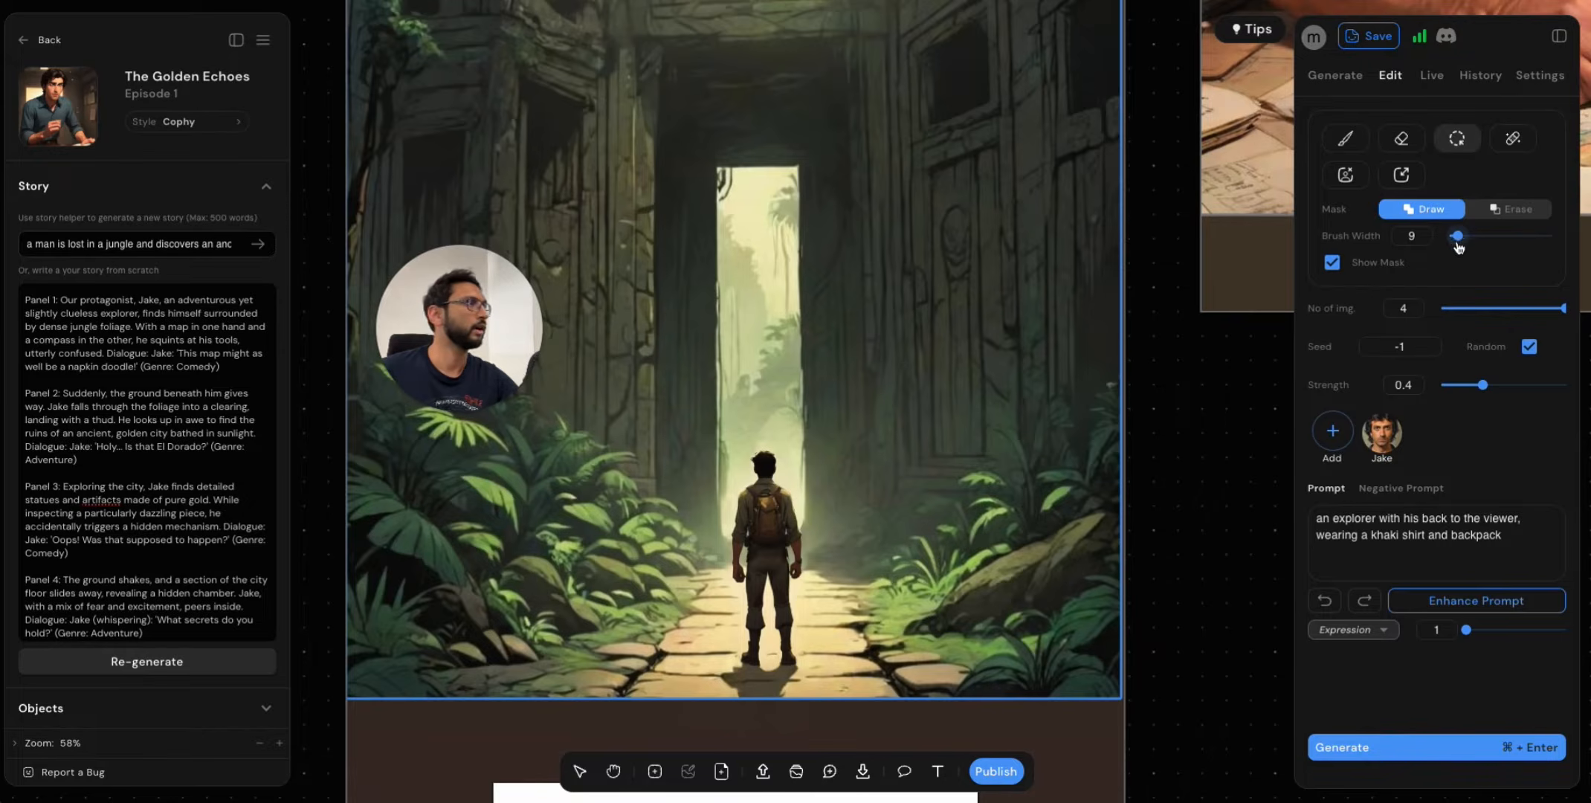
Switch to the Brush and mix a dark brown paint color (#3a3119), sampling the stone walls as a starting point.
{"action": "left_click", "coordinate": [1346, 135]}
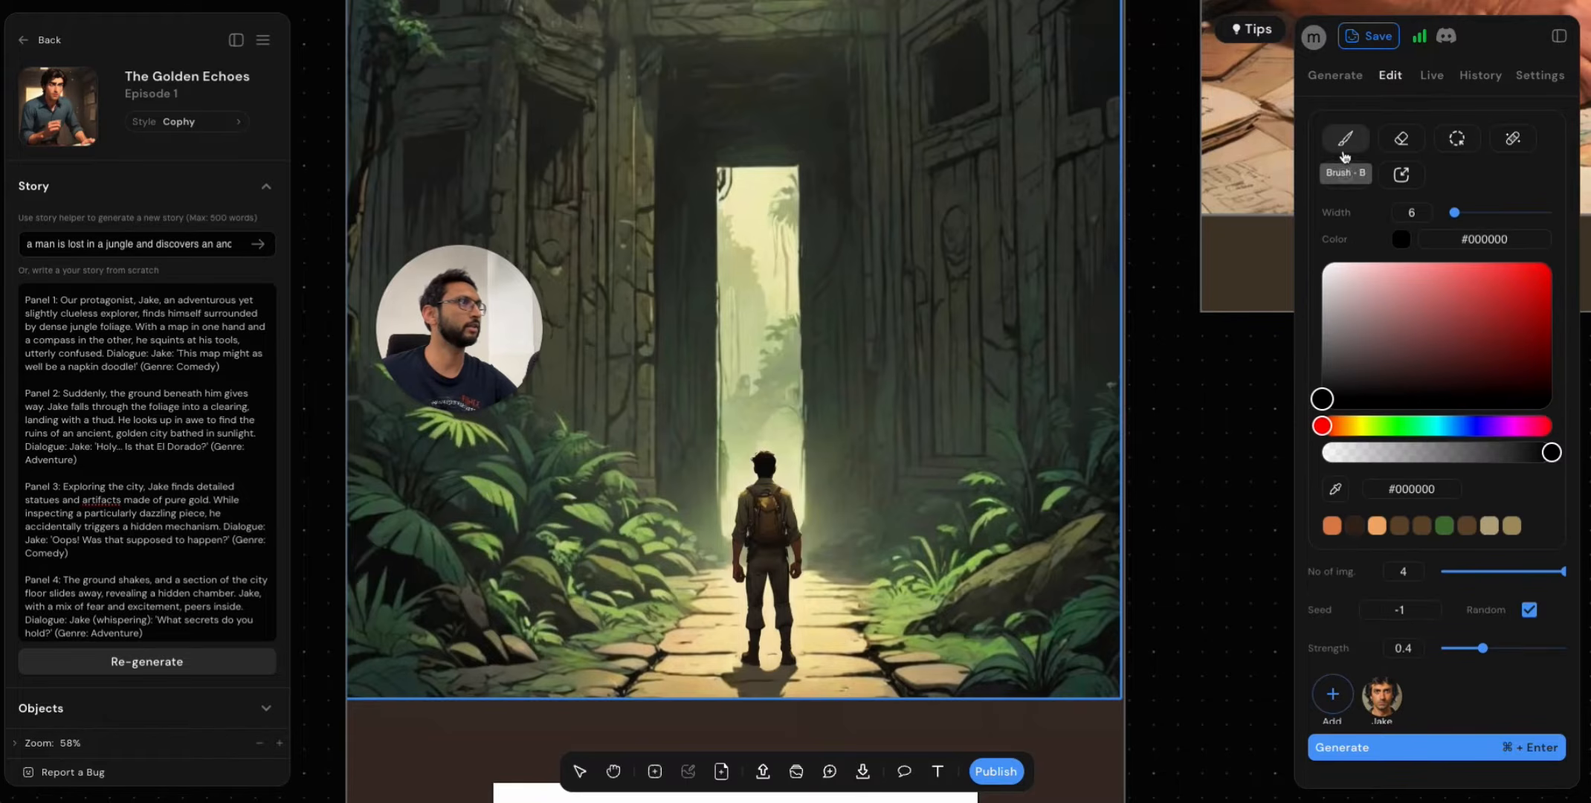
{"action": "left_click_drag", "start_coordinate": [1375, 394], "coordinate": [1437, 363]}
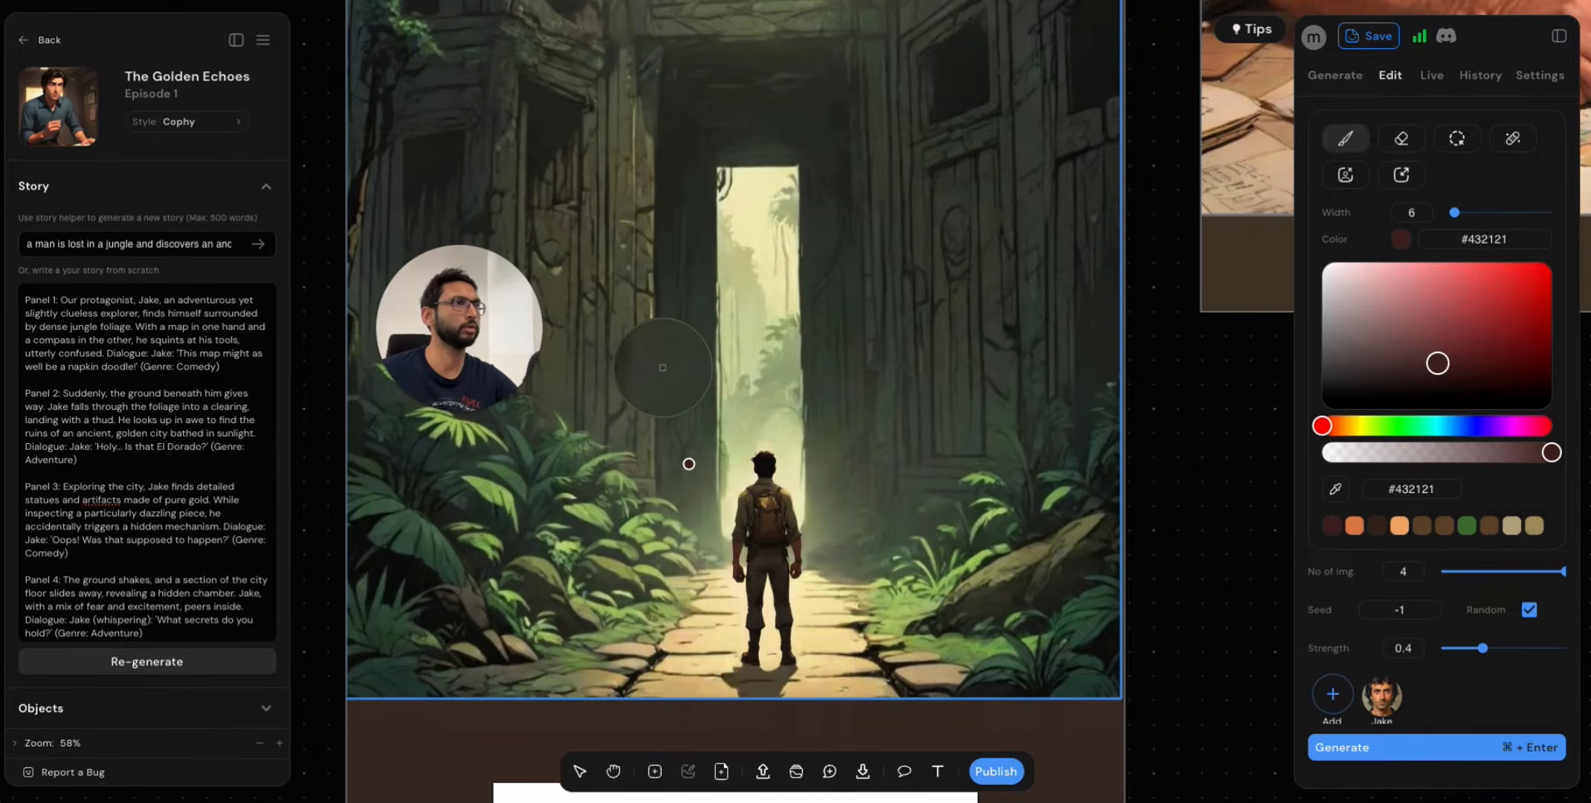
{"action": "left_click", "coordinate": [659, 397]}
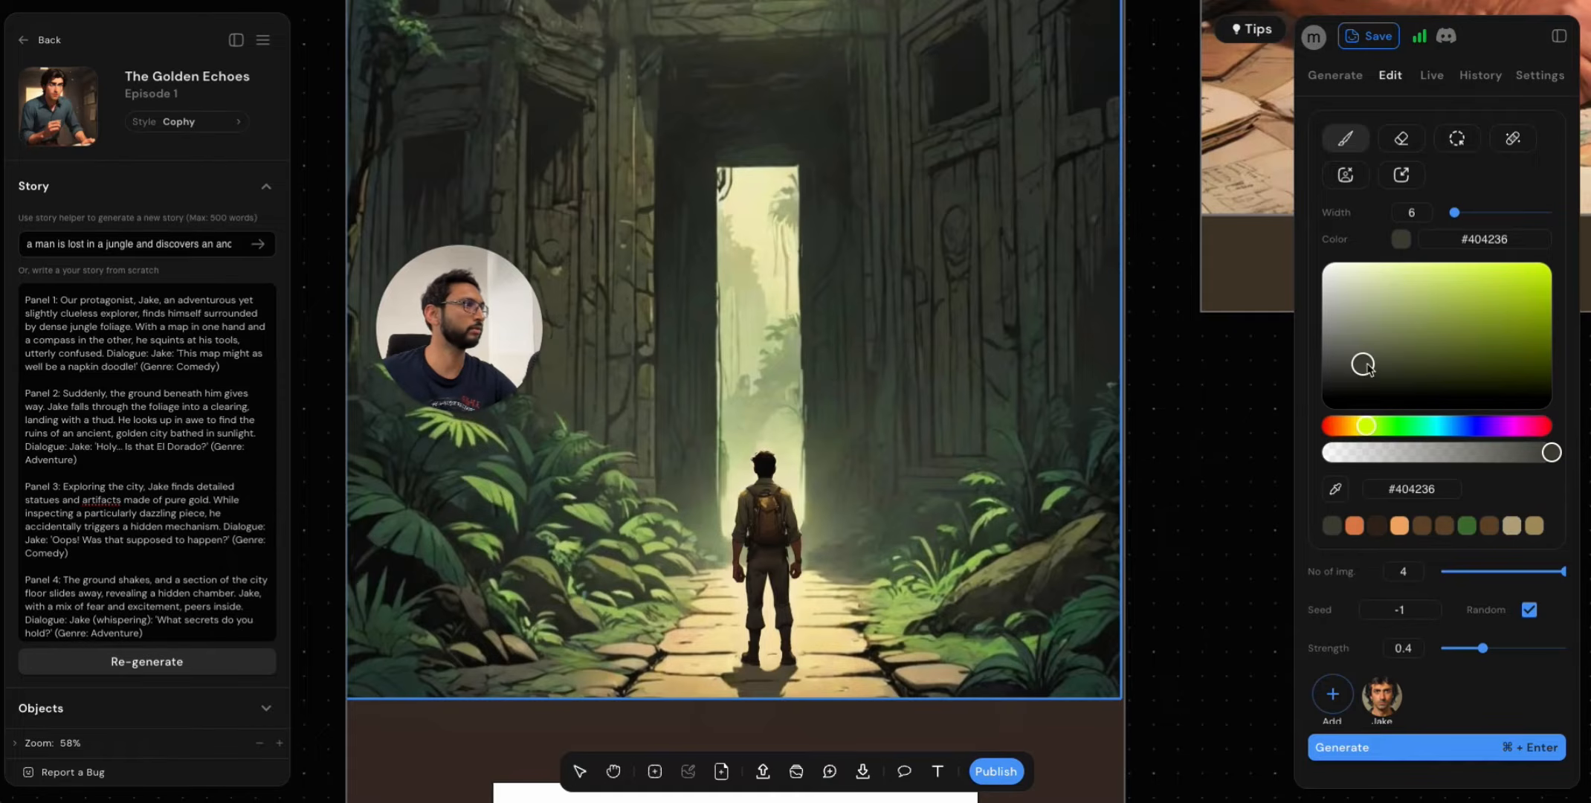
{"action": "left_click_drag", "start_coordinate": [1367, 369], "coordinate": [1377, 366]}
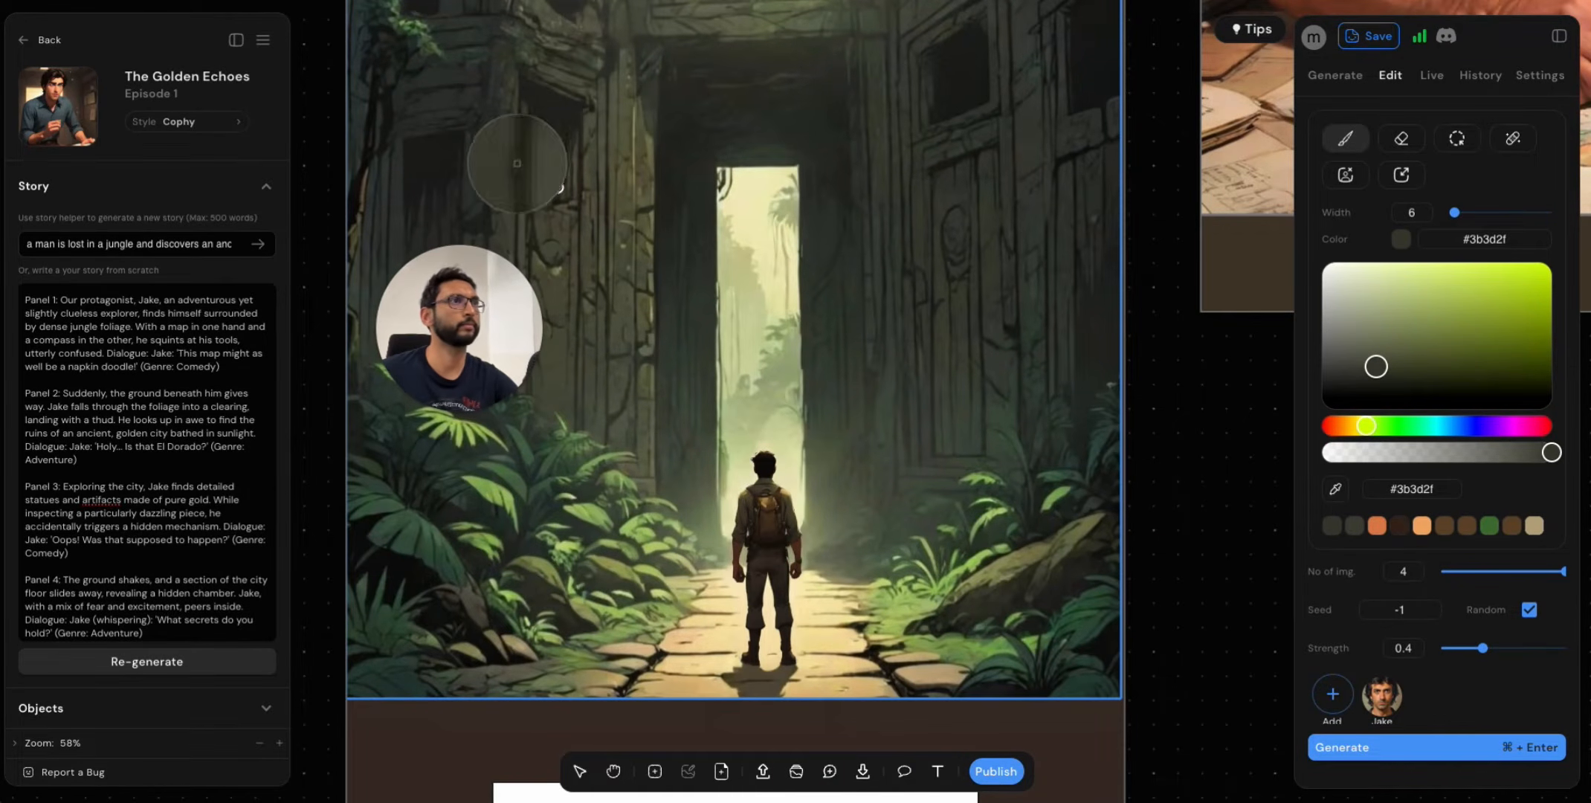
{"action": "left_click", "coordinate": [538, 221]}
{"action": "left_click_drag", "start_coordinate": [1412, 363], "coordinate": [1451, 368]}
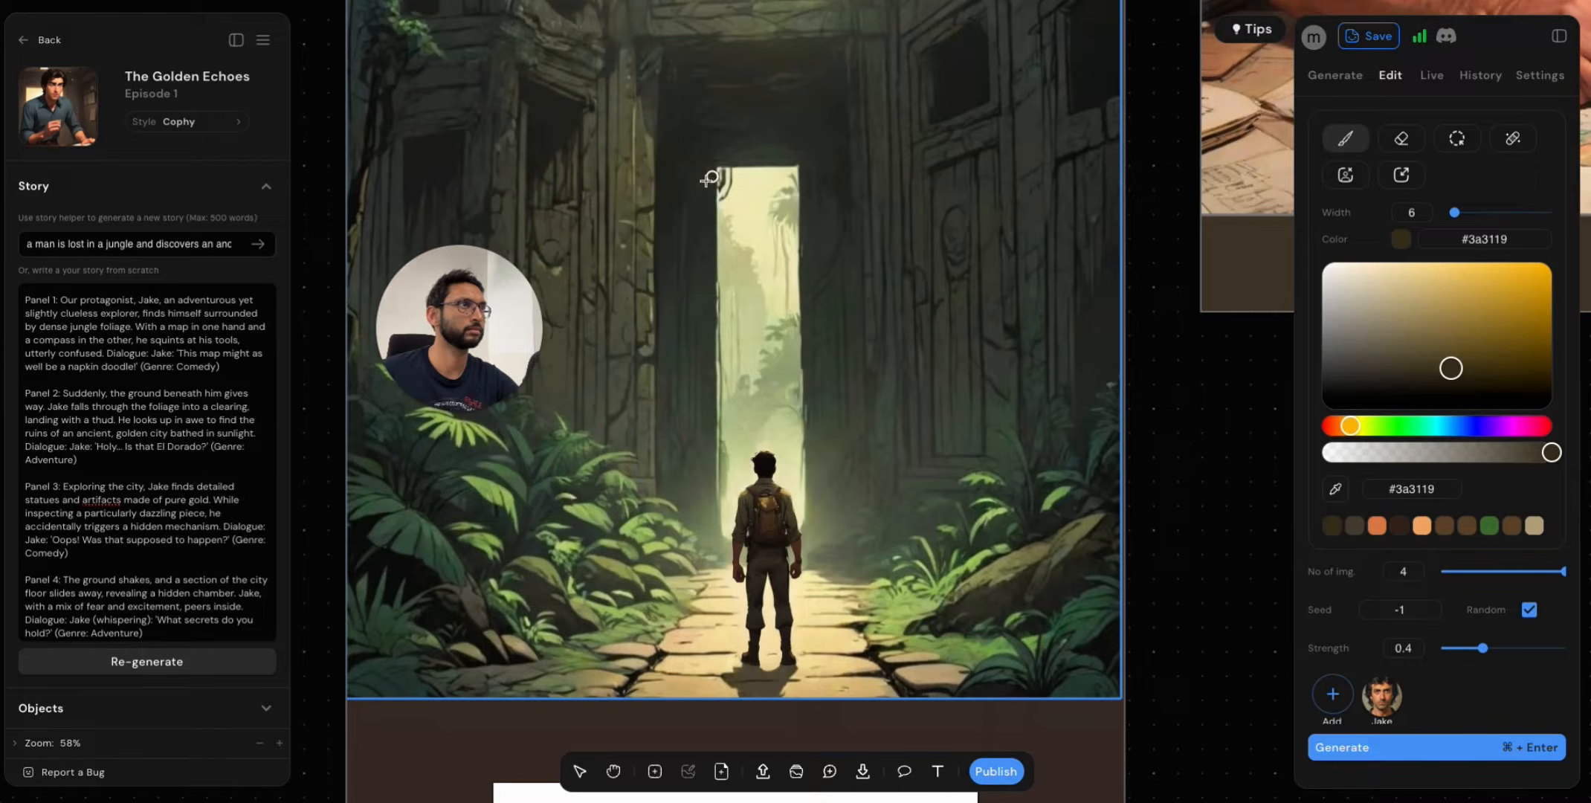
{"action": "left_click_drag", "start_coordinate": [723, 166], "coordinate": [717, 266]}
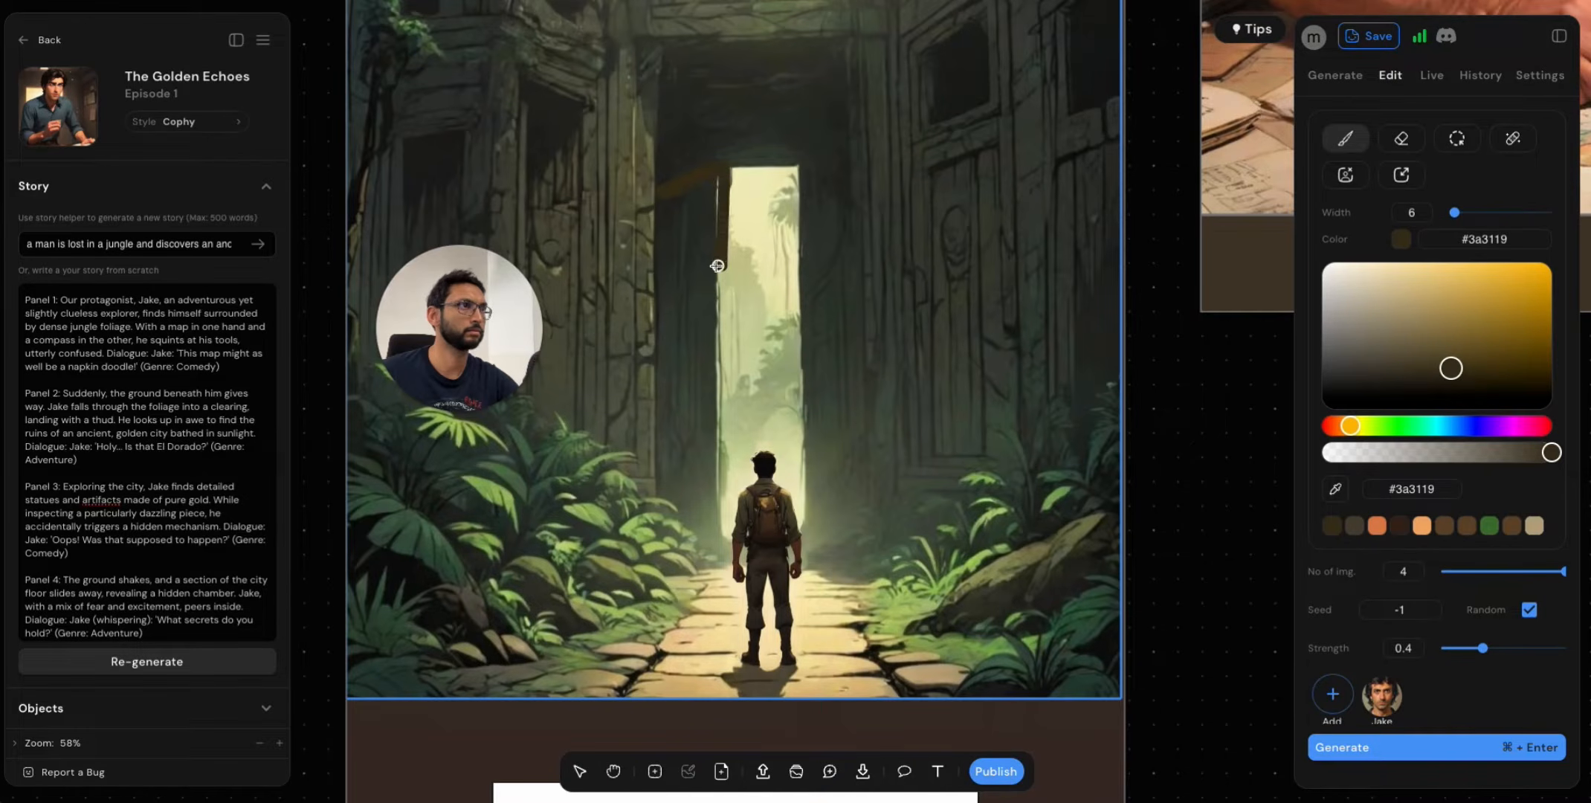
{"action": "key", "text": "super+z"}
{"action": "left_click_drag", "start_coordinate": [717, 184], "coordinate": [721, 535]}
{"action": "key", "text": "super+z"}
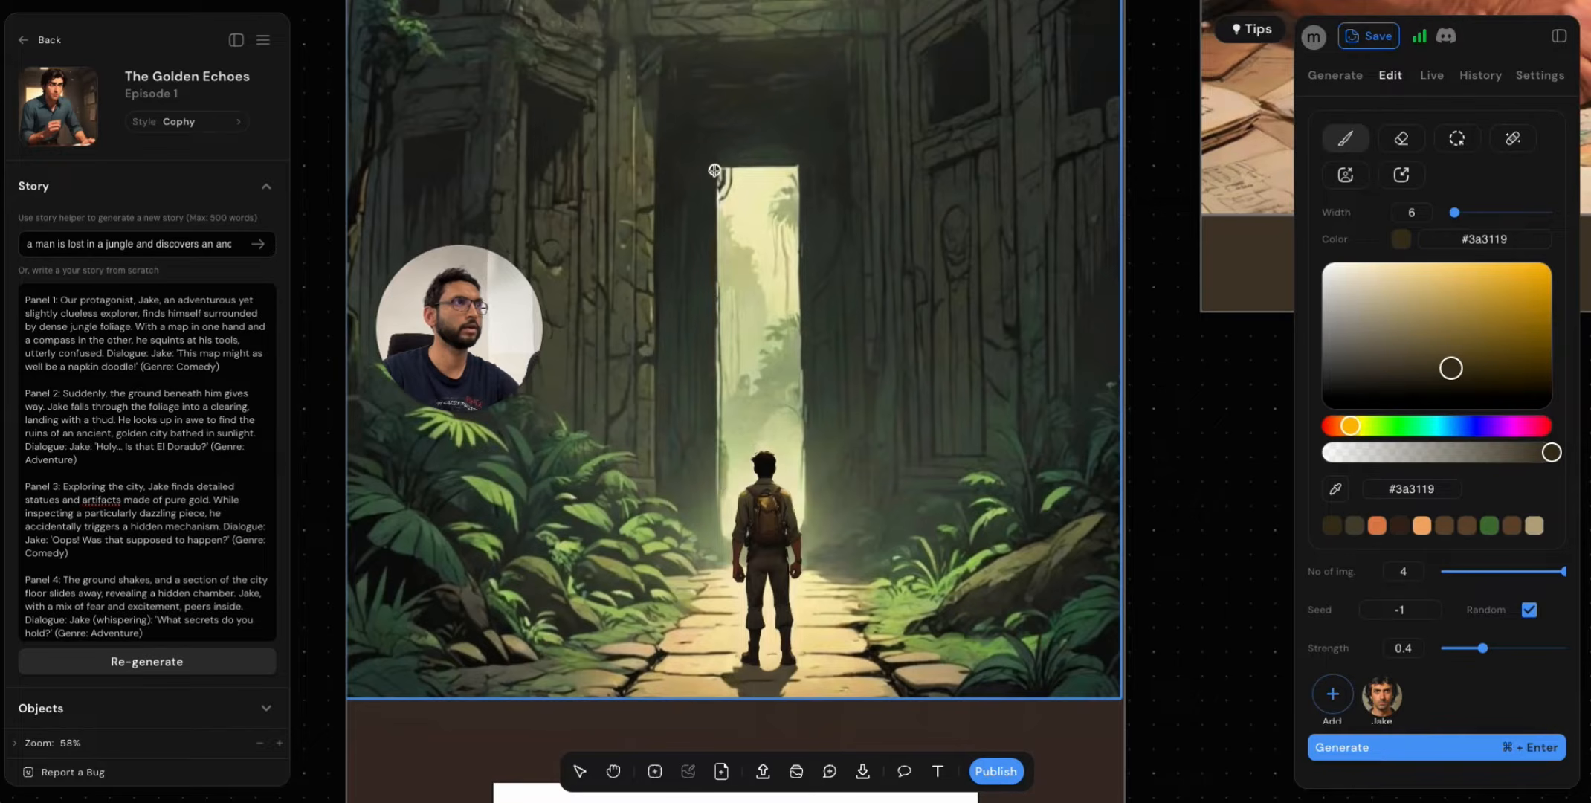
Outline an open door leaf on the doorway's left side in #3a3119, then fill it with translucent #3a311978 at brush width 12.
{"action": "left_click_drag", "start_coordinate": [717, 171], "coordinate": [717, 531]}
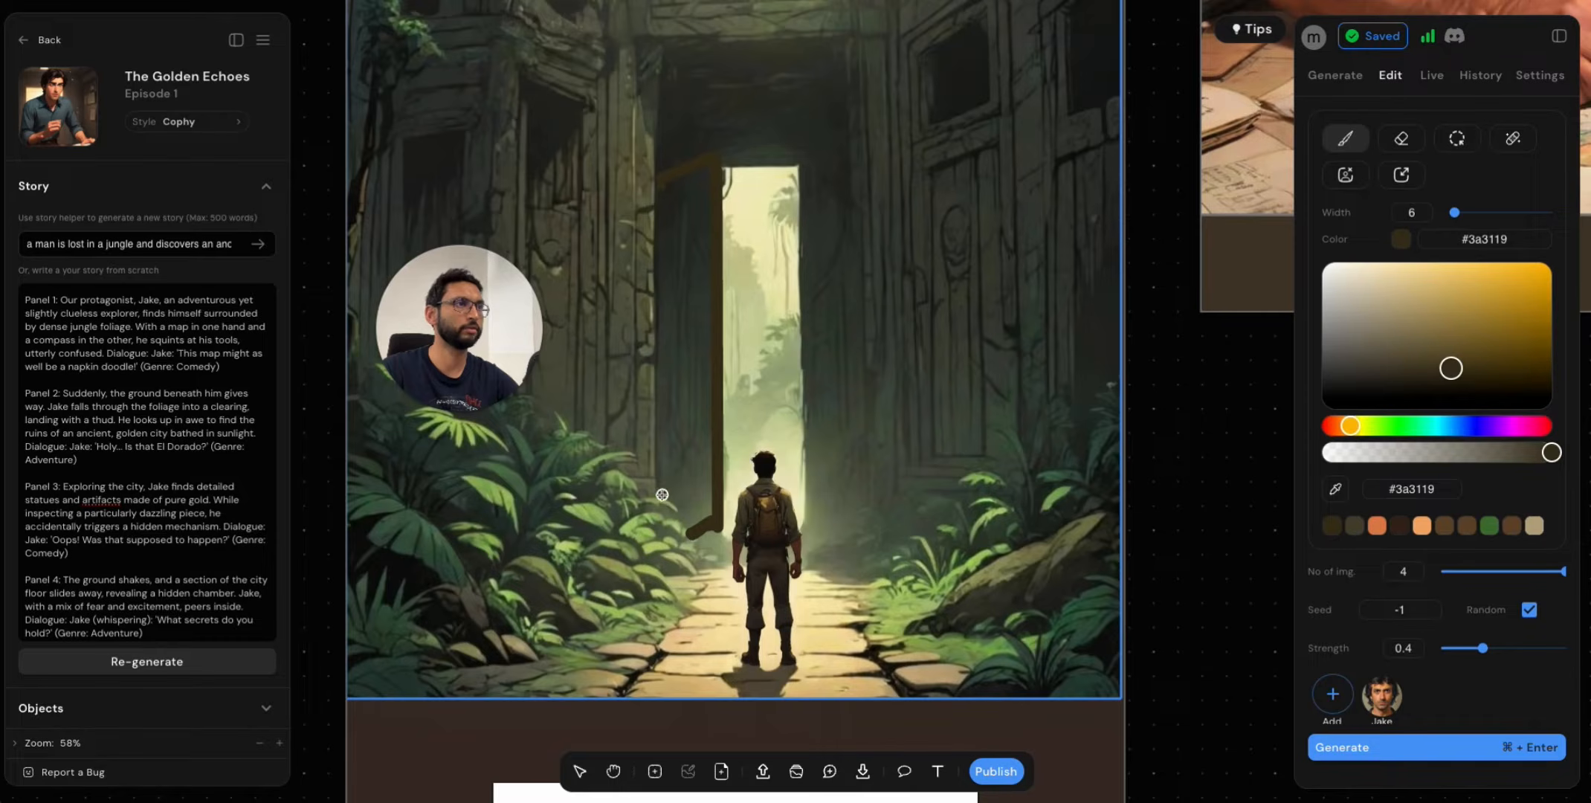
{"action": "left_click_drag", "start_coordinate": [662, 494], "coordinate": [663, 500]}
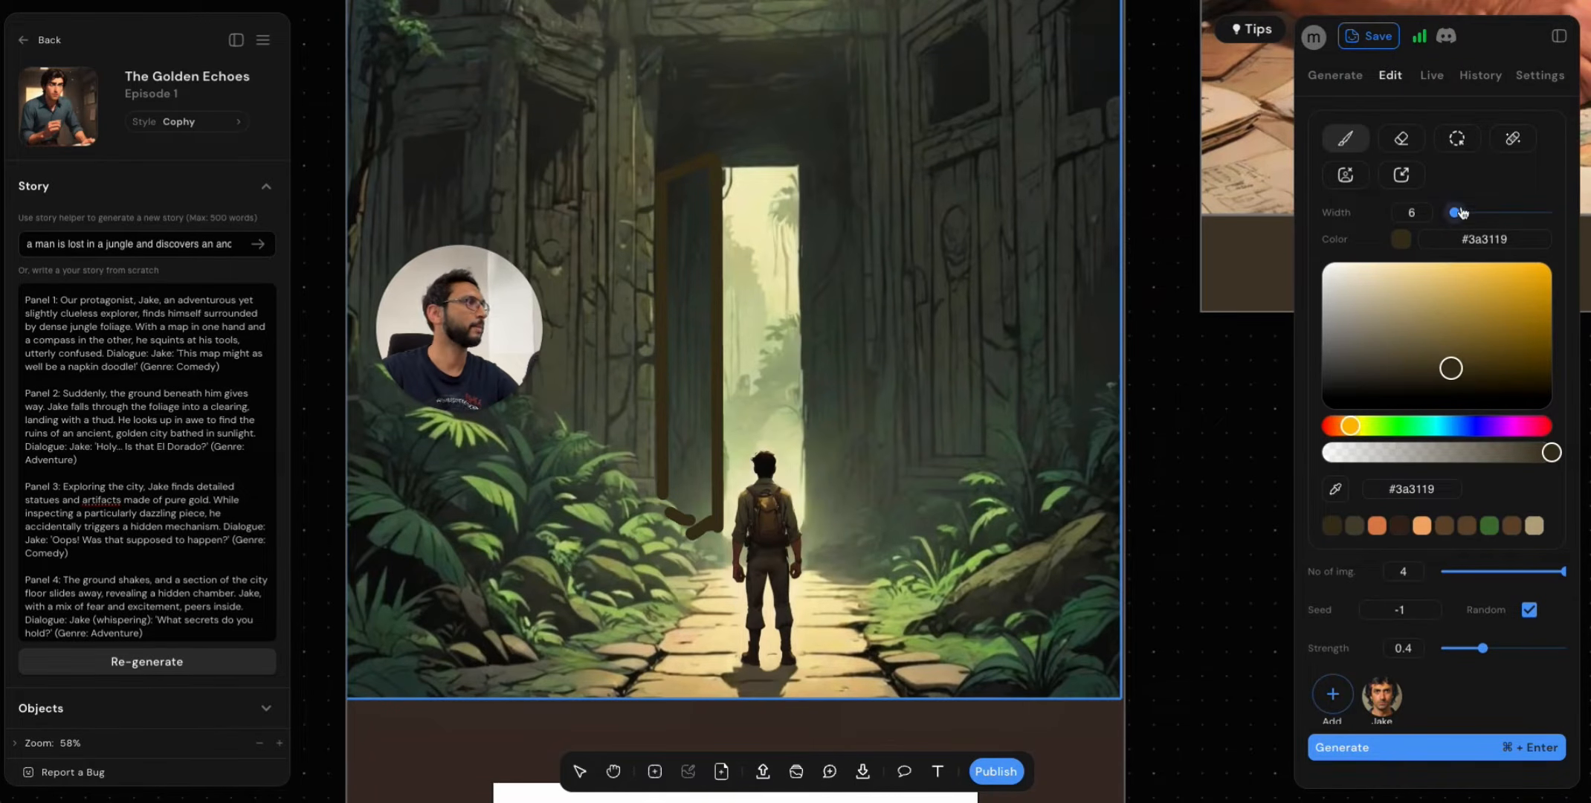
{"action": "left_click_drag", "start_coordinate": [1462, 213], "coordinate": [1462, 214]}
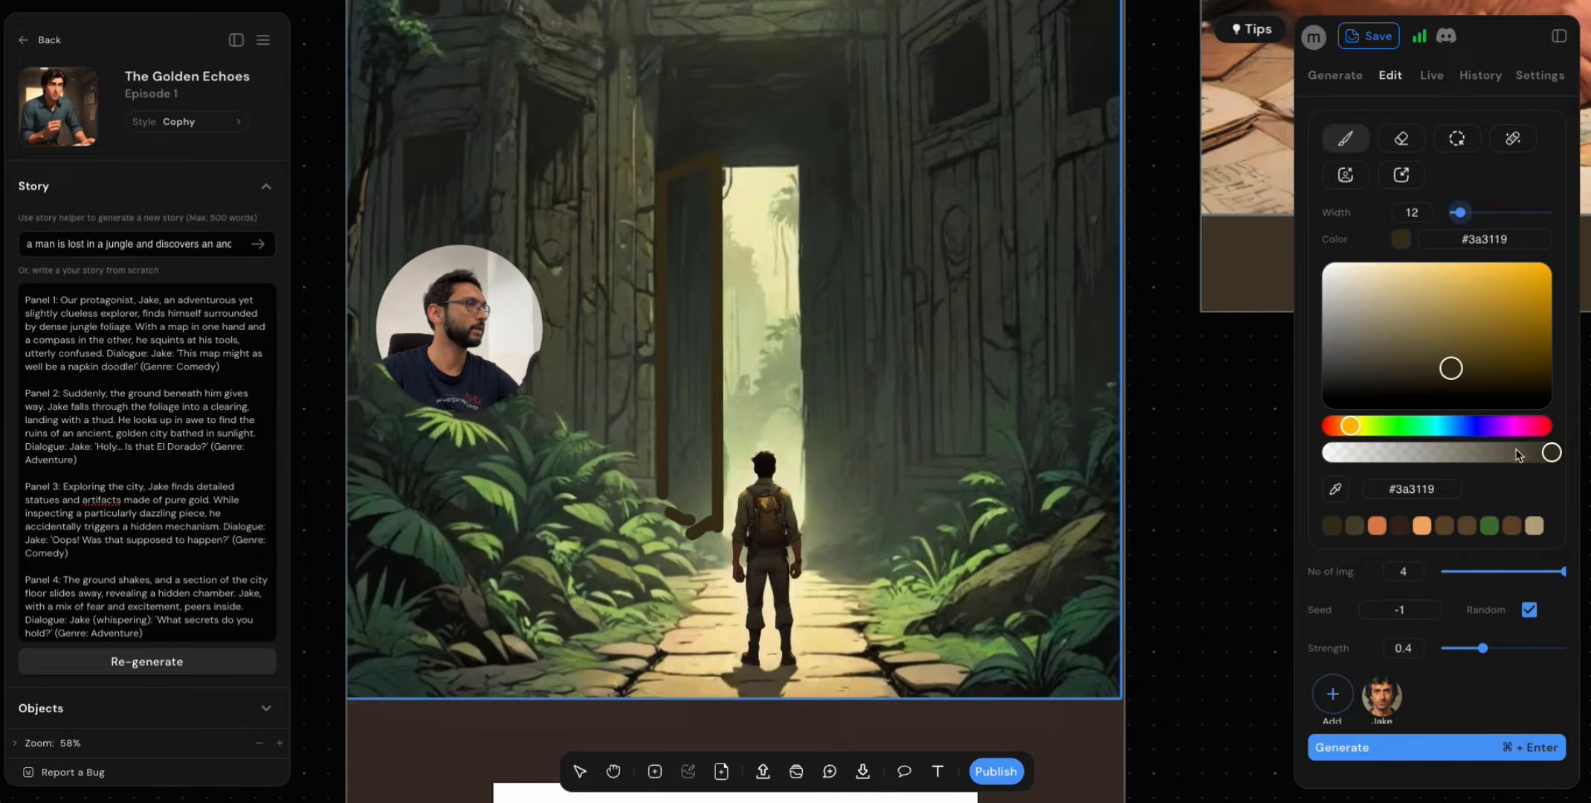
{"action": "left_click_drag", "start_coordinate": [1517, 455], "coordinate": [1430, 452]}
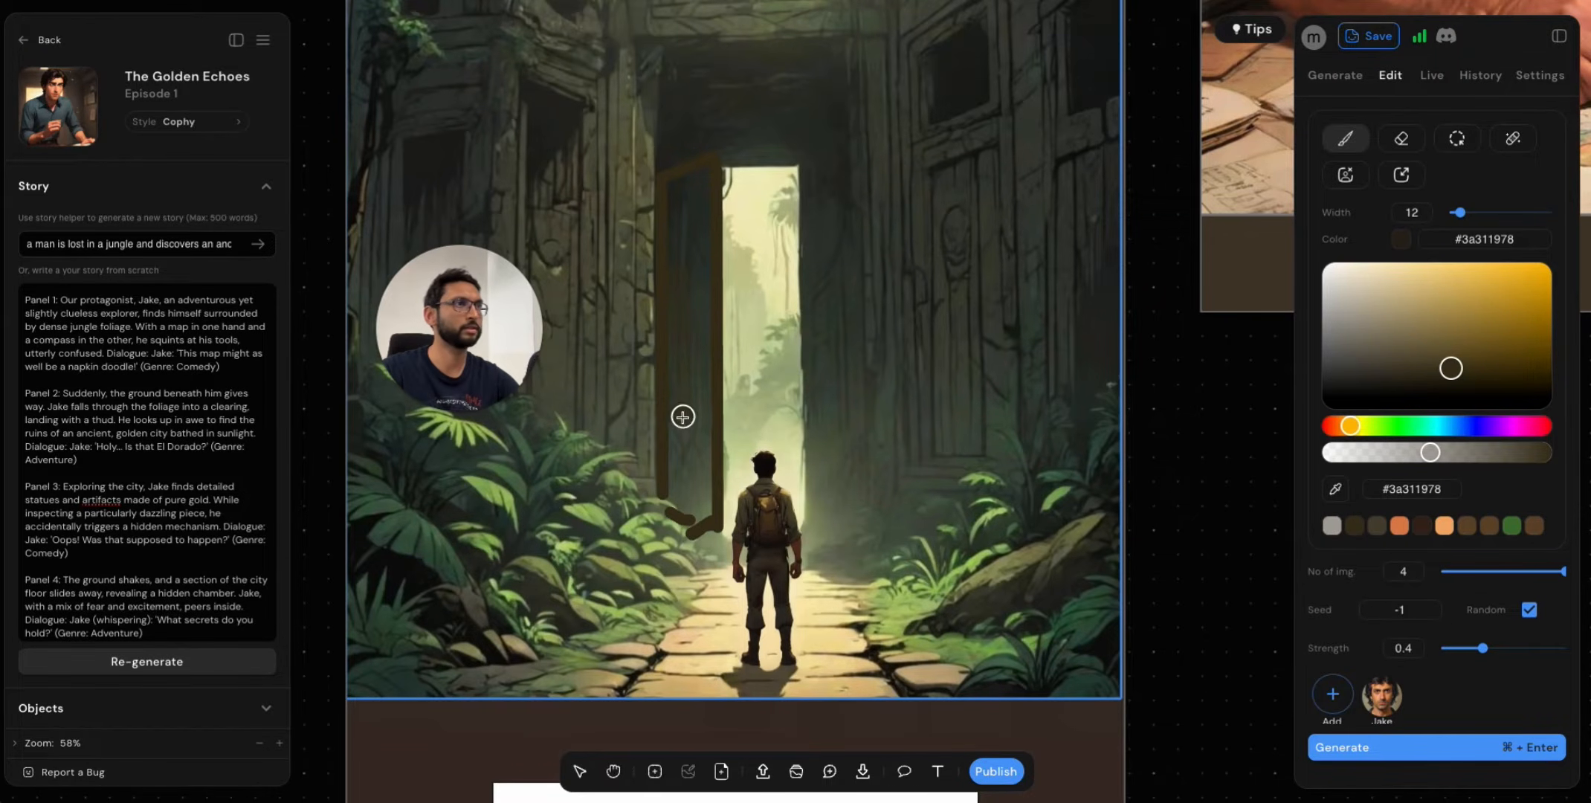
{"action": "mouse_move", "coordinate": [682, 416]}
{"action": "left_mouse_down"}
{"action": "mouse_move", "coordinate": [682, 298]}
{"action": "mouse_move", "coordinate": [678, 507]}
{"action": "mouse_move", "coordinate": [699, 470]}
{"action": "left_mouse_up"}
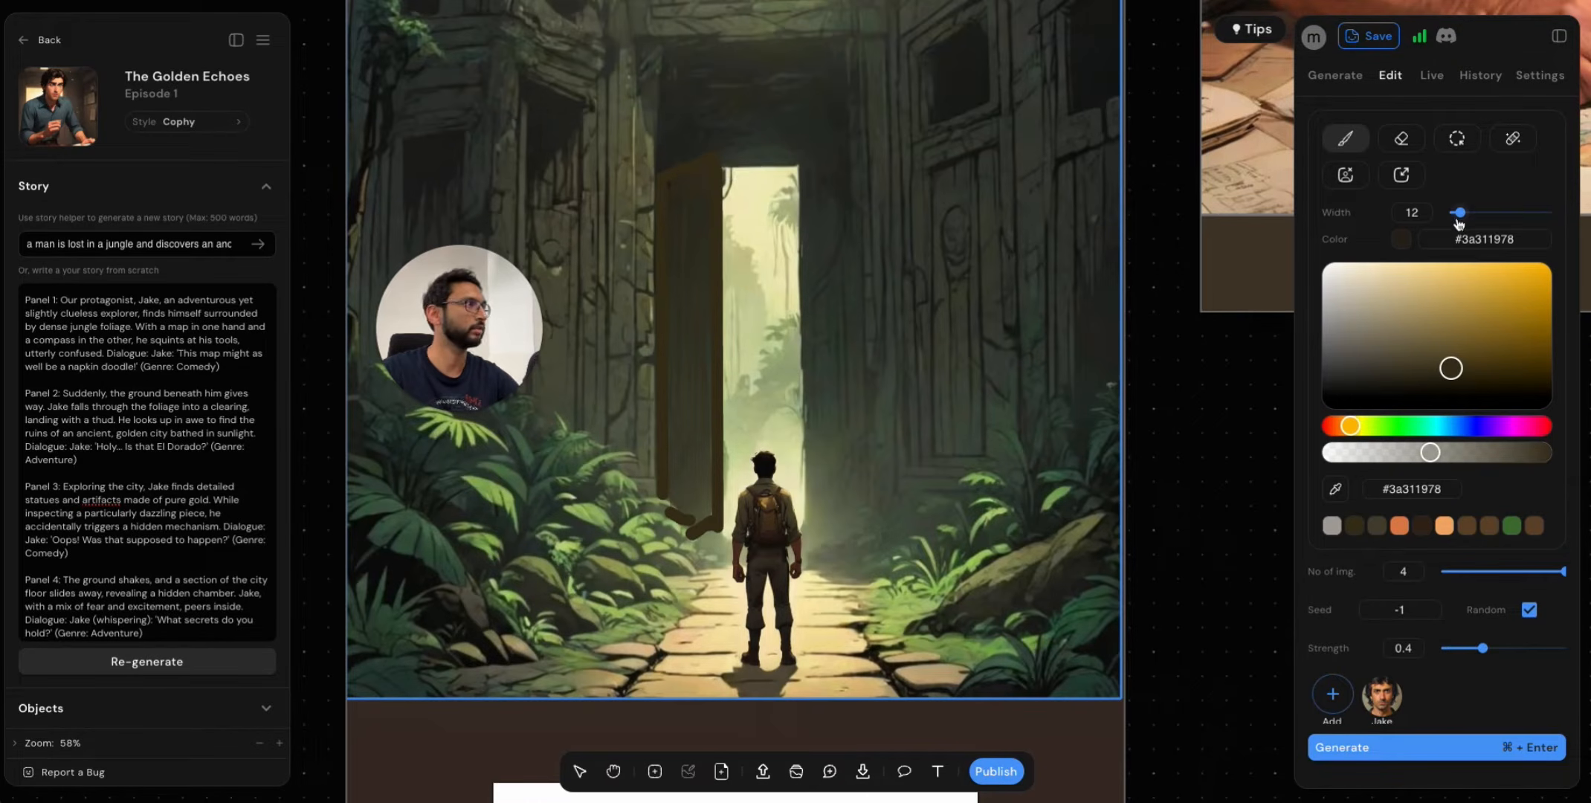
Outline a matching door leaf on the doorway's right side in #3a3119, then fill it with #3a311978 at brush width 18.
{"action": "left_click_drag", "start_coordinate": [1459, 219], "coordinate": [1455, 215]}
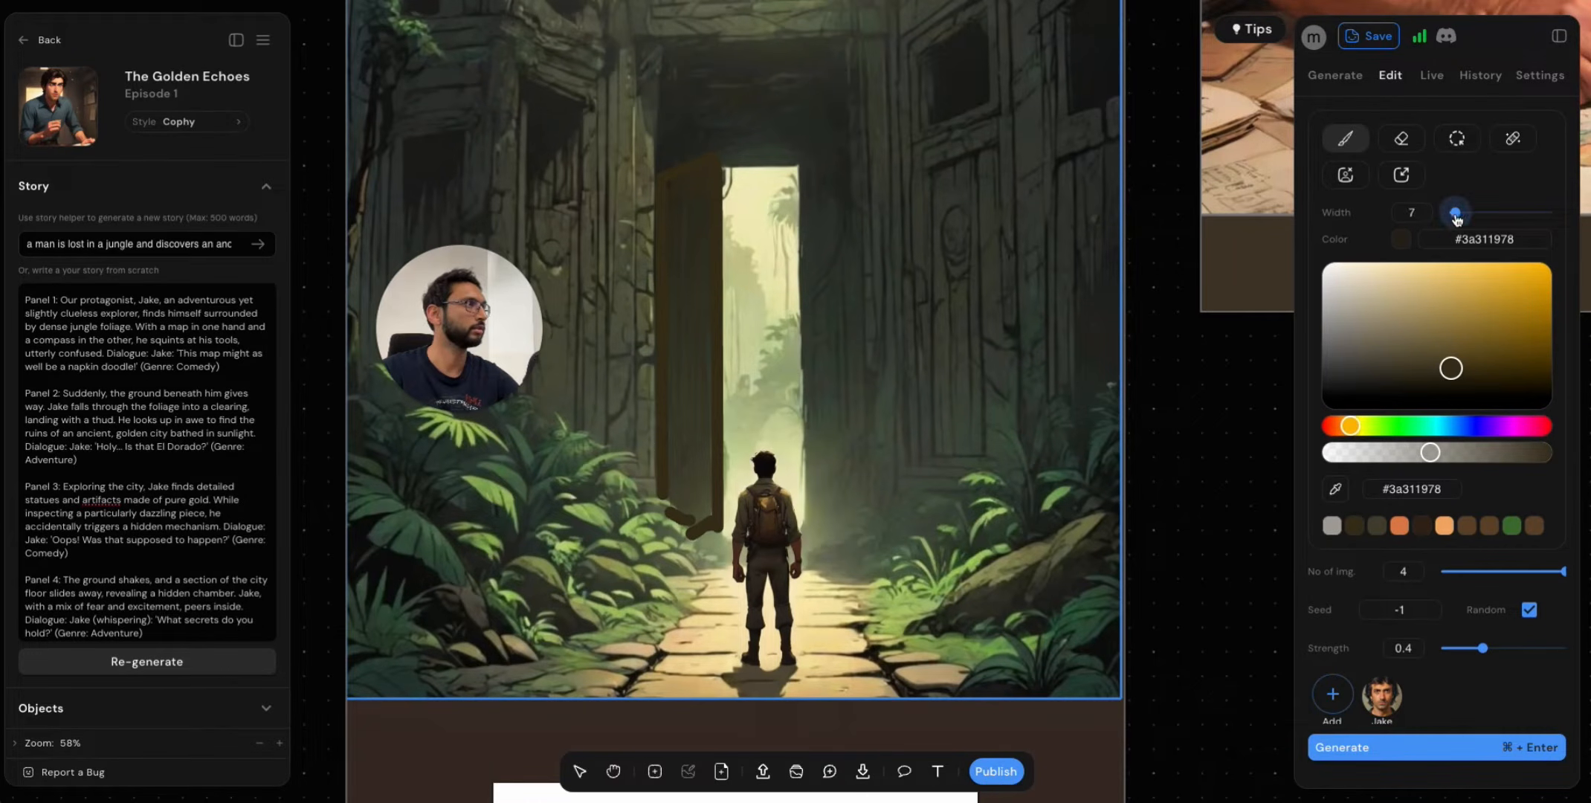
{"action": "left_click", "coordinate": [1355, 527]}
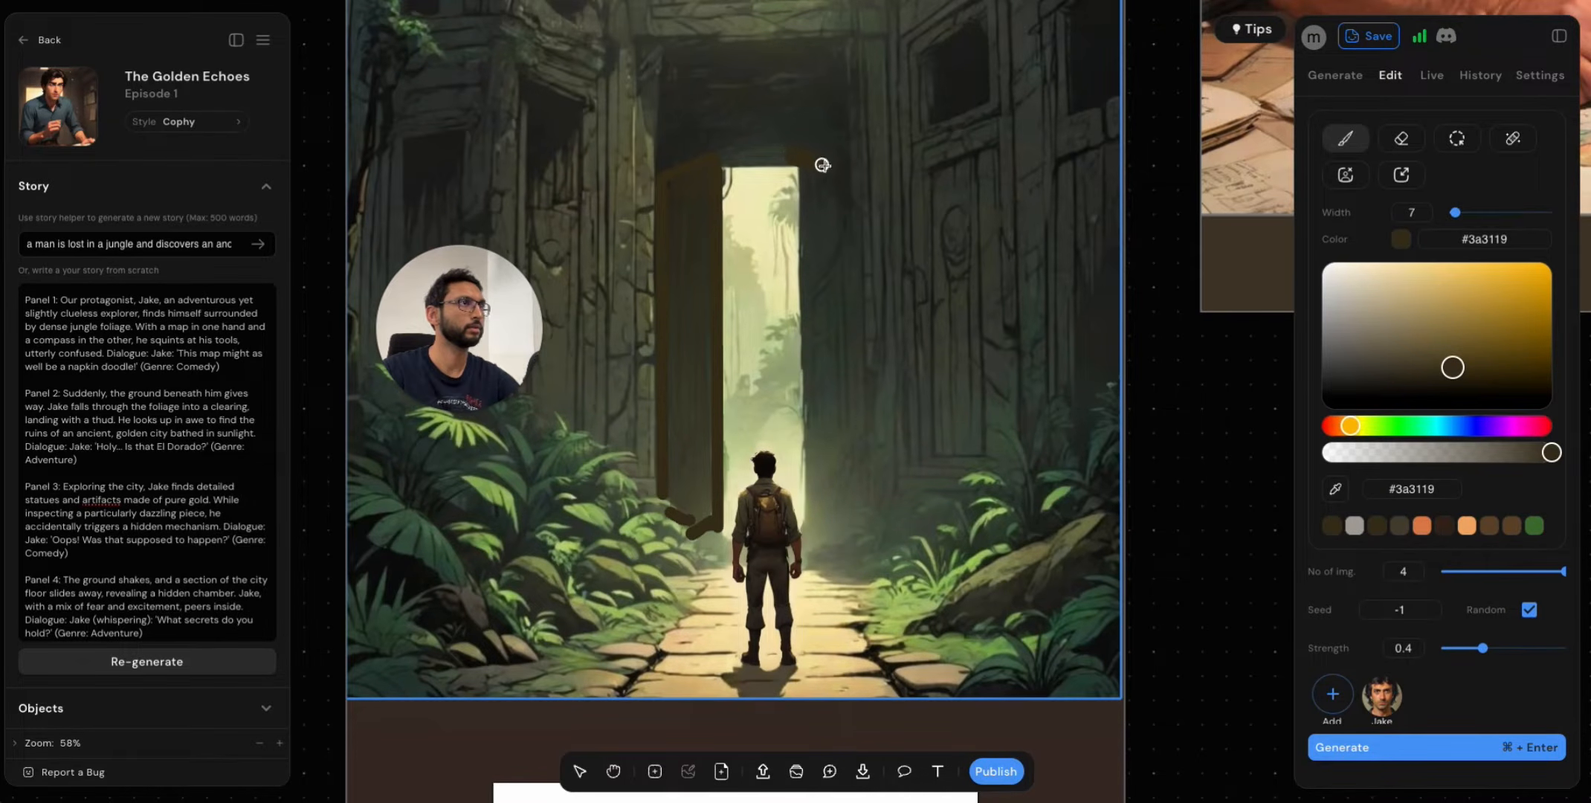
{"action": "left_click", "coordinate": [1452, 214]}
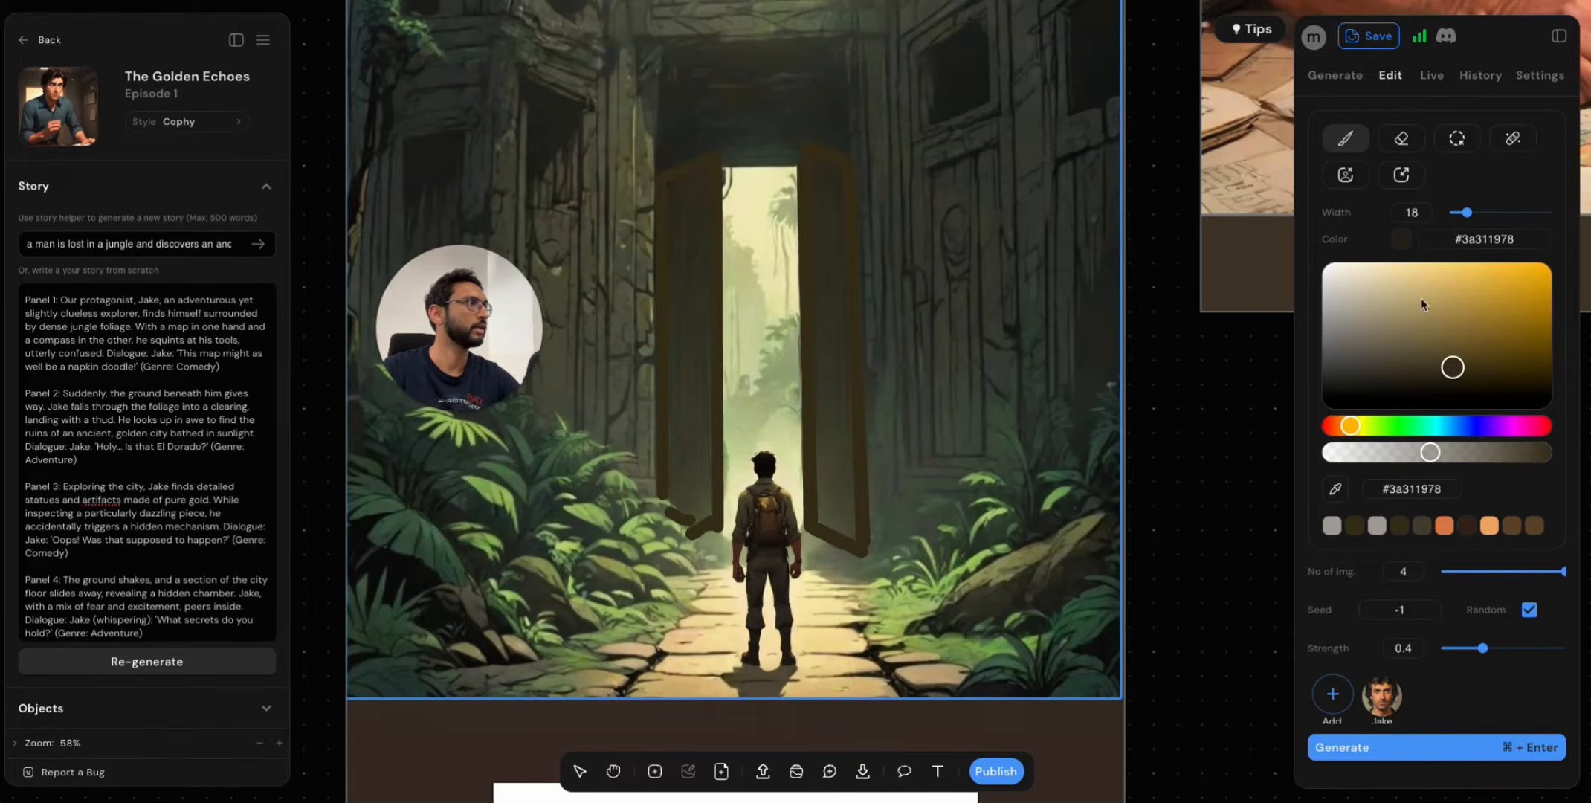
Sample a brown from the library panel and lower its opacity to get the translucent brush color #7358419c.
{"action": "left_click_drag", "start_coordinate": [1406, 283], "coordinate": [1393, 266]}
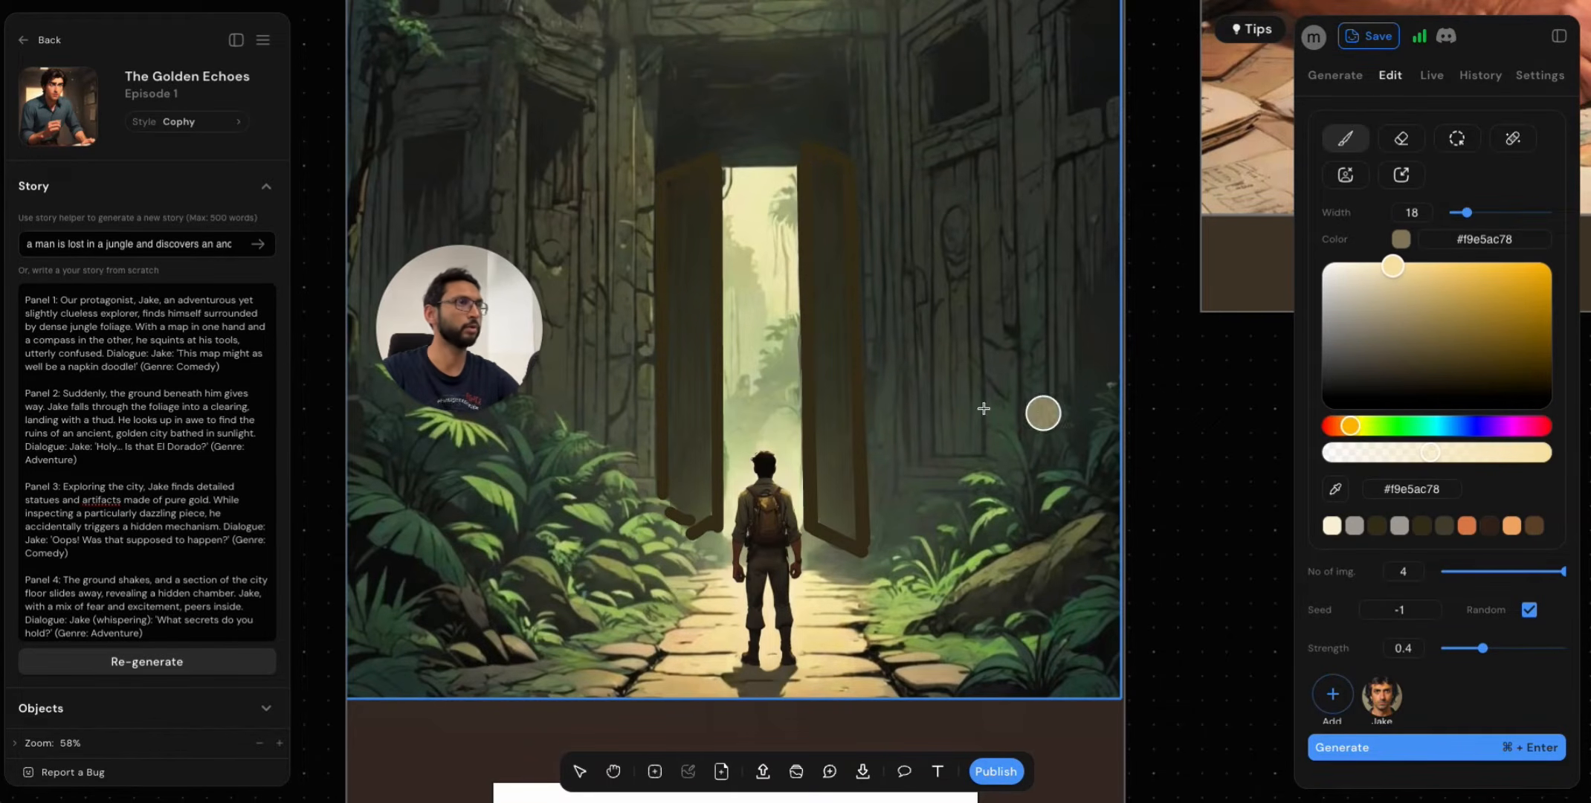
{"action": "scroll", "coordinate": [847, 426], "scroll_direction": "down", "scroll_amount": 5}
{"action": "scroll", "coordinate": [847, 426], "scroll_direction": "down", "scroll_amount": 3}
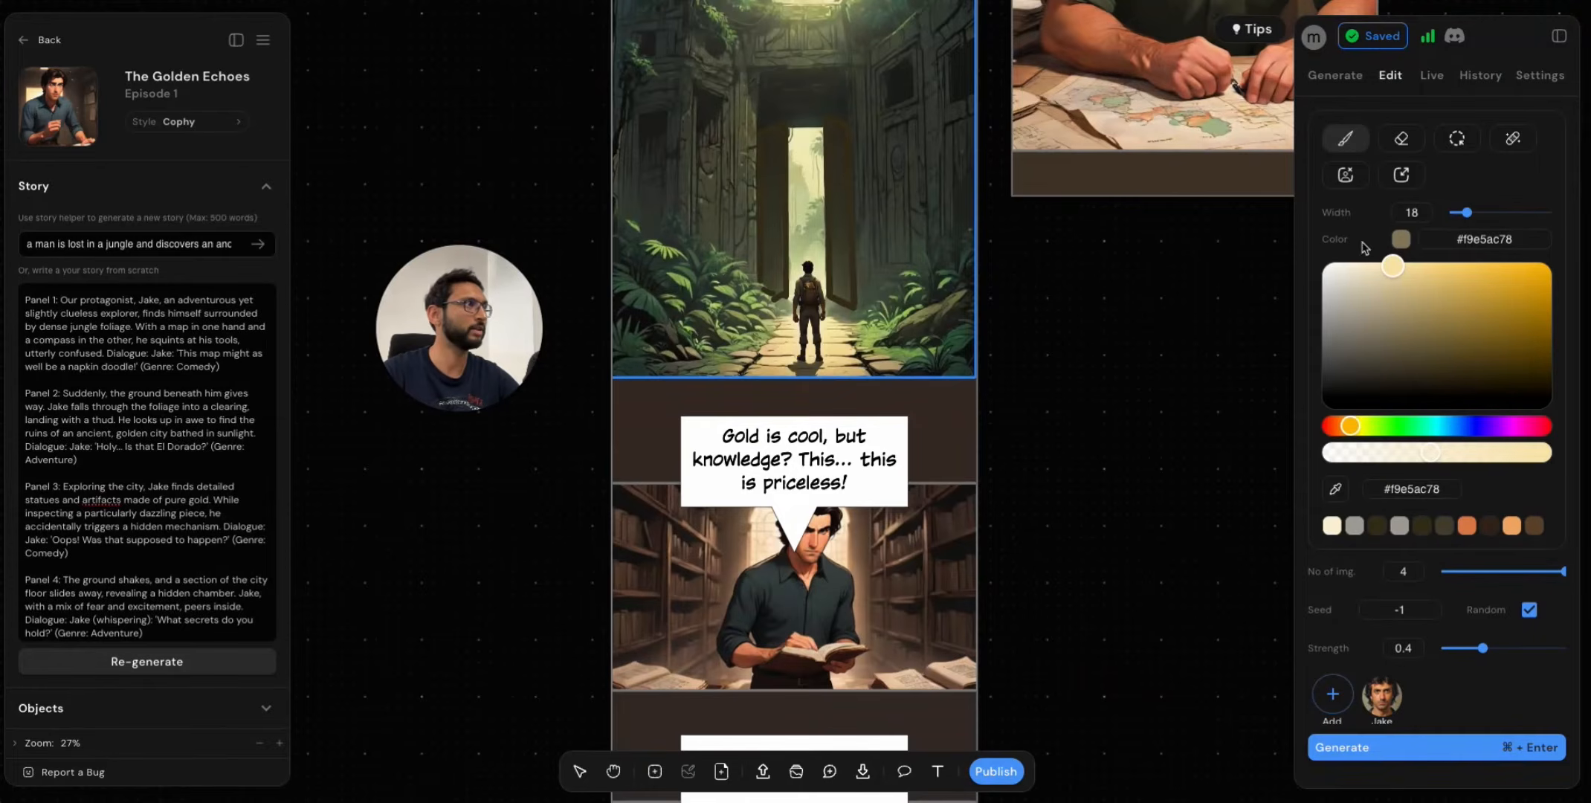
{"action": "left_click", "coordinate": [1336, 489]}
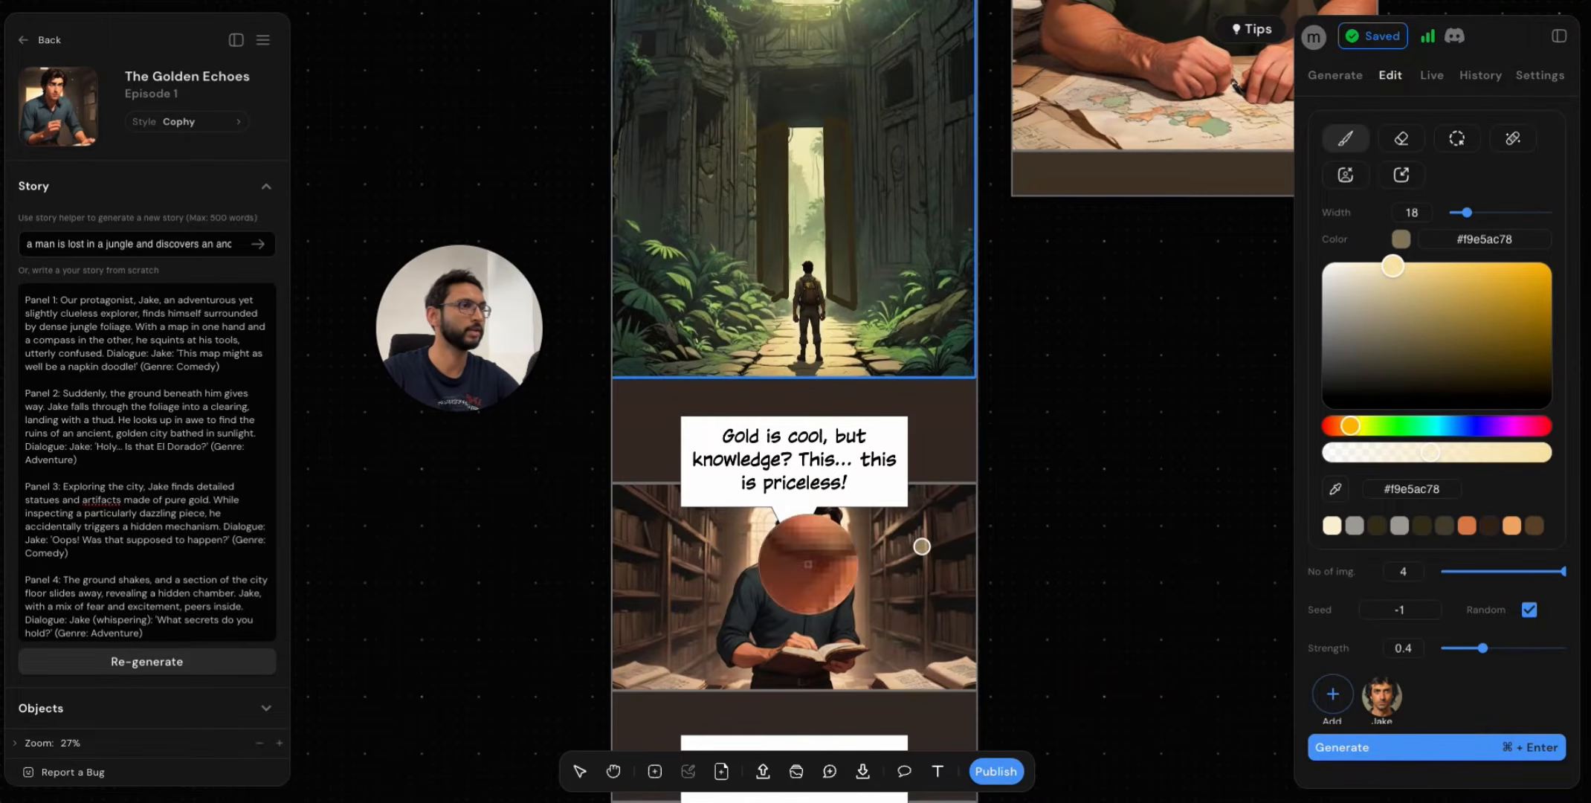
{"action": "left_click", "coordinate": [735, 553]}
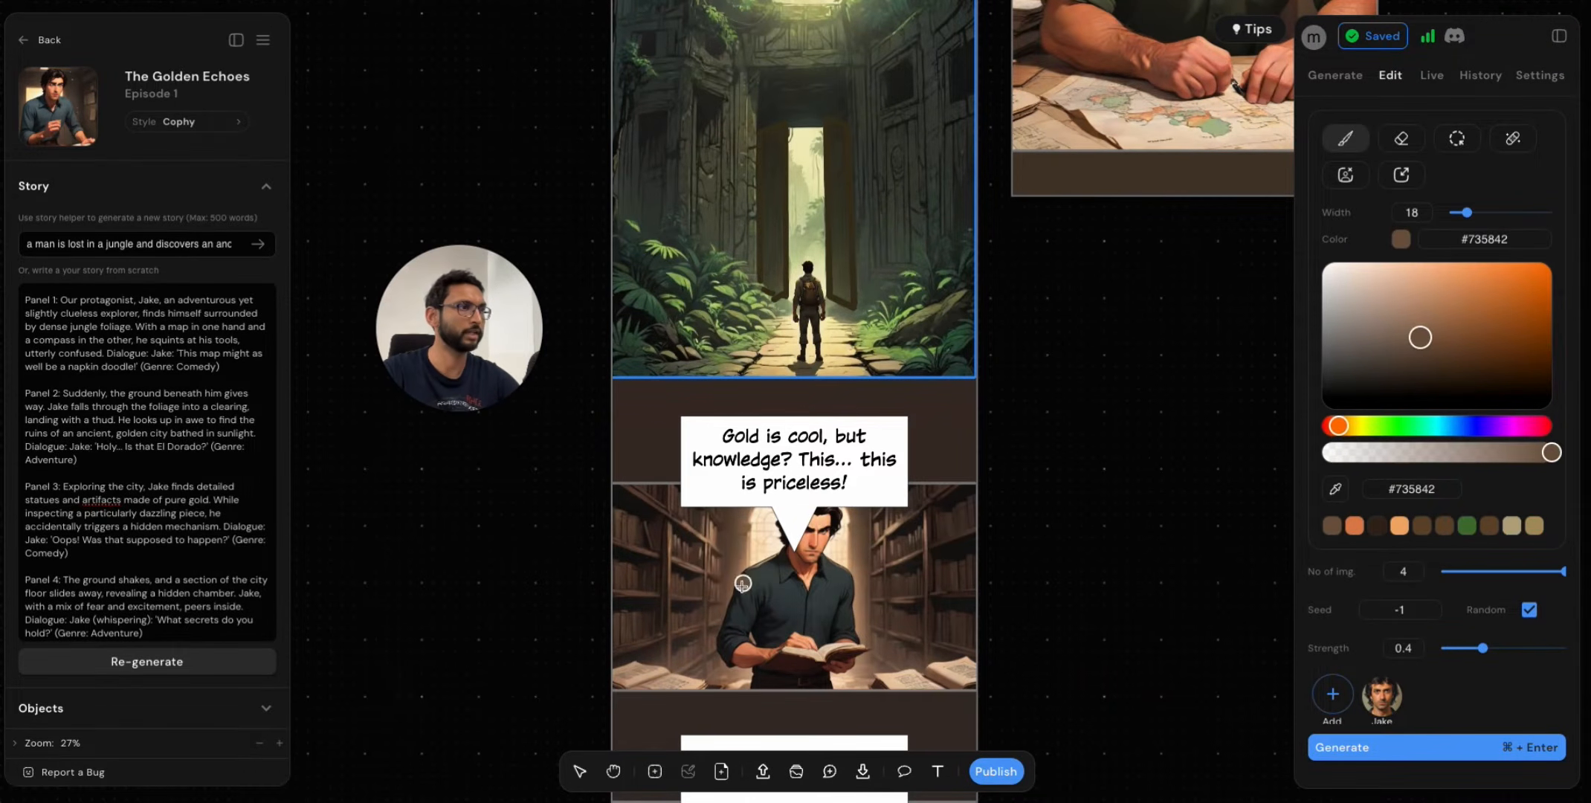
{"action": "scroll", "coordinate": [792, 216], "scroll_direction": "up", "scroll_amount": 5}
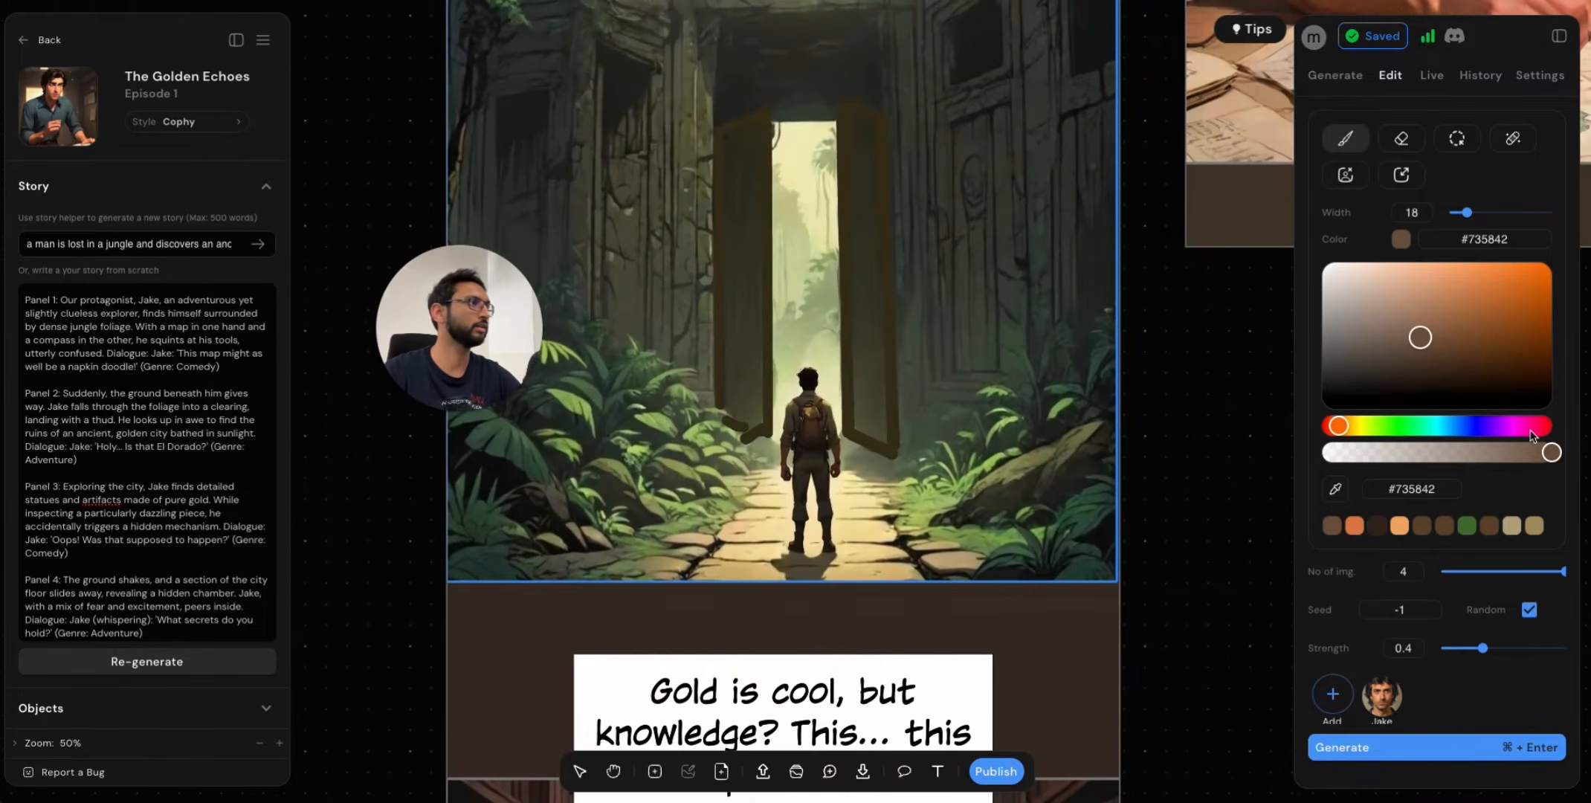
{"action": "left_click_drag", "start_coordinate": [1504, 455], "coordinate": [1461, 452]}
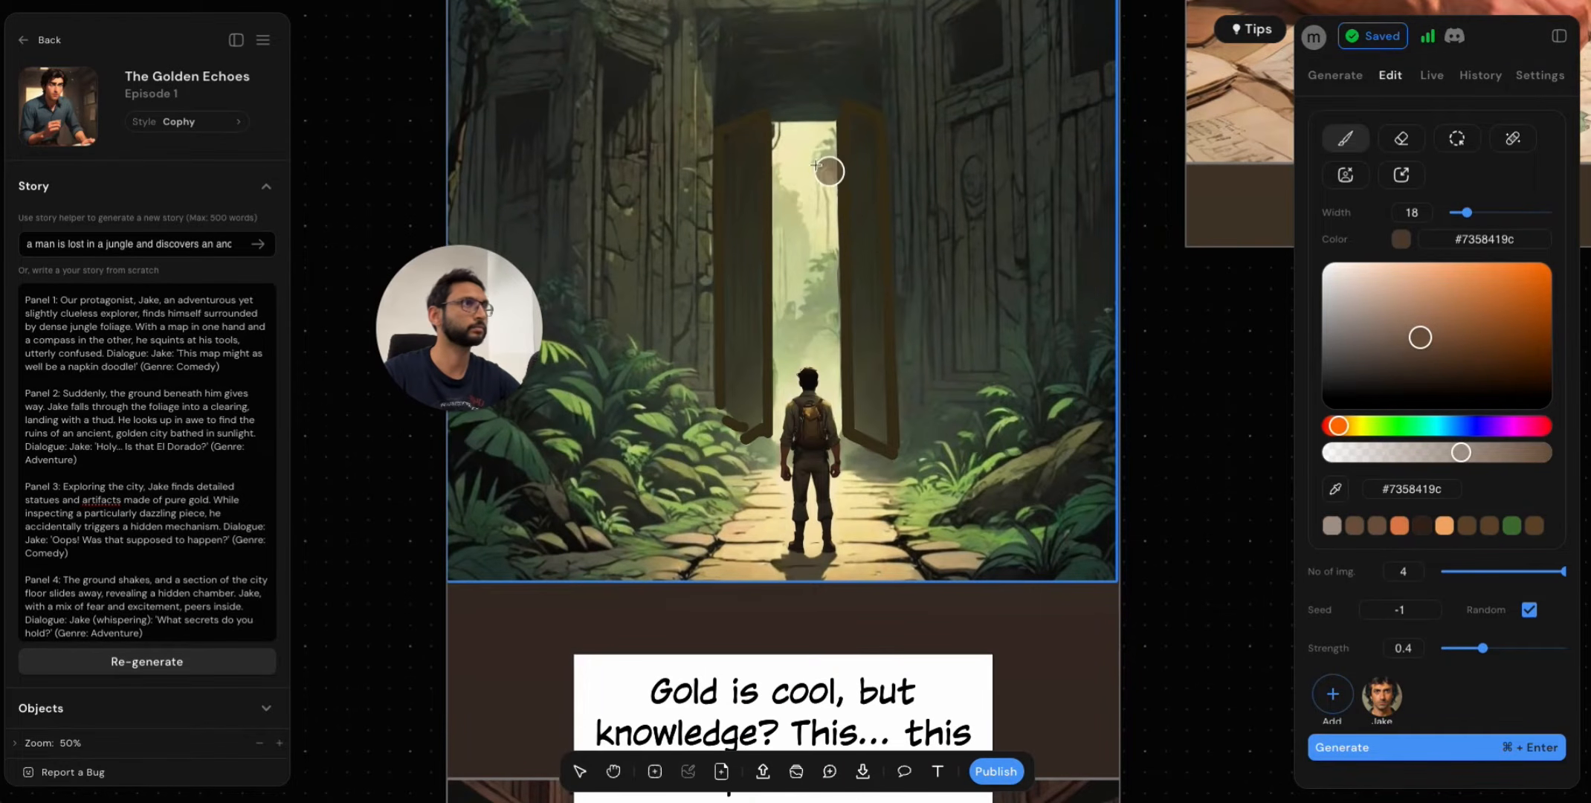
Paint the bright opening between the doors with #7358419c at brush width 18, stopping above the explorer's head.
{"action": "mouse_move", "coordinate": [788, 138]}
{"action": "left_mouse_down"}
{"action": "mouse_move", "coordinate": [801, 300]}
{"action": "mouse_move", "coordinate": [781, 147]}
{"action": "mouse_move", "coordinate": [810, 138]}
{"action": "mouse_move", "coordinate": [817, 334]}
{"action": "mouse_move", "coordinate": [819, 163]}
{"action": "mouse_move", "coordinate": [819, 366]}
{"action": "mouse_move", "coordinate": [787, 221]}
{"action": "mouse_move", "coordinate": [804, 352]}
{"action": "left_mouse_up"}
{"action": "key", "text": "super+z"}
{"action": "mouse_move", "coordinate": [797, 241]}
{"action": "left_mouse_down"}
{"action": "mouse_move", "coordinate": [795, 335]}
{"action": "mouse_move", "coordinate": [784, 162]}
{"action": "mouse_move", "coordinate": [802, 135]}
{"action": "mouse_move", "coordinate": [817, 136]}
{"action": "mouse_move", "coordinate": [826, 342]}
{"action": "mouse_move", "coordinate": [805, 149]}
{"action": "mouse_move", "coordinate": [824, 135]}
{"action": "mouse_move", "coordinate": [791, 132]}
{"action": "mouse_move", "coordinate": [789, 335]}
{"action": "left_mouse_up"}
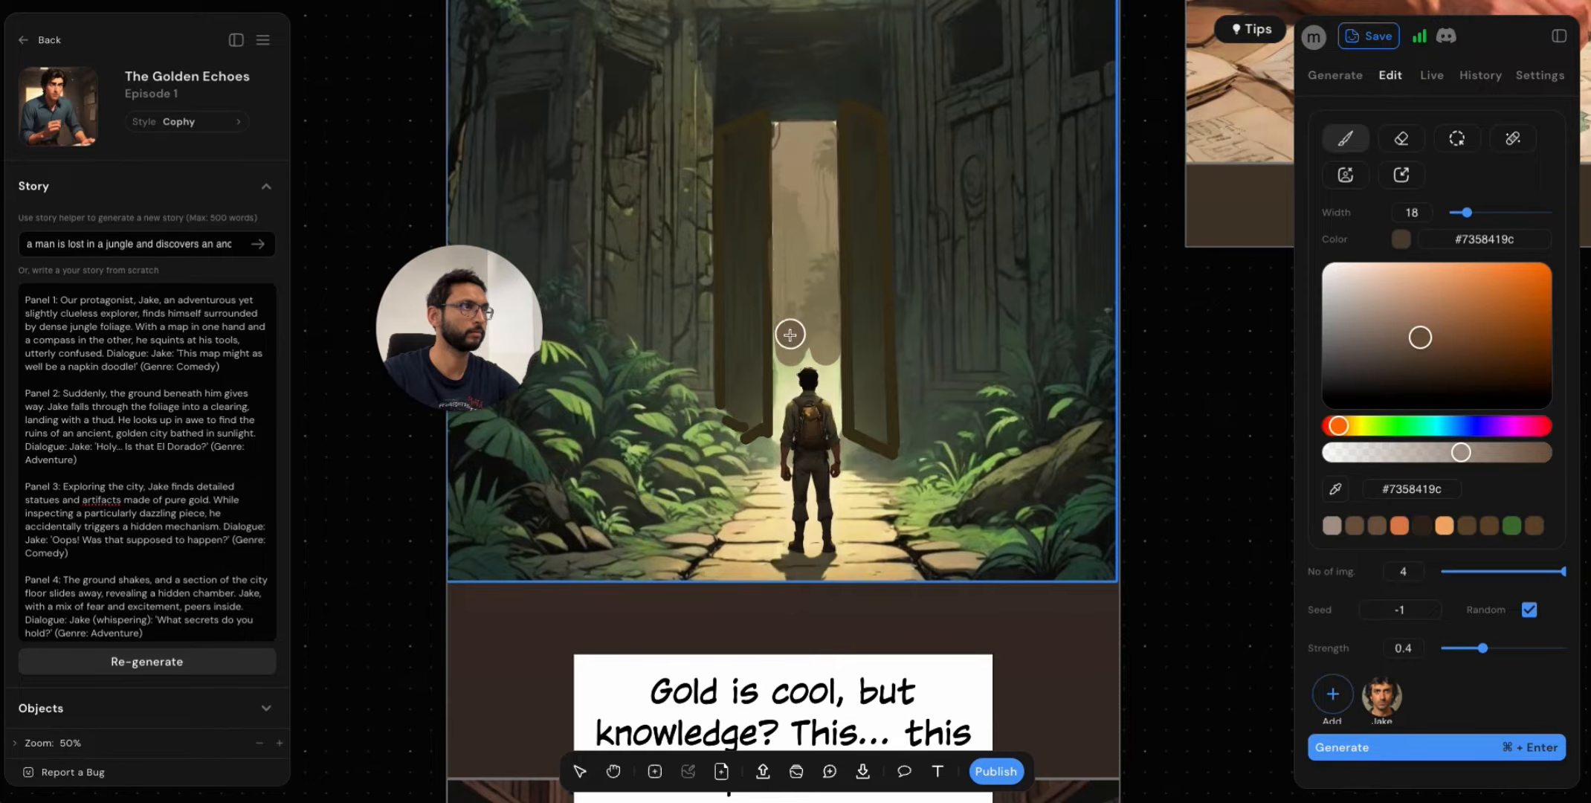
Reduce the brush width to 7 and paint the remaining bright gaps around the explorer's head and shoulders.
{"action": "key", "text": "bracketleft"}
{"action": "key", "text": "bracketleft"}
{"action": "key", "text": "bracketleft"}
{"action": "key", "text": "bracketleft"}
{"action": "key", "text": "bracketleft"}
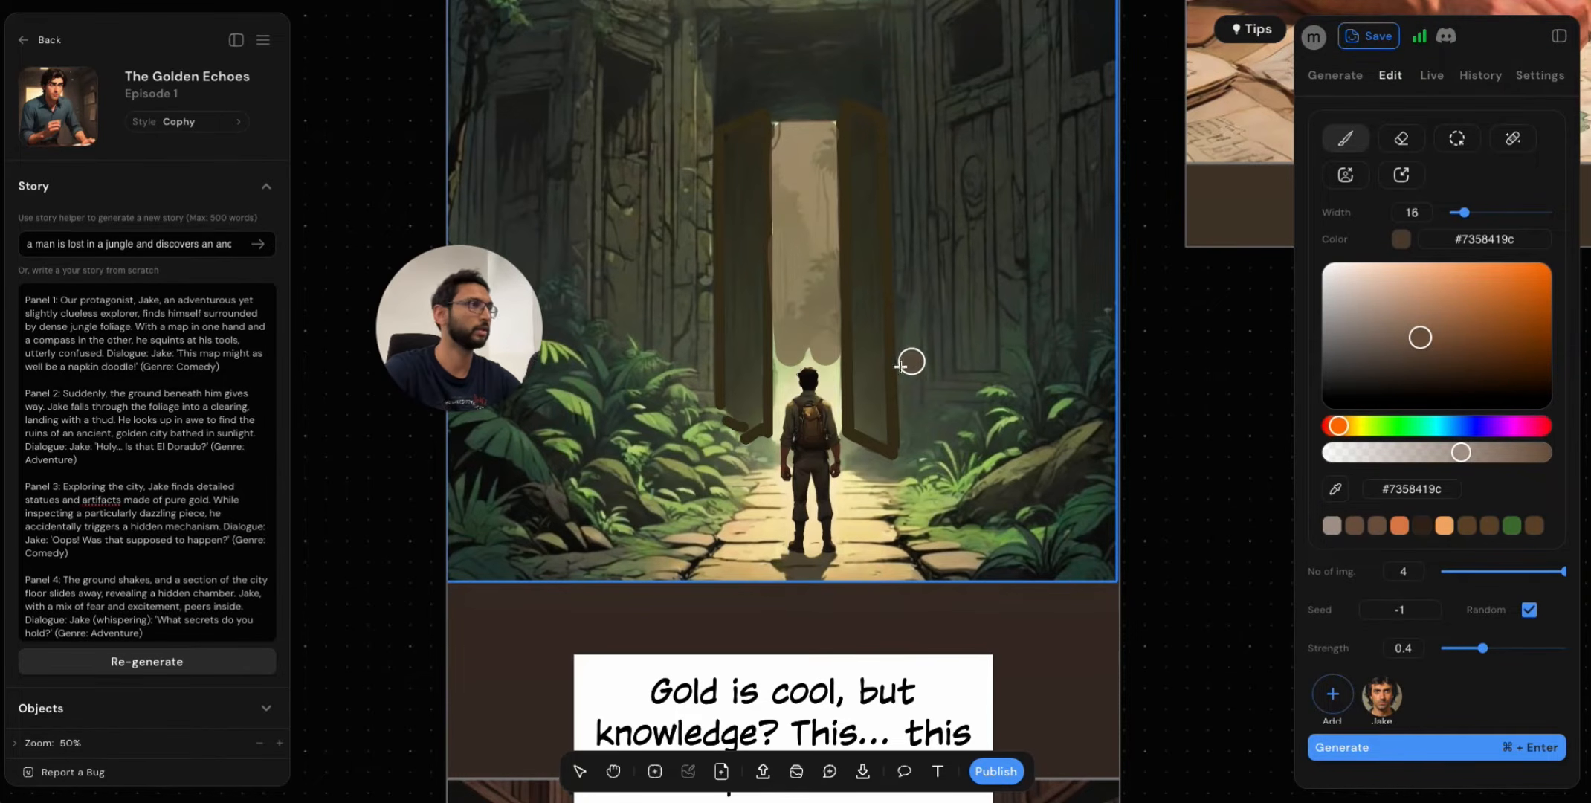
{"action": "key", "text": "bracketleft"}
{"action": "key", "text": "bracketleft"}
{"action": "key", "text": "bracketleft"}
{"action": "left_click_drag", "start_coordinate": [779, 340], "coordinate": [778, 418]}
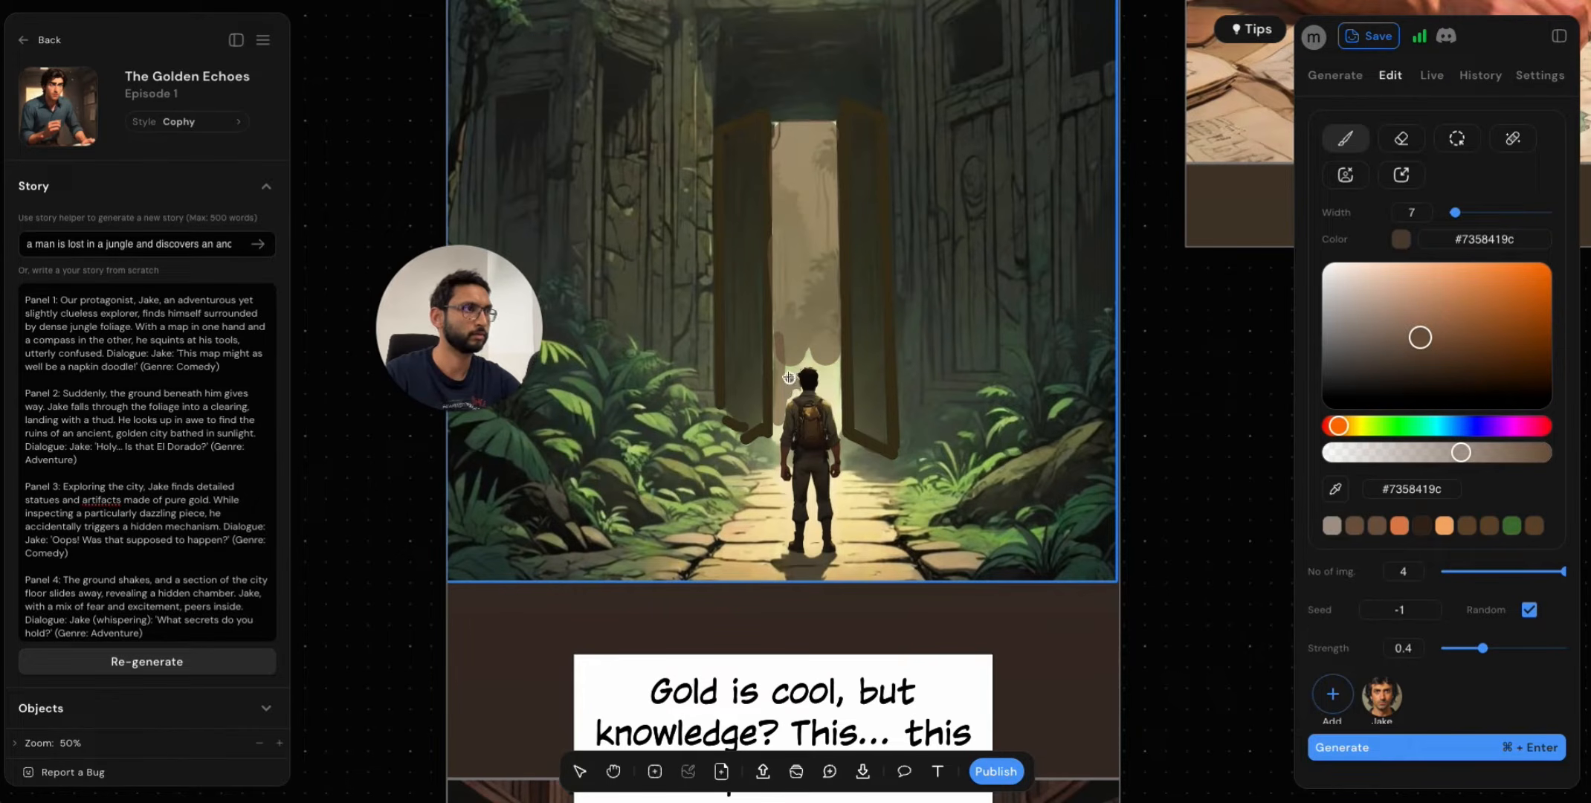
{"action": "mouse_move", "coordinate": [836, 399]}
{"action": "left_mouse_down"}
{"action": "mouse_move", "coordinate": [835, 362]}
{"action": "mouse_move", "coordinate": [834, 398]}
{"action": "left_mouse_up"}
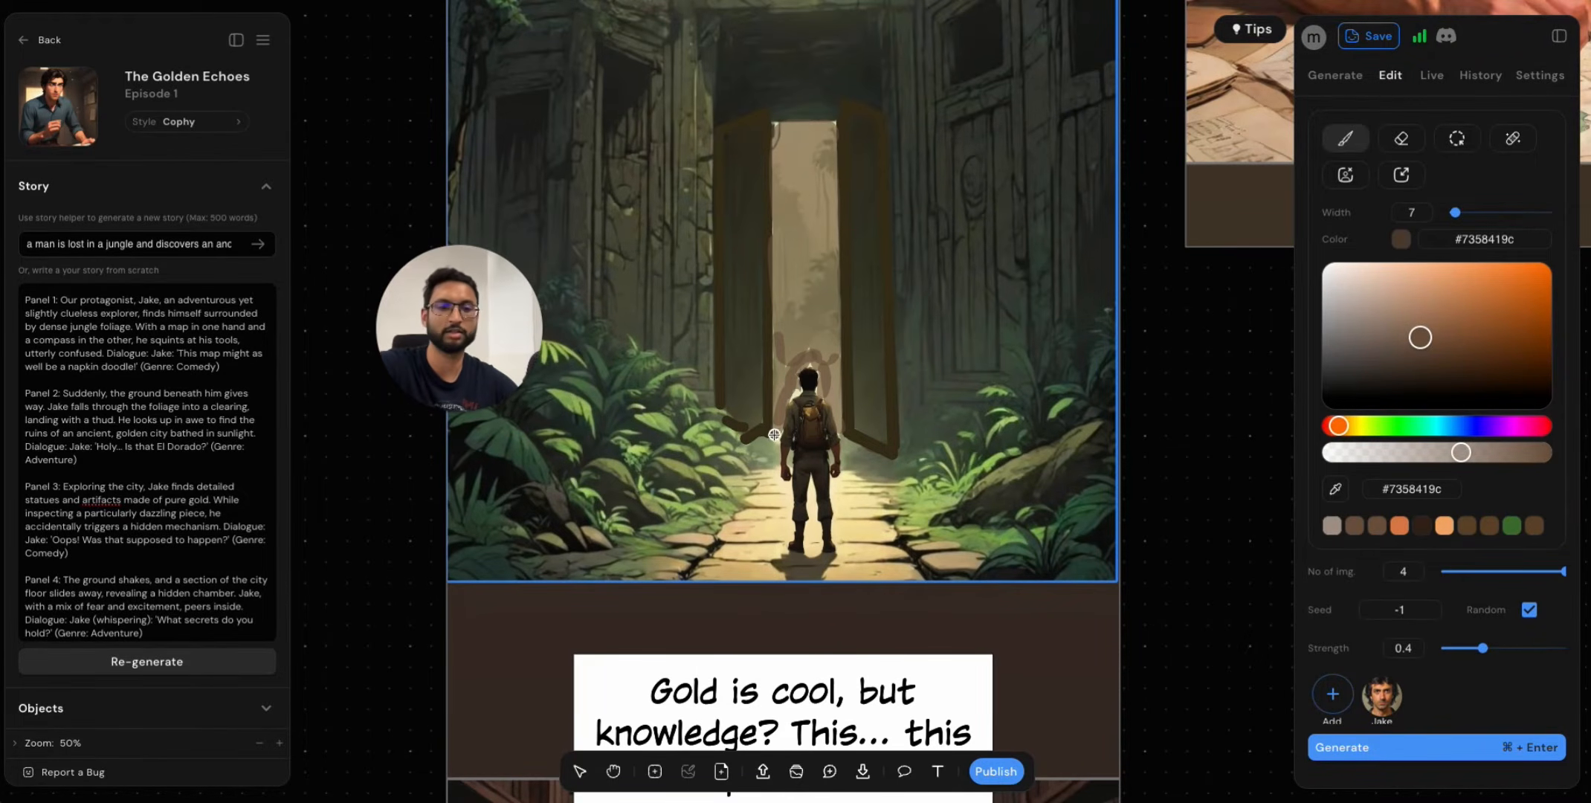
Bring up the list of keyboard shortcuts to review the available tool keys.
{"action": "key", "text": "super+k"}
{"action": "left_click_drag", "start_coordinate": [456, 368], "coordinate": [129, 743]}
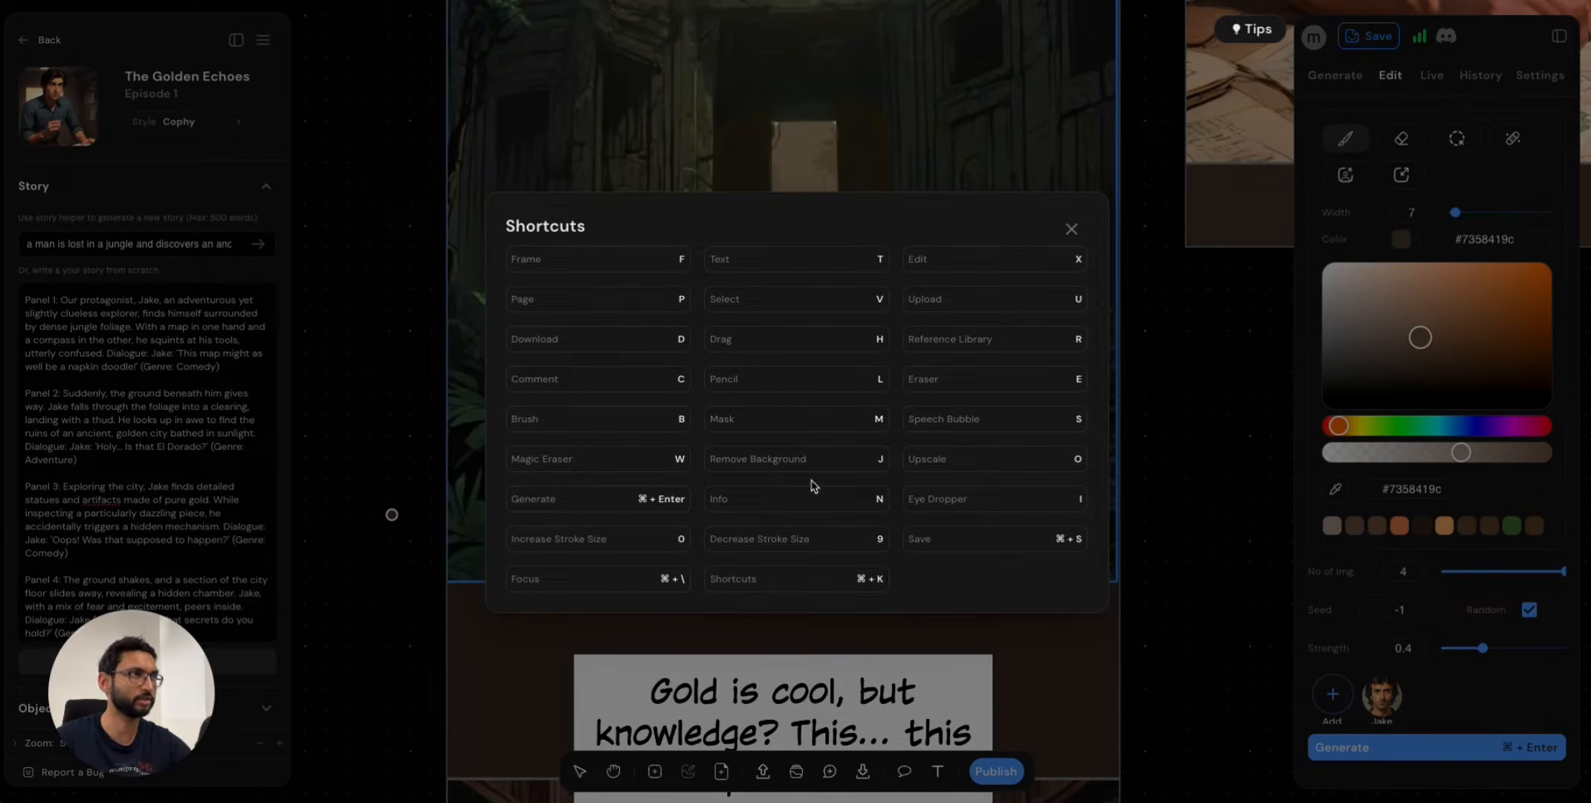
Close the shortcut list and paint over the opening between the doors with #735841ab at brush width 23.
{"action": "left_click", "coordinate": [1071, 229]}
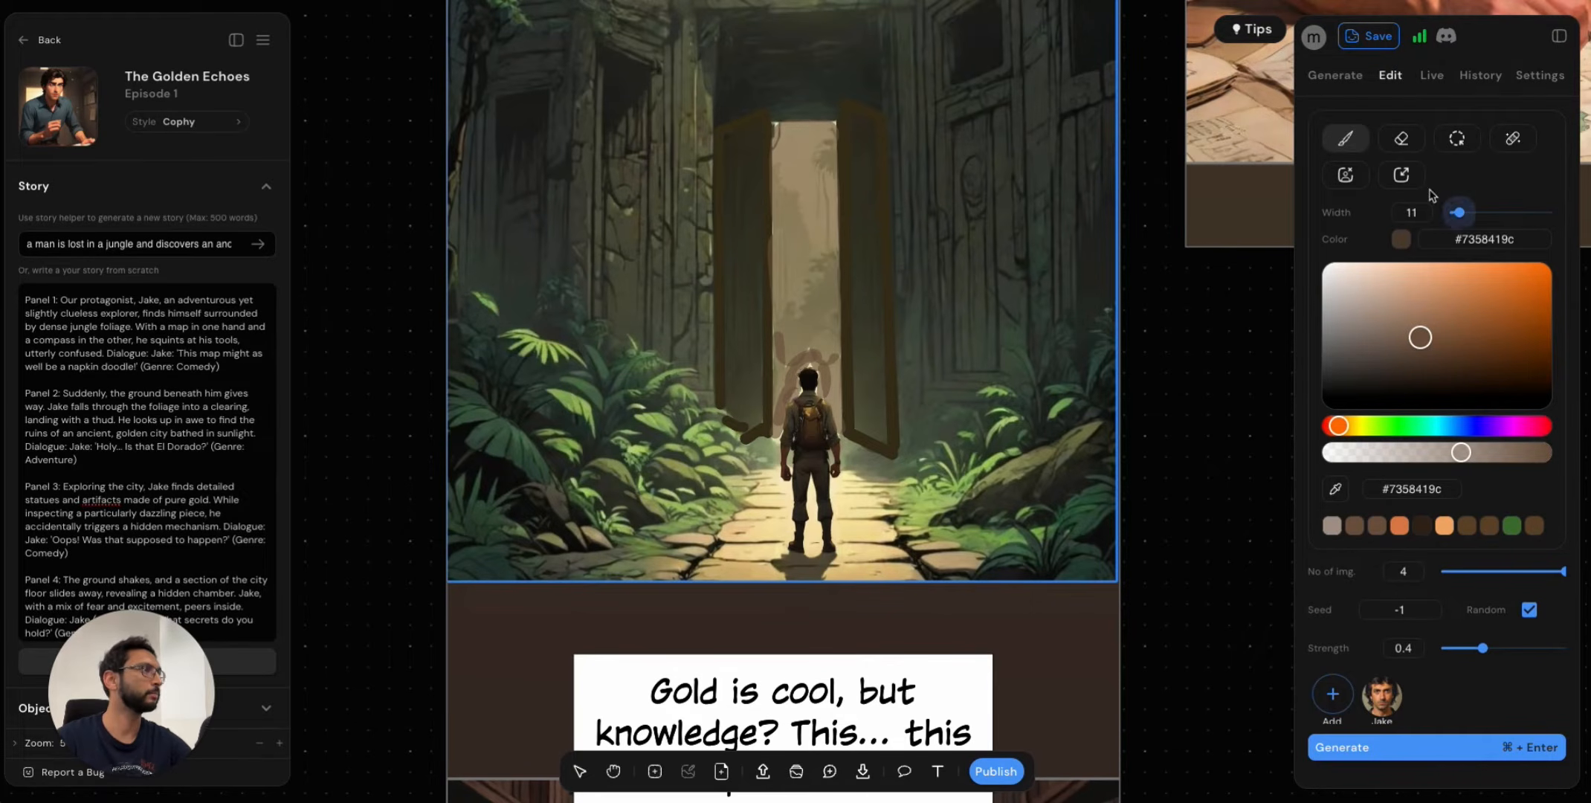
{"action": "left_click_drag", "start_coordinate": [1456, 215], "coordinate": [1463, 215]}
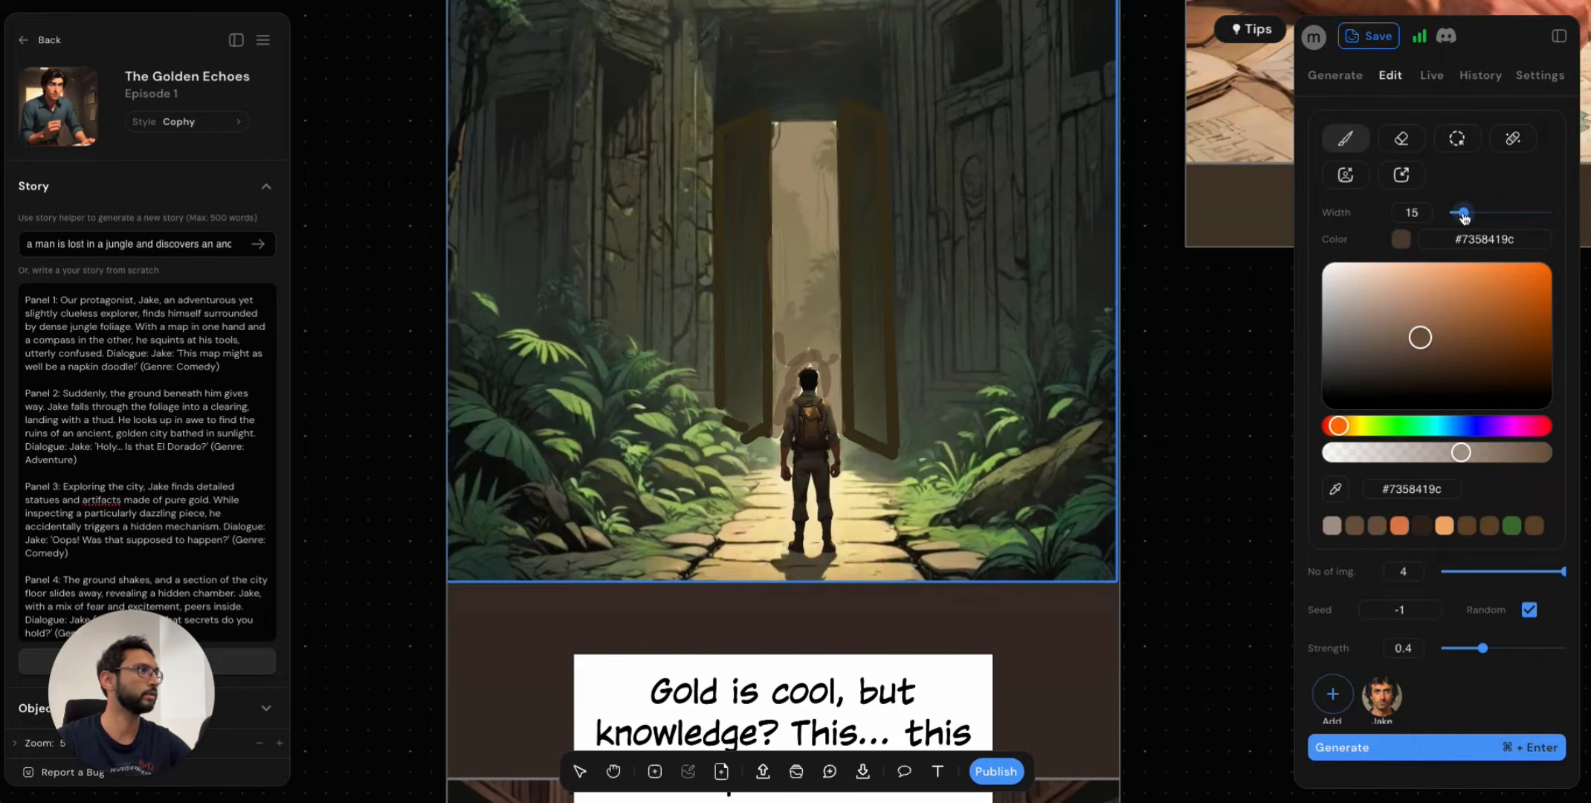
{"action": "left_click_drag", "start_coordinate": [1474, 457], "coordinate": [1477, 454]}
{"action": "left_click_drag", "start_coordinate": [1463, 213], "coordinate": [1473, 214]}
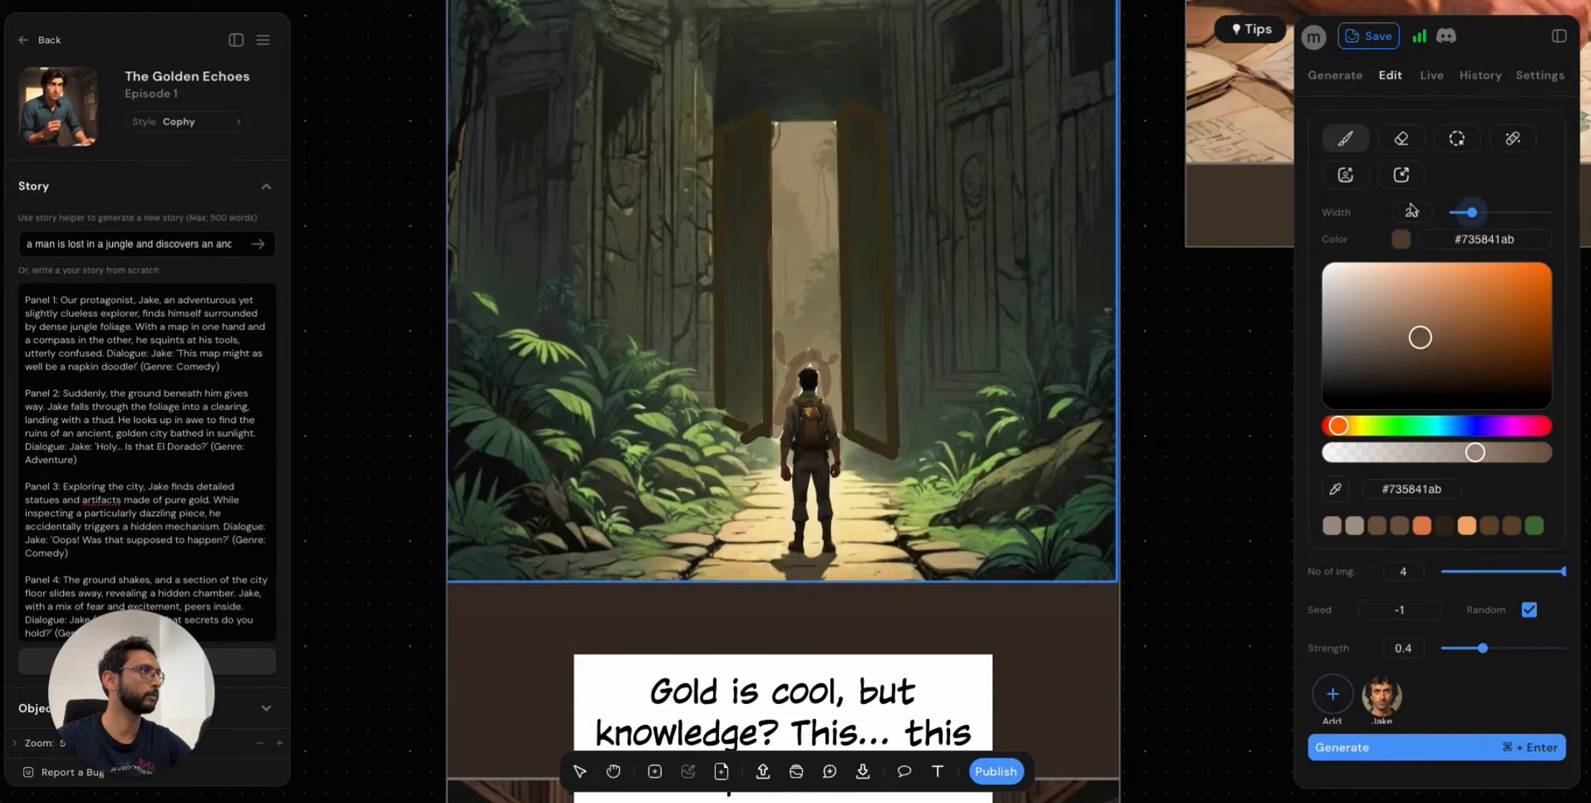
{"action": "mouse_move", "coordinate": [820, 184]}
{"action": "left_mouse_down"}
{"action": "mouse_move", "coordinate": [793, 323]}
{"action": "mouse_move", "coordinate": [789, 181]}
{"action": "mouse_move", "coordinate": [797, 305]}
{"action": "mouse_move", "coordinate": [821, 211]}
{"action": "mouse_move", "coordinate": [819, 258]}
{"action": "mouse_move", "coordinate": [803, 150]}
{"action": "mouse_move", "coordinate": [786, 151]}
{"action": "mouse_move", "coordinate": [812, 323]}
{"action": "mouse_move", "coordinate": [797, 313]}
{"action": "mouse_move", "coordinate": [791, 344]}
{"action": "mouse_move", "coordinate": [829, 338]}
{"action": "left_mouse_up"}
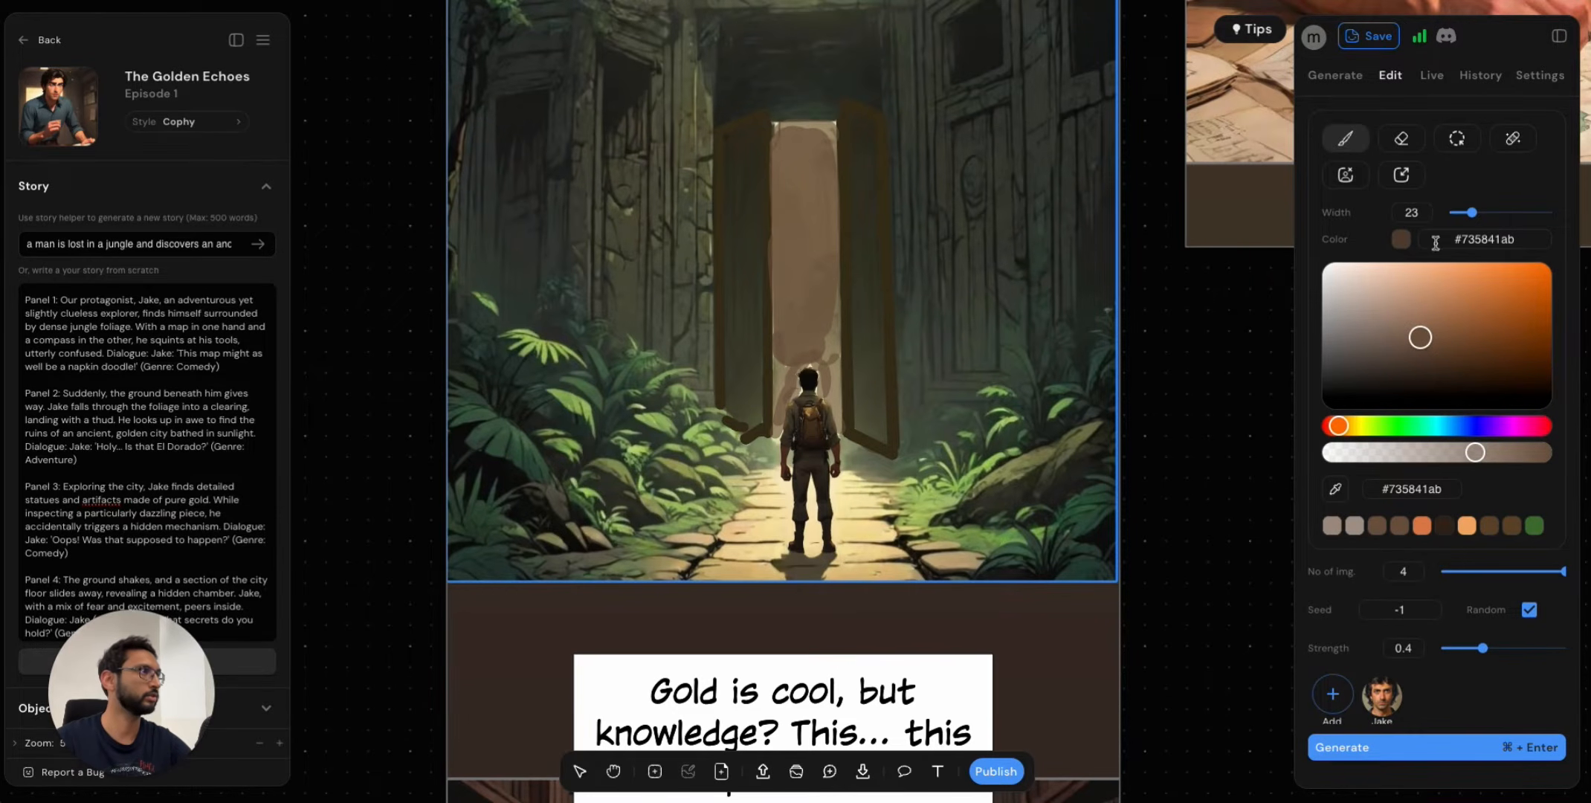
Reduce the brush width to 5, then 1, raise the opacity to fully opaque #735841, and sketch thin detail lines inside the door opening.
{"action": "left_click_drag", "start_coordinate": [1460, 213], "coordinate": [1451, 213]}
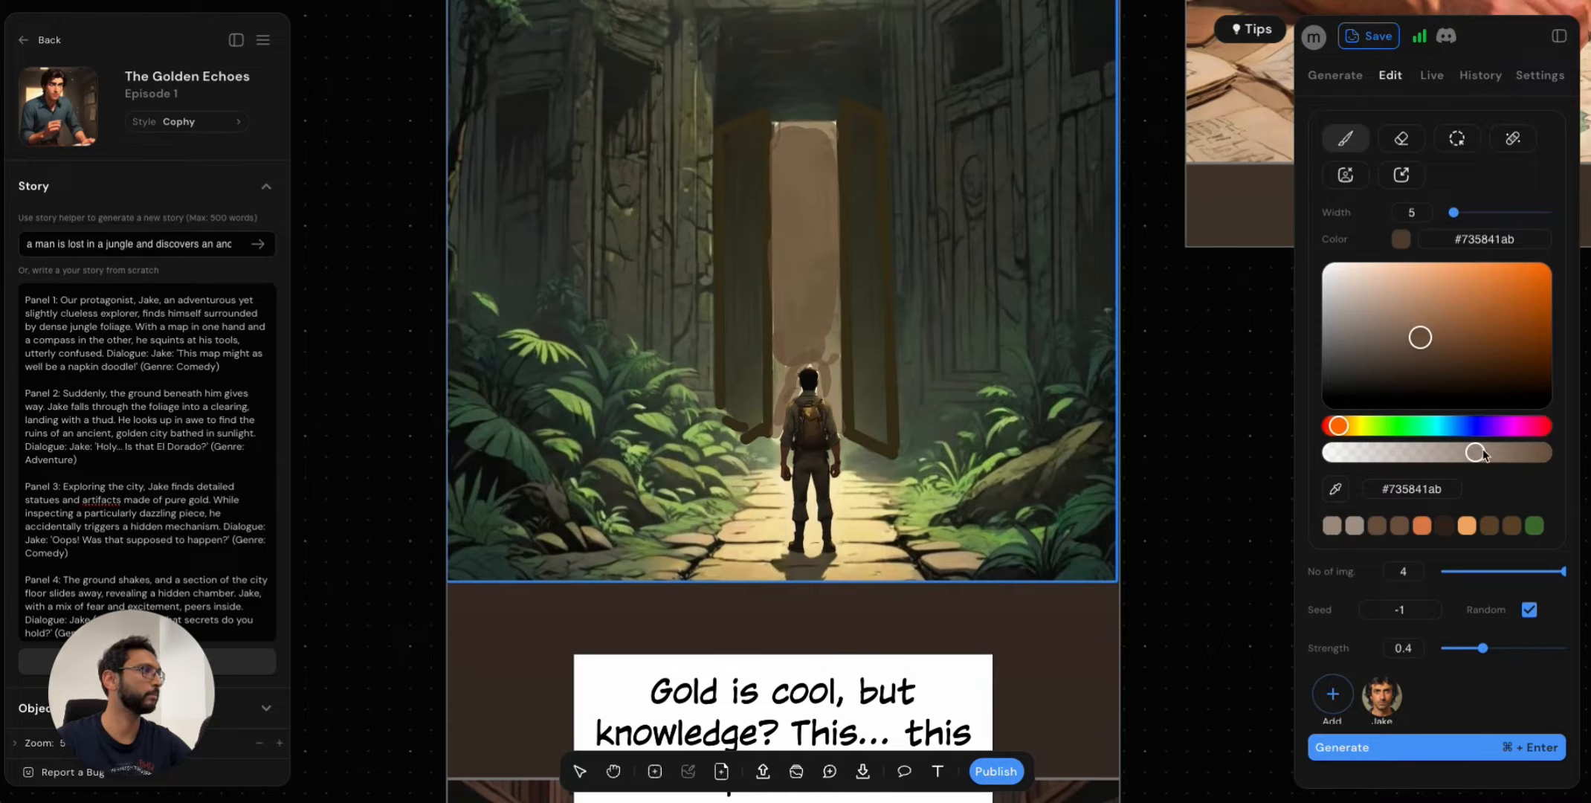
{"action": "left_click_drag", "start_coordinate": [1482, 451], "coordinate": [1530, 452]}
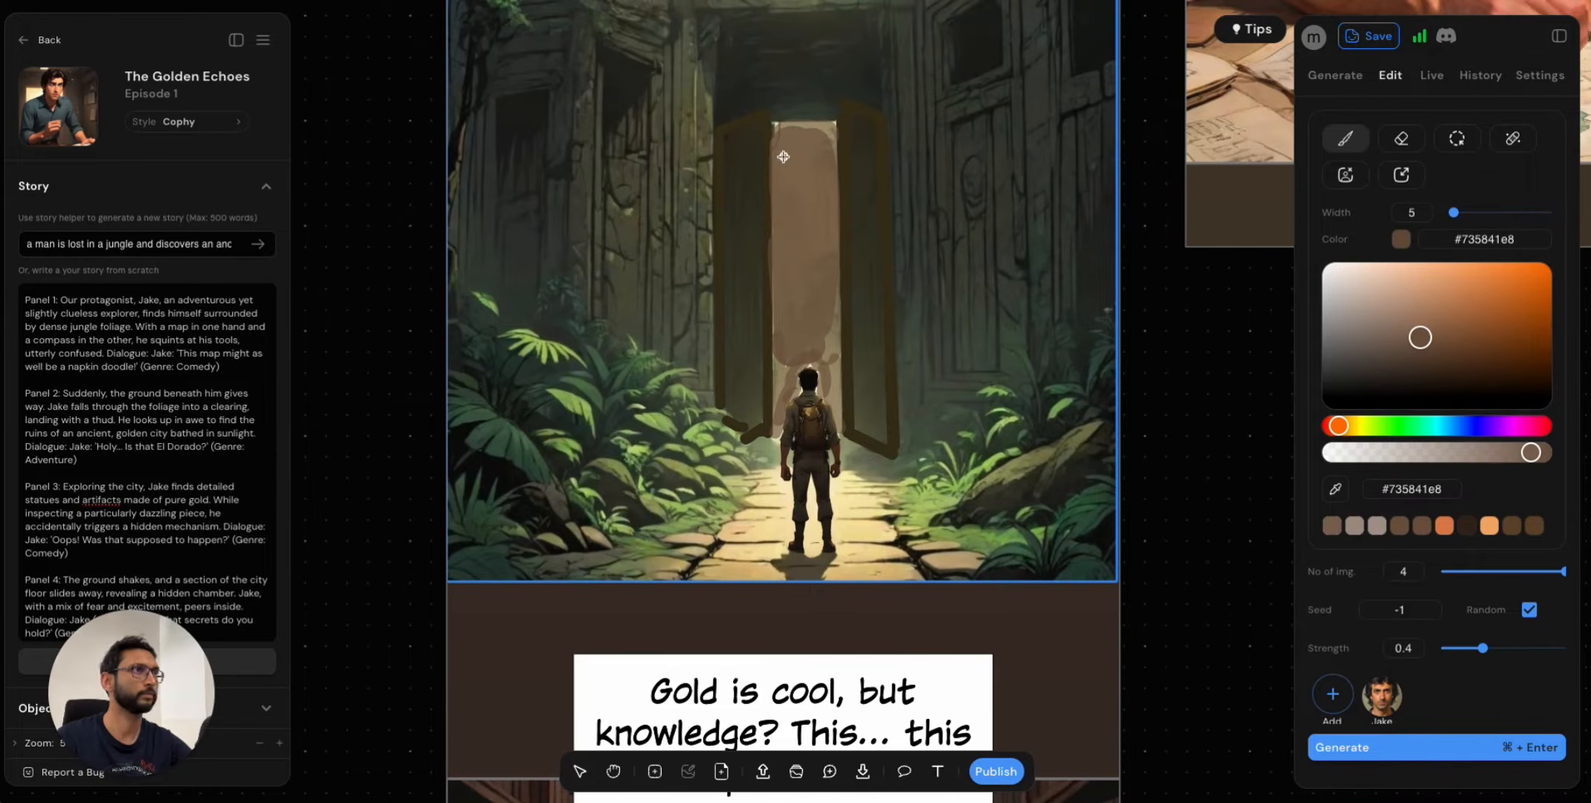
{"action": "left_click_drag", "start_coordinate": [1453, 214], "coordinate": [1450, 216]}
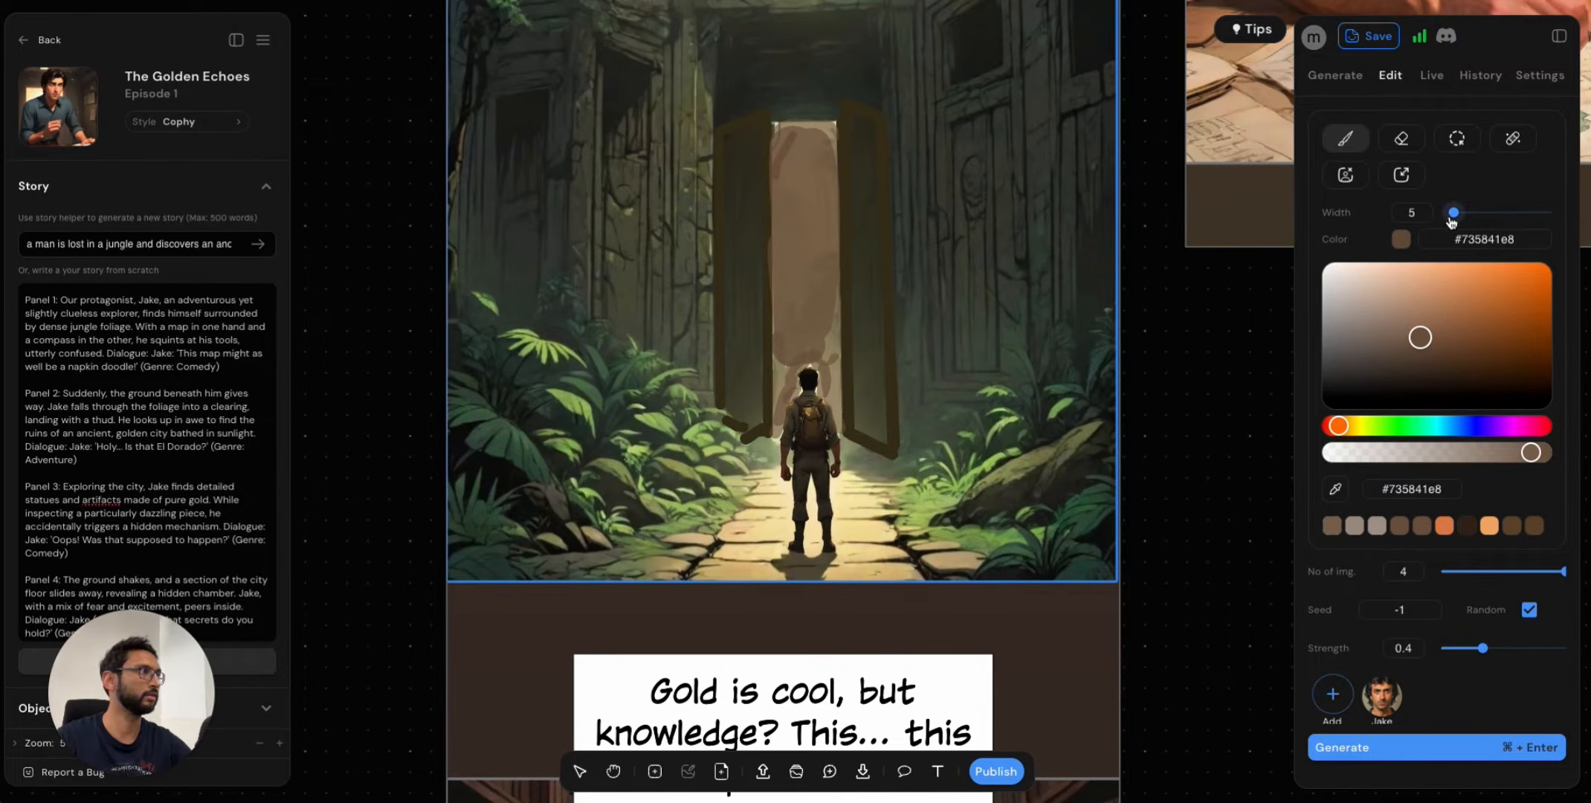
{"action": "left_click_drag", "start_coordinate": [1531, 452], "coordinate": [1553, 452]}
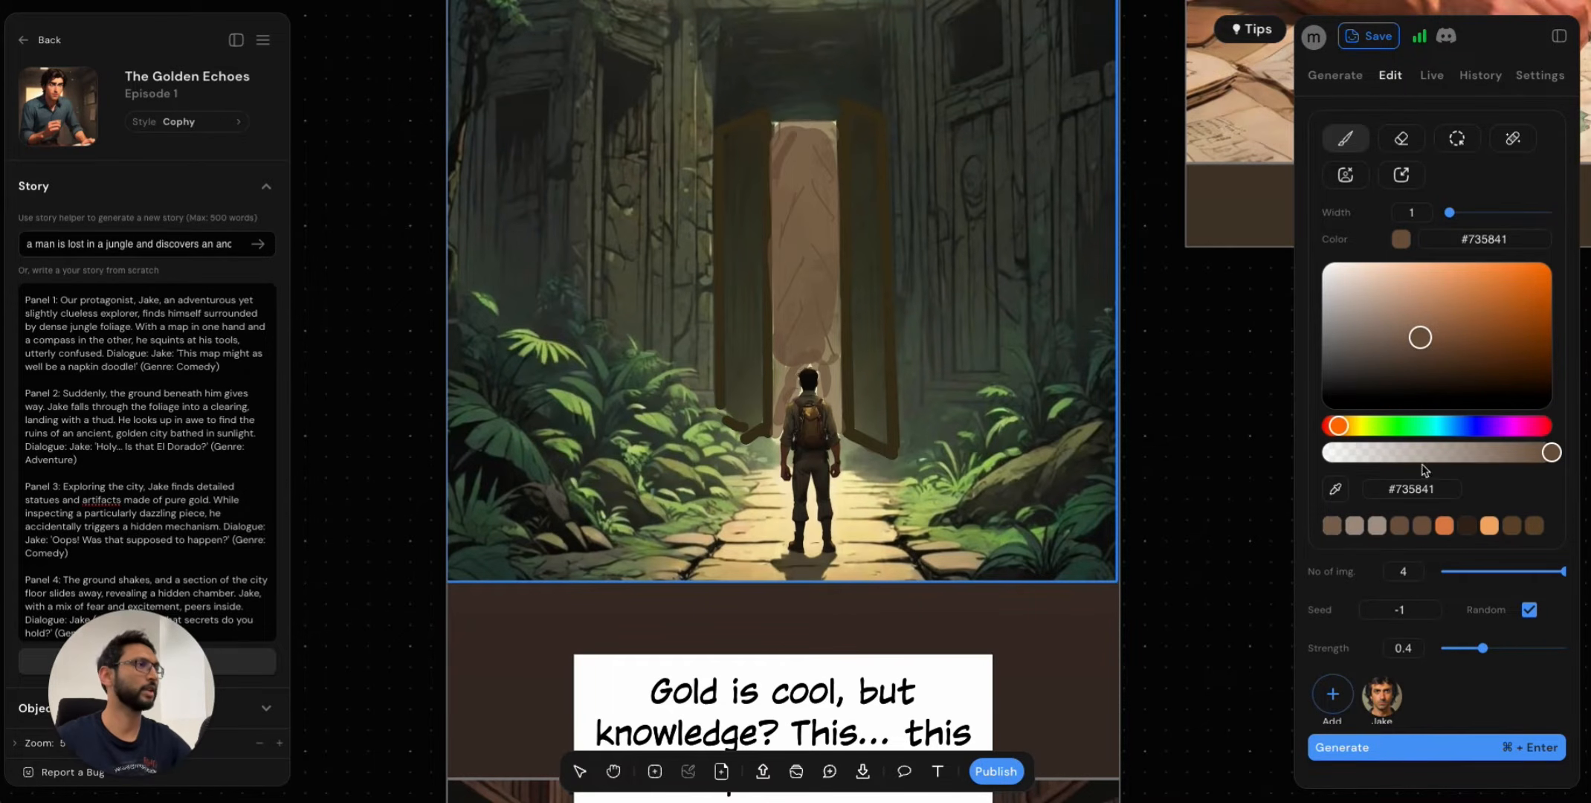
Mask the doors, the opening and the whole explorer with a mask brush width of 31.
{"action": "left_click", "coordinate": [1459, 138]}
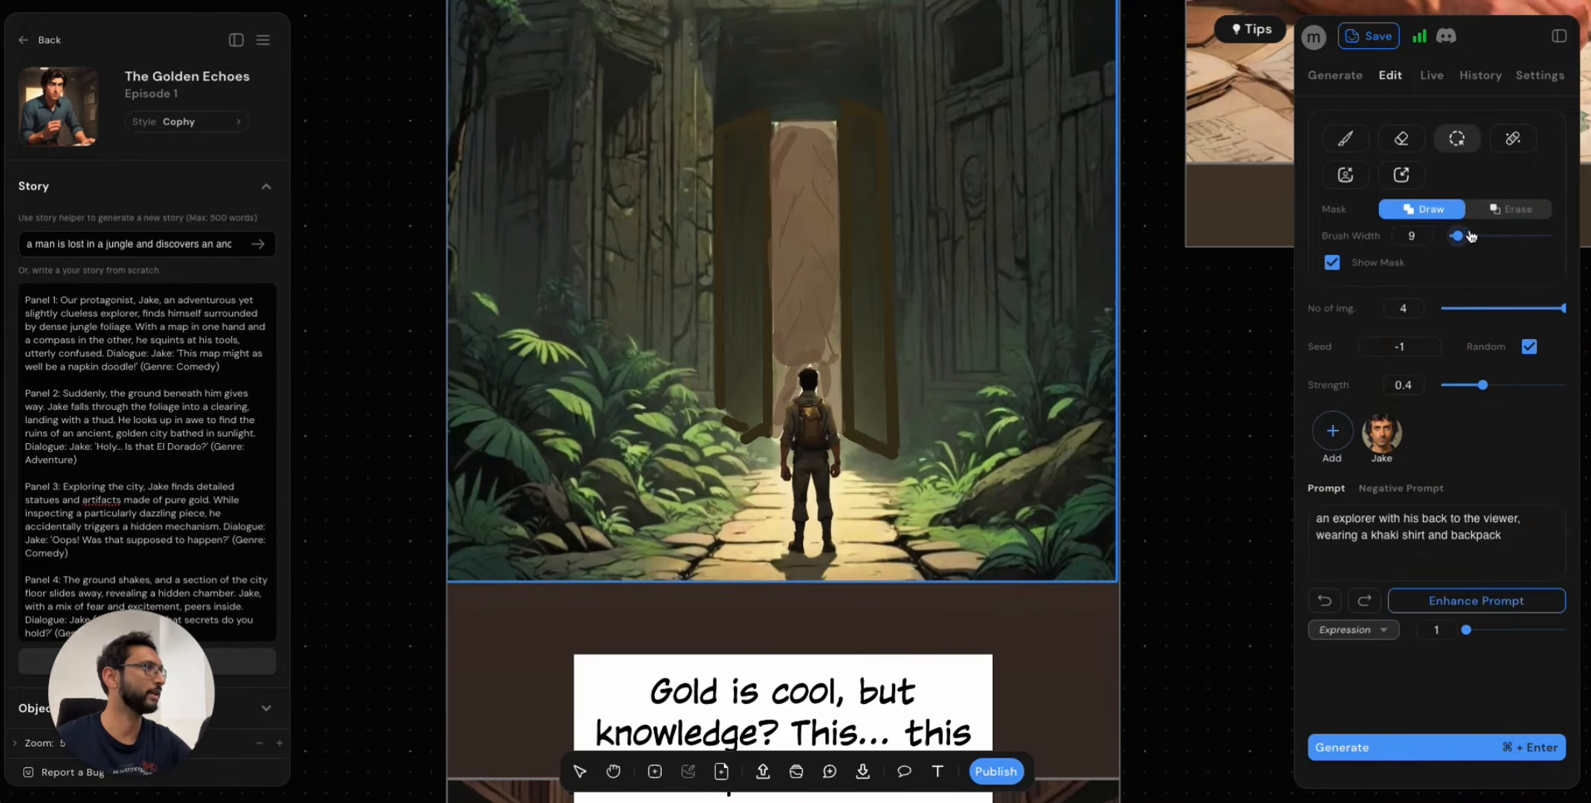
{"action": "left_click_drag", "start_coordinate": [1495, 236], "coordinate": [1480, 236]}
{"action": "mouse_move", "coordinate": [863, 118]}
{"action": "left_mouse_down"}
{"action": "mouse_move", "coordinate": [745, 132]}
{"action": "mouse_move", "coordinate": [731, 355]}
{"action": "mouse_move", "coordinate": [745, 405]}
{"action": "mouse_move", "coordinate": [769, 377]}
{"action": "mouse_move", "coordinate": [808, 521]}
{"action": "mouse_move", "coordinate": [831, 445]}
{"action": "mouse_move", "coordinate": [866, 443]}
{"action": "mouse_move", "coordinate": [860, 144]}
{"action": "mouse_move", "coordinate": [800, 244]}
{"action": "mouse_move", "coordinate": [803, 385]}
{"action": "mouse_move", "coordinate": [787, 226]}
{"action": "mouse_move", "coordinate": [818, 423]}
{"action": "mouse_move", "coordinate": [818, 138]}
{"action": "mouse_move", "coordinate": [781, 245]}
{"action": "mouse_move", "coordinate": [781, 384]}
{"action": "left_mouse_up"}
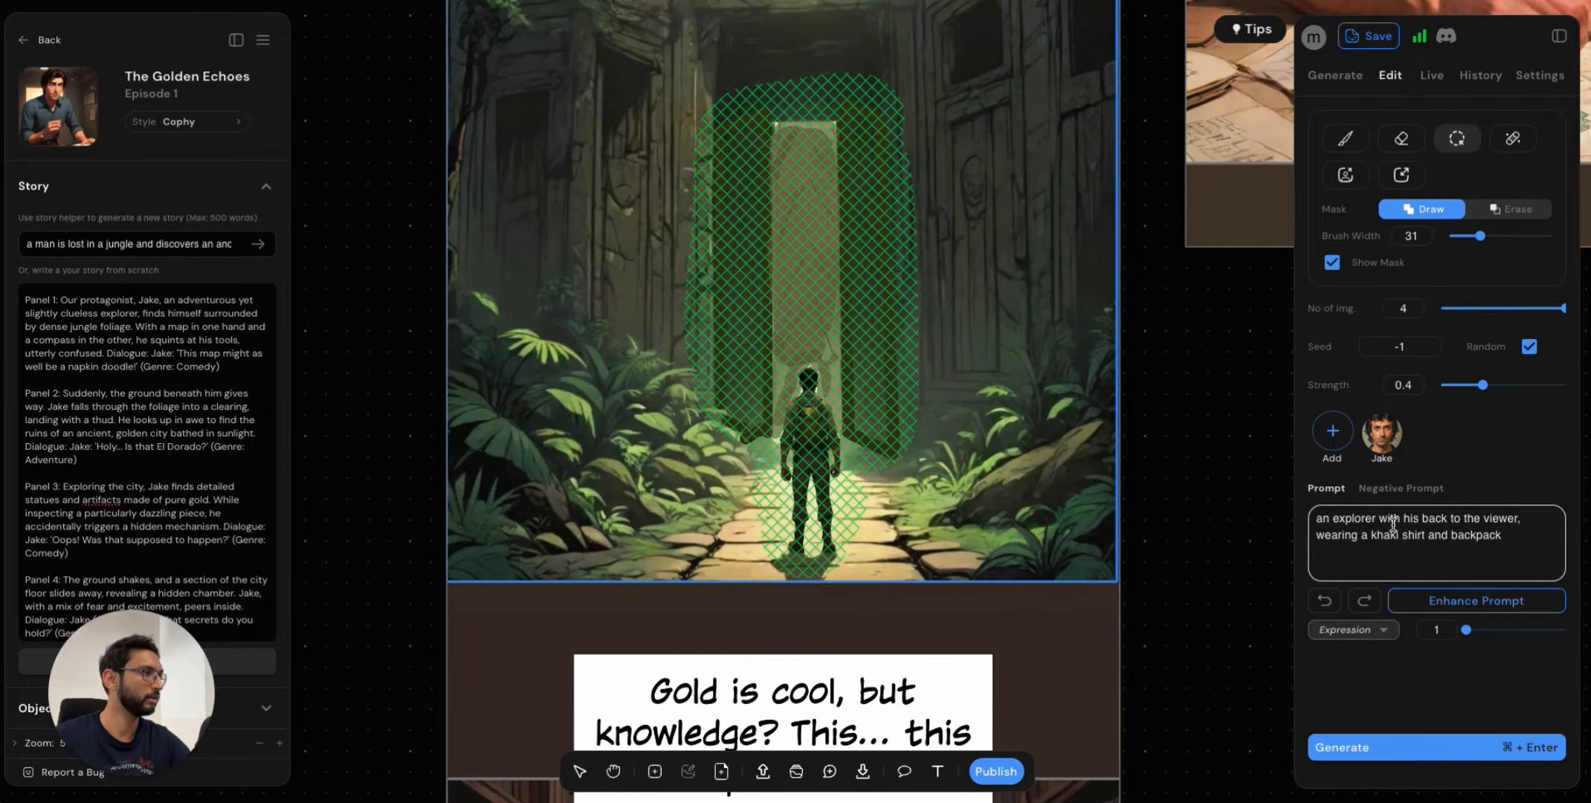
Extend the prompt with "standing in front of ancient doors to a library inside,", set strength to 0.5 and generate four images.
{"action": "left_click", "coordinate": [1525, 535]}
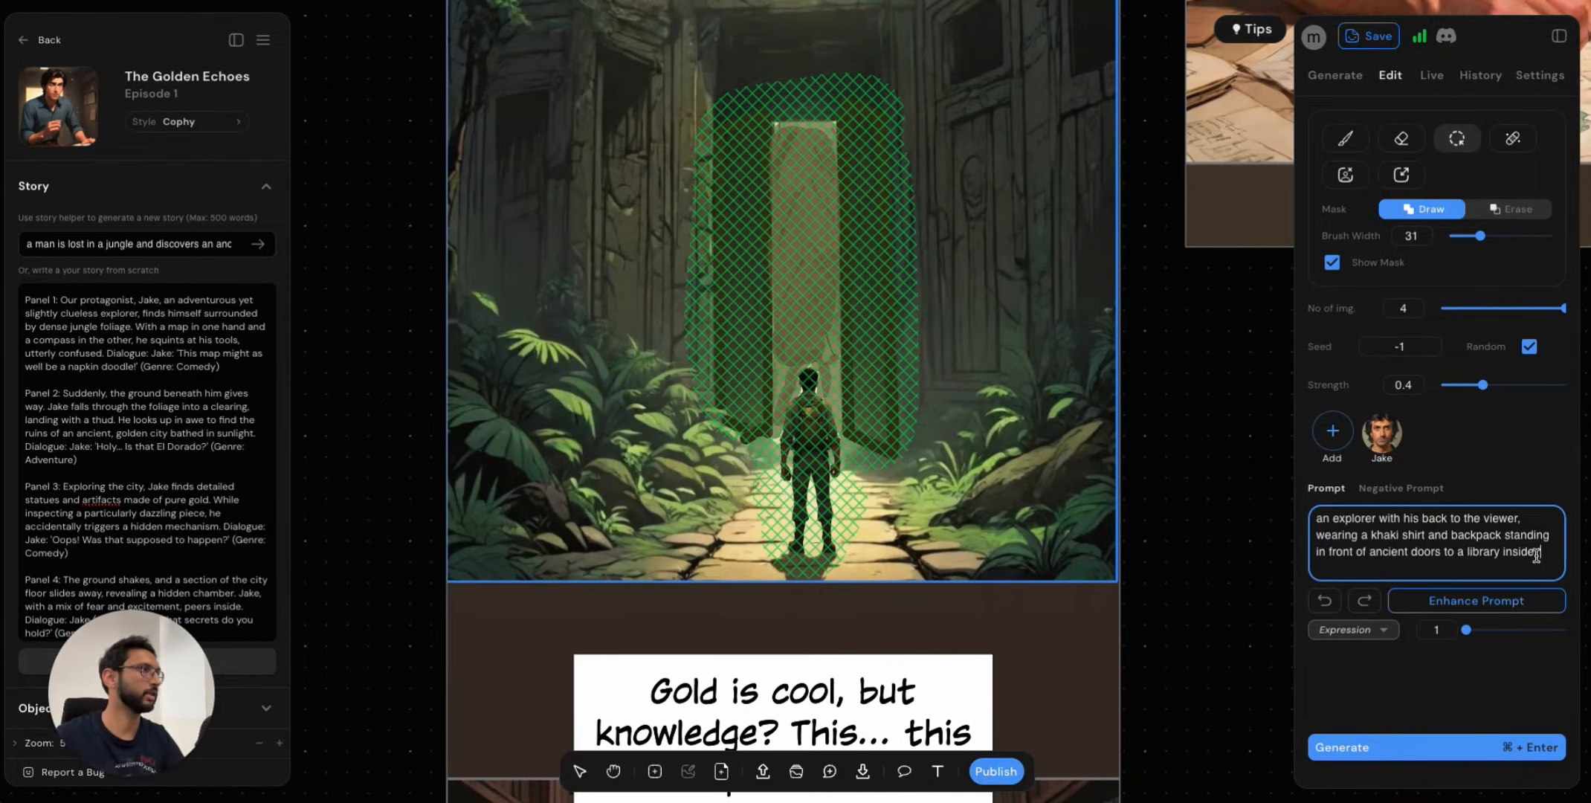
{"action": "left_click", "coordinate": [1498, 385]}
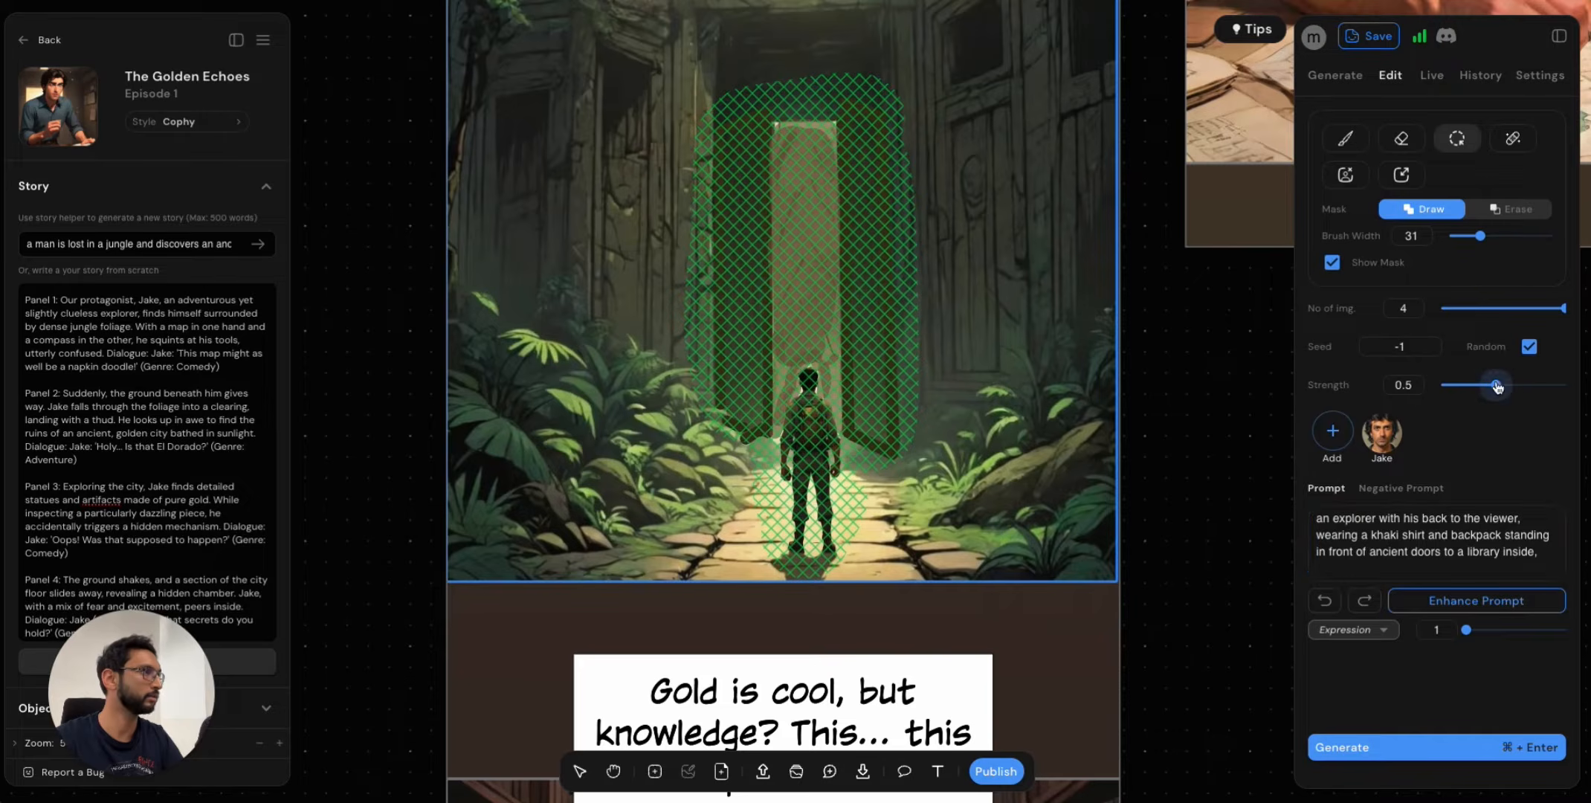
{"action": "left_click", "coordinate": [1444, 760]}
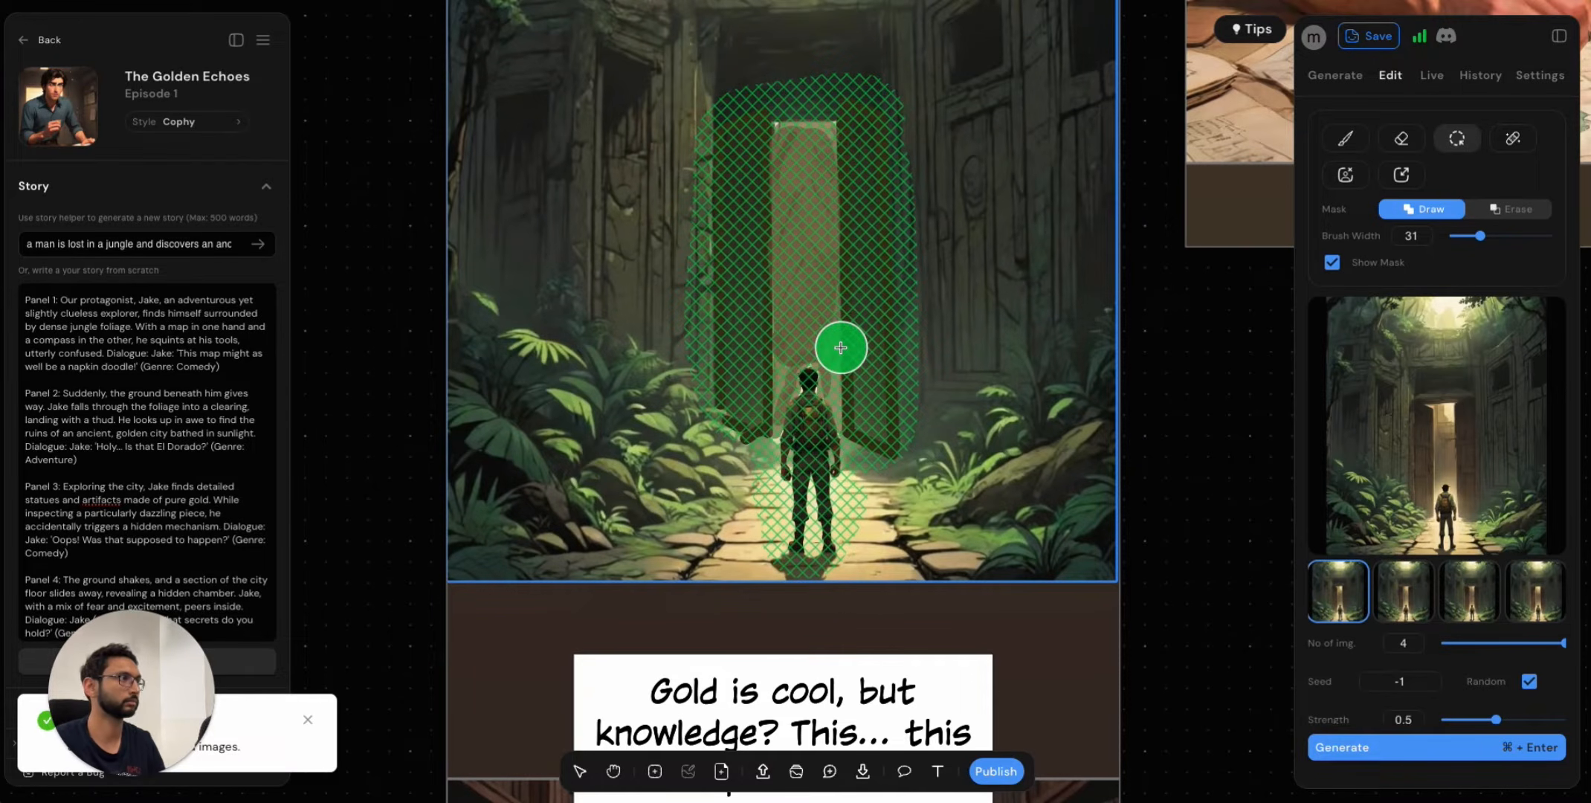
Compare the four generated door variations and apply the fourth one to the panel.
{"action": "left_click", "coordinate": [1400, 613]}
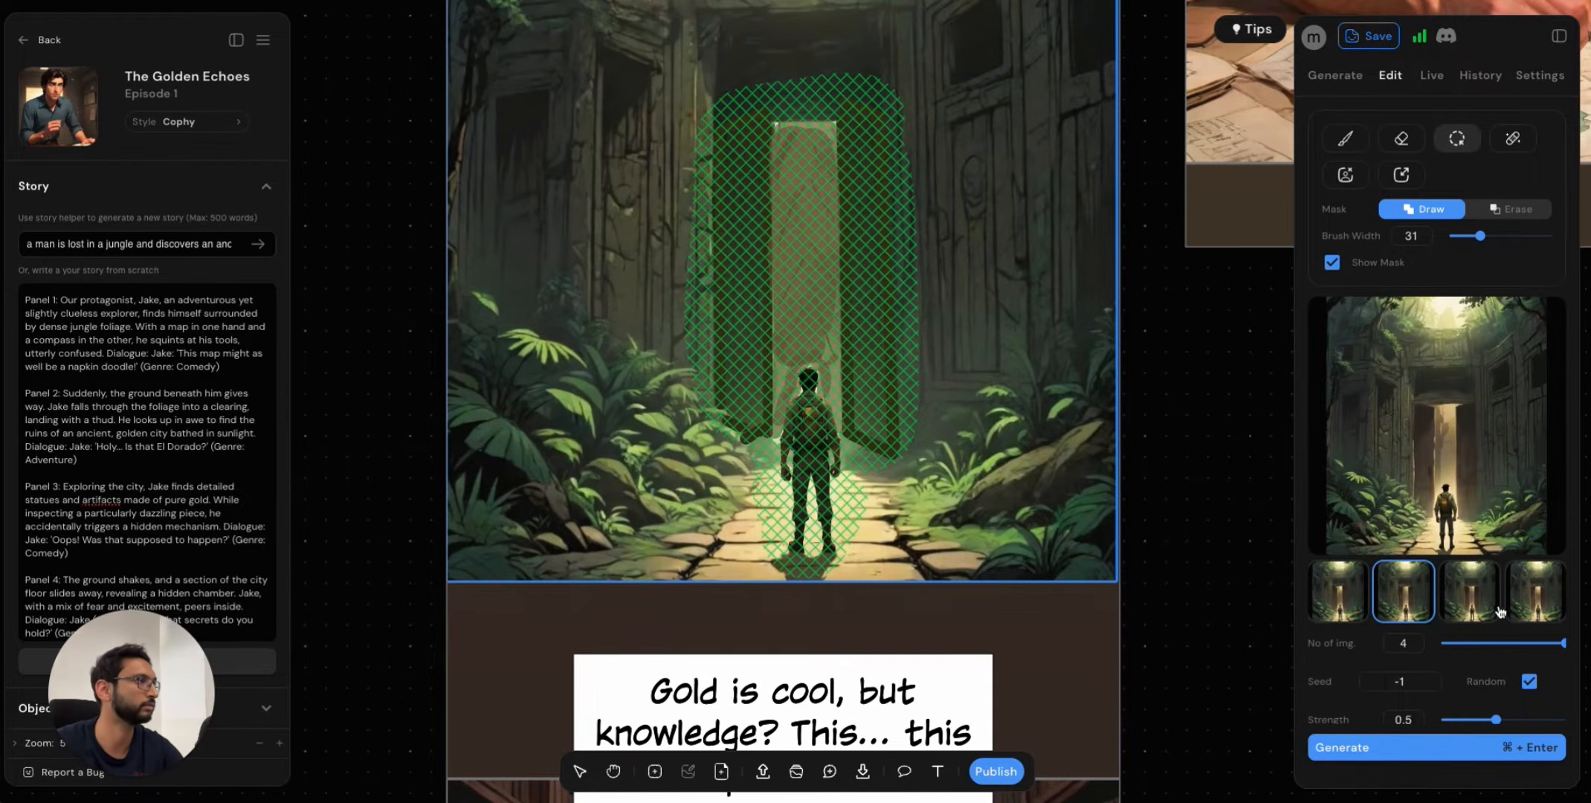
{"action": "left_click", "coordinate": [1466, 606]}
{"action": "left_click", "coordinate": [1536, 612]}
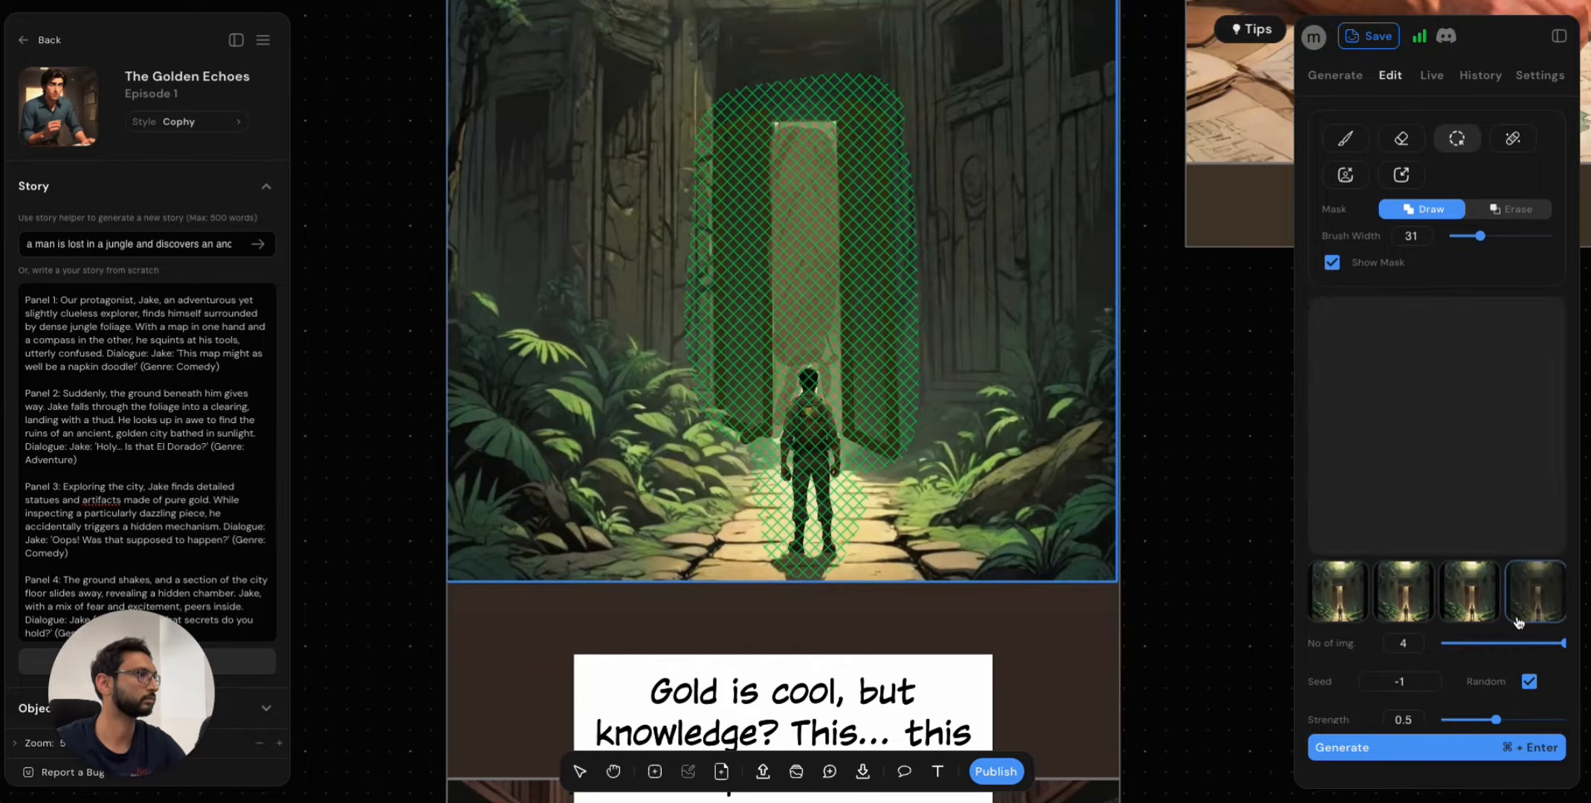
{"action": "mouse_move", "coordinate": [1456, 493]}
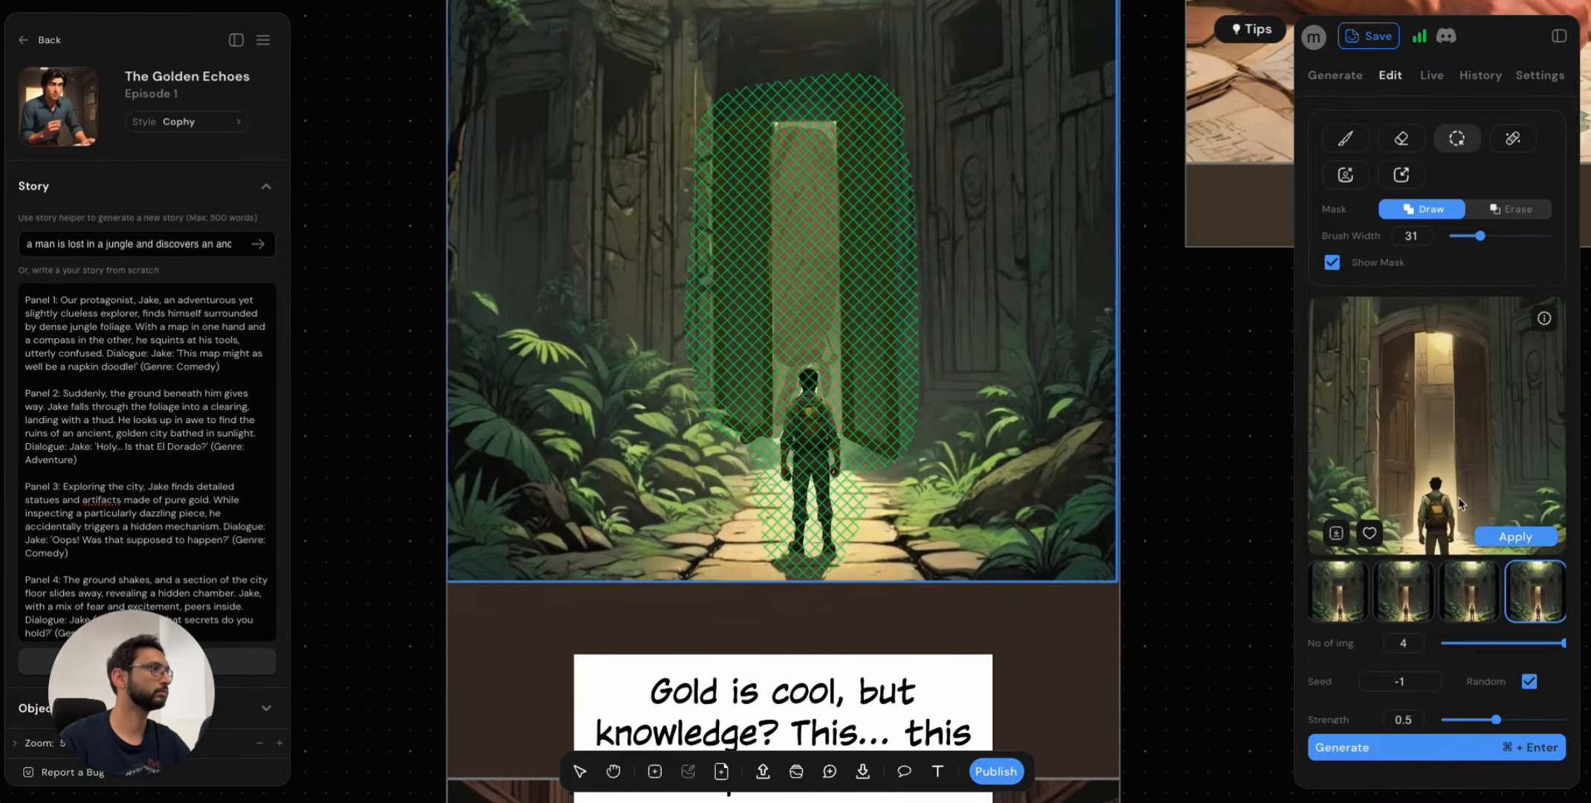
{"action": "left_click", "coordinate": [1466, 599]}
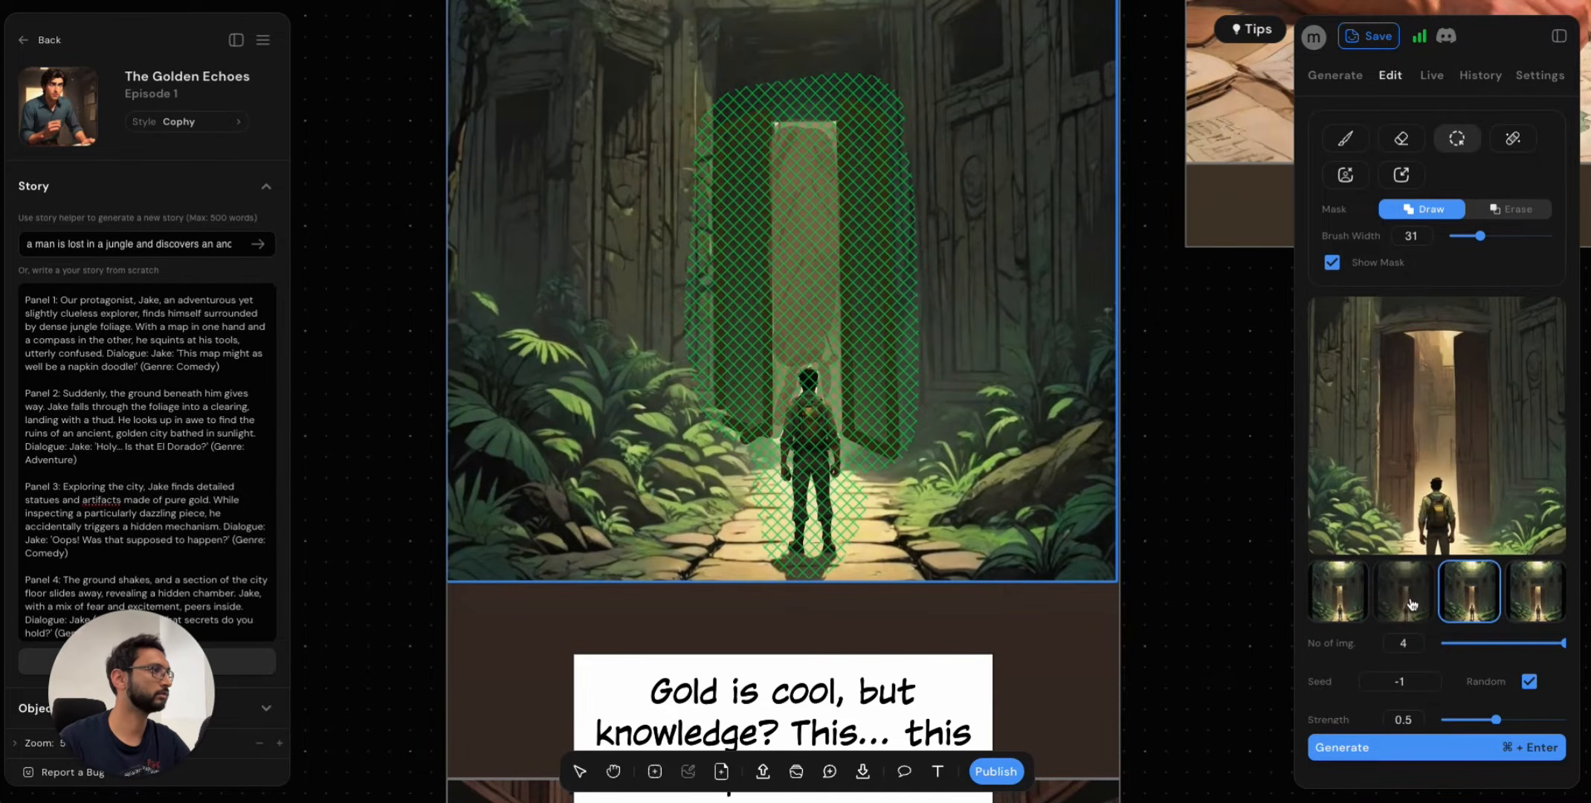
{"action": "left_click", "coordinate": [1412, 603]}
{"action": "left_click", "coordinate": [1459, 614]}
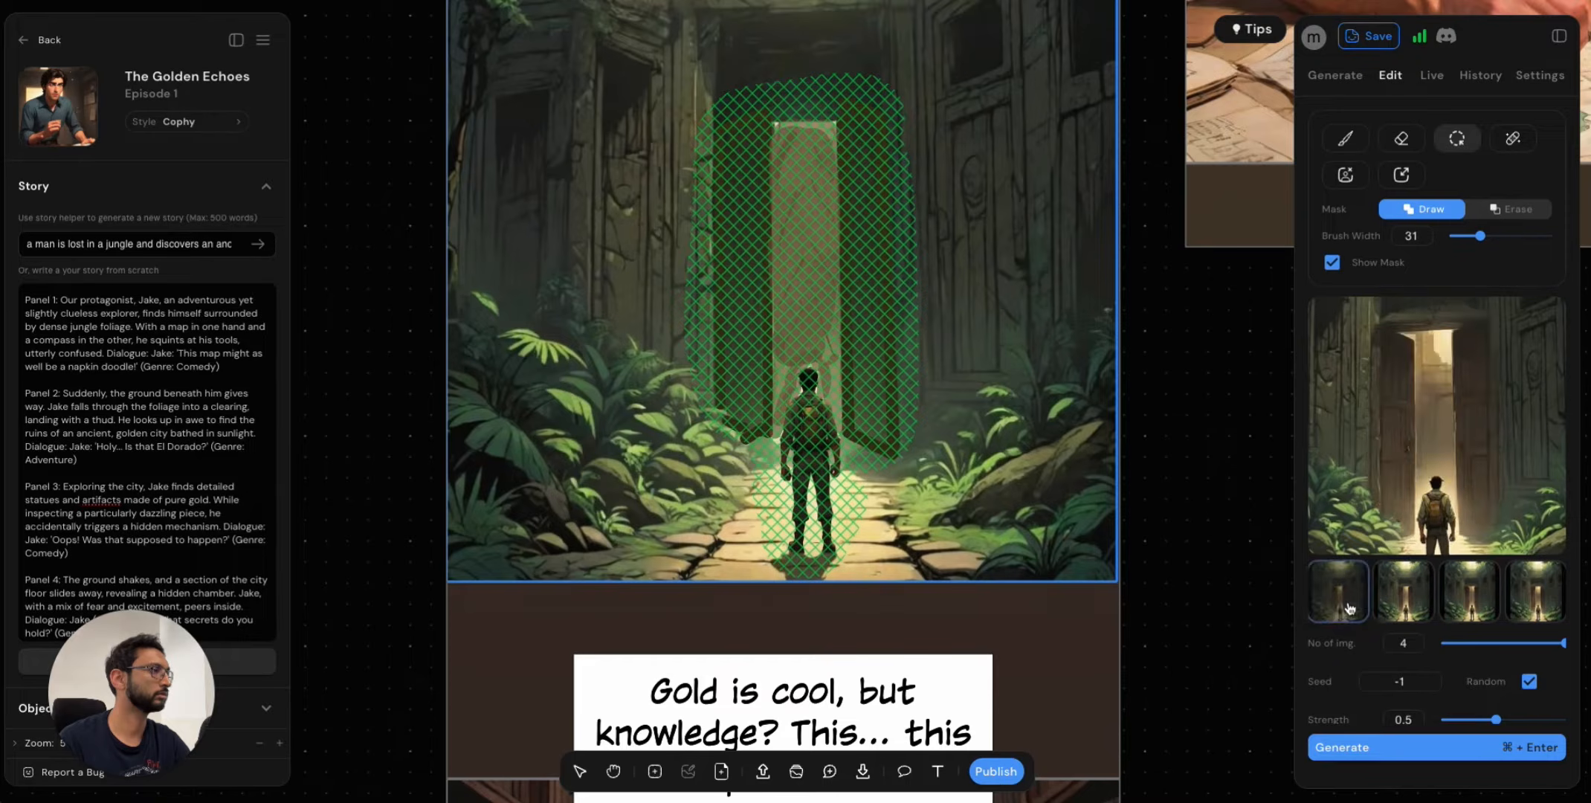
{"action": "left_click", "coordinate": [1528, 606]}
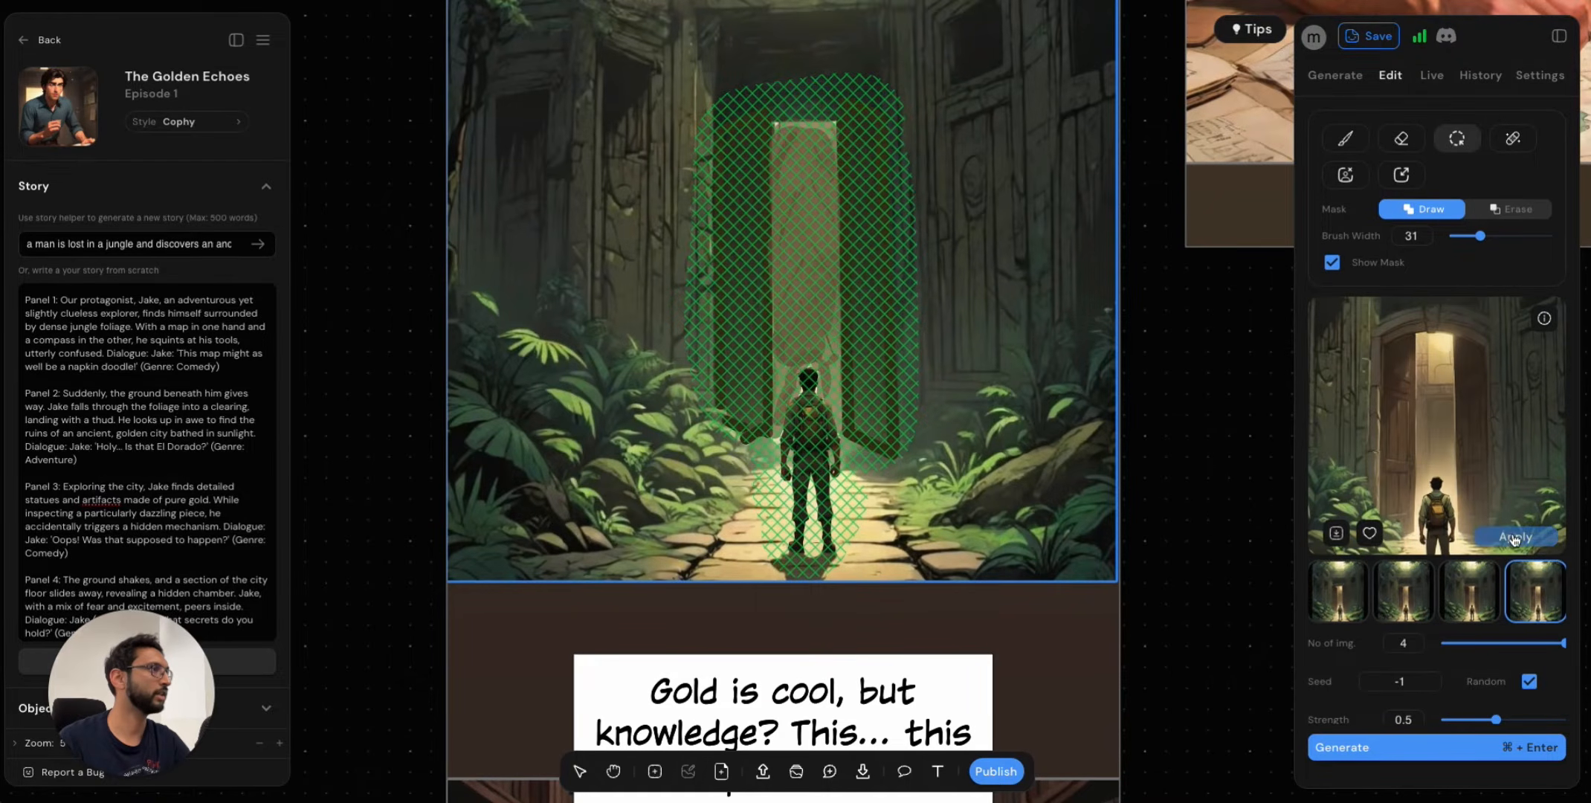
{"action": "left_click", "coordinate": [1511, 539]}
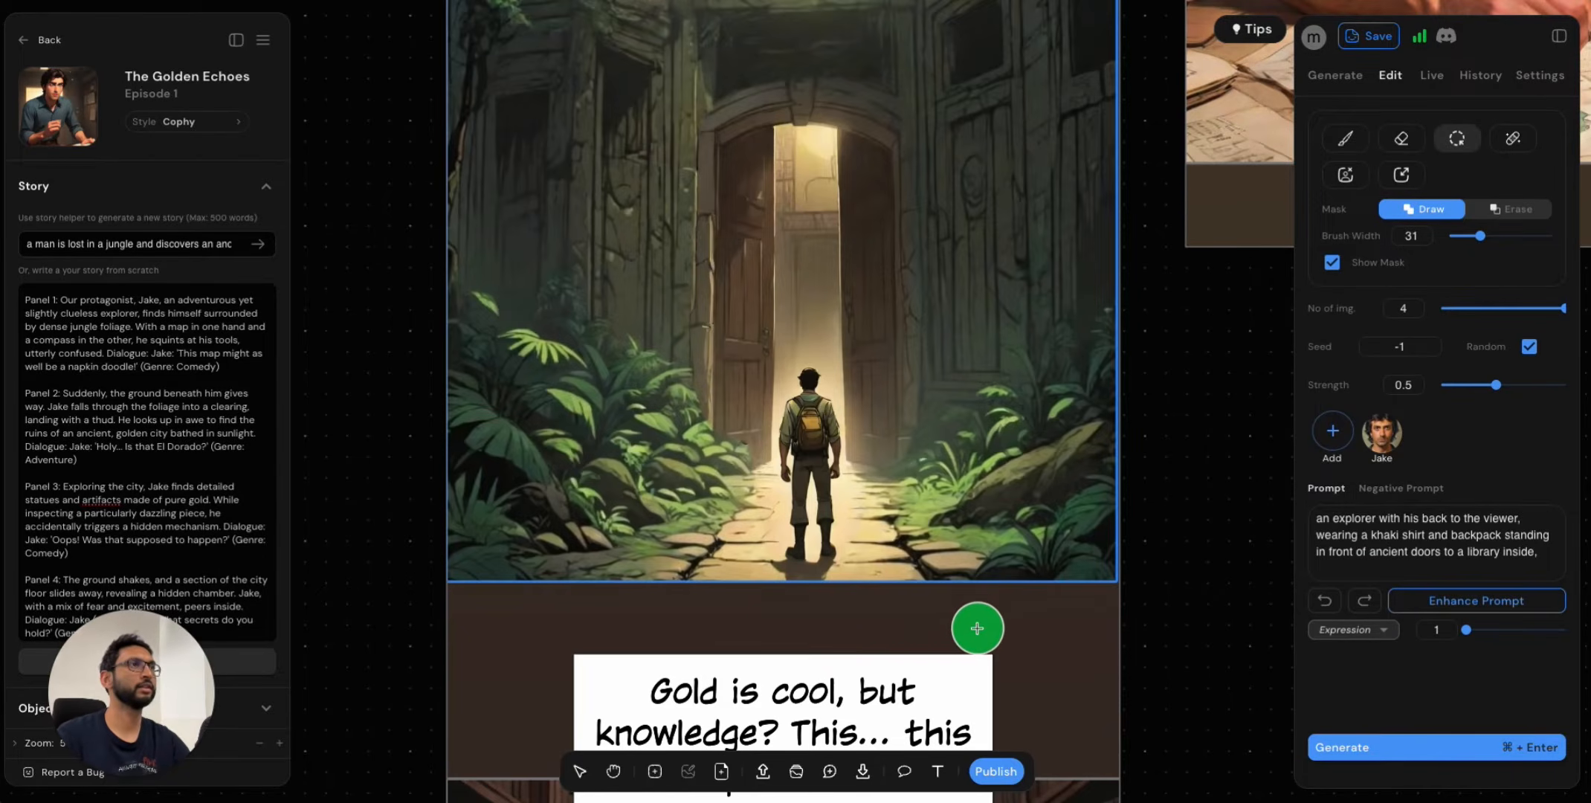
Move the "Gold is cool, but knowledge?" speech bubble up and to the left, and re-aim its tail beside the man's face.
{"action": "scroll", "coordinate": [988, 624], "scroll_direction": "down", "scroll_amount": 3}
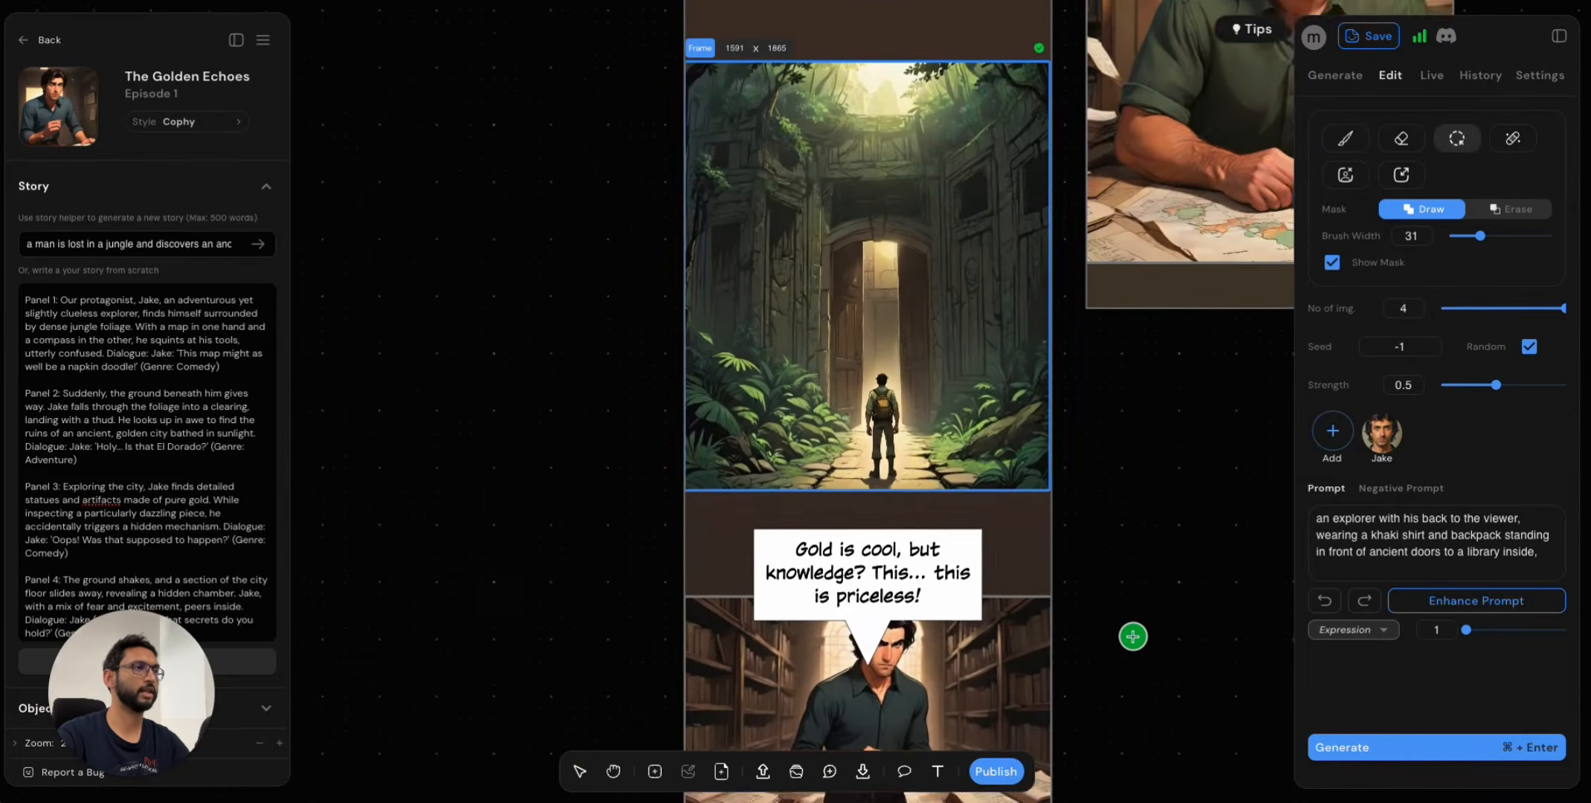
{"action": "scroll", "coordinate": [1128, 633], "scroll_direction": "down", "scroll_amount": 5}
{"action": "scroll", "coordinate": [1128, 634], "scroll_direction": "up", "scroll_amount": 2}
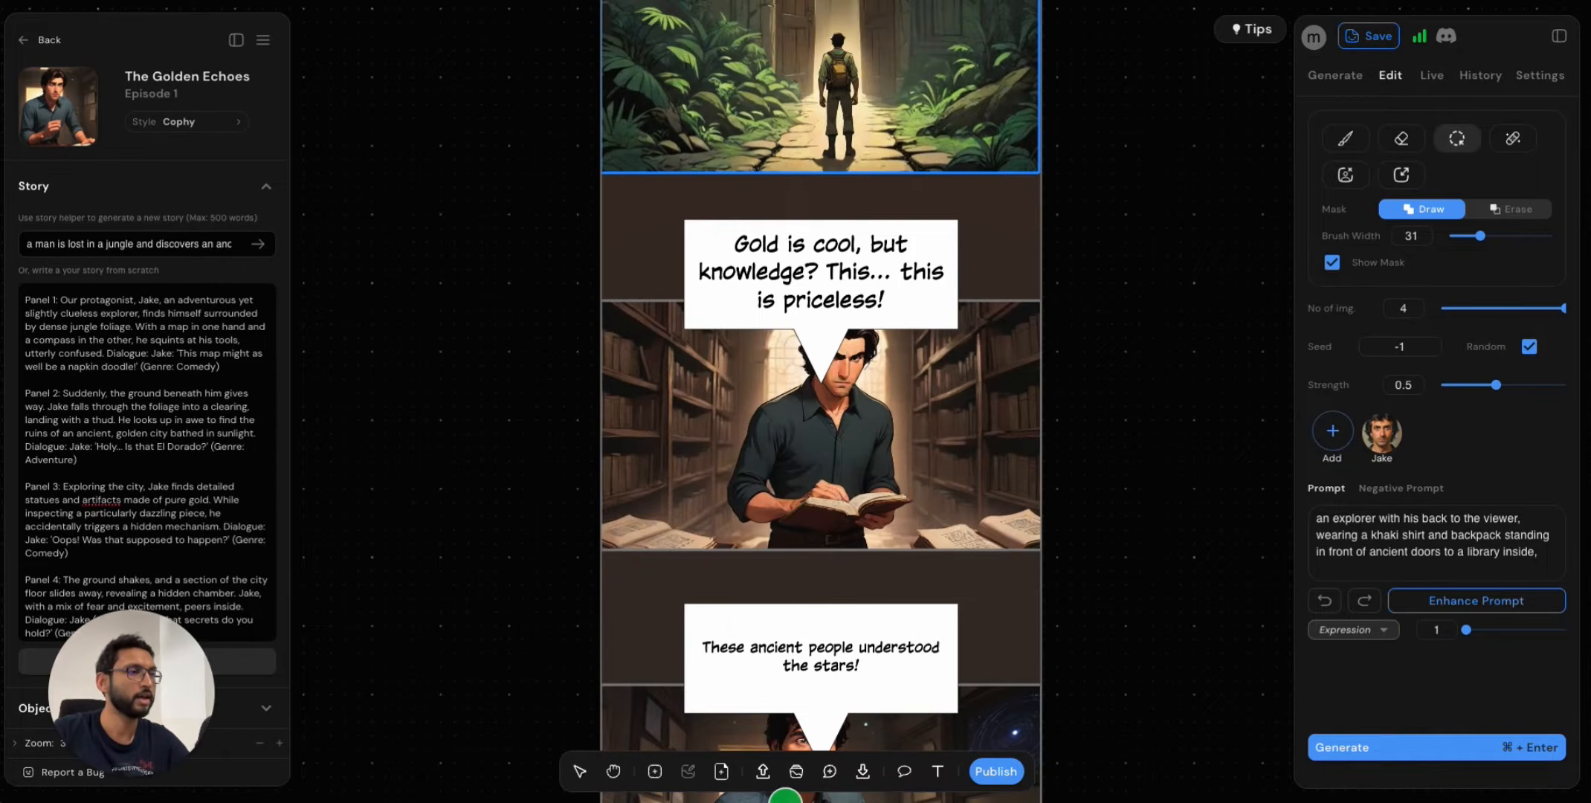
{"action": "left_click", "coordinate": [578, 777]}
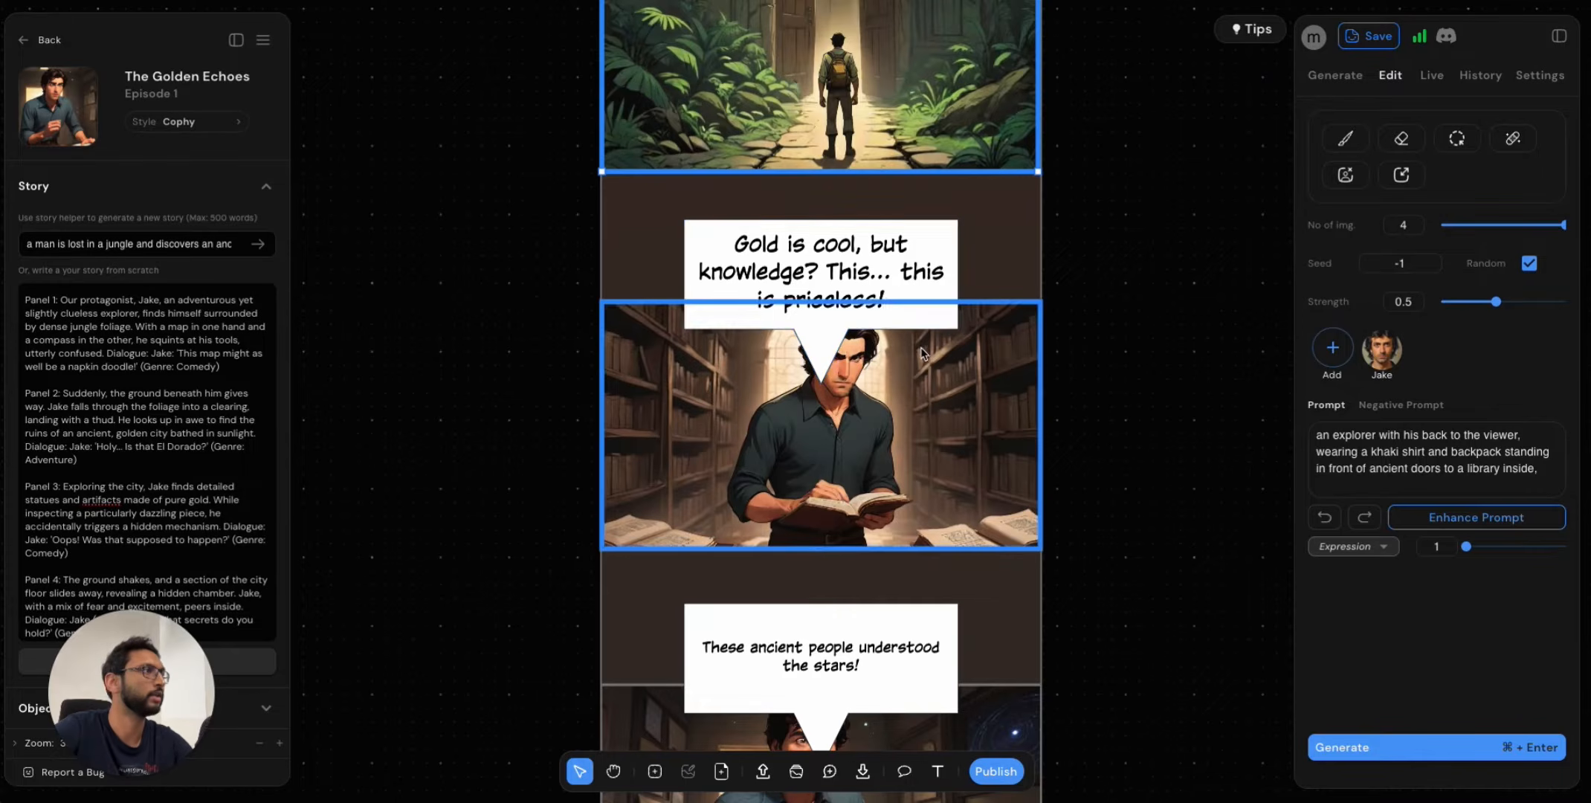
{"action": "left_click_drag", "start_coordinate": [949, 229], "coordinate": [889, 210]}
{"action": "left_click_drag", "start_coordinate": [765, 359], "coordinate": [794, 363]}
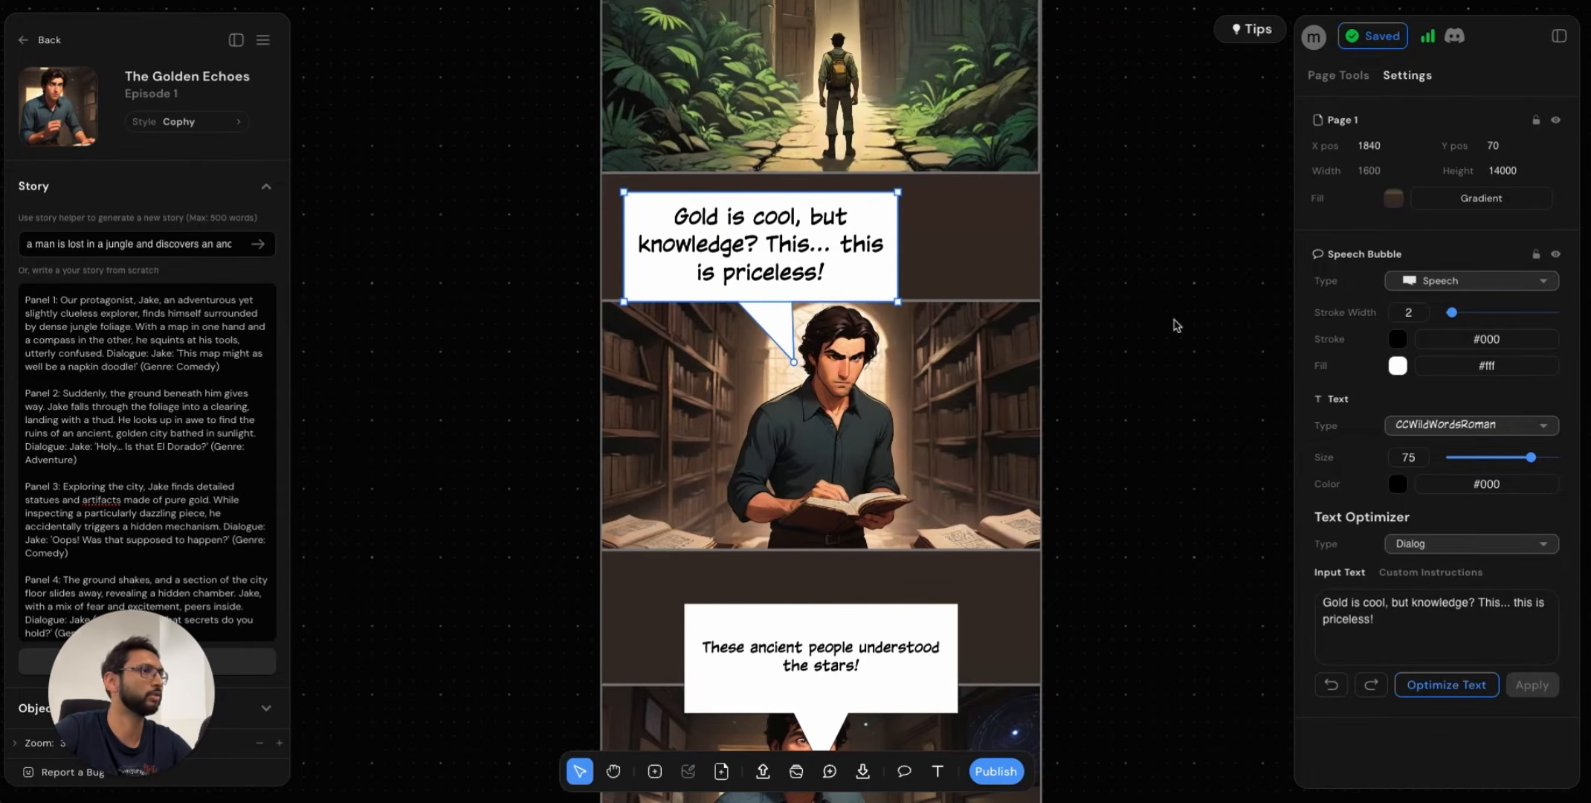
Choose the brush for editing the library panel and sample the tan #b18851 from the explorer's shirt in the artifact panel.
{"action": "left_click", "coordinate": [851, 449]}
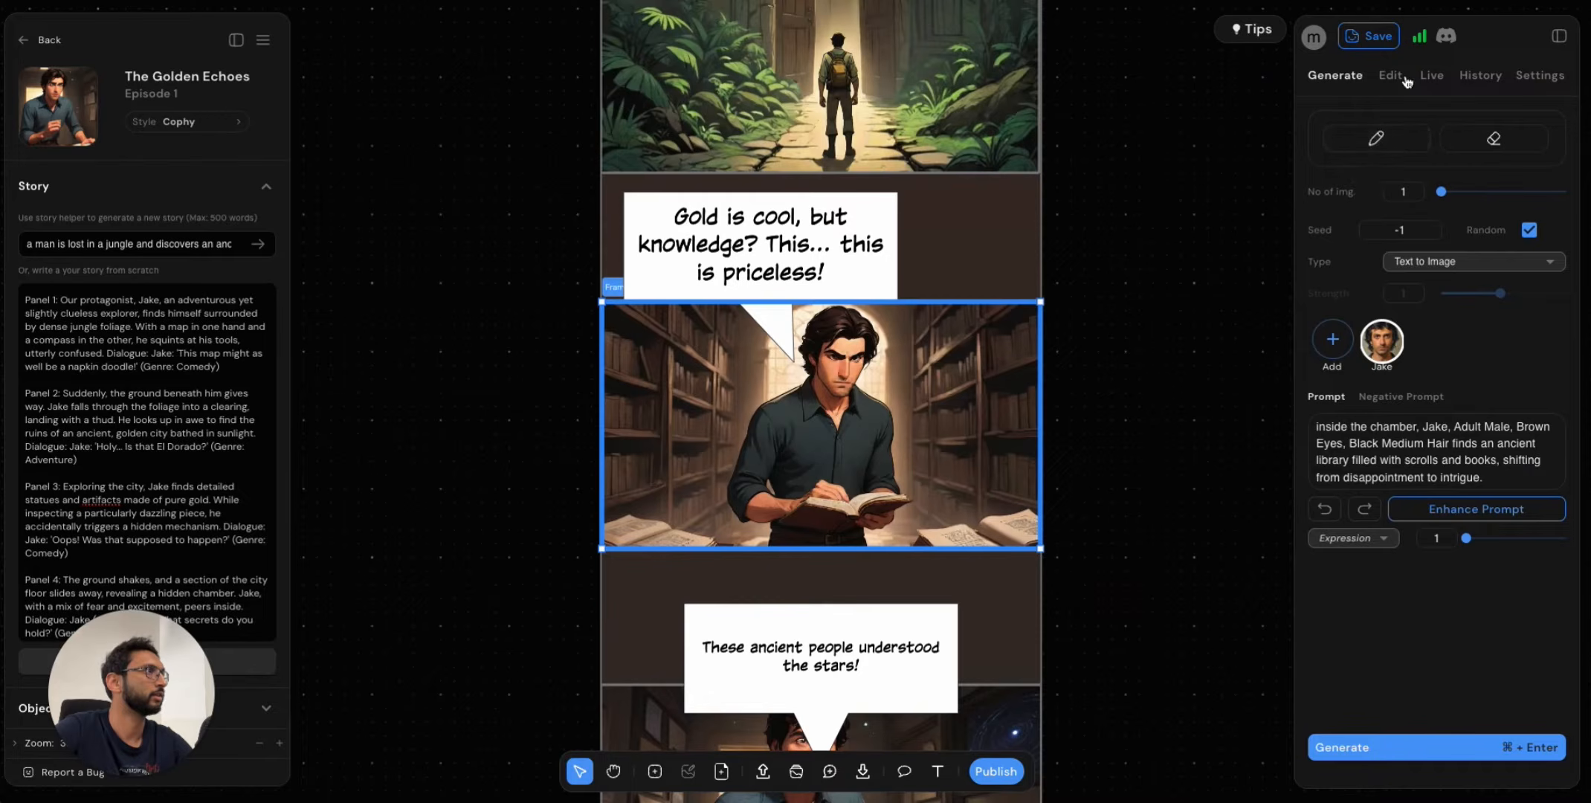
{"action": "left_click", "coordinate": [1390, 75]}
{"action": "left_click", "coordinate": [1345, 138]}
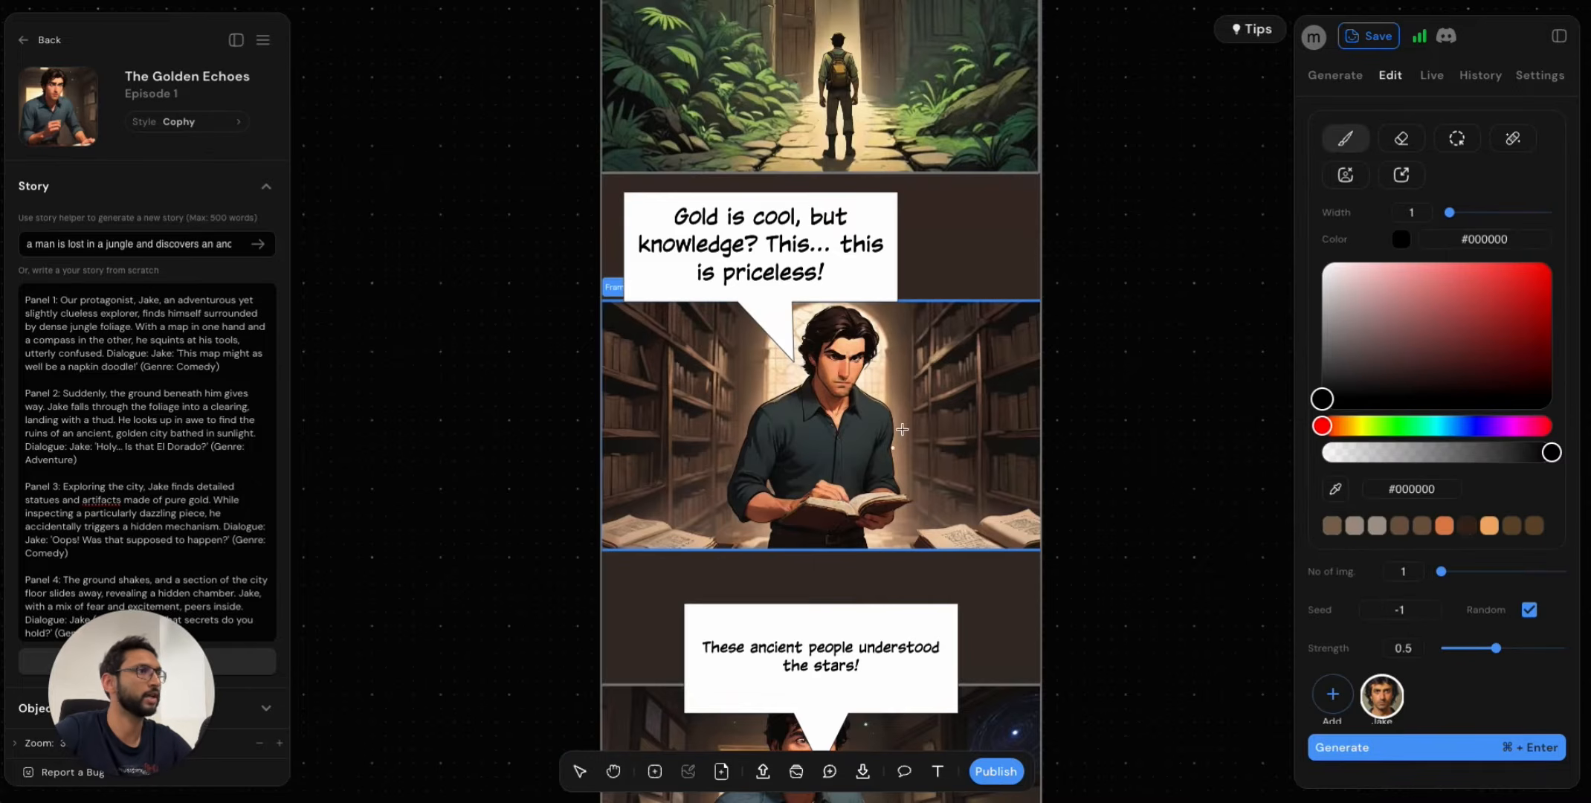
{"action": "left_click", "coordinate": [1336, 492]}
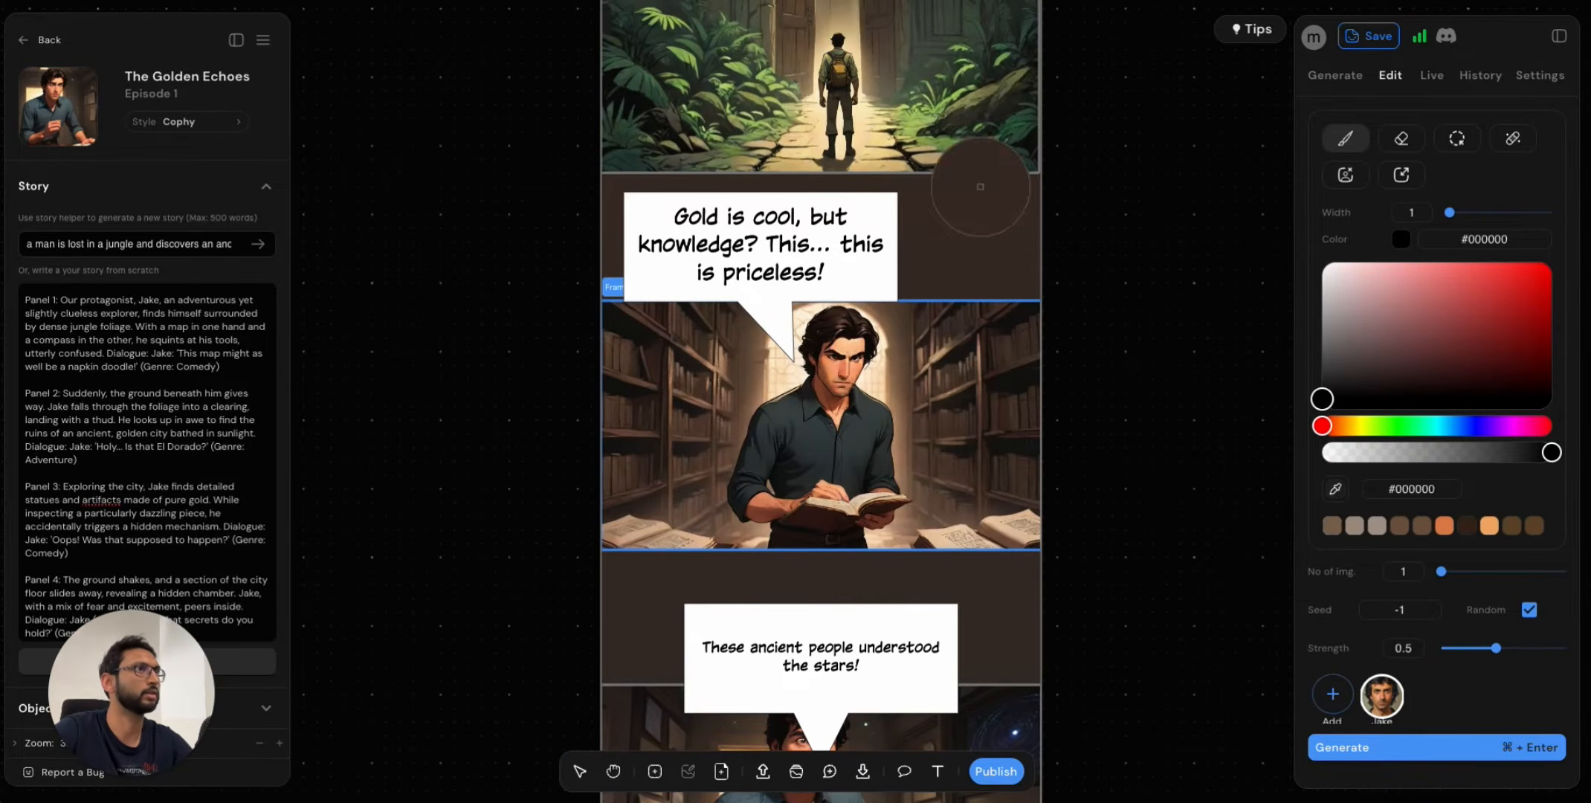
{"action": "left_click", "coordinate": [819, 87]}
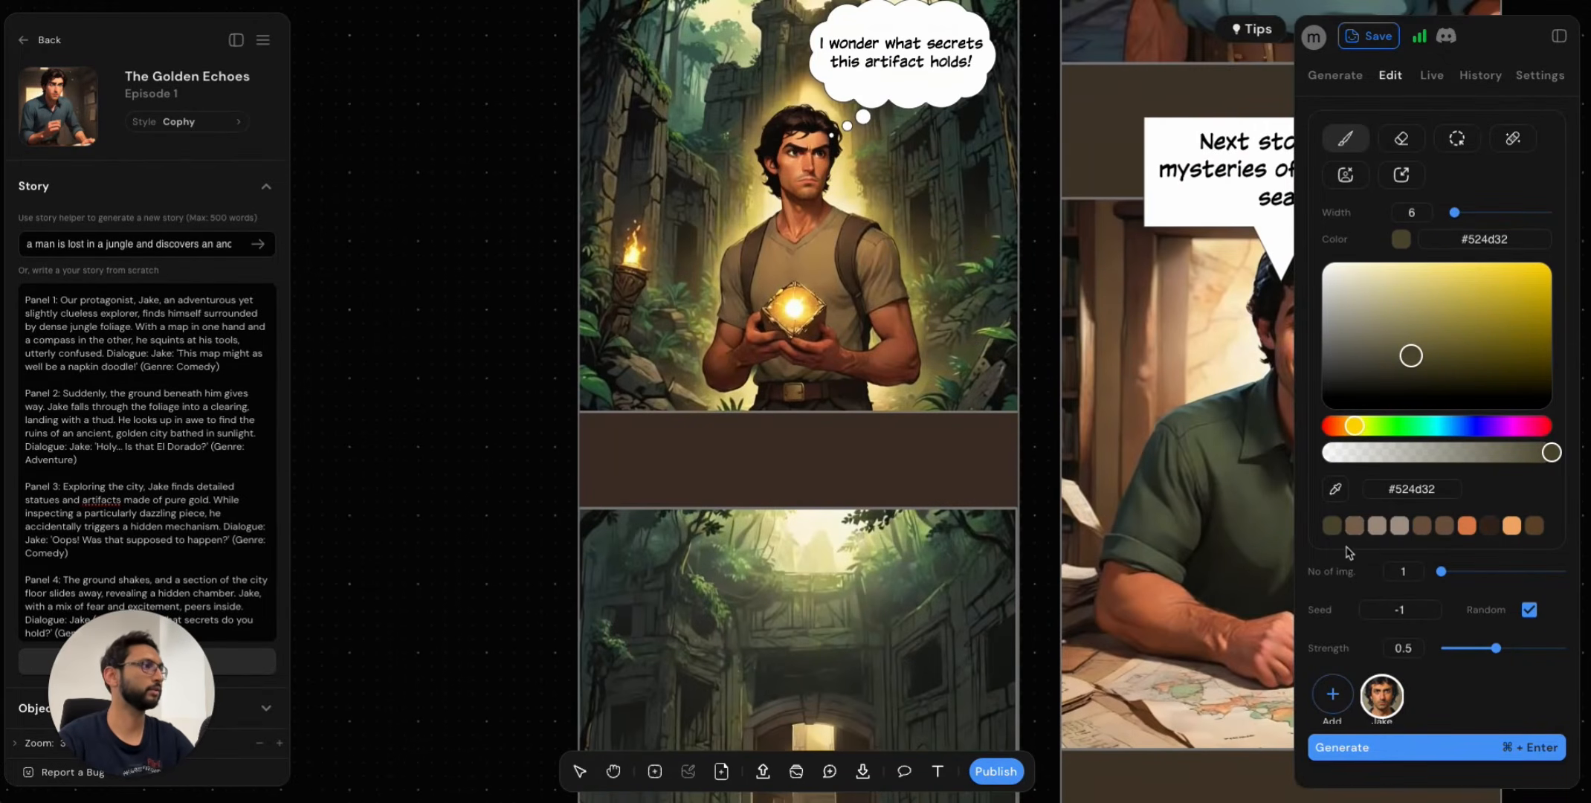
{"action": "left_click", "coordinate": [1336, 493]}
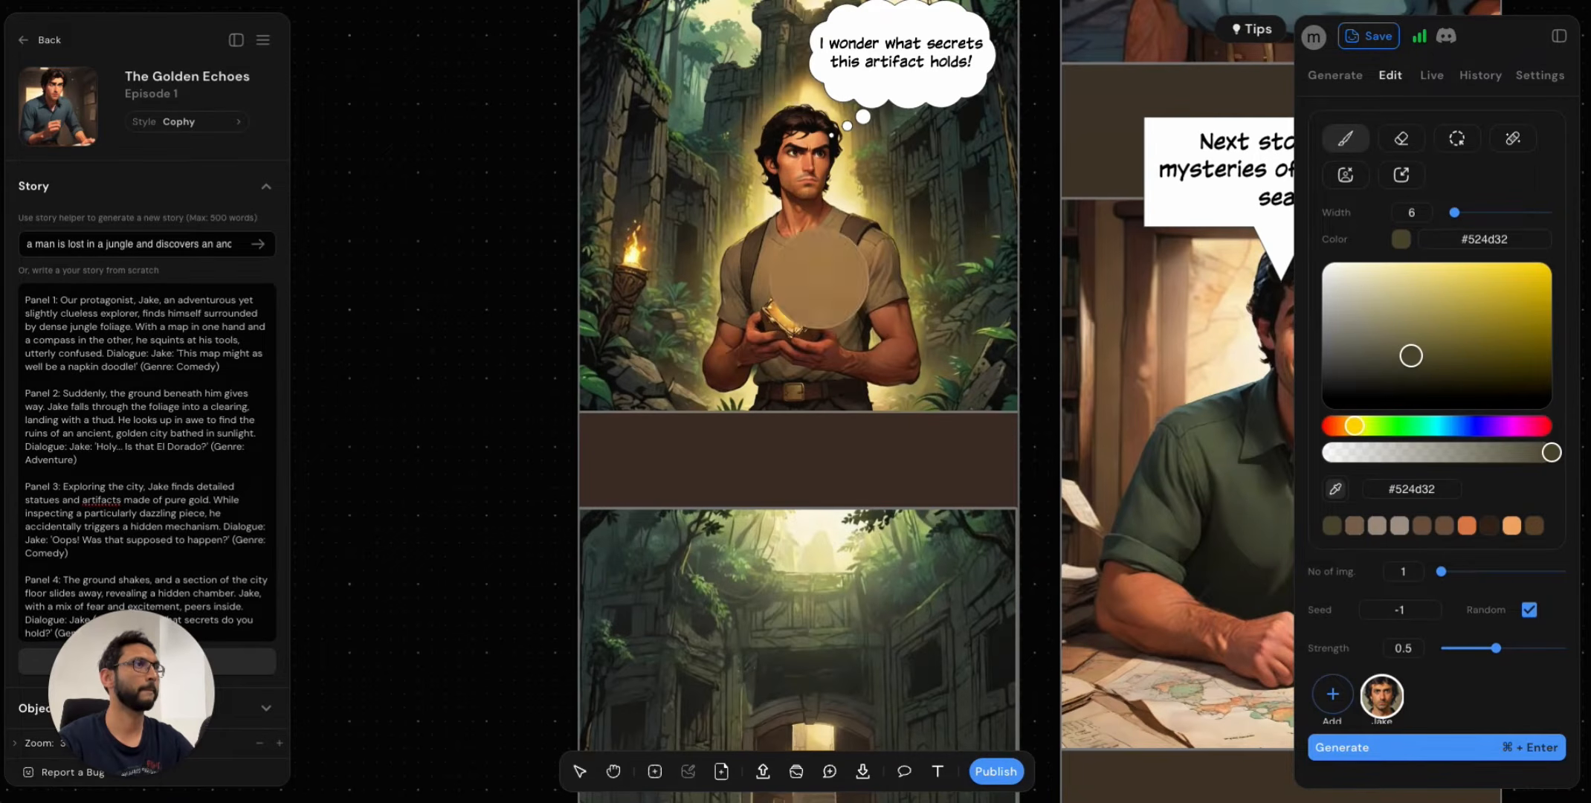
{"action": "left_click", "coordinate": [814, 261]}
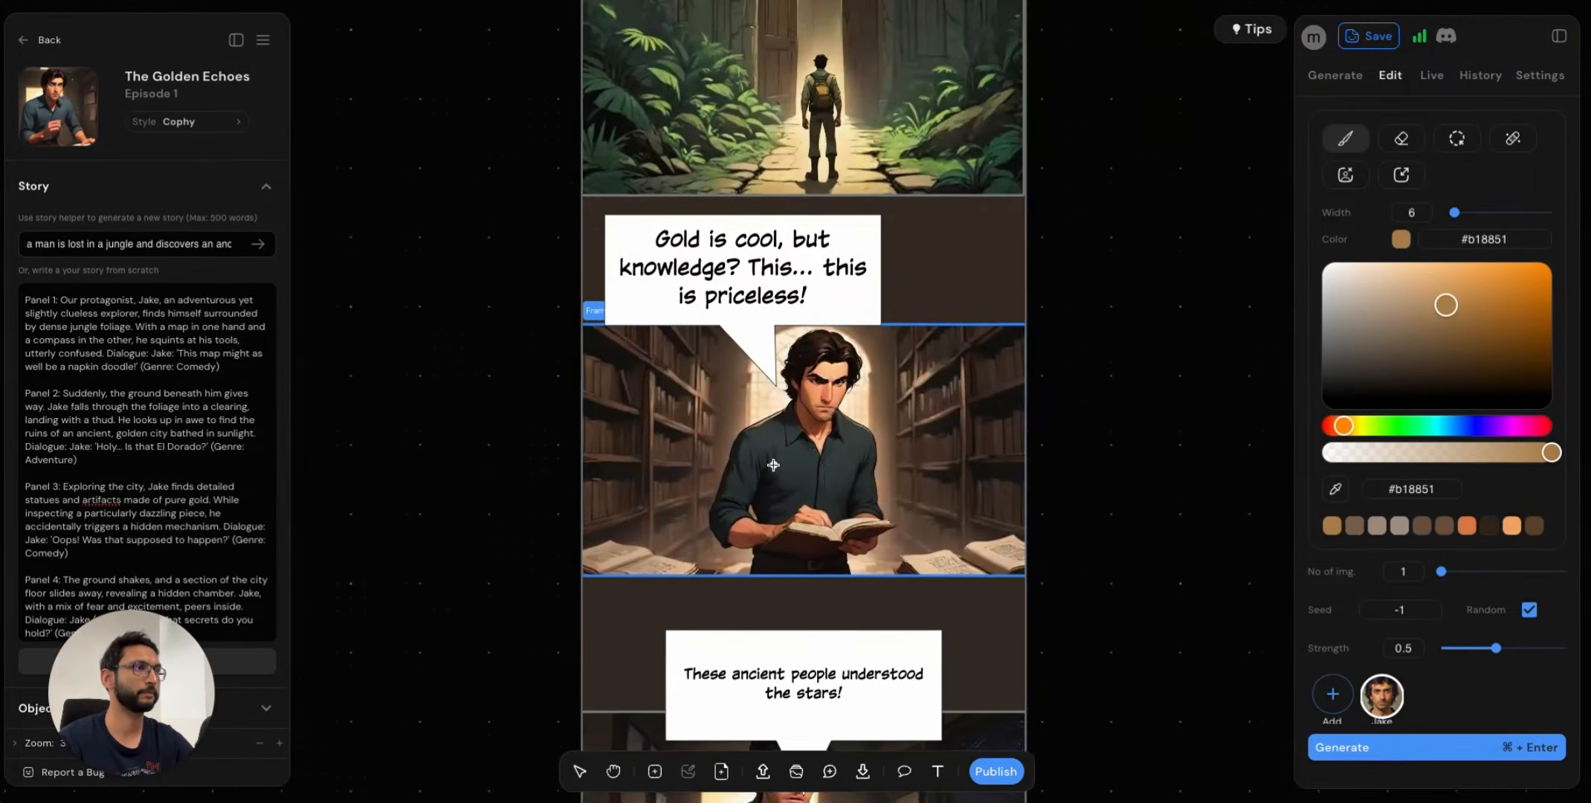
Try painting the man's shirt sleeve with translucent tan #b08751b5 at brush width 13, and undo the stroke.
{"action": "left_click_drag", "start_coordinate": [1460, 216], "coordinate": [1462, 213]}
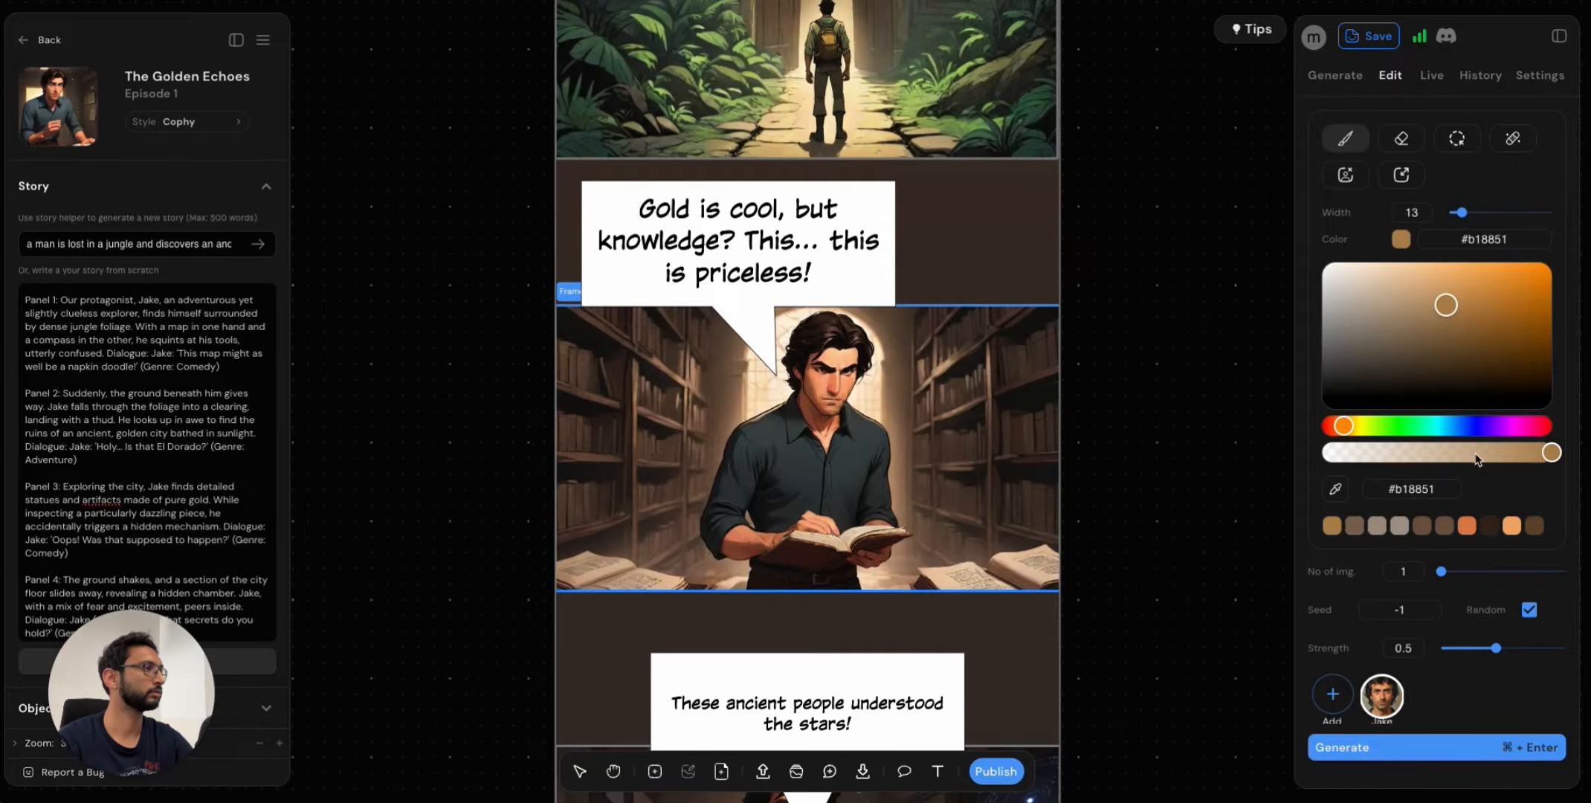
{"action": "left_click_drag", "start_coordinate": [1552, 452], "coordinate": [1485, 452]}
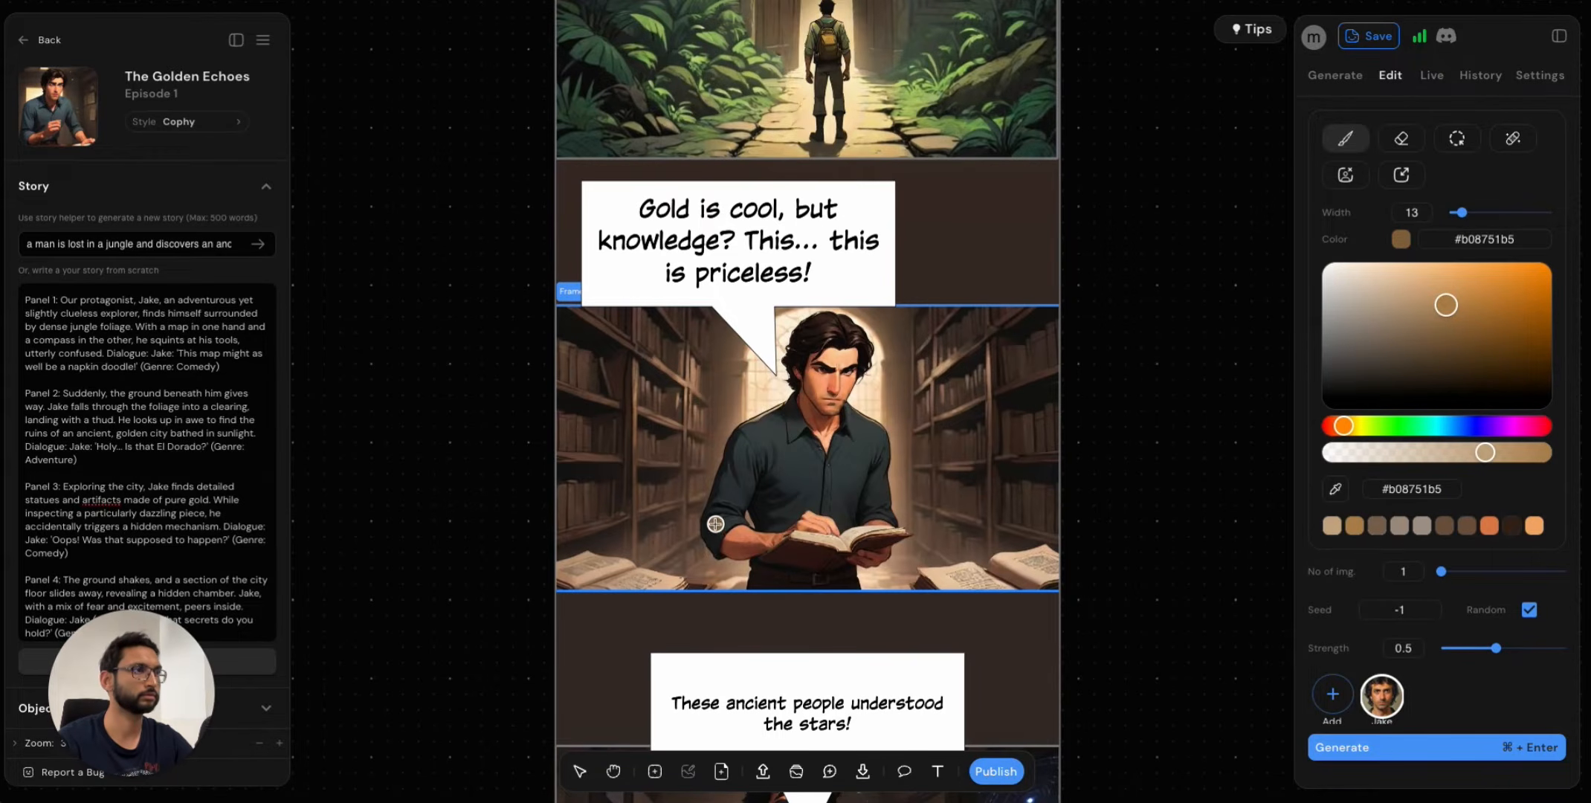
{"action": "left_click_drag", "start_coordinate": [719, 512], "coordinate": [725, 481]}
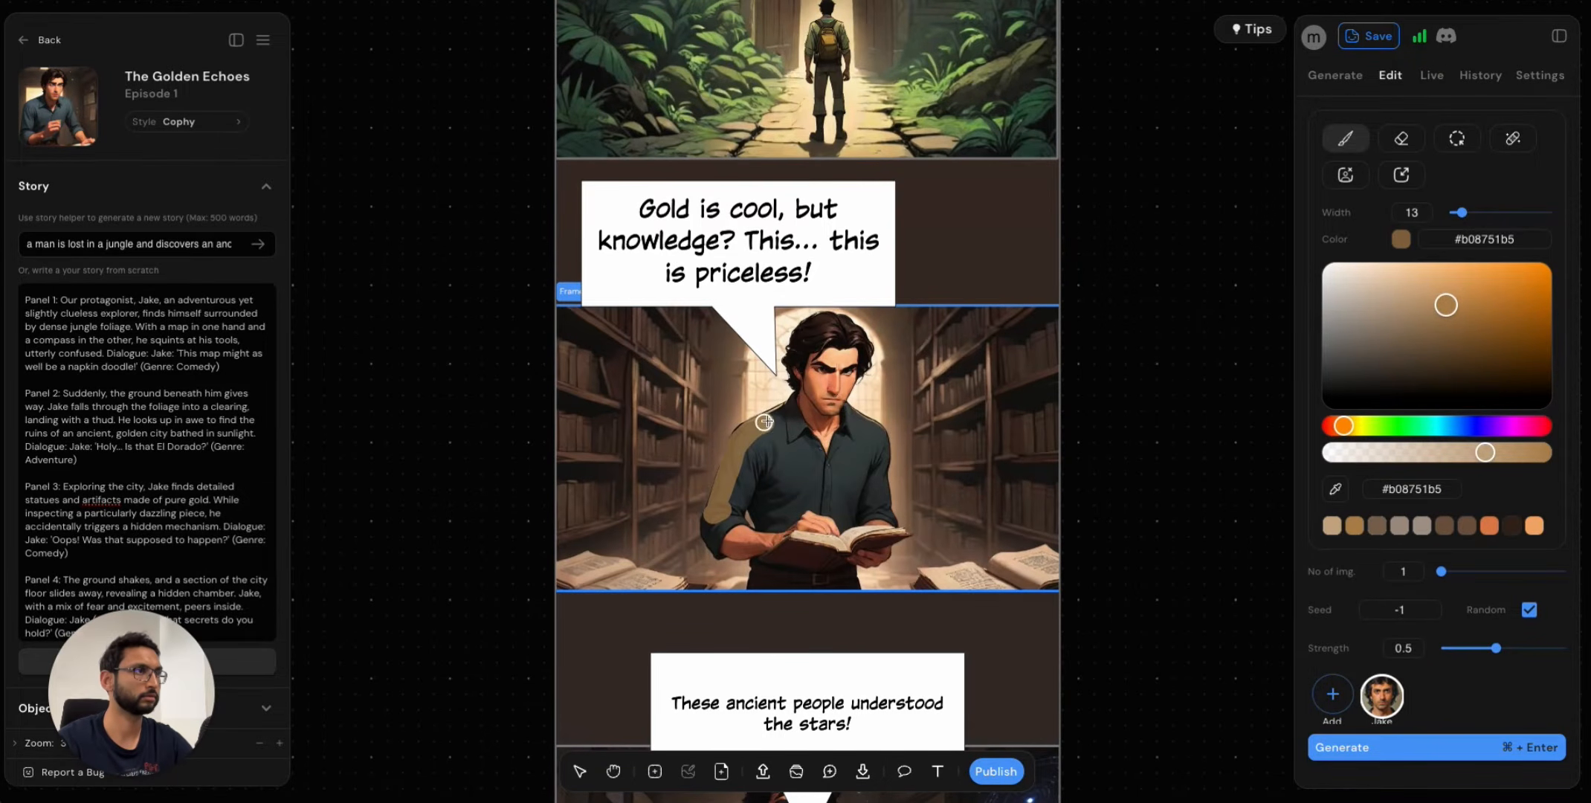
{"action": "key", "text": "super+z"}
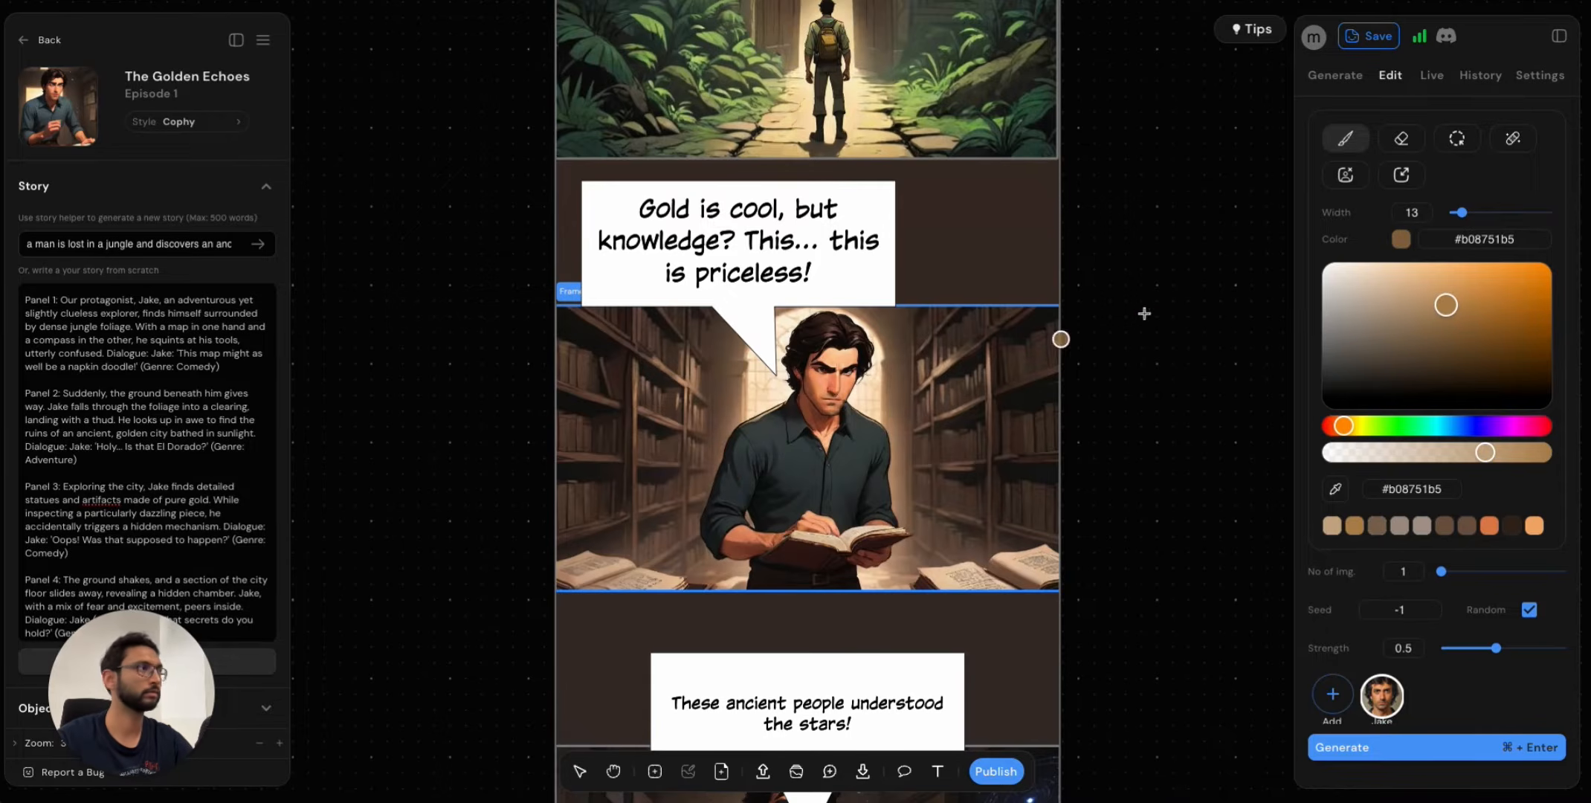
Paint the library man's shirt with translucent tan #b0875196 at brush width 17, and mask his whole figure at mask brush width 31.
{"action": "left_click_drag", "start_coordinate": [1462, 214], "coordinate": [1467, 213]}
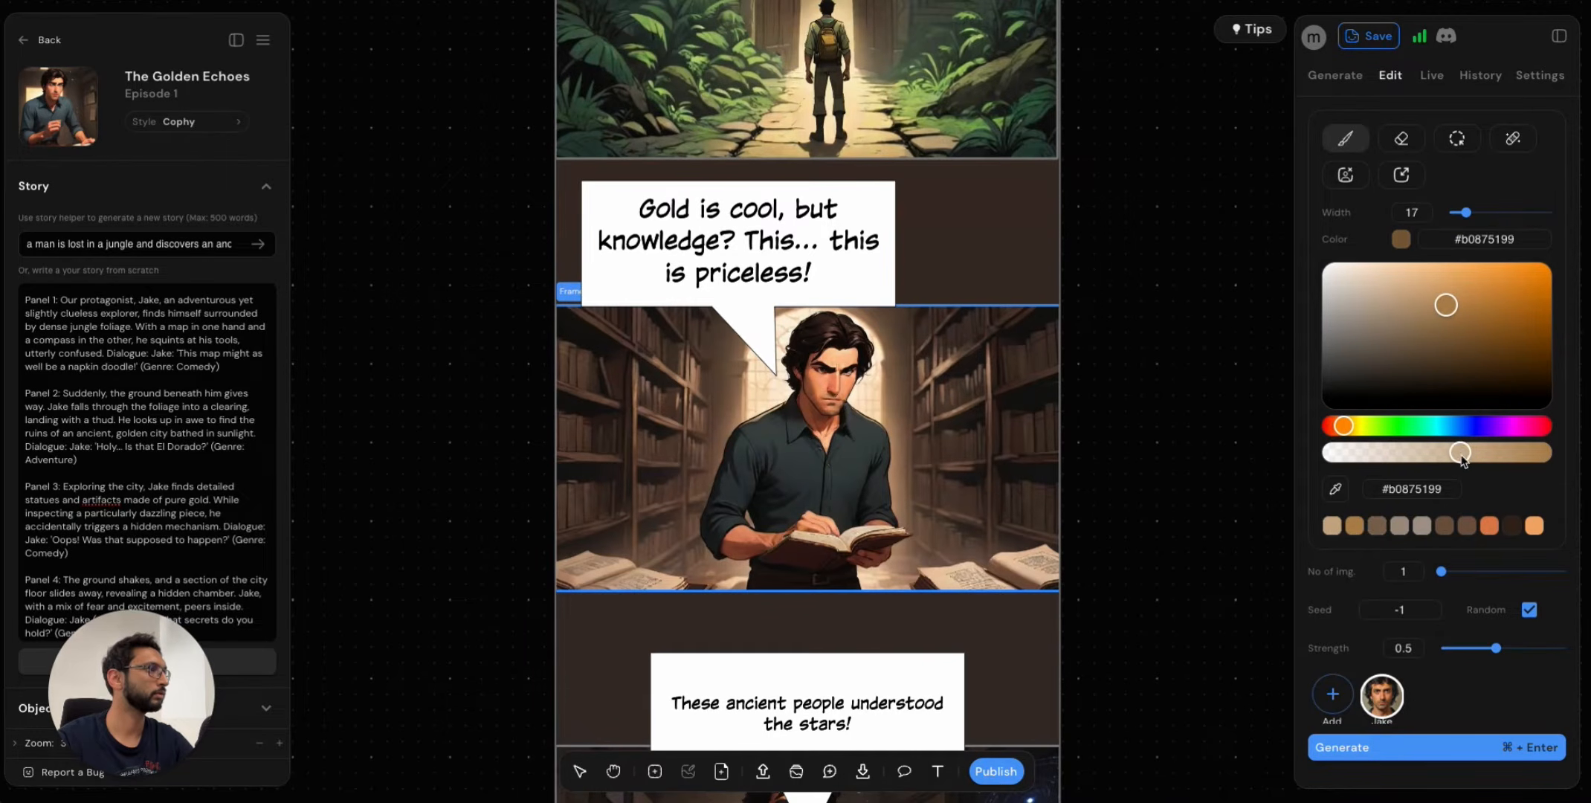
{"action": "left_click_drag", "start_coordinate": [1461, 458], "coordinate": [1459, 455]}
{"action": "mouse_move", "coordinate": [721, 512]}
{"action": "left_mouse_down"}
{"action": "mouse_move", "coordinate": [744, 438]}
{"action": "mouse_move", "coordinate": [785, 411]}
{"action": "mouse_move", "coordinate": [821, 469]}
{"action": "mouse_move", "coordinate": [850, 422]}
{"action": "mouse_move", "coordinate": [871, 438]}
{"action": "mouse_move", "coordinate": [881, 507]}
{"action": "mouse_move", "coordinate": [848, 520]}
{"action": "mouse_move", "coordinate": [858, 460]}
{"action": "mouse_move", "coordinate": [831, 493]}
{"action": "mouse_move", "coordinate": [785, 450]}
{"action": "mouse_move", "coordinate": [721, 510]}
{"action": "mouse_move", "coordinate": [762, 488]}
{"action": "mouse_move", "coordinate": [780, 508]}
{"action": "mouse_move", "coordinate": [770, 481]}
{"action": "mouse_move", "coordinate": [775, 517]}
{"action": "left_mouse_up"}
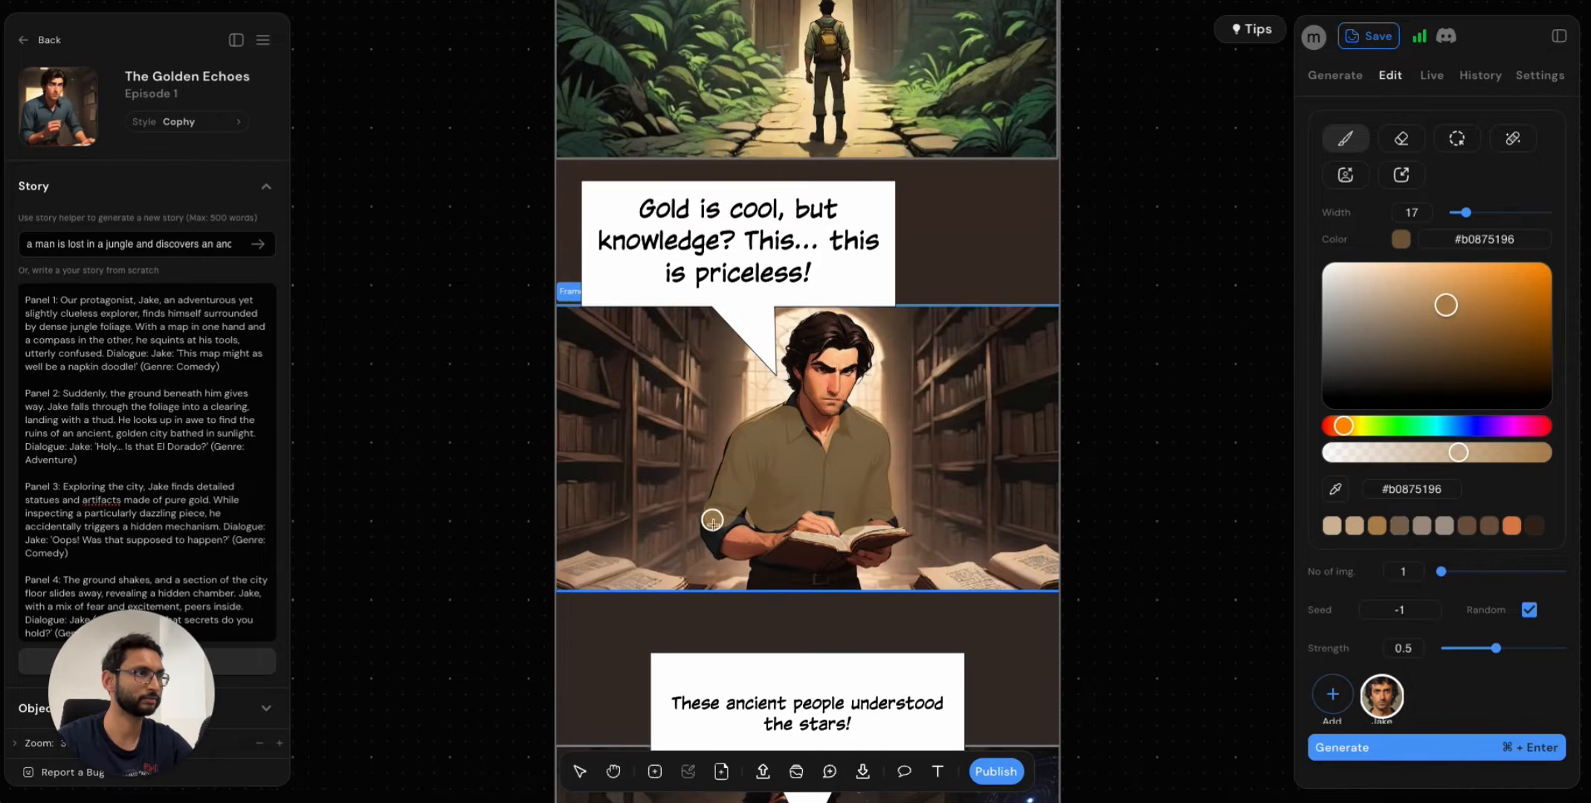
{"action": "left_click", "coordinate": [1455, 140]}
{"action": "mouse_move", "coordinate": [822, 339]}
{"action": "left_mouse_down"}
{"action": "mouse_move", "coordinate": [721, 534]}
{"action": "mouse_move", "coordinate": [733, 546]}
{"action": "mouse_move", "coordinate": [794, 513]}
{"action": "mouse_move", "coordinate": [840, 544]}
{"action": "mouse_move", "coordinate": [889, 536]}
{"action": "mouse_move", "coordinate": [882, 433]}
{"action": "mouse_move", "coordinate": [838, 415]}
{"action": "mouse_move", "coordinate": [852, 344]}
{"action": "mouse_move", "coordinate": [796, 484]}
{"action": "mouse_move", "coordinate": [814, 553]}
{"action": "mouse_move", "coordinate": [784, 508]}
{"action": "mouse_move", "coordinate": [758, 584]}
{"action": "mouse_move", "coordinate": [835, 556]}
{"action": "mouse_move", "coordinate": [841, 569]}
{"action": "mouse_move", "coordinate": [839, 520]}
{"action": "mouse_move", "coordinate": [867, 555]}
{"action": "left_mouse_up"}
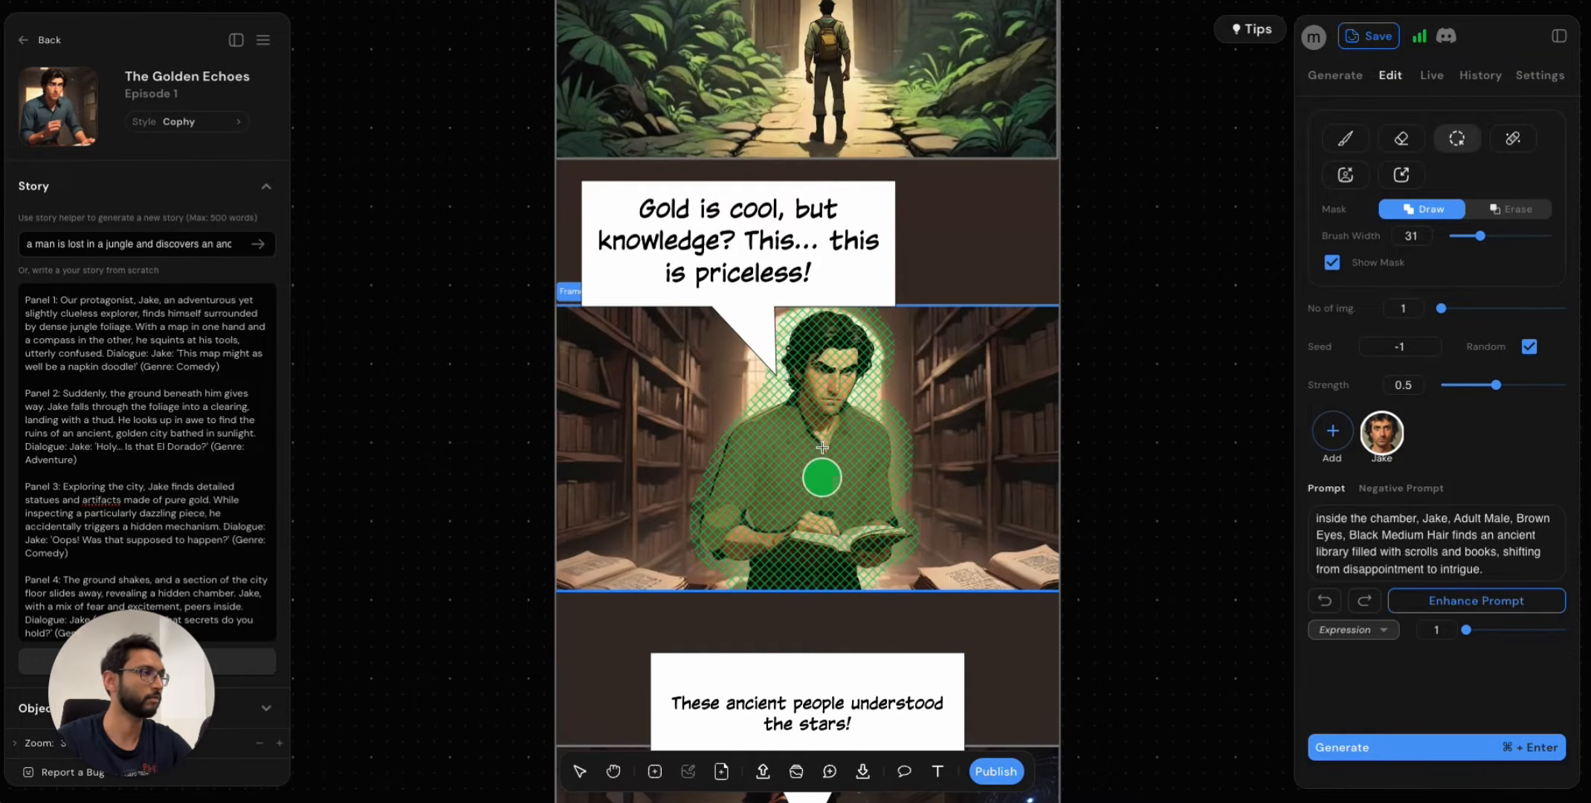
Generate with Jake enabled and prompt "Jake Adult Male, Brown Eyes, Black Medium Hair wearing a khaki shirt with collar, holding a book in an ancient library".
{"action": "left_click", "coordinate": [1444, 553]}
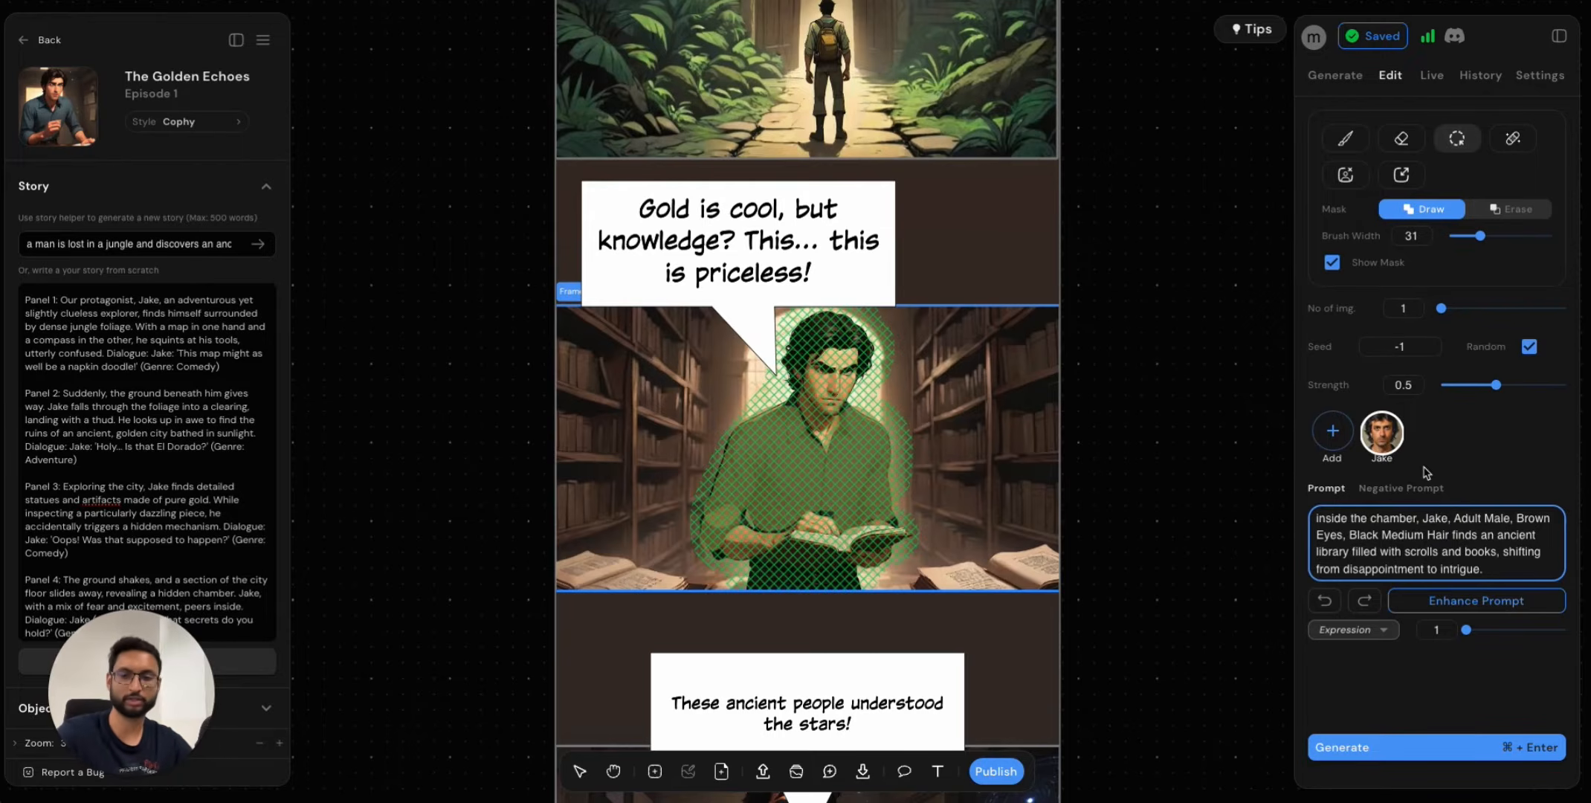
{"action": "key", "text": "super+a"}
{"action": "key", "text": "BackSpace"}
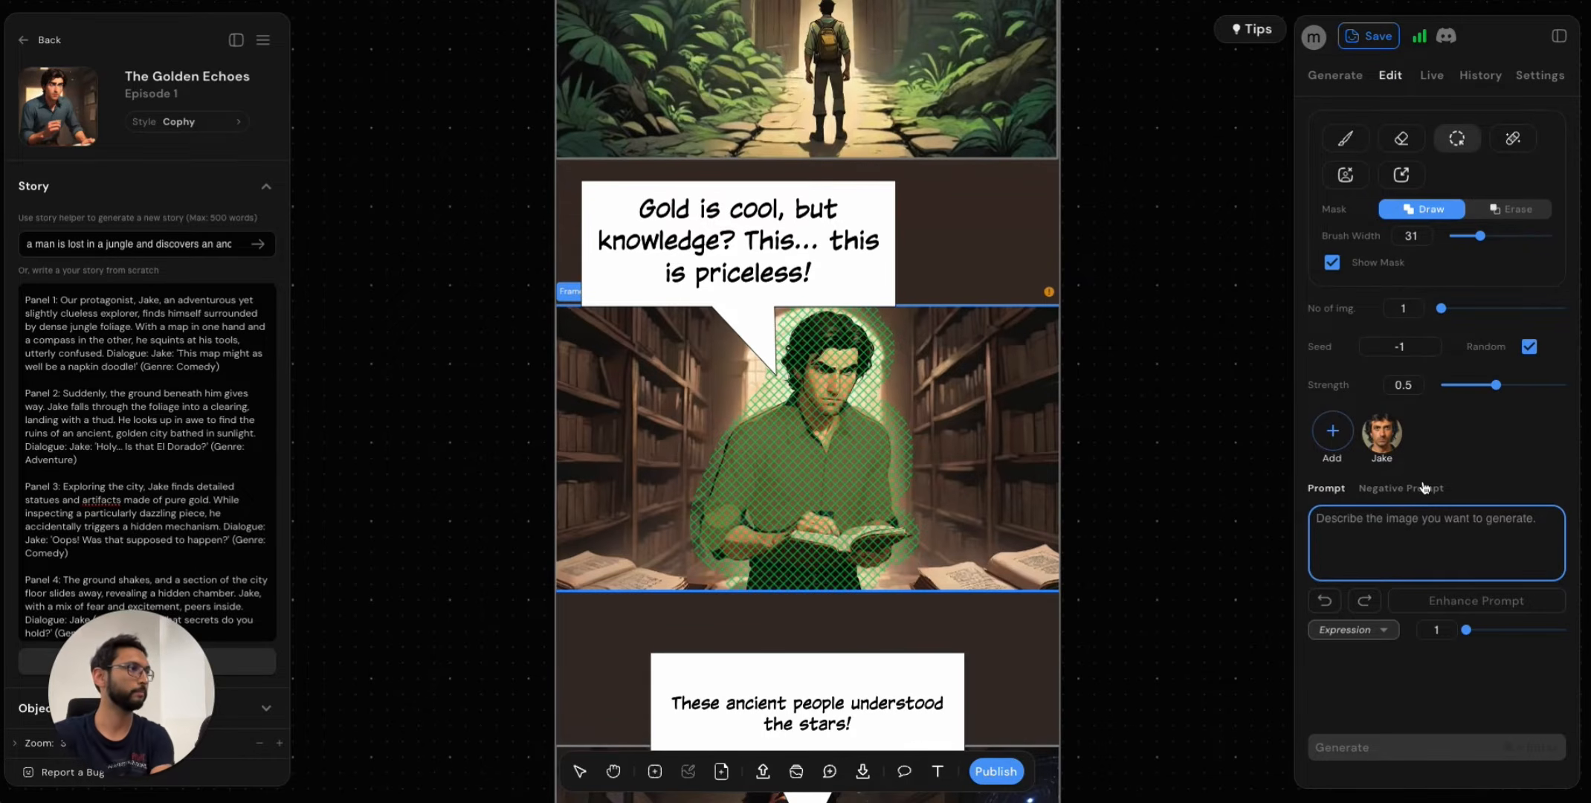
{"action": "left_click", "coordinate": [1382, 434]}
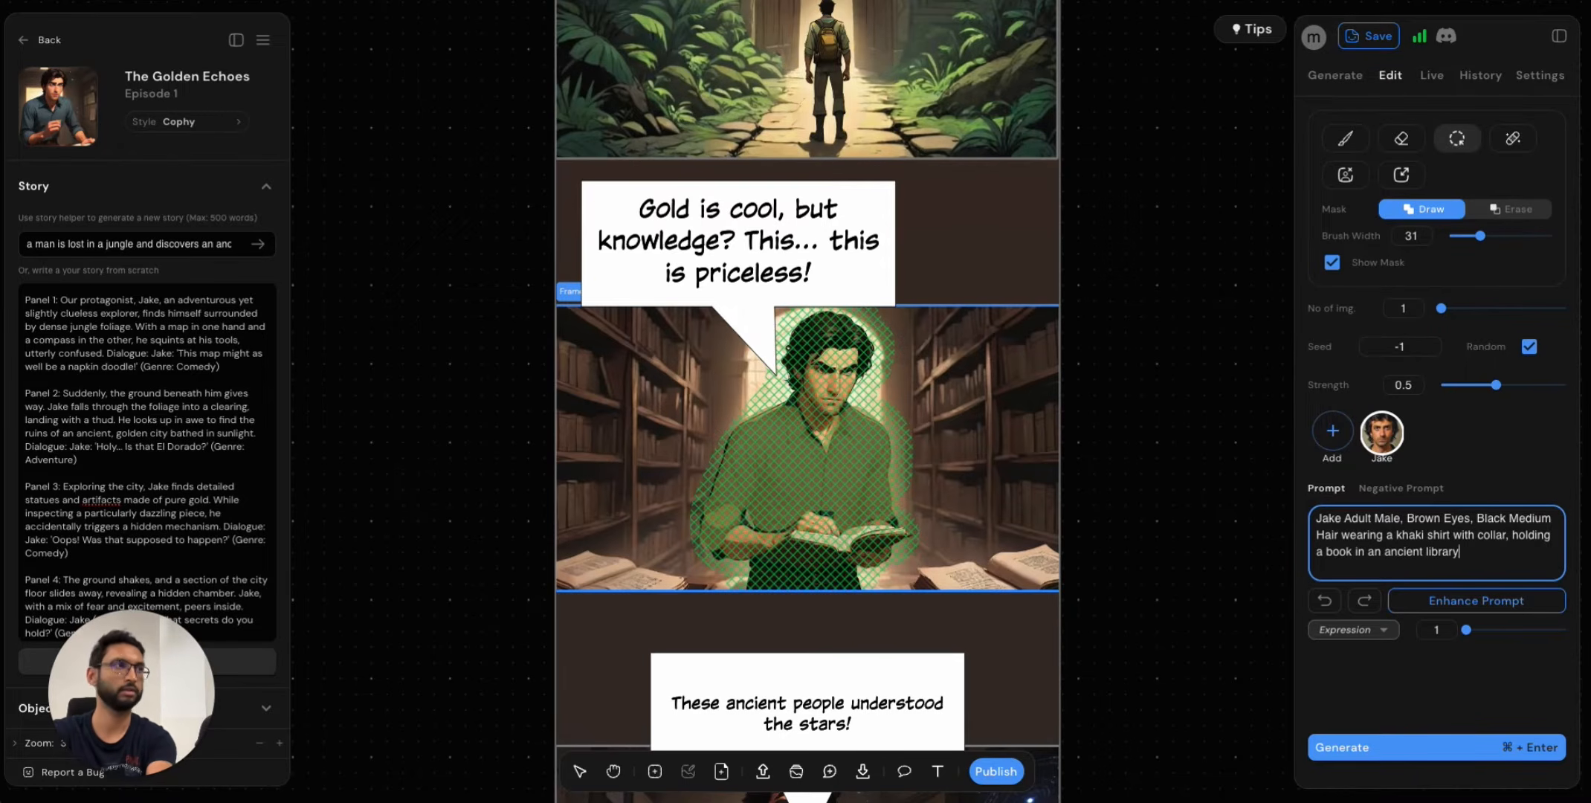
{"action": "left_click", "coordinate": [1472, 747]}
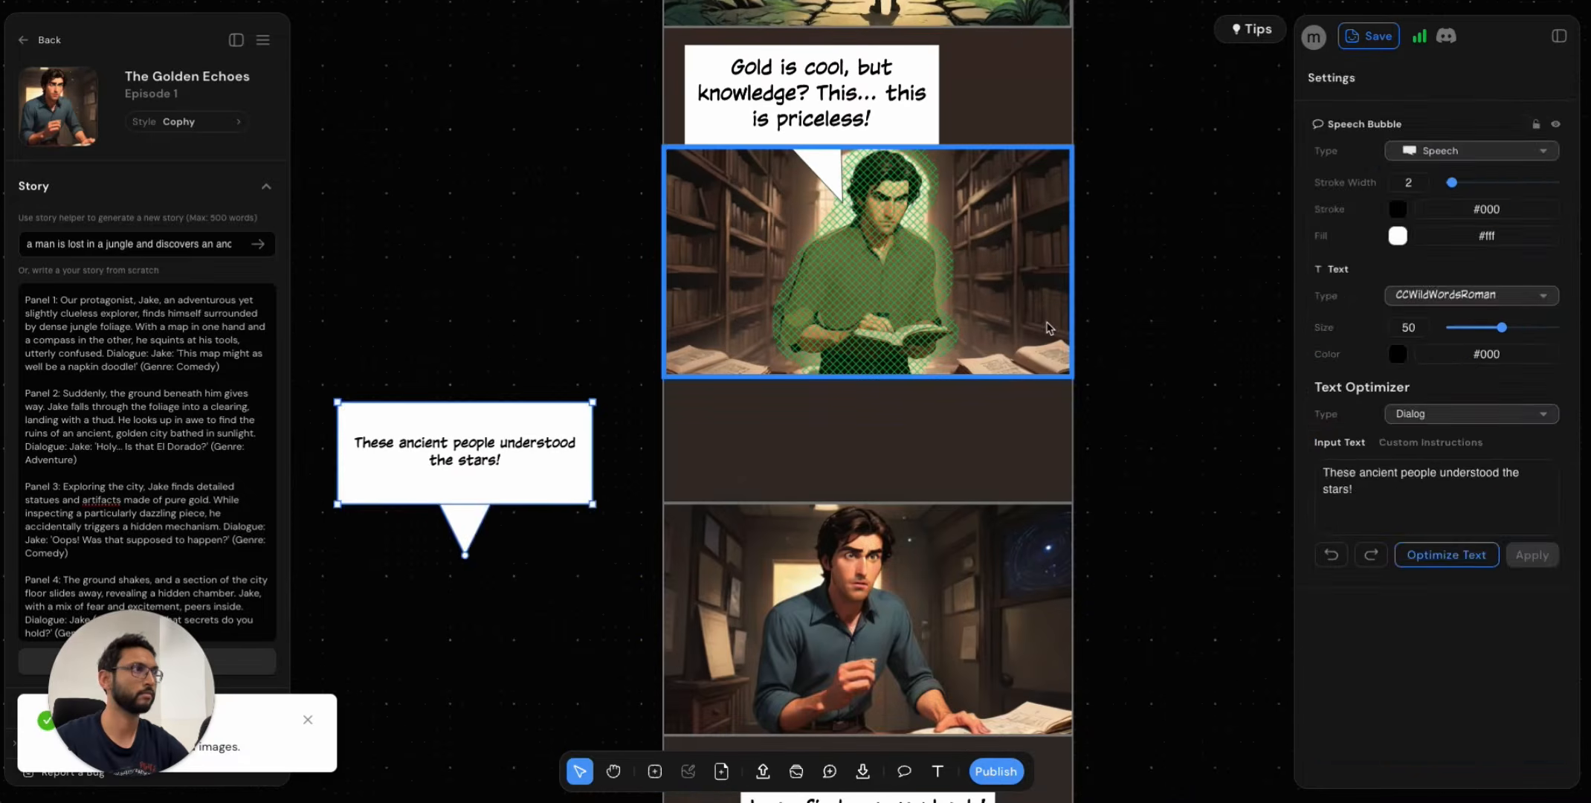
Inspect the generated khaki-shirt image up close and apply it to the library panel.
{"action": "scroll", "coordinate": [1449, 343], "scroll_direction": "up", "scroll_amount": 5}
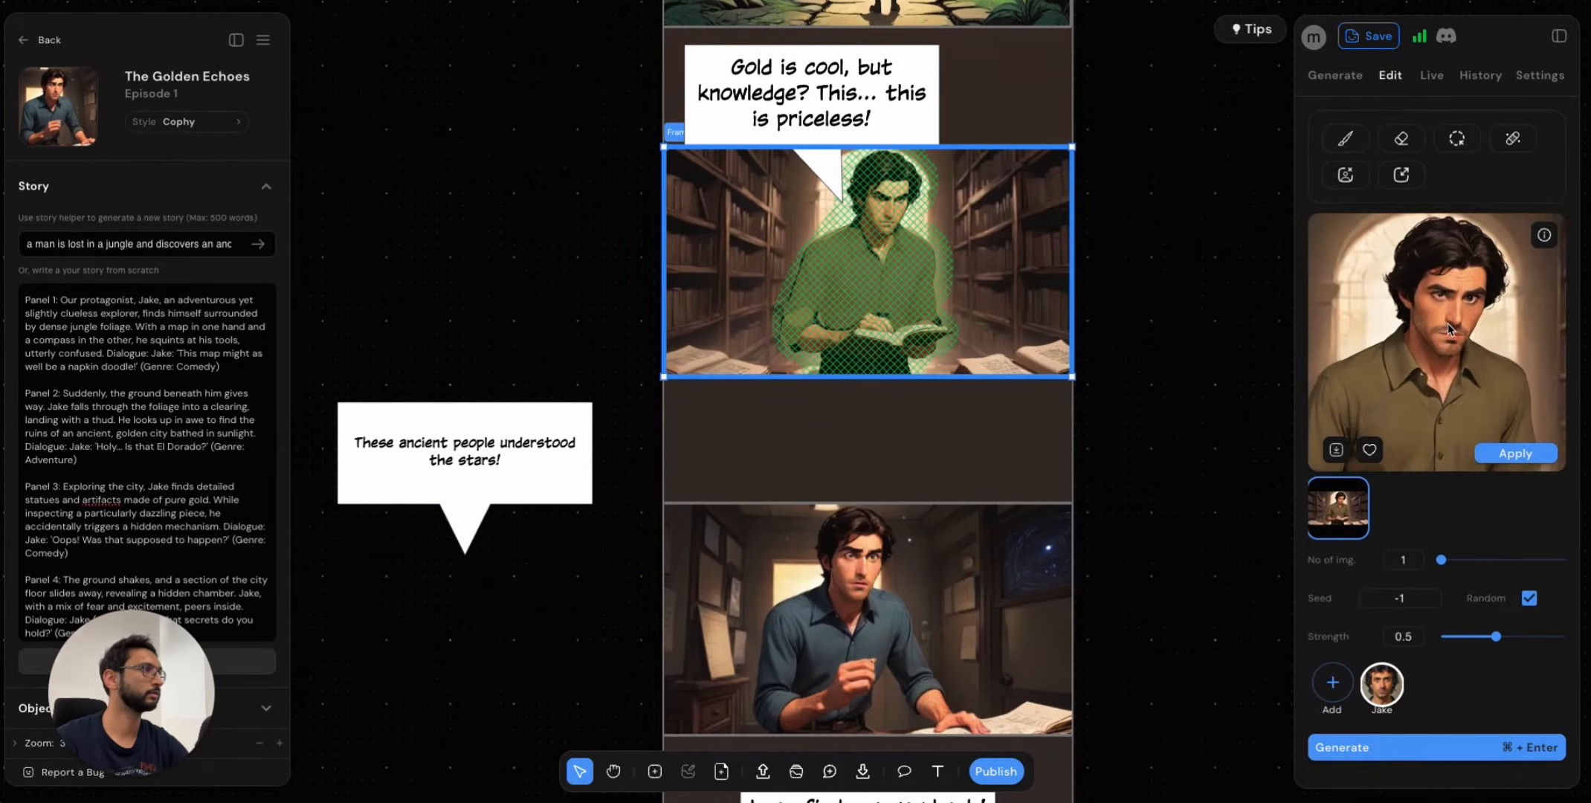
{"action": "mouse_move", "coordinate": [1448, 343]}
{"action": "left_mouse_down"}
{"action": "mouse_move", "coordinate": [1449, 421]}
{"action": "mouse_move", "coordinate": [1442, 327]}
{"action": "left_mouse_up"}
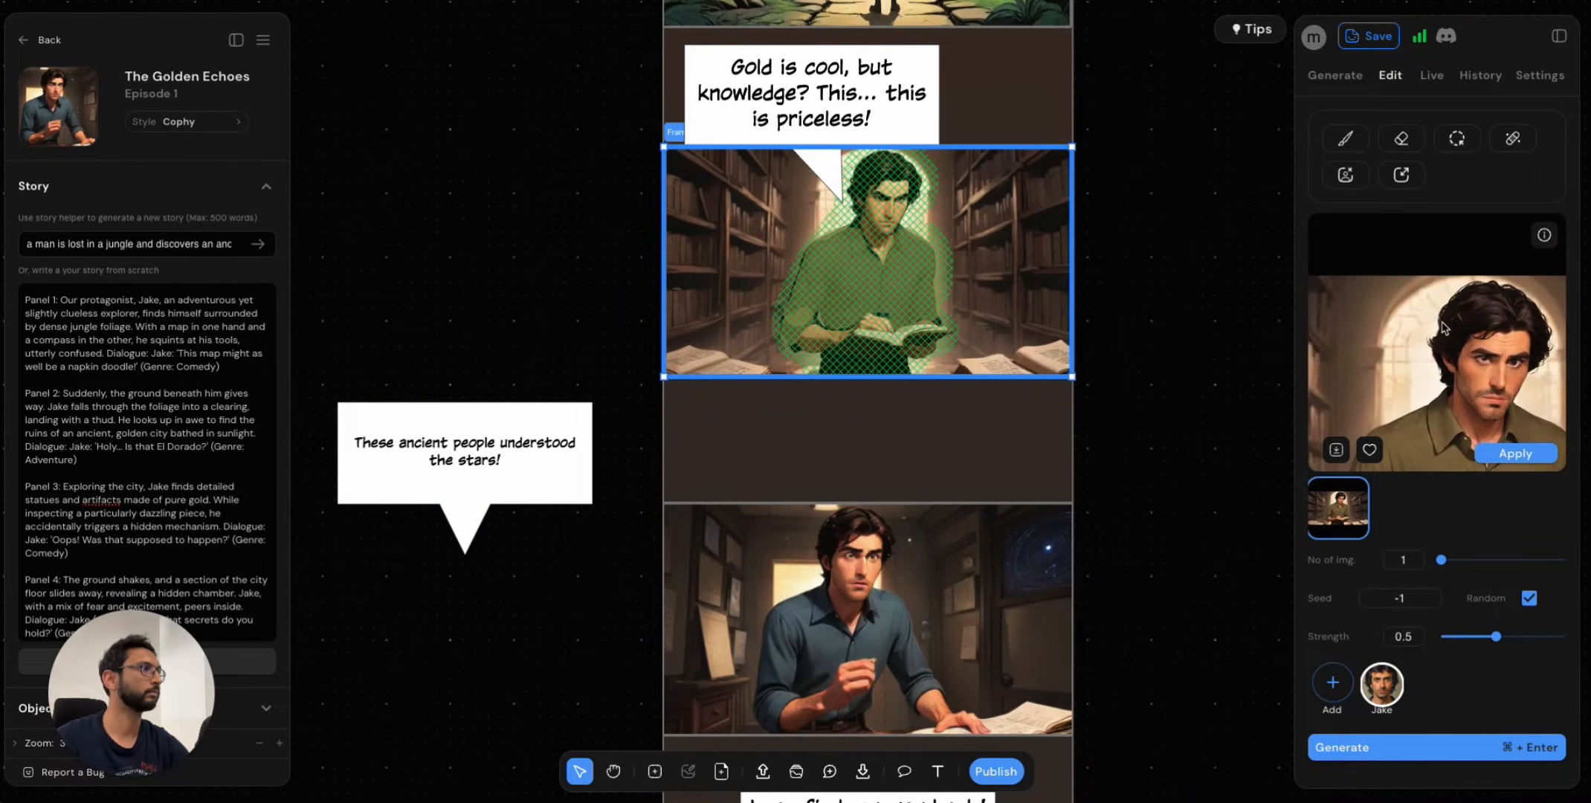
{"action": "scroll", "coordinate": [1457, 409], "scroll_direction": "down", "scroll_amount": 5}
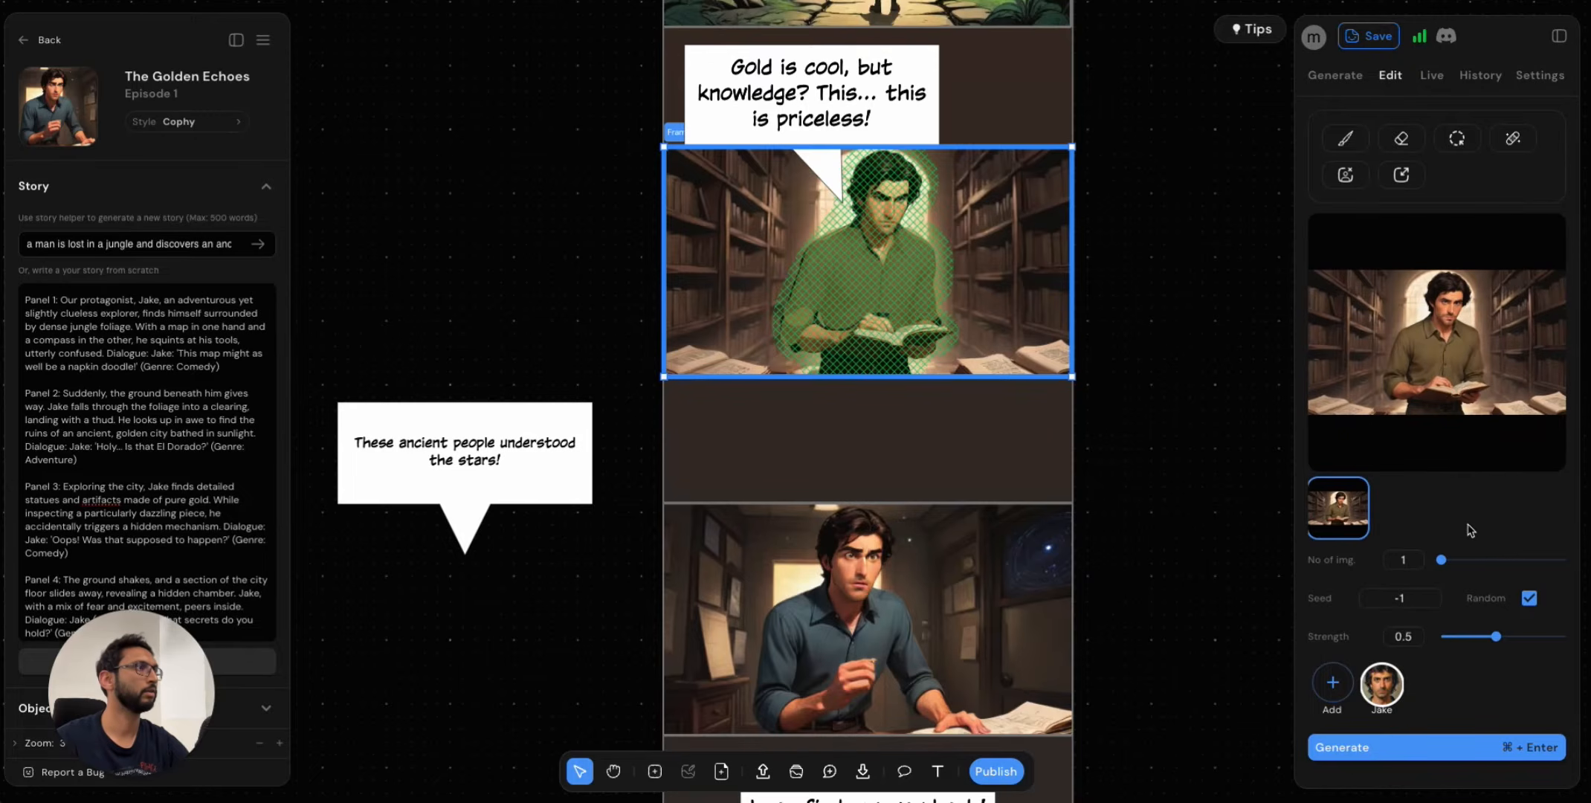
{"action": "scroll", "coordinate": [1449, 328], "scroll_direction": "up", "scroll_amount": 3}
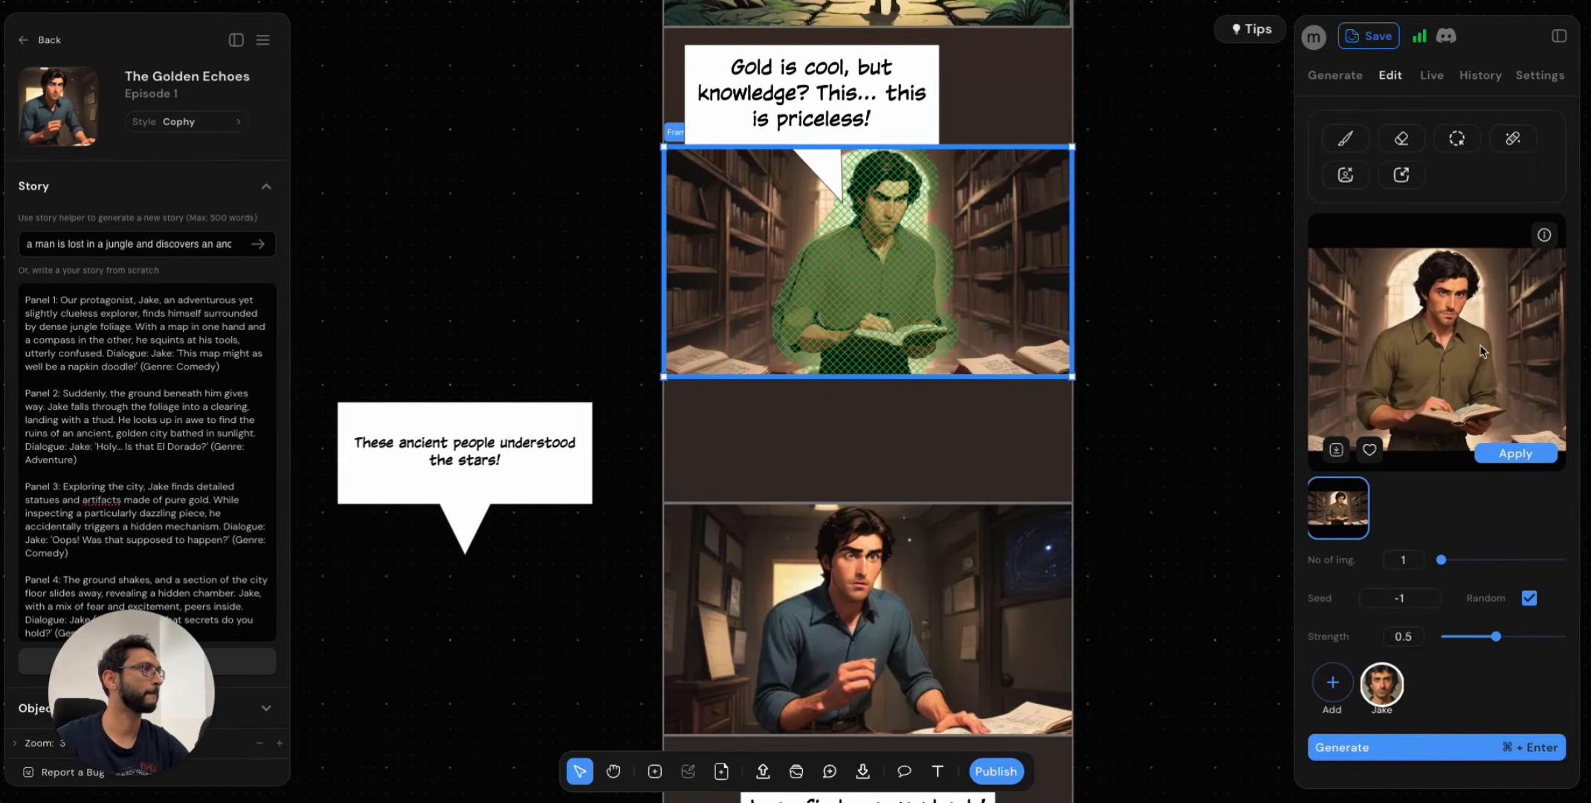
{"action": "left_click", "coordinate": [1516, 453]}
{"action": "left_click", "coordinate": [1069, 614]}
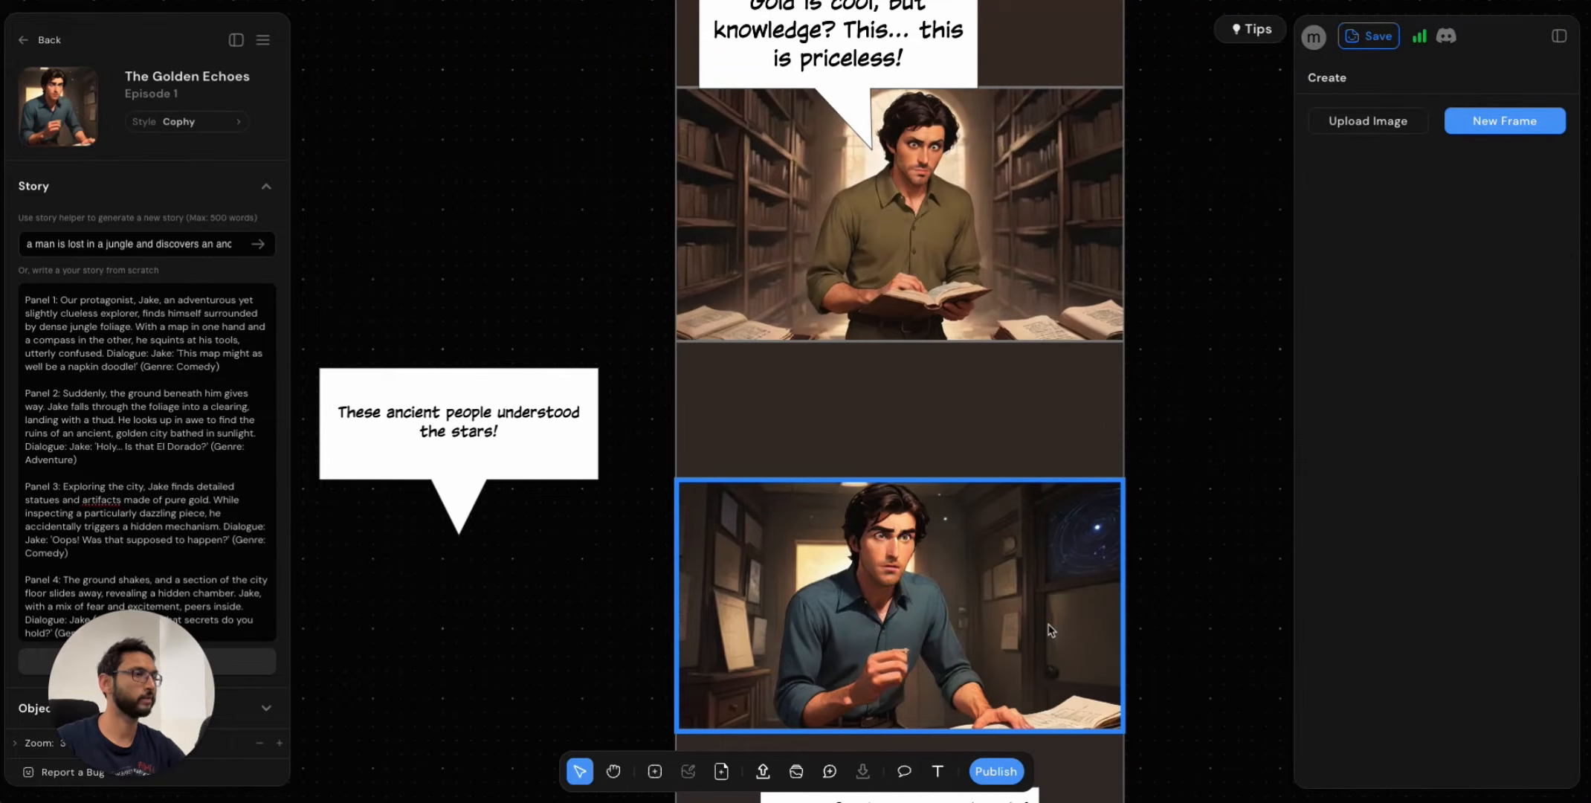
Review the desk panel and the final portrait panel below the library scene.
{"action": "left_click", "coordinate": [1159, 647]}
{"action": "left_click", "coordinate": [894, 614]}
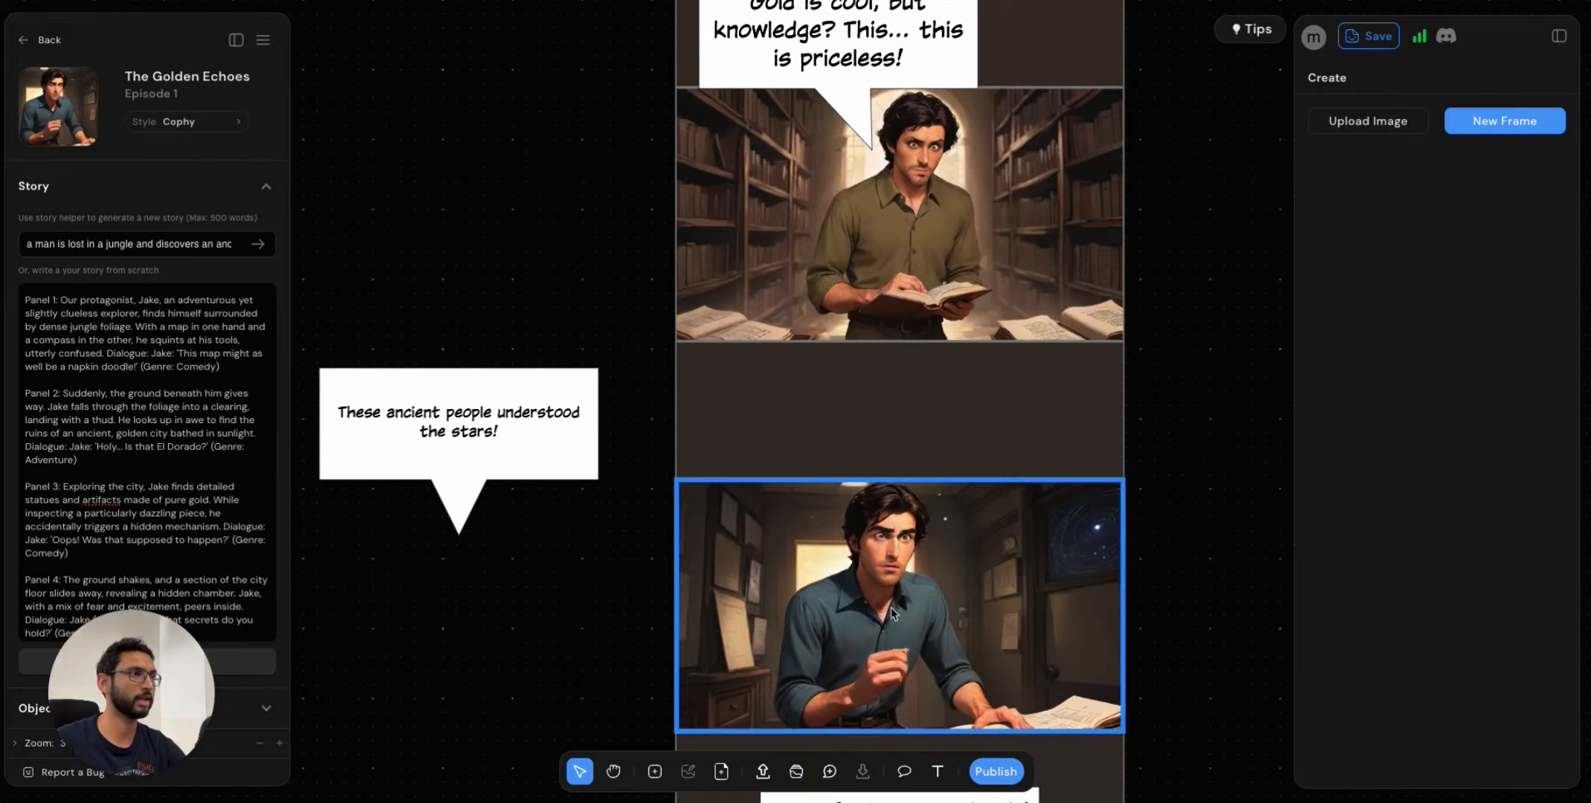
{"action": "scroll", "coordinate": [904, 659], "scroll_direction": "down", "scroll_amount": 1}
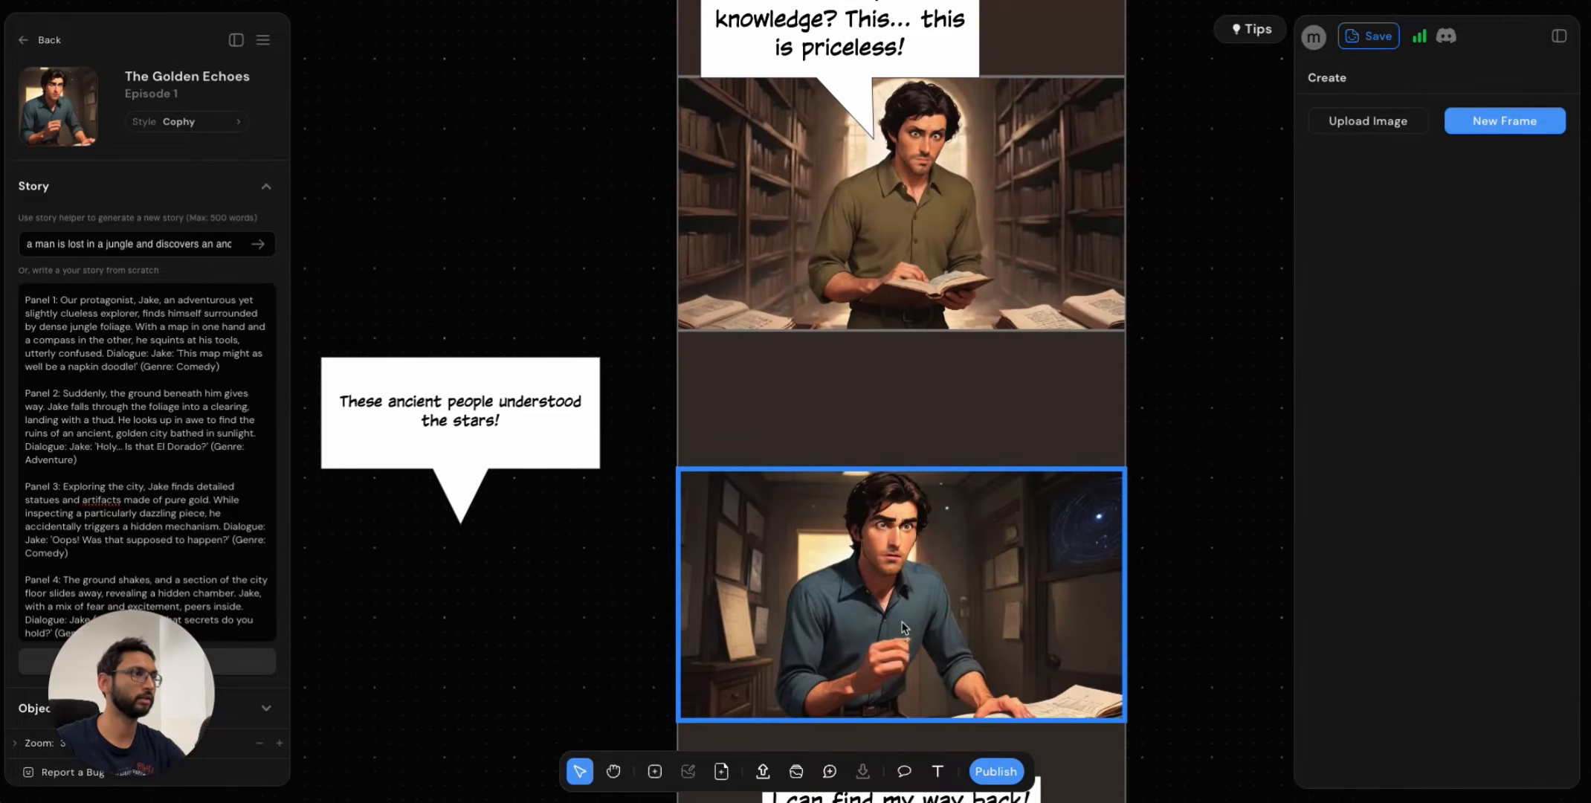
{"action": "scroll", "coordinate": [904, 628], "scroll_direction": "down", "scroll_amount": 3}
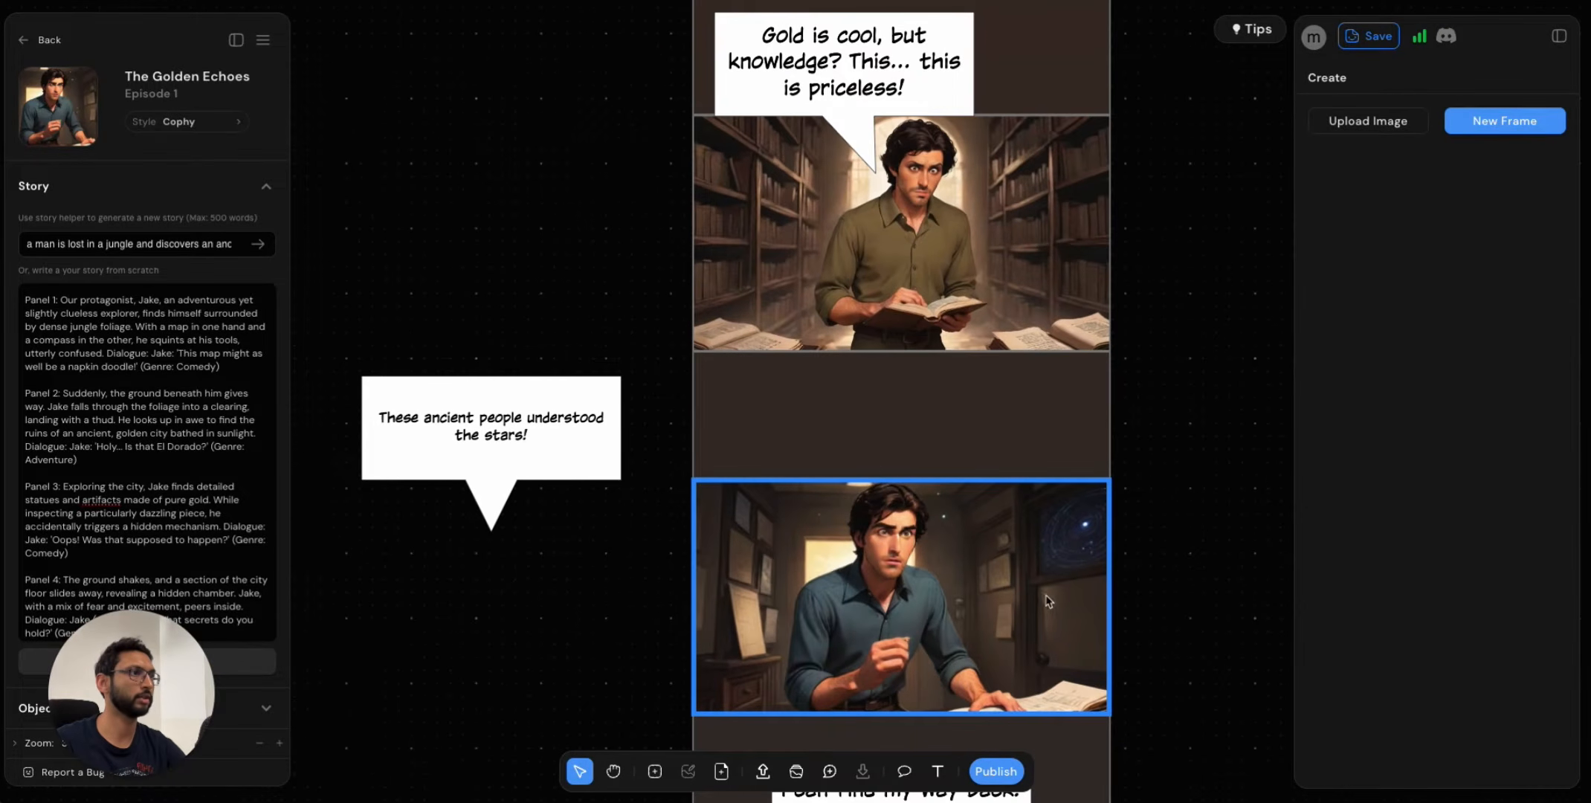
{"action": "scroll", "coordinate": [1165, 603], "scroll_direction": "down", "scroll_amount": 10}
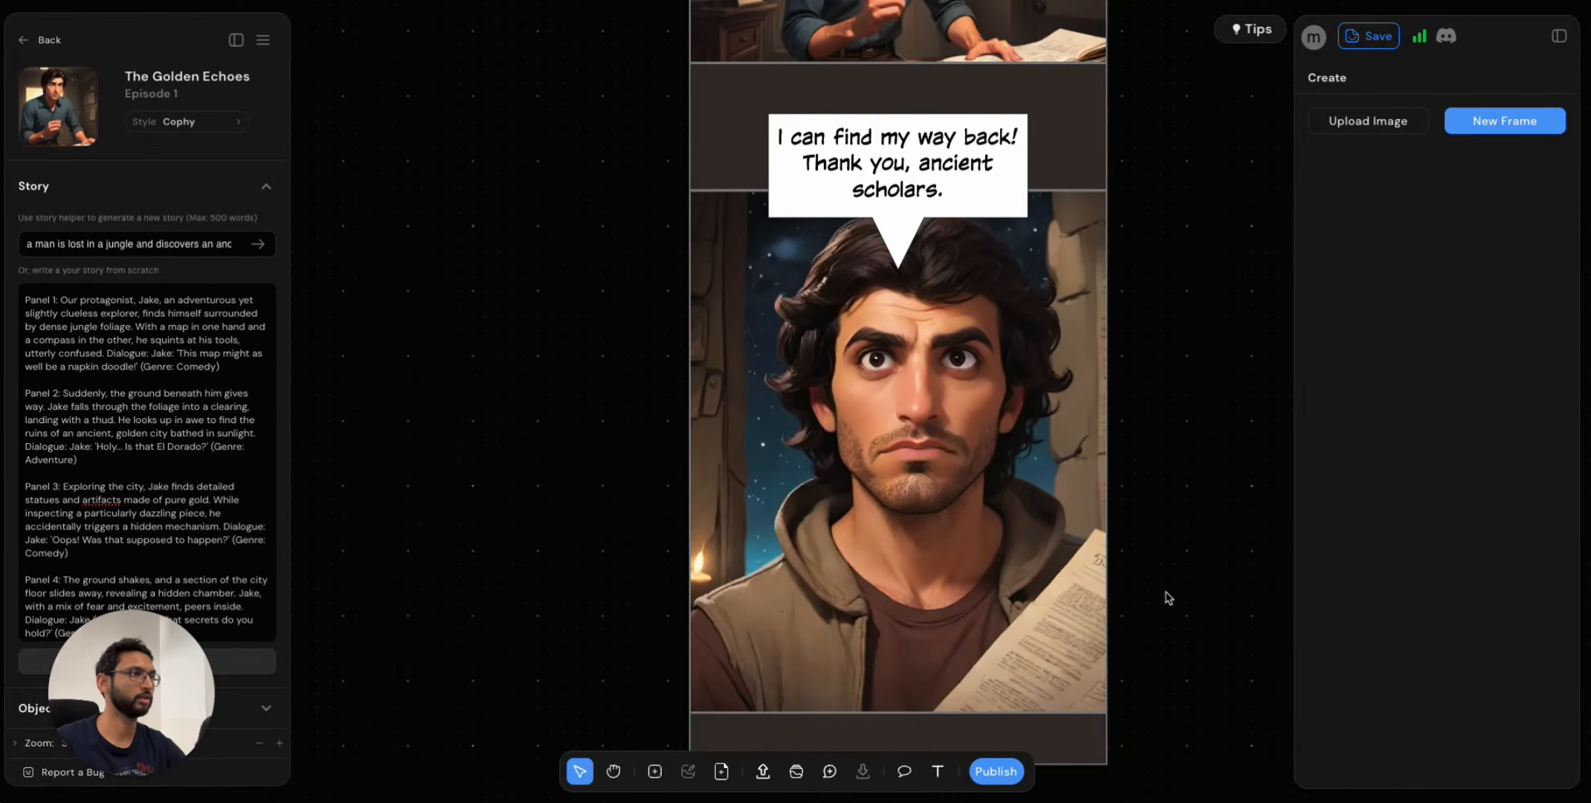
{"action": "scroll", "coordinate": [1165, 595], "scroll_direction": "up", "scroll_amount": 5}
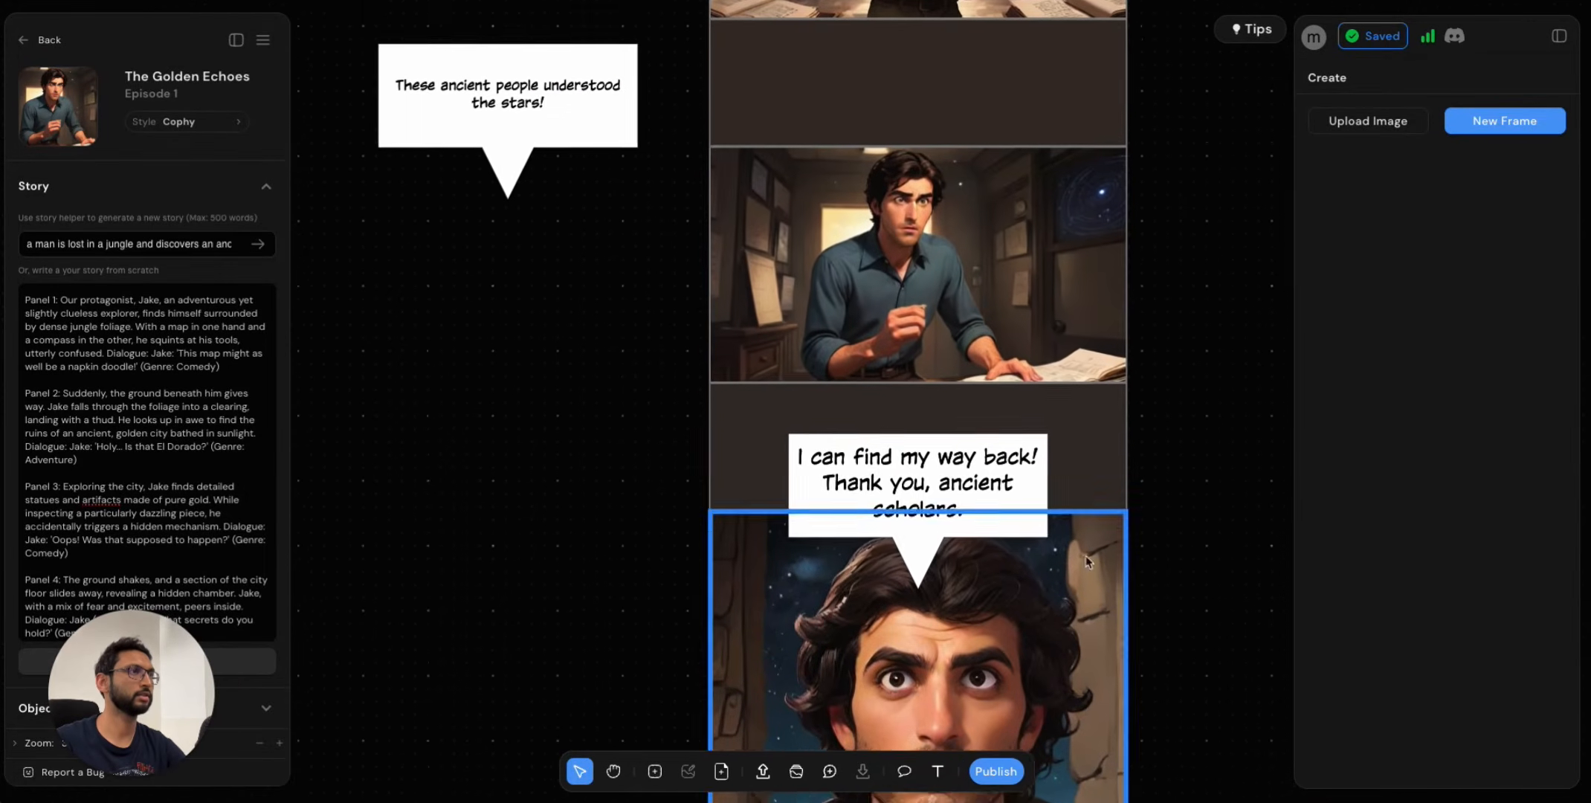
{"action": "scroll", "coordinate": [1086, 557], "scroll_direction": "up", "scroll_amount": 3}
Mask the background on both sides of the man in the desk panel at mask brush width 40, and hide the mask overlay.
{"action": "left_click", "coordinate": [950, 519]}
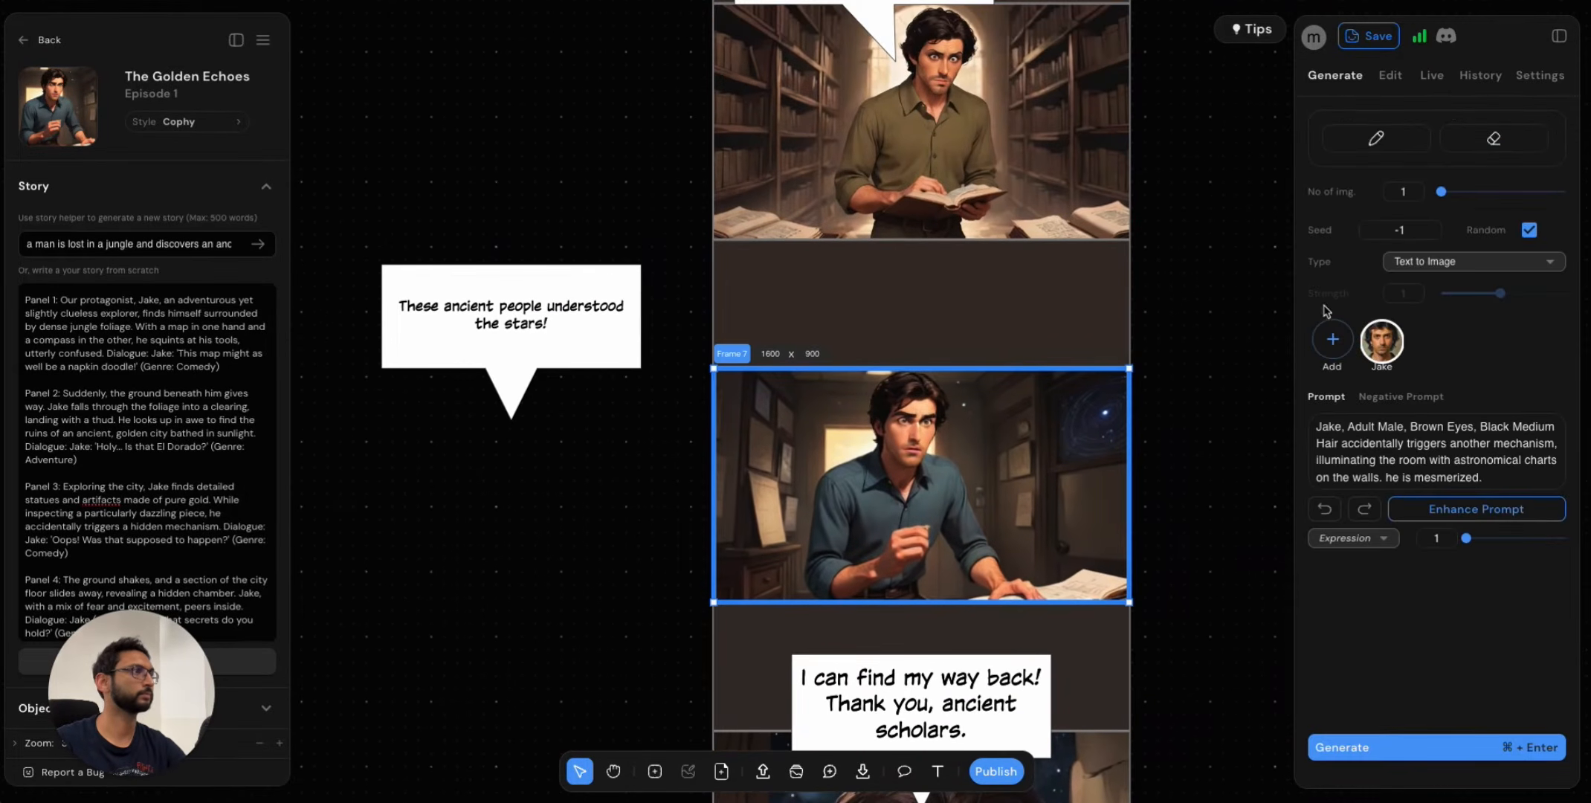
{"action": "scroll", "coordinate": [1236, 395], "scroll_direction": "up", "scroll_amount": 3}
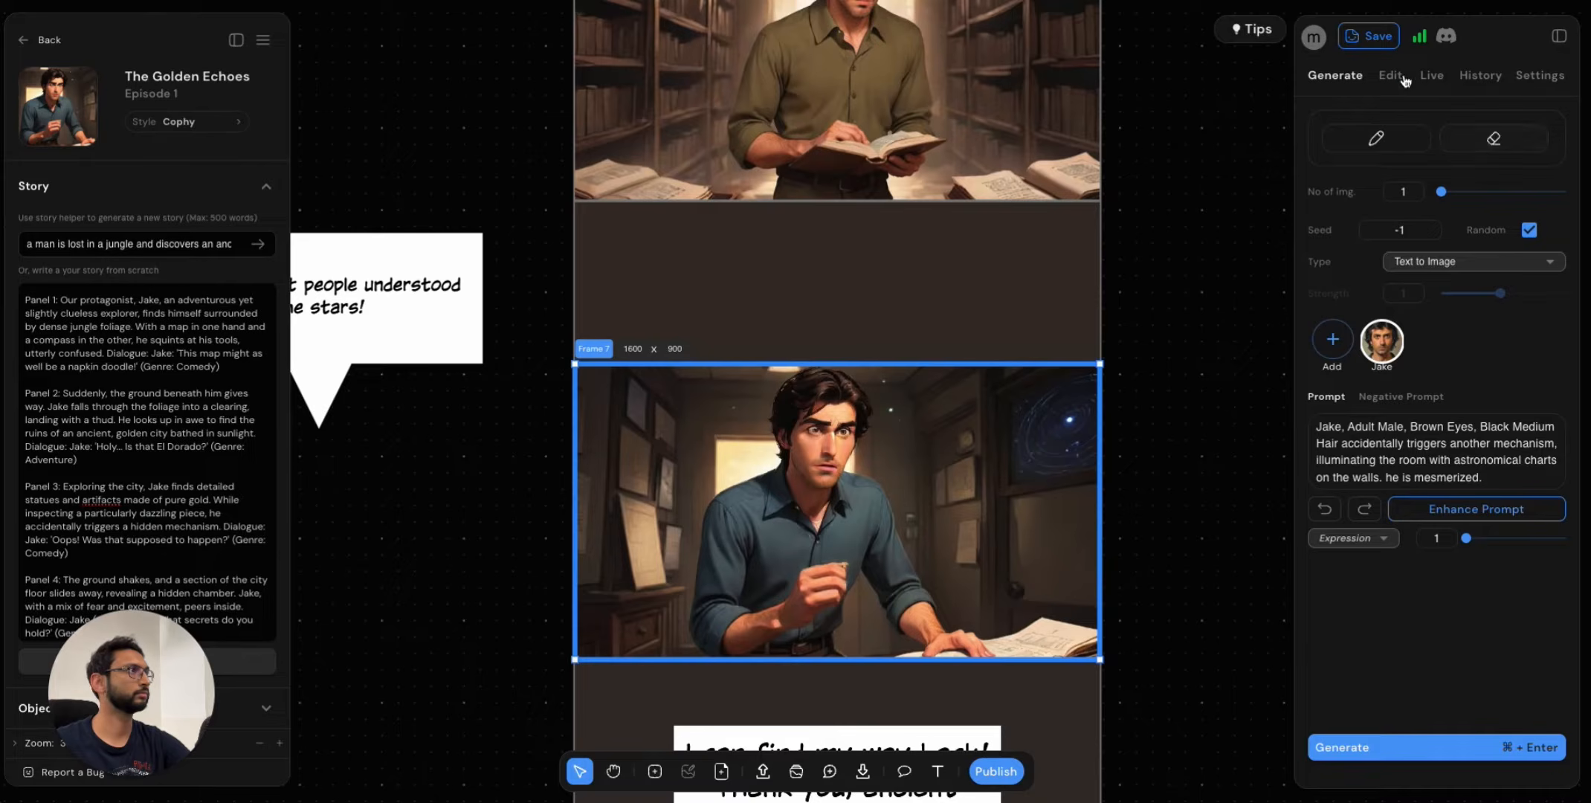
{"action": "left_click", "coordinate": [1389, 75]}
{"action": "left_click", "coordinate": [1514, 138]}
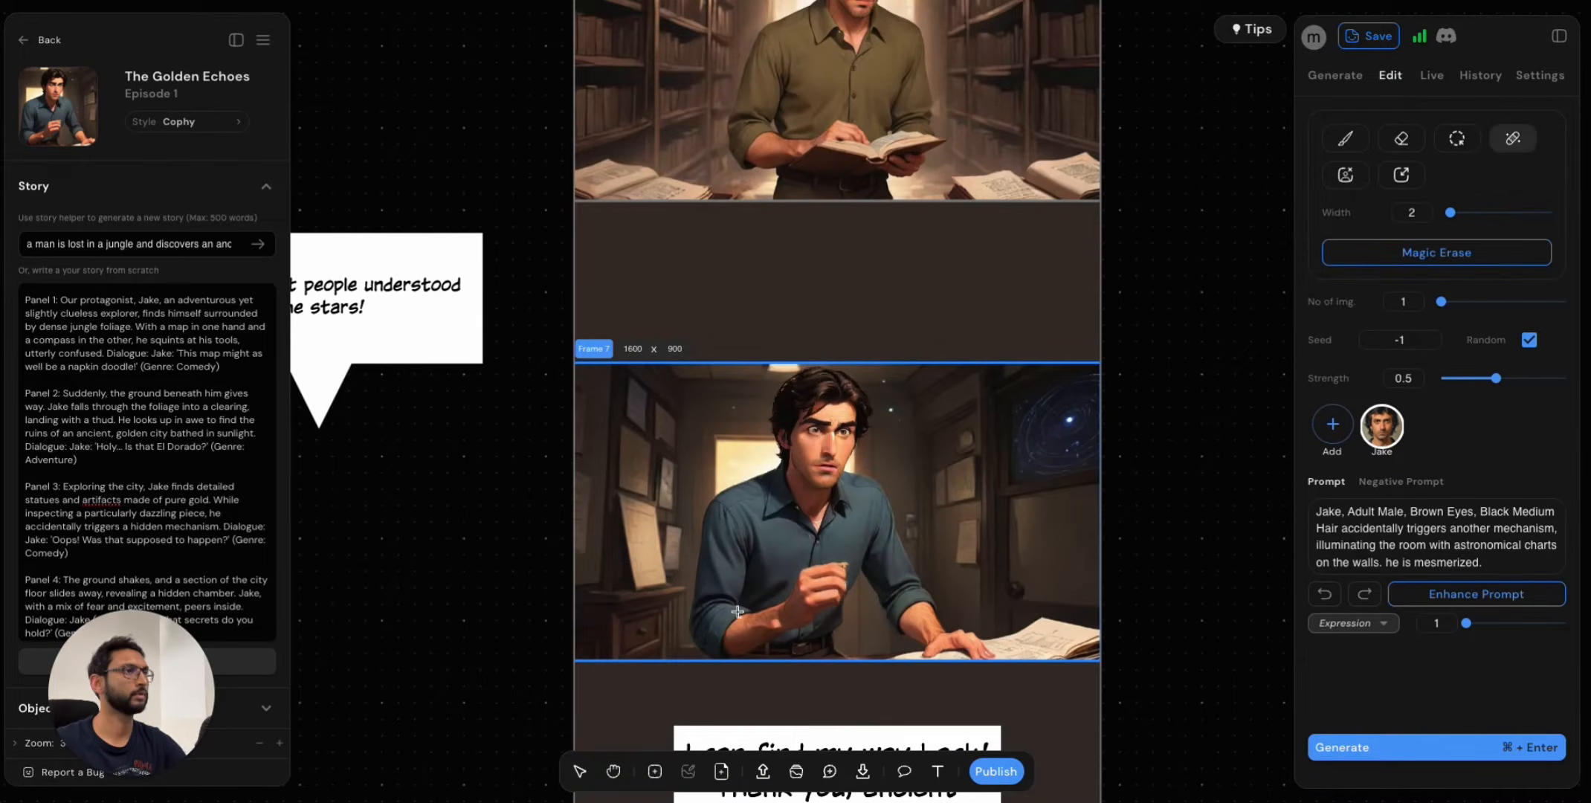
{"action": "left_click_drag", "start_coordinate": [1452, 216], "coordinate": [1469, 214]}
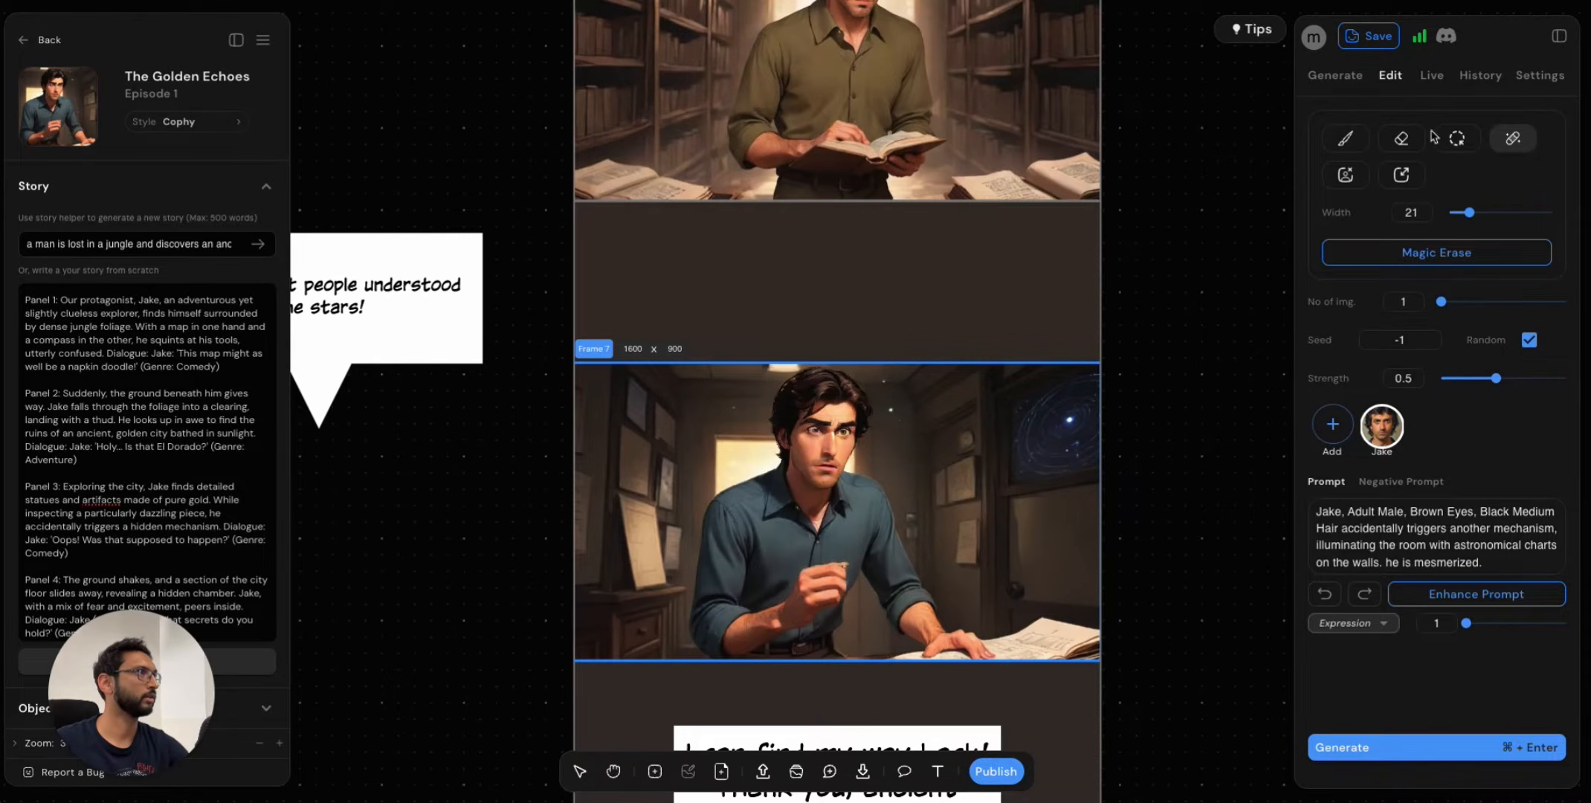
{"action": "left_click", "coordinate": [1456, 139]}
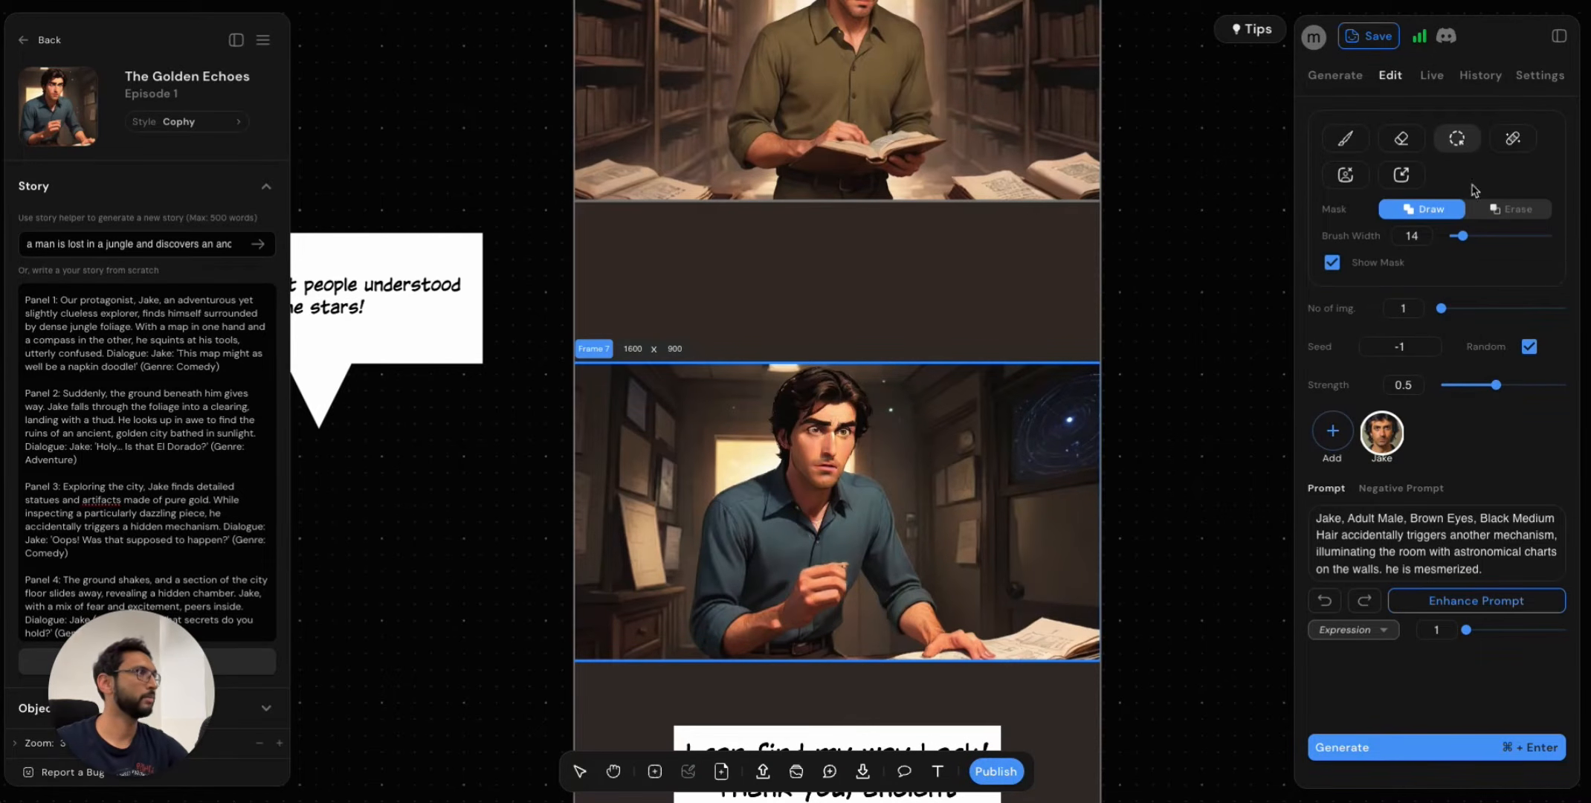
{"action": "left_click_drag", "start_coordinate": [1462, 236], "coordinate": [1489, 236]}
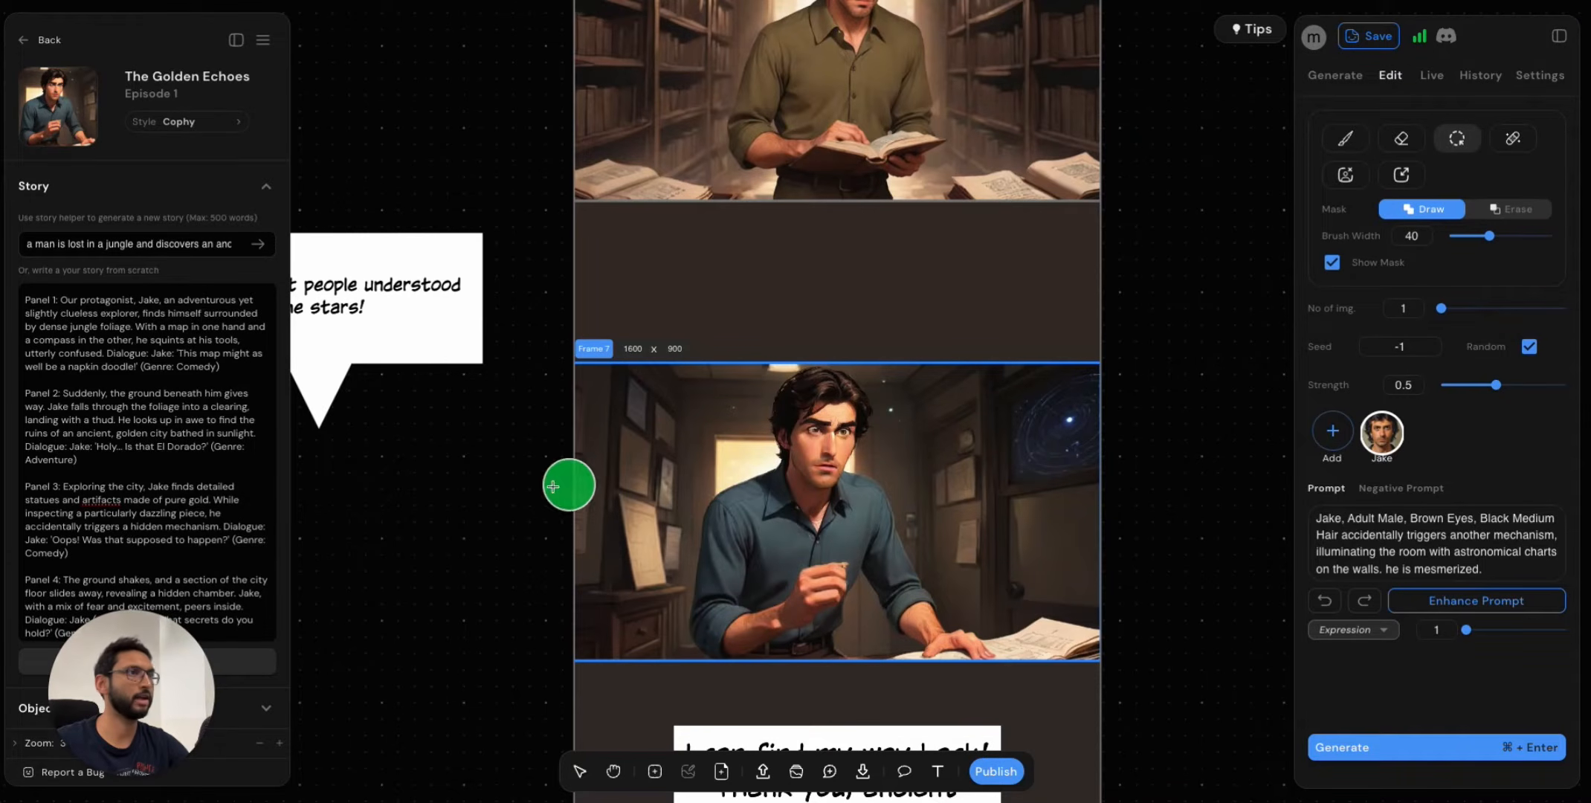
{"action": "mouse_move", "coordinate": [591, 422]}
{"action": "left_mouse_down"}
{"action": "mouse_move", "coordinate": [595, 542]}
{"action": "mouse_move", "coordinate": [594, 376]}
{"action": "mouse_move", "coordinate": [690, 378]}
{"action": "mouse_move", "coordinate": [701, 442]}
{"action": "mouse_move", "coordinate": [658, 578]}
{"action": "mouse_move", "coordinate": [589, 475]}
{"action": "mouse_move", "coordinate": [637, 407]}
{"action": "mouse_move", "coordinate": [653, 466]}
{"action": "mouse_move", "coordinate": [672, 434]}
{"action": "mouse_move", "coordinate": [702, 447]}
{"action": "mouse_move", "coordinate": [747, 405]}
{"action": "left_mouse_up"}
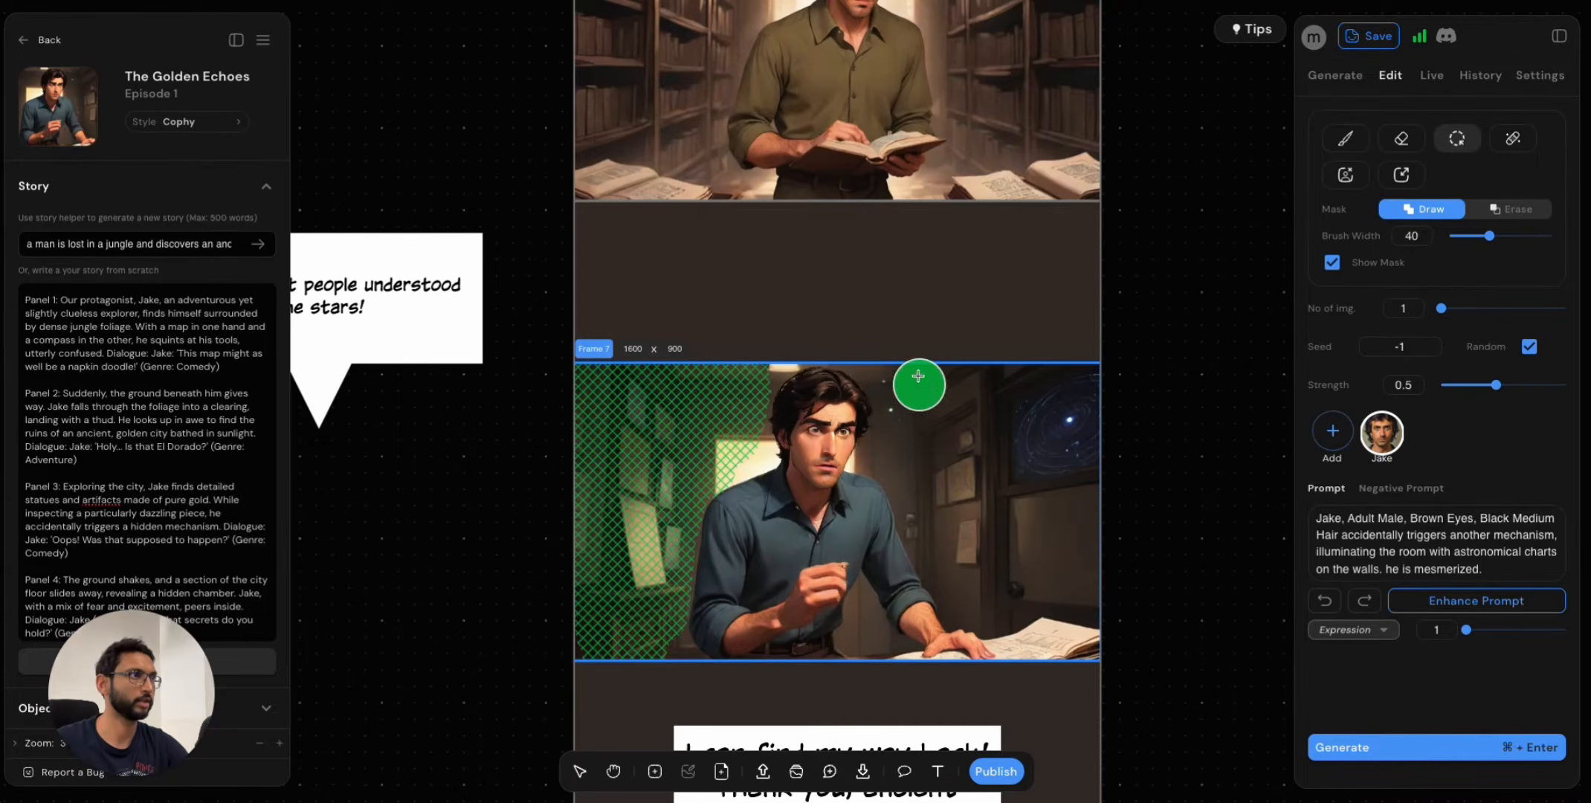
{"action": "mouse_move", "coordinate": [916, 375]}
{"action": "left_mouse_down"}
{"action": "mouse_move", "coordinate": [916, 509]}
{"action": "mouse_move", "coordinate": [973, 608]}
{"action": "mouse_move", "coordinate": [1091, 557]}
{"action": "mouse_move", "coordinate": [1083, 361]}
{"action": "mouse_move", "coordinate": [1021, 386]}
{"action": "mouse_move", "coordinate": [957, 495]}
{"action": "mouse_move", "coordinate": [984, 441]}
{"action": "mouse_move", "coordinate": [986, 479]}
{"action": "left_mouse_up"}
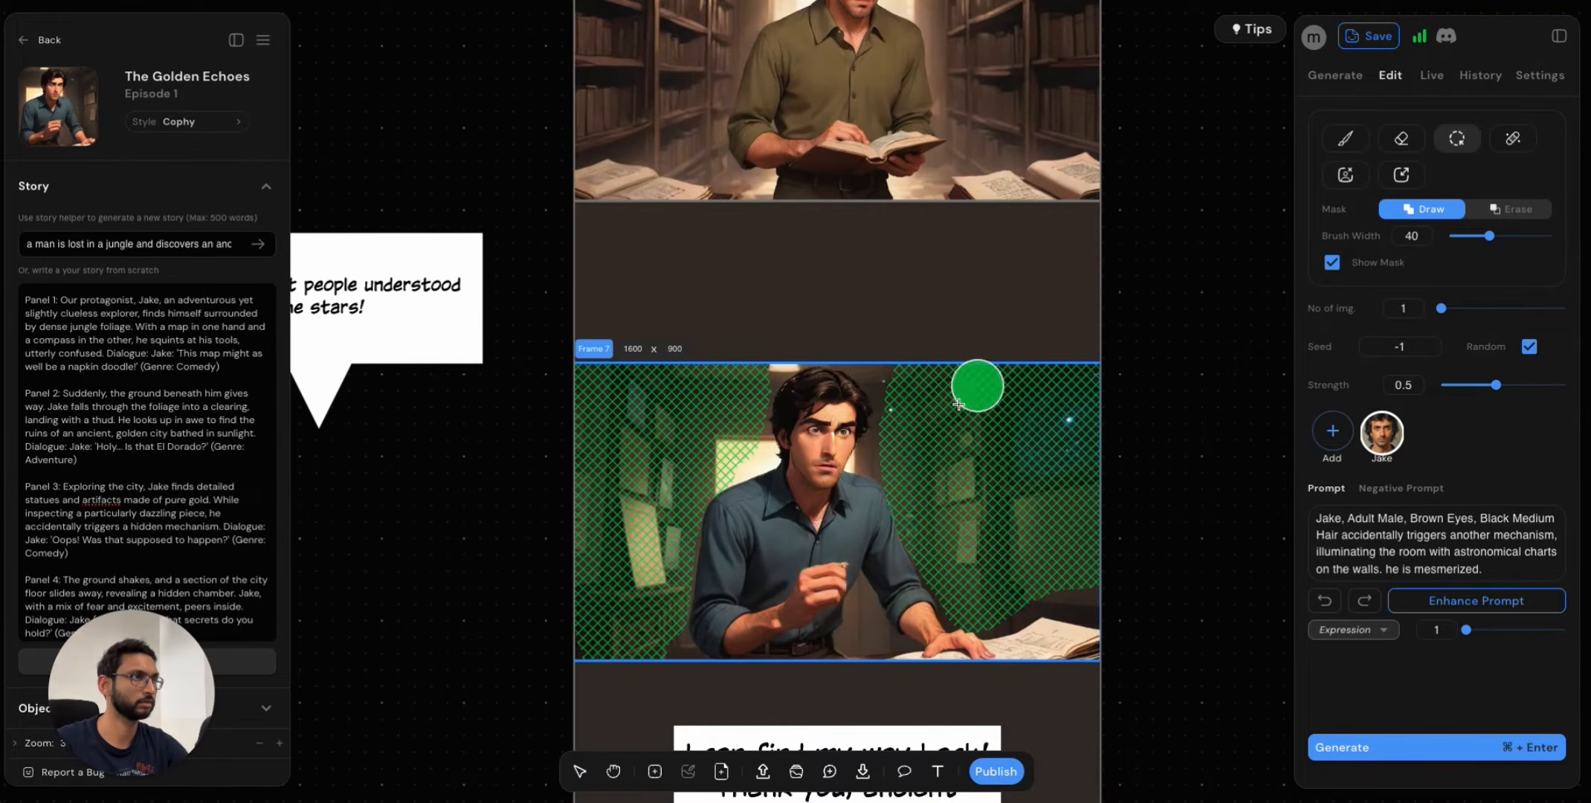
{"action": "left_click", "coordinate": [1331, 262]}
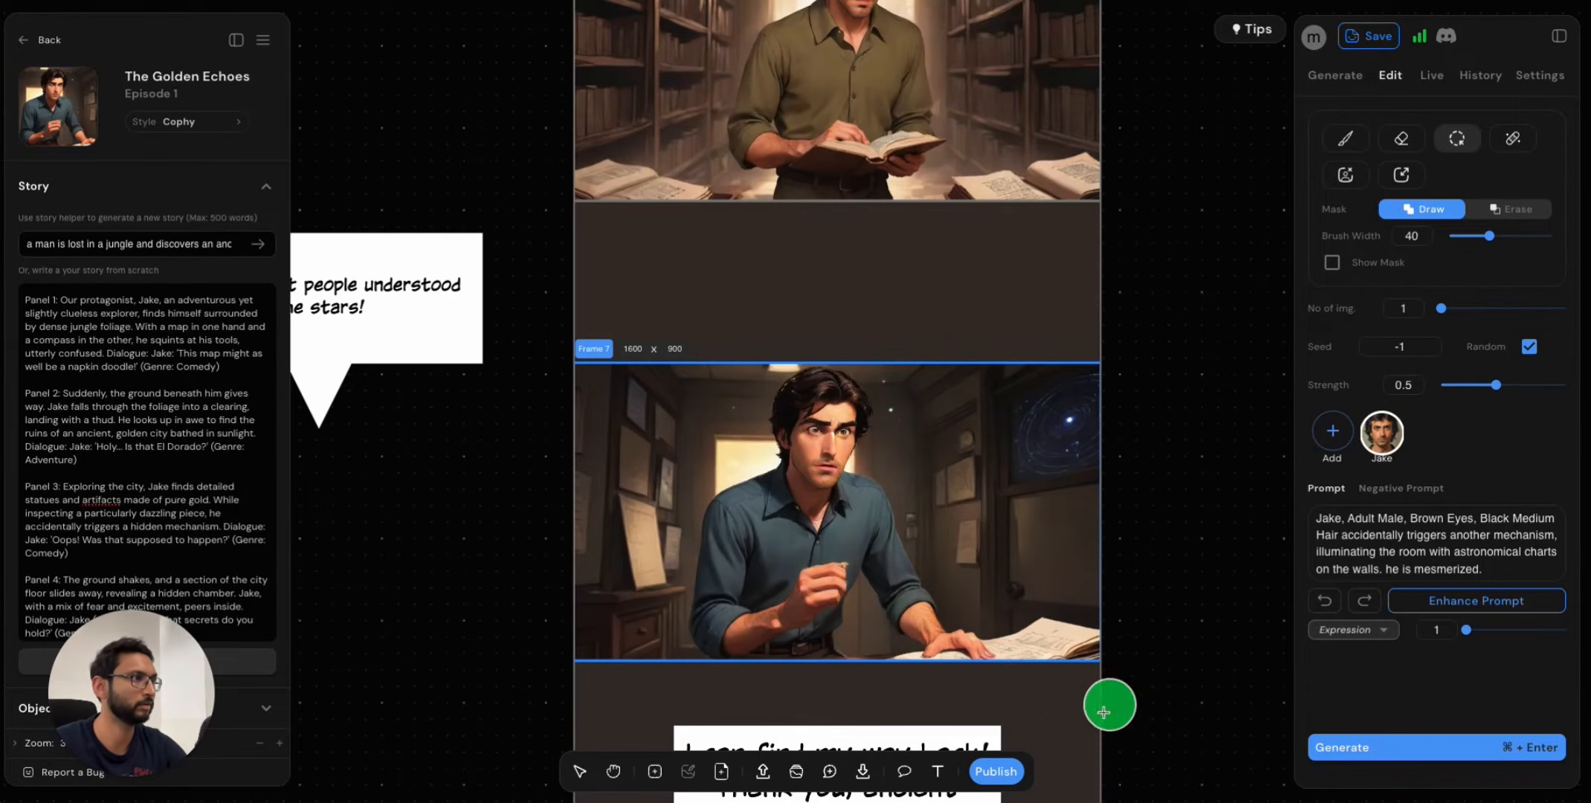
Paint over the star chart on the desk panel's wall with translucent brown #3b30258a at brush width 33.
{"action": "left_click", "coordinate": [1346, 139]}
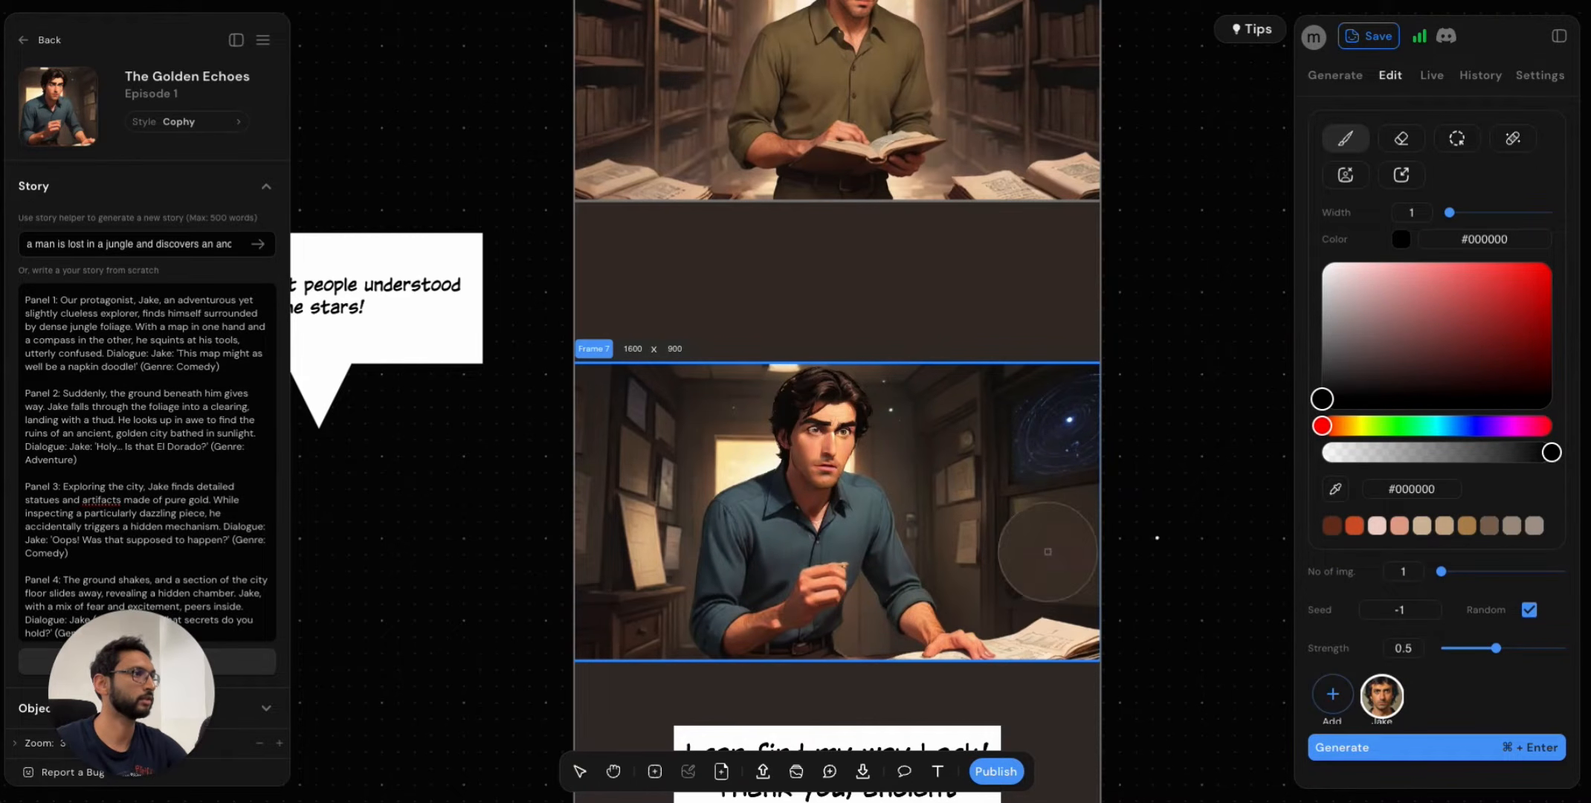
{"action": "left_click", "coordinate": [1063, 511]}
{"action": "left_click", "coordinate": [1445, 452]}
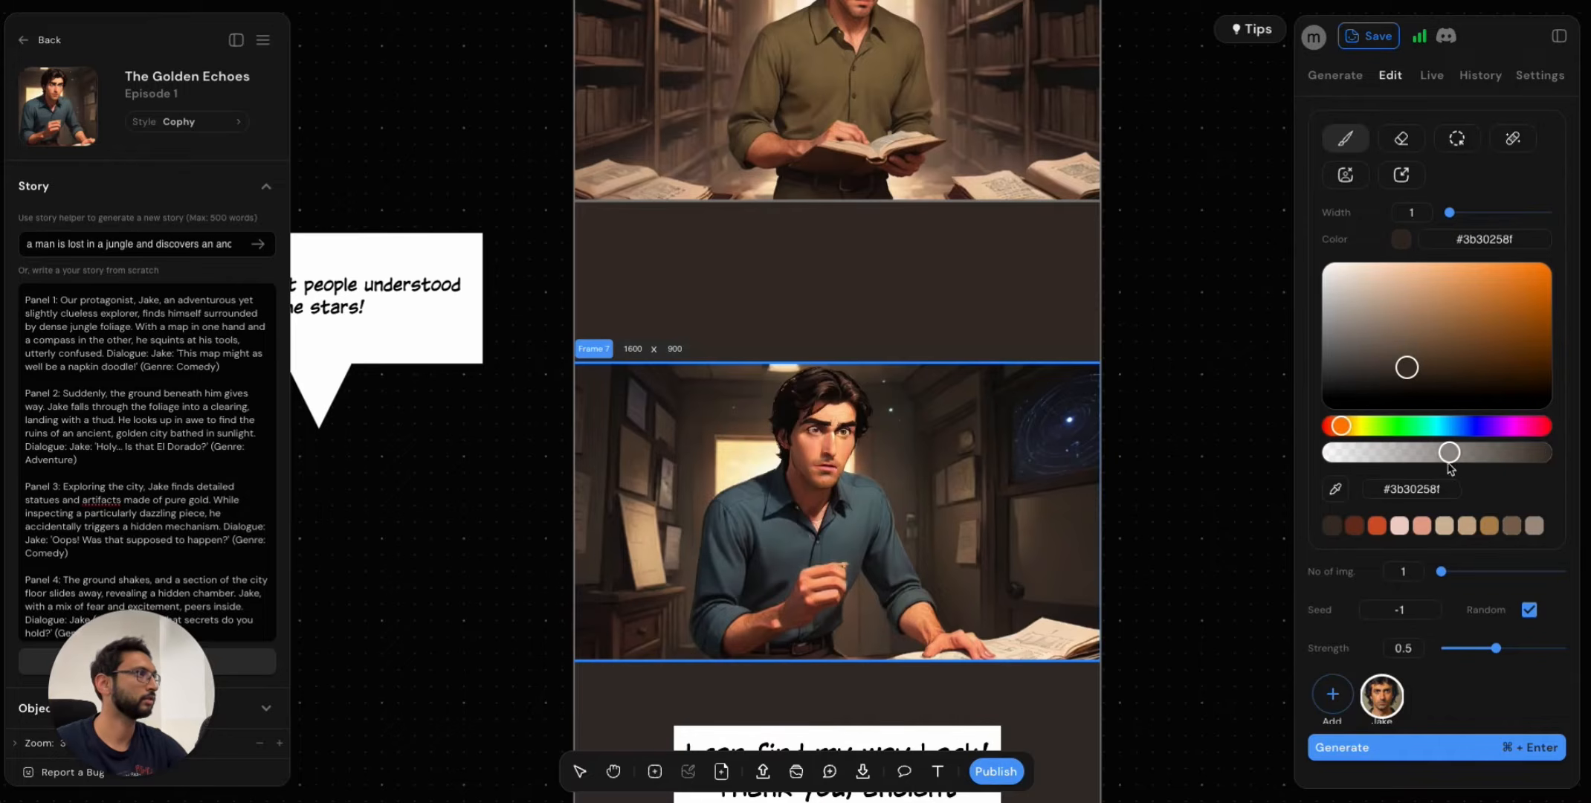
{"action": "left_click_drag", "start_coordinate": [1450, 213], "coordinate": [1482, 212]}
{"action": "mouse_move", "coordinate": [1023, 416]}
{"action": "left_mouse_down"}
{"action": "mouse_move", "coordinate": [1059, 486]}
{"action": "mouse_move", "coordinate": [1074, 467]}
{"action": "mouse_move", "coordinate": [1049, 430]}
{"action": "mouse_move", "coordinate": [1032, 491]}
{"action": "mouse_move", "coordinate": [1081, 393]}
{"action": "mouse_move", "coordinate": [1082, 459]}
{"action": "mouse_move", "coordinate": [1038, 456]}
{"action": "mouse_move", "coordinate": [1067, 460]}
{"action": "mouse_move", "coordinate": [1086, 392]}
{"action": "mouse_move", "coordinate": [1075, 475]}
{"action": "left_mouse_up"}
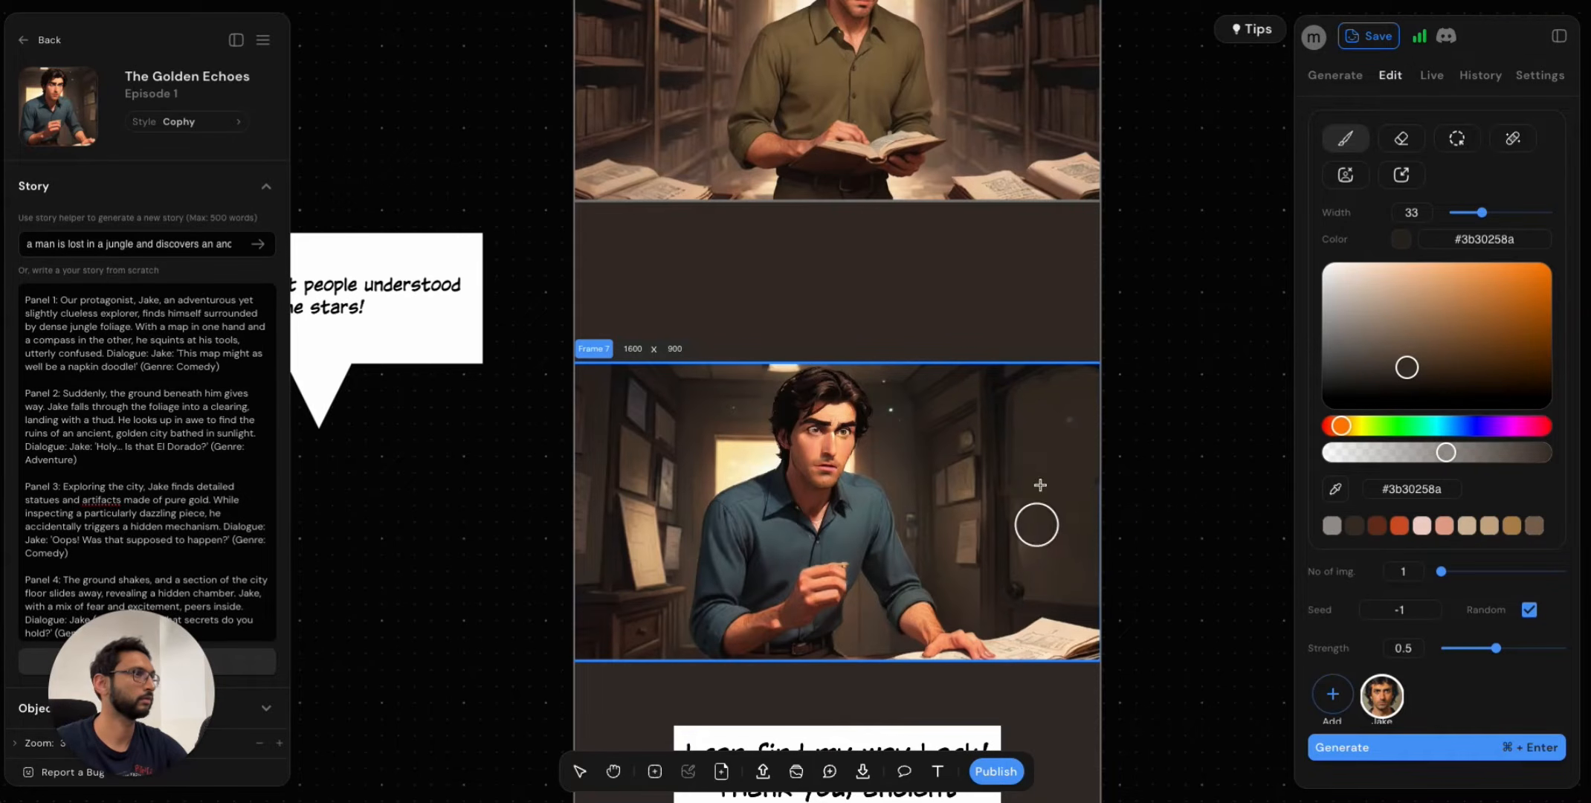
Generate a masked edit of the desk panel with the prompt "an ancient library with stacks of old books", and enhance the prompt.
{"action": "left_click", "coordinate": [1456, 141]}
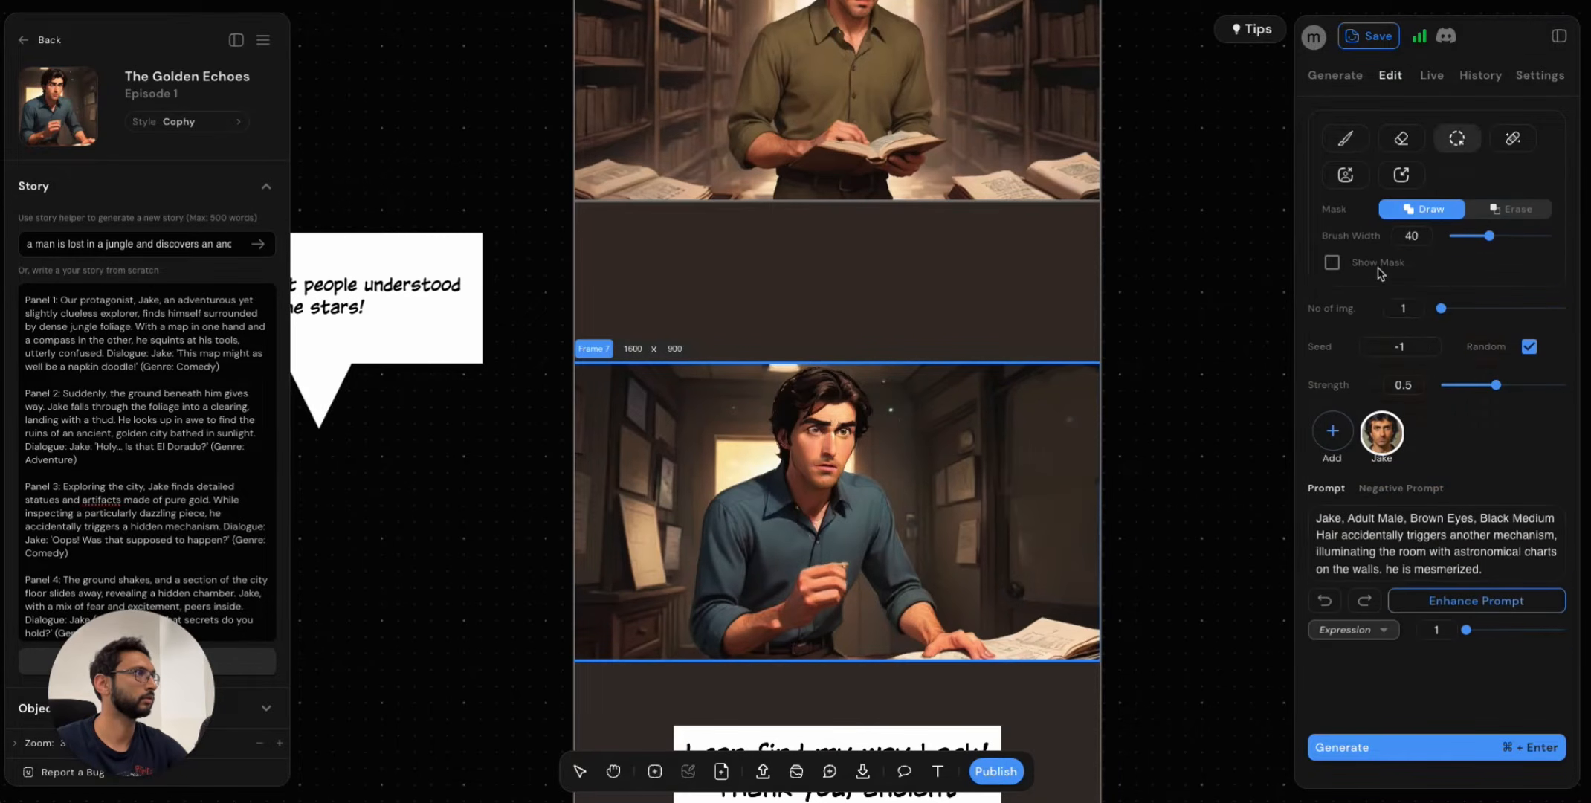
{"action": "left_click", "coordinate": [1442, 552]}
{"action": "key", "text": "super+a"}
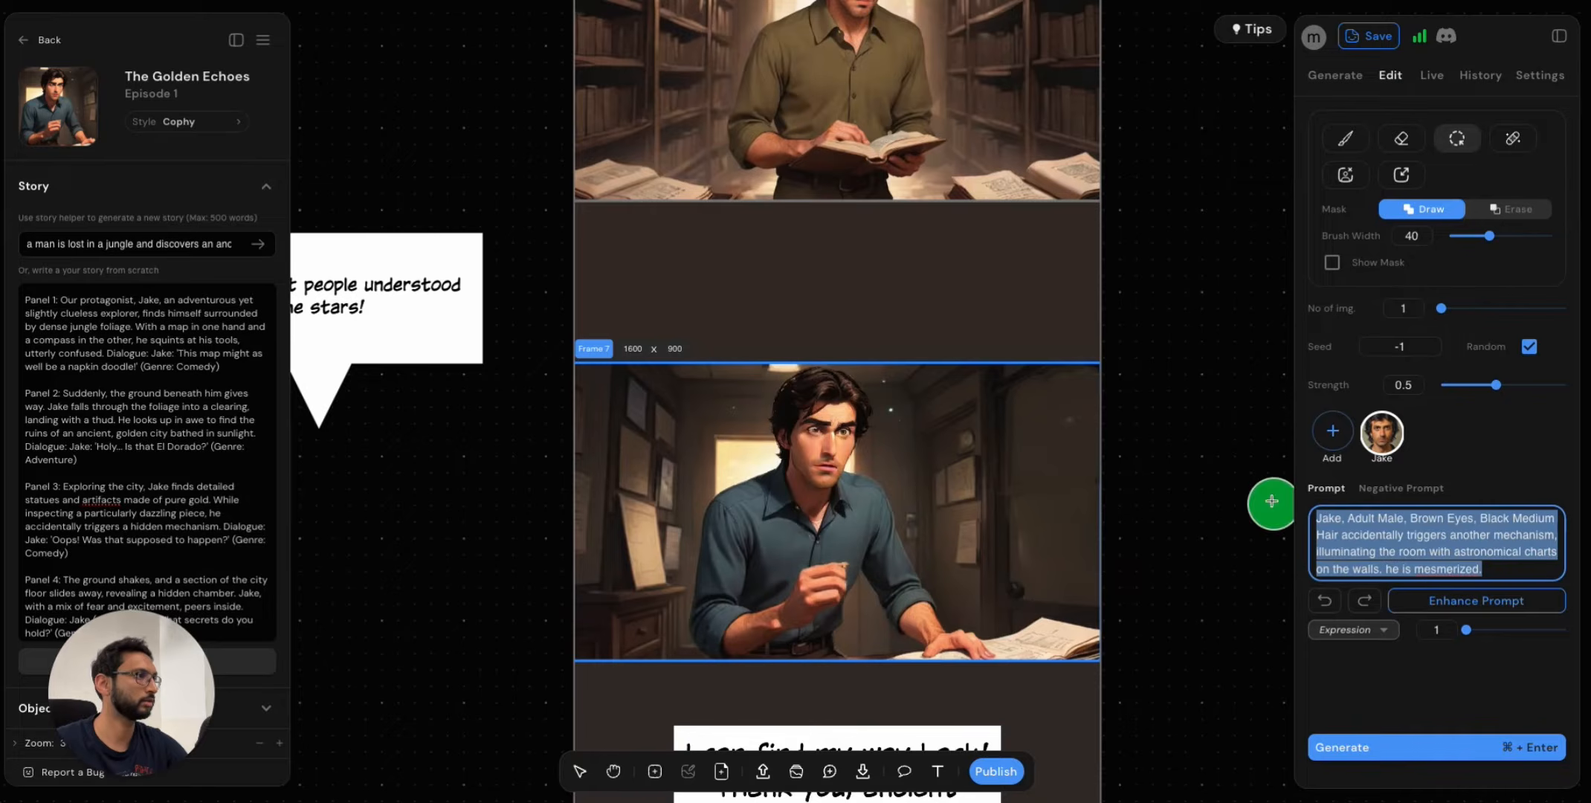
{"action": "key", "text": "BackSpace"}
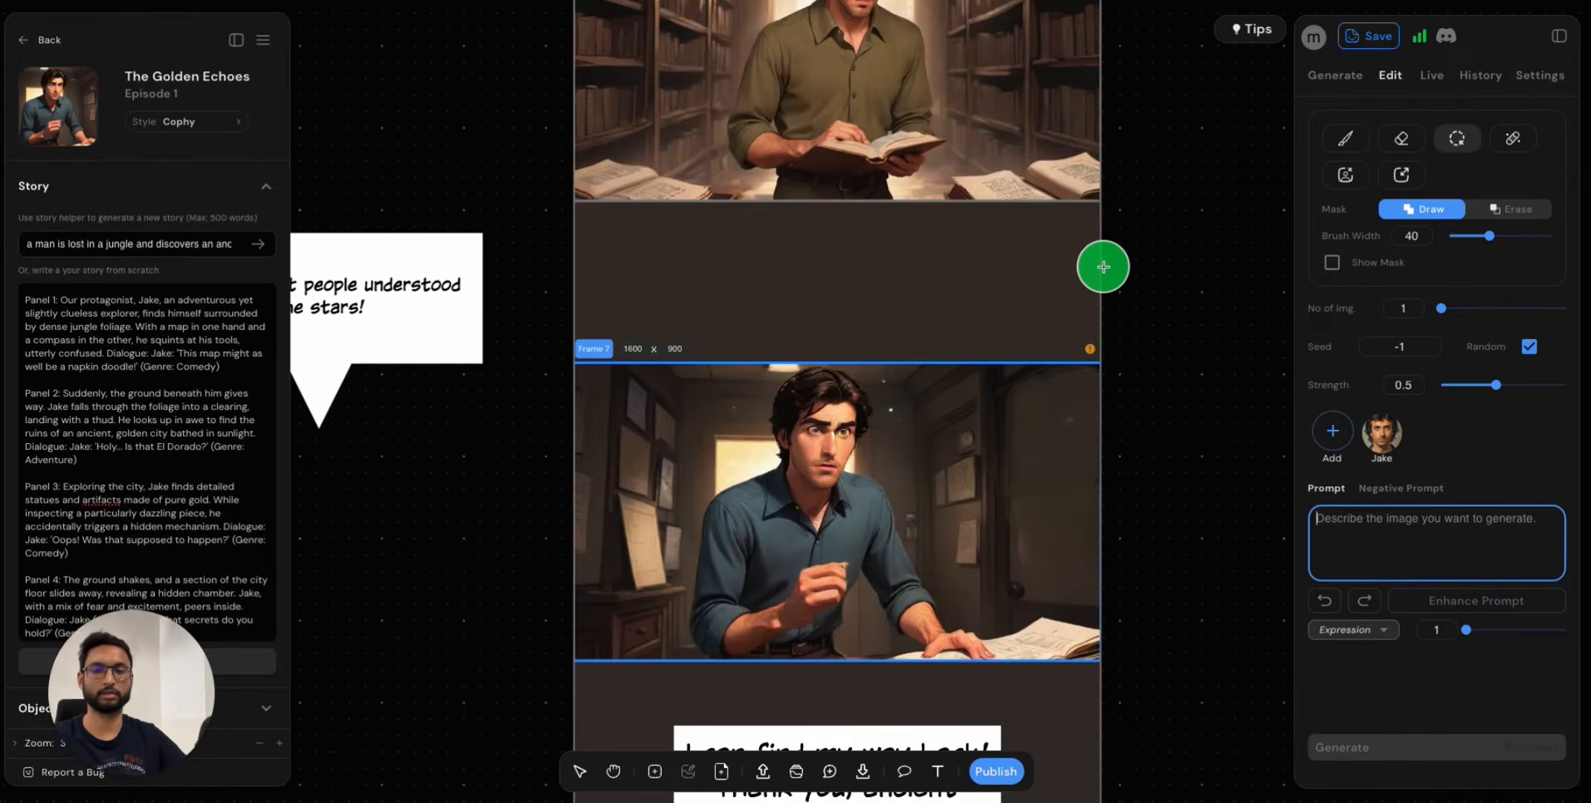
{"action": "type", "text": "a jungle and"}
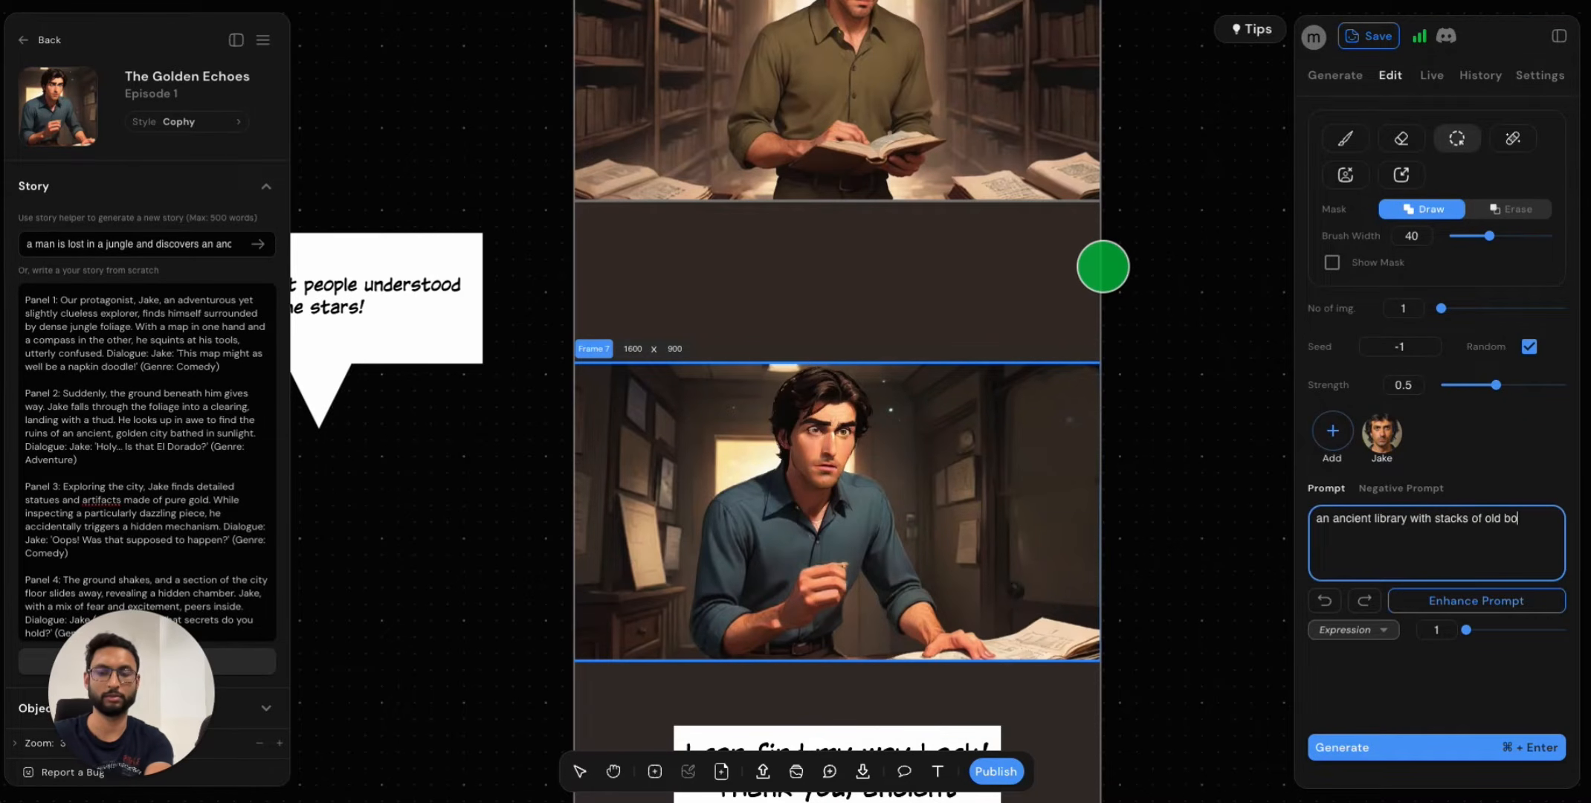
{"action": "left_click", "coordinate": [1469, 756]}
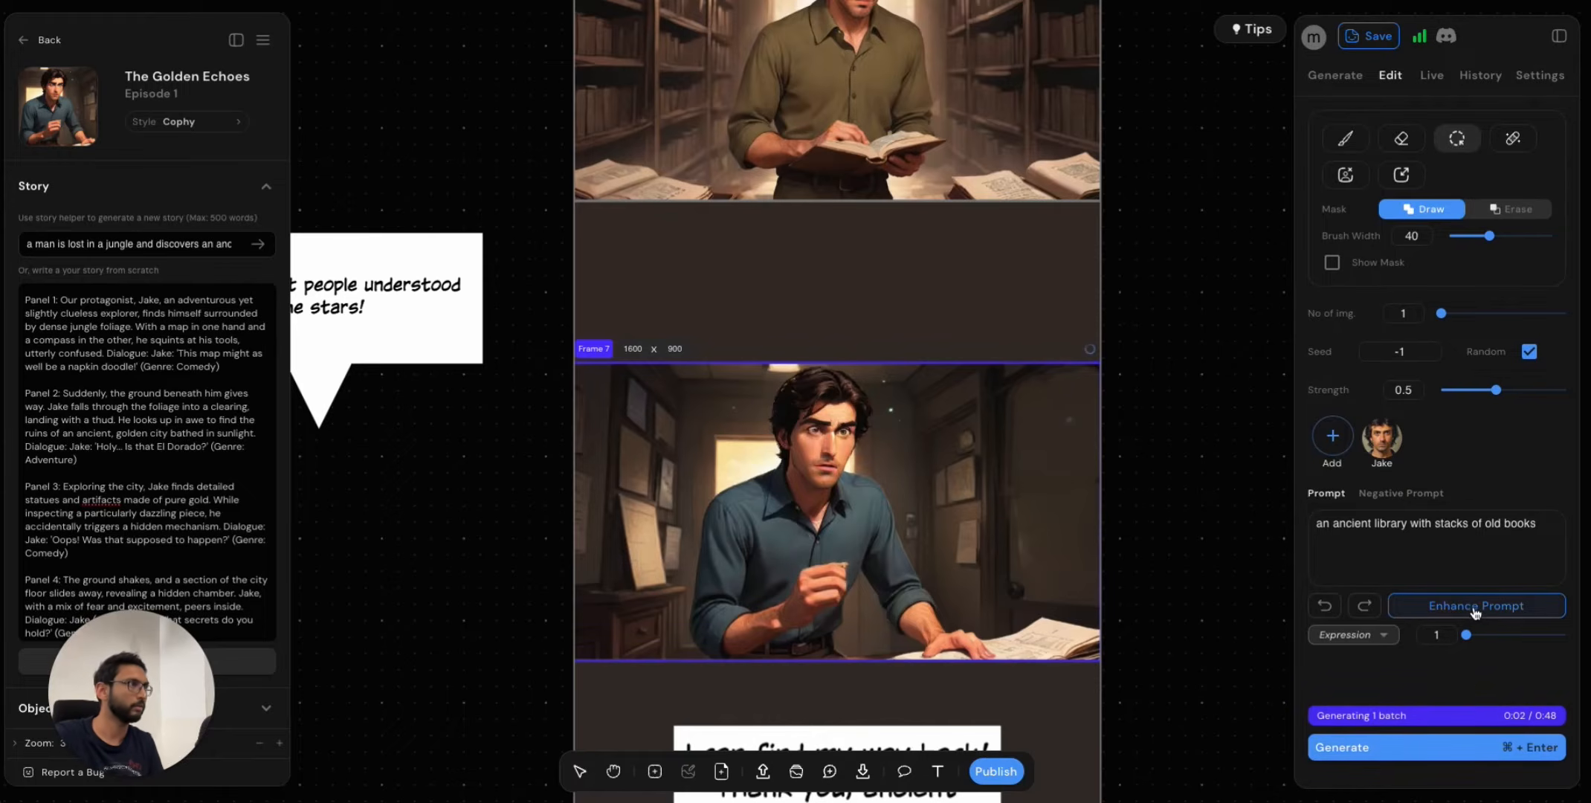
{"action": "left_click", "coordinate": [1475, 608]}
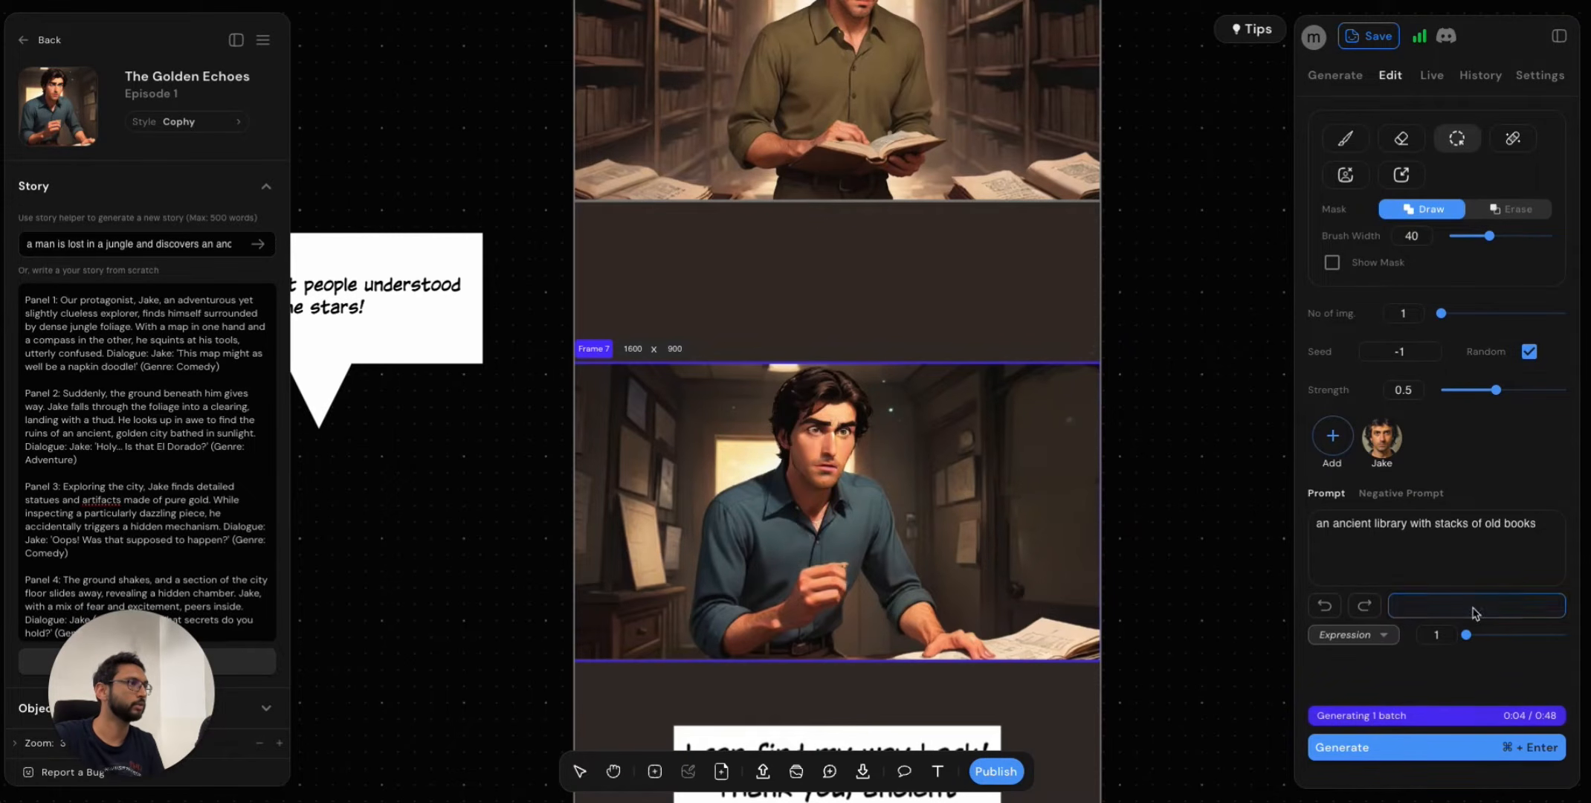
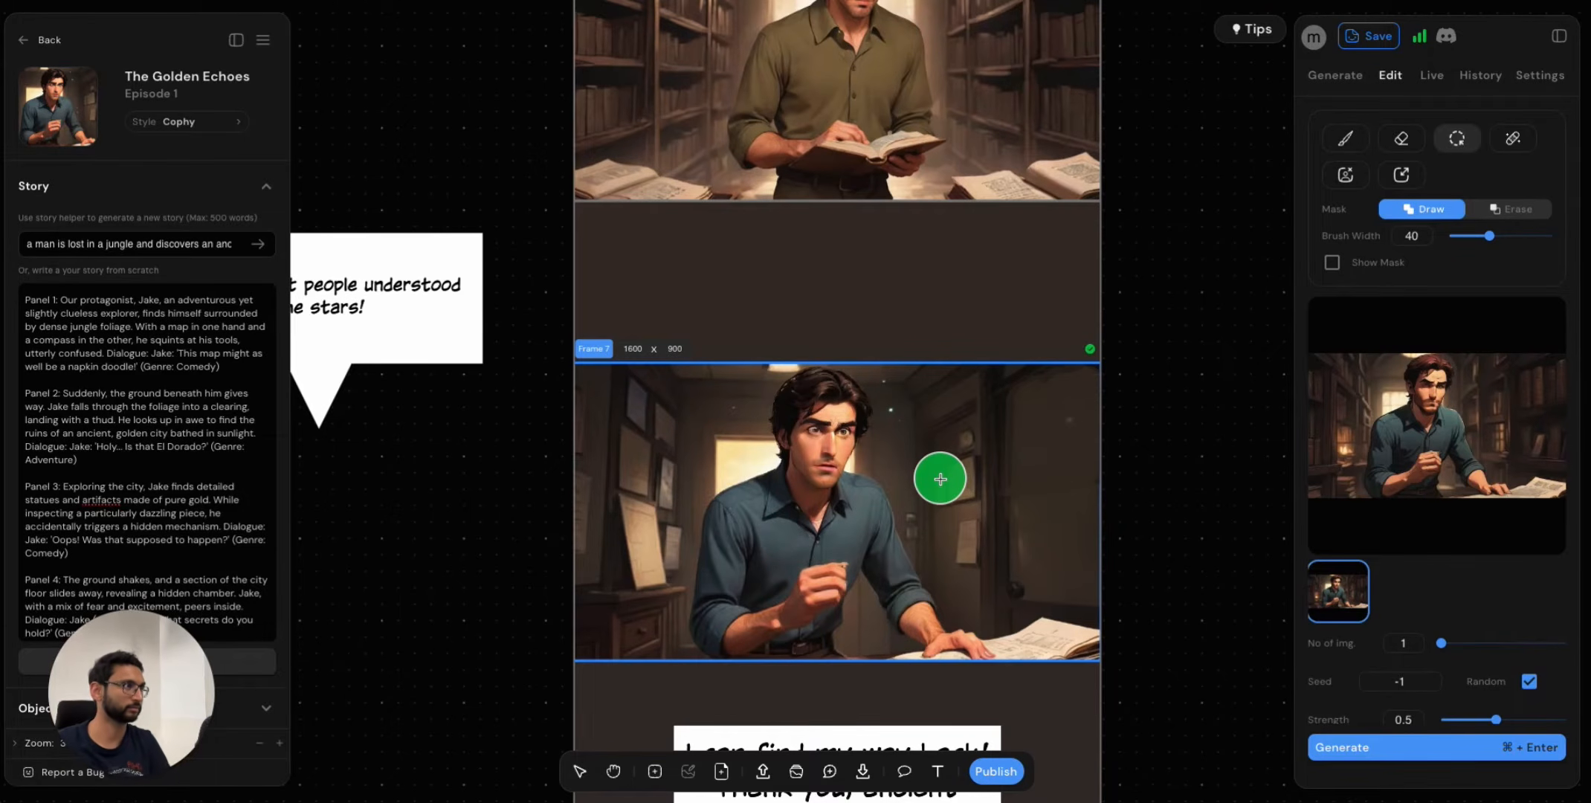
Examine the generated library version of the desk panel up close and compare it with the neighbouring comic panels.
{"action": "mouse_move", "coordinate": [1404, 415]}
{"action": "scroll", "coordinate": [1389, 411], "scroll_direction": "up", "scroll_amount": 5}
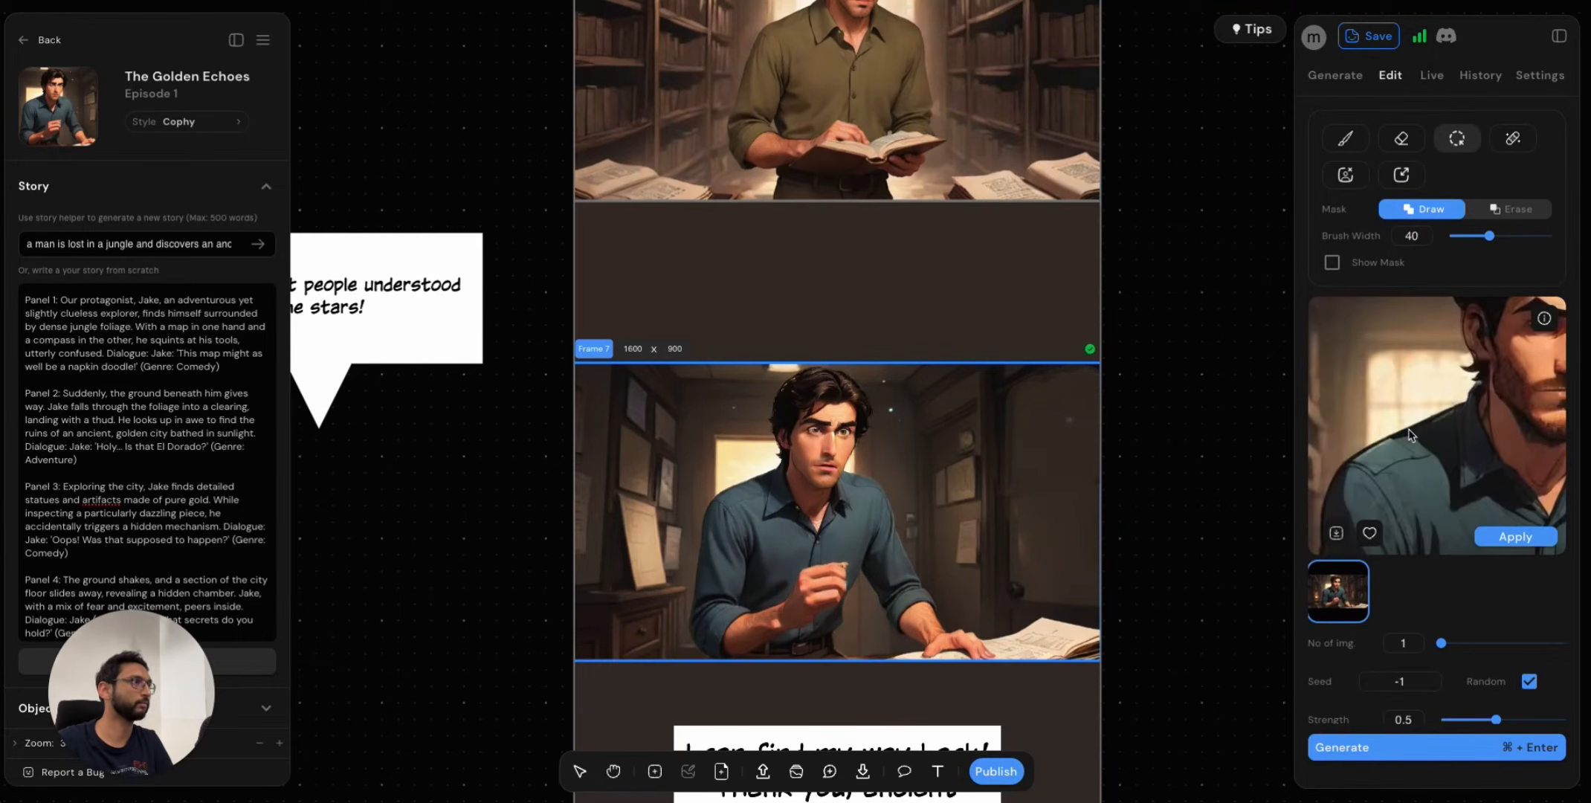
{"action": "left_click_drag", "start_coordinate": [1459, 438], "coordinate": [1359, 492]}
{"action": "scroll", "coordinate": [1359, 494], "scroll_direction": "down", "scroll_amount": 5}
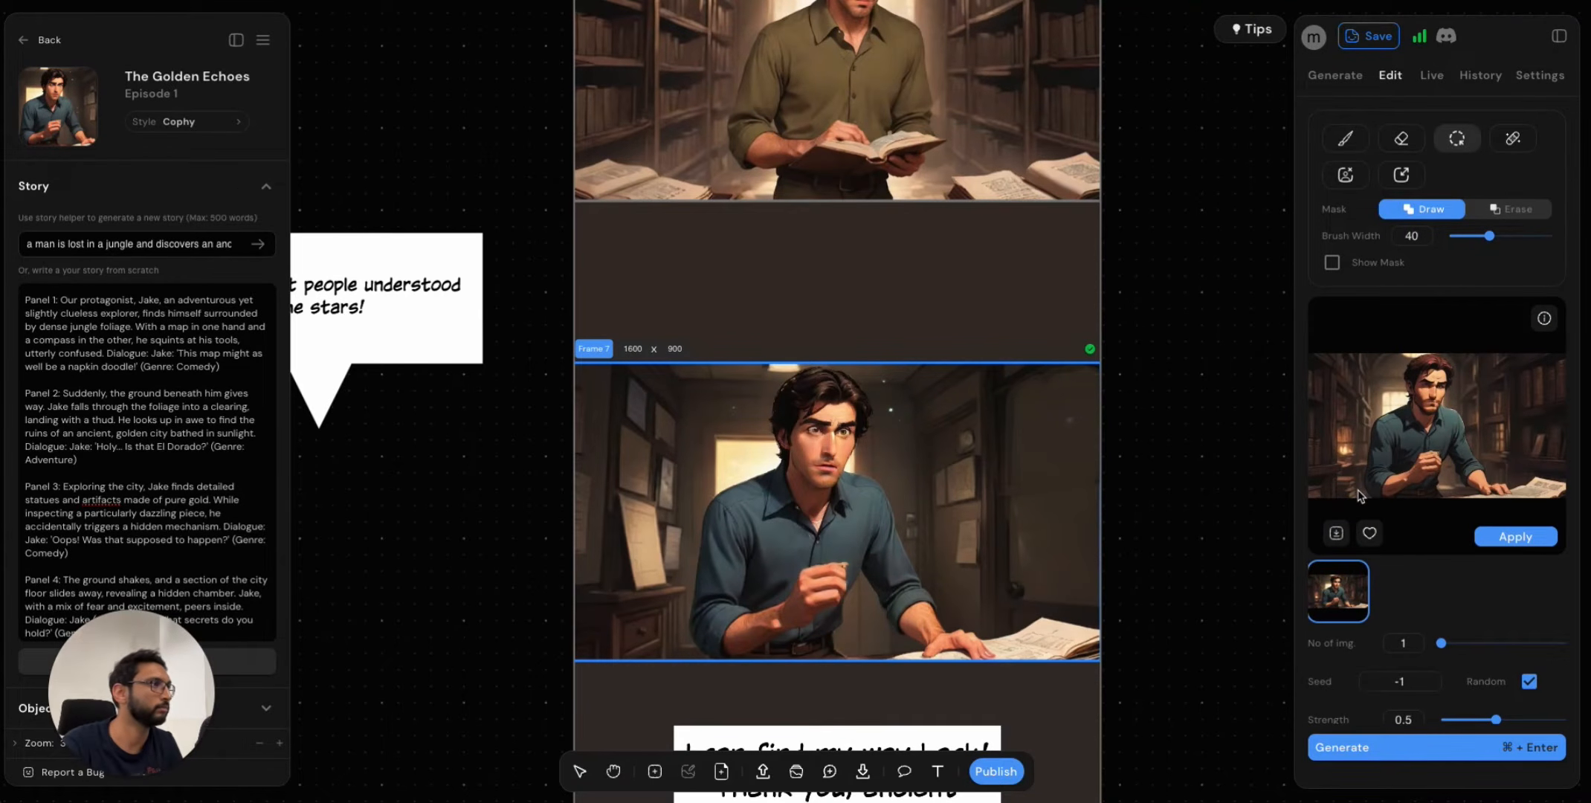
{"action": "left_click_drag", "start_coordinate": [1359, 494], "coordinate": [1093, 417]}
{"action": "scroll", "coordinate": [1172, 431], "scroll_direction": "up", "scroll_amount": 5}
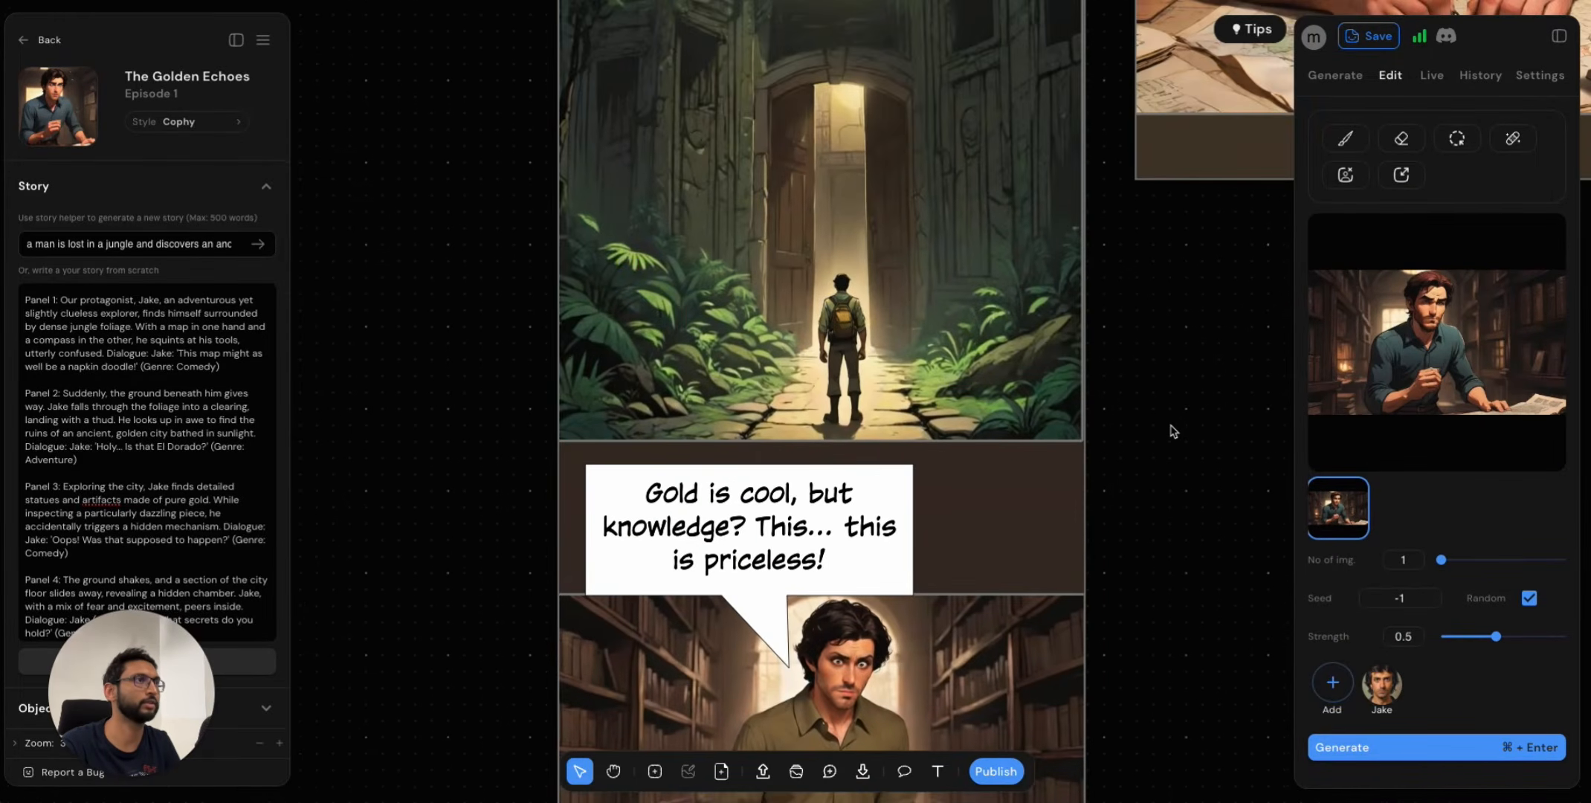
{"action": "scroll", "coordinate": [1173, 431], "scroll_direction": "down", "scroll_amount": 2}
{"action": "scroll", "coordinate": [1173, 432], "scroll_direction": "up", "scroll_amount": 5}
{"action": "scroll", "coordinate": [1172, 431], "scroll_direction": "down", "scroll_amount": 9}
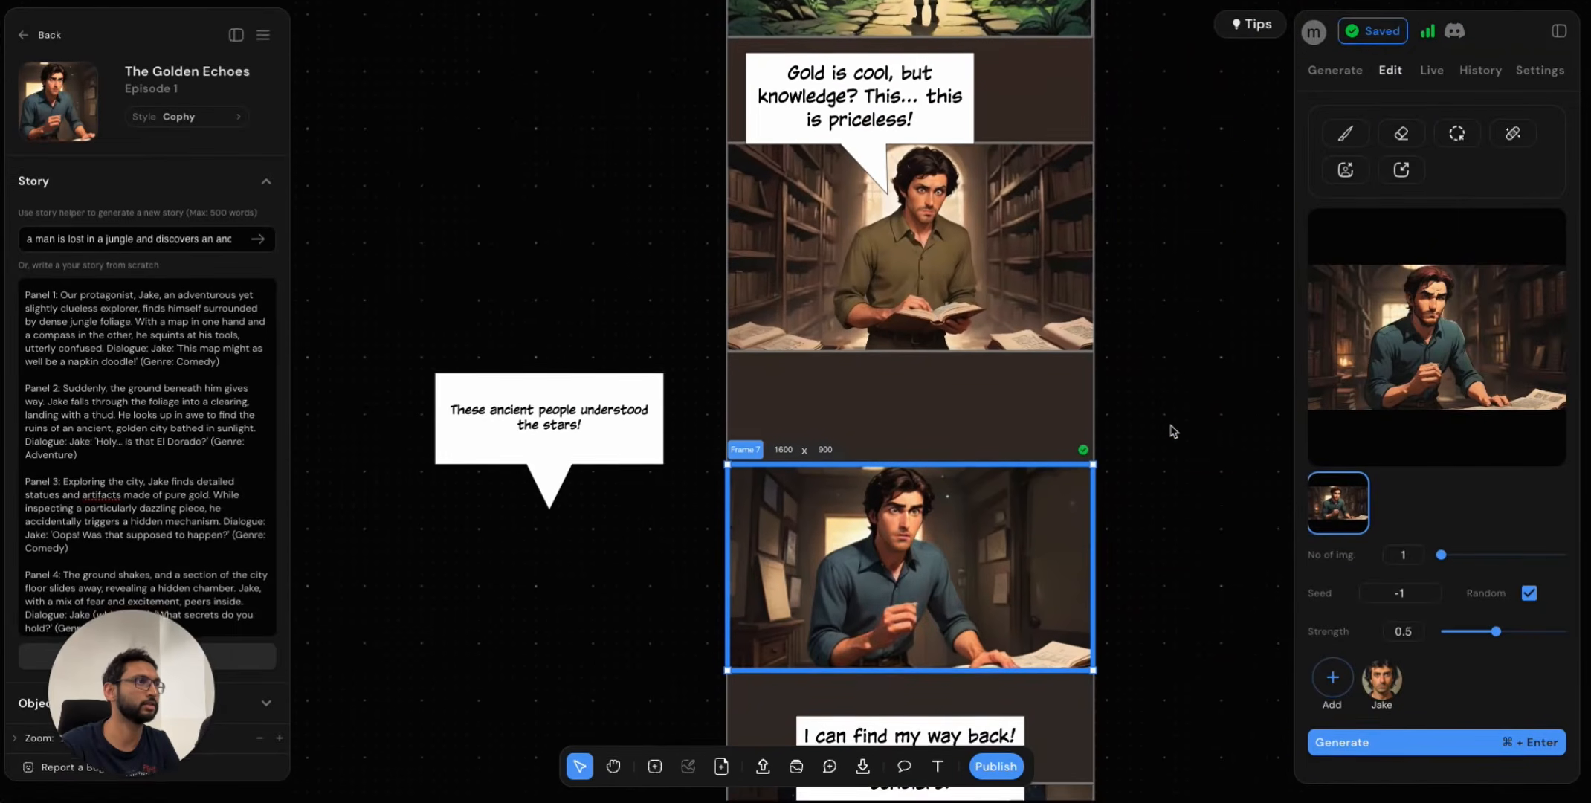
{"action": "scroll", "coordinate": [1173, 432], "scroll_direction": "down", "scroll_amount": 1}
Apply the generated library background image to the desk panel and check it in the frame.
{"action": "mouse_move", "coordinate": [1423, 358]}
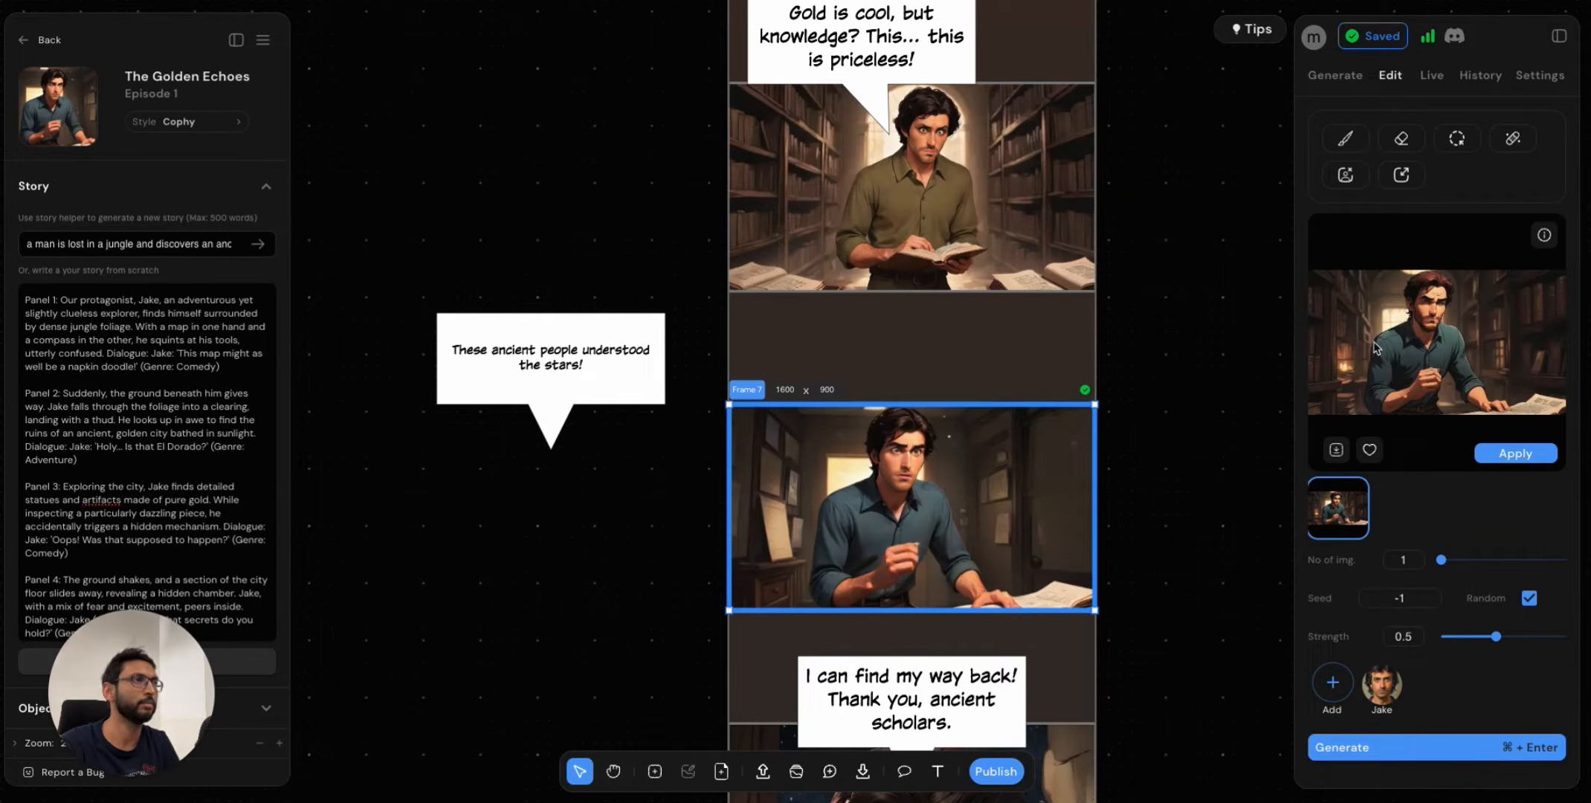
{"action": "left_click", "coordinate": [1514, 454]}
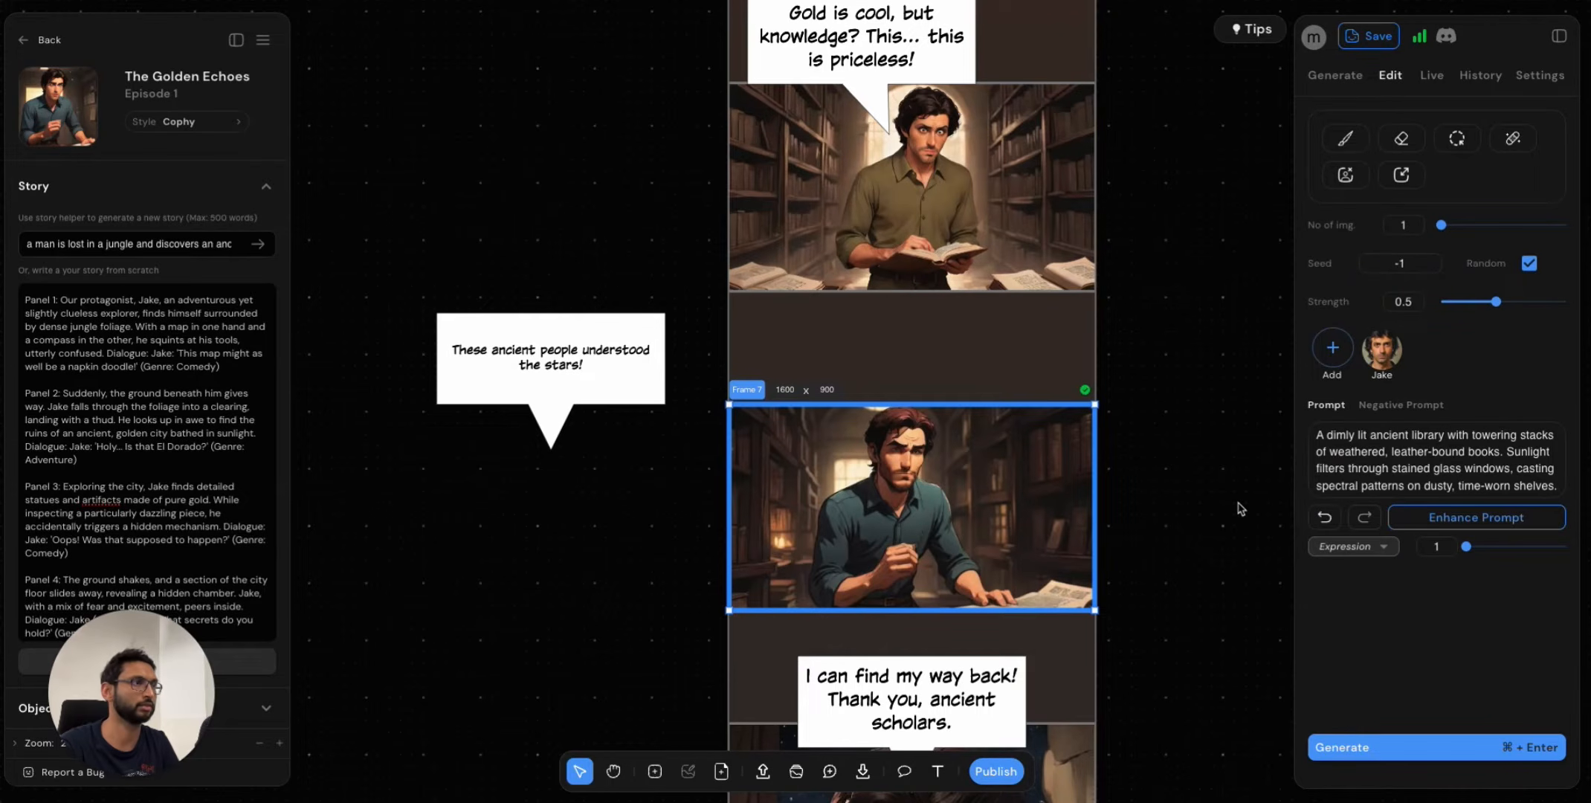
{"action": "scroll", "coordinate": [1242, 509], "scroll_direction": "left", "scroll_amount": 1}
{"action": "scroll", "coordinate": [1241, 509], "scroll_direction": "down", "scroll_amount": 1}
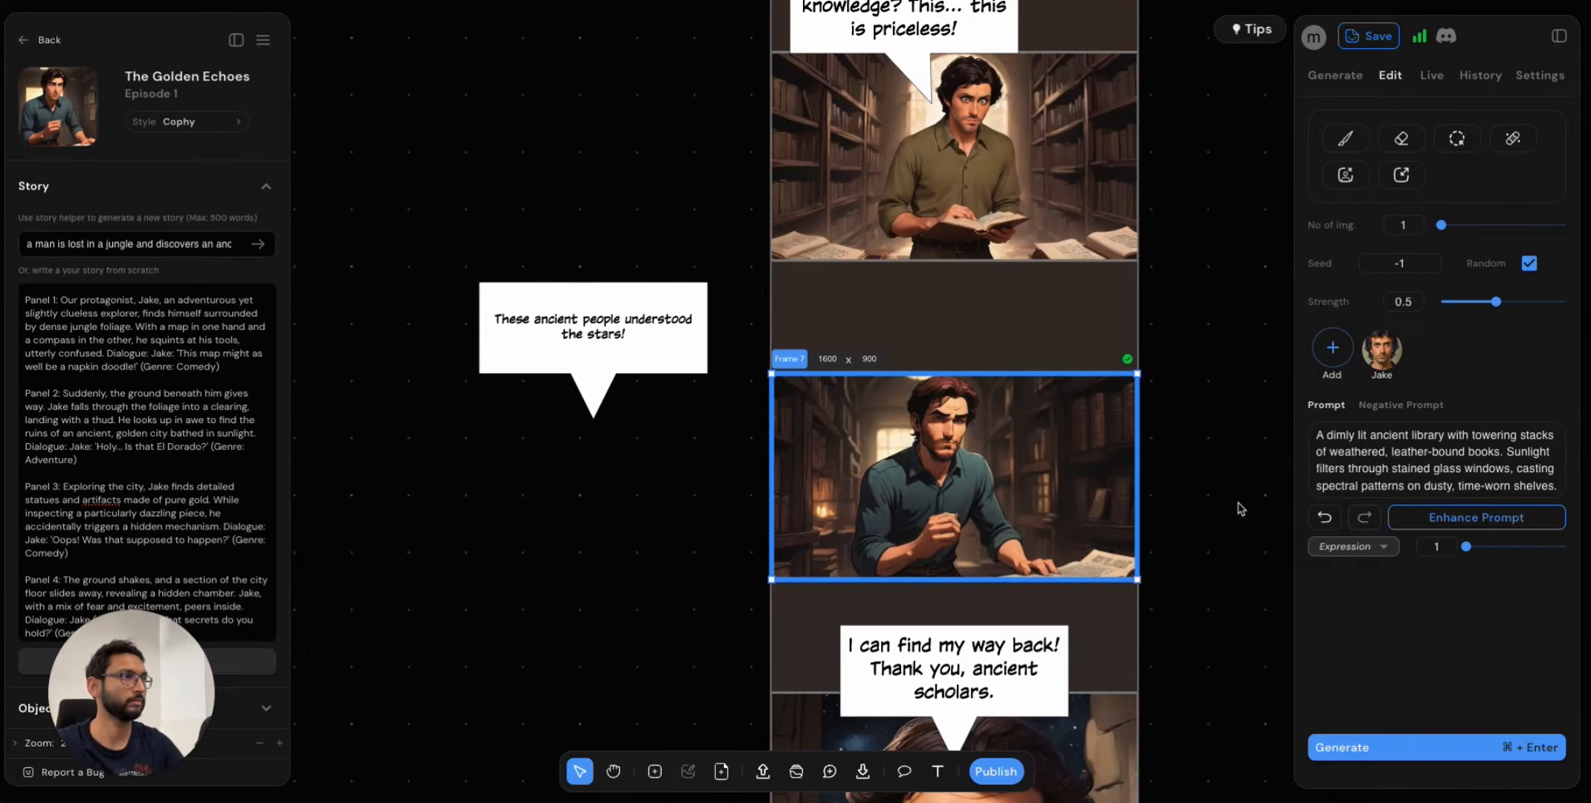
{"action": "scroll", "coordinate": [1174, 454], "scroll_direction": "up", "scroll_amount": 3}
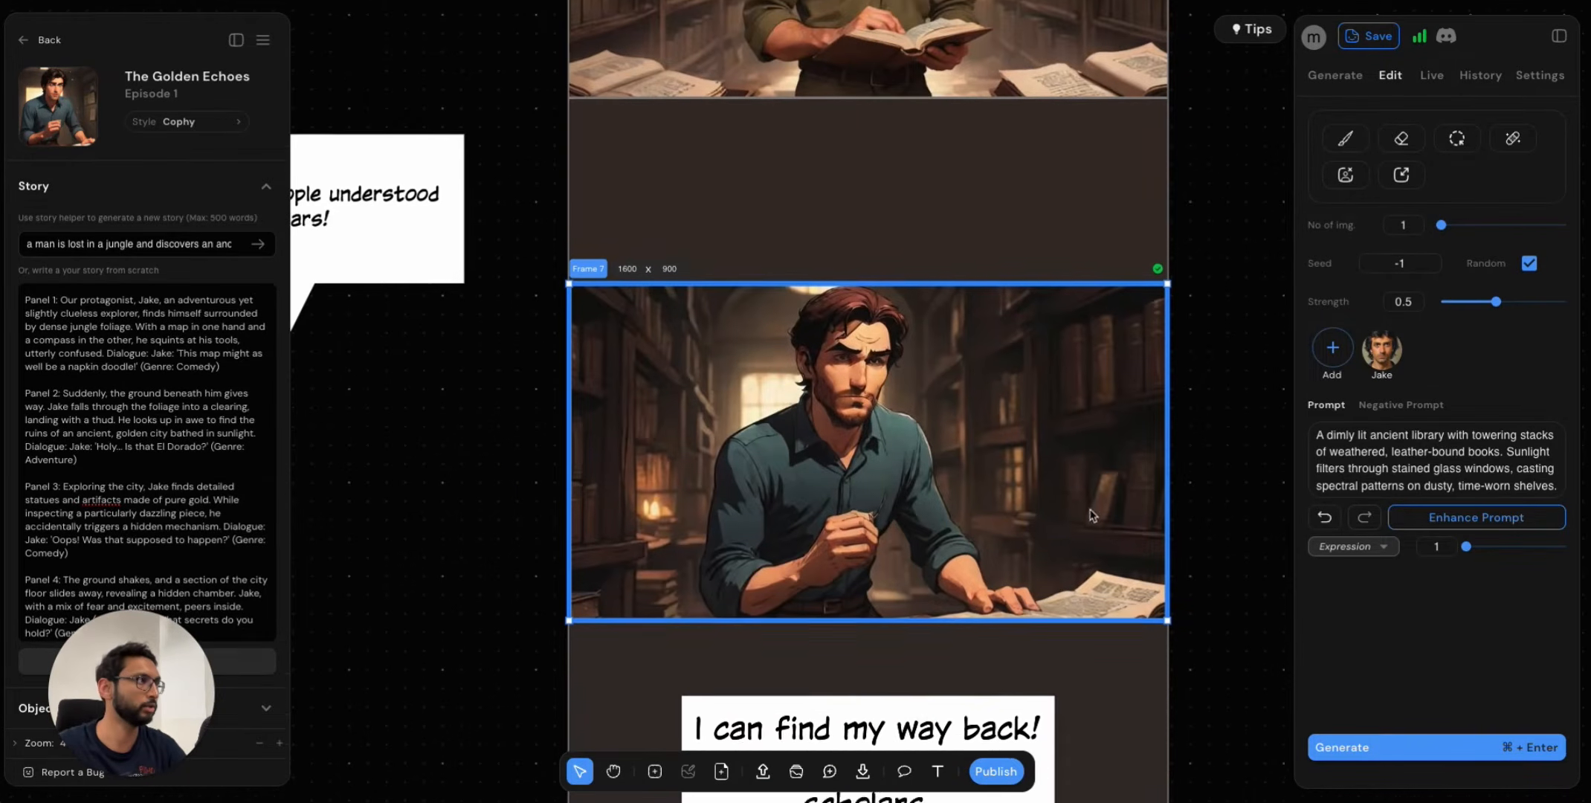
Paint a patch over the open book's near page in the desk panel with translucent dark blue #0b147bc4 at brush width 9.
{"action": "left_click", "coordinate": [1336, 75]}
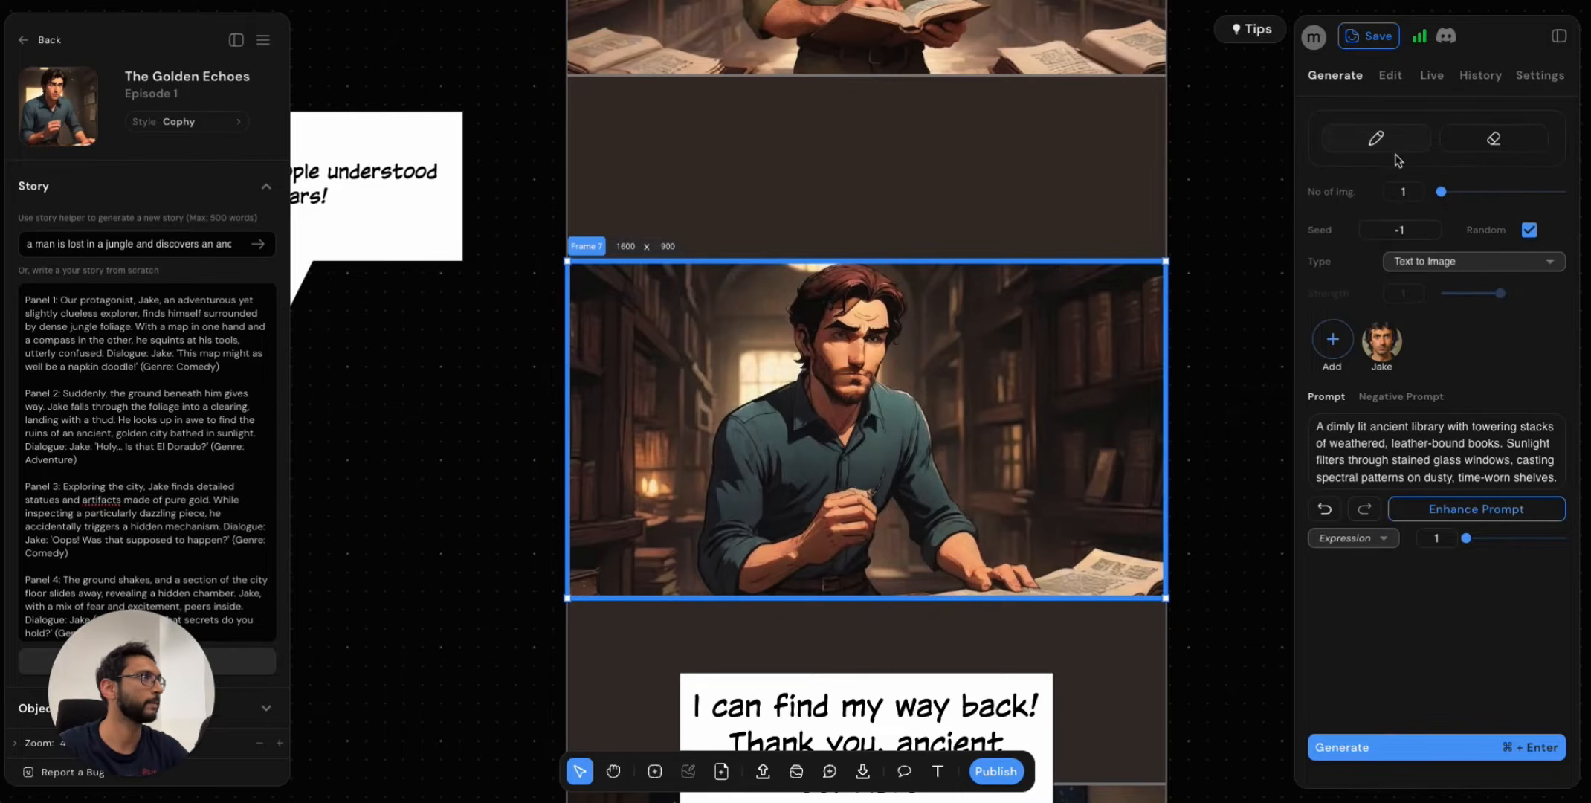
{"action": "left_click", "coordinate": [1390, 75]}
{"action": "left_click", "coordinate": [1345, 138]}
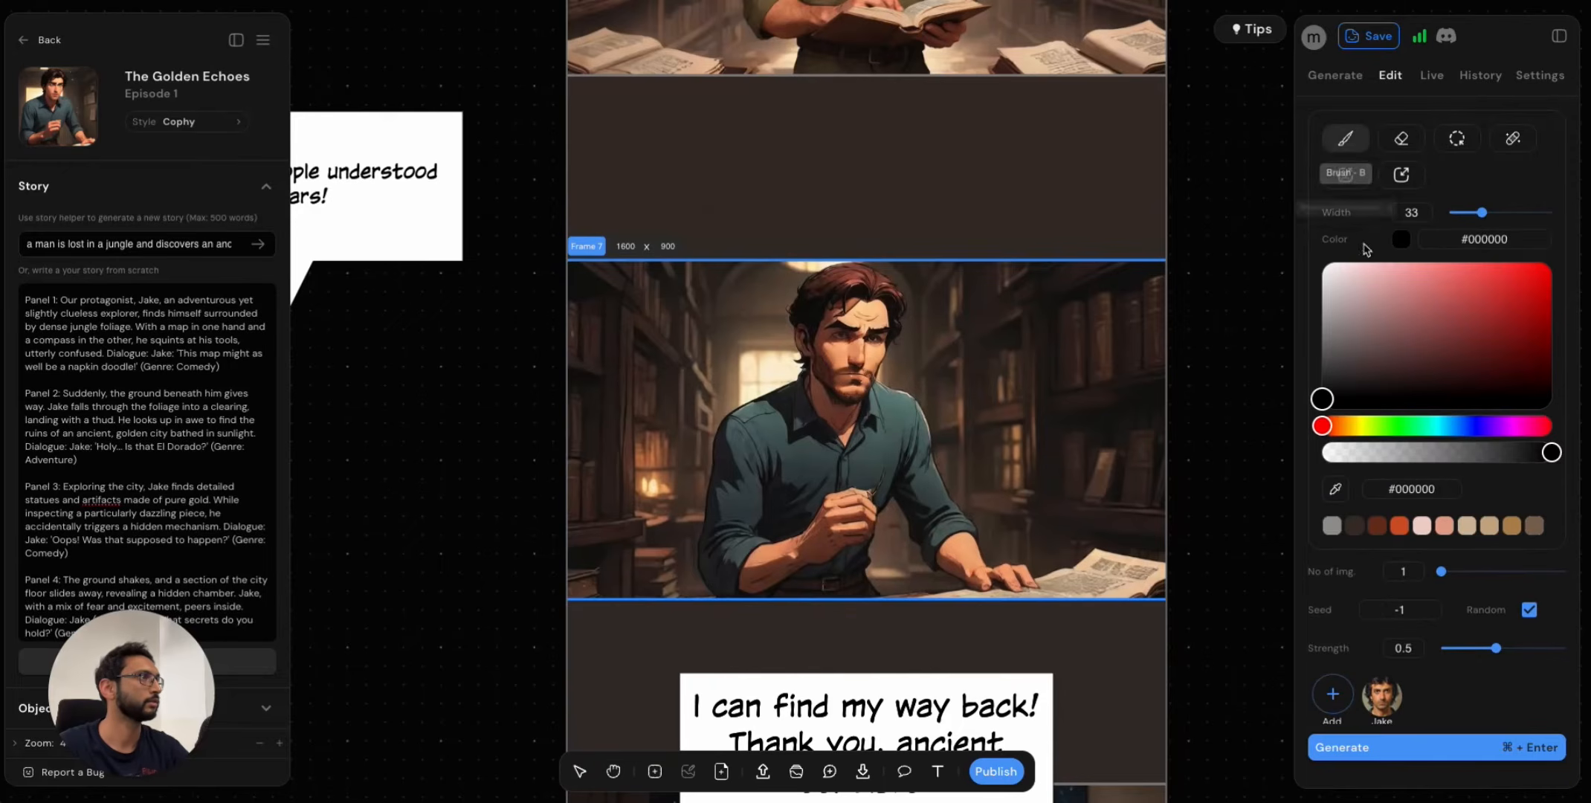
{"action": "left_click", "coordinate": [1482, 427]}
{"action": "left_click_drag", "start_coordinate": [1510, 321], "coordinate": [1532, 333]}
{"action": "left_click", "coordinate": [1481, 428]}
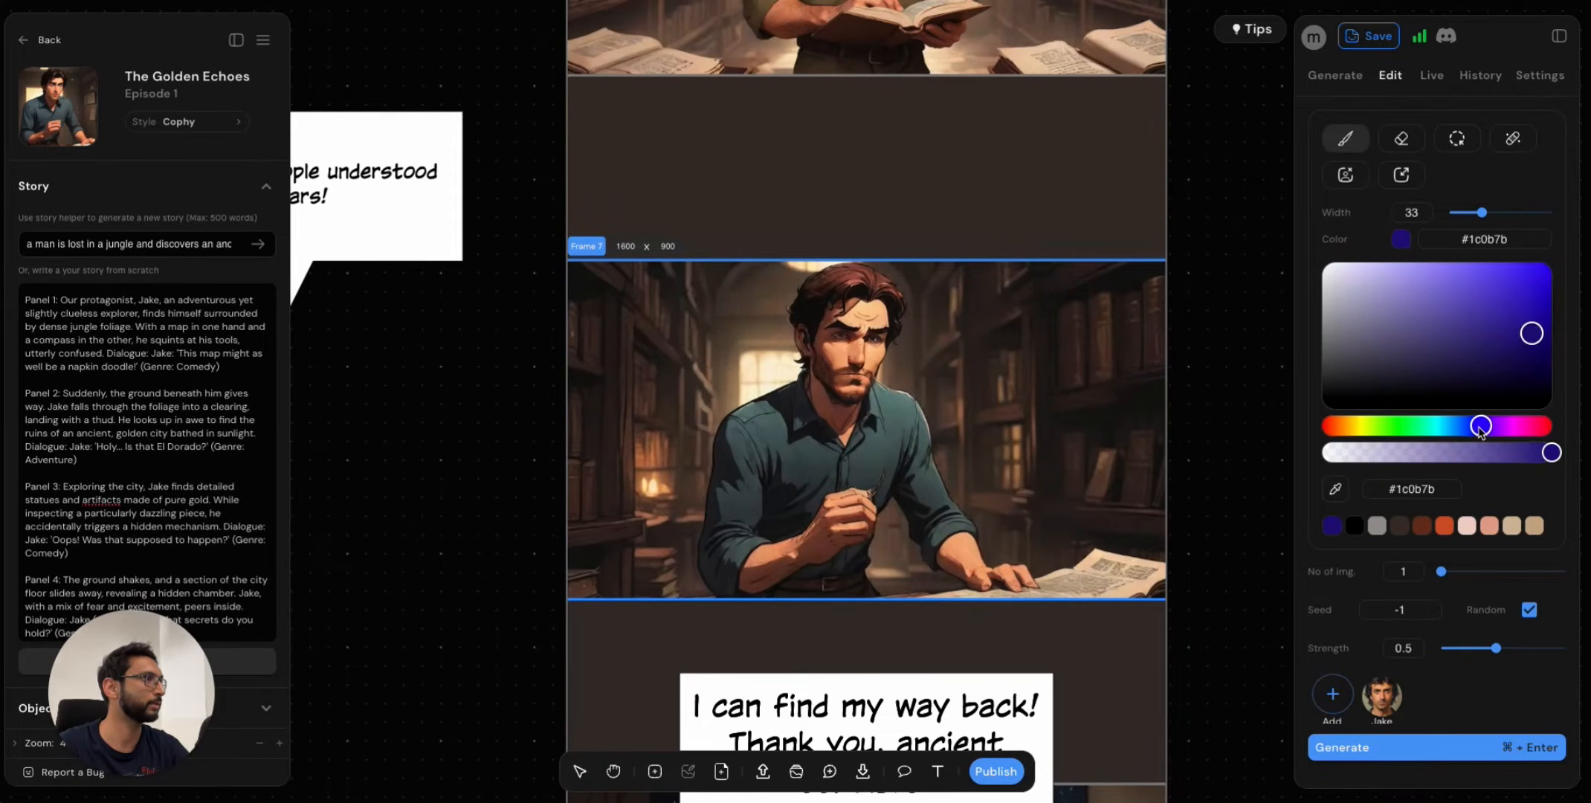
{"action": "left_click_drag", "start_coordinate": [1480, 430], "coordinate": [1473, 427]}
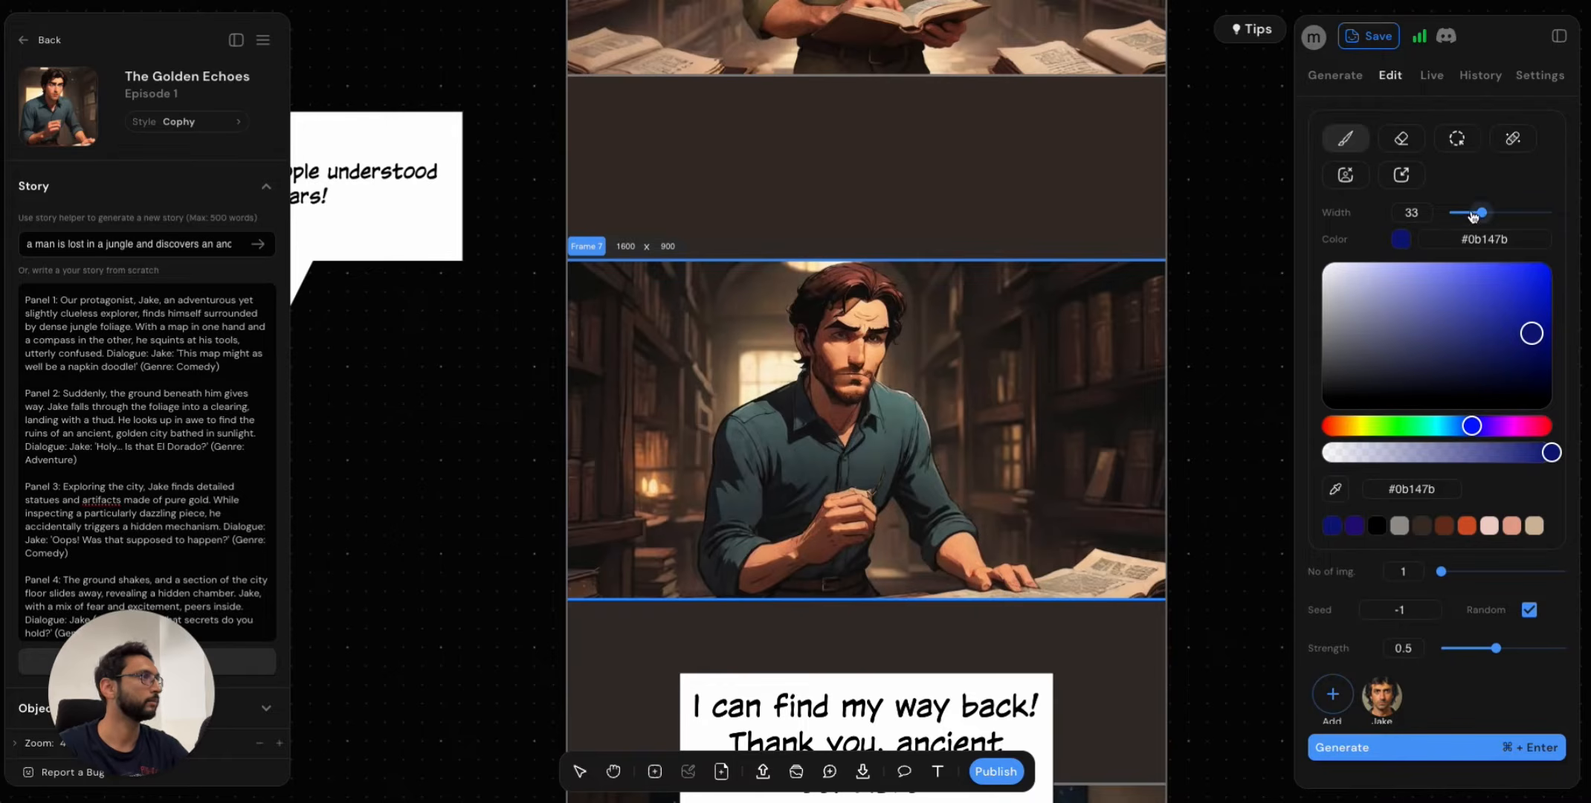
{"action": "left_click_drag", "start_coordinate": [1480, 212], "coordinate": [1458, 212]}
{"action": "left_click_drag", "start_coordinate": [1512, 452], "coordinate": [1499, 453]}
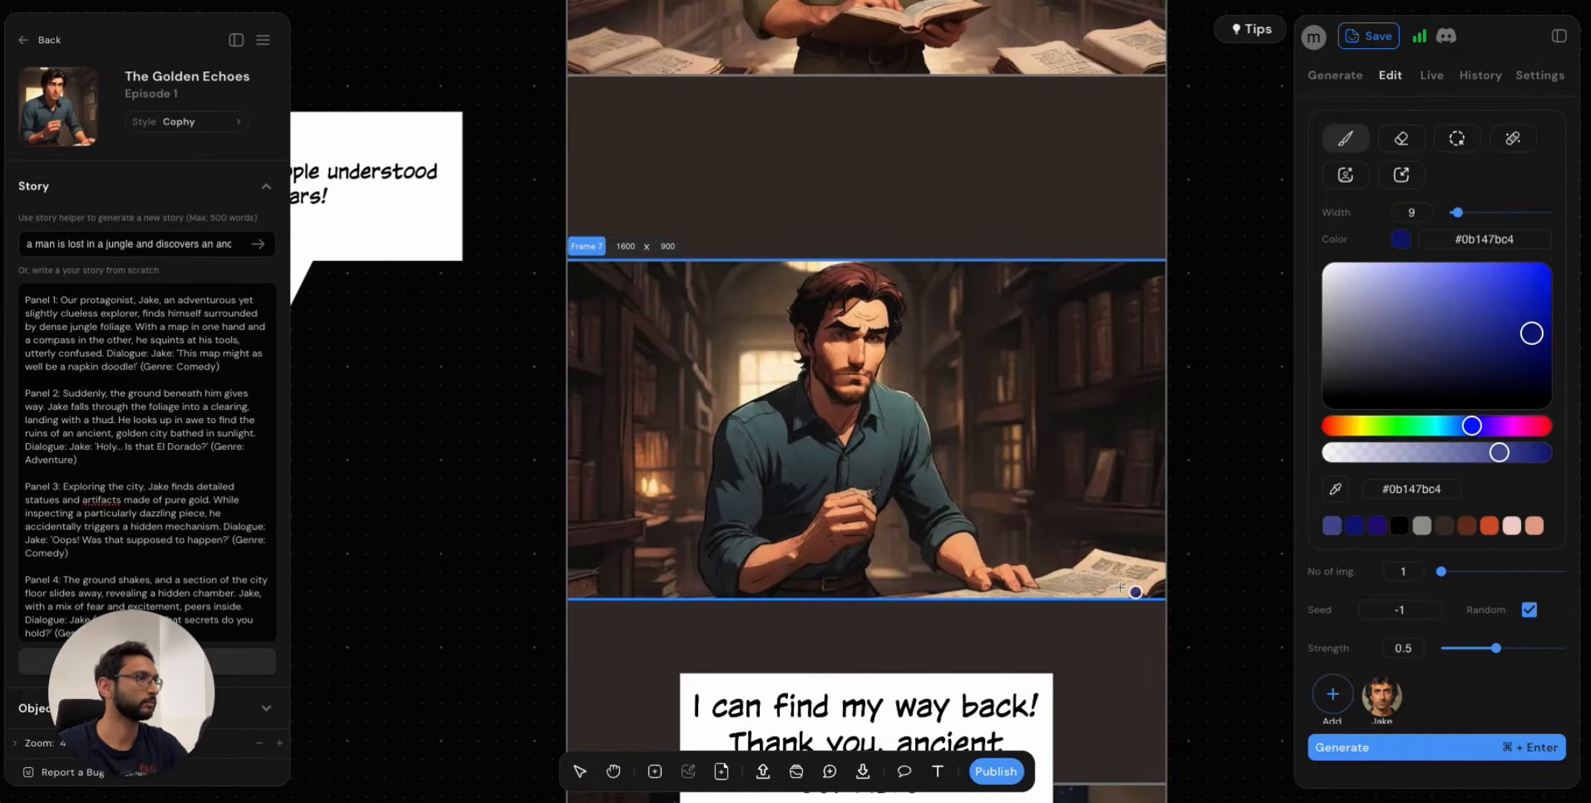
{"action": "mouse_move", "coordinate": [1046, 584]}
{"action": "left_mouse_down"}
{"action": "mouse_move", "coordinate": [1107, 589]}
{"action": "mouse_move", "coordinate": [1013, 607]}
{"action": "mouse_move", "coordinate": [1117, 583]}
{"action": "mouse_move", "coordinate": [1079, 574]}
{"action": "mouse_move", "coordinate": [1079, 595]}
{"action": "mouse_move", "coordinate": [1118, 583]}
{"action": "mouse_move", "coordinate": [1093, 597]}
{"action": "mouse_move", "coordinate": [1076, 574]}
{"action": "mouse_move", "coordinate": [1081, 592]}
{"action": "mouse_move", "coordinate": [1002, 620]}
{"action": "mouse_move", "coordinate": [1073, 573]}
{"action": "mouse_move", "coordinate": [974, 620]}
{"action": "mouse_move", "coordinate": [1092, 570]}
{"action": "mouse_move", "coordinate": [1133, 588]}
{"action": "mouse_move", "coordinate": [1052, 617]}
{"action": "mouse_move", "coordinate": [1141, 596]}
{"action": "mouse_move", "coordinate": [1132, 575]}
{"action": "mouse_move", "coordinate": [1153, 584]}
{"action": "mouse_move", "coordinate": [1150, 612]}
{"action": "mouse_move", "coordinate": [1183, 581]}
{"action": "mouse_move", "coordinate": [1123, 562]}
{"action": "mouse_move", "coordinate": [1154, 605]}
{"action": "mouse_move", "coordinate": [1155, 590]}
{"action": "mouse_move", "coordinate": [1112, 576]}
{"action": "mouse_move", "coordinate": [1012, 607]}
{"action": "left_mouse_up"}
{"action": "scroll", "coordinate": [1068, 590], "scroll_direction": "up", "scroll_amount": 5}
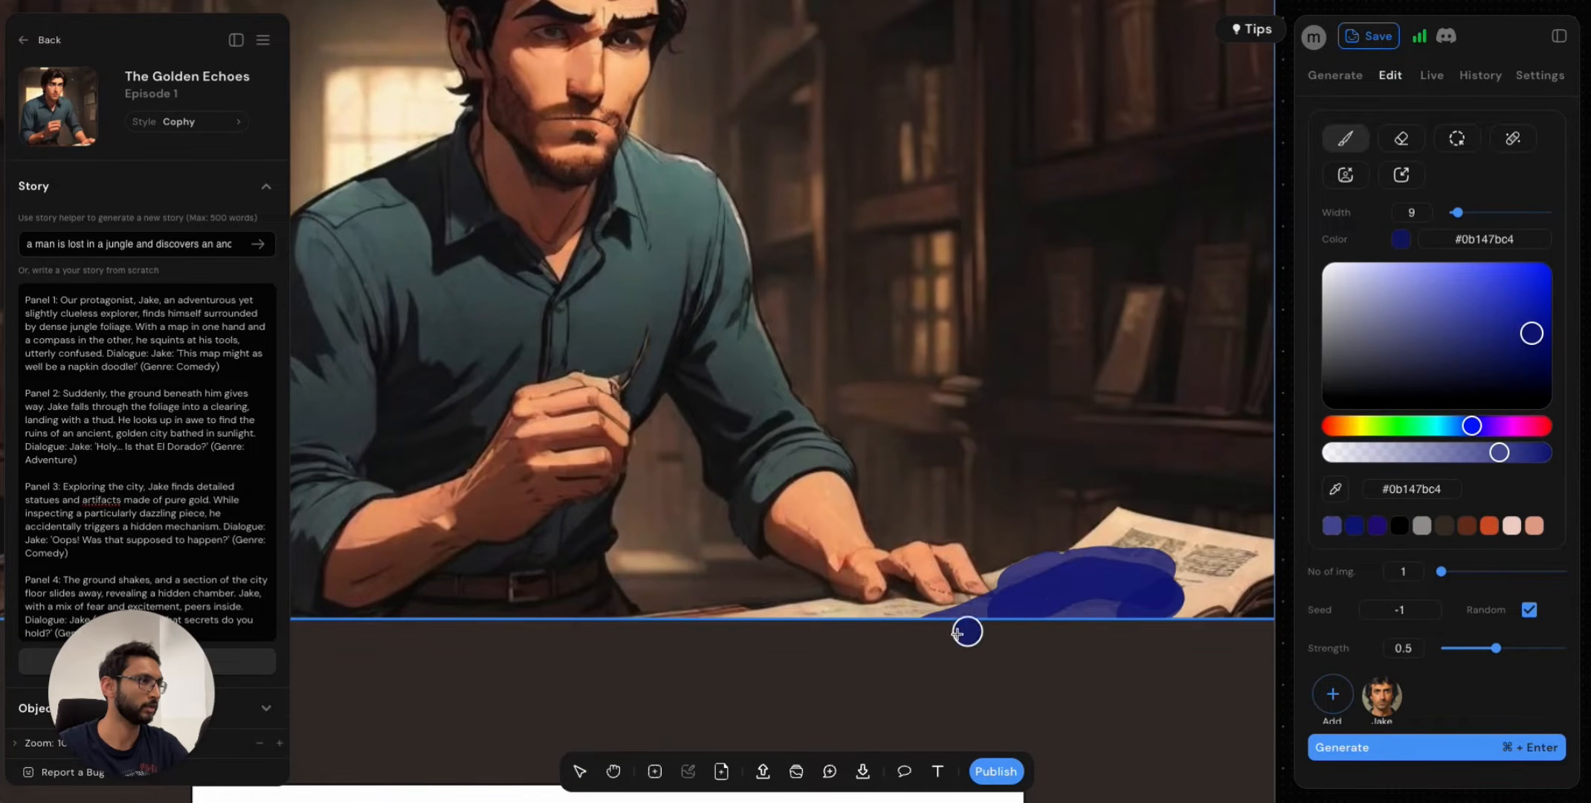
{"action": "key", "text": "v"}
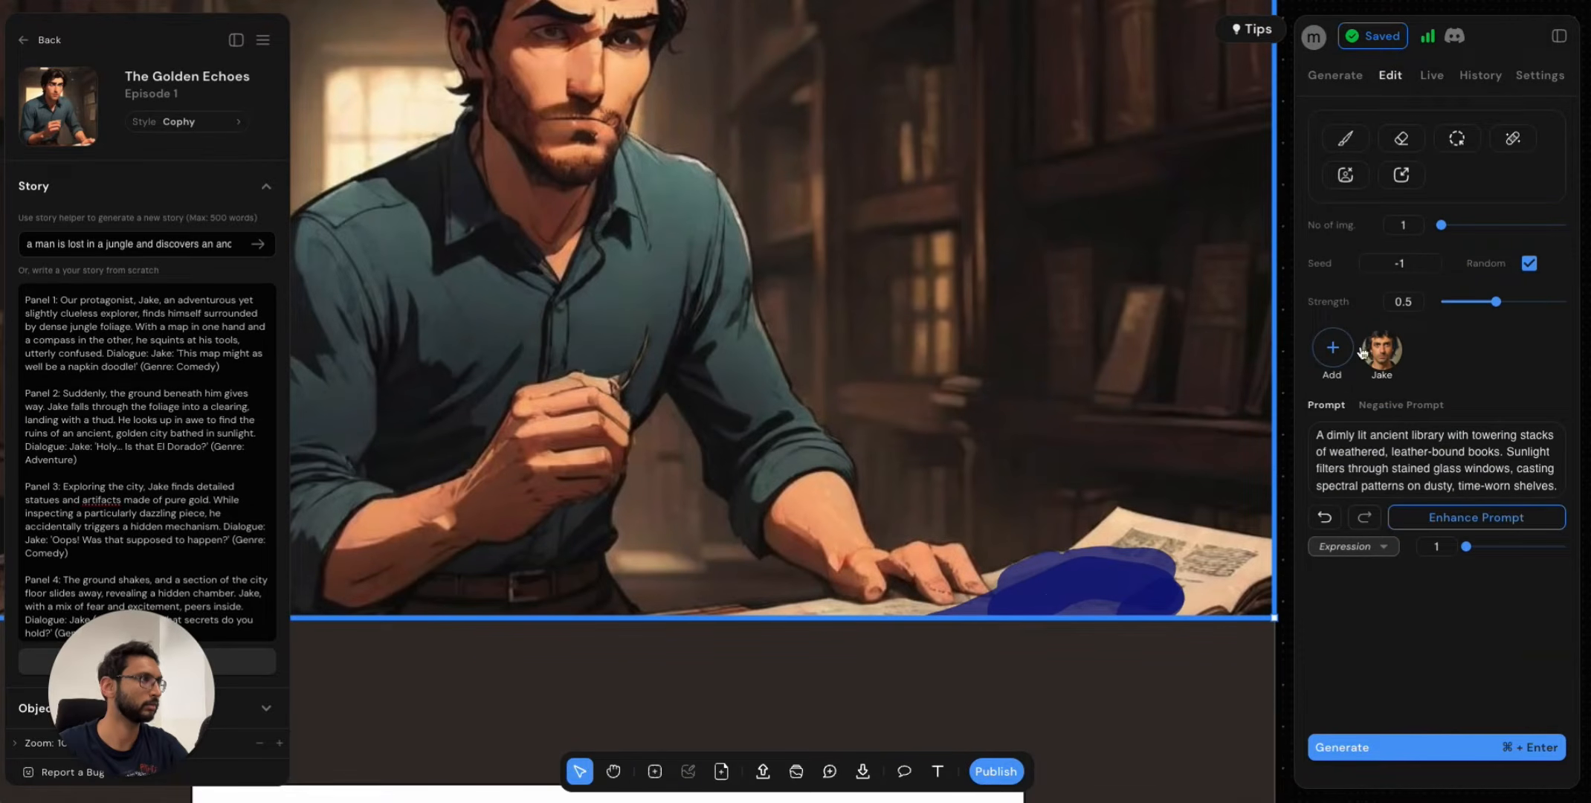
Paint a second coat over the blue patch on the book with translucent dark blue #0b147bc9 at brush width 9.
{"action": "left_click", "coordinate": [1345, 155]}
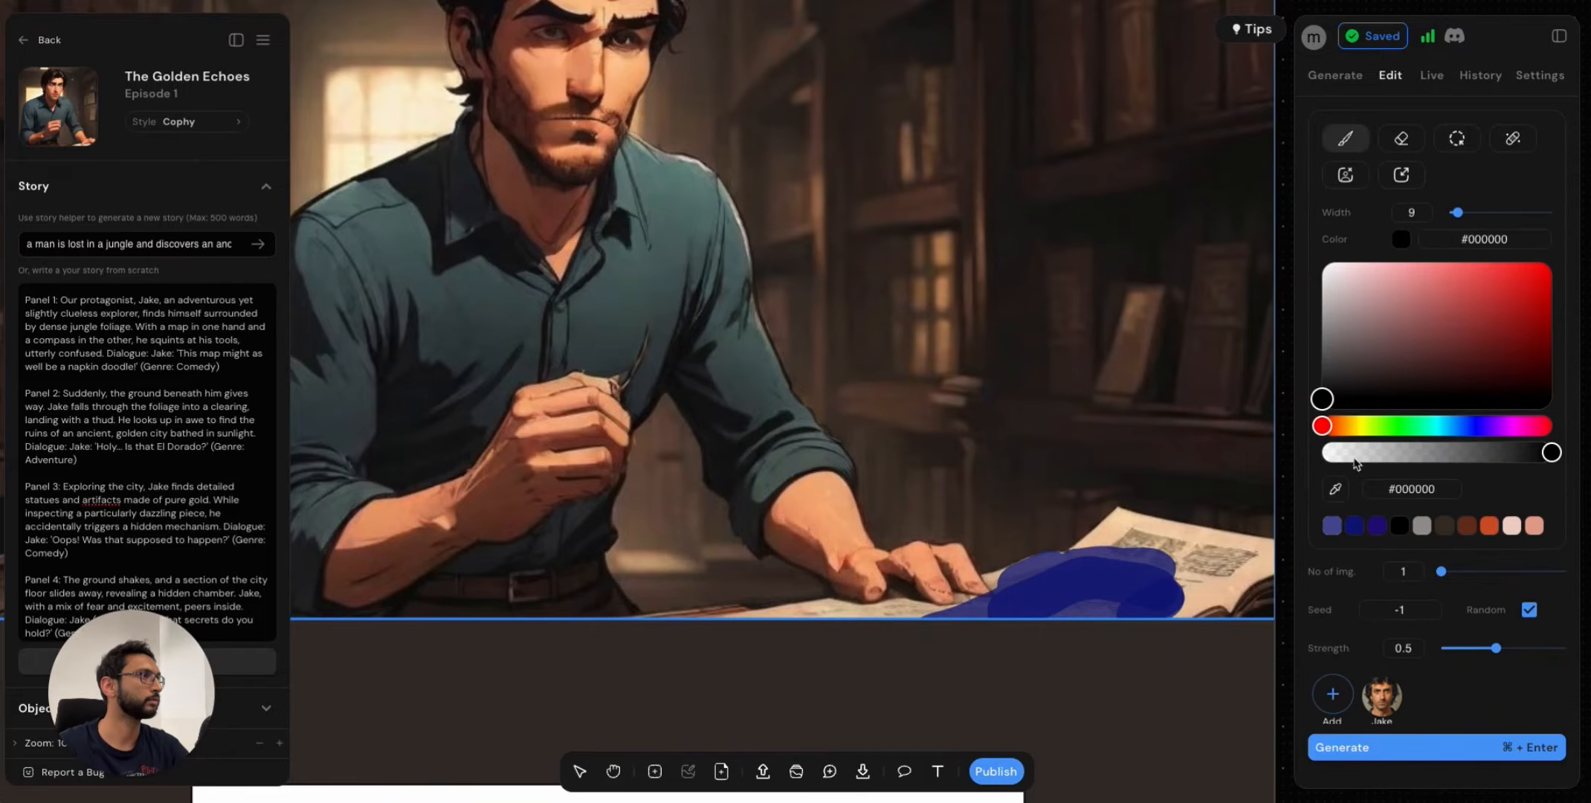
{"action": "left_click", "coordinate": [1355, 526]}
{"action": "mouse_move", "coordinate": [979, 628]}
{"action": "left_mouse_down"}
{"action": "mouse_move", "coordinate": [1033, 603]}
{"action": "mouse_move", "coordinate": [1111, 604]}
{"action": "mouse_move", "coordinate": [959, 622]}
{"action": "mouse_move", "coordinate": [1004, 621]}
{"action": "left_mouse_up"}
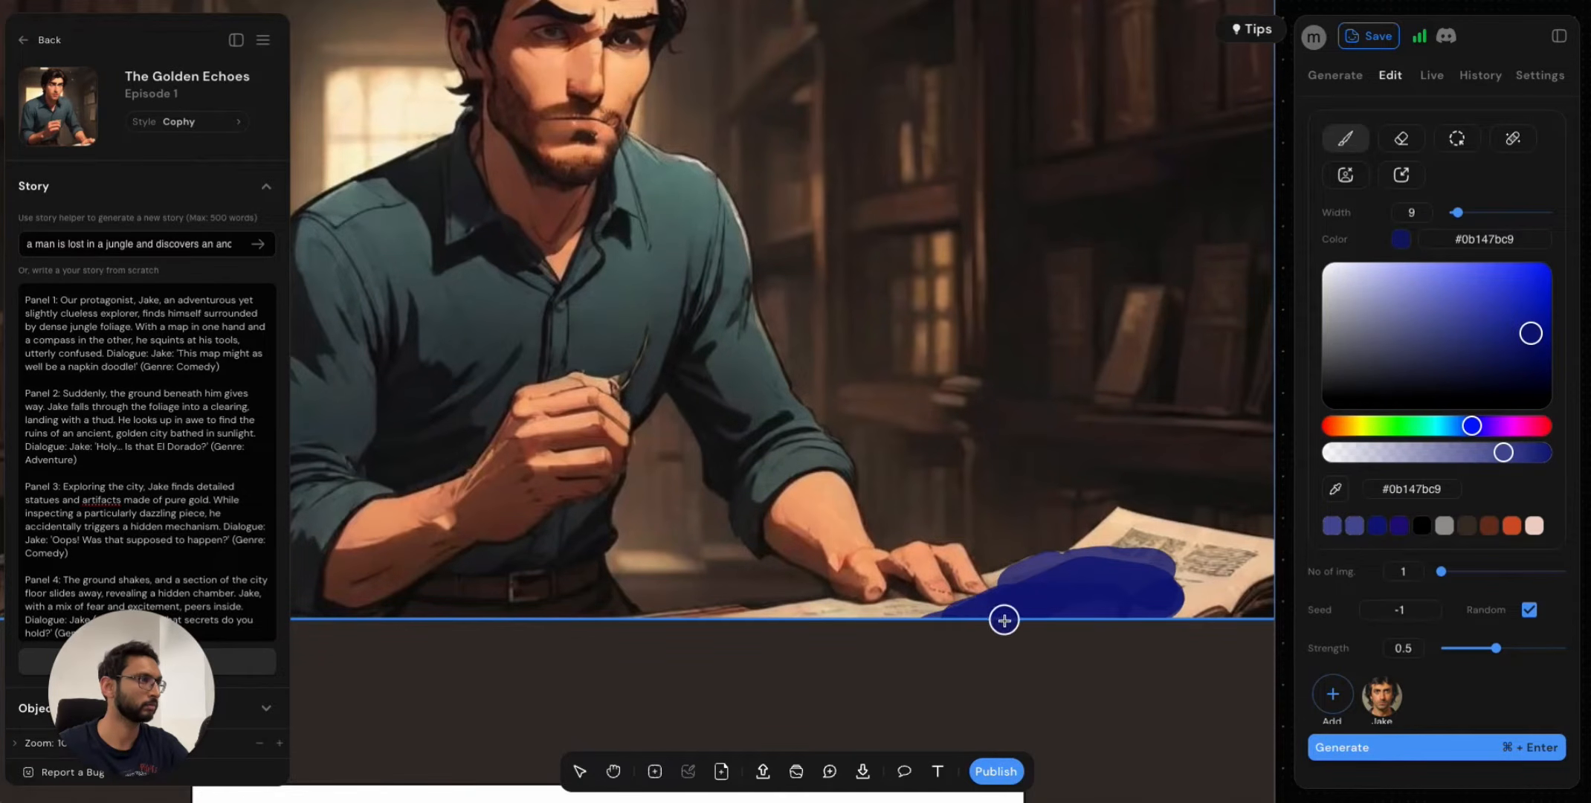
Erase the uneven upper edge of the blue patch along the book page with an eraser width of 3.
{"action": "left_click", "coordinate": [1402, 139]}
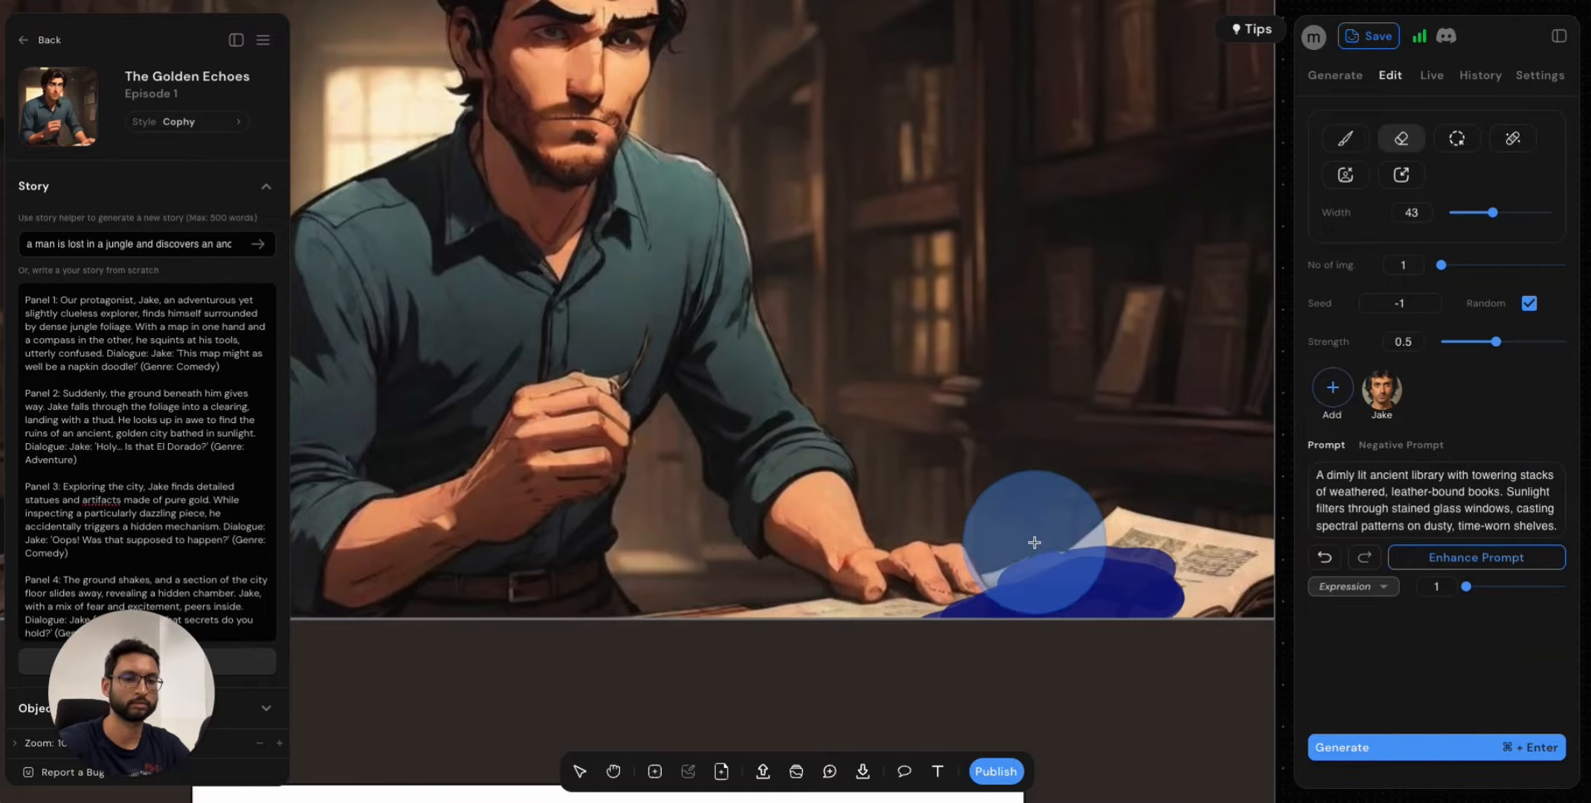
{"action": "key", "text": "bracketleft"}
{"action": "key", "text": "bracketleft"}
{"action": "key", "text": "bracketleft"}
{"action": "key", "text": "bracketleft"}
{"action": "key", "text": "bracketleft"}
{"action": "key", "text": "bracketleft"}
{"action": "key", "text": "bracketleft"}
{"action": "key", "text": "bracketleft"}
{"action": "key", "text": "bracketleft"}
{"action": "key", "text": "bracketleft"}
{"action": "key", "text": "bracketleft"}
{"action": "key", "text": "bracketleft"}
{"action": "key", "text": "bracketleft"}
{"action": "key", "text": "bracketleft"}
{"action": "key", "text": "bracketleft"}
{"action": "key", "text": "bracketleft"}
{"action": "key", "text": "bracketleft"}
{"action": "key", "text": "bracketleft"}
{"action": "key", "text": "bracketleft"}
{"action": "key", "text": "bracketleft"}
{"action": "key", "text": "bracketleft"}
{"action": "key", "text": "bracketleft"}
{"action": "key", "text": "bracketleft"}
{"action": "key", "text": "bracketleft"}
{"action": "key", "text": "bracketleft"}
{"action": "key", "text": "bracketleft"}
{"action": "key", "text": "bracketleft"}
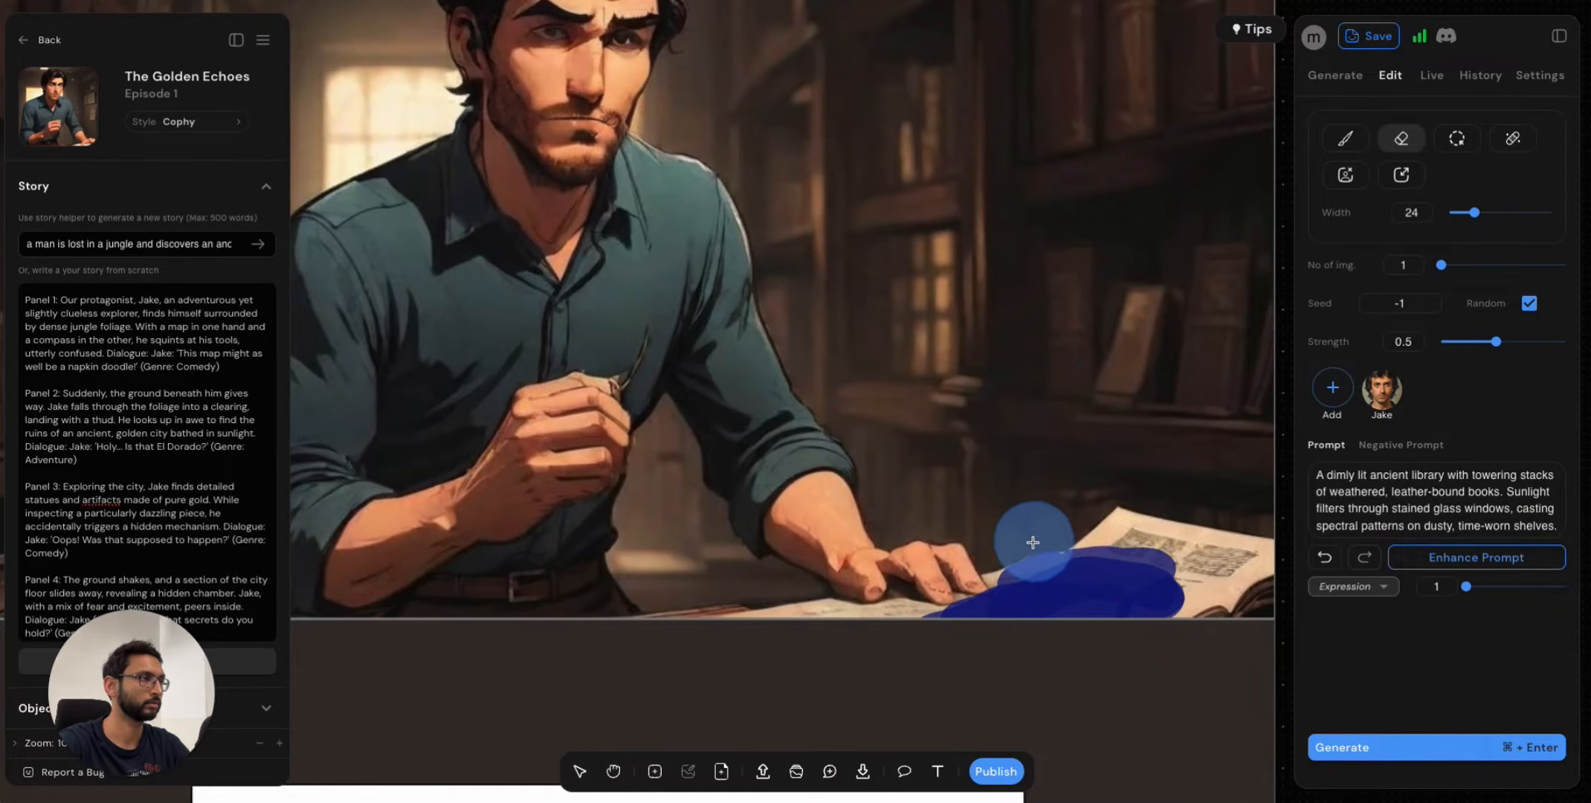
{"action": "key", "text": "bracketleft"}
{"action": "key", "text": "bracketleft"}
{"action": "key", "text": "bracketleft"}
{"action": "key", "text": "bracketleft"}
{"action": "key", "text": "bracketleft"}
{"action": "key", "text": "bracketleft"}
{"action": "key", "text": "bracketleft"}
{"action": "key", "text": "bracketleft"}
{"action": "key", "text": "bracketleft"}
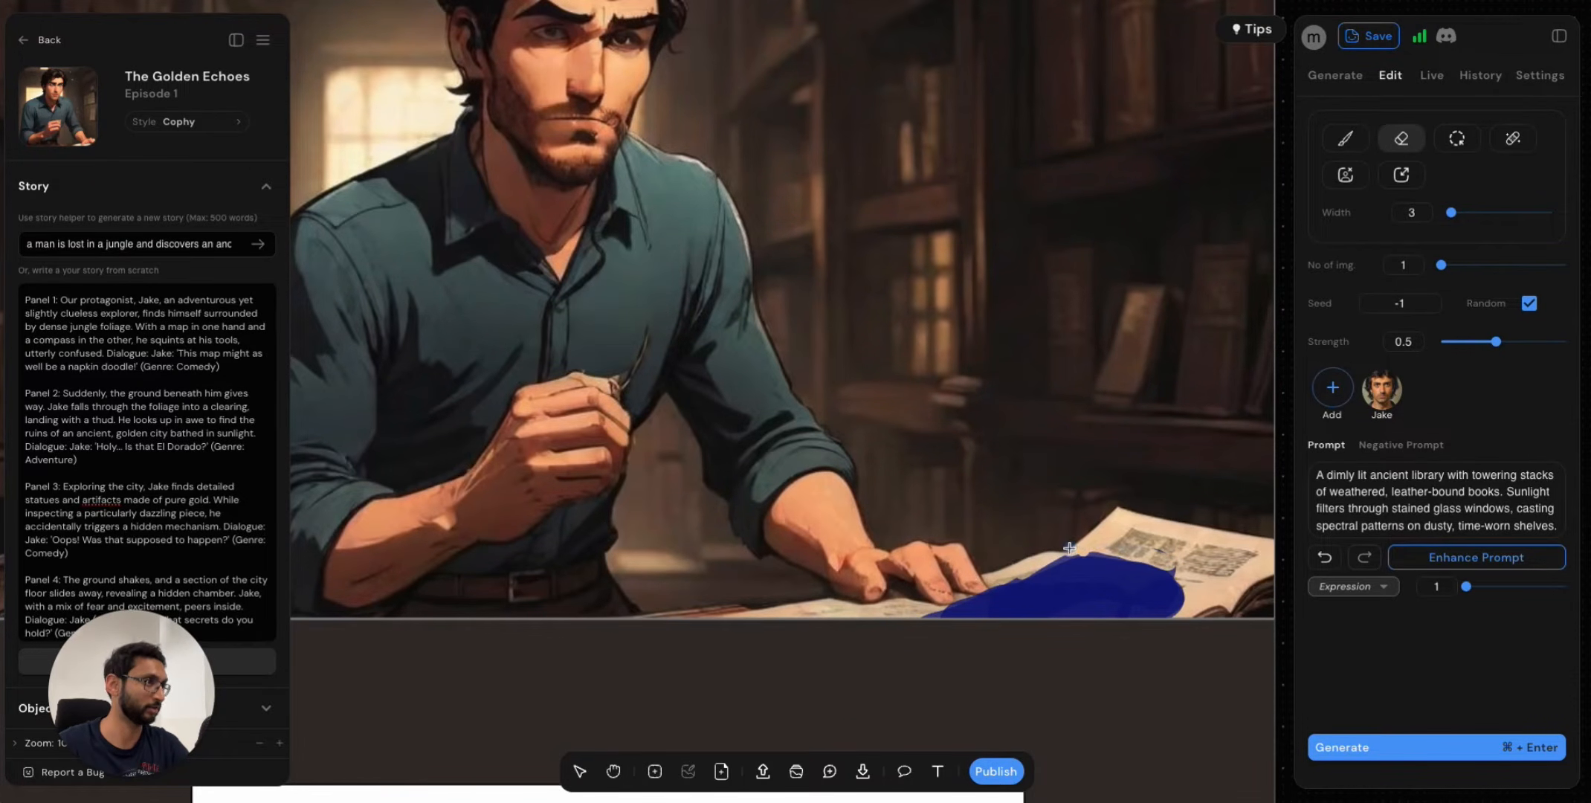
{"action": "left_click_drag", "start_coordinate": [1069, 549], "coordinate": [1138, 559]}
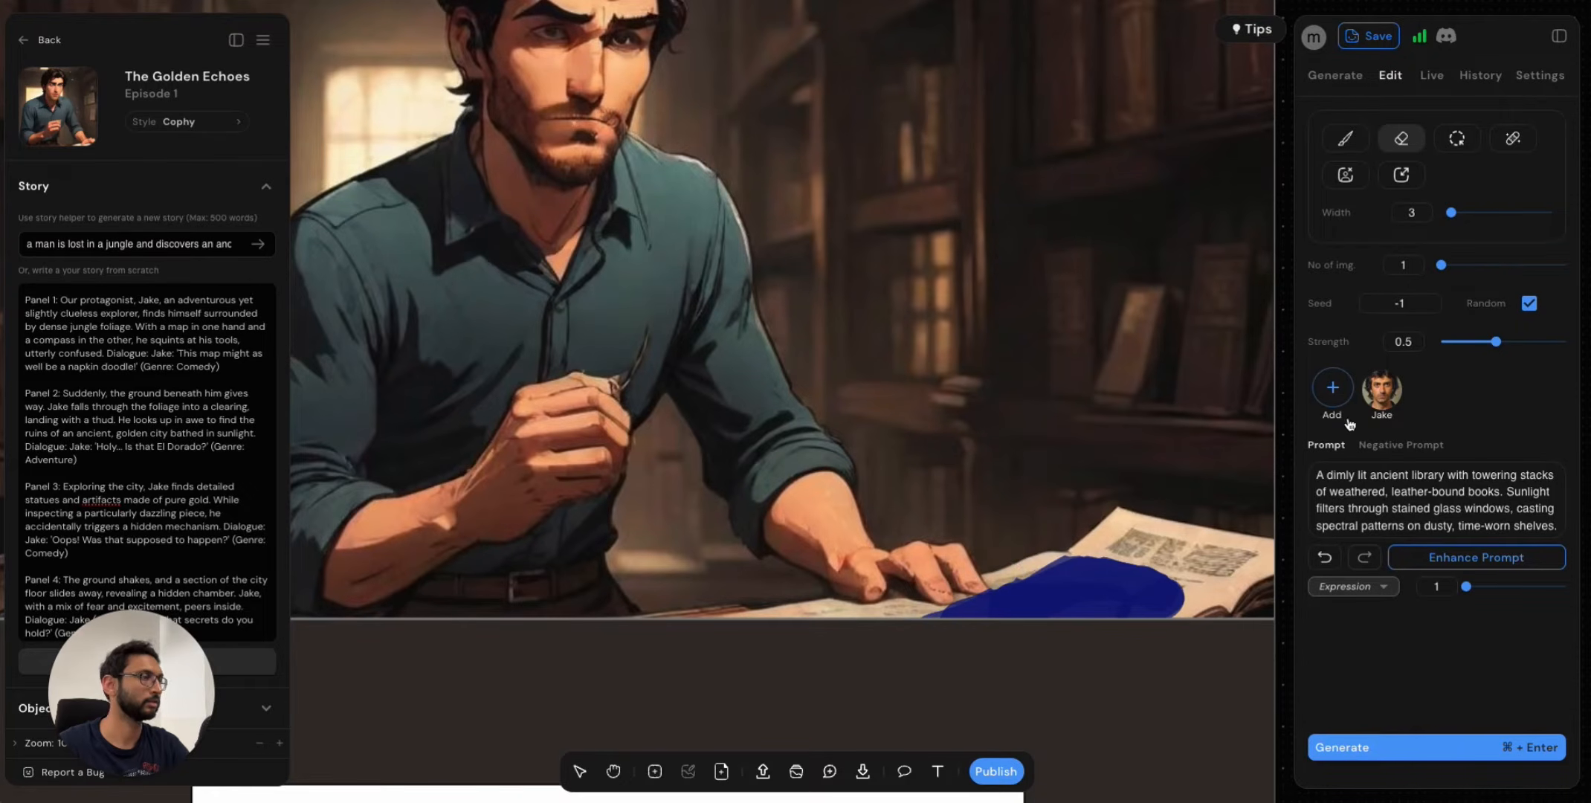
Dot white #ffffff stars on the blue patch at brush widths from 3 down to 1, and join them with translucent #ffffff66 lines.
{"action": "left_click", "coordinate": [1347, 138]}
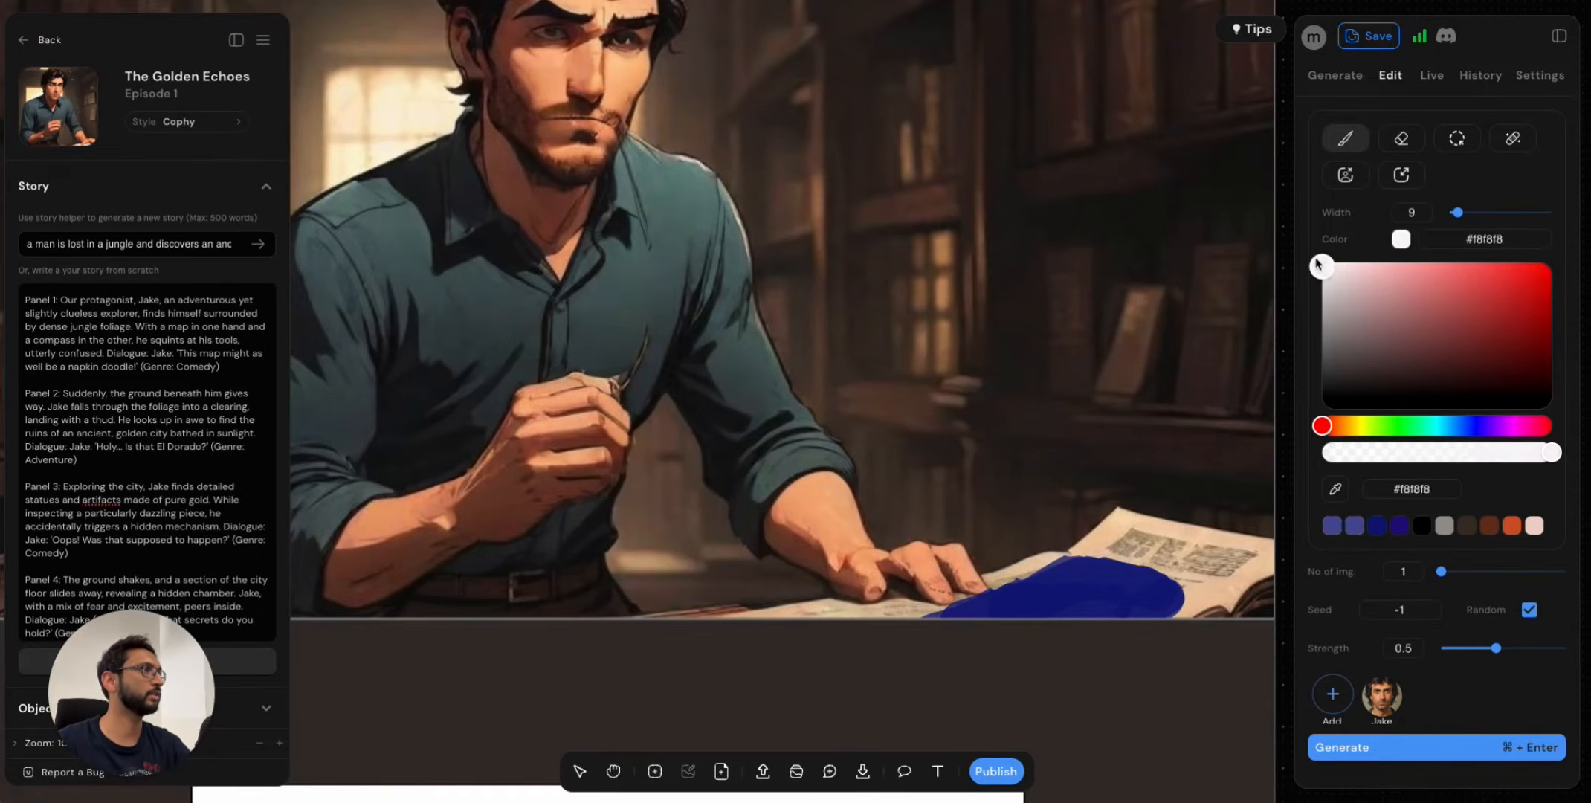
{"action": "left_click_drag", "start_coordinate": [1451, 213], "coordinate": [1450, 213]}
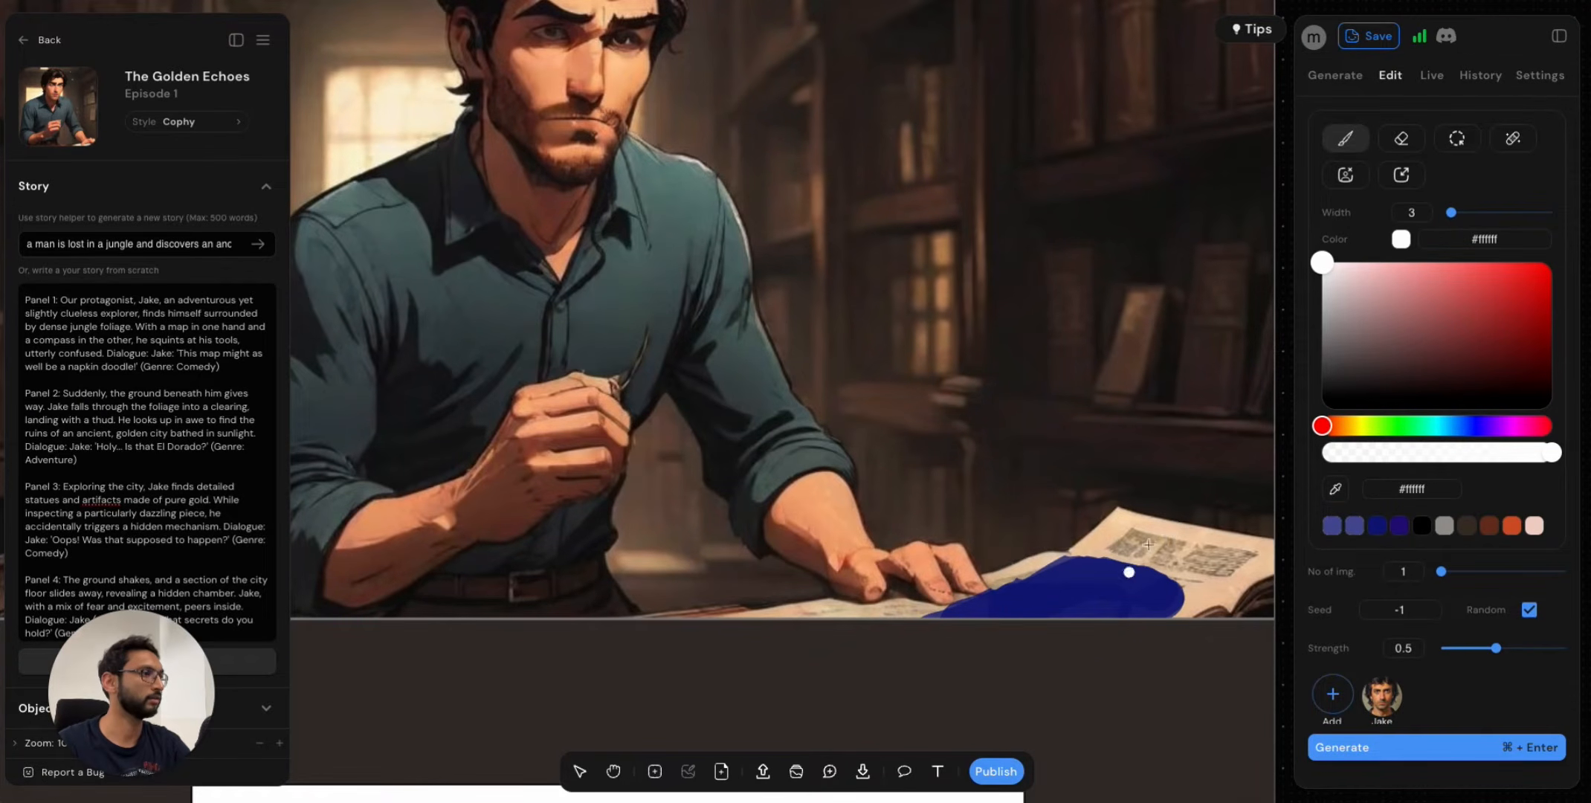
{"action": "left_click", "coordinate": [1446, 214]}
{"action": "double_click", "coordinate": [1395, 211]}
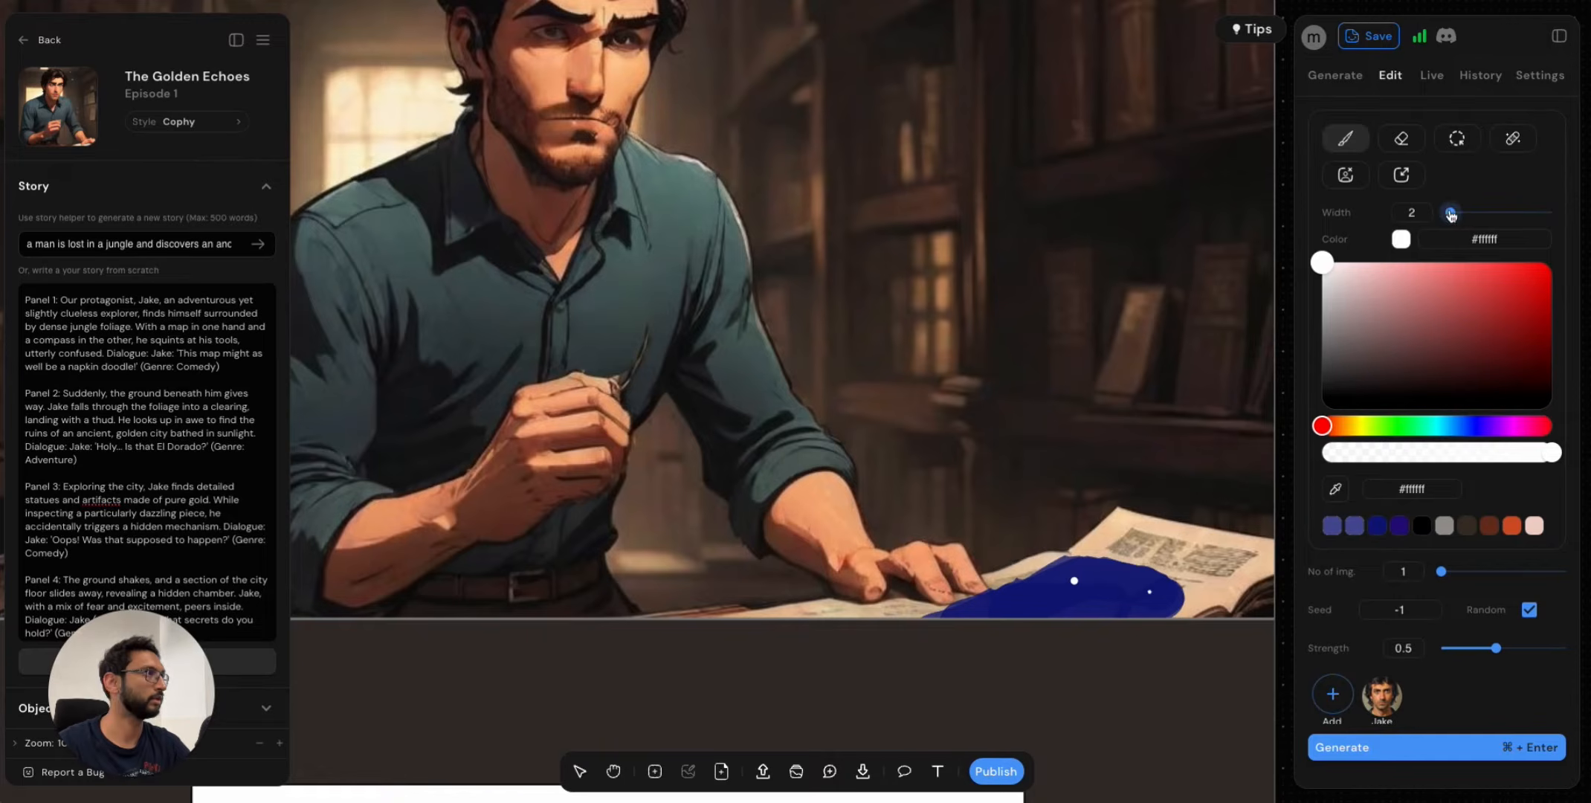
{"action": "left_click", "coordinate": [1450, 214]}
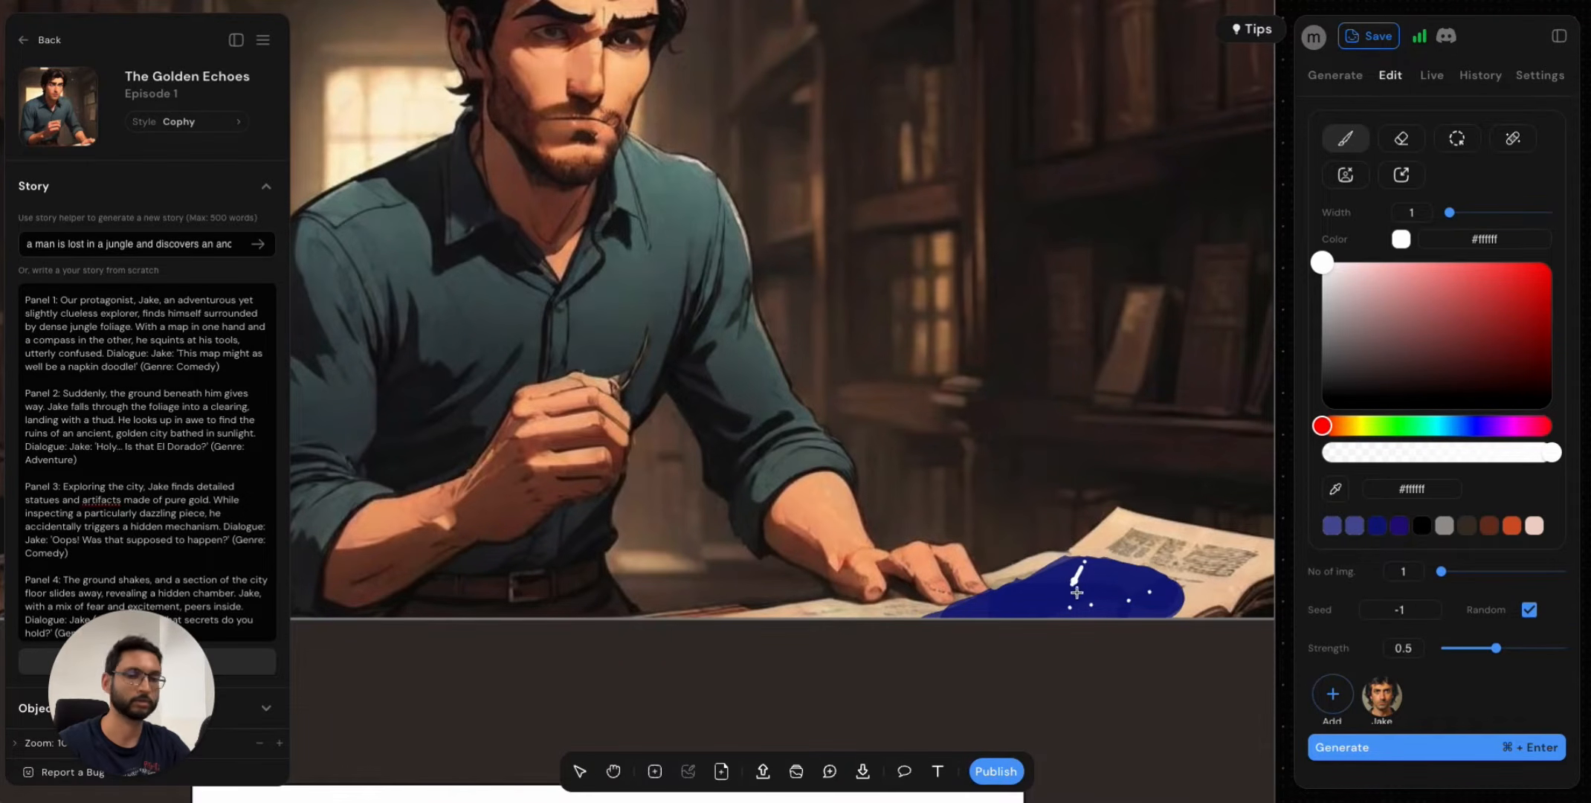
{"action": "left_click_drag", "start_coordinate": [1534, 462], "coordinate": [1395, 449]}
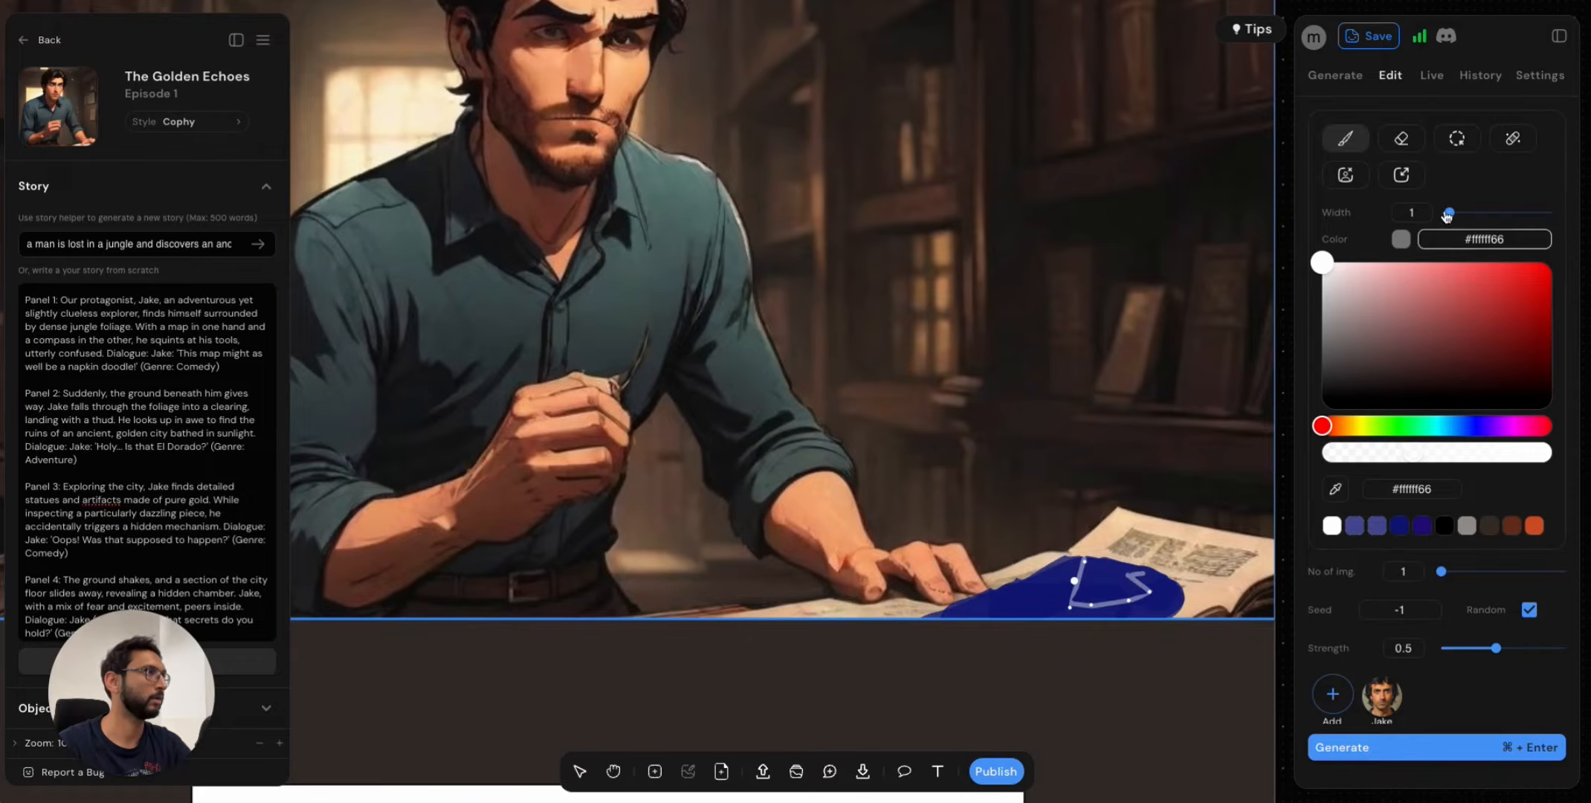
Add a second cluster of white #ffffff stars nearer the man's hand at width 1 and link them with translucent #ffffff75 lines.
{"action": "left_click_drag", "start_coordinate": [1503, 453], "coordinate": [1554, 452]}
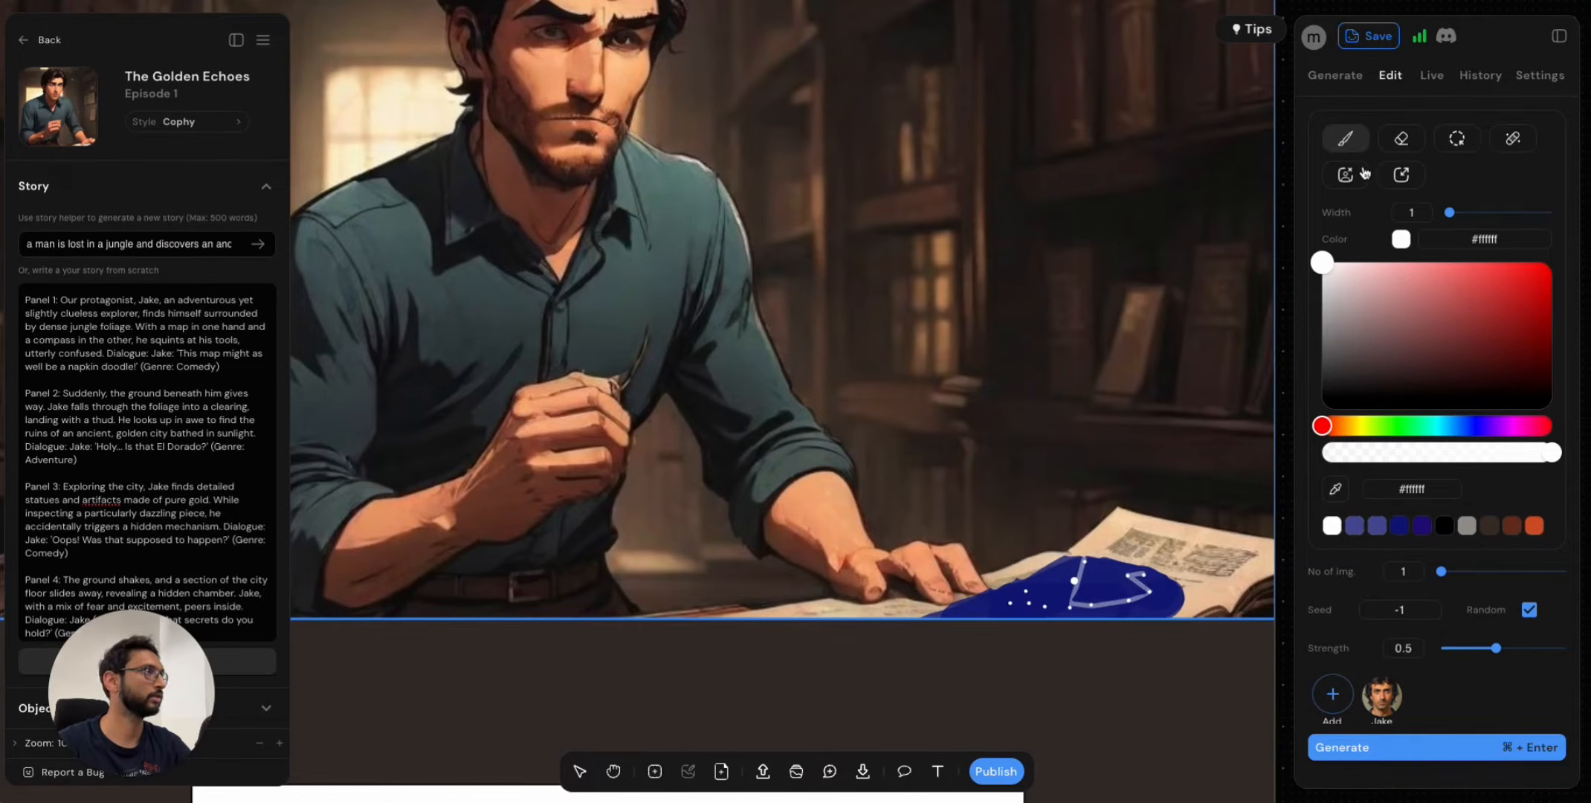
{"action": "left_click", "coordinate": [1441, 455]}
{"action": "left_click_drag", "start_coordinate": [1439, 455], "coordinate": [1428, 455]}
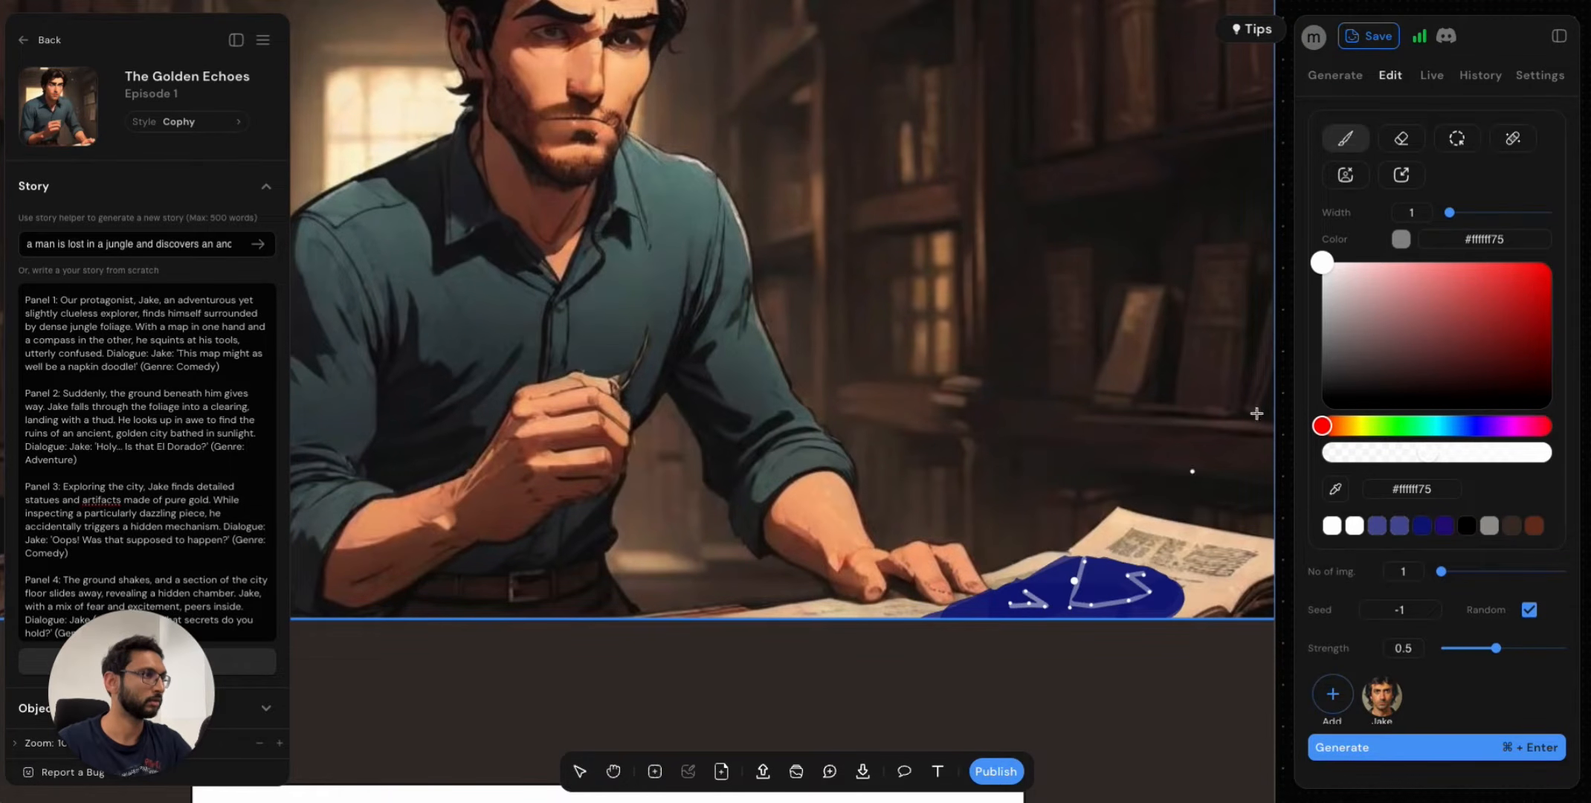
Mask the painted star map and the surrounding book pages at mask brush width 10 with the mask overlay shown.
{"action": "left_click", "coordinate": [1456, 137]}
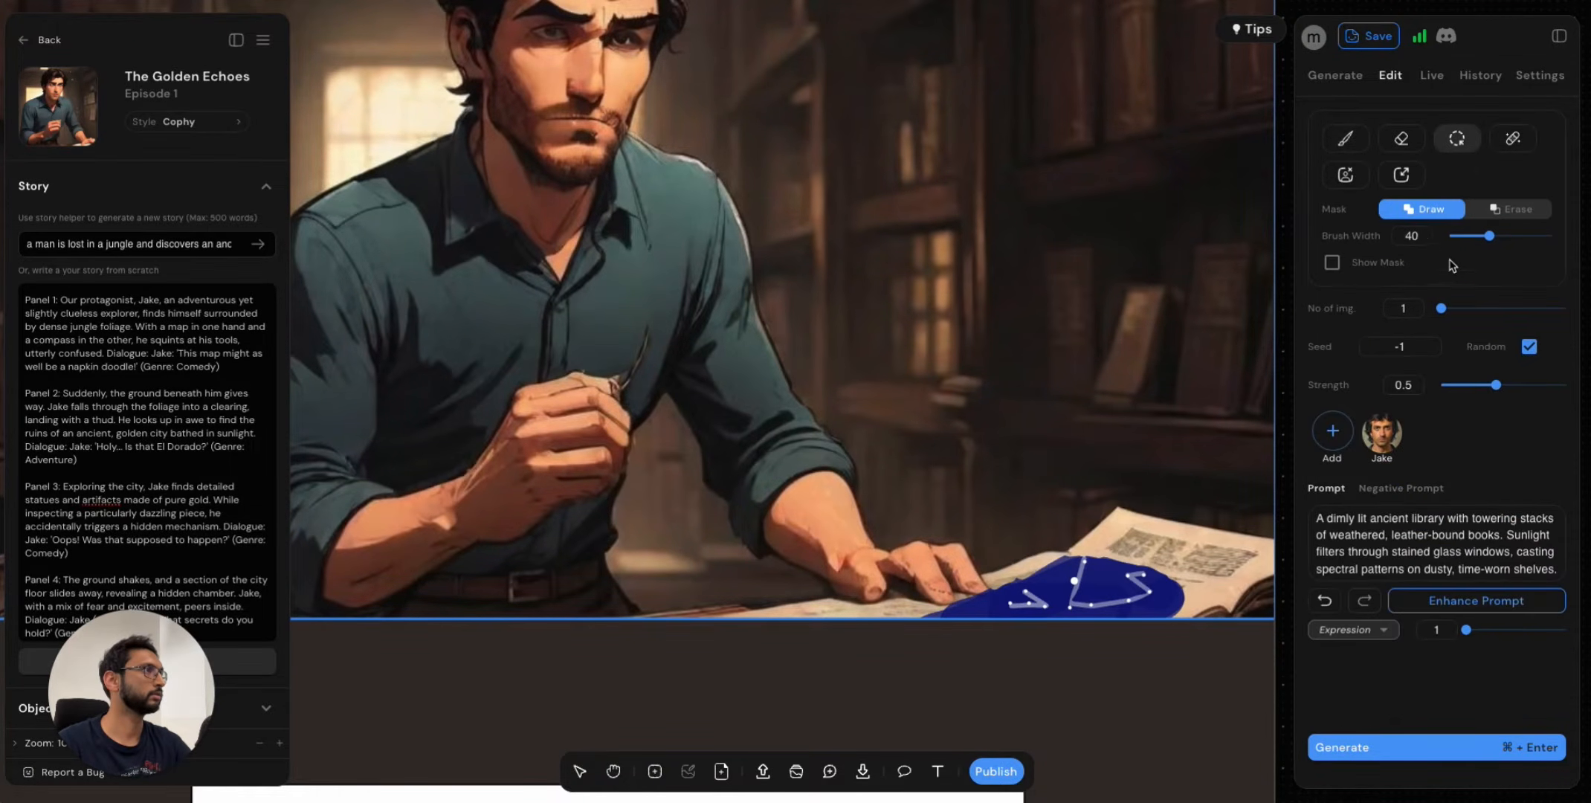
{"action": "left_click_drag", "start_coordinate": [1484, 236], "coordinate": [1460, 238]}
{"action": "left_click", "coordinate": [1332, 262]}
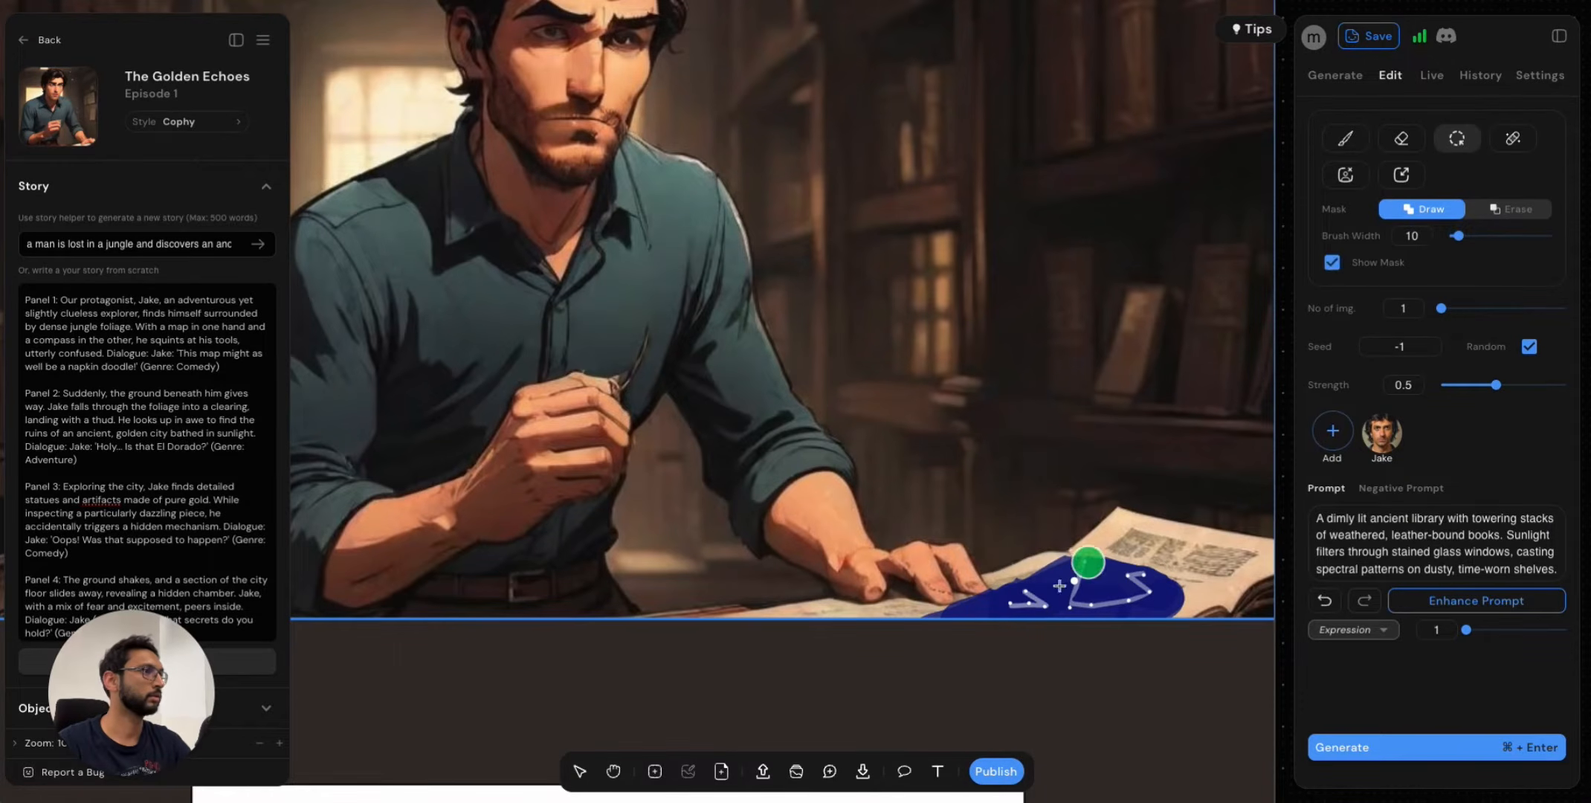
{"action": "mouse_move", "coordinate": [1051, 593]}
{"action": "left_mouse_down"}
{"action": "mouse_move", "coordinate": [1076, 568]}
{"action": "mouse_move", "coordinate": [967, 613]}
{"action": "mouse_move", "coordinate": [1079, 577]}
{"action": "mouse_move", "coordinate": [1218, 577]}
{"action": "mouse_move", "coordinate": [1194, 541]}
{"action": "mouse_move", "coordinate": [1074, 584]}
{"action": "mouse_move", "coordinate": [1156, 598]}
{"action": "mouse_move", "coordinate": [1097, 604]}
{"action": "mouse_move", "coordinate": [1183, 596]}
{"action": "left_mouse_up"}
Replace the edit prompt with "a star map showing constellations drawn in an ancient manuscript".
{"action": "double_click", "coordinate": [1413, 569]}
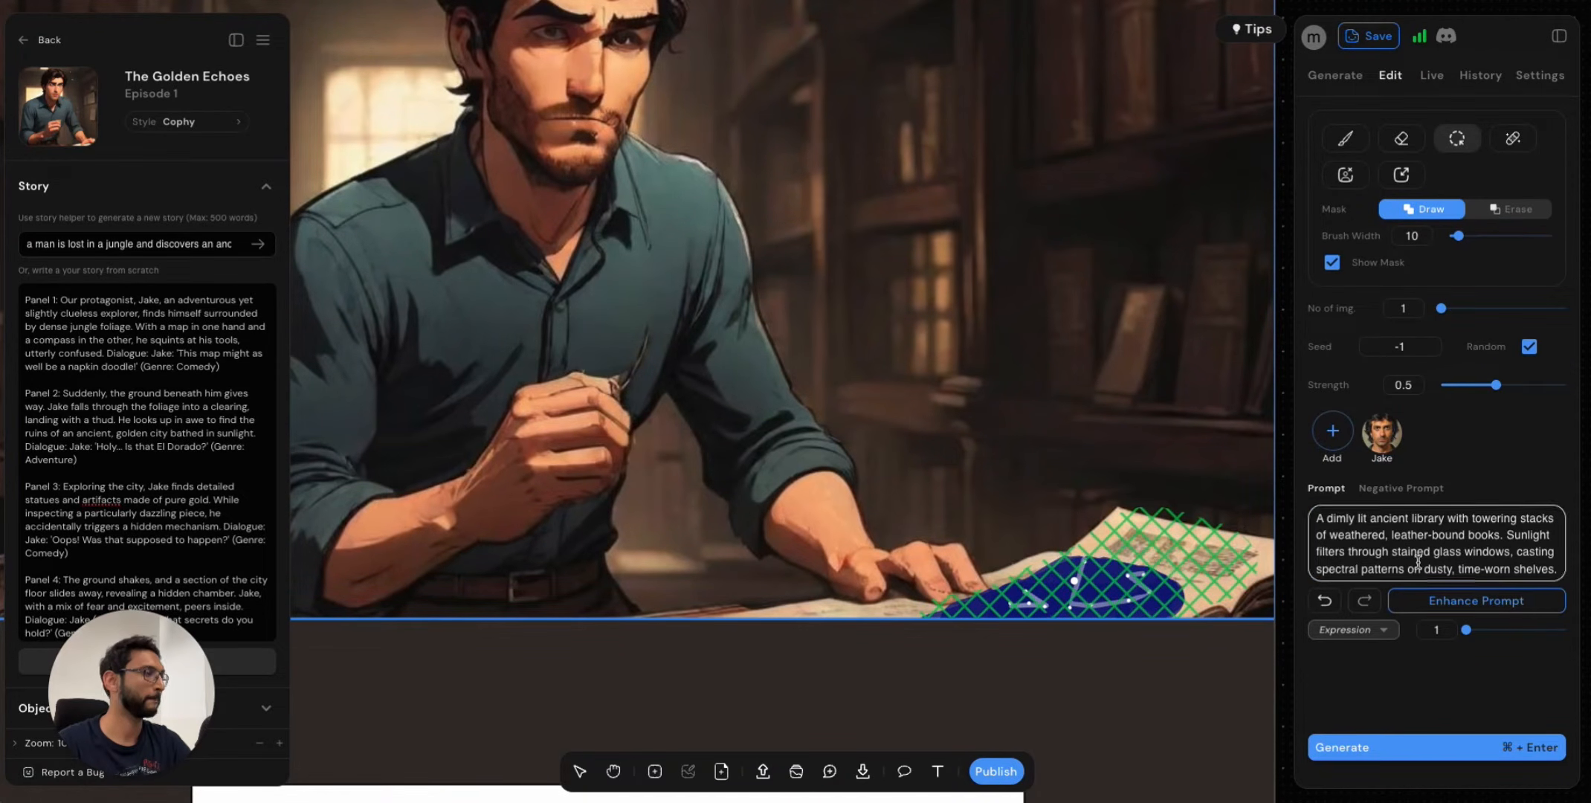
{"action": "key", "text": "super+a"}
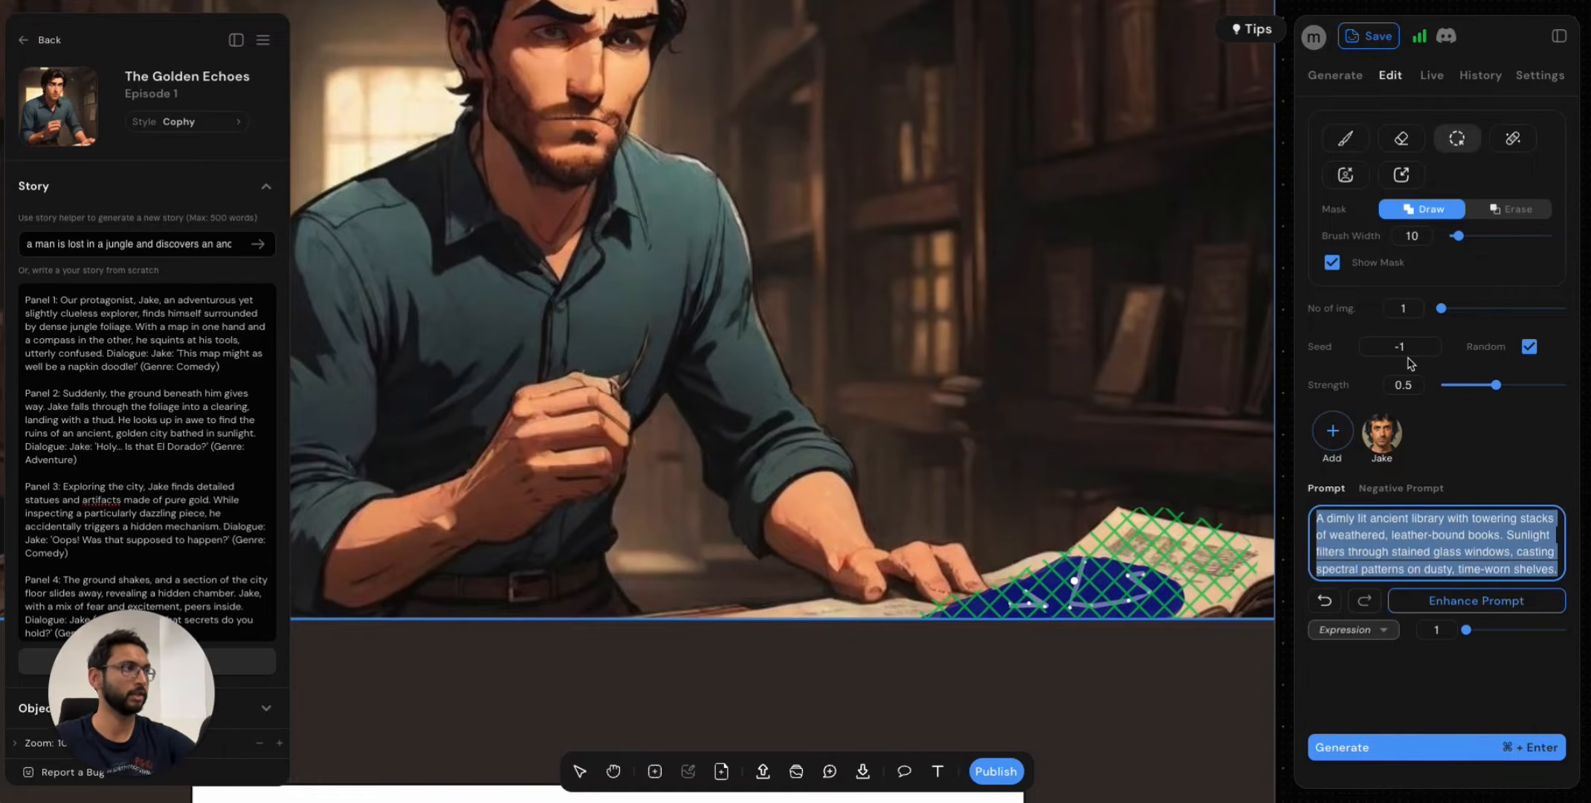
{"action": "type", "text": "a"}
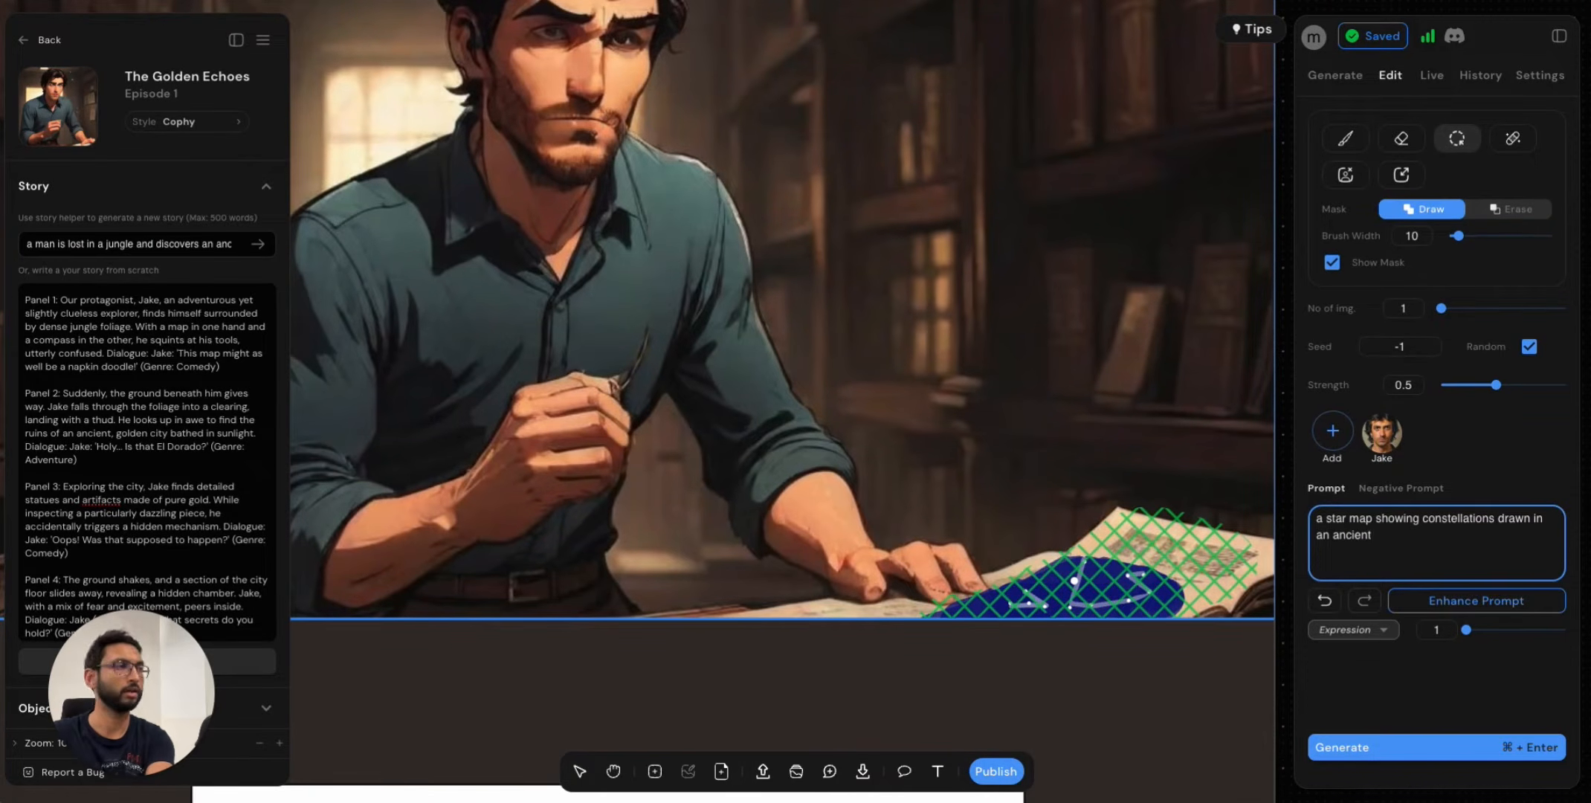
{"action": "type", "text": "manuscript"}
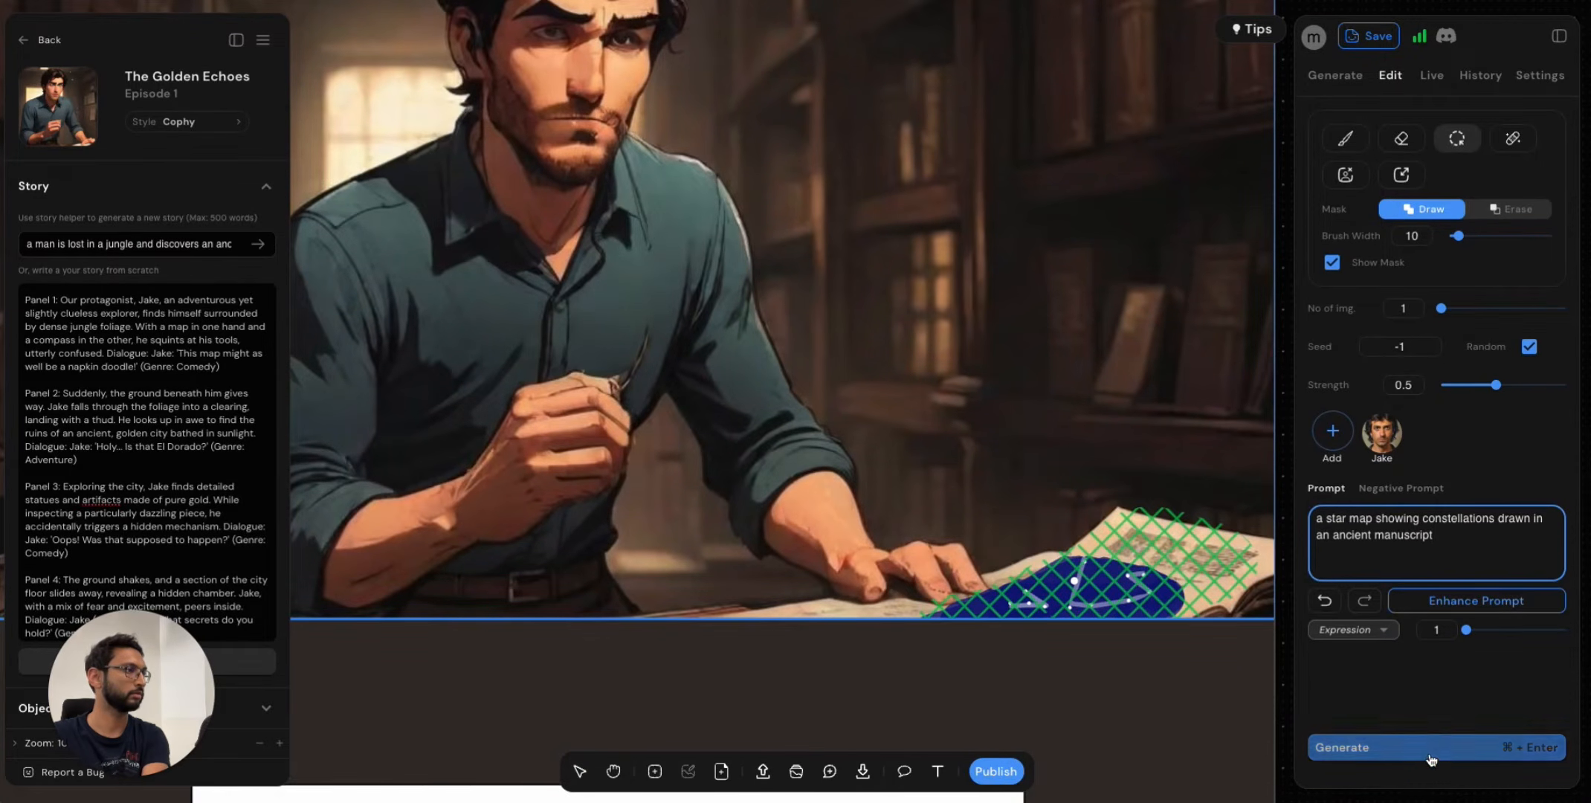
Generate one edit of the masked star map area at strength 0.5 and examine the preview.
{"action": "left_click", "coordinate": [1432, 759]}
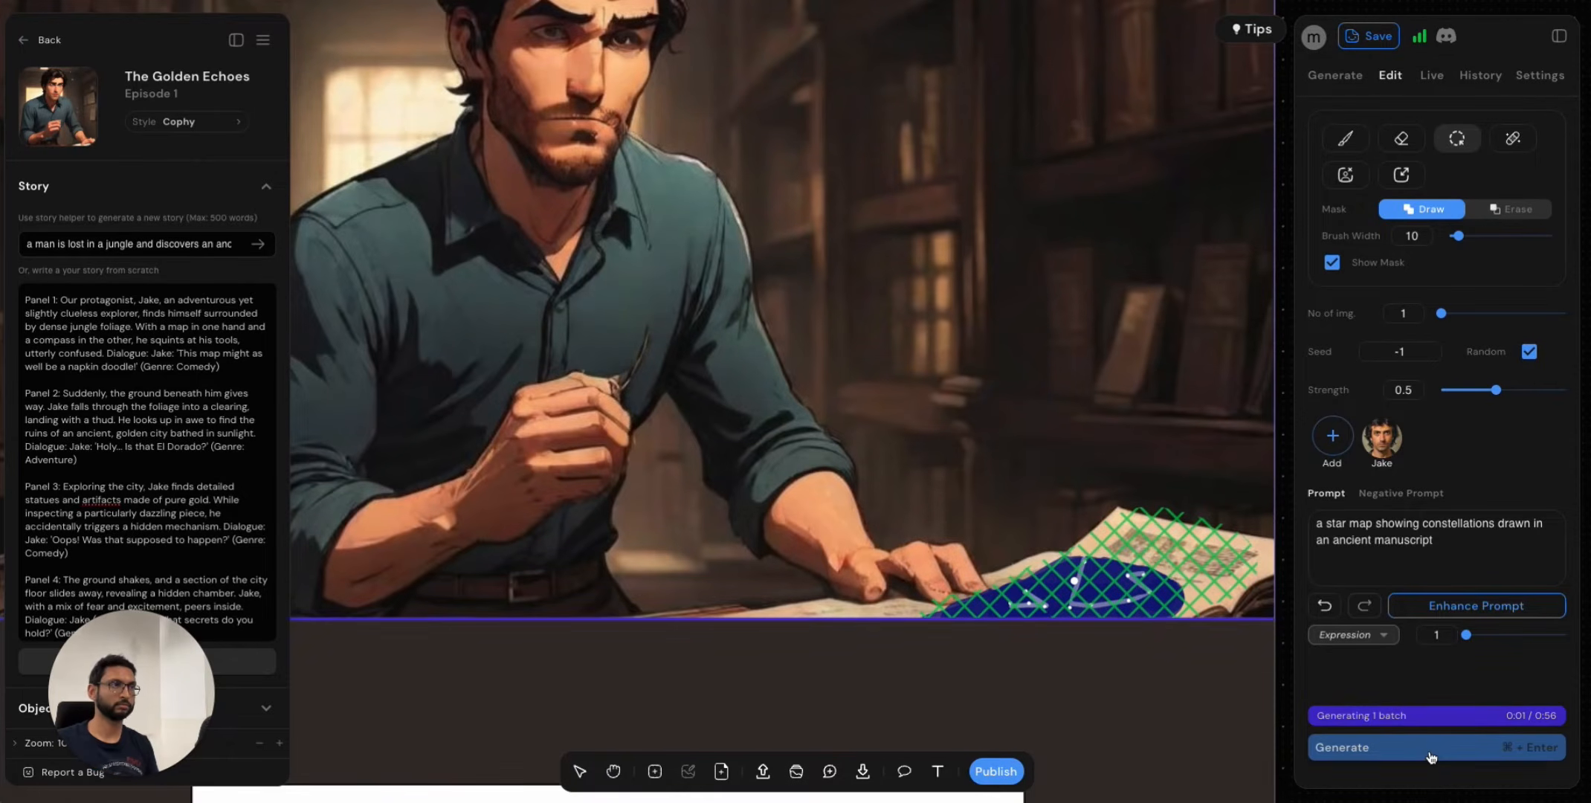
{"action": "scroll", "coordinate": [1439, 389], "scroll_direction": "up", "scroll_amount": 5}
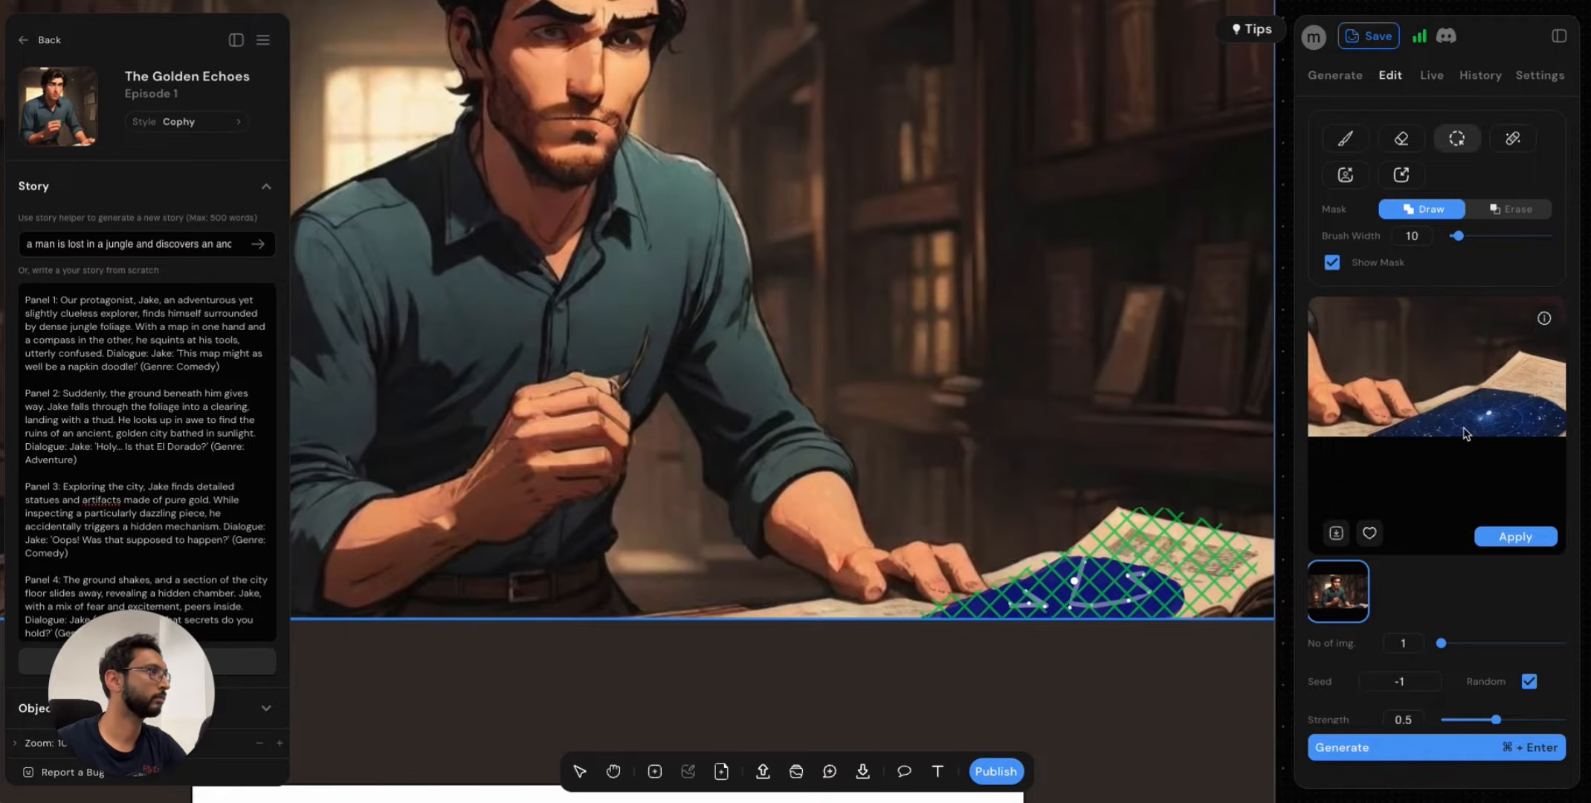
{"action": "scroll", "coordinate": [1465, 433], "scroll_direction": "down", "scroll_amount": 3}
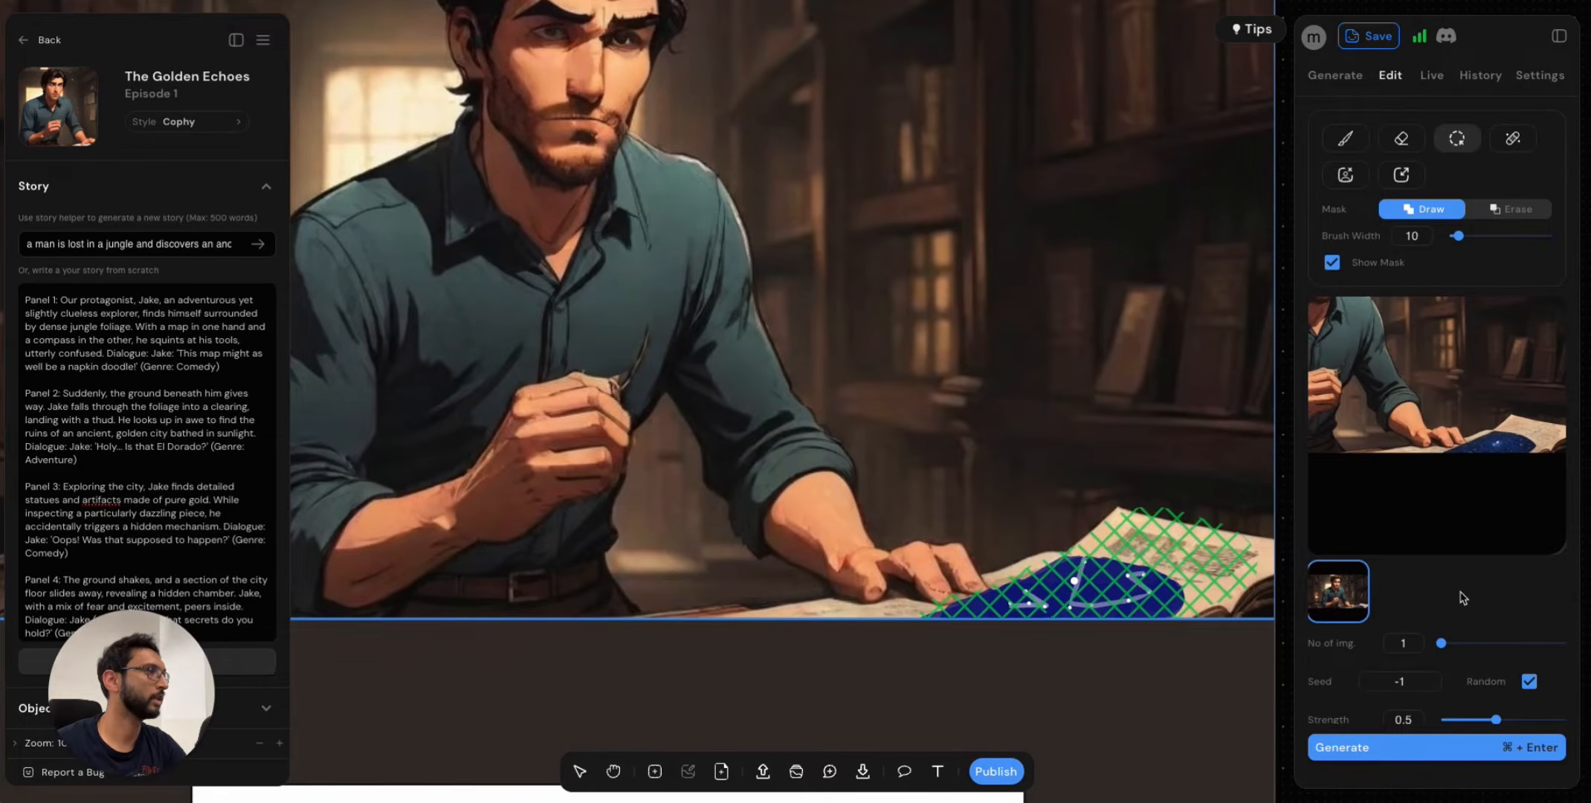
{"action": "scroll", "coordinate": [1451, 647], "scroll_direction": "down", "scroll_amount": 2}
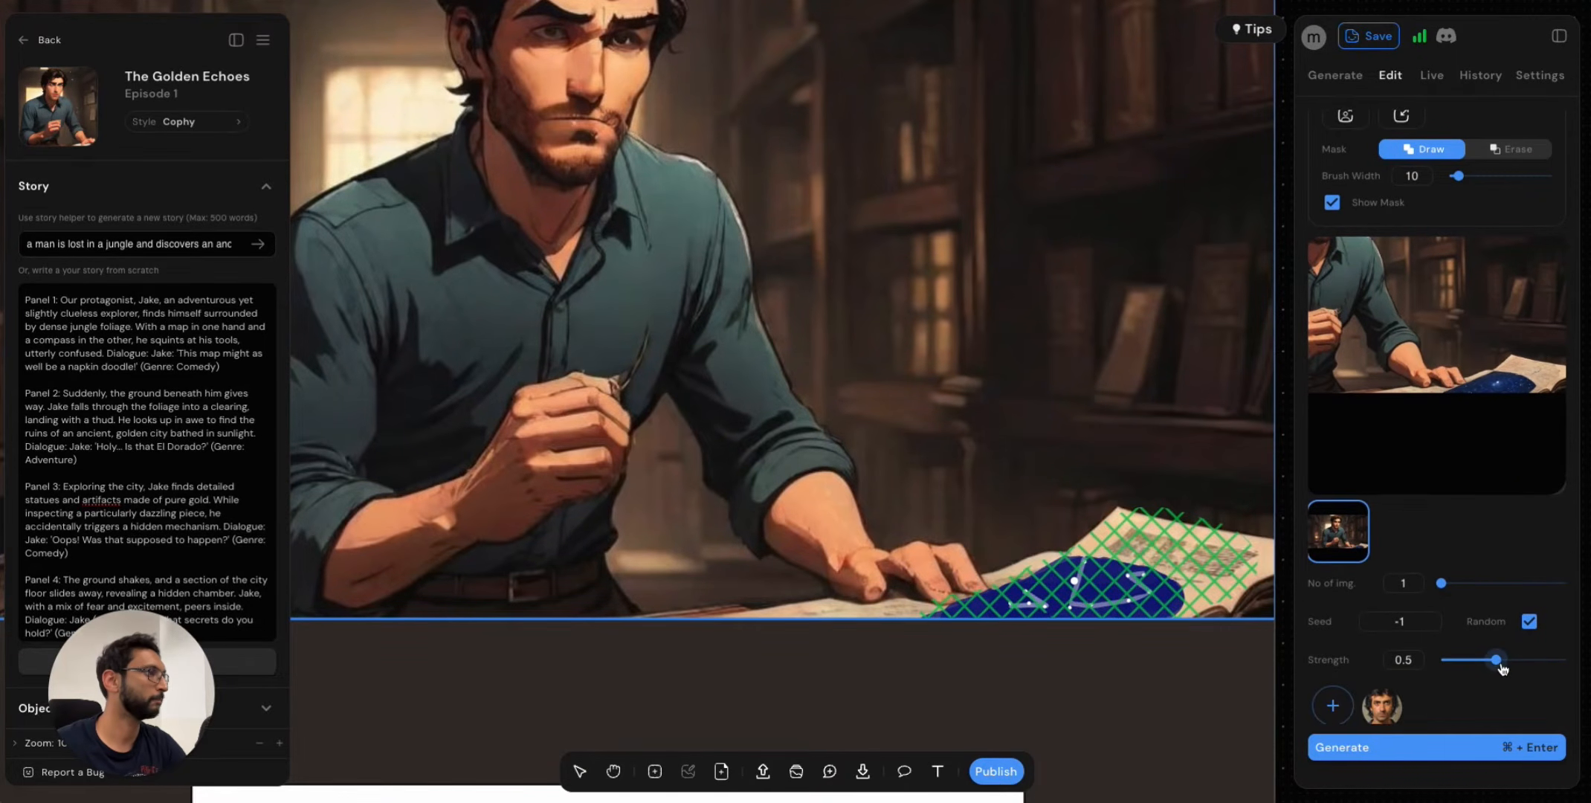
Raise the edit strength to 0.65 and generate 4 images of the star map.
{"action": "left_click_drag", "start_coordinate": [1502, 666], "coordinate": [1517, 661]}
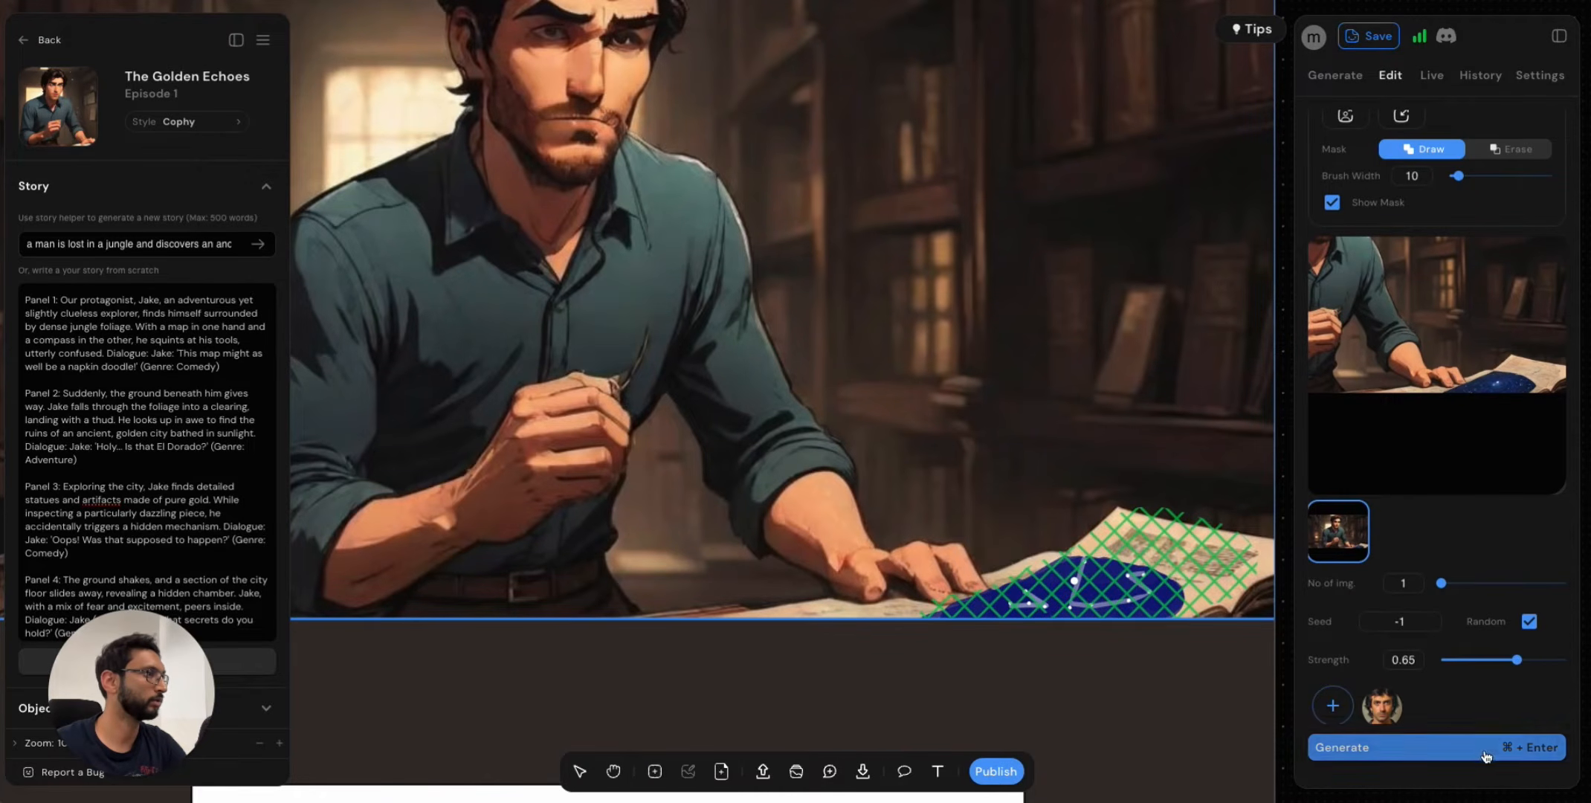
{"action": "scroll", "coordinate": [1511, 418], "scroll_direction": "up", "scroll_amount": 2}
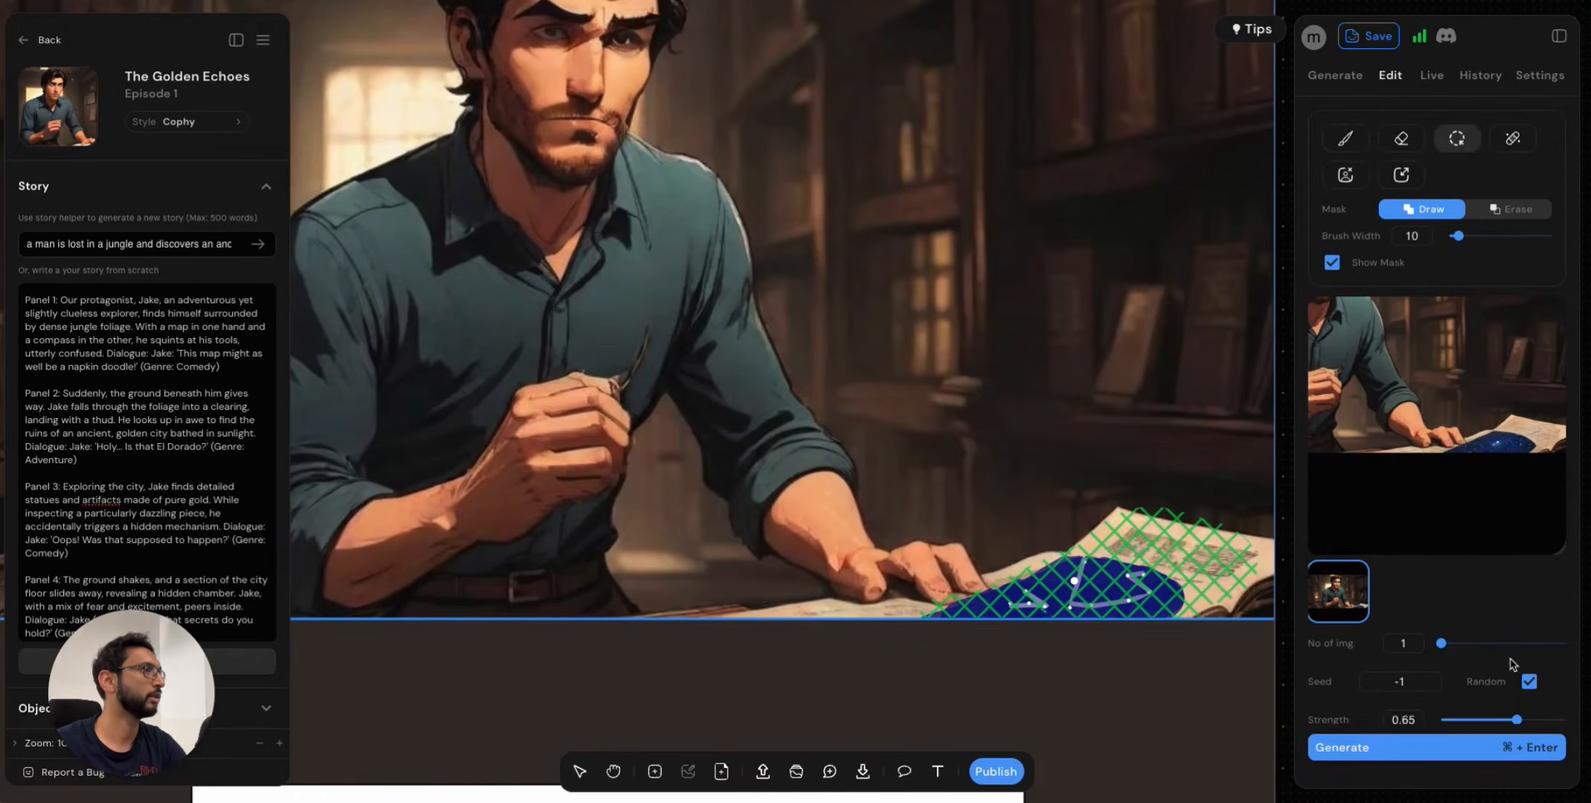
{"action": "scroll", "coordinate": [1495, 484], "scroll_direction": "down", "scroll_amount": 2}
{"action": "left_click", "coordinate": [1561, 599]}
{"action": "left_click", "coordinate": [1480, 755]}
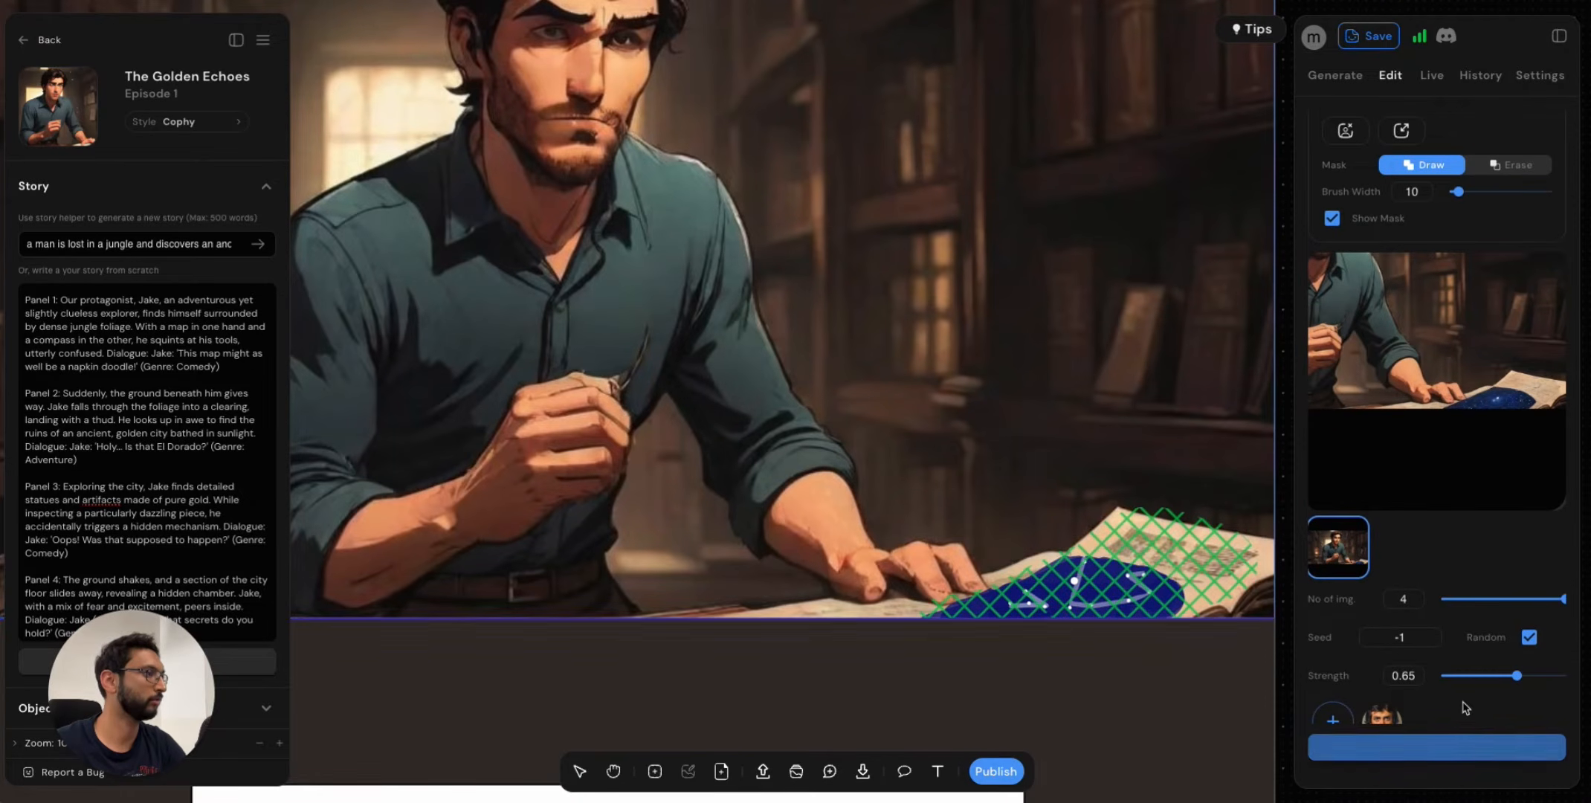
{"action": "scroll", "coordinate": [1472, 595], "scroll_direction": "down", "scroll_amount": 2}
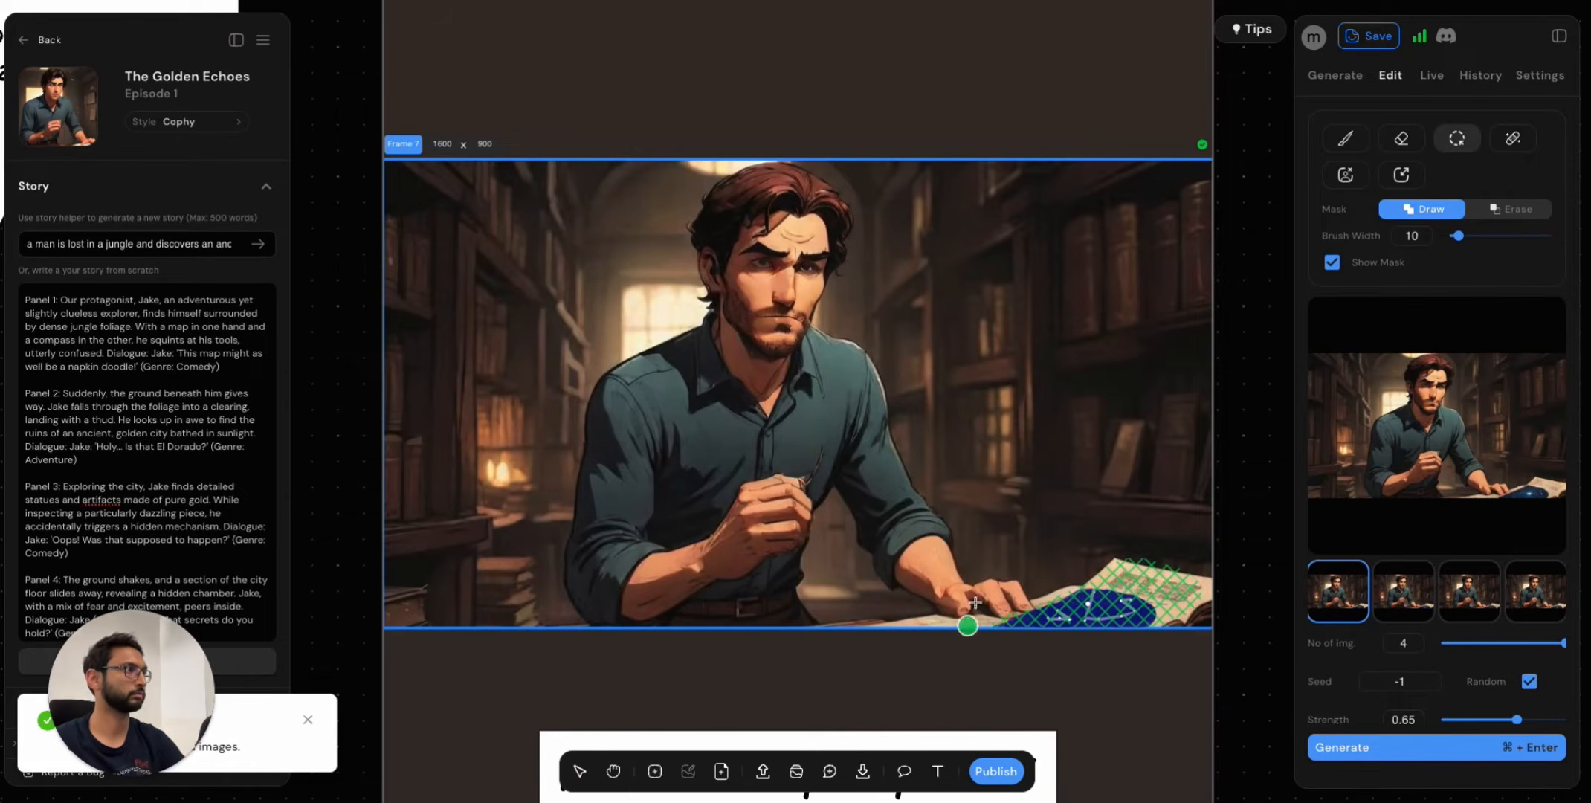
Compare the generated star map variations and apply the fourth one to the desk panel.
{"action": "left_click", "coordinate": [1404, 593]}
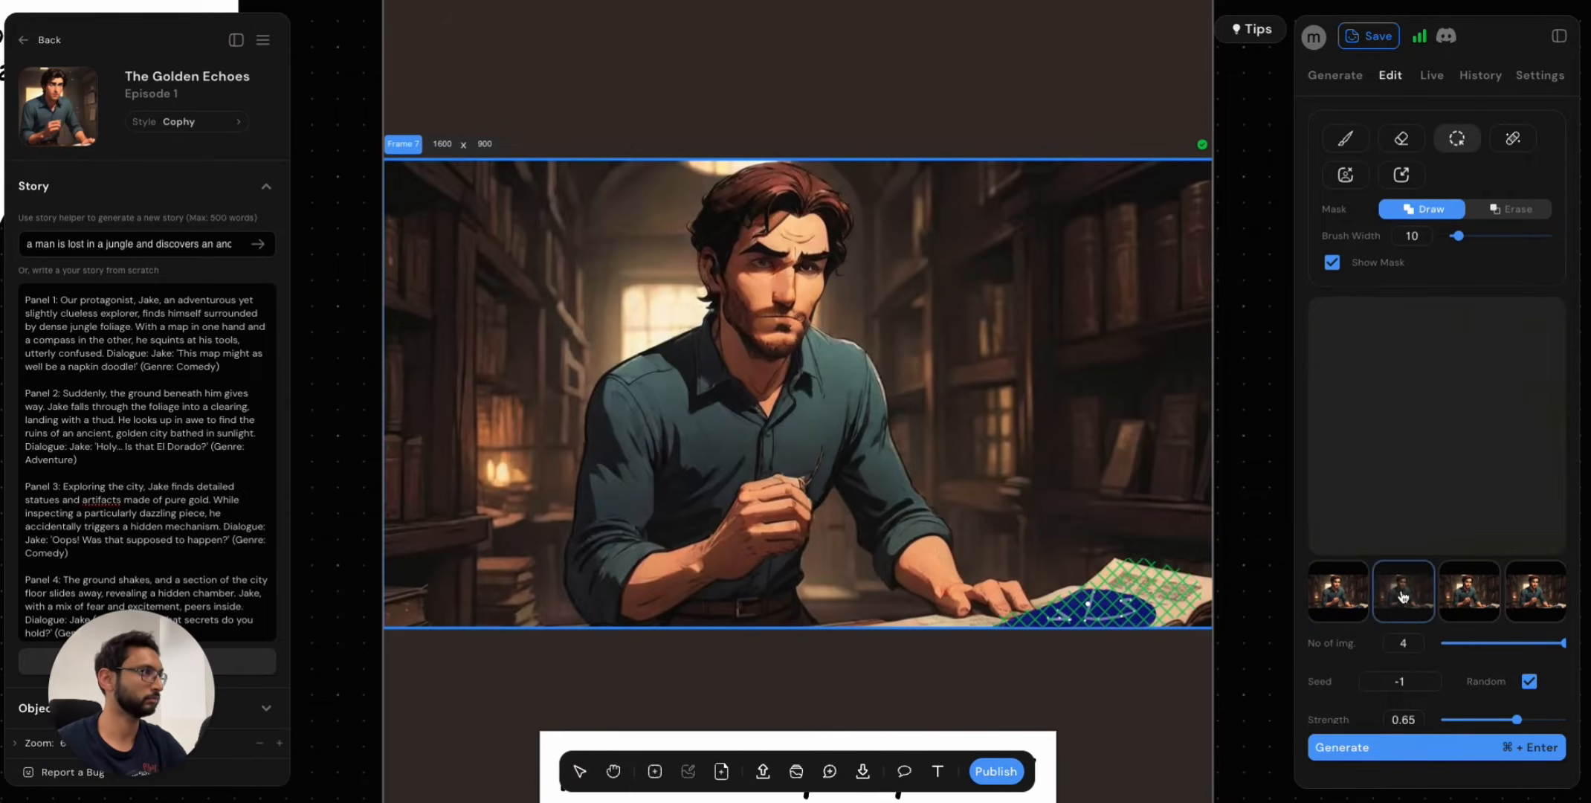
{"action": "left_click", "coordinate": [1499, 606]}
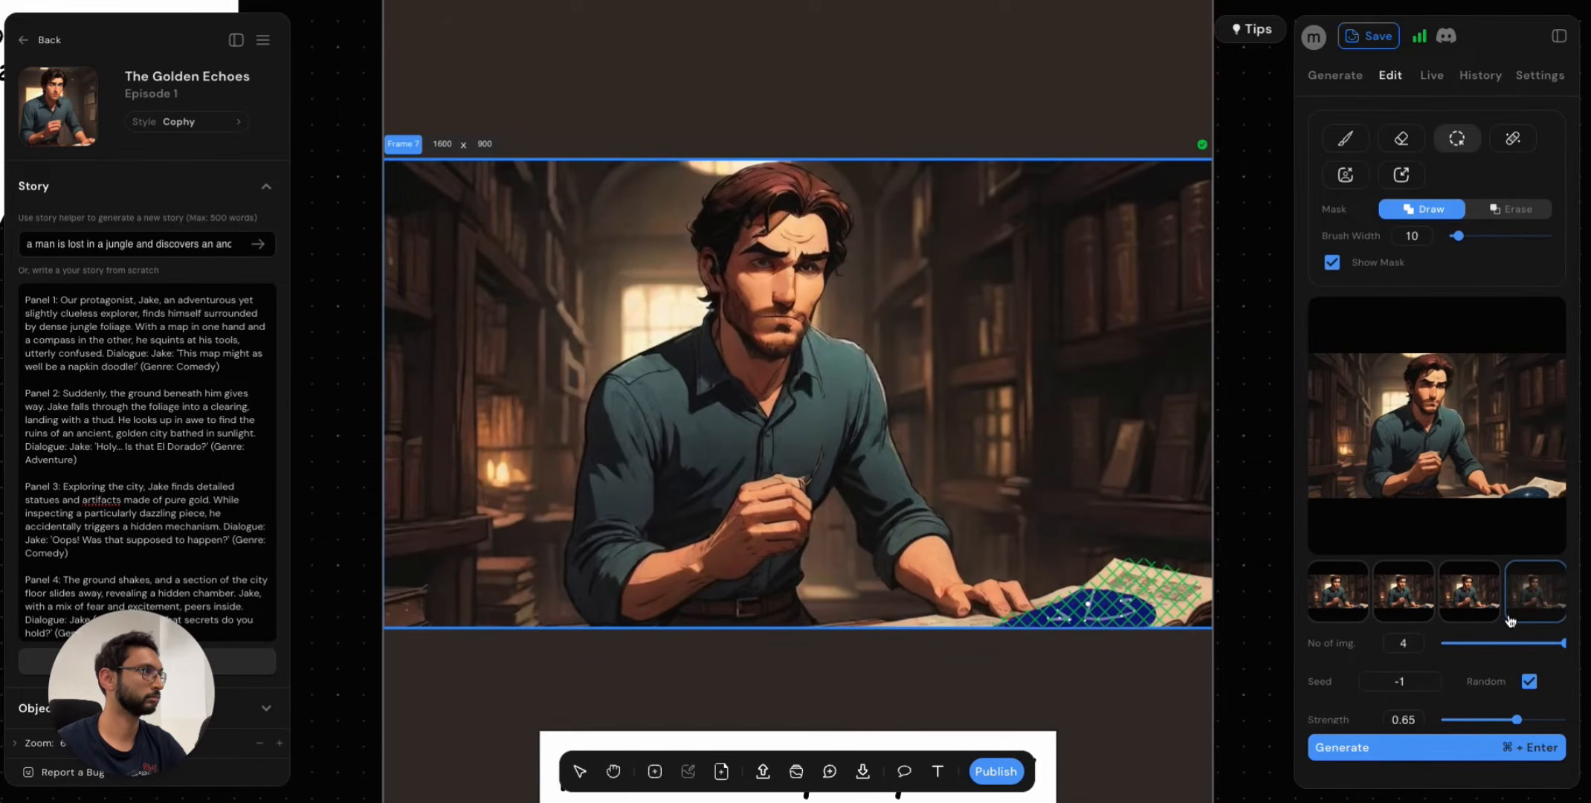
{"action": "left_click", "coordinate": [1530, 604]}
{"action": "scroll", "coordinate": [1531, 467], "scroll_direction": "up", "scroll_amount": 3}
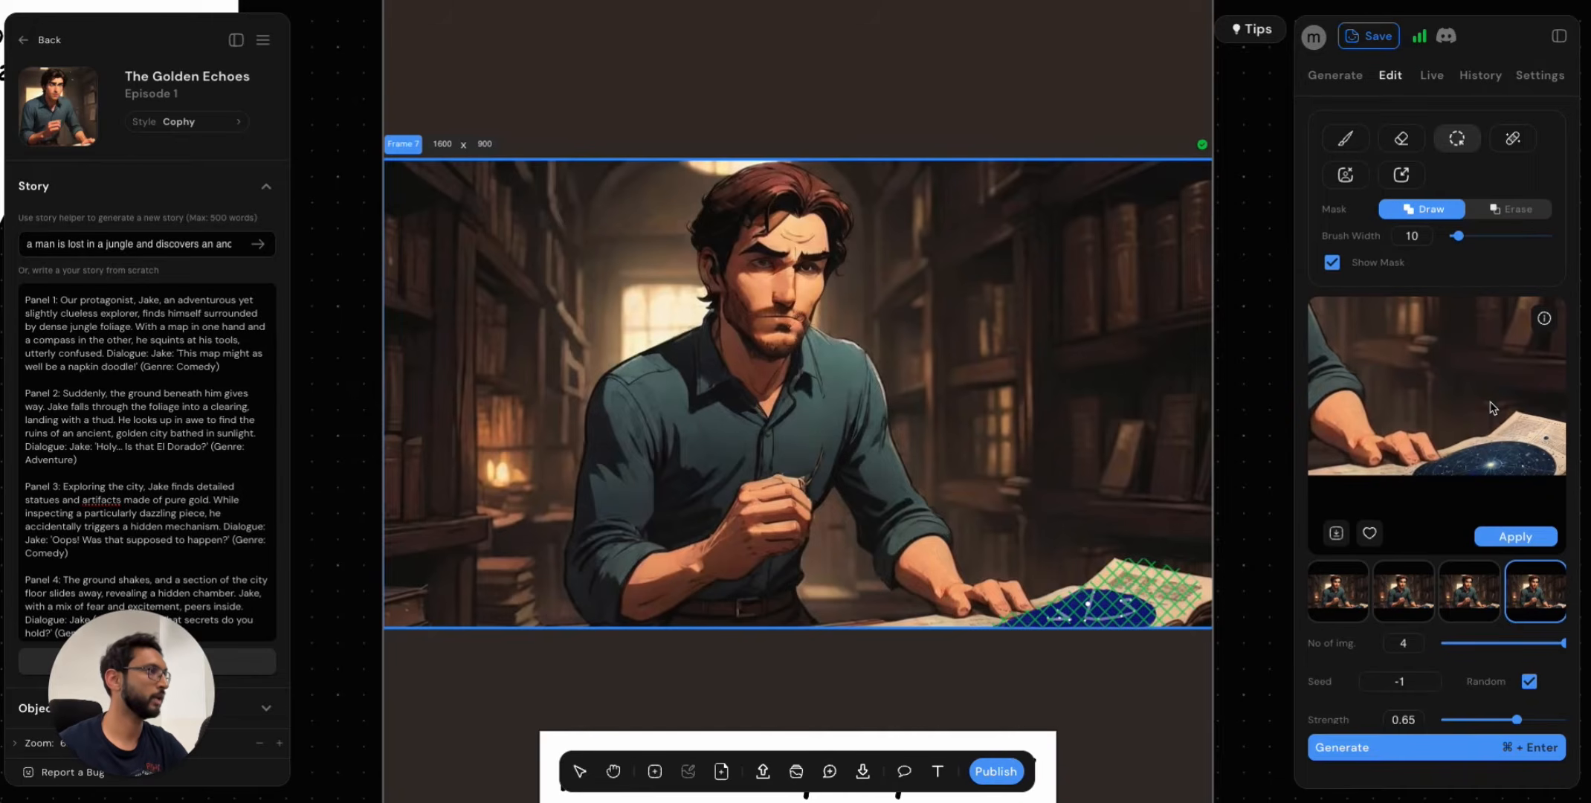
{"action": "left_click", "coordinate": [1551, 532]}
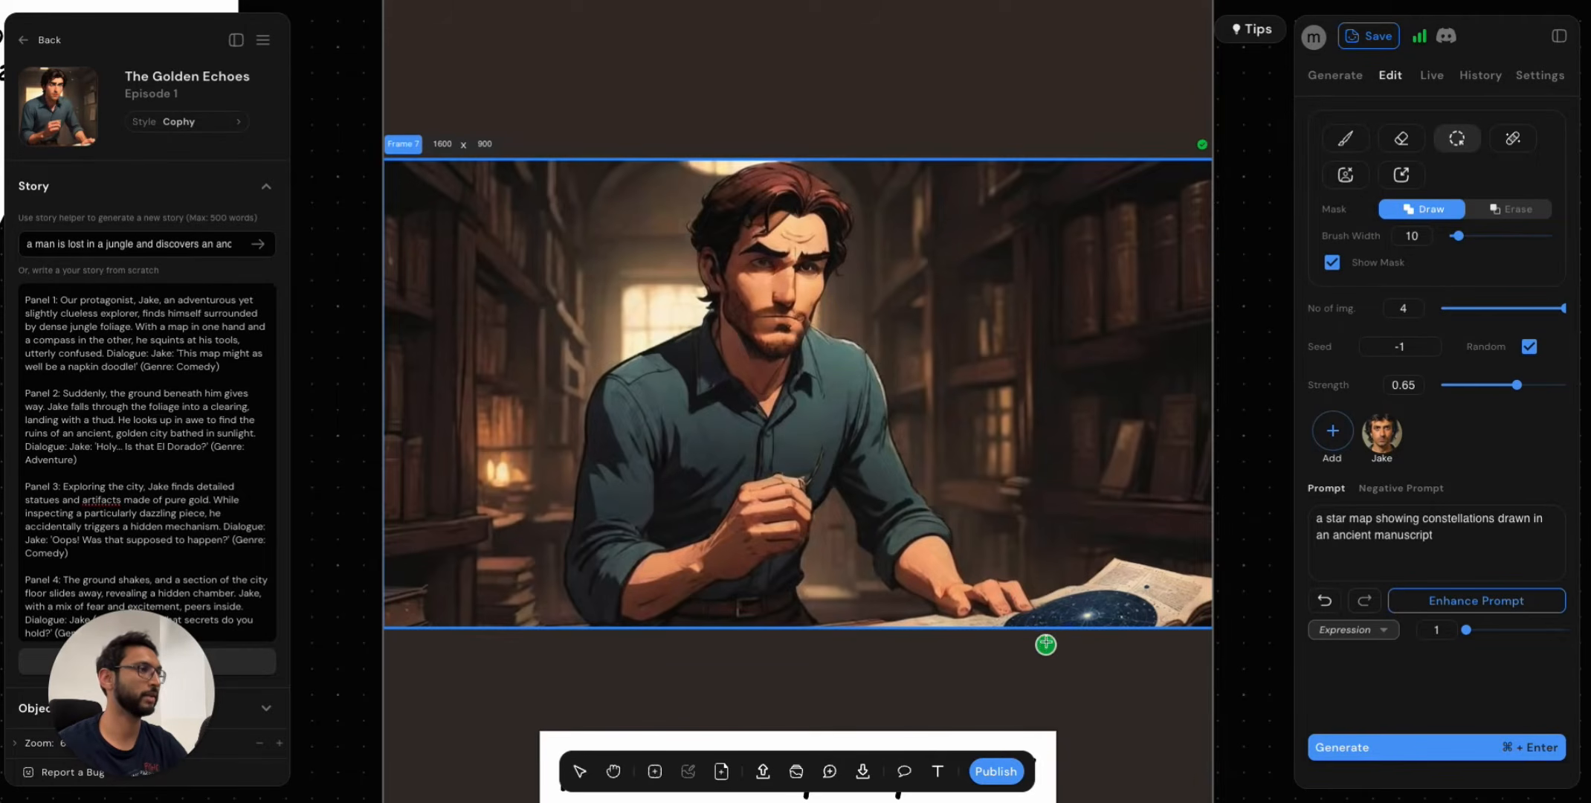
Sample skin colour #f7ae7b from the man's resting hand and paint over its malformed fingers at brush widths 4 and 3.
{"action": "scroll", "coordinate": [1041, 638], "scroll_direction": "up", "scroll_amount": 2}
{"action": "scroll", "coordinate": [1023, 626], "scroll_direction": "up", "scroll_amount": 2}
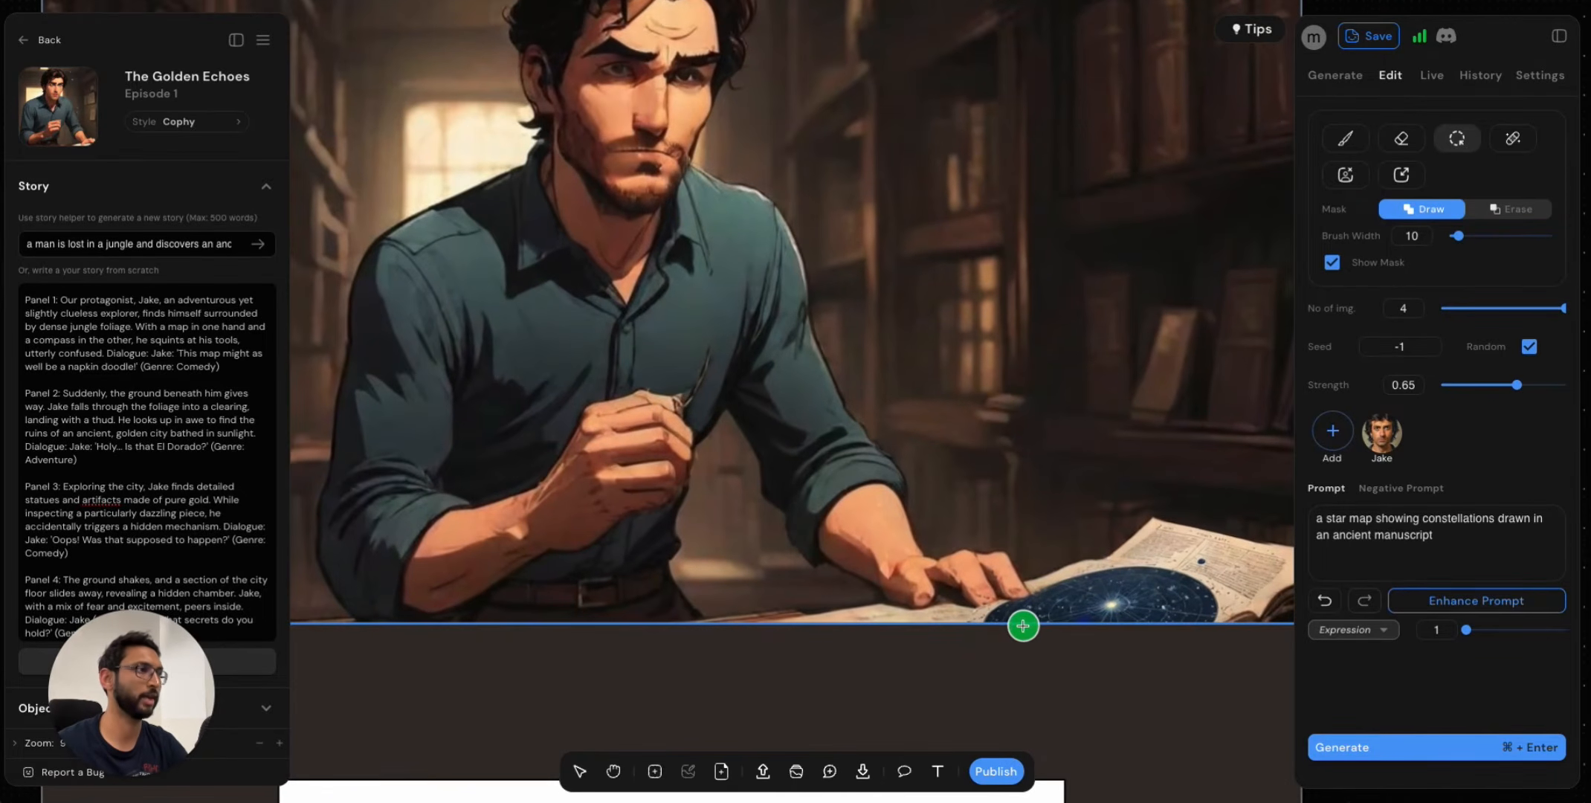
{"action": "scroll", "coordinate": [1011, 625], "scroll_direction": "up", "scroll_amount": 2}
{"action": "left_click", "coordinate": [1345, 138]}
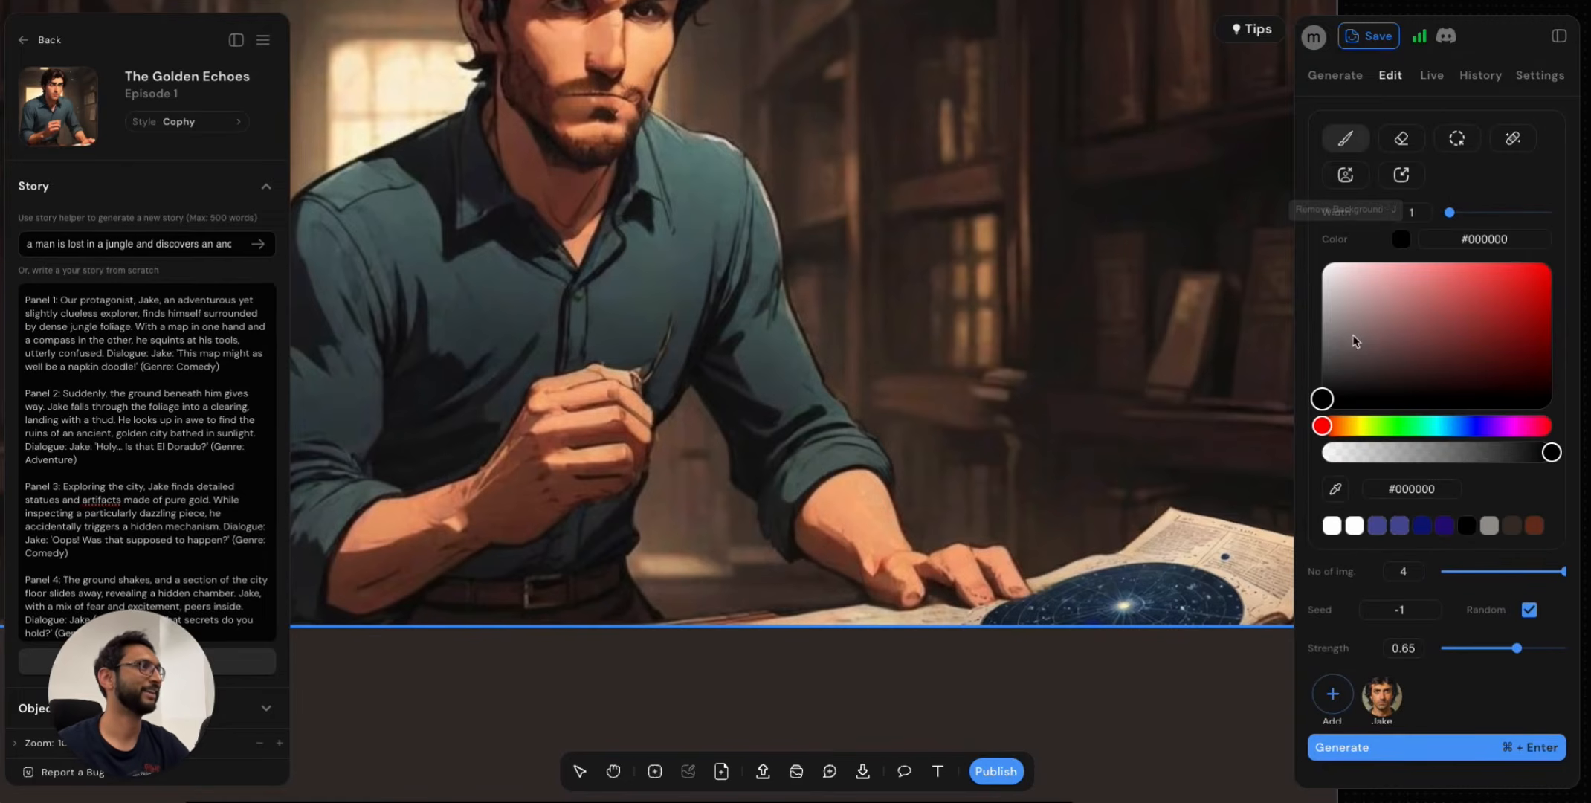
{"action": "left_click", "coordinate": [1333, 491]}
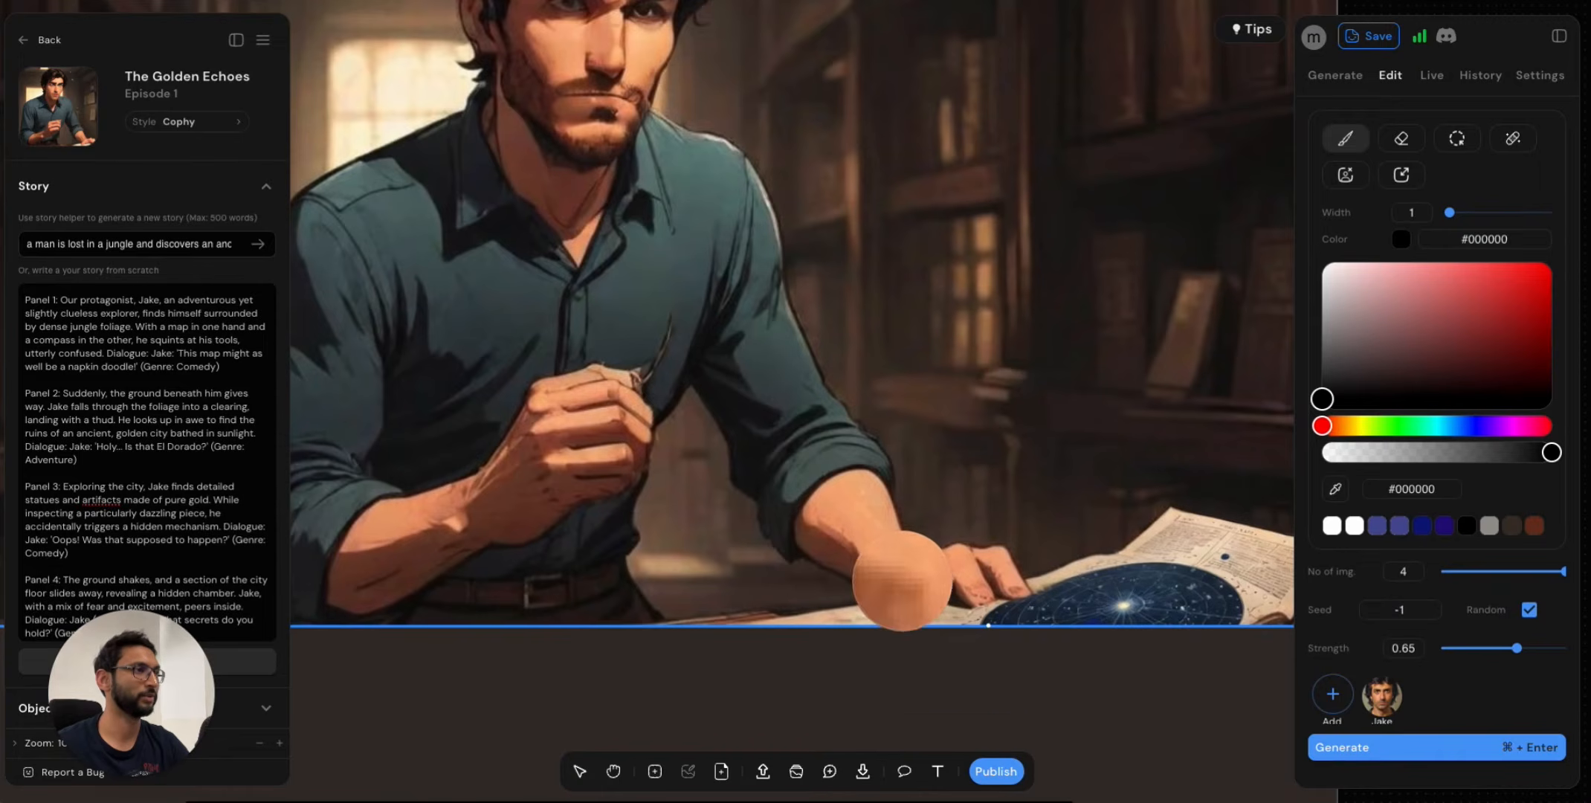
{"action": "left_click", "coordinate": [912, 582]}
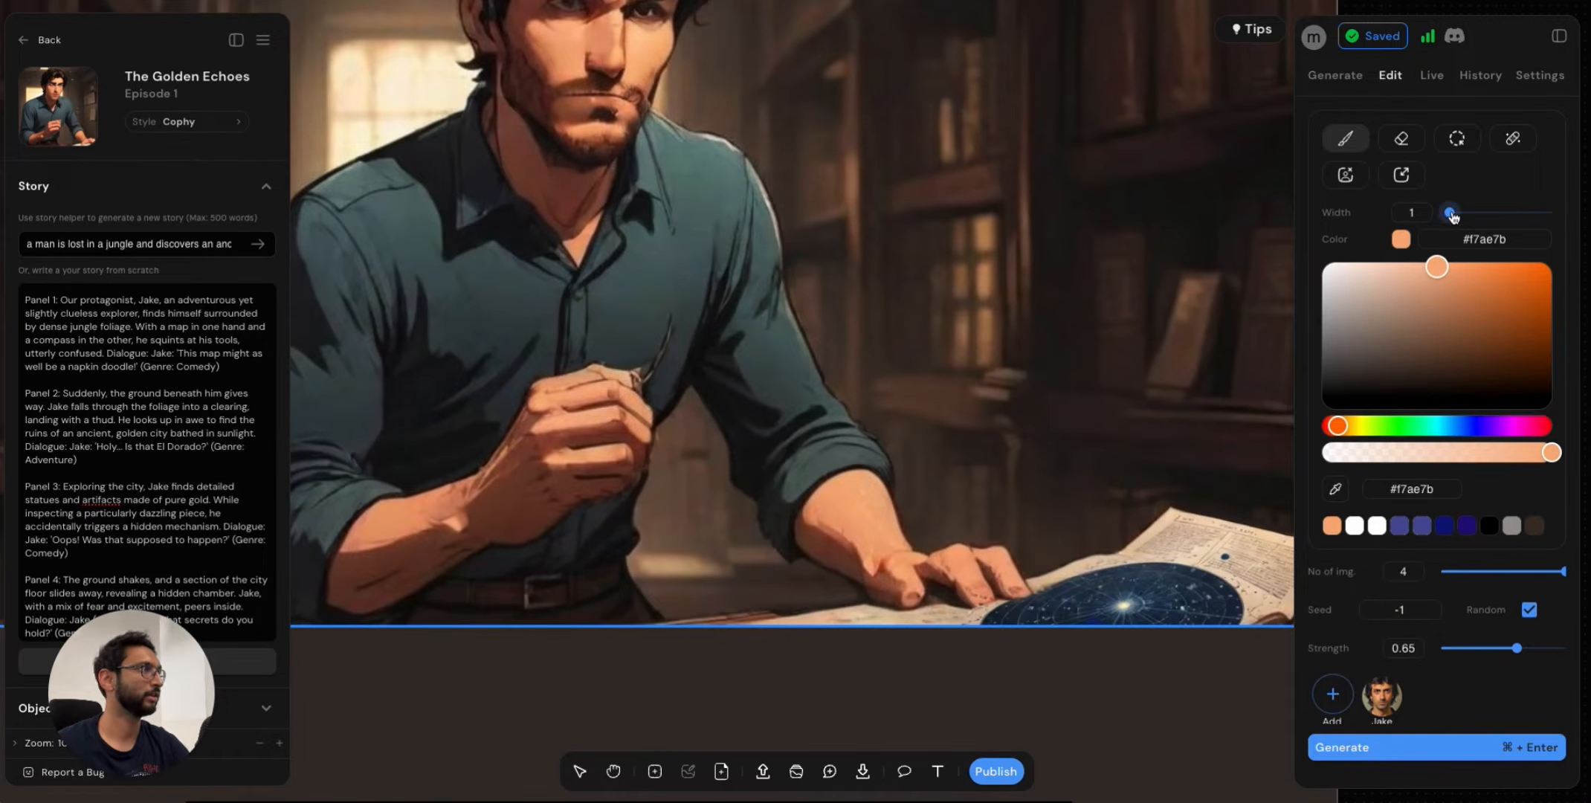
{"action": "left_click_drag", "start_coordinate": [1451, 214], "coordinate": [1453, 214]}
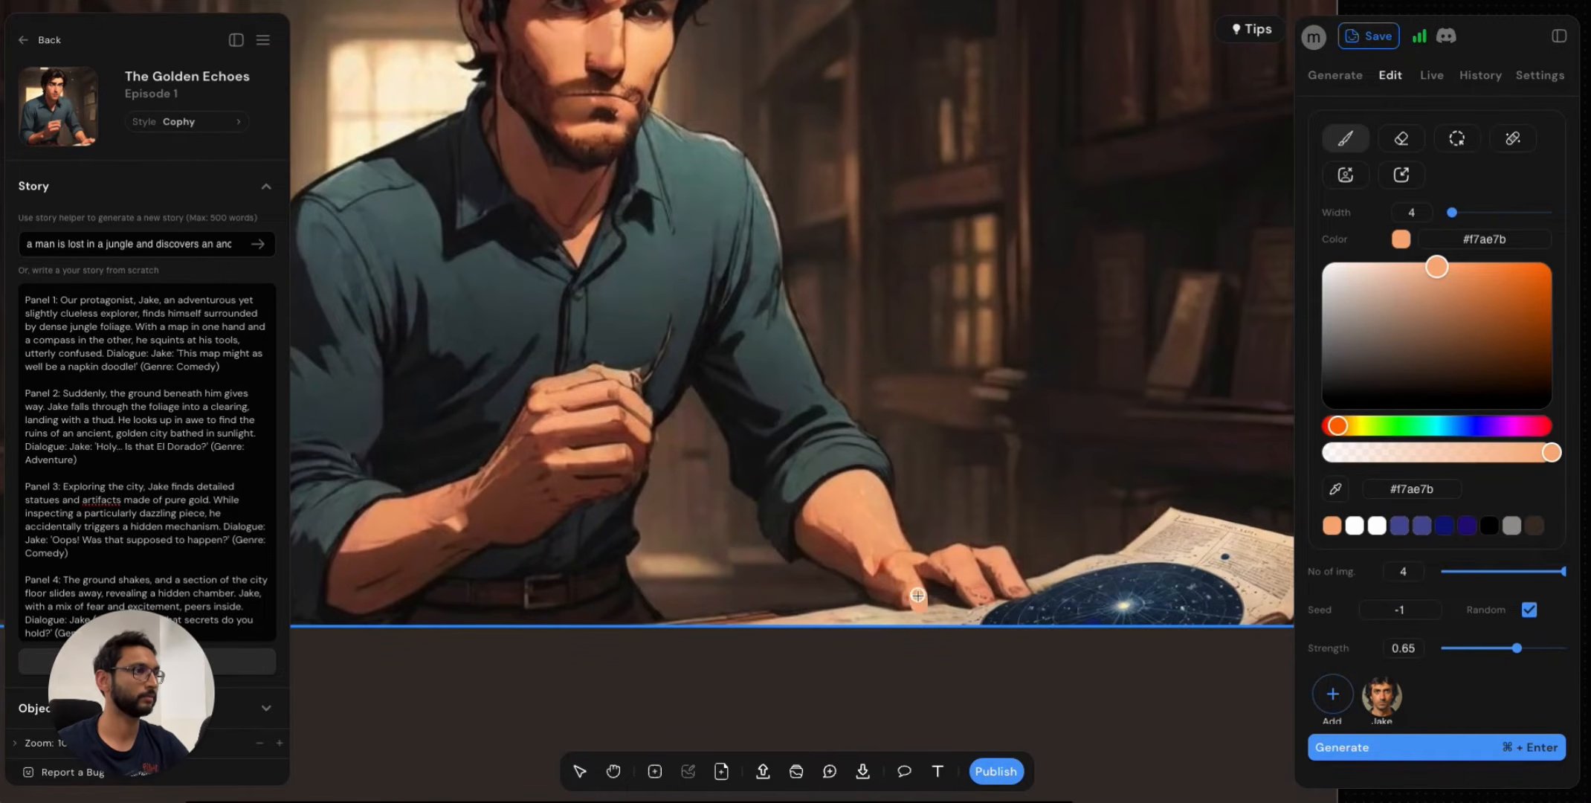
{"action": "left_click_drag", "start_coordinate": [927, 571], "coordinate": [943, 606]}
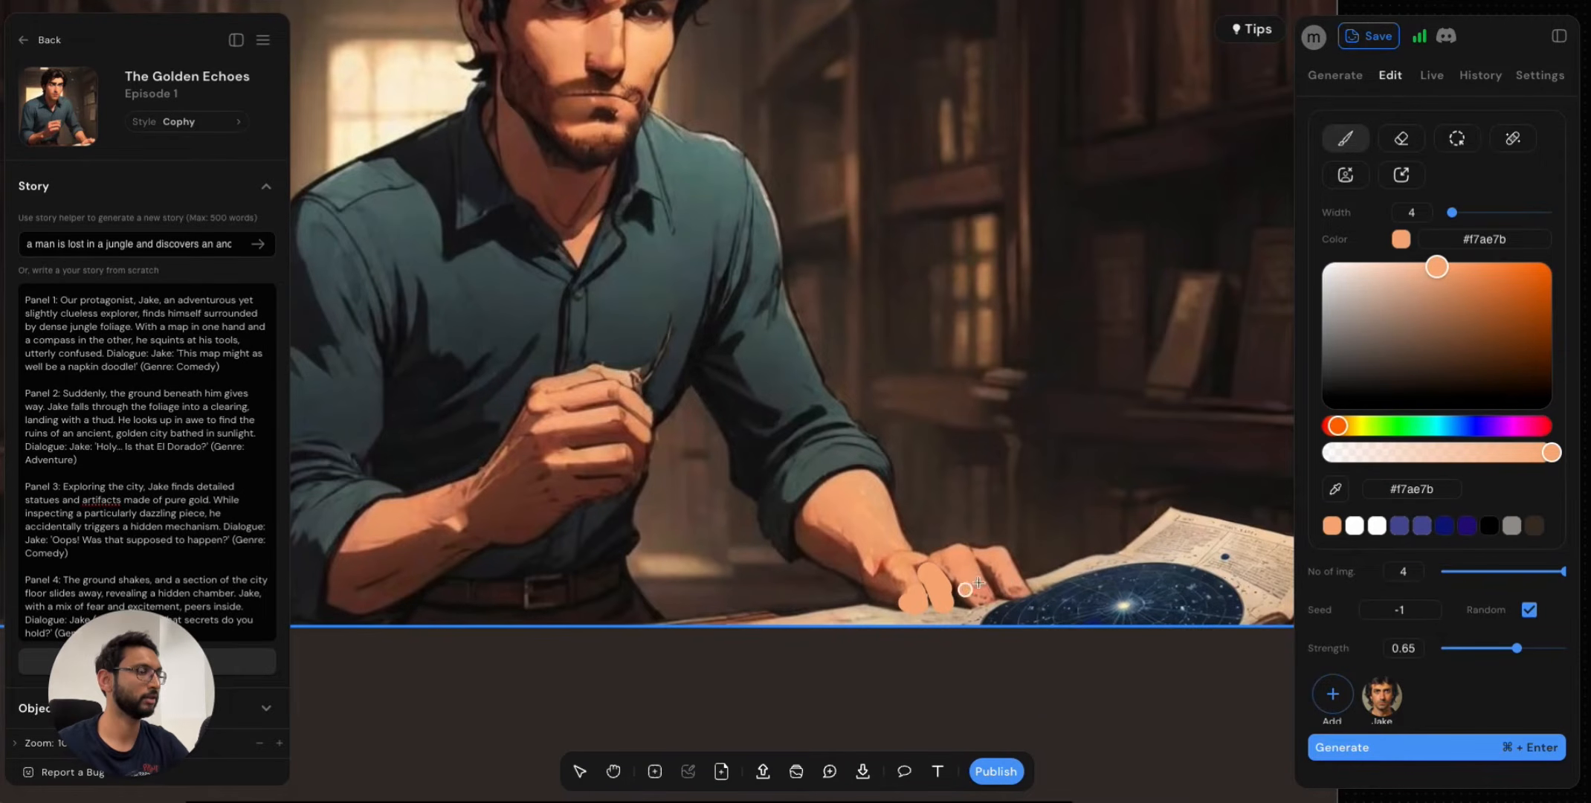
{"action": "left_click_drag", "start_coordinate": [1452, 214], "coordinate": [1451, 214]}
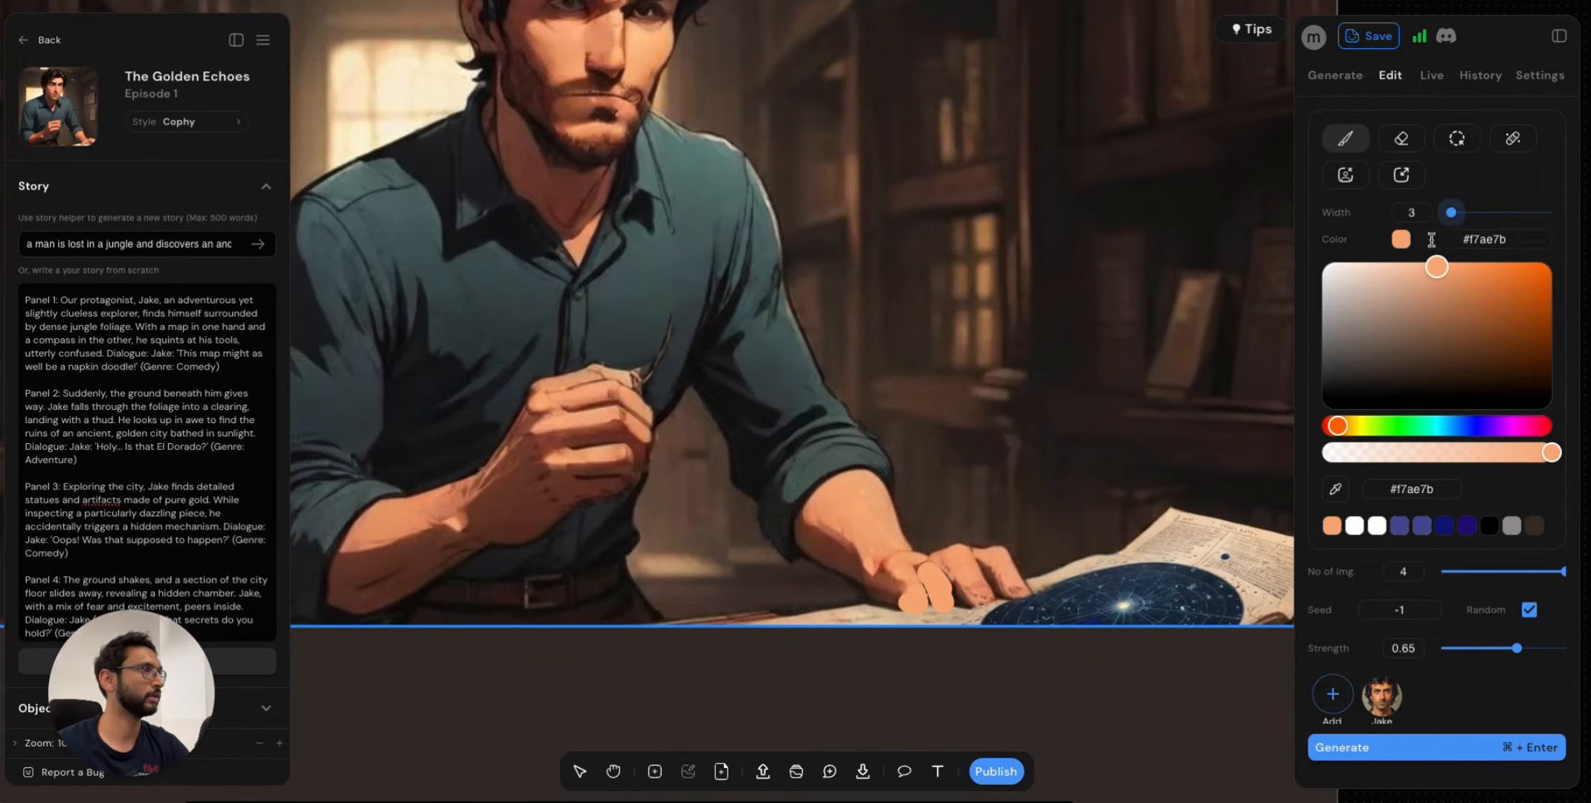
{"action": "scroll", "coordinate": [1093, 529], "scroll_direction": "up", "scroll_amount": 3}
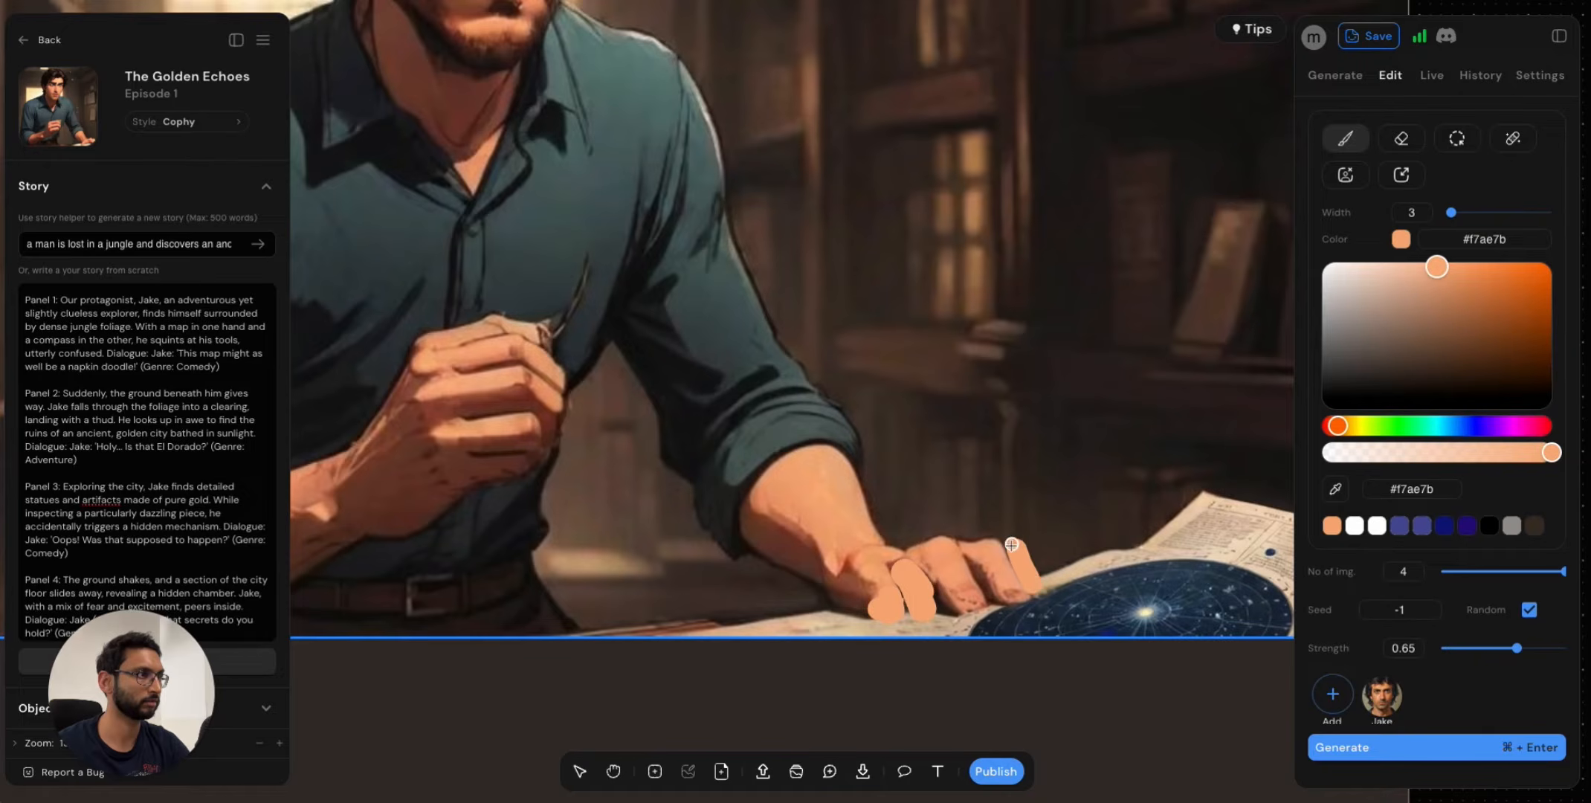
Sample brush colour #af8654 from the explorer's shirt in the panel where he holds the glowing artifact.
{"action": "scroll", "coordinate": [1056, 649], "scroll_direction": "down", "scroll_amount": 5}
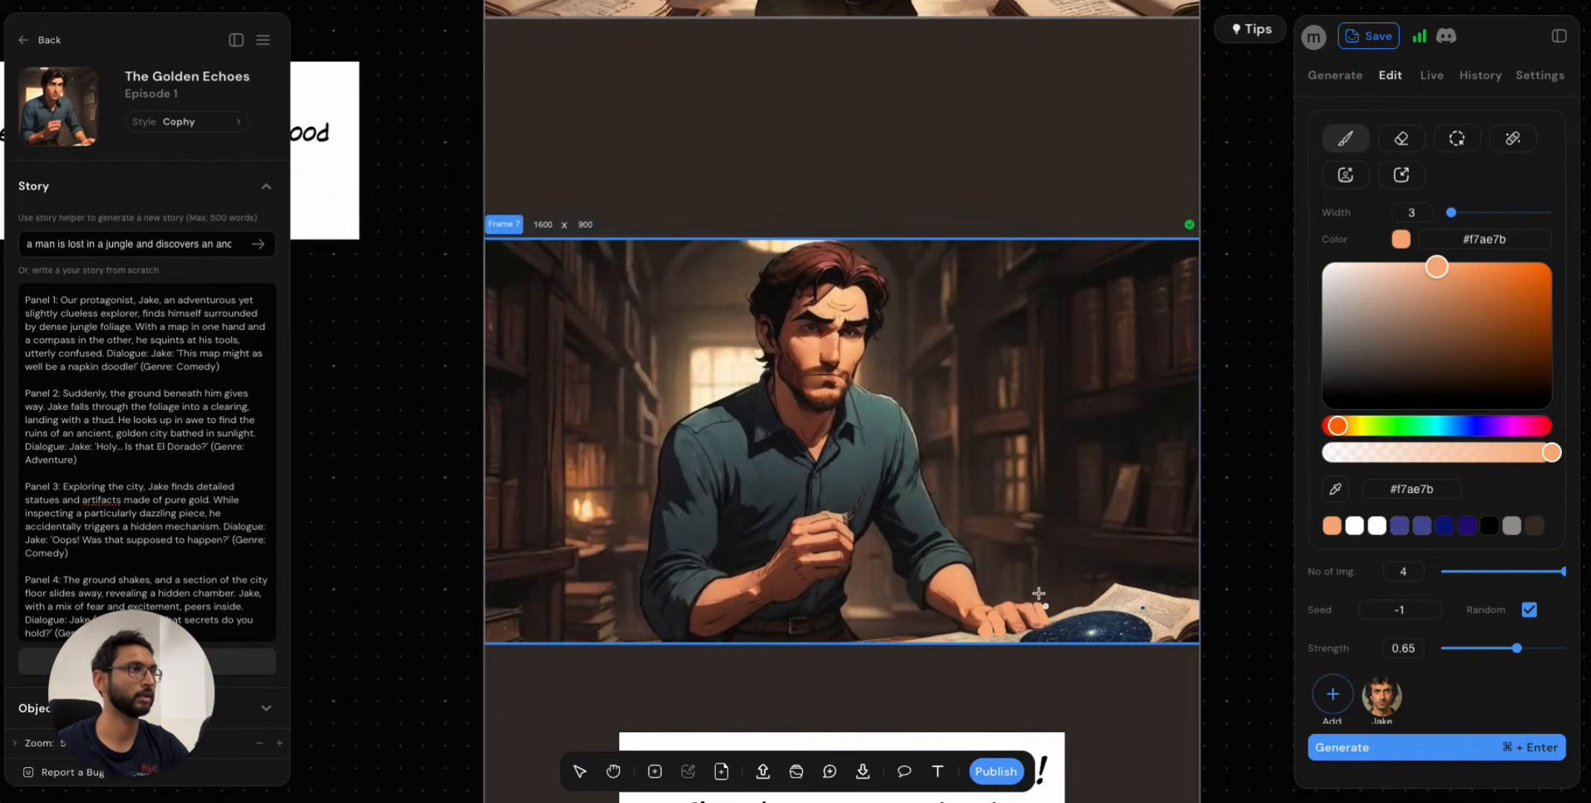
{"action": "scroll", "coordinate": [847, 499], "scroll_direction": "up", "scroll_amount": 3}
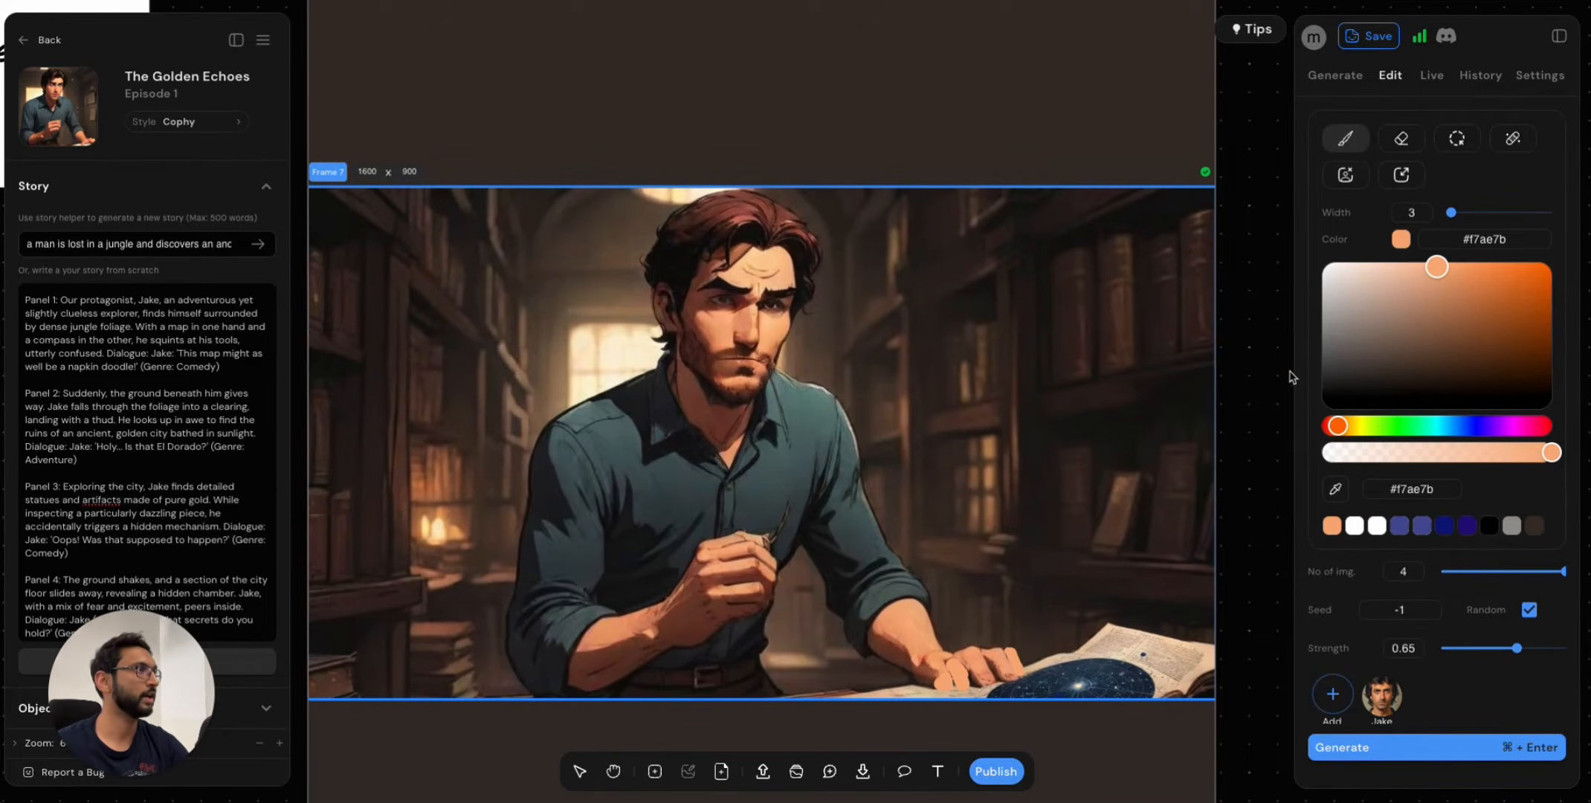
{"action": "scroll", "coordinate": [857, 521], "scroll_direction": "down", "scroll_amount": 4}
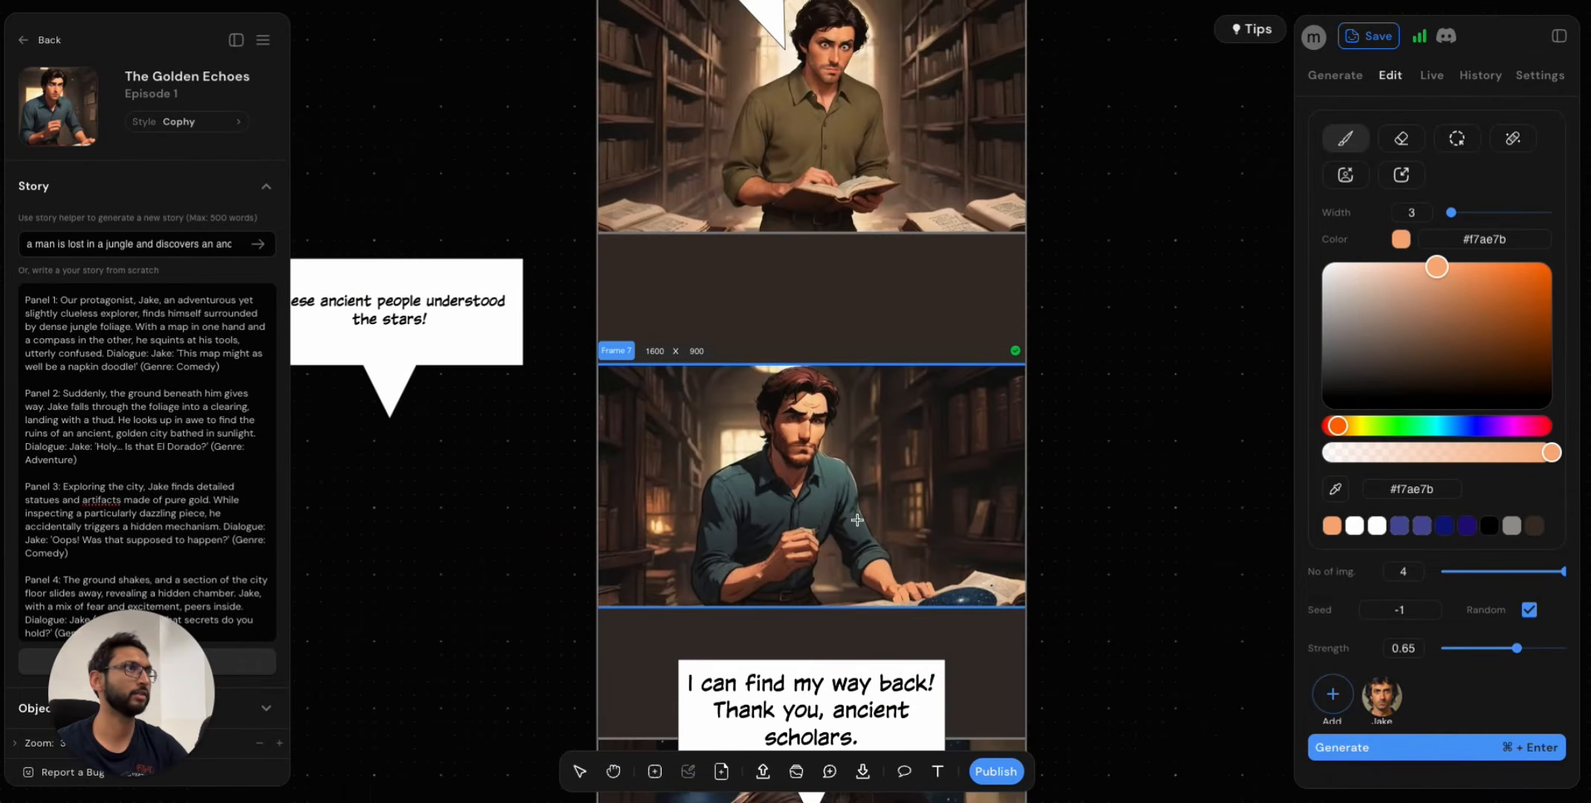
{"action": "scroll", "coordinate": [857, 520], "scroll_direction": "up", "scroll_amount": 8}
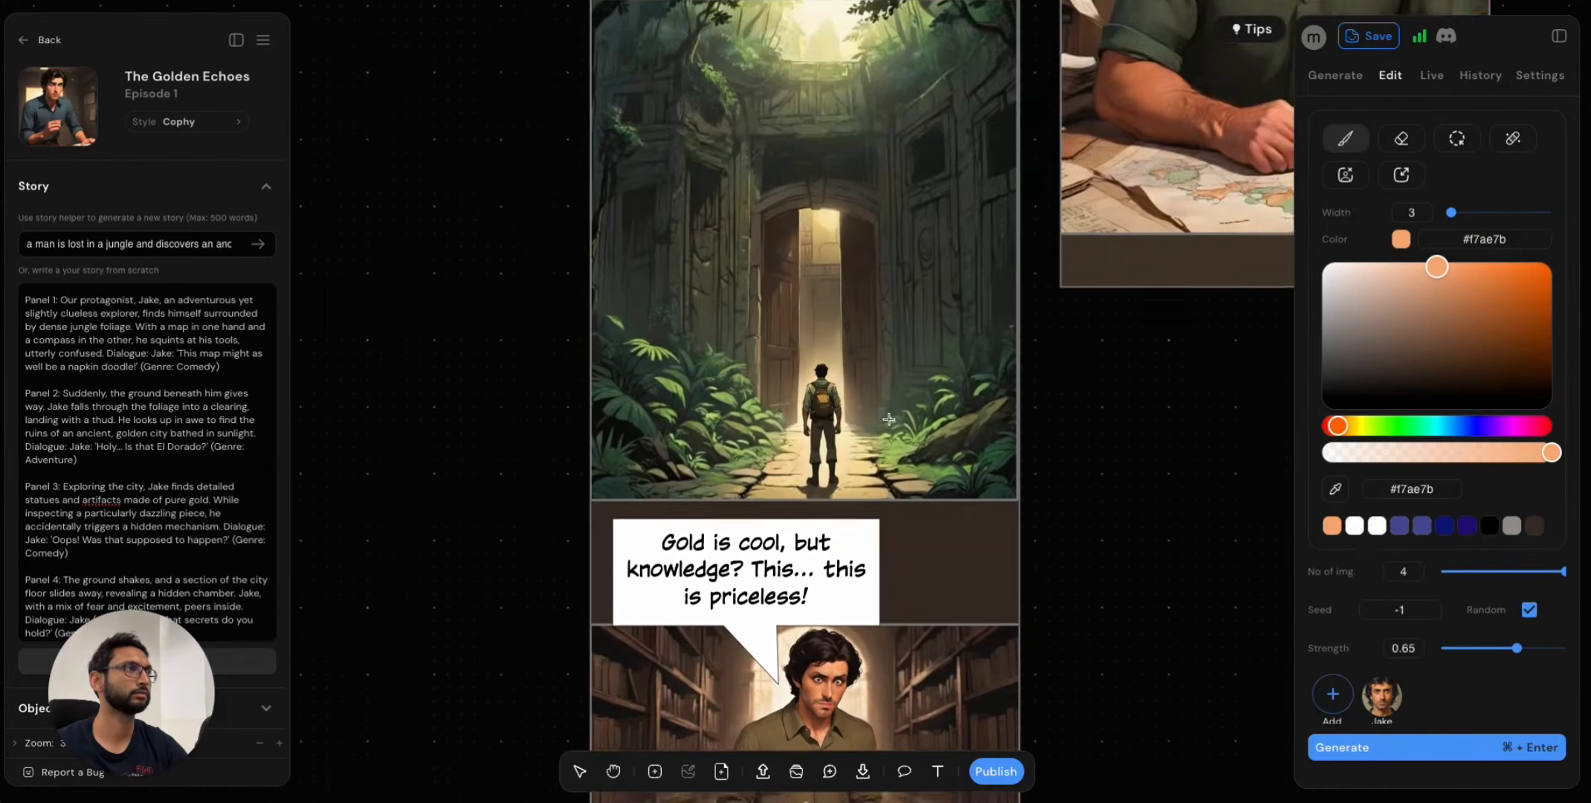
{"action": "scroll", "coordinate": [888, 419], "scroll_direction": "up", "scroll_amount": 8}
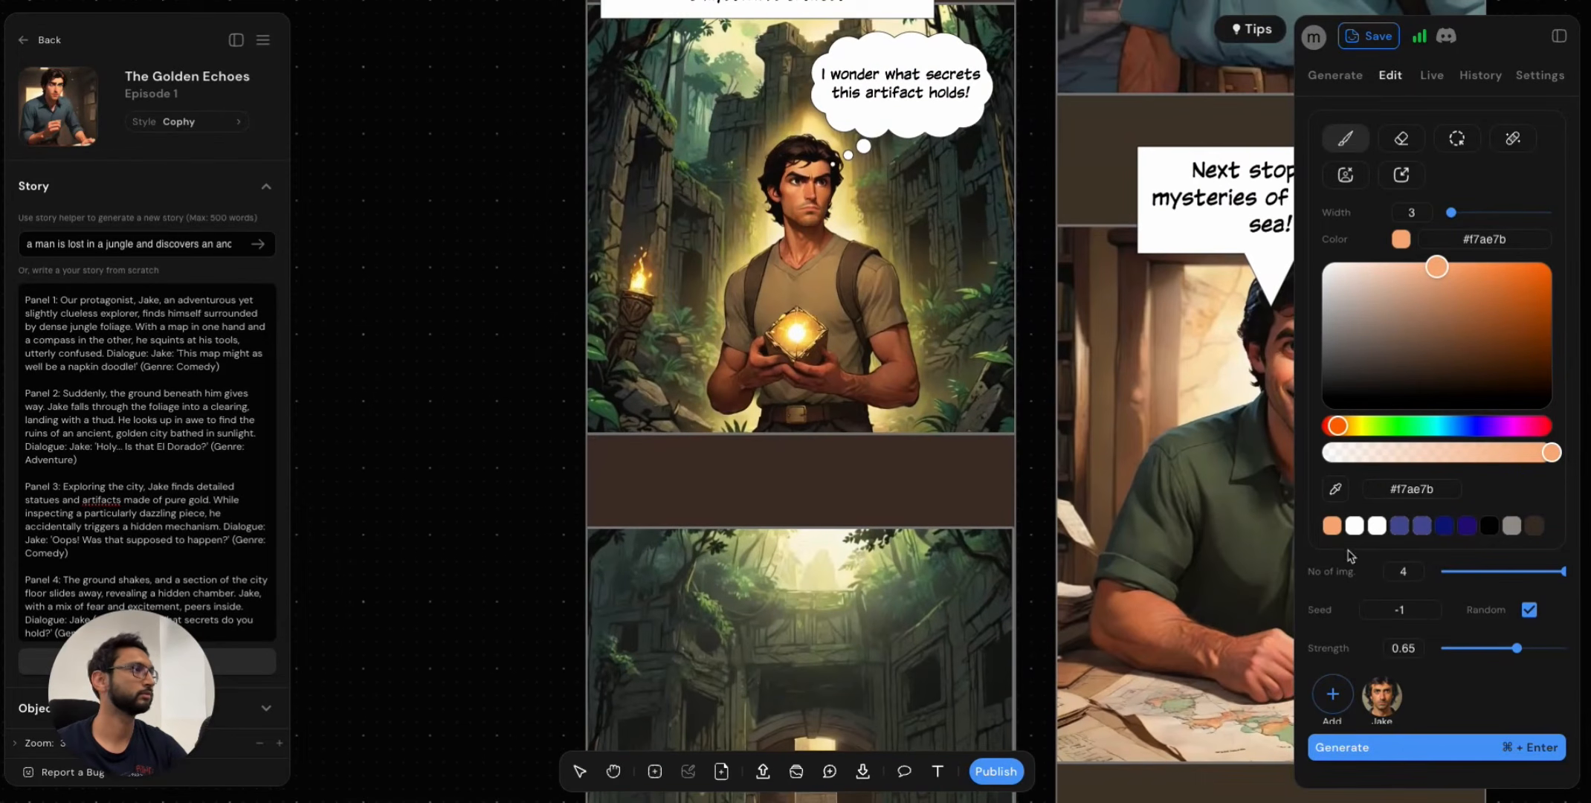
{"action": "left_click", "coordinate": [1334, 489]}
{"action": "left_click", "coordinate": [847, 328]}
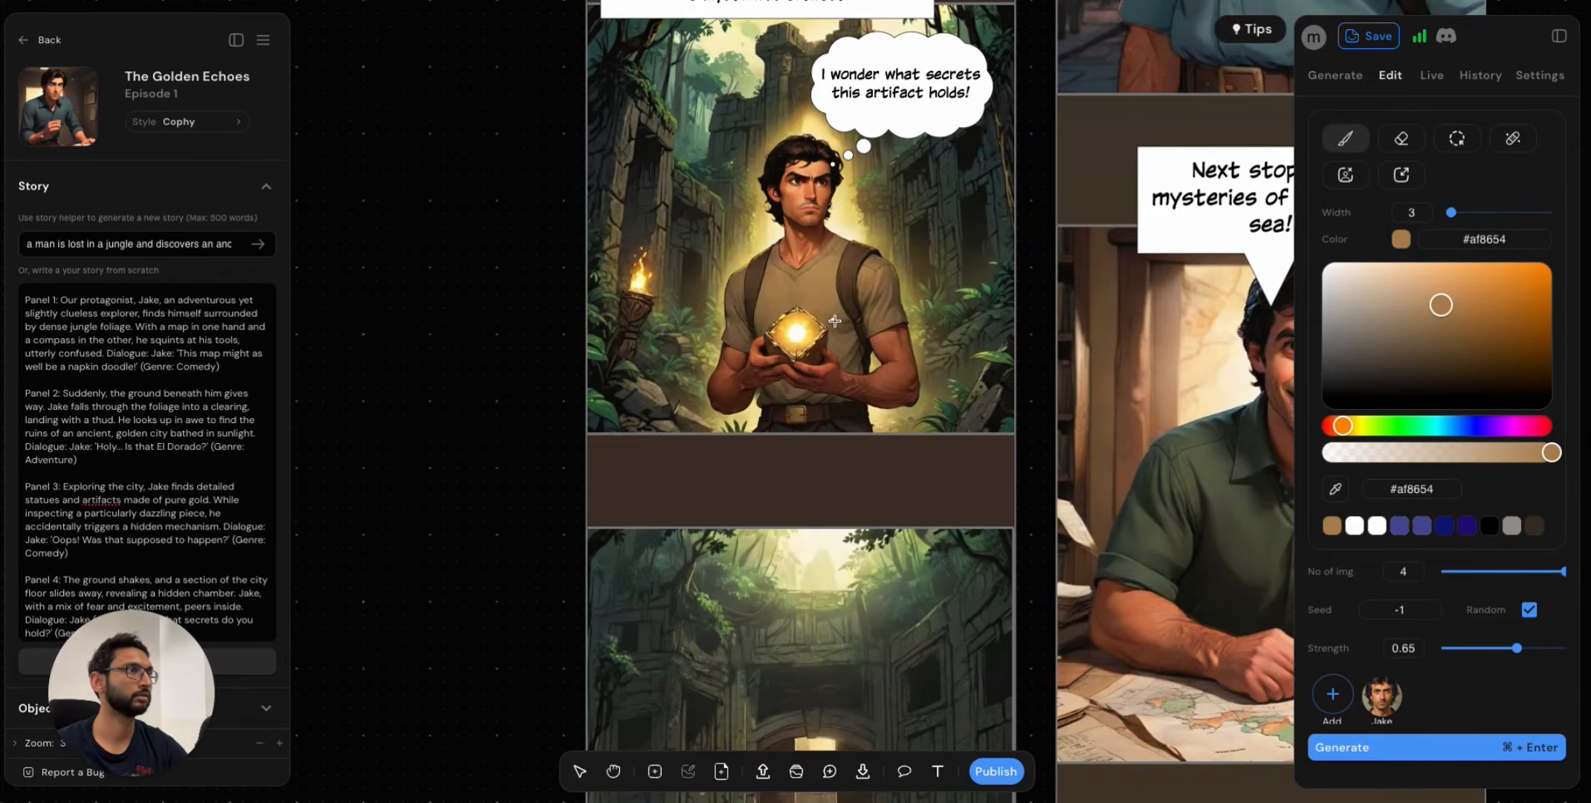
Paint over the man's teal shirt in the desk panel with translucent #b08754ad at brush width 18.
{"action": "scroll", "coordinate": [851, 368], "scroll_direction": "down", "scroll_amount": 7}
{"action": "scroll", "coordinate": [850, 367], "scroll_direction": "down", "scroll_amount": 6}
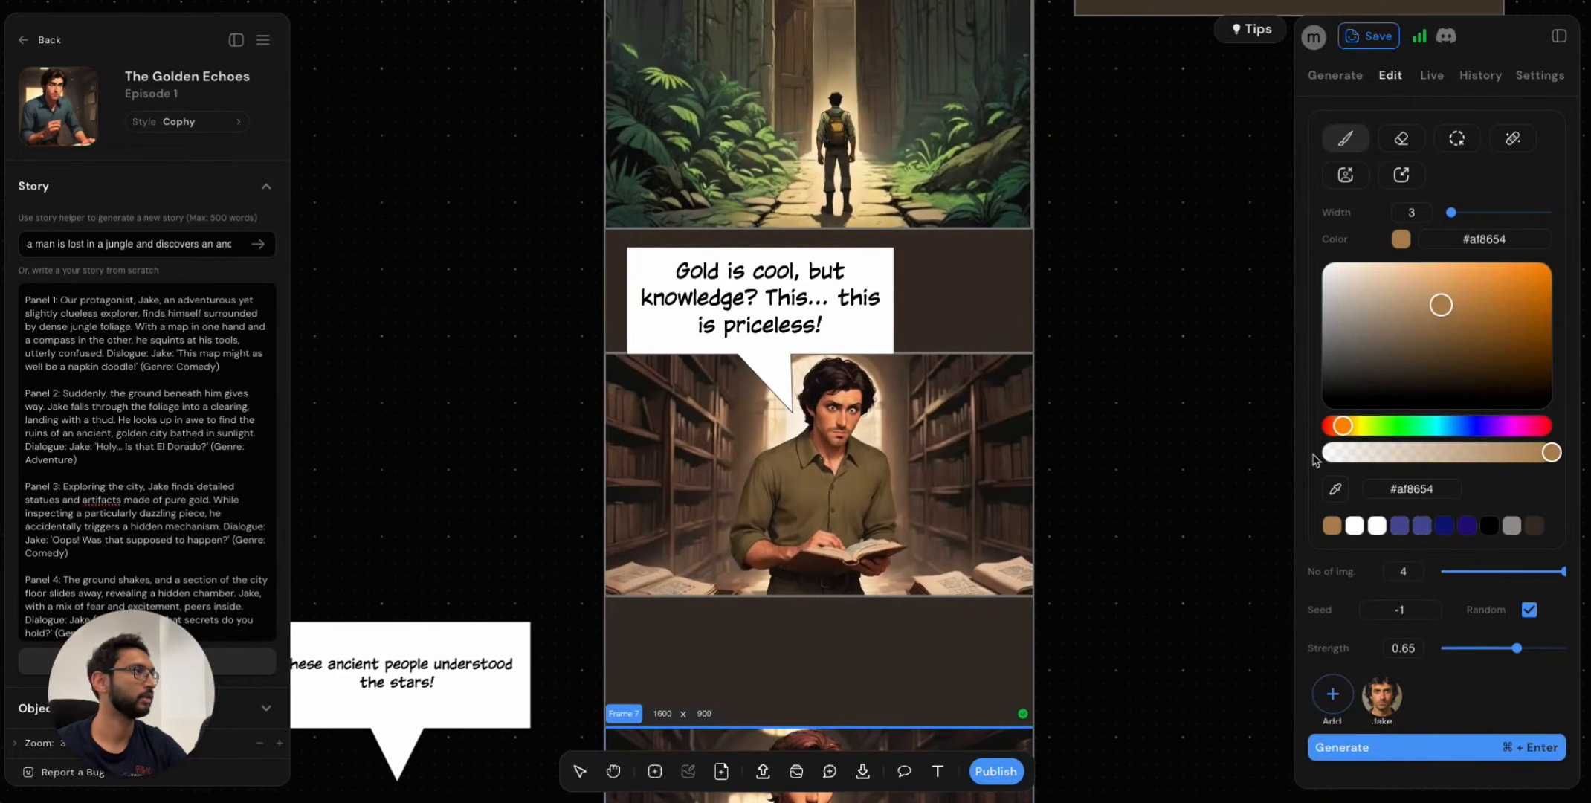
{"action": "scroll", "coordinate": [1317, 461], "scroll_direction": "down", "scroll_amount": 3}
{"action": "scroll", "coordinate": [838, 608], "scroll_direction": "down", "scroll_amount": 6}
{"action": "scroll", "coordinate": [1484, 397], "scroll_direction": "up", "scroll_amount": 3}
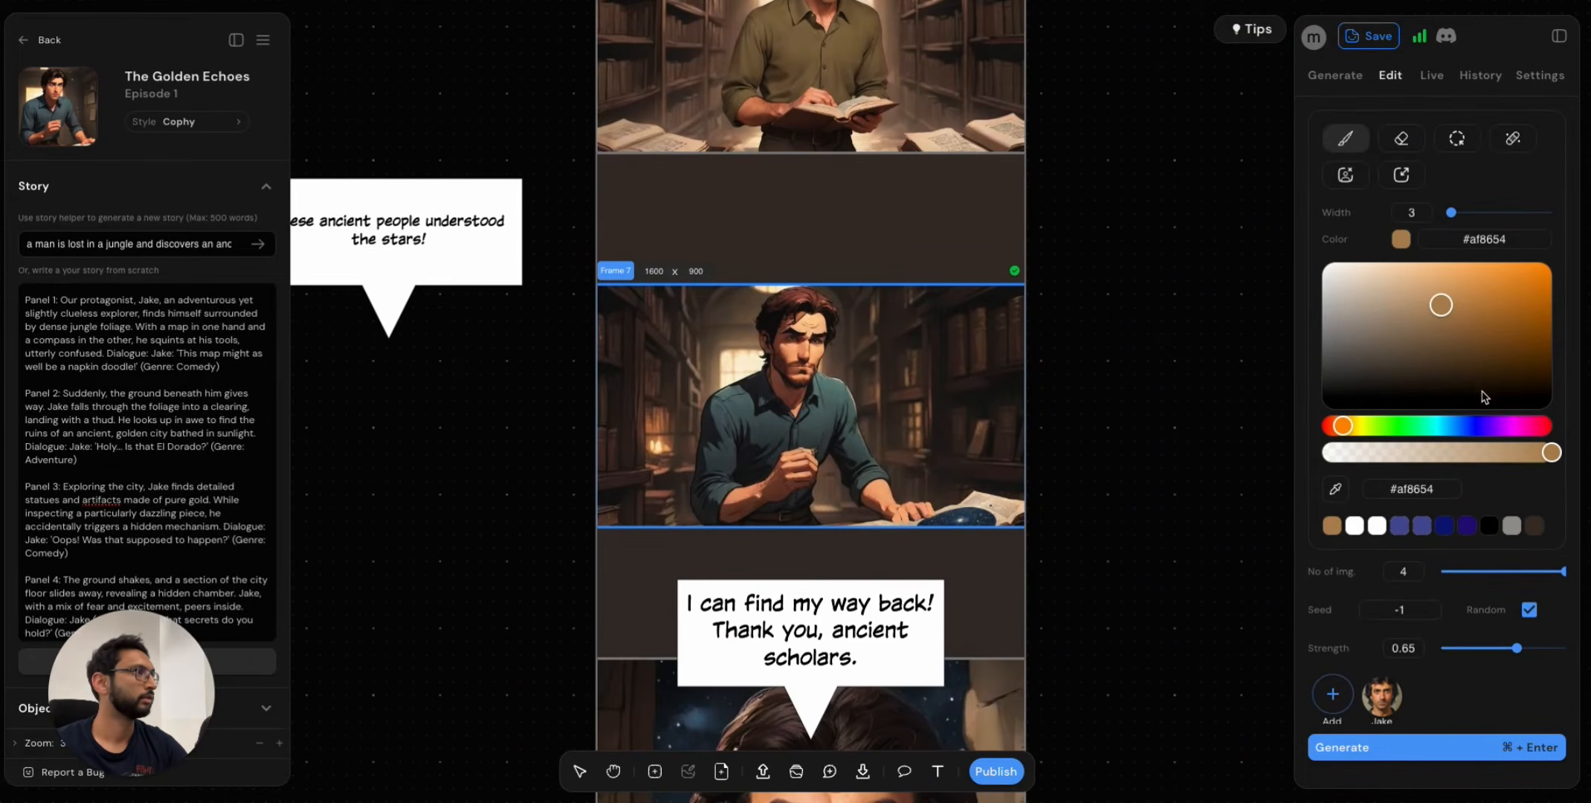
{"action": "left_click_drag", "start_coordinate": [1551, 453], "coordinate": [1476, 454]}
{"action": "left_click_drag", "start_coordinate": [1451, 212], "coordinate": [1467, 213]}
{"action": "mouse_move", "coordinate": [720, 395]}
{"action": "left_mouse_down"}
{"action": "mouse_move", "coordinate": [706, 510]}
{"action": "mouse_move", "coordinate": [726, 480]}
{"action": "mouse_move", "coordinate": [721, 398]}
{"action": "mouse_move", "coordinate": [759, 383]}
{"action": "mouse_move", "coordinate": [795, 429]}
{"action": "mouse_move", "coordinate": [818, 387]}
{"action": "mouse_move", "coordinate": [837, 392]}
{"action": "mouse_move", "coordinate": [860, 488]}
{"action": "mouse_move", "coordinate": [841, 440]}
{"action": "mouse_move", "coordinate": [827, 450]}
{"action": "mouse_move", "coordinate": [834, 413]}
{"action": "mouse_move", "coordinate": [759, 471]}
{"action": "mouse_move", "coordinate": [738, 458]}
{"action": "mouse_move", "coordinate": [753, 429]}
{"action": "mouse_move", "coordinate": [765, 441]}
{"action": "mouse_move", "coordinate": [760, 407]}
{"action": "mouse_move", "coordinate": [733, 485]}
{"action": "mouse_move", "coordinate": [785, 496]}
{"action": "left_mouse_up"}
{"action": "key", "text": "v"}
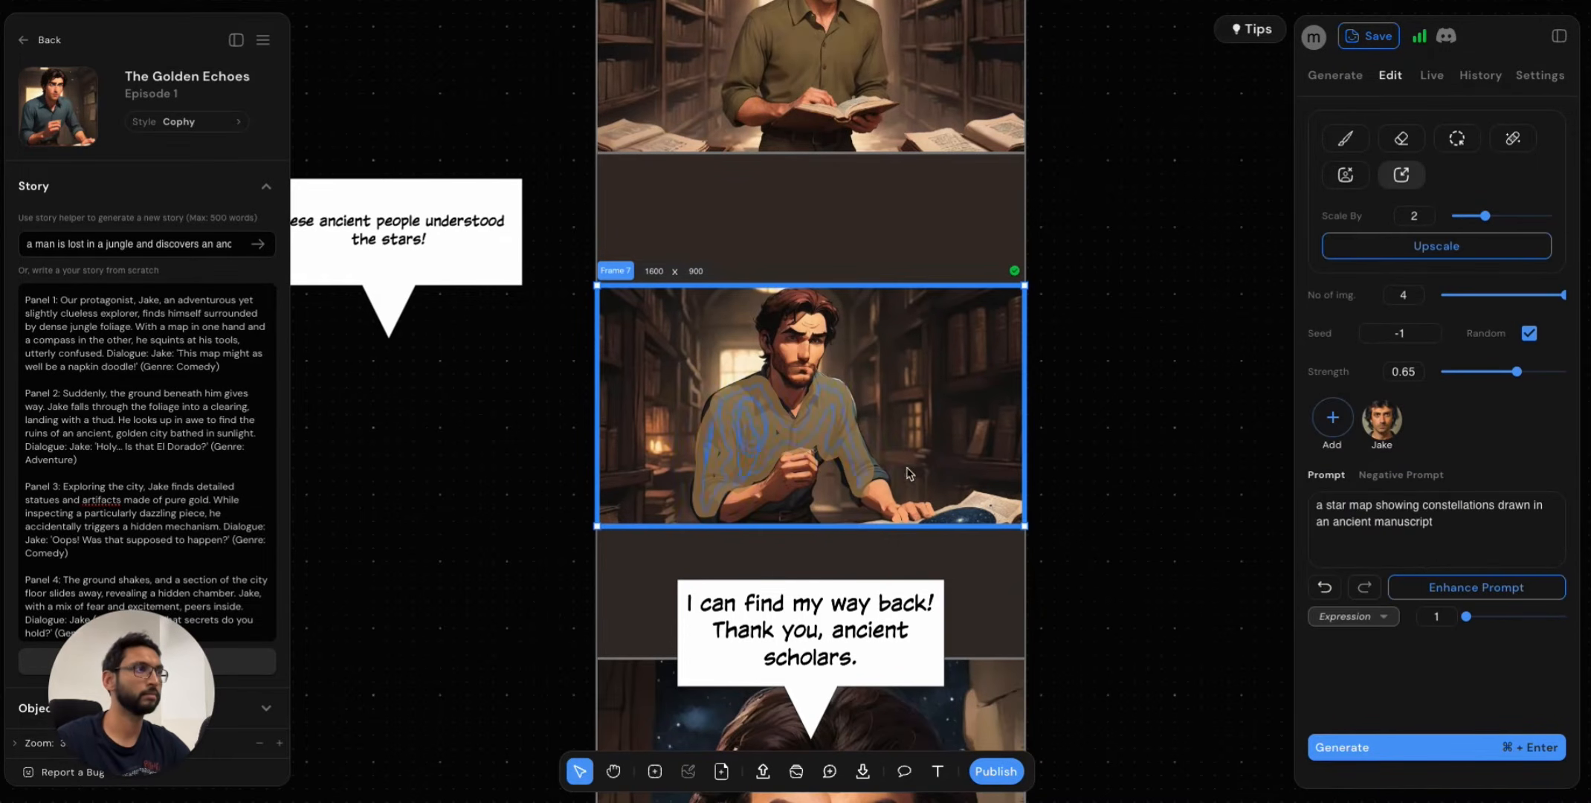
{"action": "left_click", "coordinate": [984, 424]}
{"action": "left_click", "coordinate": [1001, 374]}
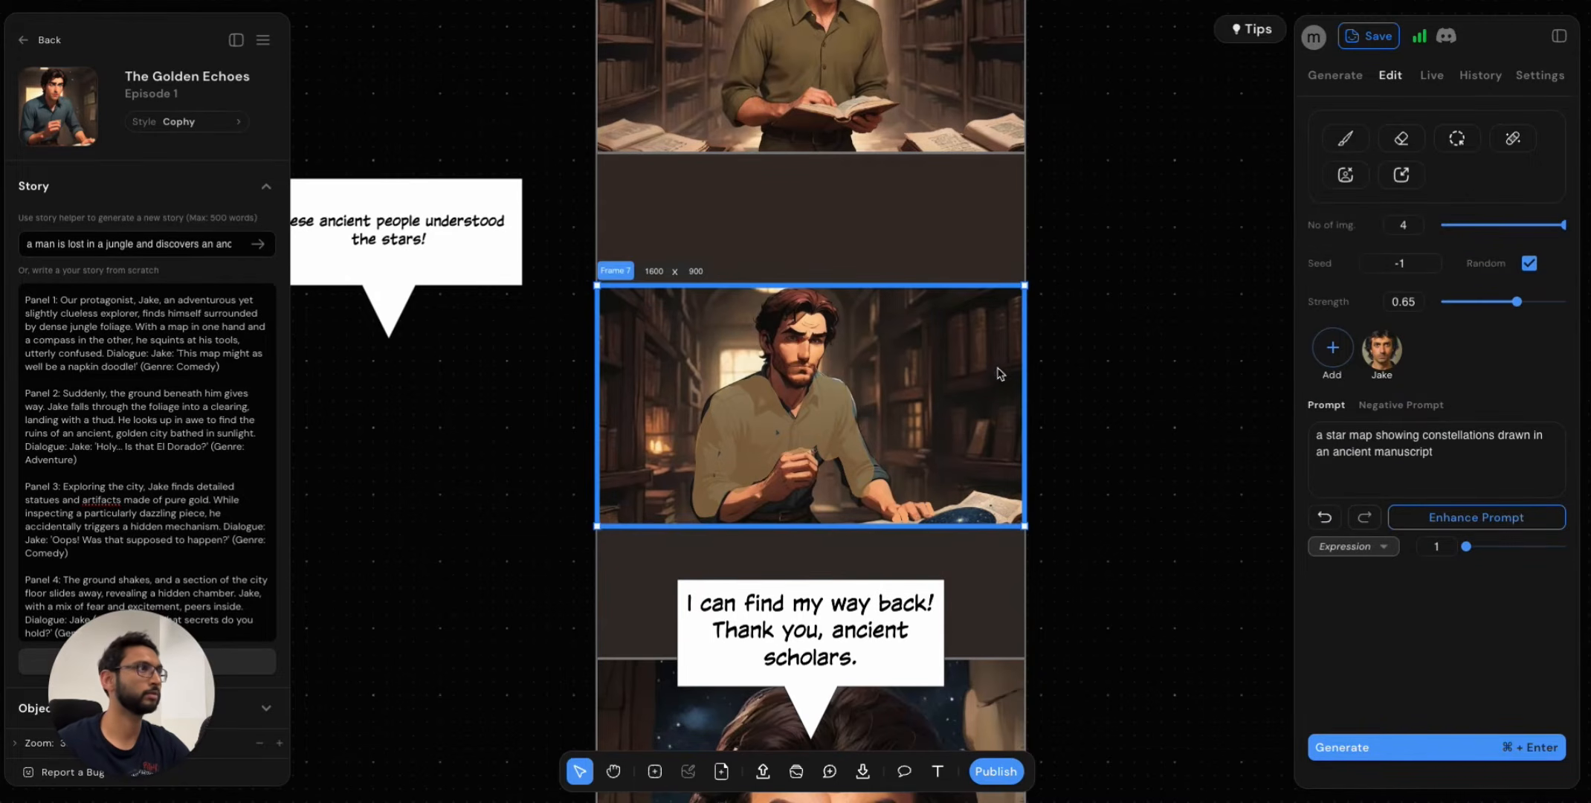
Extend the translucent #b08754ad paint to the shirt's hem, elbow and shoulder edge at brush width 7.
{"action": "left_click", "coordinate": [1347, 141]}
{"action": "left_click", "coordinate": [1336, 527]}
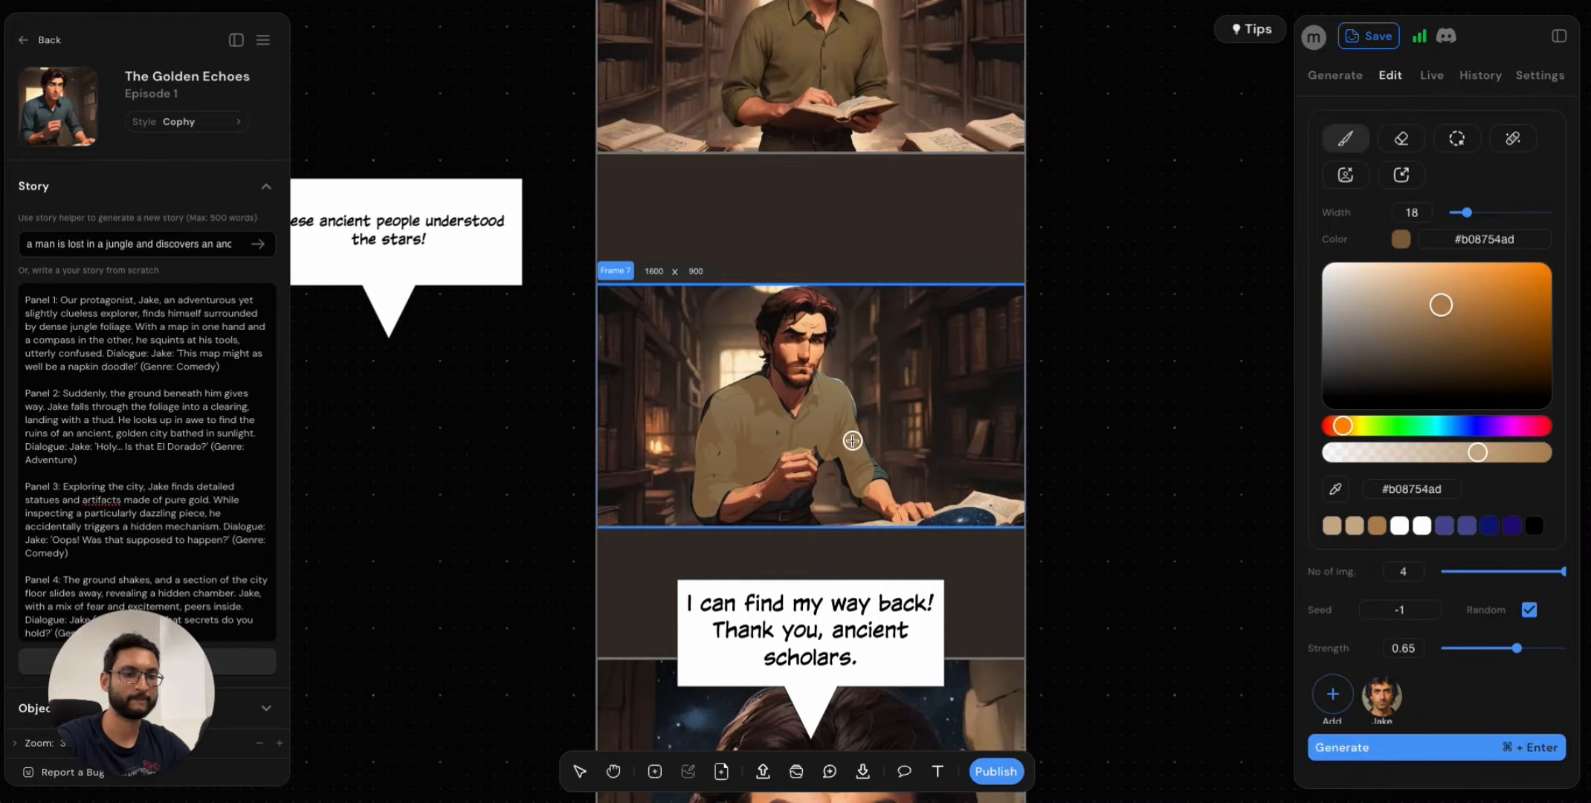
{"action": "key", "text": "bracketleft"}
{"action": "key", "text": "bracketleft"}
{"action": "key", "text": "bracketleft"}
{"action": "key", "text": "bracketleft"}
{"action": "key", "text": "bracketleft"}
{"action": "key", "text": "bracketleft"}
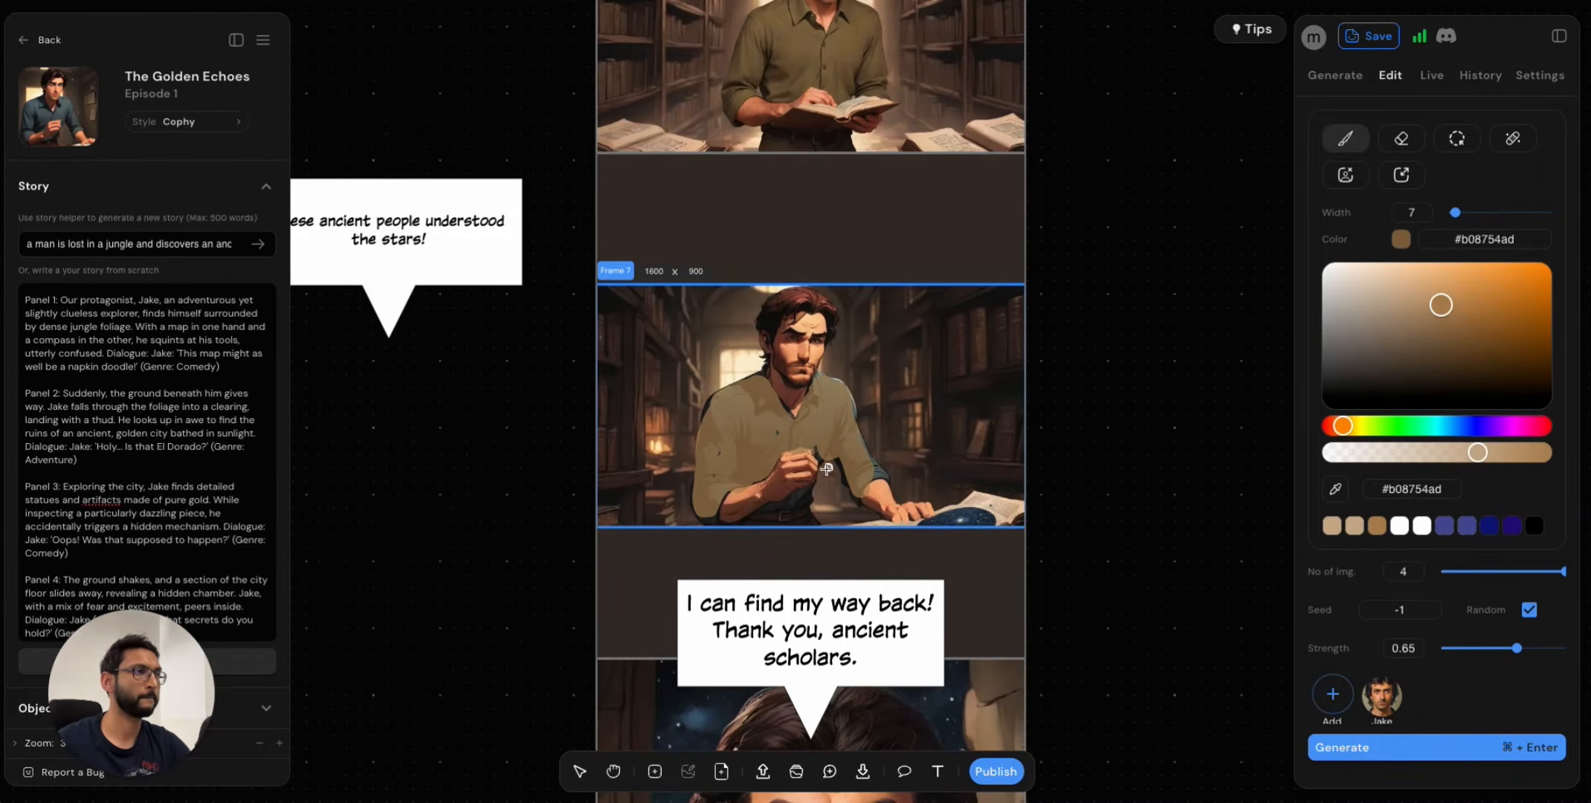
{"action": "scroll", "coordinate": [793, 506], "scroll_direction": "up", "scroll_amount": 5}
{"action": "mouse_move", "coordinate": [728, 533]}
{"action": "left_mouse_down"}
{"action": "mouse_move", "coordinate": [693, 515]}
{"action": "mouse_move", "coordinate": [774, 495]}
{"action": "mouse_move", "coordinate": [835, 455]}
{"action": "mouse_move", "coordinate": [814, 484]}
{"action": "left_mouse_up"}
{"action": "mouse_move", "coordinate": [490, 558]}
{"action": "left_mouse_down"}
{"action": "mouse_move", "coordinate": [466, 550]}
{"action": "mouse_move", "coordinate": [508, 472]}
{"action": "left_mouse_up"}
{"action": "left_click_drag", "start_coordinate": [484, 119], "coordinate": [465, 207]}
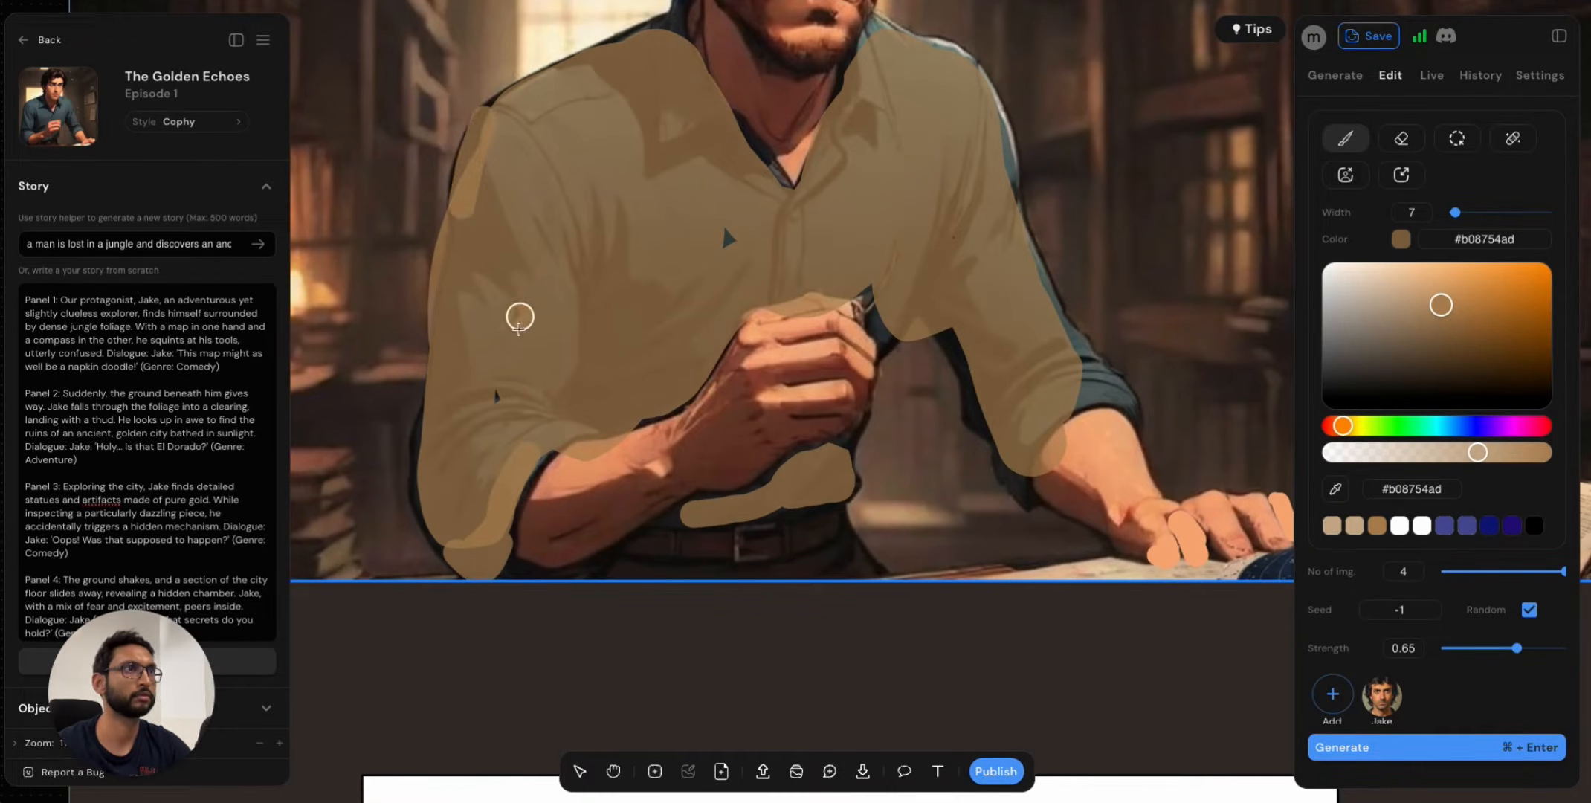
Fill the small unpainted teal gaps on the sleeve, the chest and beside the raised hand.
{"action": "left_click_drag", "start_coordinate": [518, 316], "coordinate": [494, 408]}
{"action": "left_click_drag", "start_coordinate": [723, 235], "coordinate": [733, 245]}
{"action": "left_click_drag", "start_coordinate": [881, 294], "coordinate": [863, 303]}
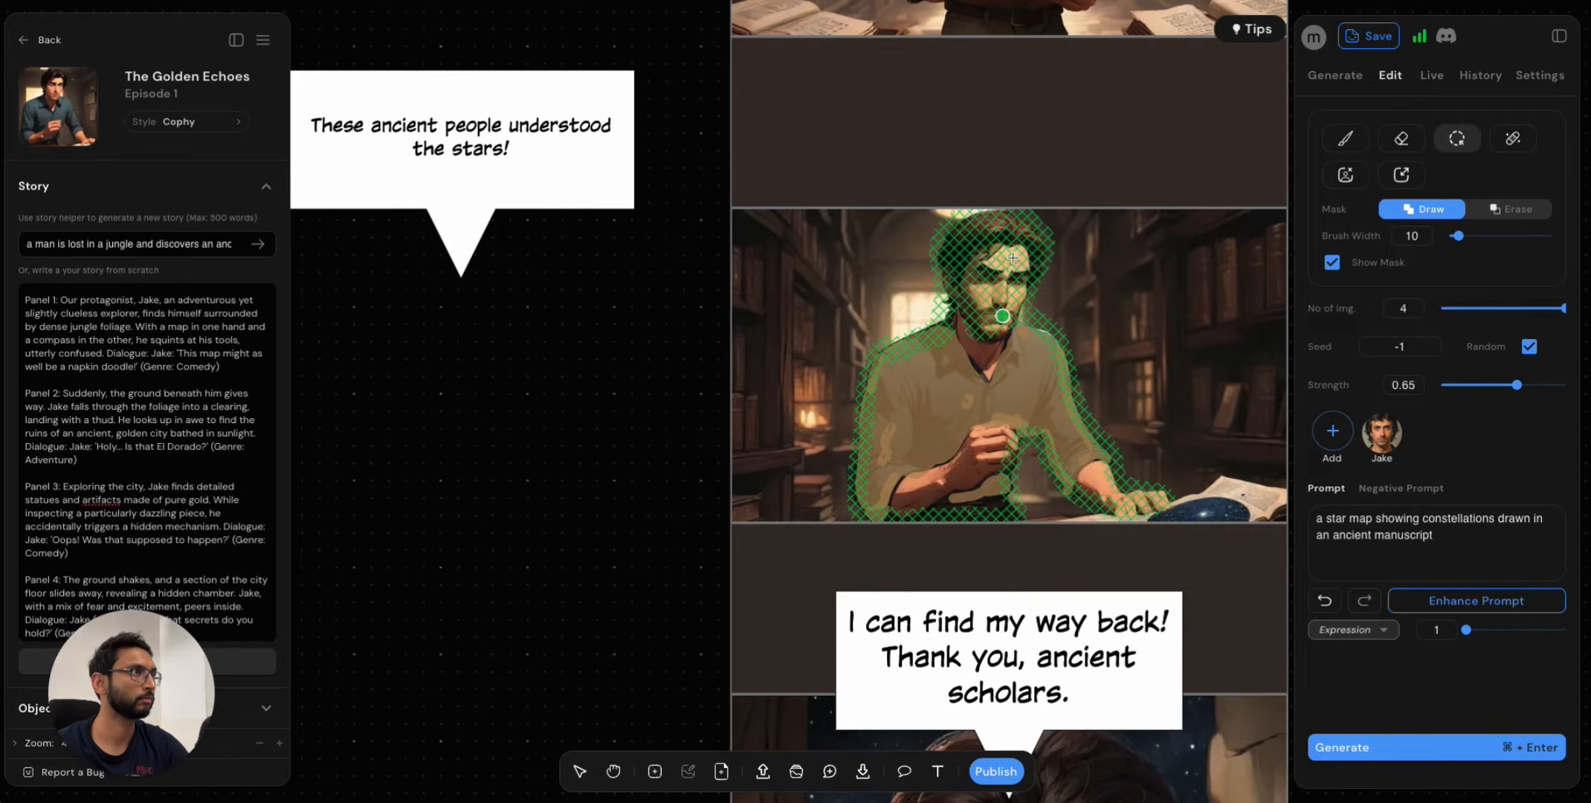
Mask the man's face, shirt and arms in the desk panel at mask brush width 10.
{"action": "mouse_move", "coordinate": [1003, 316]}
{"action": "left_mouse_down"}
{"action": "mouse_move", "coordinate": [891, 383]}
{"action": "mouse_move", "coordinate": [881, 462]}
{"action": "mouse_move", "coordinate": [907, 440]}
{"action": "mouse_move", "coordinate": [916, 524]}
{"action": "mouse_move", "coordinate": [946, 465]}
{"action": "mouse_move", "coordinate": [982, 446]}
{"action": "mouse_move", "coordinate": [1002, 459]}
{"action": "mouse_move", "coordinate": [962, 415]}
{"action": "mouse_move", "coordinate": [892, 410]}
{"action": "mouse_move", "coordinate": [914, 427]}
{"action": "mouse_move", "coordinate": [926, 377]}
{"action": "mouse_move", "coordinate": [983, 448]}
{"action": "mouse_move", "coordinate": [1004, 357]}
{"action": "mouse_move", "coordinate": [1021, 398]}
{"action": "left_mouse_up"}
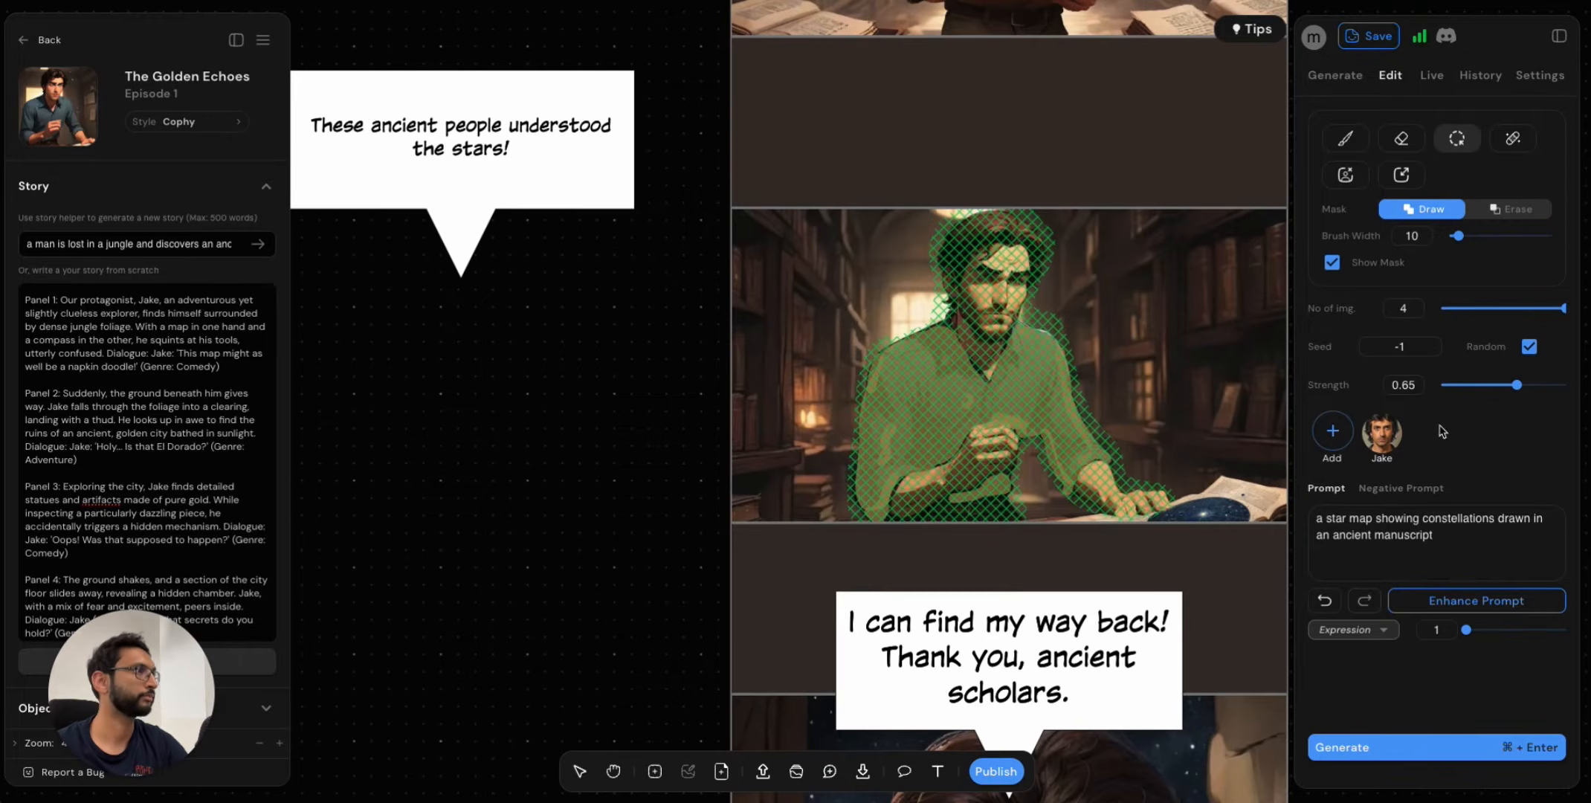
Regenerate the masked man using the Jake character prompt extended with "wearing a khaki shirt" and apply the fourth variation to the desk panel.
{"action": "left_click_drag", "start_coordinate": [1450, 539], "coordinate": [1303, 518]}
{"action": "key", "text": "BackSpace"}
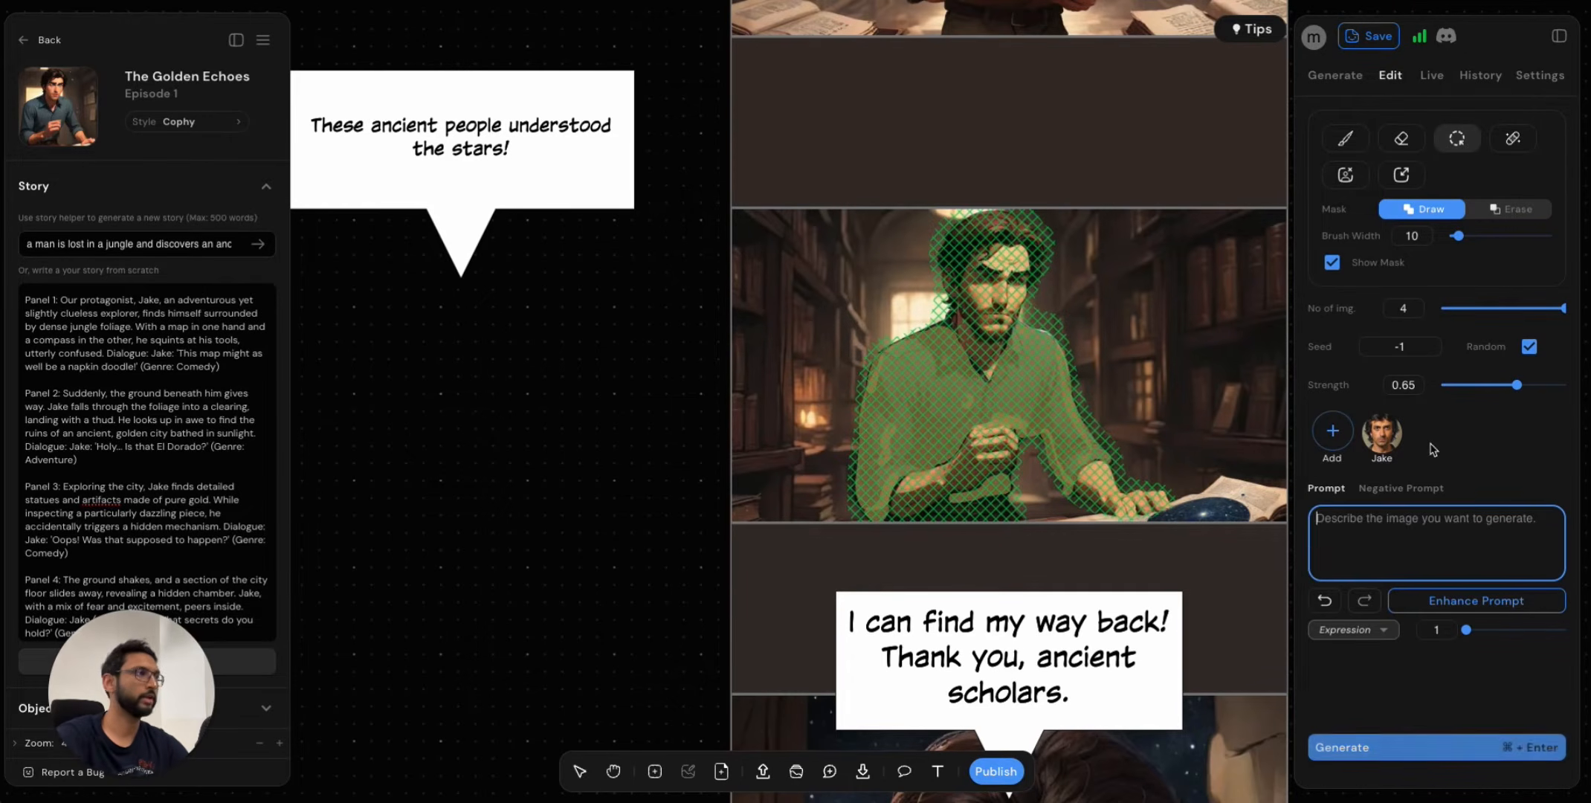
{"action": "left_click", "coordinate": [1385, 437]}
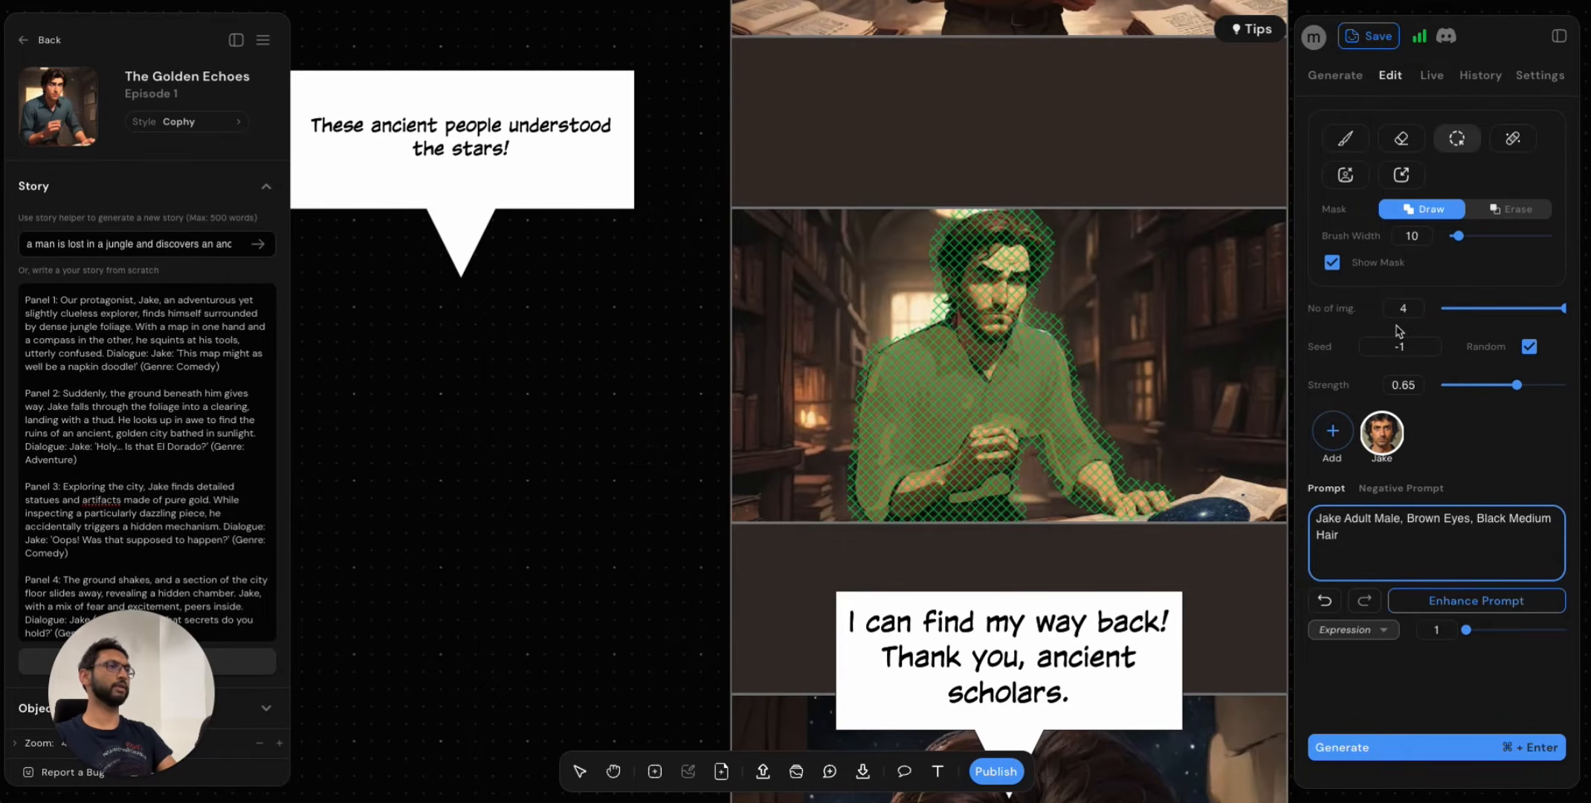
{"action": "mouse_move", "coordinate": [899, 796]}
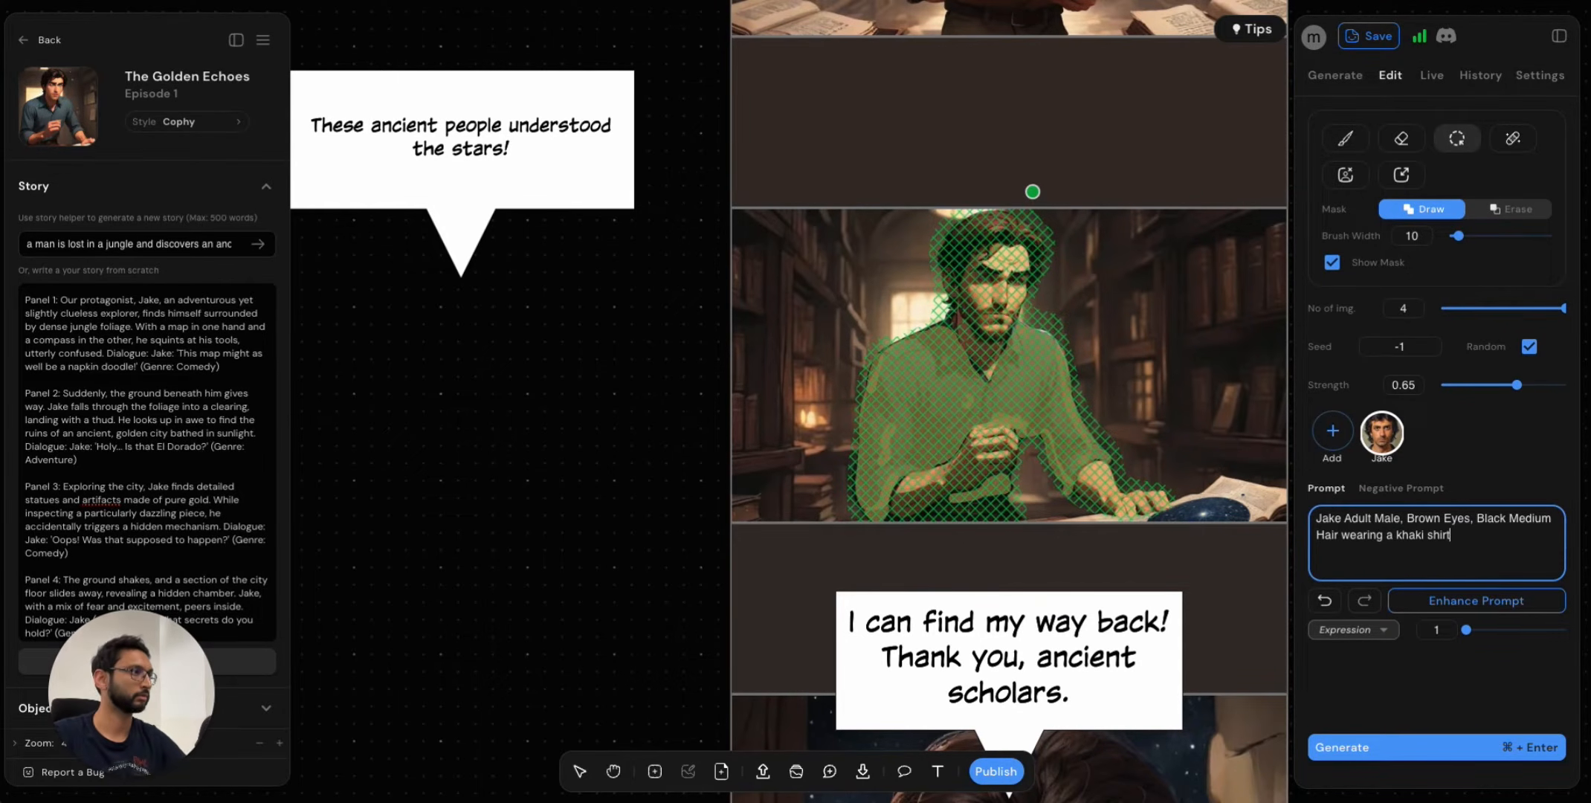
{"action": "left_click", "coordinate": [1435, 748]}
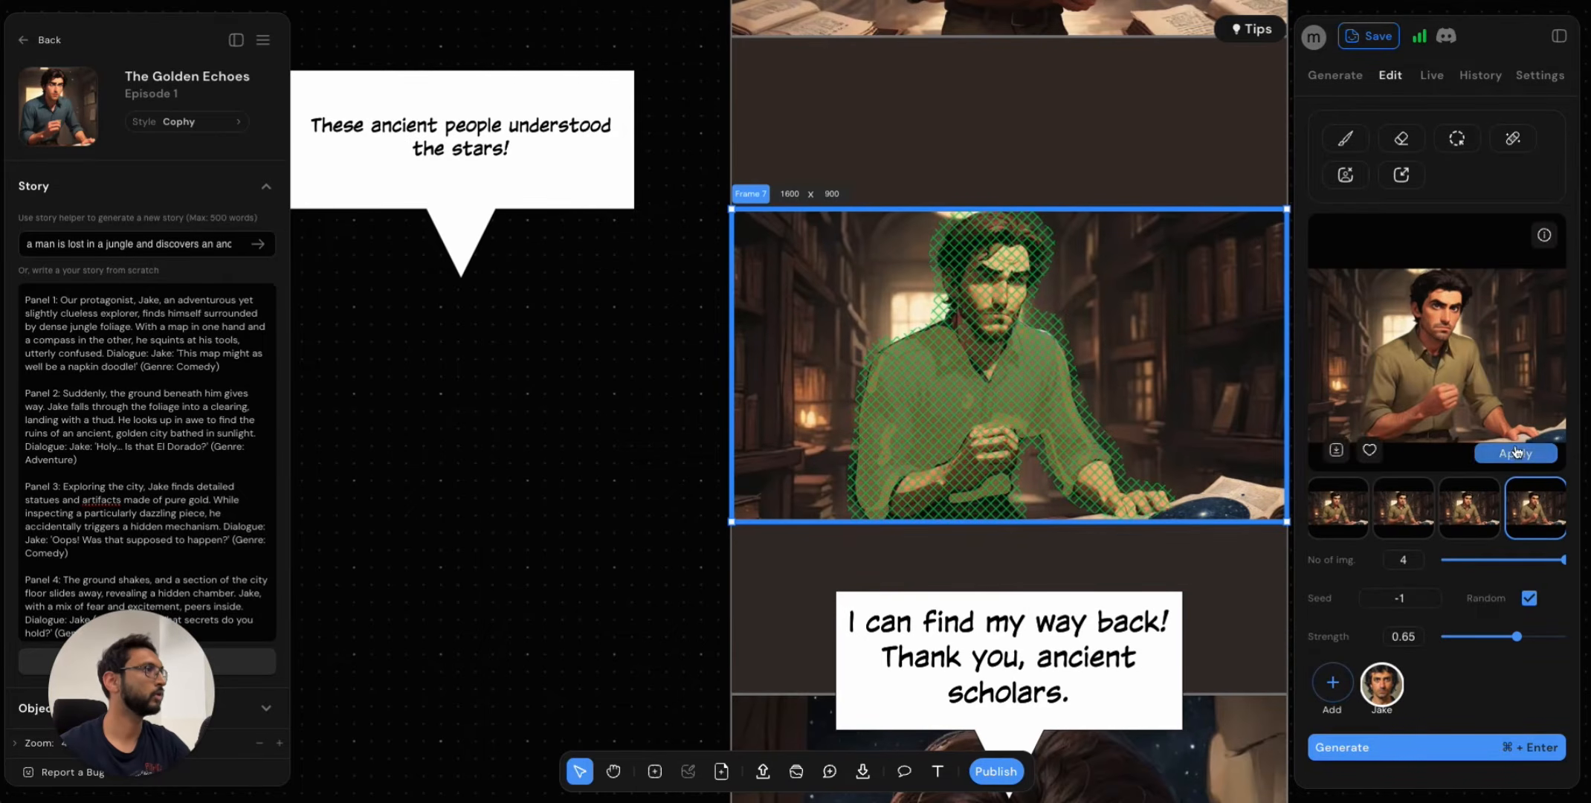
{"action": "left_click", "coordinate": [1514, 455]}
Review the updated desk panel alongside the other panels on Page 1 and Page 2 for consistency of character and clothing.
{"action": "scroll", "coordinate": [1093, 576], "scroll_direction": "down", "scroll_amount": 5}
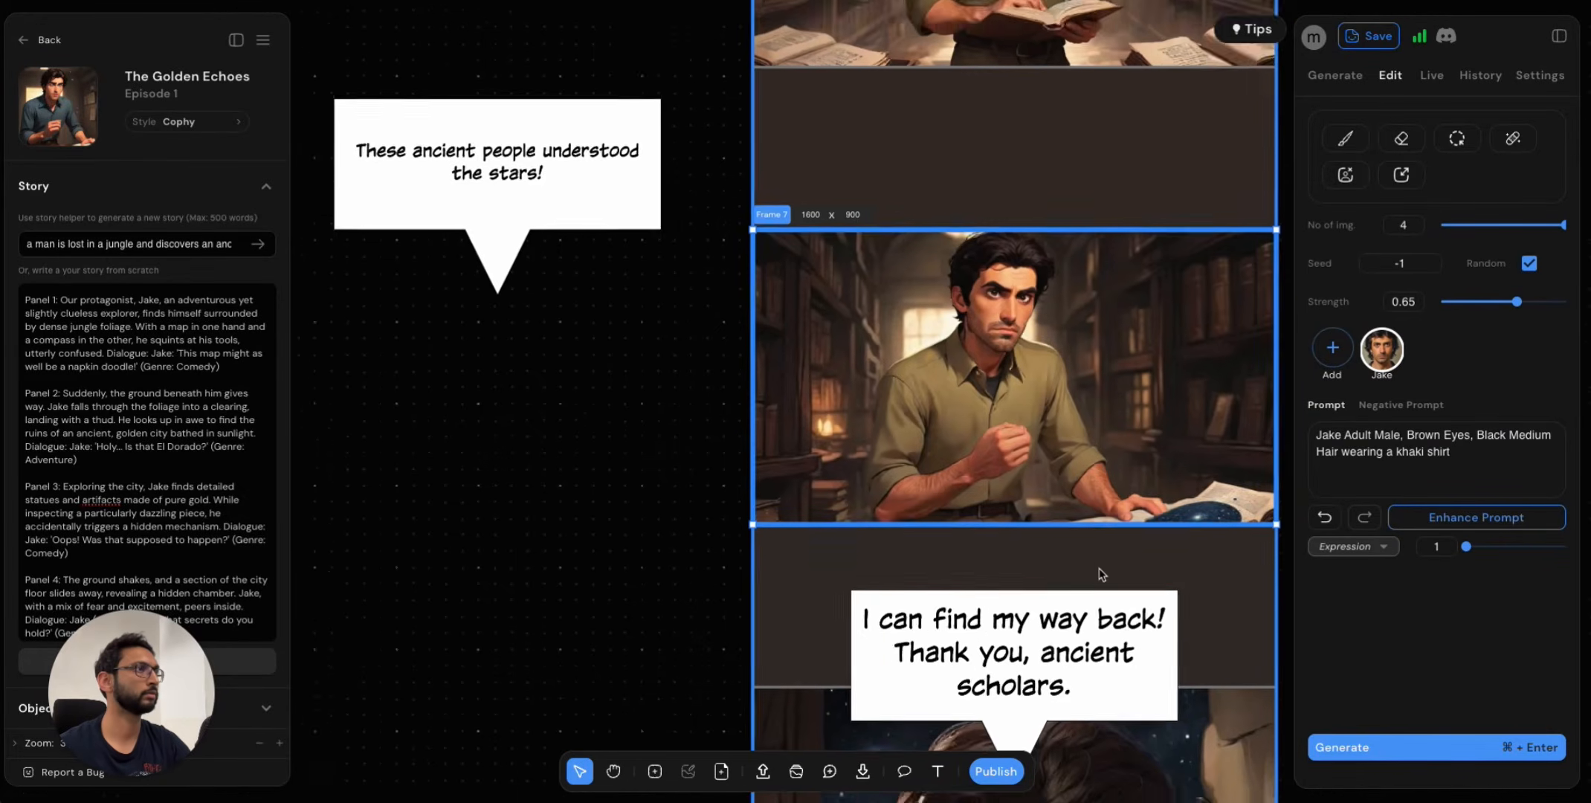
{"action": "scroll", "coordinate": [1108, 595], "scroll_direction": "down", "scroll_amount": 3}
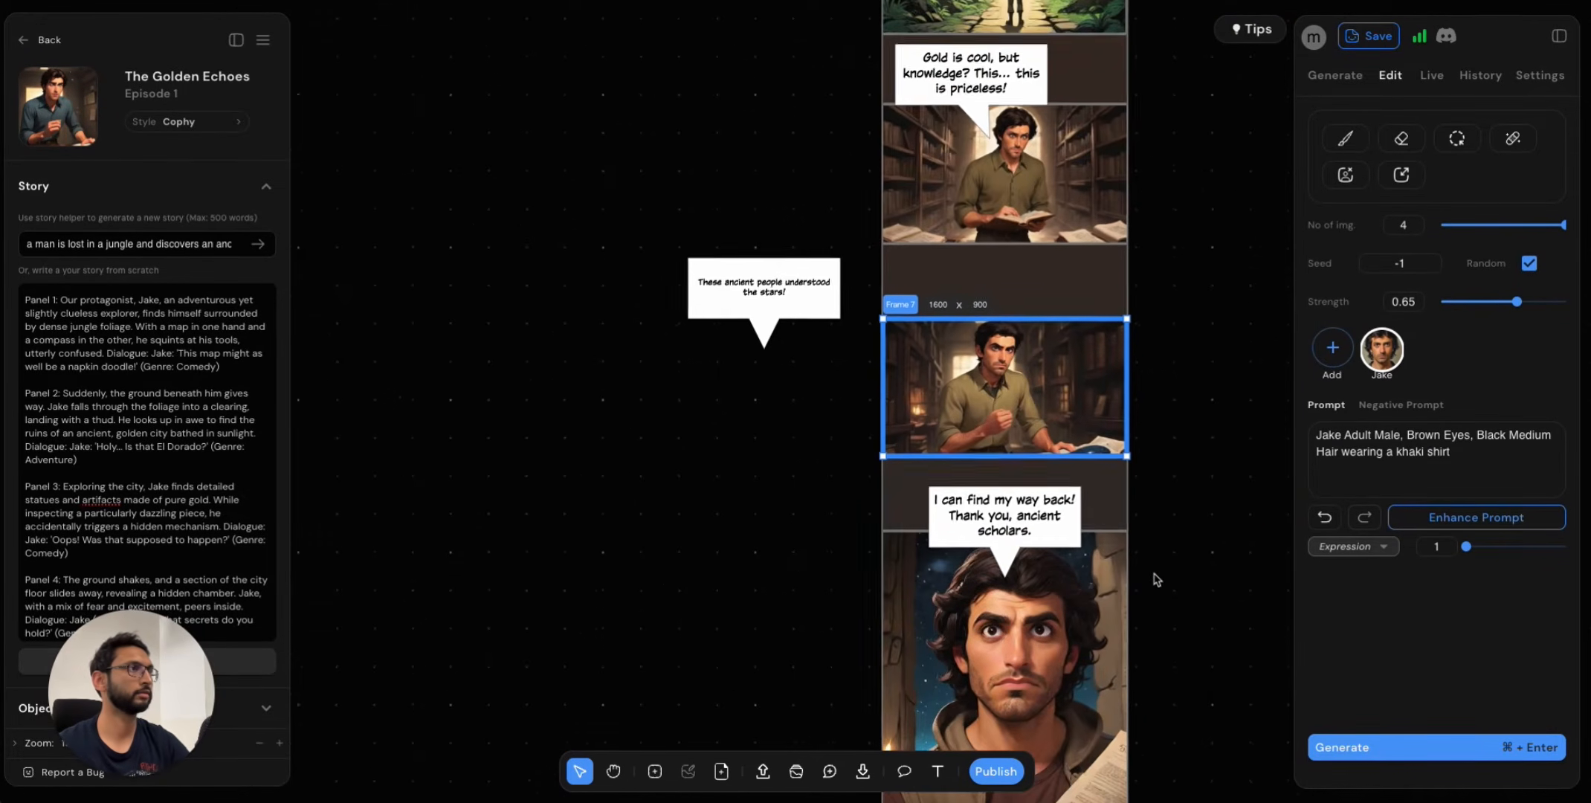
{"action": "scroll", "coordinate": [1183, 627], "scroll_direction": "down", "scroll_amount": 4}
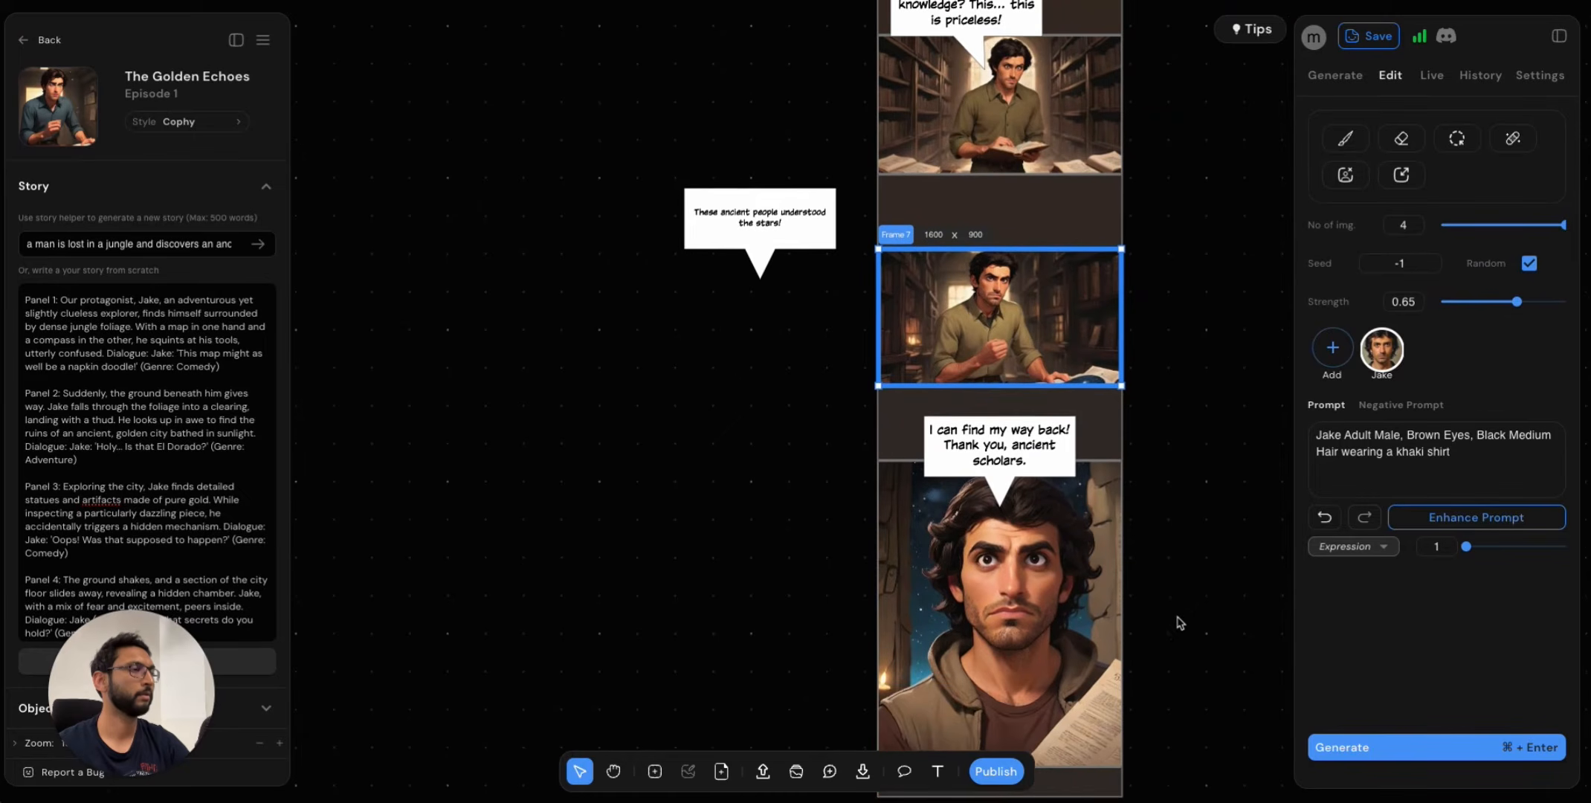
{"action": "scroll", "coordinate": [1174, 620], "scroll_direction": "down", "scroll_amount": 1}
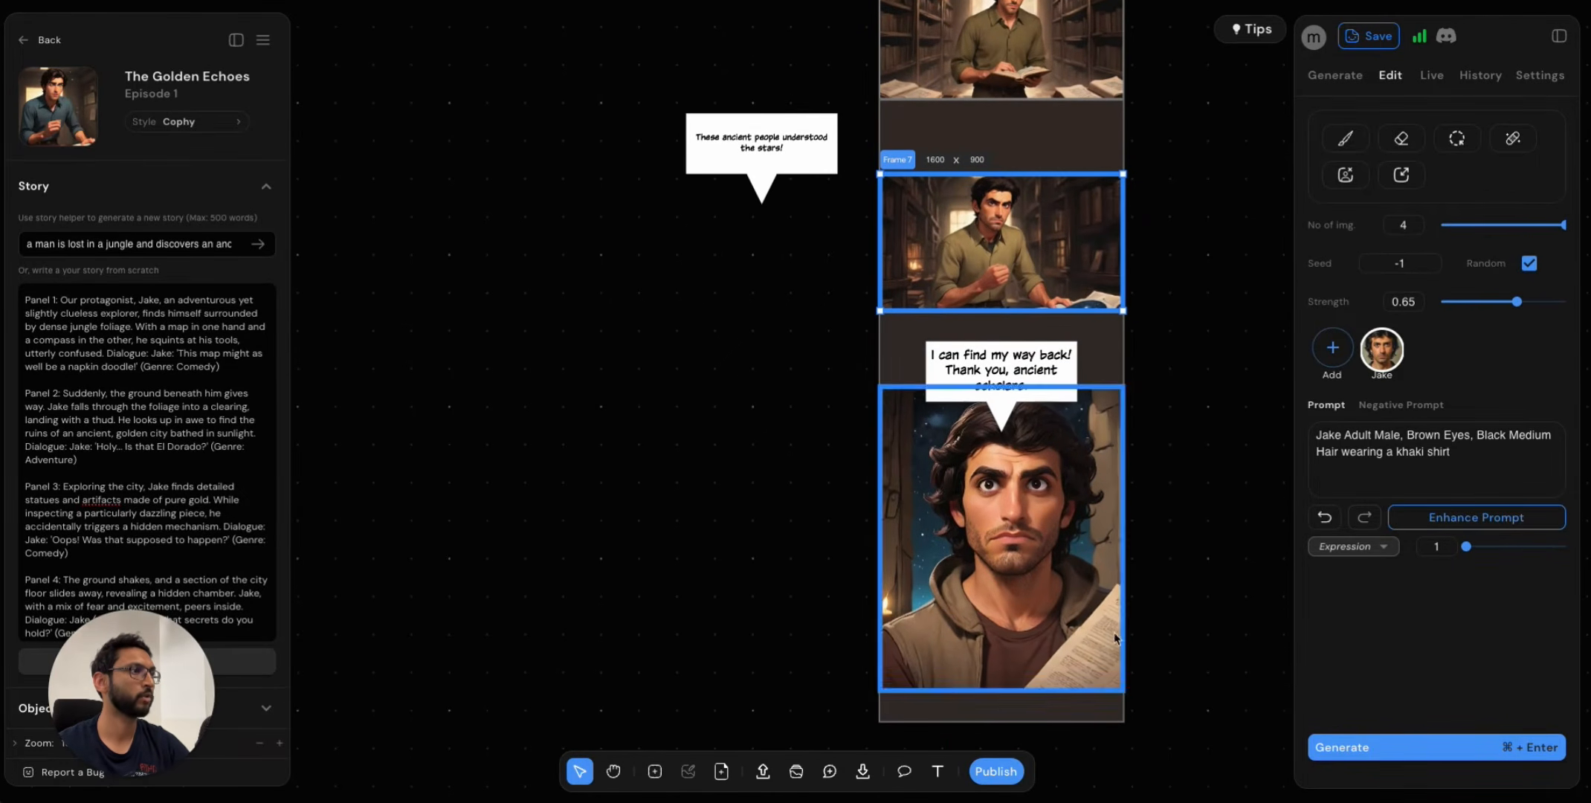
{"action": "left_click", "coordinate": [1182, 641]}
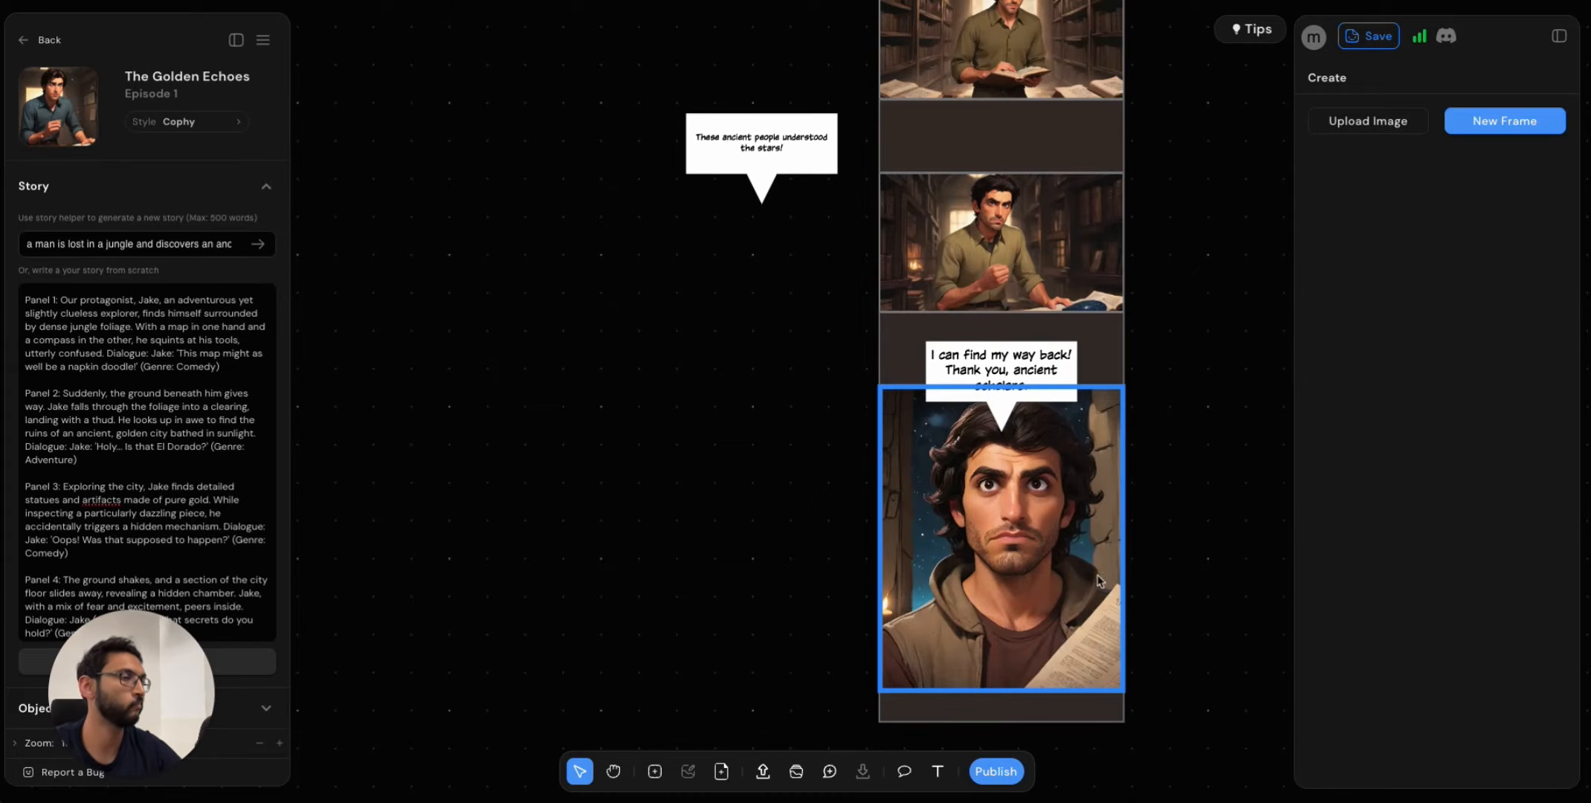
{"action": "scroll", "coordinate": [1151, 512], "scroll_direction": "up", "scroll_amount": 1}
{"action": "scroll", "coordinate": [1152, 509], "scroll_direction": "down", "scroll_amount": 1}
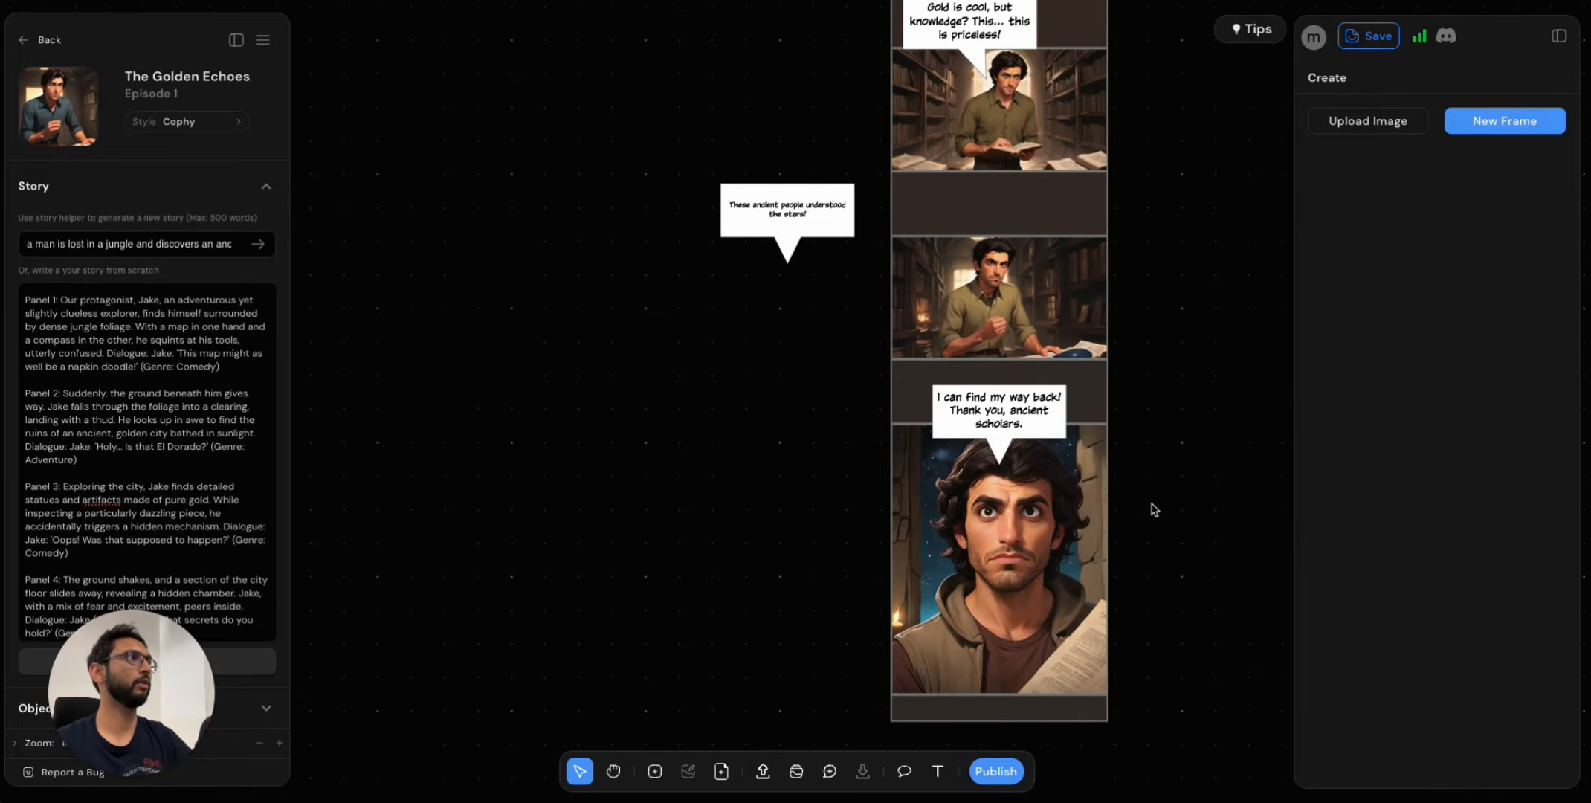
{"action": "scroll", "coordinate": [1149, 506], "scroll_direction": "up", "scroll_amount": 11}
{"action": "scroll", "coordinate": [1149, 505], "scroll_direction": "right", "scroll_amount": 5}
{"action": "scroll", "coordinate": [1082, 529], "scroll_direction": "up", "scroll_amount": 6}
{"action": "scroll", "coordinate": [1082, 529], "scroll_direction": "left", "scroll_amount": 1}
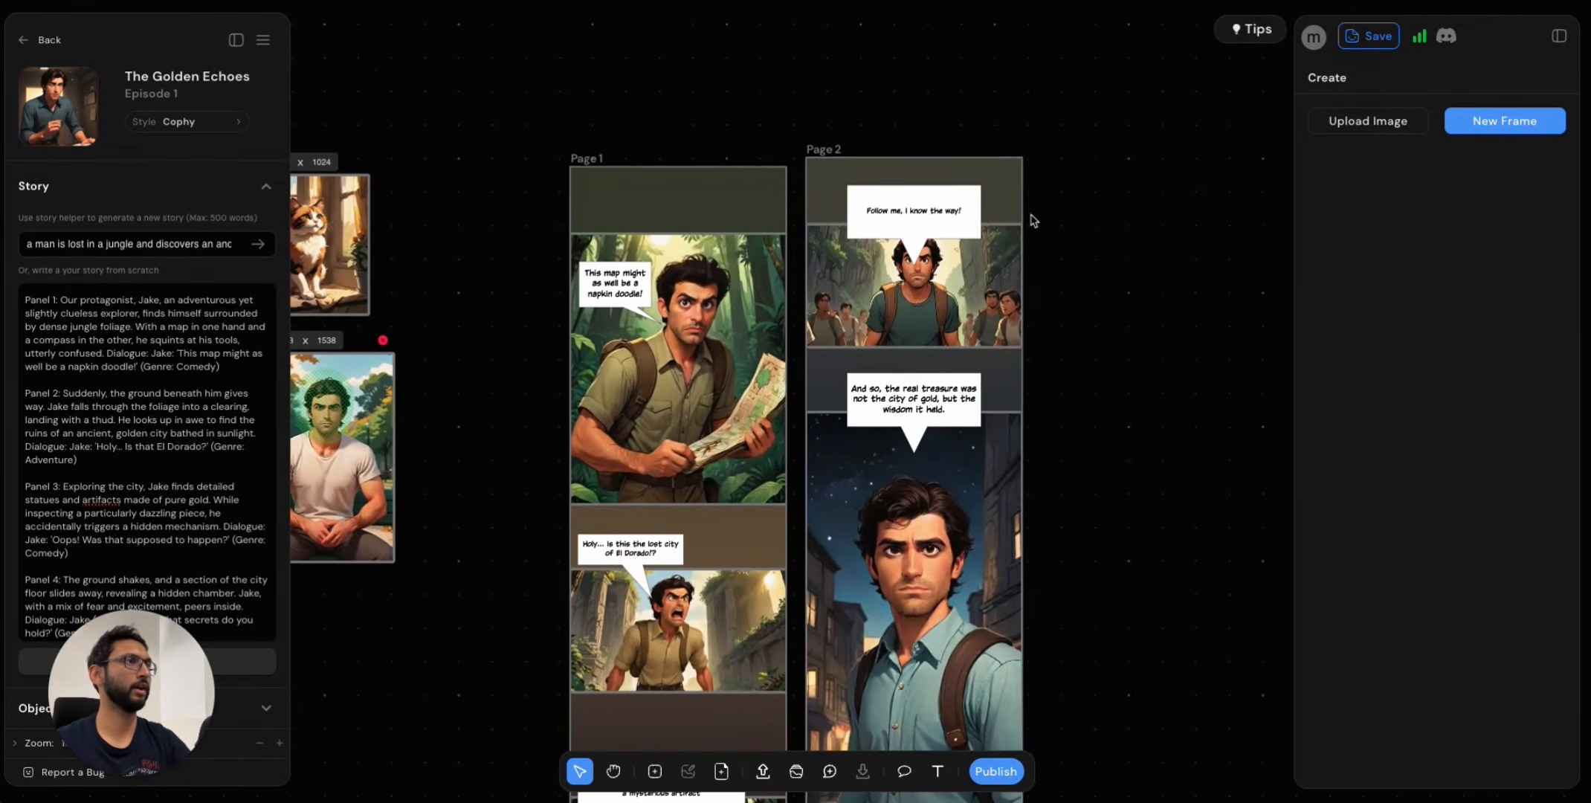
{"action": "scroll", "coordinate": [859, 654], "scroll_direction": "down", "scroll_amount": 15}
{"action": "scroll", "coordinate": [859, 654], "scroll_direction": "left", "scroll_amount": 1}
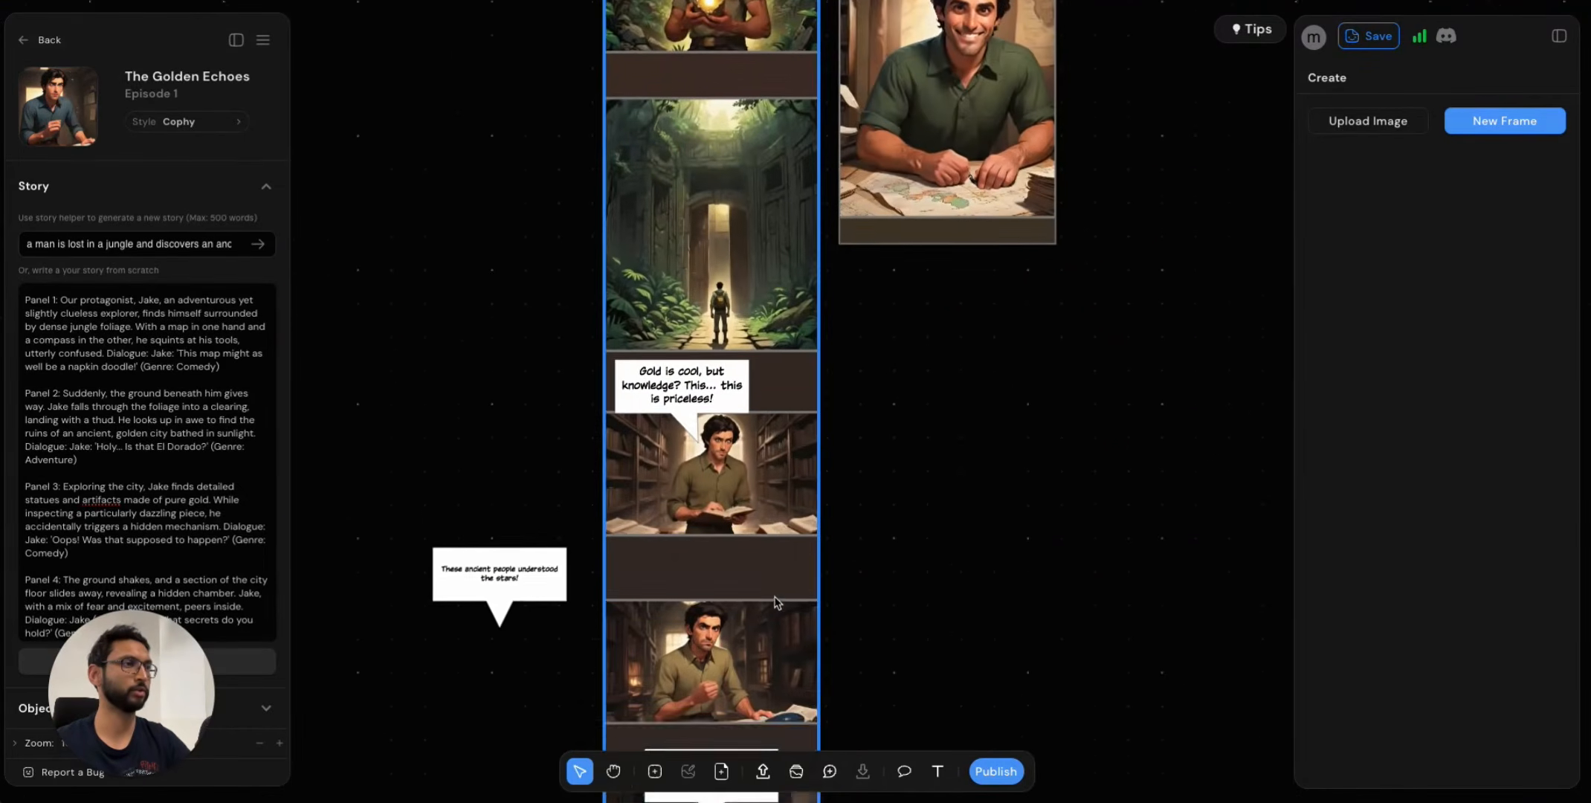
{"action": "scroll", "coordinate": [725, 518], "scroll_direction": "down", "scroll_amount": 2}
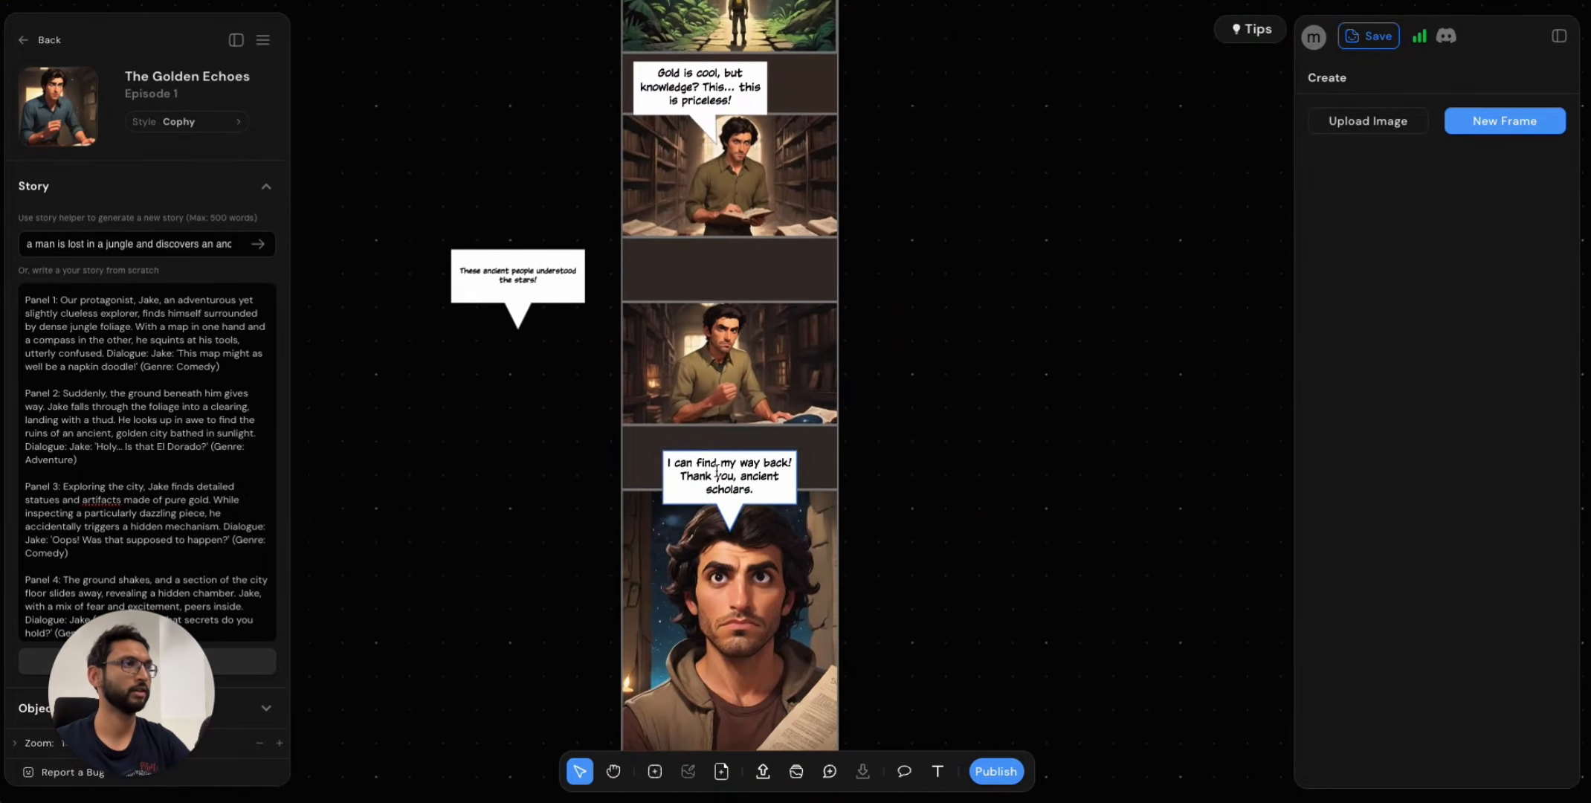
{"action": "scroll", "coordinate": [933, 514], "scroll_direction": "up", "scroll_amount": 15}
{"action": "scroll", "coordinate": [933, 513], "scroll_direction": "right", "scroll_amount": 1}
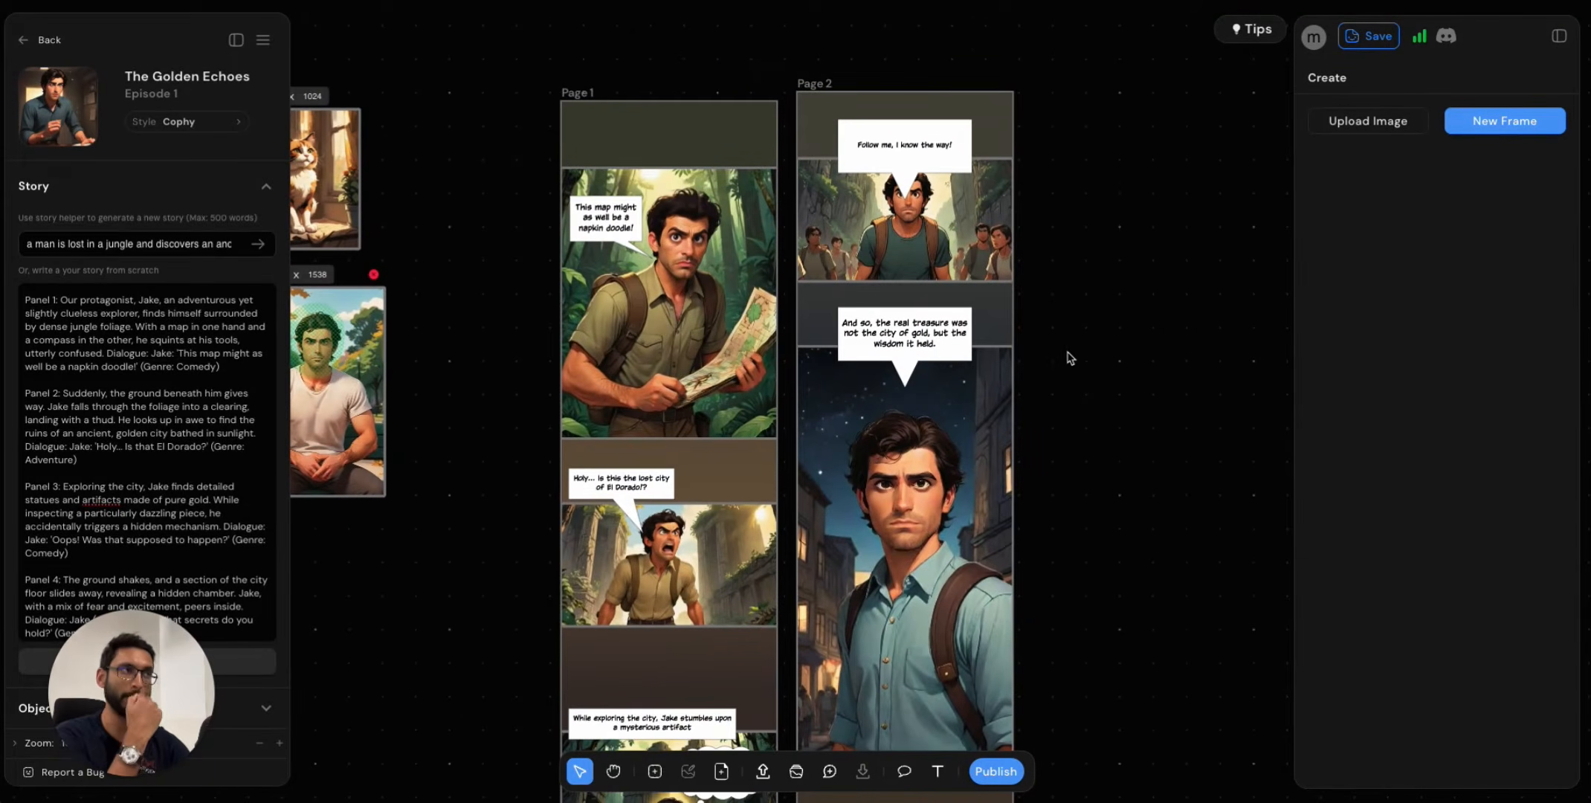
Delete Page 2 from the canvas.
{"action": "scroll", "coordinate": [818, 123], "scroll_direction": "up", "scroll_amount": 2}
{"action": "scroll", "coordinate": [818, 123], "scroll_direction": "right", "scroll_amount": 1}
{"action": "left_click", "coordinate": [807, 135]}
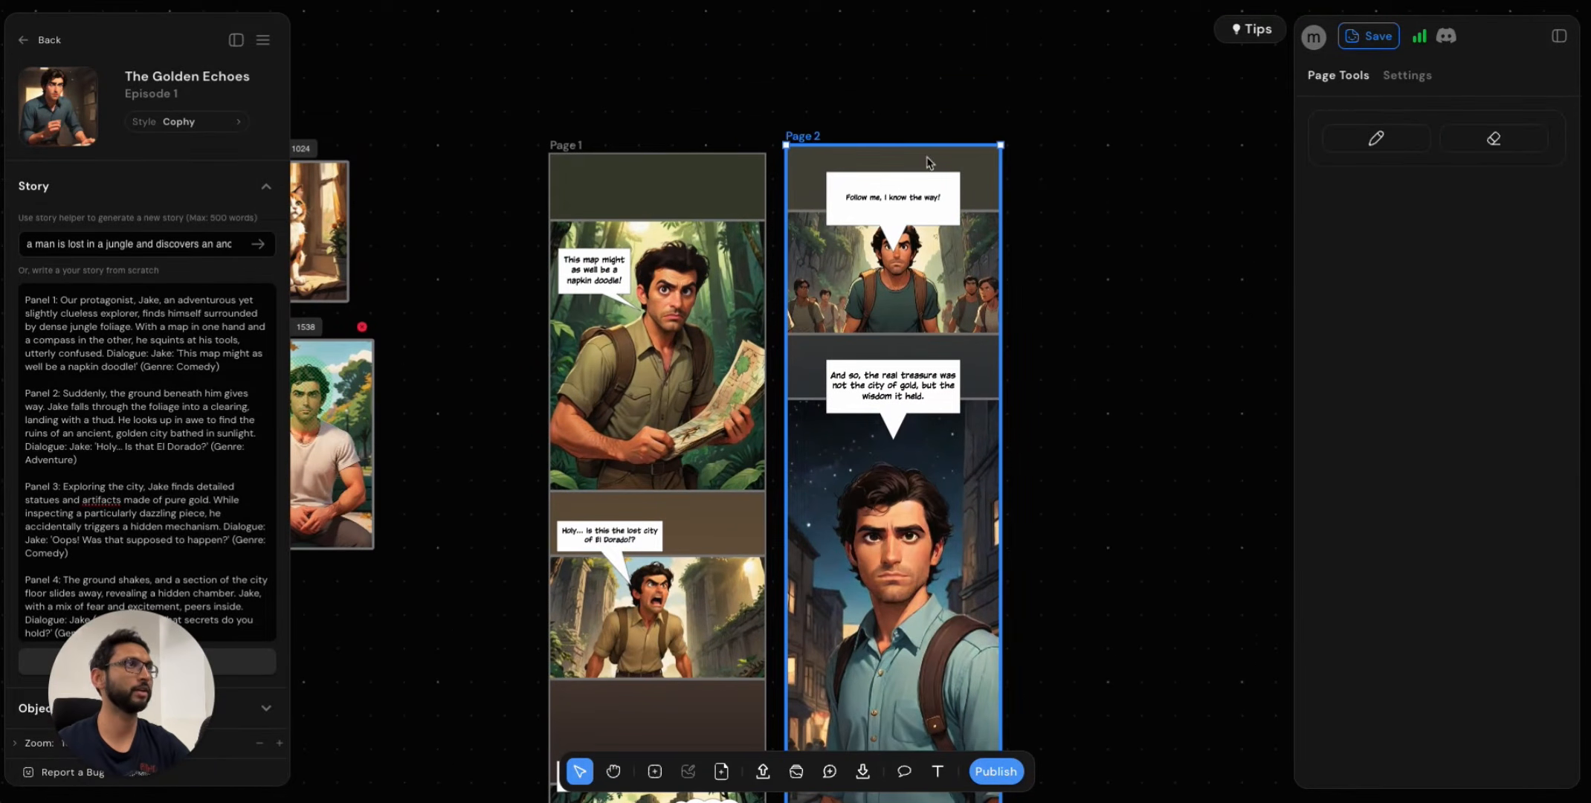
{"action": "key", "text": "Delete"}
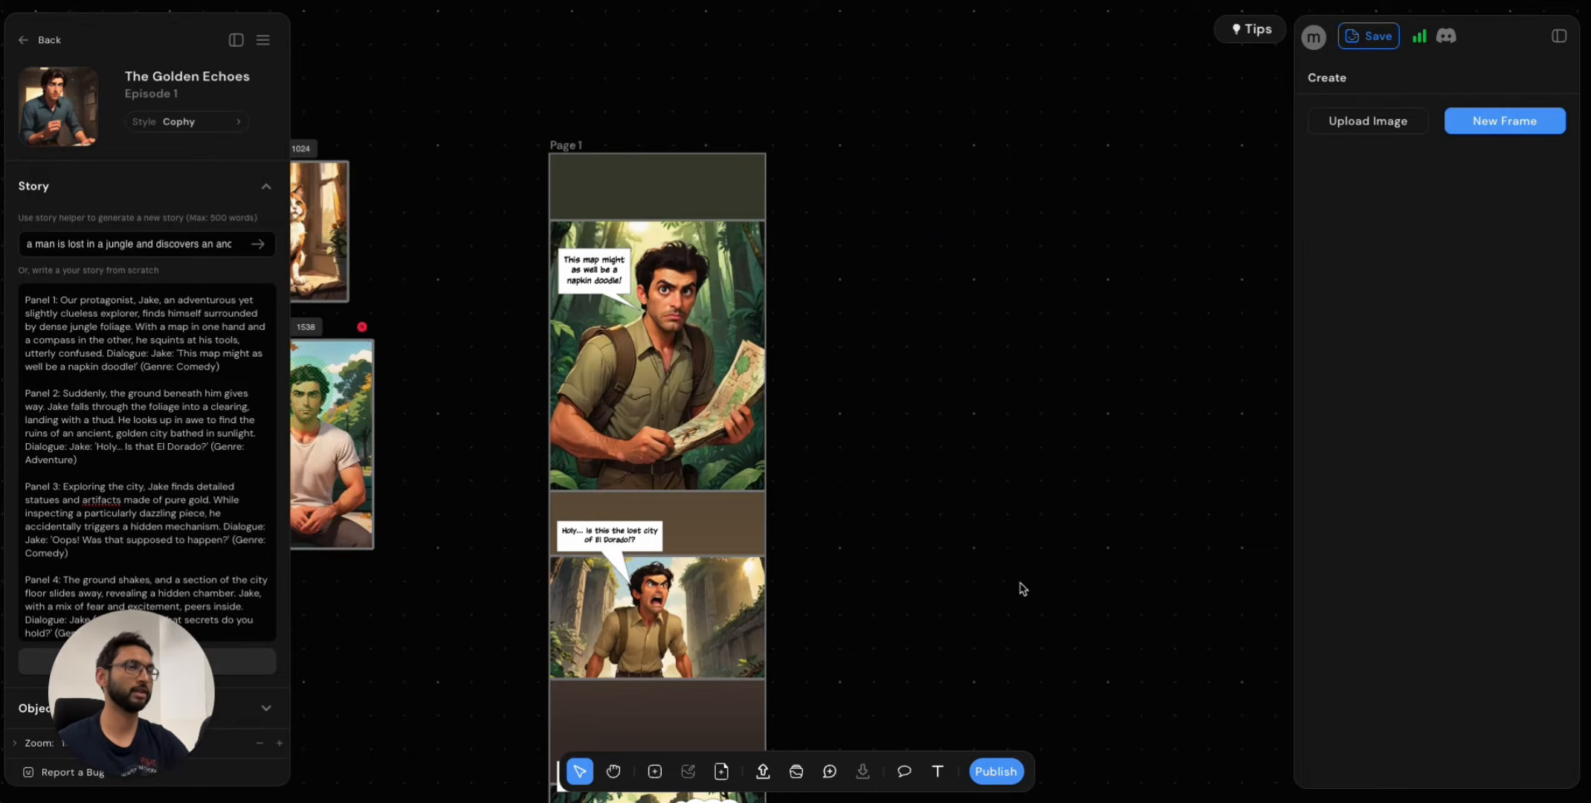
Check the generation prompt of the close-up panel at the end of Page 1 and save the project.
{"action": "scroll", "coordinate": [943, 595], "scroll_direction": "down", "scroll_amount": 15}
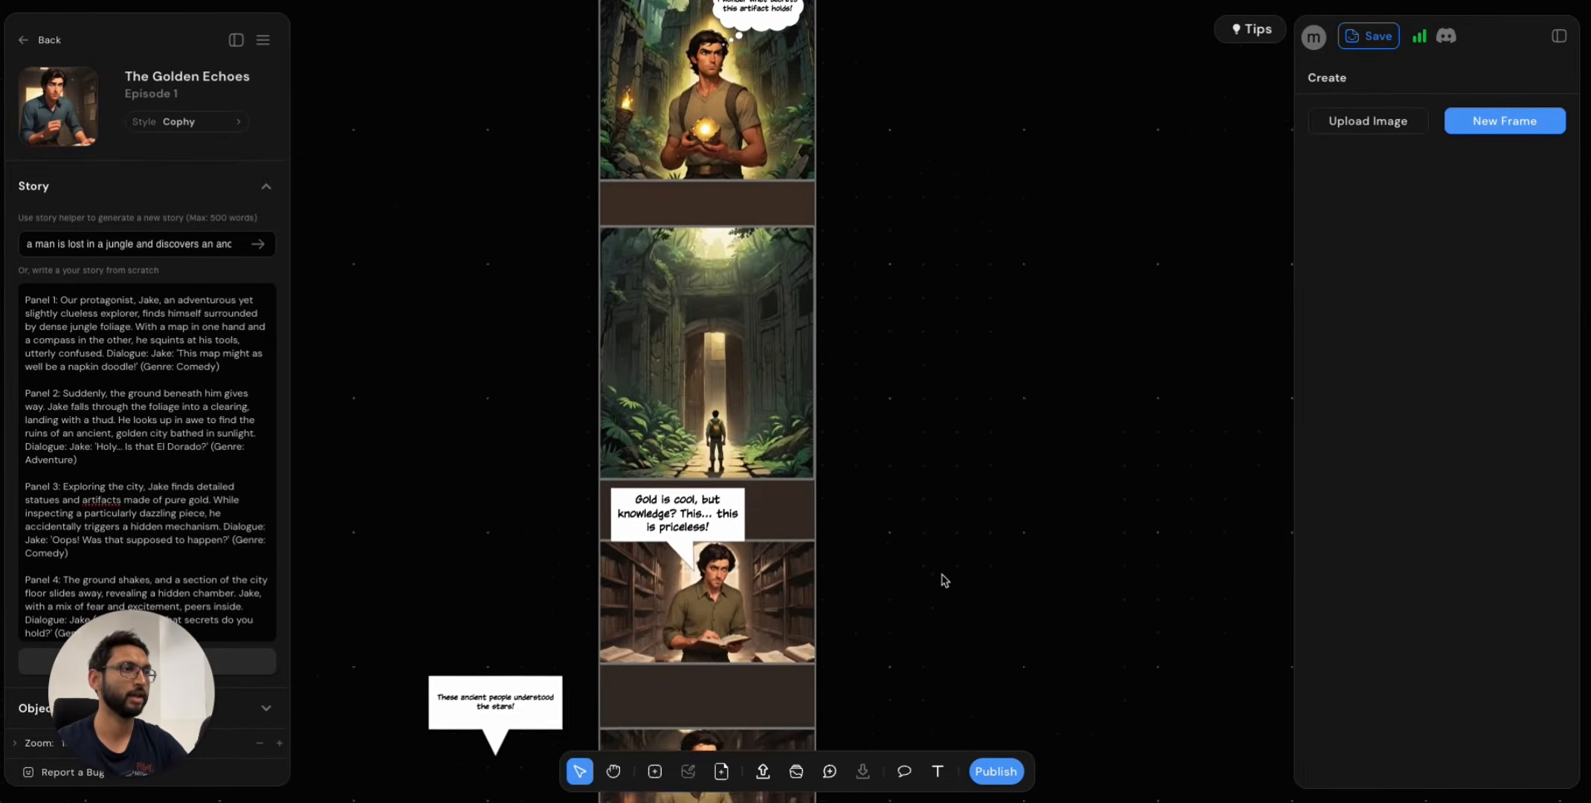
{"action": "scroll", "coordinate": [943, 580], "scroll_direction": "down", "scroll_amount": 8}
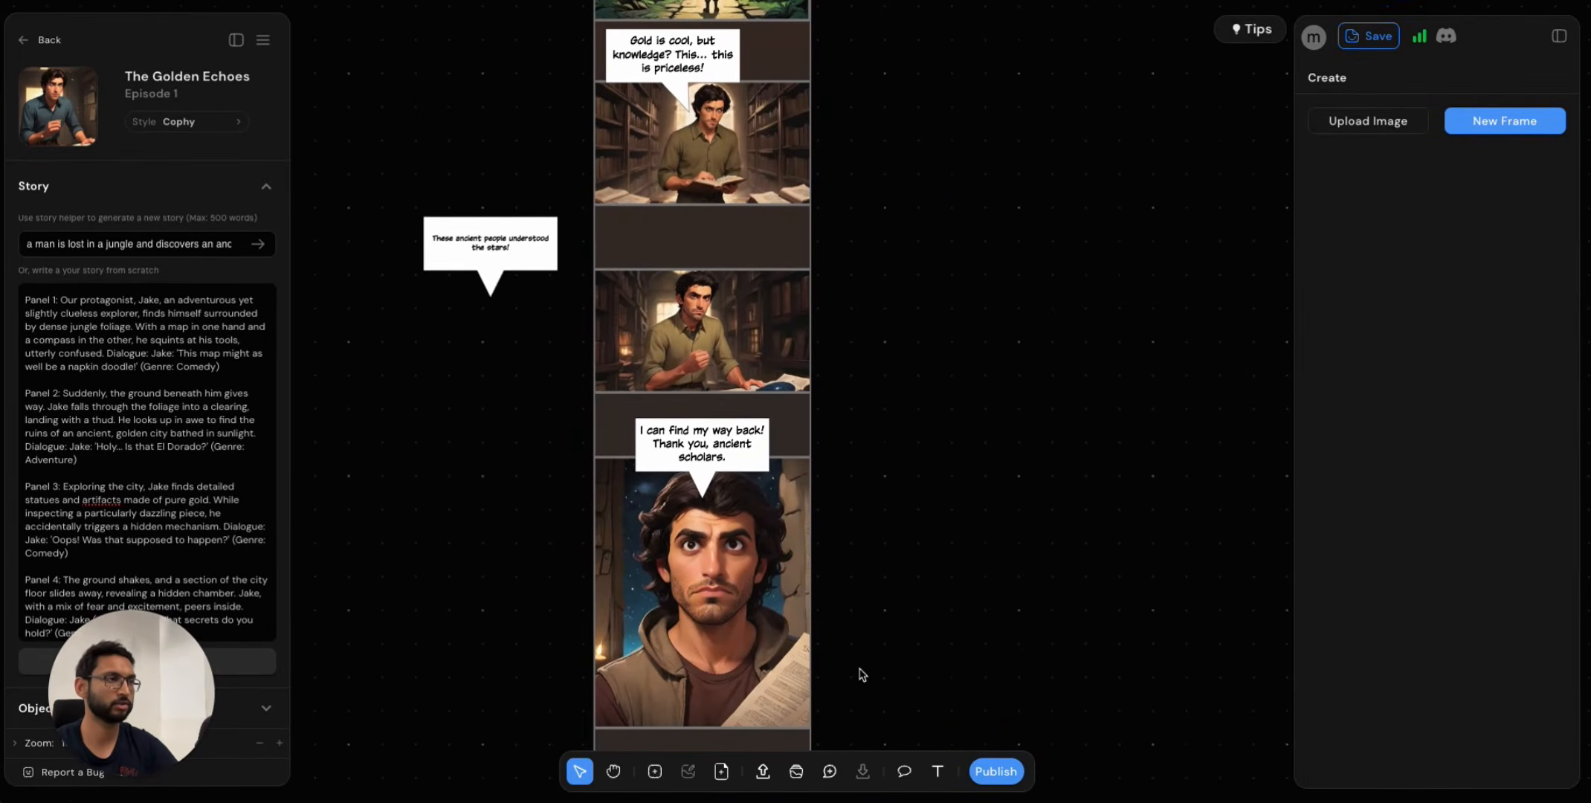
{"action": "left_click", "coordinate": [777, 632]}
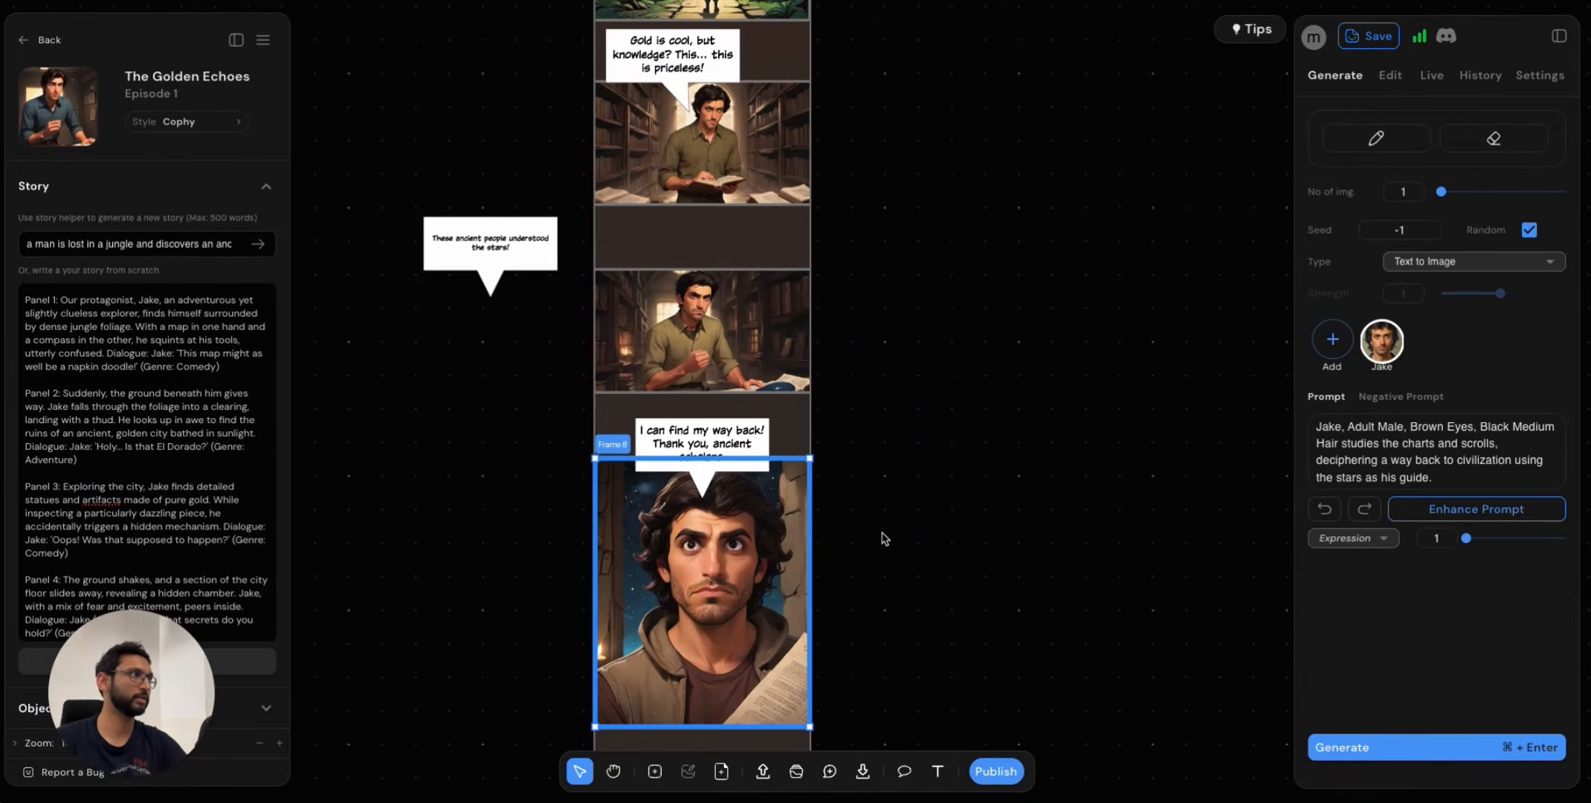
{"action": "left_click", "coordinate": [866, 644]}
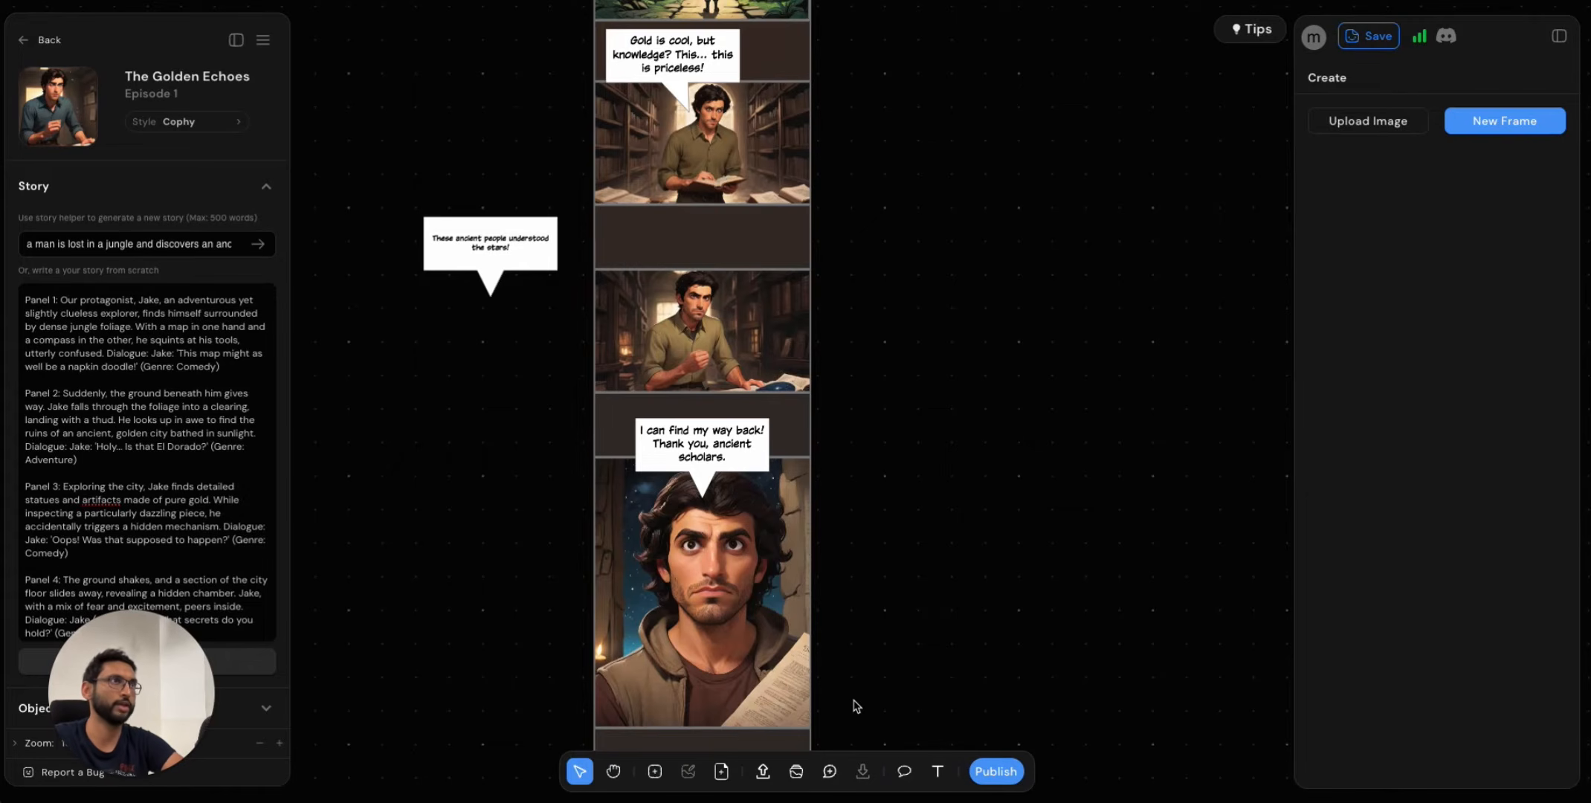
{"action": "key", "text": "ctrl+s"}
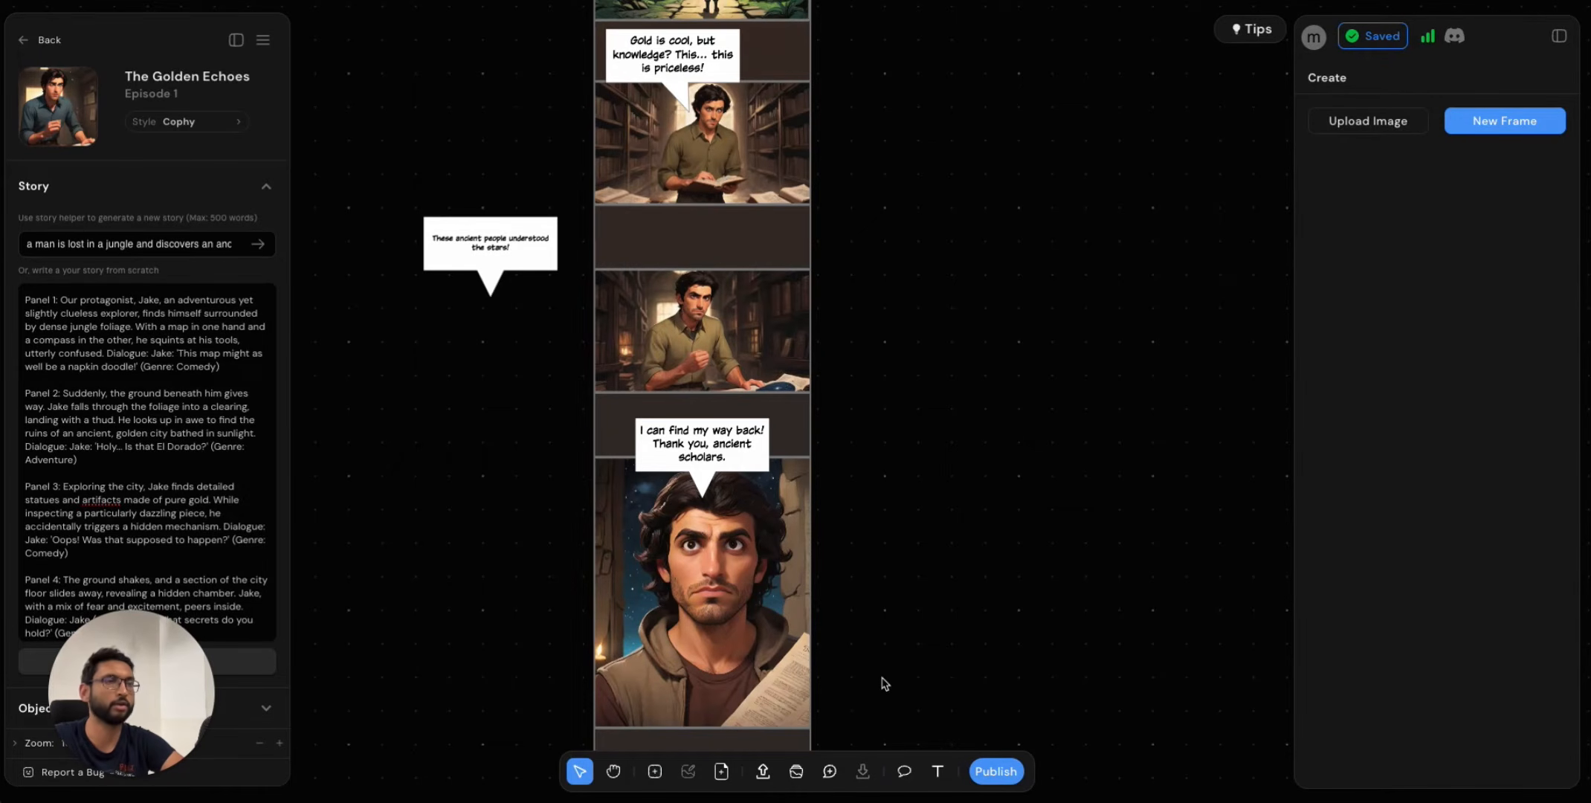
Search the image library for "happy".
{"action": "left_click", "coordinate": [797, 774]}
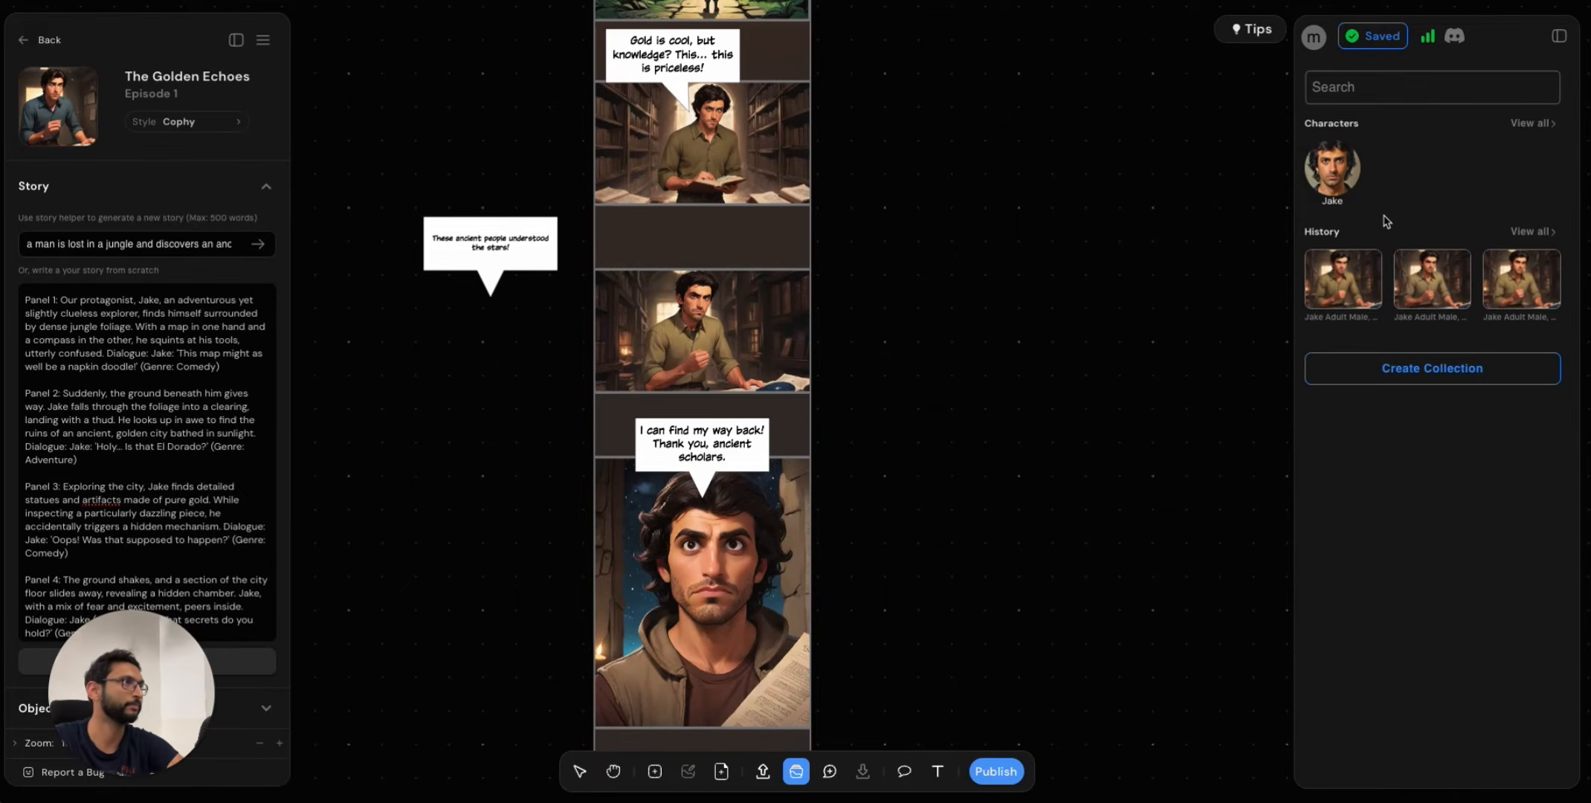
{"action": "left_click", "coordinate": [1377, 96]}
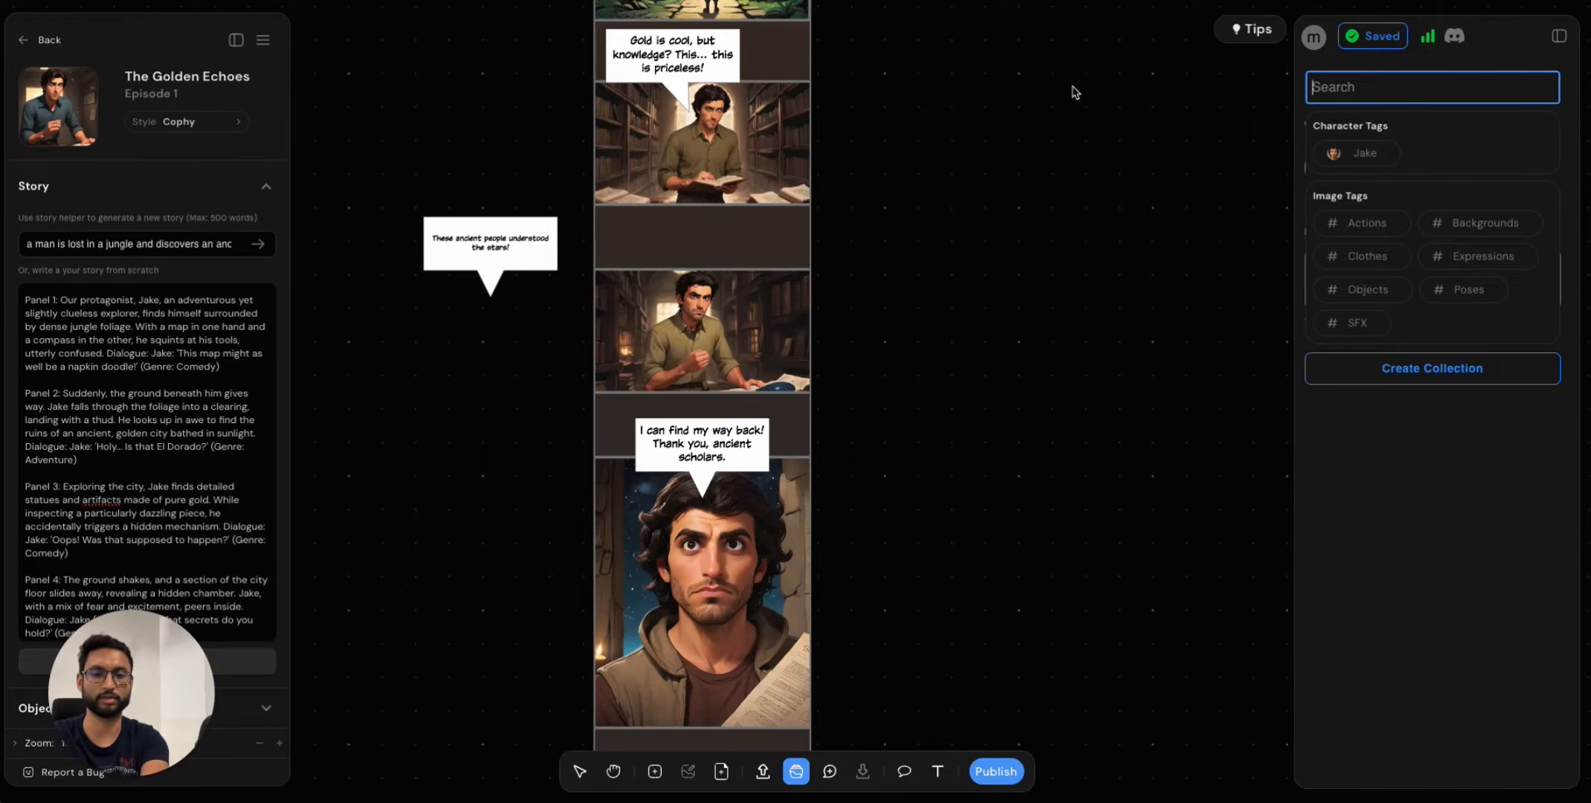
{"action": "type", "text": "happ"}
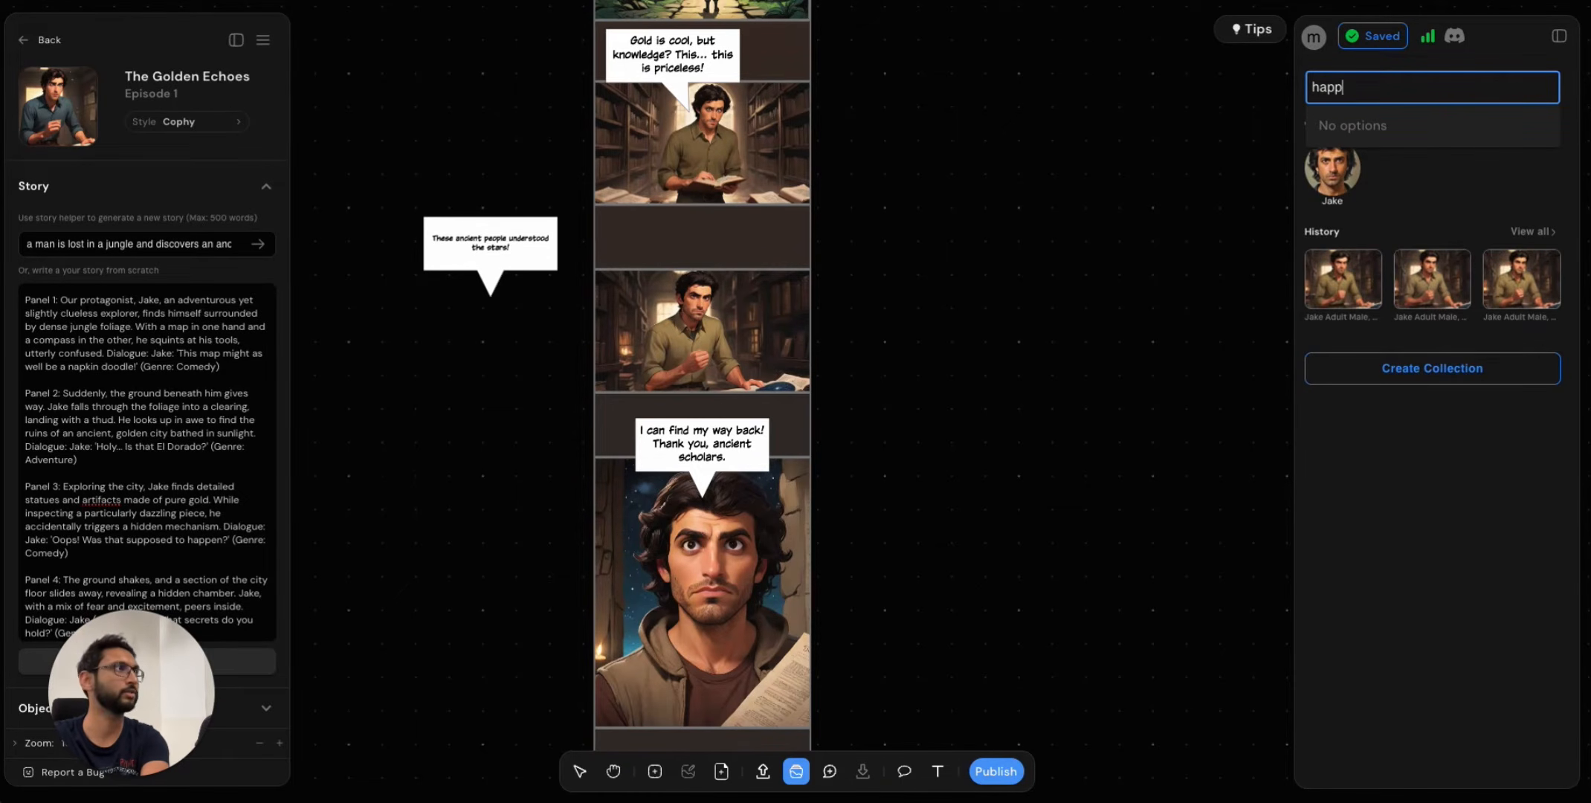
{"action": "type", "text": "y"}
{"action": "key", "text": "Return"}
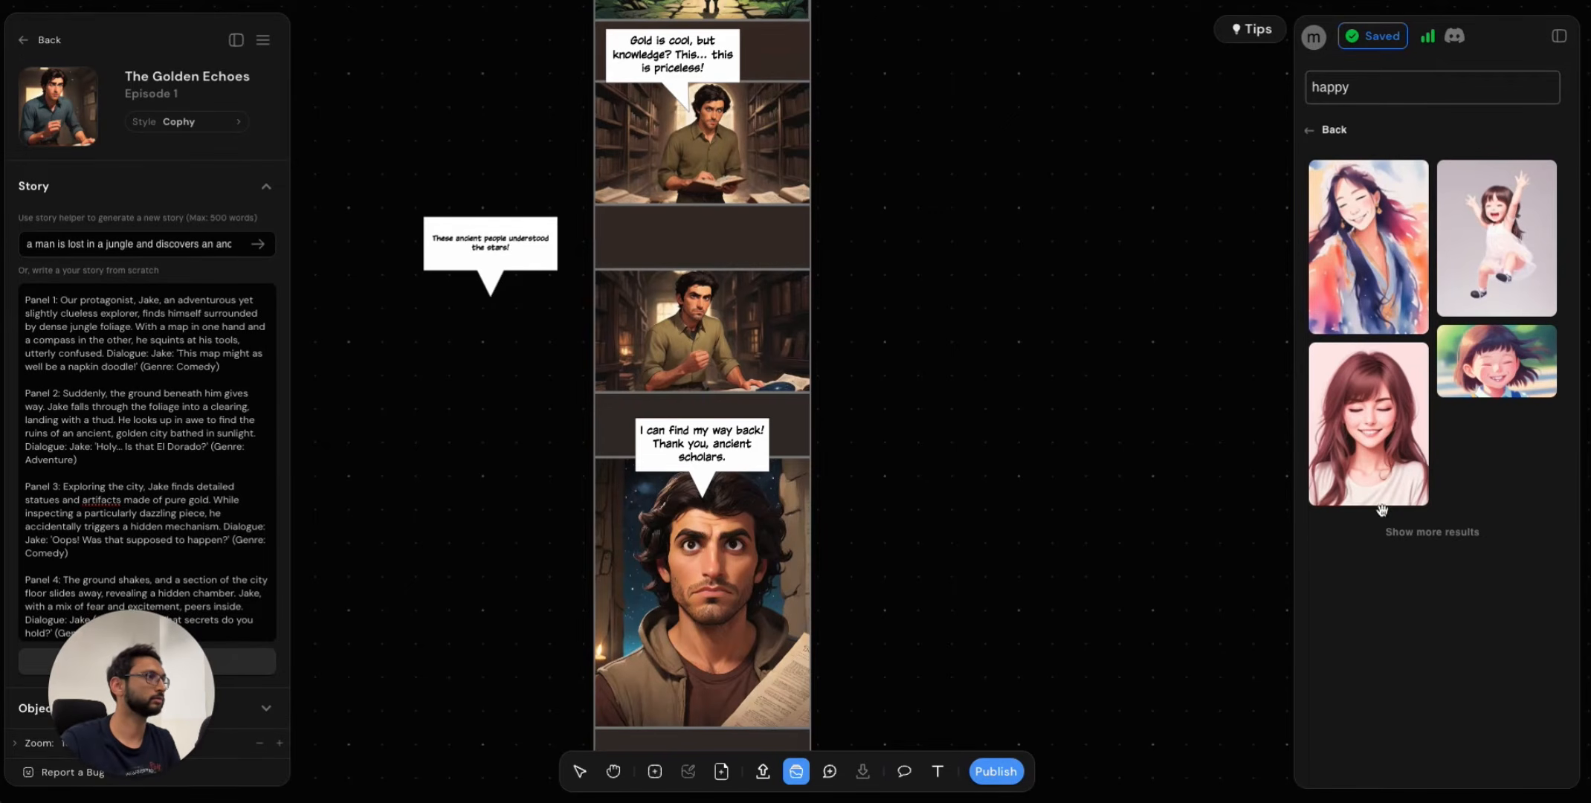
Show more results and place the laughing dark-haired figure in a green shirt on the empty canvas beside Page 1's desk panel.
{"action": "left_click", "coordinate": [1422, 535]}
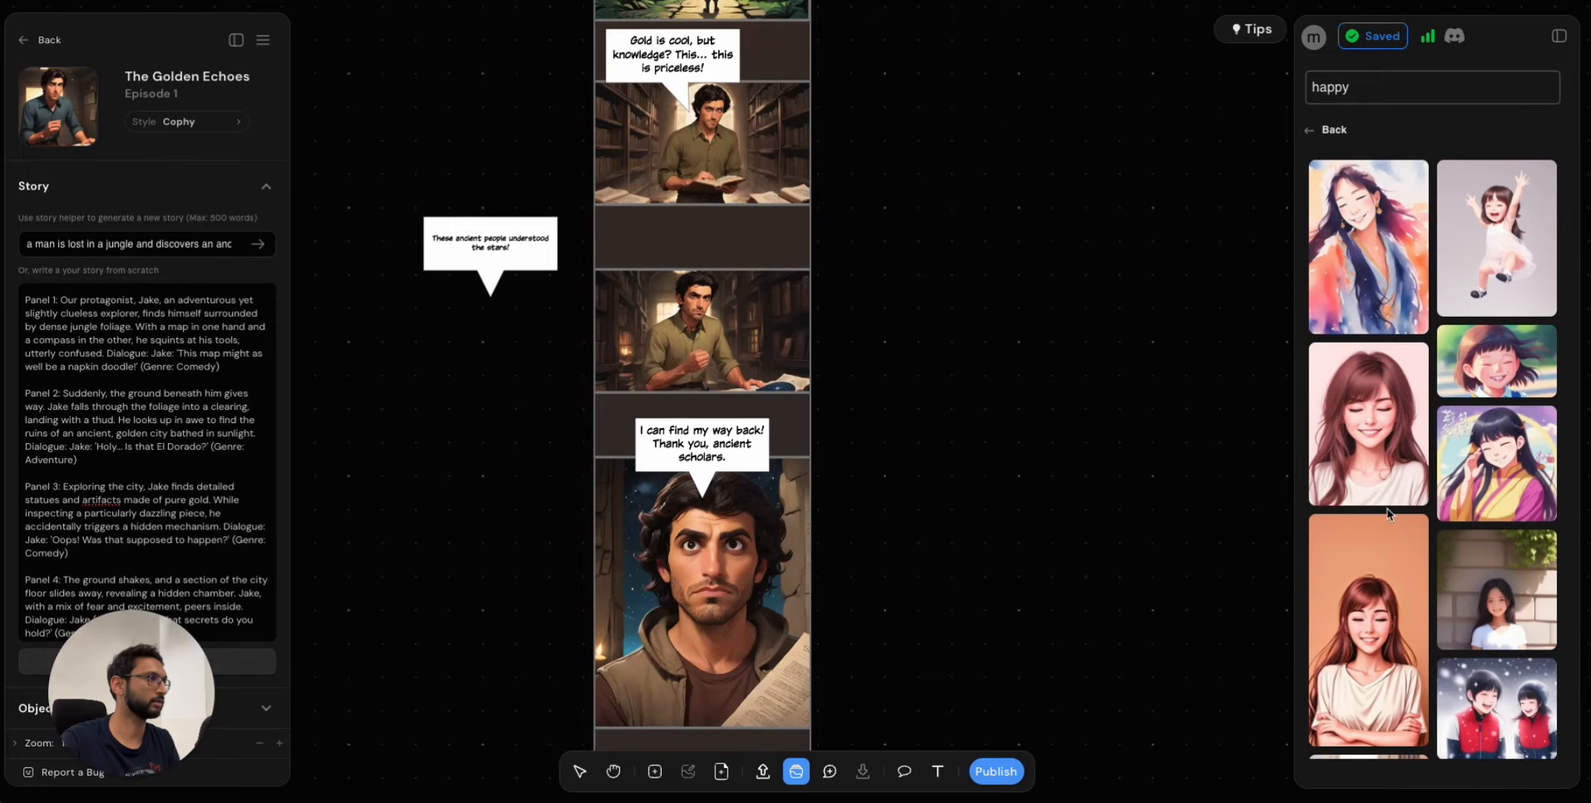
{"action": "scroll", "coordinate": [1388, 513], "scroll_direction": "down", "scroll_amount": 10}
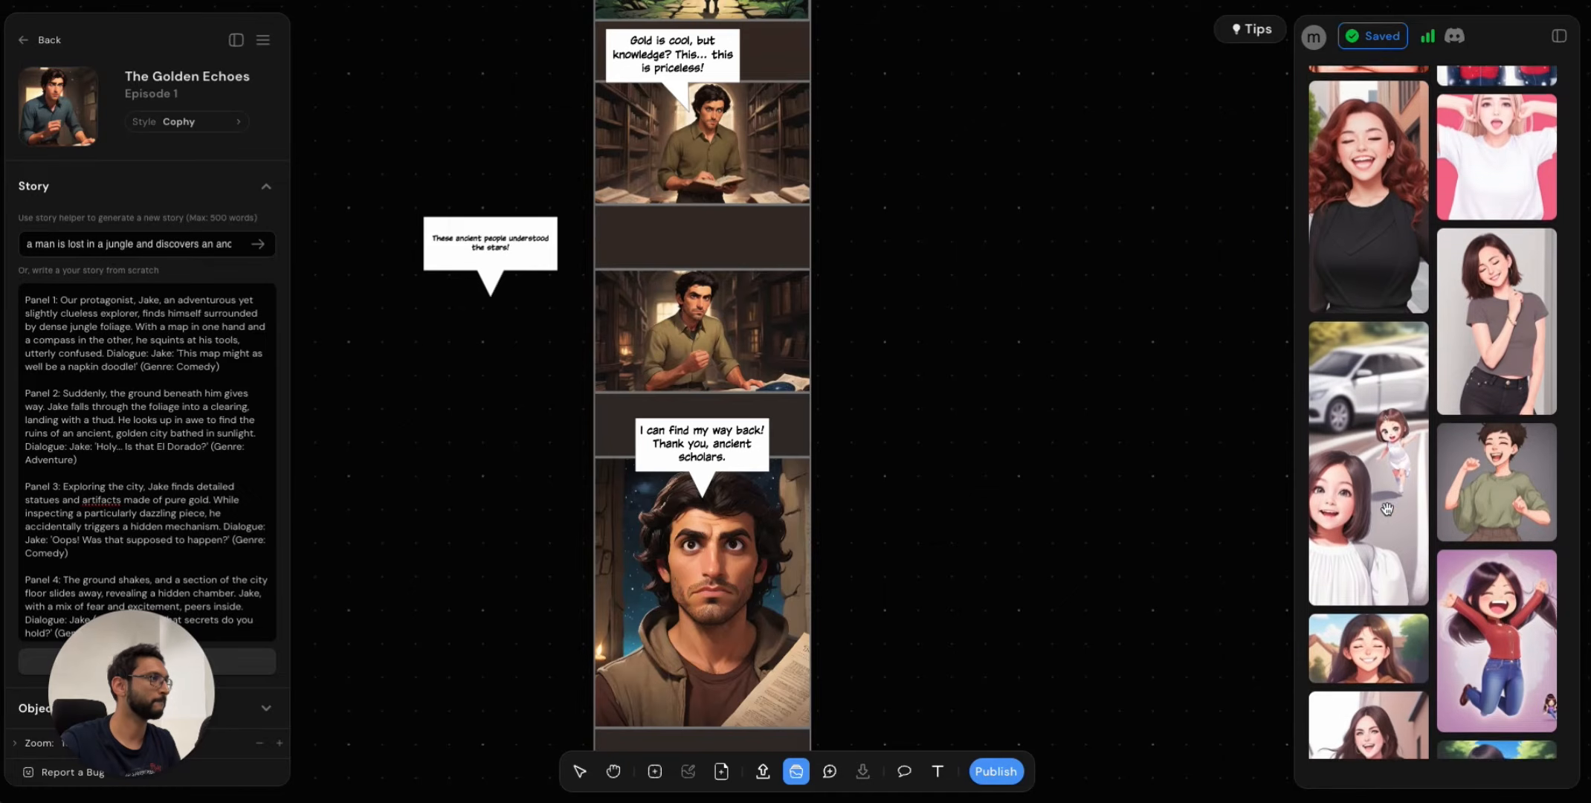
{"action": "scroll", "coordinate": [1388, 508], "scroll_direction": "down", "scroll_amount": 3}
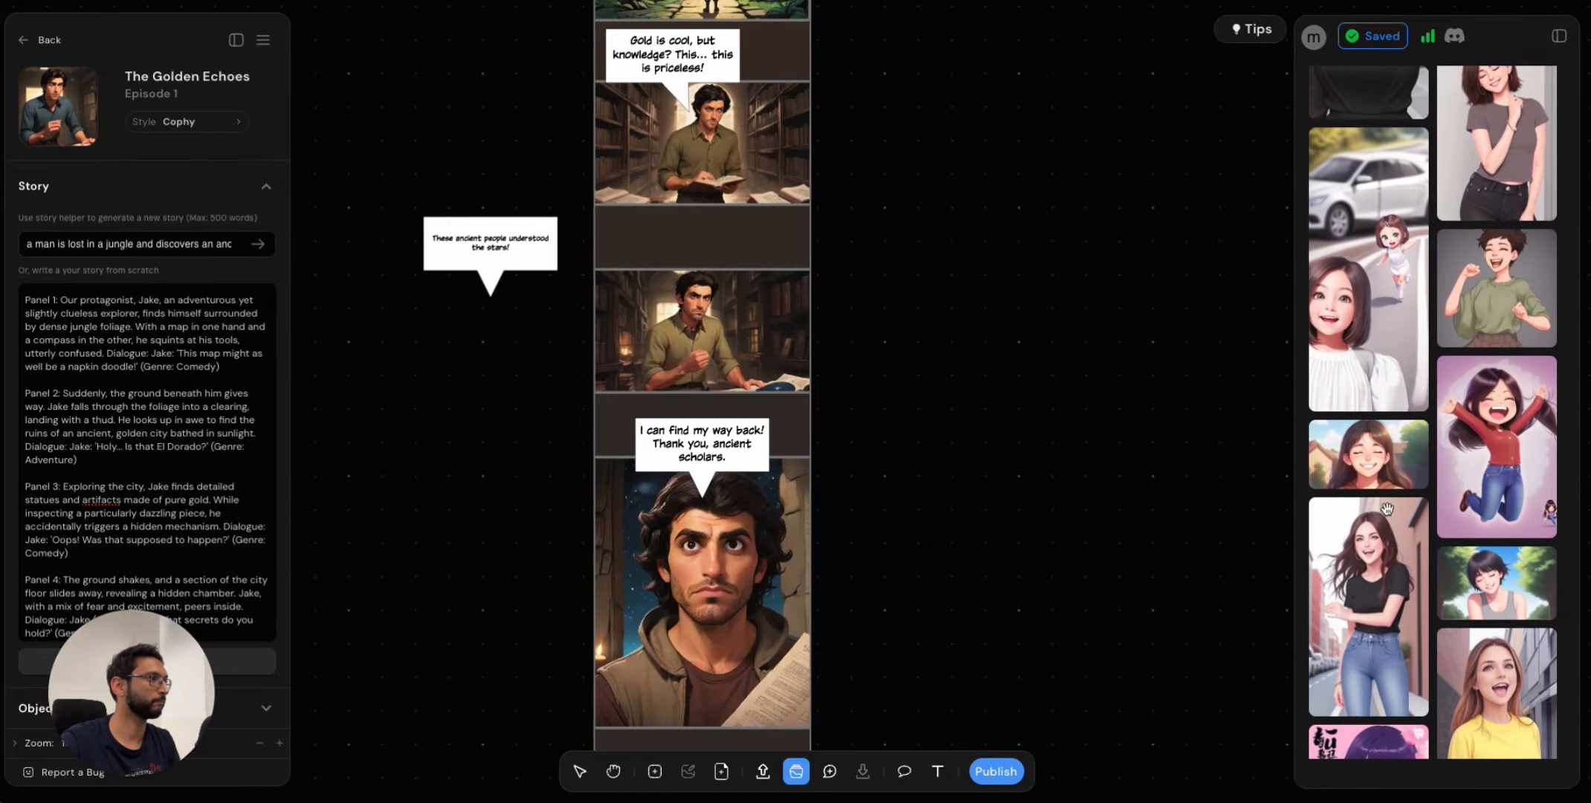
{"action": "scroll", "coordinate": [1388, 509], "scroll_direction": "down", "scroll_amount": 5}
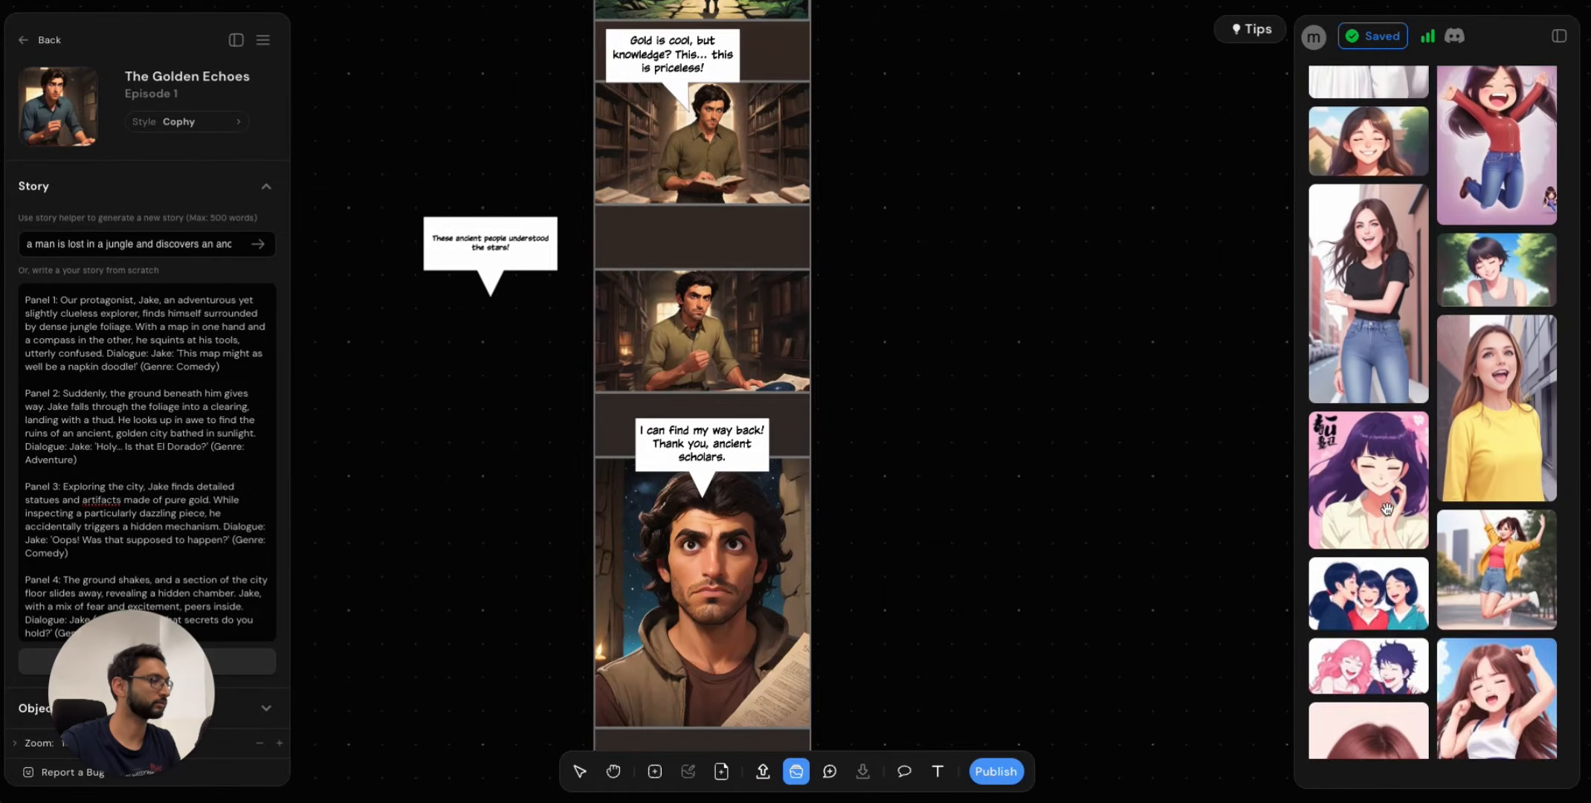
{"action": "scroll", "coordinate": [1388, 508], "scroll_direction": "down", "scroll_amount": 8}
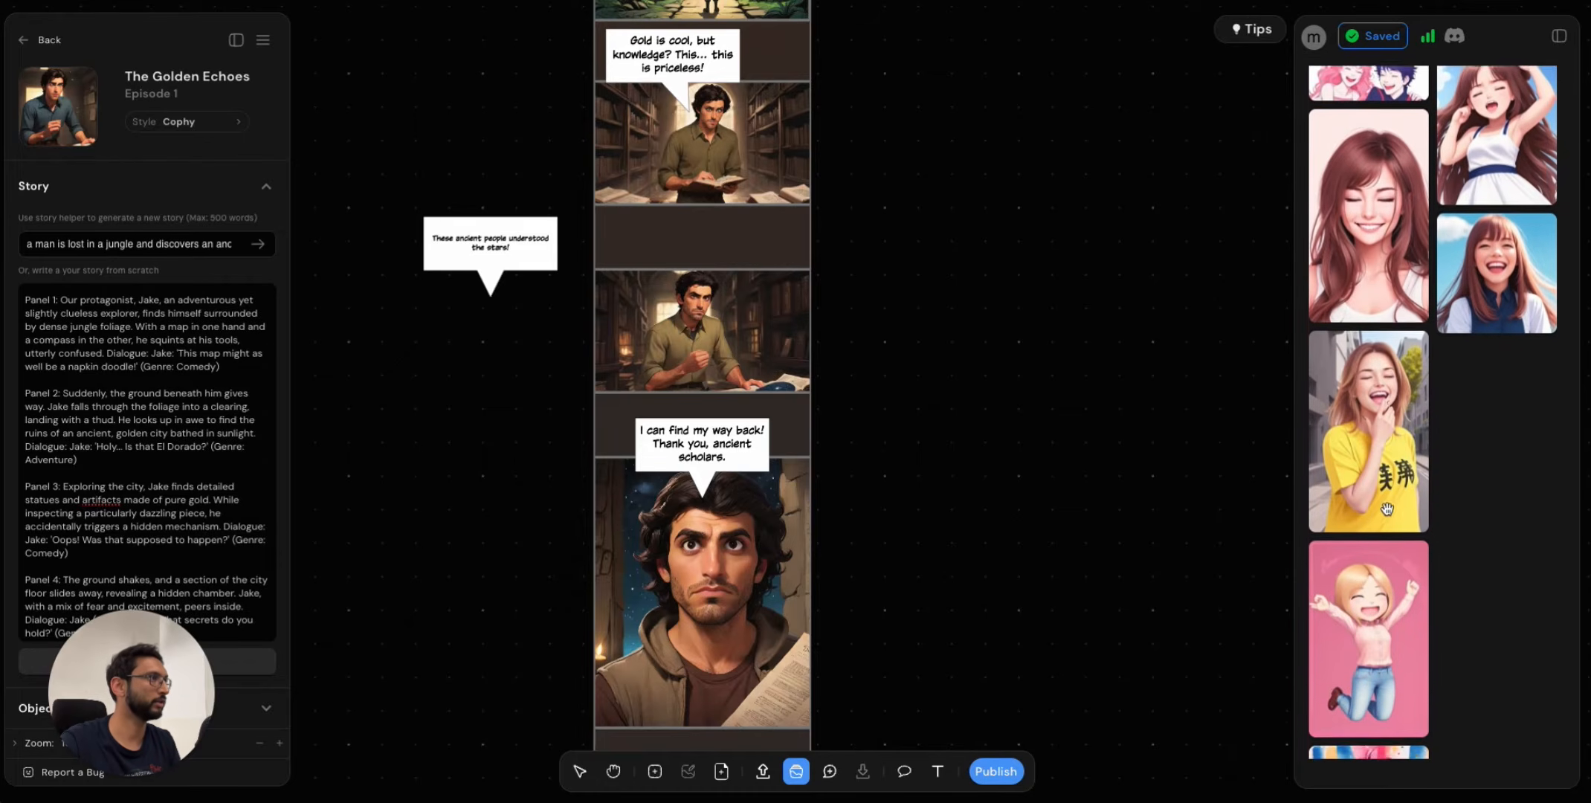
{"action": "scroll", "coordinate": [1387, 508], "scroll_direction": "down", "scroll_amount": 2}
{"action": "scroll", "coordinate": [1387, 508], "scroll_direction": "up", "scroll_amount": 9}
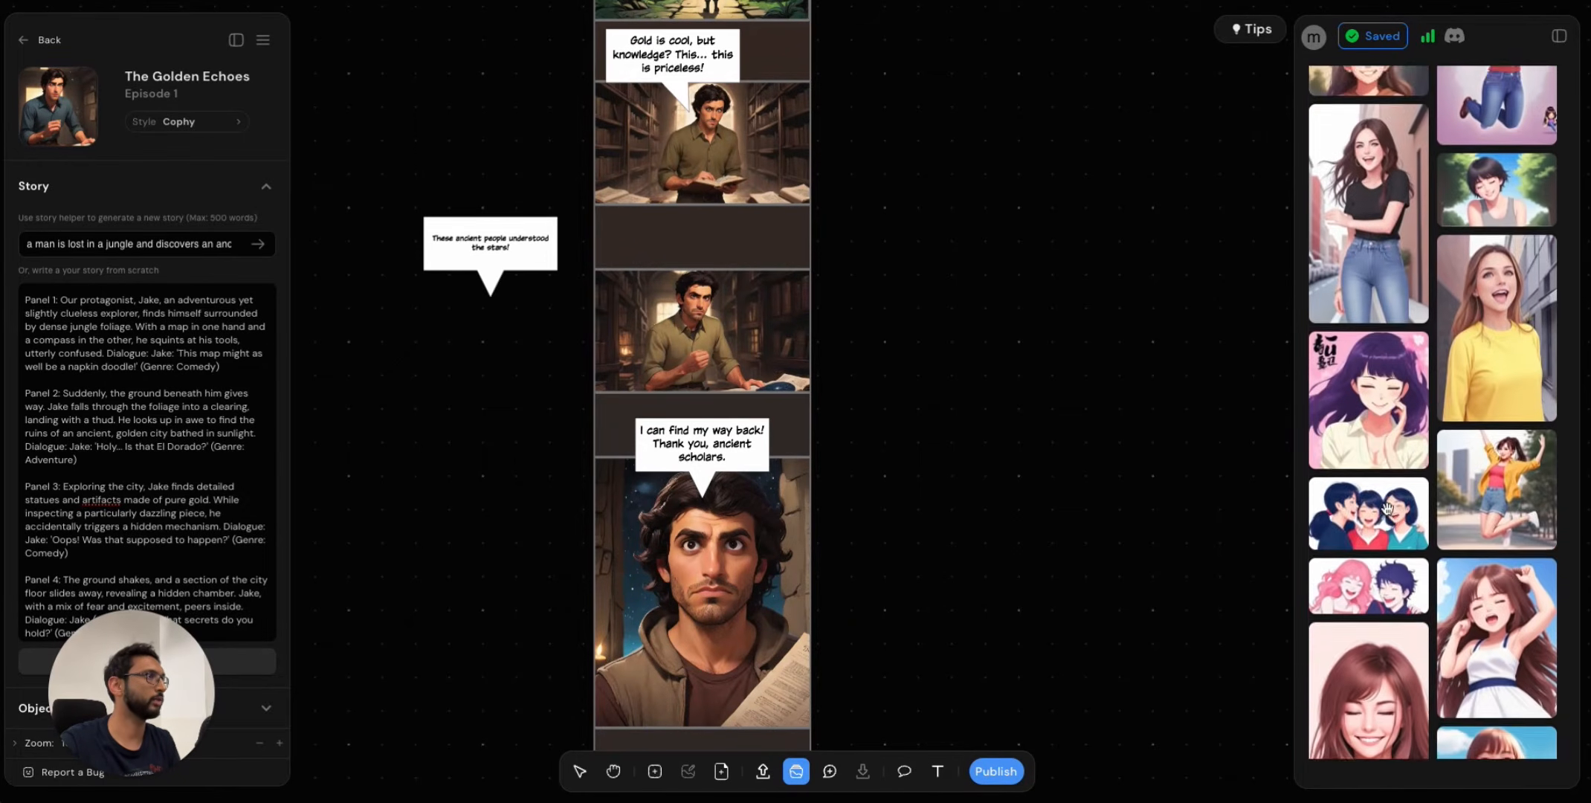
{"action": "scroll", "coordinate": [1387, 509], "scroll_direction": "up", "scroll_amount": 6}
{"action": "scroll", "coordinate": [1387, 508], "scroll_direction": "down", "scroll_amount": 5}
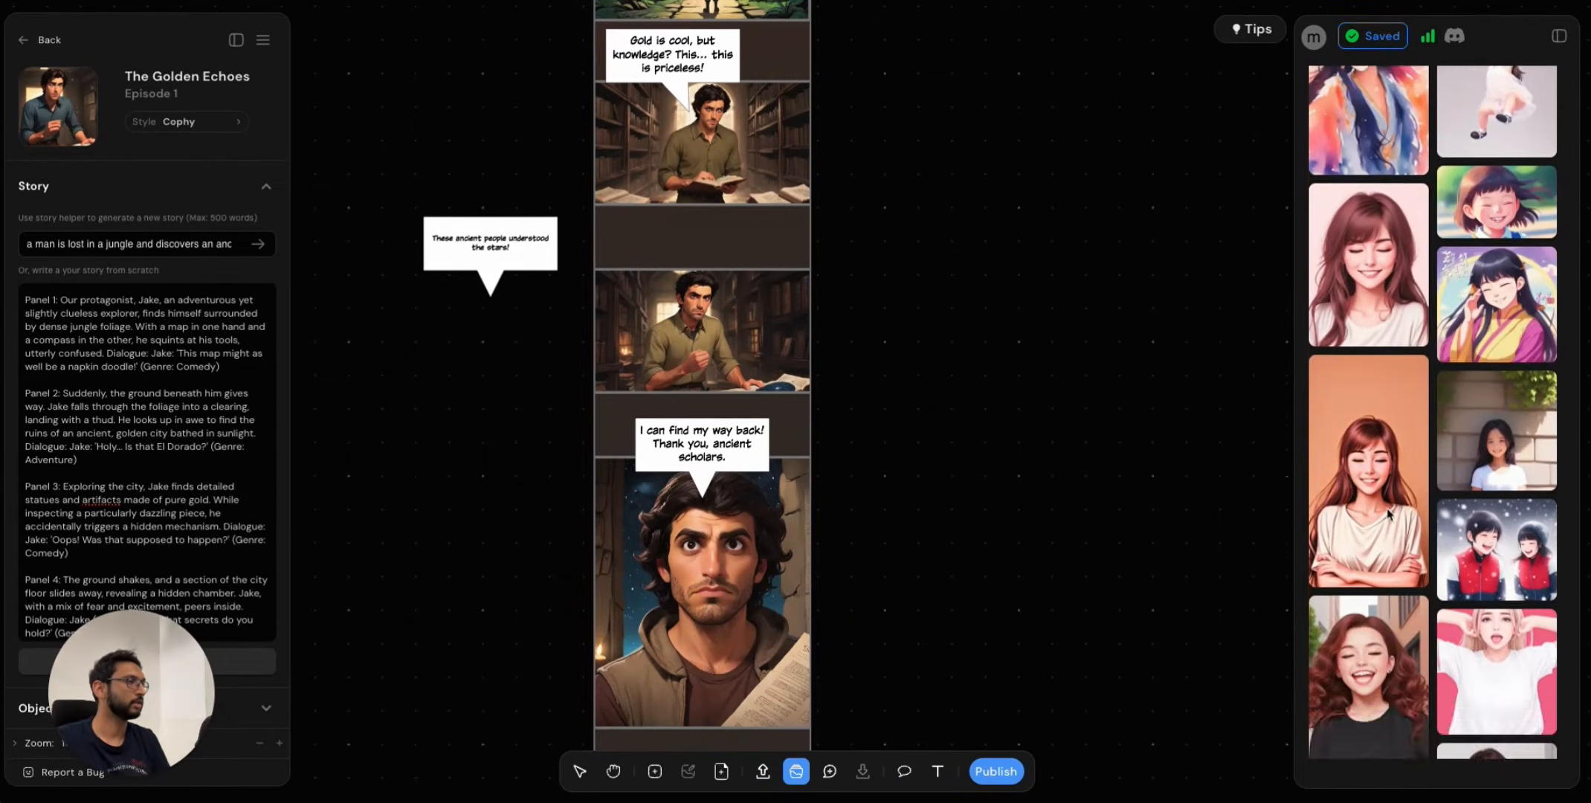
{"action": "scroll", "coordinate": [1387, 511], "scroll_direction": "down", "scroll_amount": 7}
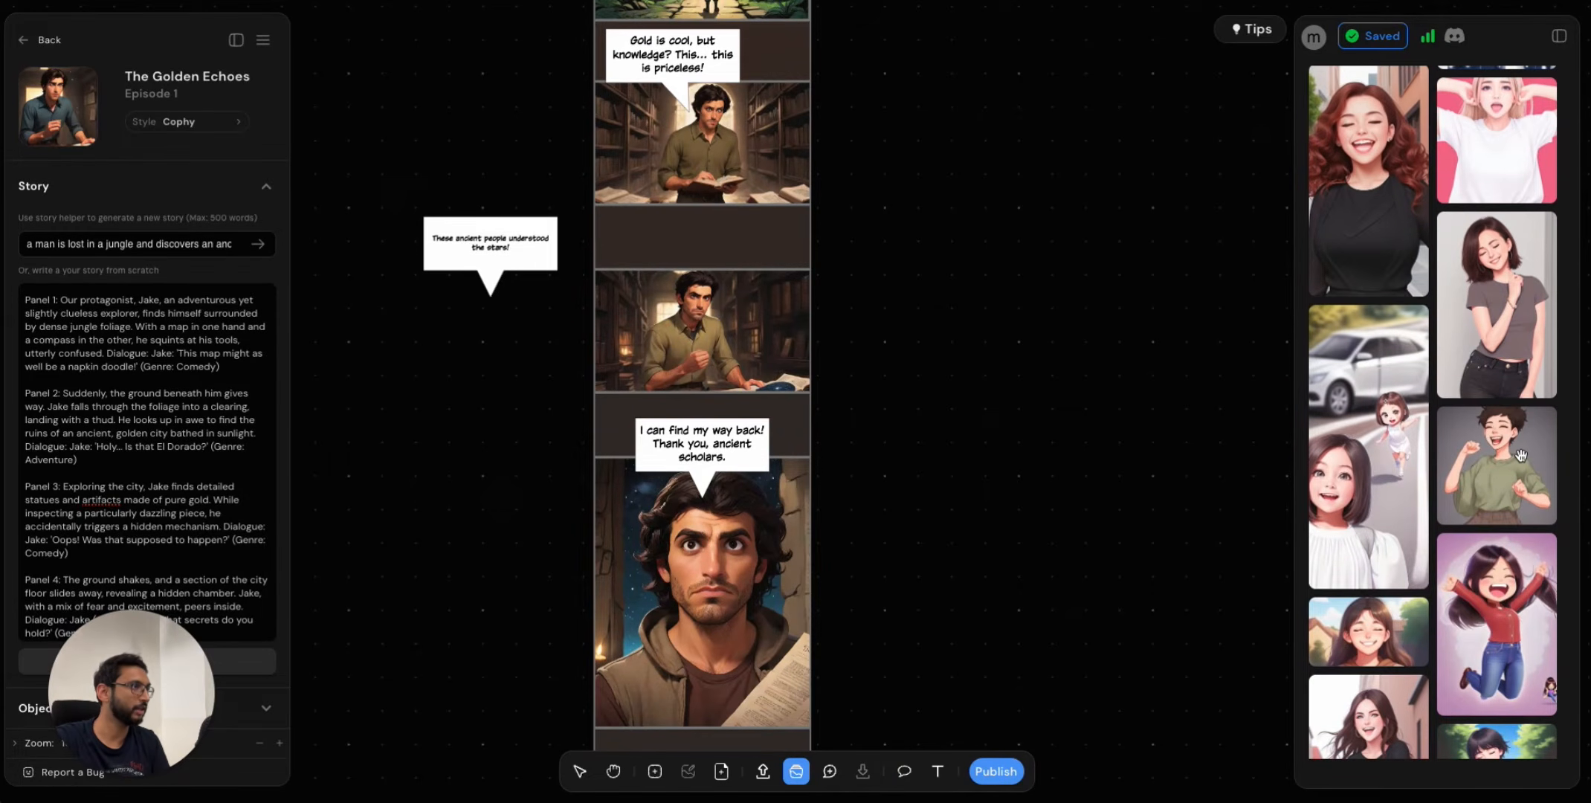
{"action": "left_click_drag", "start_coordinate": [1521, 455], "coordinate": [1003, 369]}
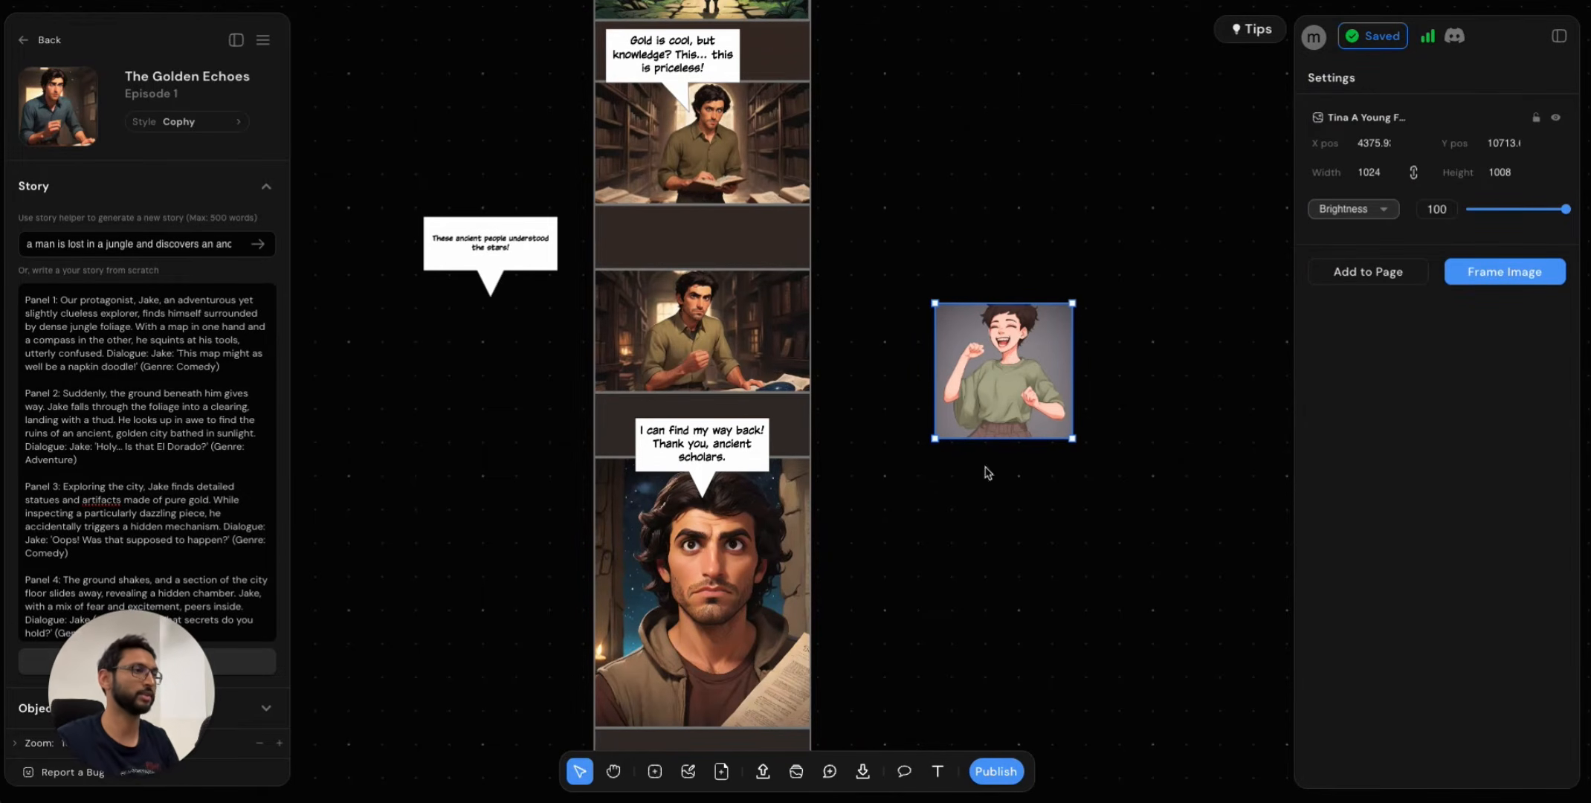
{"action": "left_click", "coordinate": [926, 677]}
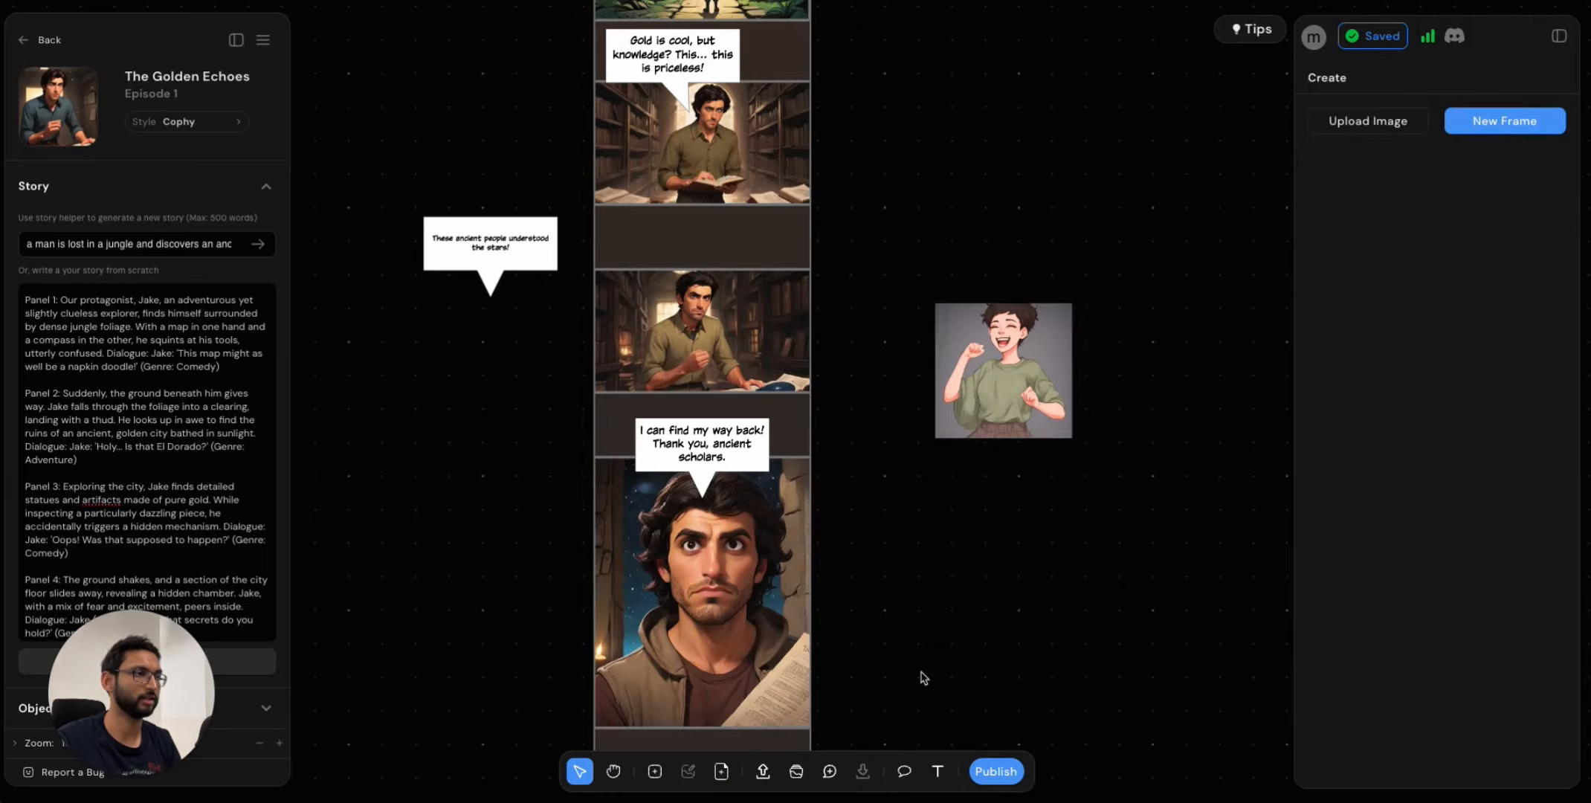
Search the image library for "celebrating" and look through the expanded results for a suitable expression reference.
{"action": "left_click", "coordinate": [797, 772]}
{"action": "left_click", "coordinate": [1432, 86]}
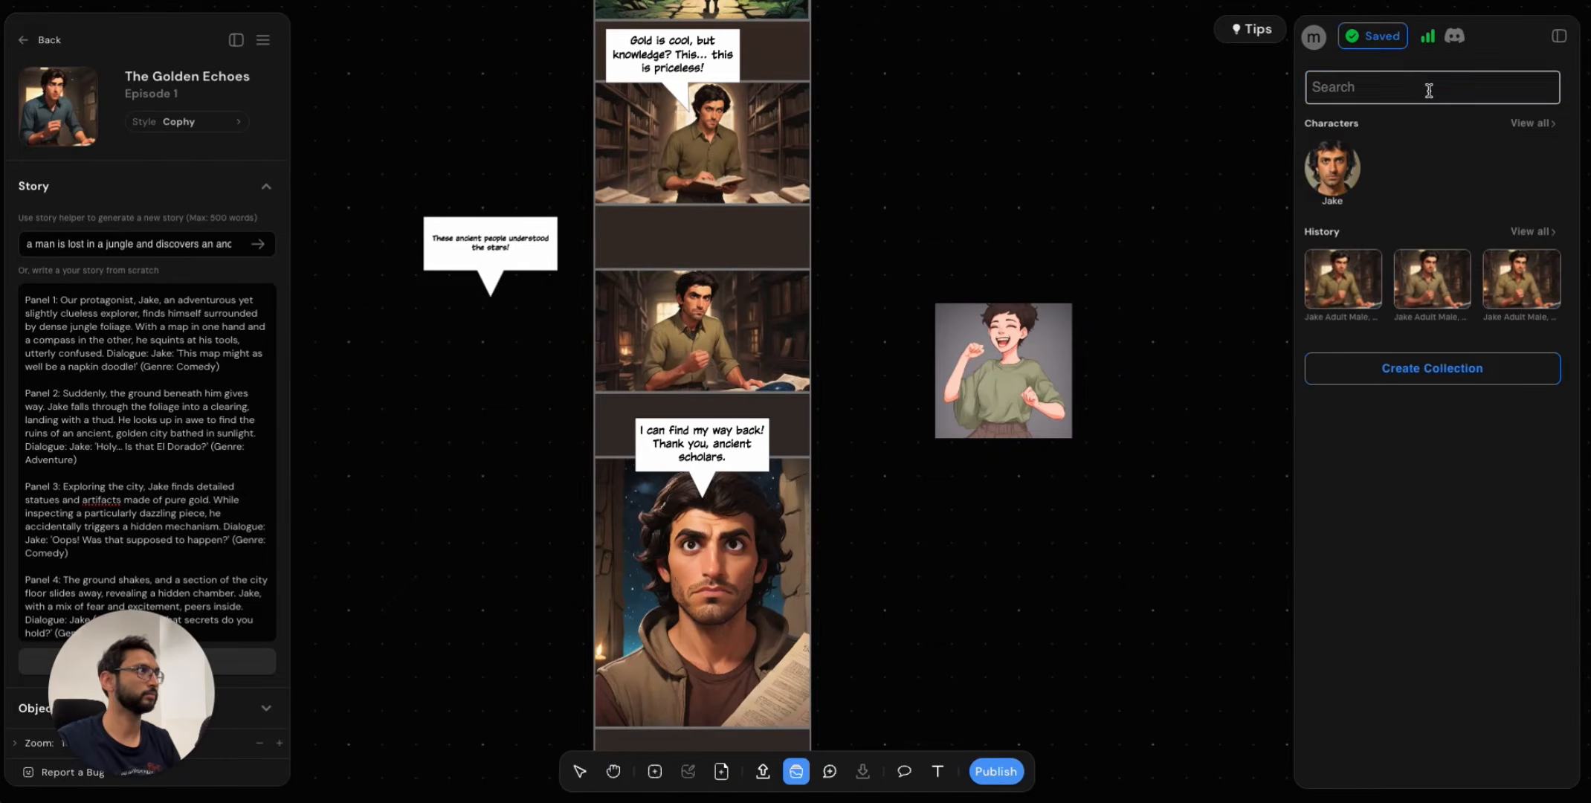
{"action": "type", "text": "celebrating"}
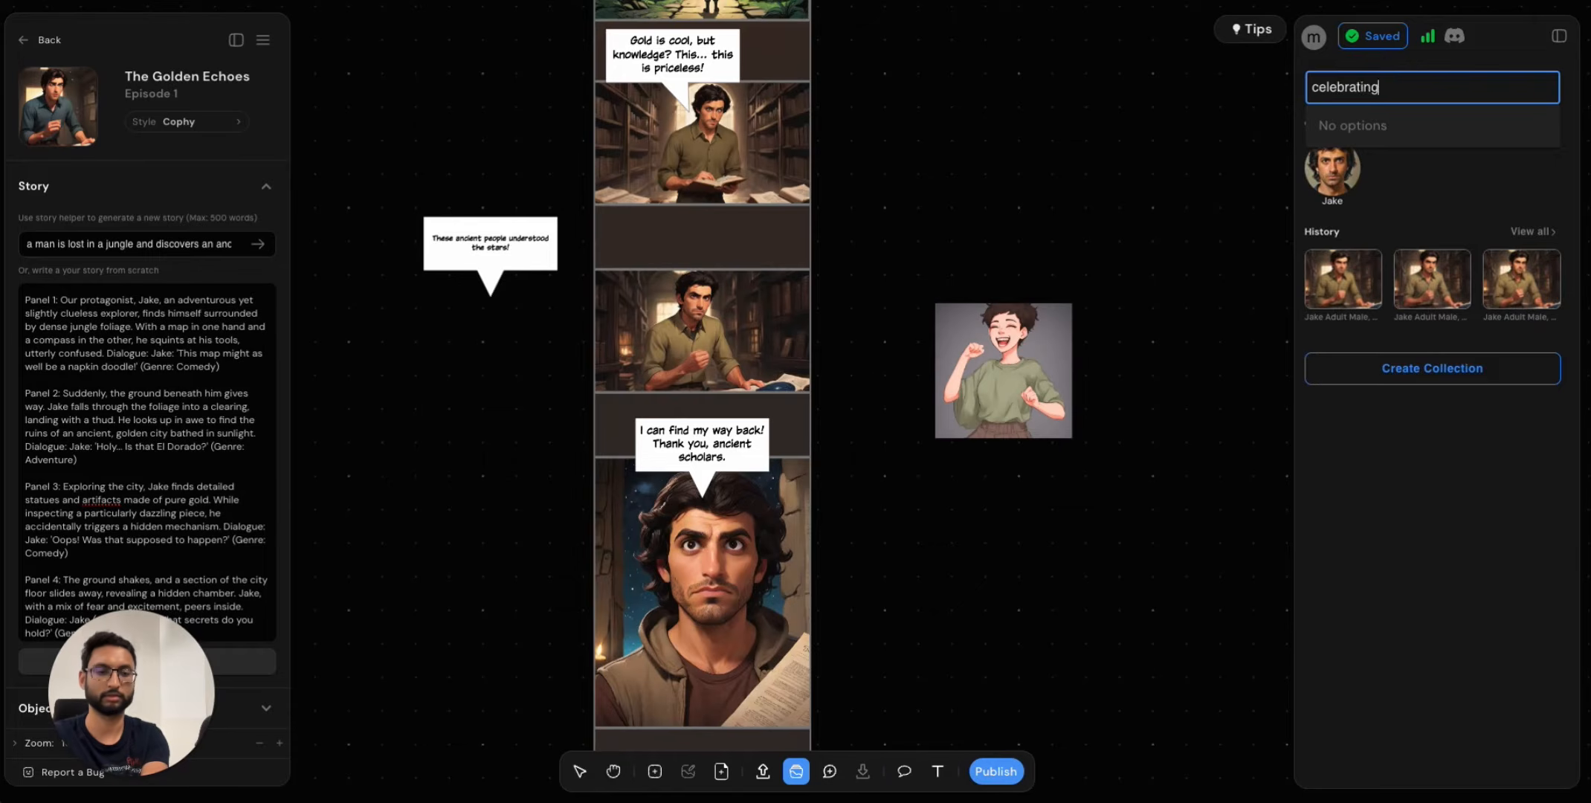
{"action": "key", "text": "Return"}
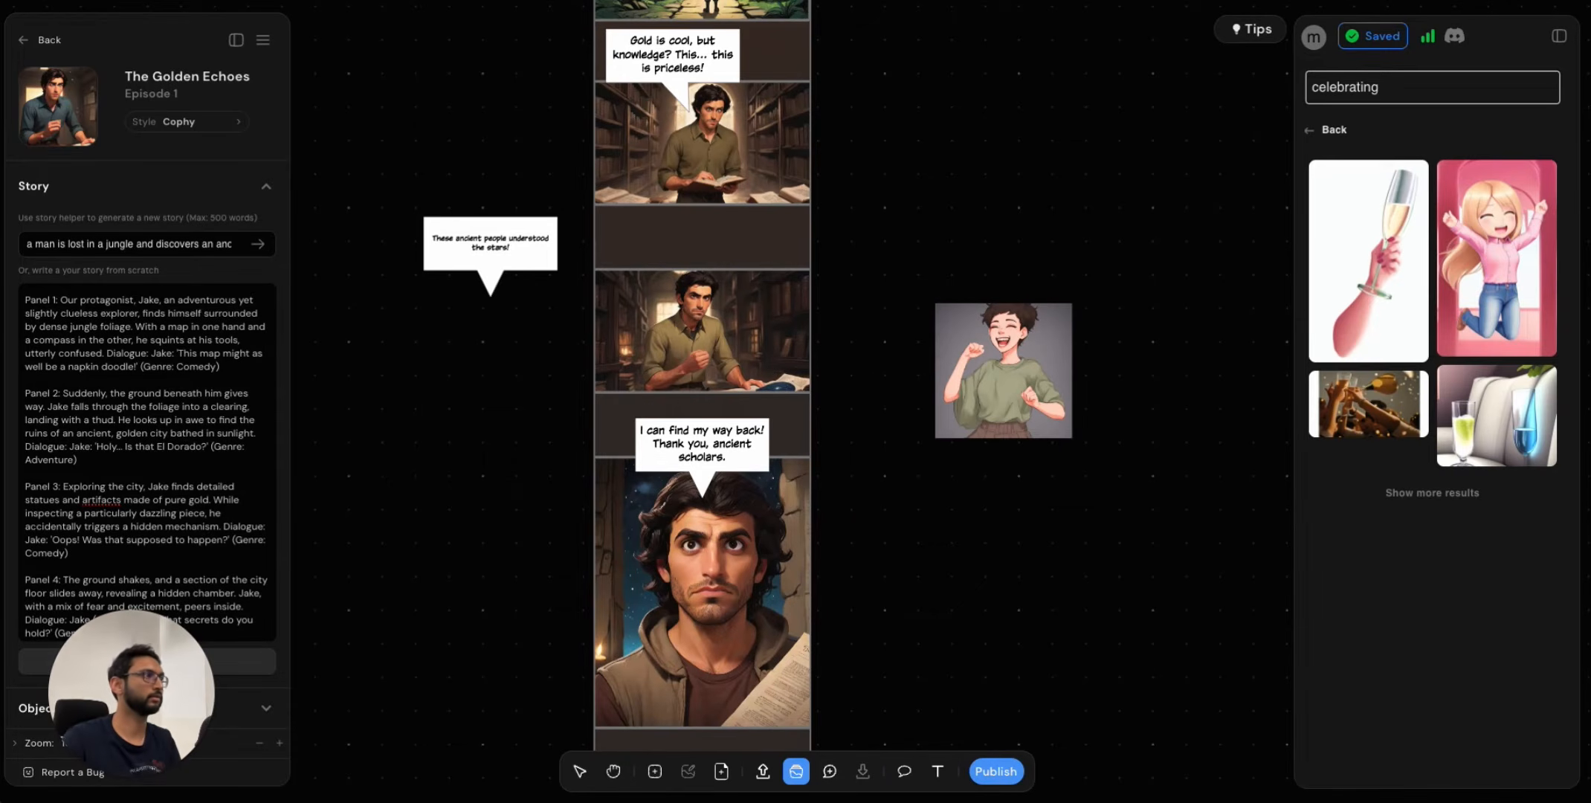
{"action": "left_click", "coordinate": [1442, 493]}
{"action": "scroll", "coordinate": [1443, 494], "scroll_direction": "down", "scroll_amount": 4}
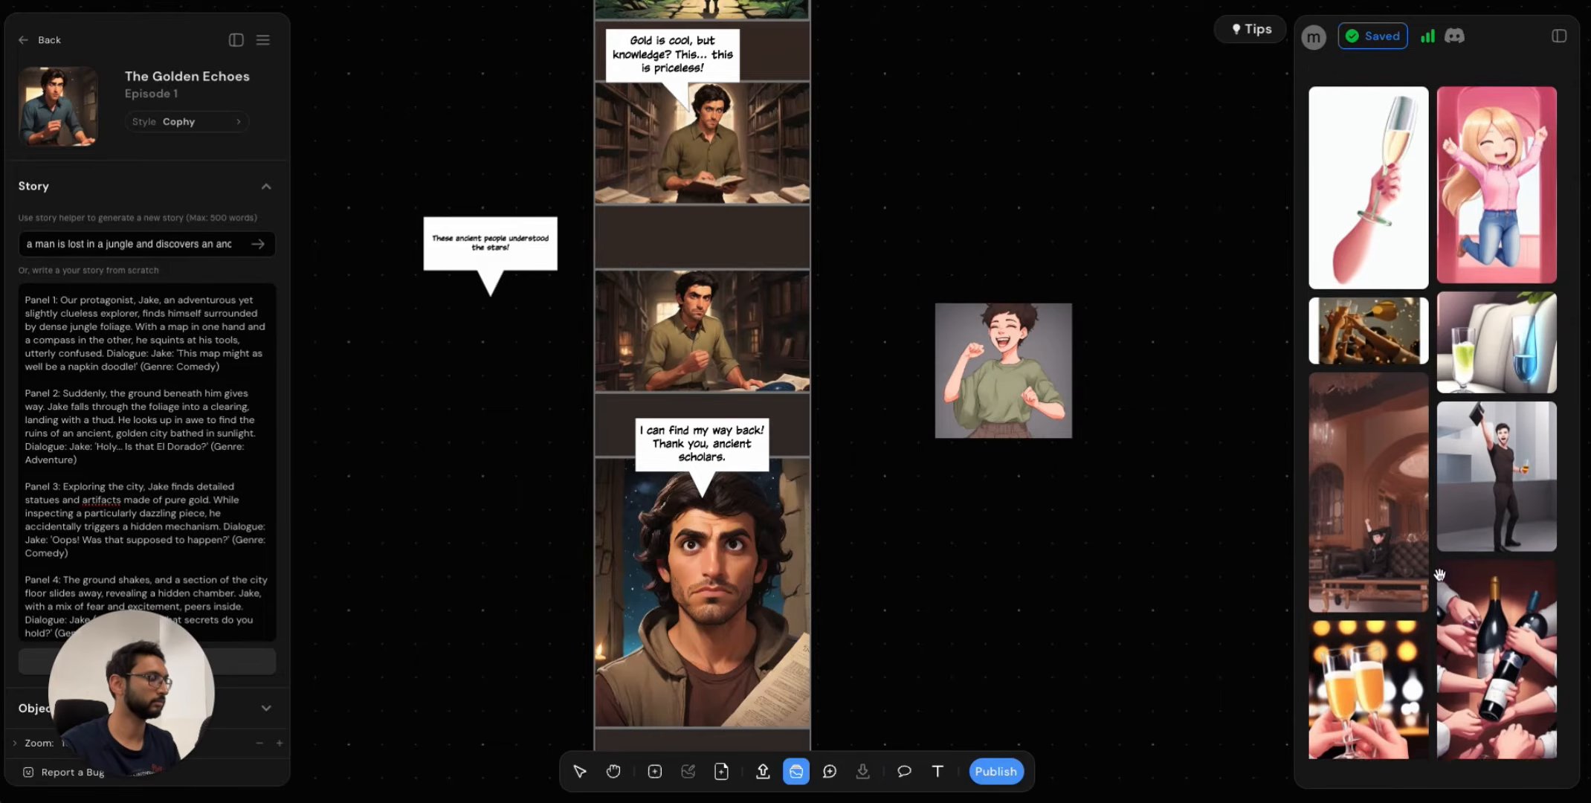
{"action": "scroll", "coordinate": [1440, 575], "scroll_direction": "down", "scroll_amount": 3}
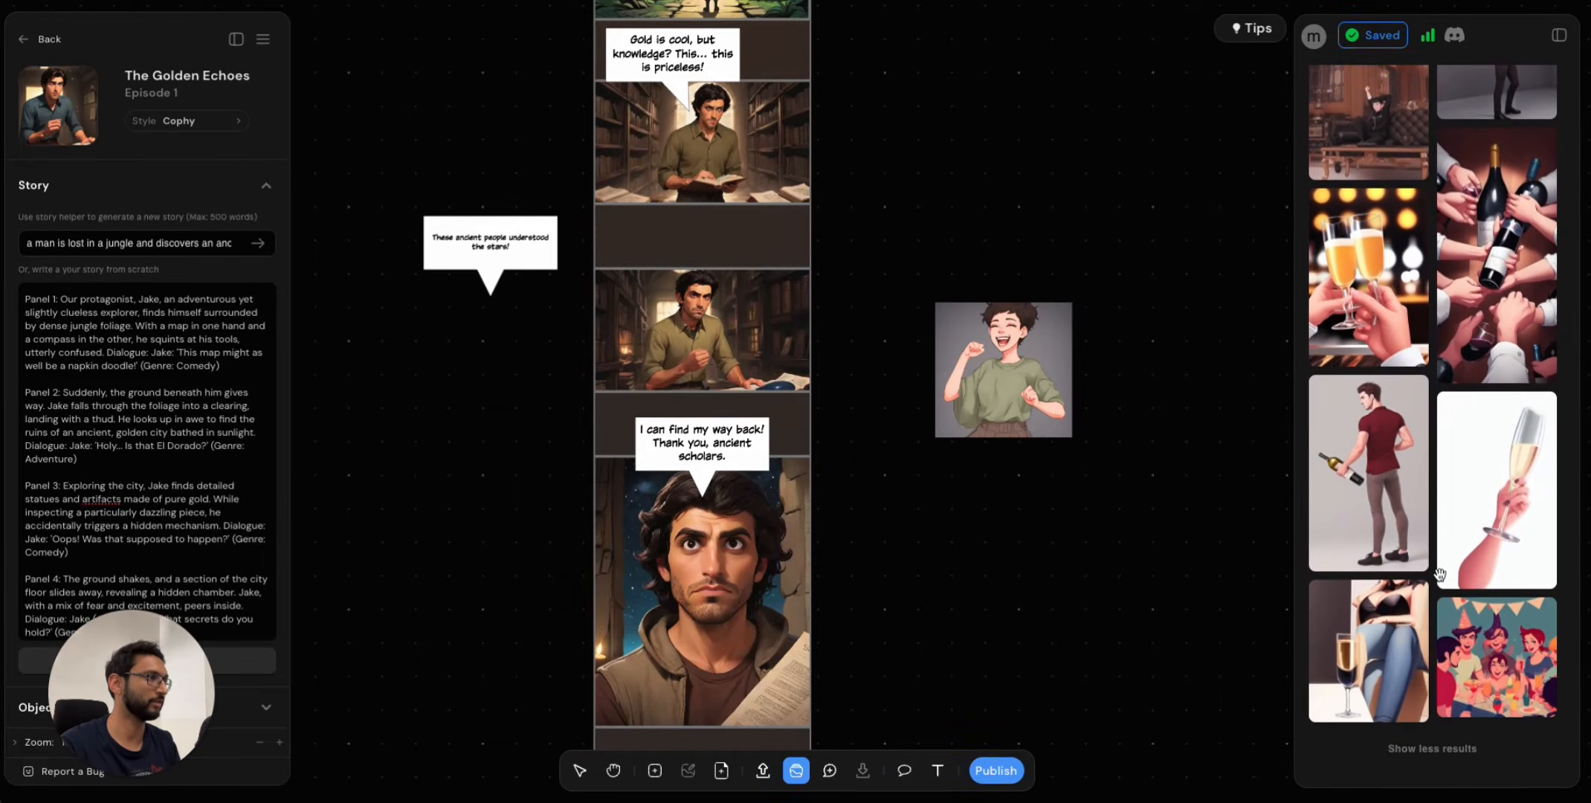
{"action": "scroll", "coordinate": [1440, 602], "scroll_direction": "up", "scroll_amount": 10}
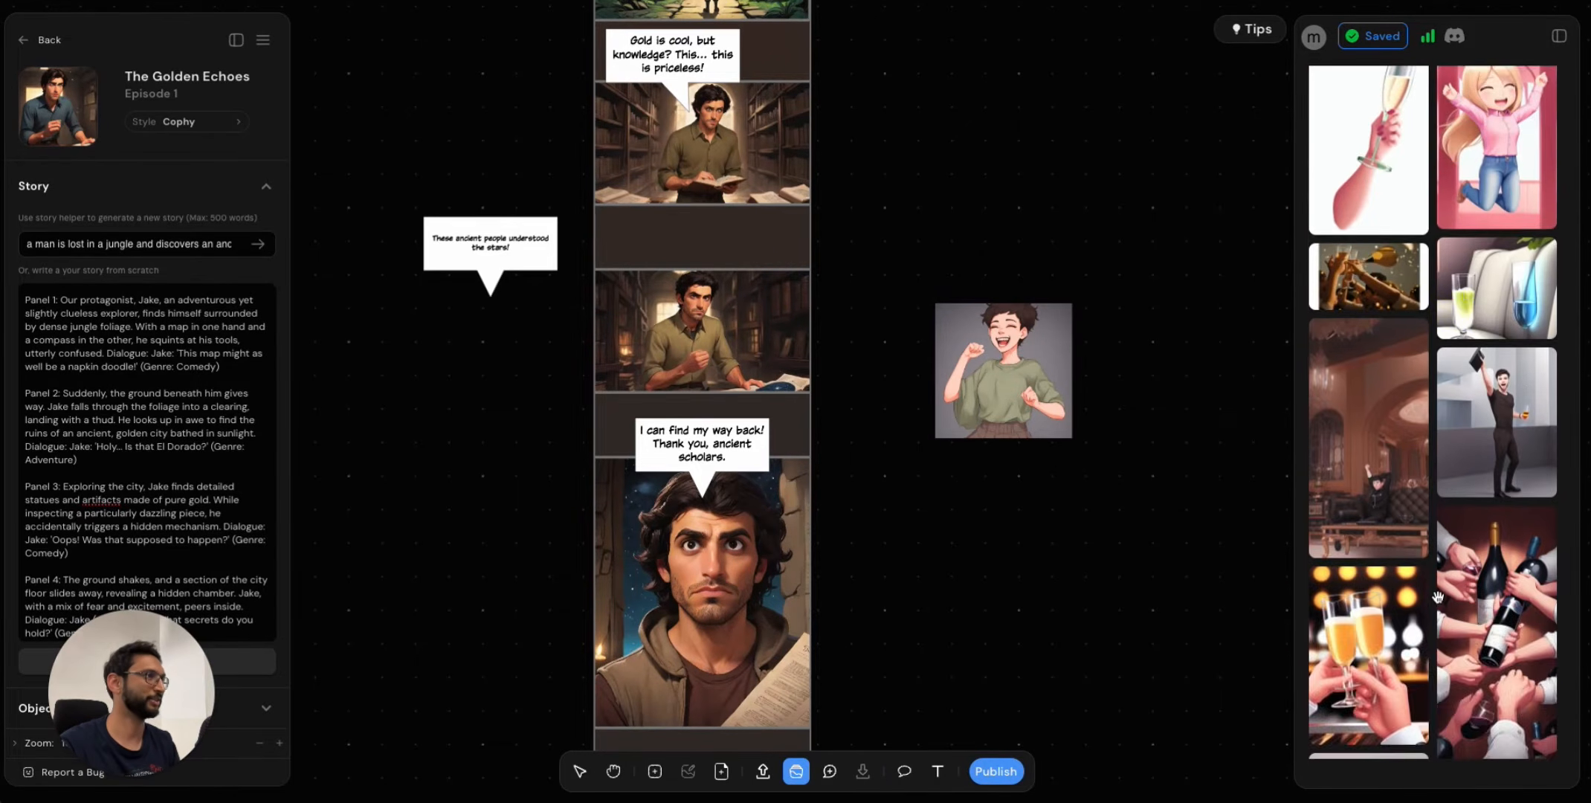
{"action": "scroll", "coordinate": [1438, 597], "scroll_direction": "down", "scroll_amount": 1}
{"action": "scroll", "coordinate": [1438, 597], "scroll_direction": "down", "scroll_amount": 5}
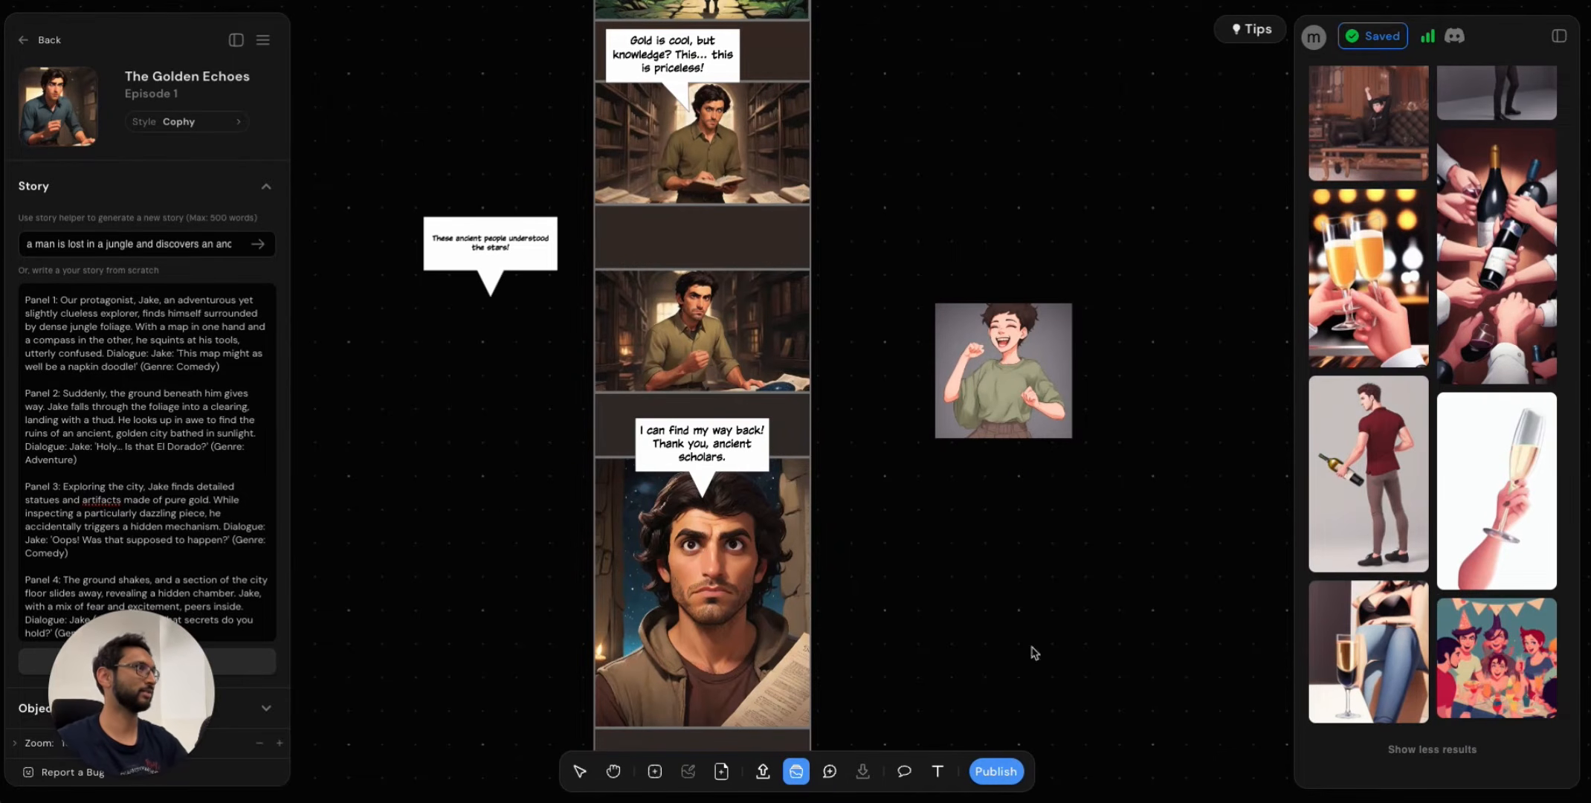
{"action": "scroll", "coordinate": [1401, 265], "scroll_direction": "up", "scroll_amount": 10}
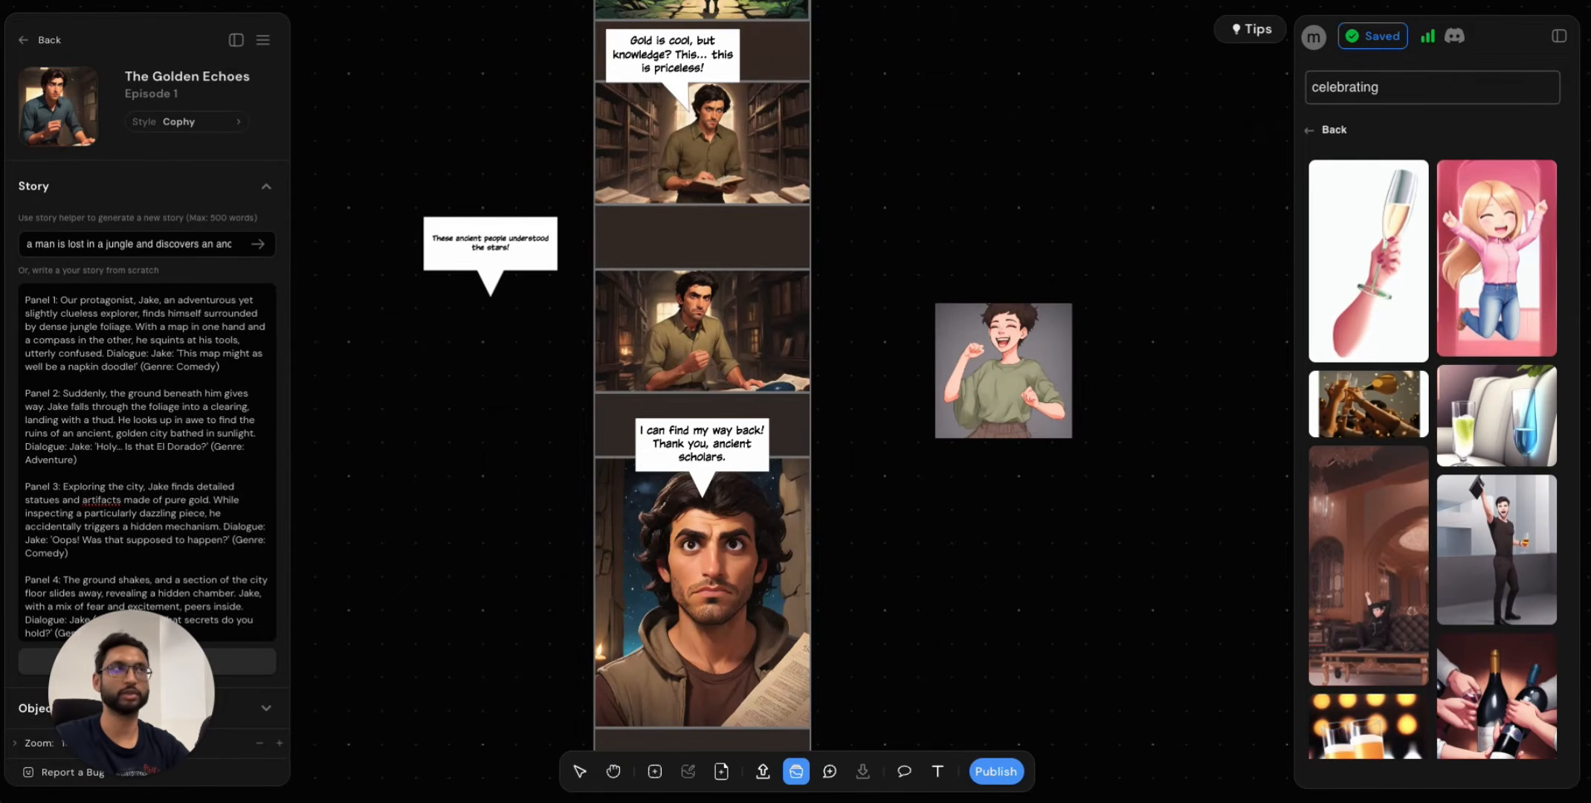
Search Google Images for "excited expression" in a new browser tab.
{"action": "key", "text": "ctrl+t"}
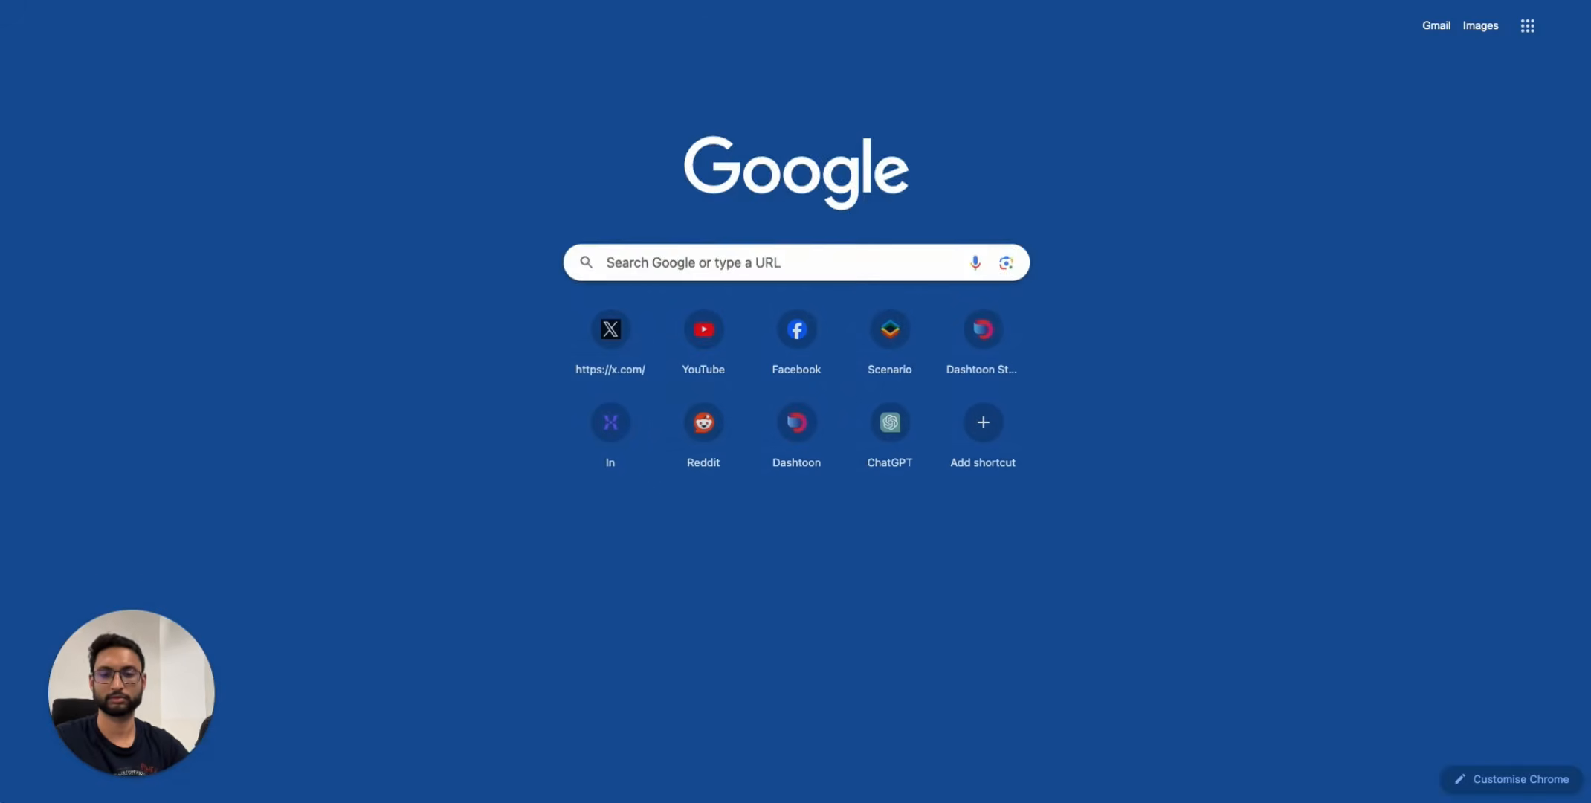
{"action": "type", "text": "excited"}
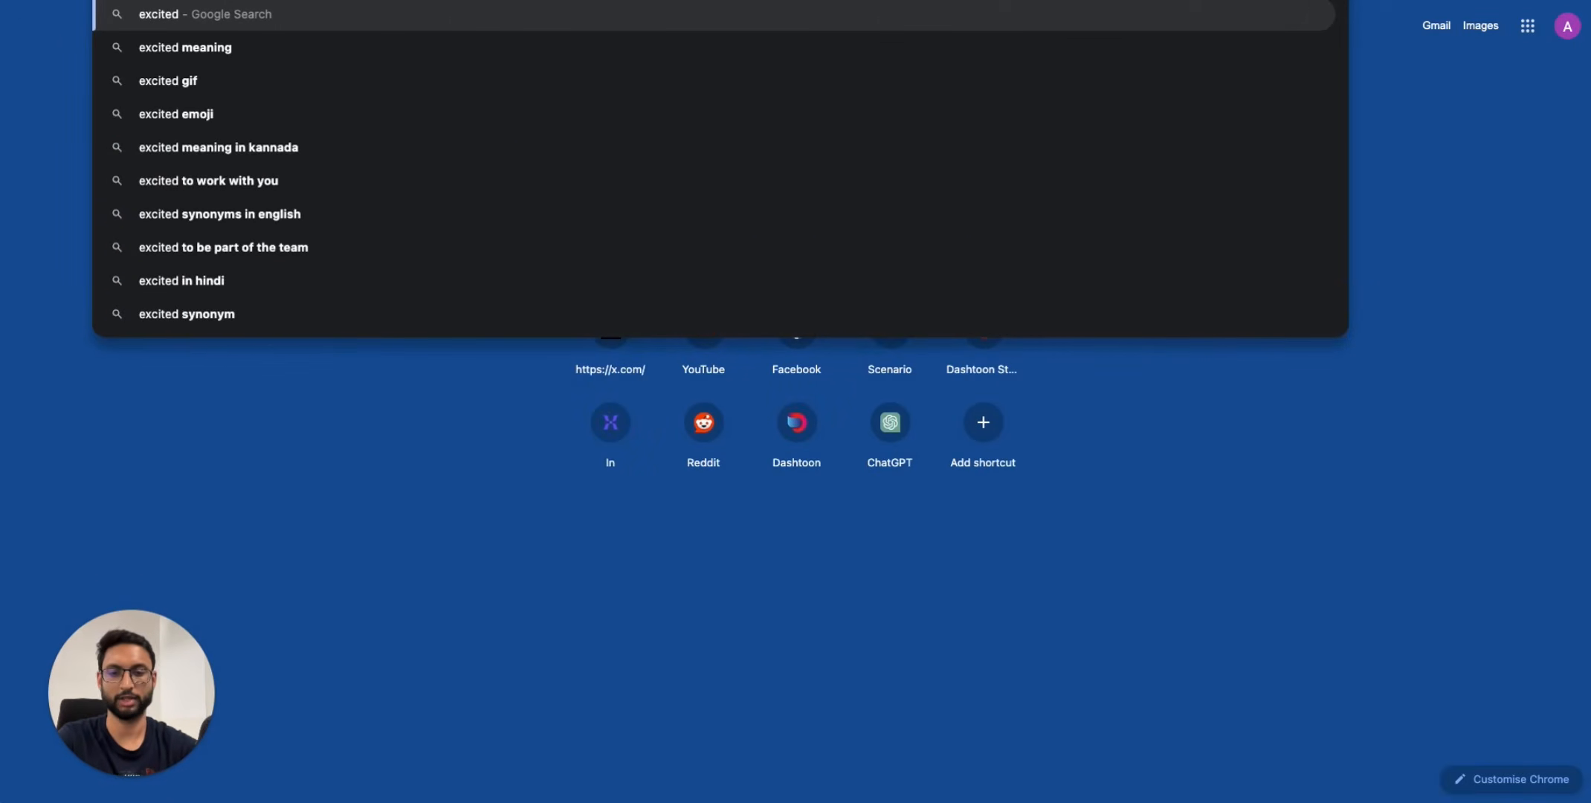
{"action": "type", "text": " espression"}
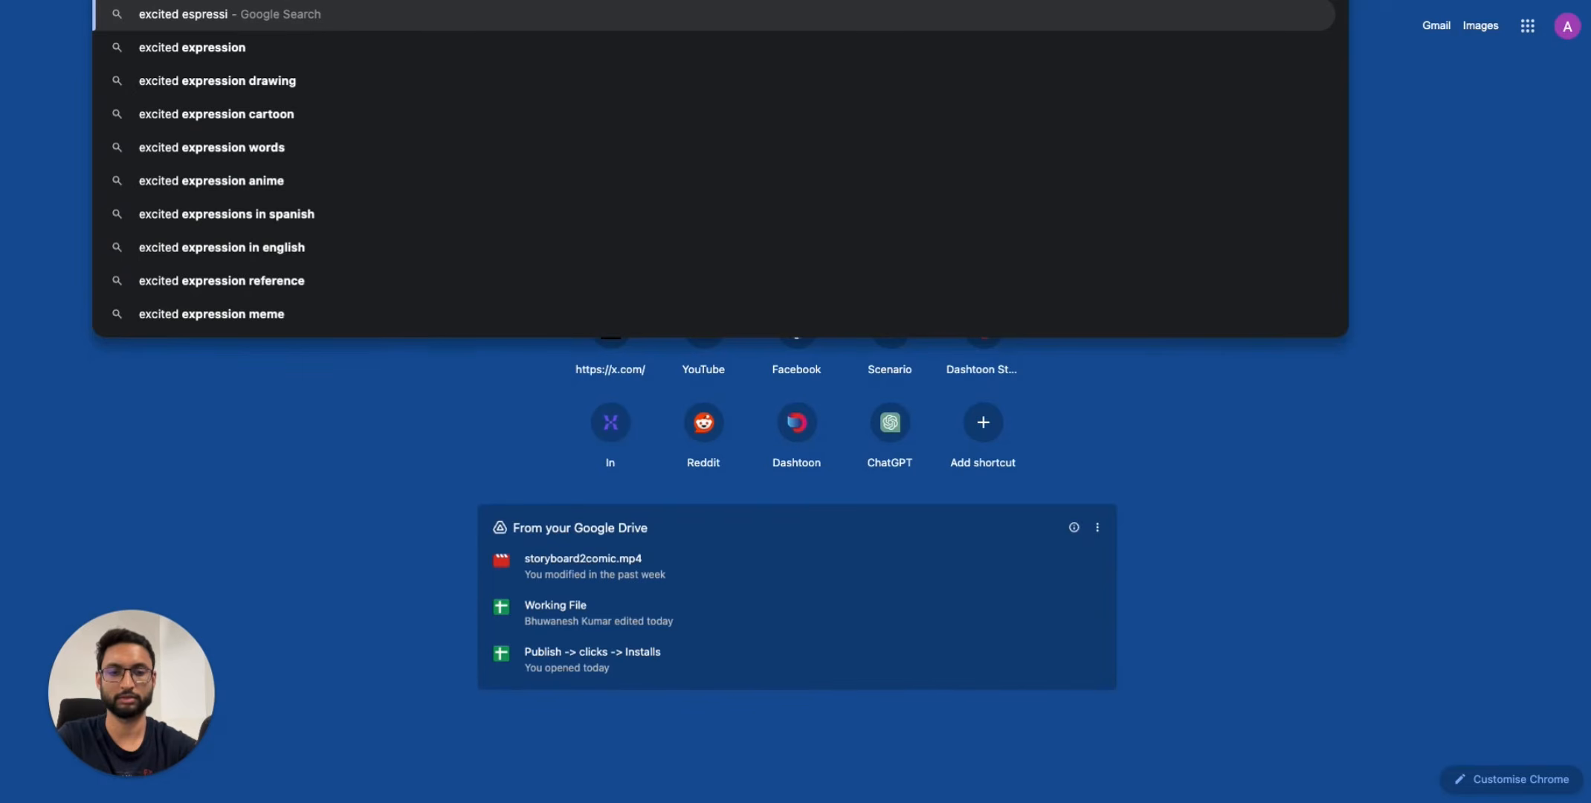
{"action": "key", "text": "Return"}
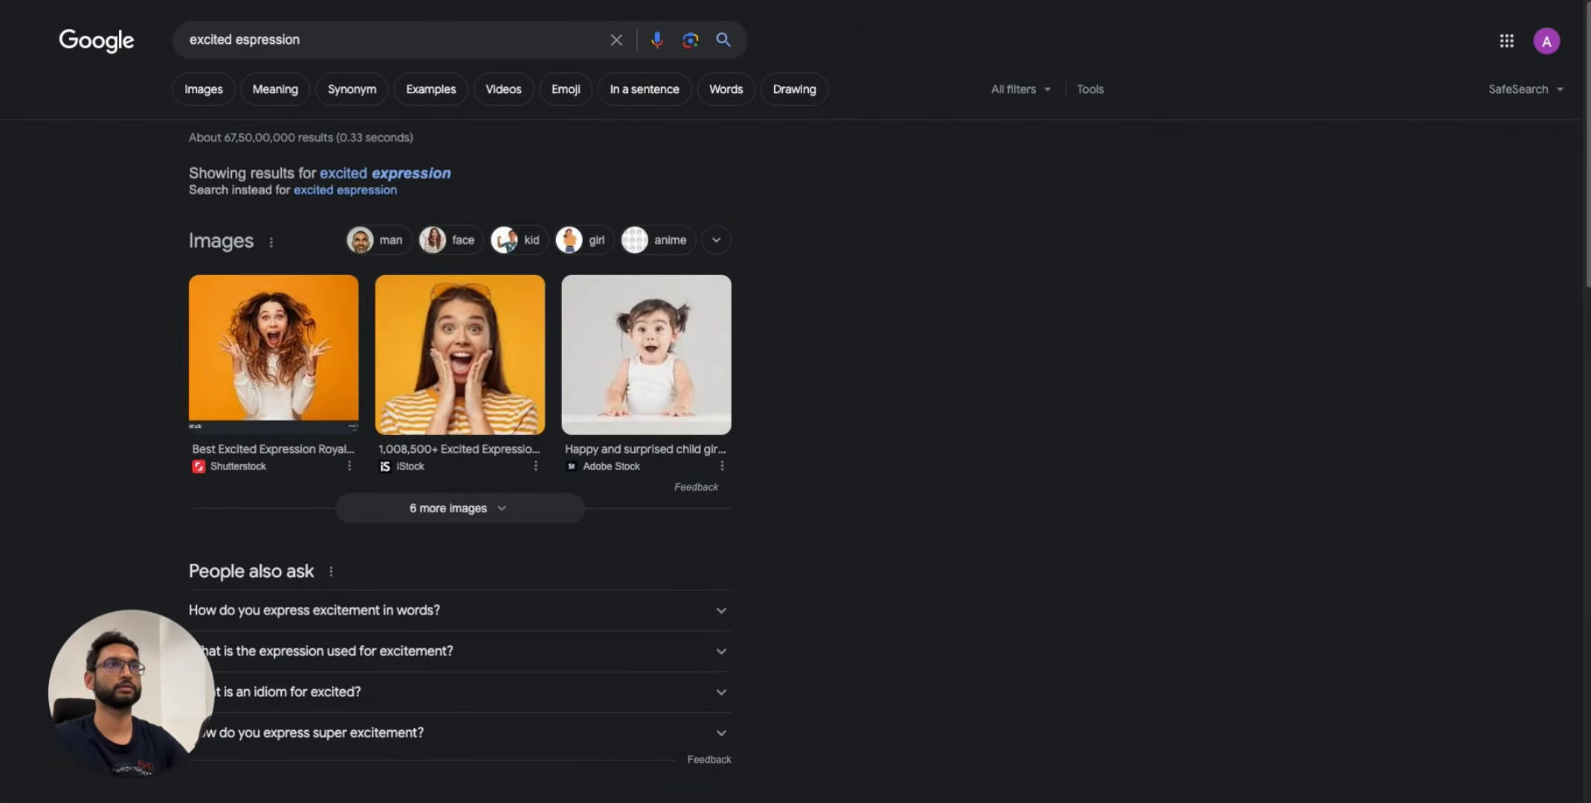
{"action": "left_click", "coordinate": [203, 90]}
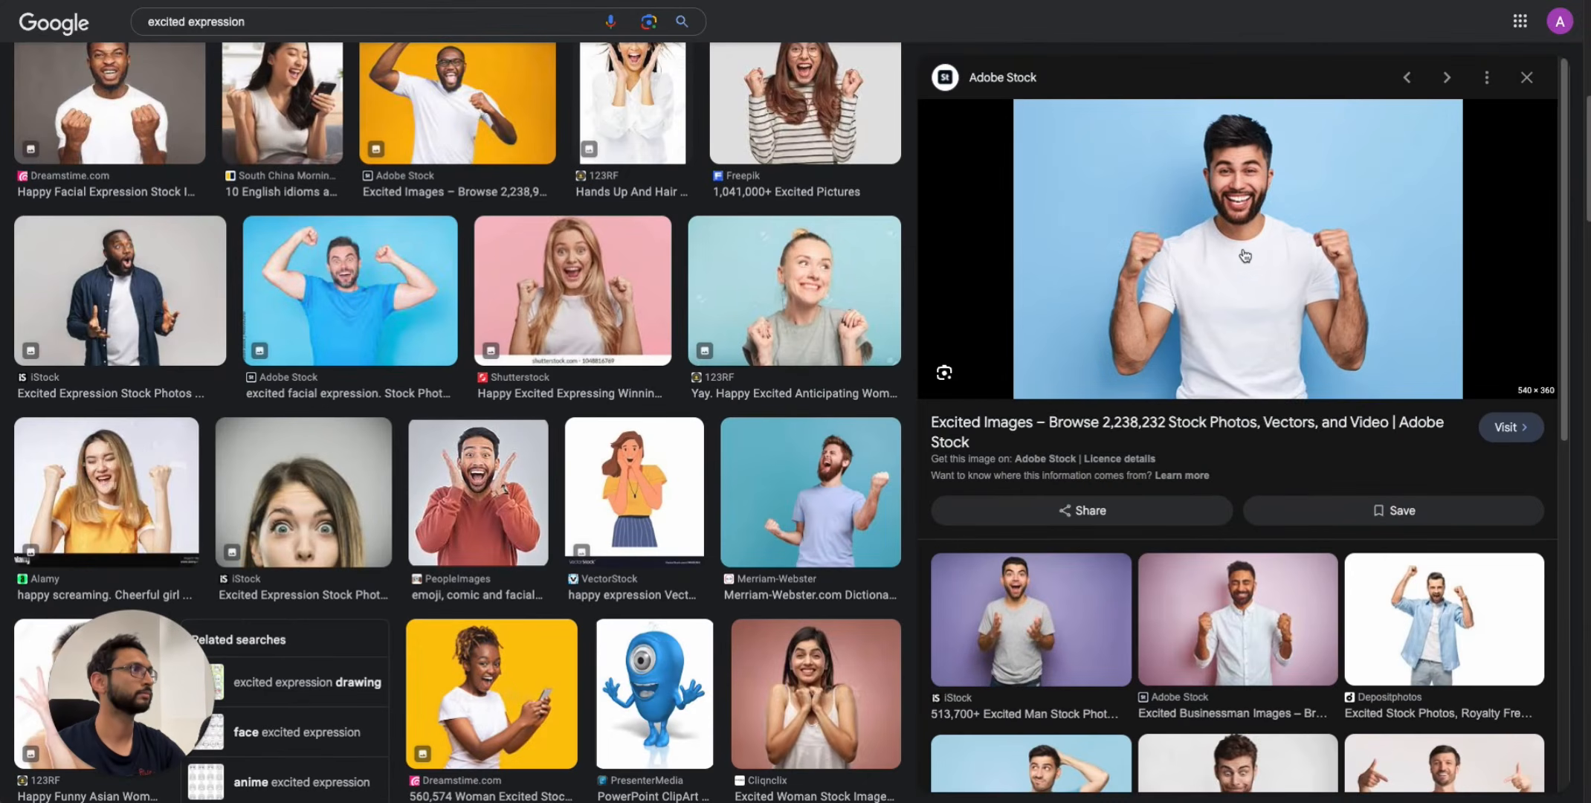
Copy the photo of the cheering bearded man in a white T-shirt and paste it onto the Dashtoon comic canvas.
{"action": "right_click", "coordinate": [1200, 236]}
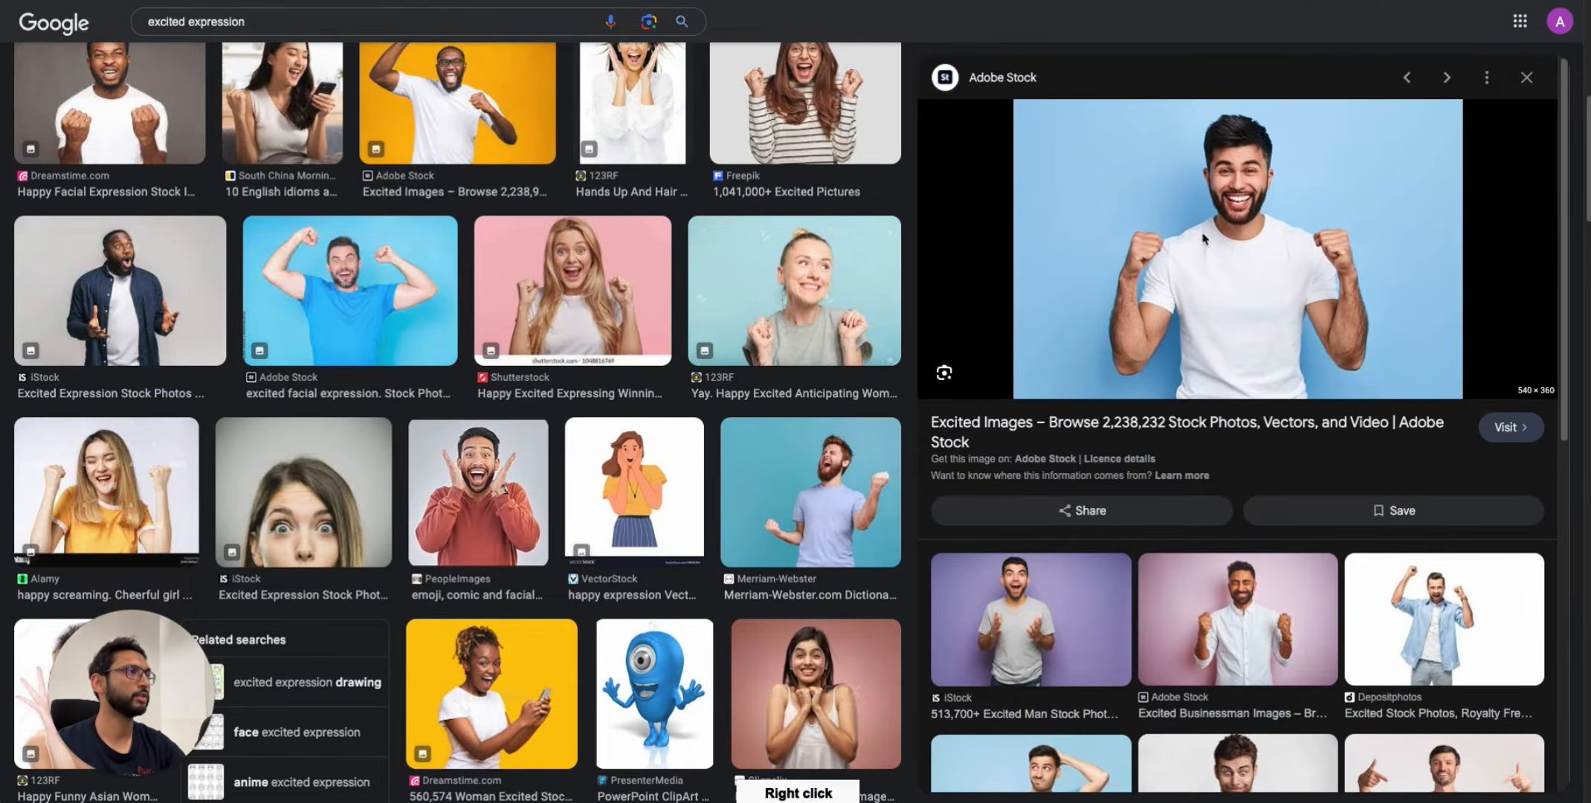
{"action": "left_click", "coordinate": [1228, 435]}
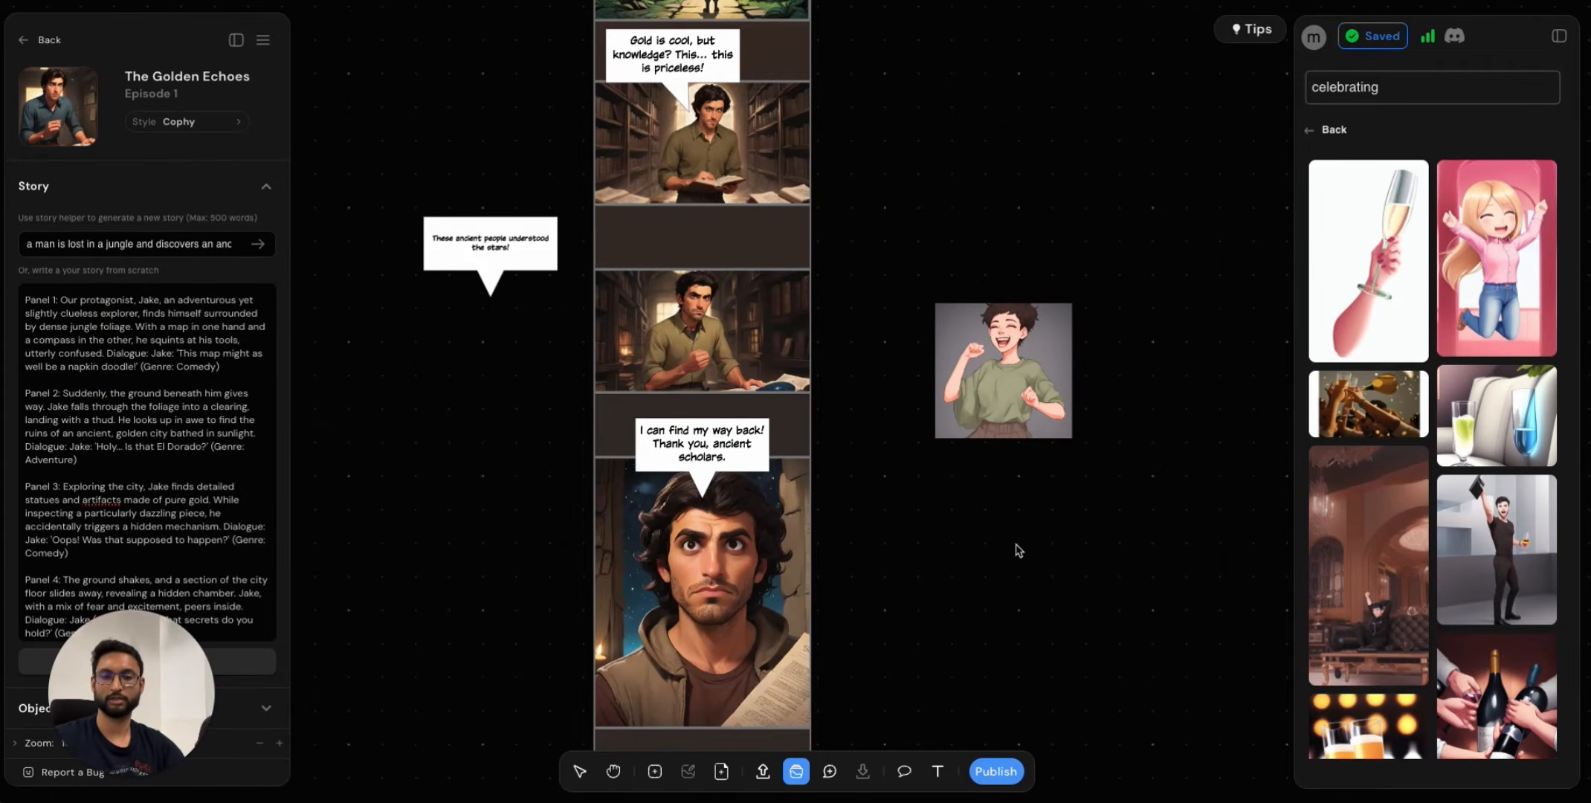
{"action": "key", "text": "ctrl+v"}
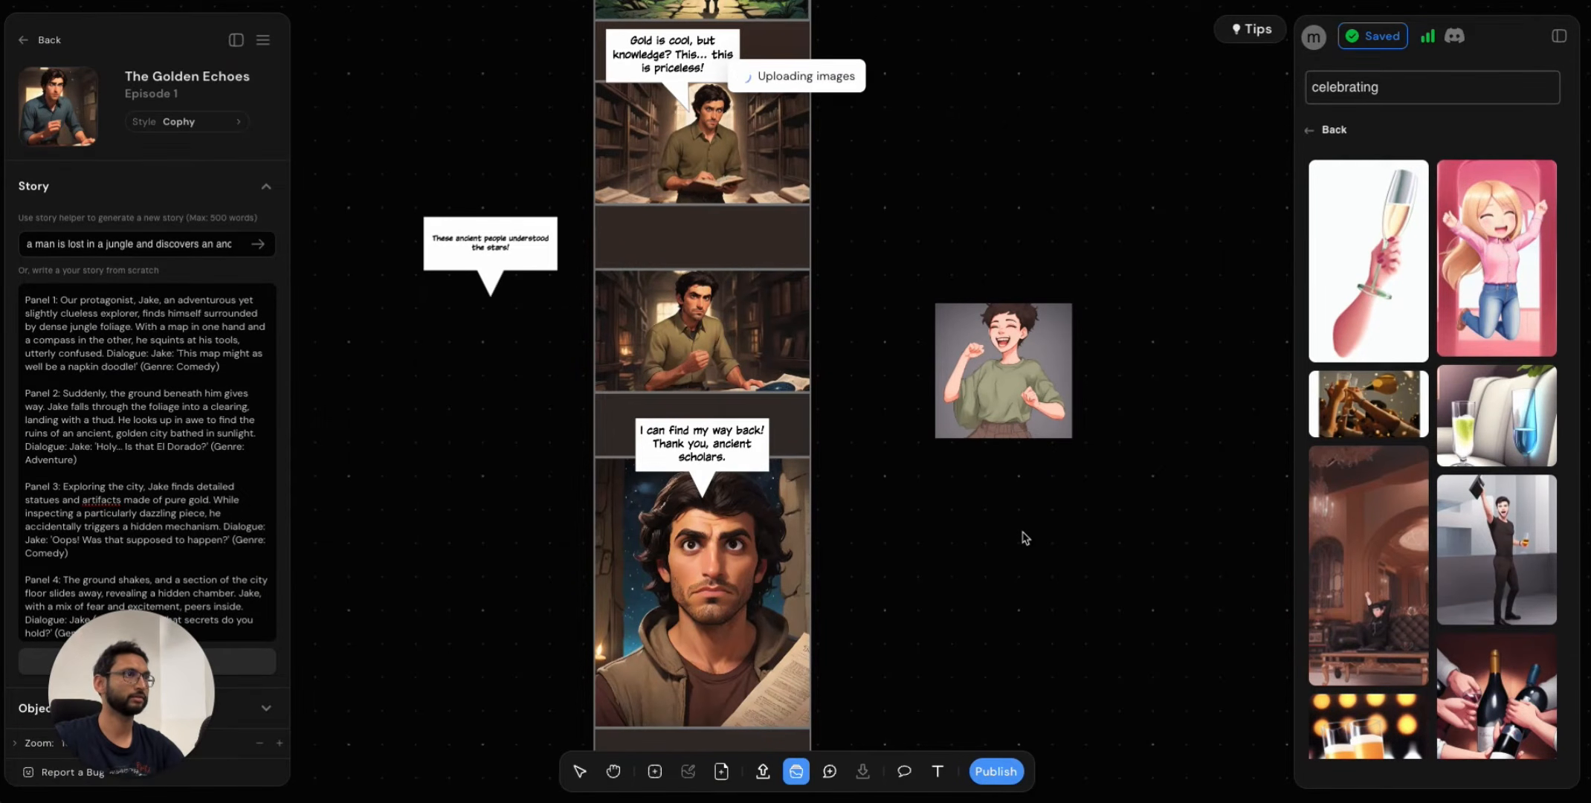
Place the cheering man's photo below the laughing figure beside Page 1 and shrink it to about 1519 by 1013.
{"action": "left_click_drag", "start_coordinate": [802, 402], "coordinate": [1117, 654]}
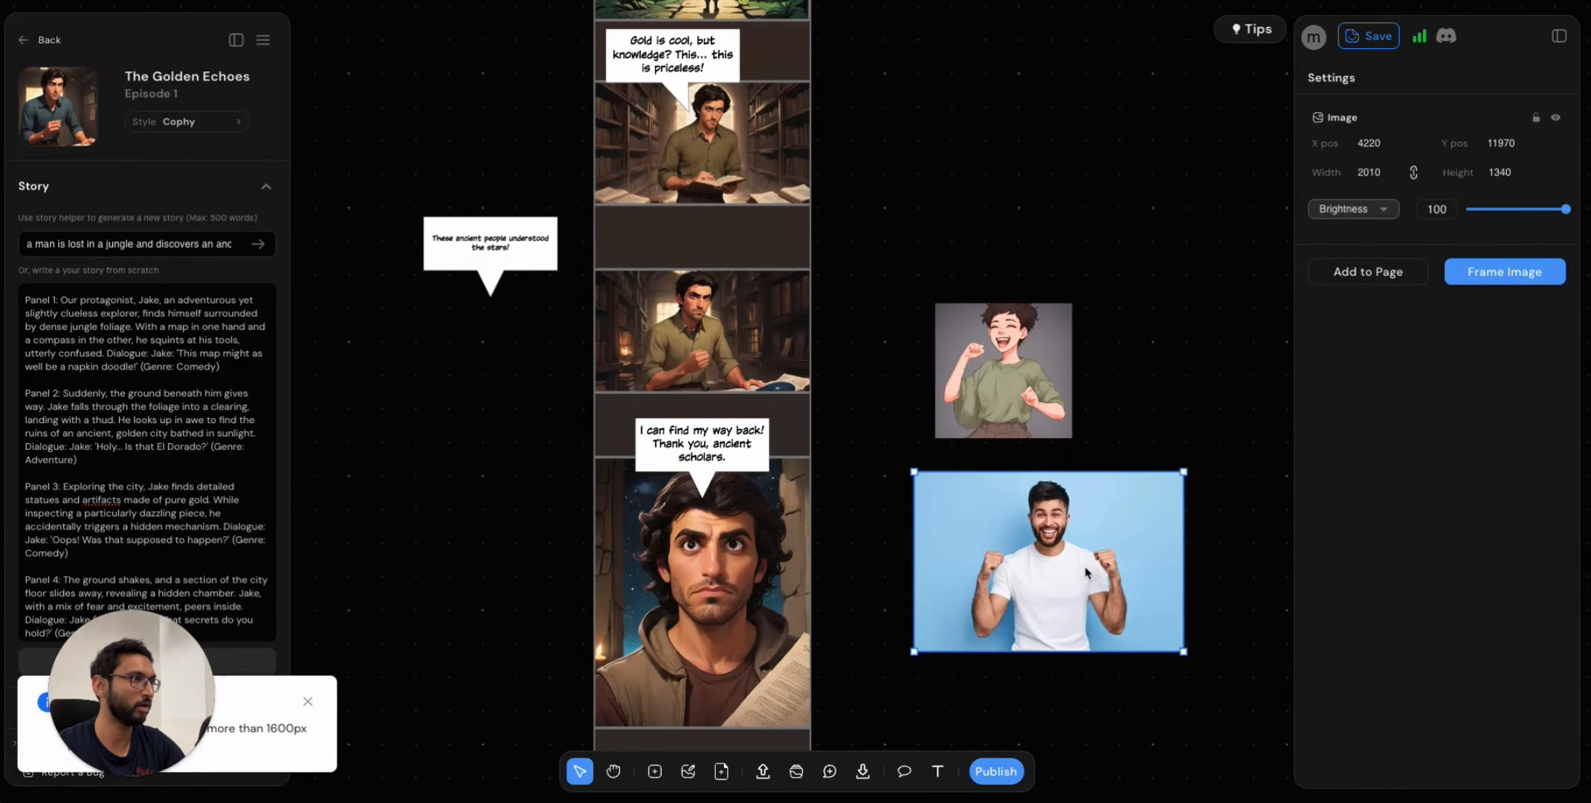
{"action": "left_click_drag", "start_coordinate": [1082, 567], "coordinate": [1037, 577]}
{"action": "left_click_drag", "start_coordinate": [1138, 659], "coordinate": [1073, 607]}
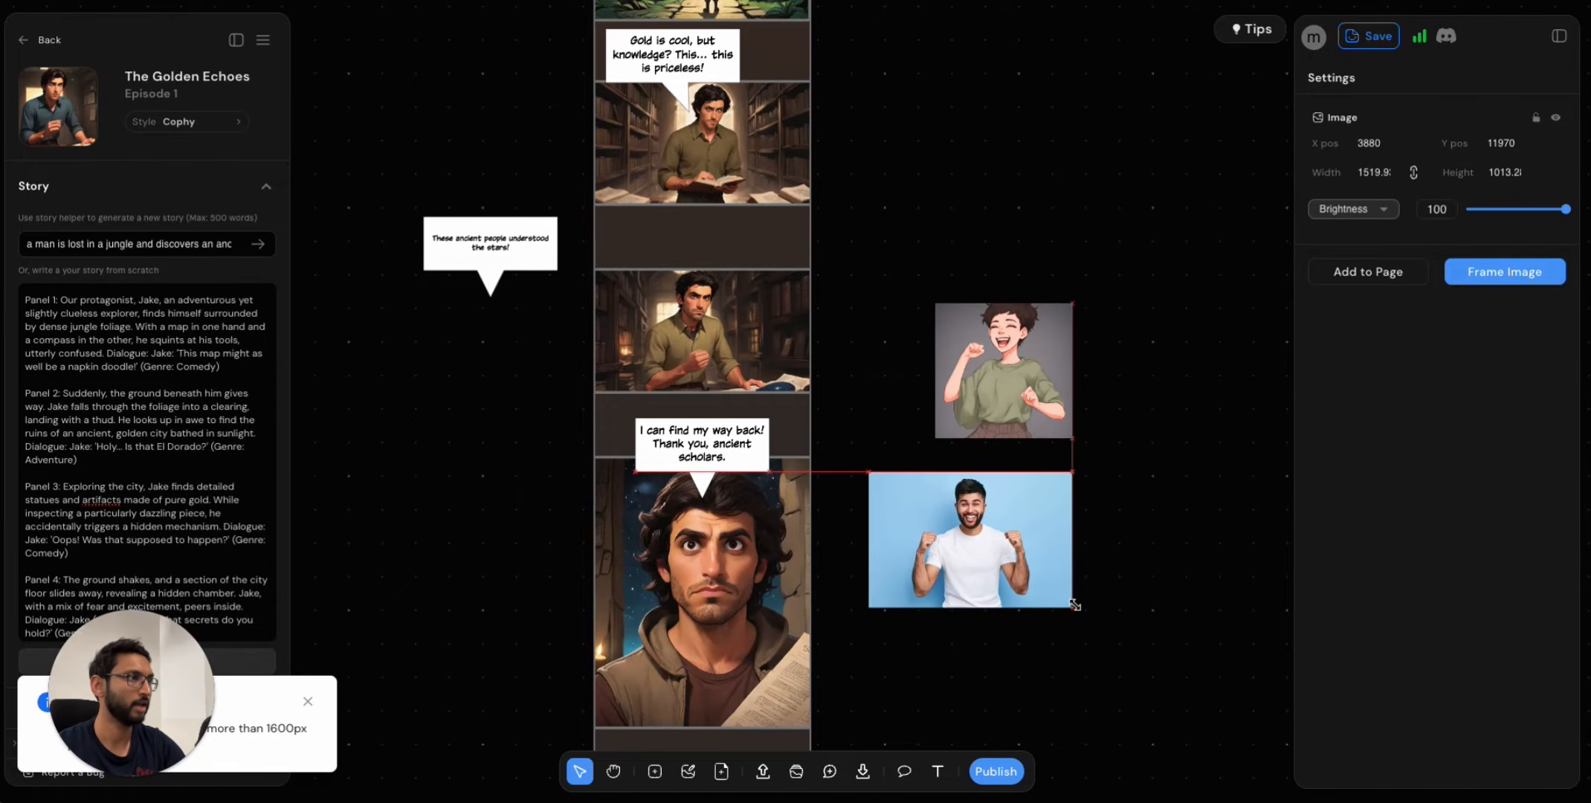
Turn the cheering man's photo into a frame, set its Storyboard 2 Comic strength to 0.7 and add the character Jake.
{"action": "double_click", "coordinate": [994, 549]}
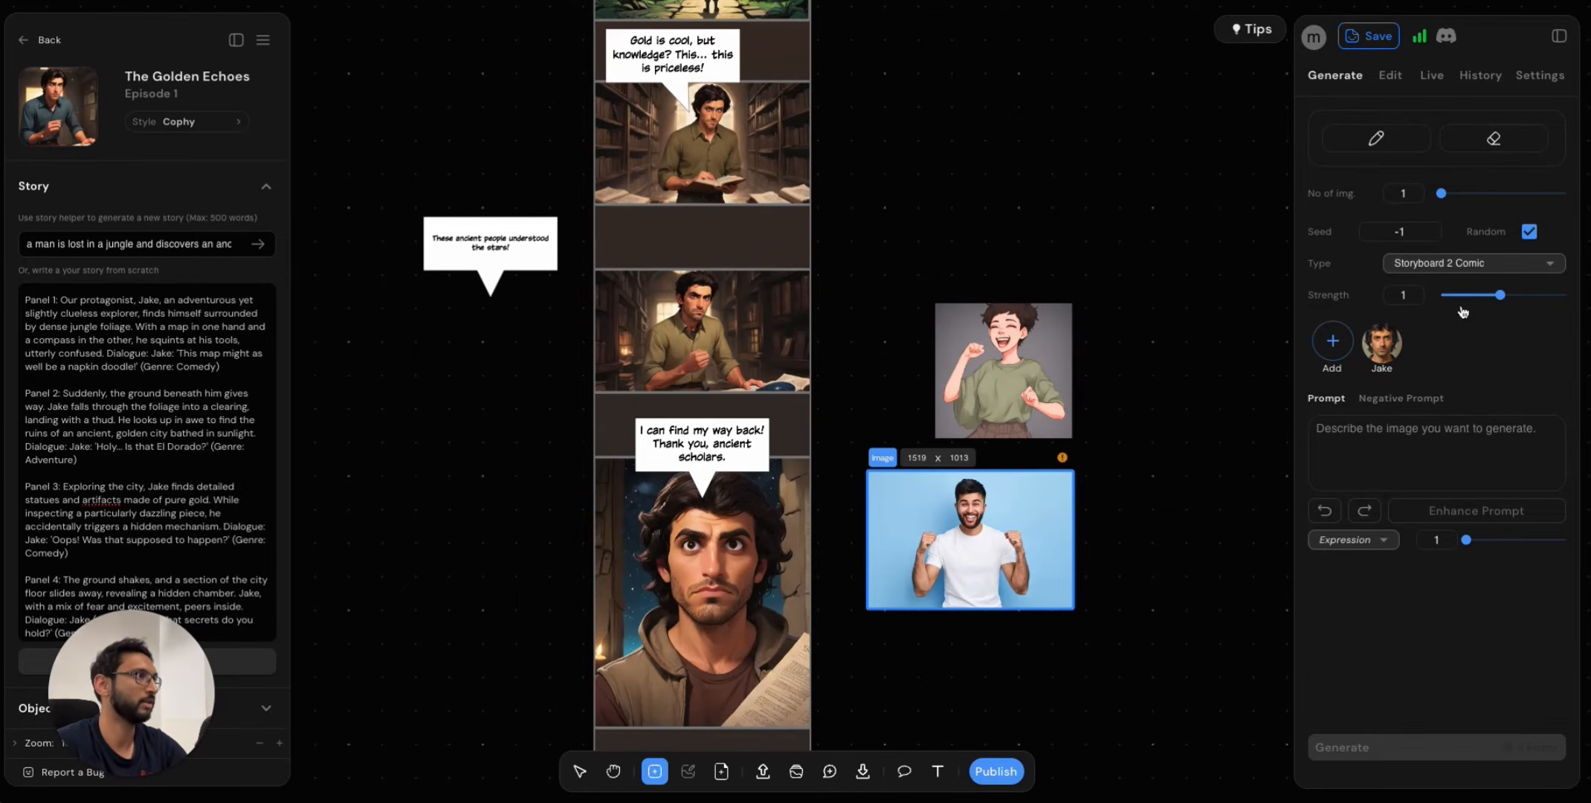
{"action": "left_click_drag", "start_coordinate": [1502, 299], "coordinate": [1481, 297]}
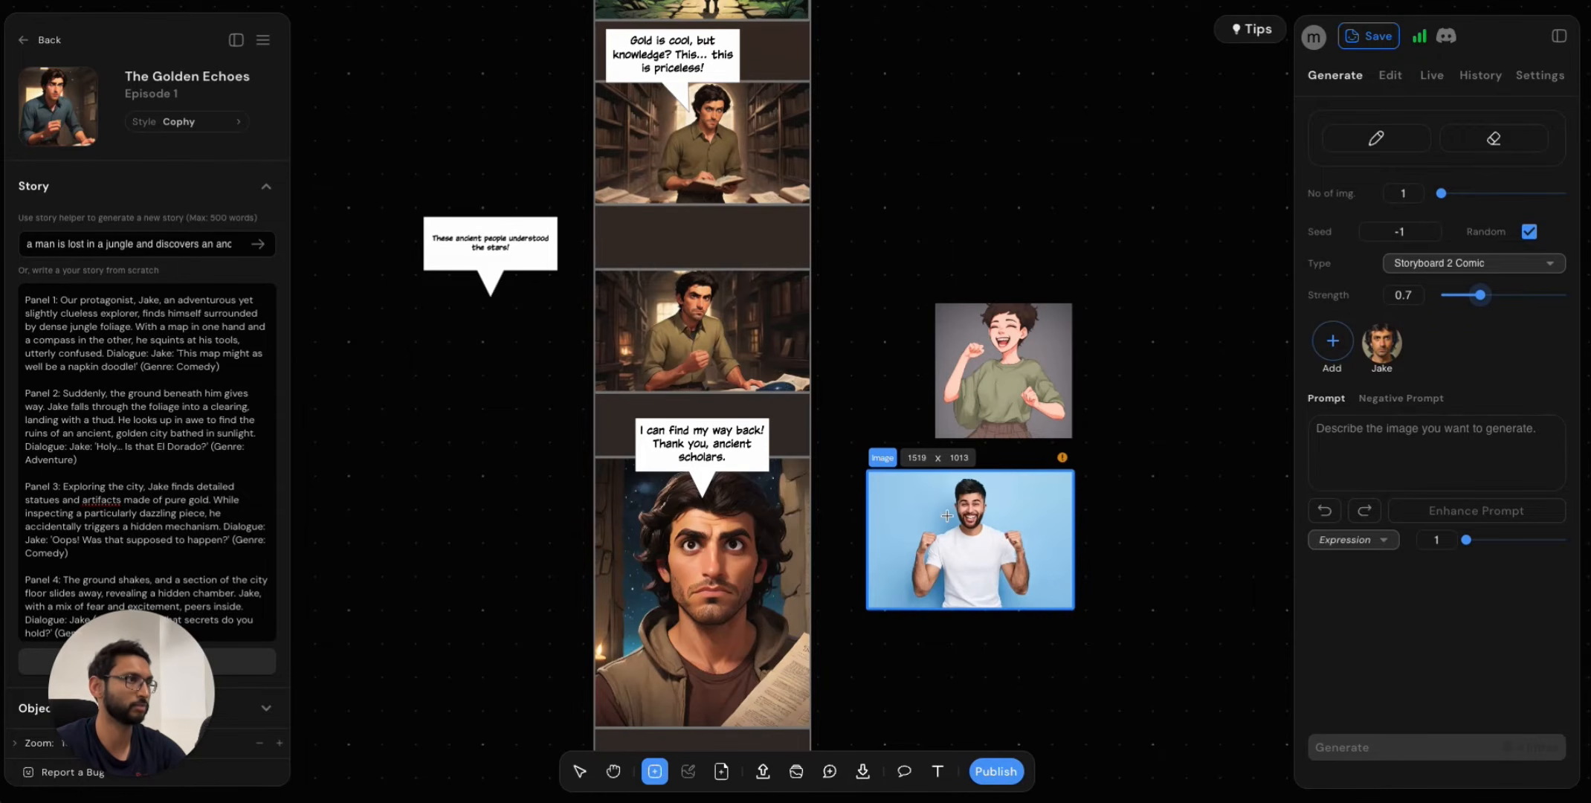
{"action": "left_click", "coordinate": [1381, 346]}
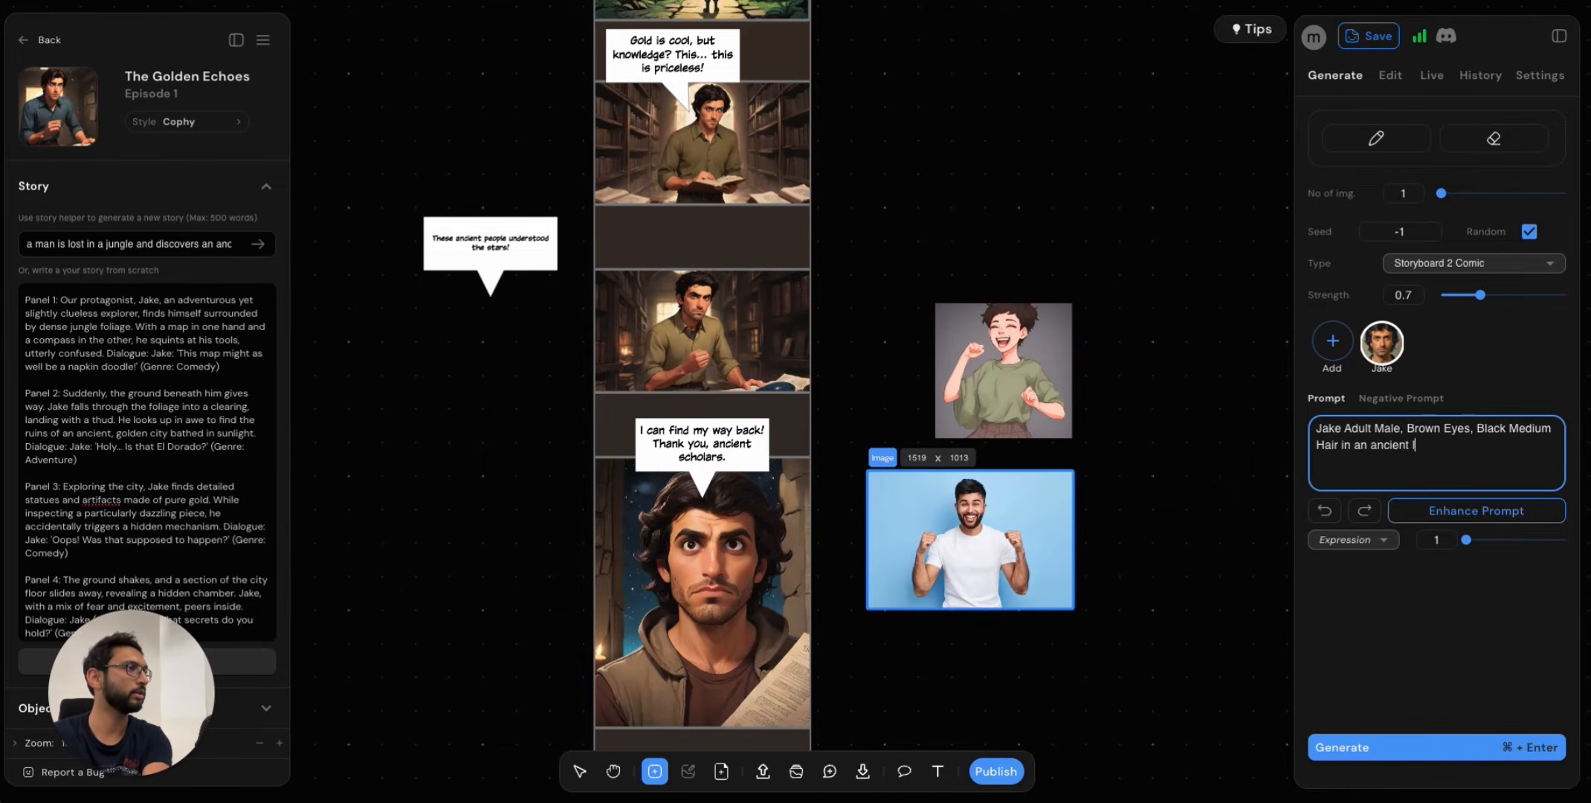
Trim the prompt to "Jake Adult Male, Brown Eyes, Black Medium Hair" and generate the image.
{"action": "key", "text": "BackSpace"}
{"action": "key", "text": "BackSpace"}
{"action": "key", "text": "BackSpace"}
{"action": "key", "text": "BackSpace"}
{"action": "key", "text": "BackSpace"}
{"action": "key", "text": "BackSpace"}
{"action": "key", "text": "BackSpace"}
{"action": "key", "text": "BackSpace"}
{"action": "key", "text": "BackSpace"}
{"action": "key", "text": "BackSpace"}
{"action": "key", "text": "BackSpace"}
{"action": "key", "text": "BackSpace"}
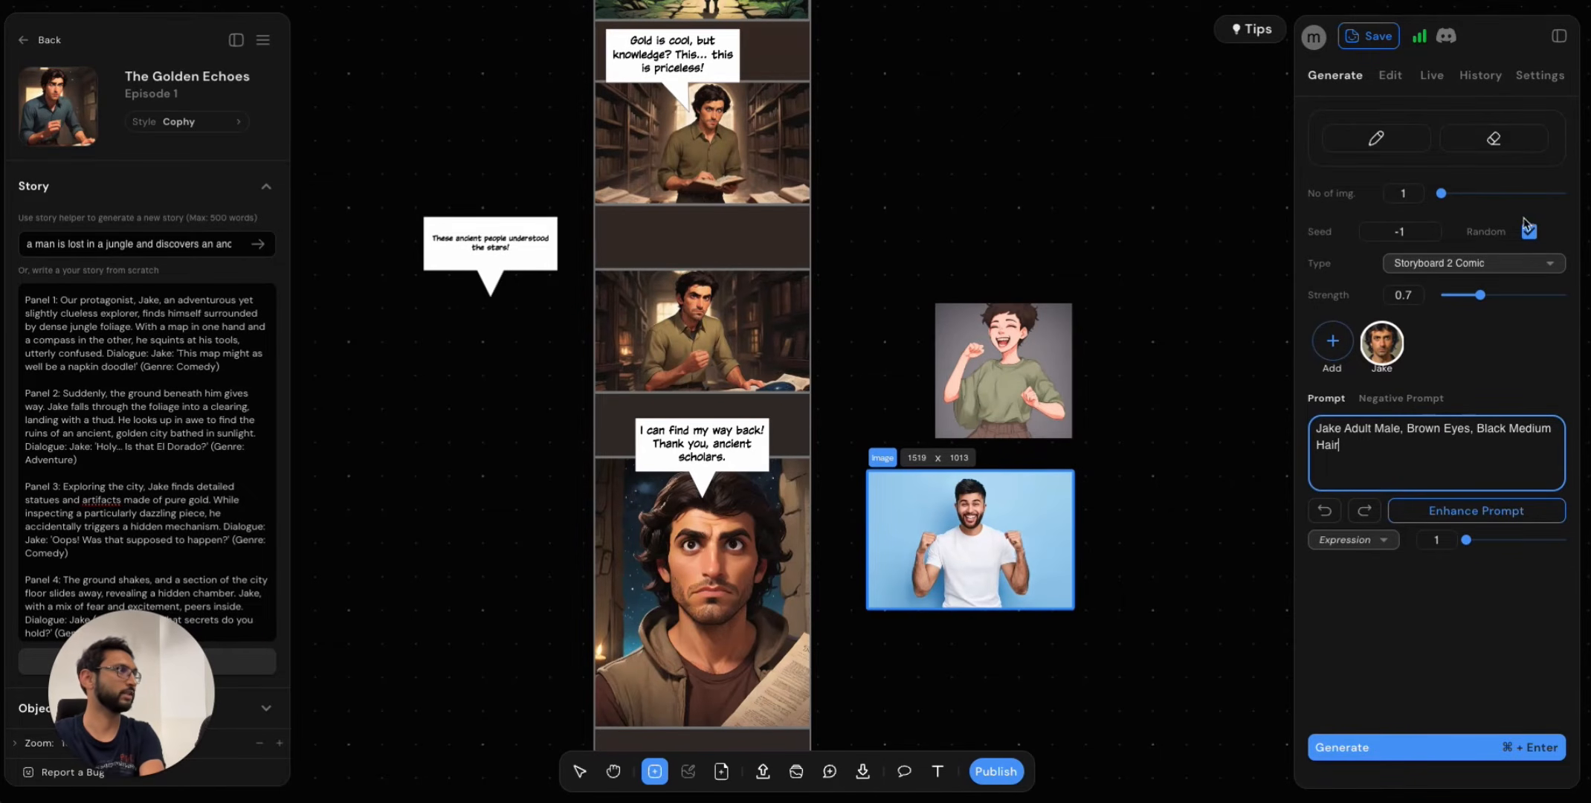
{"action": "left_click", "coordinate": [1463, 738]}
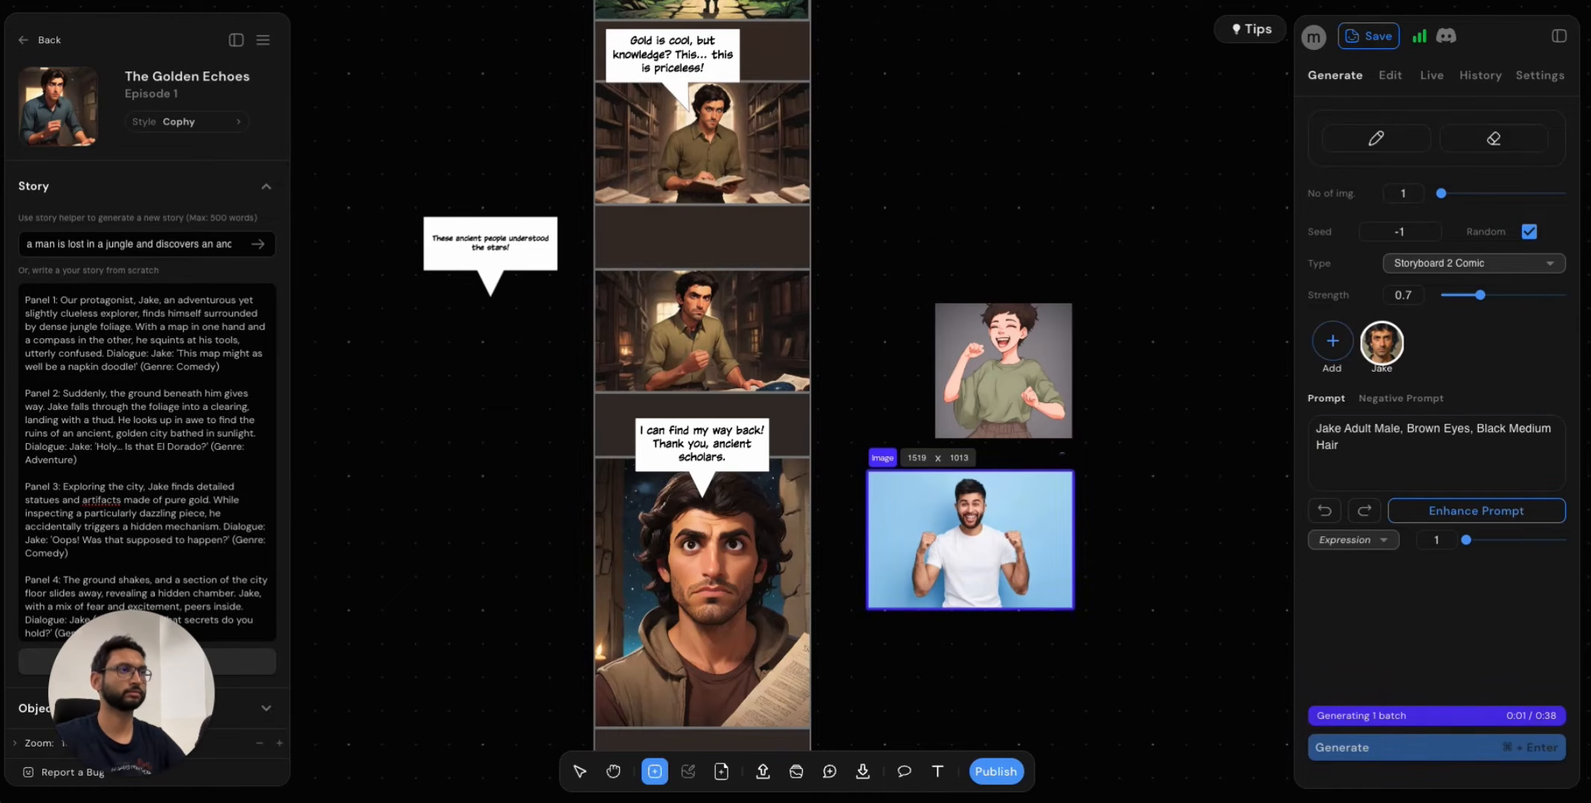
Delete the close-up panel of Jake at the end of Page 1, along with the stray blank frame over it.
{"action": "left_click", "coordinate": [746, 639]}
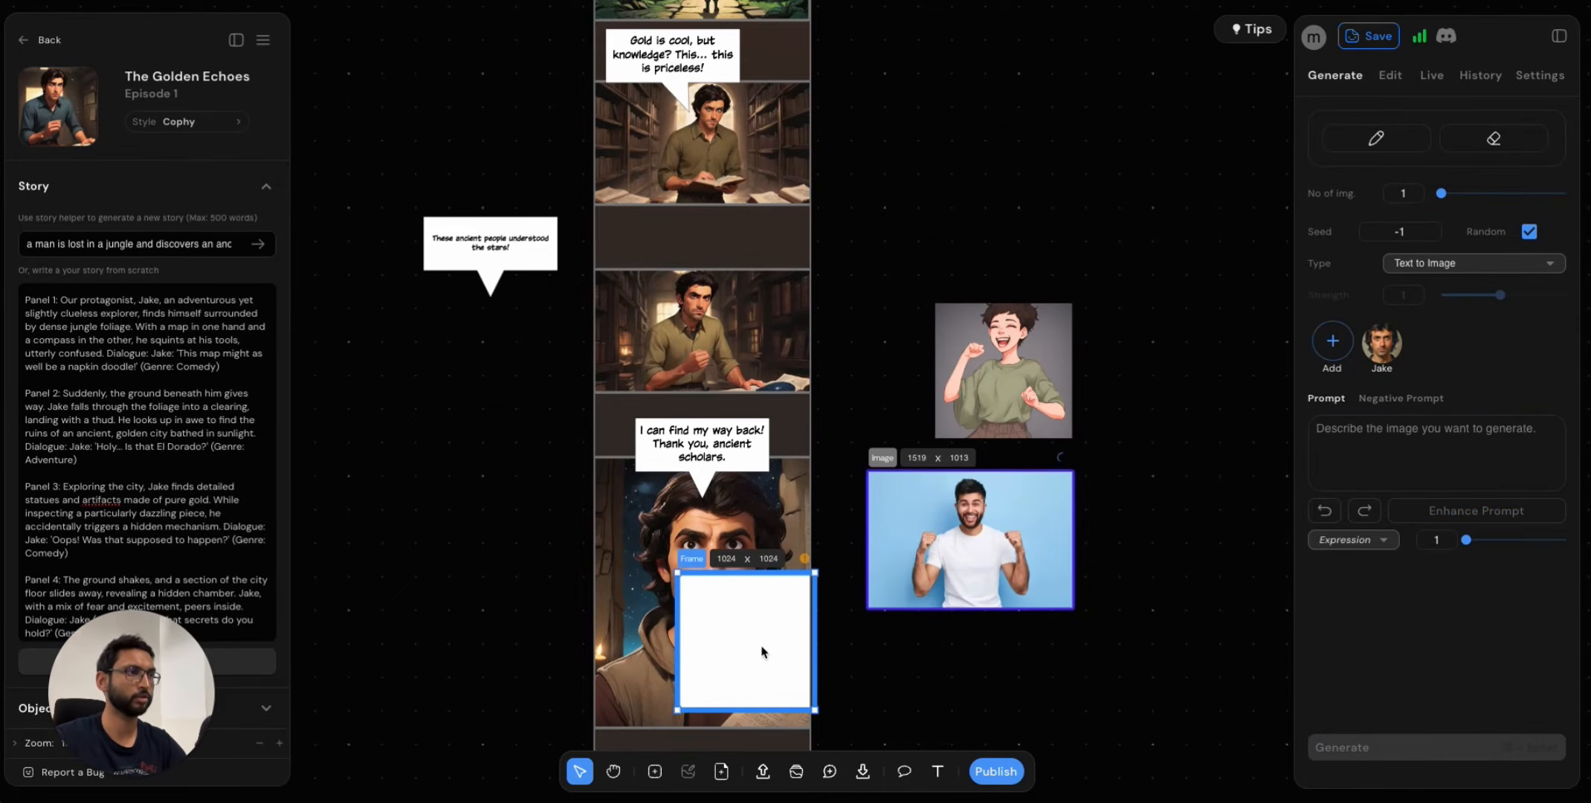
{"action": "key", "text": "Delete"}
{"action": "left_click", "coordinate": [725, 641]}
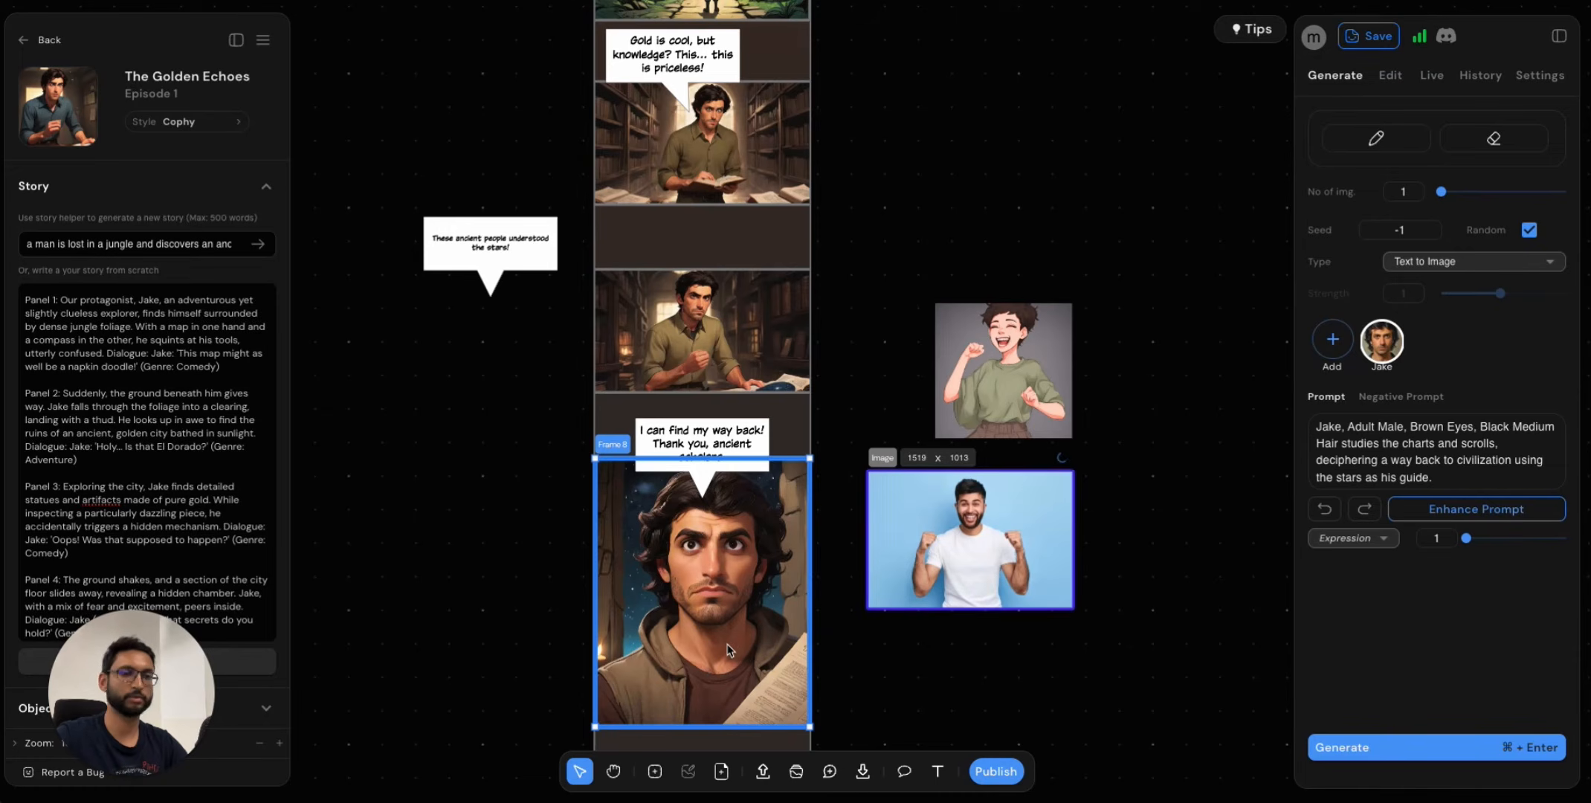
{"action": "key", "text": "Delete"}
{"action": "left_click", "coordinate": [744, 364]}
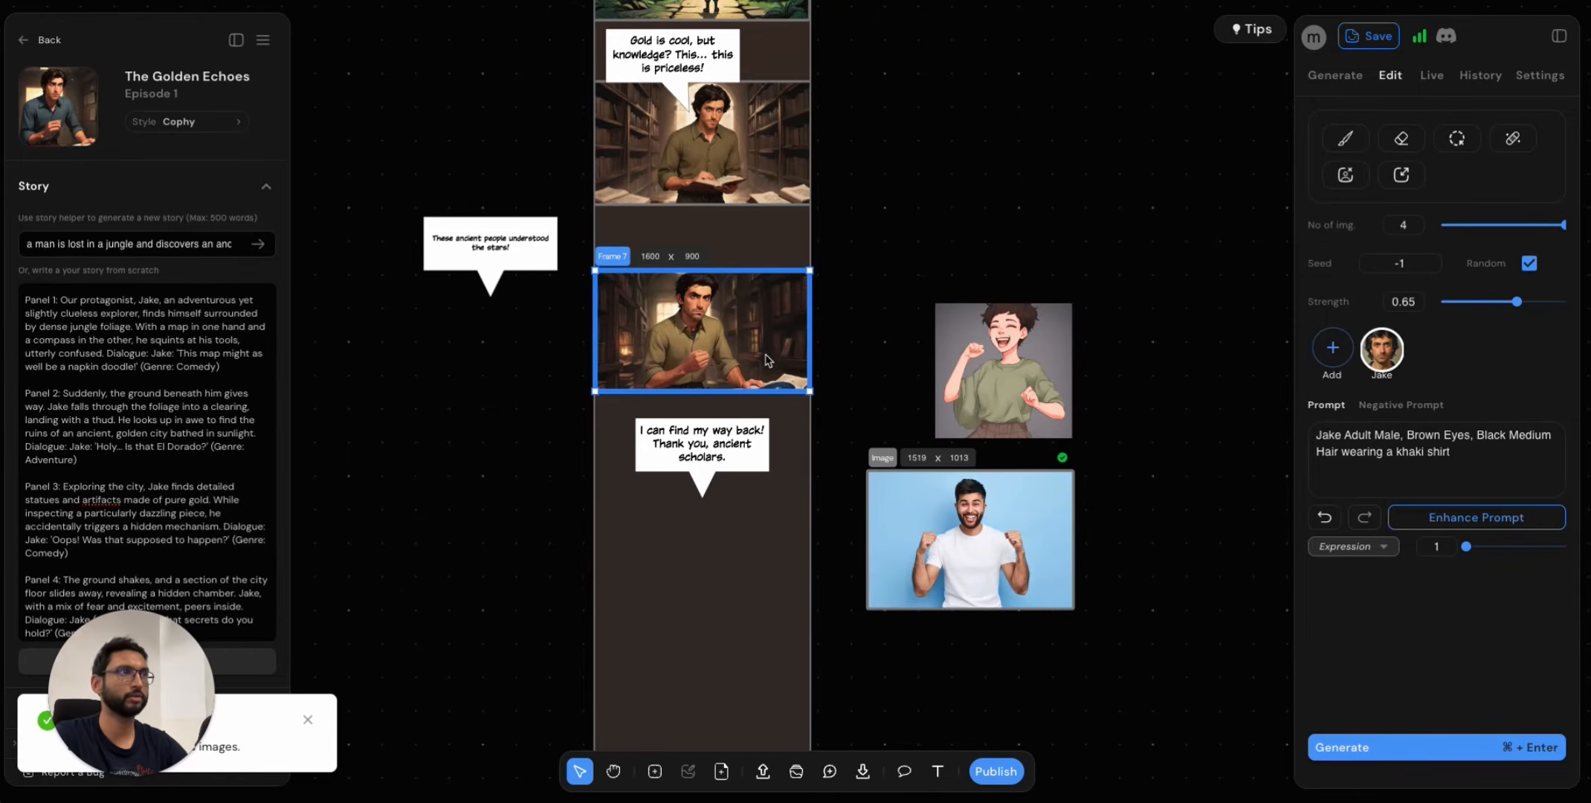
Inspect the generated version of the cheering man and generate further versions at strengths 0.5 and 0.6.
{"action": "left_click", "coordinate": [1023, 520]}
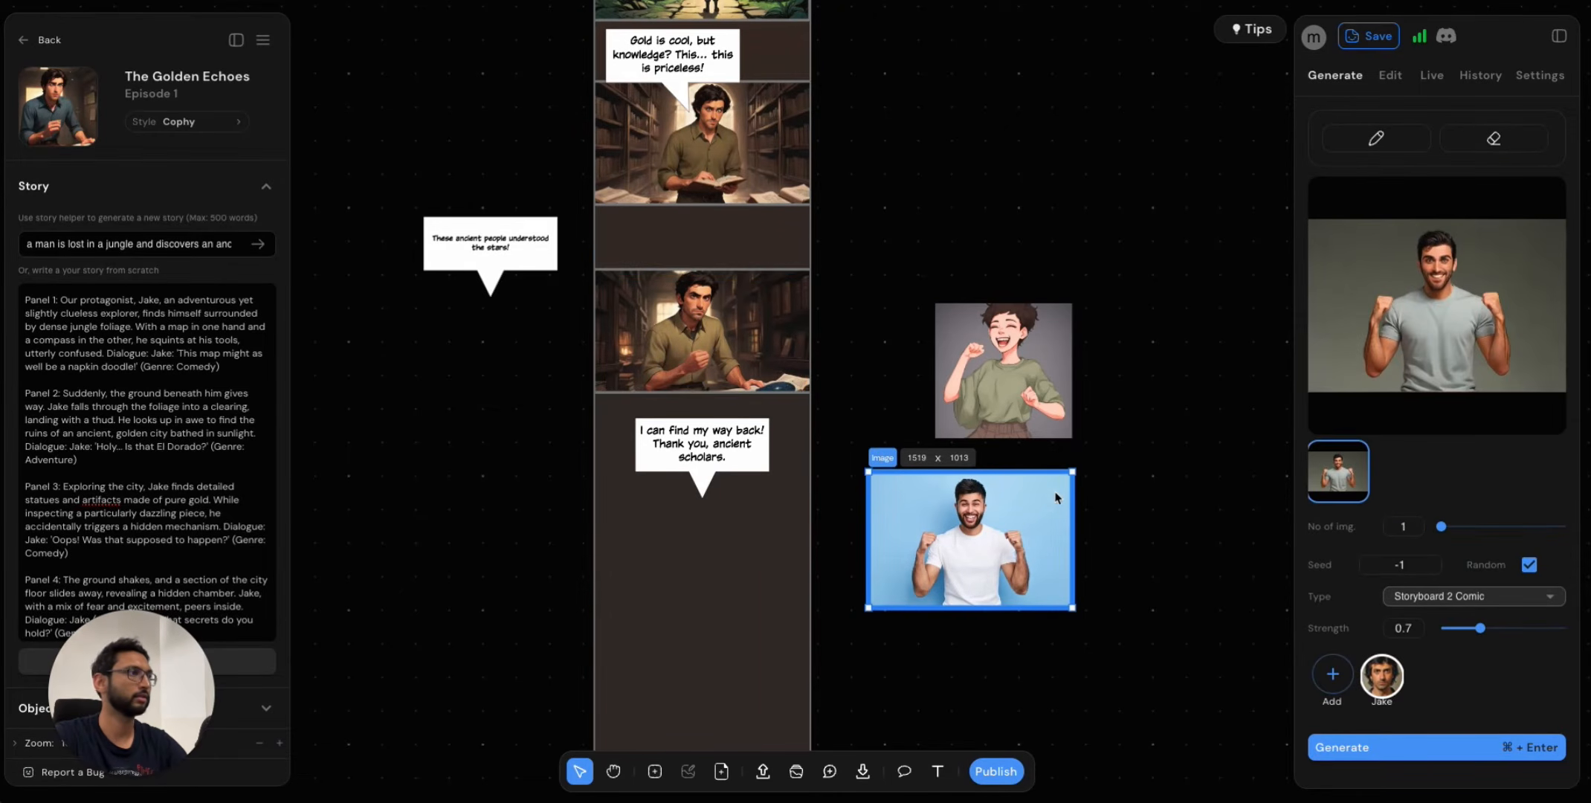
{"action": "scroll", "coordinate": [1431, 299], "scroll_direction": "up", "scroll_amount": 5}
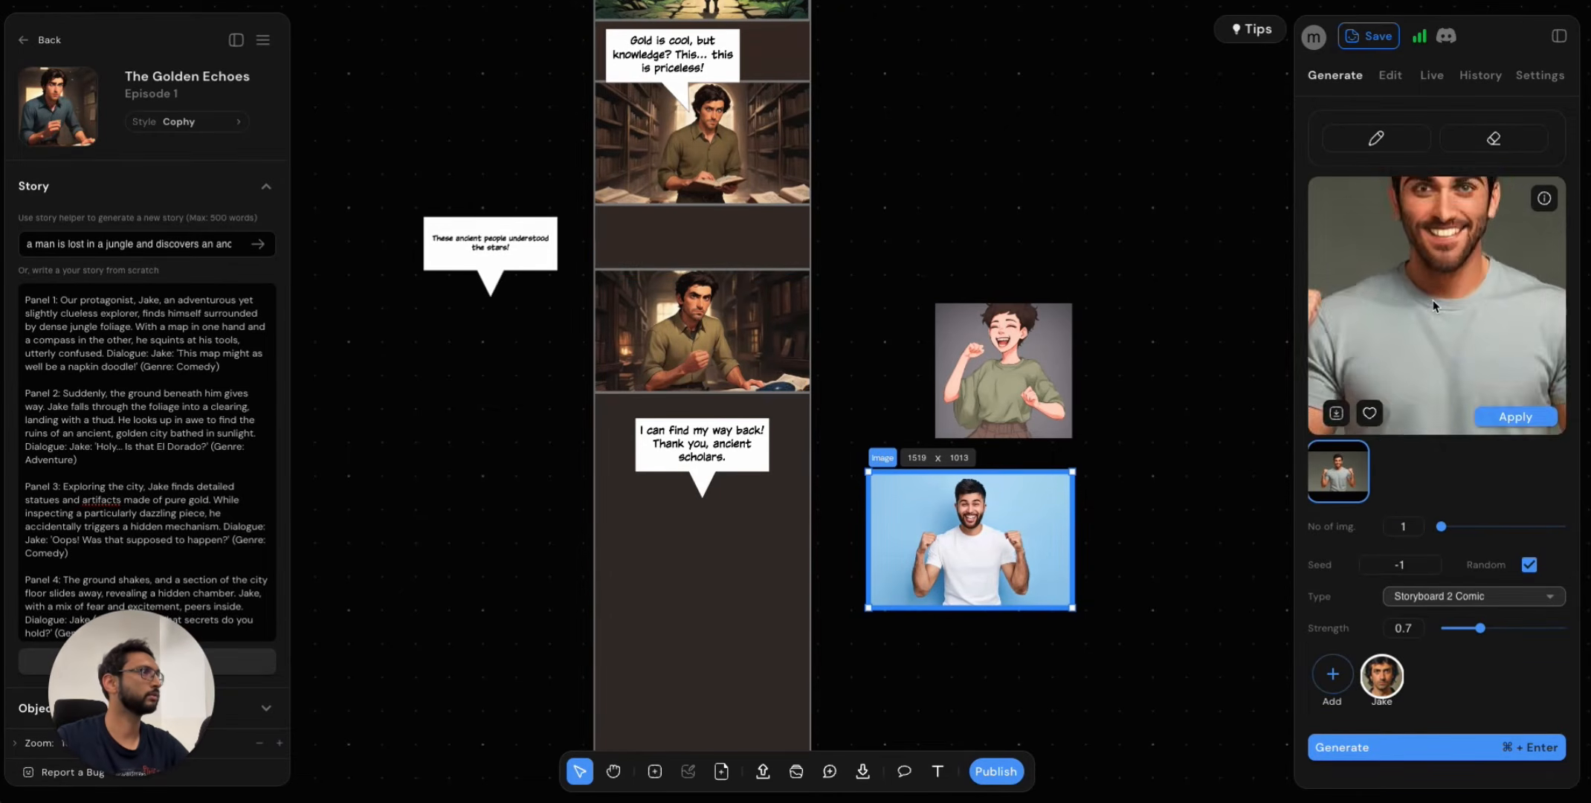
{"action": "left_click_drag", "start_coordinate": [1431, 299], "coordinate": [1420, 371]}
{"action": "scroll", "coordinate": [1419, 371], "scroll_direction": "down", "scroll_amount": 3}
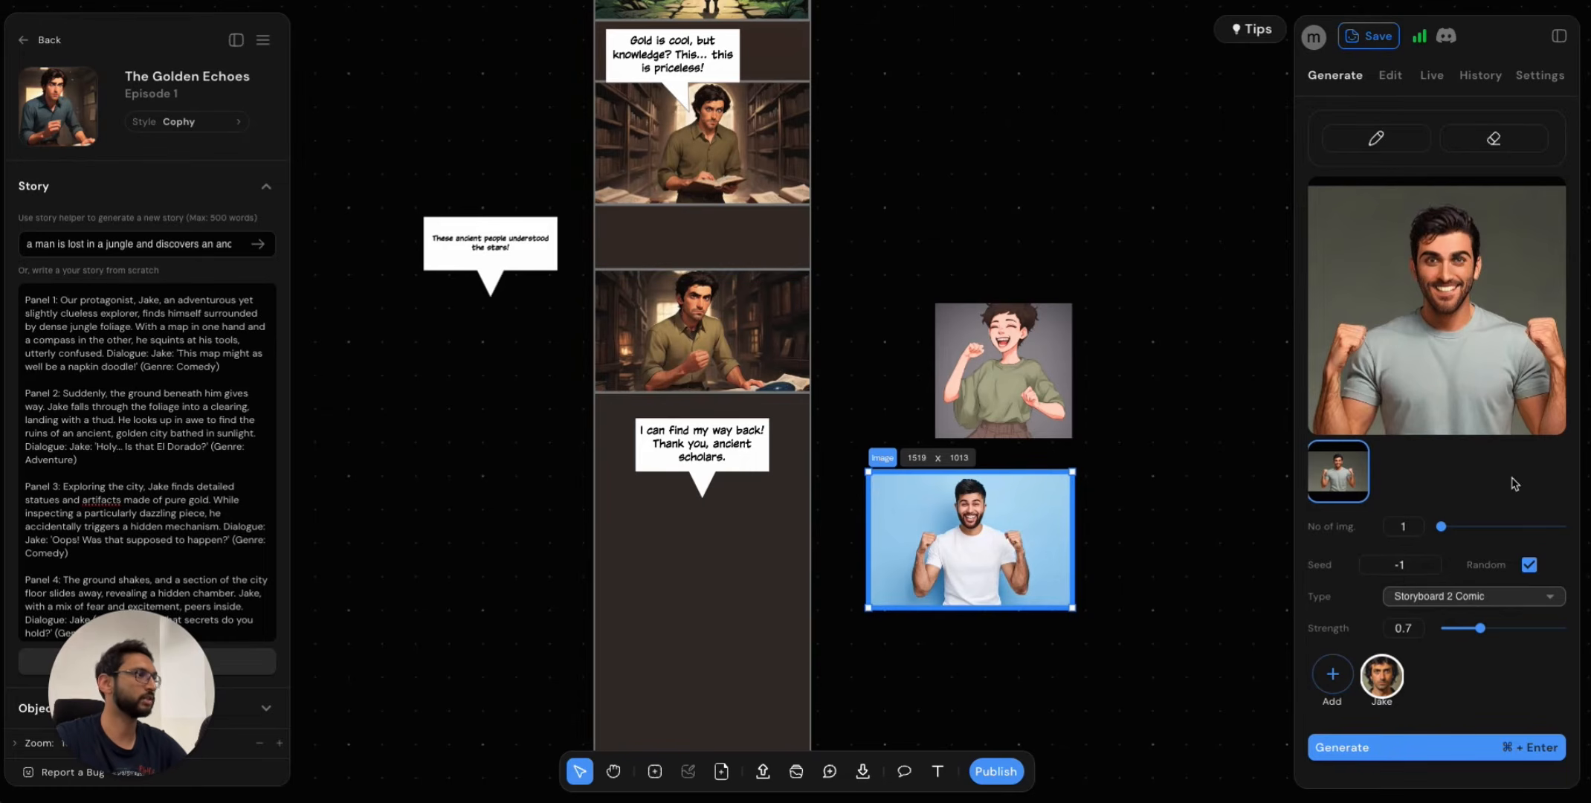
{"action": "left_click_drag", "start_coordinate": [1478, 630], "coordinate": [1468, 630]}
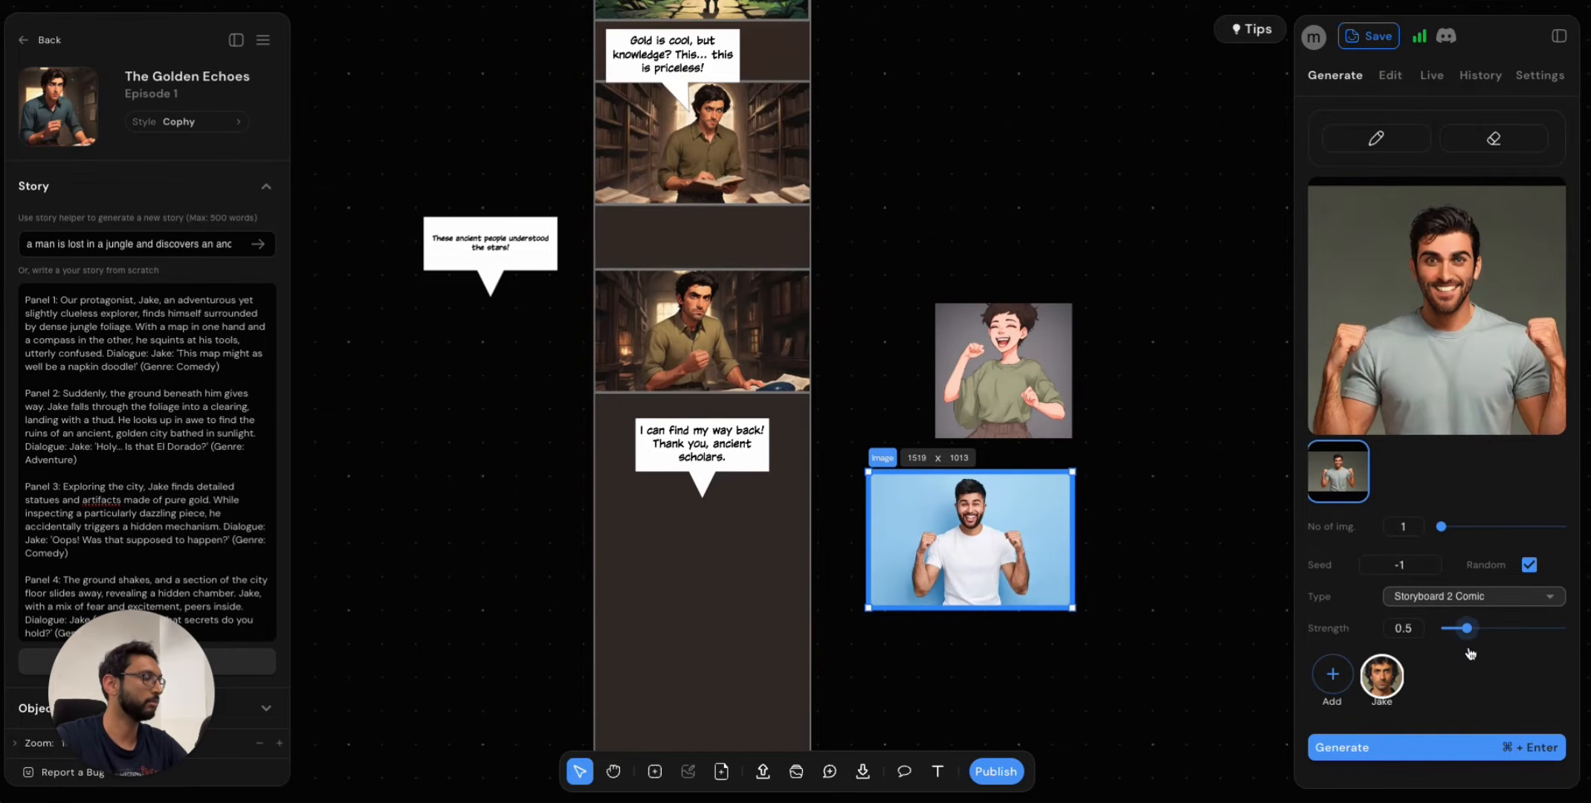
{"action": "scroll", "coordinate": [1473, 668], "scroll_direction": "down", "scroll_amount": 1}
{"action": "scroll", "coordinate": [1473, 668], "scroll_direction": "down", "scroll_amount": 3}
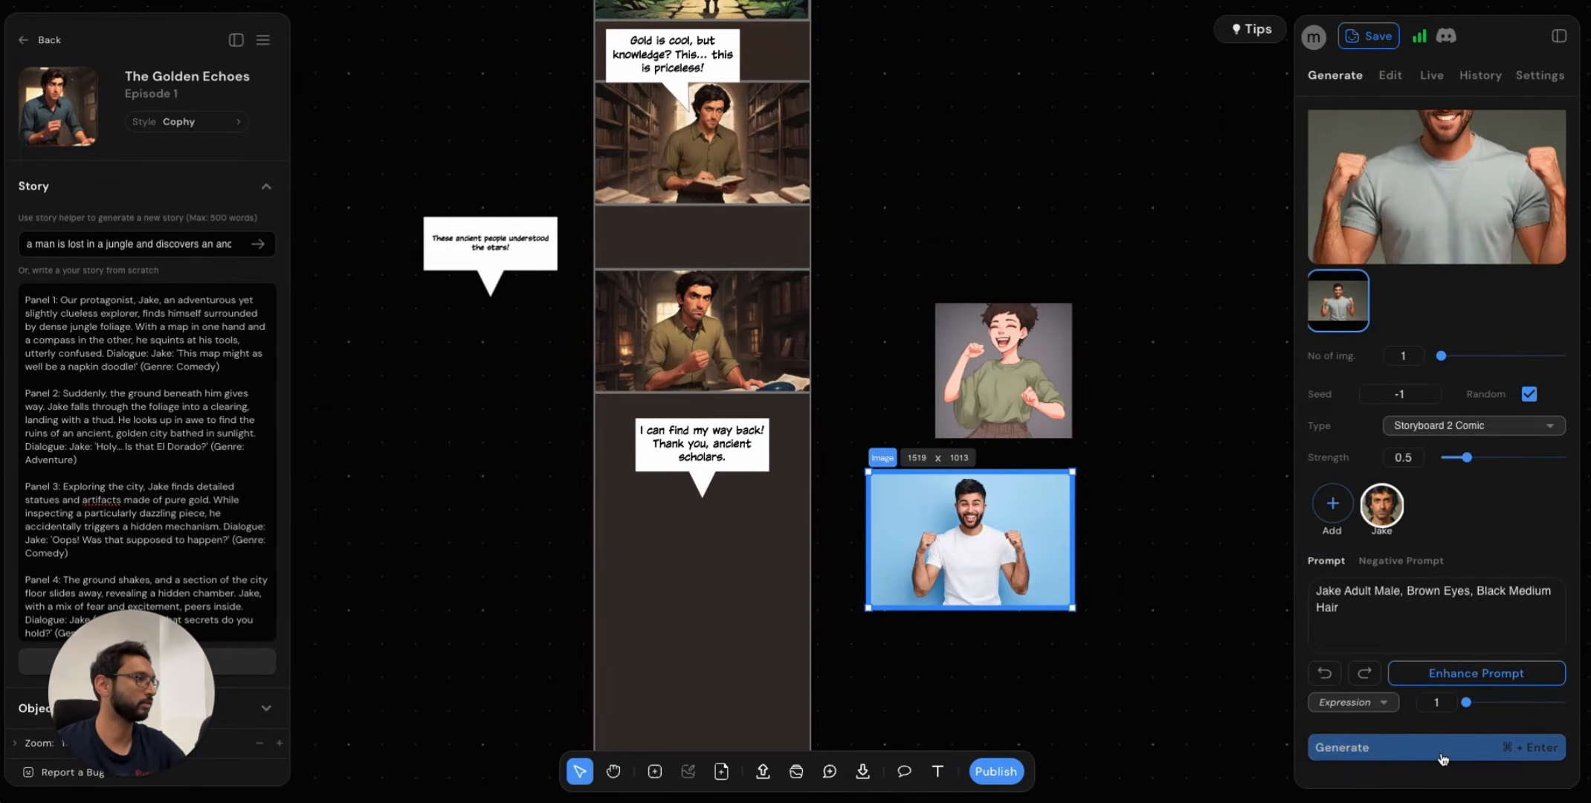
{"action": "left_click", "coordinate": [1461, 747]}
{"action": "left_click_drag", "start_coordinate": [1472, 459], "coordinate": [1474, 458]}
{"action": "left_click", "coordinate": [1456, 751]}
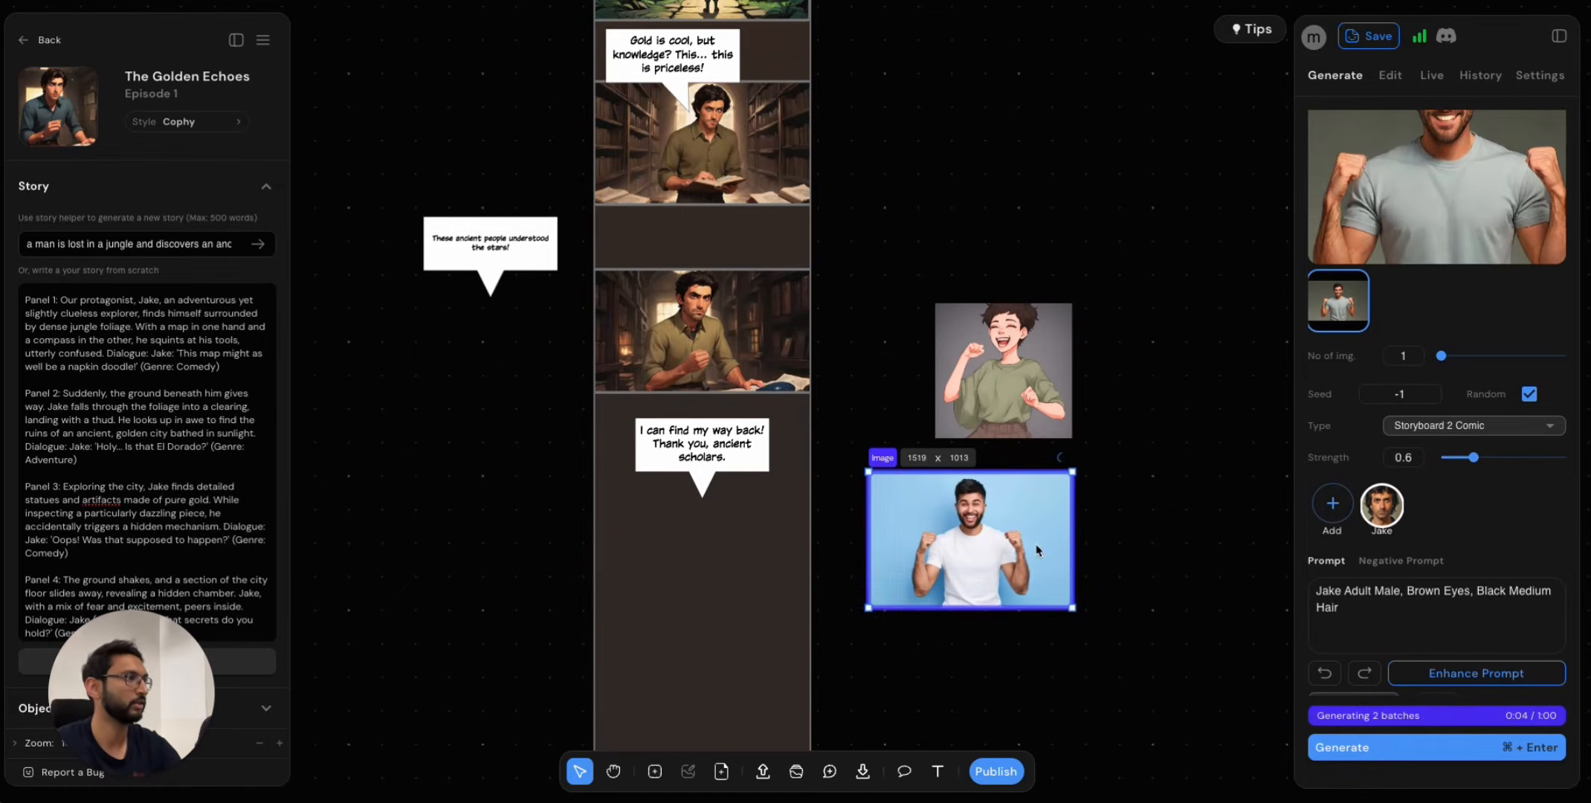
Append "wearing a khaki shirt" to the cheering man's image prompt.
{"action": "left_click", "coordinate": [1373, 617]}
{"action": "type", "text": "wear"}
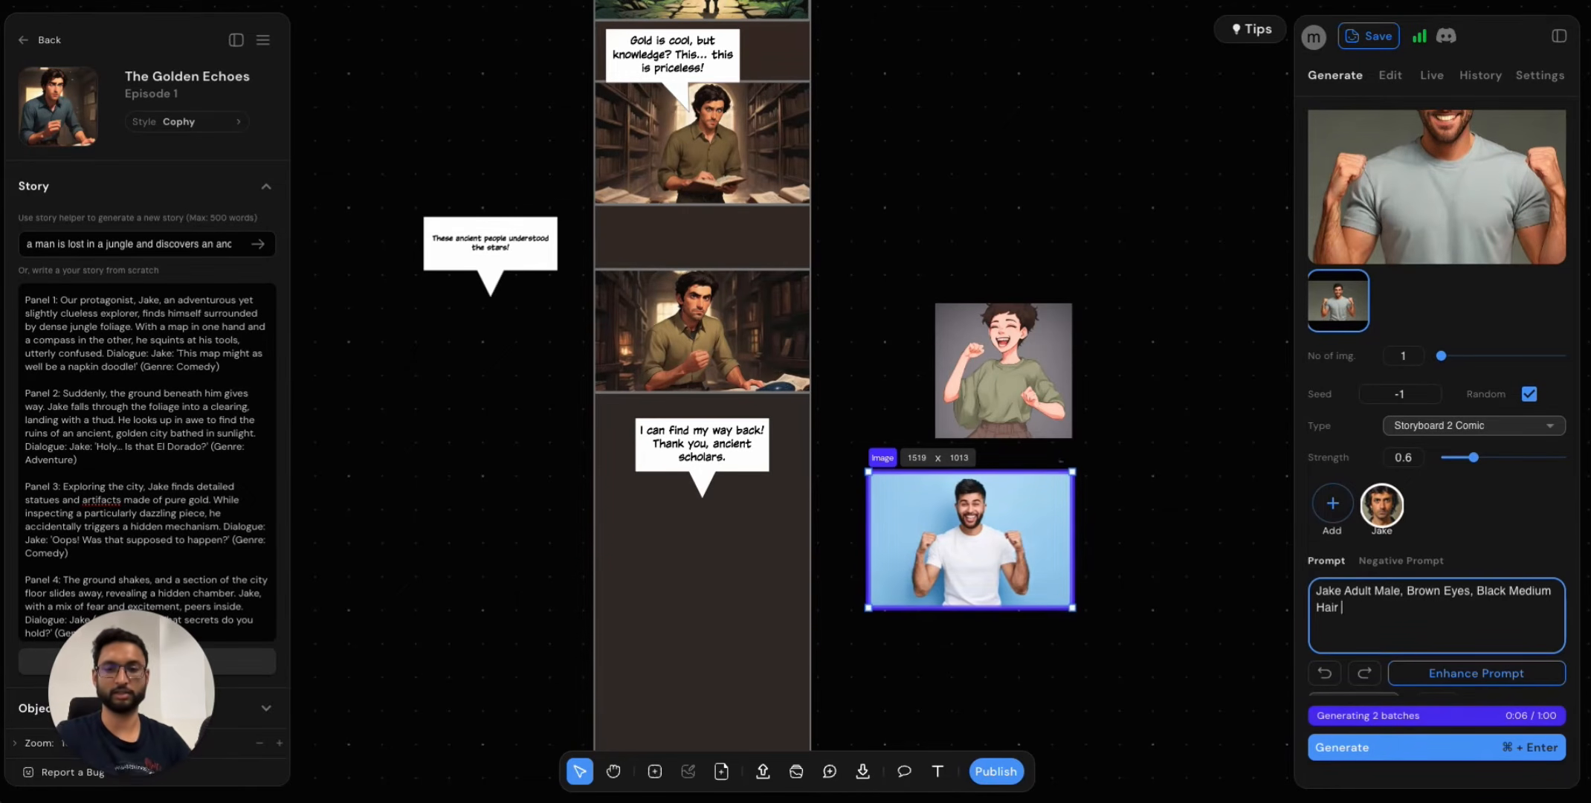
{"action": "type", "text": "ing a "}
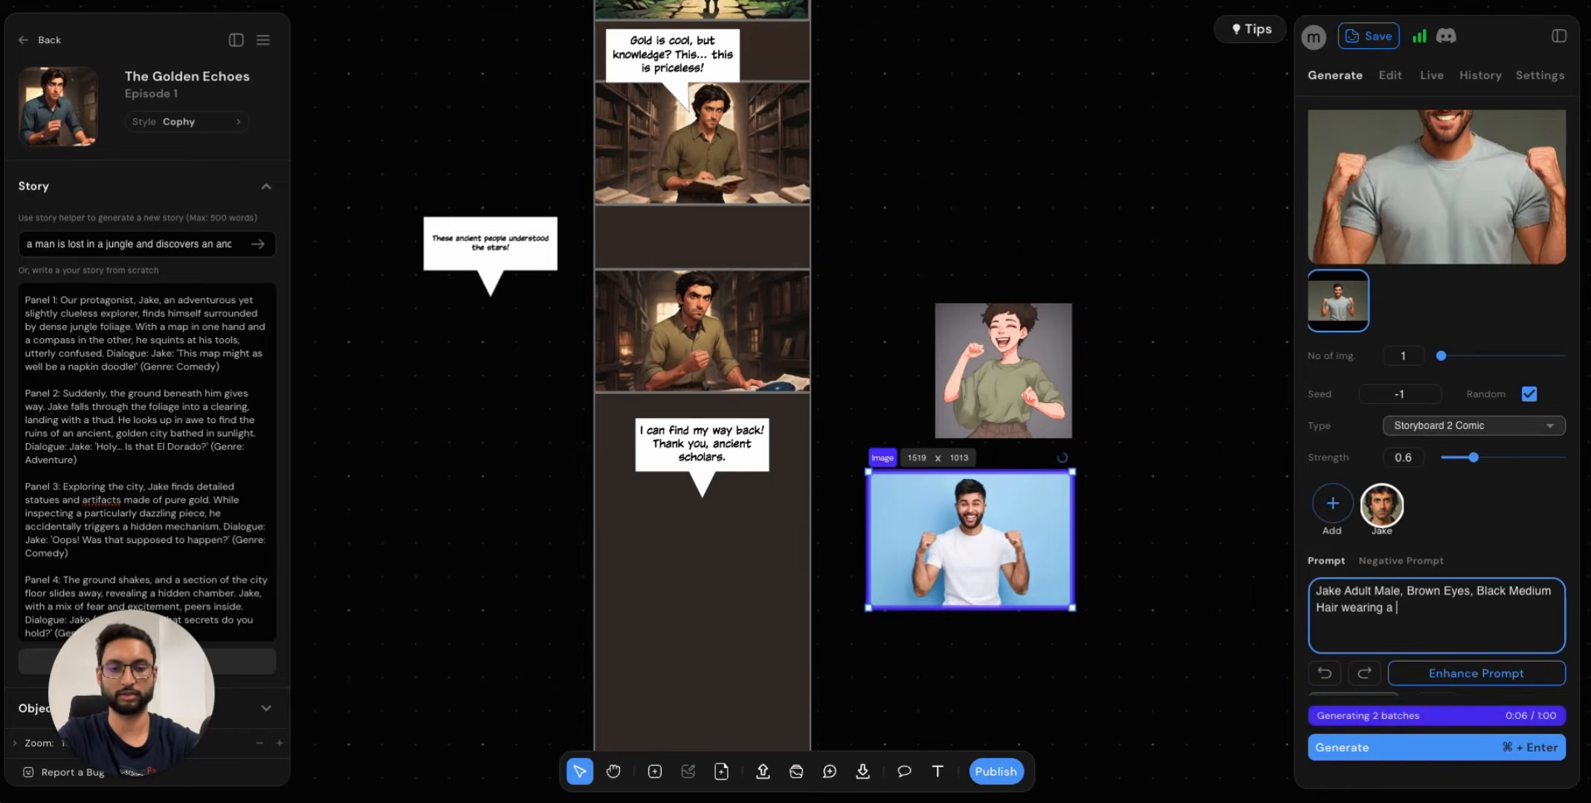
{"action": "type", "text": "khaki shirt"}
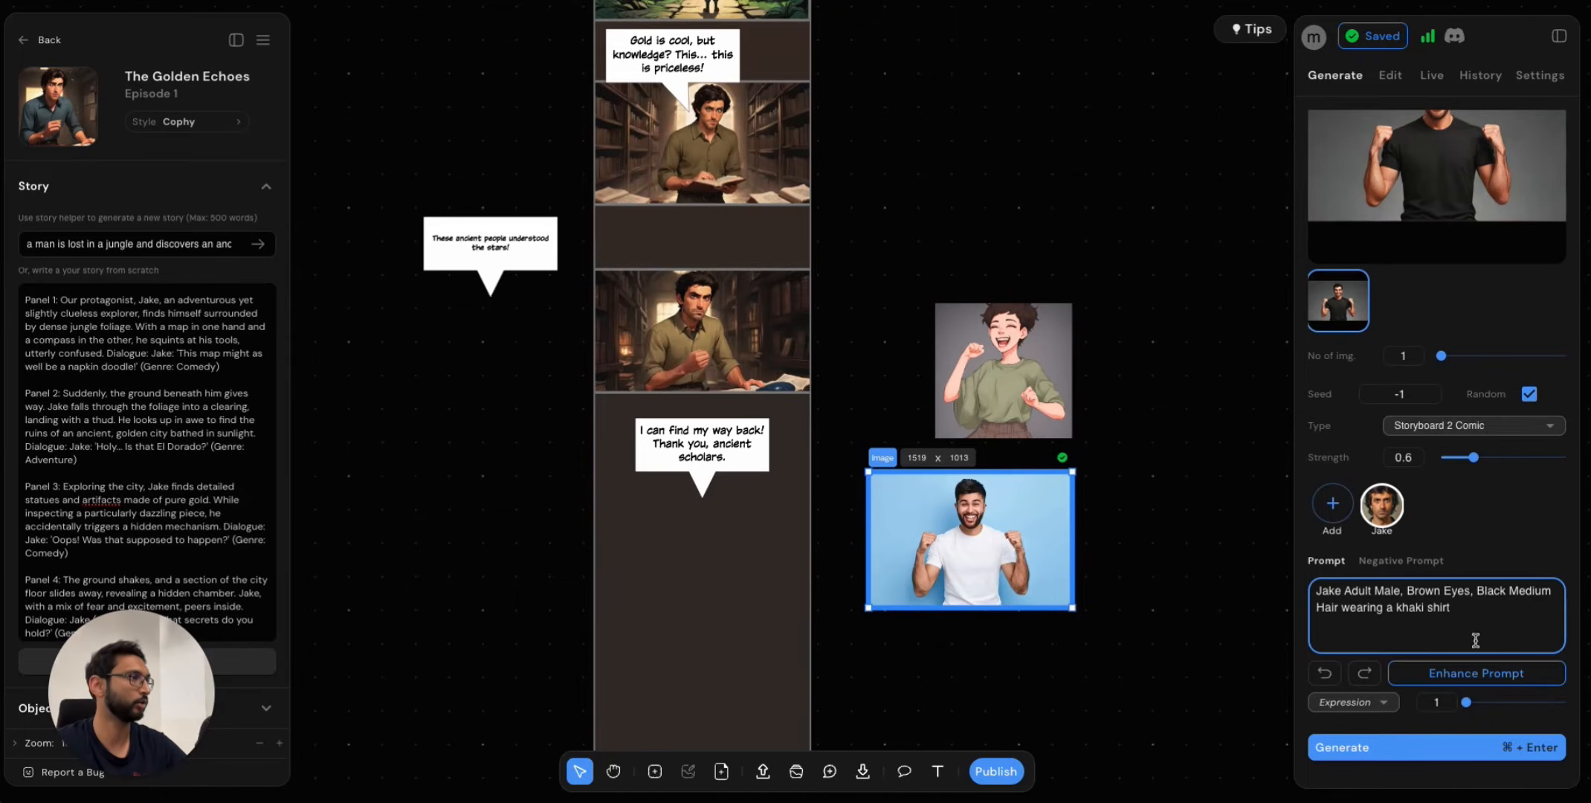
Generate the khaki-shirt version of the cheering man and apply it to the reference image.
{"action": "left_click", "coordinate": [1470, 754]}
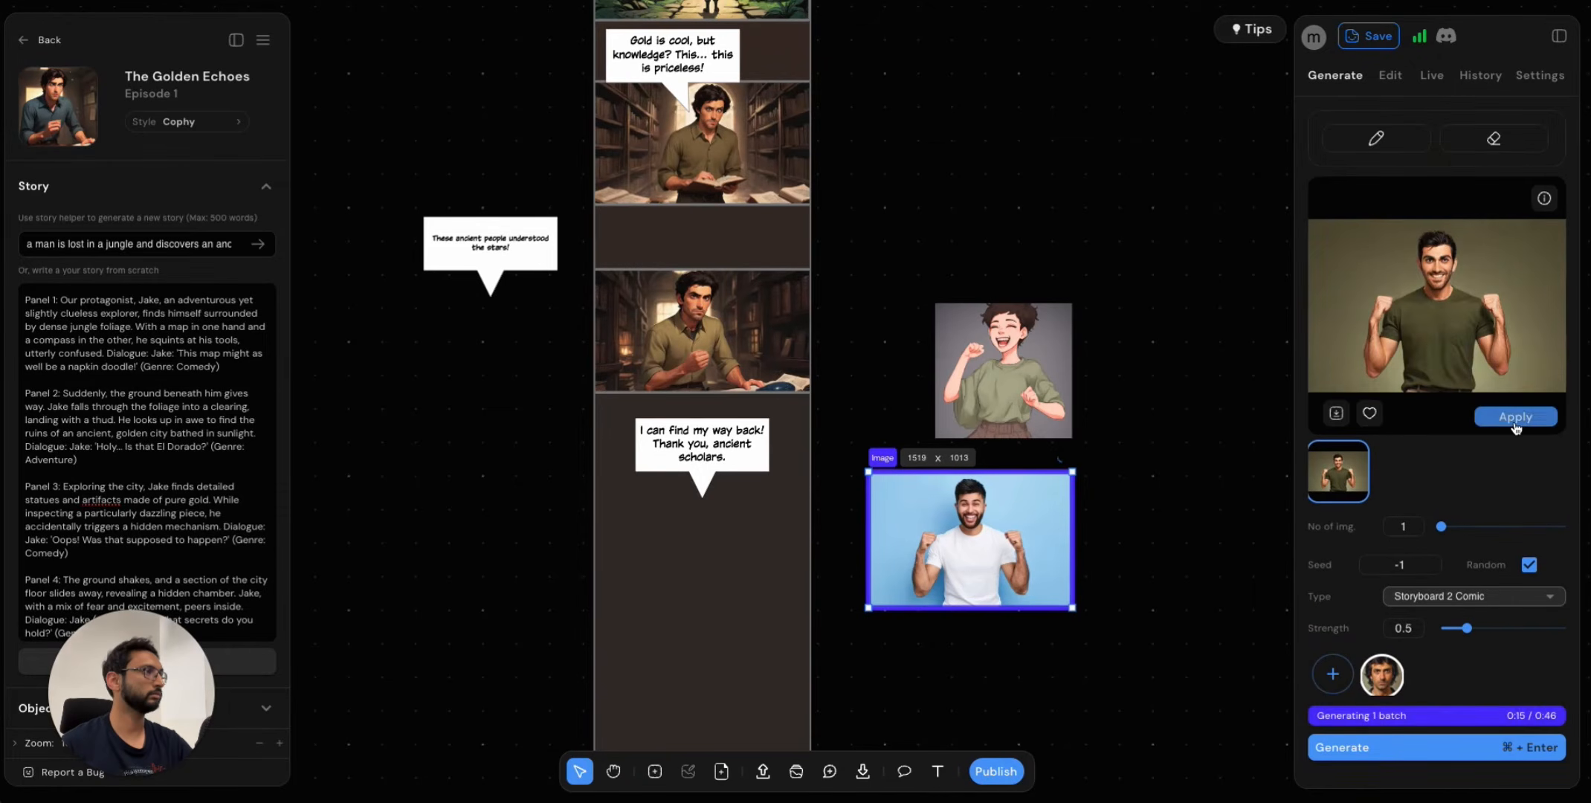
{"action": "left_click", "coordinate": [1514, 421]}
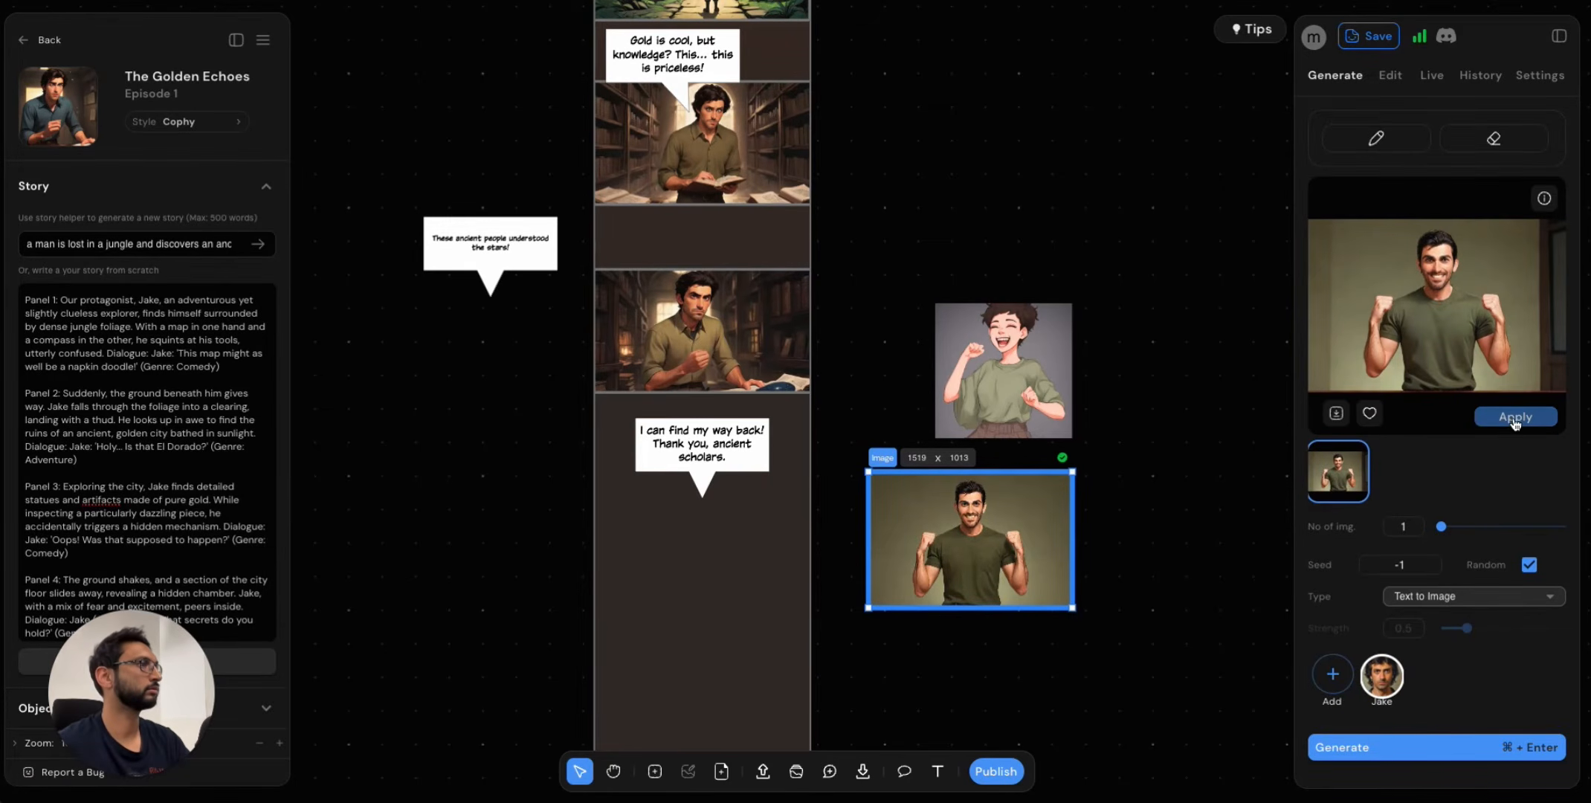
{"action": "left_click", "coordinate": [1515, 419]}
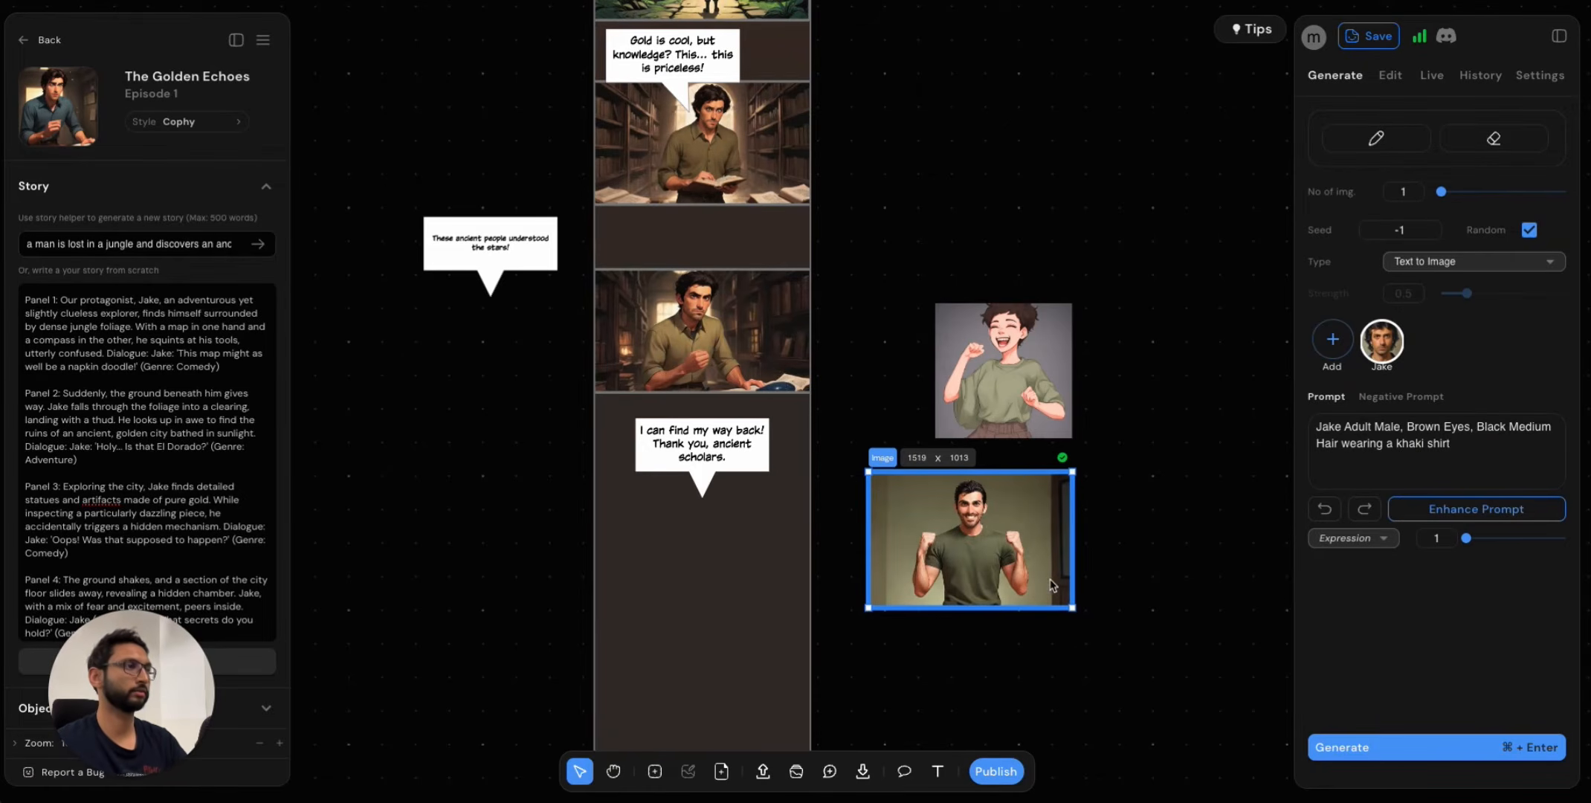
Remove the background from the cheering Jake image, apply the cutout, and dismiss the mobile app promotion.
{"action": "scroll", "coordinate": [1126, 613], "scroll_direction": "up", "scroll_amount": 3}
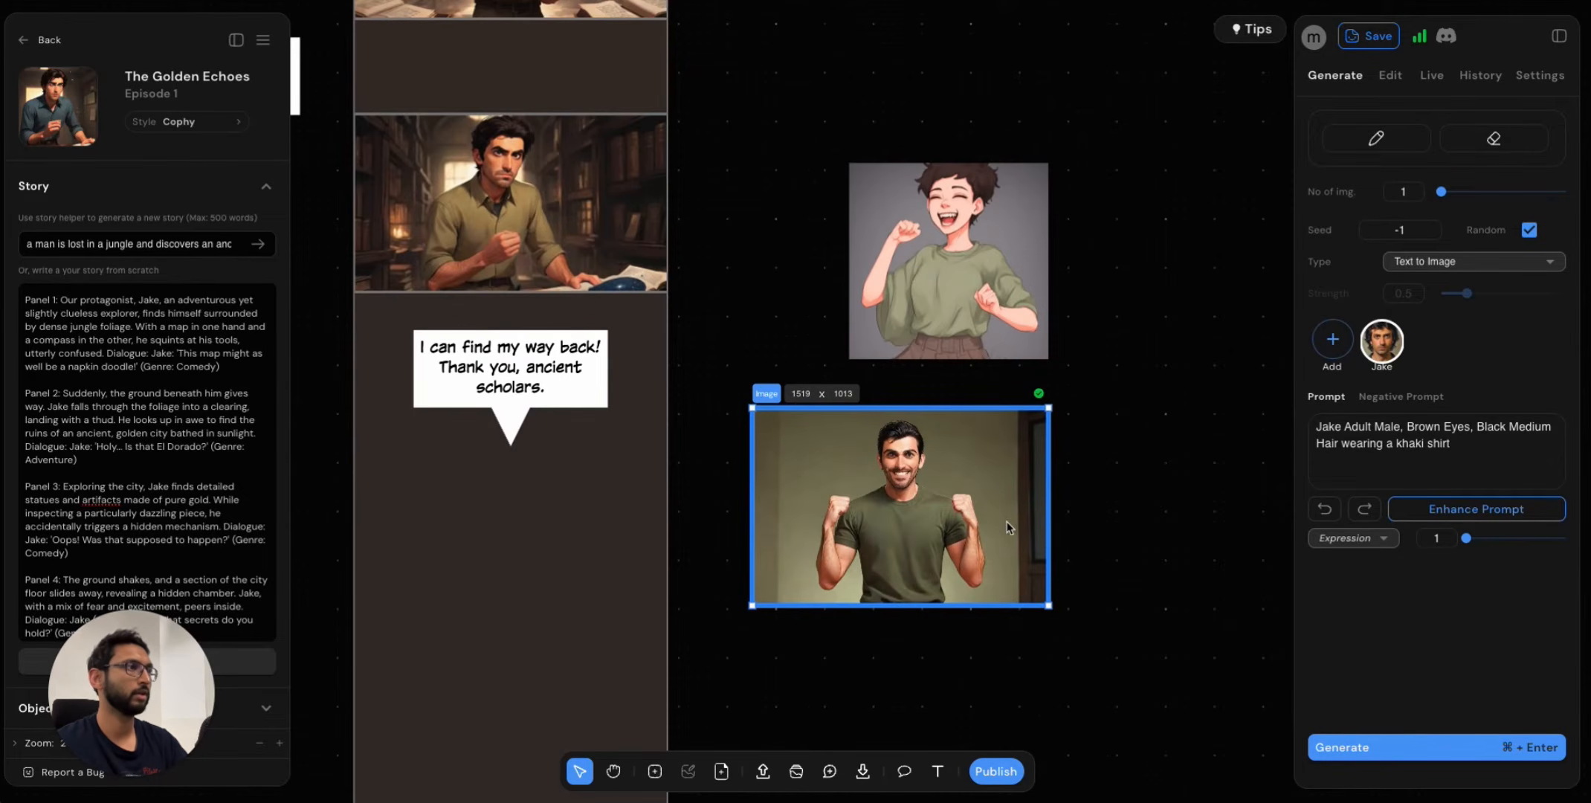
{"action": "left_click", "coordinate": [1389, 76]}
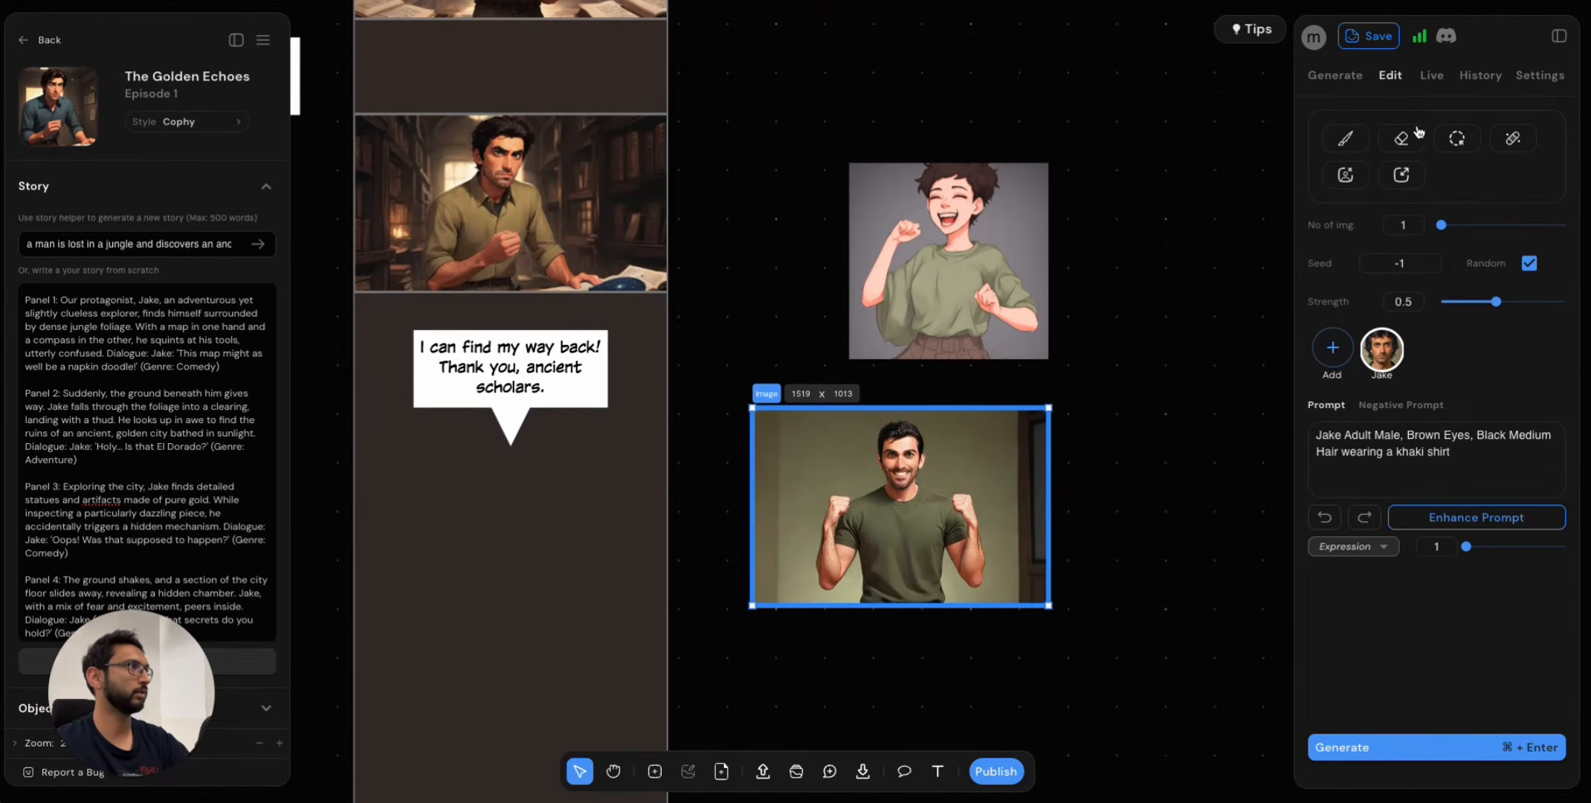
{"action": "left_click", "coordinate": [1348, 178]}
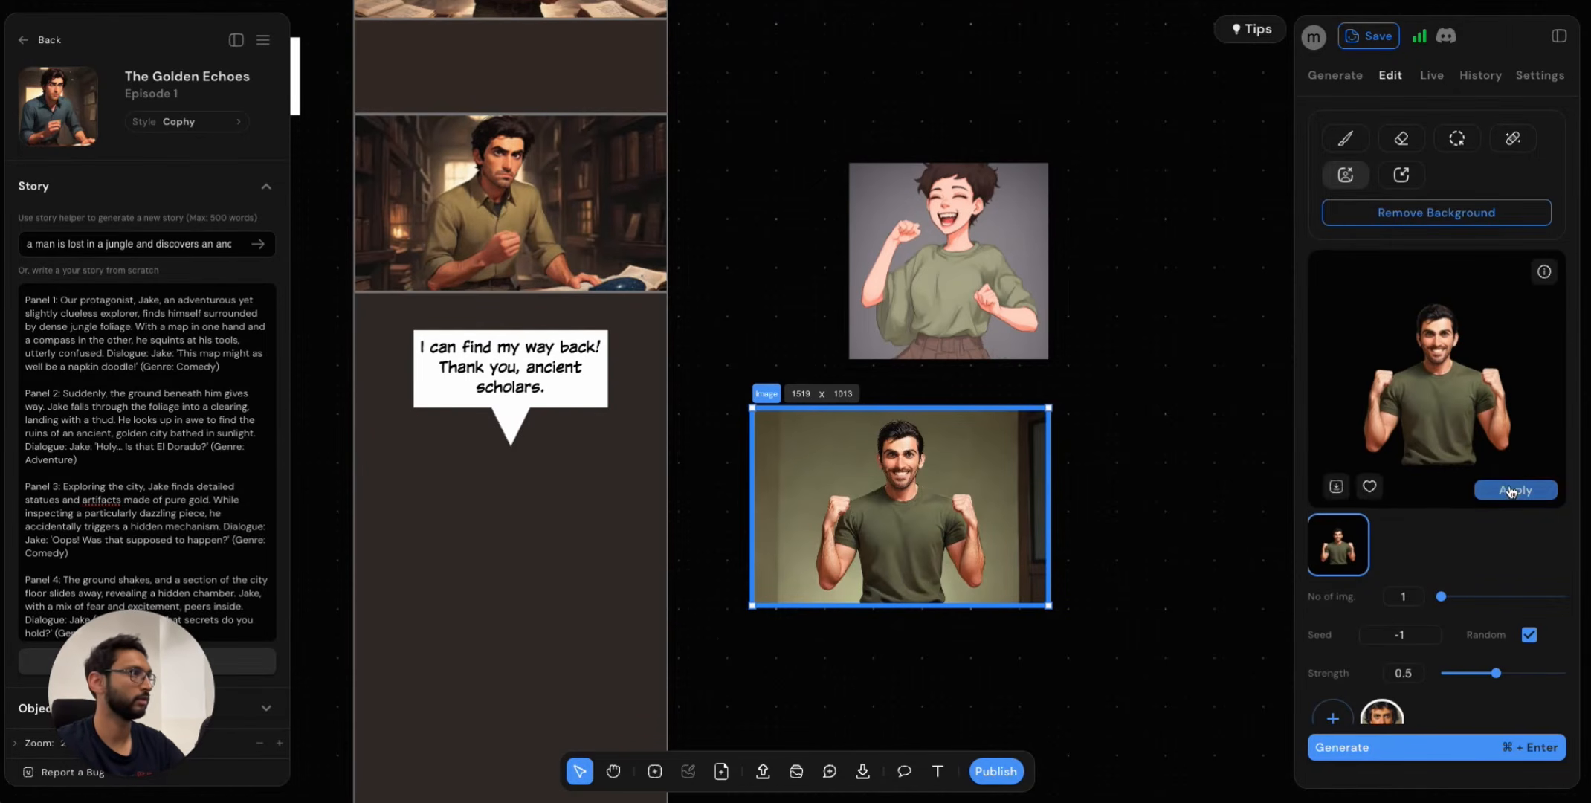
{"action": "left_click", "coordinate": [1517, 490]}
{"action": "scroll", "coordinate": [1148, 604], "scroll_direction": "up", "scroll_amount": 1}
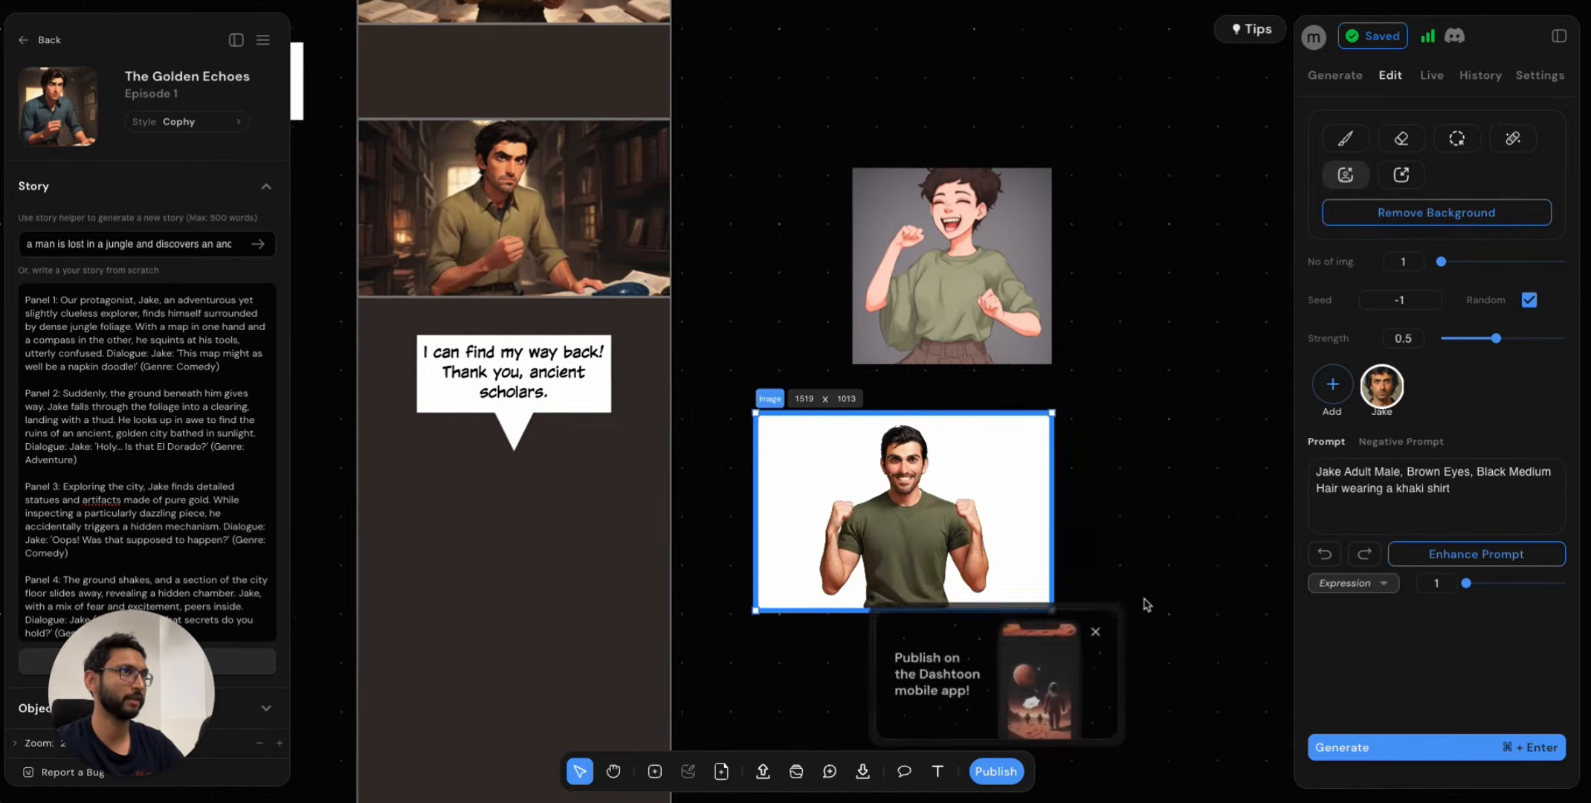
{"action": "left_click", "coordinate": [1096, 632]}
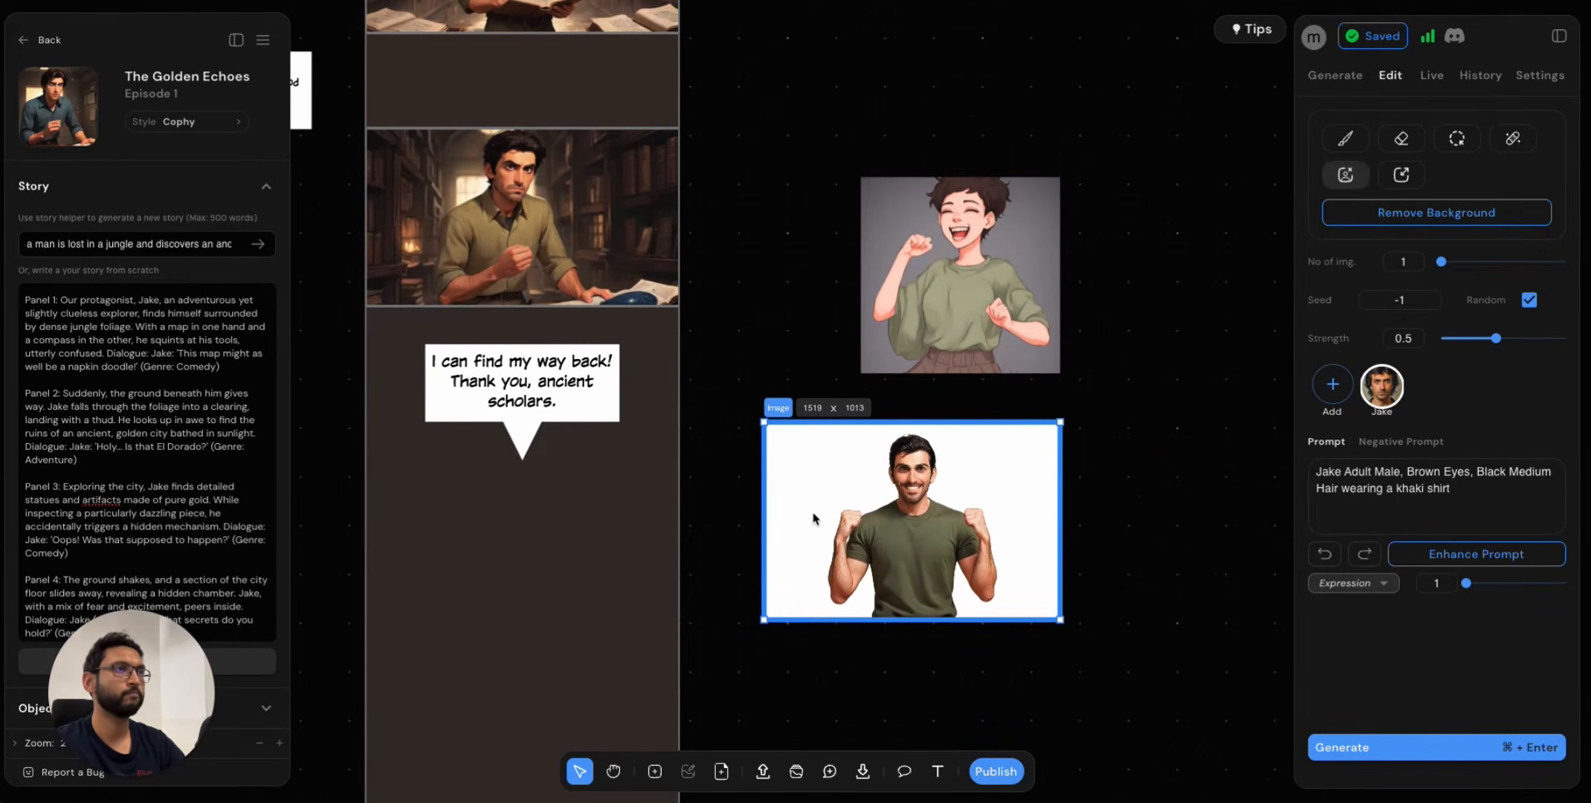
Mask Jake's whole figure in the last library panel, refining around the hand at brush width 7, and remove him with Magic Erase.
{"action": "left_click", "coordinate": [734, 325]}
{"action": "scroll", "coordinate": [744, 372], "scroll_direction": "up", "scroll_amount": 2}
{"action": "scroll", "coordinate": [744, 372], "scroll_direction": "left", "scroll_amount": 2}
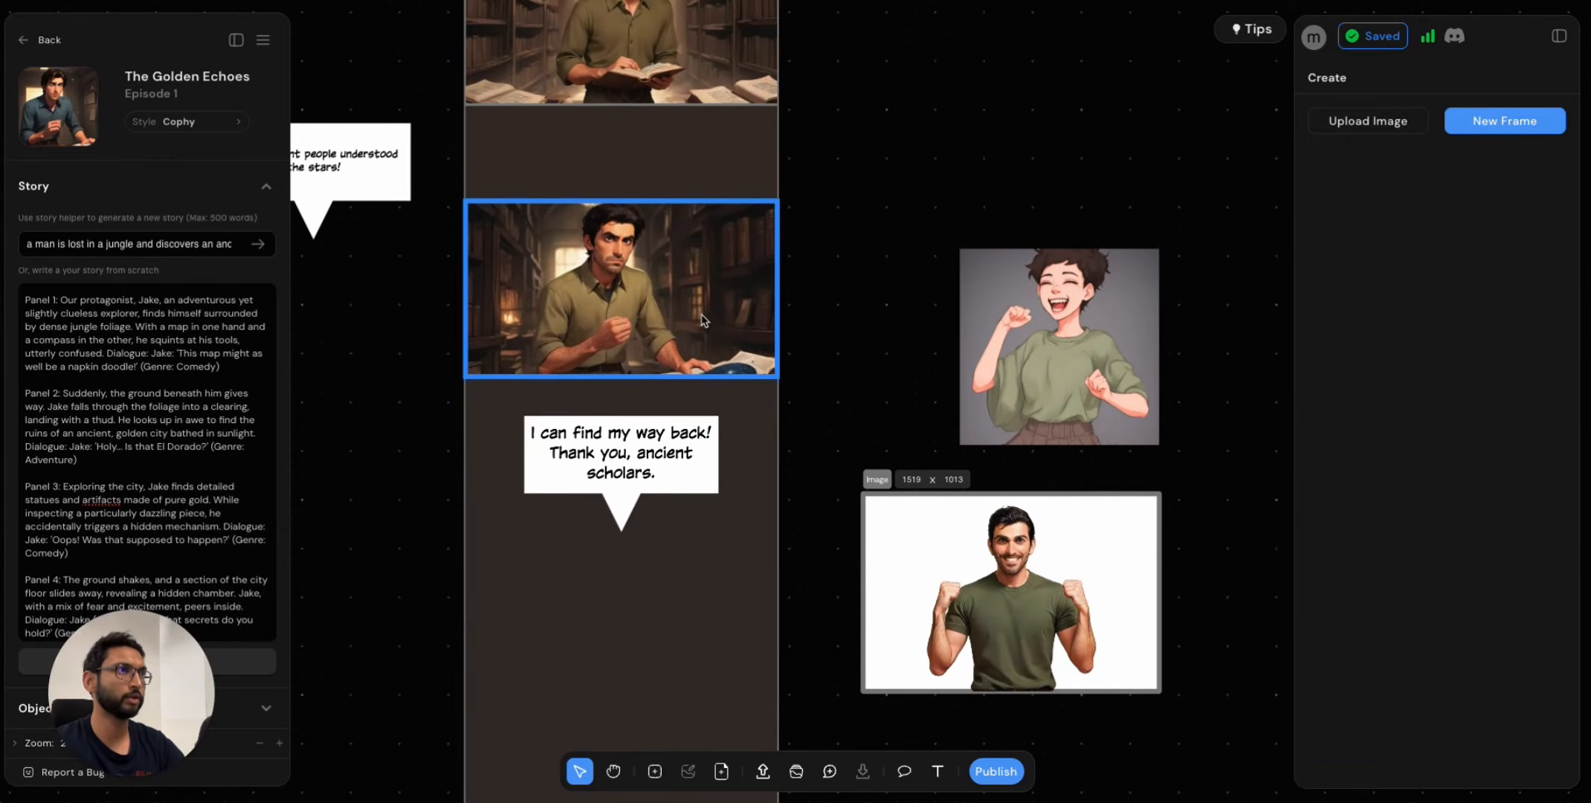
{"action": "left_click", "coordinate": [703, 322]}
{"action": "scroll", "coordinate": [710, 349], "scroll_direction": "up", "scroll_amount": 3}
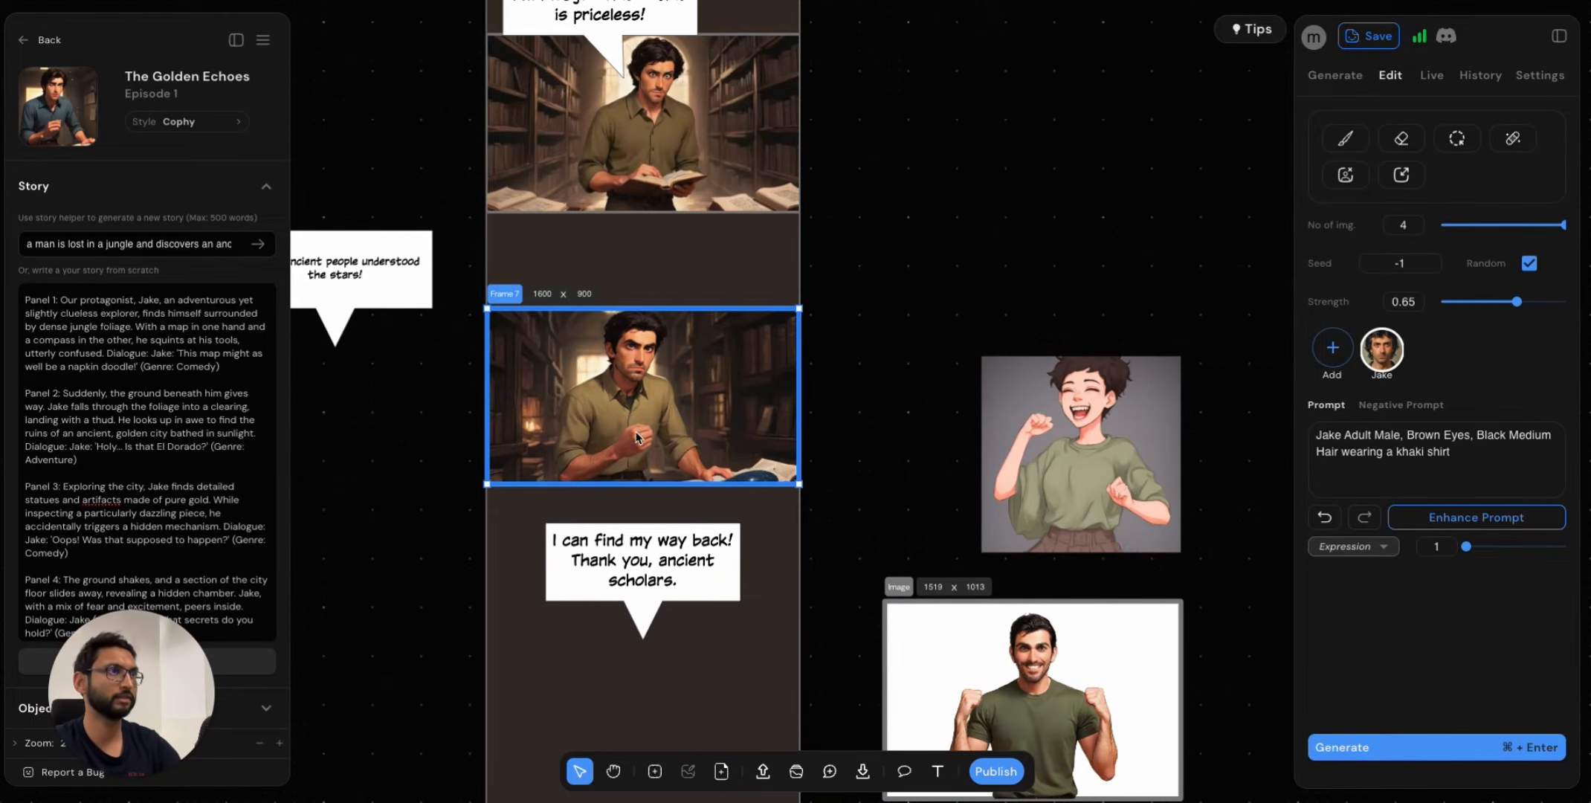
{"action": "scroll", "coordinate": [681, 432], "scroll_direction": "up", "scroll_amount": 5}
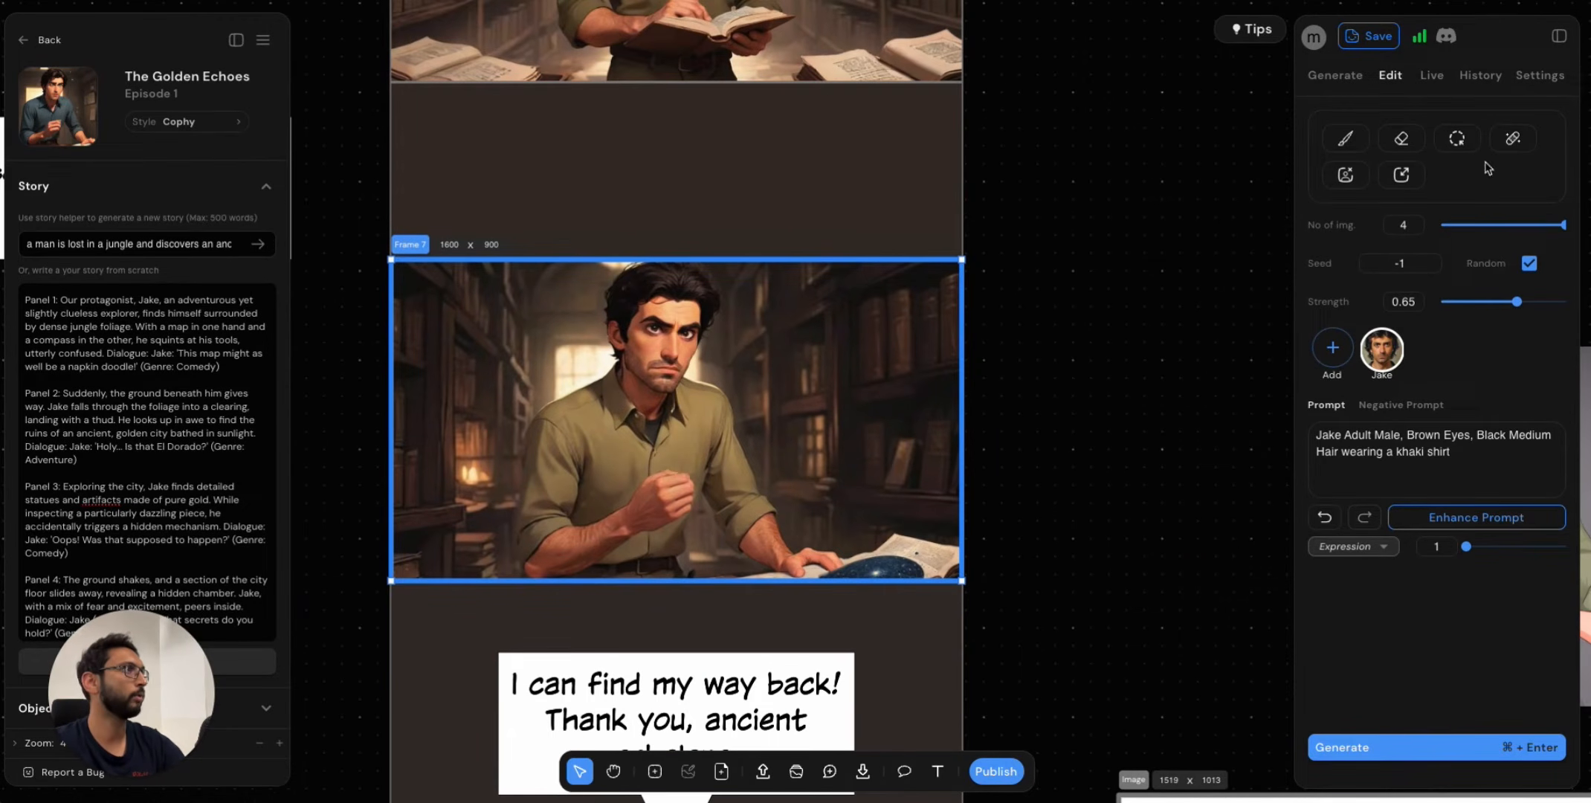
{"action": "left_click", "coordinate": [1512, 139]}
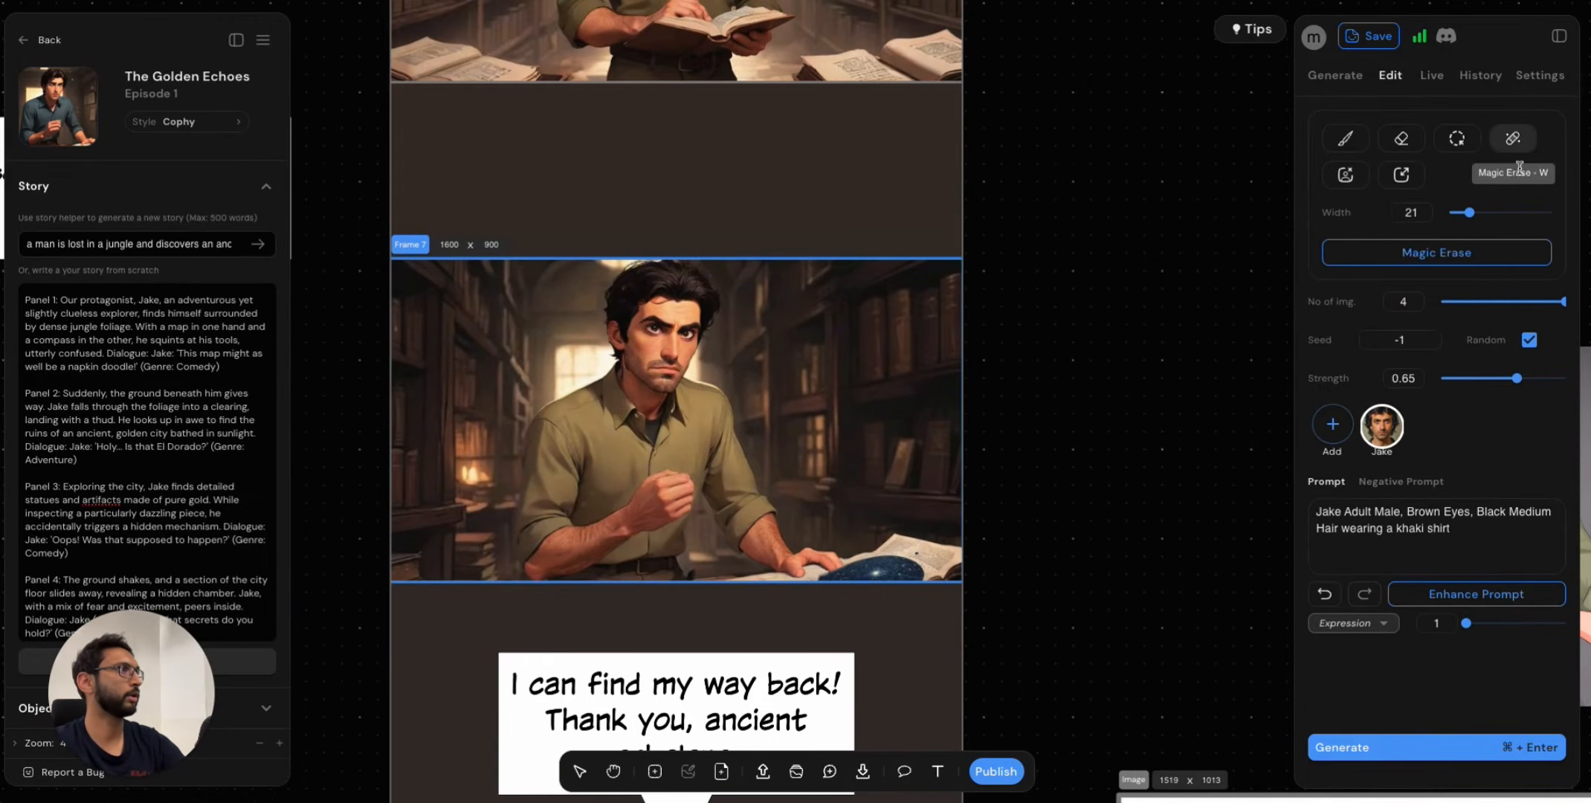
{"action": "mouse_move", "coordinate": [702, 290]}
{"action": "left_mouse_down"}
{"action": "mouse_move", "coordinate": [650, 266]}
{"action": "mouse_move", "coordinate": [613, 303]}
{"action": "mouse_move", "coordinate": [607, 389]}
{"action": "mouse_move", "coordinate": [543, 418]}
{"action": "mouse_move", "coordinate": [528, 567]}
{"action": "mouse_move", "coordinate": [557, 573]}
{"action": "mouse_move", "coordinate": [645, 523]}
{"action": "mouse_move", "coordinate": [665, 529]}
{"action": "mouse_move", "coordinate": [640, 579]}
{"action": "mouse_move", "coordinate": [774, 553]}
{"action": "mouse_move", "coordinate": [747, 464]}
{"action": "mouse_move", "coordinate": [683, 374]}
{"action": "mouse_move", "coordinate": [705, 318]}
{"action": "mouse_move", "coordinate": [655, 304]}
{"action": "mouse_move", "coordinate": [631, 430]}
{"action": "mouse_move", "coordinate": [583, 481]}
{"action": "mouse_move", "coordinate": [559, 468]}
{"action": "mouse_move", "coordinate": [570, 498]}
{"action": "mouse_move", "coordinate": [626, 485]}
{"action": "left_mouse_up"}
{"action": "left_click_drag", "start_coordinate": [627, 534], "coordinate": [687, 461]}
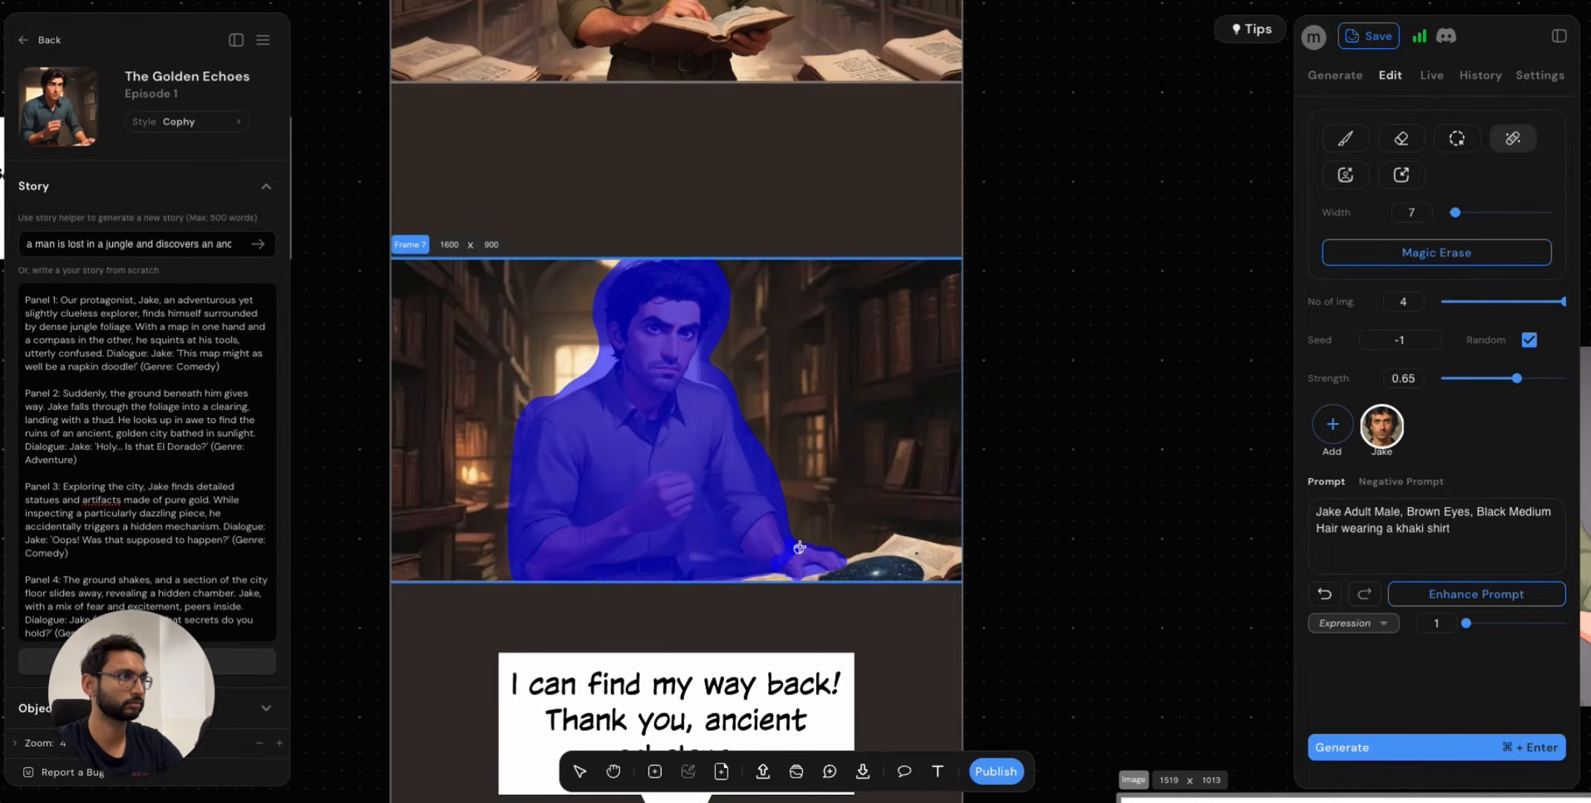
{"action": "left_click_drag", "start_coordinate": [801, 547], "coordinate": [791, 520]}
{"action": "left_click", "coordinate": [1427, 257]}
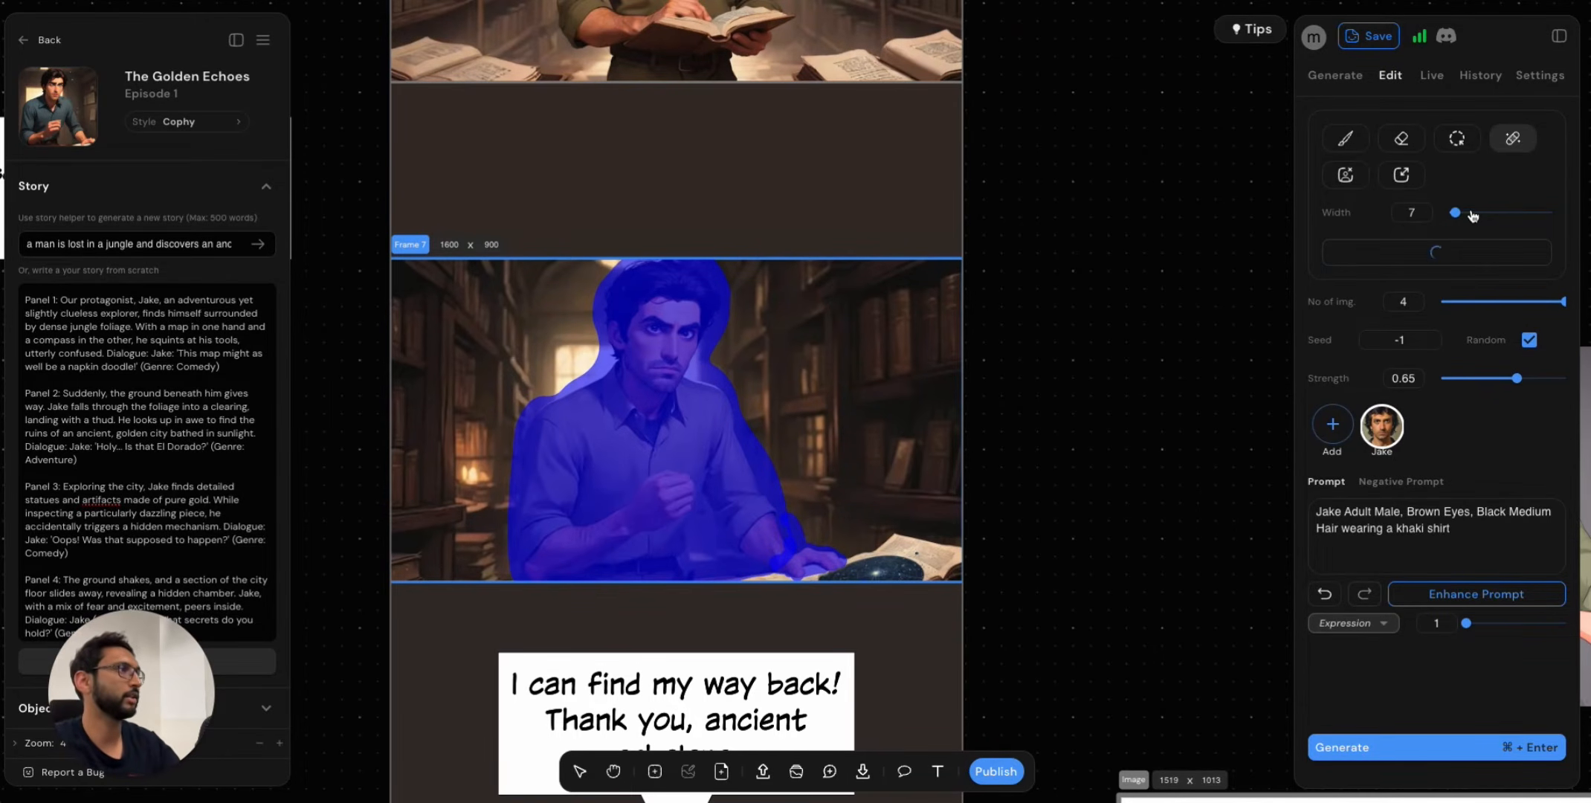
{"action": "triple_click", "coordinate": [1462, 537]}
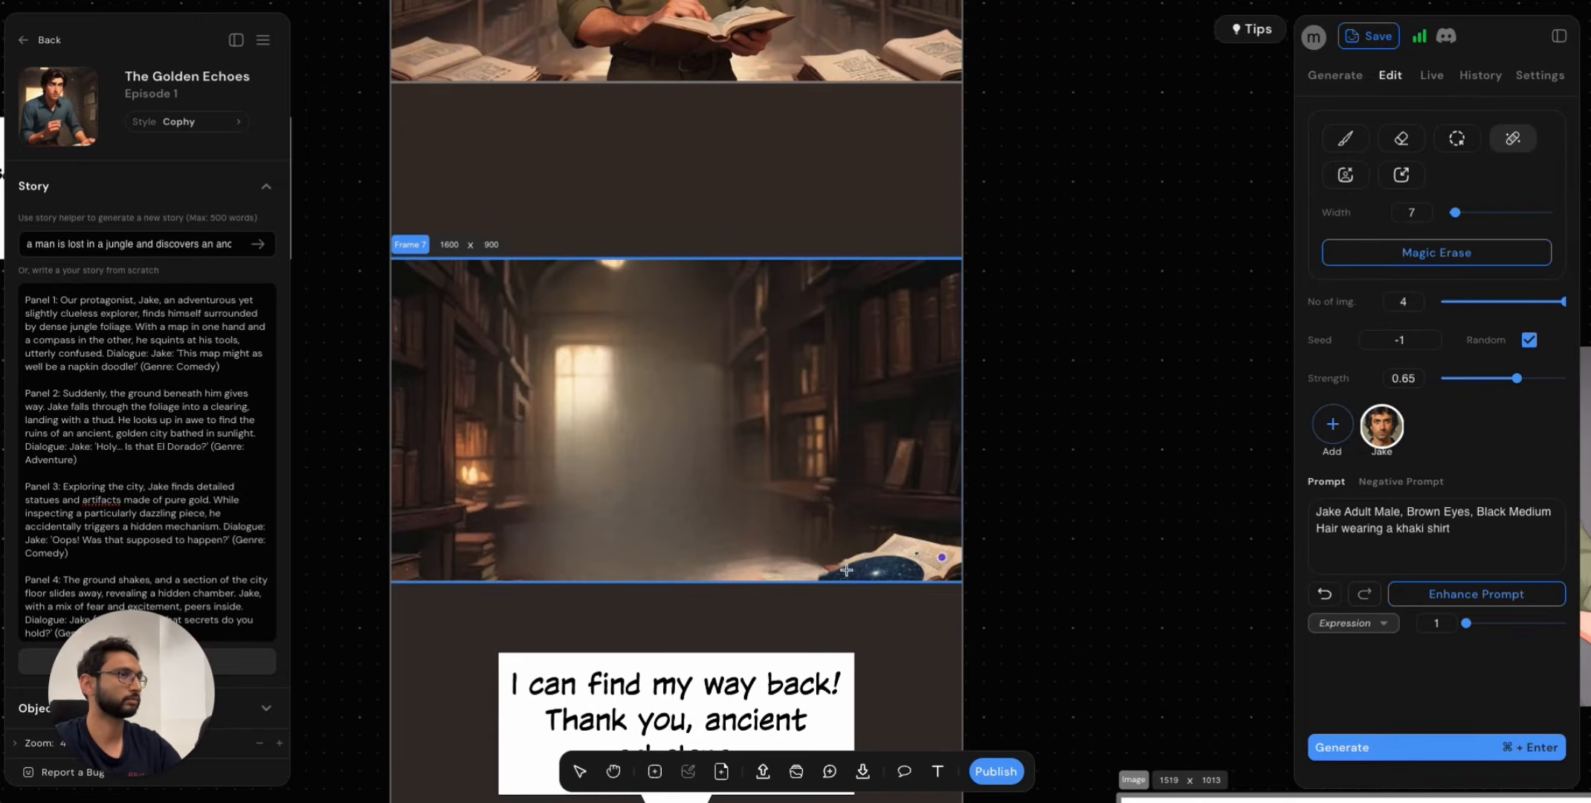
Move the cheering Jake cutout into the emptied library panel above the "I can find my way back!" bubble.
{"action": "scroll", "coordinate": [769, 524], "scroll_direction": "down", "scroll_amount": 5}
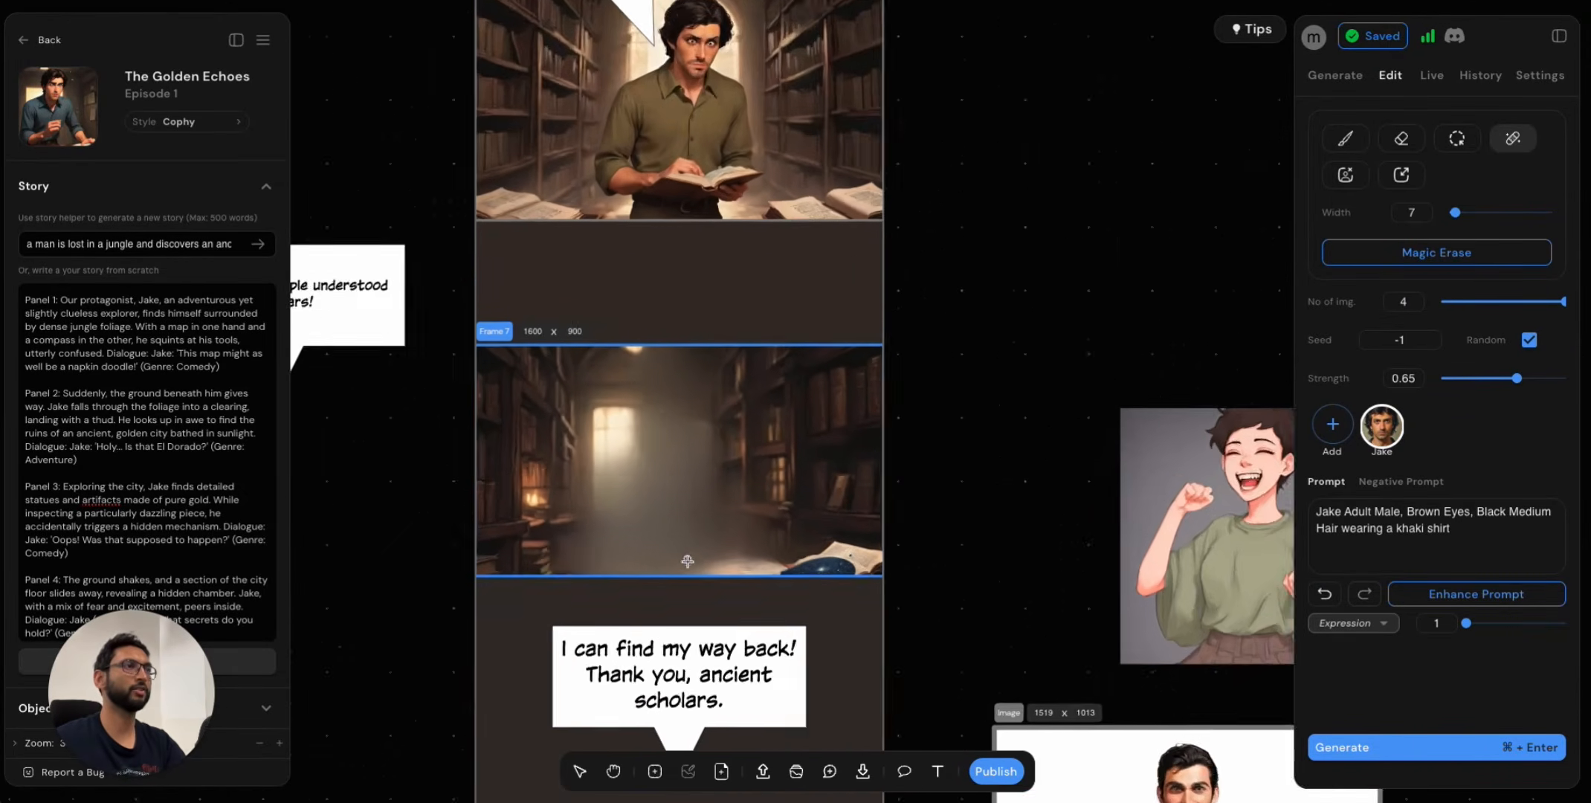
{"action": "scroll", "coordinate": [898, 597], "scroll_direction": "down", "scroll_amount": 2}
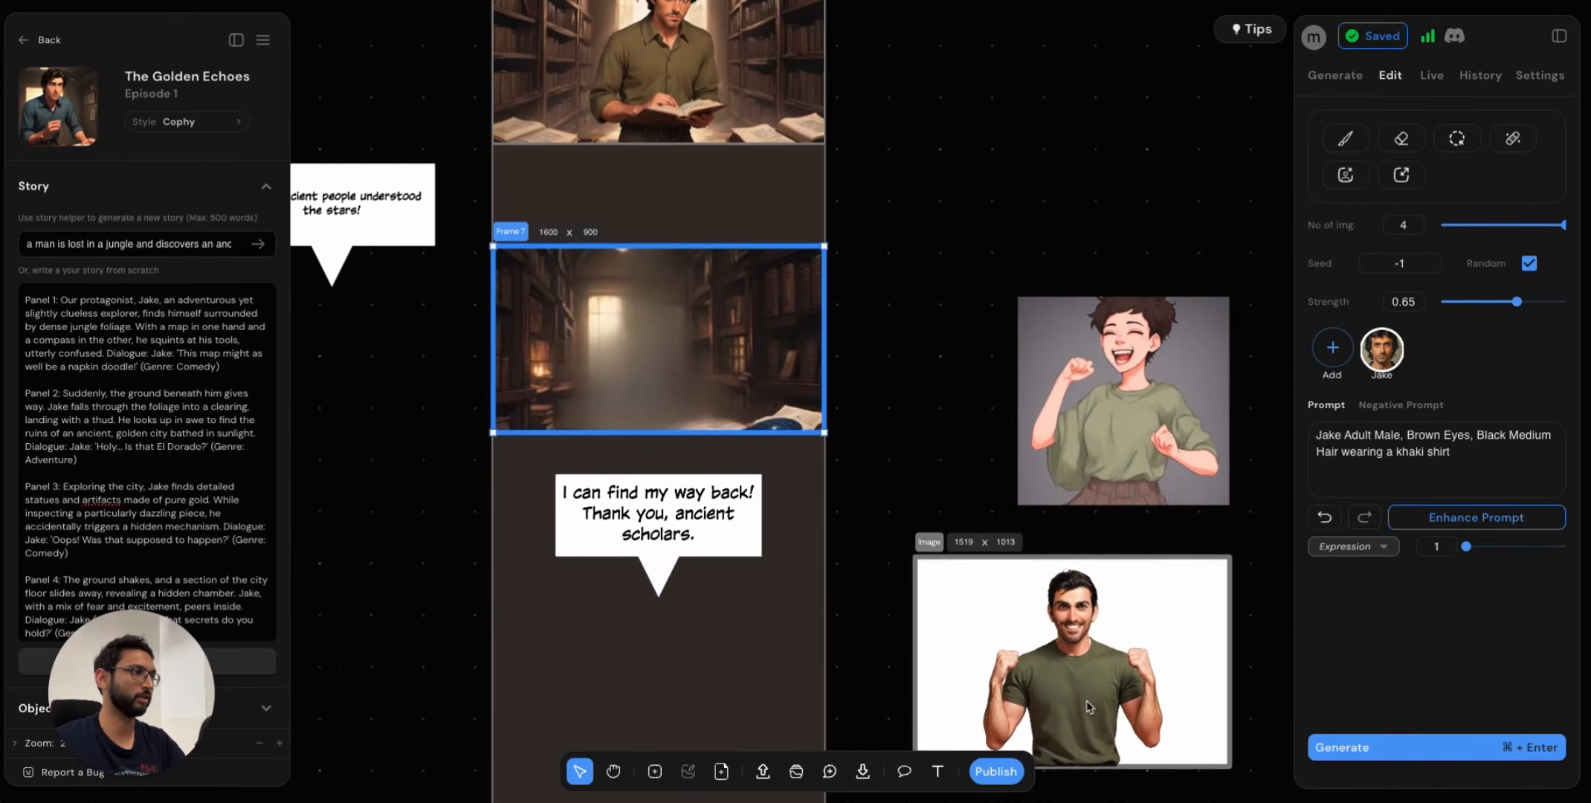
{"action": "left_click", "coordinate": [1084, 698]}
{"action": "left_click_drag", "start_coordinate": [1073, 702], "coordinate": [657, 383]}
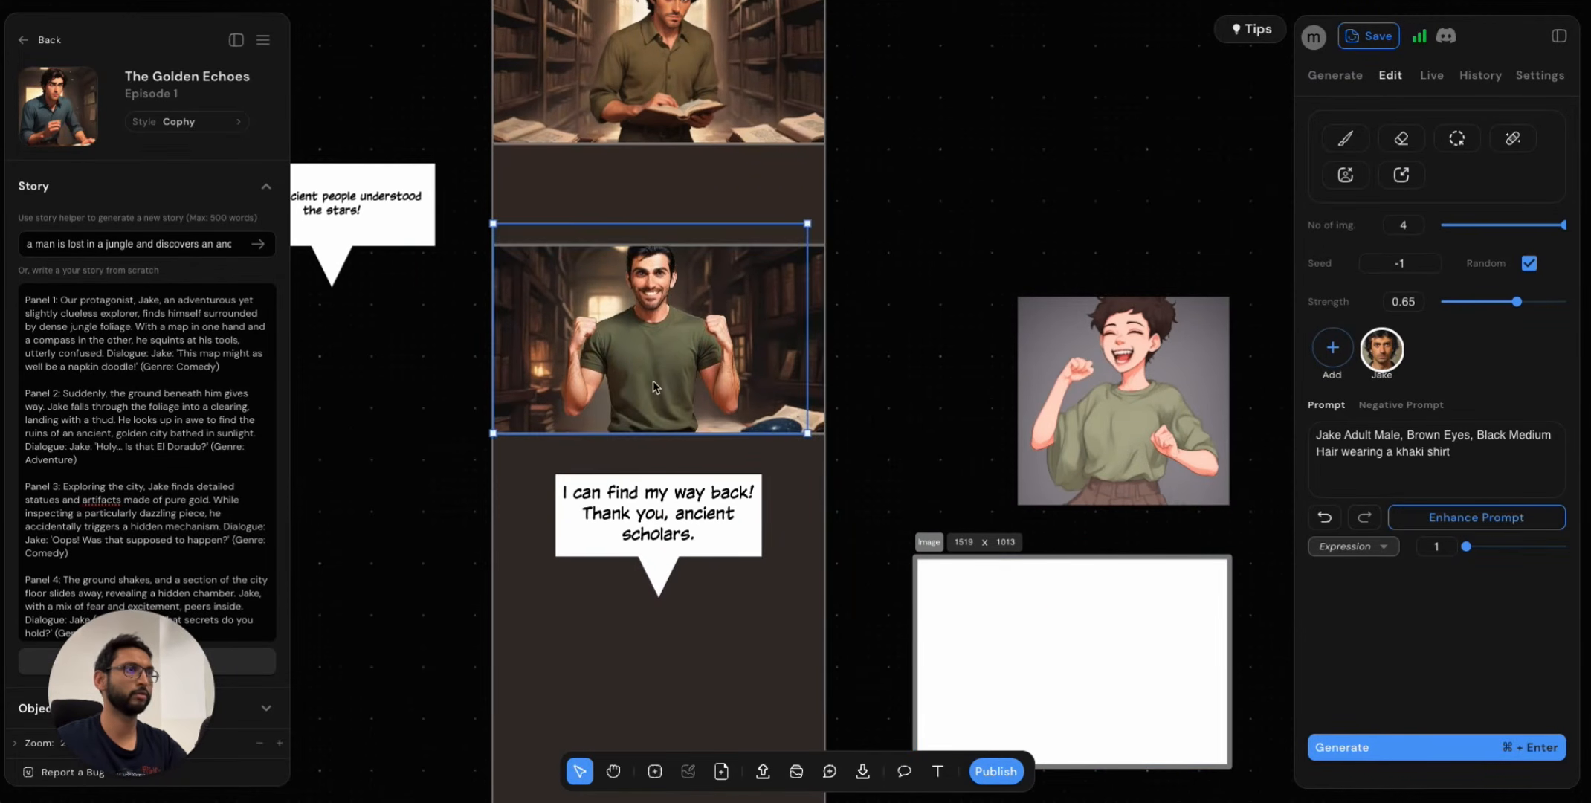
Scale the Jake cutout down to fit inside the library panel and center him along its lower edge.
{"action": "scroll", "coordinate": [674, 343], "scroll_direction": "up", "scroll_amount": 5}
{"action": "scroll", "coordinate": [673, 340], "scroll_direction": "up", "scroll_amount": 1}
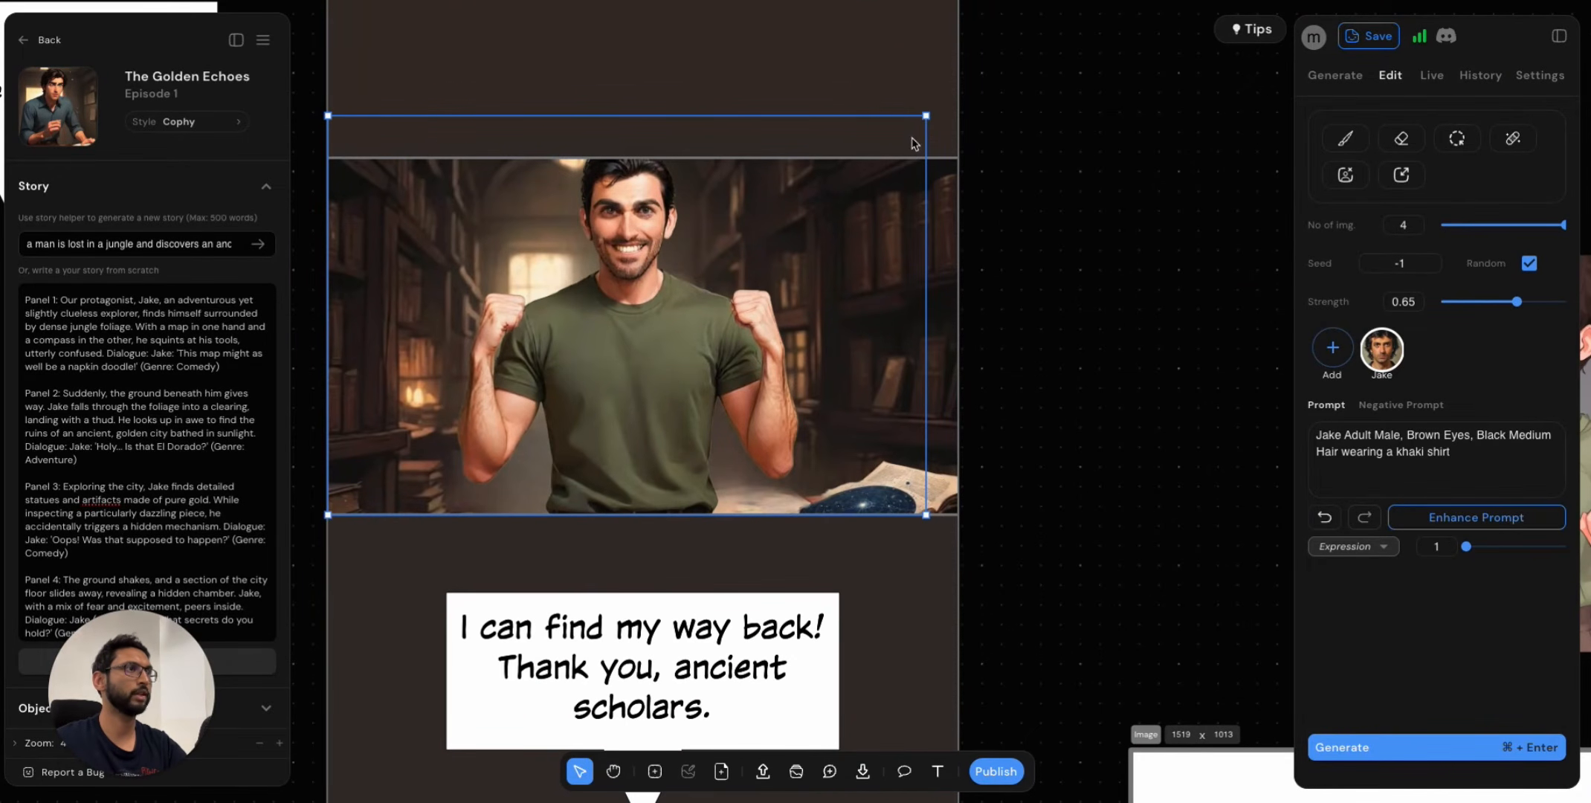
{"action": "left_click_drag", "start_coordinate": [926, 115], "coordinate": [800, 276]}
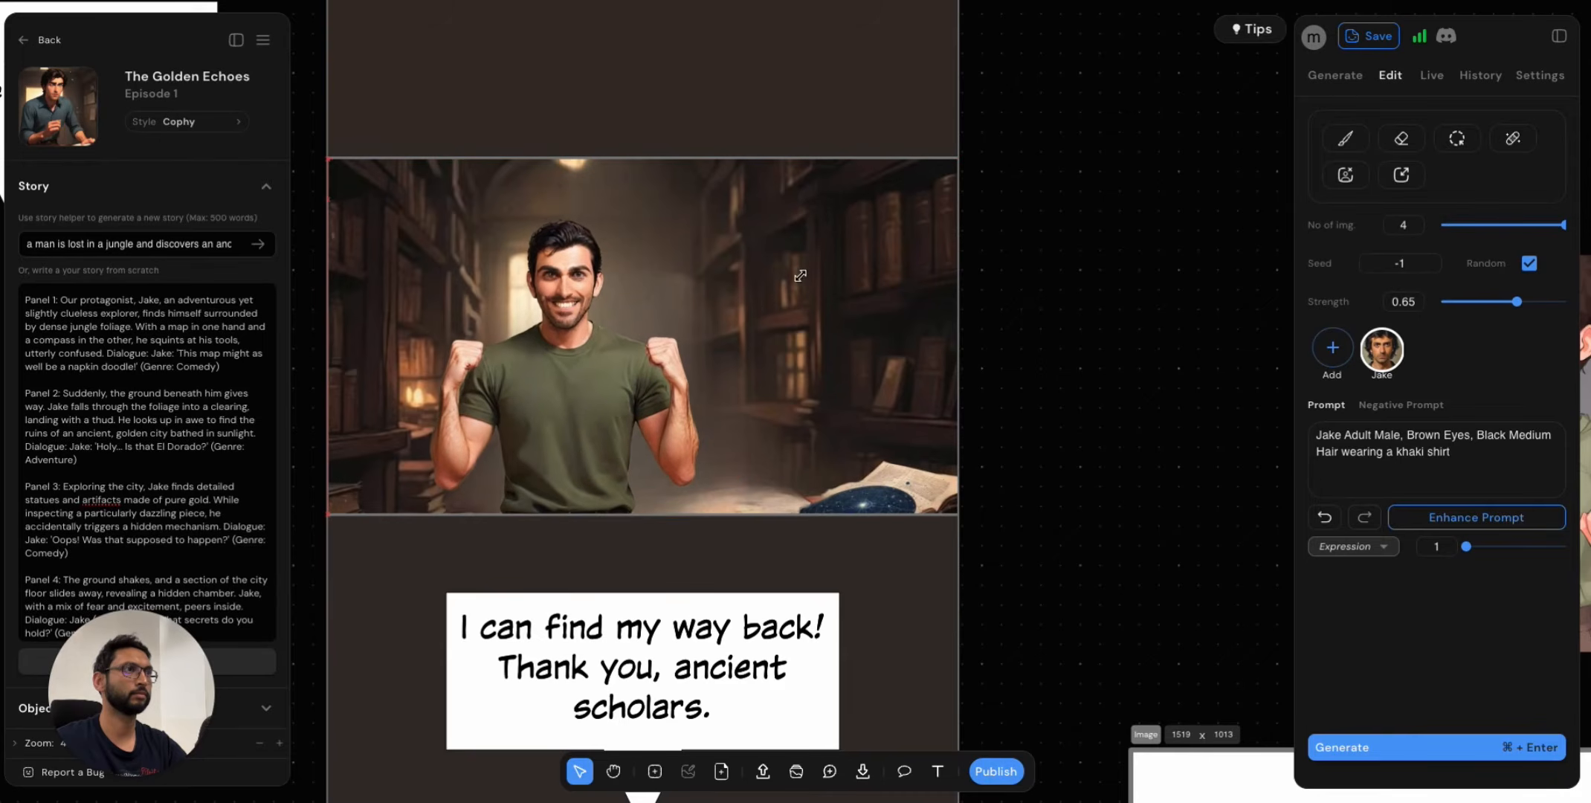
{"action": "left_click_drag", "start_coordinate": [562, 455], "coordinate": [643, 455]}
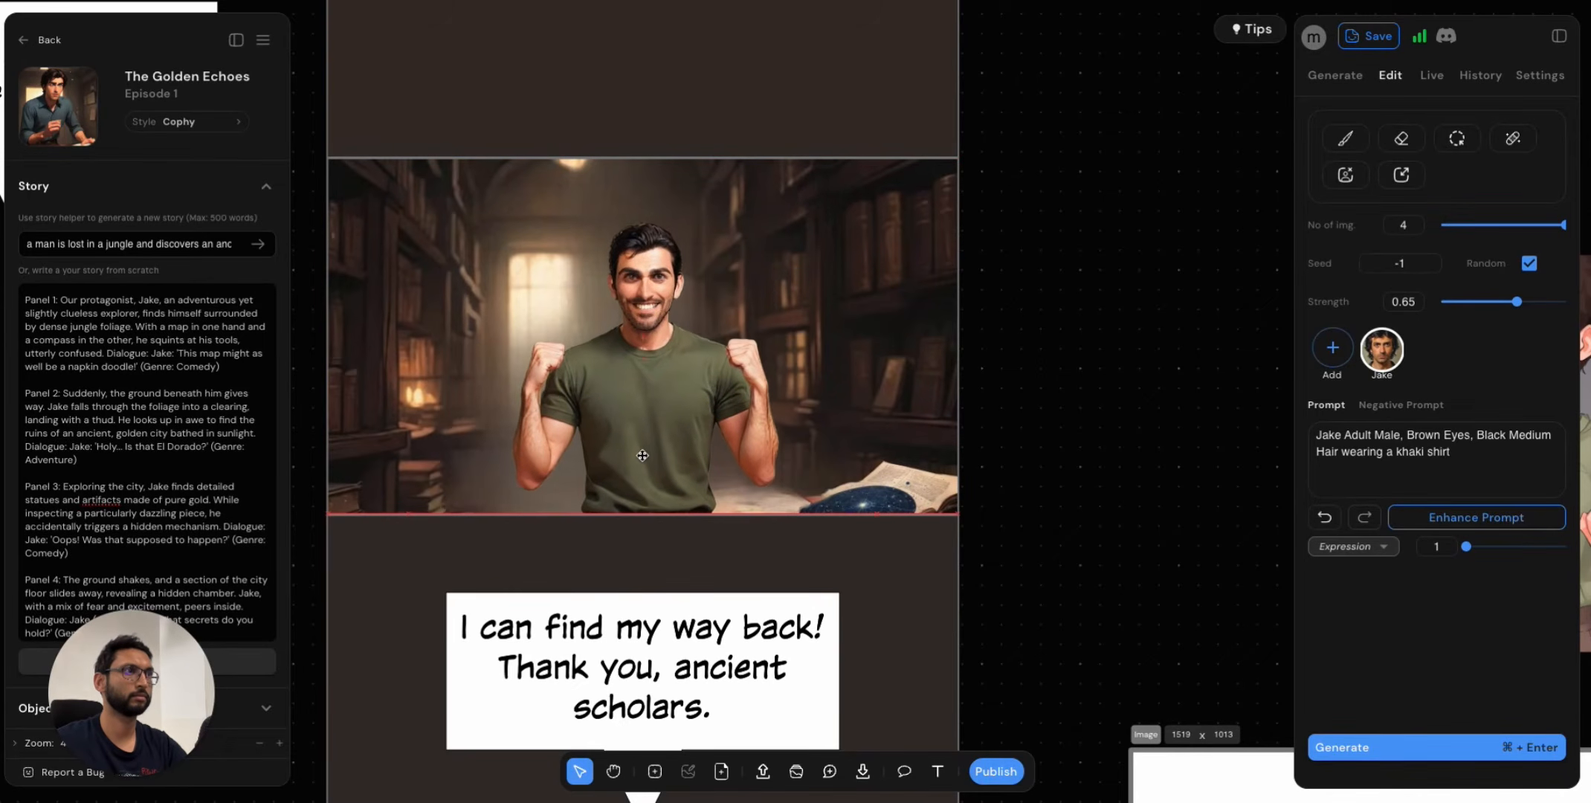
{"action": "left_click_drag", "start_coordinate": [878, 206], "coordinate": [897, 191]}
{"action": "left_click_drag", "start_coordinate": [669, 394], "coordinate": [637, 383]}
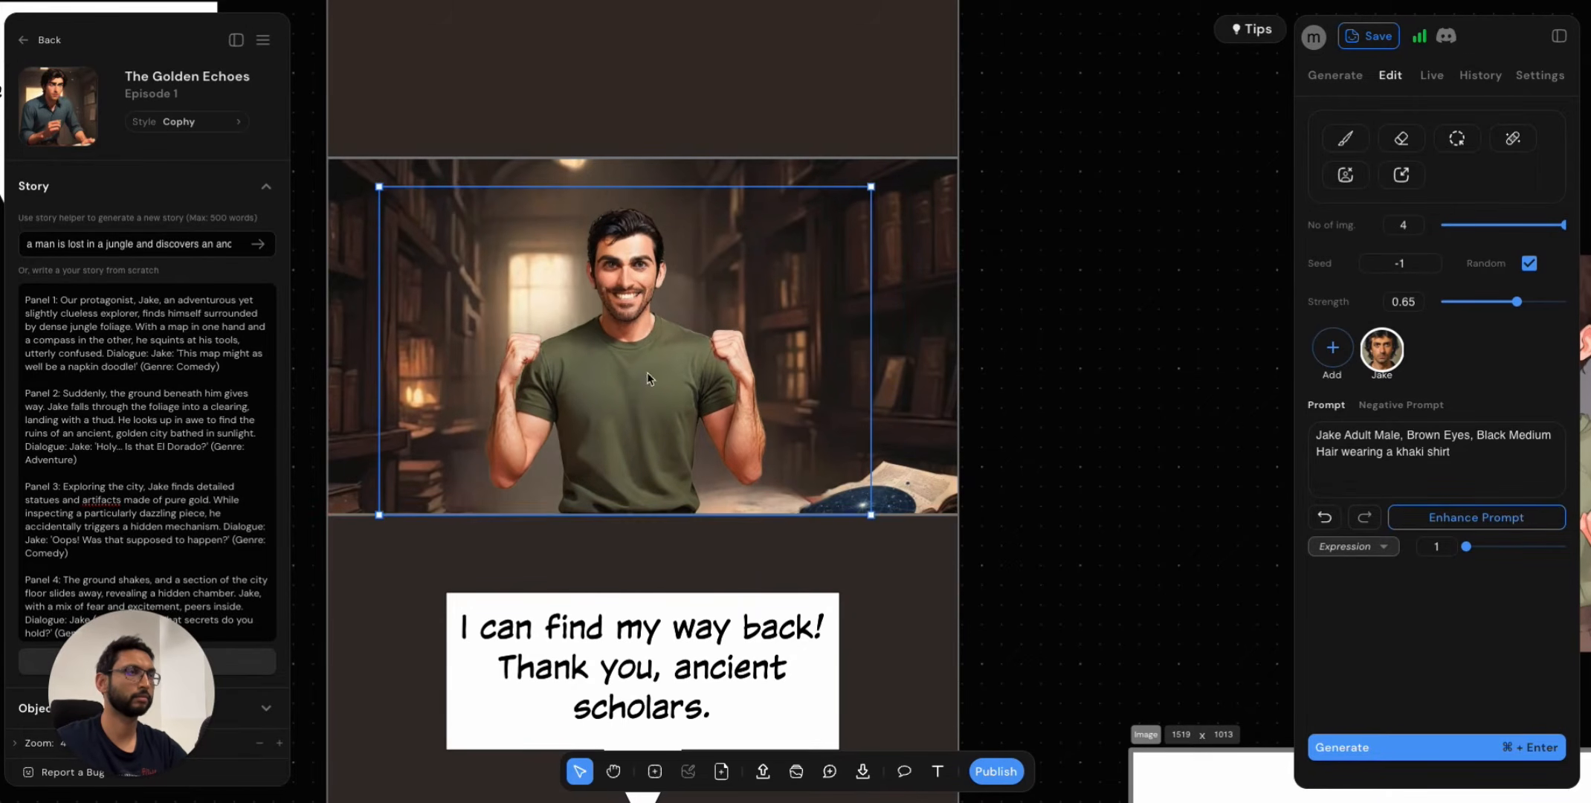
{"action": "left_click", "coordinate": [1075, 427]}
Extend the library panel's prompt with "with collarin an ancient library", trimming the unfinished wording about stacks.
{"action": "left_click", "coordinate": [927, 433]}
{"action": "scroll", "coordinate": [1096, 394], "scroll_direction": "left", "scroll_amount": 1}
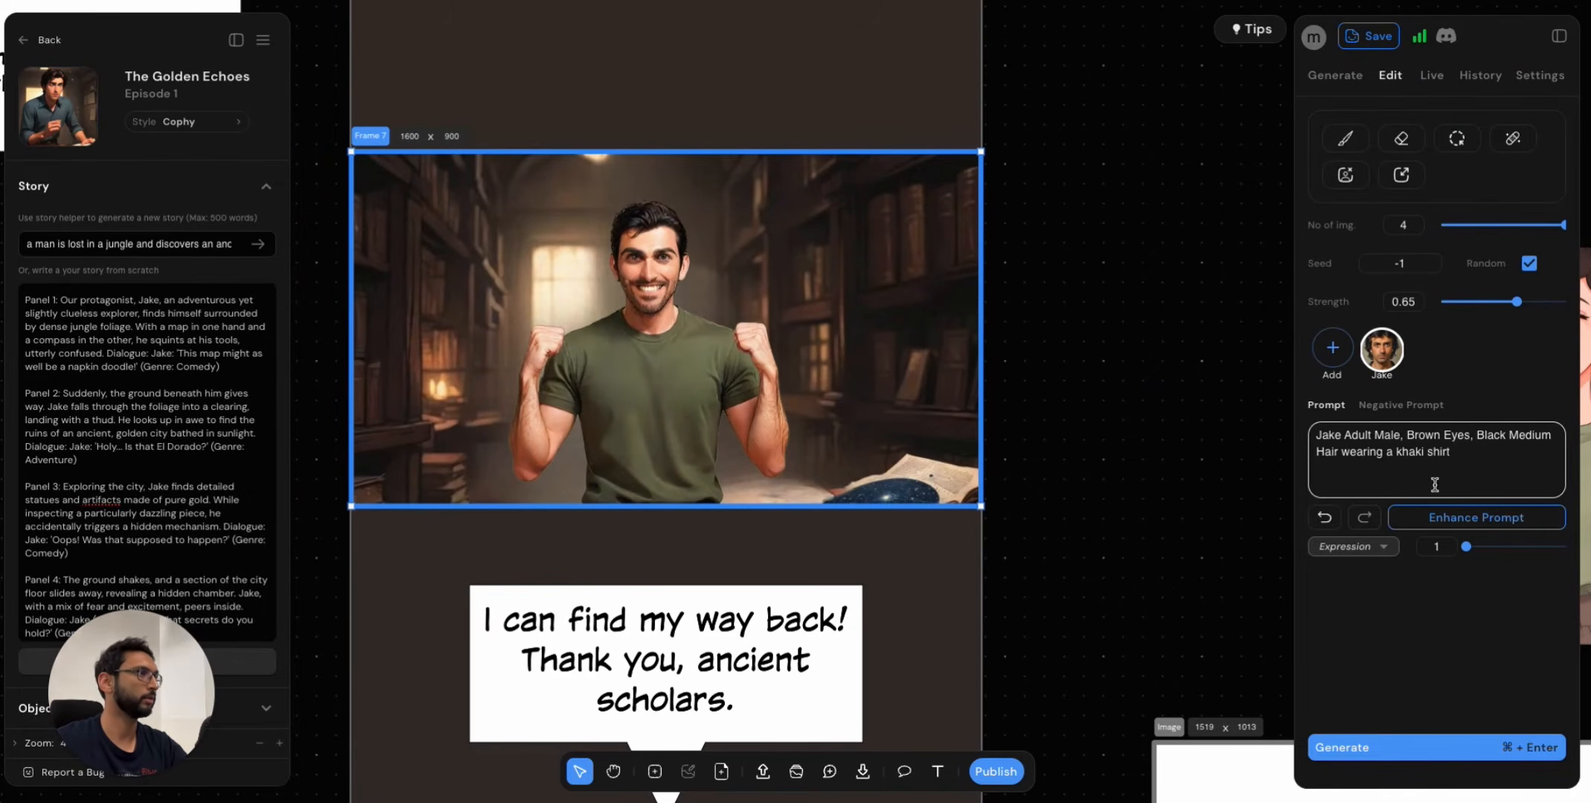
{"action": "left_click", "coordinate": [1452, 455]}
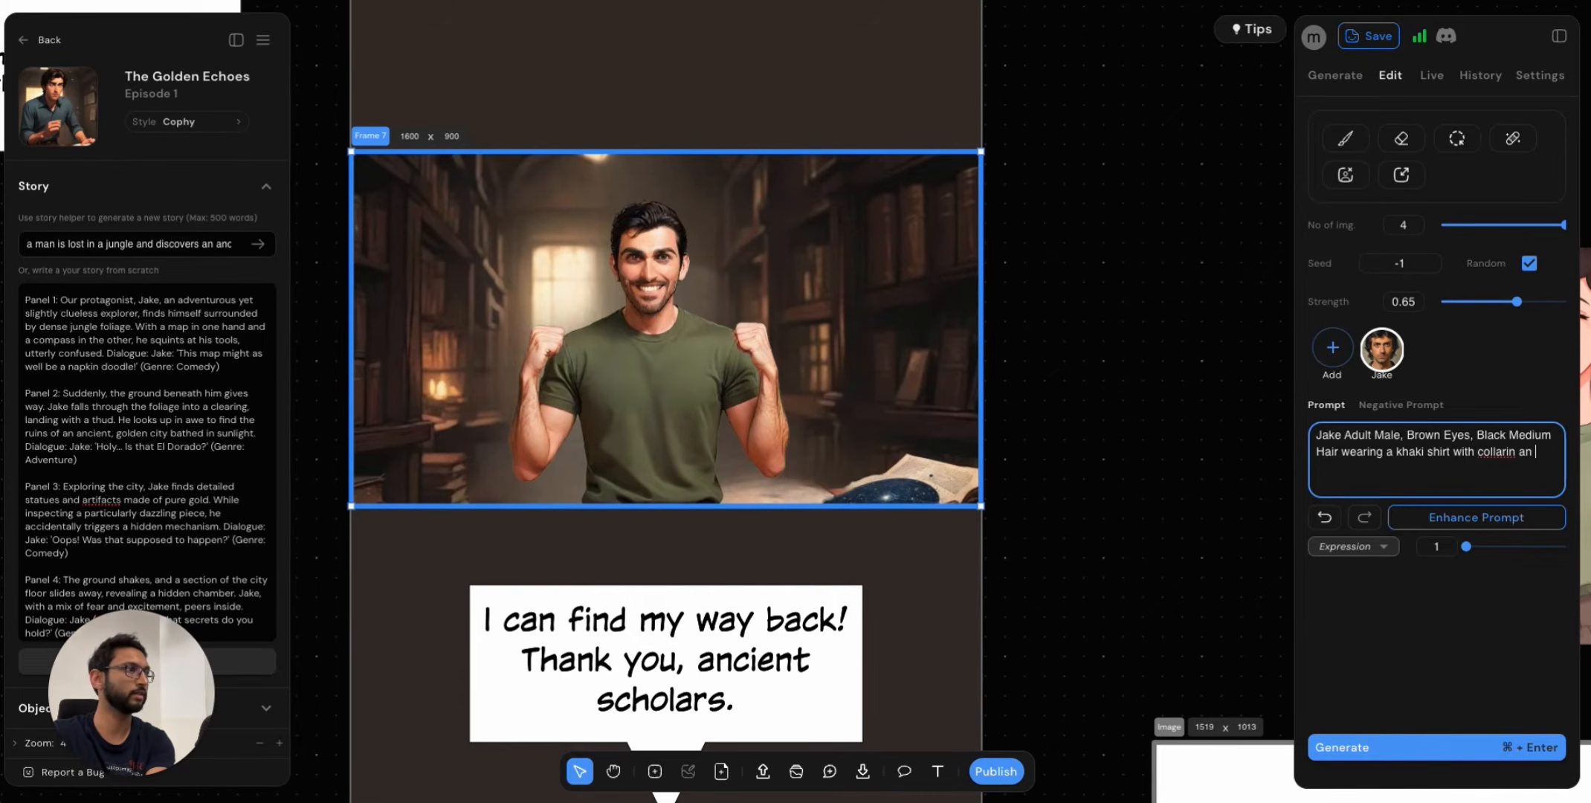
{"action": "type", "text": "cient library with stacks o"}
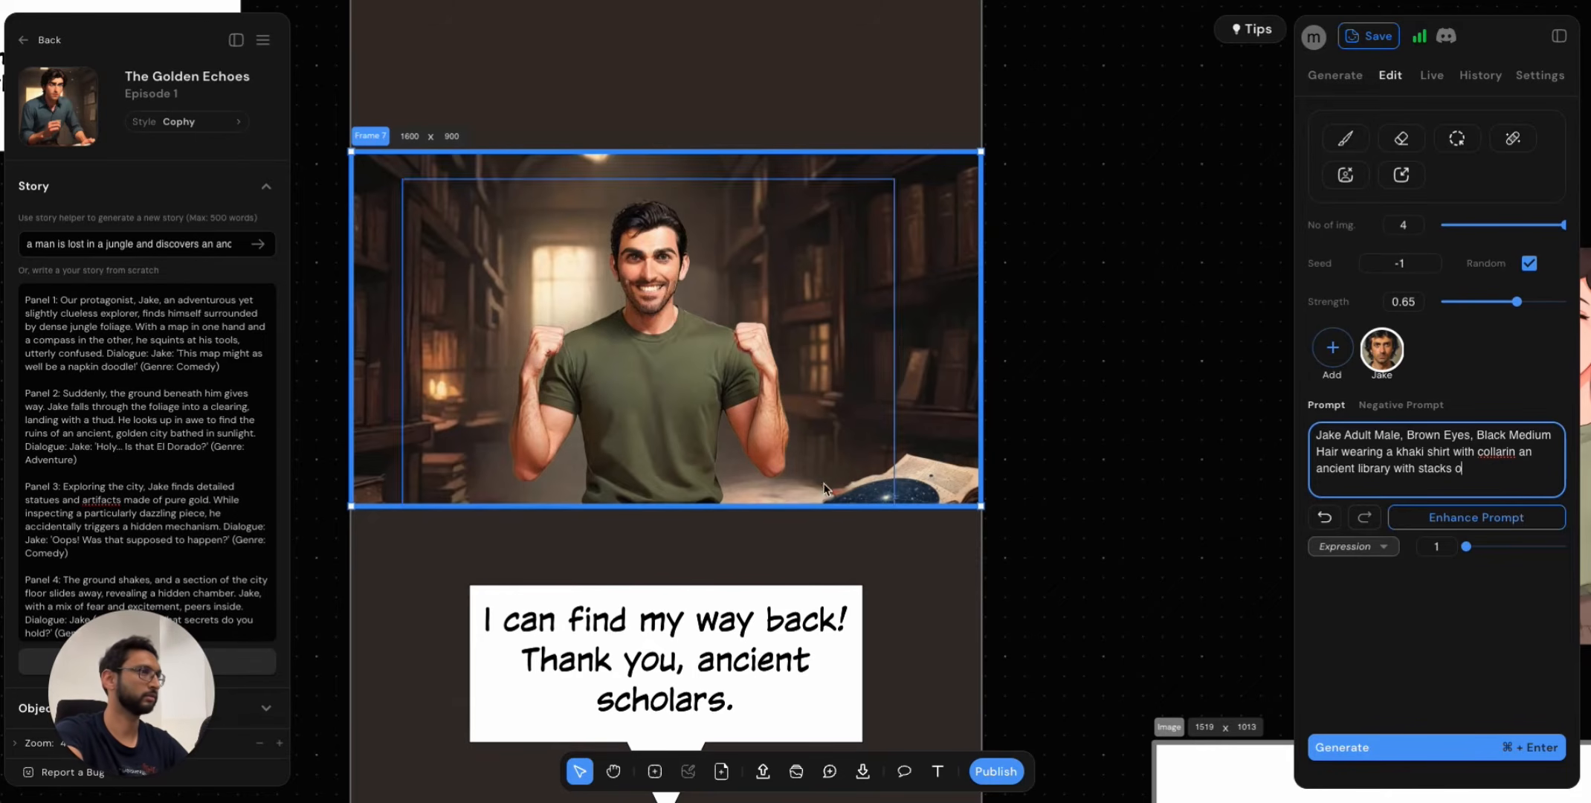
{"action": "key", "text": "BackSpace"}
{"action": "key", "text": "BackSpace"}
{"action": "key", "text": "BackSpace"}
{"action": "key", "text": "BackSpace"}
{"action": "key", "text": "BackSpace"}
{"action": "key", "text": "BackSpace"}
{"action": "key", "text": "BackSpace"}
{"action": "key", "text": "BackSpace"}
{"action": "key", "text": "BackSpace"}
{"action": "key", "text": "BackSpace"}
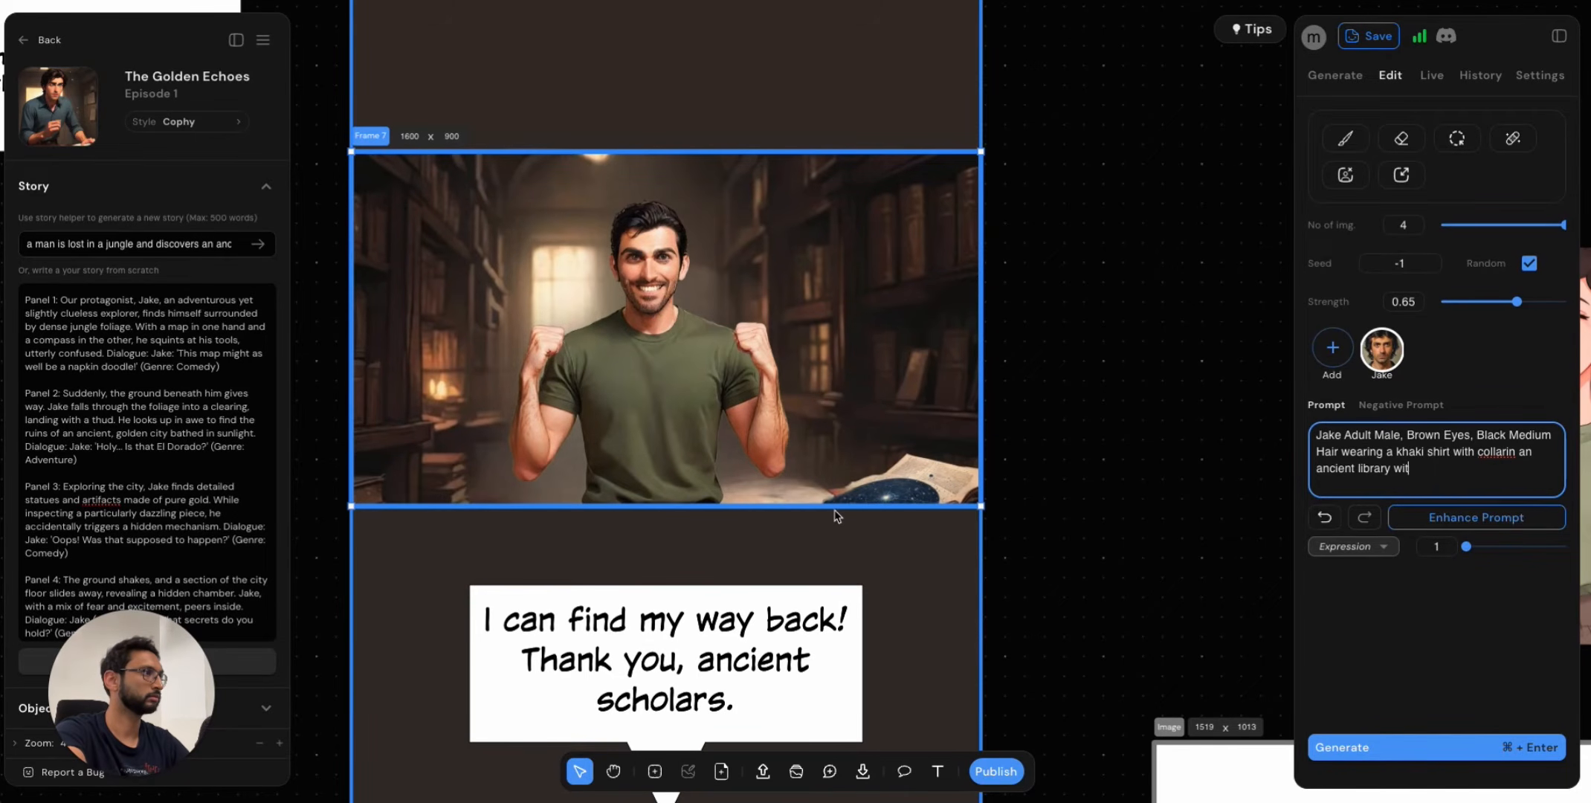
Delete the unfinished last word so the prompt ends with "in an ancient library".
{"action": "key", "text": "BackSpace"}
{"action": "key", "text": "BackSpace"}
{"action": "key", "text": "BackSpace"}
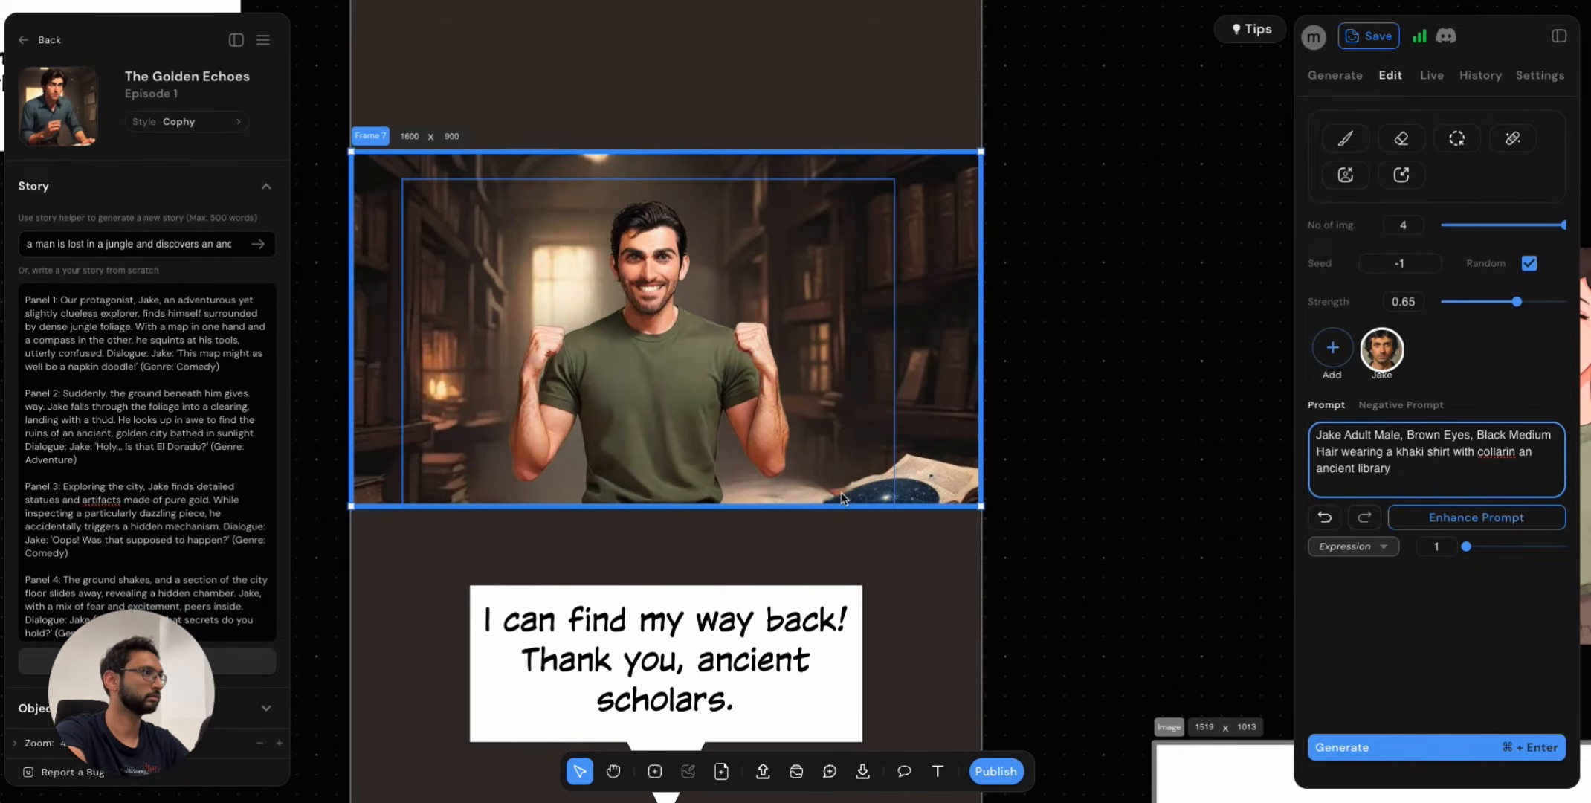
Sample the brown beneath the man's elbow, make it semi-transparent (#5c5145b0), and brush over the gap between the elbow and the open book.
{"action": "left_click", "coordinate": [1367, 137]}
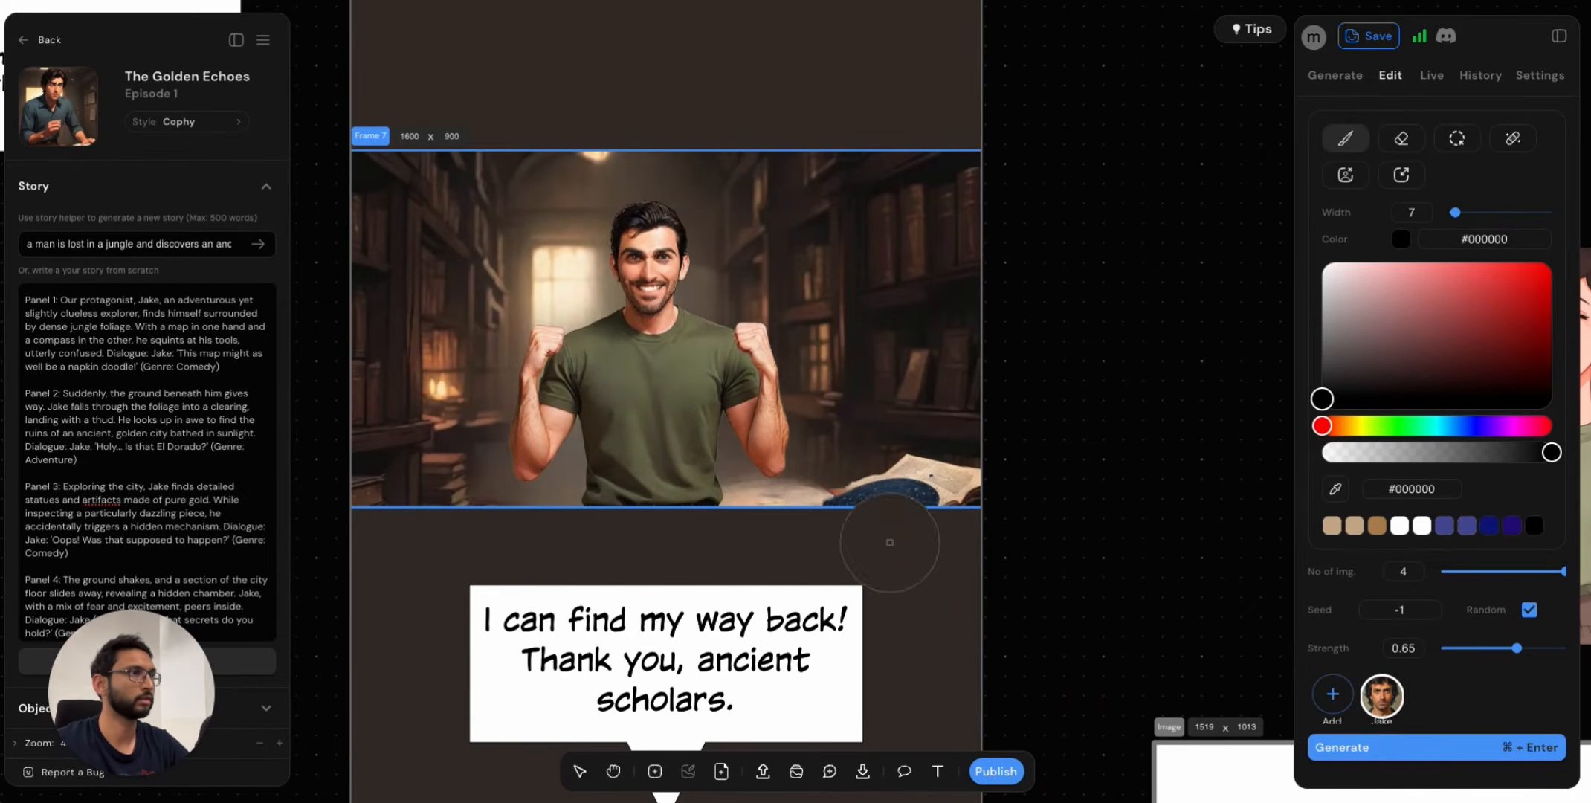
{"action": "left_click", "coordinate": [788, 492], "text": "alt"}
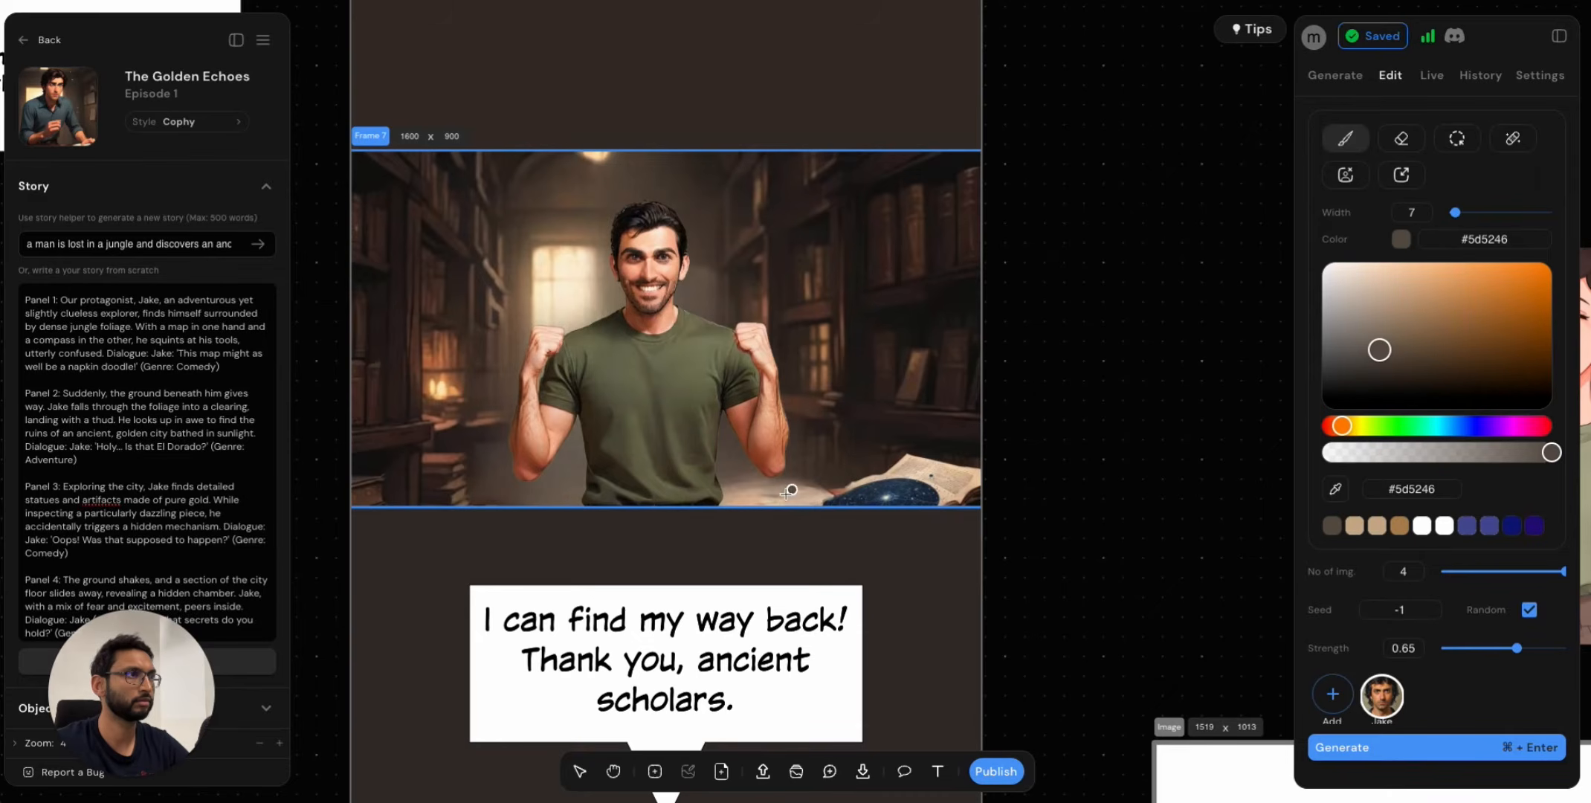
{"action": "mouse_move", "coordinate": [788, 493]}
{"action": "left_mouse_down"}
{"action": "mouse_move", "coordinate": [748, 489]}
{"action": "mouse_move", "coordinate": [773, 486]}
{"action": "left_mouse_up"}
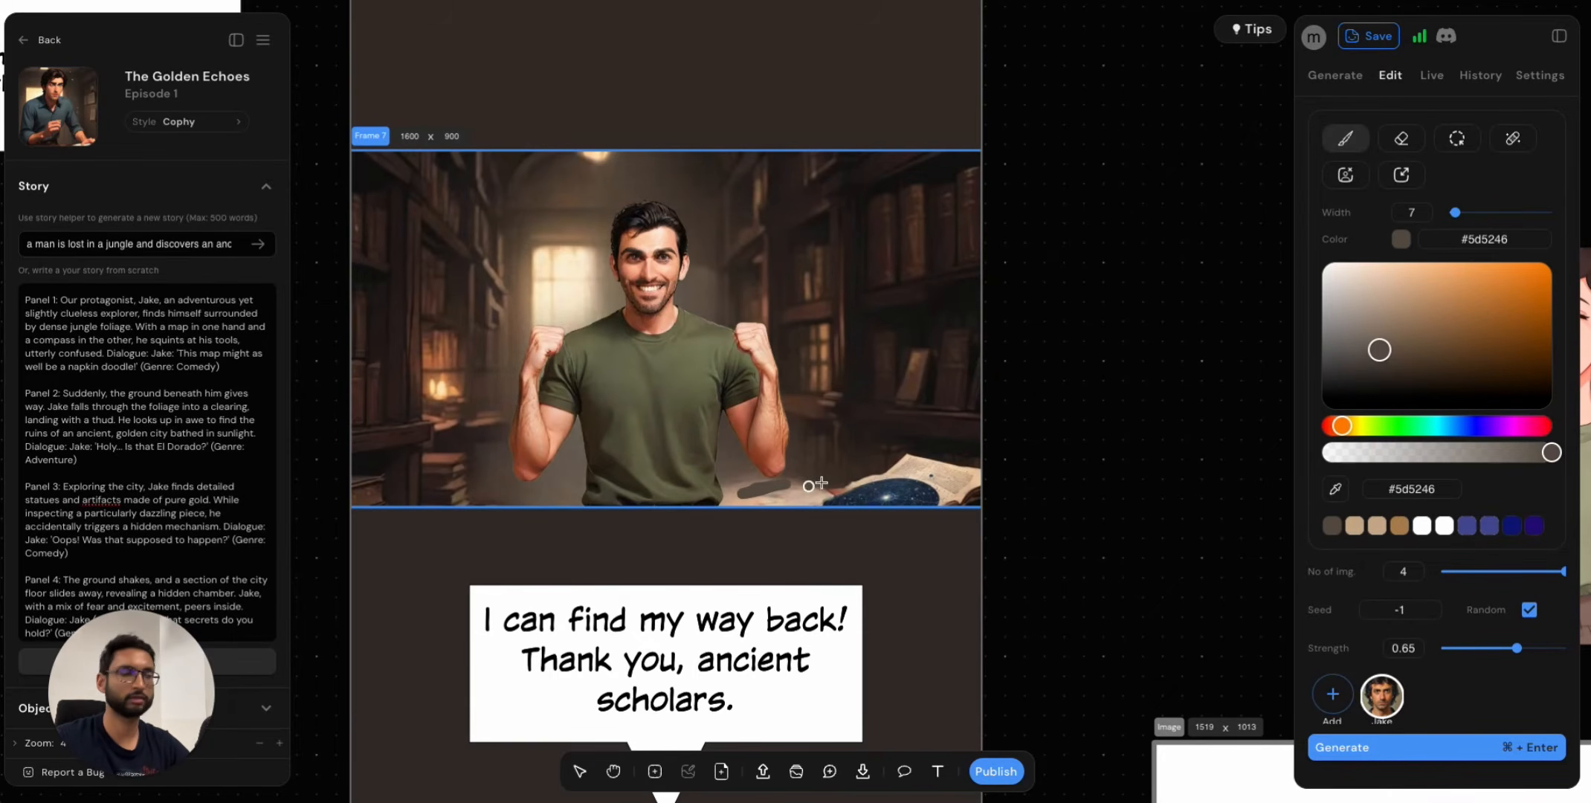
{"action": "key", "text": "super+z"}
{"action": "left_click_drag", "start_coordinate": [1494, 455], "coordinate": [1480, 452]}
{"action": "mouse_move", "coordinate": [770, 487]}
{"action": "left_mouse_down"}
{"action": "mouse_move", "coordinate": [807, 479]}
{"action": "mouse_move", "coordinate": [742, 488]}
{"action": "mouse_move", "coordinate": [809, 480]}
{"action": "left_mouse_up"}
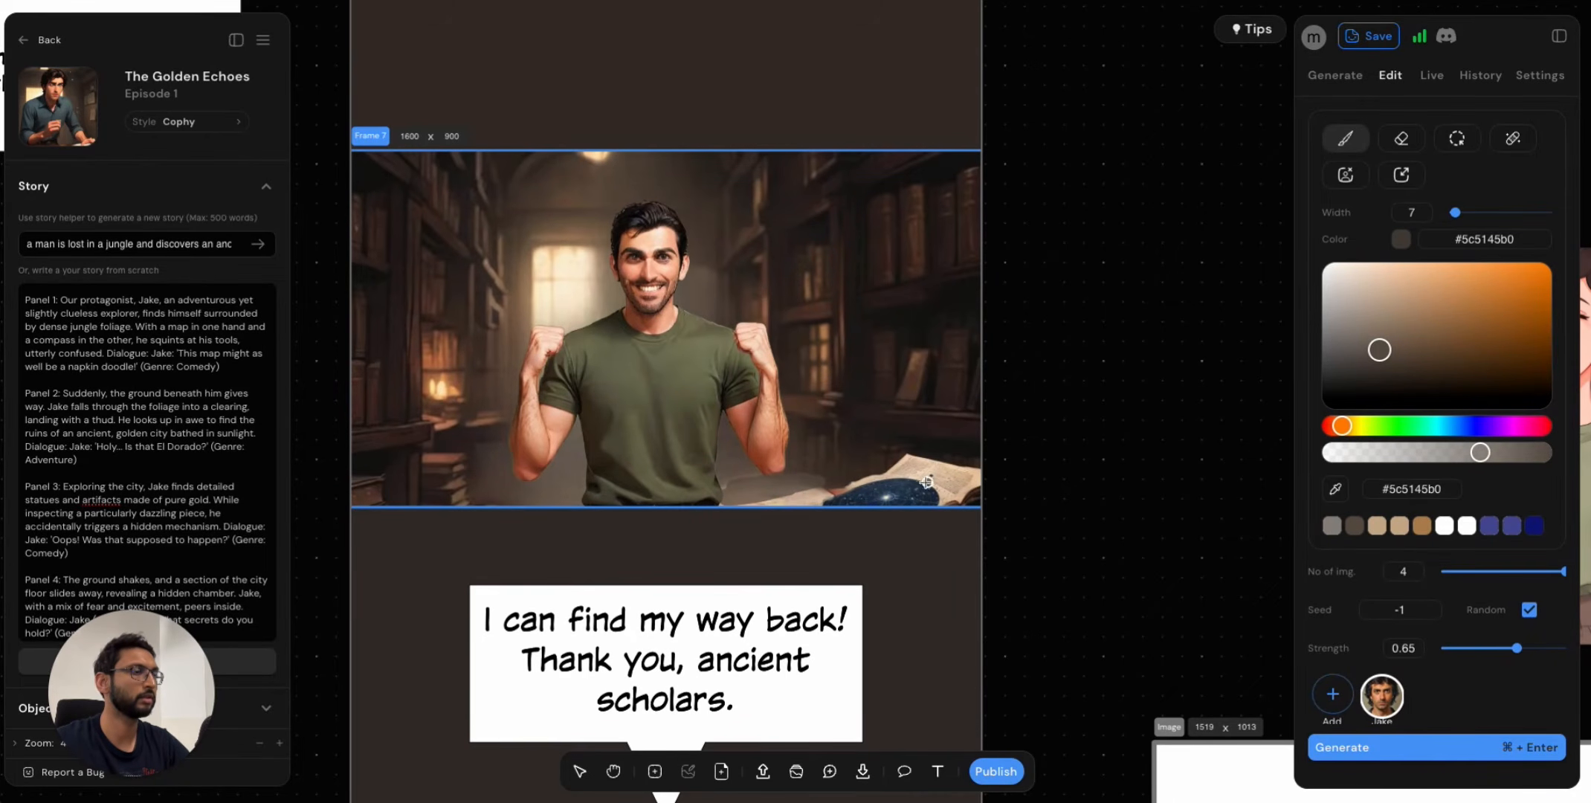
Sample the tan #bda793 beside the open book, reduce the brush width to 1, and touch up the book's edge.
{"action": "scroll", "coordinate": [853, 505], "scroll_direction": "up", "scroll_amount": 5}
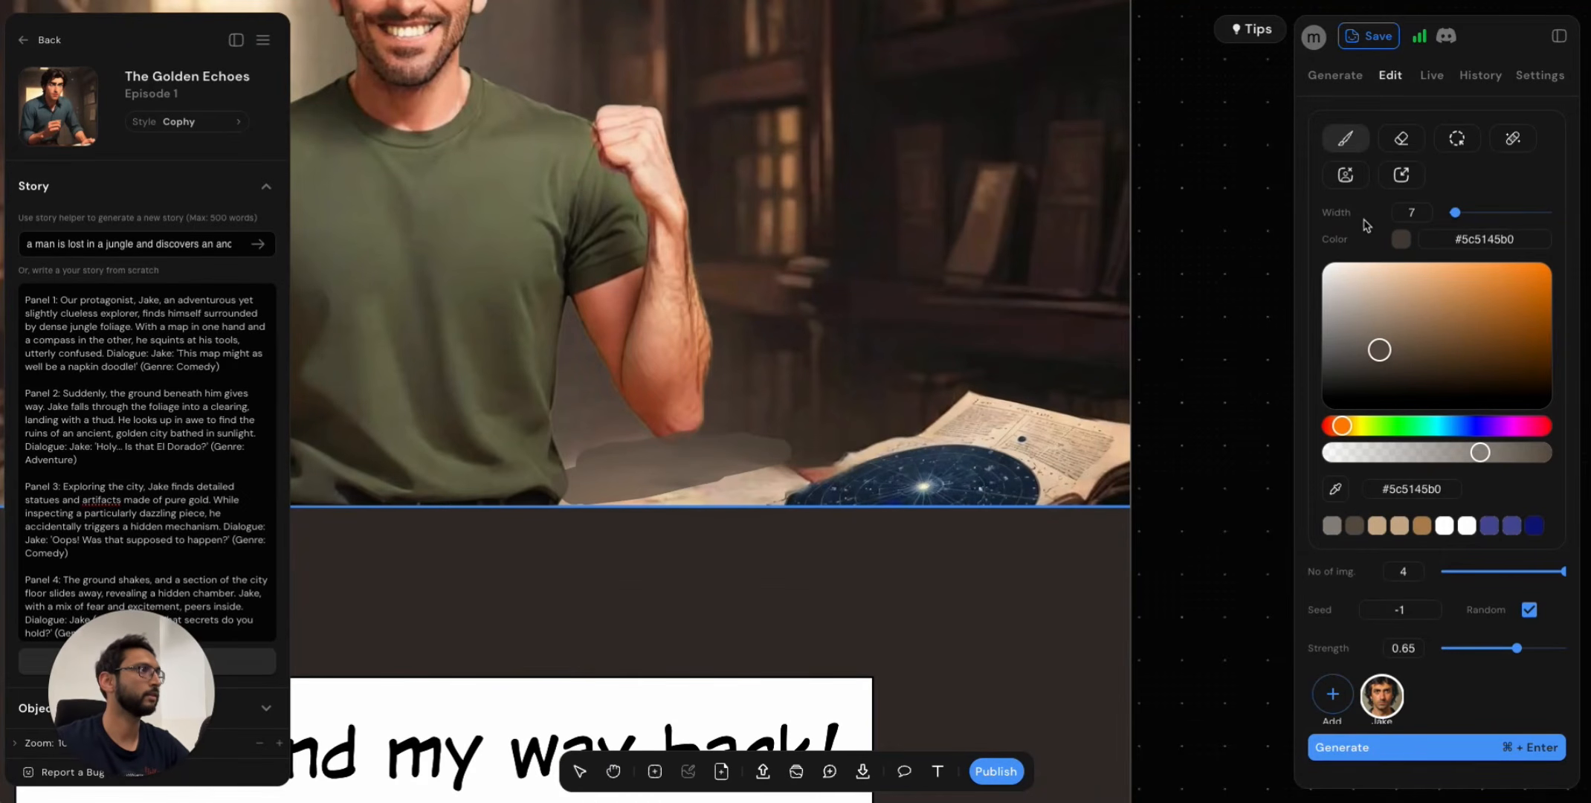
{"action": "left_click", "coordinate": [1336, 488]}
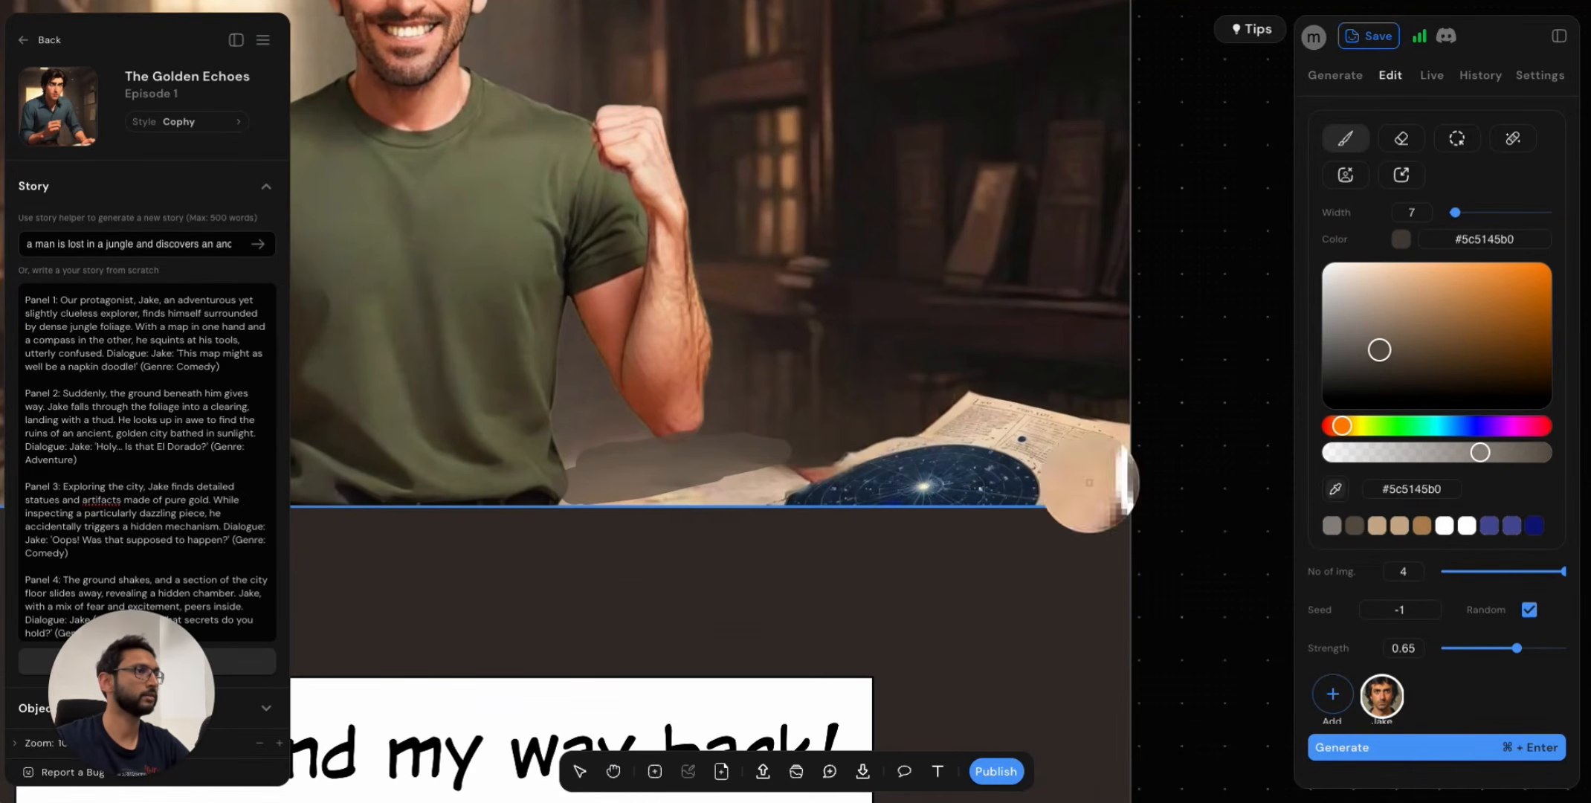
{"action": "left_click", "coordinate": [852, 459]}
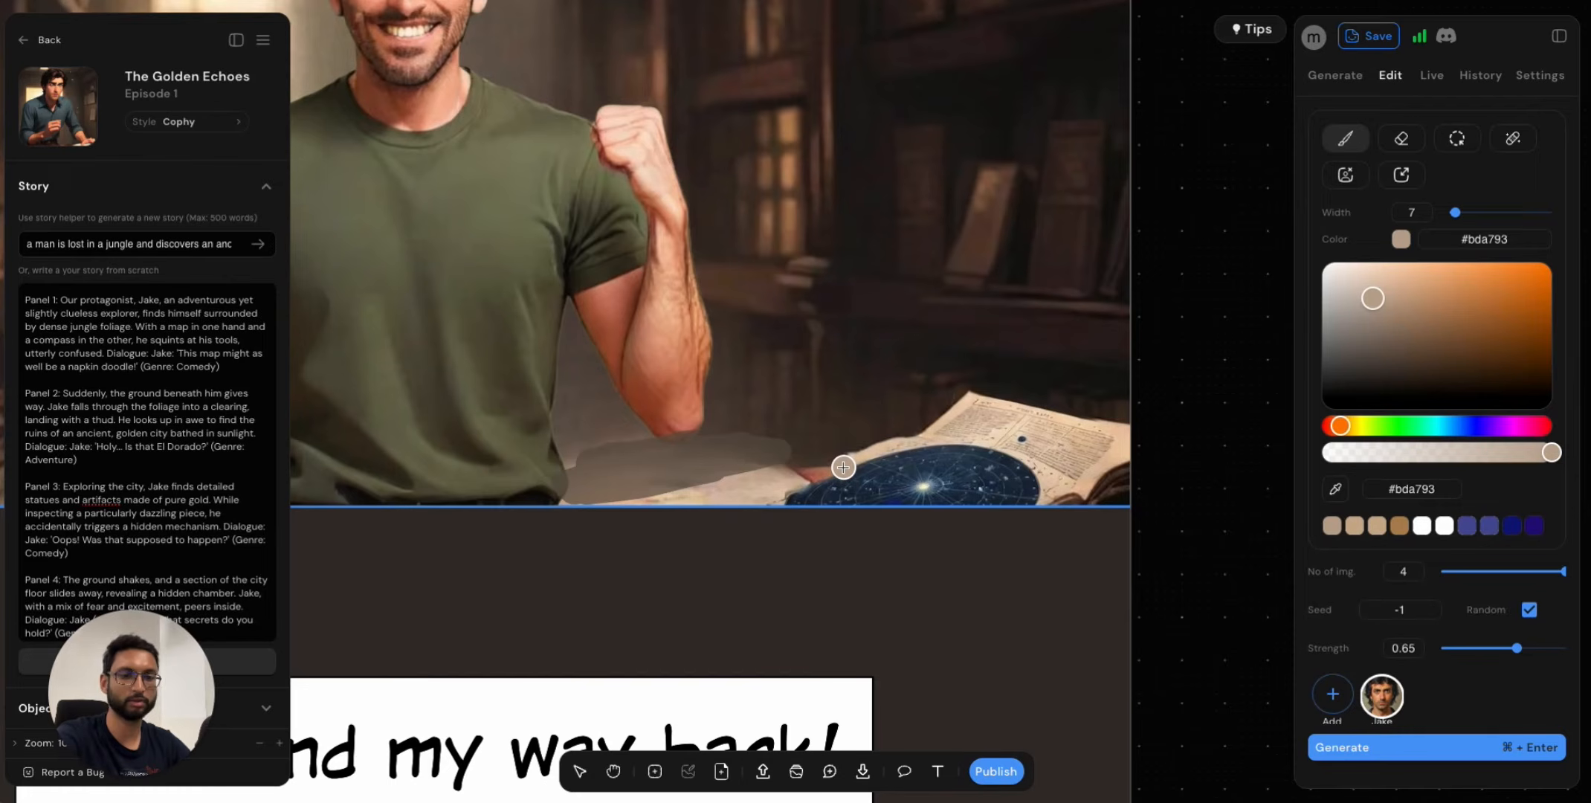
{"action": "key", "text": "bracketleft"}
{"action": "key", "text": "bracketleft"}
{"action": "key", "text": "bracketleft"}
{"action": "key", "text": "bracketleft"}
{"action": "key", "text": "bracketleft"}
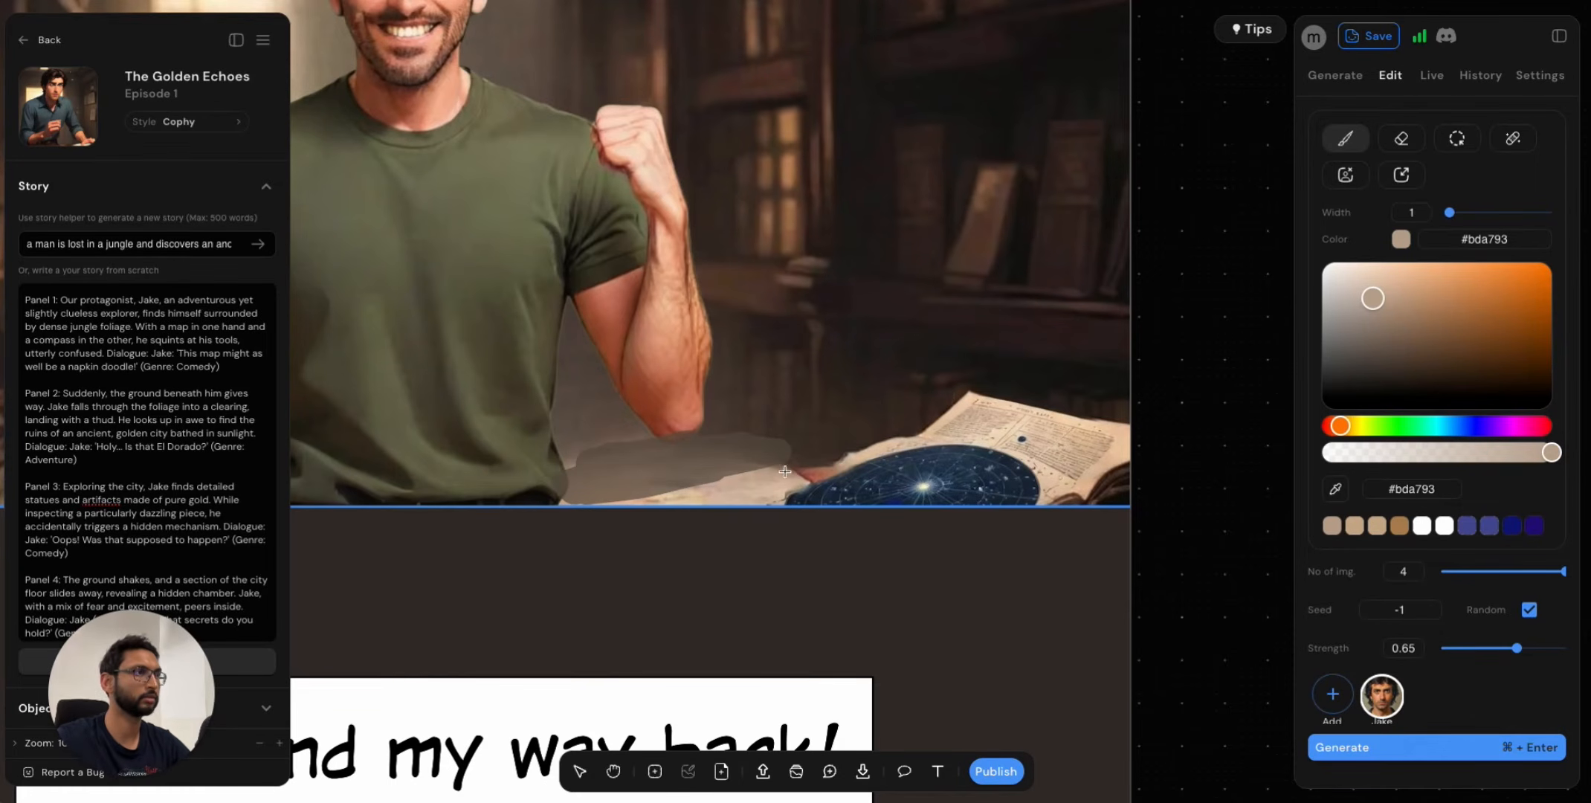
{"action": "left_click_drag", "start_coordinate": [800, 474], "coordinate": [840, 469]}
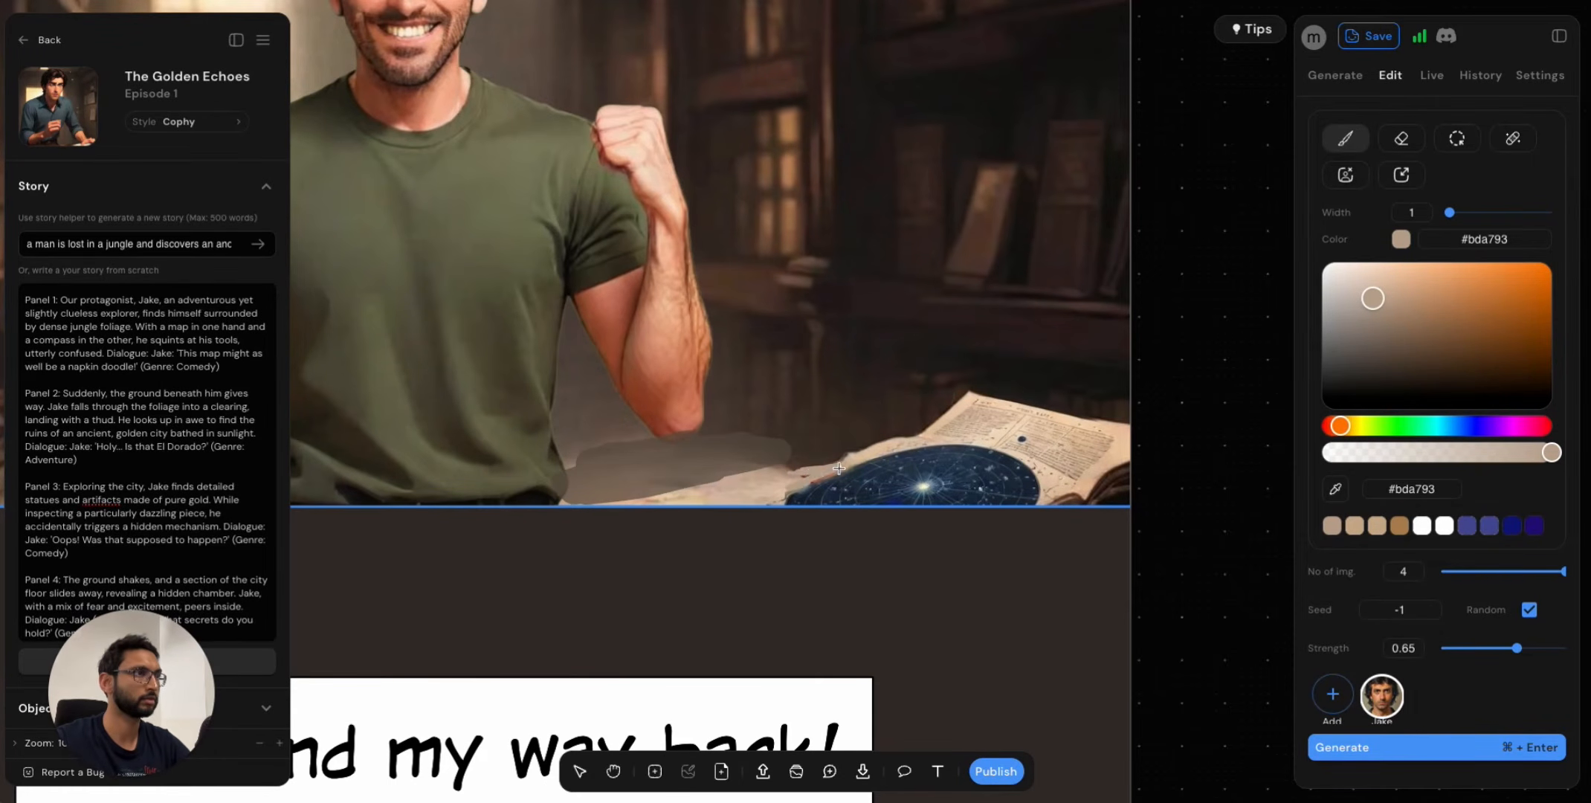
{"action": "left_click", "coordinate": [1555, 459]}
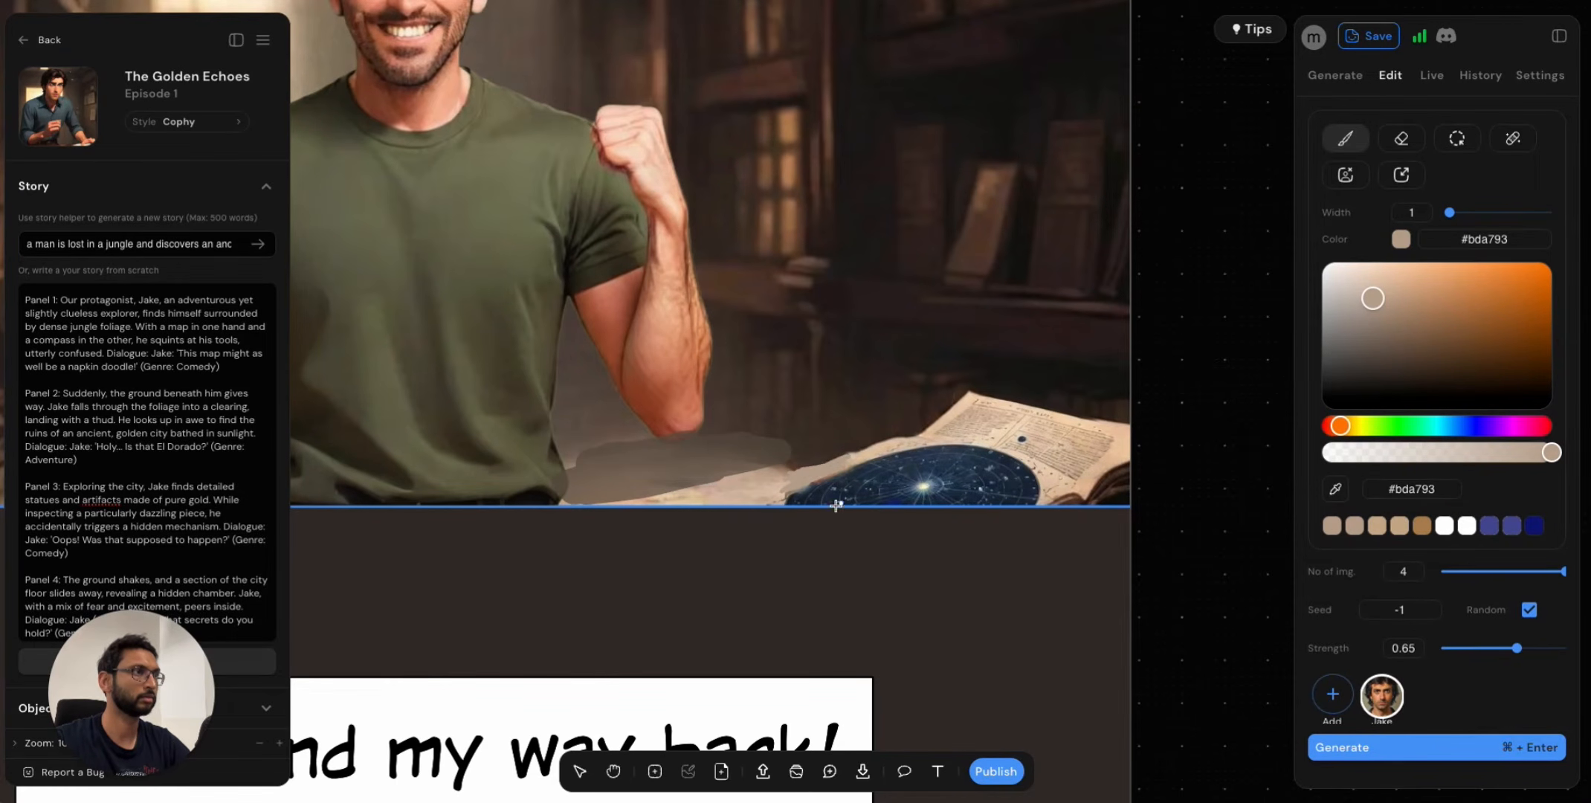
Paint the bright window area beside the man's face with a width 6 brush in semi-transparent cream #f7e7cdc7.
{"action": "scroll", "coordinate": [781, 491], "scroll_direction": "down", "scroll_amount": 5}
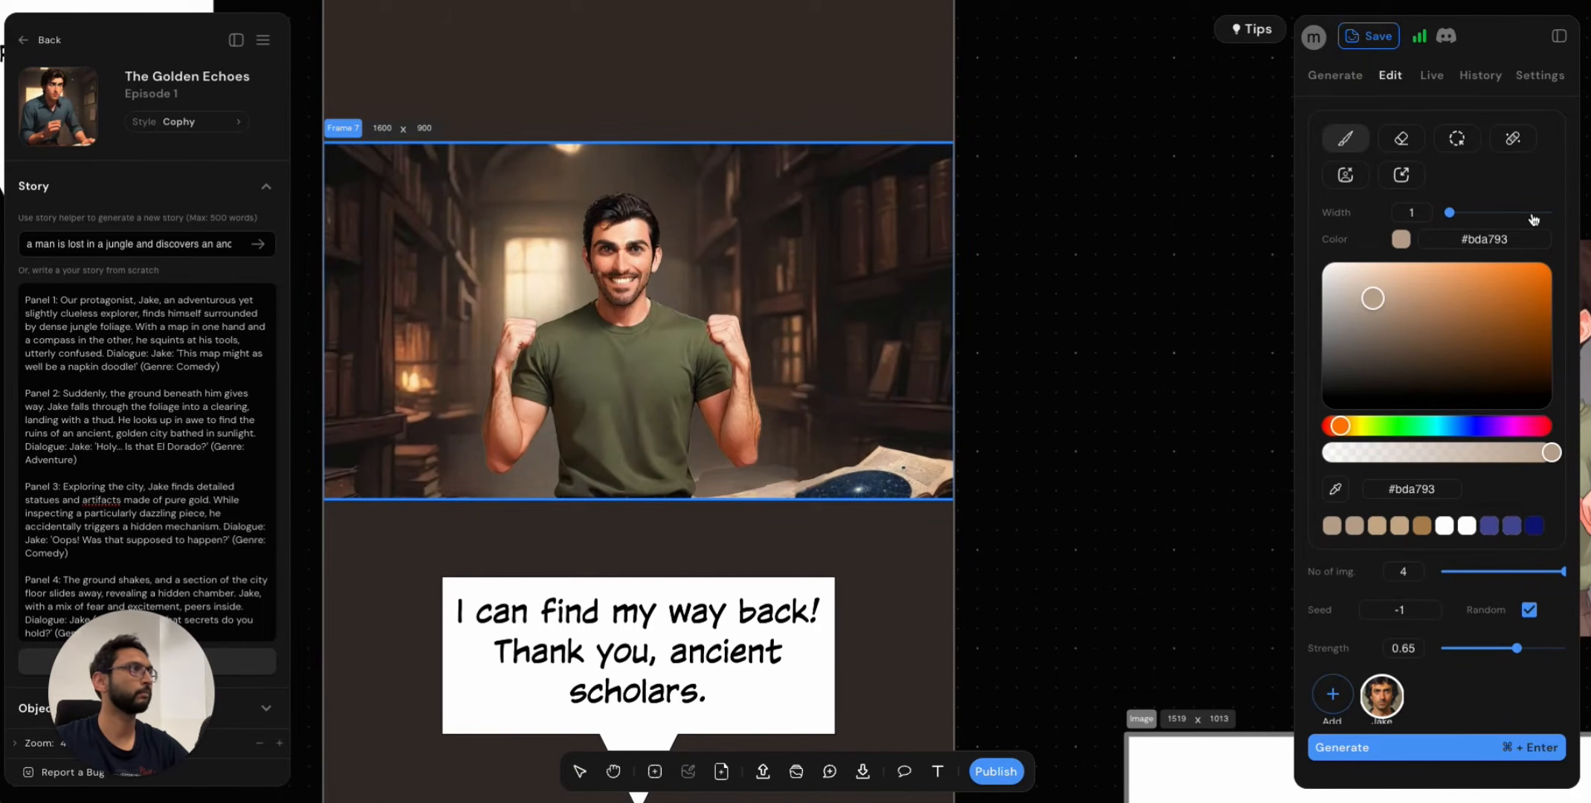
{"action": "left_click", "coordinate": [1337, 490]}
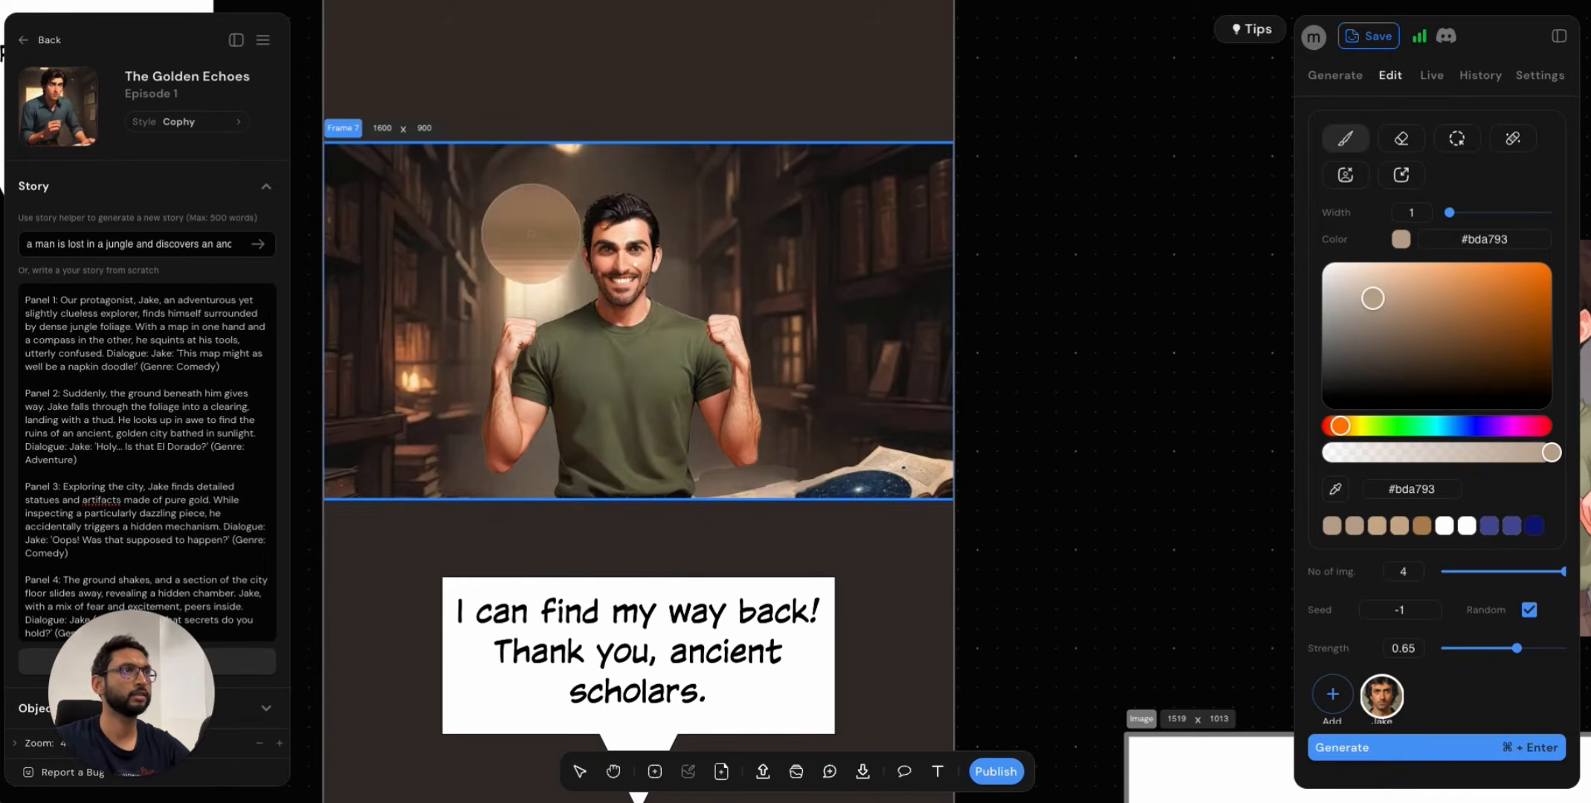
{"action": "left_click", "coordinate": [561, 255]}
{"action": "left_click_drag", "start_coordinate": [1449, 213], "coordinate": [1454, 213]}
{"action": "left_click", "coordinate": [1503, 452]}
{"action": "left_click_drag", "start_coordinate": [1504, 455], "coordinate": [1500, 453]}
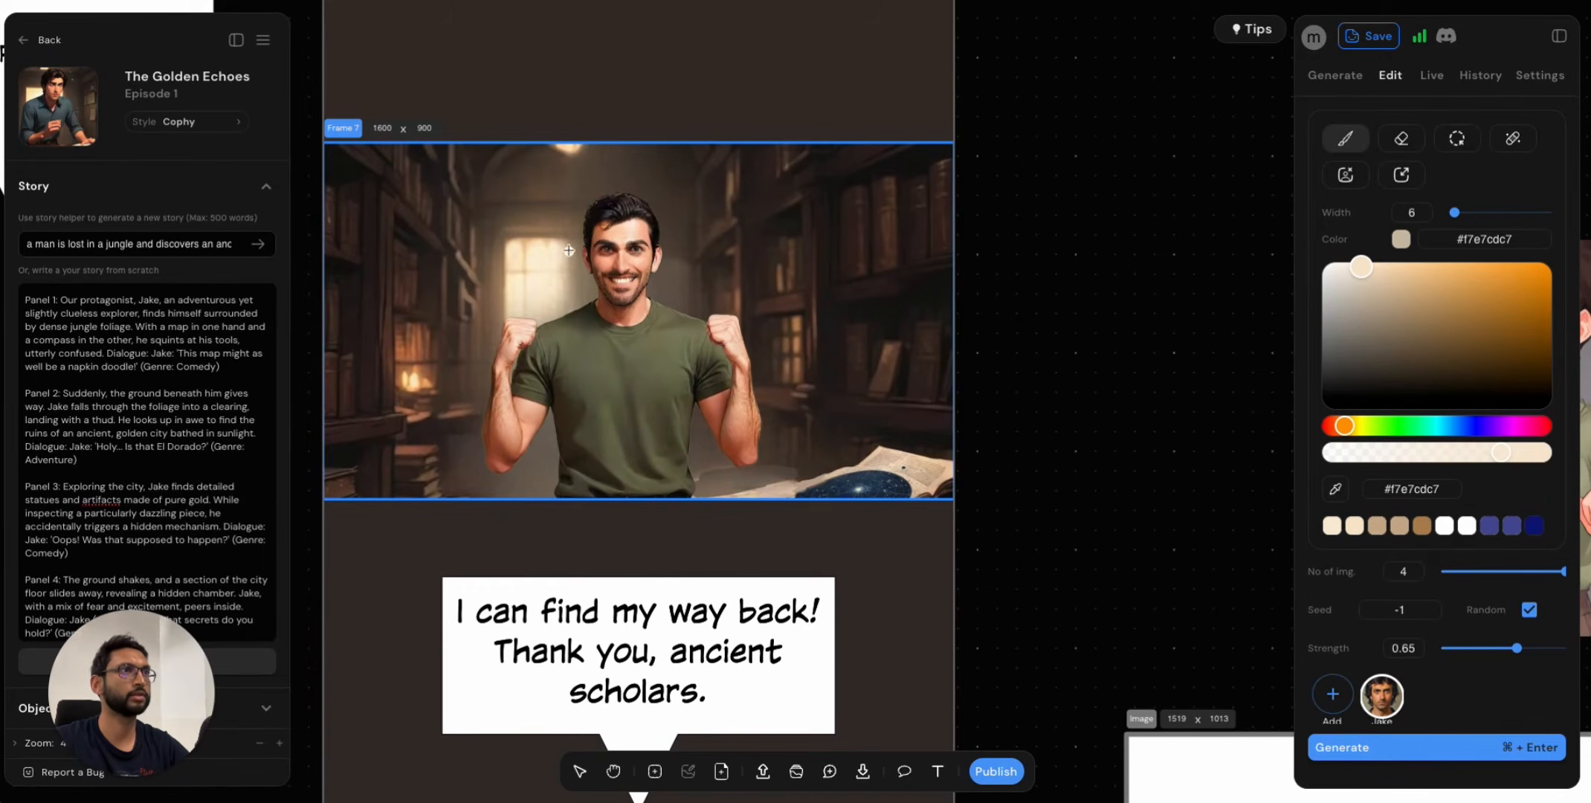
{"action": "left_click_drag", "start_coordinate": [569, 241], "coordinate": [571, 262]}
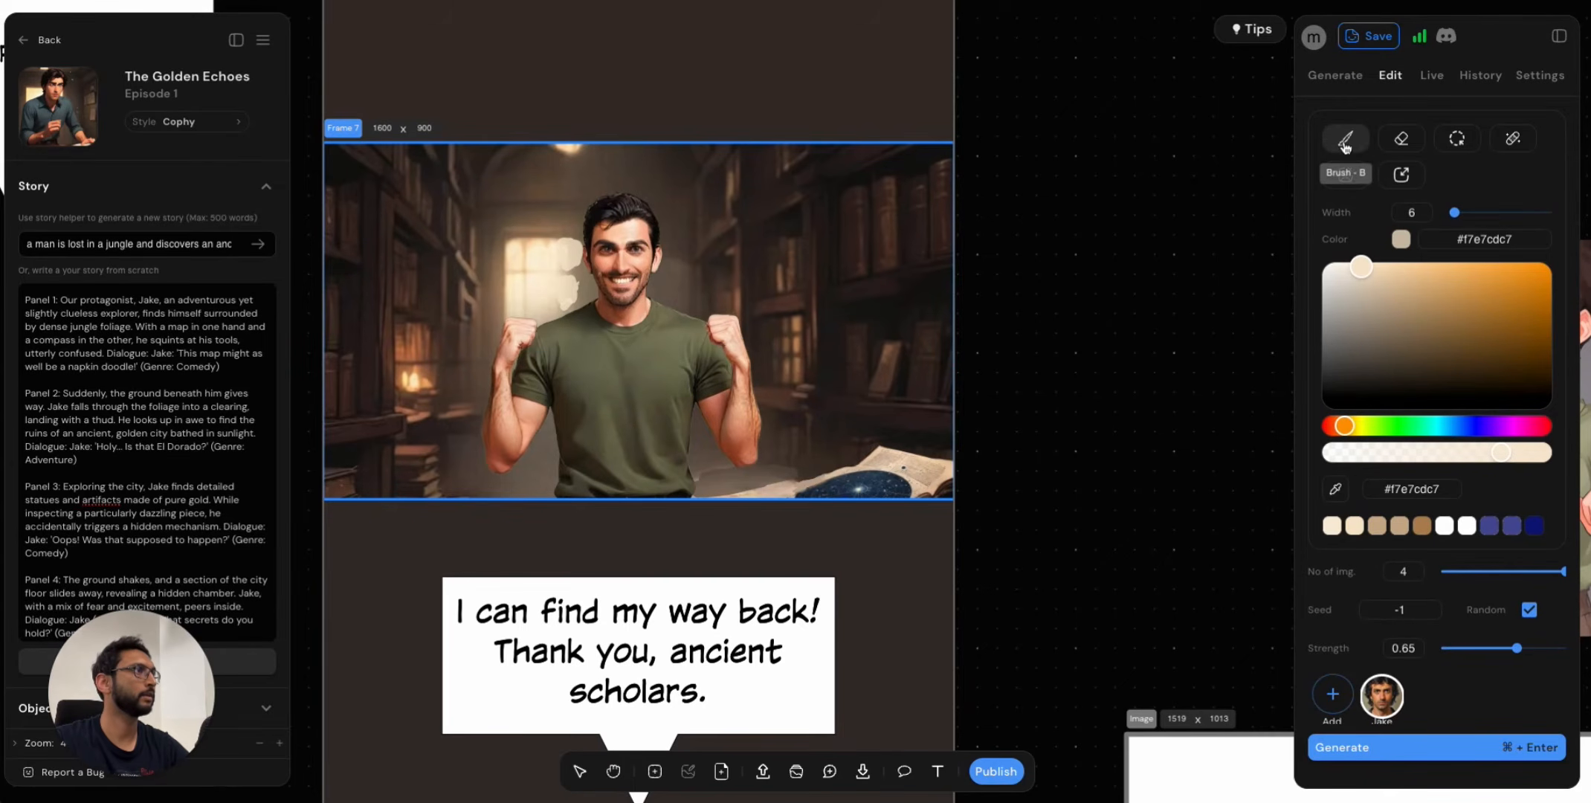
Sample the dark brown background near the man's shoulder, lower its opacity to #4a3e3294, and brush around his neck and shoulders.
{"action": "left_click", "coordinate": [1335, 489]}
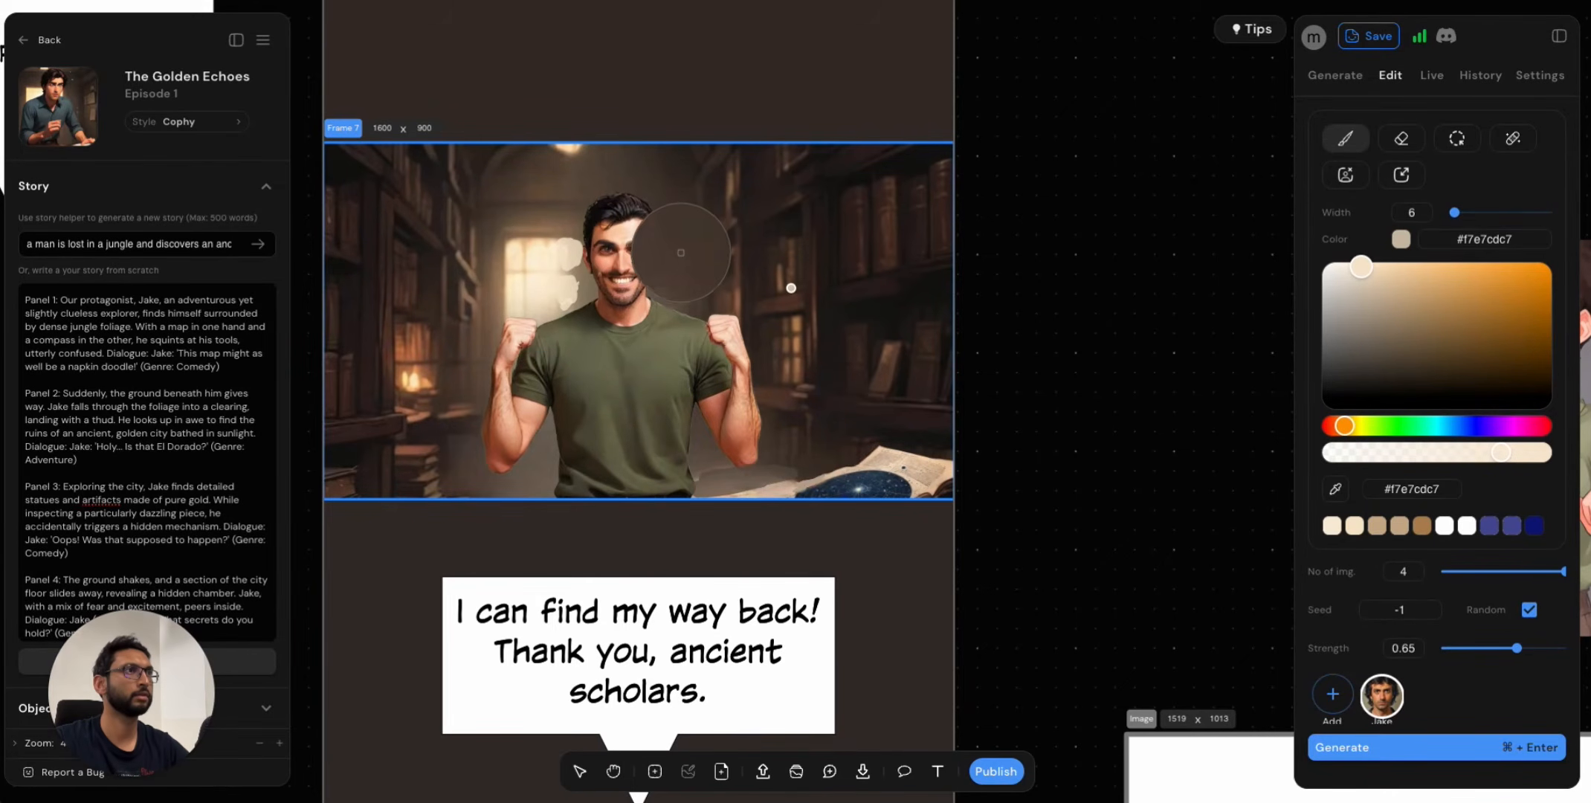
{"action": "left_click", "coordinate": [690, 303]}
{"action": "left_click_drag", "start_coordinate": [1517, 452], "coordinate": [1501, 453]}
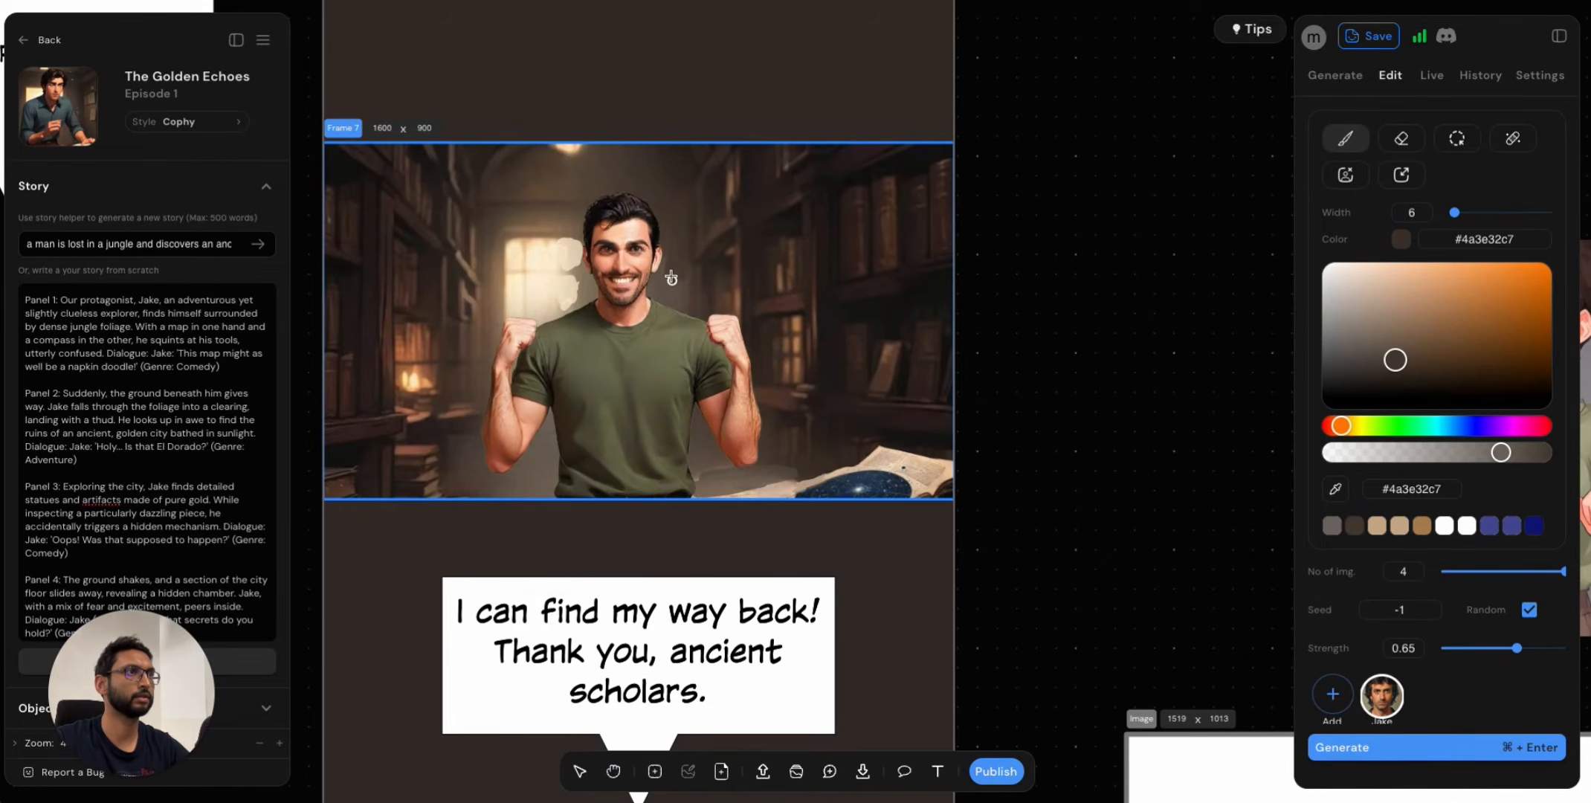
{"action": "left_click_drag", "start_coordinate": [1501, 452], "coordinate": [1456, 452]}
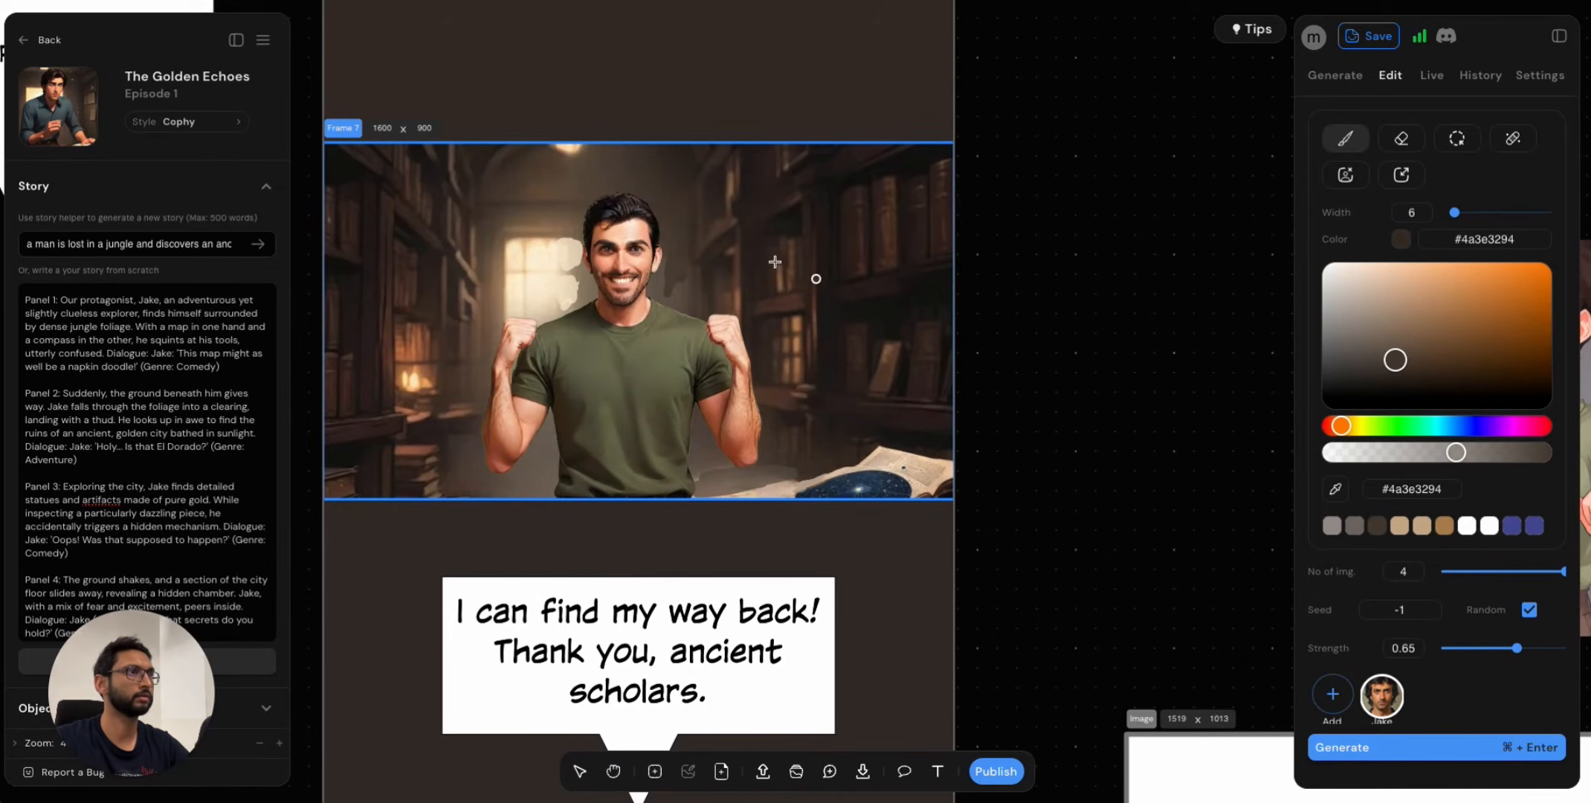
{"action": "mouse_move", "coordinate": [673, 267]}
{"action": "left_mouse_down"}
{"action": "mouse_move", "coordinate": [677, 301]}
{"action": "mouse_move", "coordinate": [588, 286]}
{"action": "mouse_move", "coordinate": [583, 368]}
{"action": "left_mouse_up"}
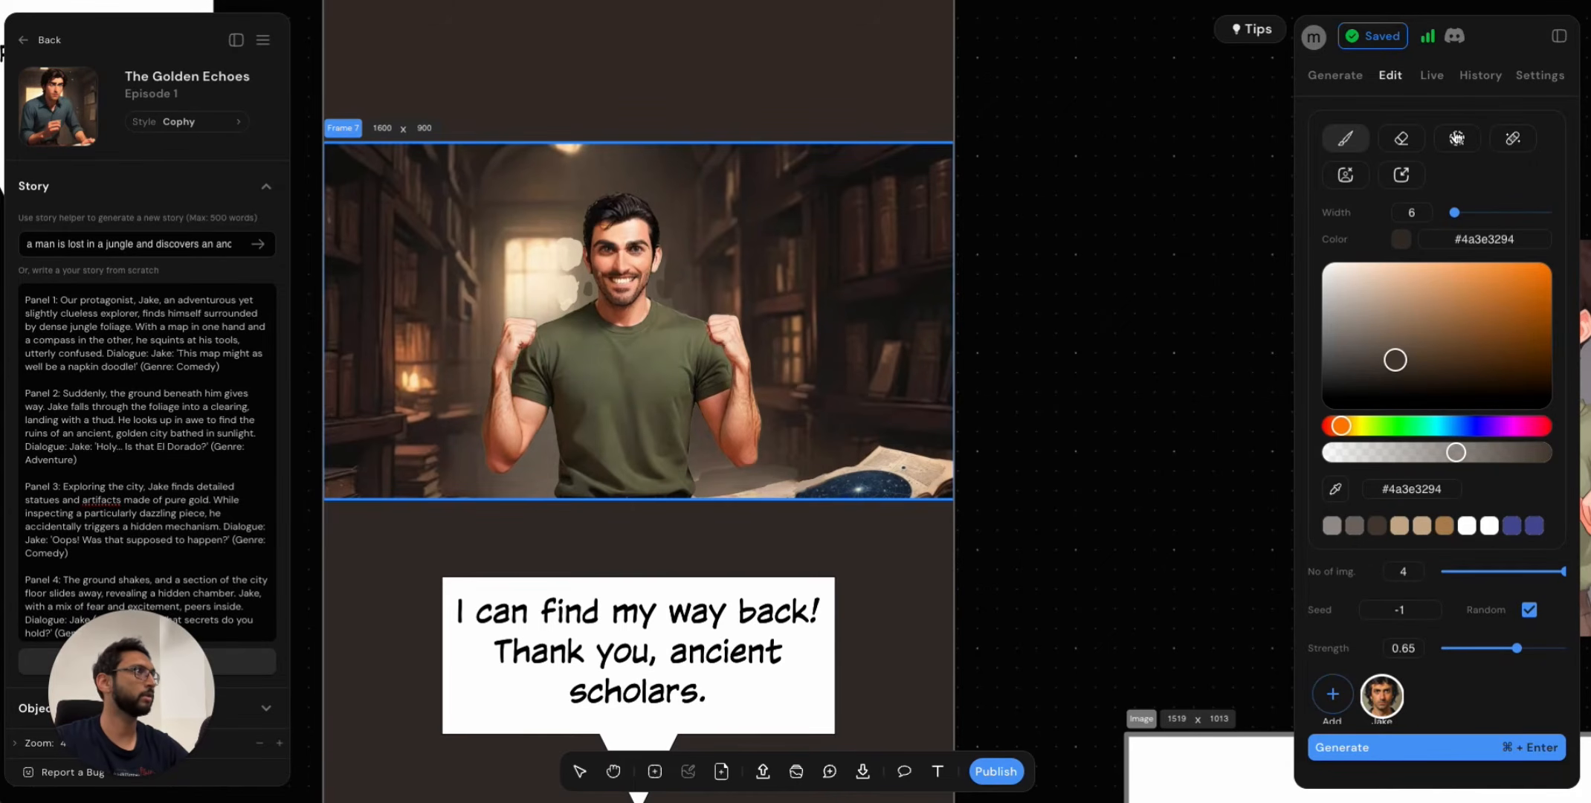
Draw a mask over the man's whole figure with a mask brush width of 19.
{"action": "left_click", "coordinate": [1456, 139]}
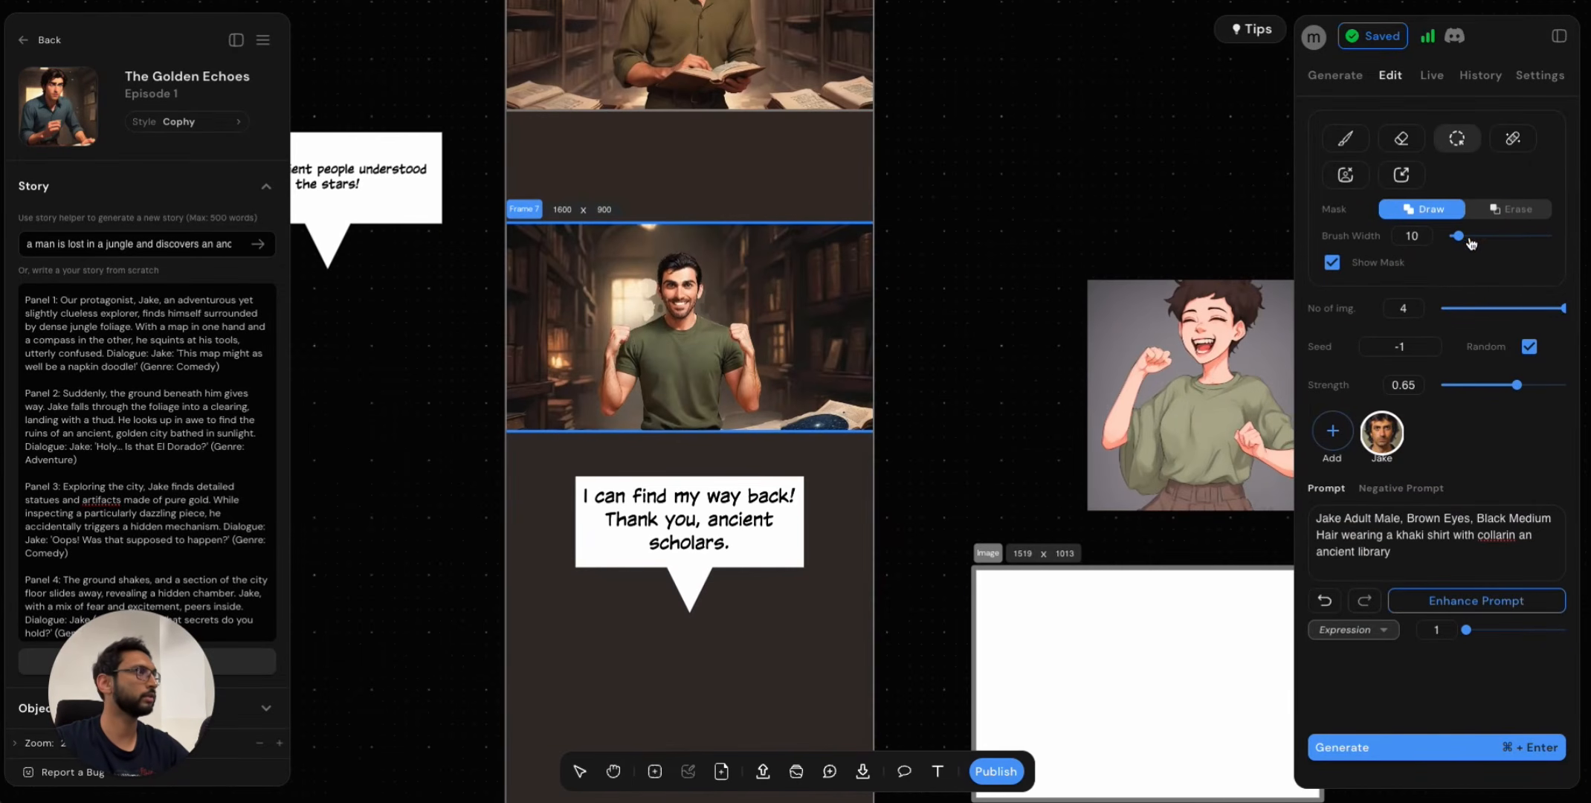
{"action": "left_click_drag", "start_coordinate": [1457, 235], "coordinate": [1467, 236]}
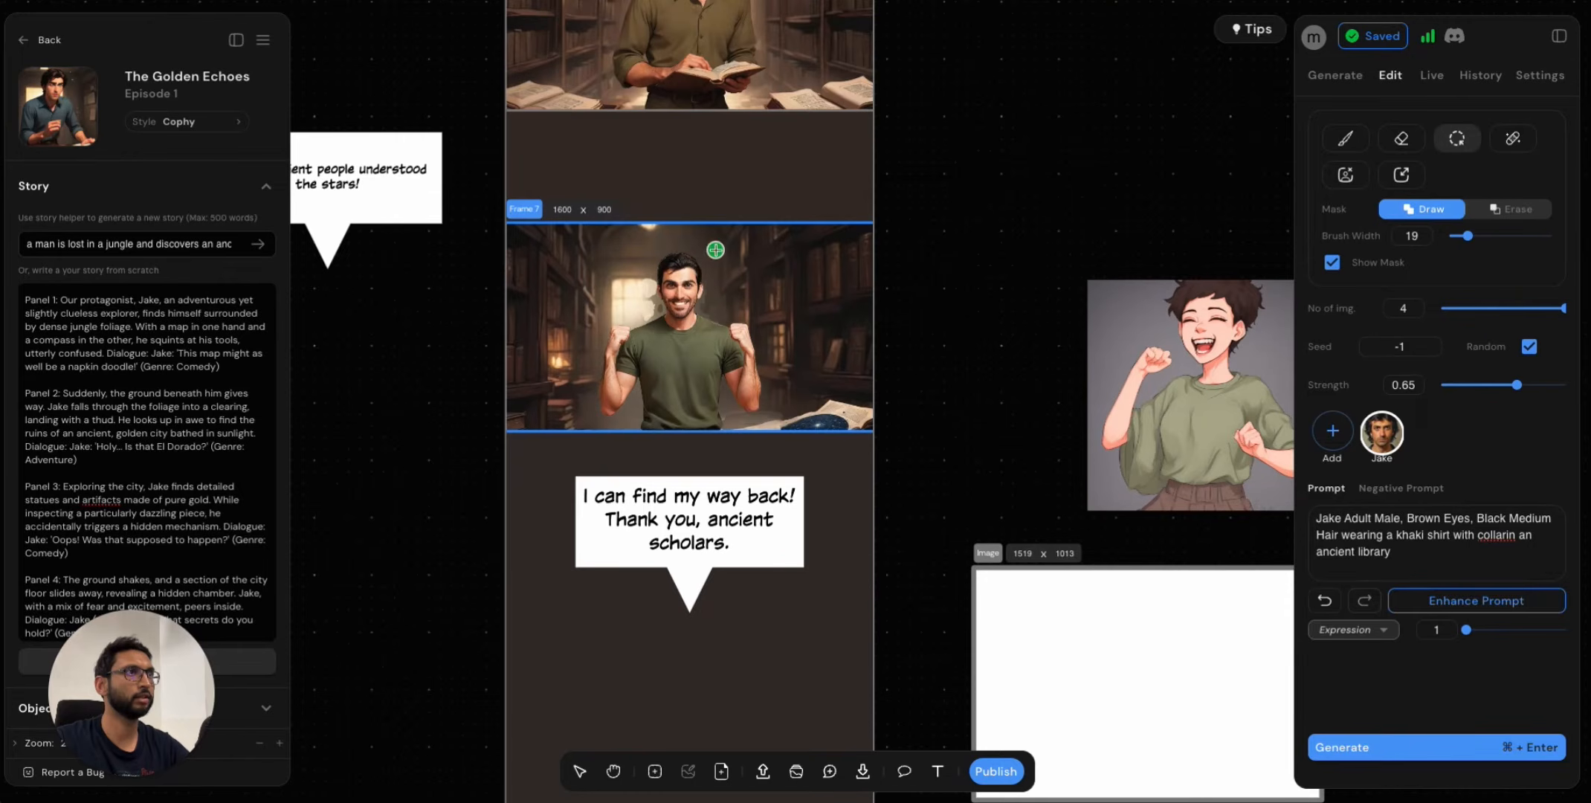
{"action": "left_click", "coordinate": [674, 320]}
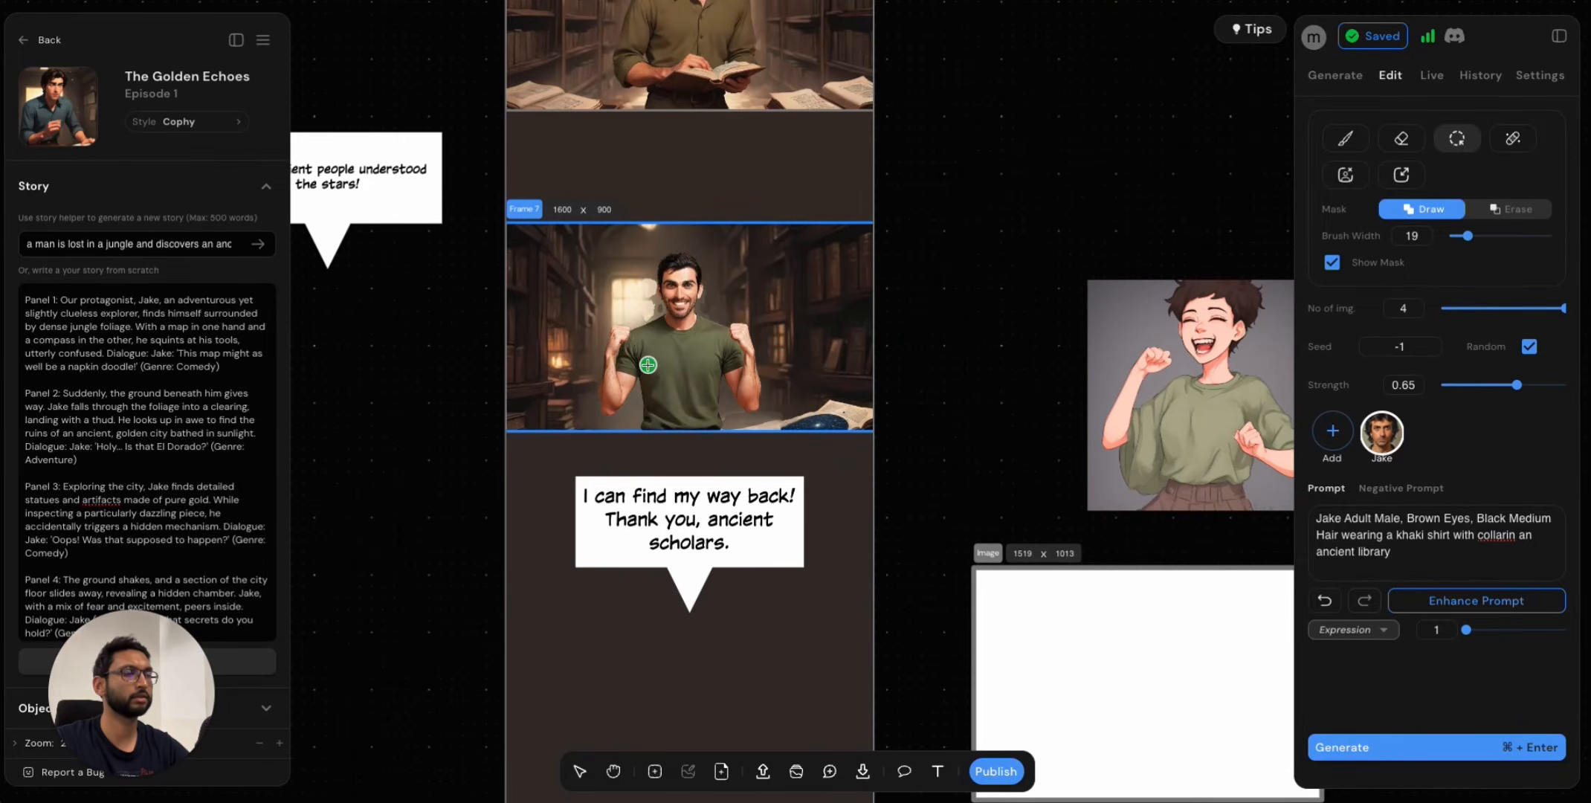
{"action": "left_click_drag", "start_coordinate": [666, 332], "coordinate": [638, 385]}
Extend the mask over the table area beside the open book with a brush width of 8.
{"action": "scroll", "coordinate": [744, 411], "scroll_direction": "up", "scroll_amount": 5}
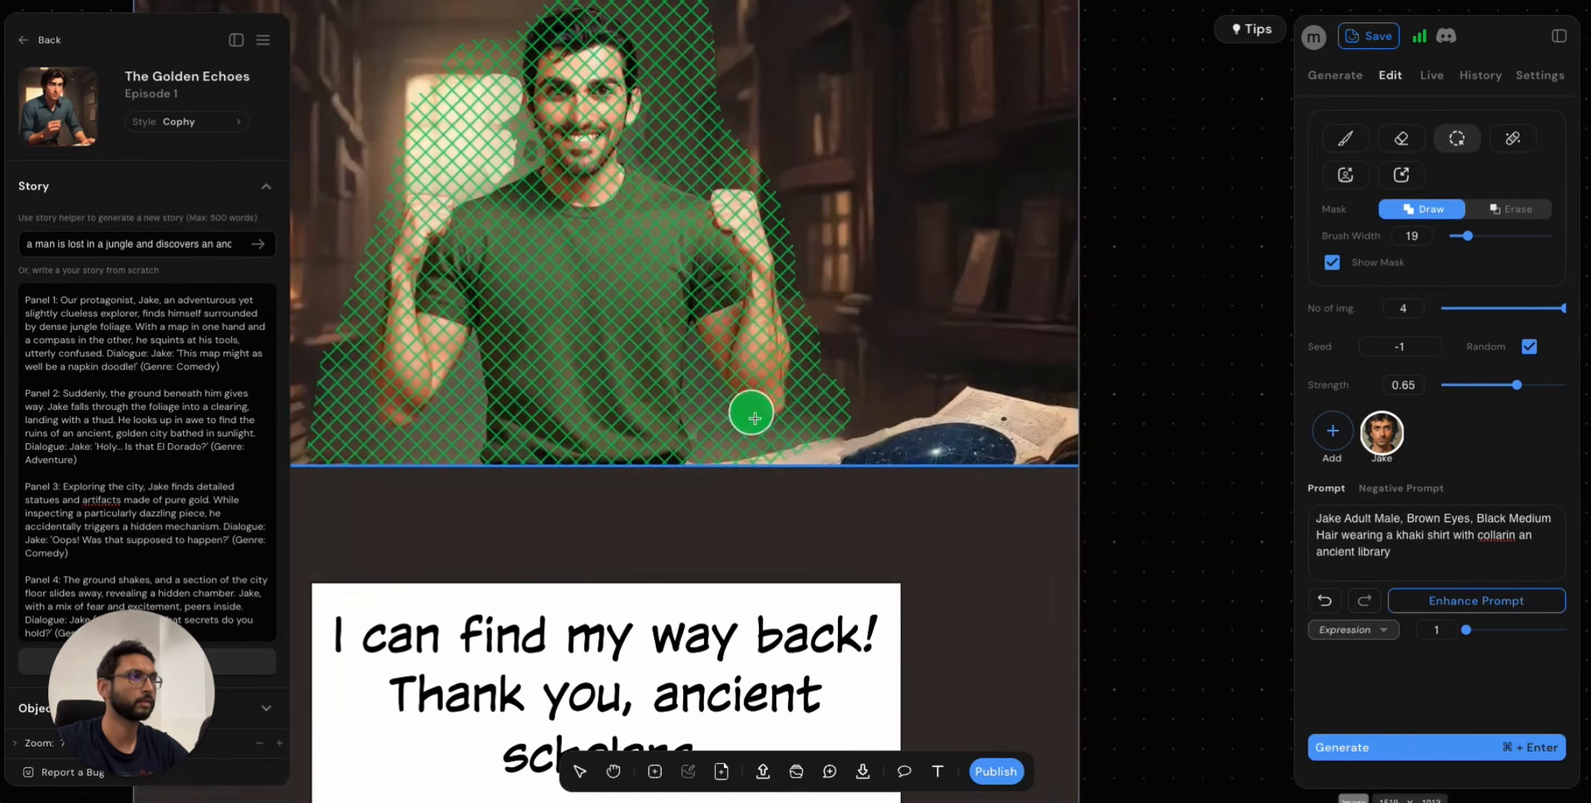
{"action": "left_click_drag", "start_coordinate": [1467, 236], "coordinate": [1456, 236]}
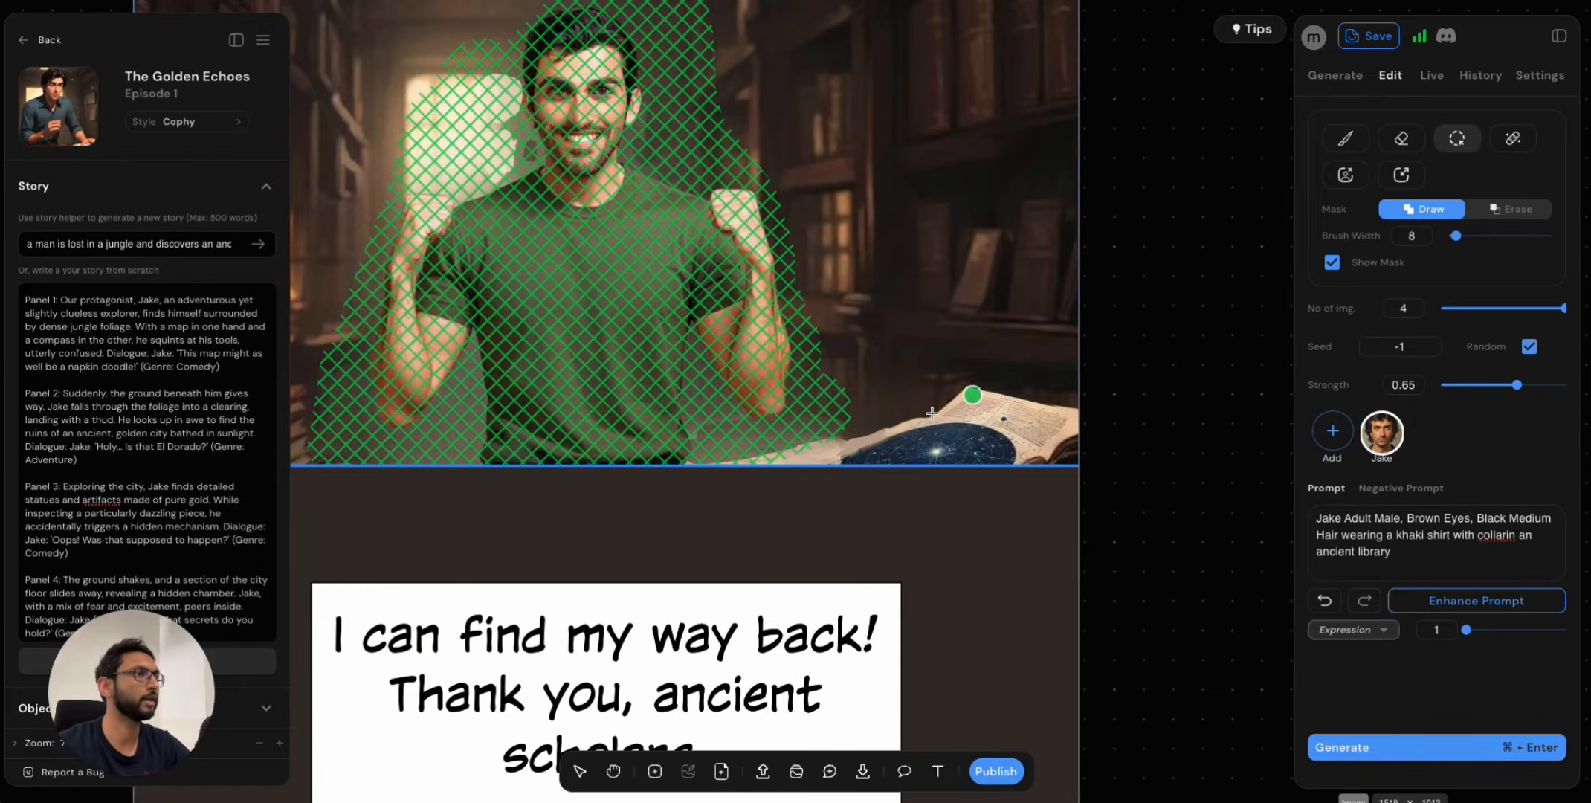
{"action": "scroll", "coordinate": [863, 432], "scroll_direction": "up", "scroll_amount": 2}
{"action": "scroll", "coordinate": [861, 430], "scroll_direction": "up", "scroll_amount": 2}
{"action": "mouse_move", "coordinate": [863, 430]}
{"action": "left_mouse_down"}
{"action": "mouse_move", "coordinate": [793, 466]}
{"action": "mouse_move", "coordinate": [838, 448]}
{"action": "mouse_move", "coordinate": [792, 463]}
{"action": "mouse_move", "coordinate": [800, 414]}
{"action": "mouse_move", "coordinate": [691, 504]}
{"action": "mouse_move", "coordinate": [689, 468]}
{"action": "mouse_move", "coordinate": [659, 469]}
{"action": "mouse_move", "coordinate": [781, 504]}
{"action": "mouse_move", "coordinate": [794, 418]}
{"action": "mouse_move", "coordinate": [828, 430]}
{"action": "left_mouse_up"}
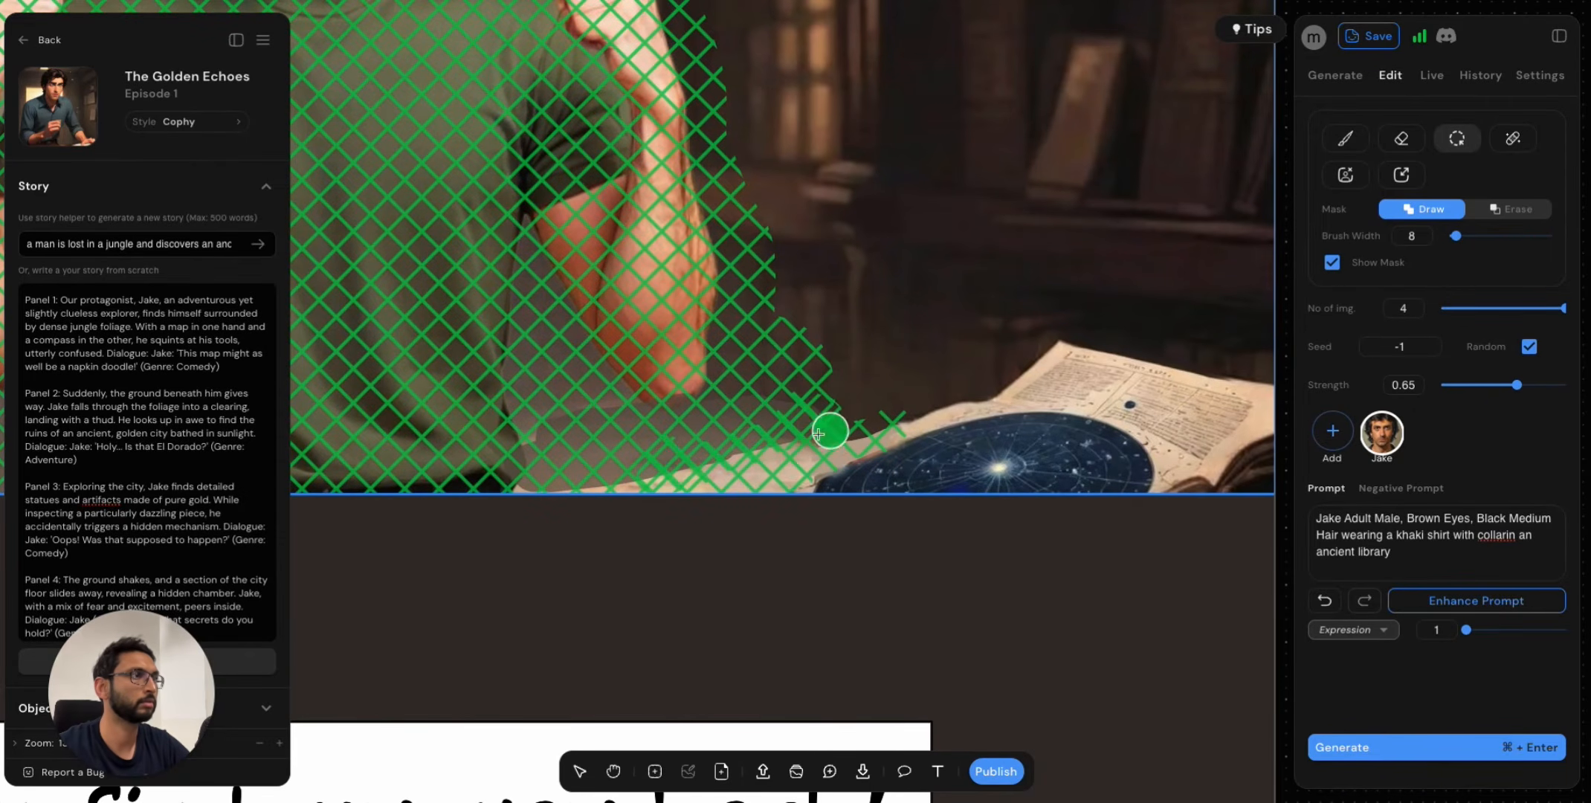
Set the strength to 0.5 and generate four new images for the masked panel.
{"action": "scroll", "coordinate": [742, 498], "scroll_direction": "down", "scroll_amount": 3}
{"action": "scroll", "coordinate": [710, 440], "scroll_direction": "down", "scroll_amount": 1}
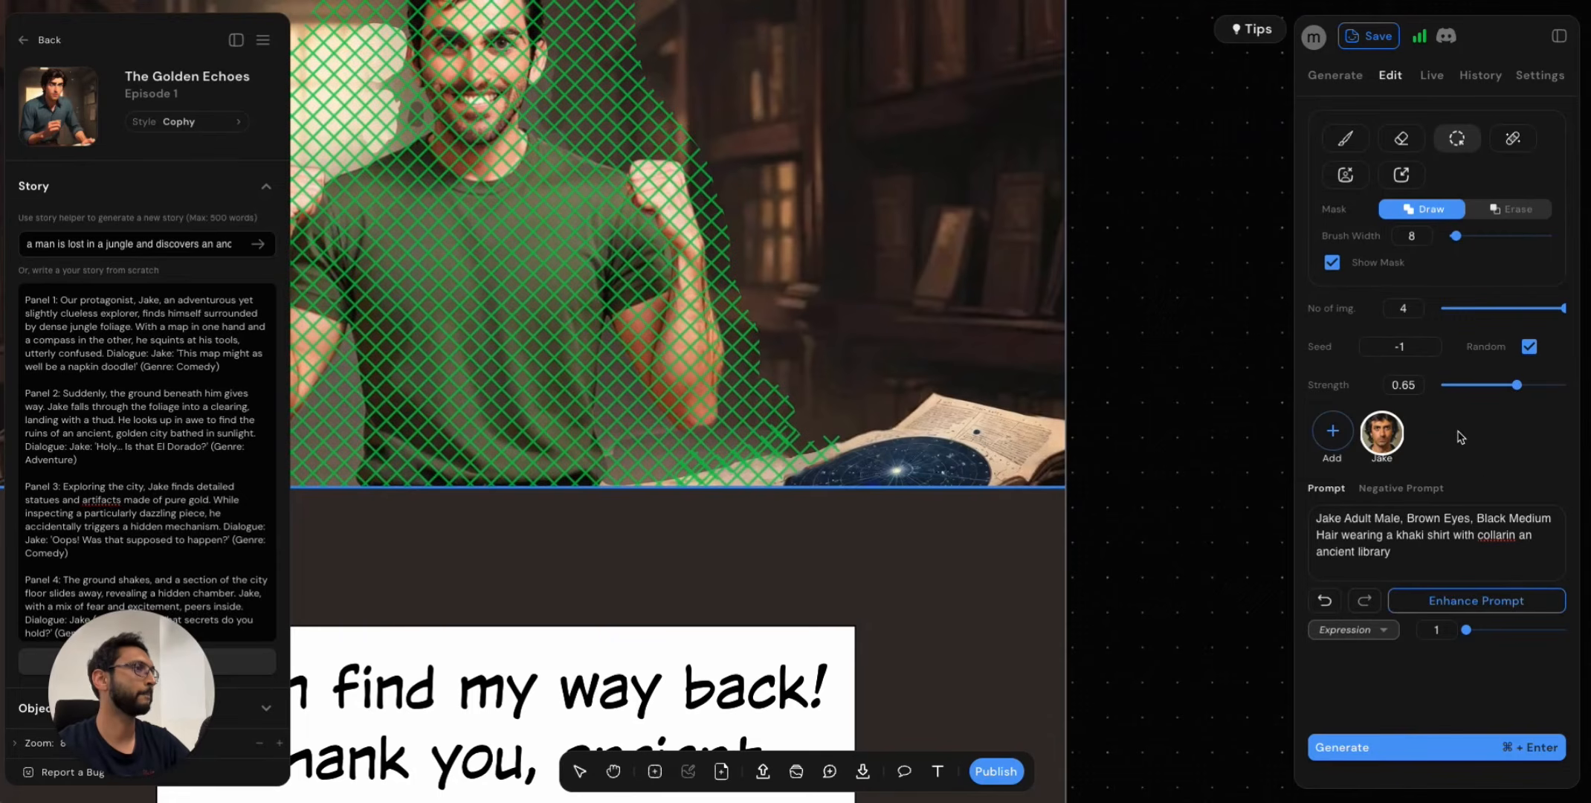
{"action": "left_click", "coordinate": [1496, 385]}
{"action": "key", "text": "super+Return"}
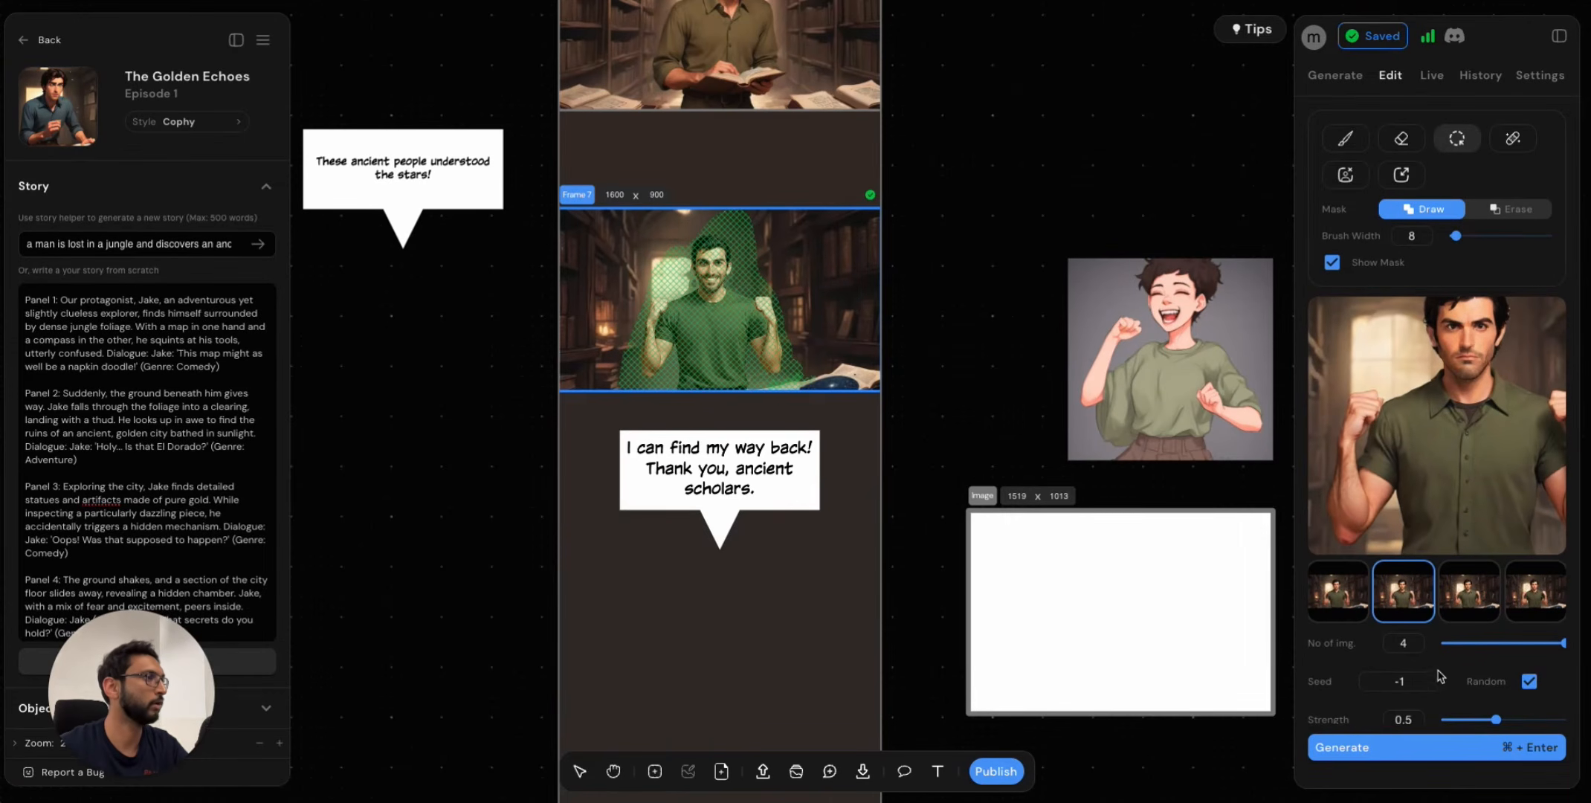
Append "happy, mouth open, excited" to the prompt after "ancient library" and generate the images again.
{"action": "scroll", "coordinate": [1443, 662], "scroll_direction": "down", "scroll_amount": 4}
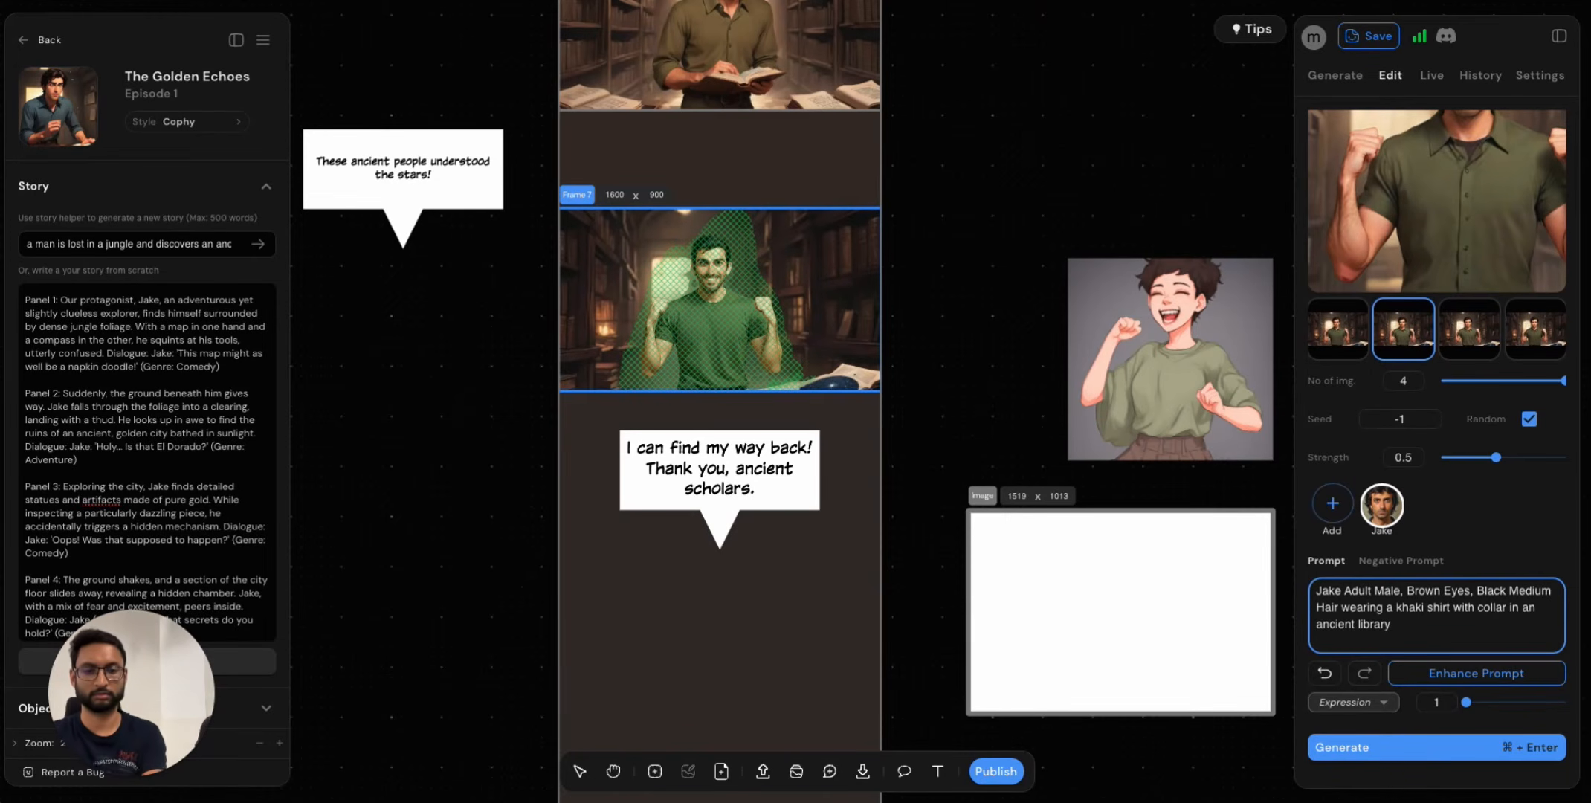
{"action": "type", "text": "y, mouth open, excited"}
{"action": "key", "text": "super+Return"}
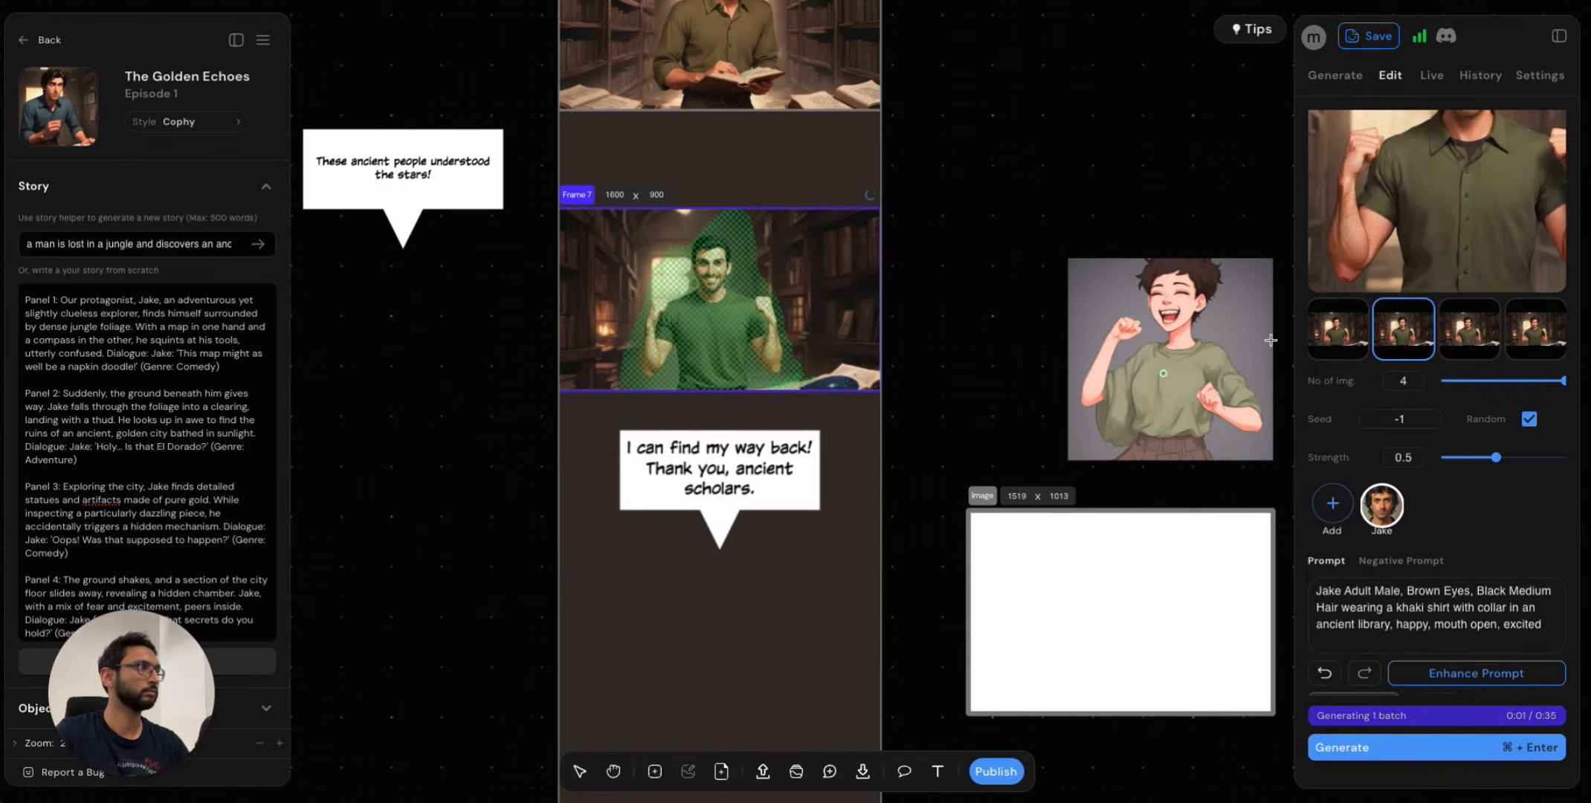
Preview the third and fourth generated images of the man in the library.
{"action": "scroll", "coordinate": [1413, 334], "scroll_direction": "up", "scroll_amount": 2}
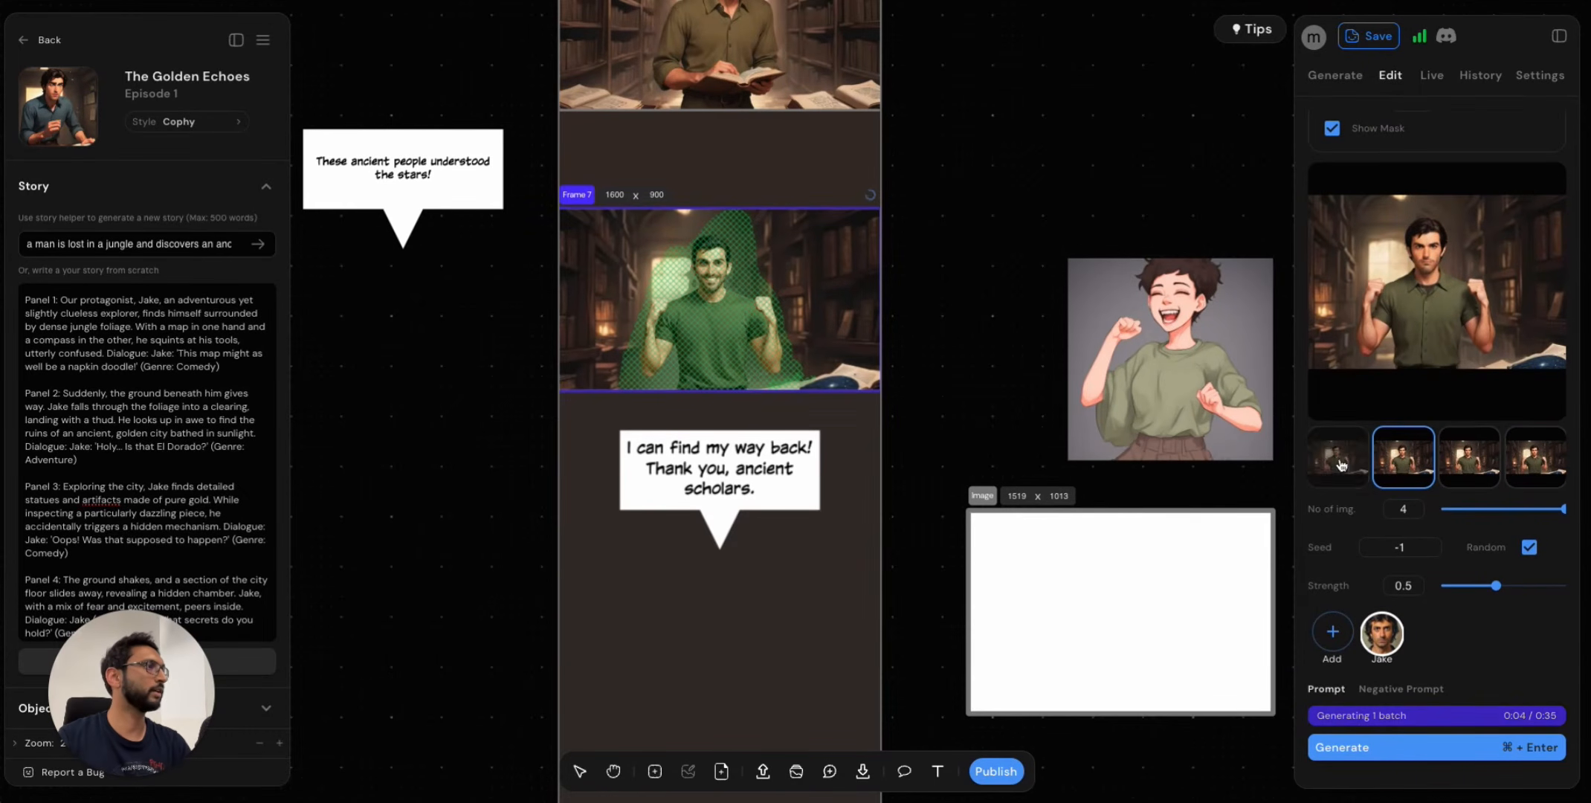
{"action": "left_click", "coordinate": [1469, 458]}
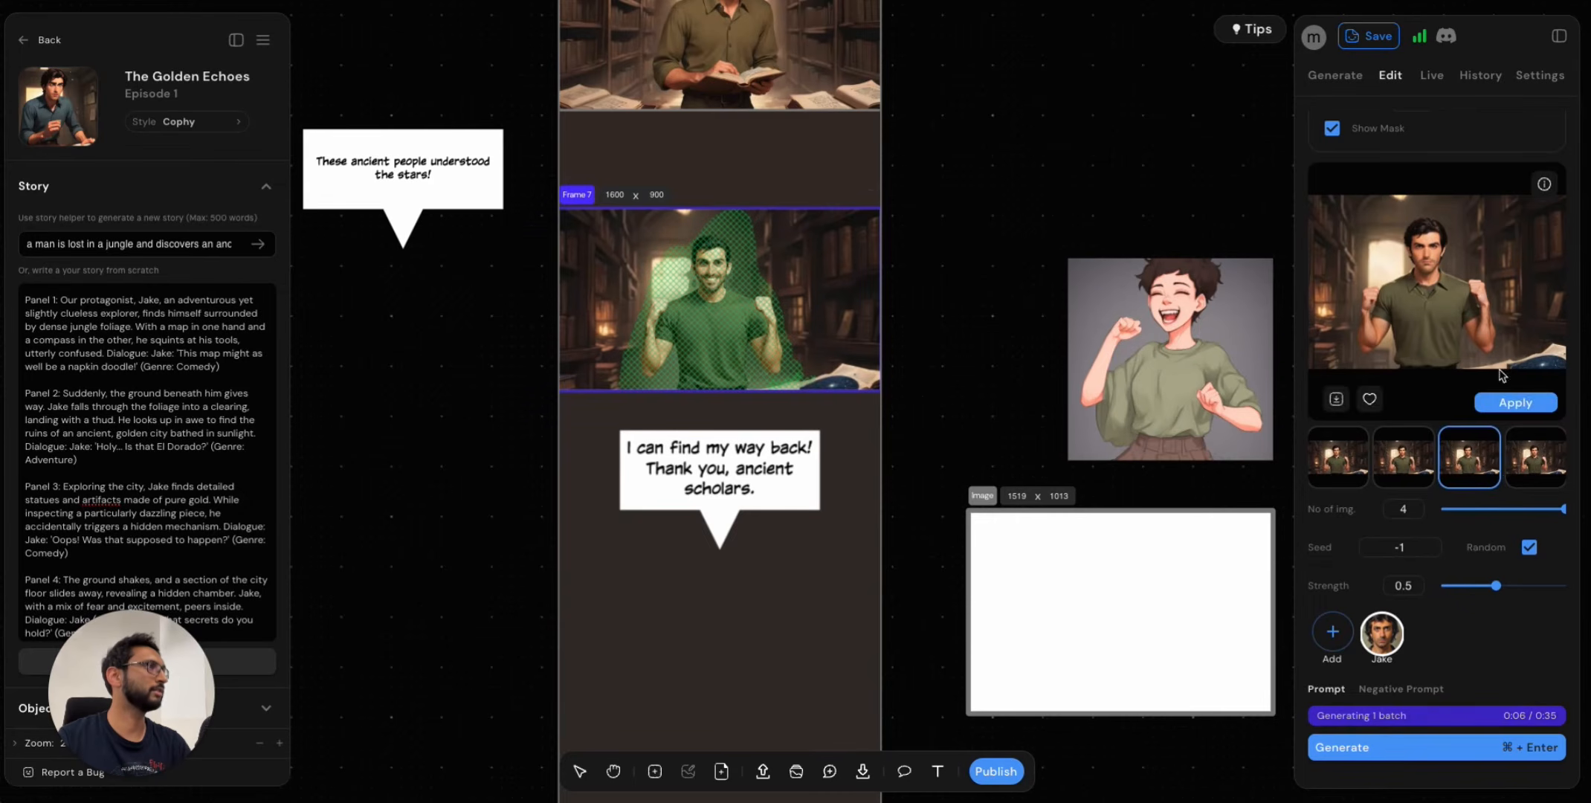
{"action": "left_click", "coordinate": [1525, 465]}
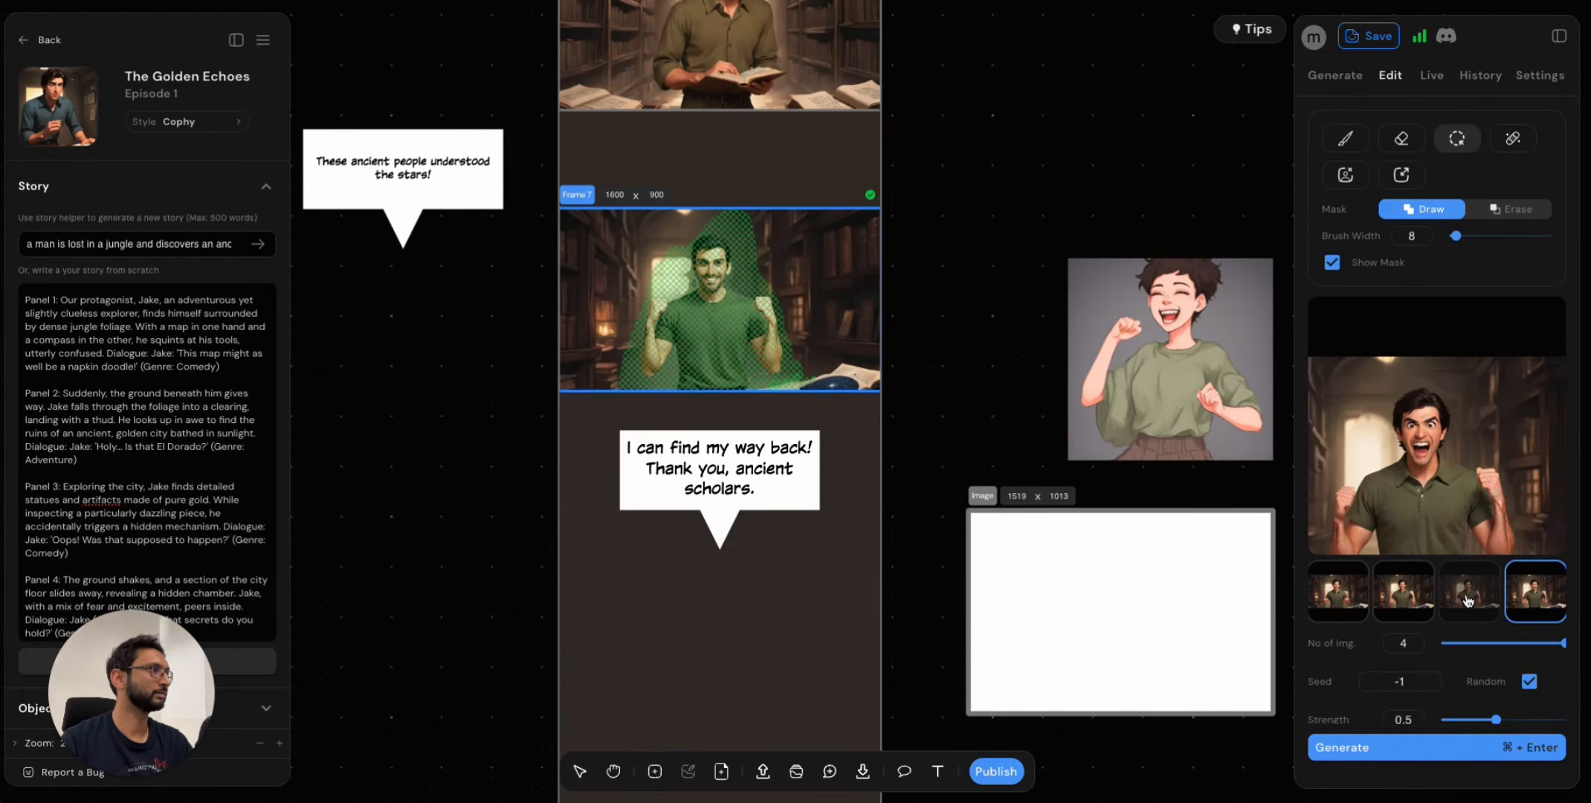
Replace "happy, mouth open, excited" in the prompt with "smiling" and generate four new images for the masked panel.
{"action": "scroll", "coordinate": [1420, 658], "scroll_direction": "down", "scroll_amount": 4}
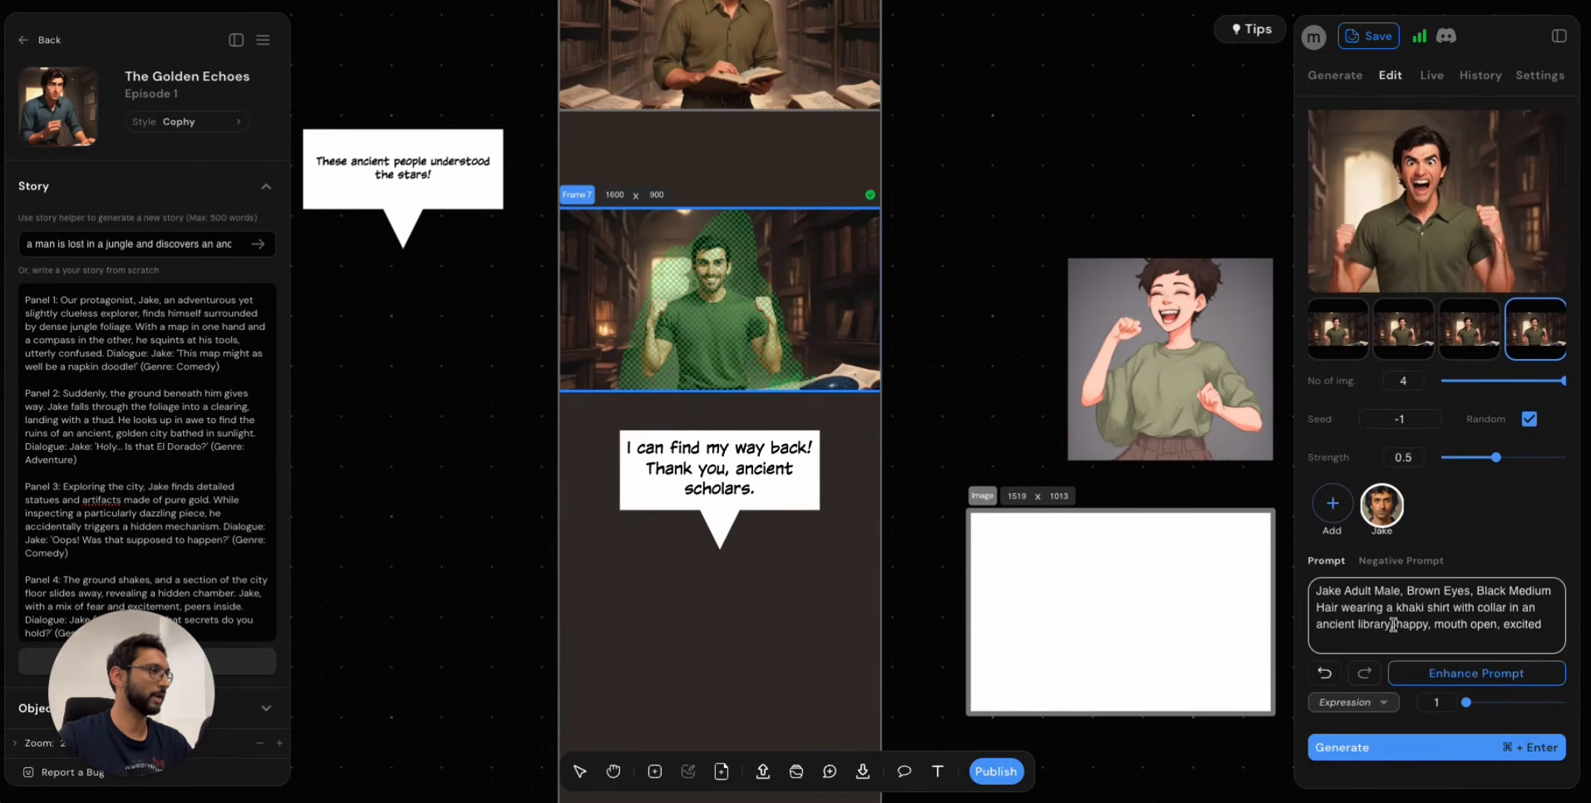
{"action": "left_click_drag", "start_coordinate": [1393, 625], "coordinate": [1566, 628]}
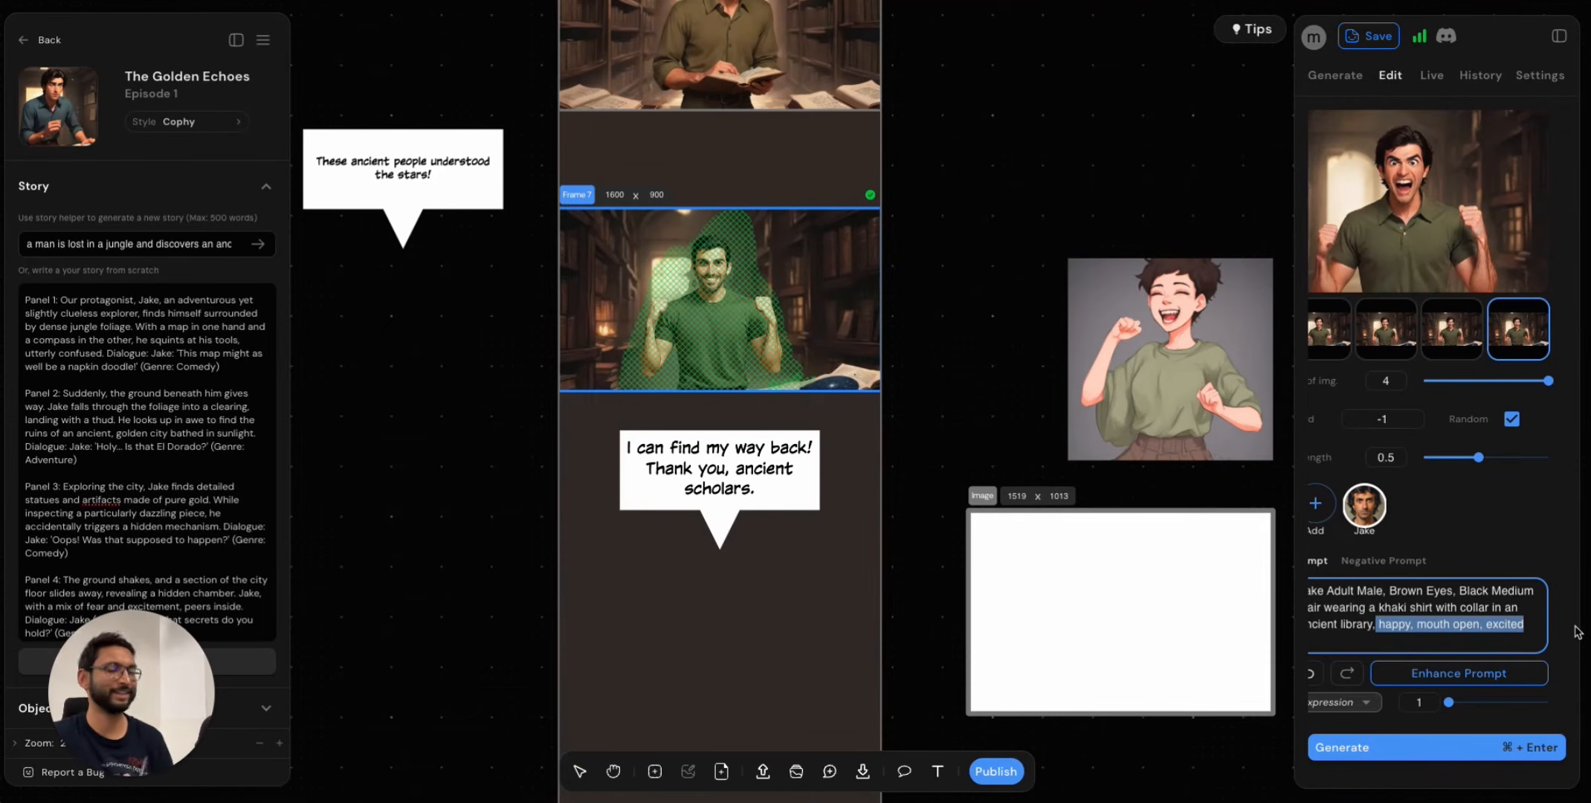
{"action": "type", "text": "smiling"}
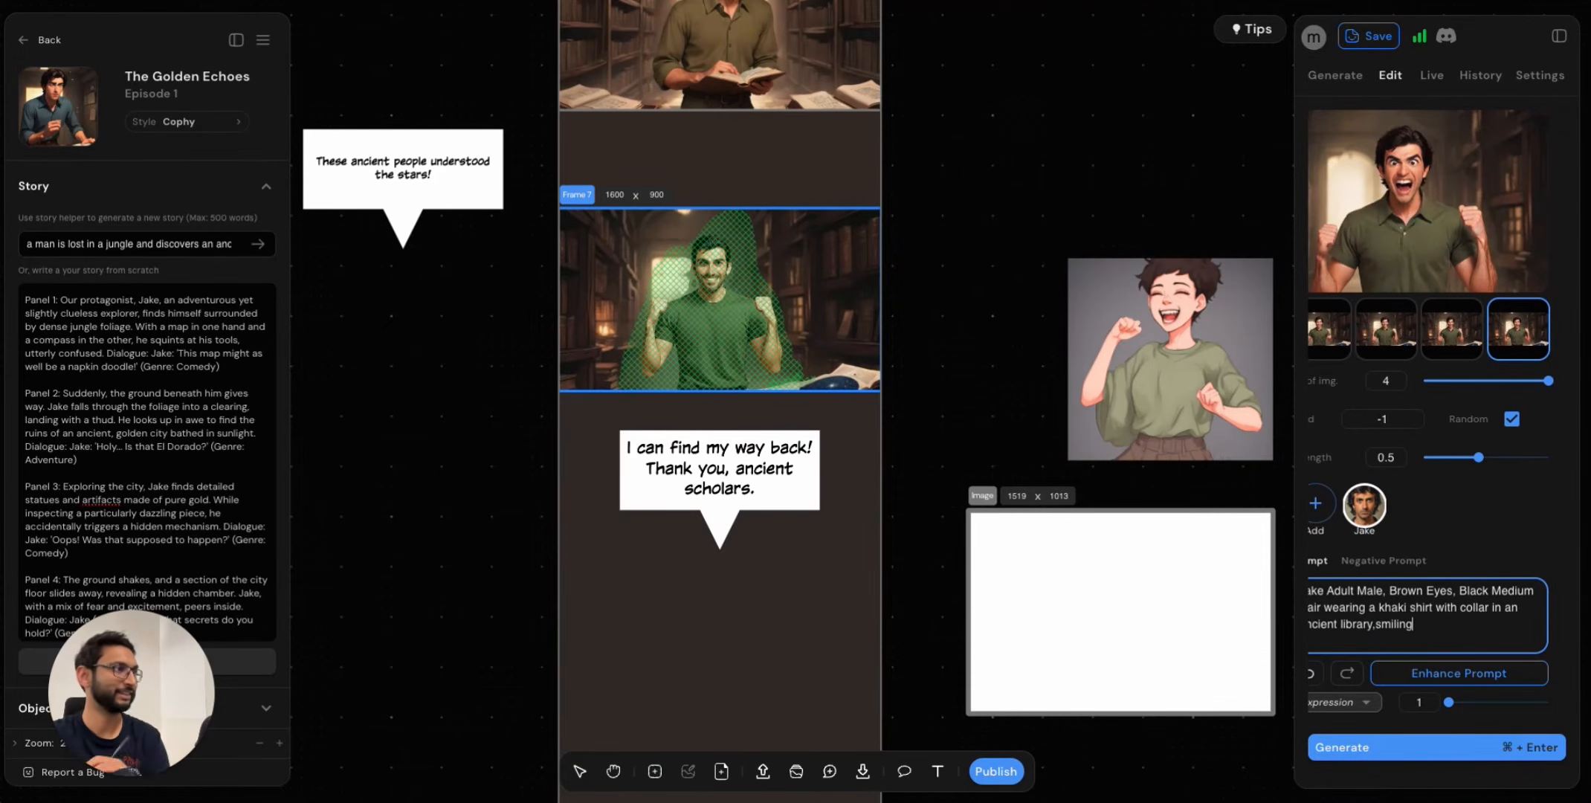
{"action": "left_click", "coordinate": [1475, 546]}
{"action": "scroll", "coordinate": [1406, 640], "scroll_direction": "left", "scroll_amount": 1}
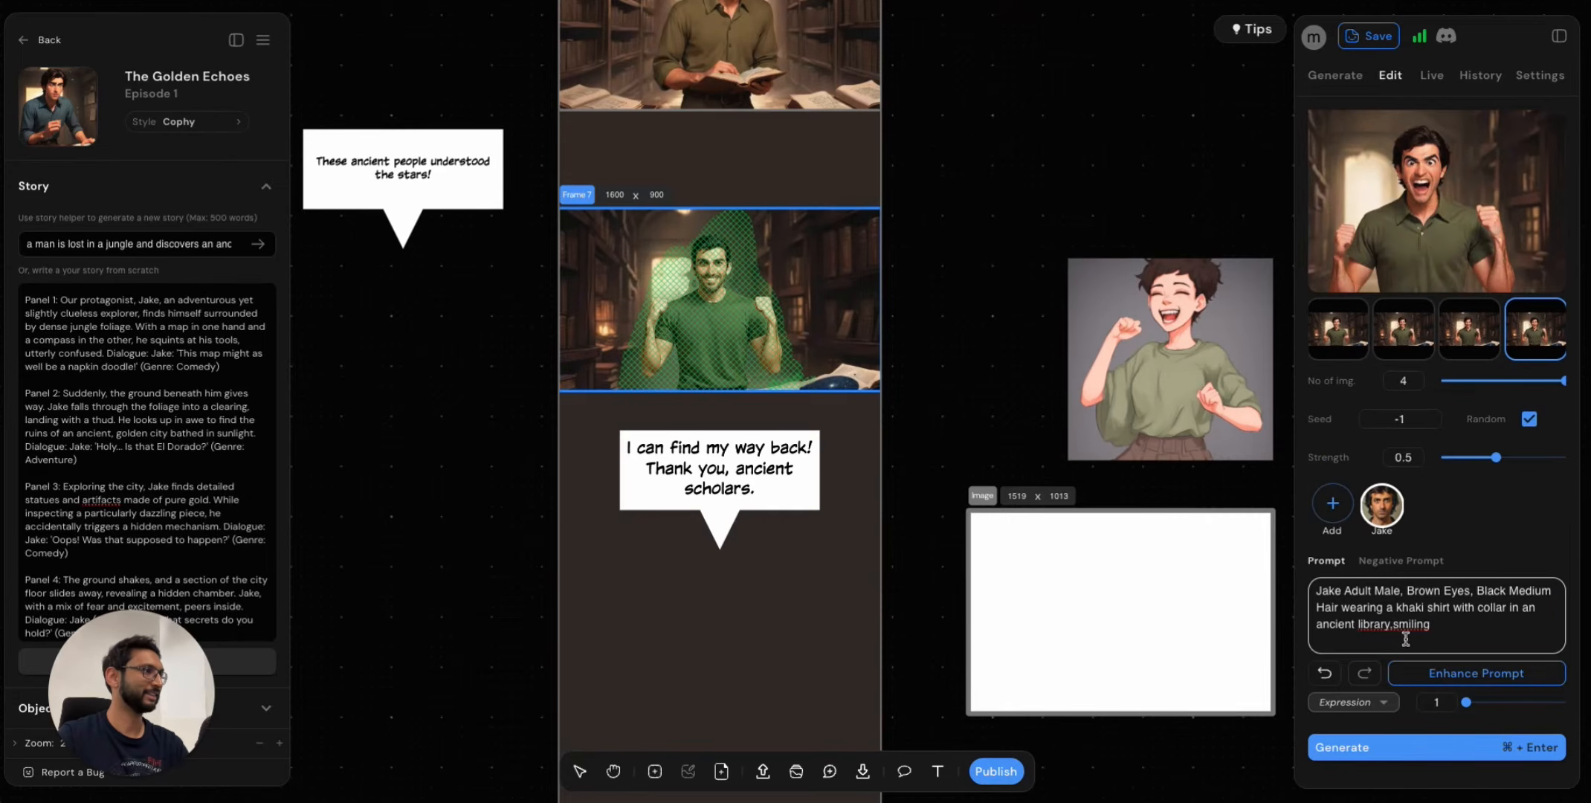
{"action": "left_click", "coordinate": [1393, 626]}
{"action": "key", "text": "super+Return"}
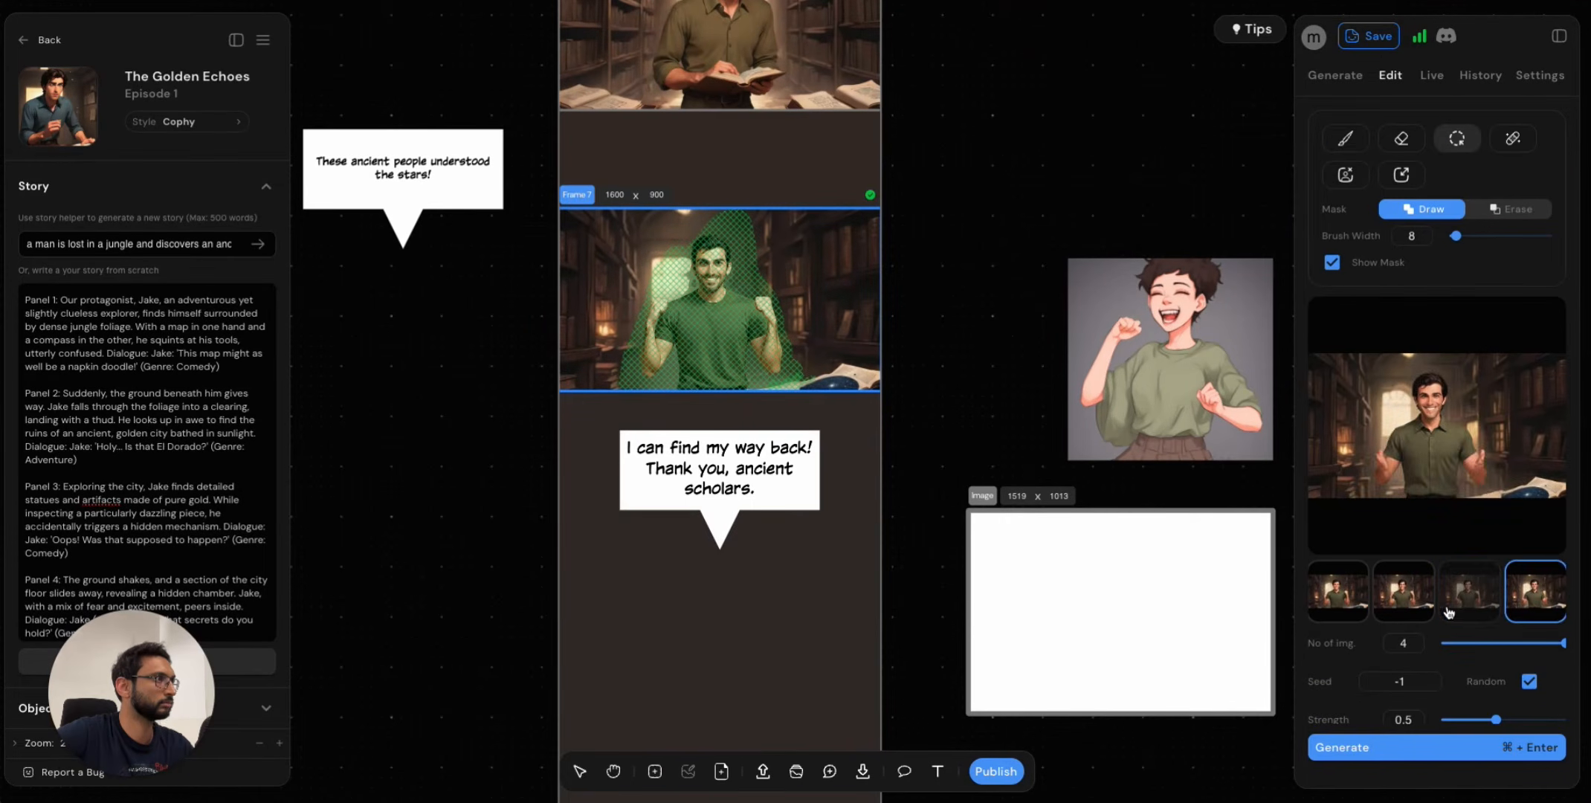
Compare the four smiling variations and apply the second one to the panel.
{"action": "left_click", "coordinate": [1446, 611]}
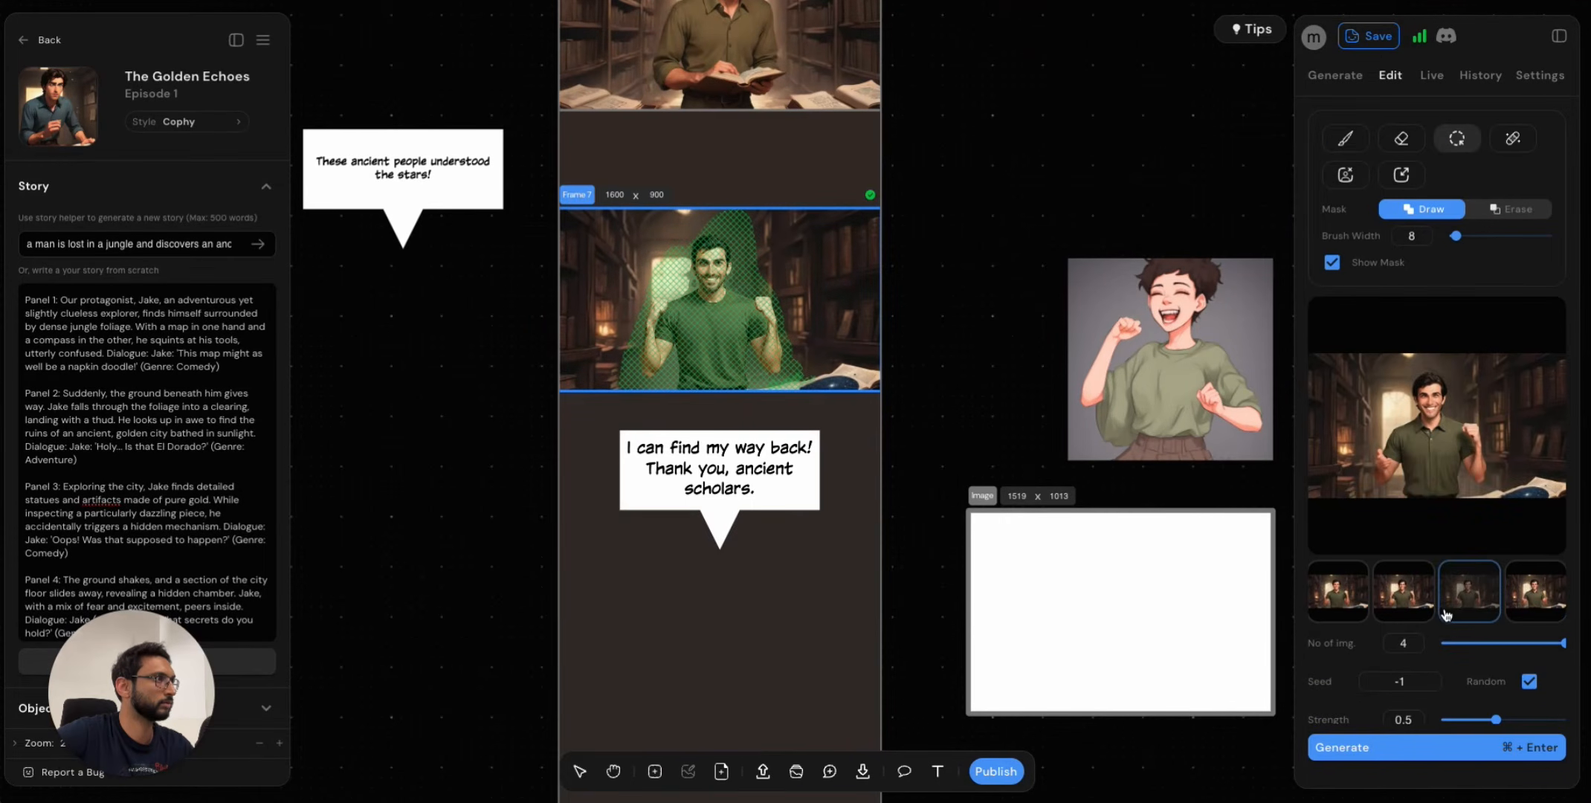
{"action": "left_click", "coordinate": [1387, 611]}
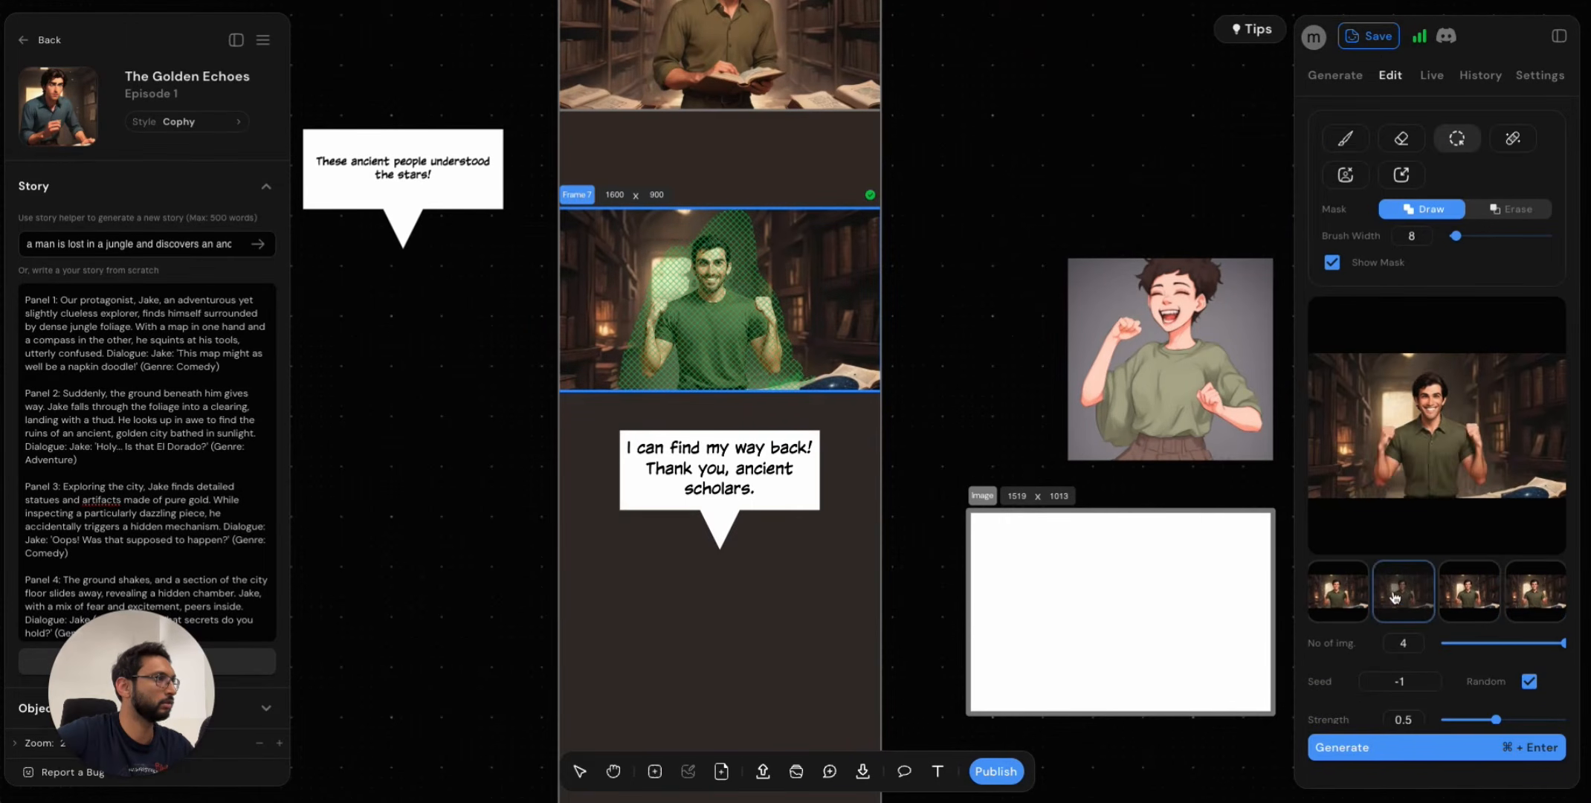
{"action": "left_click", "coordinate": [1349, 596]}
{"action": "mouse_move", "coordinate": [1439, 437]}
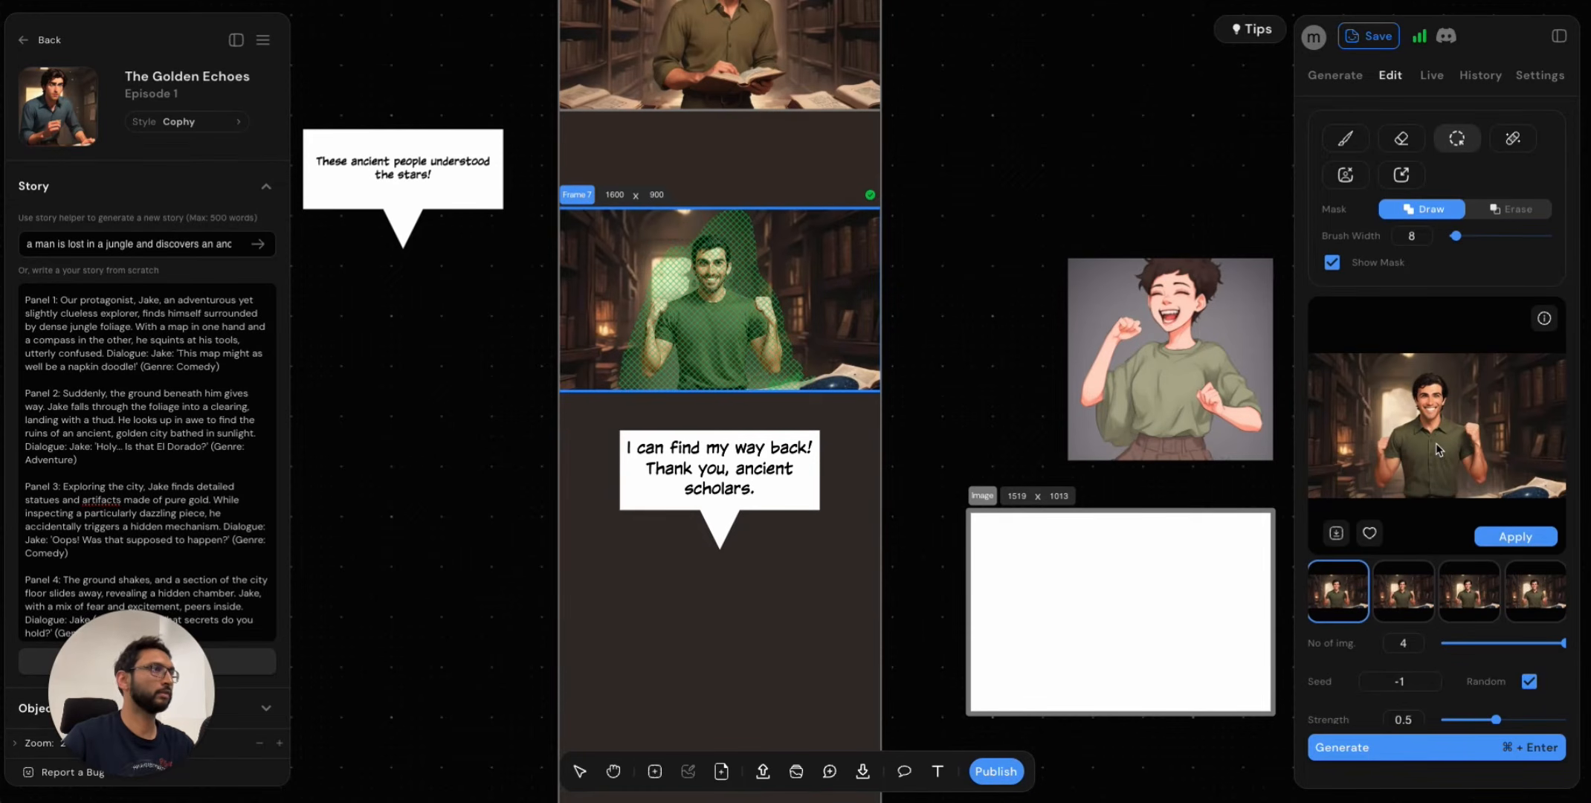
{"action": "scroll", "coordinate": [1432, 447], "scroll_direction": "up", "scroll_amount": 5}
{"action": "left_click", "coordinate": [1411, 591]}
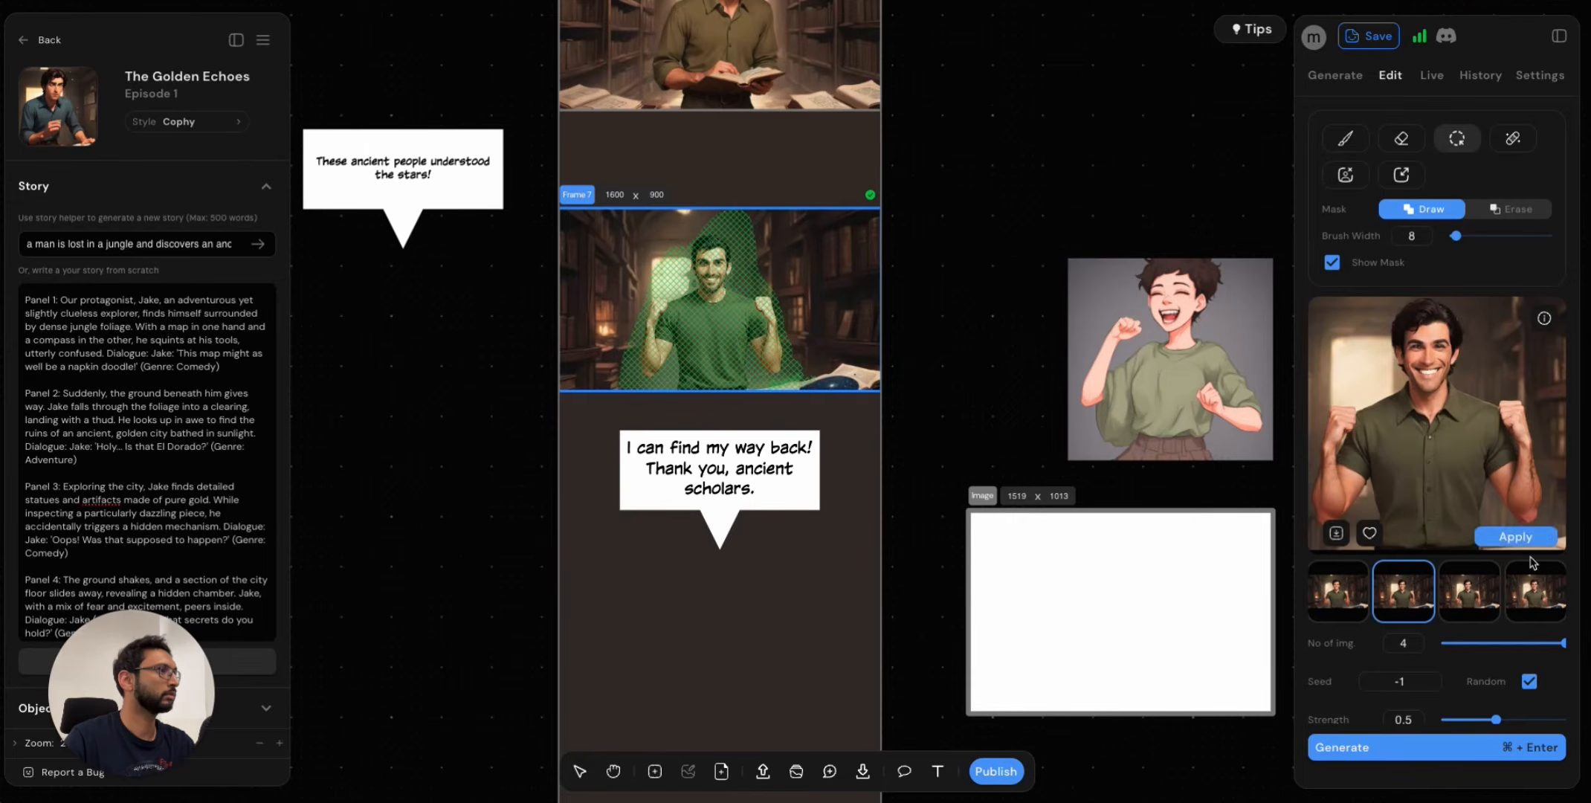
{"action": "left_click", "coordinate": [1510, 537]}
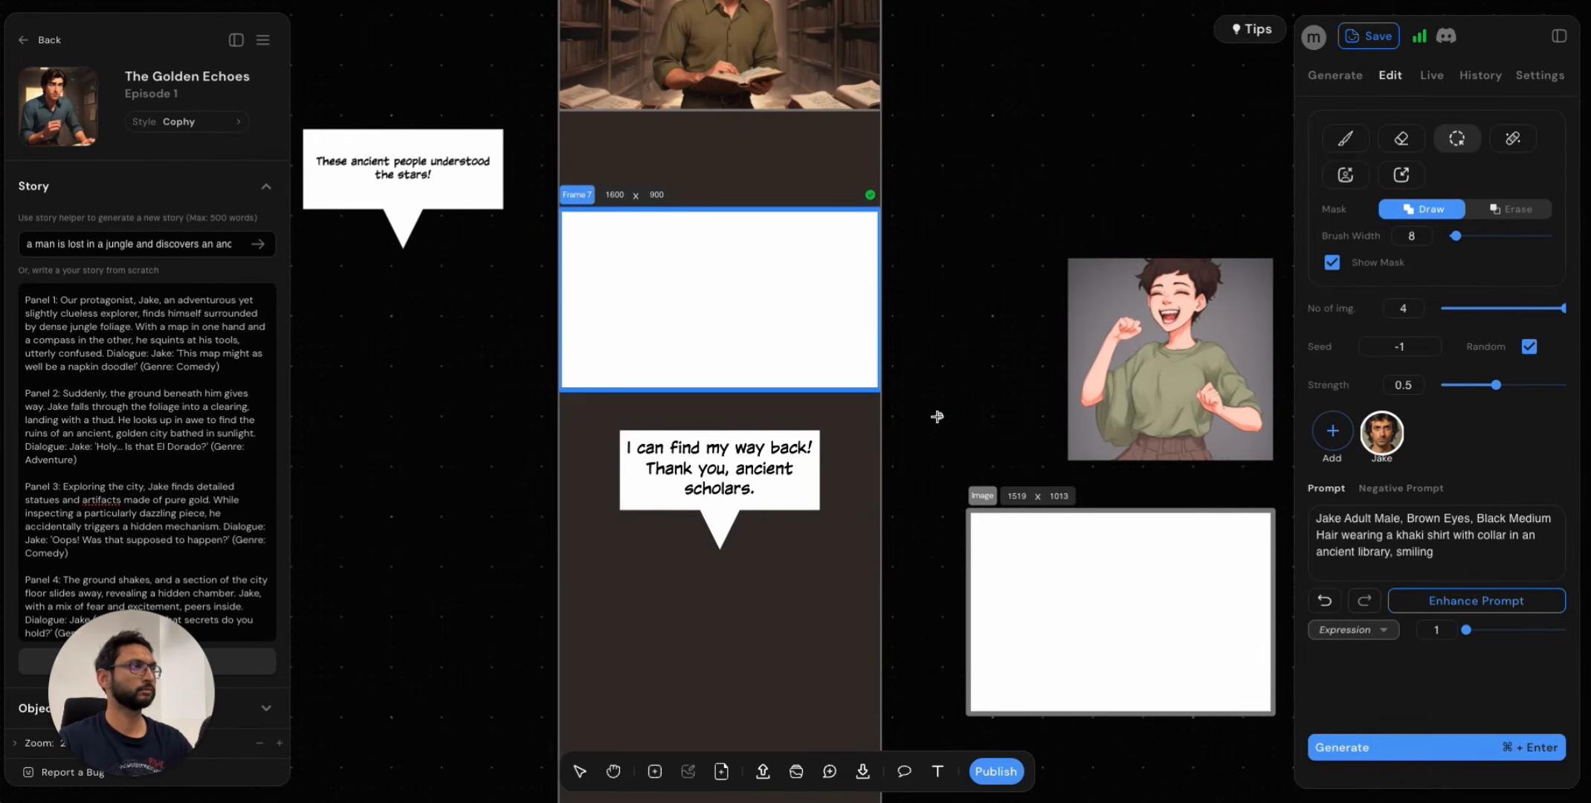
Reselect the blank panel and apply the second image of the newest Inpaint 0.5 batch from its generation history.
{"action": "left_click", "coordinate": [579, 771]}
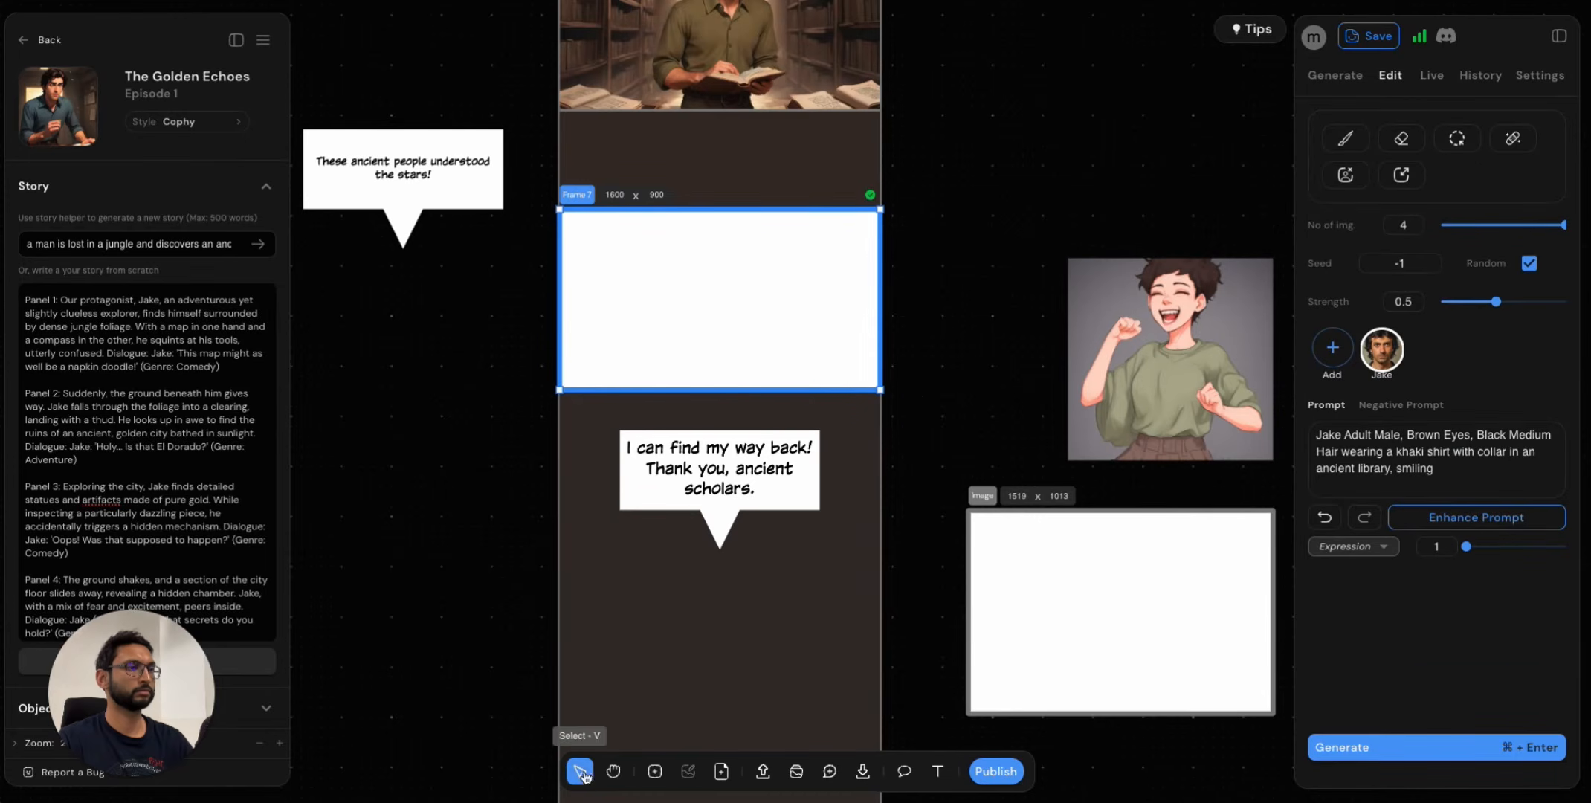
{"action": "left_click", "coordinate": [1017, 249]}
{"action": "left_click", "coordinate": [757, 347]}
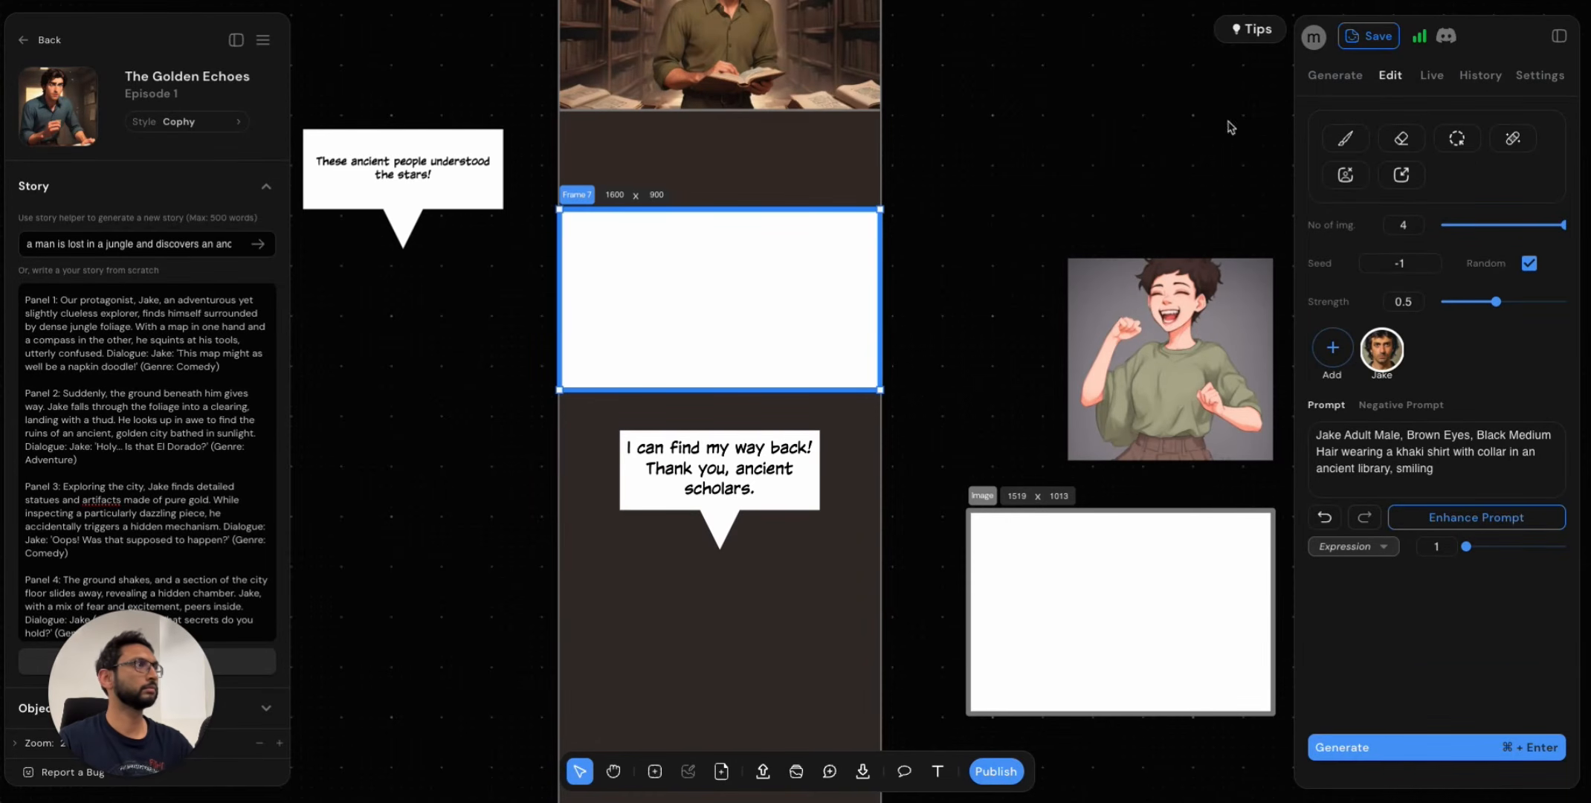
{"action": "left_click", "coordinate": [1480, 78]}
{"action": "left_click", "coordinate": [1337, 167]}
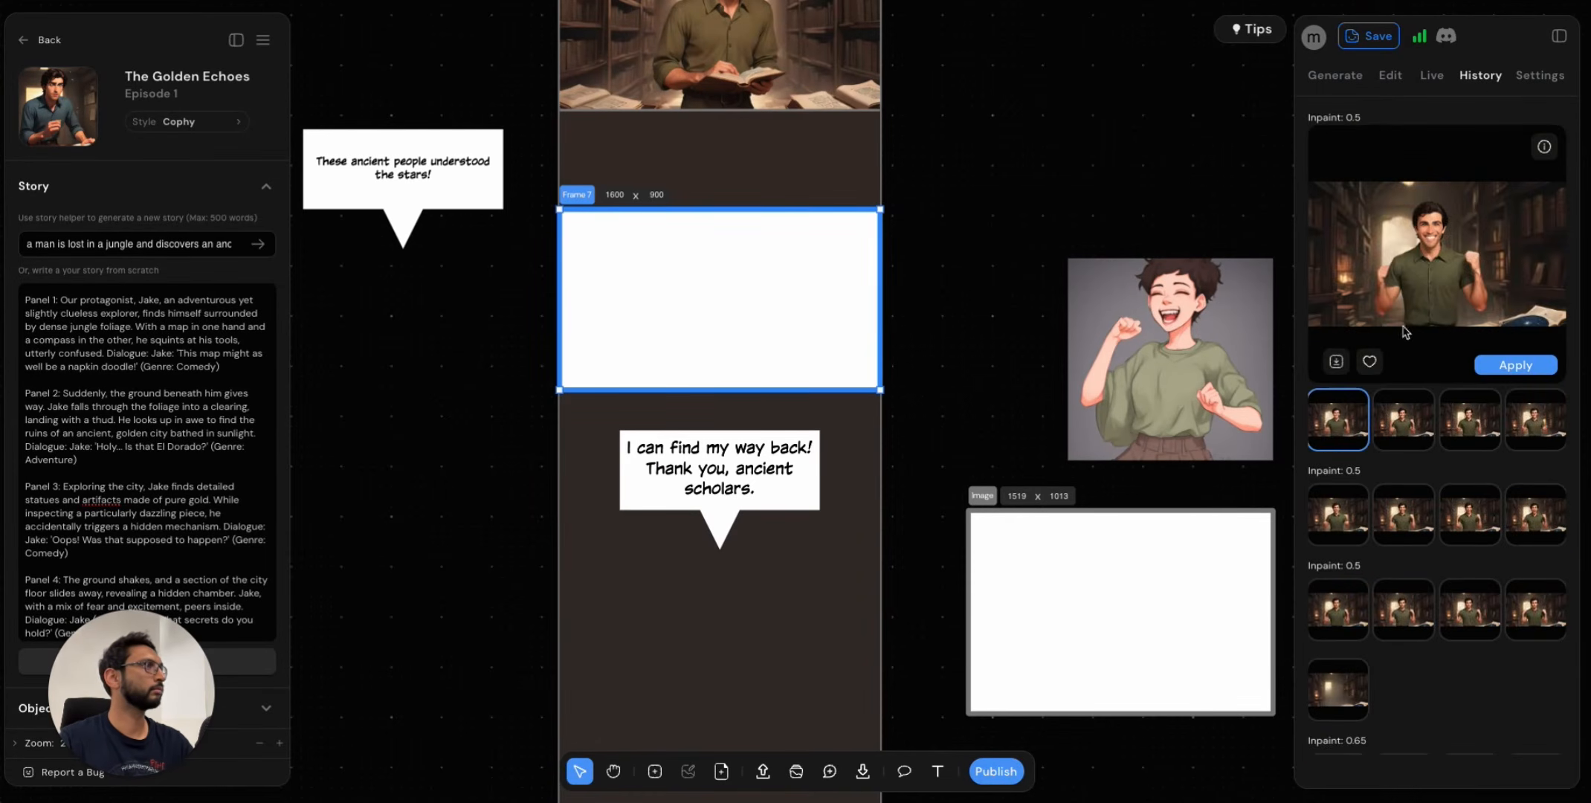
{"action": "left_click", "coordinate": [1385, 433]}
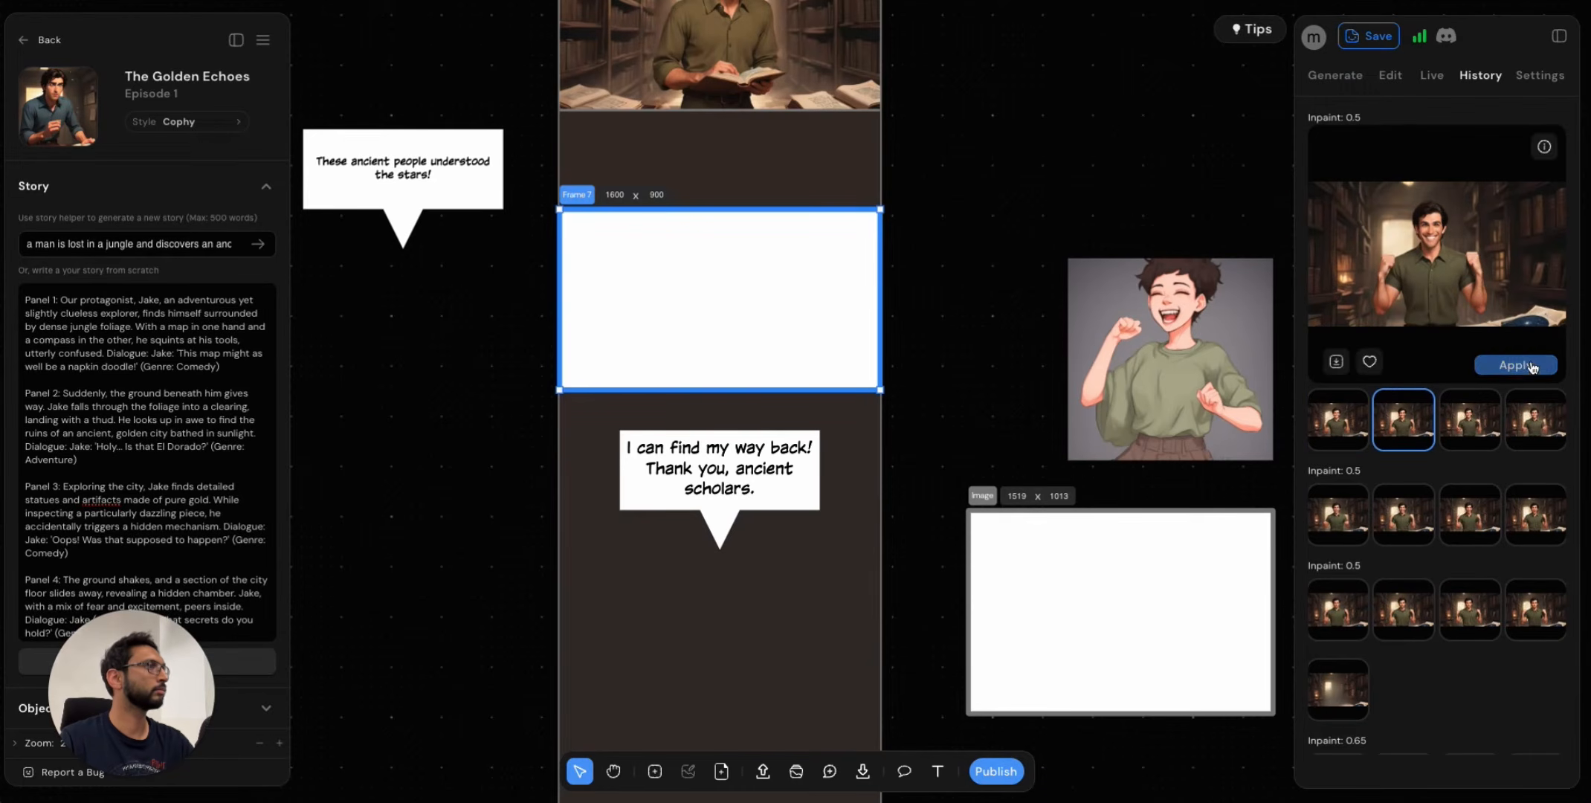
{"action": "left_click", "coordinate": [1513, 368]}
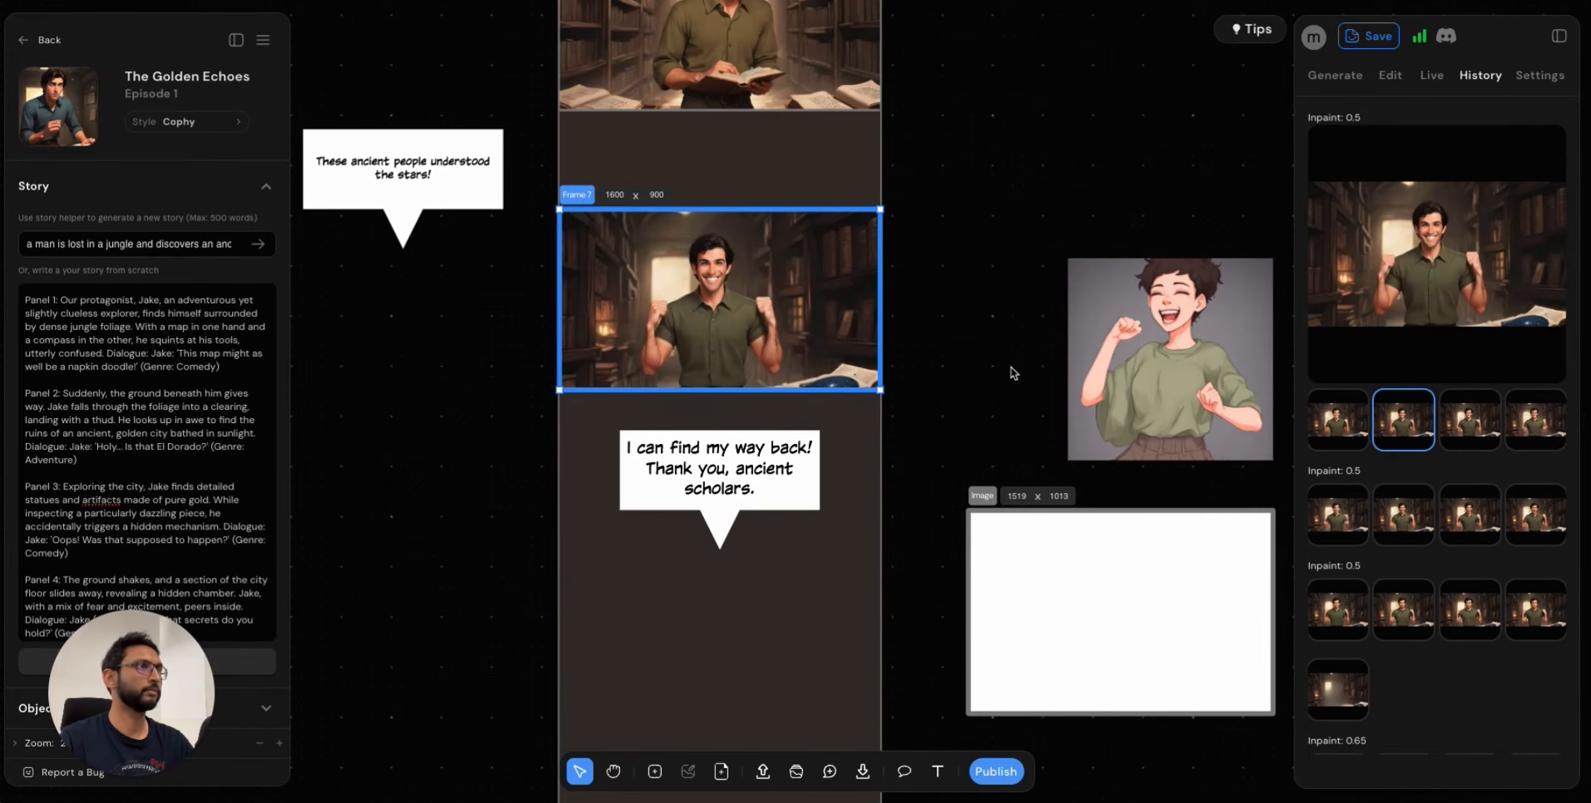
{"action": "left_click", "coordinate": [973, 394]}
{"action": "left_click", "coordinate": [752, 336]}
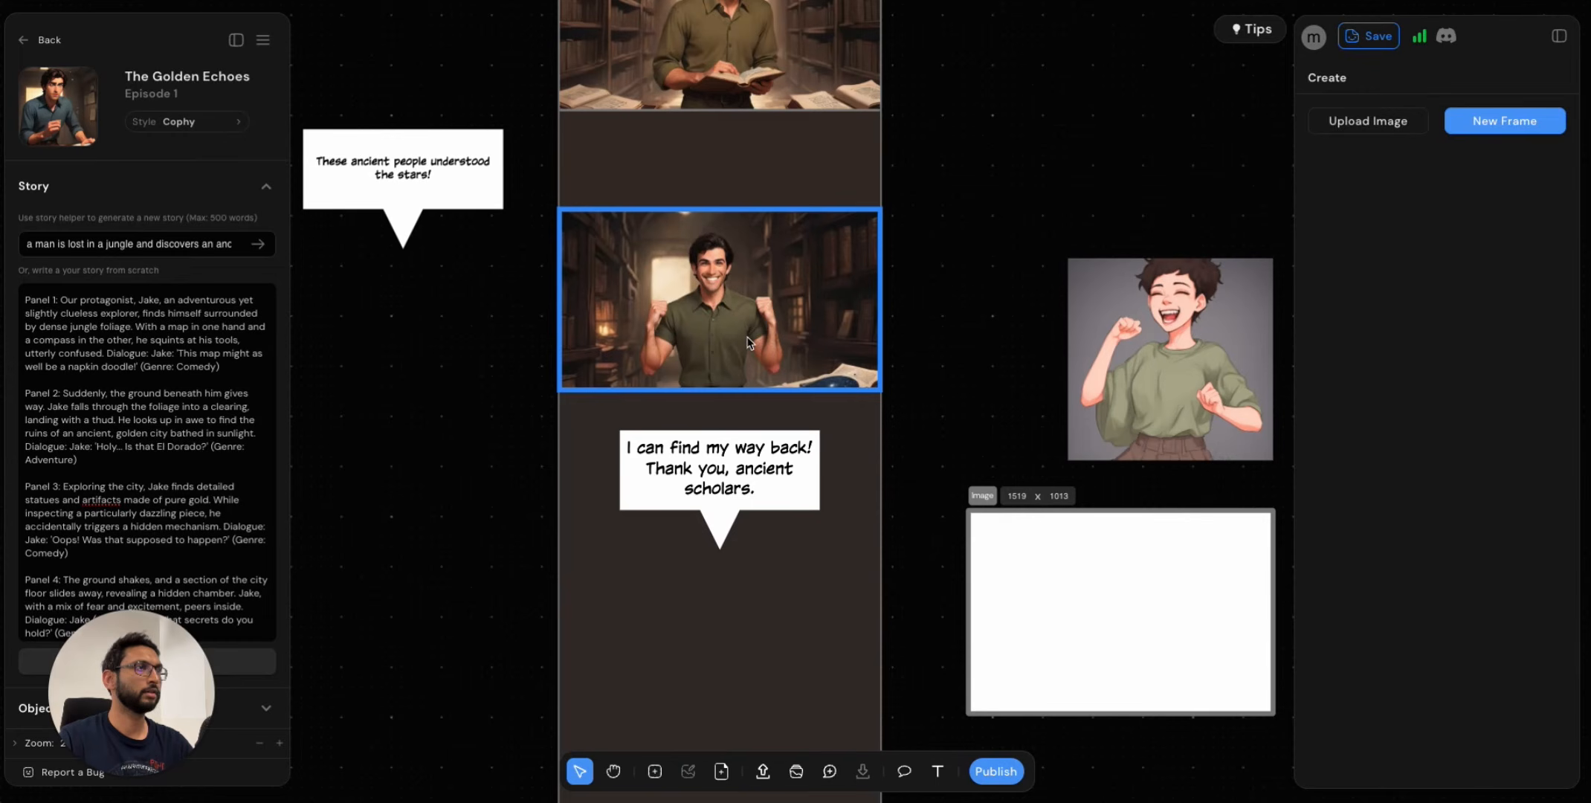
{"action": "left_click", "coordinate": [782, 359]}
{"action": "left_click_drag", "start_coordinate": [750, 333], "coordinate": [948, 331]}
{"action": "key", "text": "ctrl+z"}
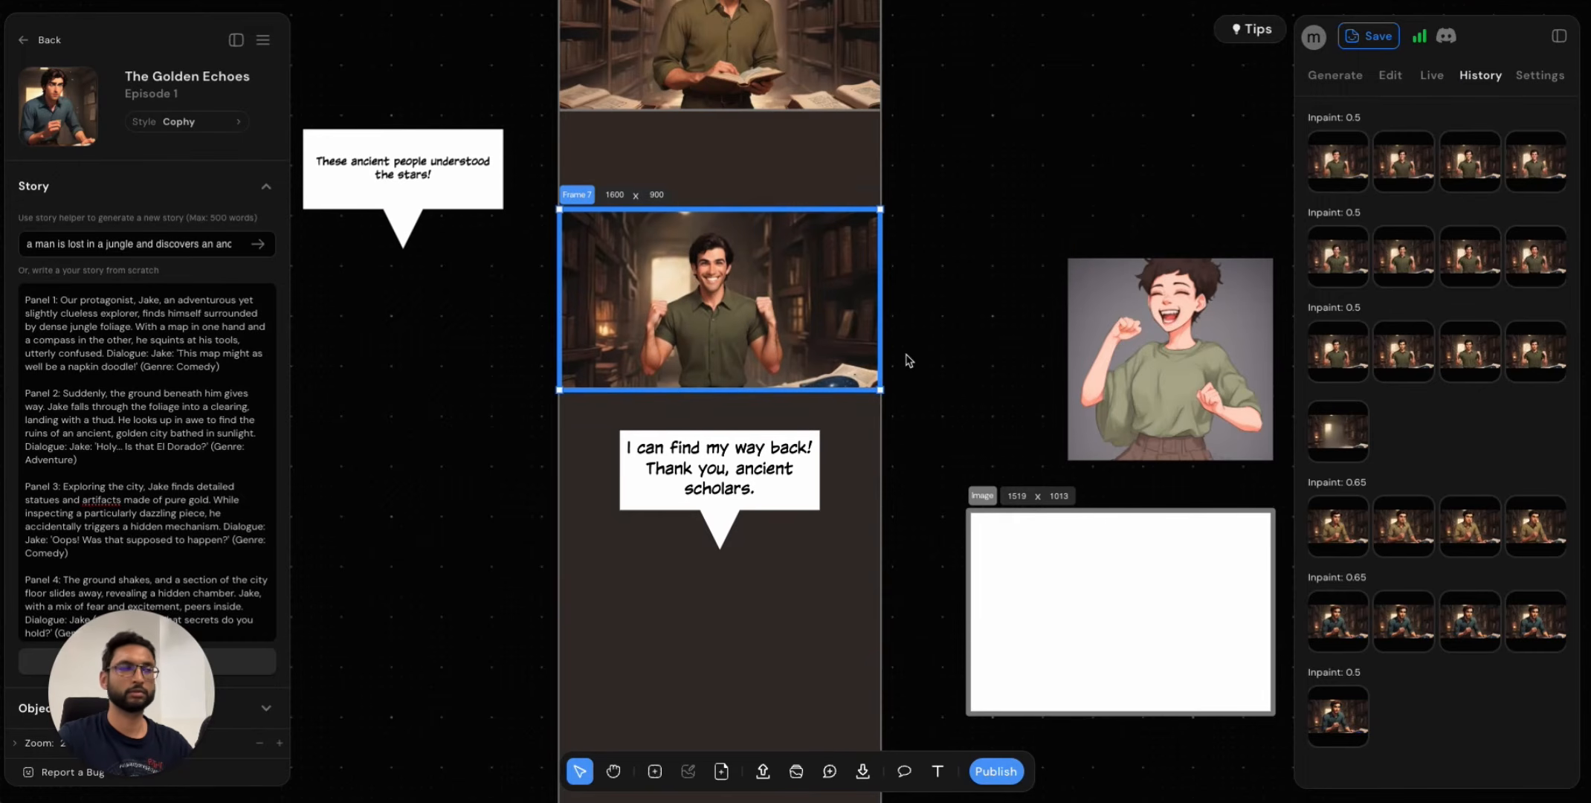
Duplicate the panel of the smiling man and place the copy below the "I can find my way back!" speech bubble.
{"action": "left_click", "coordinate": [903, 365]}
{"action": "left_click", "coordinate": [809, 344]}
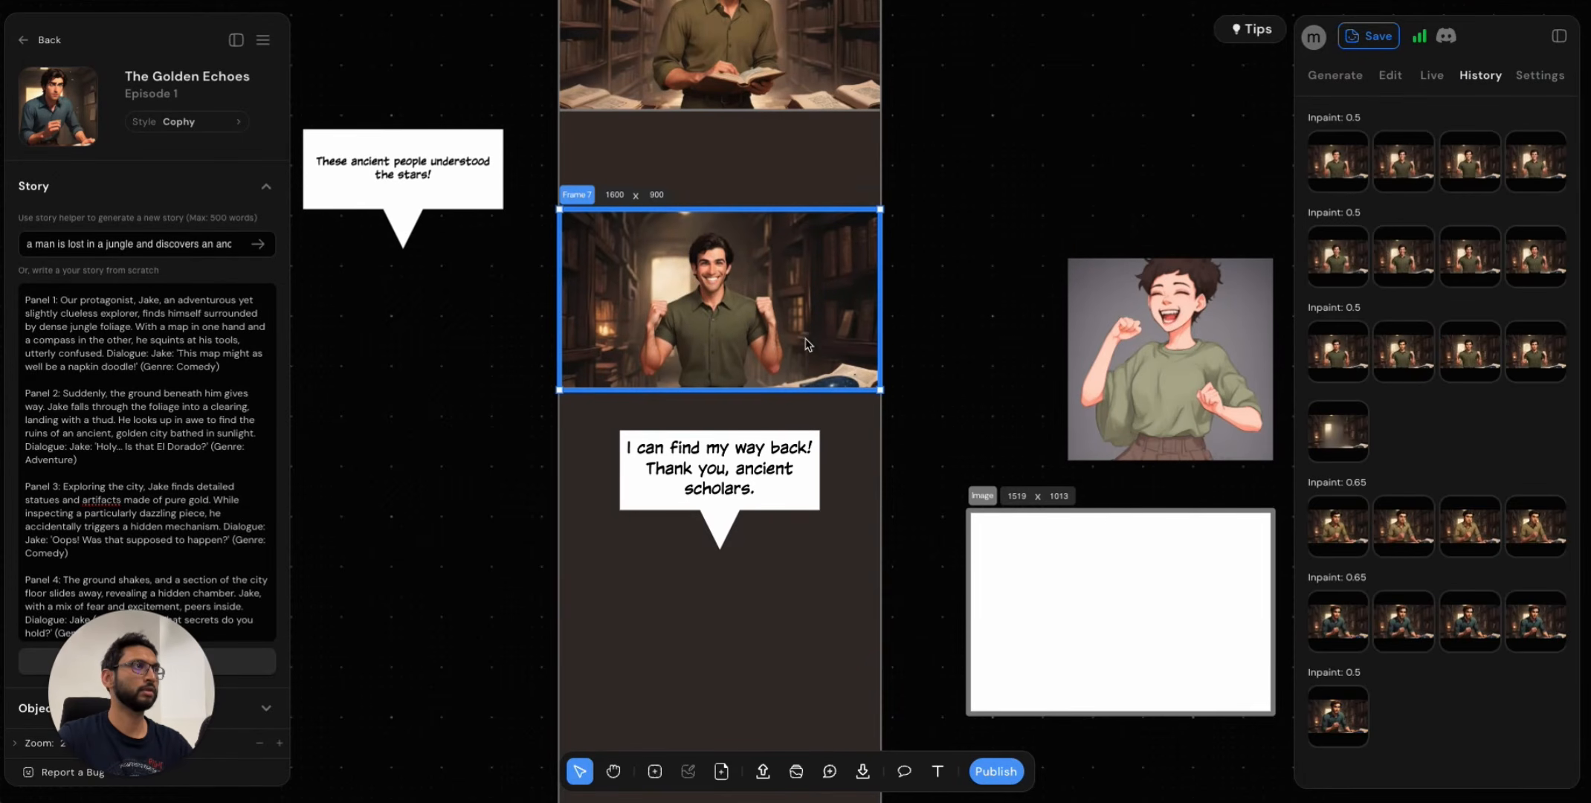
{"action": "left_click_drag", "start_coordinate": [812, 354], "coordinate": [713, 673]}
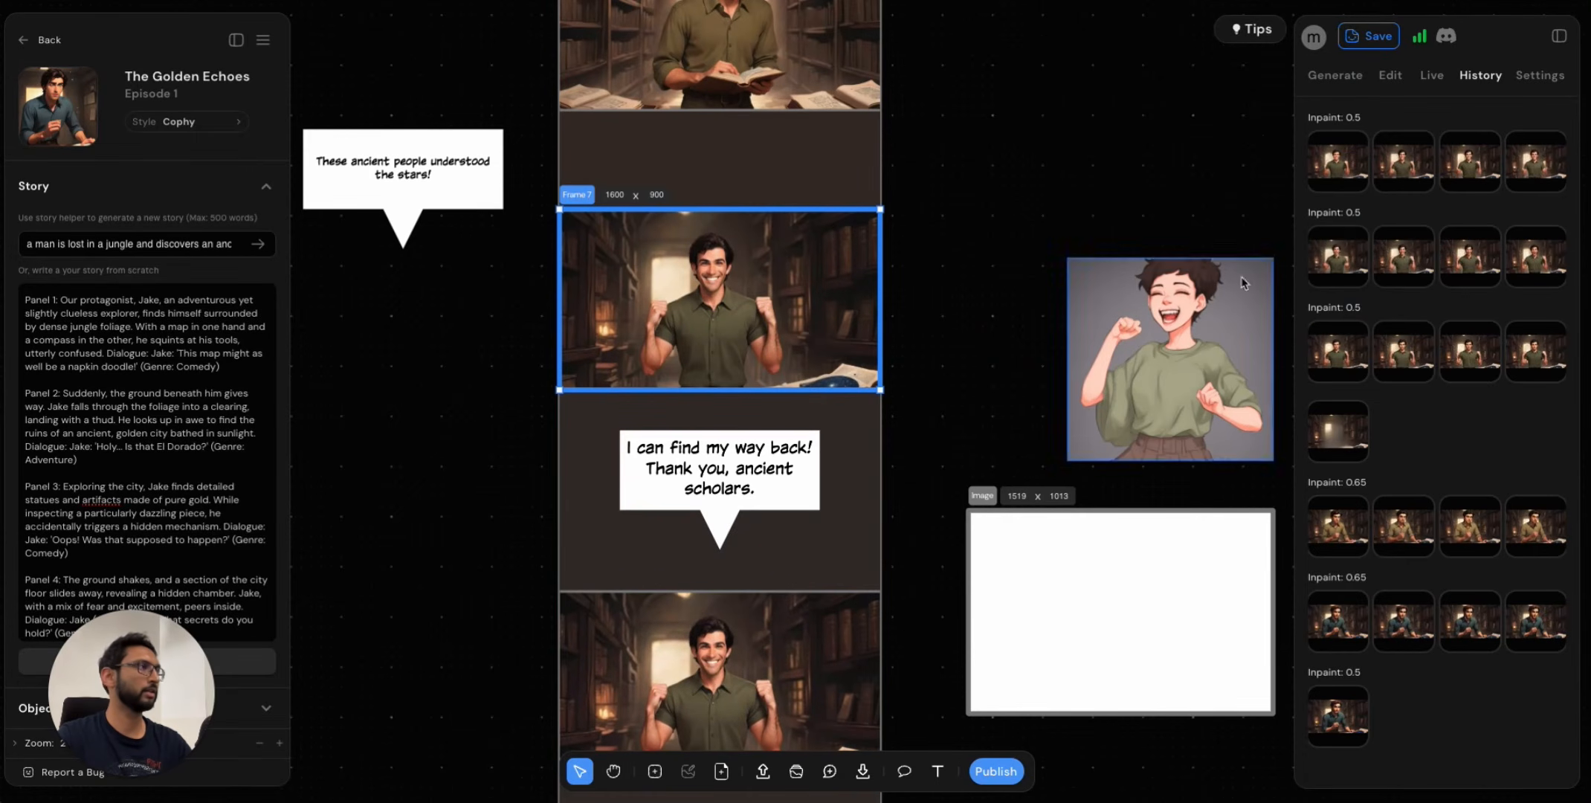
Compare the serious-looking images in the upper Inpaint 0.65 history batch and apply the first one to the original panel above the speech bubble.
{"action": "left_click", "coordinate": [1338, 525]}
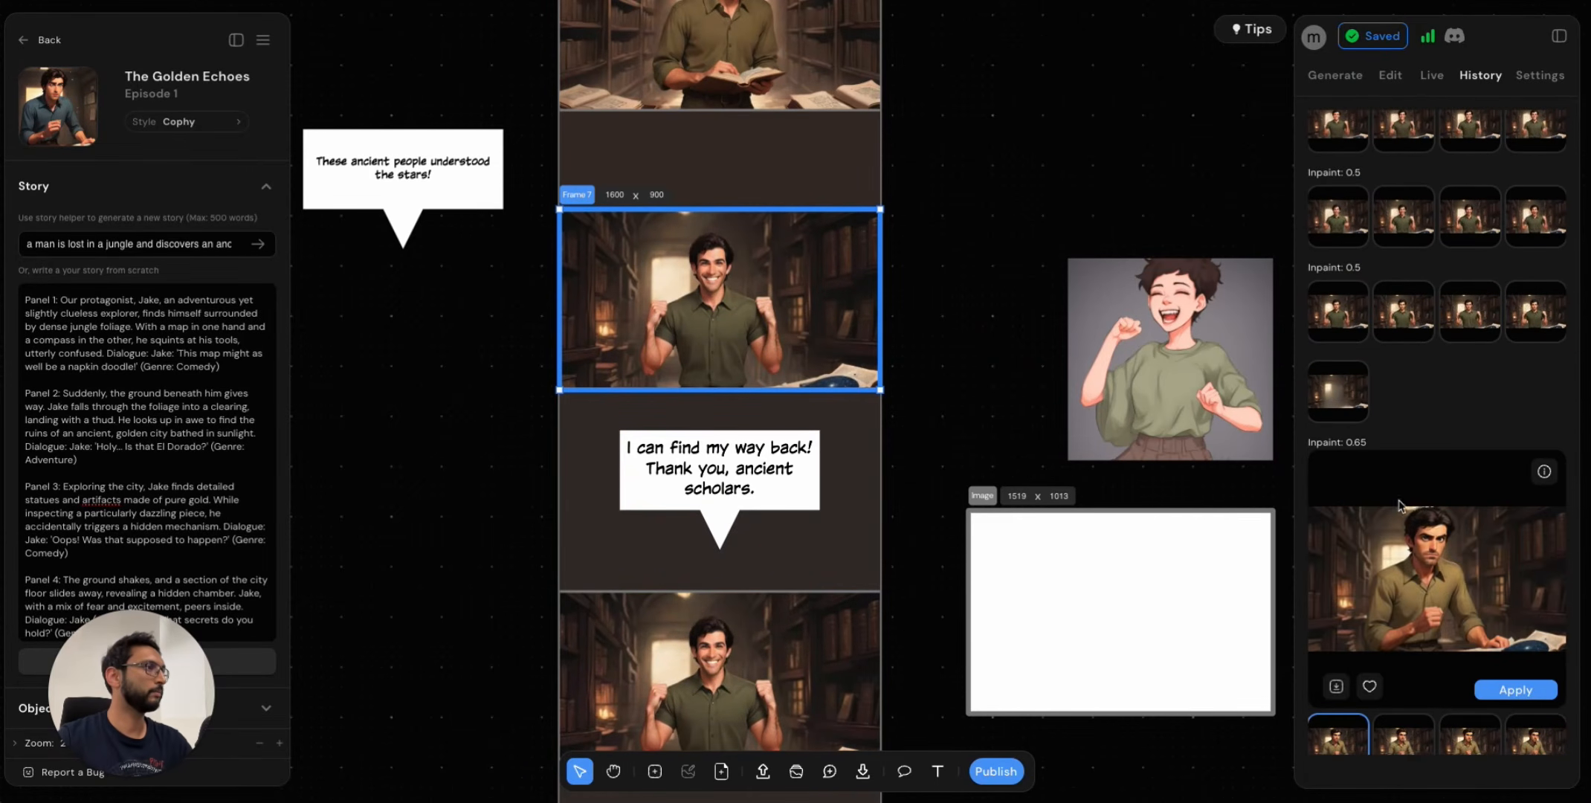
{"action": "scroll", "coordinate": [1417, 640], "scroll_direction": "down", "scroll_amount": 2}
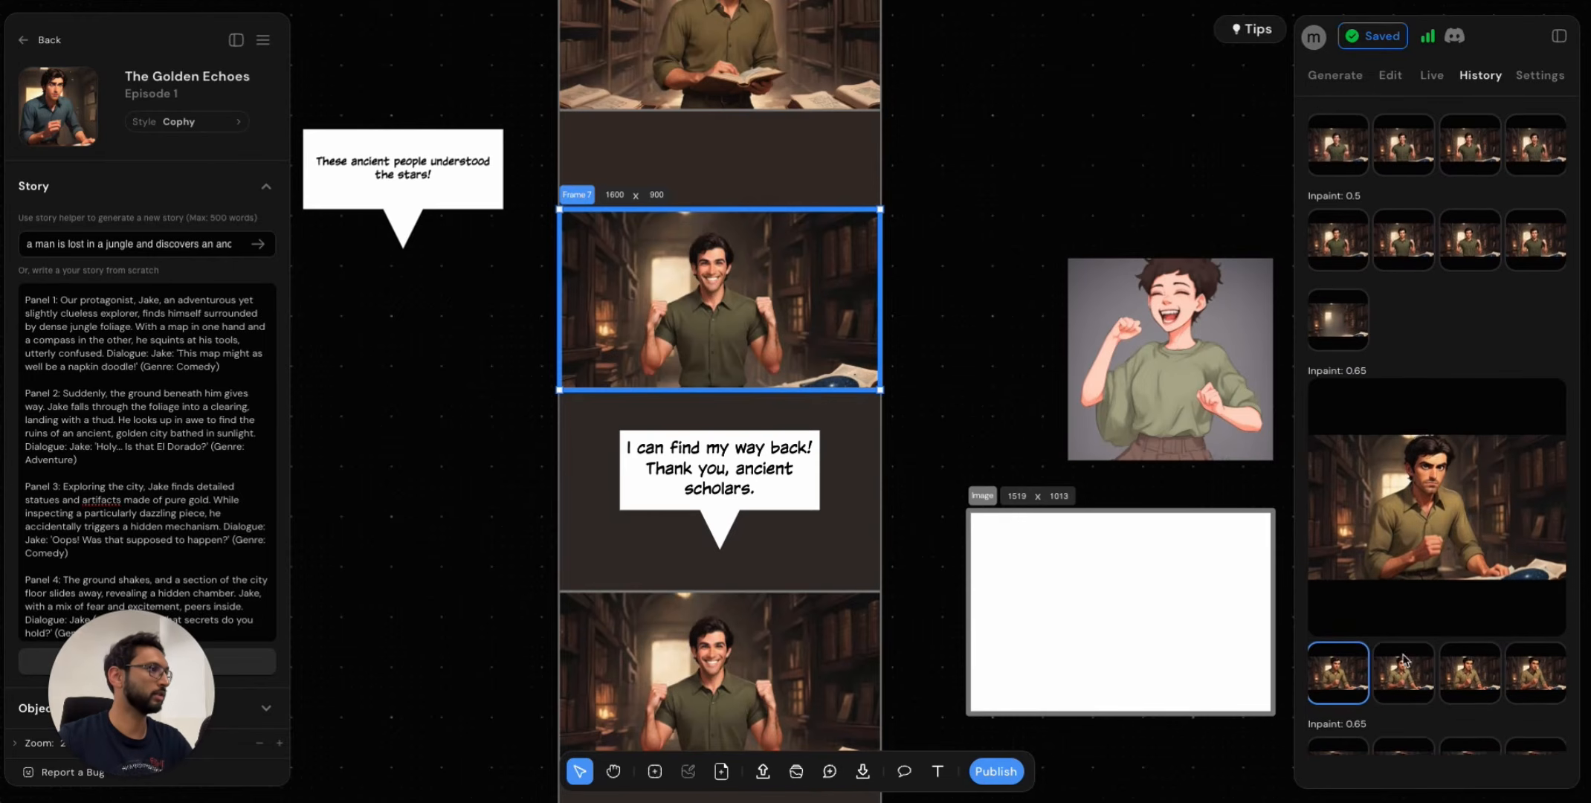
{"action": "left_click", "coordinate": [1412, 682]}
{"action": "left_click", "coordinate": [1467, 678]}
{"action": "left_click", "coordinate": [1524, 675]}
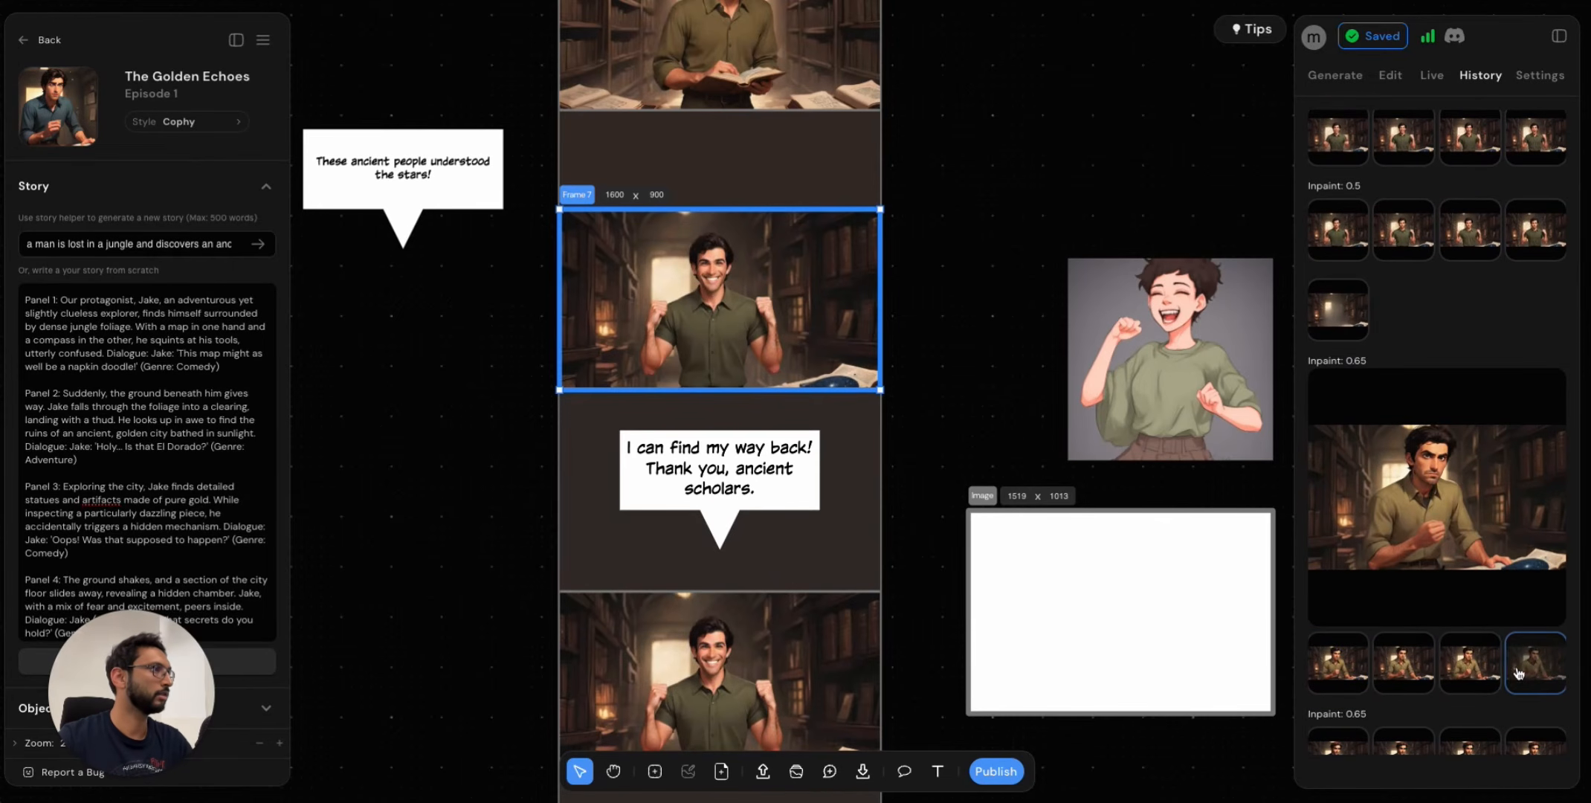
{"action": "scroll", "coordinate": [1417, 654], "scroll_direction": "down", "scroll_amount": 3}
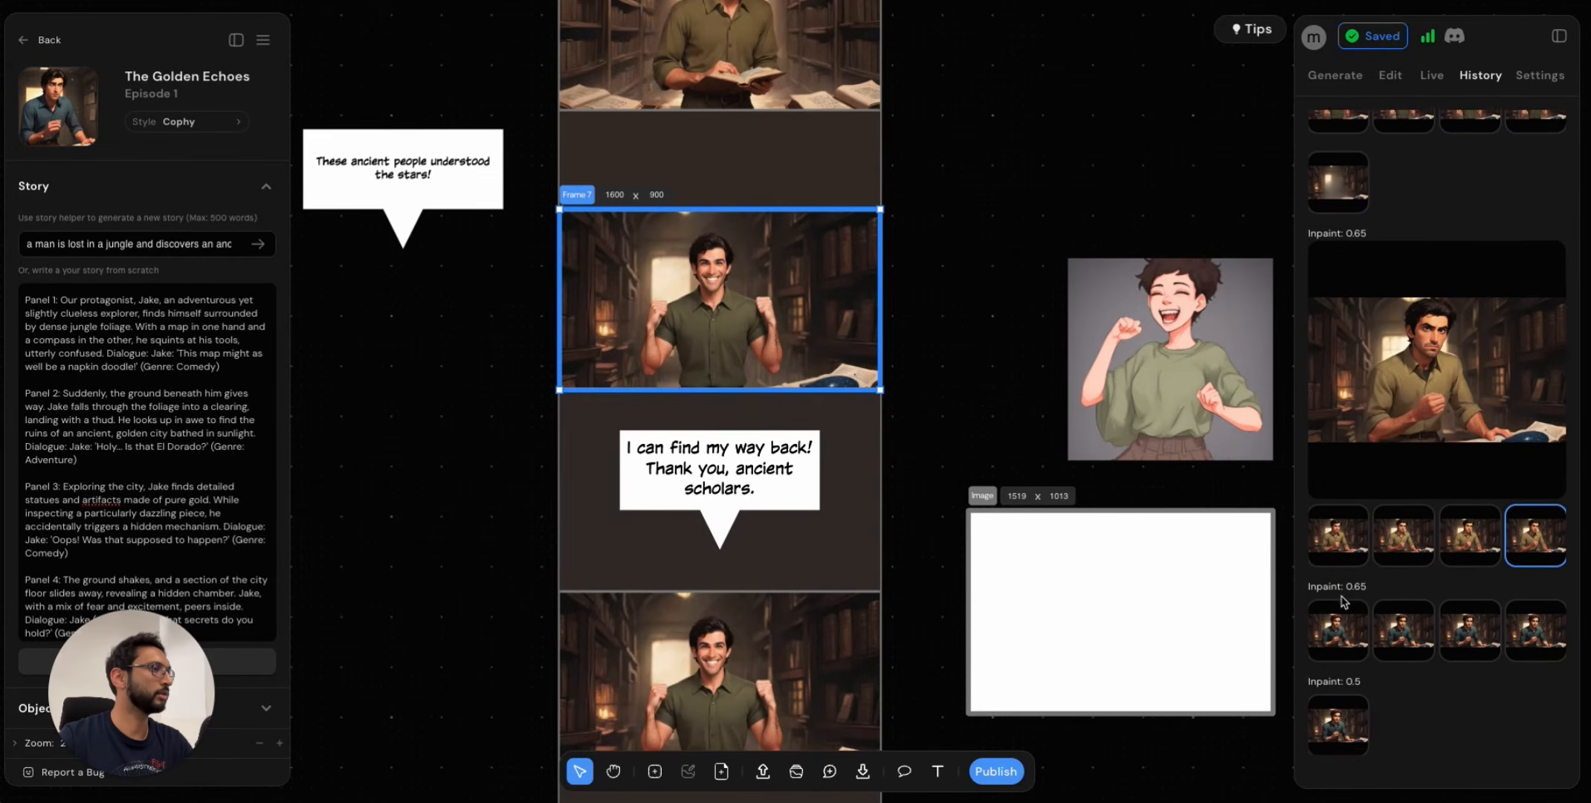
{"action": "left_click", "coordinate": [1338, 541]}
{"action": "scroll", "coordinate": [1367, 649], "scroll_direction": "down", "scroll_amount": 4}
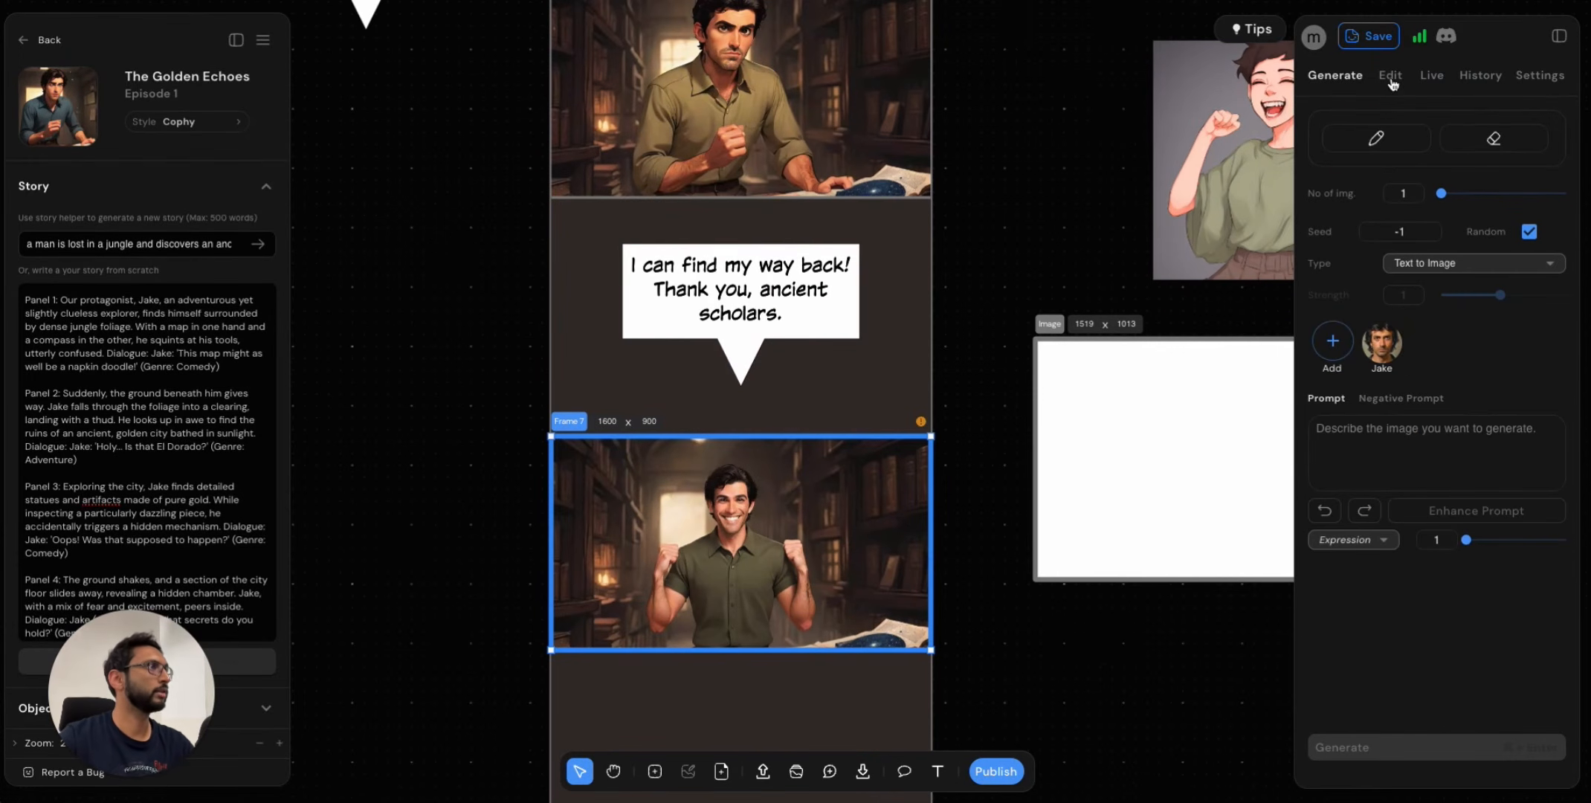
Paint a mask over the smiling man in the copied panel with a brush width of 19.
{"action": "left_click", "coordinate": [1390, 75]}
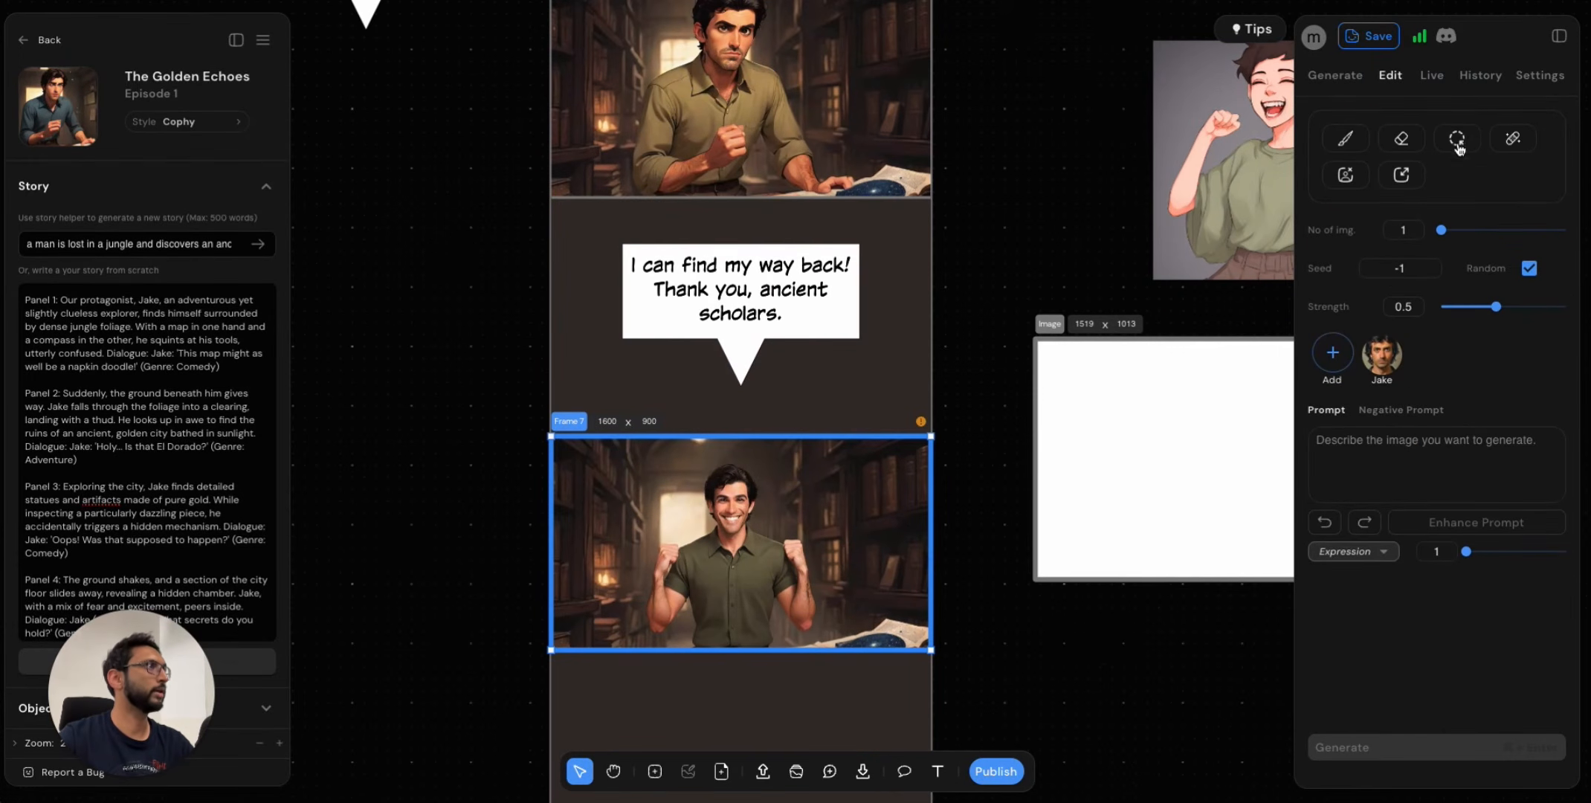
{"action": "left_click", "coordinate": [1457, 138]}
{"action": "left_click", "coordinate": [1467, 236]}
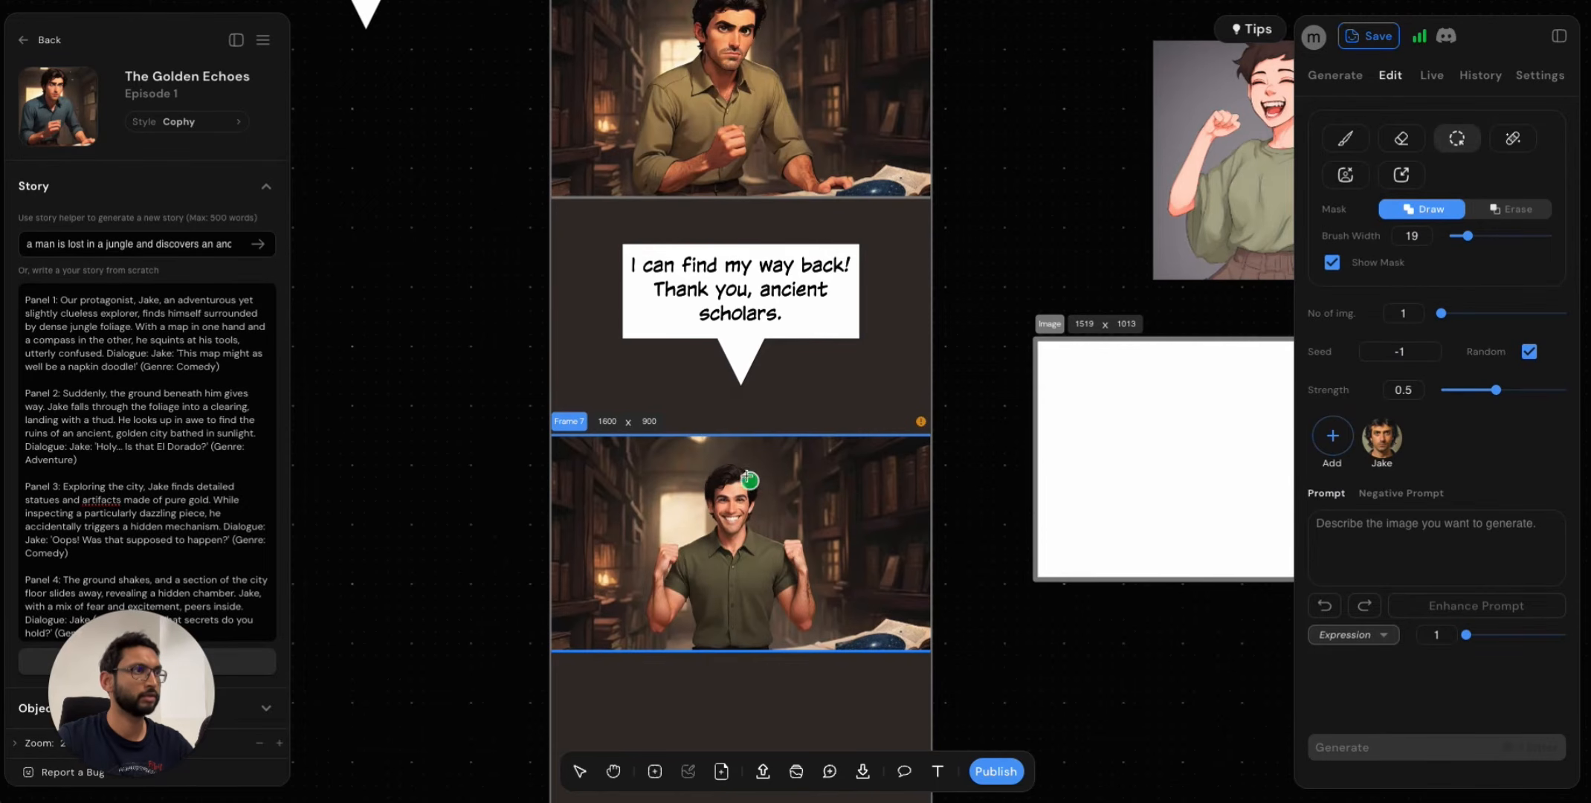
{"action": "scroll", "coordinate": [728, 513], "scroll_direction": "up", "scroll_amount": 2}
{"action": "mouse_move", "coordinate": [756, 490]}
{"action": "left_mouse_down"}
{"action": "mouse_move", "coordinate": [714, 469]}
{"action": "mouse_move", "coordinate": [675, 569]}
{"action": "mouse_move", "coordinate": [625, 569]}
{"action": "mouse_move", "coordinate": [633, 657]}
{"action": "mouse_move", "coordinate": [673, 614]}
{"action": "mouse_move", "coordinate": [731, 688]}
{"action": "mouse_move", "coordinate": [774, 675]}
{"action": "mouse_move", "coordinate": [807, 572]}
{"action": "left_mouse_up"}
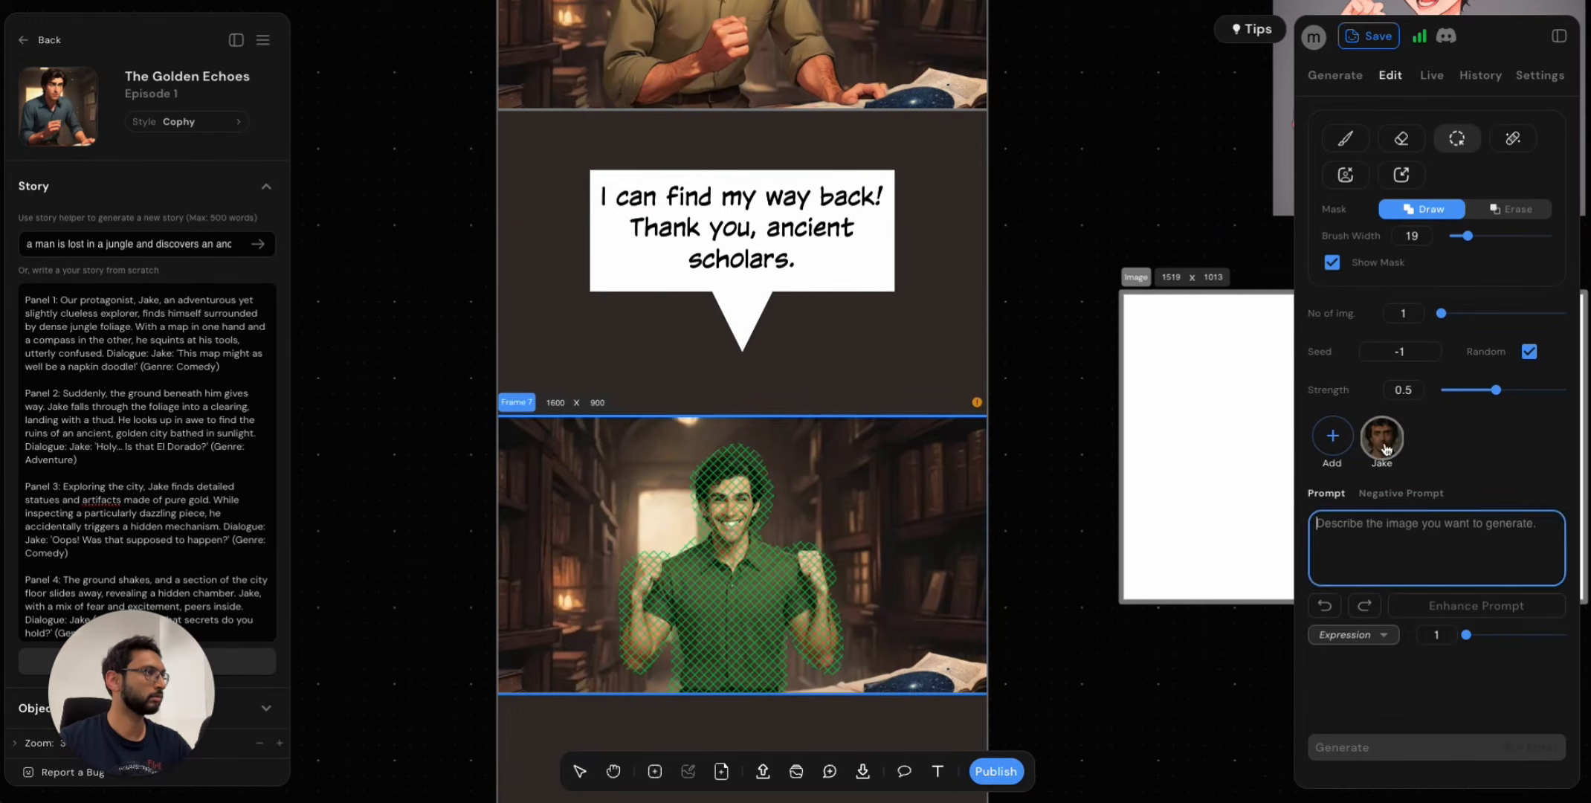
Generate one image for the masked man using the Jake character at strength 0.3 and apply it to the copied panel.
{"action": "left_click", "coordinate": [1468, 390]}
{"action": "left_click", "coordinate": [1424, 745]}
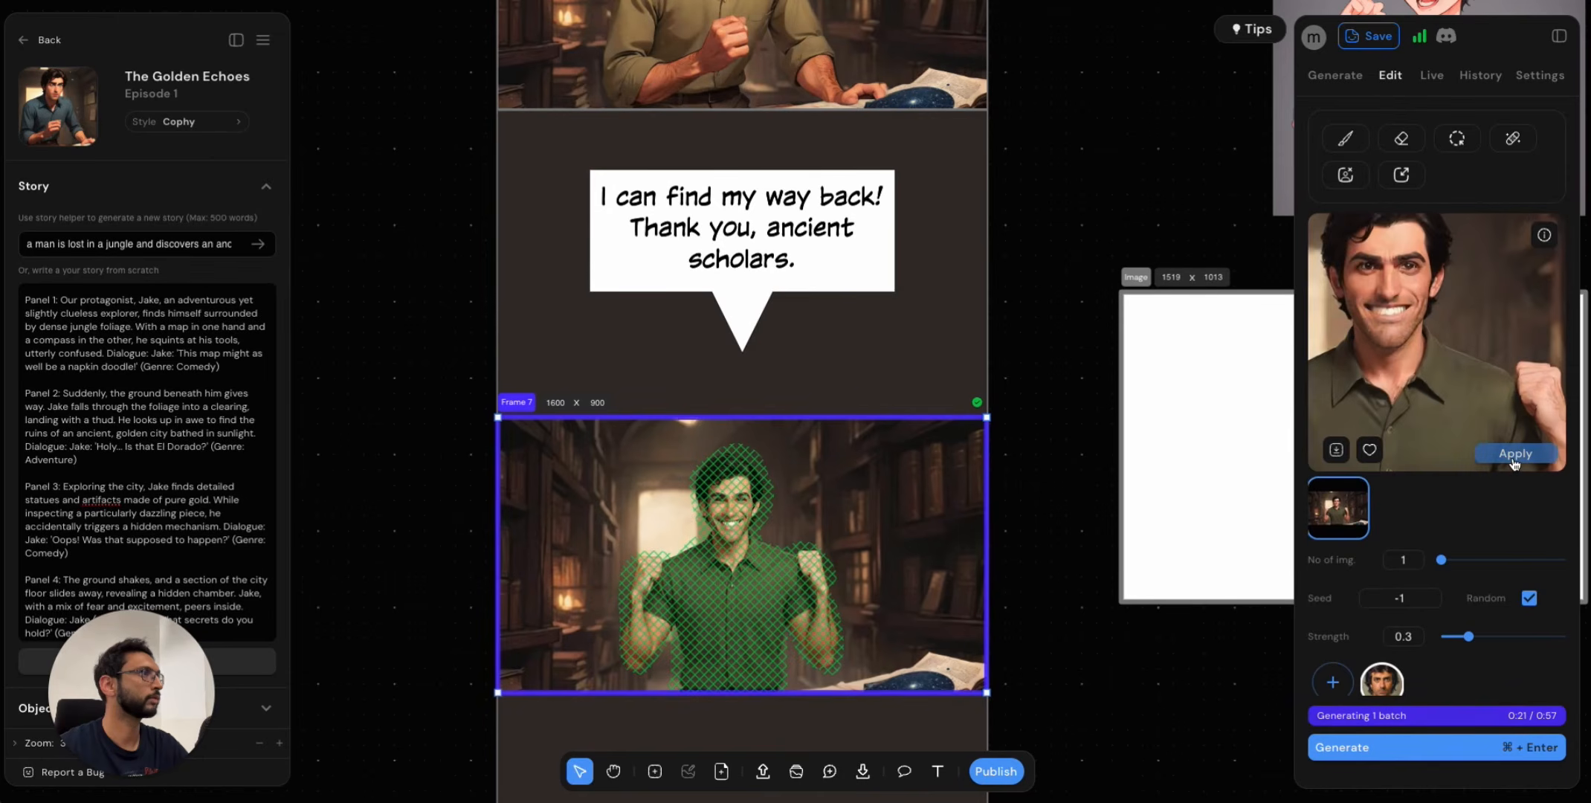
{"action": "left_click", "coordinate": [1514, 455]}
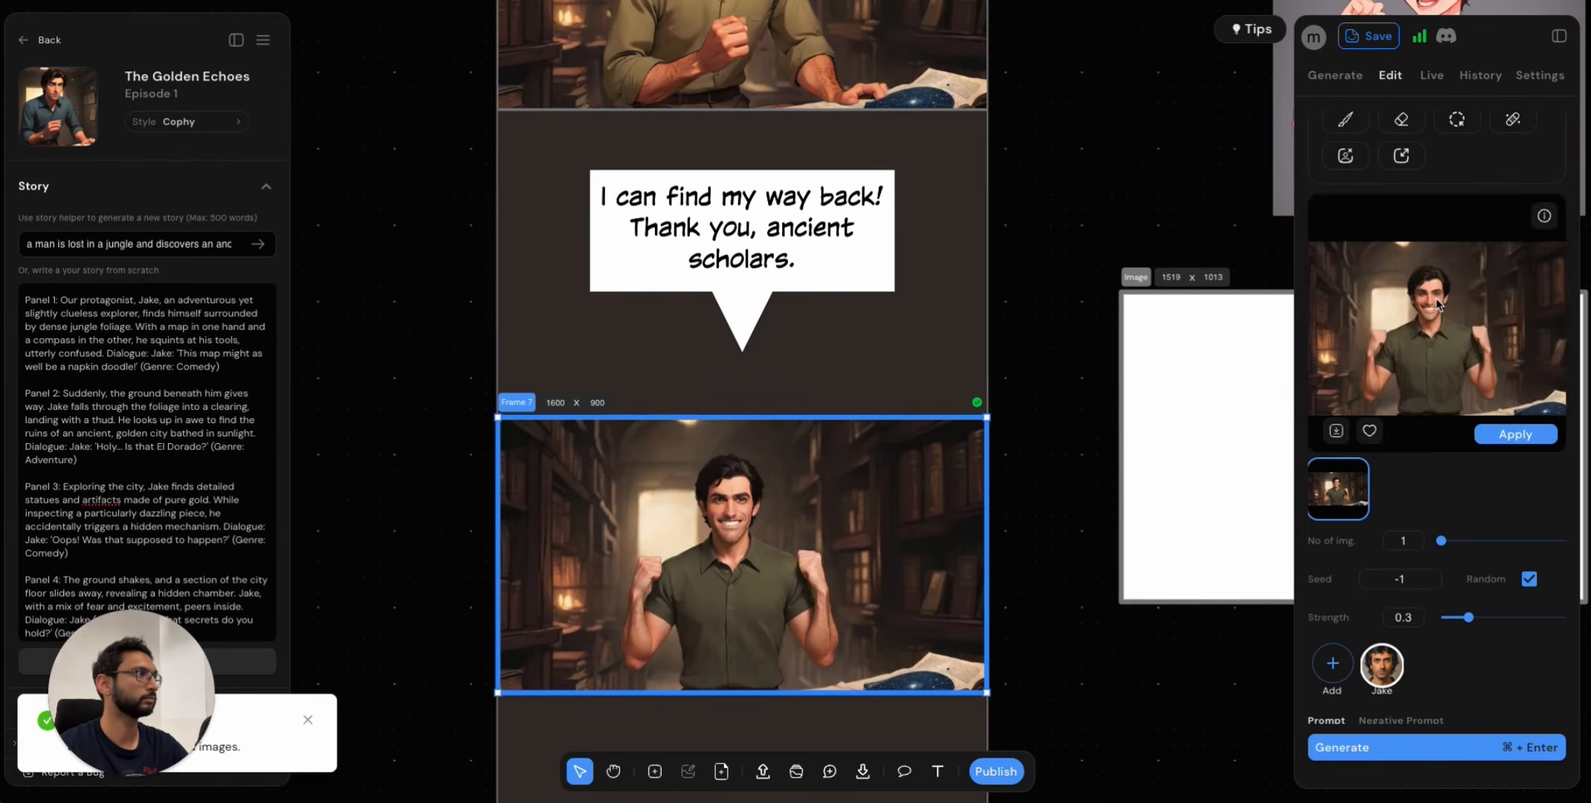
{"action": "left_click", "coordinate": [1500, 433]}
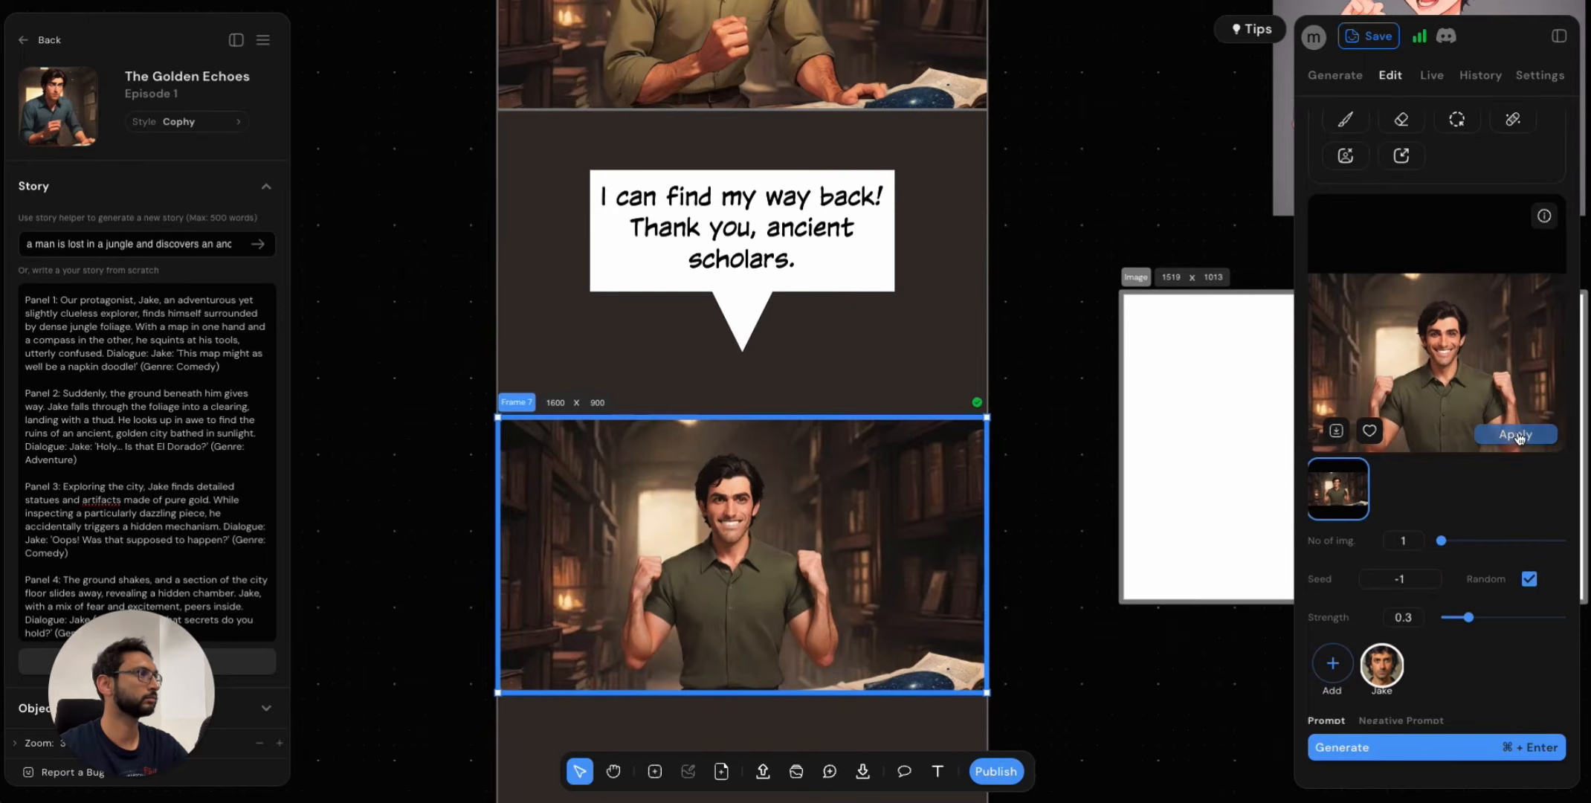
{"action": "left_click", "coordinate": [1170, 719]}
Move the "I can find my way back!" speech bubble onto the smiling man's panel, make it narrower, and place it beside his head.
{"action": "scroll", "coordinate": [1152, 703], "scroll_direction": "down", "scroll_amount": 3}
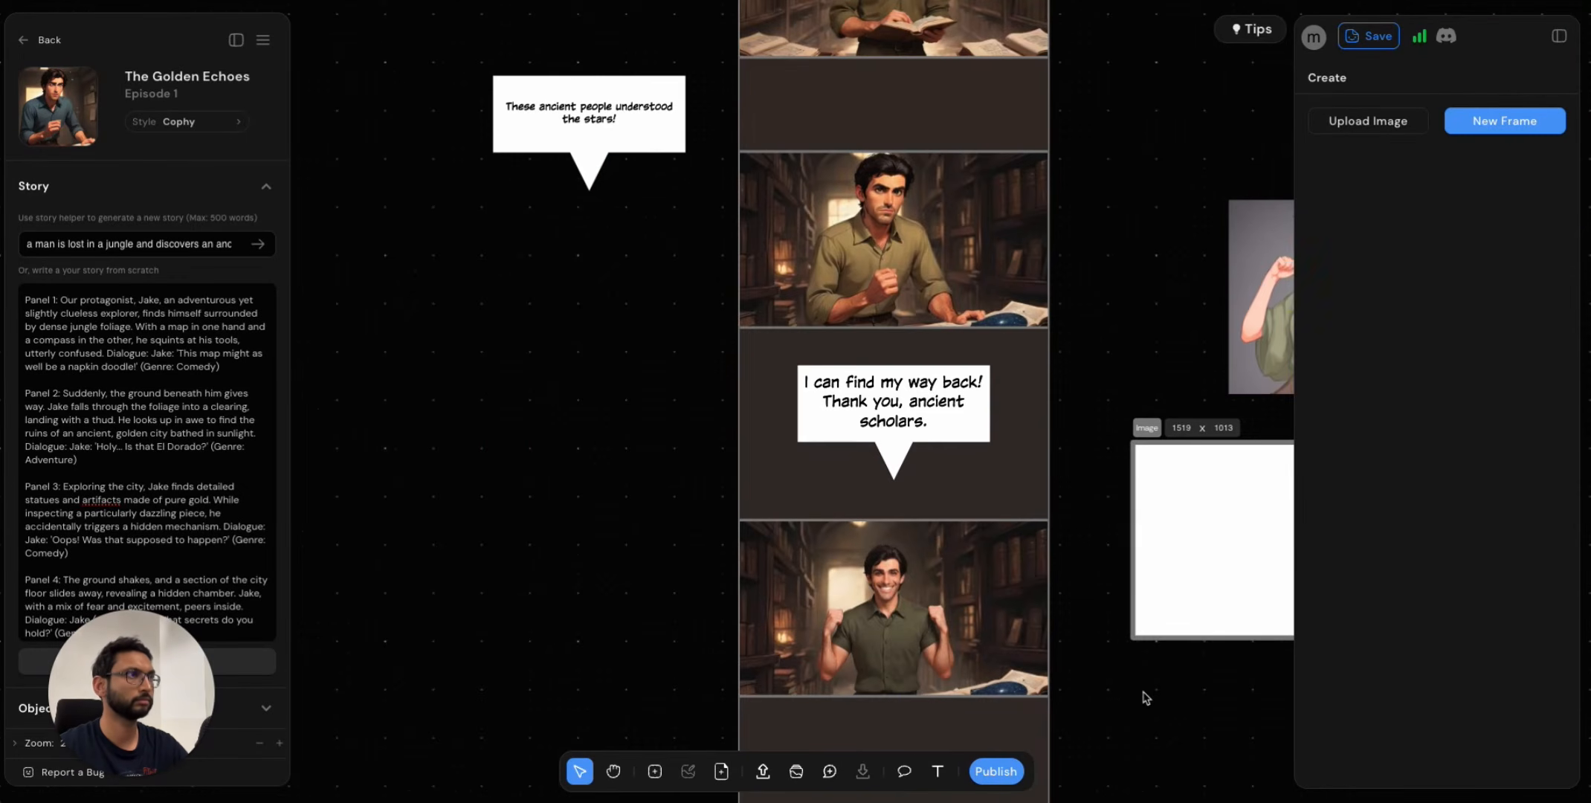
{"action": "scroll", "coordinate": [1141, 683], "scroll_direction": "up", "scroll_amount": 2}
{"action": "scroll", "coordinate": [1140, 683], "scroll_direction": "down", "scroll_amount": 2}
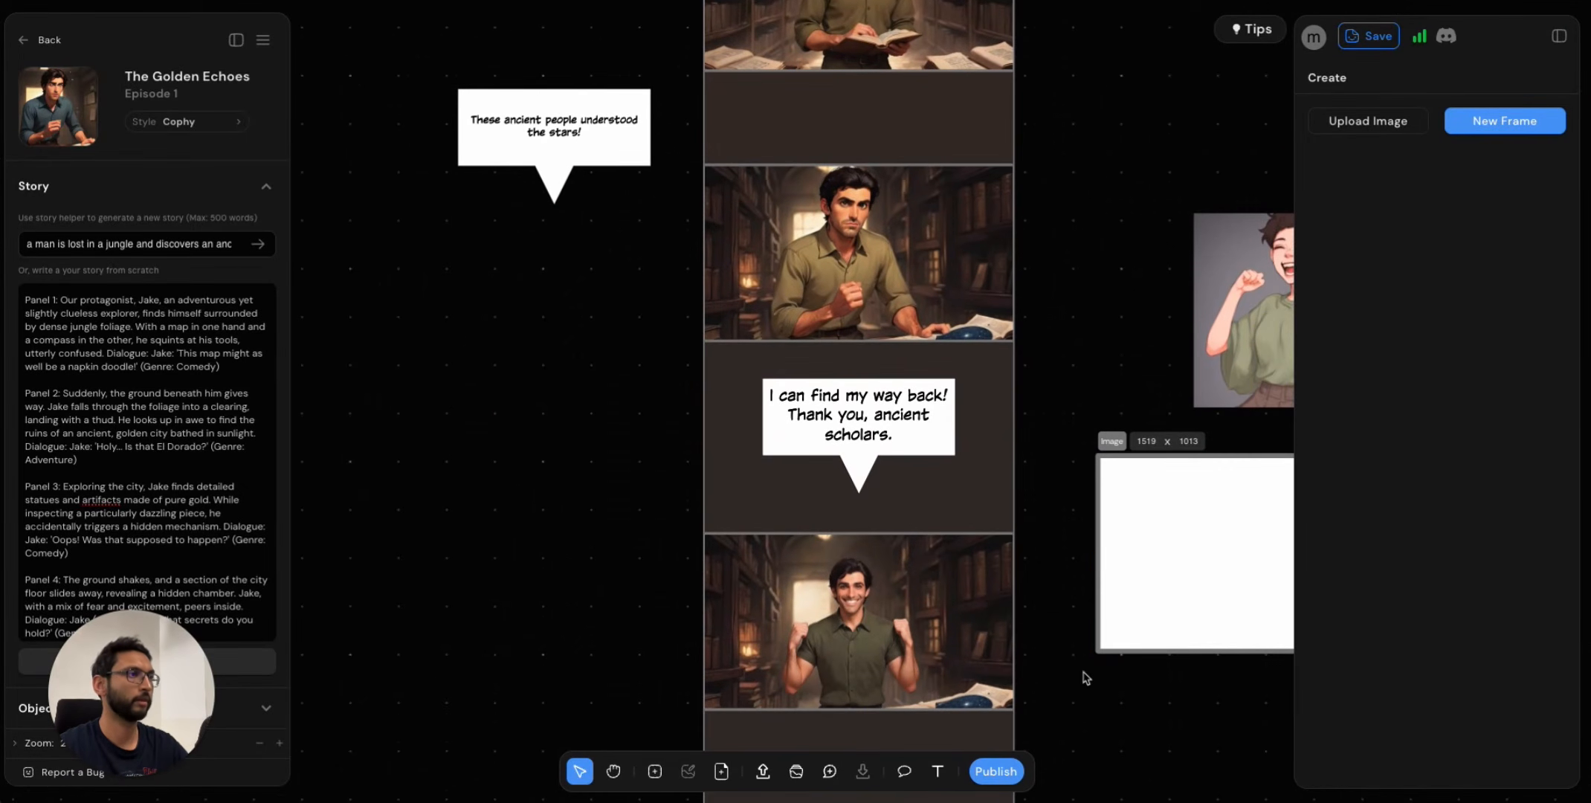
{"action": "scroll", "coordinate": [1036, 595], "scroll_direction": "down", "scroll_amount": 3}
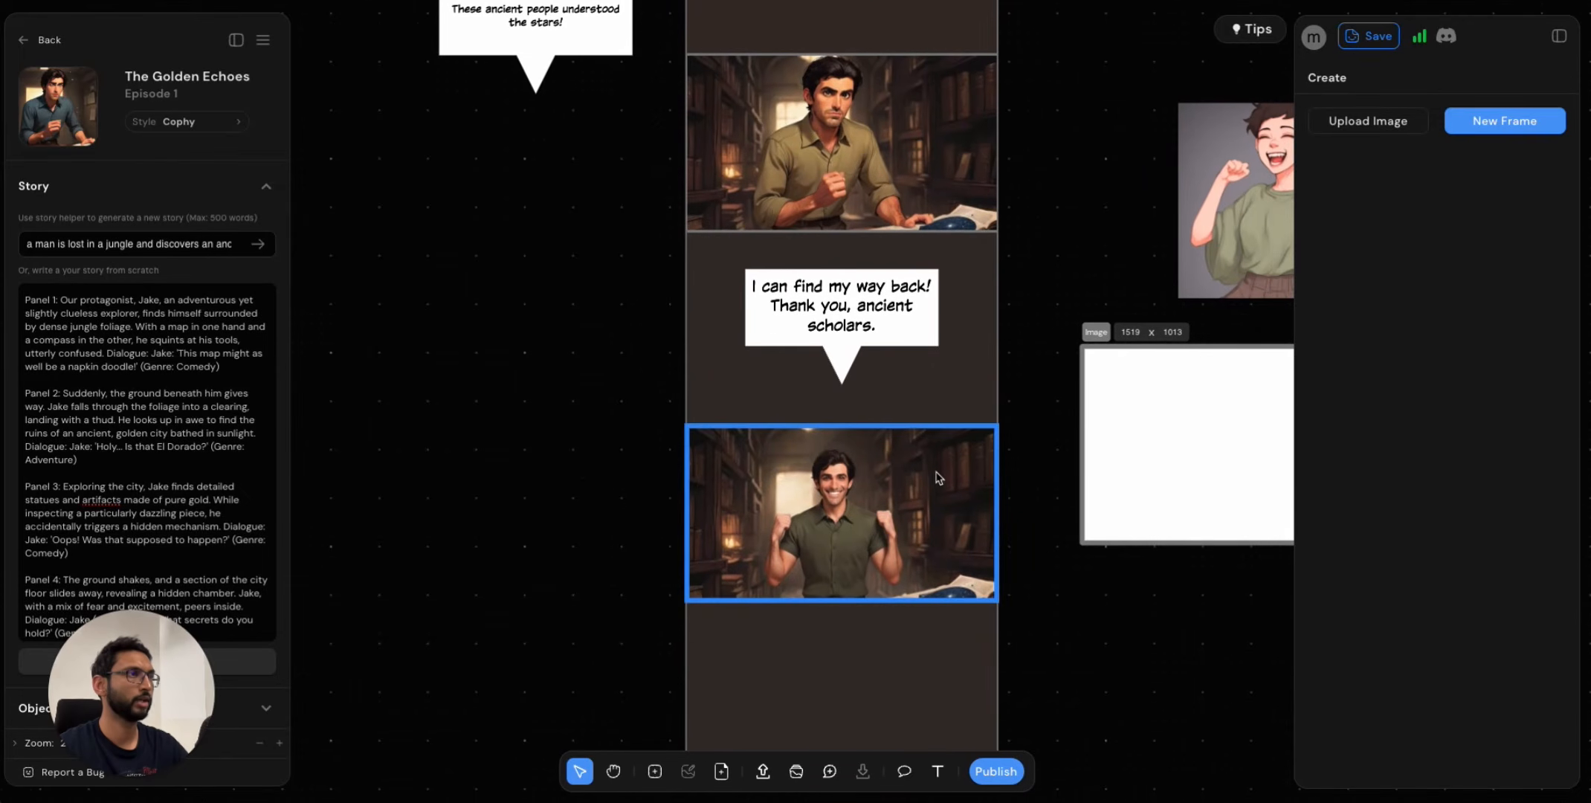
{"action": "left_click_drag", "start_coordinate": [831, 351], "coordinate": [917, 495]}
{"action": "scroll", "coordinate": [967, 439], "scroll_direction": "up", "scroll_amount": 3}
{"action": "left_click_drag", "start_coordinate": [1041, 389], "coordinate": [931, 445]}
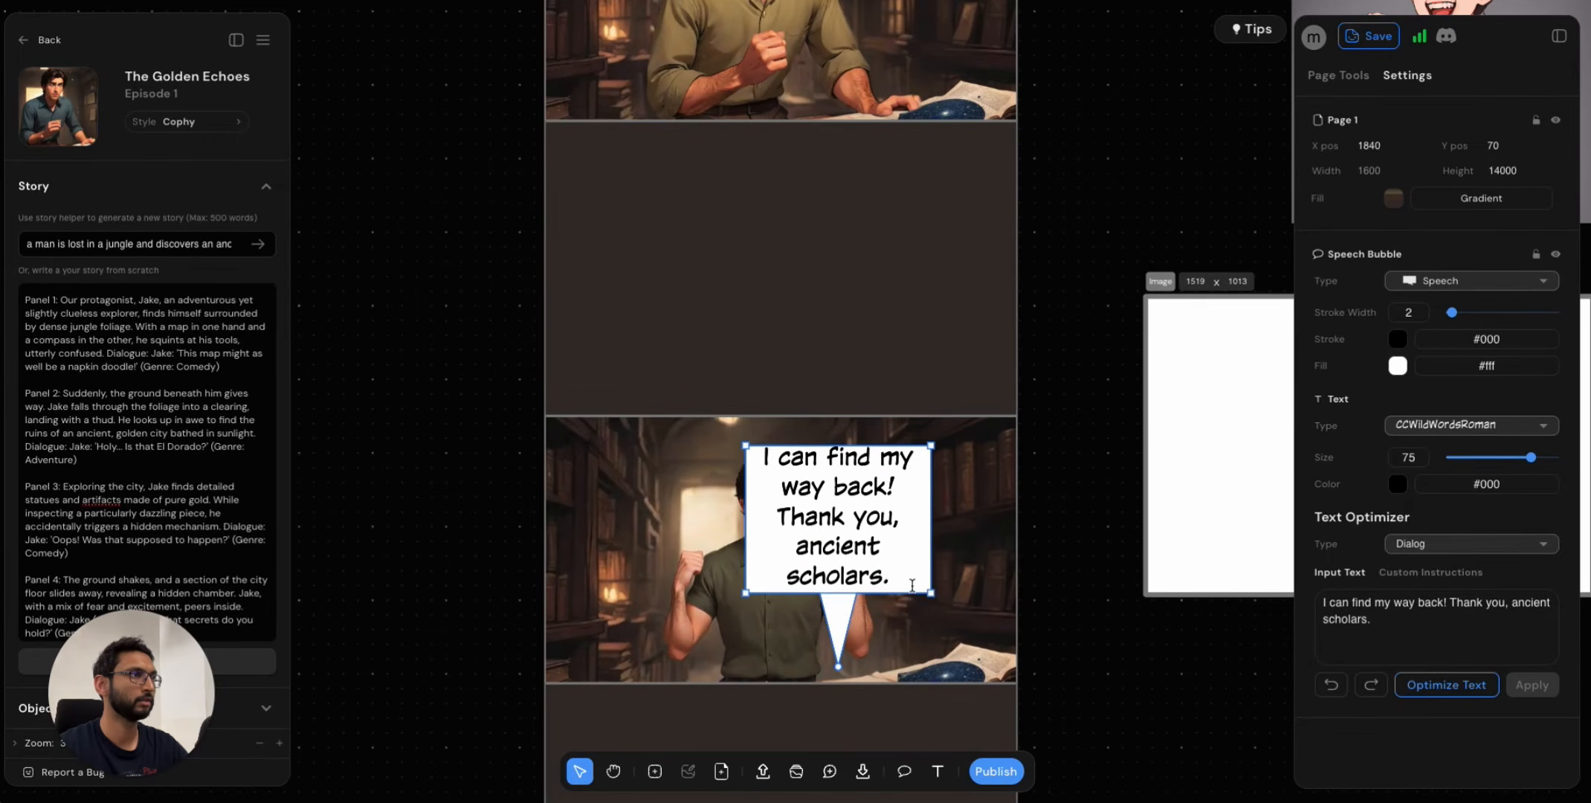
{"action": "left_click_drag", "start_coordinate": [913, 588], "coordinate": [998, 572]}
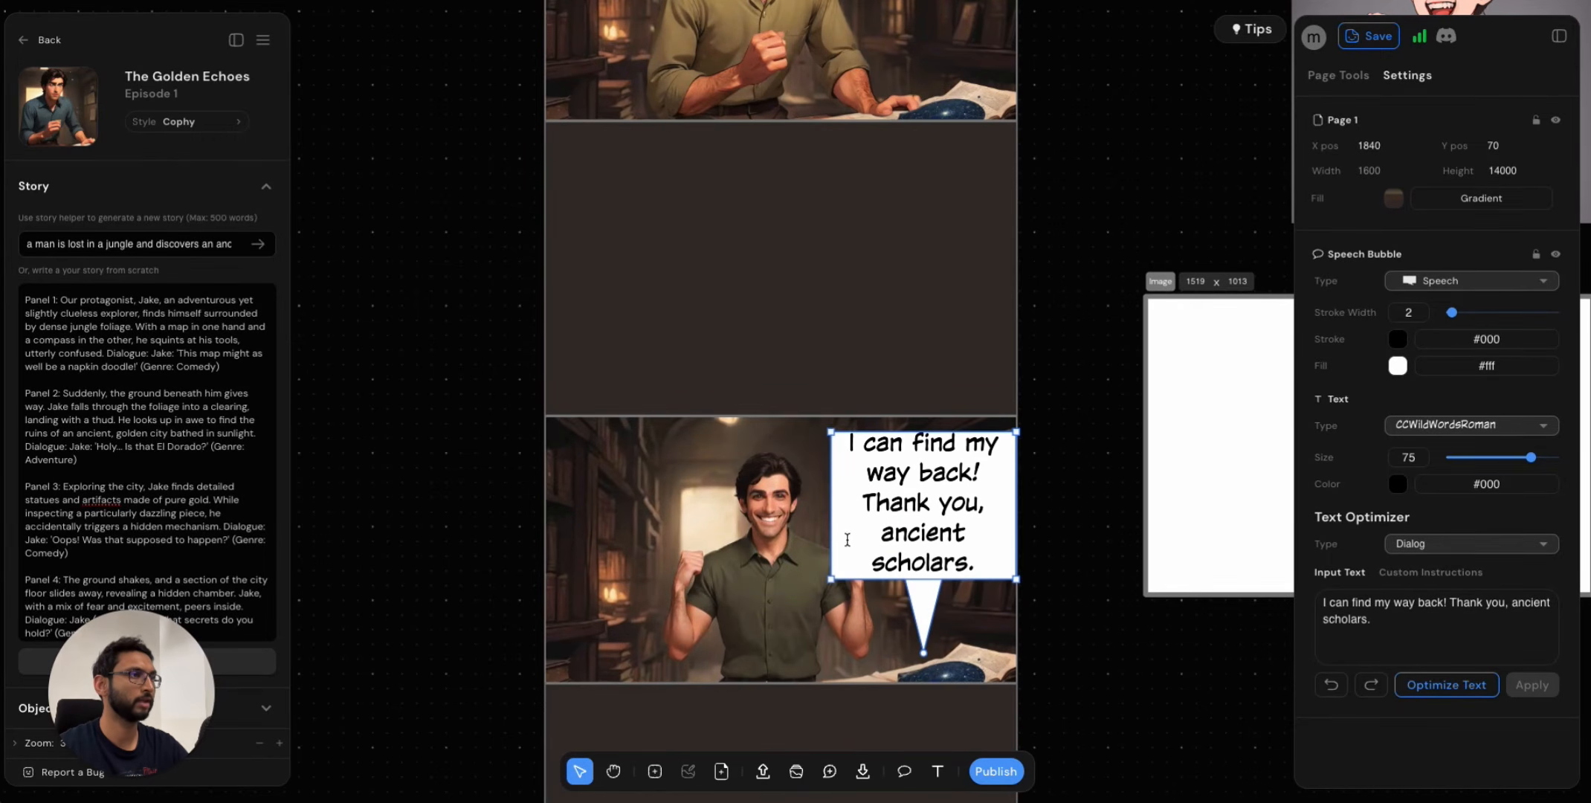
Set the text size of the "I can find my way back!" speech bubble to 50.
{"action": "double_click", "coordinate": [925, 545]}
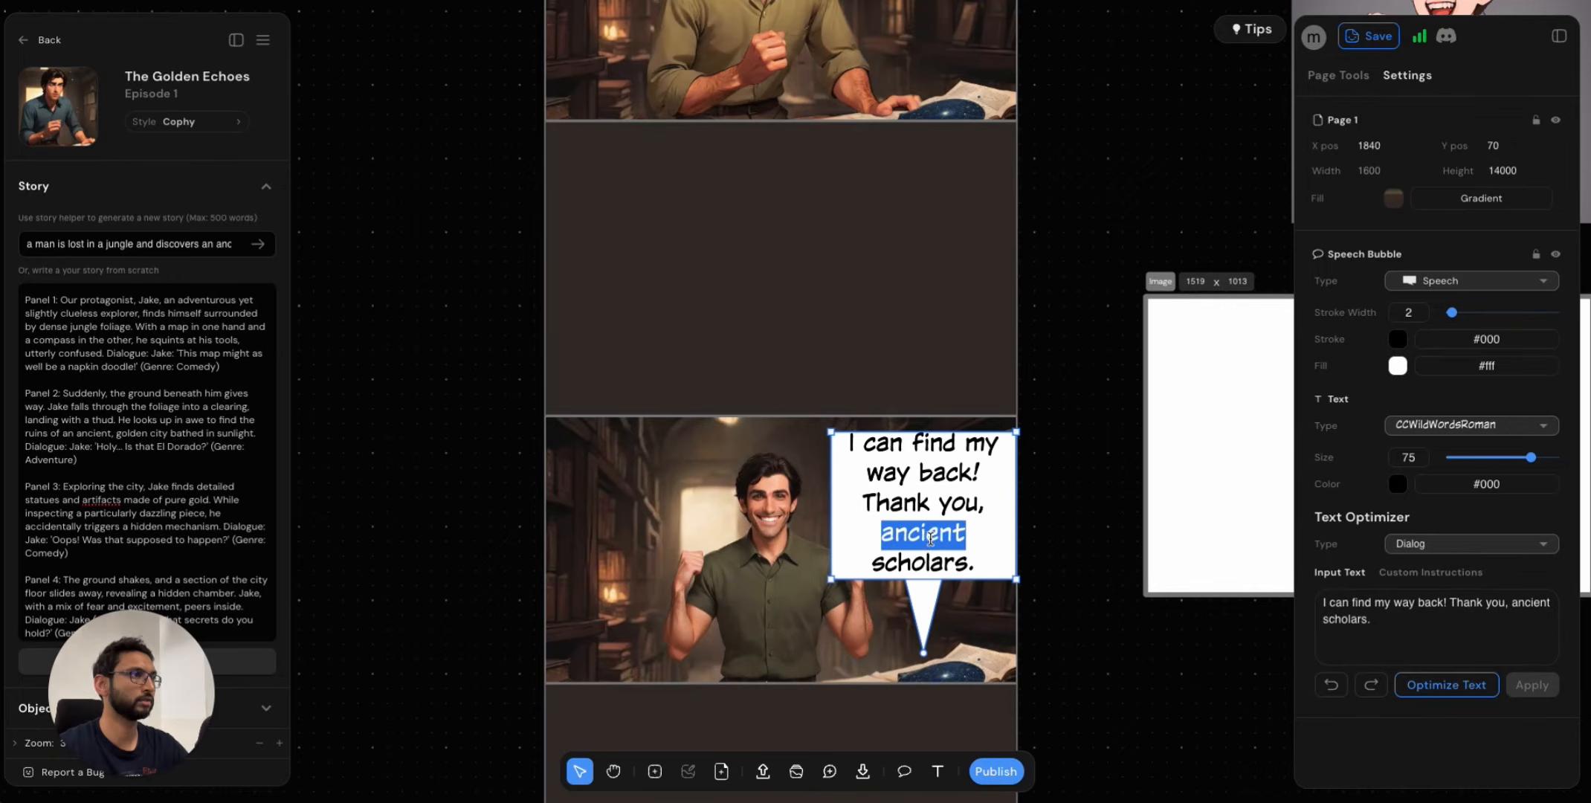
{"action": "key", "text": "ctrl+a"}
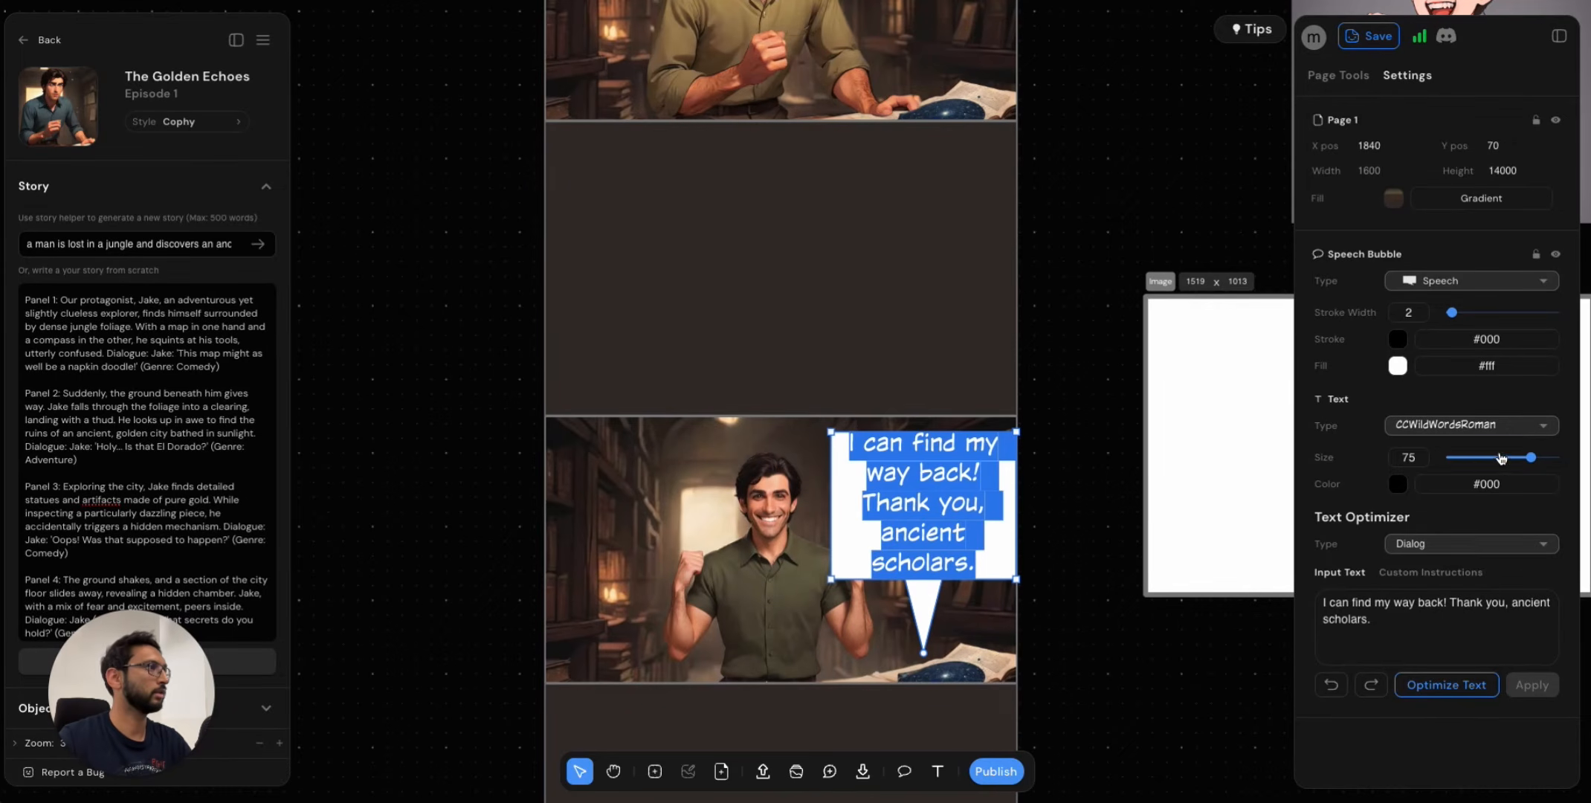
{"action": "double_click", "coordinate": [1393, 458]}
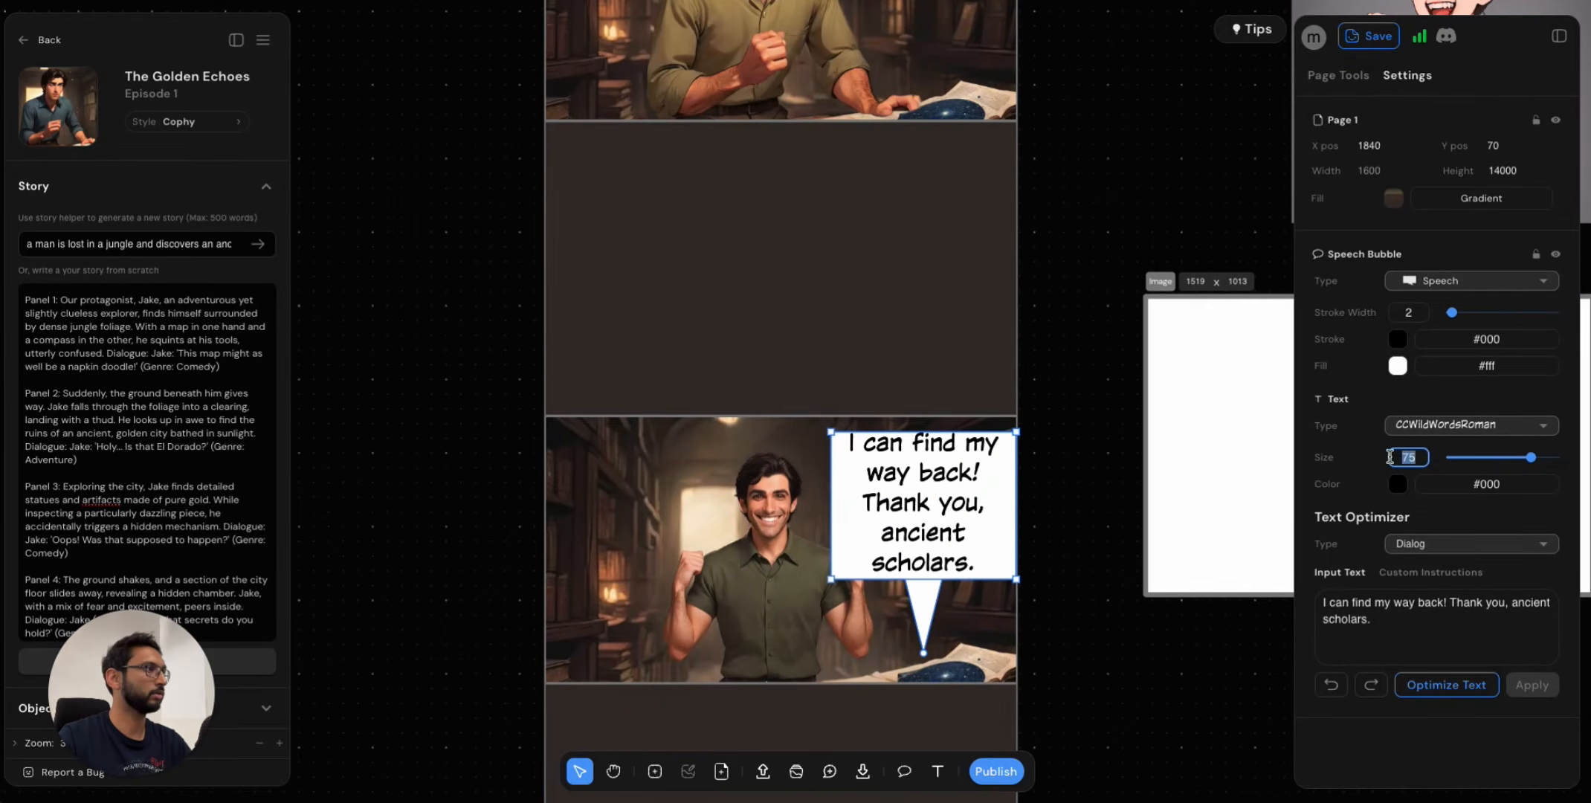
{"action": "type", "text": "50"}
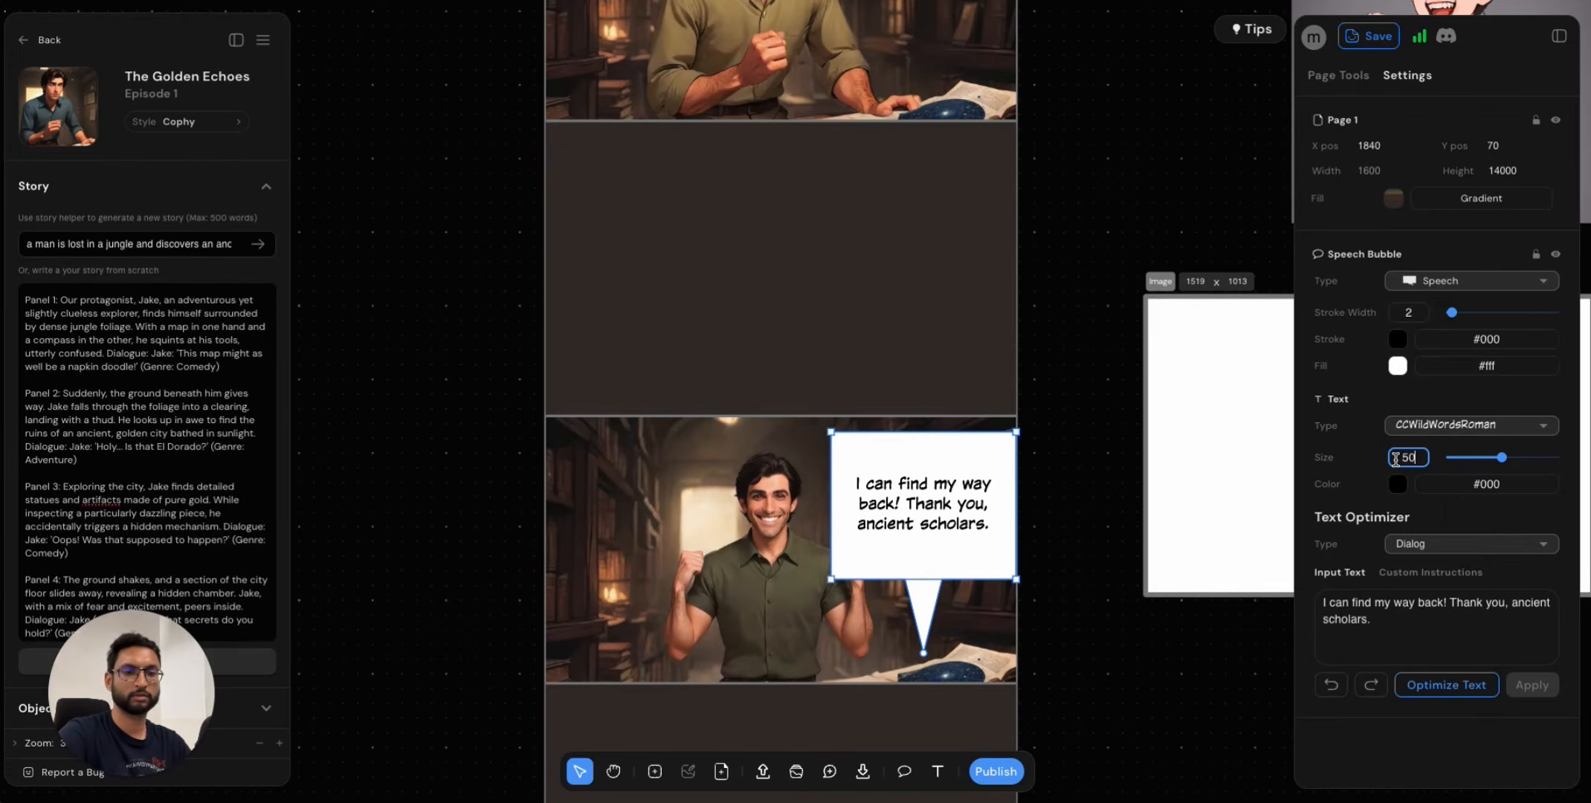
{"action": "left_click", "coordinate": [1167, 646]}
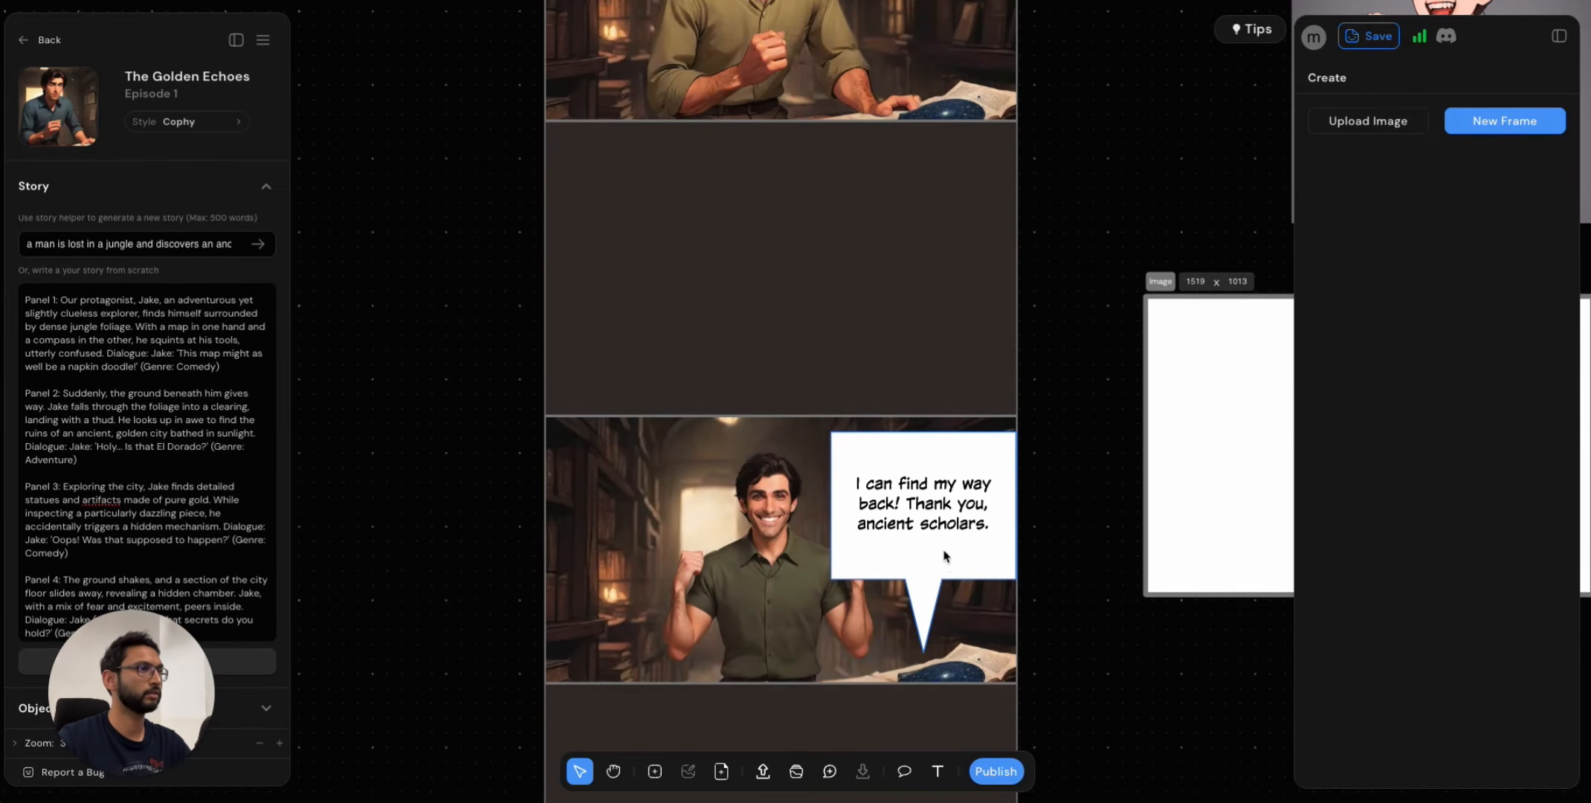
Shorten the "I can find my way back!" bubble to fit its text, shift it in from the panel edge, and aim its tail at the smiling man's mouth.
{"action": "left_click", "coordinate": [848, 565]}
{"action": "left_click_drag", "start_coordinate": [832, 578], "coordinate": [837, 520]}
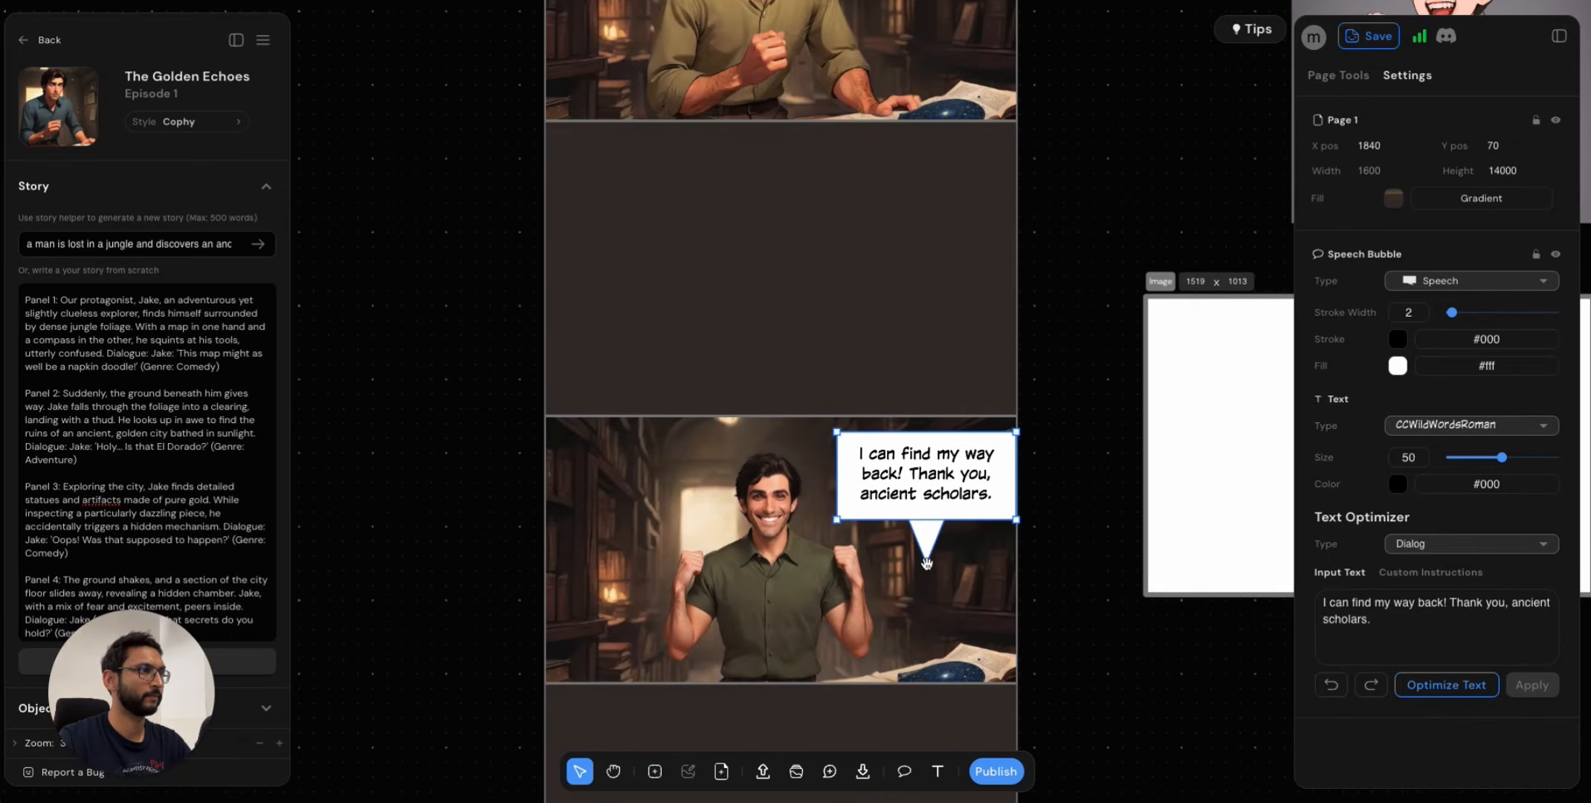
{"action": "left_click_drag", "start_coordinate": [927, 560], "coordinate": [799, 516]}
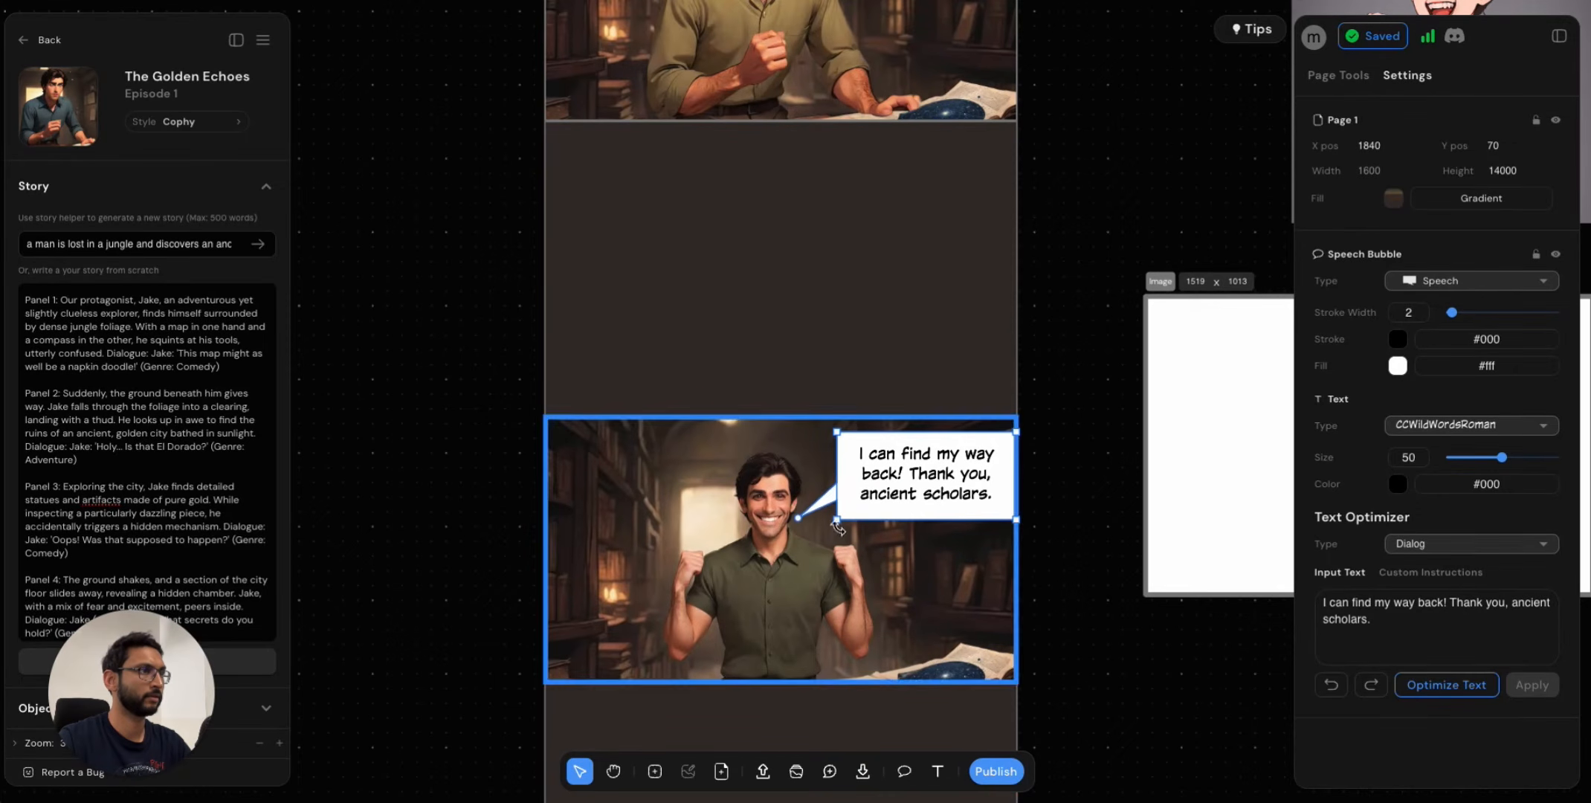
{"action": "left_click", "coordinate": [999, 513]}
{"action": "scroll", "coordinate": [1011, 515], "scroll_direction": "up", "scroll_amount": 2}
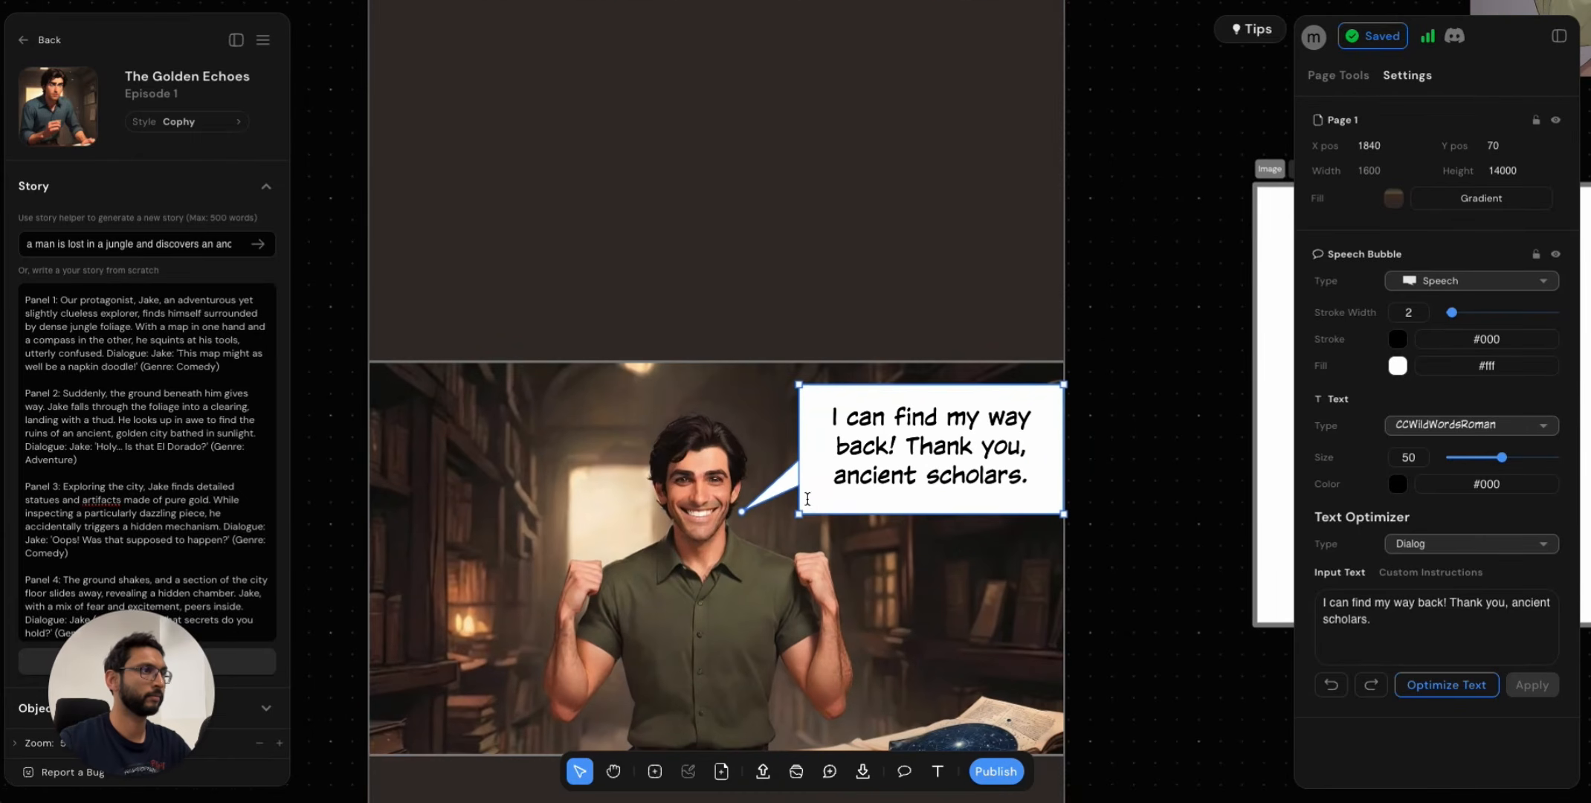
{"action": "key", "text": "shift+Home"}
{"action": "key", "text": "Escape"}
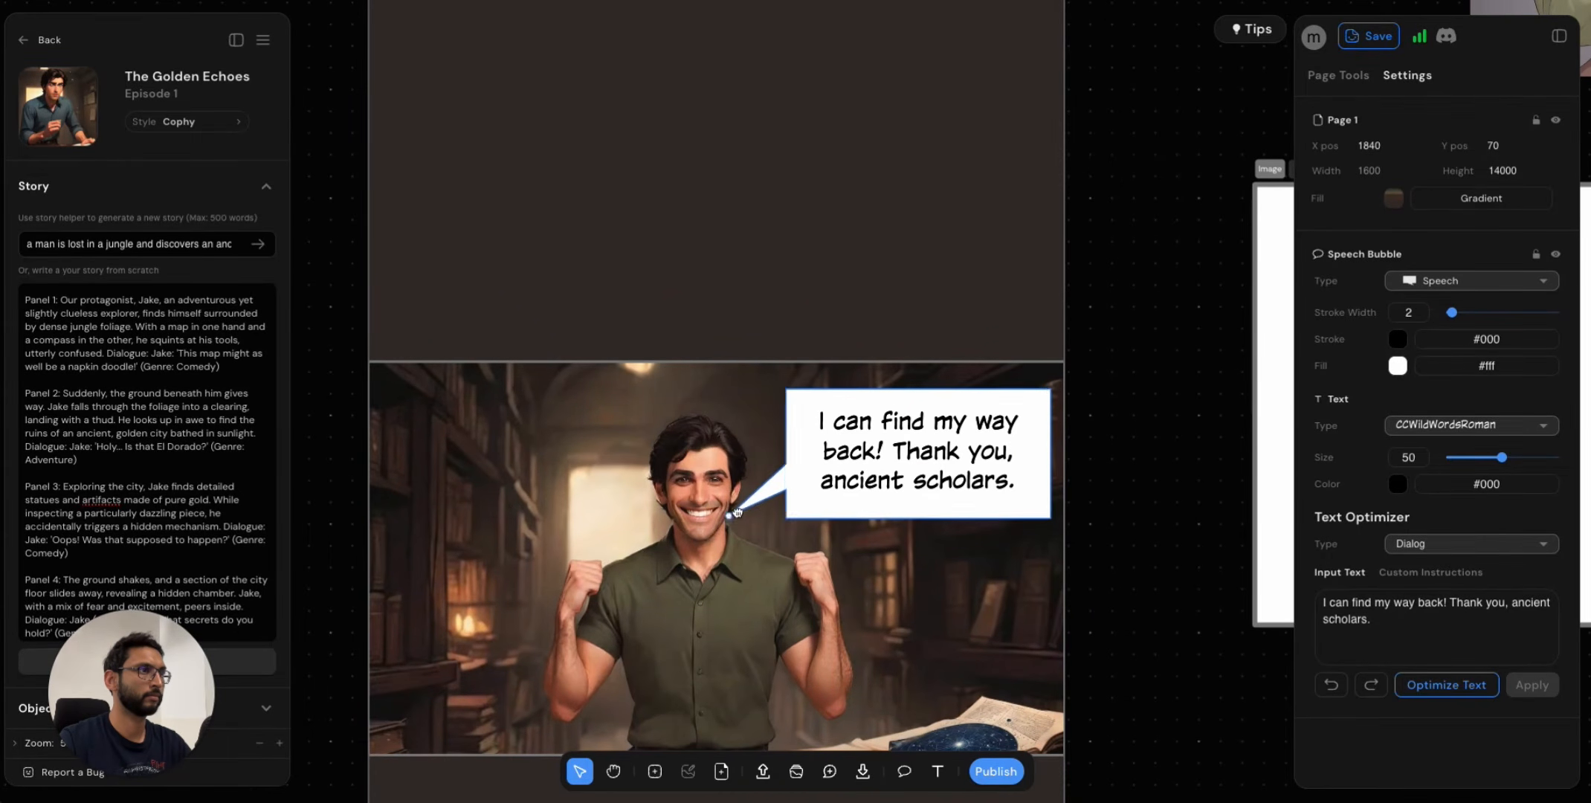
{"action": "left_click_drag", "start_coordinate": [733, 515], "coordinate": [740, 510]}
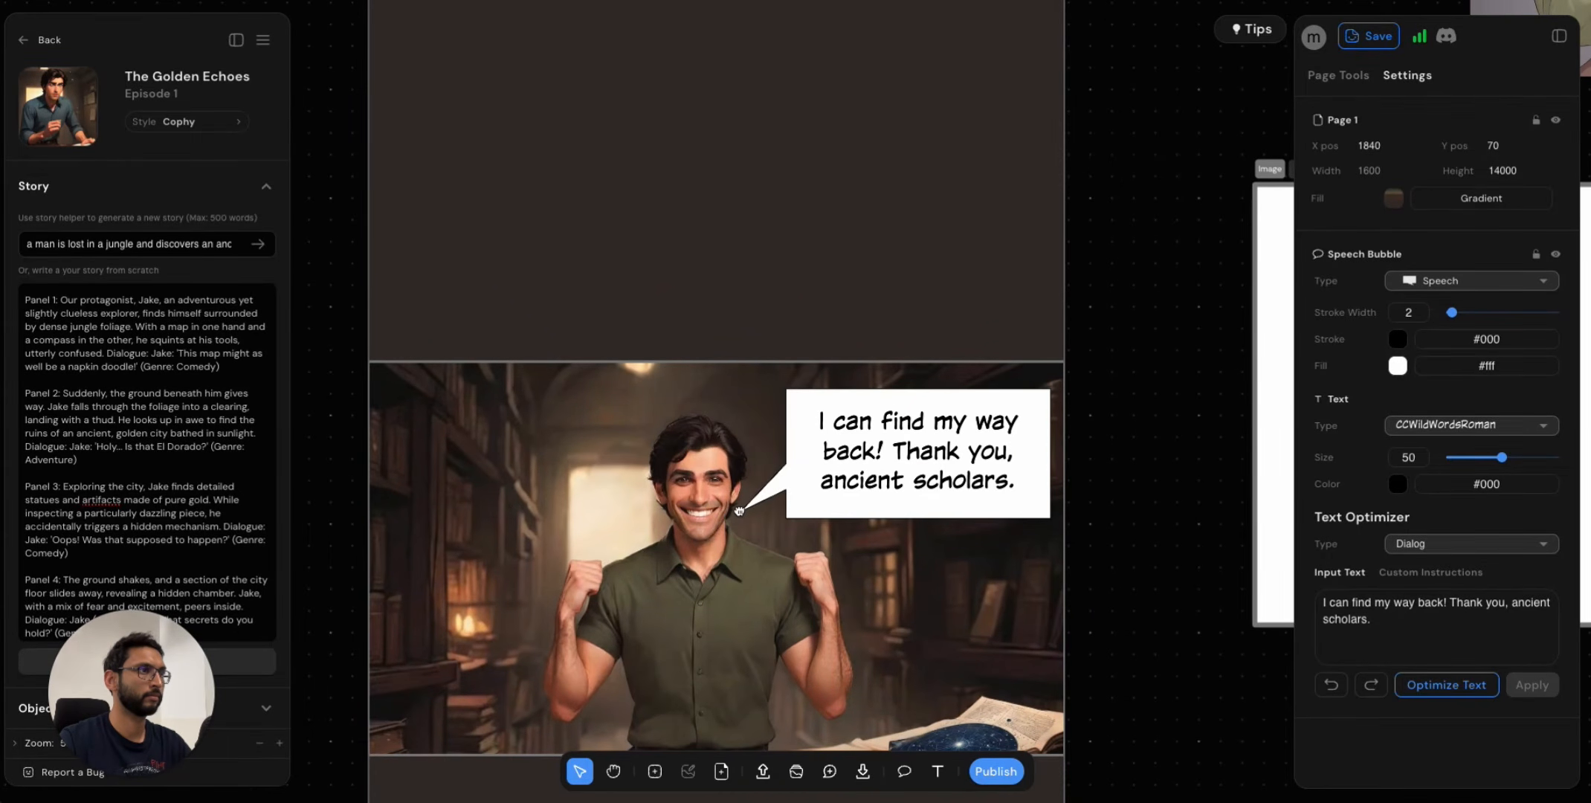
{"action": "left_click", "coordinate": [1145, 573]}
Move the "These ancient people understood the stars!" bubble onto the serious man's panel, narrow it beside his head, and point its tail at his face.
{"action": "scroll", "coordinate": [1091, 577], "scroll_direction": "down", "scroll_amount": 3}
{"action": "scroll", "coordinate": [1091, 577], "scroll_direction": "up", "scroll_amount": 5}
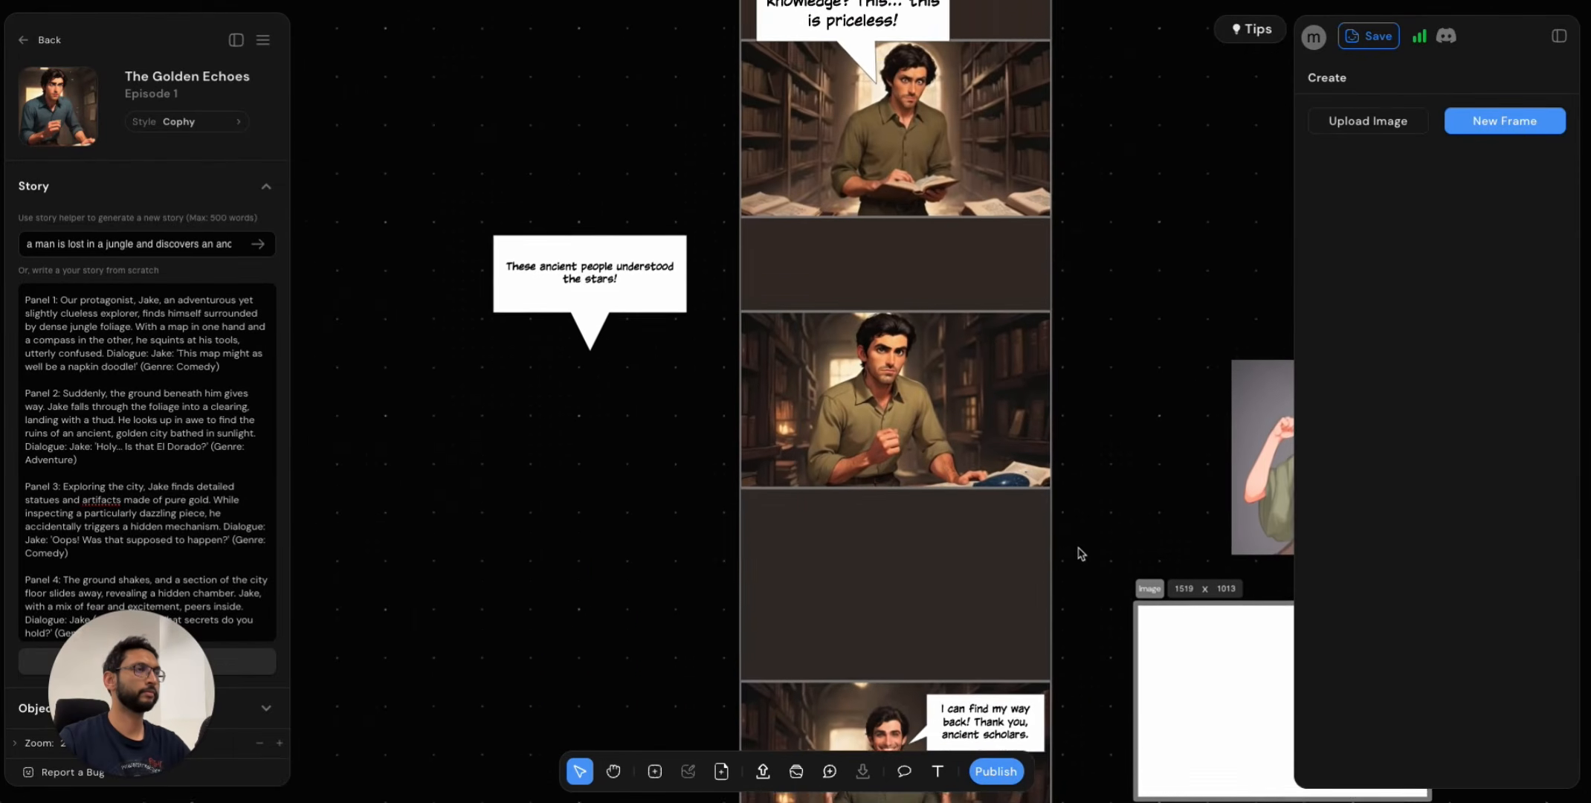
{"action": "scroll", "coordinate": [857, 522], "scroll_direction": "up", "scroll_amount": 3}
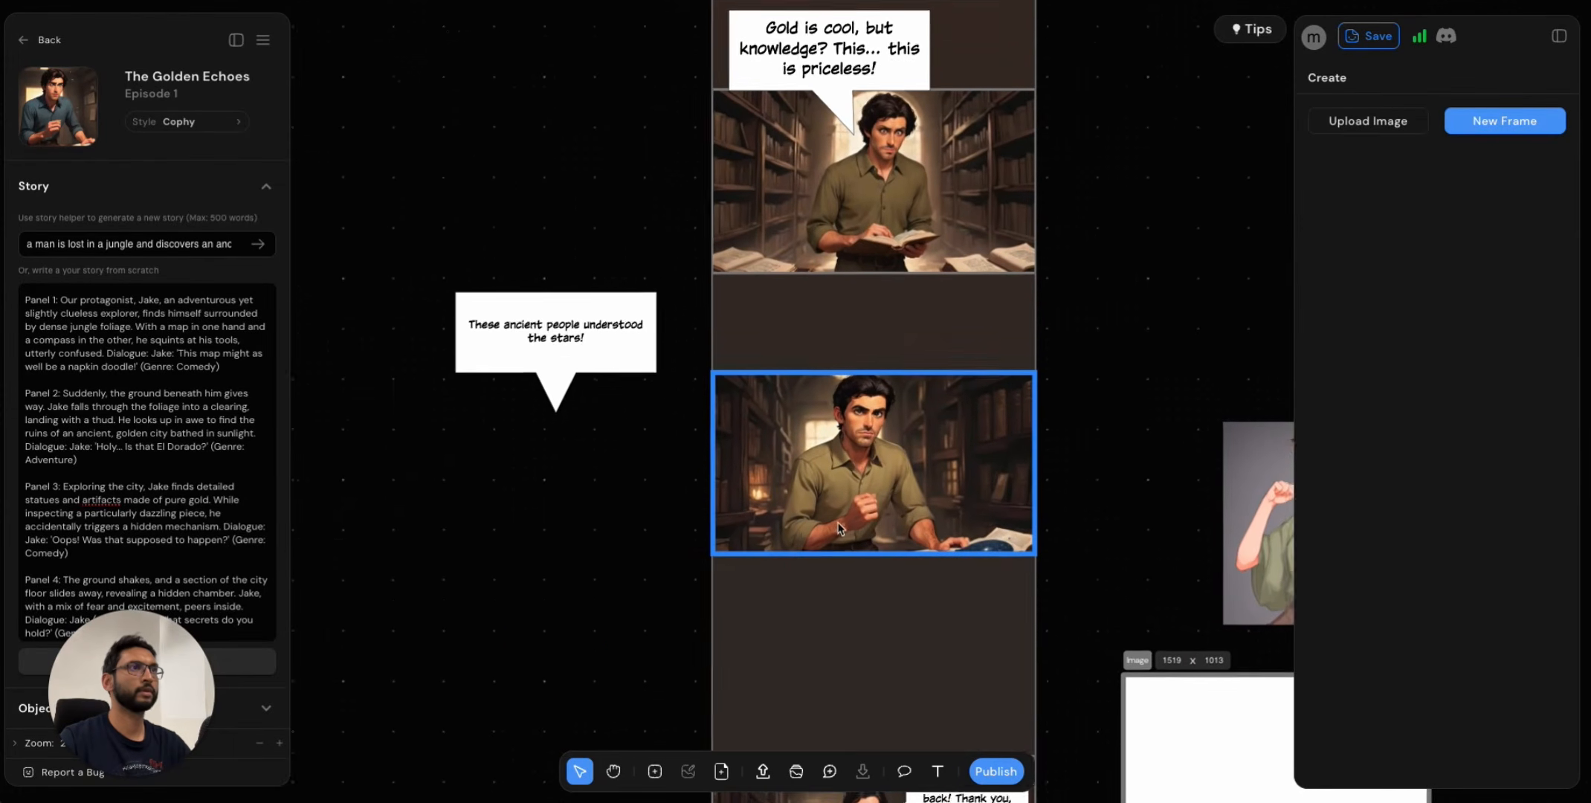
{"action": "left_click", "coordinate": [550, 305]}
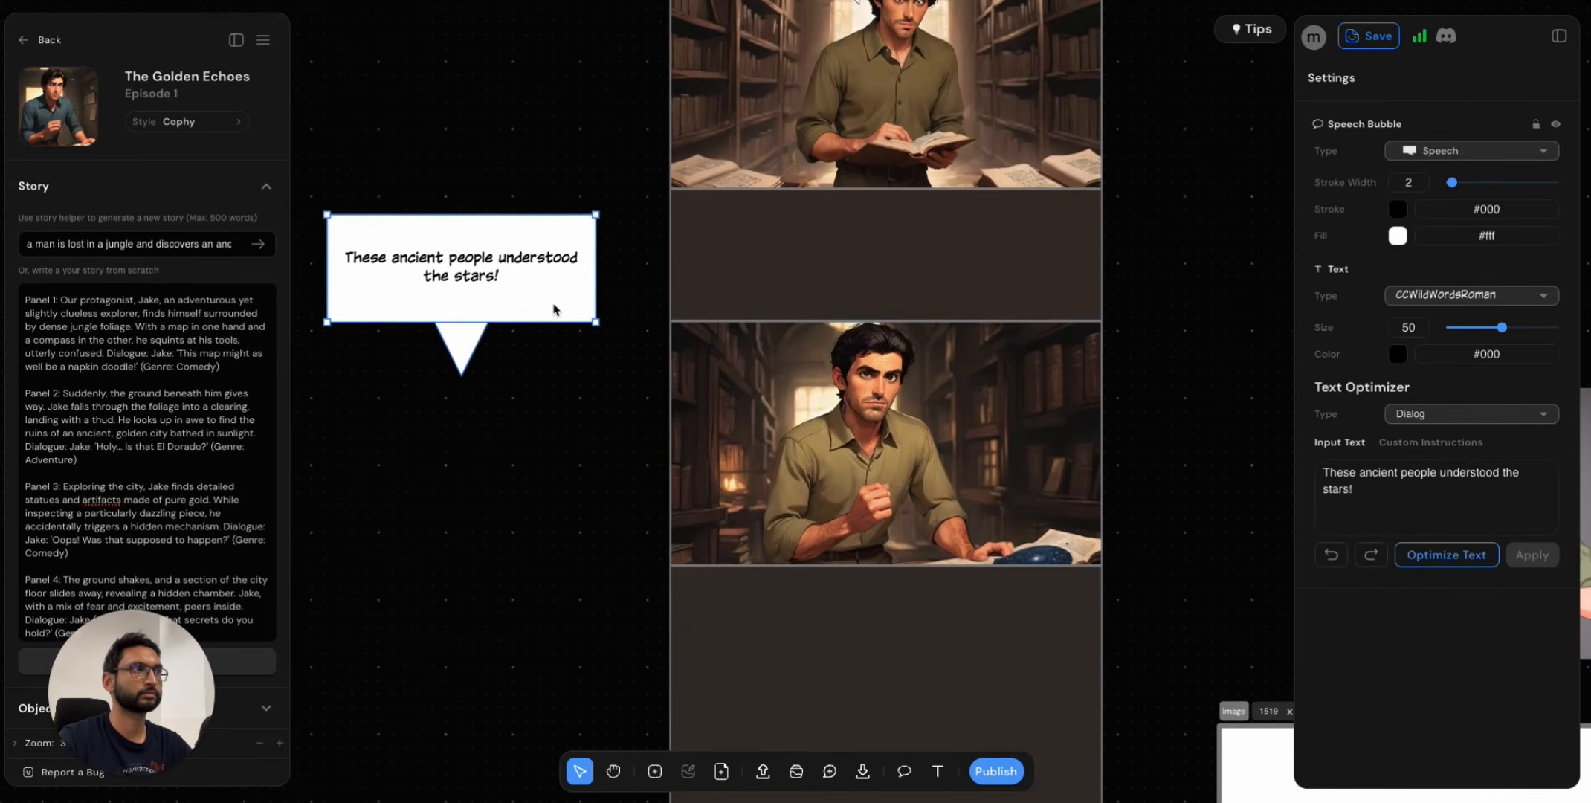
{"action": "left_click_drag", "start_coordinate": [551, 306], "coordinate": [798, 400]}
{"action": "left_click_drag", "start_coordinate": [742, 505], "coordinate": [818, 395]}
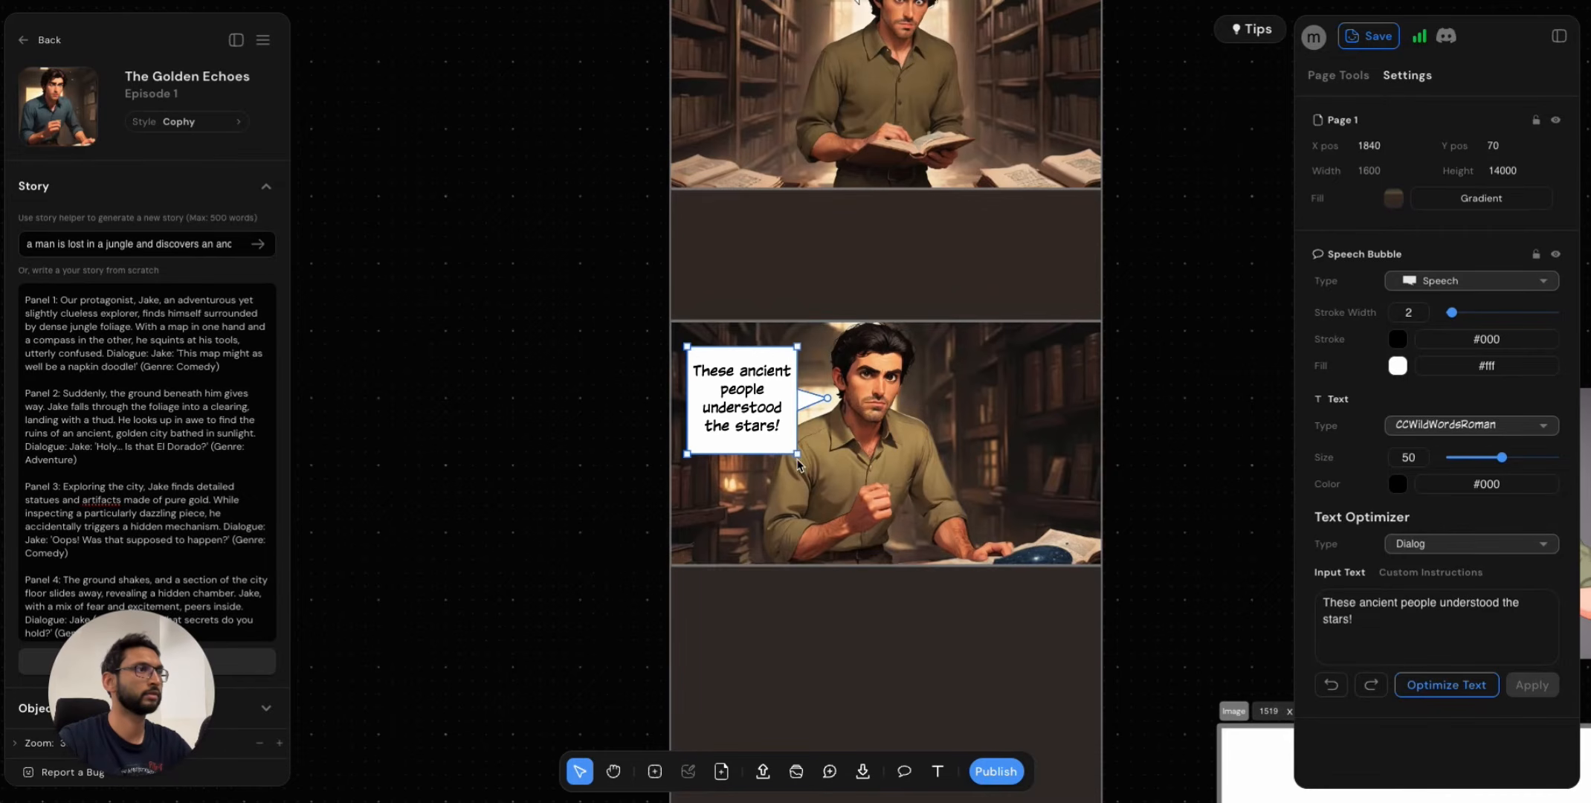
{"action": "left_click", "coordinate": [1167, 426]}
Move the two leftover images stacked over the upper part of the jungle doorway panel off the page and delete them.
{"action": "scroll", "coordinate": [1112, 433], "scroll_direction": "up", "scroll_amount": 5}
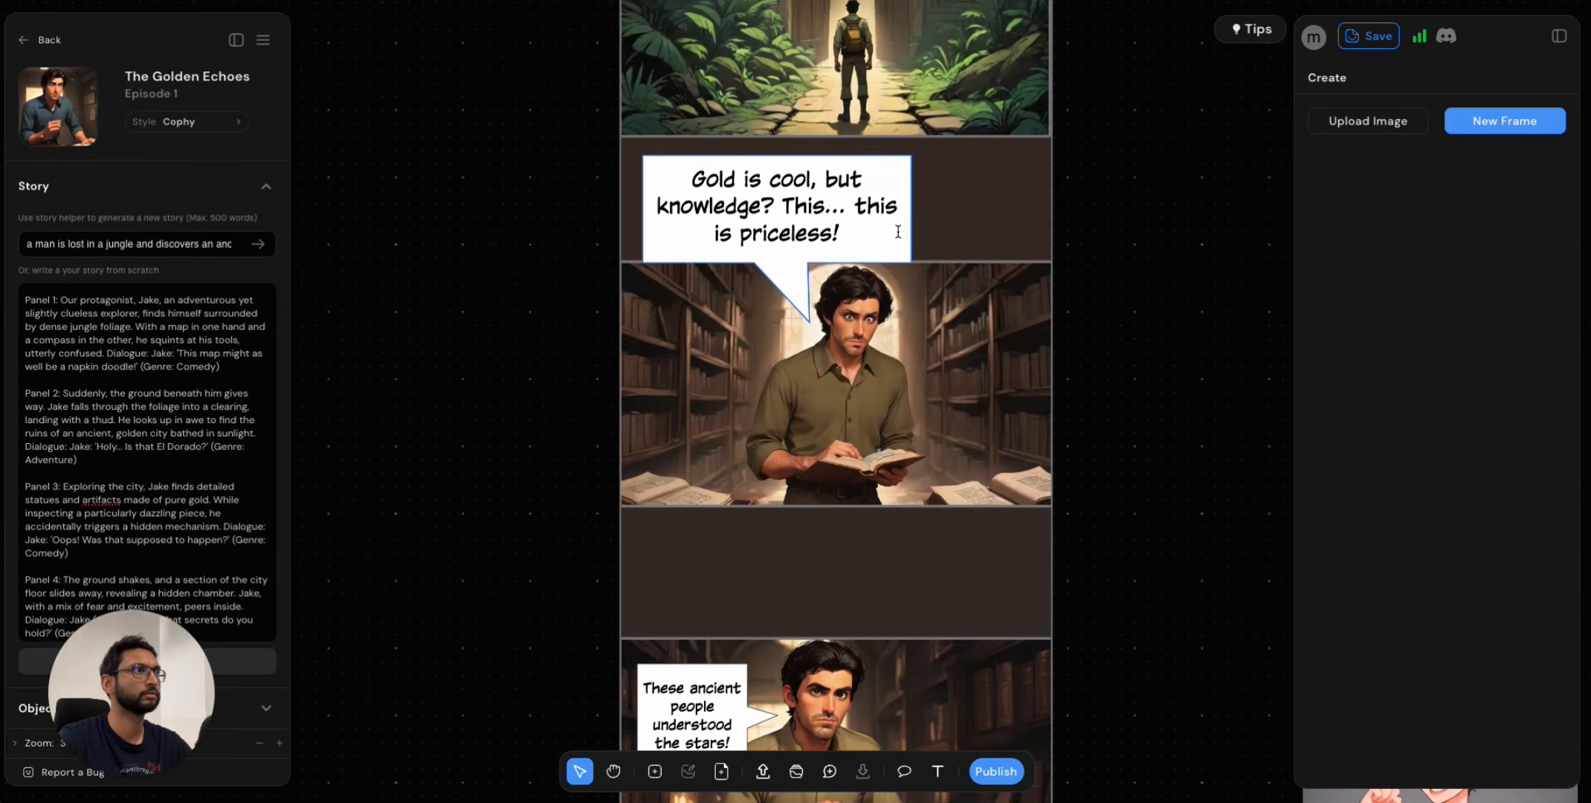
{"action": "scroll", "coordinate": [957, 361], "scroll_direction": "up", "scroll_amount": 5}
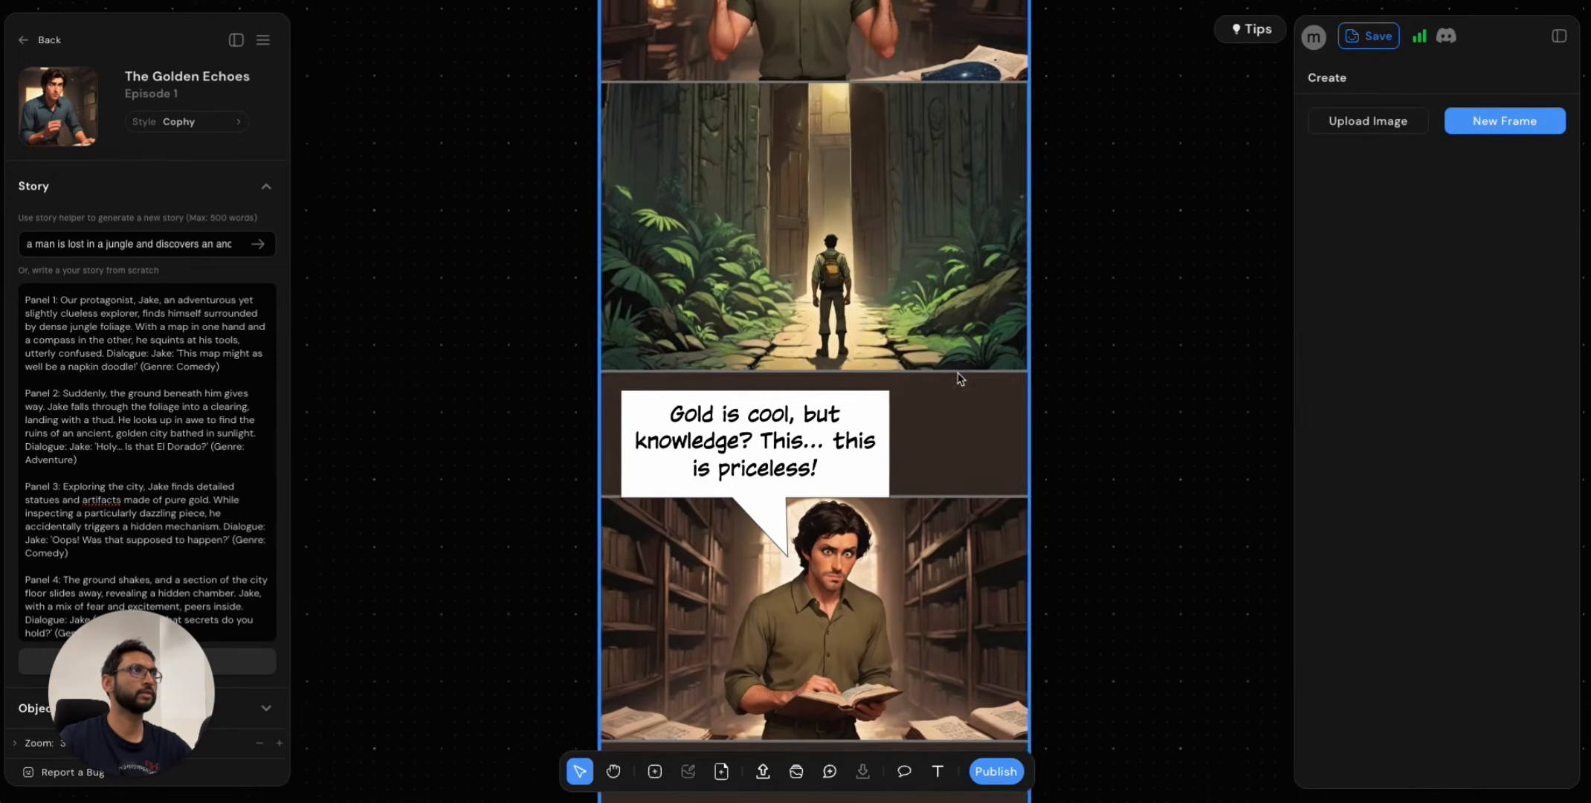
{"action": "scroll", "coordinate": [962, 374], "scroll_direction": "down", "scroll_amount": 3}
{"action": "scroll", "coordinate": [962, 375], "scroll_direction": "down", "scroll_amount": 2}
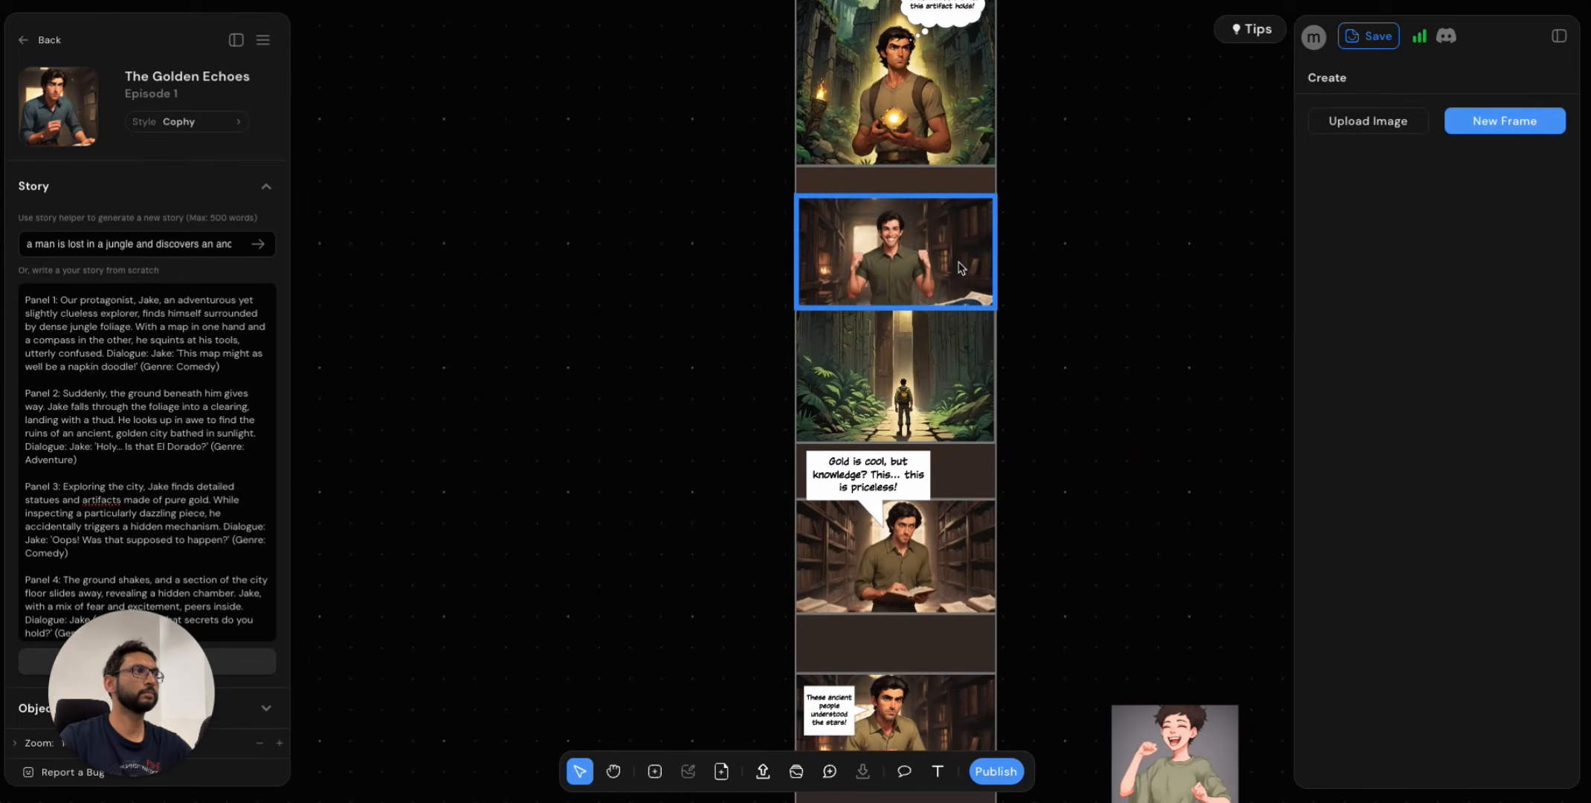
{"action": "left_click_drag", "start_coordinate": [964, 272], "coordinate": [618, 398]}
{"action": "key", "text": "Delete"}
{"action": "left_click_drag", "start_coordinate": [920, 247], "coordinate": [600, 388]}
{"action": "key", "text": "Delete"}
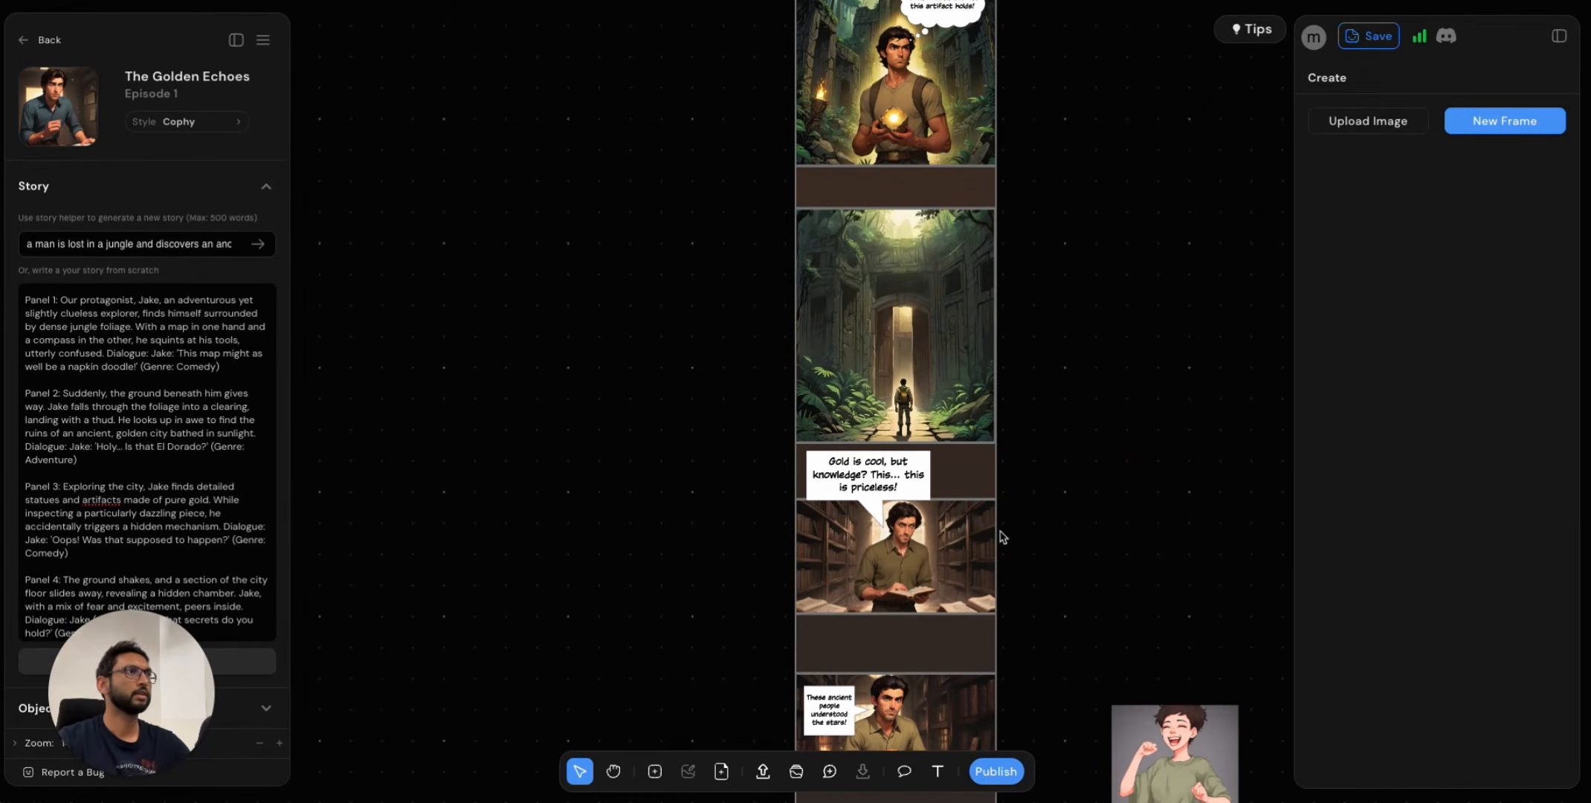
Delete the cat frame and the two park-bench man frames beside the start of Page 1.
{"action": "scroll", "coordinate": [1003, 537], "scroll_direction": "up", "scroll_amount": 9}
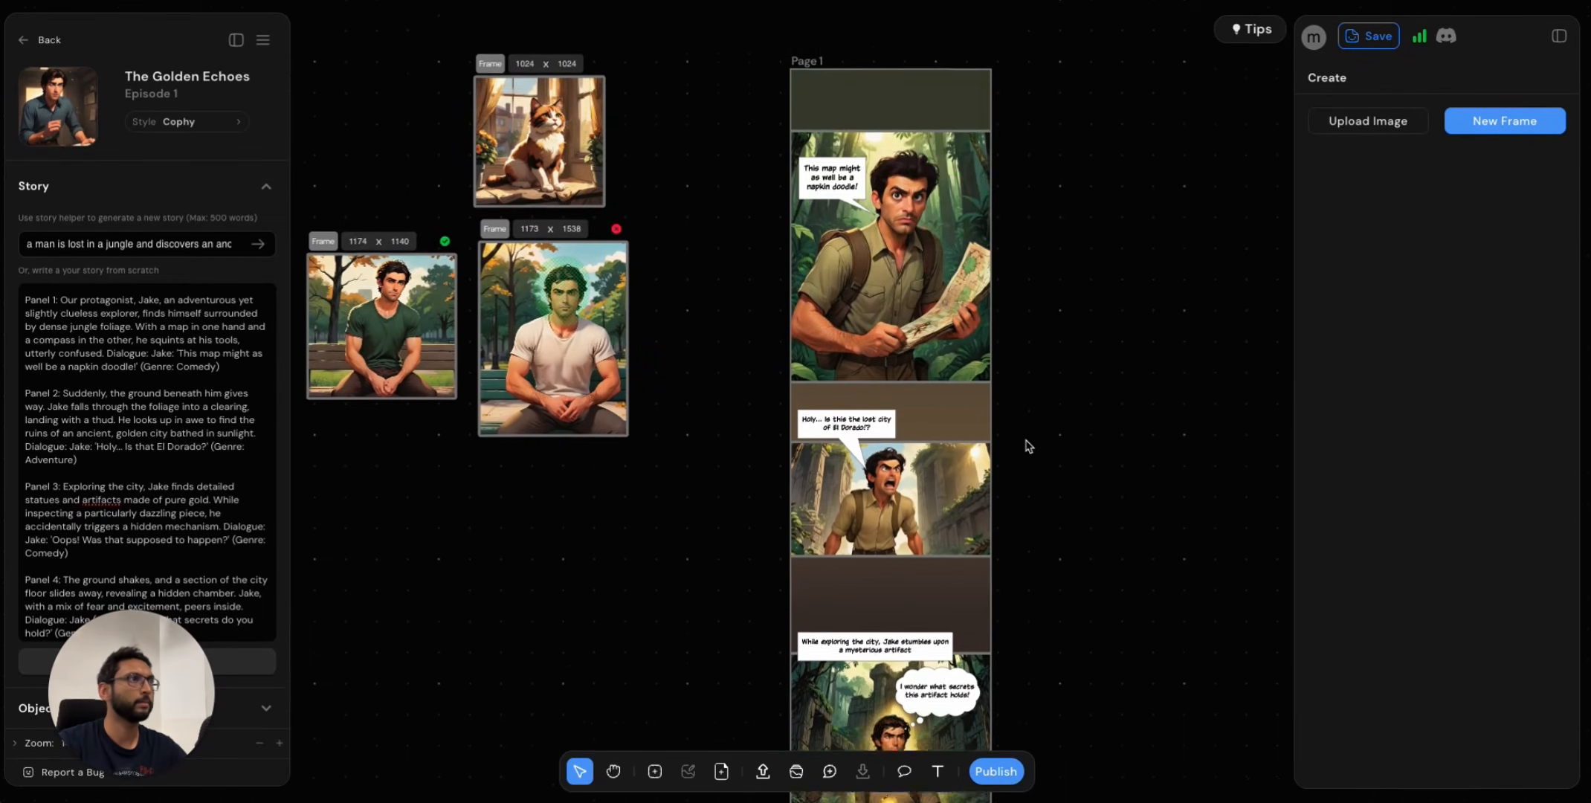
{"action": "scroll", "coordinate": [1029, 447], "scroll_direction": "up", "scroll_amount": 1}
{"action": "scroll", "coordinate": [437, 259], "scroll_direction": "left", "scroll_amount": 1}
{"action": "left_click_drag", "start_coordinate": [330, 112], "coordinate": [734, 586]}
{"action": "key", "text": "Delete"}
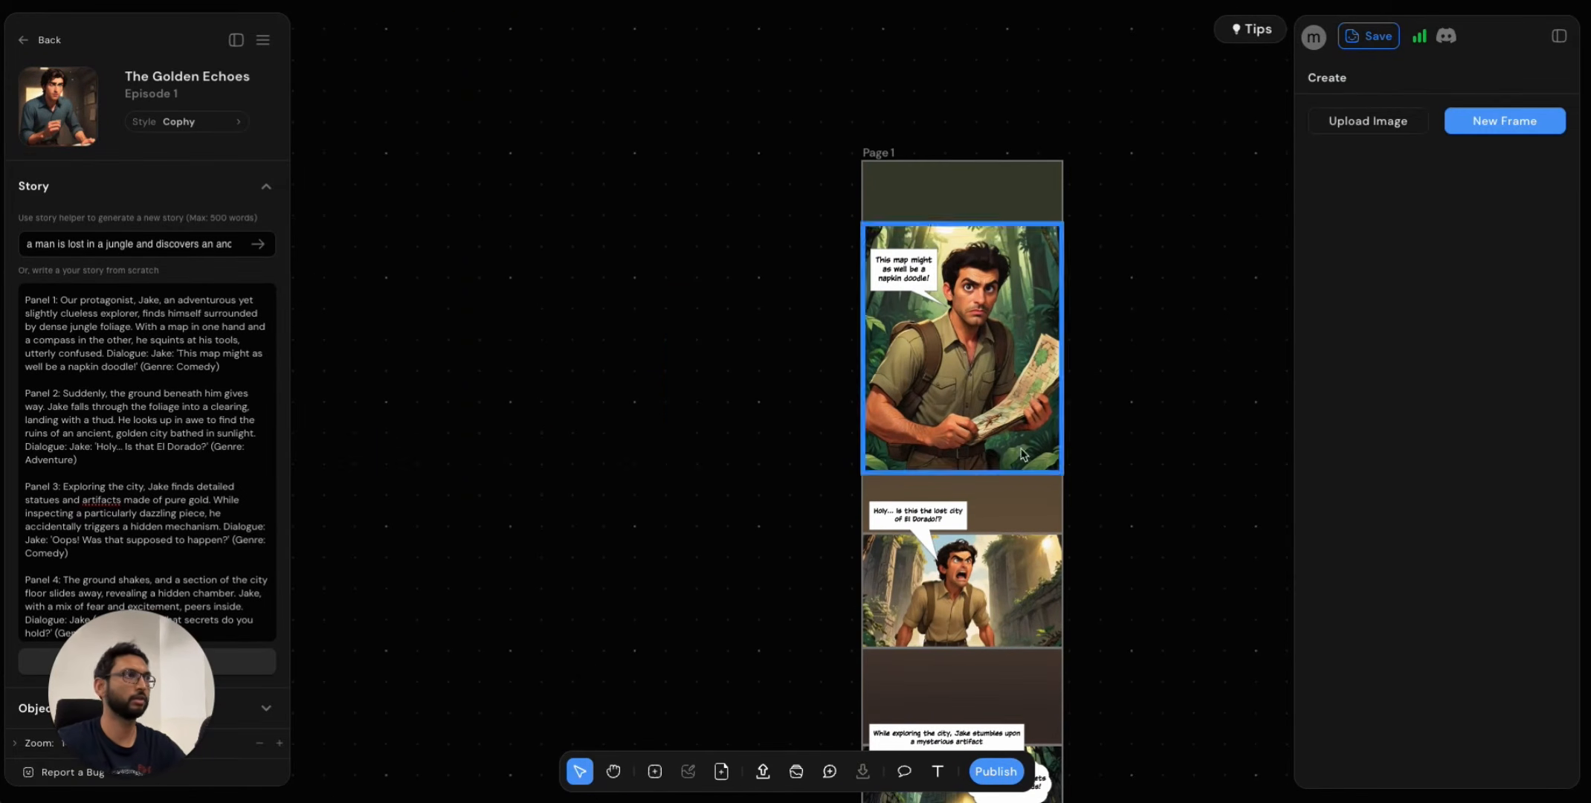
Review the comic from the map panel down through the El Dorado and artifact panels to the jungle doorway panel.
{"action": "scroll", "coordinate": [1153, 478], "scroll_direction": "up", "scroll_amount": 4}
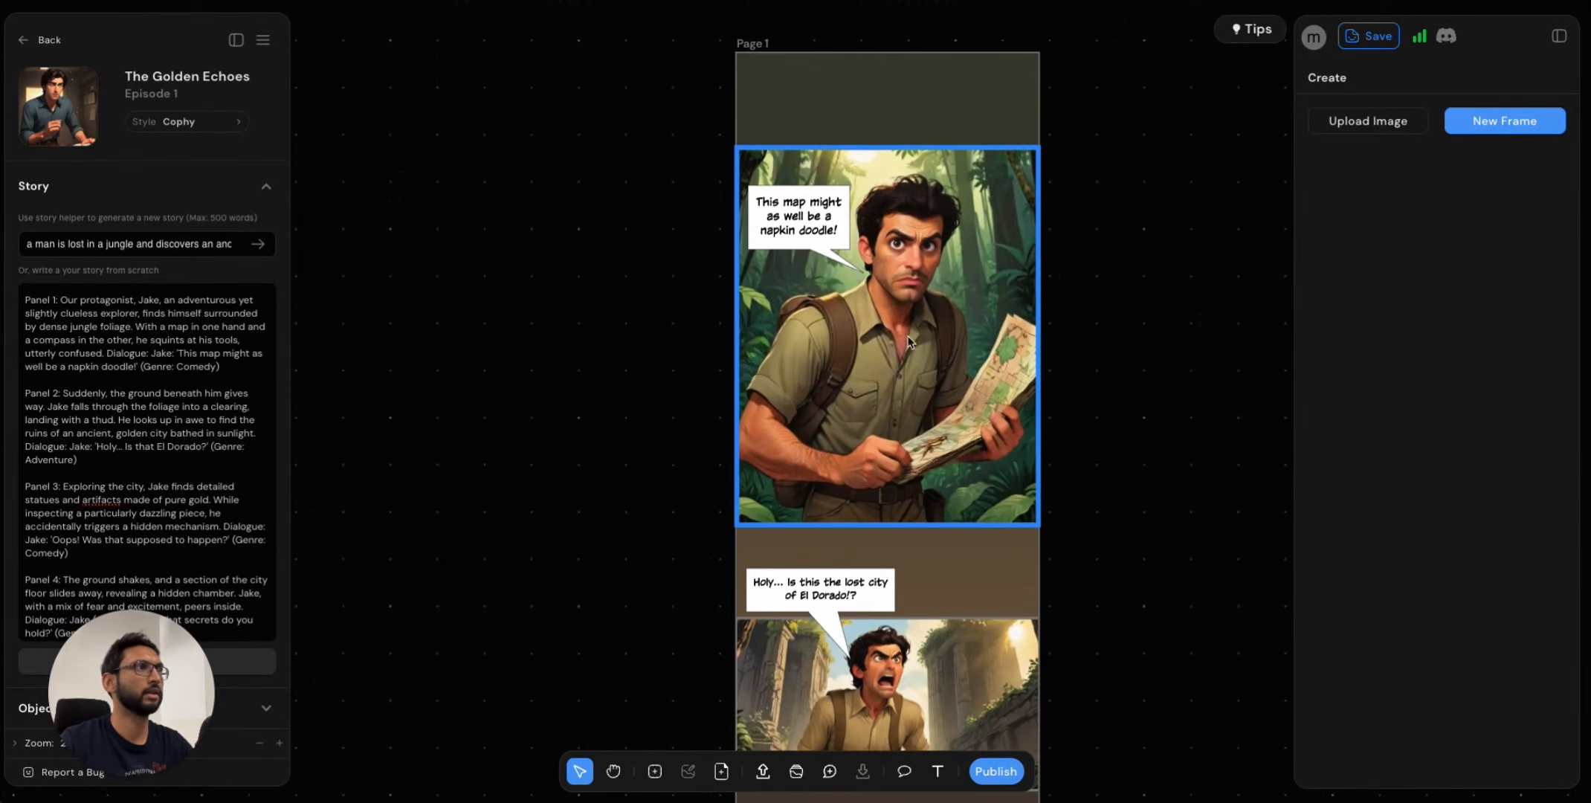
{"action": "scroll", "coordinate": [942, 444], "scroll_direction": "down", "scroll_amount": 3}
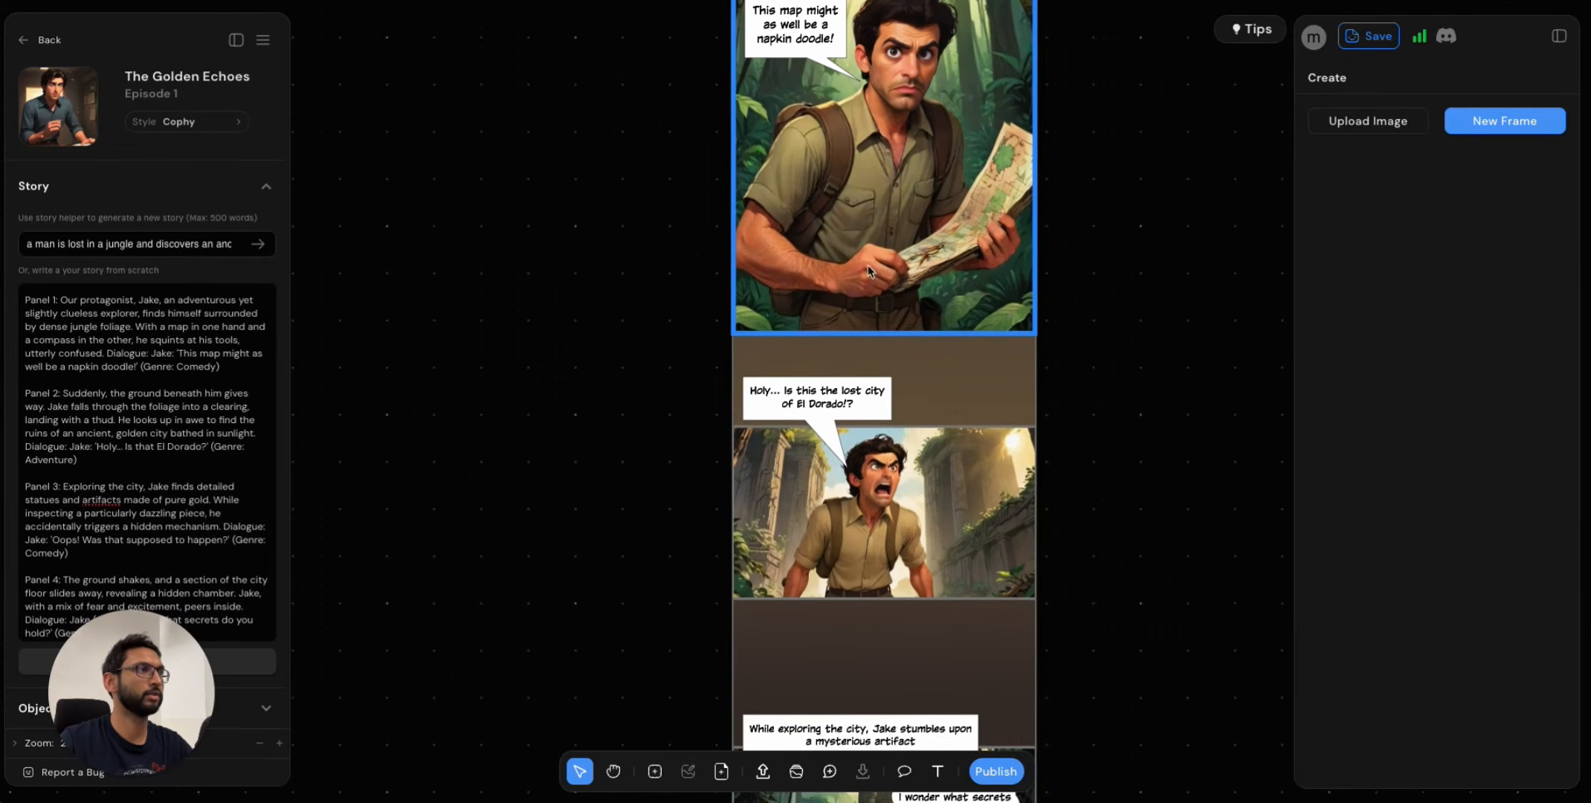
{"action": "scroll", "coordinate": [942, 444], "scroll_direction": "up", "scroll_amount": 2}
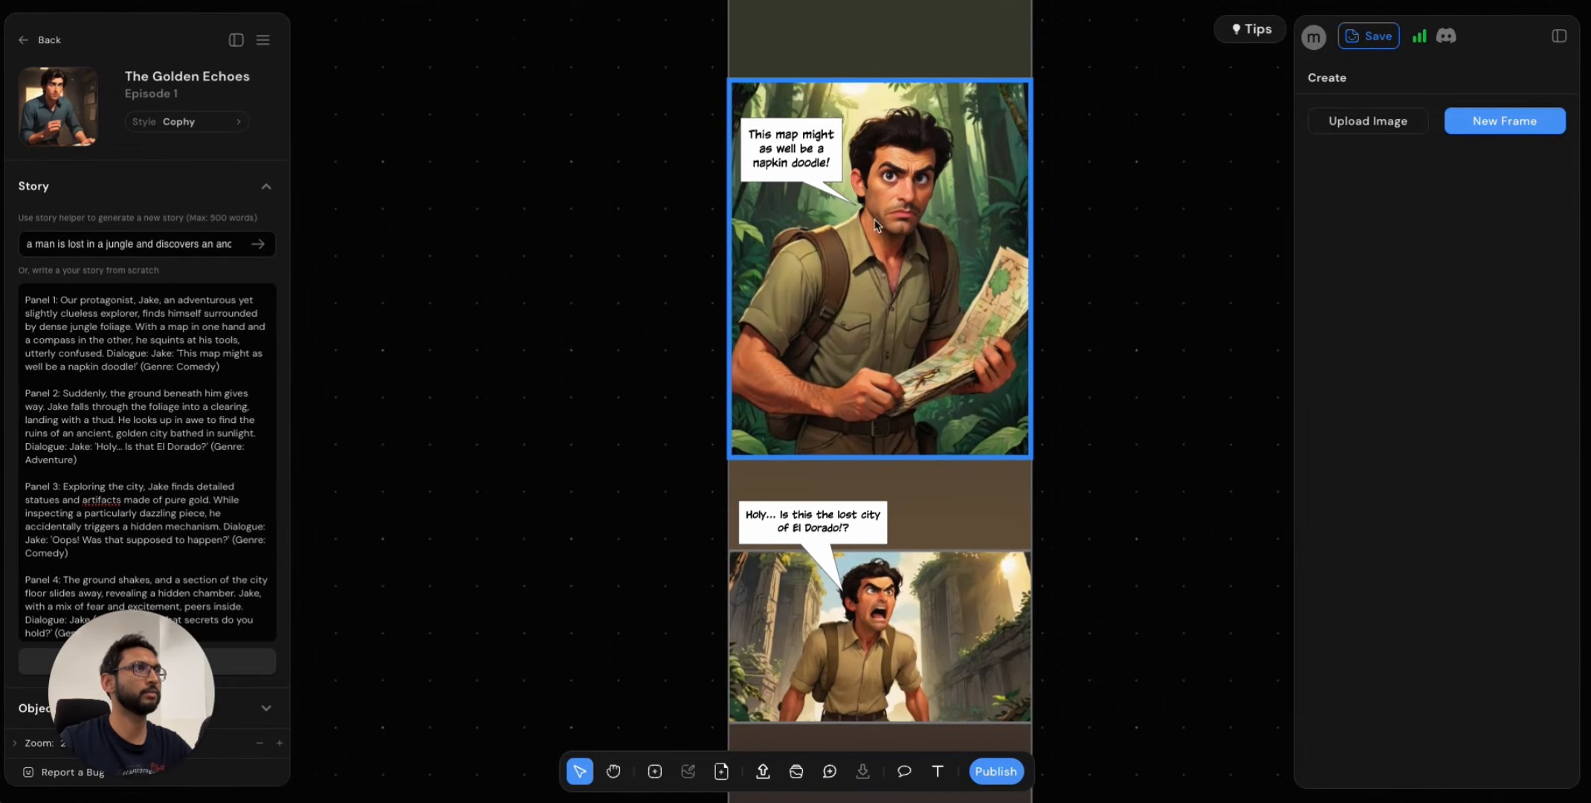
{"action": "scroll", "coordinate": [874, 260], "scroll_direction": "down", "scroll_amount": 3}
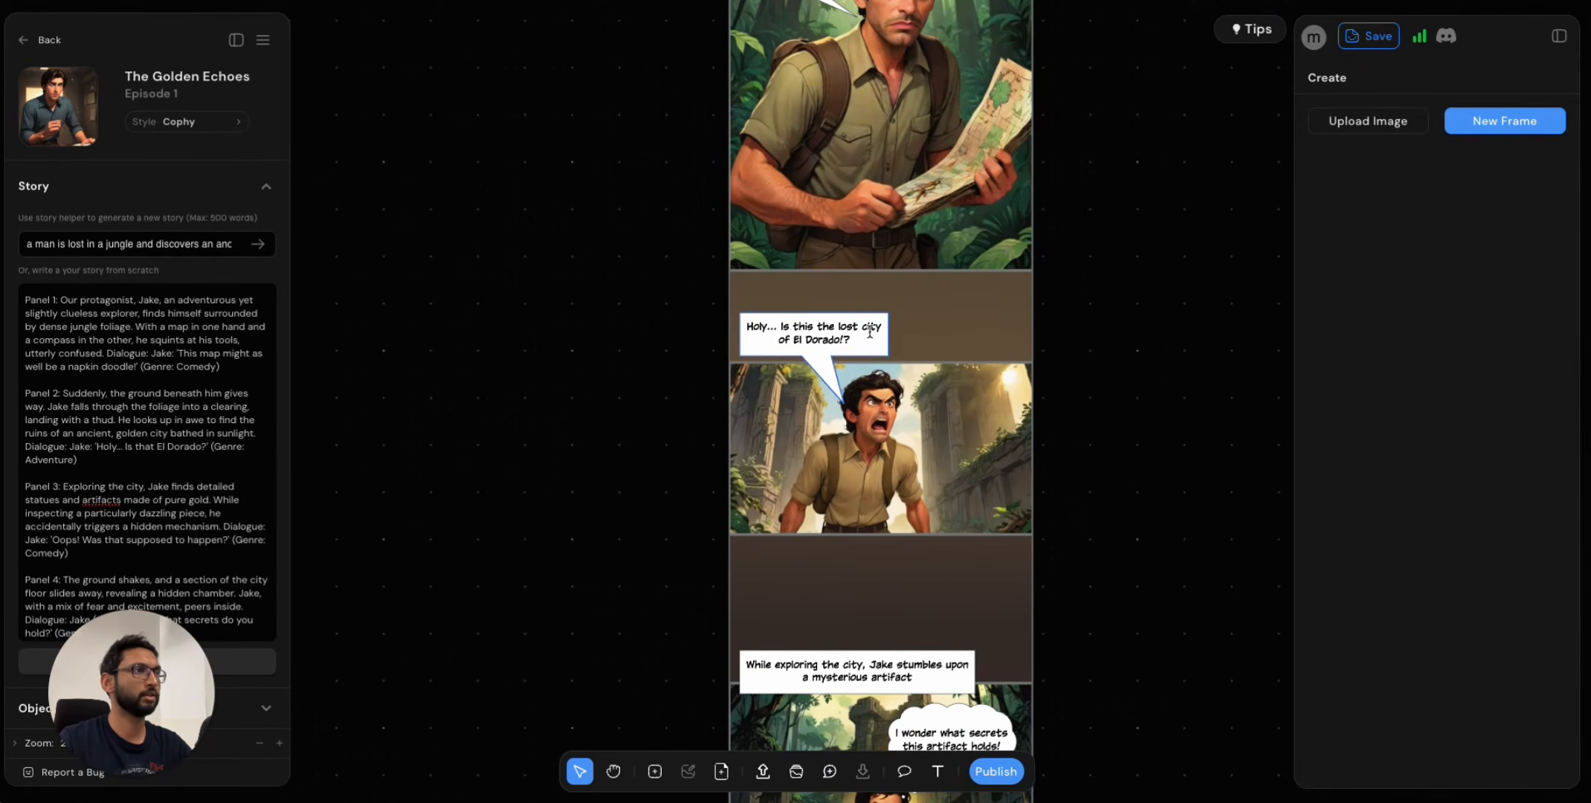
{"action": "scroll", "coordinate": [870, 372], "scroll_direction": "down", "scroll_amount": 4}
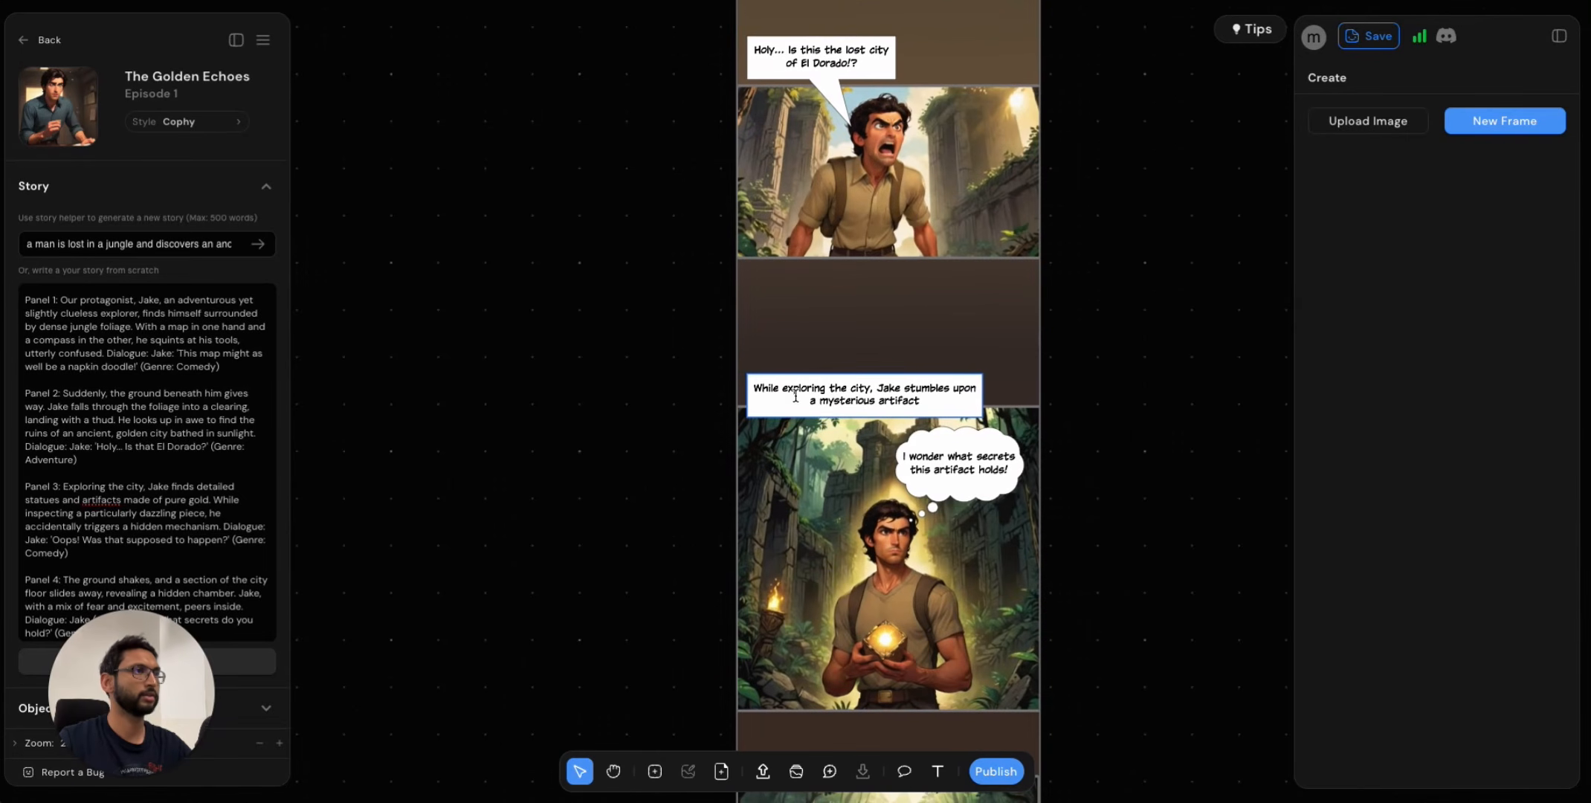
{"action": "scroll", "coordinate": [944, 521], "scroll_direction": "down", "scroll_amount": 1}
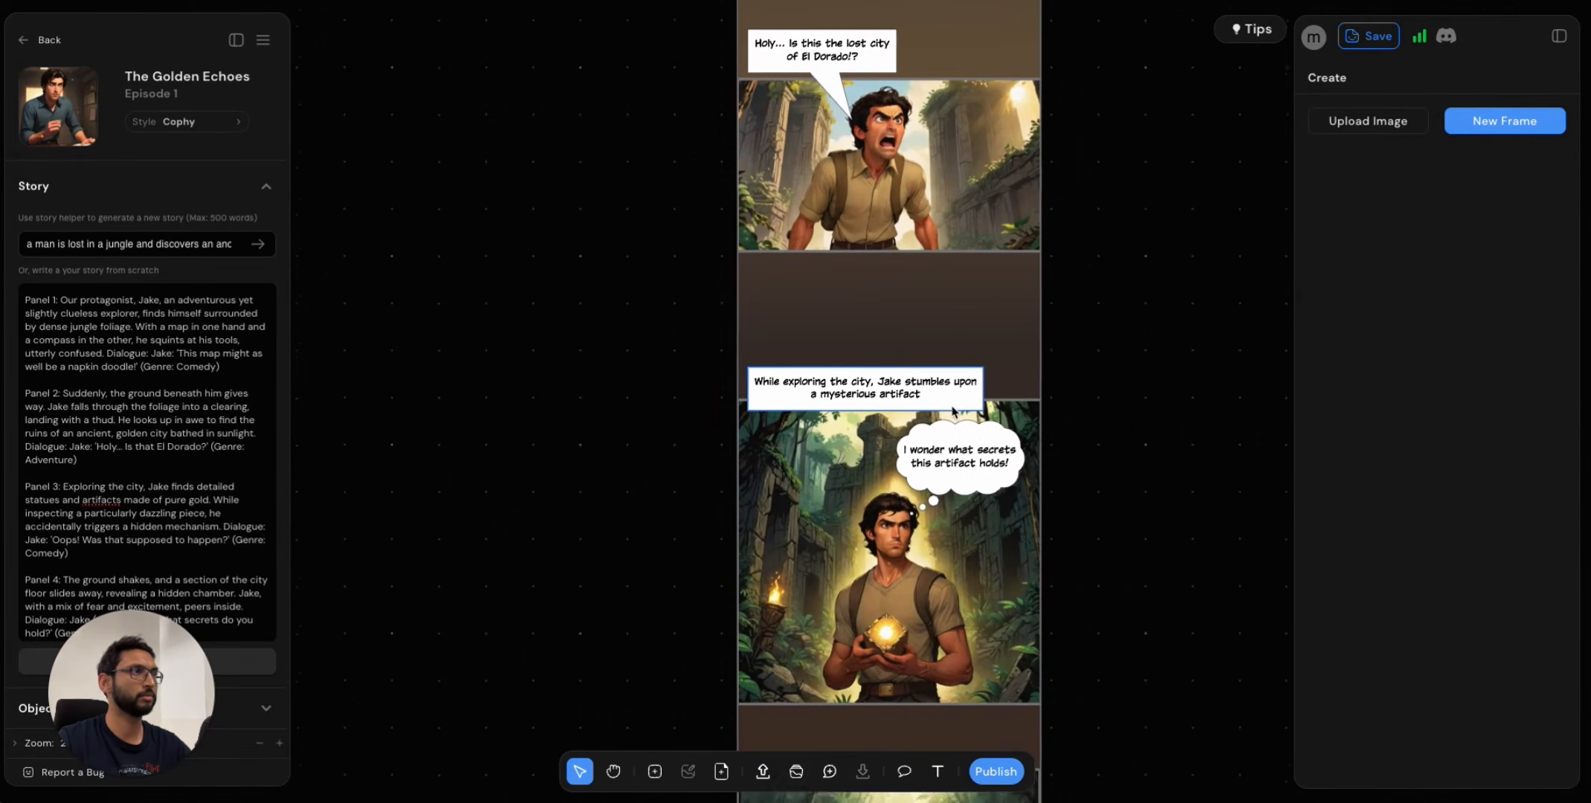
{"action": "scroll", "coordinate": [955, 587], "scroll_direction": "down", "scroll_amount": 6}
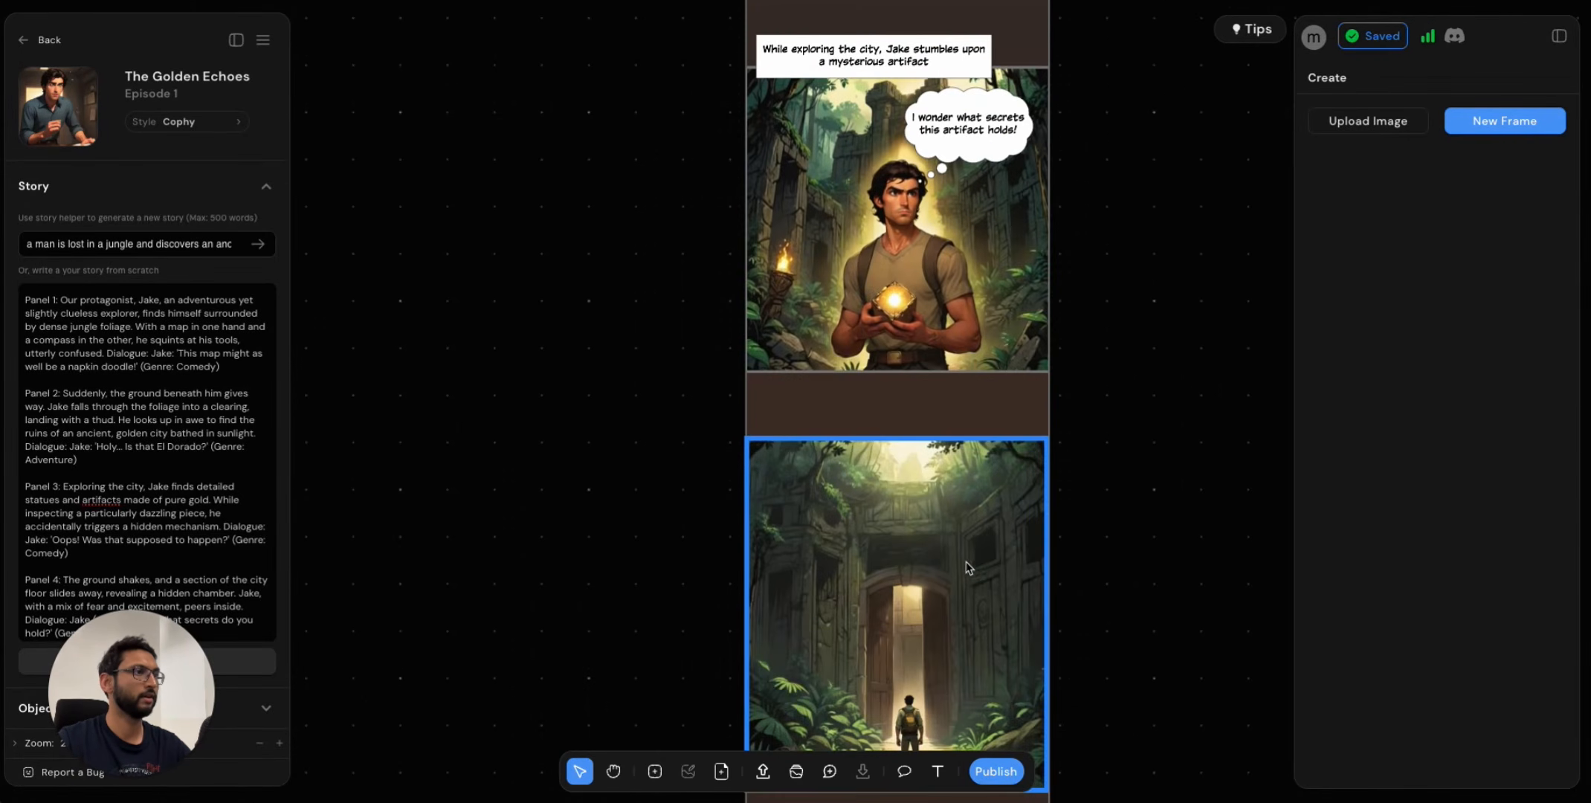
{"action": "scroll", "coordinate": [935, 572], "scroll_direction": "down", "scroll_amount": 1}
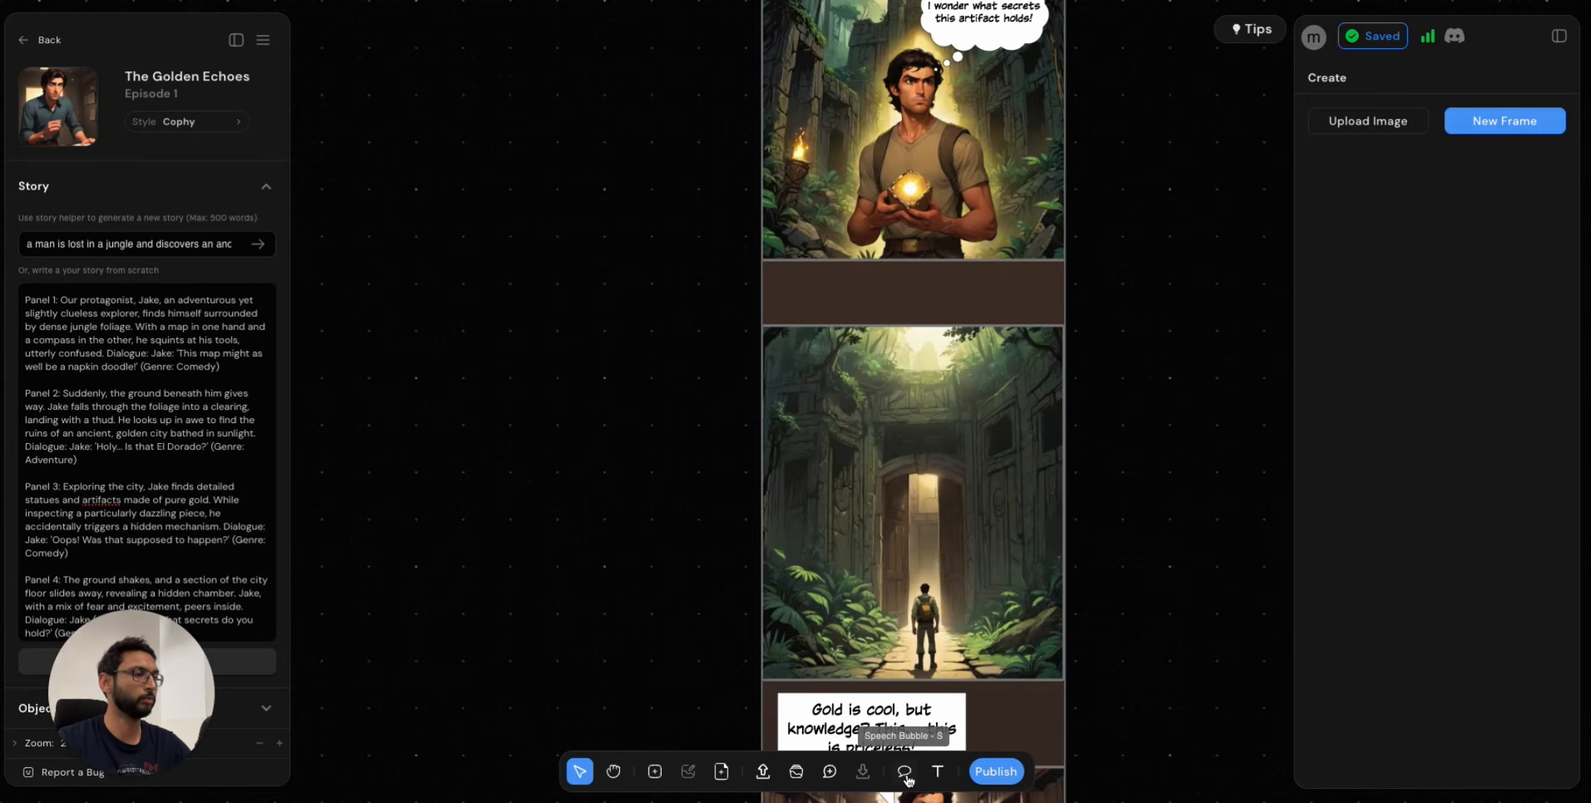
Add the sound-effect text "CRREEEEAAKK" above the door in the jungle doorway panel and select it.
{"action": "left_click", "coordinate": [938, 772]}
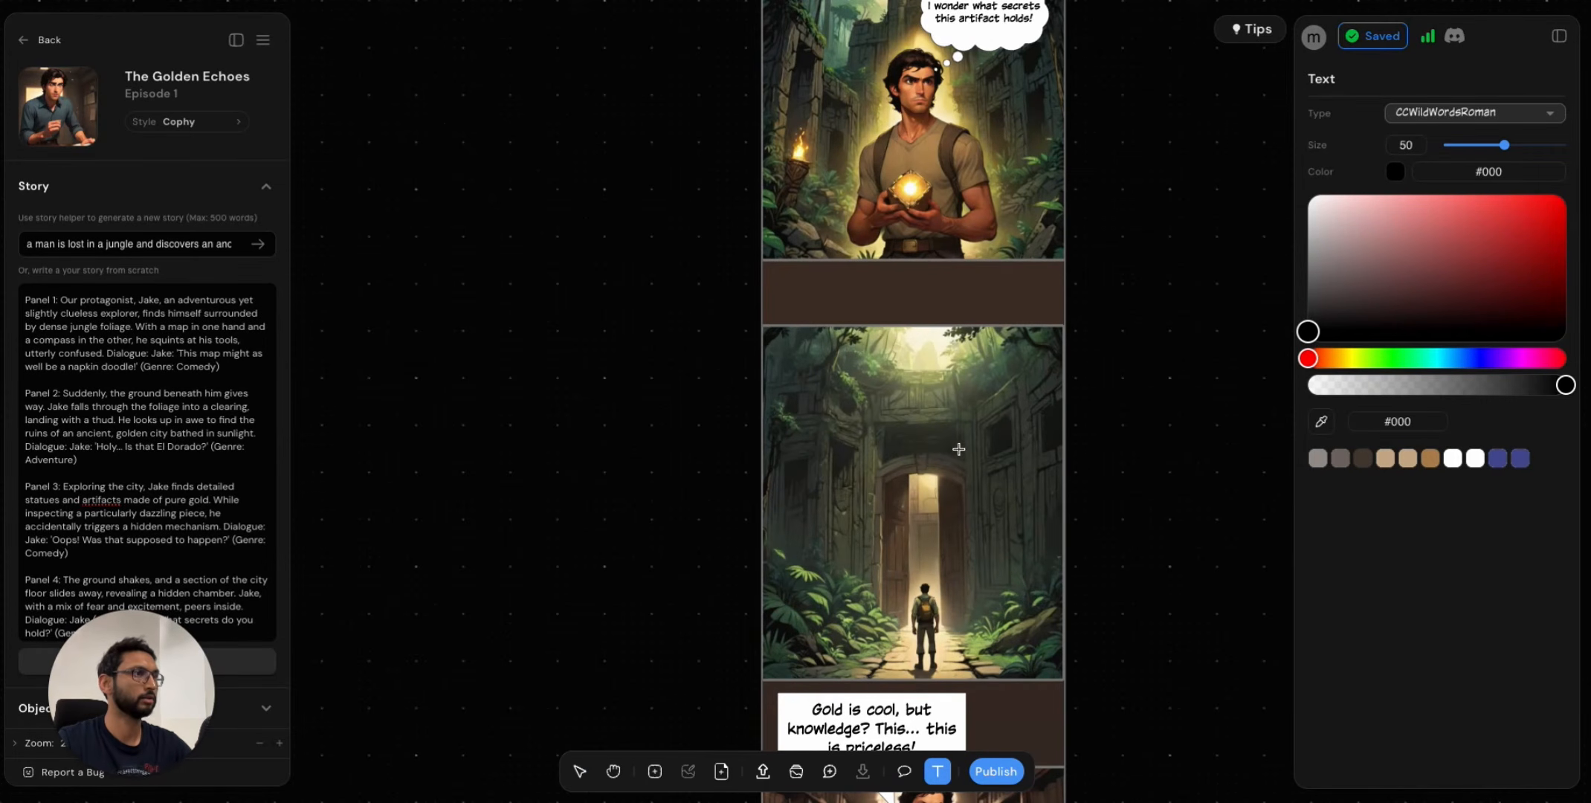
{"action": "left_click_drag", "start_coordinate": [821, 428], "coordinate": [967, 452]}
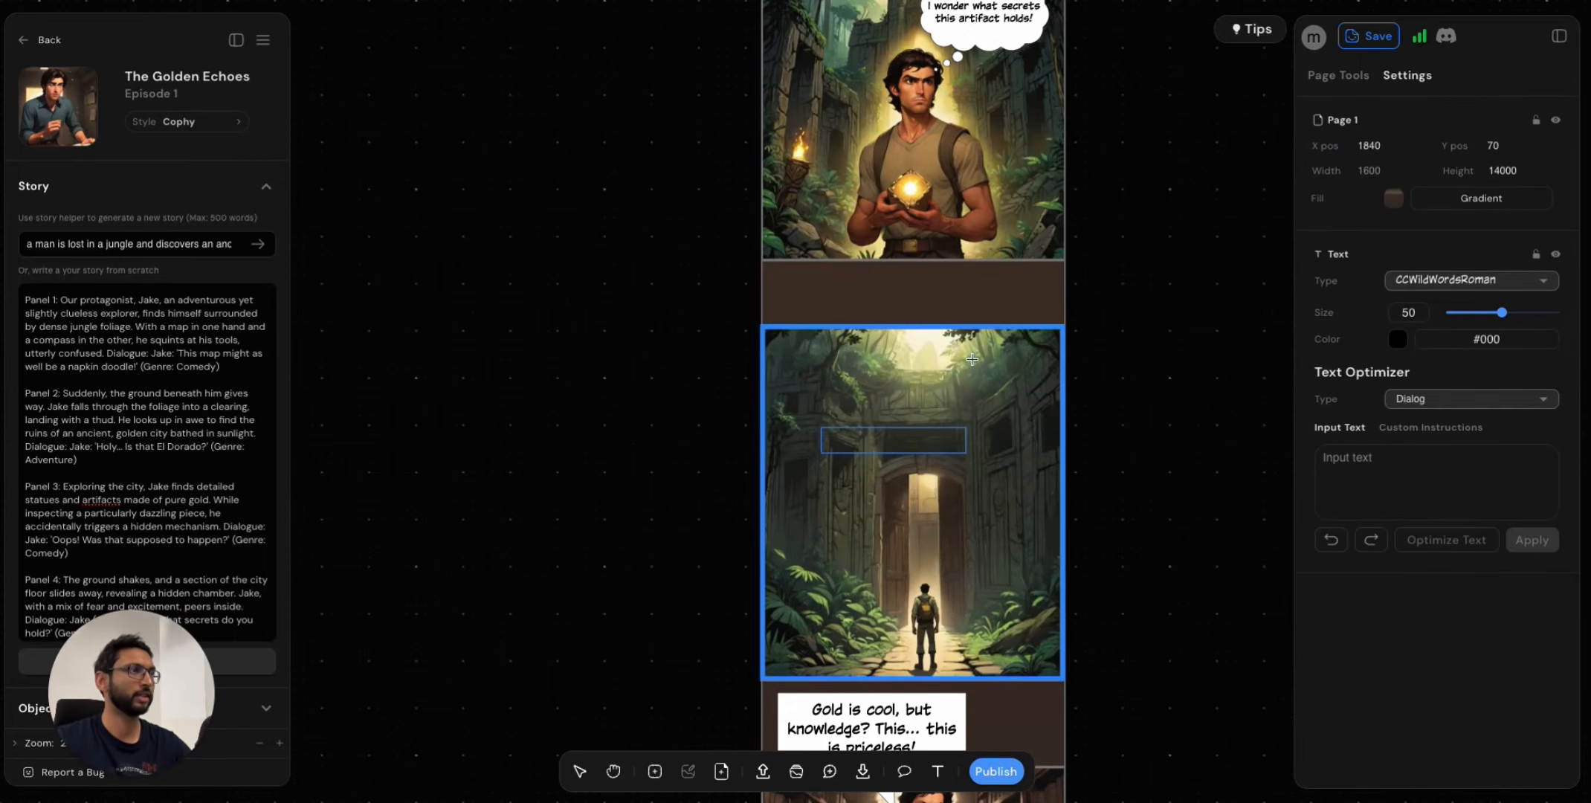
{"action": "left_click", "coordinate": [911, 440]}
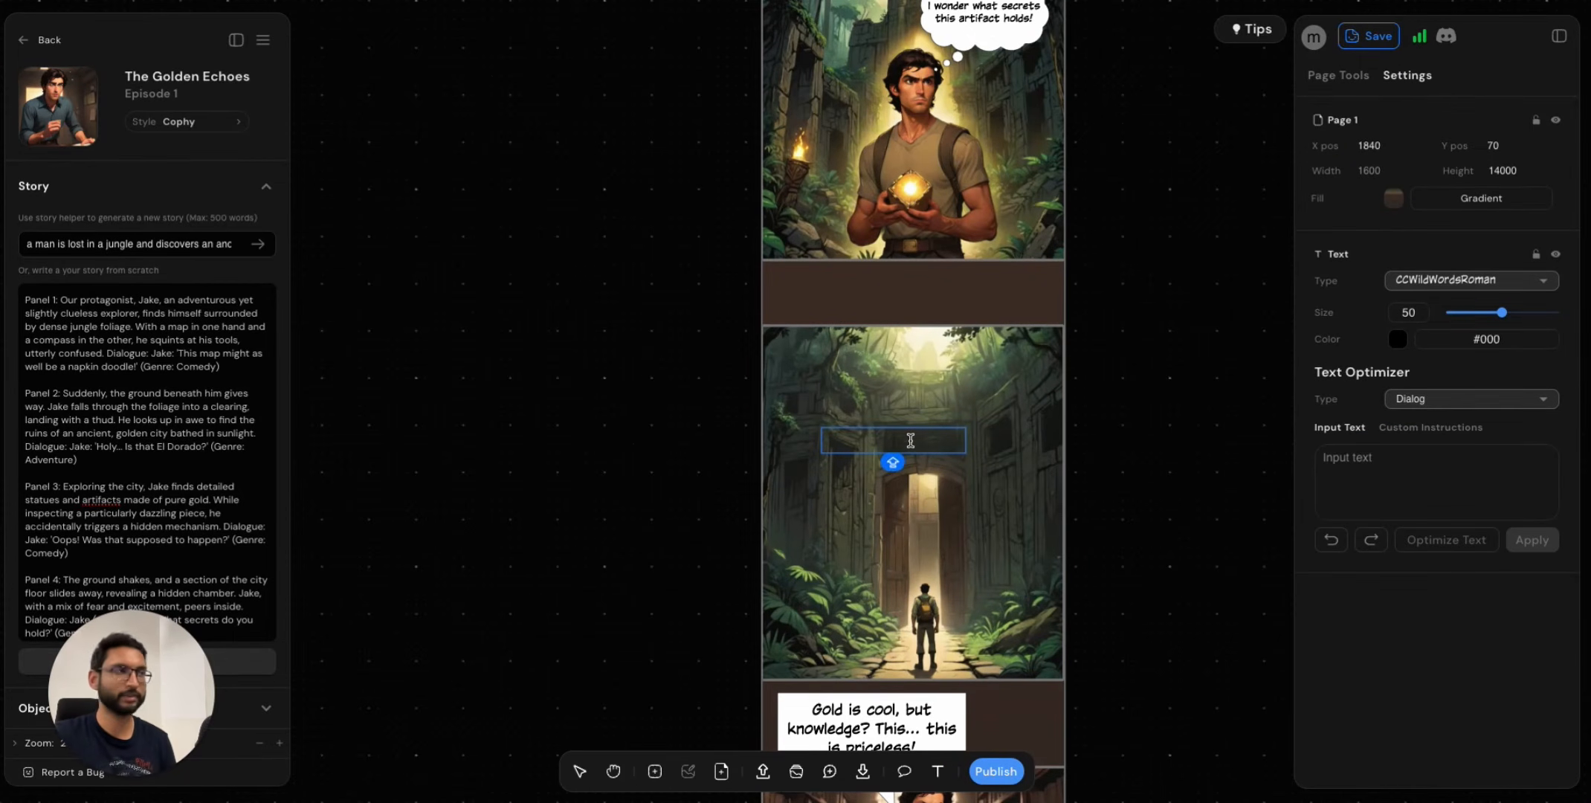
{"action": "type", "text": "CRRE"}
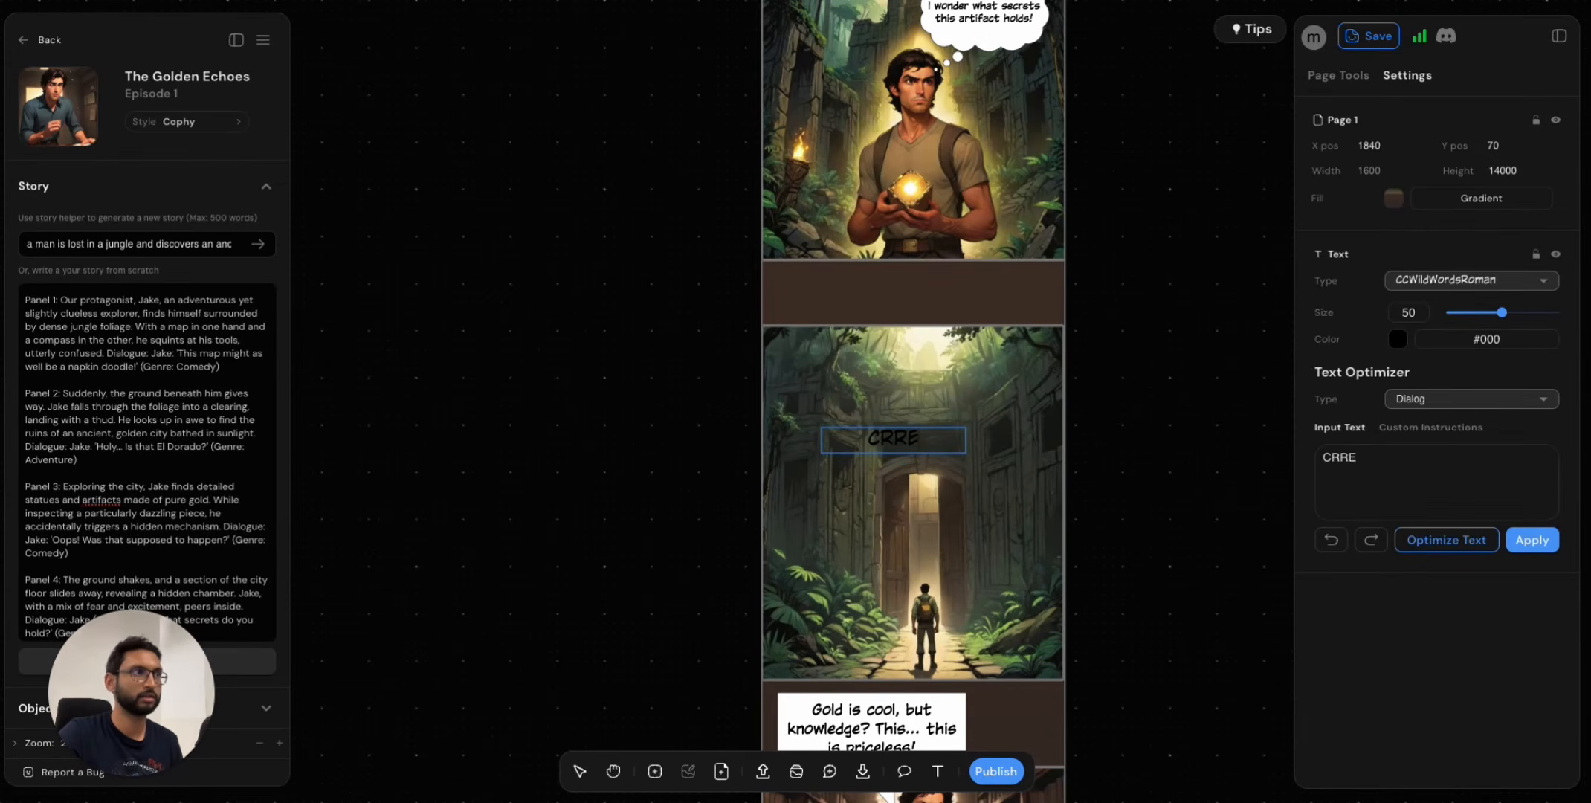
{"action": "type", "text": "EEEAA"}
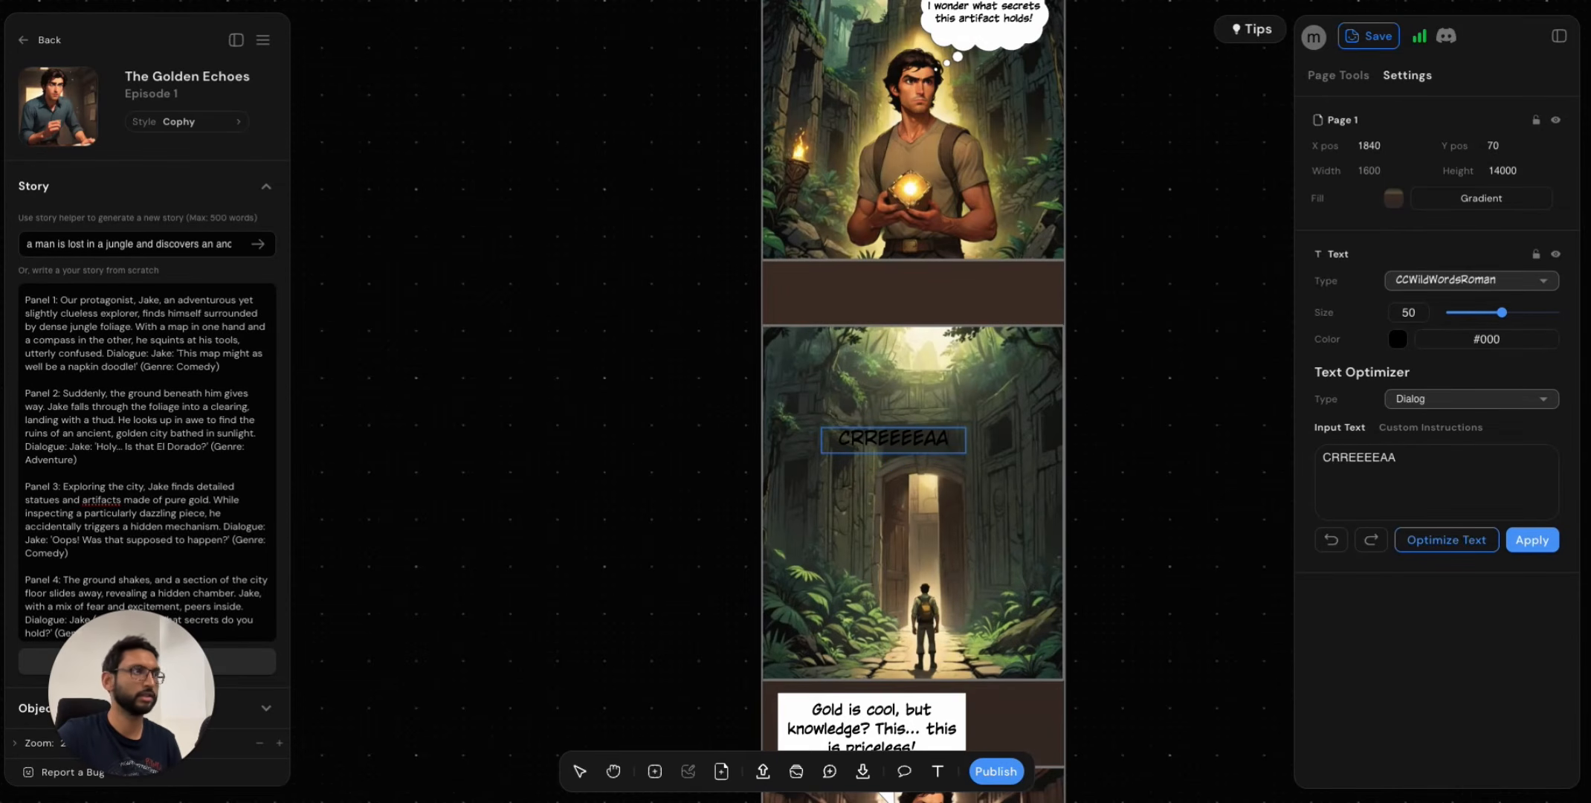
{"action": "type", "text": "KK"}
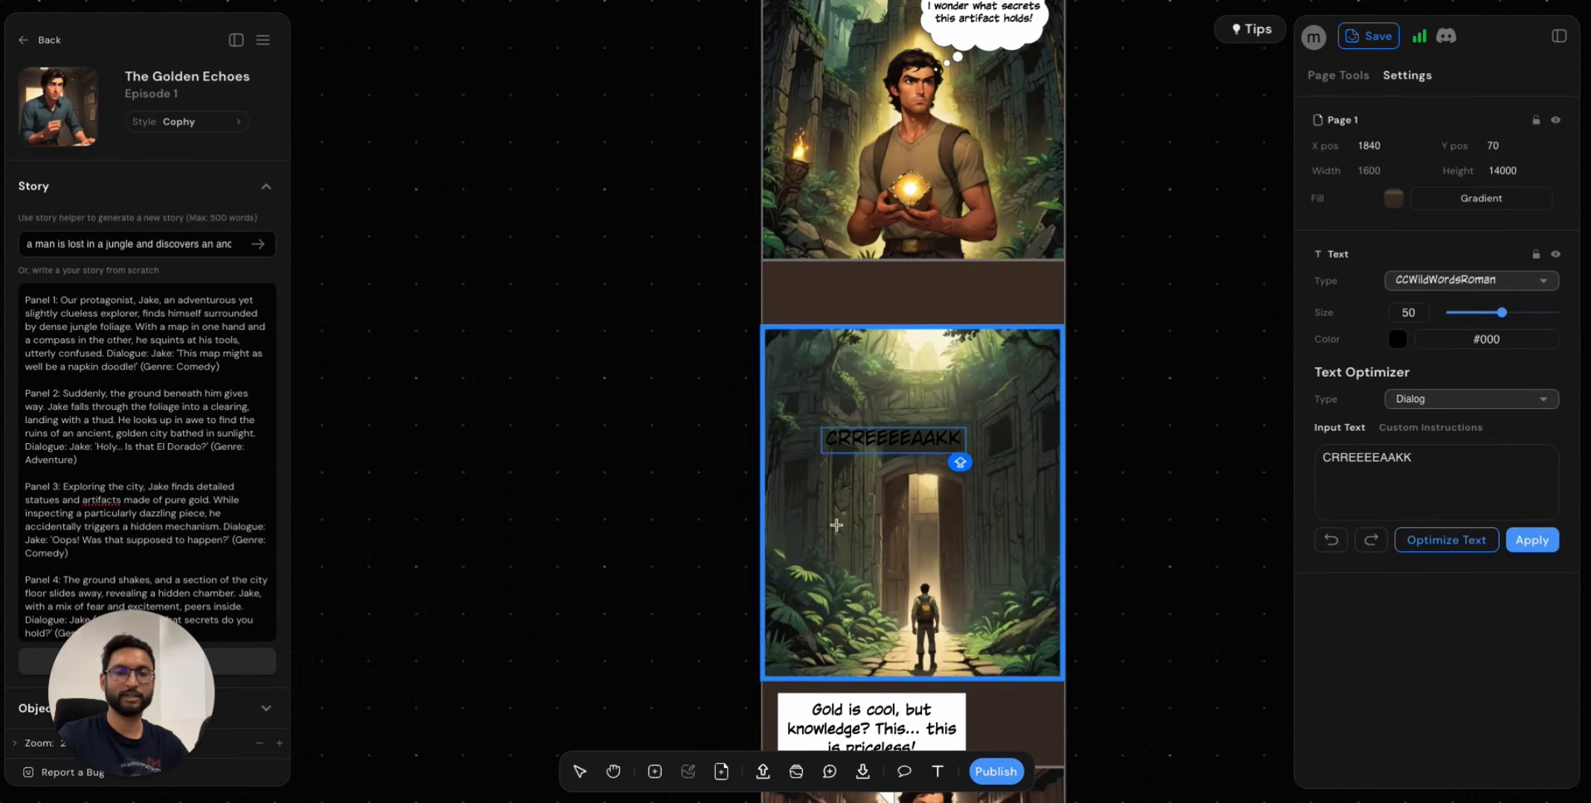
{"action": "double_click", "coordinate": [913, 441]}
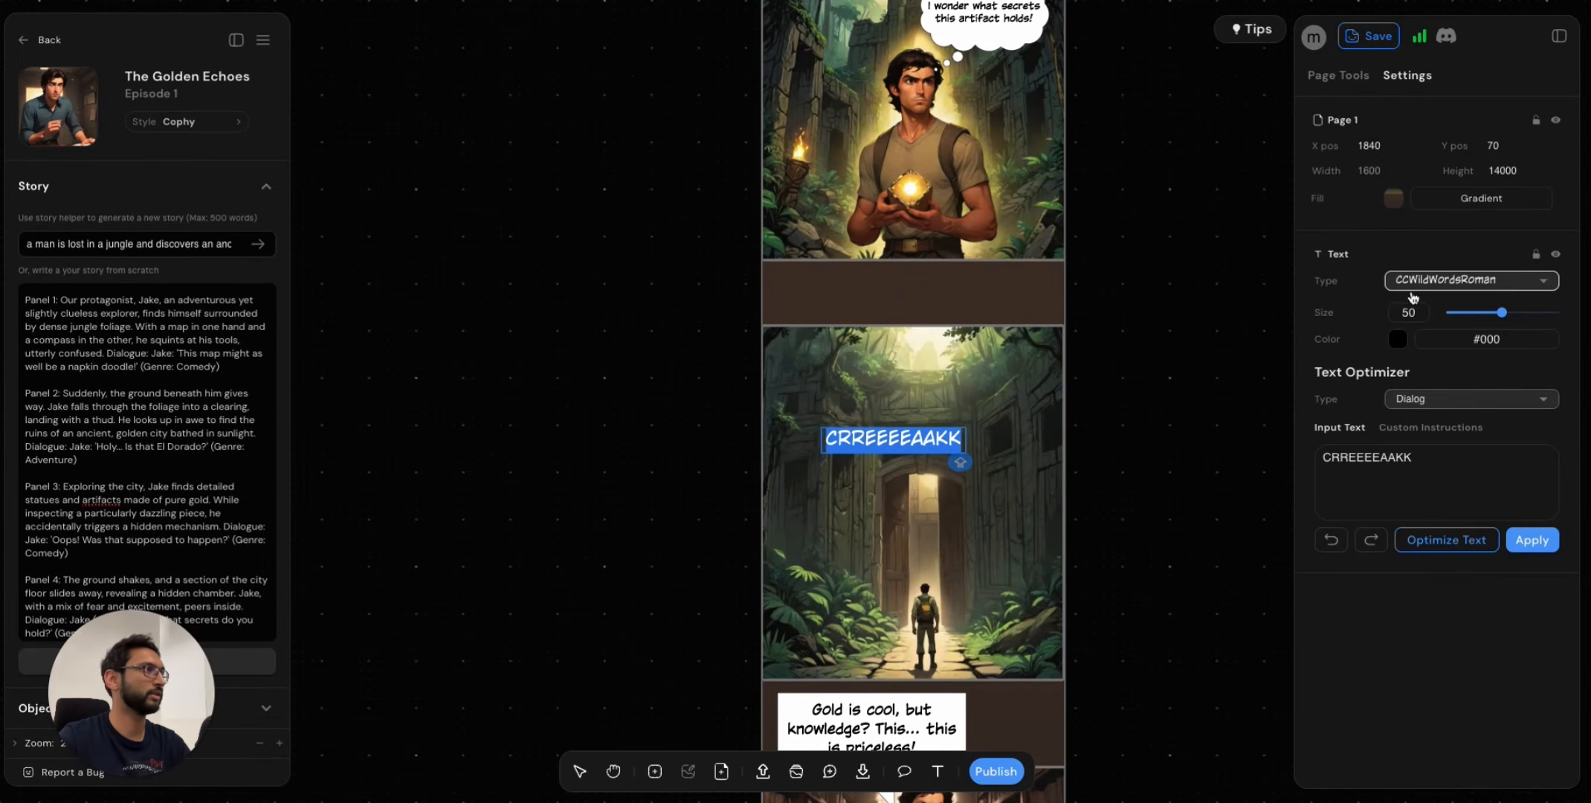
Style the "CRREEEEAAKK" sound effect in the Bangers font at size 69 with white #ffffff text.
{"action": "left_click", "coordinate": [1498, 281]}
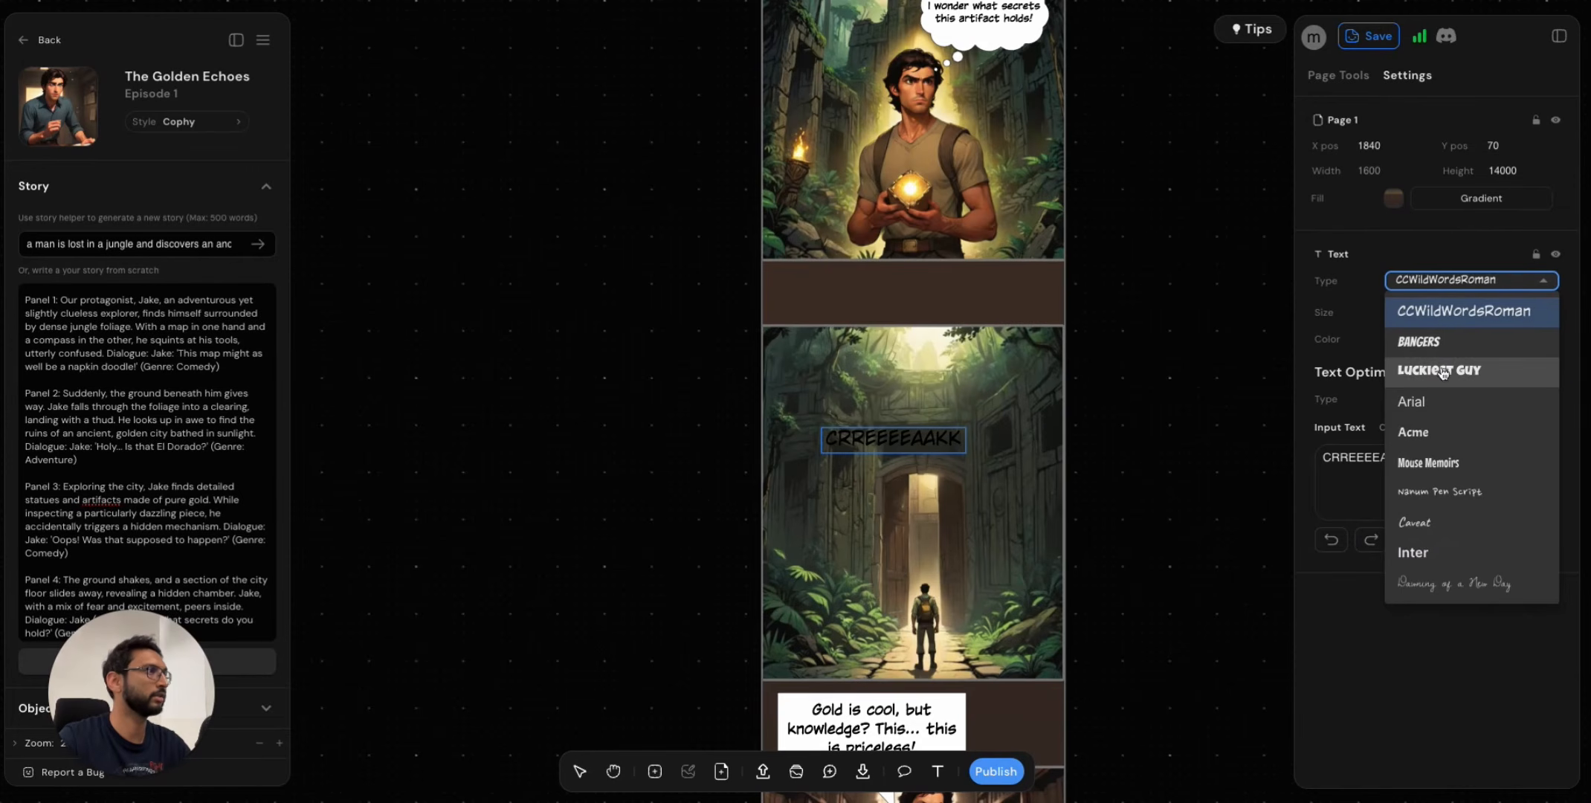
{"action": "left_click", "coordinate": [1443, 372]}
{"action": "left_click", "coordinate": [1465, 281]}
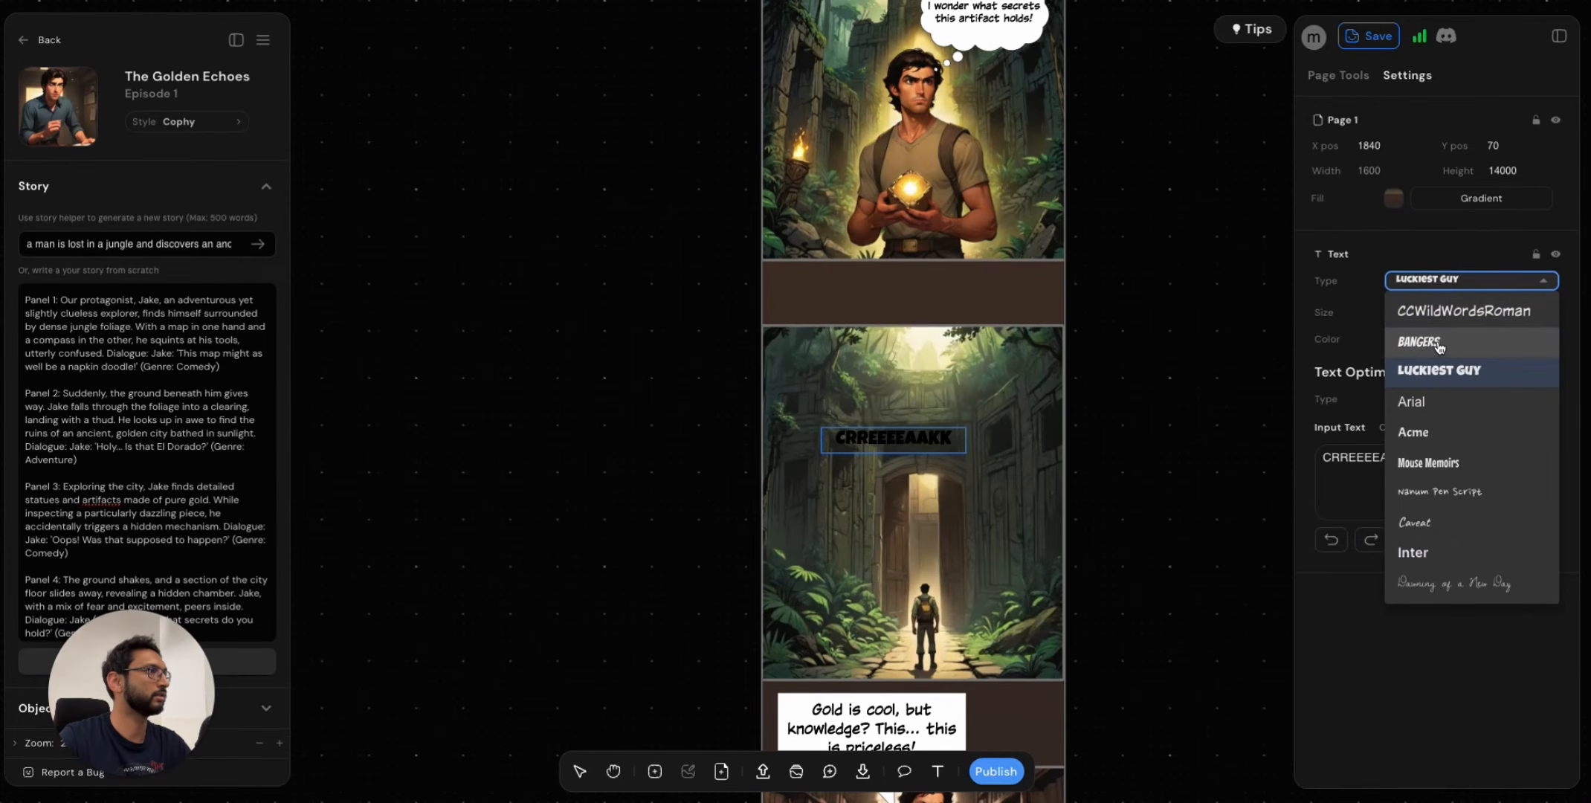
{"action": "left_click", "coordinate": [1439, 345]}
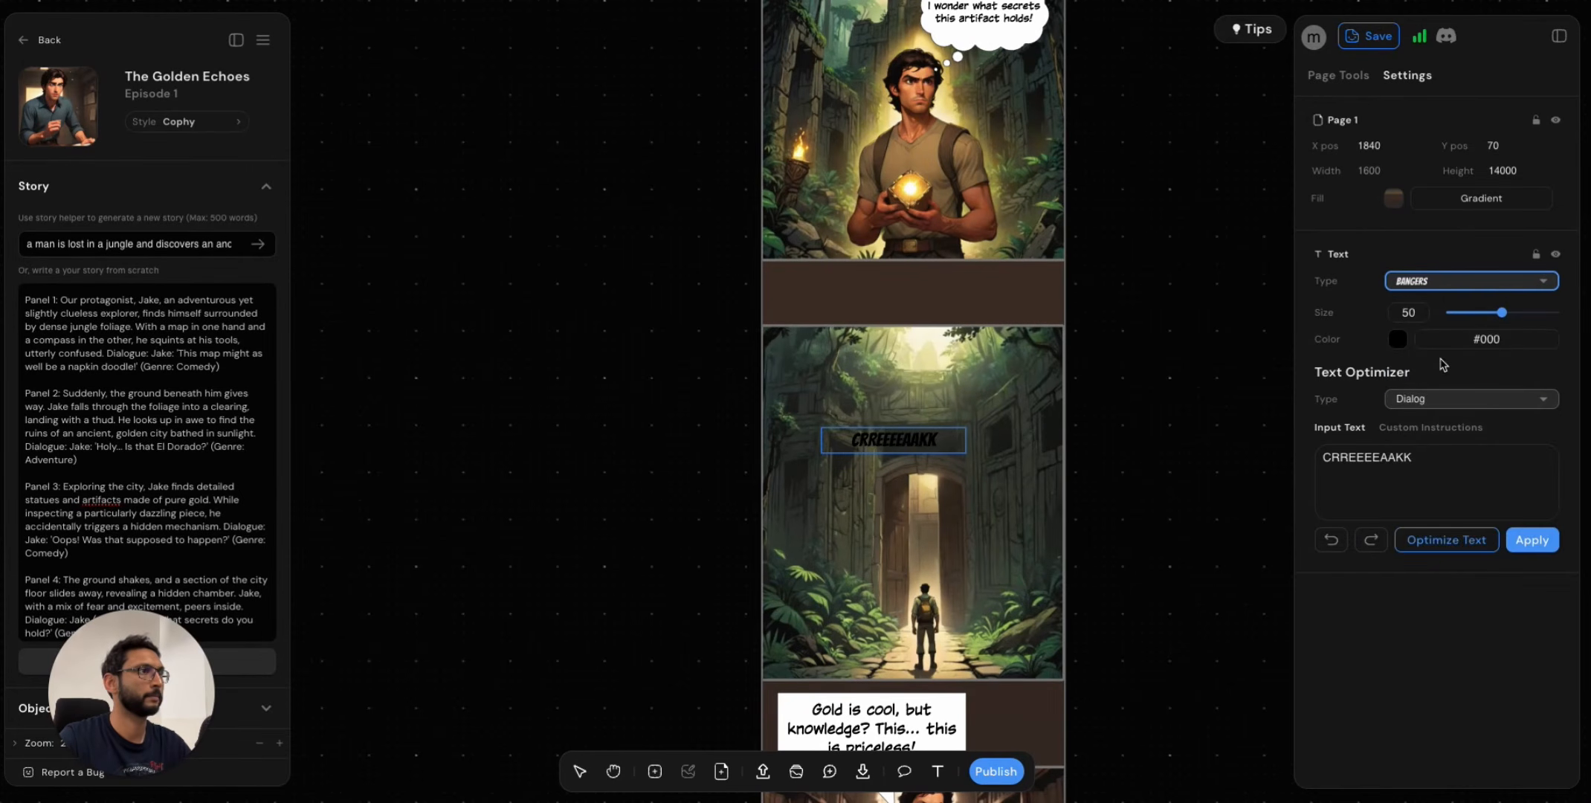
{"action": "left_click_drag", "start_coordinate": [1503, 313], "coordinate": [1514, 316]}
{"action": "left_click", "coordinate": [1398, 339]}
{"action": "left_click", "coordinate": [1313, 363]}
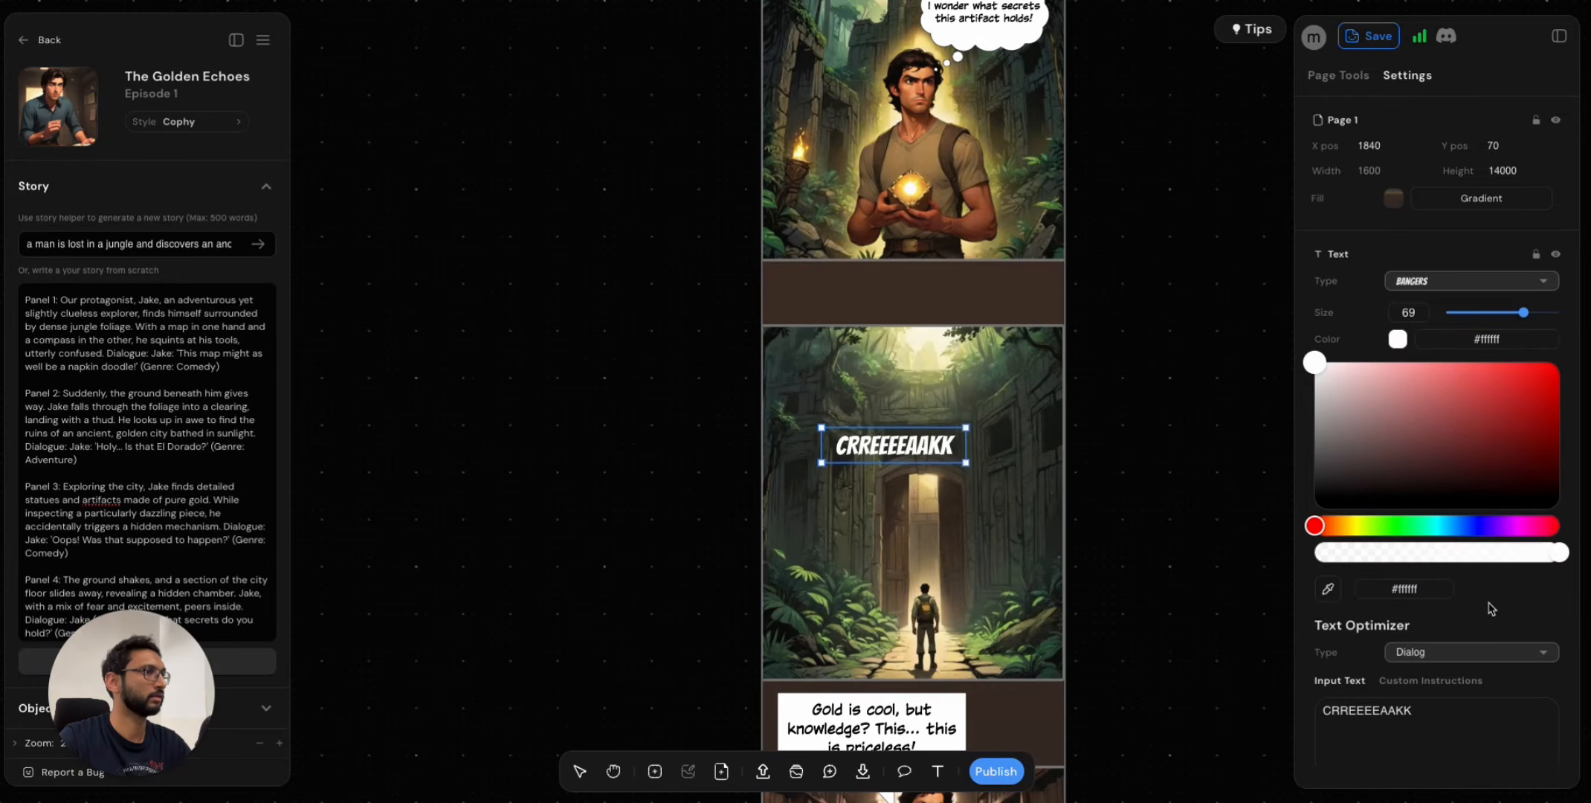
{"action": "left_click", "coordinate": [1186, 513]}
Tilt the "CRREEEEAAKK" text so it rises toward its end and move it down across the opening door.
{"action": "scroll", "coordinate": [889, 453], "scroll_direction": "up", "scroll_amount": 2}
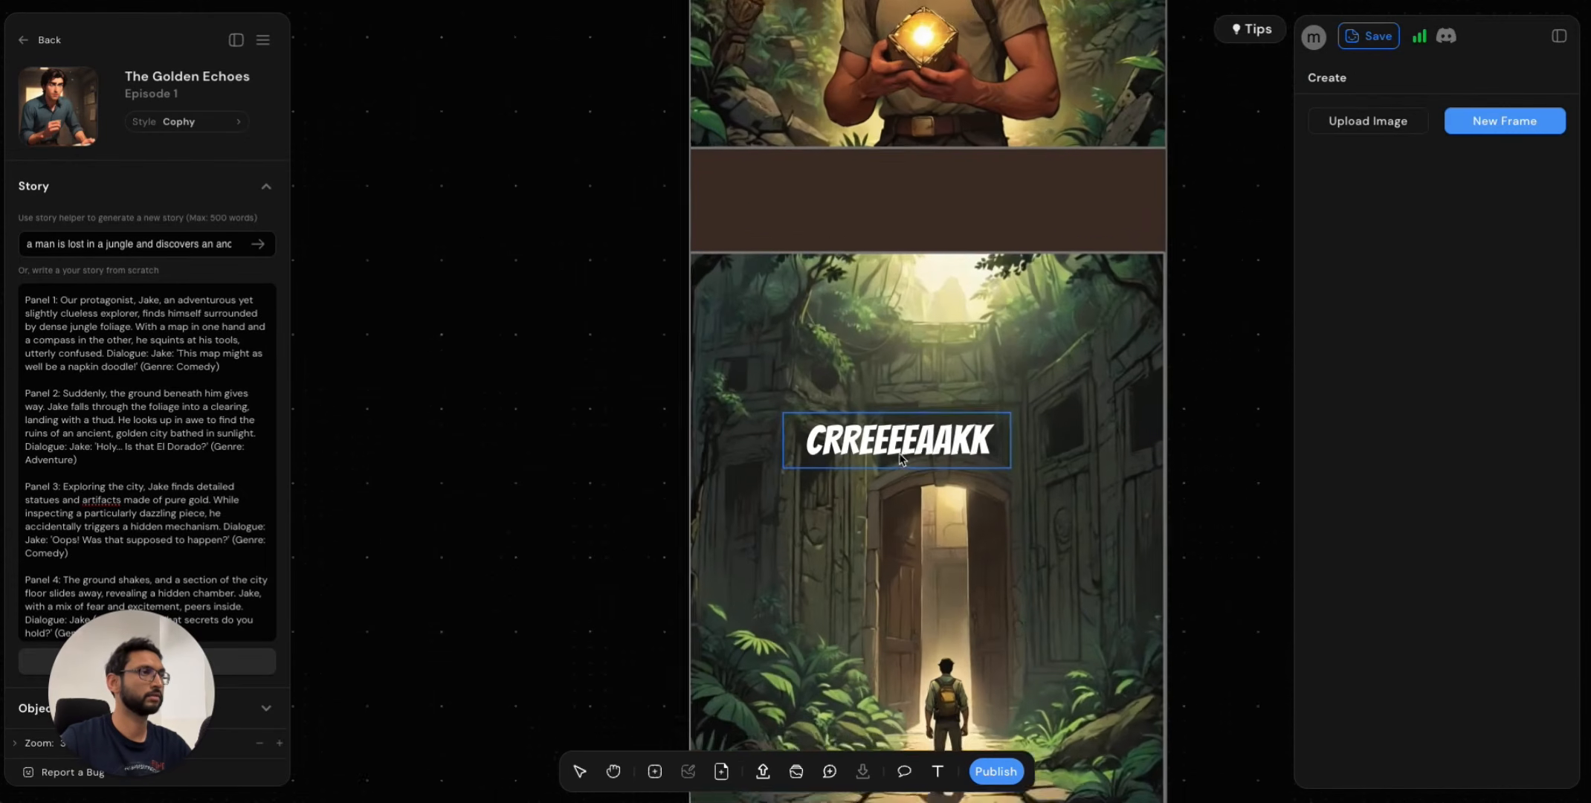
{"action": "left_click", "coordinate": [958, 445]}
{"action": "left_click_drag", "start_coordinate": [1019, 400], "coordinate": [964, 386]}
{"action": "left_click_drag", "start_coordinate": [884, 461], "coordinate": [860, 595]}
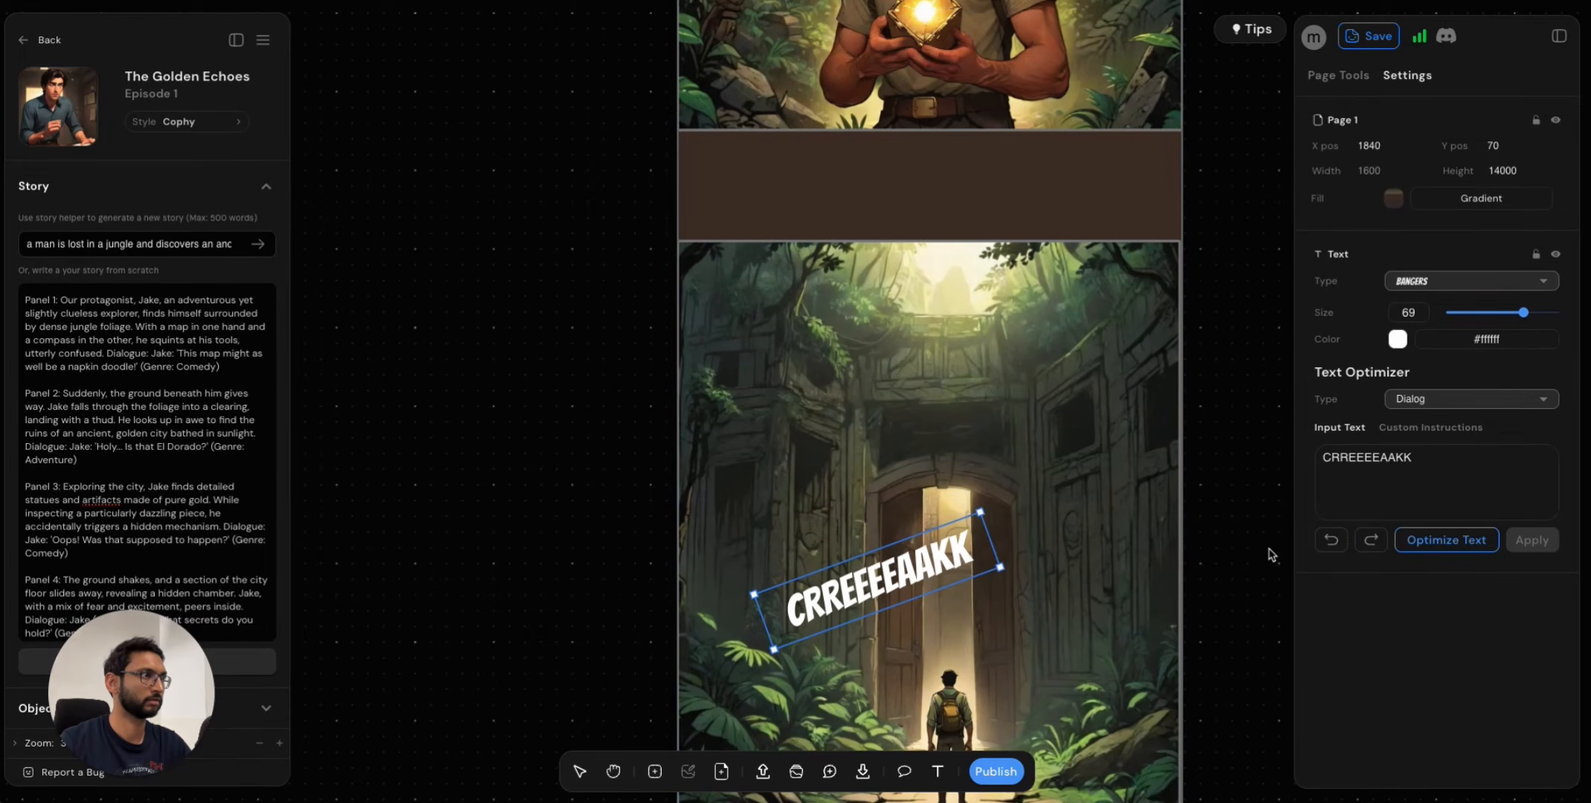
{"action": "left_click", "coordinate": [1232, 571]}
Review the panels around the doorway scene, from the library panels below back up to the artifact panel.
{"action": "scroll", "coordinate": [1220, 594], "scroll_direction": "down", "scroll_amount": 3}
{"action": "scroll", "coordinate": [1211, 598], "scroll_direction": "down", "scroll_amount": 5}
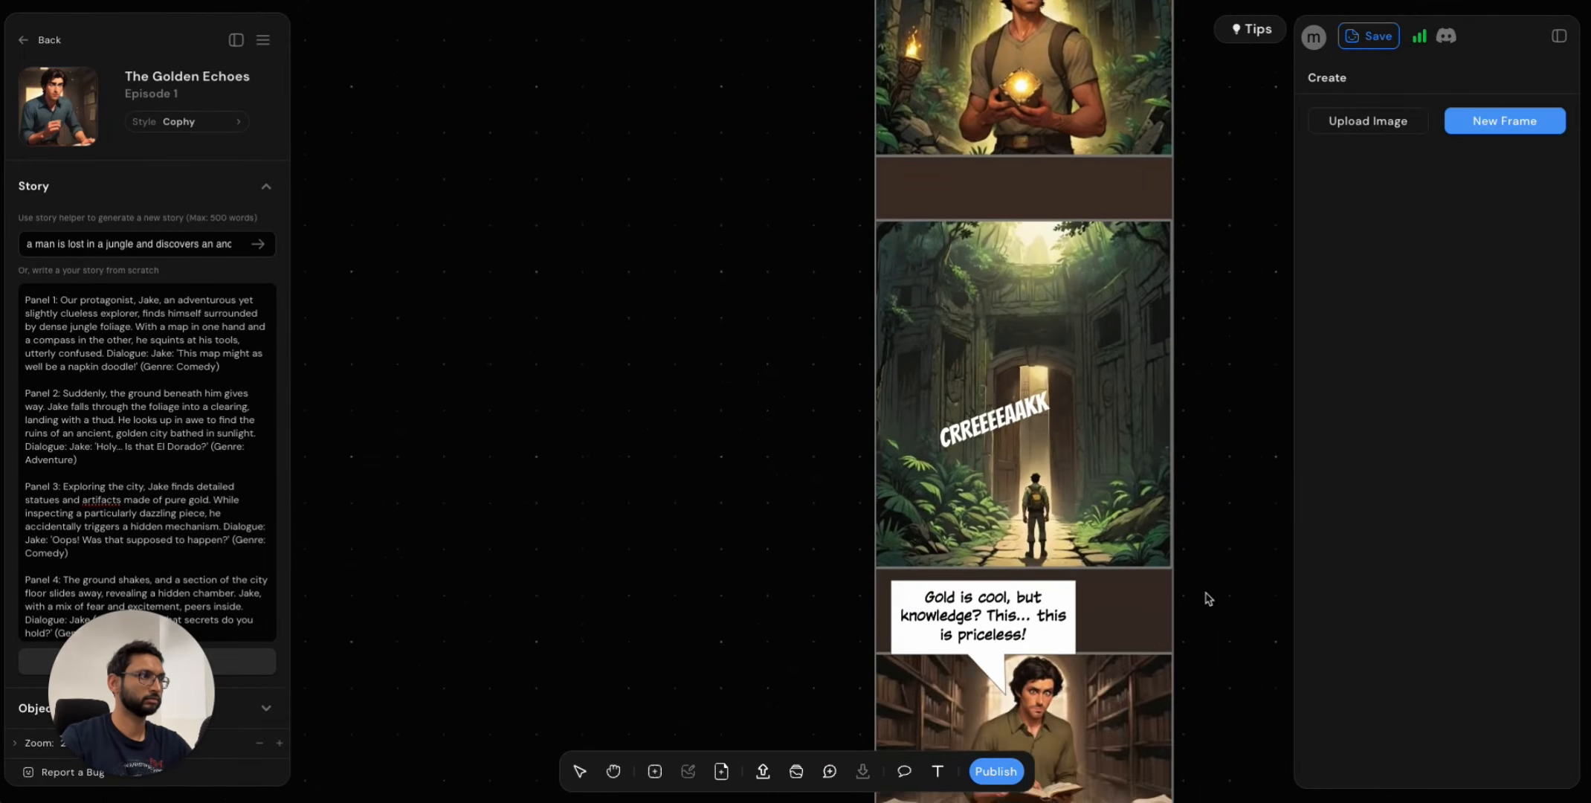
{"action": "scroll", "coordinate": [1206, 583], "scroll_direction": "up", "scroll_amount": 2}
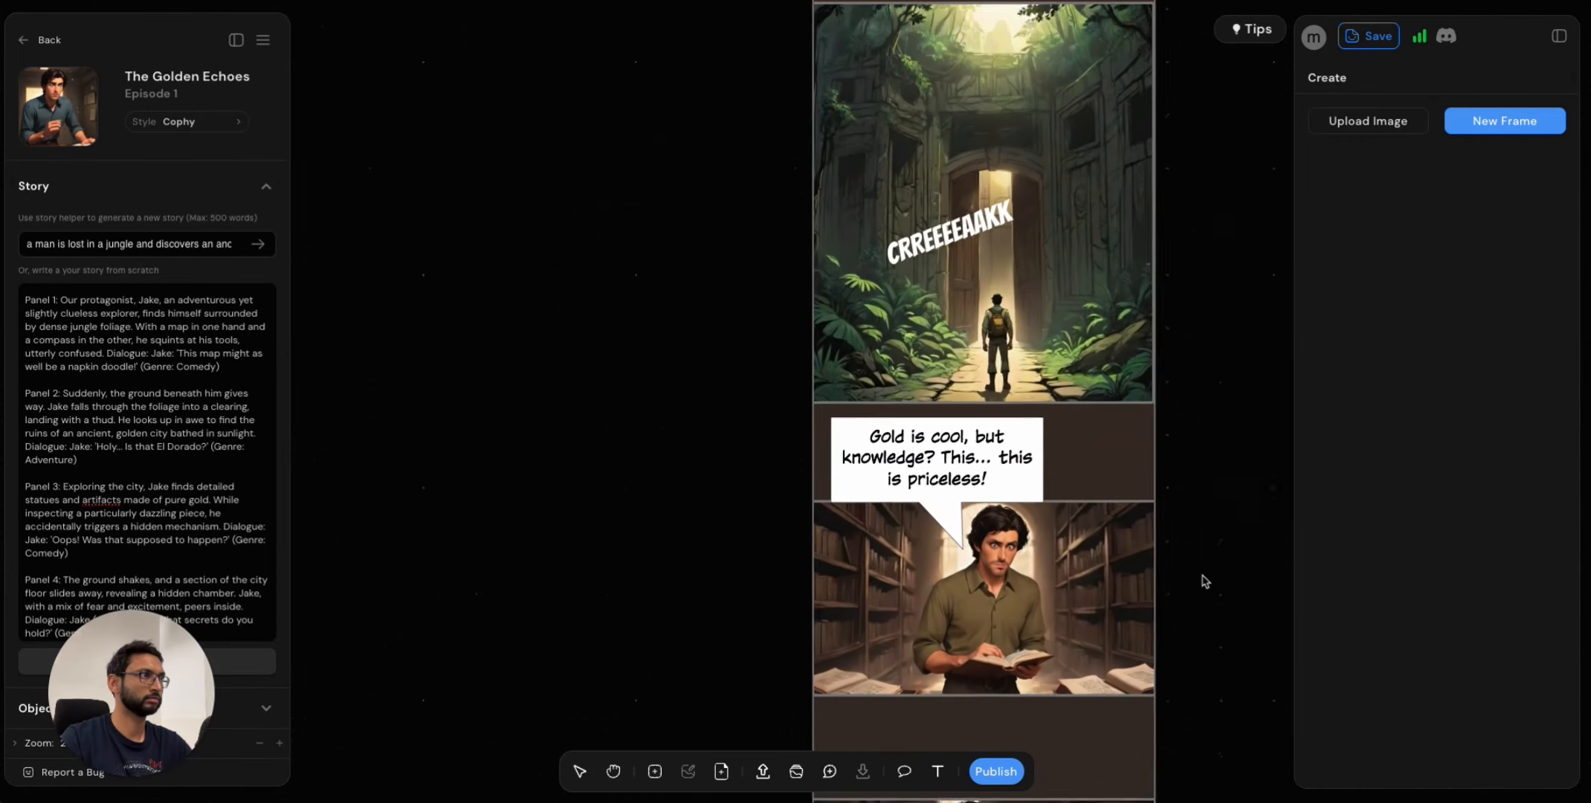
{"action": "scroll", "coordinate": [1208, 573], "scroll_direction": "down", "scroll_amount": 3}
{"action": "scroll", "coordinate": [1210, 543], "scroll_direction": "down", "scroll_amount": 3}
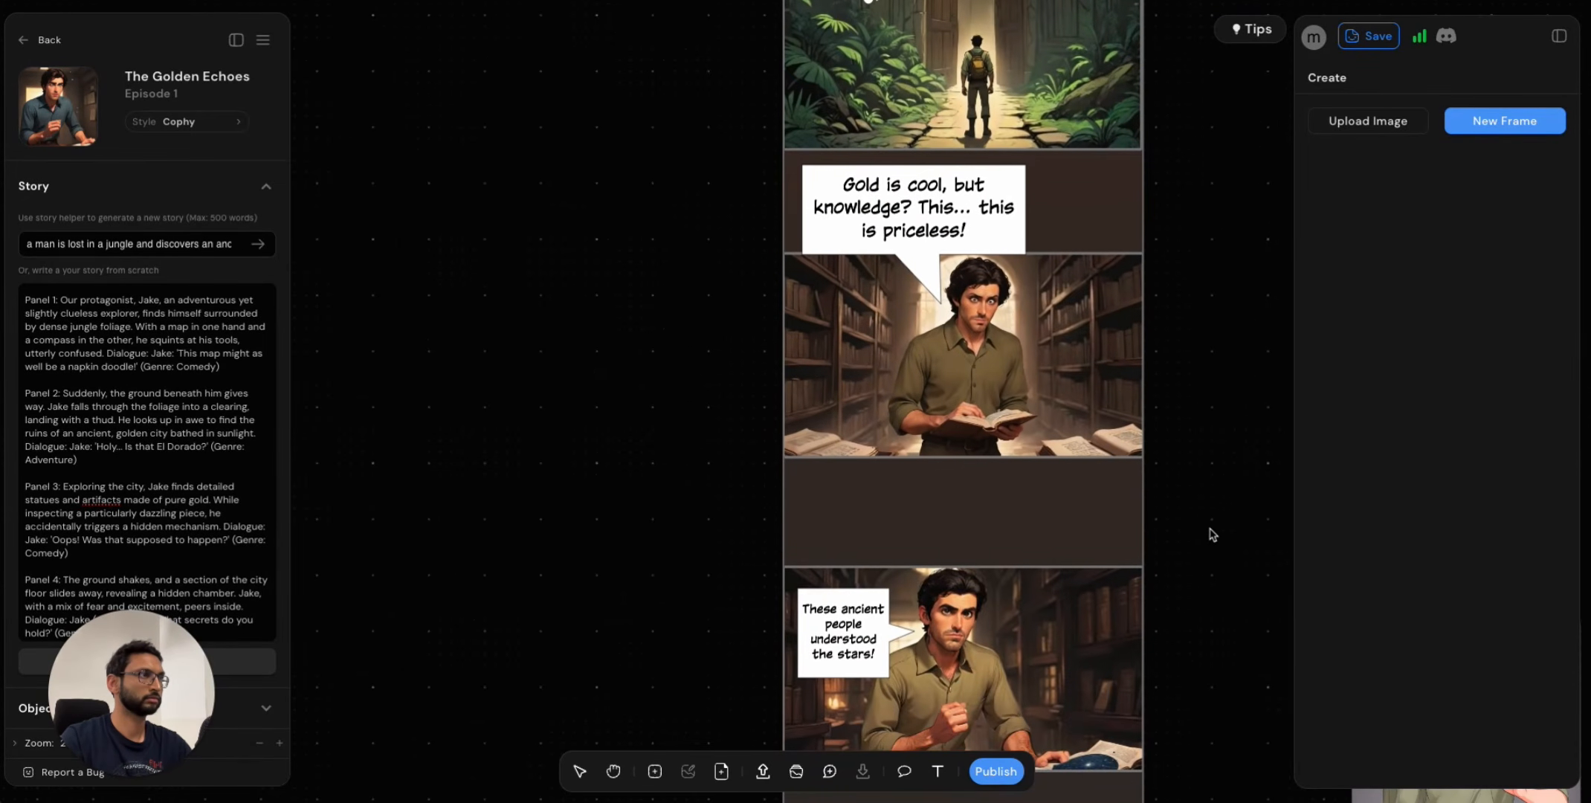
{"action": "scroll", "coordinate": [1209, 491], "scroll_direction": "up", "scroll_amount": 4}
{"action": "scroll", "coordinate": [1212, 513], "scroll_direction": "up", "scroll_amount": 2}
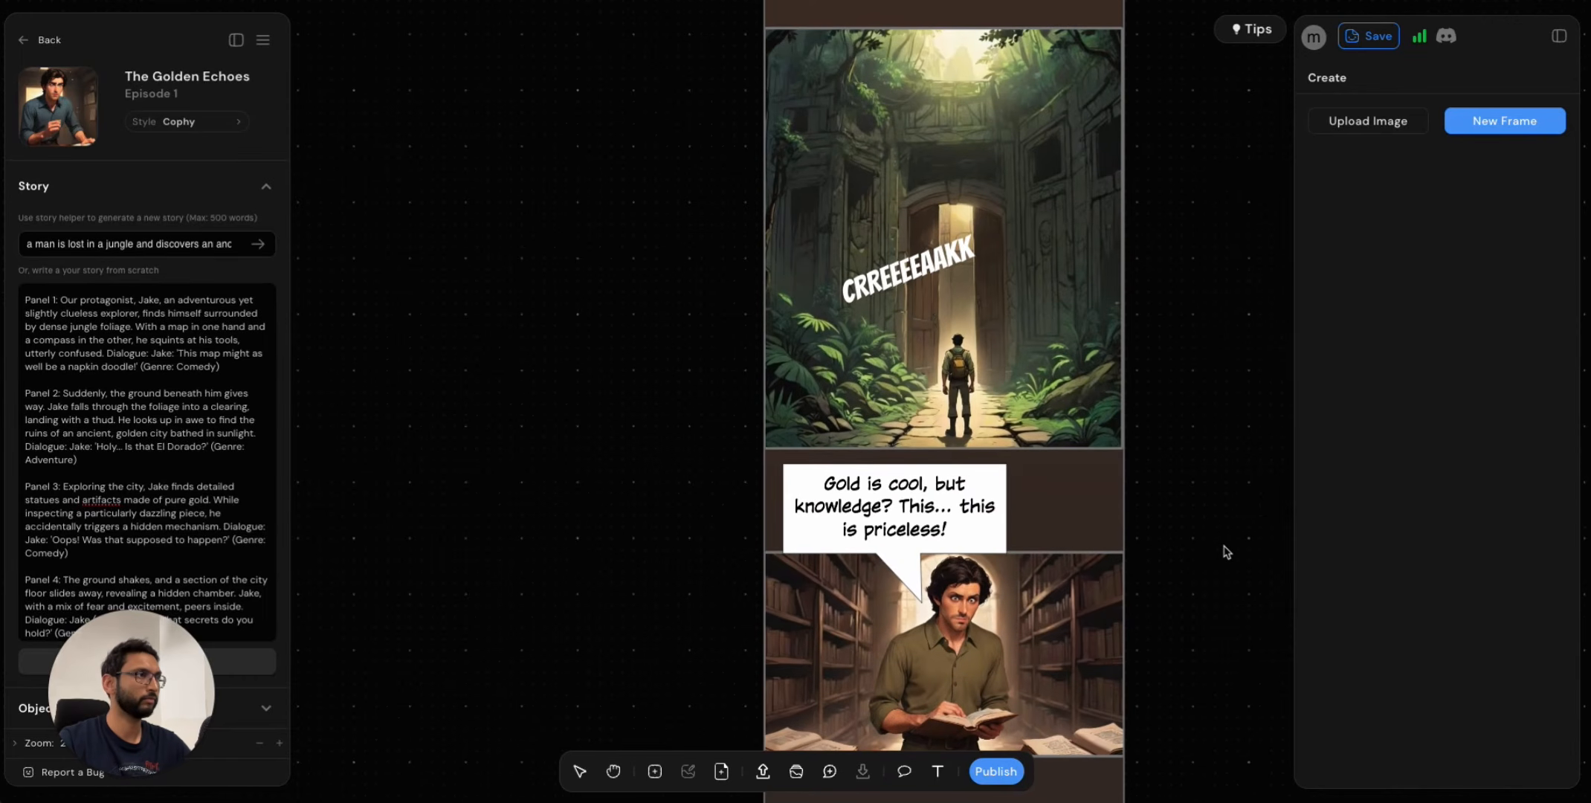
{"action": "scroll", "coordinate": [1122, 602], "scroll_direction": "up", "scroll_amount": 8}
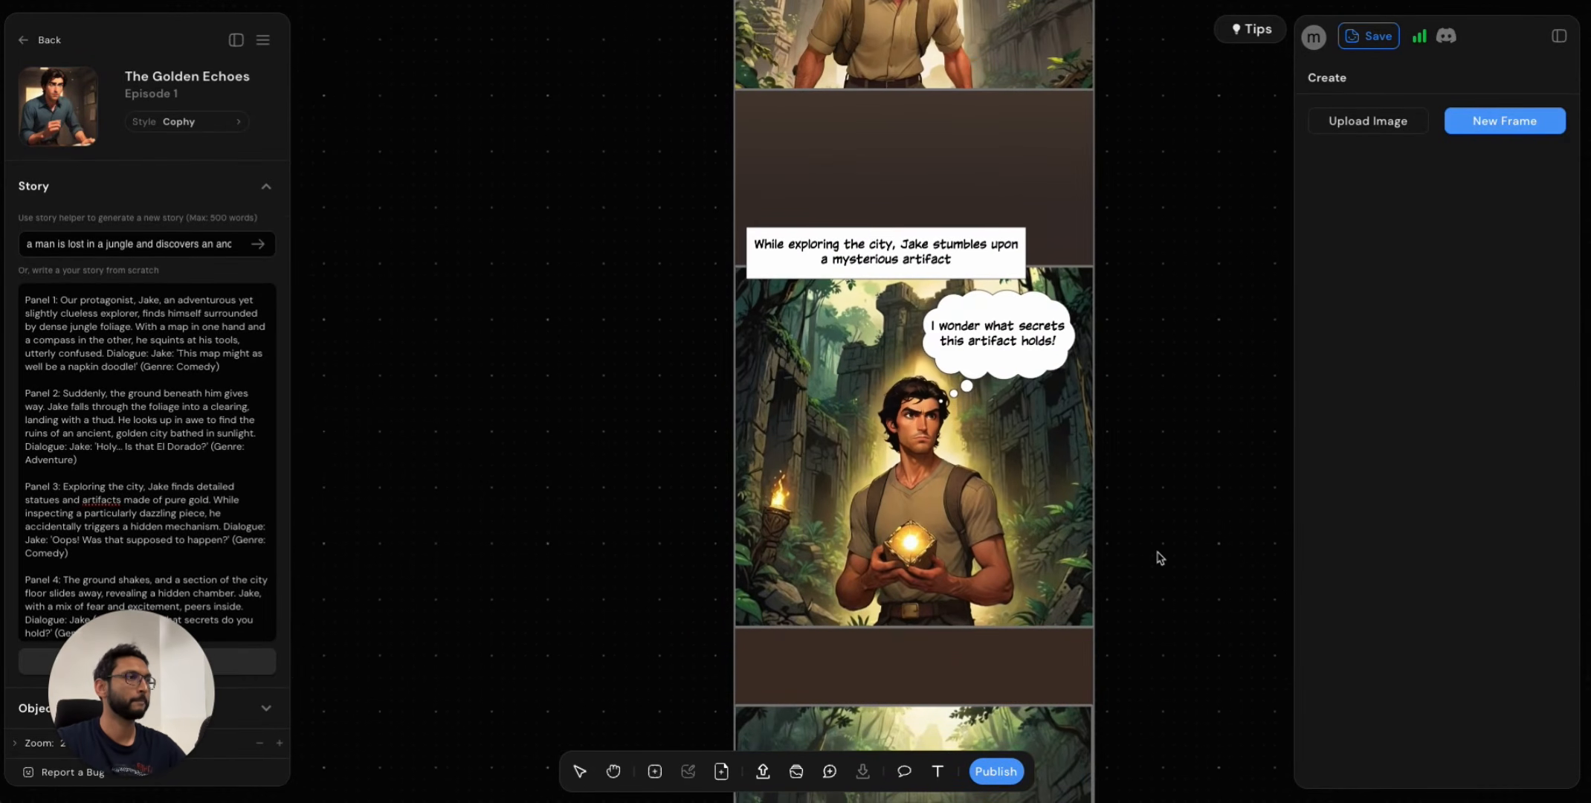
{"action": "scroll", "coordinate": [1183, 643], "scroll_direction": "down", "scroll_amount": 2}
{"action": "scroll", "coordinate": [1160, 632], "scroll_direction": "down", "scroll_amount": 2}
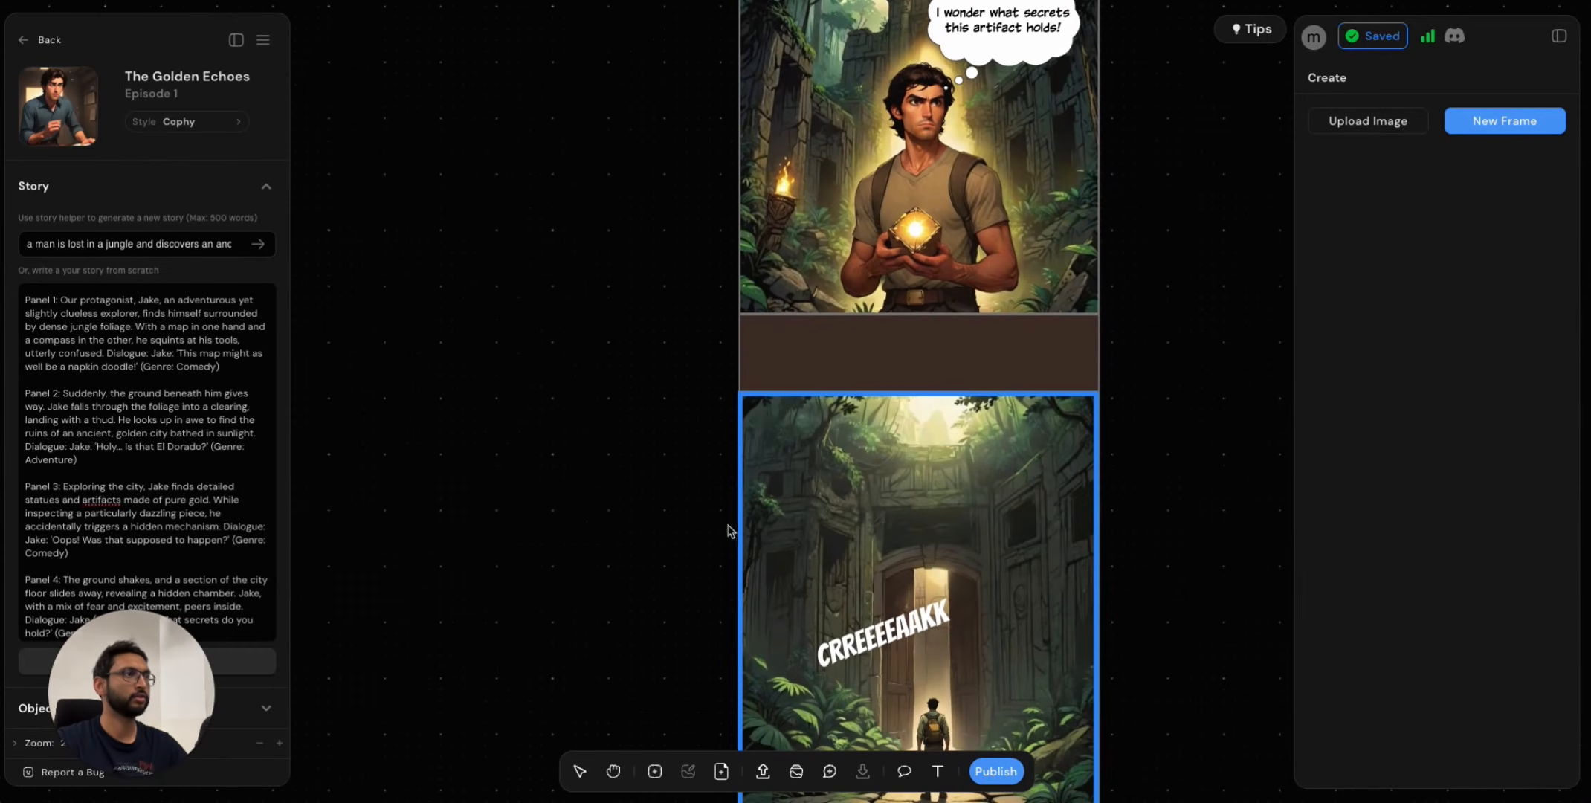
{"action": "scroll", "coordinate": [867, 676], "scroll_direction": "down", "scroll_amount": 1}
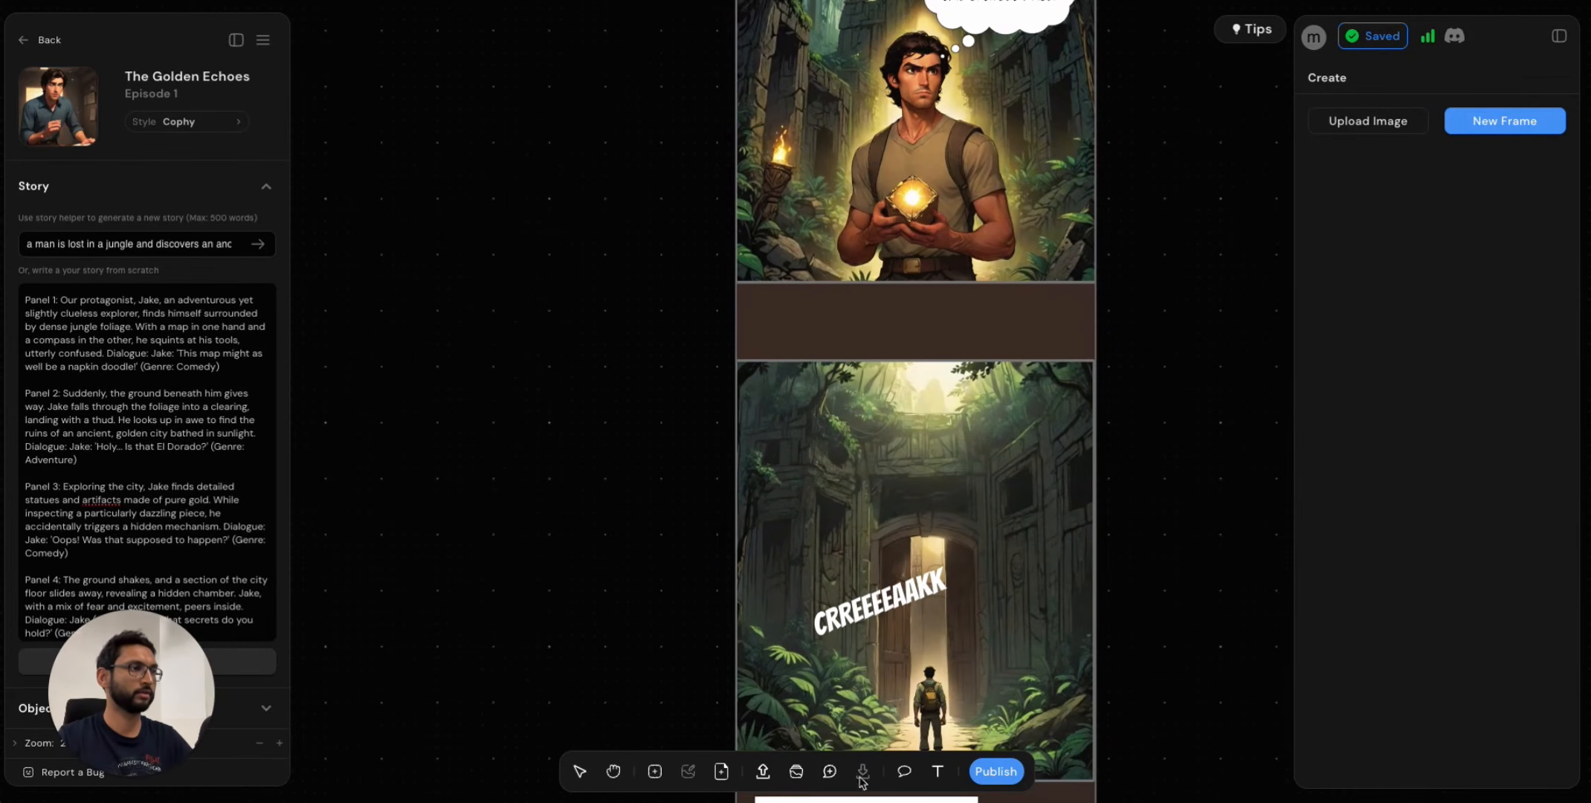
Add a narration bubble reading "Giant ancient doors opened before Jake!" at the upper right of the jungle doorway panel.
{"action": "left_click", "coordinate": [939, 772]}
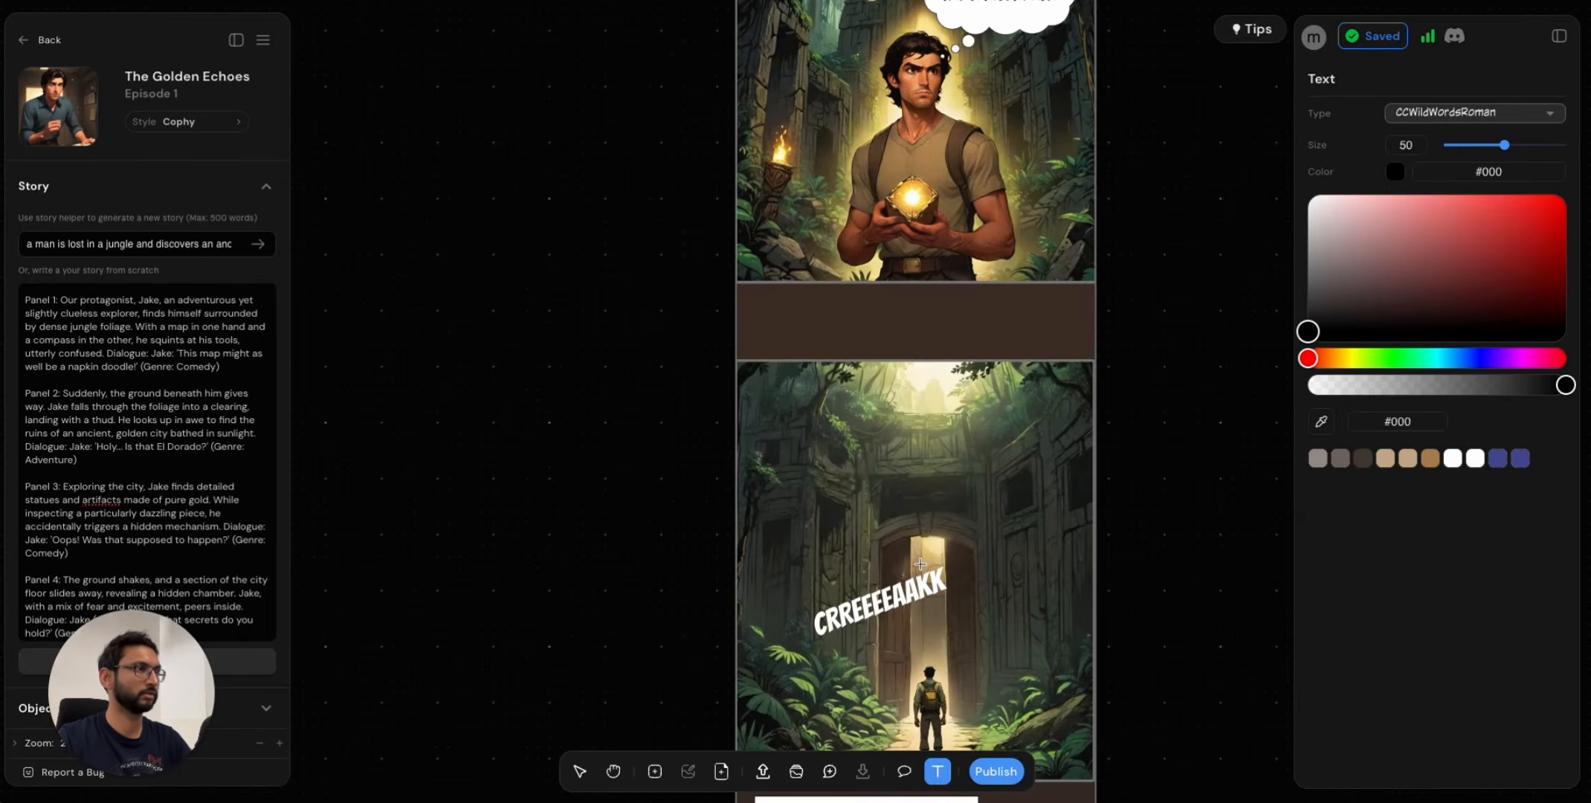
{"action": "left_click", "coordinate": [901, 774]}
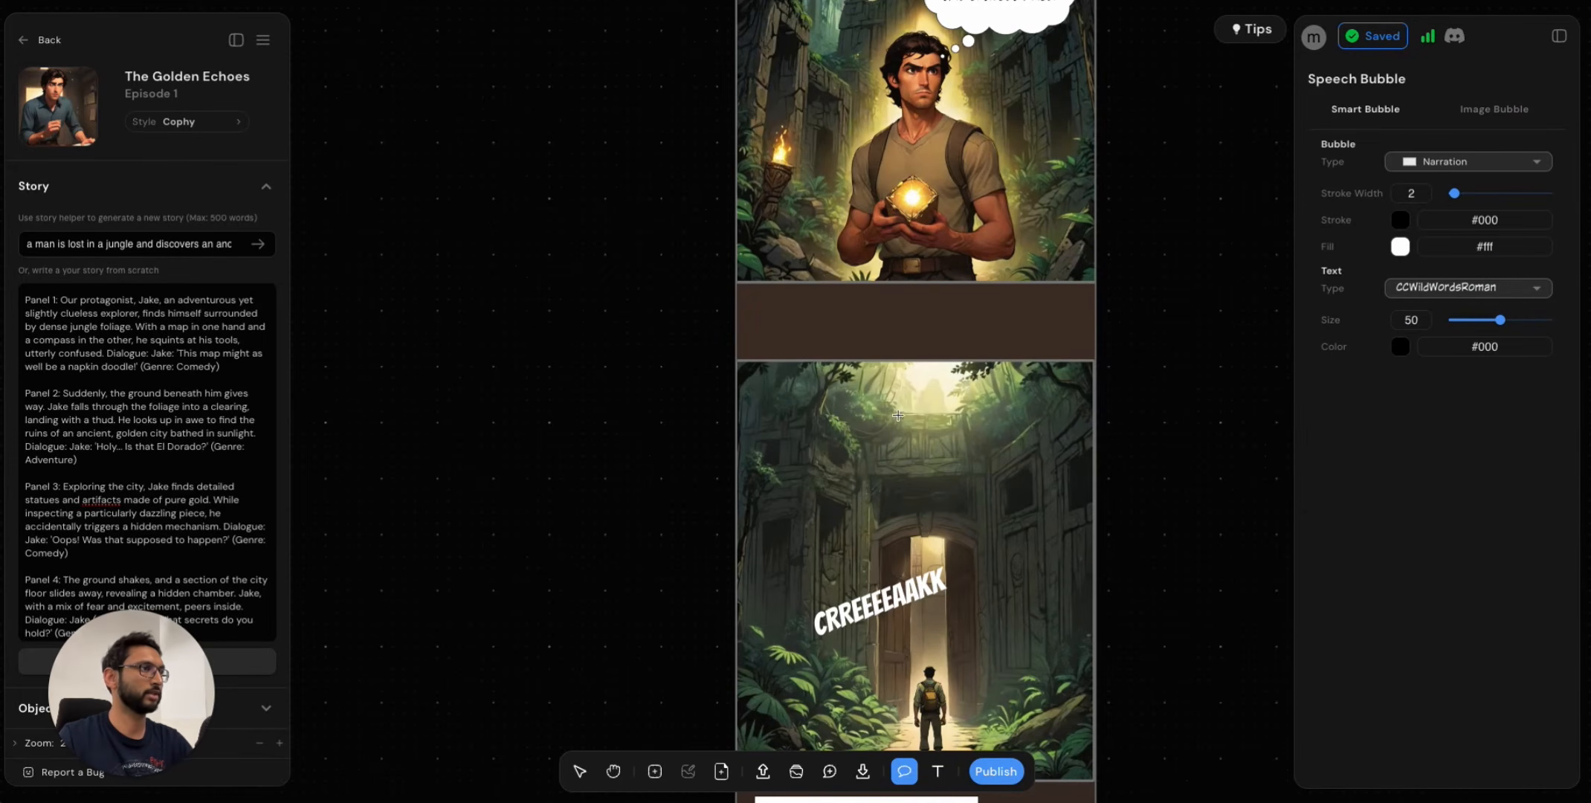
{"action": "left_click_drag", "start_coordinate": [898, 415], "coordinate": [1066, 470]}
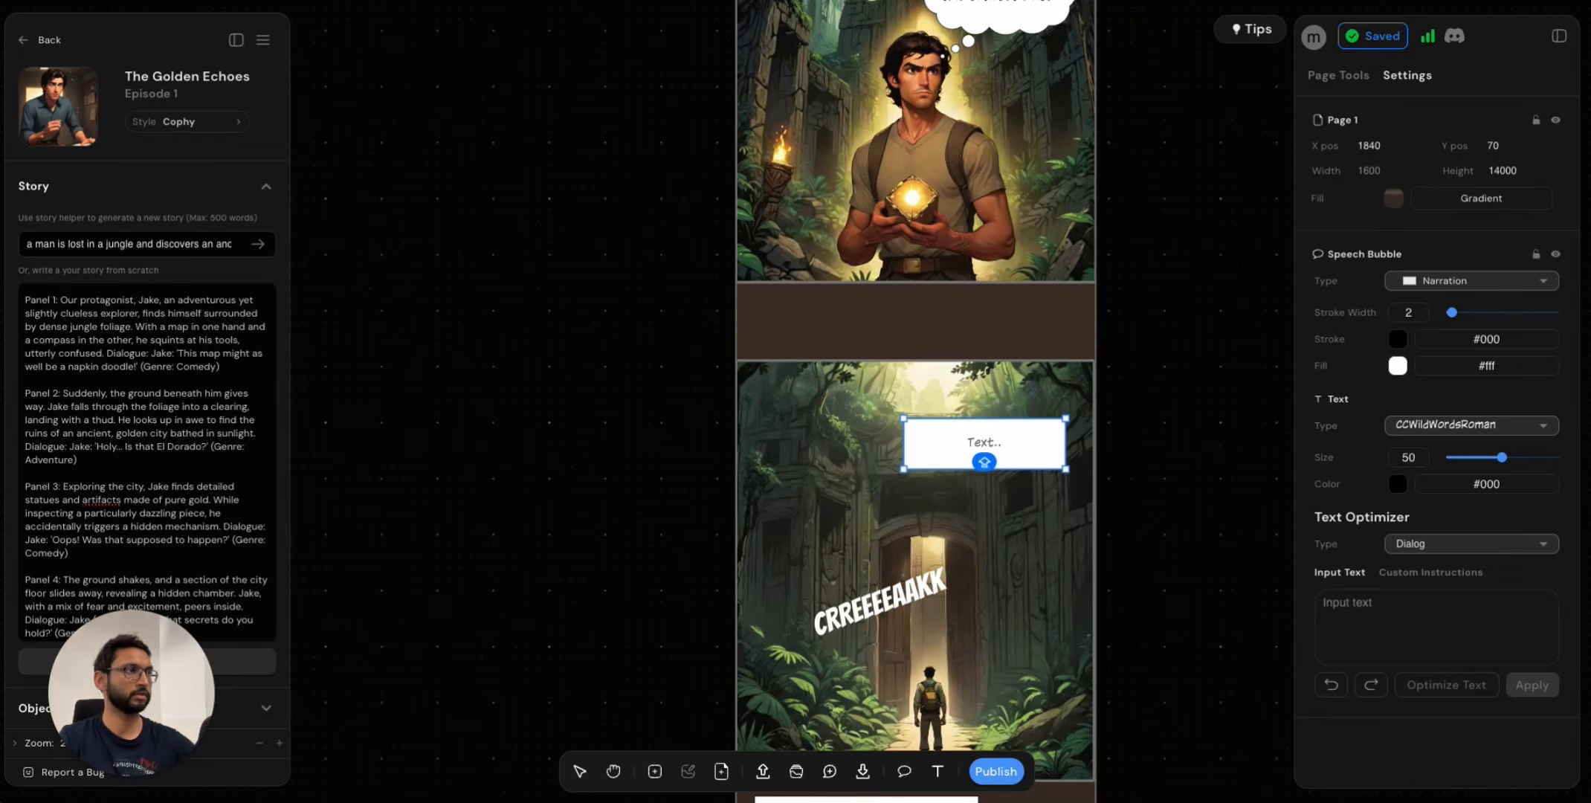
{"action": "type", "text": "The"}
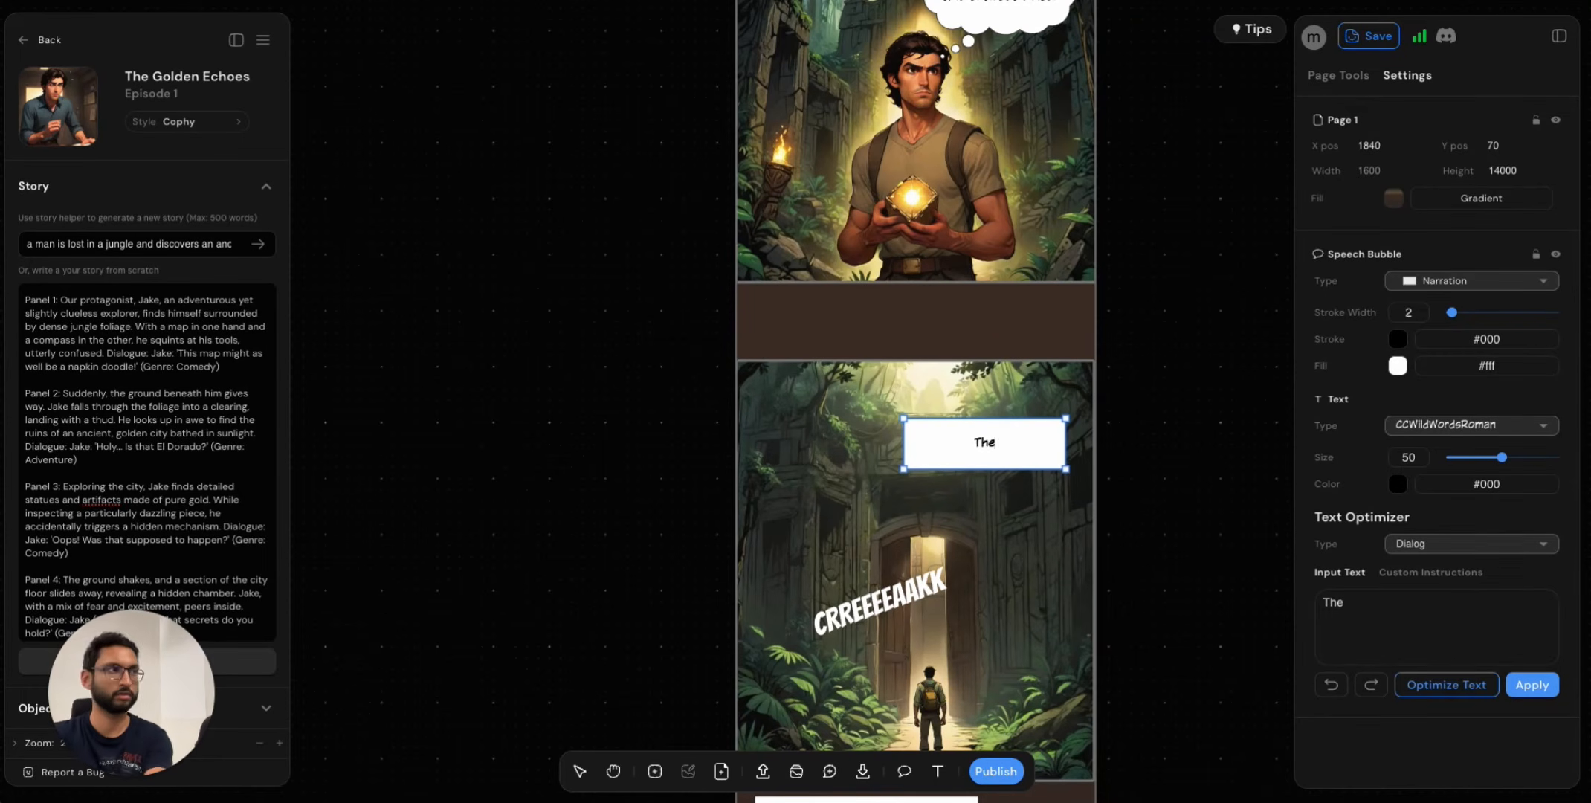
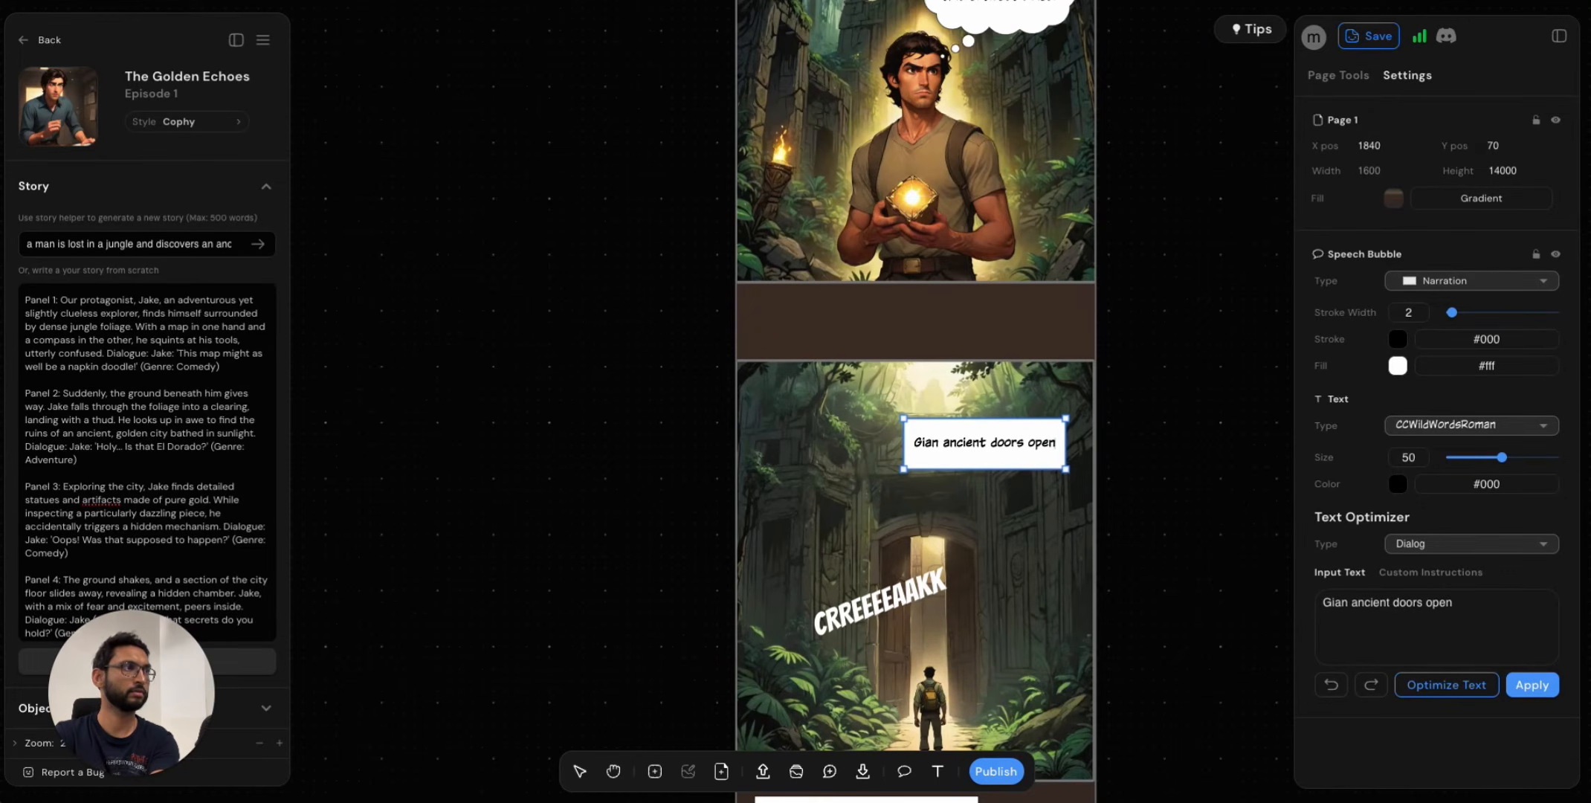
{"action": "type", "text": "ed before Jake!"}
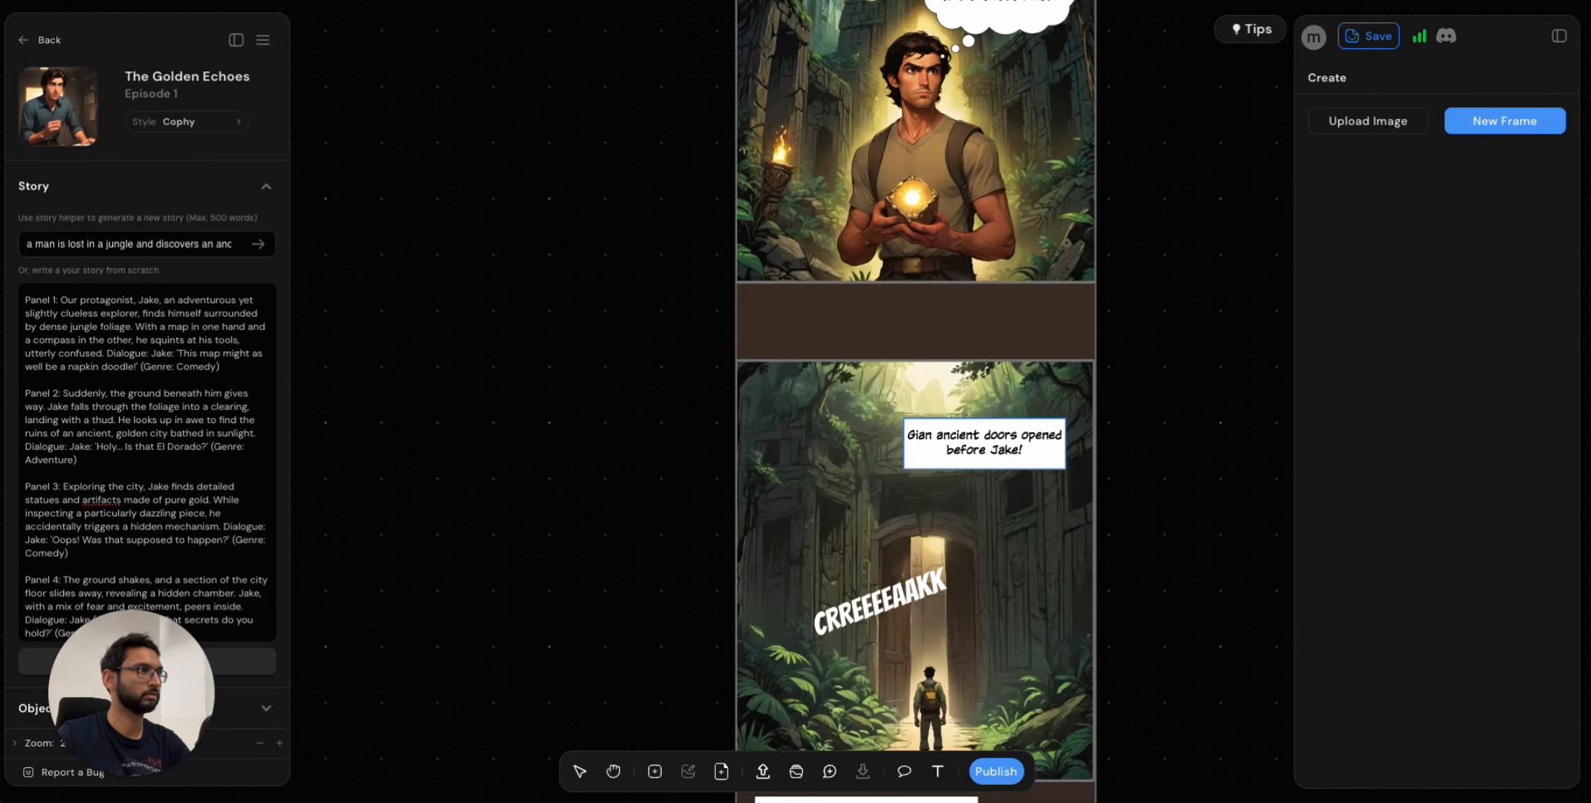
{"action": "left_click", "coordinate": [985, 444]}
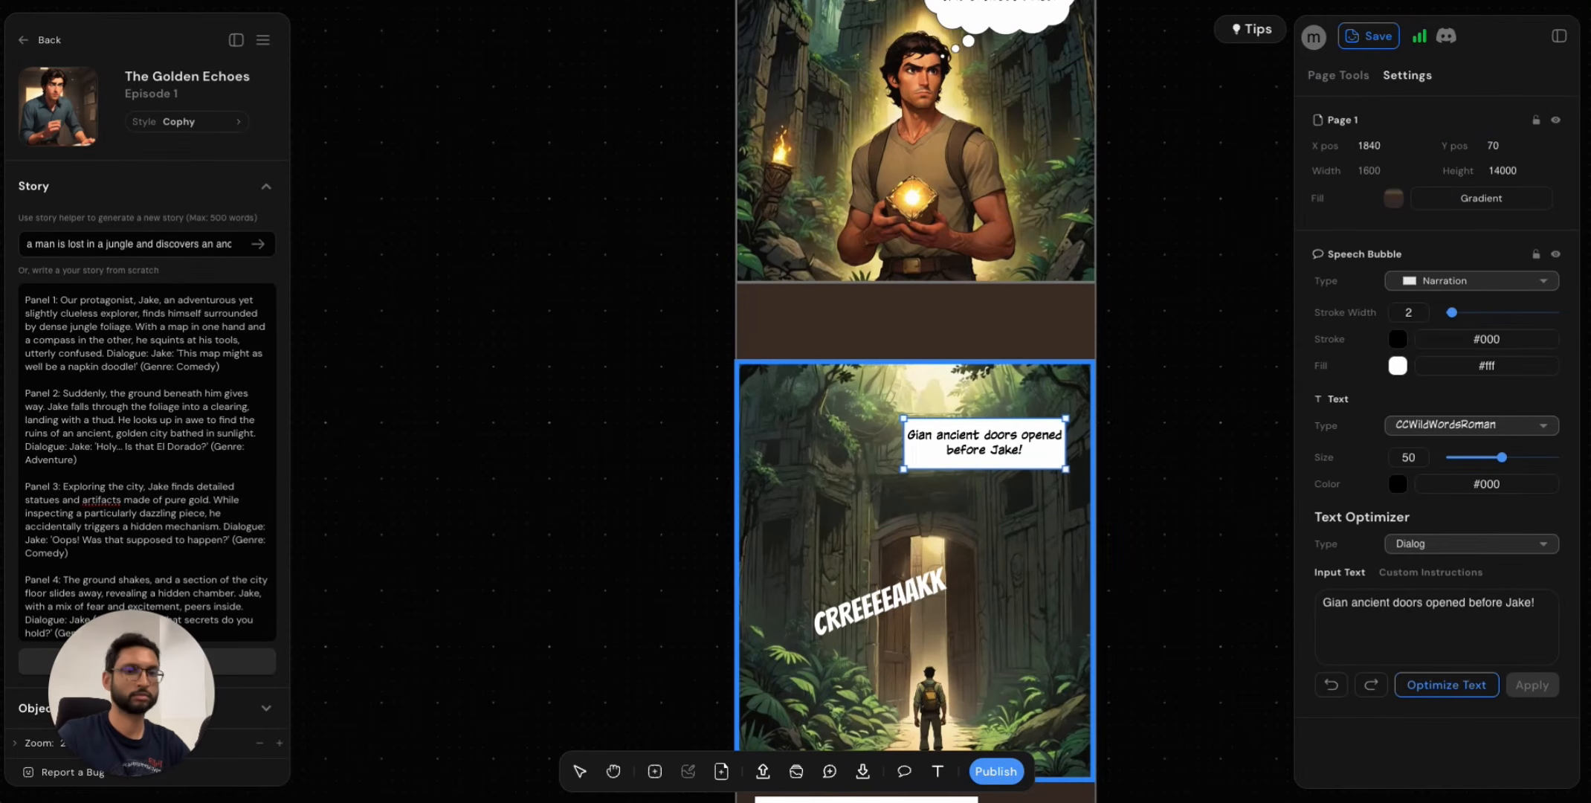
{"action": "type", "text": "t"}
{"action": "left_click", "coordinate": [1165, 515]}
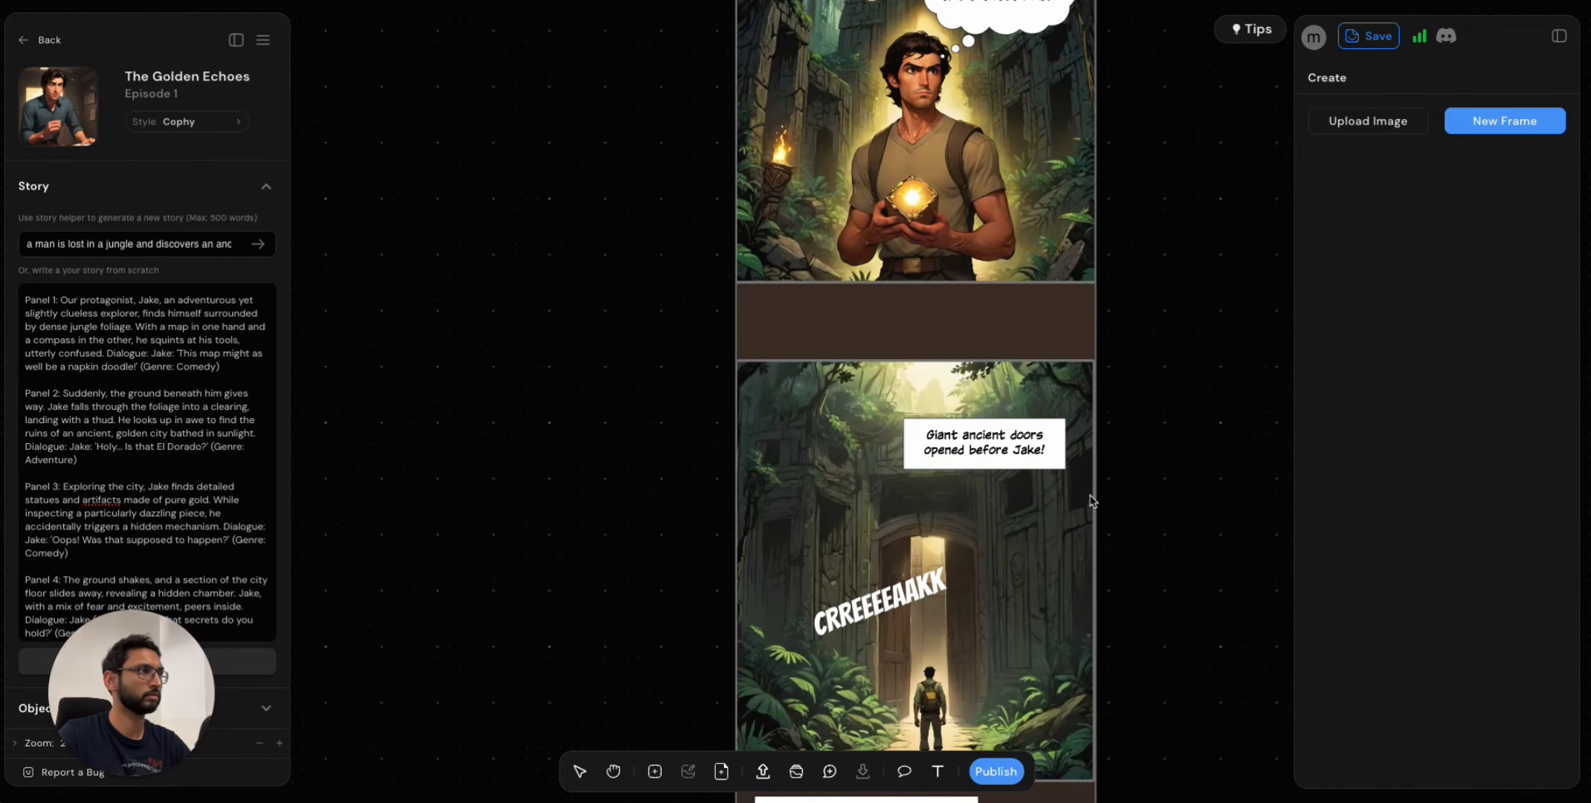
Shift the doorway narration bubble slightly down and set its stroke width to 9.
{"action": "left_click_drag", "start_coordinate": [1058, 454], "coordinate": [1064, 468]}
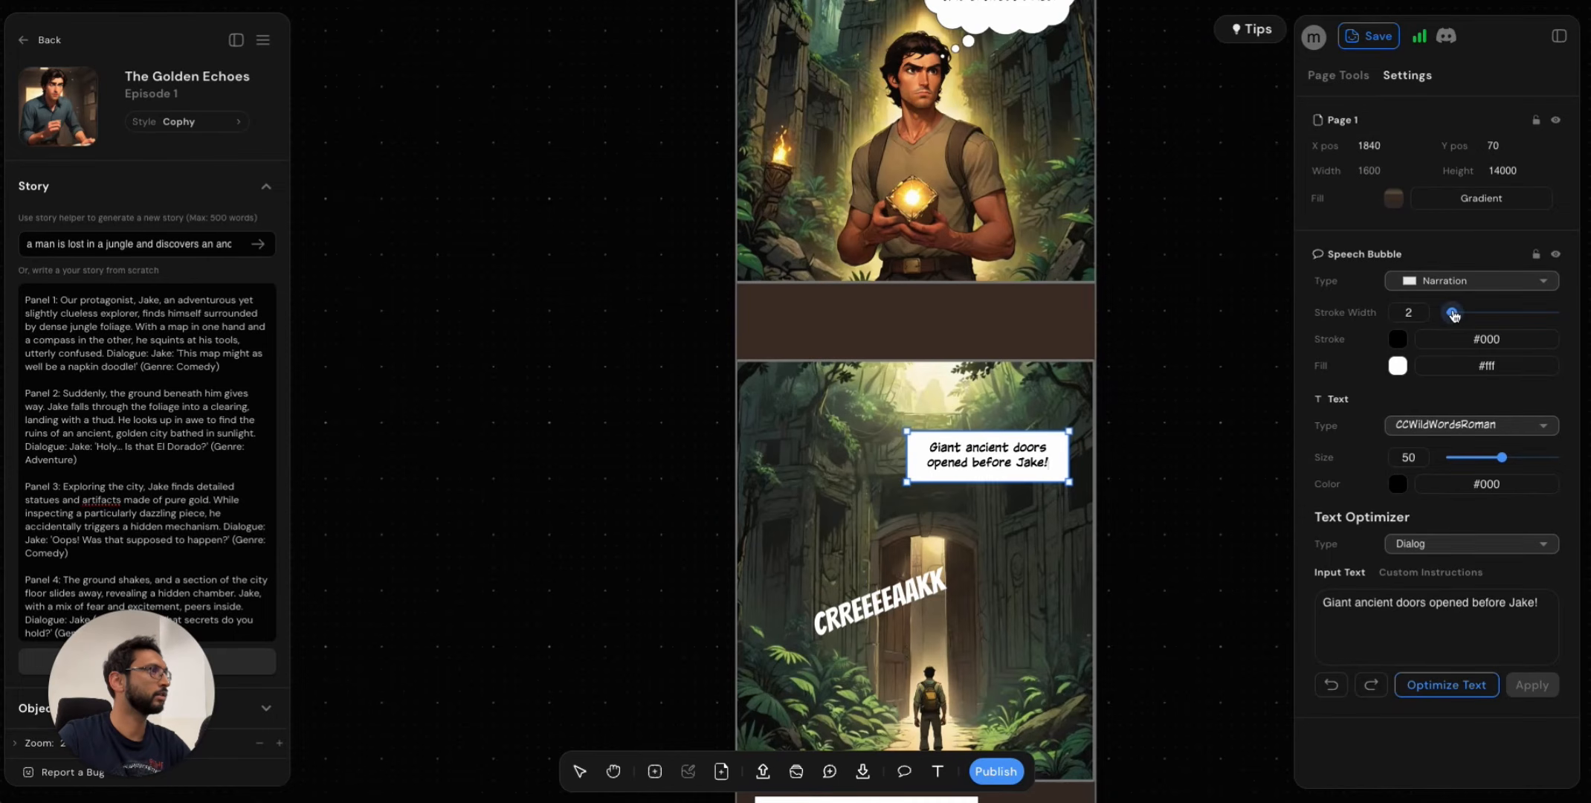
{"action": "left_click_drag", "start_coordinate": [1452, 313], "coordinate": [1463, 313]}
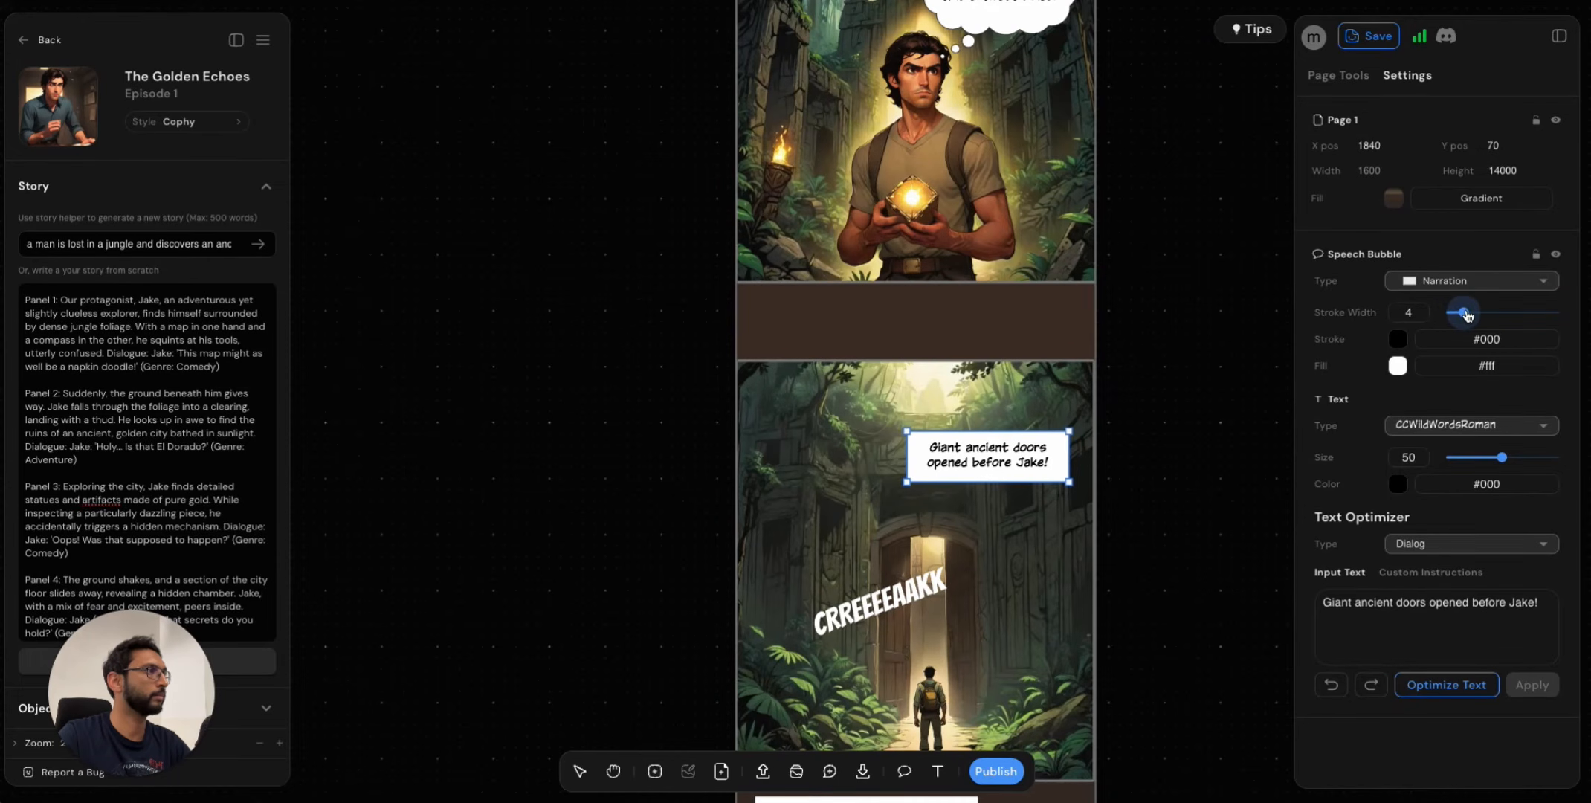
{"action": "left_click", "coordinate": [1253, 462]}
{"action": "scroll", "coordinate": [1090, 480], "scroll_direction": "up", "scroll_amount": 5}
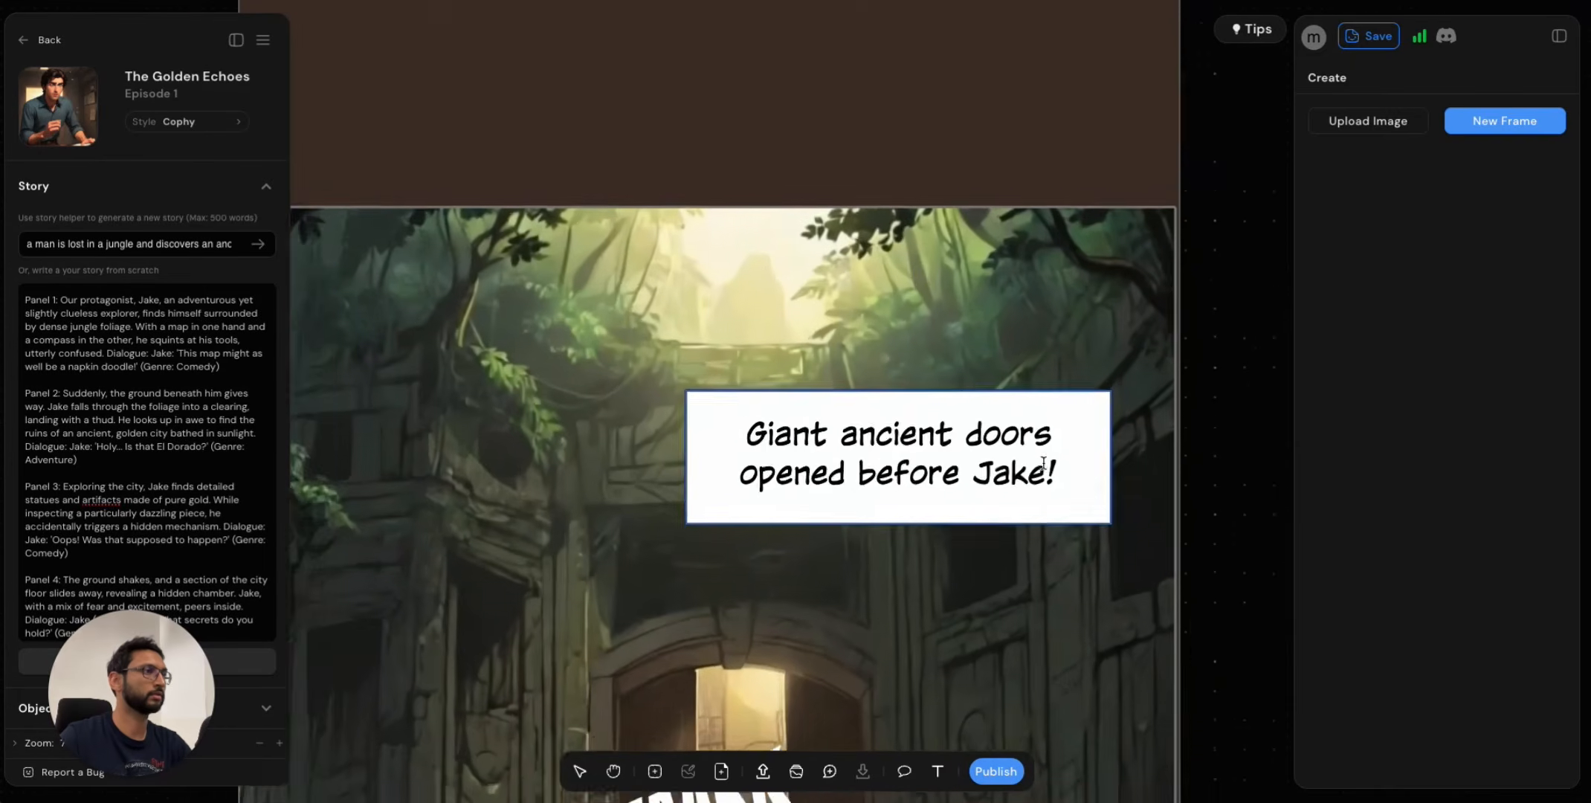
{"action": "left_click", "coordinate": [1089, 482]}
{"action": "left_click_drag", "start_coordinate": [1463, 313], "coordinate": [1493, 316]}
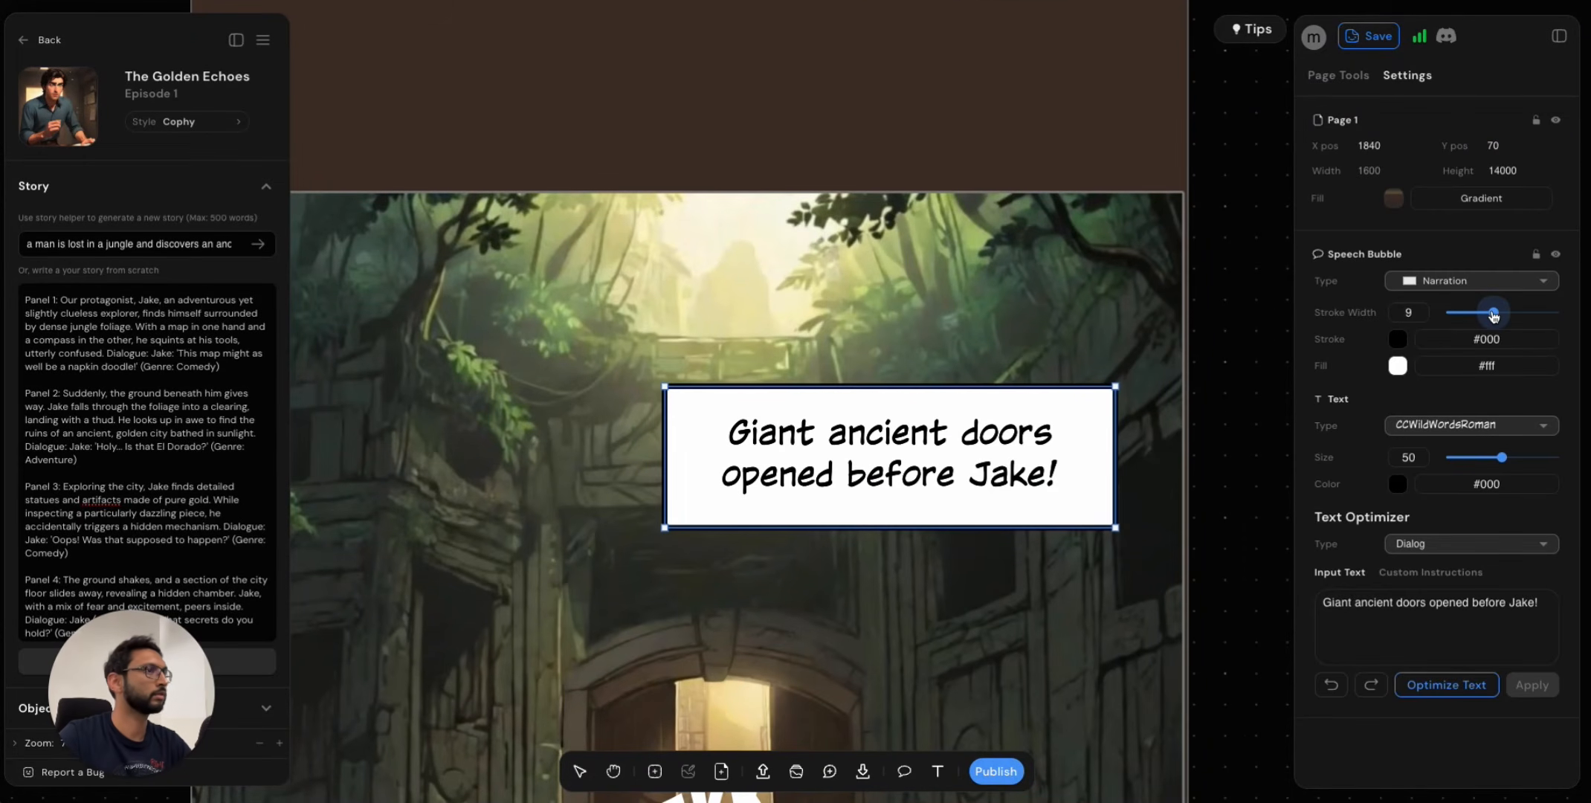
{"action": "left_click", "coordinate": [1238, 476]}
Review the captioned doorway panel together with the library panels that follow it.
{"action": "scroll", "coordinate": [1223, 514], "scroll_direction": "down", "scroll_amount": 5}
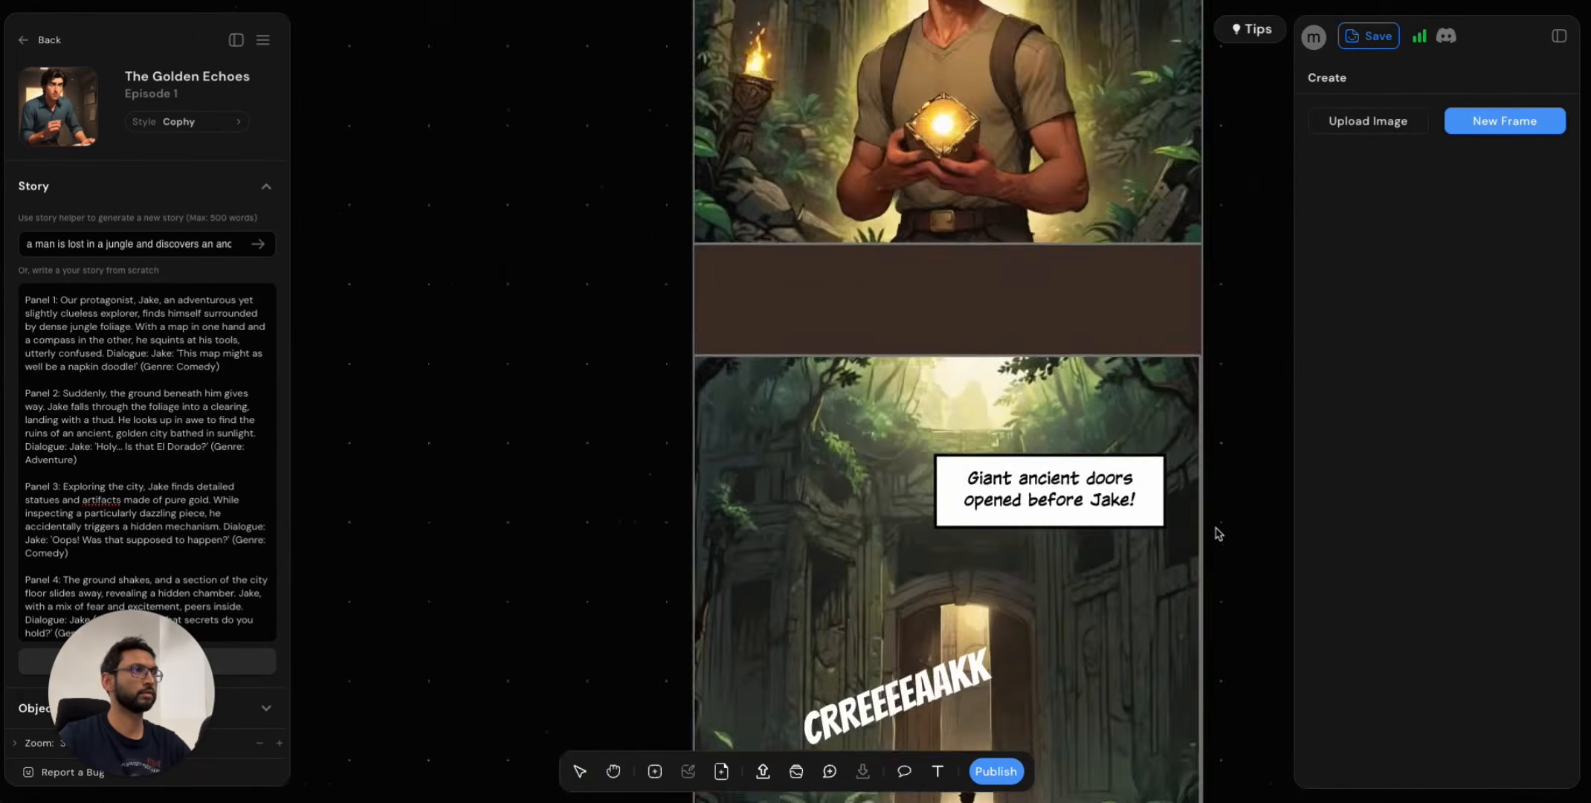
{"action": "scroll", "coordinate": [1237, 589], "scroll_direction": "down", "scroll_amount": 1}
{"action": "scroll", "coordinate": [1226, 579], "scroll_direction": "up", "scroll_amount": 2}
{"action": "scroll", "coordinate": [1219, 580], "scroll_direction": "down", "scroll_amount": 5}
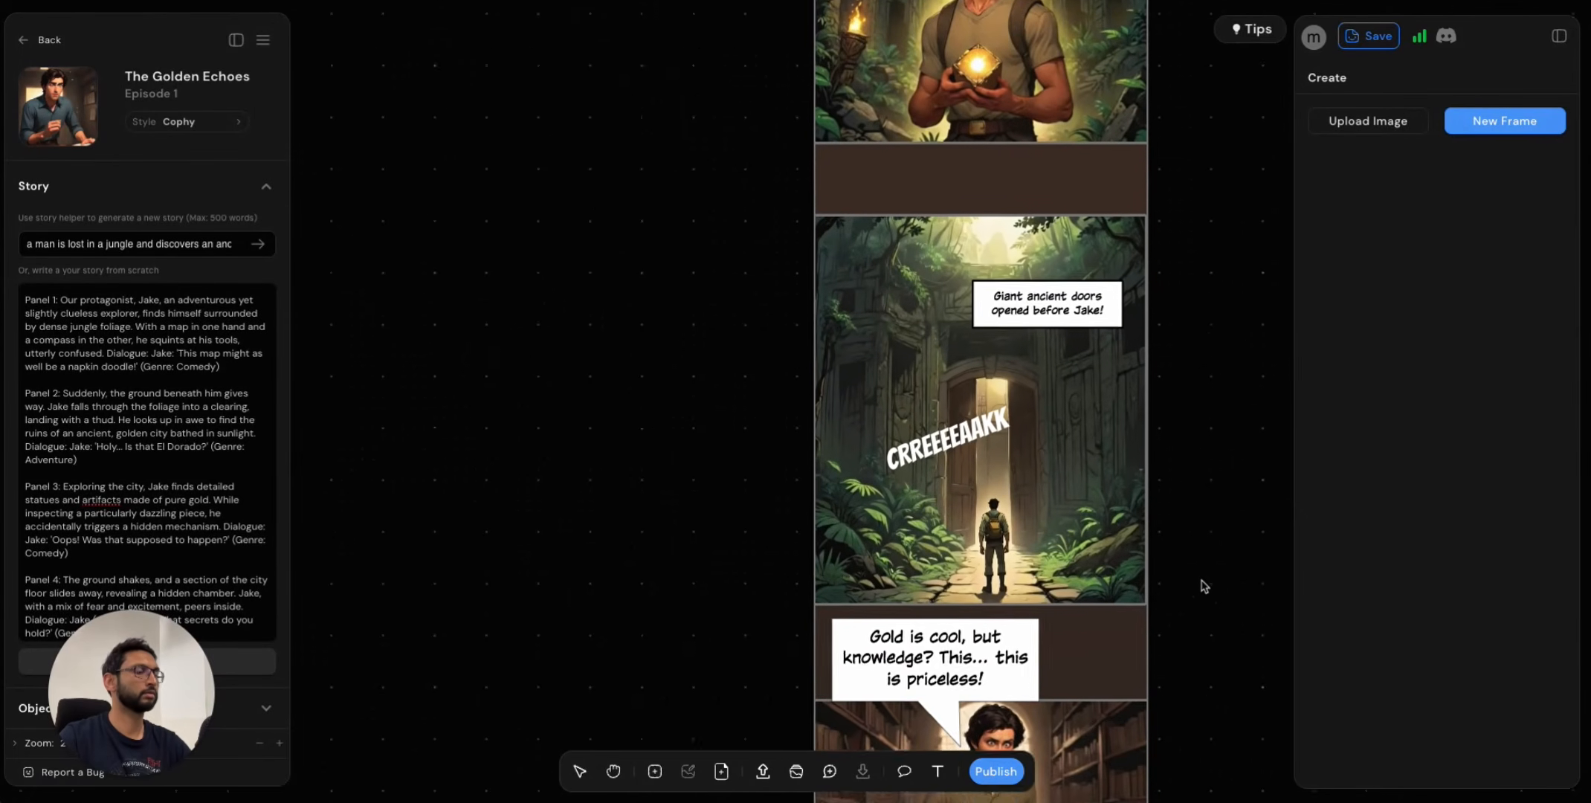
{"action": "scroll", "coordinate": [1206, 582], "scroll_direction": "down", "scroll_amount": 3}
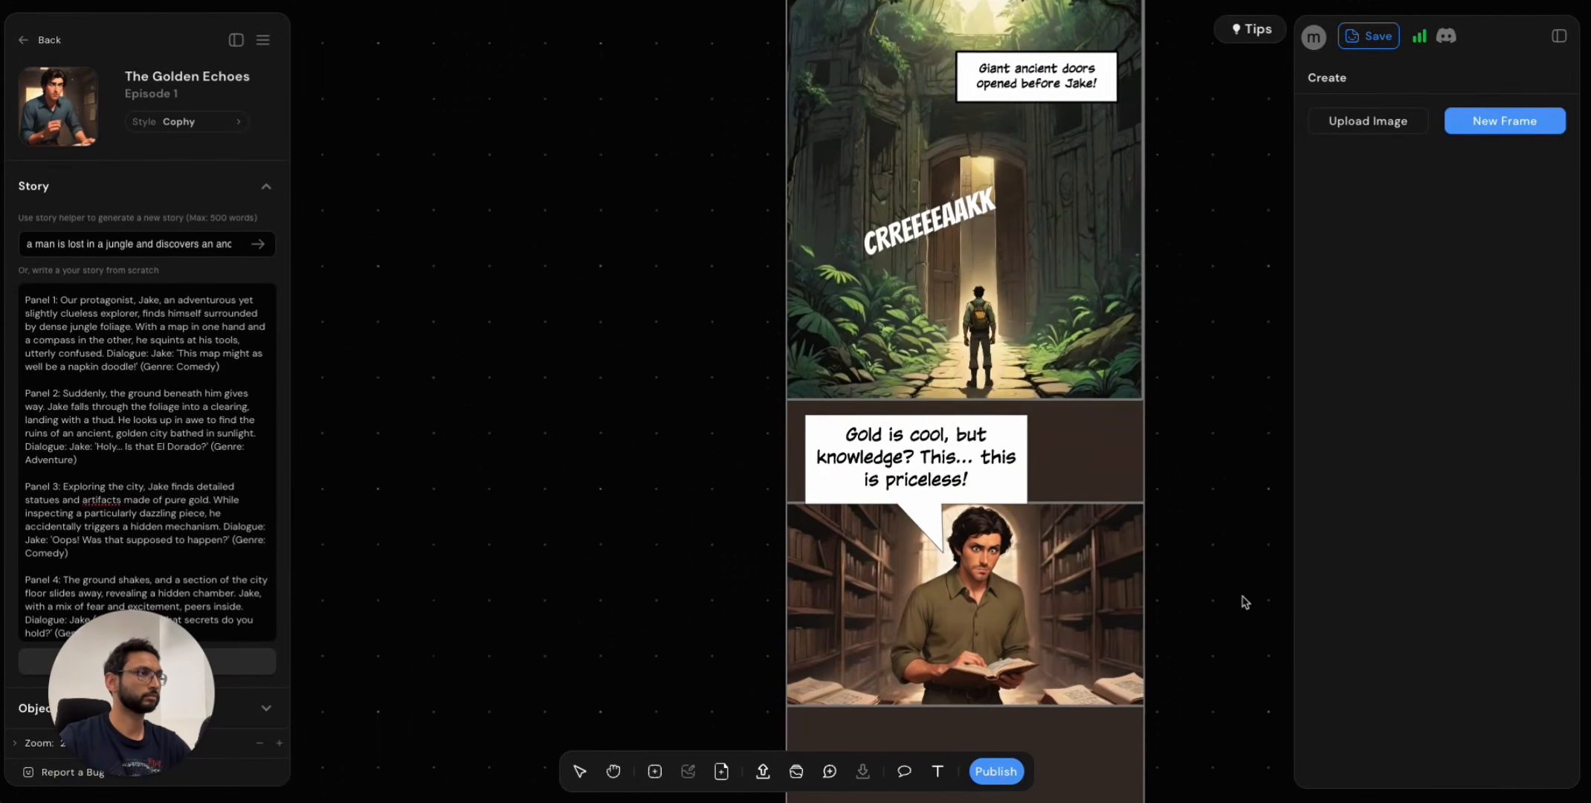
{"action": "scroll", "coordinate": [1239, 598], "scroll_direction": "down", "scroll_amount": 2}
{"action": "scroll", "coordinate": [1241, 595], "scroll_direction": "up", "scroll_amount": 5}
{"action": "scroll", "coordinate": [1243, 591], "scroll_direction": "down", "scroll_amount": 4}
Extend Page 1 downward to add a large blank area below the last library panel.
{"action": "scroll", "coordinate": [1245, 589], "scroll_direction": "down", "scroll_amount": 15}
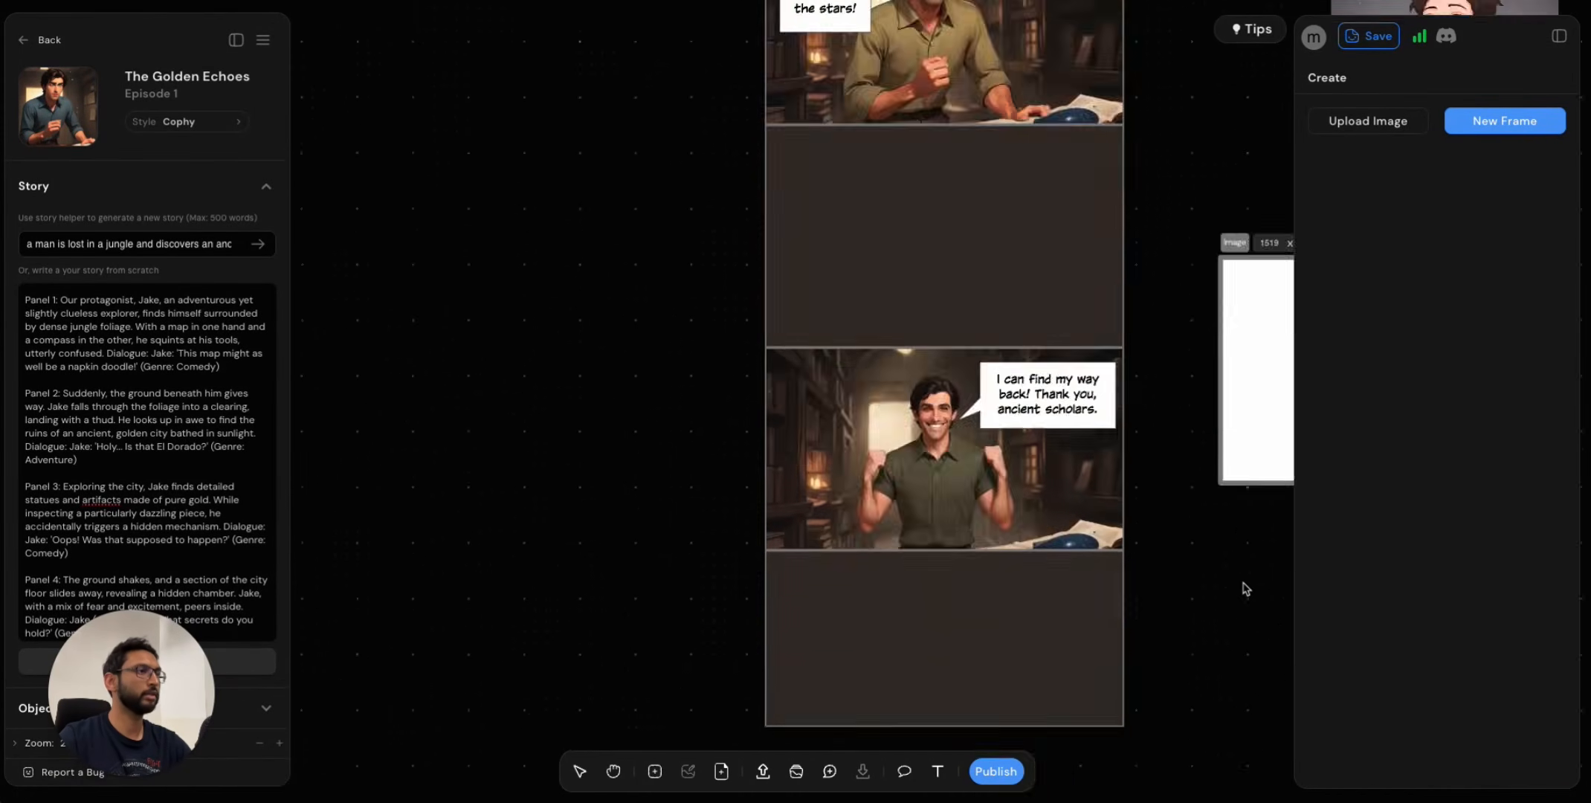
{"action": "left_click", "coordinate": [1037, 429]}
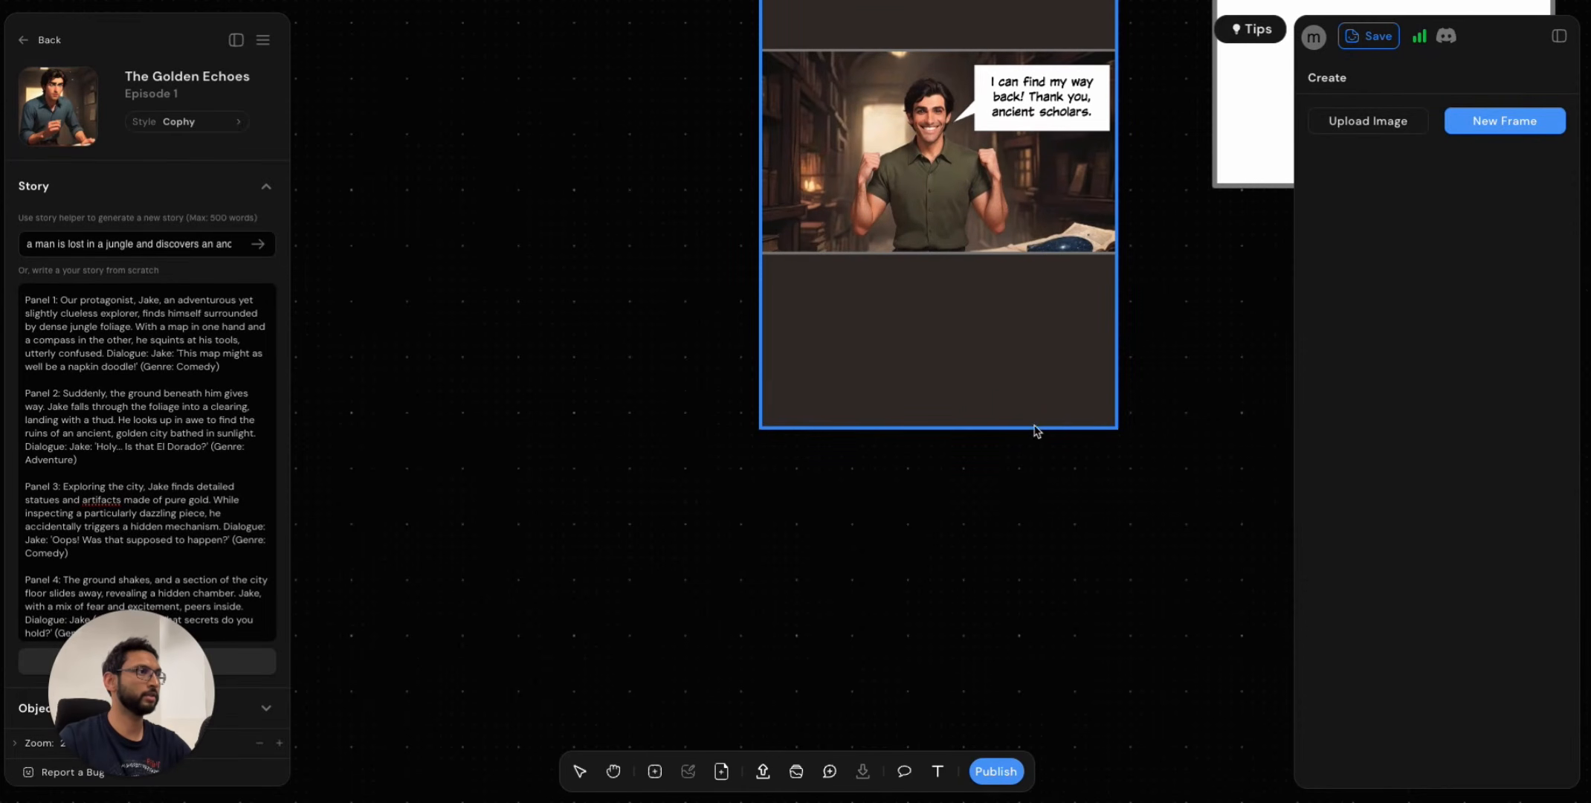
{"action": "left_click_drag", "start_coordinate": [1037, 428], "coordinate": [1054, 788]}
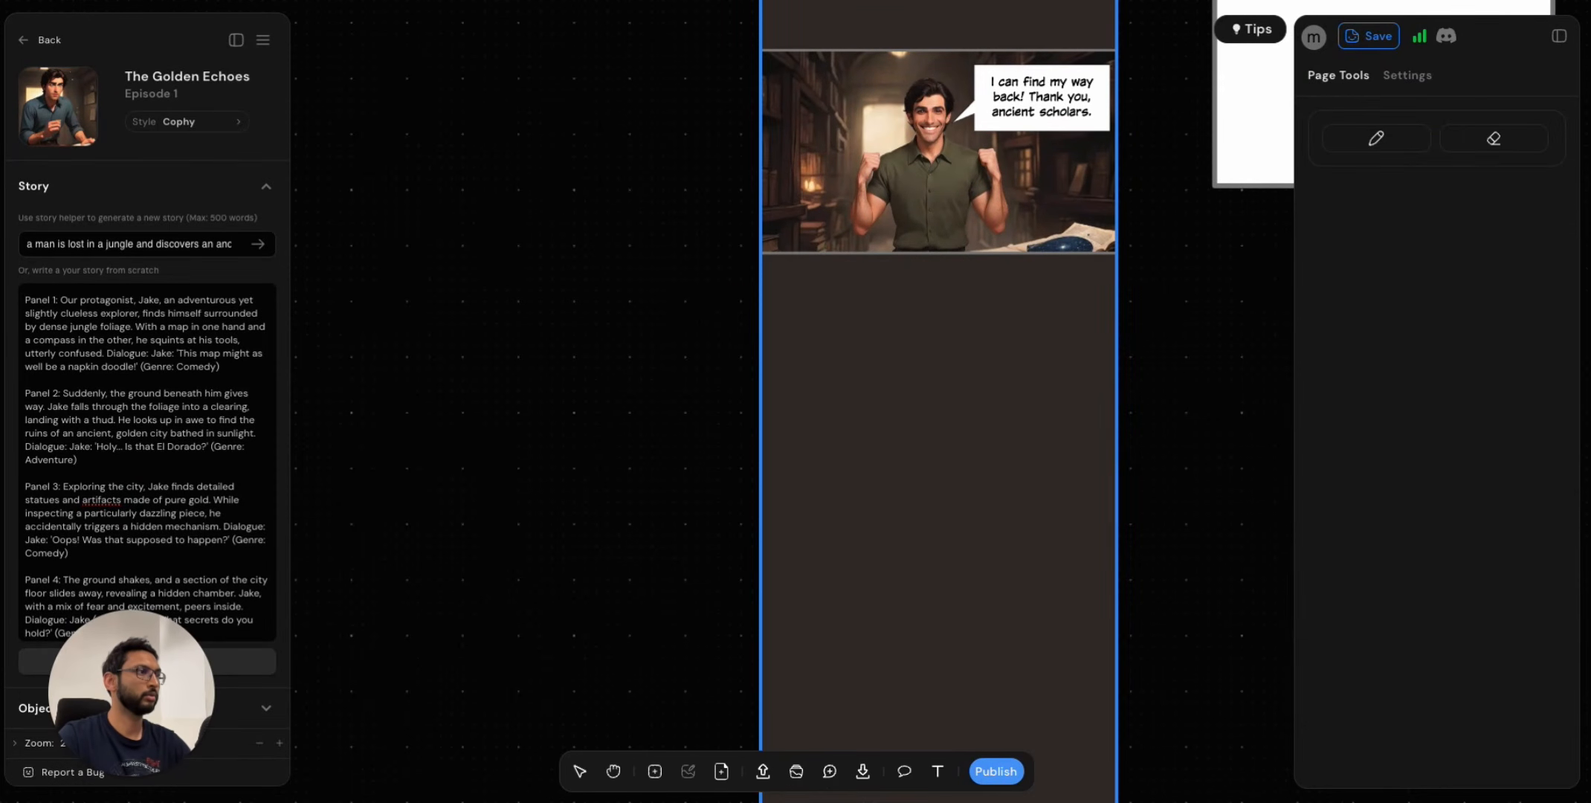
{"action": "scroll", "coordinate": [1063, 550], "scroll_direction": "down", "scroll_amount": 5}
{"action": "left_click_drag", "start_coordinate": [1030, 432], "coordinate": [1032, 463]}
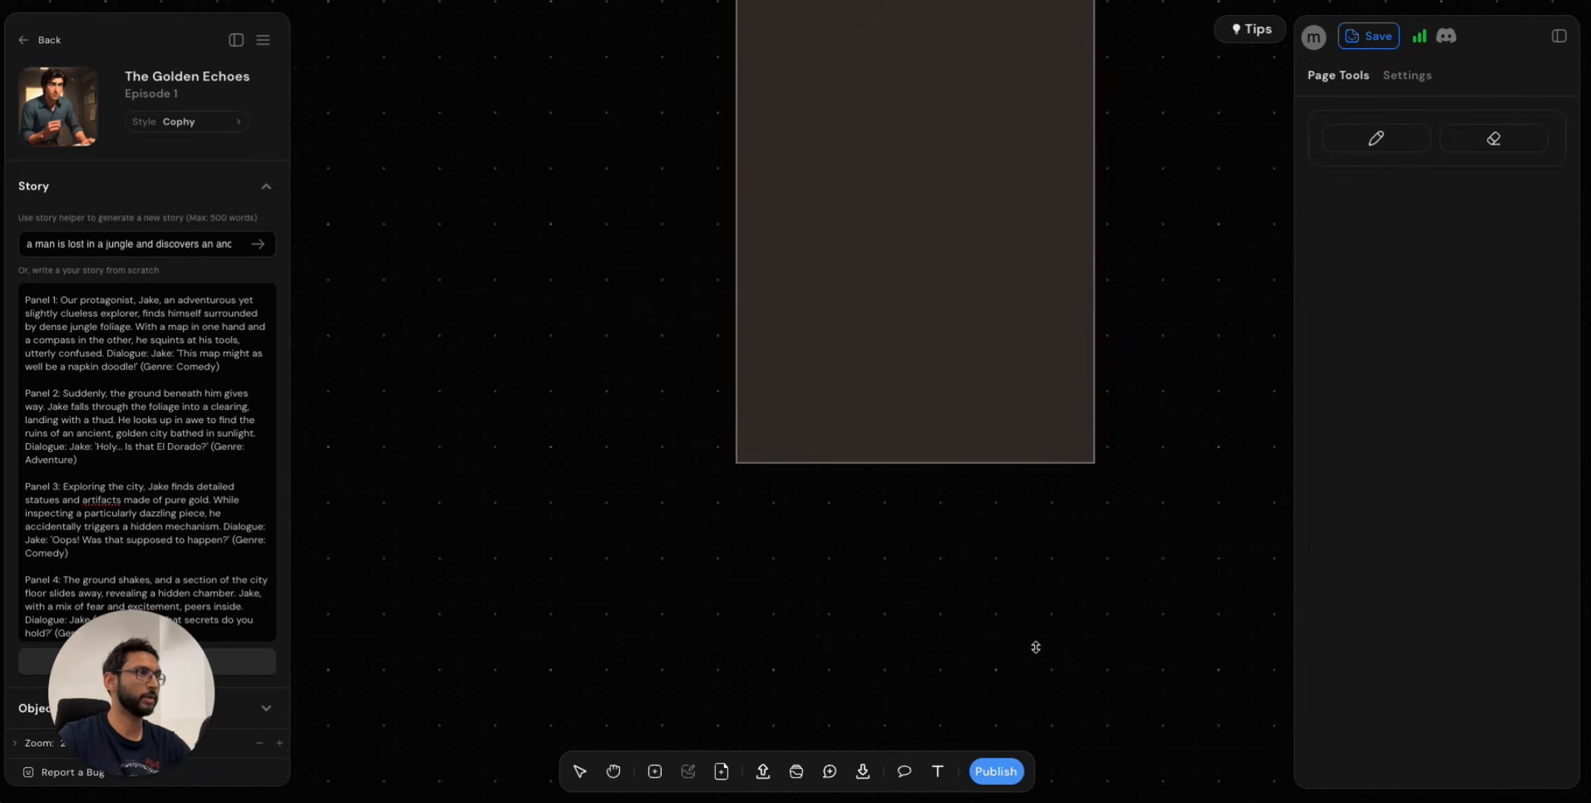
Move the final library panel, "I can find my way back! Thank you, ancient scholars.", down into the new blank area of the page.
{"action": "scroll", "coordinate": [1119, 472], "scroll_direction": "up", "scroll_amount": 5}
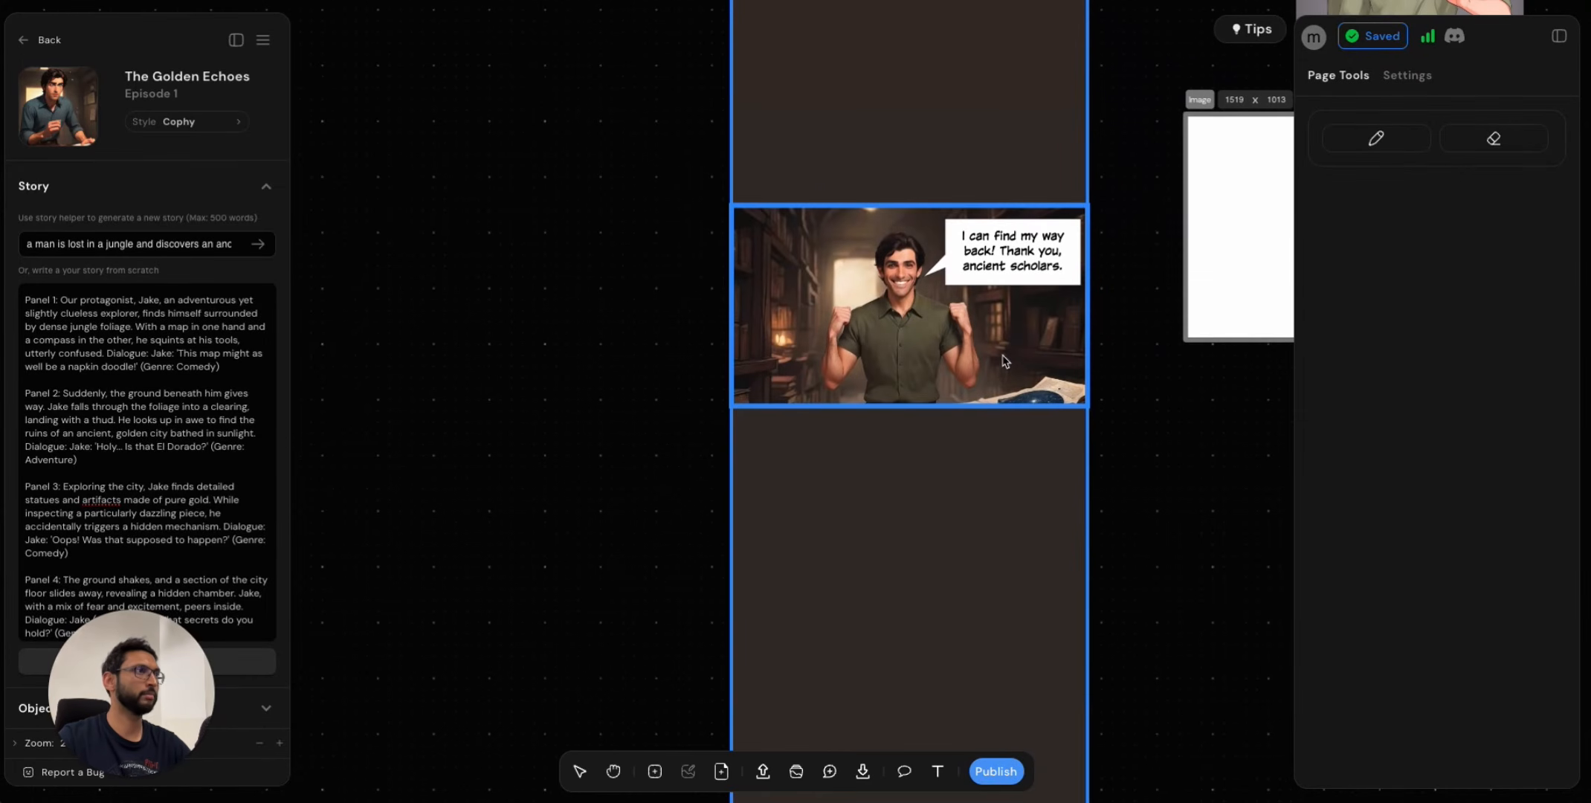
{"action": "scroll", "coordinate": [1012, 368], "scroll_direction": "down", "scroll_amount": 5}
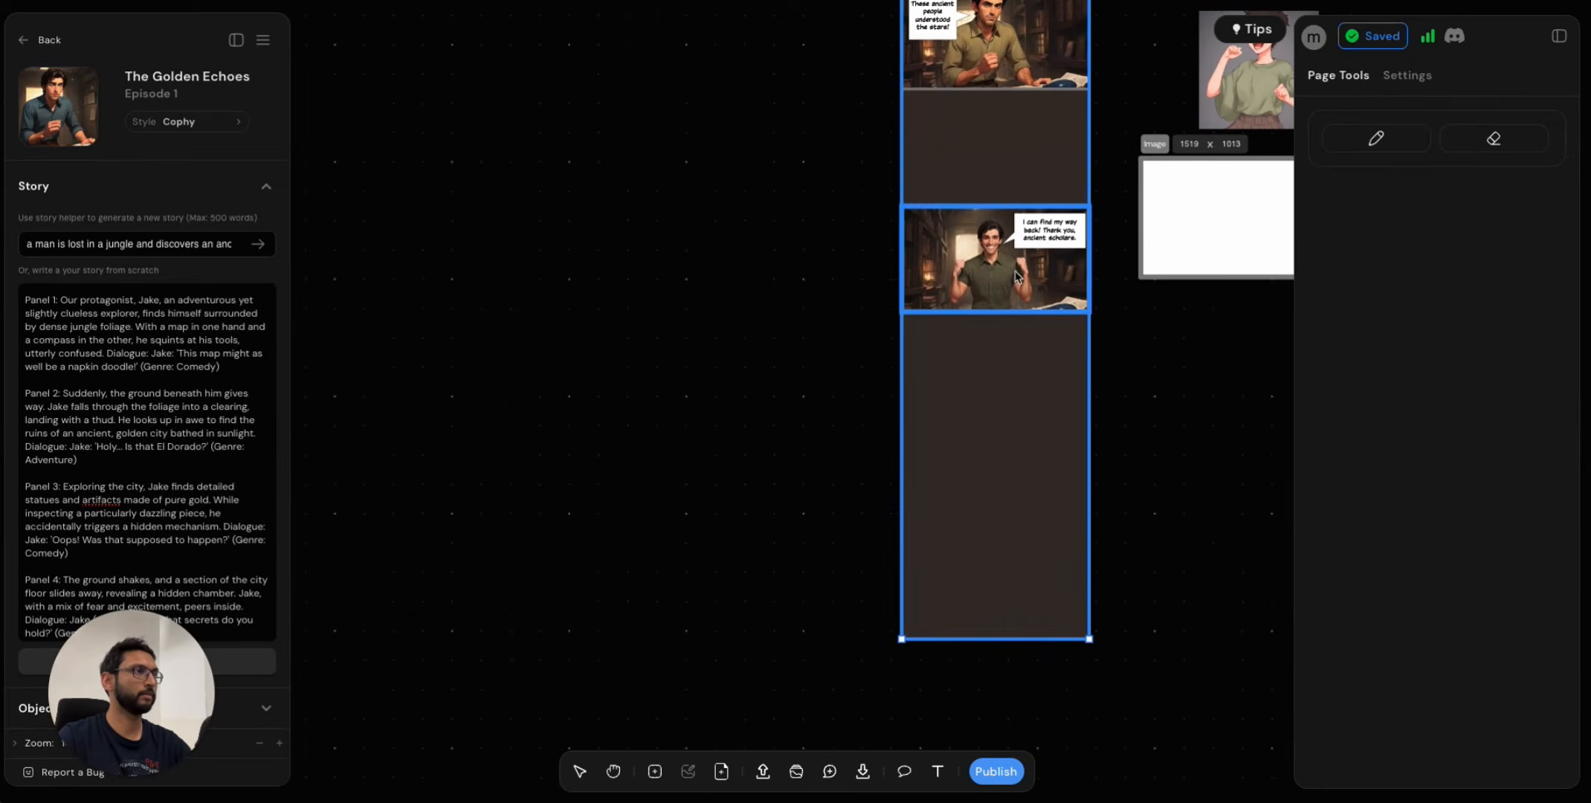
{"action": "left_click", "coordinate": [1033, 243]}
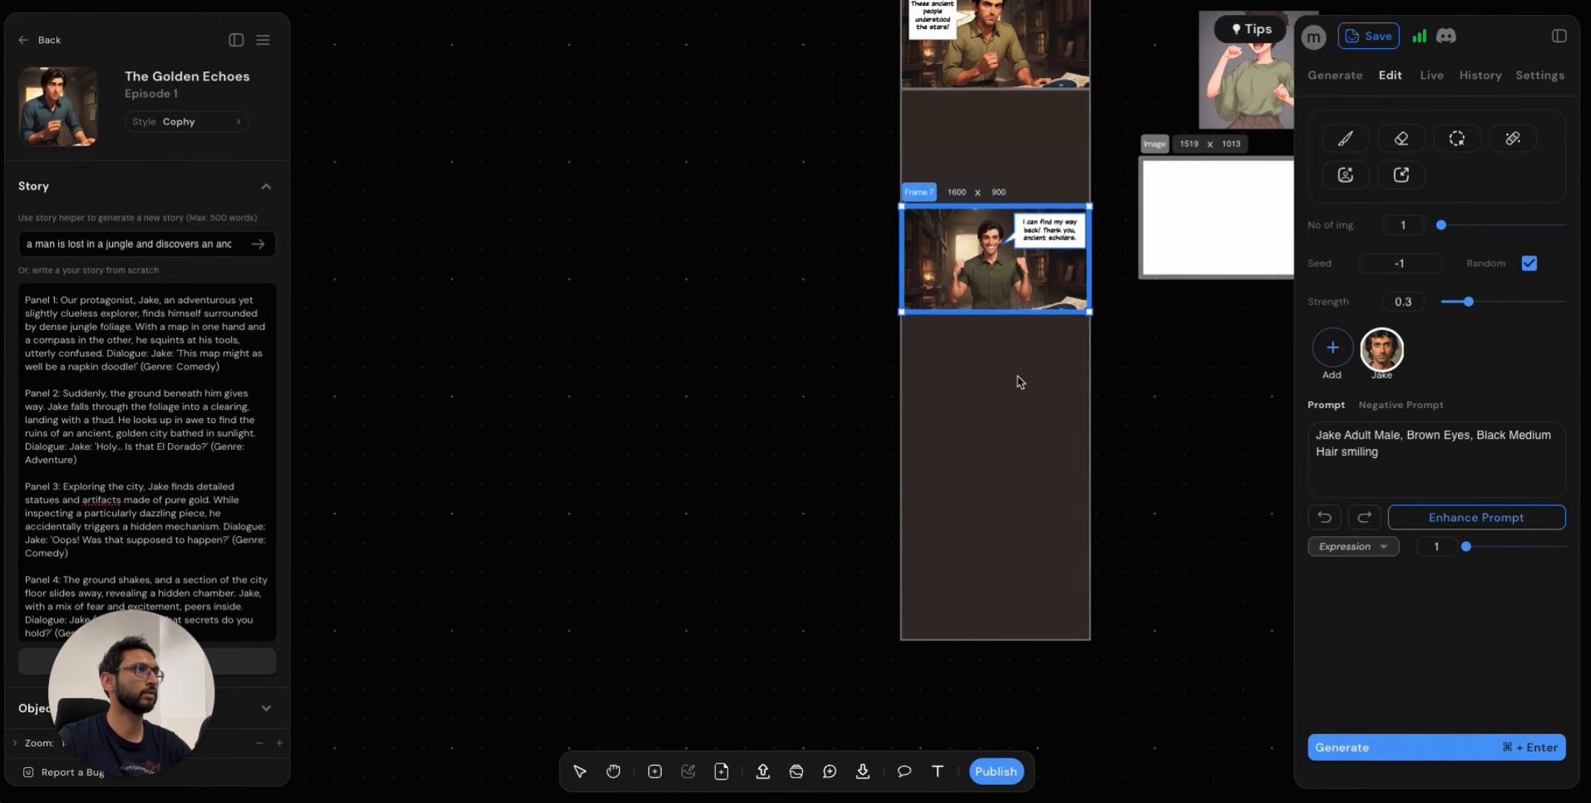
{"action": "left_click_drag", "start_coordinate": [1003, 296], "coordinate": [992, 547]}
{"action": "left_click", "coordinate": [1153, 487]}
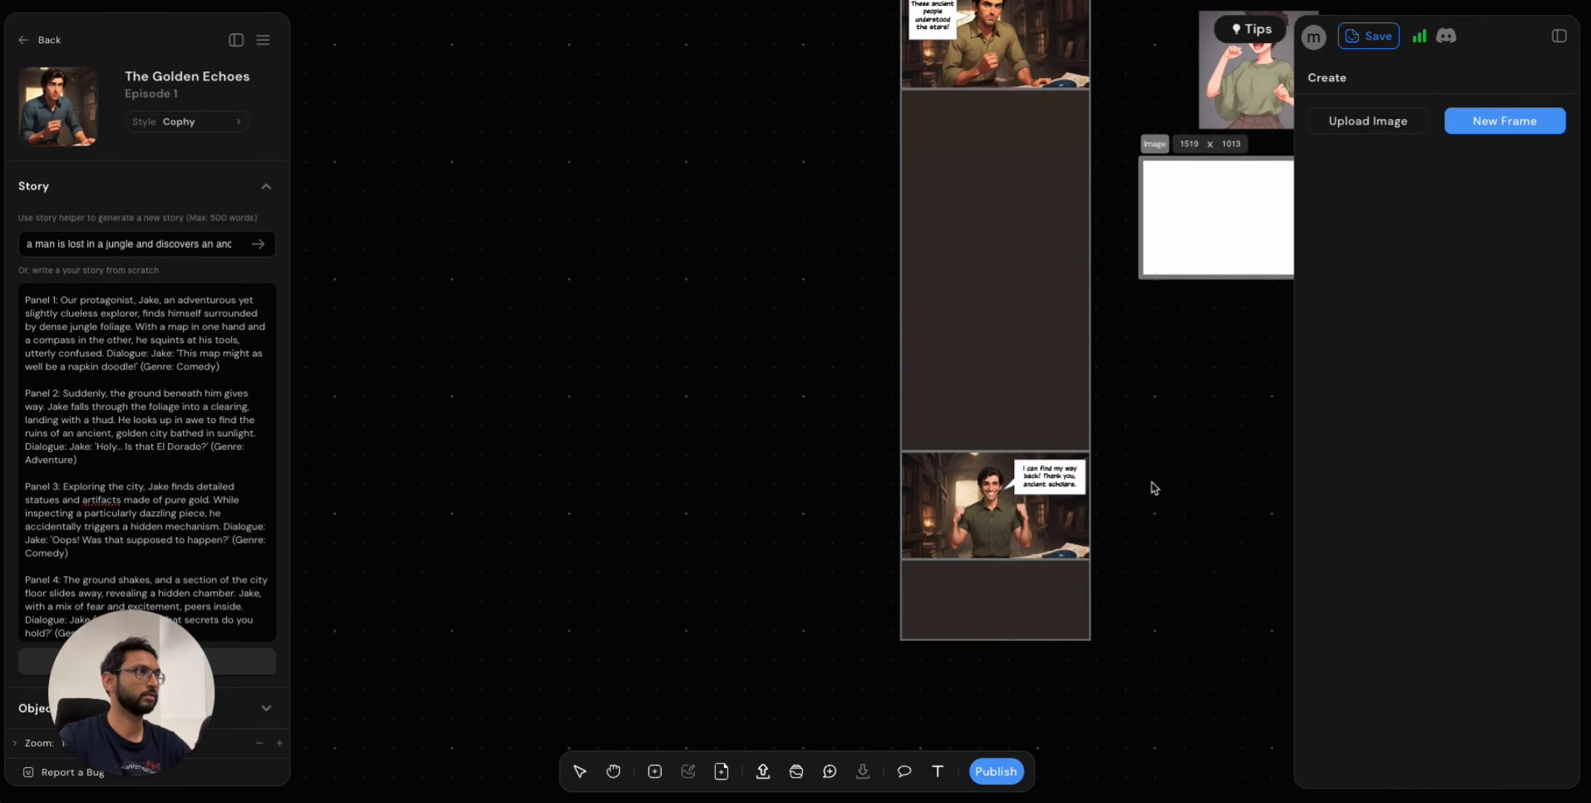
Move the "These ancient people understood the stars!" panel down the page, closer to the final library panel.
{"action": "scroll", "coordinate": [1078, 459], "scroll_direction": "up", "scroll_amount": 15}
{"action": "scroll", "coordinate": [1056, 456], "scroll_direction": "down", "scroll_amount": 5}
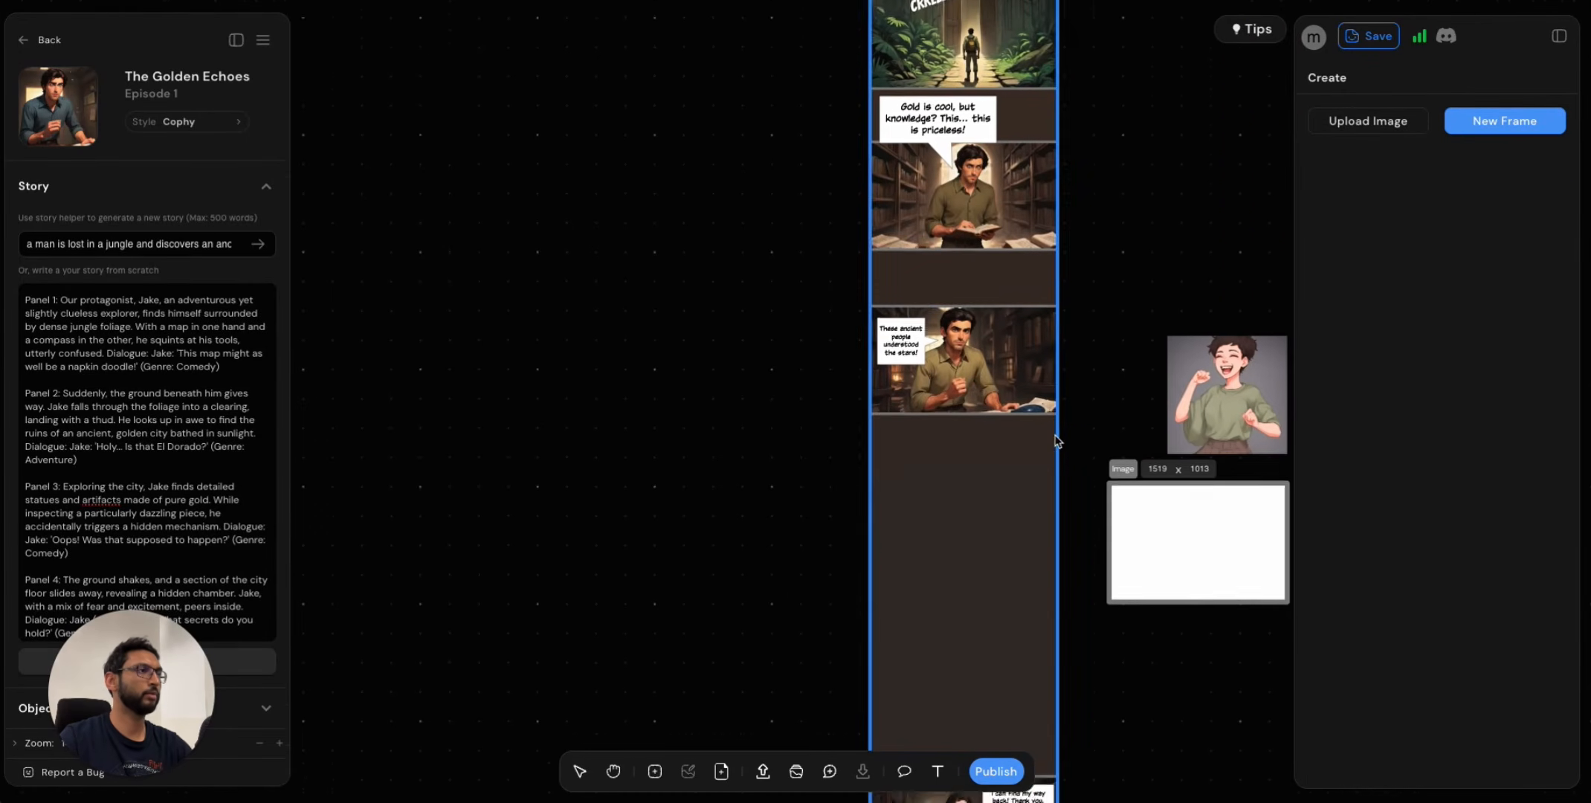
{"action": "left_click", "coordinate": [980, 349]}
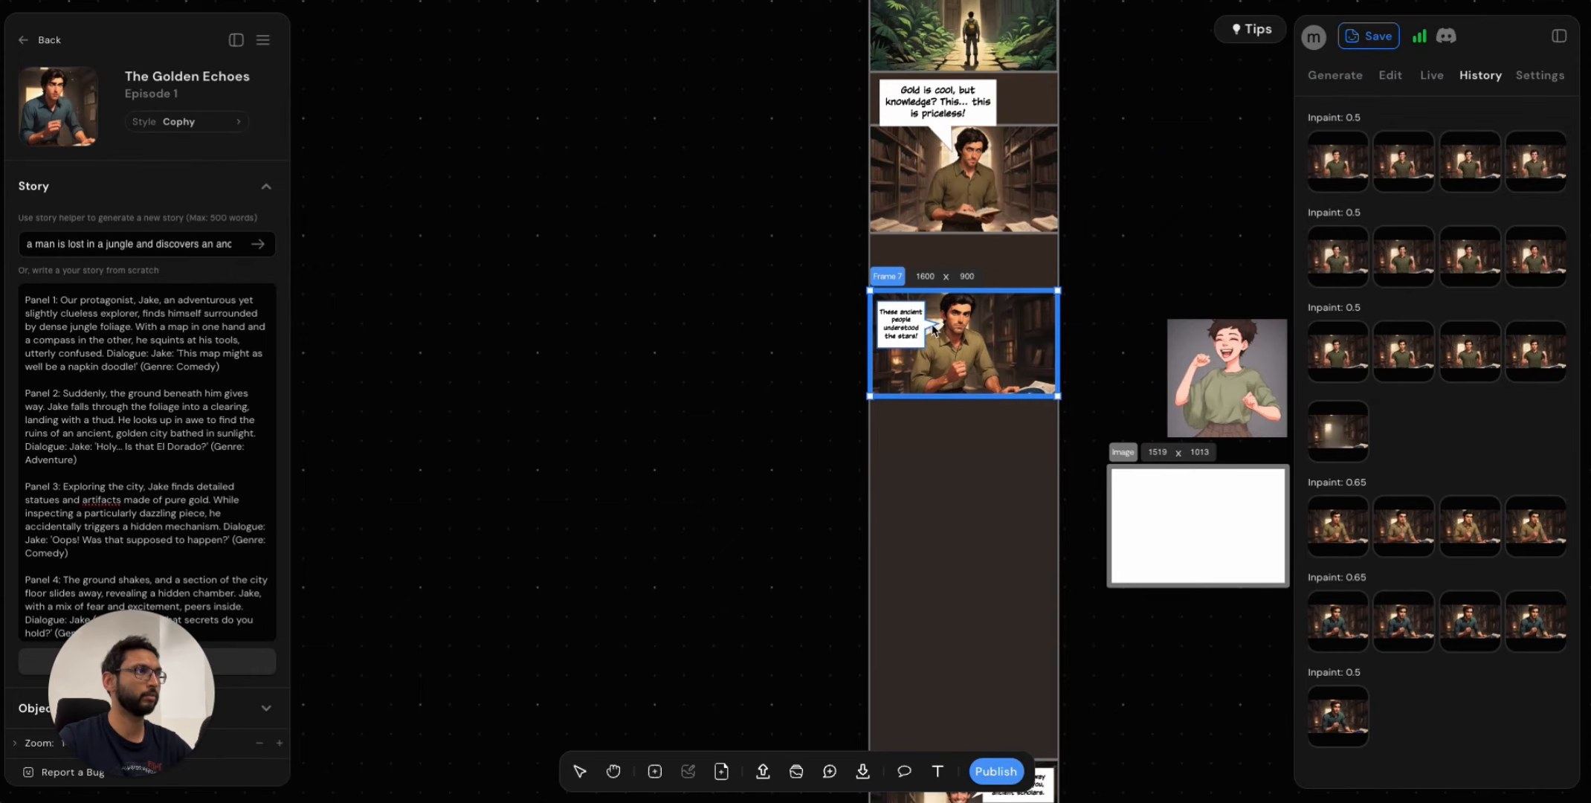
{"action": "left_click_drag", "start_coordinate": [984, 367], "coordinate": [984, 598]}
{"action": "left_click", "coordinate": [1138, 662]}
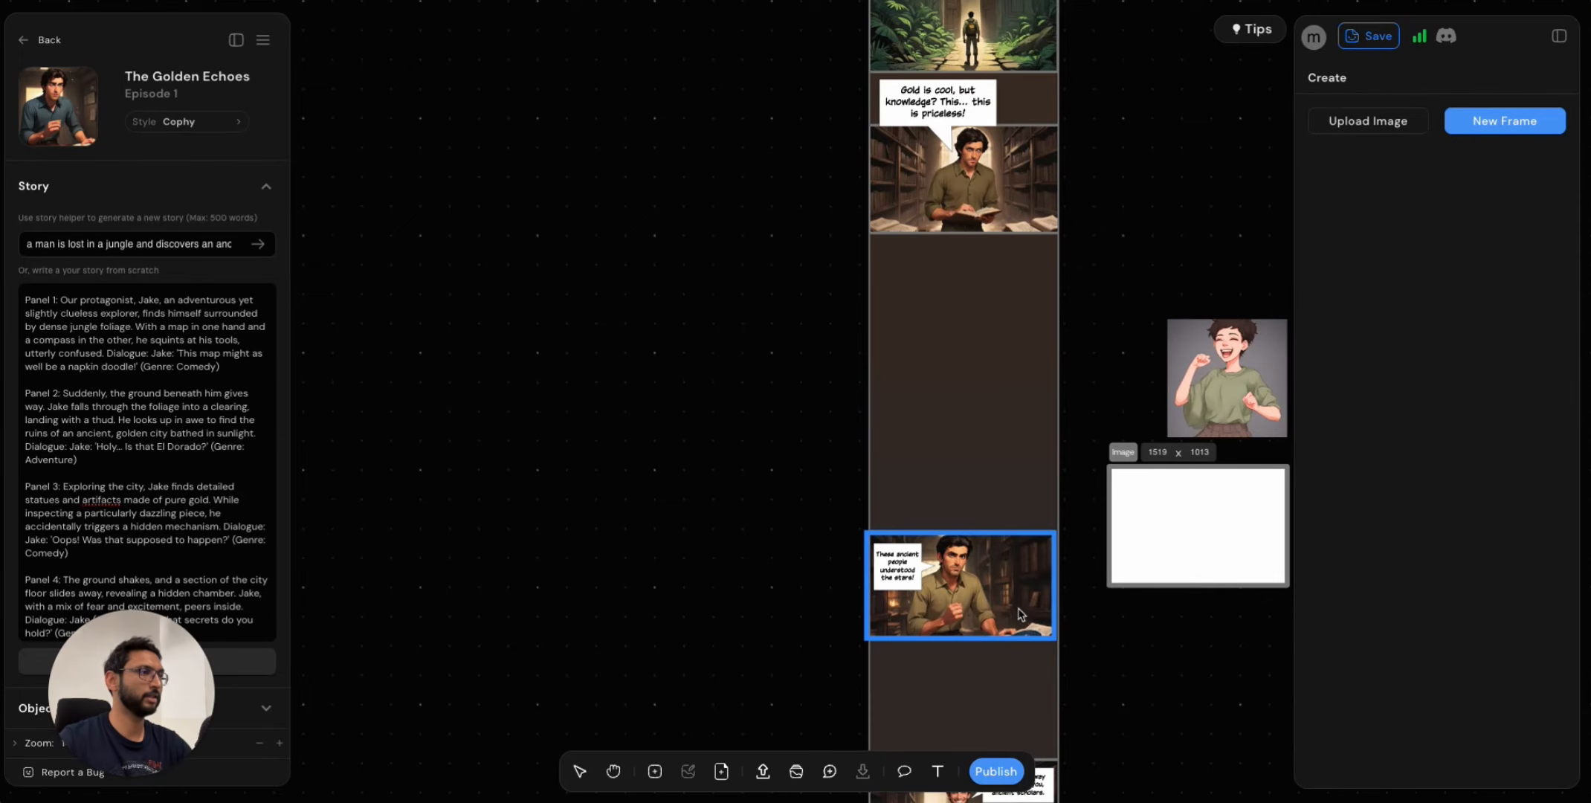
Align the "These ancient people understood the stars!" panel horizontally with the page edges.
{"action": "scroll", "coordinate": [1020, 614], "scroll_direction": "up", "scroll_amount": 5}
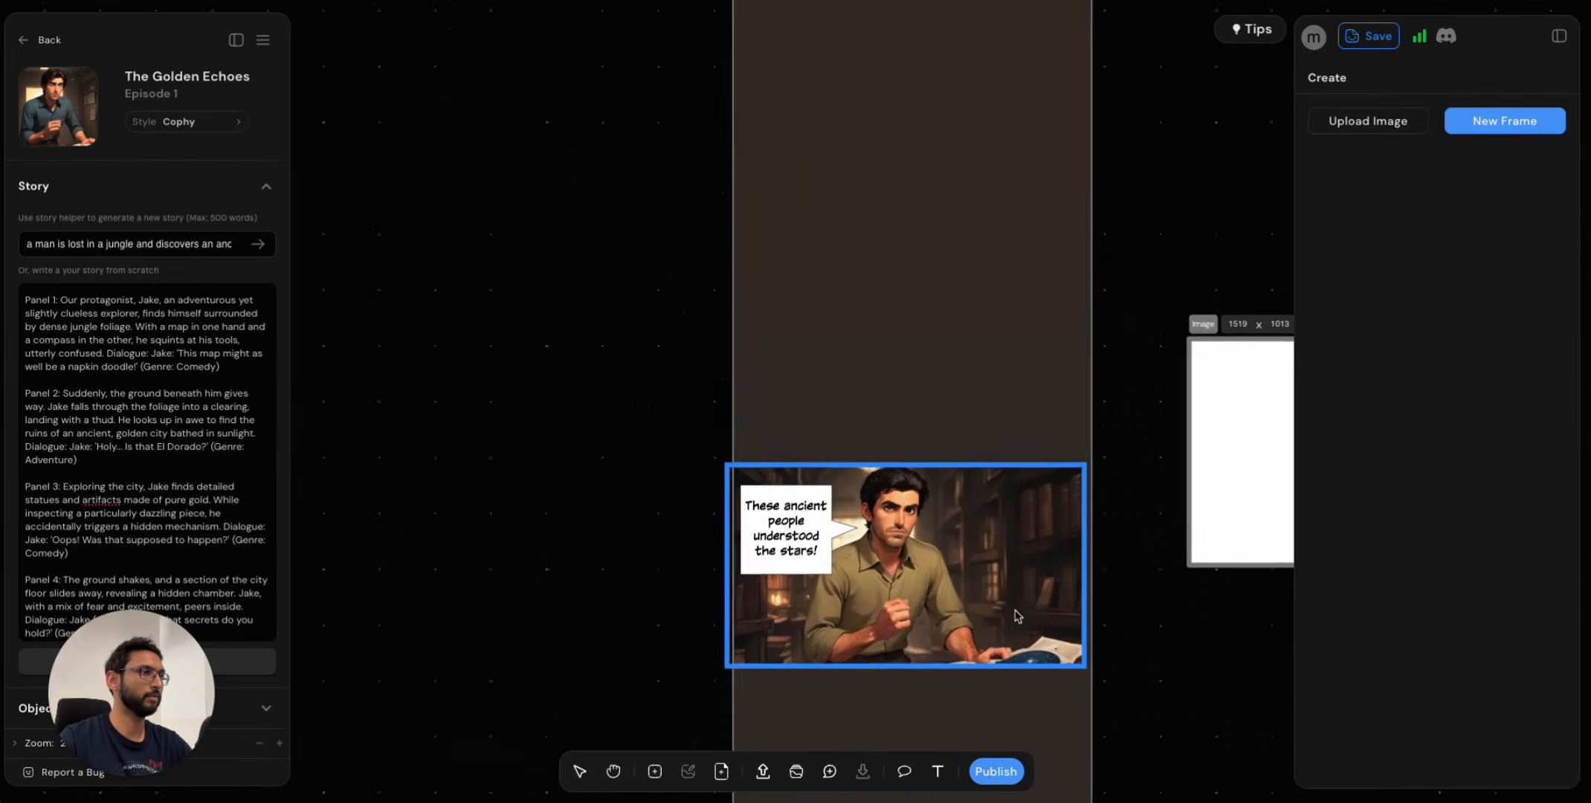
{"action": "left_click", "coordinate": [925, 584]}
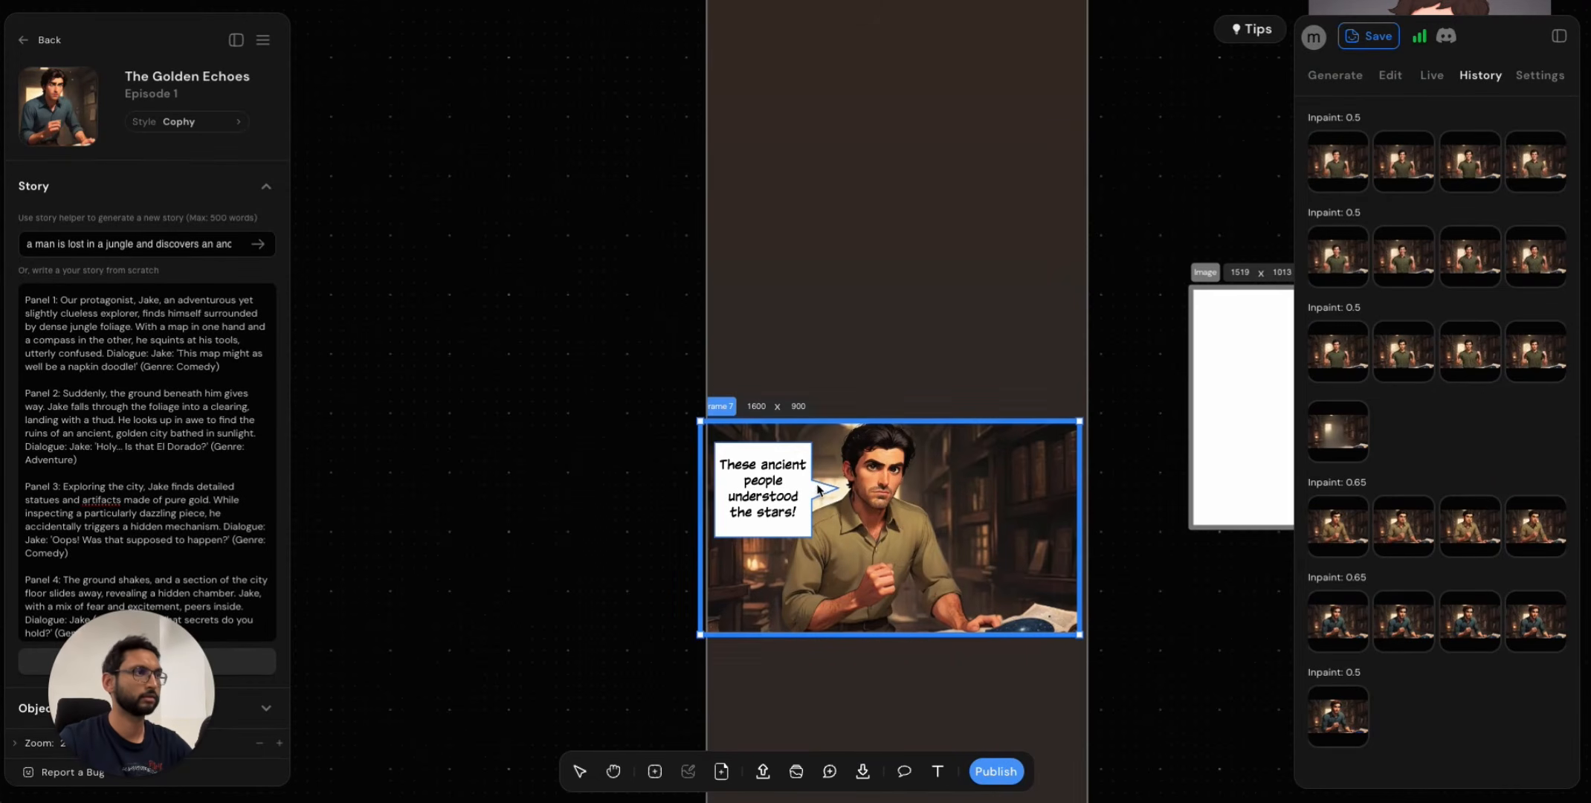
{"action": "left_click_drag", "start_coordinate": [911, 550], "coordinate": [929, 568]}
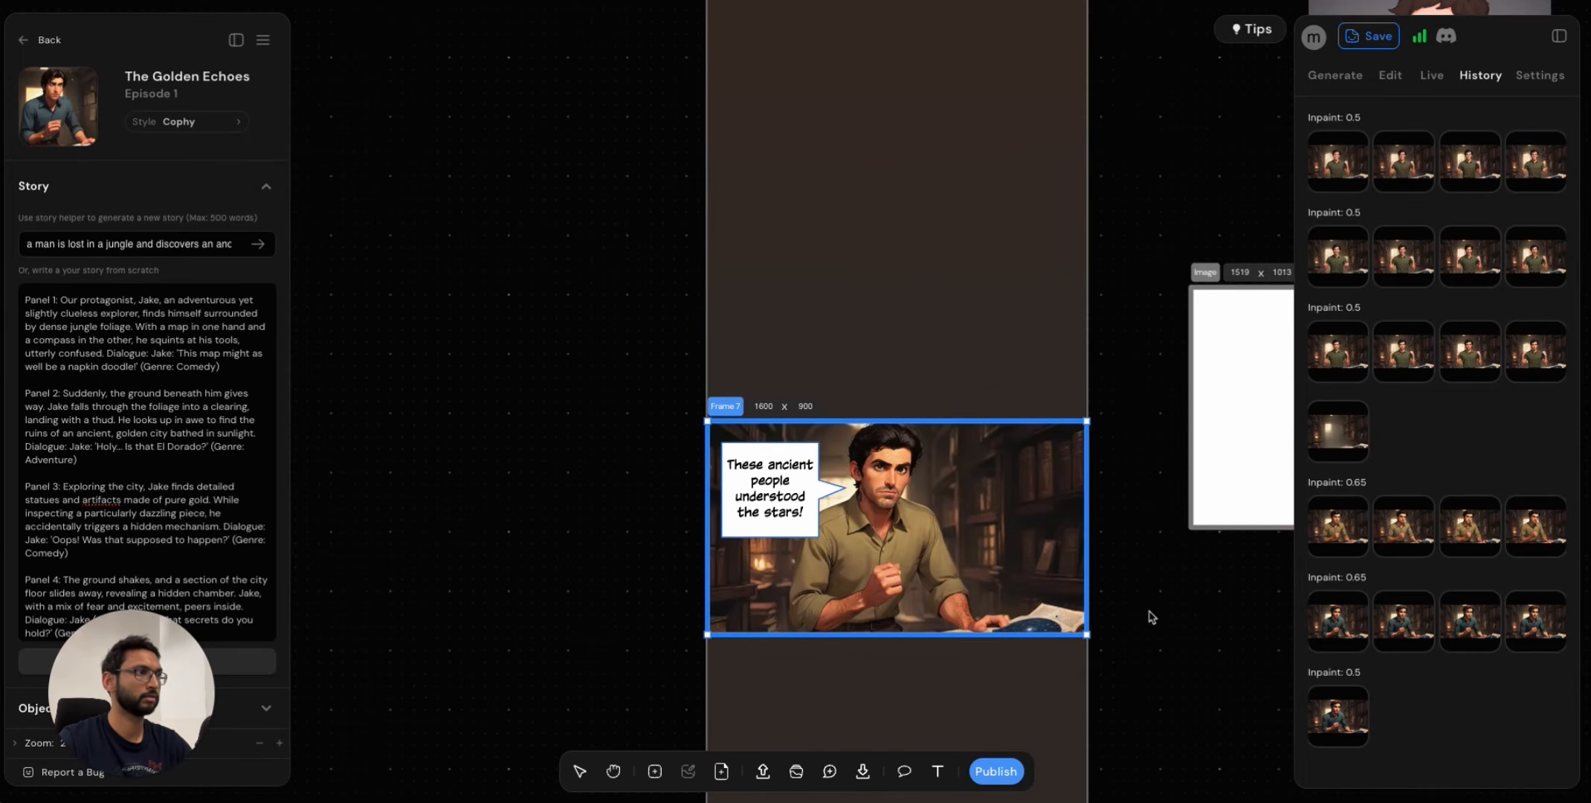
{"action": "left_click", "coordinate": [1205, 607]}
Move the "Gold is cool, but knowledge?" library panel and its speech bubble down, leaving a large gap below the doorway panel.
{"action": "scroll", "coordinate": [1106, 552], "scroll_direction": "down", "scroll_amount": 5}
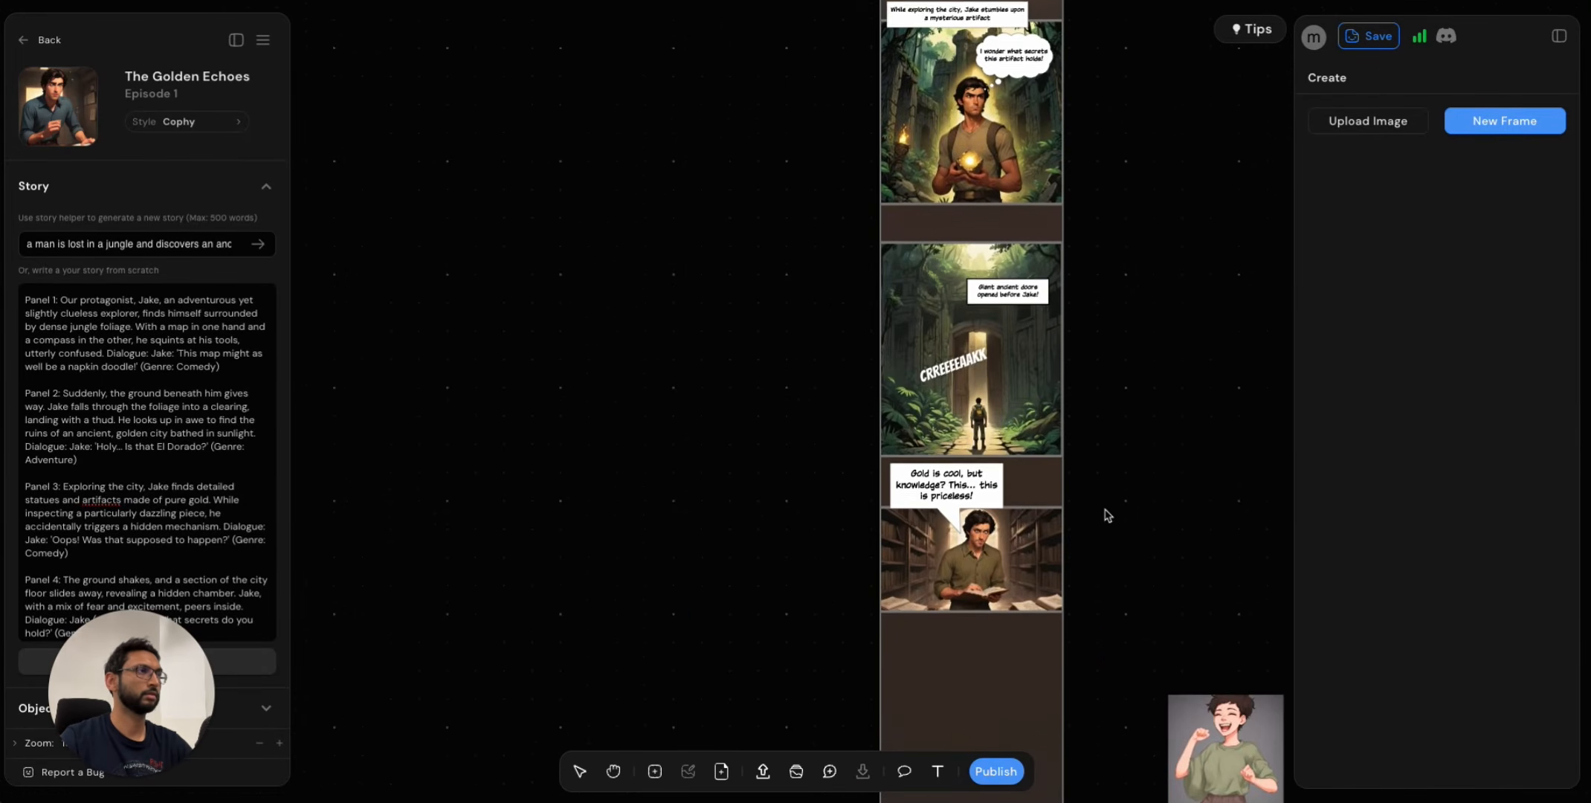
{"action": "scroll", "coordinate": [1106, 513], "scroll_direction": "down", "scroll_amount": 10}
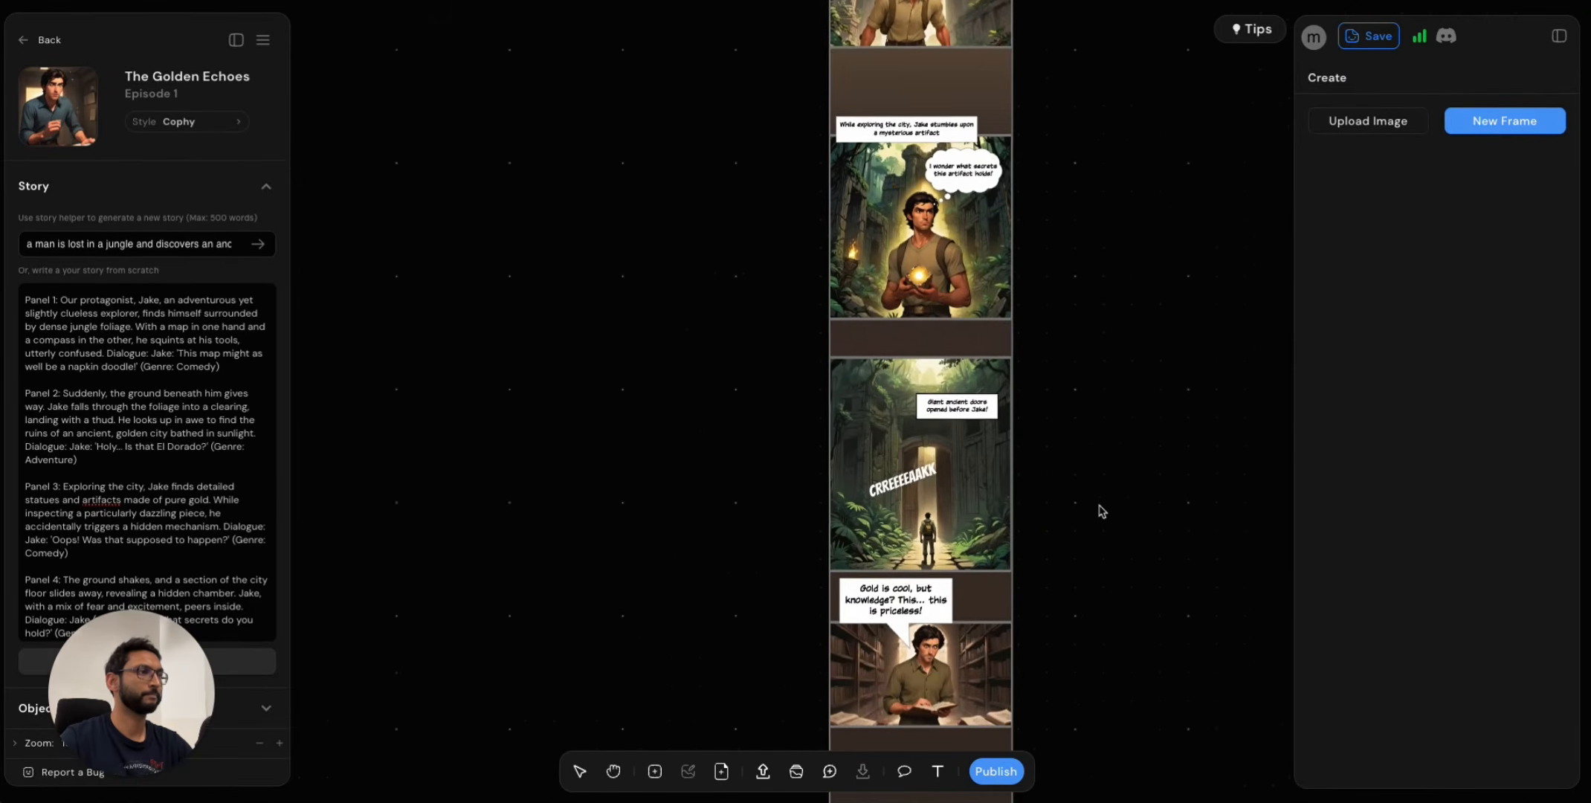
{"action": "left_click", "coordinate": [927, 489]}
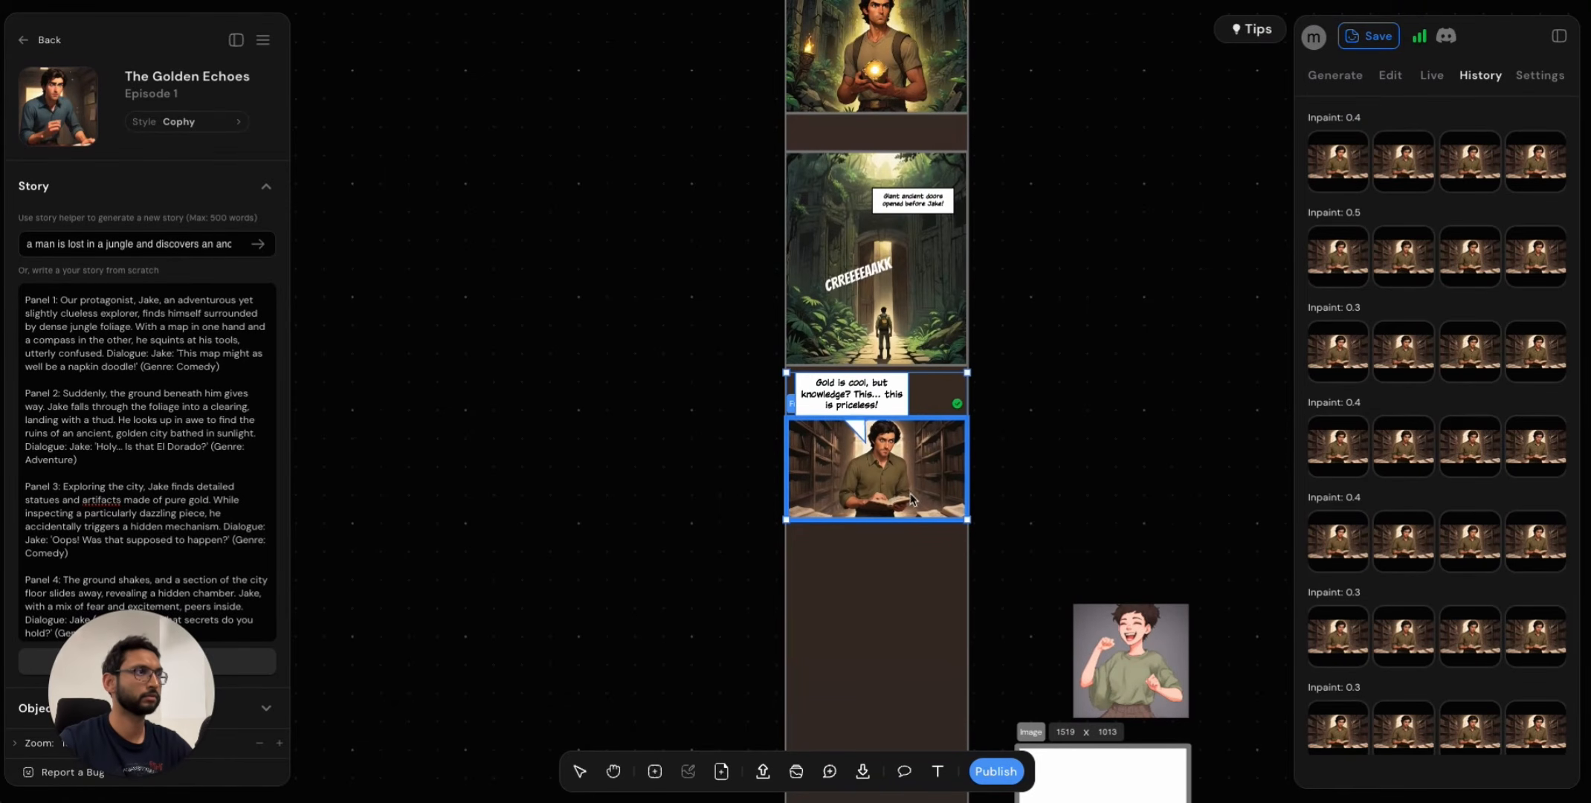
{"action": "left_click_drag", "start_coordinate": [913, 501], "coordinate": [914, 711]}
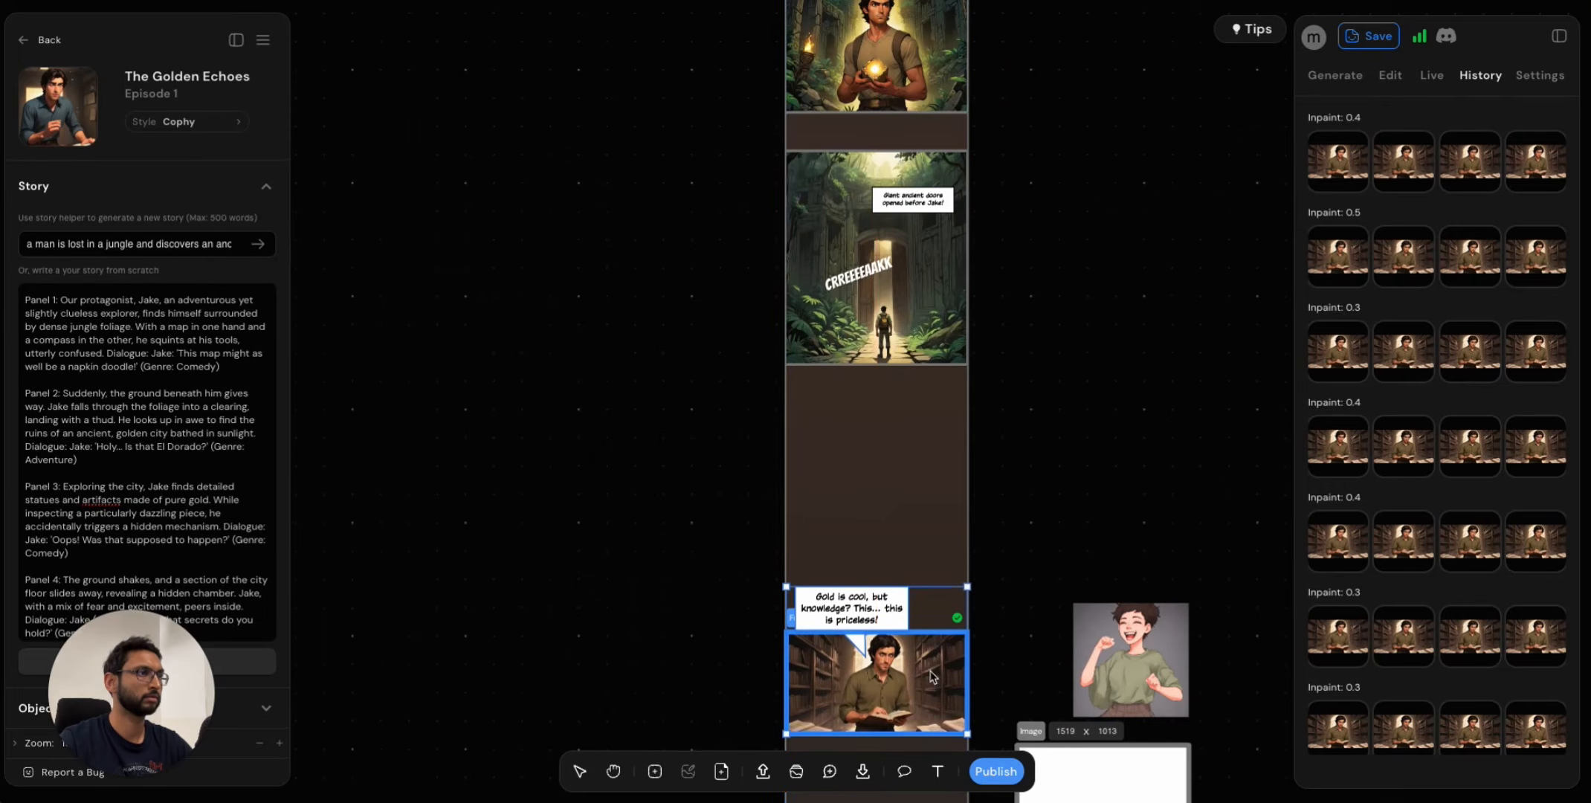
Shift the "Gold is cool, but knowledge?" panel slightly up to widen the gap above the next library panel.
{"action": "scroll", "coordinate": [929, 659], "scroll_direction": "down", "scroll_amount": 3}
{"action": "scroll", "coordinate": [926, 569], "scroll_direction": "down", "scroll_amount": 3}
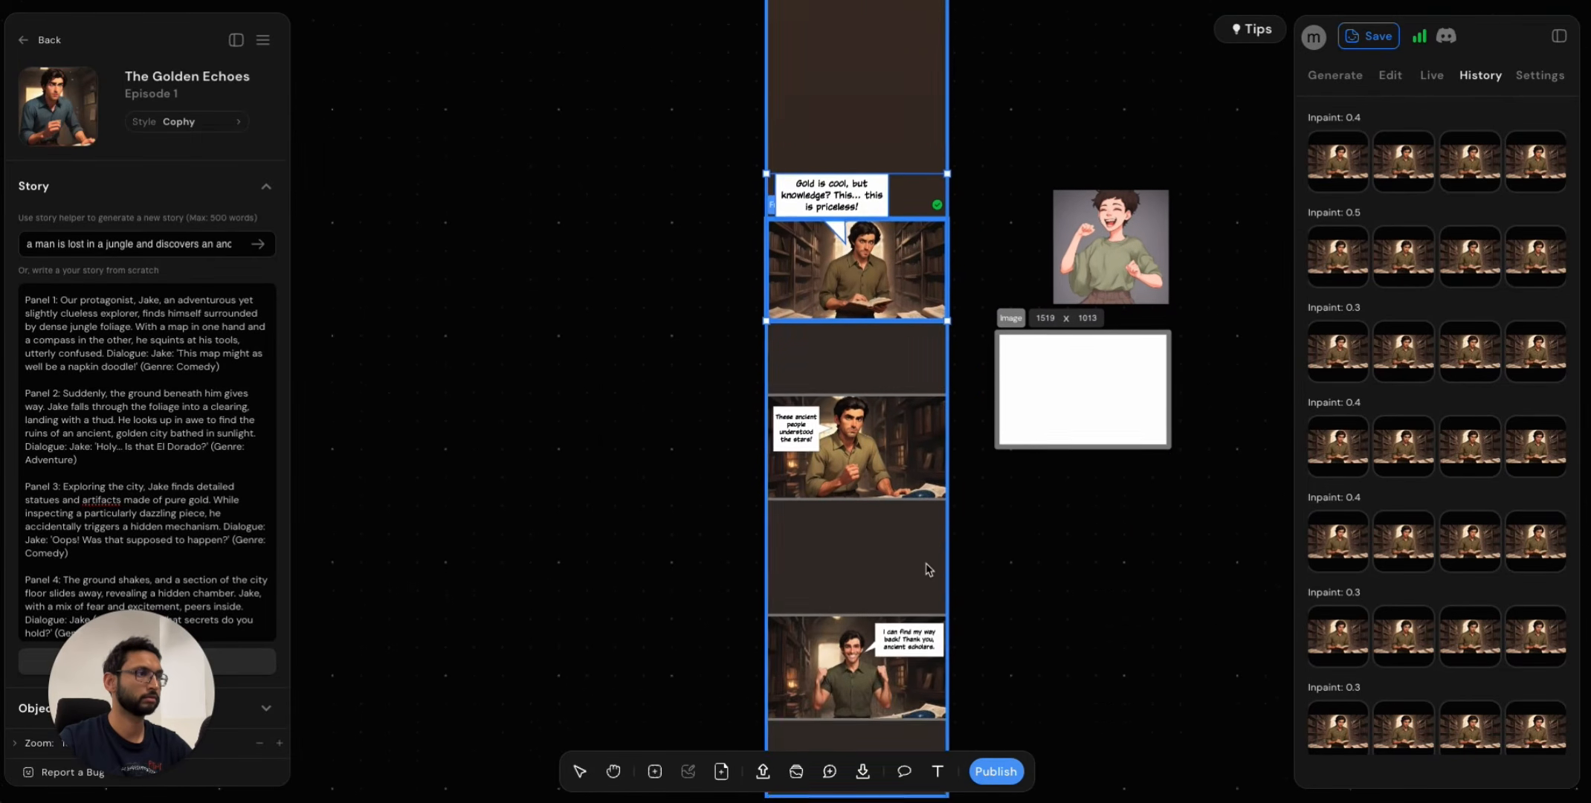
{"action": "scroll", "coordinate": [918, 567], "scroll_direction": "up", "scroll_amount": 2}
{"action": "left_click_drag", "start_coordinate": [907, 470], "coordinate": [933, 444]}
{"action": "scroll", "coordinate": [989, 343], "scroll_direction": "up", "scroll_amount": 2}
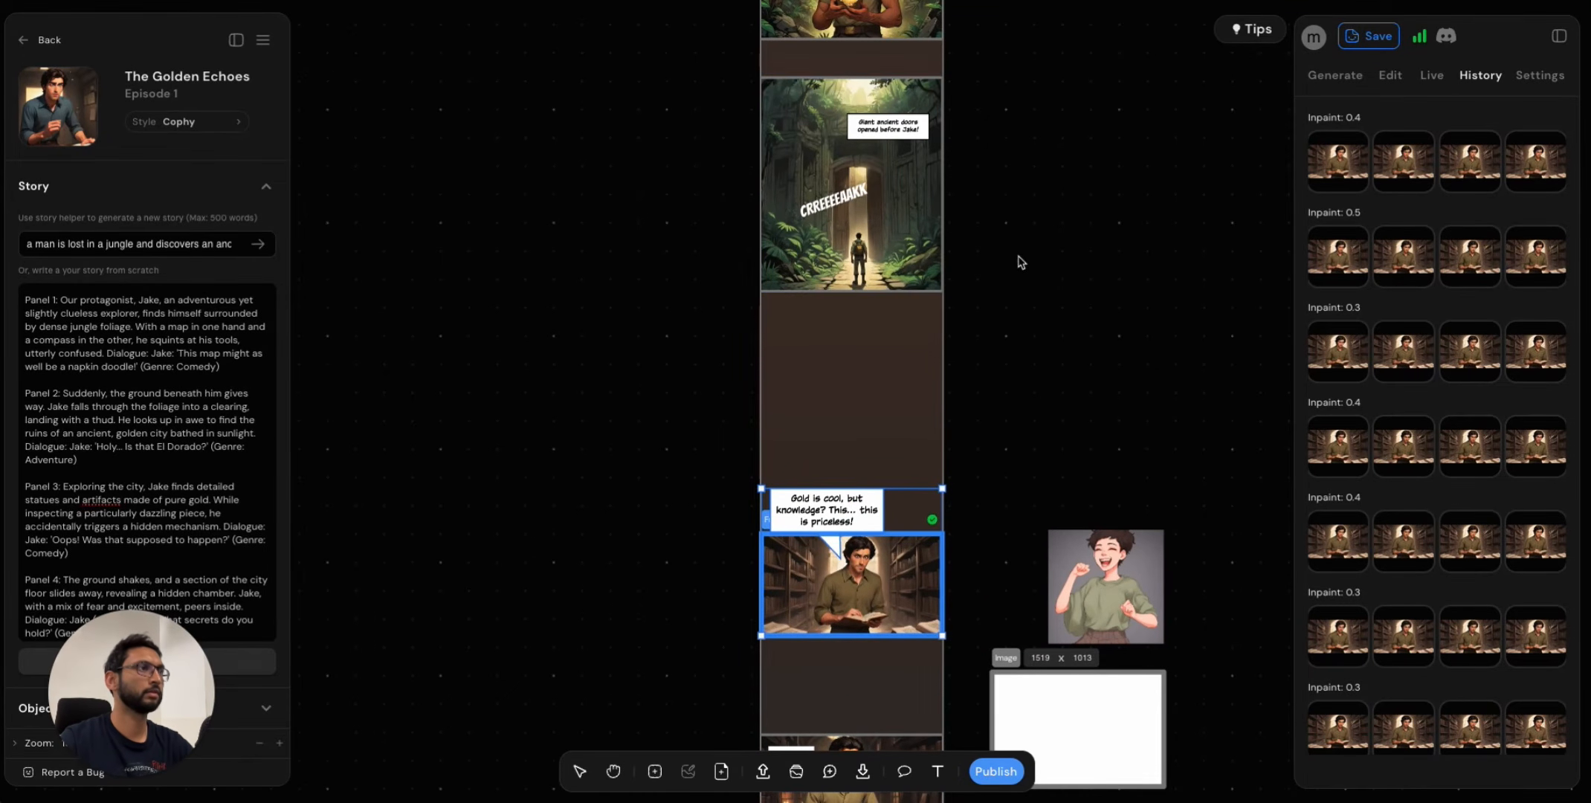
Select the jungle doorway panel containing the "CRREEEEAAKK" sound effect.
{"action": "left_click", "coordinate": [874, 232]}
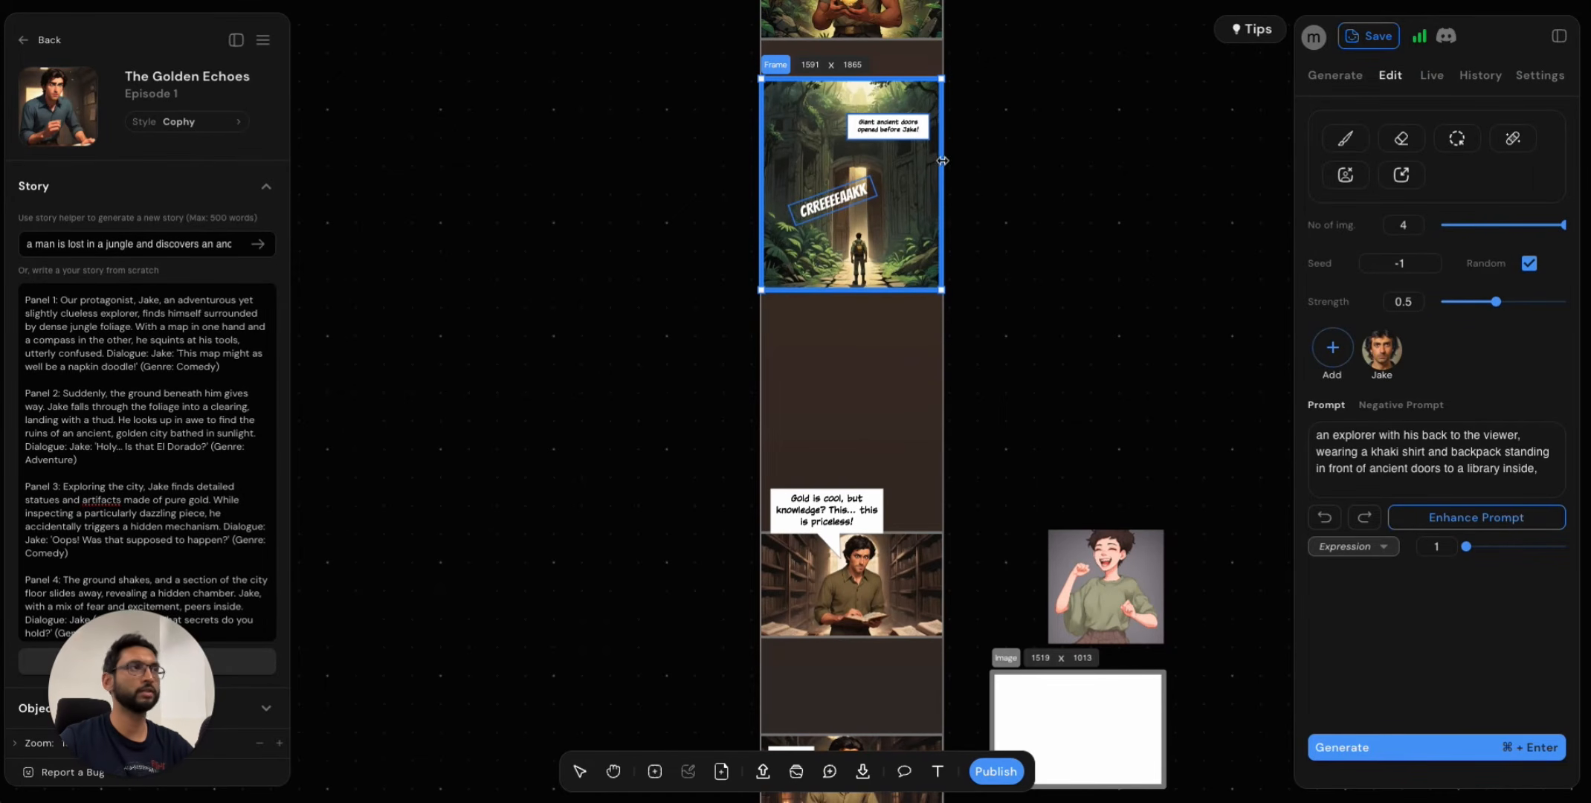
{"action": "scroll", "coordinate": [934, 163], "scroll_direction": "up", "scroll_amount": 5}
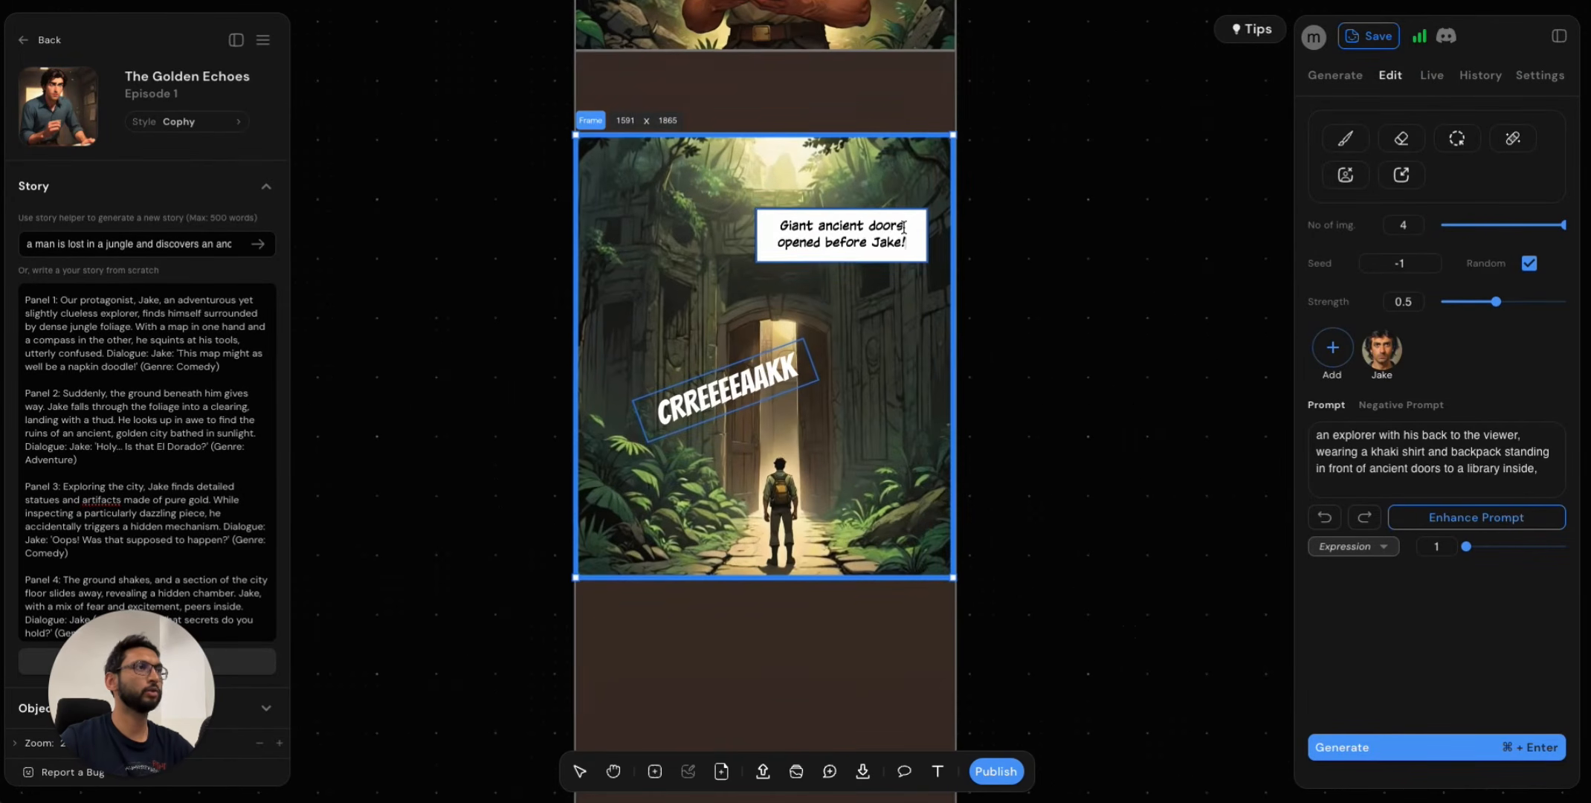
{"action": "key", "text": "super+f"}
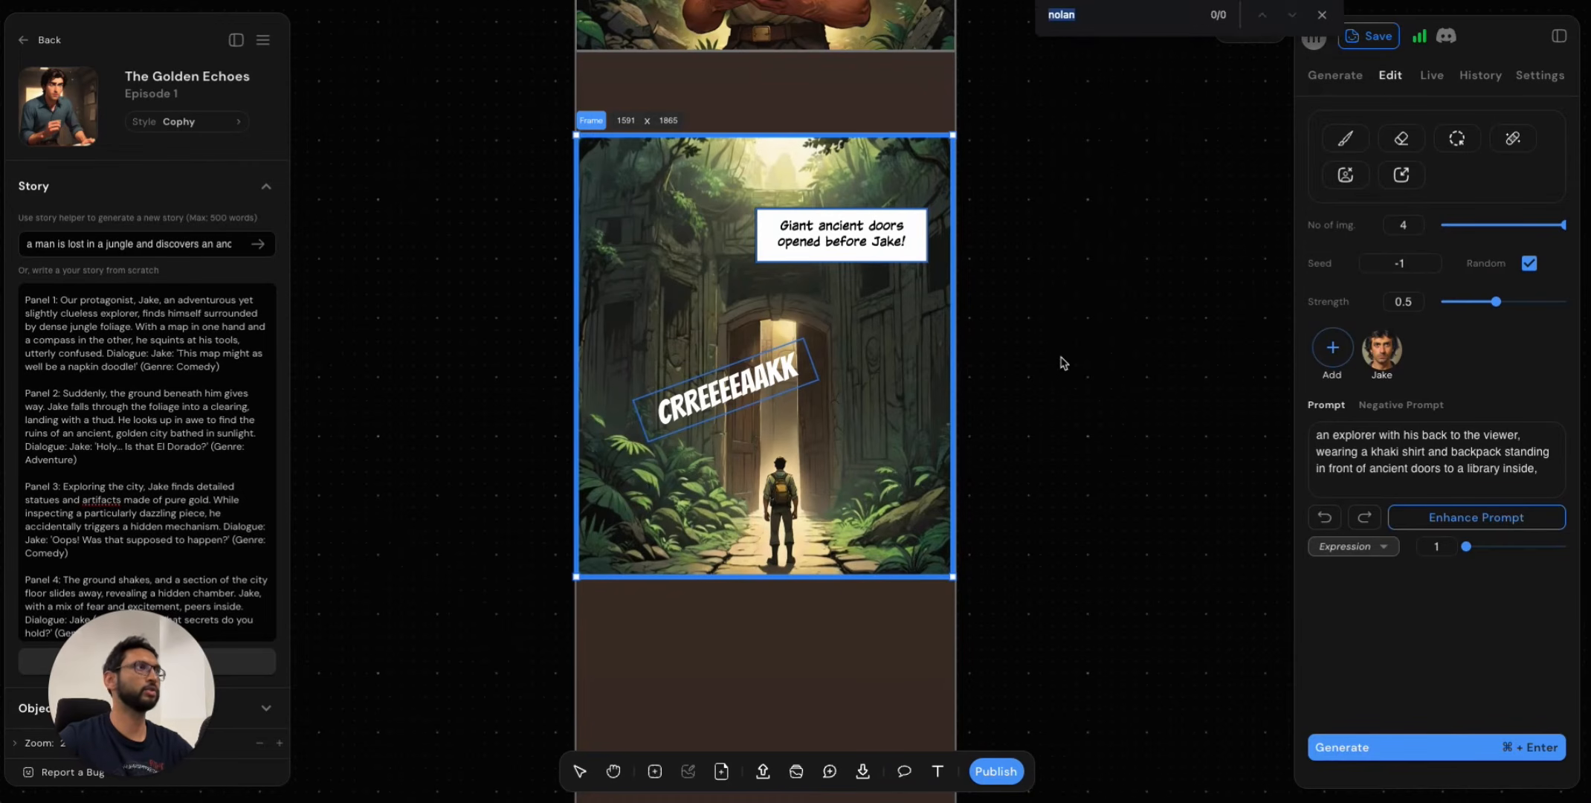
{"action": "left_click", "coordinate": [1322, 15]}
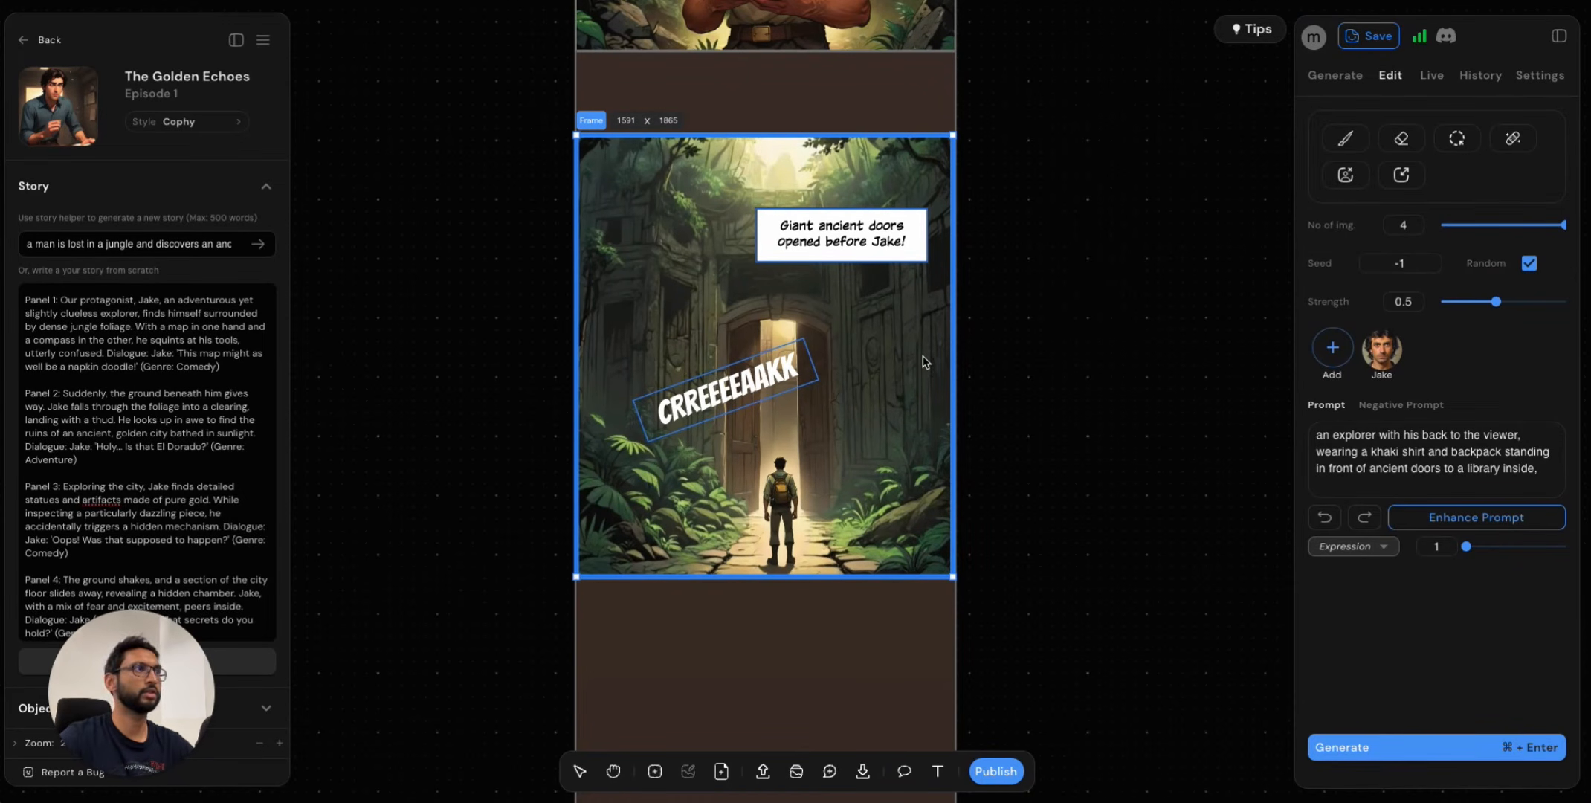
{"action": "key", "text": "super+f"}
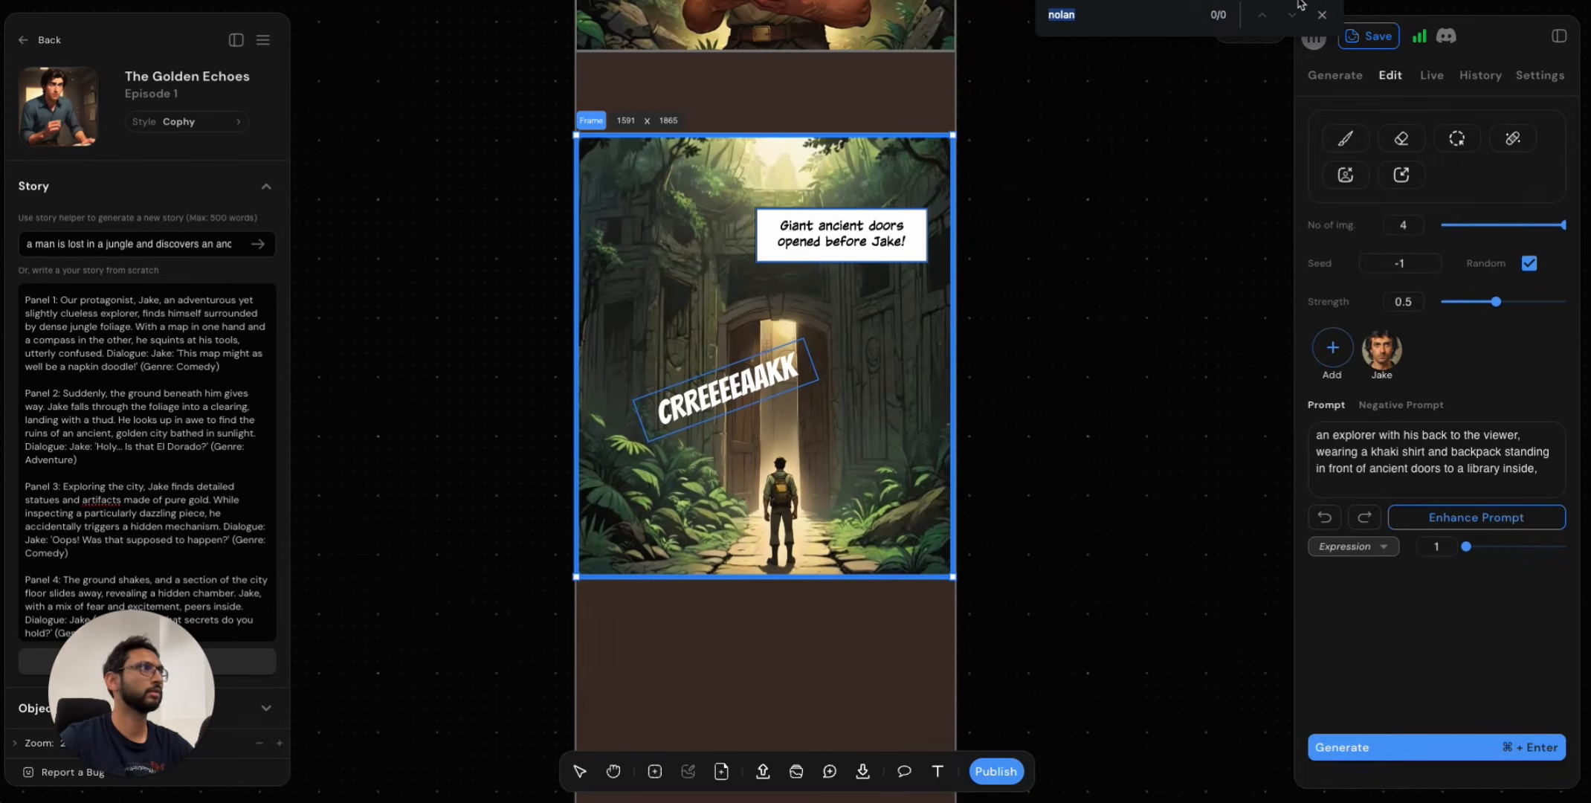
{"action": "left_click", "coordinate": [1322, 15]}
Move the jungle doorway panel down to enlarge the gap above it, keeping it aligned with the page width.
{"action": "scroll", "coordinate": [863, 507], "scroll_direction": "up", "scroll_amount": 2}
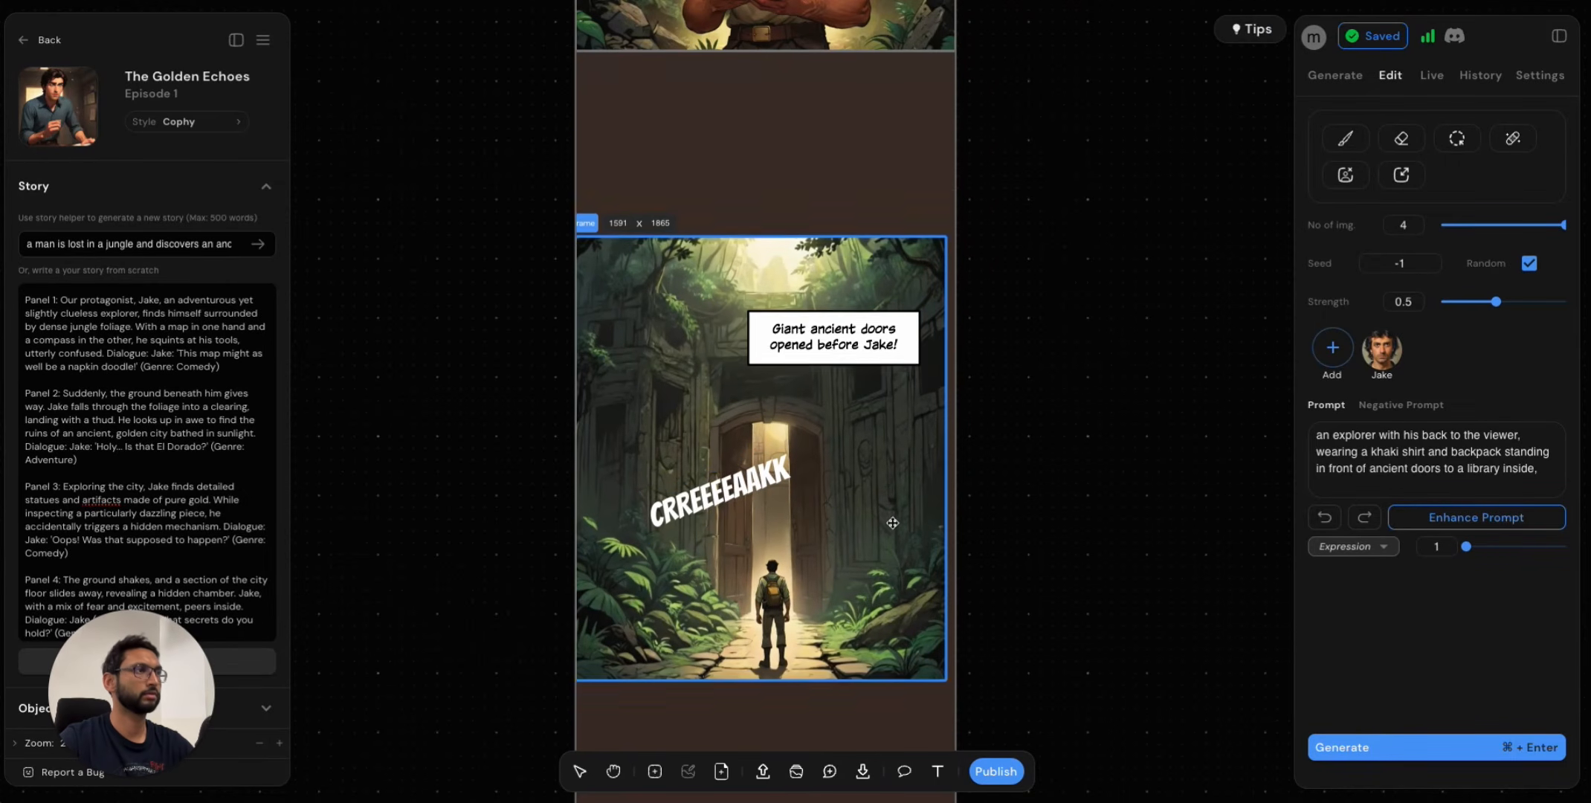
{"action": "scroll", "coordinate": [888, 523], "scroll_direction": "down", "scroll_amount": 4}
{"action": "left_click_drag", "start_coordinate": [861, 347], "coordinate": [888, 446]}
{"action": "left_click", "coordinate": [1026, 445]}
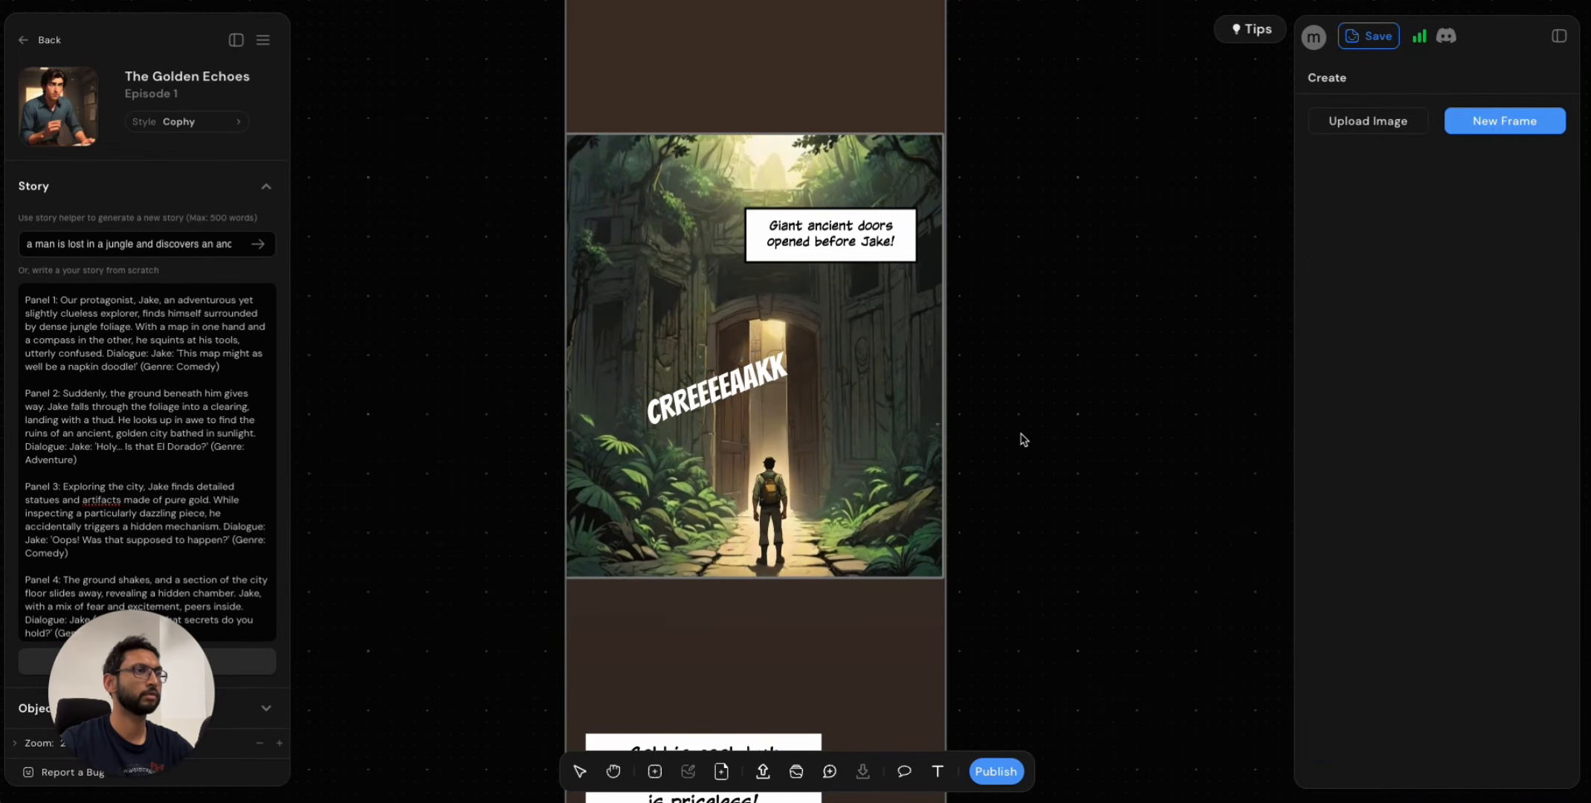
Insert "A library!??" at the start of the "Gold is cool, but knowledge?" speech bubble's text.
{"action": "scroll", "coordinate": [1019, 446], "scroll_direction": "down", "scroll_amount": 5}
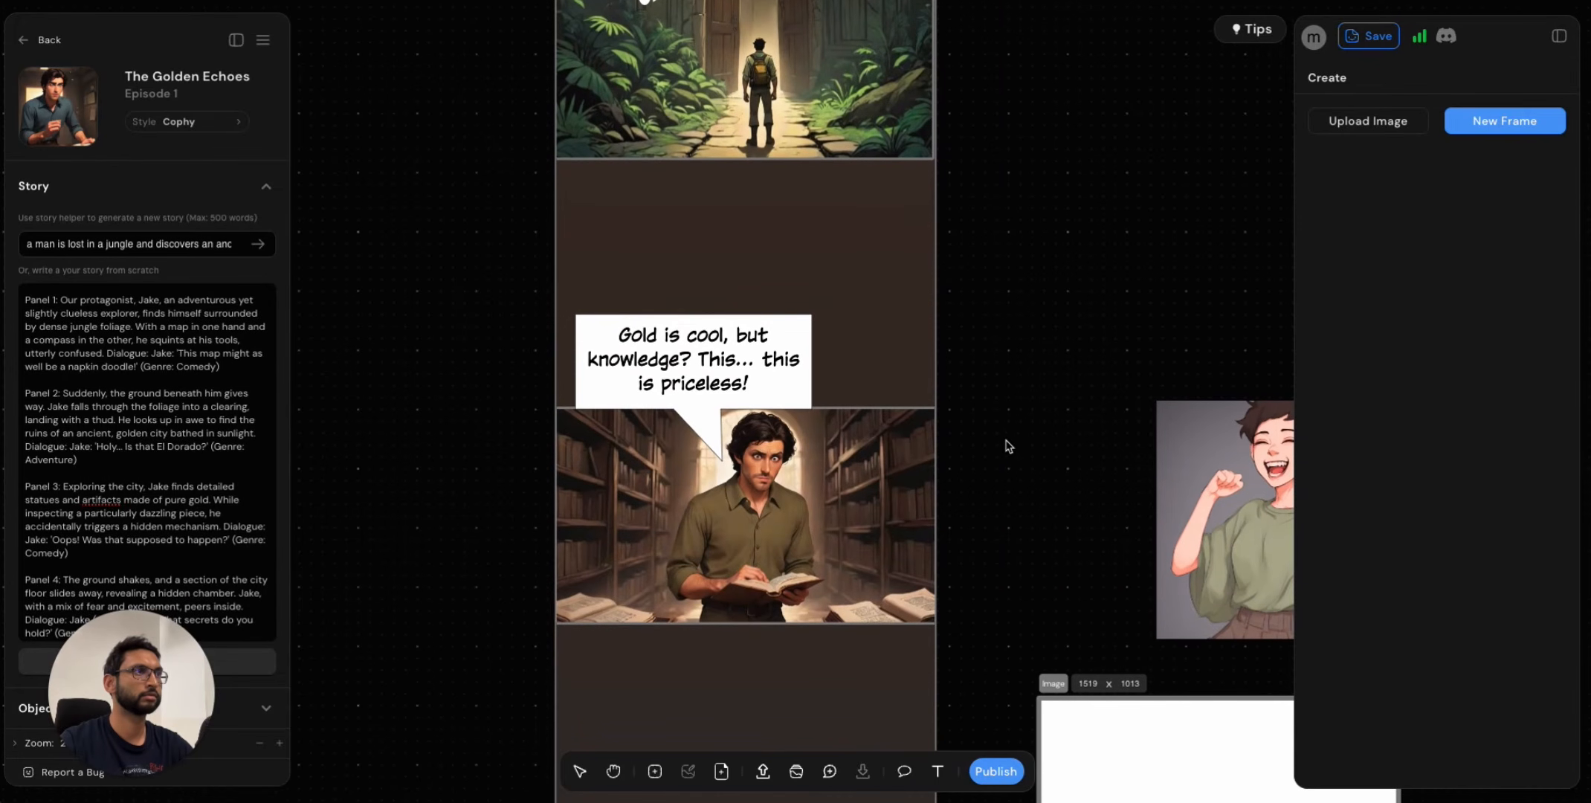
{"action": "left_click", "coordinate": [623, 335]}
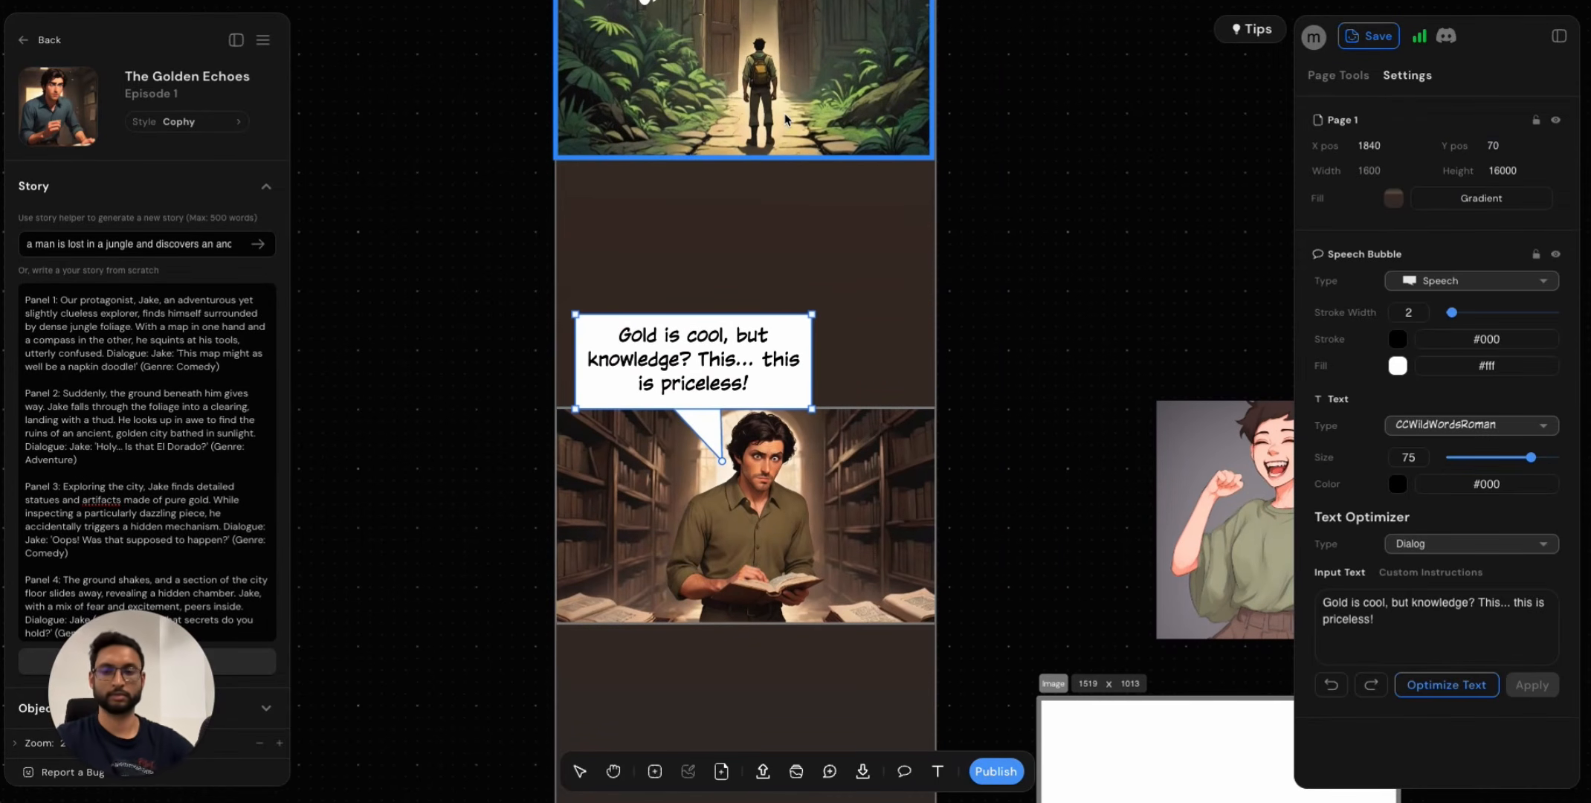
{"action": "type", "text": "A Li"}
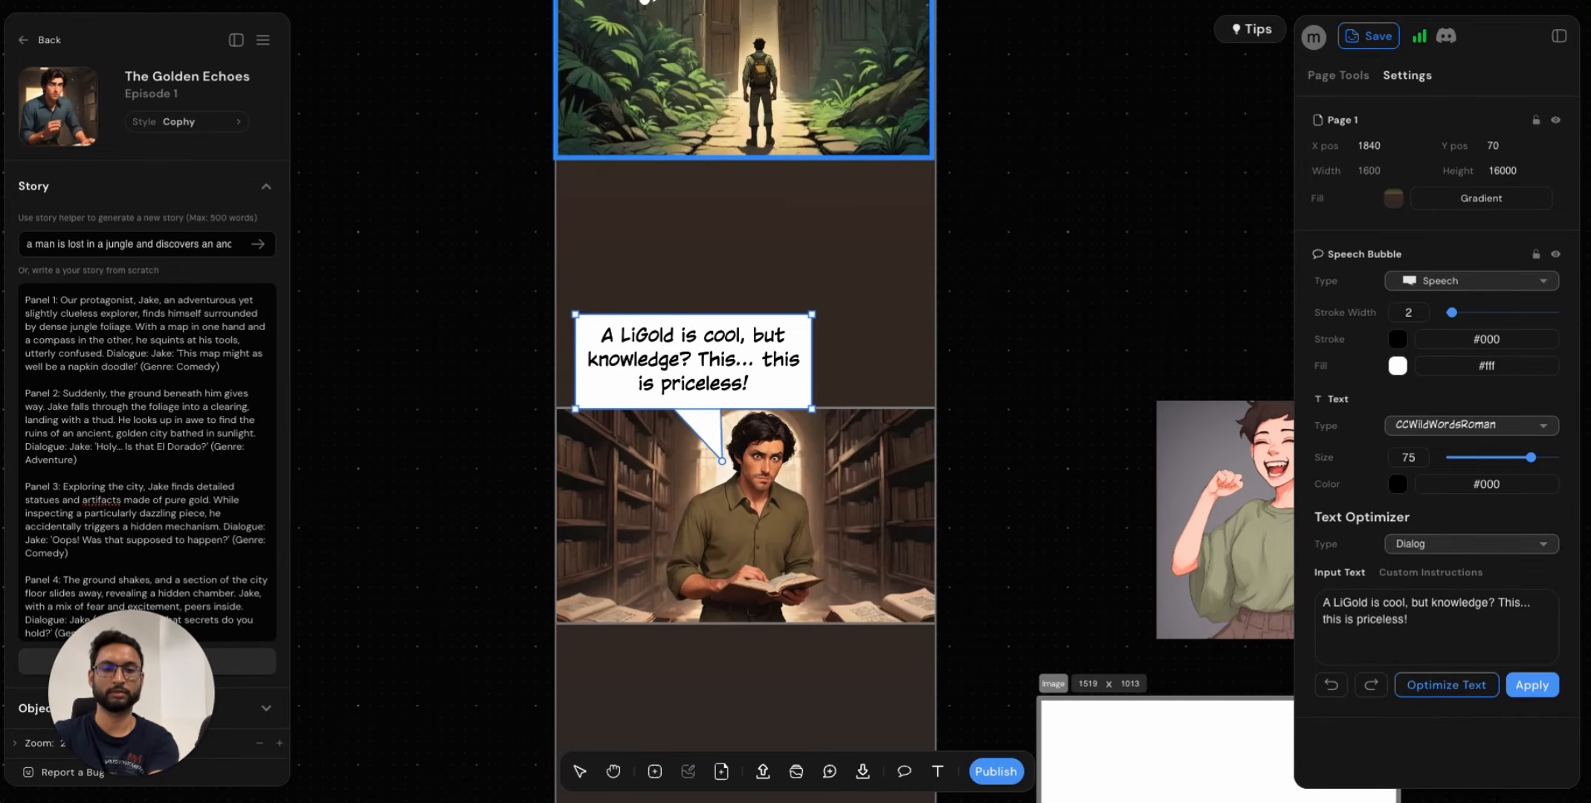
{"action": "key", "text": "BackSpace"}
{"action": "key", "text": "BackSpace"}
{"action": "type", "text": "libr"}
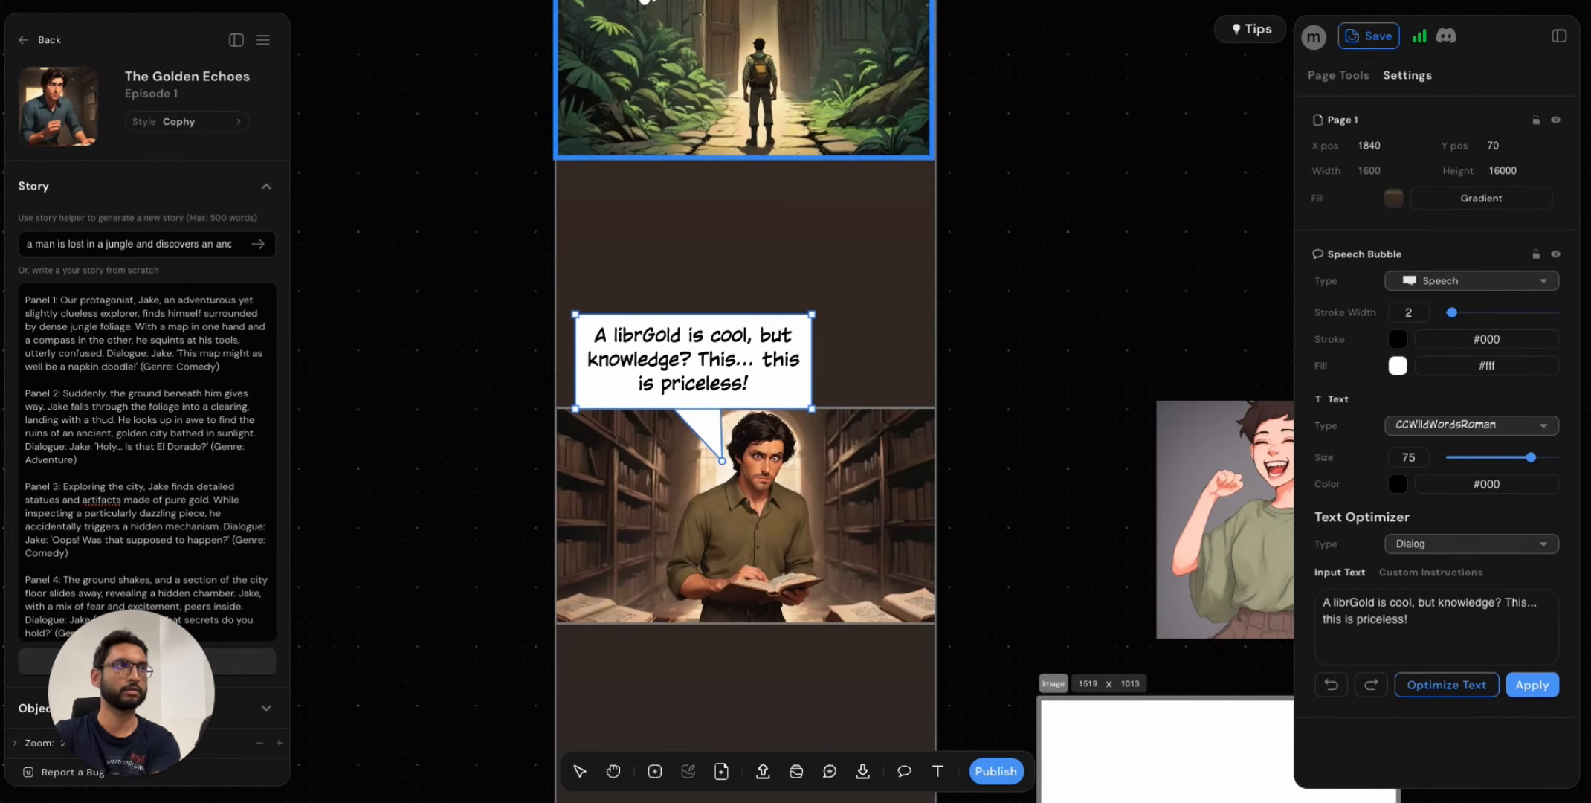
{"action": "type", "text": "ary!??"}
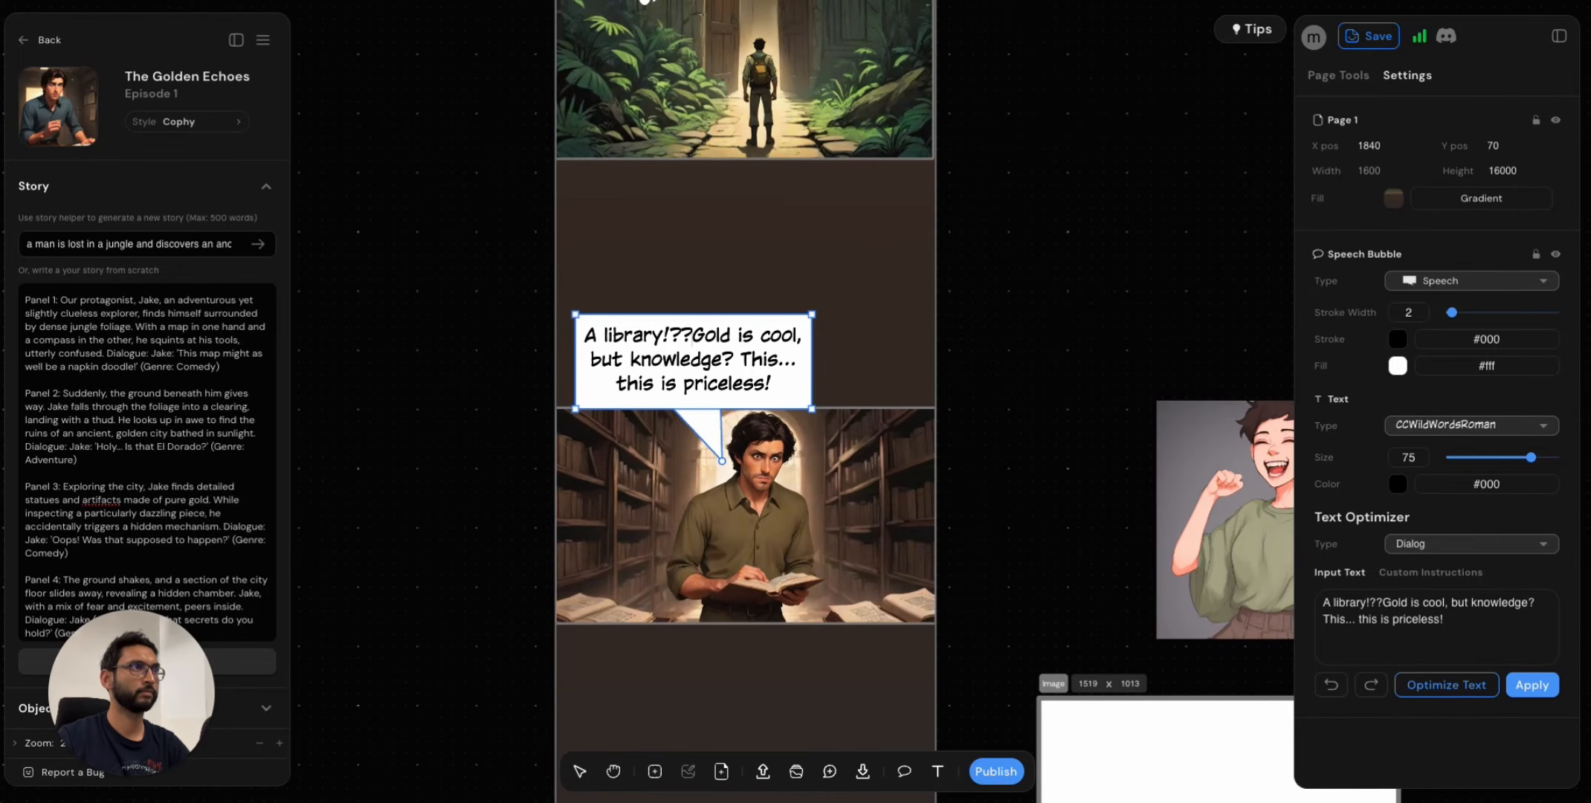
Position the speech bubble inside the page above the reading panel and make its opening words "A library!!??".
{"action": "left_click_drag", "start_coordinate": [694, 360], "coordinate": [650, 375]}
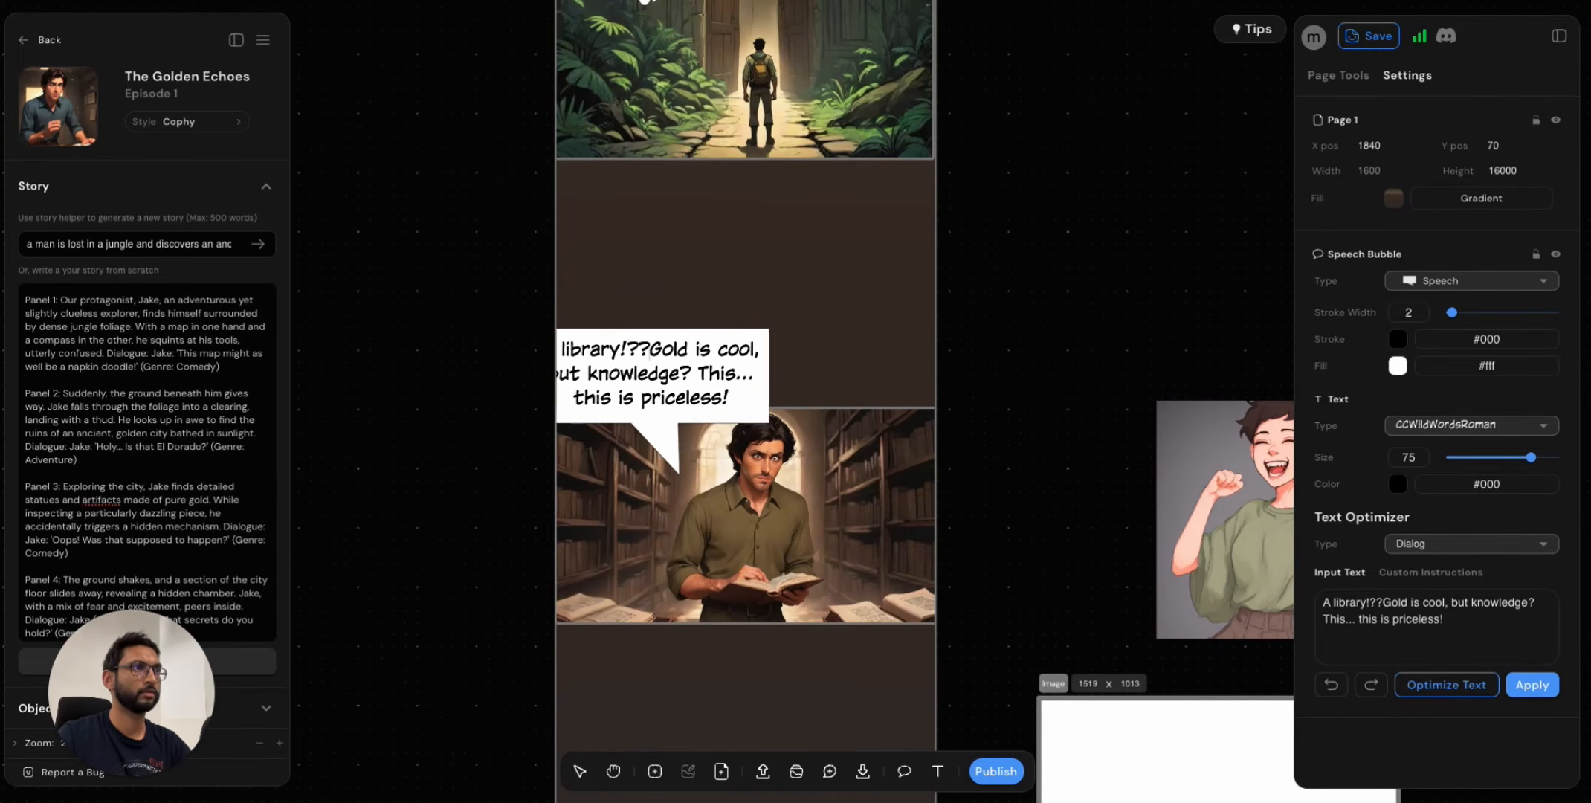
{"action": "key", "text": "BackSpace"}
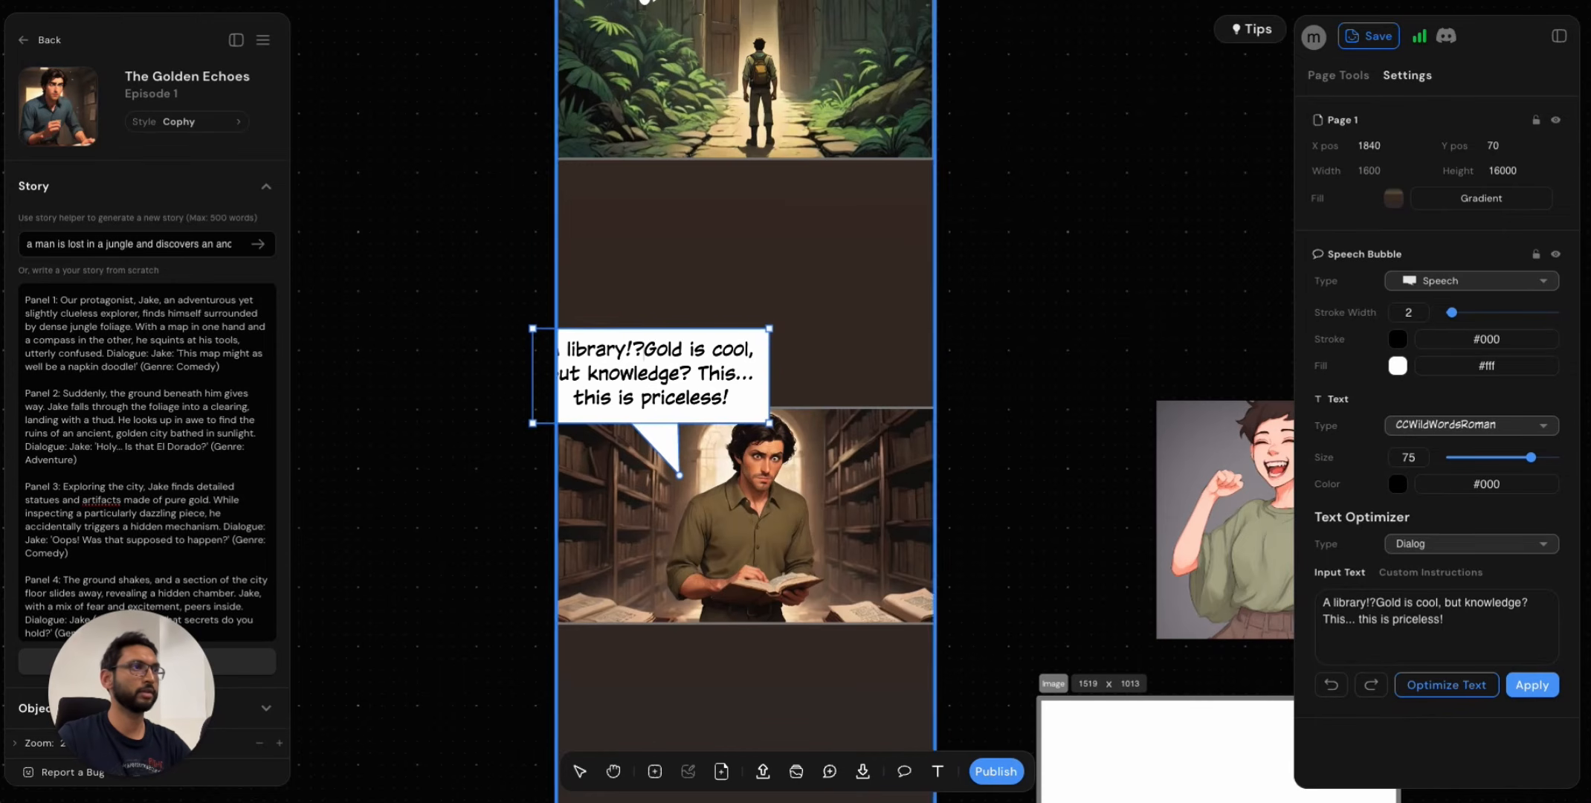
{"action": "left_click", "coordinate": [989, 357]}
{"action": "double_click", "coordinate": [673, 376]}
{"action": "left_click_drag", "start_coordinate": [673, 376], "coordinate": [711, 362]}
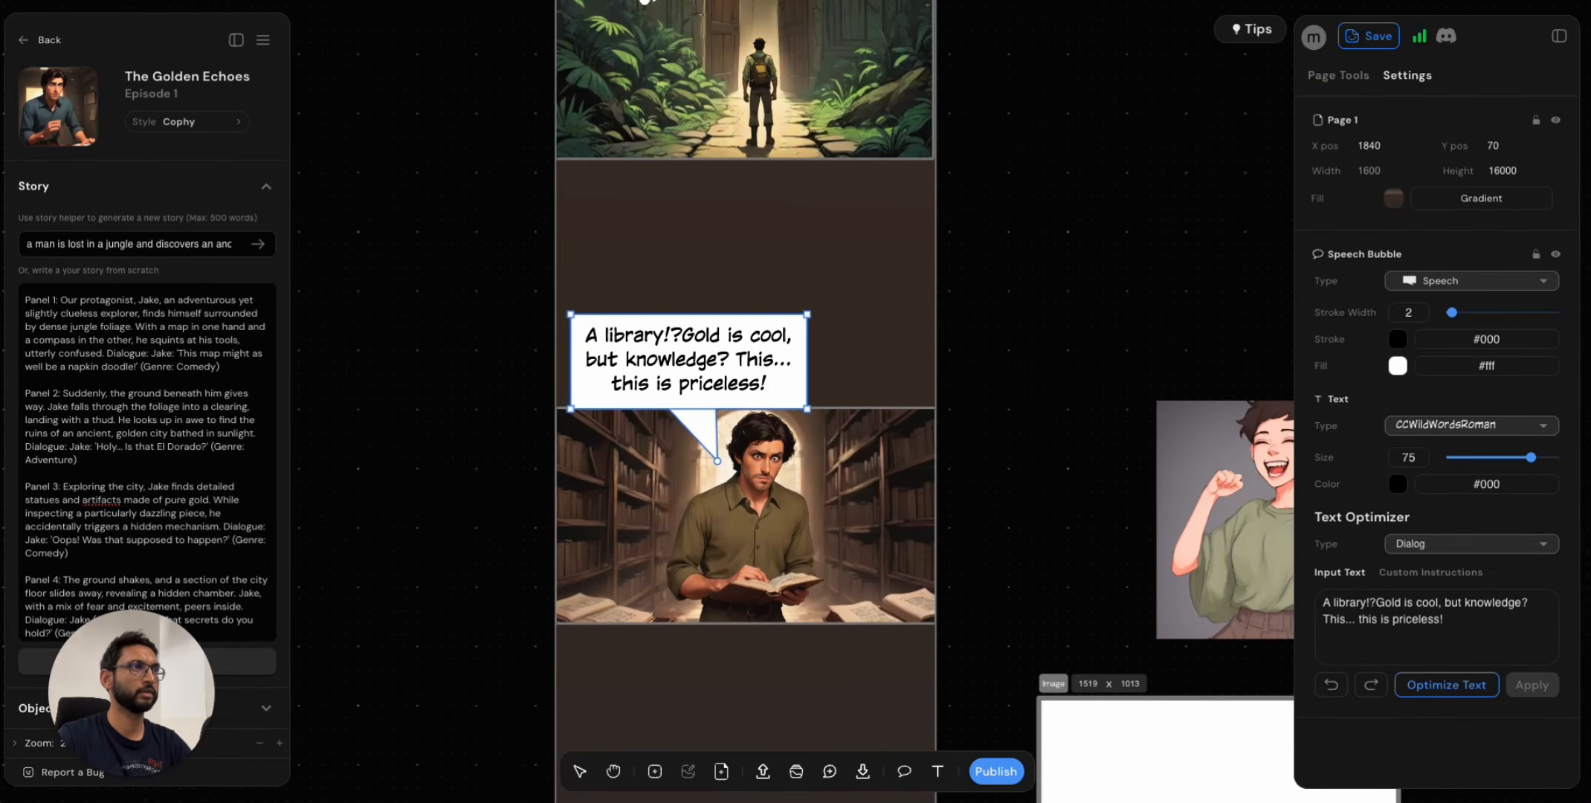
{"action": "type", "text": "?"}
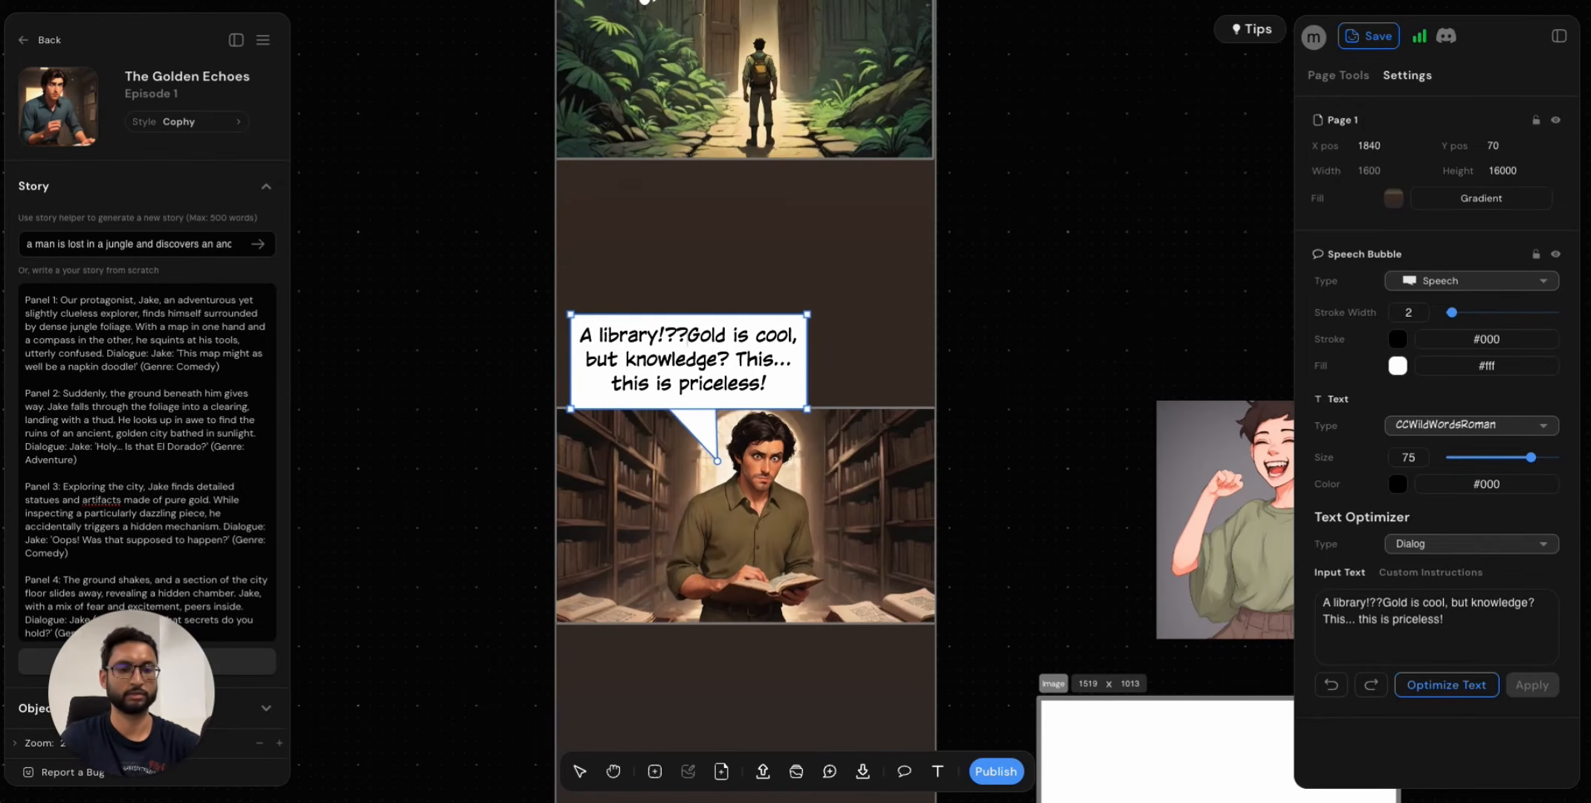
{"action": "type", "text": "!"}
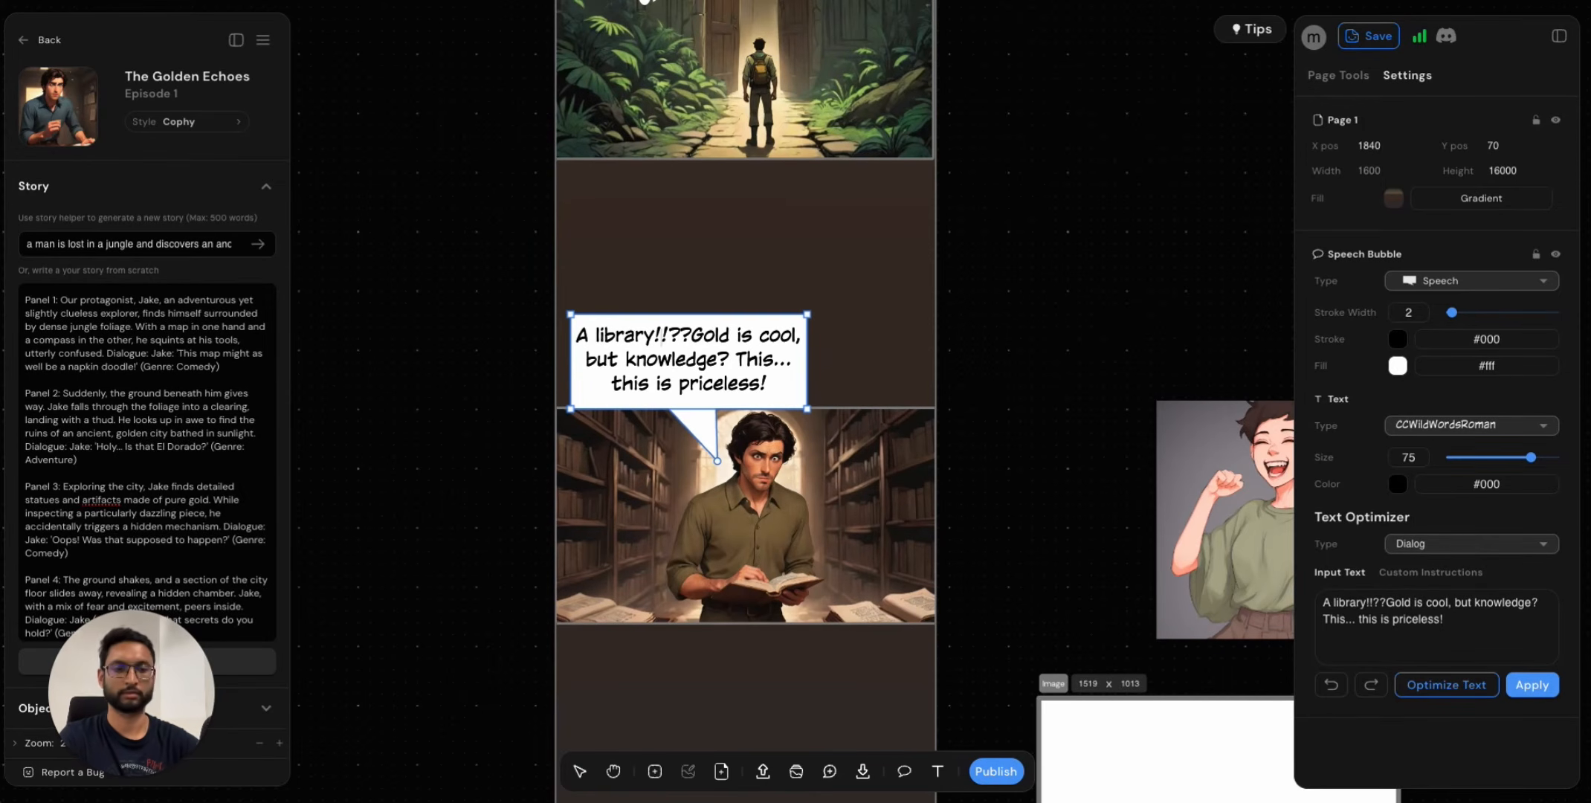
Select the opening words "A library!!??" in the speech bubble and copy them.
{"action": "key", "text": "shift+Left"}
{"action": "key", "text": "shift+Left"}
{"action": "key", "text": "shift+Left"}
{"action": "key", "text": "shift+Left"}
{"action": "key", "text": "shift+Left"}
{"action": "key", "text": "shift+Left"}
{"action": "key", "text": "shift+Left"}
{"action": "key", "text": "shift+Left"}
{"action": "key", "text": "shift+Left"}
{"action": "key", "text": "shift+Left"}
{"action": "key", "text": "shift+Left"}
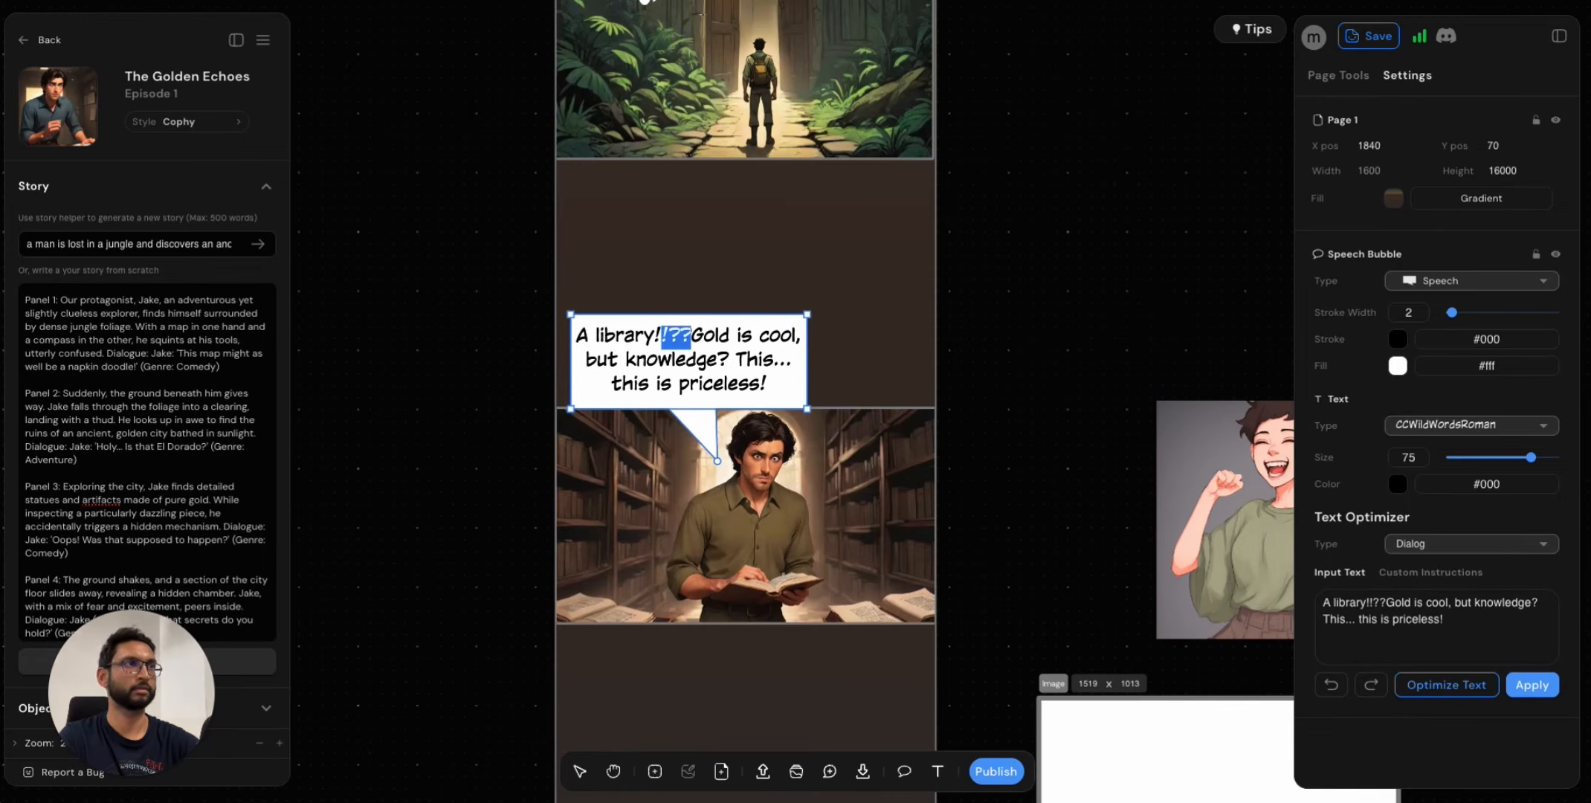
{"action": "key", "text": "shift+Left"}
{"action": "key", "text": "shift+Left"}
{"action": "key", "text": "ctrl+c"}
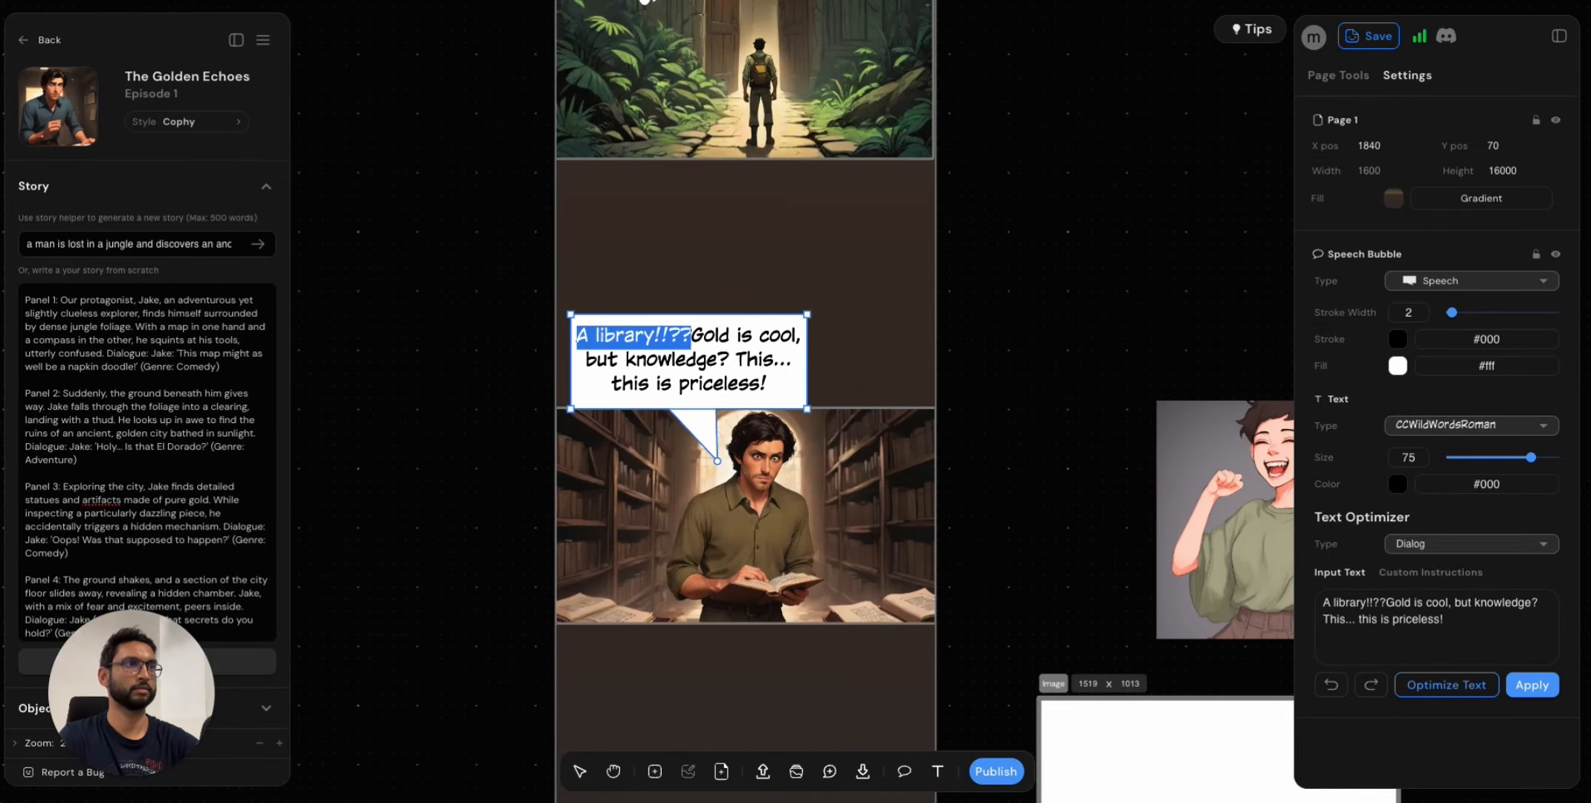
Remove "A library!!??" from the speech bubble, lower the bubble slightly towards the reading panel, and aim its tail at Jake's face.
{"action": "key", "text": "BackSpace"}
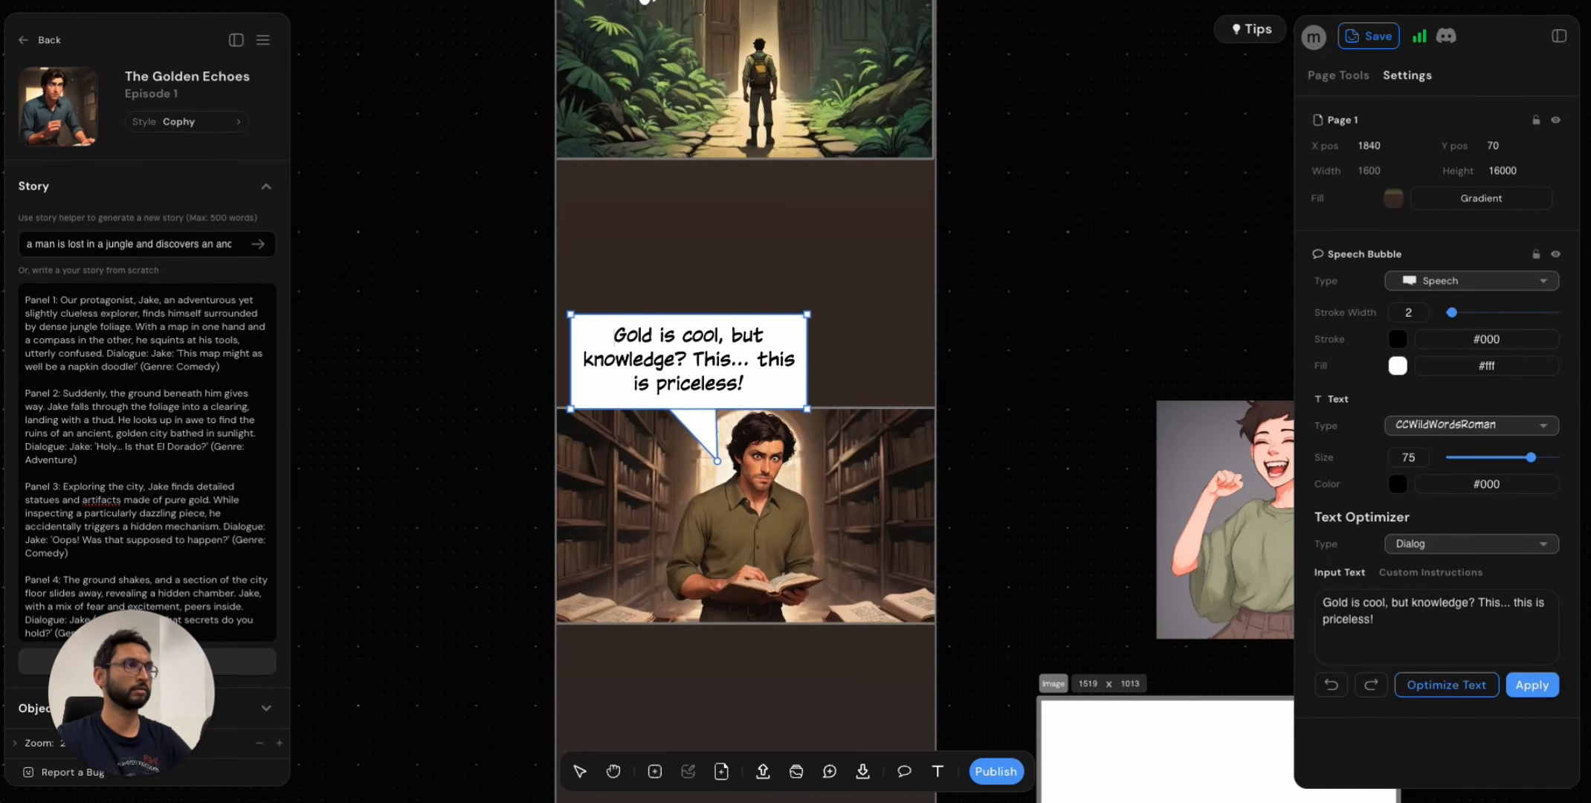
{"action": "key", "text": "Escape"}
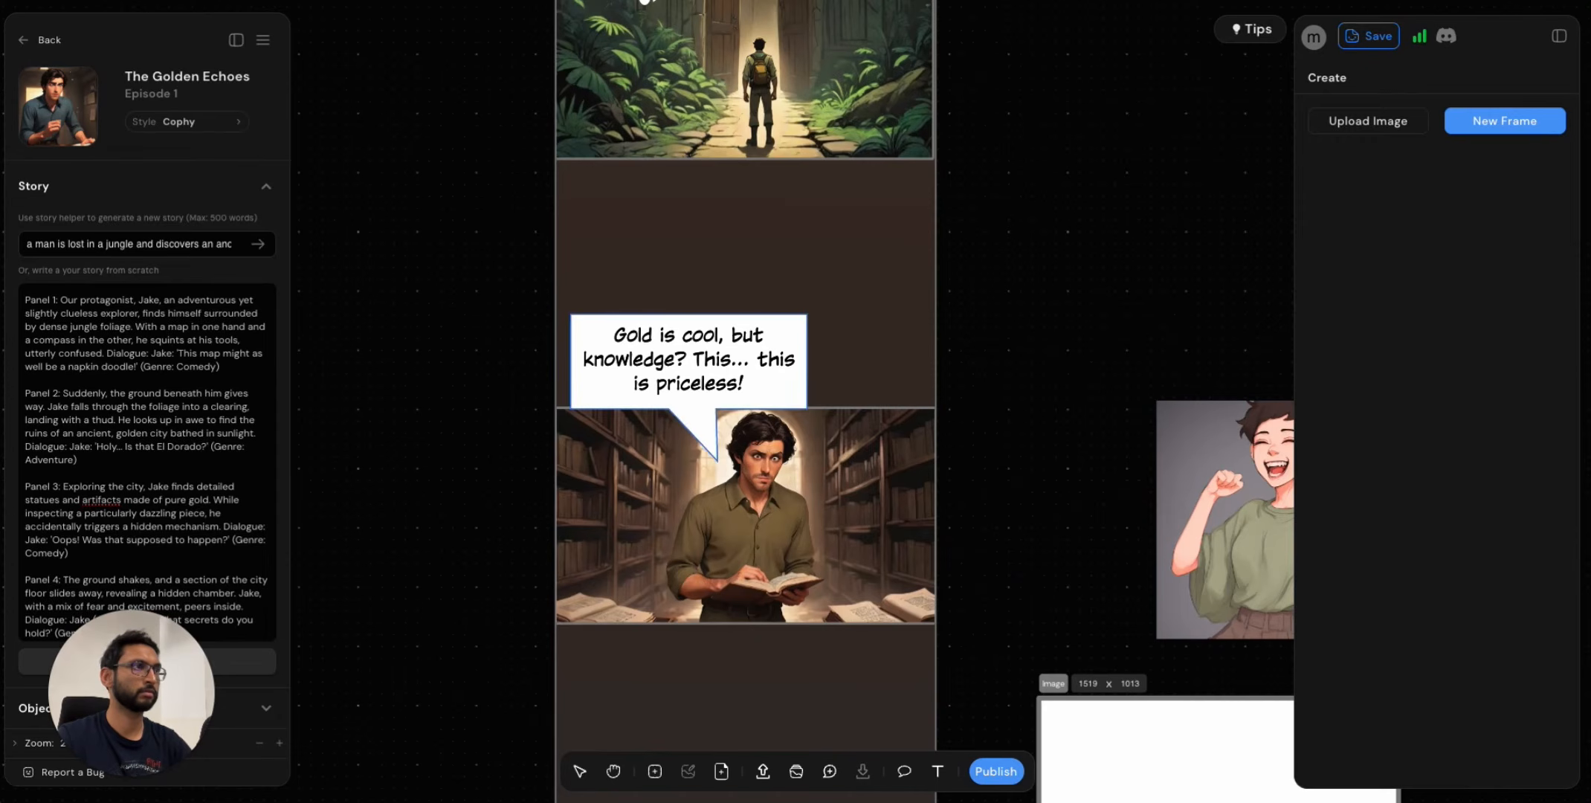
{"action": "left_click_drag", "start_coordinate": [688, 361], "coordinate": [744, 396]}
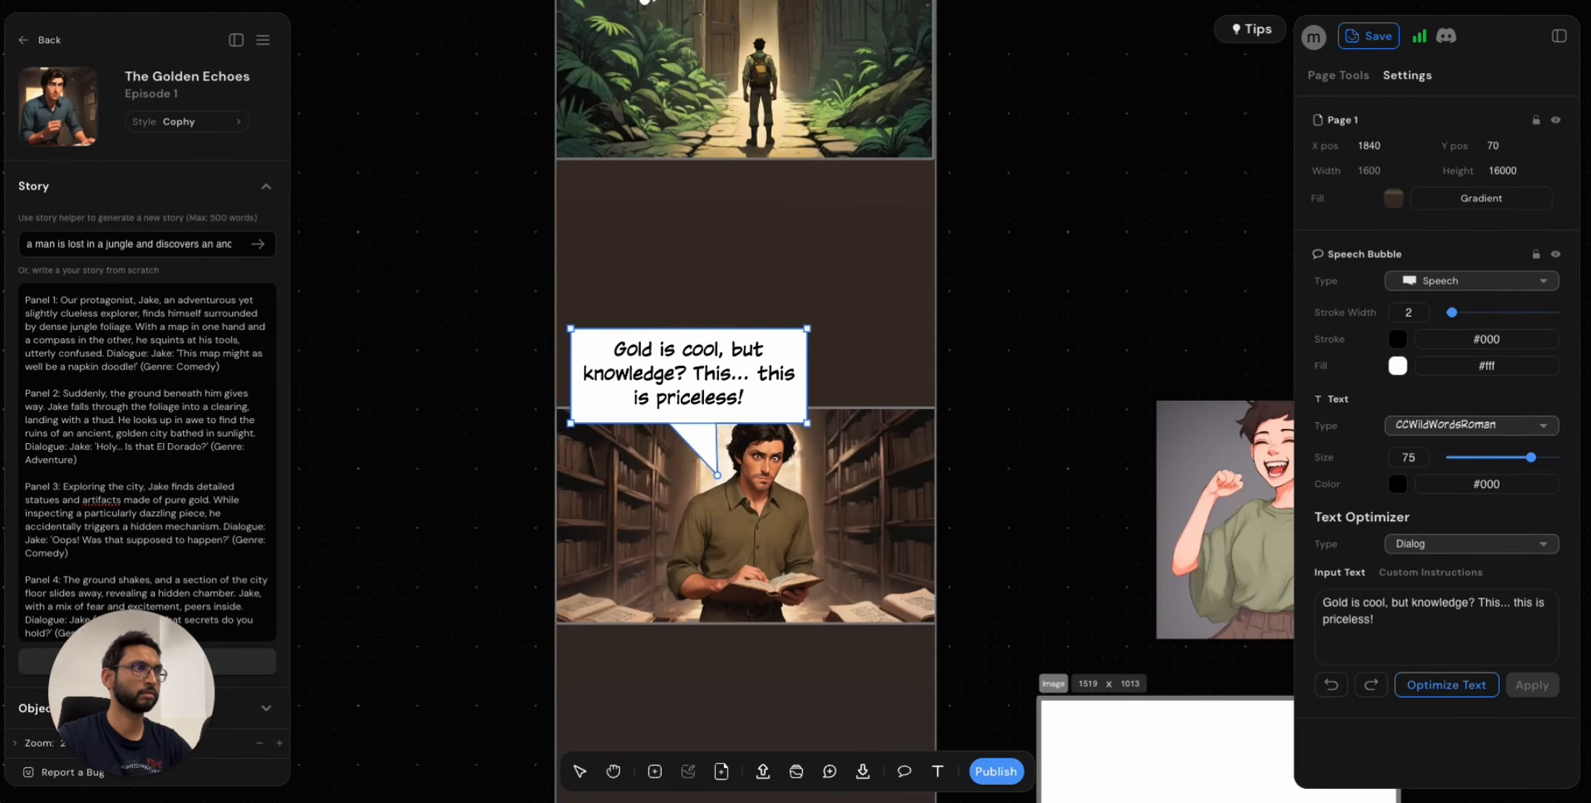
{"action": "left_click_drag", "start_coordinate": [716, 475], "coordinate": [726, 460]}
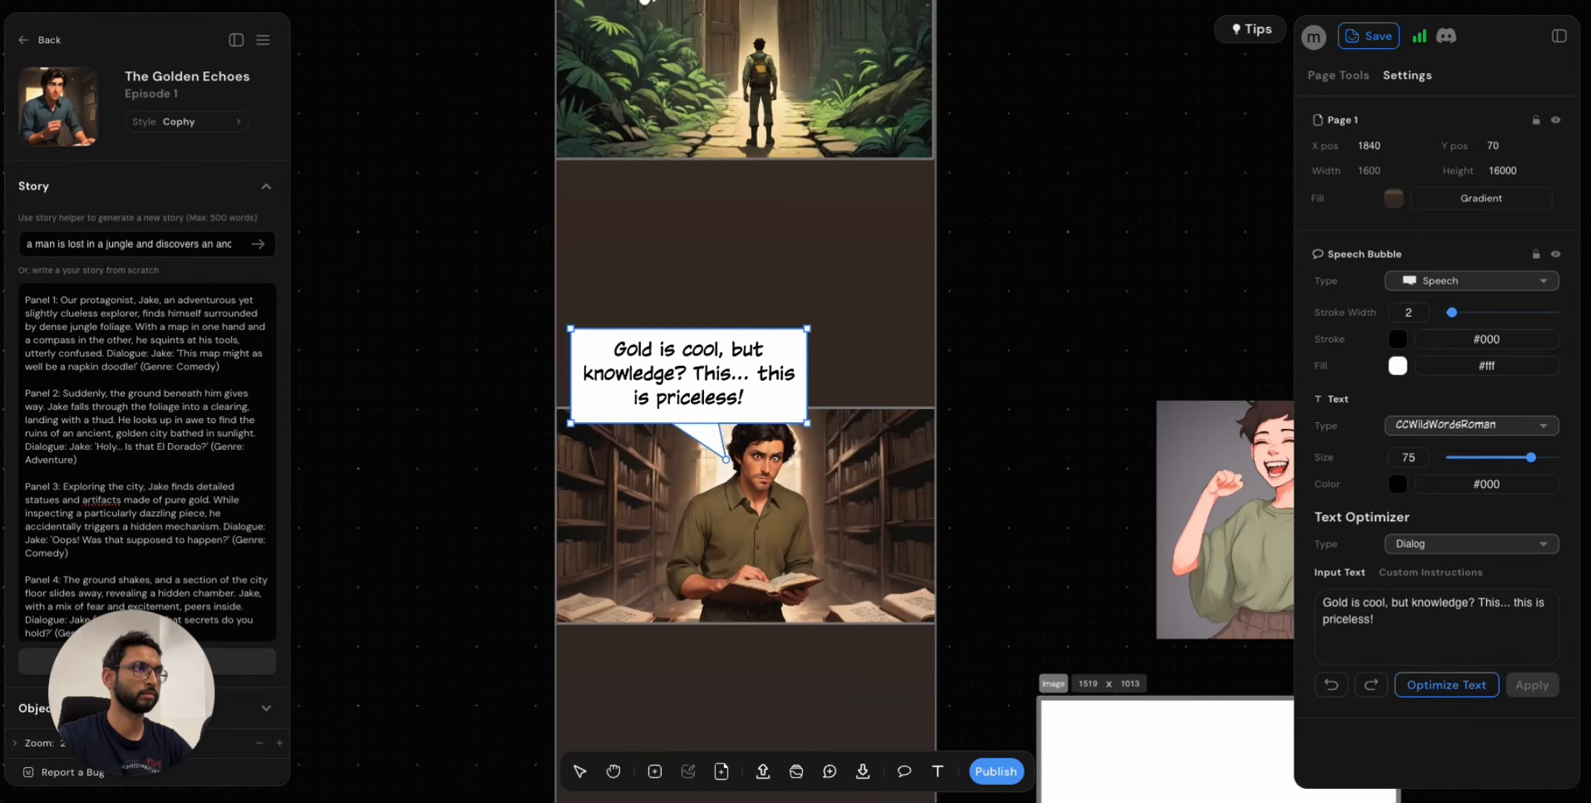
{"action": "left_click", "coordinate": [1001, 455]}
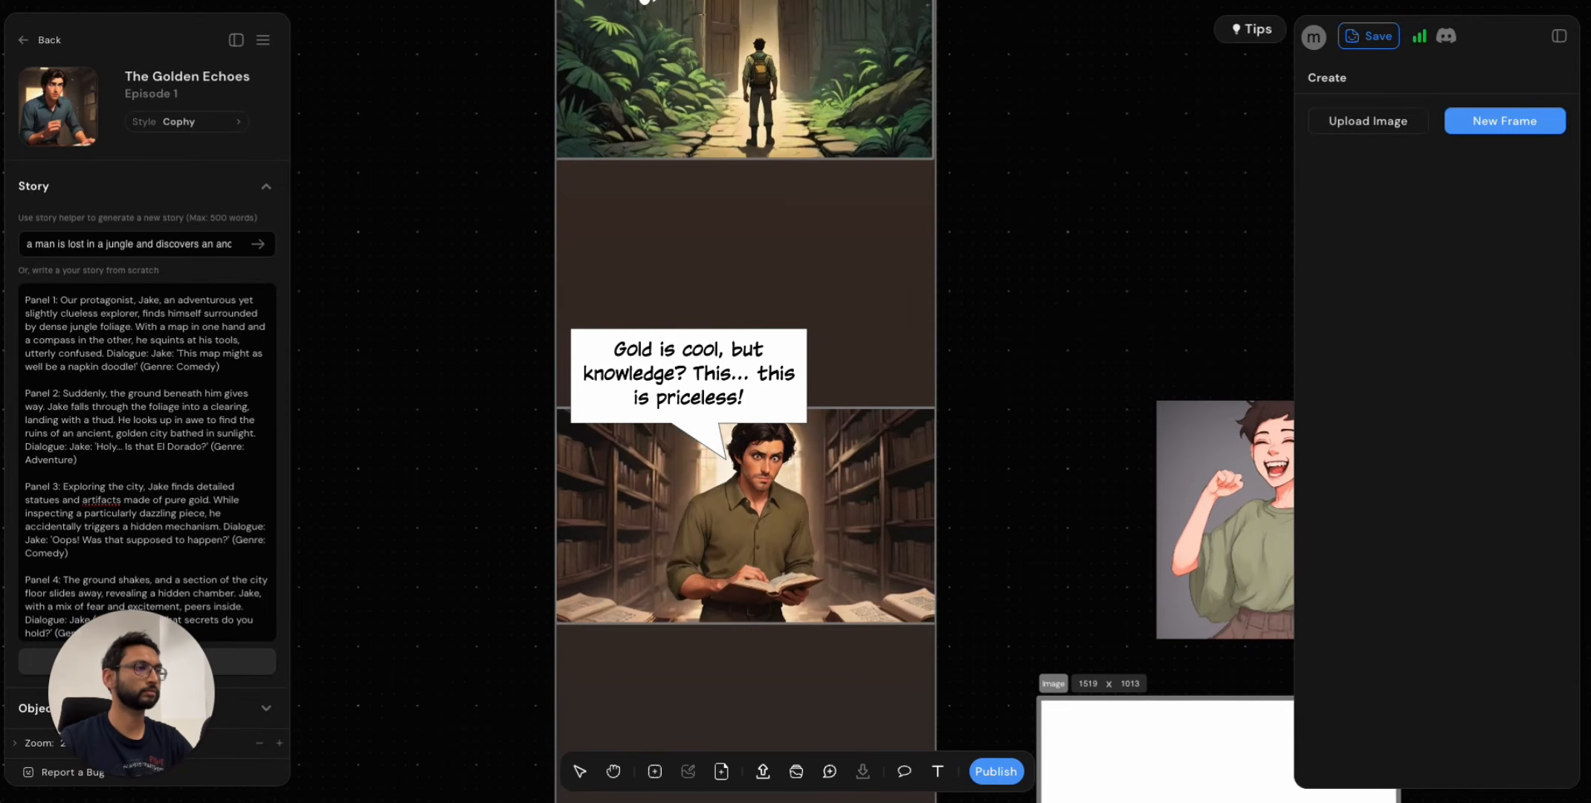
Add a spiky starburst image bubble in the gap between the doorway and library panels, widening it and centring it above the speech bubble.
{"action": "left_click", "coordinate": [904, 771]}
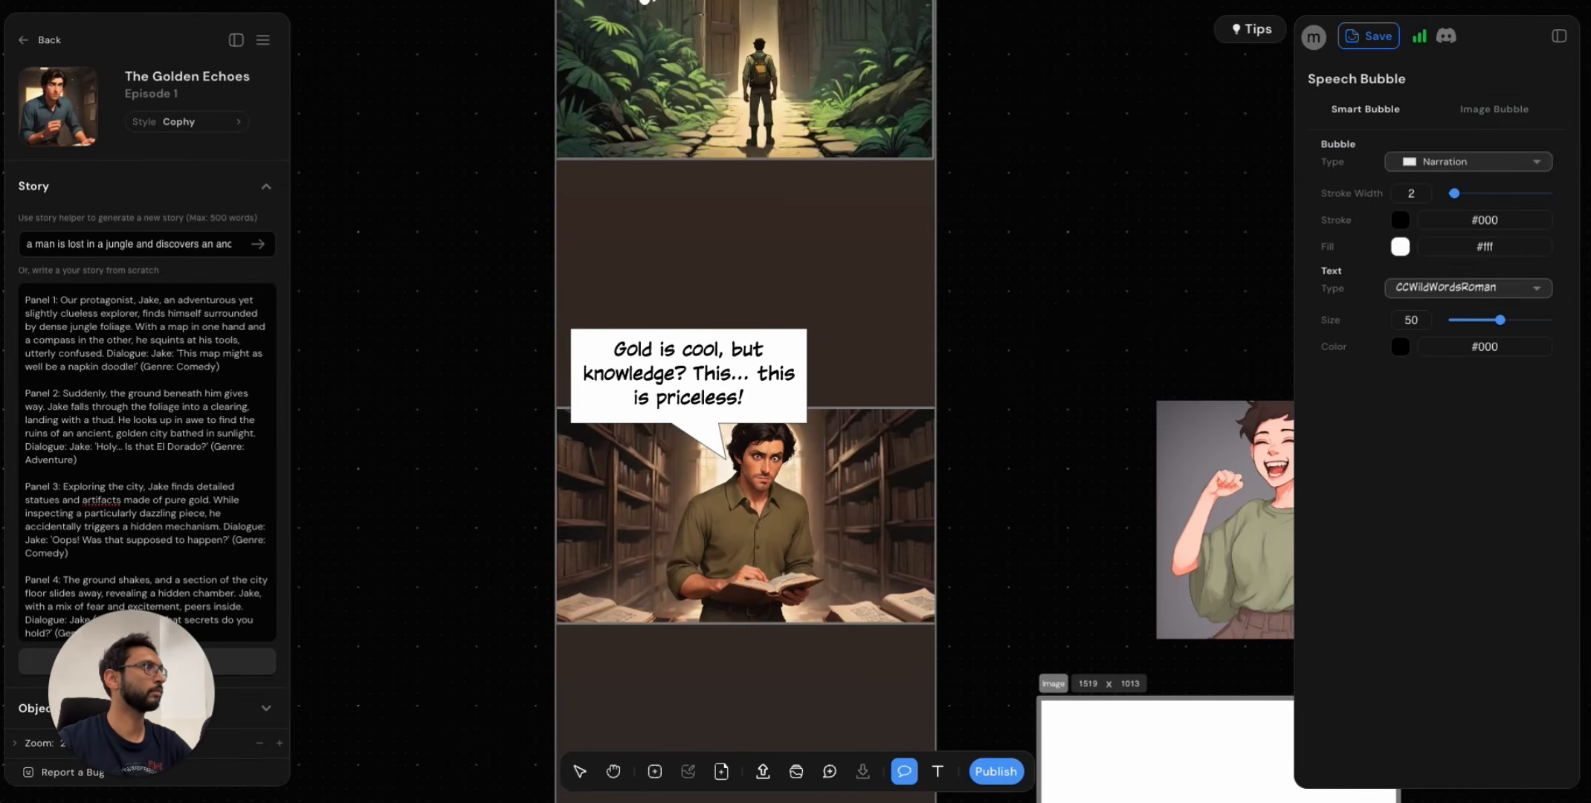
{"action": "left_click", "coordinate": [1494, 109]}
{"action": "scroll", "coordinate": [1438, 447], "scroll_direction": "down", "scroll_amount": 2}
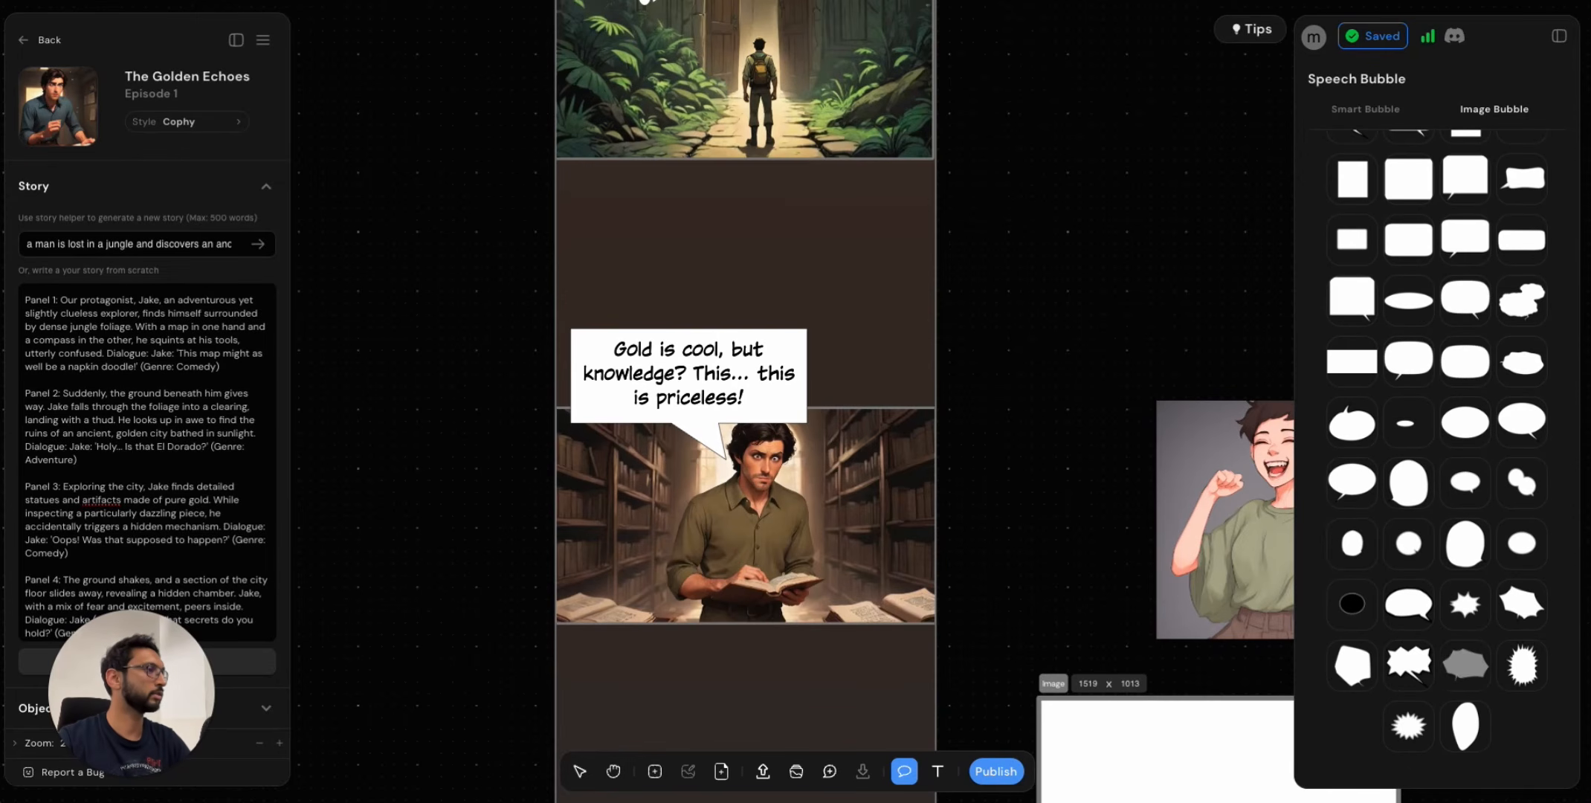
{"action": "left_click_drag", "start_coordinate": [1408, 725], "coordinate": [731, 239]}
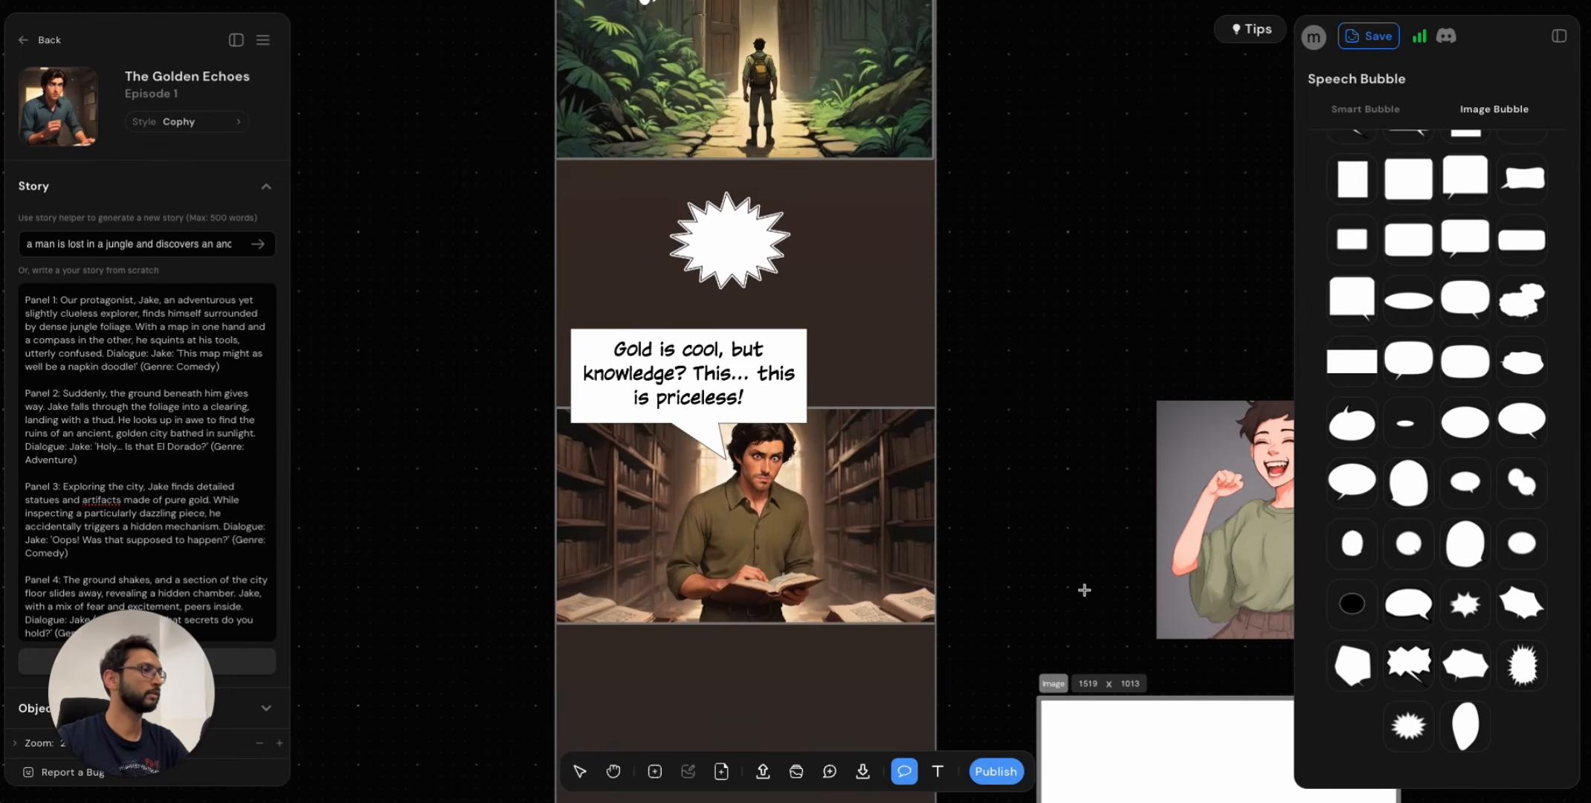
{"action": "left_click", "coordinate": [583, 779]}
{"action": "left_click", "coordinate": [721, 277]}
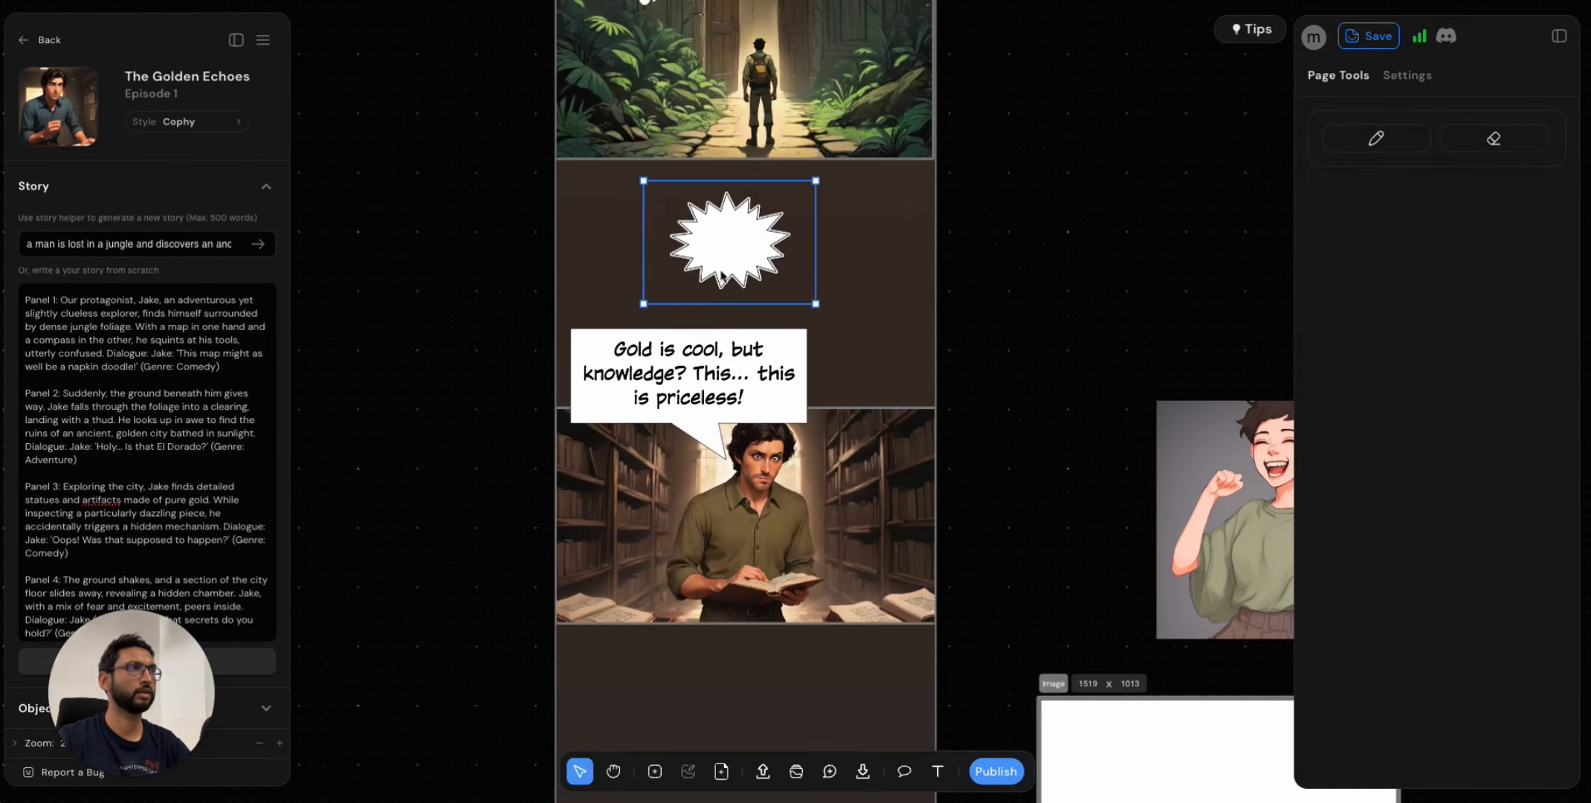
{"action": "left_click_drag", "start_coordinate": [818, 281], "coordinate": [896, 279]}
{"action": "mouse_move", "coordinate": [772, 250]}
{"action": "left_mouse_down"}
{"action": "mouse_move", "coordinate": [741, 252]}
{"action": "mouse_move", "coordinate": [782, 268]}
{"action": "left_mouse_up"}
Add a text inside the starburst bubble at size 28 reading "A LIBRARY!?", starting from the copied words.
{"action": "left_click", "coordinate": [939, 777]}
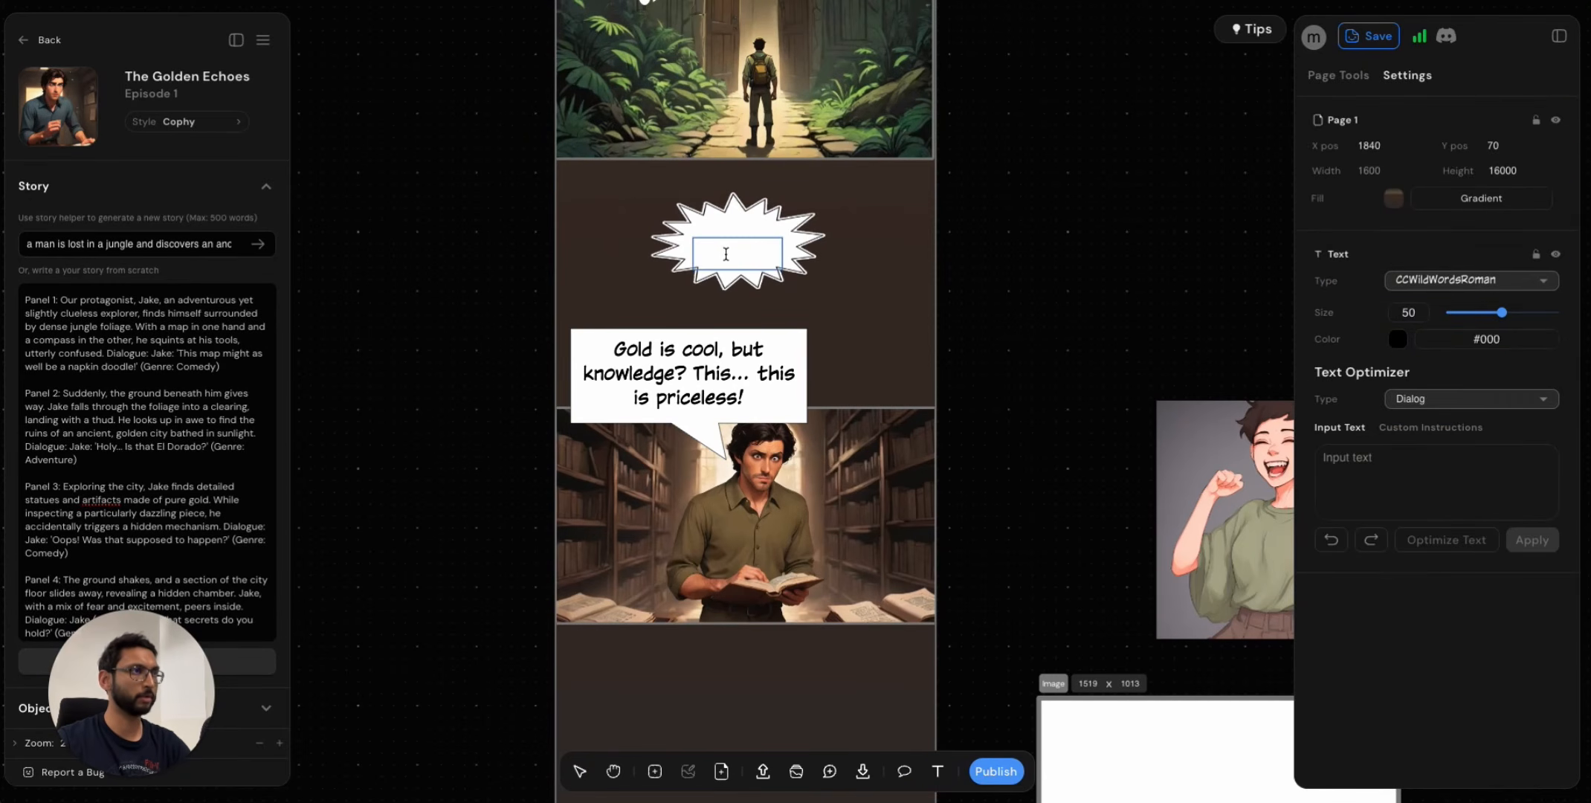
{"action": "key", "text": "ctrl+v"}
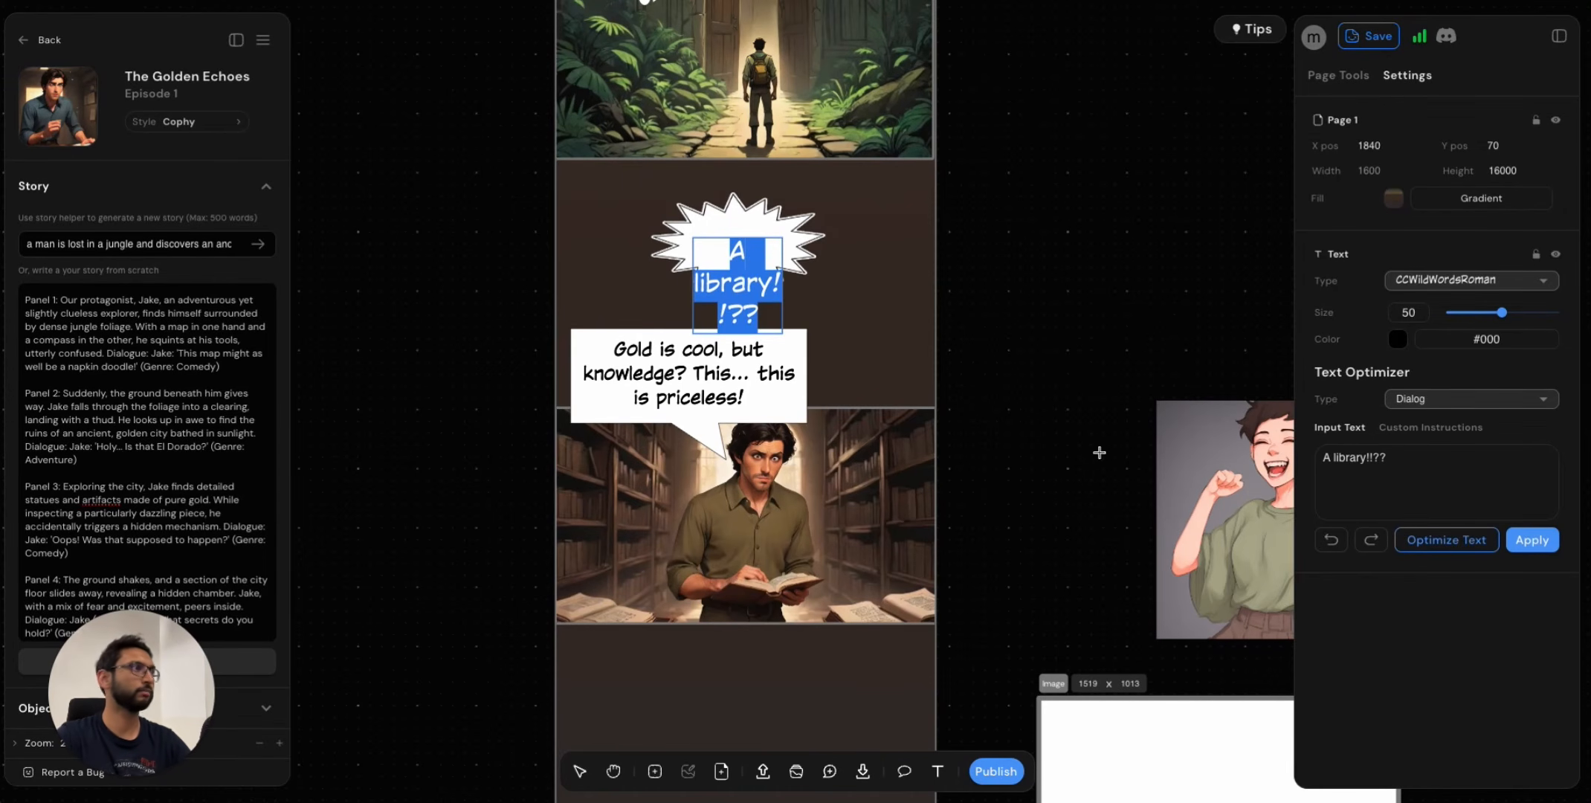
{"action": "left_click_drag", "start_coordinate": [1502, 313], "coordinate": [1476, 314]}
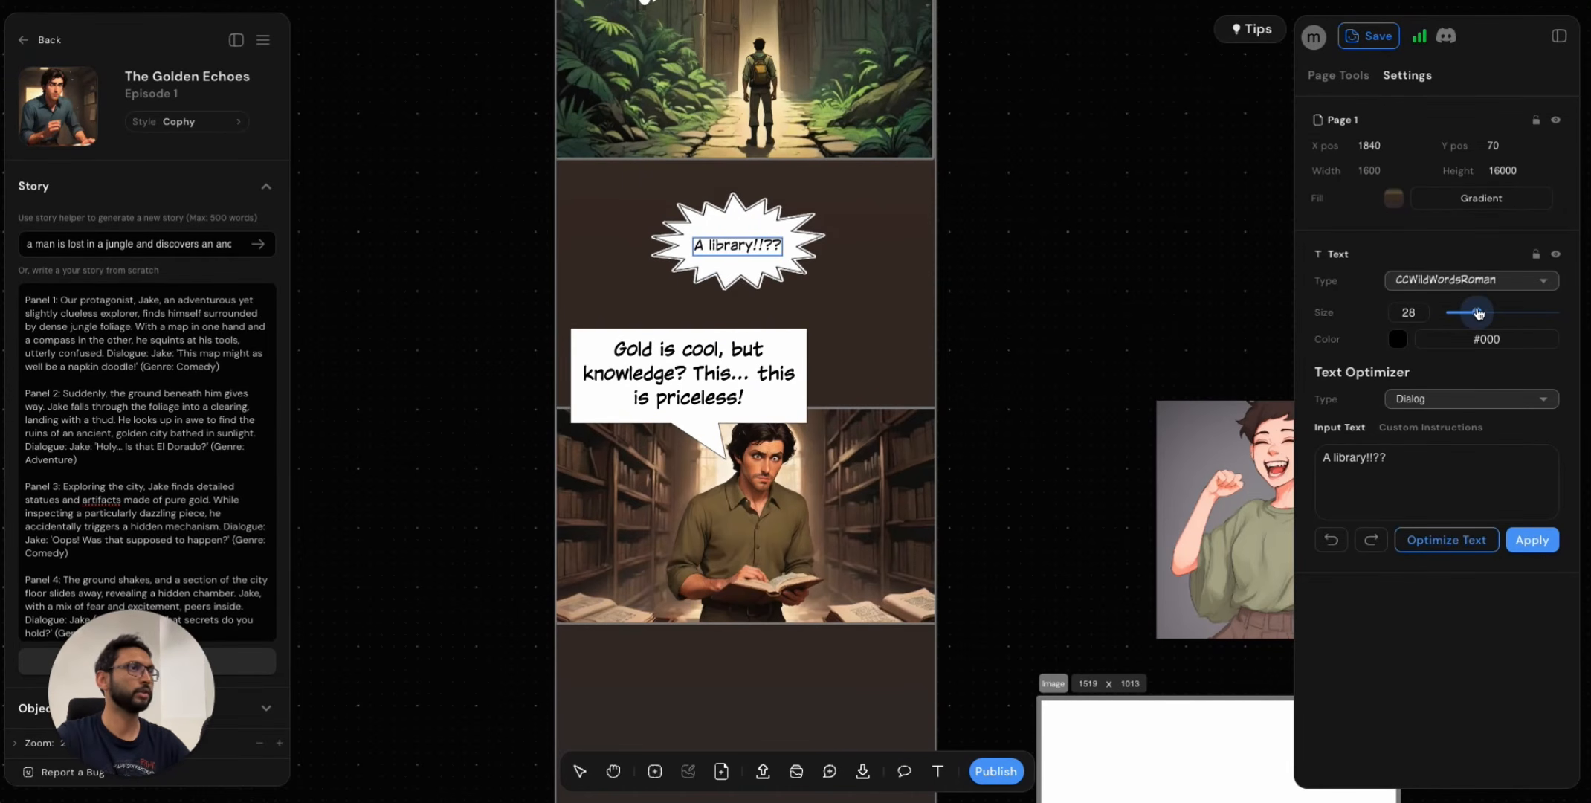
{"action": "double_click", "coordinate": [732, 242]}
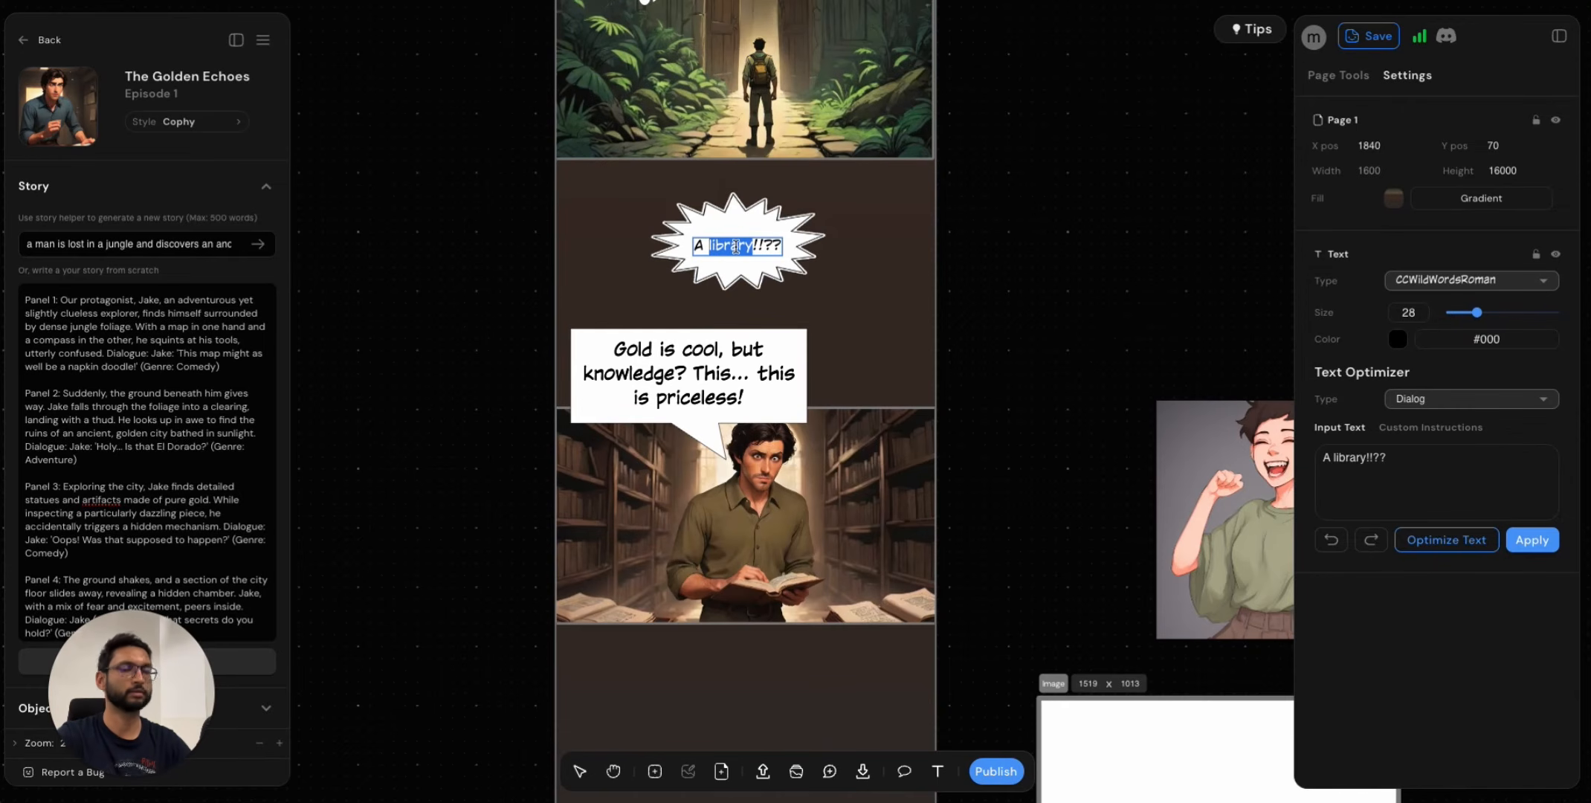
{"action": "type", "text": "LIBRAR"}
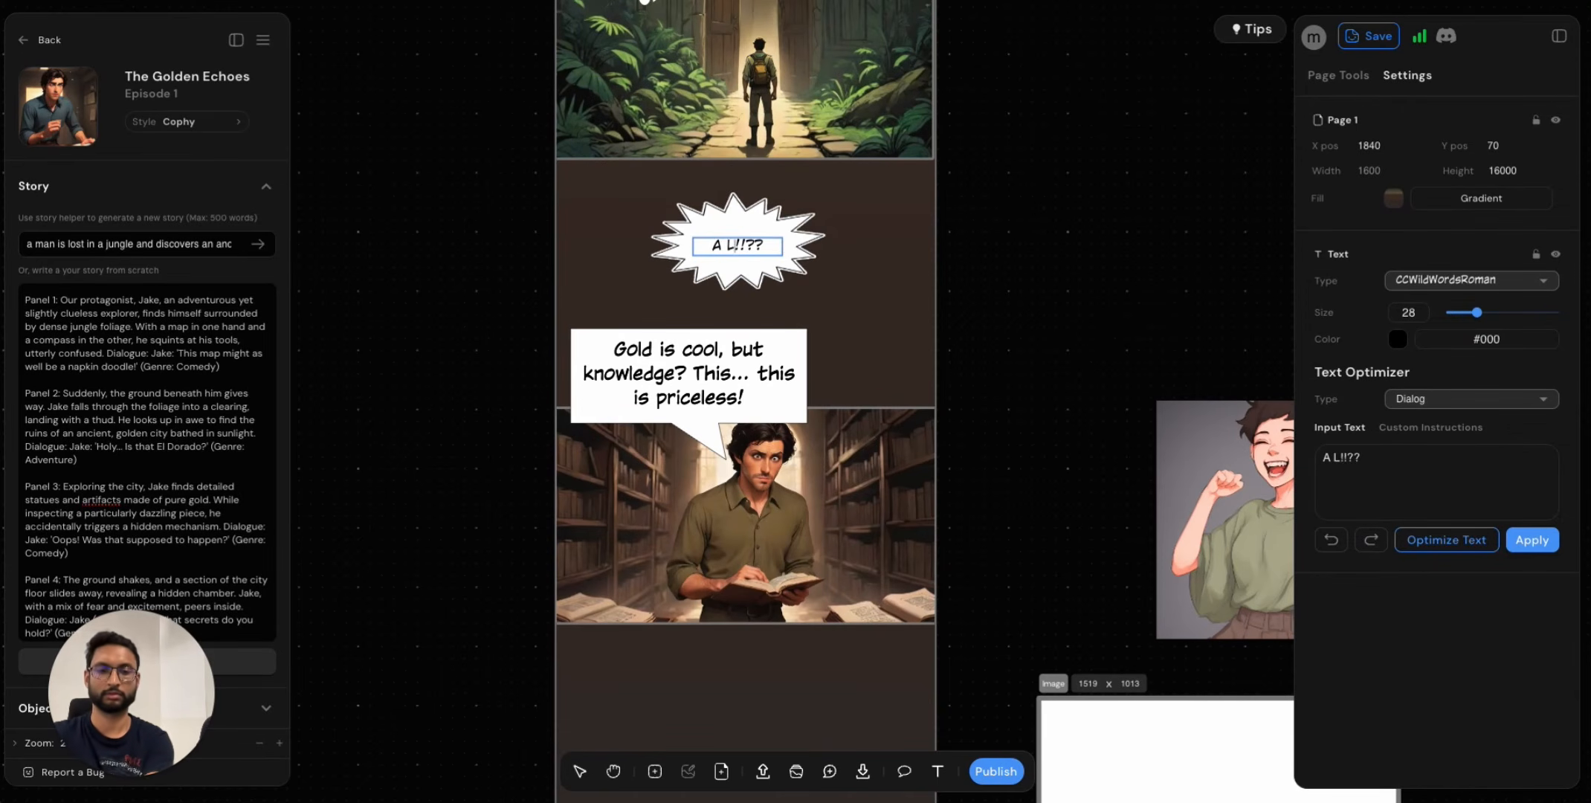
{"action": "type", "text": "Y"}
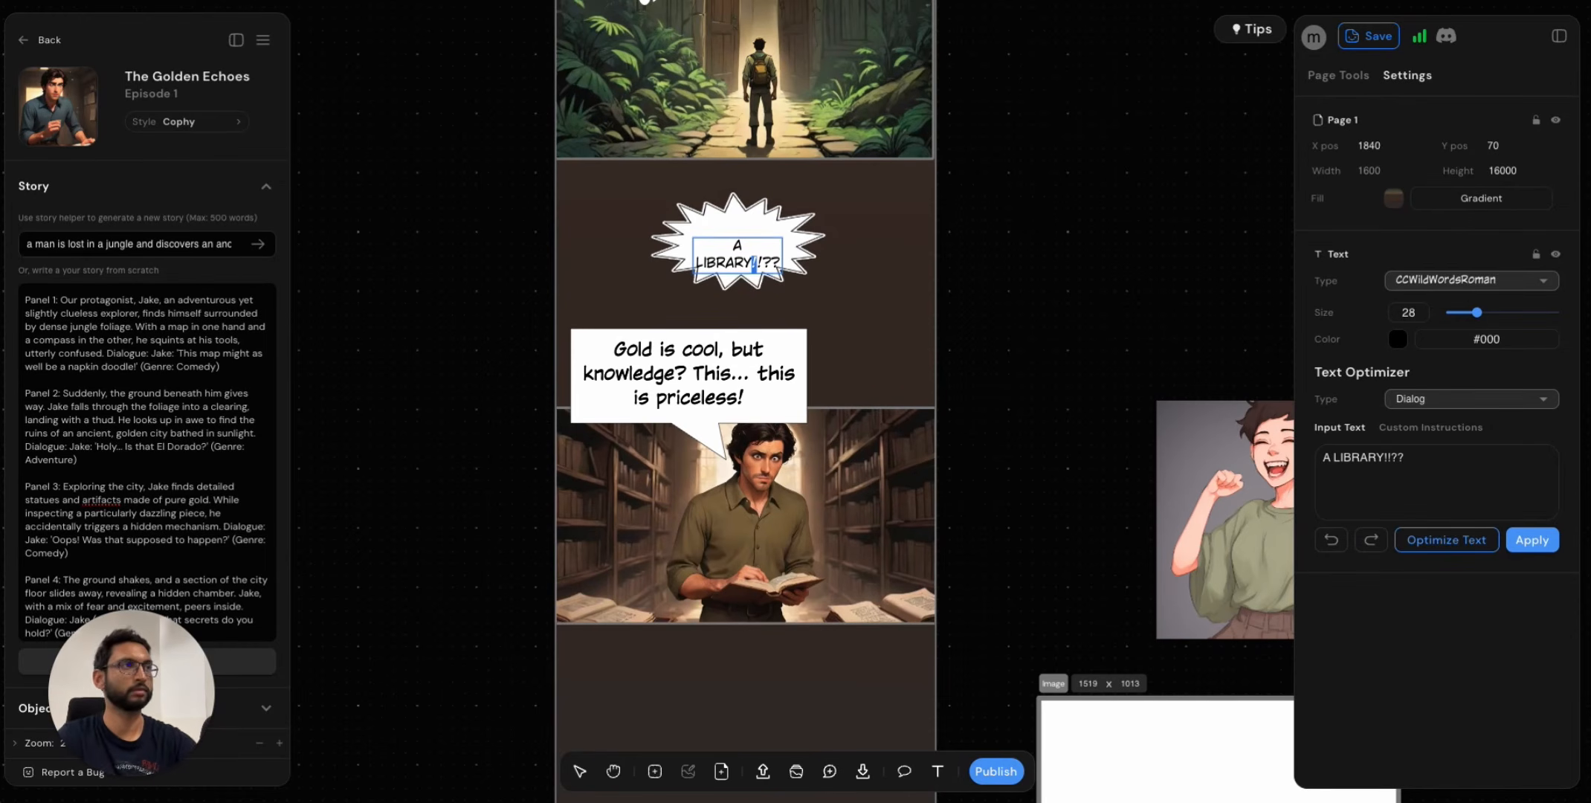
{"action": "key", "text": "Delete"}
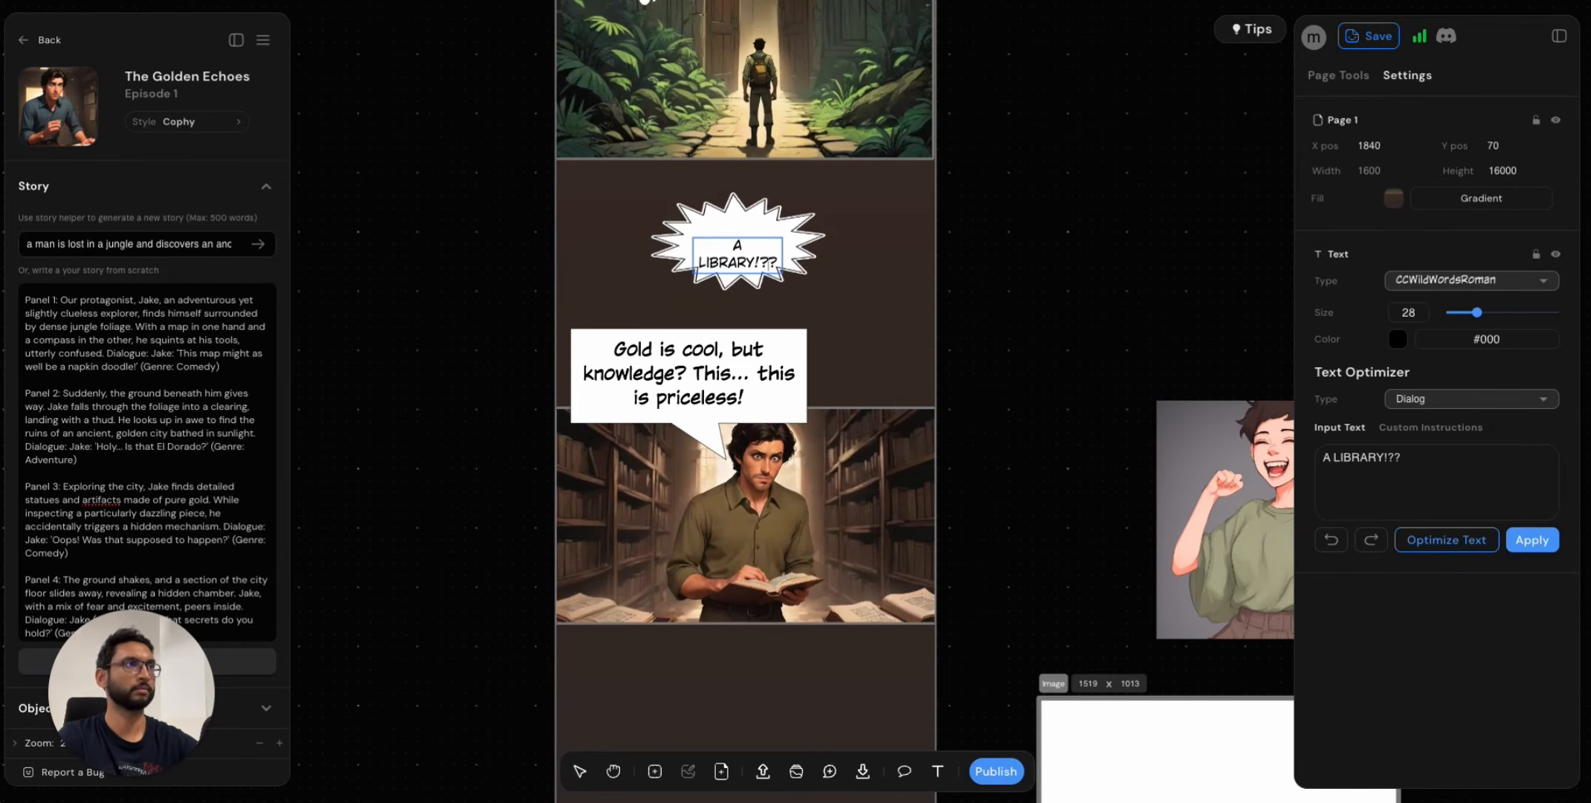
{"action": "key", "text": "Delete"}
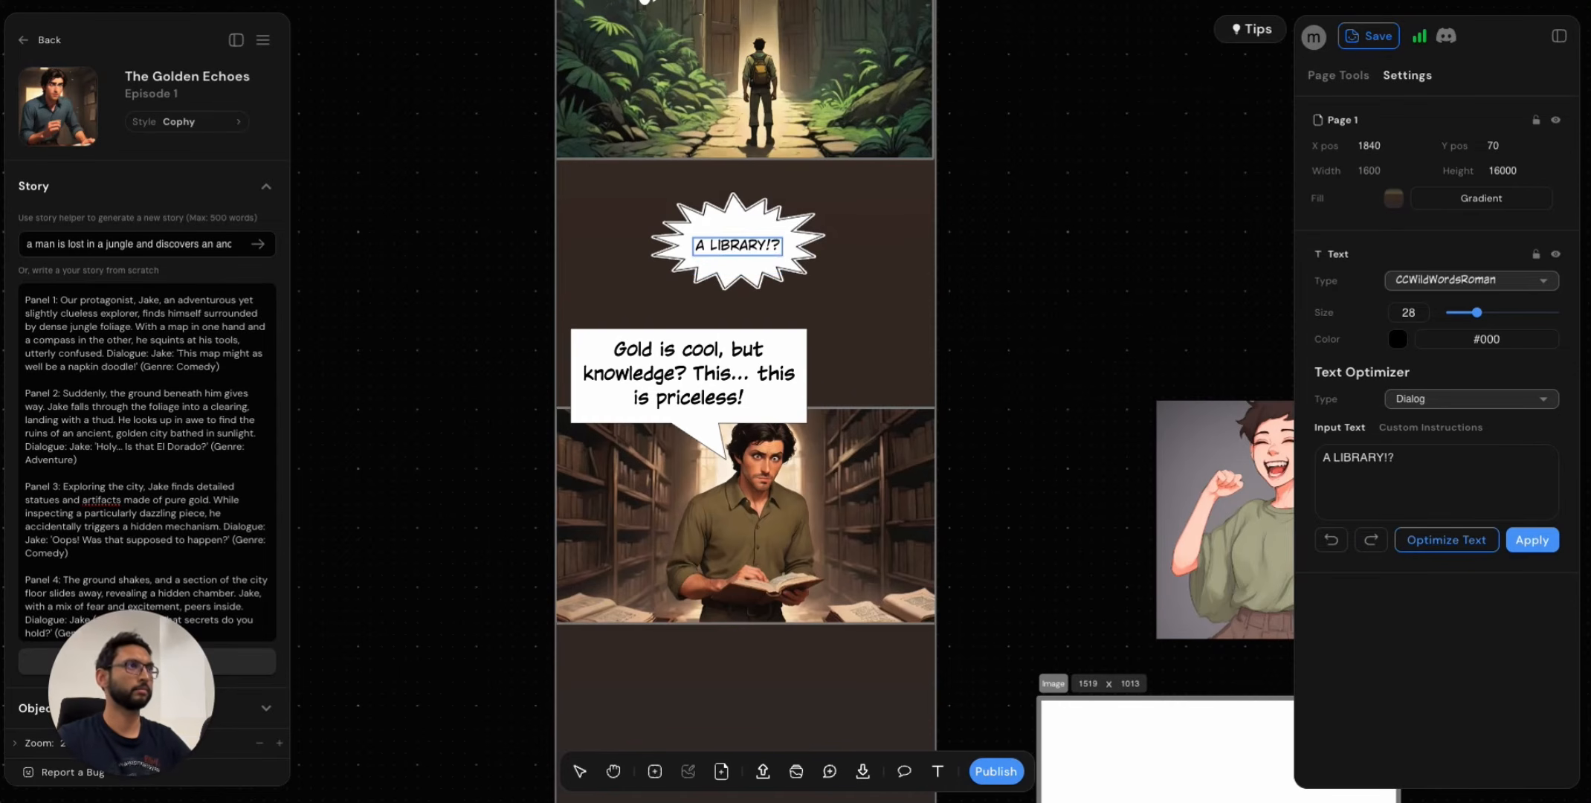
{"action": "left_click", "coordinate": [982, 308]}
Enlarge the starburst bubble and its "A LIBRARY!?" text, keeping the text centred inside the burst.
{"action": "scroll", "coordinate": [849, 301], "scroll_direction": "up", "scroll_amount": 5}
{"action": "left_click", "coordinate": [842, 290]}
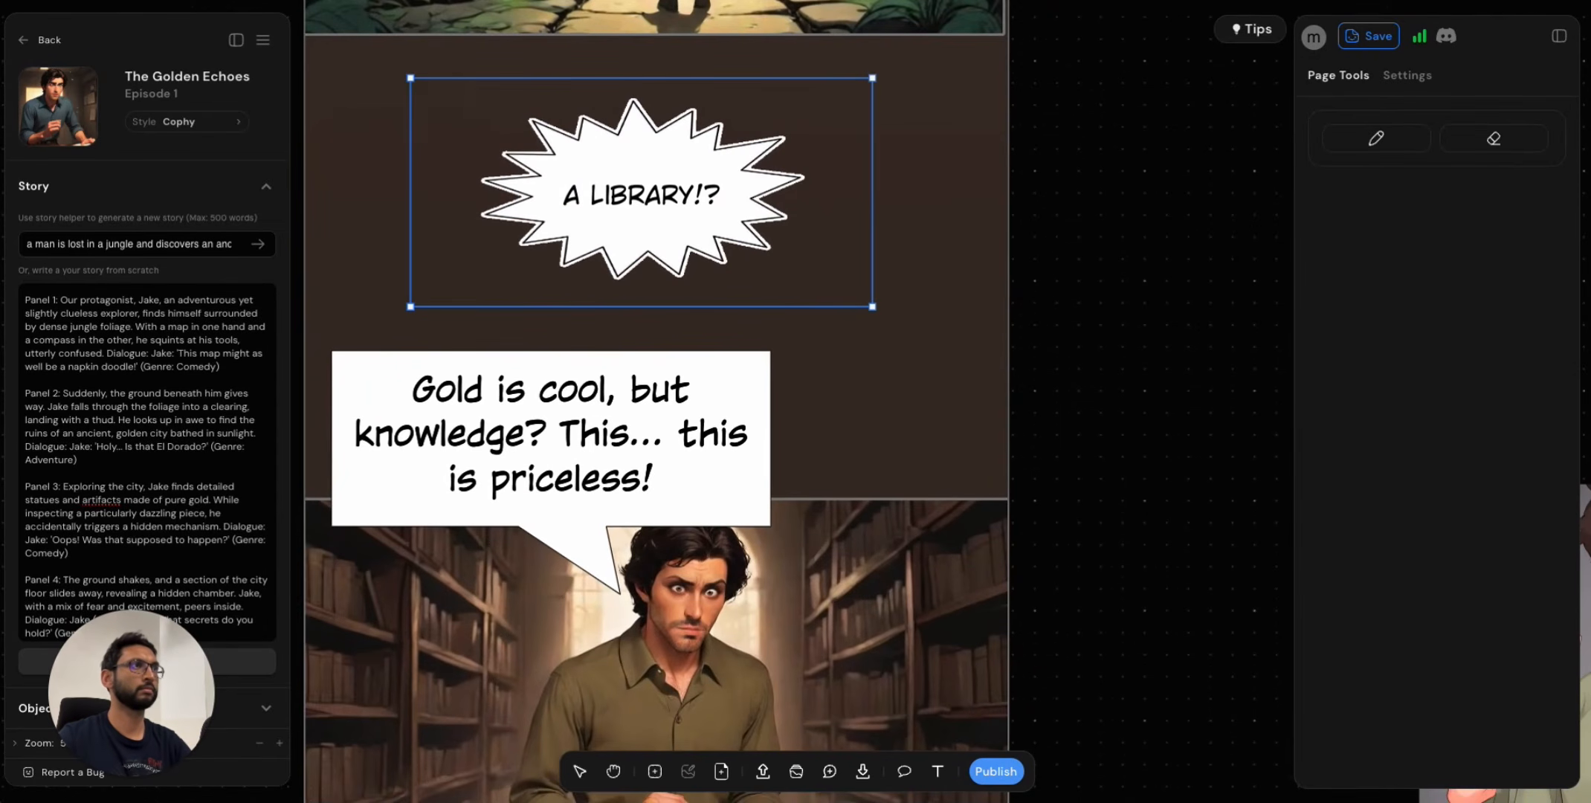
{"action": "left_click_drag", "start_coordinate": [872, 306], "coordinate": [972, 382]}
{"action": "left_click_drag", "start_coordinate": [706, 249], "coordinate": [758, 246]}
{"action": "left_click_drag", "start_coordinate": [648, 221], "coordinate": [643, 225]}
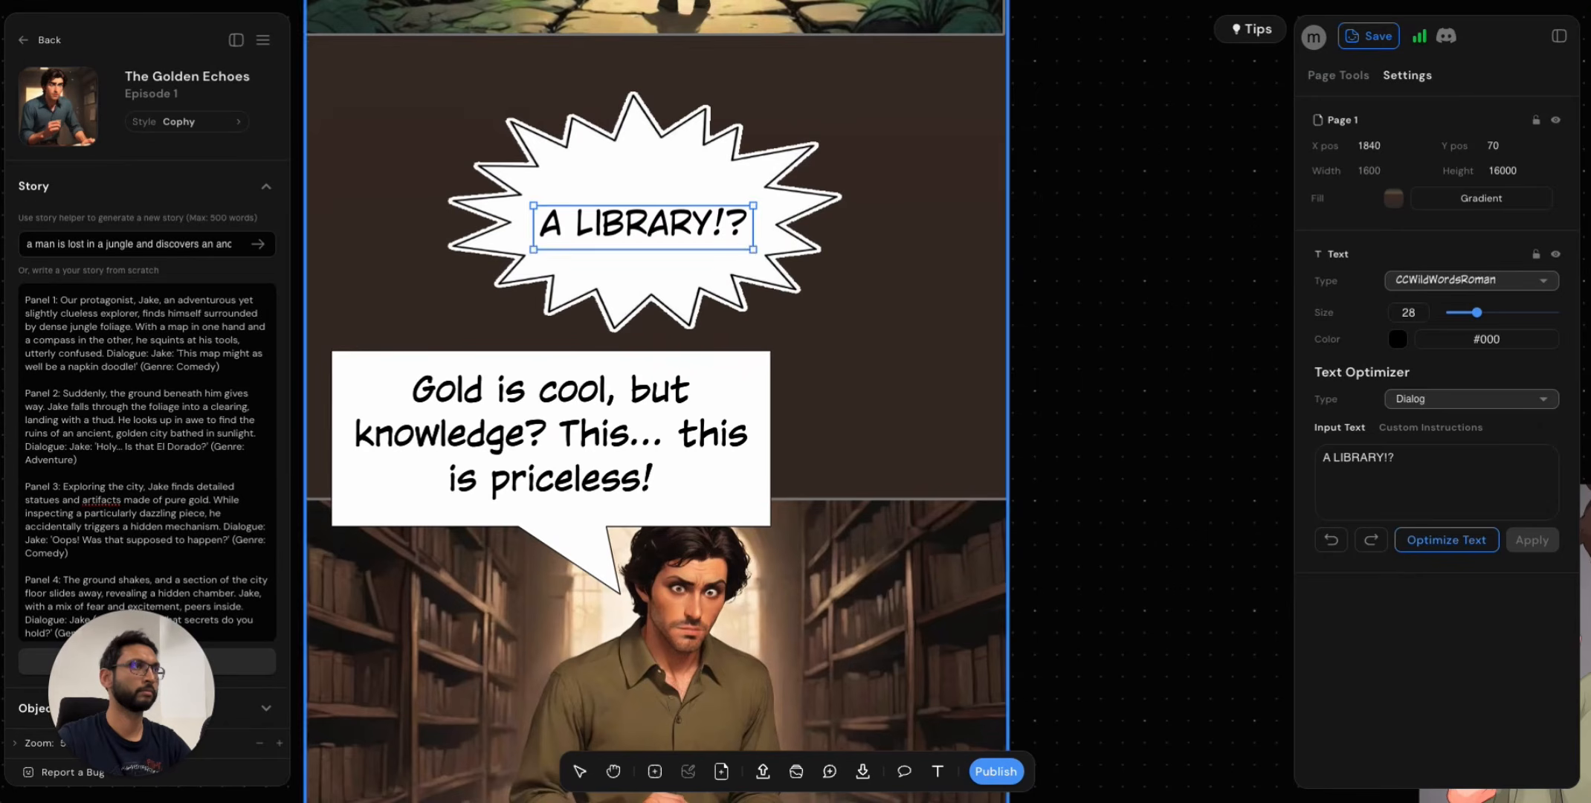
{"action": "left_click", "coordinate": [1100, 260]}
Set the text size of the "Gold is cool, but knowledge?" speech bubble to 50.
{"action": "scroll", "coordinate": [952, 706], "scroll_direction": "down", "scroll_amount": 5}
{"action": "scroll", "coordinate": [952, 706], "scroll_direction": "down", "scroll_amount": 3}
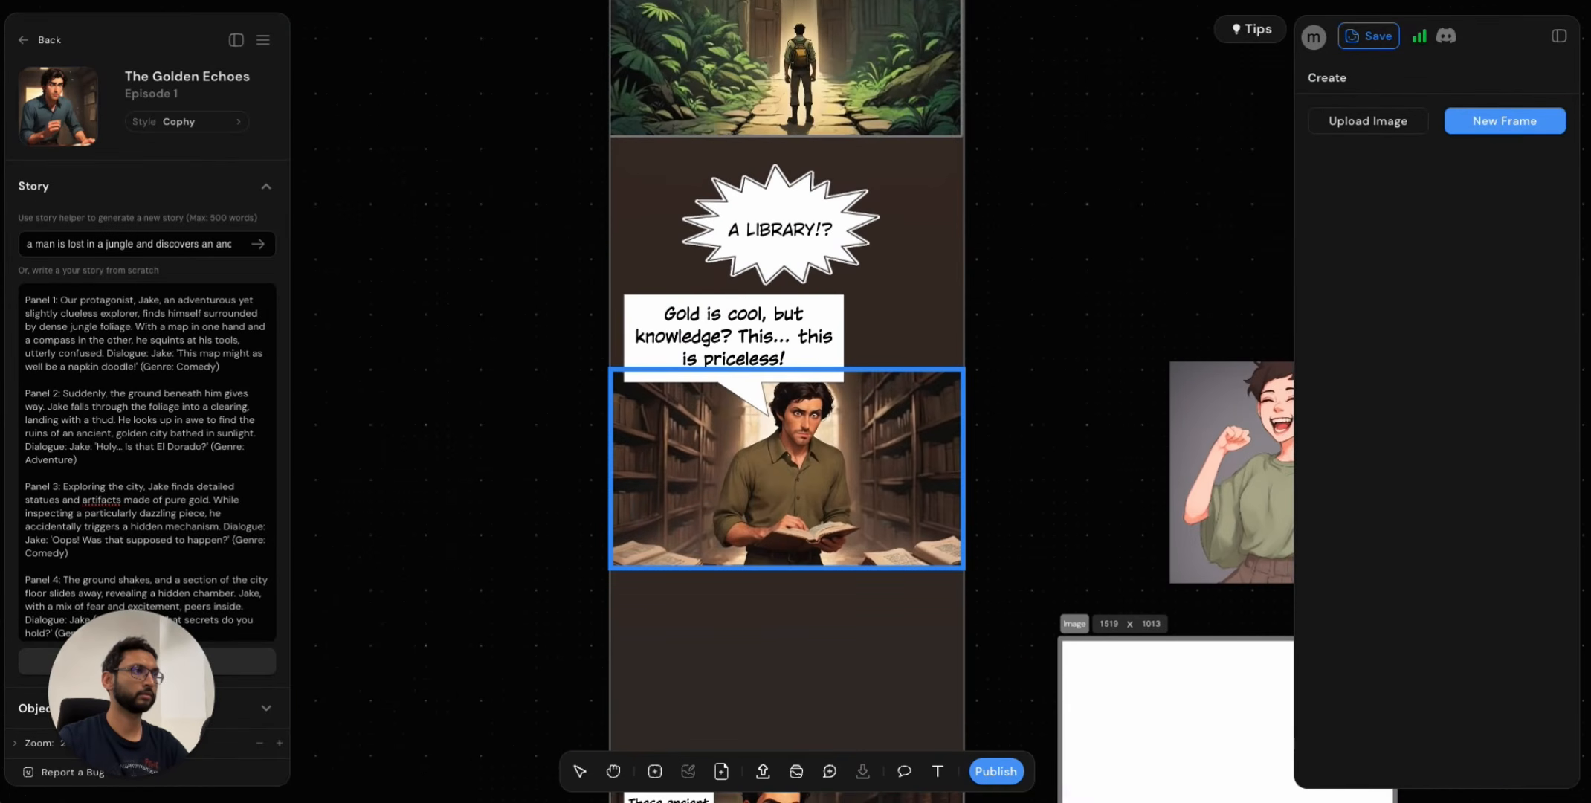
{"action": "scroll", "coordinate": [945, 526], "scroll_direction": "up", "scroll_amount": 1}
{"action": "scroll", "coordinate": [944, 526], "scroll_direction": "down", "scroll_amount": 2}
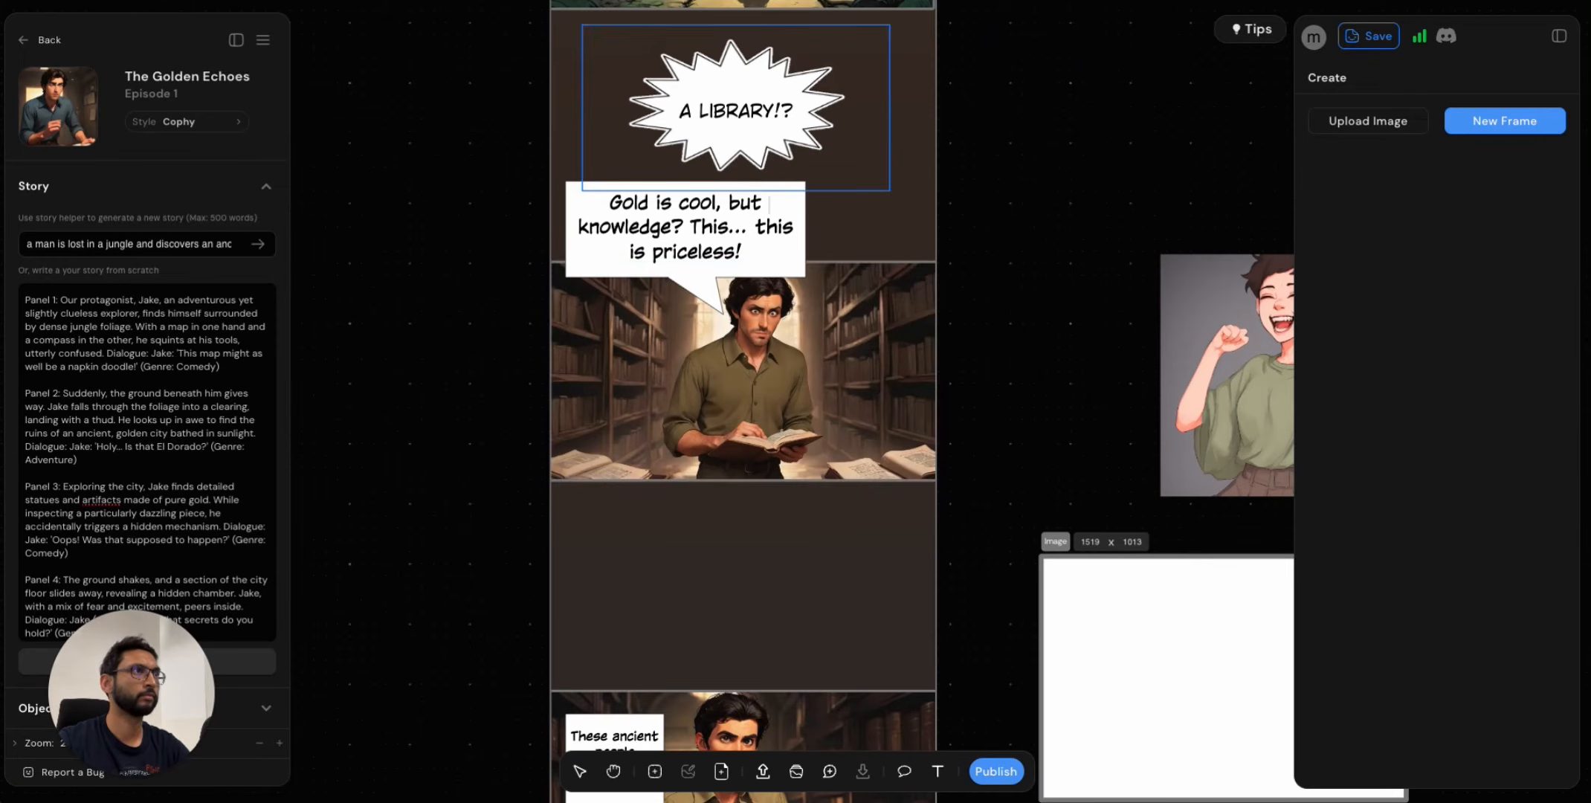
{"action": "triple_click", "coordinate": [750, 228]}
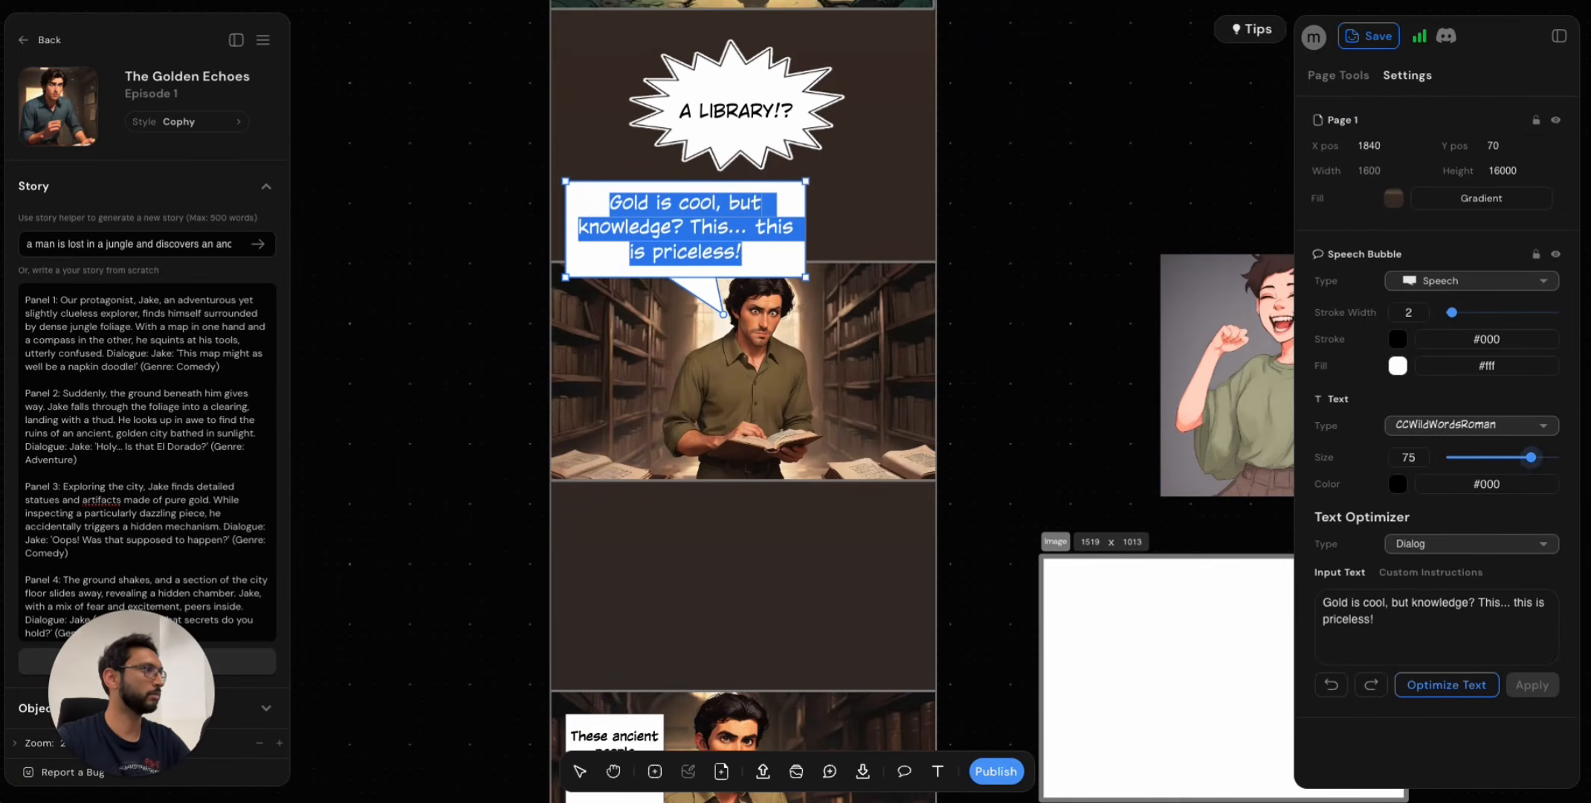
{"action": "left_click_drag", "start_coordinate": [1531, 457], "coordinate": [1499, 457]}
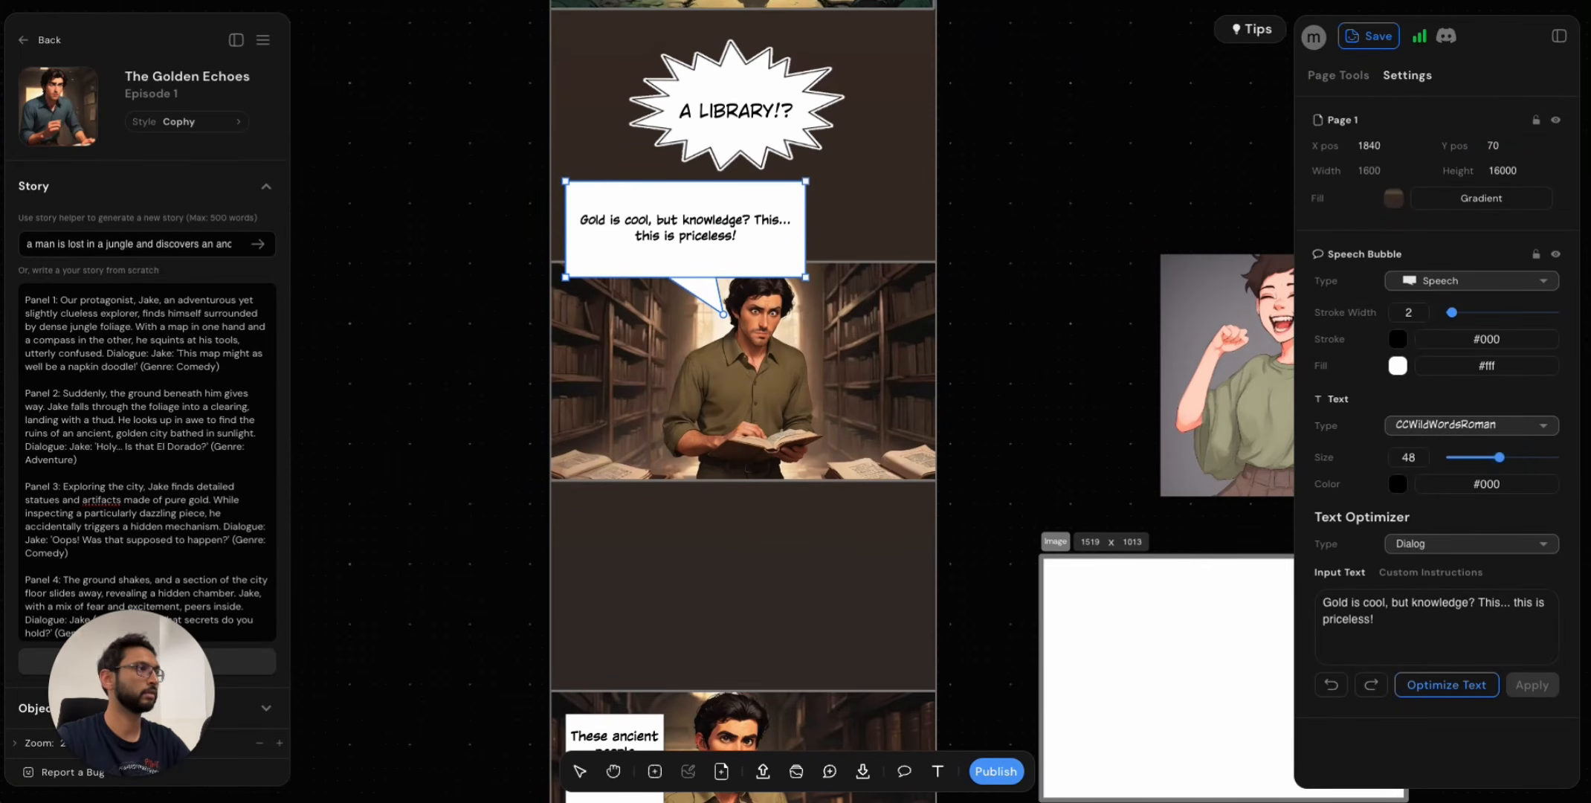
{"action": "type", "text": "50"}
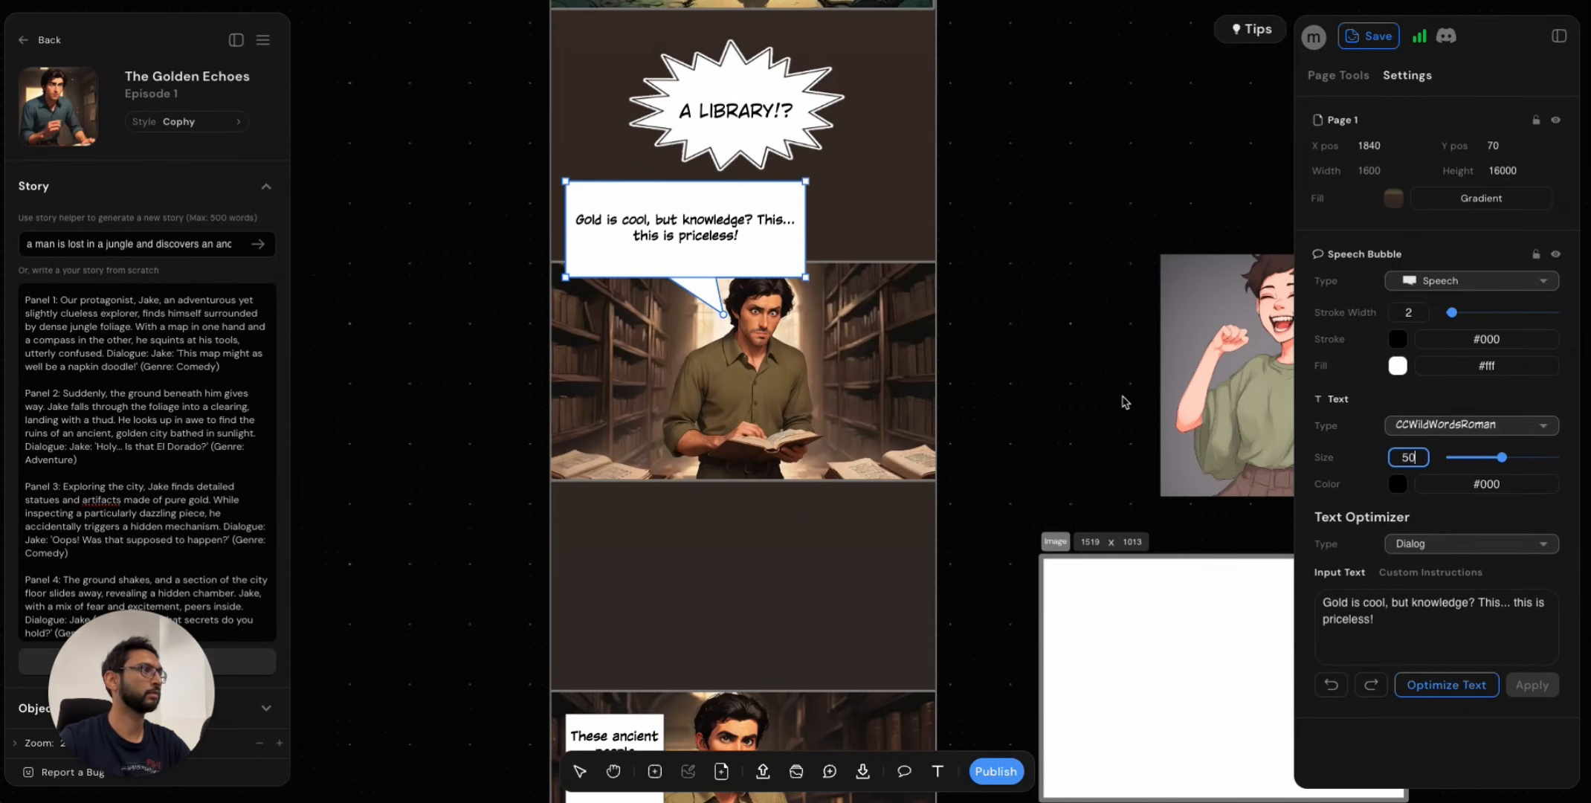
{"action": "left_click", "coordinate": [781, 286]}
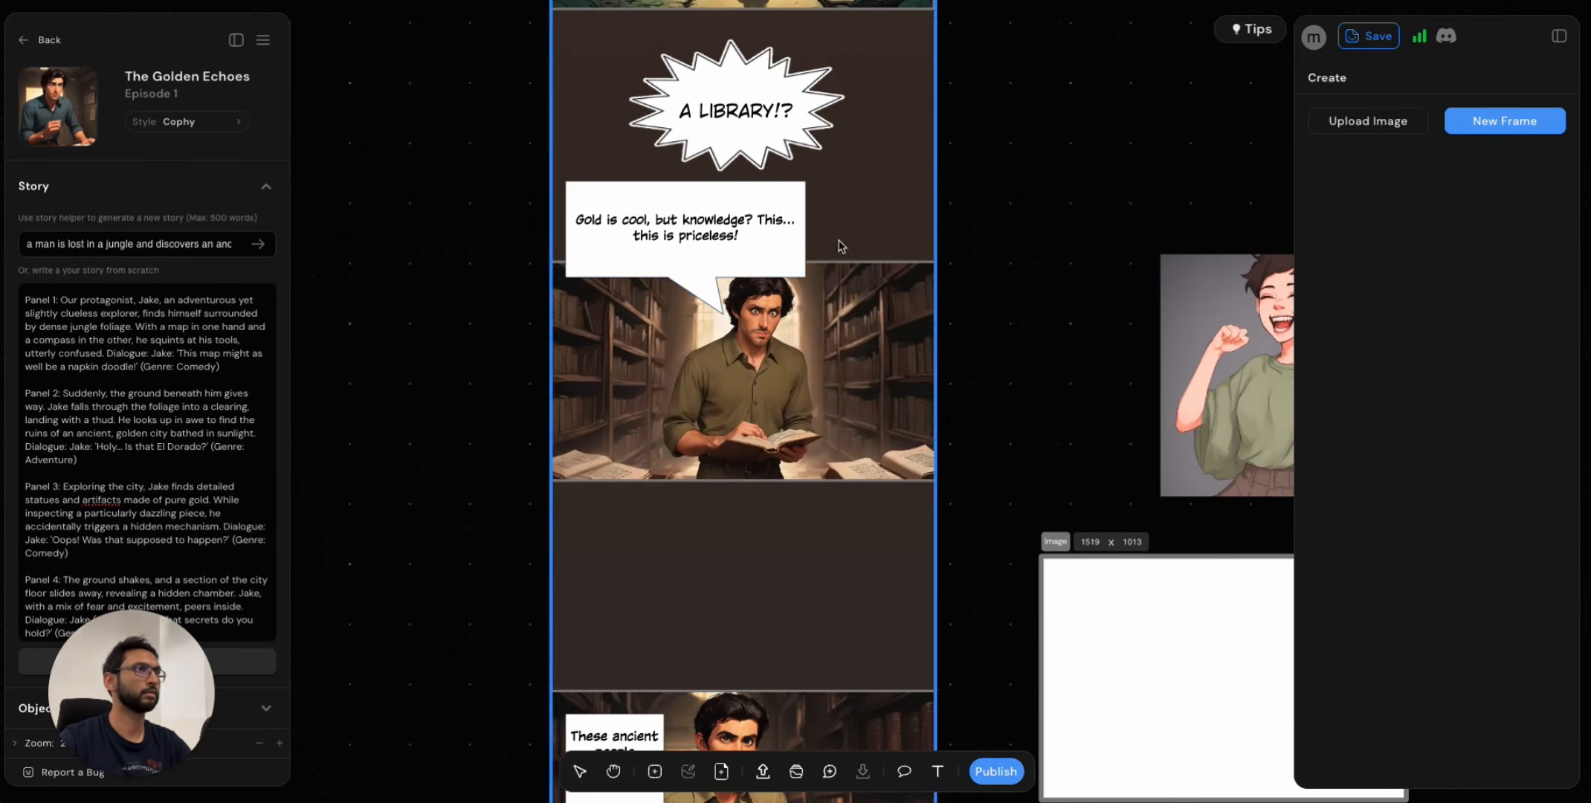
Shrink the "Gold is cool" speech bubble around its text and place it in the reading panel's upper-left corner, beside Jake's face.
{"action": "left_click", "coordinate": [757, 278]}
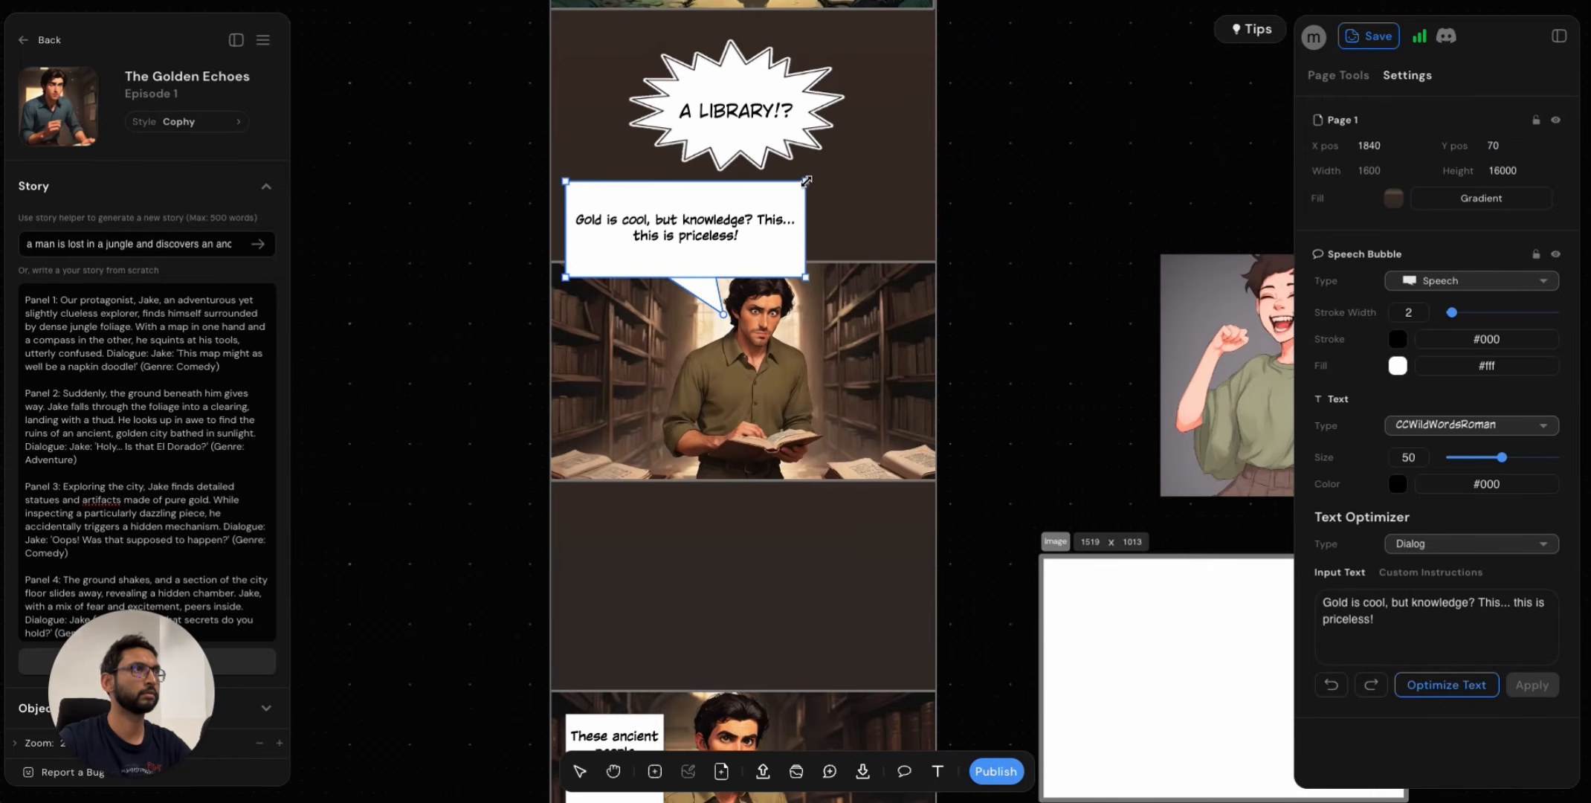
{"action": "left_click_drag", "start_coordinate": [807, 181], "coordinate": [778, 266]}
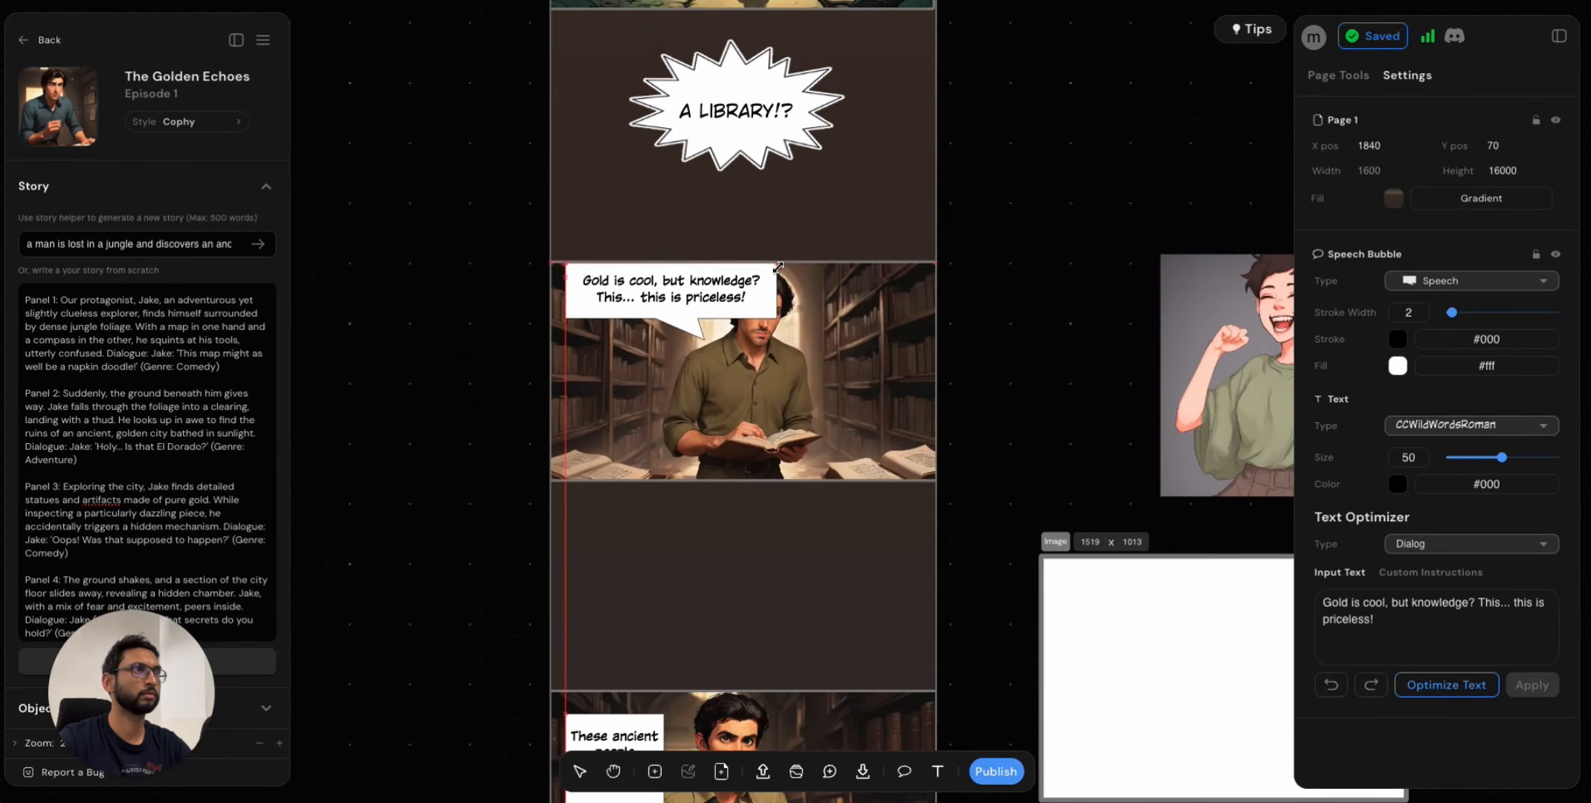
{"action": "left_click", "coordinate": [684, 294]}
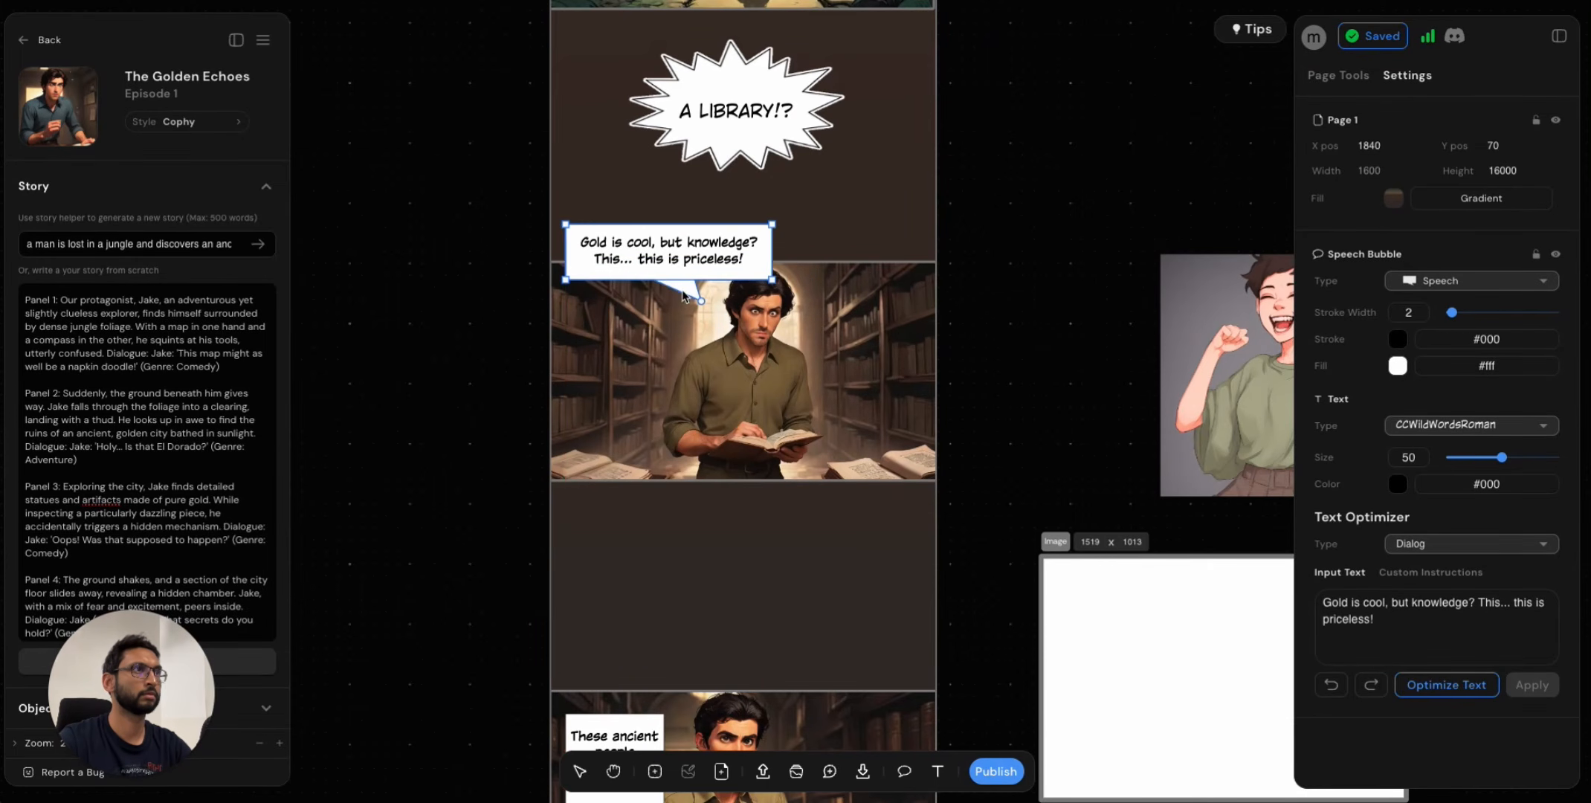
{"action": "left_click_drag", "start_coordinate": [684, 295], "coordinate": [678, 348]}
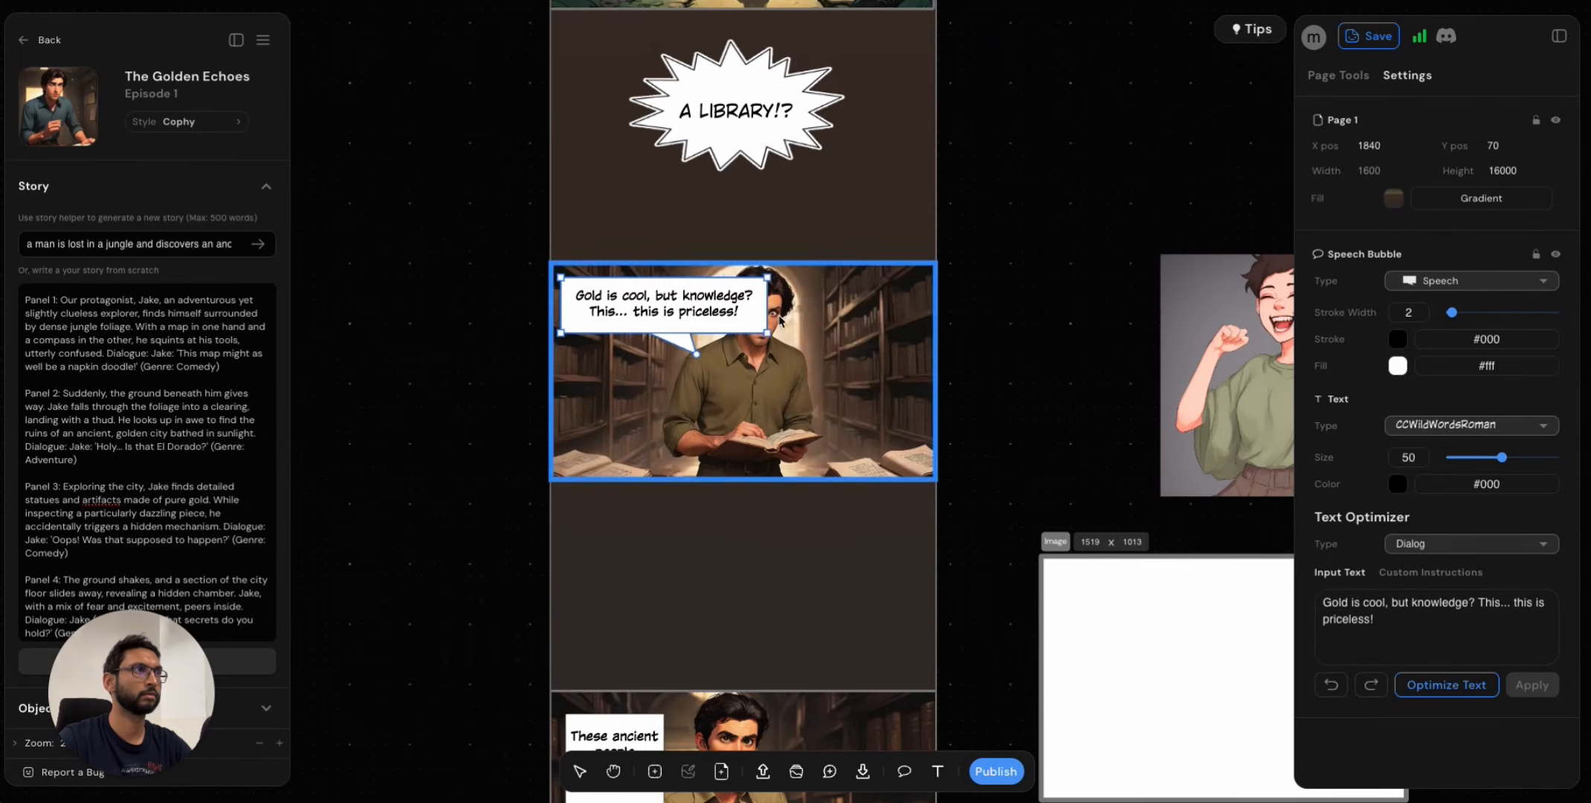
{"action": "mouse_move", "coordinate": [767, 316]}
{"action": "left_mouse_down"}
{"action": "mouse_move", "coordinate": [720, 316]}
{"action": "mouse_move", "coordinate": [748, 330]}
{"action": "left_mouse_up"}
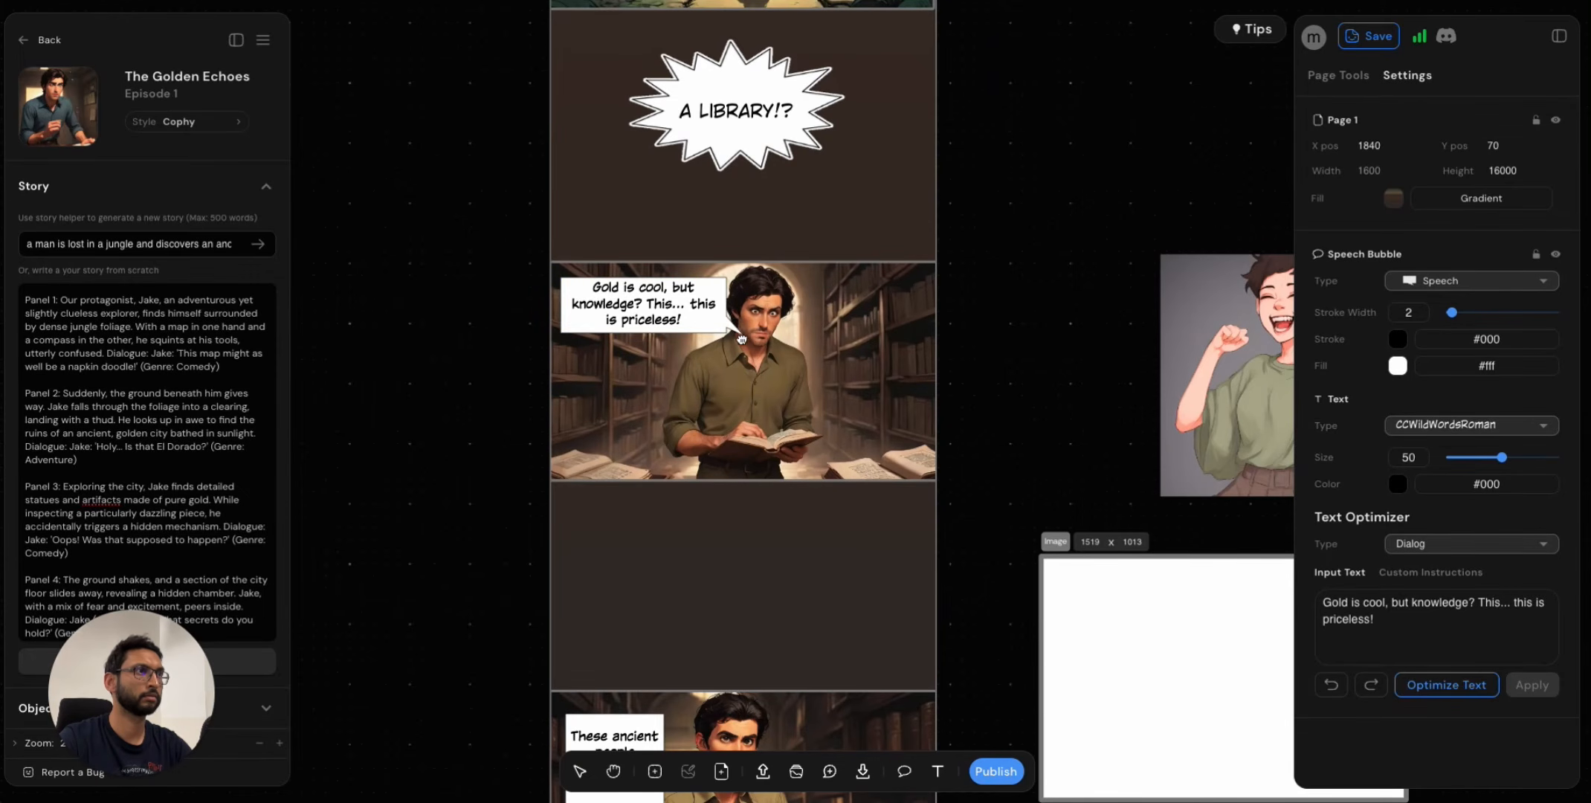
{"action": "left_click", "coordinate": [1063, 332]}
Move the starburst bubble and its "A LIBRARY!?" text down to the middle of the gap between the doorway and reading panels.
{"action": "scroll", "coordinate": [933, 227], "scroll_direction": "up", "scroll_amount": 2}
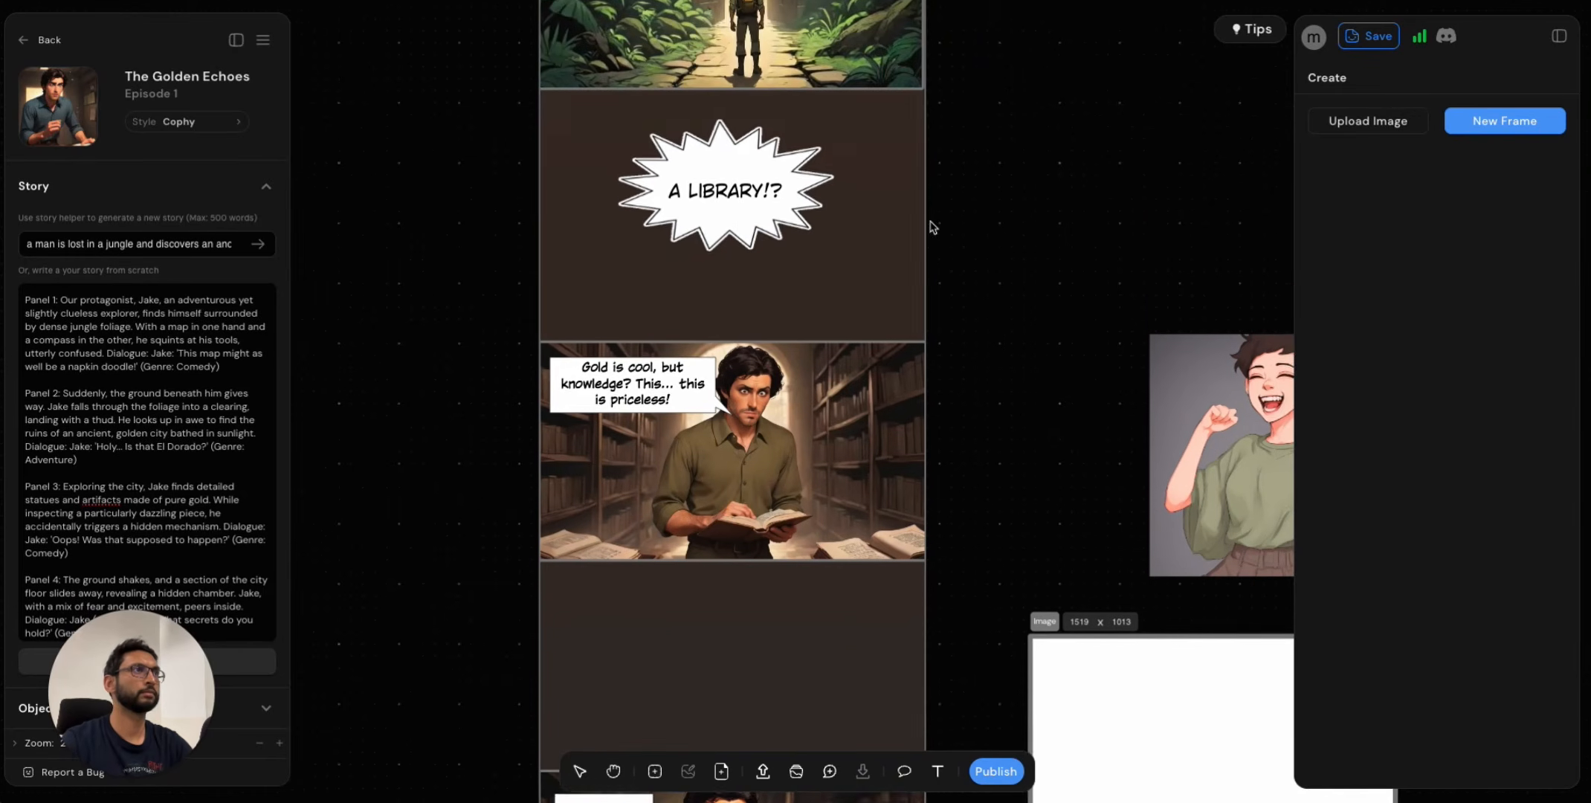
{"action": "left_click_drag", "start_coordinate": [738, 220], "coordinate": [737, 283]}
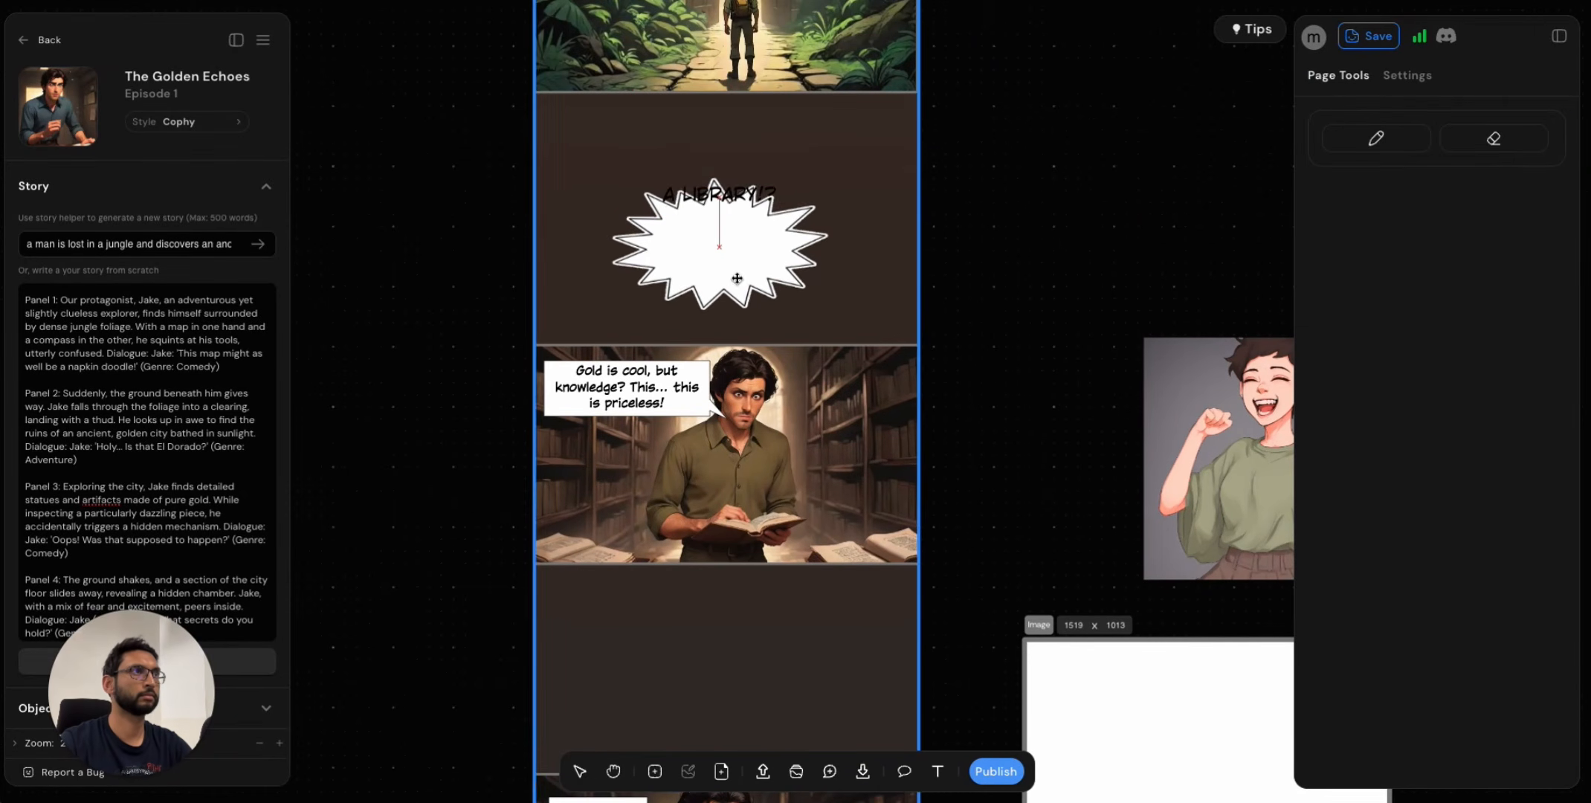
{"action": "left_click_drag", "start_coordinate": [738, 199], "coordinate": [738, 243]}
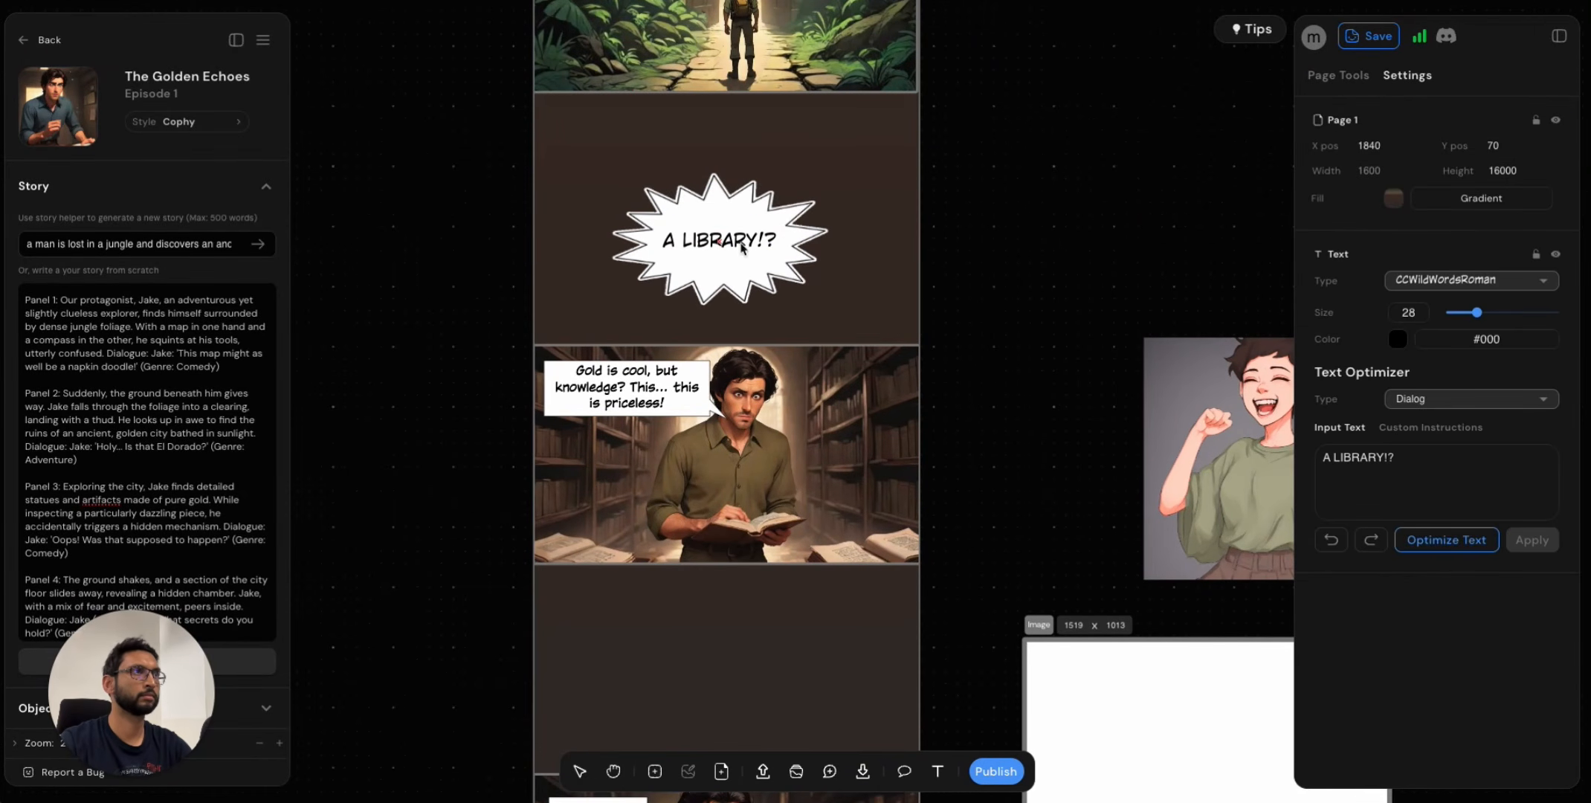
{"action": "left_click", "coordinate": [1000, 288]}
Select the library reading panel and review the page spacing from the doorway panel down to the "These ancient people" panel.
{"action": "scroll", "coordinate": [952, 373], "scroll_direction": "down", "scroll_amount": 3}
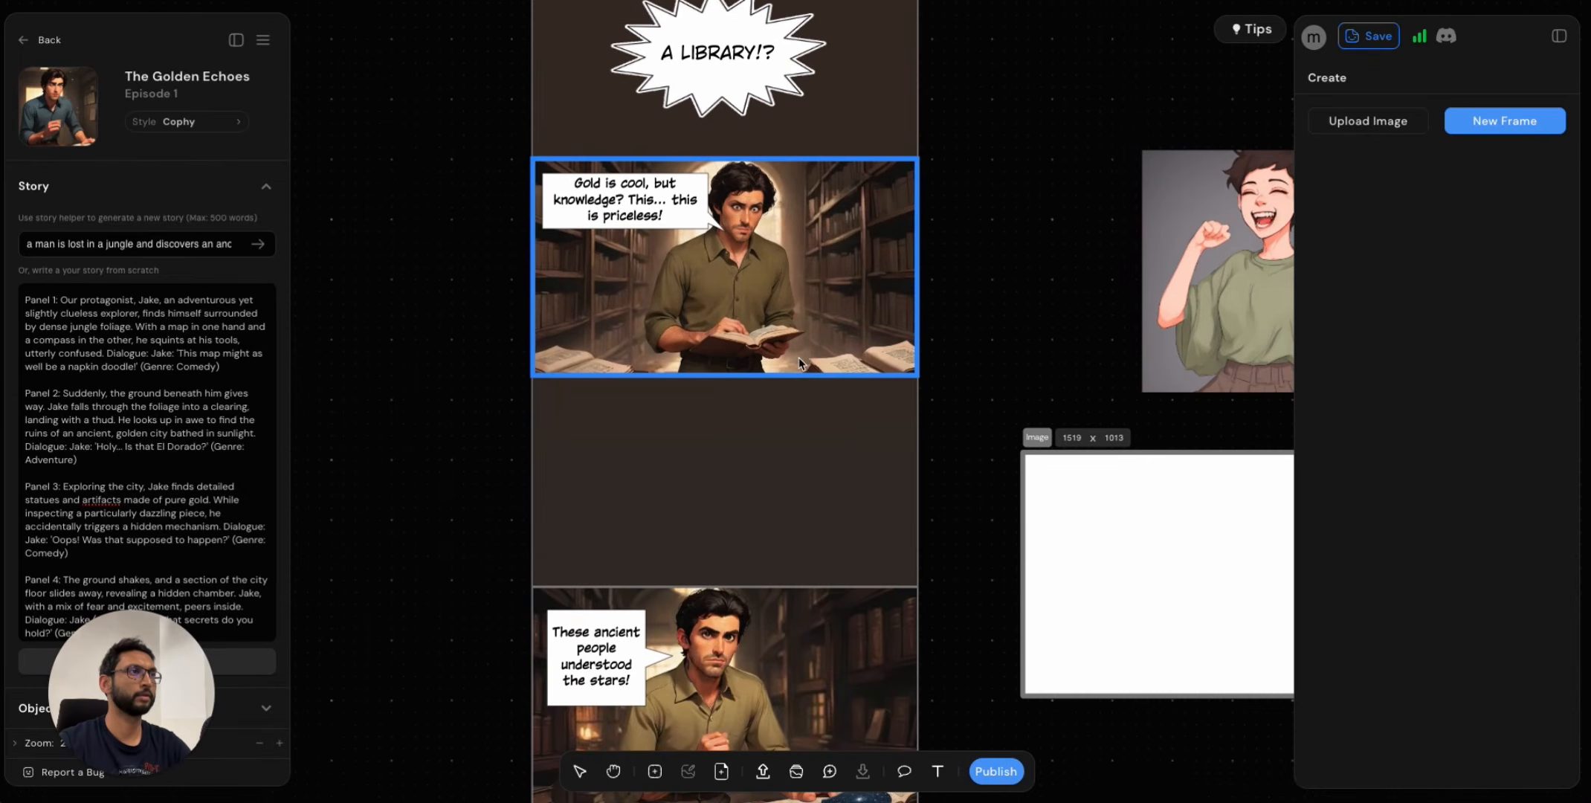
{"action": "left_click", "coordinate": [799, 363]}
{"action": "scroll", "coordinate": [948, 408], "scroll_direction": "down", "scroll_amount": 2}
{"action": "scroll", "coordinate": [950, 402], "scroll_direction": "down", "scroll_amount": 3}
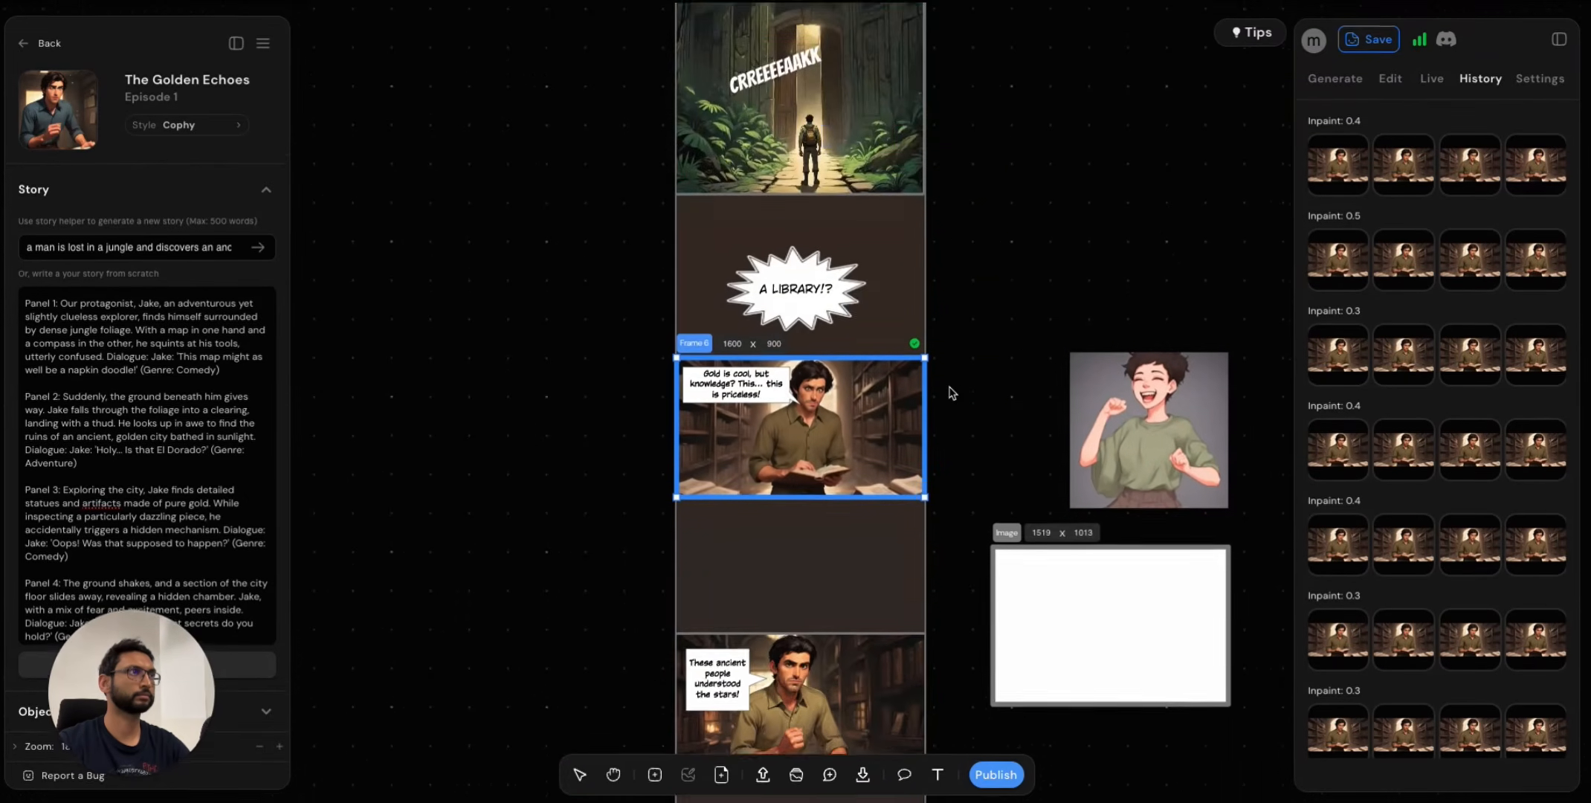
Move the artifact panel and its thought bubble down to widen the gap below the shouting Jake panel.
{"action": "scroll", "coordinate": [989, 376], "scroll_direction": "up", "scroll_amount": 2}
{"action": "left_click", "coordinate": [1024, 365]}
{"action": "scroll", "coordinate": [1011, 366], "scroll_direction": "up", "scroll_amount": 4}
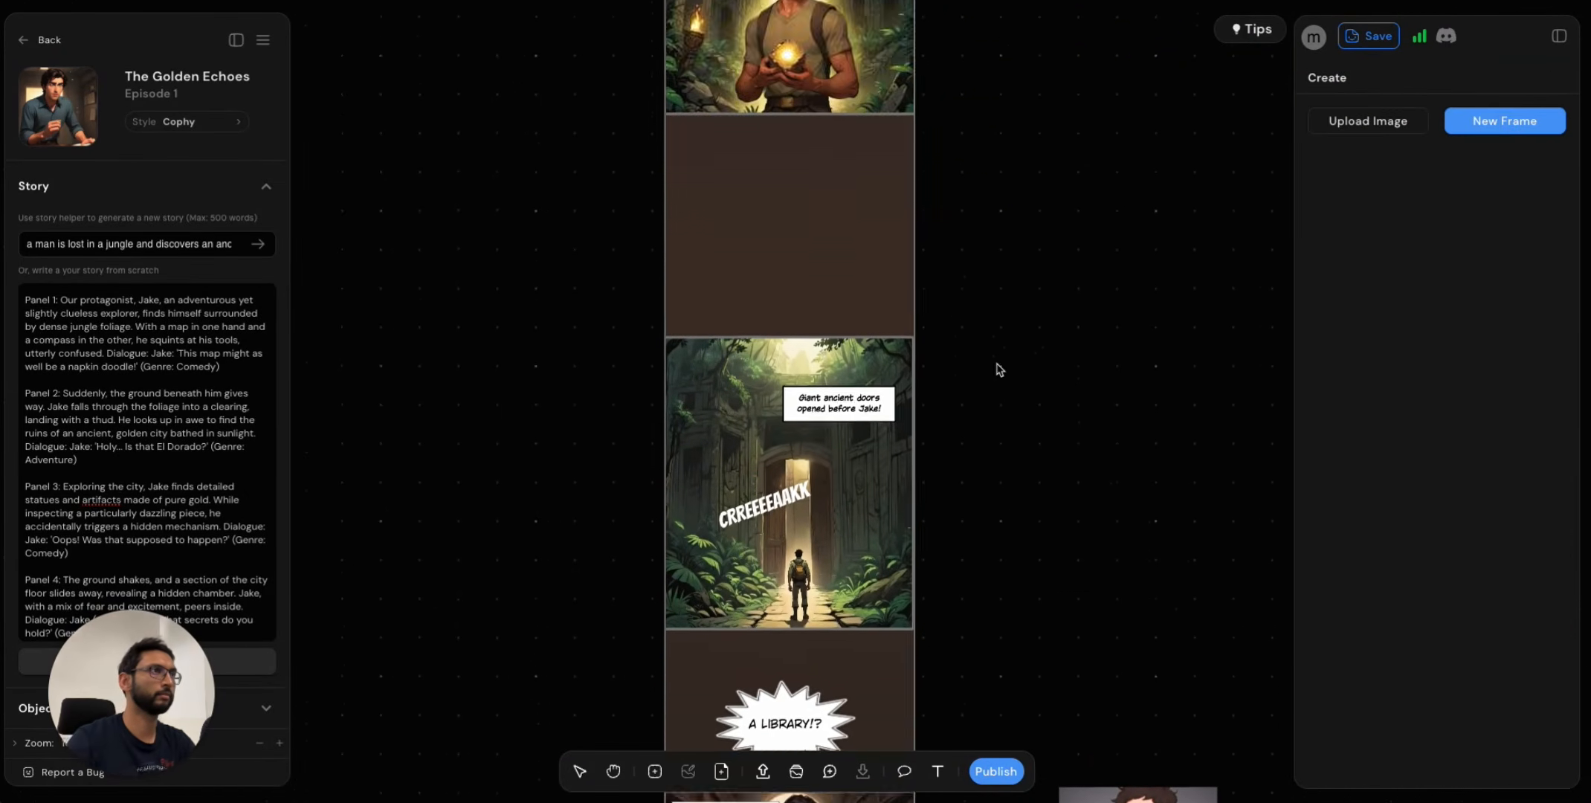
{"action": "scroll", "coordinate": [1000, 369], "scroll_direction": "up", "scroll_amount": 5}
{"action": "left_click", "coordinate": [801, 298]}
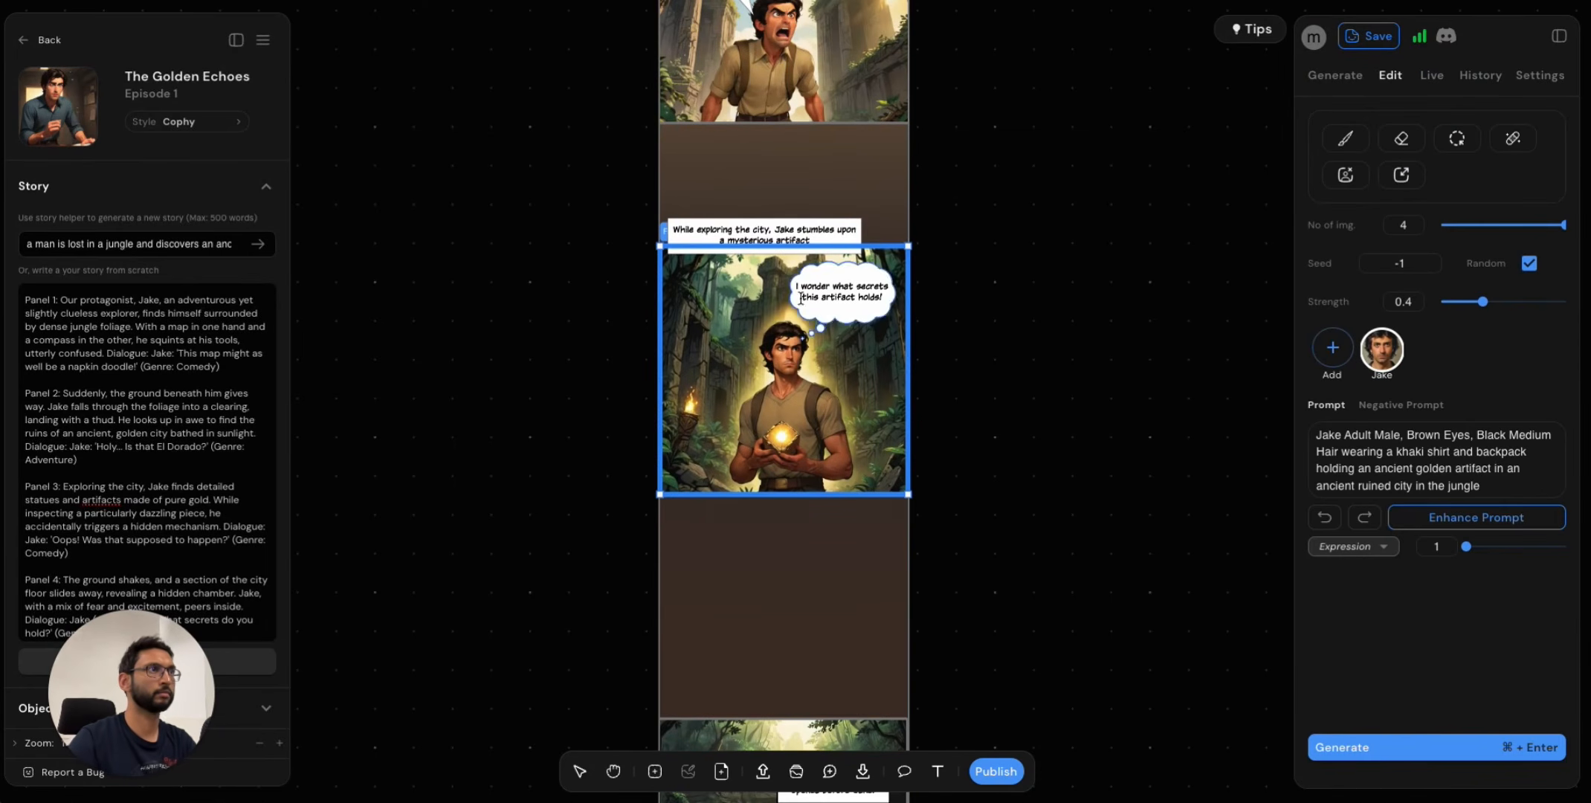
{"action": "left_click", "coordinate": [801, 298]}
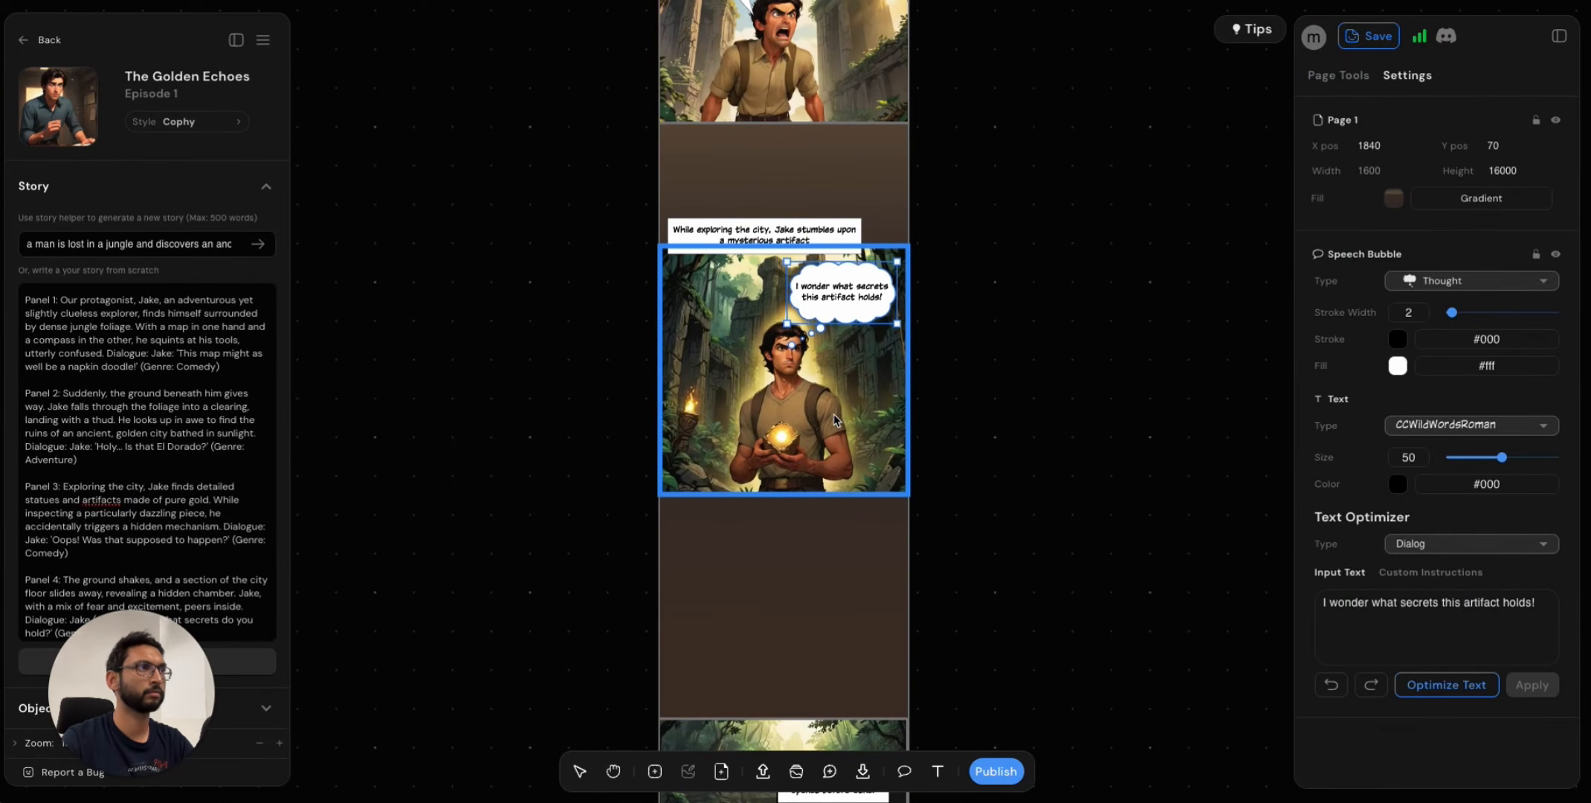
{"action": "left_click", "coordinate": [766, 455]}
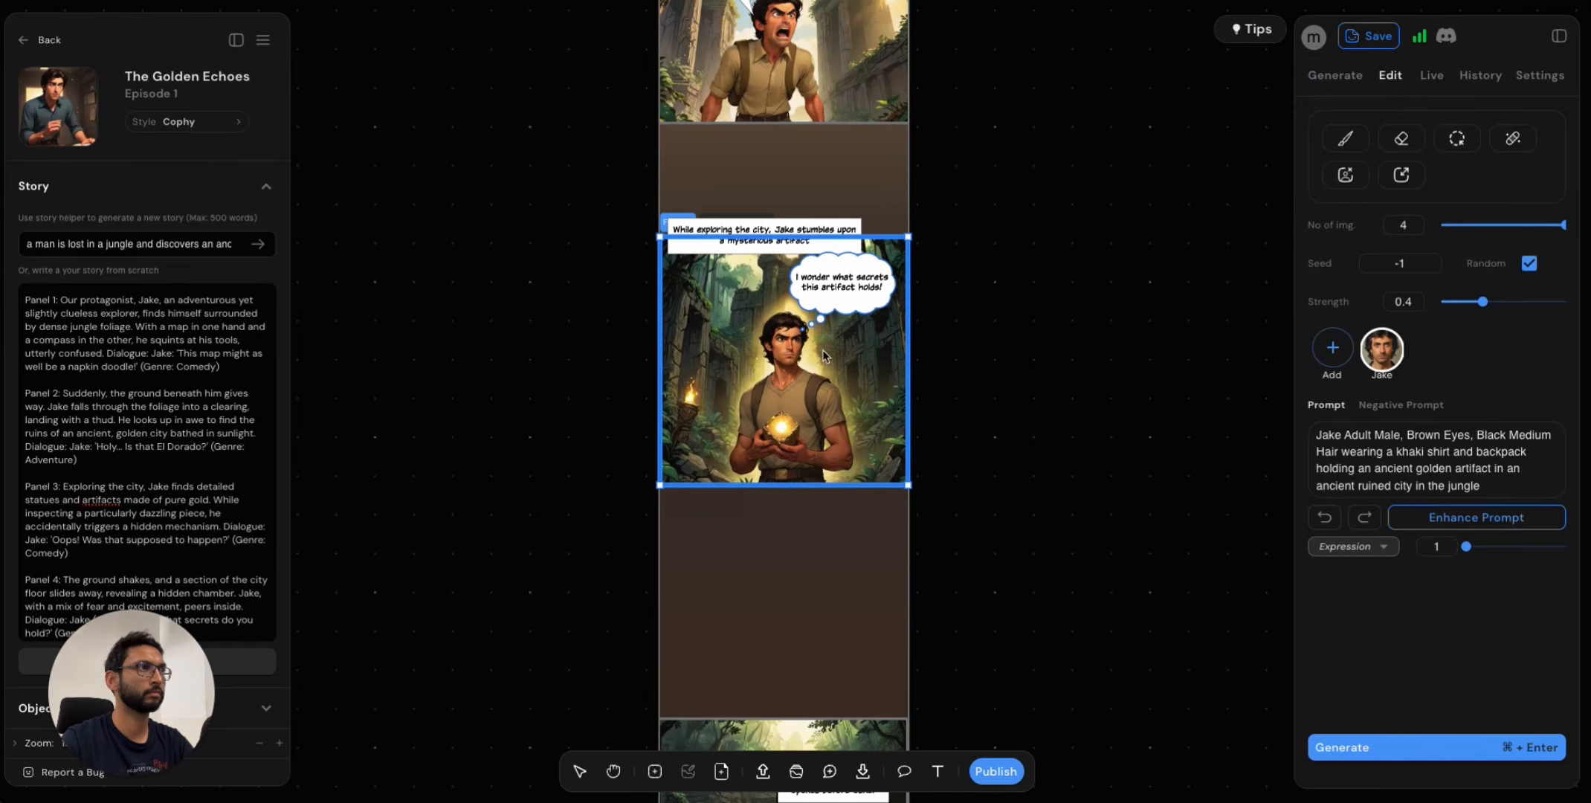
{"action": "left_click", "coordinate": [848, 233]}
{"action": "double_click", "coordinate": [848, 233]}
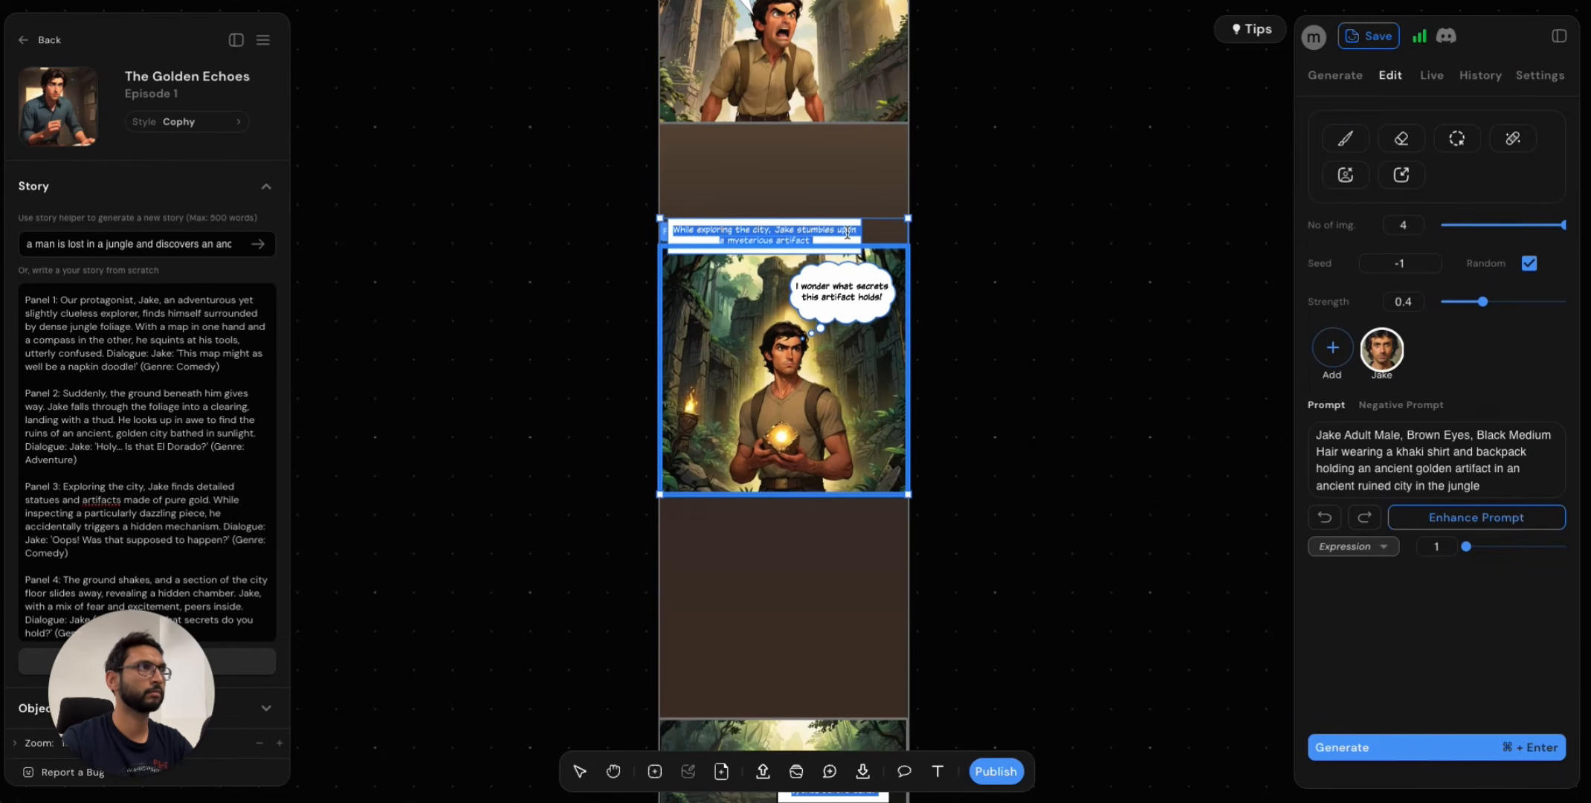
{"action": "left_click", "coordinate": [710, 228]}
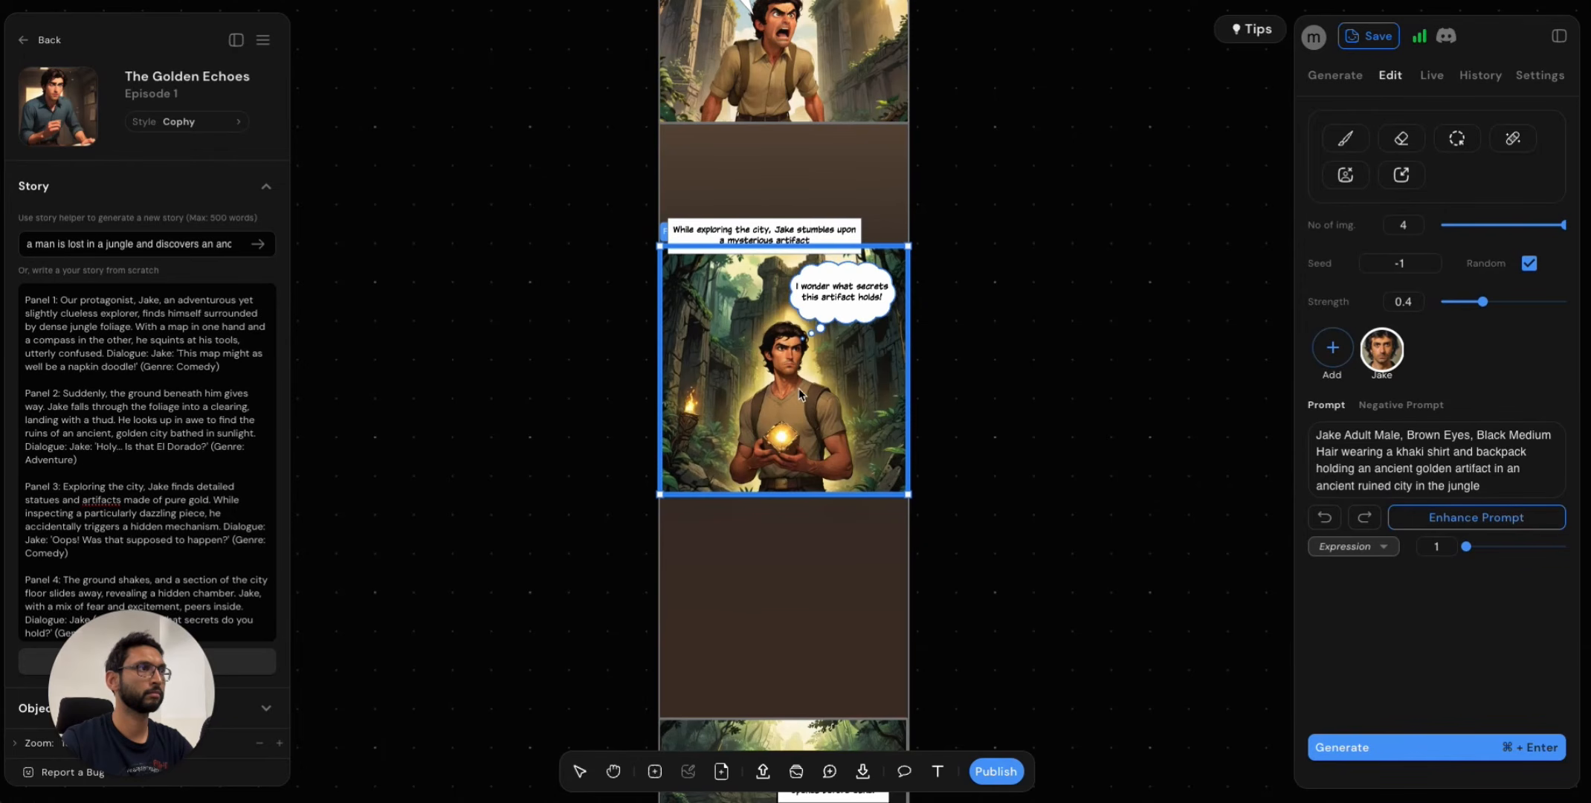
{"action": "left_click_drag", "start_coordinate": [798, 388], "coordinate": [801, 507]}
Lower the "While exploring the city" narration box and raise the artifact panel so the box overlaps the panel's top edge.
{"action": "left_click", "coordinate": [835, 241]}
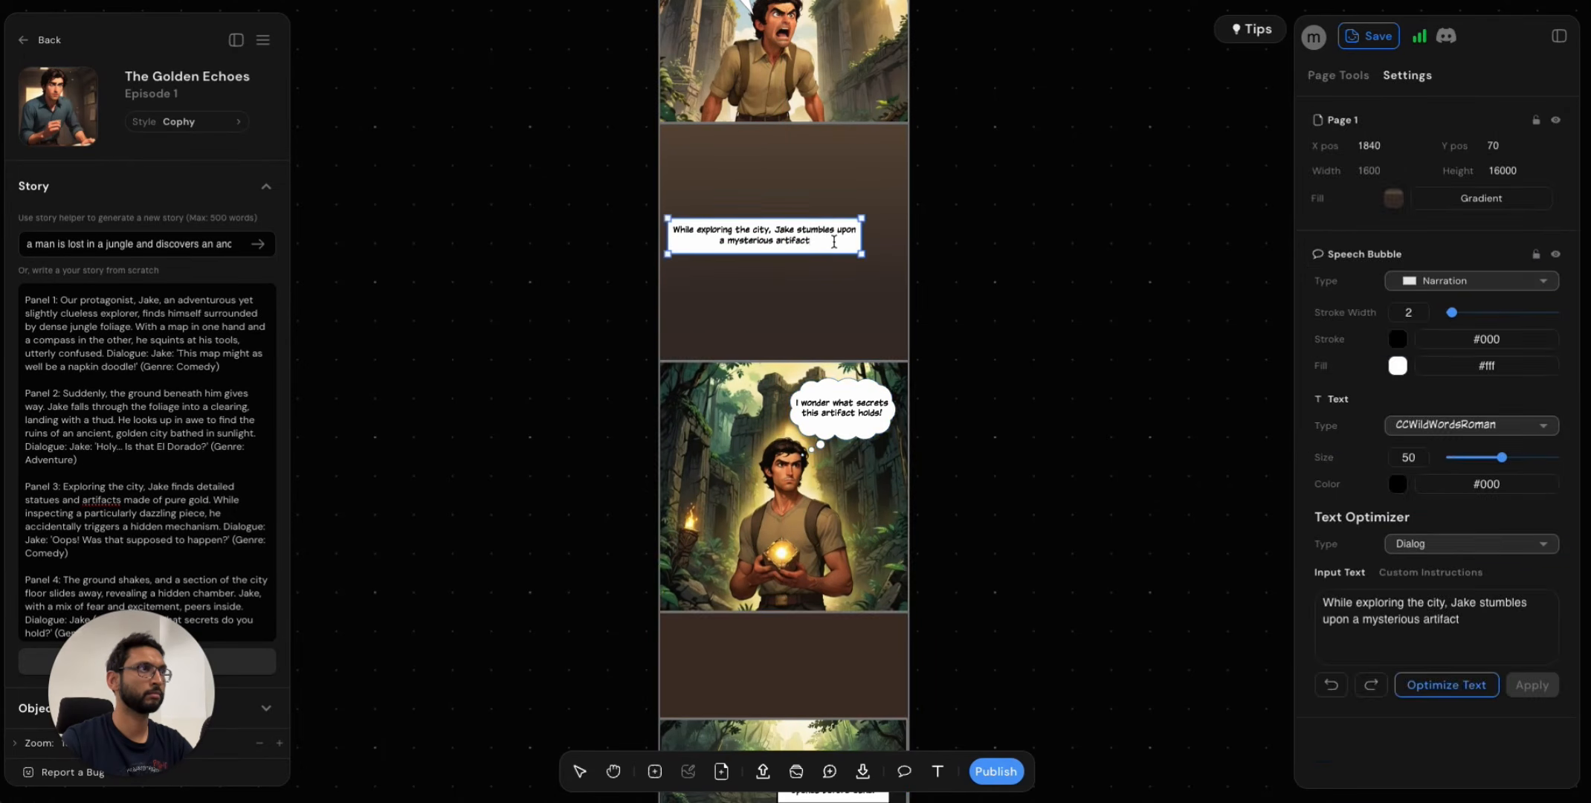
{"action": "left_click_drag", "start_coordinate": [834, 242], "coordinate": [838, 295]}
{"action": "left_click", "coordinate": [848, 534]}
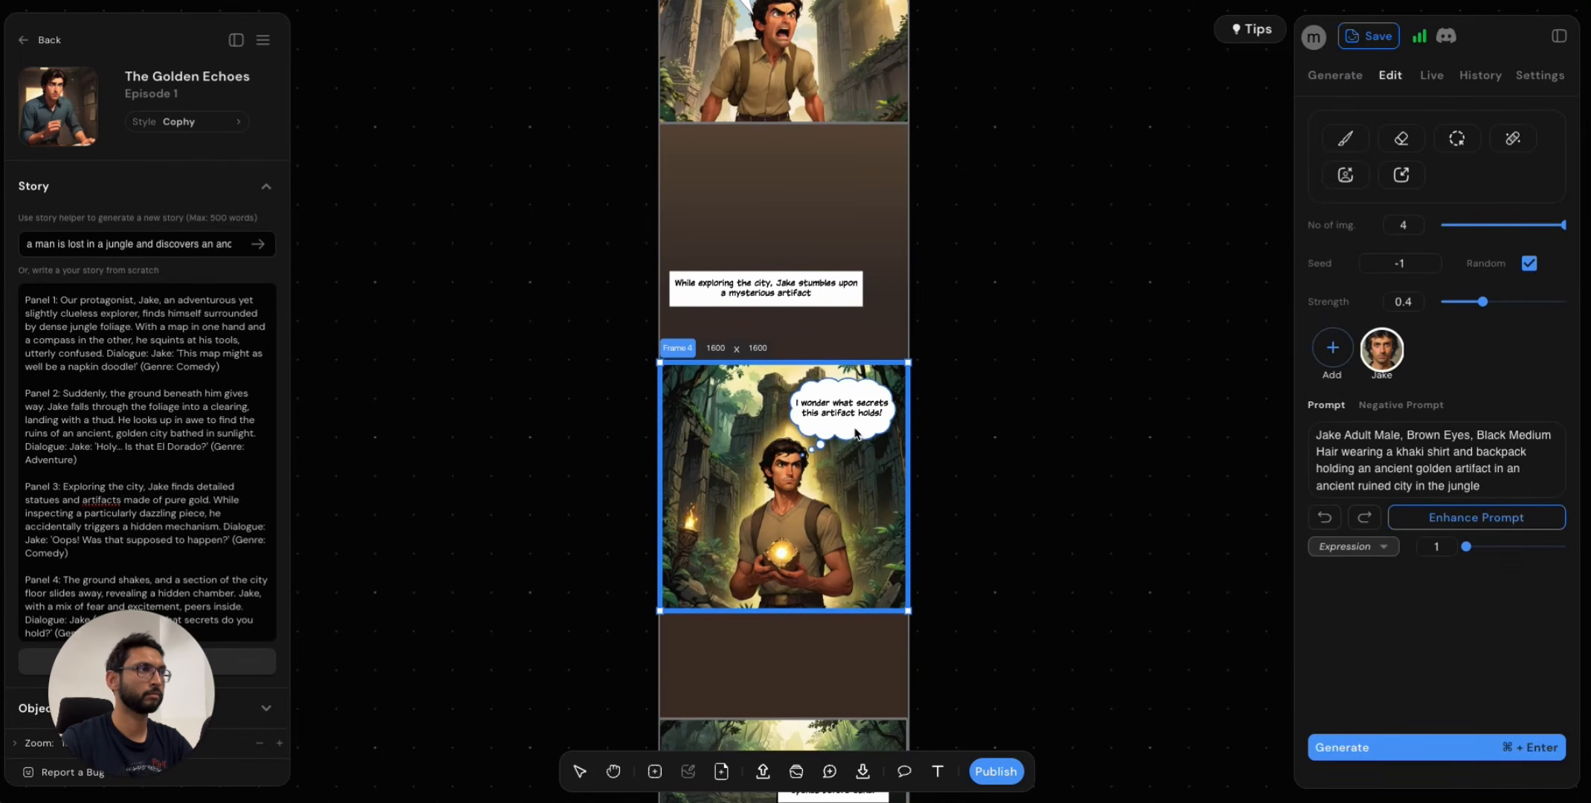
{"action": "left_click_drag", "start_coordinate": [861, 563], "coordinate": [867, 500]}
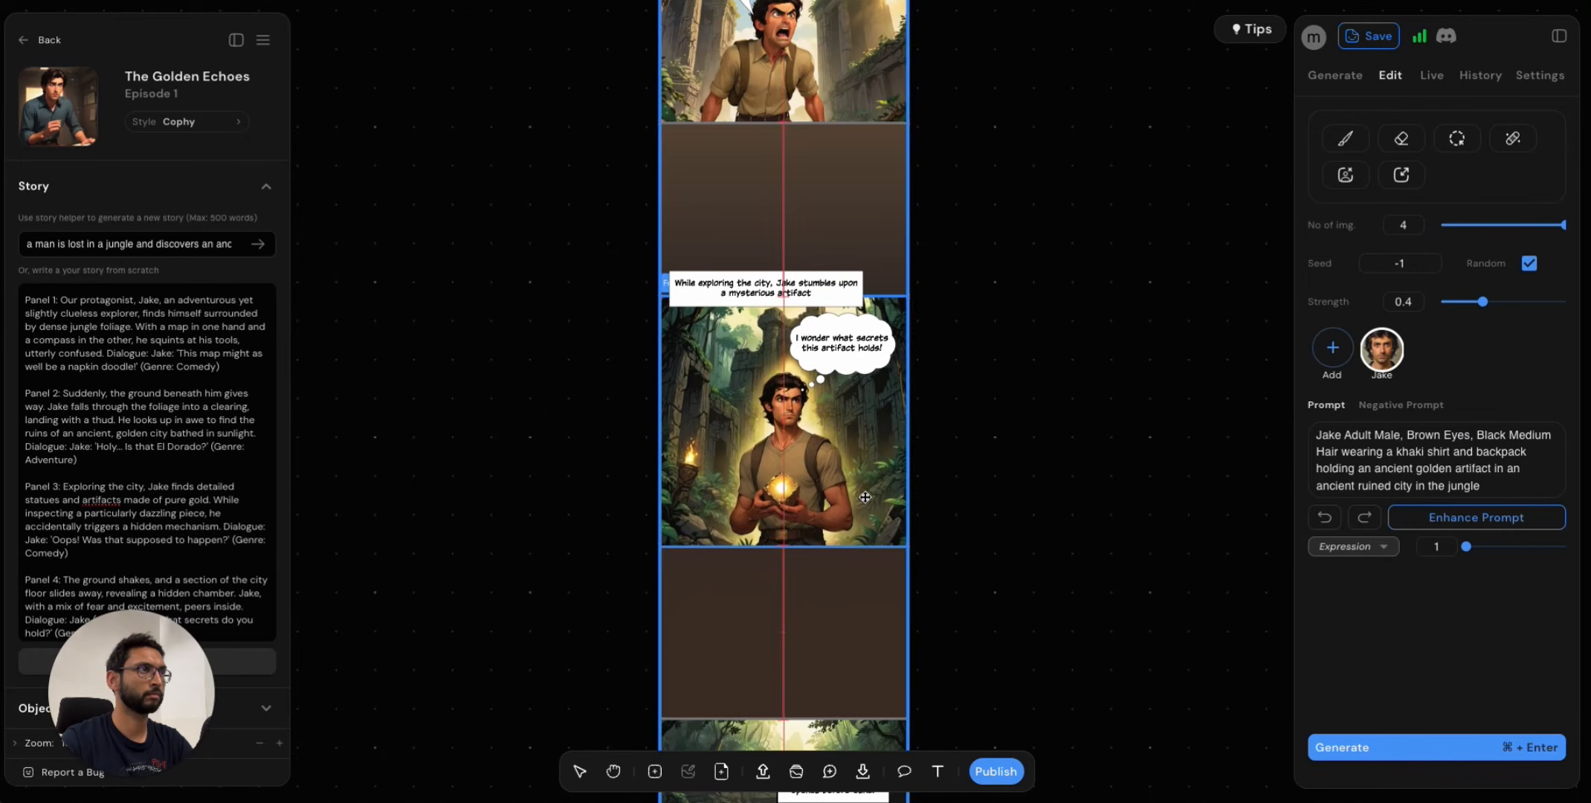
{"action": "left_click", "coordinate": [1063, 520]}
Move the shouting Jake panel down from the map panel and place its "Holy..." speech bubble over the panel's upper edge.
{"action": "scroll", "coordinate": [1056, 461], "scroll_direction": "down", "scroll_amount": 3}
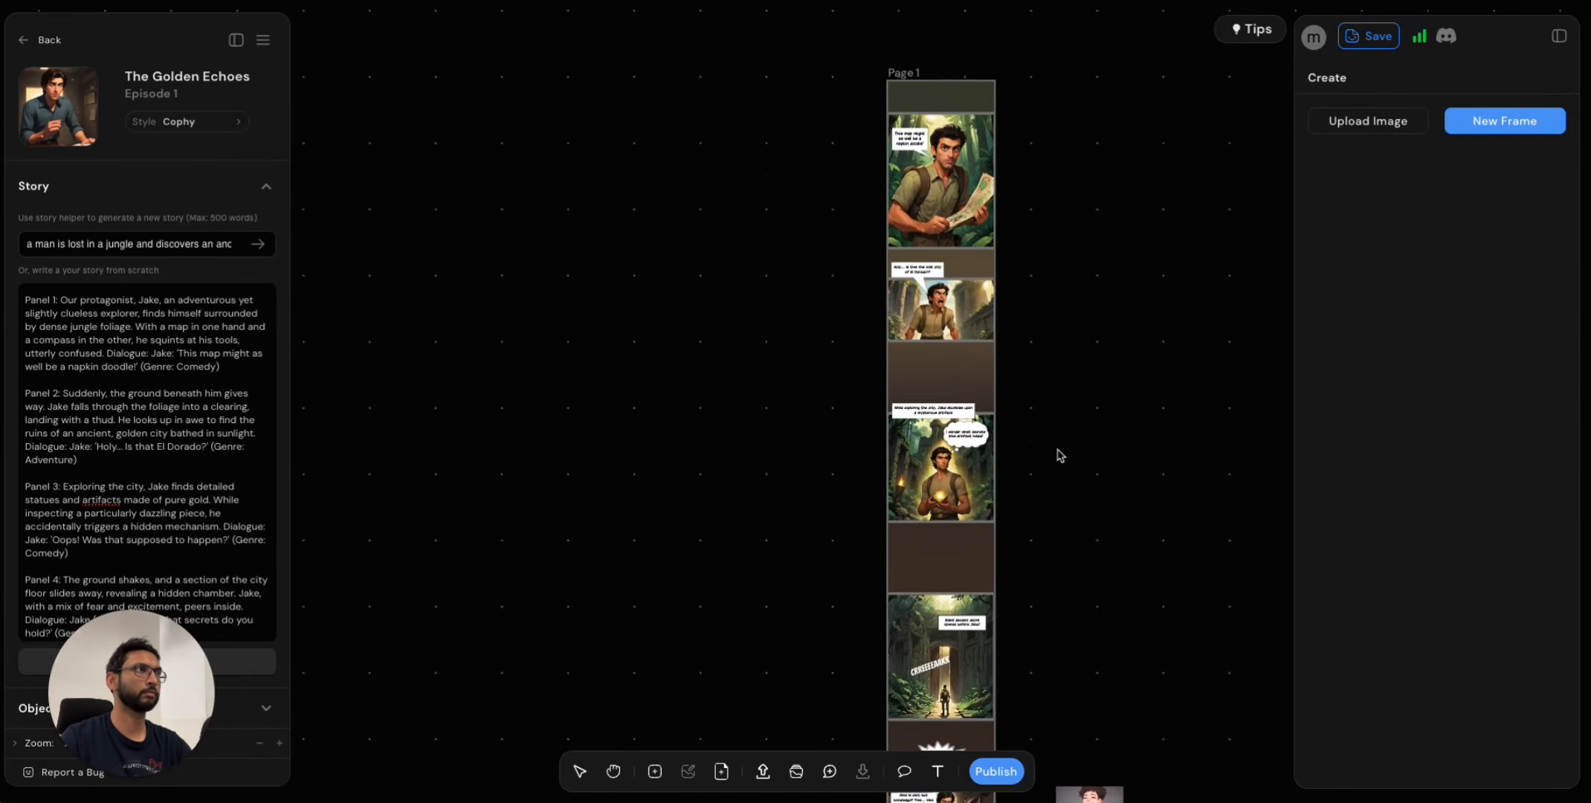
{"action": "scroll", "coordinate": [991, 424], "scroll_direction": "down", "scroll_amount": 8}
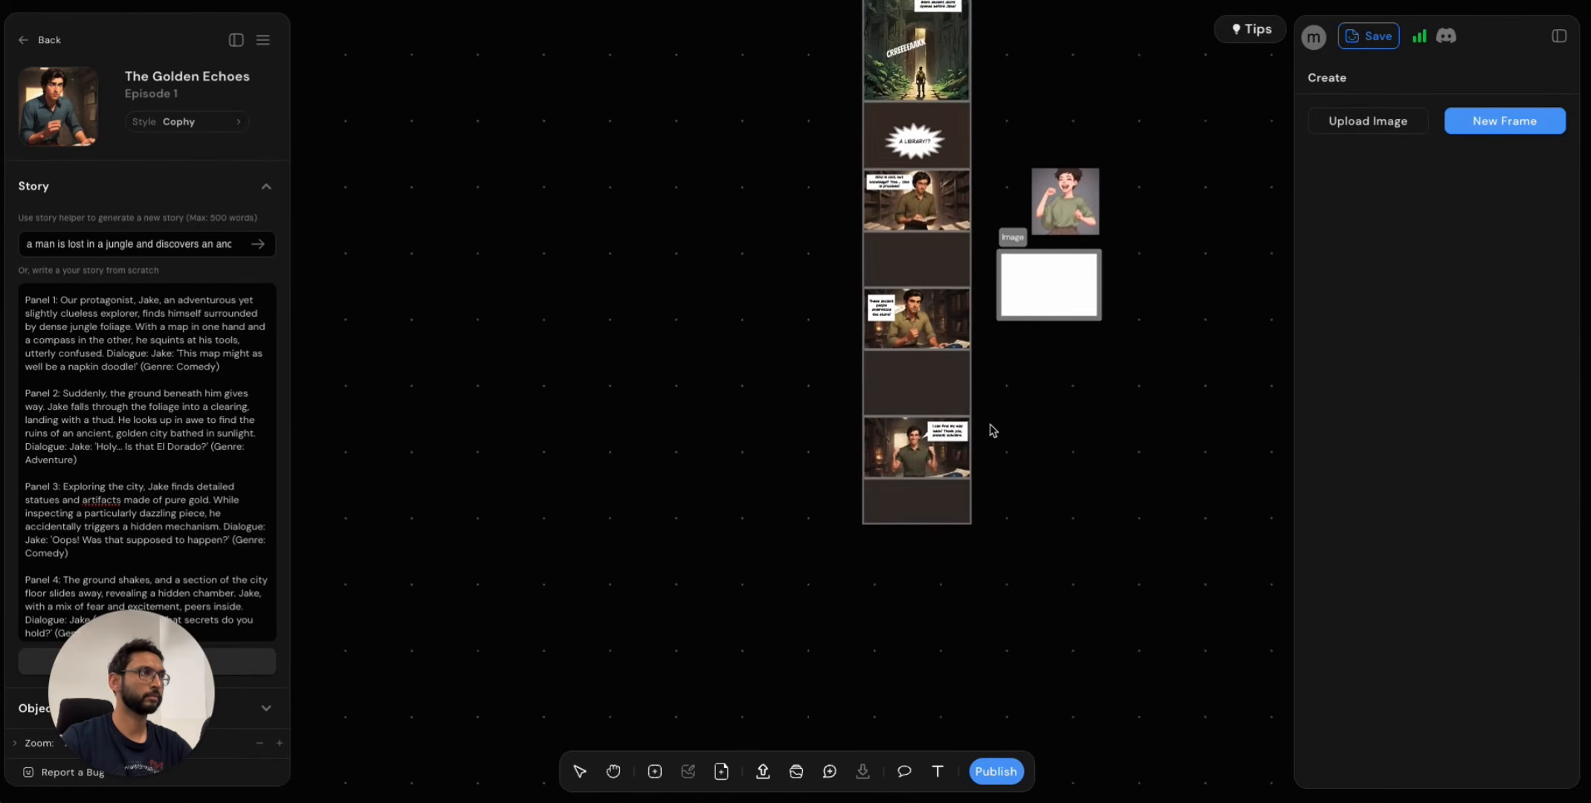
{"action": "scroll", "coordinate": [991, 430], "scroll_direction": "up", "scroll_amount": 8}
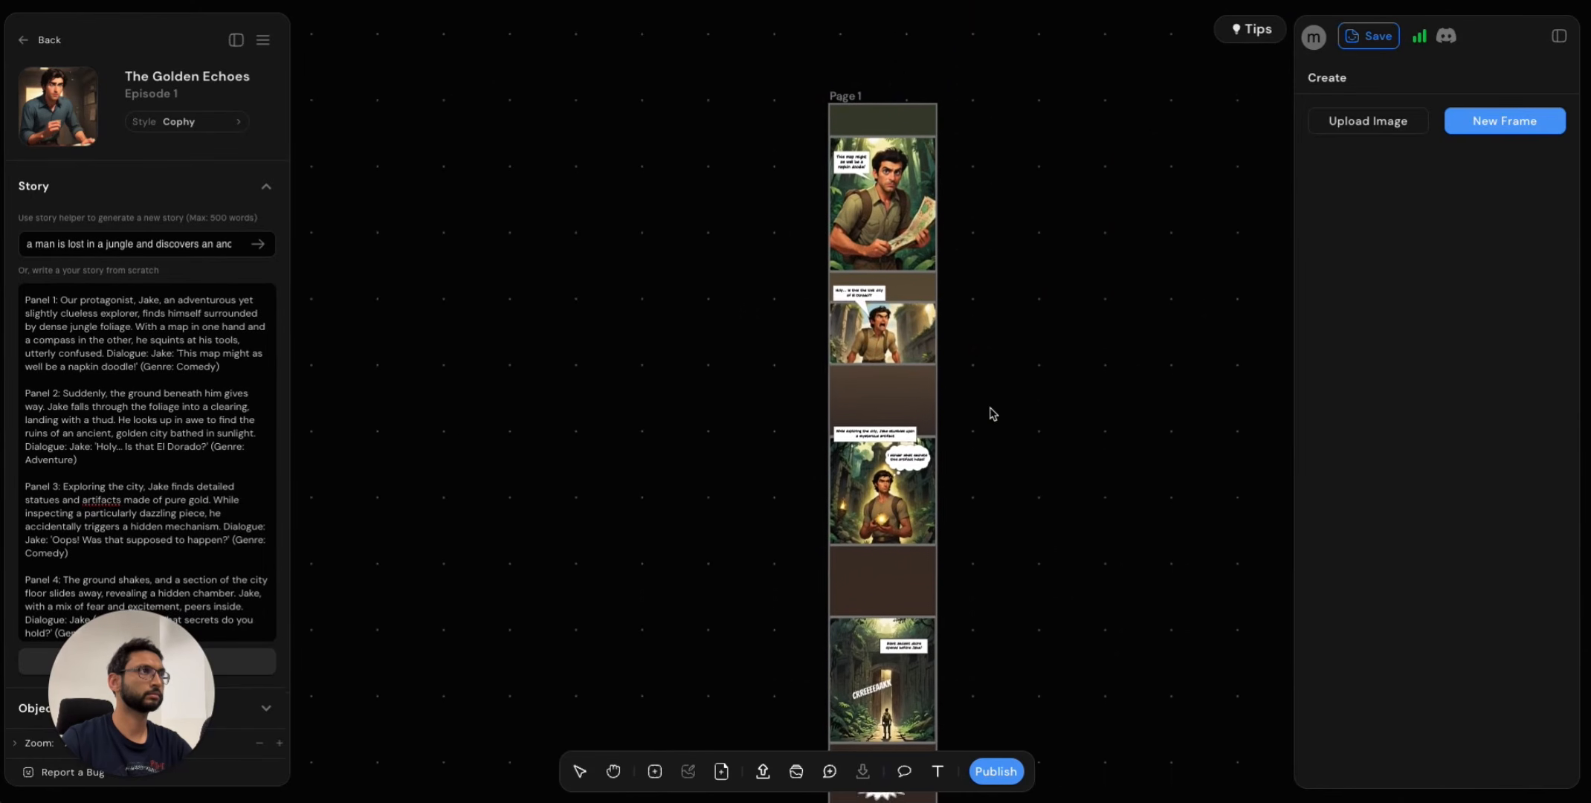
{"action": "left_click", "coordinate": [901, 383]}
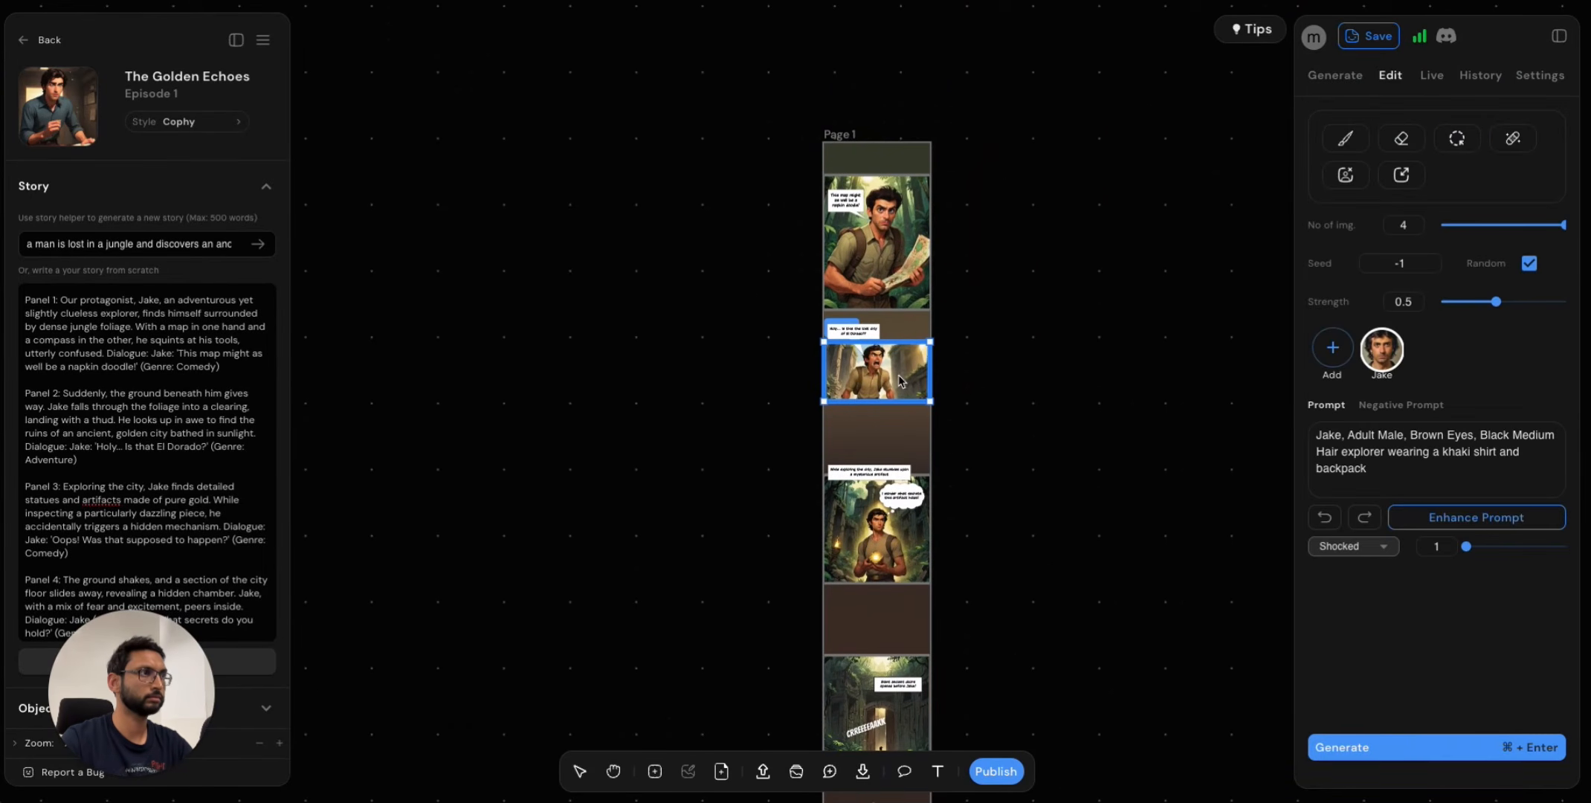
{"action": "left_click_drag", "start_coordinate": [899, 376], "coordinate": [899, 401]}
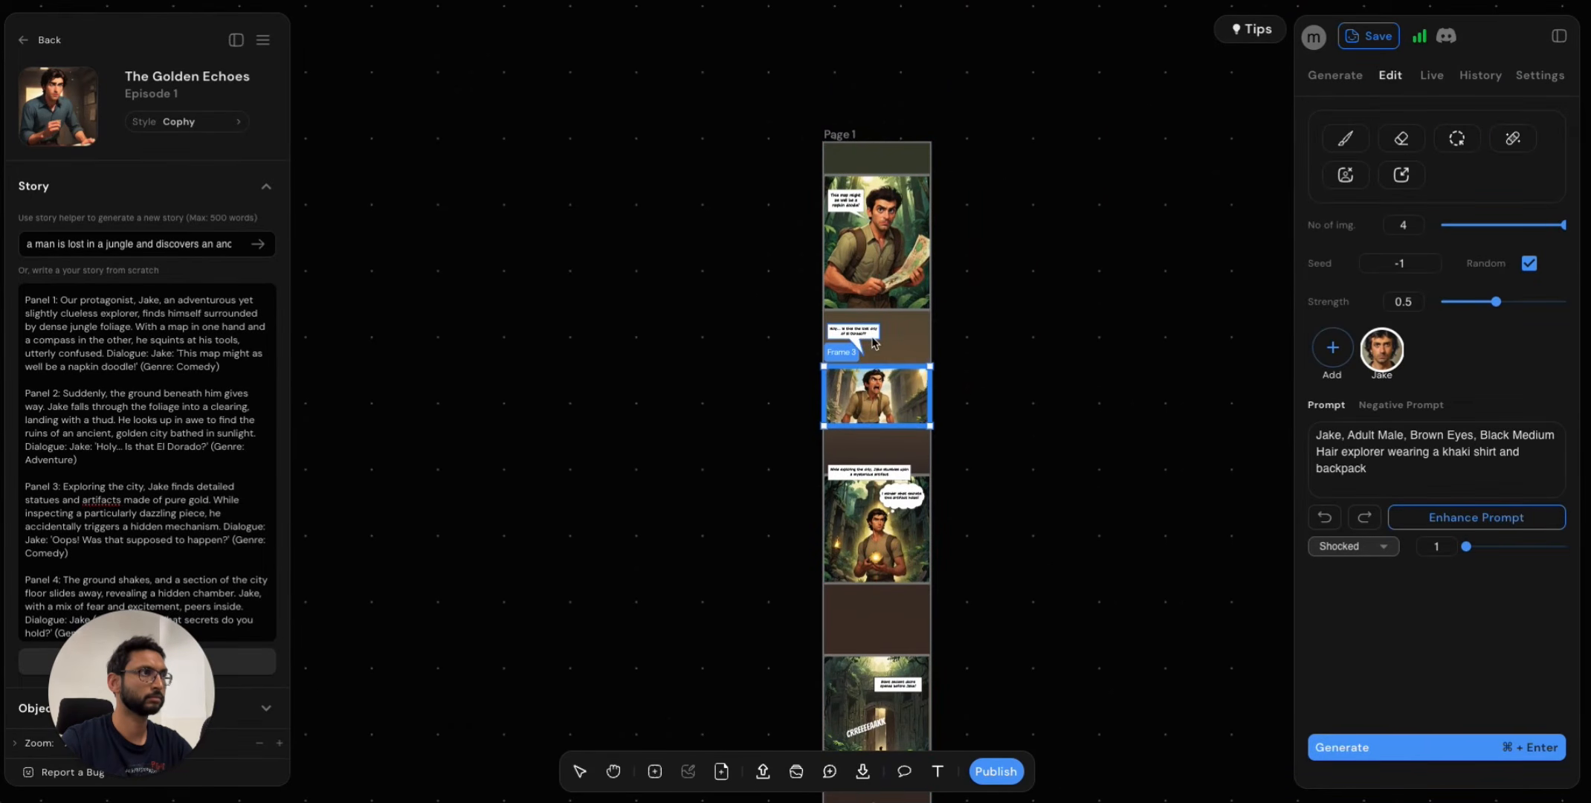
{"action": "scroll", "coordinate": [875, 342], "scroll_direction": "up", "scroll_amount": 4}
{"action": "left_click_drag", "start_coordinate": [855, 349], "coordinate": [854, 411]}
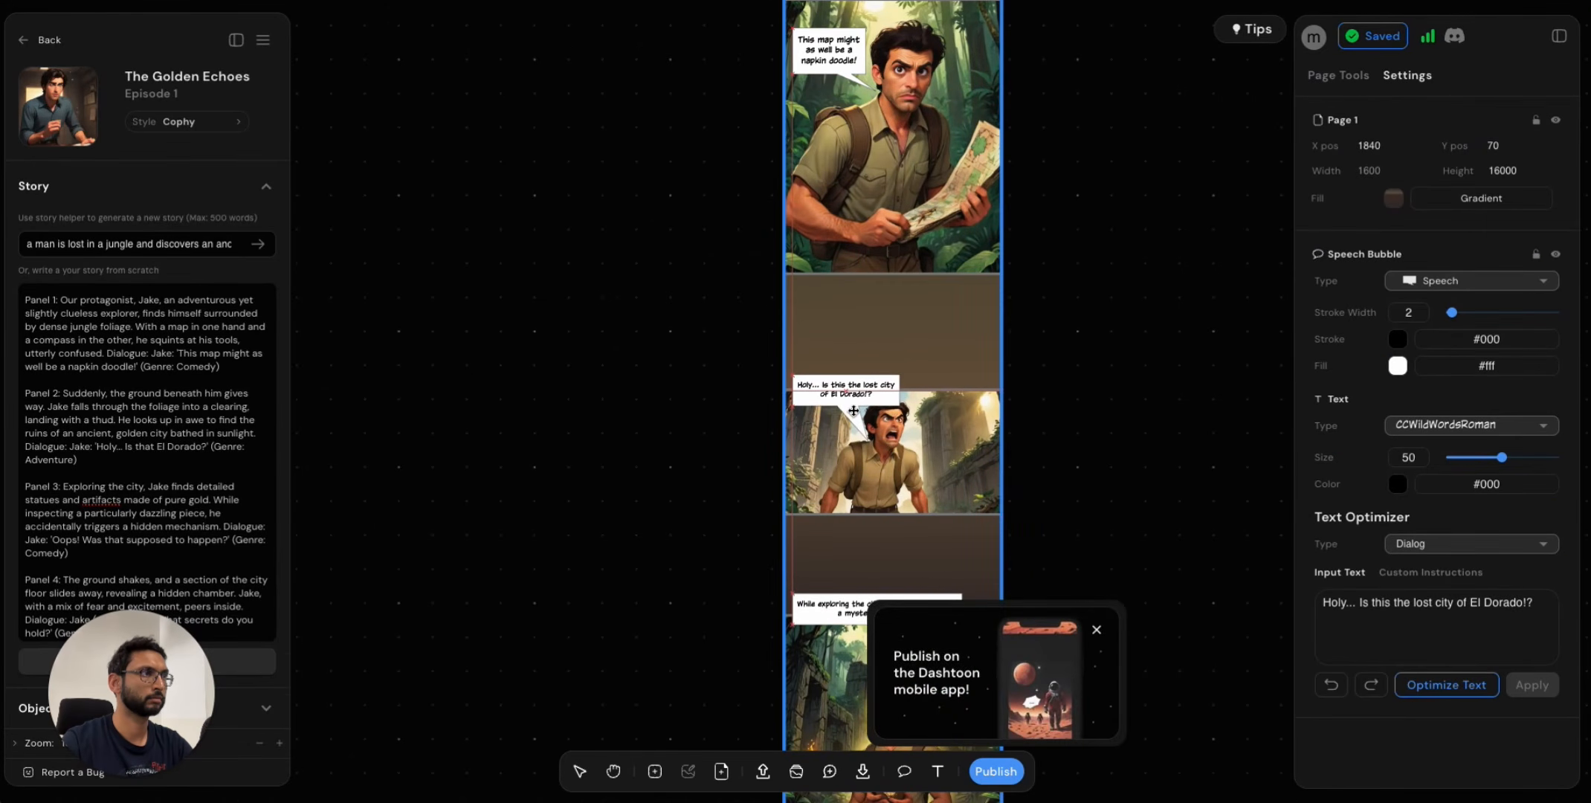
{"action": "left_click", "coordinate": [871, 429]}
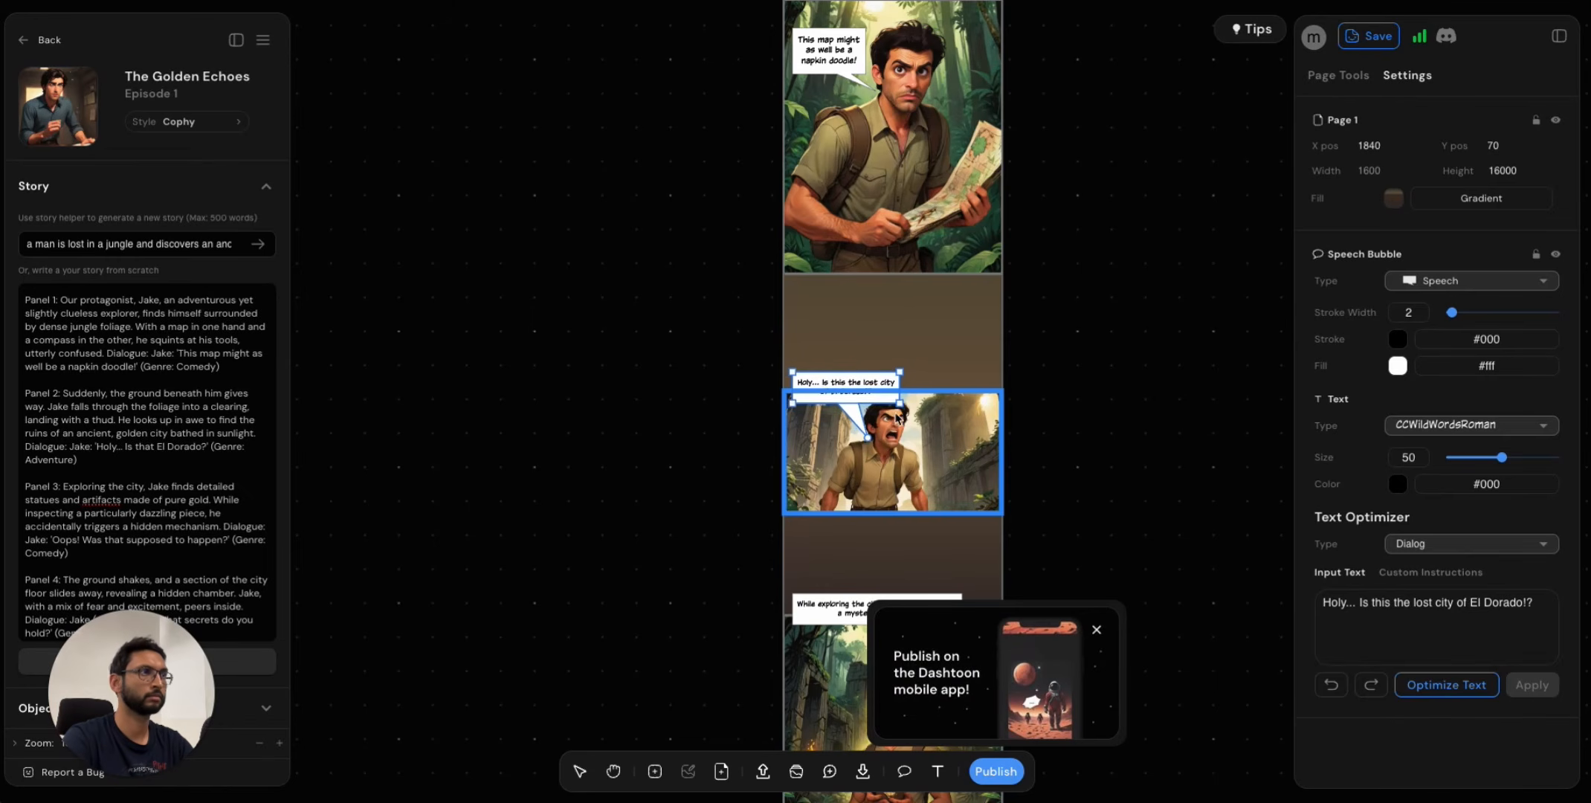
{"action": "left_click", "coordinate": [1130, 411]}
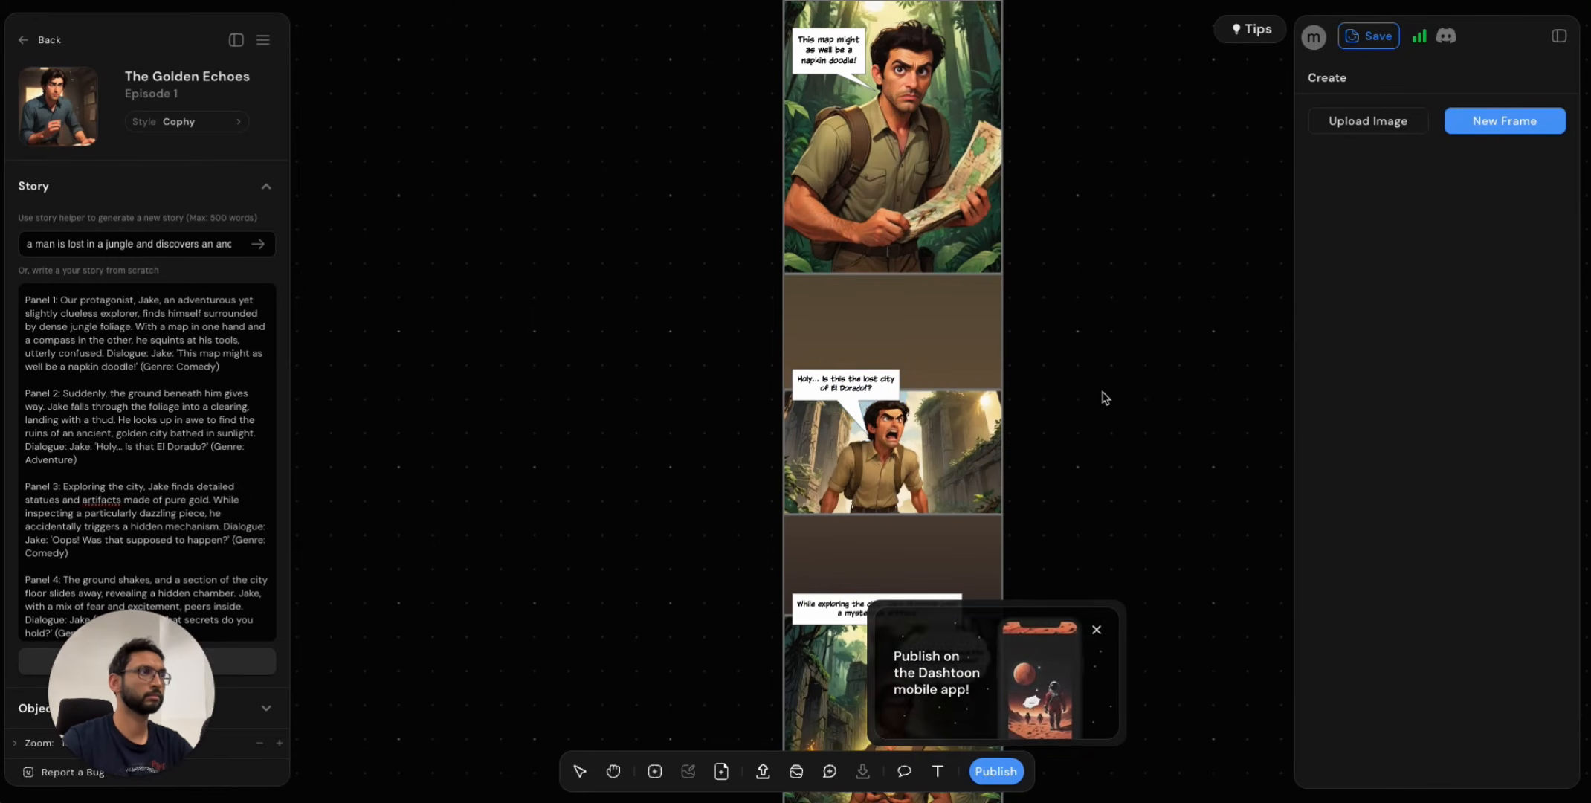
Shift the artifact panel slightly further down and move its narration box down to overlap the panel's top edge again.
{"action": "left_click", "coordinate": [959, 327]}
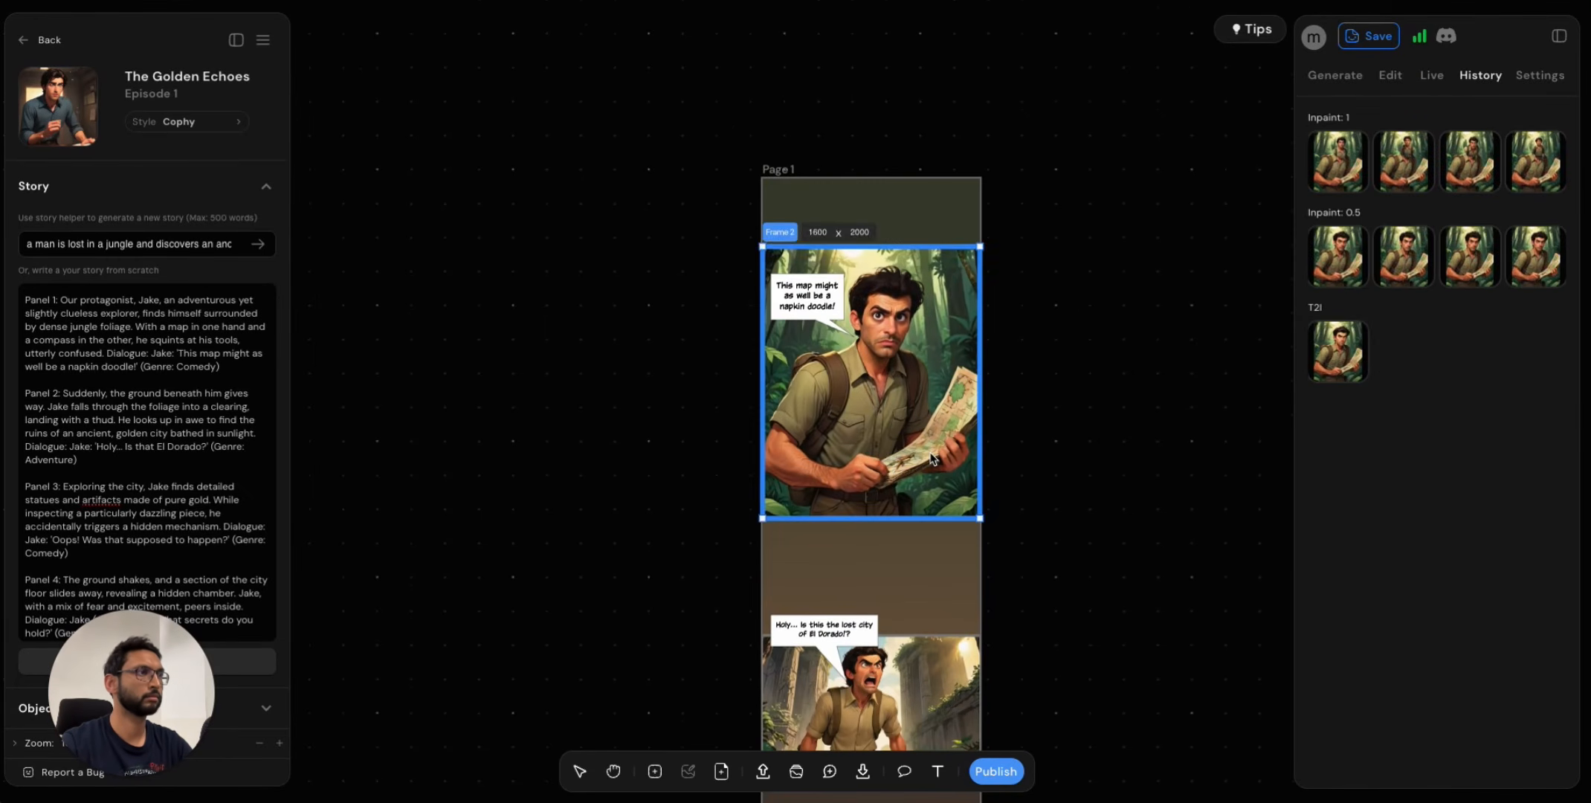
{"action": "scroll", "coordinate": [1034, 452], "scroll_direction": "down", "scroll_amount": 4}
{"action": "scroll", "coordinate": [1015, 501], "scroll_direction": "down", "scroll_amount": 3}
{"action": "left_click", "coordinate": [929, 290]}
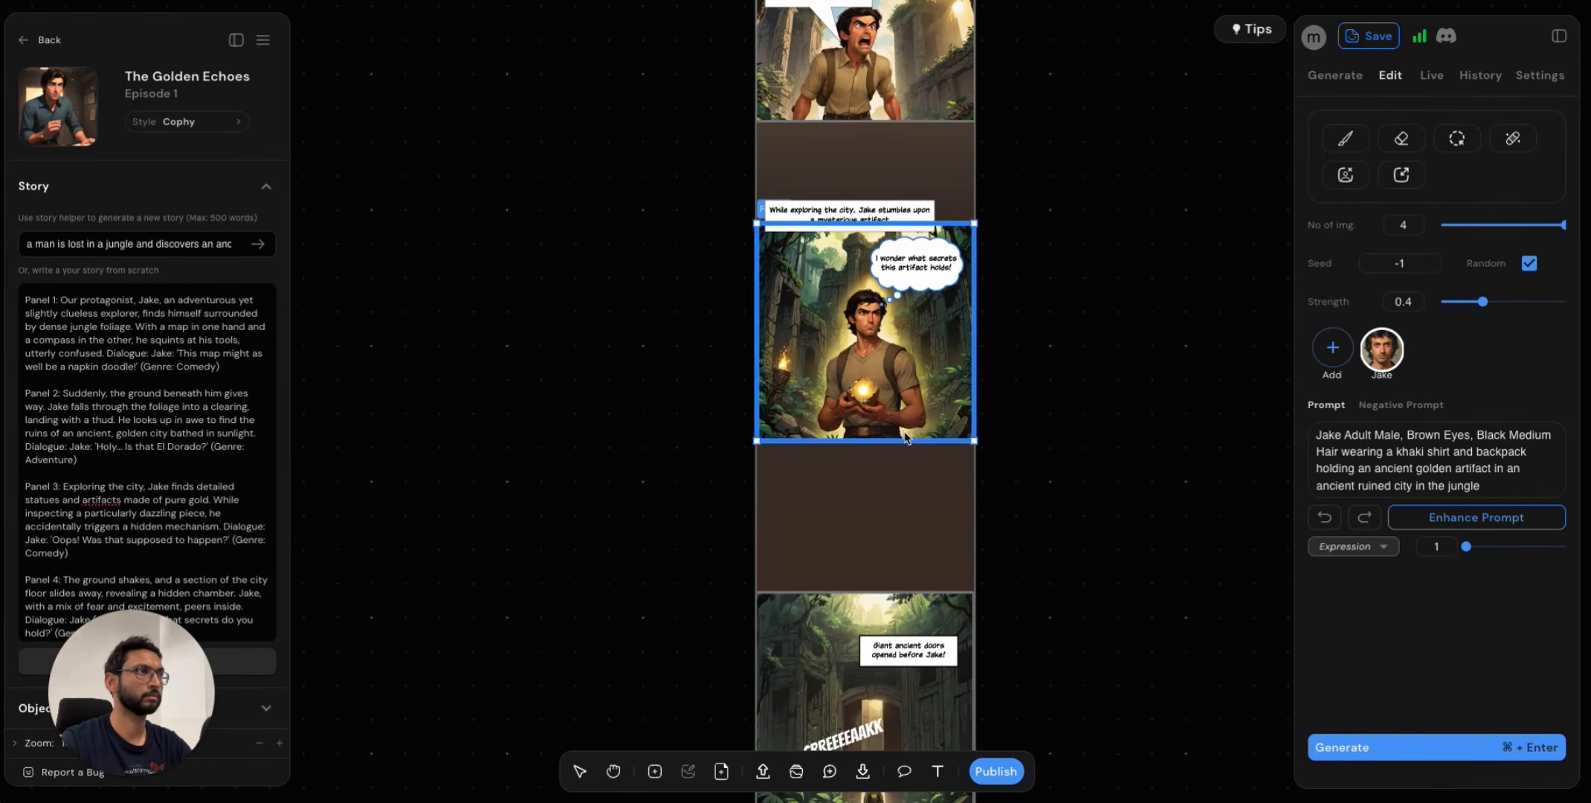
{"action": "left_click_drag", "start_coordinate": [906, 439], "coordinate": [903, 461]}
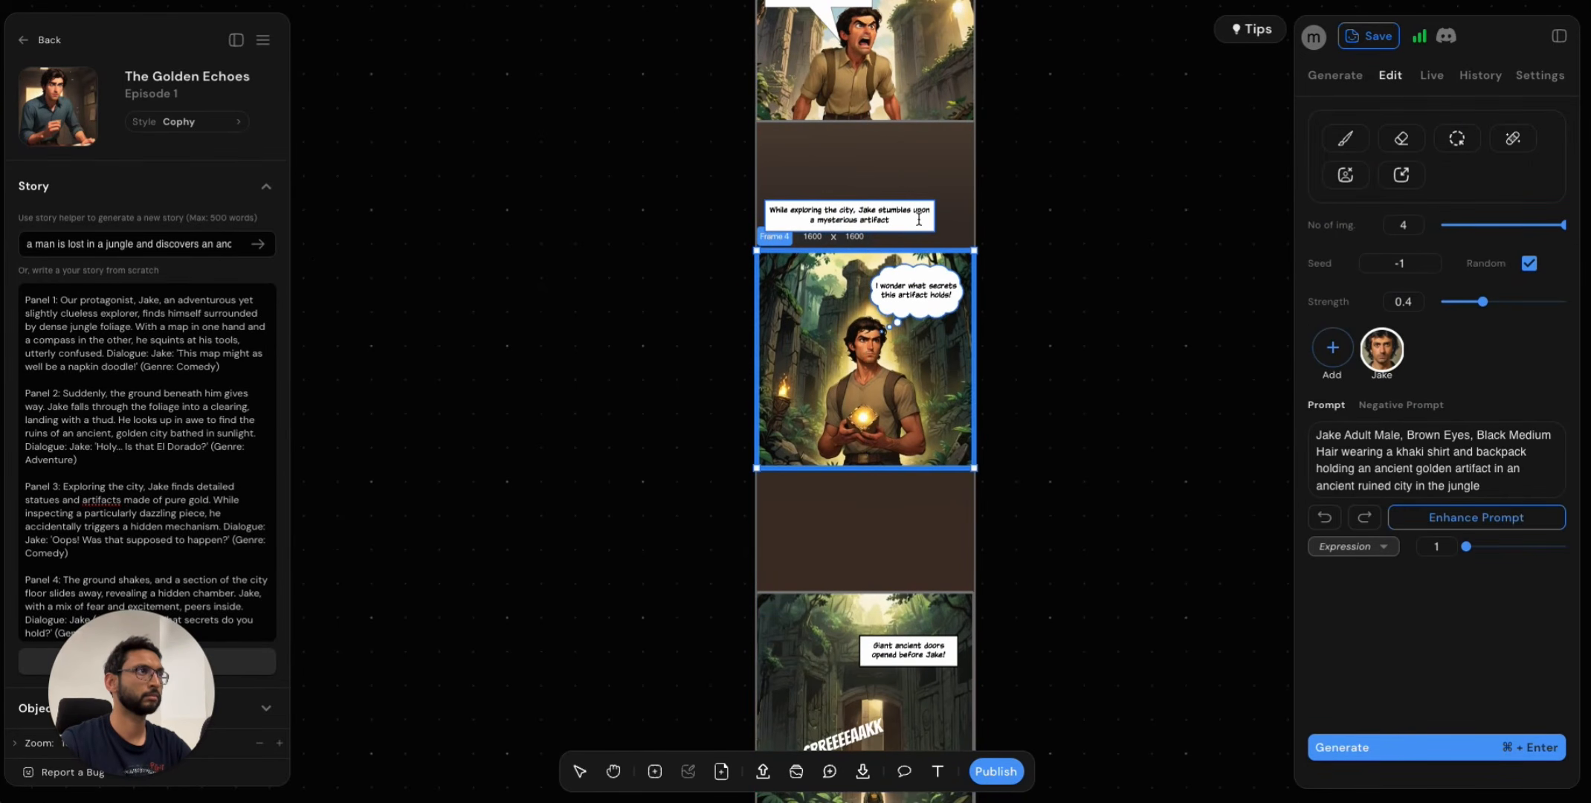
{"action": "left_click_drag", "start_coordinate": [919, 220], "coordinate": [922, 252]}
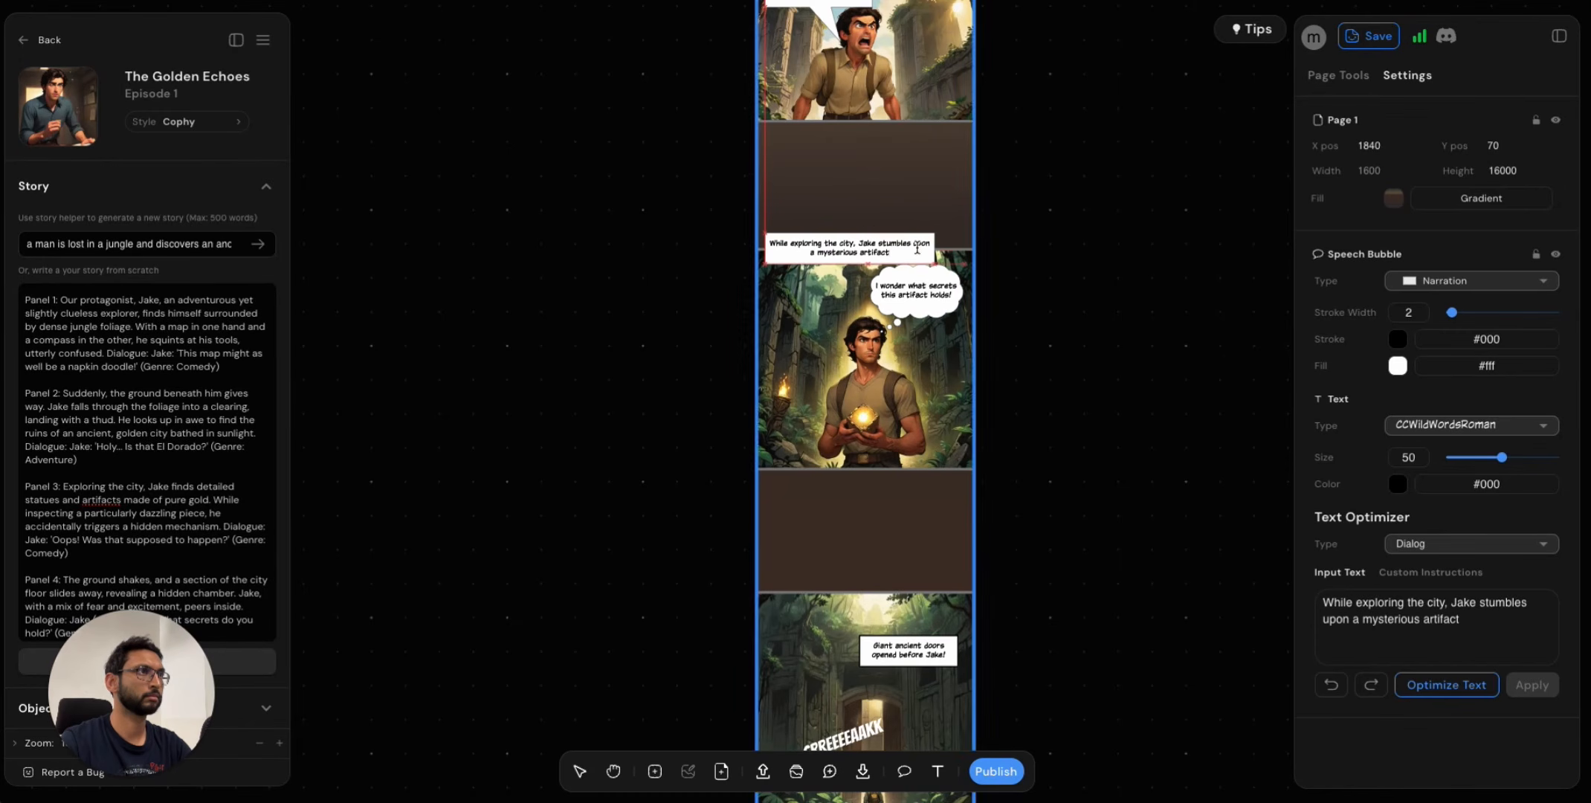
Nudge the narration box up so only its lower edge overlaps the artifact panel.
{"action": "left_click", "coordinate": [1136, 413]}
{"action": "scroll", "coordinate": [927, 264], "scroll_direction": "up", "scroll_amount": 3}
{"action": "double_click", "coordinate": [920, 260]}
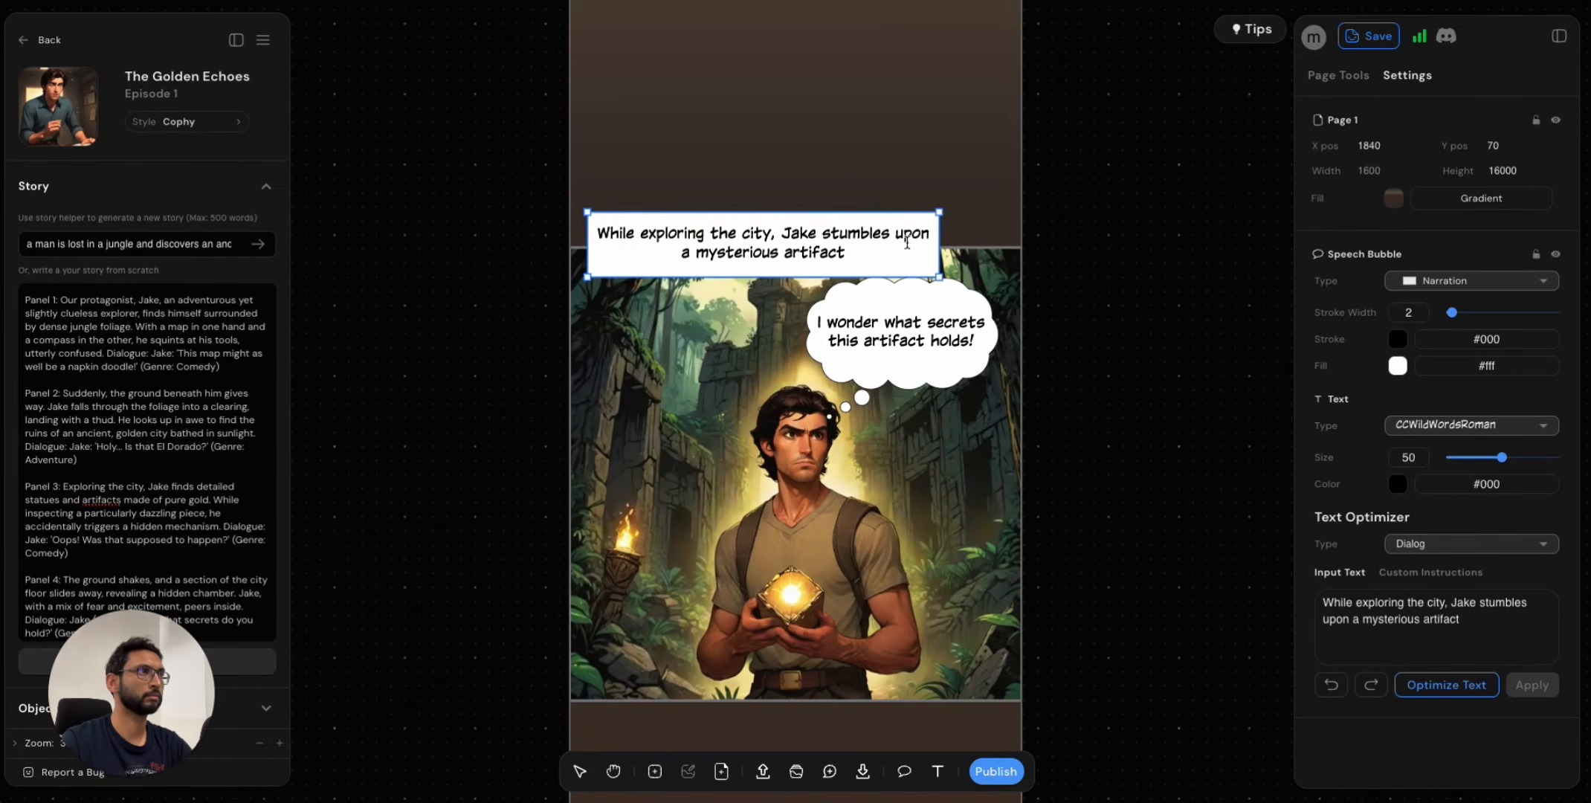
{"action": "left_click_drag", "start_coordinate": [910, 264], "coordinate": [911, 245]}
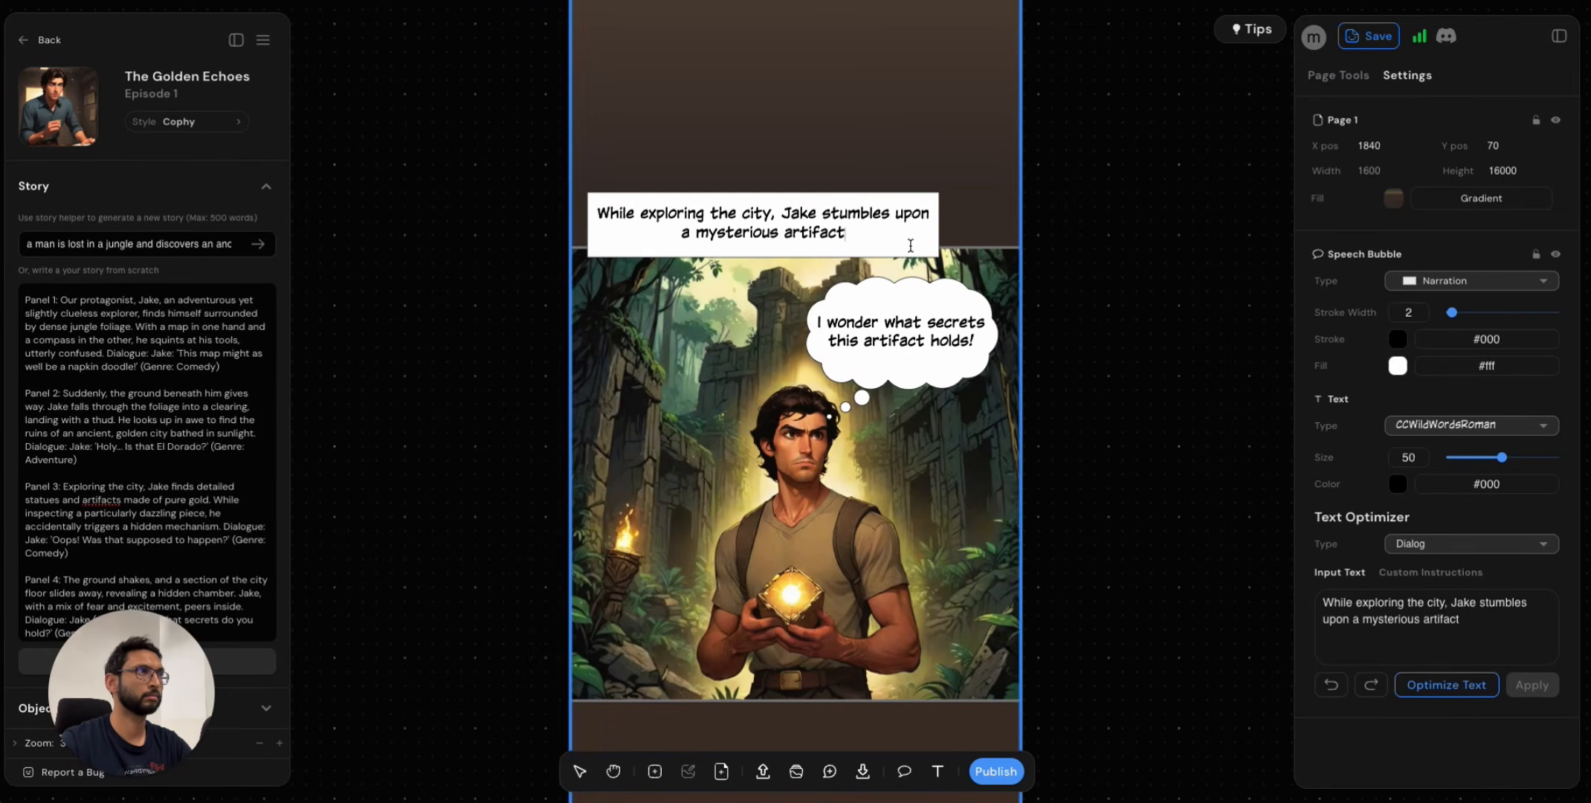
{"action": "left_click", "coordinate": [1194, 413]}
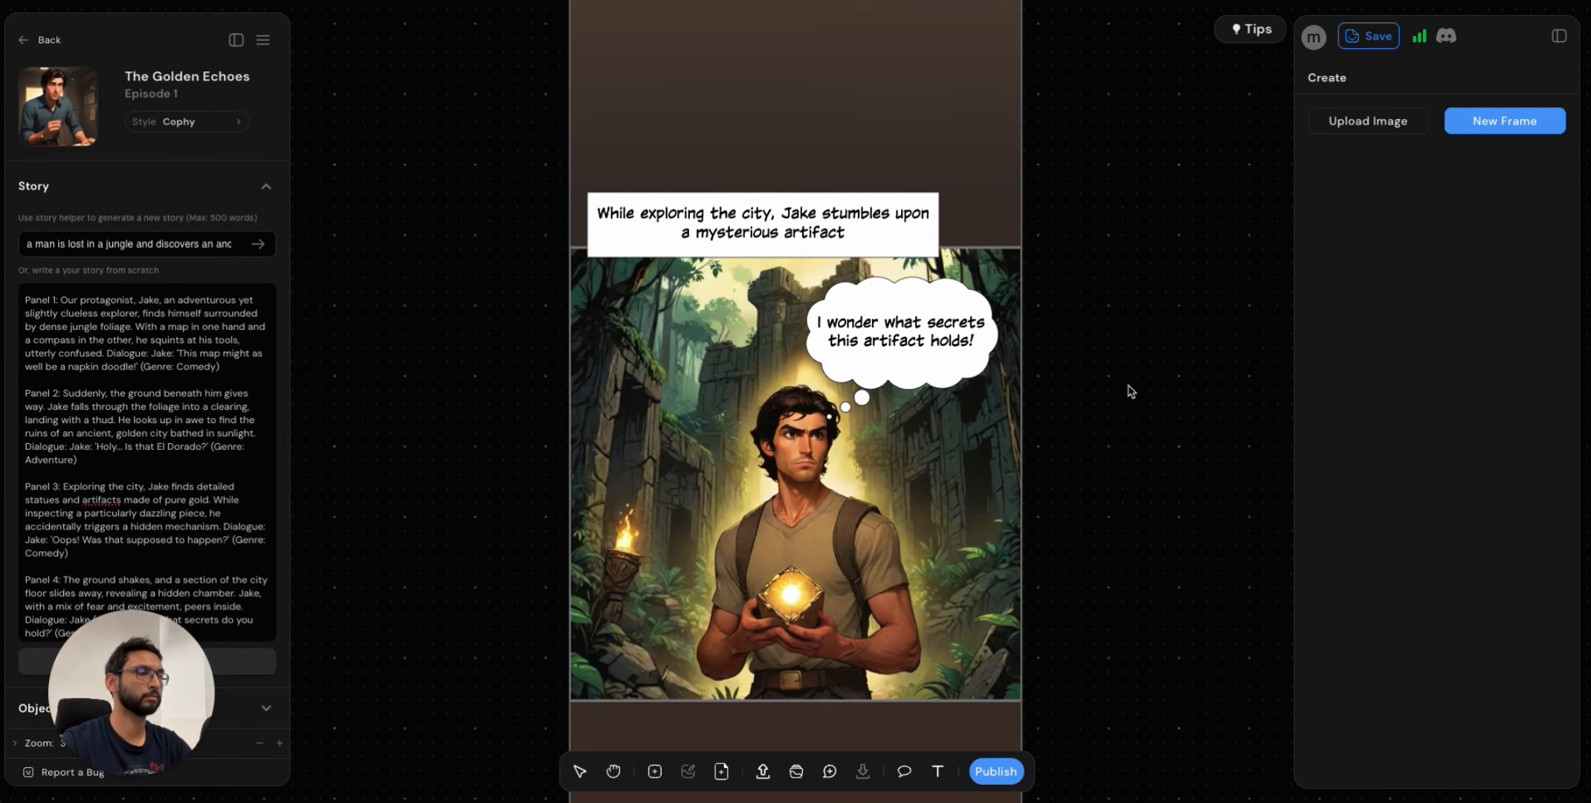
Add the text "PRESS" in the Luckiest Guy font beside the glowing artifact in Jake's hands.
{"action": "scroll", "coordinate": [1127, 394], "scroll_direction": "down", "scroll_amount": 3}
{"action": "scroll", "coordinate": [1117, 434], "scroll_direction": "down", "scroll_amount": 3}
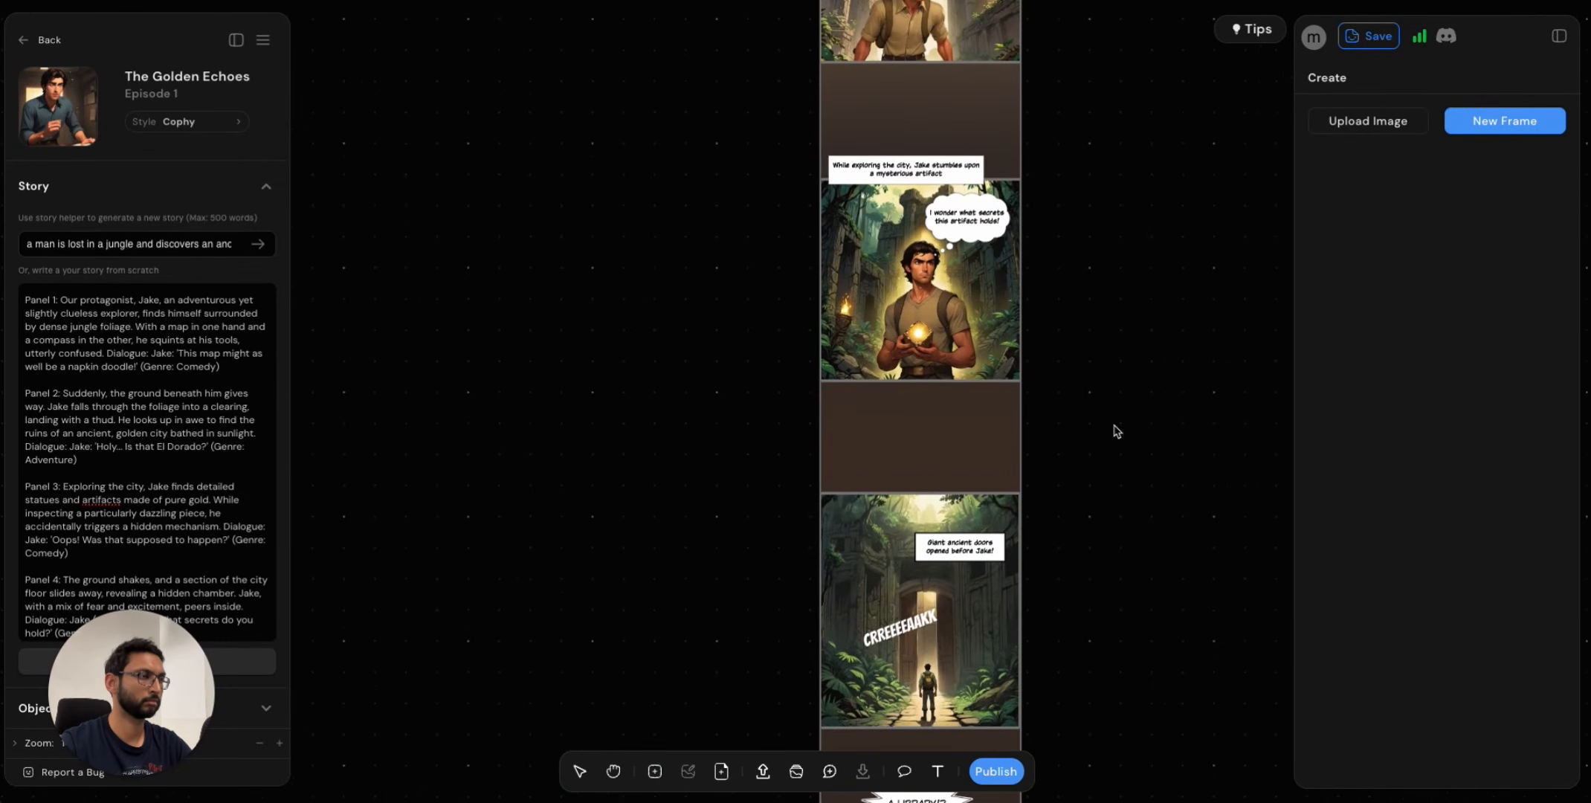
{"action": "scroll", "coordinate": [970, 282], "scroll_direction": "up", "scroll_amount": 3}
{"action": "scroll", "coordinate": [969, 282], "scroll_direction": "up", "scroll_amount": 3}
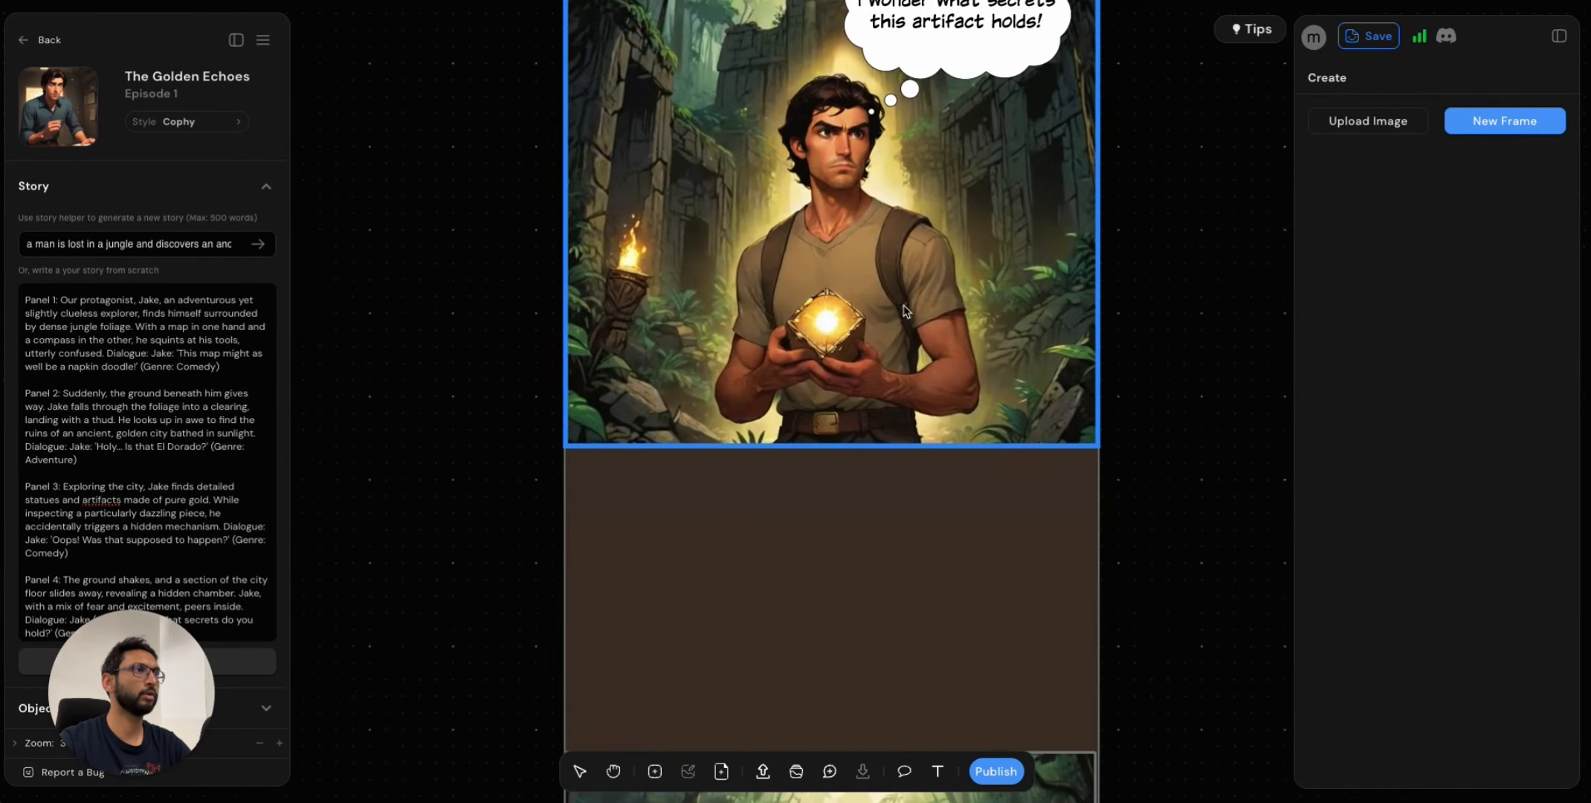
{"action": "left_click", "coordinate": [853, 353]}
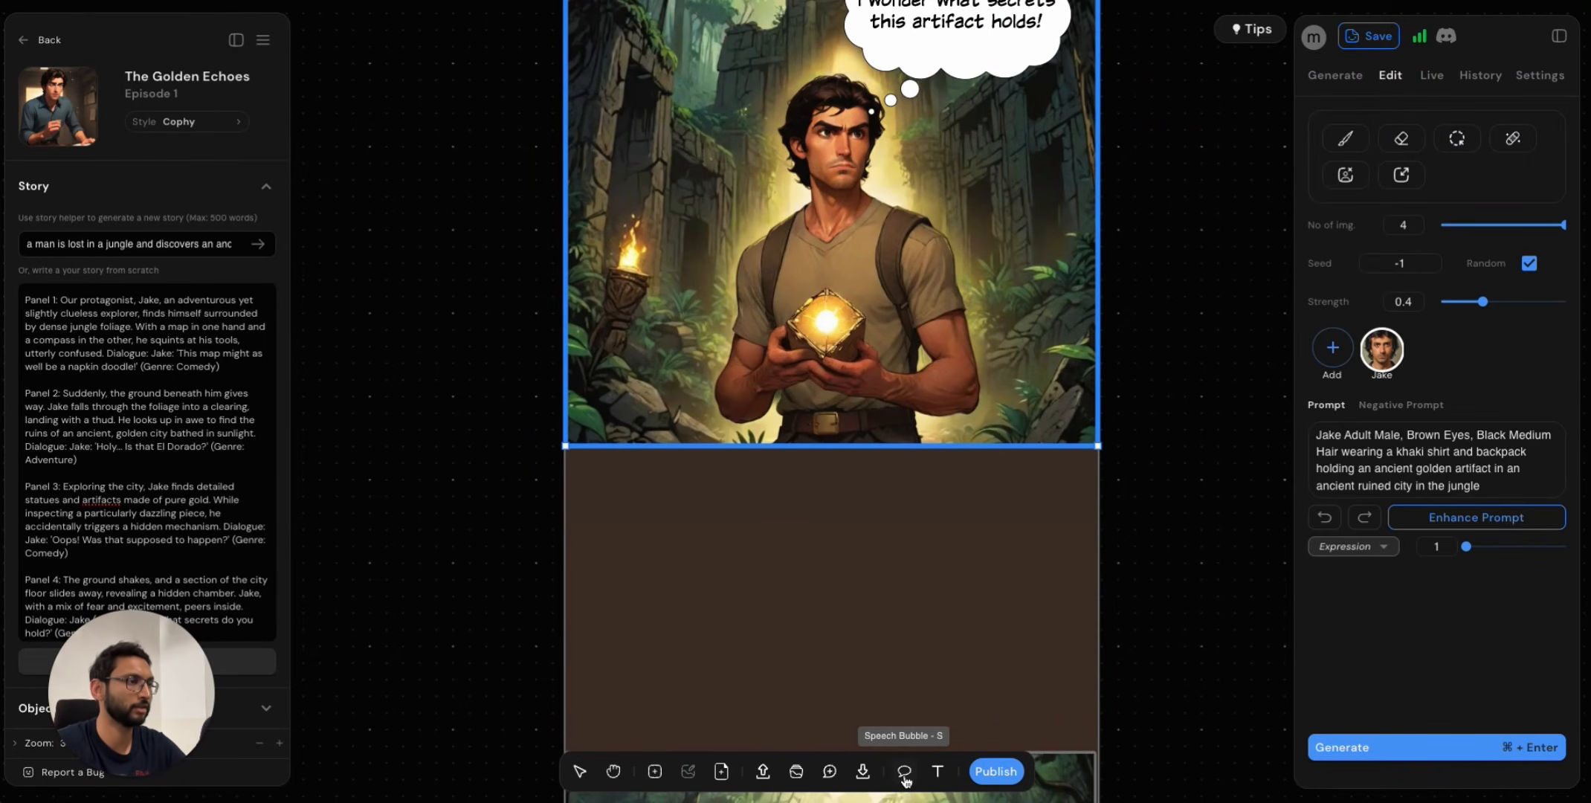
{"action": "left_click", "coordinate": [938, 771]}
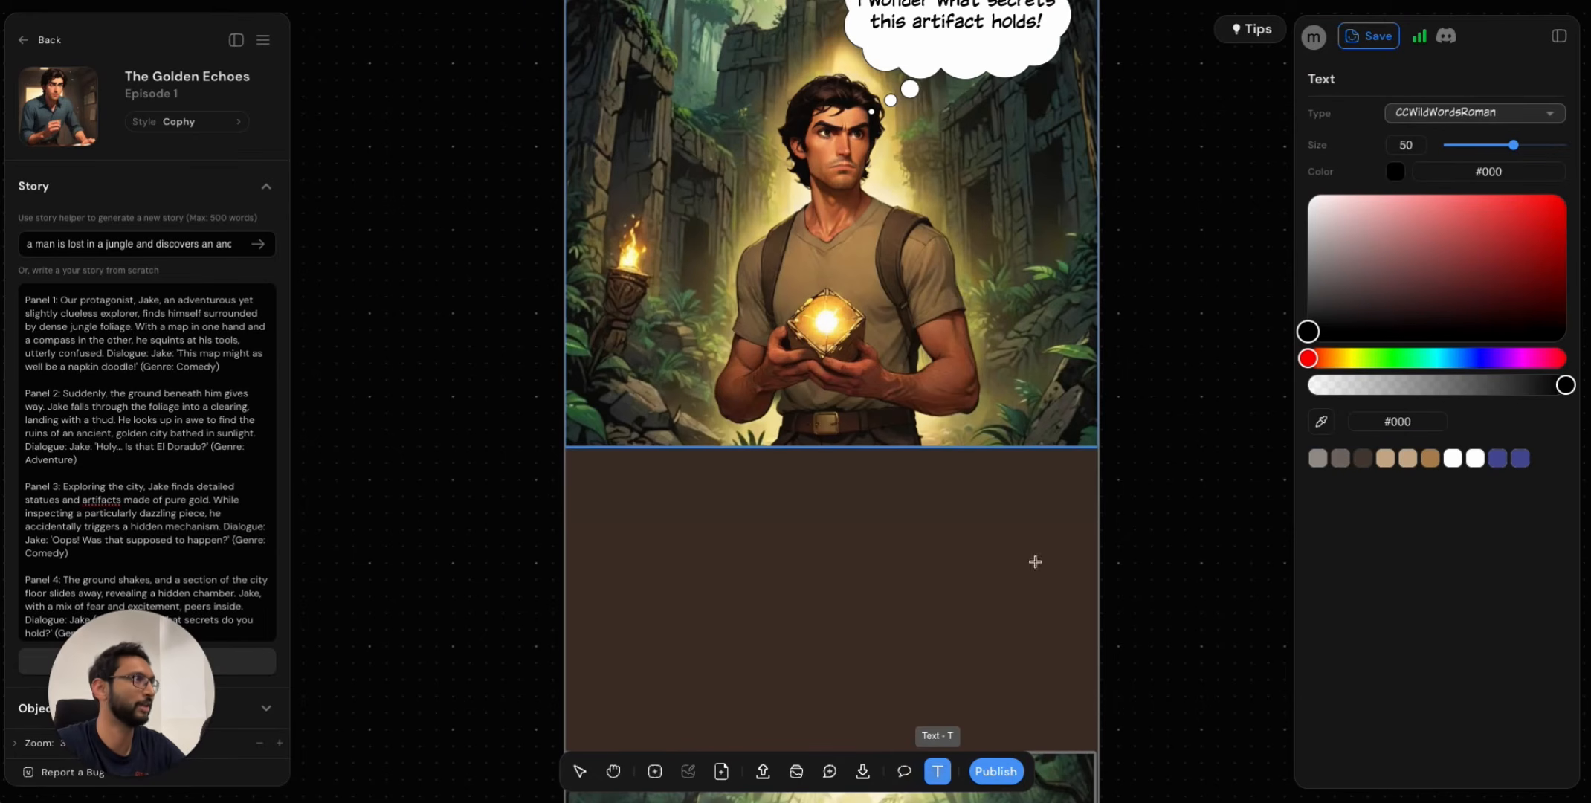
{"action": "left_click", "coordinate": [942, 336]}
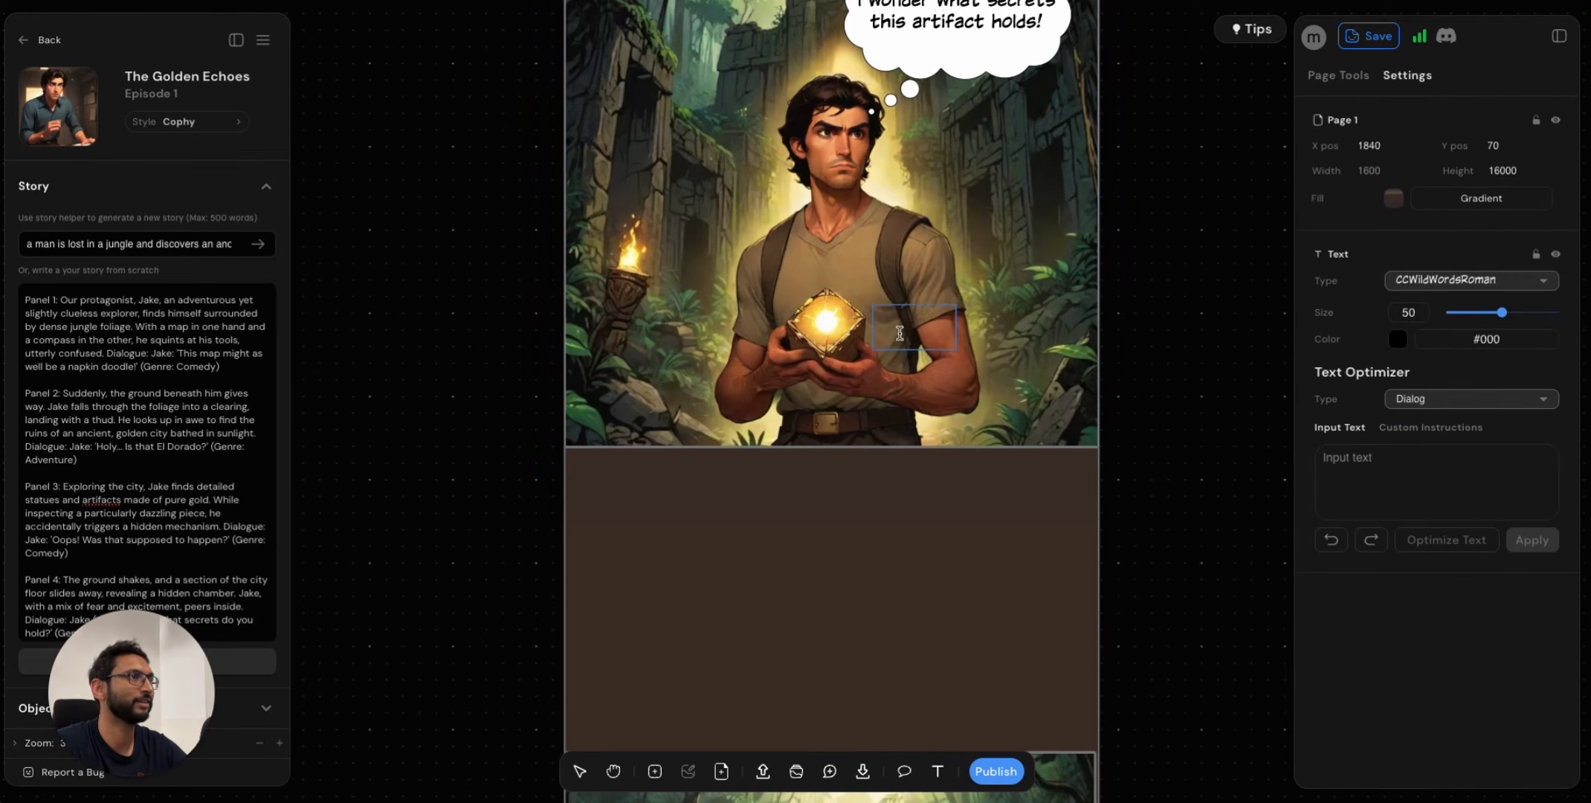
{"action": "left_click", "coordinate": [1481, 284]}
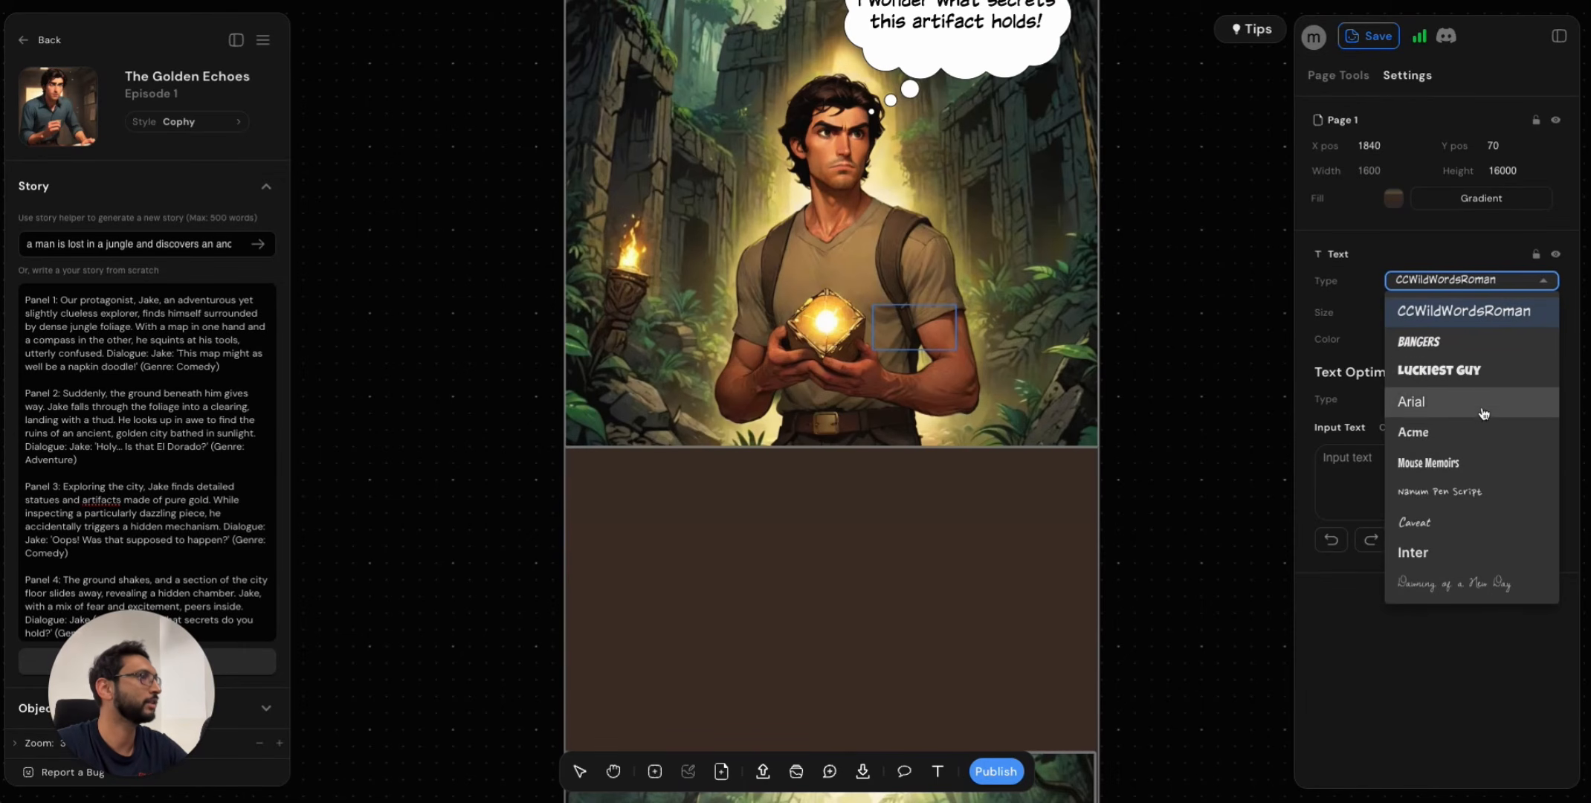
{"action": "left_click", "coordinate": [1460, 373]}
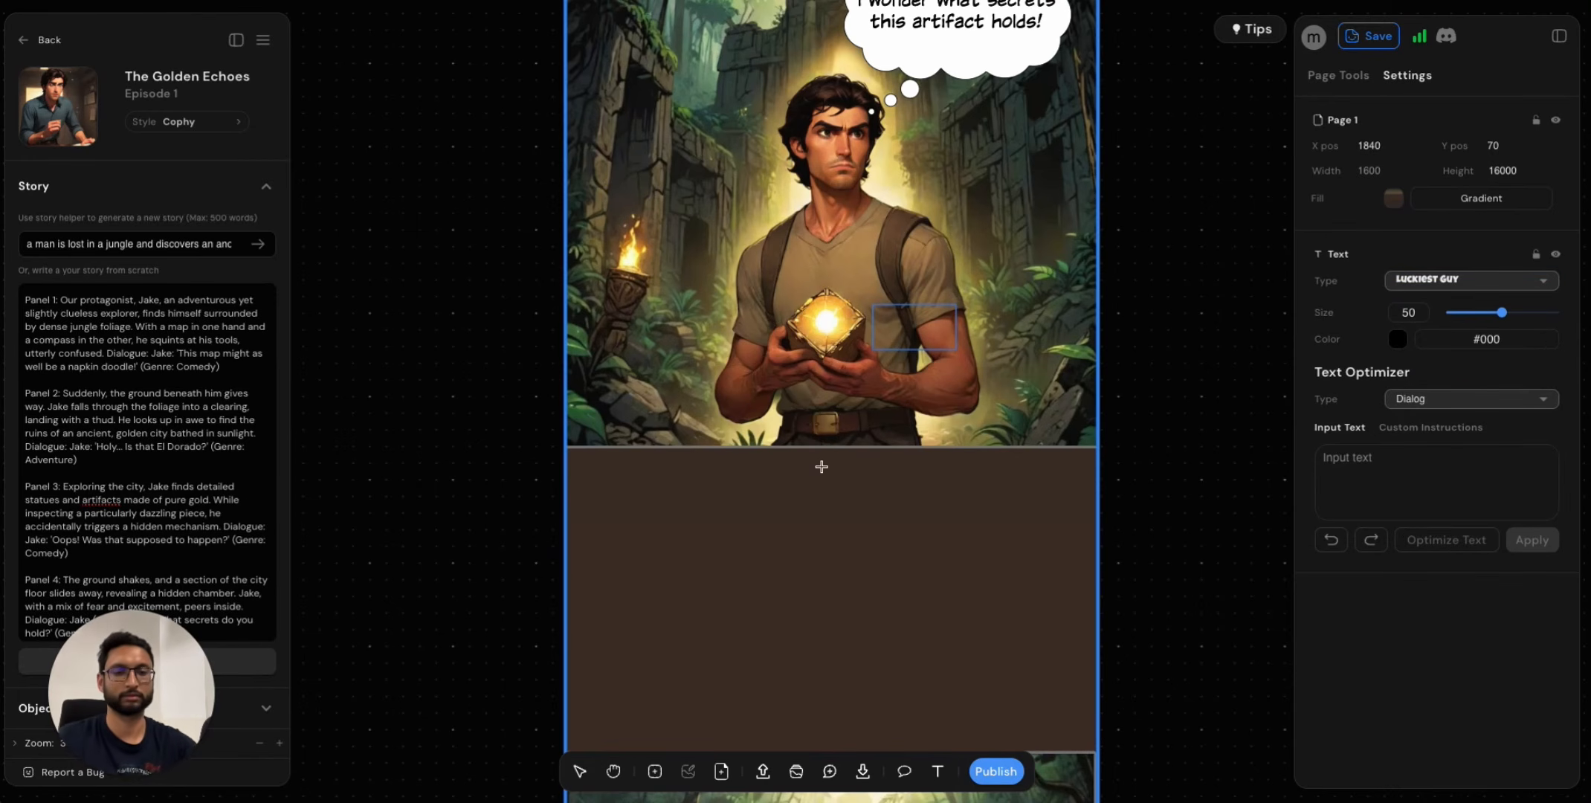
{"action": "type", "text": "PRESS"}
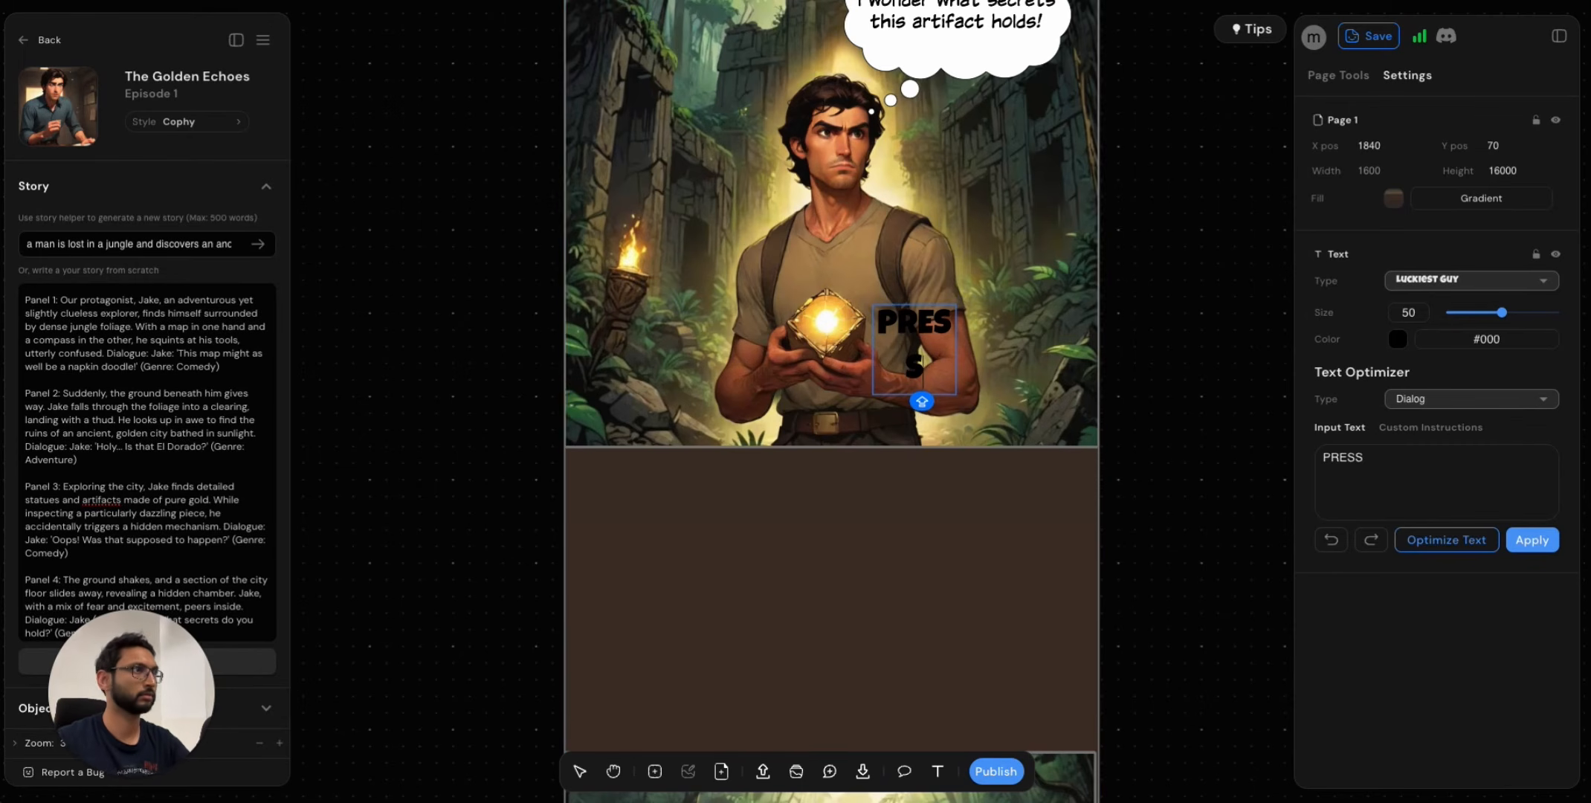
{"action": "left_click", "coordinate": [1004, 357]}
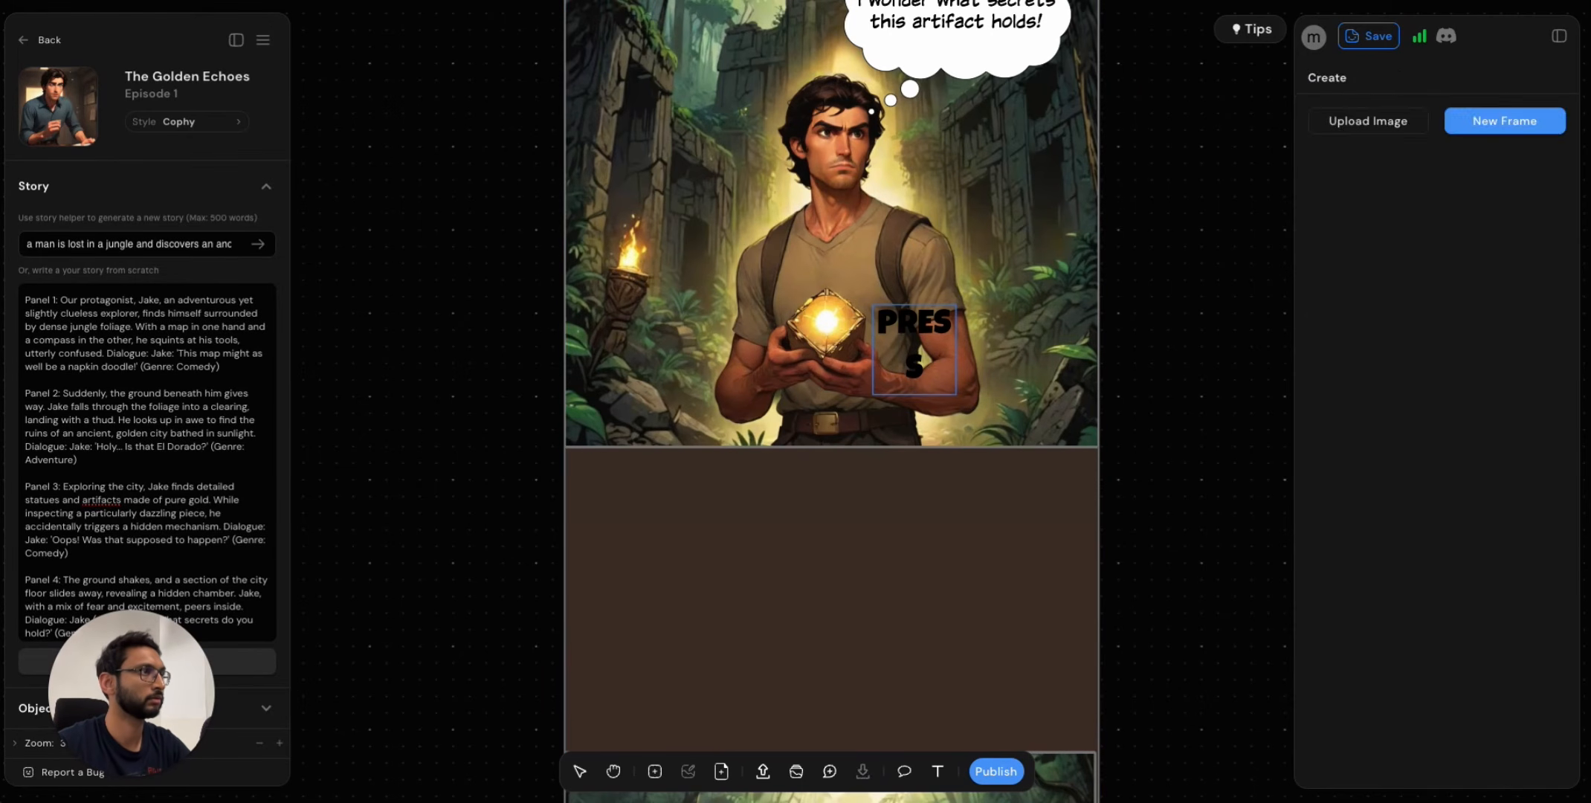
Widen the "PRESS" text box so the word fits on one line, and set its colour to white (#ffffff).
{"action": "left_click", "coordinate": [915, 348]}
{"action": "left_click_drag", "start_coordinate": [956, 395], "coordinate": [988, 394]}
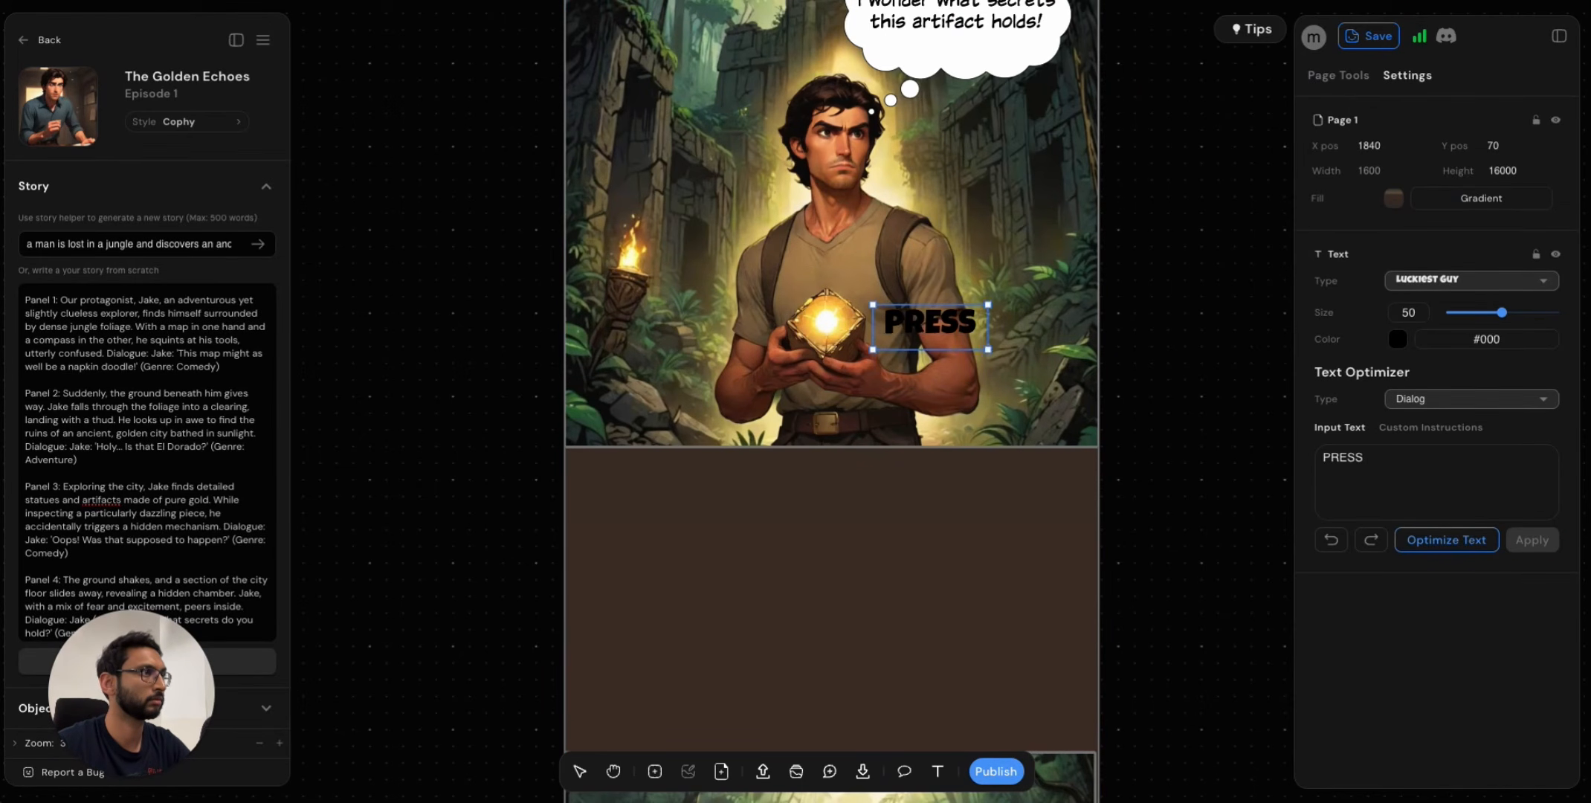
{"action": "left_click", "coordinate": [1398, 339]}
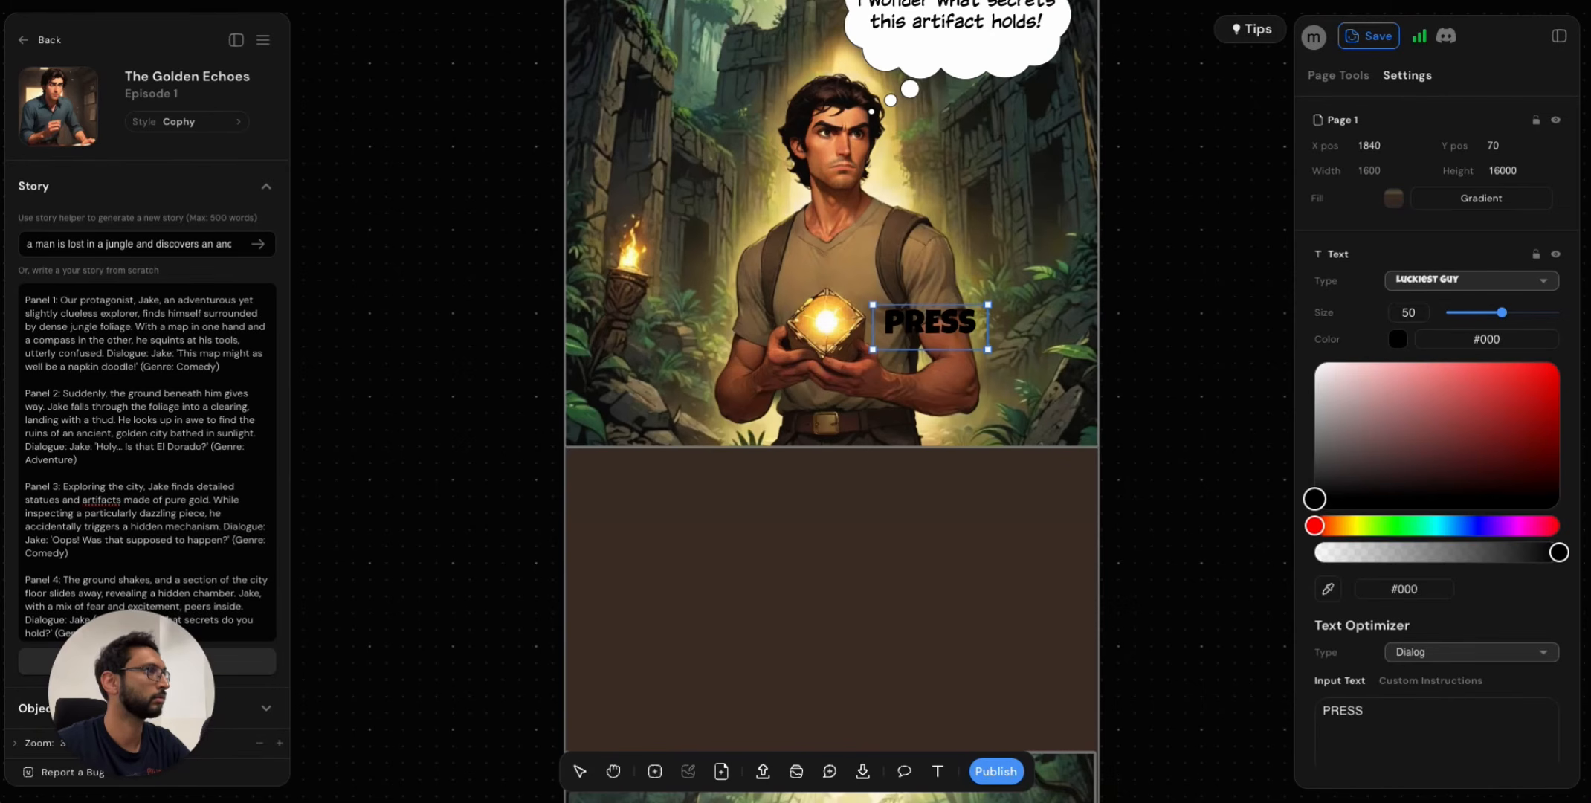
{"action": "left_click", "coordinate": [1315, 364]}
{"action": "left_click_drag", "start_coordinate": [1315, 365], "coordinate": [1315, 361]}
{"action": "left_click", "coordinate": [1191, 352]}
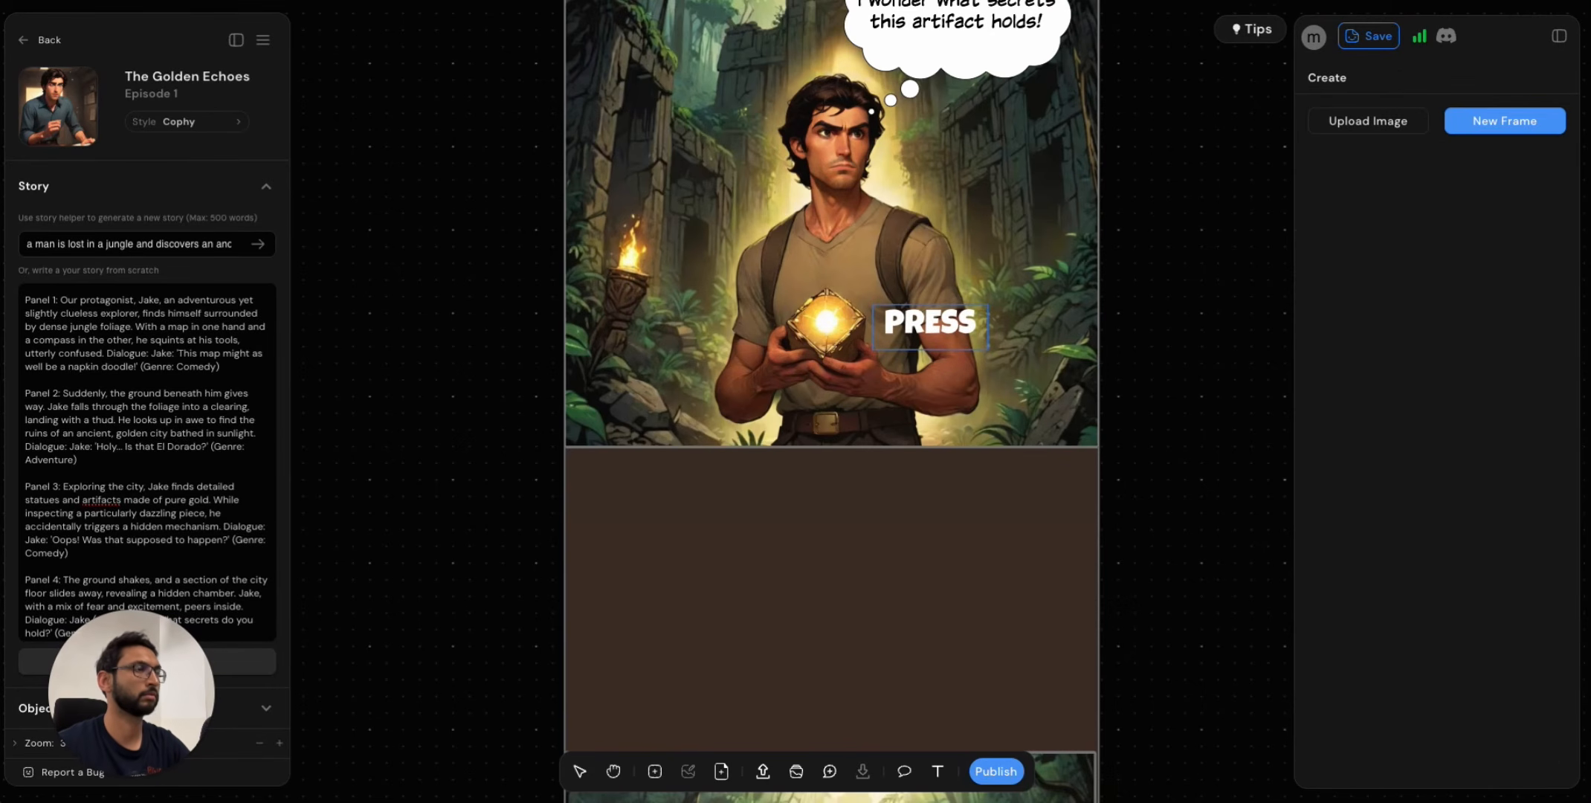
Add an exclamation mark to the sound effect so it reads "PRESS!".
{"action": "scroll", "coordinate": [954, 338], "scroll_direction": "up", "scroll_amount": 5}
{"action": "left_click", "coordinate": [1012, 350]}
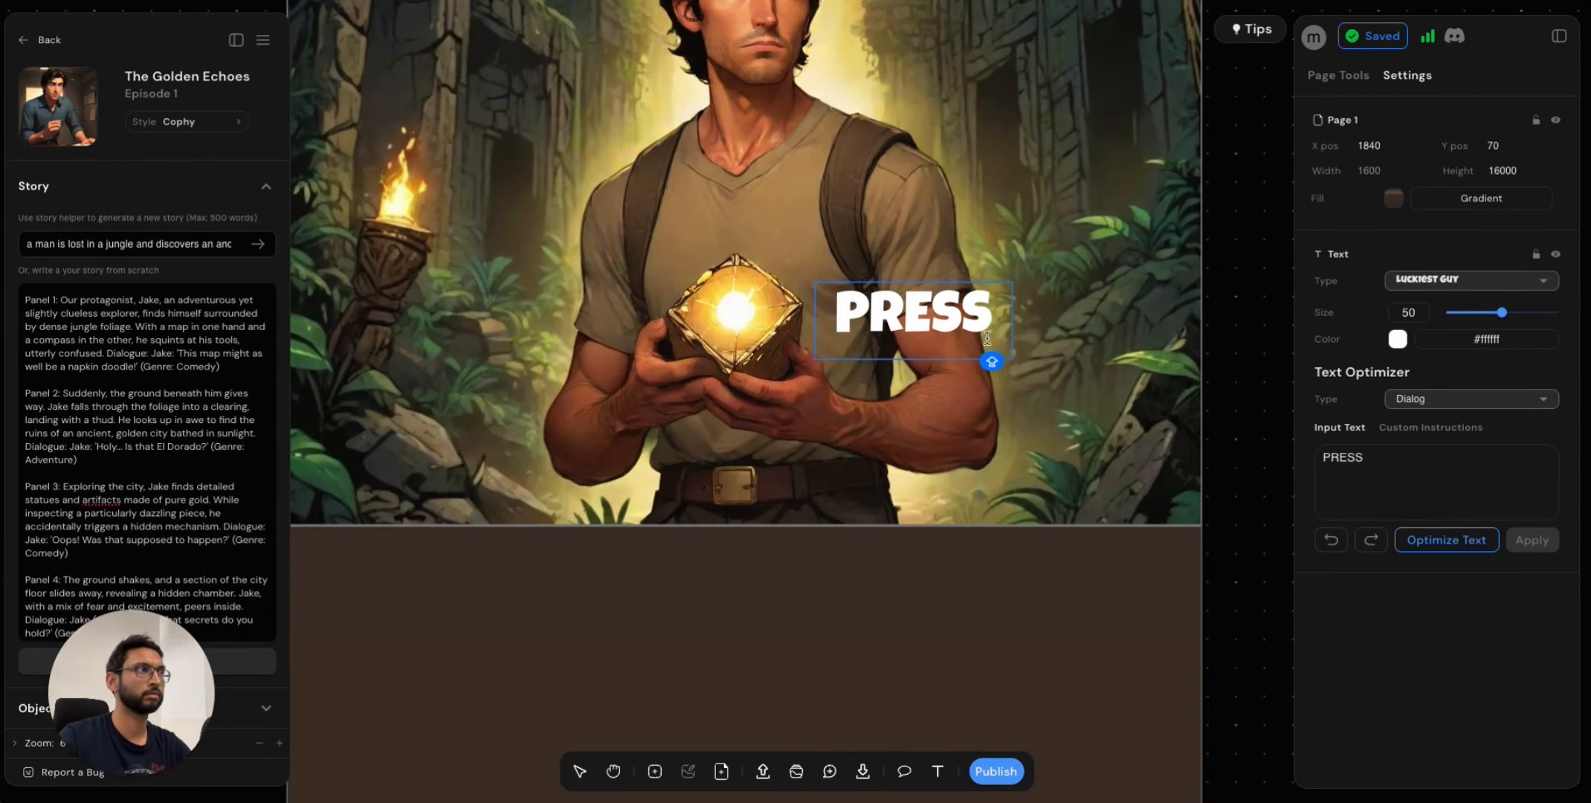
{"action": "type", "text": "!"}
{"action": "left_click", "coordinate": [1225, 355]}
Shrink the "PRESS!" text, tilt it upward, and place it beside the artifact just above Jake's hand.
{"action": "left_click", "coordinate": [990, 294]}
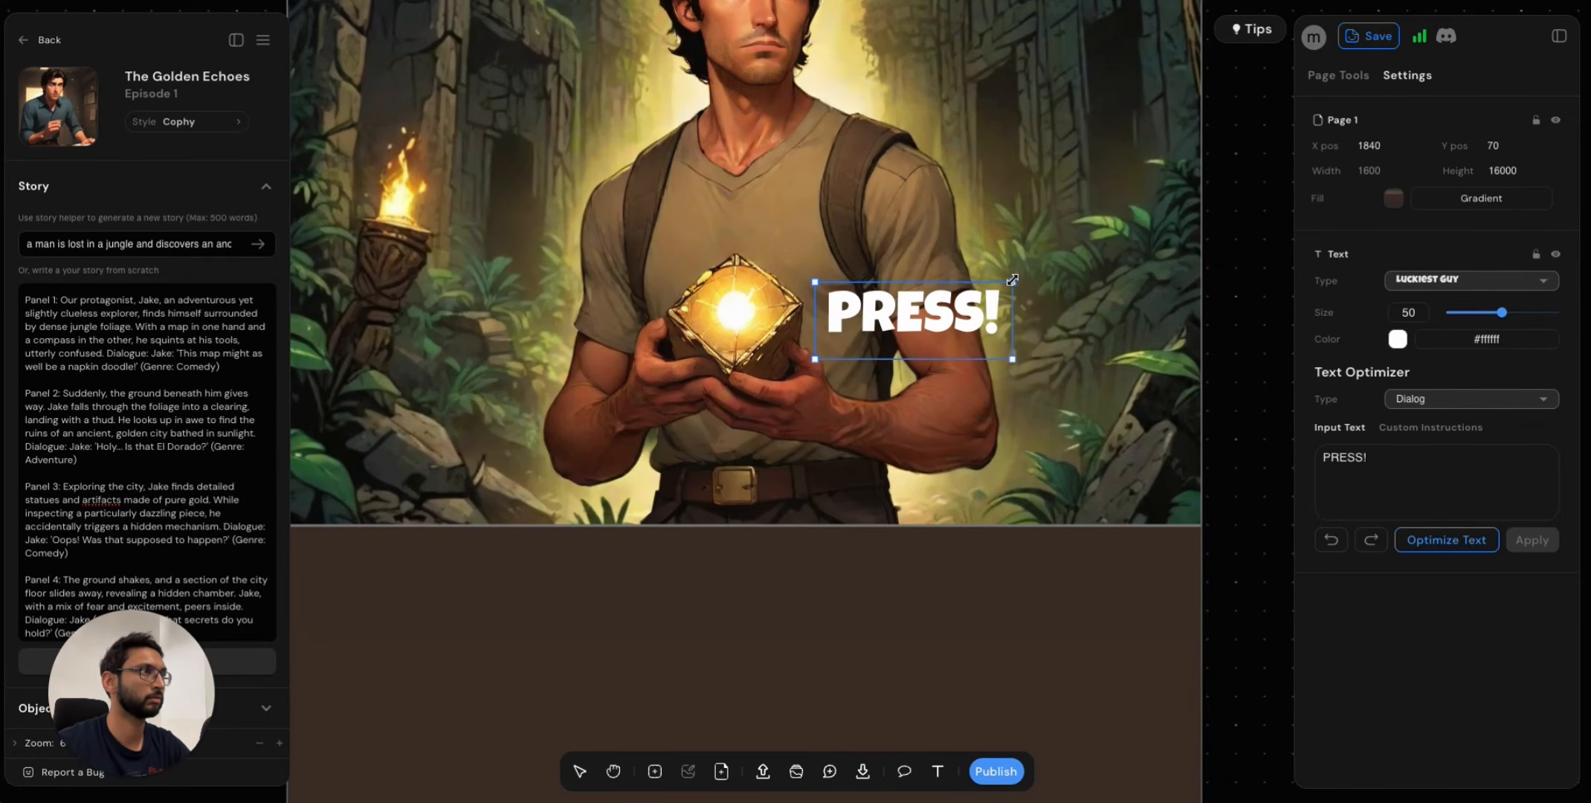
{"action": "left_click_drag", "start_coordinate": [1012, 280], "coordinate": [882, 283]}
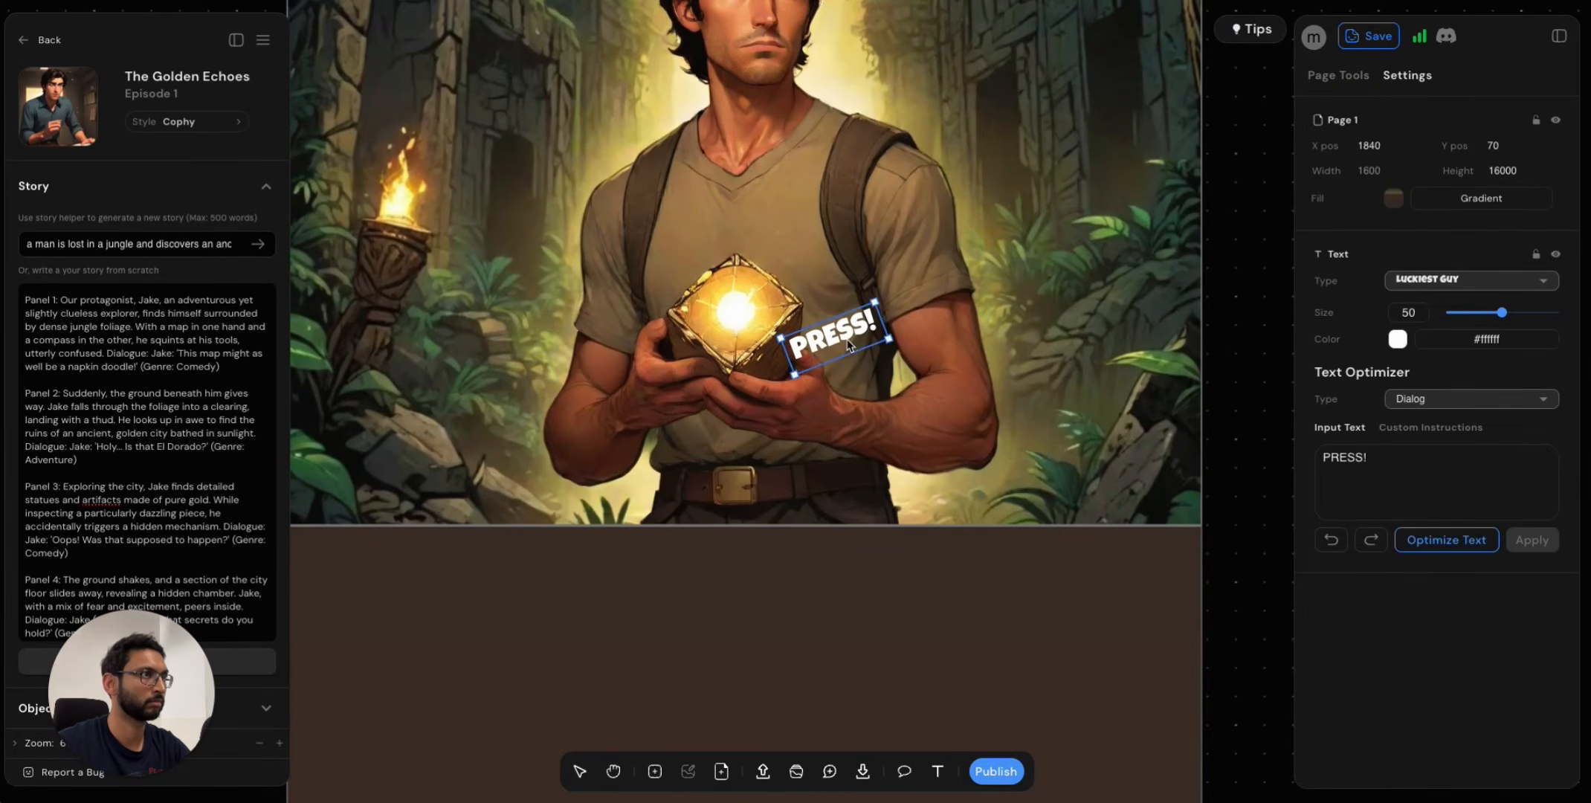
{"action": "left_click", "coordinate": [1243, 411]}
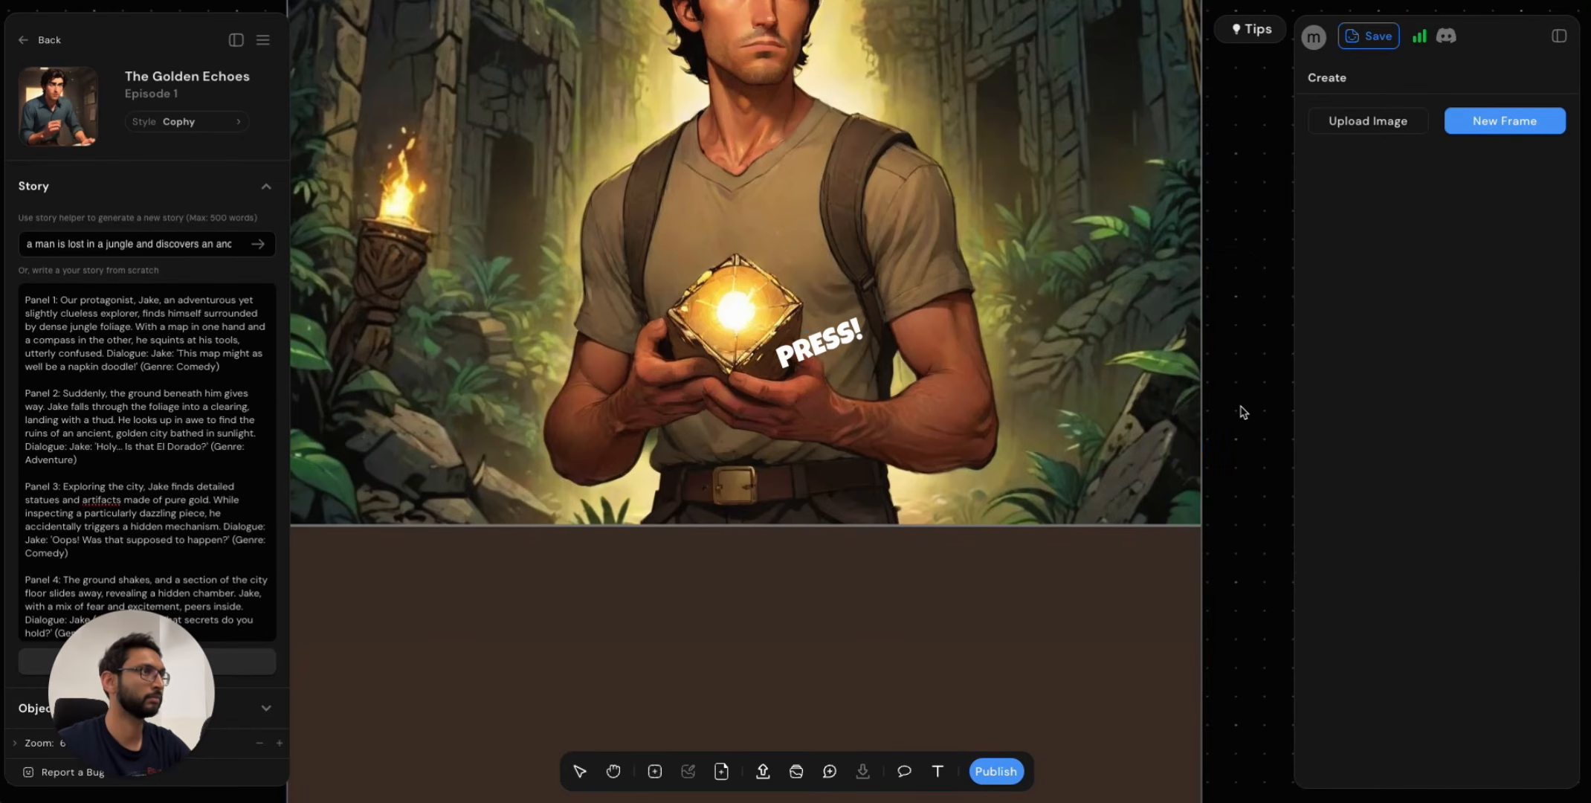
Review the whole comic page from the map panel to the final library panel, checking panel spacing, bubbles and sound effects.
{"action": "scroll", "coordinate": [1234, 406], "scroll_direction": "down", "scroll_amount": 5}
{"action": "scroll", "coordinate": [1222, 395], "scroll_direction": "up", "scroll_amount": 2}
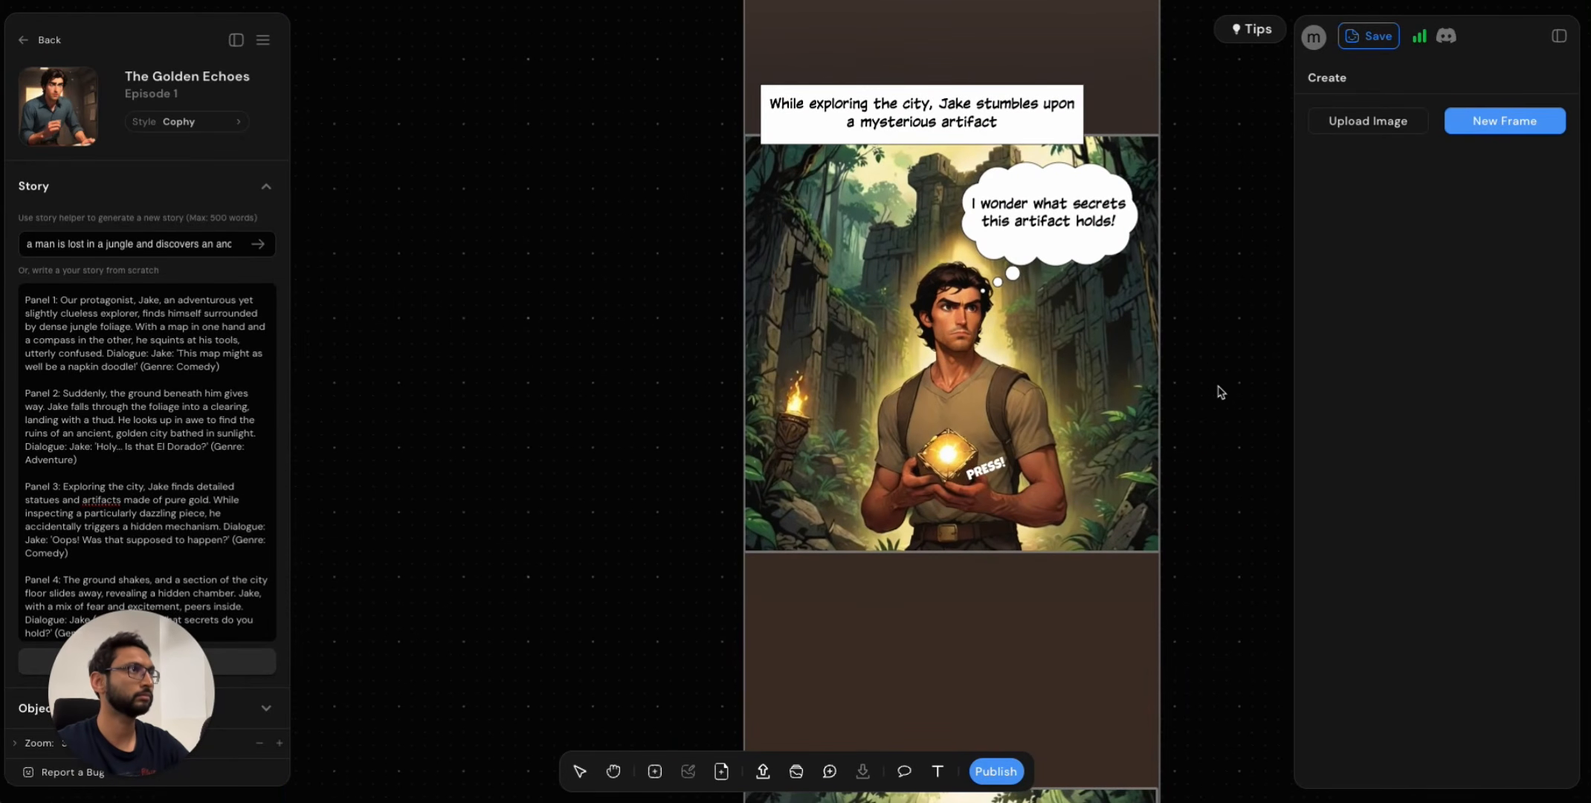
{"action": "scroll", "coordinate": [1220, 390], "scroll_direction": "down", "scroll_amount": 3}
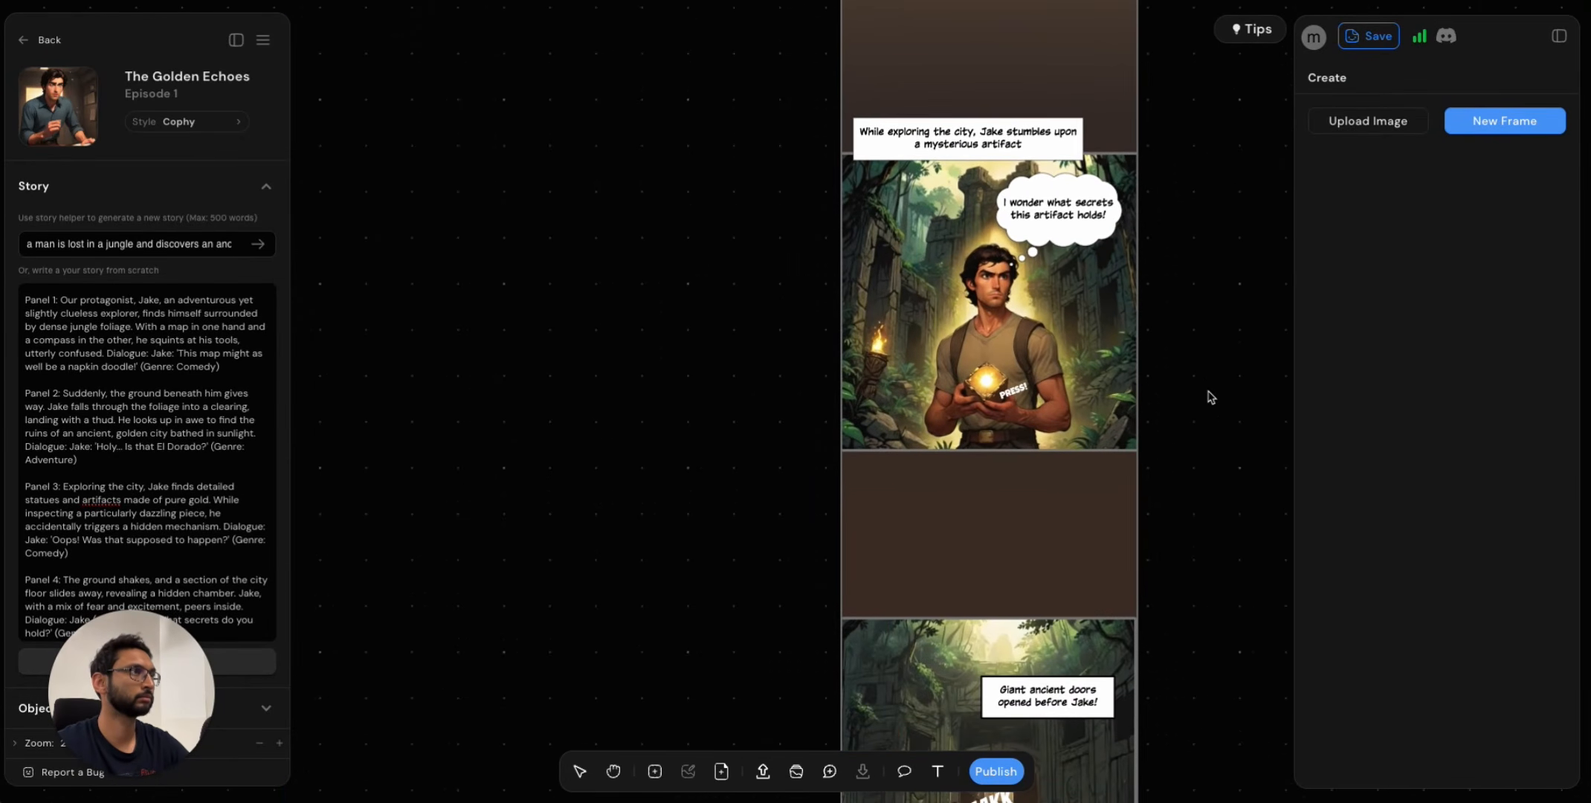
{"action": "scroll", "coordinate": [1201, 401], "scroll_direction": "up", "scroll_amount": 10}
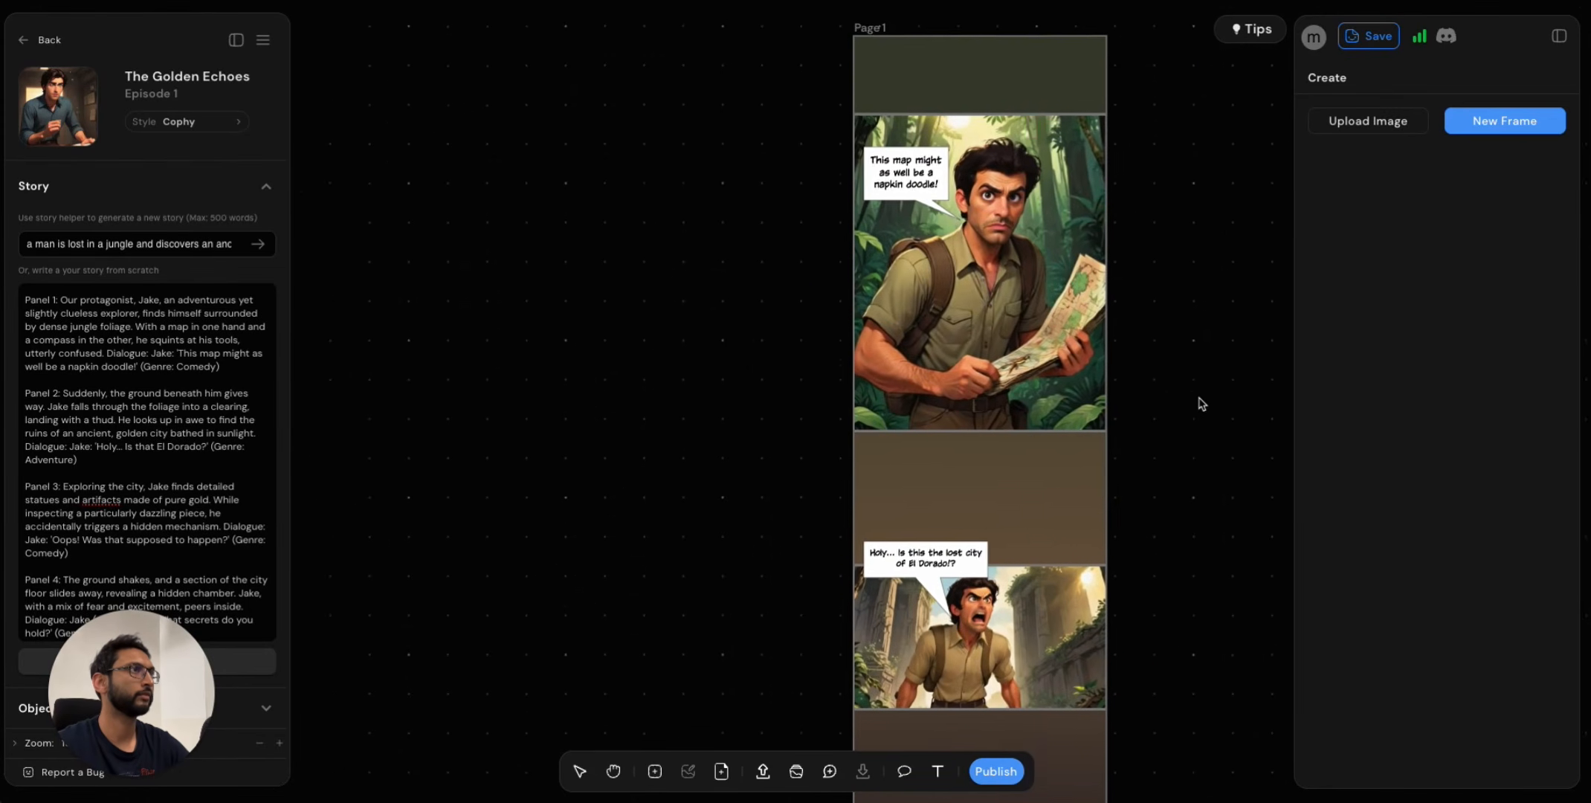
{"action": "scroll", "coordinate": [1171, 290], "scroll_direction": "up", "scroll_amount": 3}
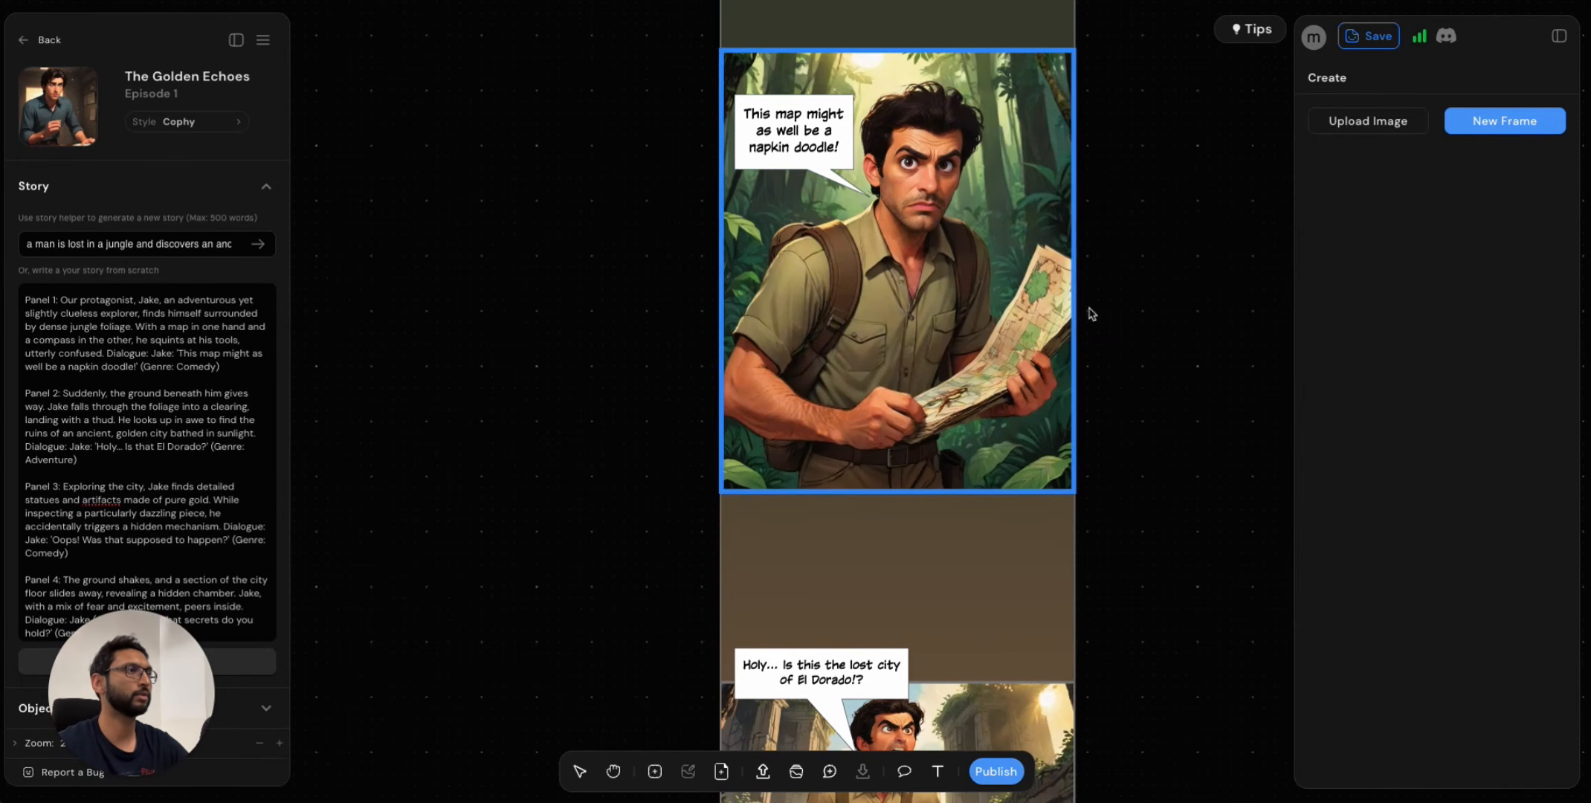
{"action": "scroll", "coordinate": [1162, 412], "scroll_direction": "down", "scroll_amount": 5}
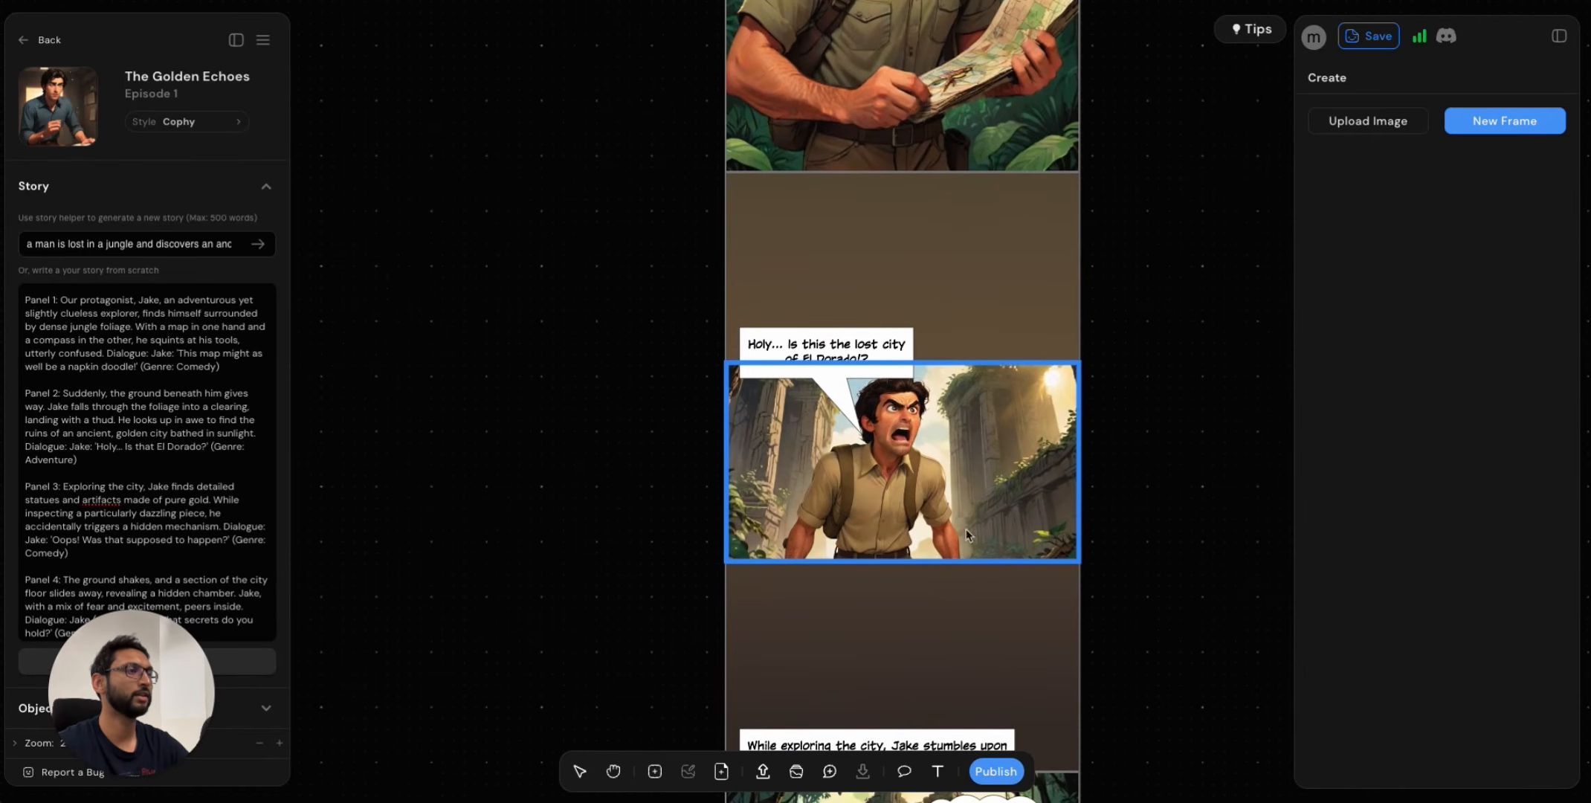
{"action": "scroll", "coordinate": [966, 528], "scroll_direction": "down", "scroll_amount": 1}
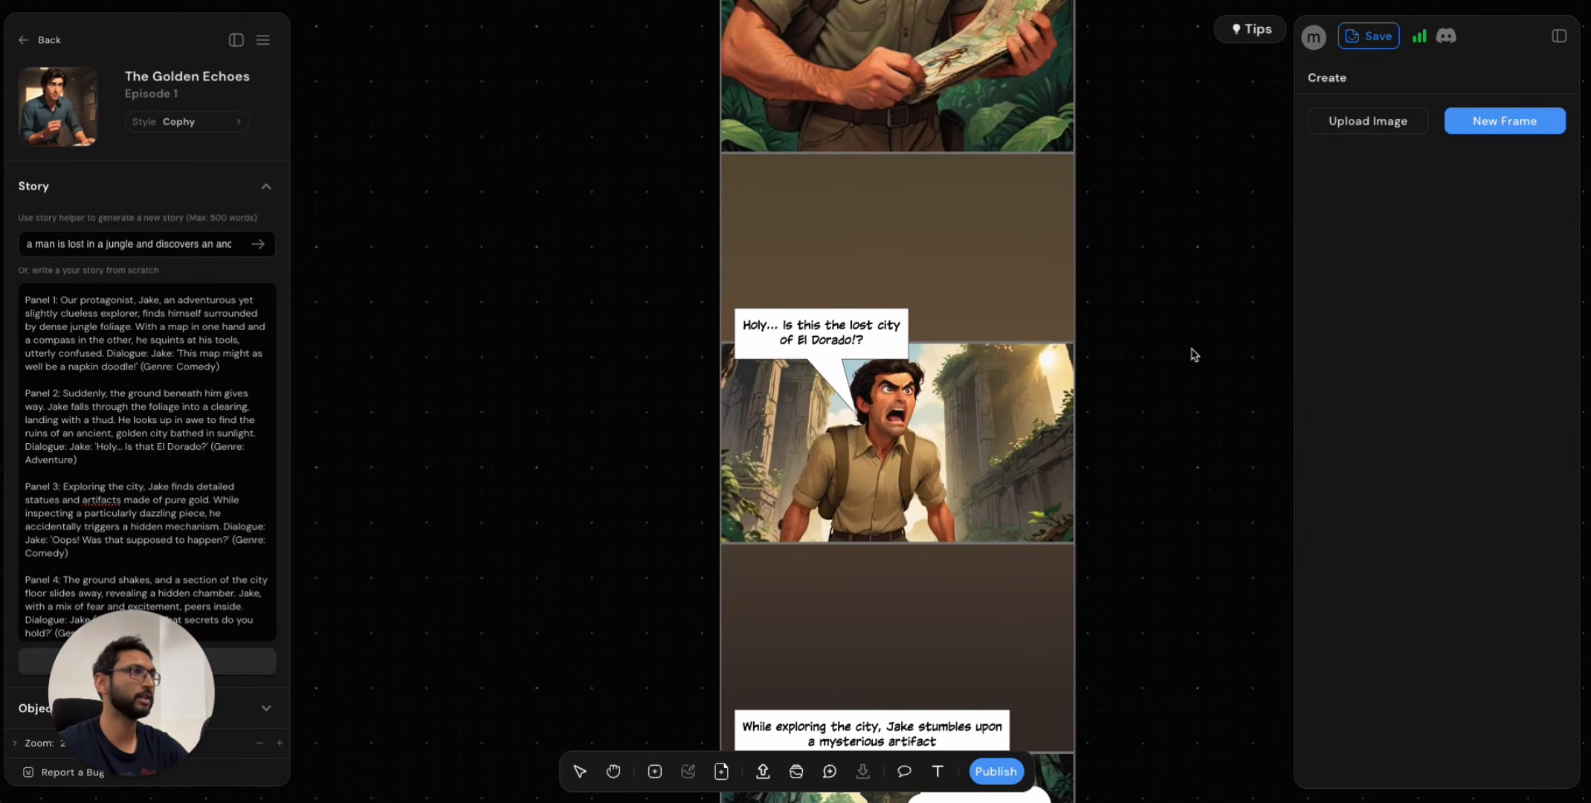
{"action": "scroll", "coordinate": [1187, 432], "scroll_direction": "down", "scroll_amount": 7}
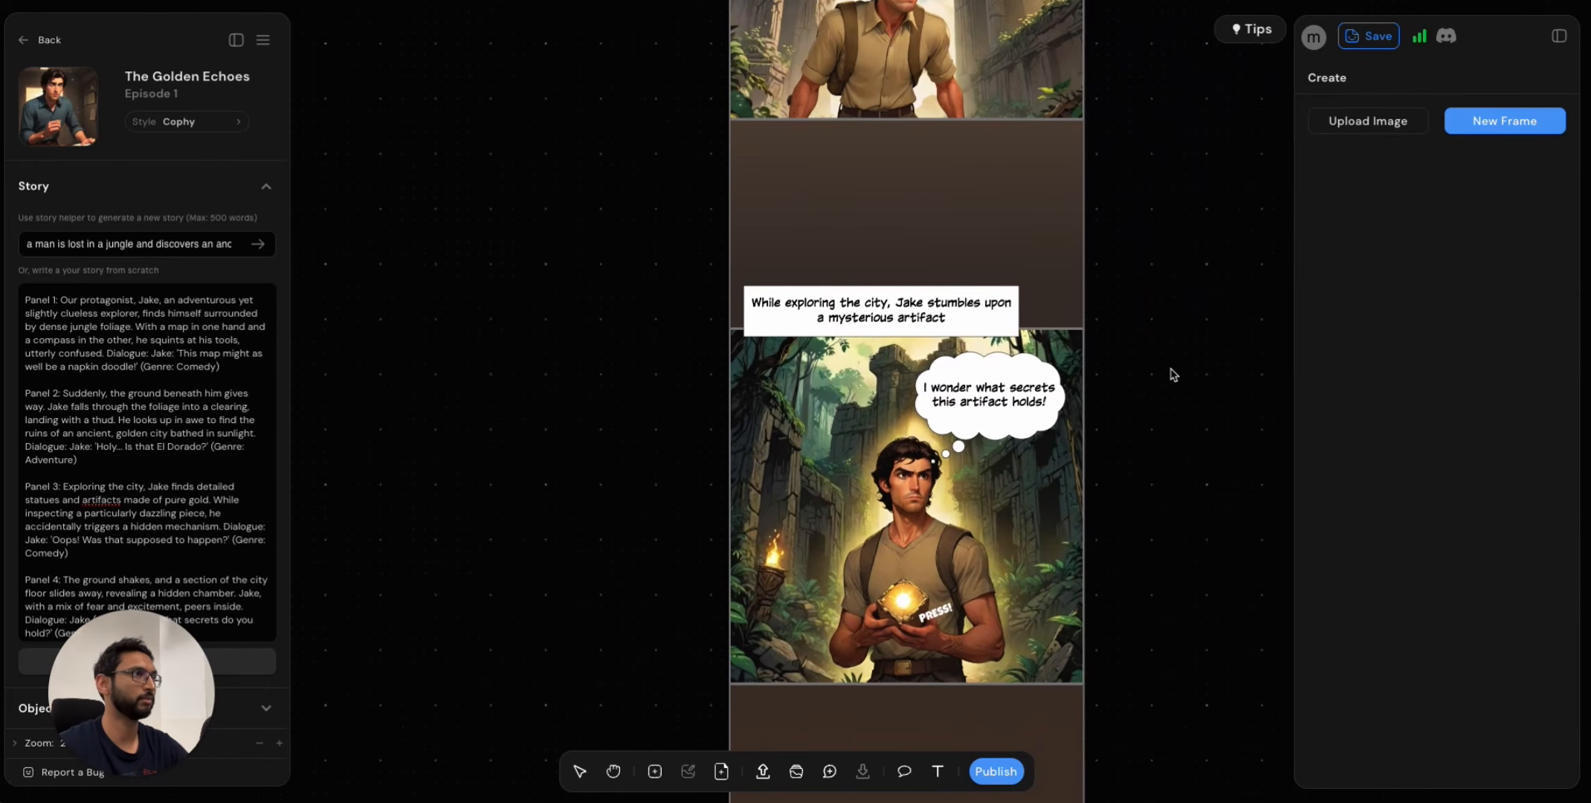
{"action": "scroll", "coordinate": [1172, 405], "scroll_direction": "down", "scroll_amount": 1}
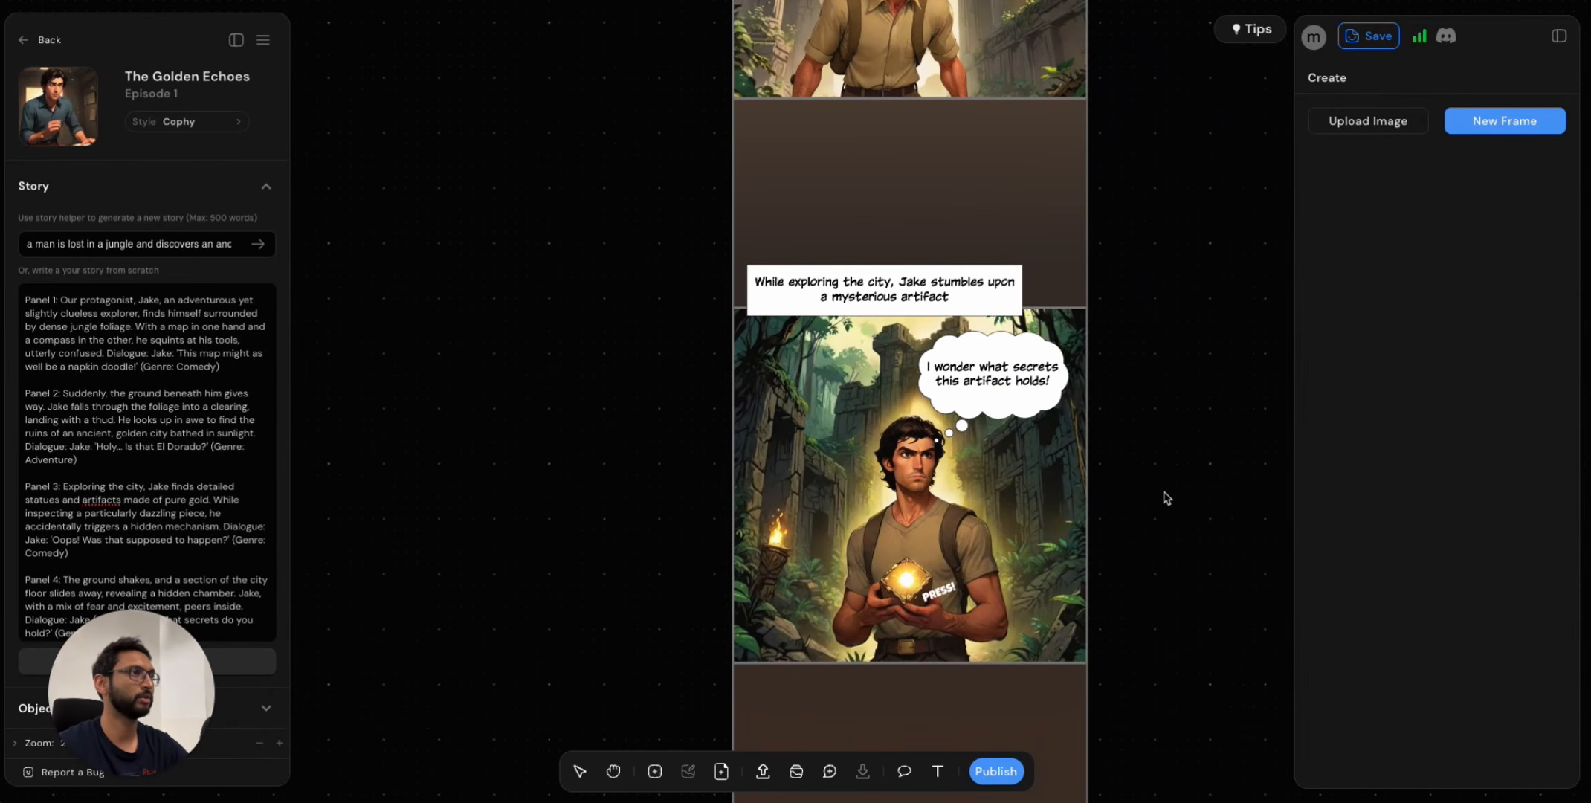
{"action": "scroll", "coordinate": [1166, 491], "scroll_direction": "down", "scroll_amount": 9}
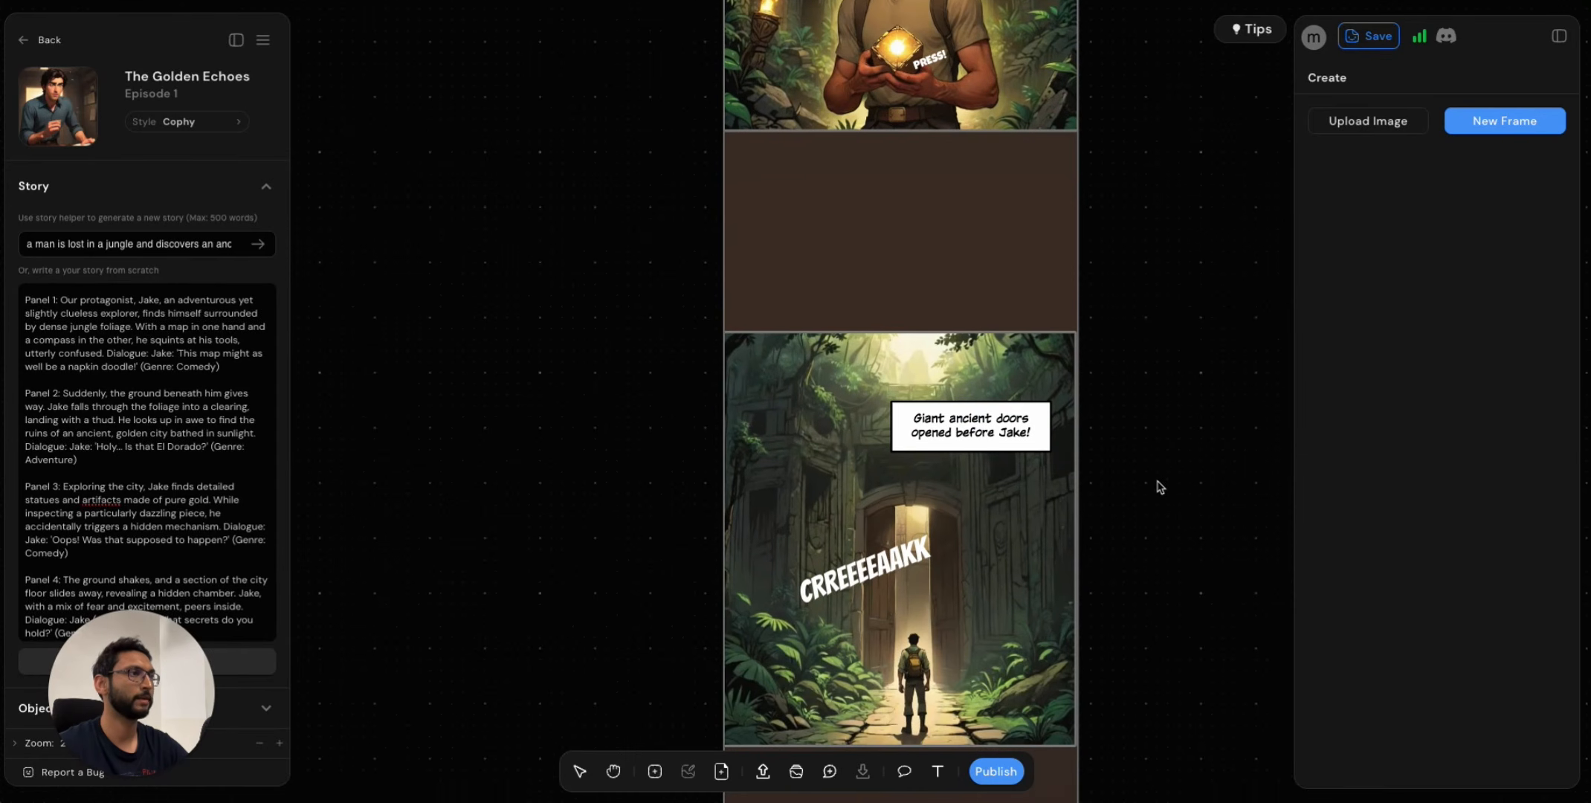
{"action": "scroll", "coordinate": [1162, 484], "scroll_direction": "down", "scroll_amount": 1}
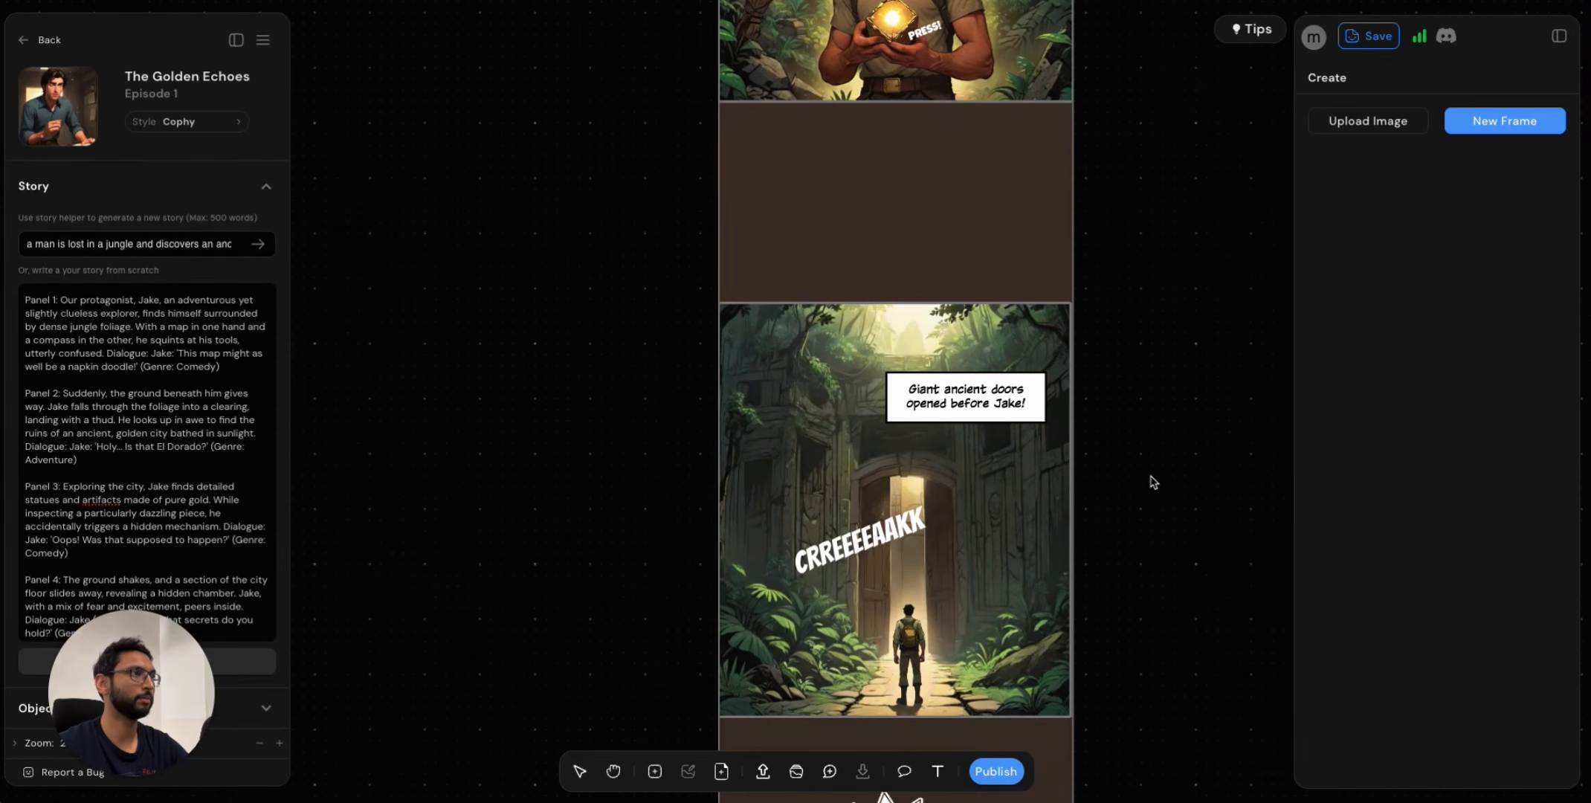
{"action": "scroll", "coordinate": [1149, 487], "scroll_direction": "down", "scroll_amount": 2}
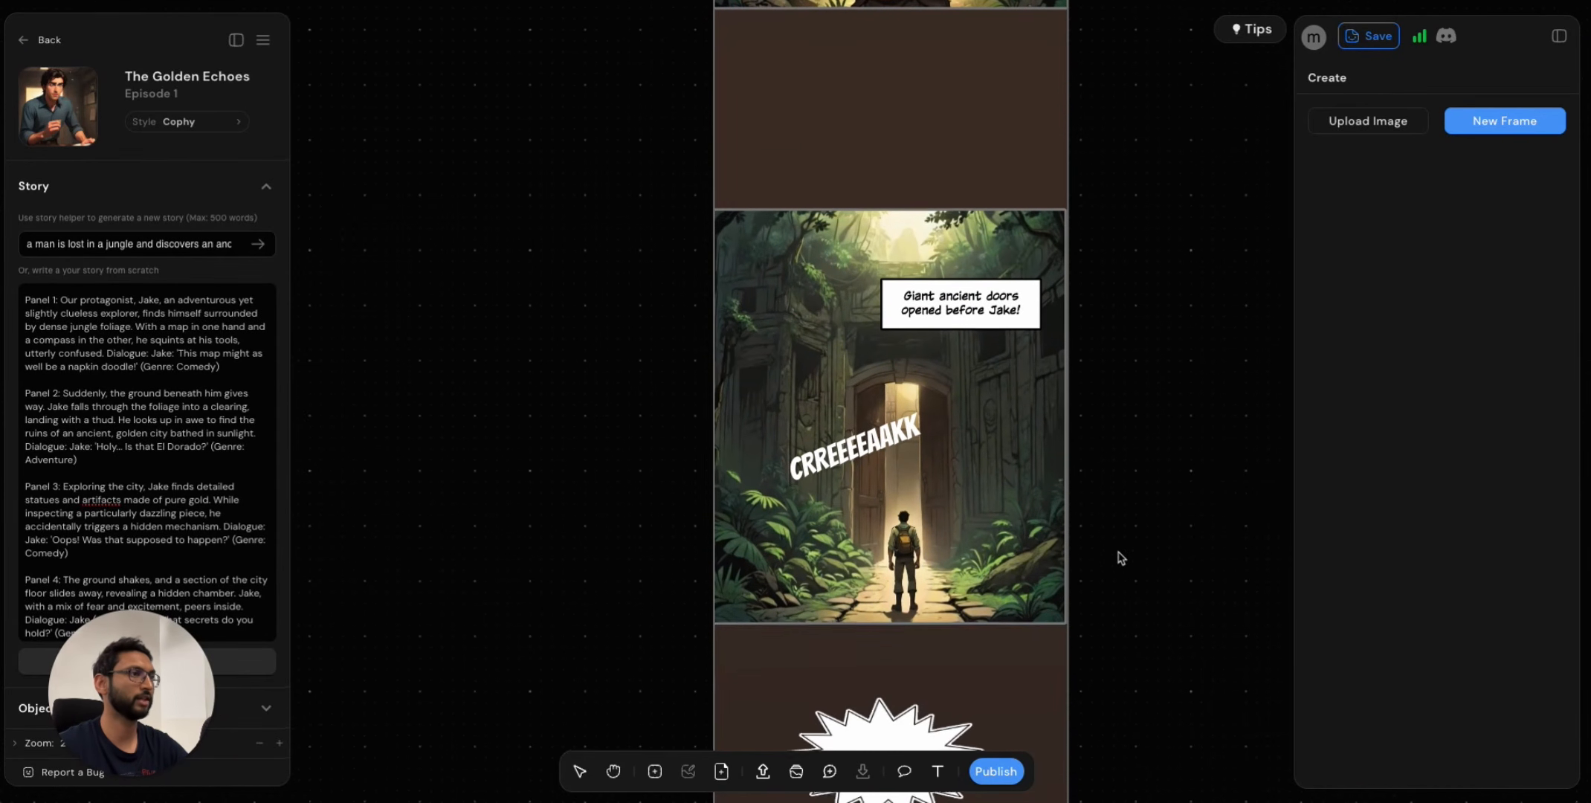
{"action": "scroll", "coordinate": [1123, 548], "scroll_direction": "down", "scroll_amount": 3}
{"action": "scroll", "coordinate": [1134, 542], "scroll_direction": "down", "scroll_amount": 5}
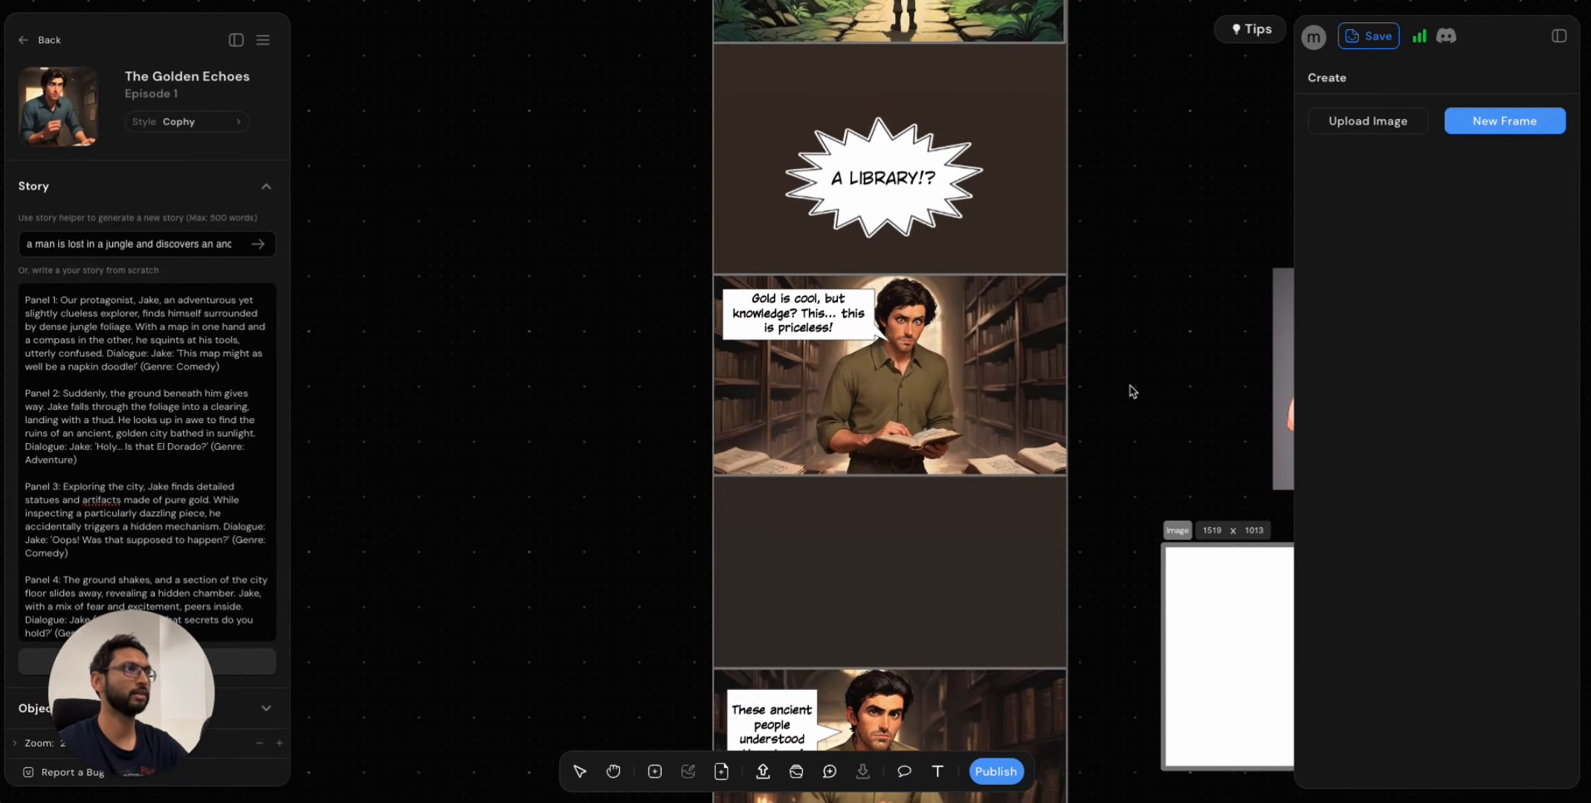
{"action": "scroll", "coordinate": [1145, 459], "scroll_direction": "down", "scroll_amount": 5}
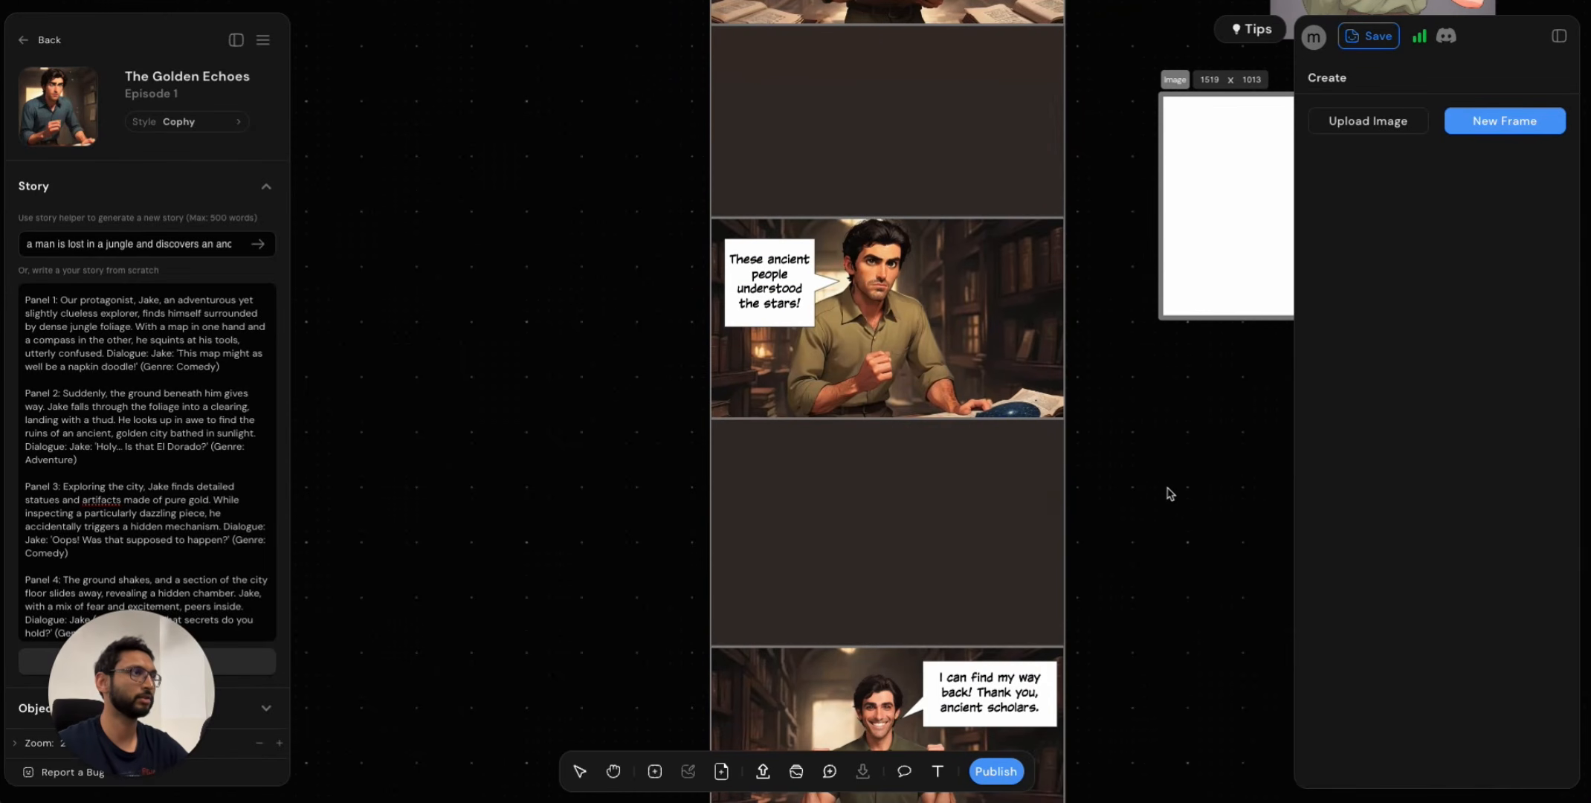
{"action": "scroll", "coordinate": [1170, 493], "scroll_direction": "down", "scroll_amount": 4}
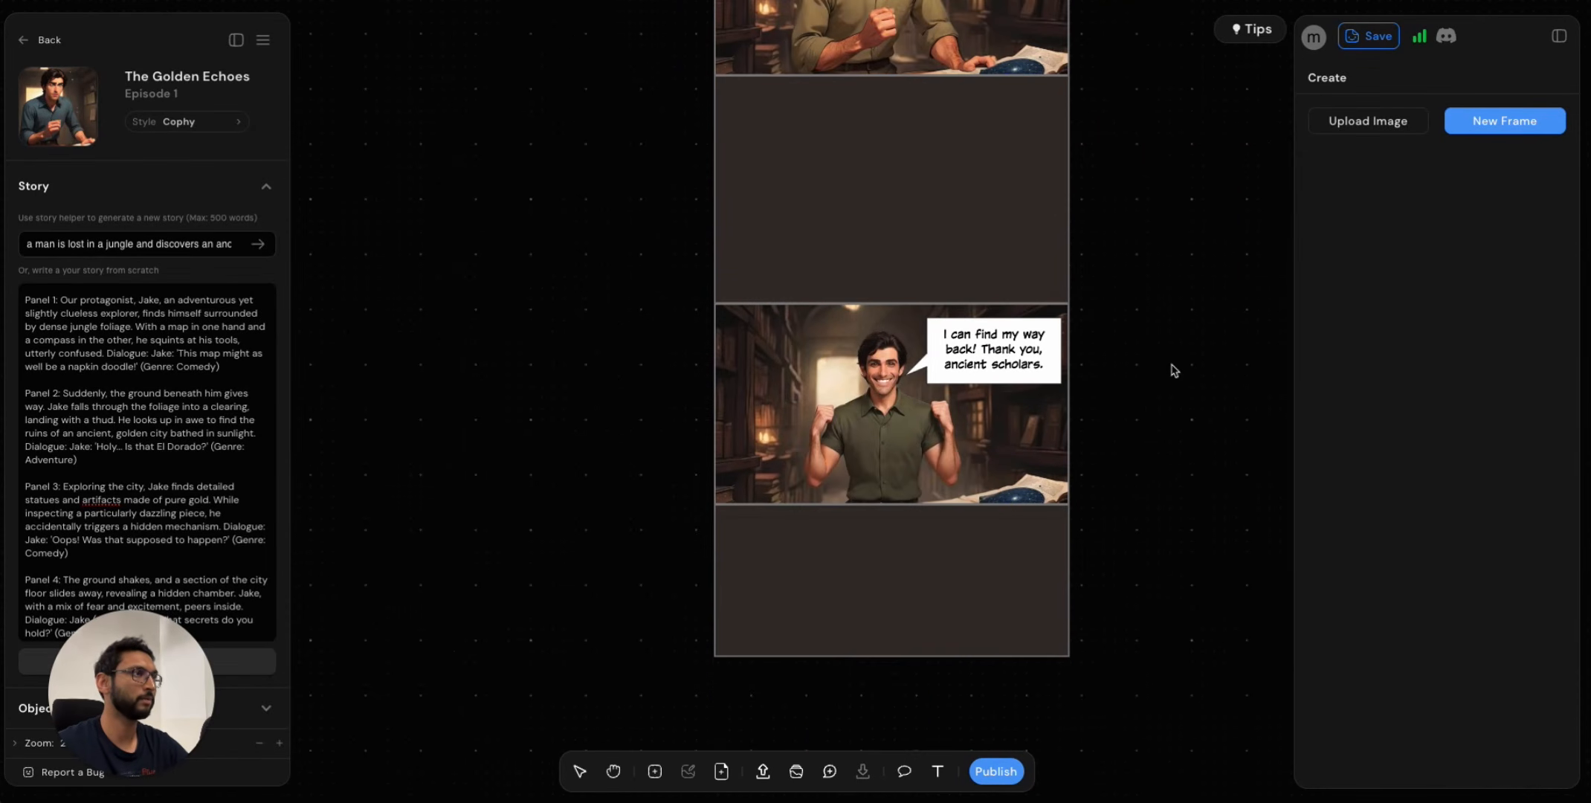
Try switching the page background fill between solid #3b3f2d and a plain linear gradient.
{"action": "left_click", "coordinate": [995, 613]}
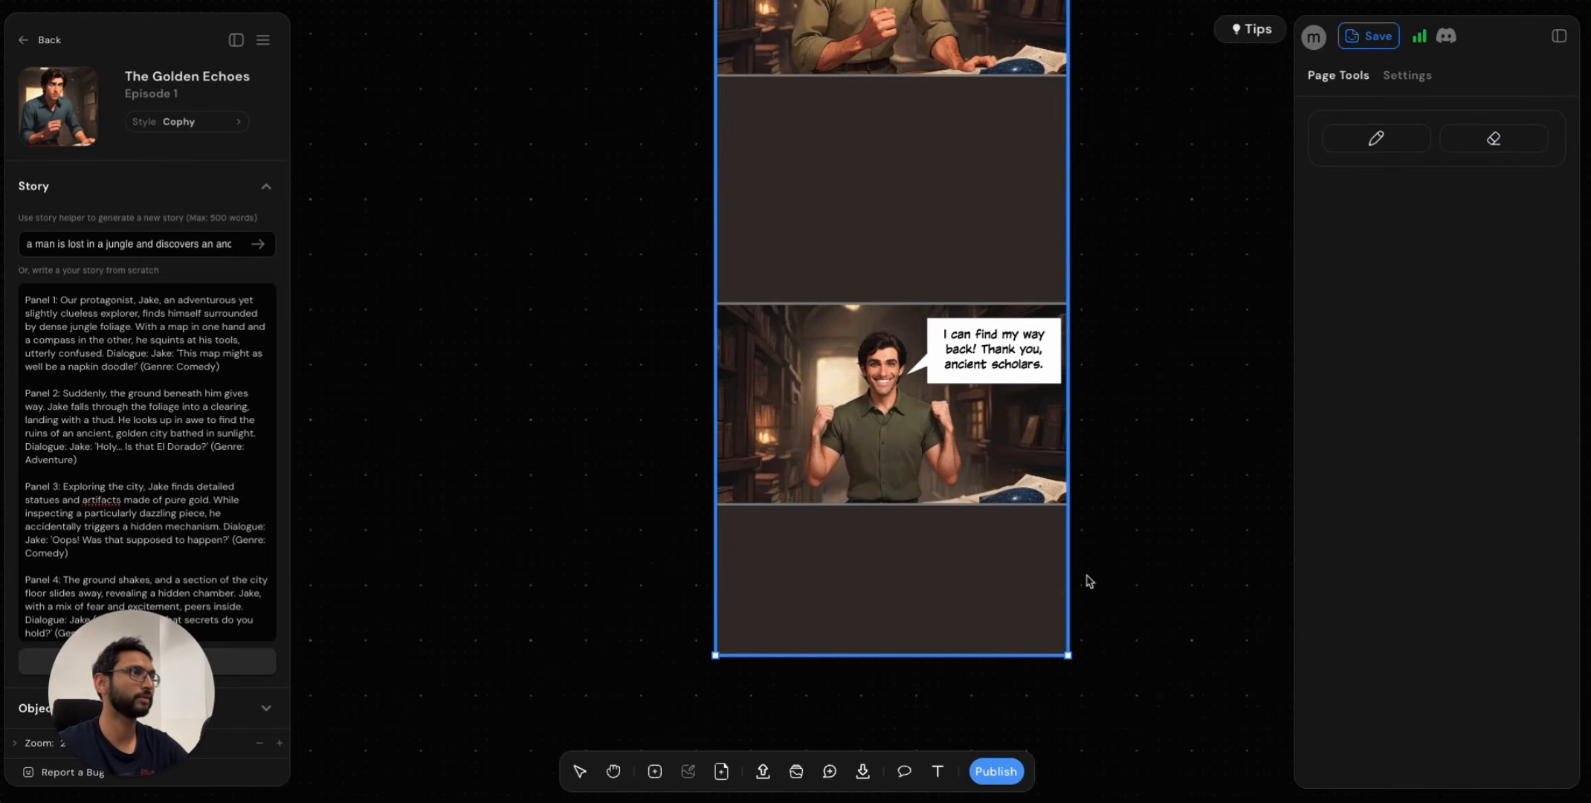
{"action": "scroll", "coordinate": [1176, 512], "scroll_direction": "down", "scroll_amount": 3}
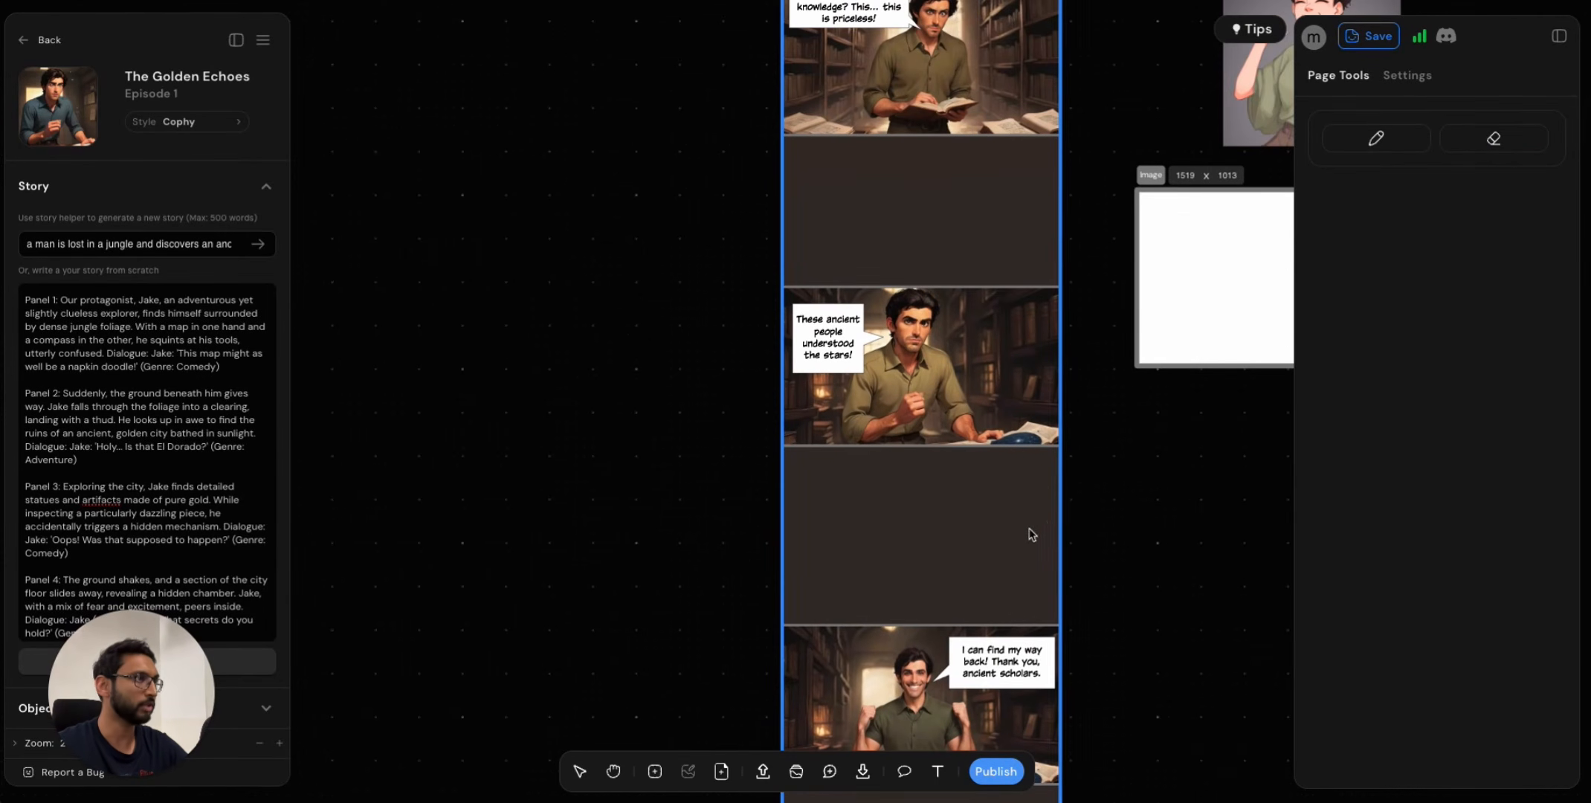
{"action": "left_click", "coordinate": [1406, 80]}
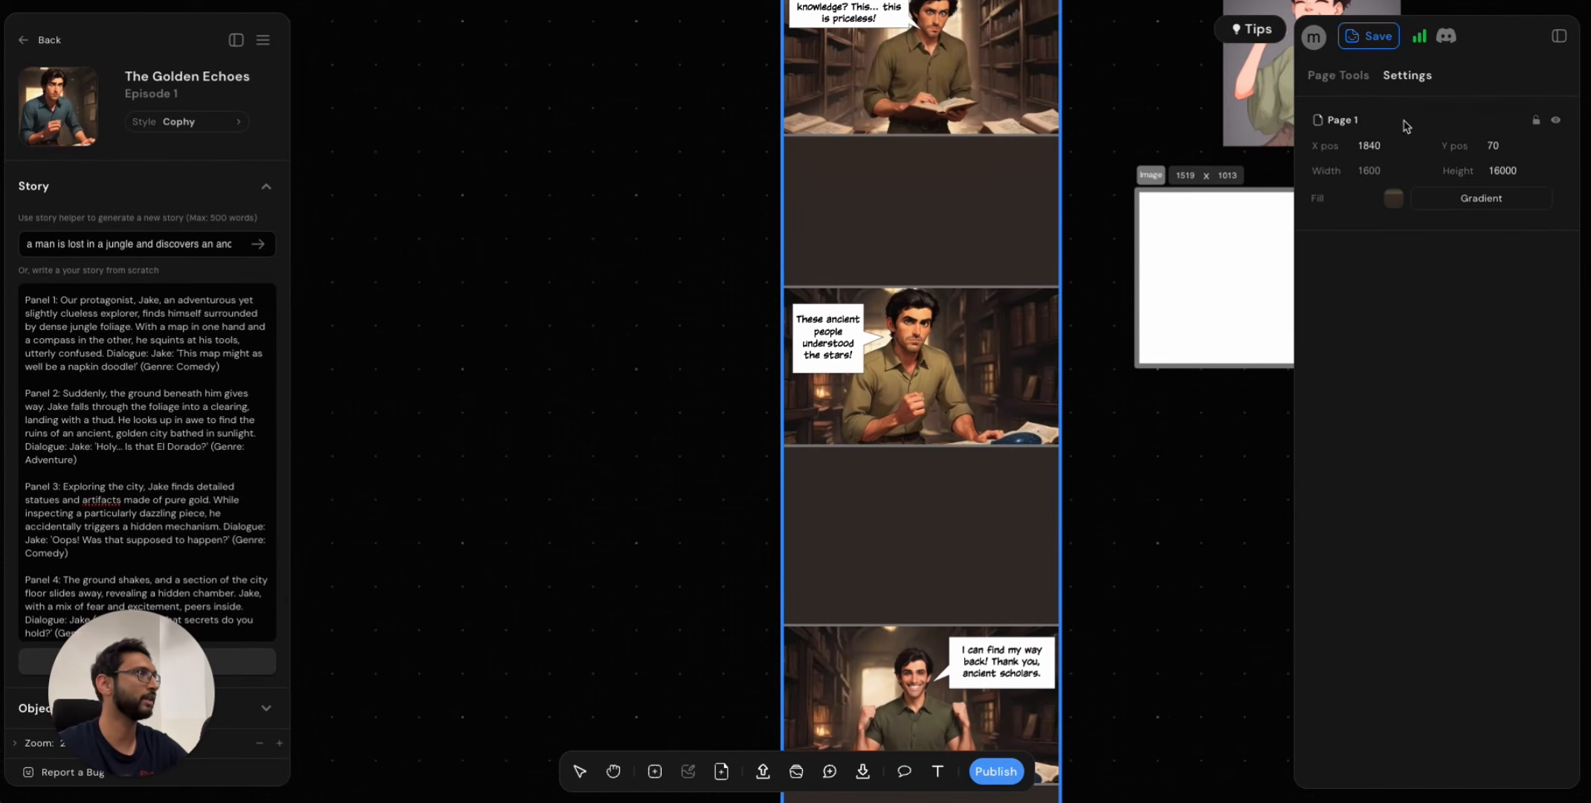
{"action": "left_click", "coordinate": [1392, 199]}
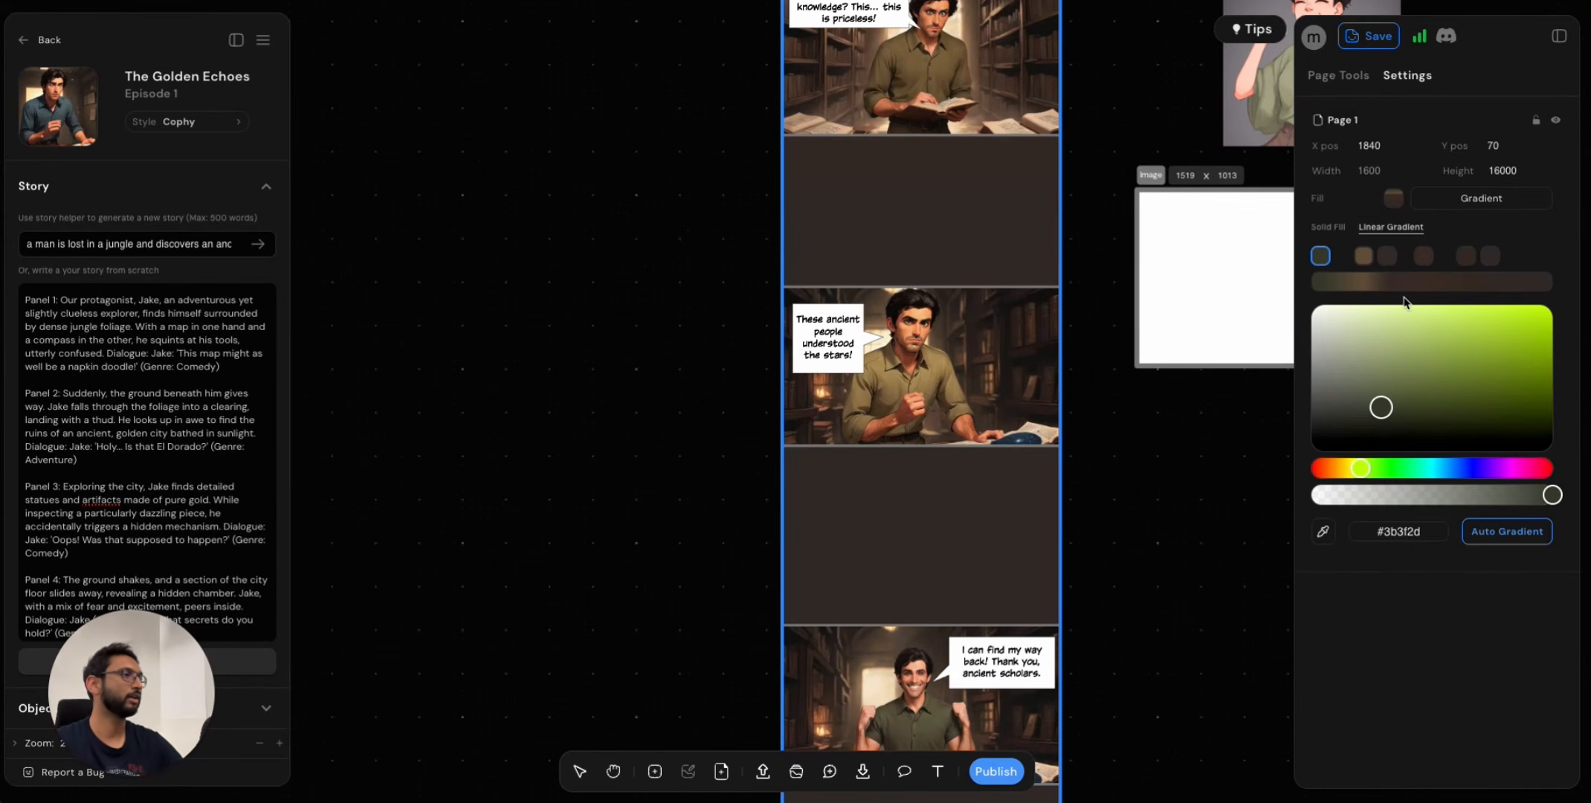
{"action": "left_click", "coordinate": [1327, 226]}
{"action": "left_click", "coordinate": [1387, 224]}
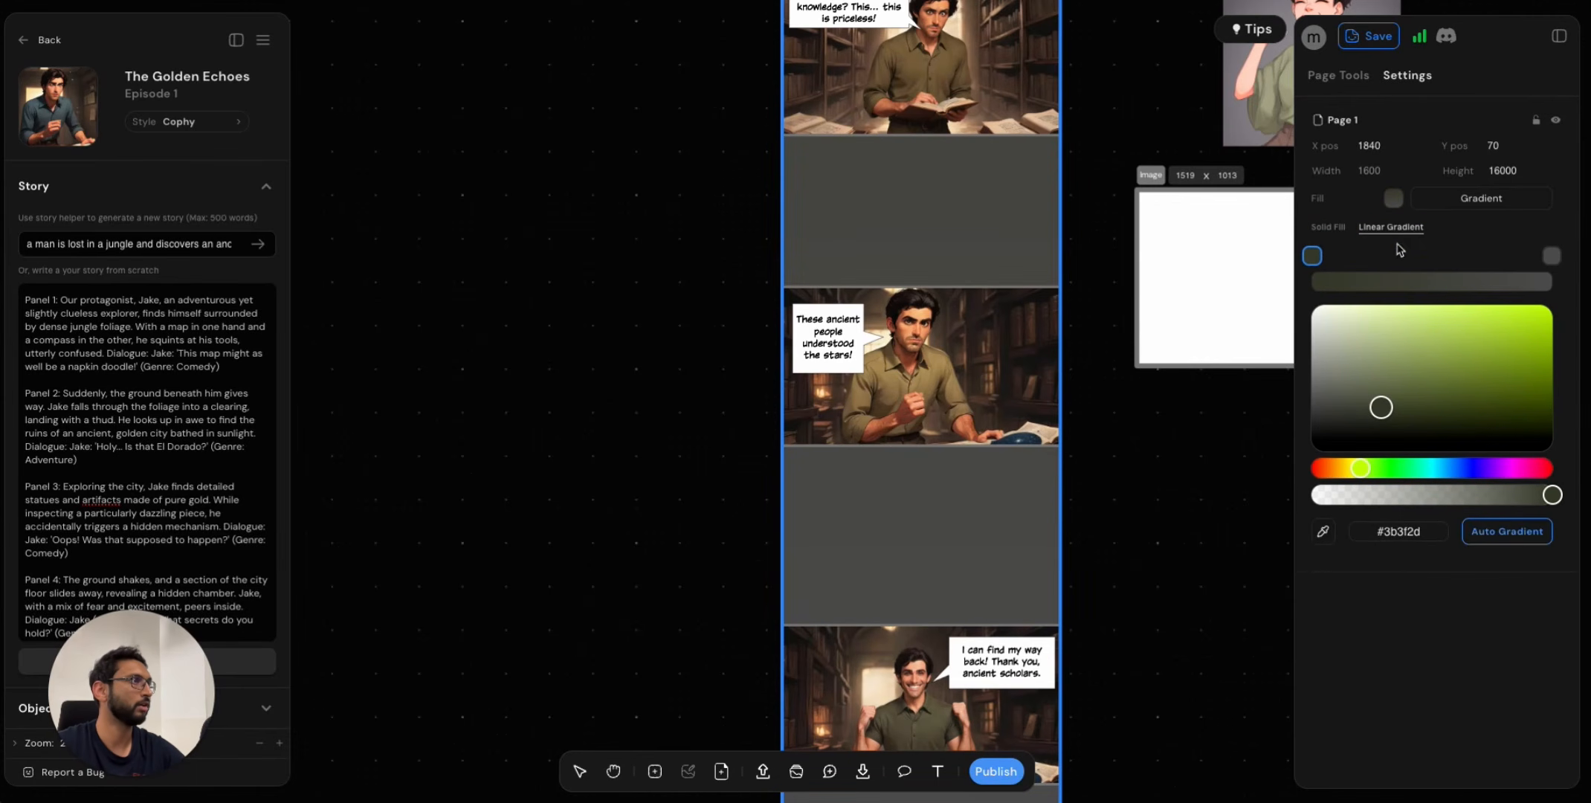
{"action": "left_click", "coordinate": [1327, 229]}
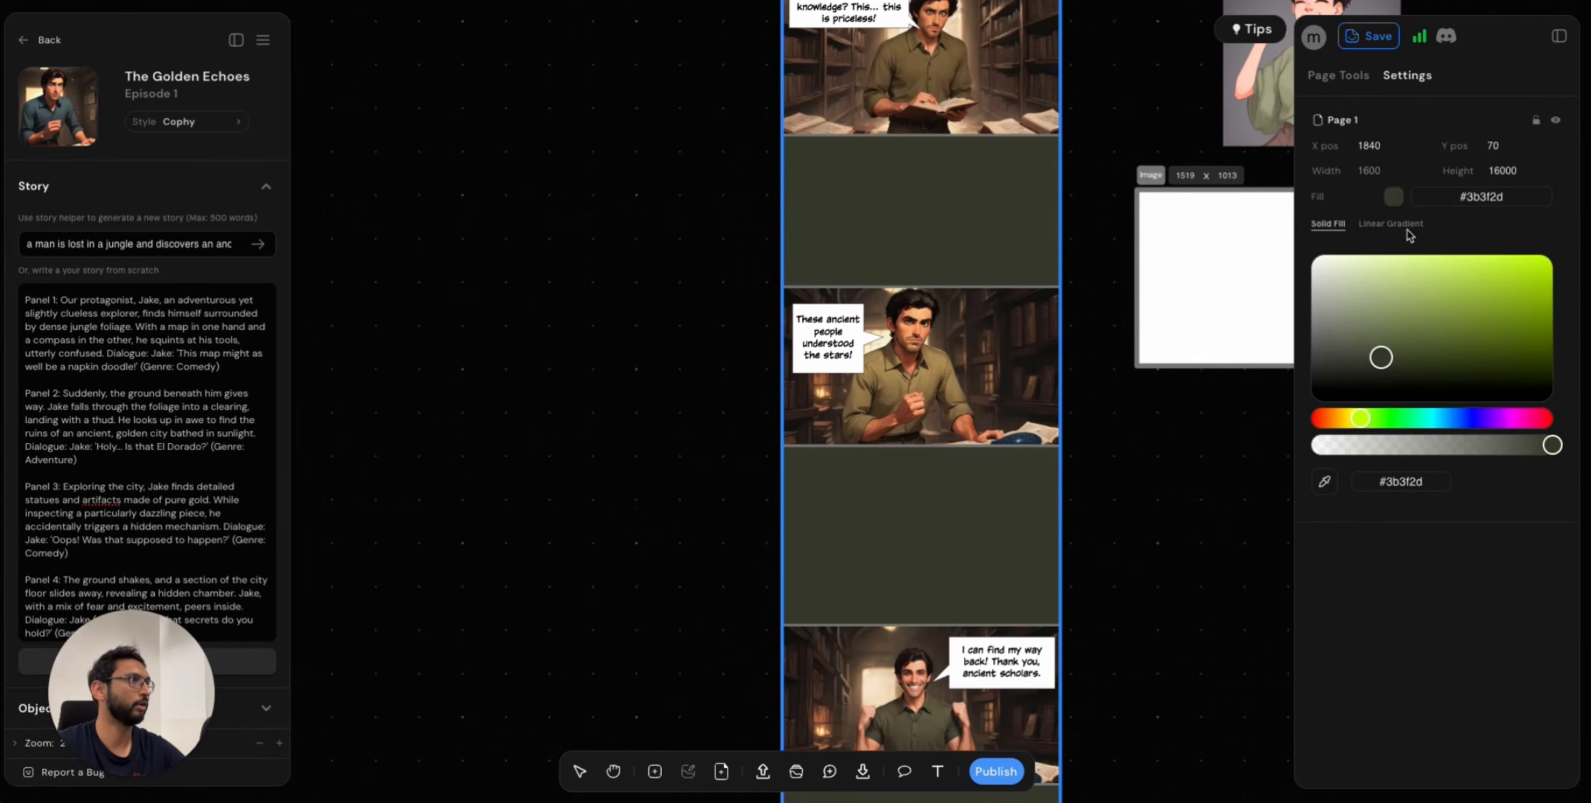
{"action": "left_click", "coordinate": [1398, 228]}
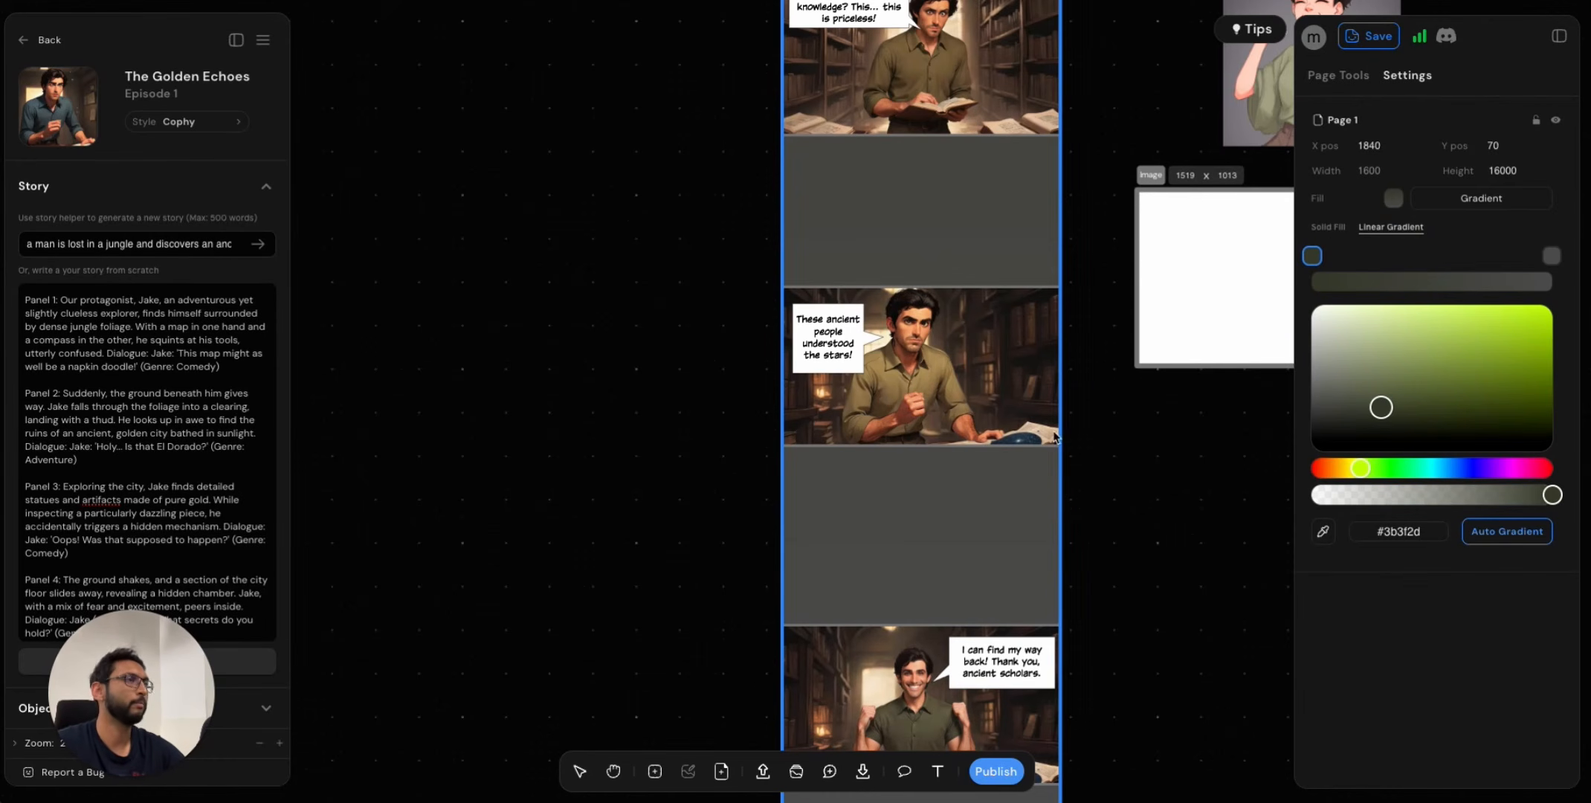
{"action": "left_click", "coordinate": [1053, 491]}
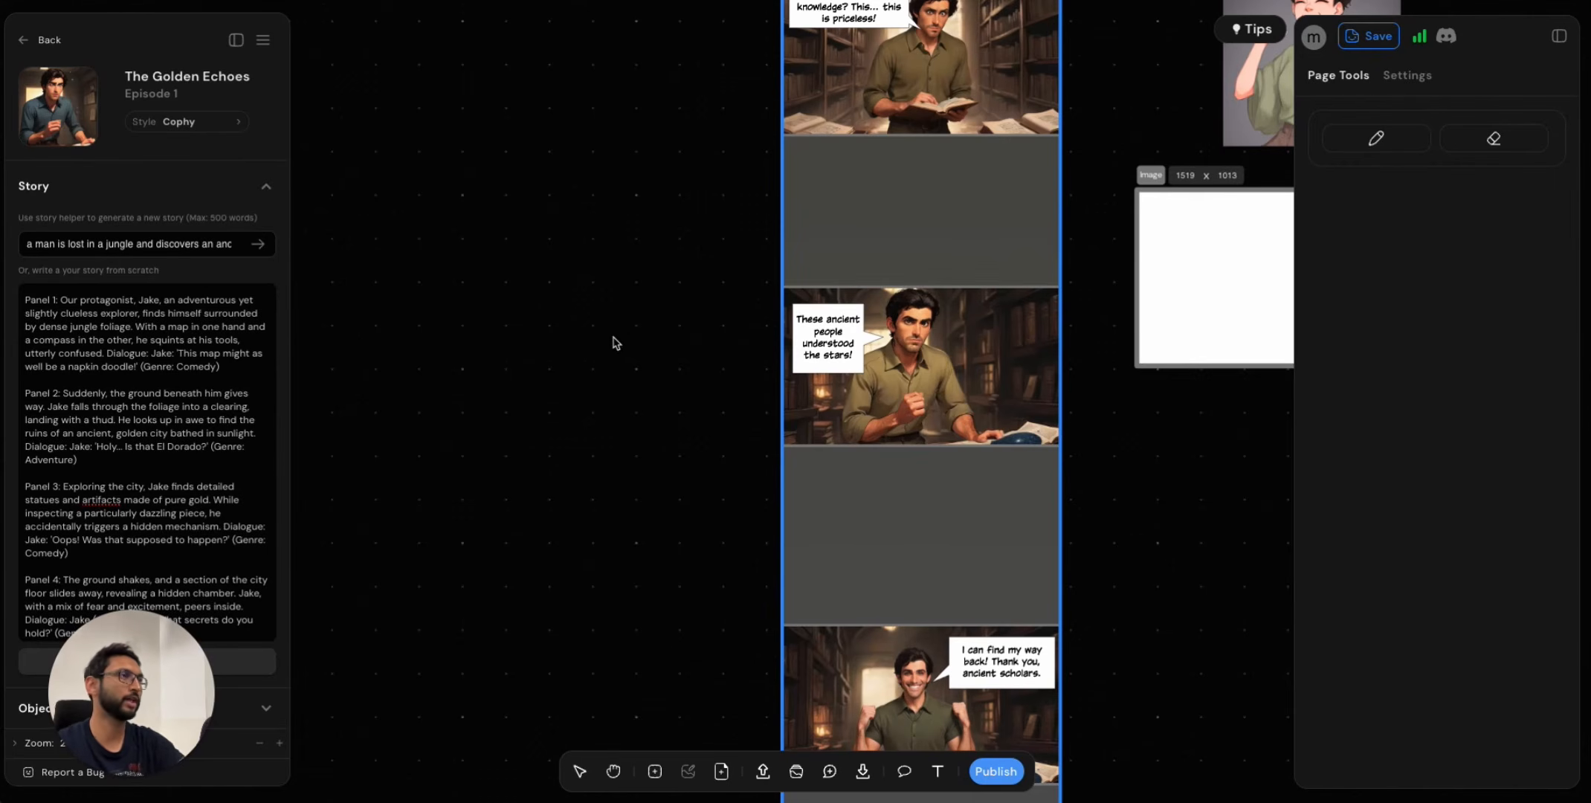
{"action": "left_click", "coordinate": [1128, 593]}
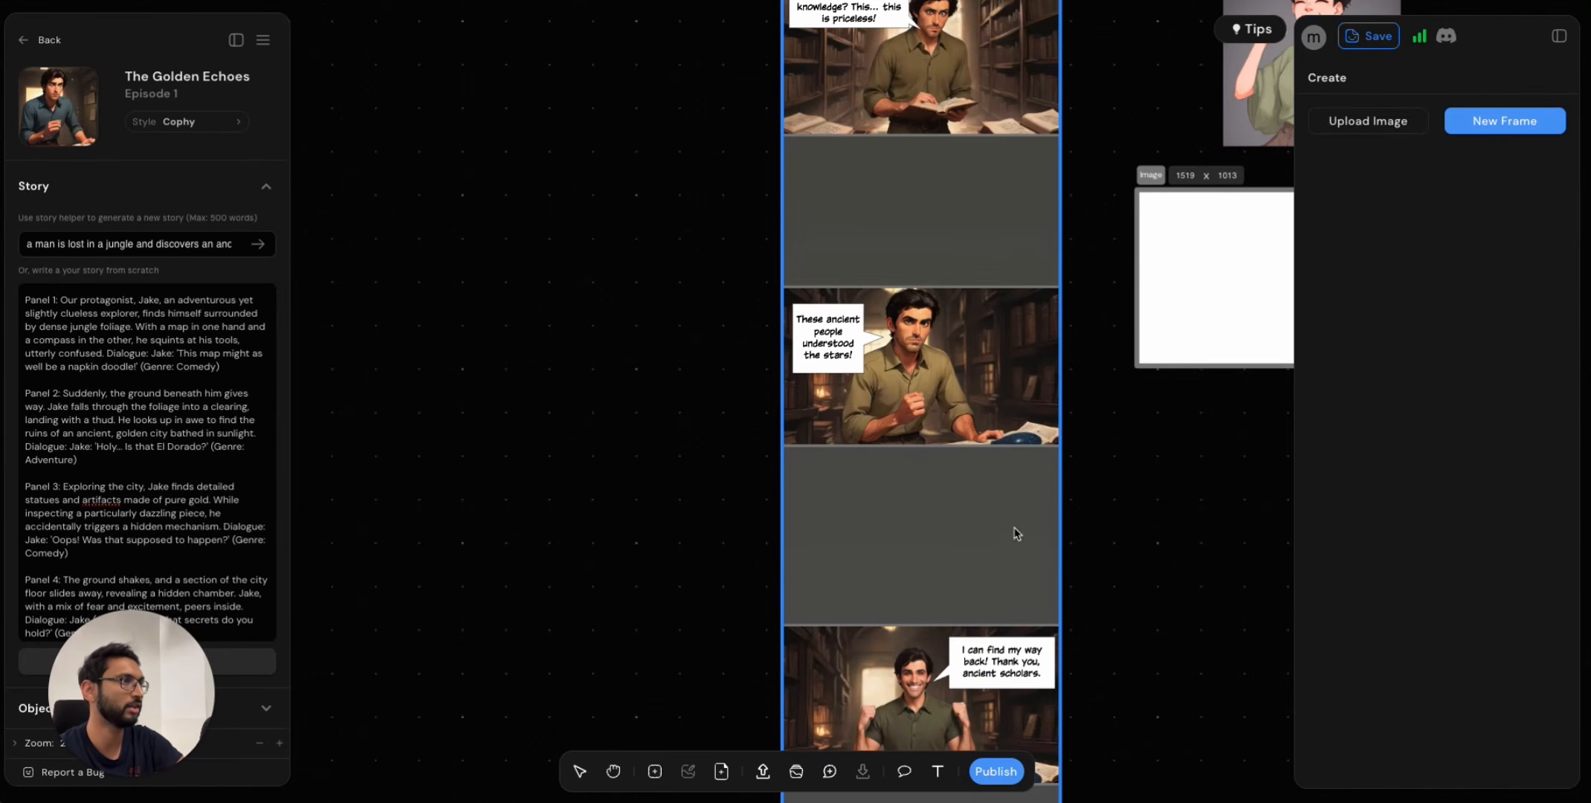
Fill the page background with an automatically generated linear gradient using Auto Gradient.
{"action": "left_click", "coordinate": [1017, 531]}
{"action": "left_click", "coordinate": [1406, 77]}
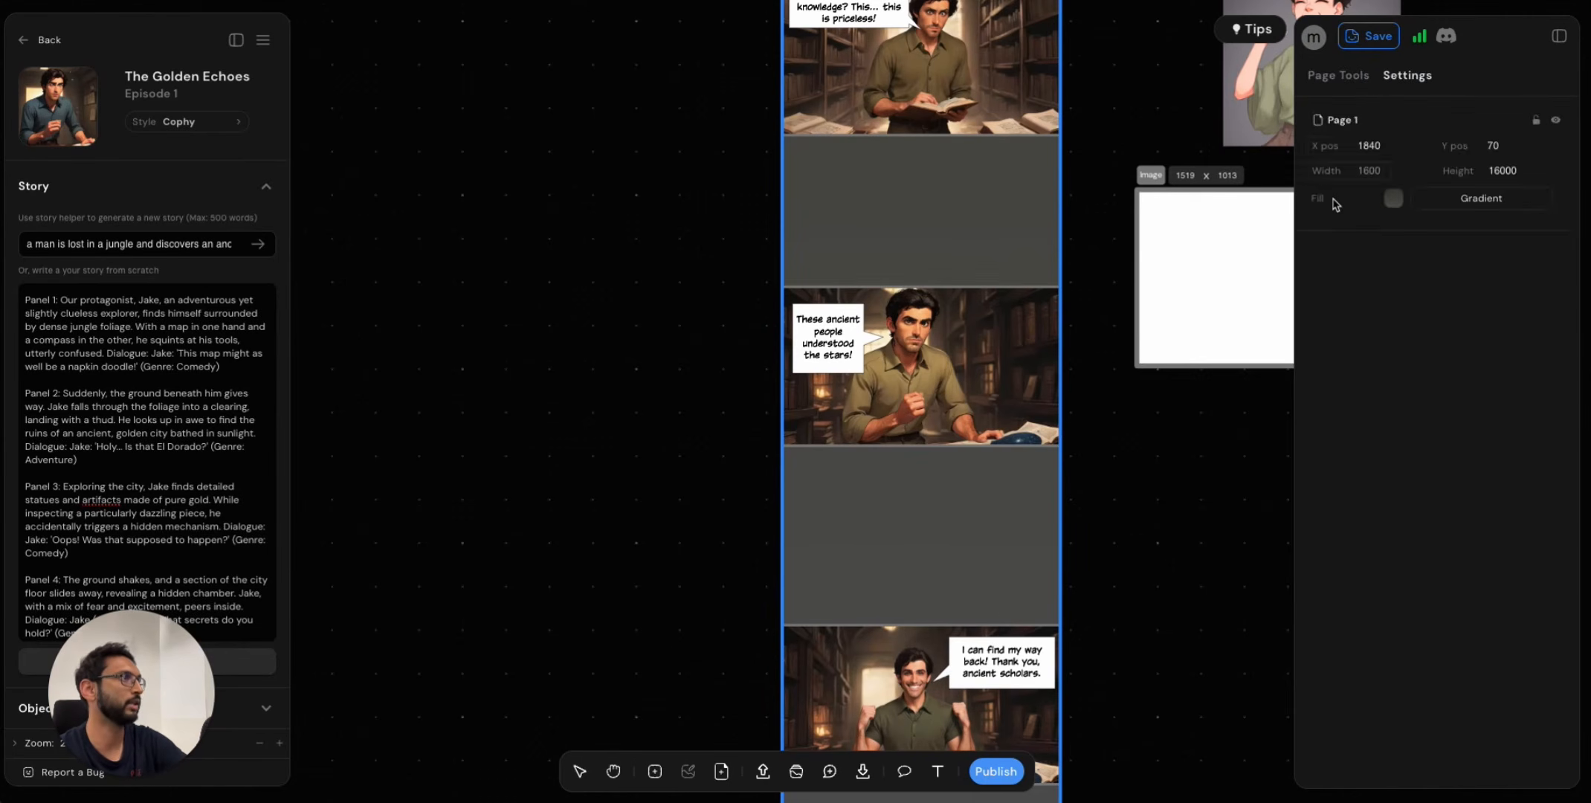
{"action": "left_click", "coordinate": [1394, 199]}
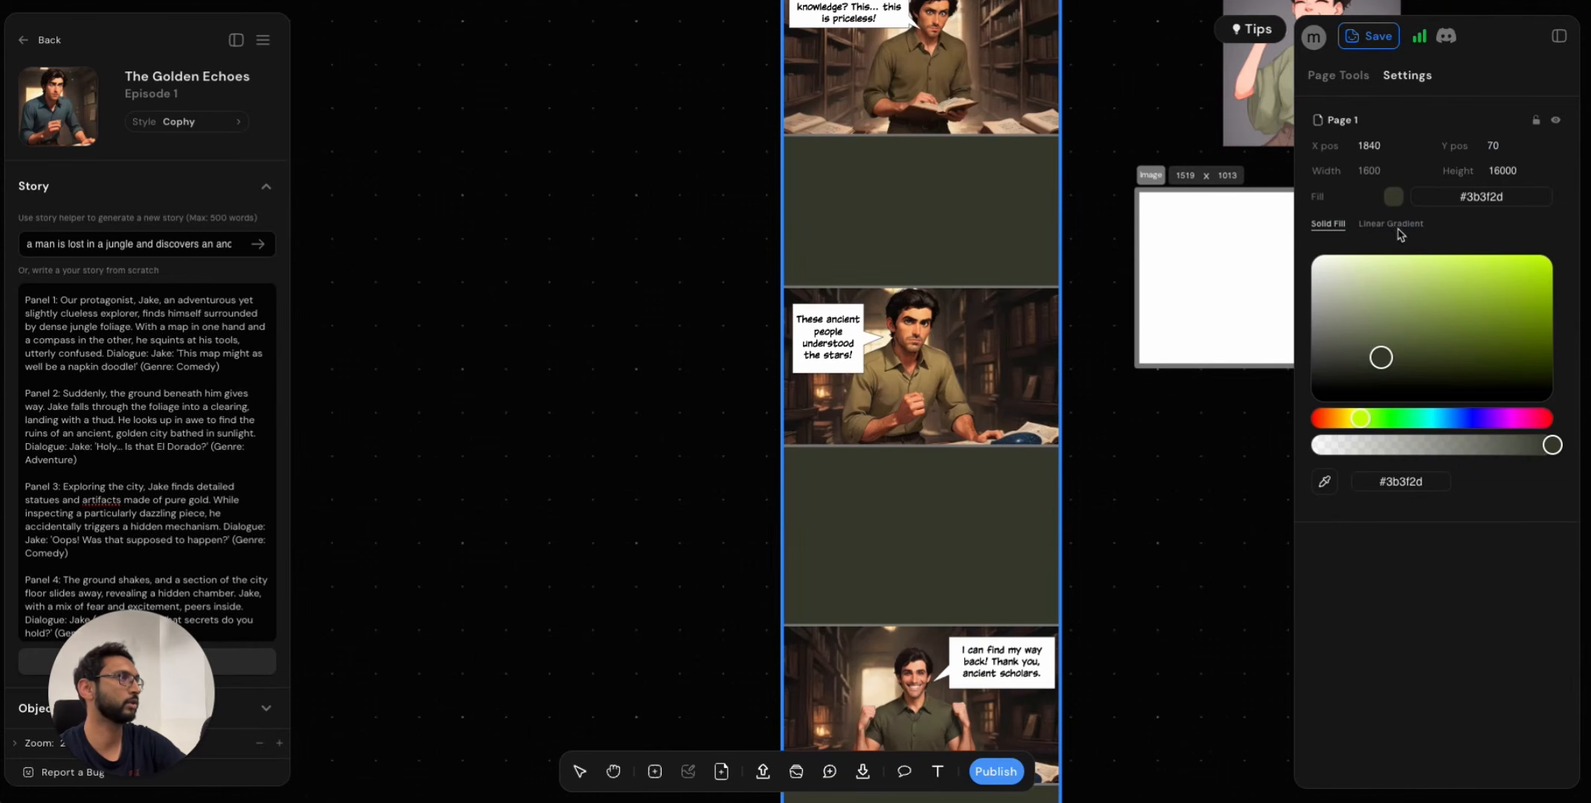
{"action": "left_click", "coordinate": [1391, 224]}
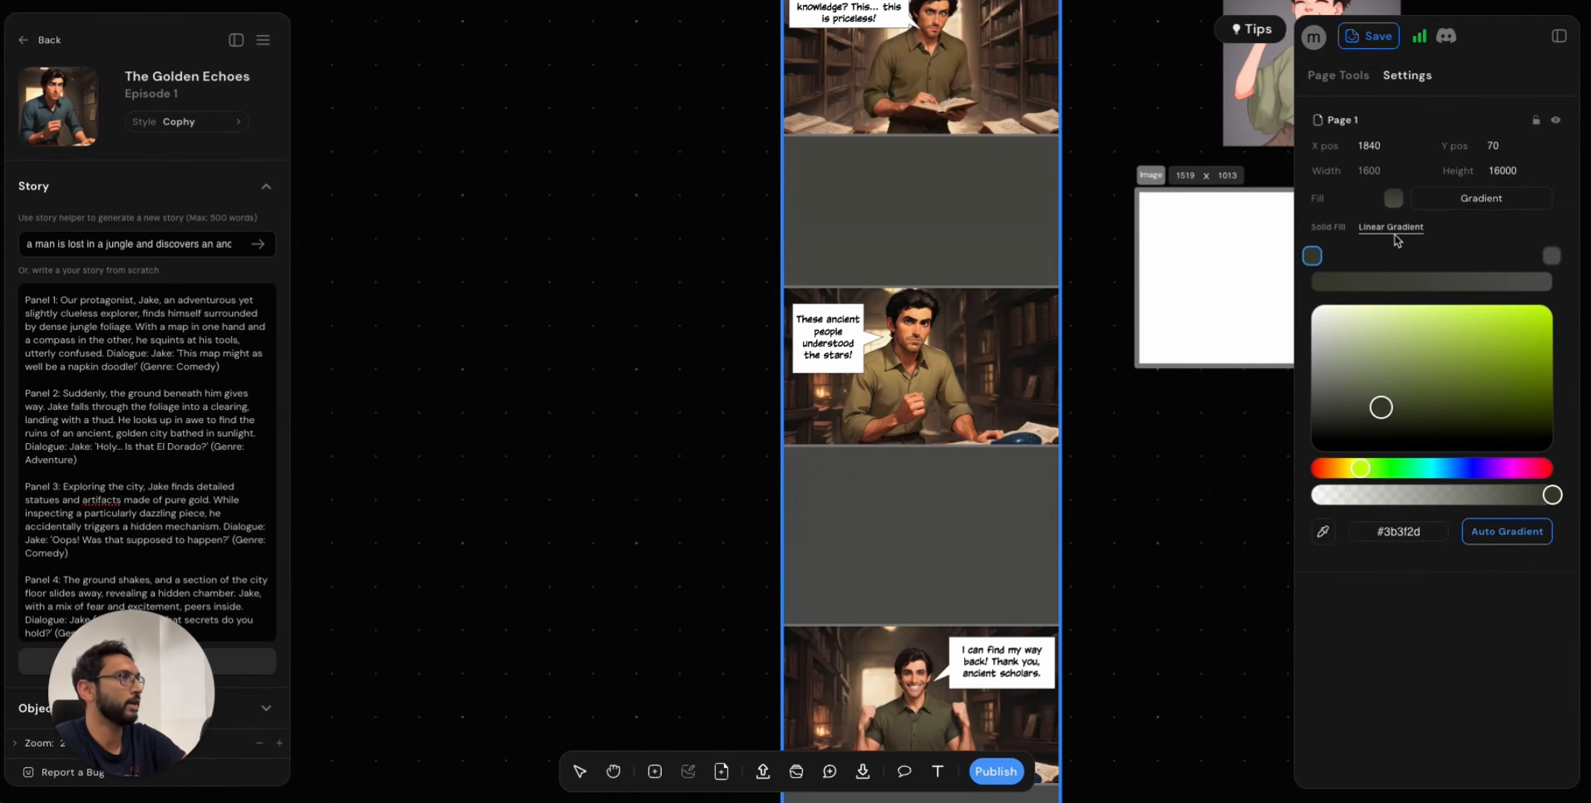
{"action": "left_click", "coordinate": [1509, 533]}
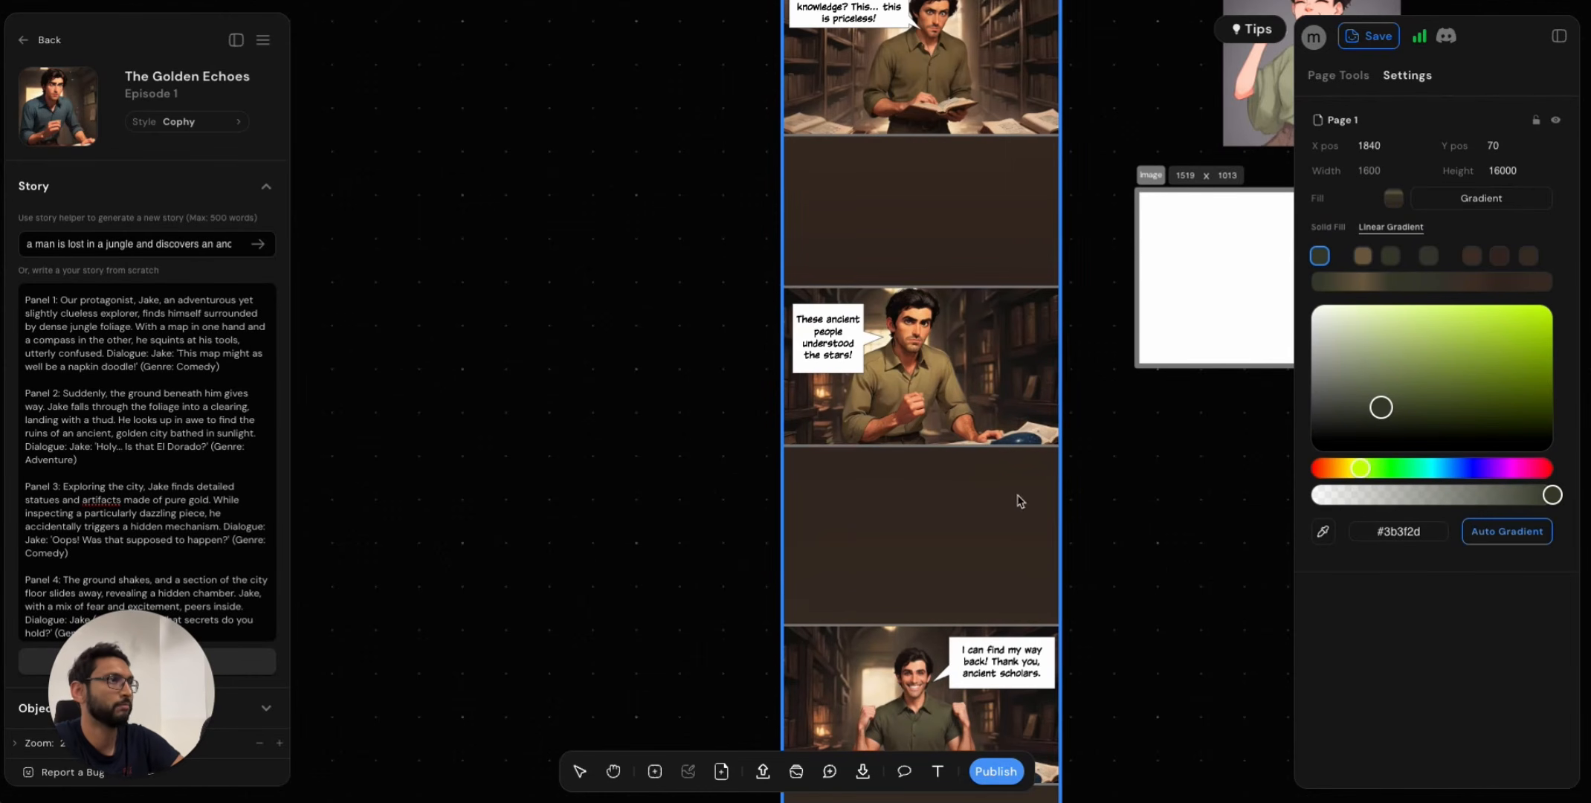
{"action": "left_click", "coordinate": [1150, 639]}
{"action": "scroll", "coordinate": [1137, 660], "scroll_direction": "down", "scroll_amount": 3}
{"action": "scroll", "coordinate": [1136, 660], "scroll_direction": "down", "scroll_amount": 4}
{"action": "scroll", "coordinate": [1134, 651], "scroll_direction": "up", "scroll_amount": 10}
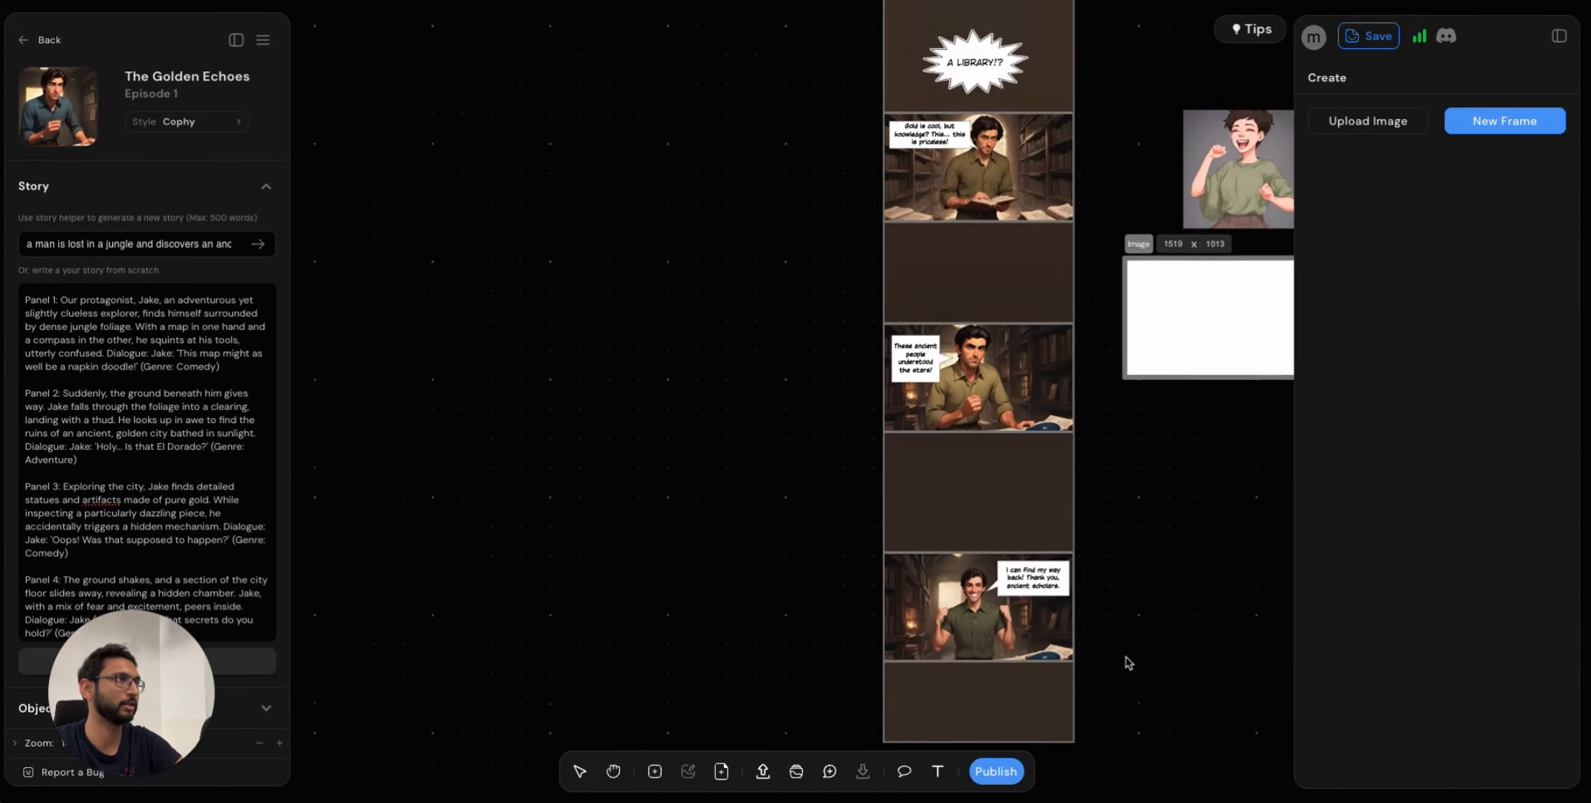
Move the dark olive #3c3c2c stop of the page's background gradient ahead of the tan stop.
{"action": "scroll", "coordinate": [1130, 639], "scroll_direction": "up", "scroll_amount": 10}
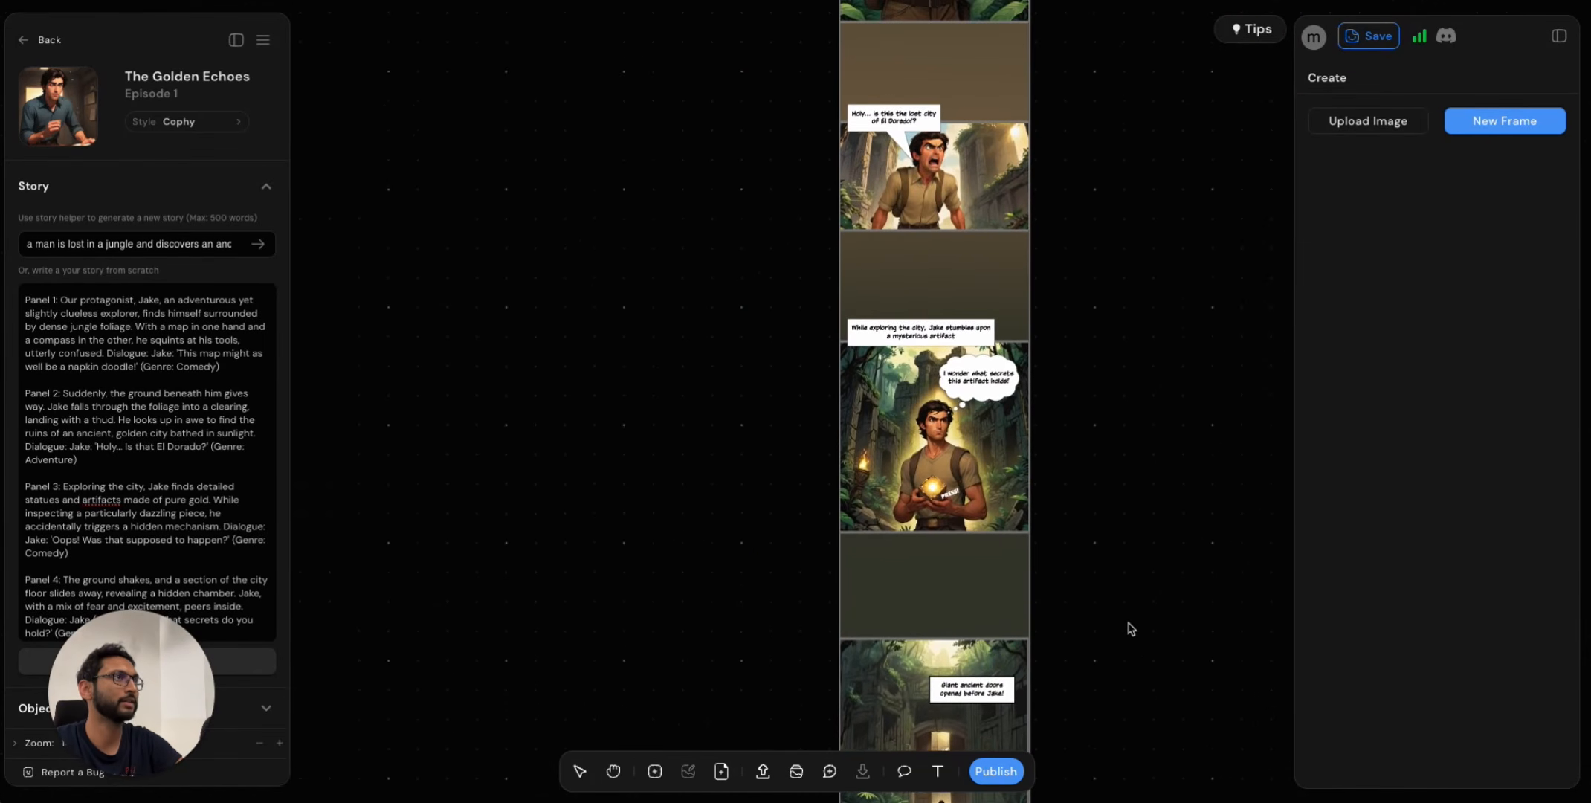
{"action": "scroll", "coordinate": [1064, 454], "scroll_direction": "down", "scroll_amount": 2}
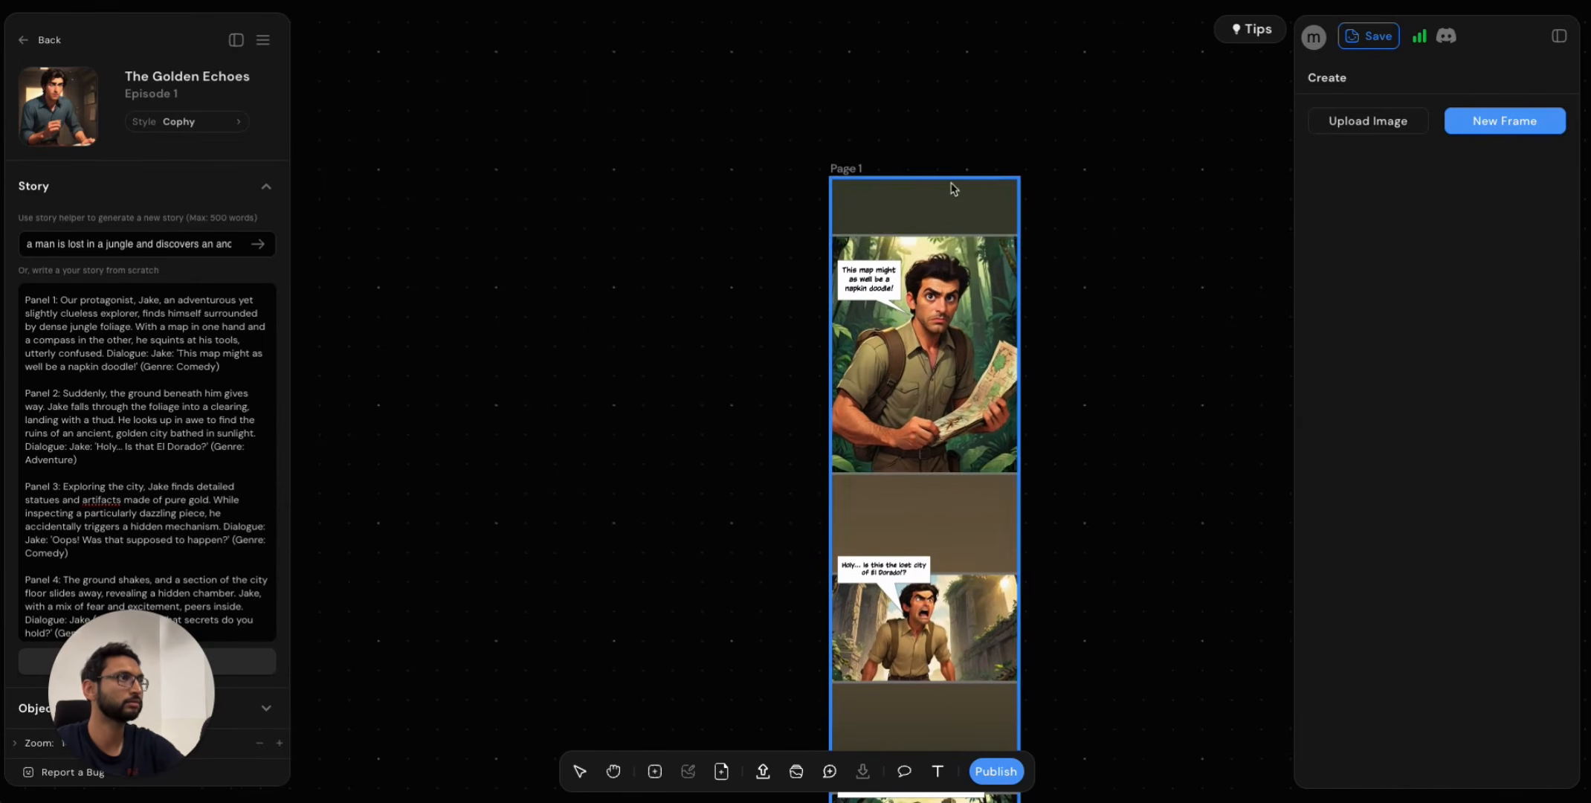
{"action": "scroll", "coordinate": [1026, 523], "scroll_direction": "down", "scroll_amount": 2}
{"action": "scroll", "coordinate": [991, 177], "scroll_direction": "up", "scroll_amount": 3}
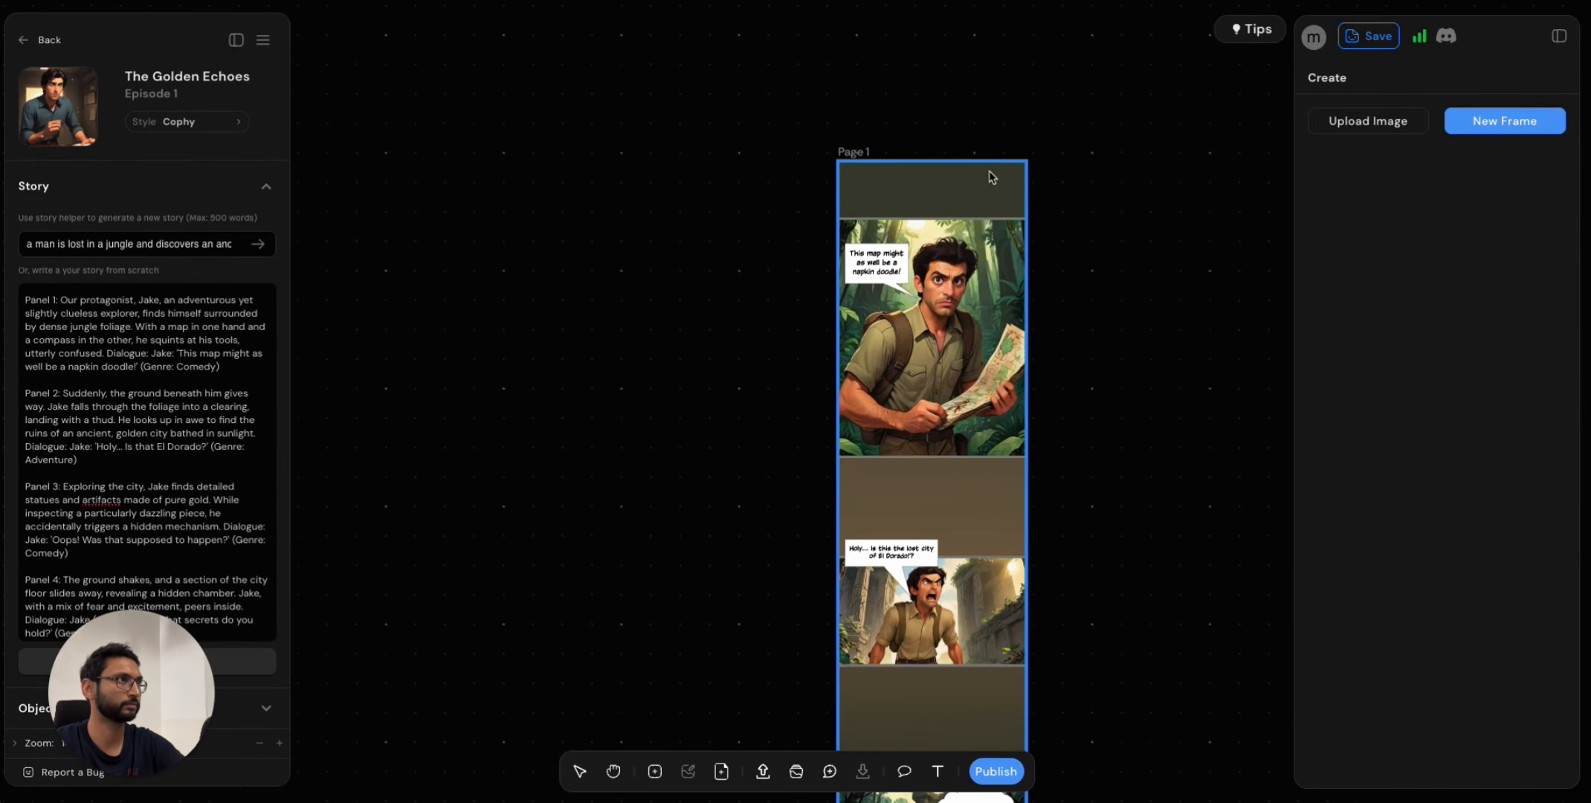
{"action": "left_click", "coordinate": [1012, 201]}
{"action": "left_click", "coordinate": [1406, 75]}
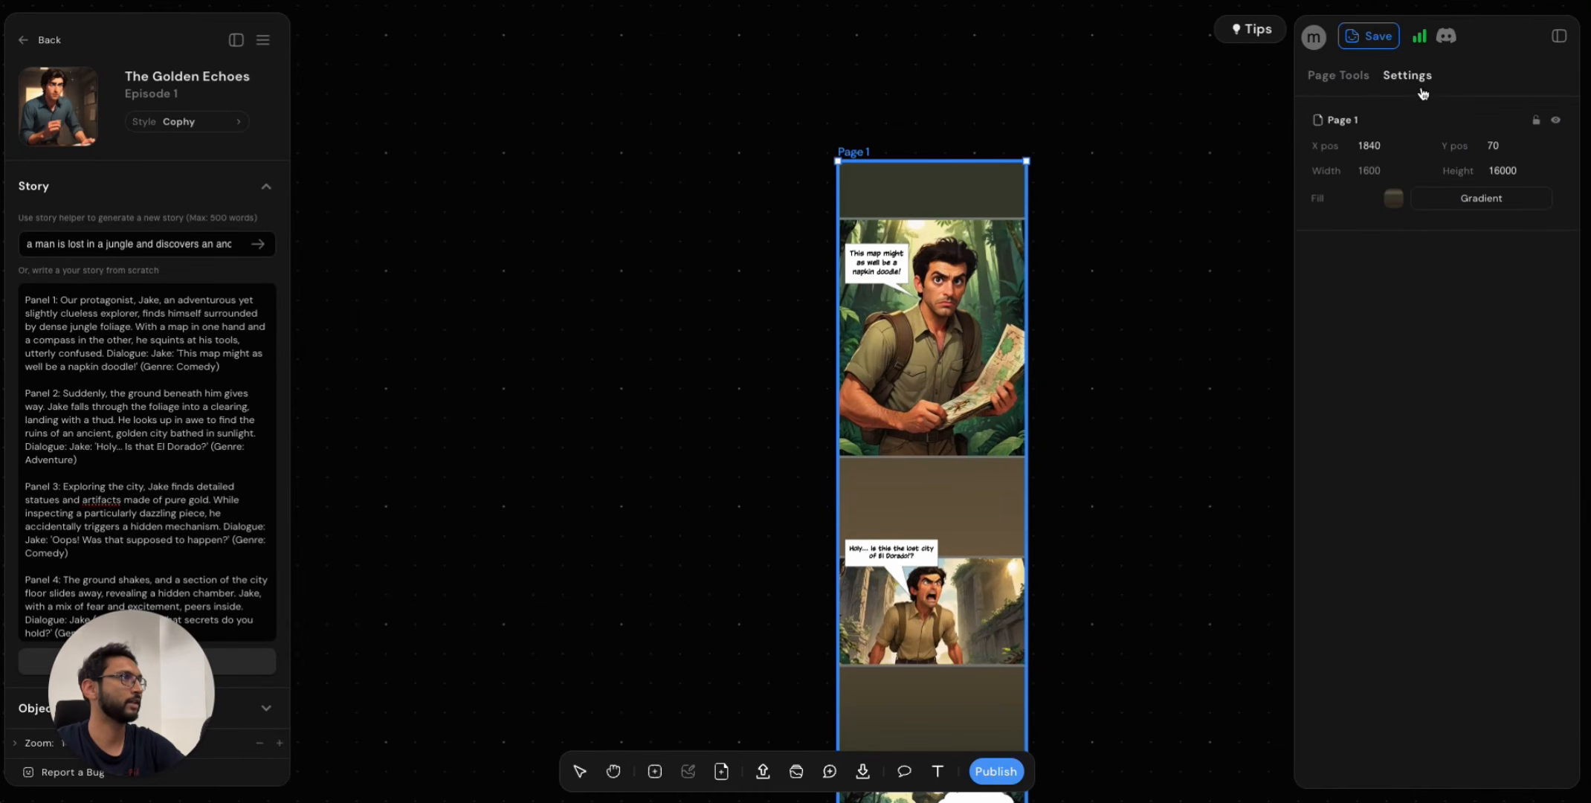
{"action": "left_click", "coordinate": [1395, 201]}
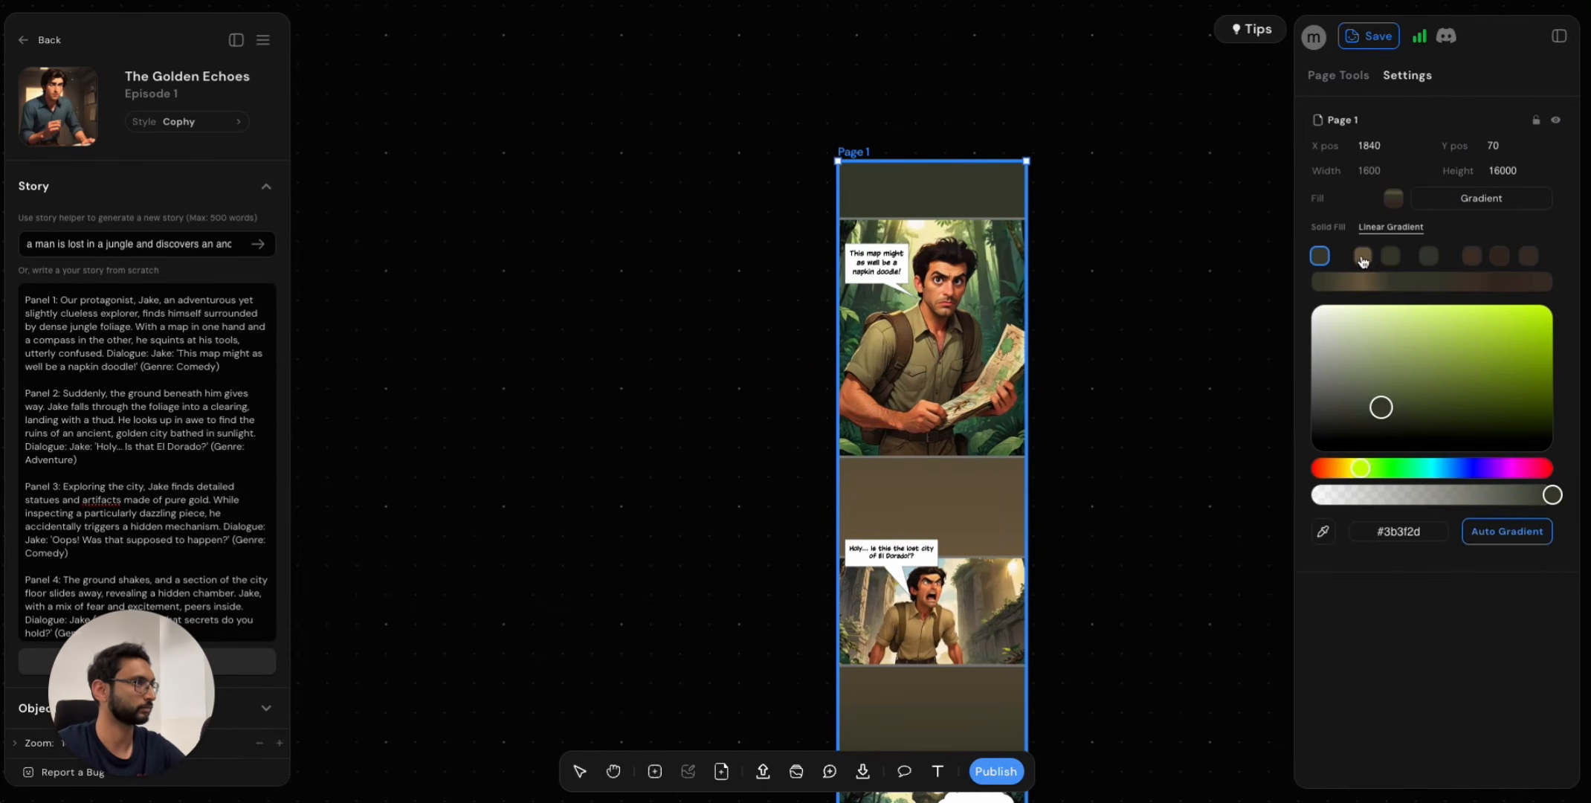
{"action": "mouse_move", "coordinate": [1390, 260]}
{"action": "left_mouse_down"}
{"action": "mouse_move", "coordinate": [1347, 267]}
{"action": "mouse_move", "coordinate": [1407, 269]}
{"action": "mouse_move", "coordinate": [1372, 264]}
{"action": "left_mouse_up"}
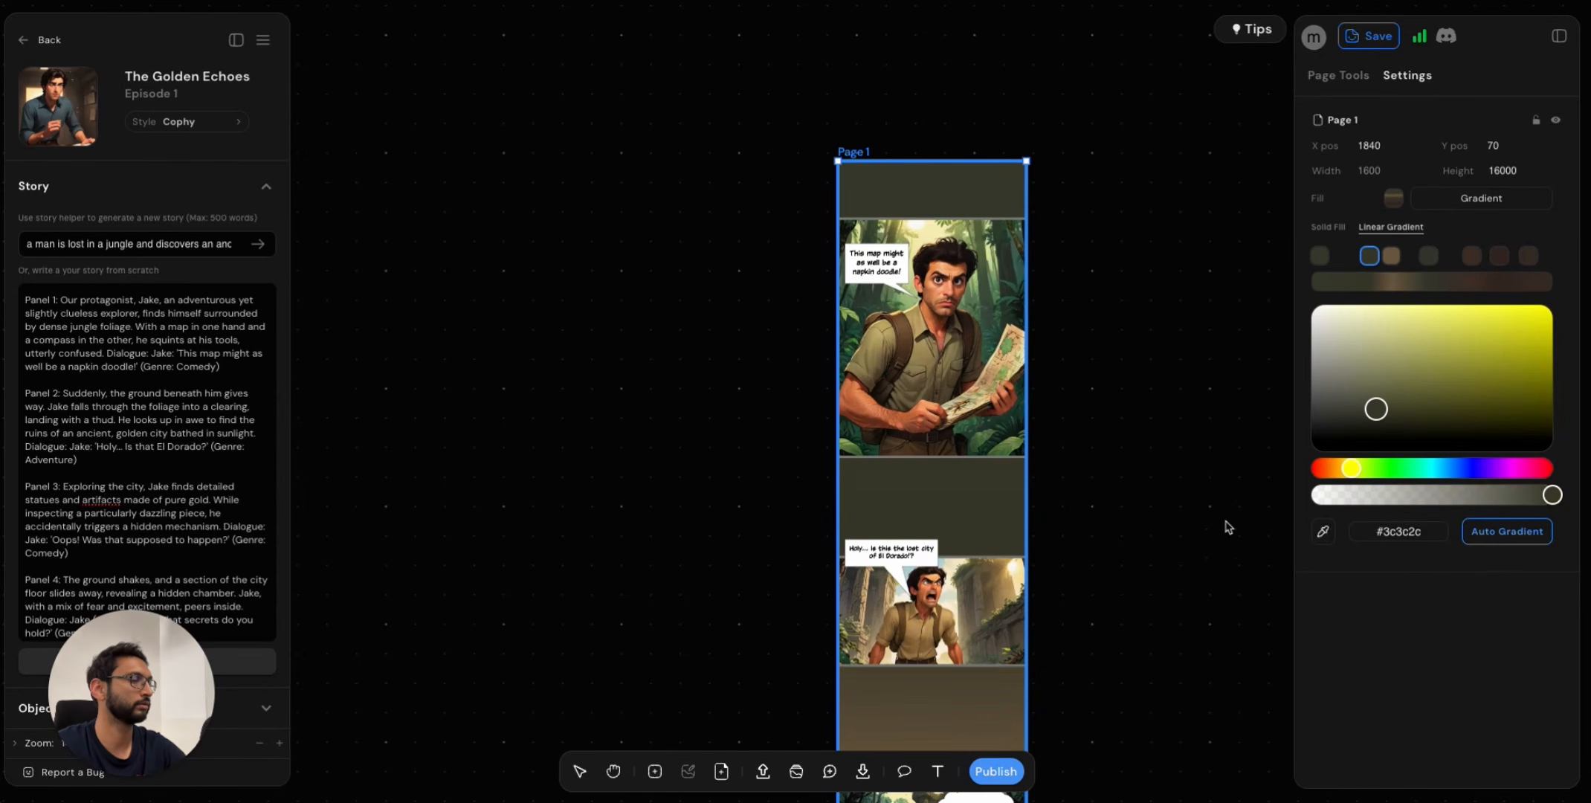
Shift the dark green #373b2f gradient stop slightly toward the end of the page's background gradient.
{"action": "scroll", "coordinate": [1171, 617], "scroll_direction": "down", "scroll_amount": 10}
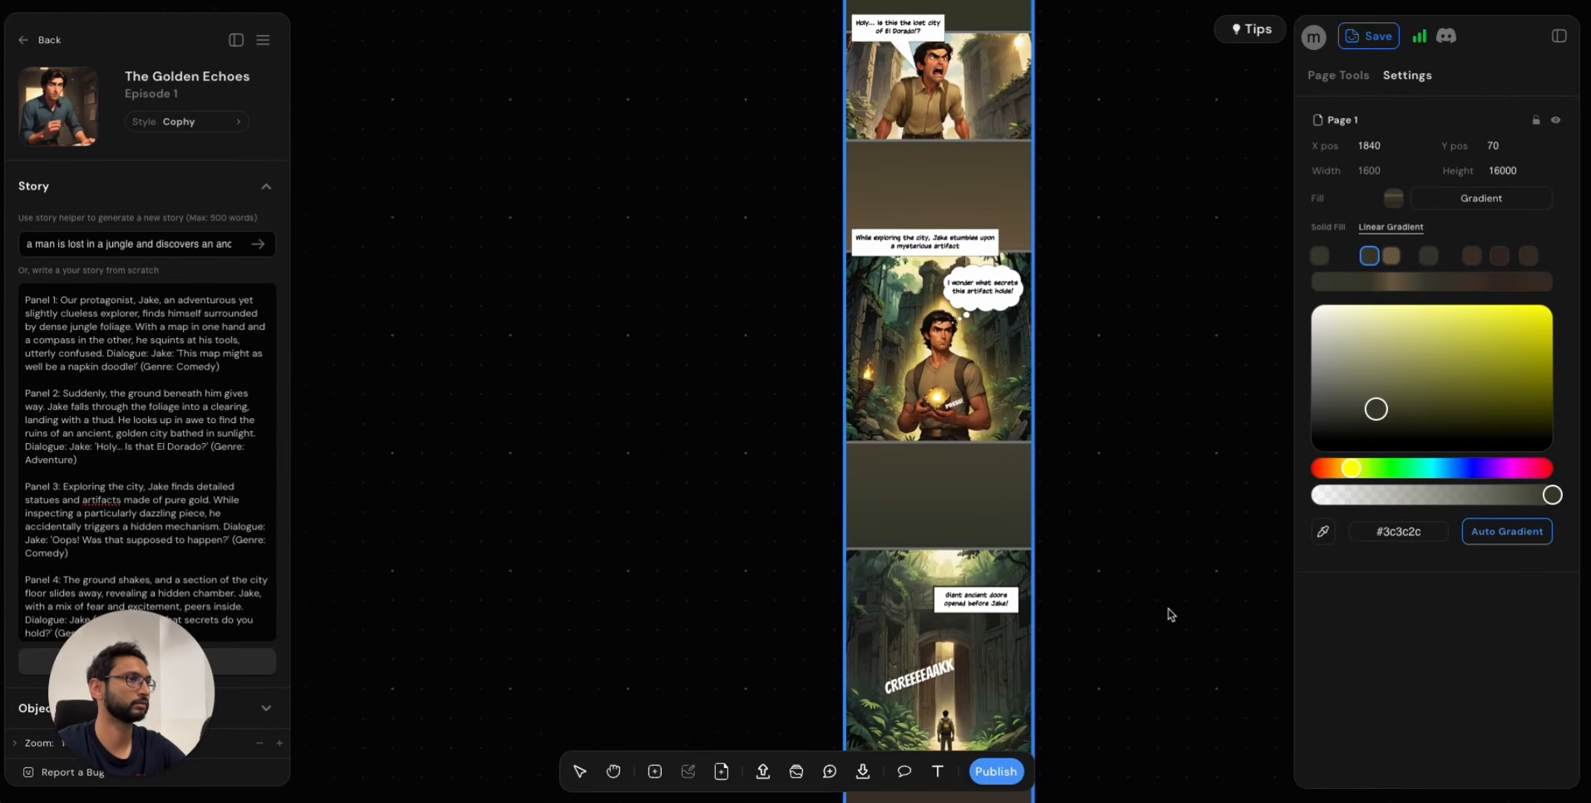
{"action": "scroll", "coordinate": [1170, 611], "scroll_direction": "down", "scroll_amount": 8}
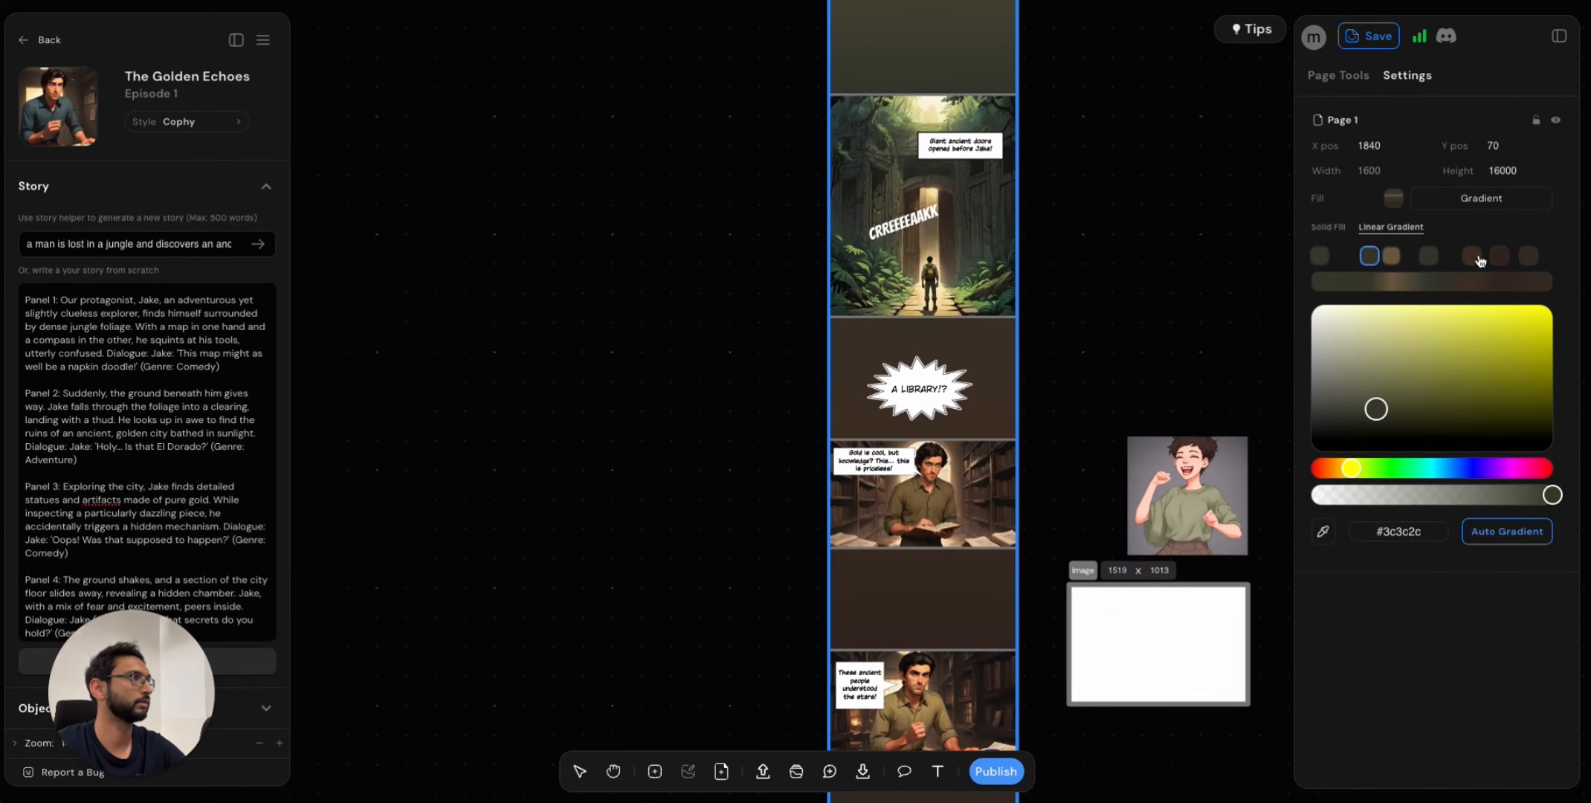
{"action": "left_click", "coordinate": [1474, 257]}
{"action": "left_click", "coordinate": [1430, 258]}
{"action": "left_click_drag", "start_coordinate": [1435, 260], "coordinate": [1443, 260]}
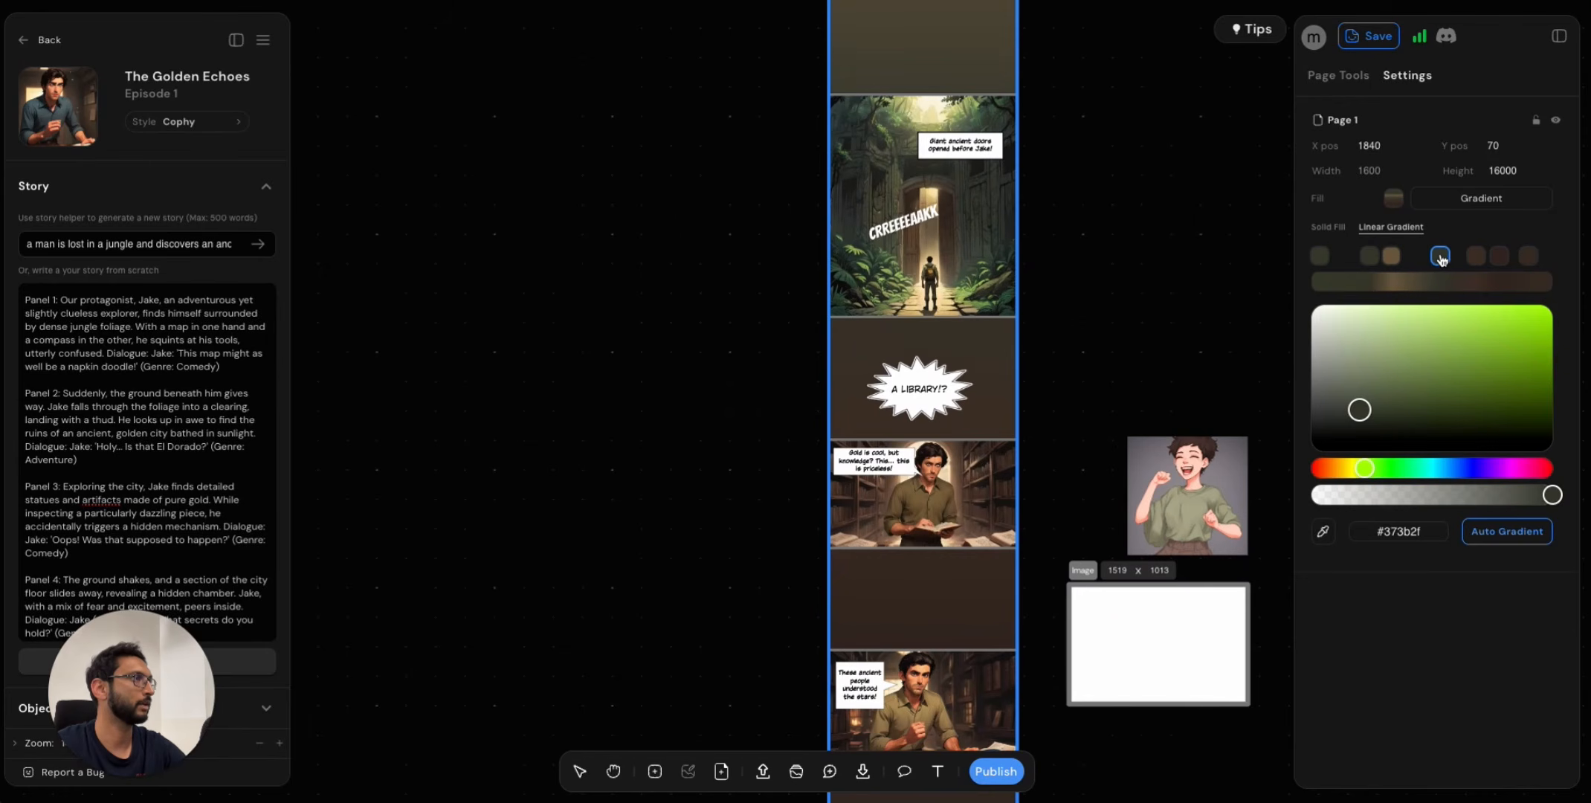
Delete the dark brown #362821 gradient stop and shift the tan #736045 stop slightly toward the gradient's end.
{"action": "left_click", "coordinate": [1501, 257]}
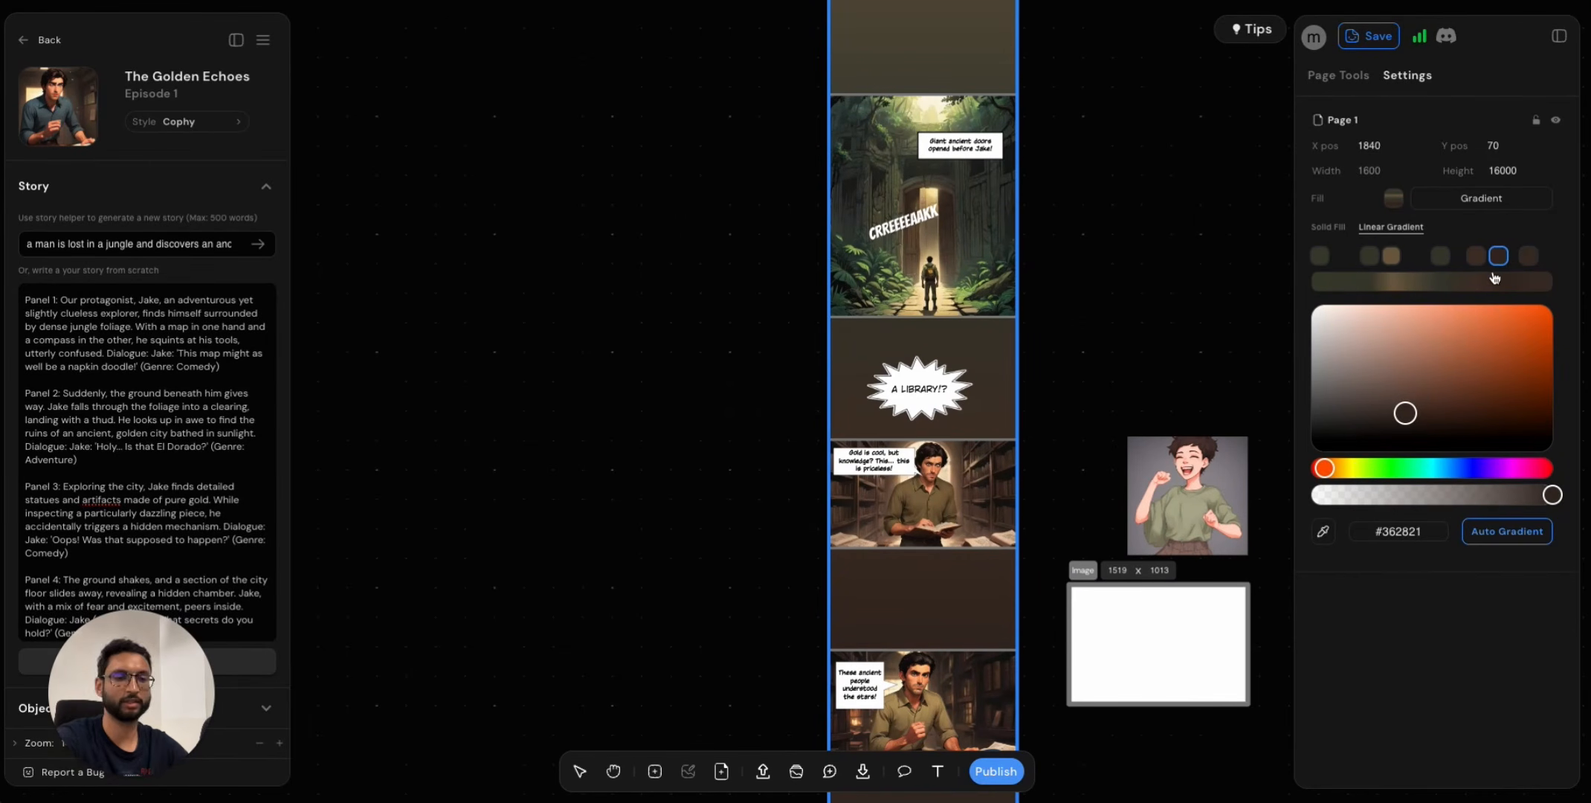
{"action": "key", "text": "Delete"}
{"action": "left_click_drag", "start_coordinate": [1477, 259], "coordinate": [1405, 258]}
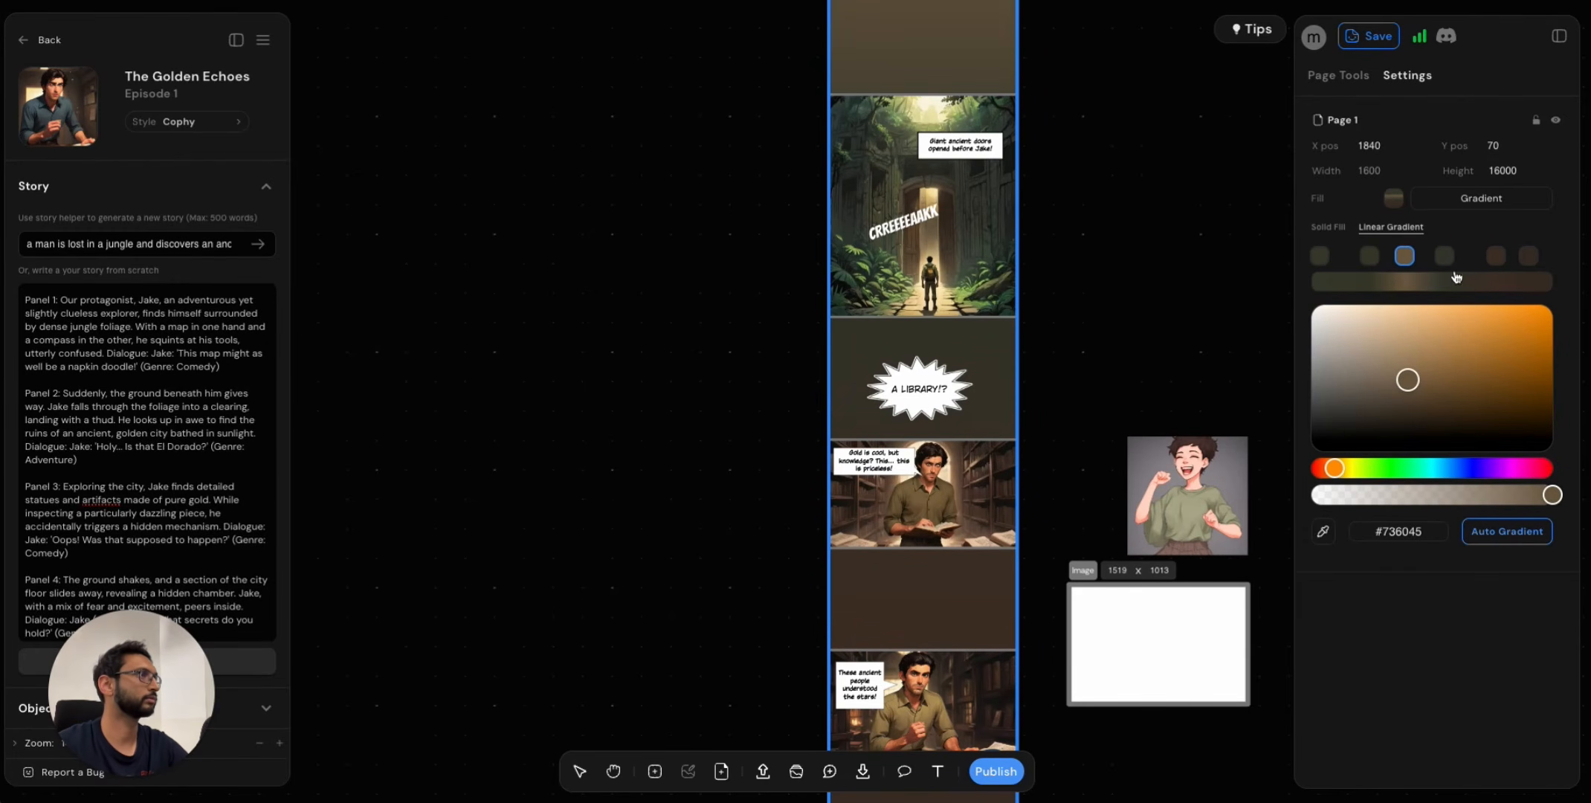
{"action": "scroll", "coordinate": [1148, 565], "scroll_direction": "down", "scroll_amount": 5}
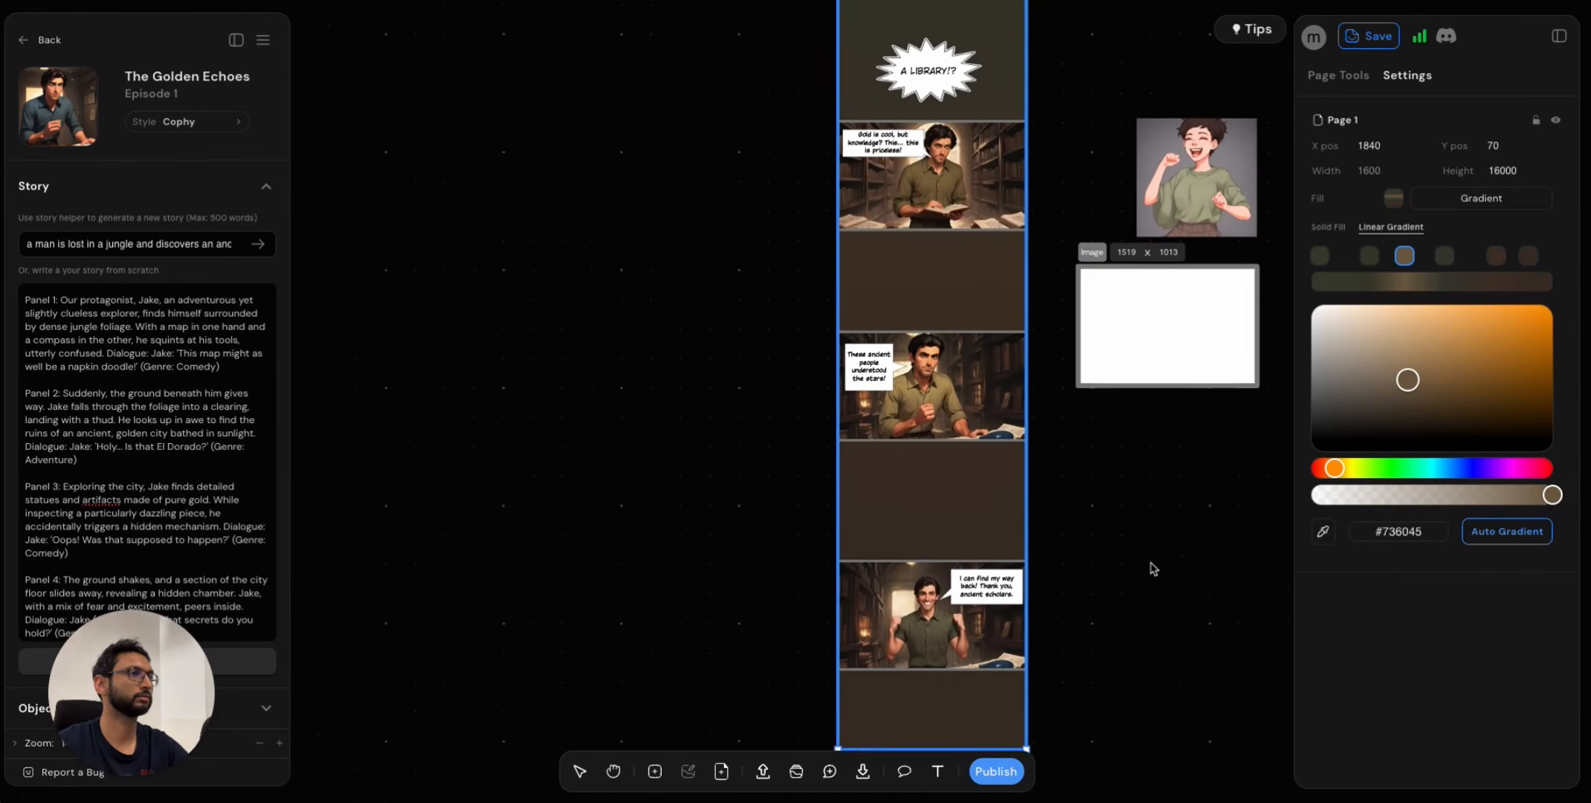
{"action": "scroll", "coordinate": [1153, 568], "scroll_direction": "down", "scroll_amount": 3}
{"action": "left_click", "coordinate": [1145, 585]}
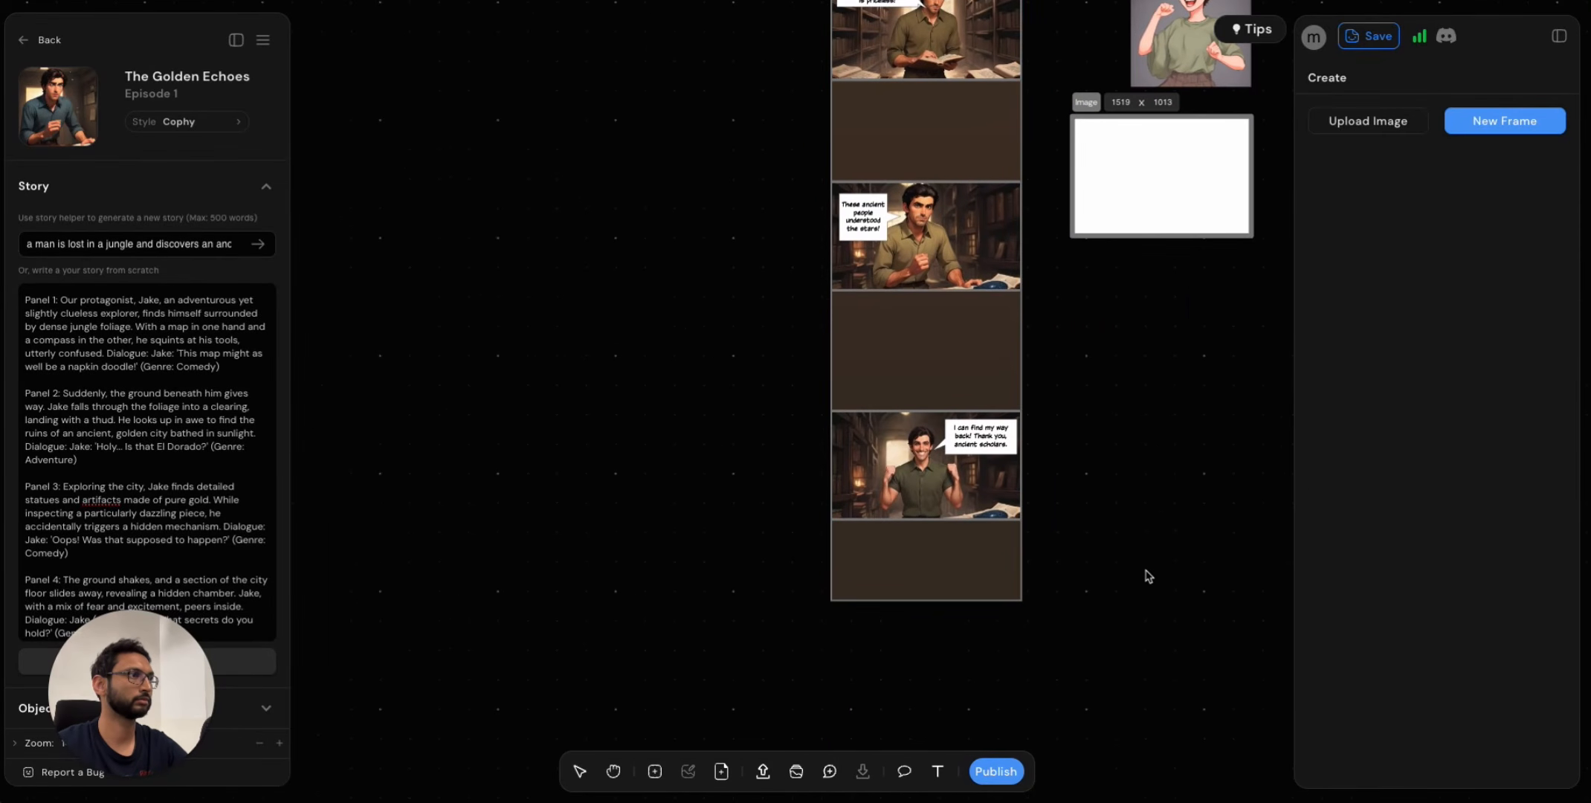
Delete the leftover character image and the blank white image frame beside the comic page.
{"action": "scroll", "coordinate": [1076, 470], "scroll_direction": "up", "scroll_amount": 5}
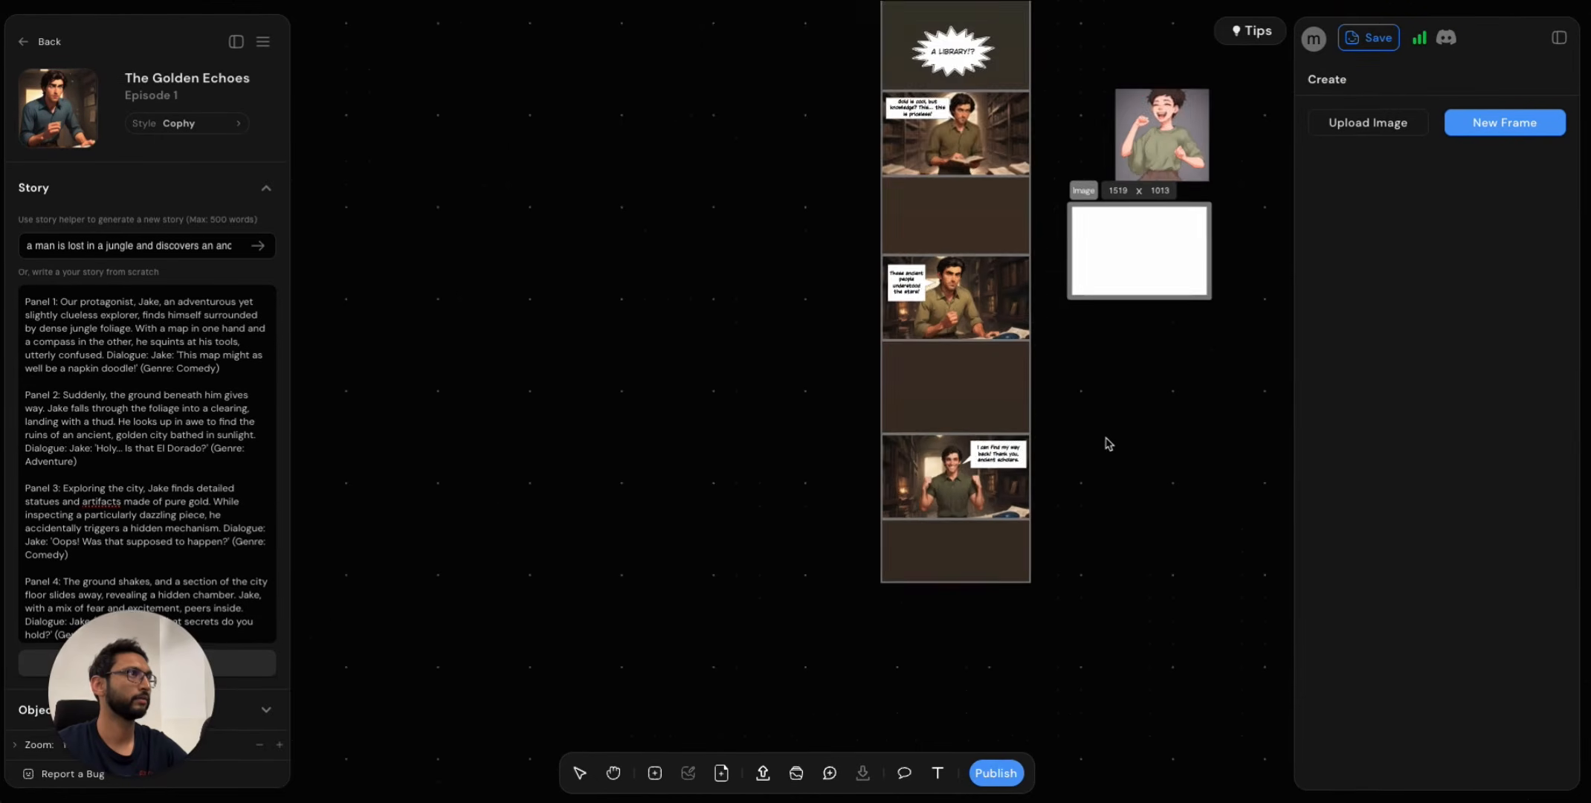
{"action": "scroll", "coordinate": [1130, 426], "scroll_direction": "down", "scroll_amount": 2}
{"action": "left_click_drag", "start_coordinate": [973, 328], "coordinate": [1175, 666]}
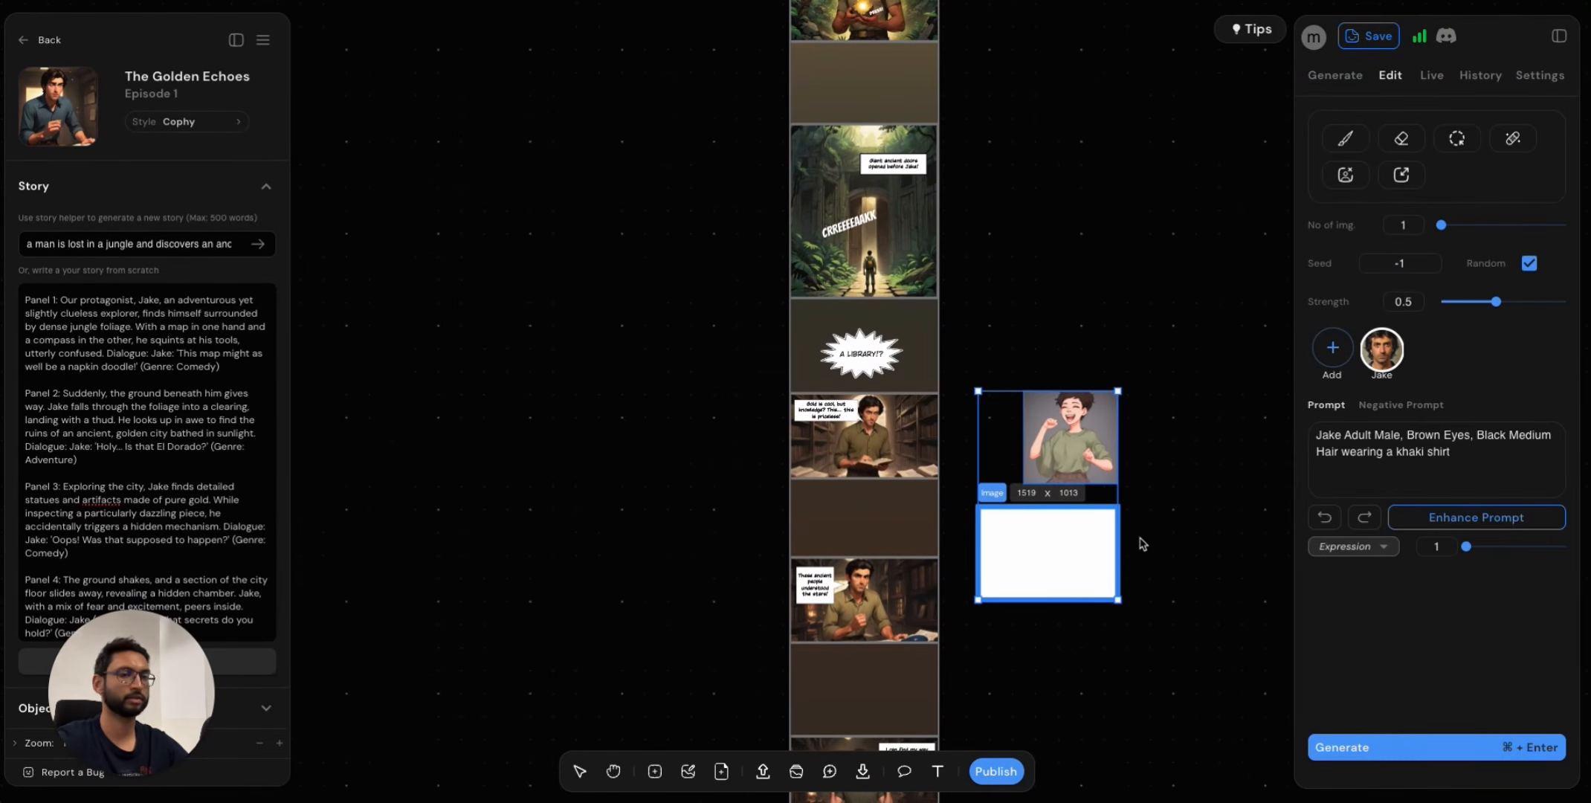
{"action": "key", "text": "Delete"}
{"action": "scroll", "coordinate": [1083, 469], "scroll_direction": "up", "scroll_amount": 8}
{"action": "scroll", "coordinate": [1083, 471], "scroll_direction": "up", "scroll_amount": 2}
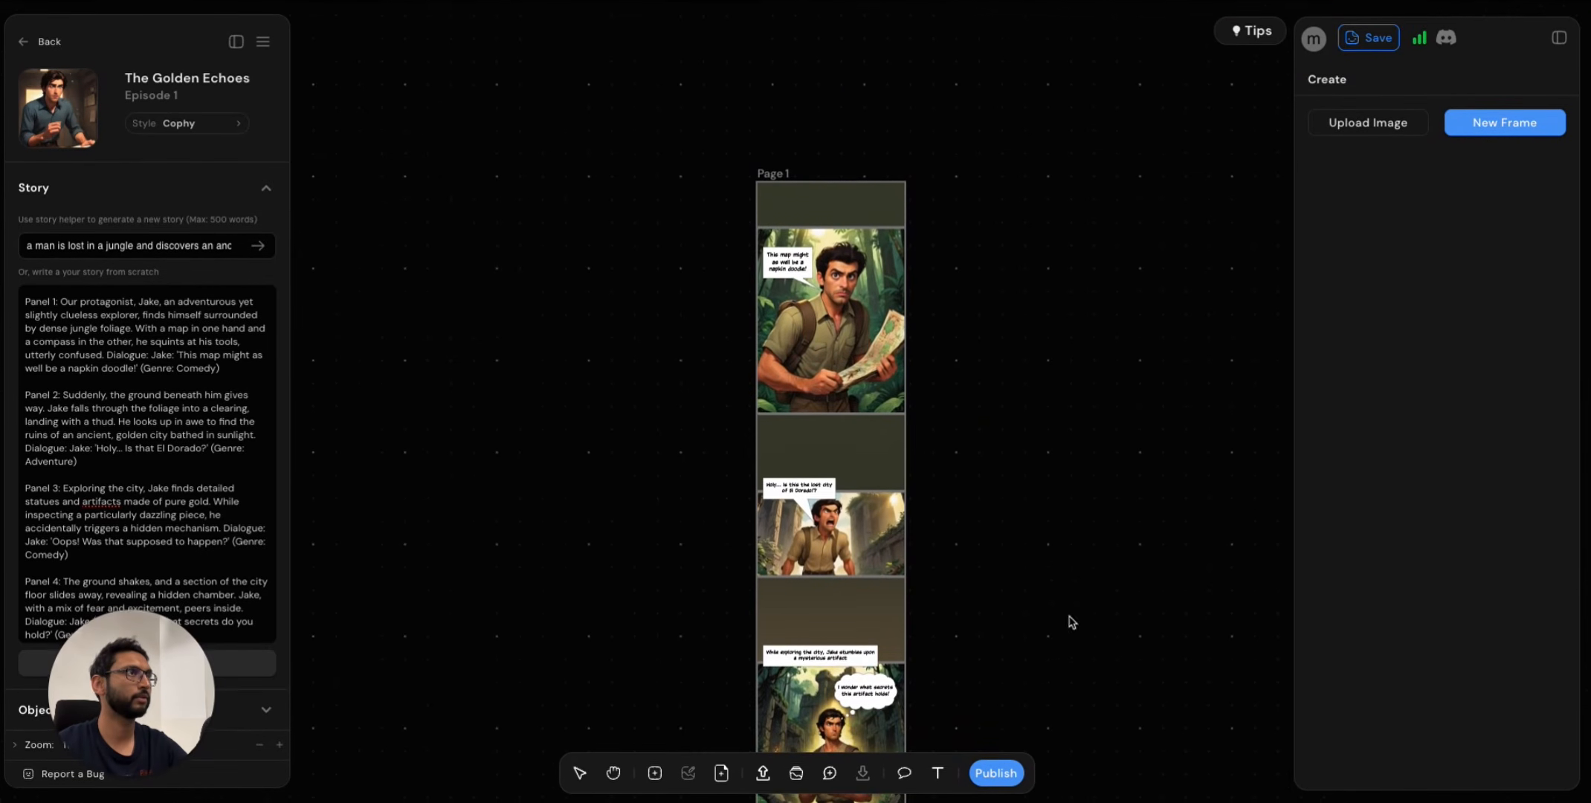
{"action": "scroll", "coordinate": [1056, 550], "scroll_direction": "down", "scroll_amount": 2}
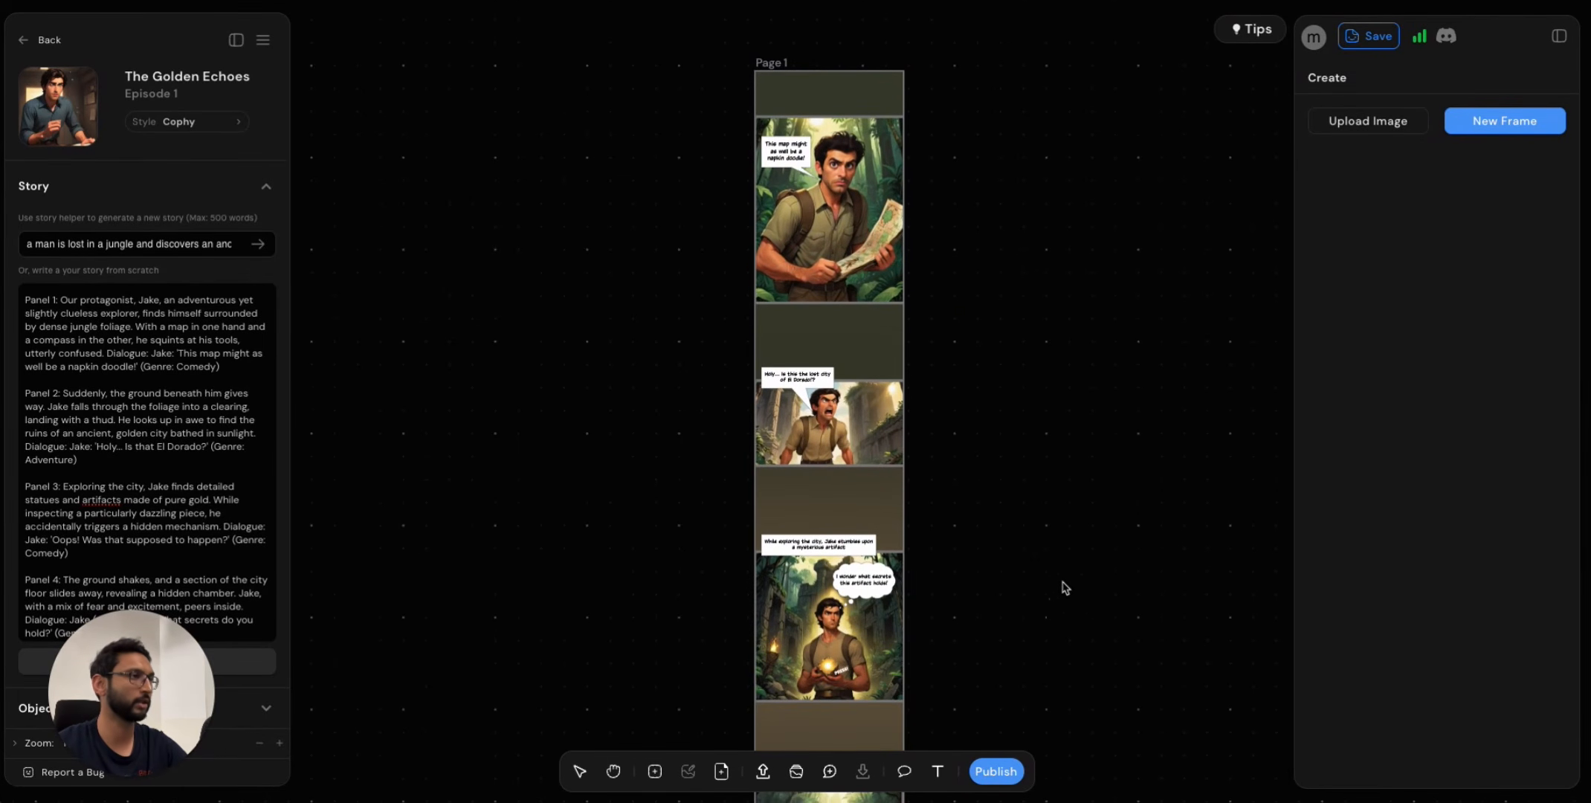
Open the publish settings, check the phone preview back to the first panel, and publish Episode 1 of The Golden Echoes.
{"action": "mouse_move", "coordinate": [997, 779]}
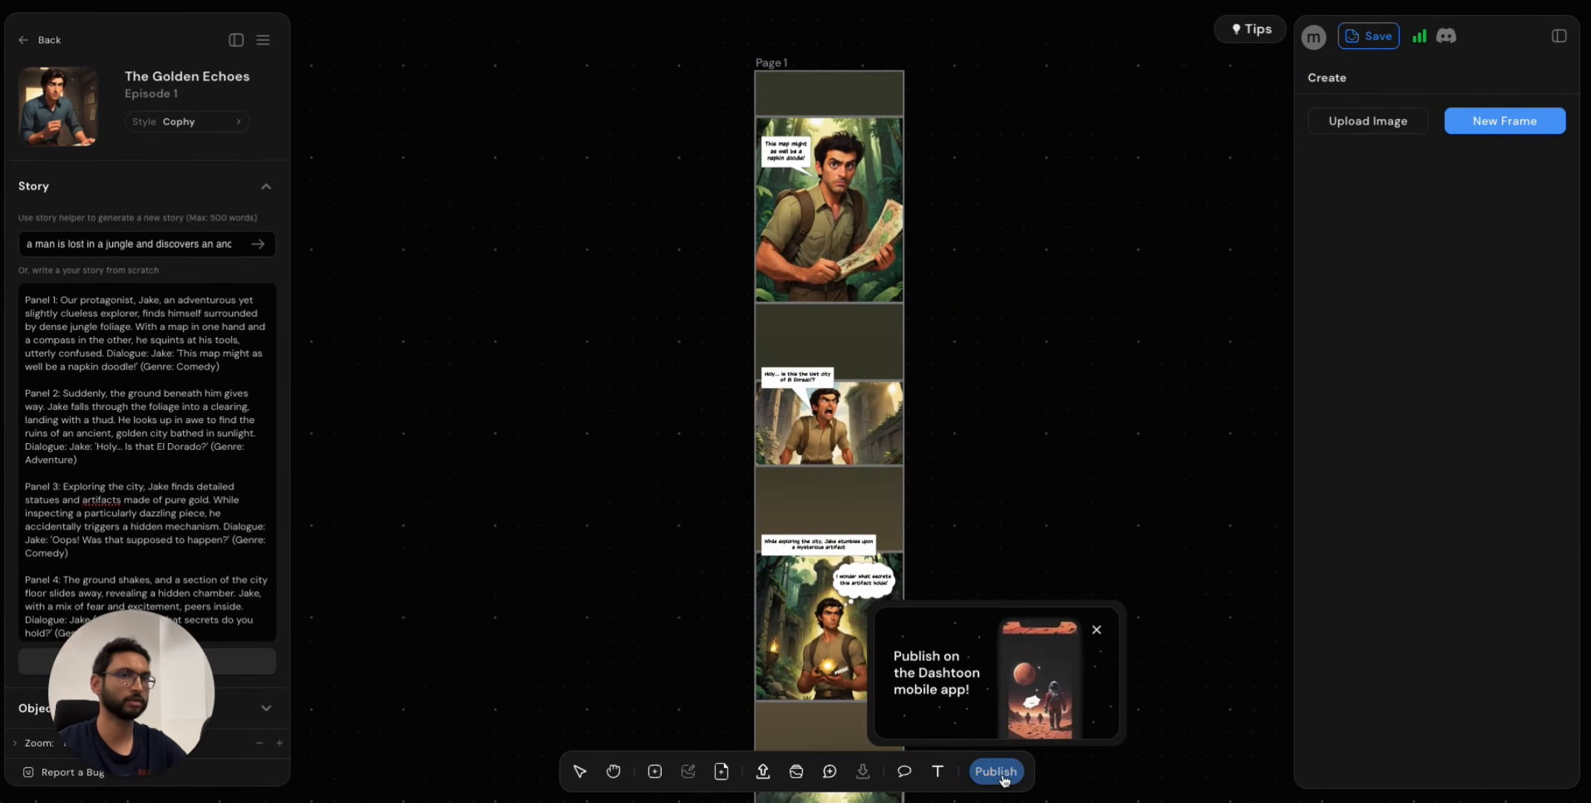
{"action": "left_click", "coordinate": [998, 772]}
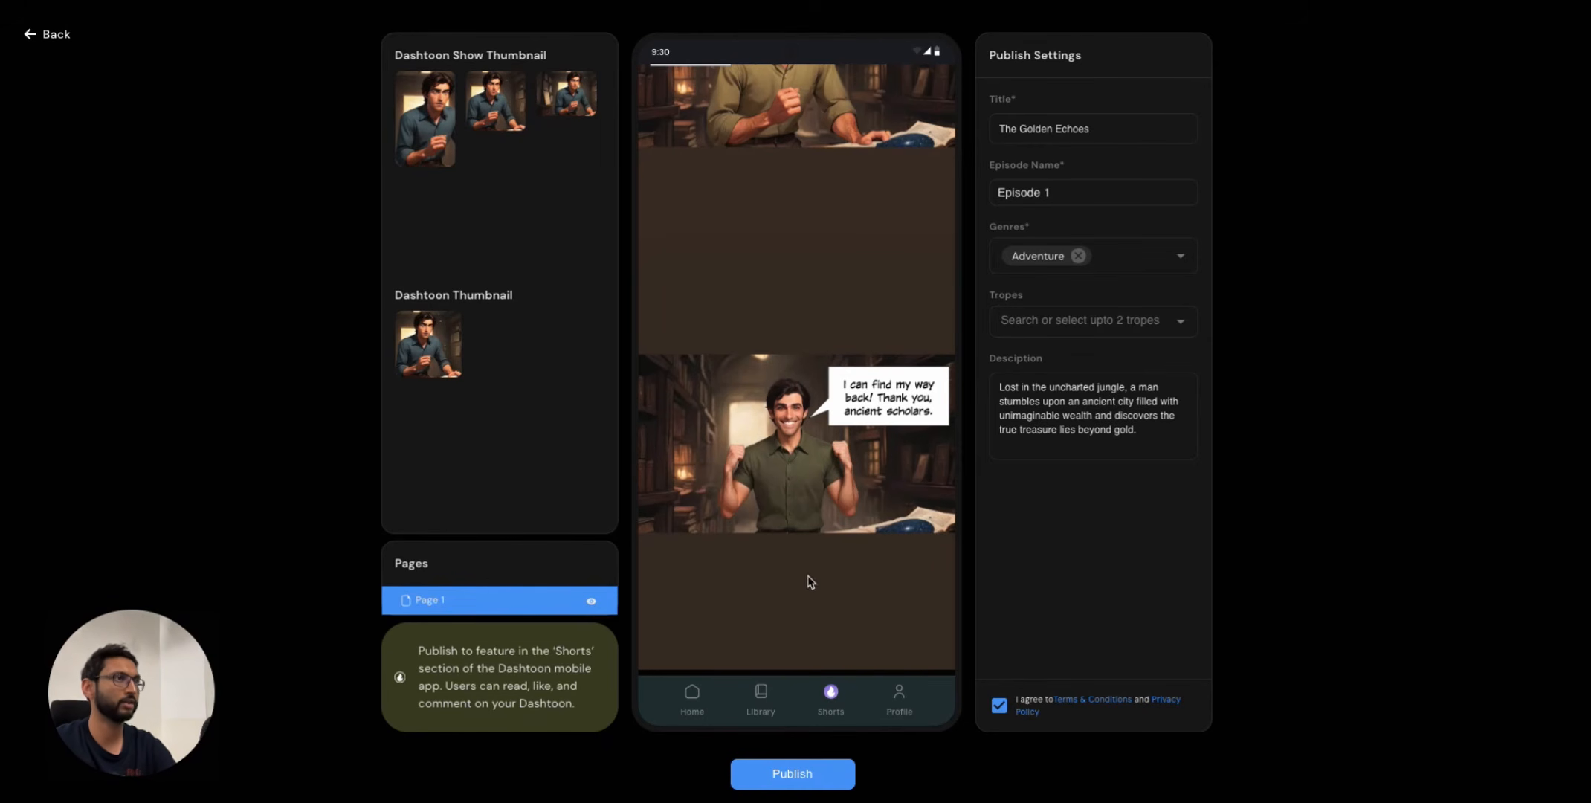
{"action": "scroll", "coordinate": [824, 249], "scroll_direction": "up", "scroll_amount": 20}
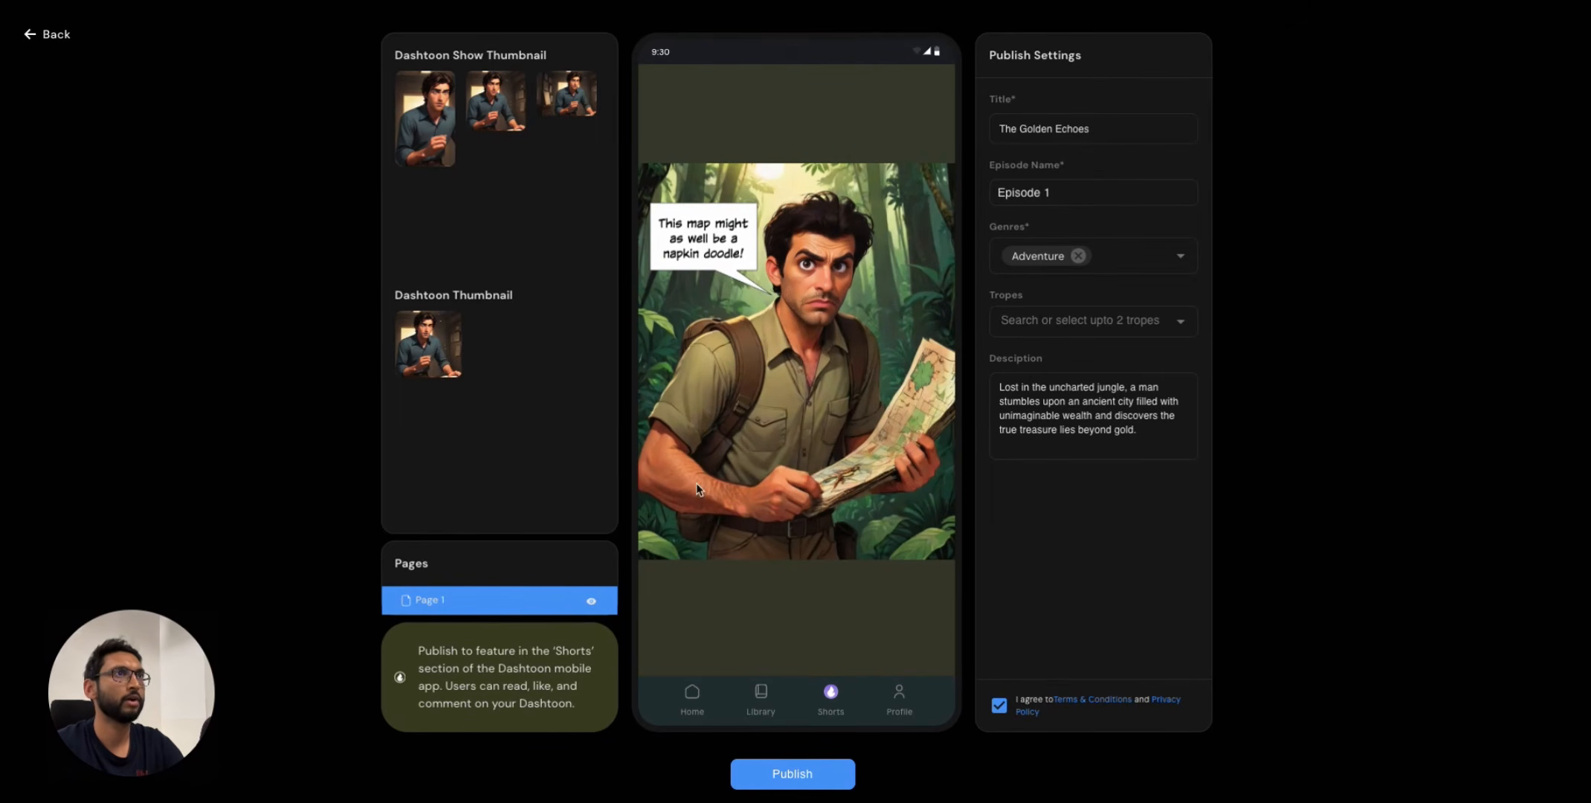
{"action": "left_click", "coordinate": [826, 777]}
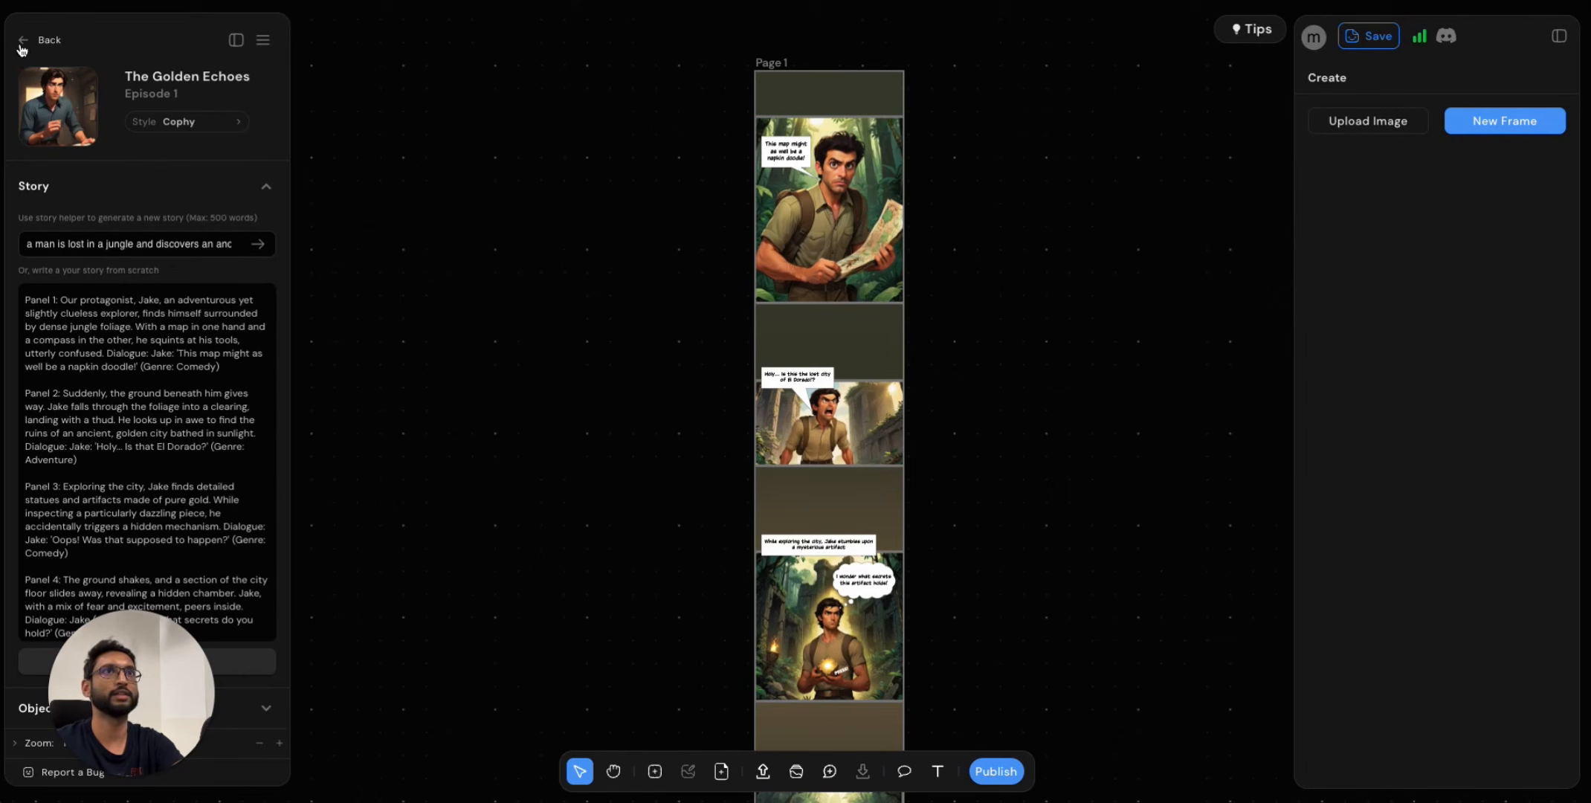
Save the comic project, leave the editor, and open the Dashtoon Home page.
{"action": "left_click", "coordinate": [1375, 43]}
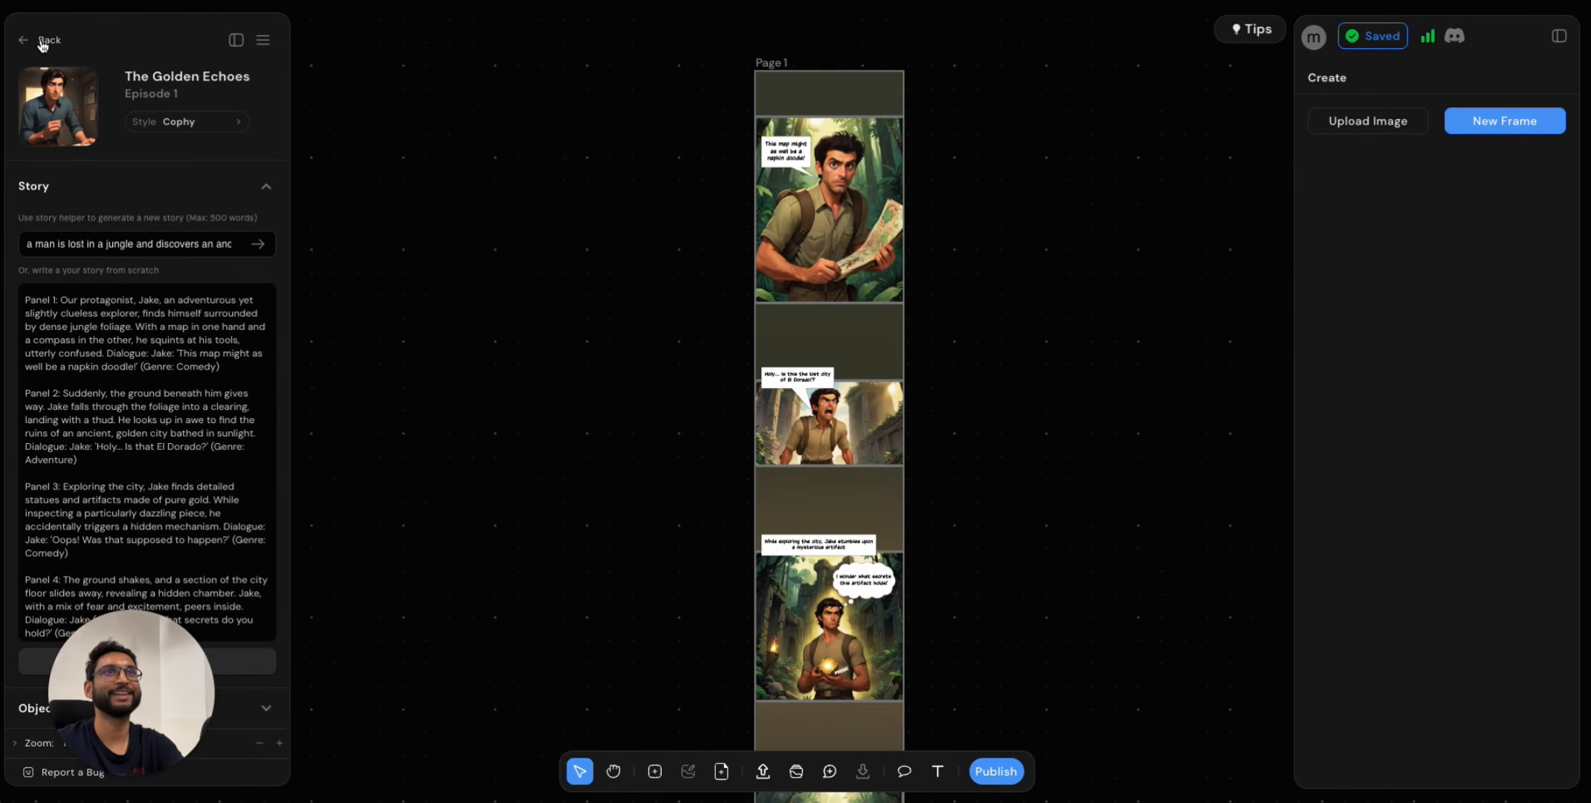
{"action": "left_click", "coordinate": [43, 45]}
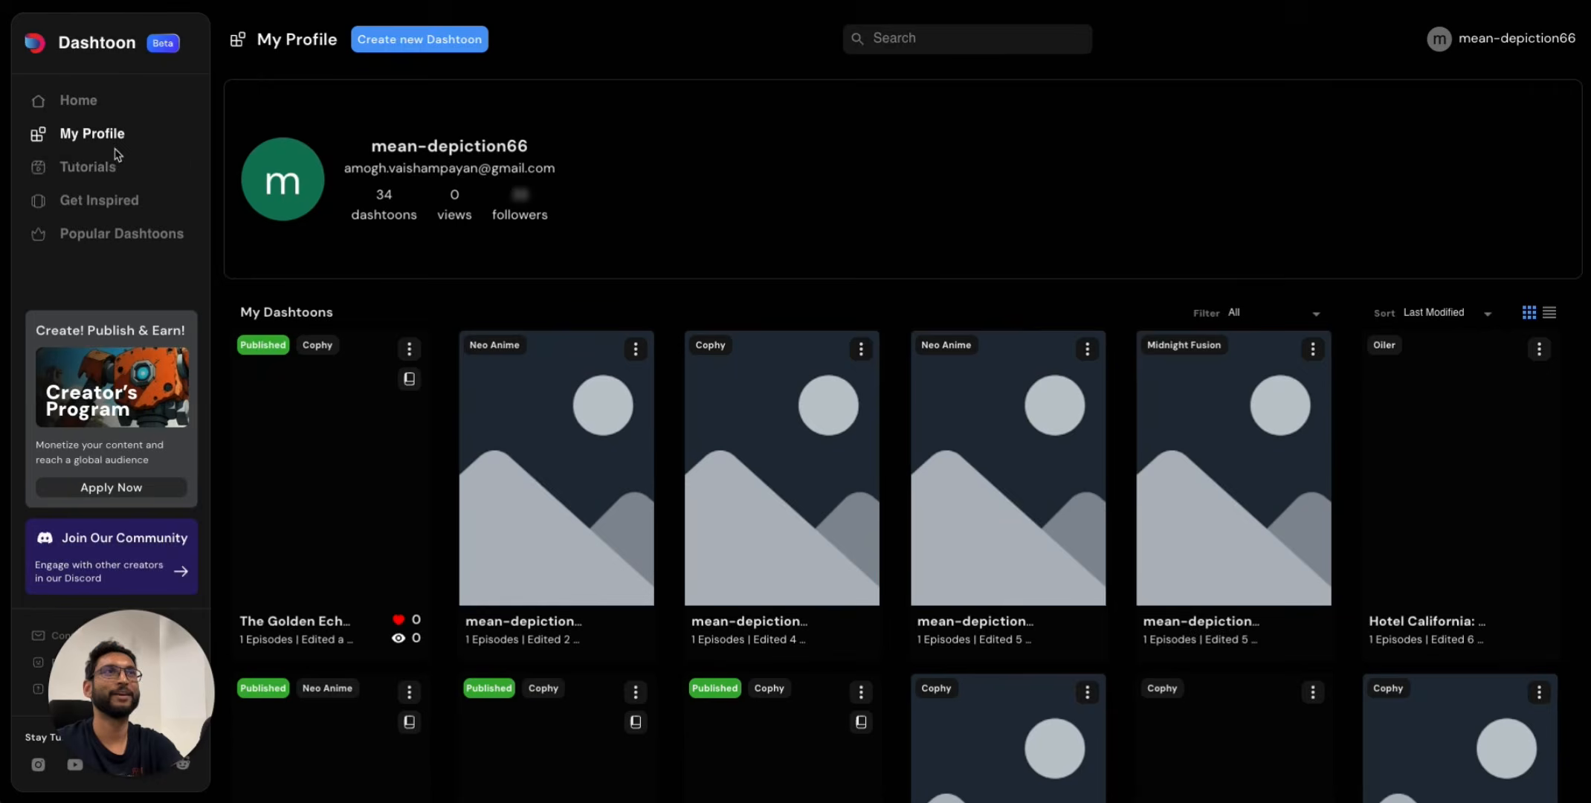
{"action": "left_click", "coordinate": [88, 103]}
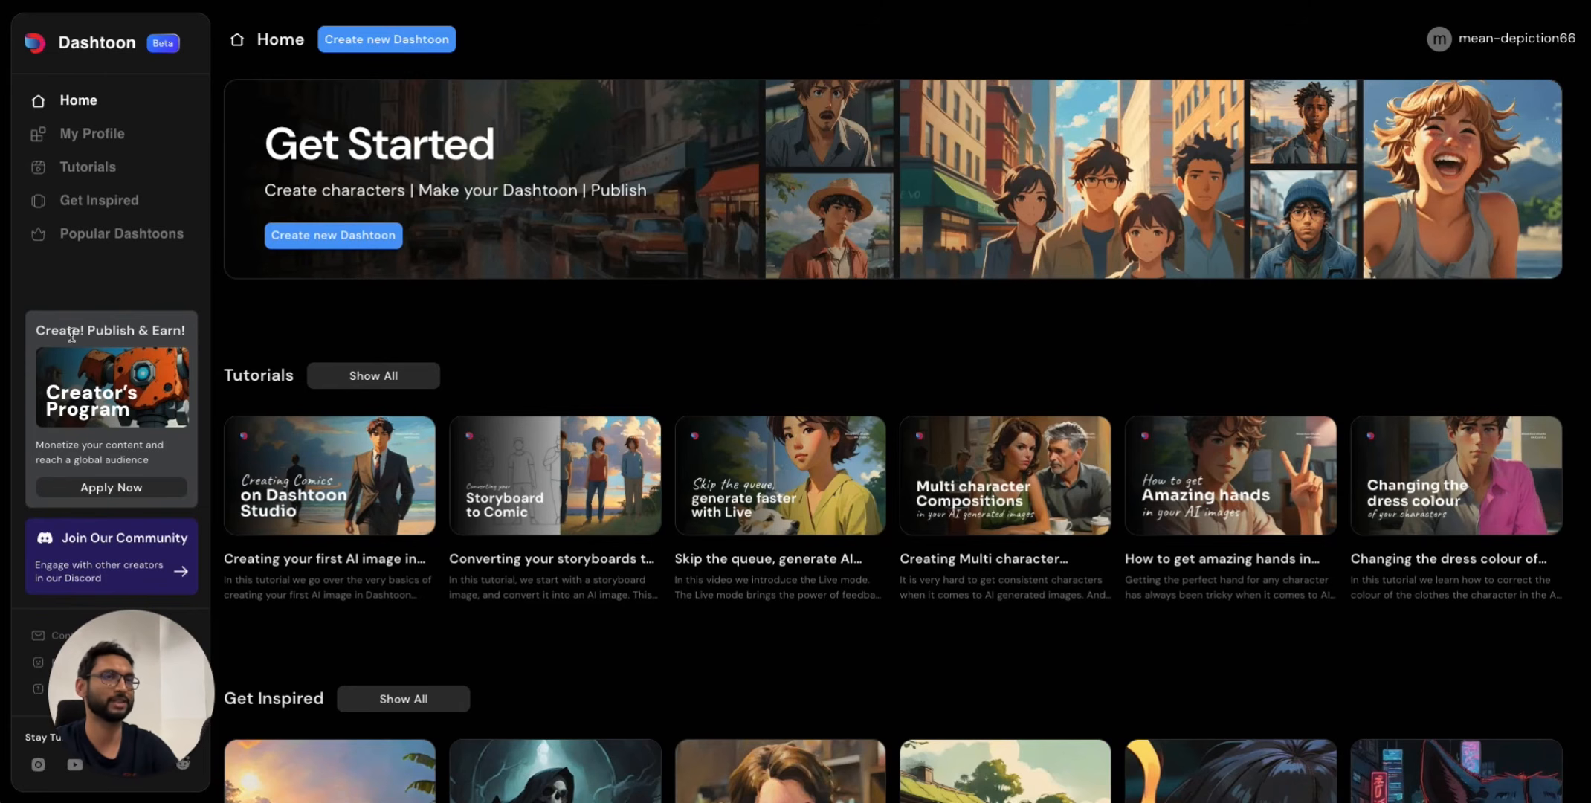
Open the Creator's Program page and examine its perks and benefits, the three getting-started steps and the start of the application form.
{"action": "left_click", "coordinate": [149, 491]}
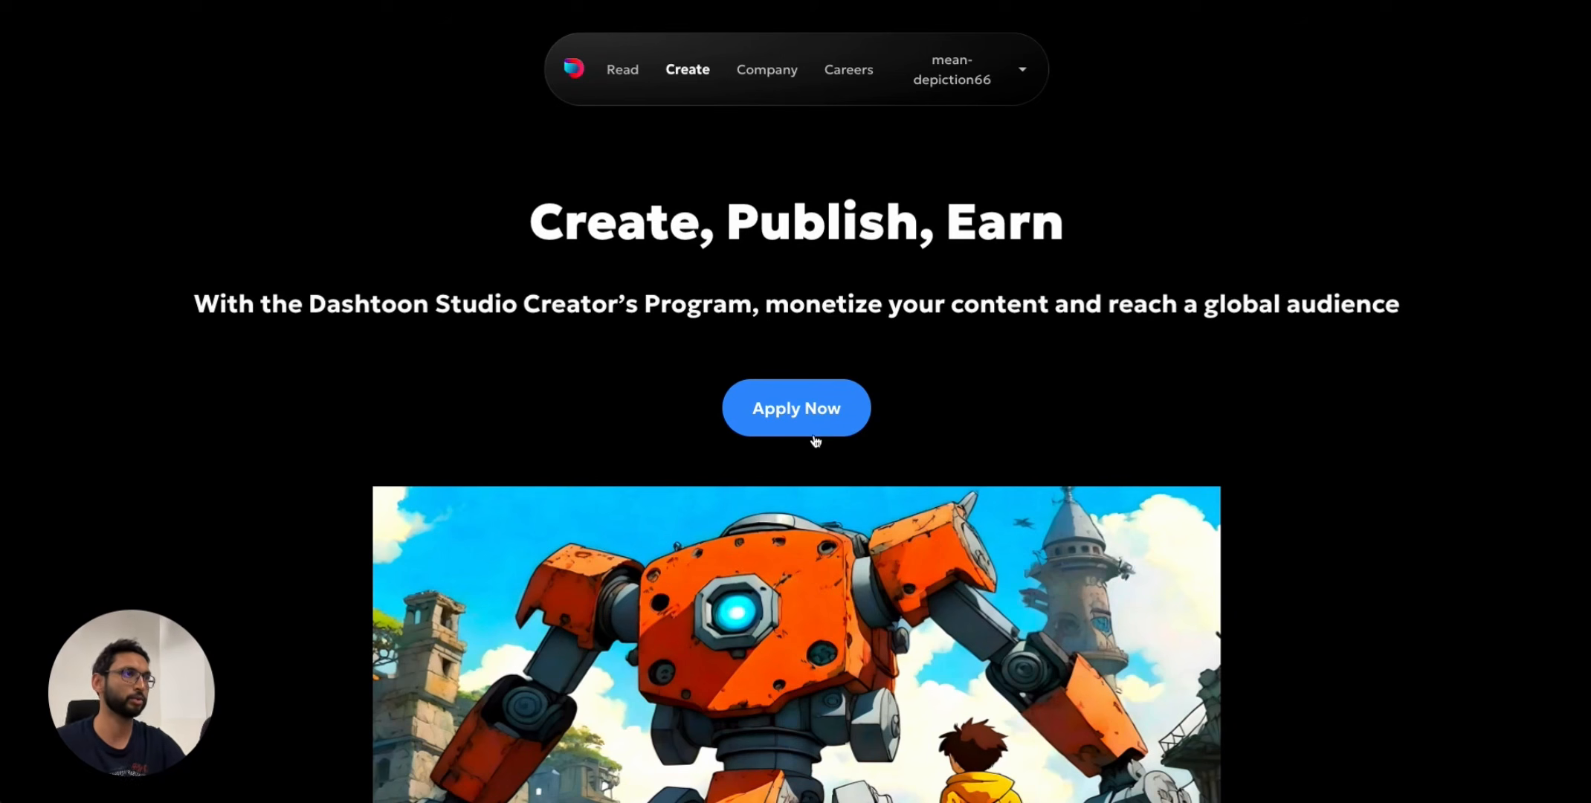
{"action": "scroll", "coordinate": [809, 468], "scroll_direction": "down", "scroll_amount": 7}
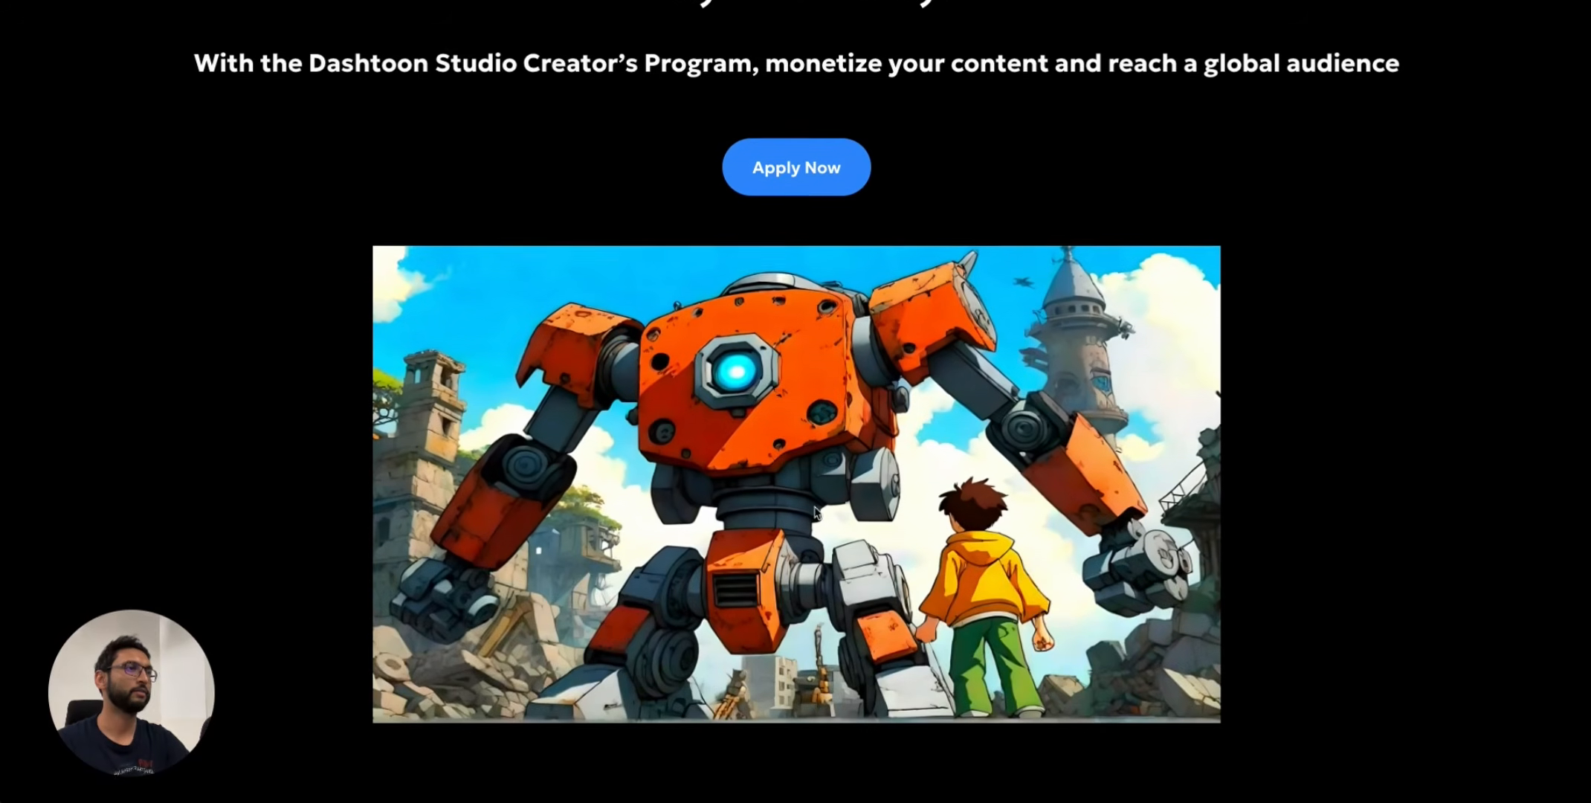
{"action": "scroll", "coordinate": [807, 529], "scroll_direction": "down", "scroll_amount": 8}
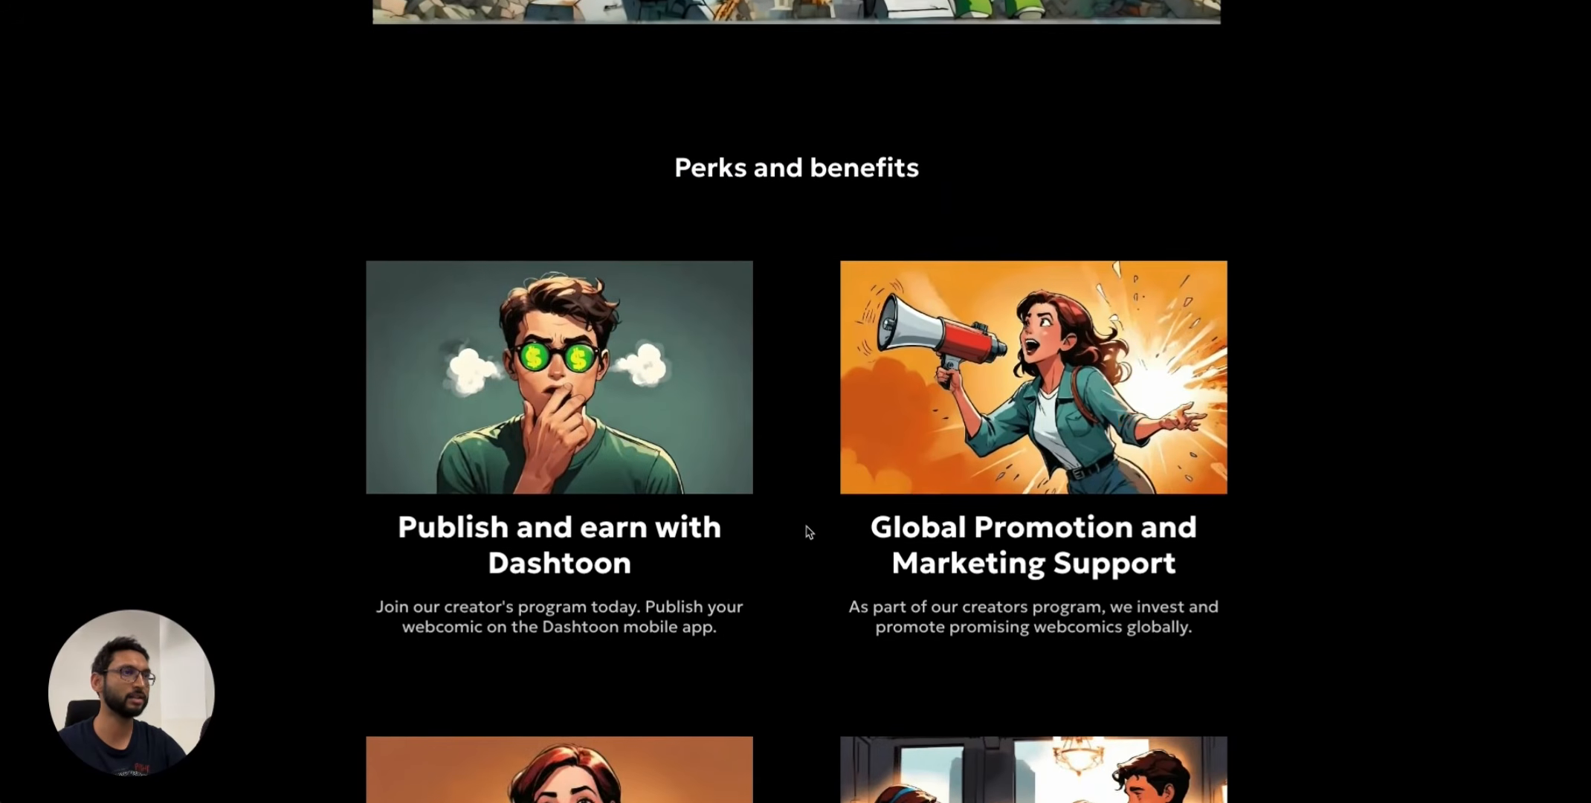
{"action": "scroll", "coordinate": [826, 513], "scroll_direction": "down", "scroll_amount": 1}
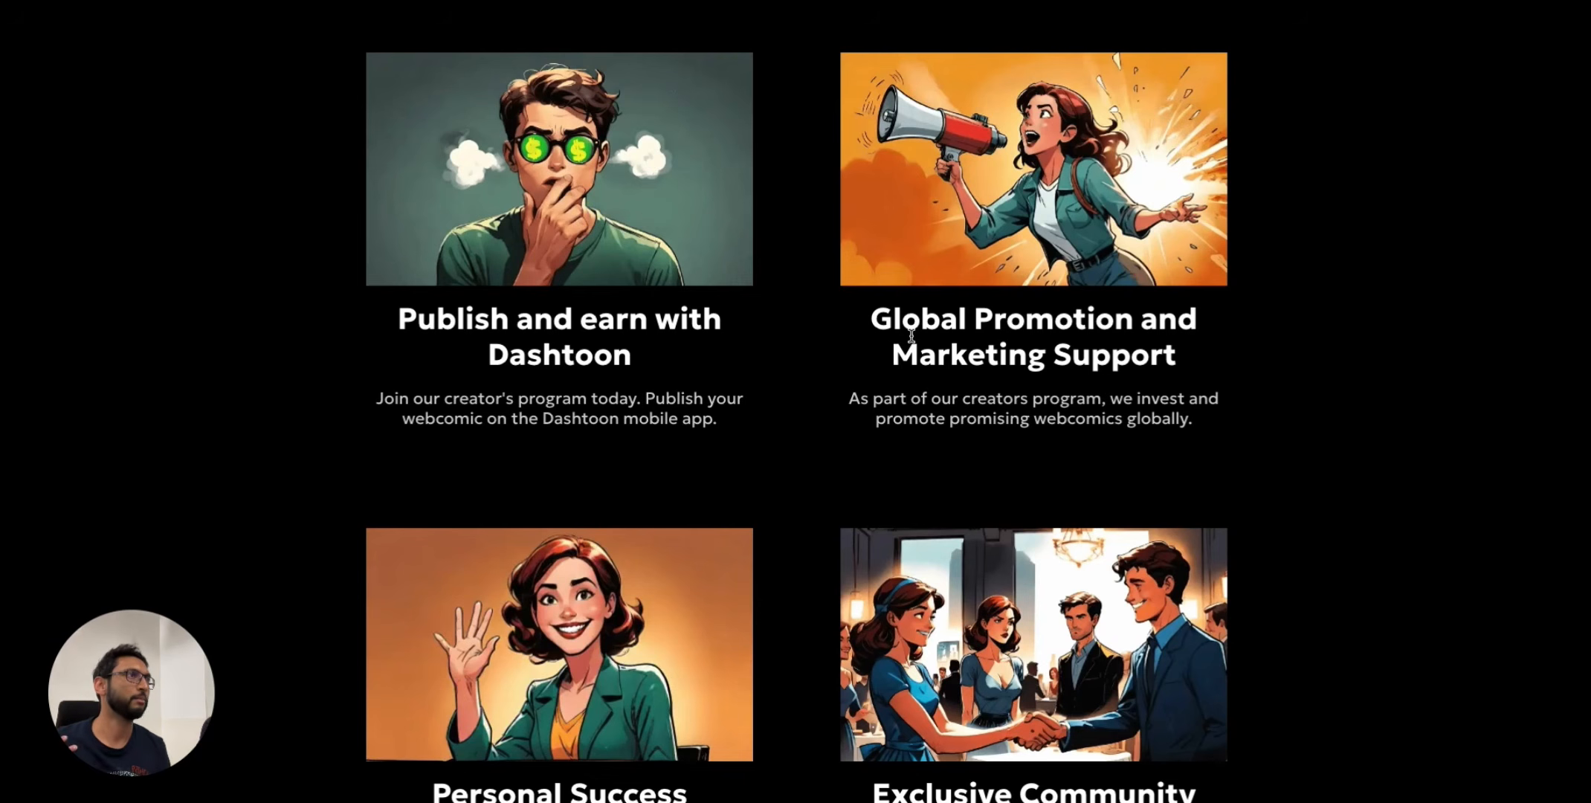
{"action": "scroll", "coordinate": [911, 336], "scroll_direction": "down", "scroll_amount": 4}
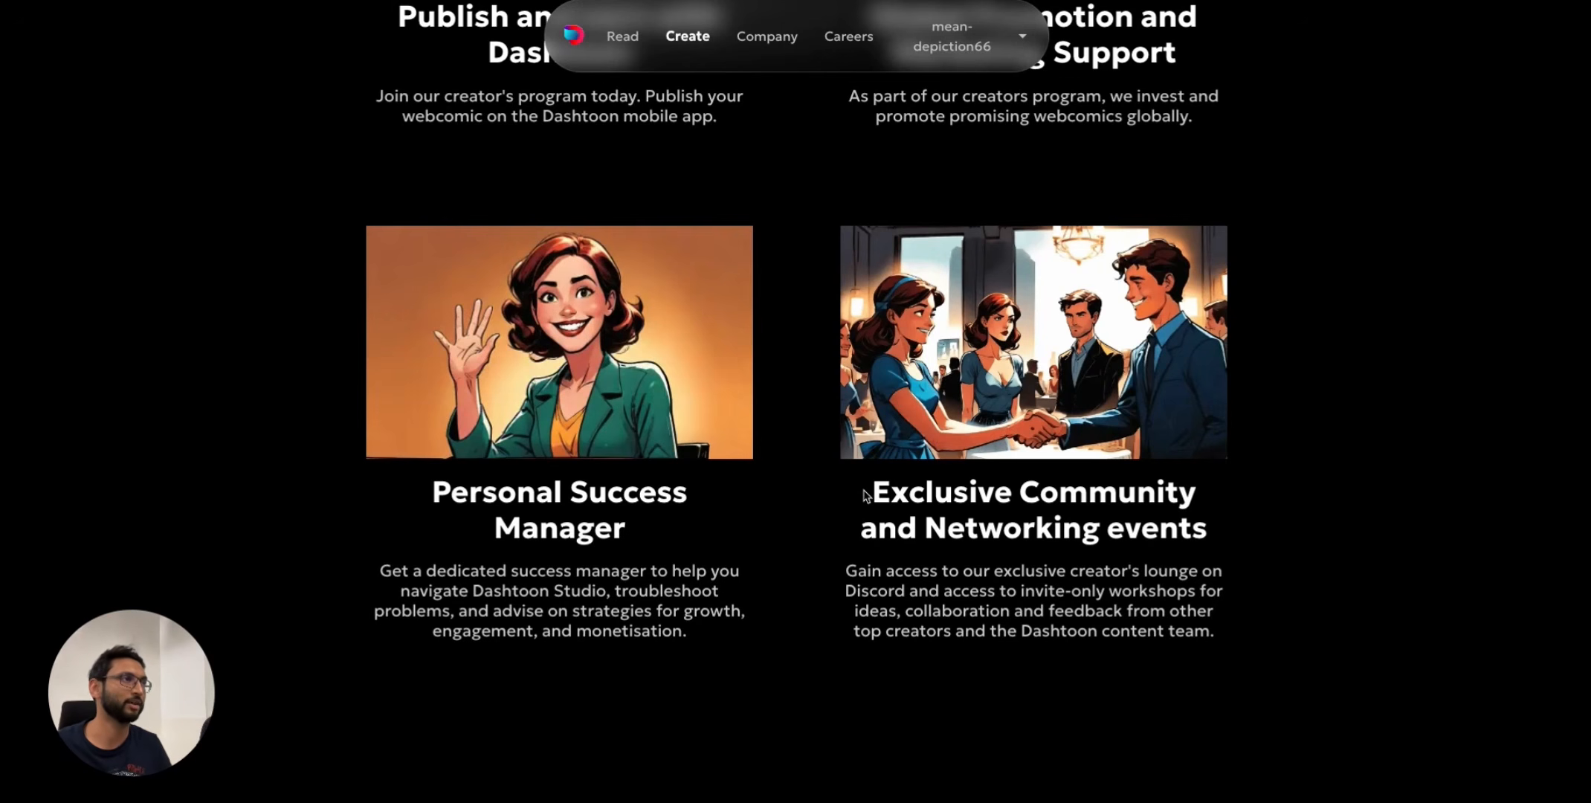
{"action": "scroll", "coordinate": [866, 495], "scroll_direction": "down", "scroll_amount": 7}
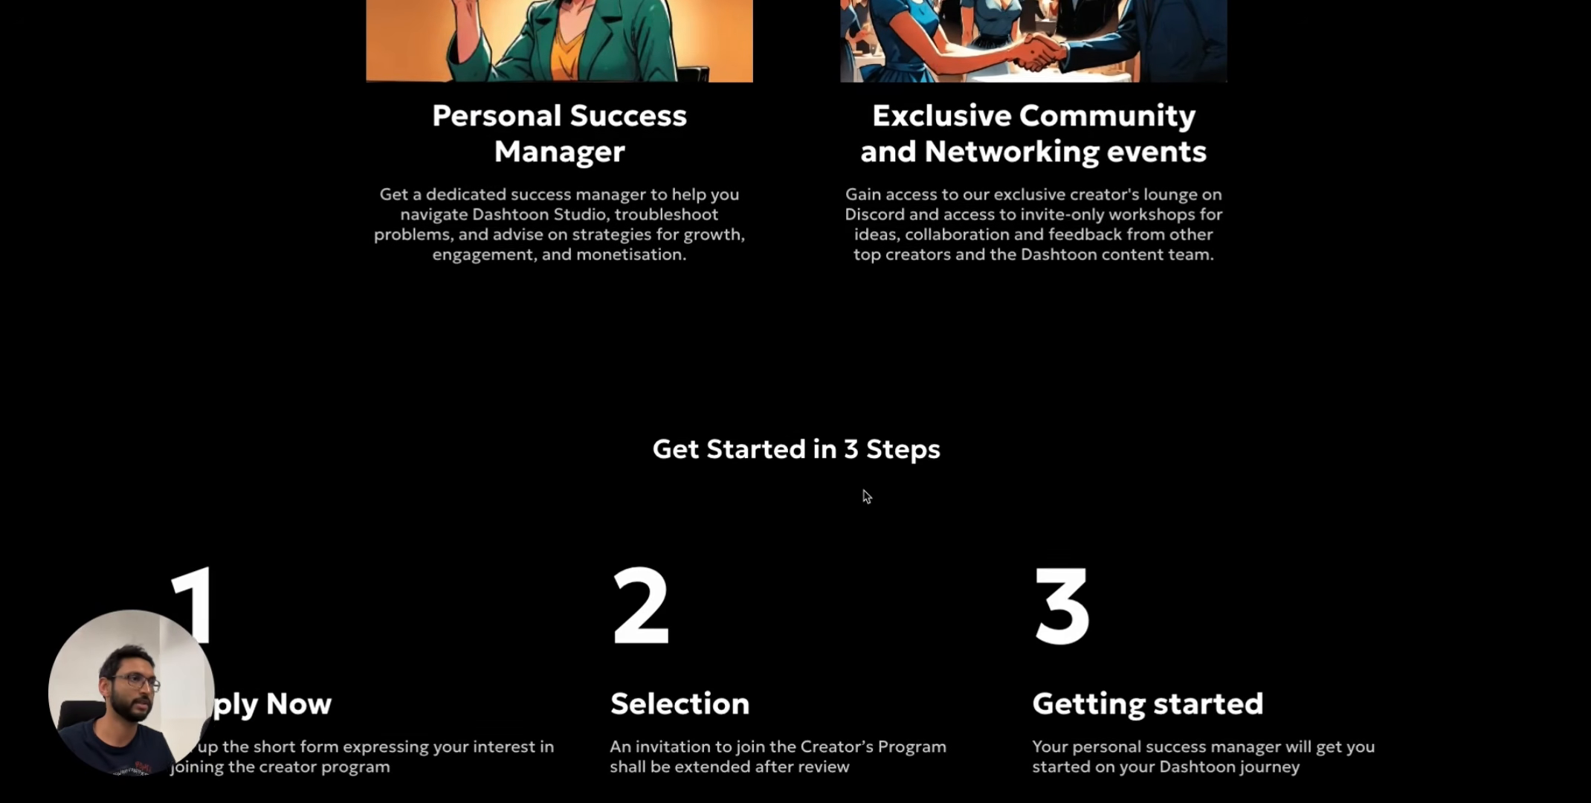
{"action": "scroll", "coordinate": [867, 494], "scroll_direction": "down", "scroll_amount": 1}
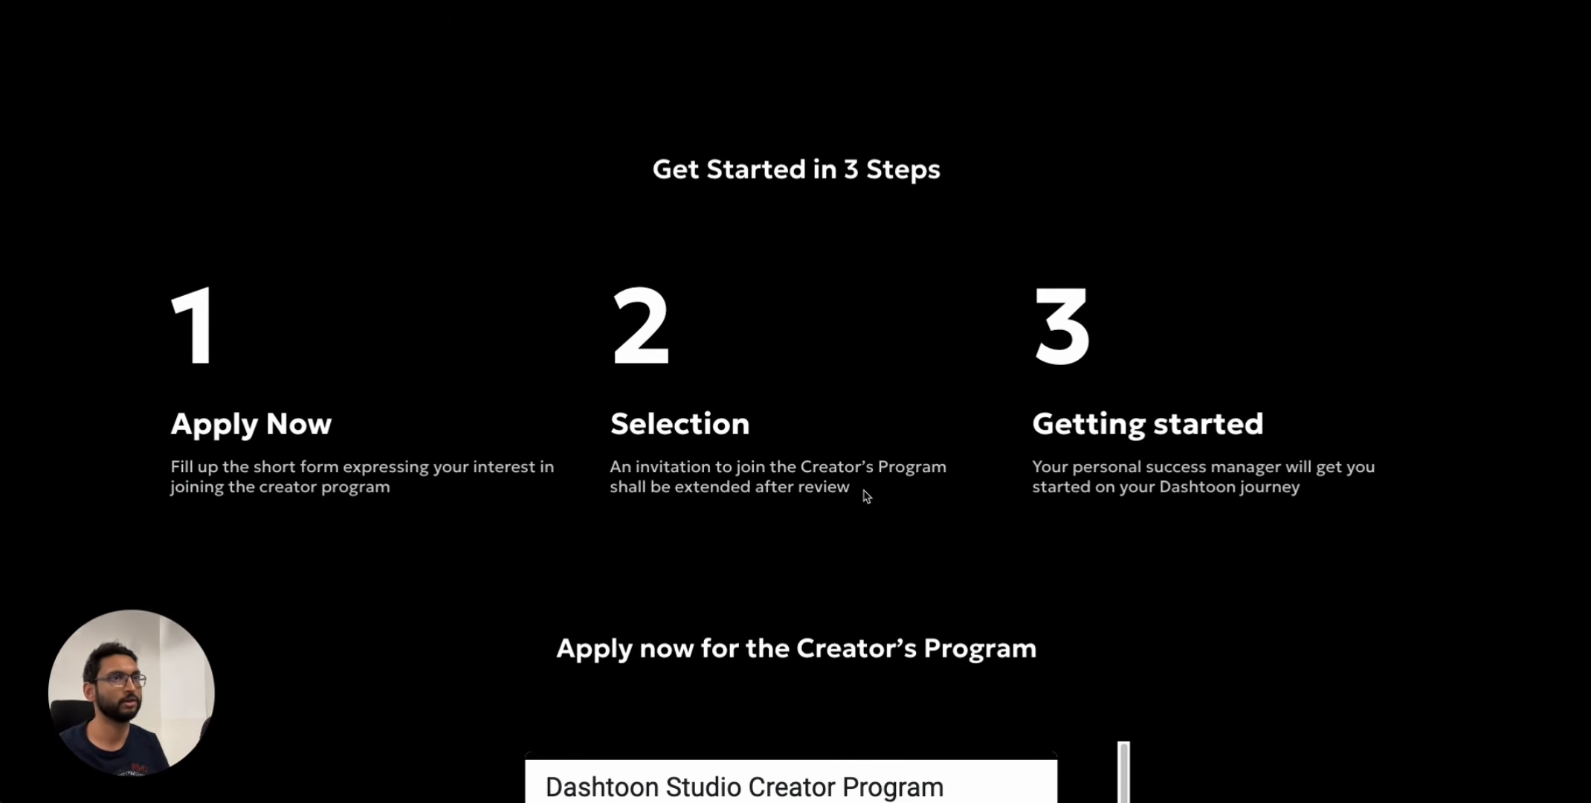
{"action": "scroll", "coordinate": [866, 494], "scroll_direction": "down", "scroll_amount": 1}
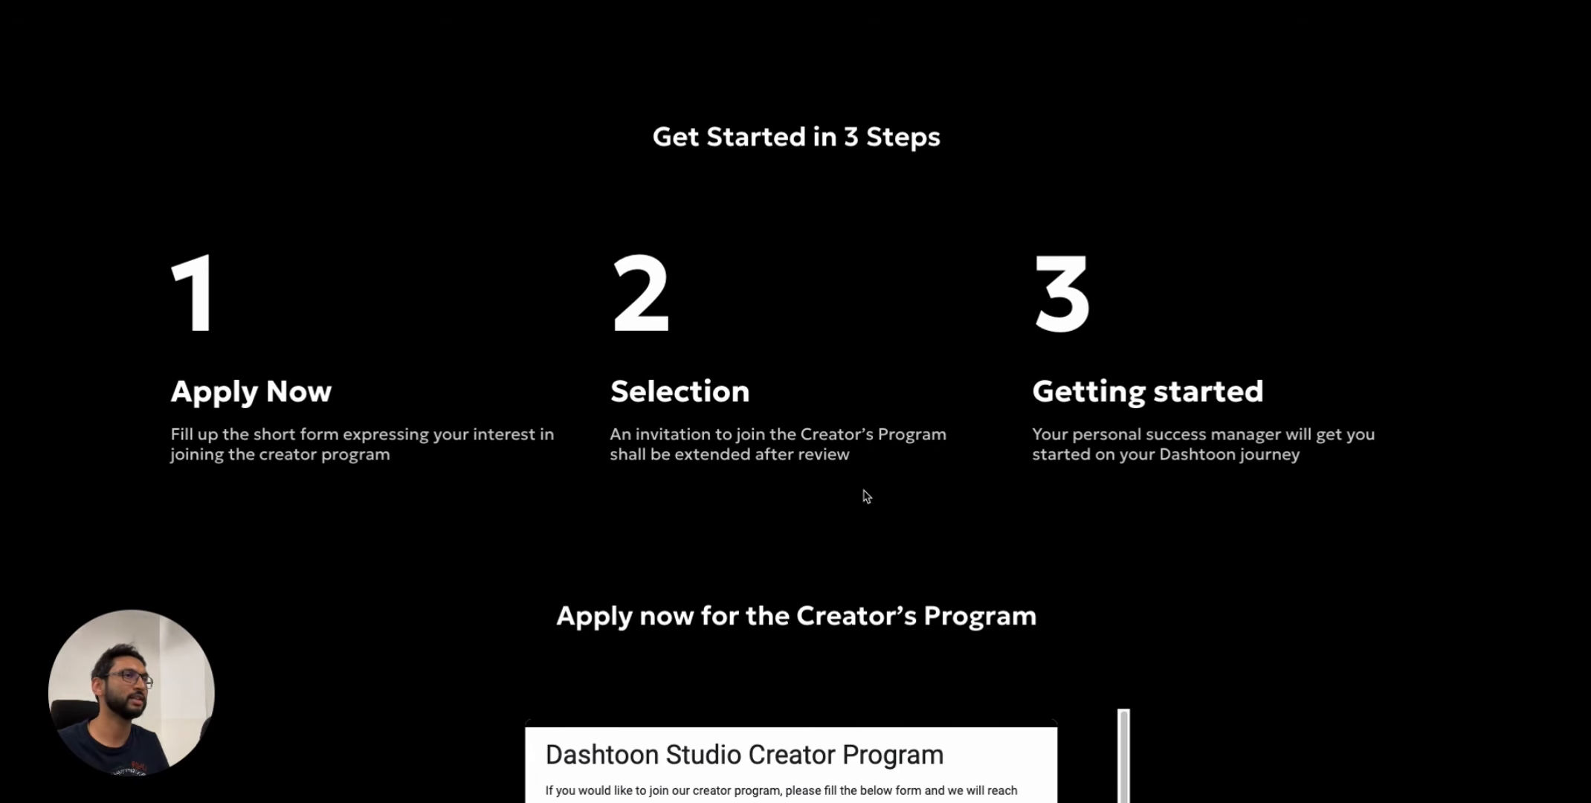
{"action": "scroll", "coordinate": [866, 496], "scroll_direction": "down", "scroll_amount": 1}
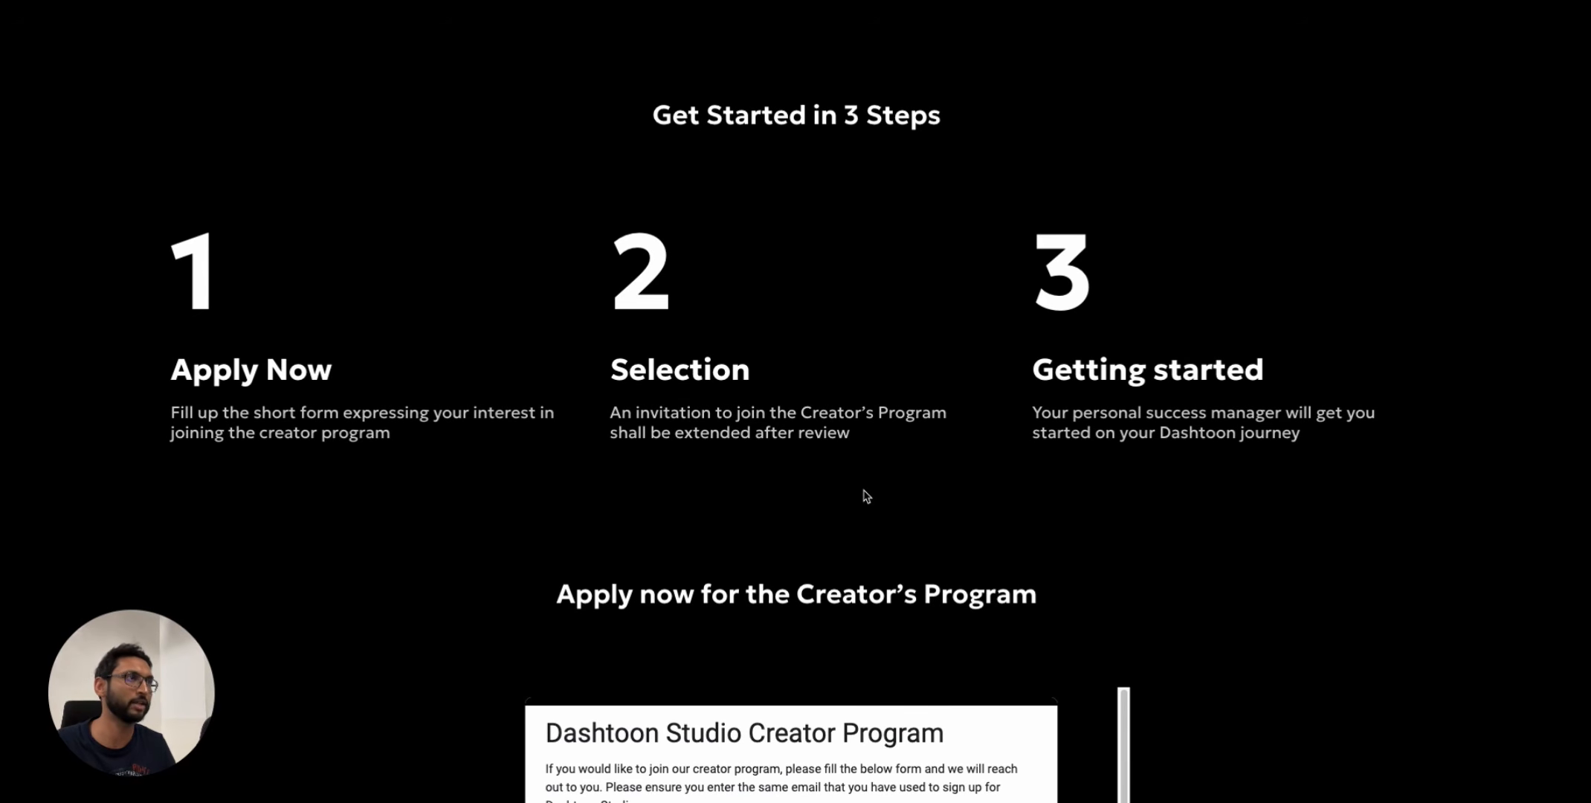